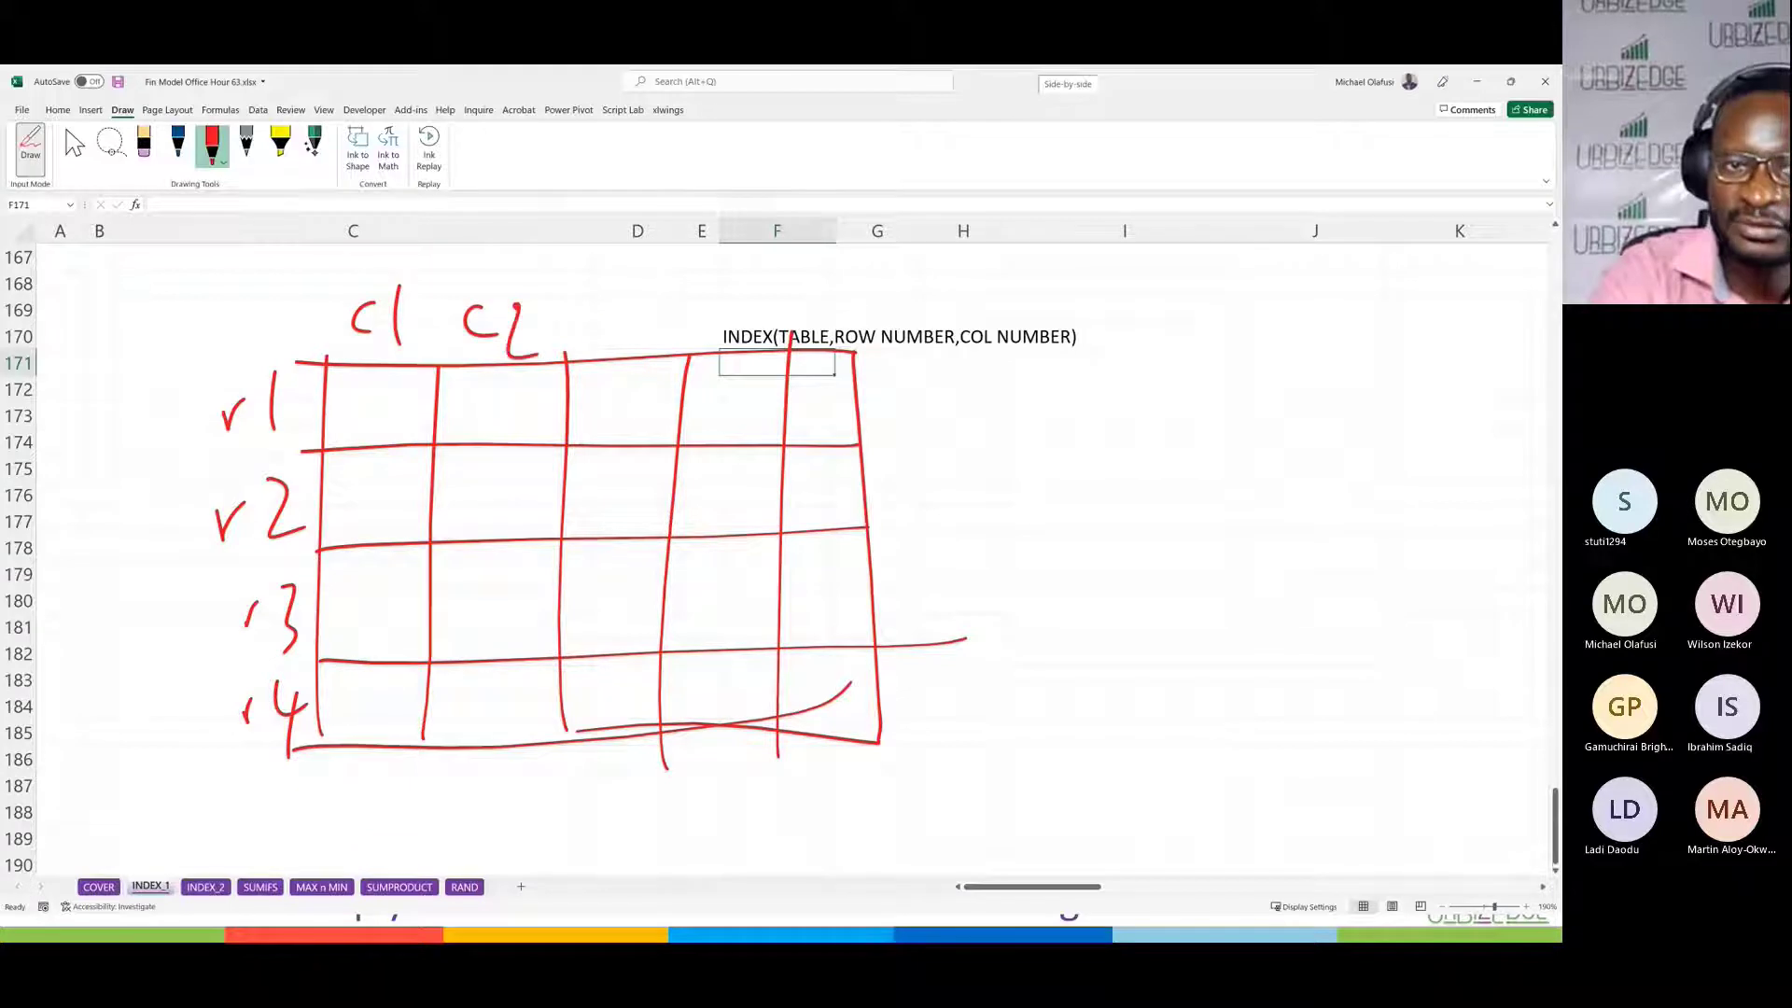
Step: Handwrite the column labels c3, c4 and c5 above the drawn grid and mark an X where r3 meets c4
{"action": "mouse_move", "coordinate": [623, 300]}
{"action": "left_mouse_down"}
{"action": "mouse_move", "coordinate": [643, 329]}
{"action": "mouse_move", "coordinate": [627, 344]}
{"action": "left_mouse_up"}
{"action": "mouse_move", "coordinate": [739, 291]}
{"action": "left_mouse_down"}
{"action": "mouse_move", "coordinate": [730, 329]}
{"action": "mouse_move", "coordinate": [771, 311]}
{"action": "left_mouse_up"}
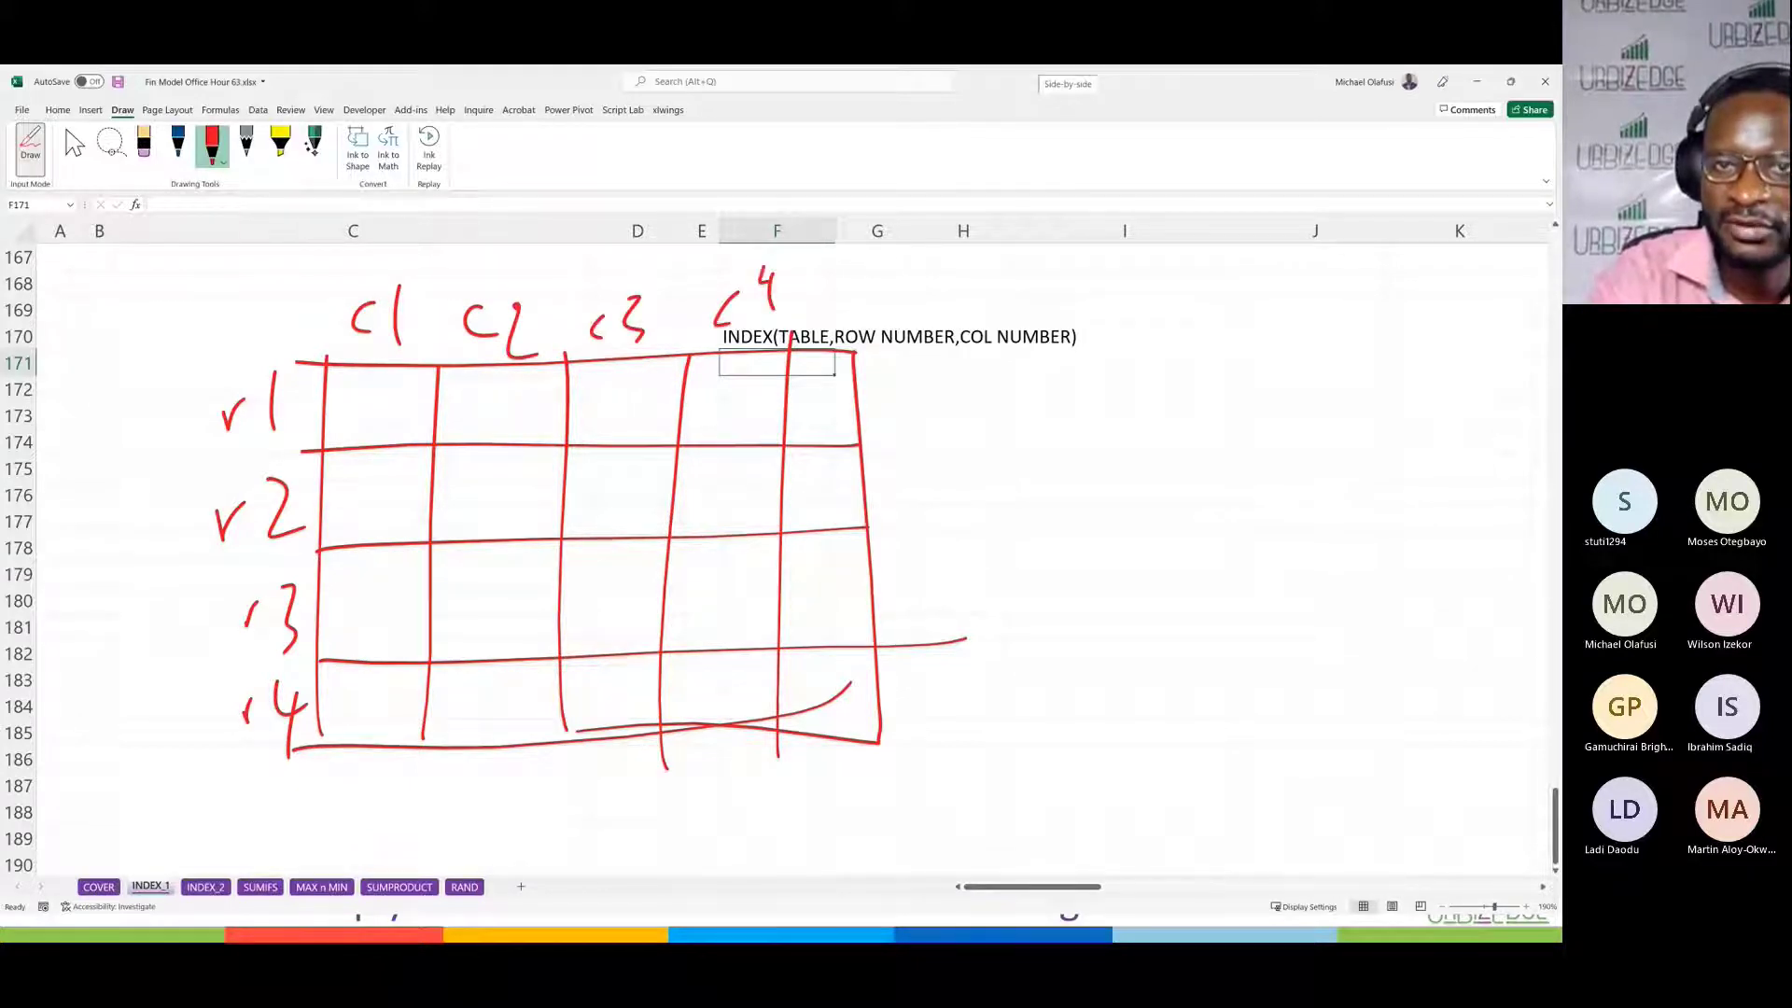
{"action": "left_click_drag", "start_coordinate": [839, 255], "coordinate": [834, 274]}
{"action": "mouse_move", "coordinate": [863, 245]}
{"action": "left_mouse_down"}
{"action": "mouse_move", "coordinate": [855, 281]}
{"action": "mouse_move", "coordinate": [797, 276]}
{"action": "left_mouse_up"}
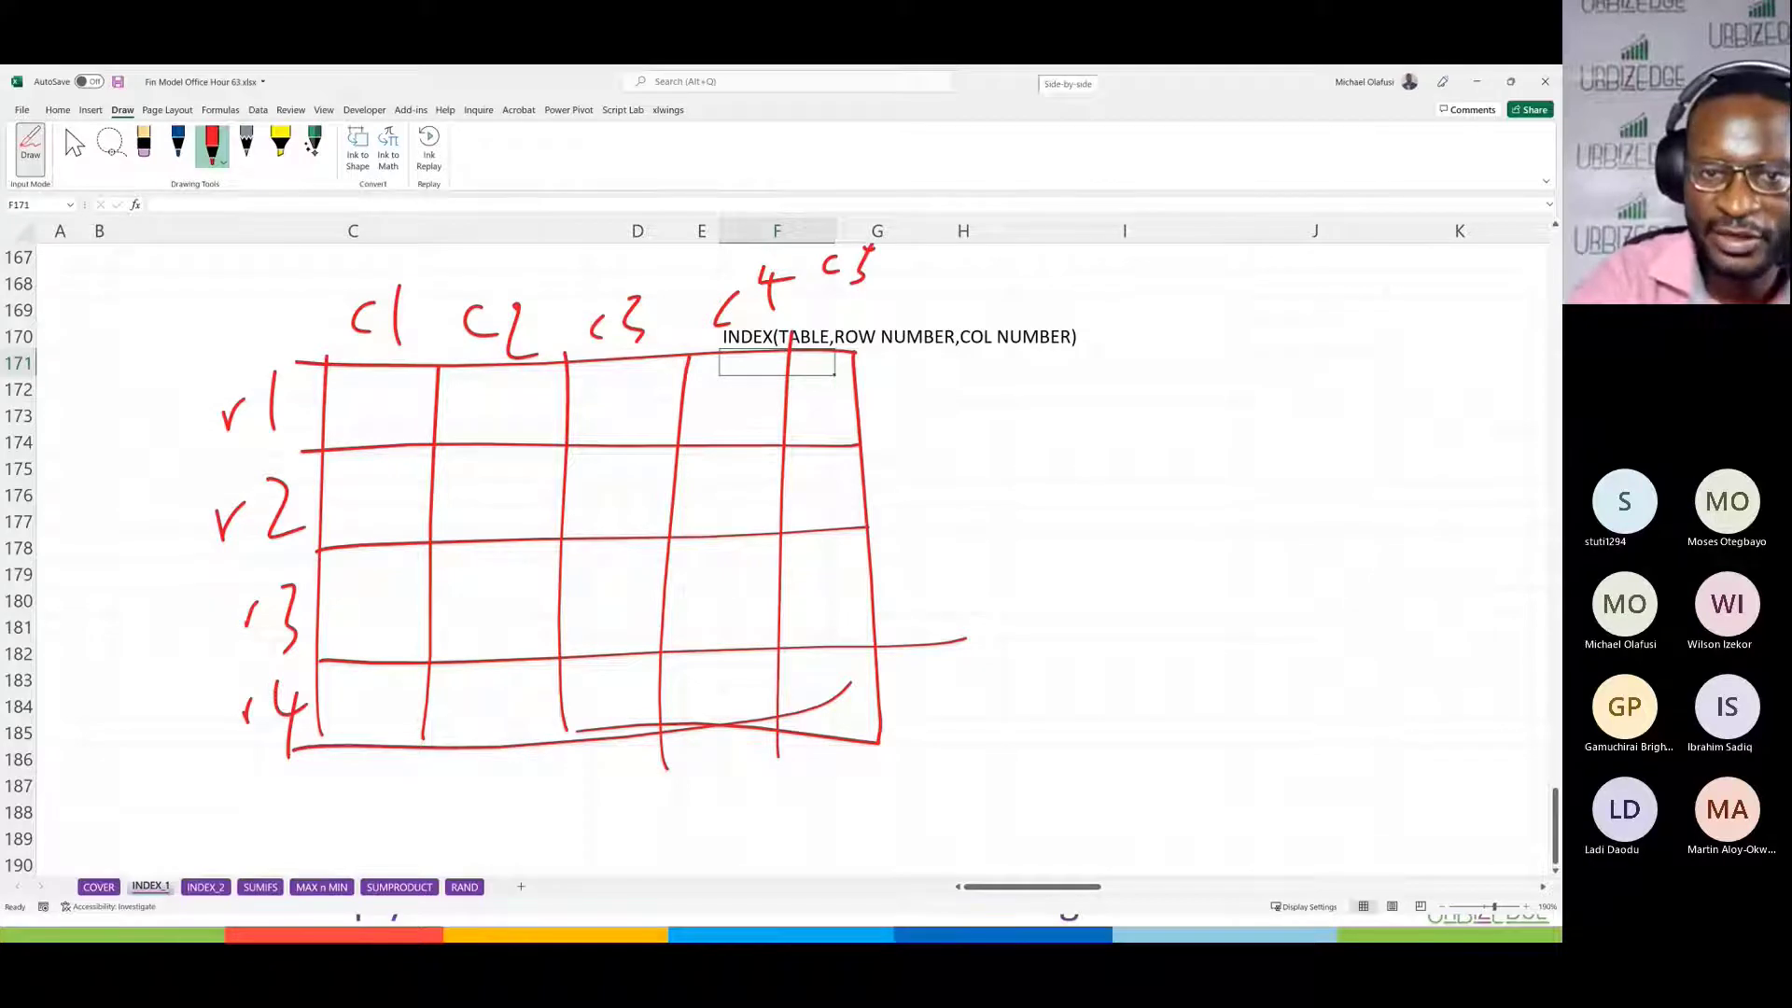
{"action": "mouse_move", "coordinate": [698, 581]}
{"action": "left_mouse_down"}
{"action": "mouse_move", "coordinate": [742, 600]}
{"action": "mouse_move", "coordinate": [709, 619]}
{"action": "left_mouse_up"}
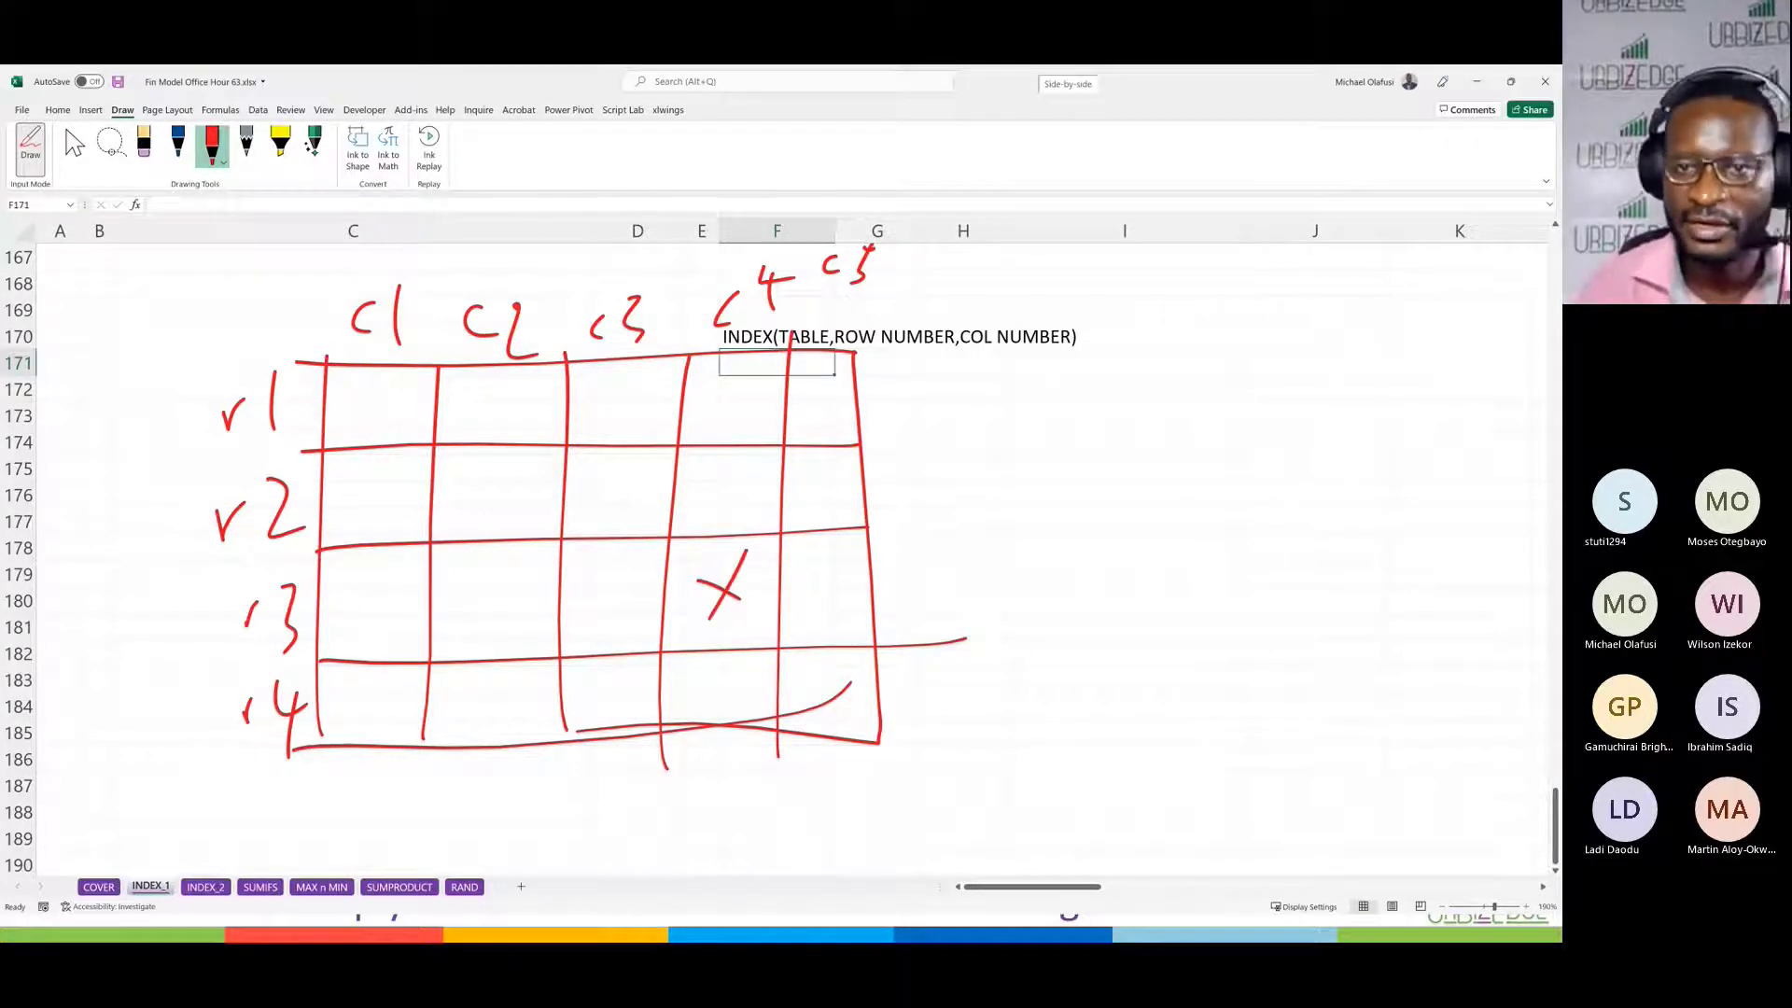
Step: Handwrite the formula INDEX(table, 3, 4) in red ink beside the grid and leave drawing mode
{"action": "left_click_drag", "start_coordinate": [929, 435], "coordinate": [929, 480]}
{"action": "left_click_drag", "start_coordinate": [945, 480], "coordinate": [978, 438]}
{"action": "mouse_move", "coordinate": [995, 431]}
{"action": "left_mouse_down"}
{"action": "mouse_move", "coordinate": [995, 471]}
{"action": "mouse_move", "coordinate": [1062, 474]}
{"action": "left_mouse_up"}
{"action": "left_click_drag", "start_coordinate": [1078, 442], "coordinate": [1065, 475]}
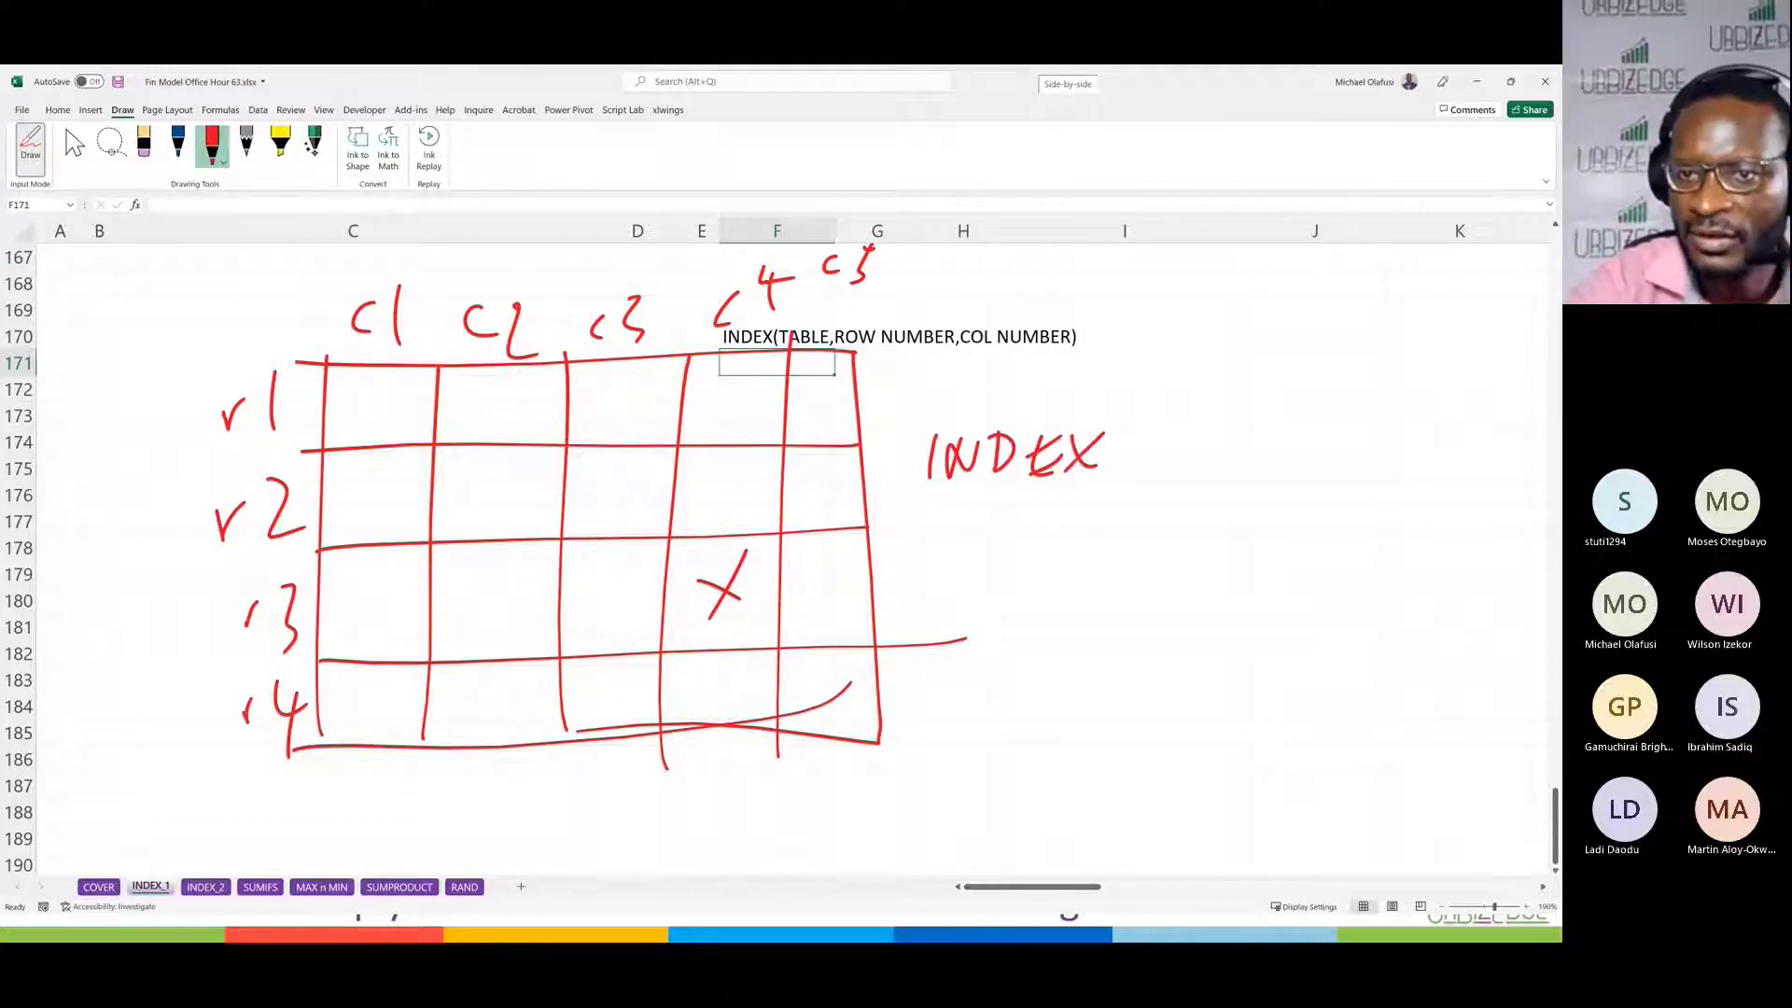
{"action": "mouse_move", "coordinate": [1146, 392]}
{"action": "left_mouse_down"}
{"action": "mouse_move", "coordinate": [1124, 487]}
{"action": "mouse_move", "coordinate": [1160, 475]}
{"action": "left_mouse_up"}
{"action": "mouse_move", "coordinate": [1156, 451]}
{"action": "left_mouse_down"}
{"action": "mouse_move", "coordinate": [1185, 440]}
{"action": "mouse_move", "coordinate": [1204, 463]}
{"action": "left_mouse_up"}
{"action": "mouse_move", "coordinate": [1221, 413]}
{"action": "left_mouse_down"}
{"action": "mouse_move", "coordinate": [1237, 462]}
{"action": "mouse_move", "coordinate": [1270, 451]}
{"action": "left_mouse_up"}
{"action": "left_click_drag", "start_coordinate": [1265, 448], "coordinate": [1267, 467]}
{"action": "left_click_drag", "start_coordinate": [1298, 444], "coordinate": [1283, 472]}
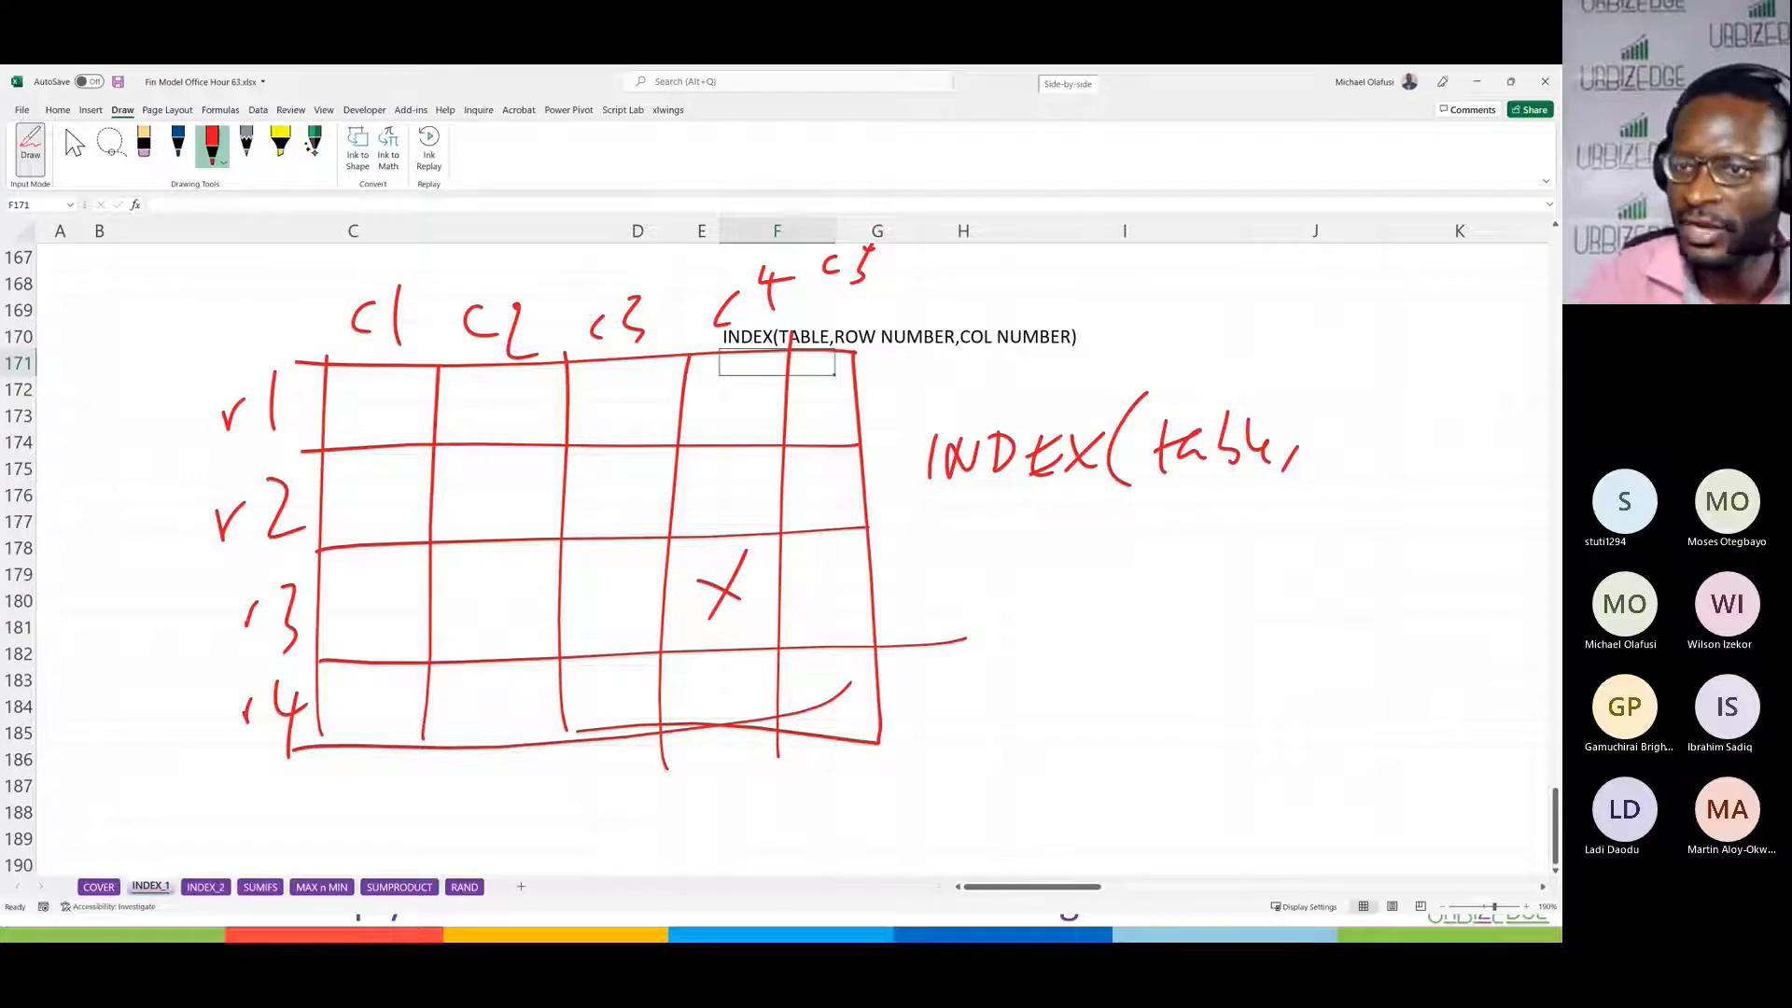
{"action": "mouse_move", "coordinate": [1322, 422]}
{"action": "left_mouse_down"}
{"action": "mouse_move", "coordinate": [1344, 452]}
{"action": "mouse_move", "coordinate": [1325, 471]}
{"action": "mouse_move", "coordinate": [1363, 480]}
{"action": "left_mouse_up"}
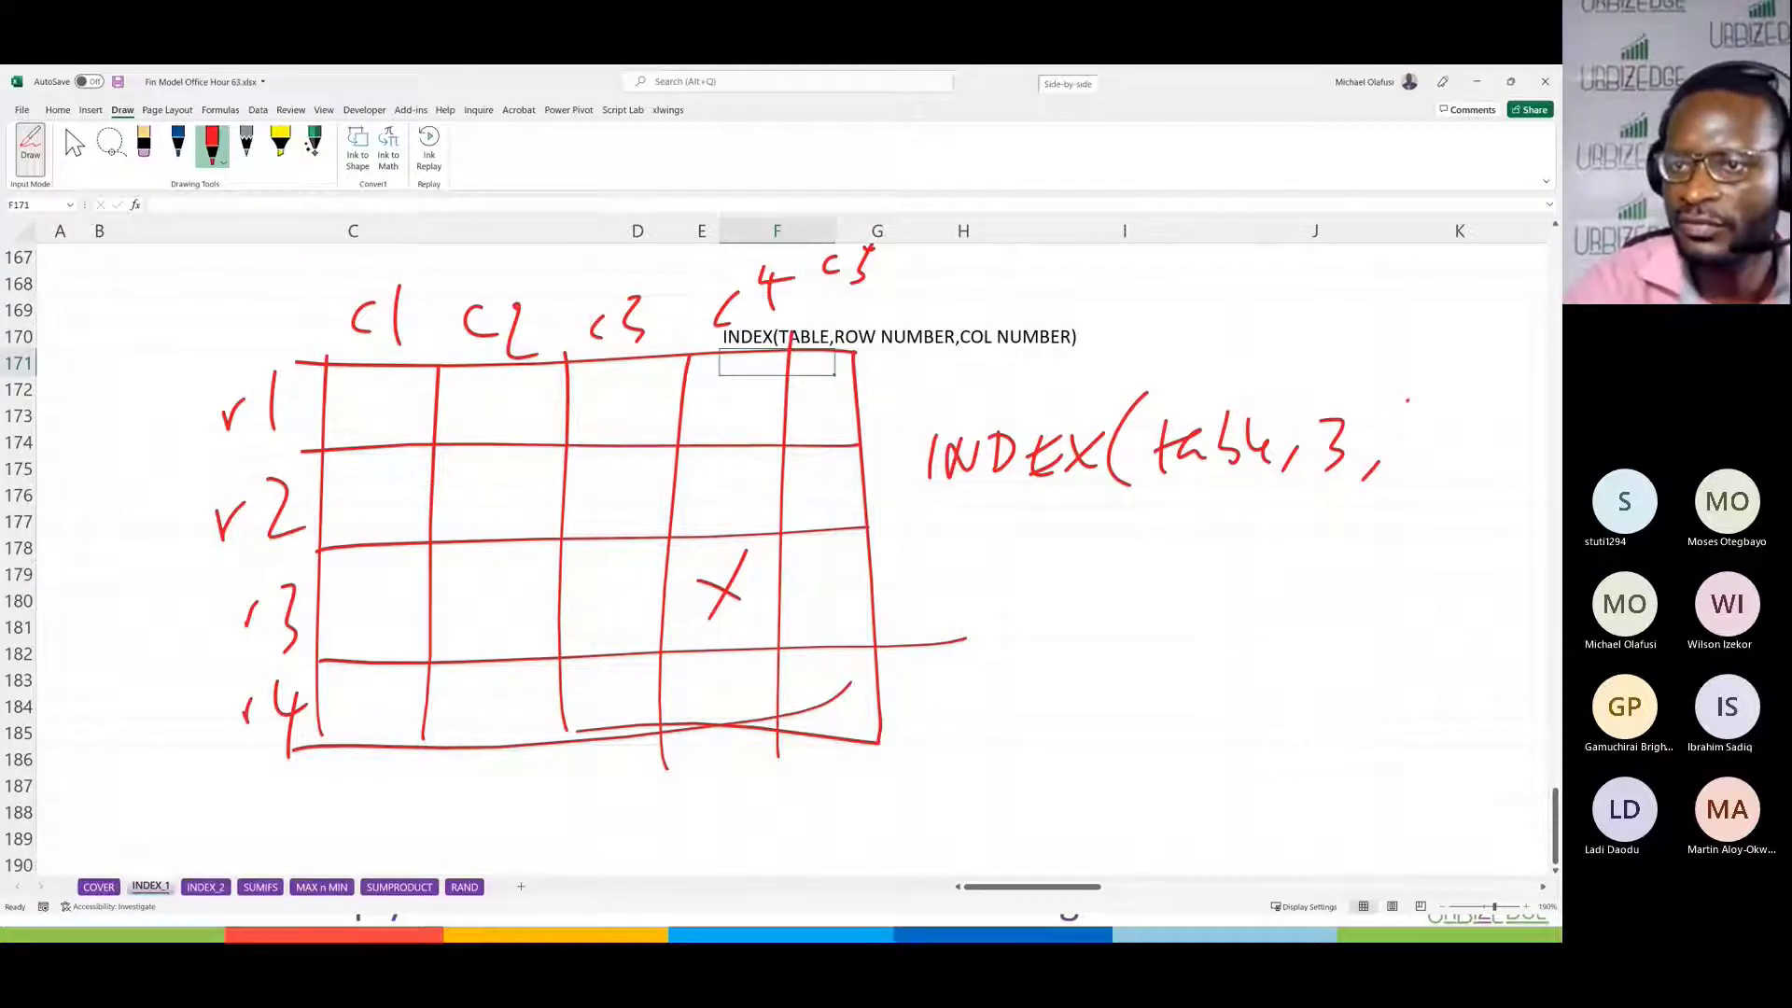
{"action": "left_click_drag", "start_coordinate": [1425, 398], "coordinate": [1449, 434]}
{"action": "left_click_drag", "start_coordinate": [1433, 399], "coordinate": [1425, 466]}
{"action": "left_click_drag", "start_coordinate": [1428, 351], "coordinate": [1453, 494]}
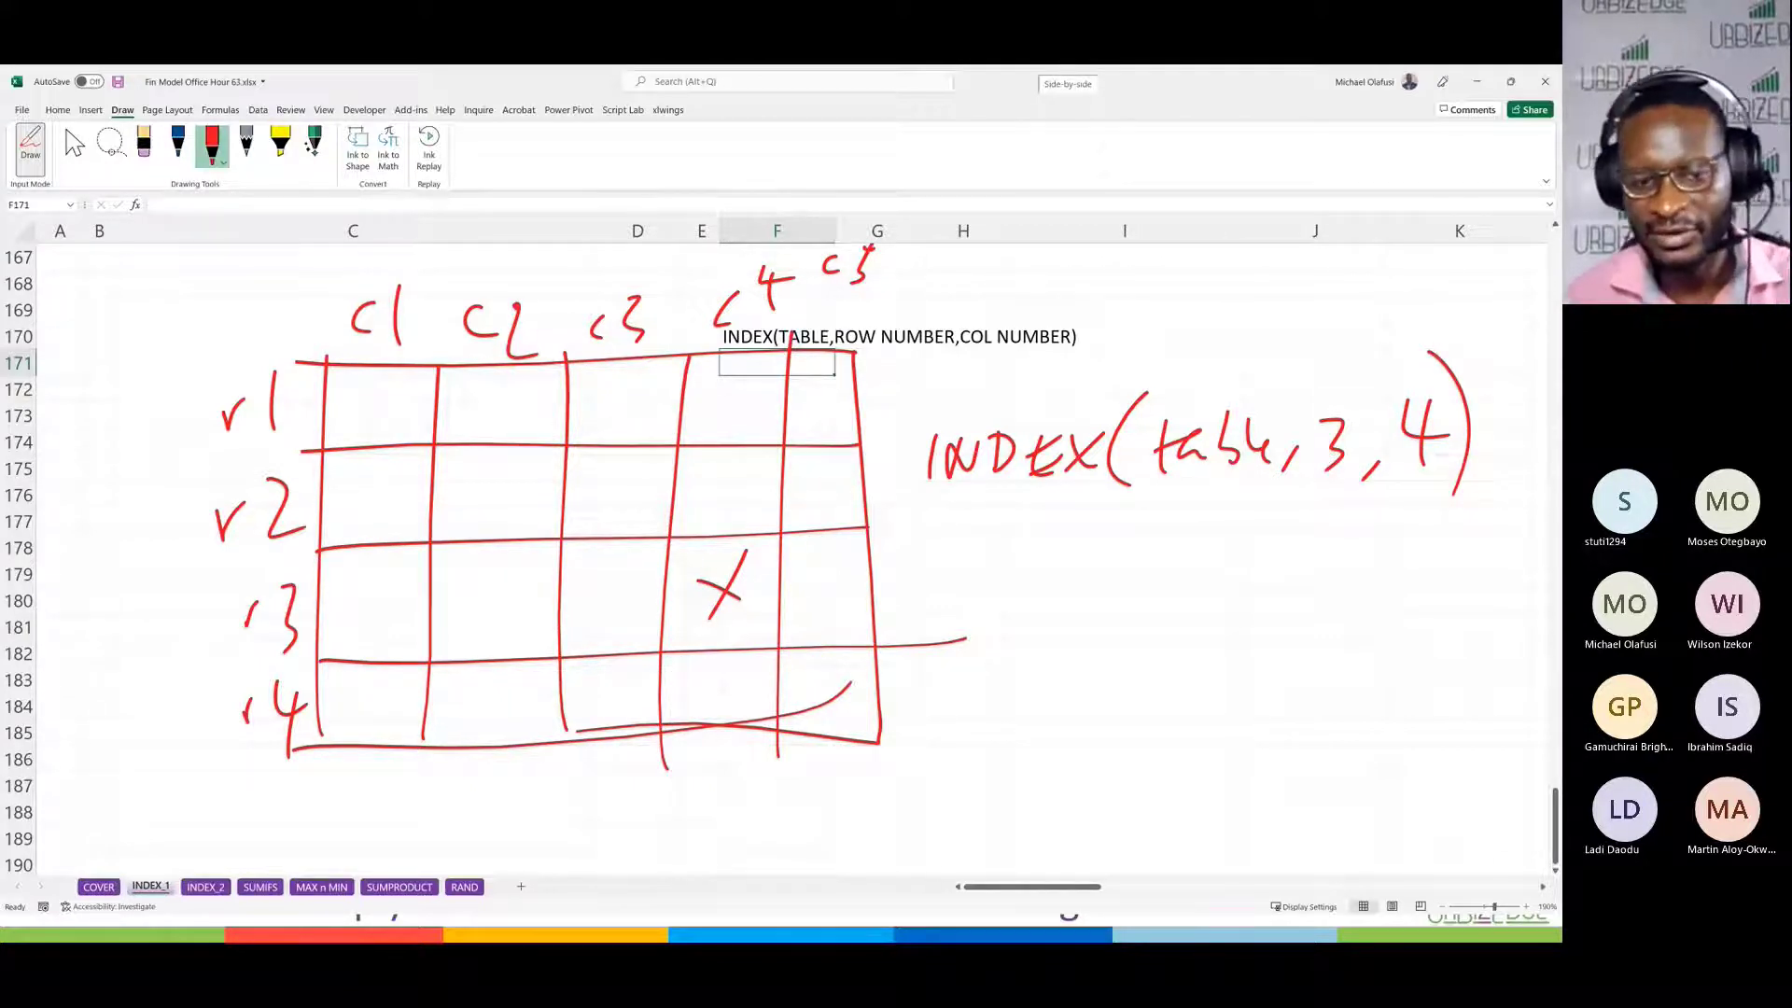
{"action": "key", "text": "Escape"}
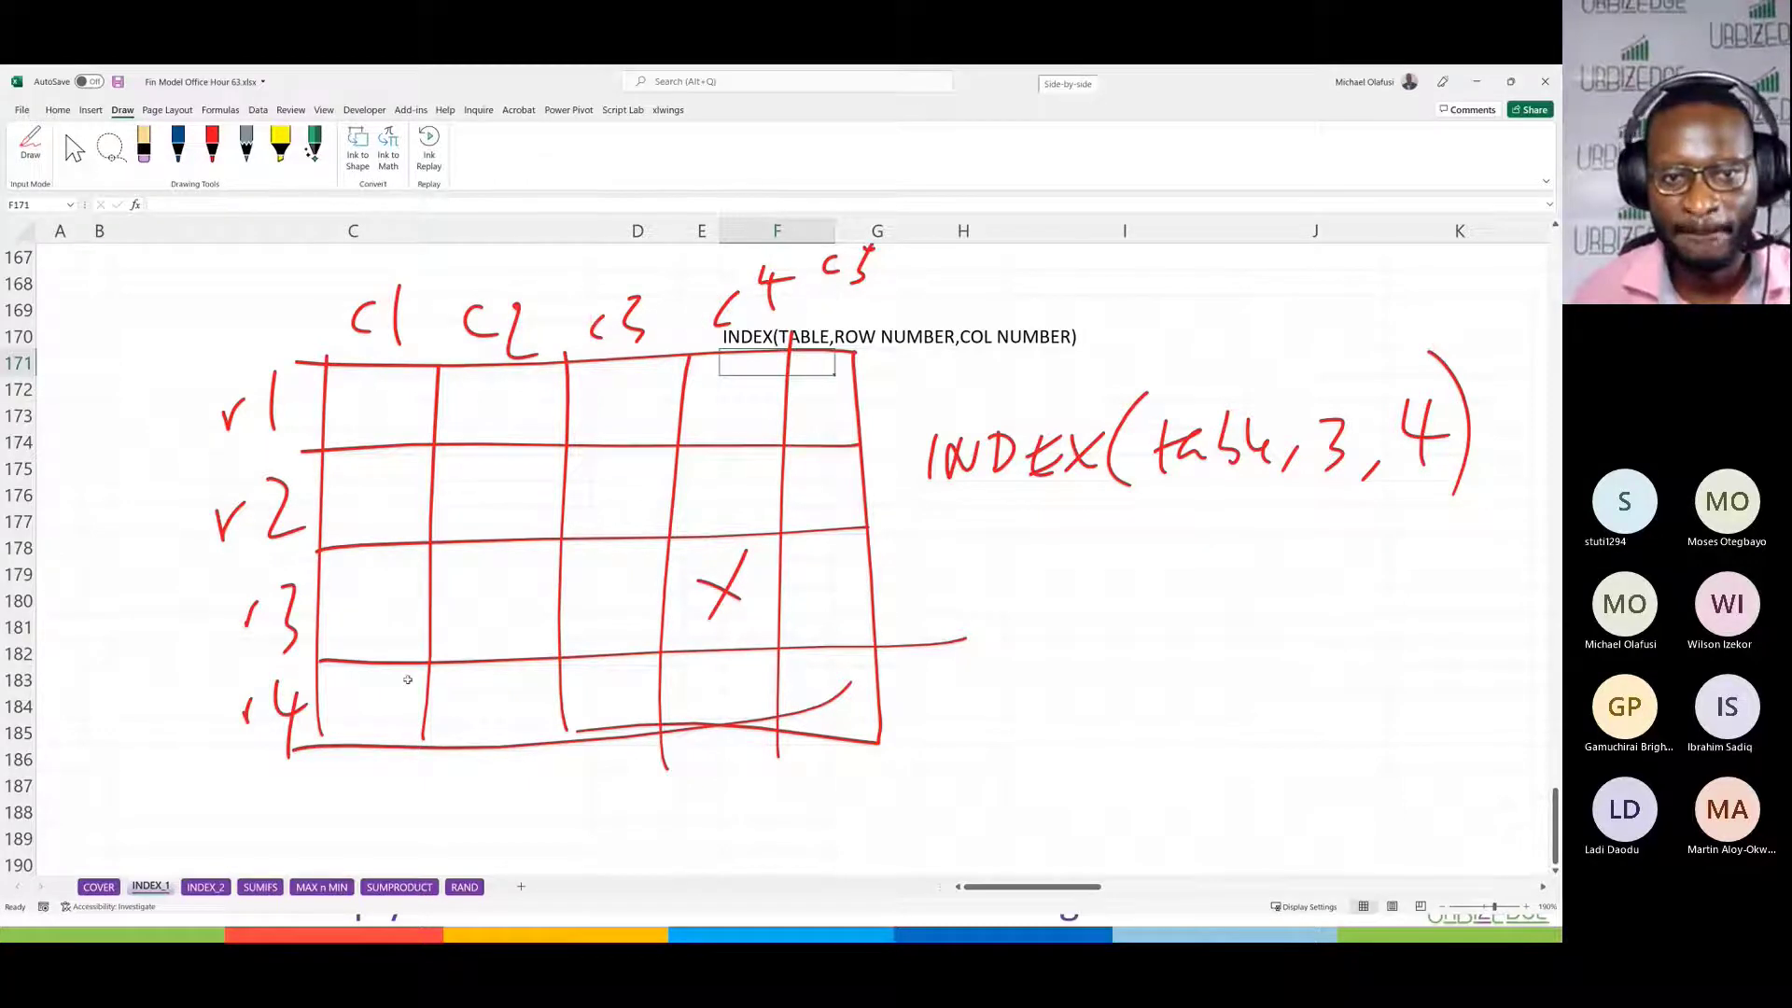
Step: Create a new blank workbook, enlarge its view and narrow columns A through I
{"action": "scroll", "coordinate": [407, 680], "scroll_direction": "down", "scroll_amount": 6}
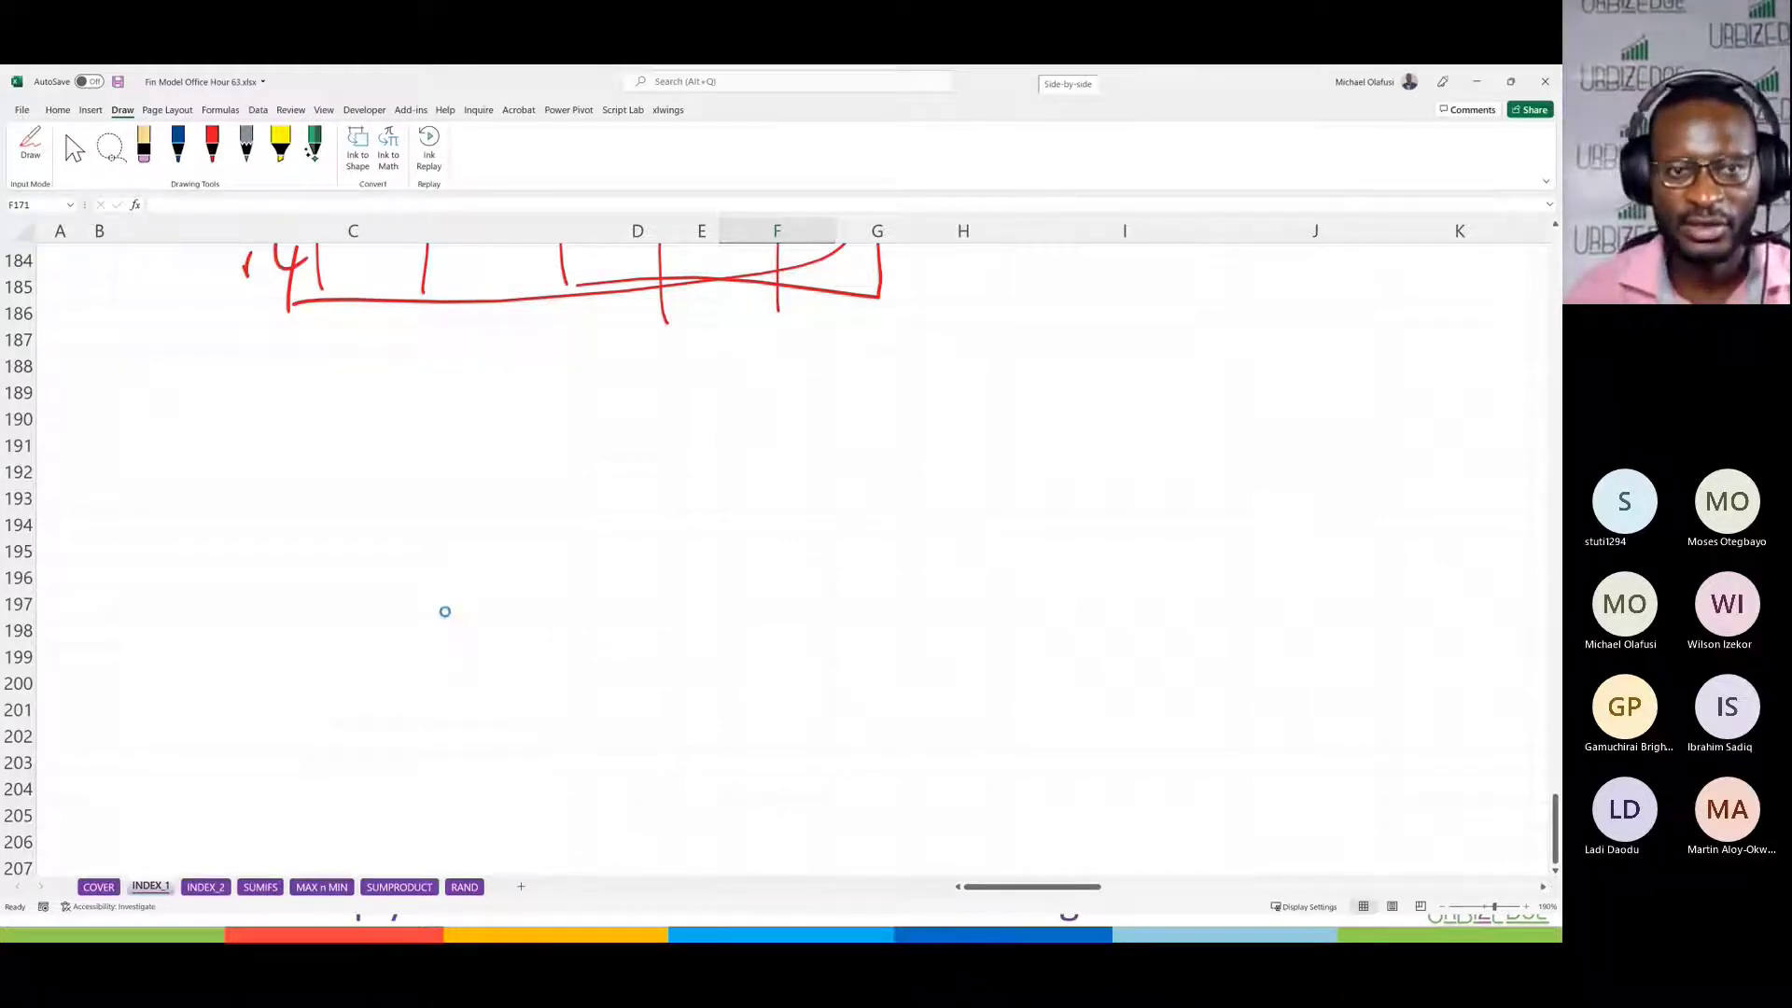
{"action": "key", "text": "ctrl+n"}
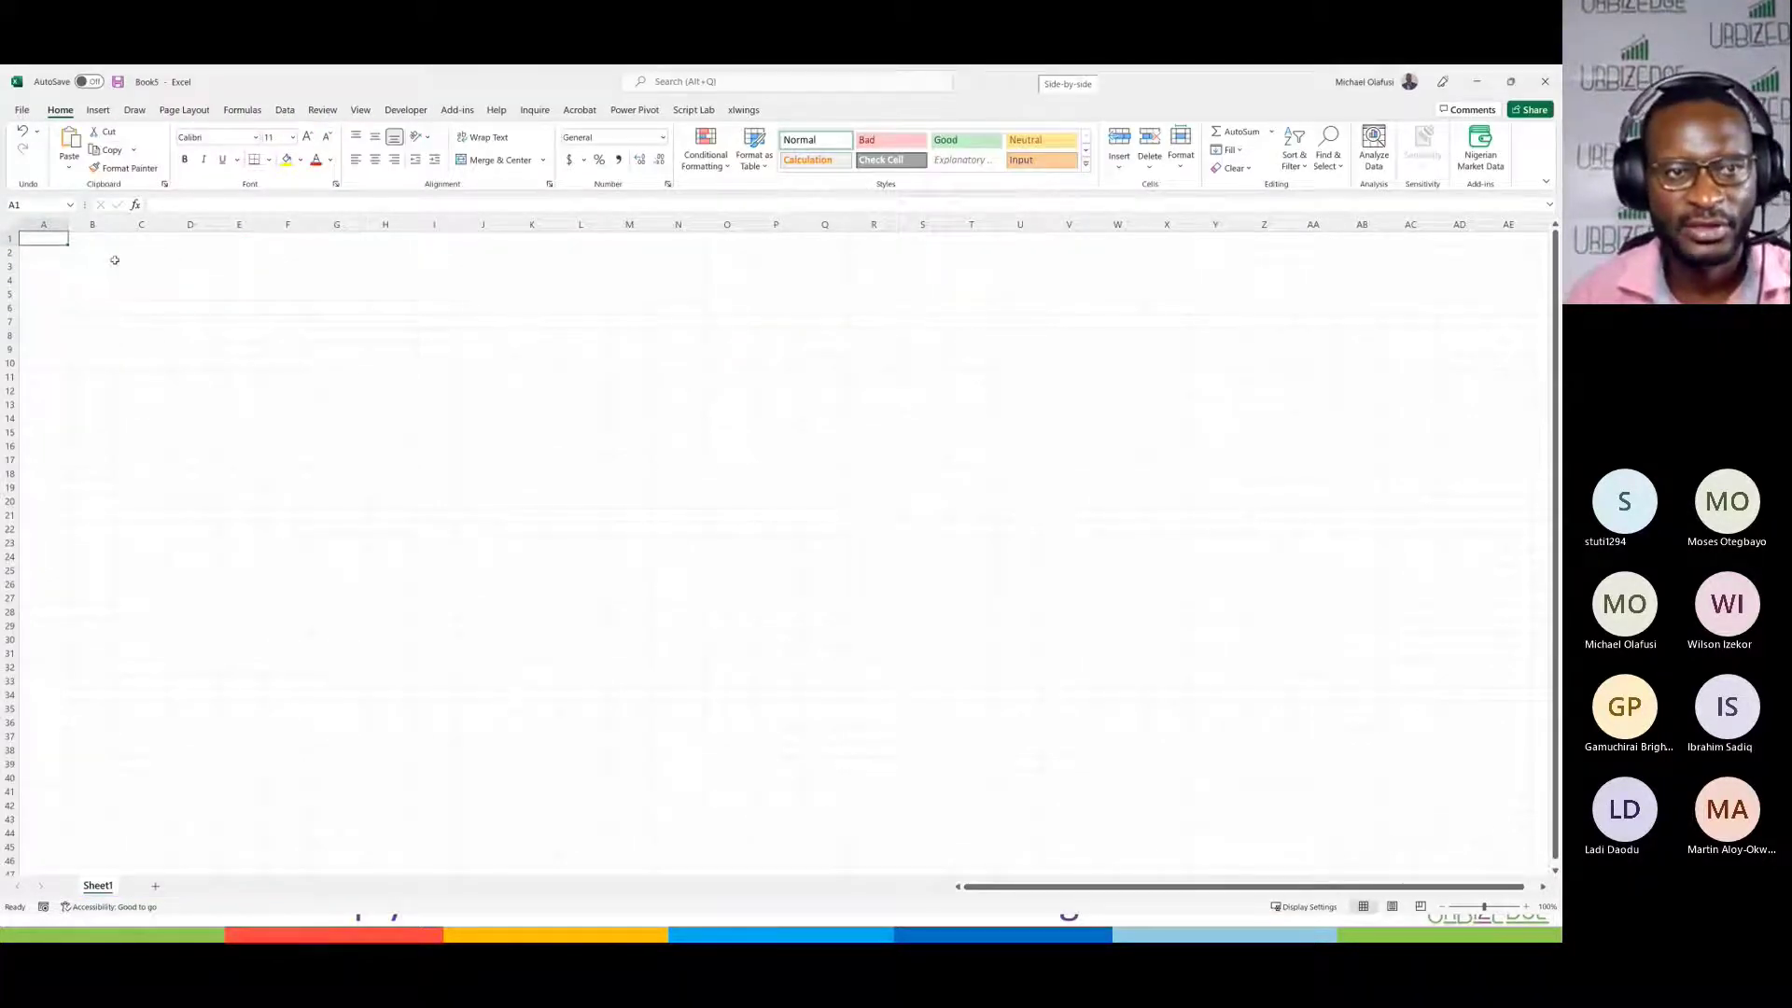
{"action": "scroll", "coordinate": [136, 268], "scroll_direction": "up", "scroll_amount": 6, "text": "ctrl"}
{"action": "left_click_drag", "start_coordinate": [82, 230], "coordinate": [846, 230]}
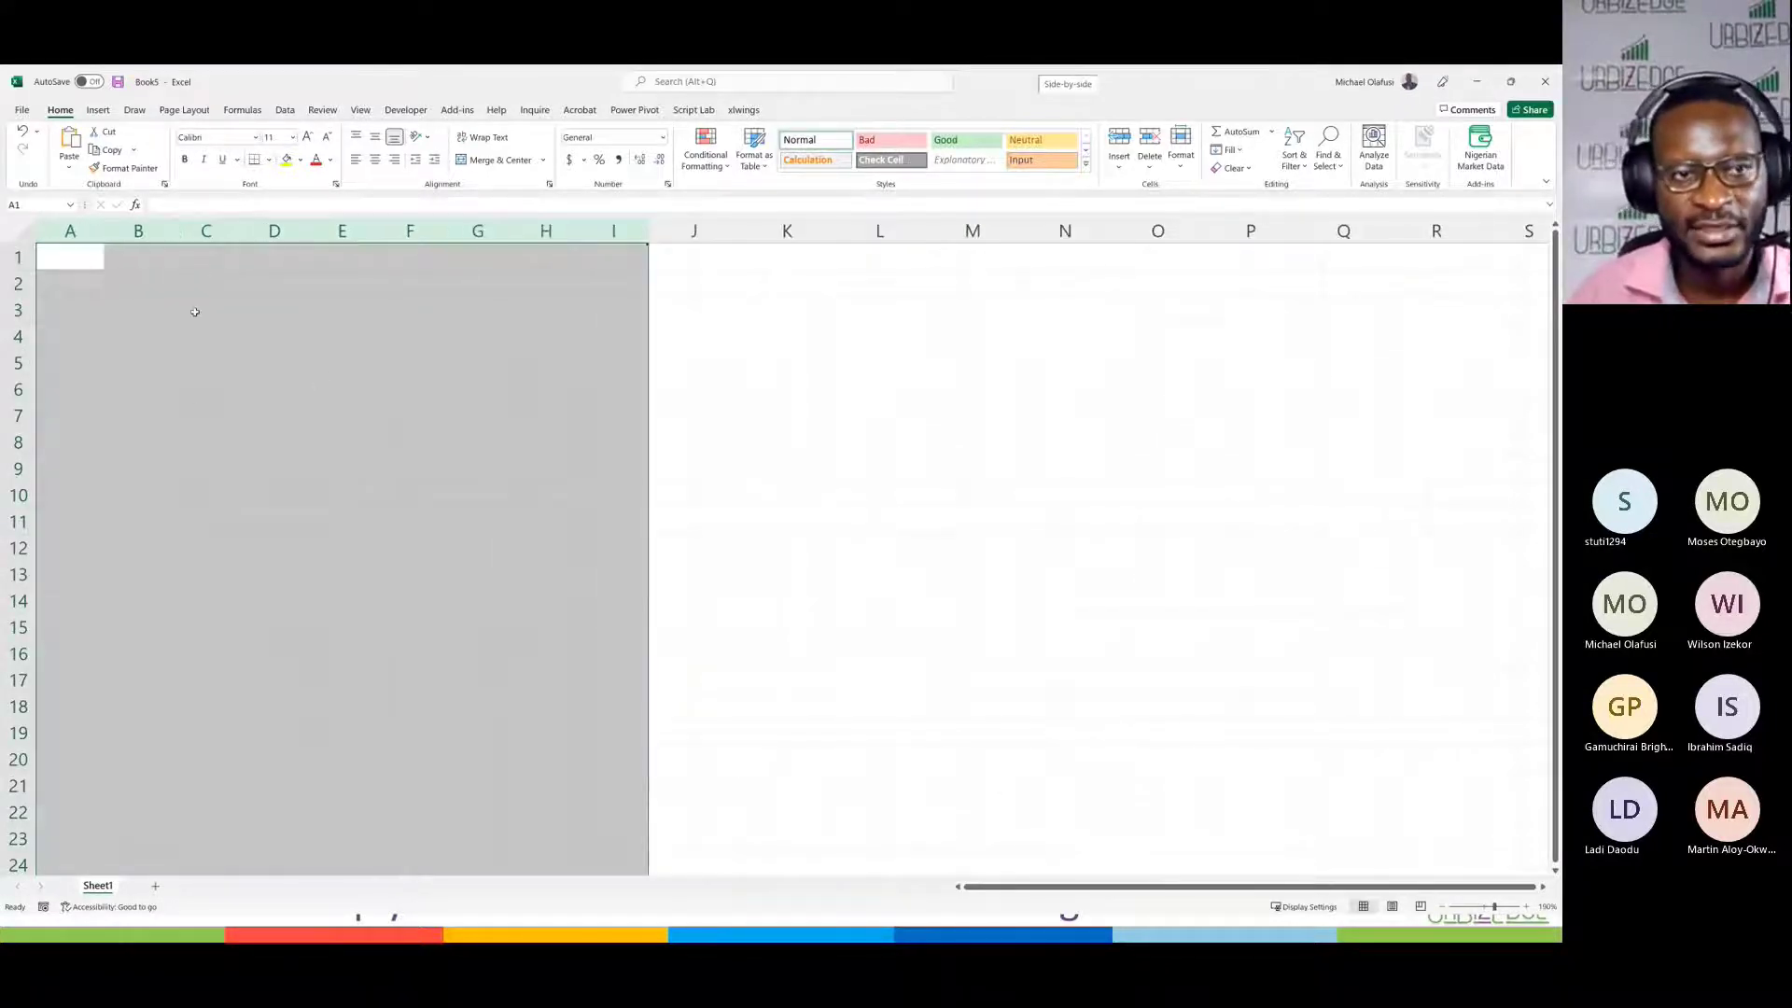
{"action": "left_click", "coordinate": [196, 283]}
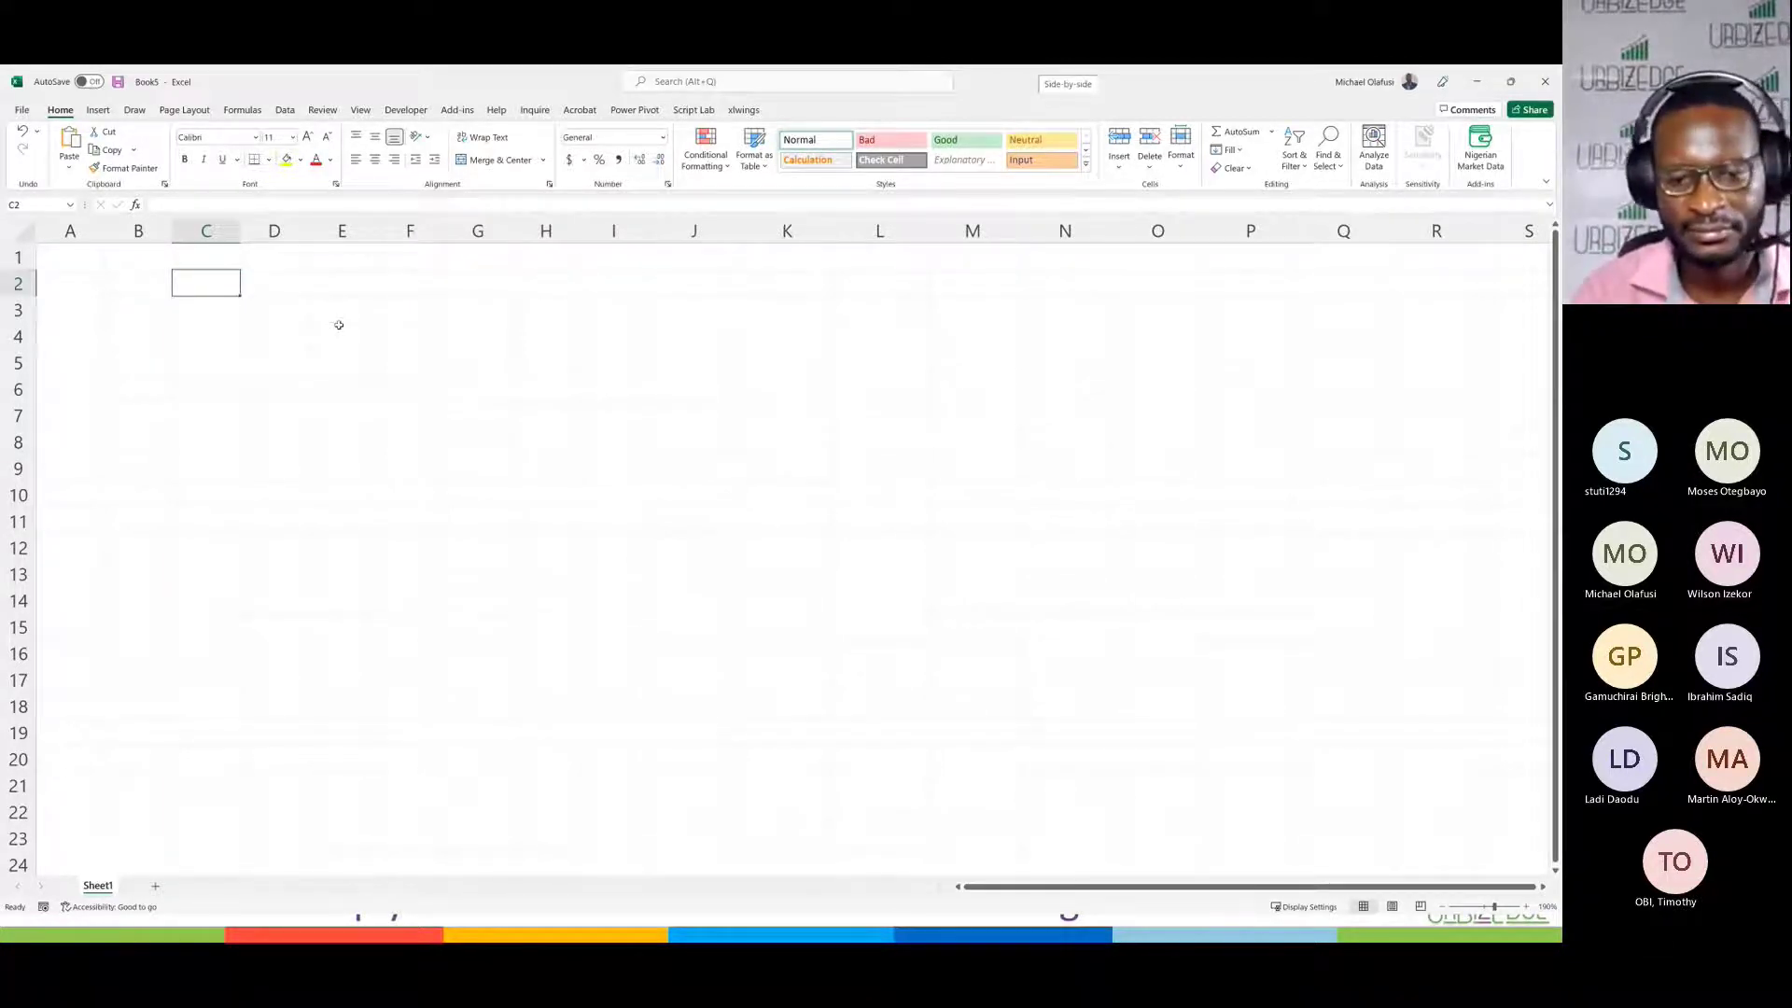
{"action": "type", "text": "STAFF"}
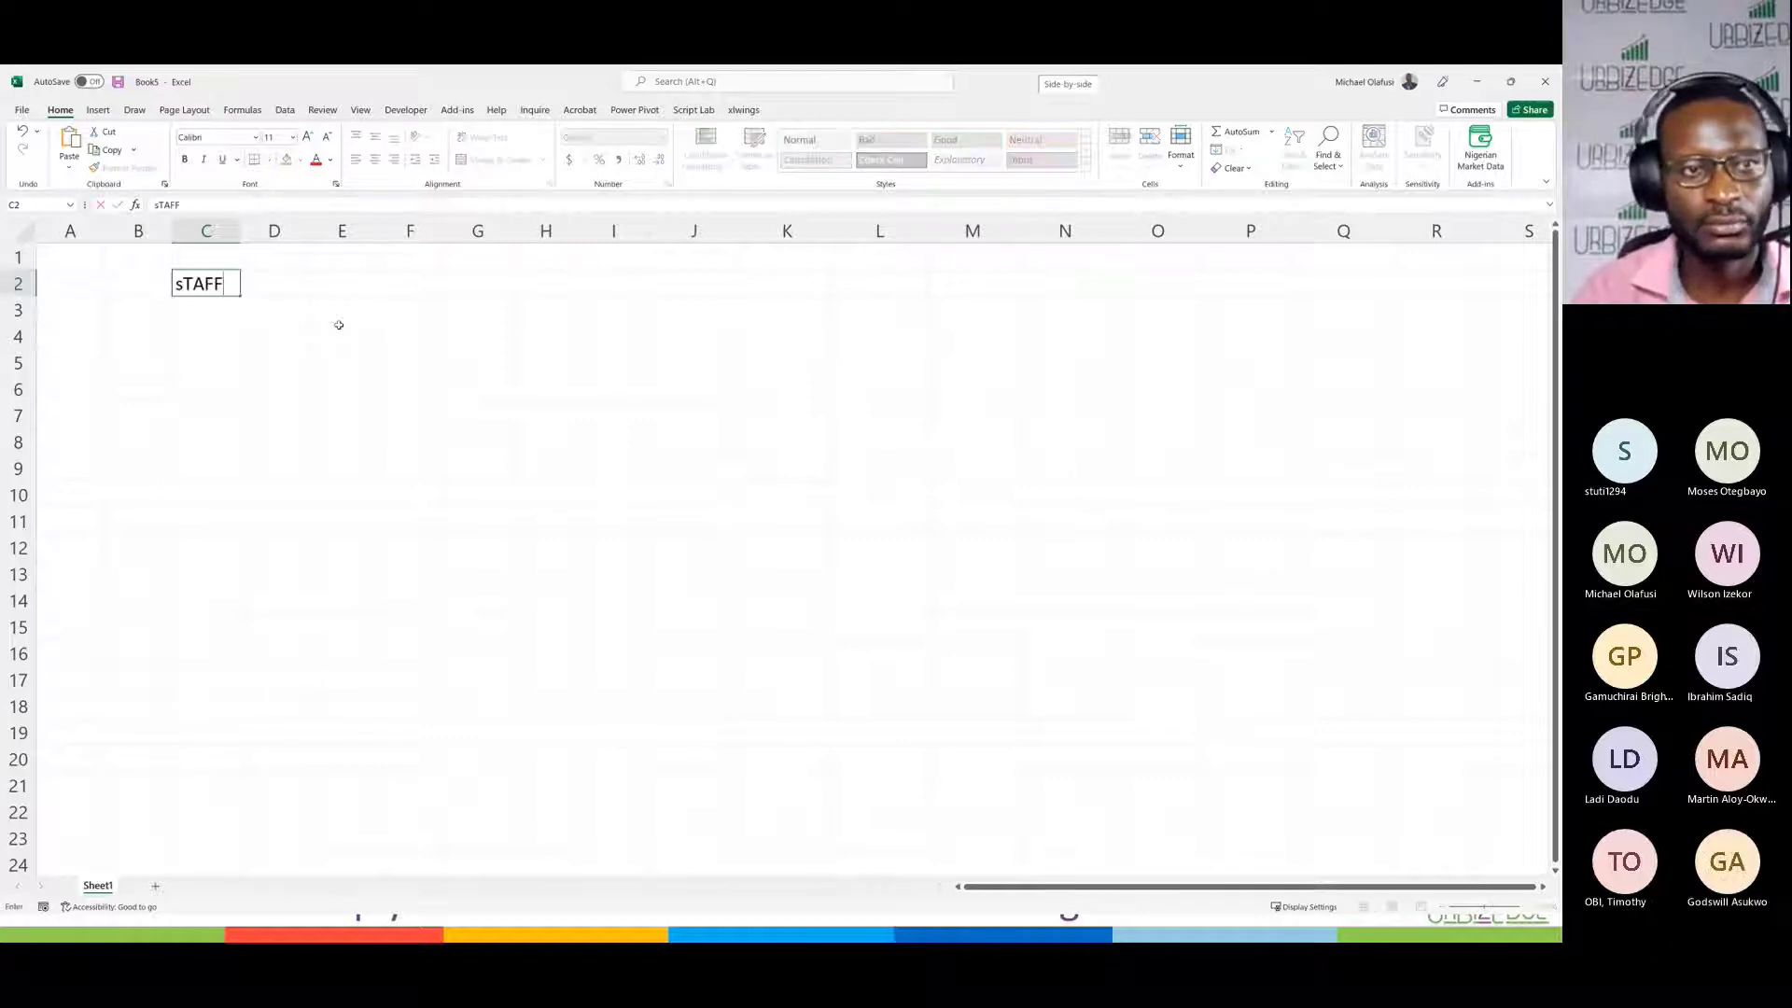
{"action": "key", "text": "BackSpace"}
{"action": "key", "text": "BackSpace"}
{"action": "key", "text": "BackSpace"}
{"action": "key", "text": "BackSpace"}
{"action": "key", "text": "BackSpace"}
{"action": "key", "text": "Escape"}
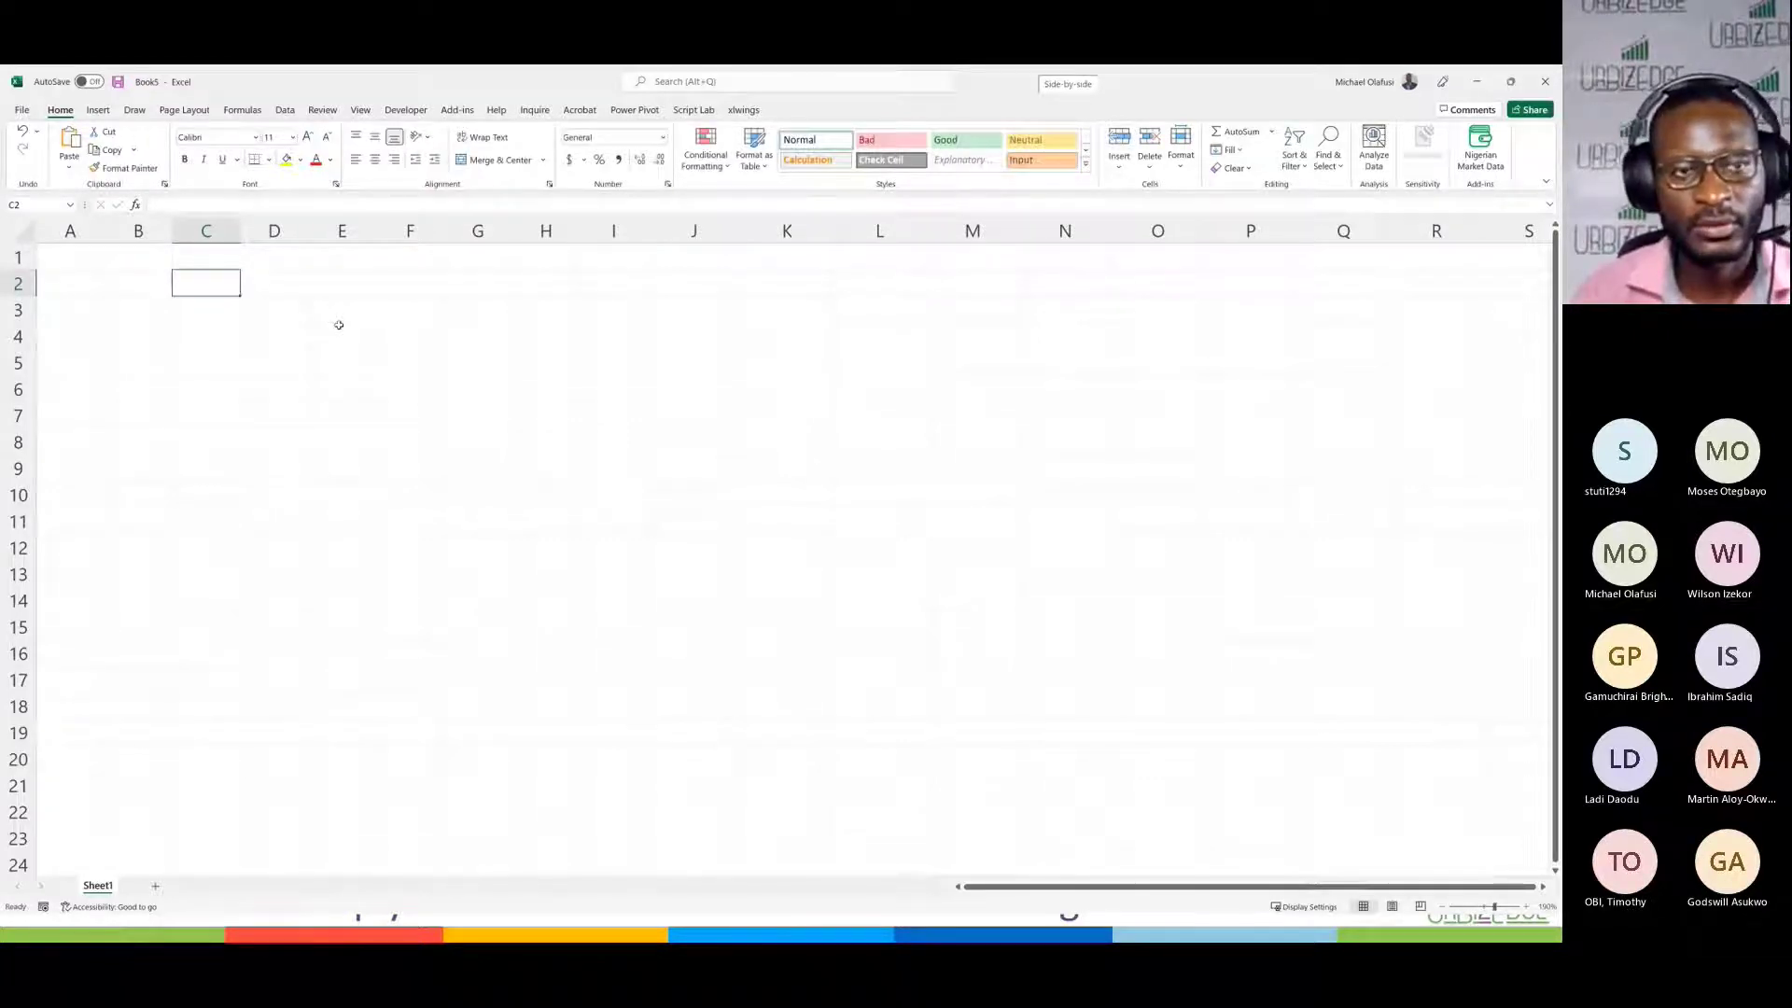
Step: Fill the range C2:H15 with the formula =RANDBETWEEN(10,9933)
{"action": "left_click_drag", "start_coordinate": [205, 282], "coordinate": [565, 627]}
{"action": "type", "text": "=RANDB"}
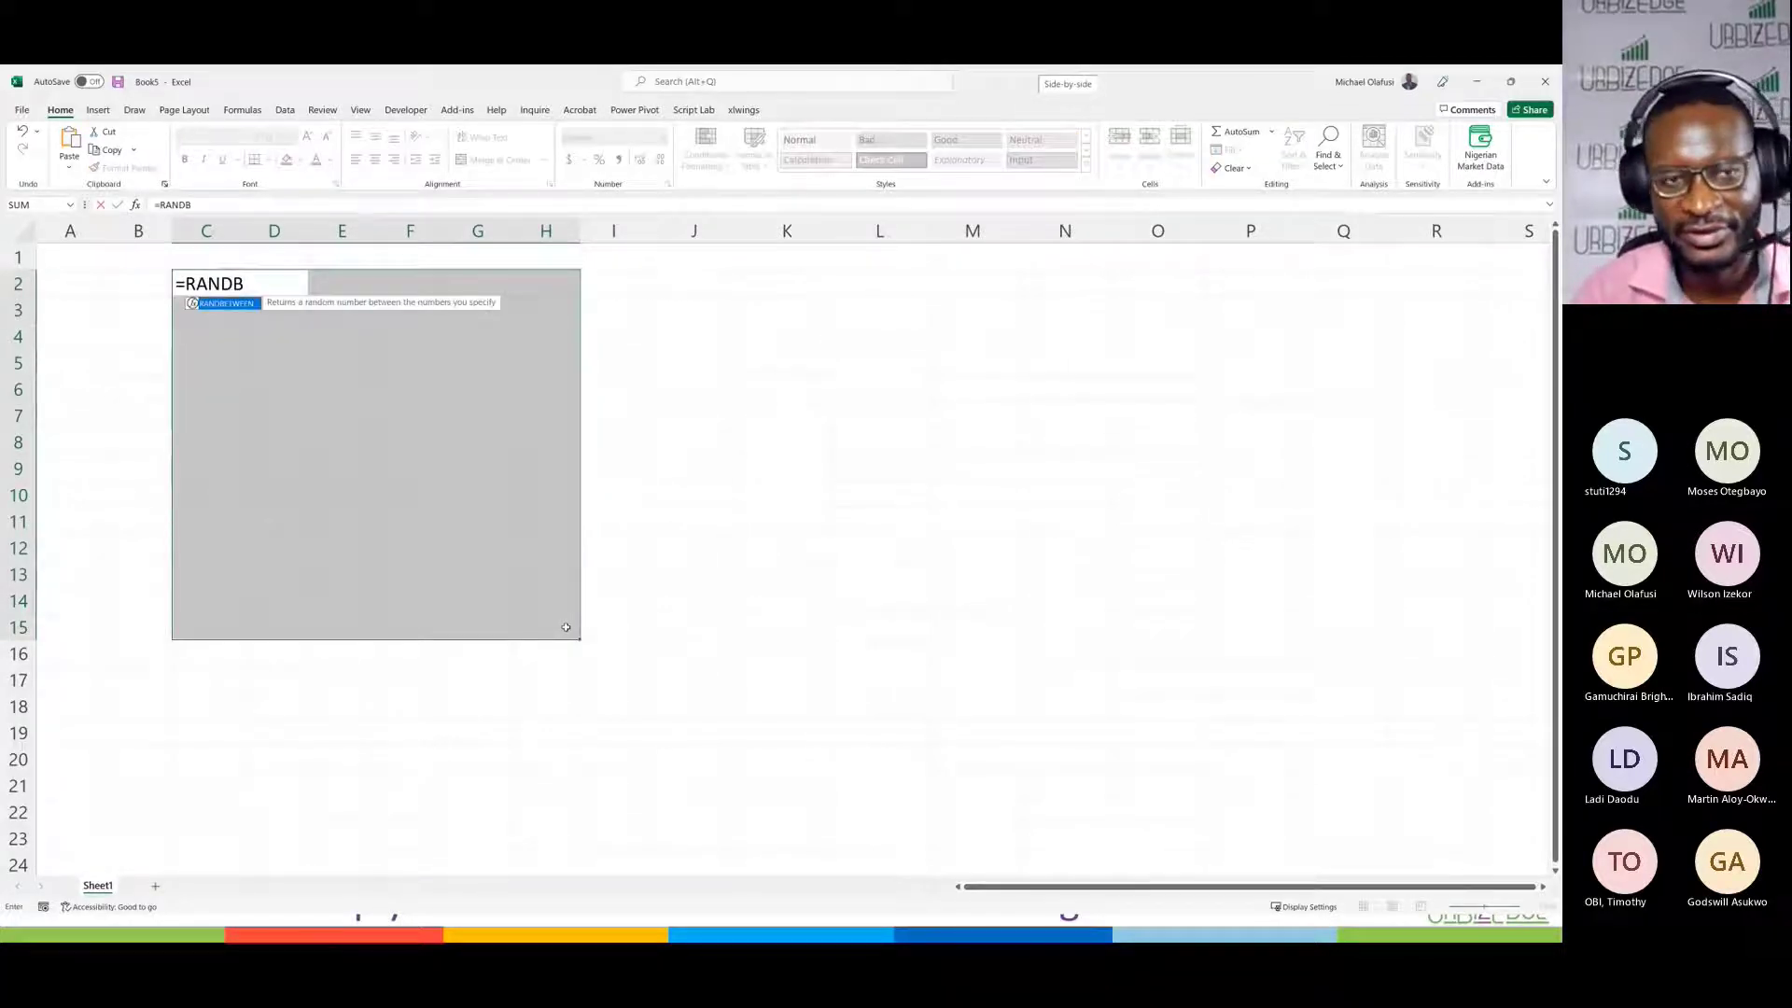
{"action": "key", "text": "Tab"}
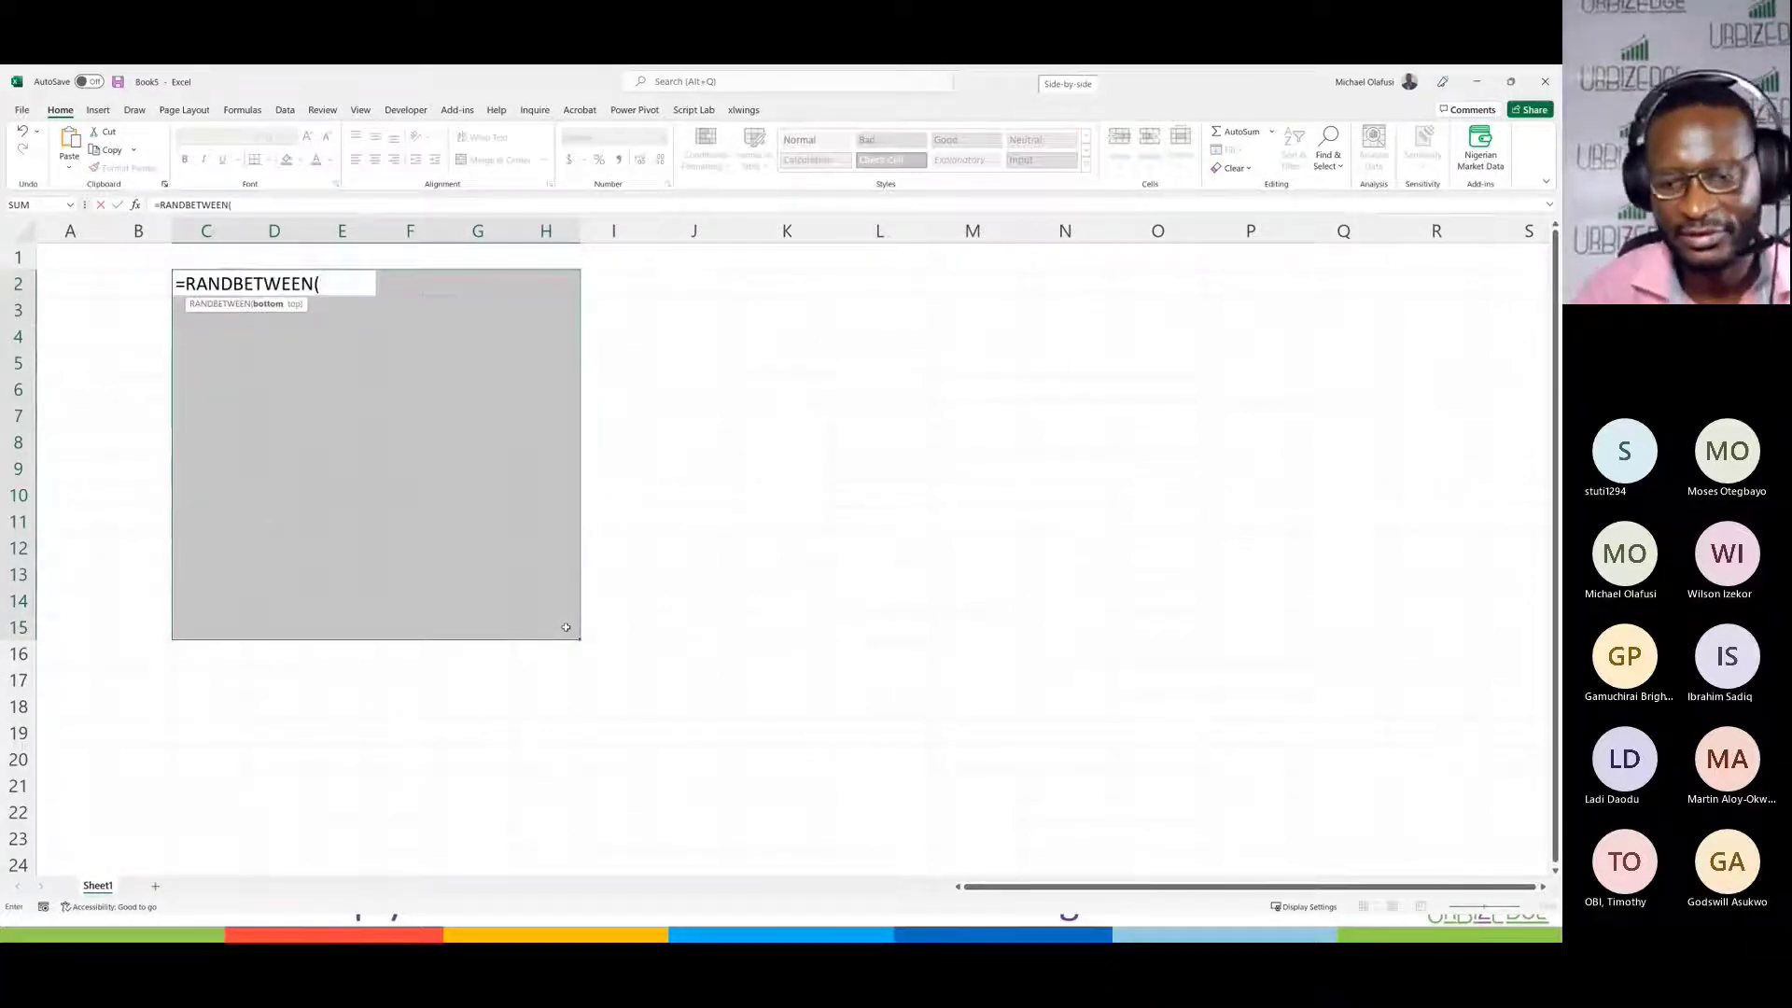
{"action": "type", "text": "10,9933"}
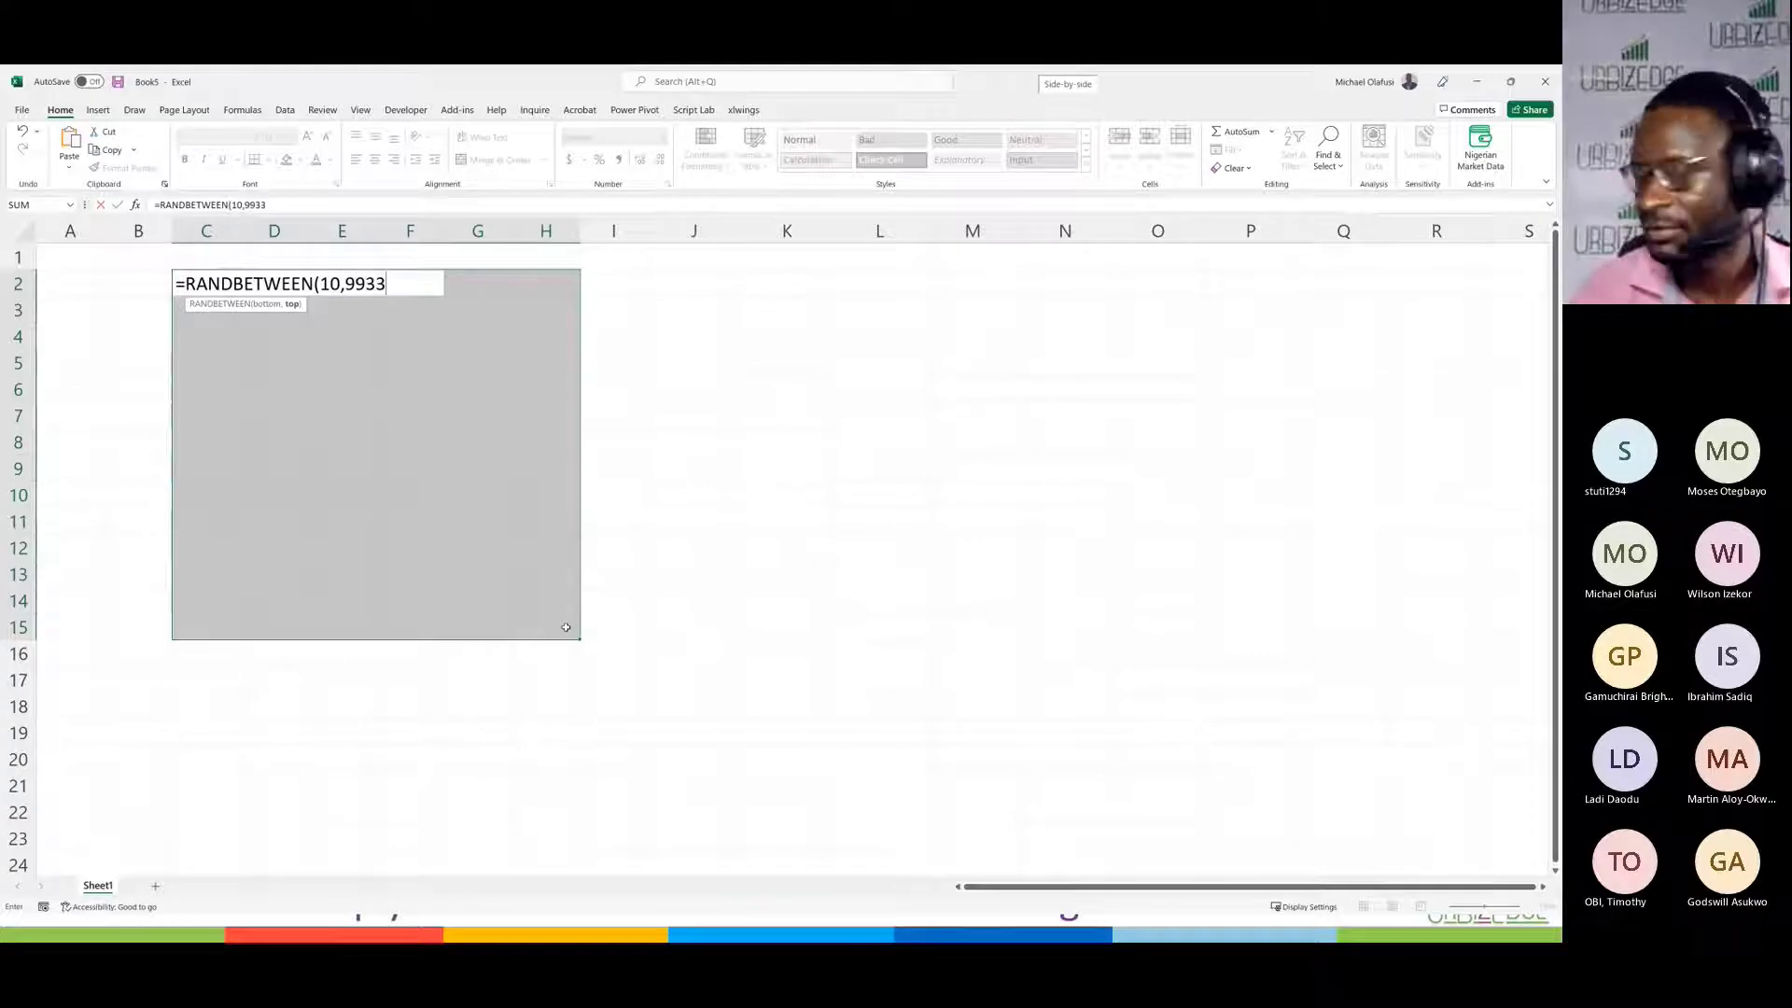
{"action": "type", "text": ")"}
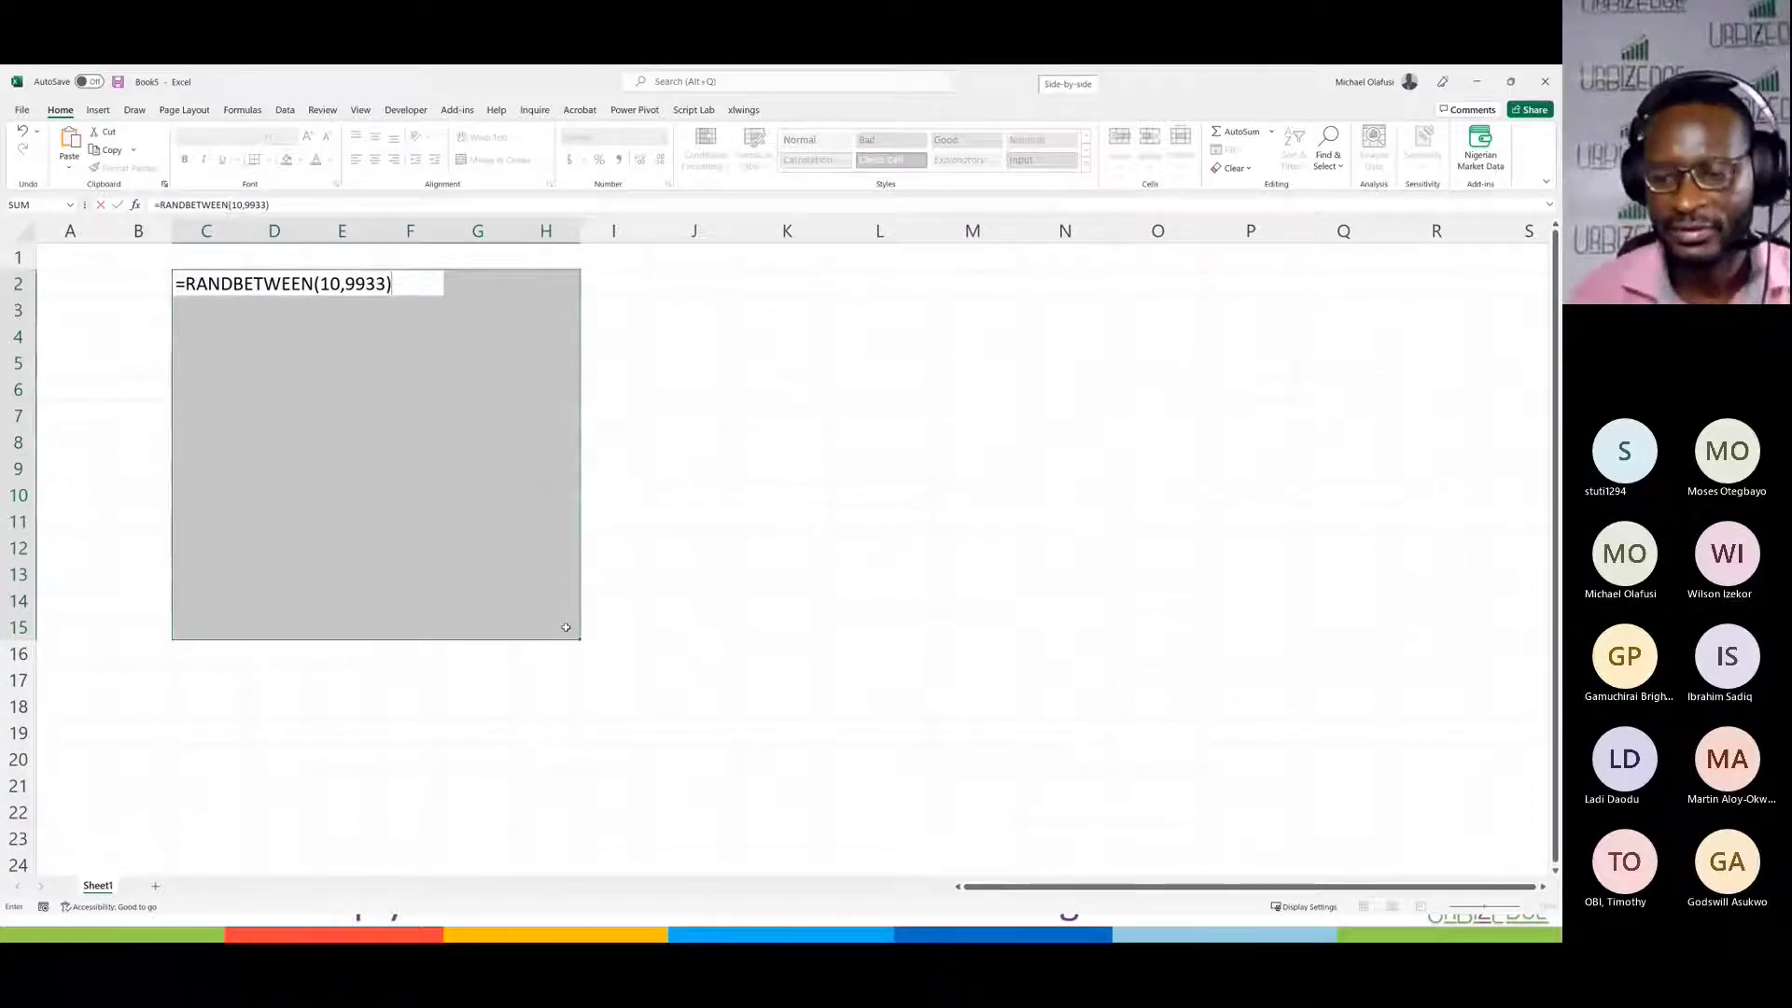
{"action": "key", "text": "ctrl+Return"}
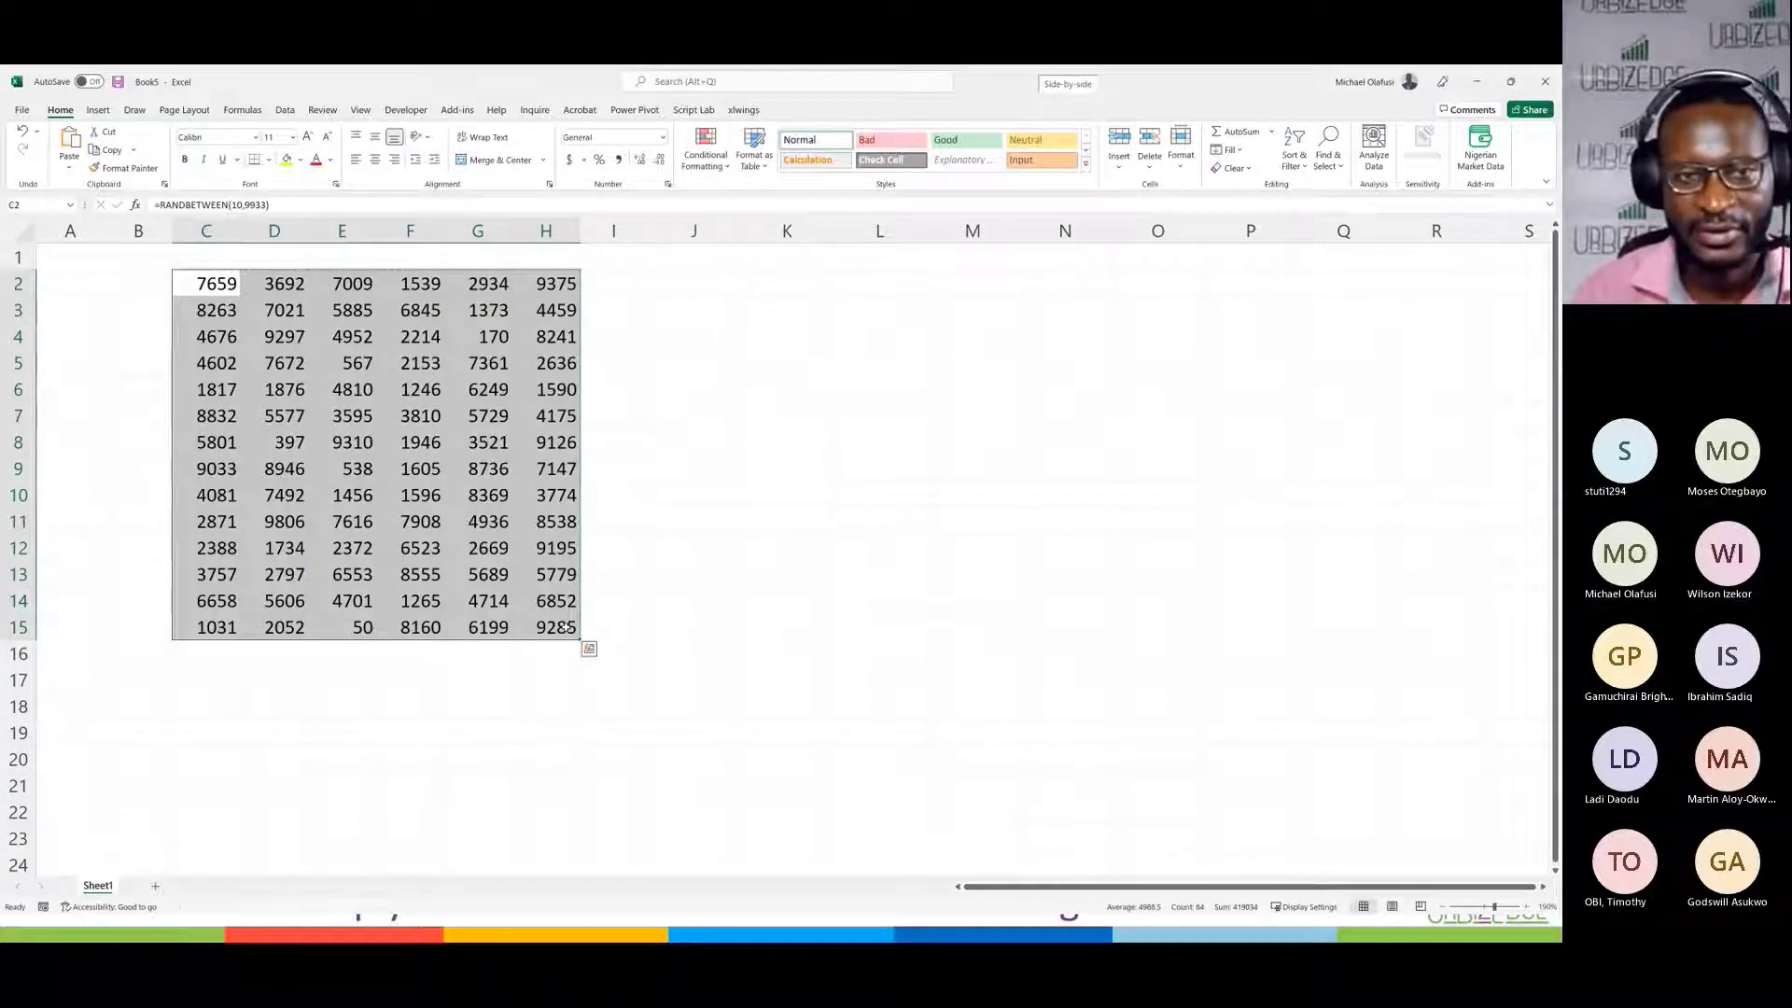
Step: Replace the random-number formulas in C2:H15 with their static values
{"action": "key", "text": "ctrl+c"}
{"action": "key", "text": "ctrl+shift+v"}
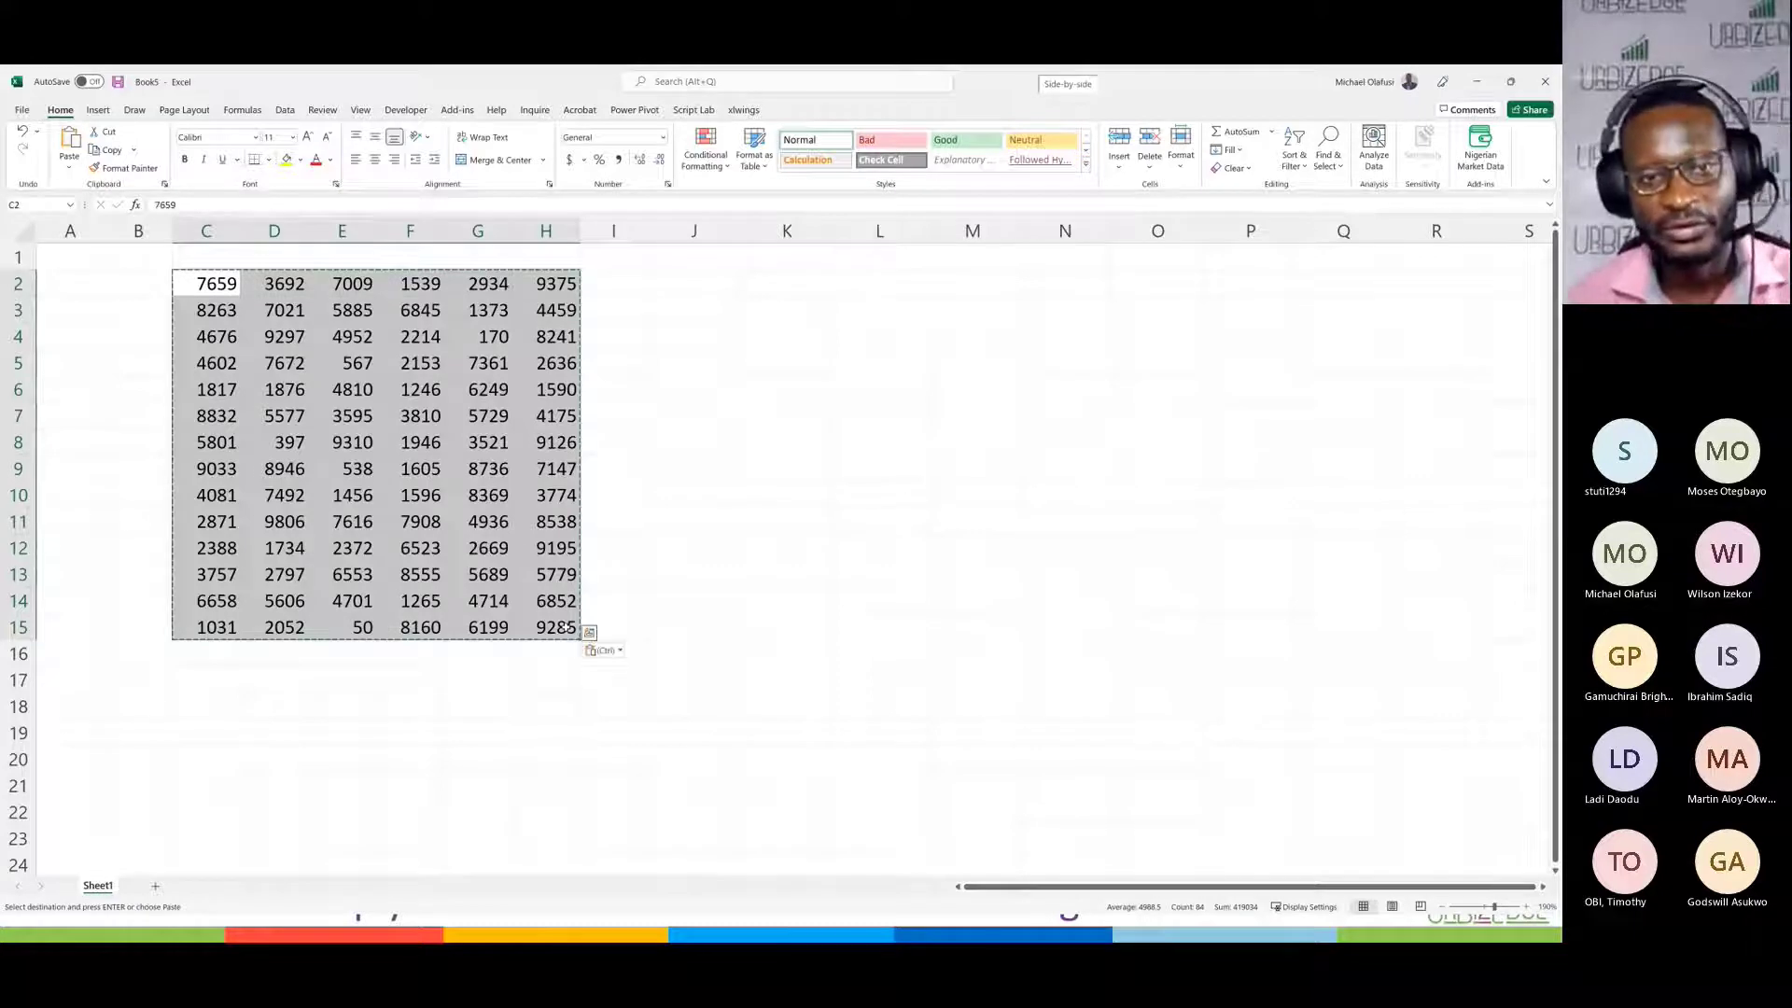
{"action": "key", "text": "Escape"}
Step: Highlight cell F6 with a yellow fill
{"action": "left_click", "coordinate": [693, 371]}
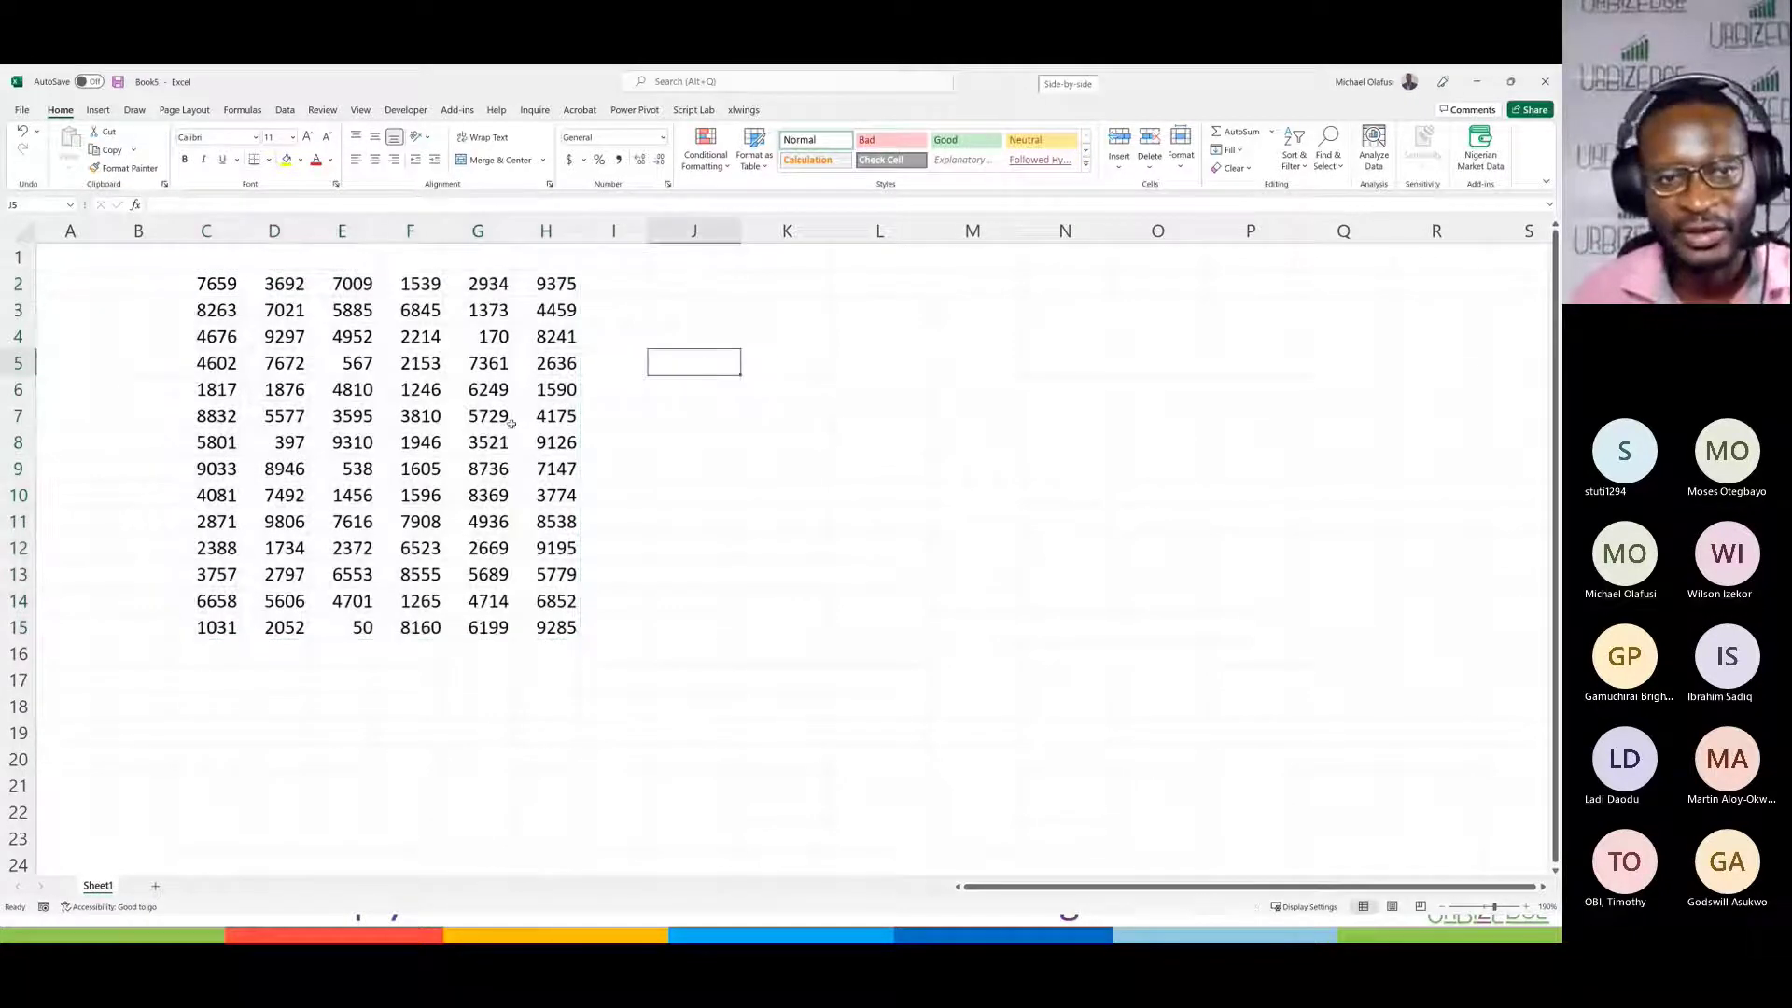
{"action": "left_click", "coordinate": [413, 388]}
{"action": "left_click", "coordinate": [287, 160]}
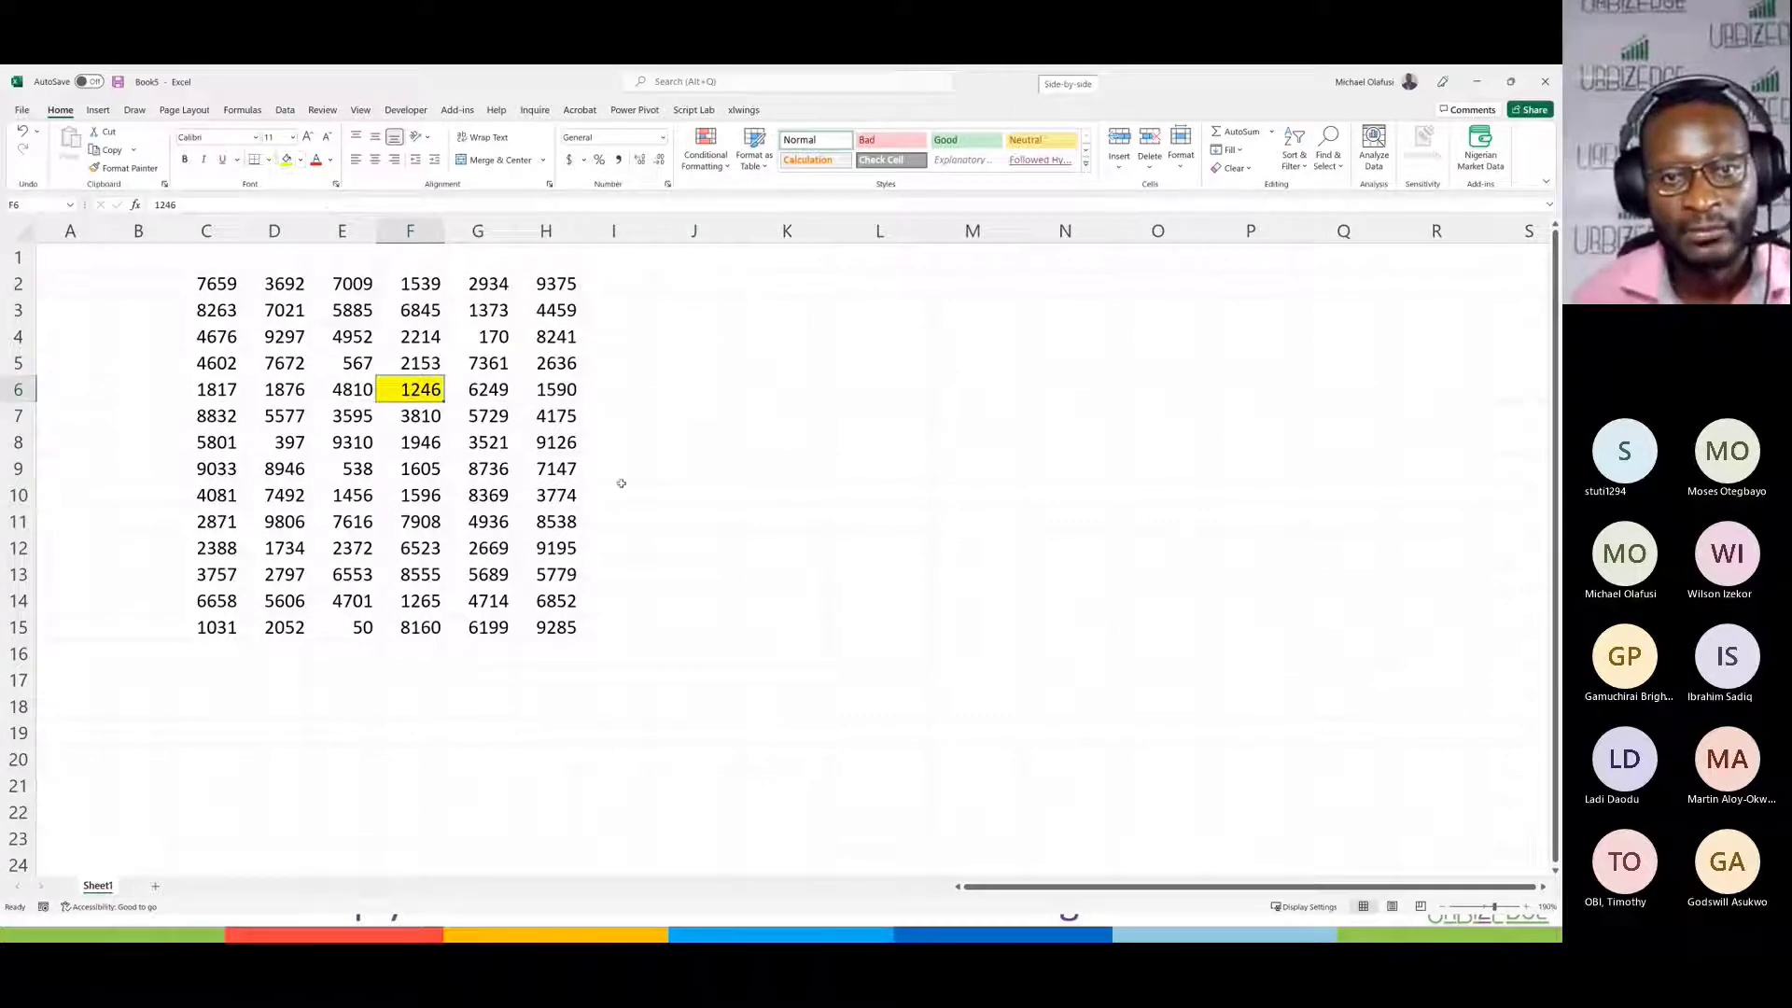
Step: Begin an INDEX formula in K4 with the range C2:H15 as its array argument
{"action": "left_click", "coordinate": [767, 342]}
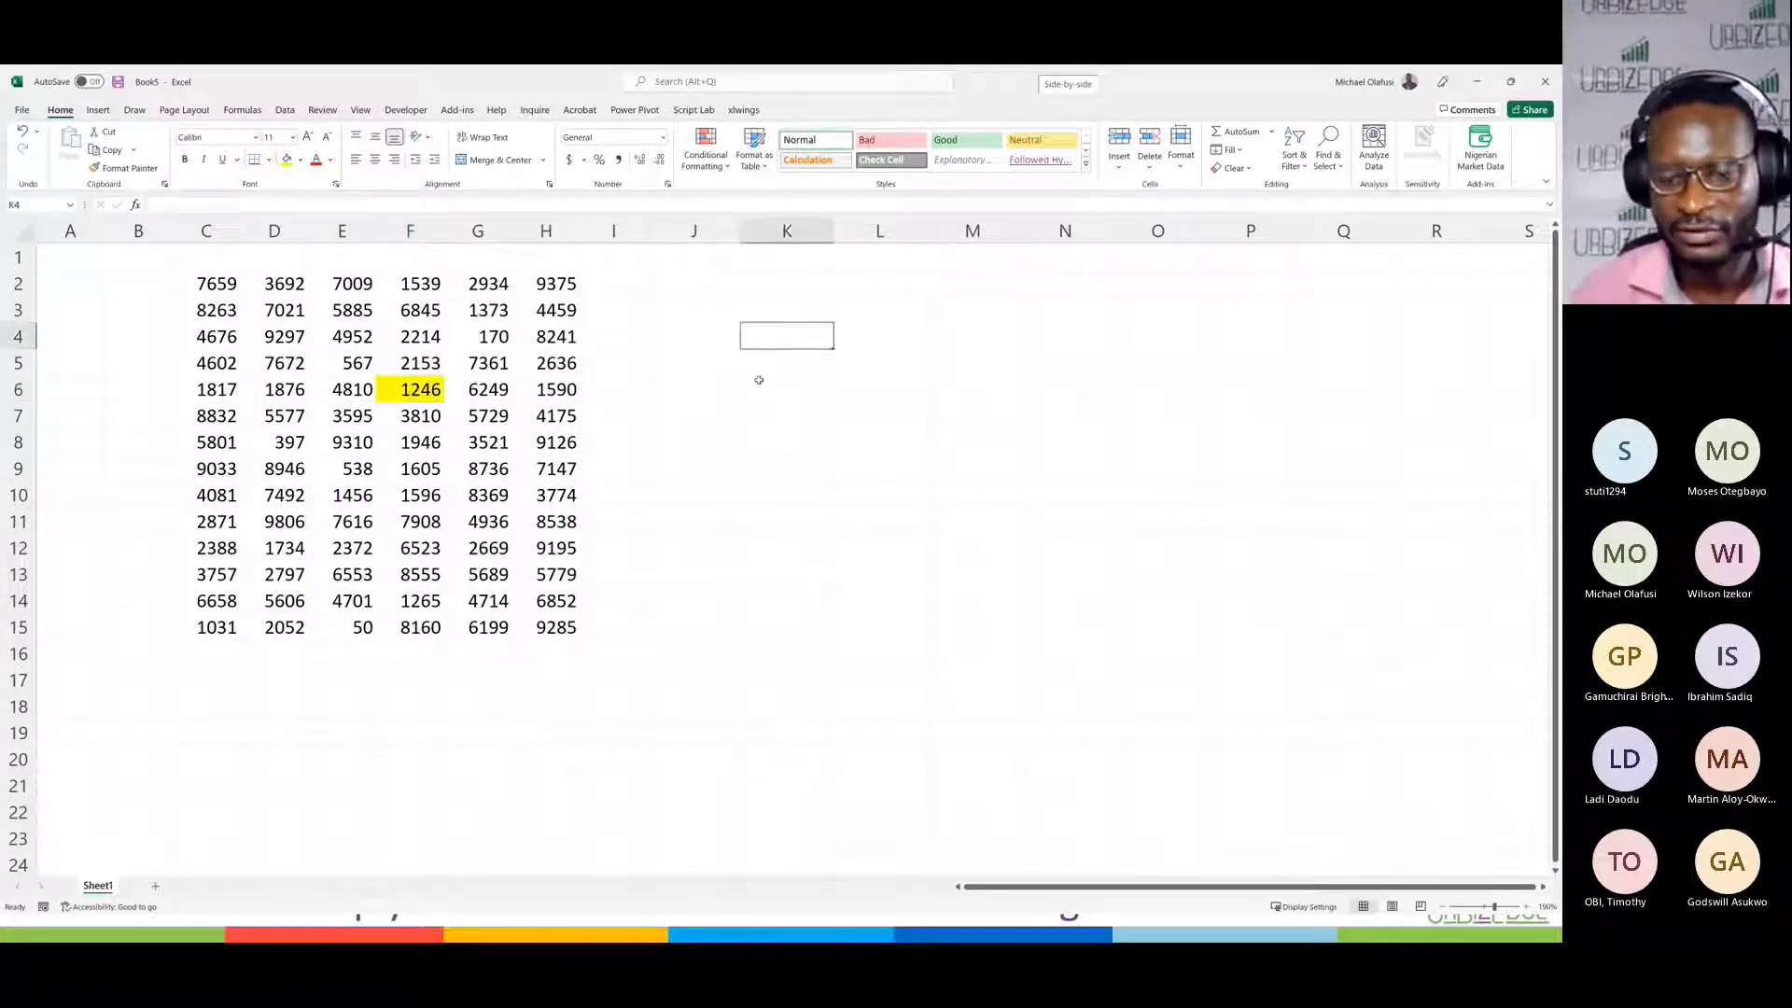
{"action": "type", "text": "=INDEX("}
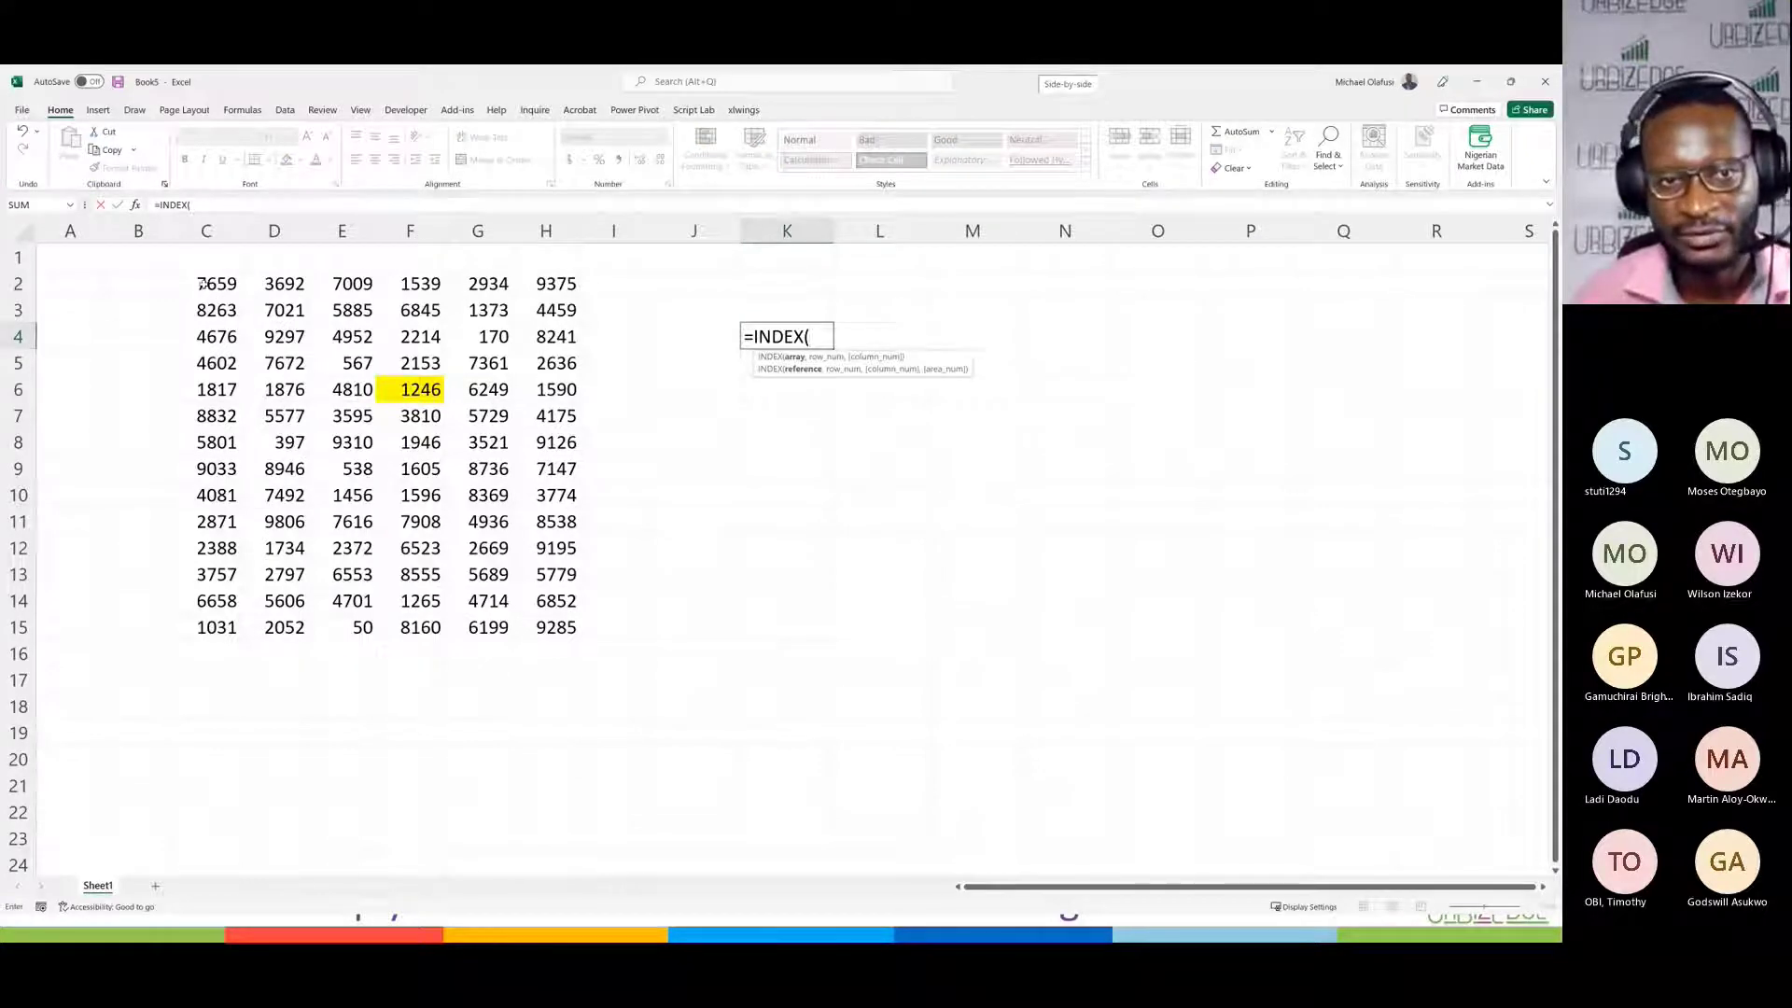
{"action": "key", "text": "Escape"}
{"action": "scroll", "coordinate": [274, 329], "scroll_direction": "up", "scroll_amount": 4}
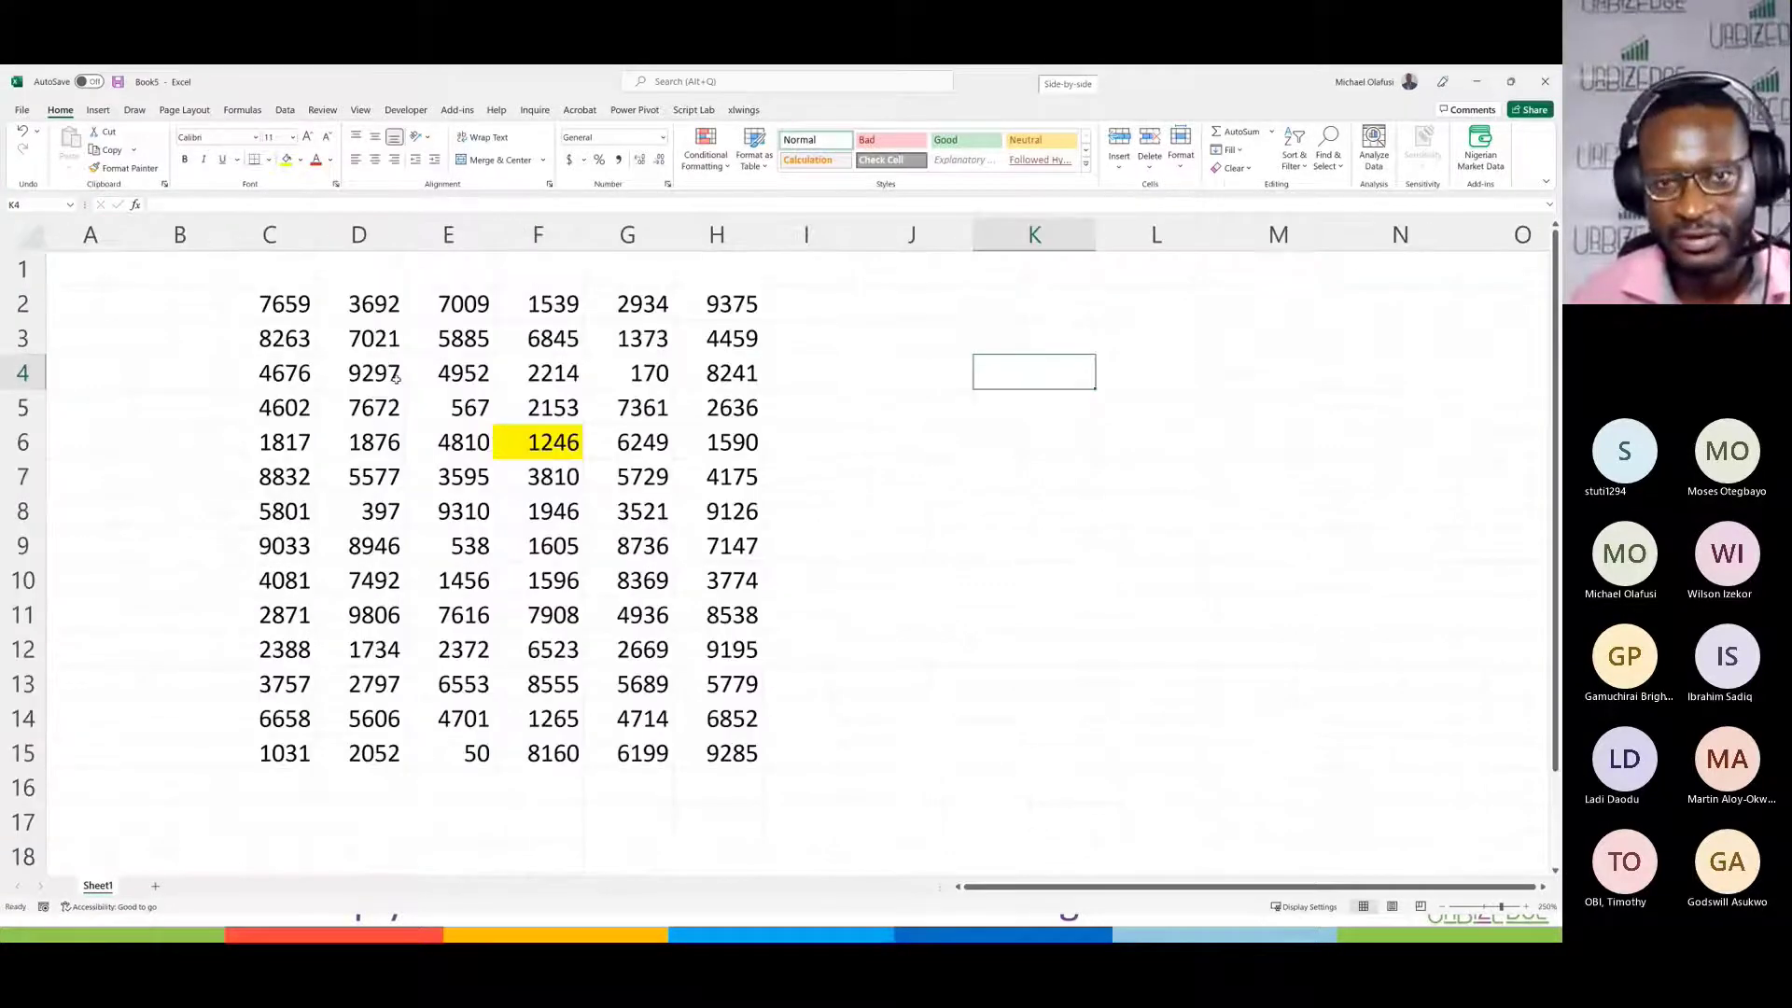
{"action": "scroll", "coordinate": [396, 377], "scroll_direction": "up", "scroll_amount": 2}
{"action": "type", "text": "="}
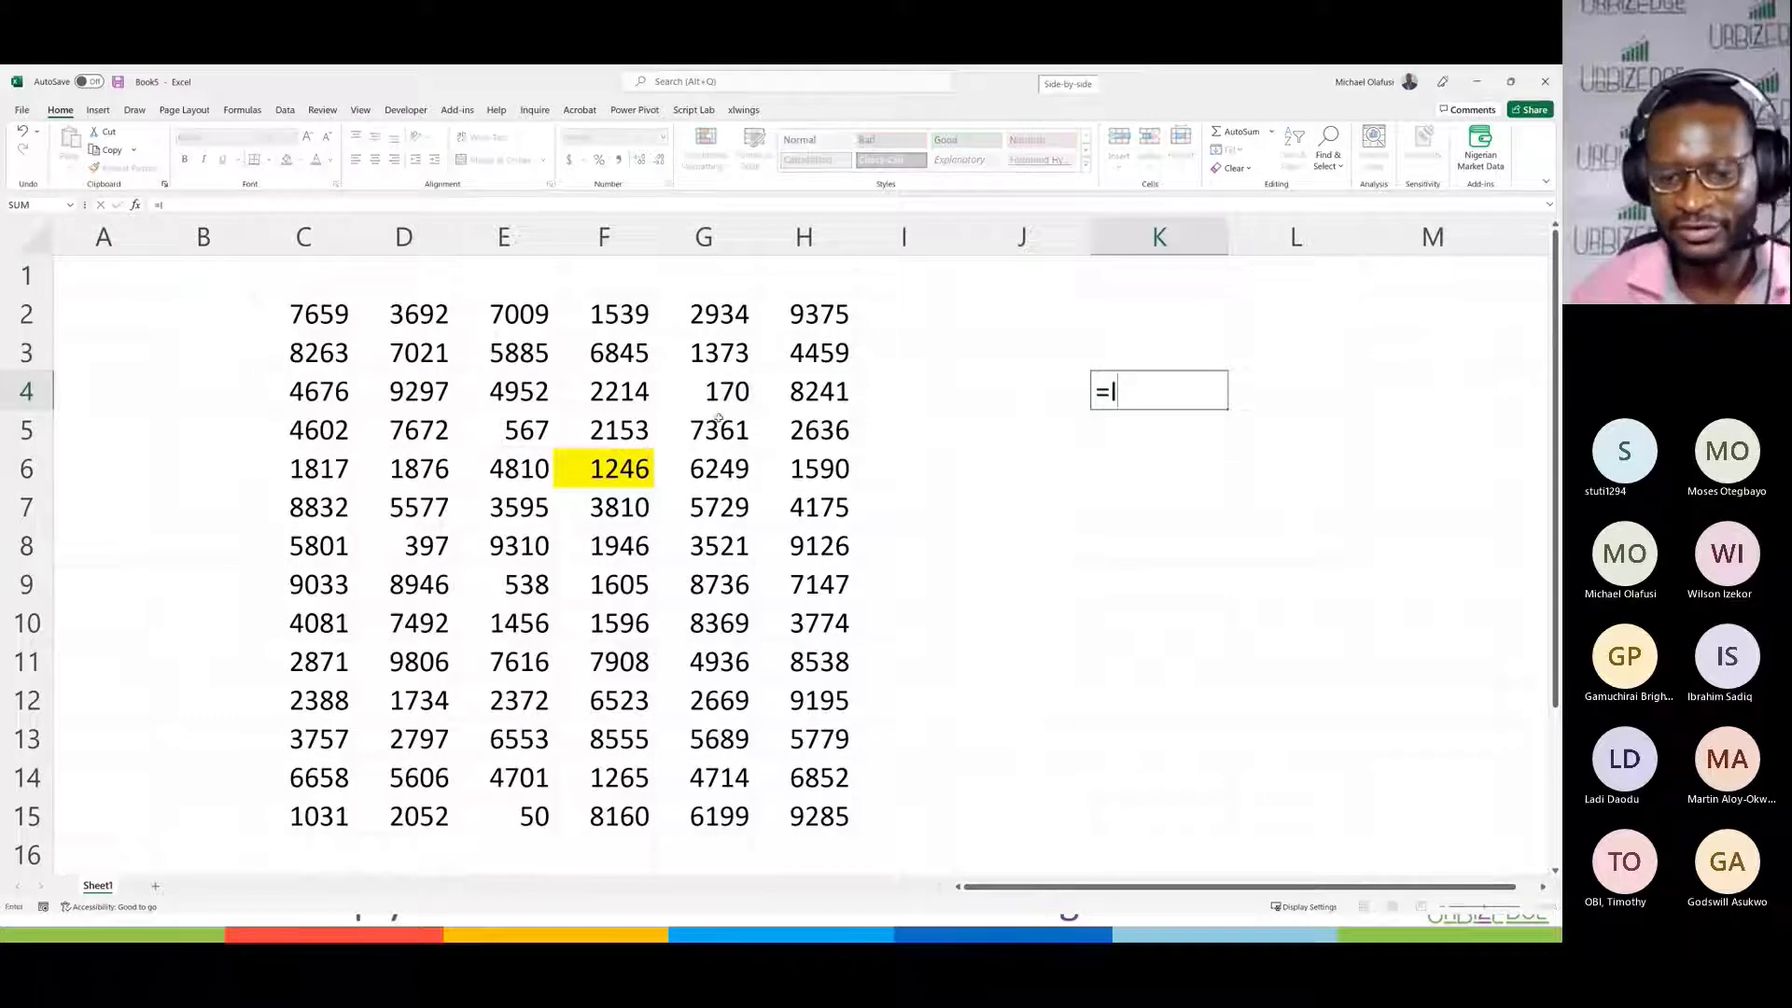
{"action": "type", "text": "INDEX("}
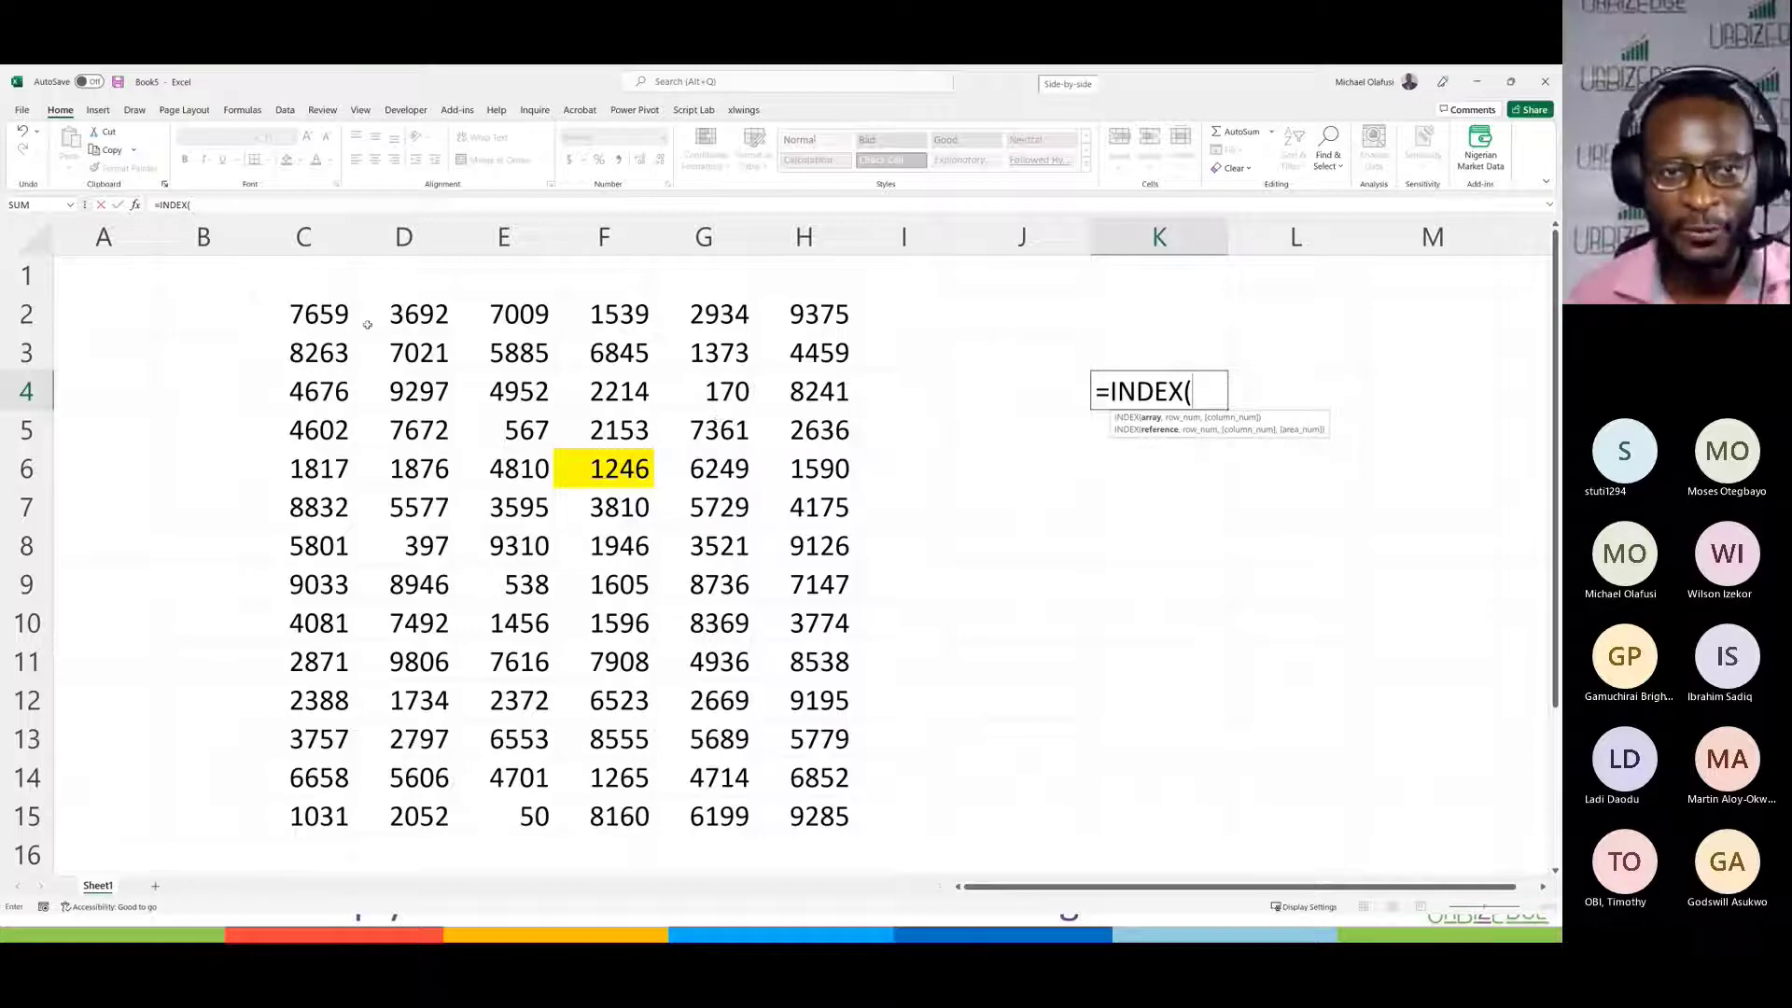
{"action": "left_click_drag", "start_coordinate": [368, 324], "coordinate": [803, 804]}
{"action": "type", "text": ","}
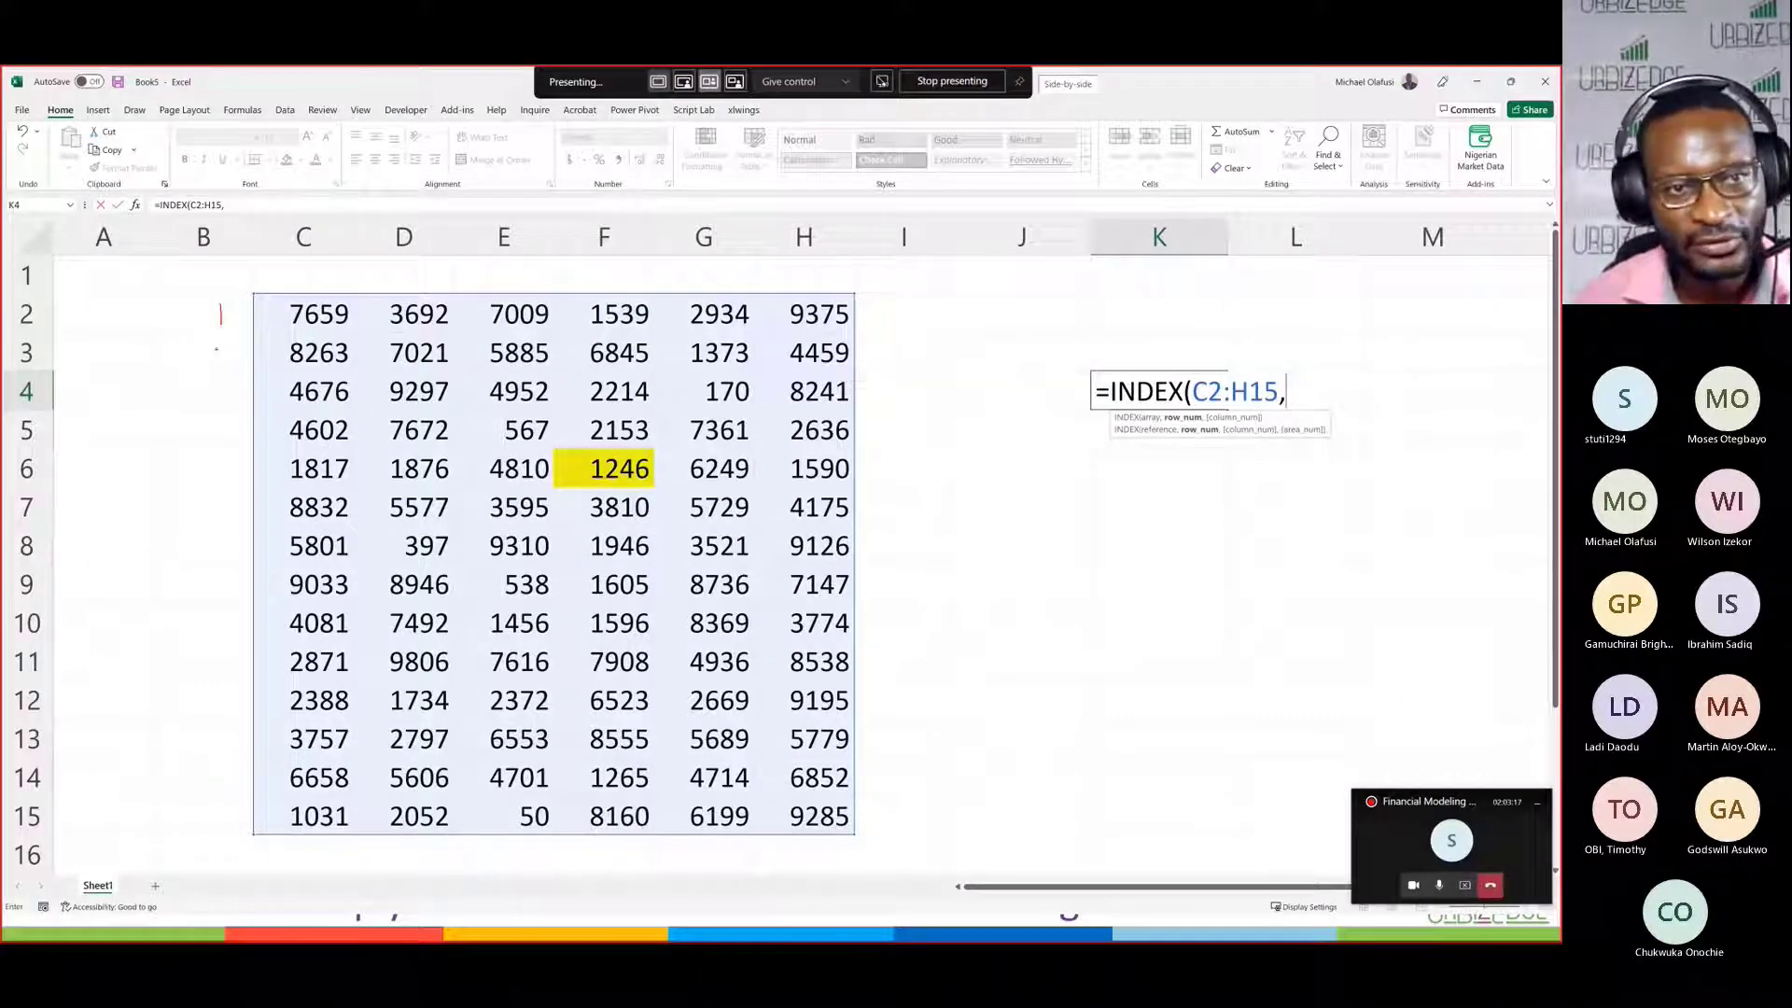
Step: Number the table's first five rows and first four columns with temporary on-screen ink, and clear the ink
{"action": "left_click_drag", "start_coordinate": [216, 349], "coordinate": [226, 350]}
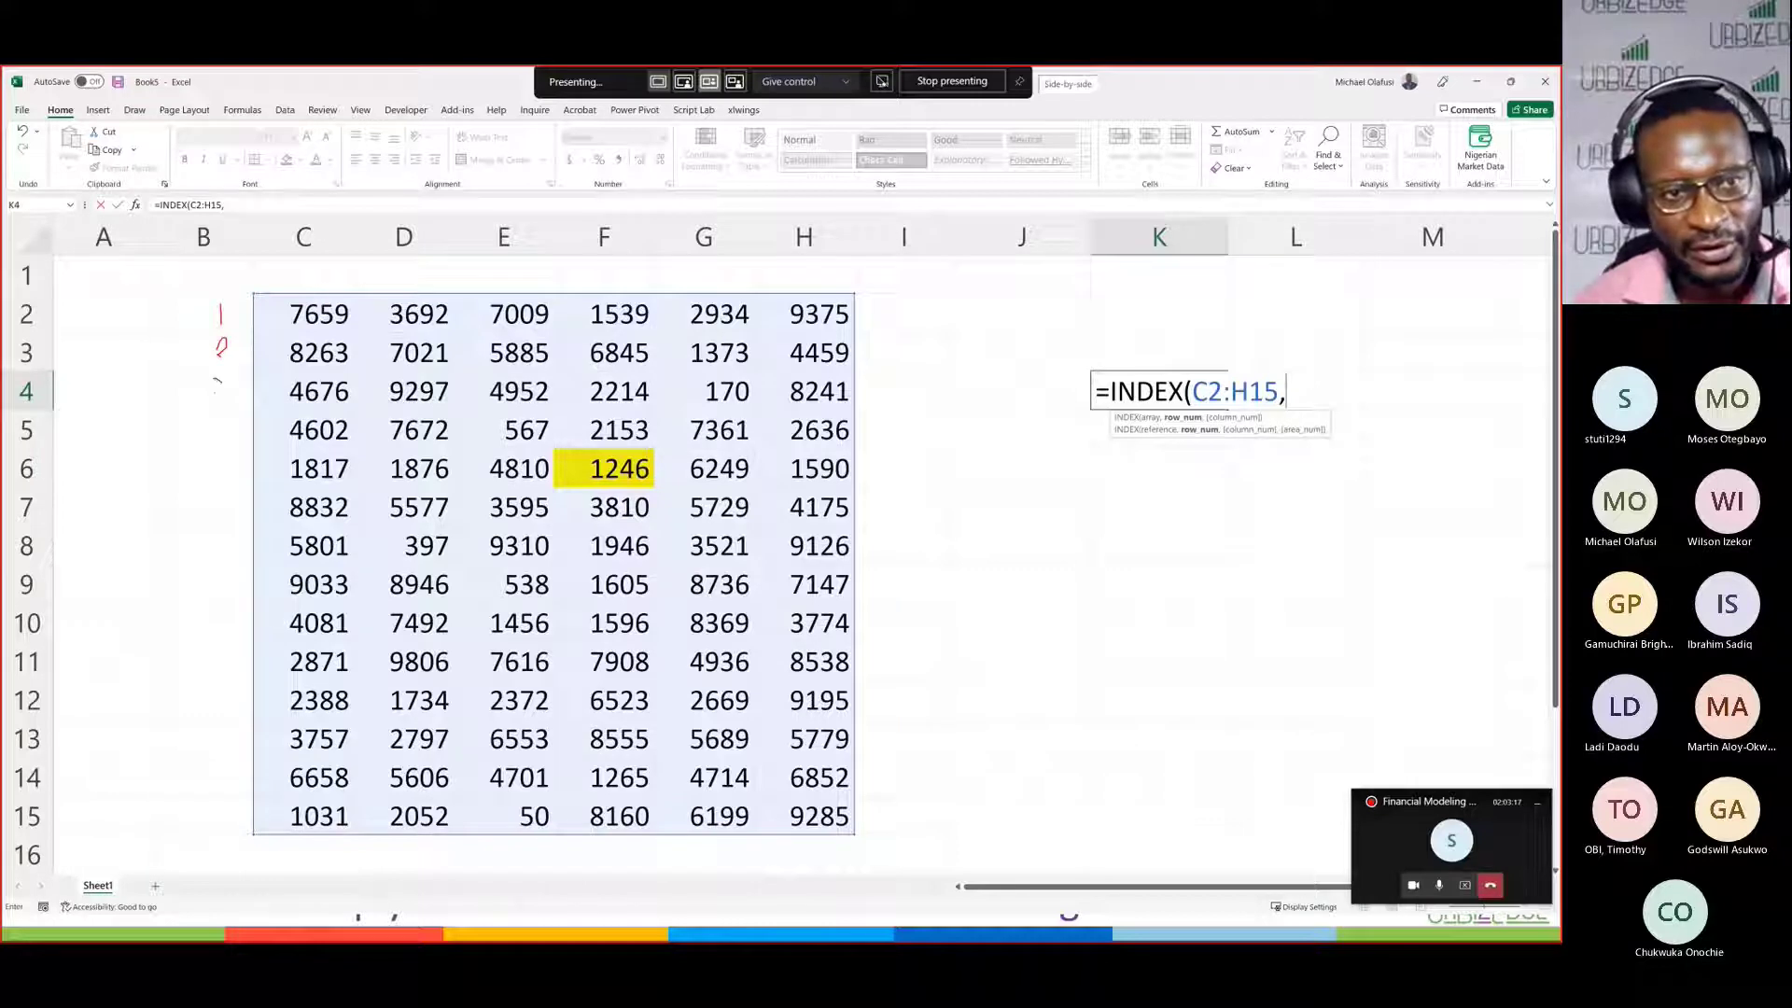
{"action": "mouse_move", "coordinate": [217, 395]}
{"action": "left_mouse_down"}
{"action": "mouse_move", "coordinate": [197, 412]}
{"action": "mouse_move", "coordinate": [248, 456]}
{"action": "mouse_move", "coordinate": [213, 476]}
{"action": "left_mouse_up"}
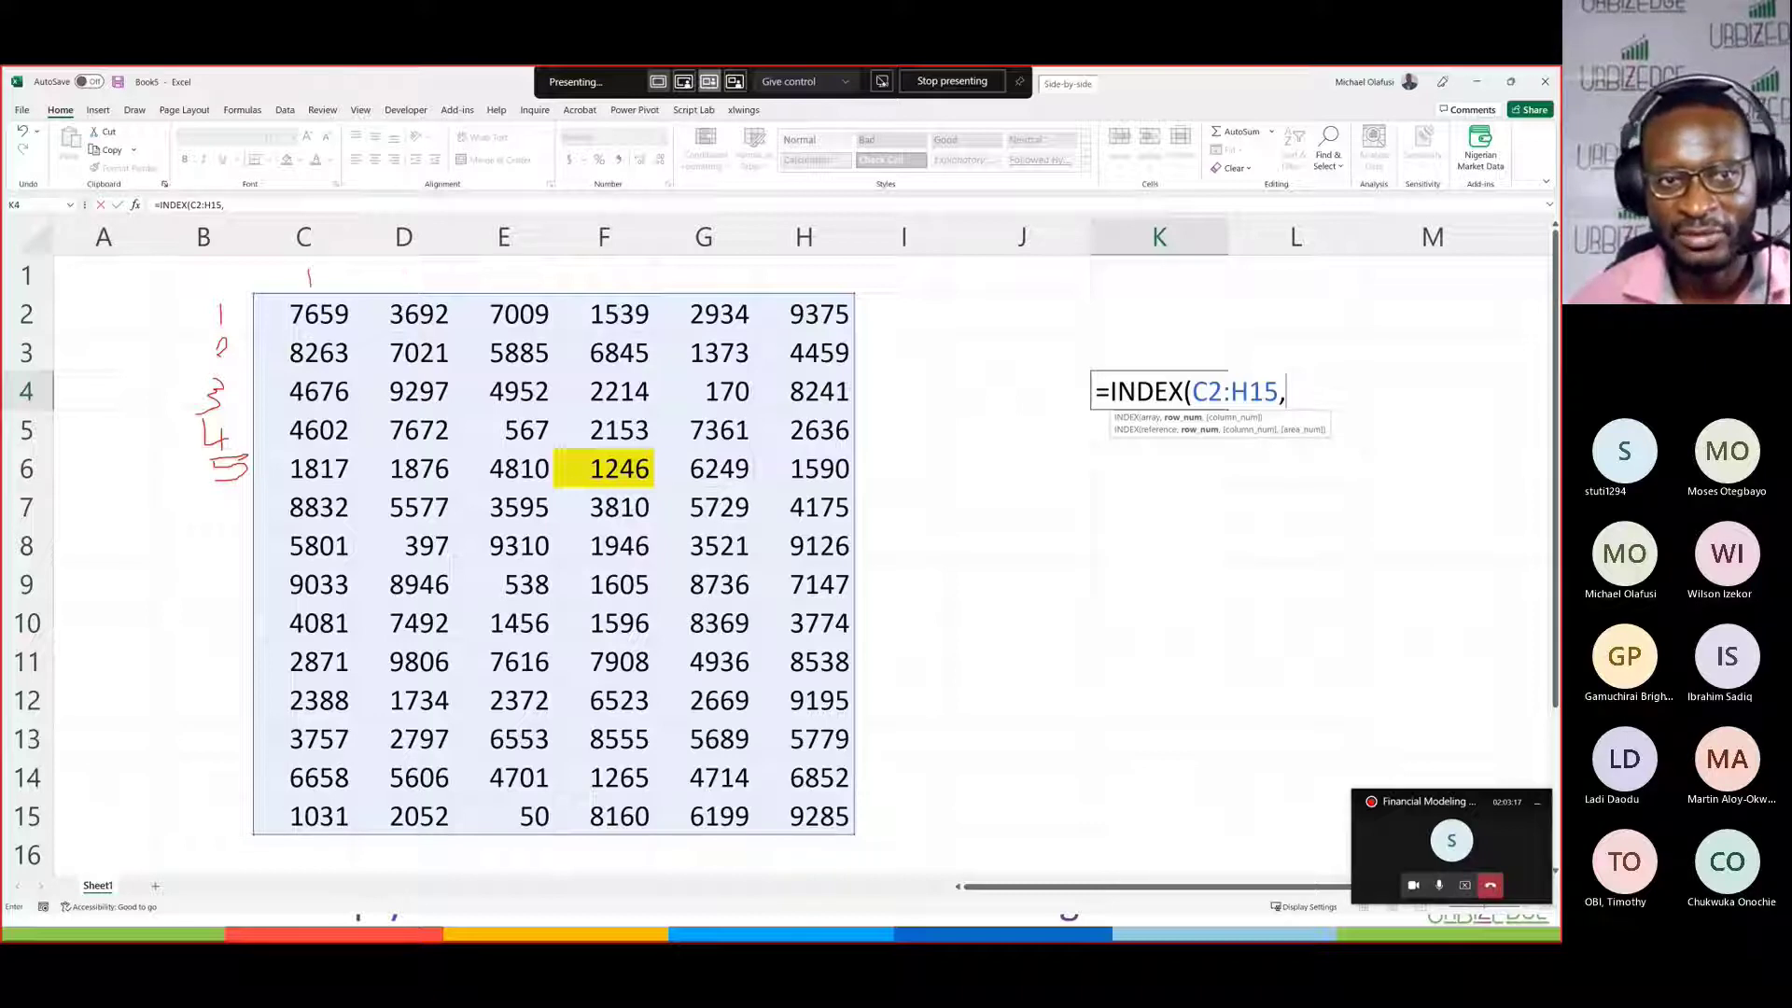
{"action": "mouse_move", "coordinate": [387, 271]}
{"action": "left_mouse_down"}
{"action": "mouse_move", "coordinate": [402, 289]}
{"action": "mouse_move", "coordinate": [473, 290]}
{"action": "left_mouse_up"}
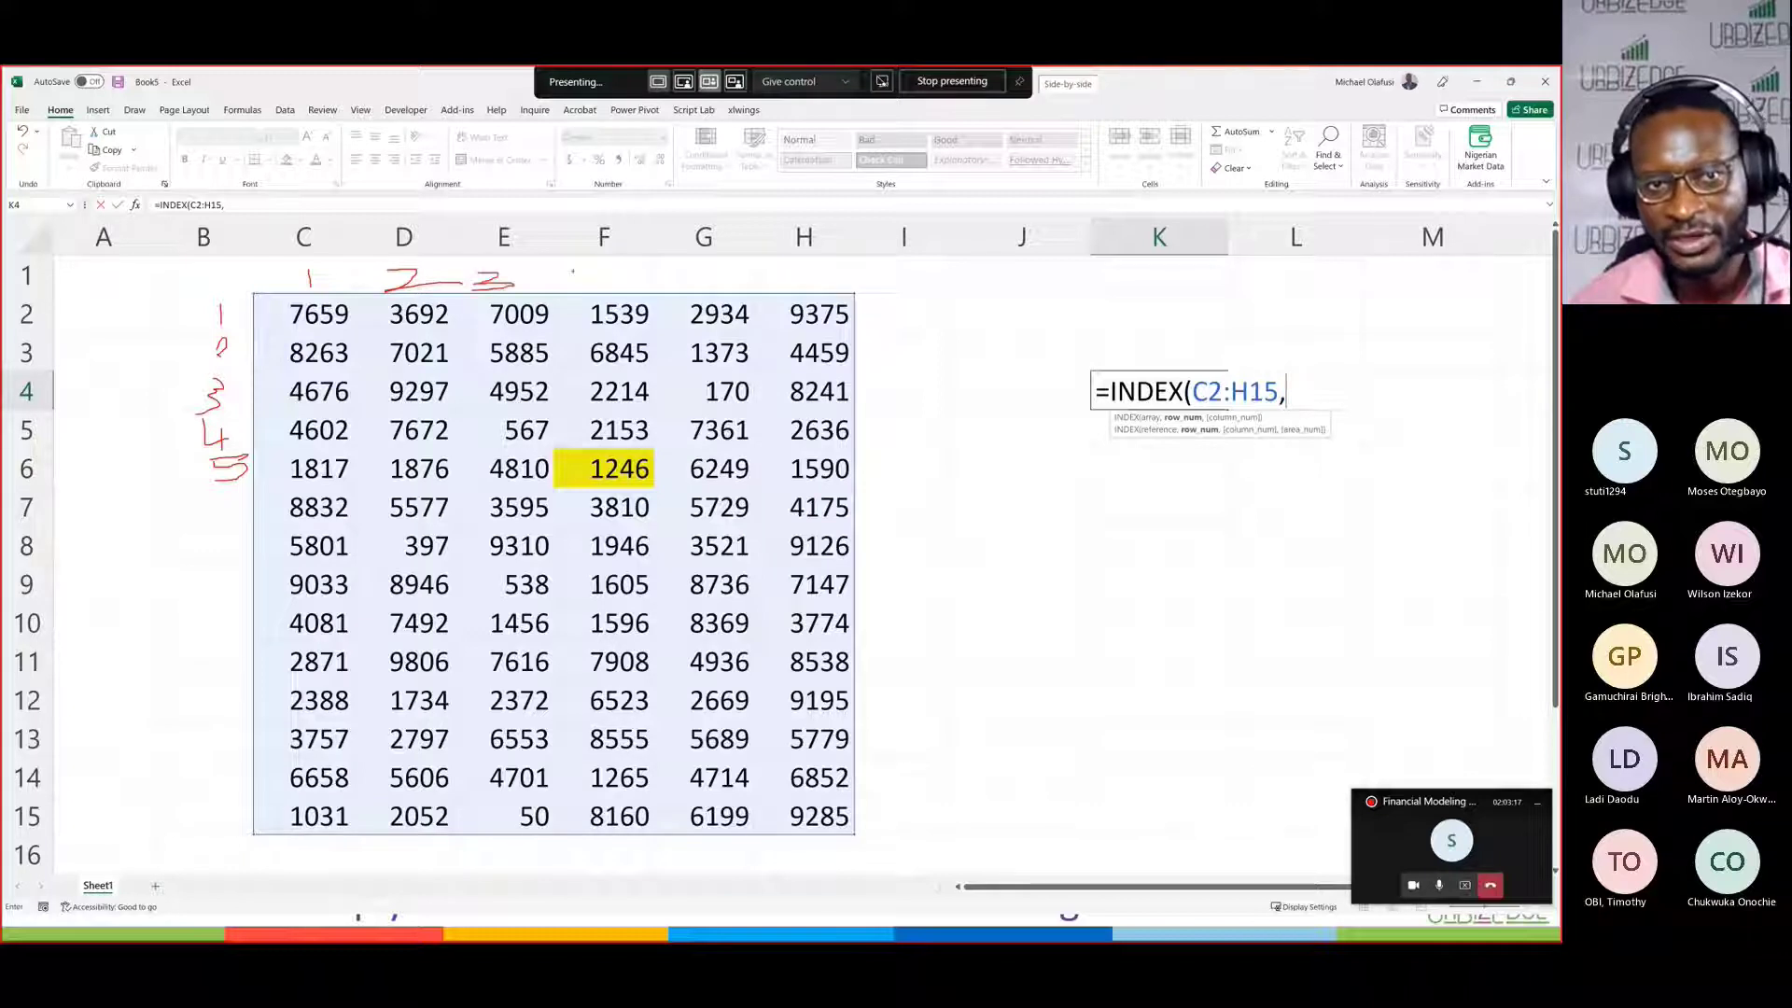
{"action": "left_click_drag", "start_coordinate": [580, 273], "coordinate": [608, 278]}
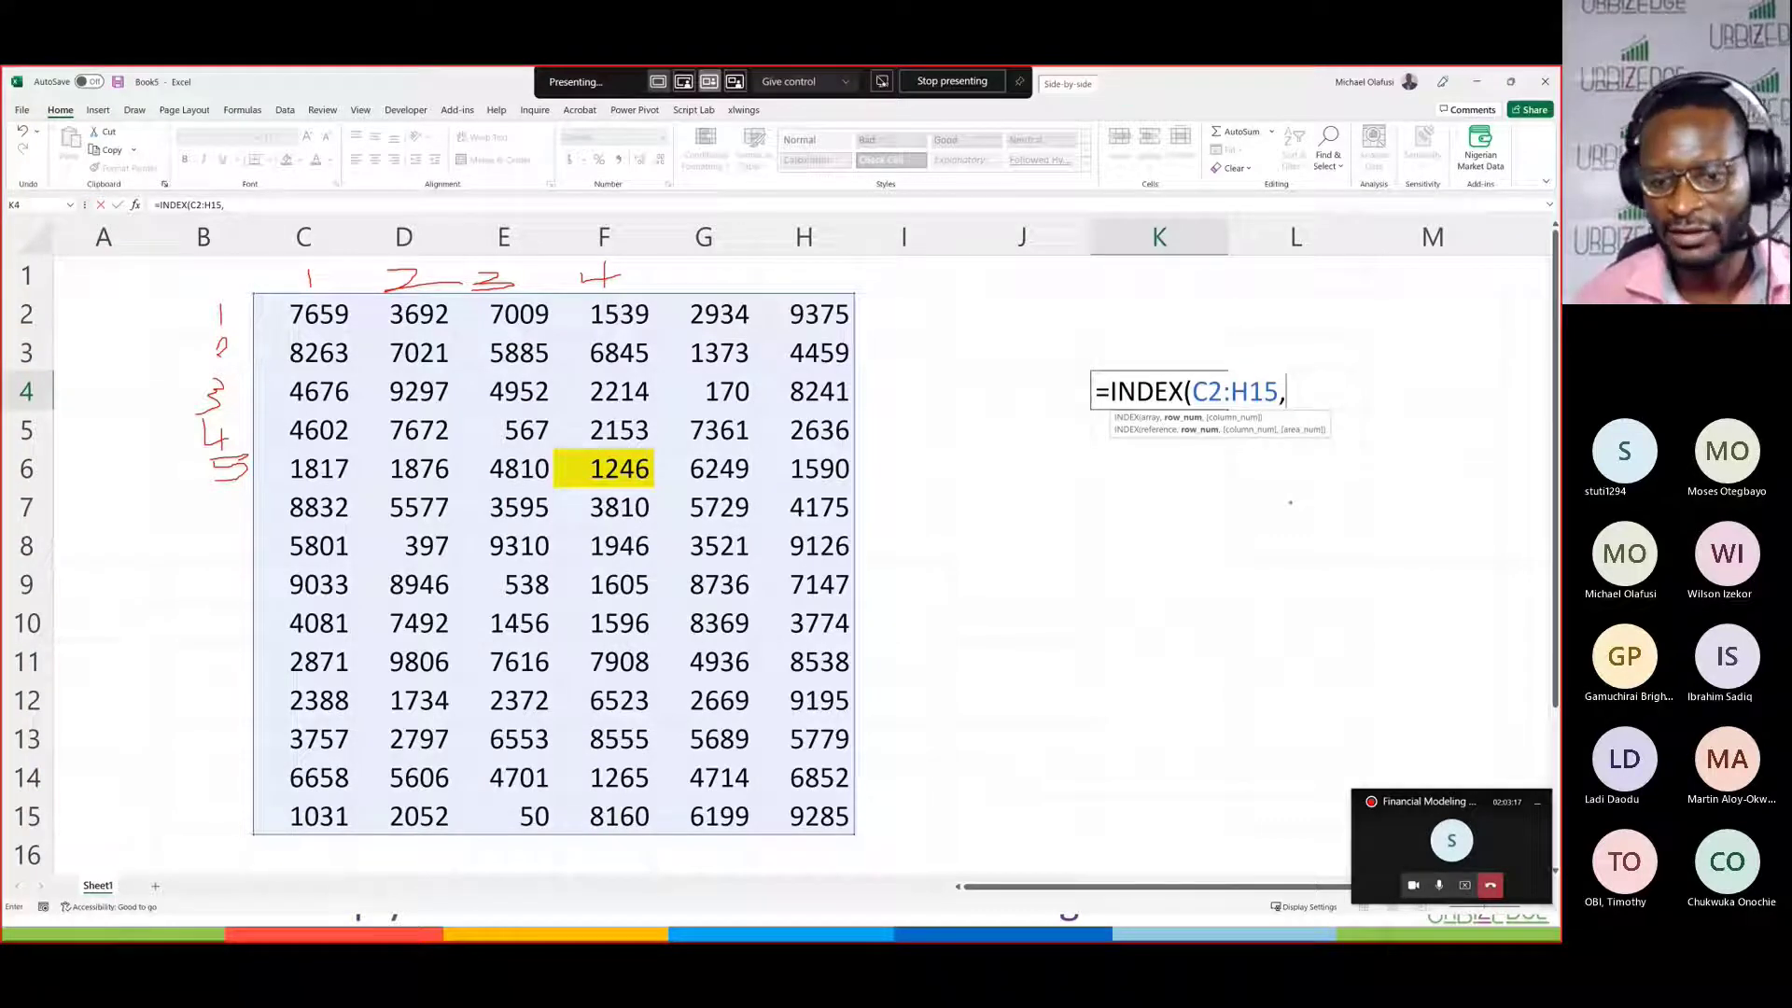
{"action": "key", "text": "Escape"}
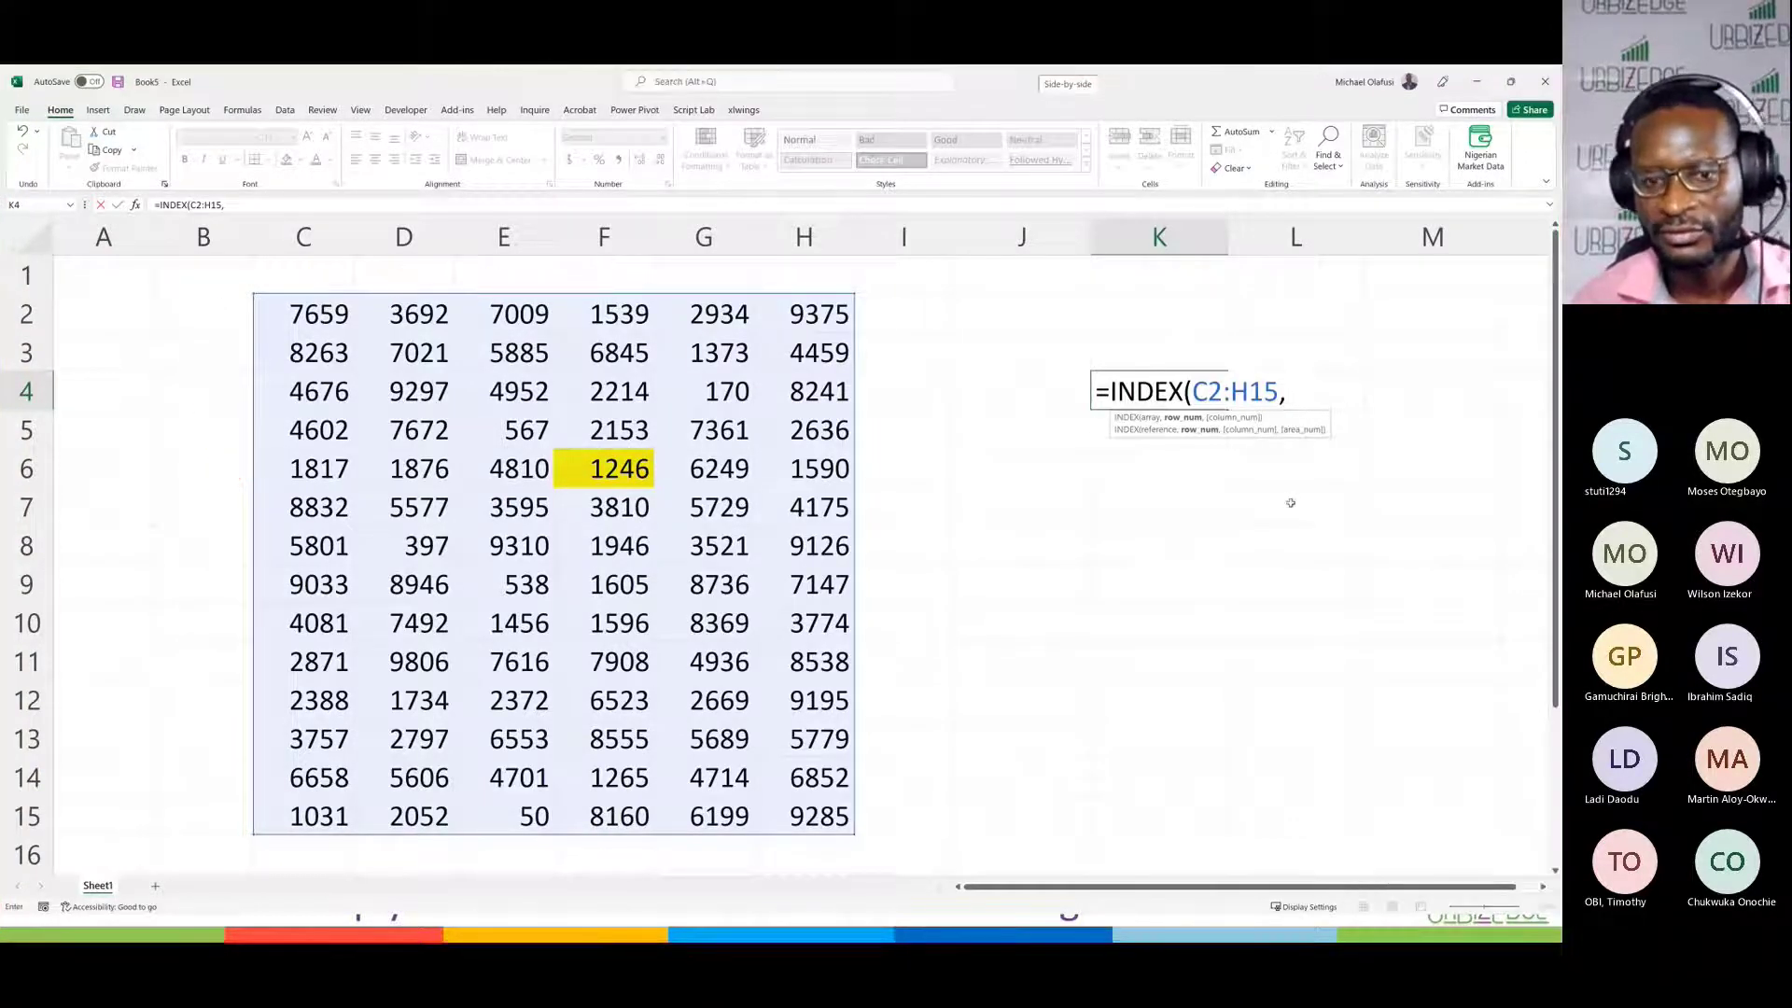
Step: Complete the INDEX formula in K4 with row number 5 and column number 4
{"action": "type", "text": "5,"}
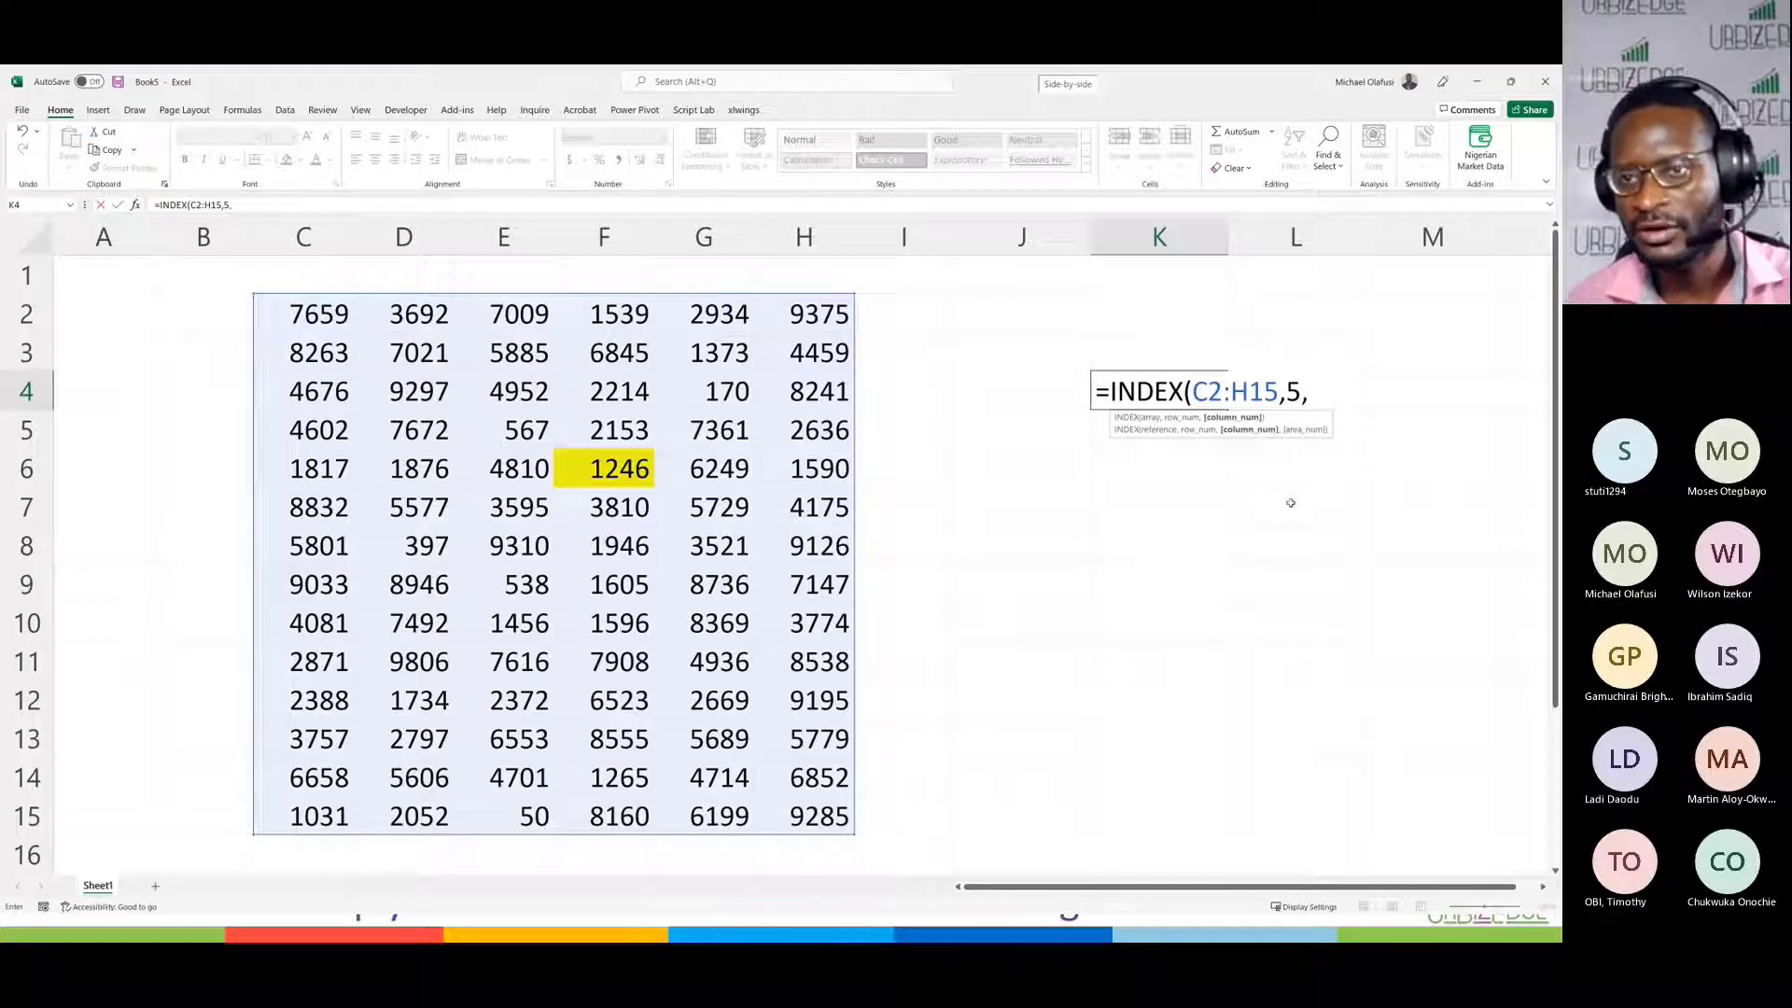
{"action": "type", "text": "4)"}
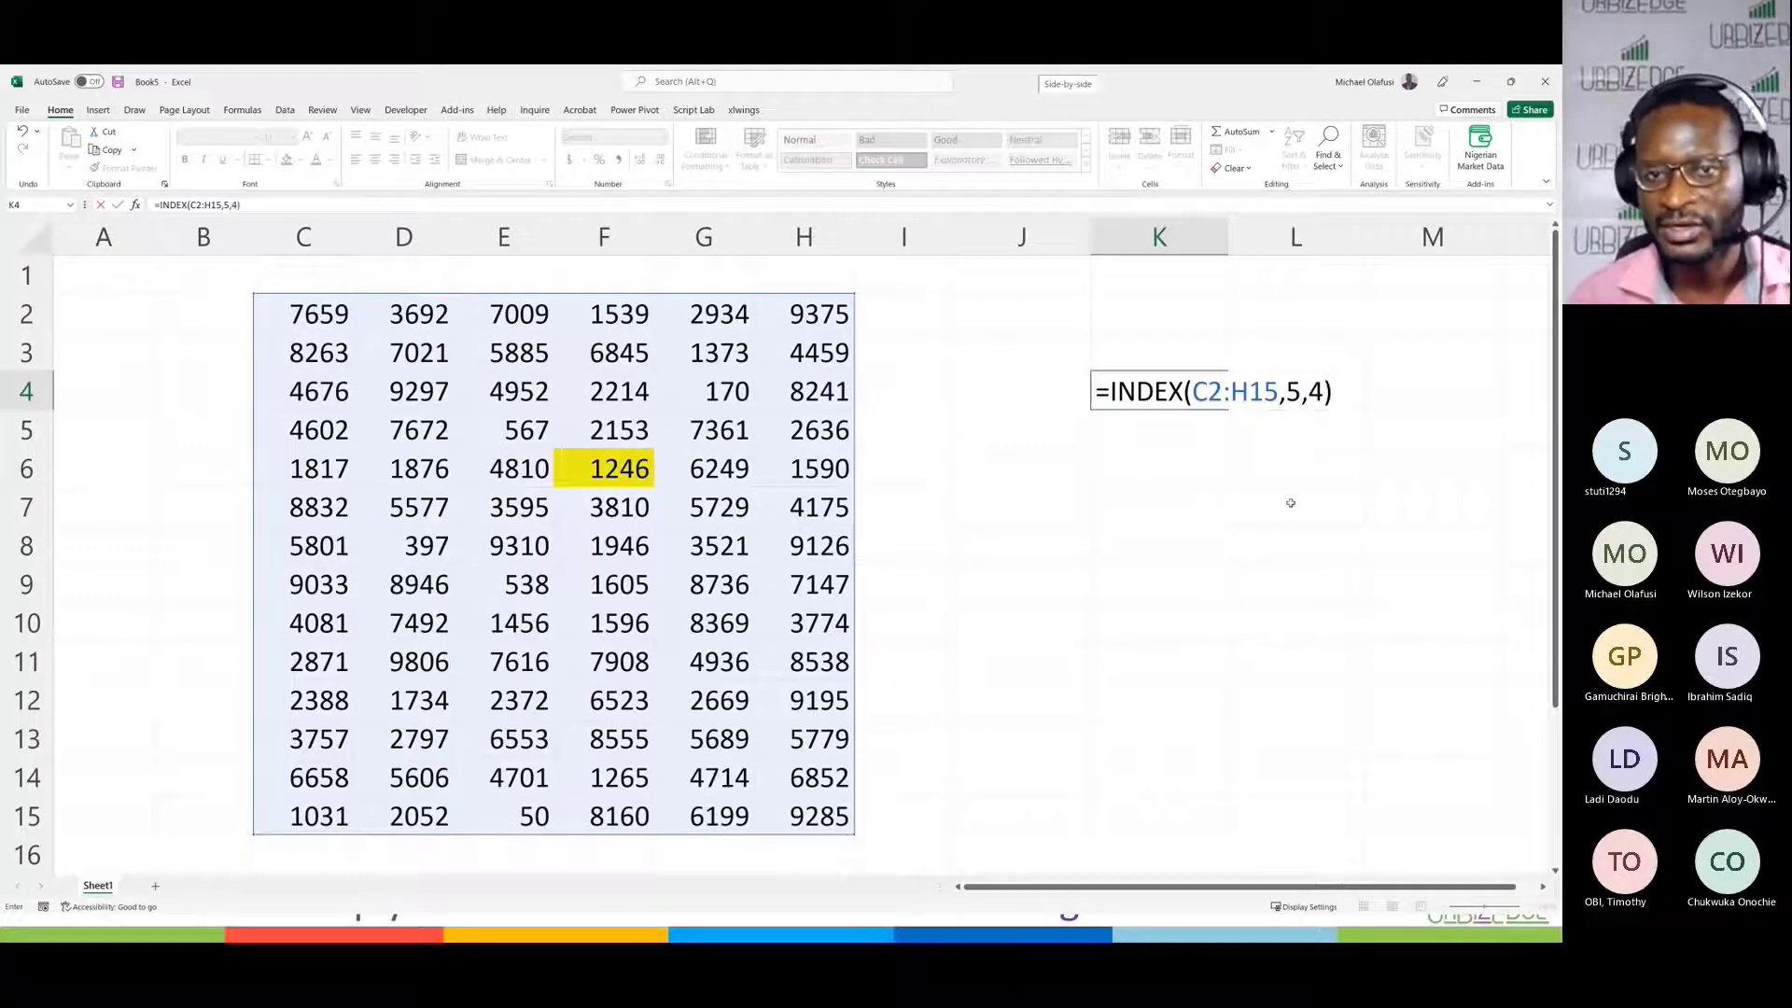
{"action": "key", "text": "Return"}
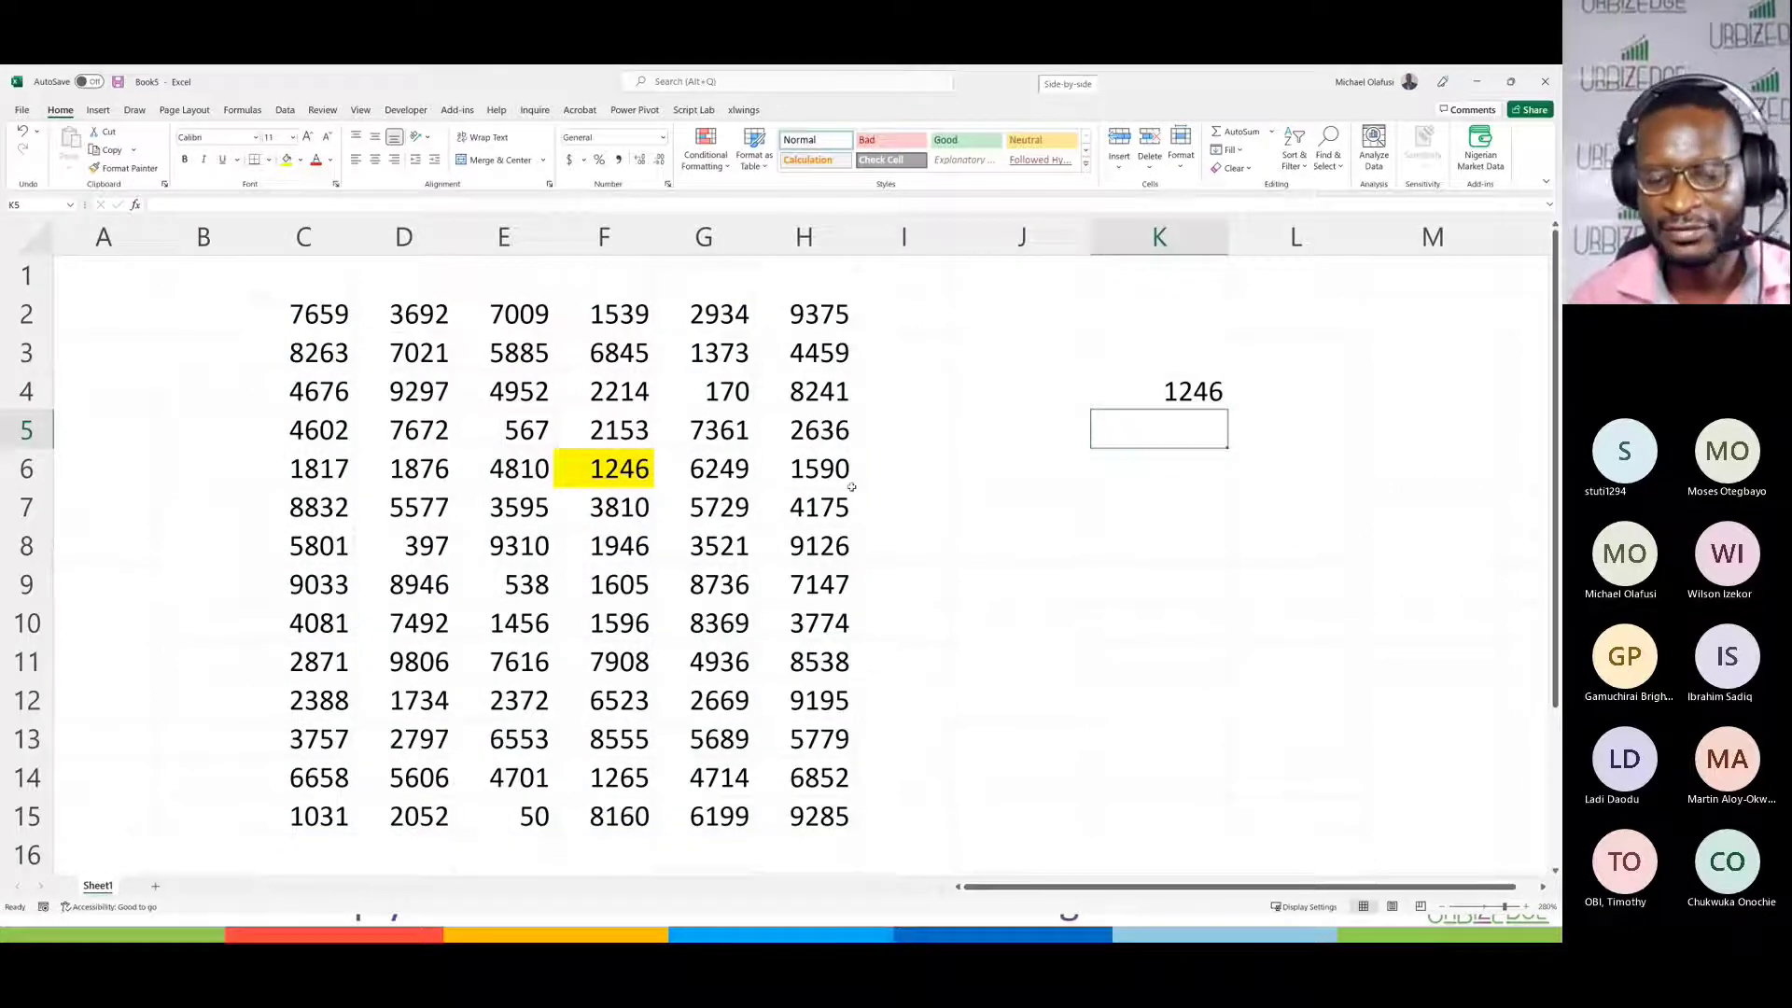
Step: Switch to the Fin Model Office Hour 63 workbook and draw a tall red ink rectangle around rows 189 to 207 in column C
{"action": "key", "text": "alt+Tab"}
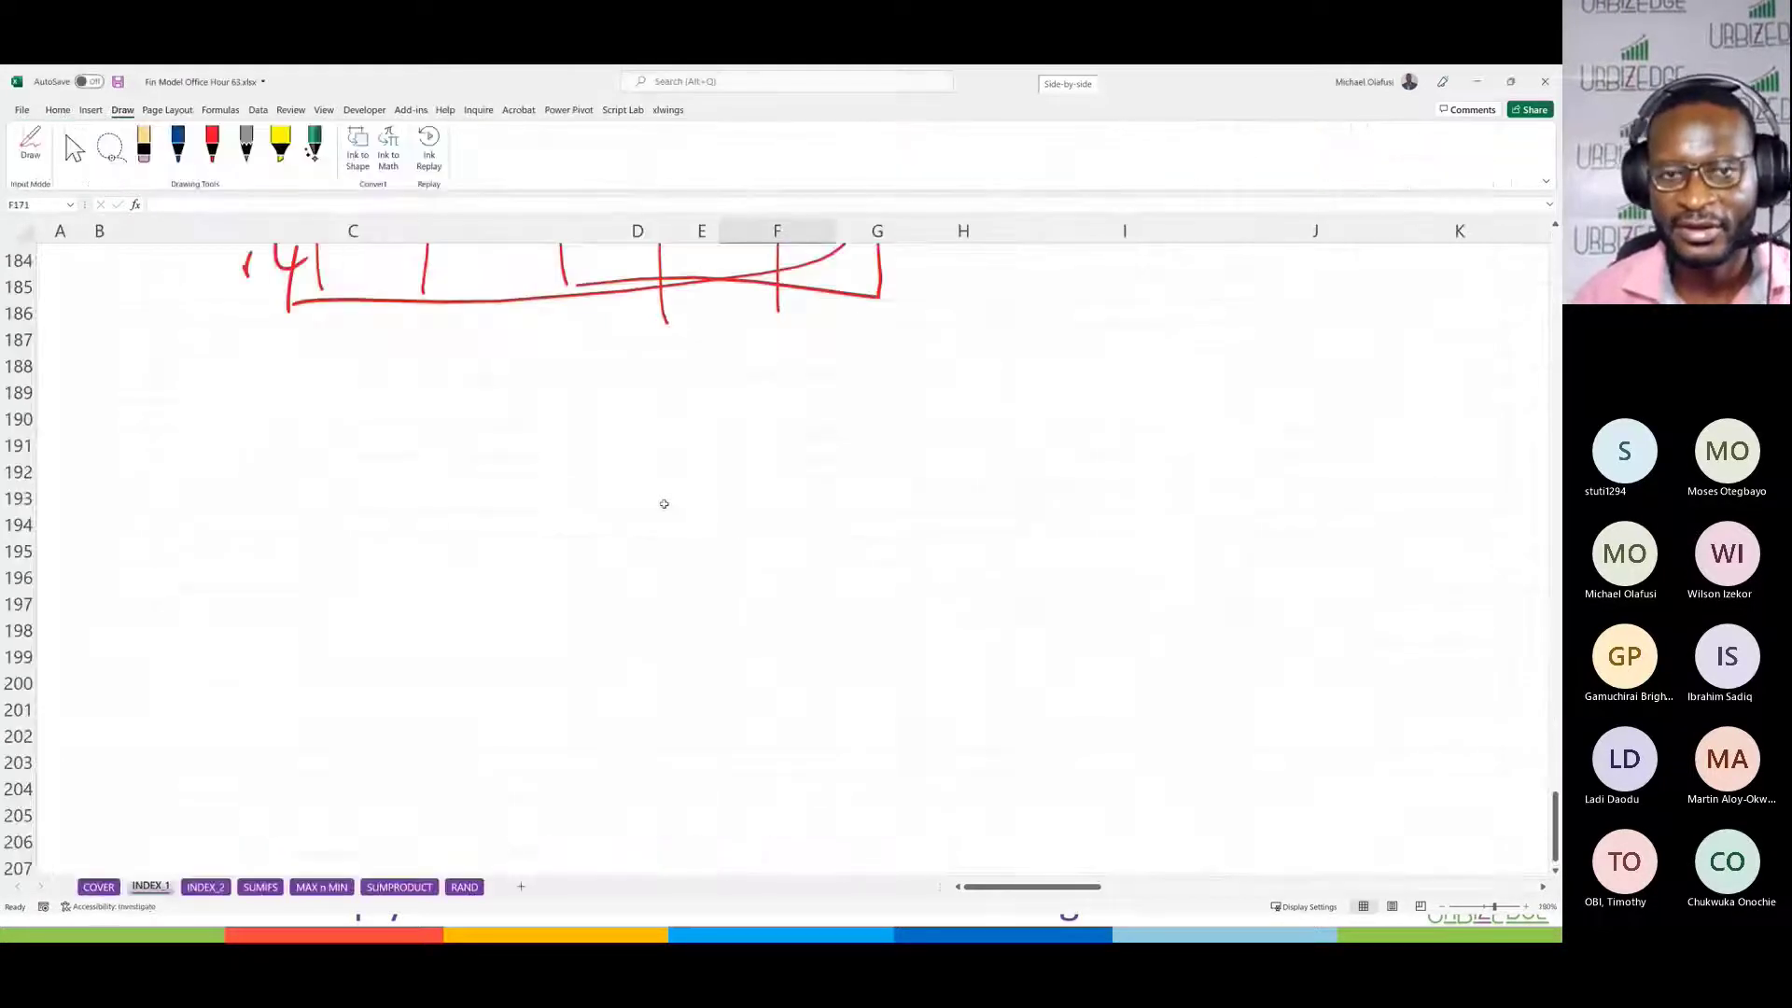
{"action": "scroll", "coordinate": [663, 502], "scroll_direction": "up", "scroll_amount": 8}
{"action": "scroll", "coordinate": [1053, 620], "scroll_direction": "down", "scroll_amount": 2}
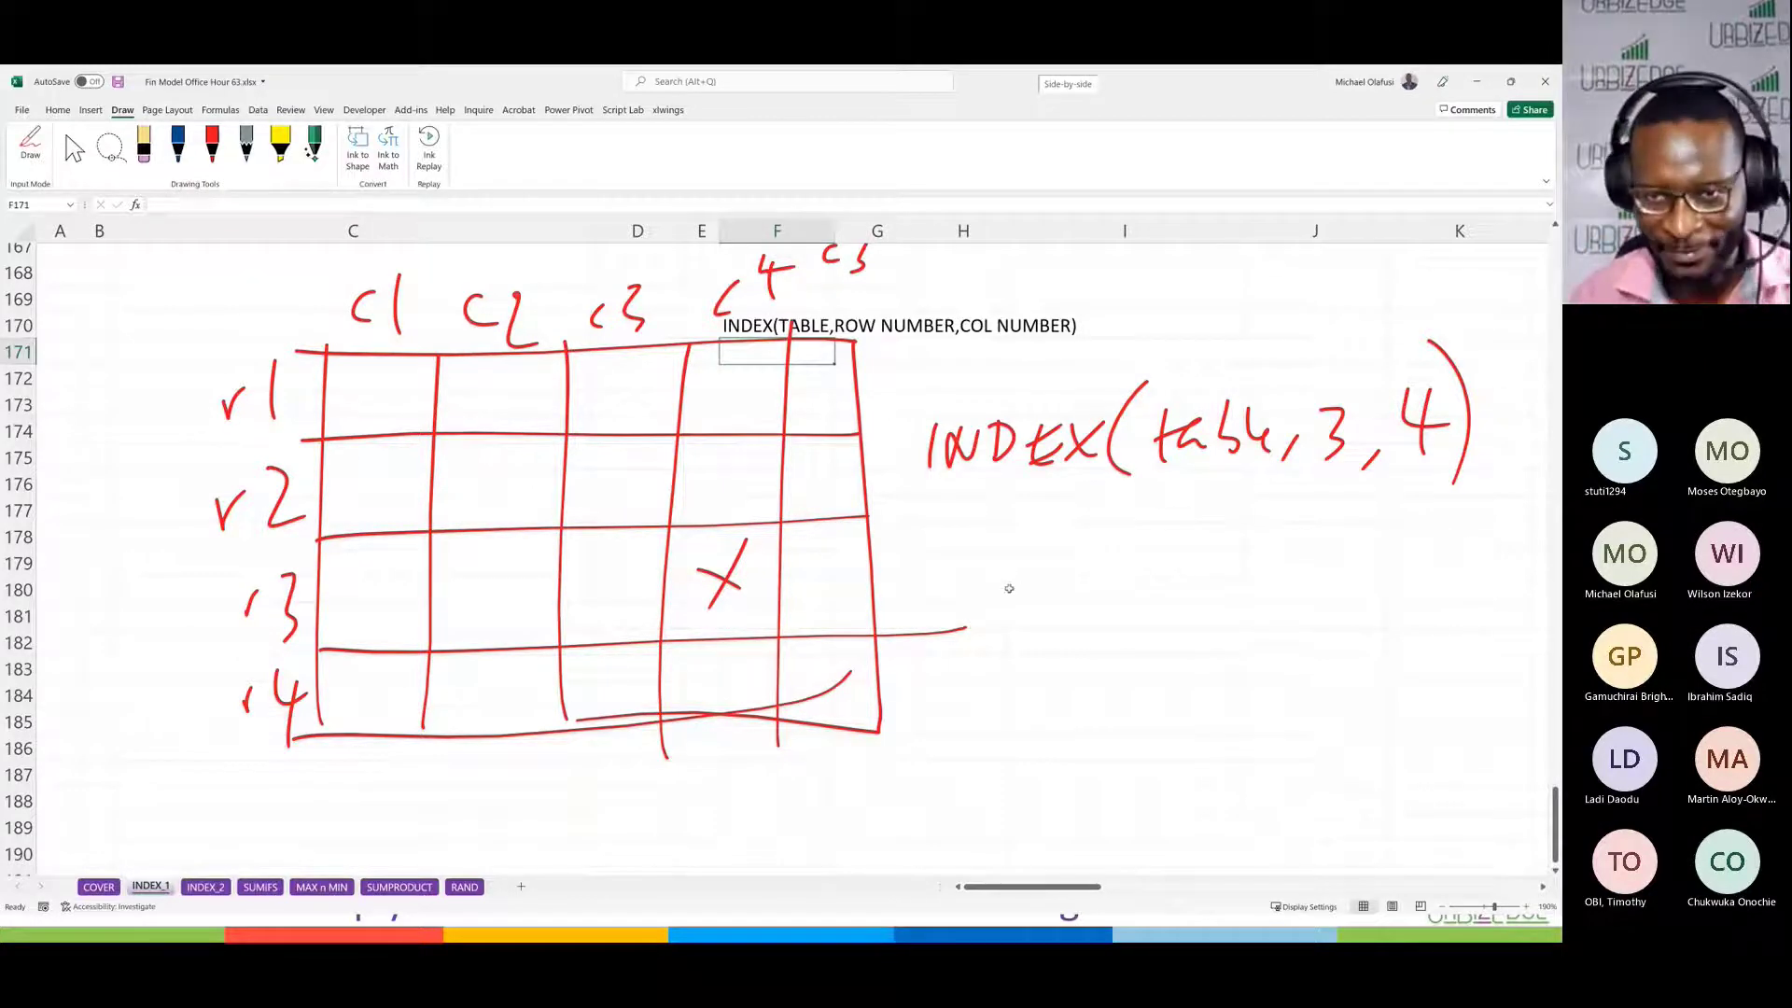
{"action": "scroll", "coordinate": [1009, 588], "scroll_direction": "down", "scroll_amount": 4}
{"action": "scroll", "coordinate": [1008, 588], "scroll_direction": "up", "scroll_amount": 3}
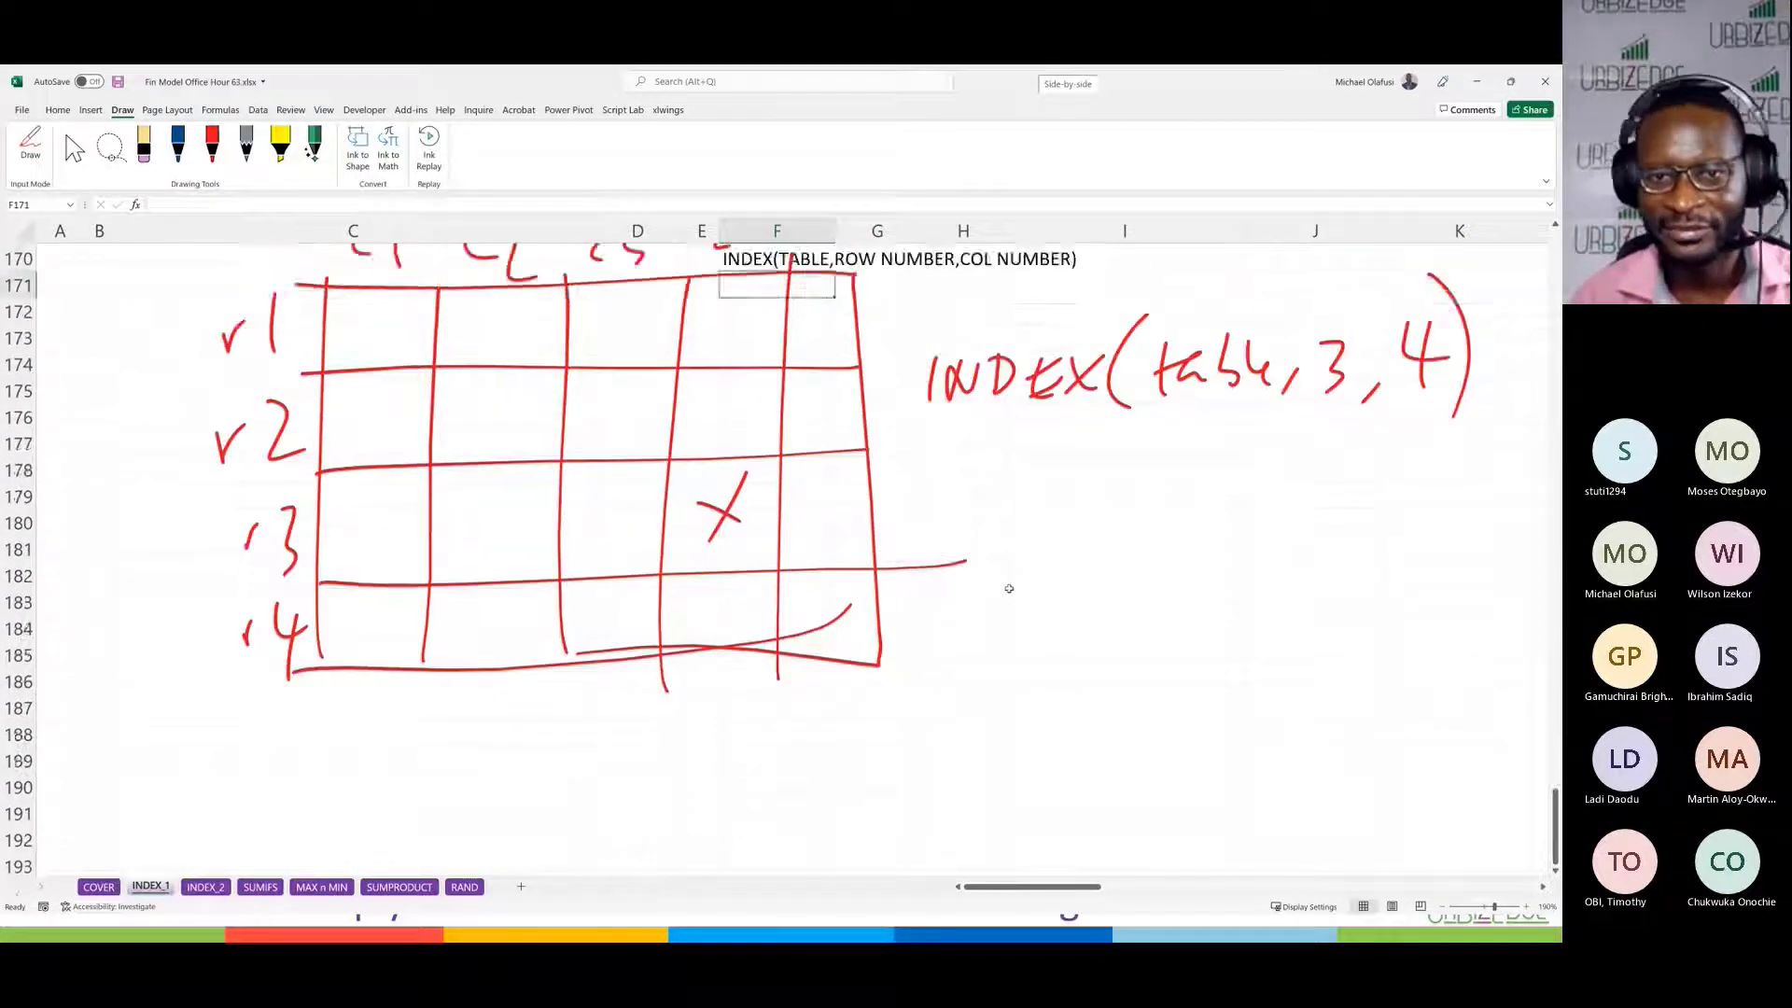
{"action": "scroll", "coordinate": [1009, 588], "scroll_direction": "down", "scroll_amount": 6}
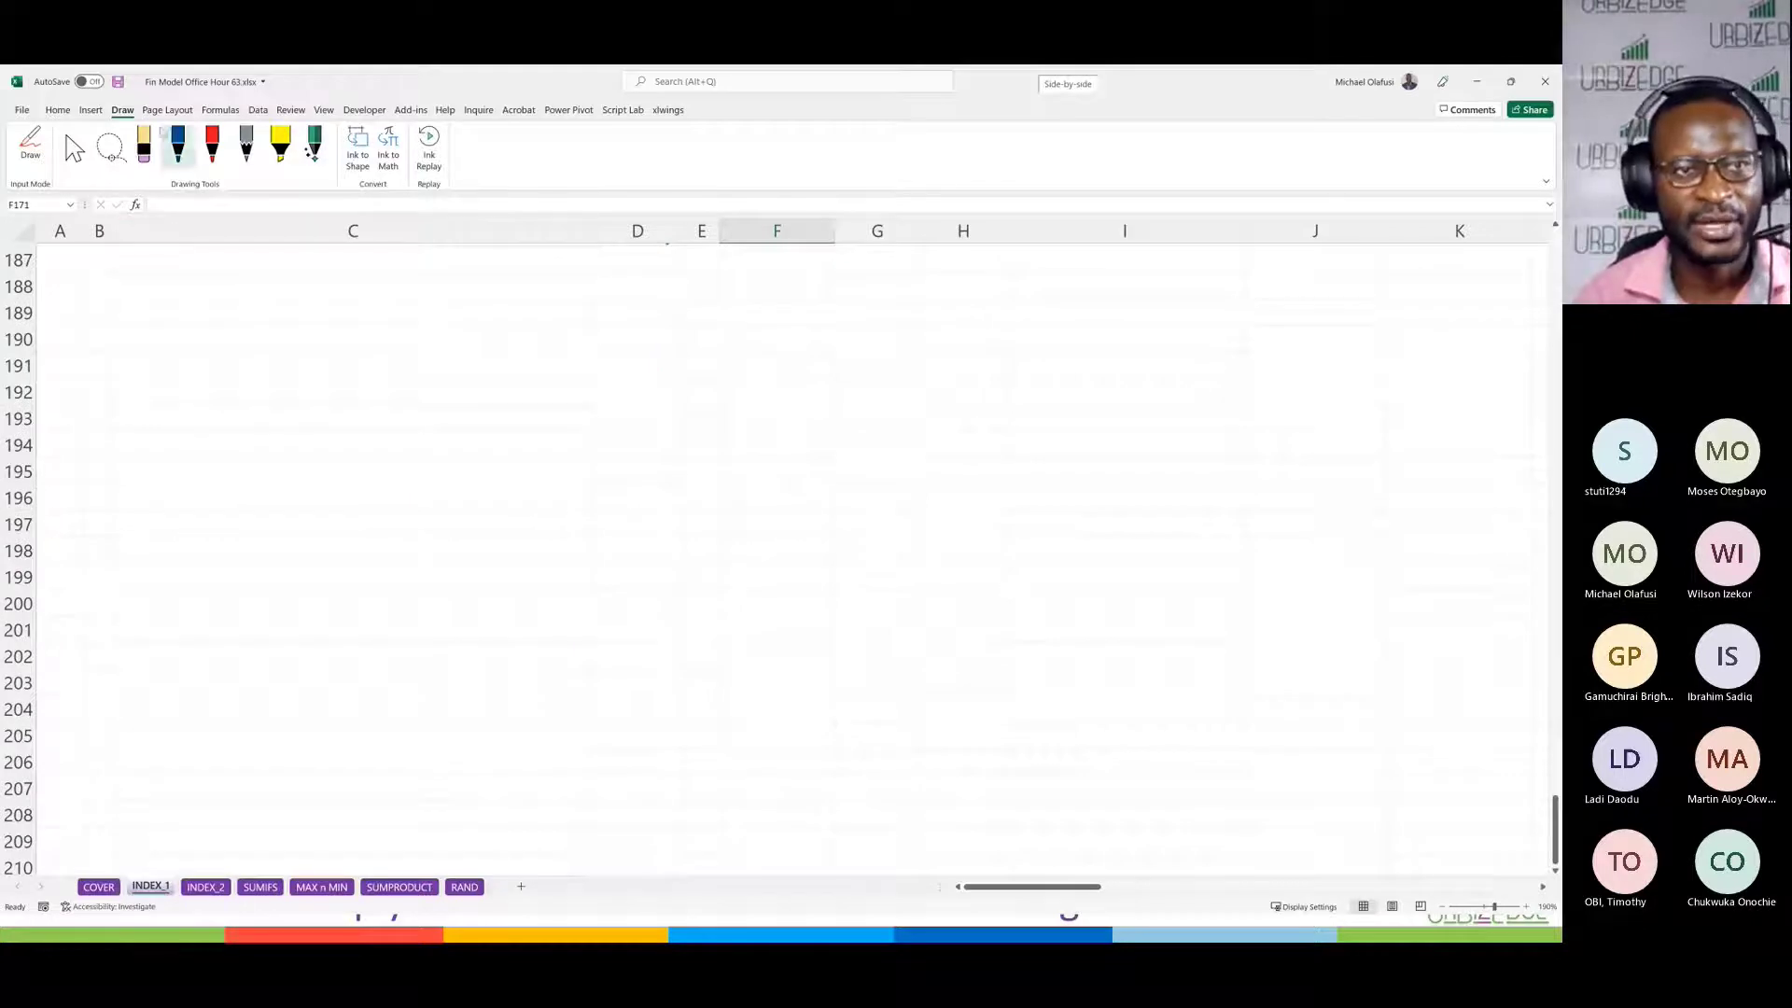
{"action": "left_click", "coordinate": [212, 144]}
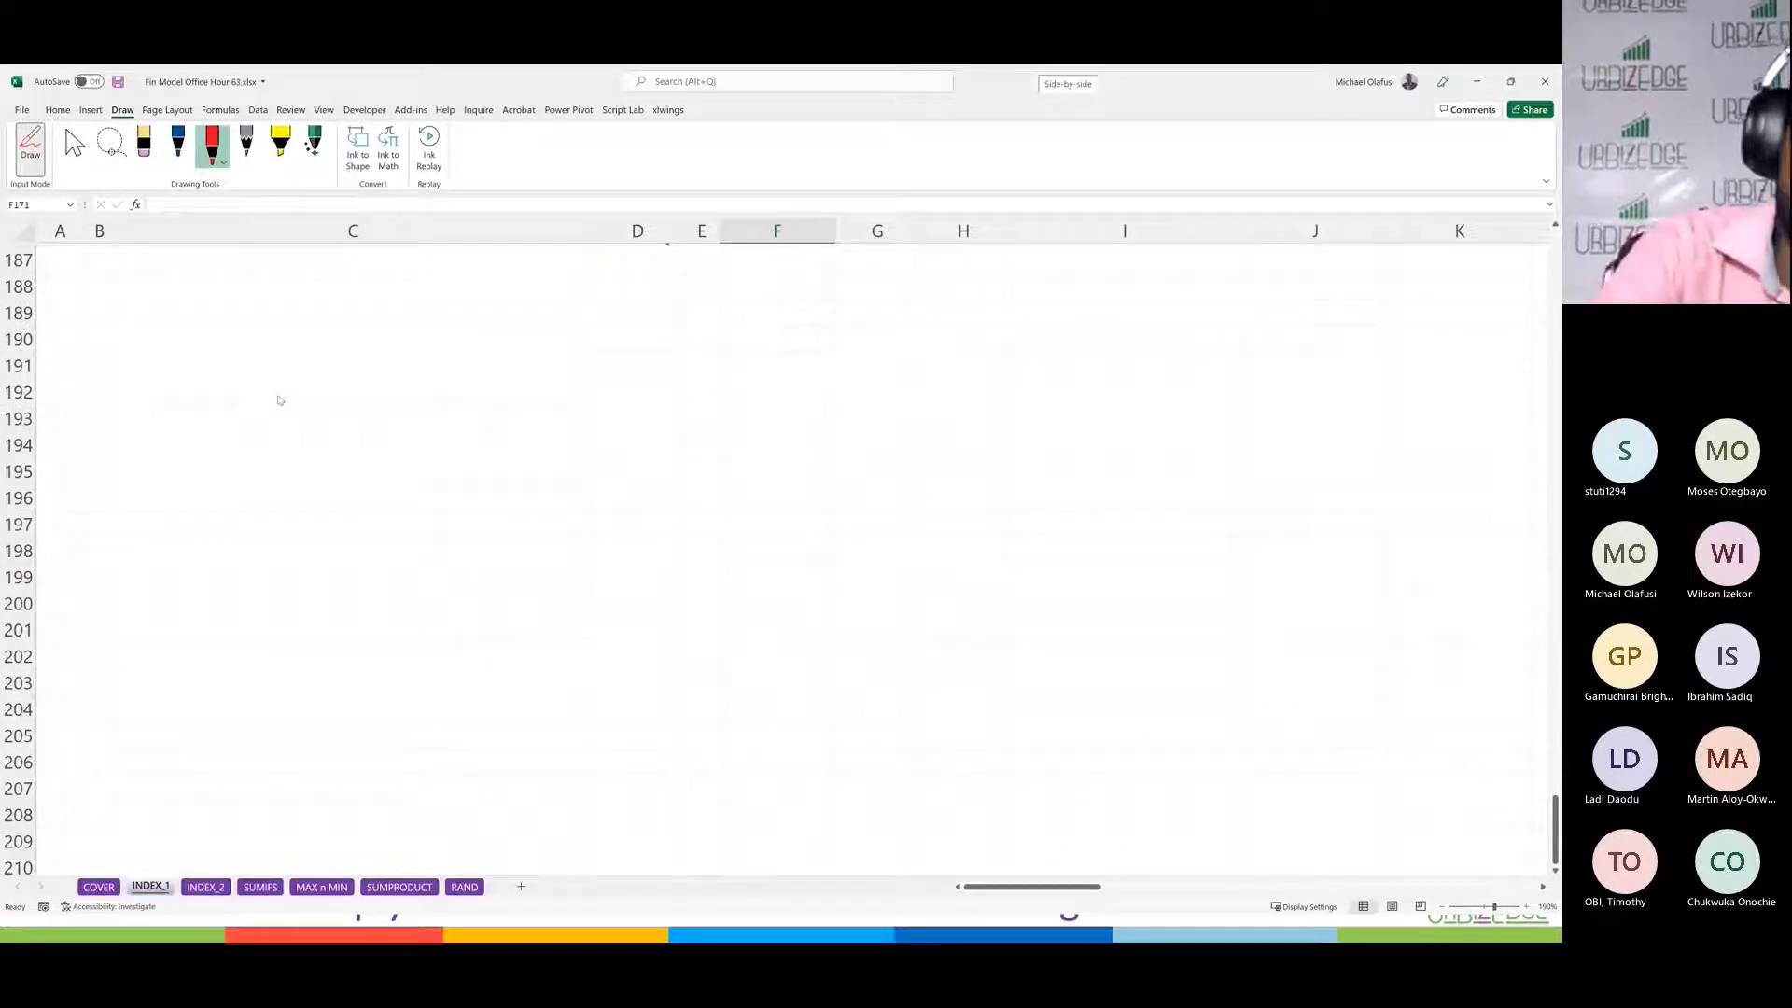
{"action": "mouse_move", "coordinate": [313, 311]}
{"action": "left_mouse_down"}
{"action": "mouse_move", "coordinate": [296, 761]}
{"action": "mouse_move", "coordinate": [476, 308]}
{"action": "mouse_move", "coordinate": [454, 798]}
{"action": "left_mouse_up"}
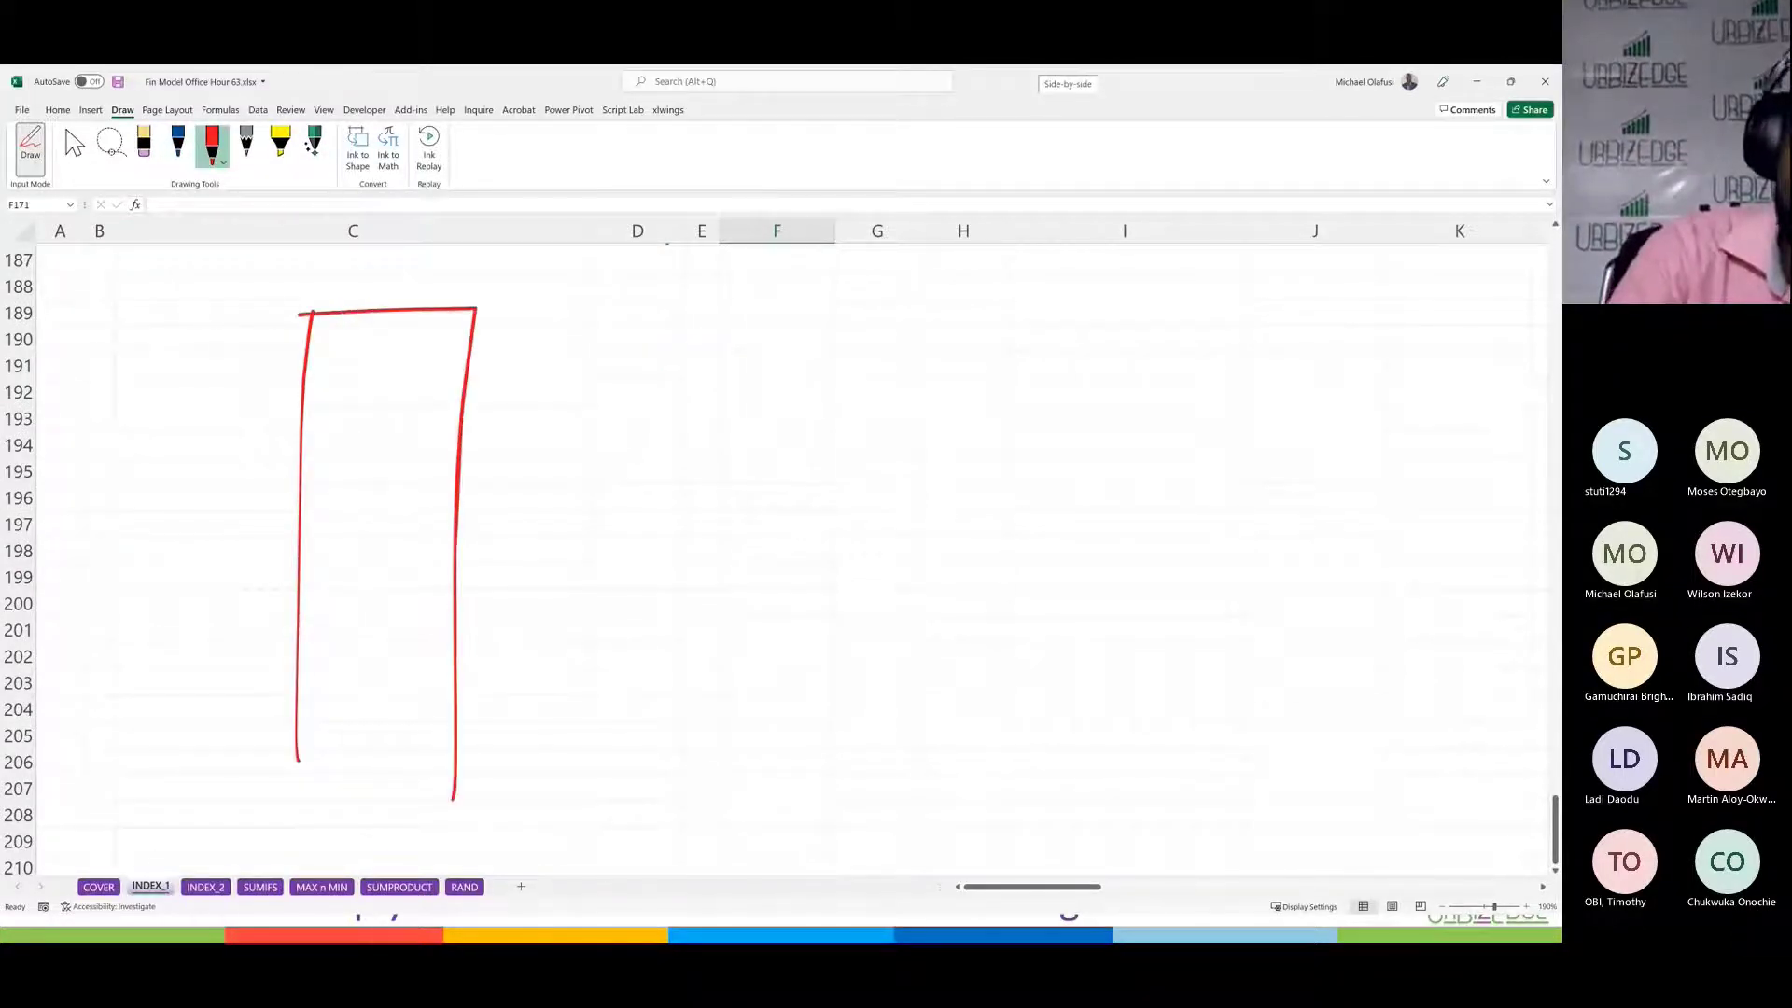
{"action": "mouse_move", "coordinate": [286, 761]}
{"action": "left_mouse_down"}
{"action": "mouse_move", "coordinate": [288, 793]}
{"action": "mouse_move", "coordinate": [451, 805]}
{"action": "left_mouse_up"}
Step: Divide the tall red rectangle into seven stacked cells with horizontal ink lines
{"action": "left_click_drag", "start_coordinate": [294, 372], "coordinate": [427, 368]}
{"action": "left_click_drag", "start_coordinate": [271, 449], "coordinate": [465, 448]}
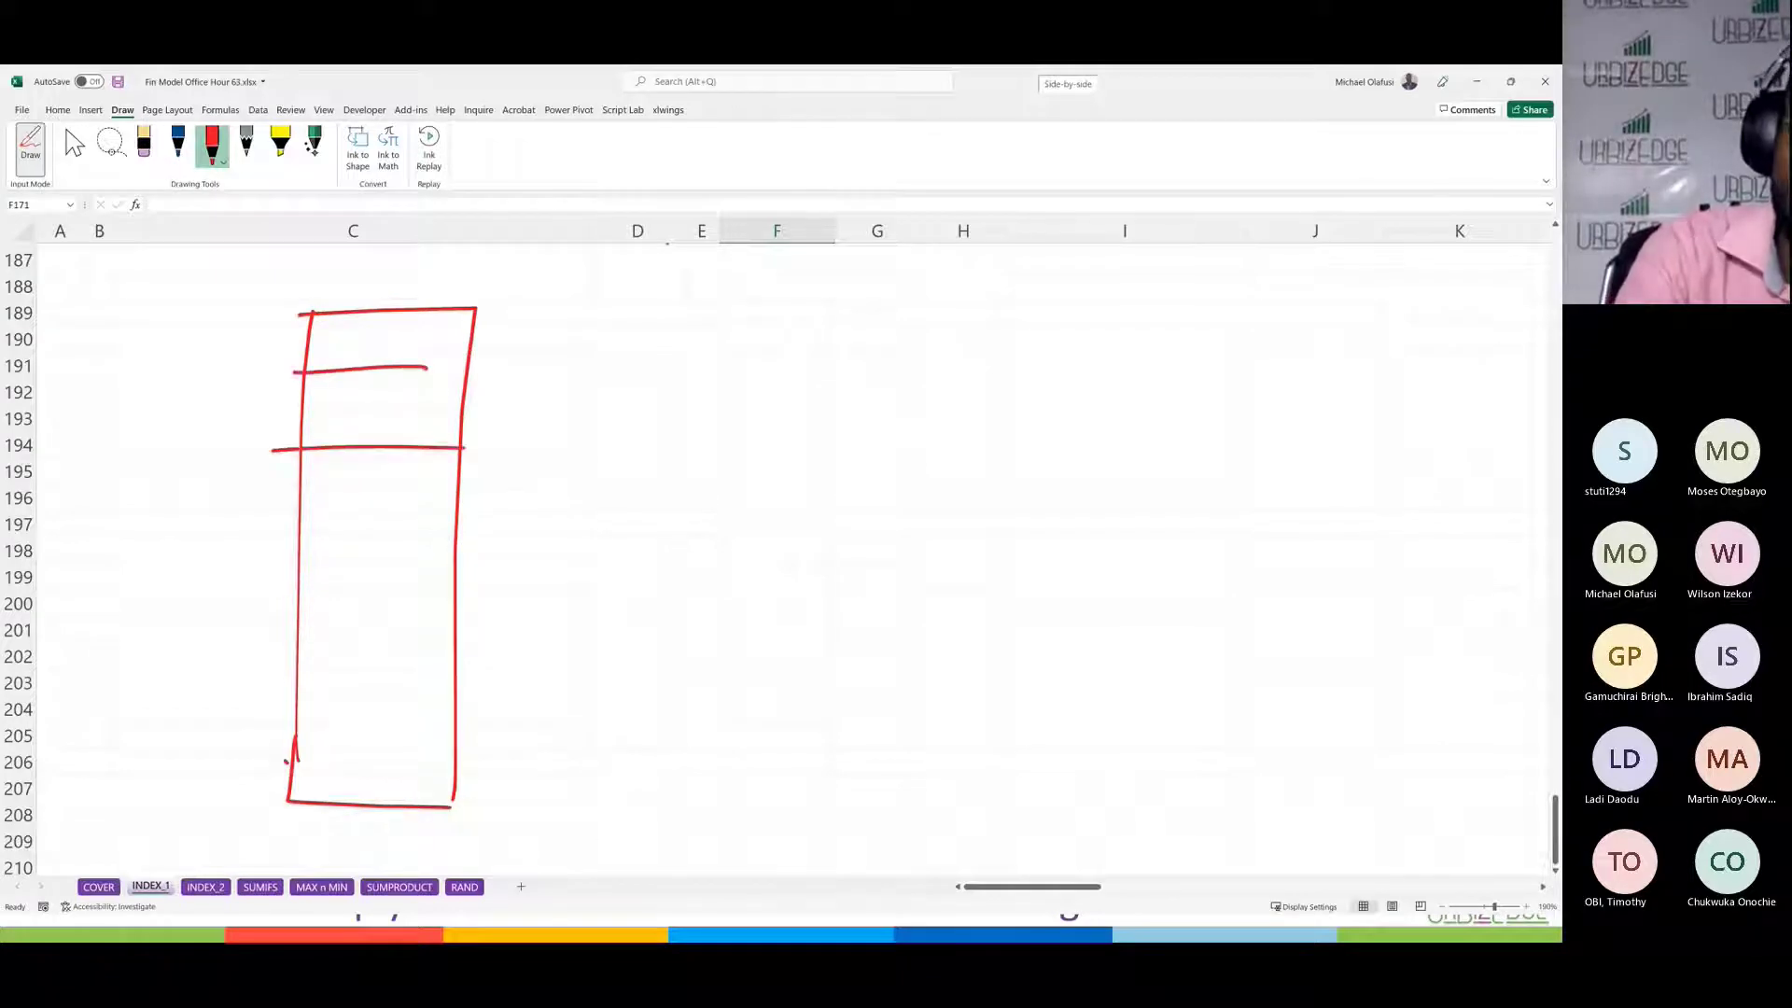
{"action": "left_click_drag", "start_coordinate": [388, 355], "coordinate": [484, 377]}
{"action": "left_click_drag", "start_coordinate": [297, 549], "coordinate": [463, 538]}
{"action": "left_click_drag", "start_coordinate": [289, 618], "coordinate": [448, 623]}
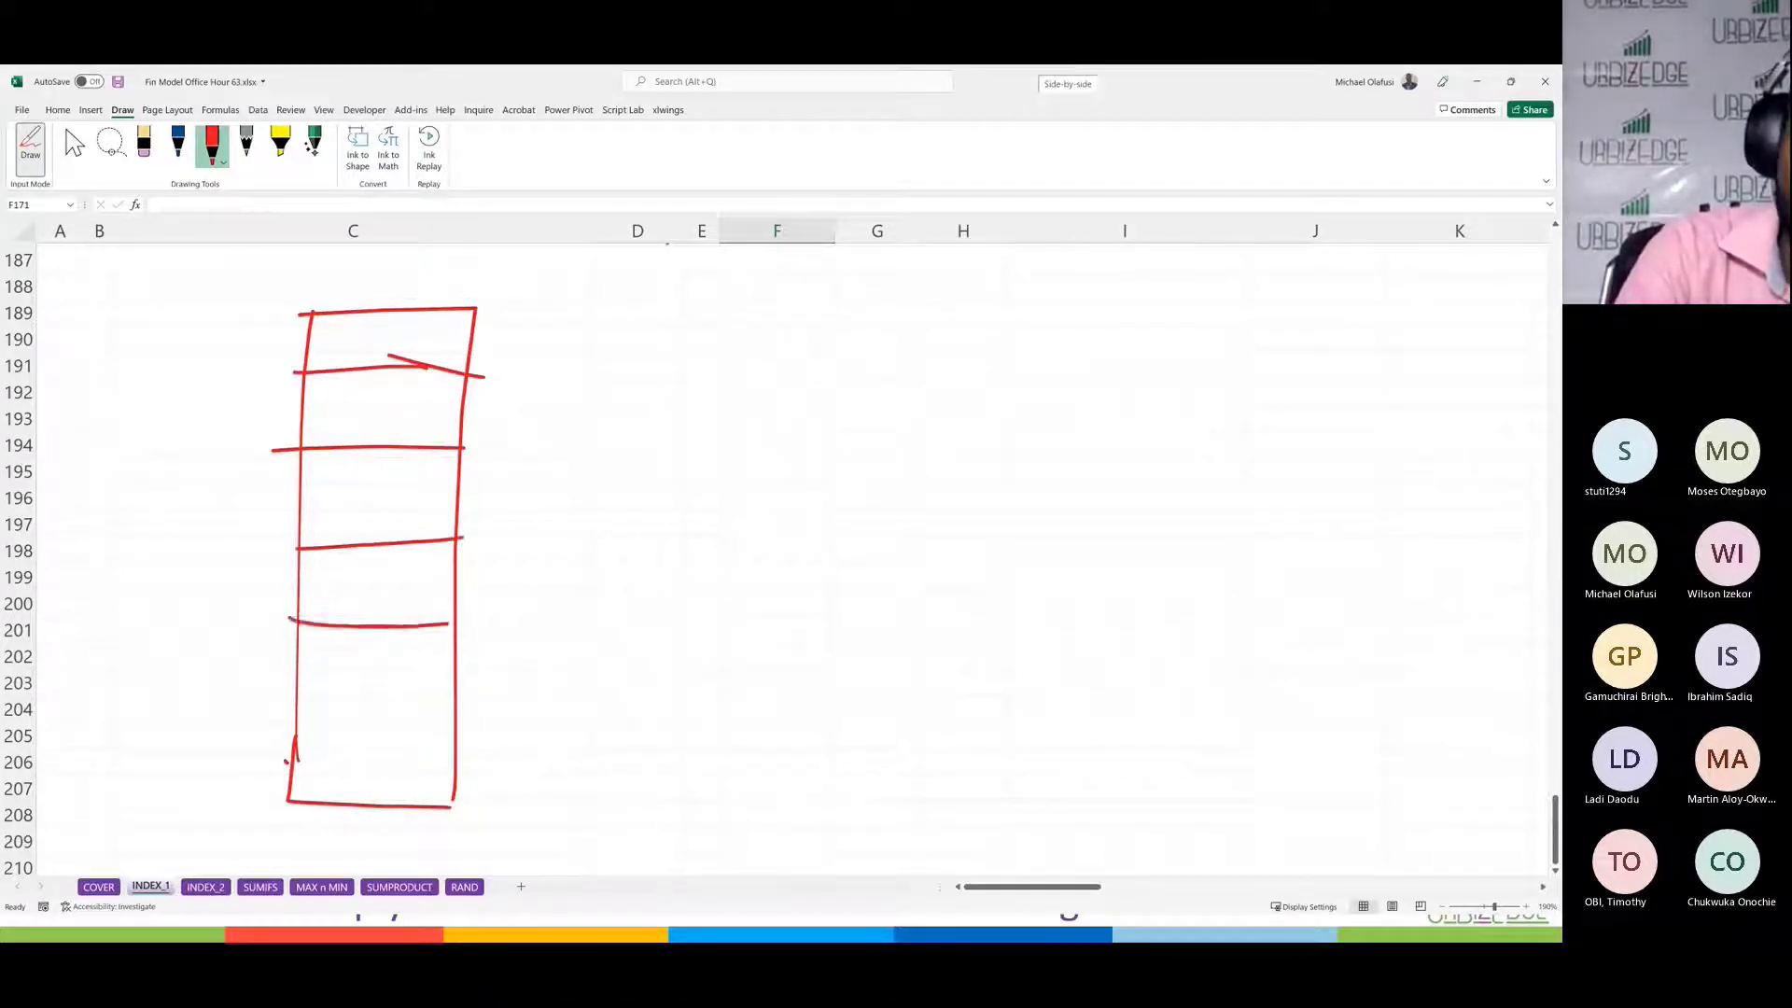
{"action": "left_click_drag", "start_coordinate": [296, 698], "coordinate": [475, 697]}
{"action": "left_click_drag", "start_coordinate": [294, 752], "coordinate": [432, 760]}
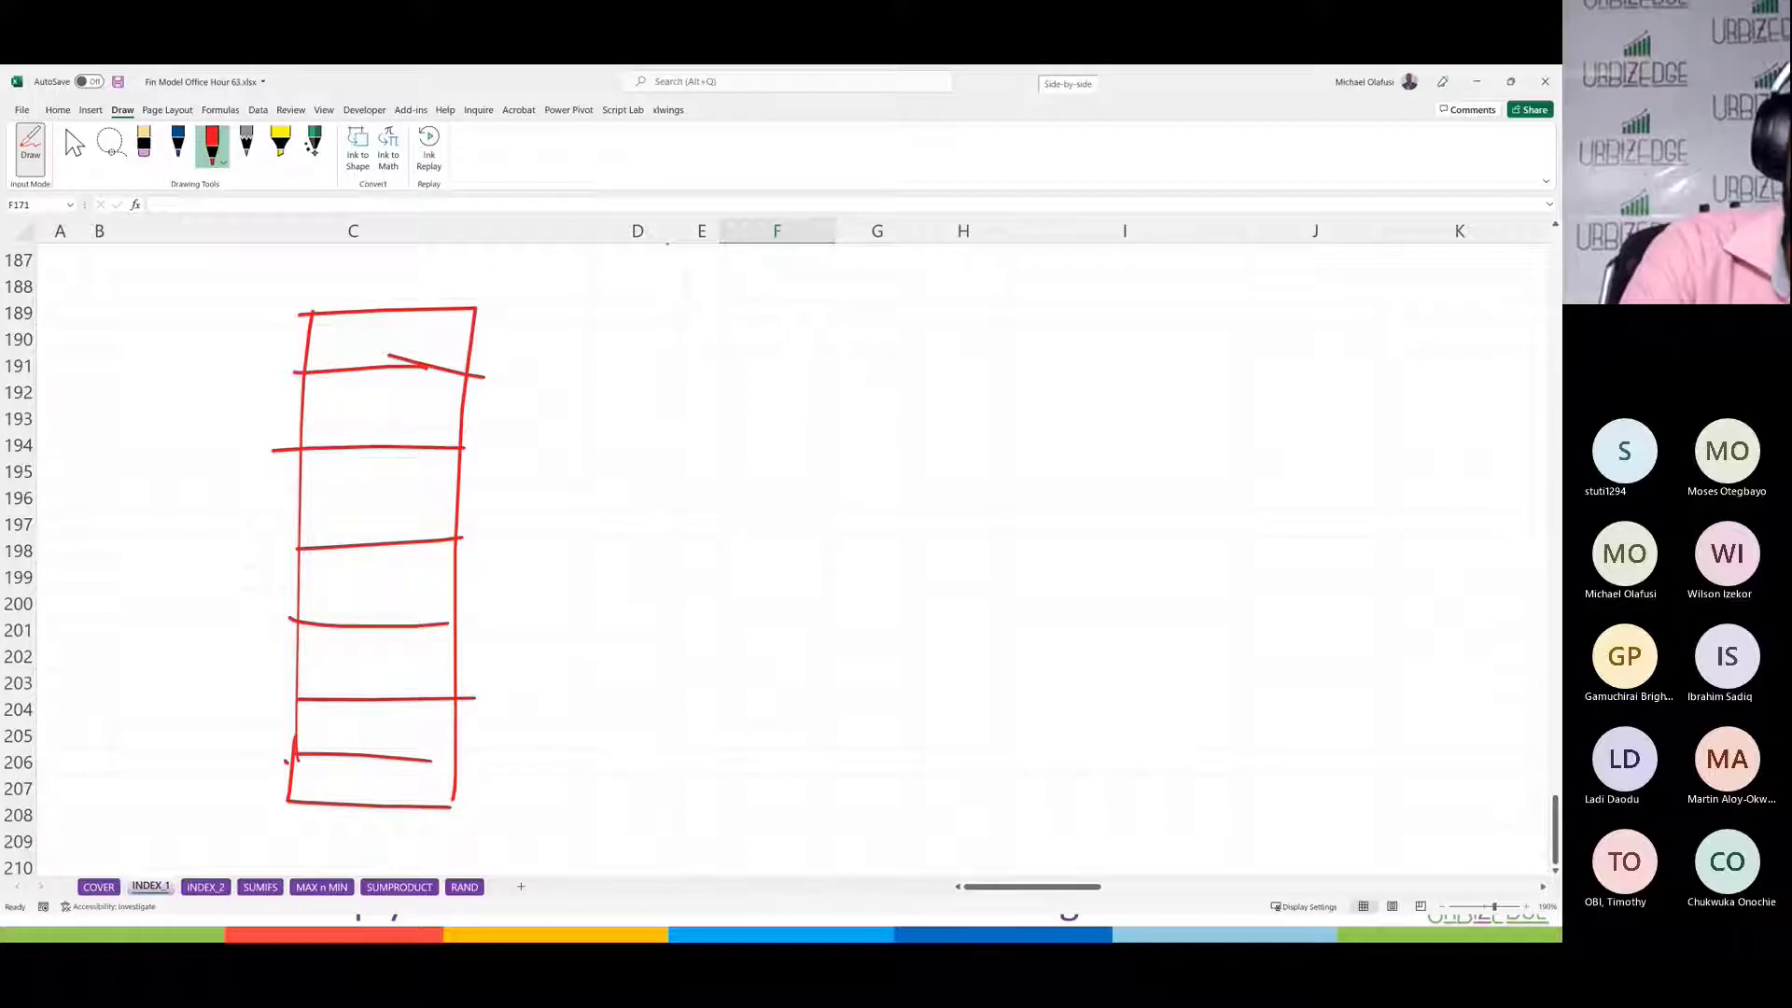
Step: Handwrite the letters A to G in the seven stacked cells from top to bottom
{"action": "mouse_move", "coordinate": [338, 358]}
{"action": "left_mouse_down"}
{"action": "mouse_move", "coordinate": [359, 317]}
{"action": "mouse_move", "coordinate": [383, 347]}
{"action": "left_mouse_up"}
{"action": "left_click_drag", "start_coordinate": [356, 411], "coordinate": [351, 612]}
{"action": "mouse_move", "coordinate": [345, 577]}
{"action": "left_mouse_down"}
{"action": "mouse_move", "coordinate": [355, 635]}
{"action": "mouse_move", "coordinate": [397, 689]}
{"action": "left_mouse_up"}
{"action": "mouse_move", "coordinate": [353, 670]}
{"action": "left_mouse_down"}
{"action": "mouse_move", "coordinate": [399, 664]}
{"action": "mouse_move", "coordinate": [396, 645]}
{"action": "left_mouse_up"}
{"action": "left_click", "coordinate": [346, 723]}
{"action": "mouse_move", "coordinate": [343, 720]}
{"action": "left_mouse_down"}
{"action": "mouse_move", "coordinate": [348, 752]}
{"action": "mouse_move", "coordinate": [381, 711]}
{"action": "left_mouse_up"}
{"action": "mouse_move", "coordinate": [367, 769]}
{"action": "left_mouse_down"}
{"action": "mouse_move", "coordinate": [342, 786]}
{"action": "mouse_move", "coordinate": [381, 788]}
{"action": "left_mouse_up"}
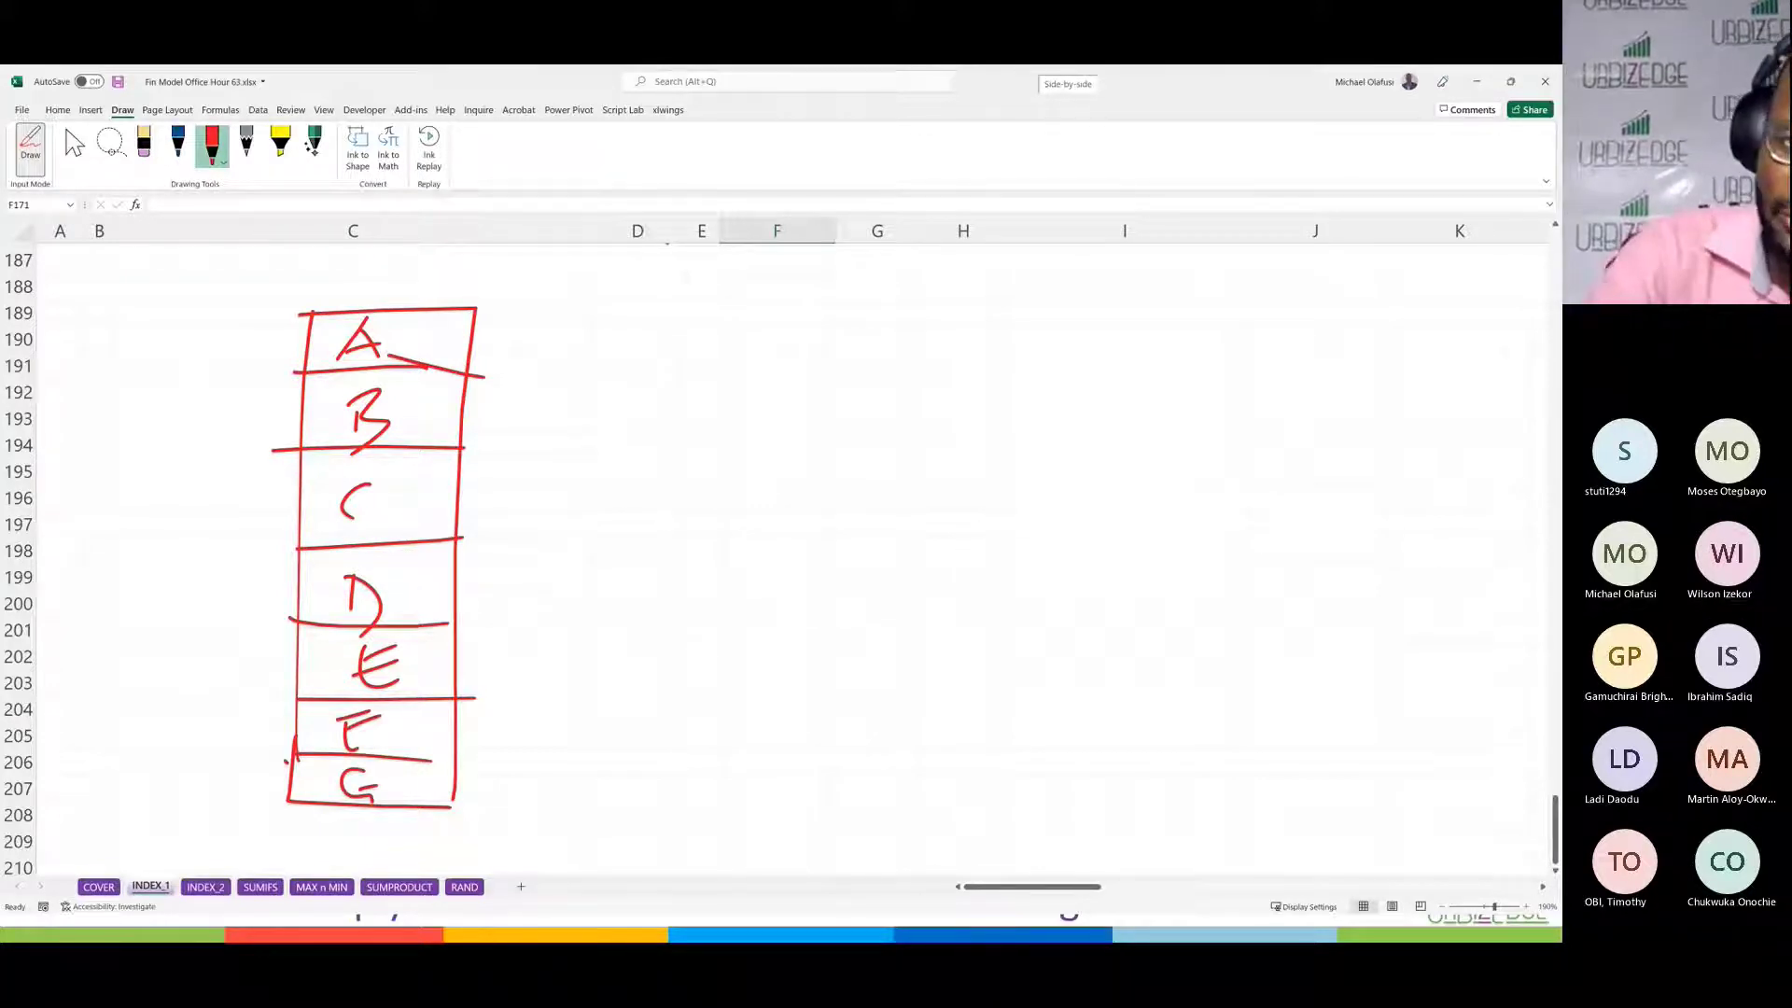
Step: Draw a wide red ink strip beside the column sketch, across columns D to K, and divide it into six cells
{"action": "mouse_move", "coordinate": [637, 474]}
{"action": "left_mouse_down"}
{"action": "mouse_move", "coordinate": [640, 621]}
{"action": "mouse_move", "coordinate": [1409, 502]}
{"action": "left_mouse_up"}
{"action": "left_click_drag", "start_coordinate": [633, 620], "coordinate": [1432, 604]}
{"action": "mouse_move", "coordinate": [1335, 498]}
{"action": "left_mouse_down"}
{"action": "mouse_move", "coordinate": [1463, 491]}
{"action": "mouse_move", "coordinate": [1398, 613]}
{"action": "mouse_move", "coordinate": [1418, 497]}
{"action": "left_mouse_up"}
{"action": "left_click_drag", "start_coordinate": [757, 485], "coordinate": [761, 612]}
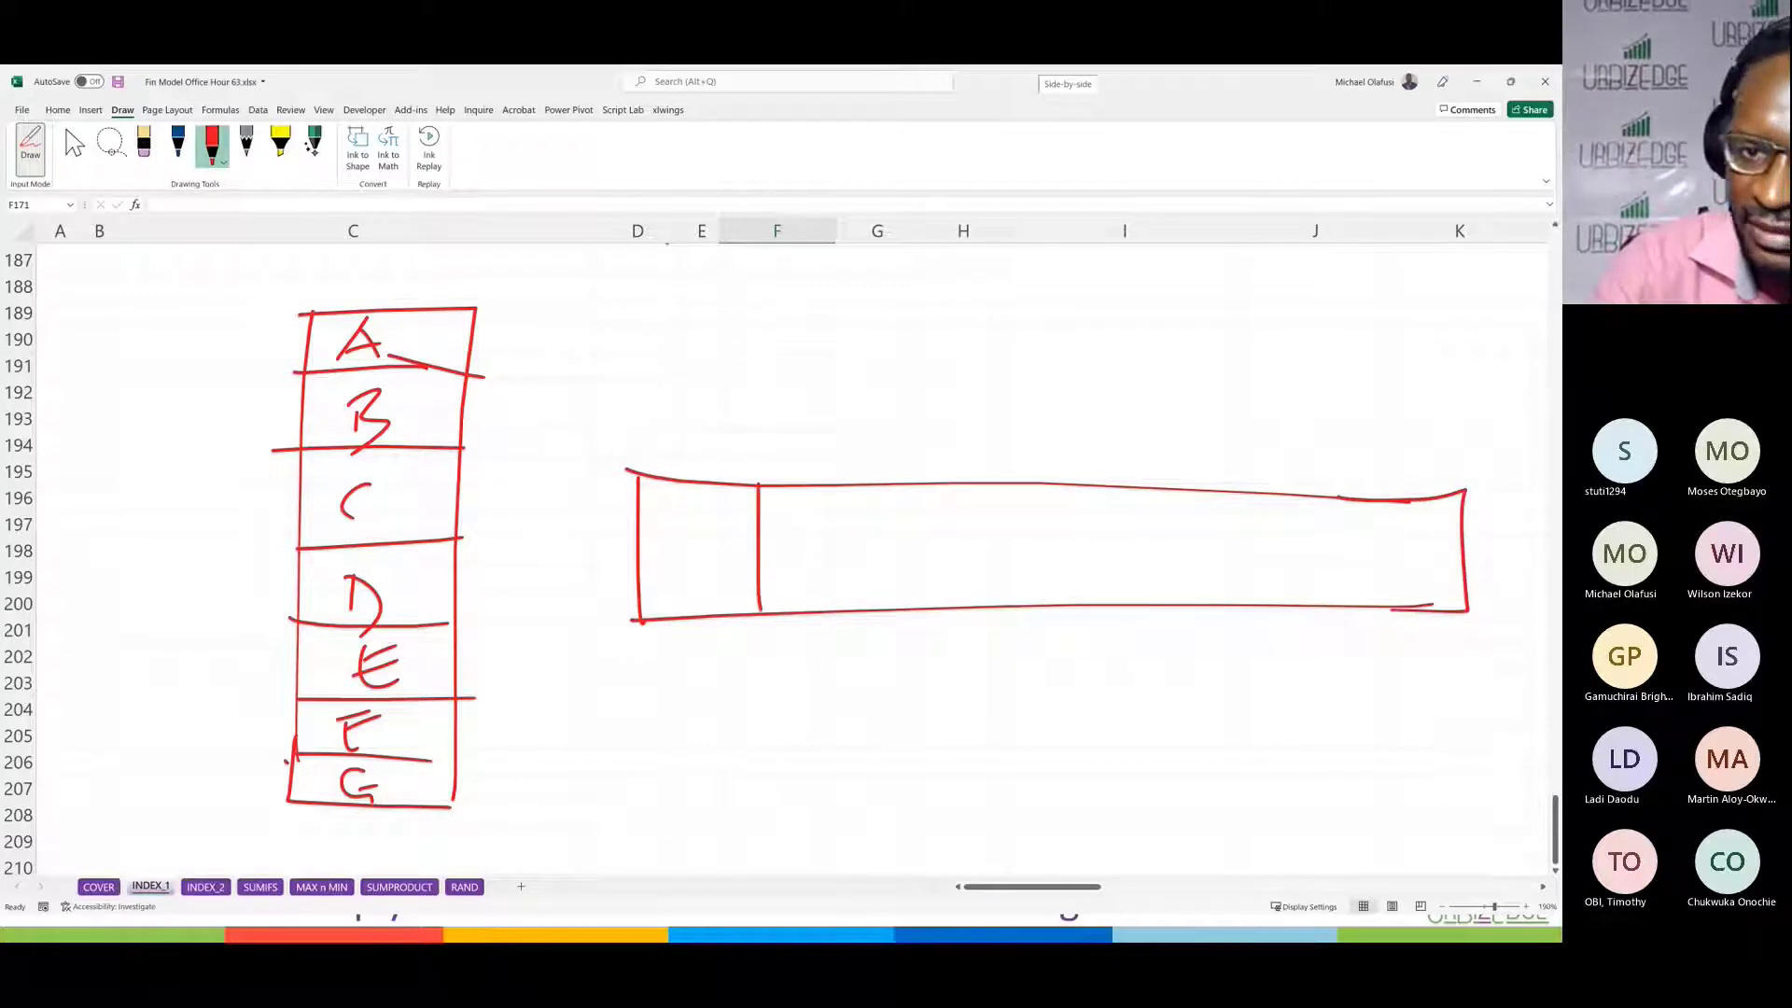
{"action": "left_click_drag", "start_coordinate": [873, 478], "coordinate": [887, 616]}
{"action": "left_click_drag", "start_coordinate": [1031, 473], "coordinate": [1042, 634]}
{"action": "left_click_drag", "start_coordinate": [1185, 485], "coordinate": [1190, 656]}
{"action": "left_click_drag", "start_coordinate": [1342, 481], "coordinate": [1345, 641]}
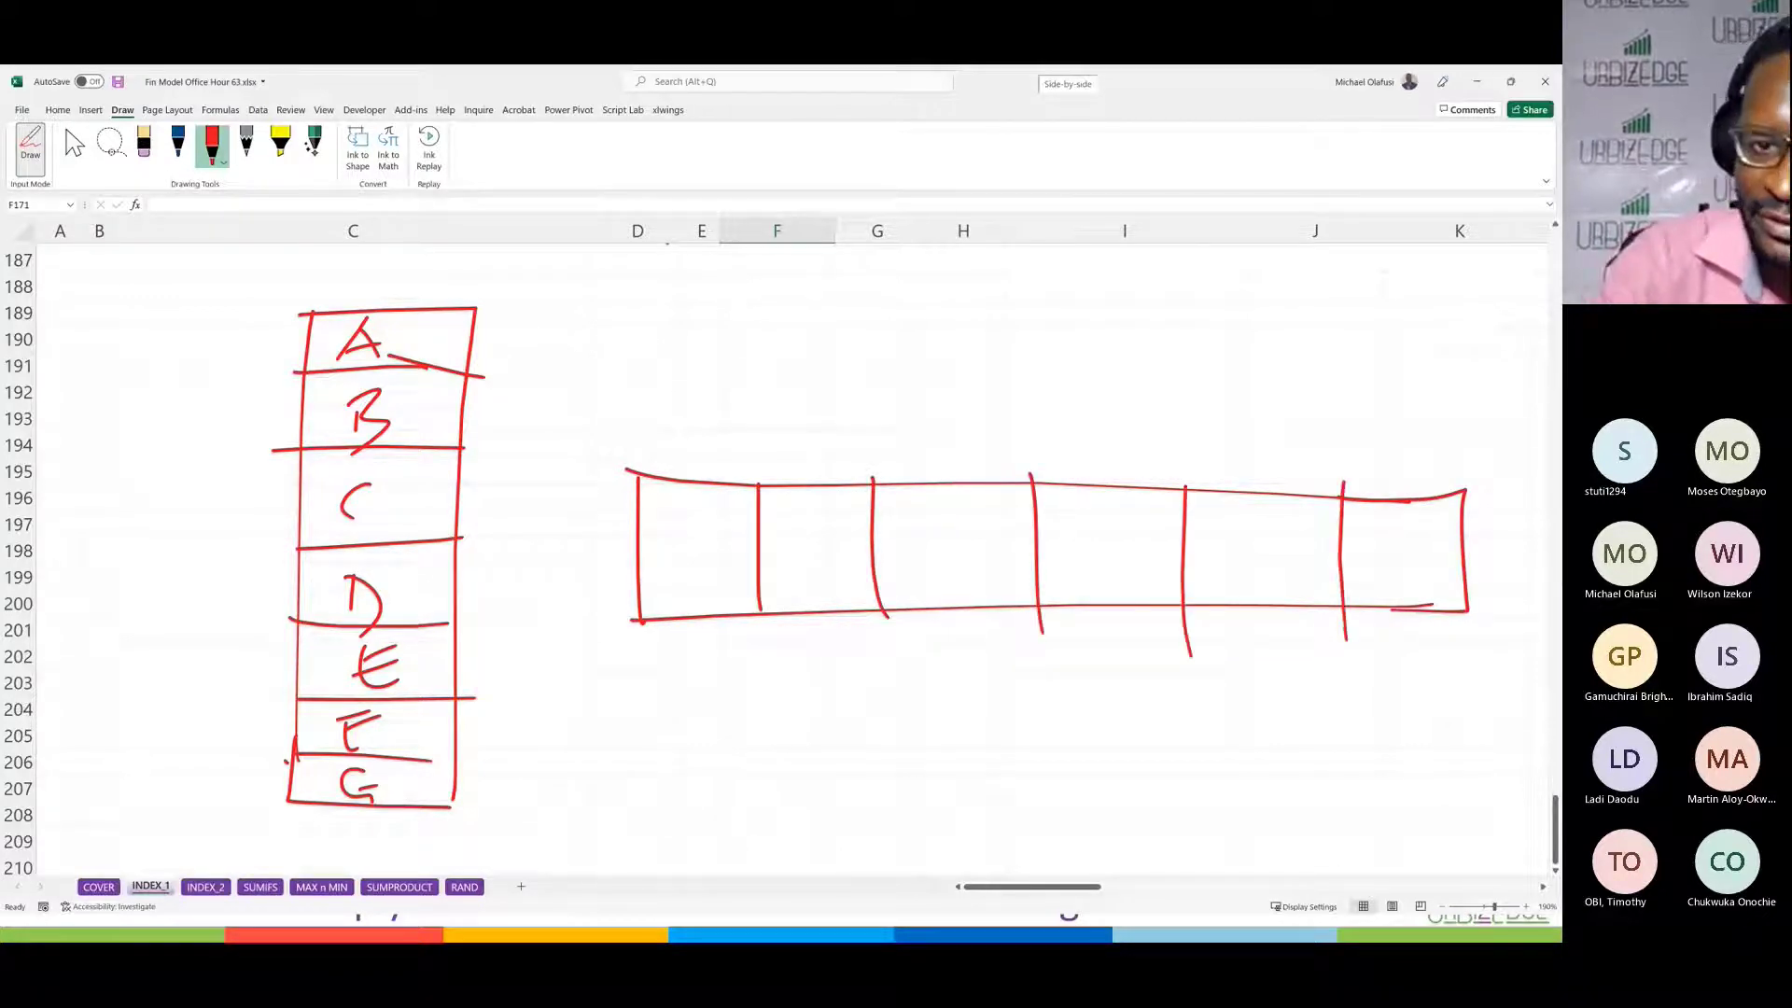
Step: Handwrite the letters A to F in the six cells of the horizontal strip
{"action": "left_click_drag", "start_coordinate": [665, 584], "coordinate": [717, 565]}
{"action": "left_click_drag", "start_coordinate": [788, 542], "coordinate": [811, 590]}
{"action": "left_click_drag", "start_coordinate": [924, 542], "coordinate": [922, 576]}
{"action": "left_click_drag", "start_coordinate": [1087, 546], "coordinate": [1088, 579]}
{"action": "mouse_move", "coordinate": [1226, 518]}
{"action": "left_mouse_down"}
{"action": "mouse_move", "coordinate": [1225, 567]}
{"action": "mouse_move", "coordinate": [1246, 538]}
{"action": "left_mouse_up"}
{"action": "left_click_drag", "start_coordinate": [1213, 566], "coordinate": [1241, 560]}
{"action": "mouse_move", "coordinate": [1370, 542]}
{"action": "left_mouse_down"}
{"action": "mouse_move", "coordinate": [1368, 587]}
{"action": "mouse_move", "coordinate": [1389, 532]}
{"action": "left_mouse_up"}
{"action": "left_click_drag", "start_coordinate": [1363, 571], "coordinate": [1403, 570]}
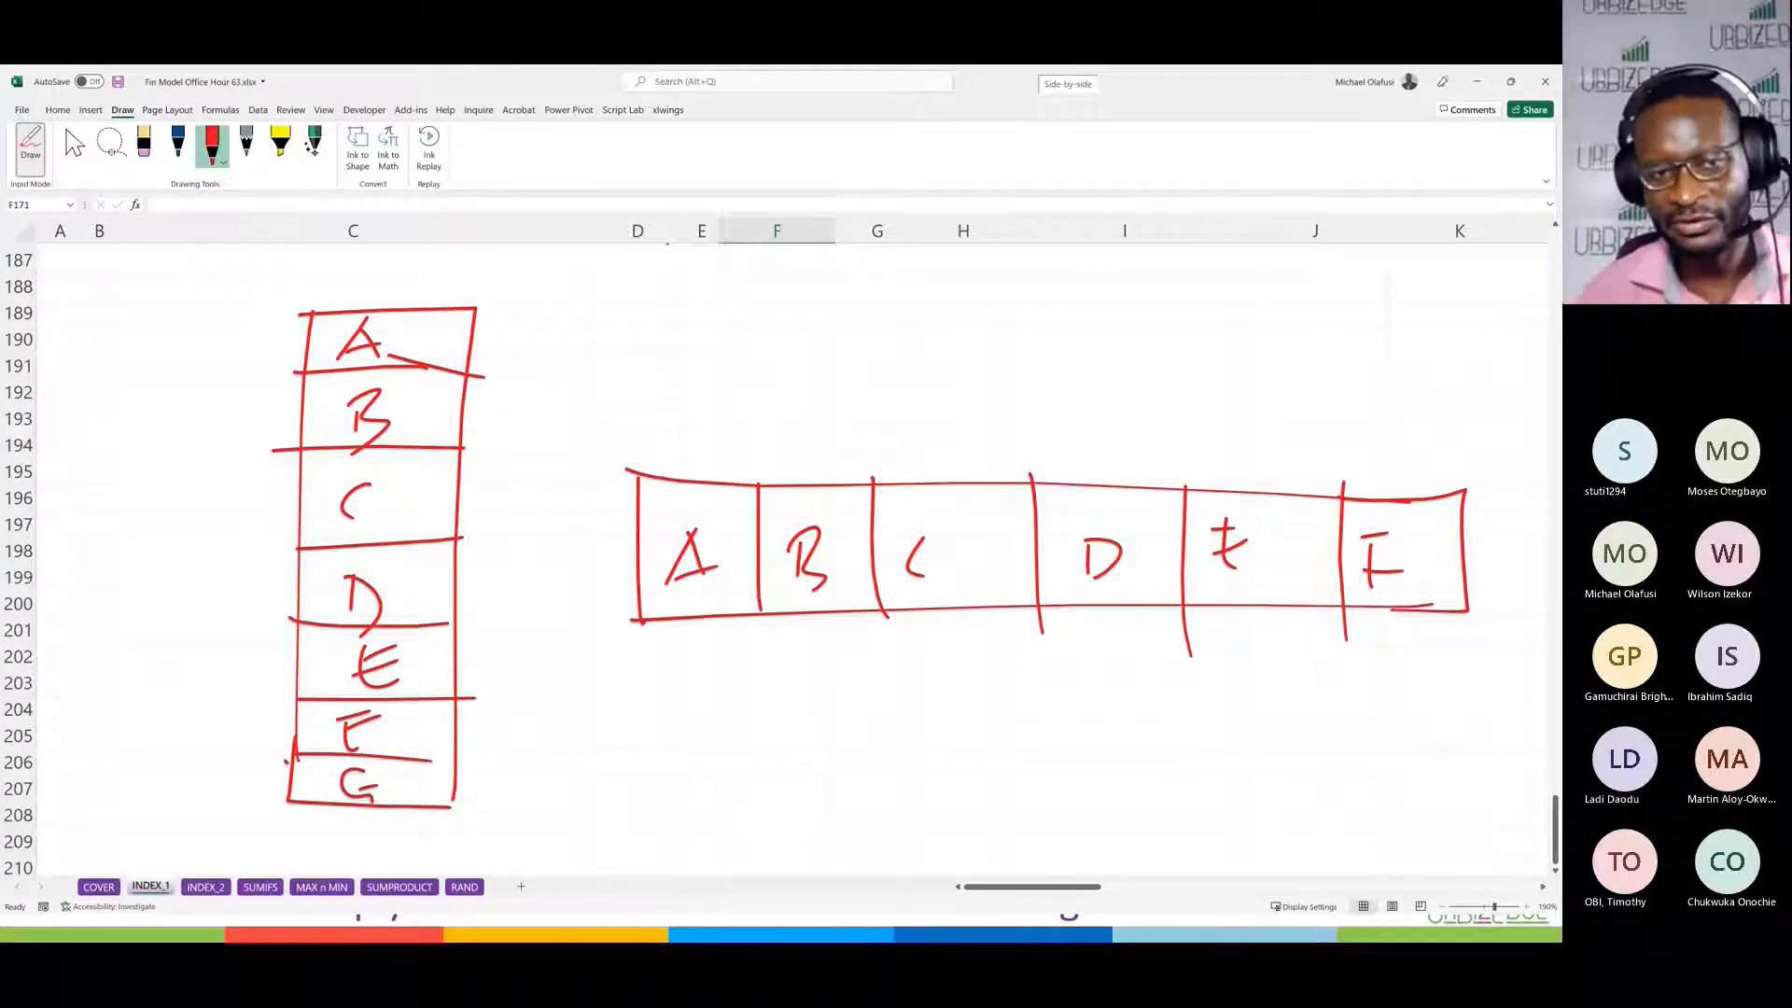
Step: Label the vertical sketch "Single column" and the horizontal sketch "Single row" in red ink above each one
{"action": "mouse_move", "coordinate": [148, 276]}
{"action": "left_mouse_down"}
{"action": "mouse_move", "coordinate": [121, 323]}
{"action": "mouse_move", "coordinate": [234, 304]}
{"action": "mouse_move", "coordinate": [254, 280]}
{"action": "left_mouse_up"}
{"action": "left_click_drag", "start_coordinate": [322, 268], "coordinate": [311, 287]}
{"action": "left_click_drag", "start_coordinate": [353, 271], "coordinate": [519, 301]}
{"action": "left_click_drag", "start_coordinate": [805, 386], "coordinate": [780, 431]}
{"action": "mouse_move", "coordinate": [820, 395]}
{"action": "left_mouse_down"}
{"action": "mouse_move", "coordinate": [860, 483]}
{"action": "mouse_move", "coordinate": [901, 357]}
{"action": "left_mouse_up"}
{"action": "left_click_drag", "start_coordinate": [894, 425], "coordinate": [929, 430]}
{"action": "mouse_move", "coordinate": [1015, 407]}
{"action": "left_mouse_down"}
{"action": "mouse_move", "coordinate": [1010, 434]}
{"action": "mouse_move", "coordinate": [1027, 396]}
{"action": "left_mouse_up"}
{"action": "mouse_move", "coordinate": [1064, 411]}
{"action": "left_mouse_down"}
{"action": "mouse_move", "coordinate": [1053, 435]}
{"action": "mouse_move", "coordinate": [1136, 396]}
{"action": "left_mouse_up"}
Step: Handwrite the formula INDEX(list, position) in red ink below the single-row sketch
{"action": "mouse_move", "coordinate": [572, 705]}
{"action": "left_mouse_down"}
{"action": "mouse_move", "coordinate": [563, 775]}
{"action": "mouse_move", "coordinate": [614, 718]}
{"action": "mouse_move", "coordinate": [631, 786]}
{"action": "left_mouse_up"}
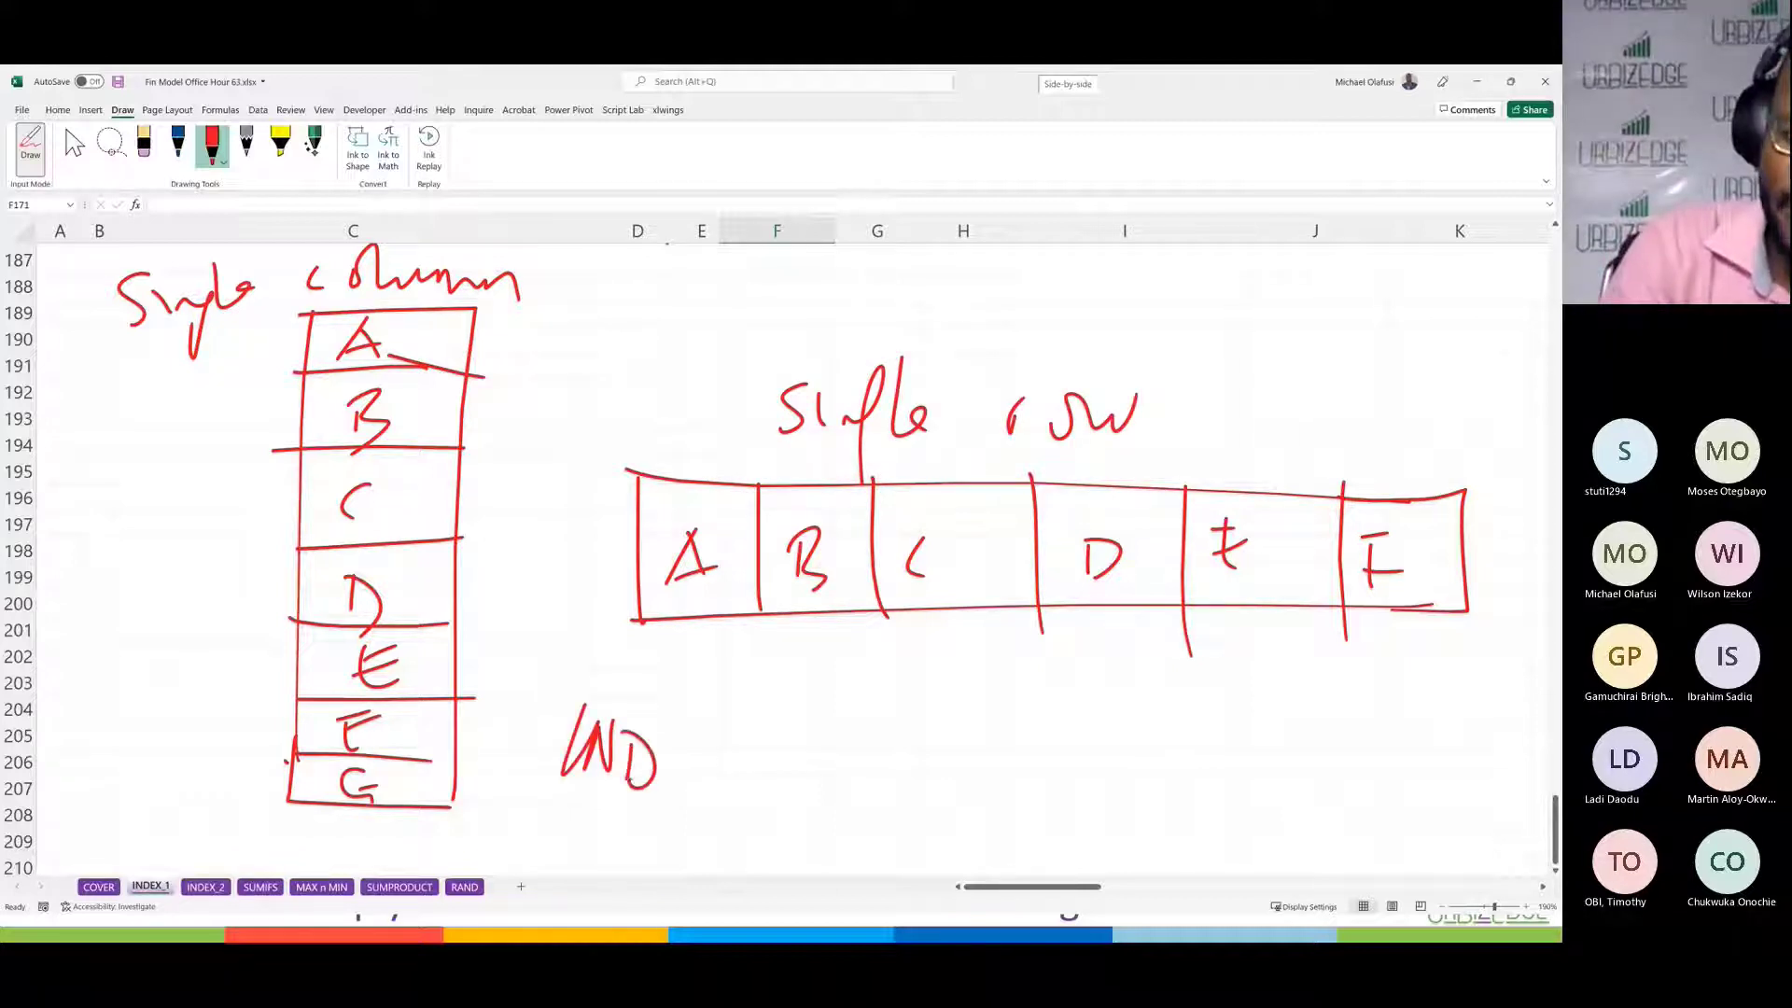
{"action": "mouse_move", "coordinate": [686, 725]}
{"action": "left_mouse_down"}
{"action": "mouse_move", "coordinate": [706, 773]}
{"action": "mouse_move", "coordinate": [717, 721]}
{"action": "mouse_move", "coordinate": [743, 771]}
{"action": "left_mouse_up"}
{"action": "left_click_drag", "start_coordinate": [739, 718], "coordinate": [709, 772]}
{"action": "left_click_drag", "start_coordinate": [814, 688], "coordinate": [800, 801]}
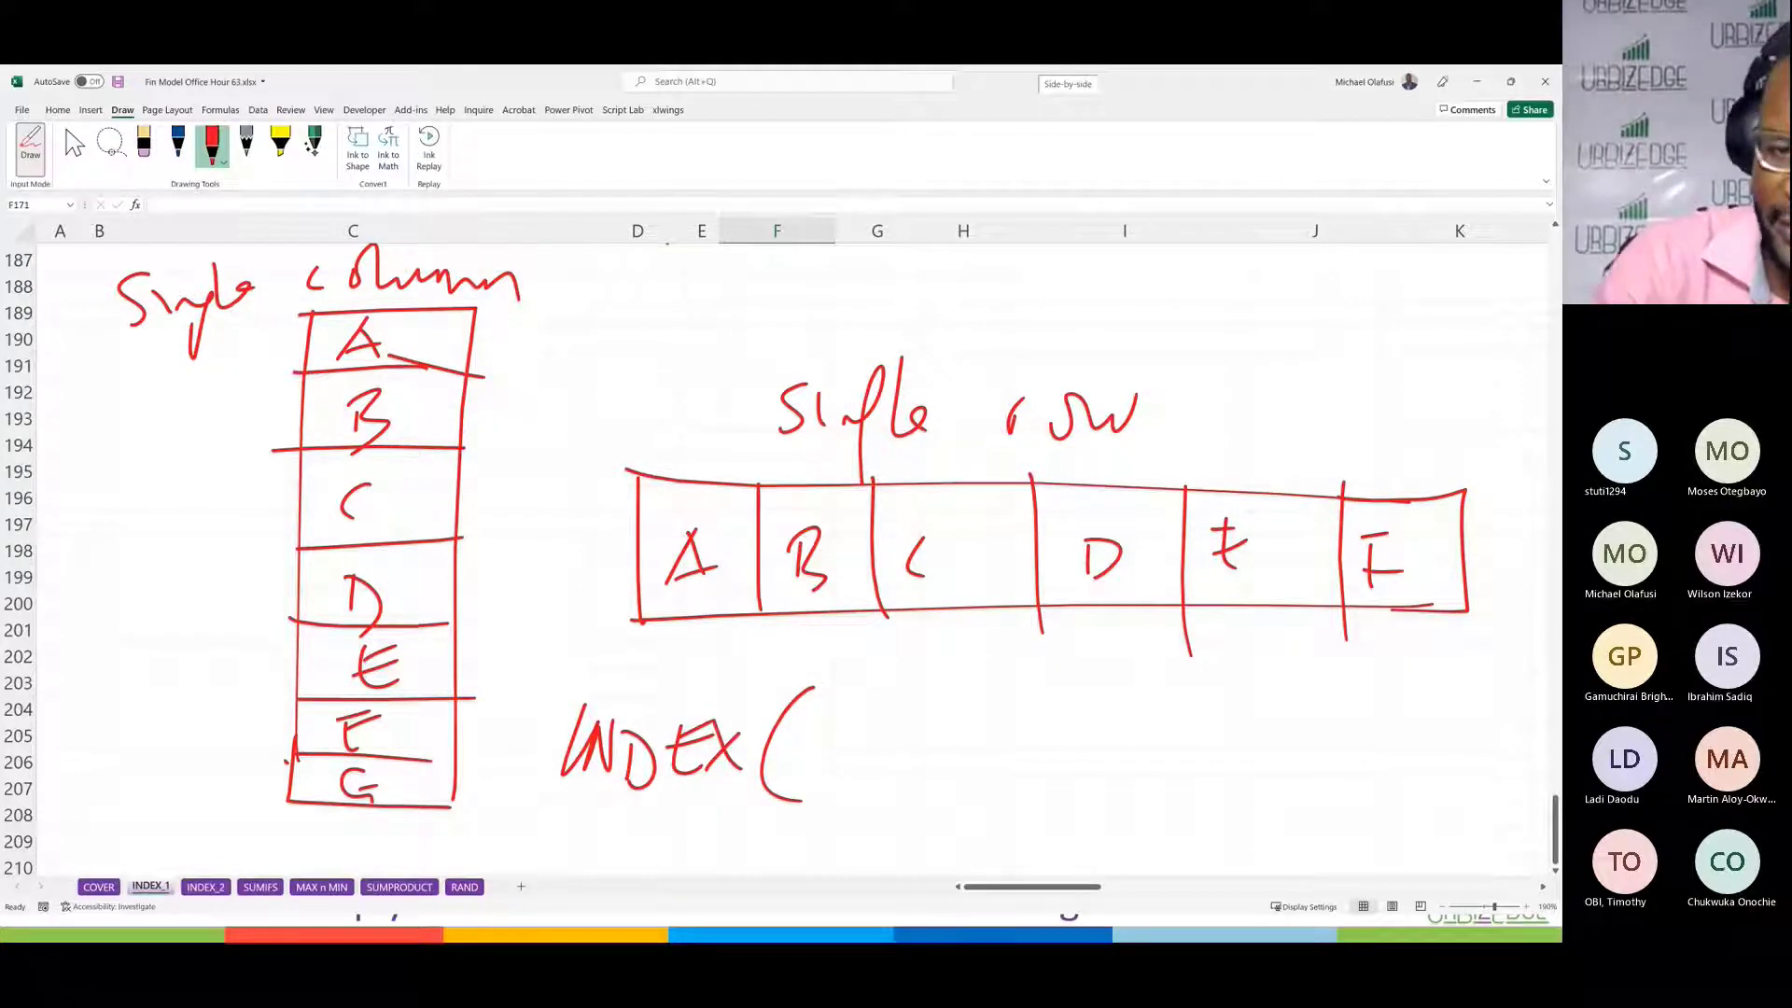
{"action": "left_click_drag", "start_coordinate": [816, 717], "coordinate": [832, 773]}
{"action": "left_click_drag", "start_coordinate": [854, 744], "coordinate": [870, 767]}
{"action": "mouse_move", "coordinate": [907, 706]}
{"action": "left_mouse_down"}
{"action": "mouse_move", "coordinate": [904, 745]}
{"action": "mouse_move", "coordinate": [927, 751]}
{"action": "mouse_move", "coordinate": [922, 726]}
{"action": "mouse_move", "coordinate": [938, 784]}
{"action": "left_mouse_up"}
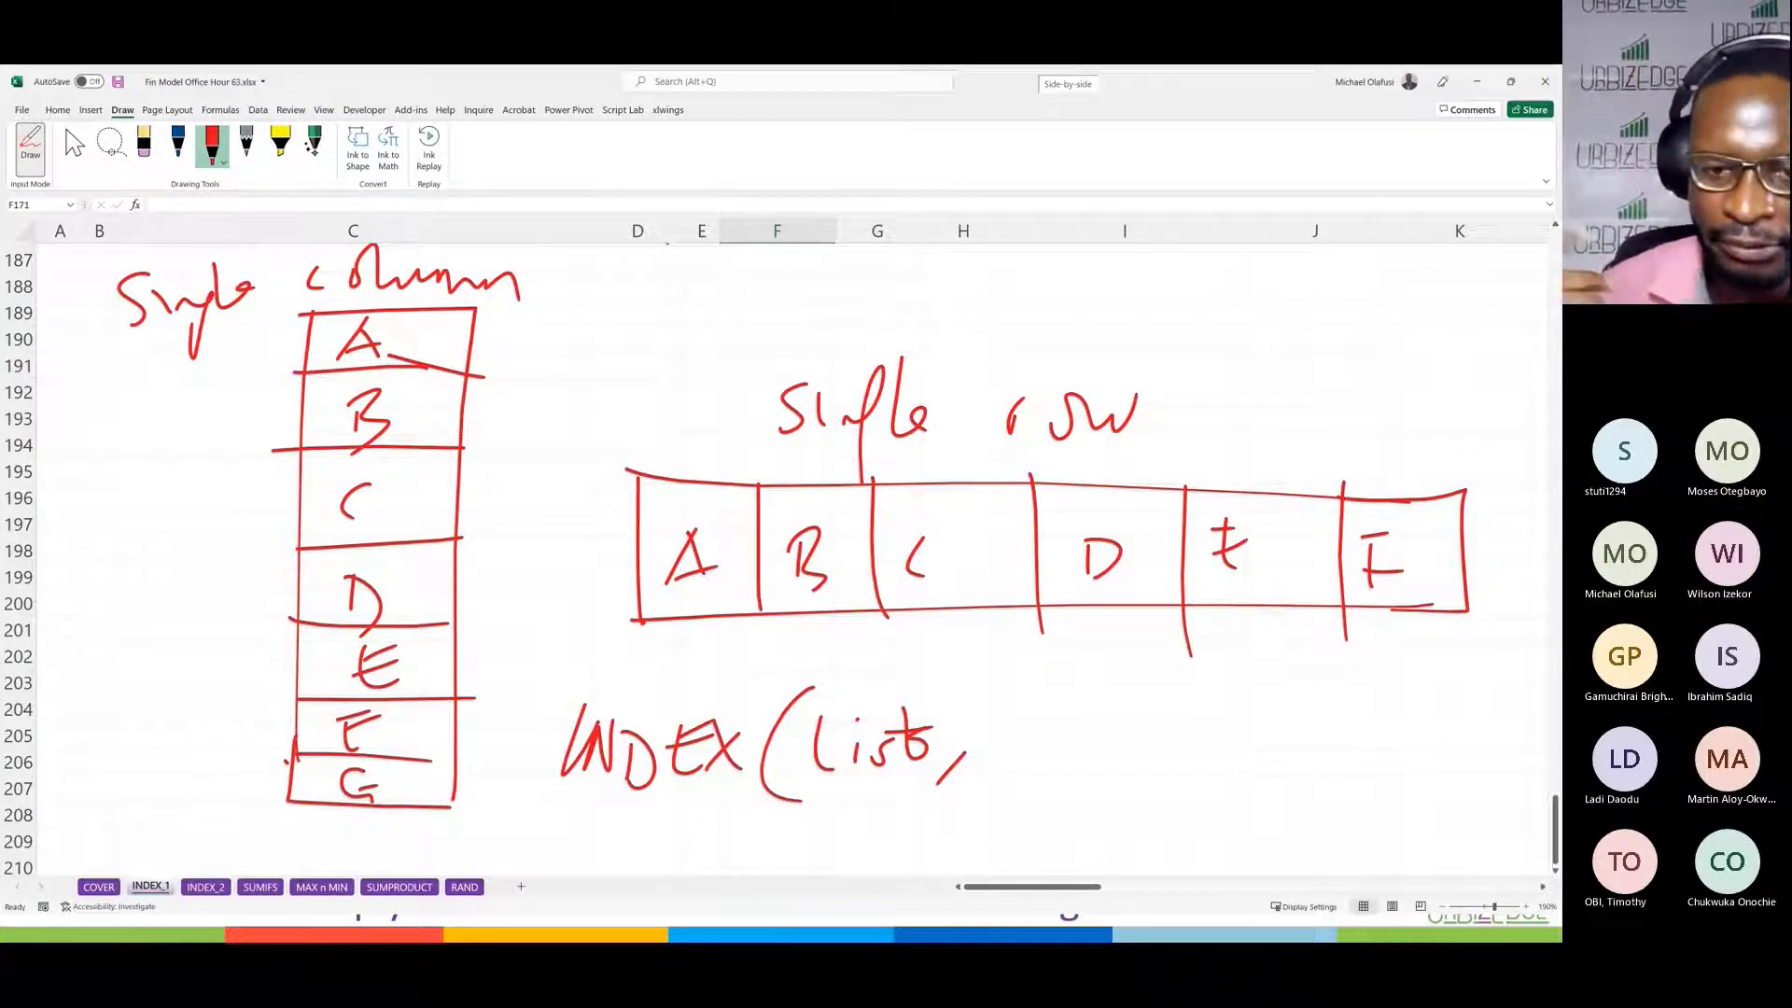
{"action": "mouse_move", "coordinate": [990, 730]}
{"action": "left_mouse_down"}
{"action": "mouse_move", "coordinate": [992, 788]}
{"action": "mouse_move", "coordinate": [991, 761]}
{"action": "left_mouse_up"}
{"action": "mouse_move", "coordinate": [1025, 732]}
{"action": "left_mouse_down"}
{"action": "mouse_move", "coordinate": [1038, 765]}
{"action": "mouse_move", "coordinate": [1067, 759]}
{"action": "left_mouse_up"}
{"action": "left_click_drag", "start_coordinate": [1092, 706], "coordinate": [1094, 760]}
{"action": "mouse_move", "coordinate": [1073, 732]}
{"action": "left_mouse_down"}
{"action": "mouse_move", "coordinate": [1112, 723]}
{"action": "mouse_move", "coordinate": [1114, 756]}
{"action": "left_mouse_up"}
{"action": "mouse_move", "coordinate": [1143, 733]}
{"action": "left_mouse_down"}
{"action": "mouse_move", "coordinate": [1136, 747]}
{"action": "mouse_move", "coordinate": [1174, 745]}
{"action": "left_mouse_up"}
{"action": "left_click_drag", "start_coordinate": [1153, 682], "coordinate": [1179, 790]}
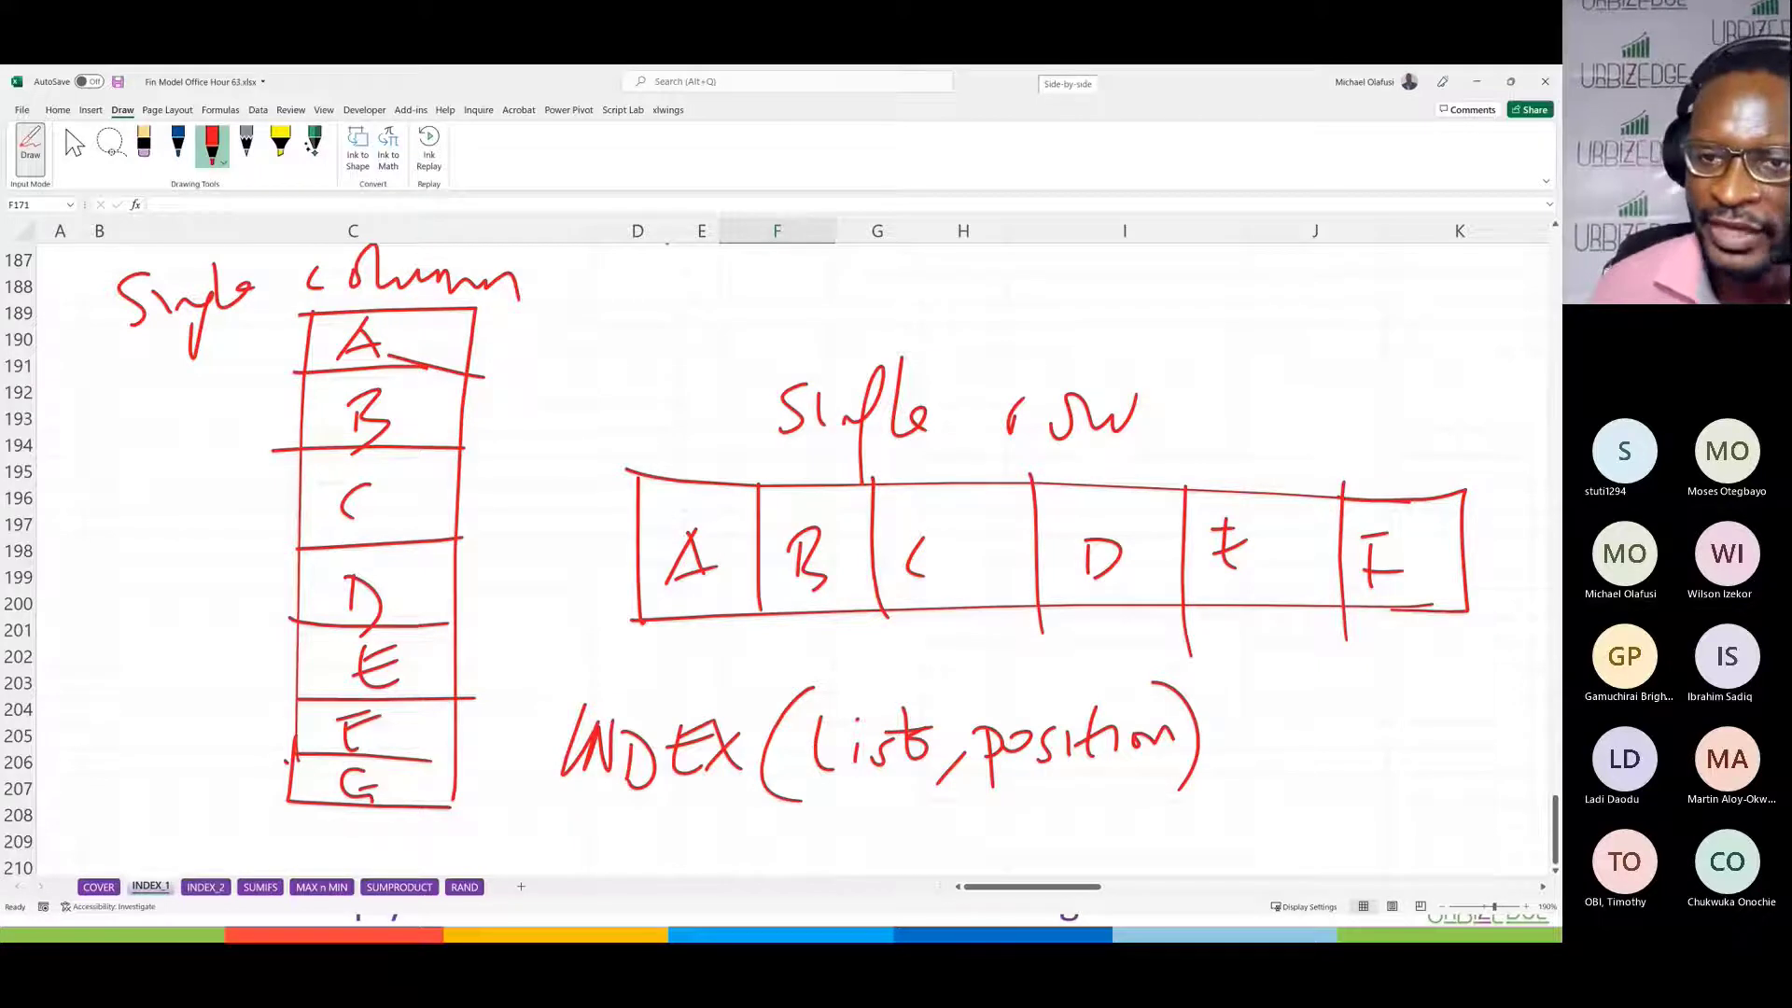
Step: Mark cell C of the single-row sketch with an X and write 3 beneath the word position
{"action": "mouse_move", "coordinate": [954, 523]}
{"action": "left_mouse_down"}
{"action": "mouse_move", "coordinate": [990, 557]}
{"action": "mouse_move", "coordinate": [933, 583]}
{"action": "left_mouse_up"}
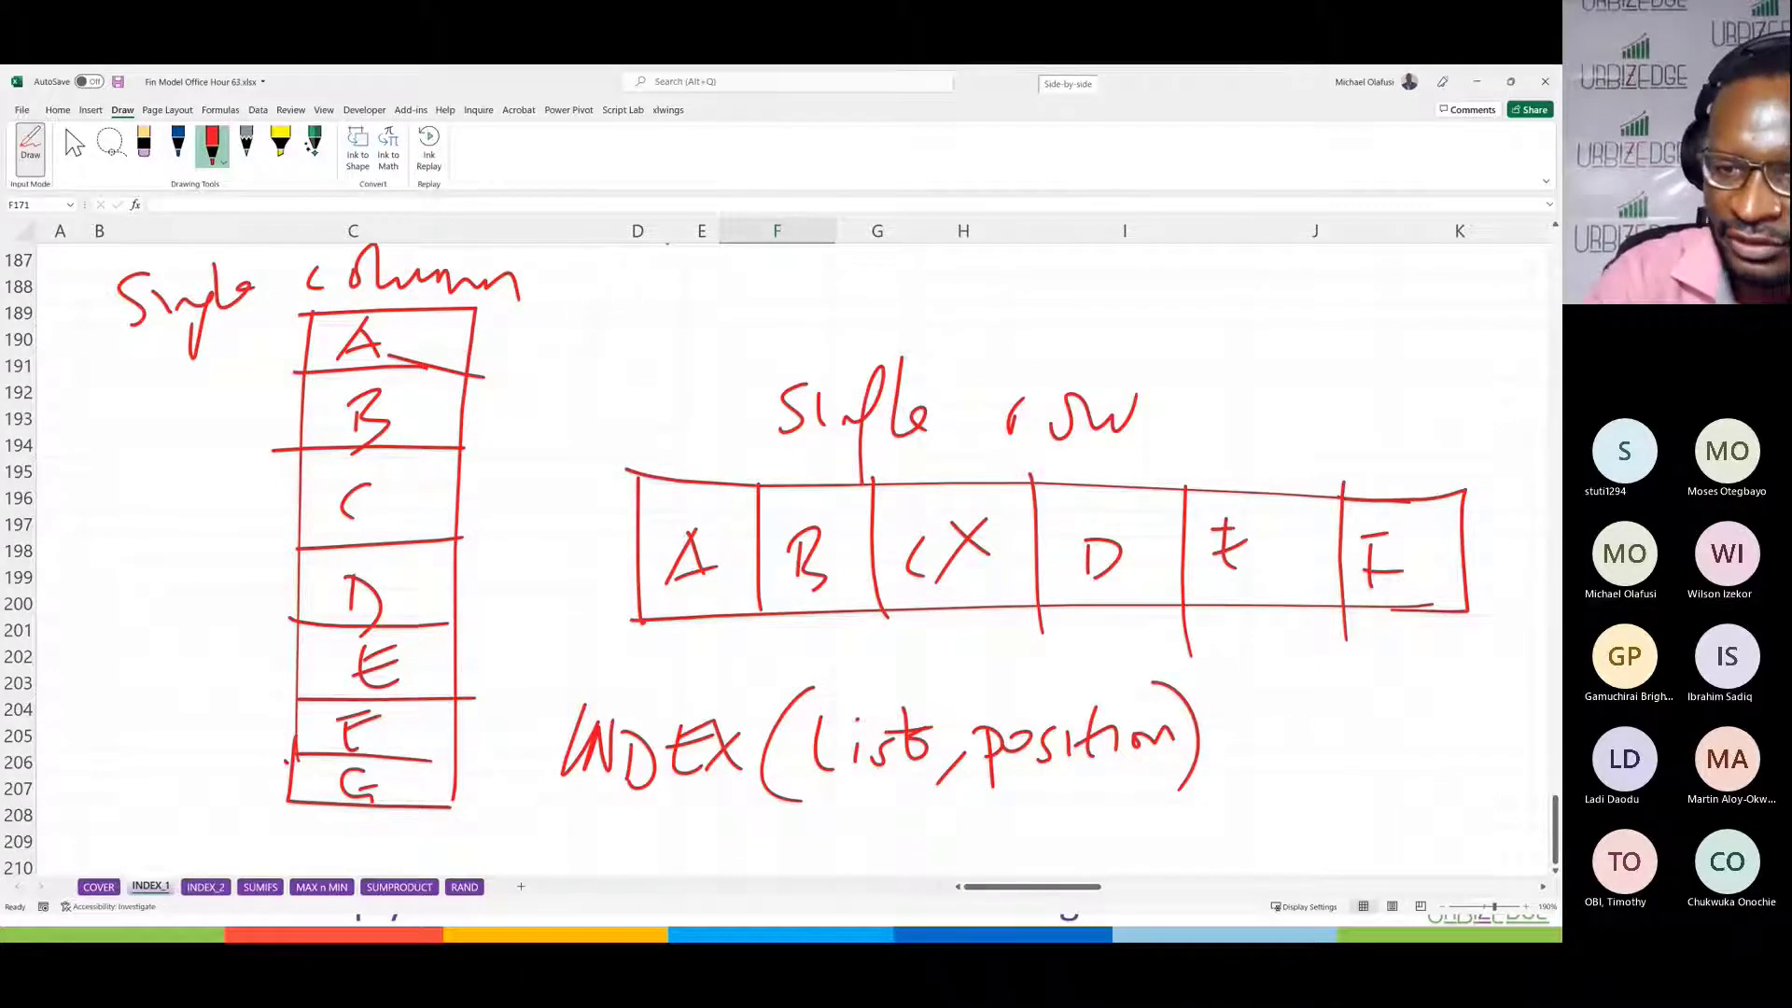
{"action": "mouse_move", "coordinate": [1022, 800]}
{"action": "left_mouse_down"}
{"action": "mouse_move", "coordinate": [1038, 816]}
{"action": "mouse_move", "coordinate": [1020, 840]}
{"action": "left_mouse_up"}
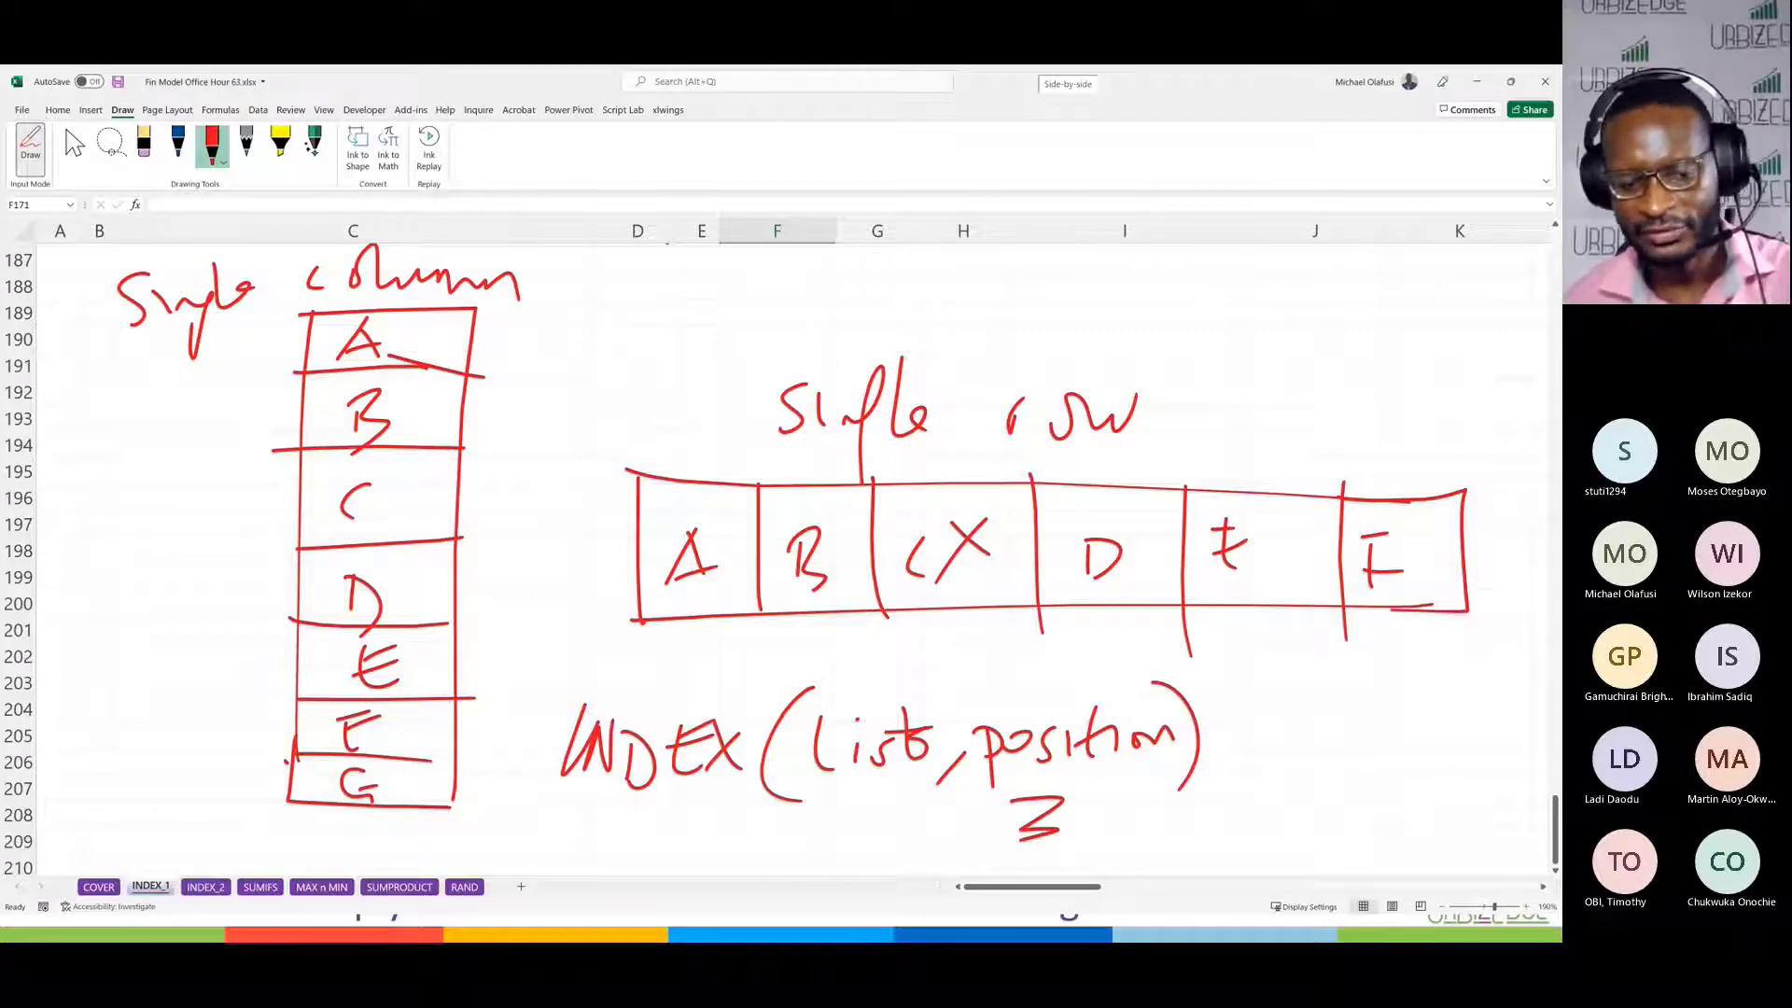
Step: Switch back to Book5 and copy the table's first column, C2:C15, to a new list starting at B42
{"action": "key", "text": "alt+Tab"}
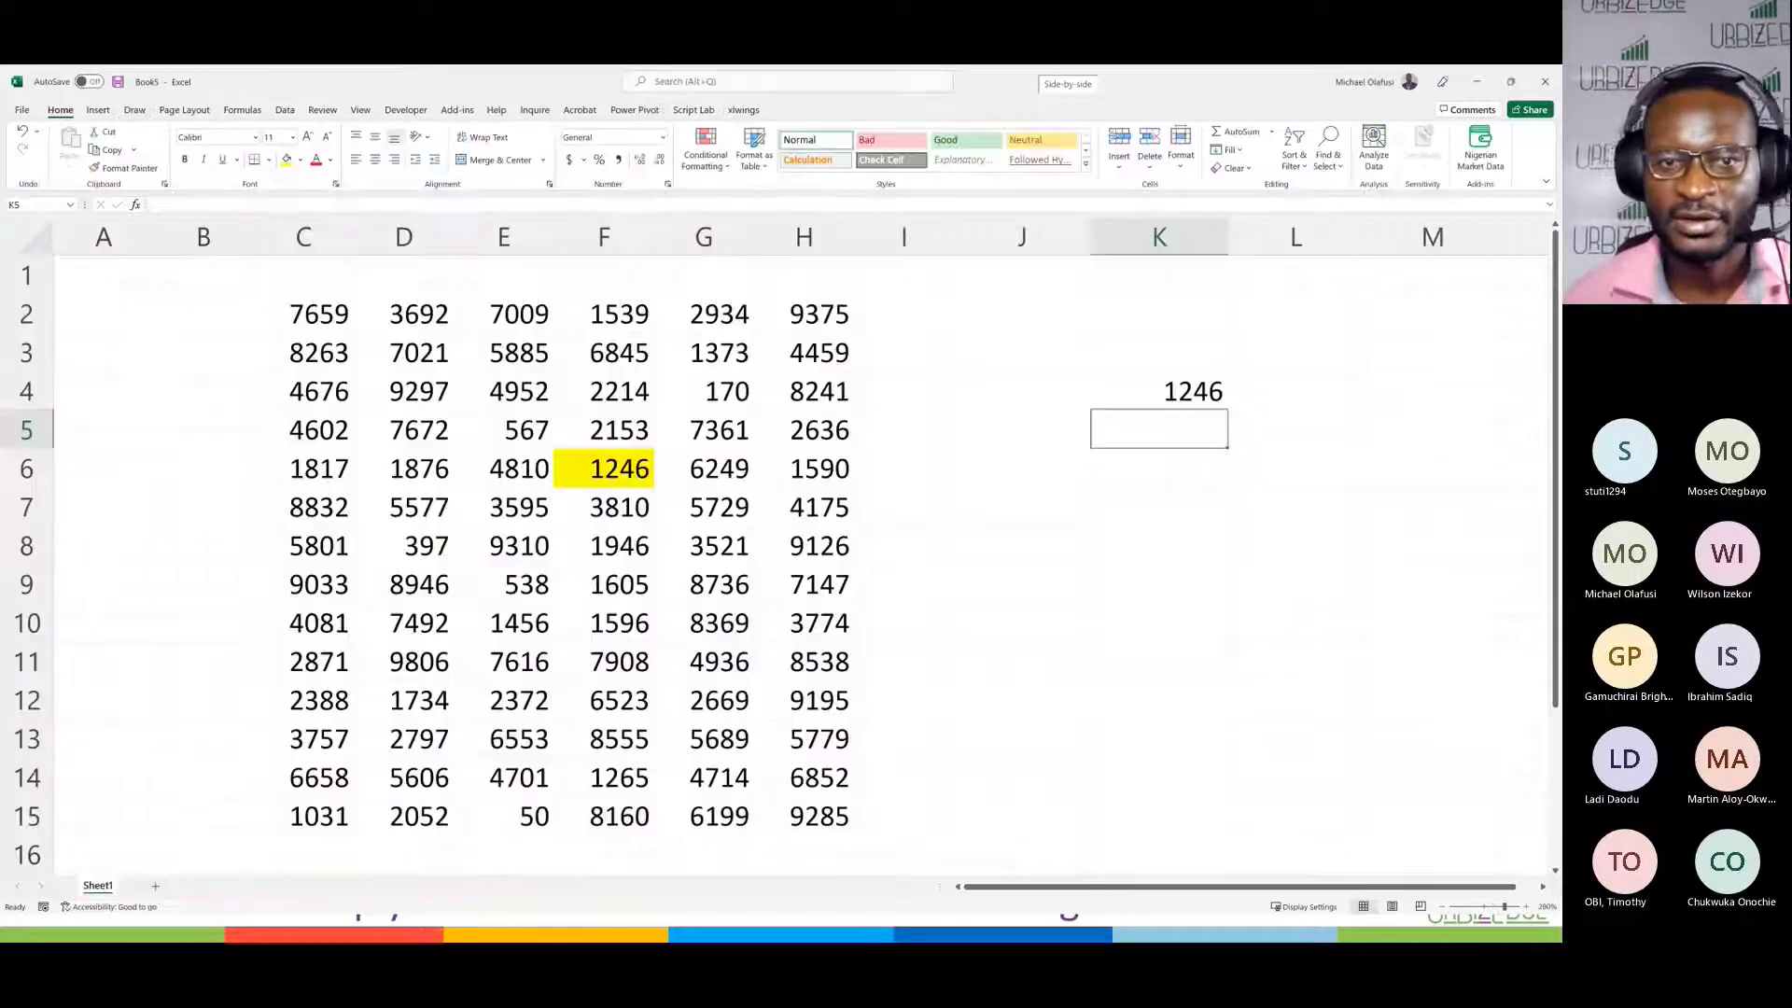
{"action": "left_click_drag", "start_coordinate": [298, 322], "coordinate": [303, 810]}
{"action": "key", "text": "ctrl+c"}
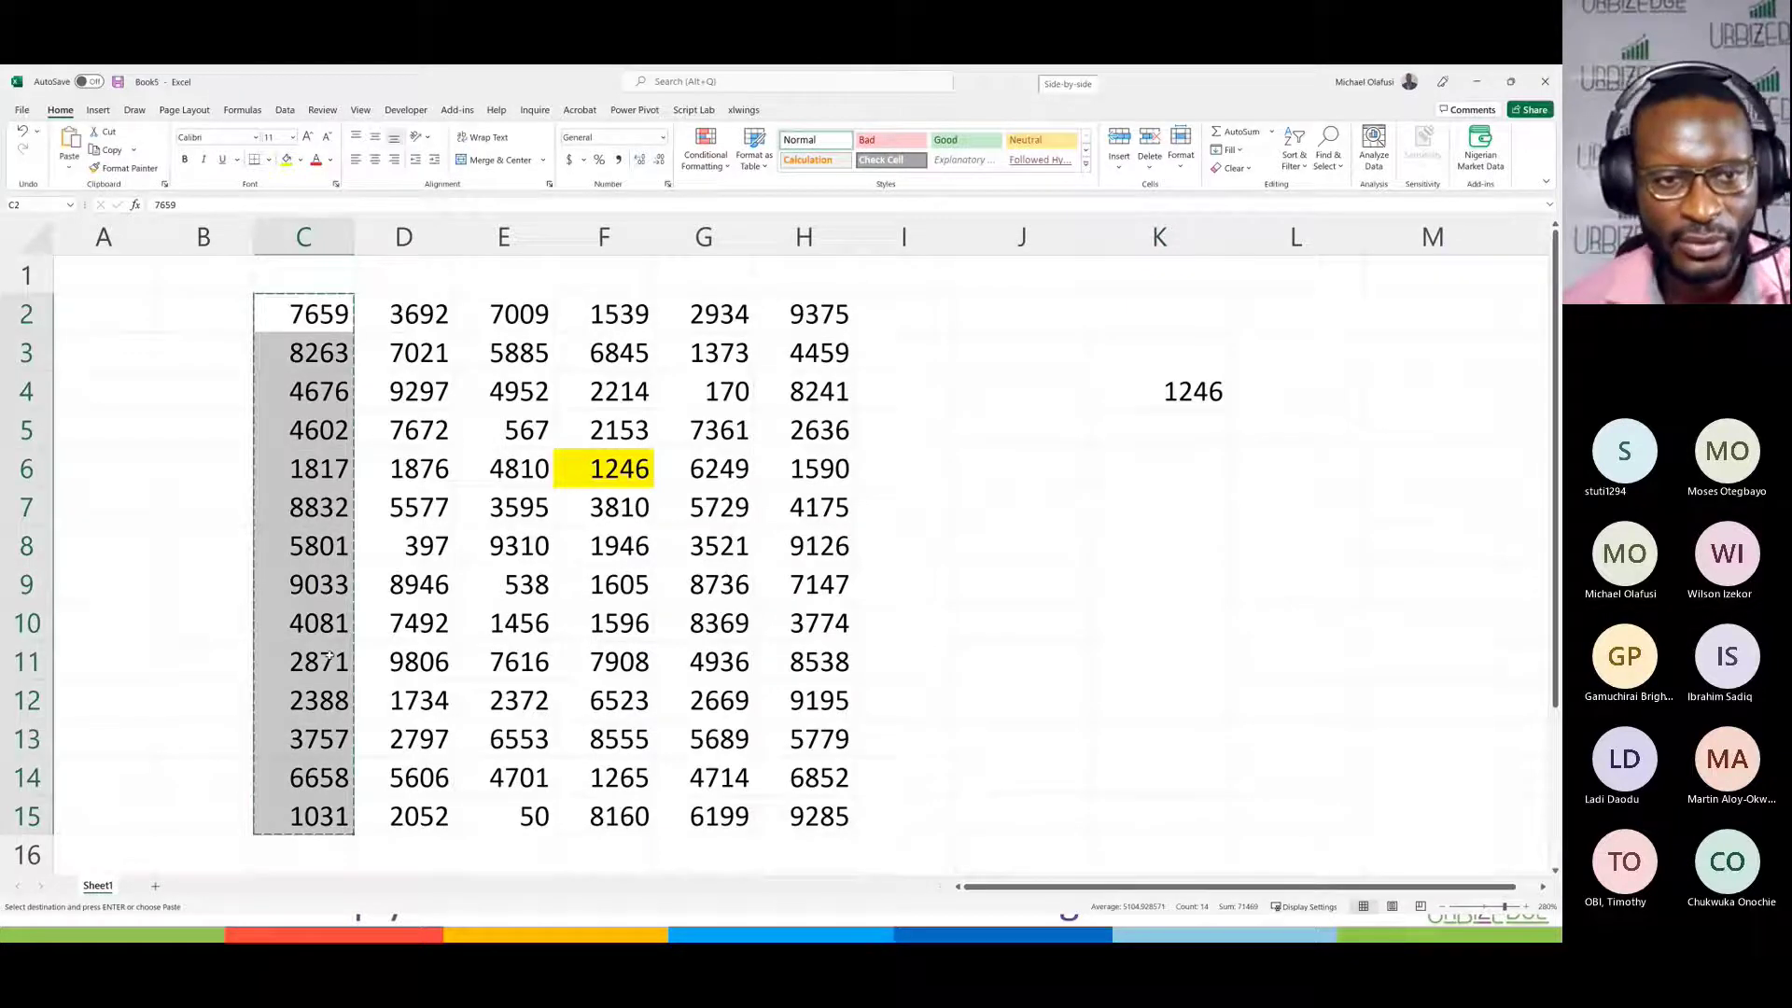
{"action": "scroll", "coordinate": [330, 655], "scroll_direction": "down", "scroll_amount": 14}
{"action": "scroll", "coordinate": [329, 655], "scroll_direction": "up", "scroll_amount": 2}
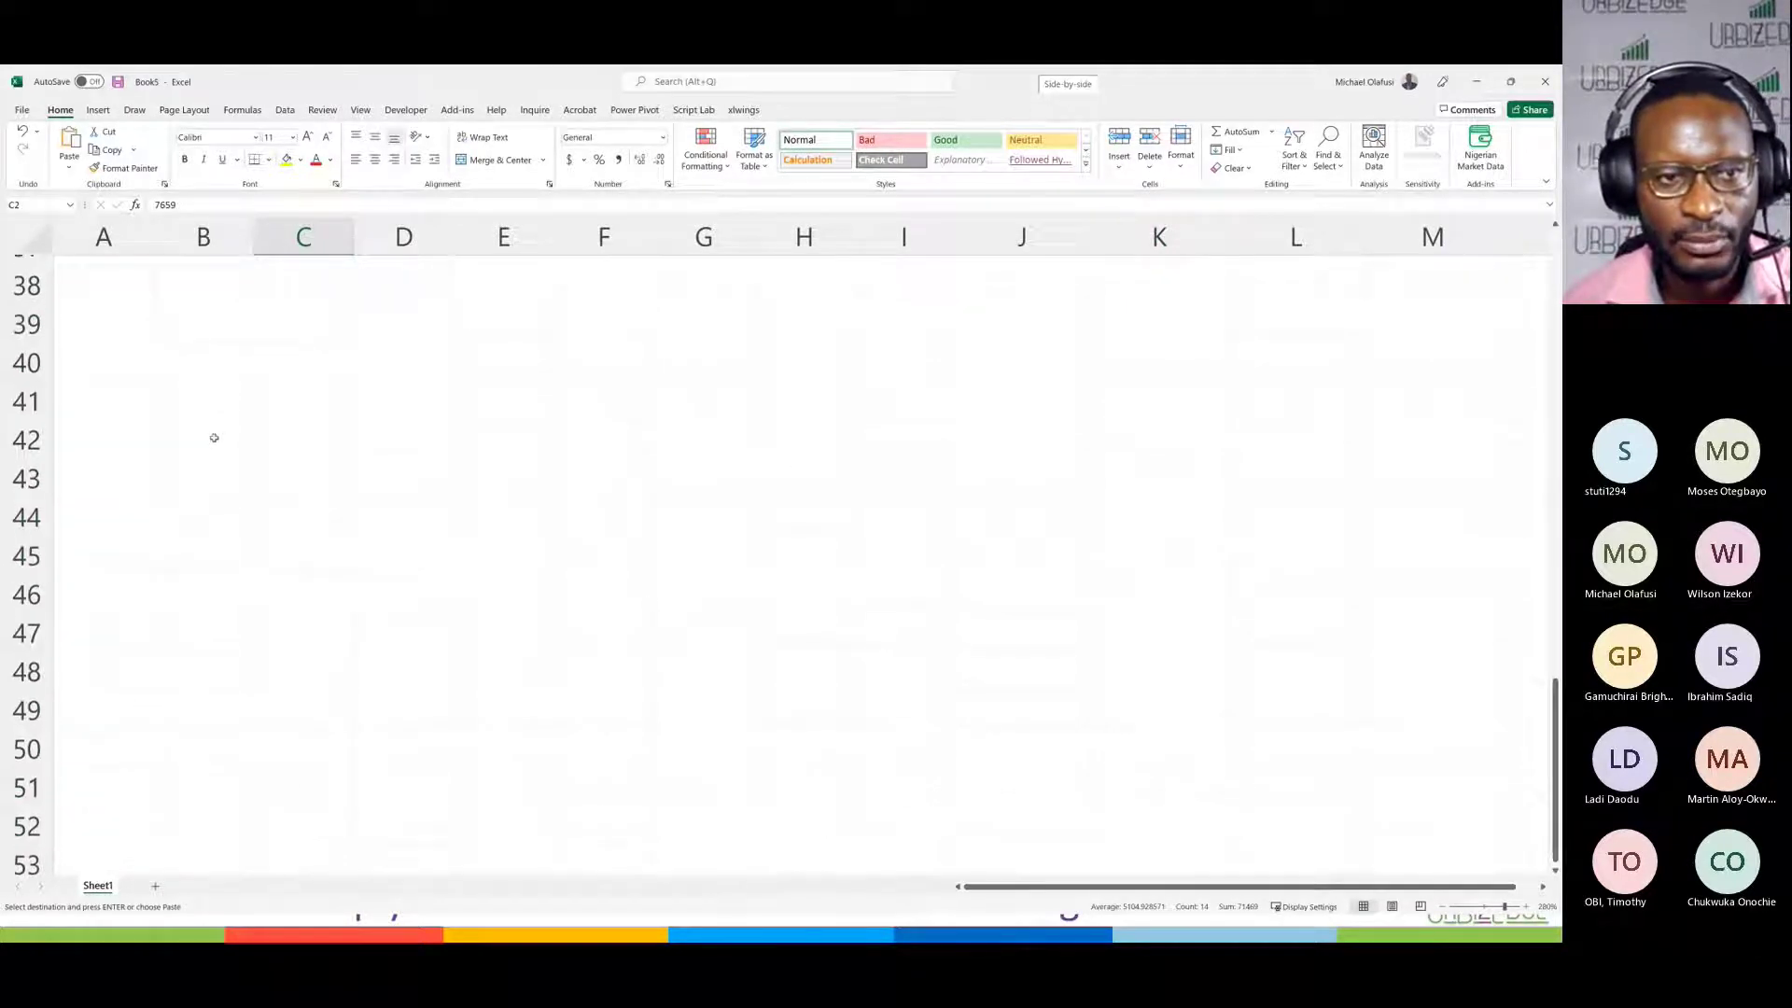
{"action": "left_click", "coordinate": [214, 438]}
{"action": "key", "text": "ctrl+v"}
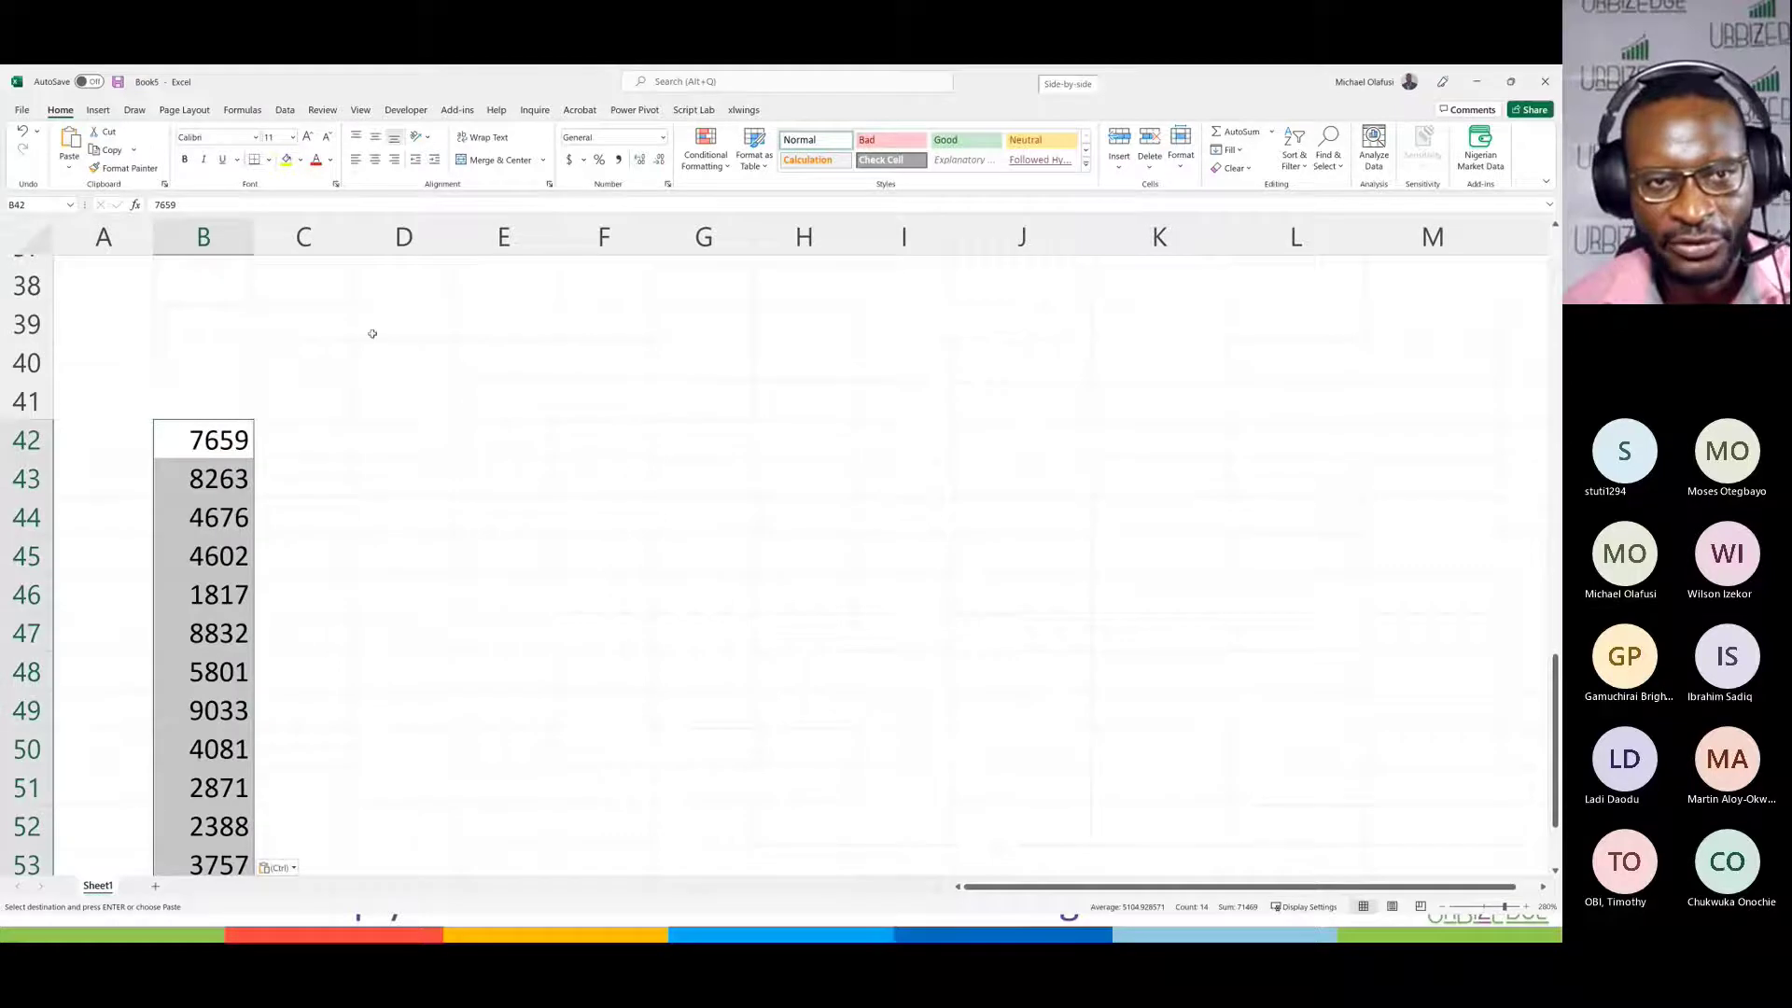
Step: Paste the copied column transposed as a single row starting at D38
{"action": "left_click", "coordinate": [395, 289]}
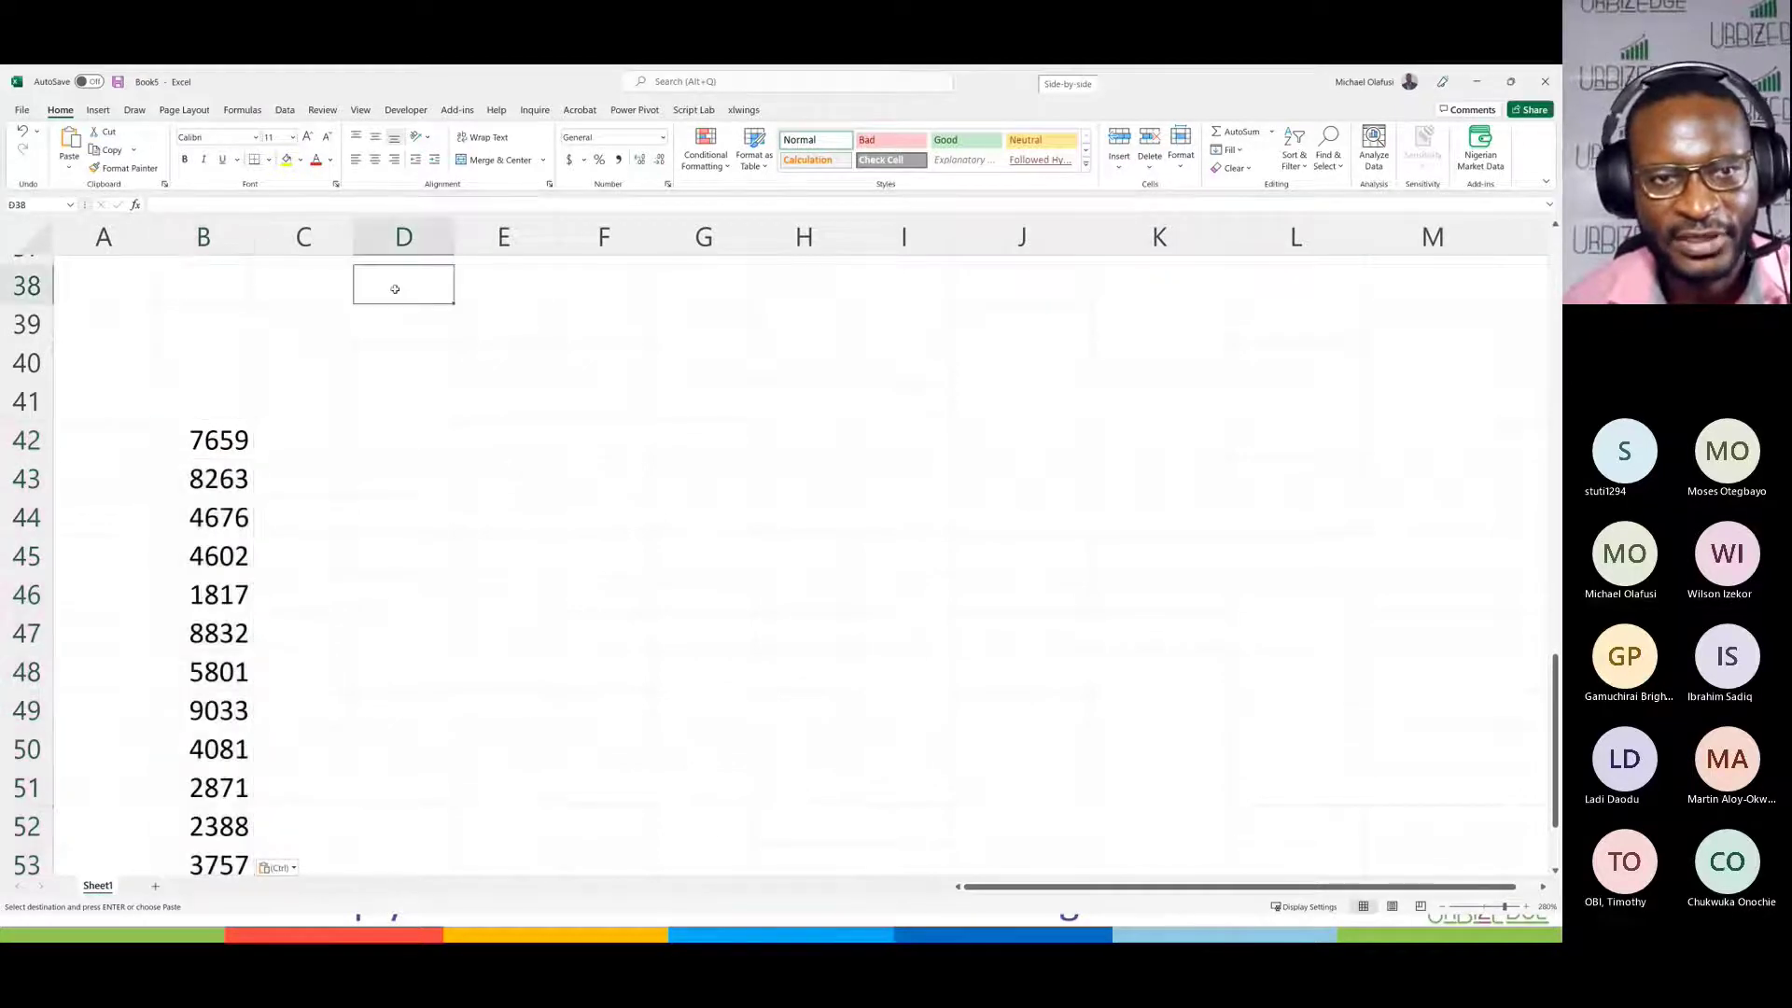
{"action": "right_click", "coordinate": [395, 289]}
{"action": "left_click", "coordinate": [494, 363]}
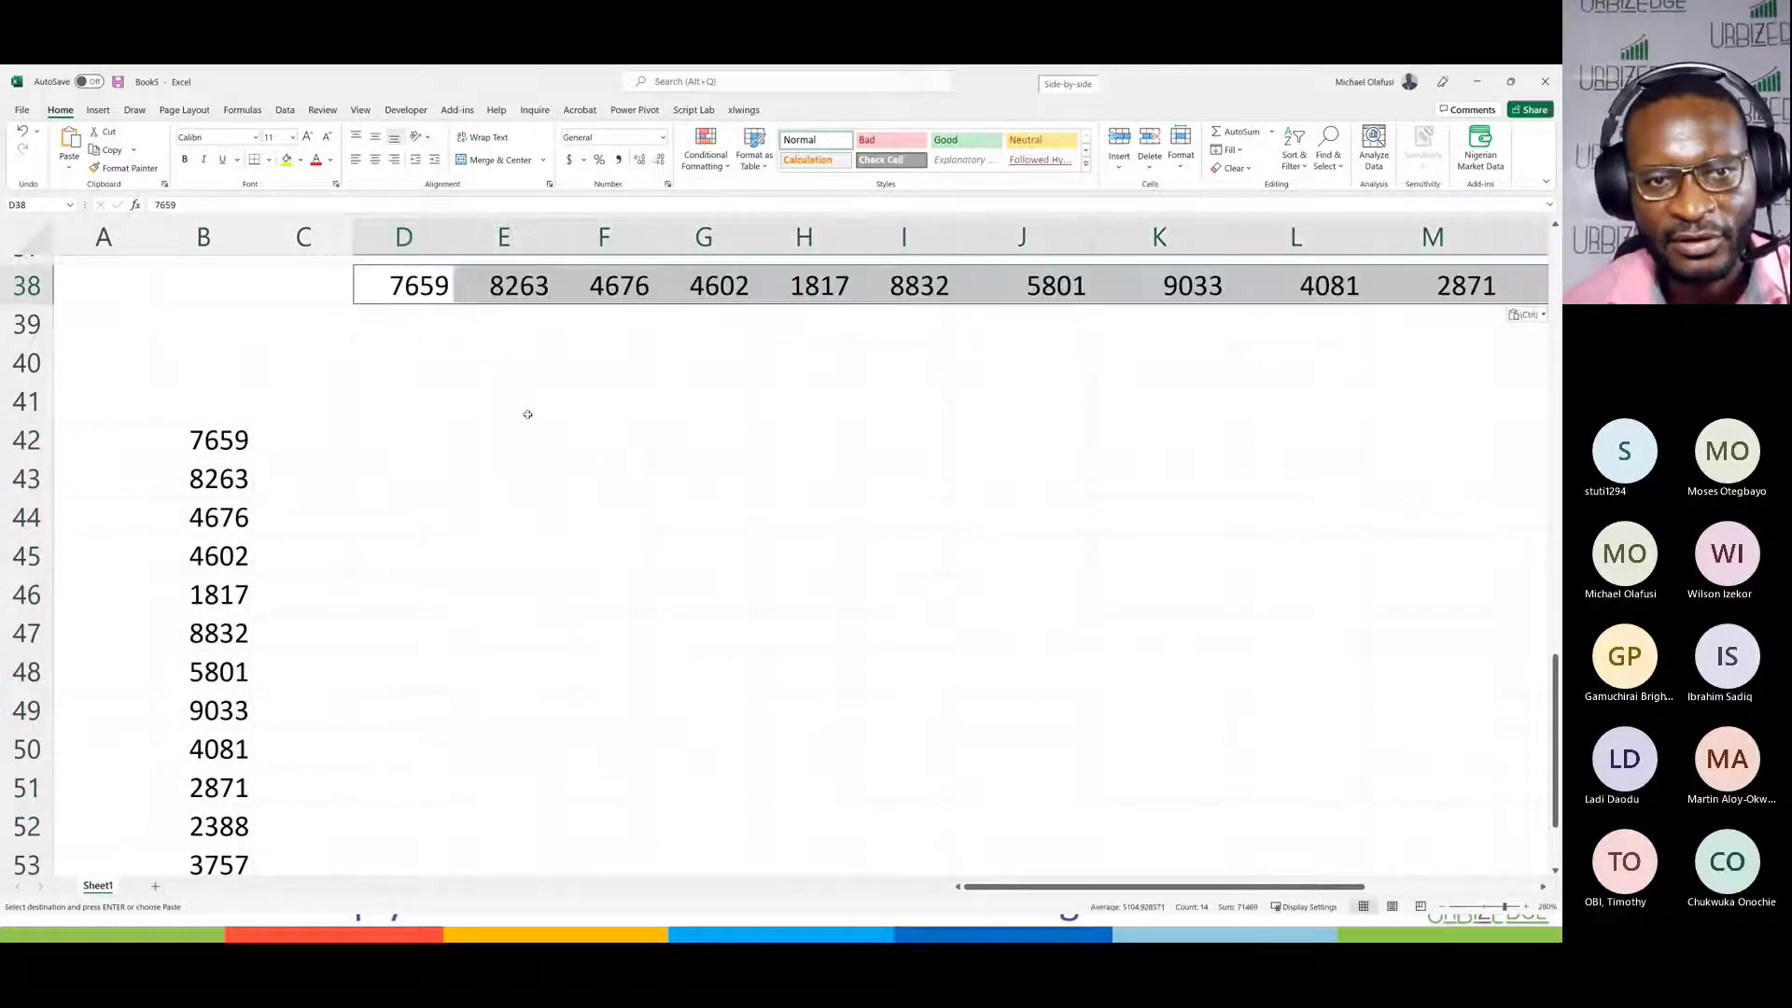
Step: Highlight cell B46 with a yellow fill
{"action": "left_click", "coordinate": [549, 563]}
{"action": "left_click", "coordinate": [216, 591]}
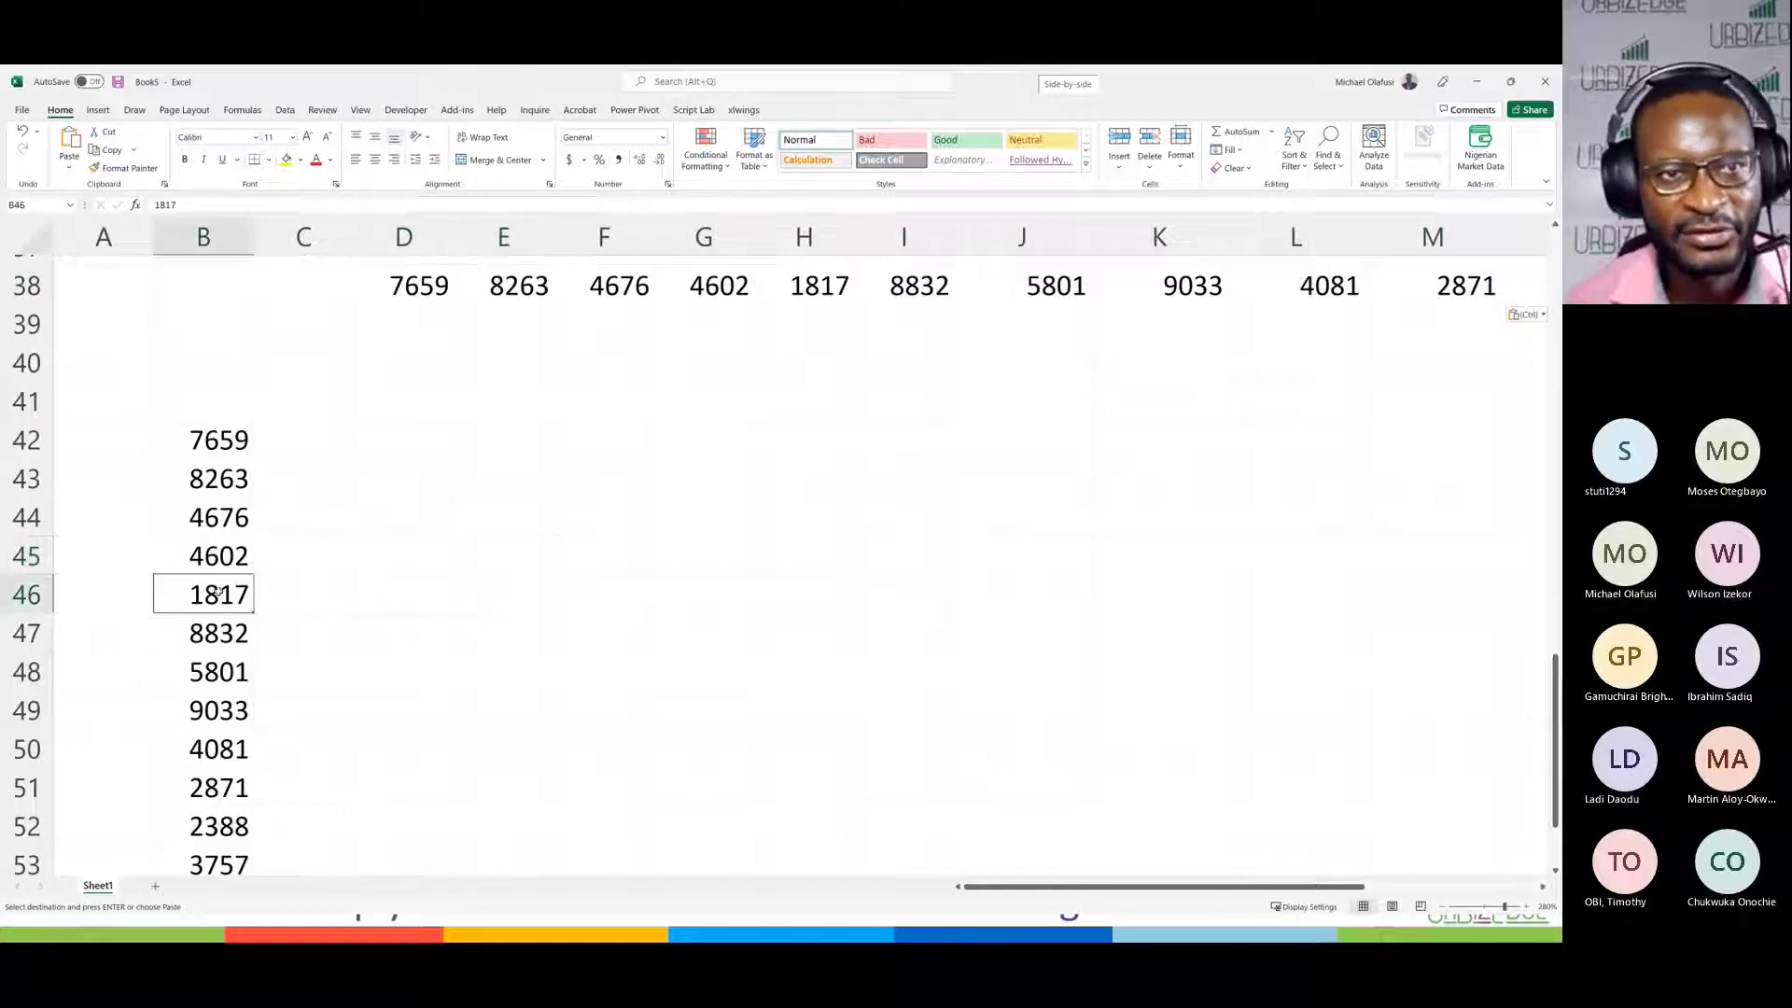
{"action": "left_click", "coordinate": [286, 159]}
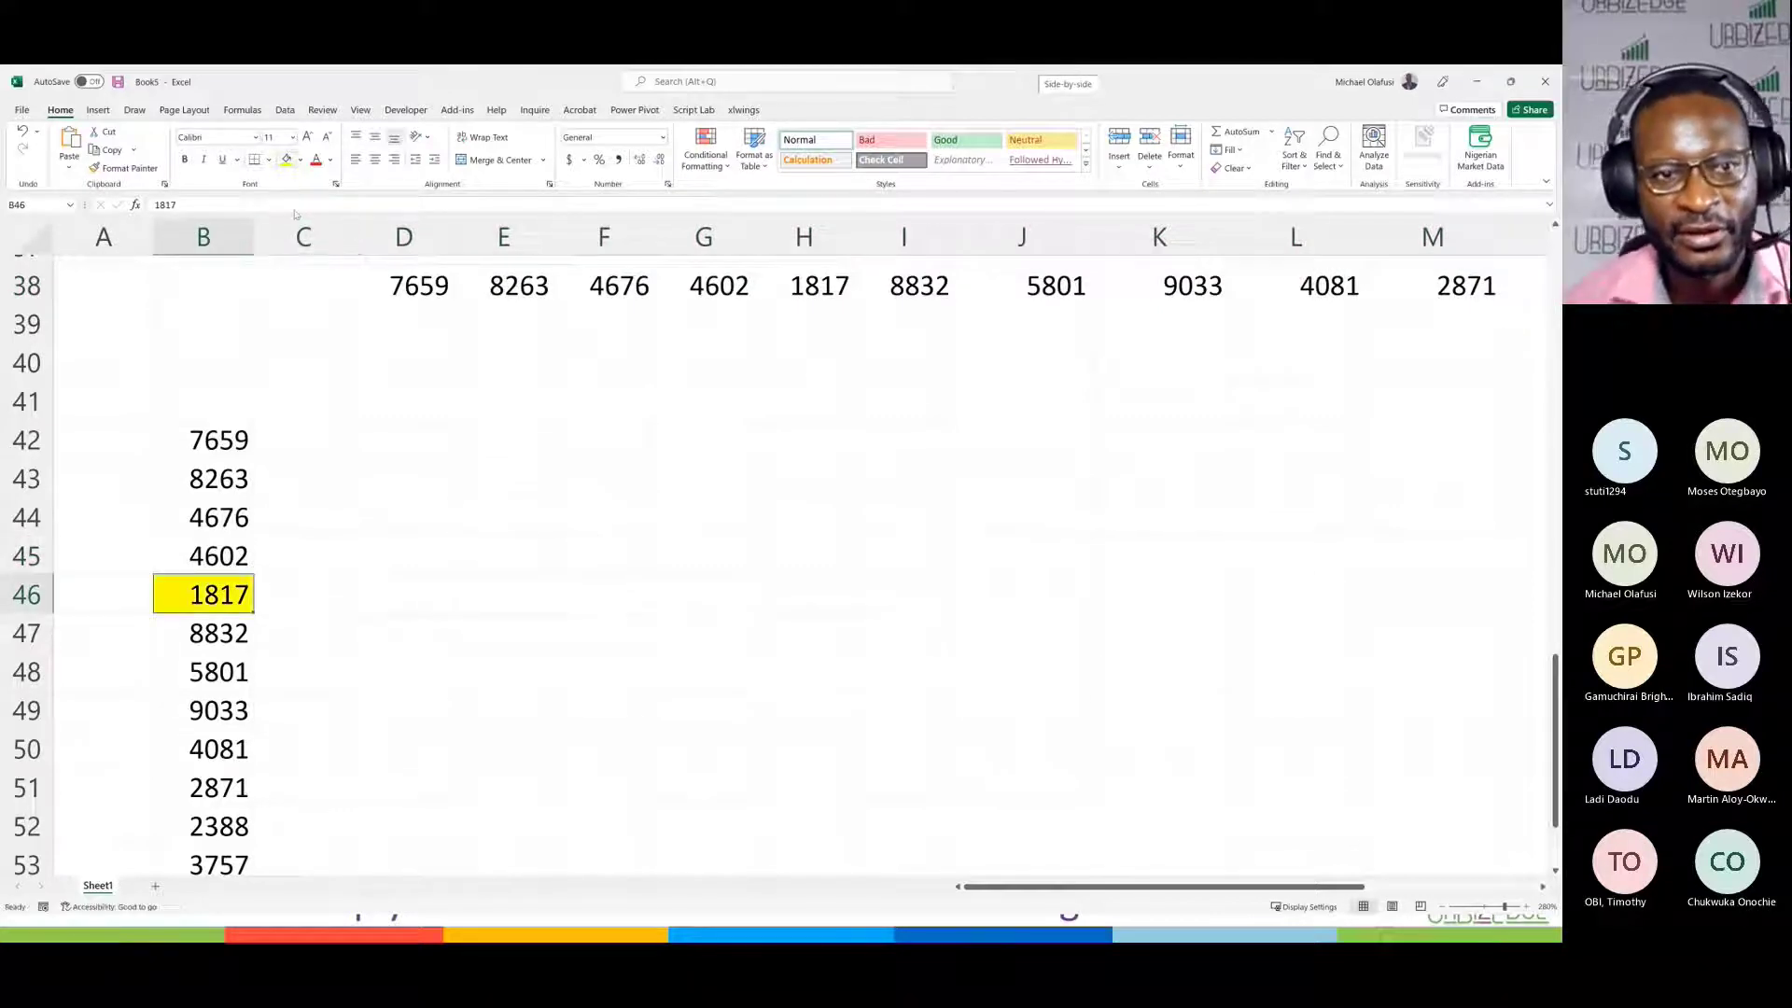
Step: Enter =INDEX(B42:B55,5) in cell D43 to return the fifth value of the single-column list
{"action": "left_click", "coordinate": [374, 475]}
{"action": "type", "text": "=INDEX("}
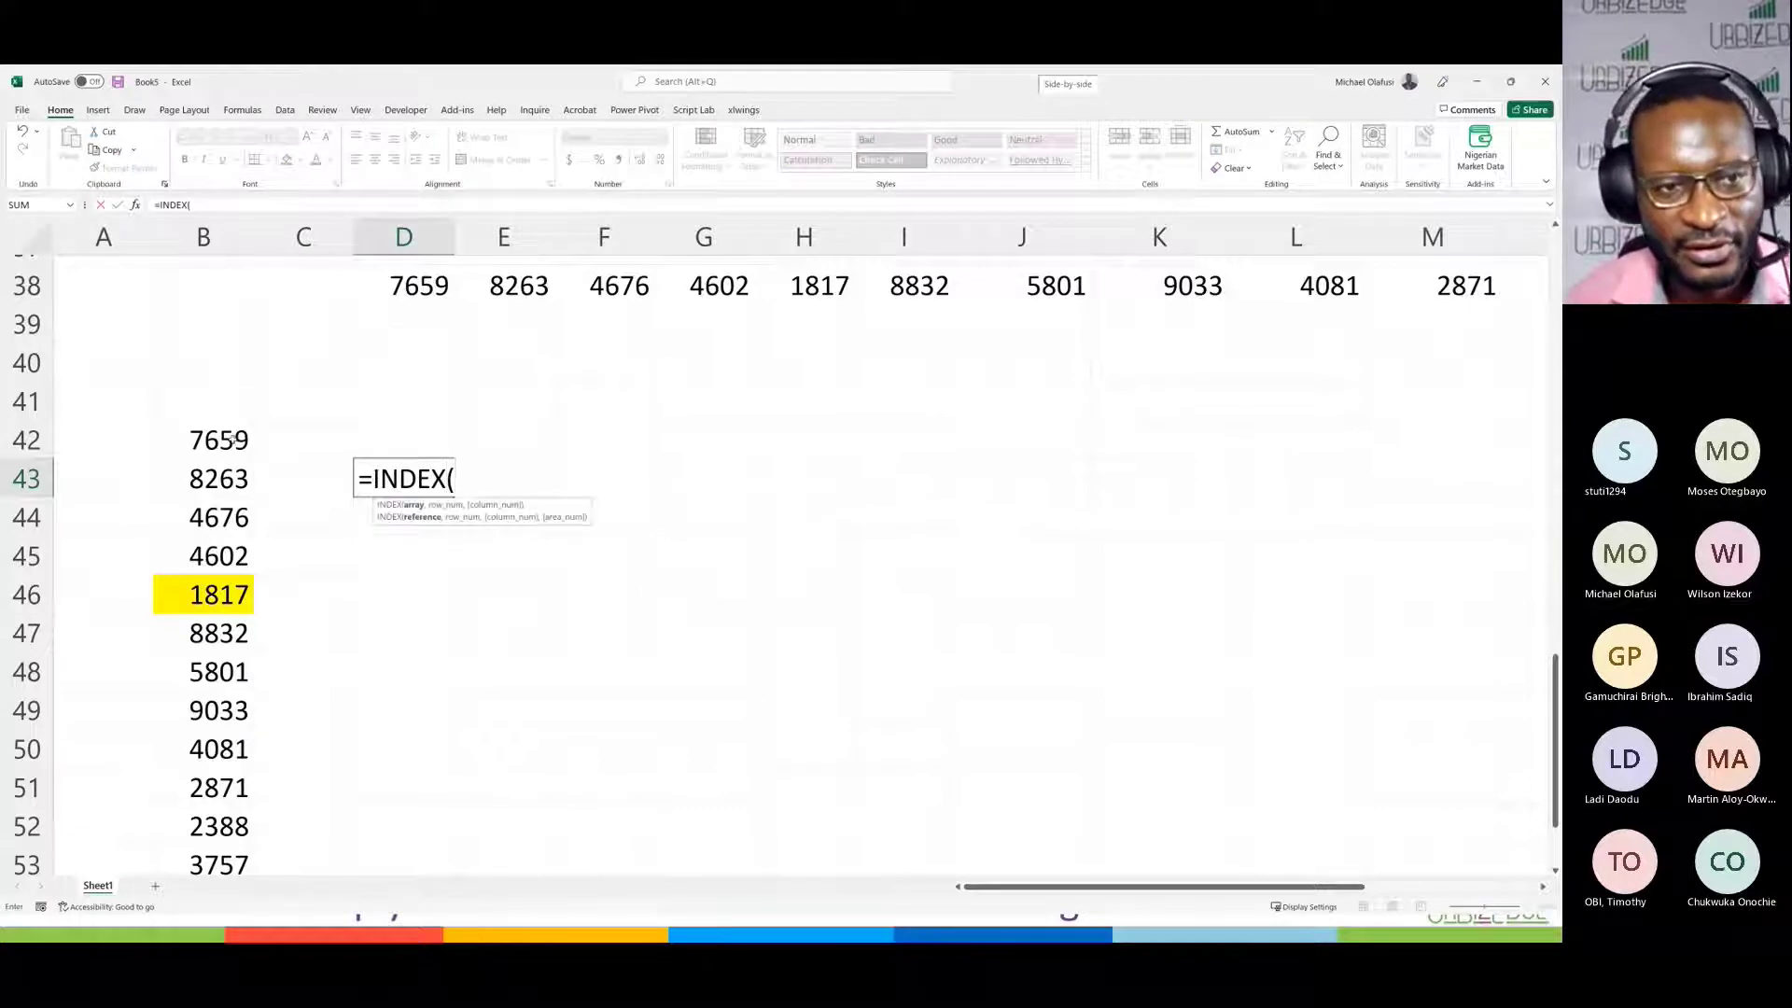
{"action": "left_click_drag", "start_coordinate": [215, 439], "coordinate": [219, 777]}
{"action": "scroll", "coordinate": [425, 541], "scroll_direction": "up", "scroll_amount": 3}
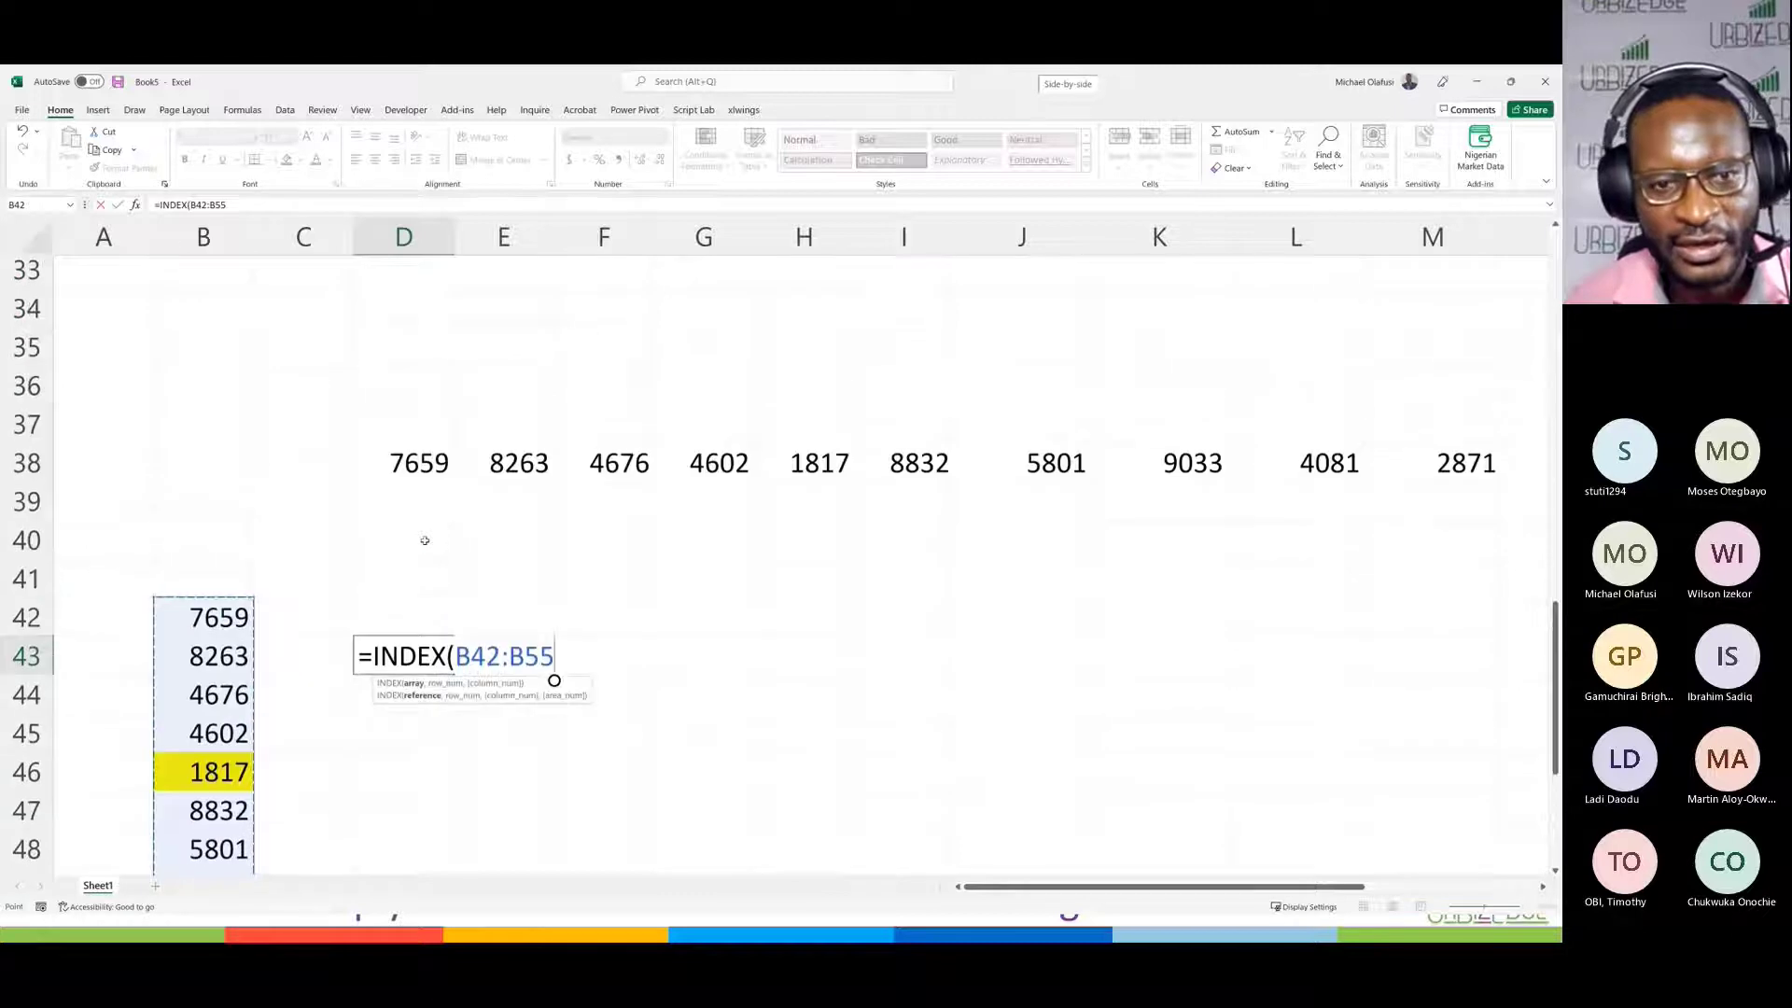
{"action": "scroll", "coordinate": [424, 540], "scroll_direction": "down", "scroll_amount": 1}
{"action": "type", "text": ","}
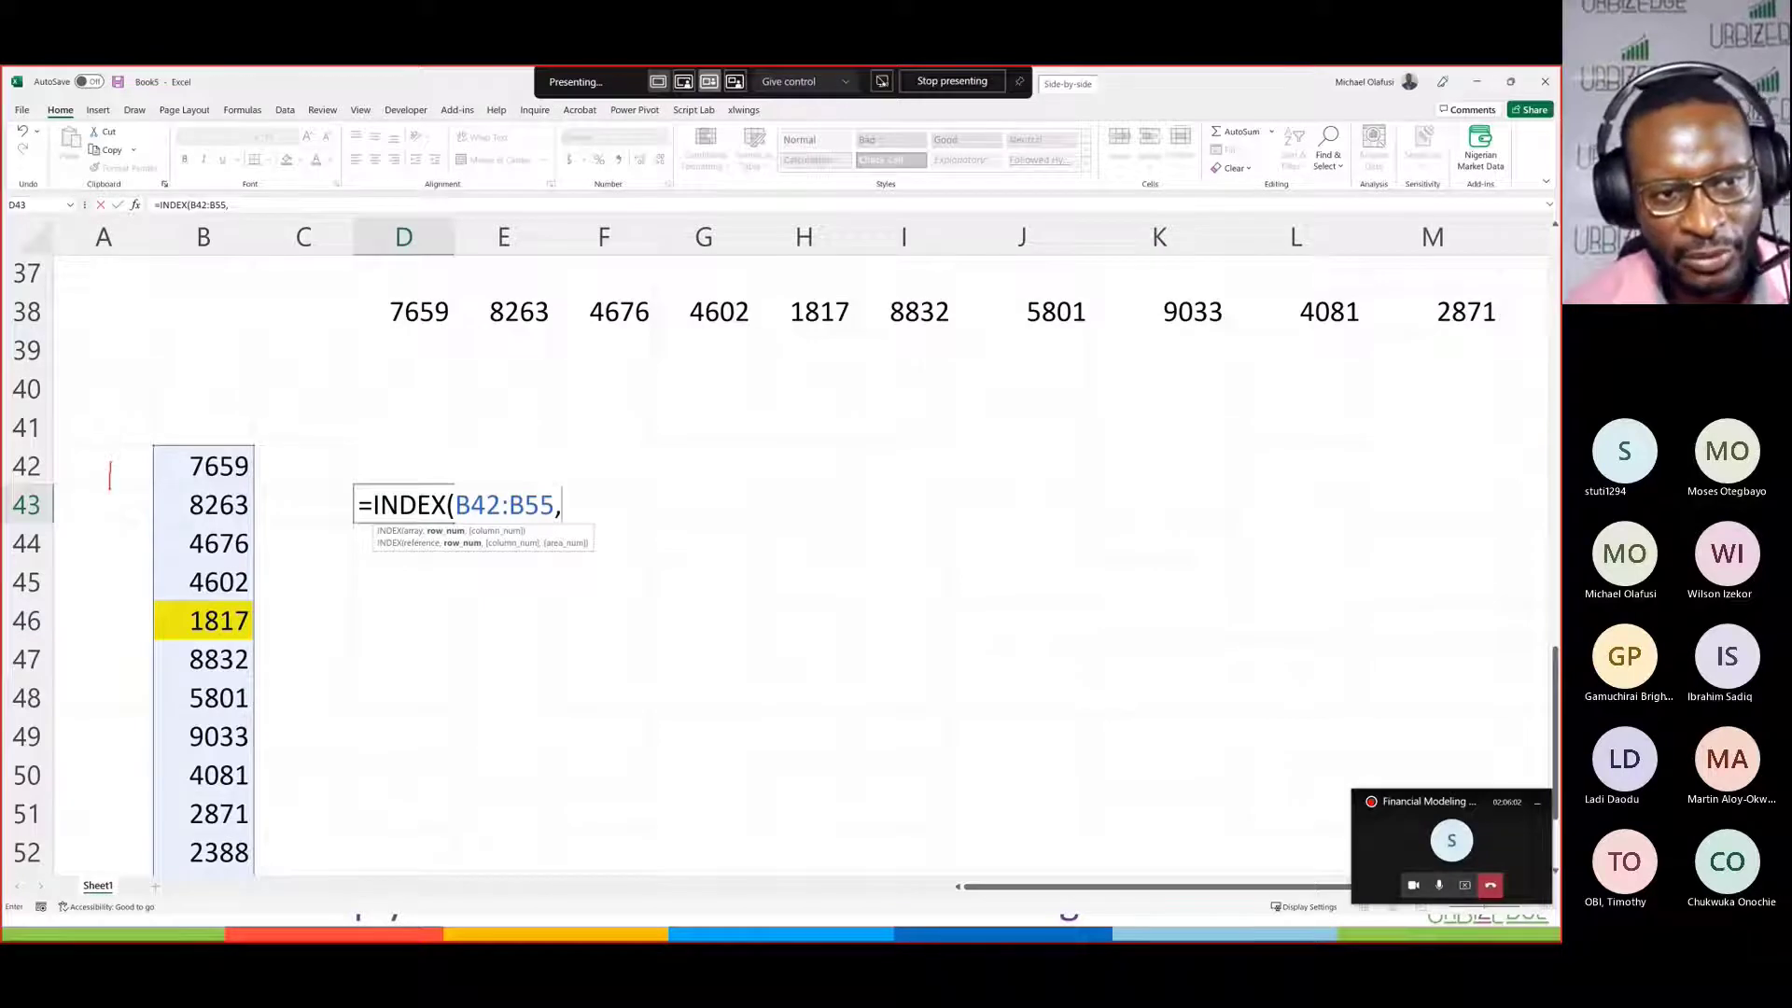
{"action": "mouse_move", "coordinate": [103, 496]}
{"action": "left_mouse_down"}
{"action": "mouse_move", "coordinate": [118, 505]}
{"action": "mouse_move", "coordinate": [100, 514]}
{"action": "mouse_move", "coordinate": [131, 514]}
{"action": "mouse_move", "coordinate": [97, 562]}
{"action": "mouse_move", "coordinate": [100, 602]}
{"action": "mouse_move", "coordinate": [126, 602]}
{"action": "left_mouse_up"}
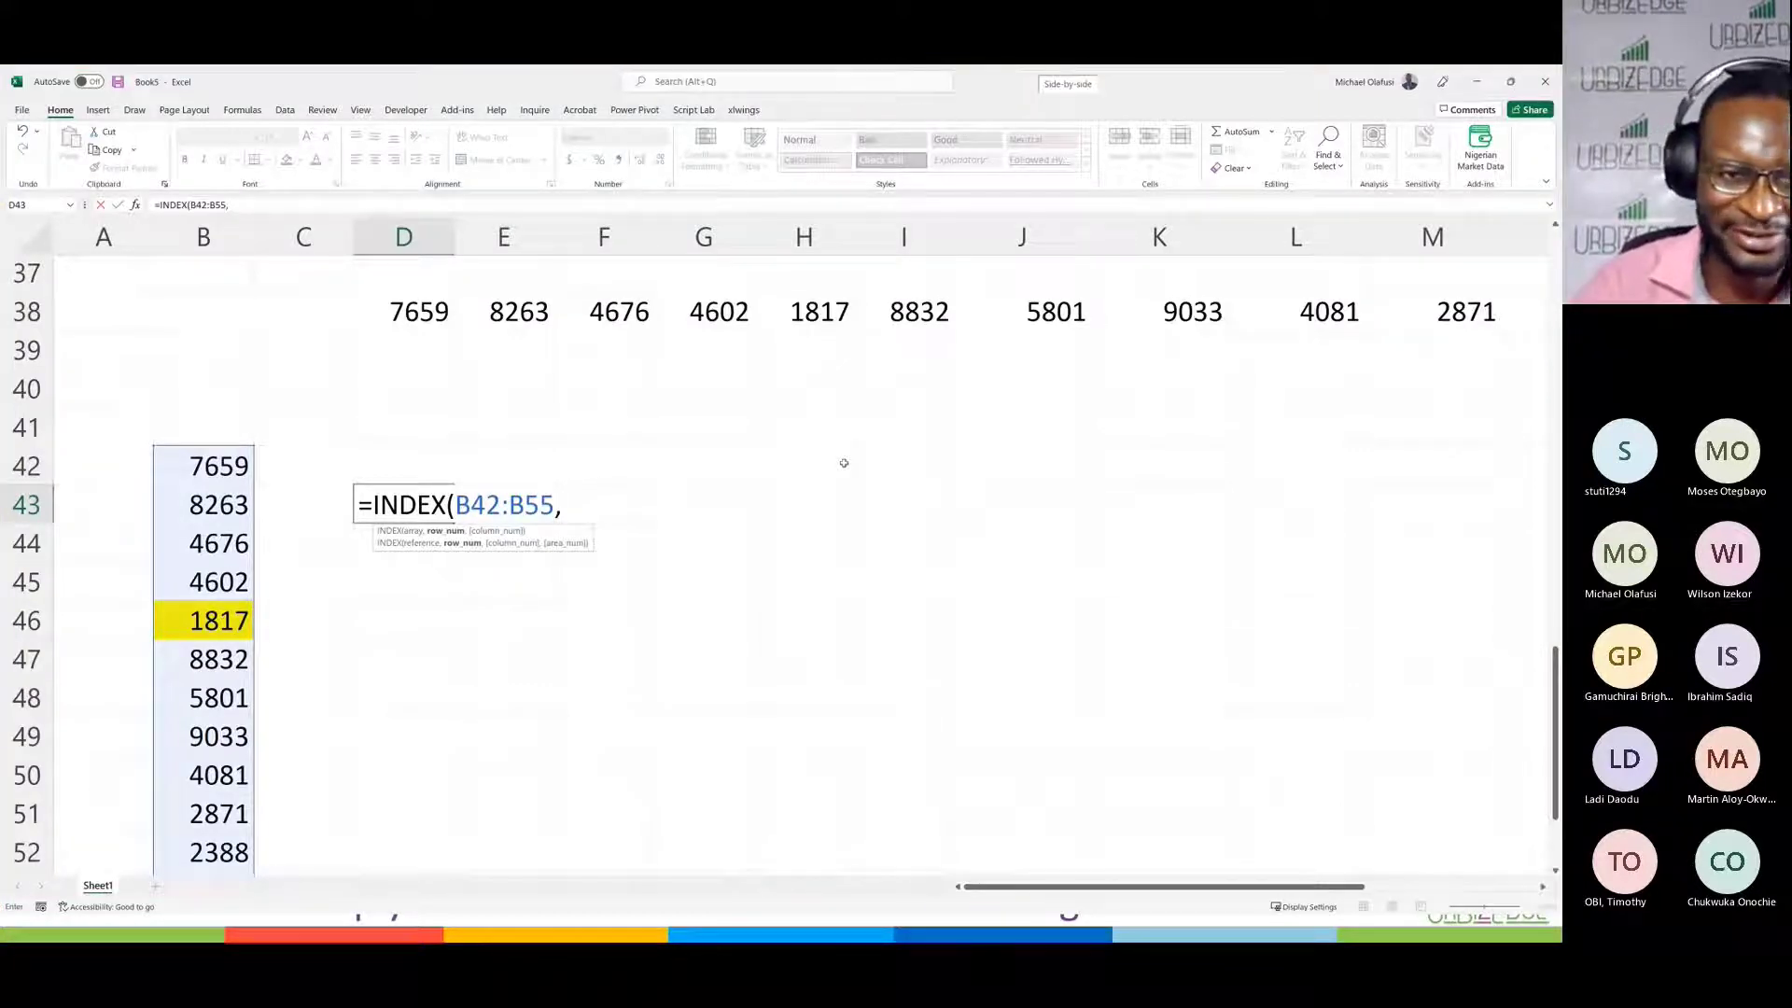
{"action": "type", "text": "5)"}
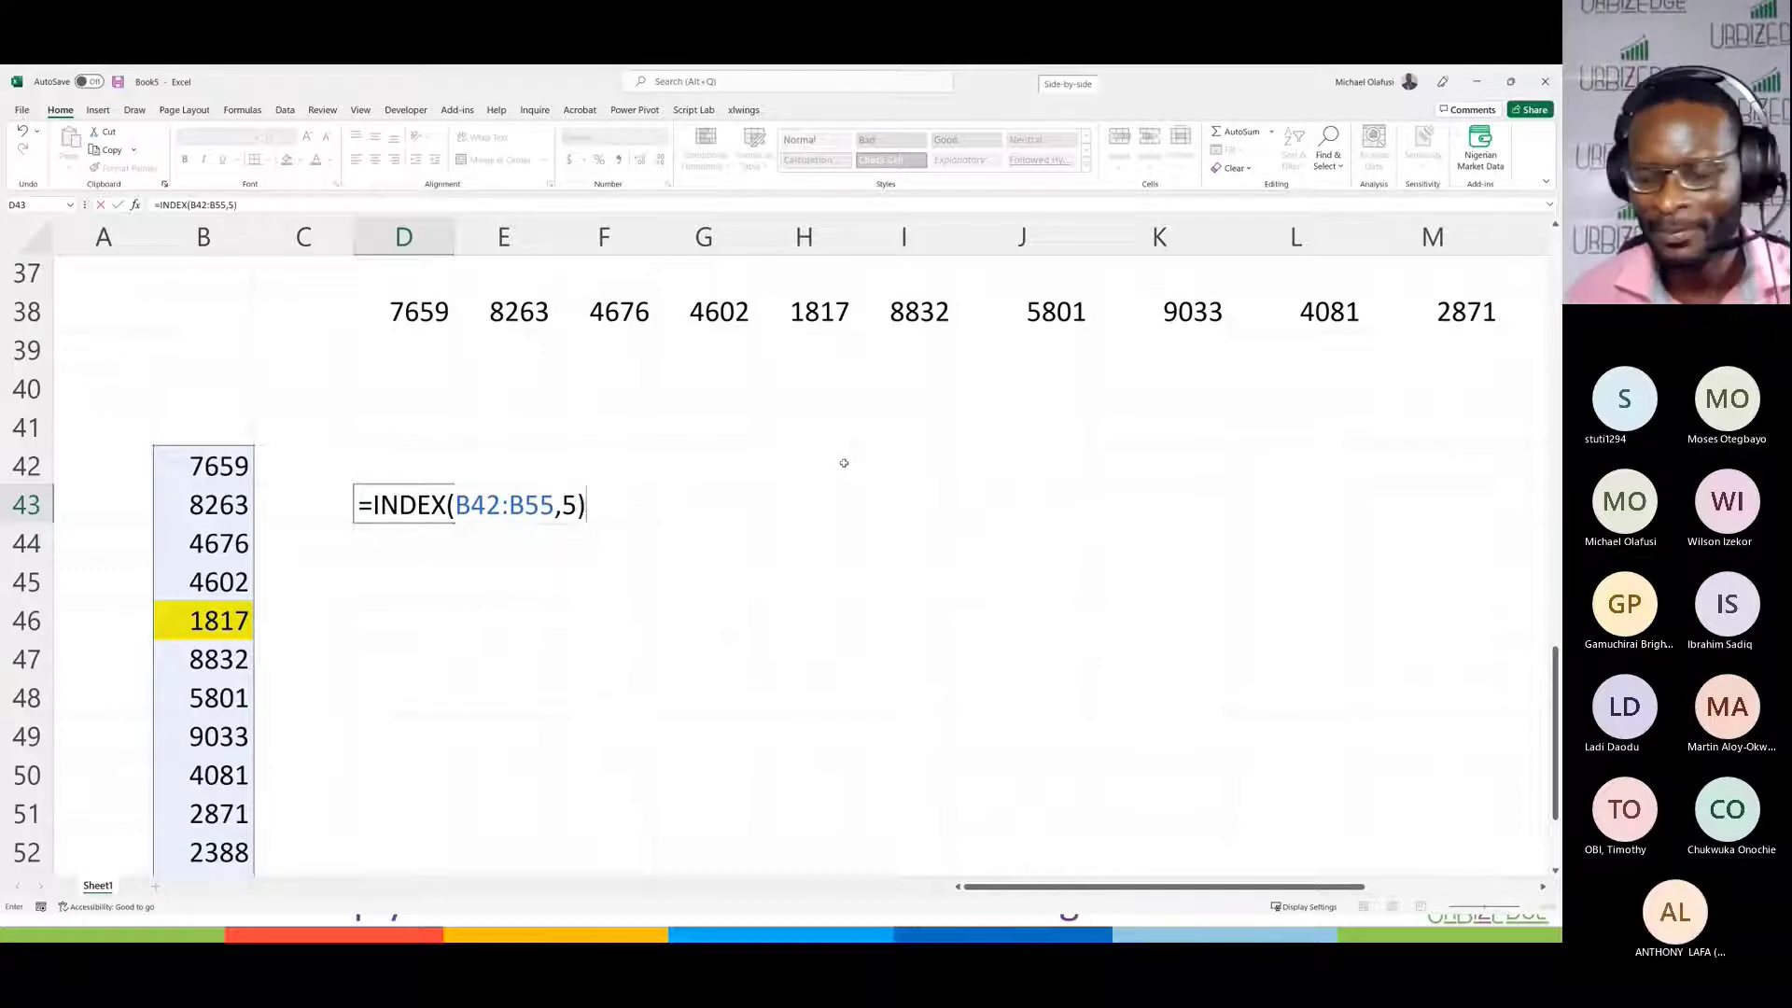
{"action": "key", "text": "Return"}
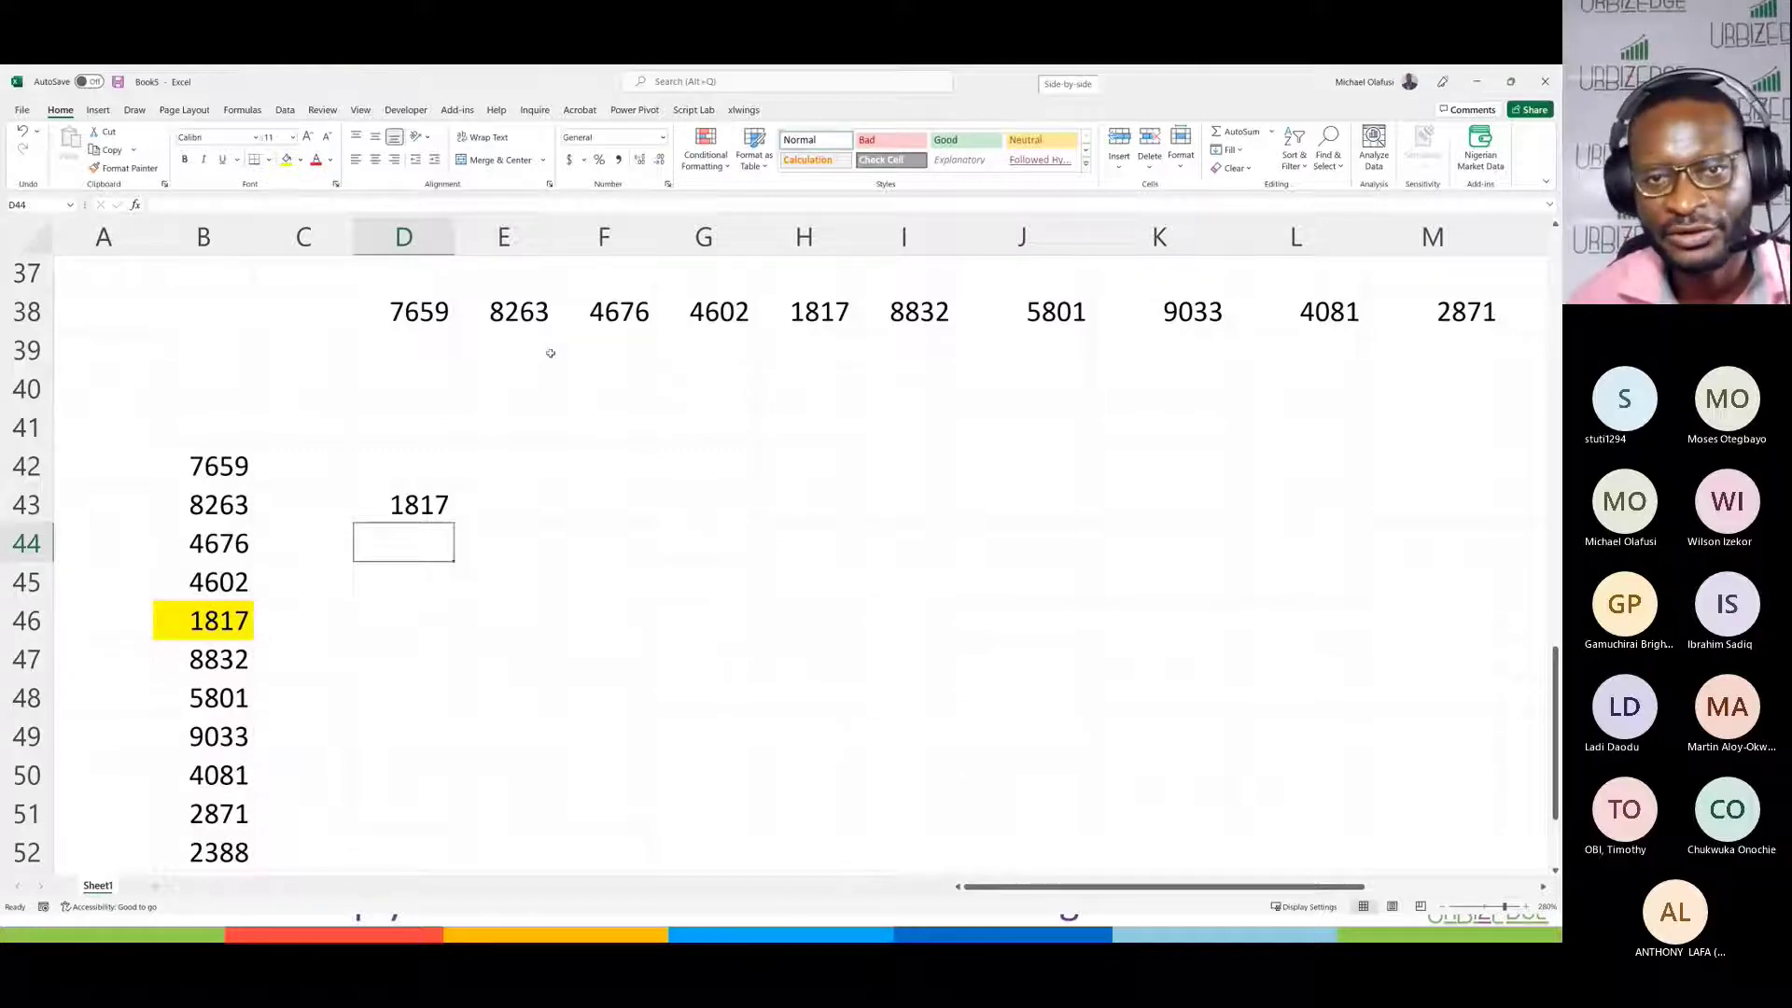
Step: Highlight cell H38 with a yellow fill and enter =INDEX(D38:M38,5) in E40 to return the row list's fifth value
{"action": "left_click", "coordinate": [803, 313]}
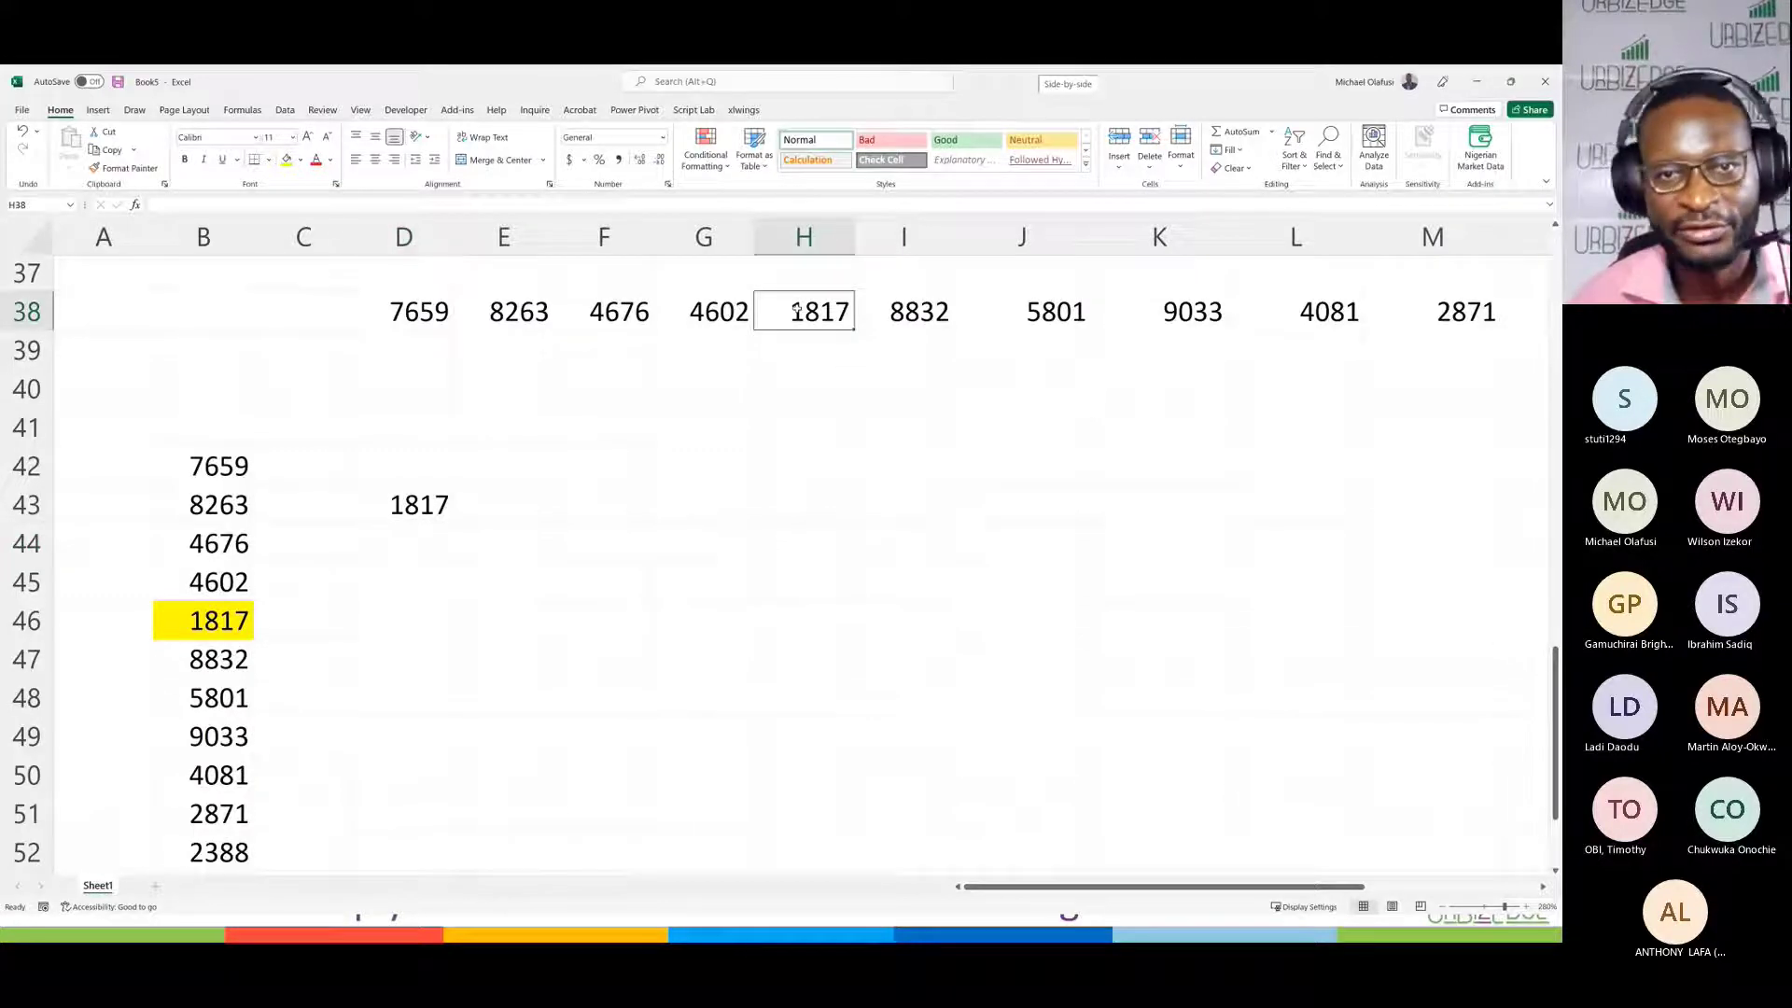
{"action": "left_click", "coordinate": [287, 158]}
{"action": "left_click", "coordinate": [475, 391]}
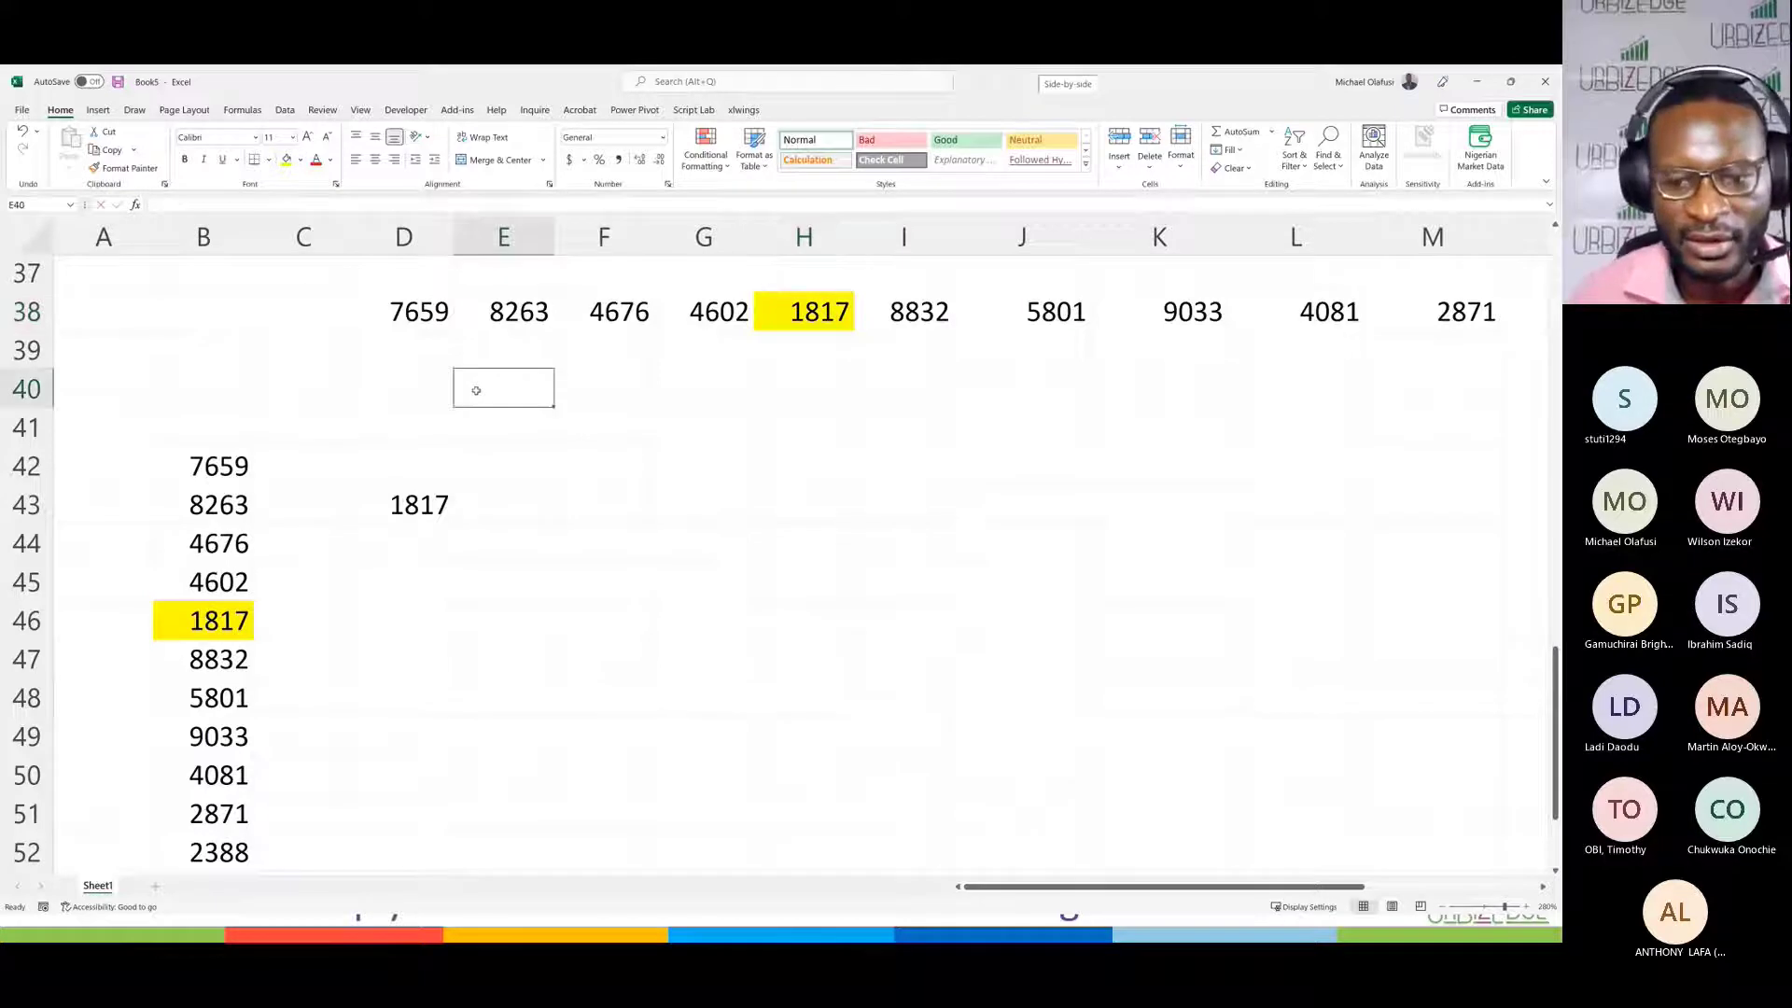
{"action": "type", "text": "=INDEX("}
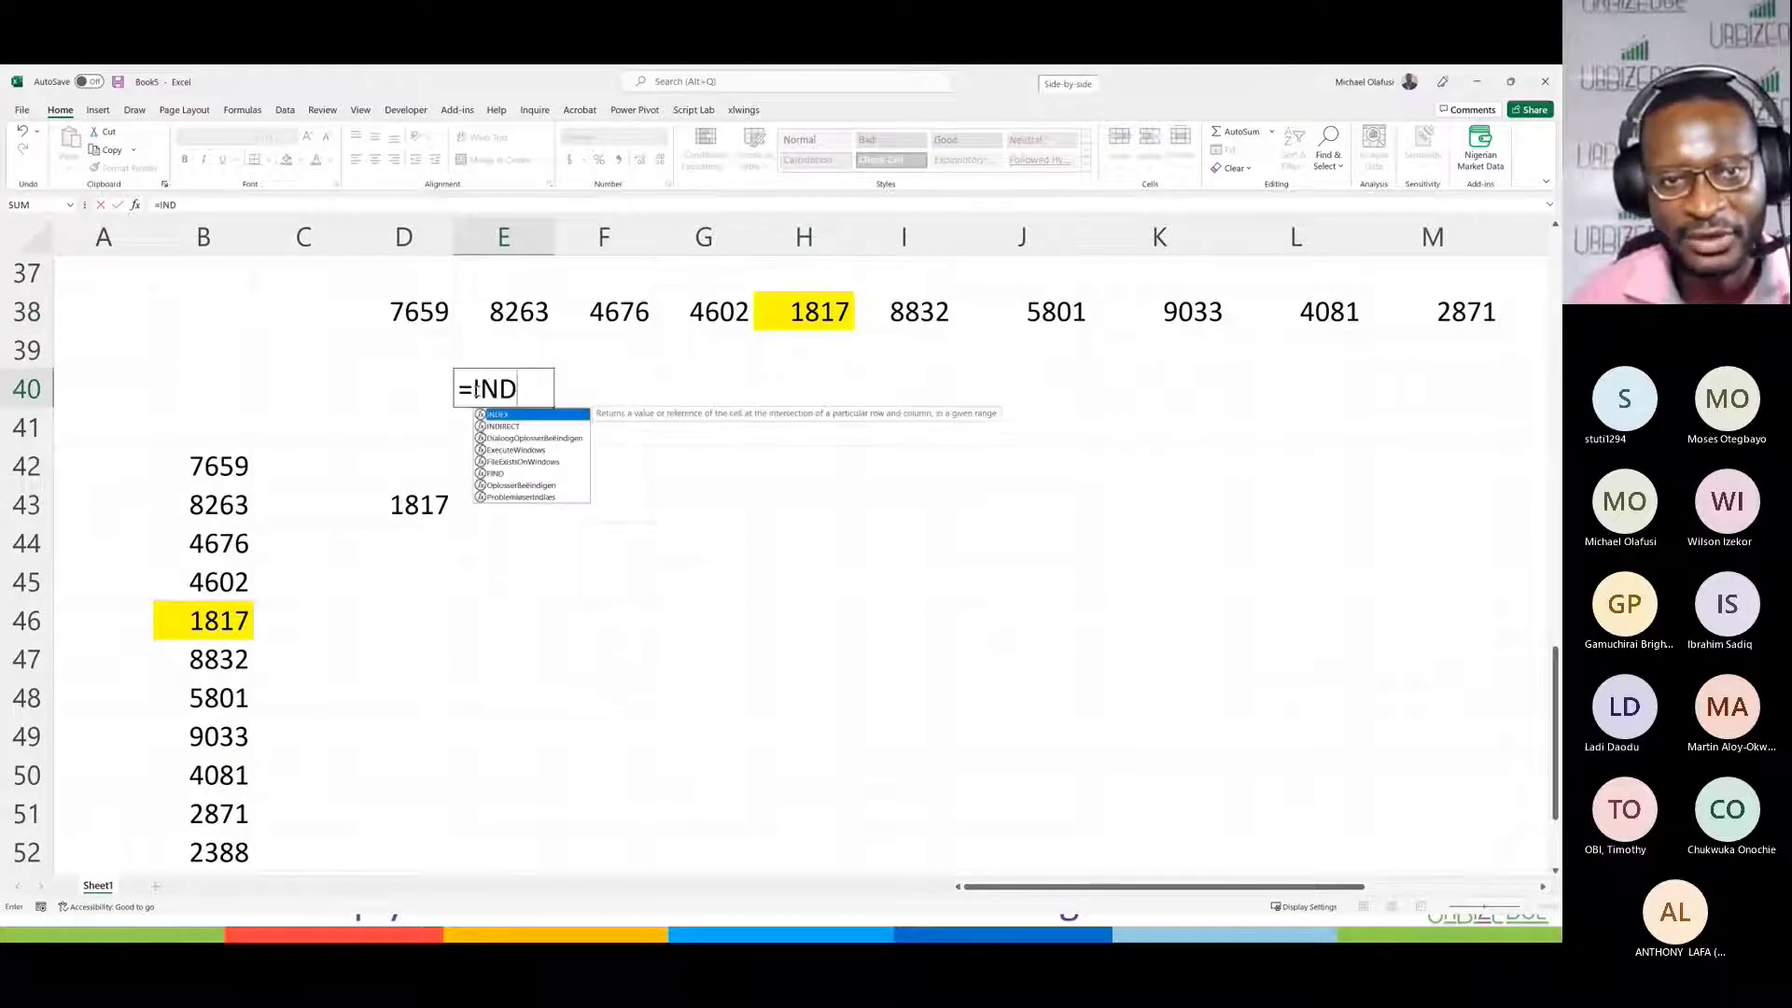
{"action": "left_click_drag", "start_coordinate": [438, 312], "coordinate": [1460, 308]}
{"action": "type", "text": ","}
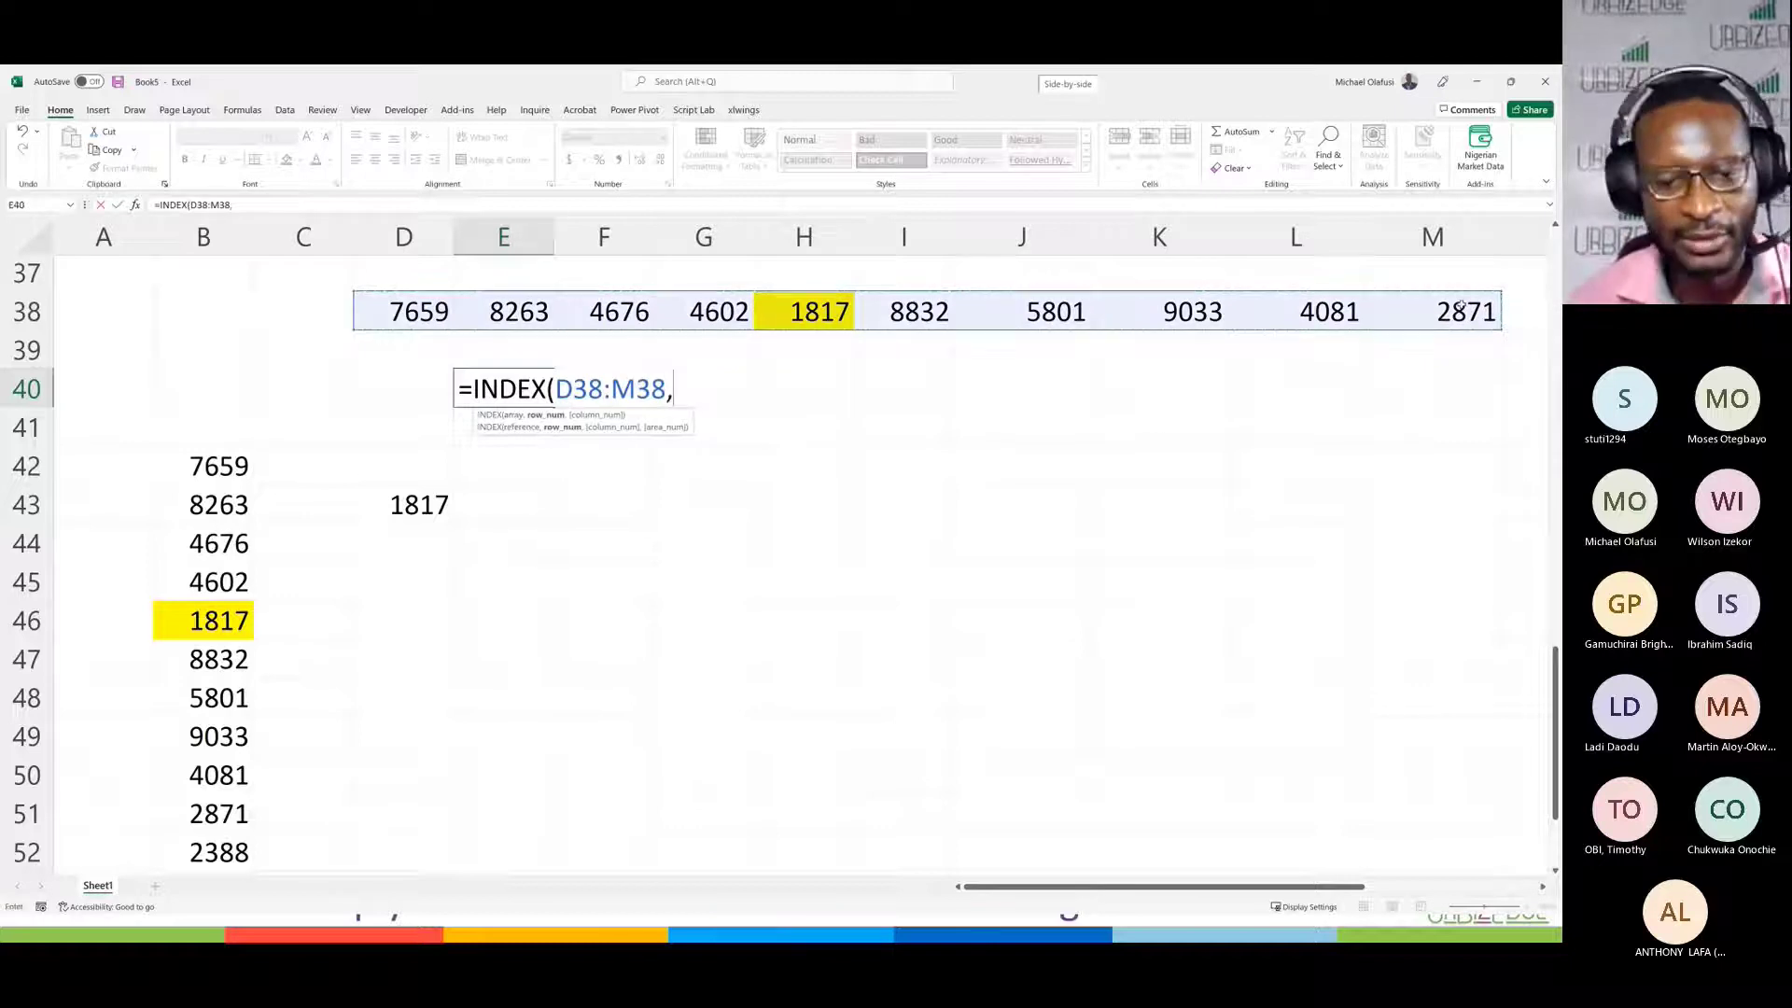
{"action": "type", "text": "5"}
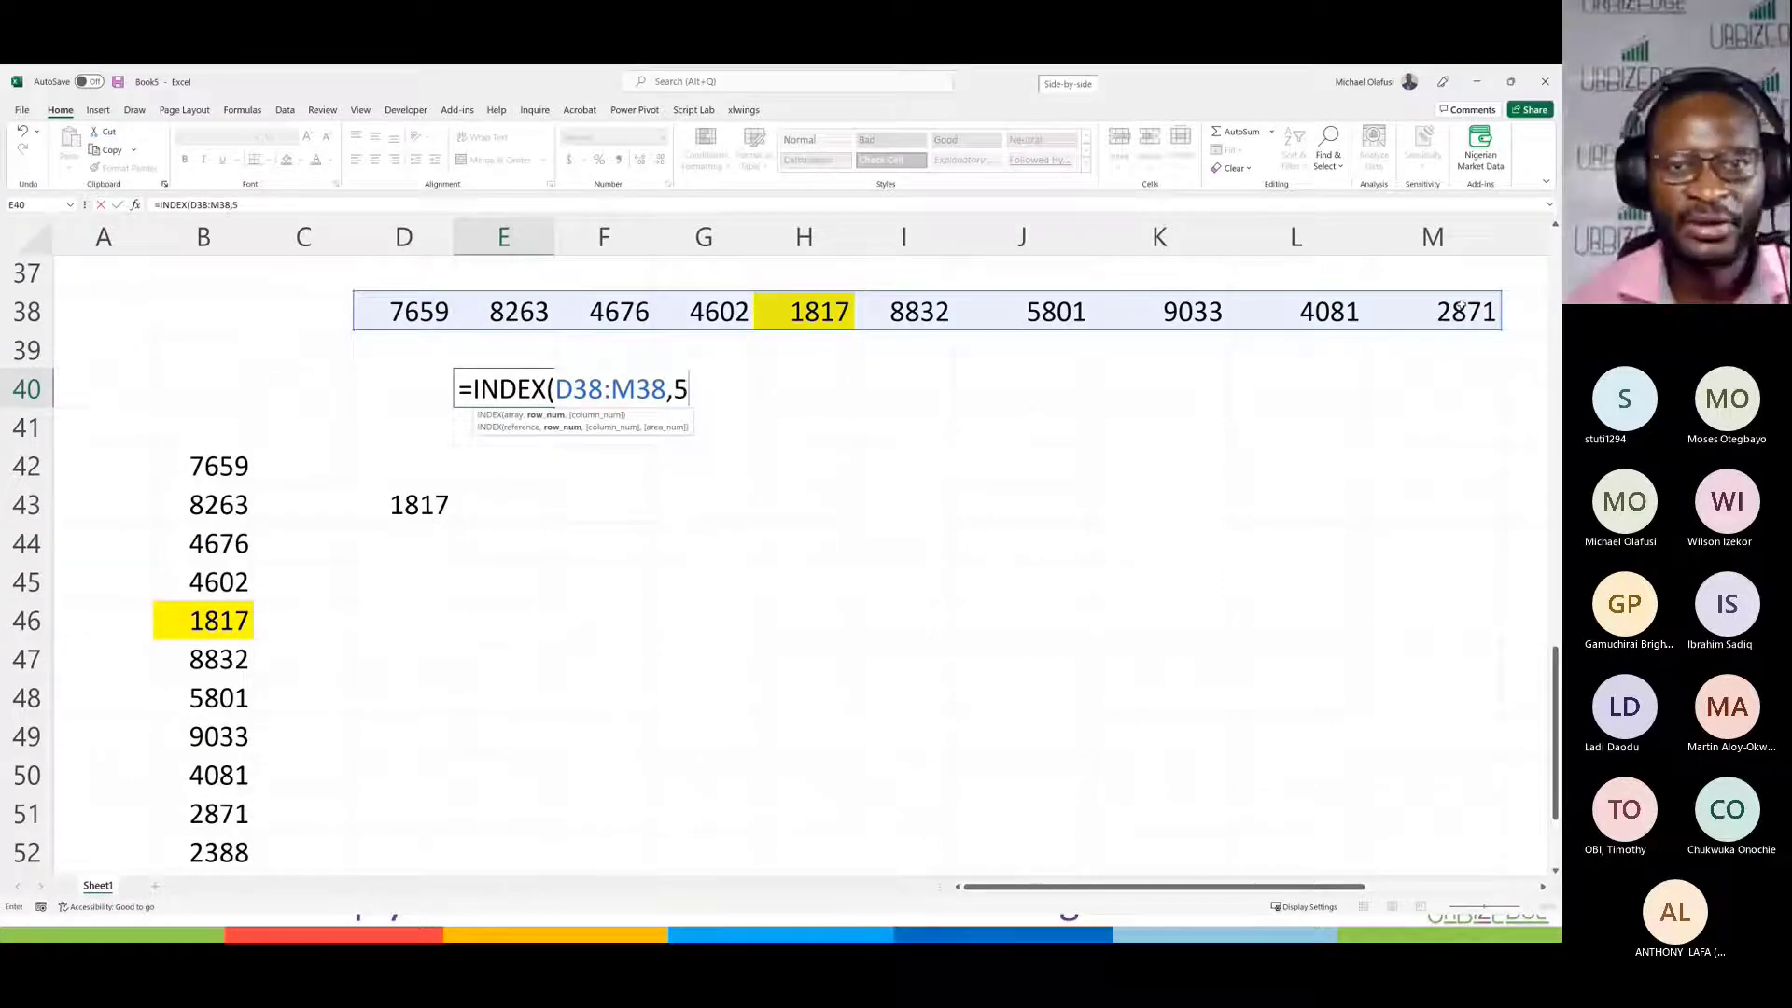
{"action": "type", "text": ")"}
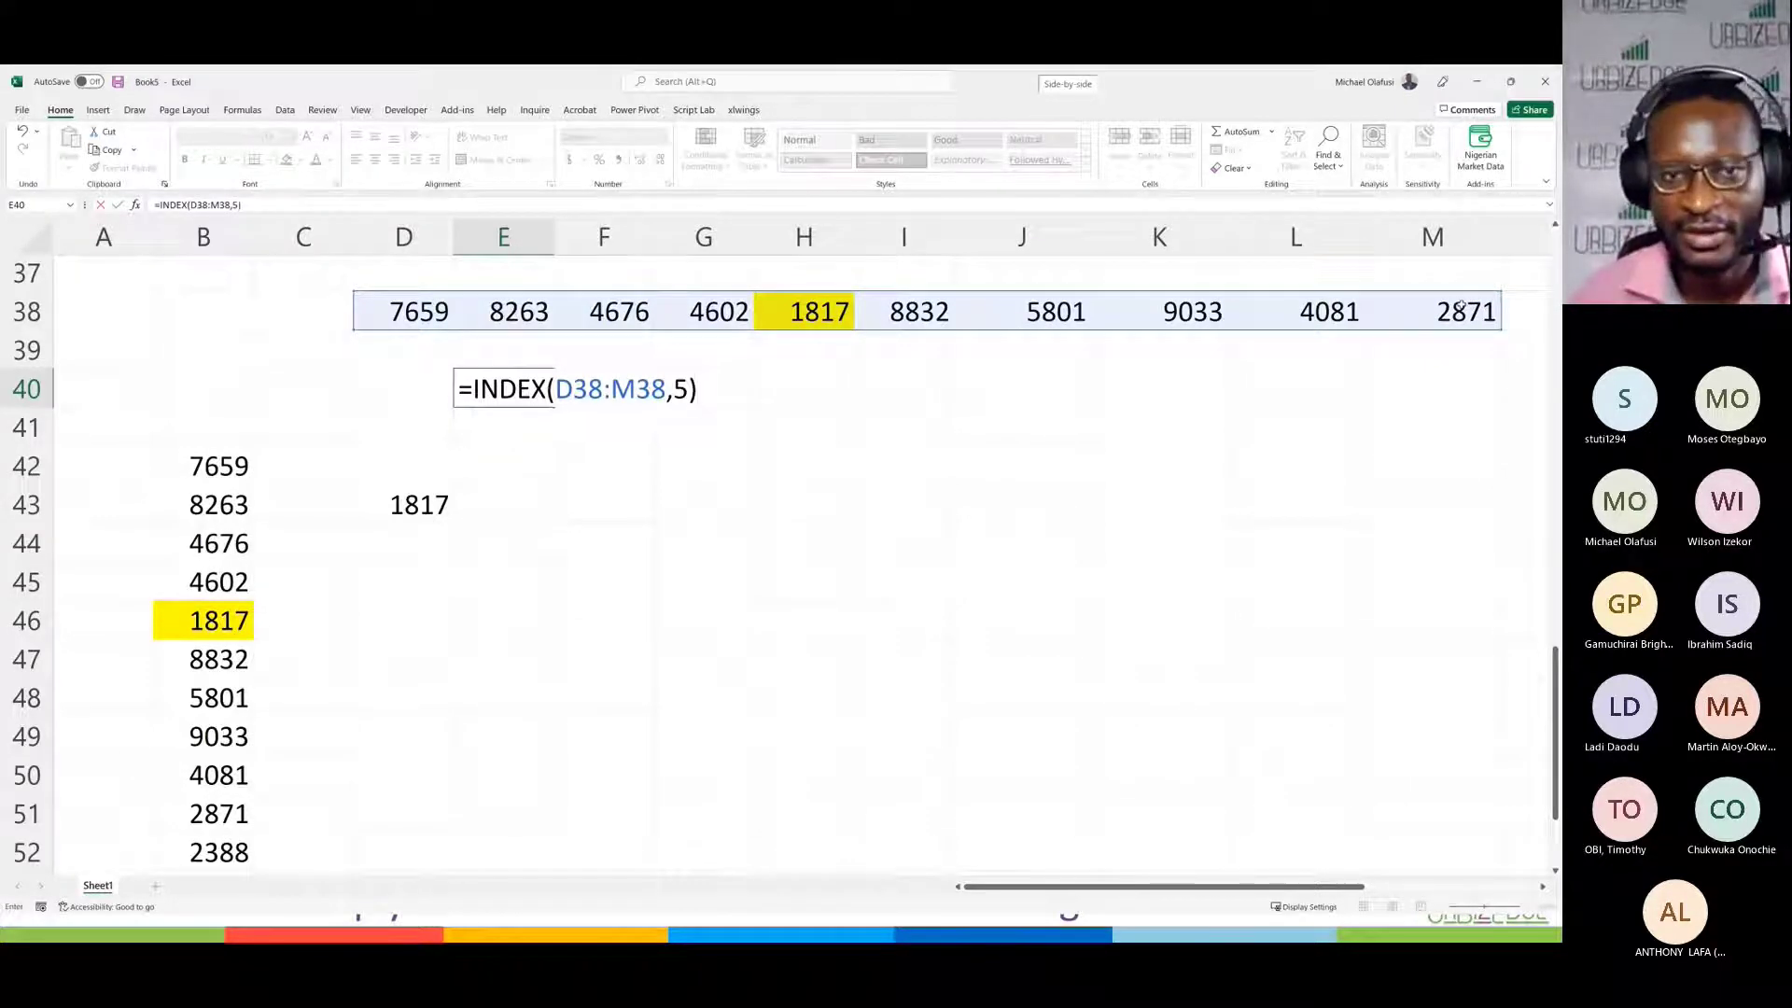
{"action": "key", "text": "Return"}
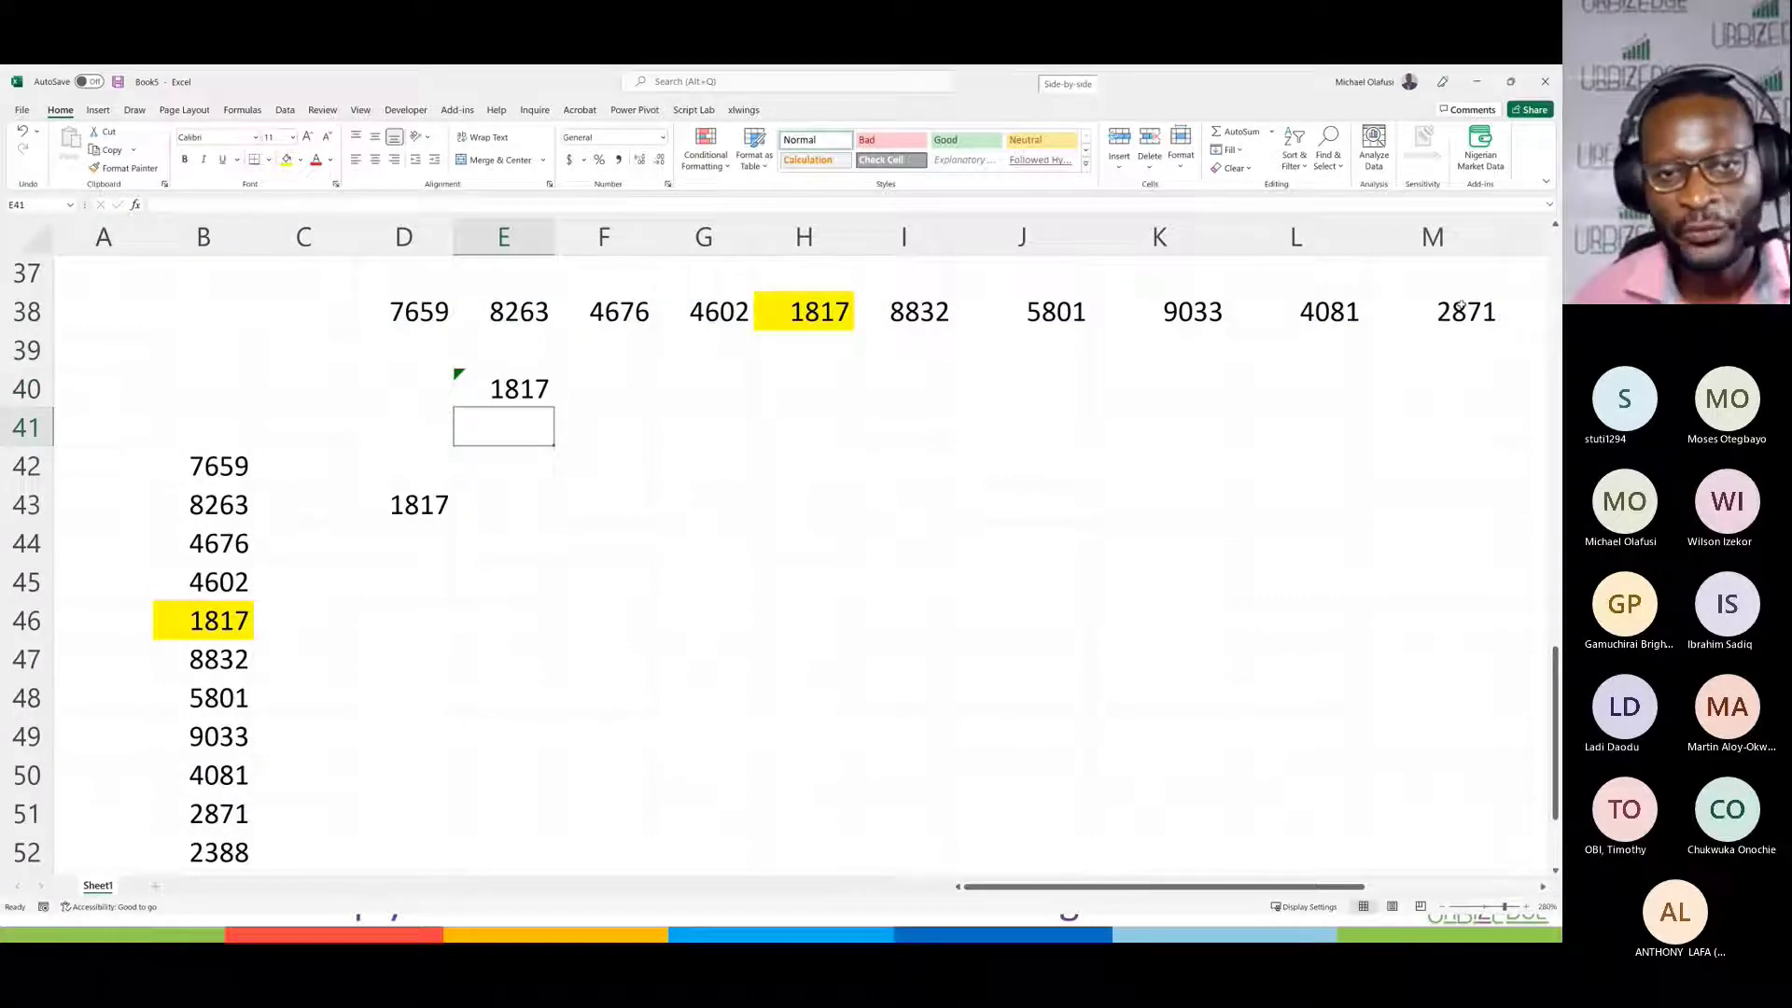
Step: Review the formula in E40, and switch to Fin Model Office Hour 63.xlsx to look over the INDEX_1 sheet up to its Revenue Schedule
{"action": "double_click", "coordinate": [516, 388]}
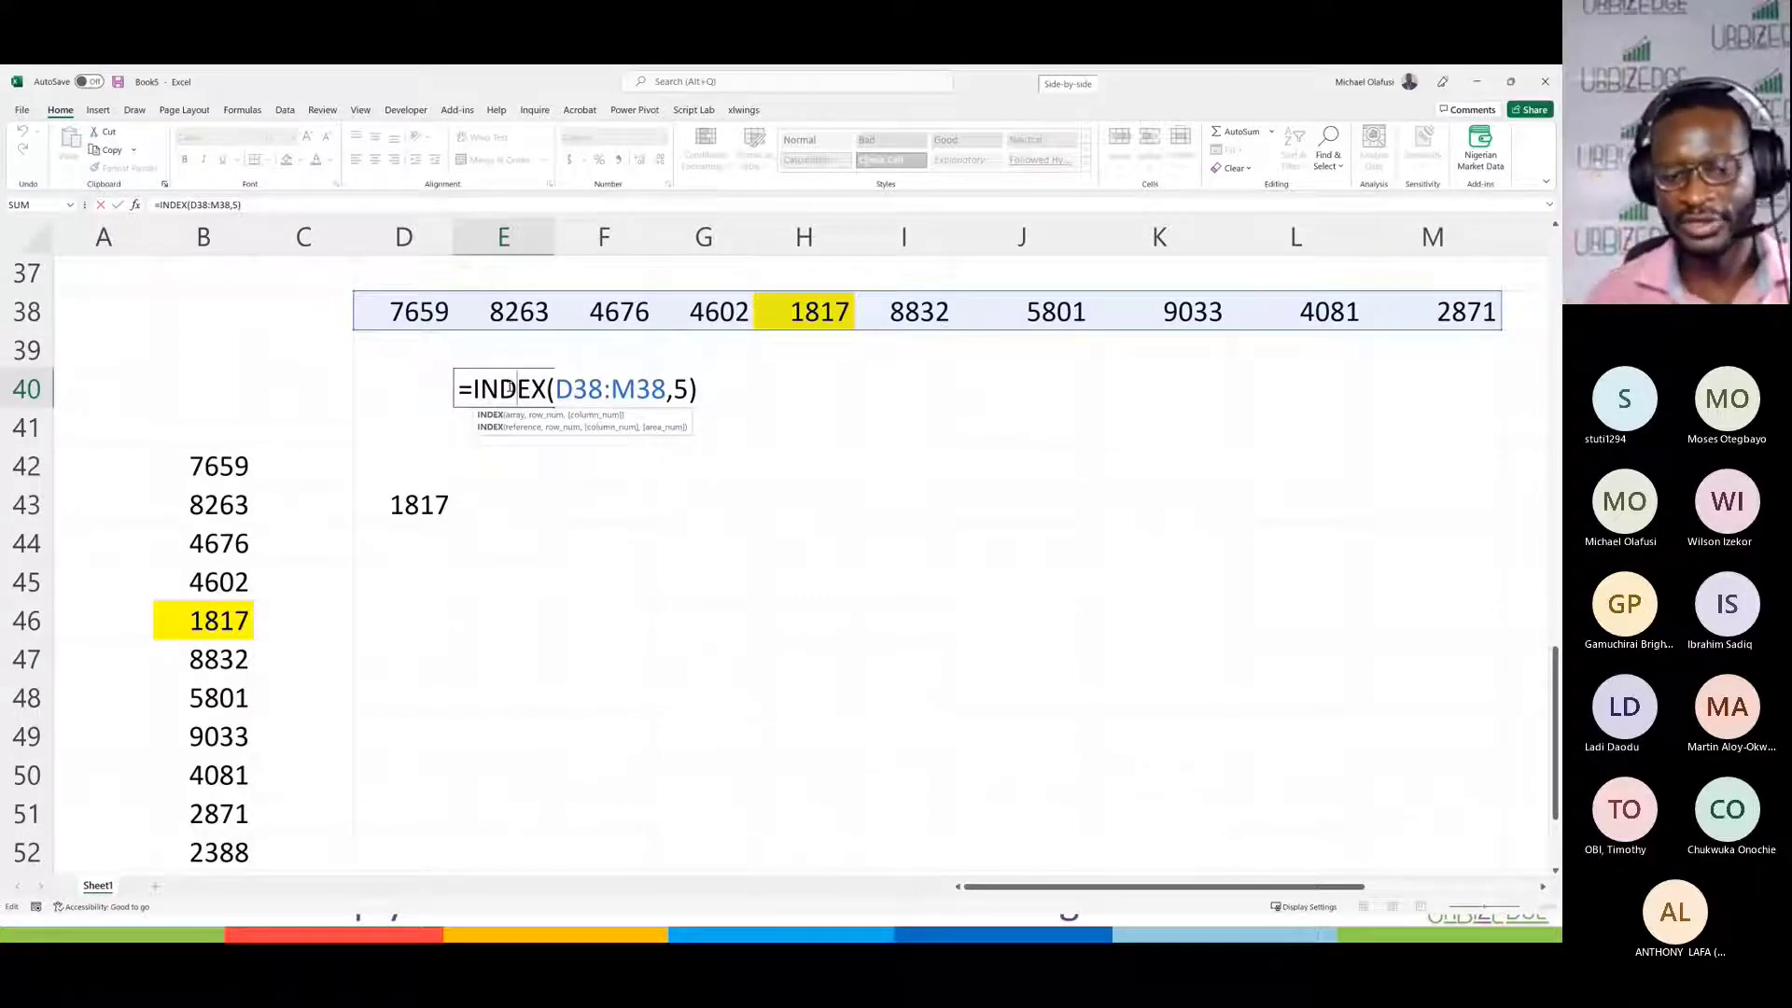
{"action": "key", "text": "ctrl+Return"}
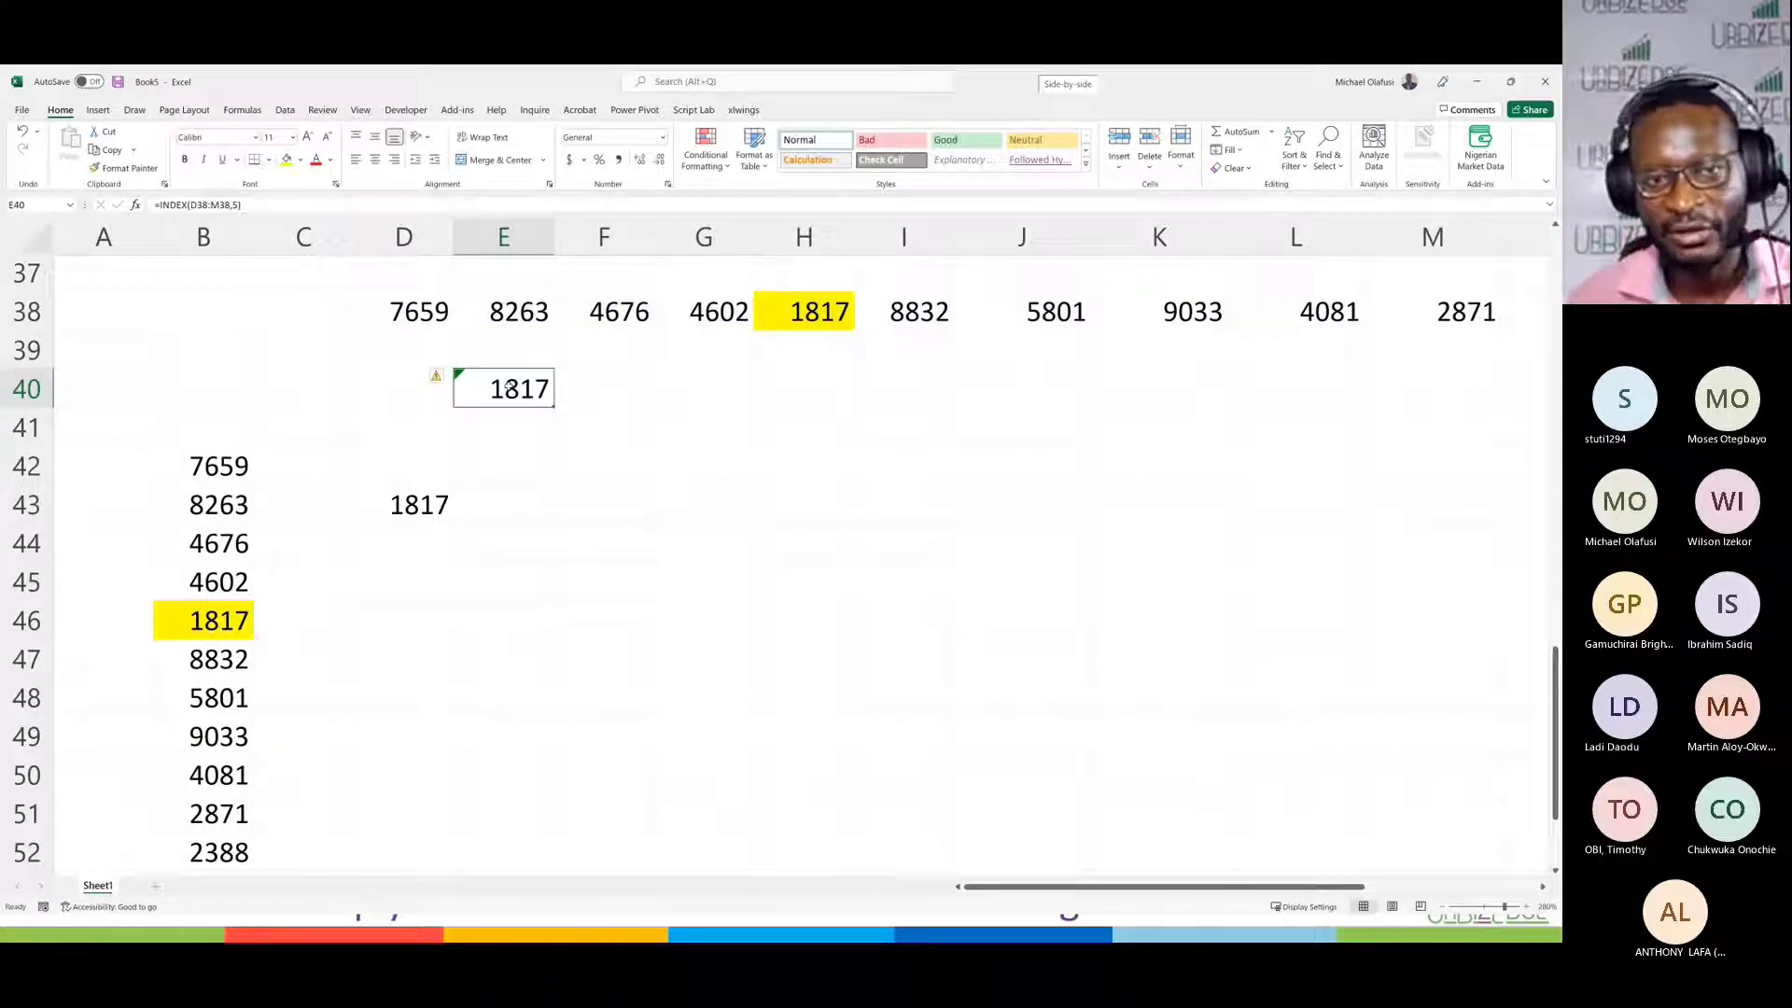
{"action": "key", "text": "alt+Tab"}
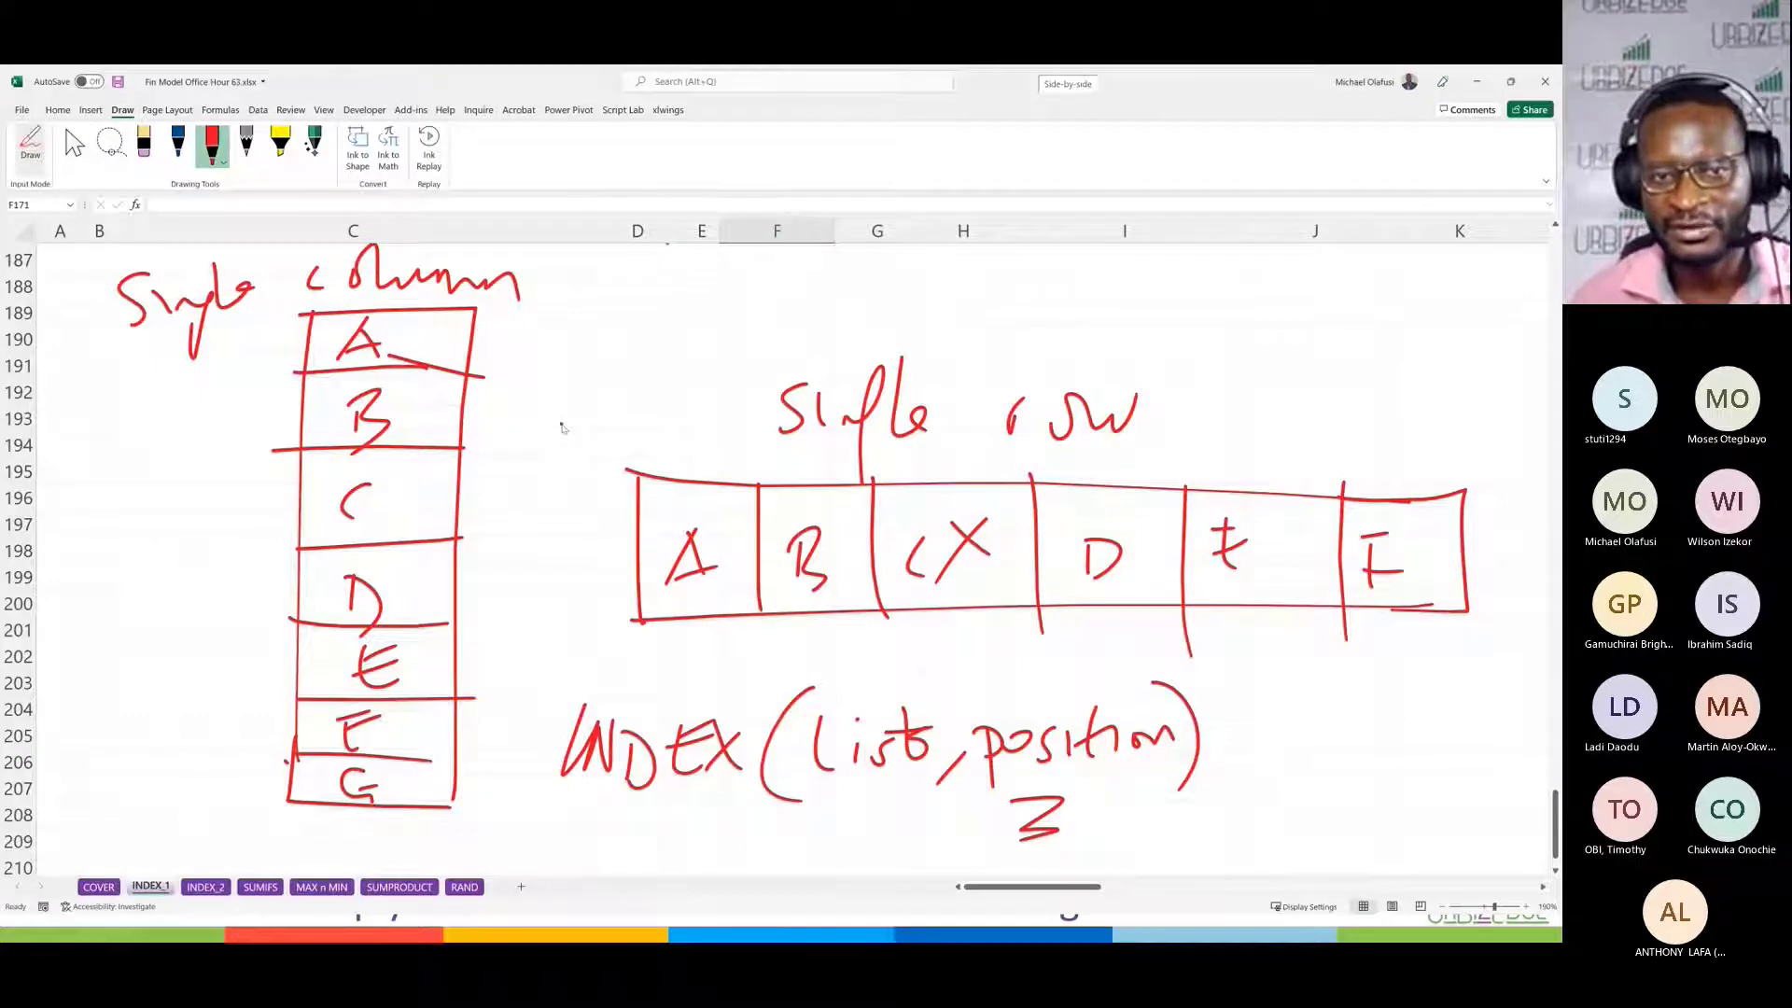
{"action": "key", "text": "Escape"}
{"action": "scroll", "coordinate": [562, 428], "scroll_direction": "up", "scroll_amount": 10}
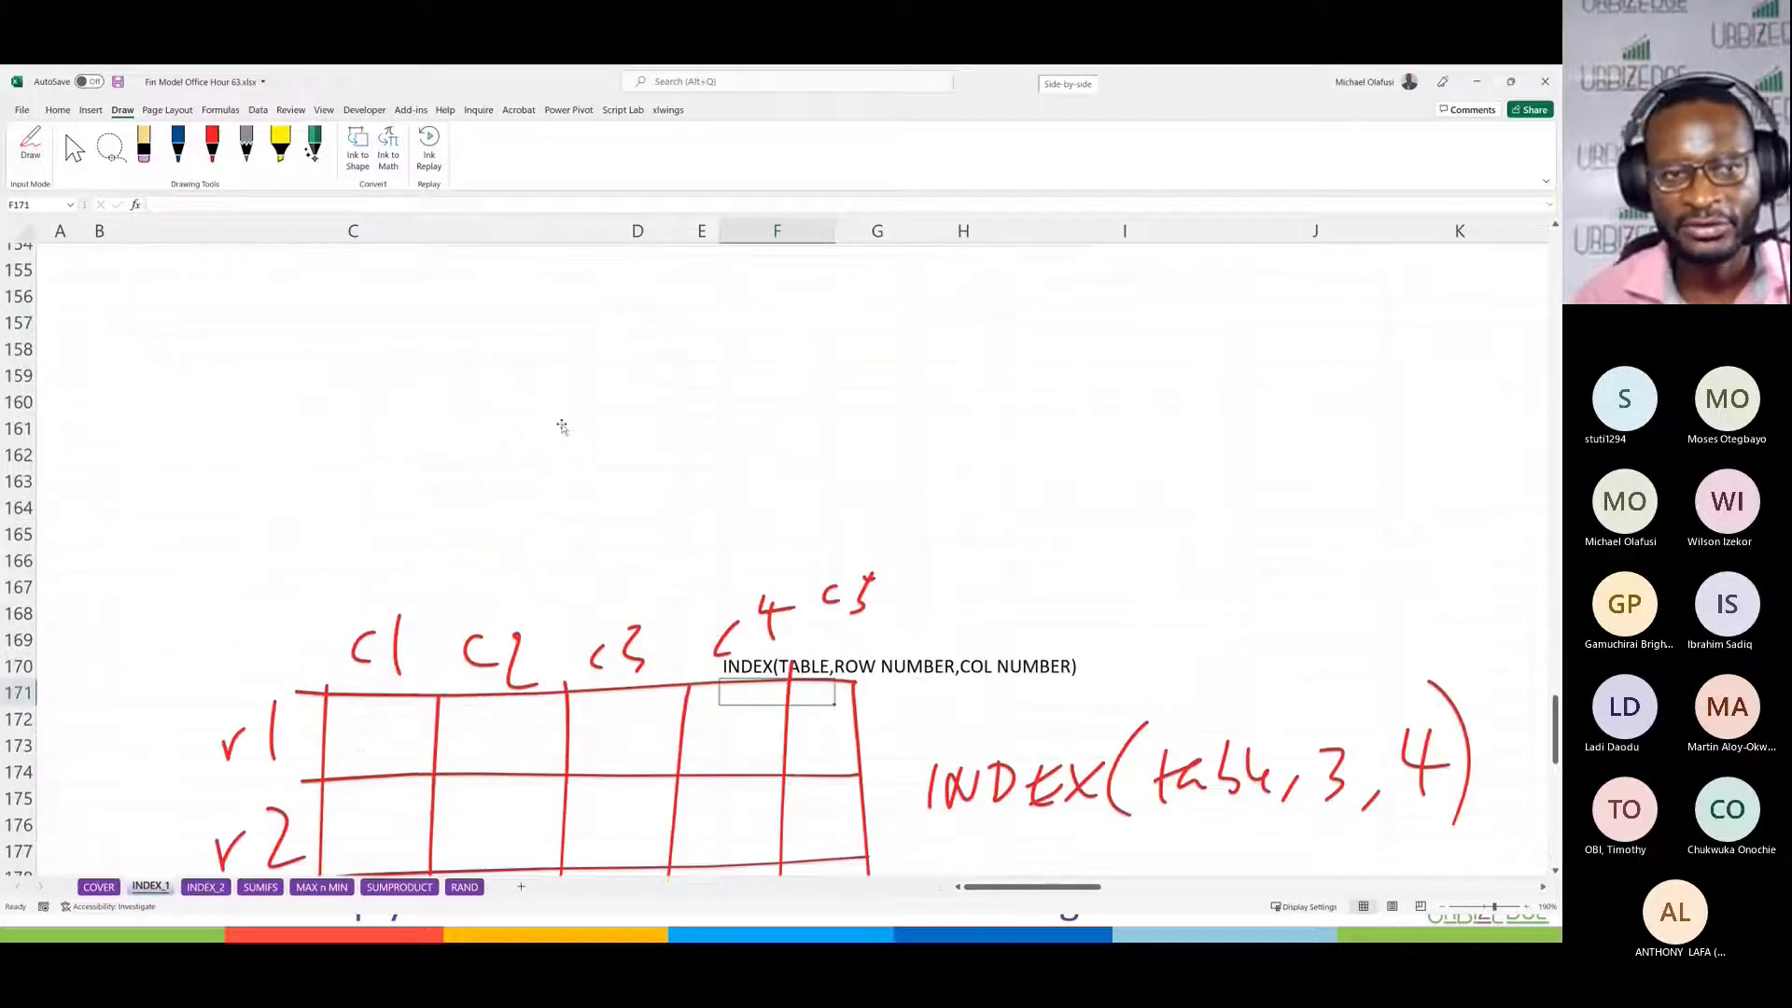
{"action": "scroll", "coordinate": [561, 427], "scroll_direction": "up", "scroll_amount": 17}
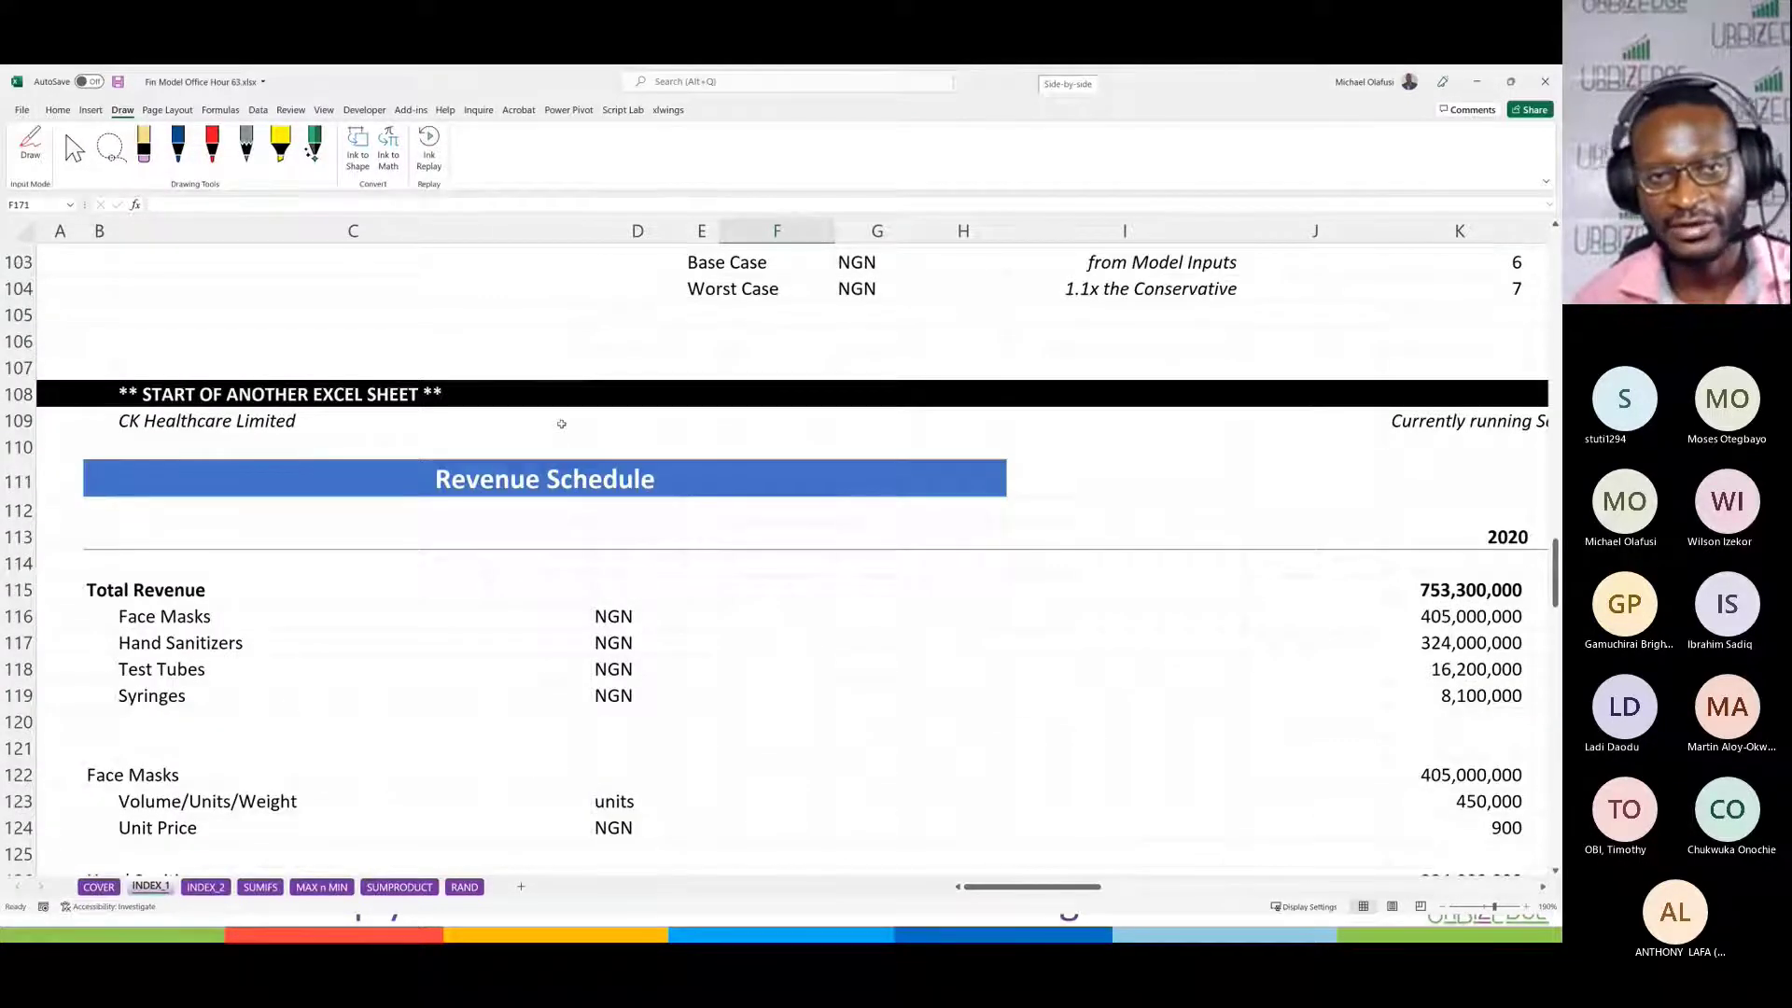
Step: Switch back to Book5 and select cell B69 in the blank area below the number lists
{"action": "key", "text": "alt+Tab"}
{"action": "scroll", "coordinate": [496, 497], "scroll_direction": "down", "scroll_amount": 11}
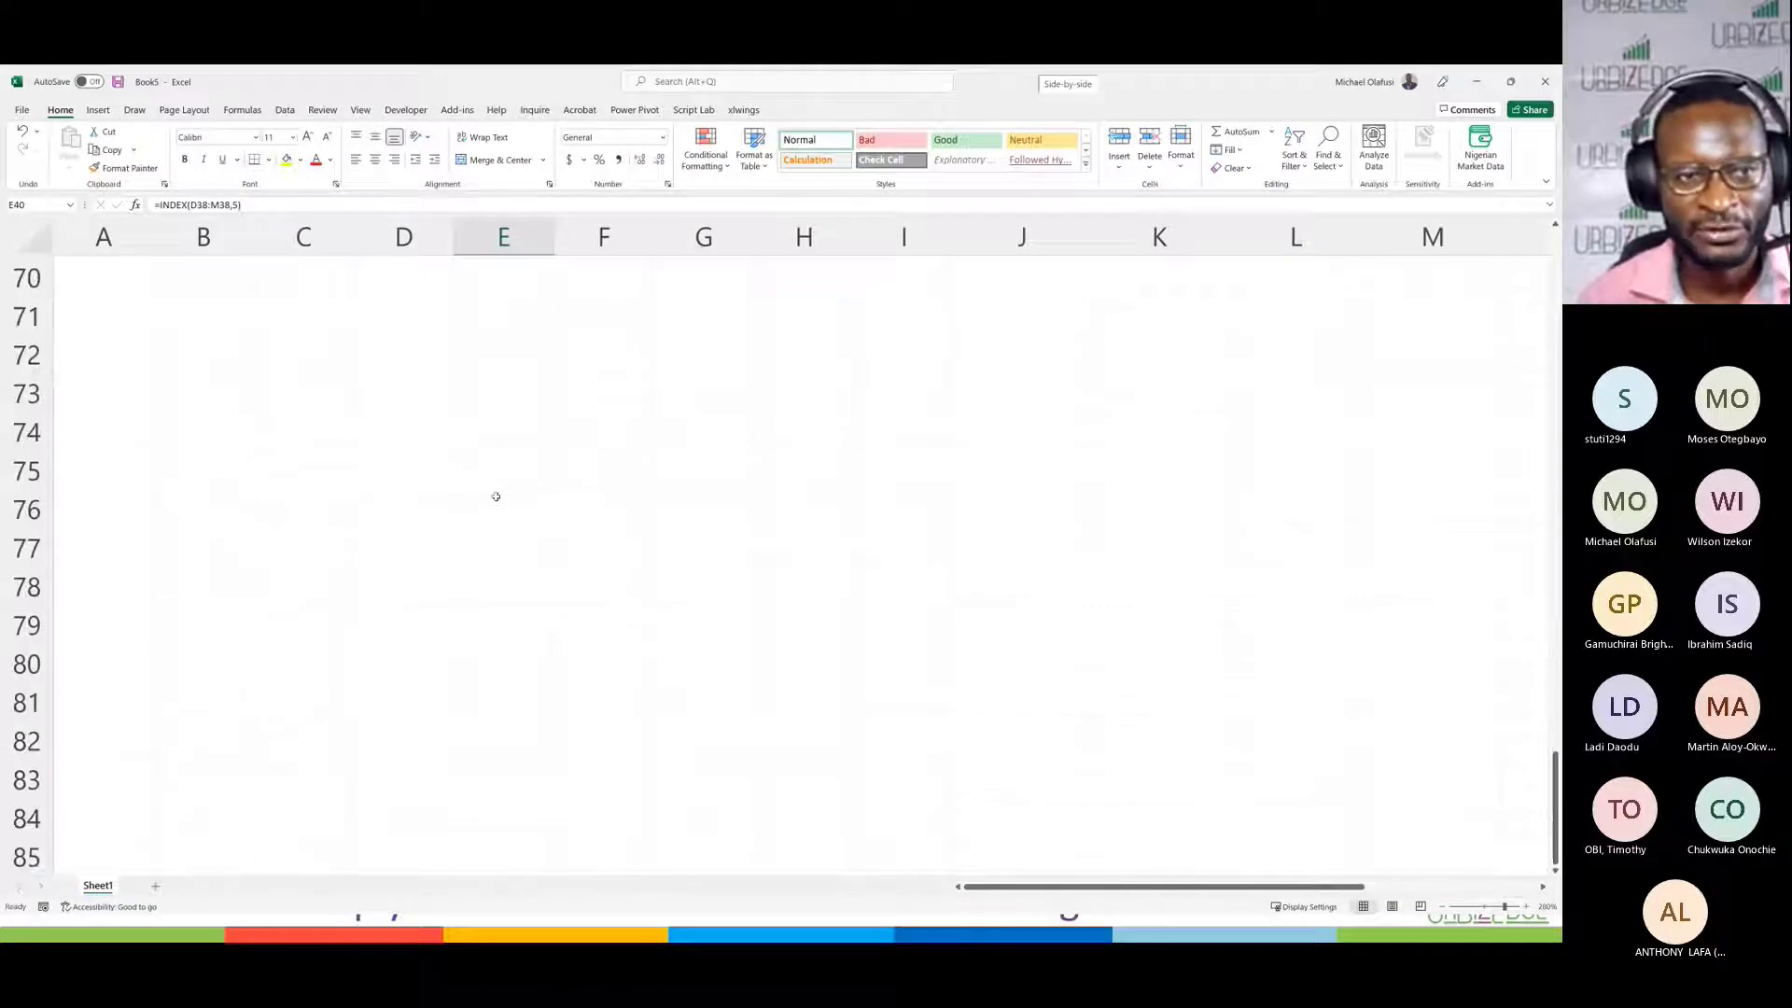
{"action": "scroll", "coordinate": [495, 496], "scroll_direction": "up", "scroll_amount": 1}
{"action": "left_click", "coordinate": [227, 390]}
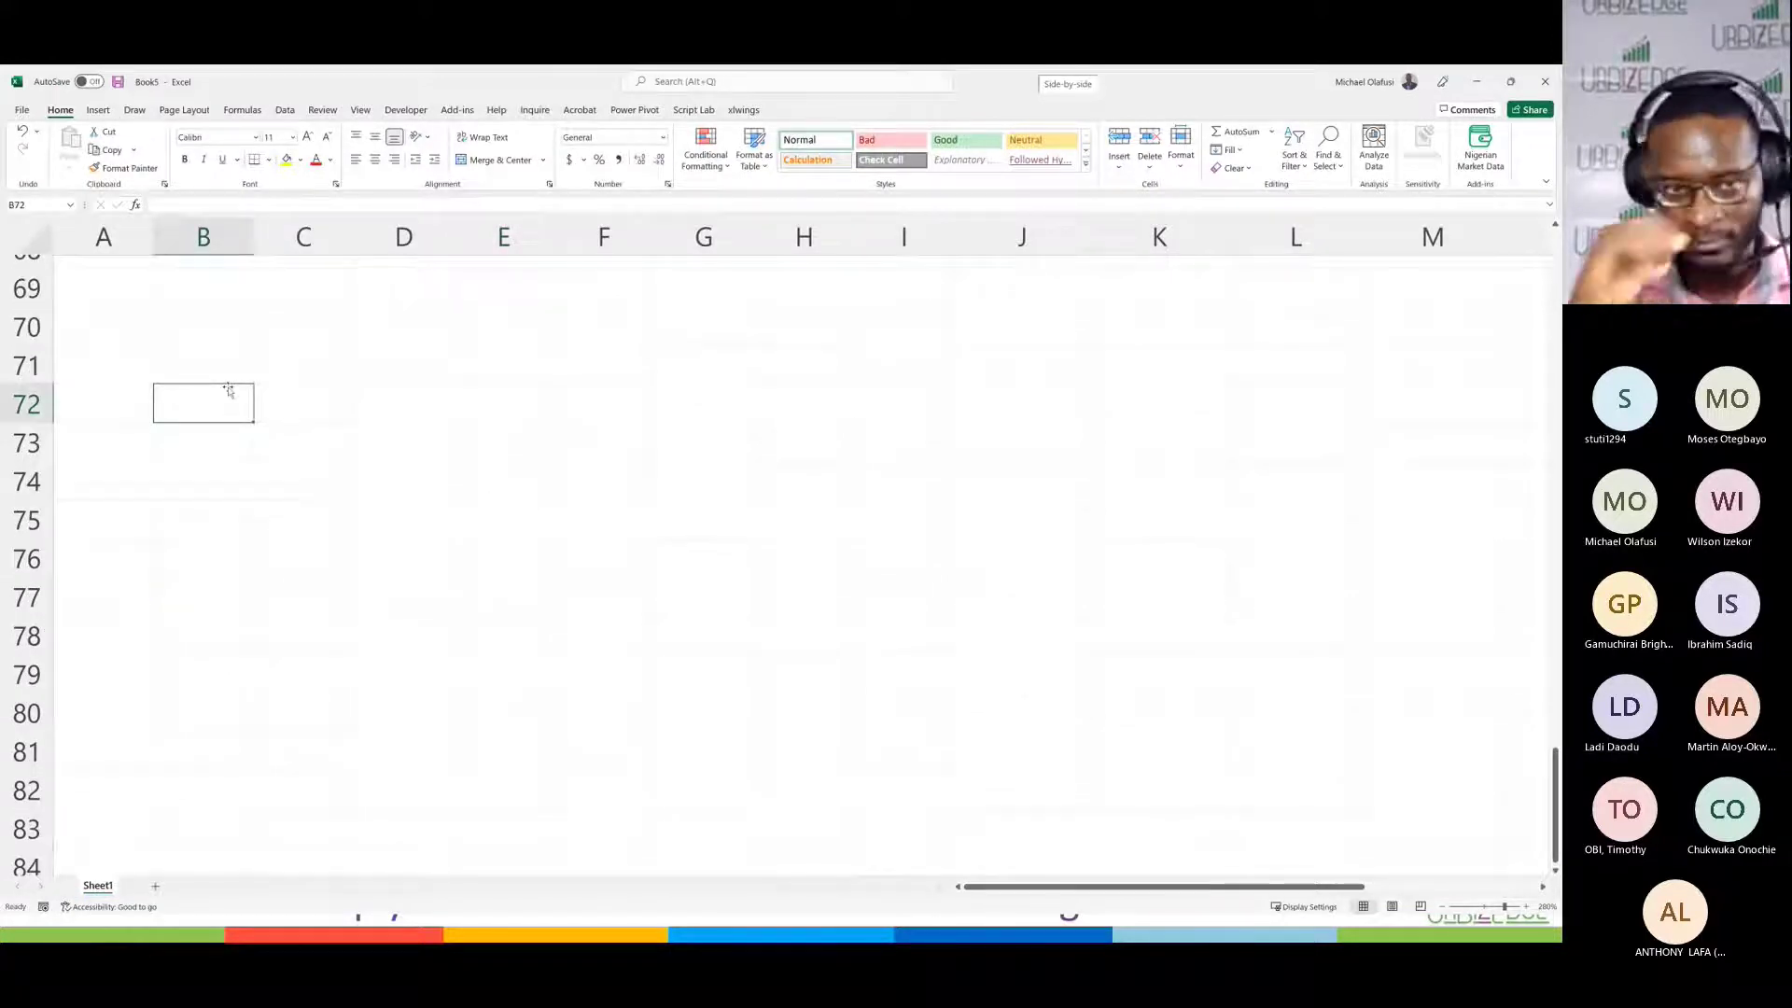
{"action": "key", "text": "Up"}
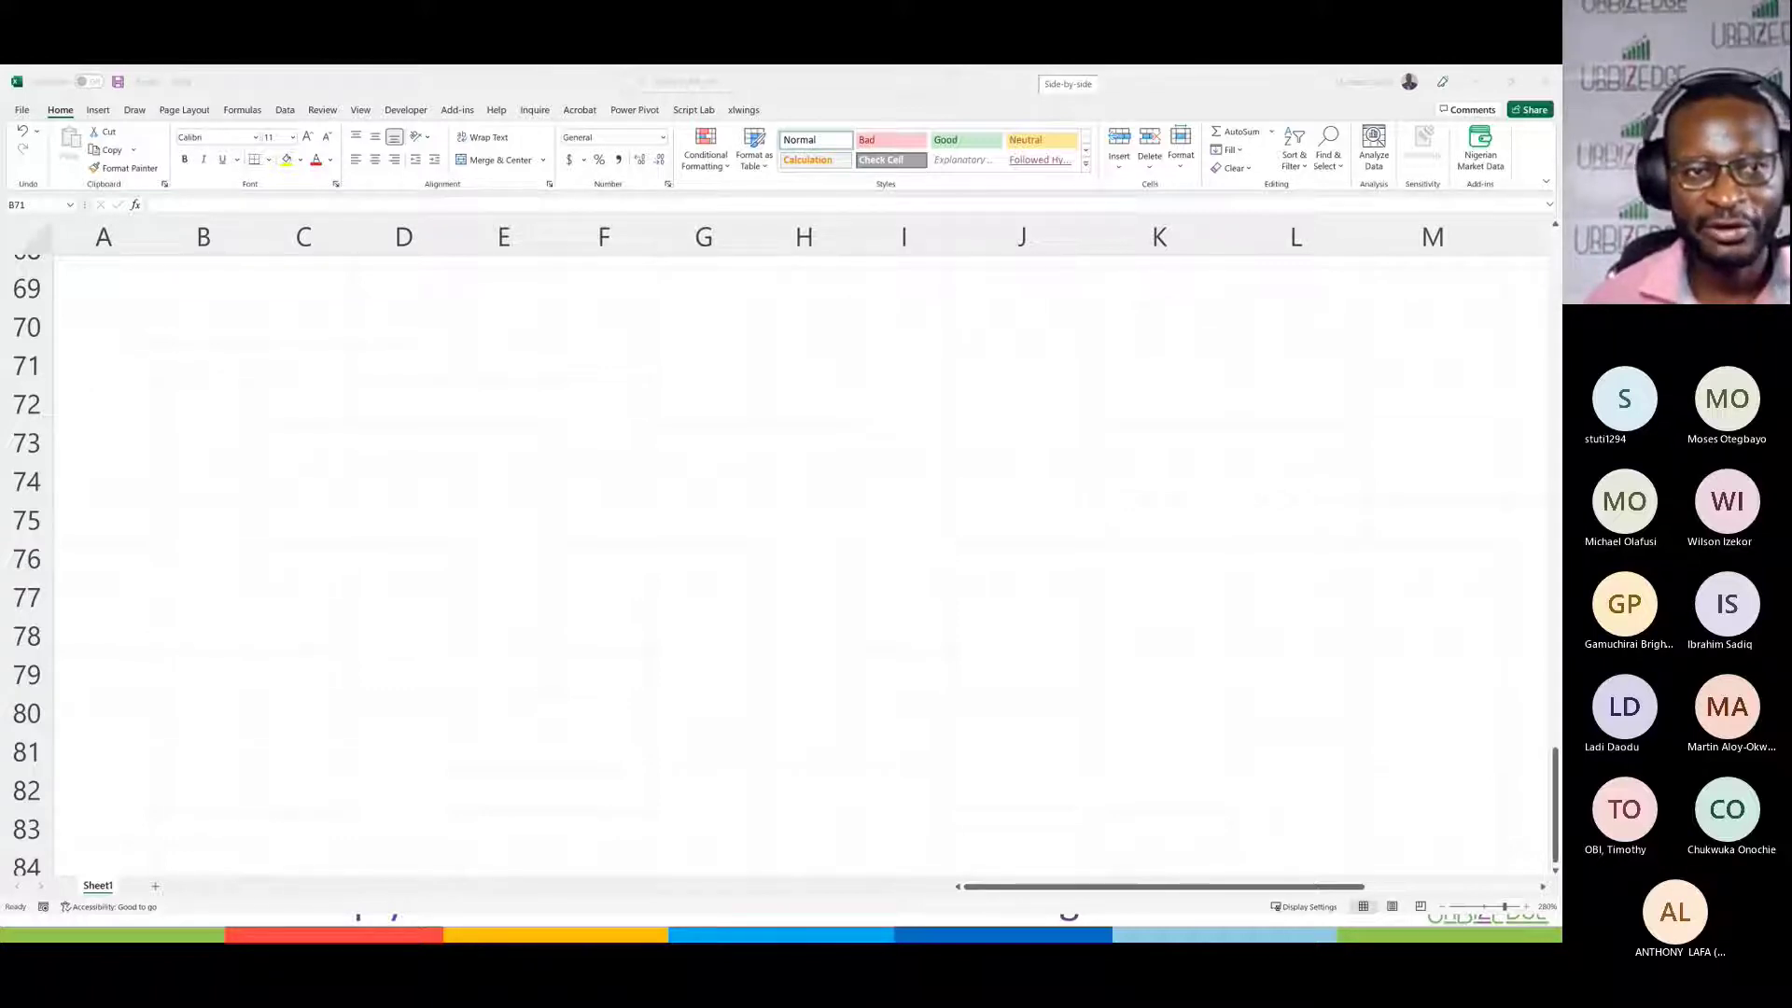
{"action": "key", "text": "alt+Tab"}
{"action": "left_click", "coordinate": [231, 290]}
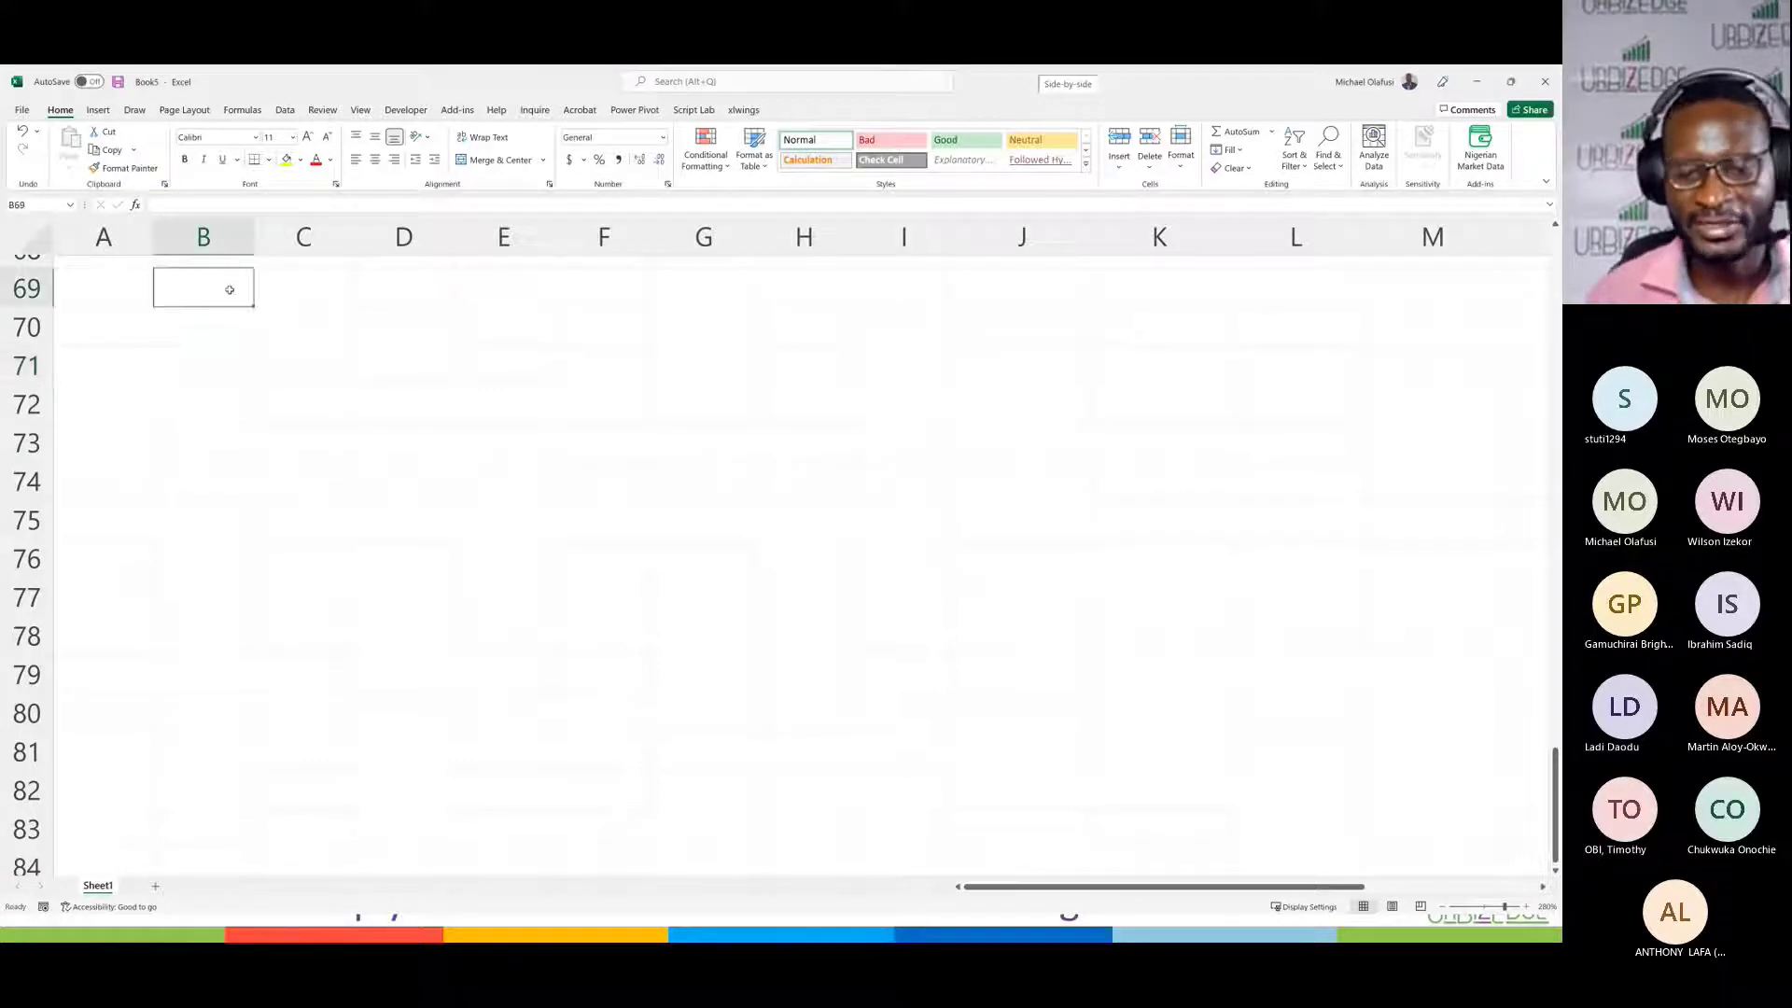
{"action": "type", "text": "pART"}
{"action": "key", "text": "BackSpace"}
{"action": "key", "text": "BackSpace"}
{"action": "key", "text": "BackSpace"}
{"action": "key", "text": "BackSpace"}
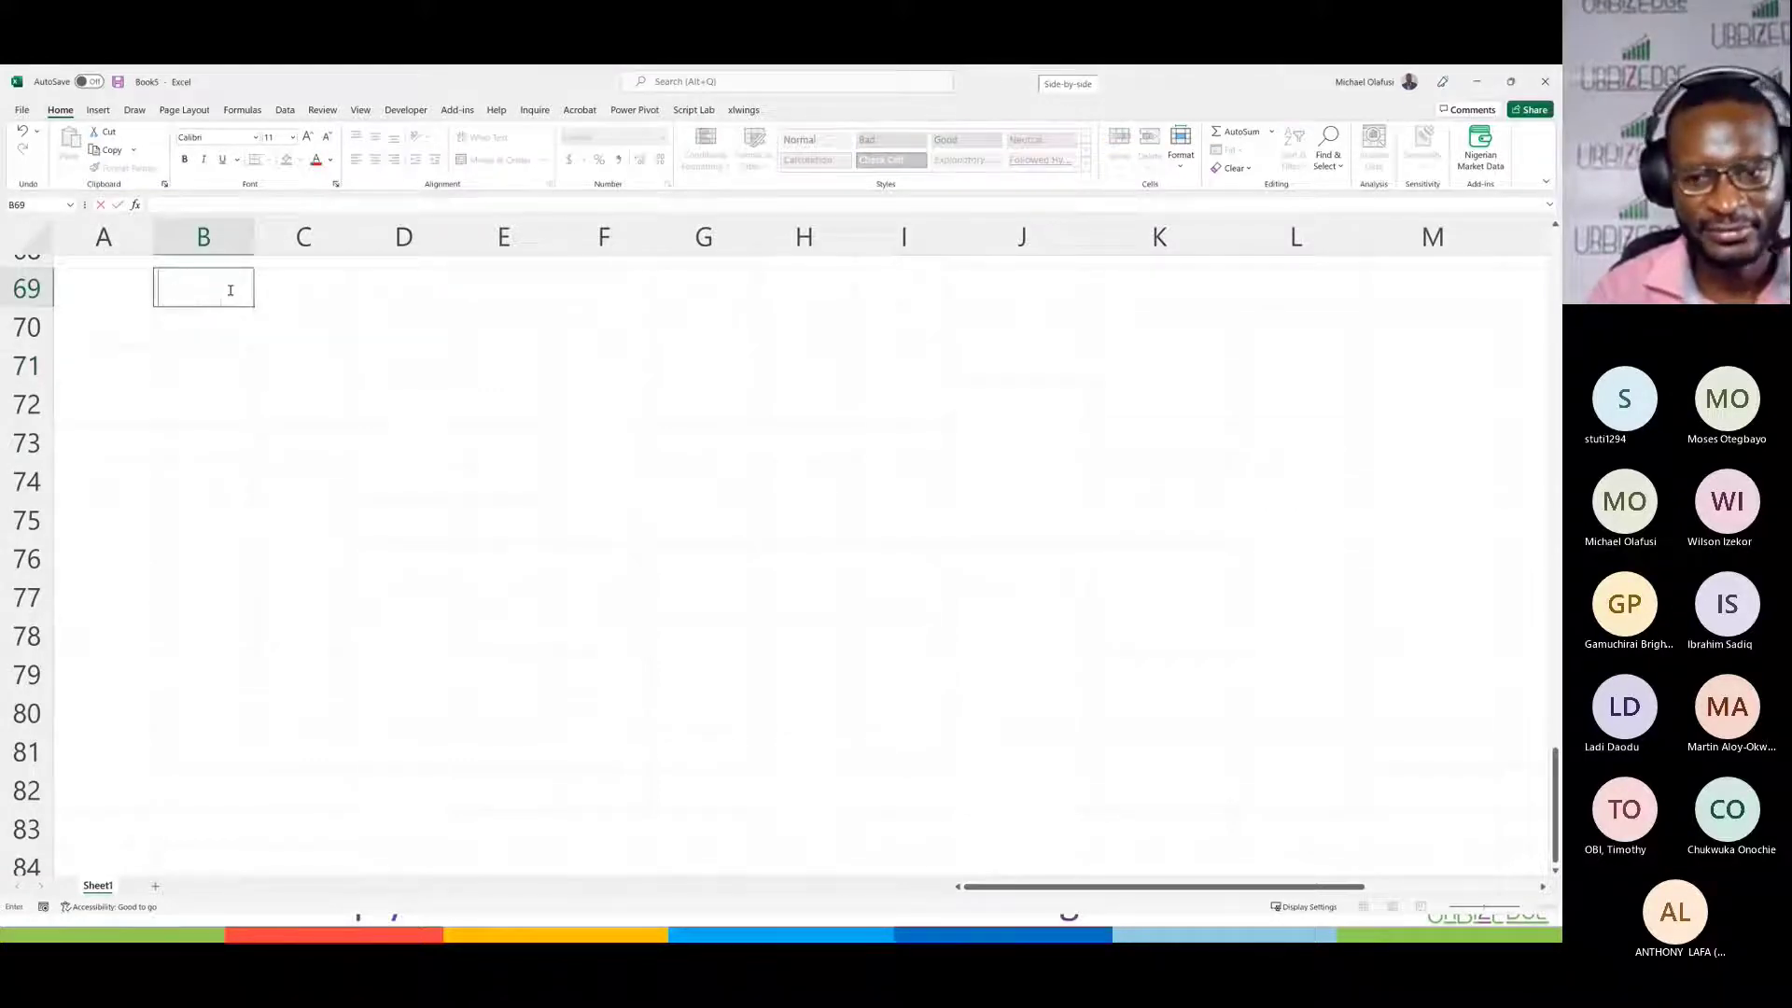
{"action": "key", "text": "Tab"}
{"action": "type", "text": "pART"}
{"action": "key", "text": "BackSpace"}
{"action": "key", "text": "BackSpace"}
{"action": "key", "text": "BackSpace"}
{"action": "key", "text": "BackSpace"}
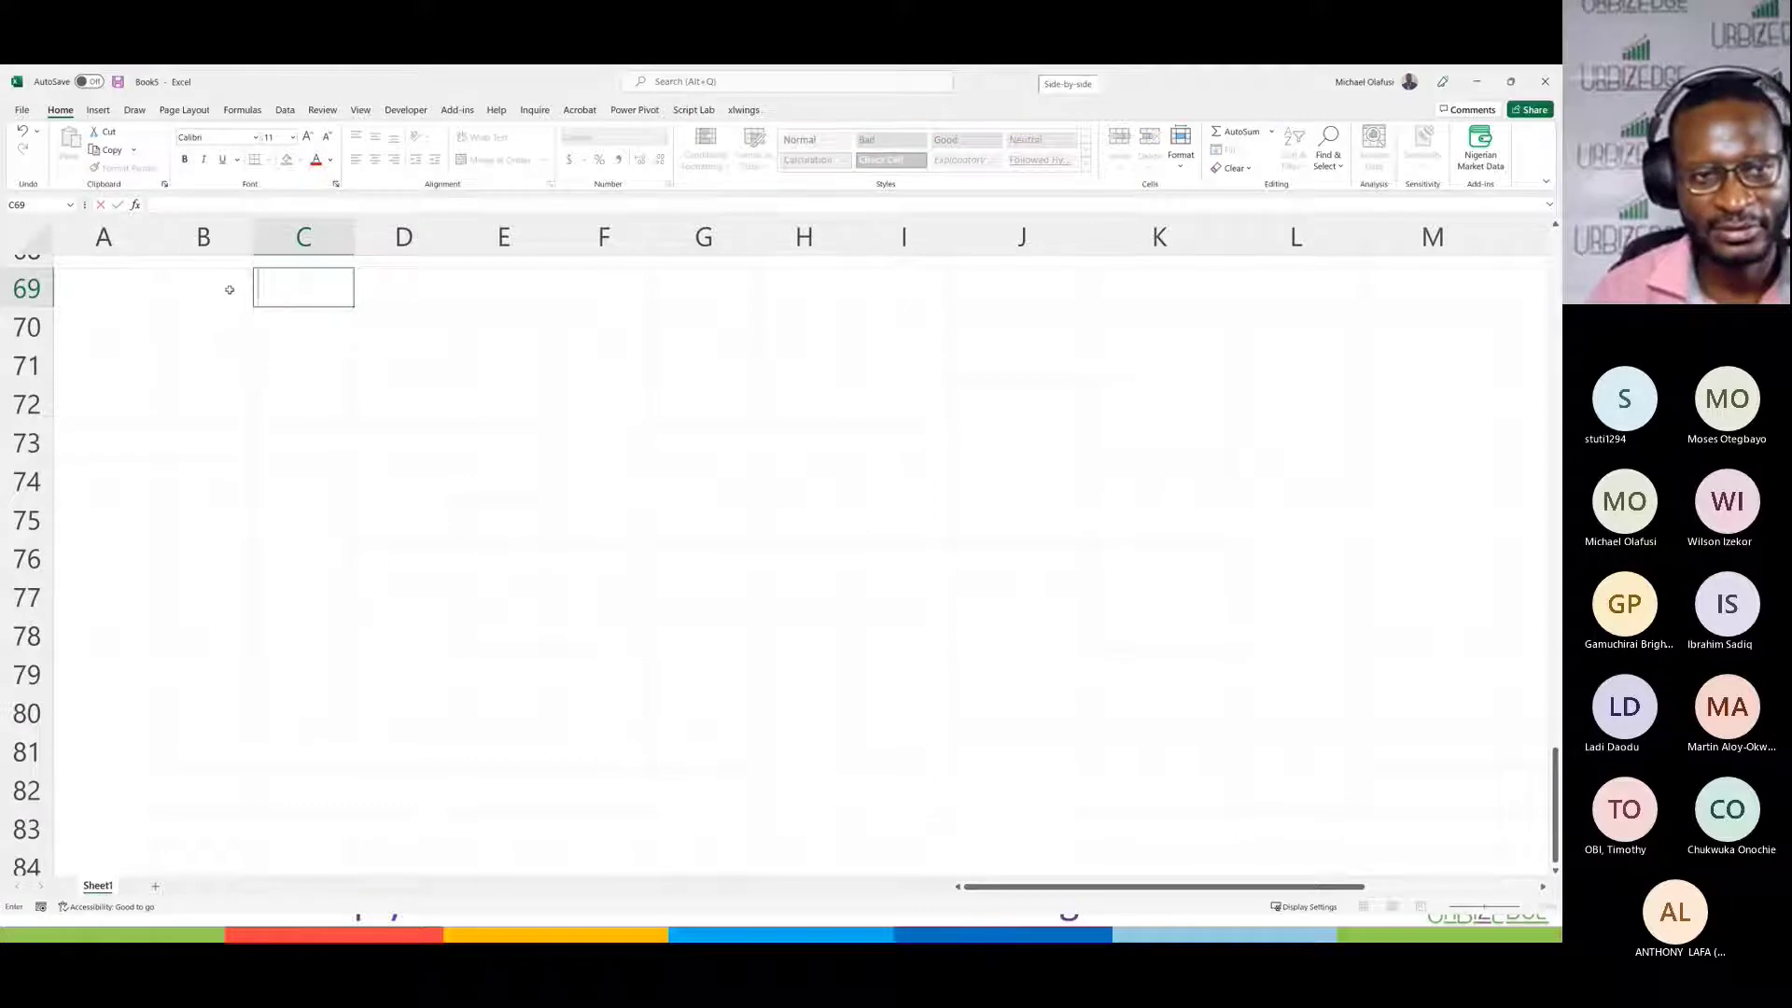
Step: Enter the heading Participants in C69 and widen column C to fit it
{"action": "type", "text": "Participants"}
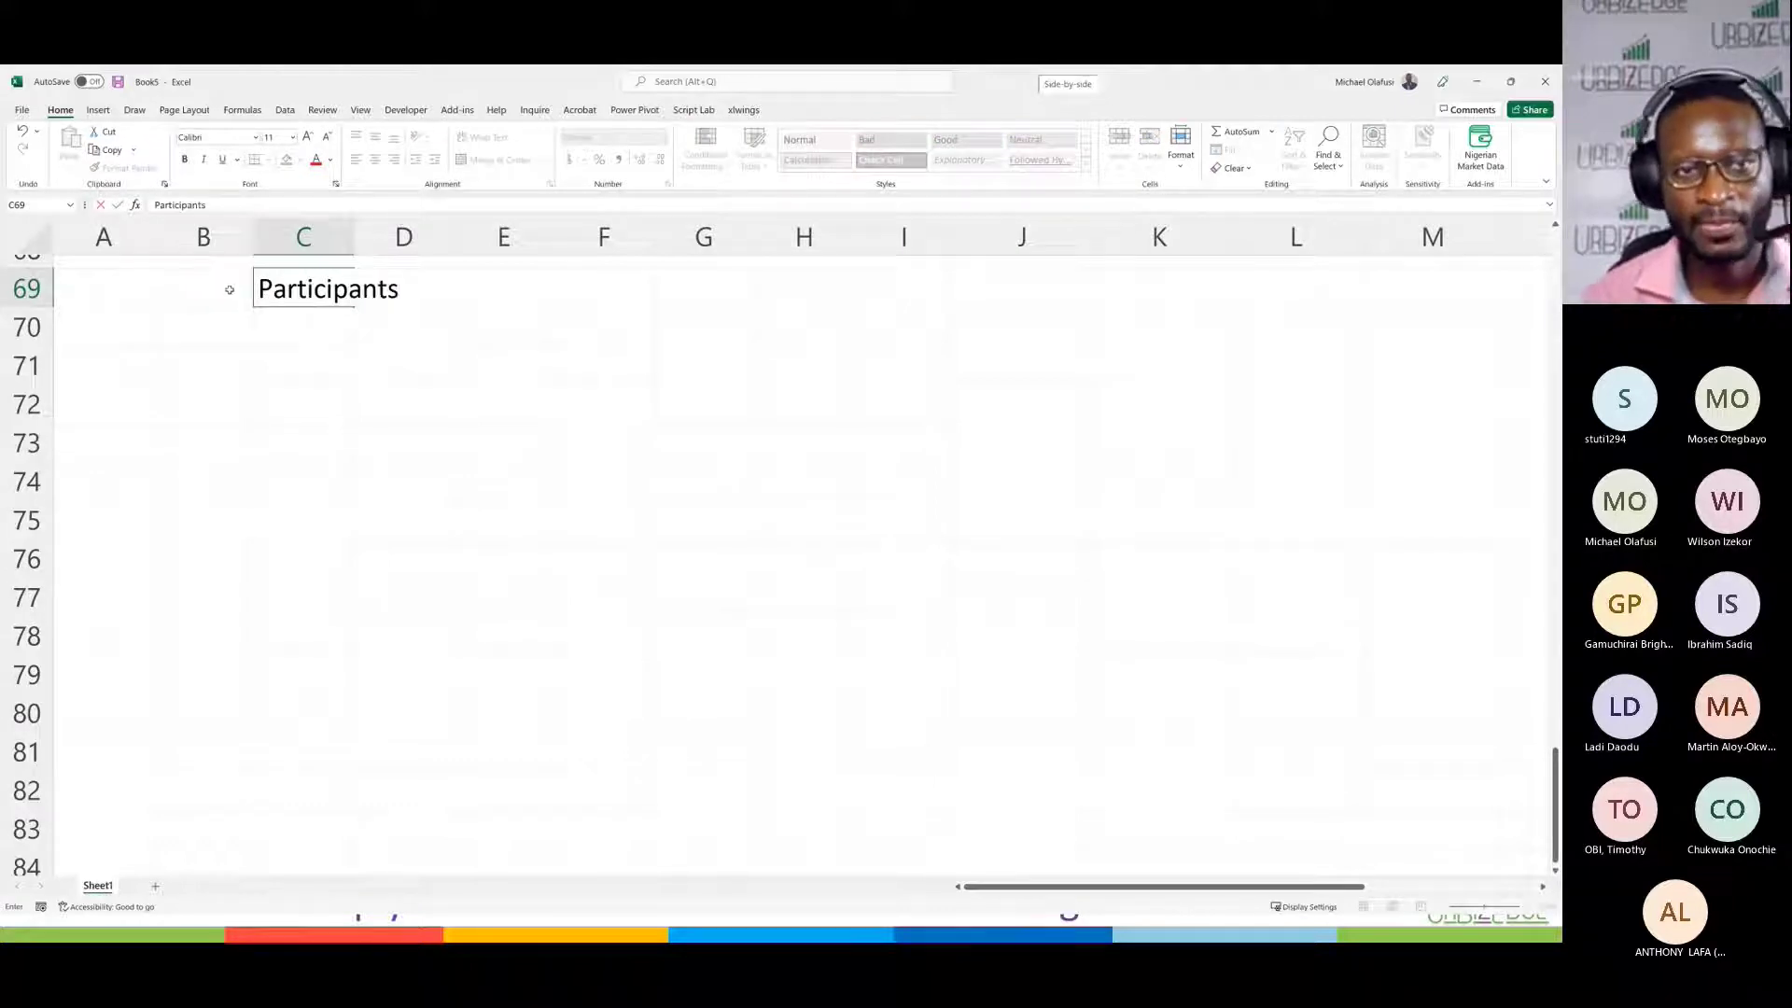
{"action": "key", "text": "Return"}
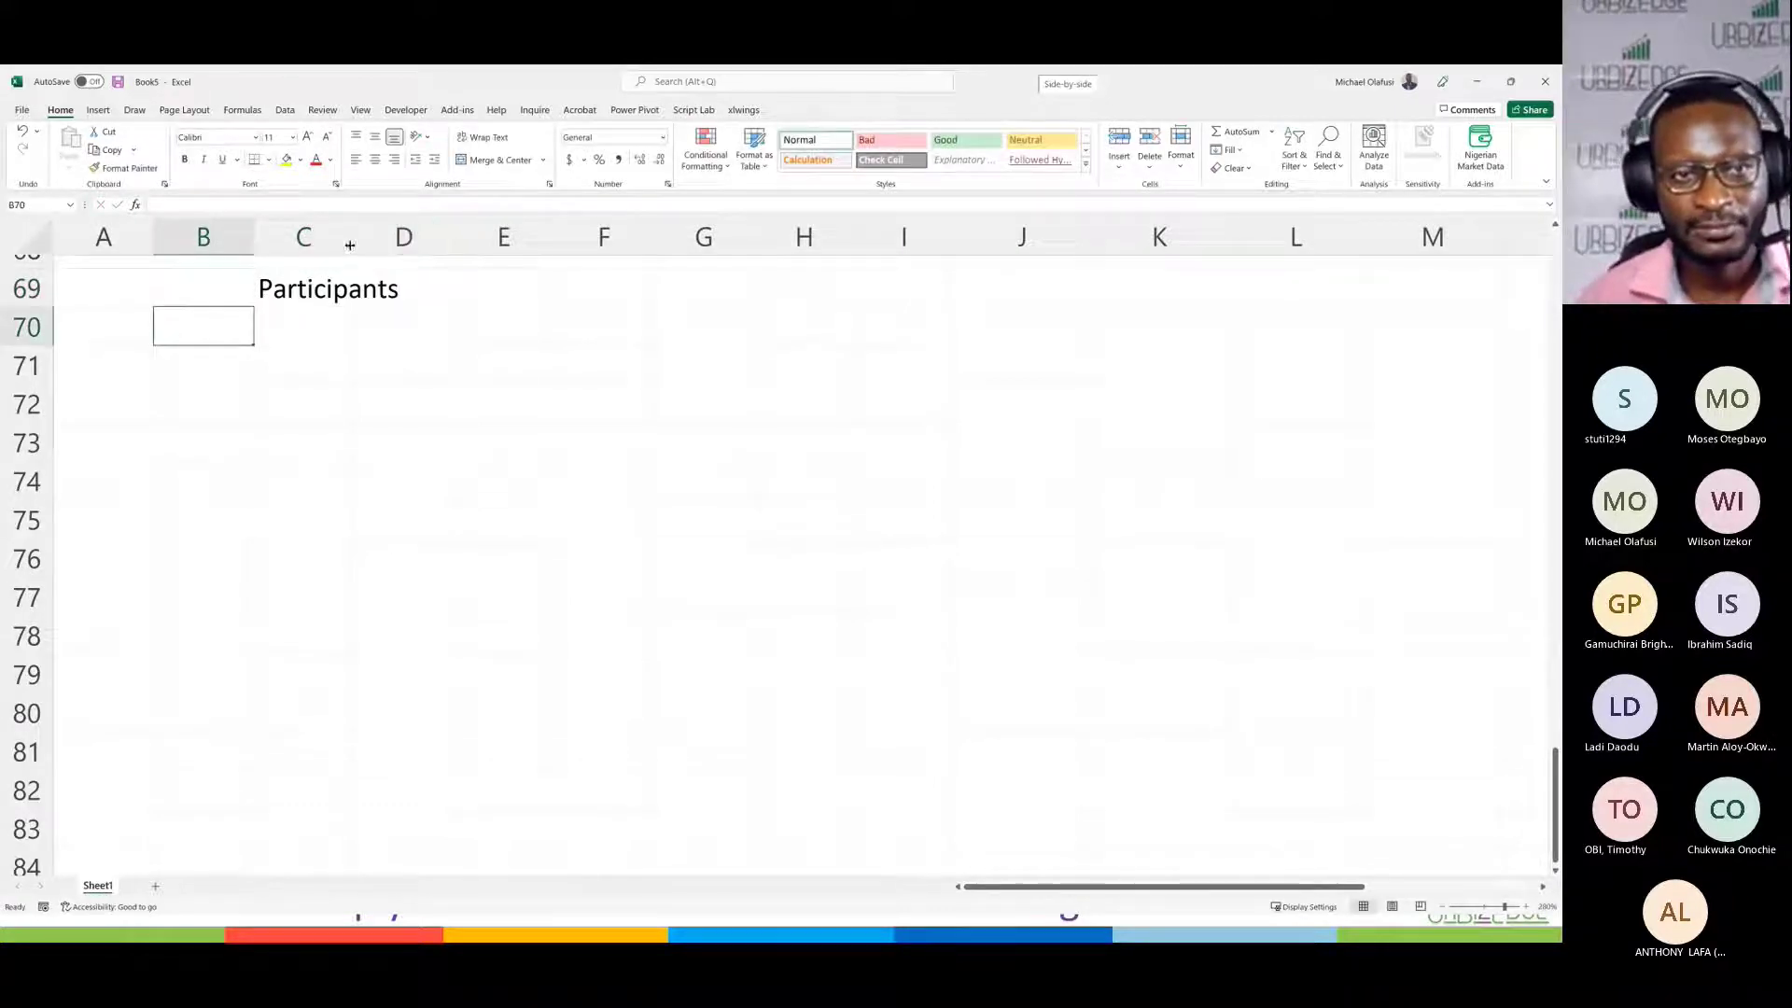
{"action": "left_click_drag", "start_coordinate": [353, 241], "coordinate": [404, 244]}
Step: Enter three participants' first names under the Participants heading in cells C70 to C72
{"action": "left_click", "coordinate": [358, 321]}
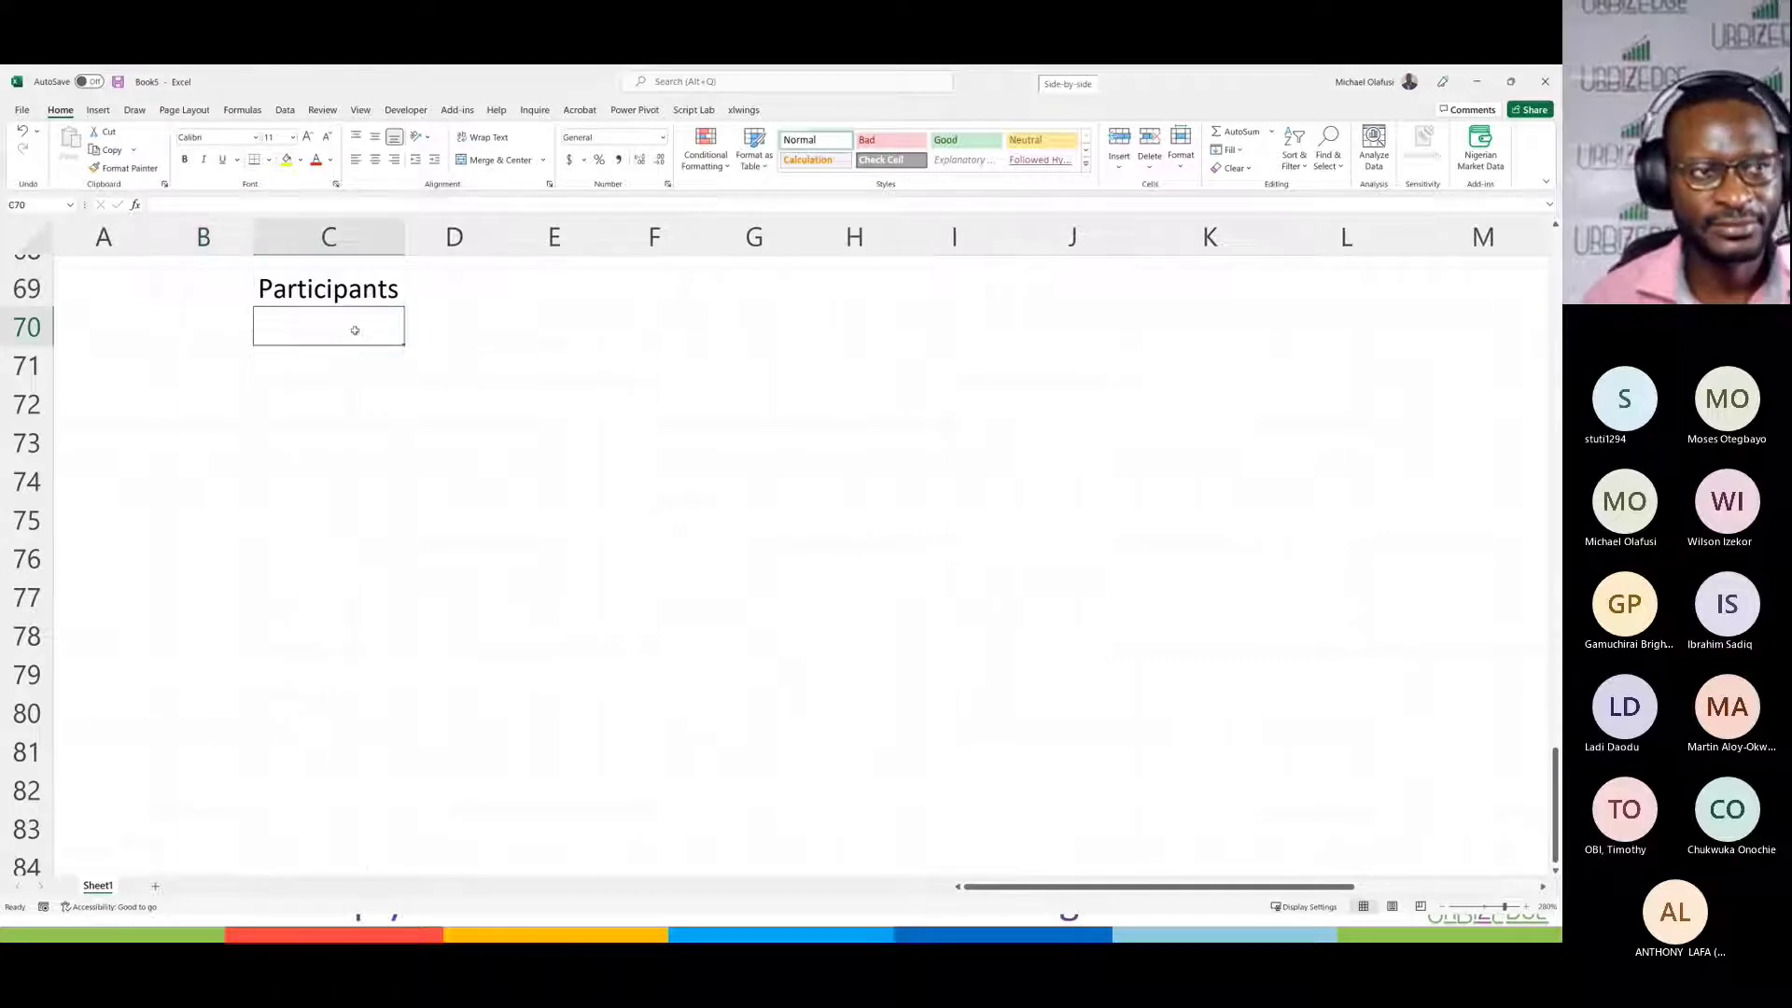
{"action": "type", "text": "Moichae"}
{"action": "key", "text": "BackSpace"}
{"action": "key", "text": "BackSpace"}
{"action": "key", "text": "BackSpace"}
{"action": "key", "text": "BackSpace"}
{"action": "key", "text": "BackSpace"}
{"action": "key", "text": "BackSpace"}
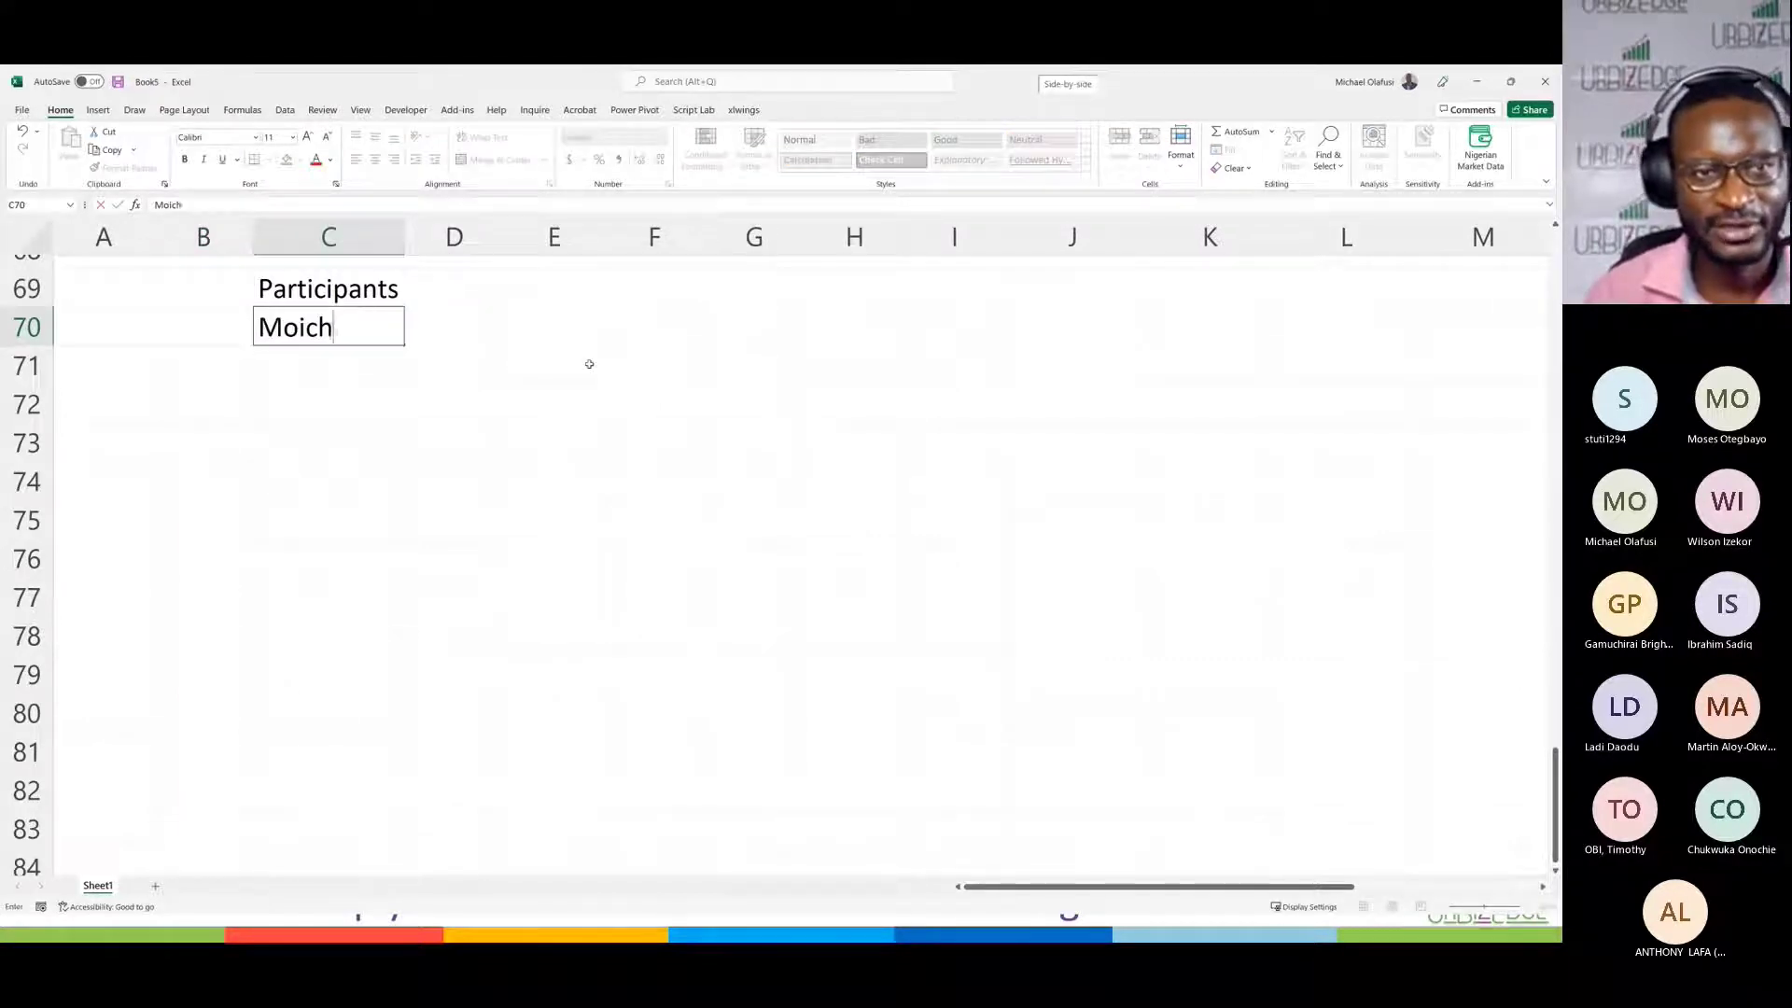
{"action": "type", "text": "ichael"}
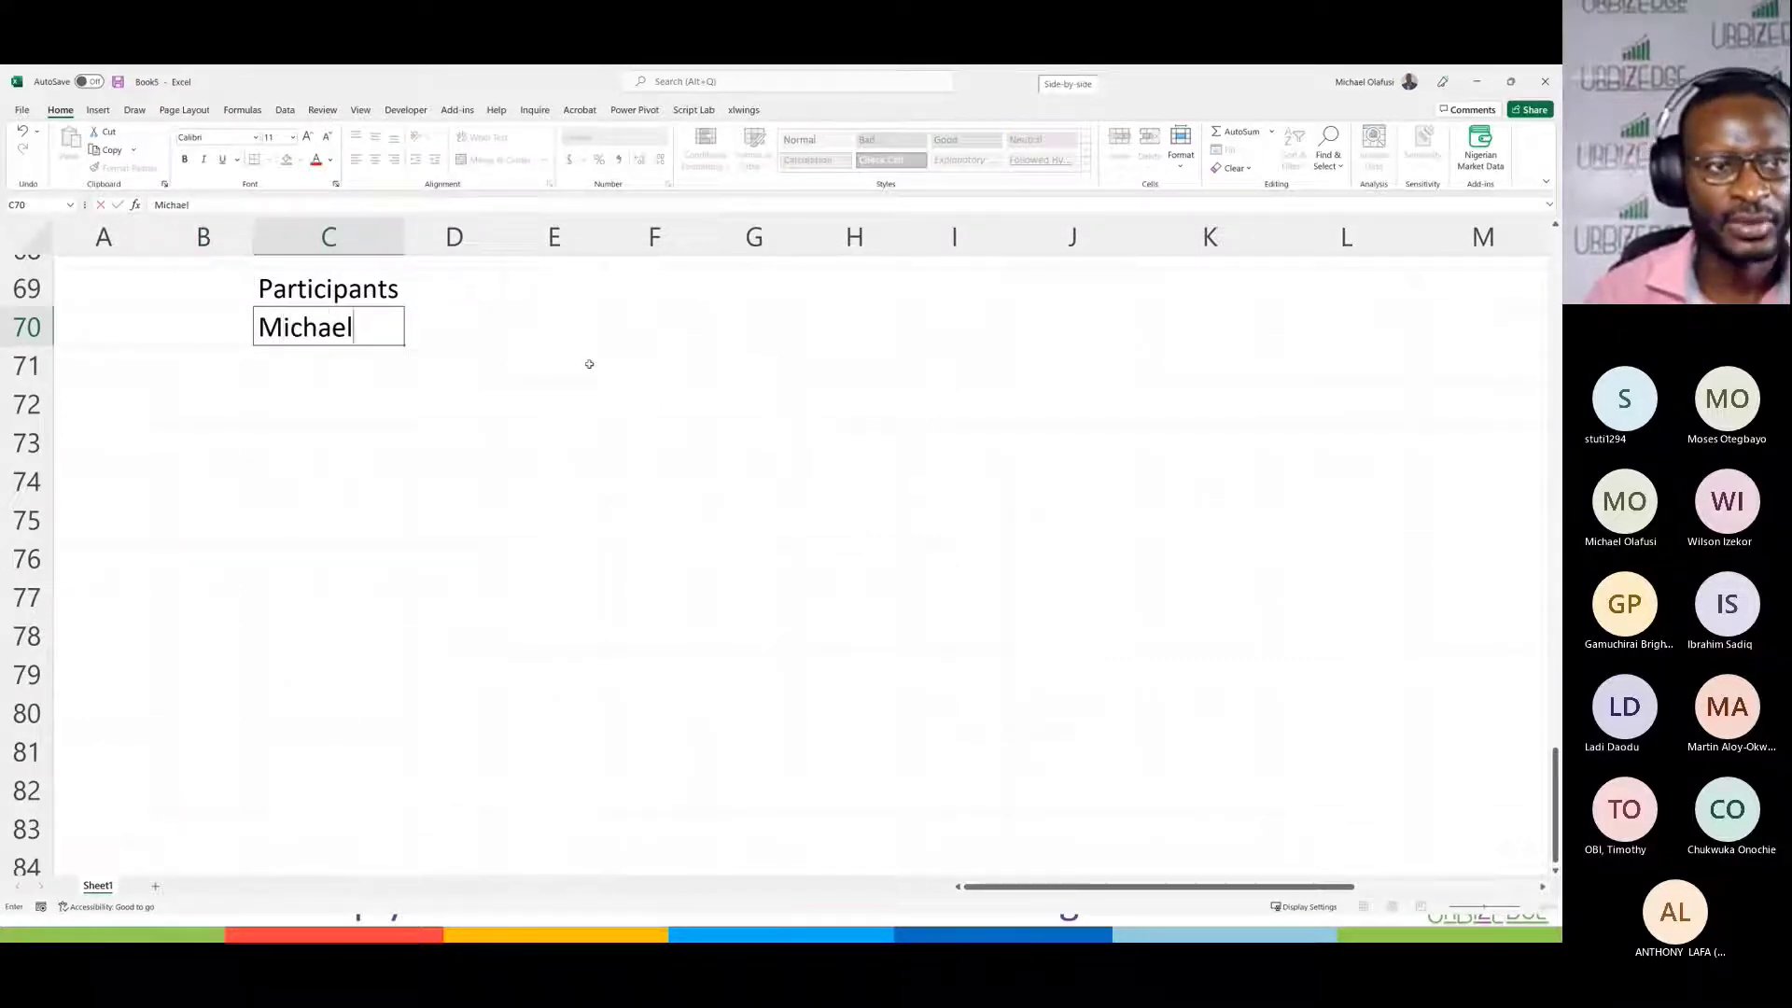
{"action": "key", "text": "Return"}
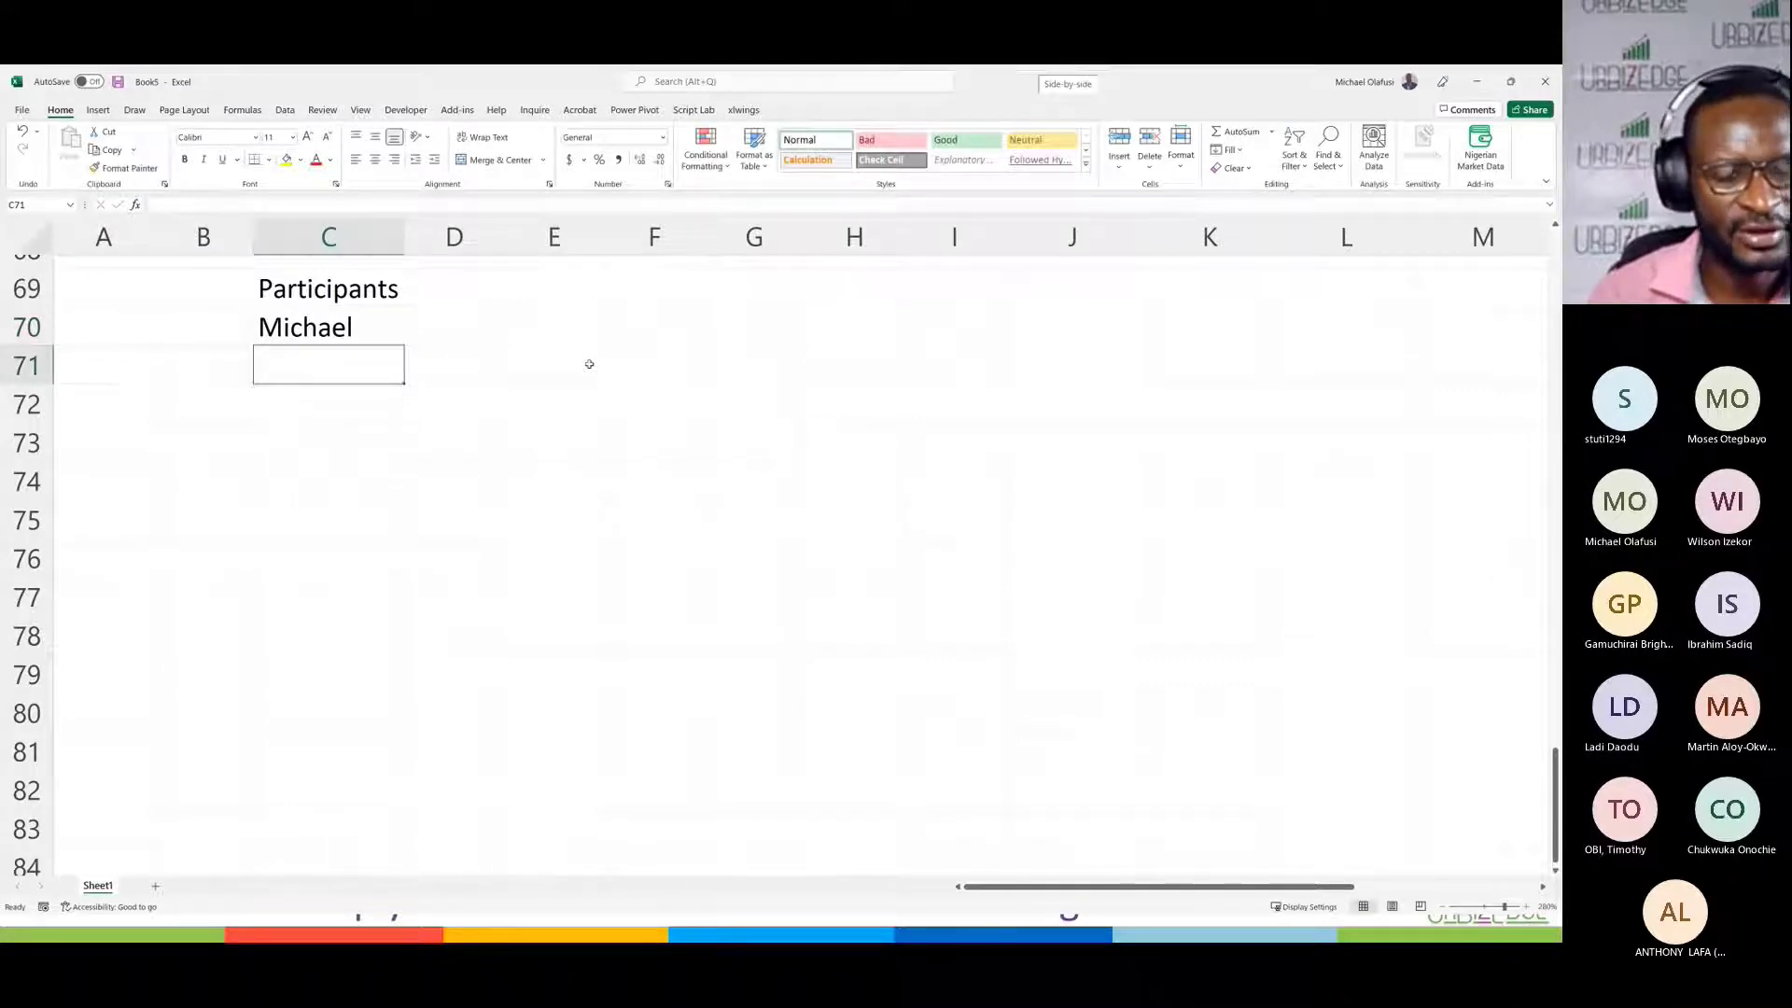
{"action": "type", "text": "Anthony"}
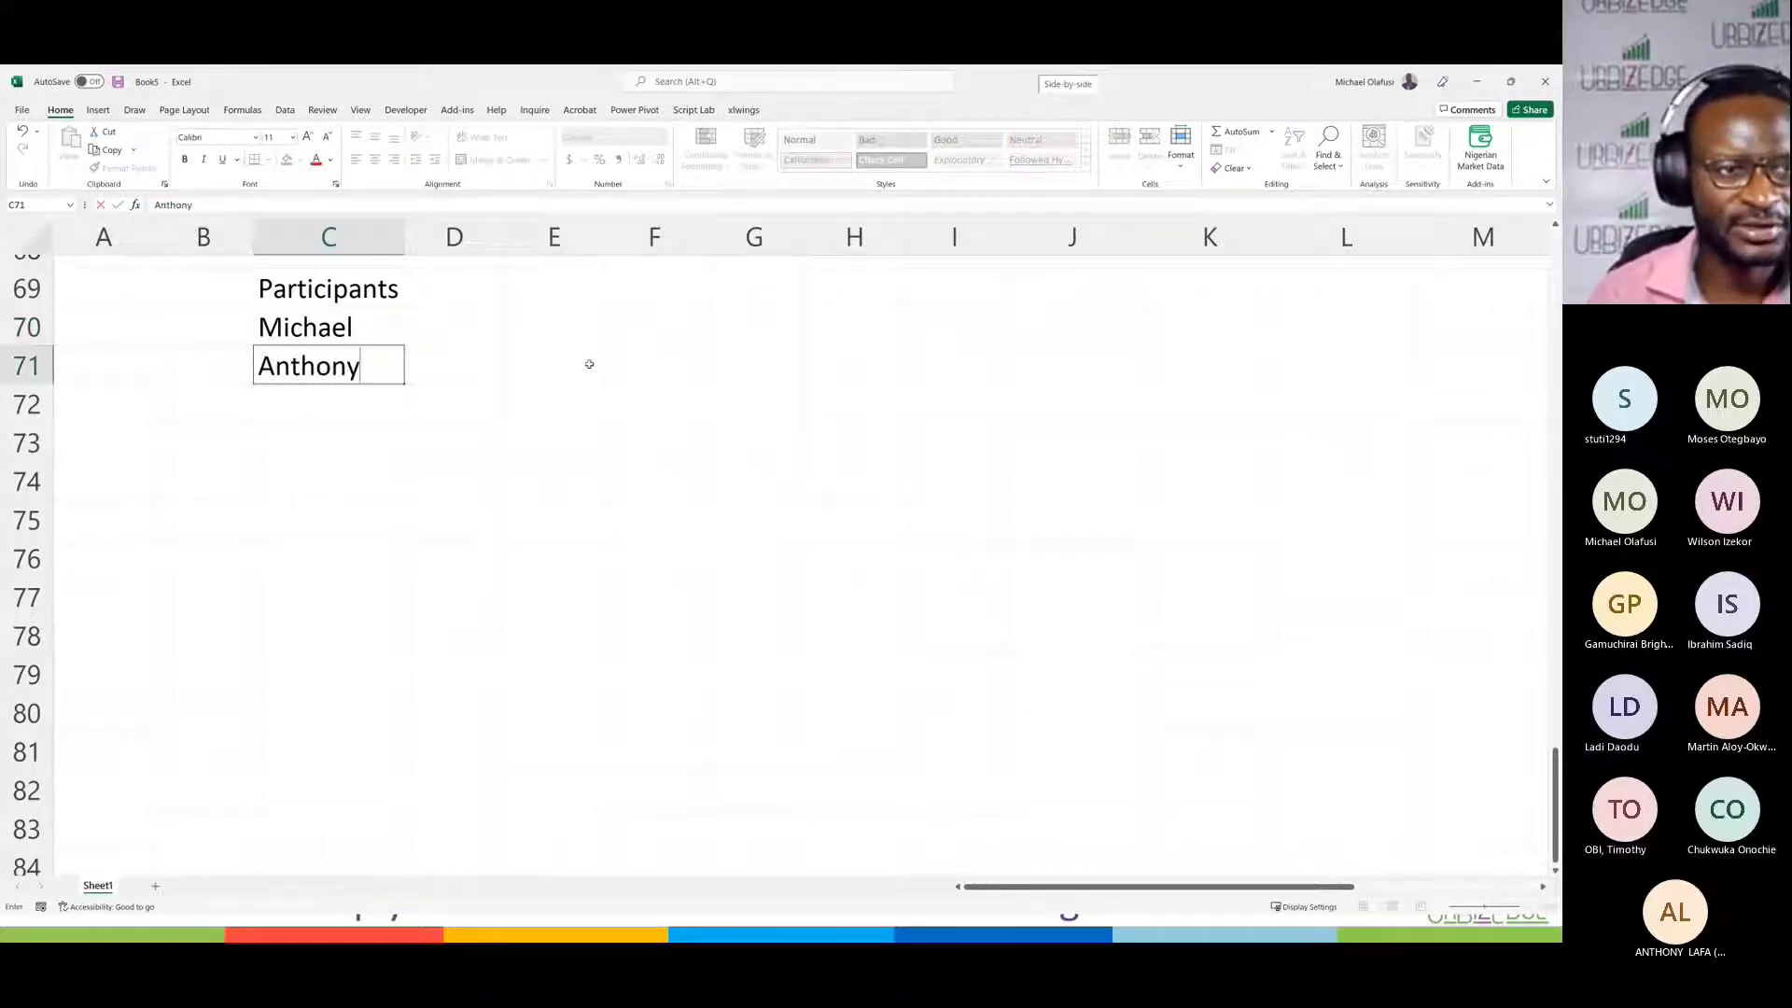
{"action": "key", "text": "Return"}
{"action": "type", "text": "Laid"}
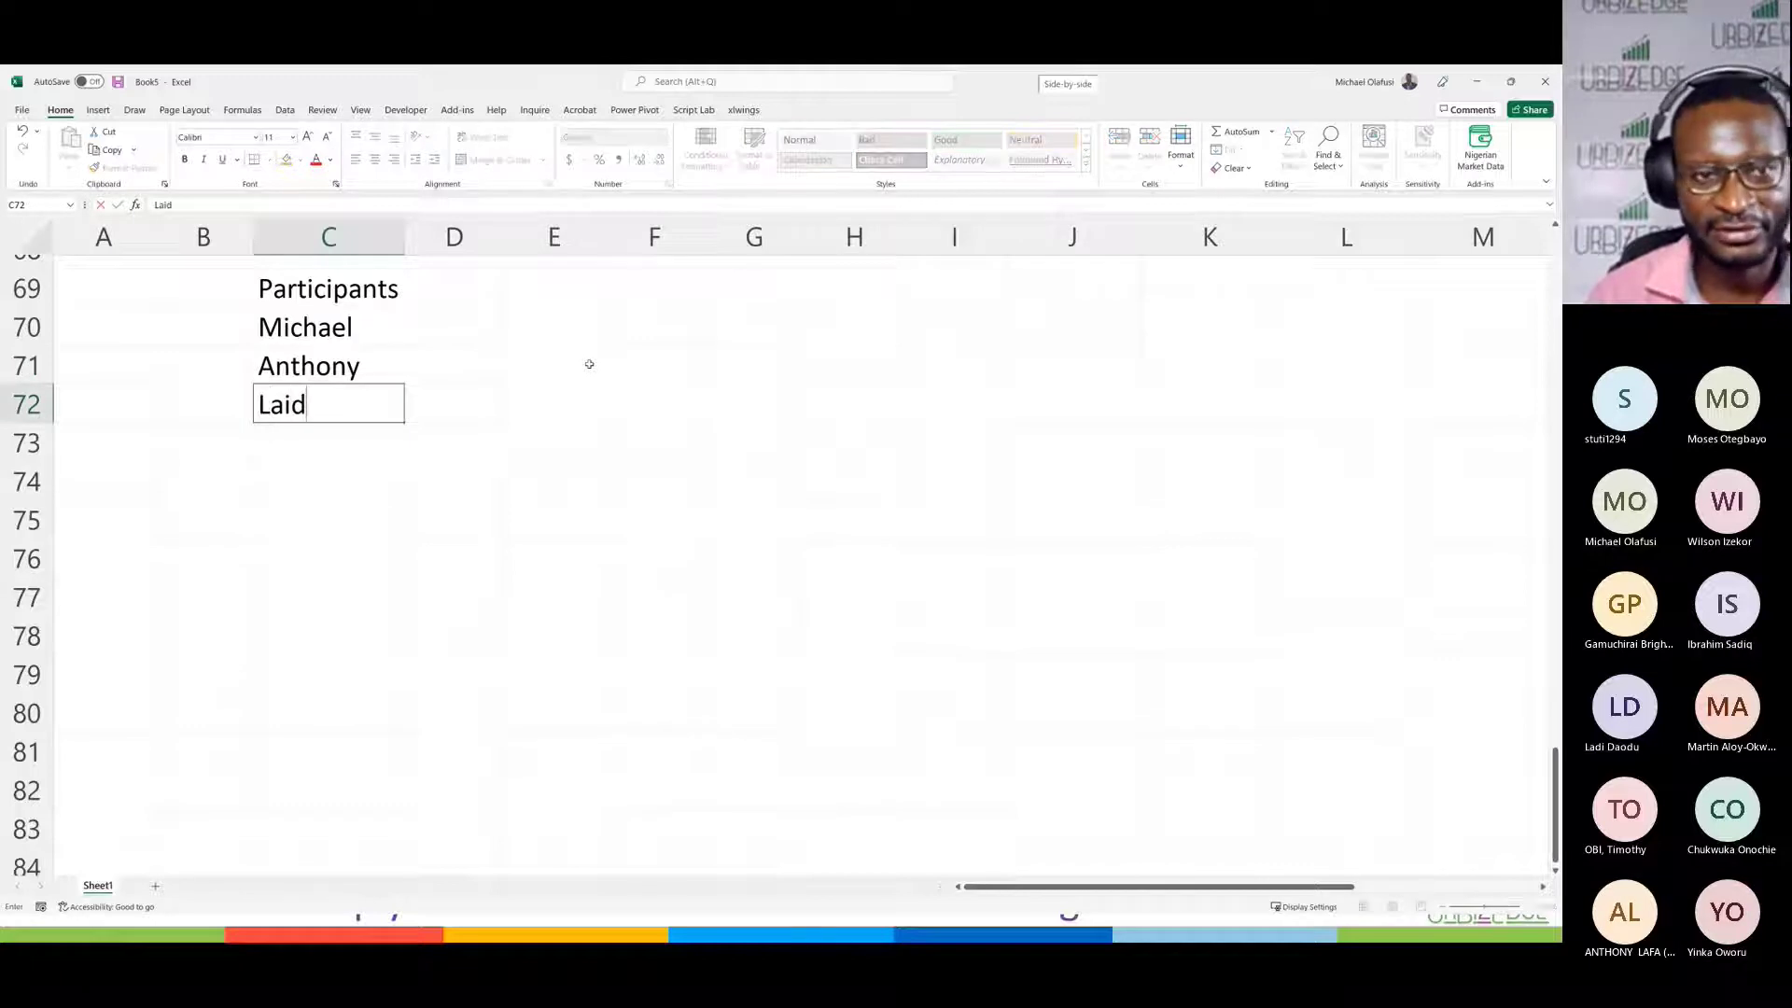
{"action": "key", "text": "BackSpace"}
{"action": "key", "text": "BackSpace"}
{"action": "type", "text": "di"}
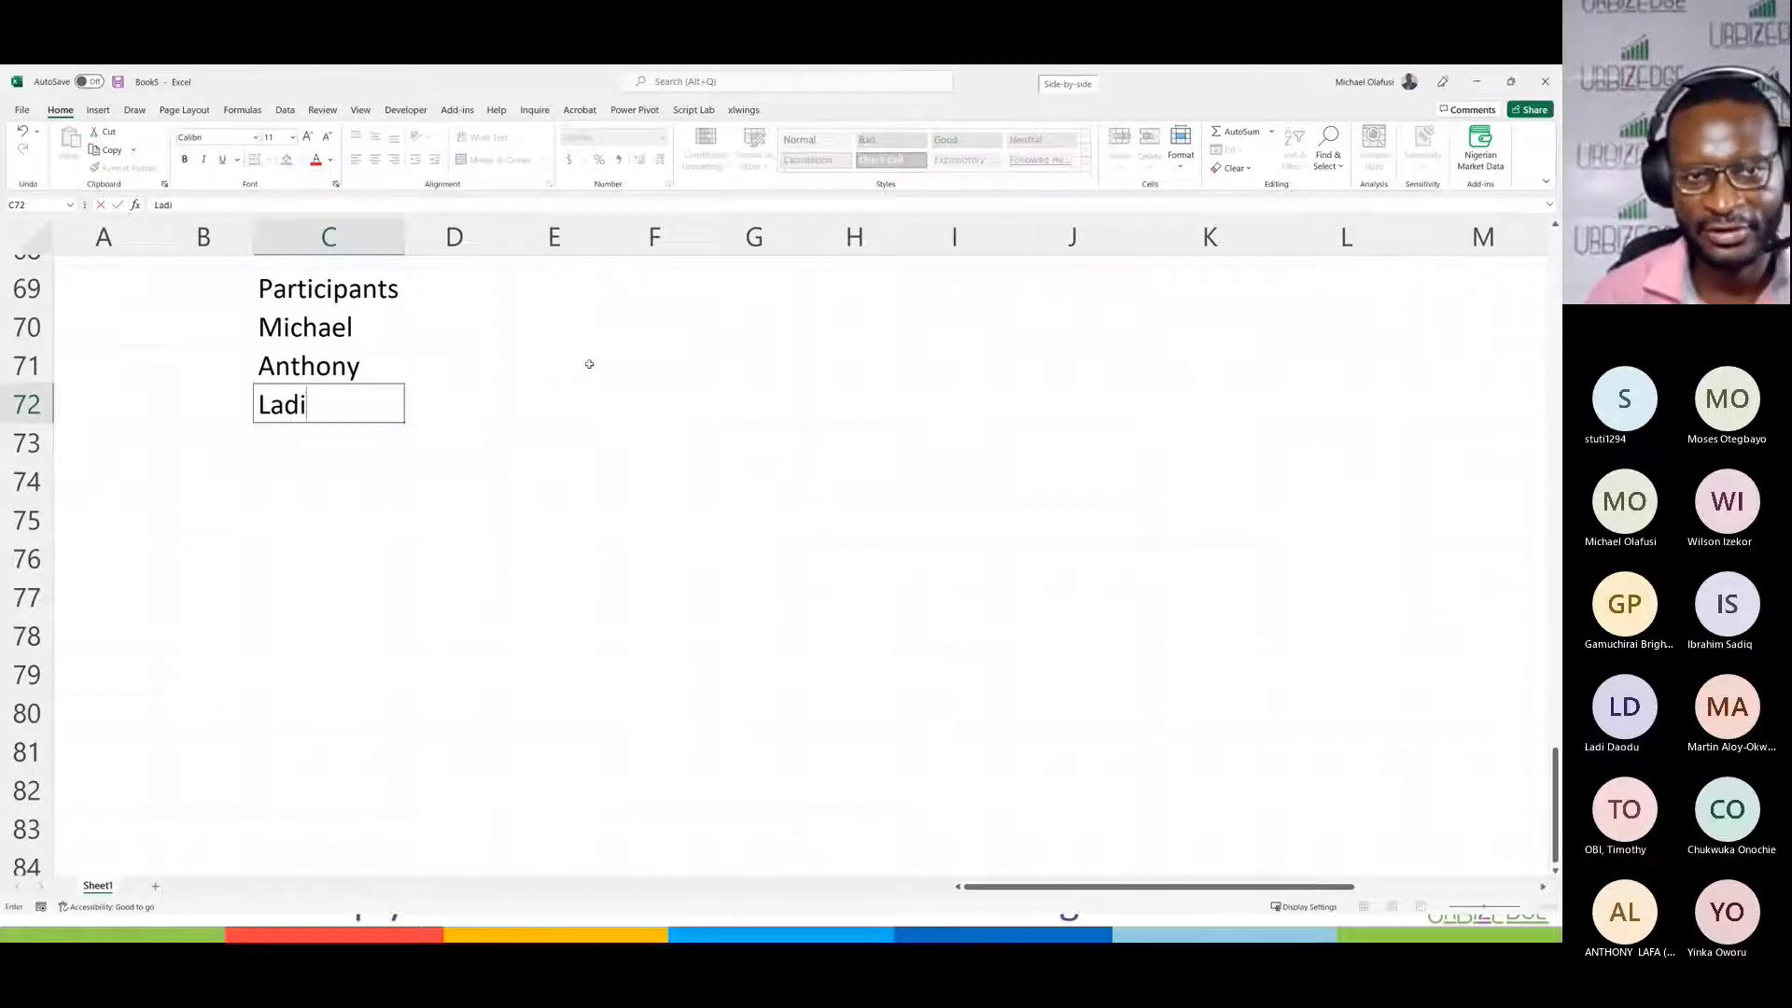
{"action": "key", "text": "Return"}
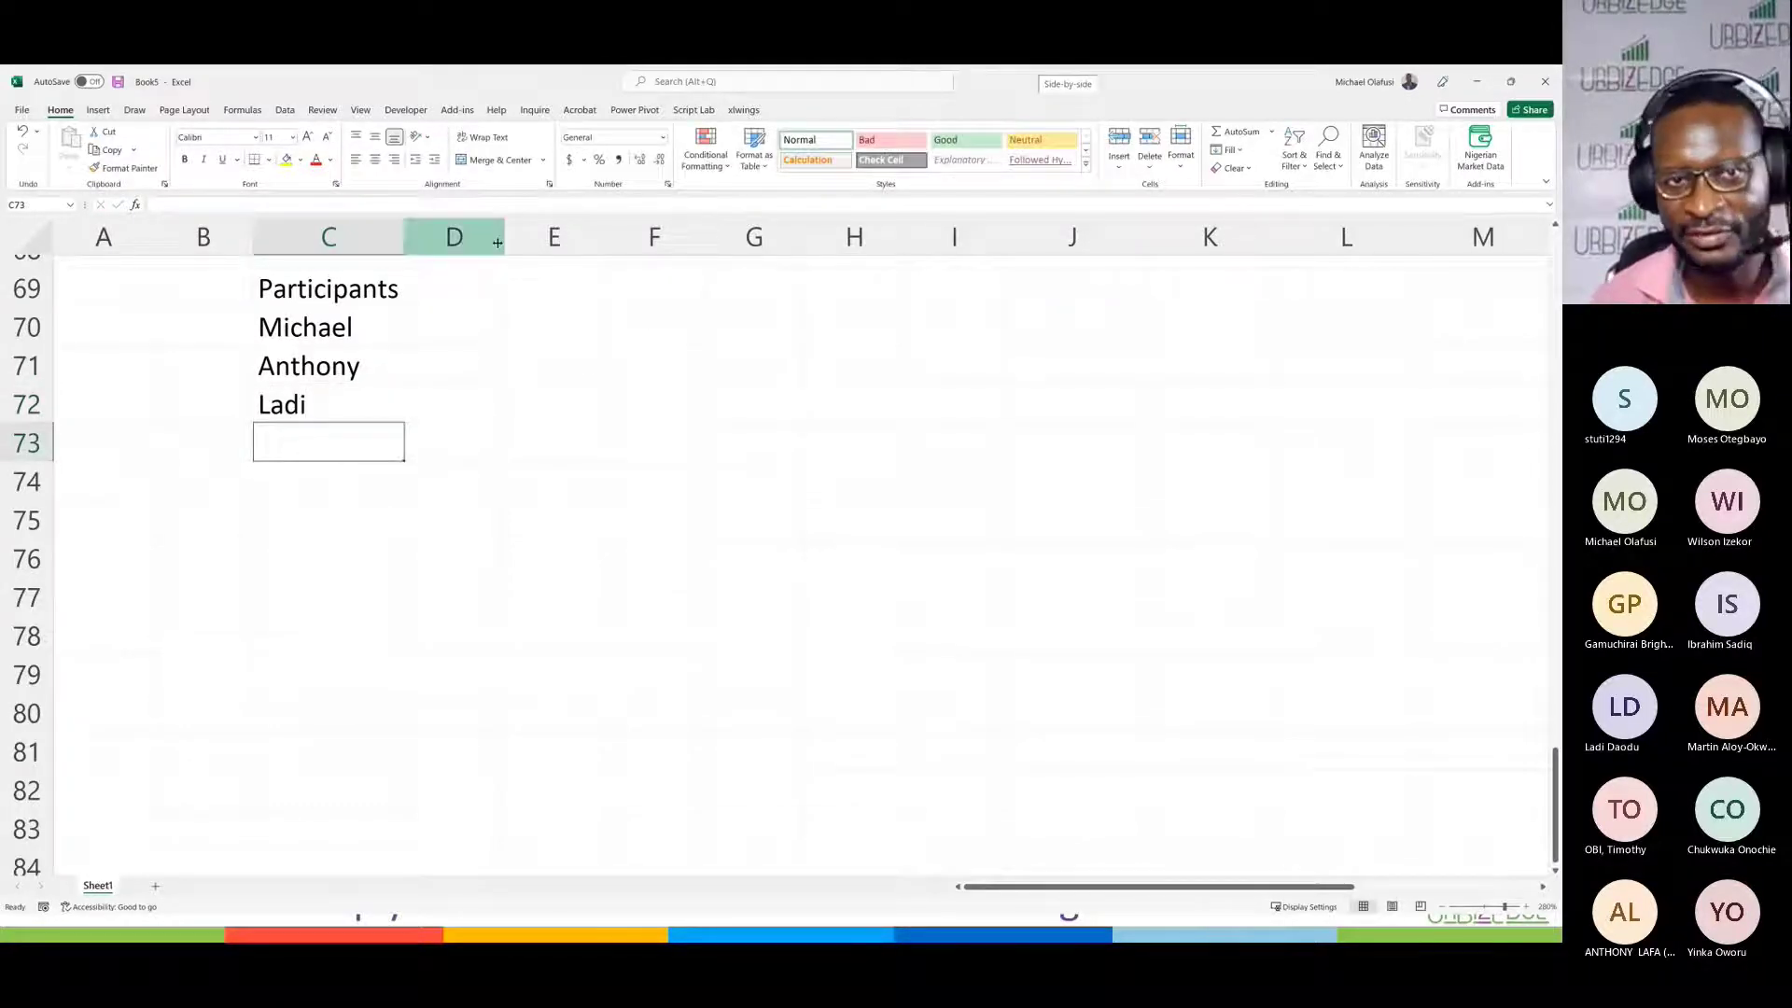
Step: Widen column D and enter the heading Money in D69 beside the Participants heading
{"action": "left_click_drag", "start_coordinate": [504, 238], "coordinate": [563, 239]}
{"action": "left_click", "coordinate": [468, 283]}
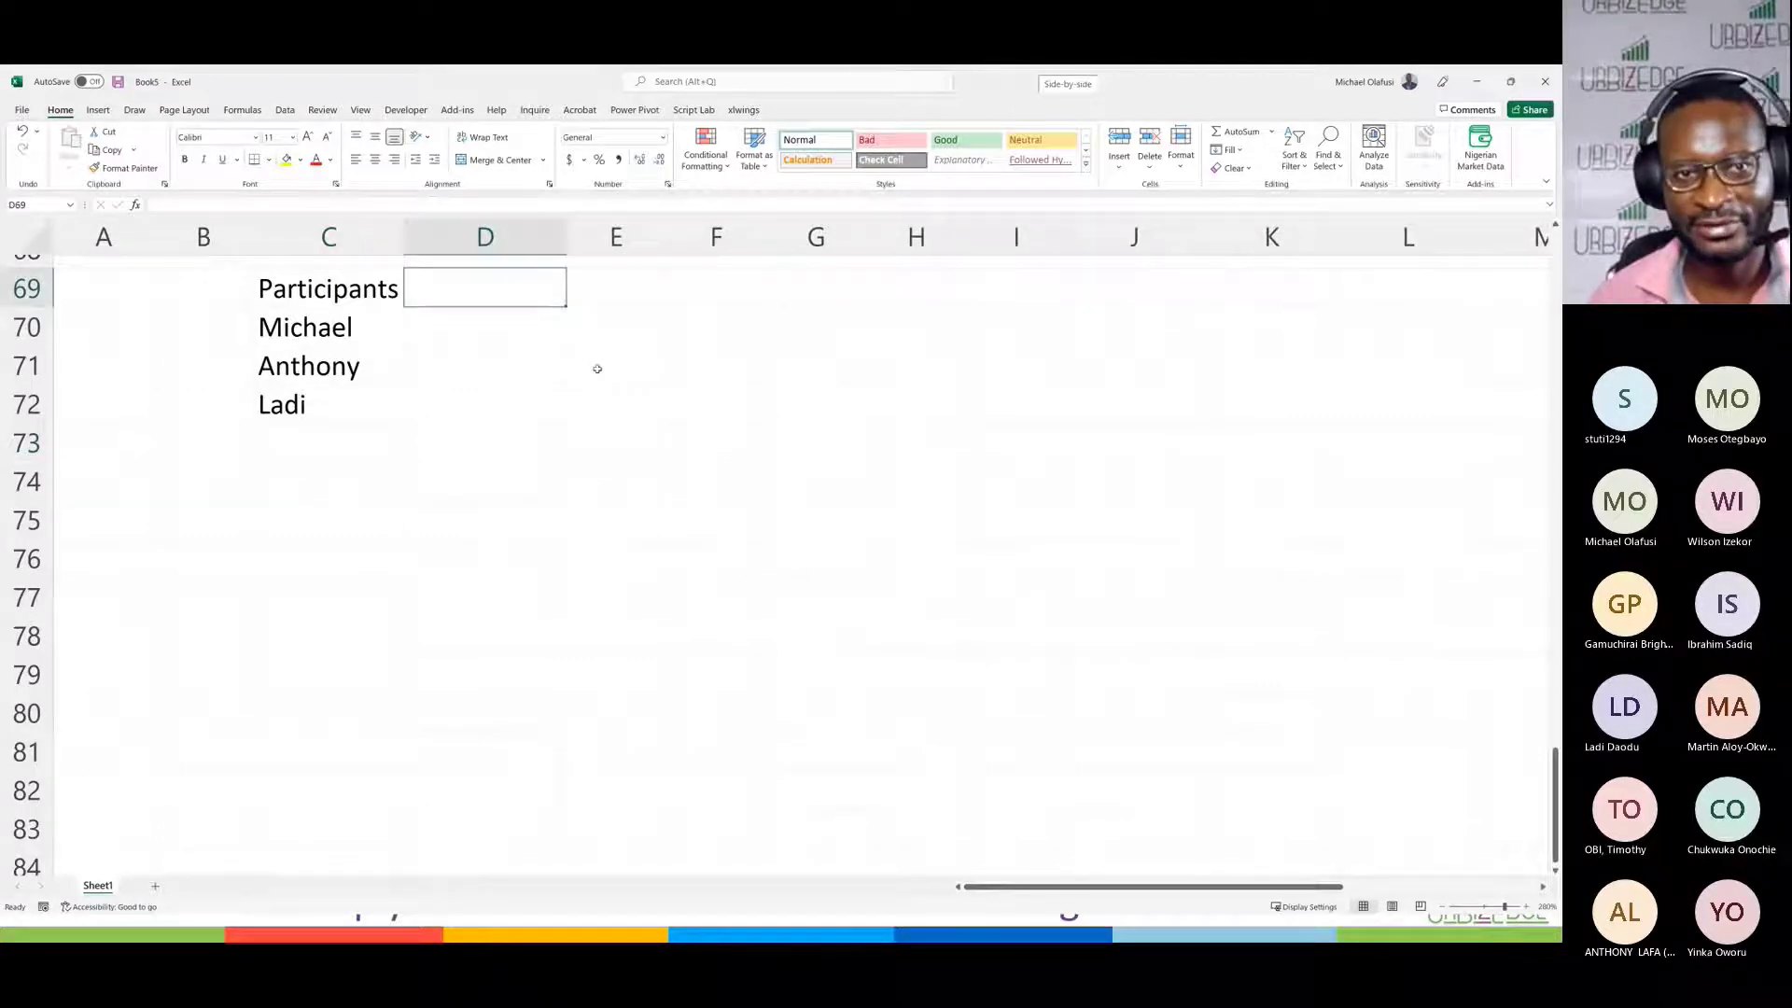
{"action": "type", "text": "MOney"}
{"action": "key", "text": "BackSpace"}
{"action": "key", "text": "BackSpace"}
{"action": "key", "text": "BackSpace"}
{"action": "key", "text": "BackSpace"}
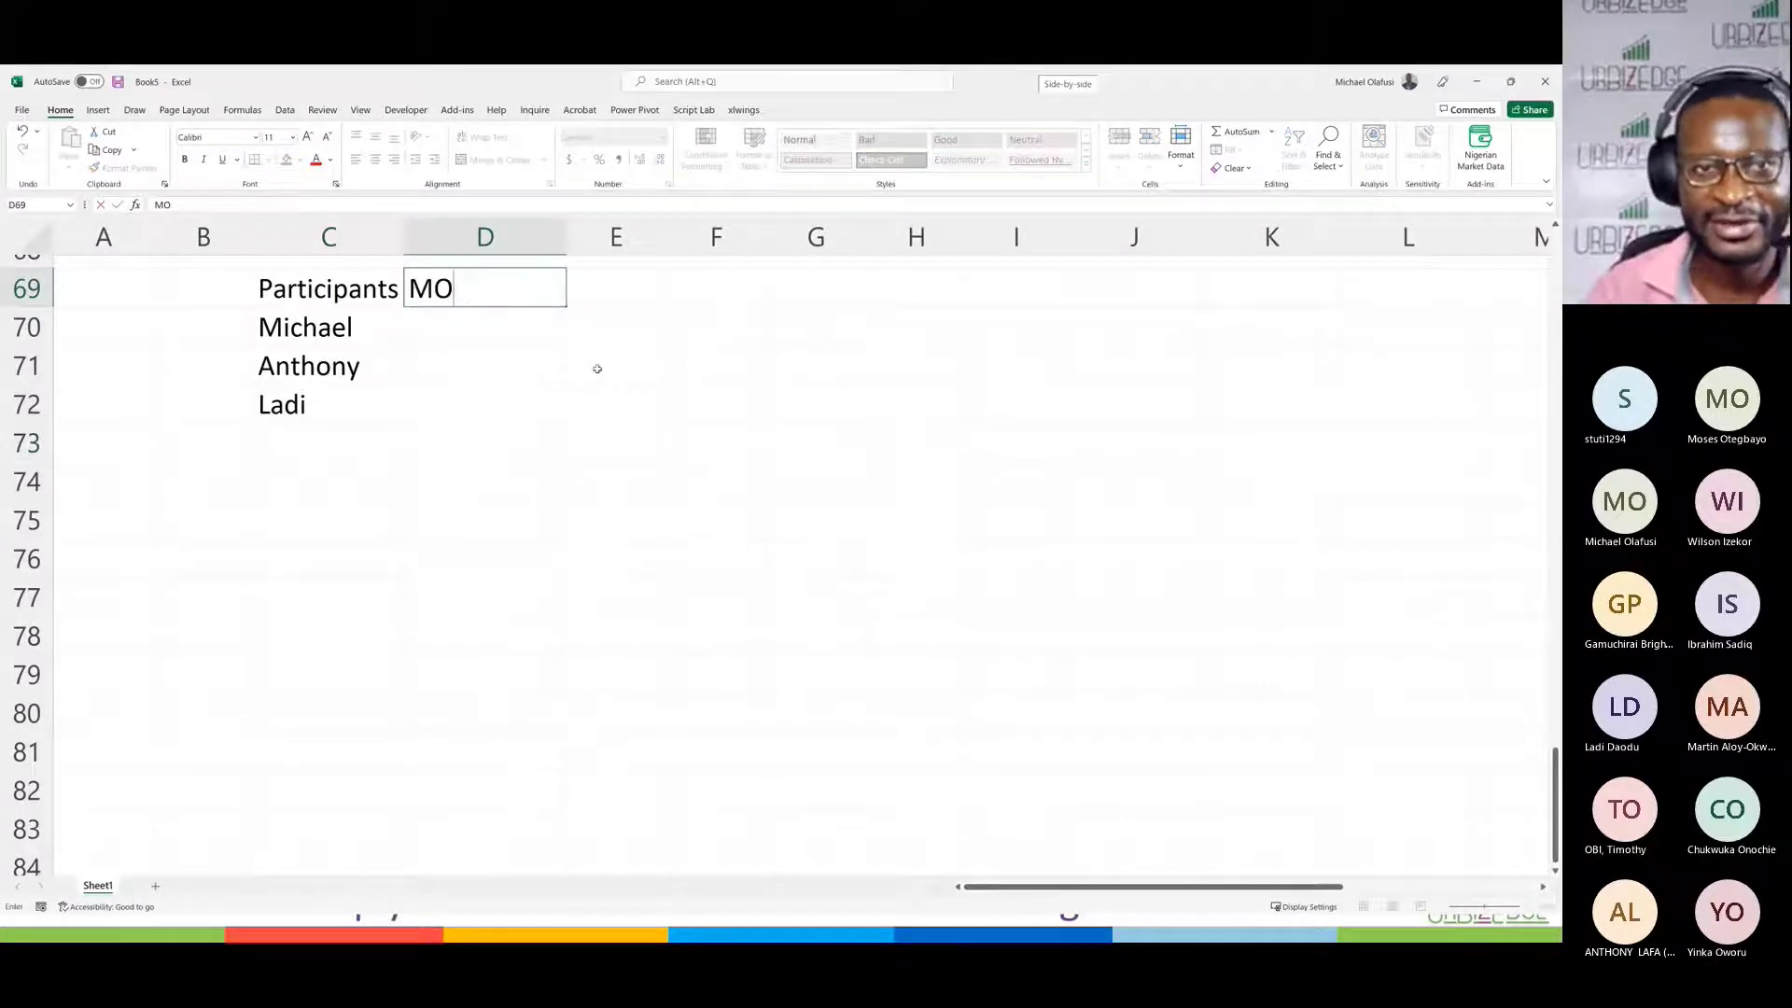
{"action": "type", "text": "oney"}
{"action": "key", "text": "Return"}
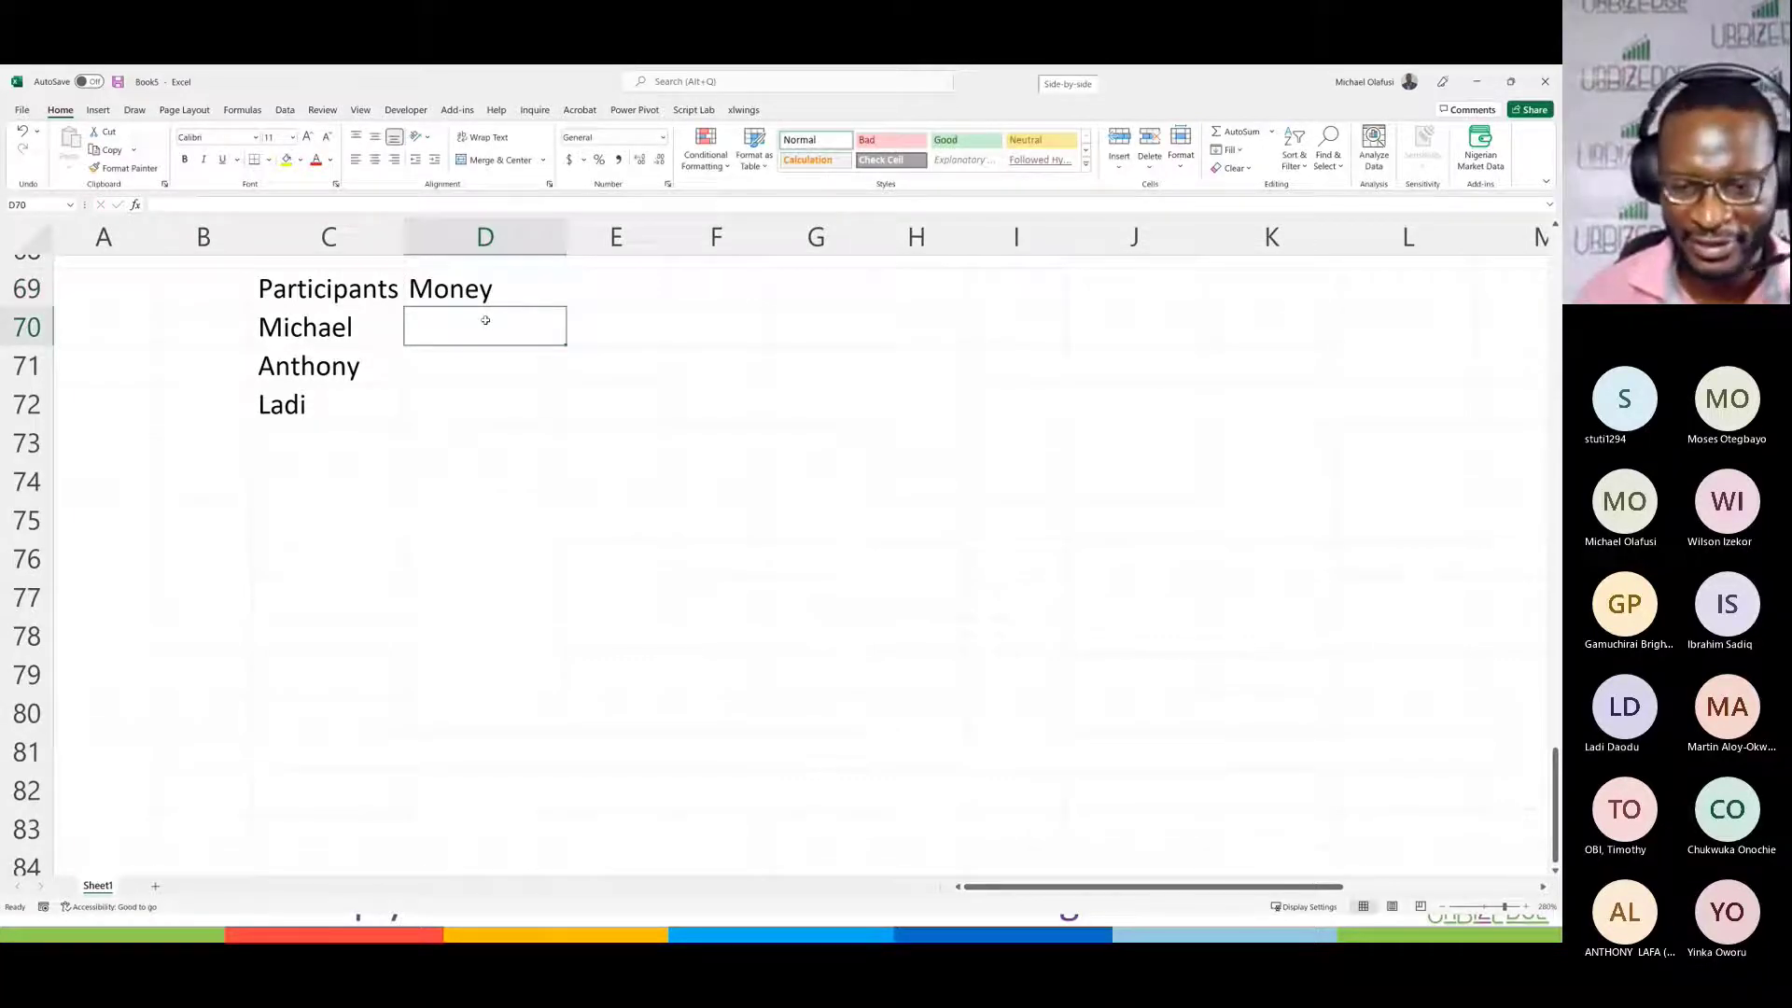
Step: Enter the amounts 900,000, 800,000 and 950,000 for the three participants in cells D70 to D72
{"action": "type", "text": "900"}
{"action": "type", "text": ",000"}
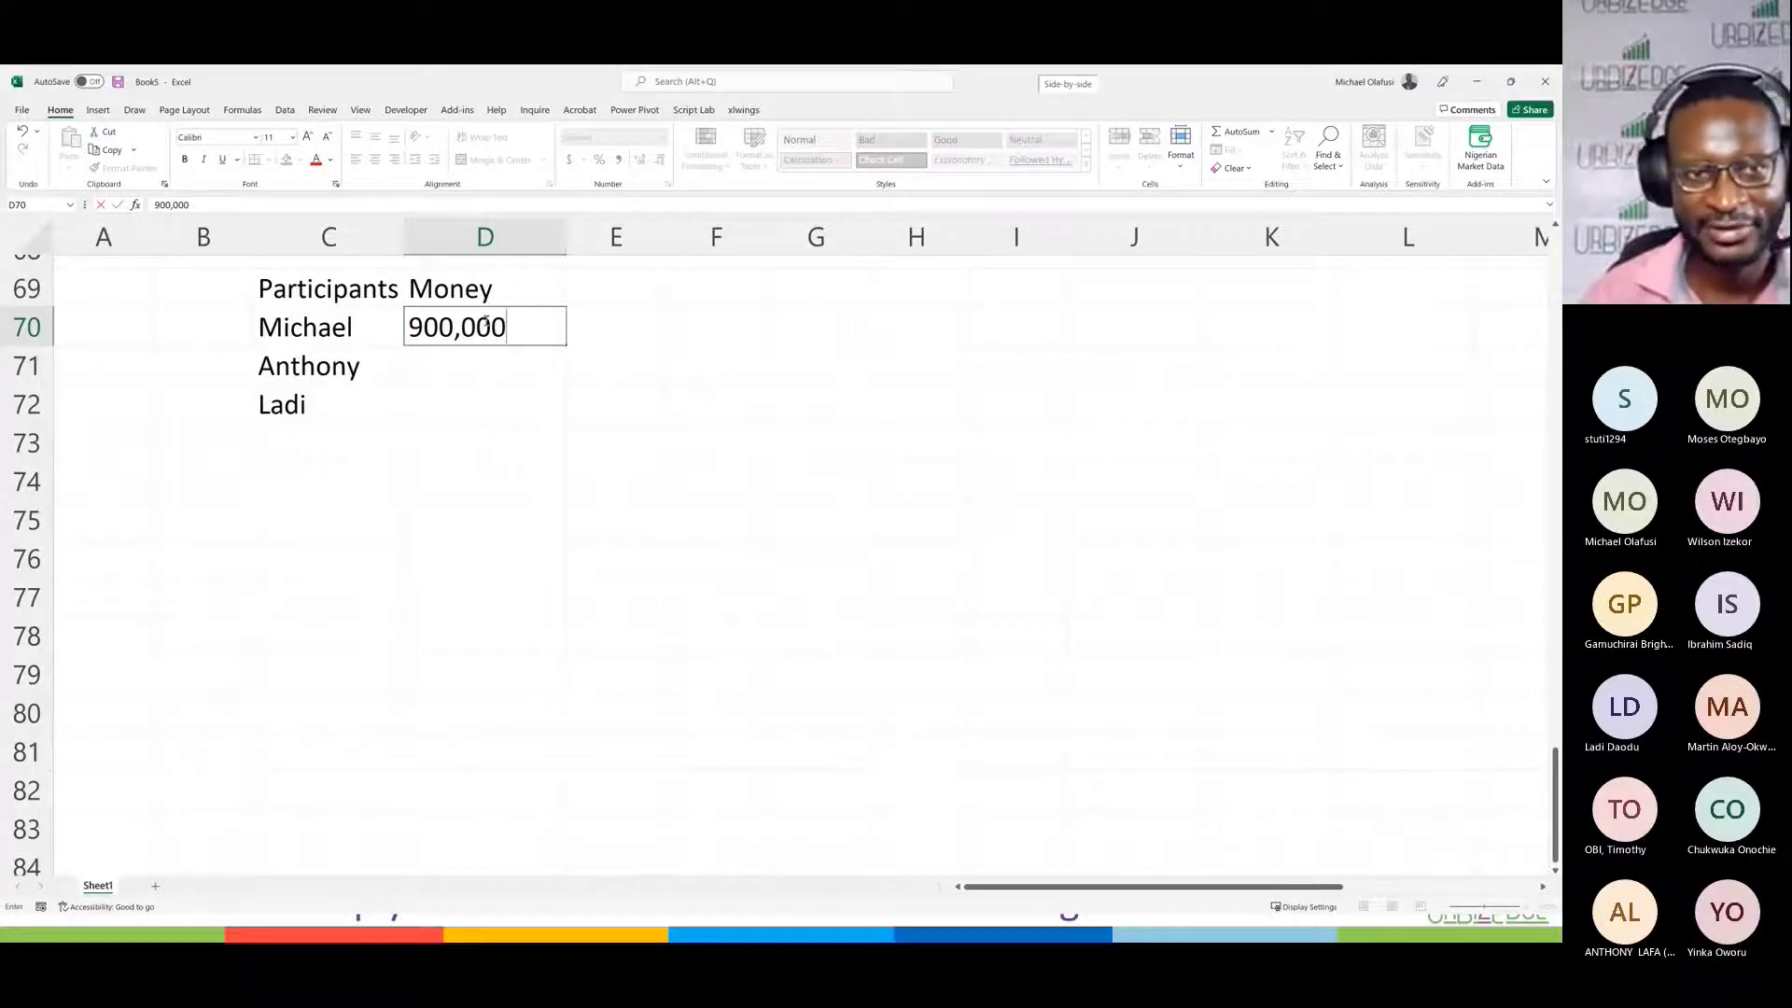
{"action": "key", "text": "Return"}
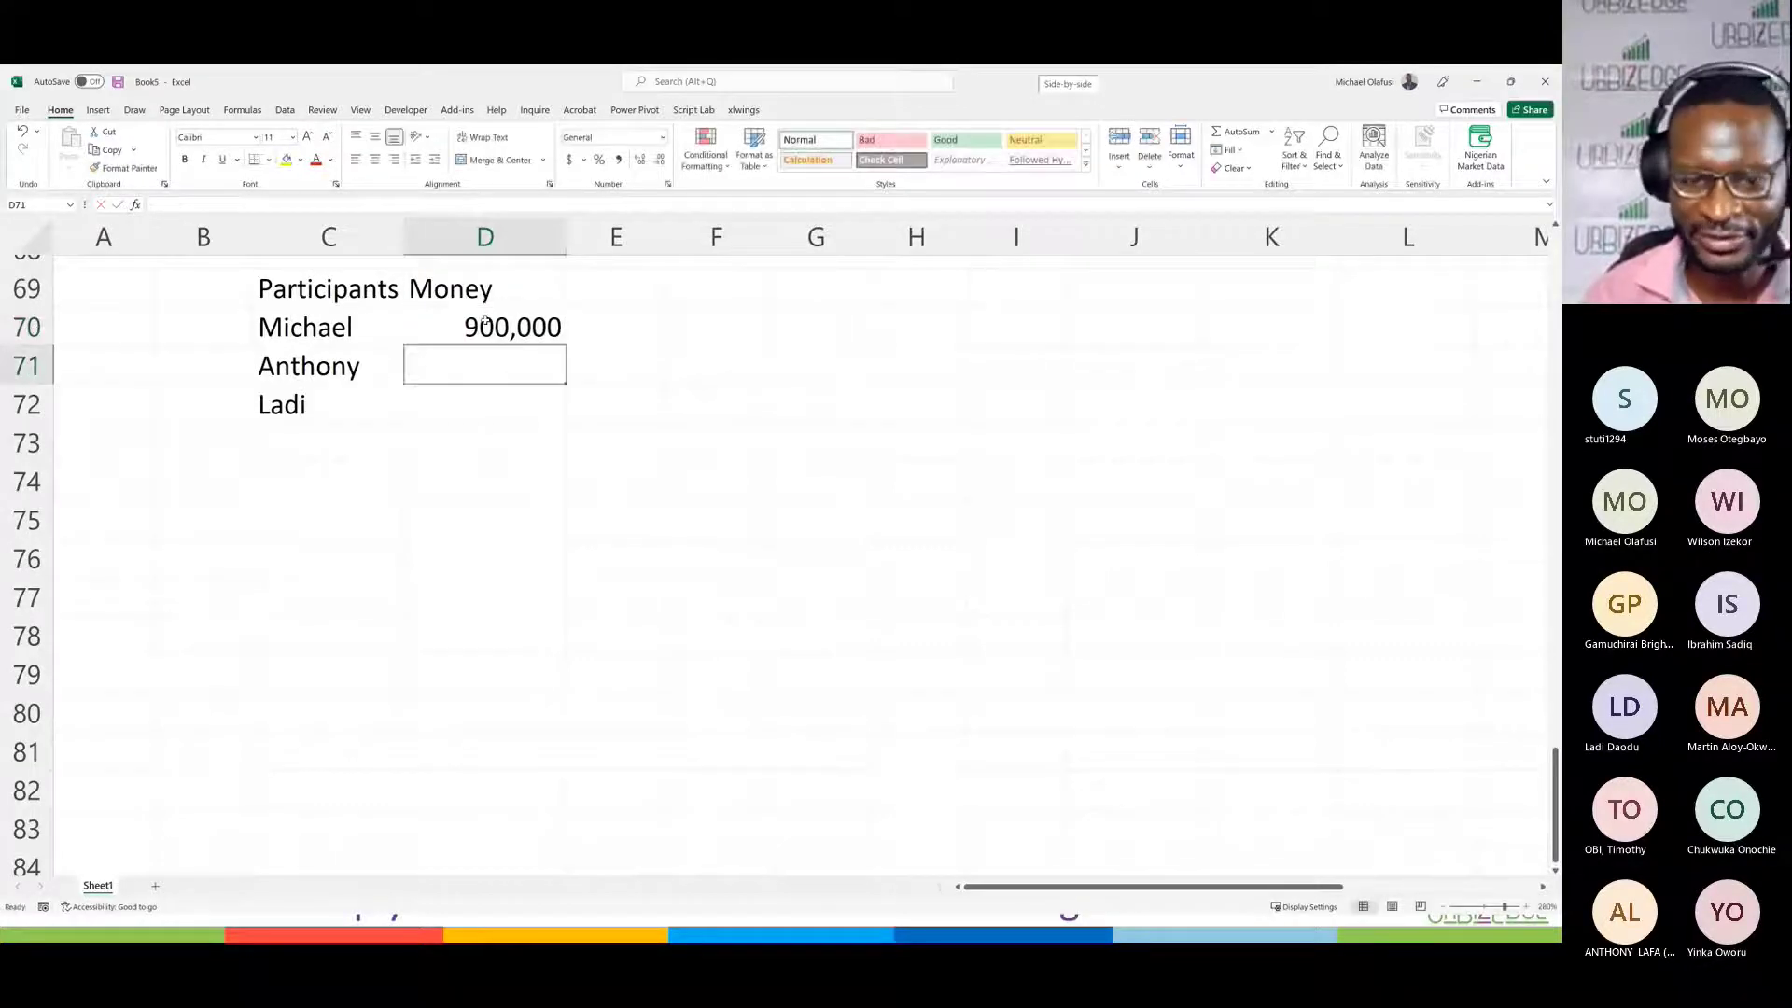
{"action": "type", "text": "8"}
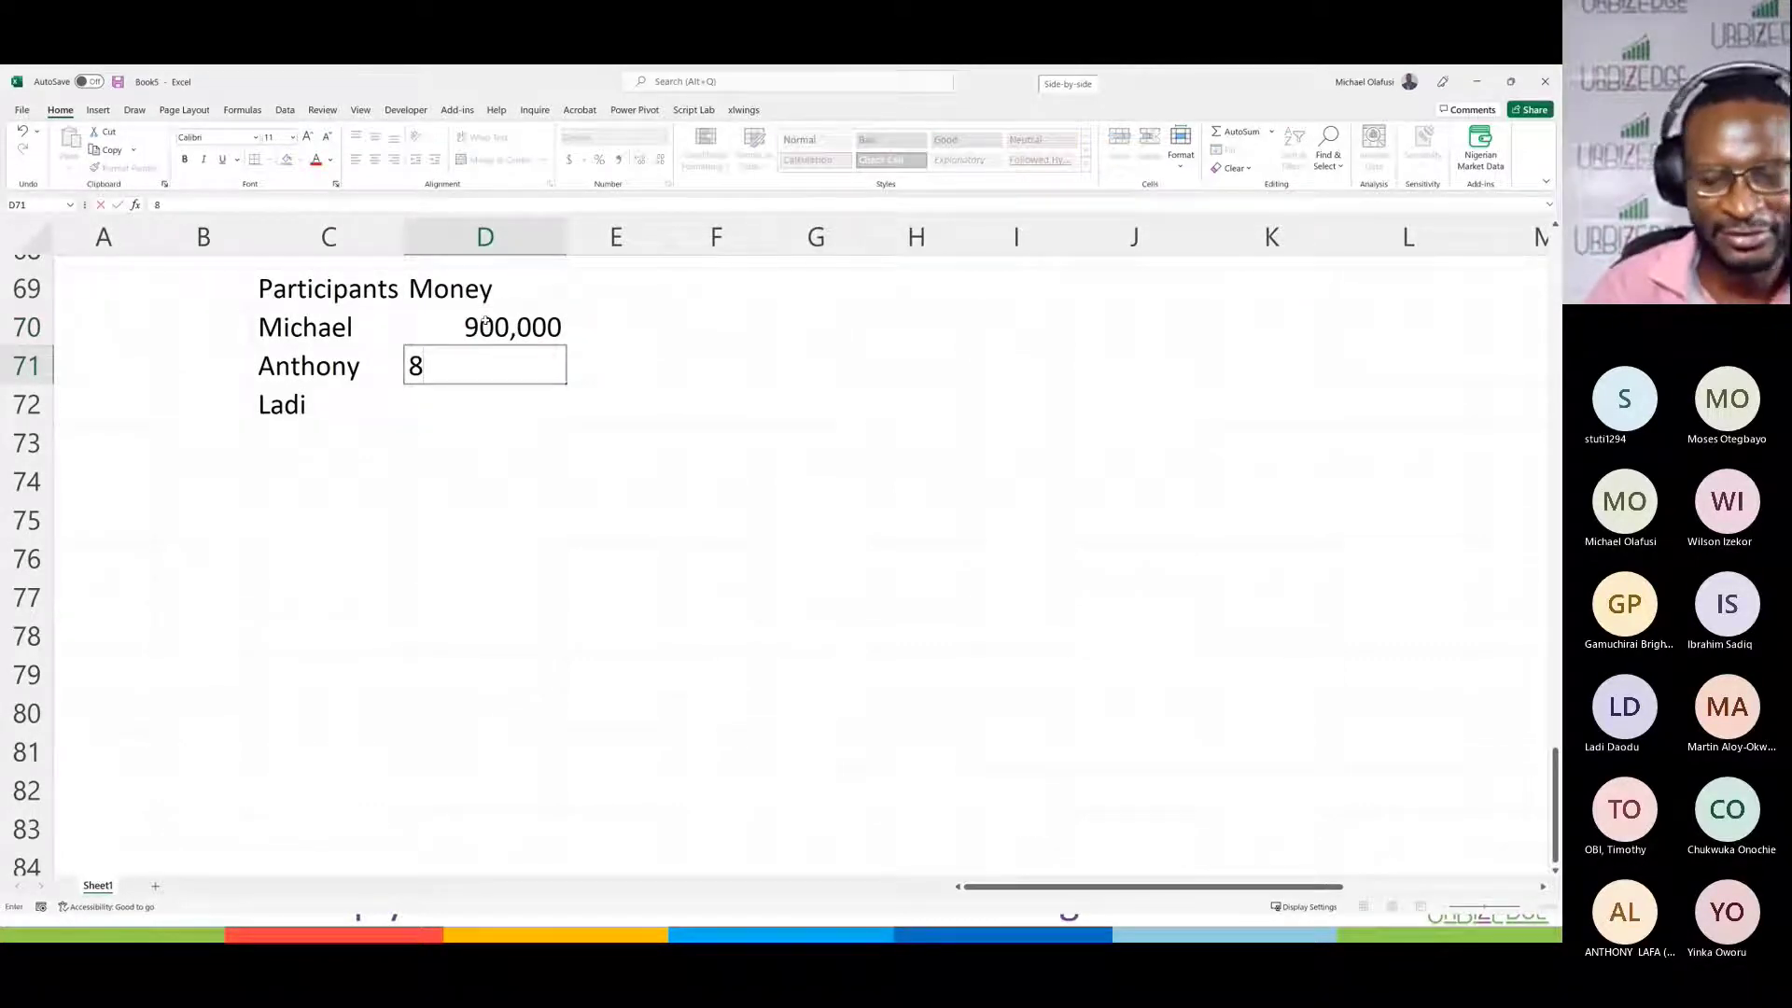
{"action": "type", "text": "00,000"}
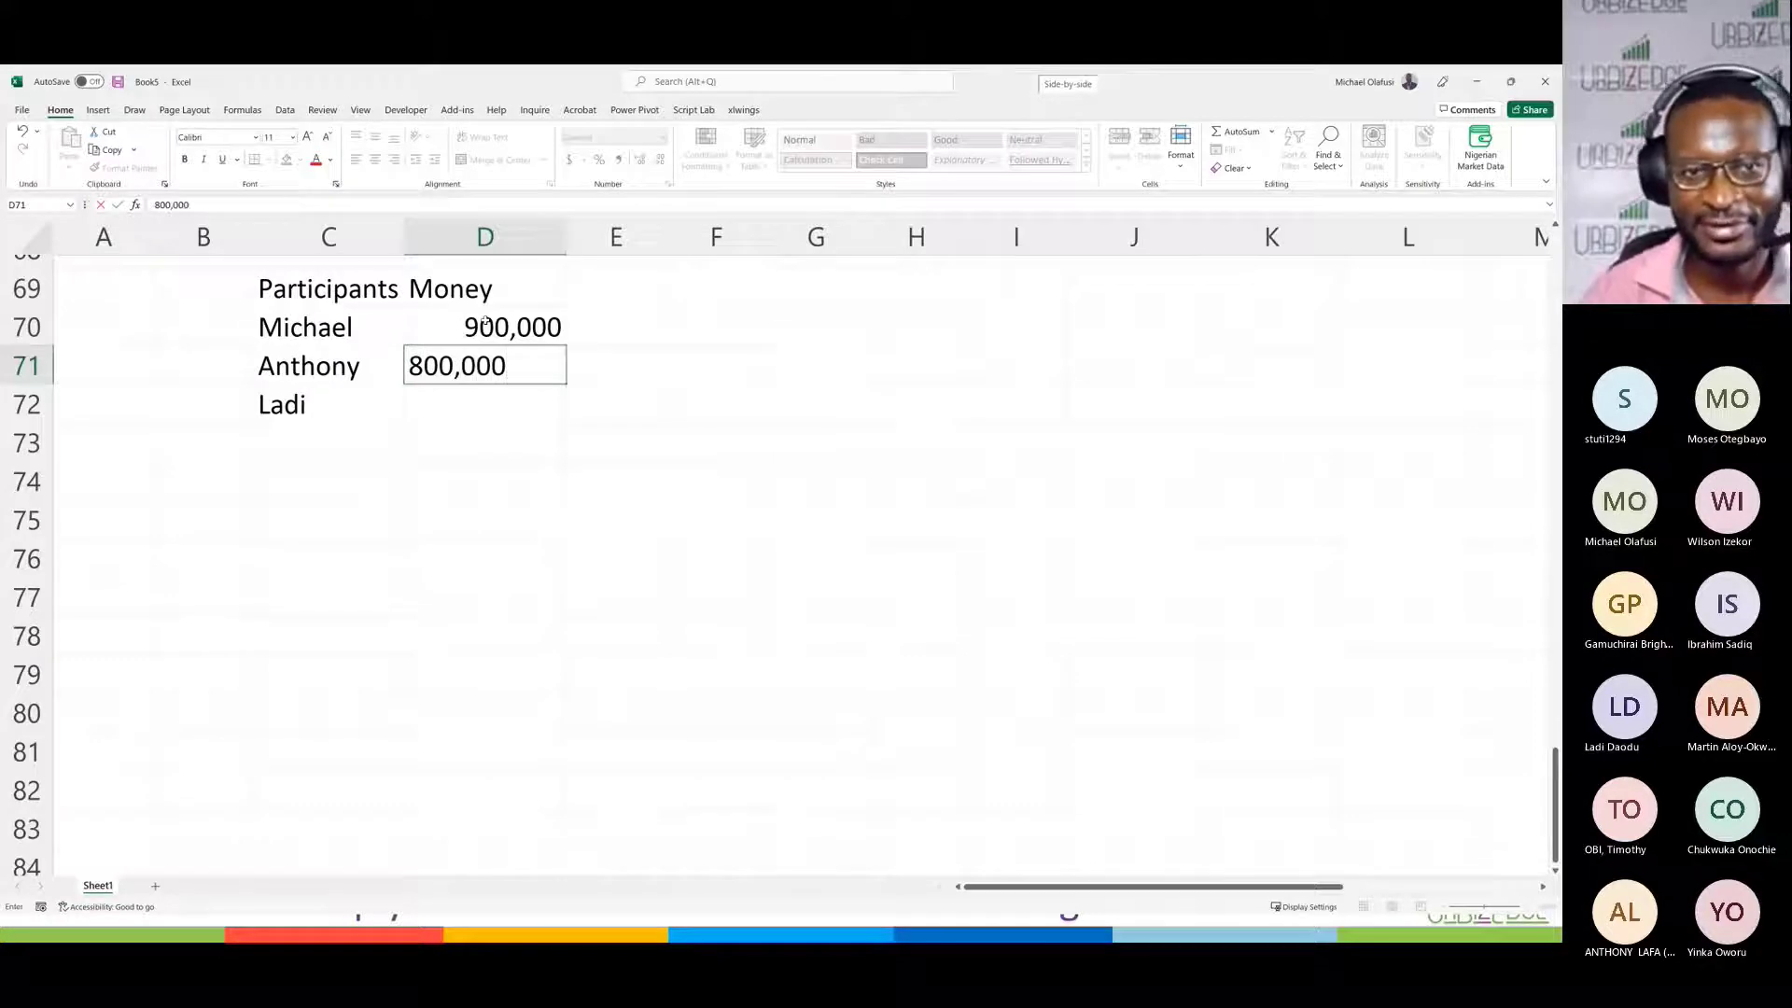
{"action": "key", "text": "Return"}
{"action": "type", "text": "95"}
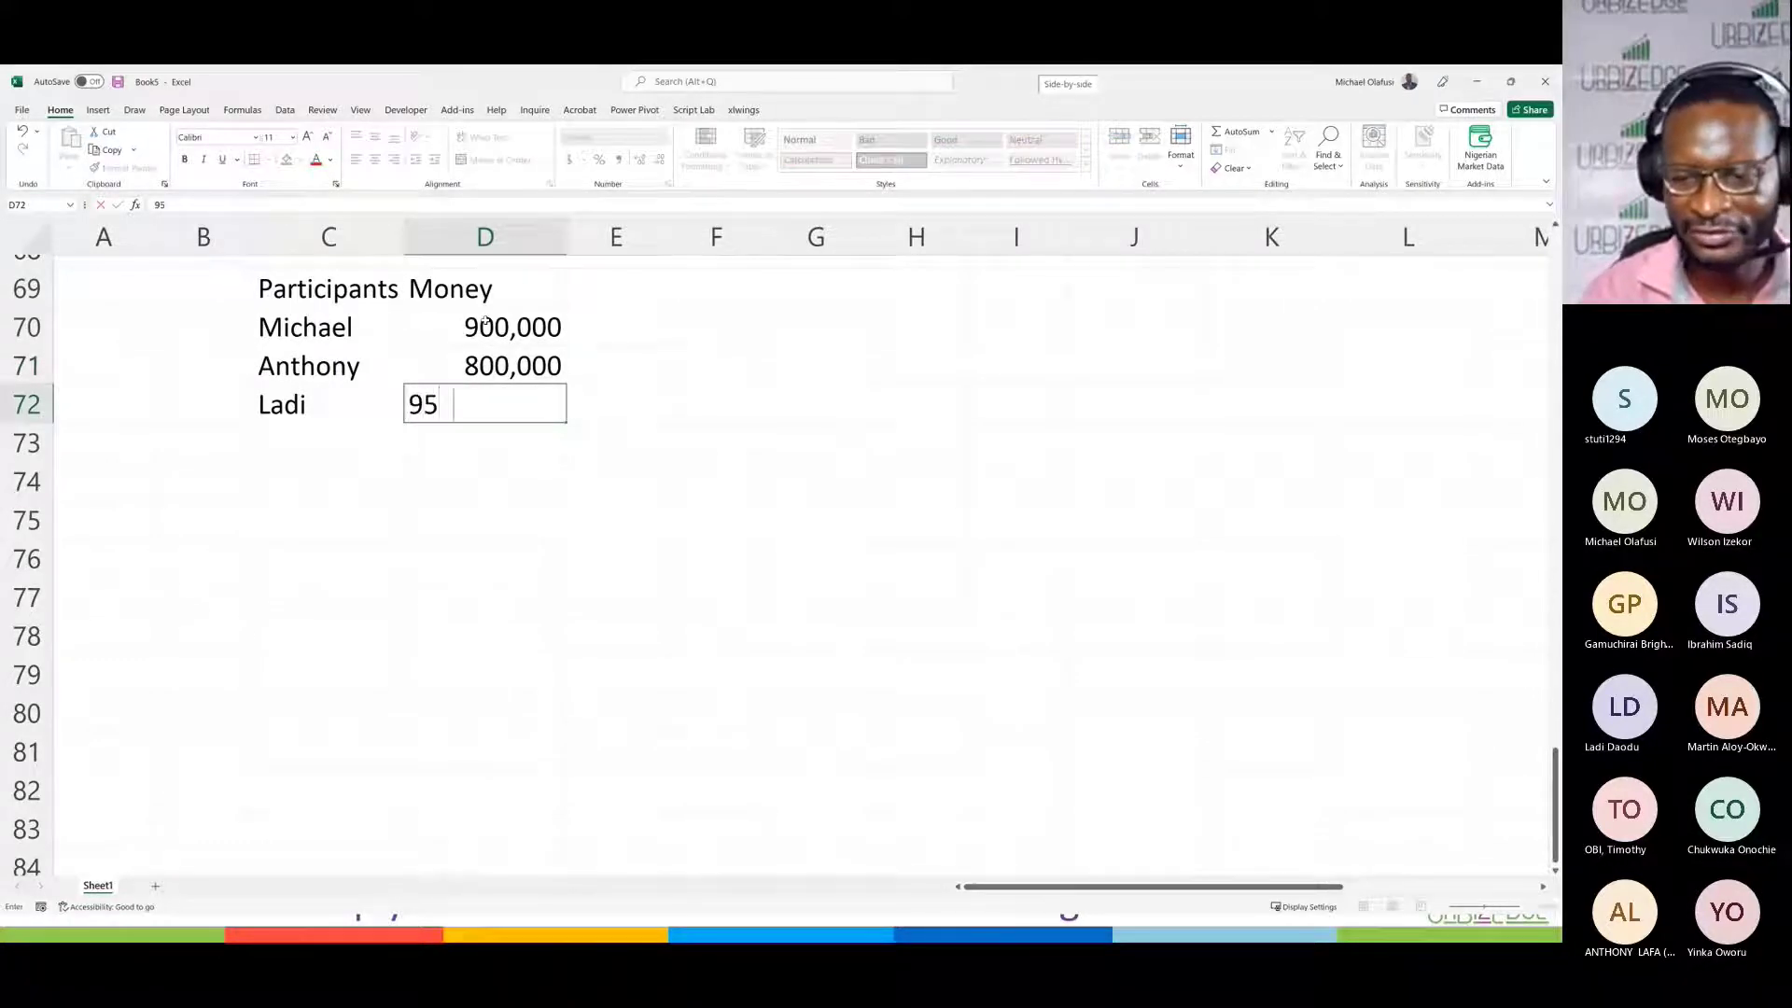
{"action": "type", "text": "0,000"}
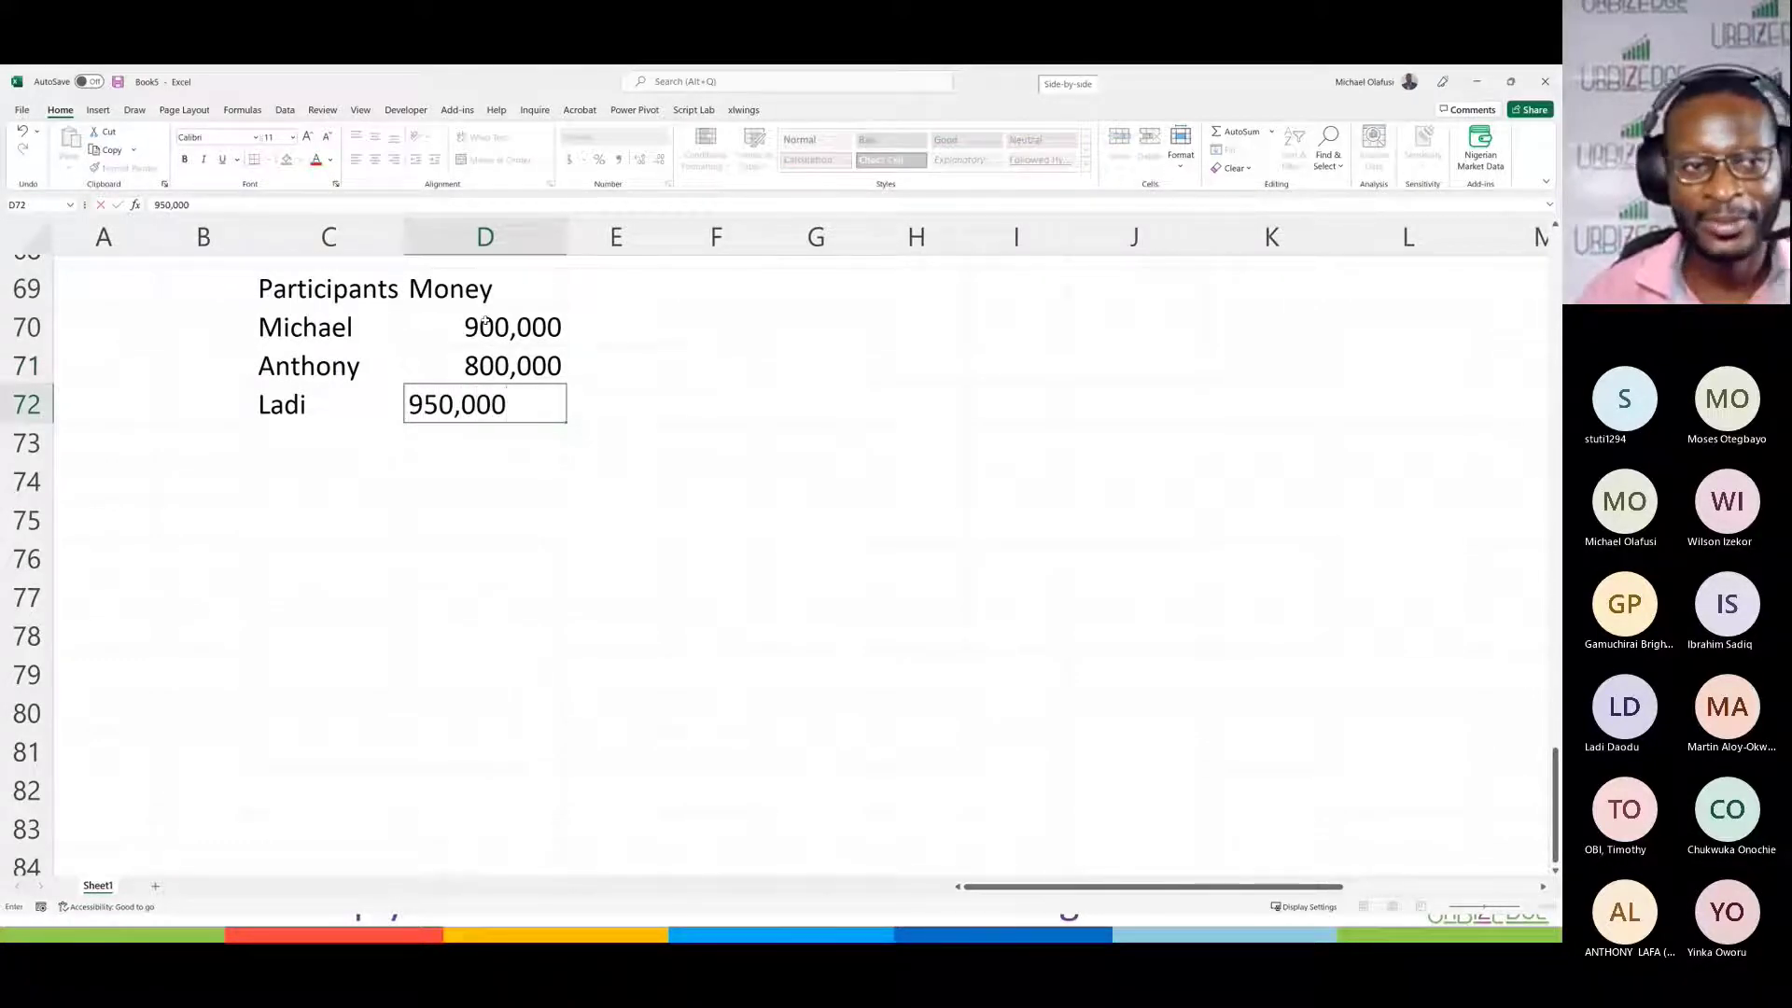
{"action": "key", "text": "Return"}
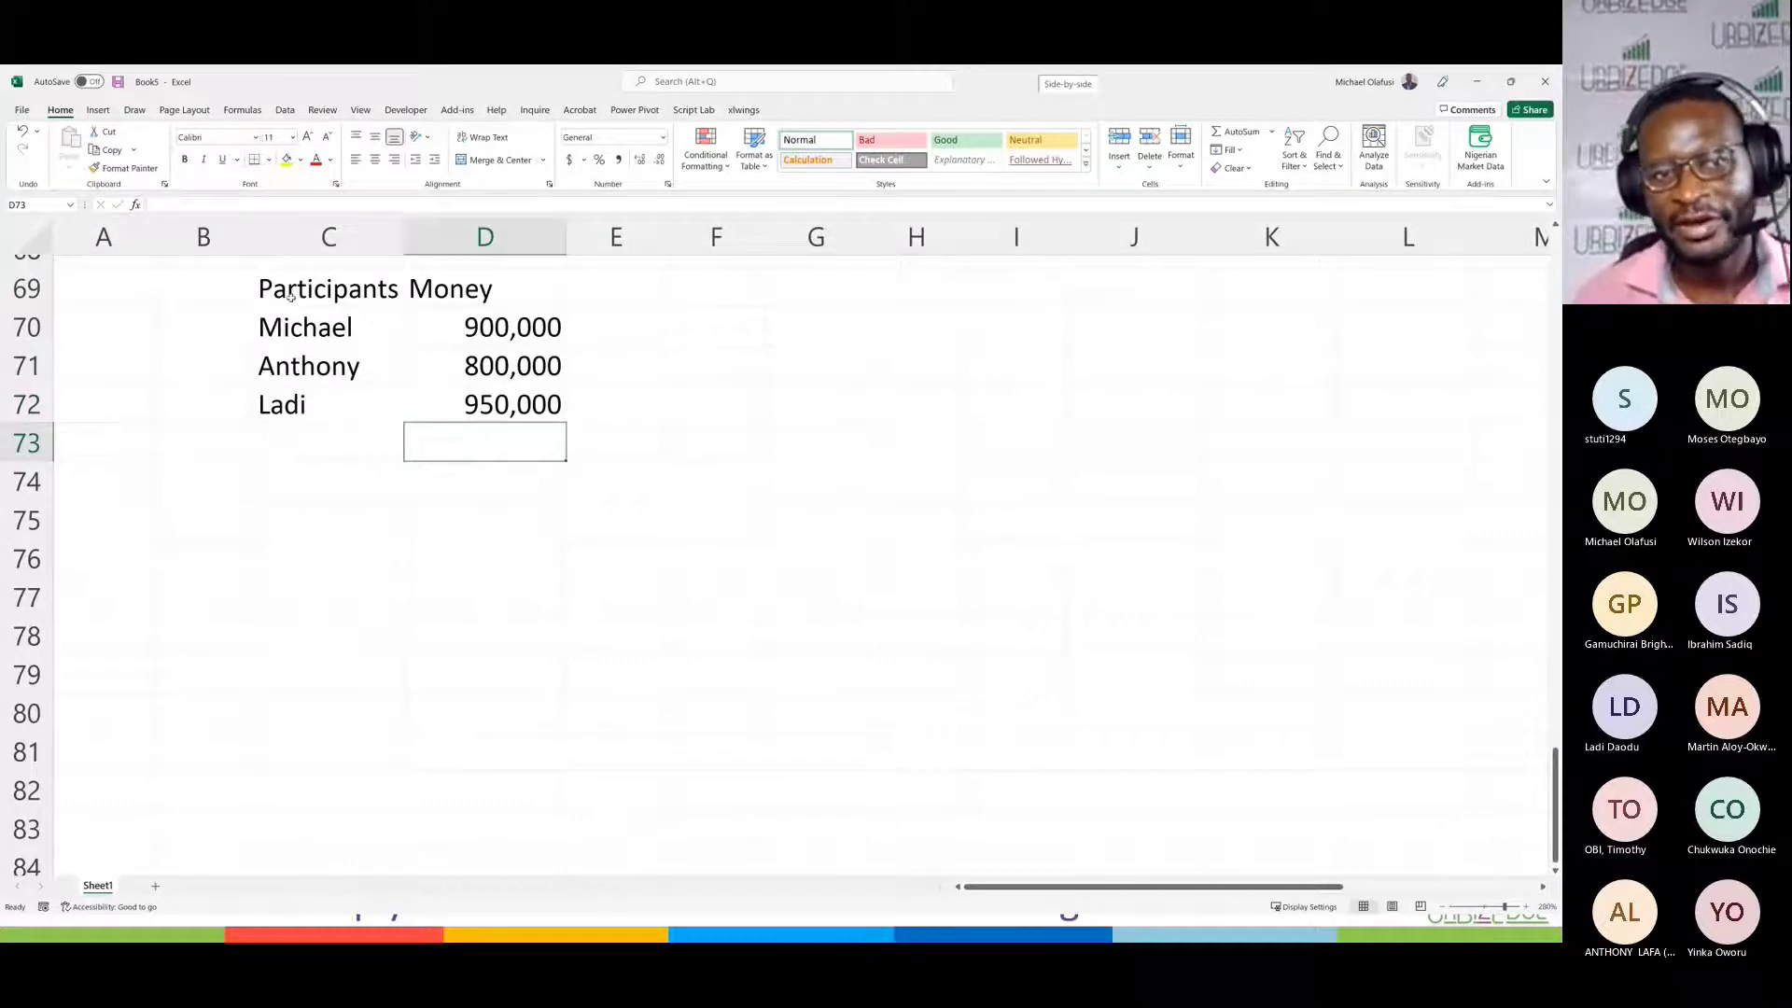
Step: Insert a clustered column chart of C69:D72, shrink it and place it beside the table, clear of the data
{"action": "left_click_drag", "start_coordinate": [292, 297], "coordinate": [491, 396]}
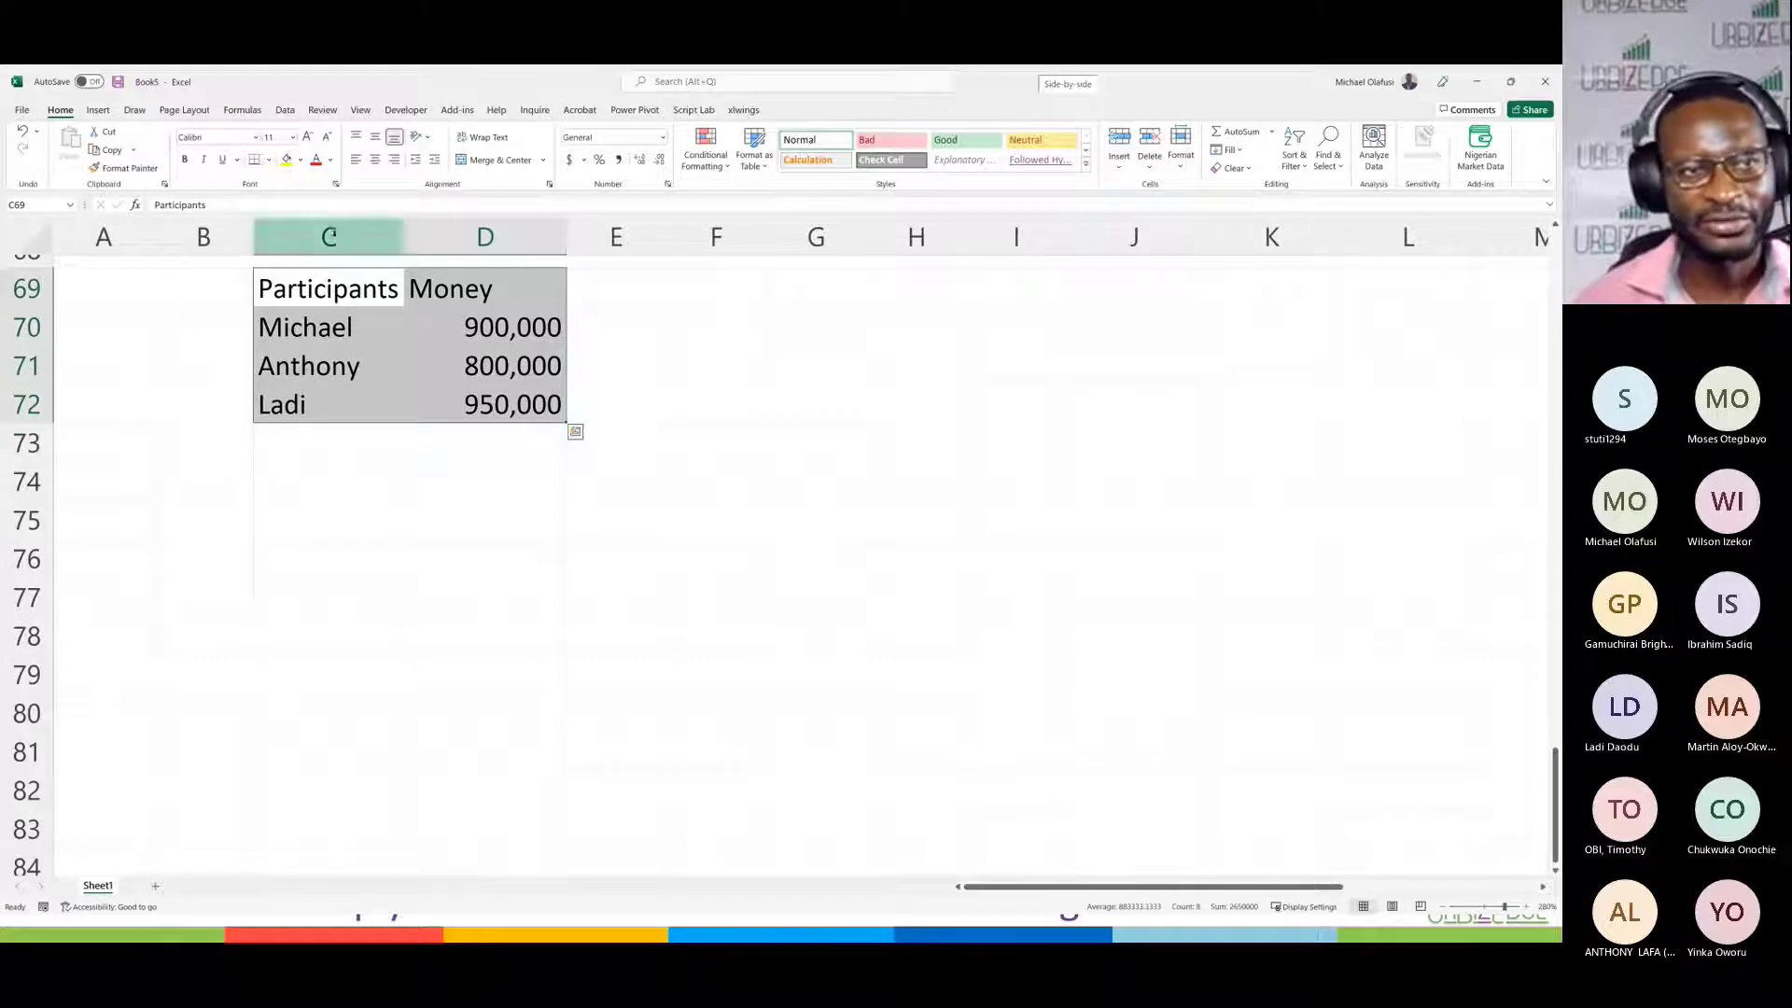
{"action": "left_click", "coordinate": [99, 111]}
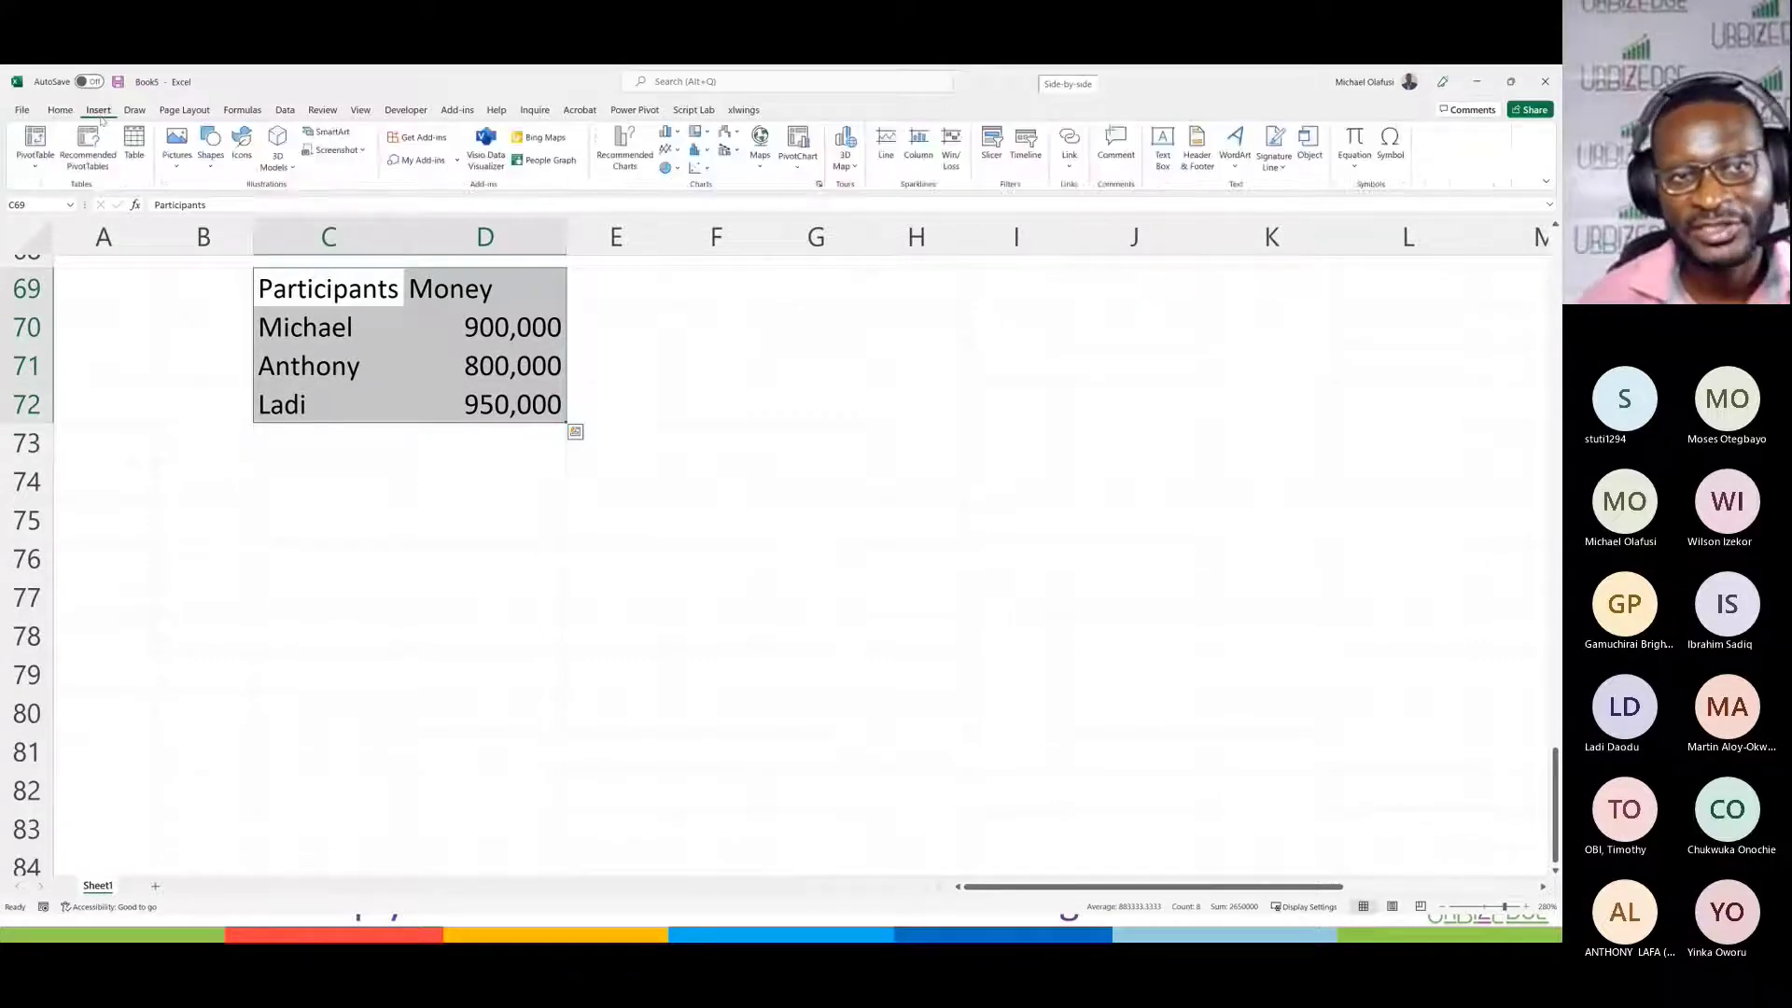
{"action": "left_click", "coordinate": [668, 132]}
{"action": "left_click", "coordinate": [673, 187]}
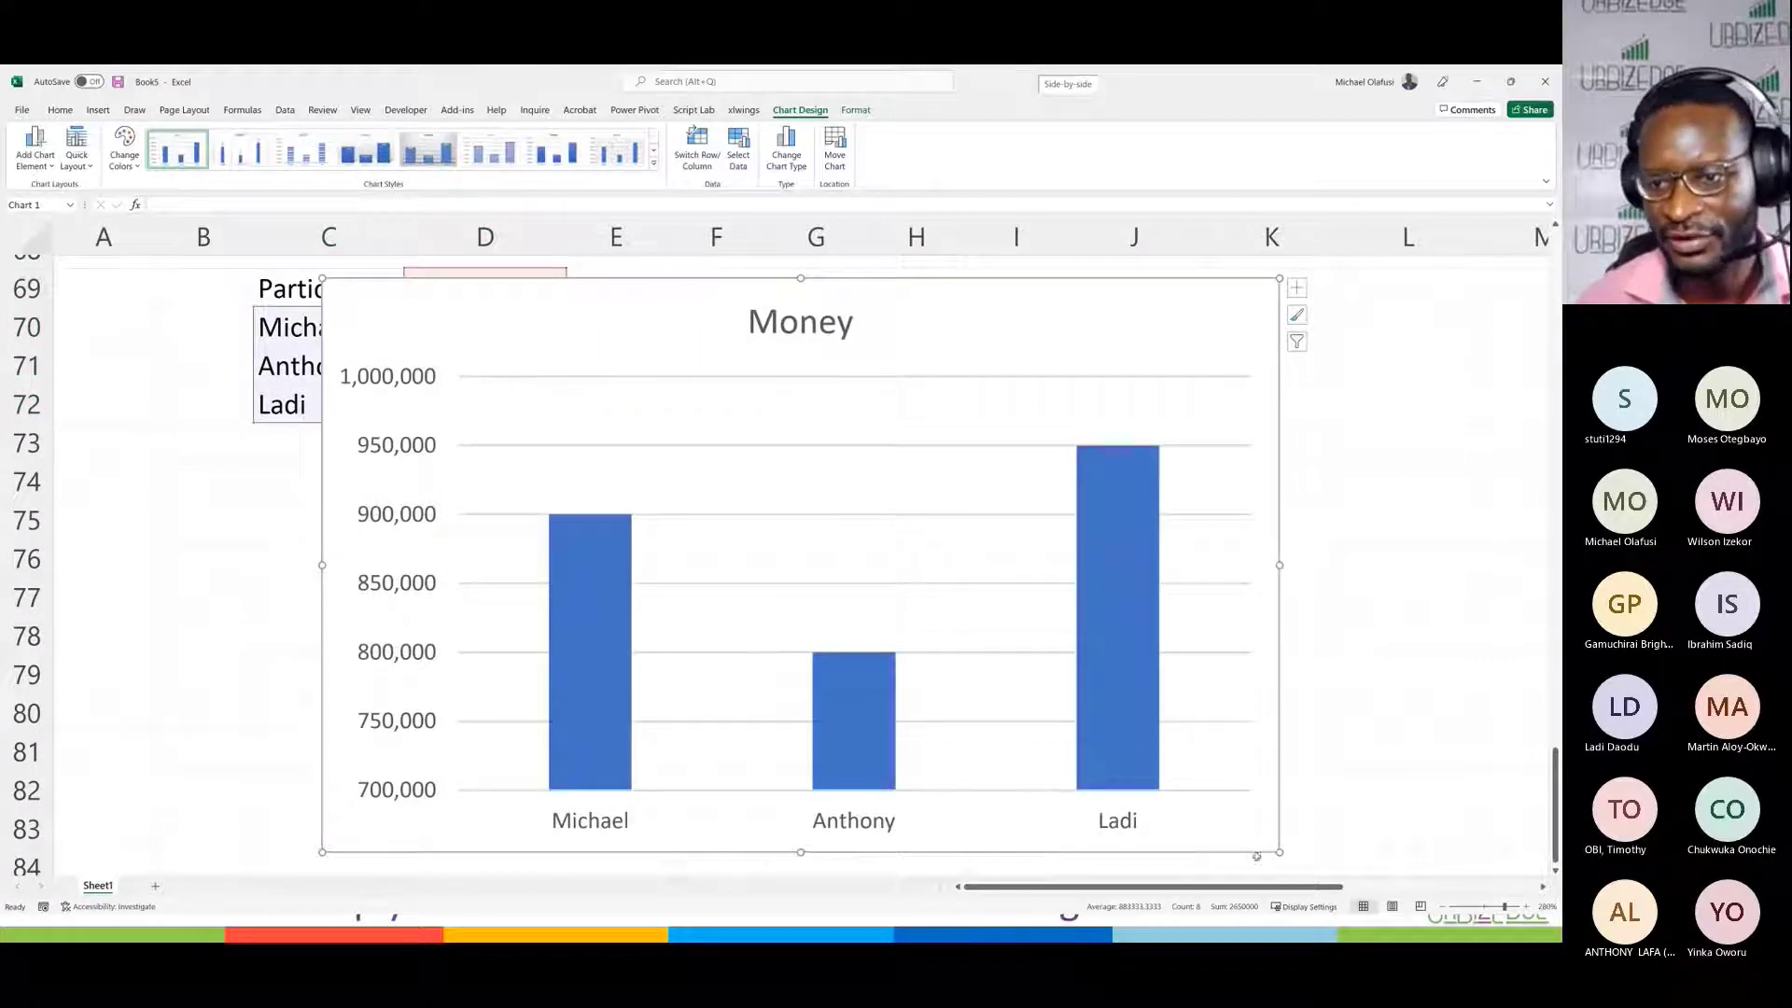
{"action": "left_click_drag", "start_coordinate": [1280, 852], "coordinate": [1047, 688]}
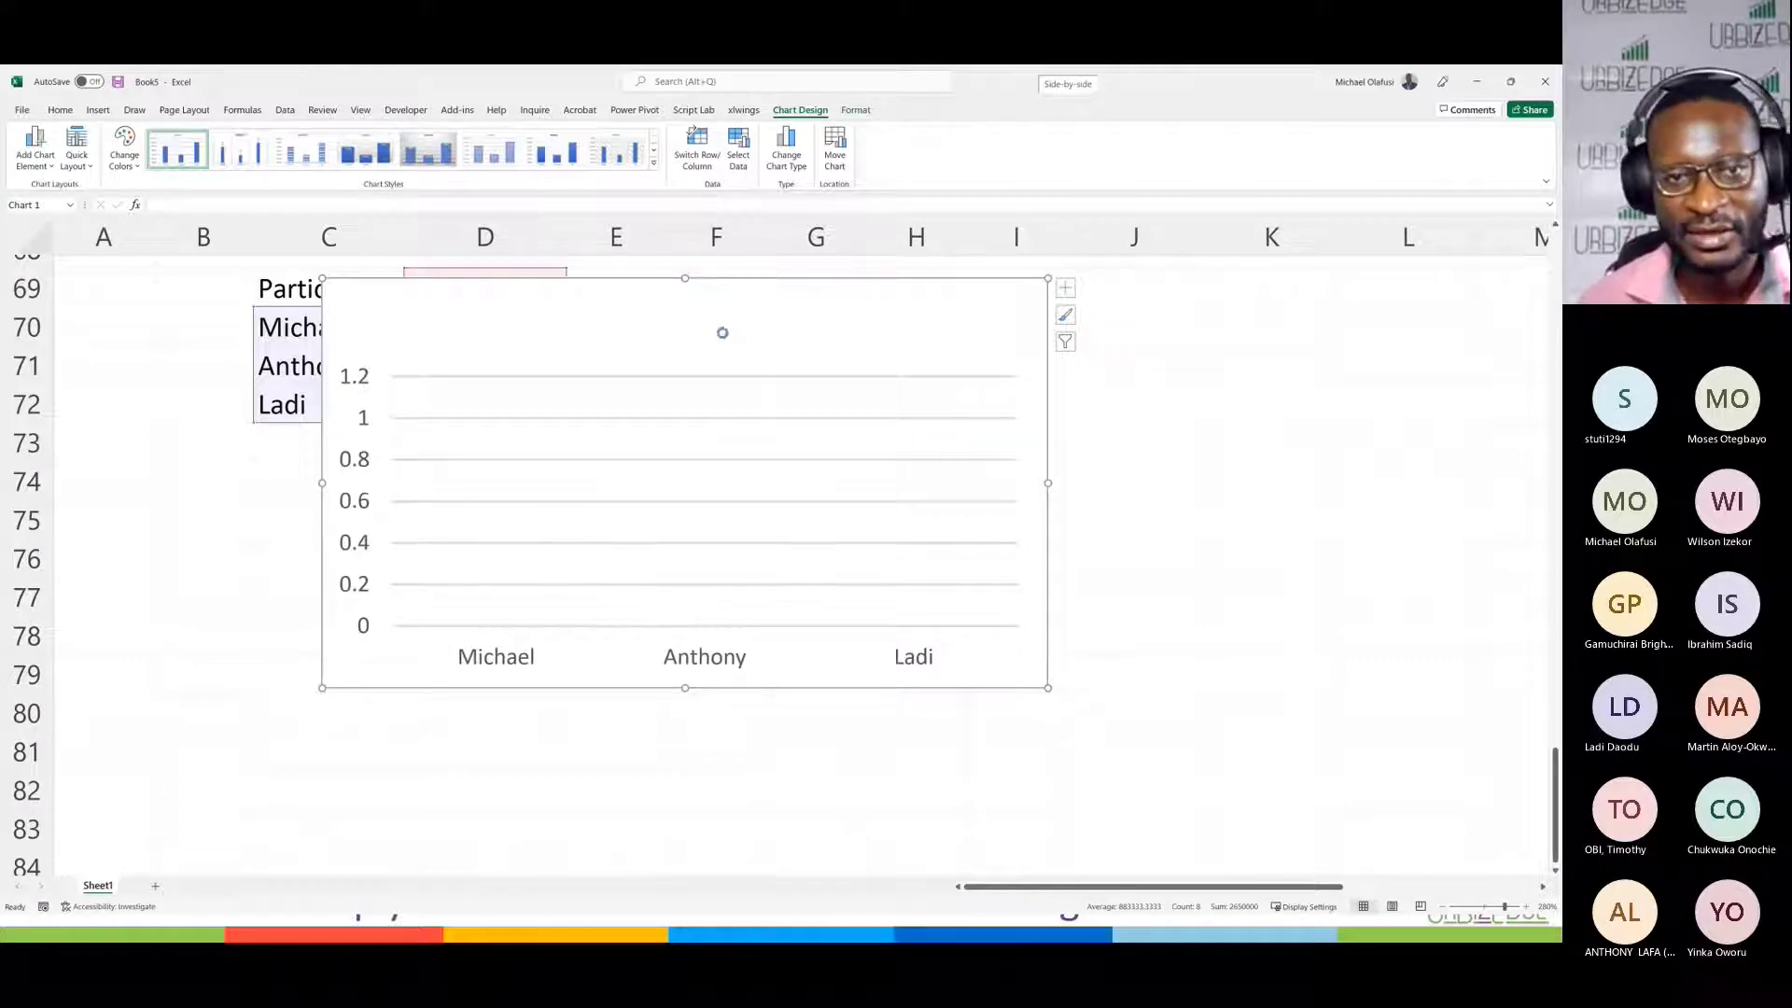
{"action": "left_click_drag", "start_coordinate": [876, 283], "coordinate": [1173, 279]}
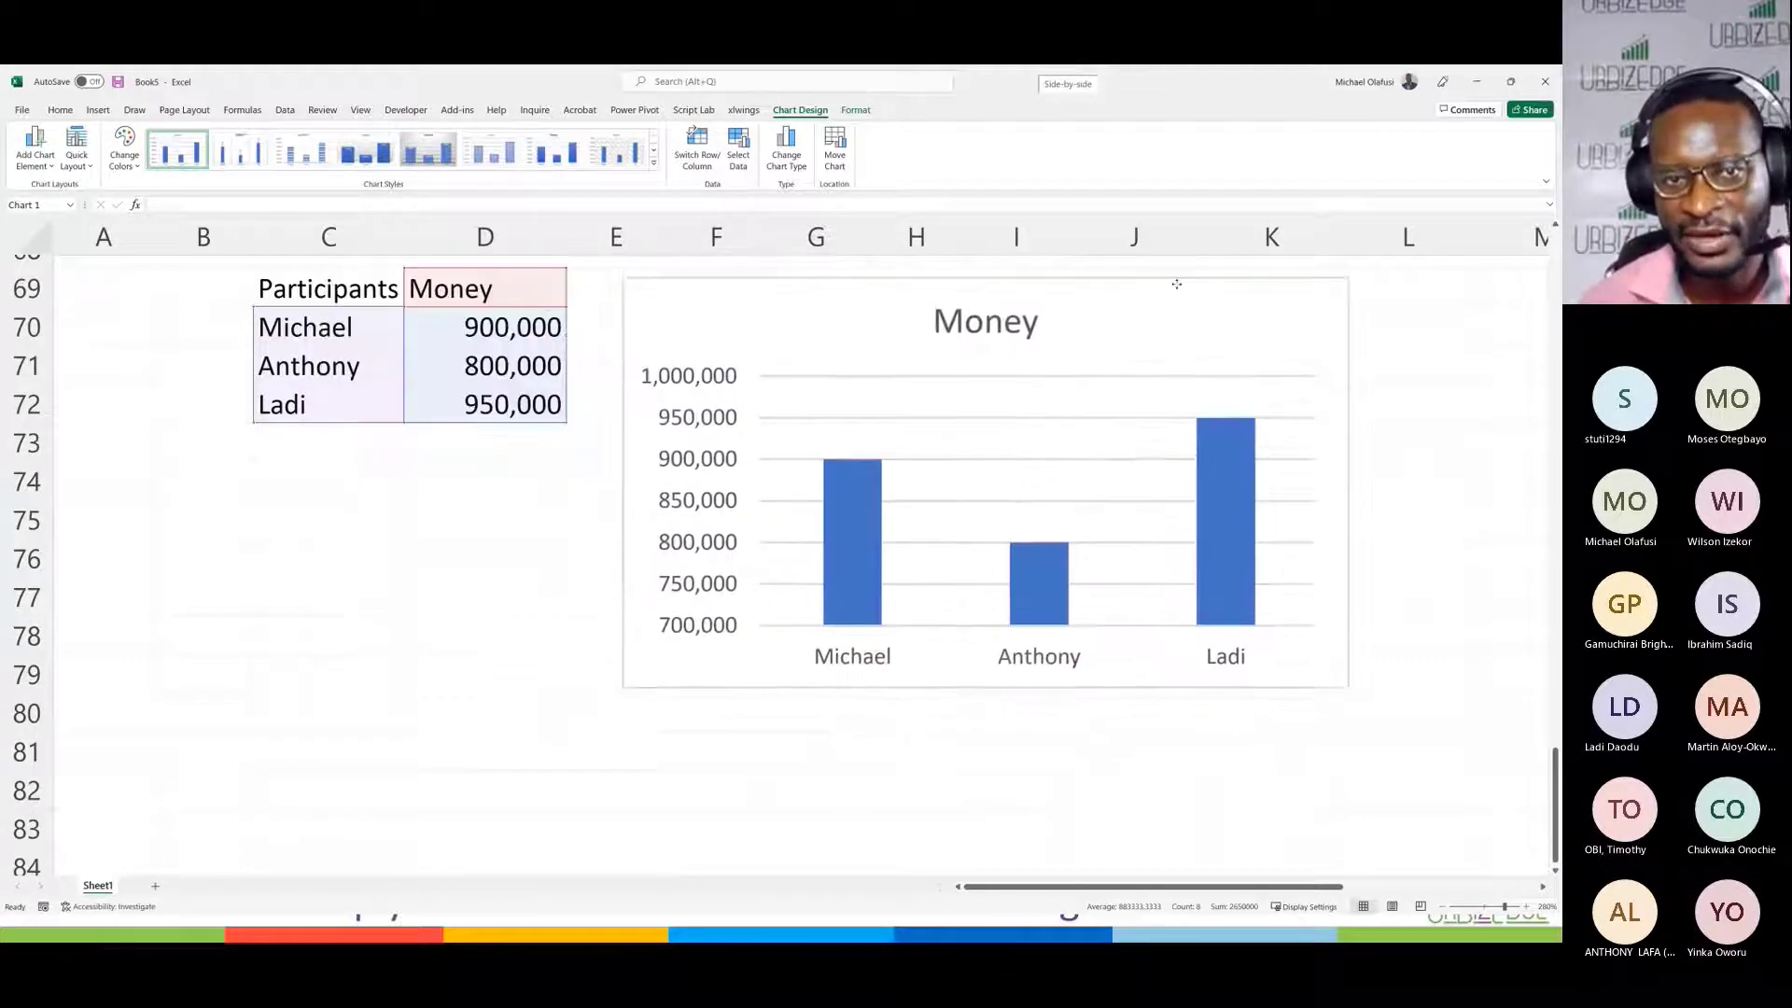
Step: Add a fourth participant's first name in C73 with 750,000 in D73, and check the chart's source range
{"action": "left_click", "coordinate": [346, 451]}
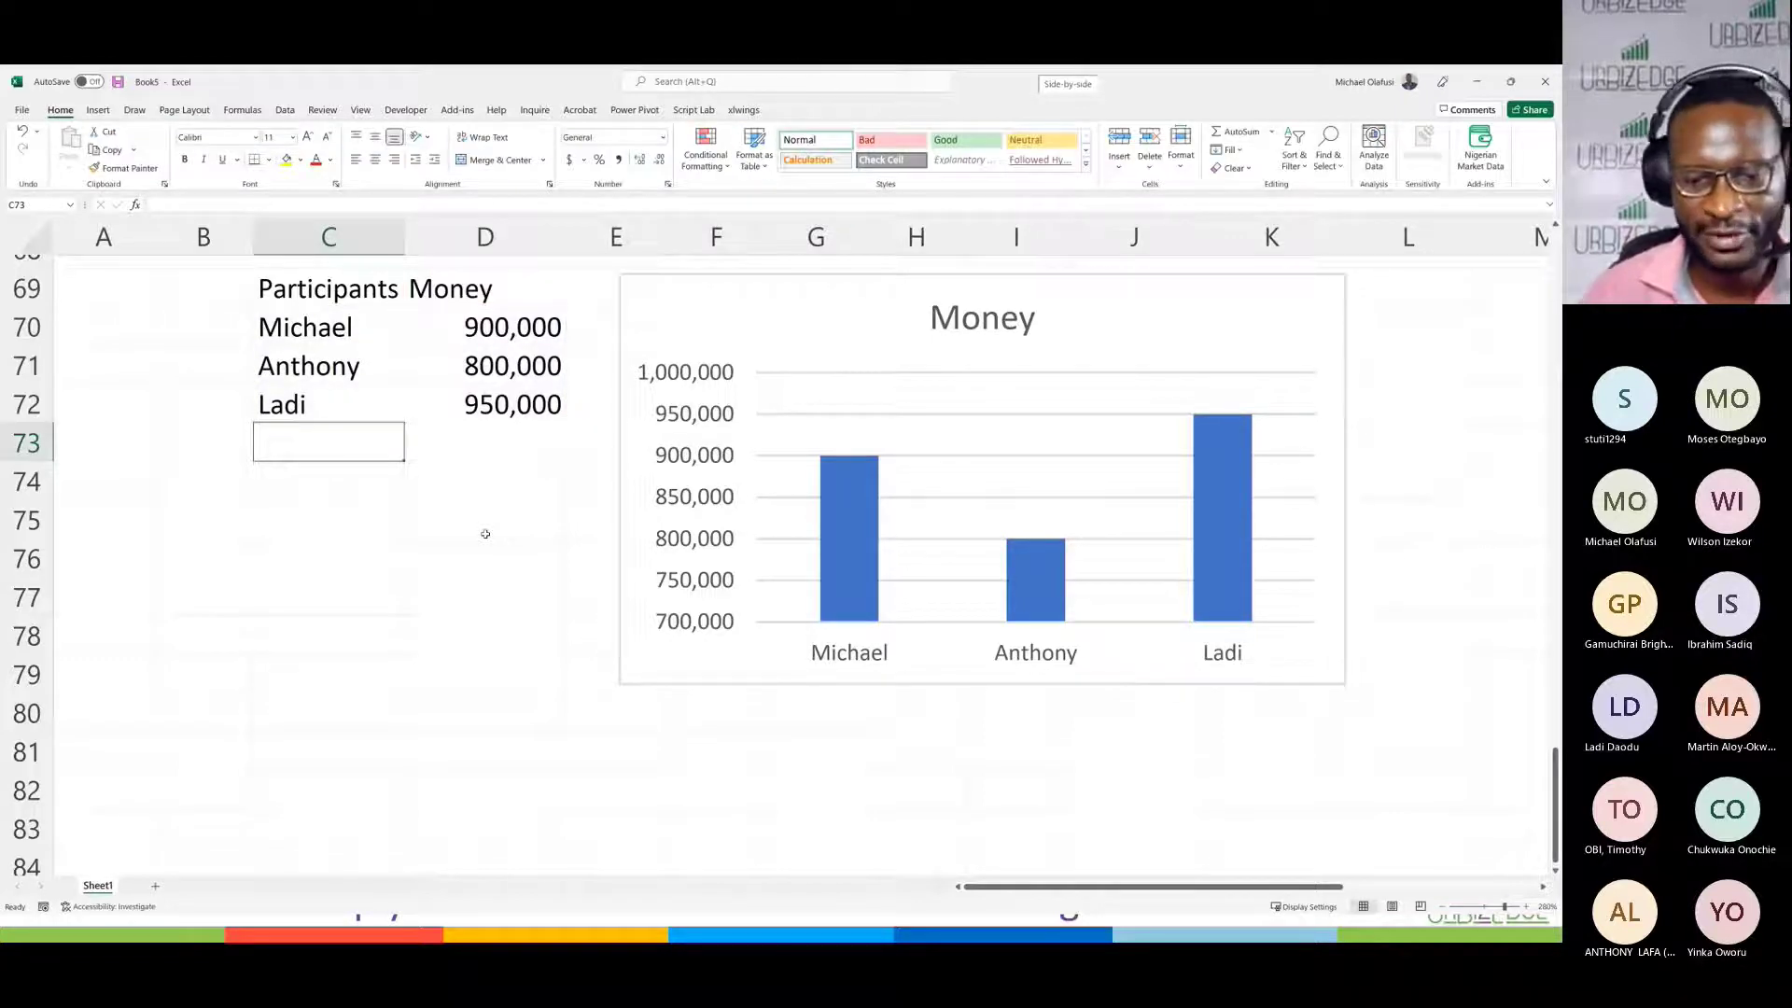
{"action": "type", "text": "Mart"}
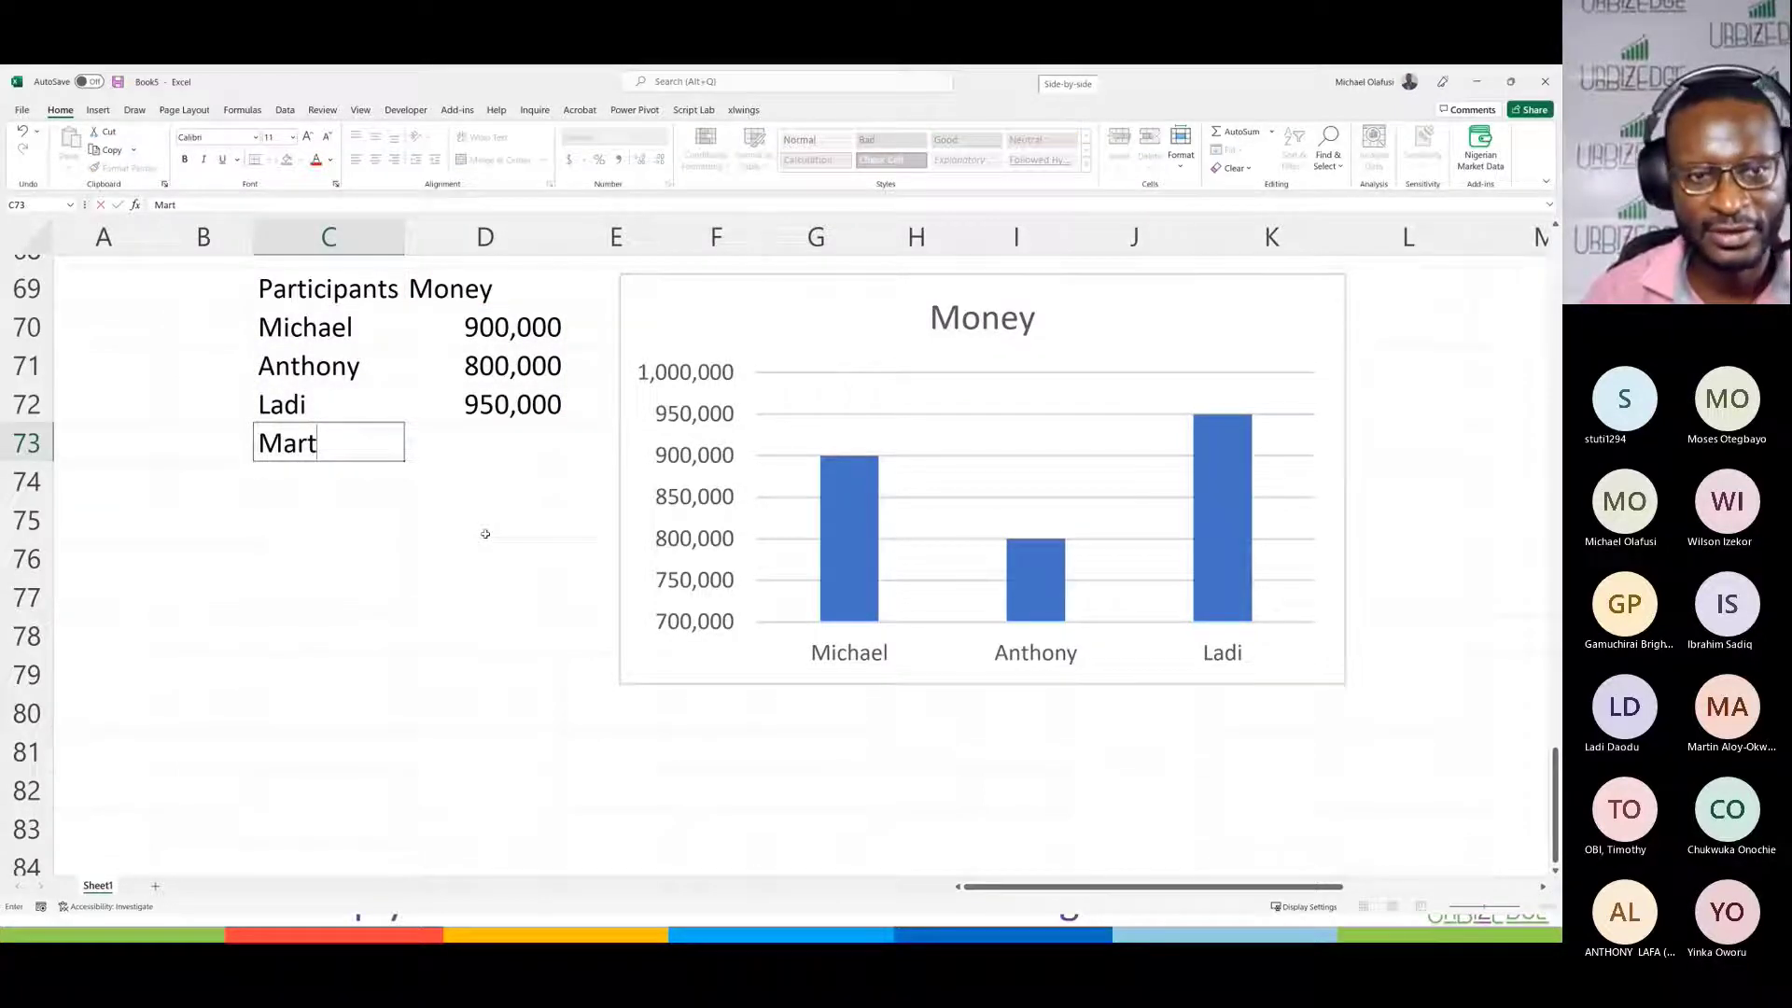
{"action": "type", "text": "in"}
{"action": "key", "text": "Tab"}
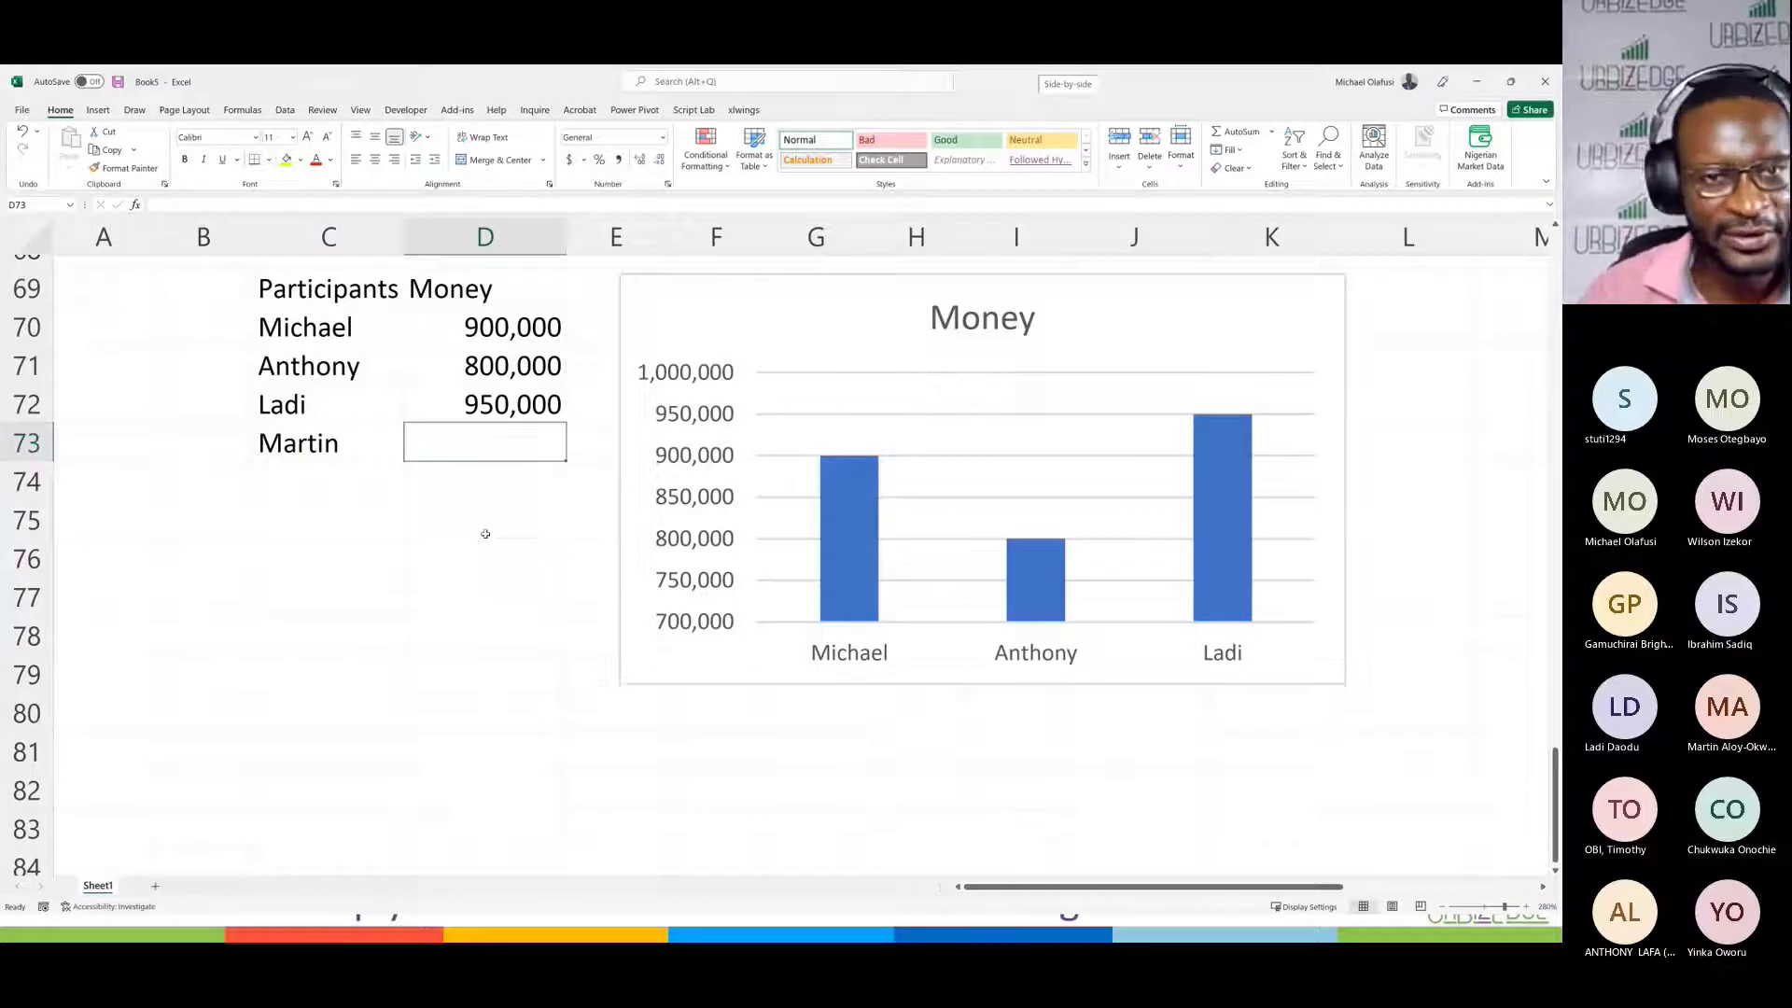
{"action": "type", "text": "750"}
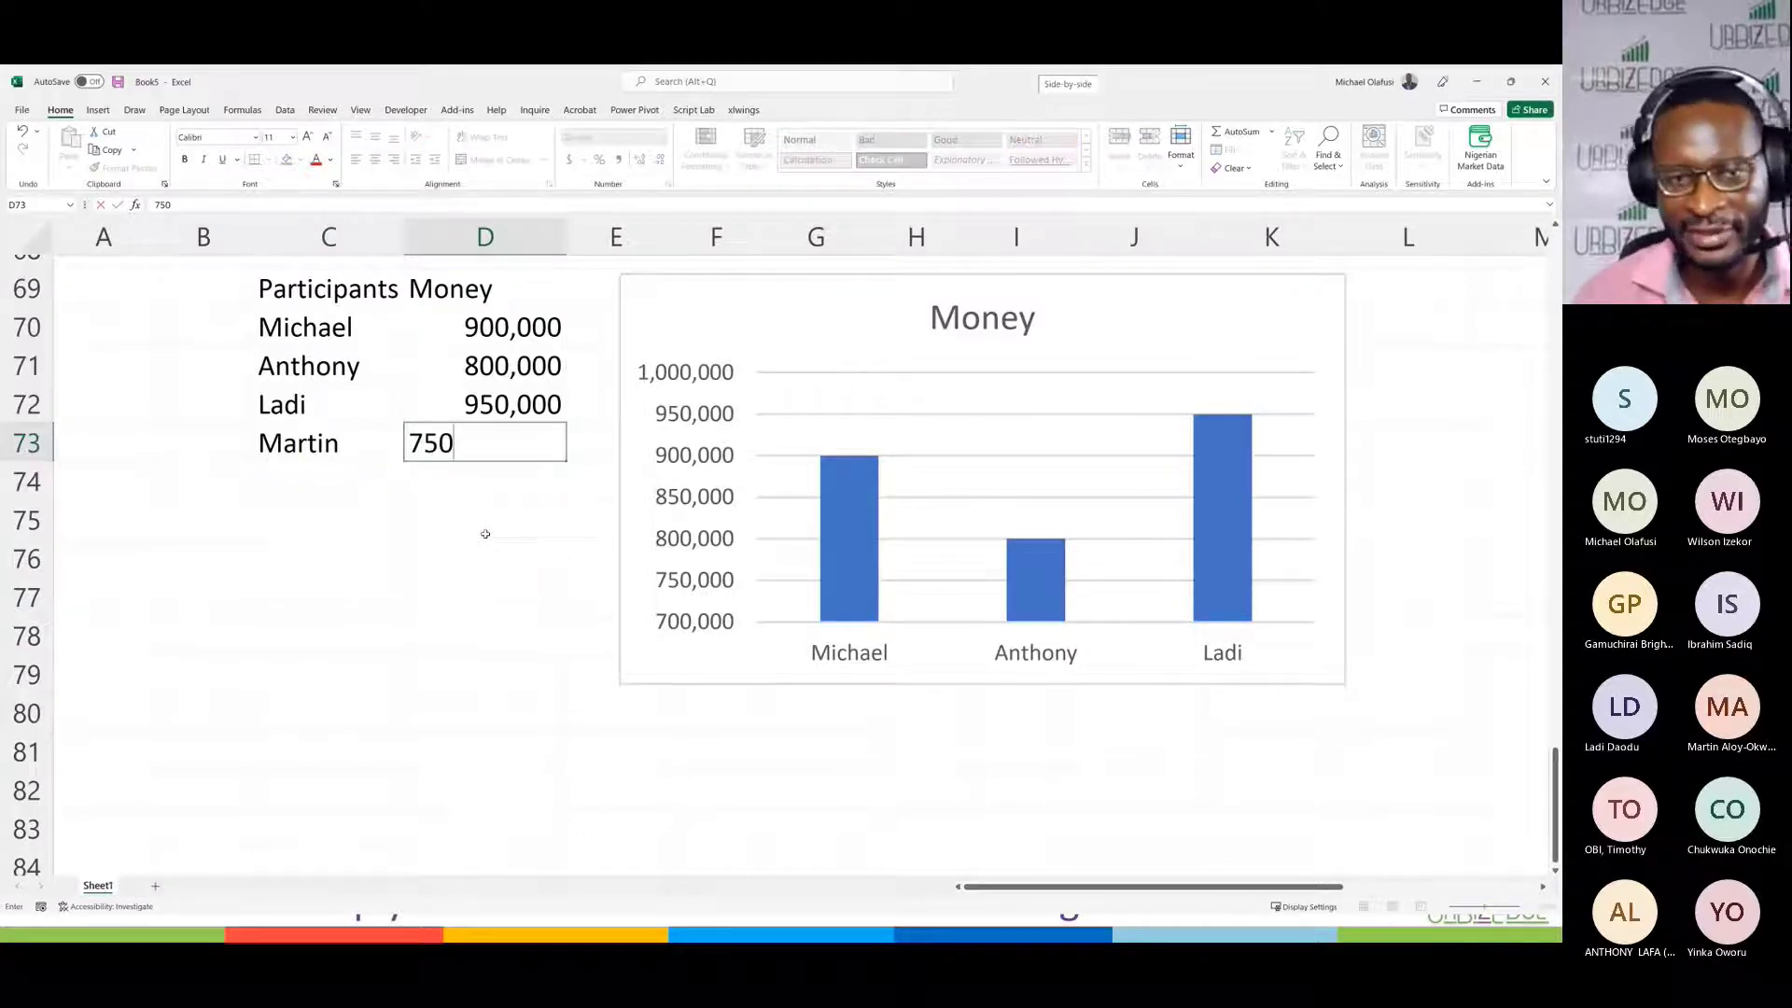
{"action": "type", "text": ",000"}
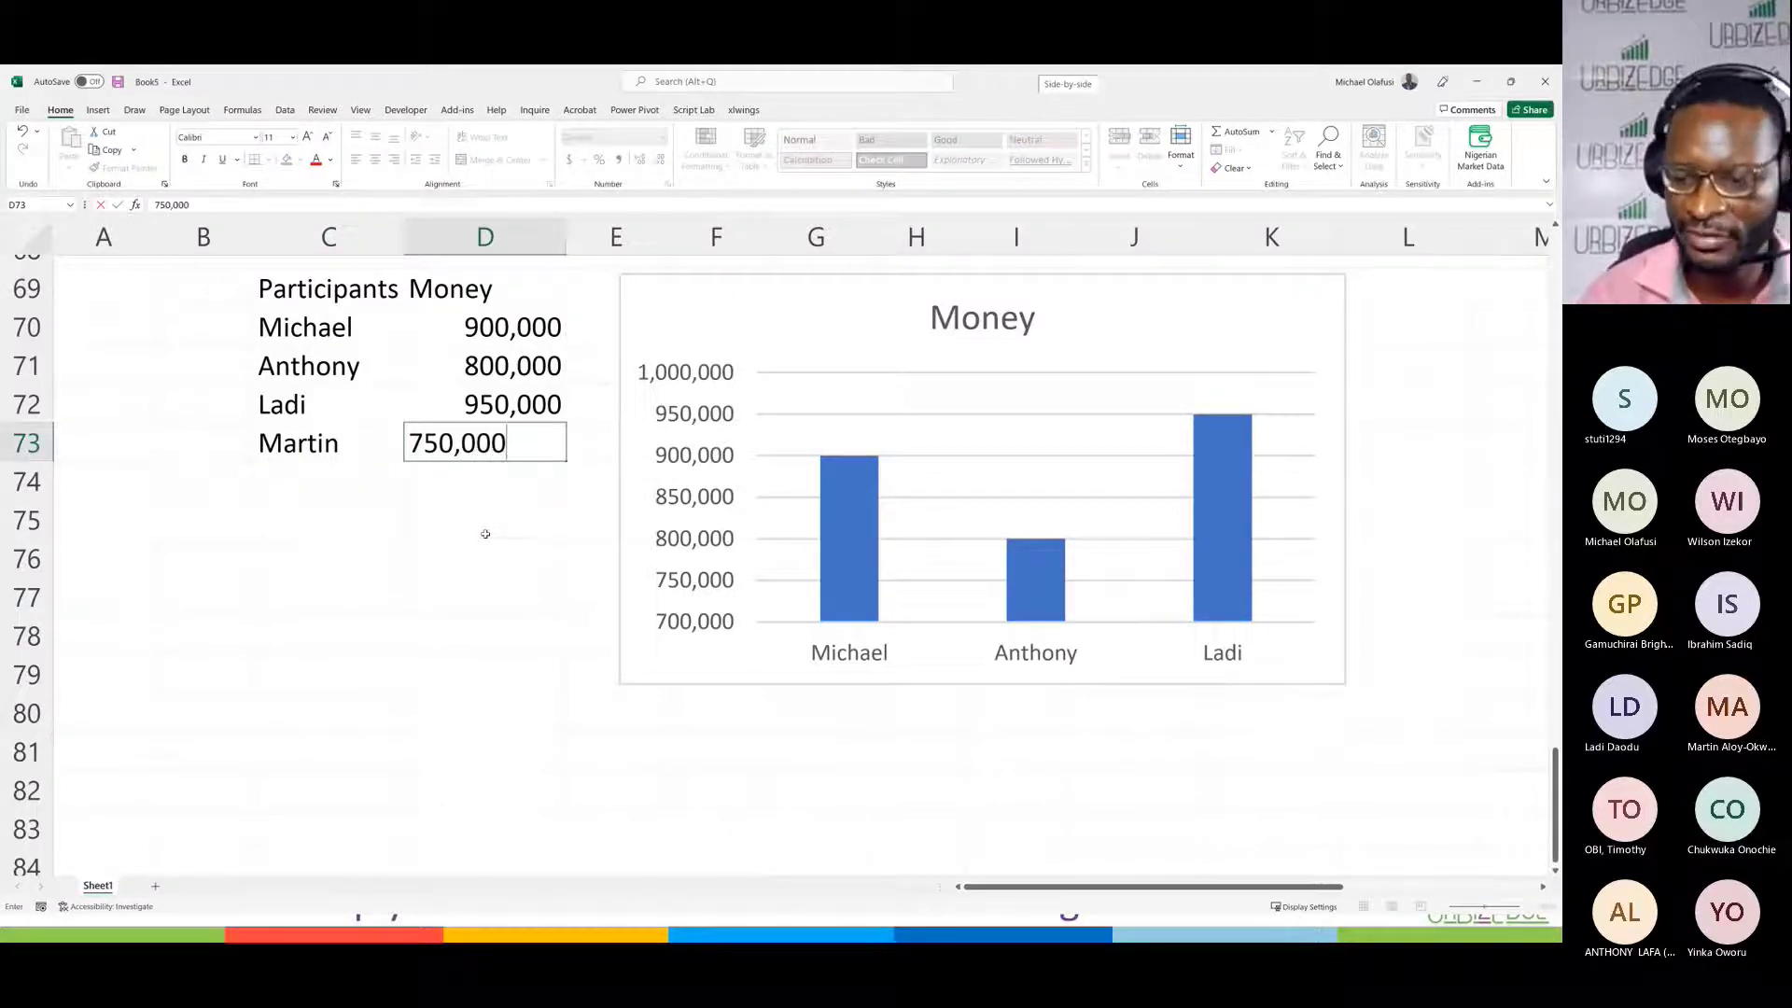
{"action": "key", "text": "Return"}
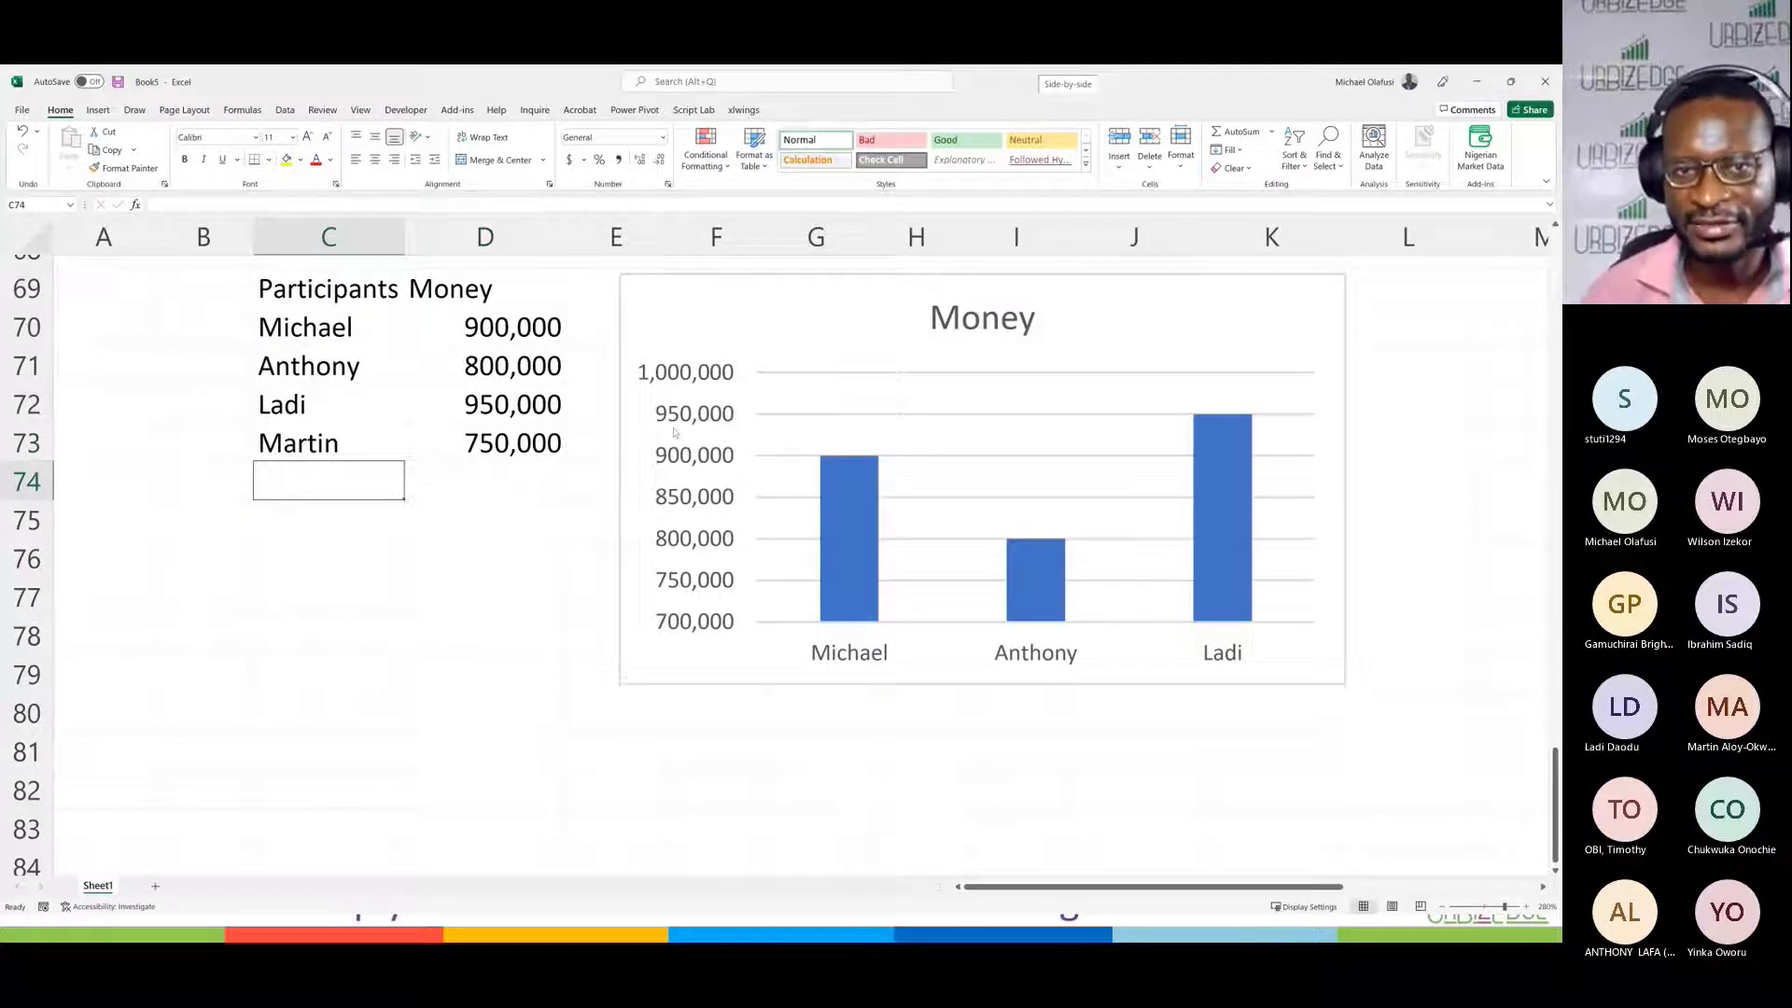
{"action": "left_click", "coordinate": [667, 319]}
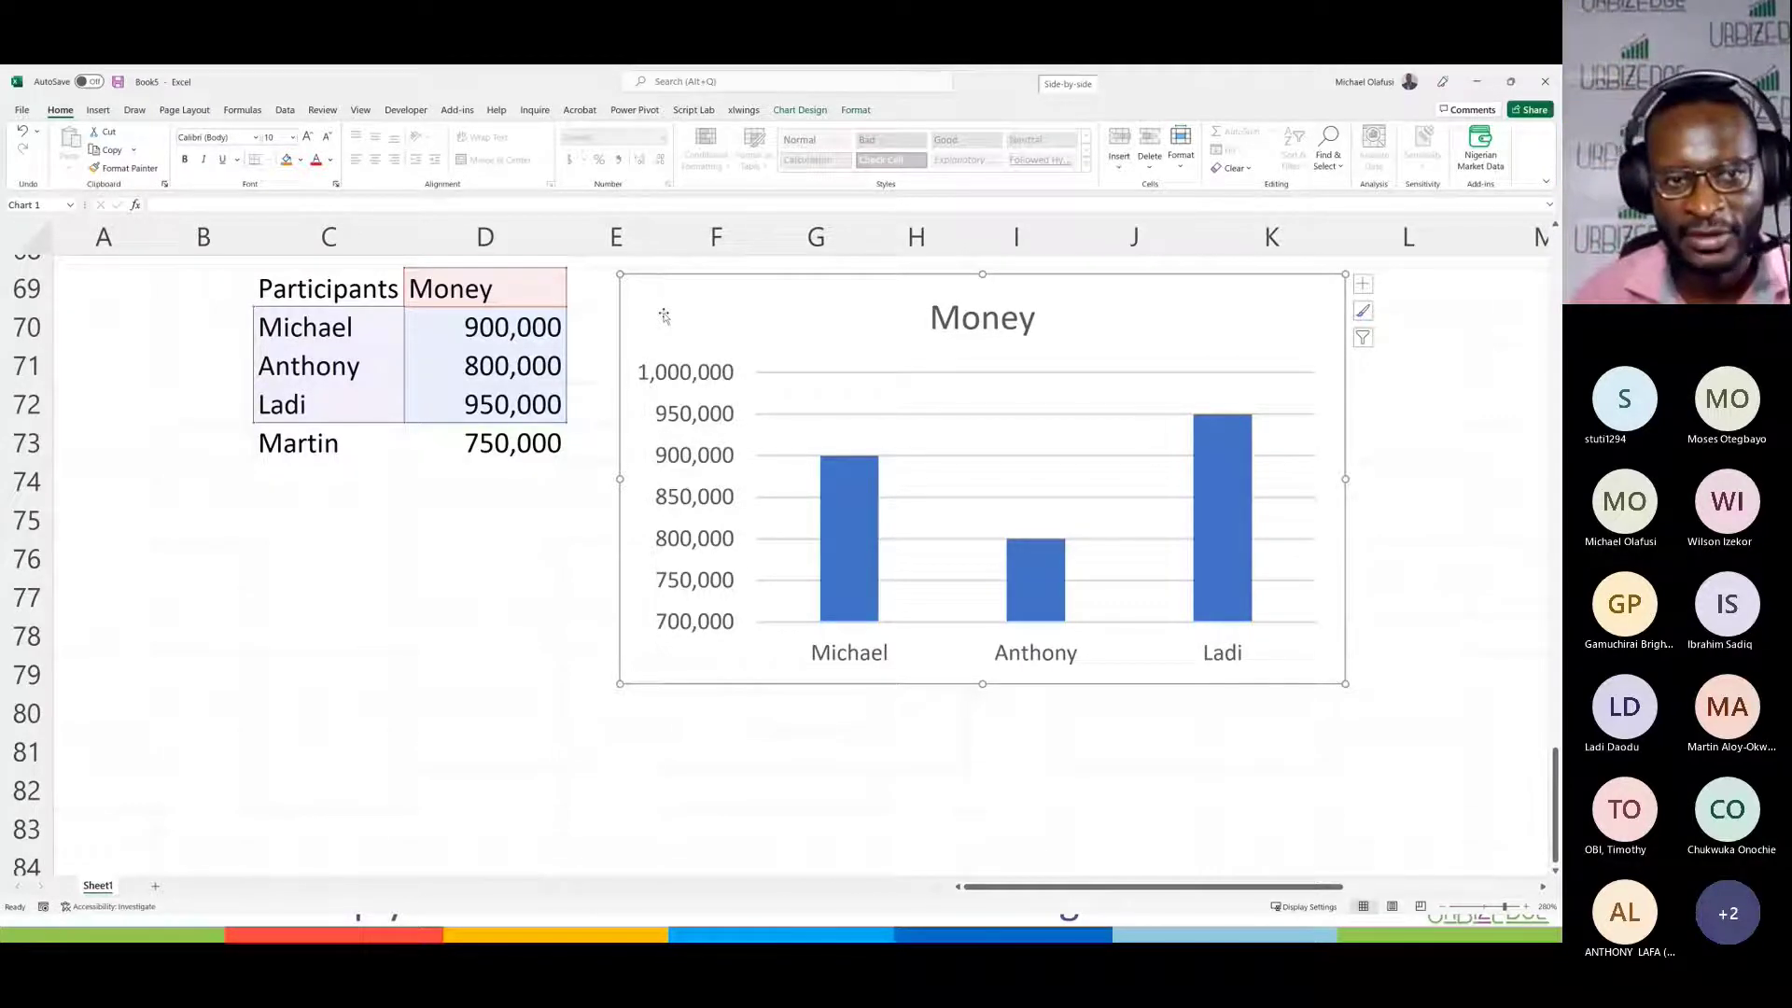
Step: Clear the last two participant rows, C72:D73, check the chart's source range, and undo the deletion
{"action": "left_click", "coordinate": [485, 519]}
{"action": "left_click_drag", "start_coordinate": [299, 404], "coordinate": [509, 432]}
{"action": "key", "text": "Delete"}
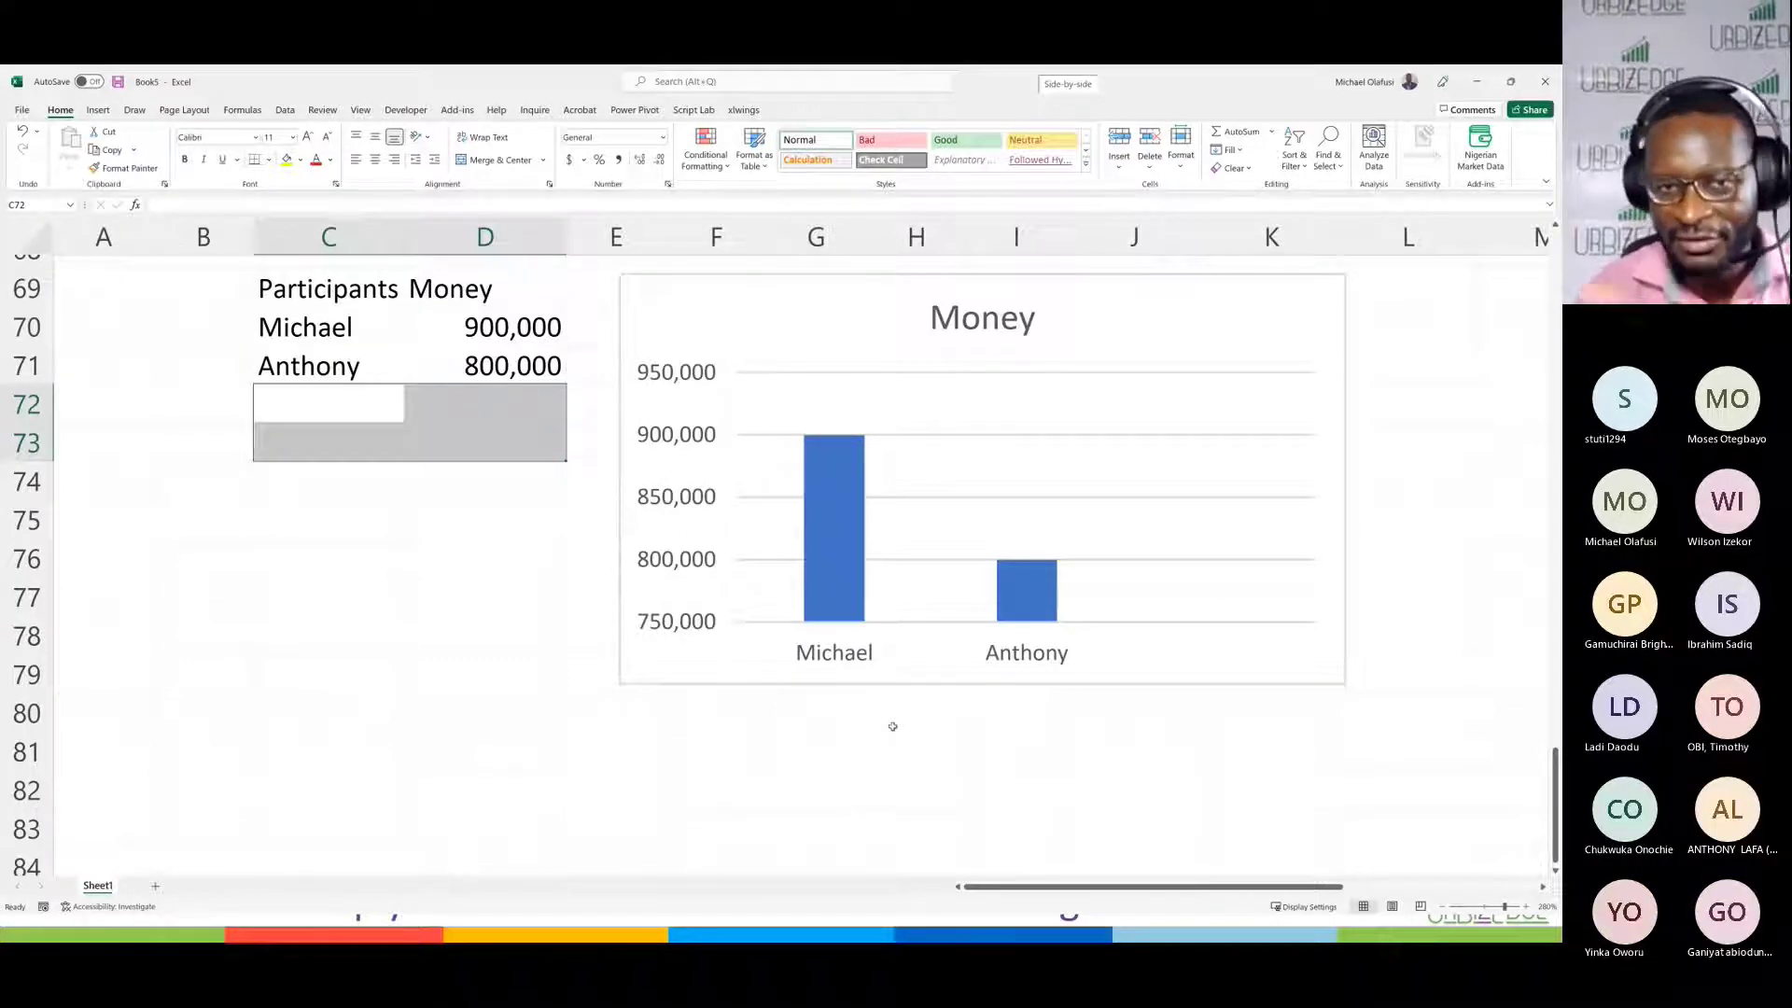
{"action": "left_click", "coordinate": [747, 354]}
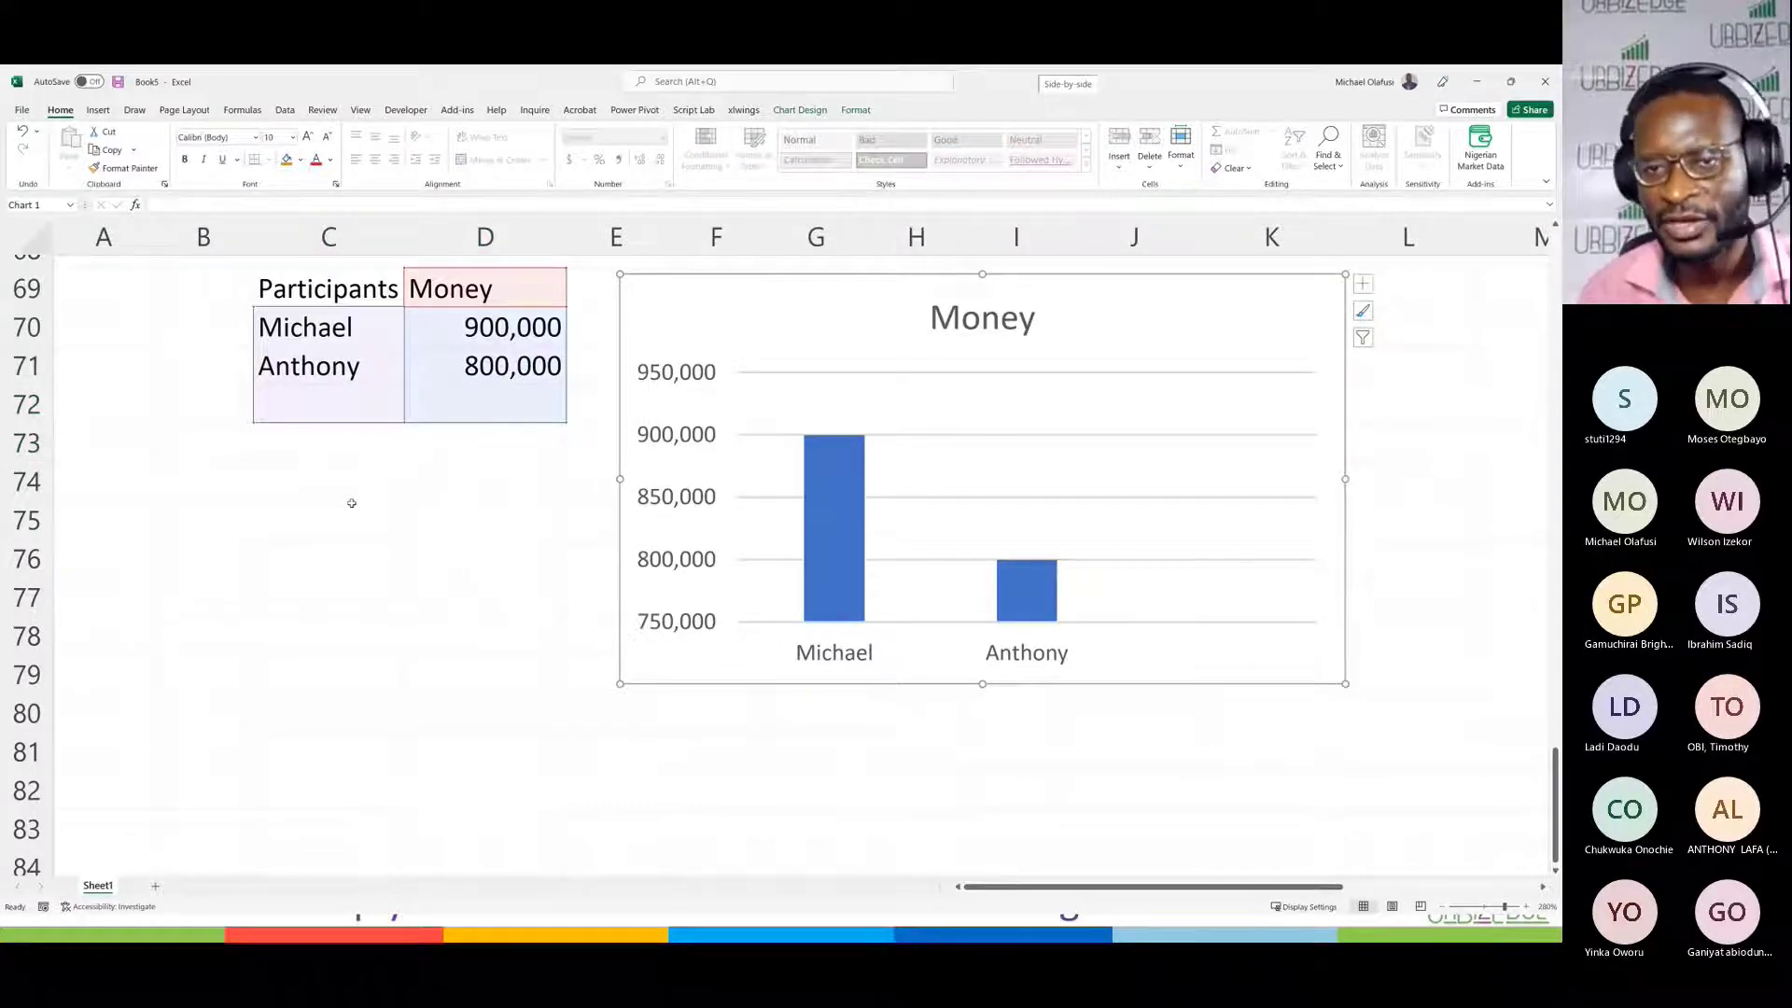
{"action": "key", "text": "ctrl+z"}
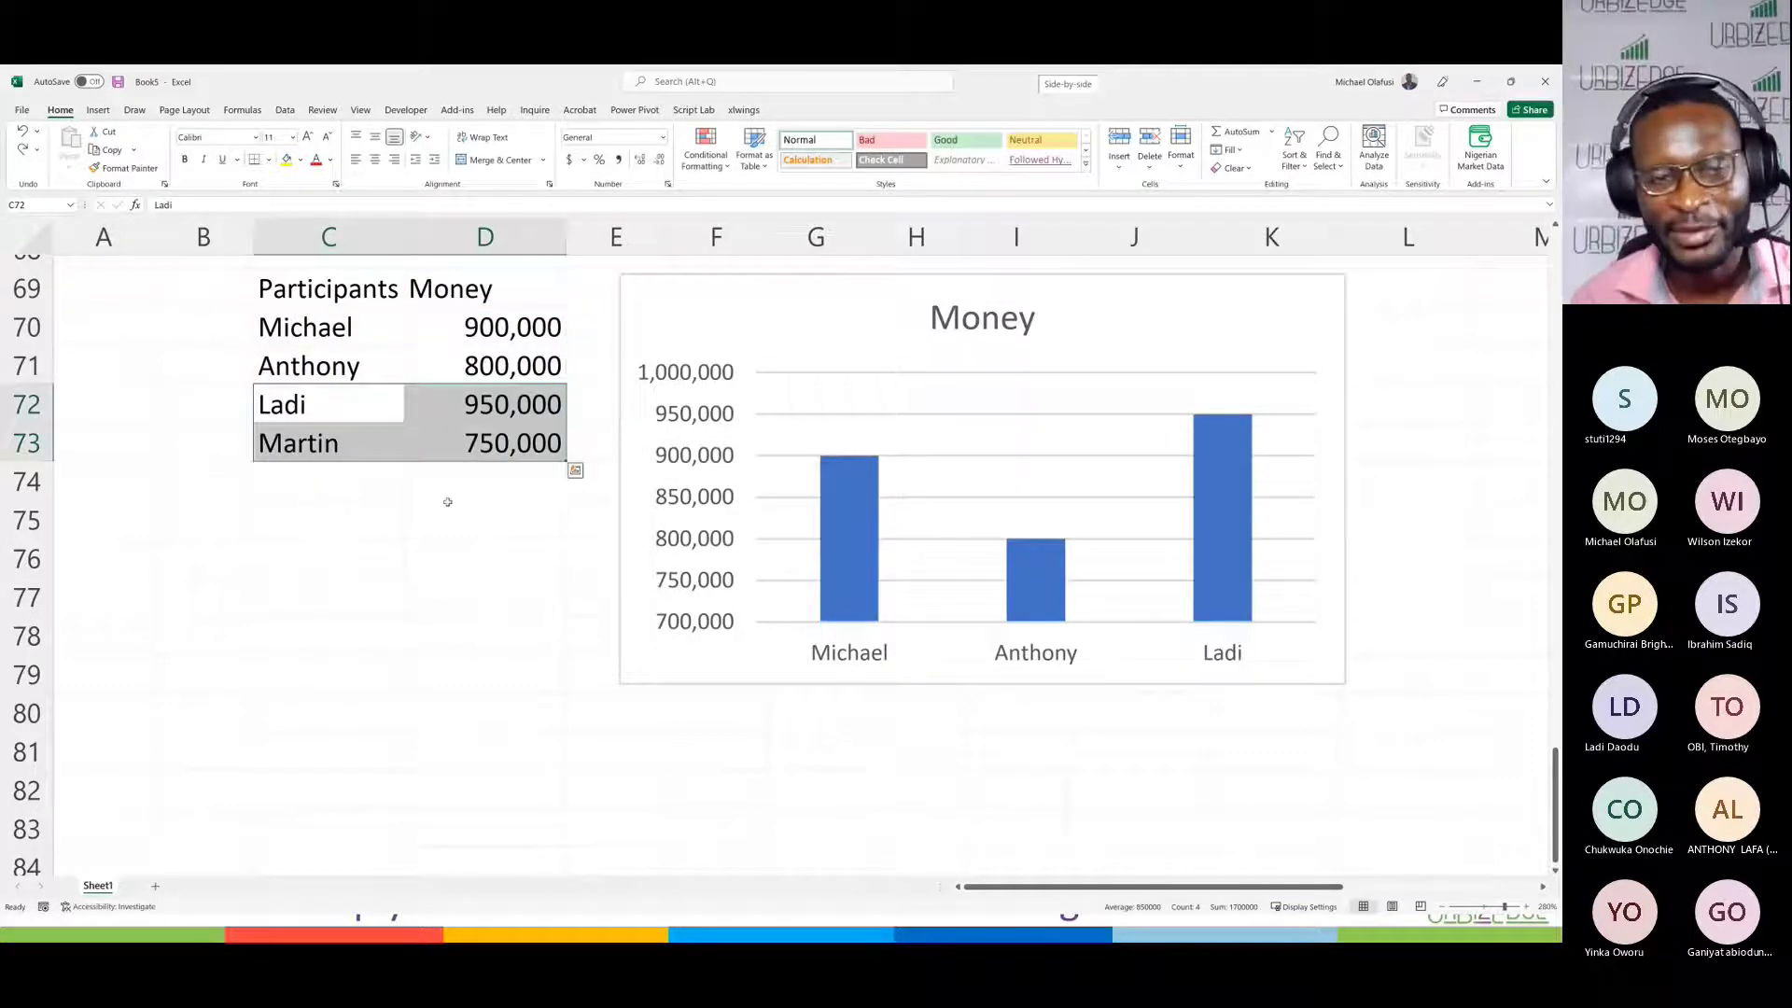
Step: Delete the fourth participant's name and amount from C73:D73
{"action": "left_click", "coordinate": [363, 440]}
{"action": "left_click_drag", "start_coordinate": [401, 444], "coordinate": [504, 444]}
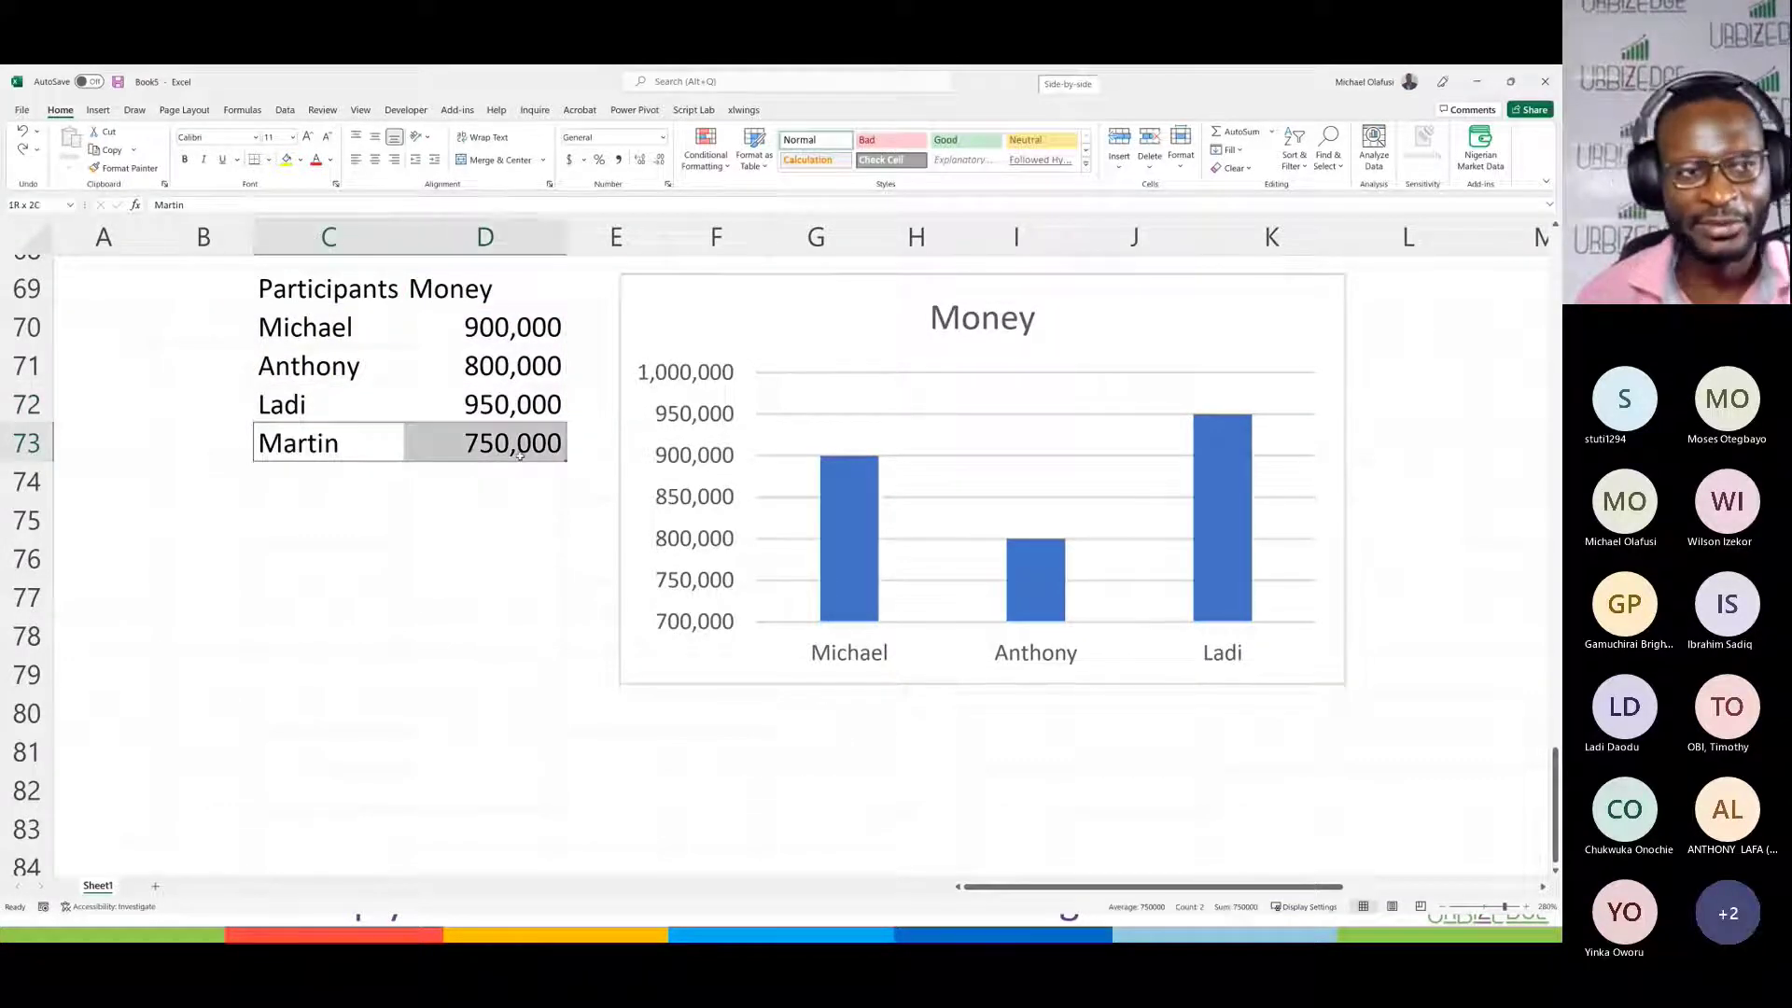
{"action": "key", "text": "Delete"}
Step: Enter the label INDEX in cell B77 below the participants table
{"action": "left_click", "coordinate": [144, 588]}
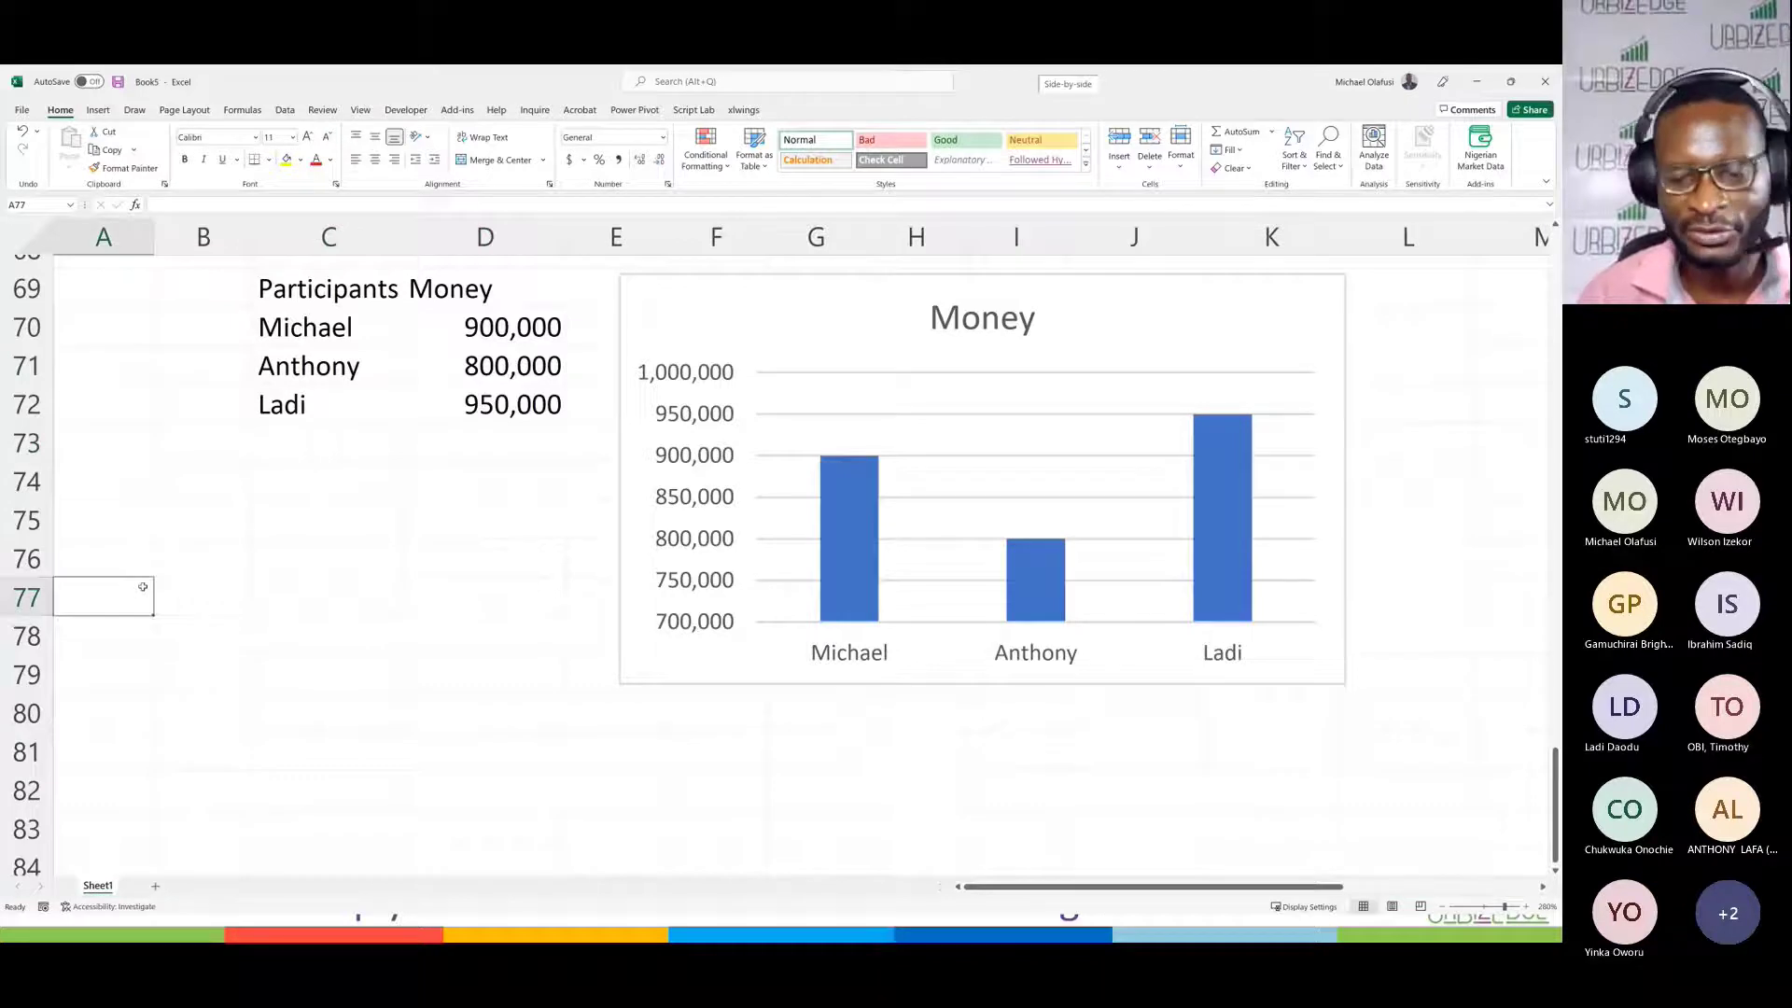
{"action": "left_click", "coordinate": [196, 589]}
{"action": "type", "text": "INDEX"}
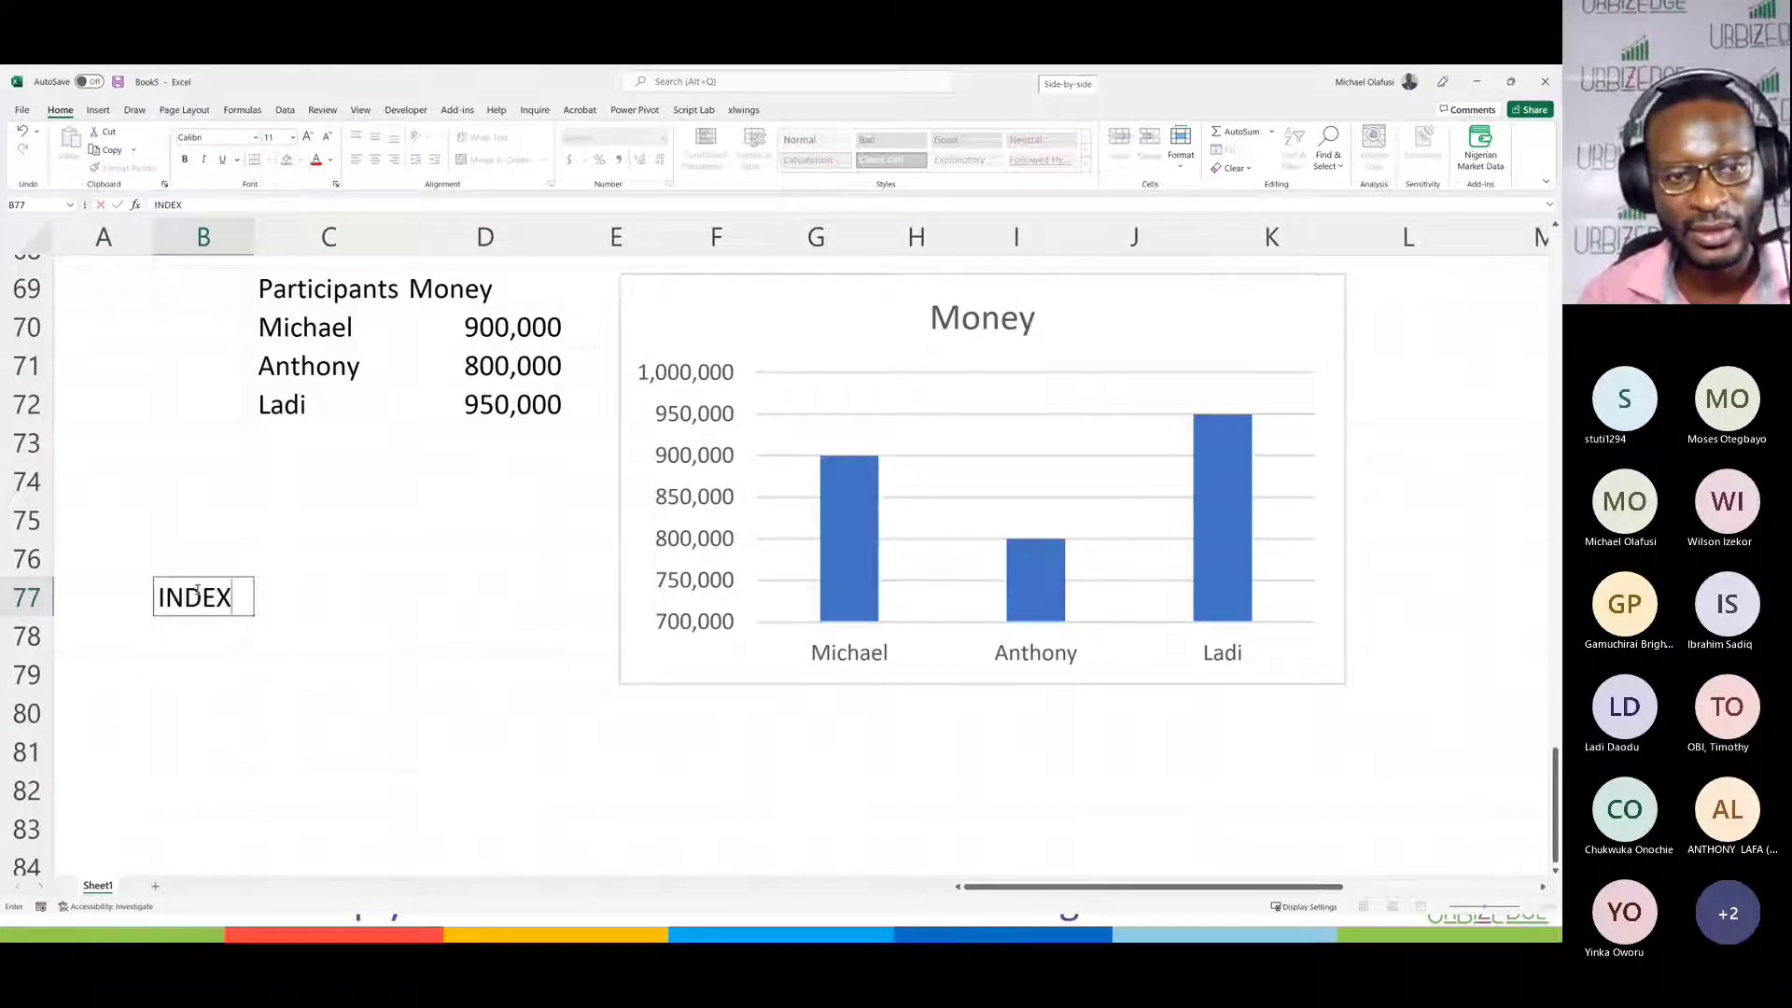
{"action": "key", "text": "Return"}
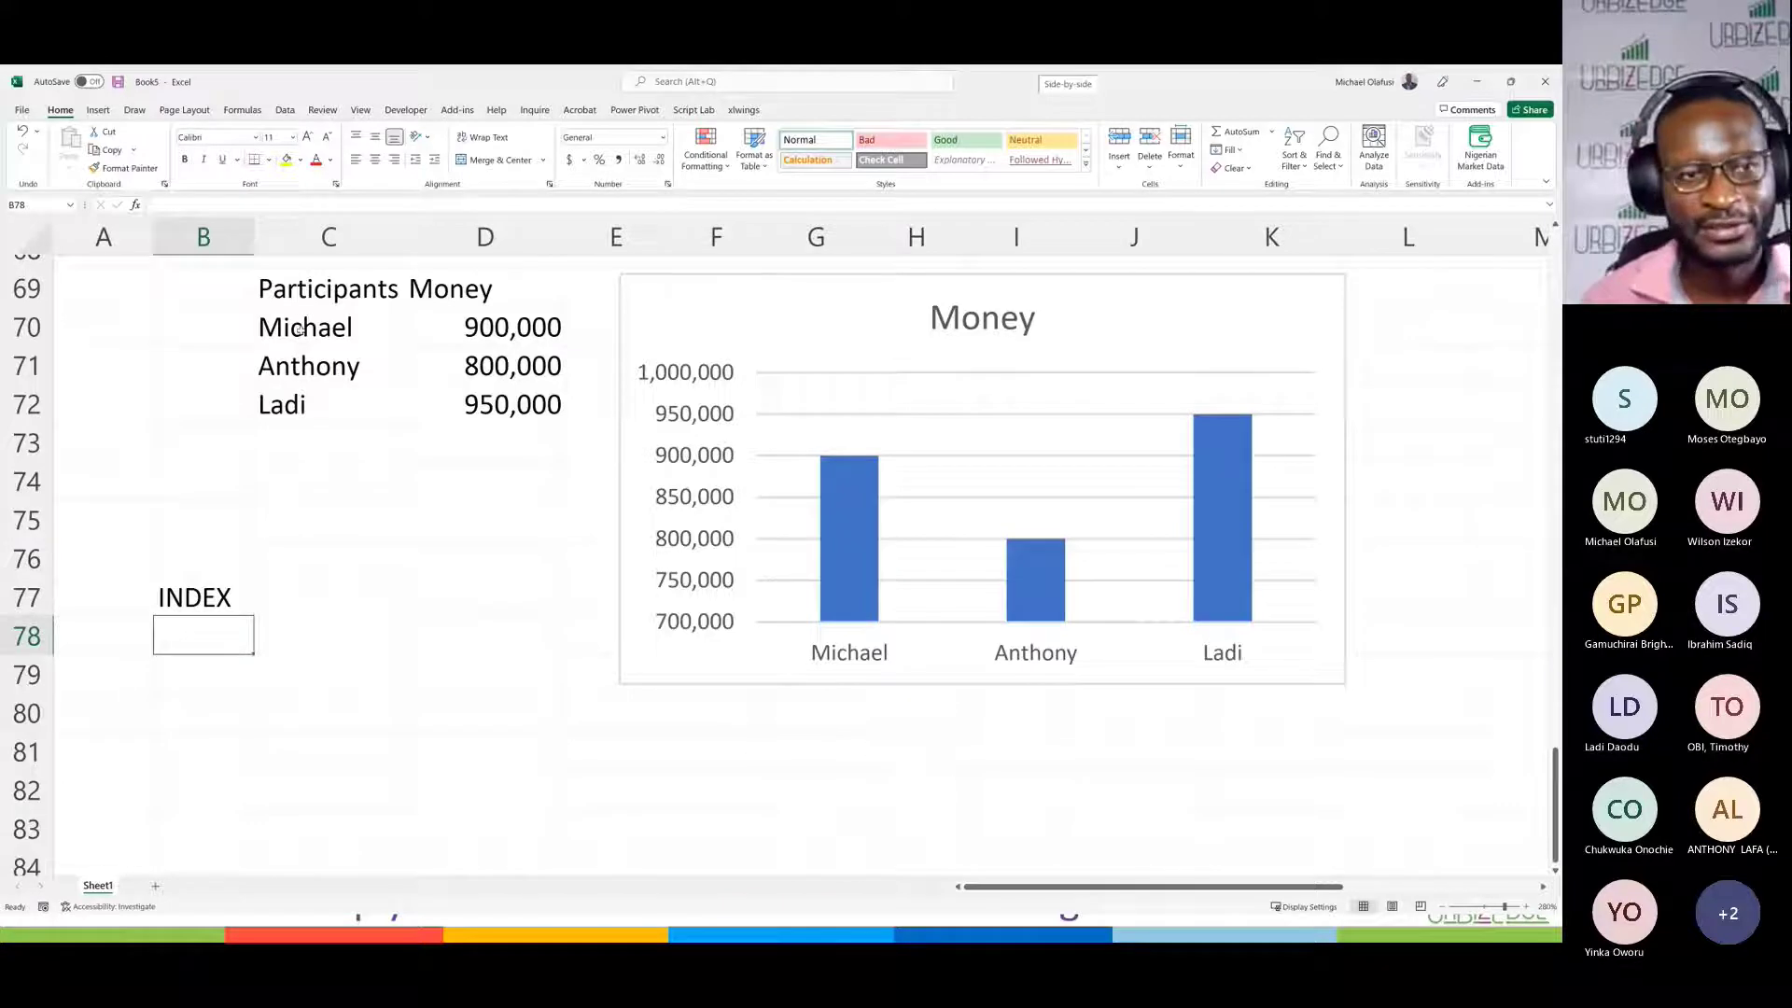
Step: Try a formula in C78 referencing the names C70:C72 and the whole data block C70:D72, discard it, and select B77
{"action": "left_click_drag", "start_coordinate": [301, 329], "coordinate": [315, 408]}
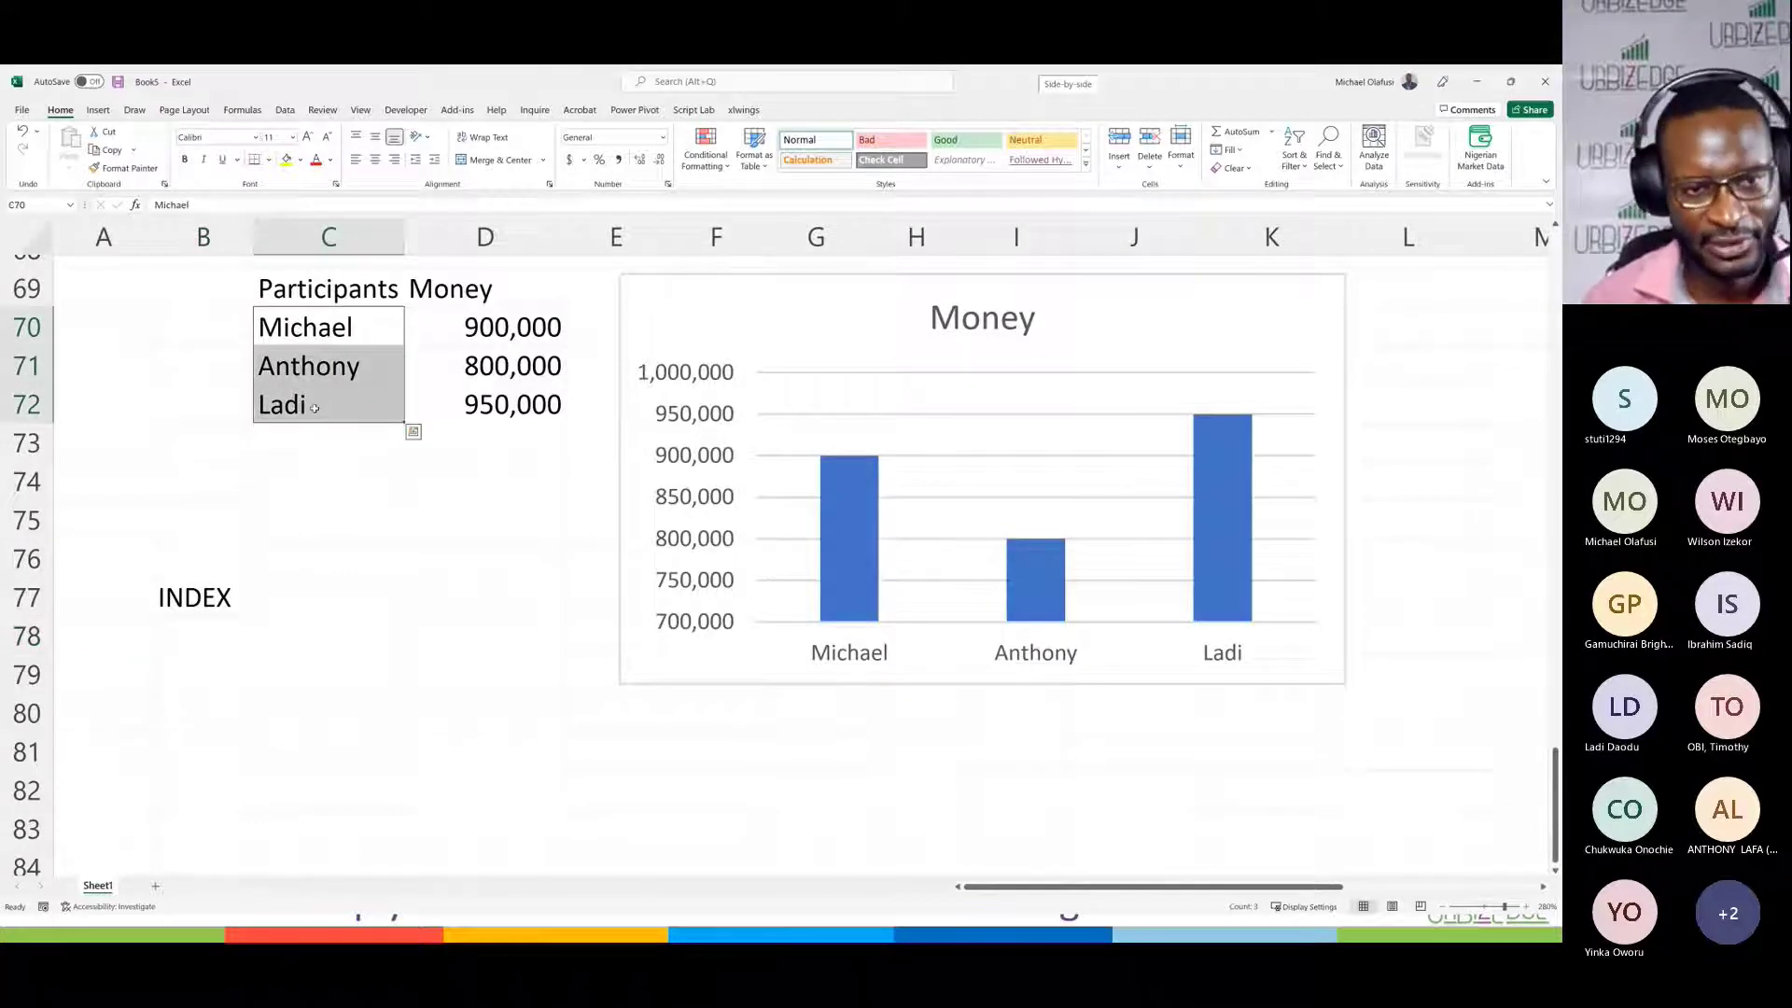
{"action": "left_click", "coordinate": [298, 632]}
{"action": "type", "text": "="}
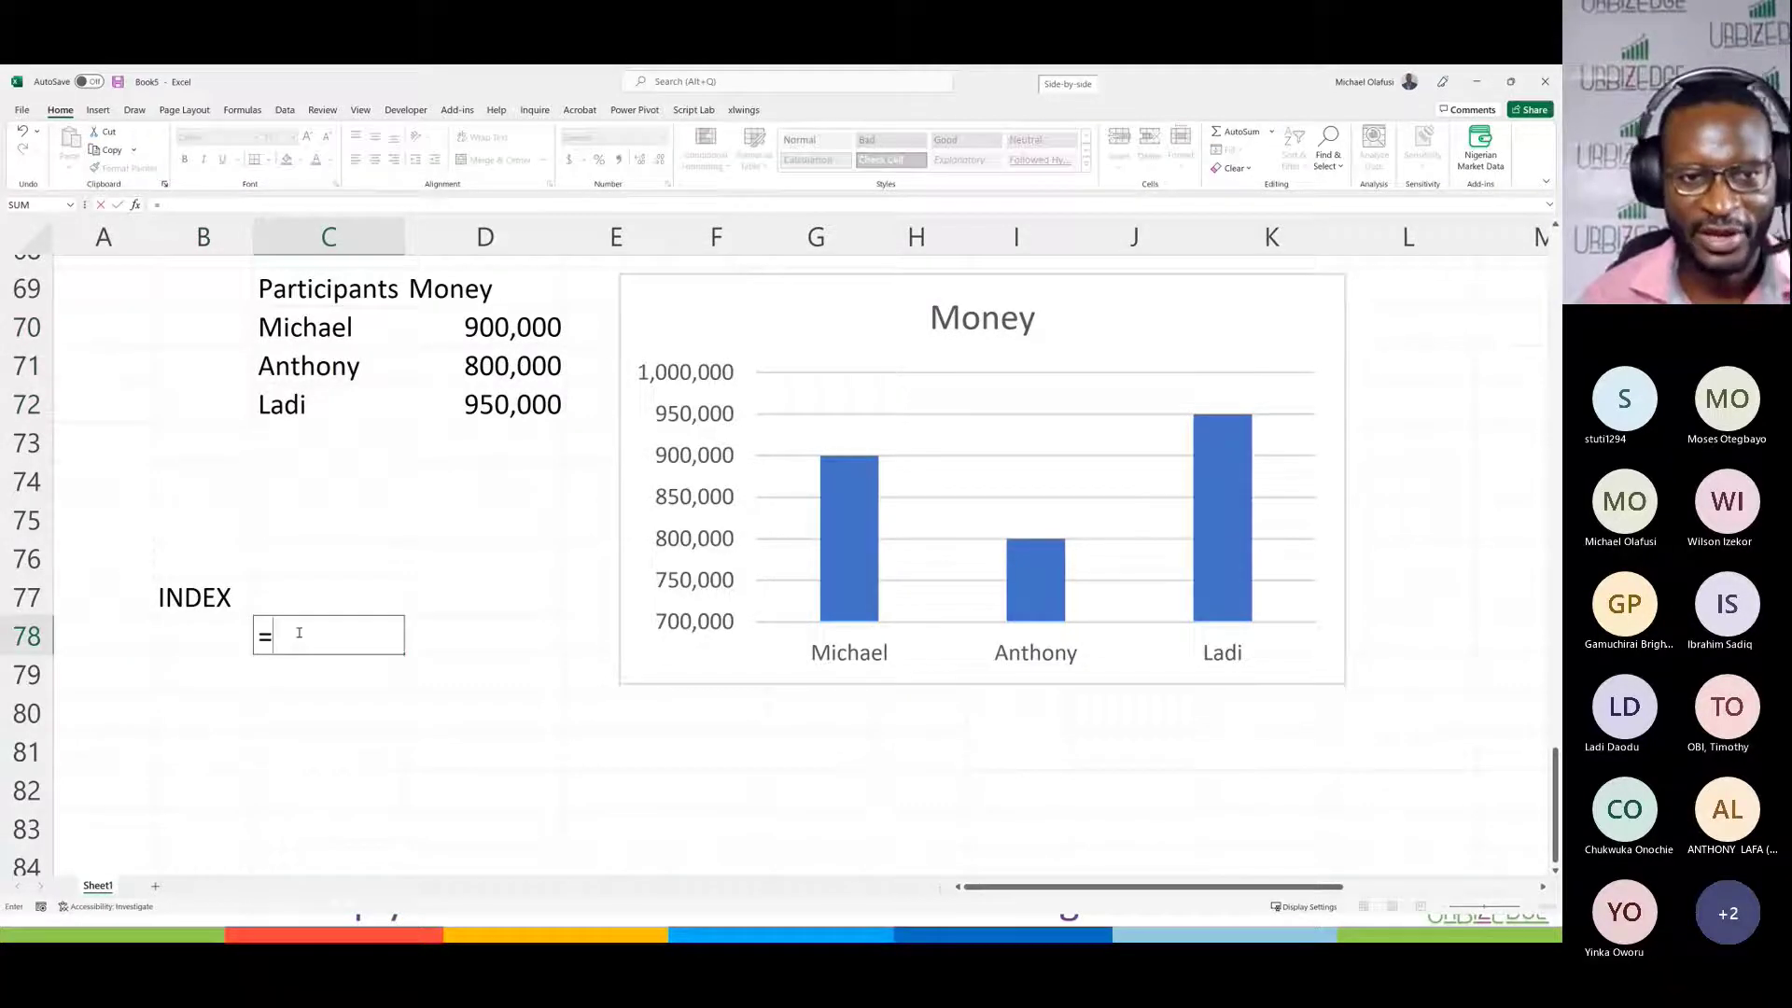
{"action": "left_click", "coordinate": [285, 317]}
{"action": "left_click_drag", "start_coordinate": [295, 353], "coordinate": [298, 396]}
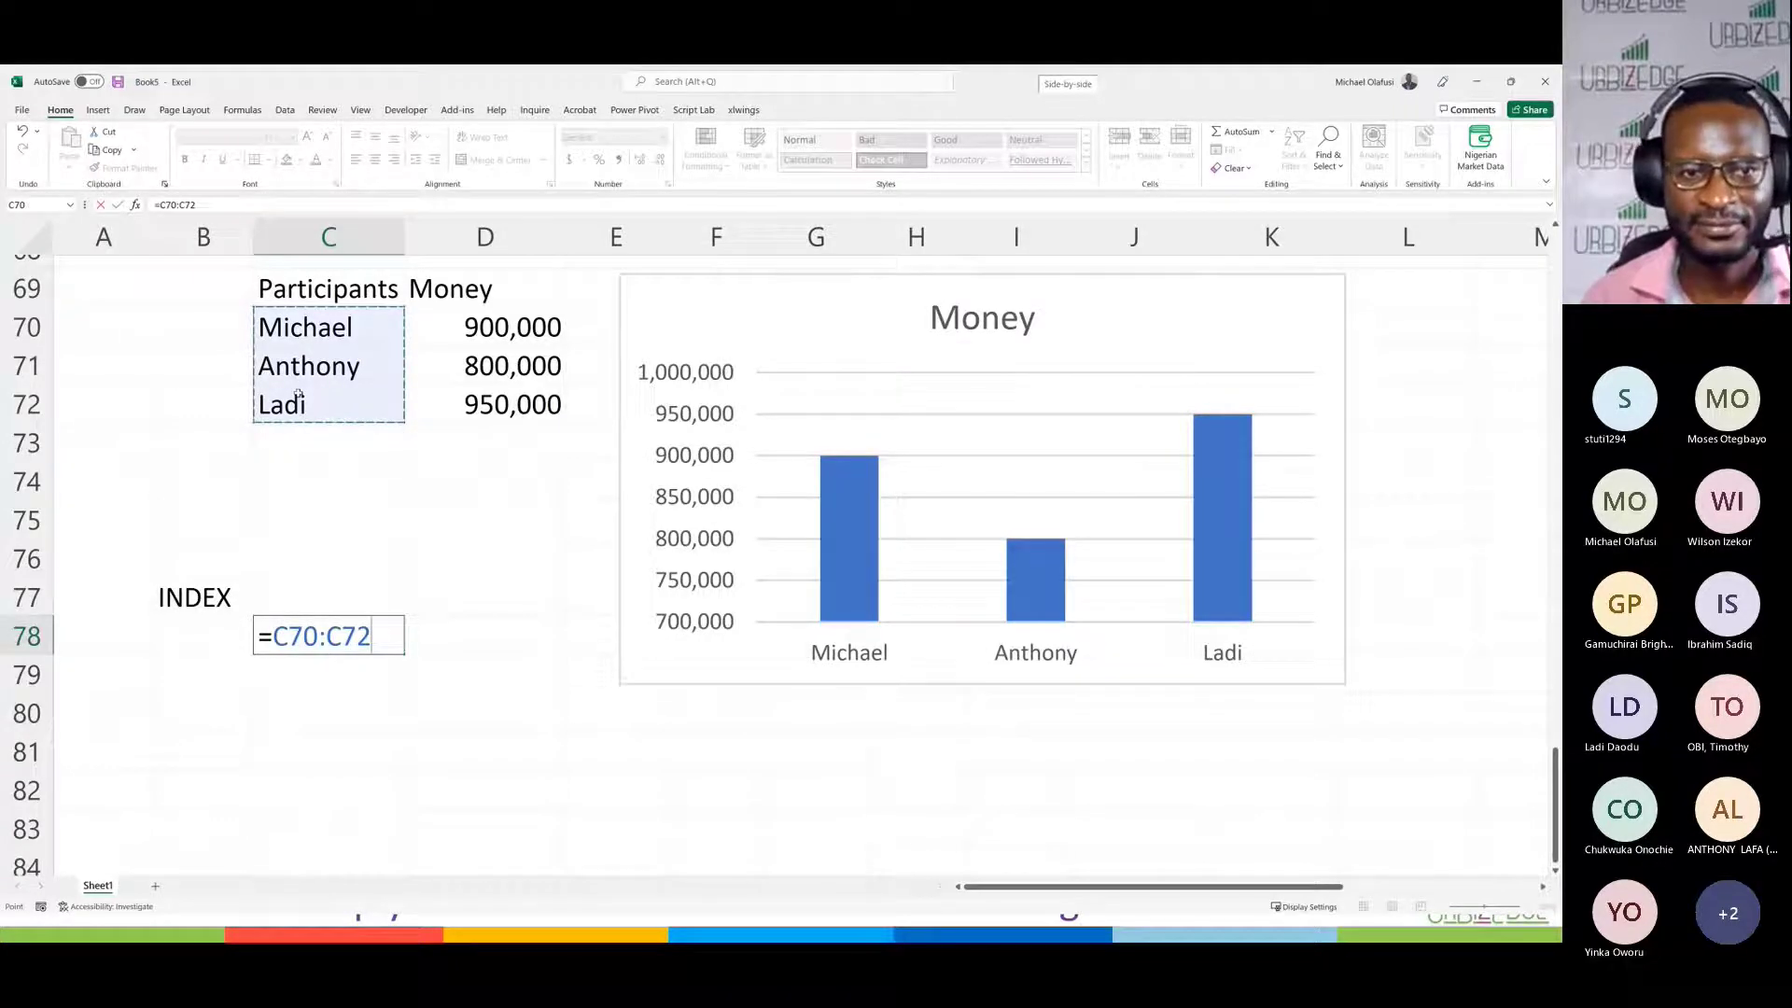
{"action": "left_click_drag", "start_coordinate": [288, 325], "coordinate": [470, 401]}
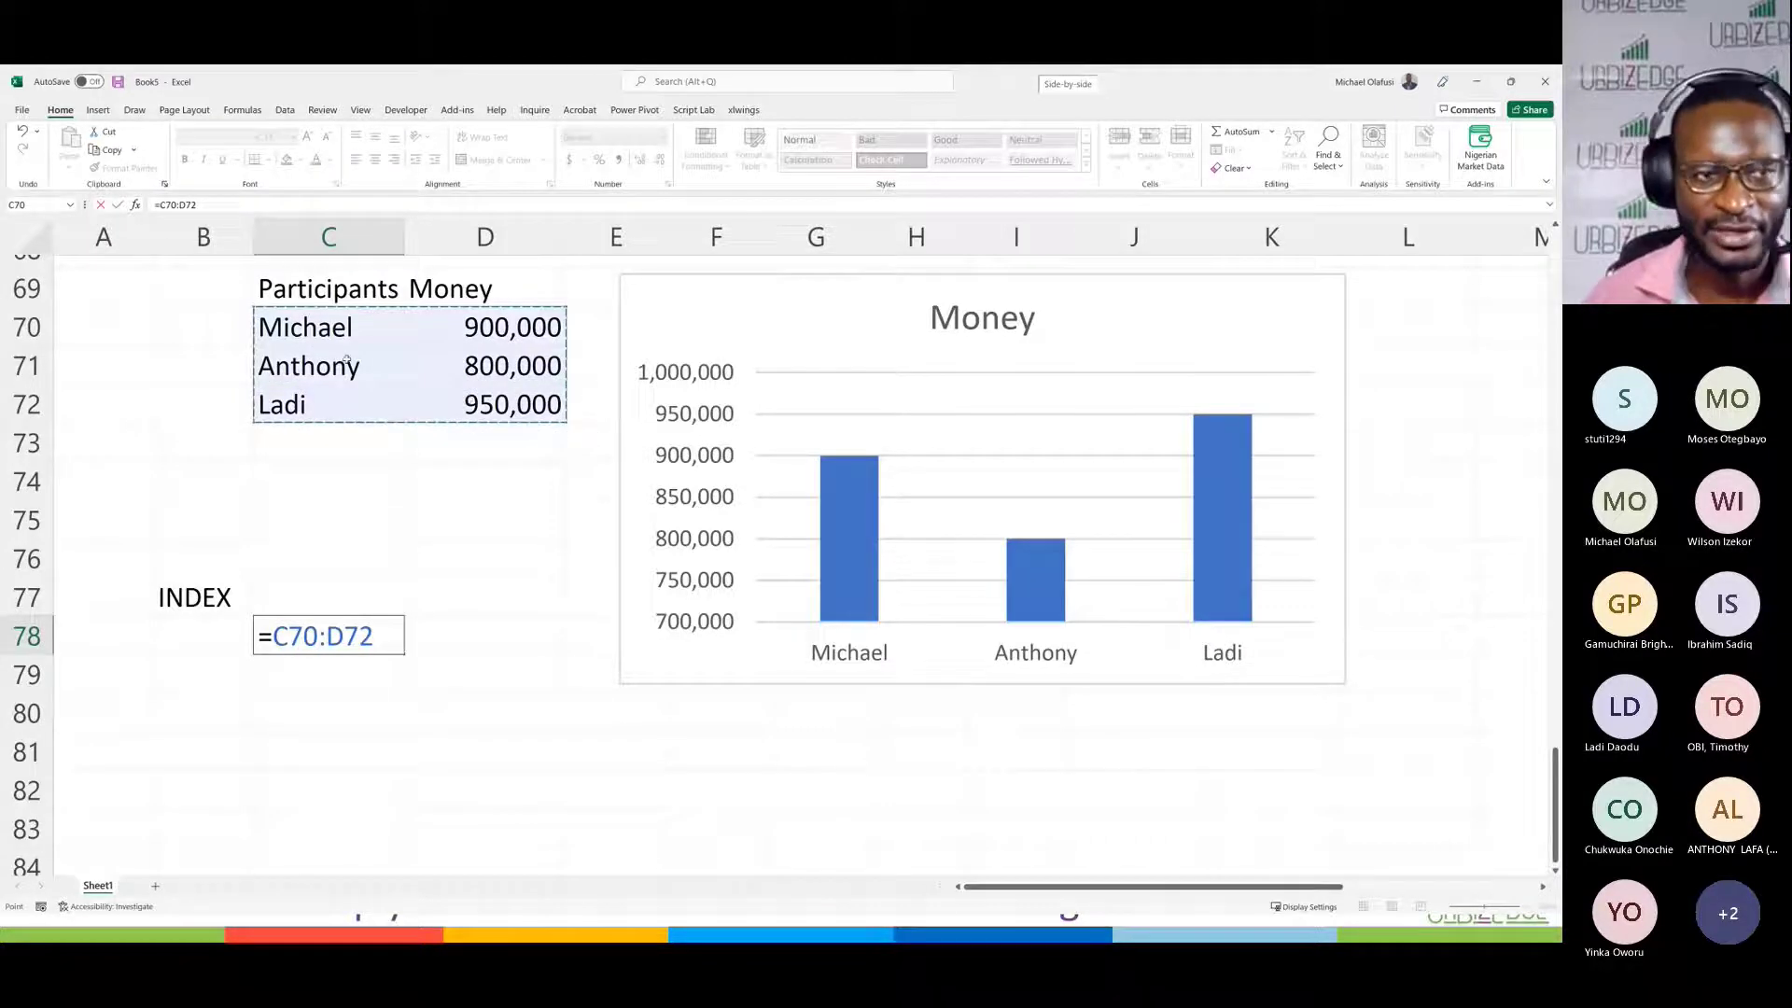
{"action": "left_click_drag", "start_coordinate": [312, 334], "coordinate": [329, 393]}
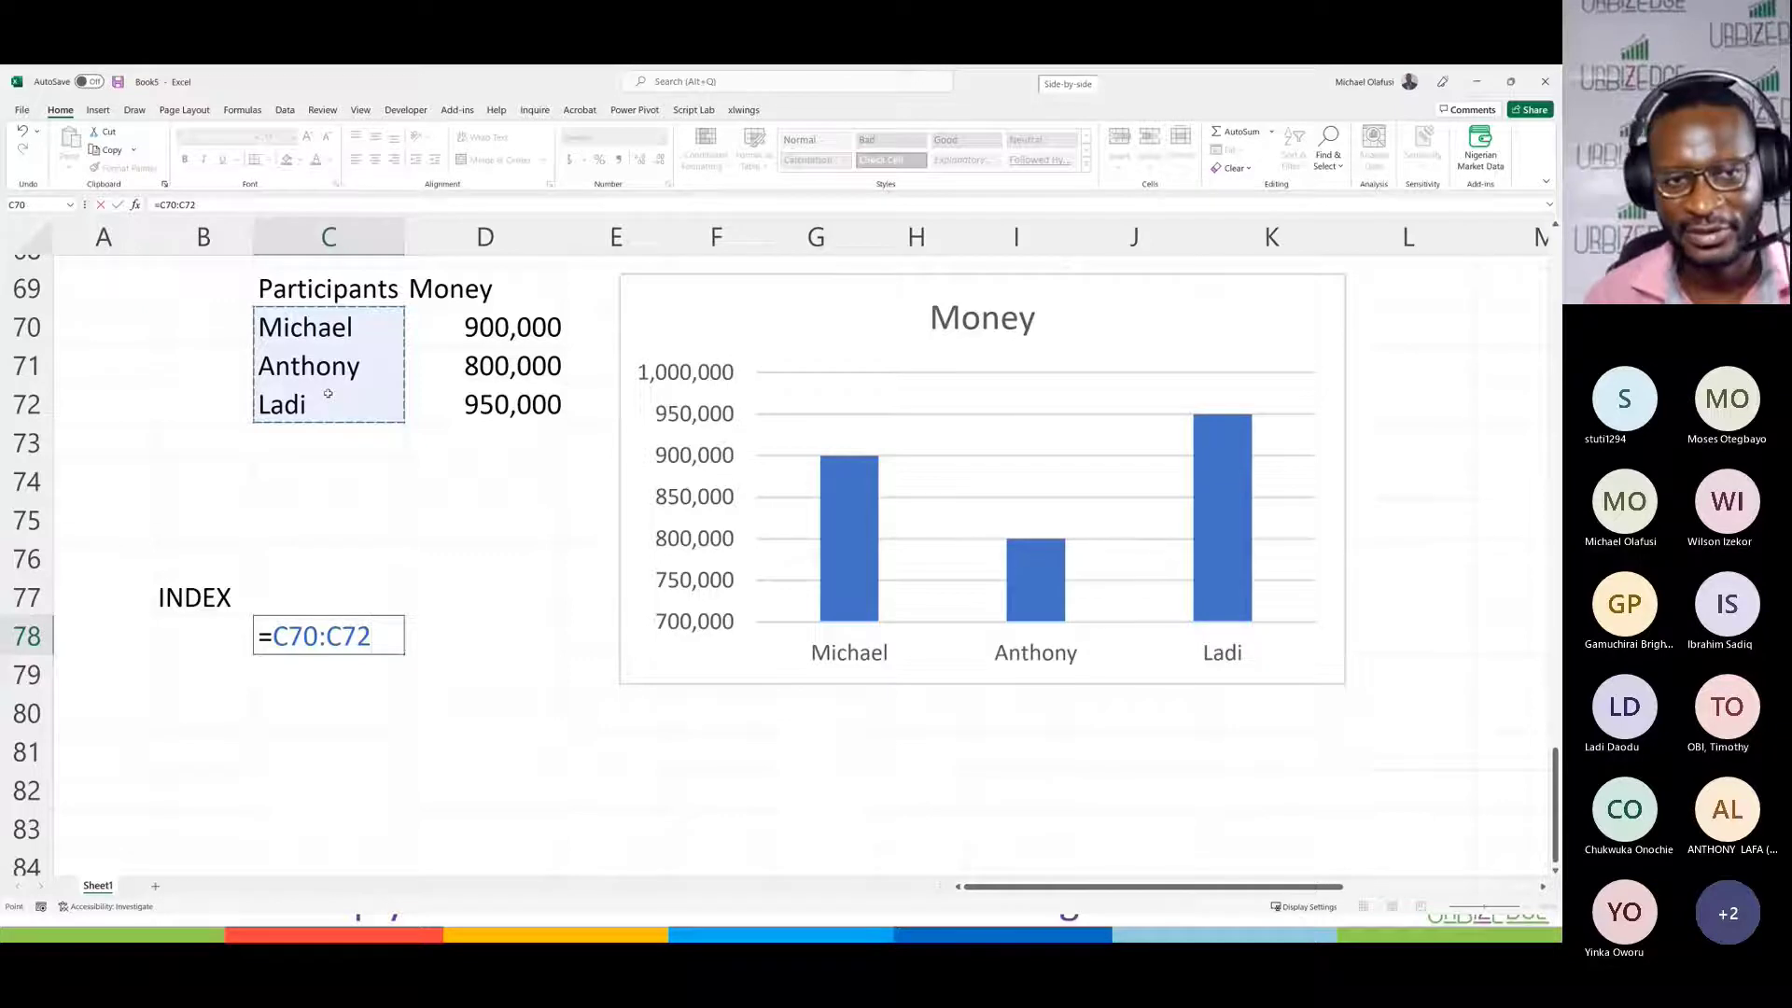
{"action": "key", "text": "Escape"}
{"action": "left_click", "coordinate": [209, 586]}
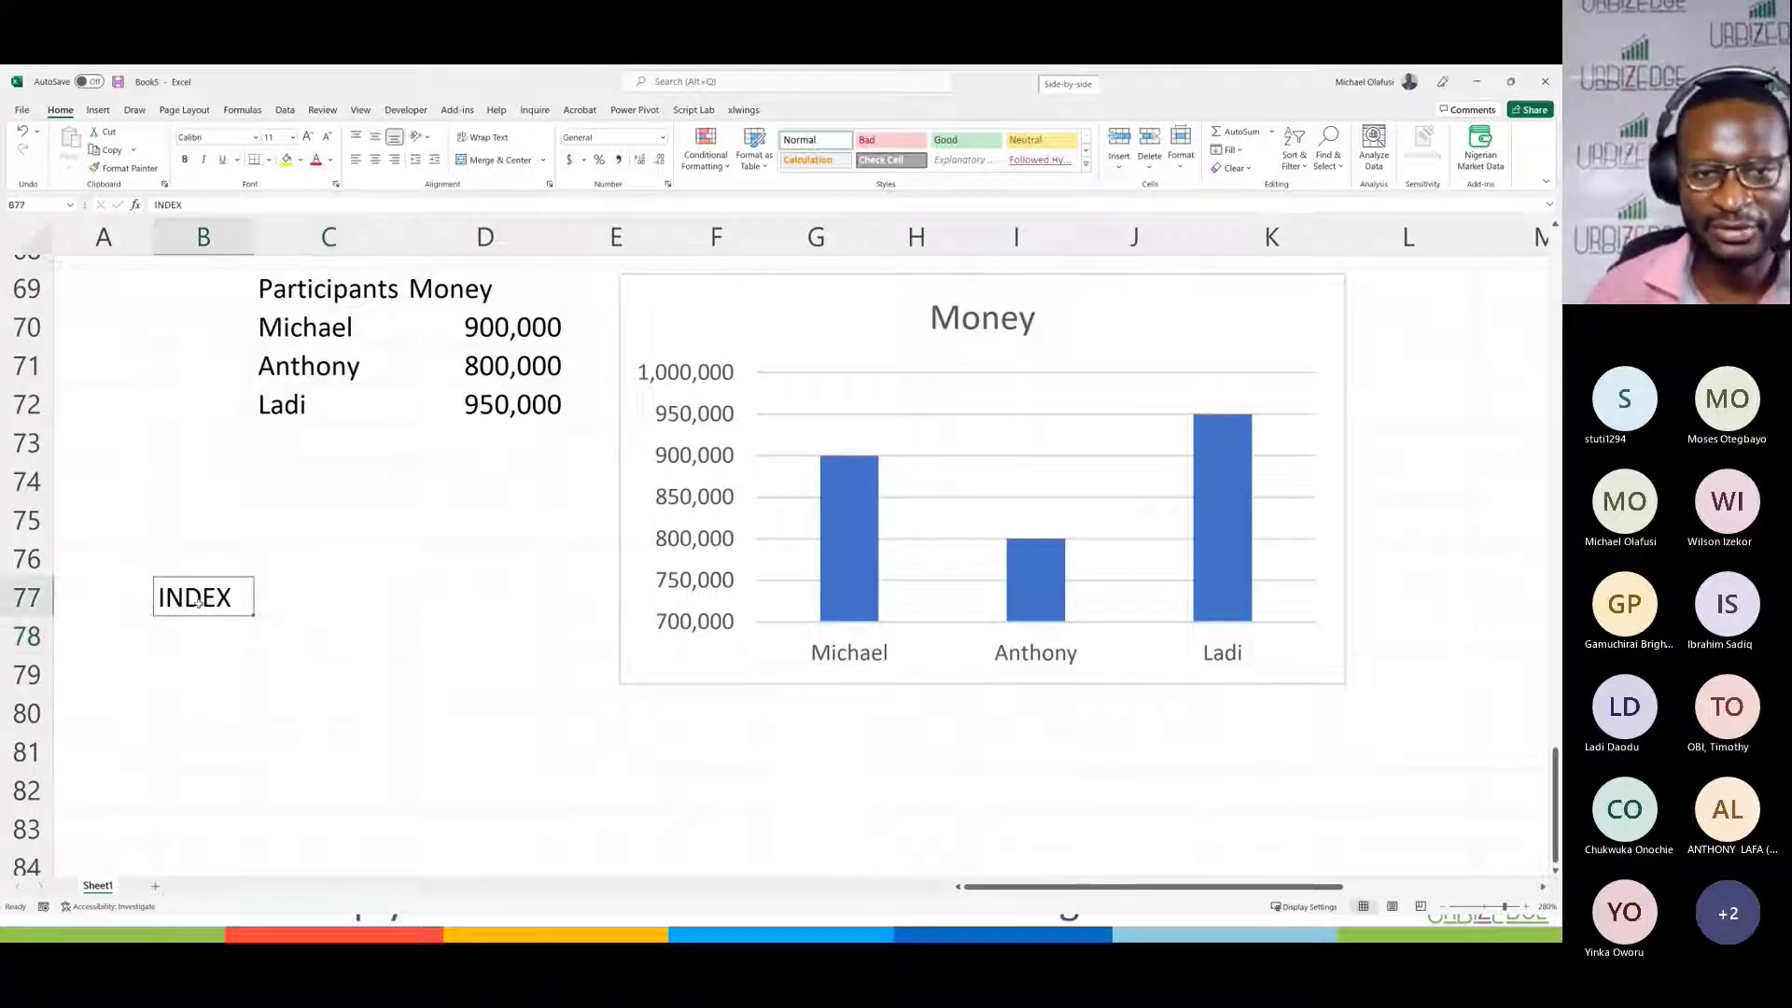
Step: Clear the INDEX label from B77 and list the participant names in A73 with the formula =C70:C72
{"action": "key", "text": "Delete"}
{"action": "left_click", "coordinate": [120, 439]}
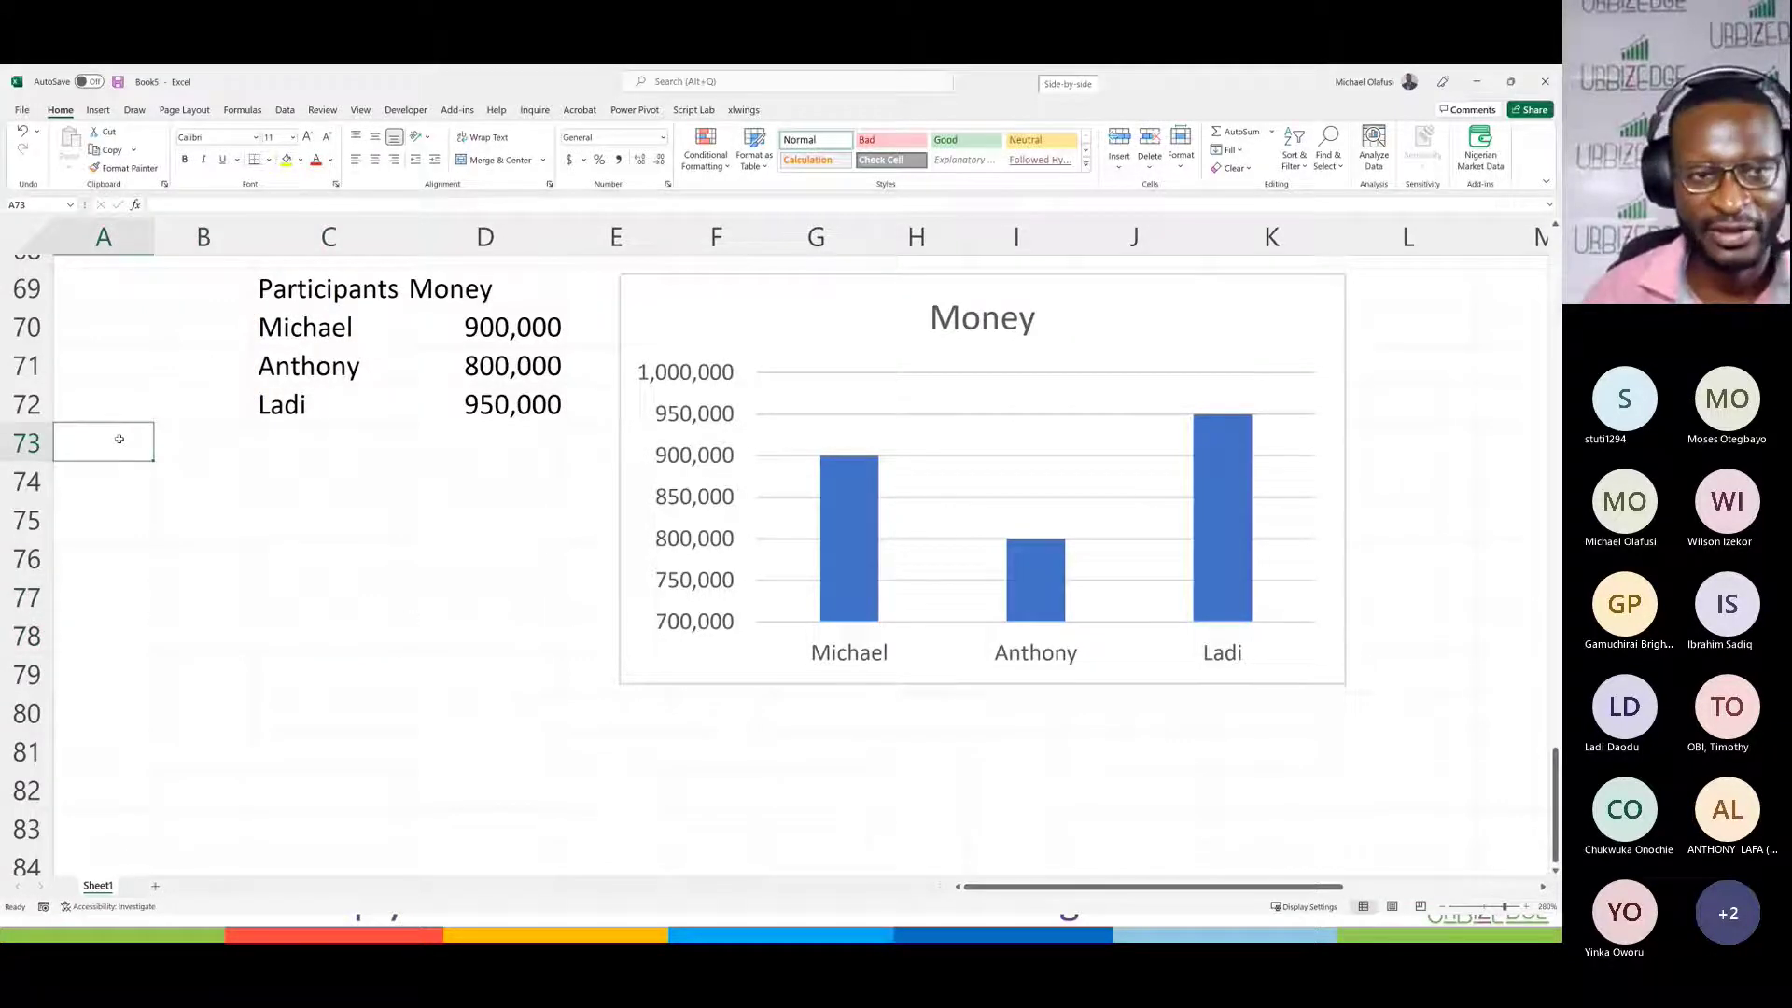
{"action": "type", "text": "="}
{"action": "left_click_drag", "start_coordinate": [276, 328], "coordinate": [300, 392]}
{"action": "key", "text": "Return"}
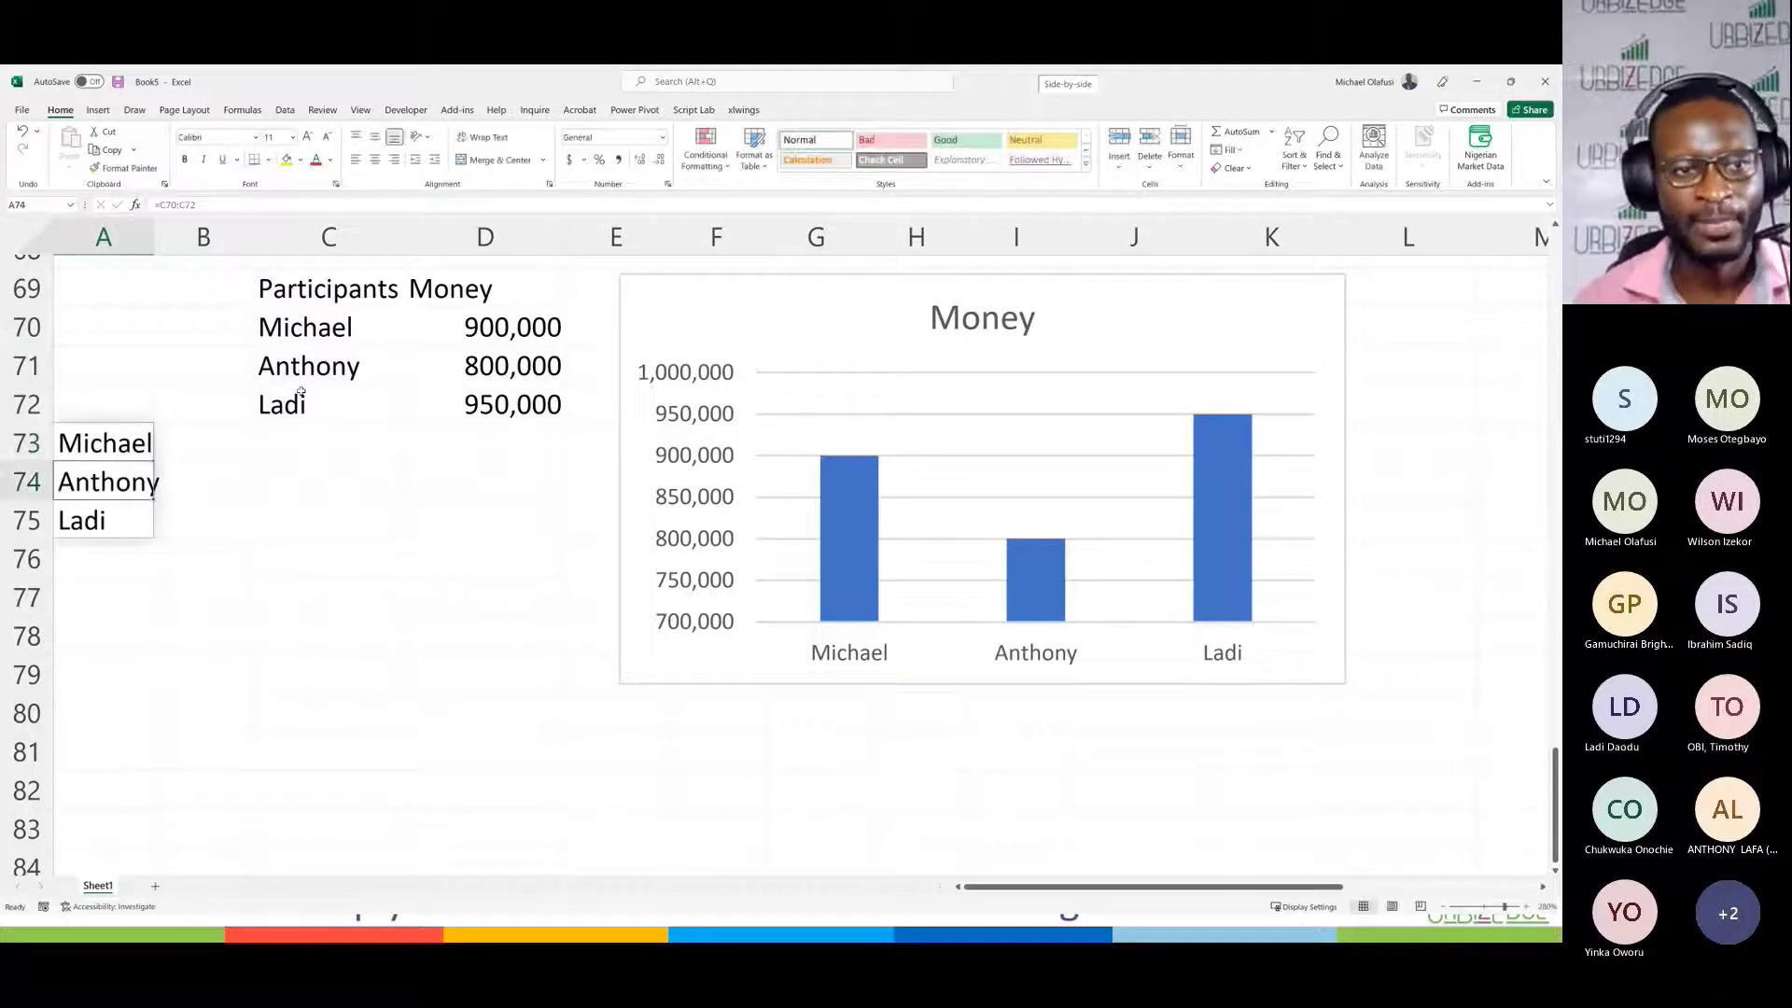
Step: Widen column A slightly so the listed participant names fit
{"action": "left_click_drag", "start_coordinate": [156, 249], "coordinate": [177, 249]}
{"action": "left_click", "coordinate": [347, 439]}
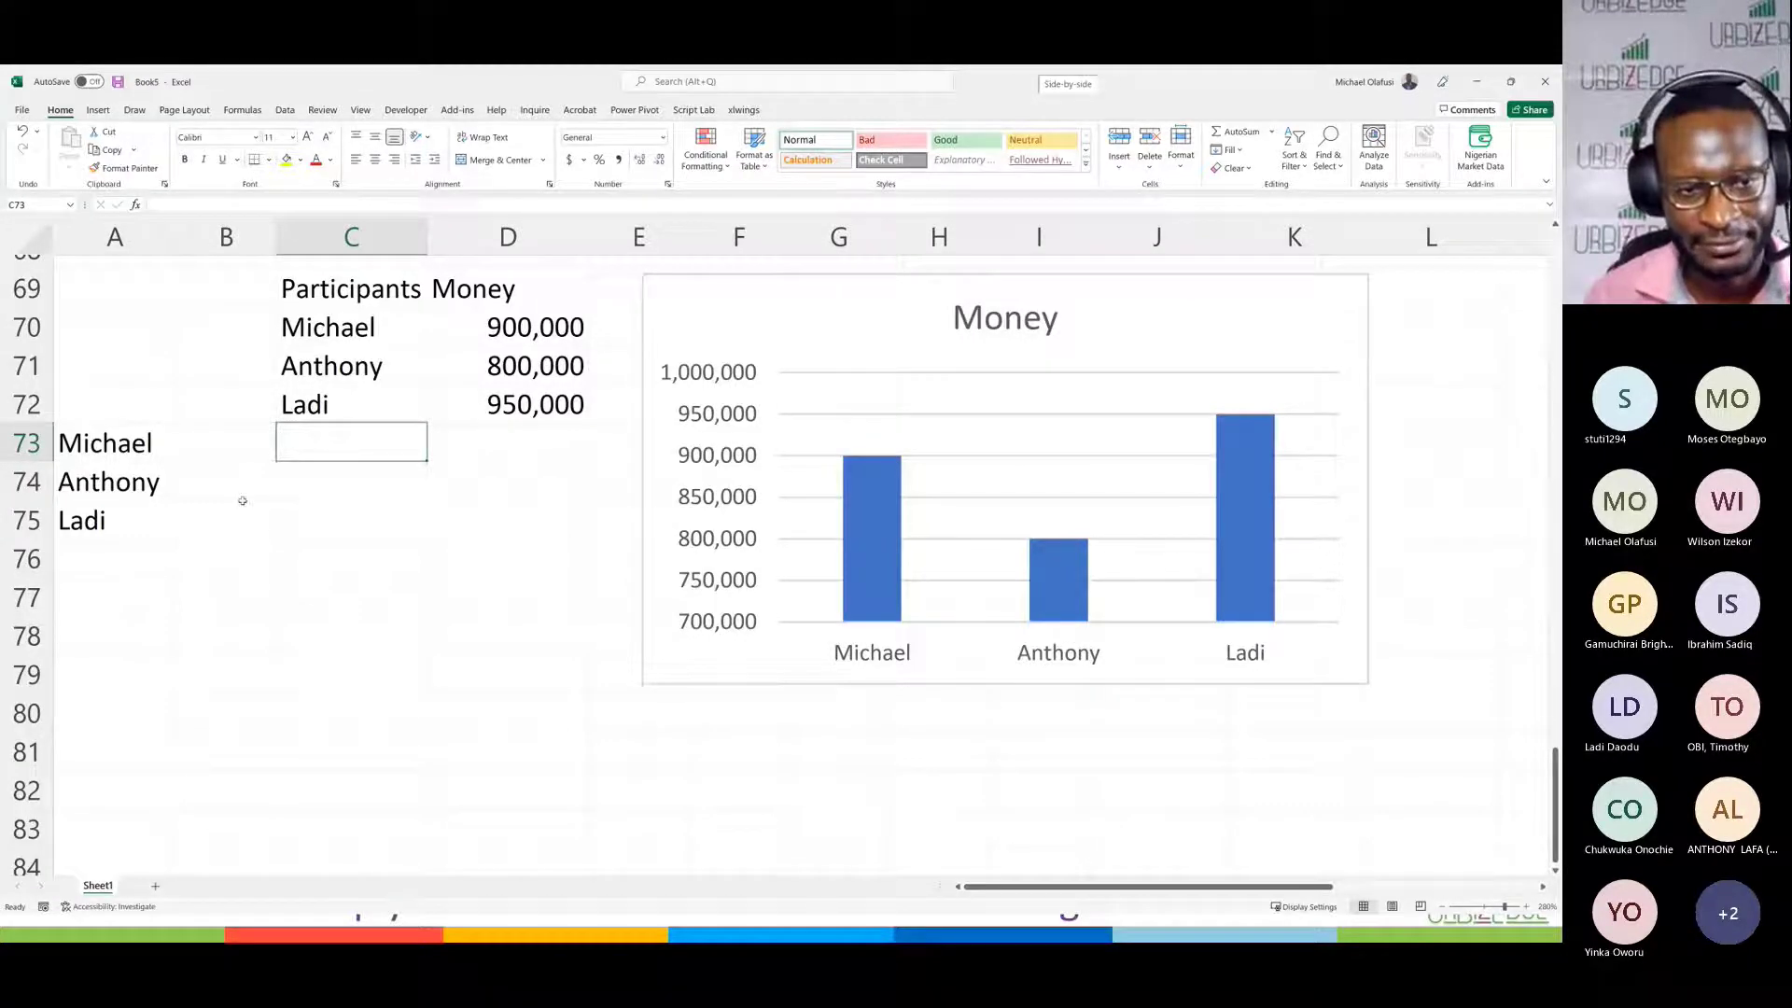
Step: In the A73 formula, replace the end reference C72 with an INDEX function over the array C70:C83
{"action": "left_click", "coordinate": [119, 446]}
{"action": "double_click", "coordinate": [118, 446]}
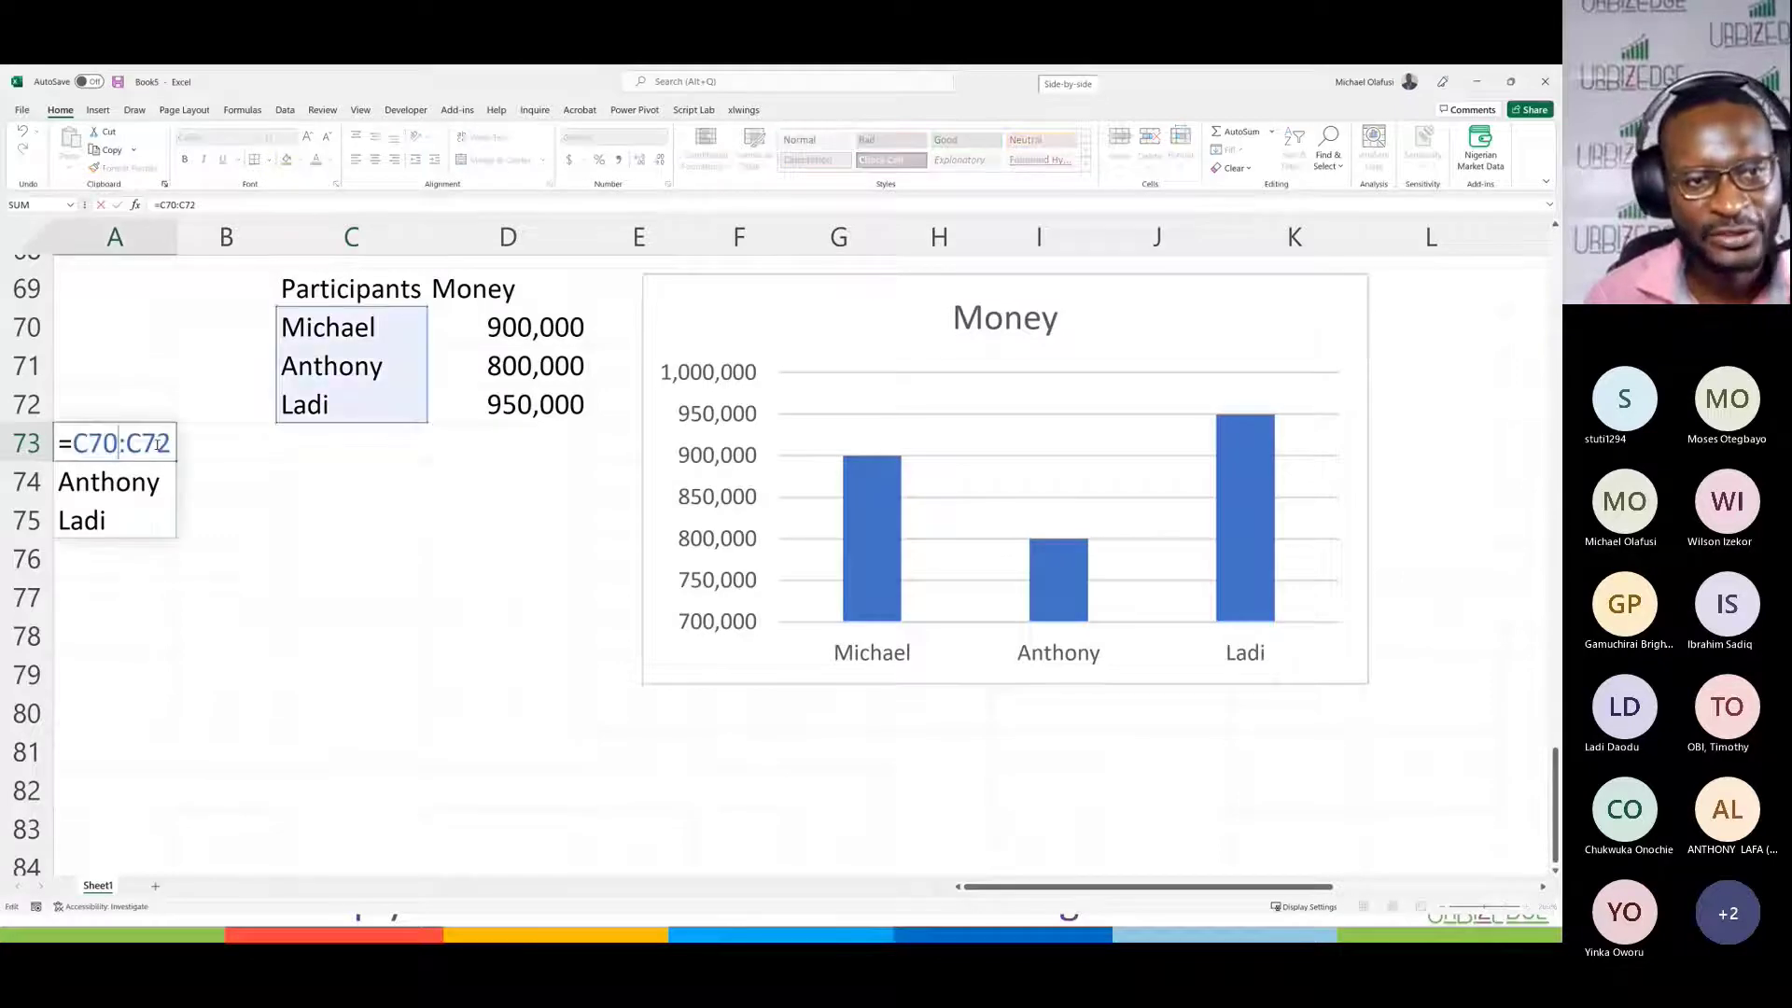
{"action": "left_click_drag", "start_coordinate": [126, 444], "coordinate": [203, 439]}
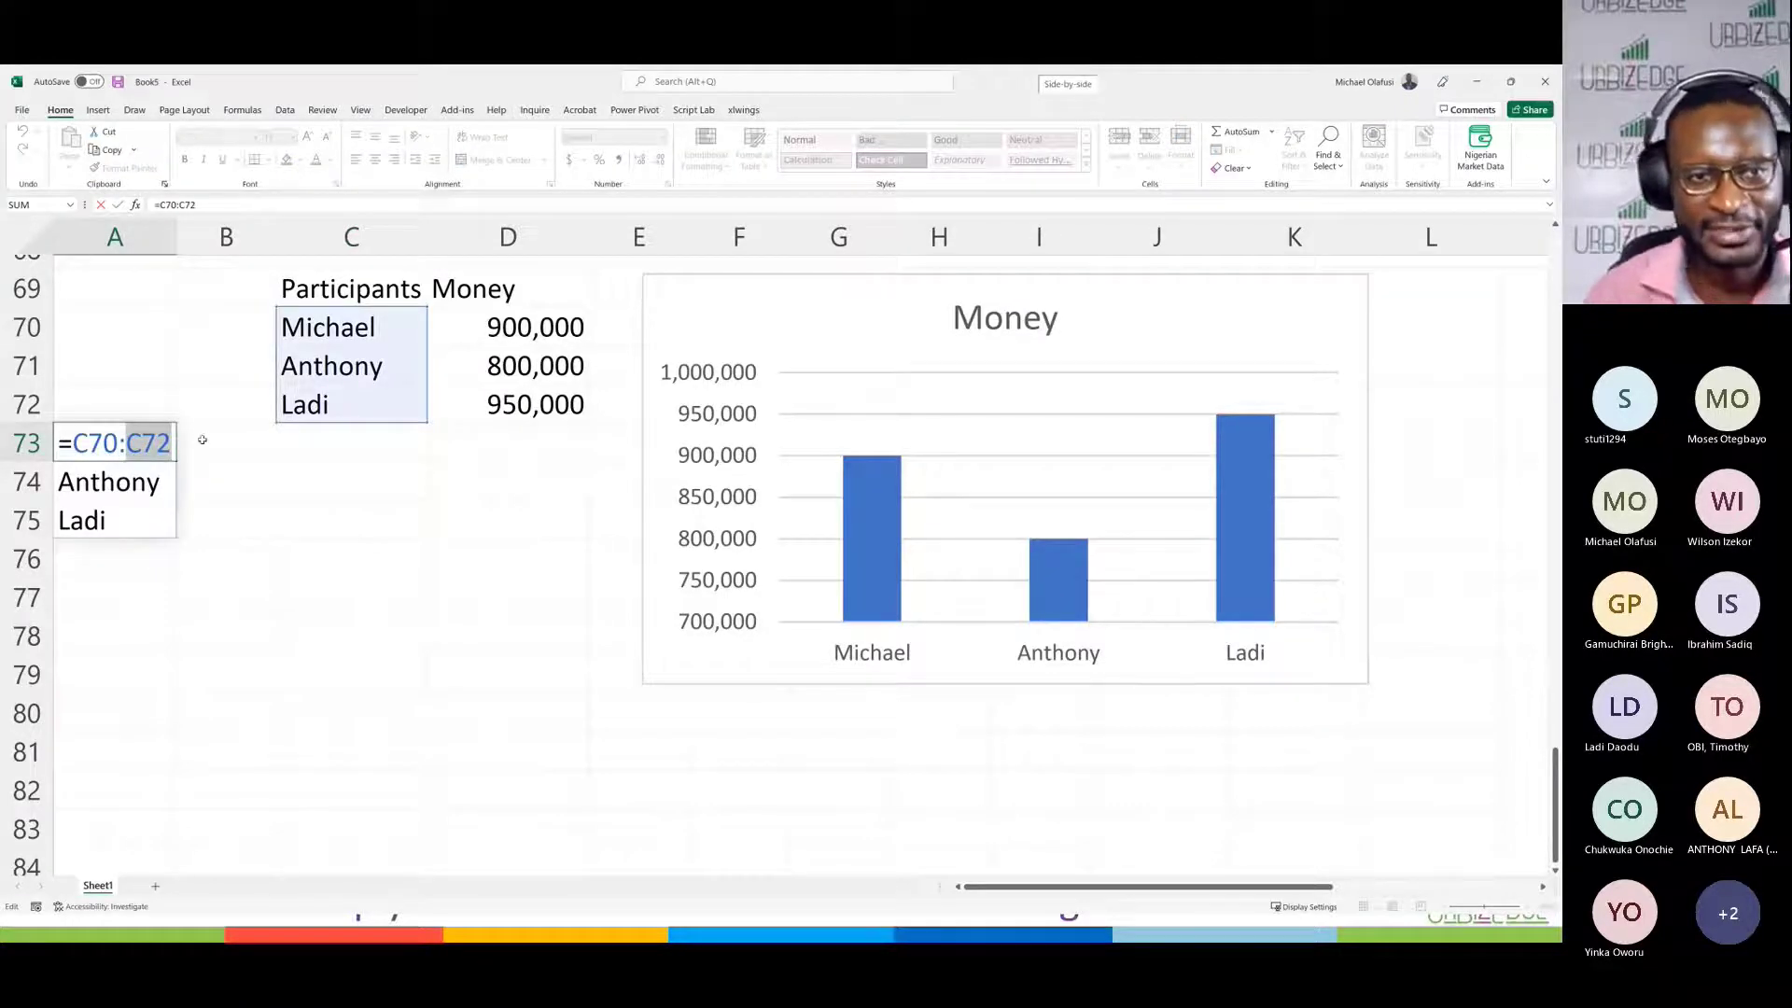
{"action": "key", "text": "BackSpace"}
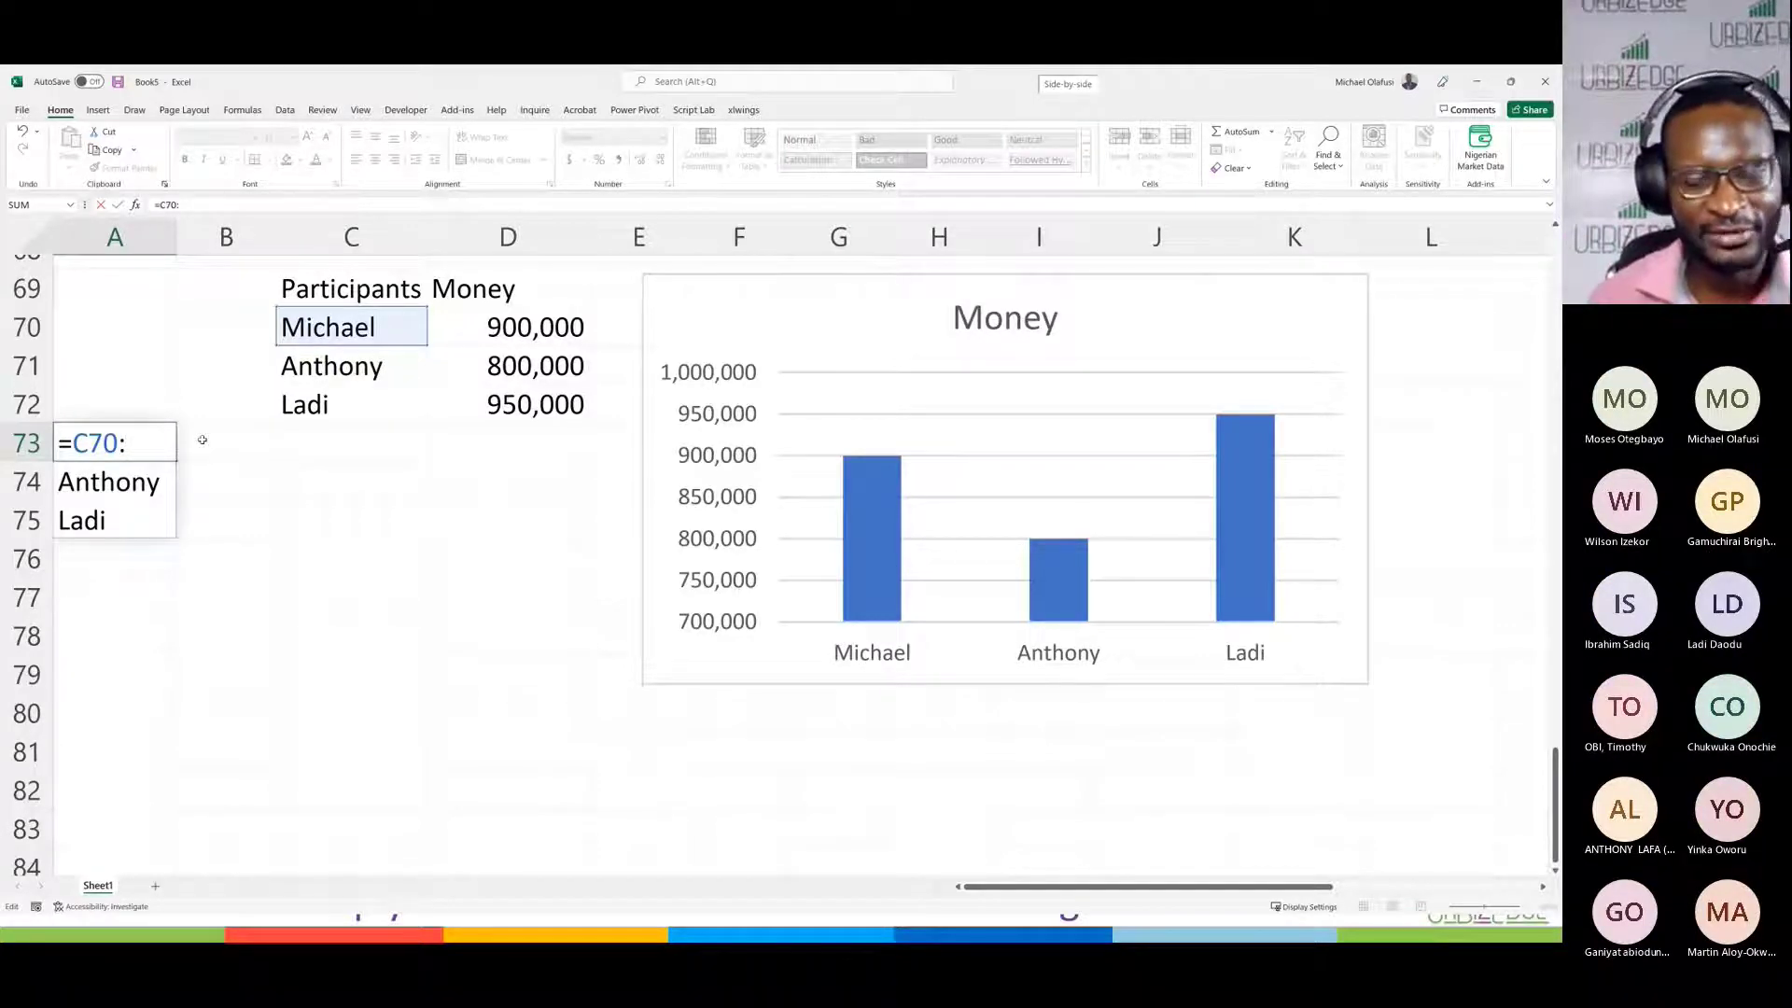
{"action": "type", "text": "INDEX"}
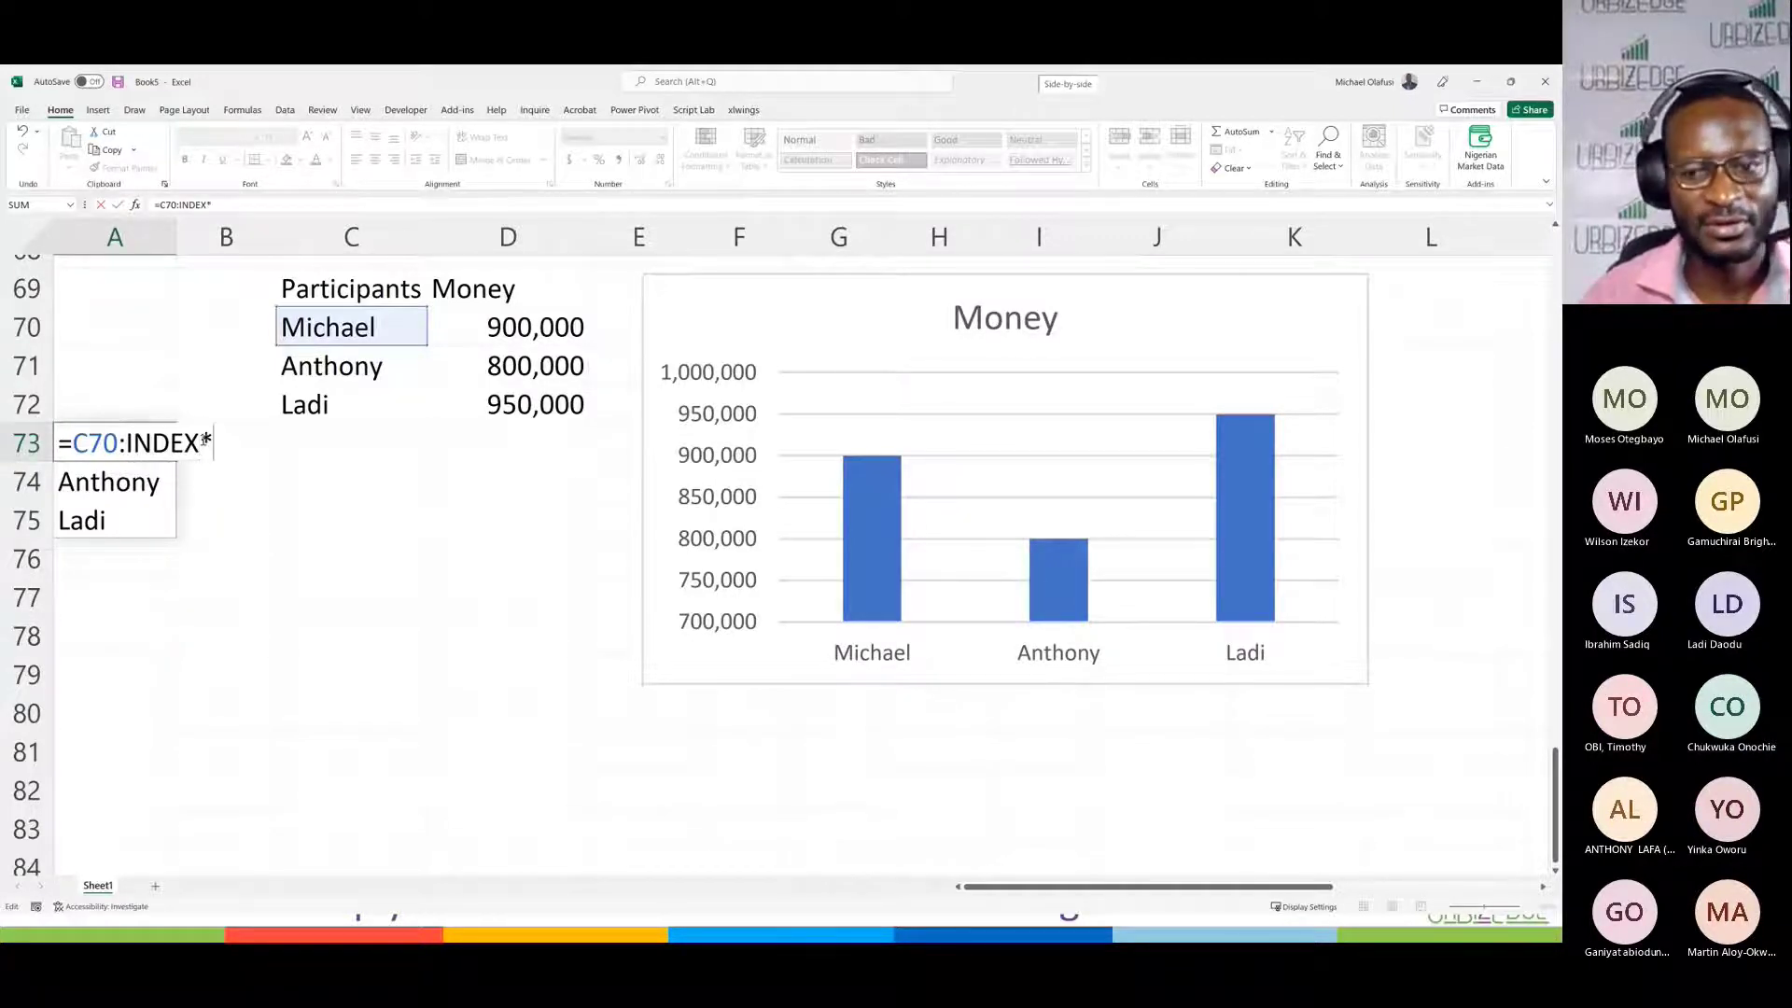
{"action": "type", "text": "("}
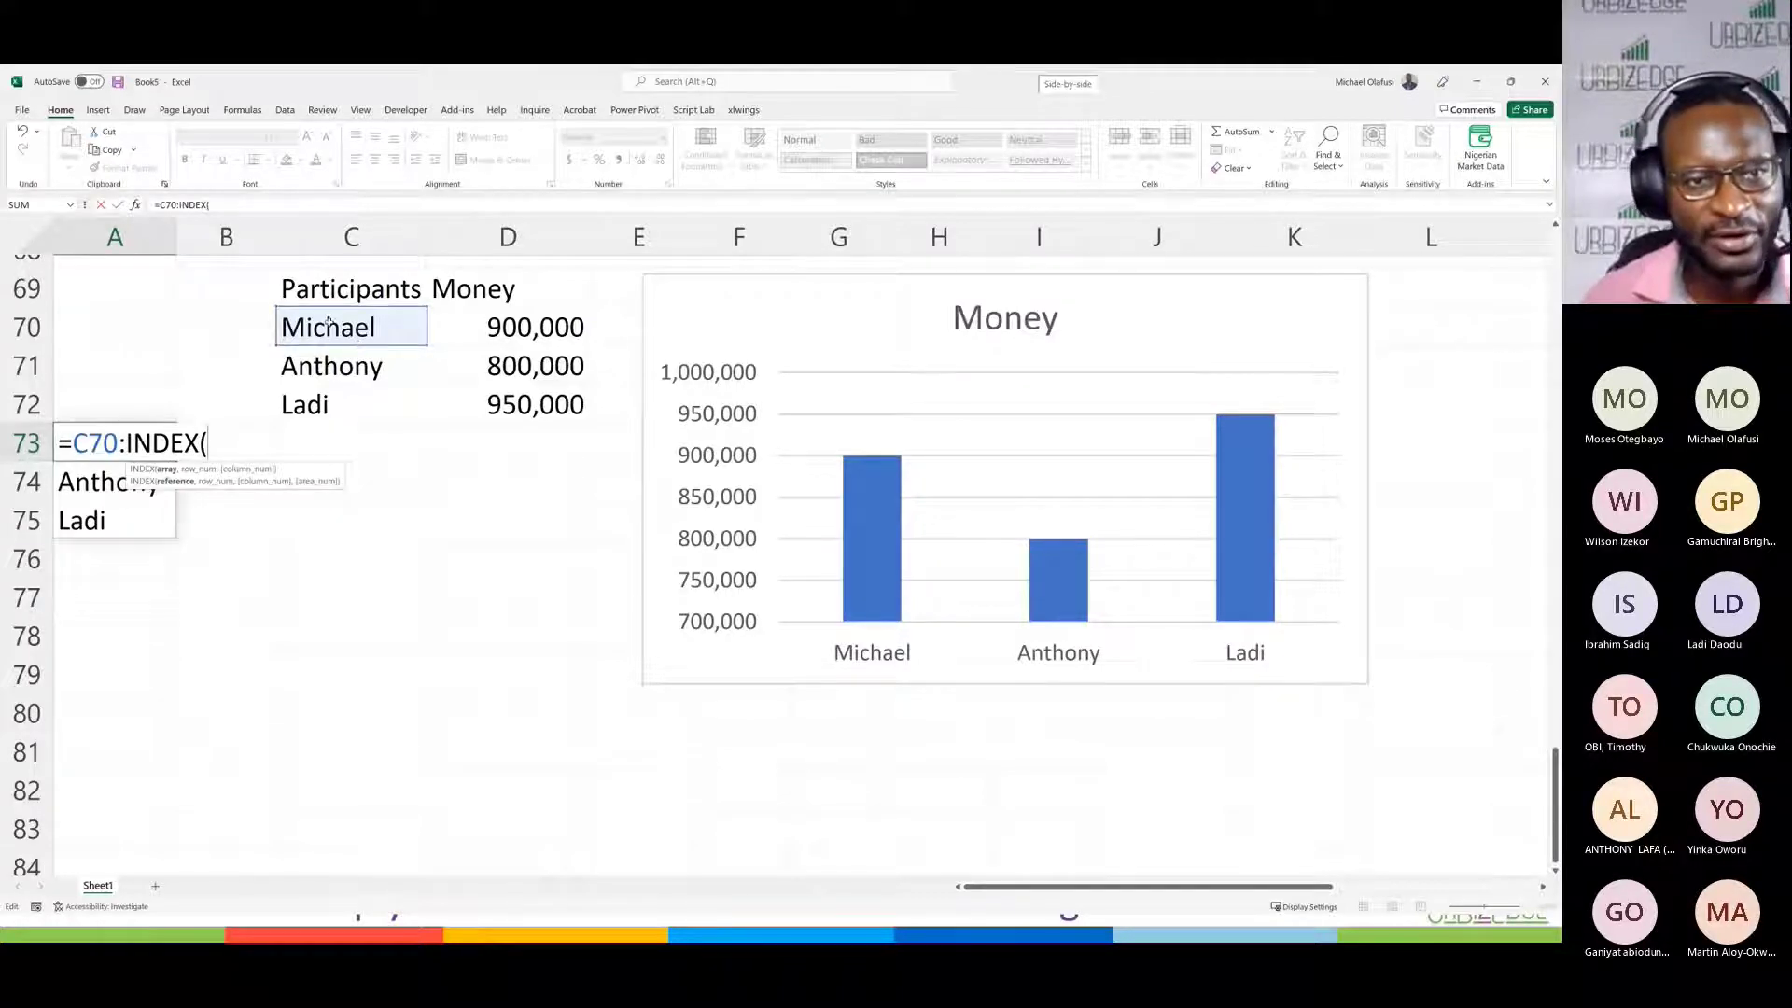
{"action": "left_click_drag", "start_coordinate": [359, 345], "coordinate": [359, 819]}
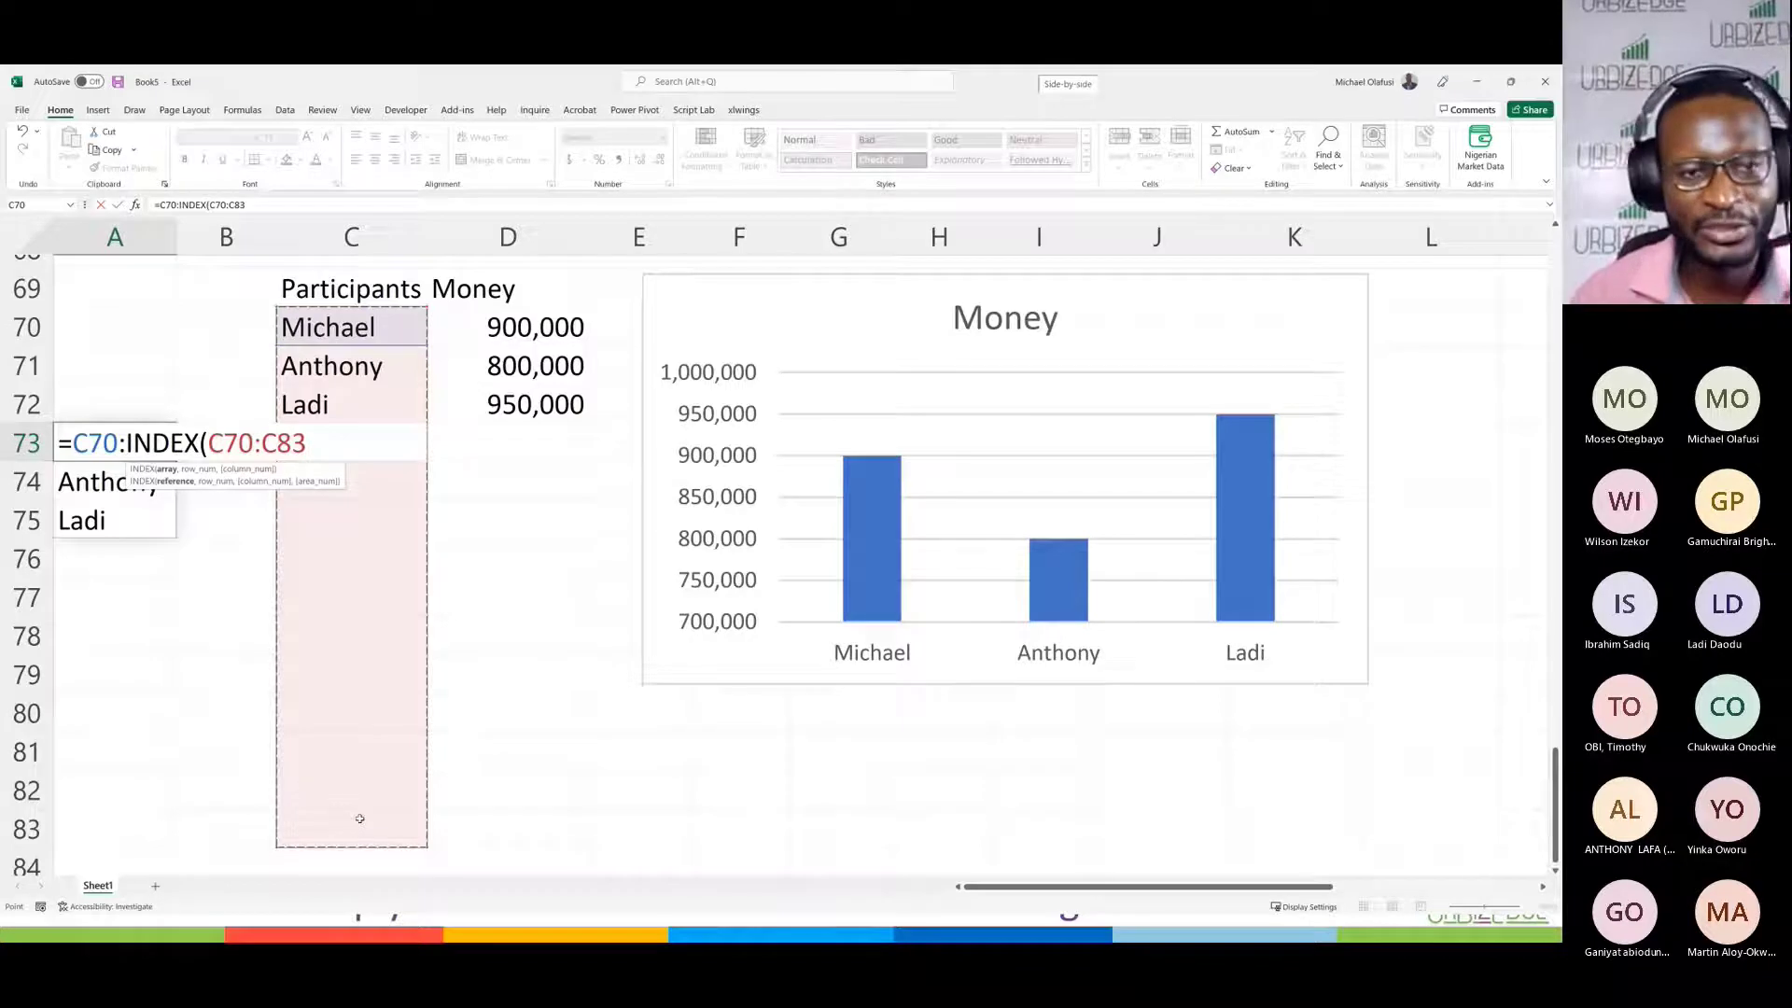
{"action": "type", "text": ","}
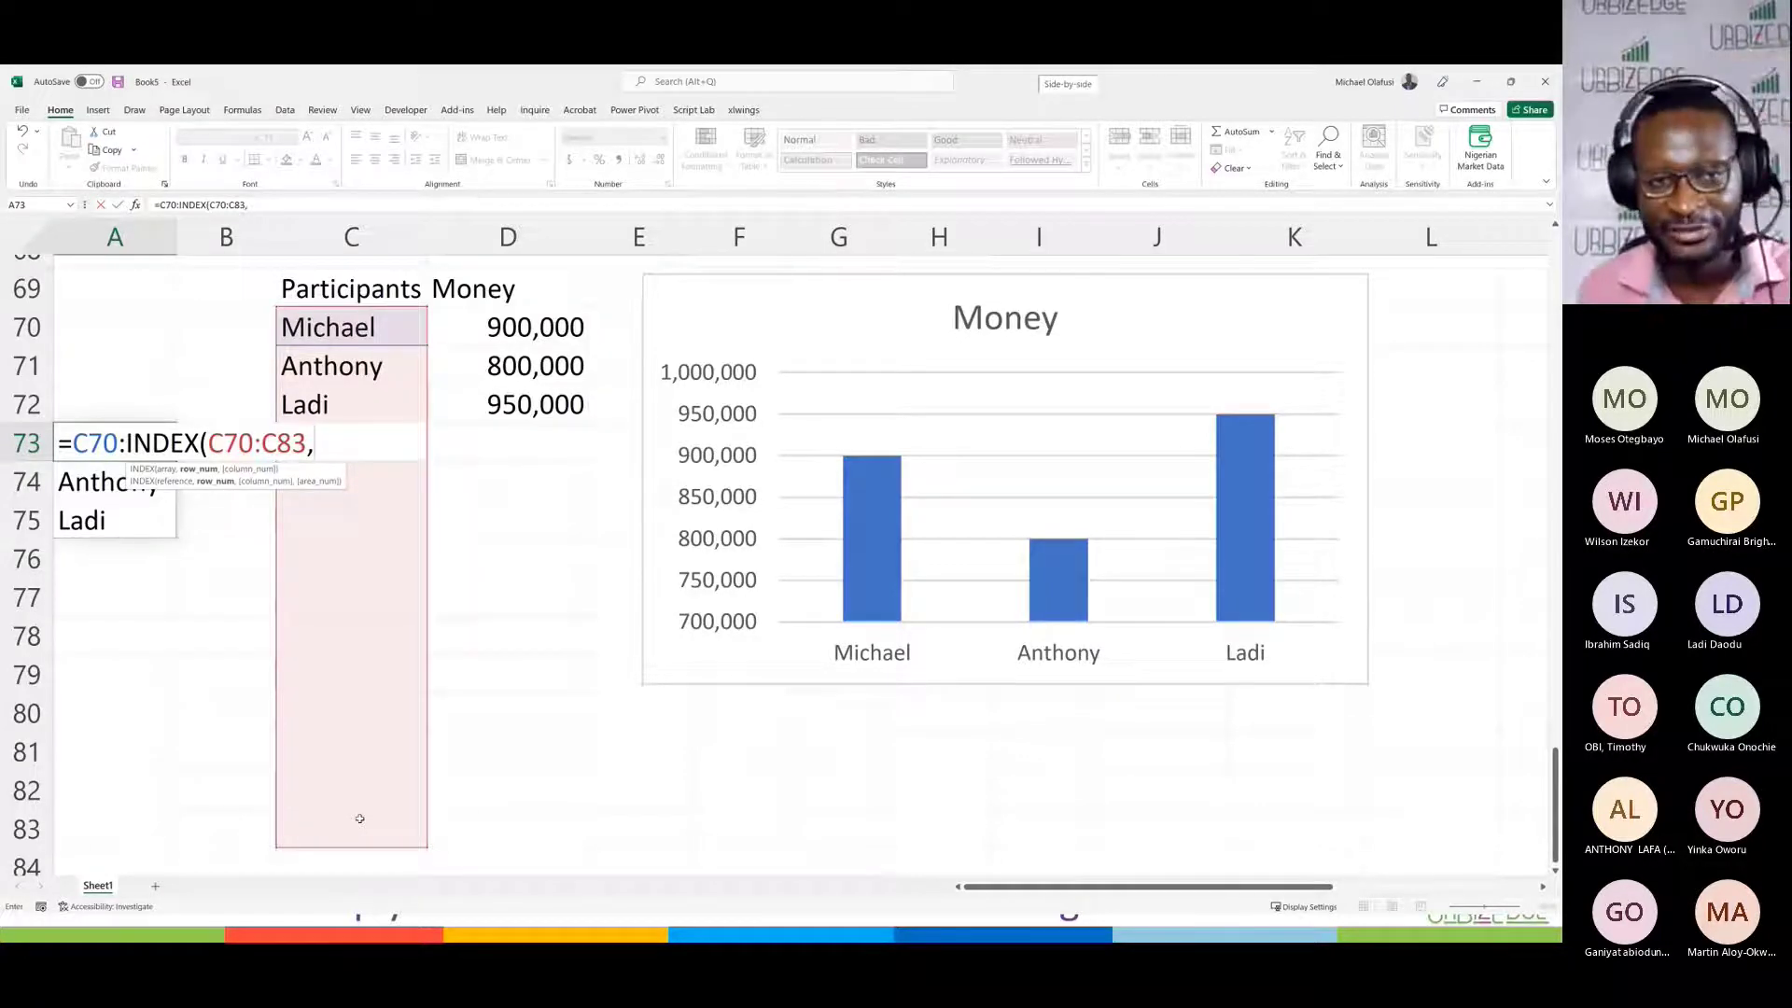
Step: Use COUNTA(C70:C83) as the row number of the INDEX function in A73 and close both functions
{"action": "type", "text": "COUNTA"}
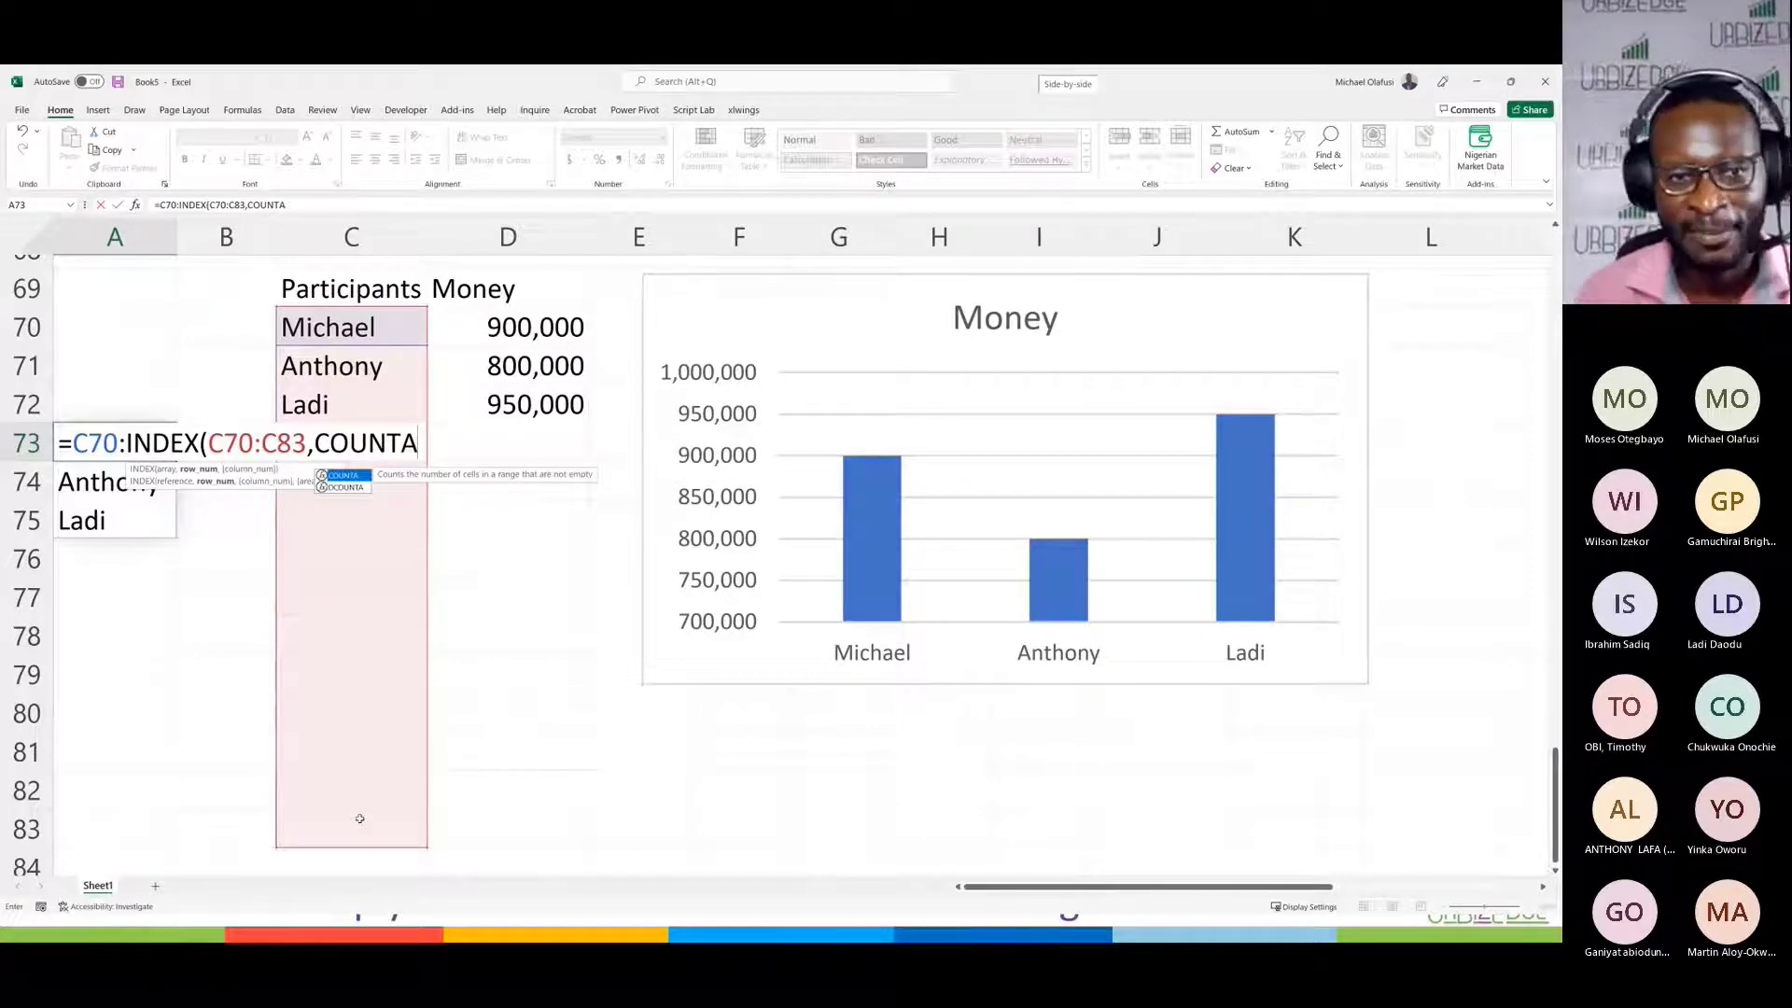
{"action": "type", "text": "("}
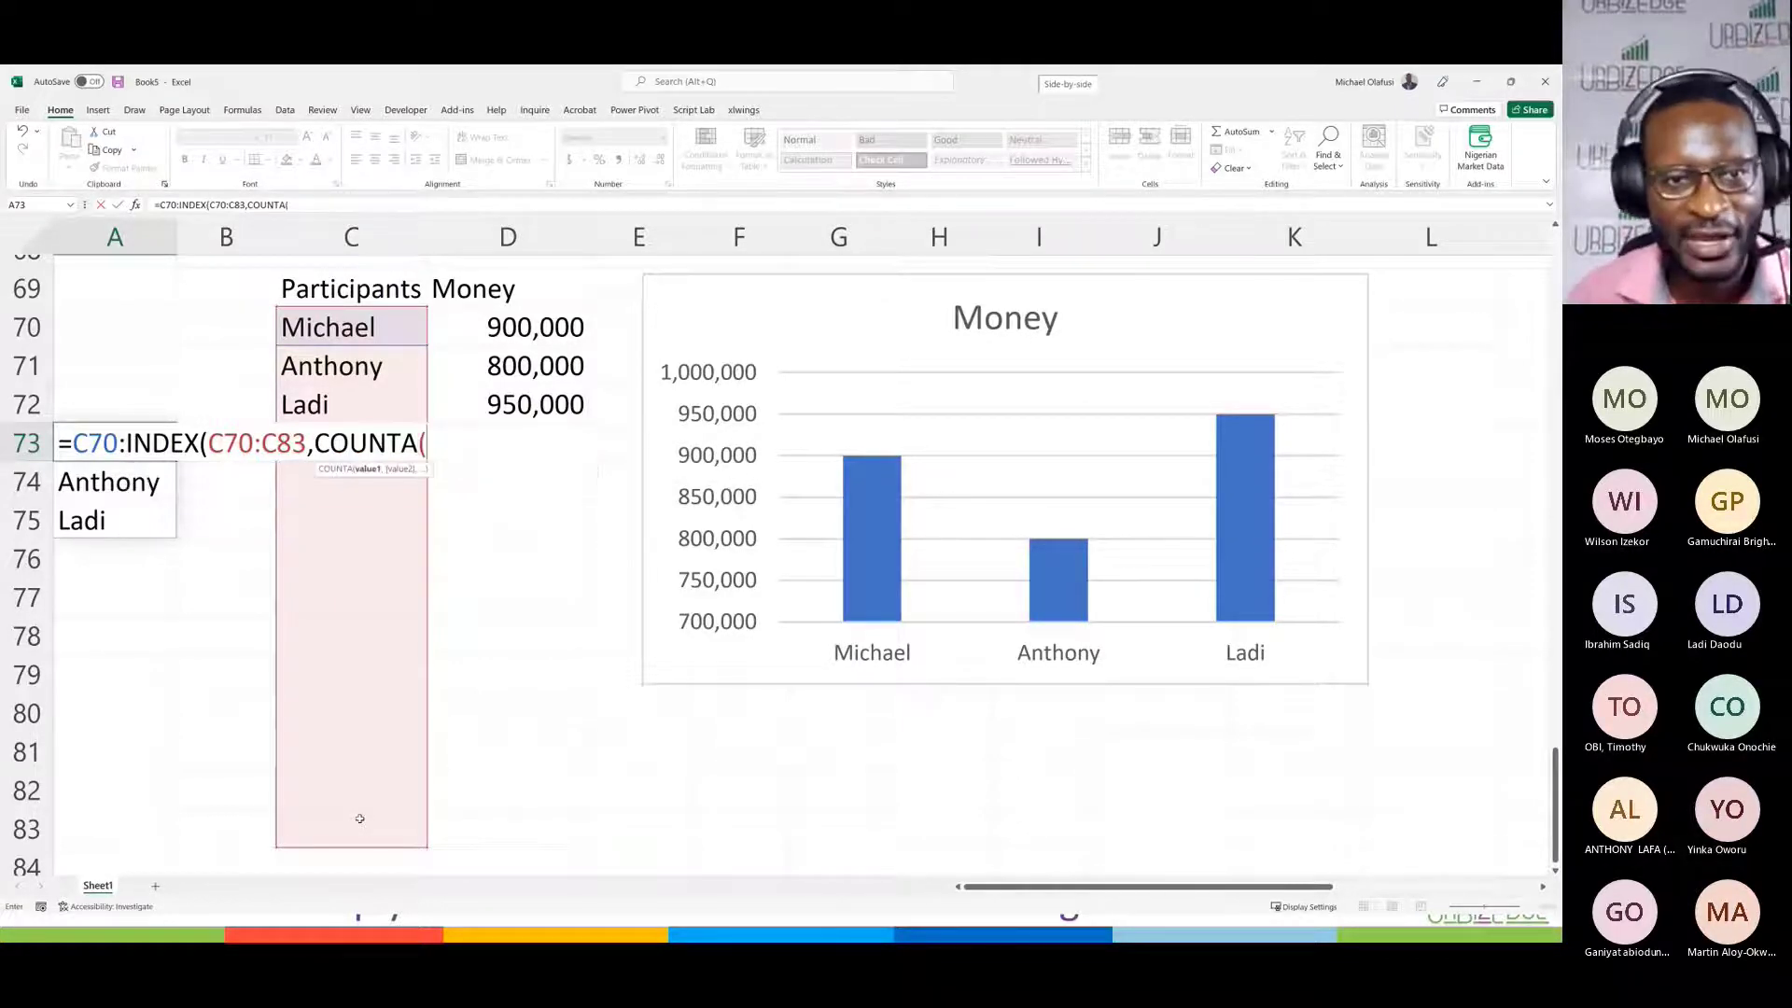
{"action": "left_click_drag", "start_coordinate": [347, 331], "coordinate": [371, 831]}
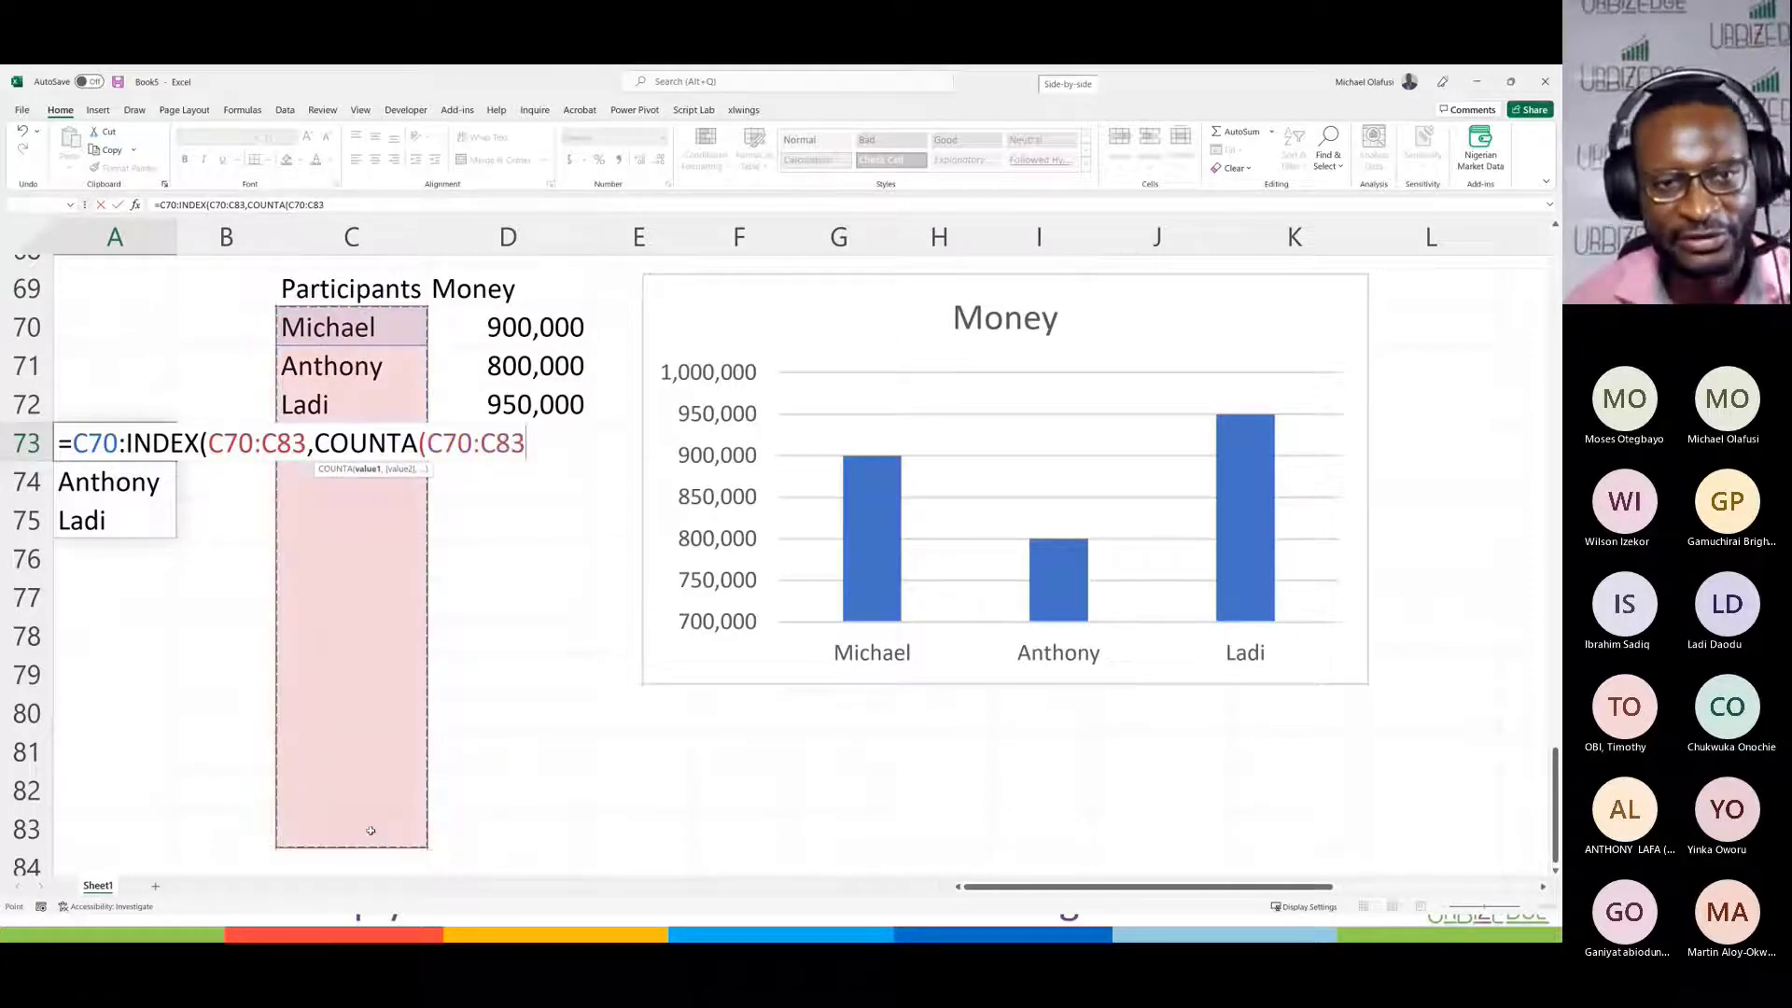
{"action": "type", "text": ")"}
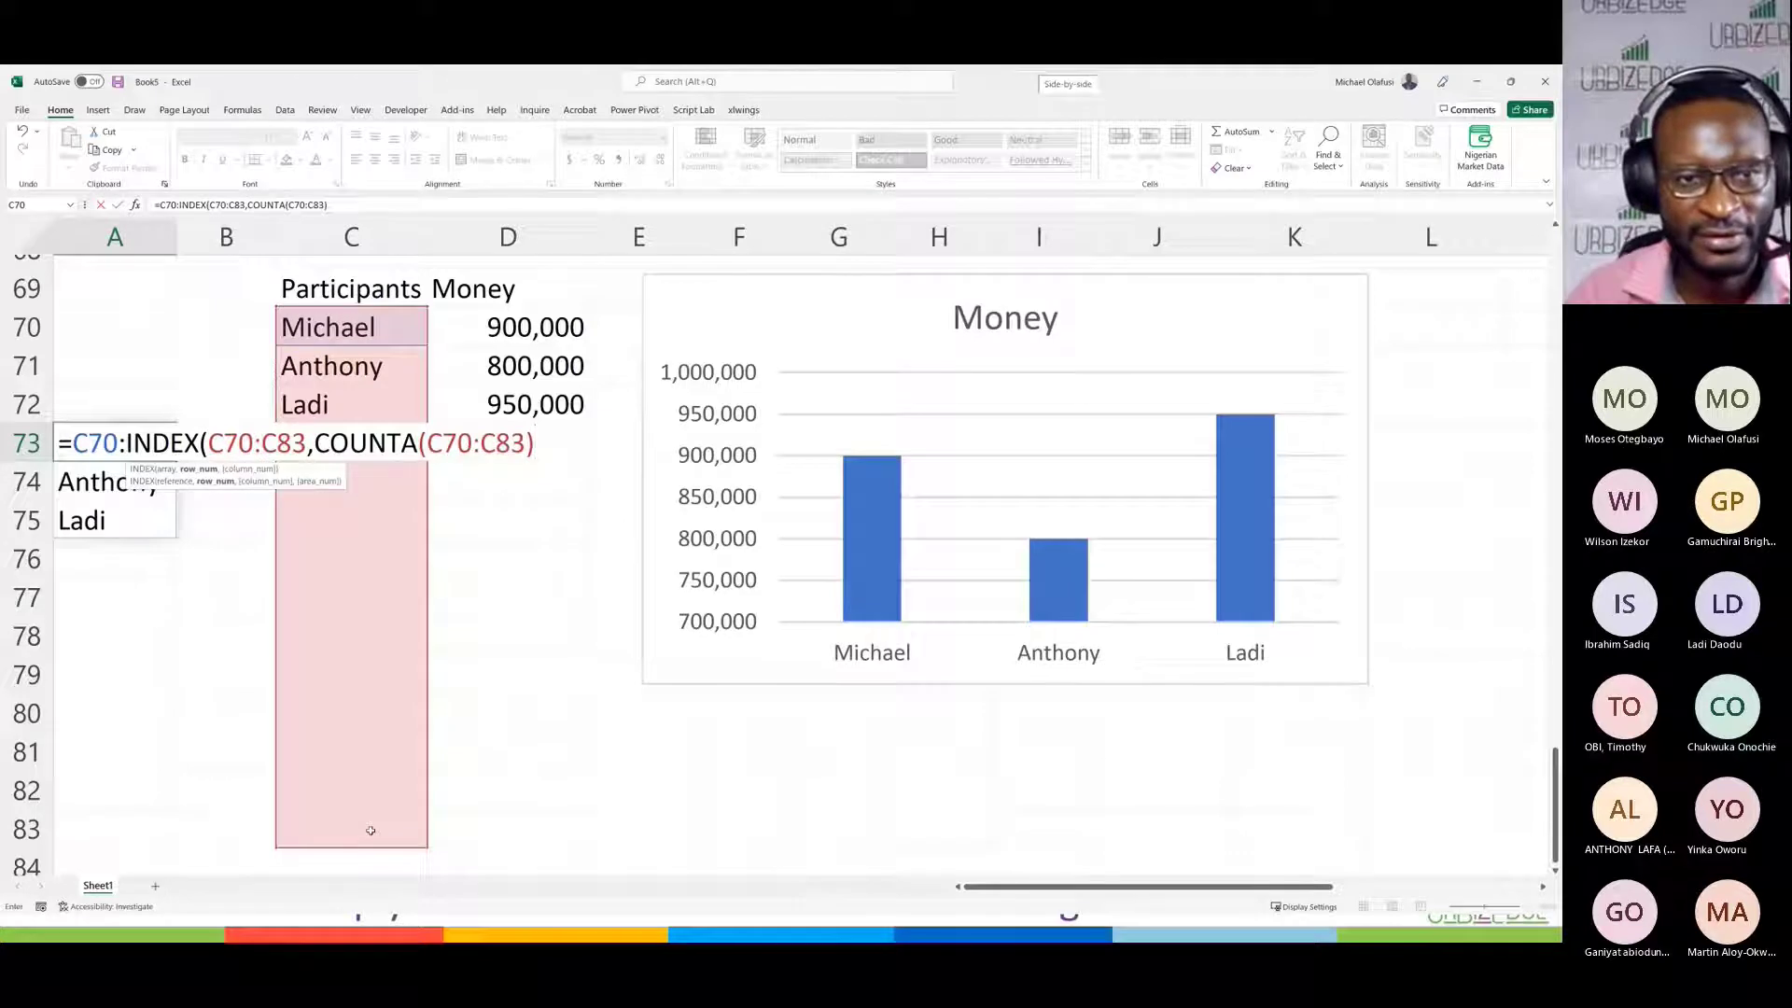
{"action": "type", "text": ")"}
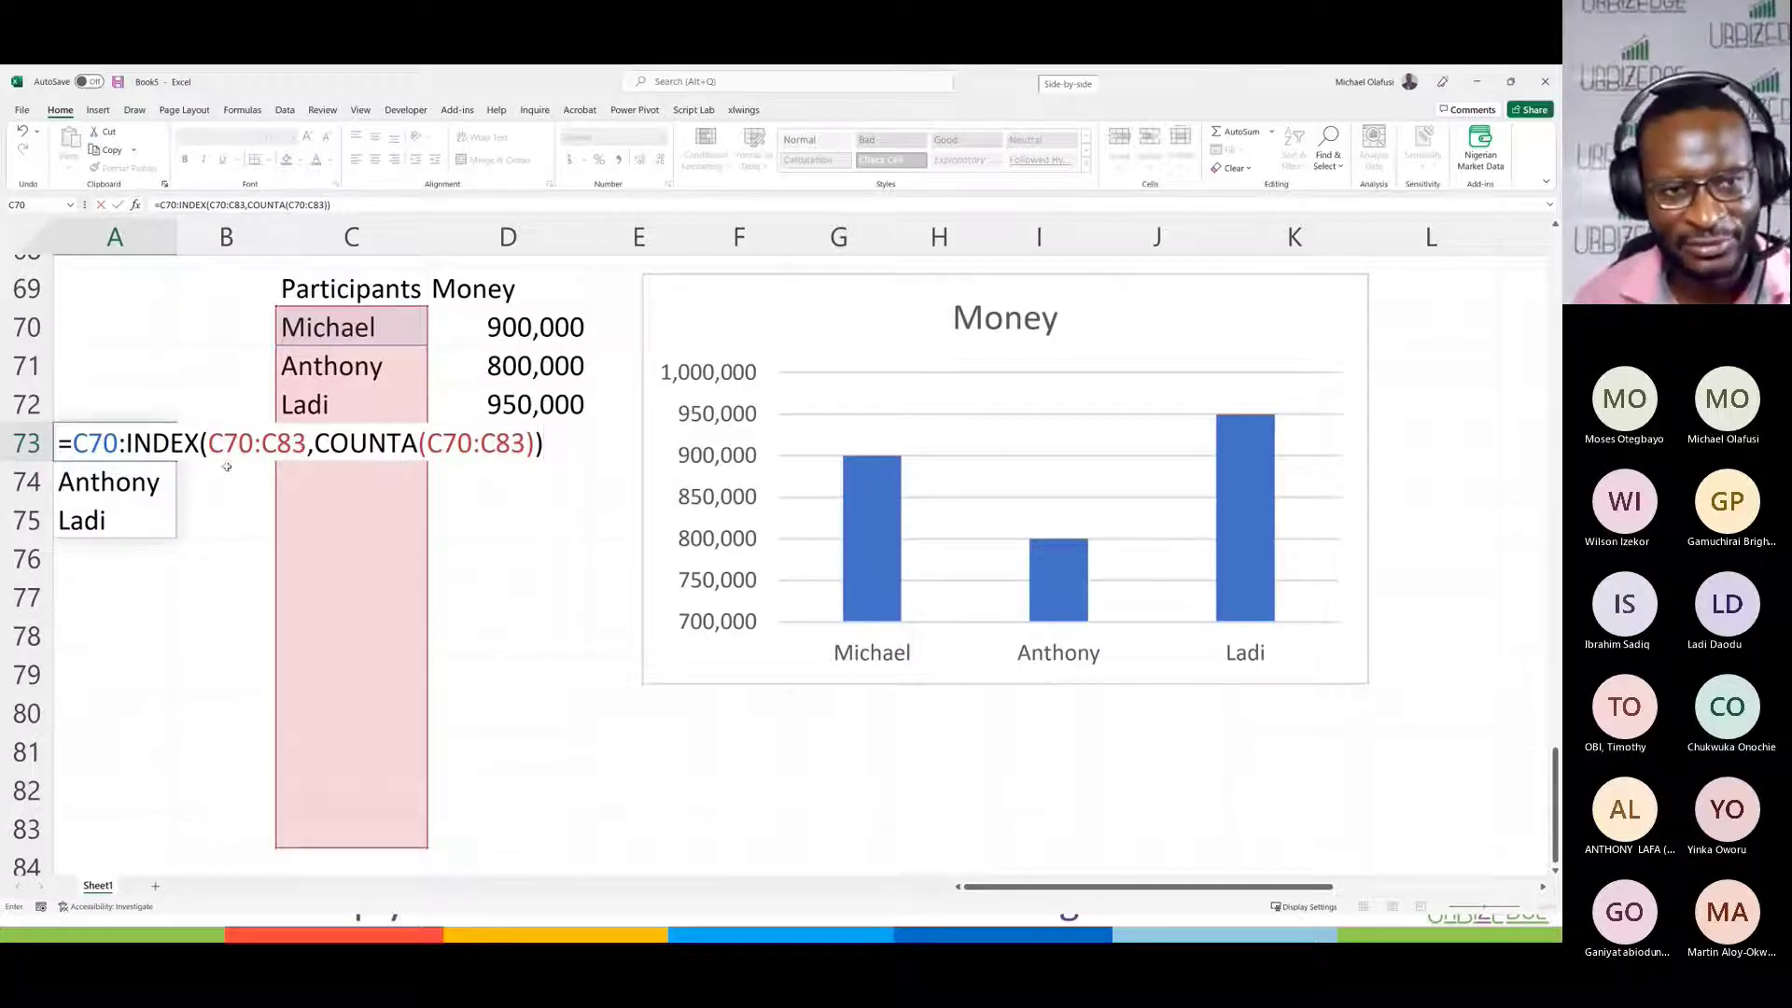
Step: Try replacing the COUNTA part of the A73 formula with 3, and undo the replacement
{"action": "left_click_drag", "start_coordinate": [335, 443], "coordinate": [534, 442]}
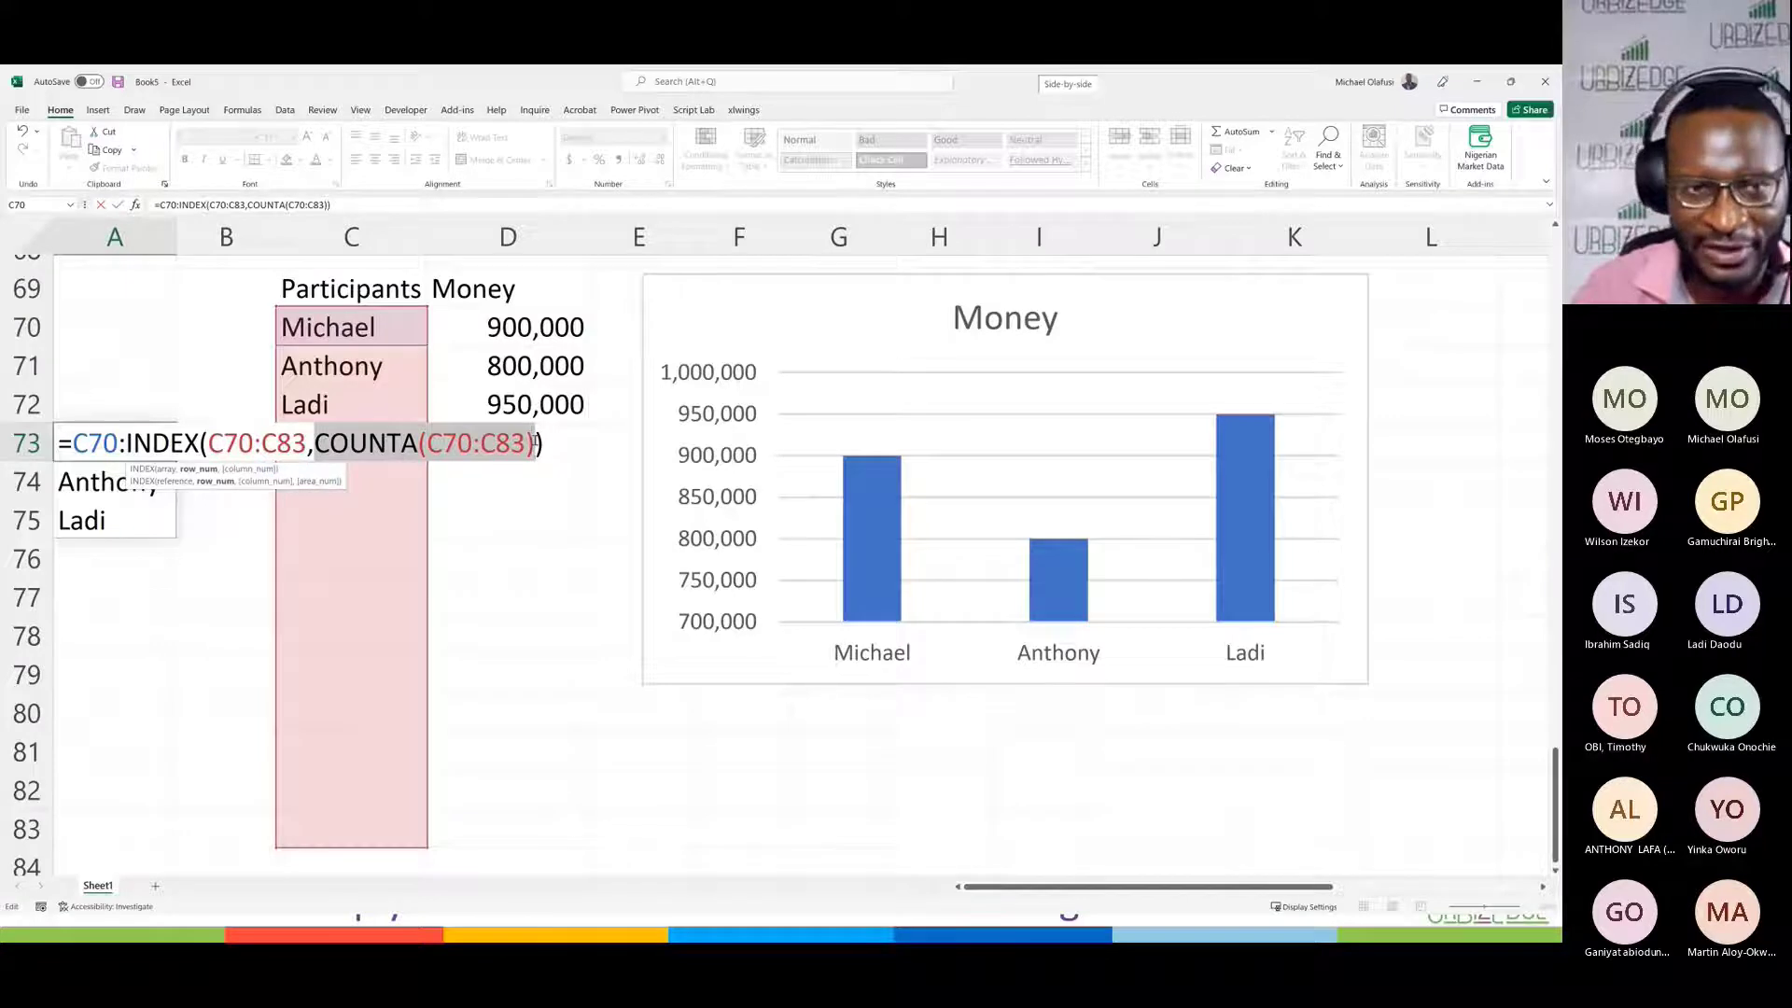
{"action": "type", "text": "3"}
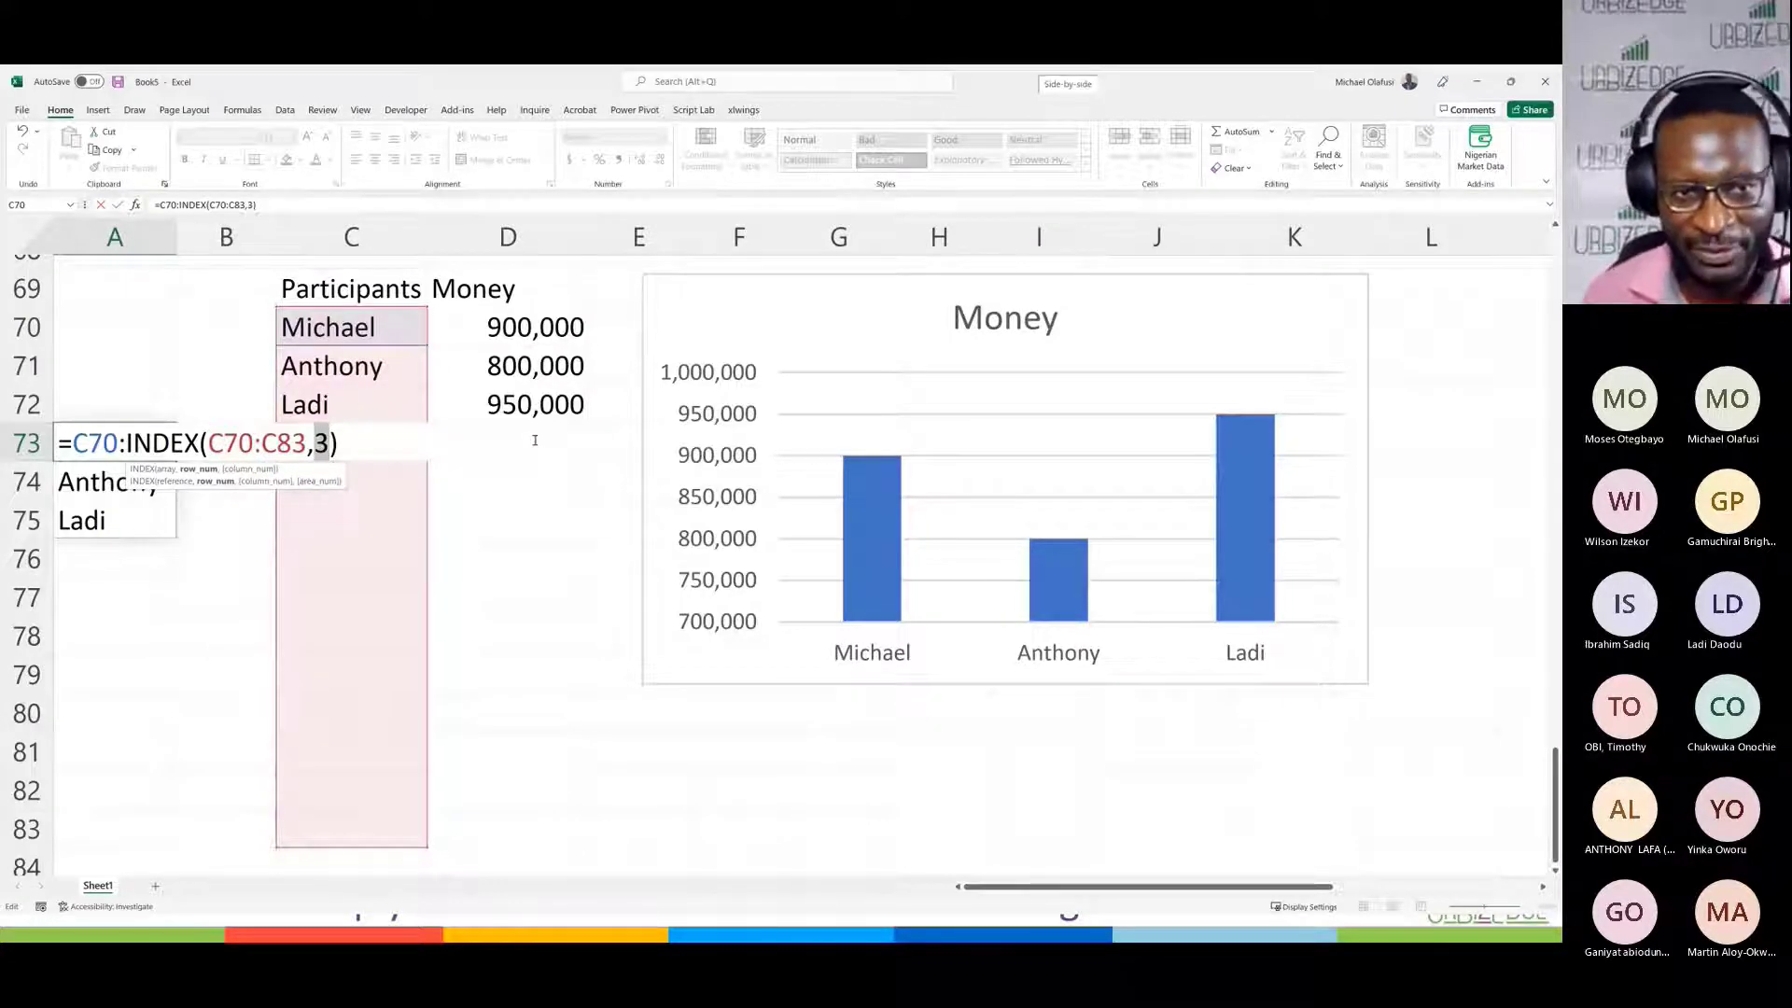
{"action": "key", "text": "ctrl+z"}
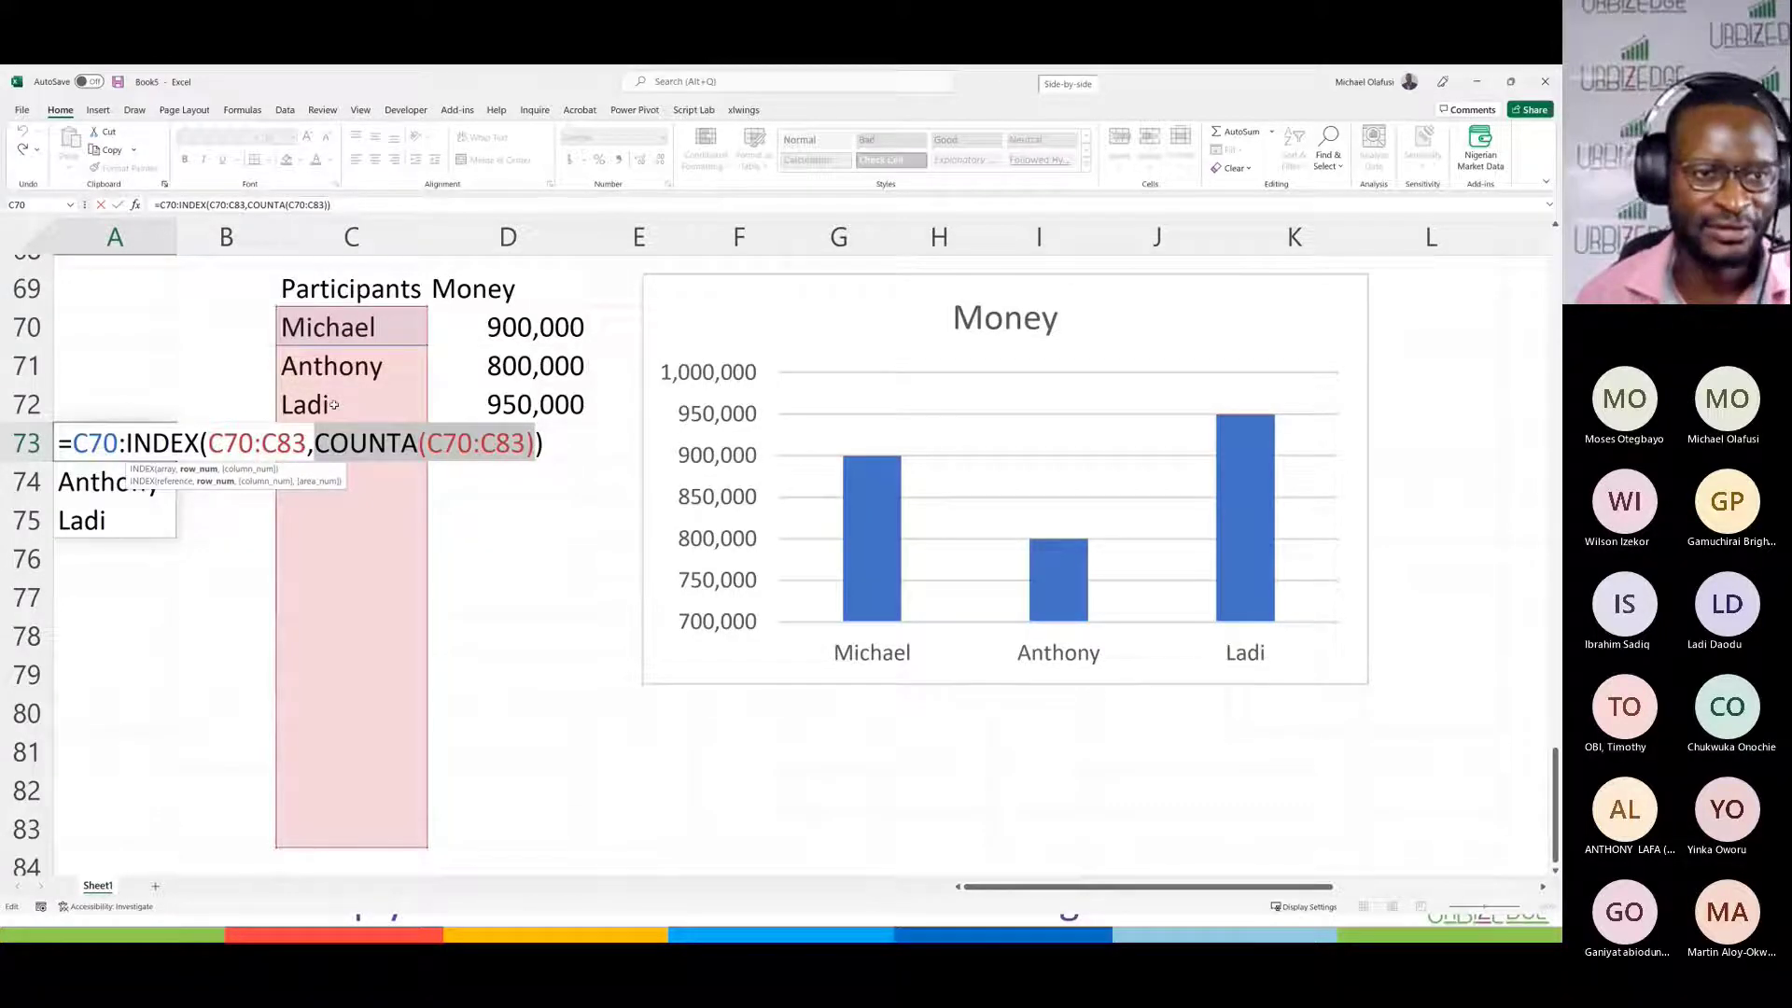
Step: Evaluate the INDEX part of the A73 formula in place, restore INDEX(C70:C83,COUNTA(C70:C83)), and commit the formula
{"action": "left_click_drag", "start_coordinate": [123, 442], "coordinate": [545, 435]}
{"action": "key", "text": "ctrl+c"}
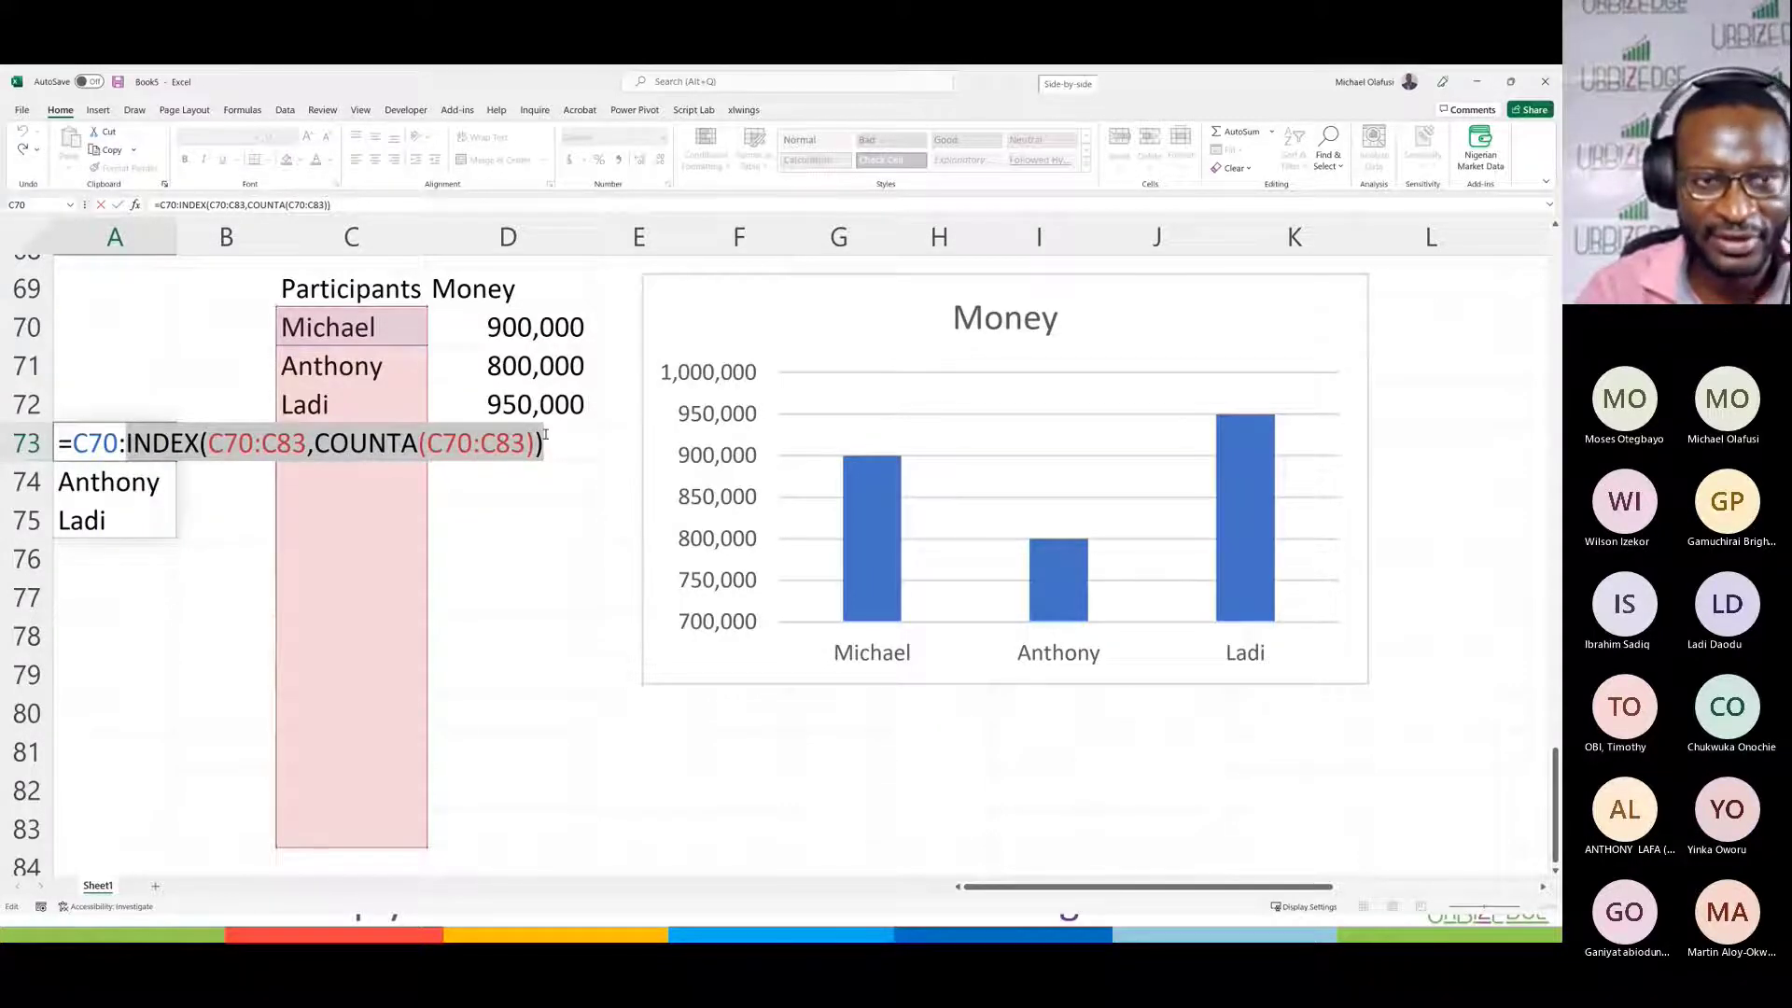
{"action": "key", "text": "F9"}
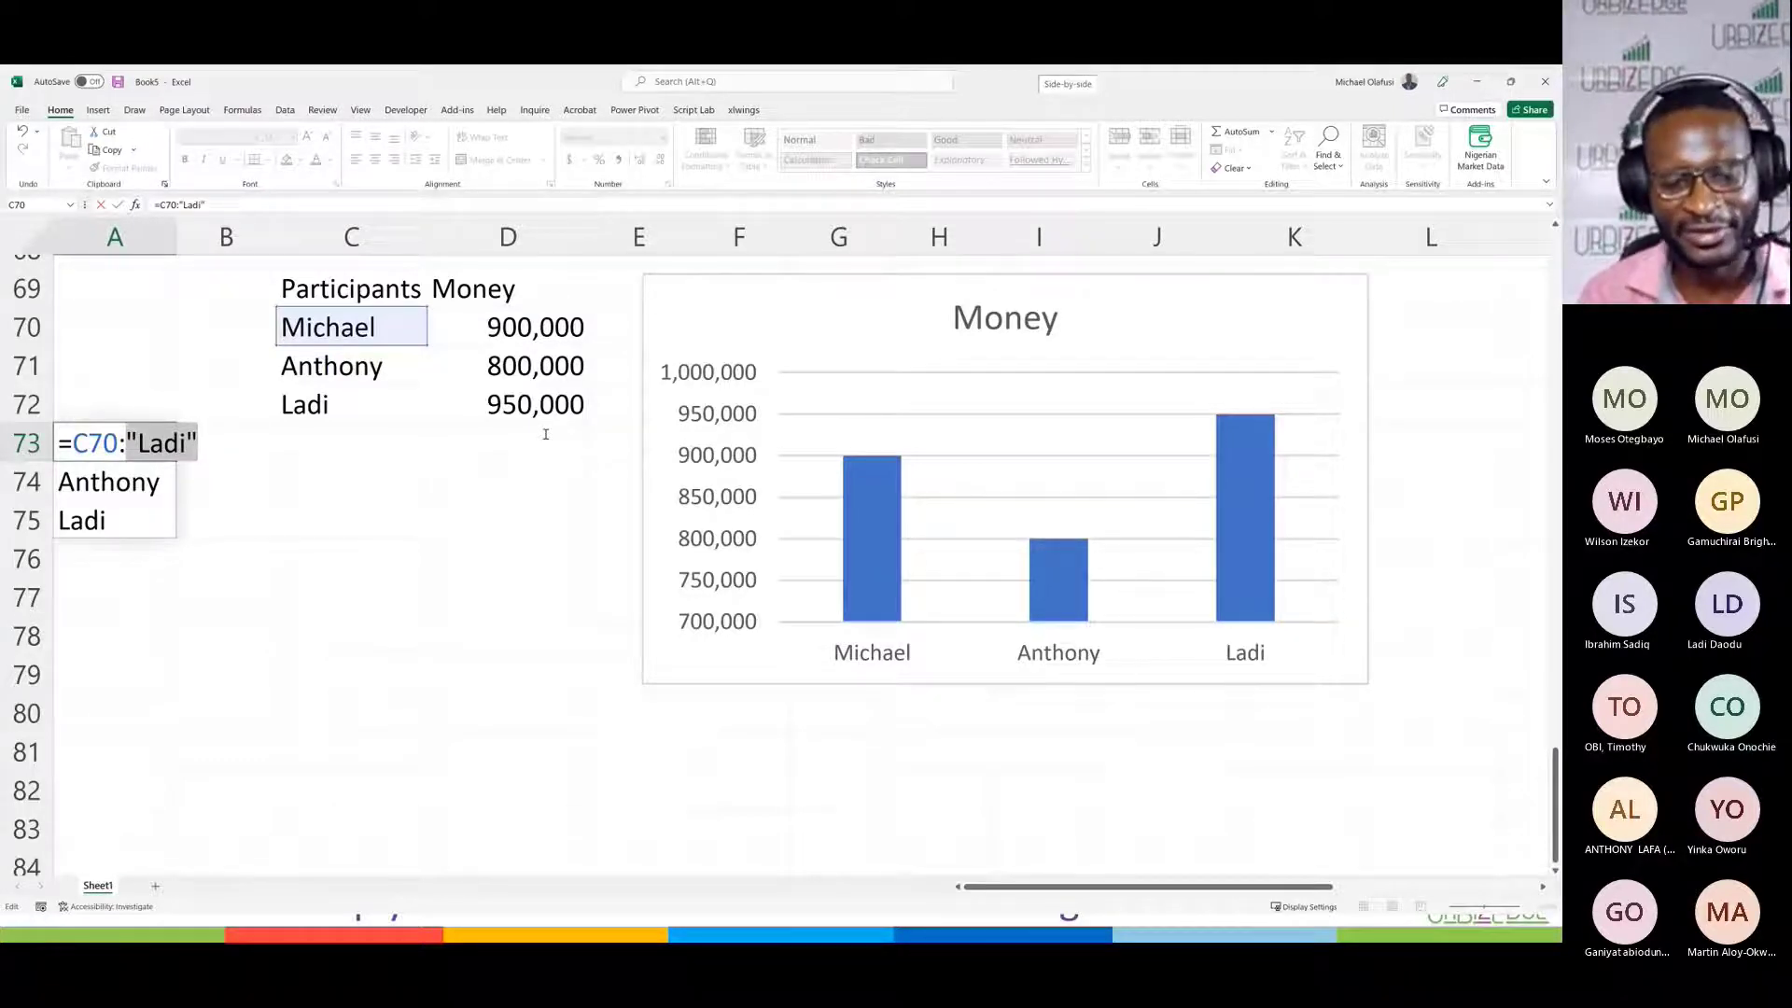
{"action": "key", "text": "ctrl+v"}
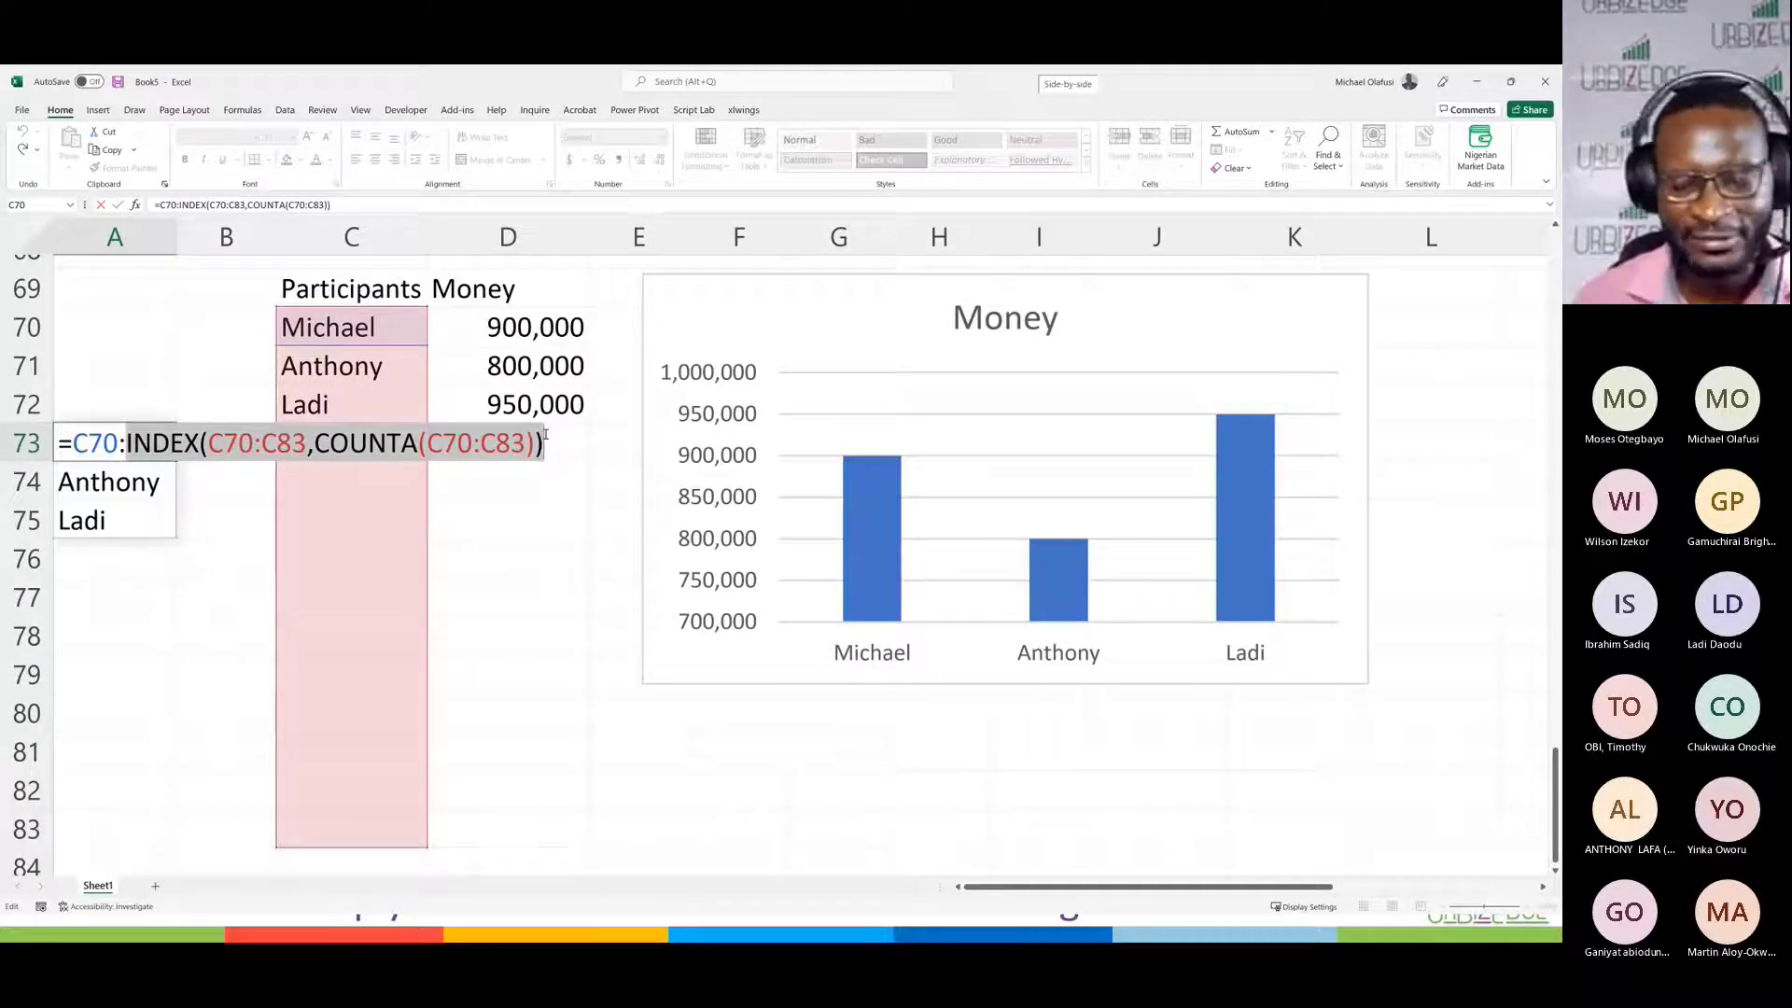
{"action": "key", "text": "Return"}
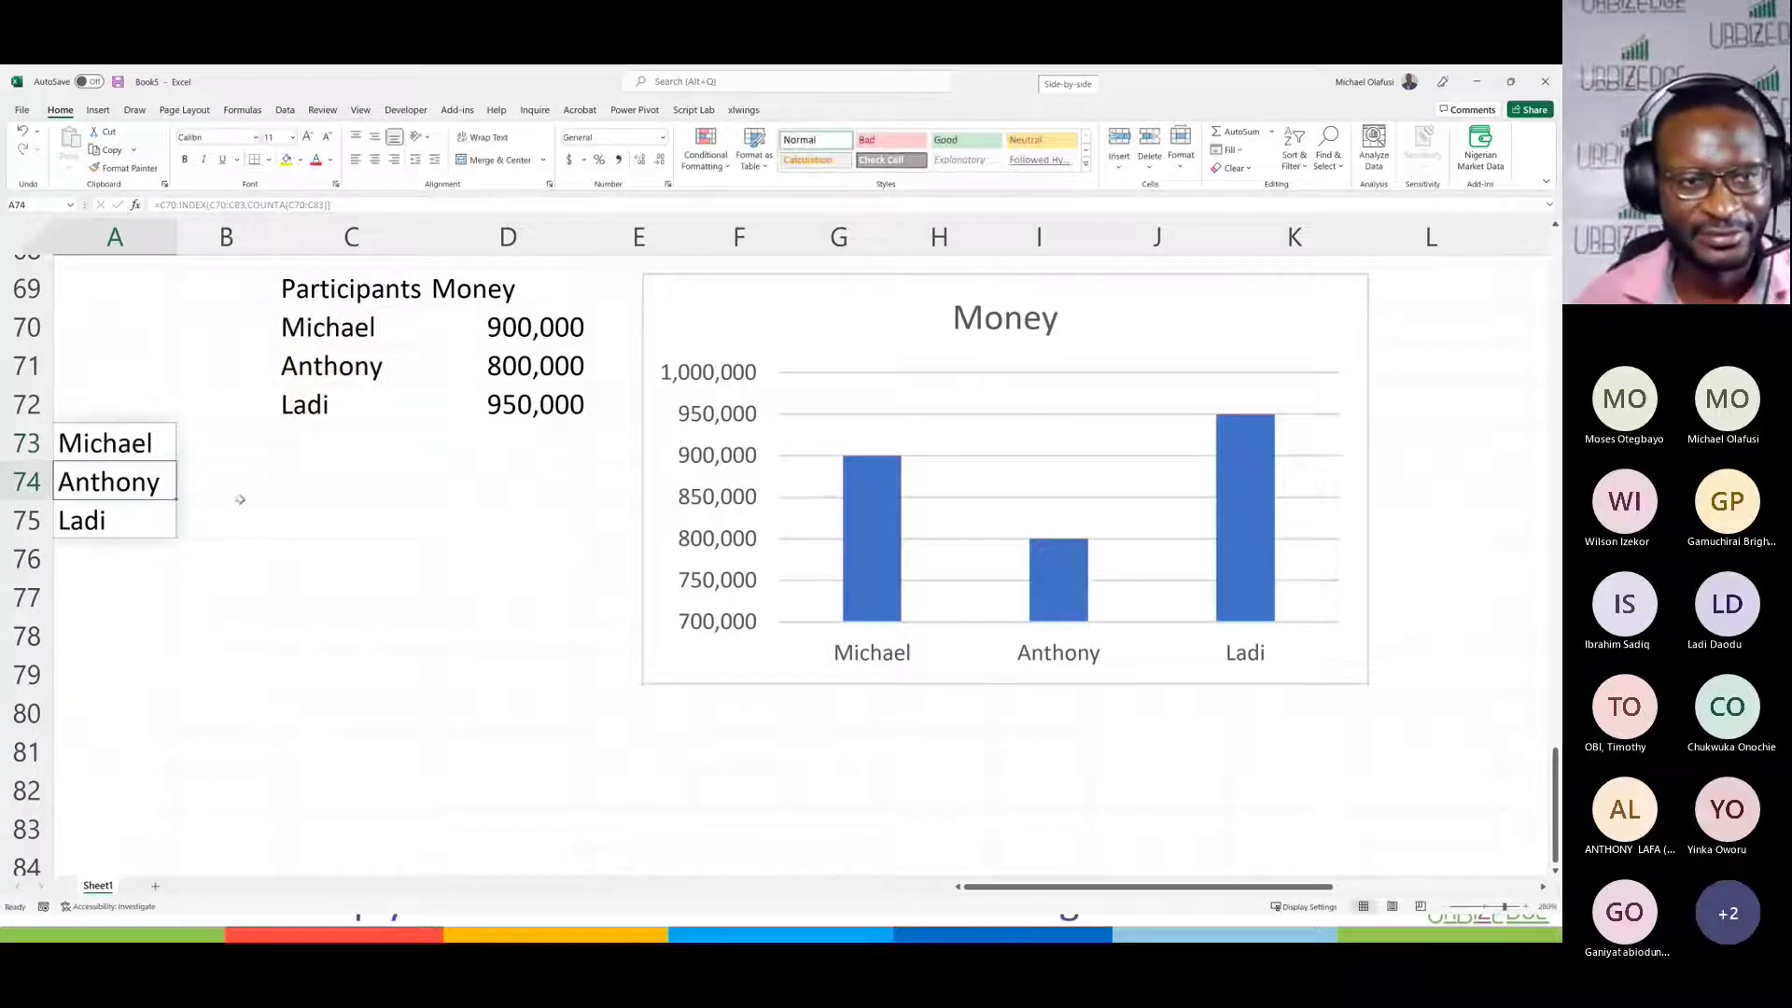
Step: Enter a fourth participant's first name in C73, in proper case
{"action": "left_click", "coordinate": [323, 432]}
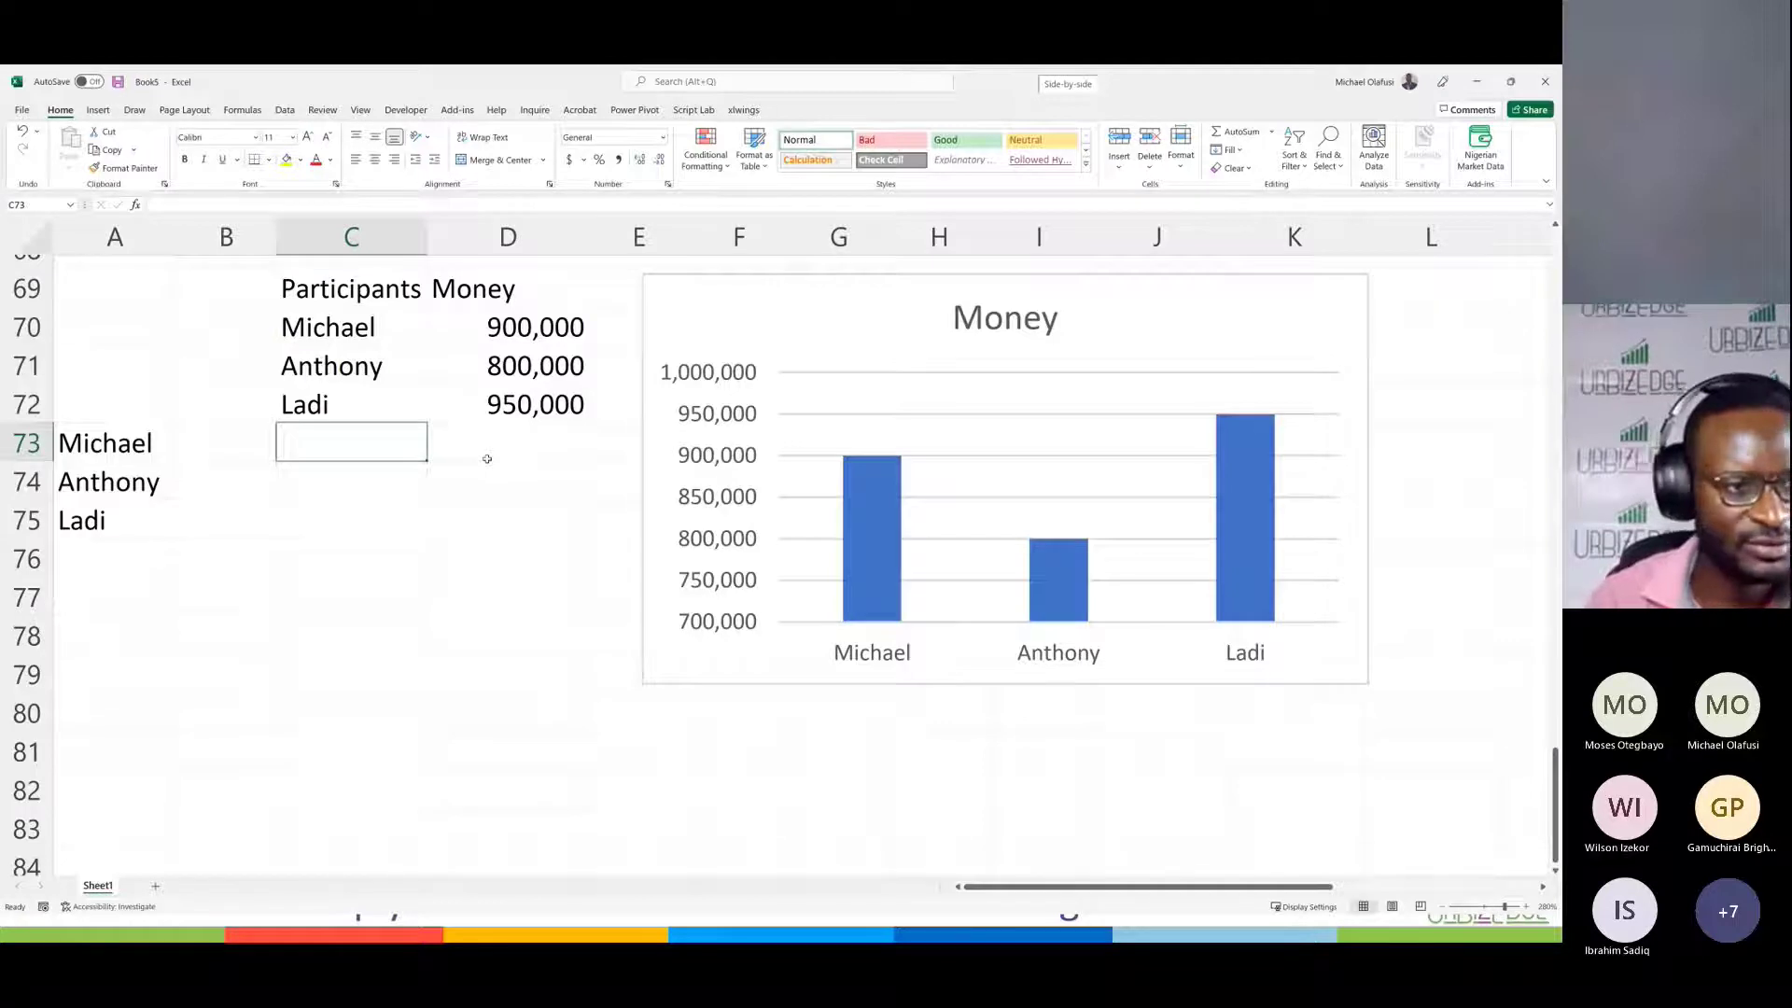
{"action": "type", "text": "jOHN"}
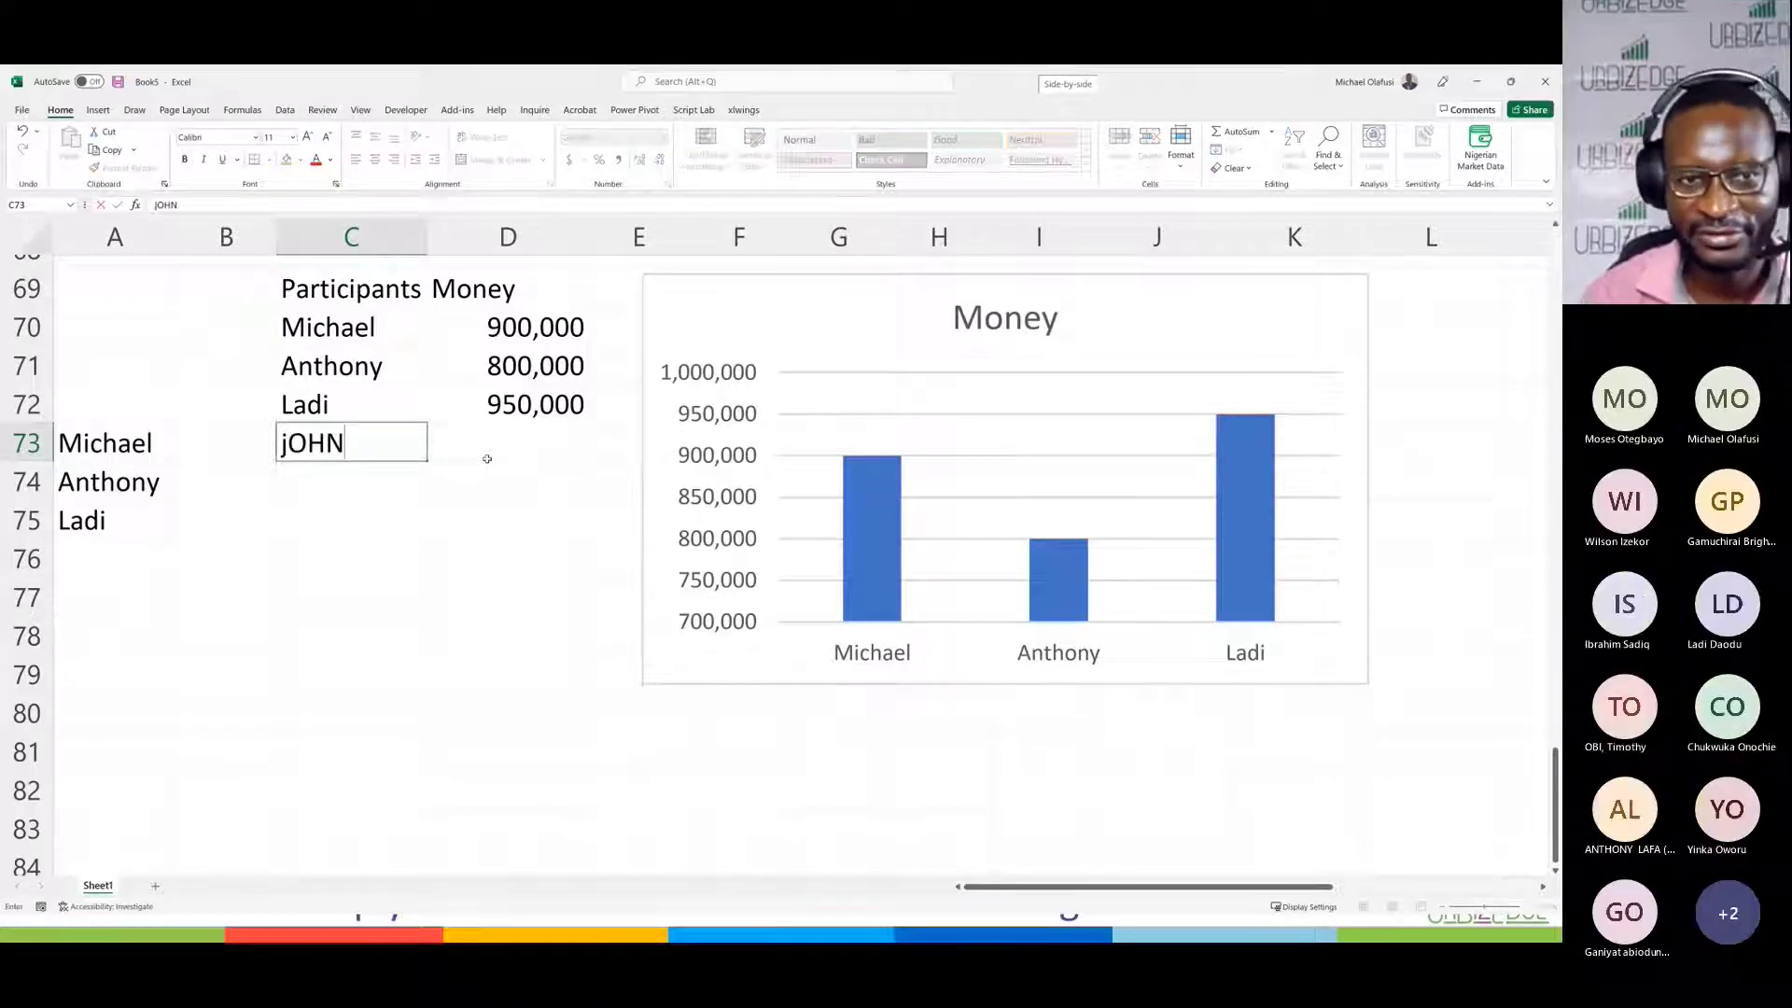
{"action": "key", "text": "BackSpace"}
{"action": "key", "text": "BackSpace"}
{"action": "key", "text": "BackSpace"}
{"action": "key", "text": "BackSpace"}
{"action": "type", "text": "Jo"}
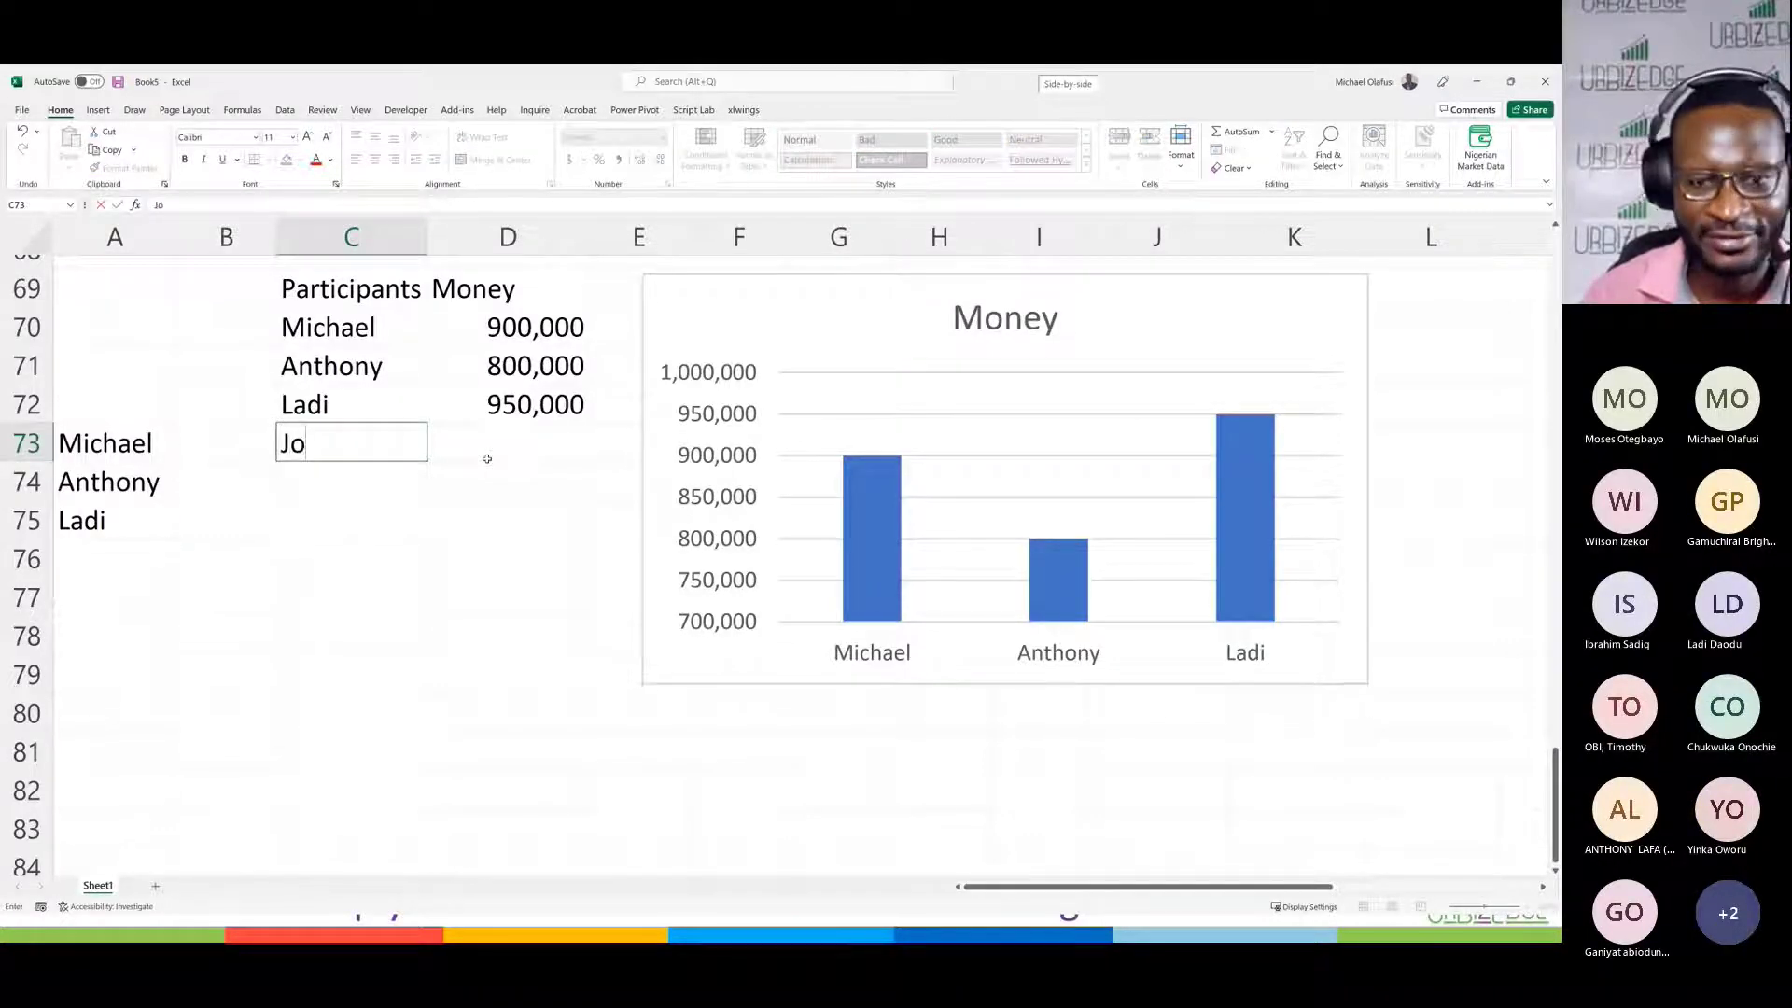
{"action": "type", "text": "hn"}
{"action": "key", "text": "Return"}
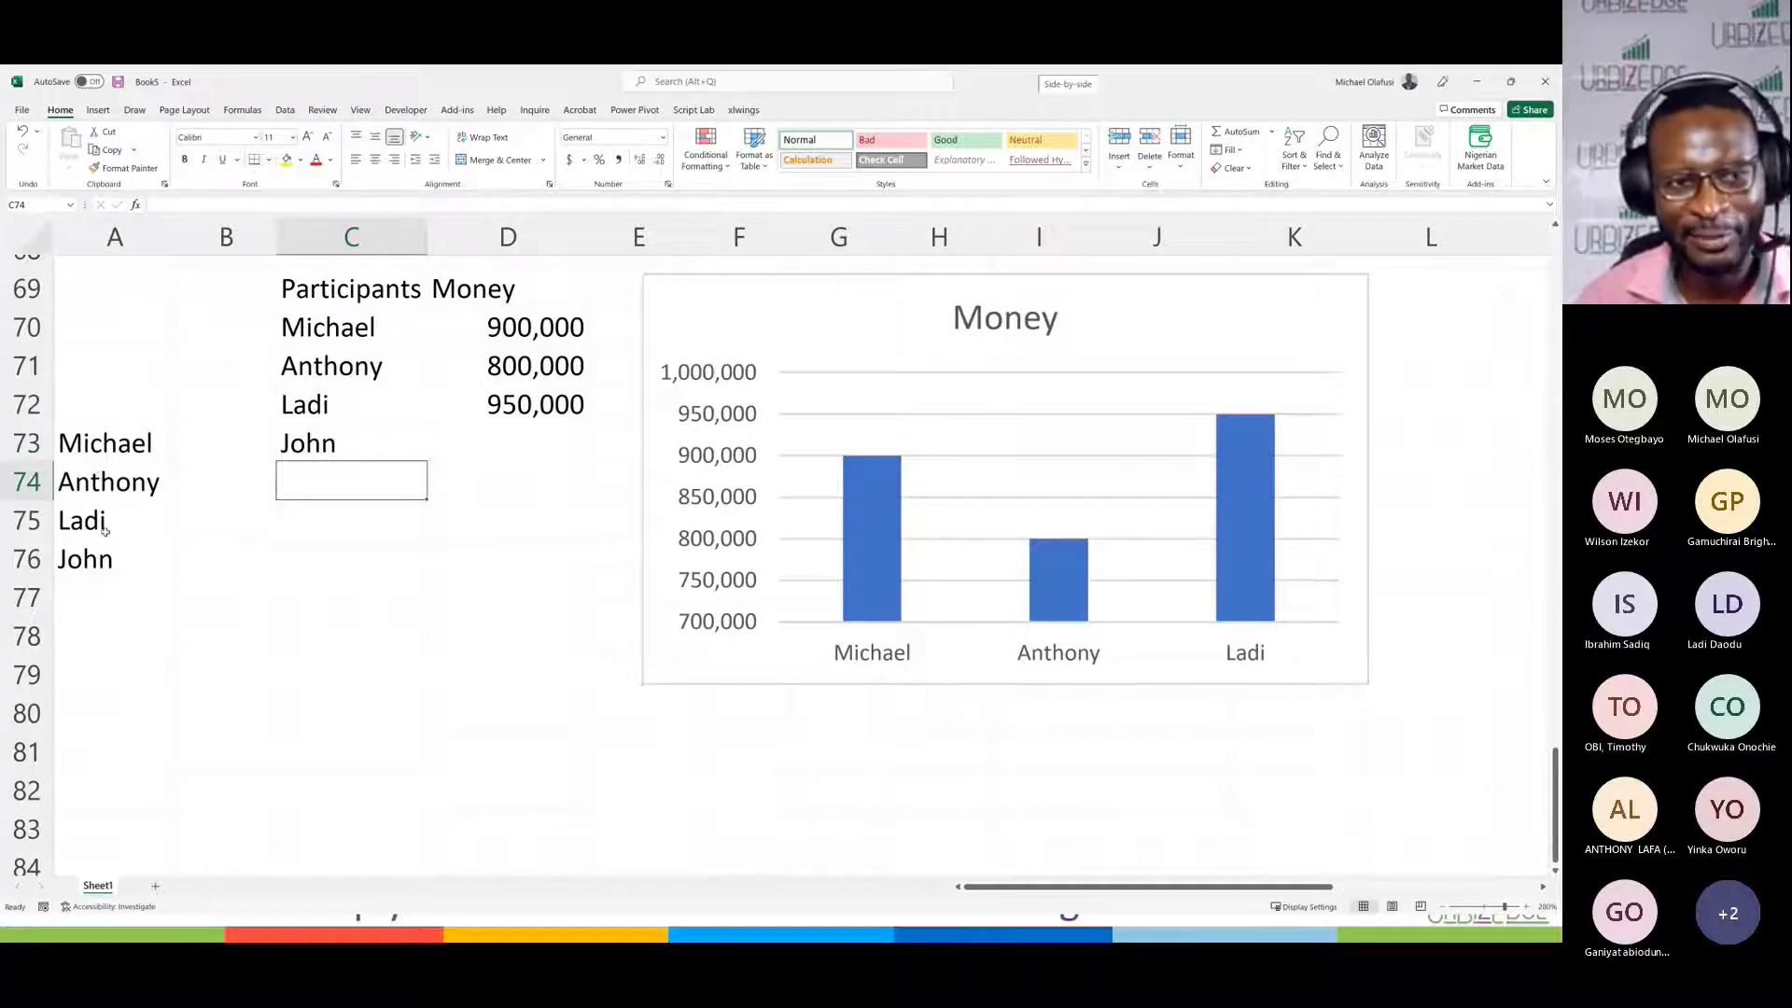
Step: Review the A73 formula, evaluate its INDEX part as the range's end reference, and leave the cell without saving
{"action": "left_click", "coordinate": [106, 563]}
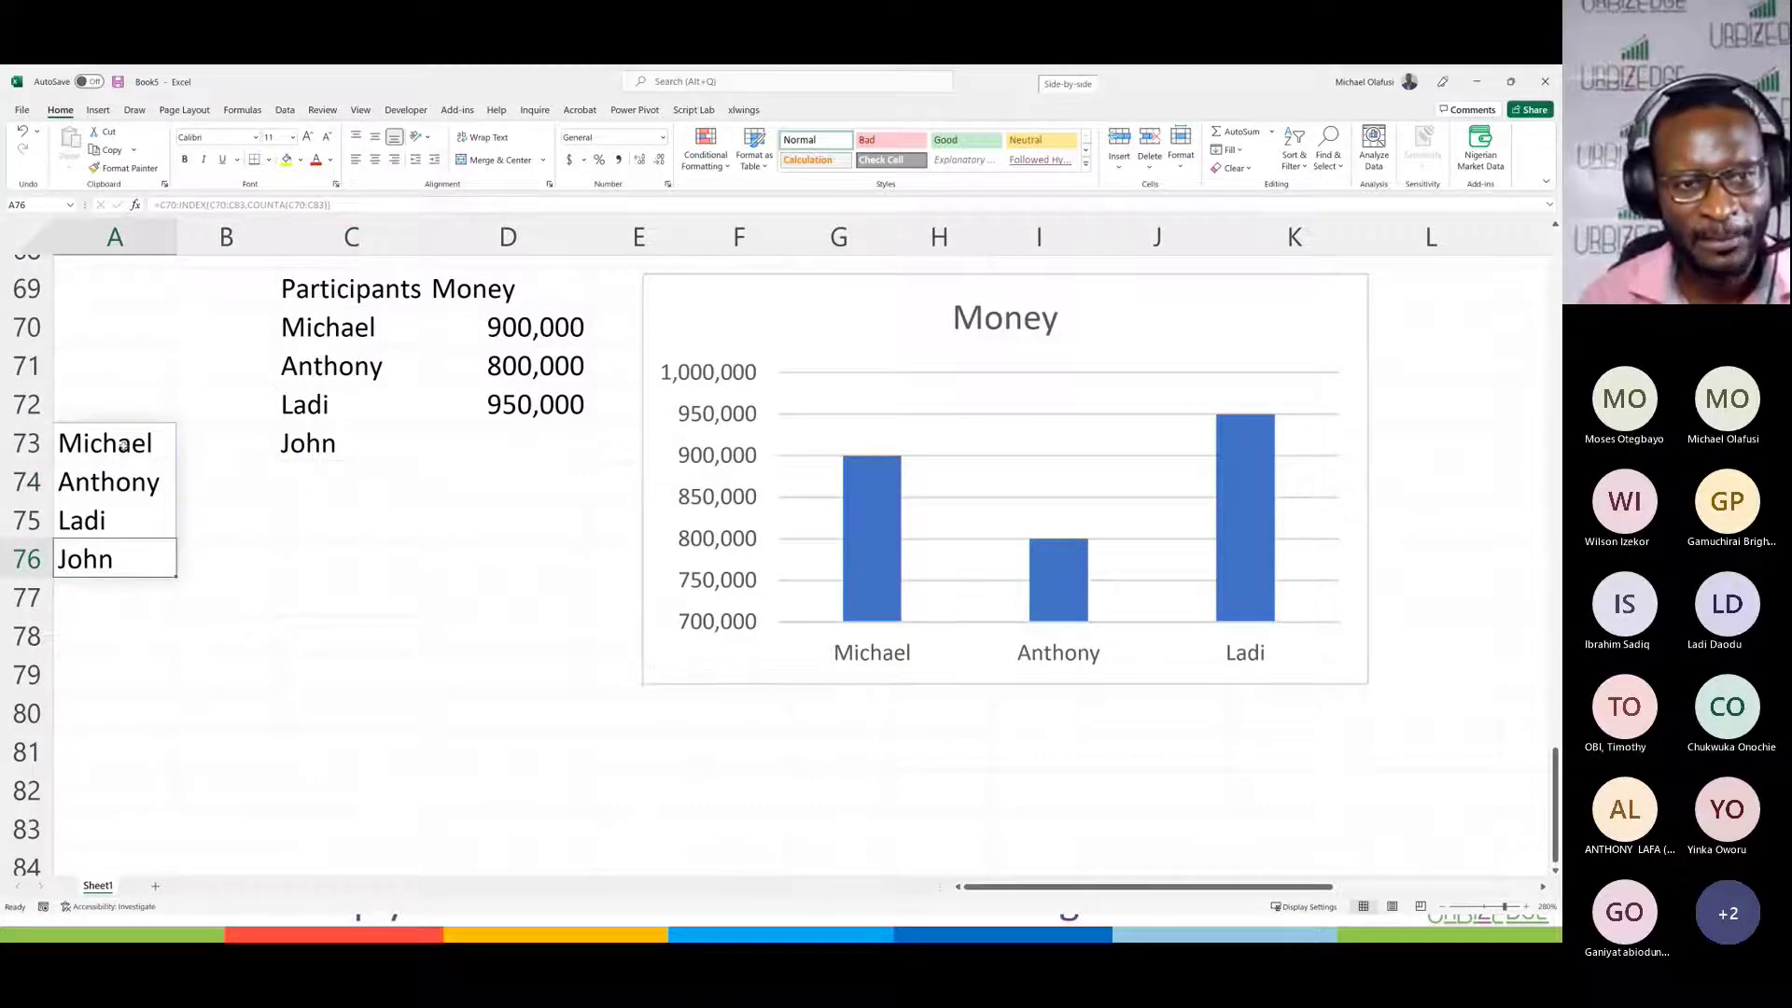
{"action": "double_click", "coordinate": [159, 448]}
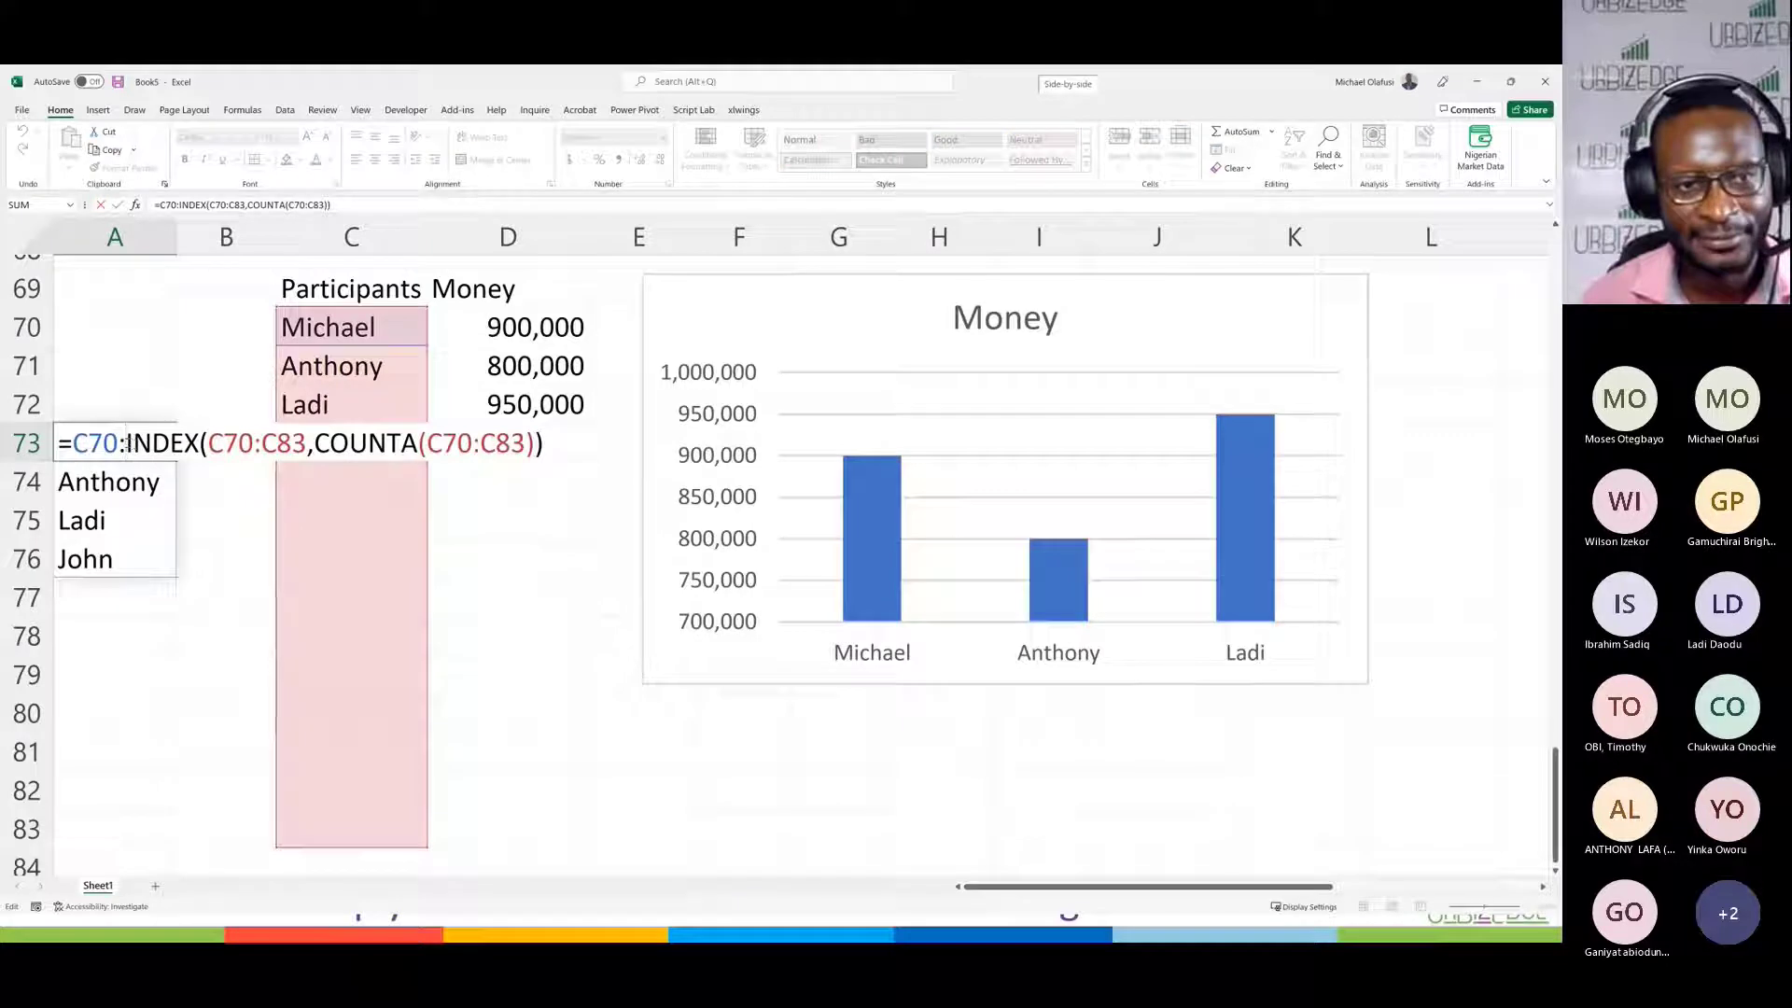
{"action": "left_click_drag", "start_coordinate": [126, 445], "coordinate": [548, 449]}
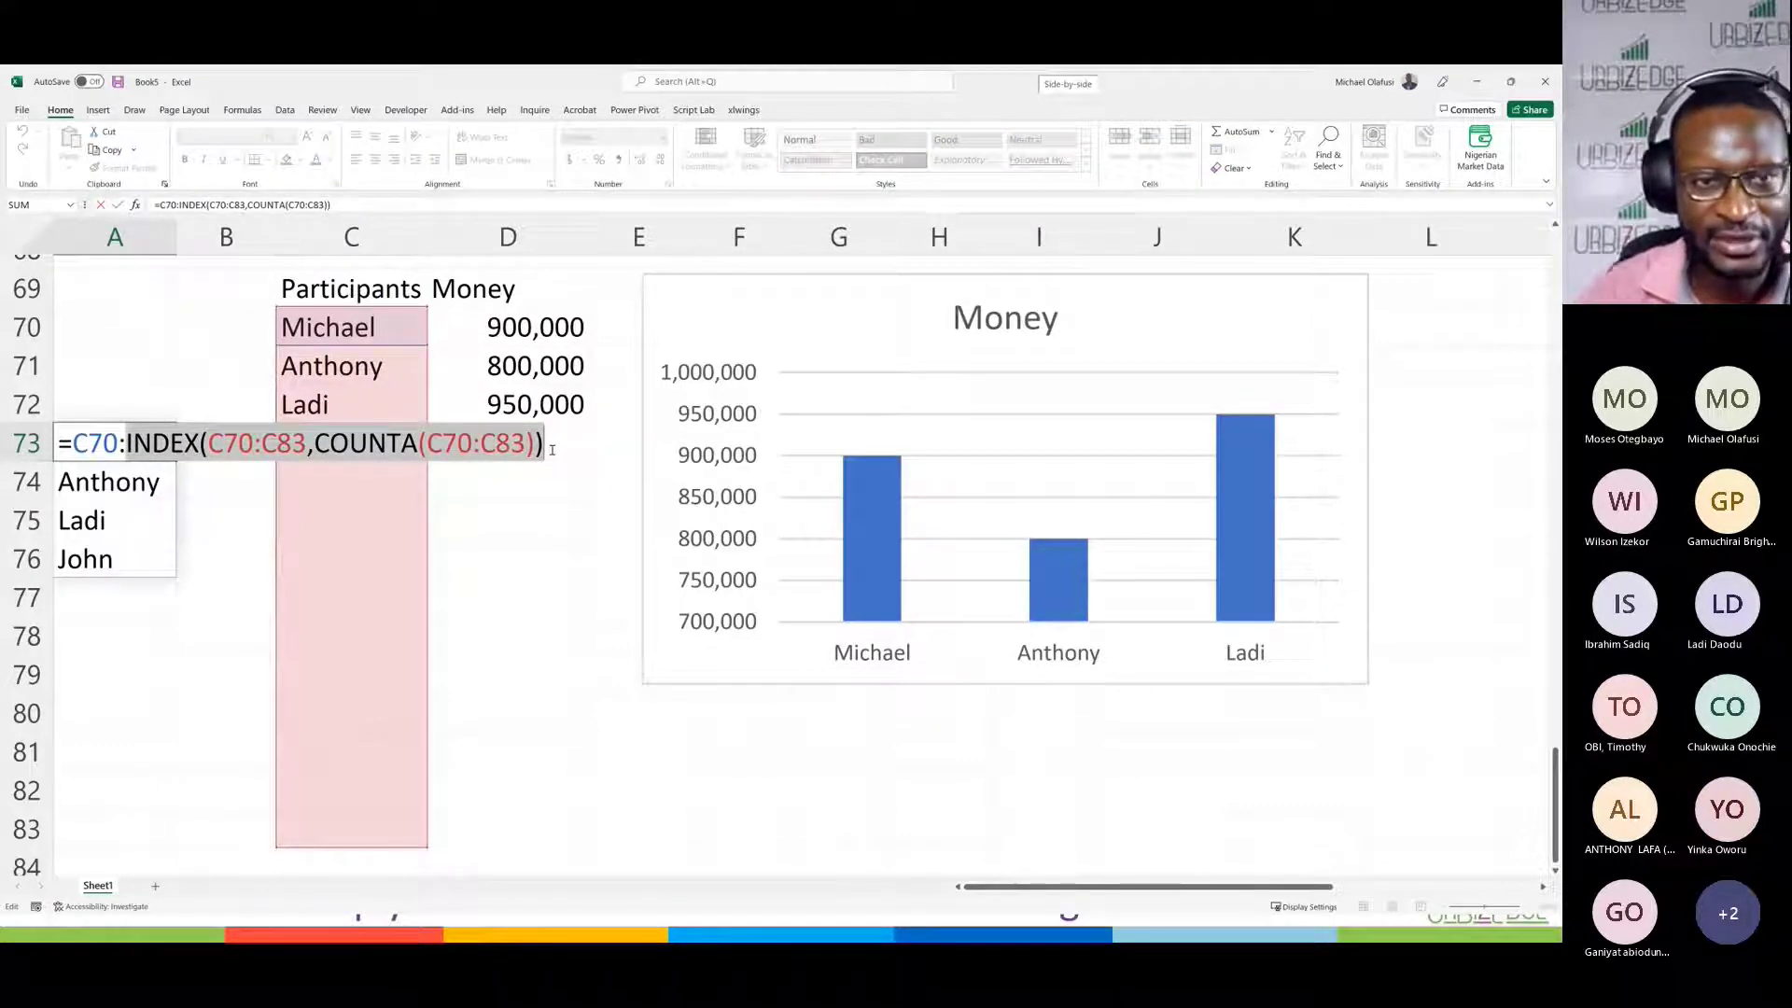
{"action": "left_click_drag", "start_coordinate": [208, 445], "coordinate": [537, 445]}
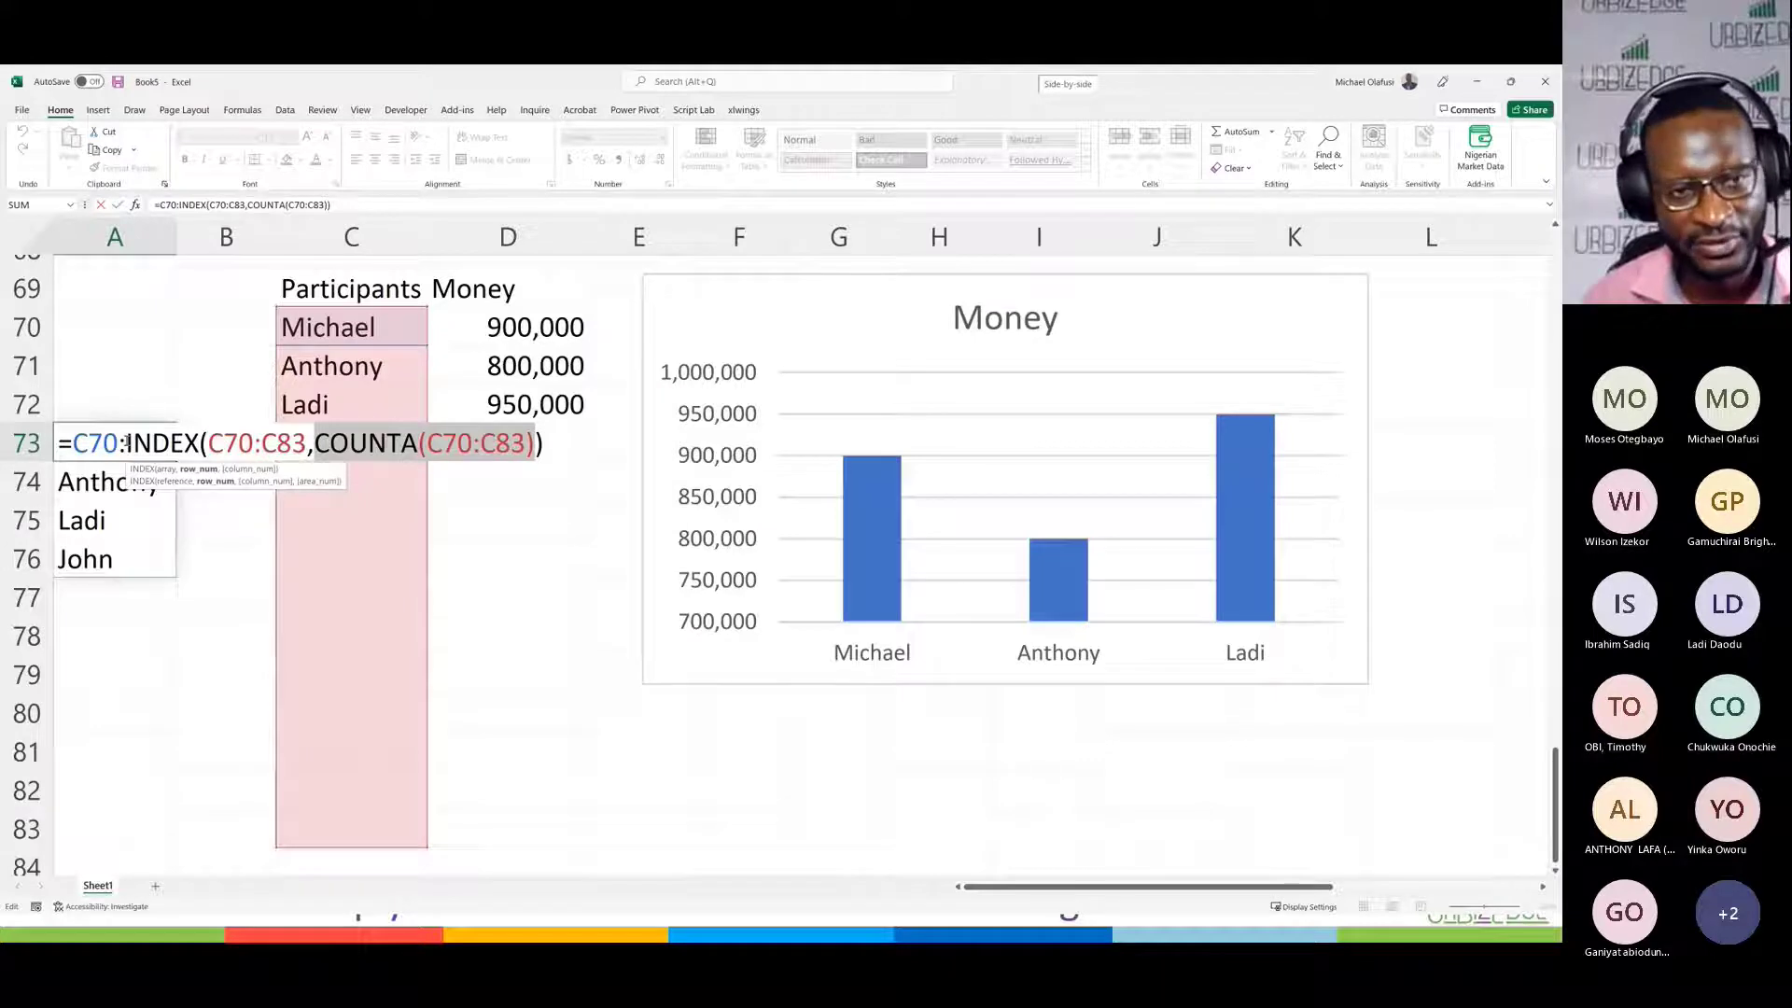
{"action": "left_click_drag", "start_coordinate": [124, 442], "coordinate": [541, 442]}
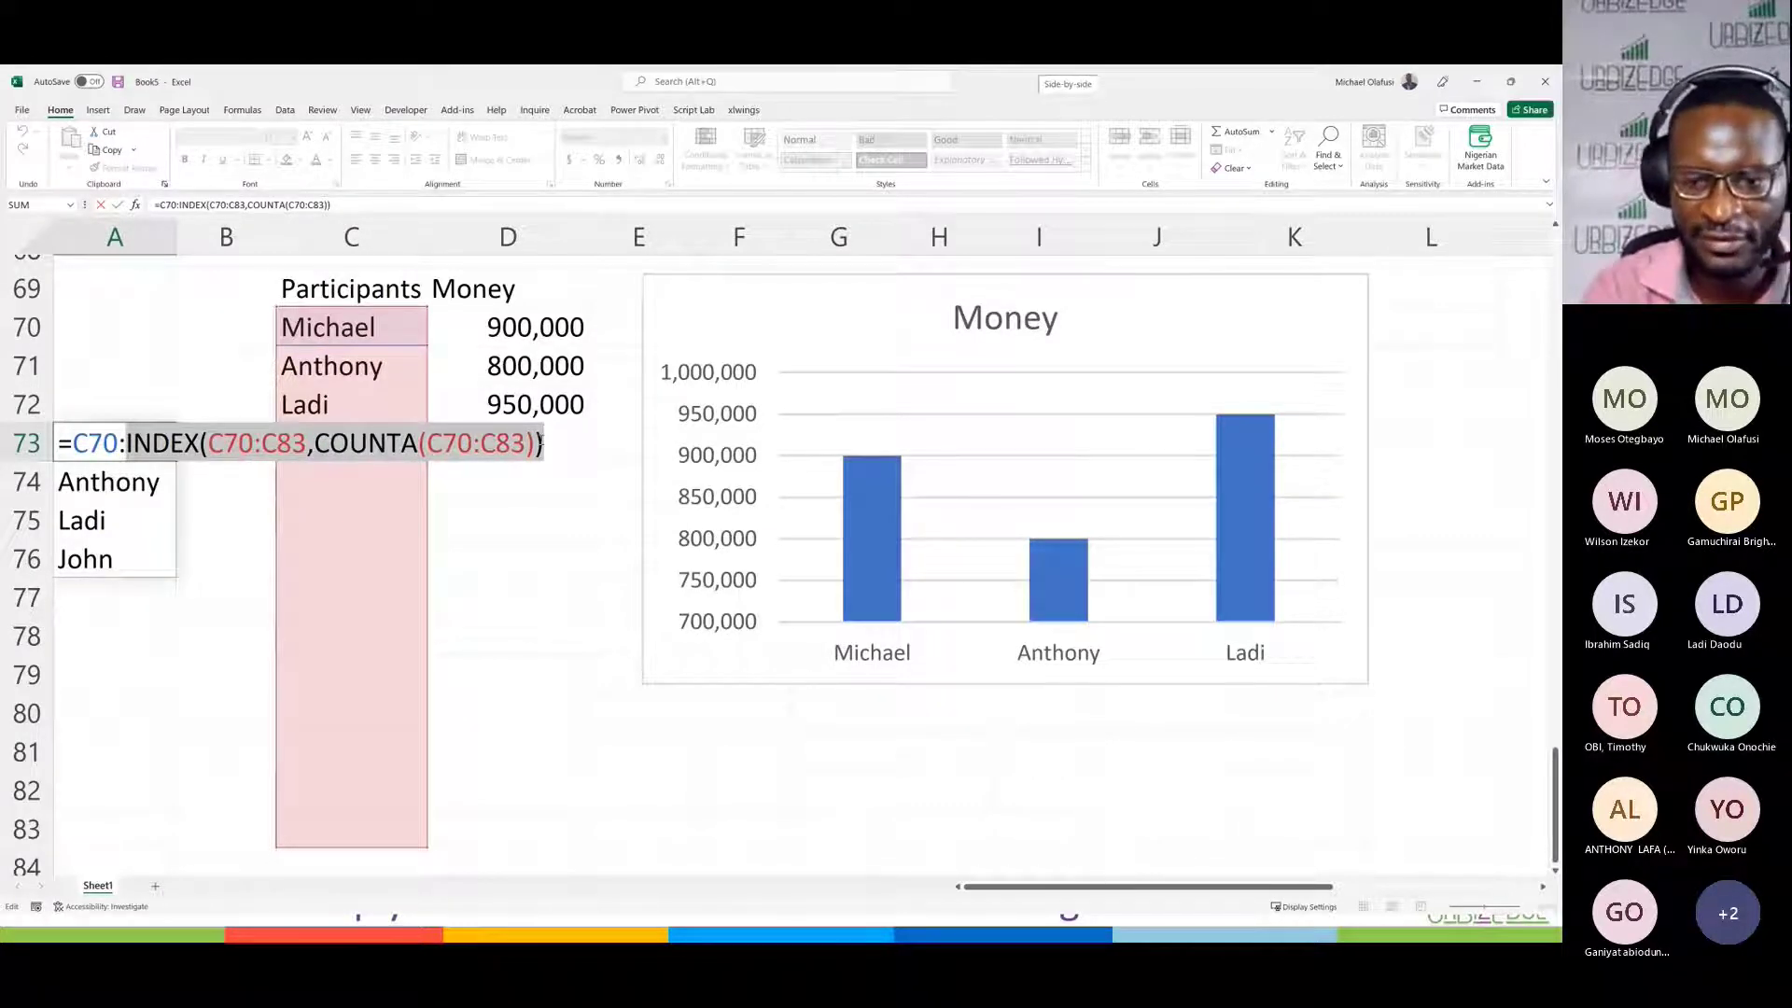
{"action": "key", "text": "F9"}
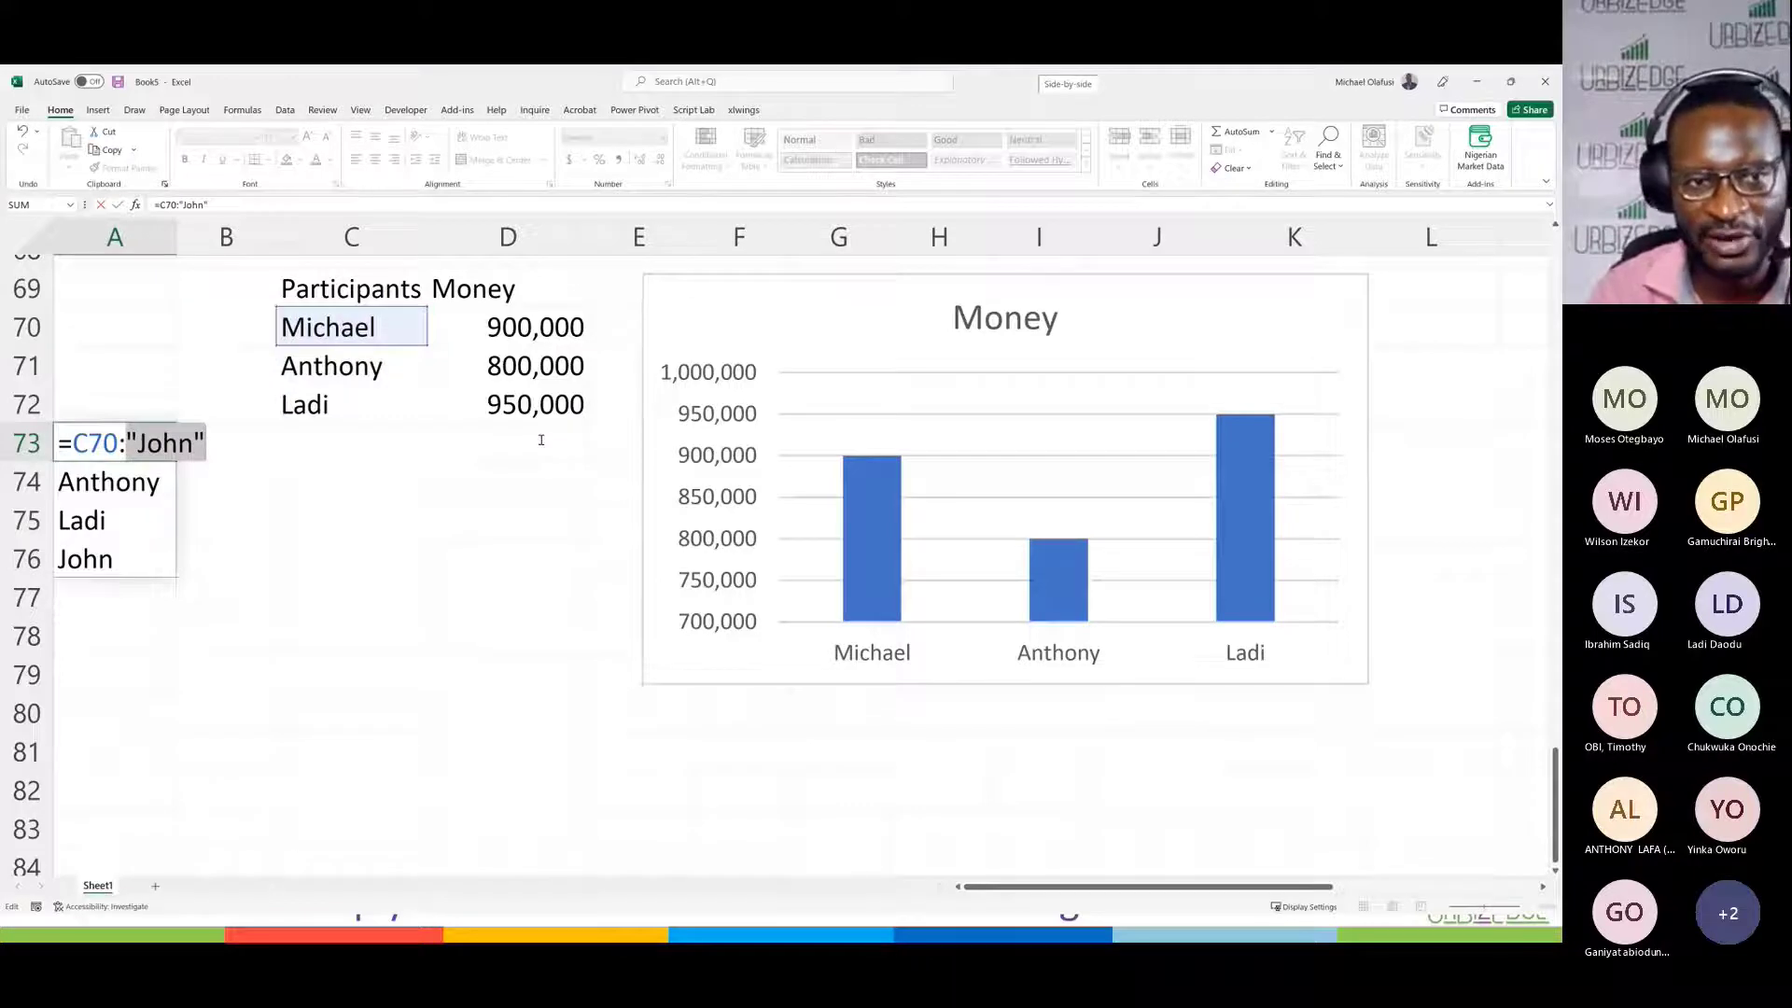
{"action": "key", "text": "Escape"}
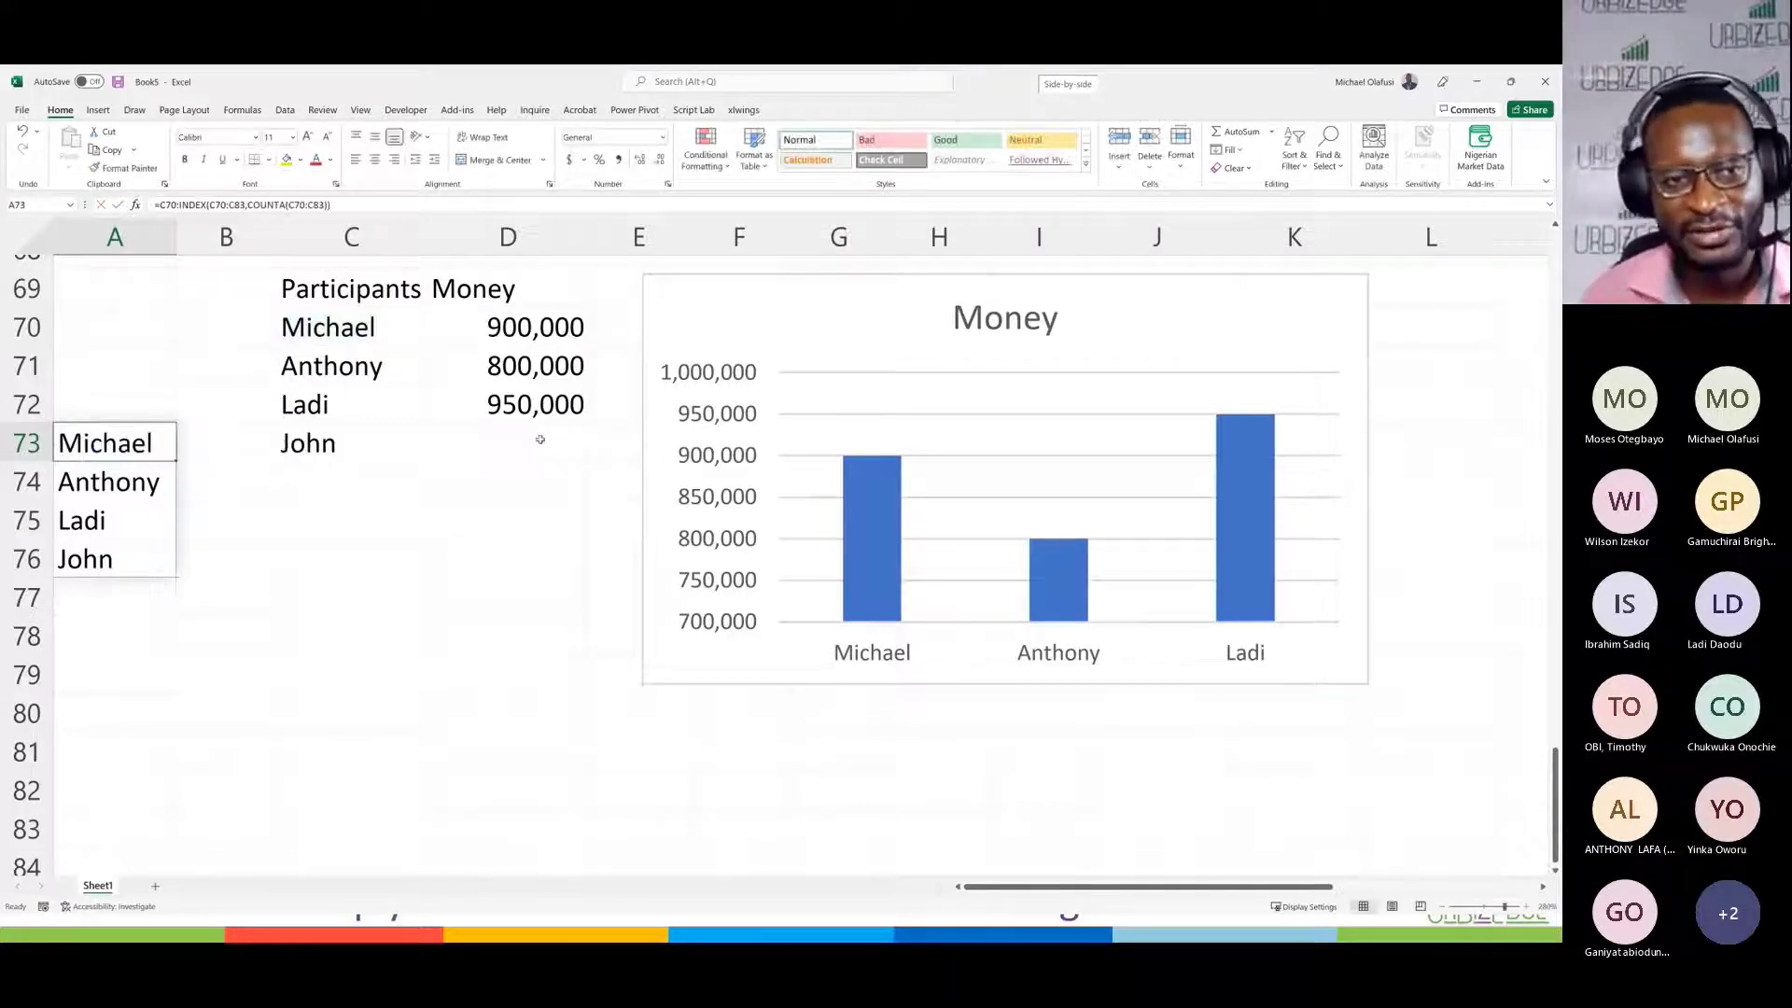
{"action": "left_click", "coordinate": [277, 450]}
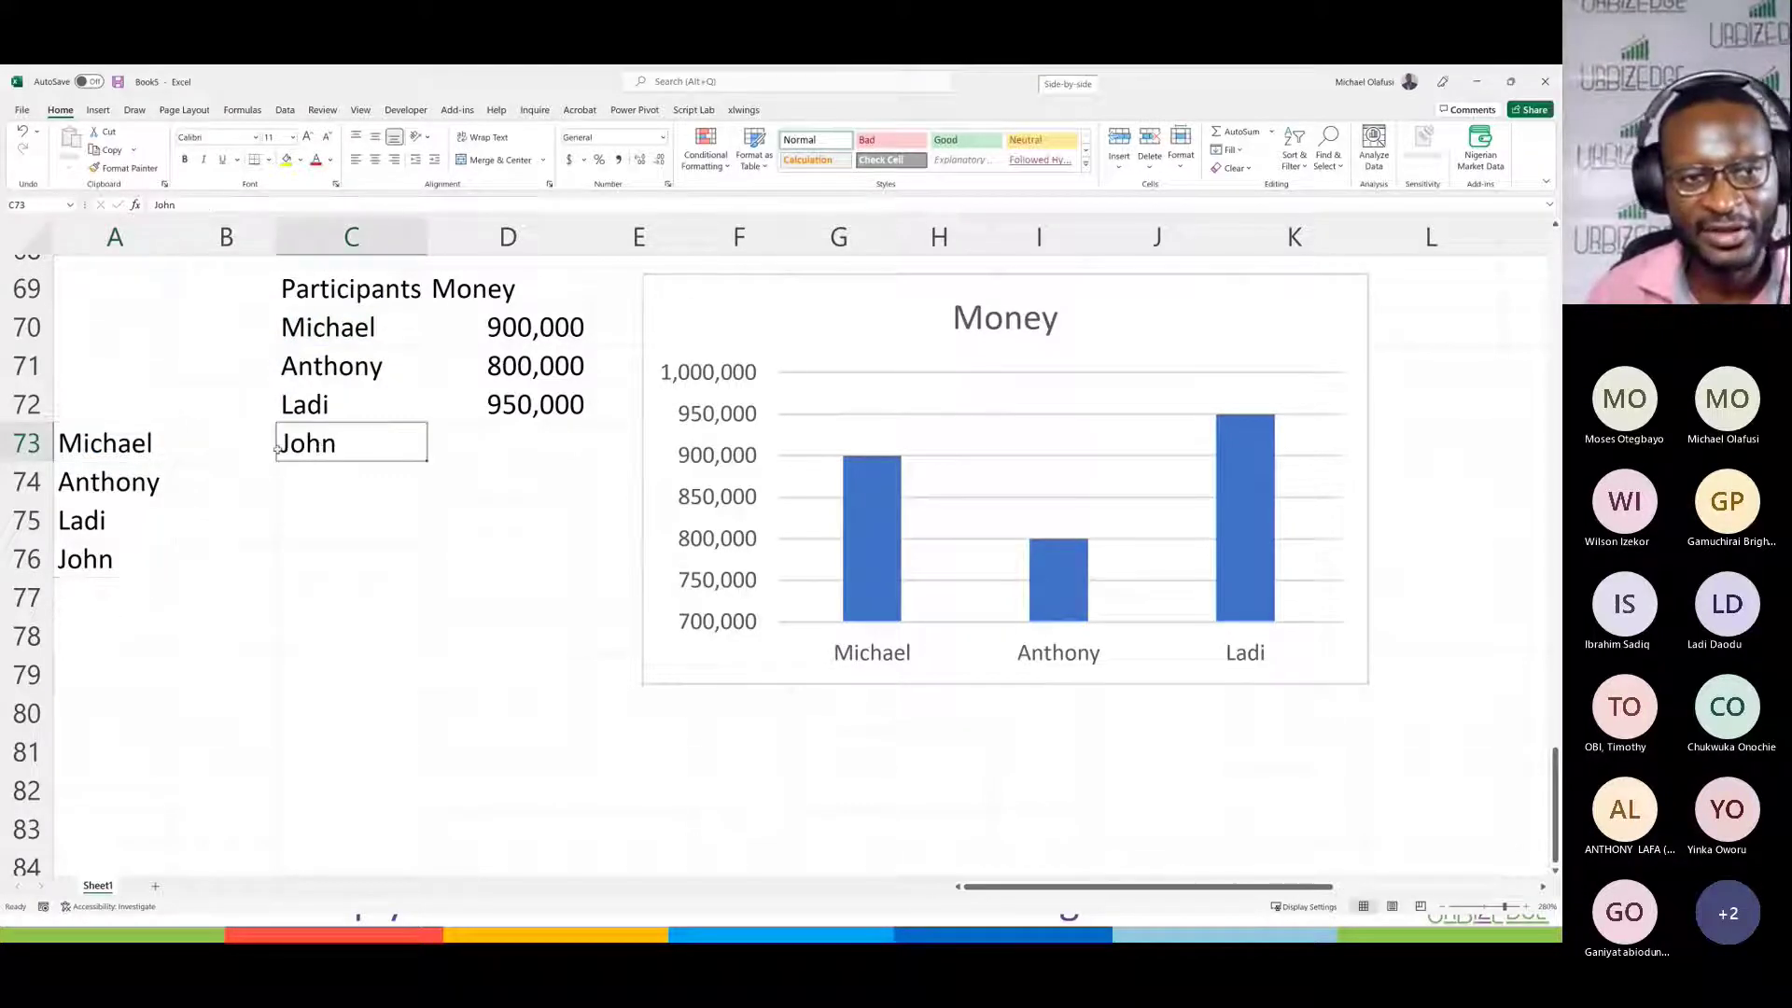
{"action": "left_click", "coordinate": [150, 438]}
{"action": "left_click", "coordinate": [321, 637]}
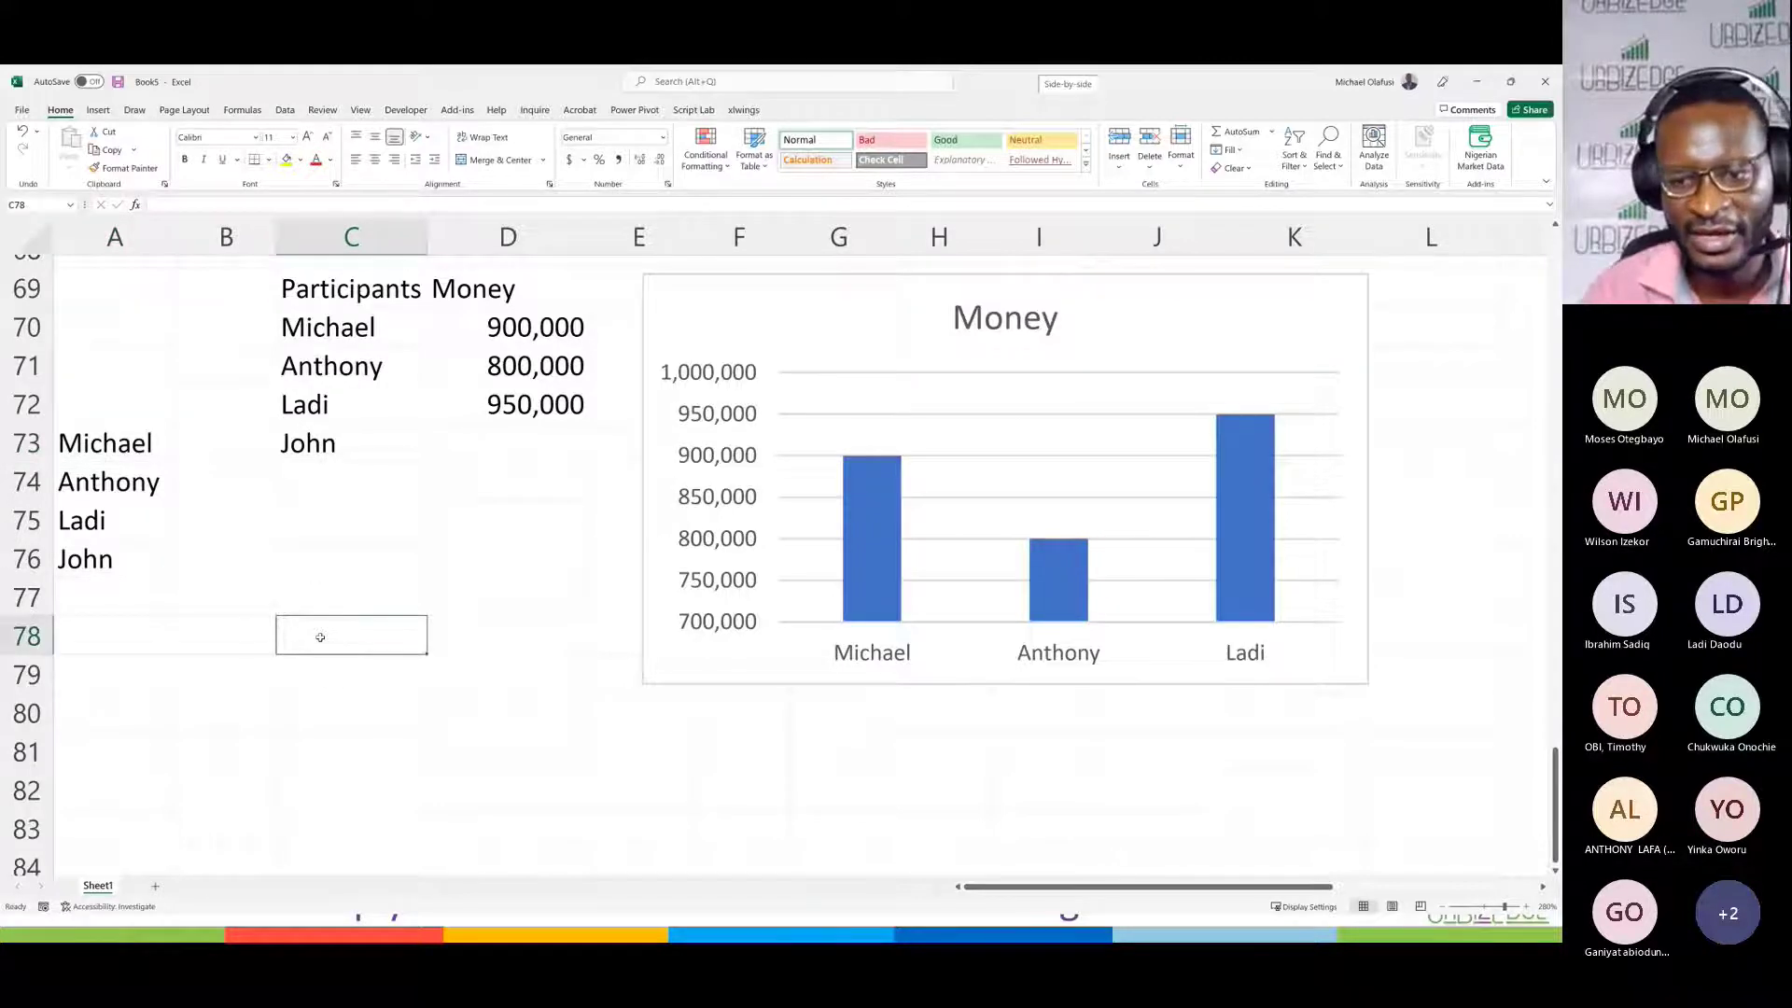
{"action": "type", "text": "="}
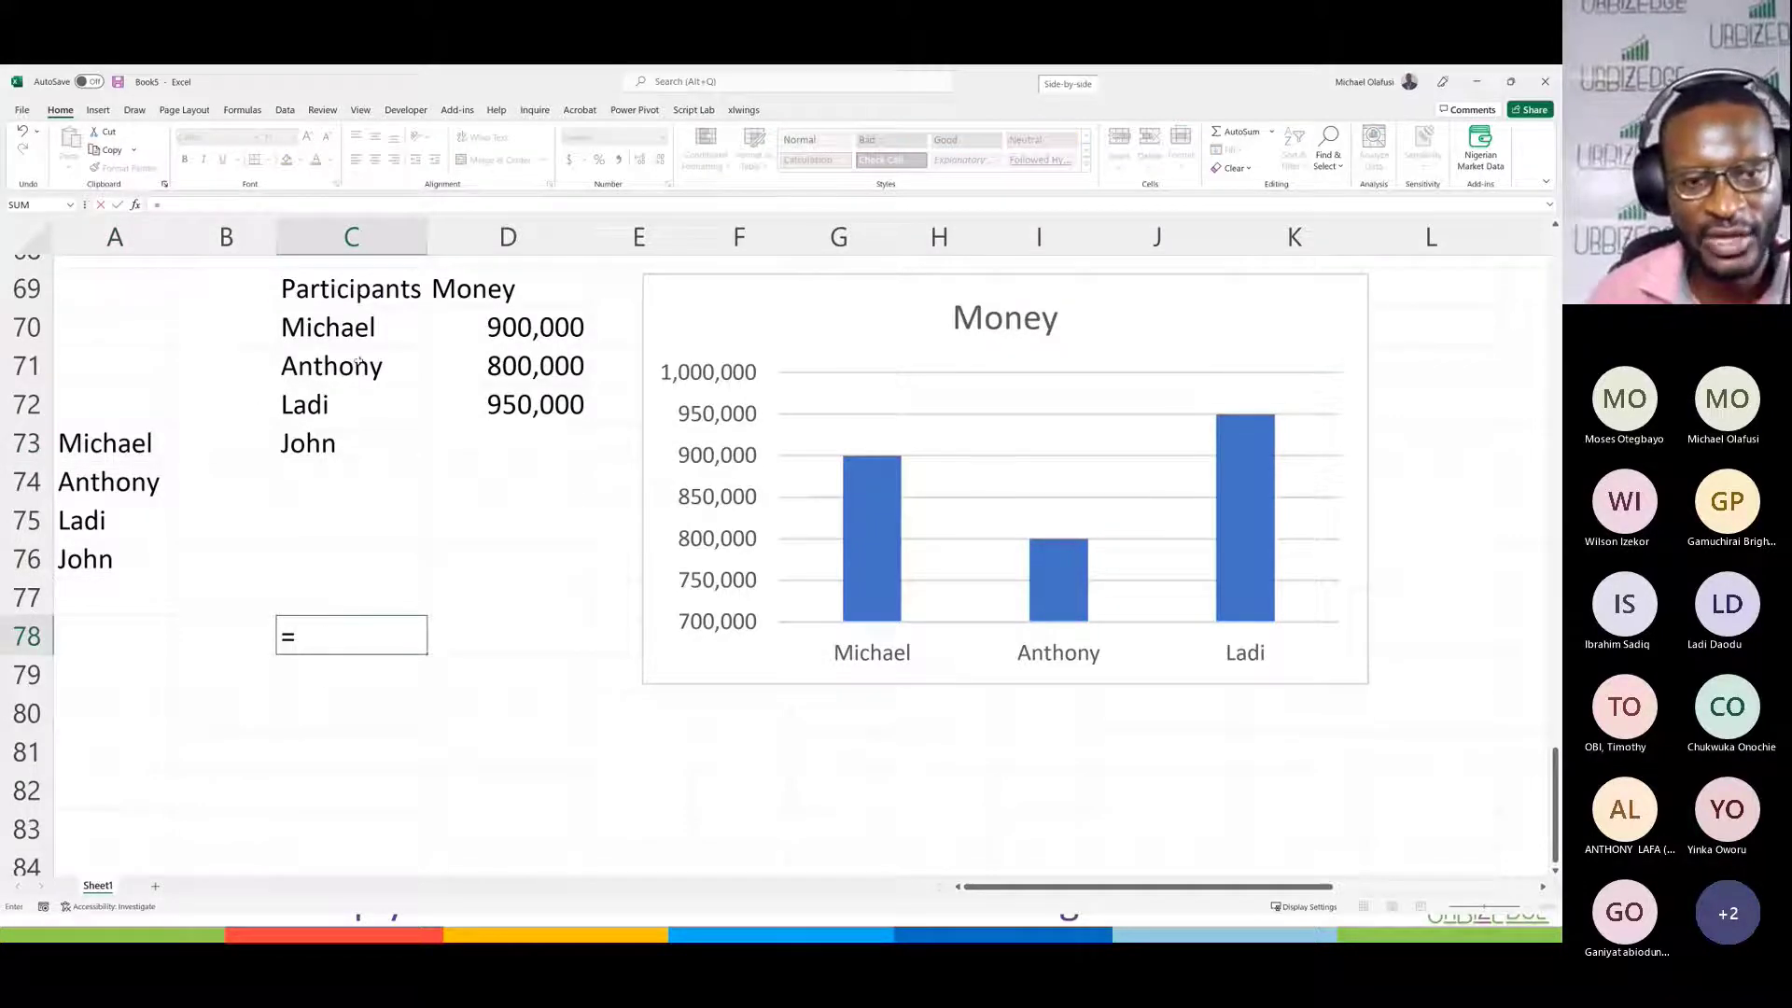
{"action": "key", "text": "Escape"}
{"action": "left_click", "coordinate": [532, 594]}
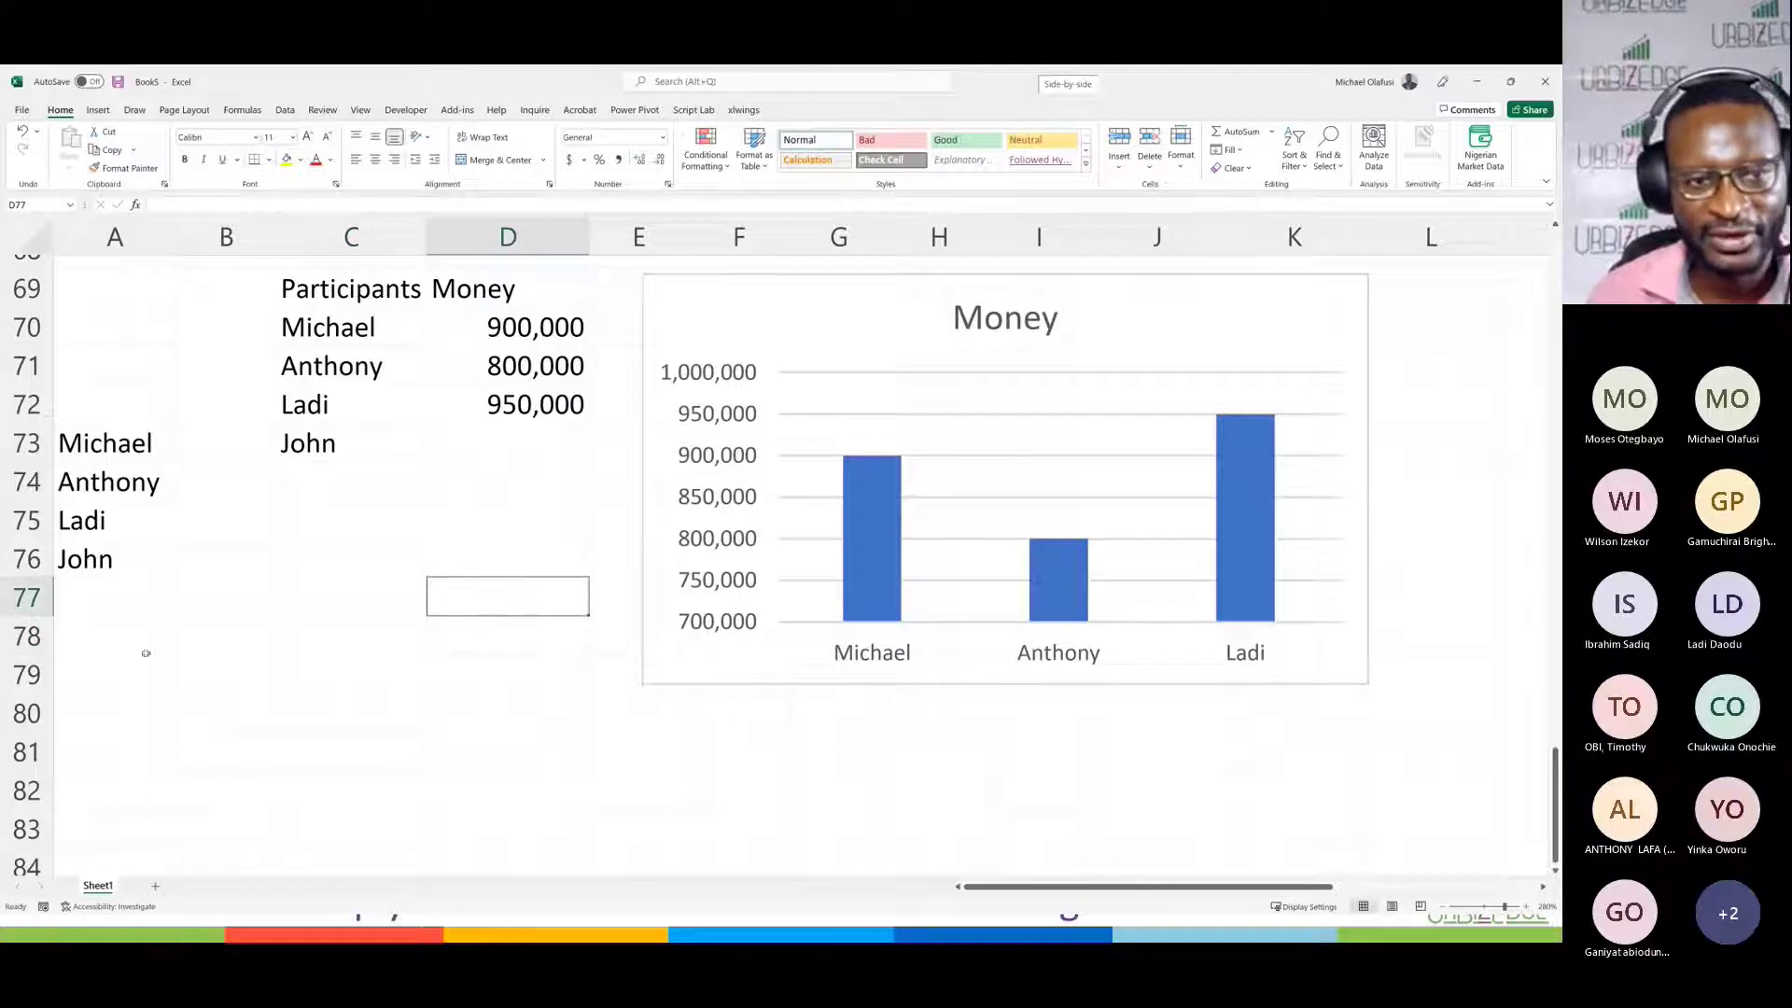
Step: Start a range formula over C70:C74 in A78, replace its end reference with an INDEX call, and discard the entry
{"action": "left_click", "coordinate": [146, 649]}
{"action": "type", "text": "="}
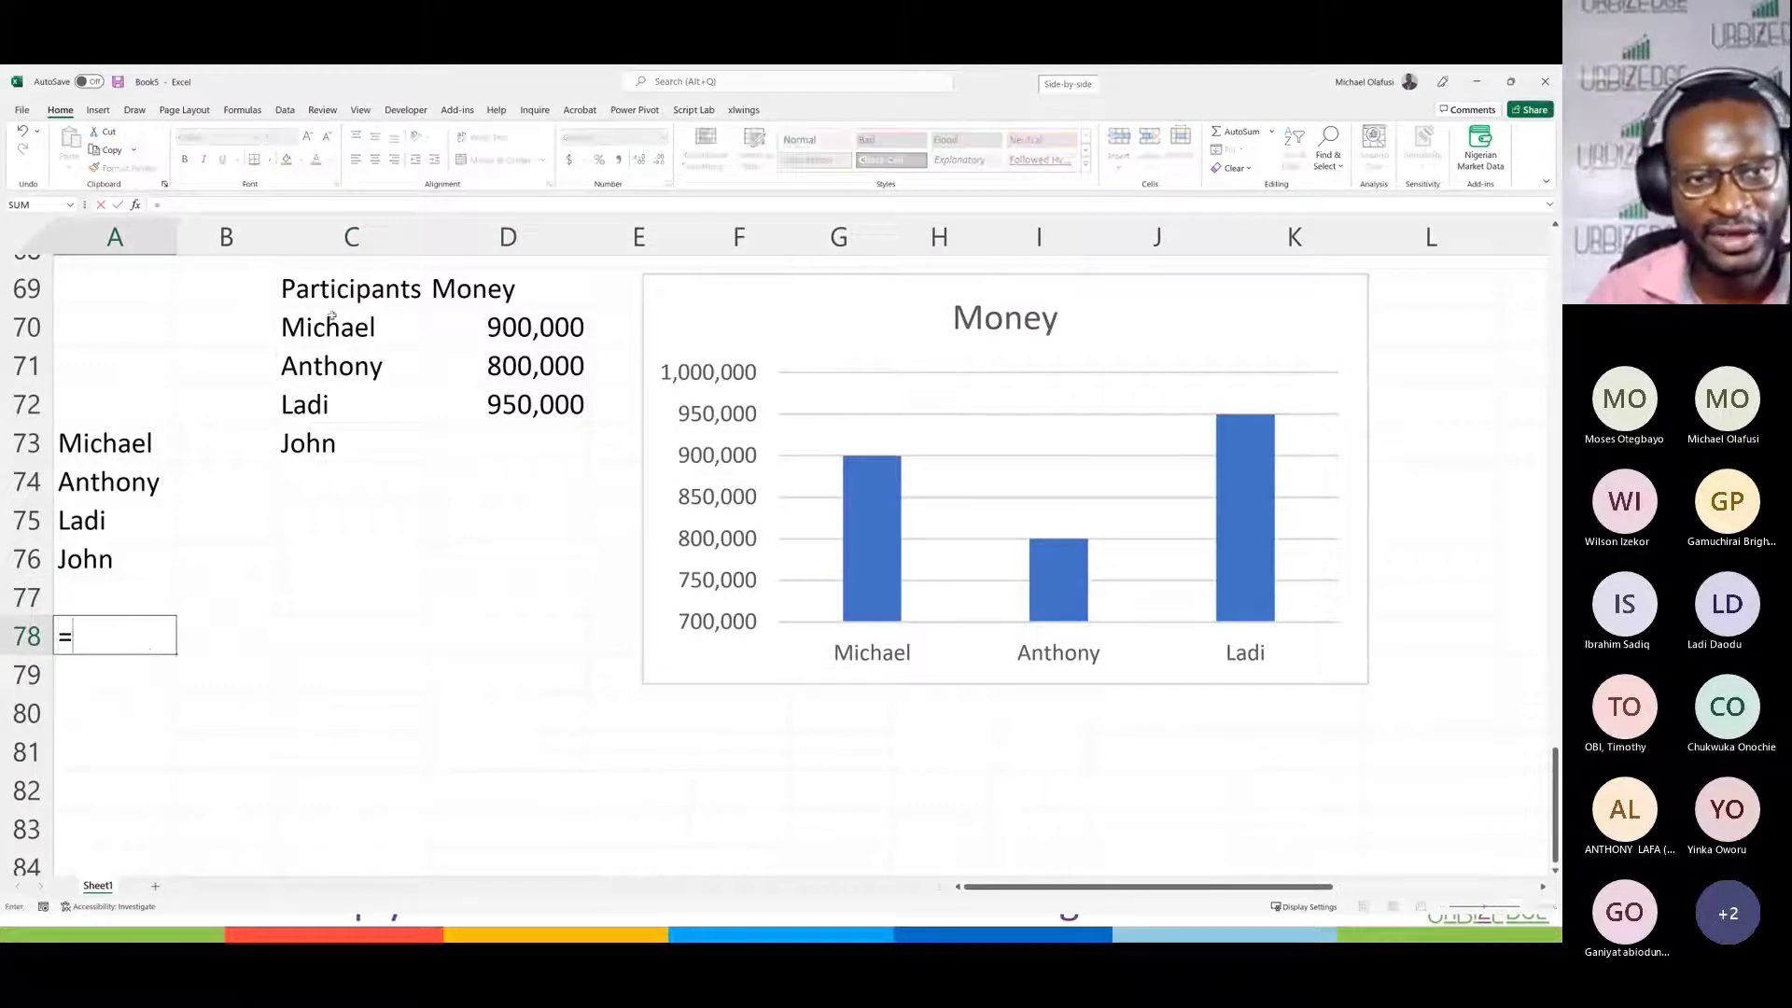
{"action": "left_click_drag", "start_coordinate": [332, 315], "coordinate": [323, 468]}
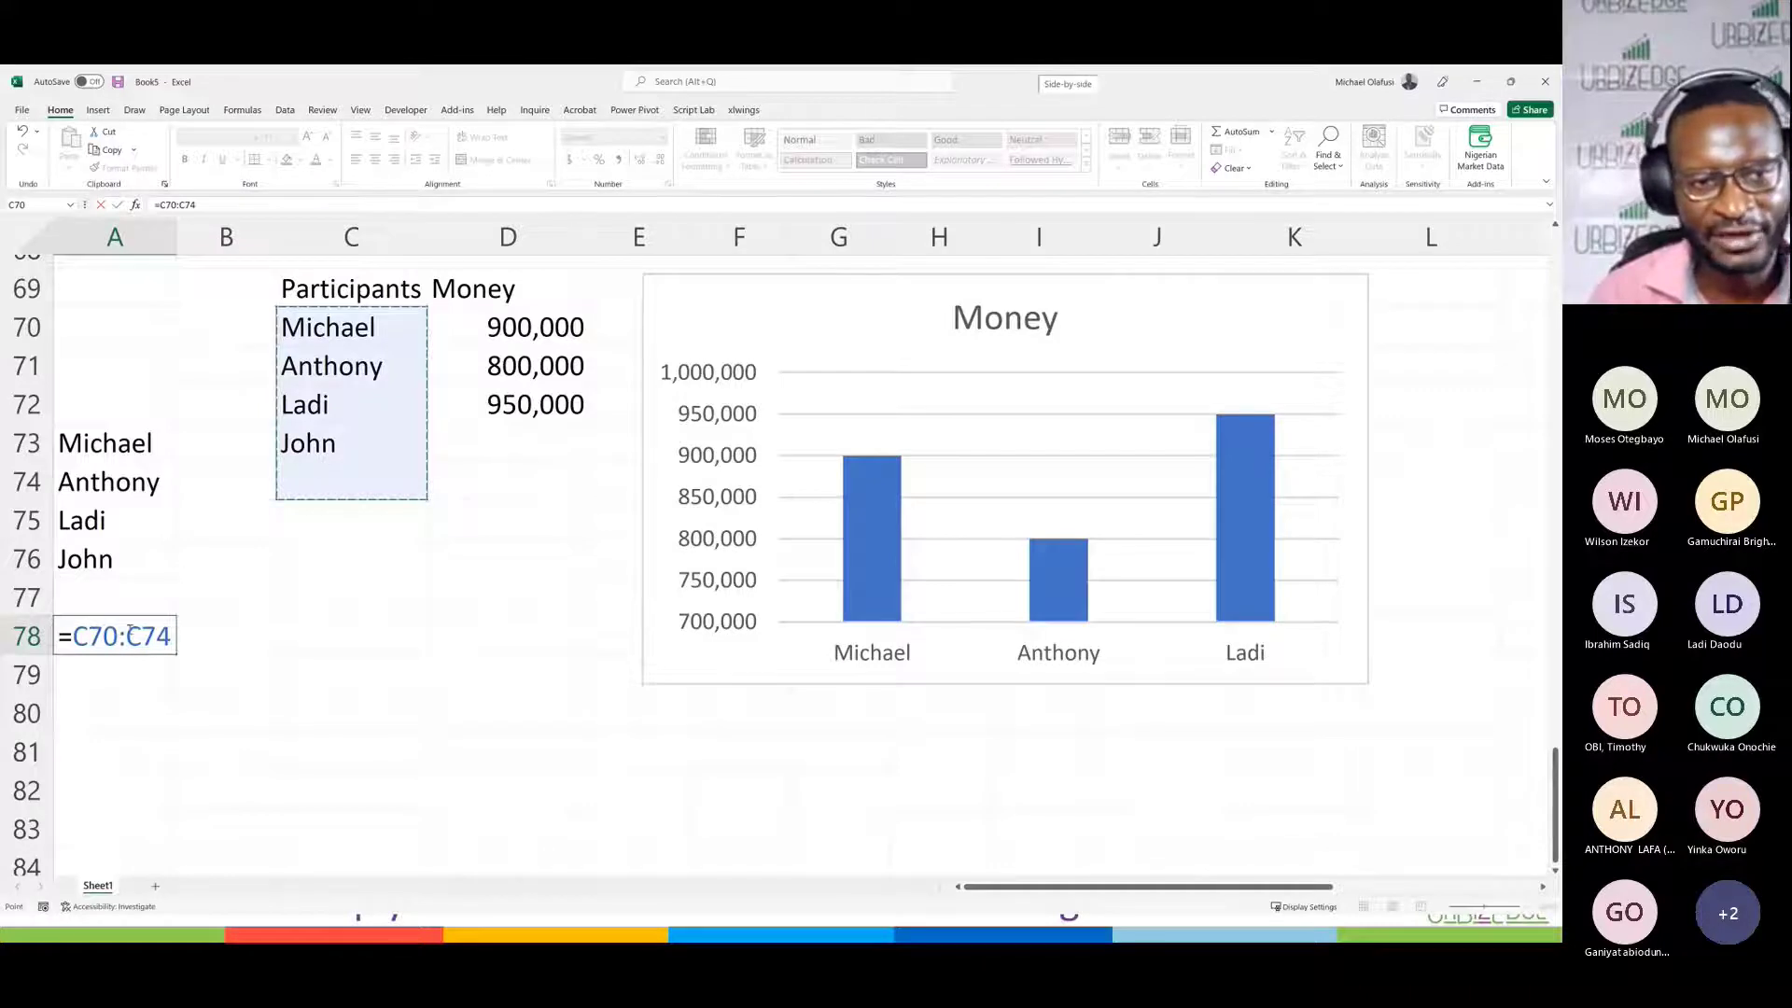
{"action": "left_click_drag", "start_coordinate": [130, 634], "coordinate": [181, 630]}
{"action": "key", "text": "BackSpace"}
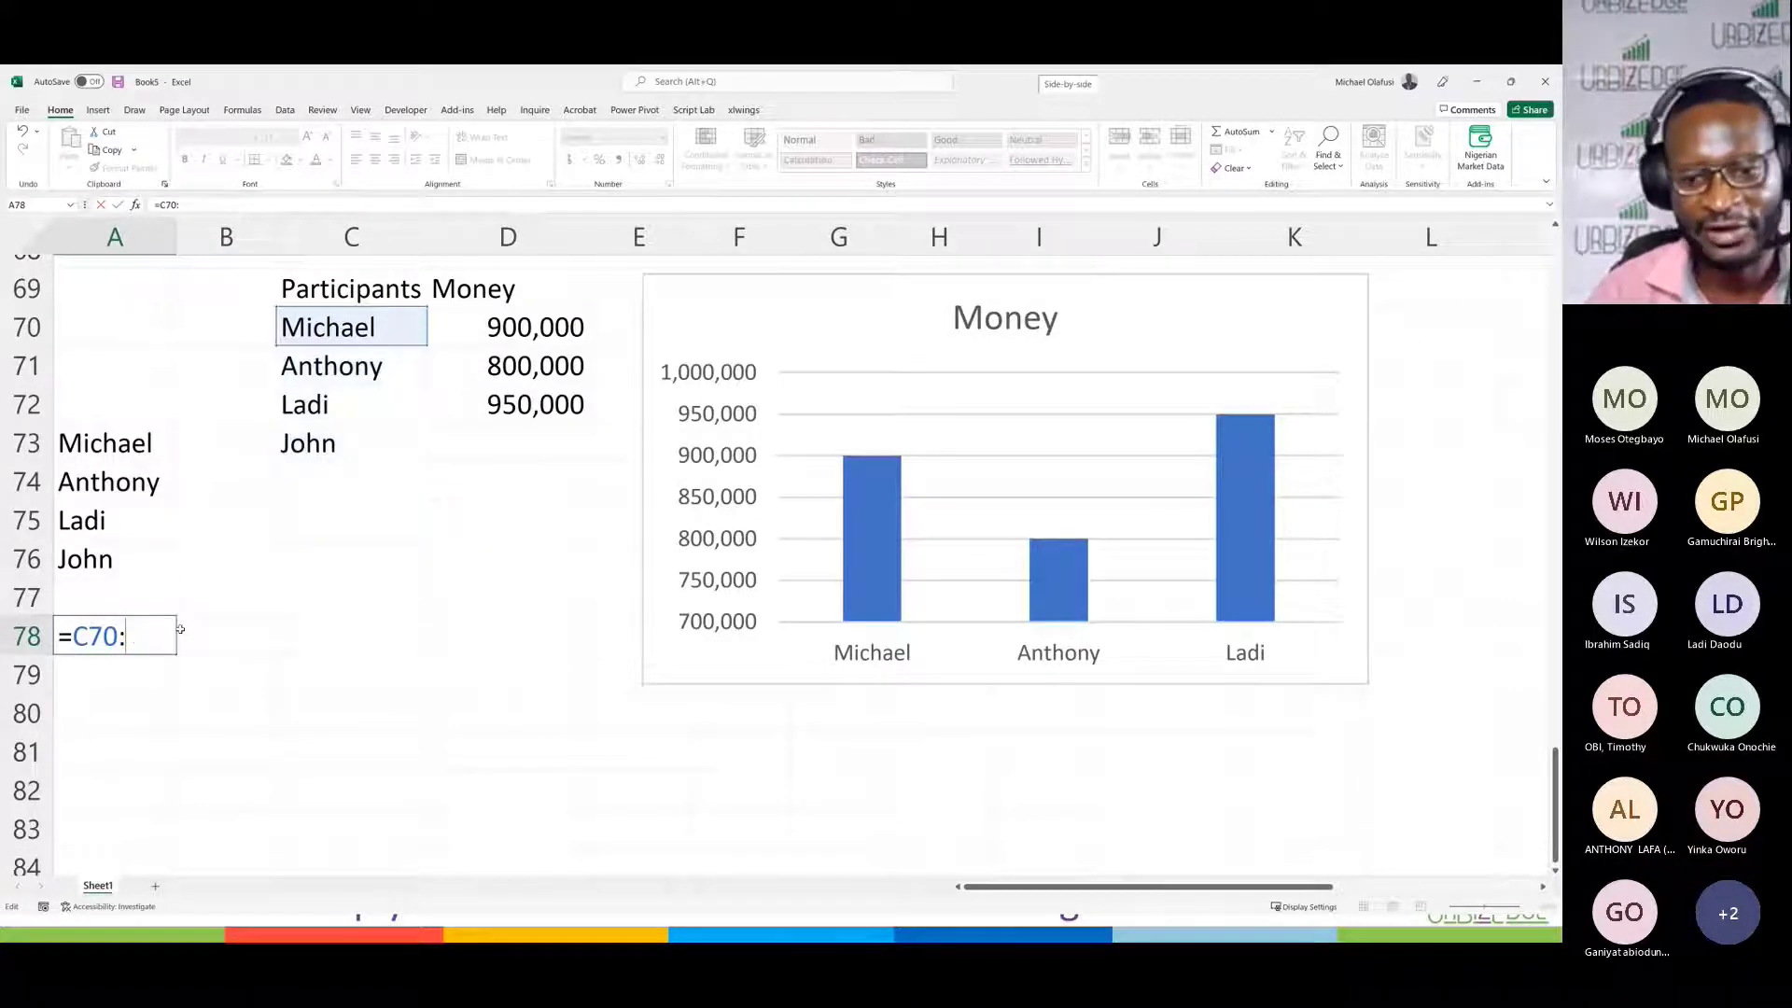
{"action": "type", "text": "index"}
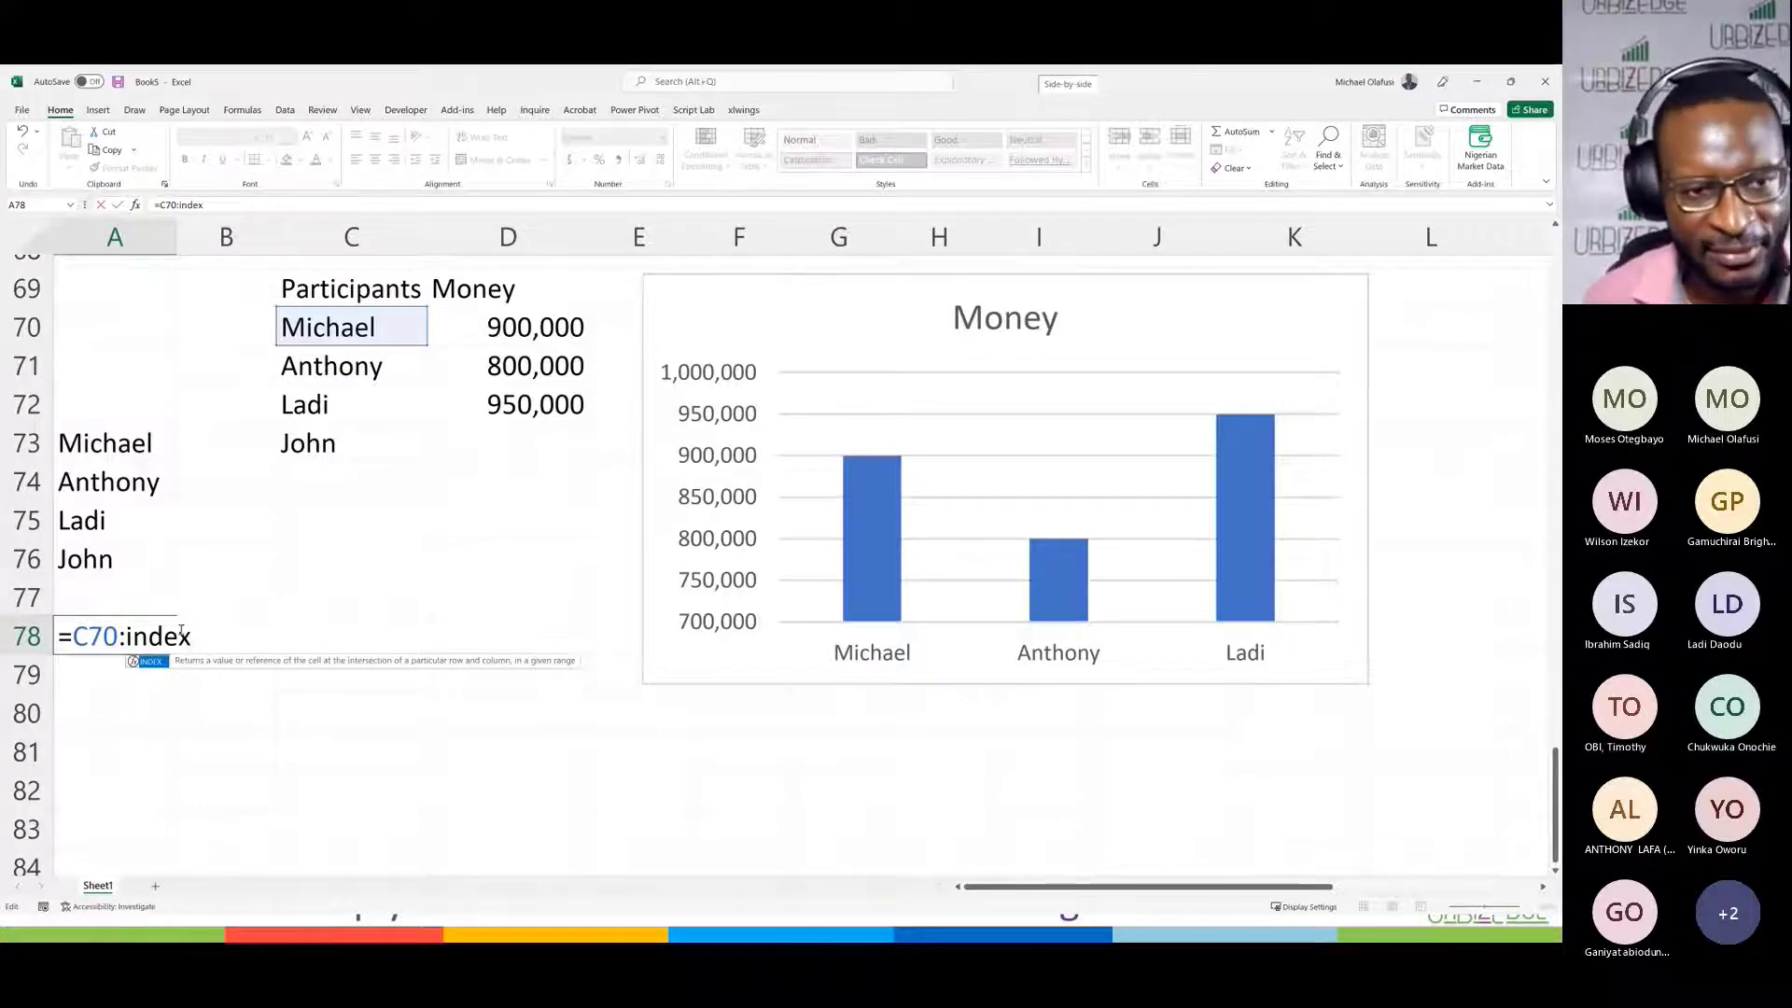
{"action": "key", "text": "Escape"}
{"action": "key", "text": "Escape"}
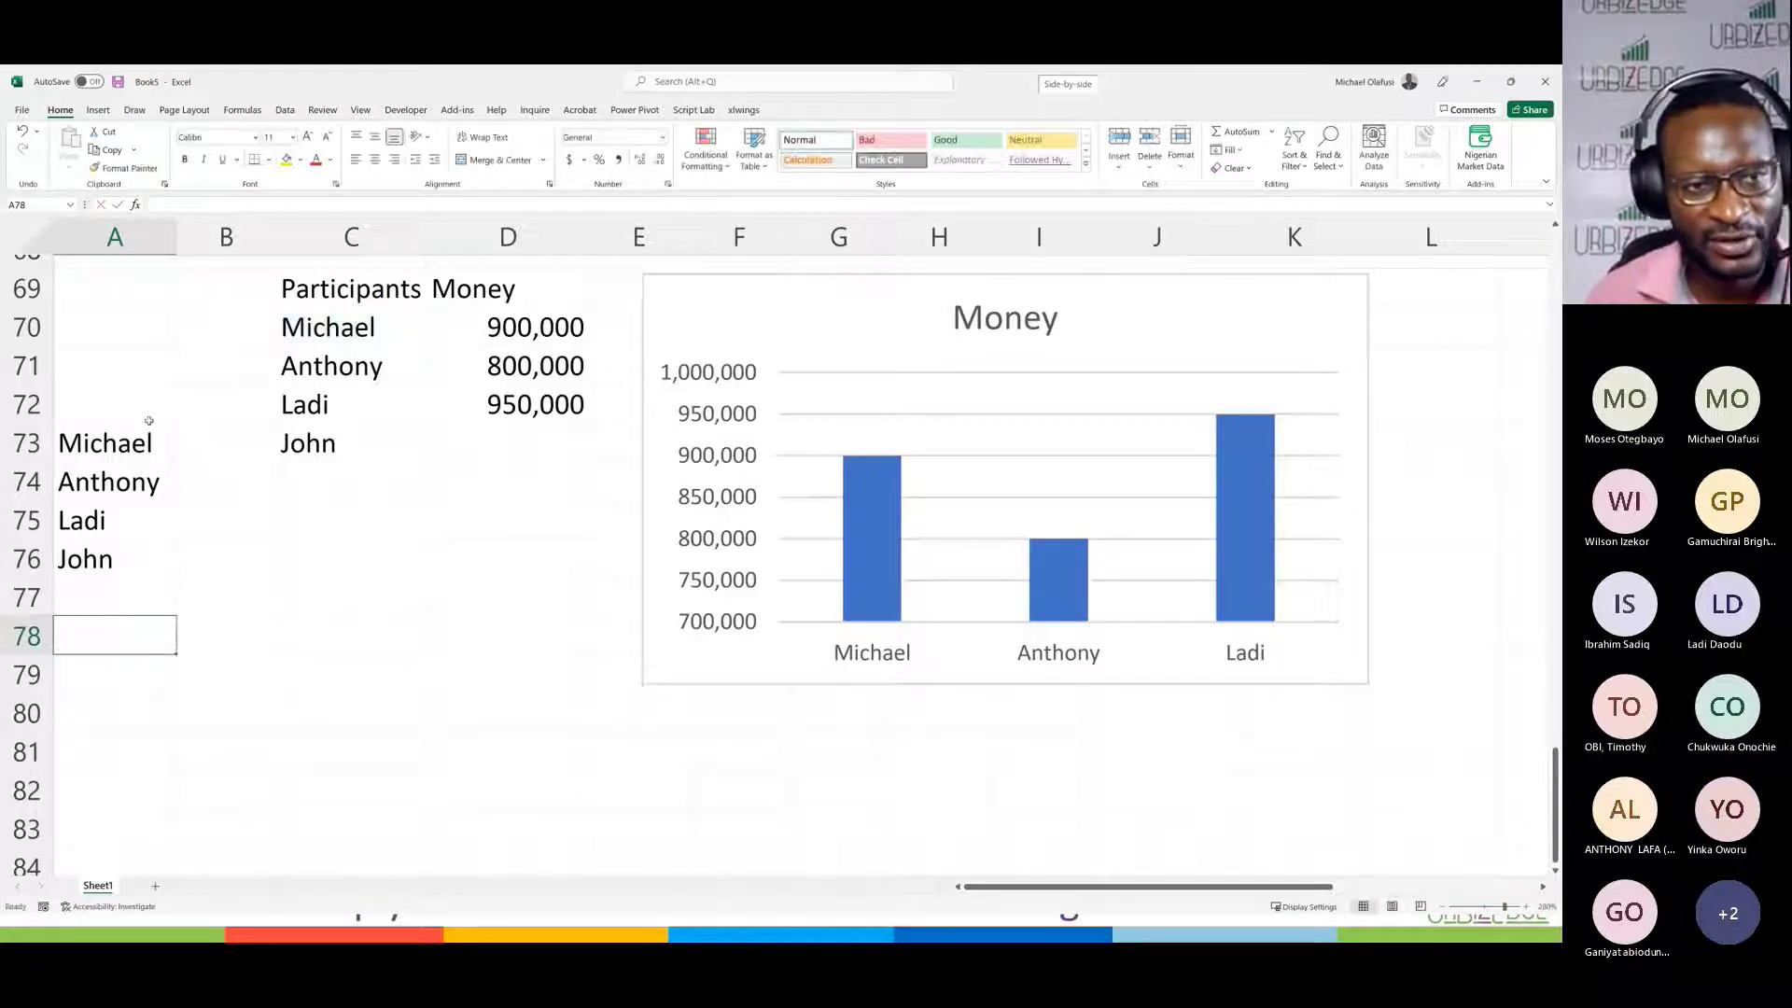
Step: Review the full formula in A73 without changing it, and move the formula cell to A70 beside the participants list
{"action": "left_click", "coordinate": [129, 436]}
{"action": "double_click", "coordinate": [128, 441]}
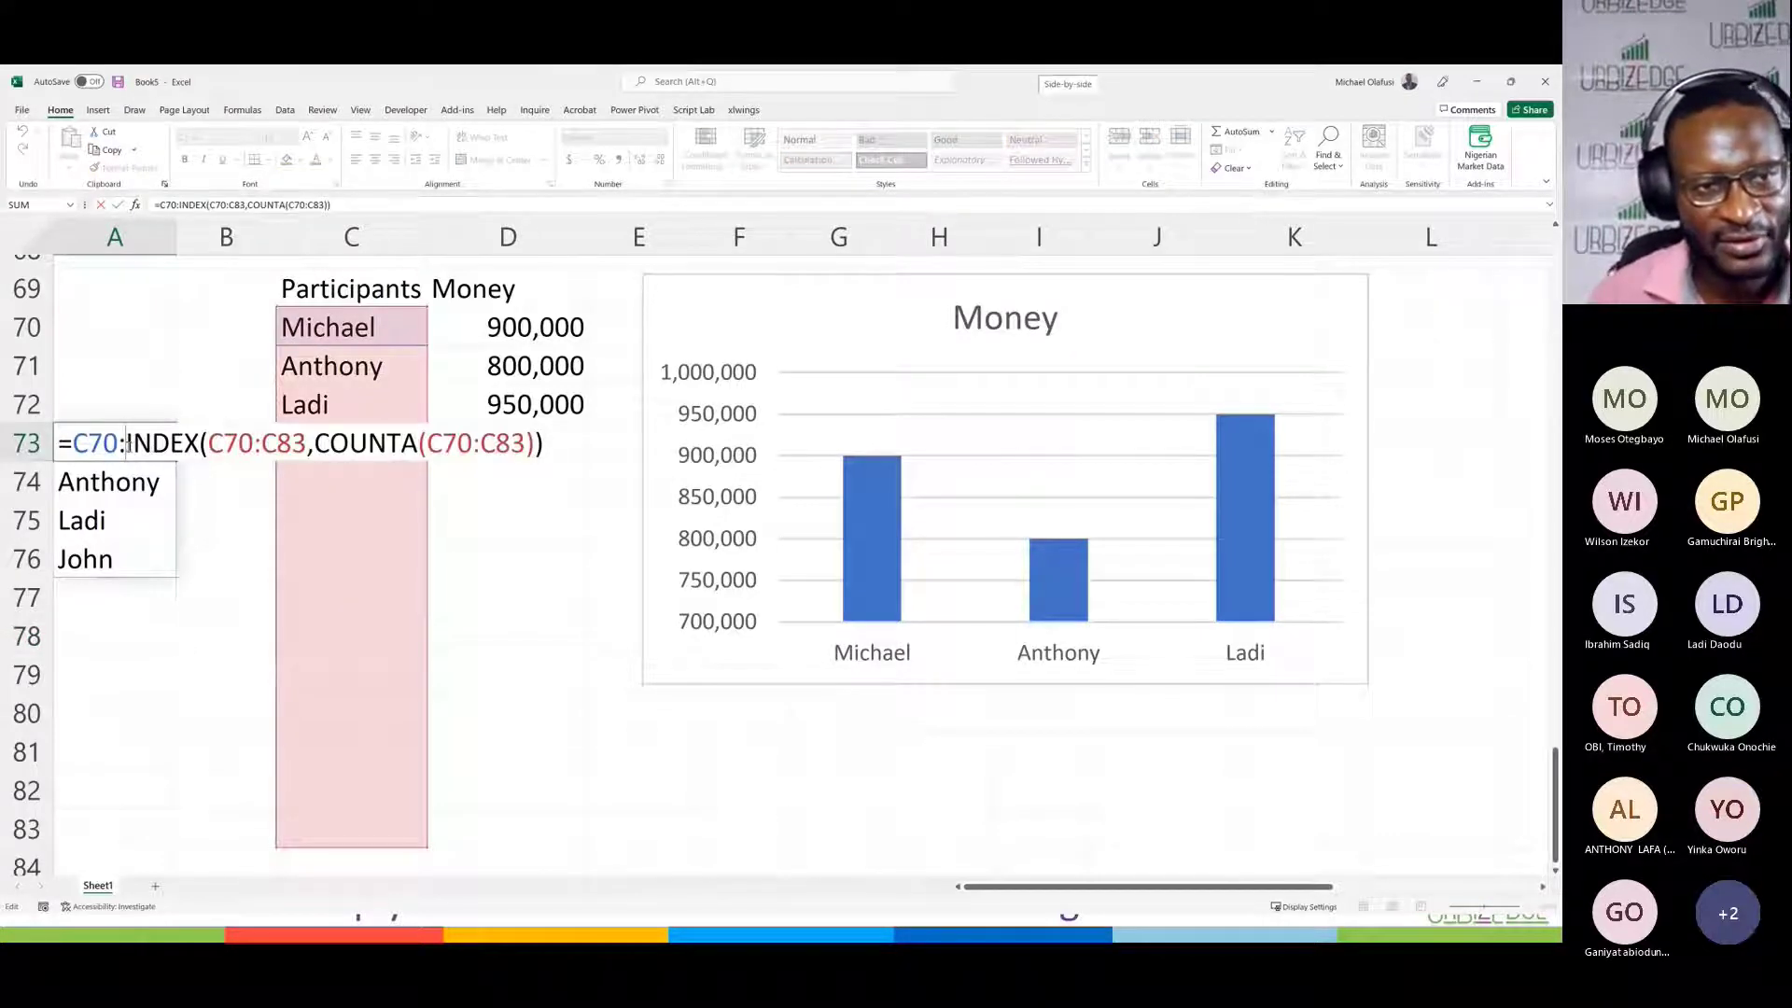
{"action": "left_click_drag", "start_coordinate": [74, 443], "coordinate": [560, 450]}
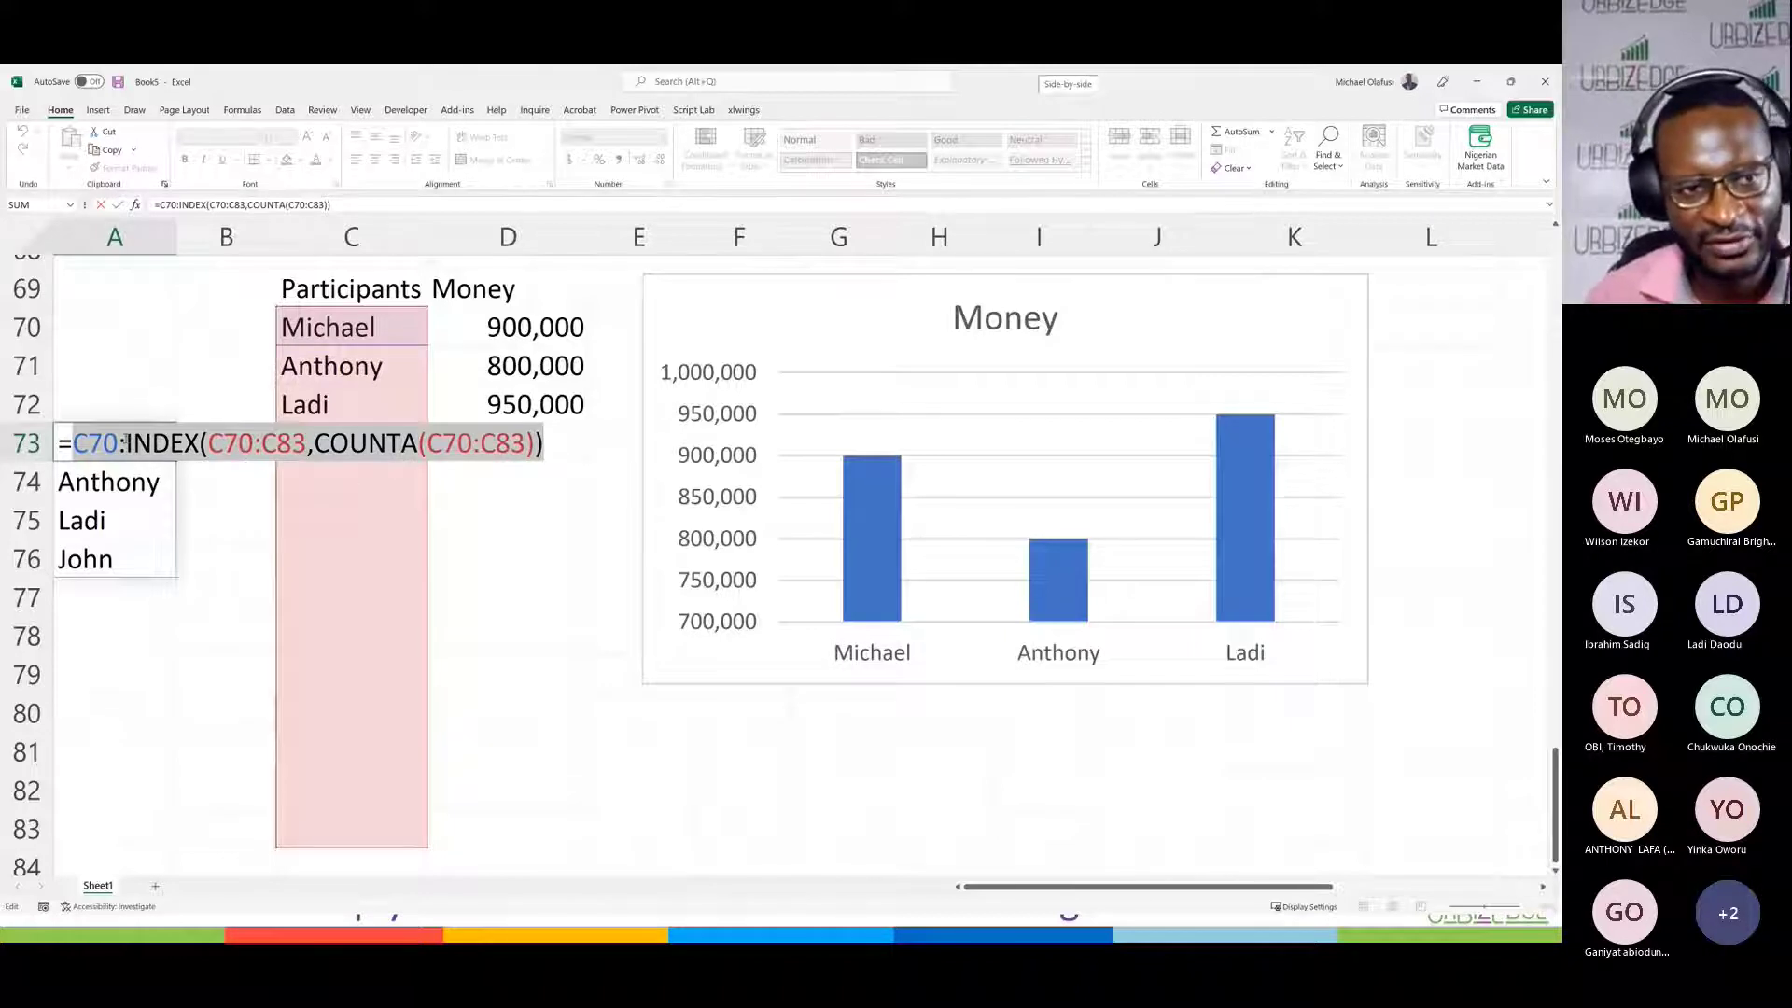
{"action": "key", "text": "Escape"}
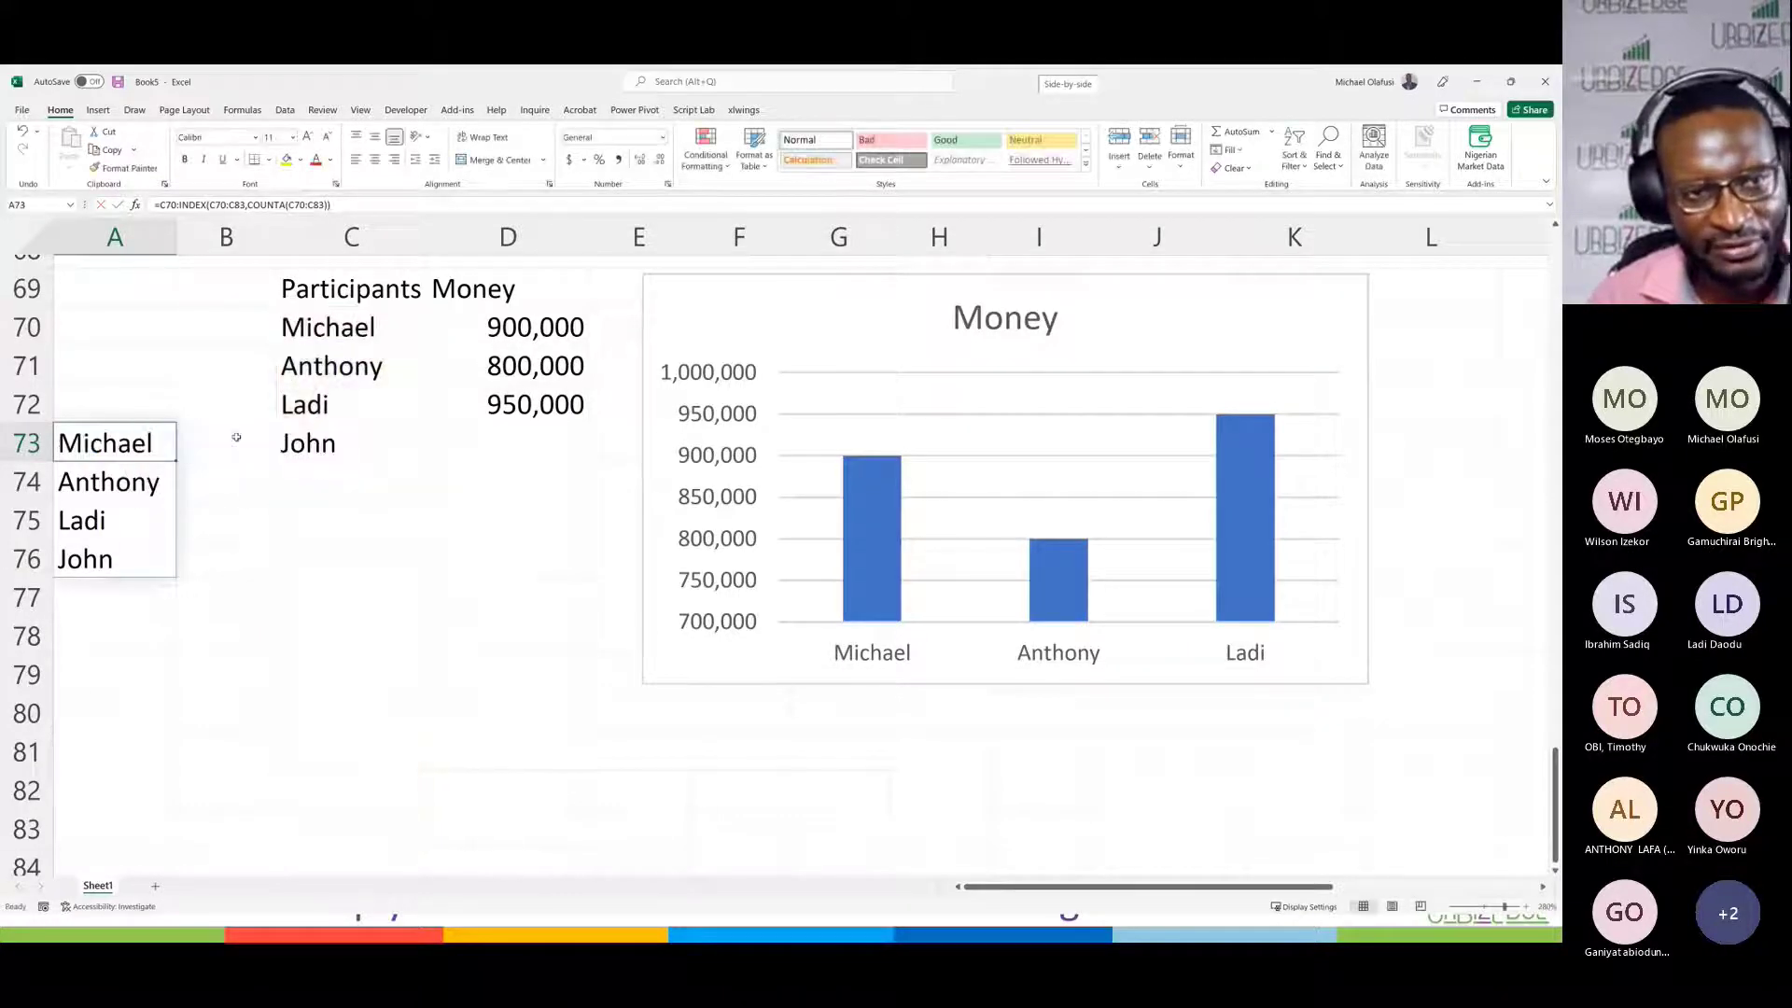
{"action": "left_click_drag", "start_coordinate": [138, 425], "coordinate": [140, 322]}
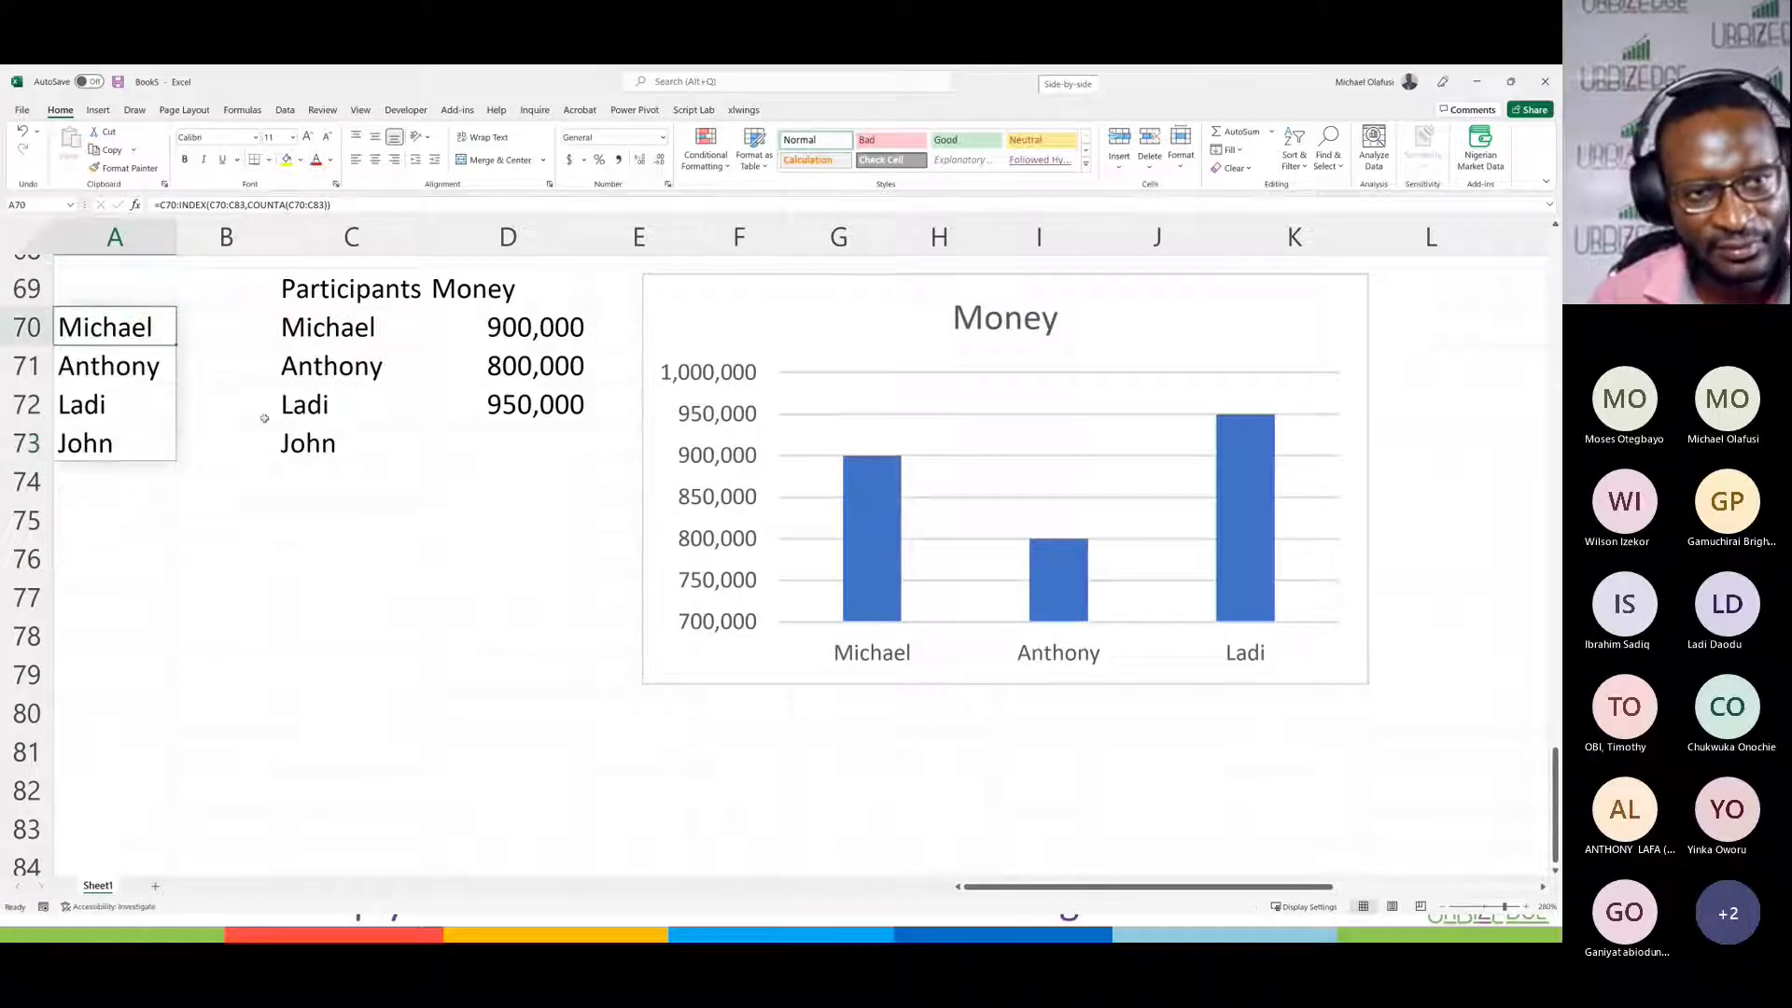
Step: Show the A70 formula as =C70:C73 in place of its INDEX version, and discard the edit
{"action": "left_click", "coordinate": [318, 447]}
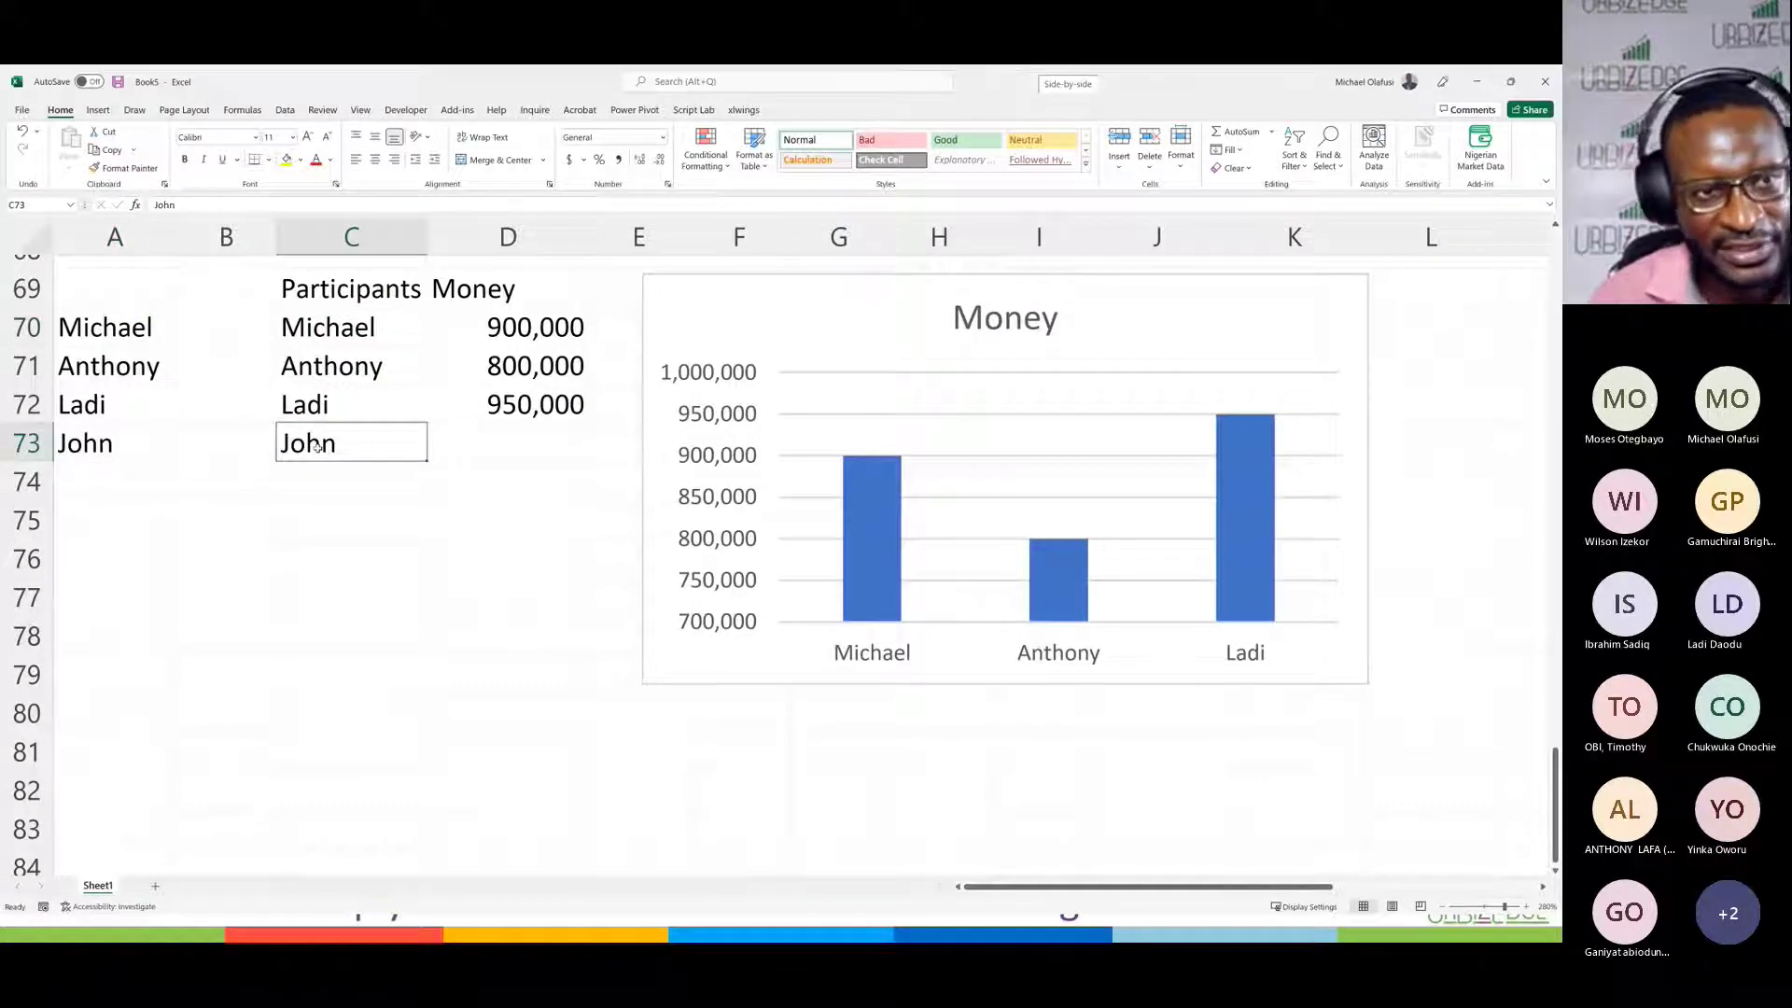
{"action": "left_click", "coordinate": [121, 327]}
{"action": "double_click", "coordinate": [119, 327]}
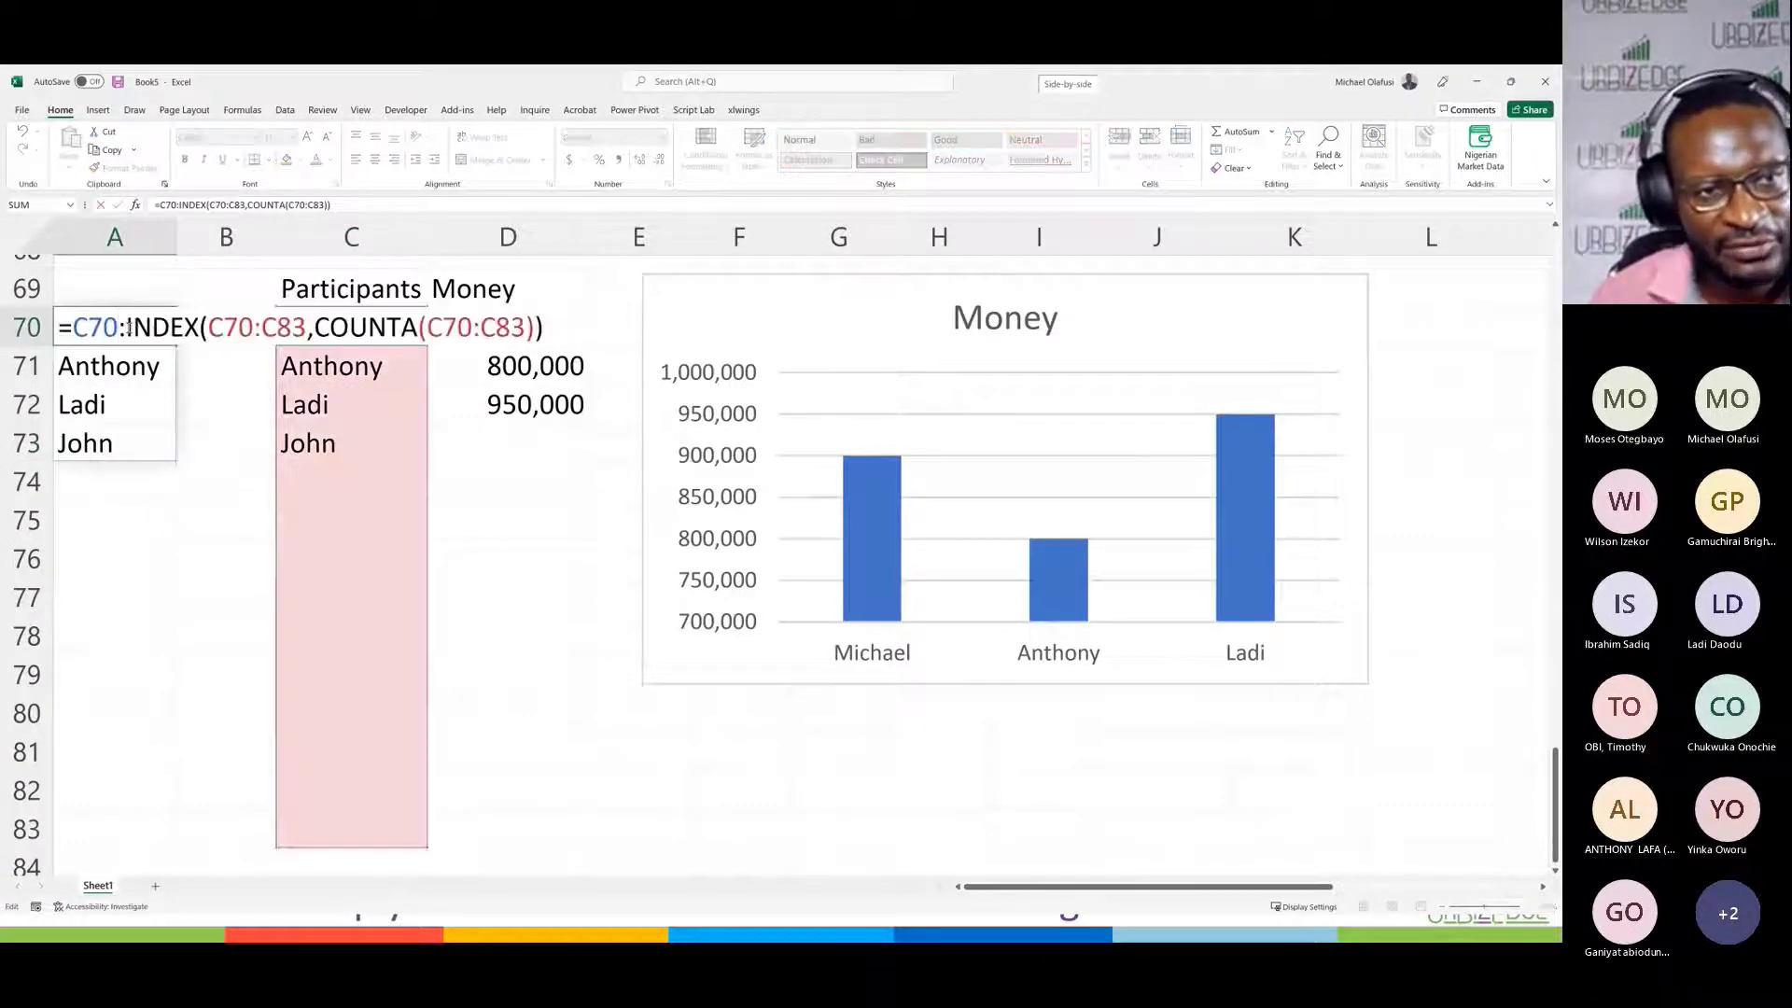
{"action": "left_click_drag", "start_coordinate": [128, 326], "coordinate": [562, 350]}
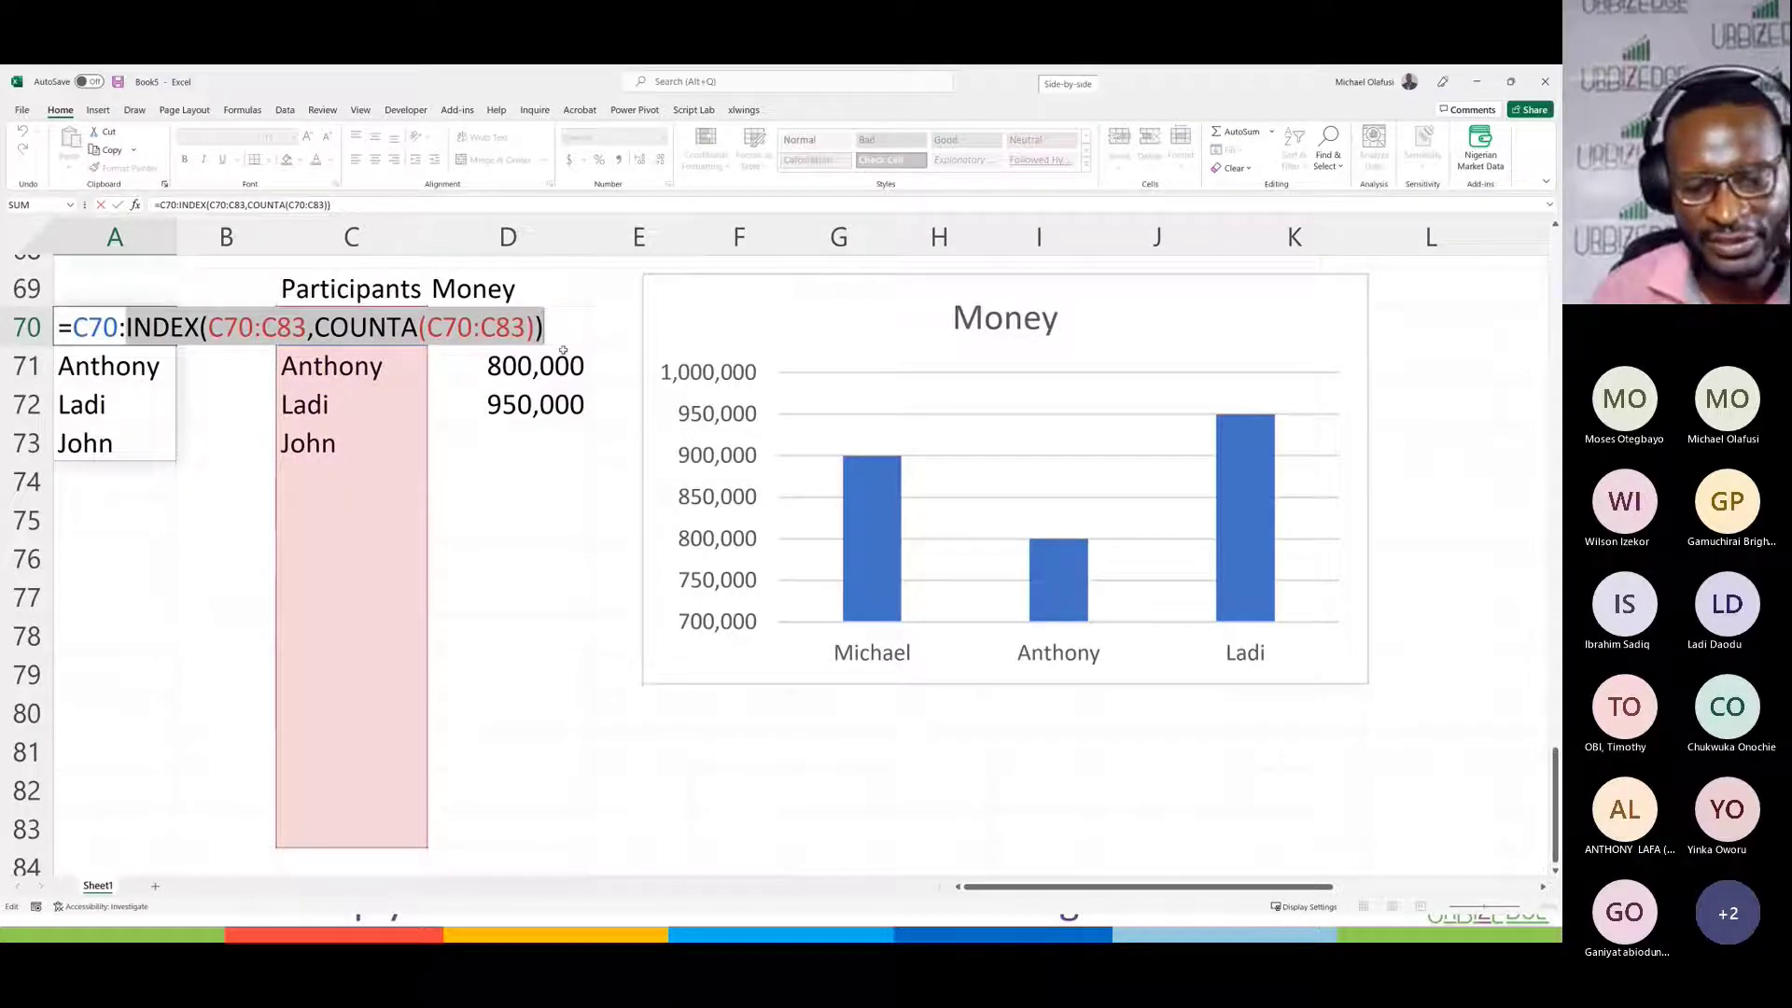
{"action": "type", "text": "C70:C73"}
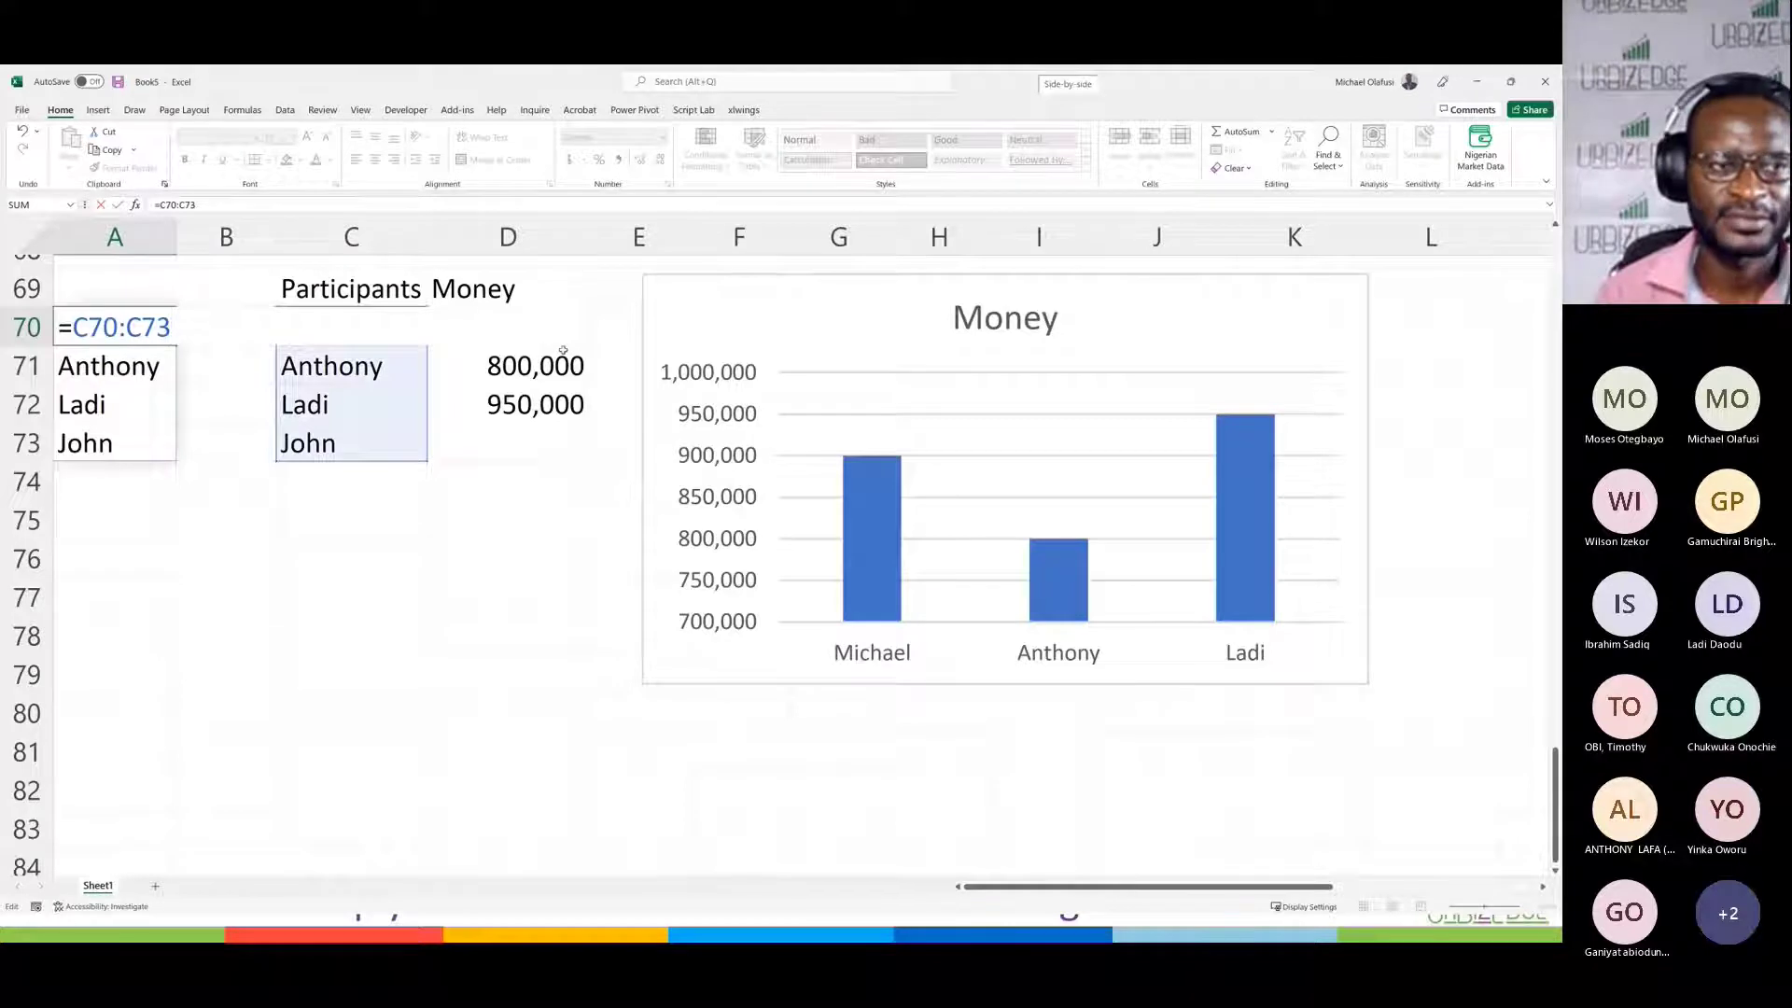
{"action": "key", "text": "Escape"}
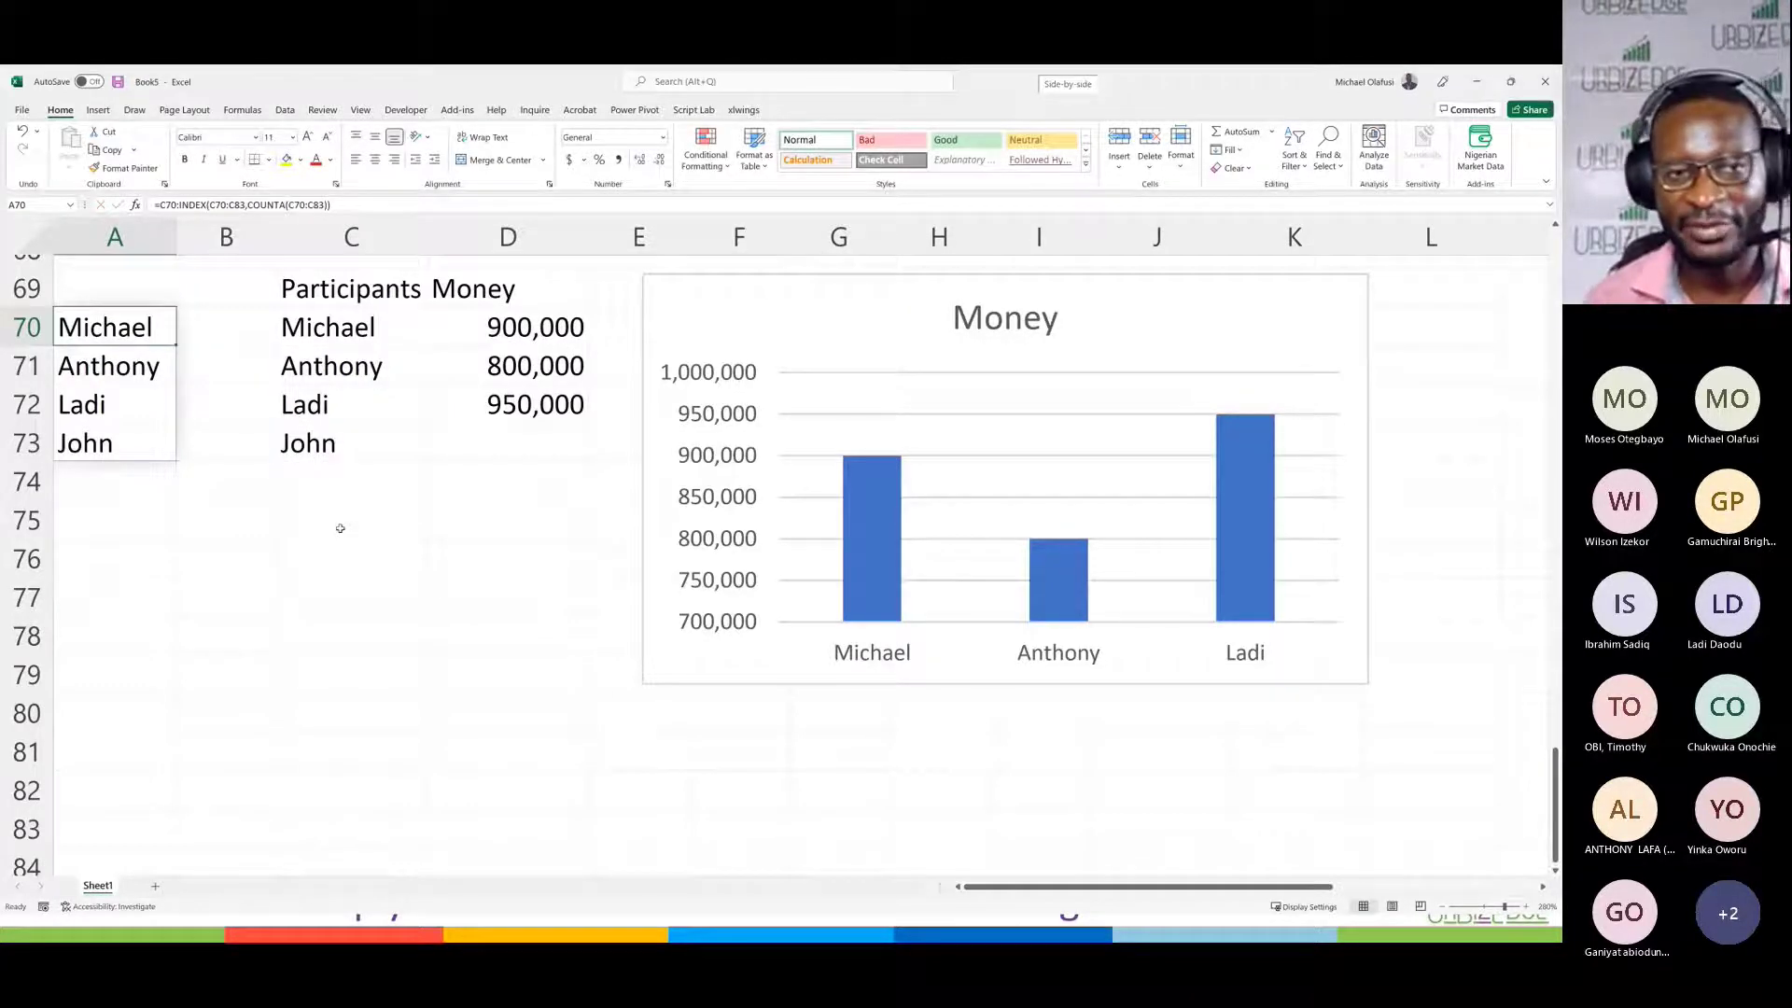
Step: Check the source range of the Money chart and enter 450,000 in D73 as the fourth participant's money
{"action": "left_click", "coordinate": [791, 317]}
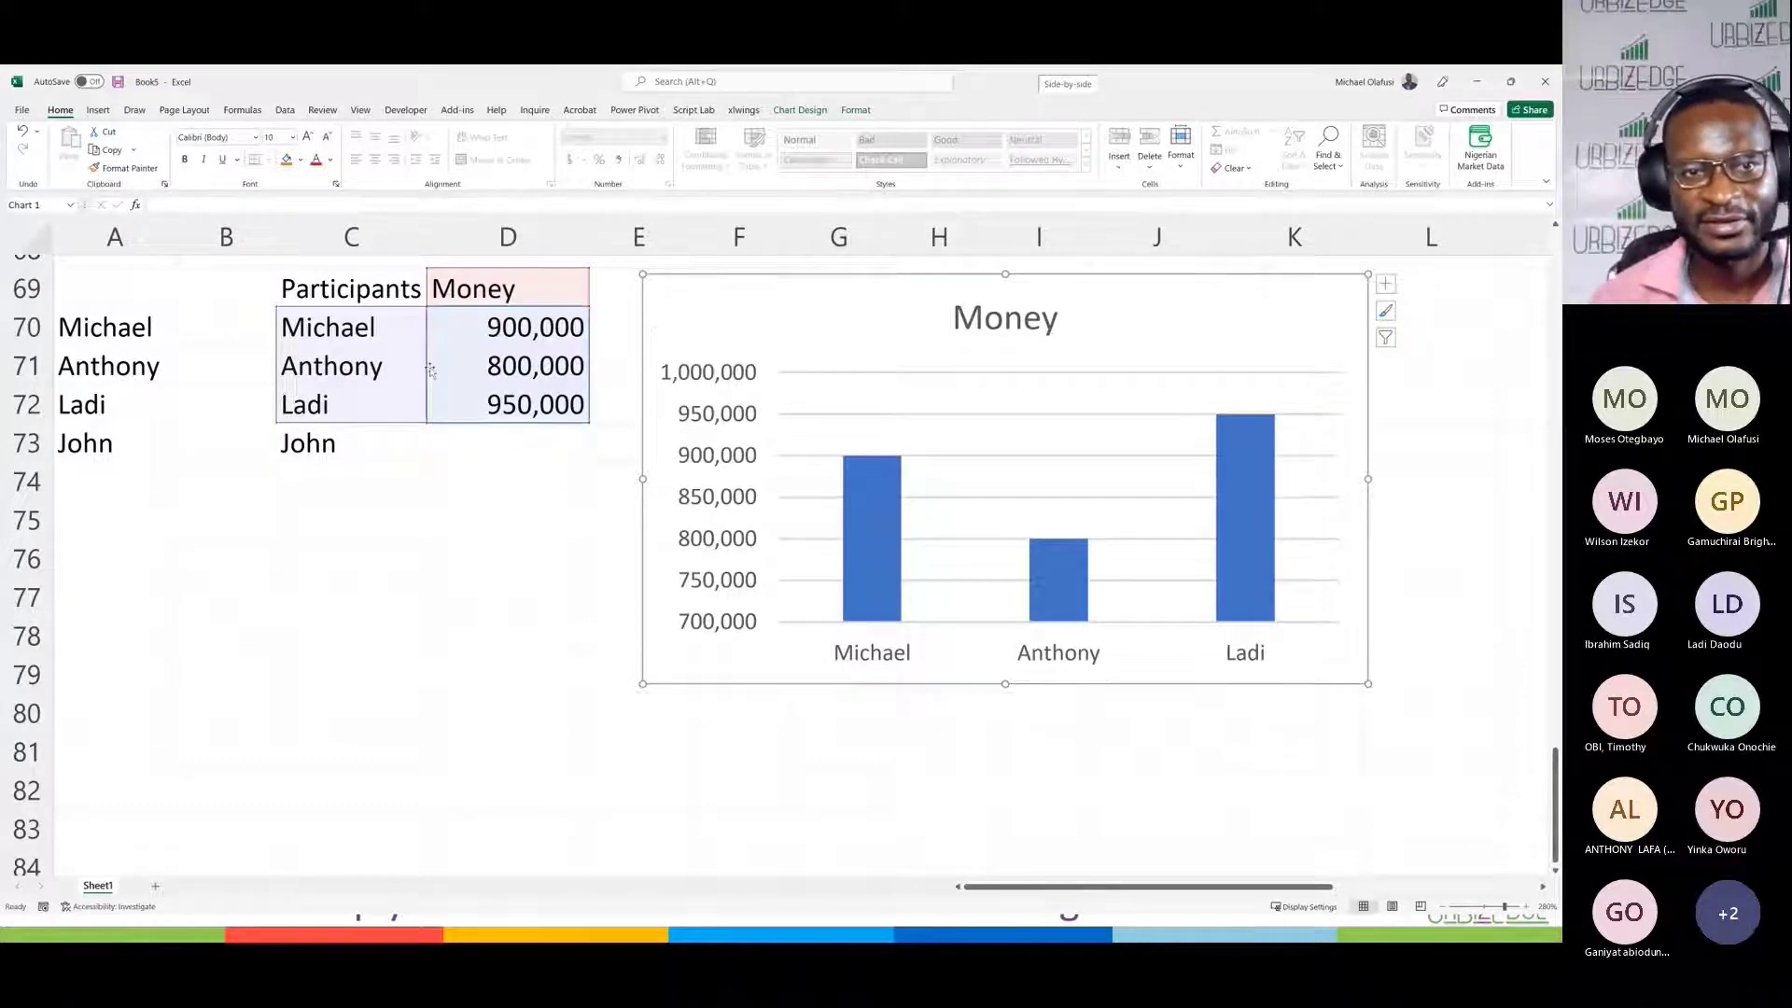
{"action": "left_click", "coordinate": [353, 481]}
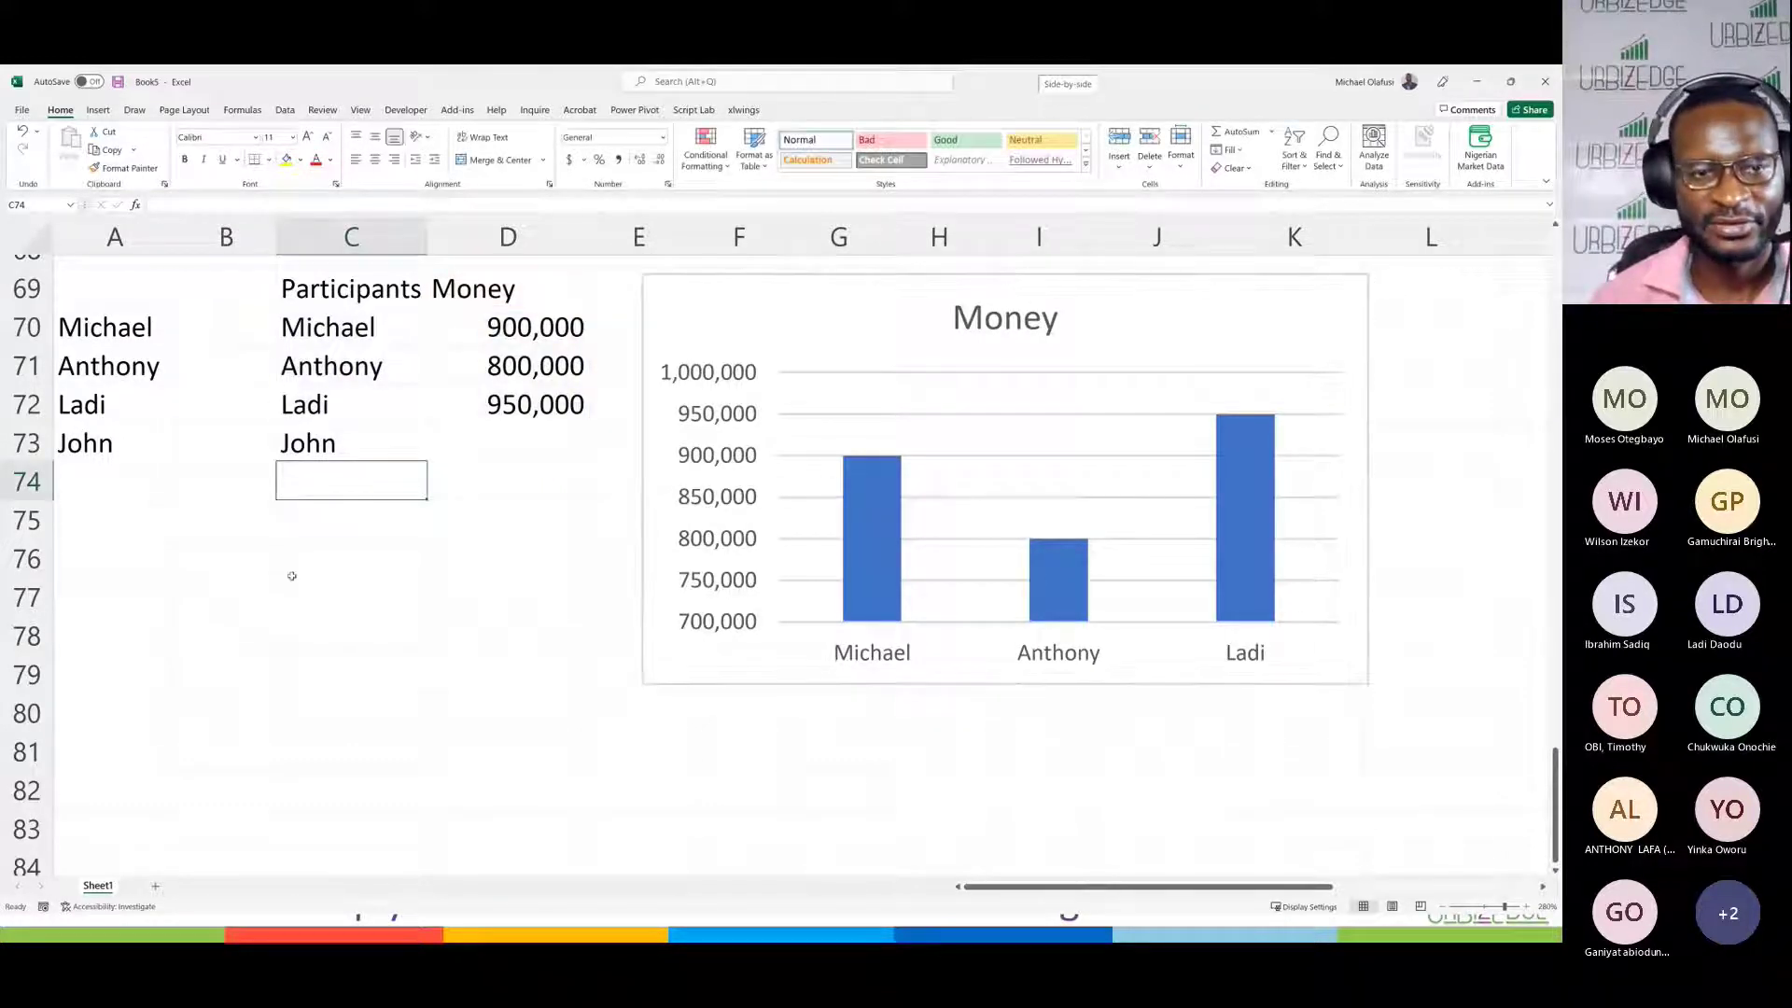
{"action": "left_click", "coordinate": [155, 576]}
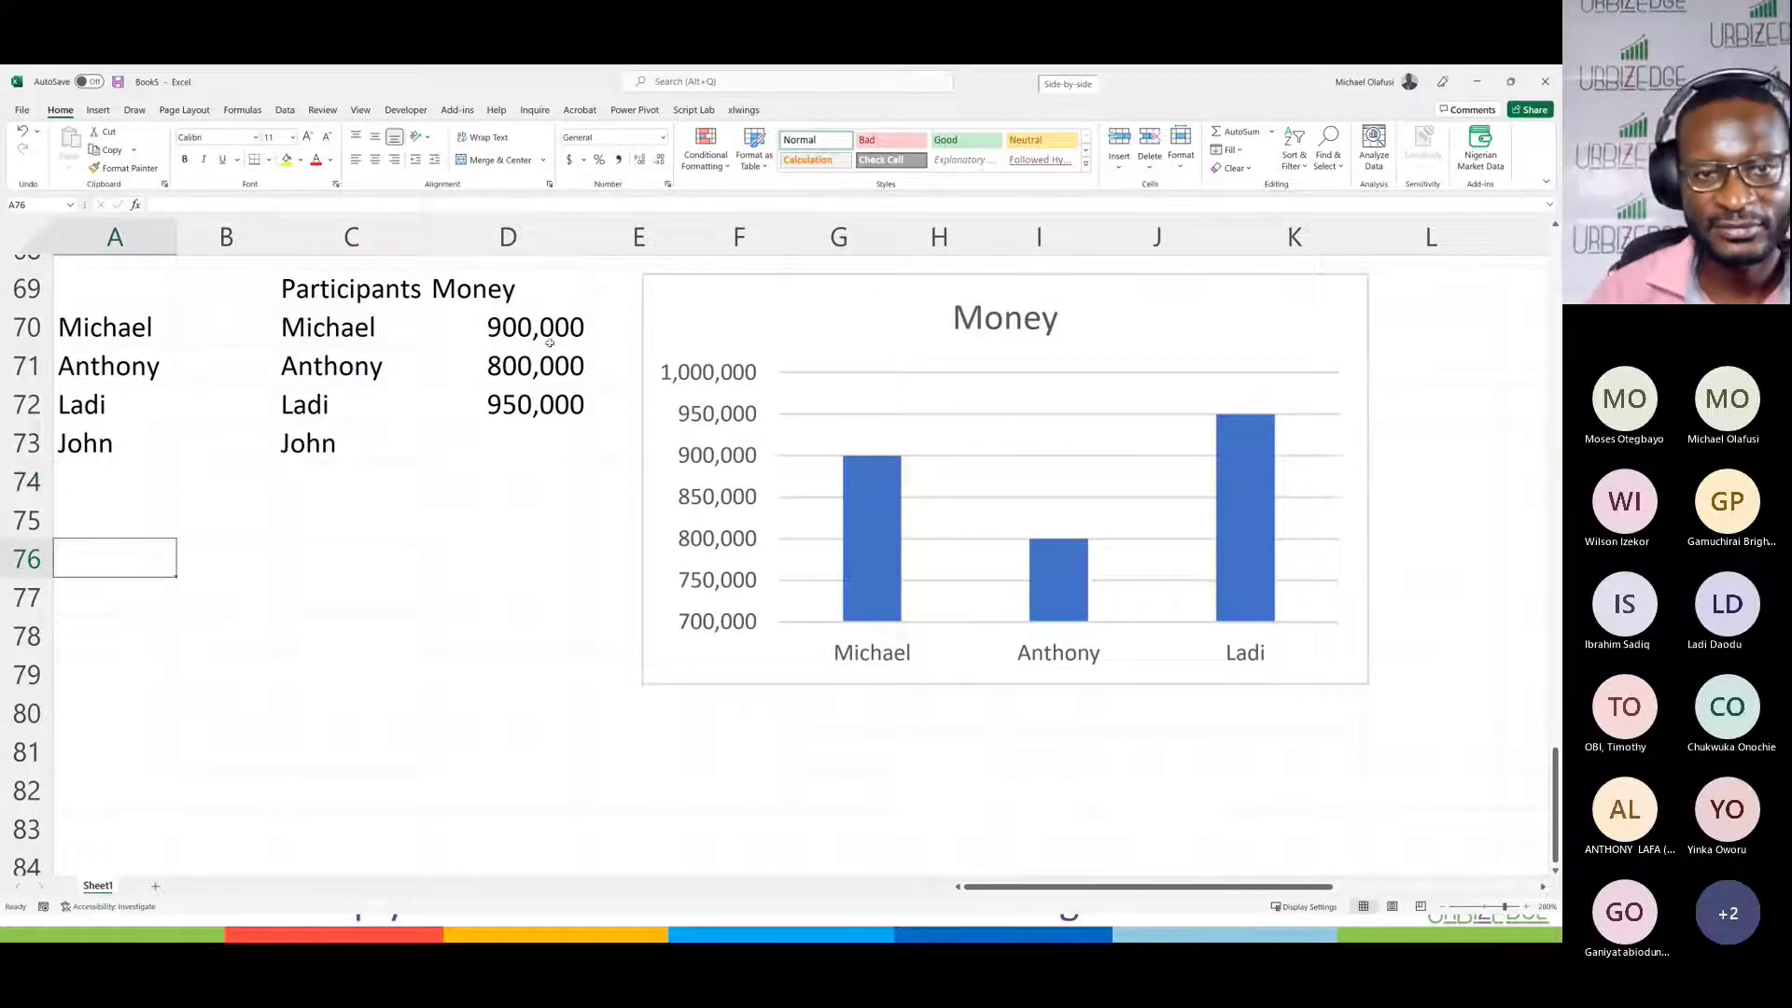
{"action": "left_click", "coordinate": [531, 432]}
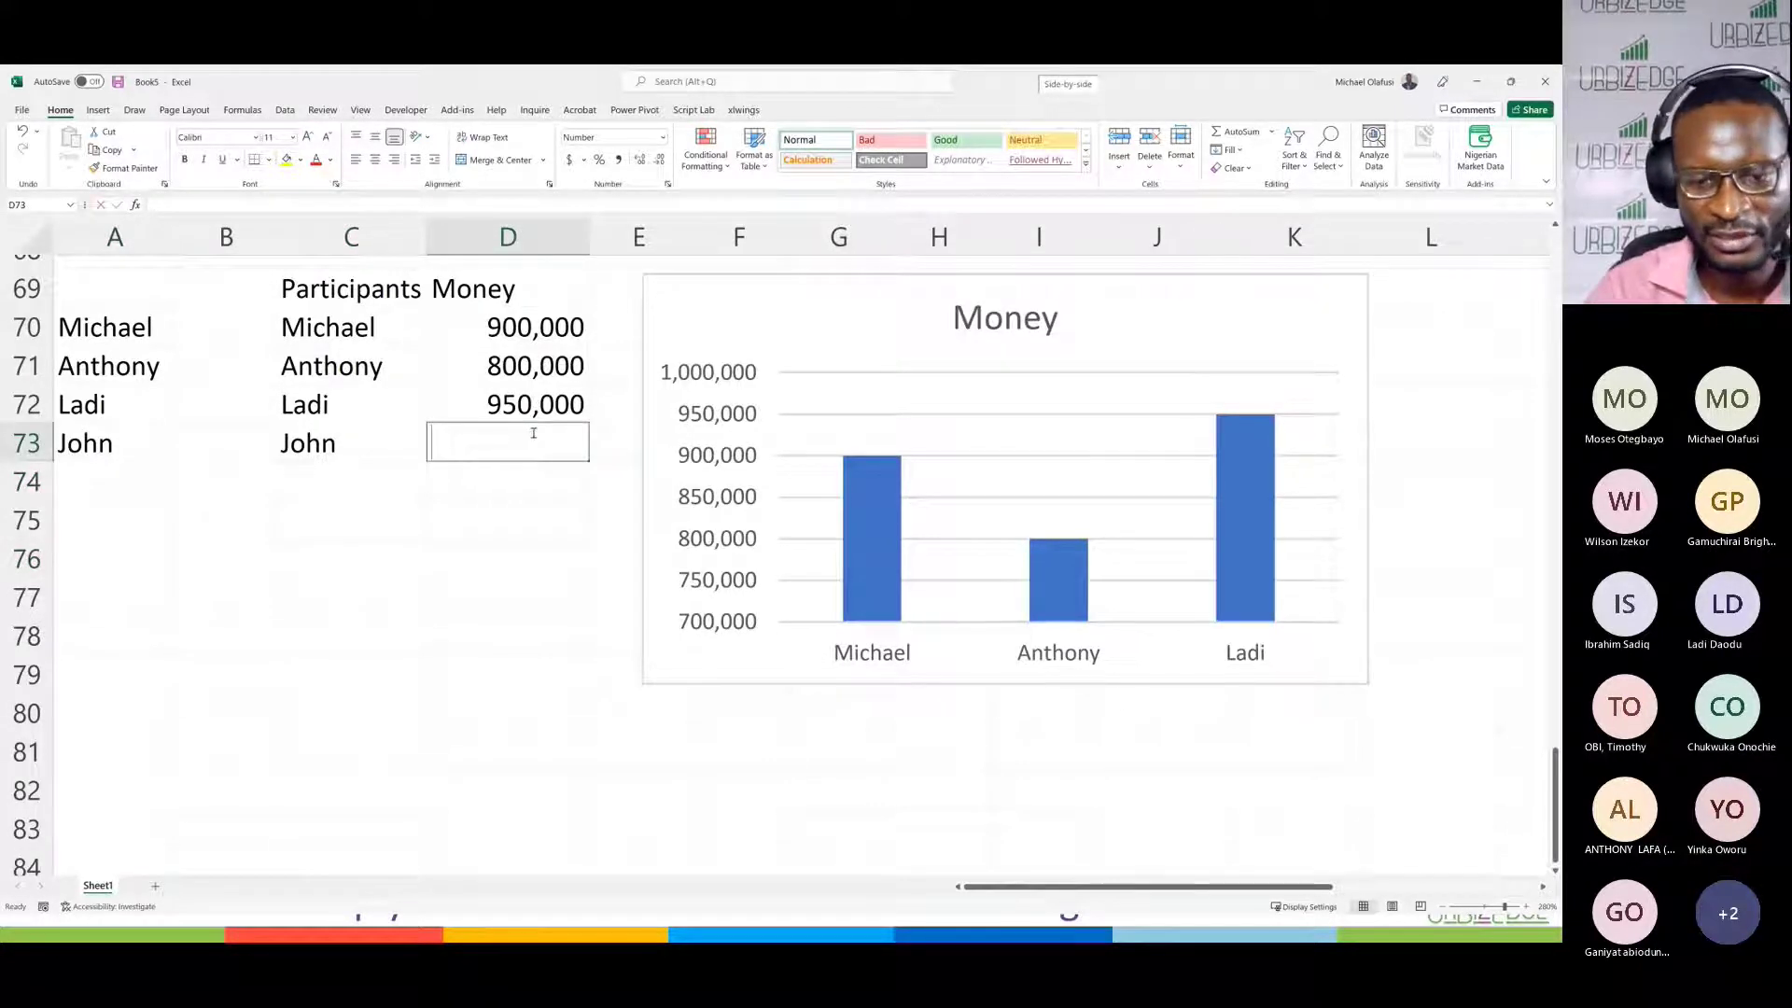
{"action": "type", "text": "450,000"}
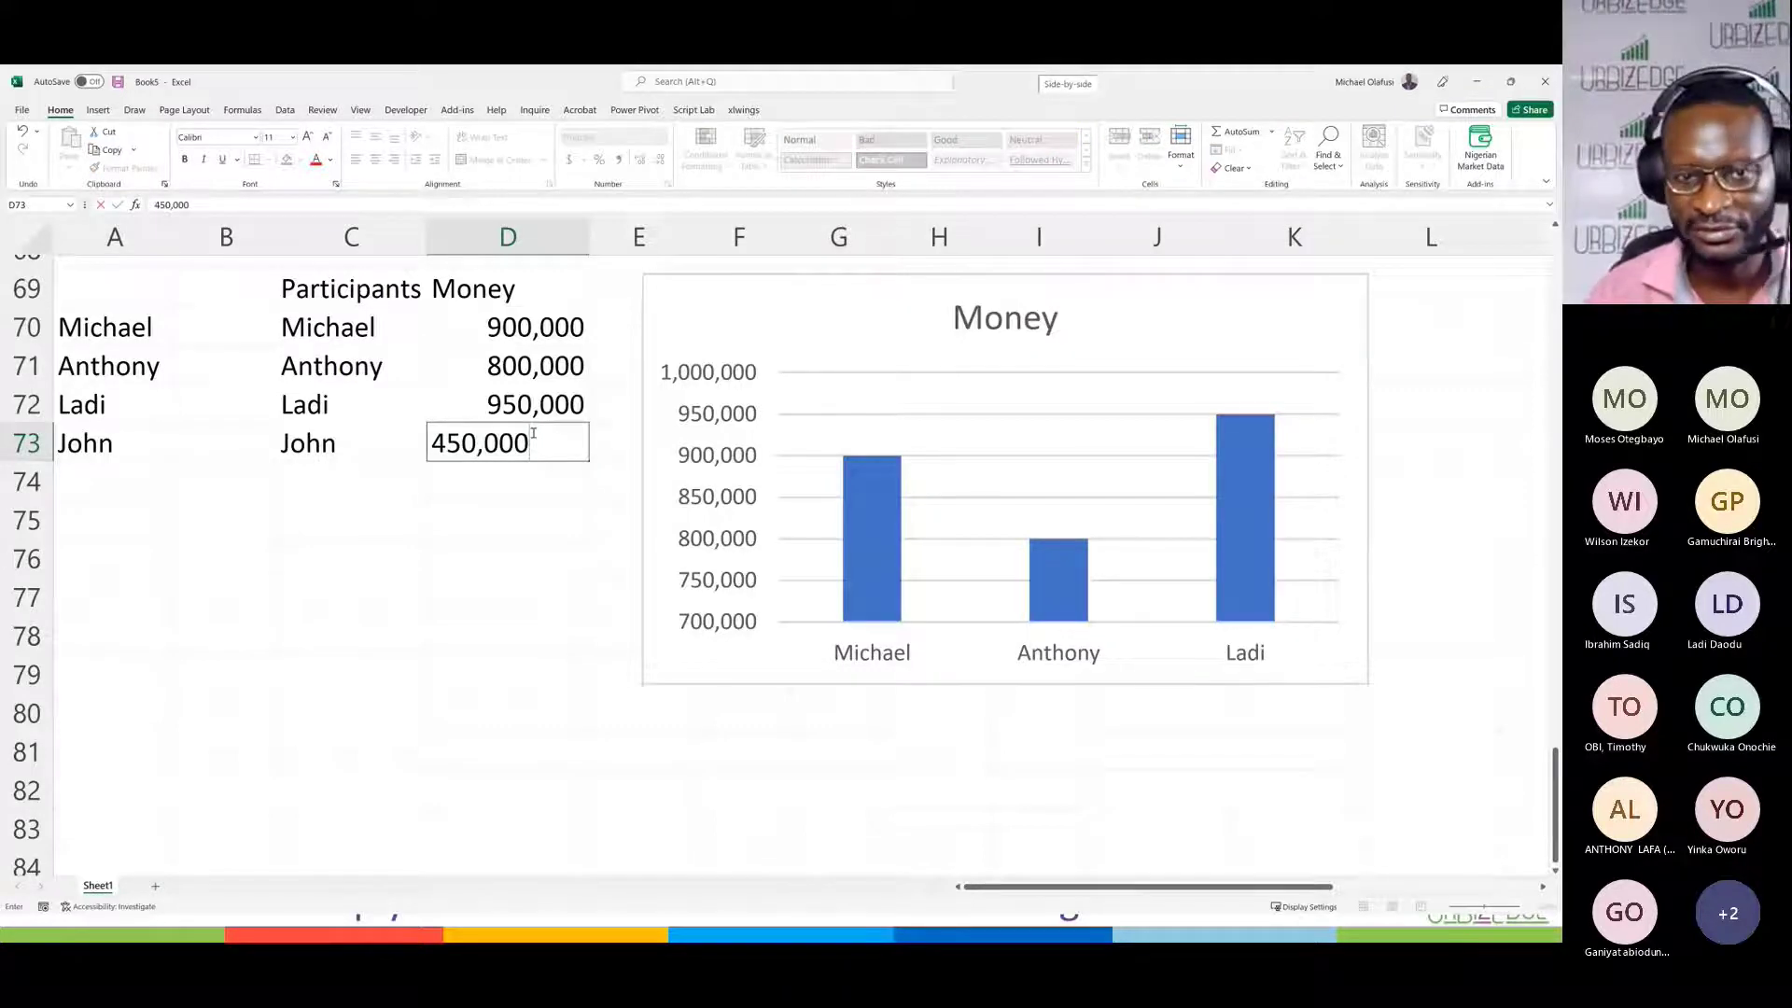
{"action": "key", "text": "Return"}
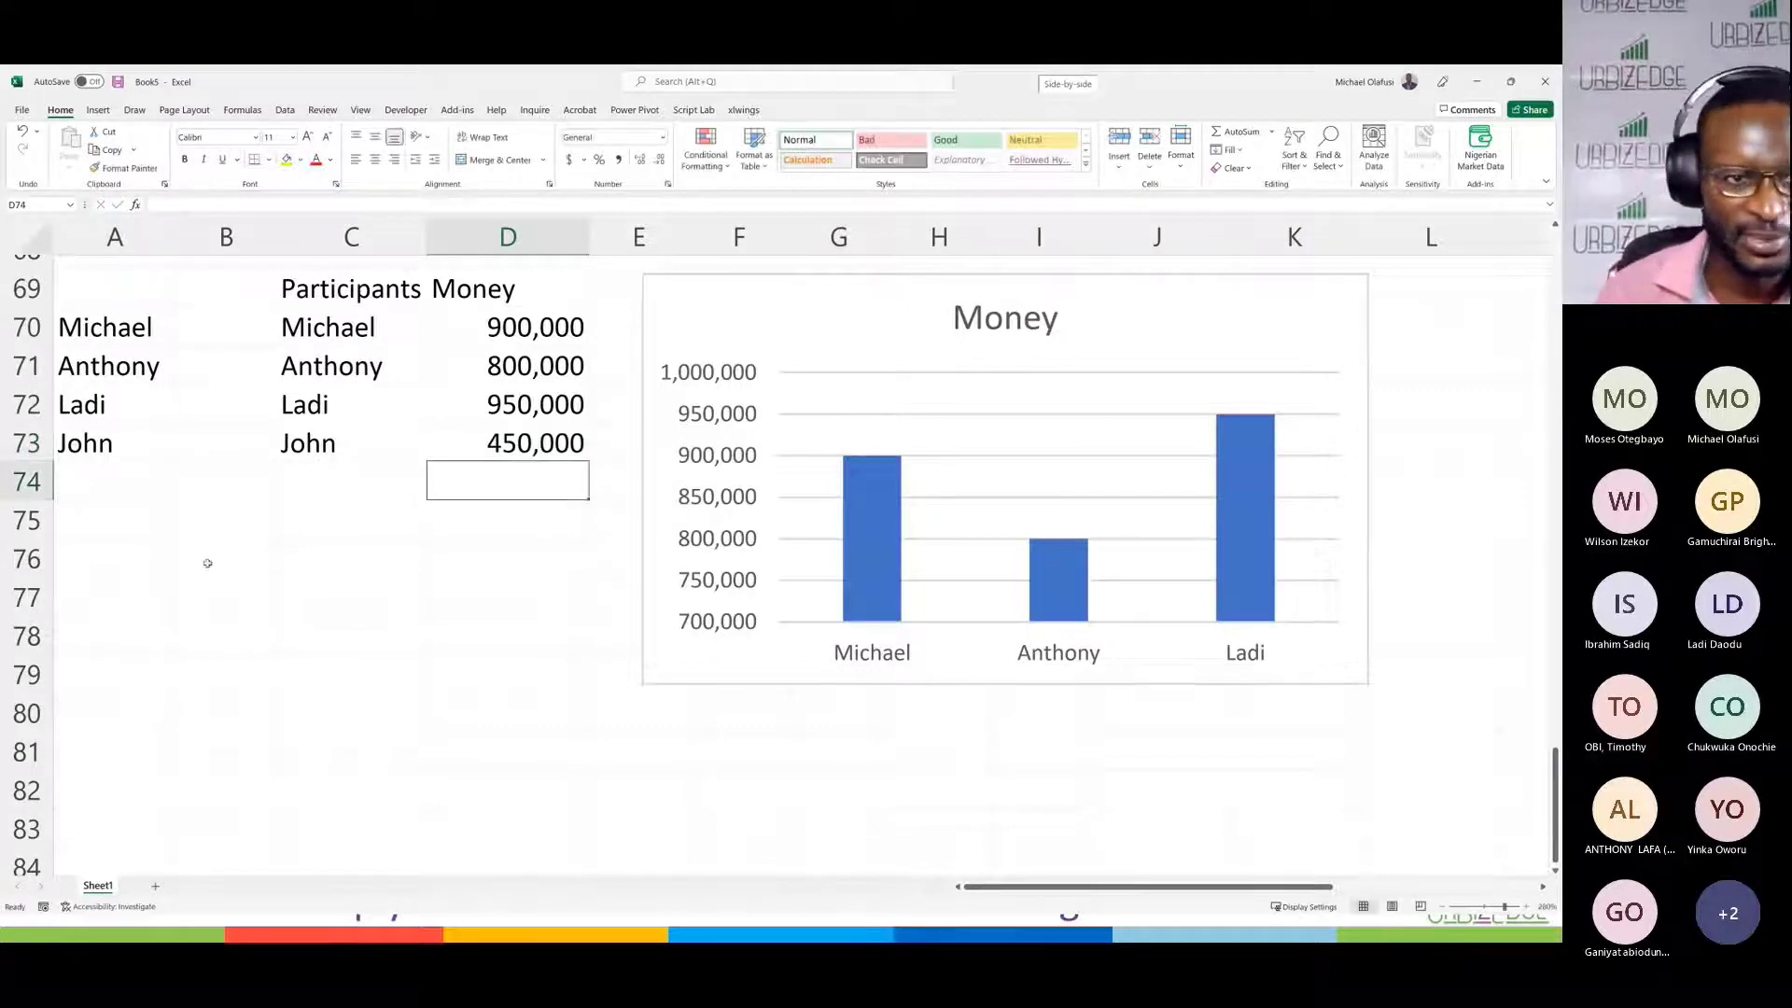
{"action": "left_click", "coordinate": [121, 564]}
{"action": "type", "text": "="}
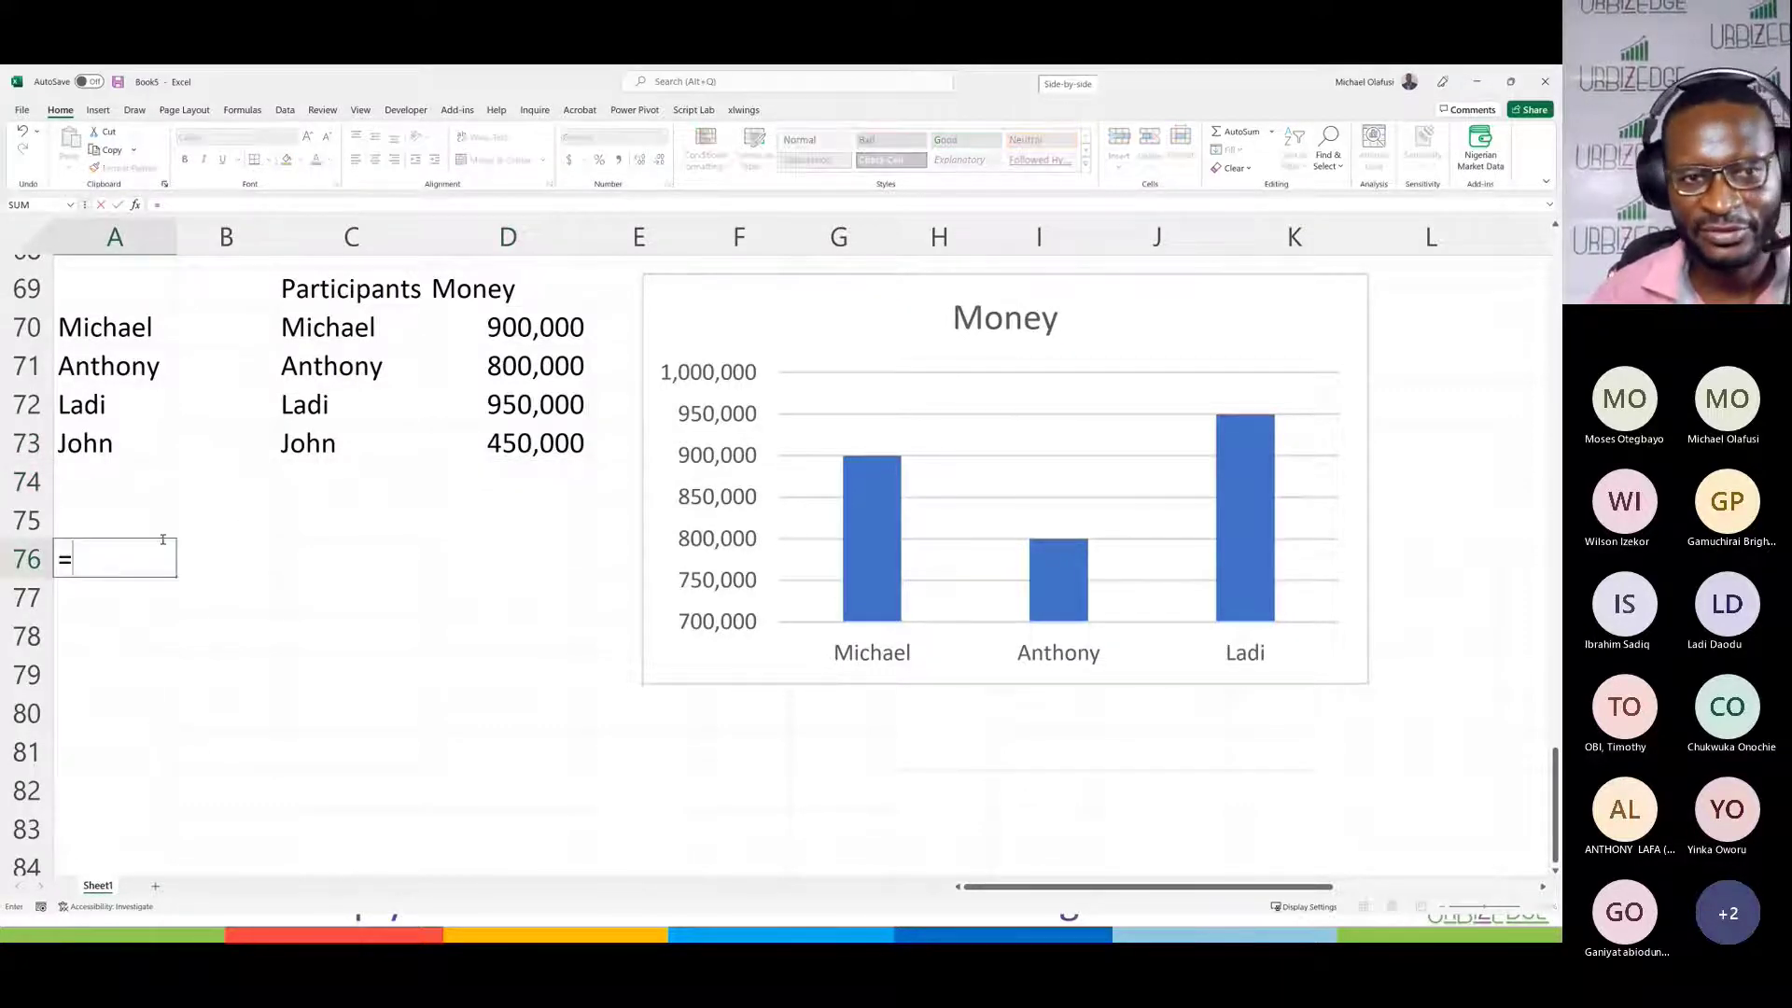
{"action": "key", "text": "Escape"}
{"action": "left_click", "coordinate": [746, 749]}
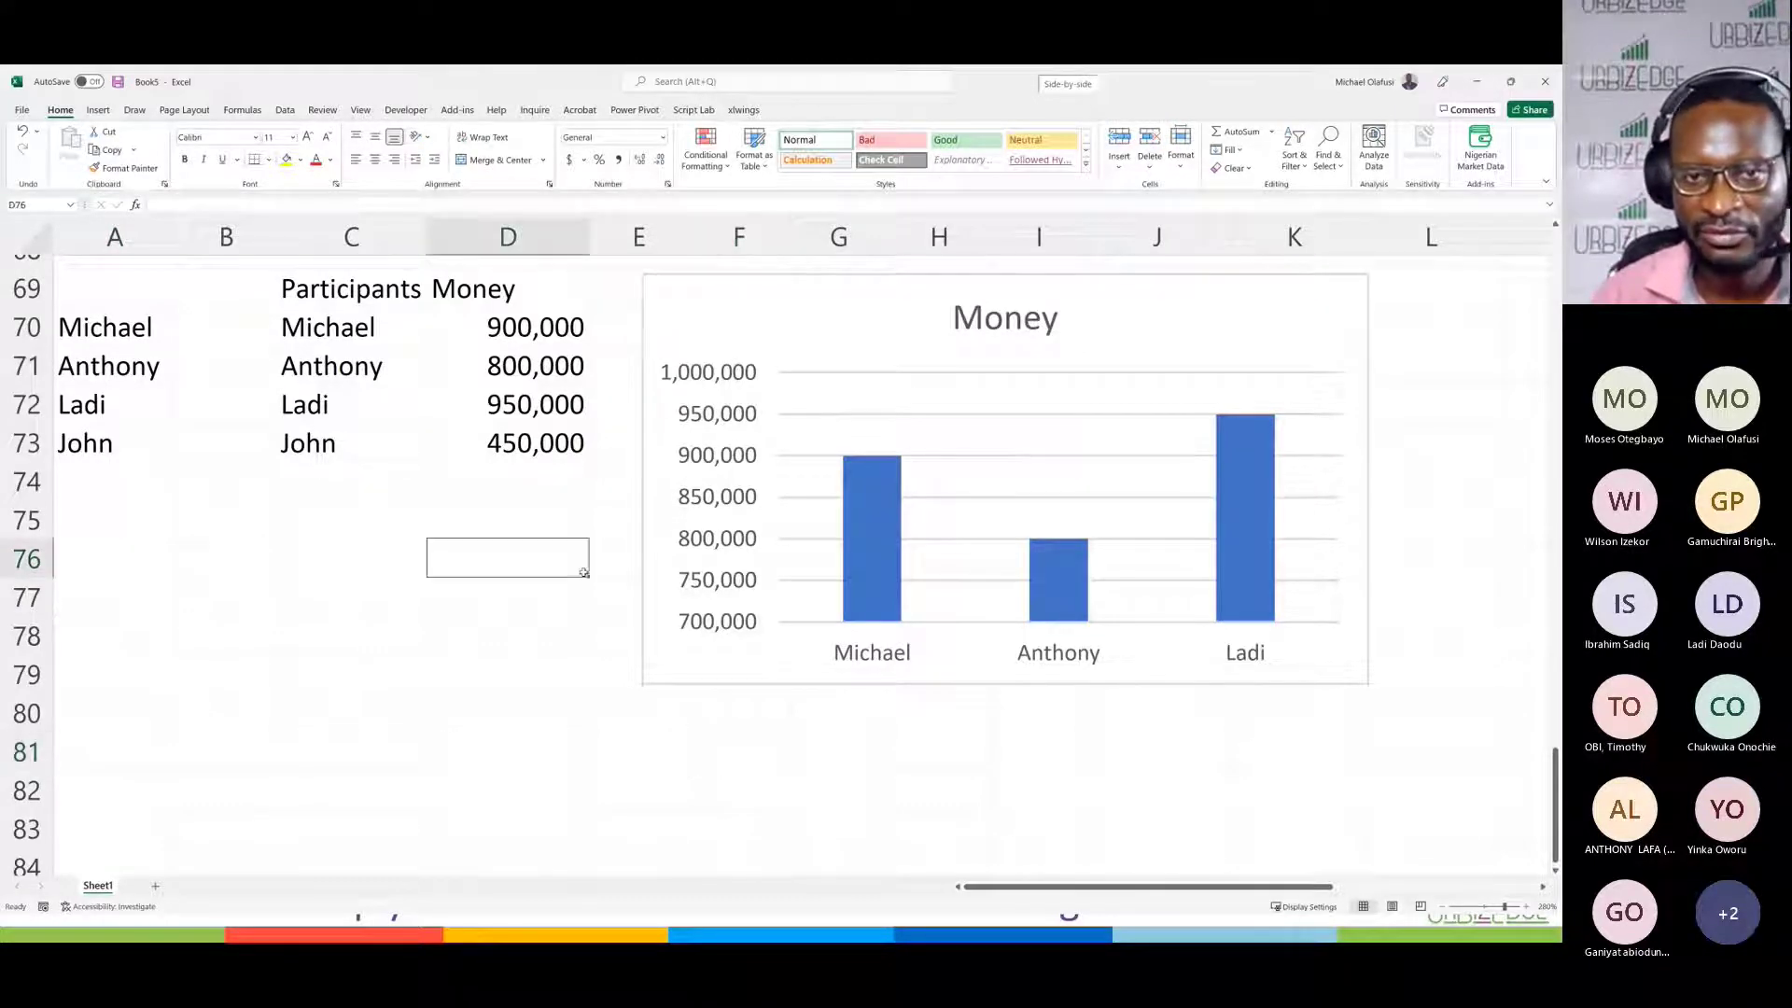
Step: Move the Money chart over to column K and start a formula in F69 that references C69:D73
{"action": "left_click_drag", "start_coordinate": [640, 392], "coordinate": [1279, 292]}
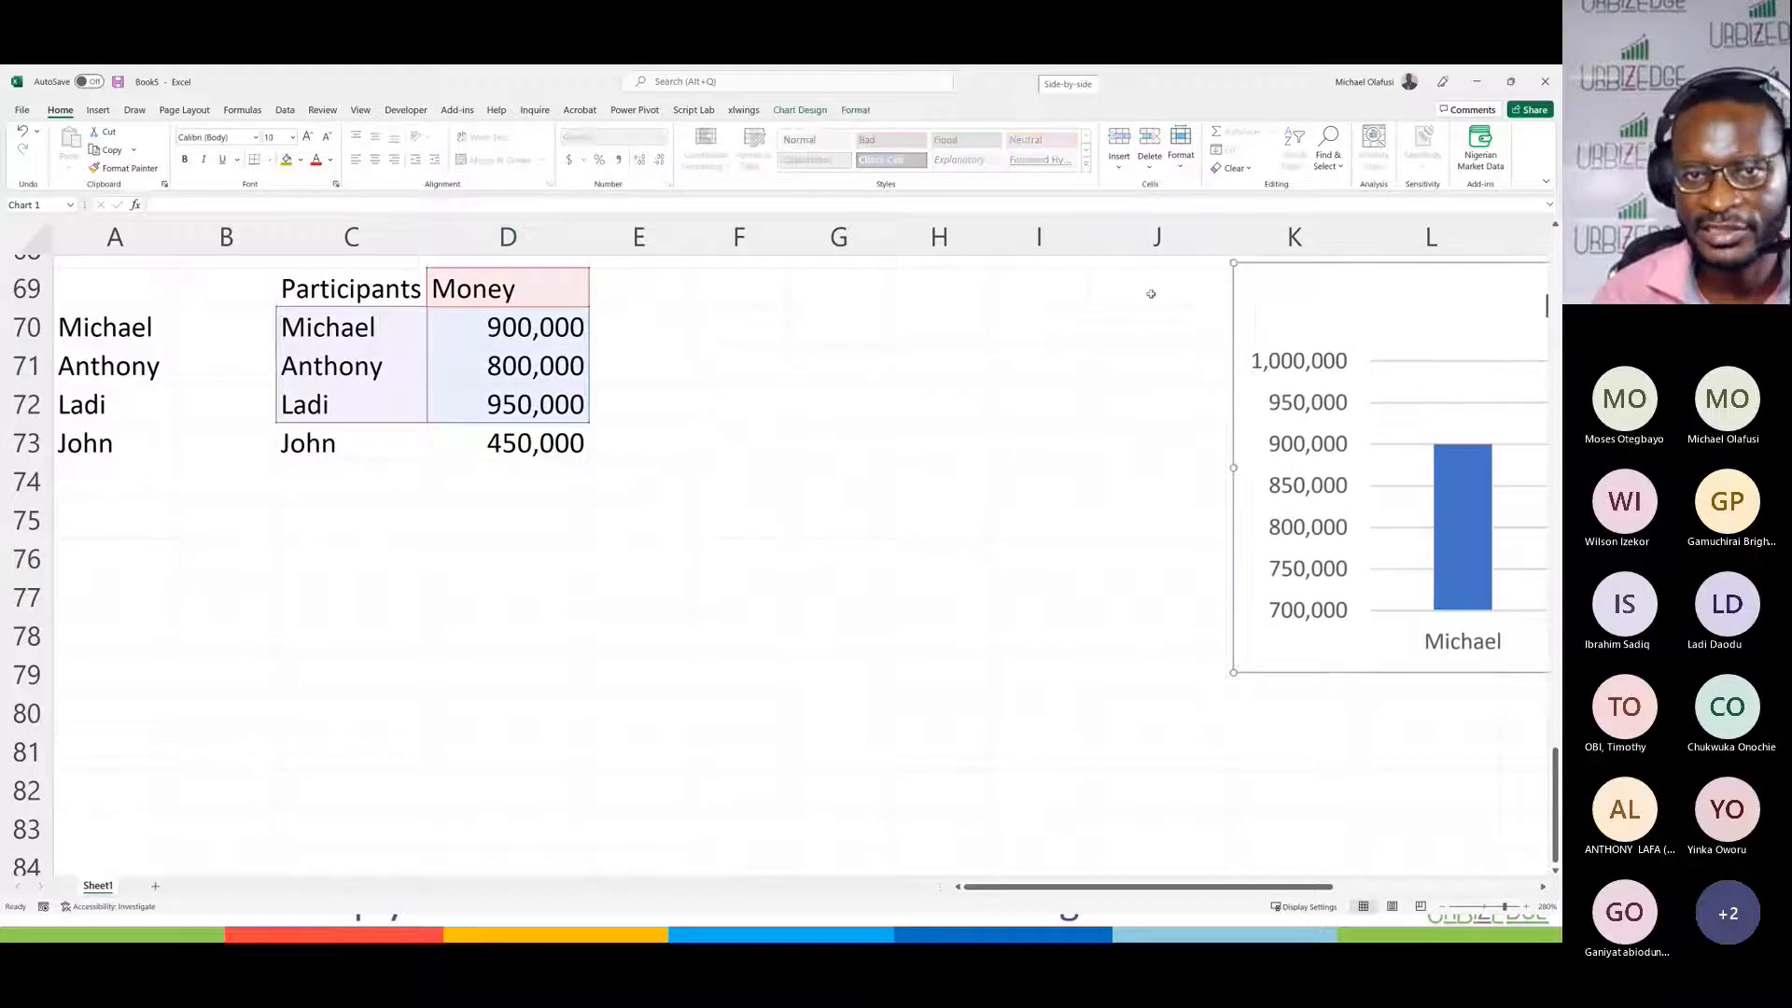
{"action": "left_click", "coordinate": [752, 291]}
{"action": "type", "text": "="}
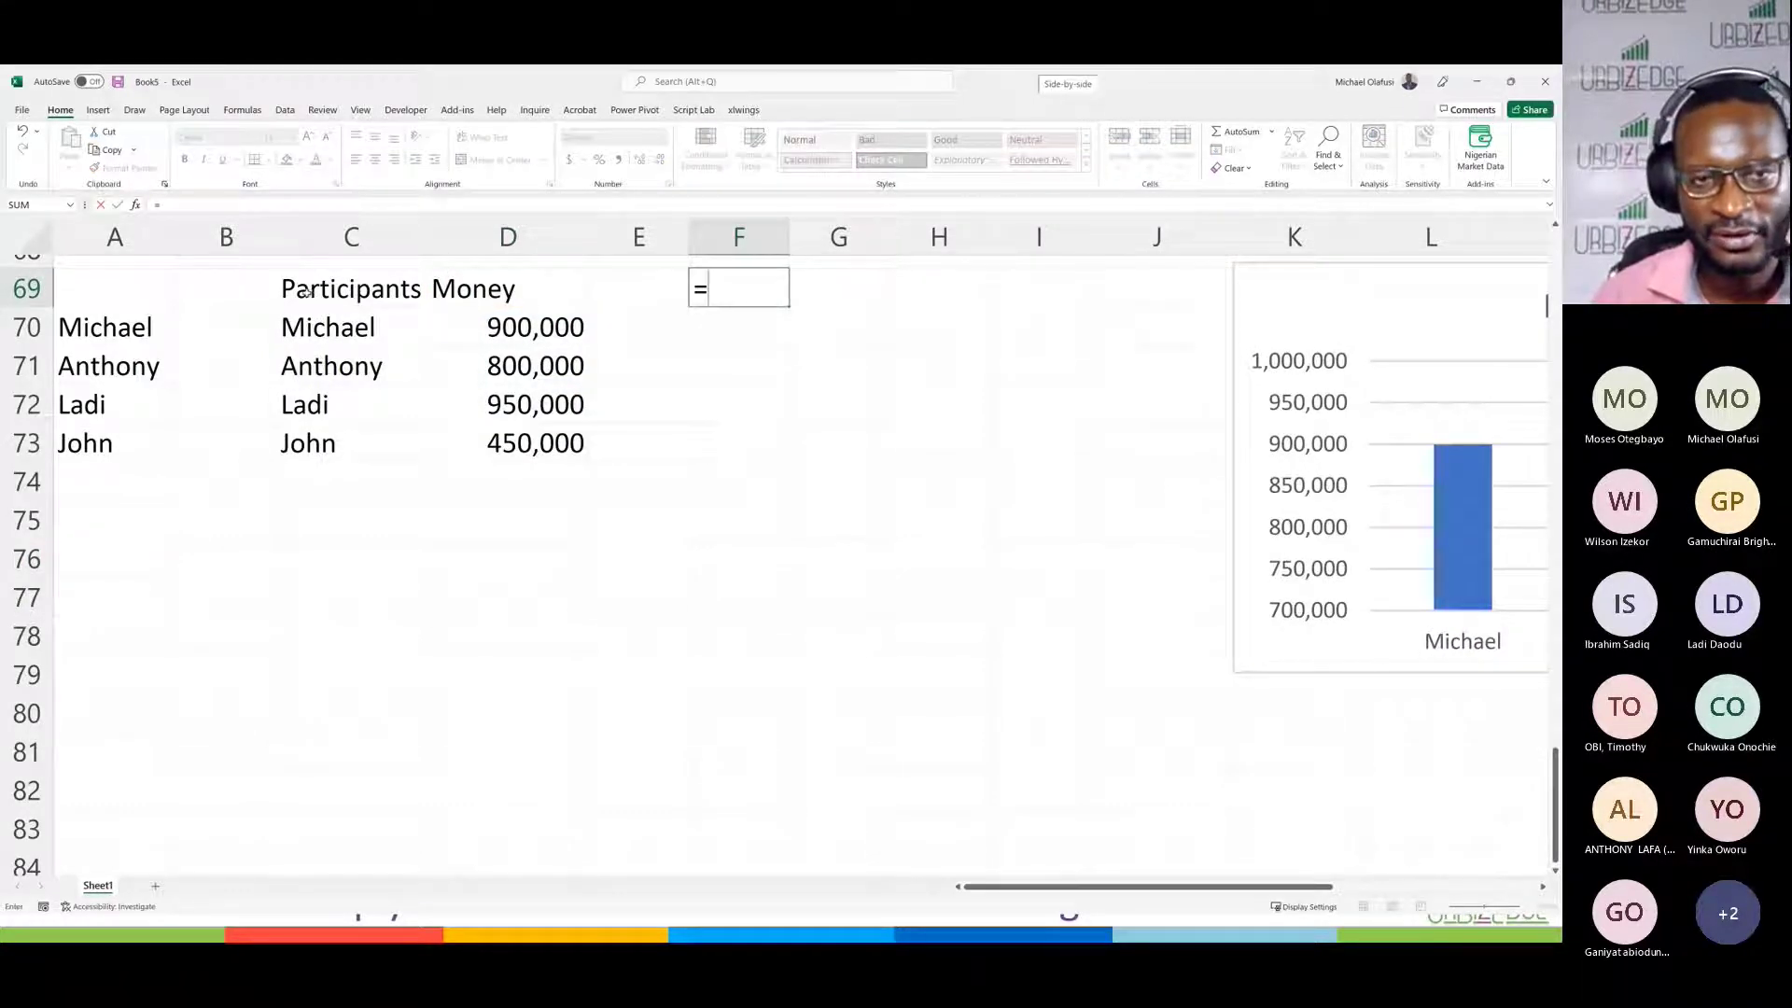
{"action": "left_click_drag", "start_coordinate": [312, 292], "coordinate": [546, 446]}
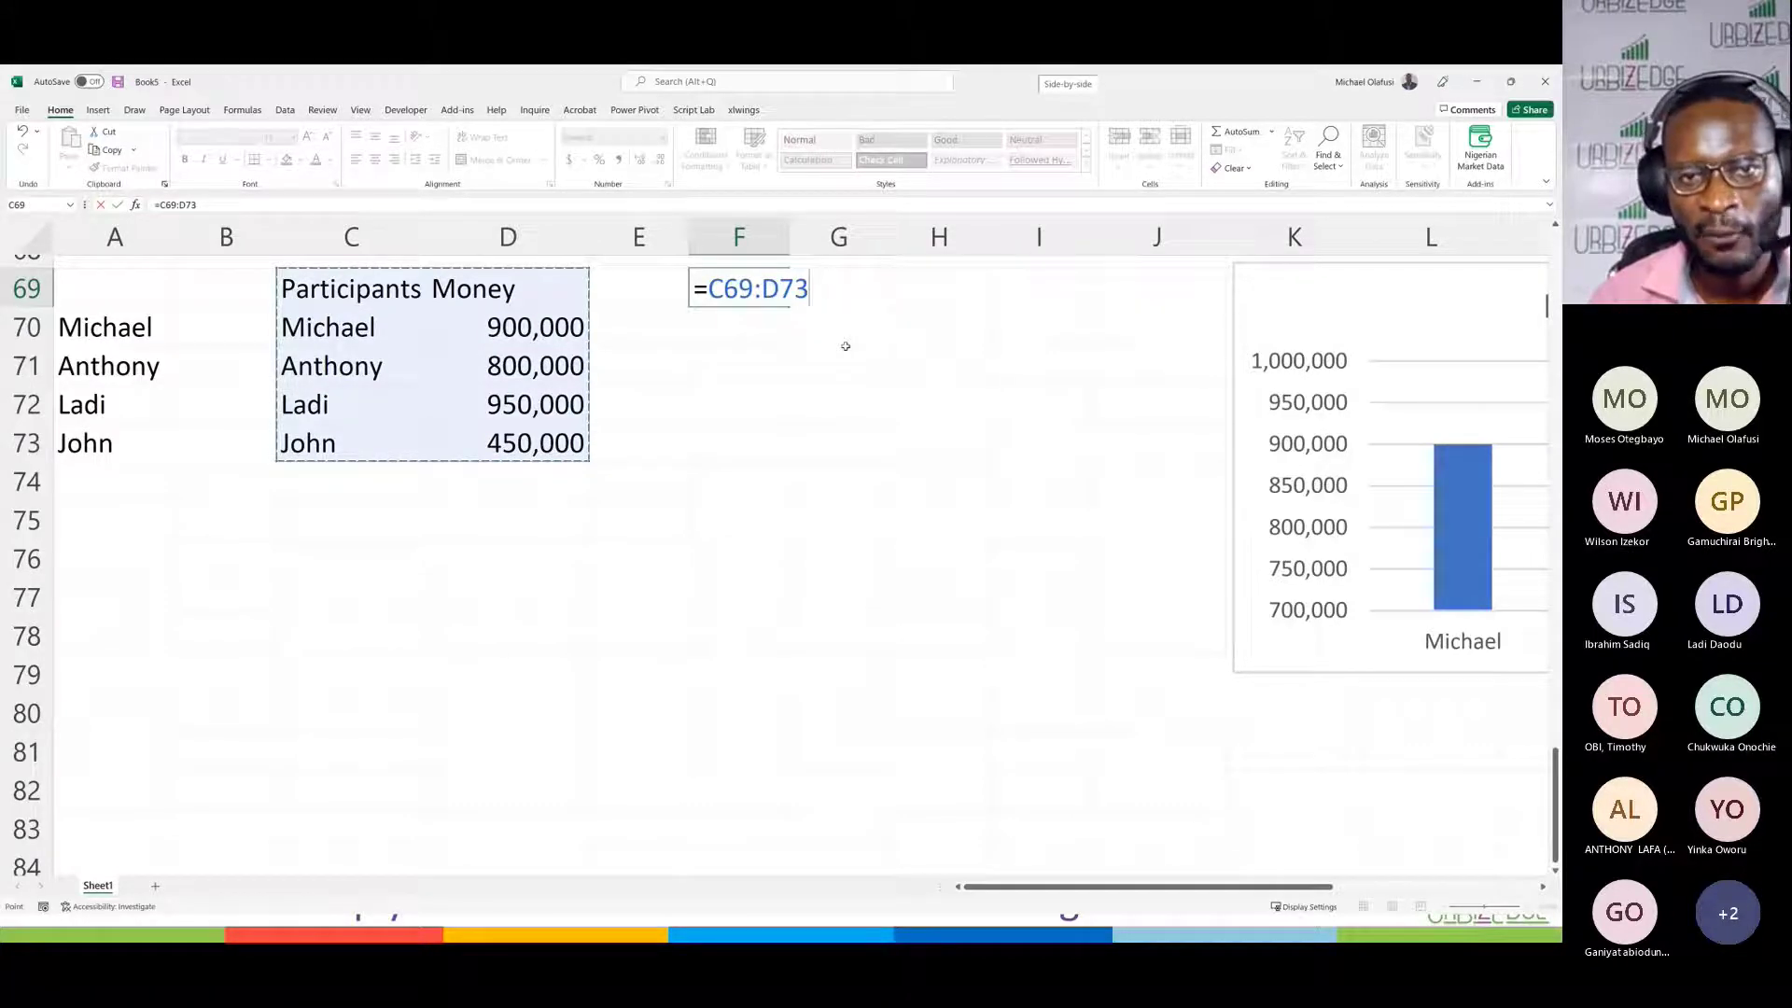
Step: Replace the D73 endpoint in the F69 formula to enter =C69:INDEX(D69:D82,COUNTA(D69:D82))
{"action": "left_click_drag", "start_coordinate": [760, 289], "coordinate": [808, 288]}
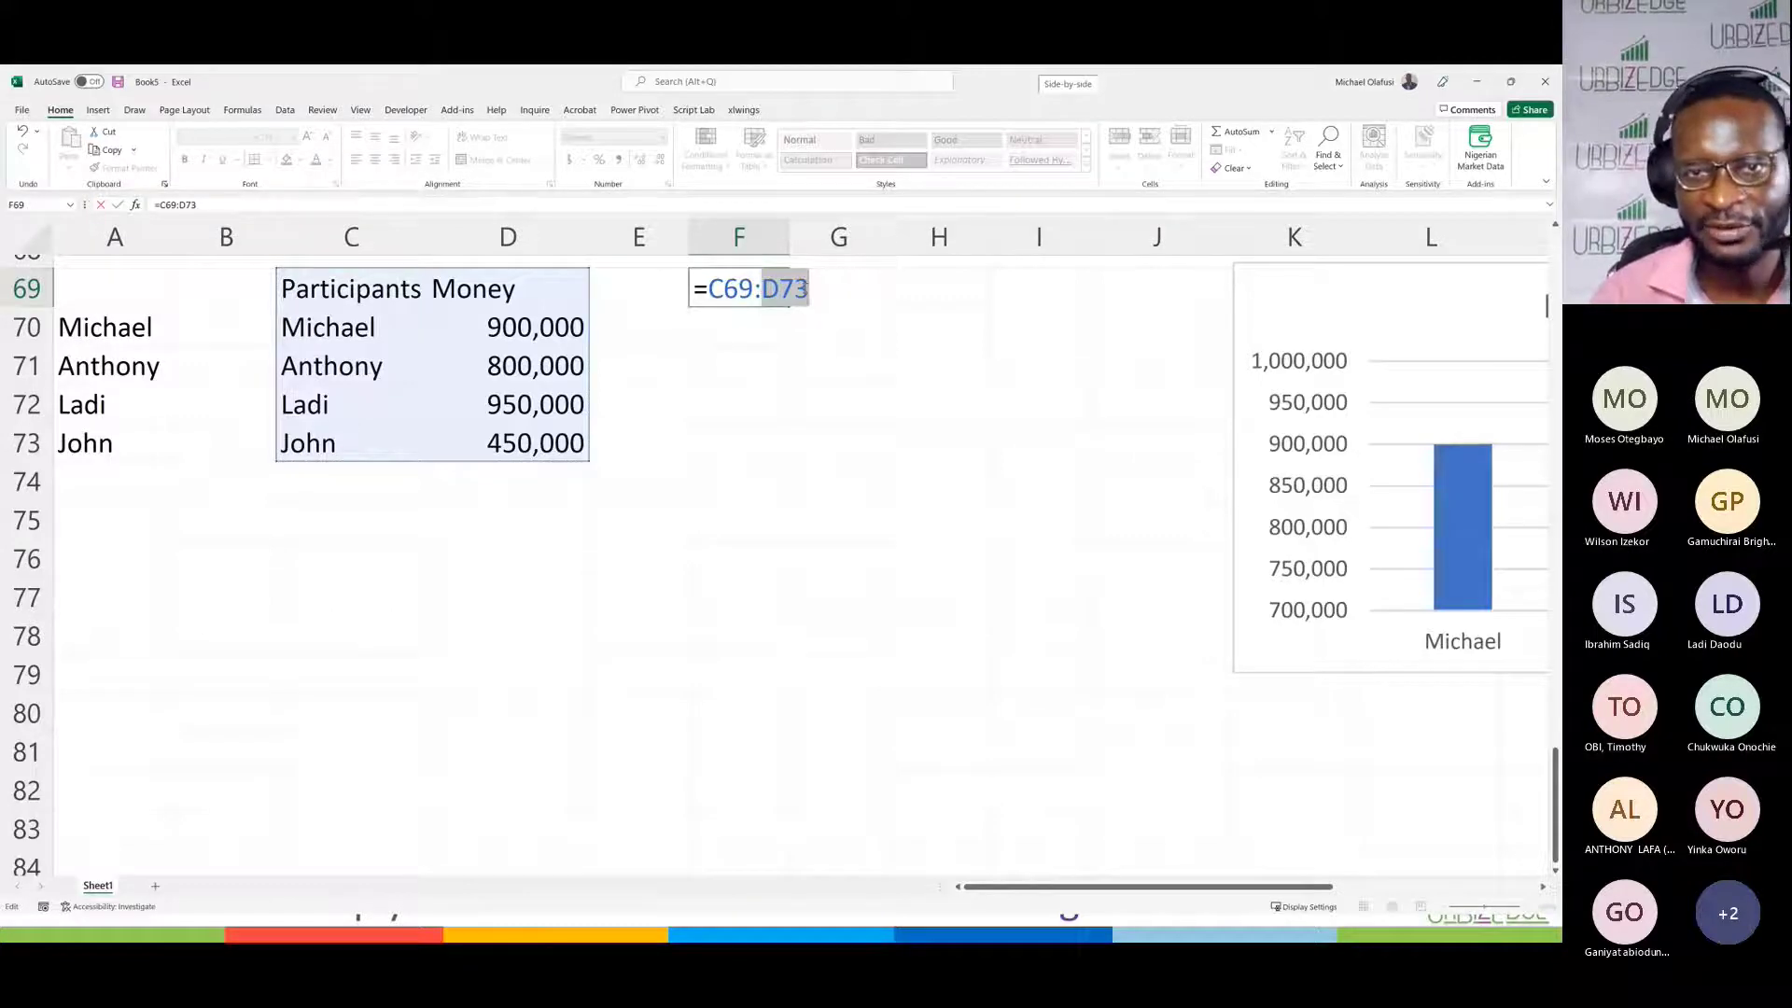
{"action": "key", "text": "BackSpace"}
{"action": "type", "text": "index"}
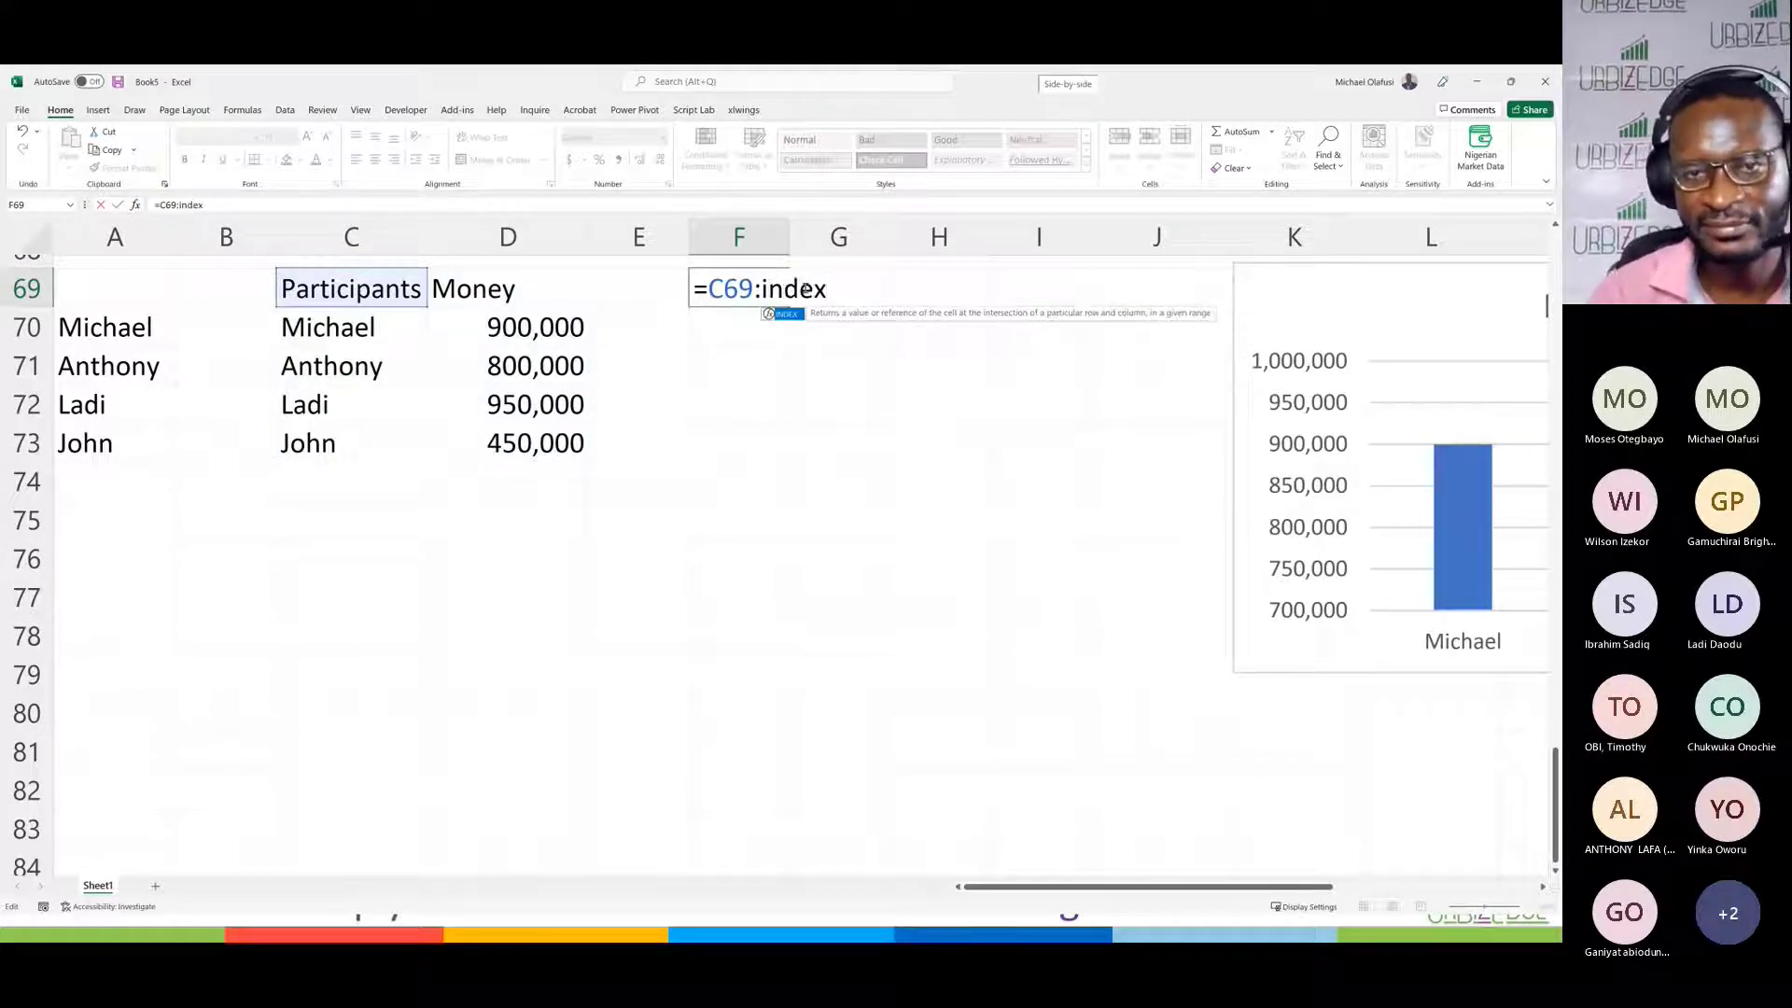
{"action": "type", "text": "("}
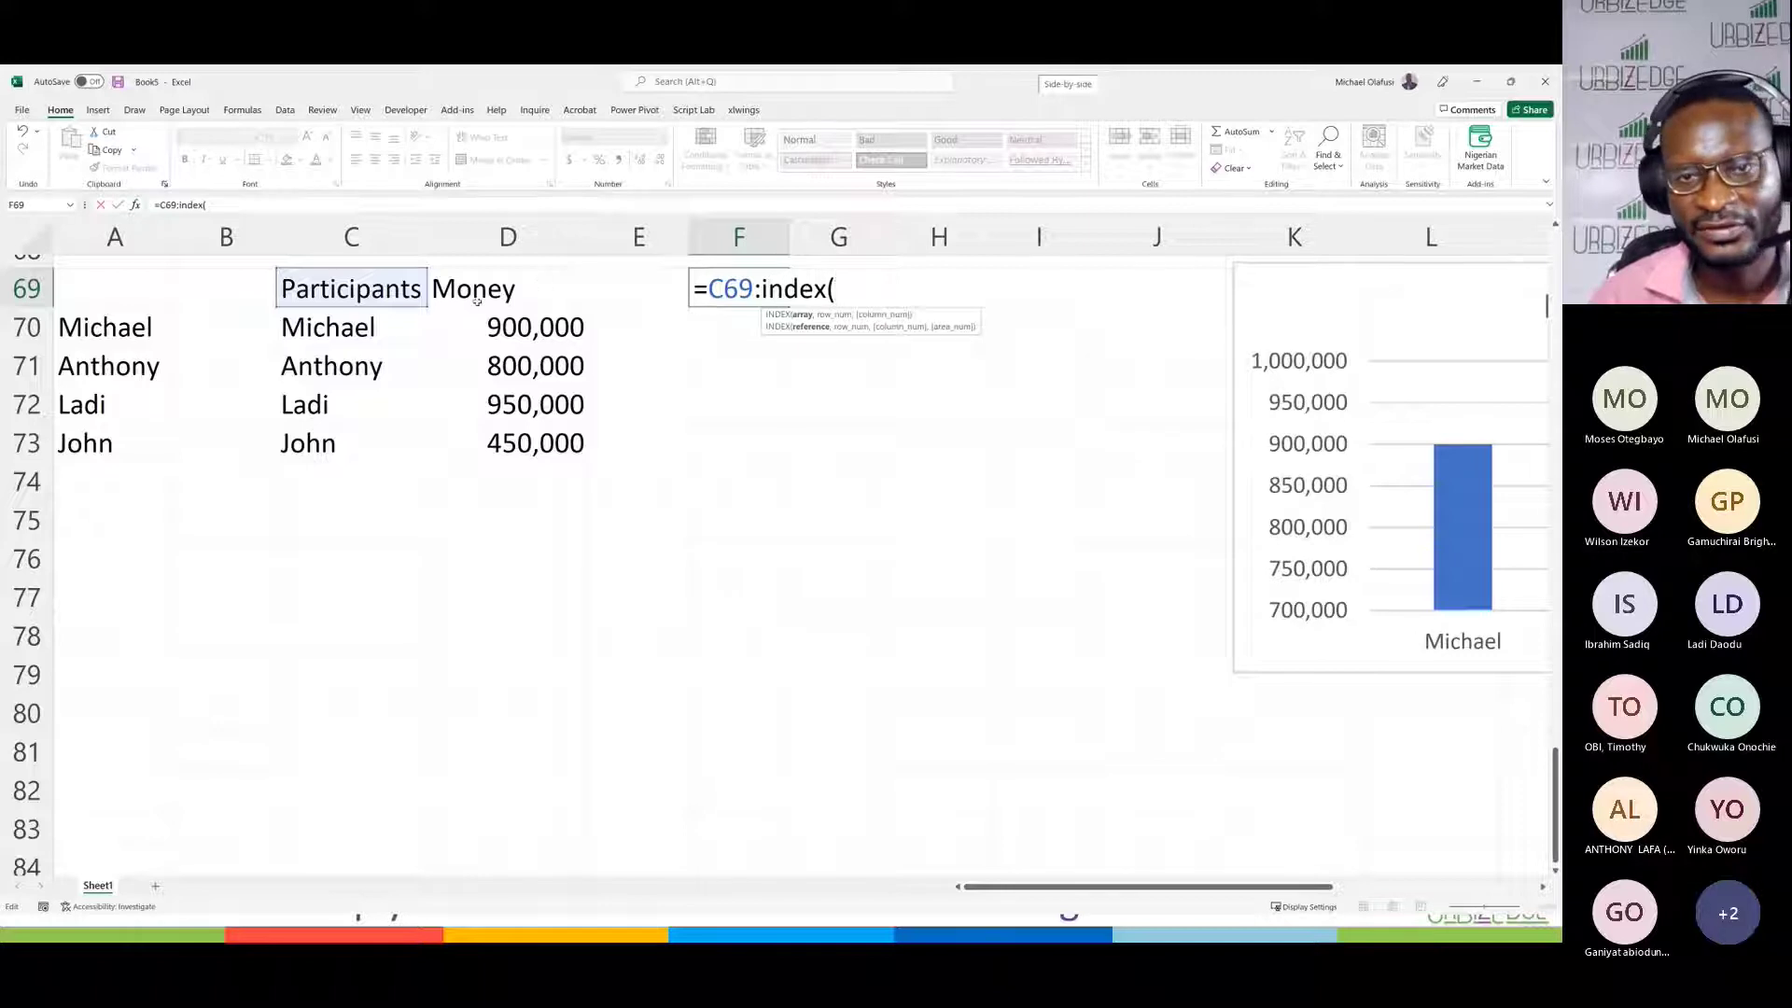
{"action": "left_click_drag", "start_coordinate": [494, 291], "coordinate": [498, 432]}
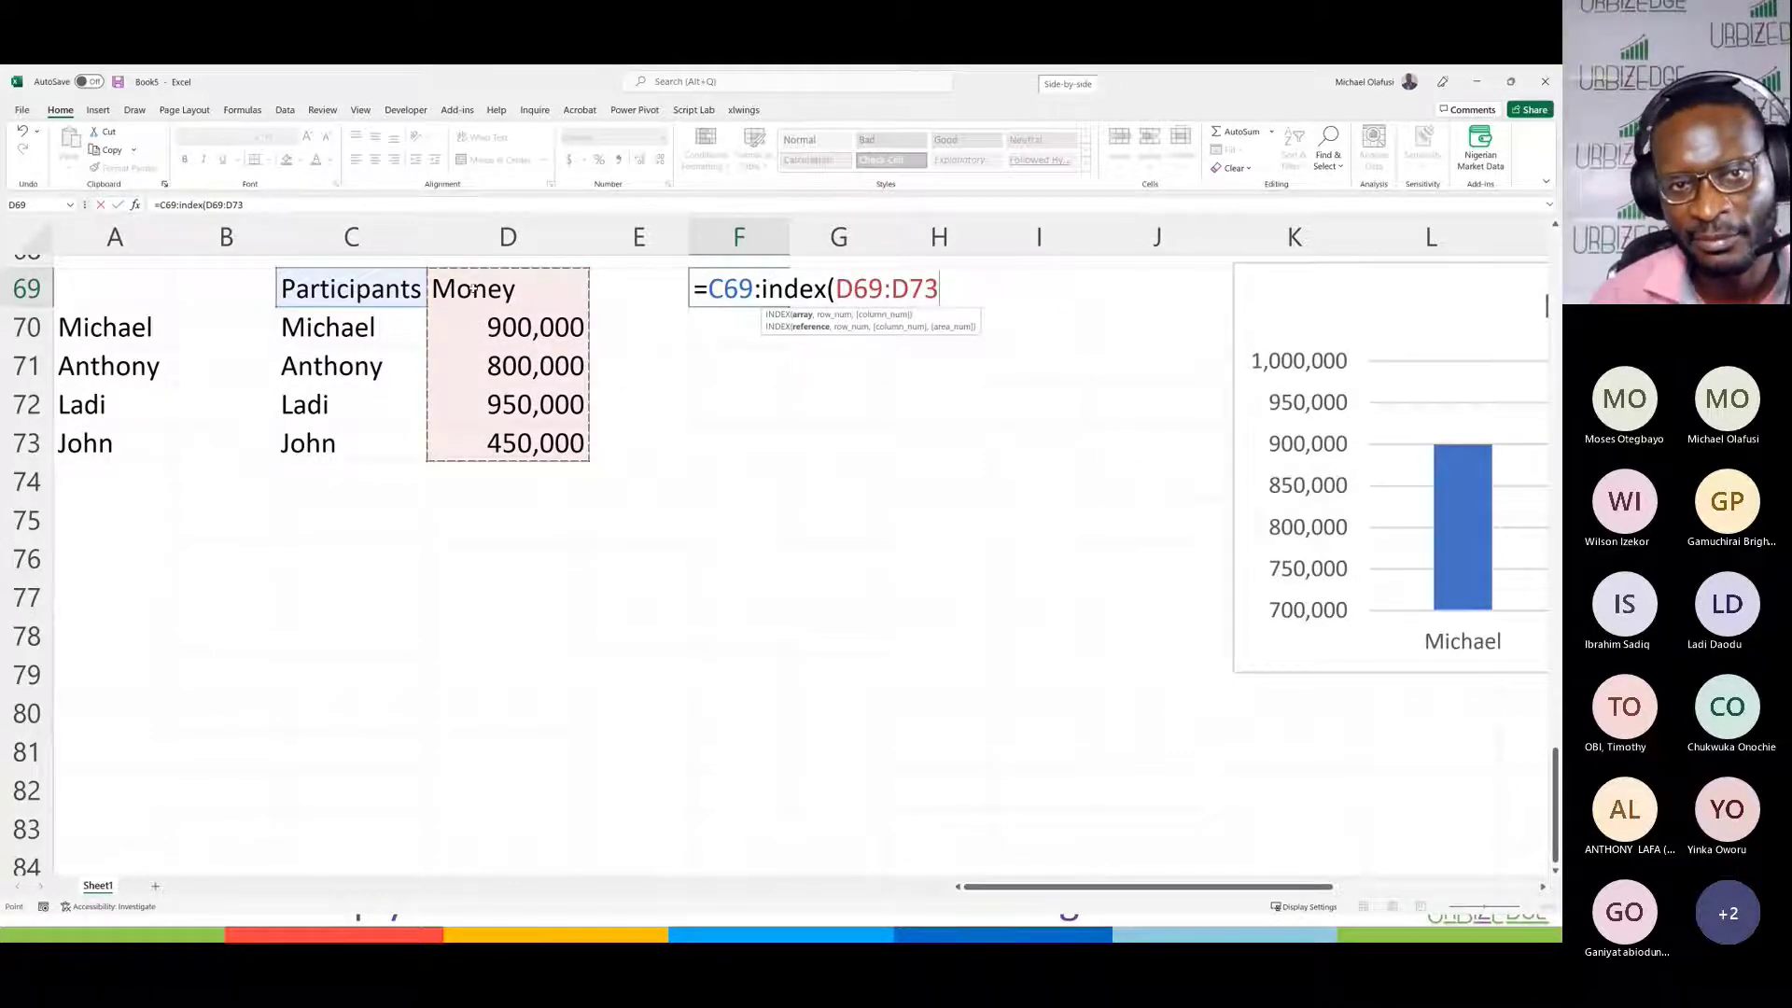
{"action": "left_click_drag", "start_coordinate": [478, 297], "coordinate": [494, 794]}
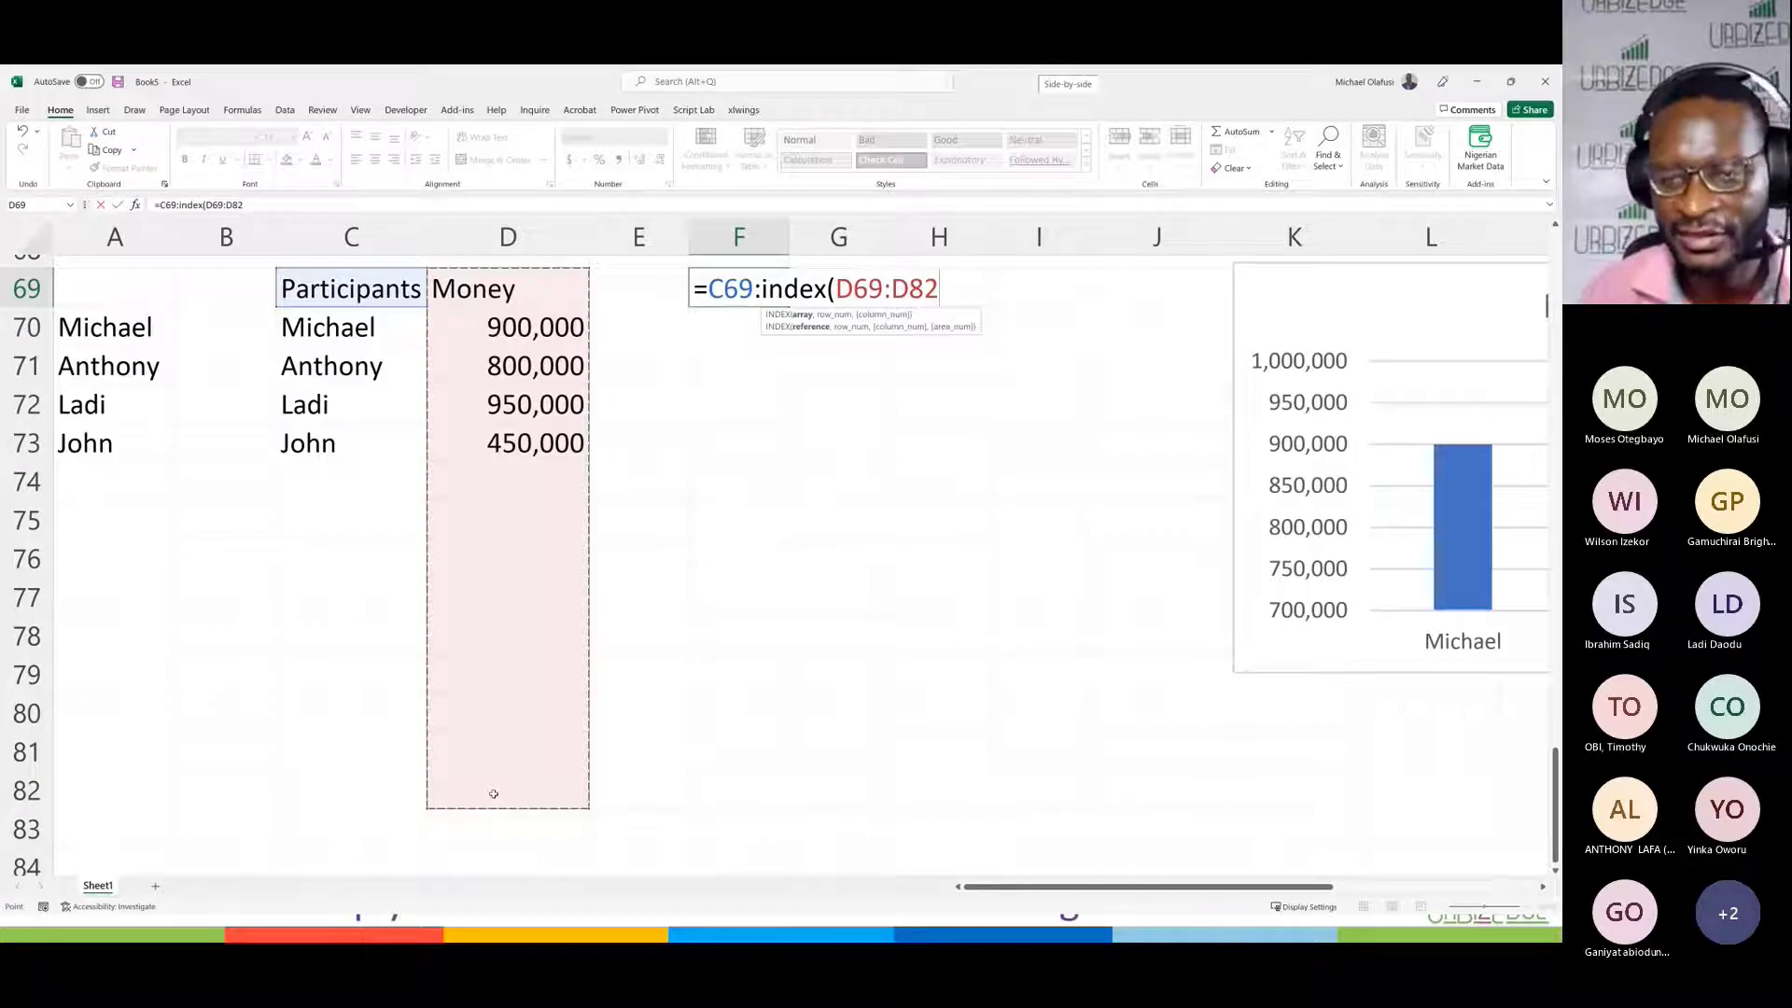
{"action": "type", "text": ",counta("}
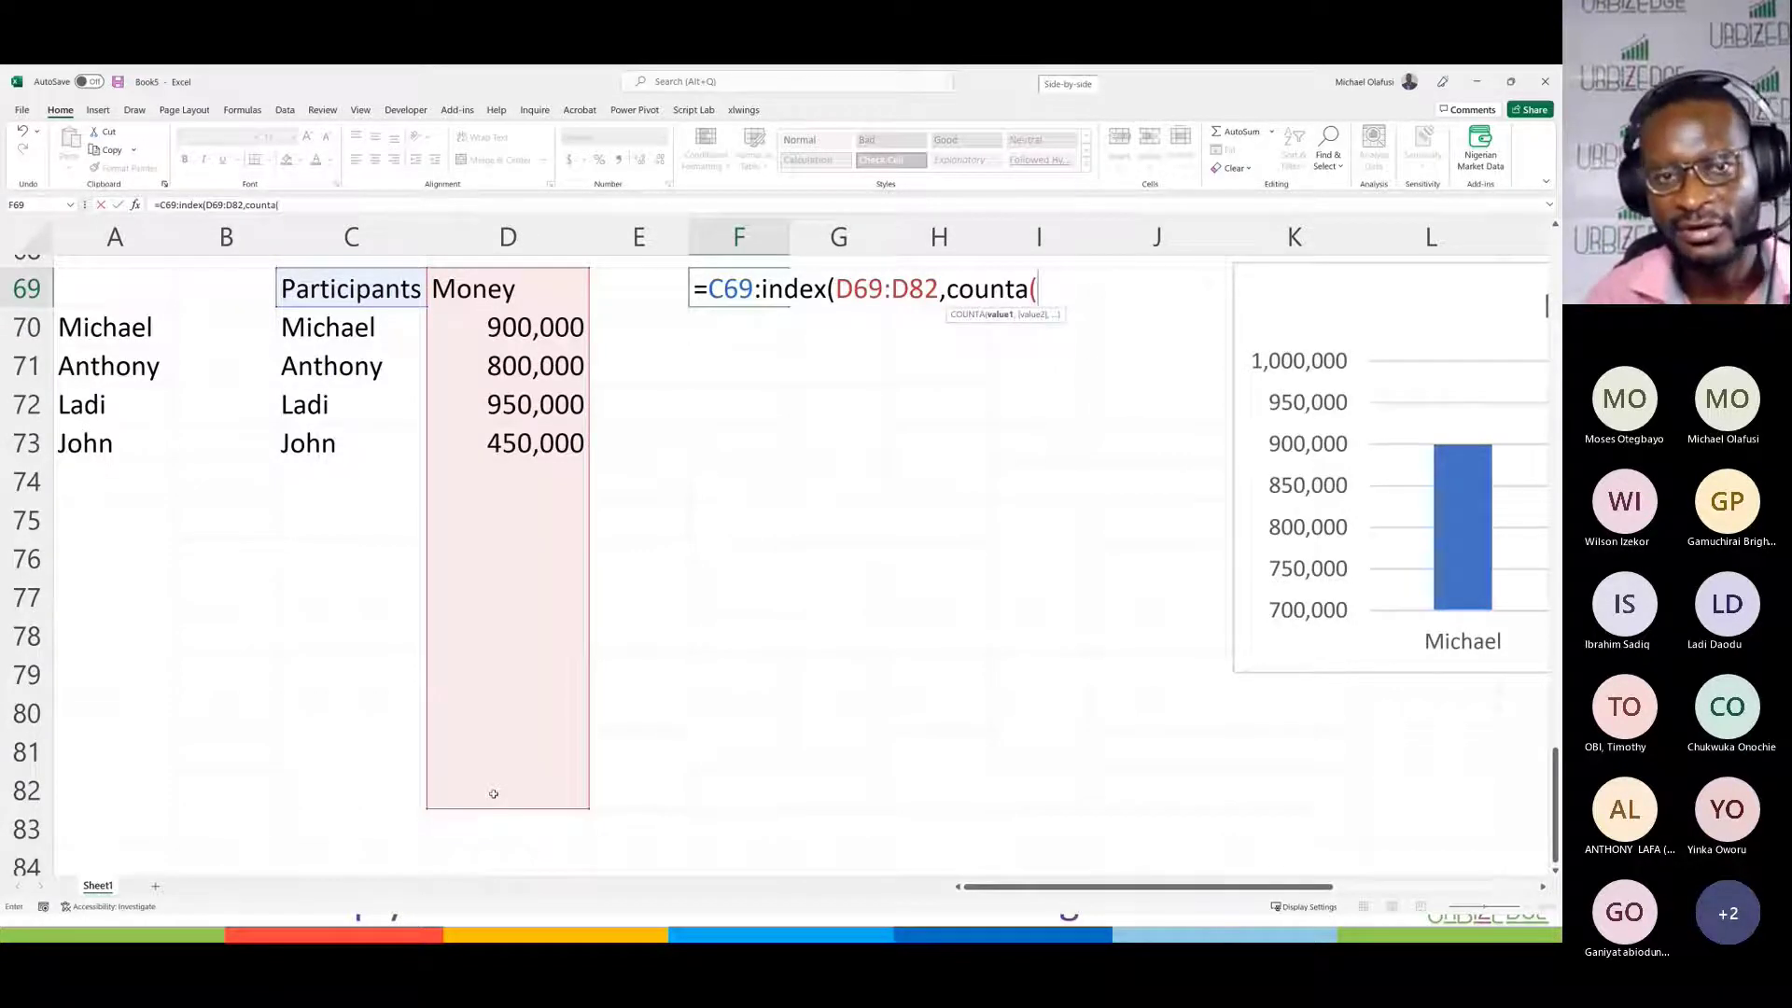
{"action": "left_click_drag", "start_coordinate": [477, 294], "coordinate": [486, 790]}
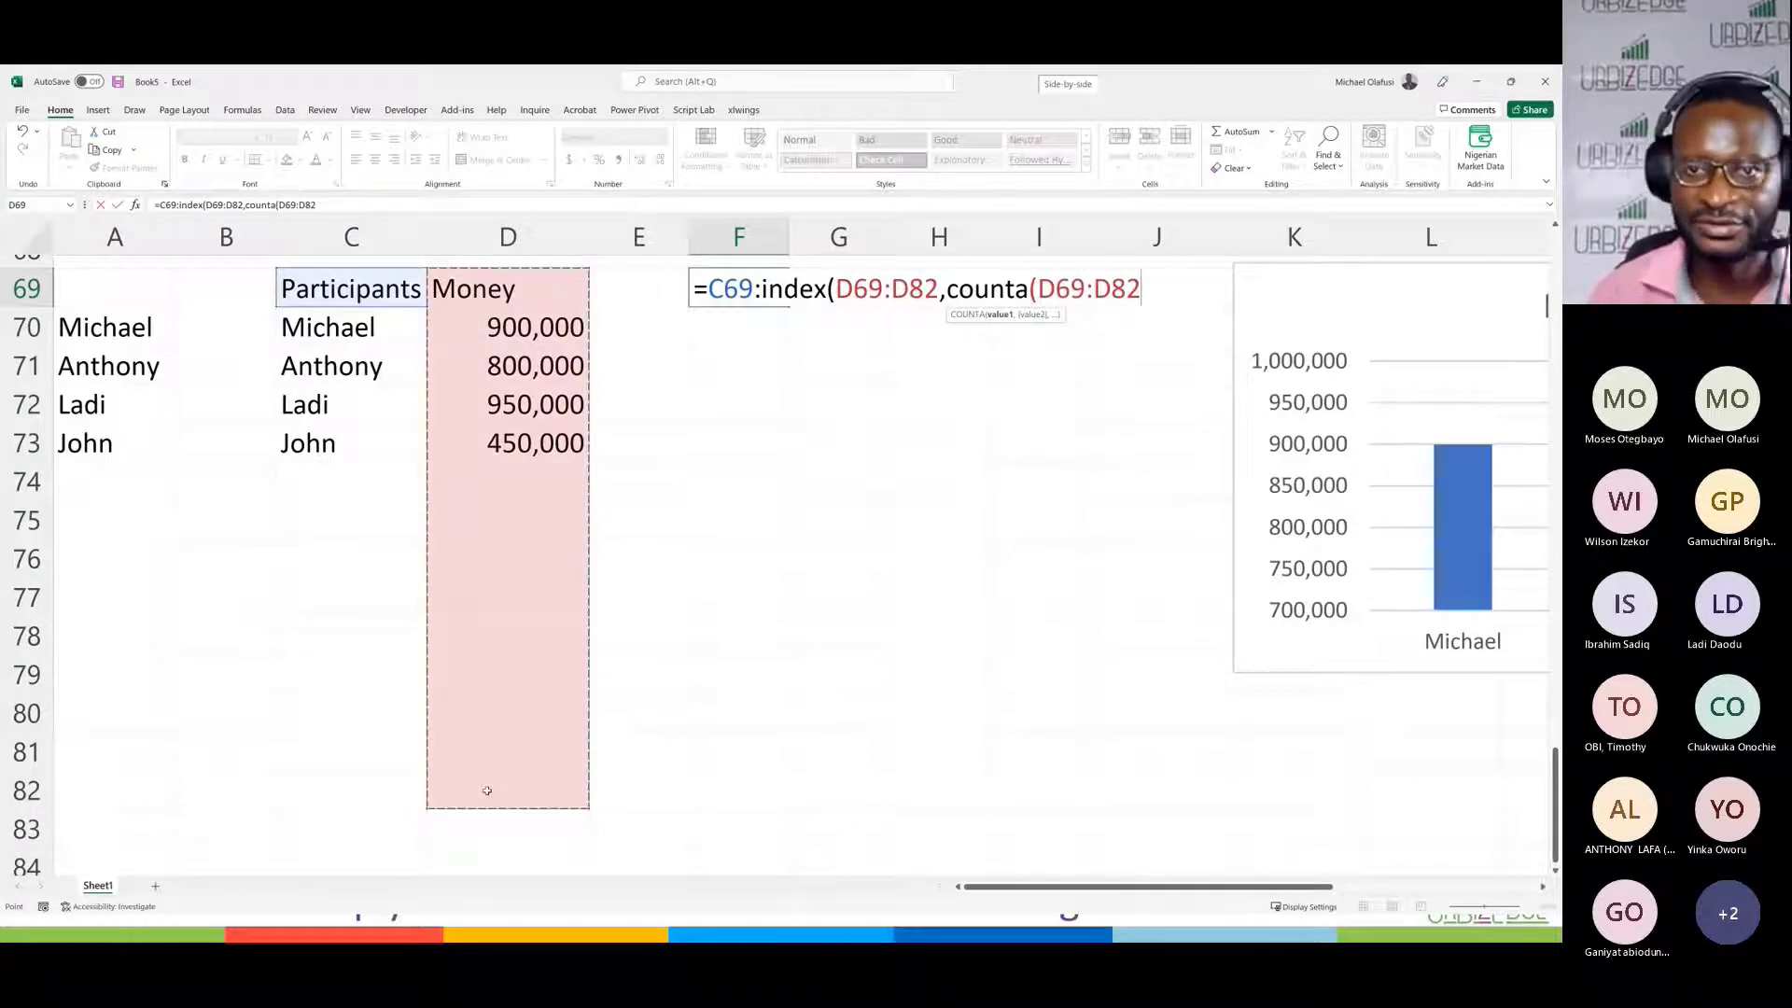
{"action": "type", "text": "))"}
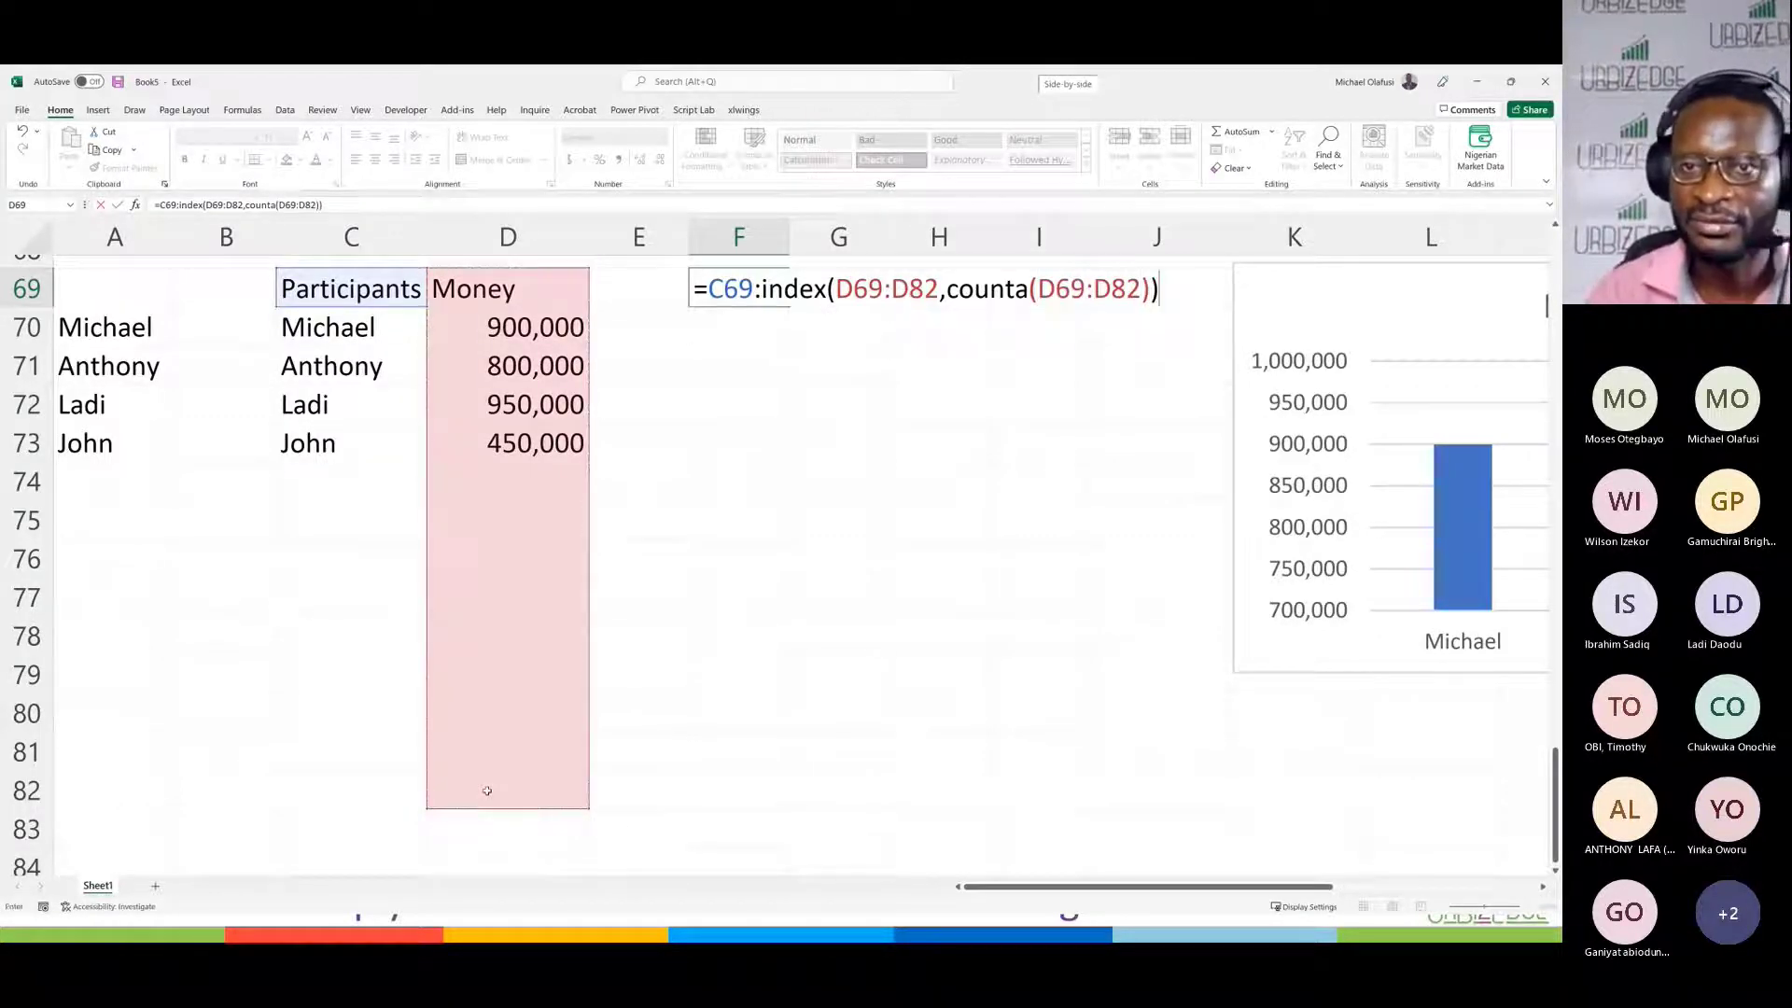
{"action": "key", "text": "Return"}
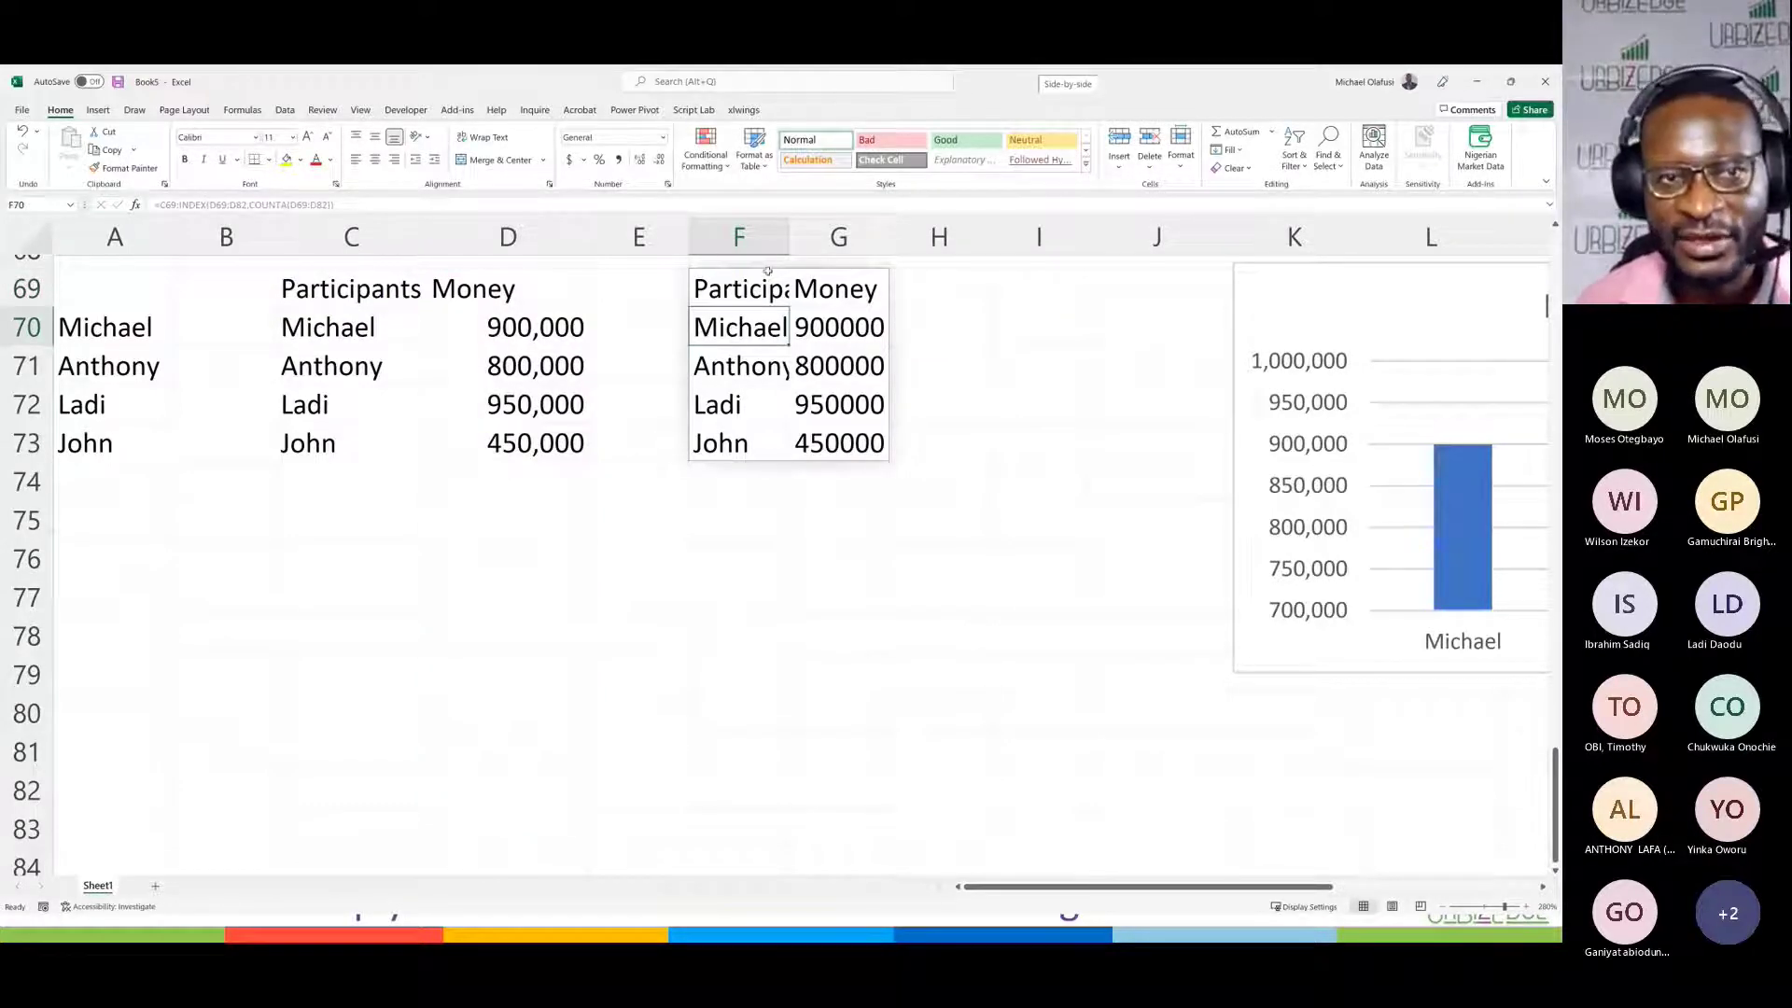
Step: Copy the full formula text from F69 and exit the cell edit
{"action": "left_click", "coordinate": [345, 203]}
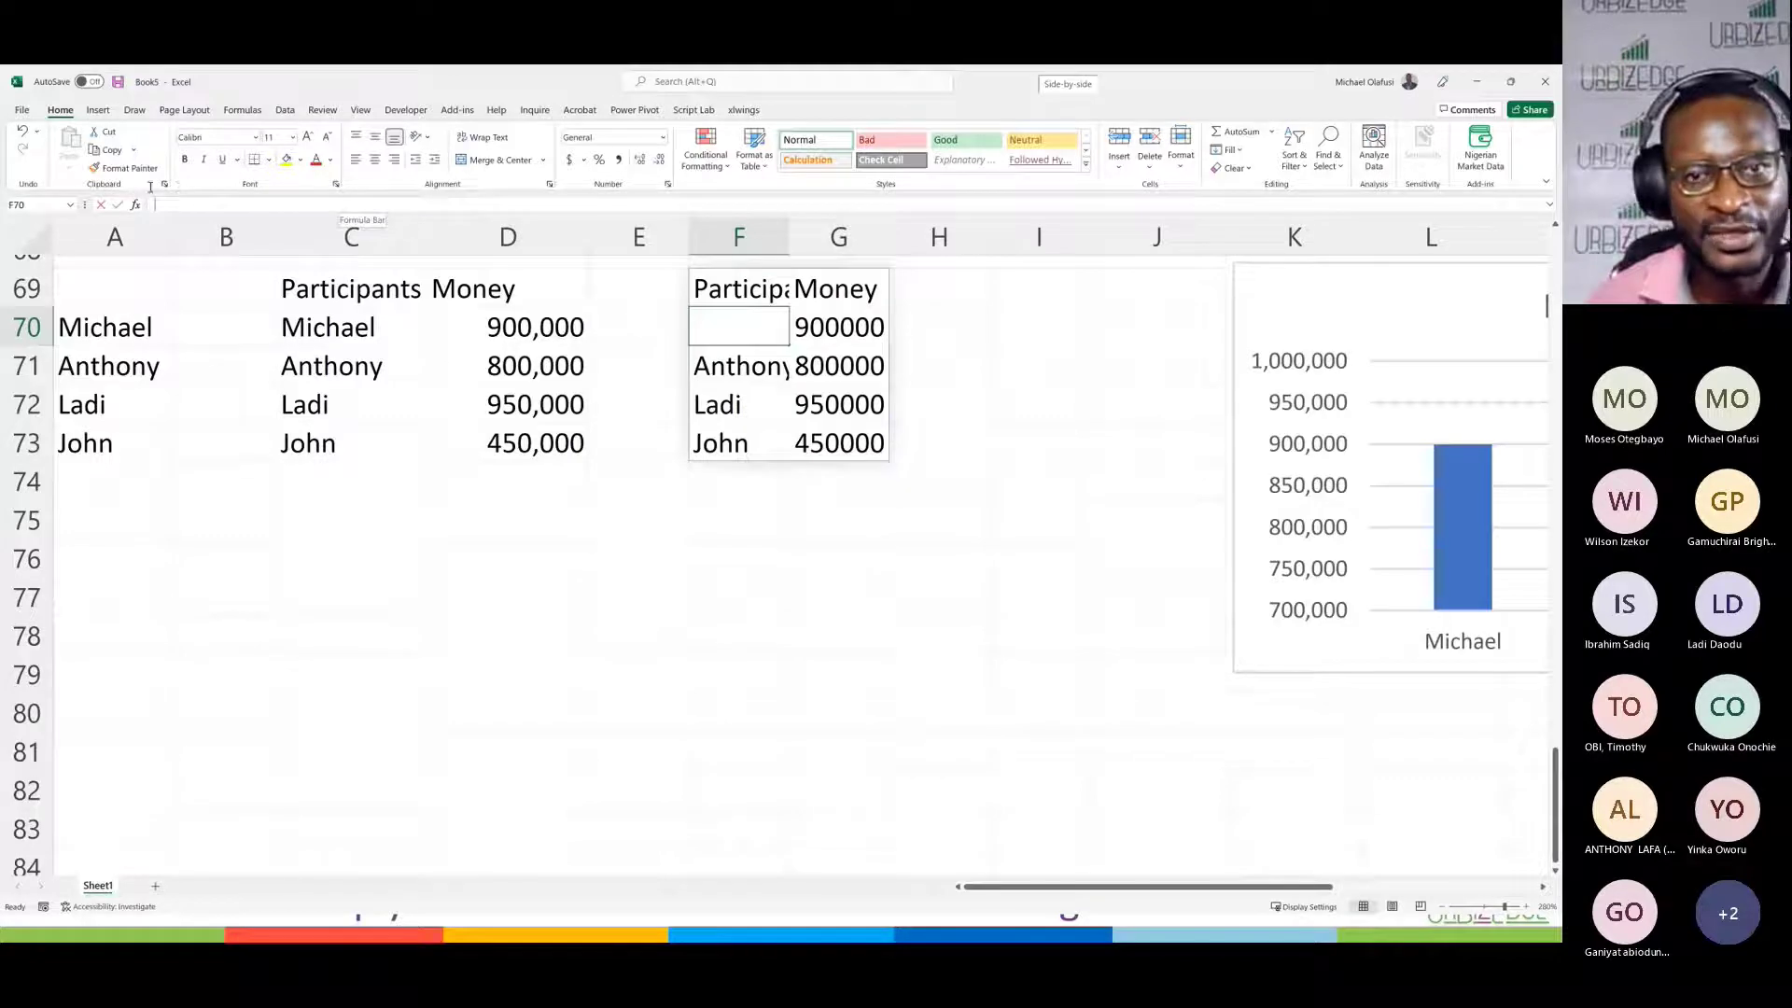
{"action": "key", "text": "Escape"}
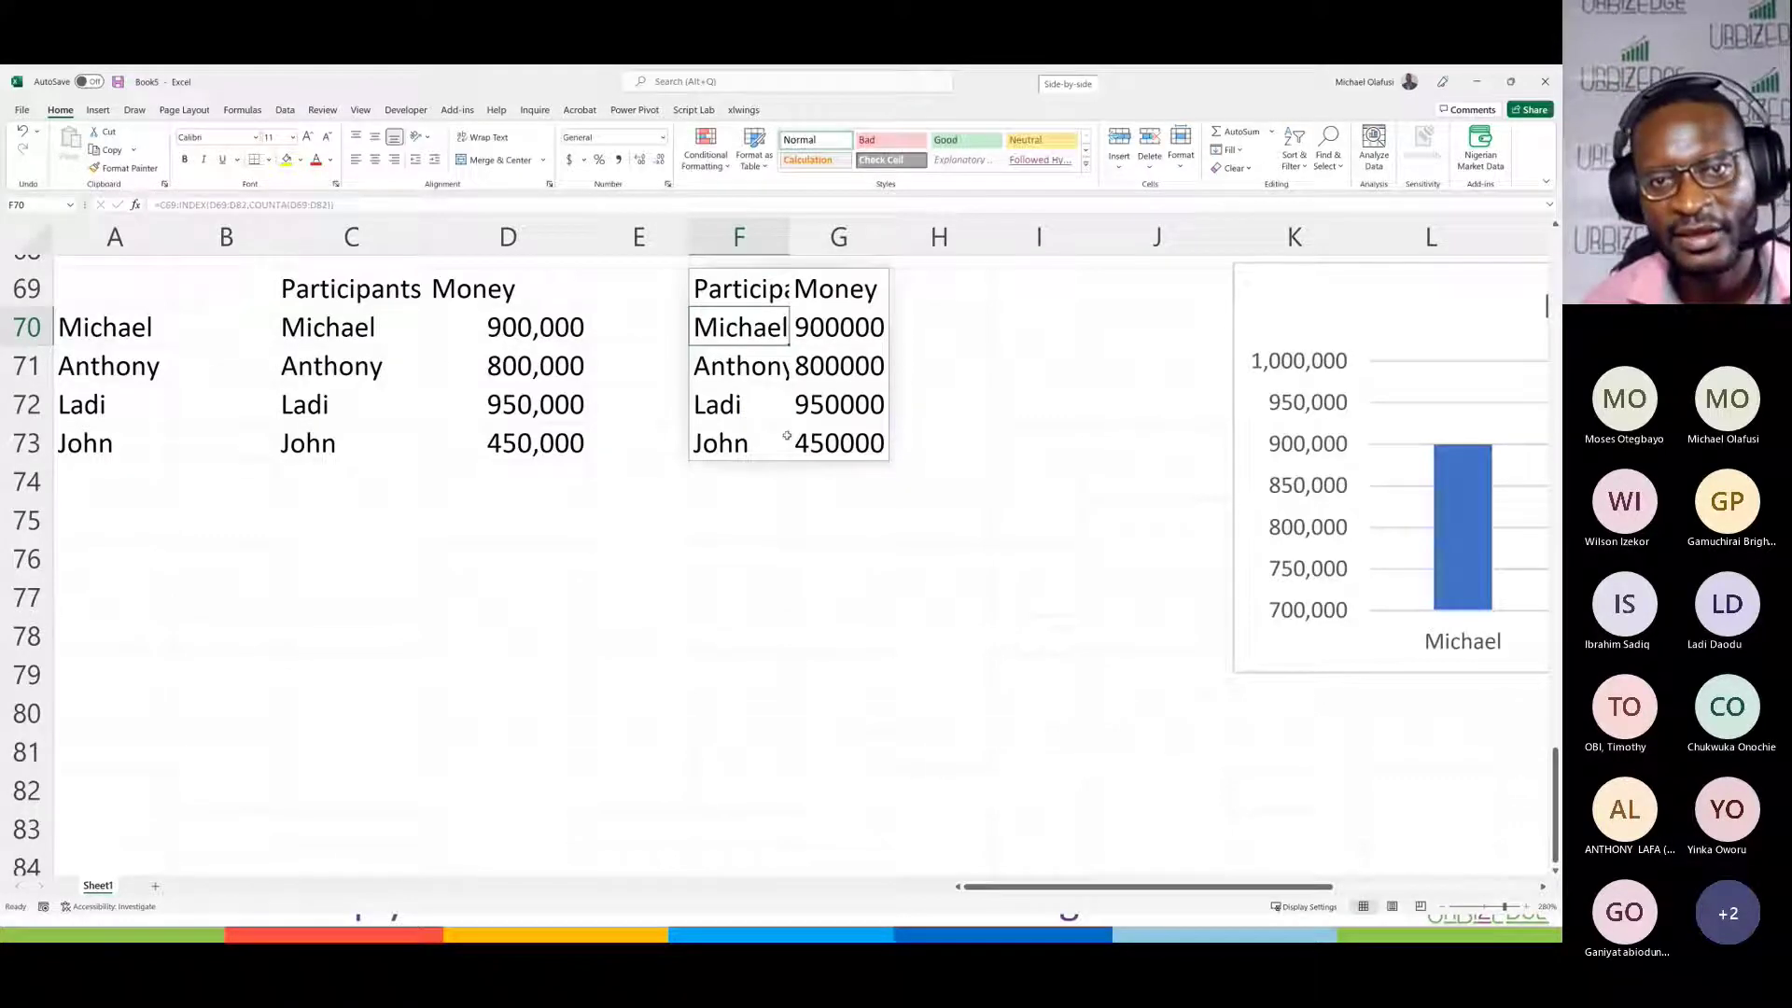
{"action": "left_click", "coordinate": [747, 290]}
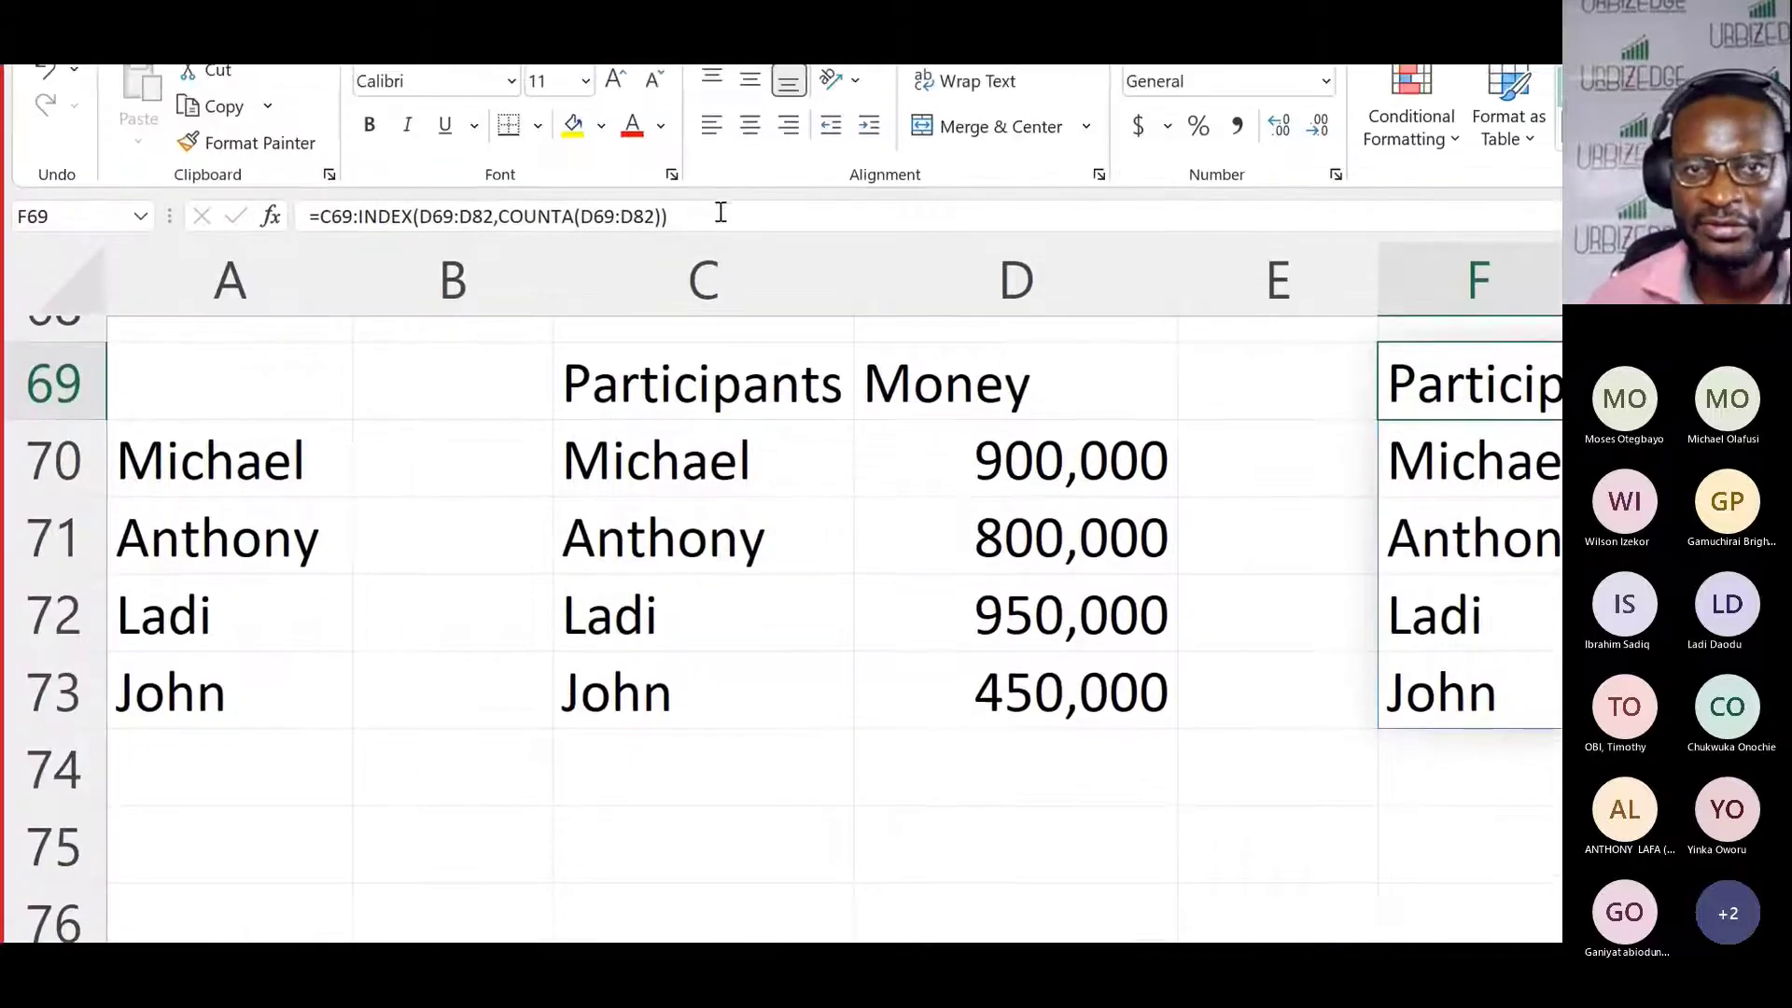
{"action": "left_click", "coordinate": [720, 213]}
{"action": "left_click_drag", "start_coordinate": [721, 213], "coordinate": [113, 184]}
{"action": "key", "text": "ctrl+c"}
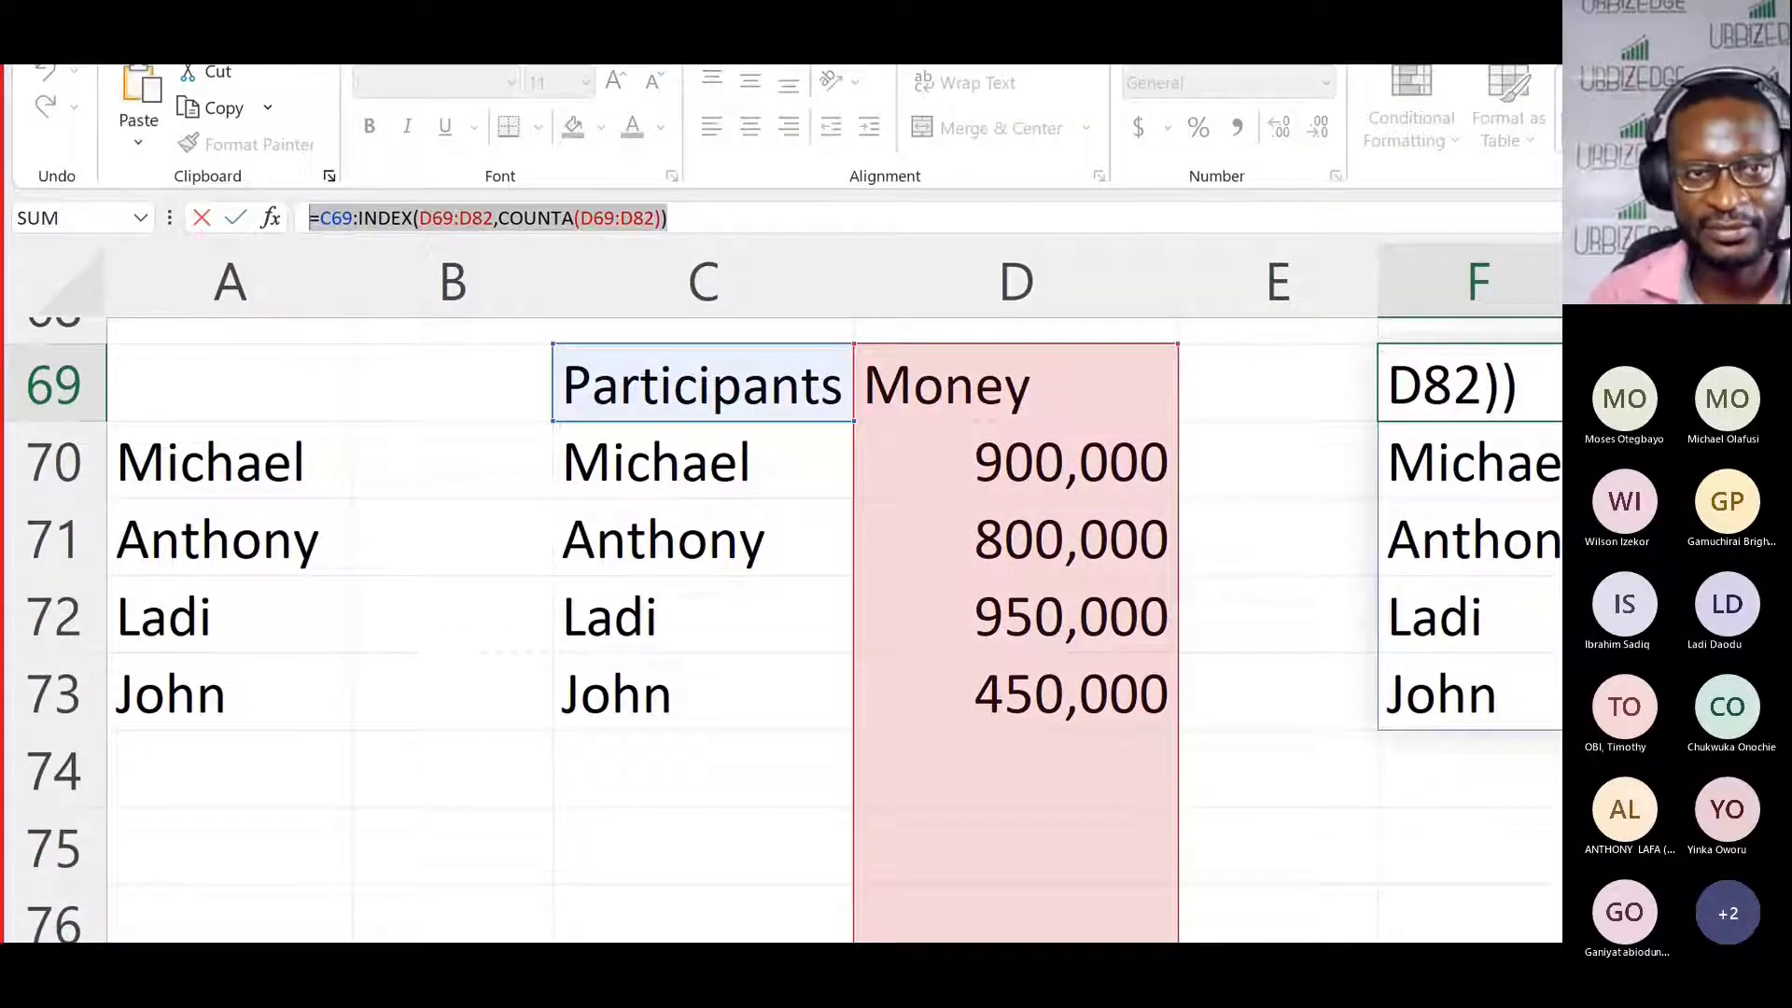
{"action": "key", "text": "Escape"}
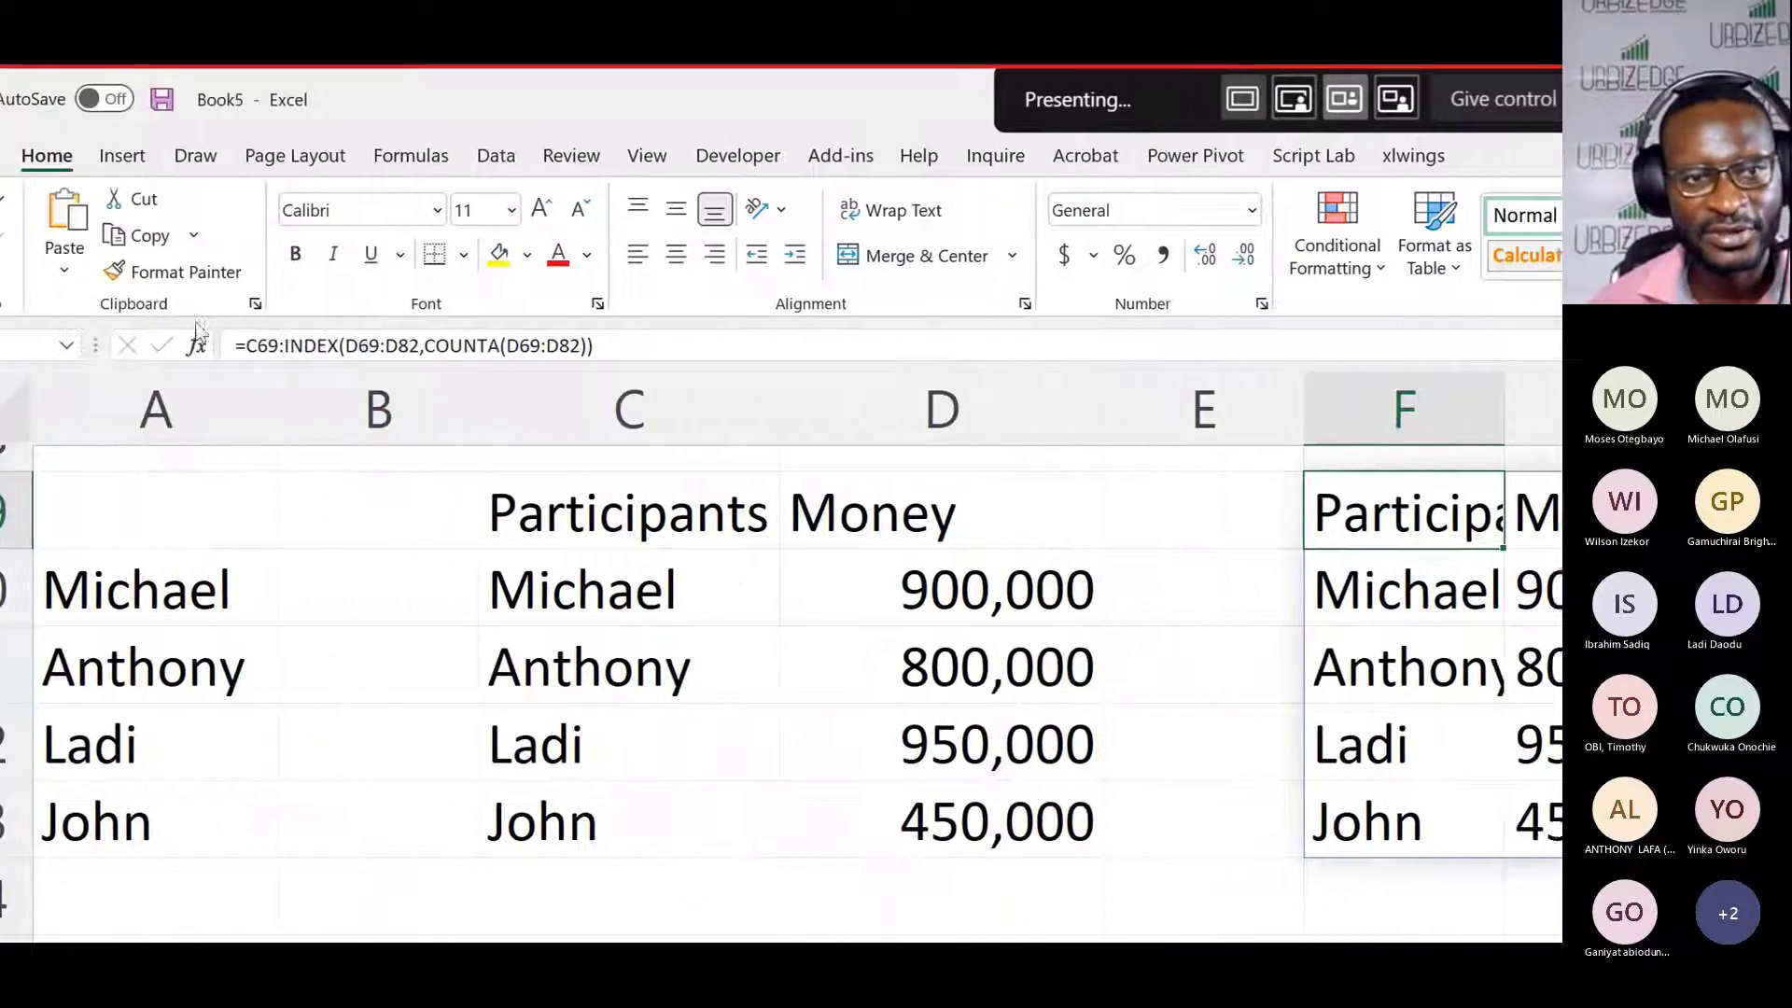
Step: Make every reference in the F69 formula absolute, giving =$C$69:INDEX($D$69:$D$82,COUNTA($D$69:$D$82))
{"action": "left_click", "coordinate": [263, 346]}
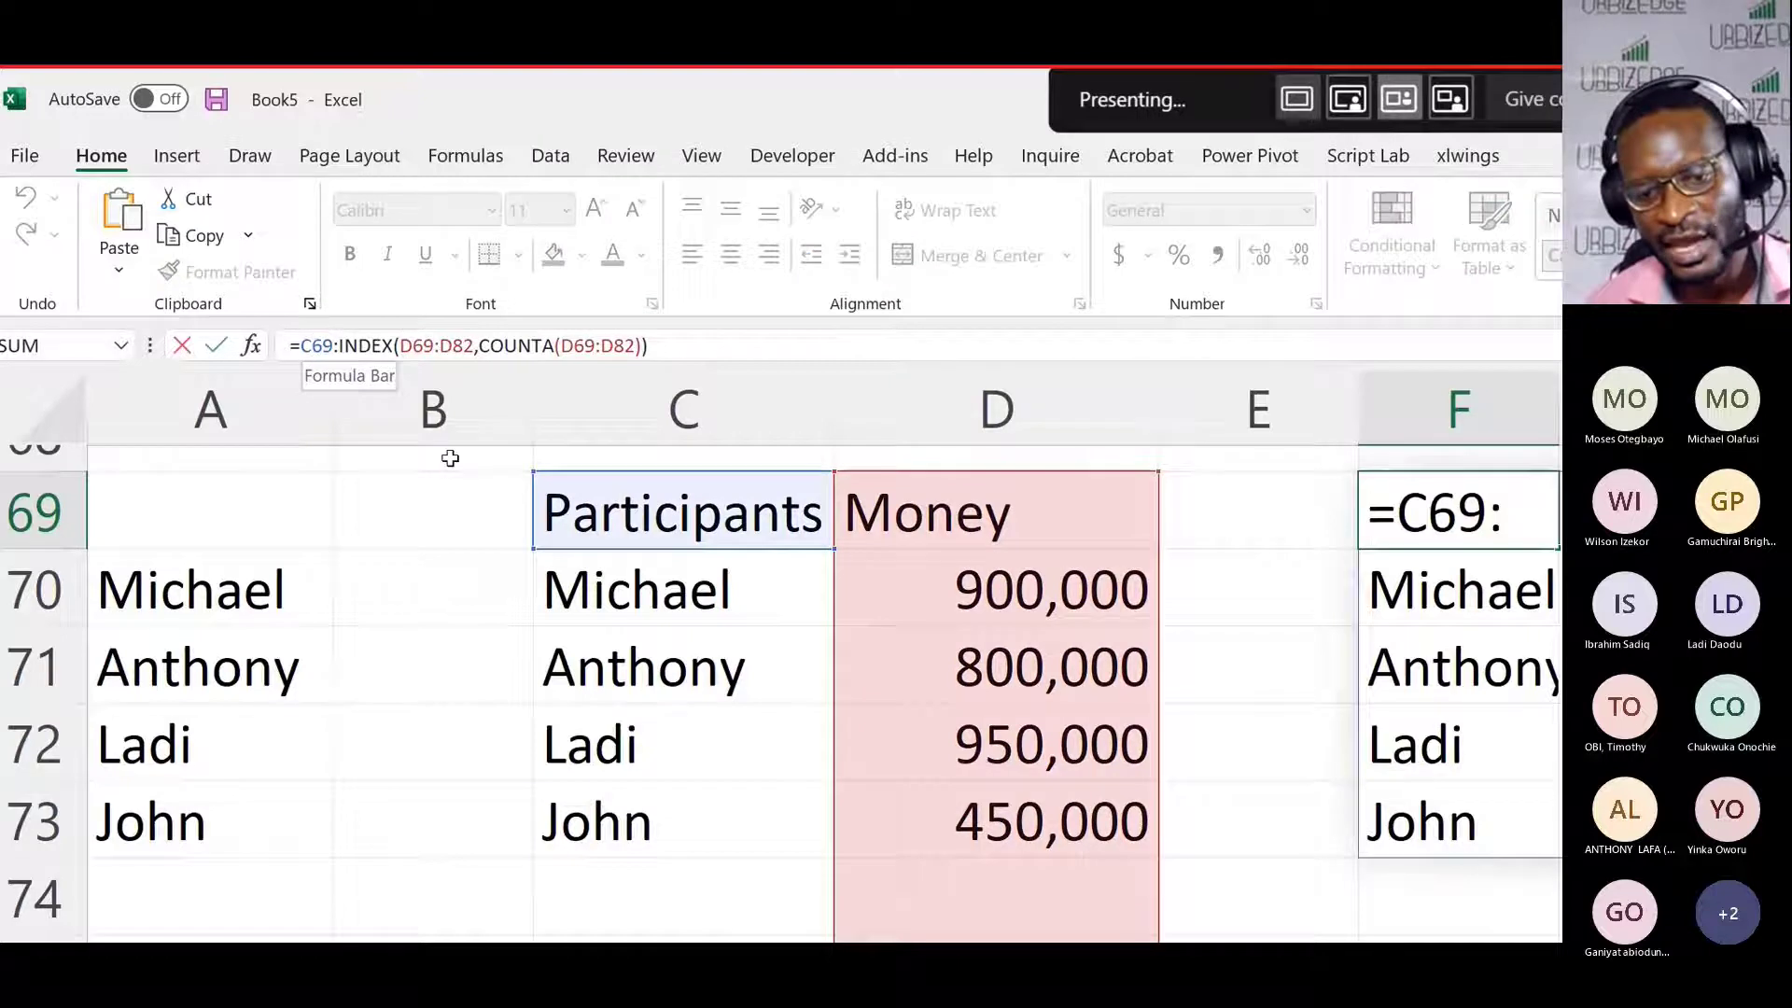
{"action": "key", "text": "F4"}
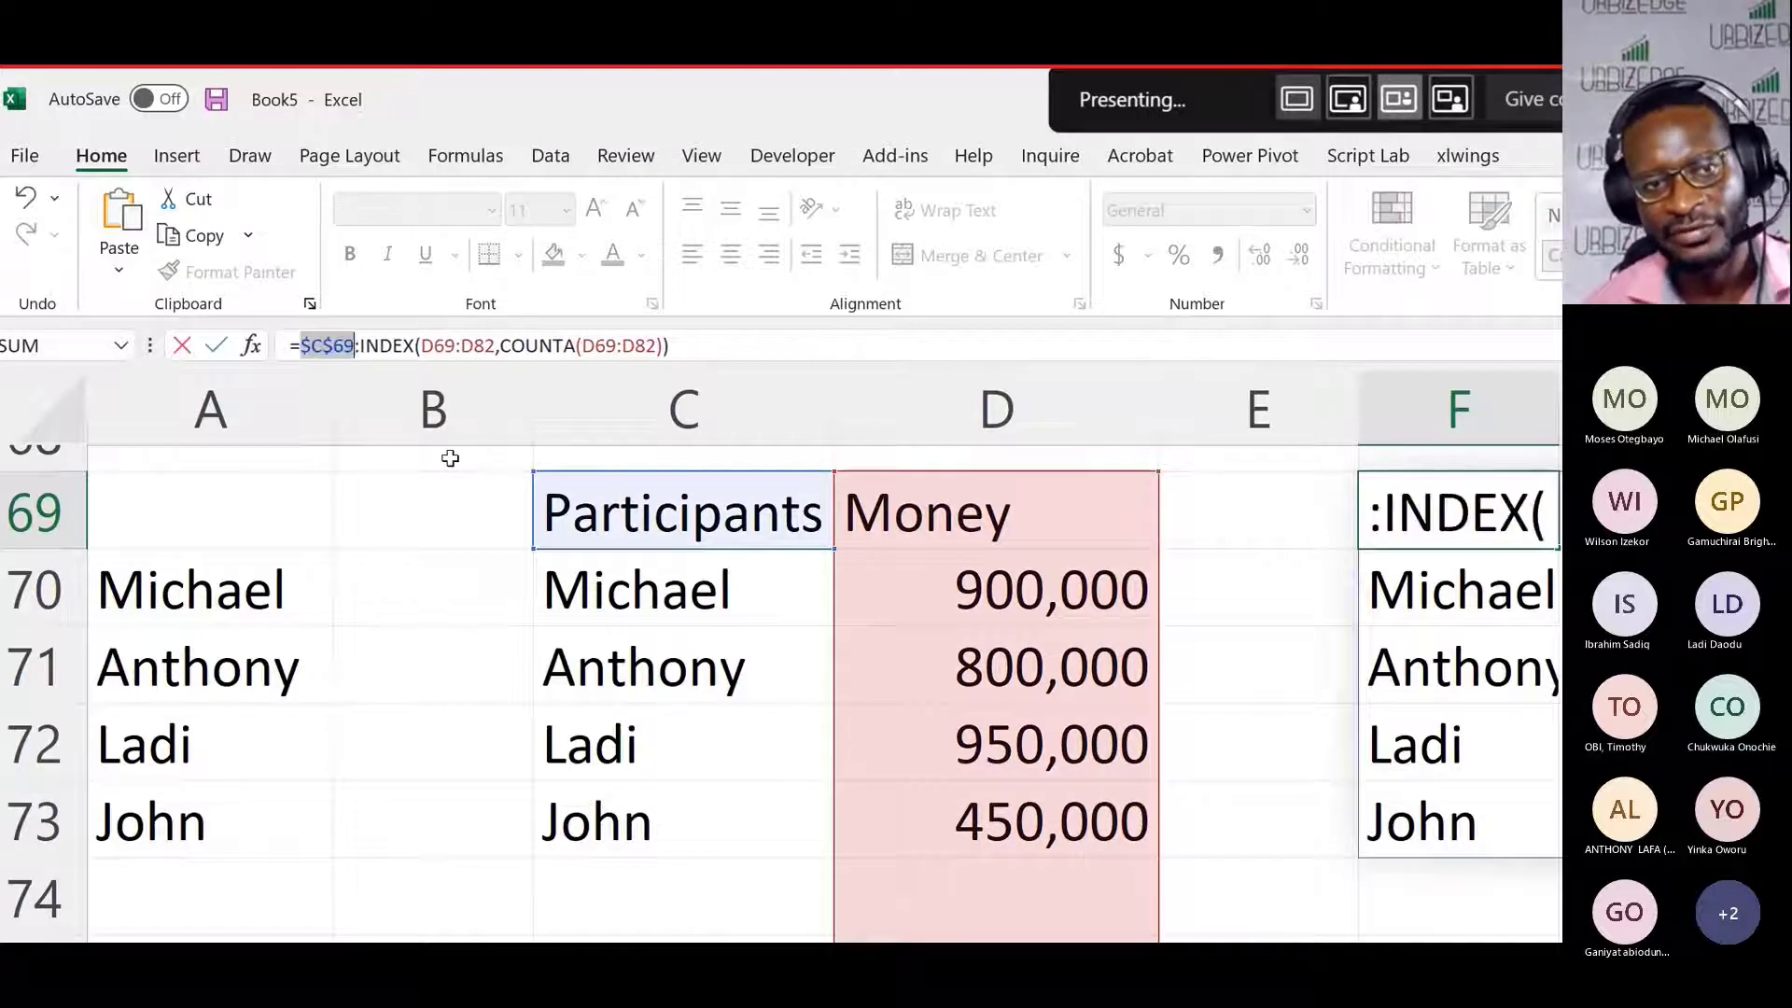
{"action": "left_click", "coordinate": [440, 345]}
{"action": "key", "text": "F4"}
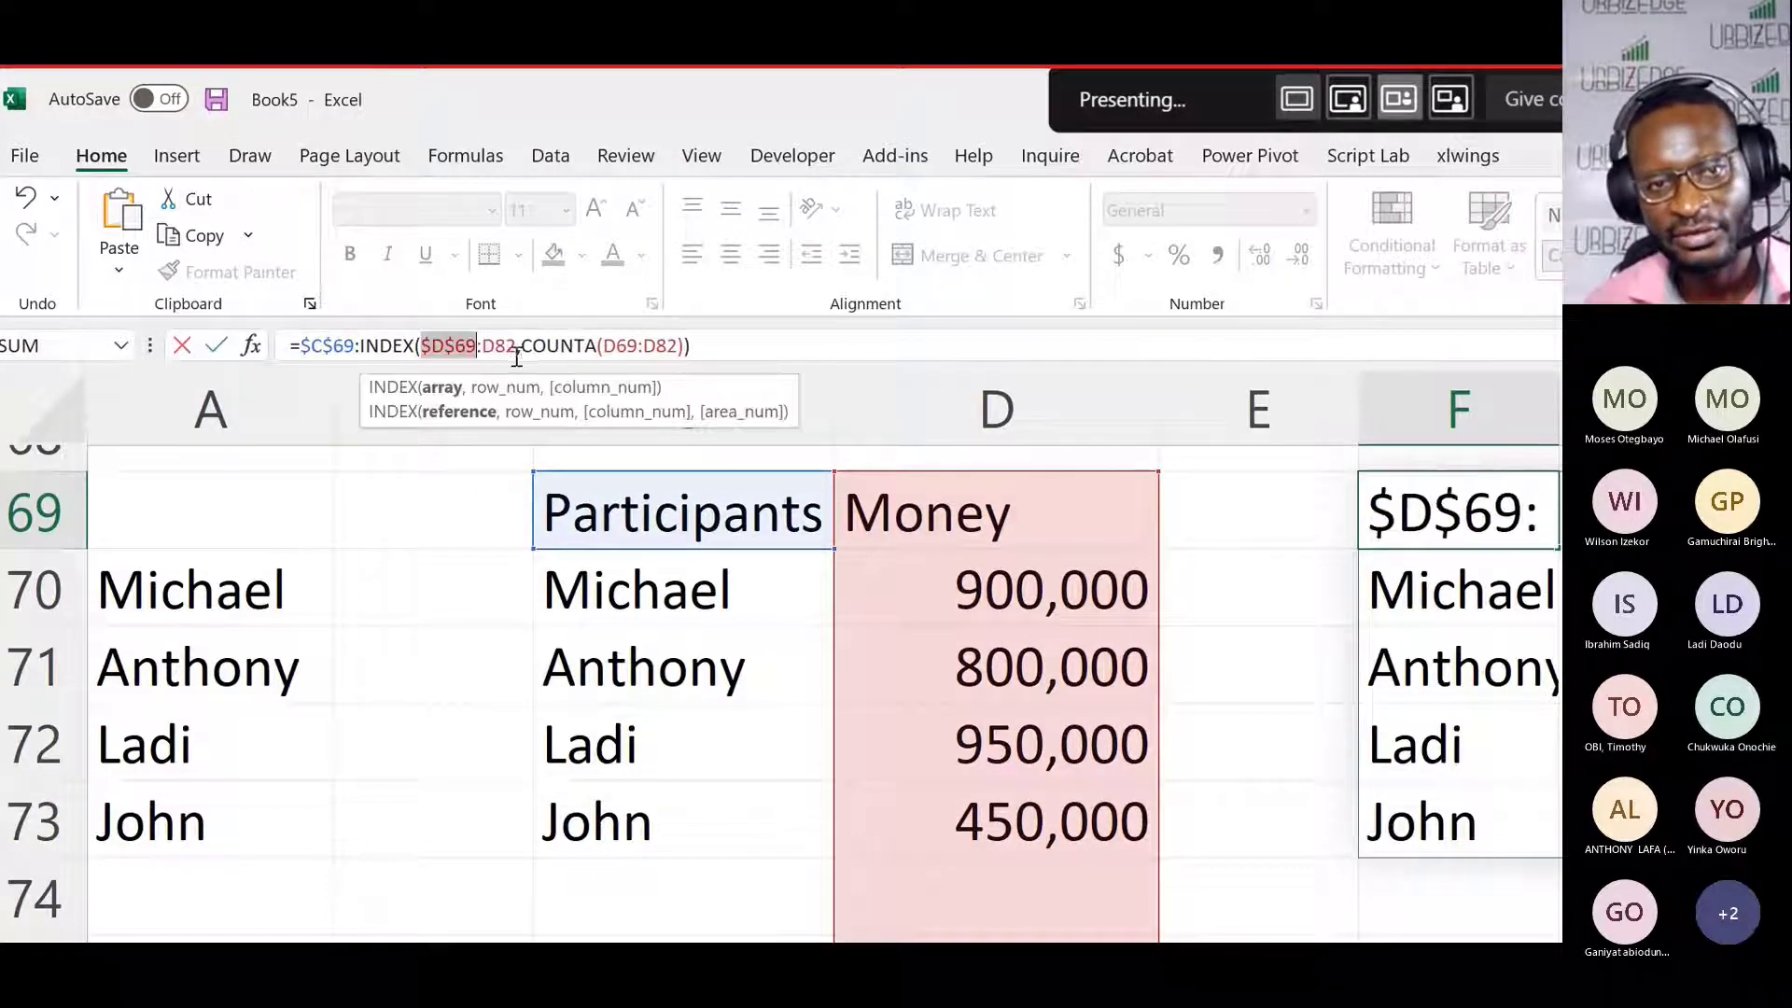
{"action": "left_click", "coordinate": [508, 346]}
{"action": "key", "text": "F4"}
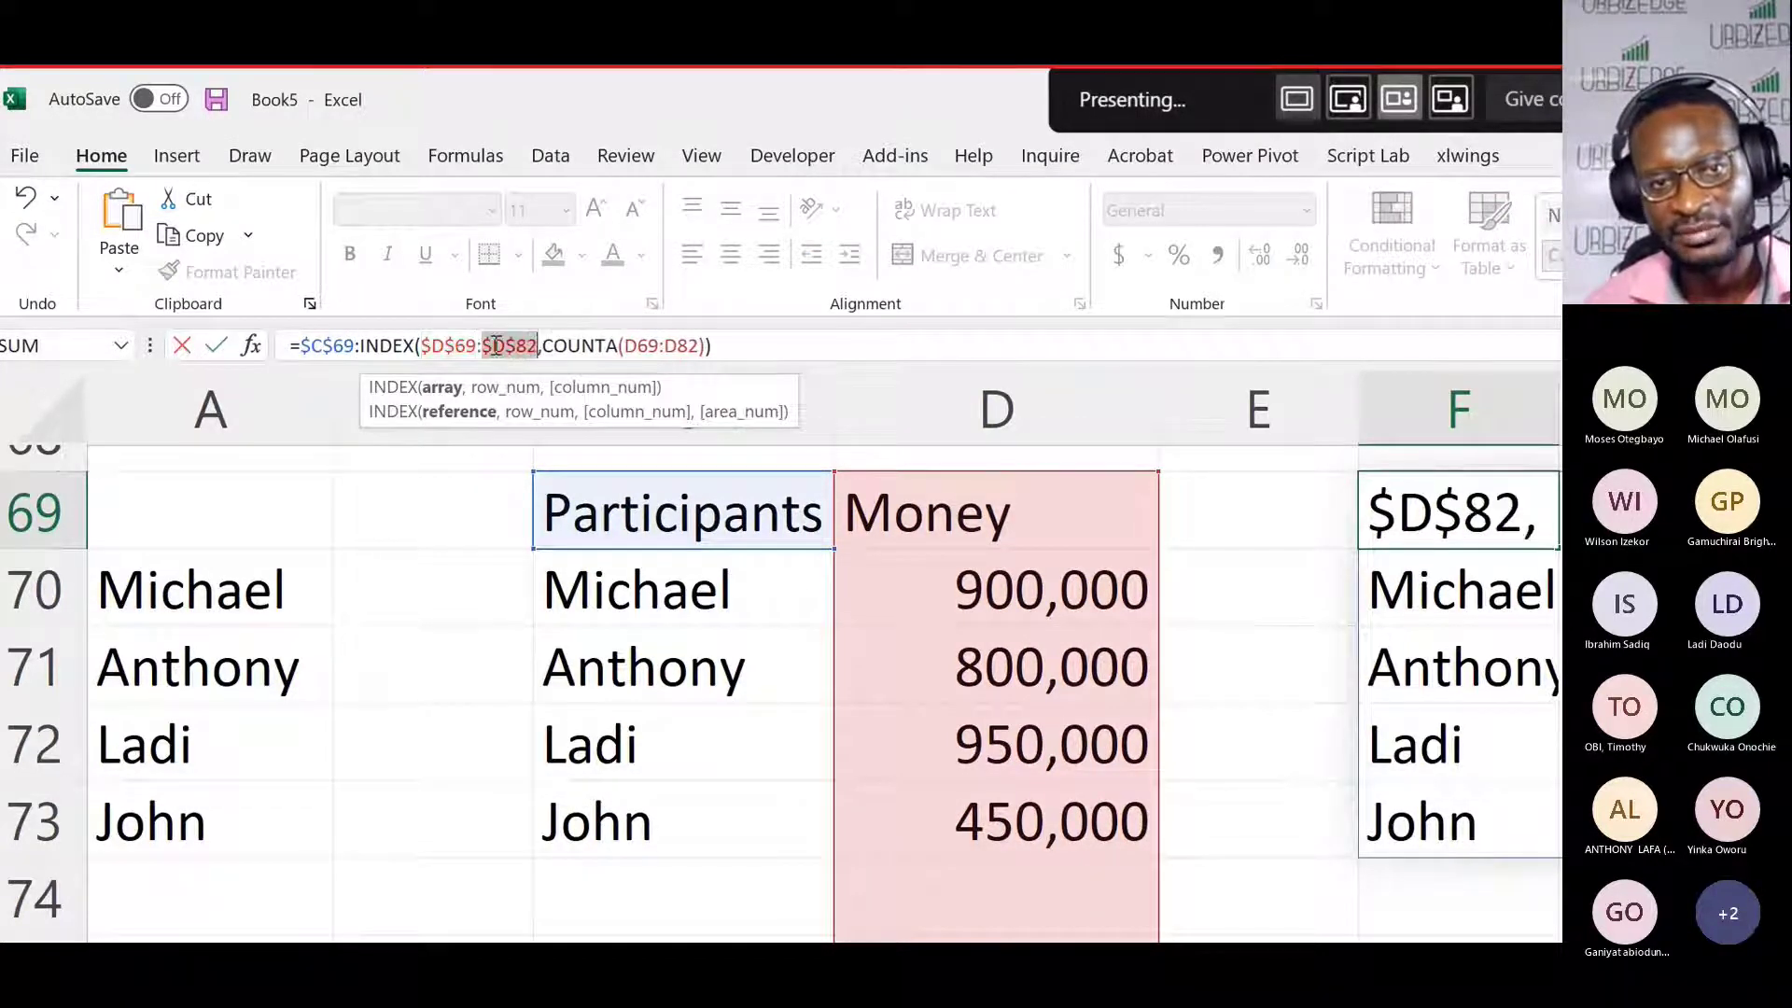
{"action": "left_click", "coordinate": [649, 346]}
{"action": "key", "text": "F4"}
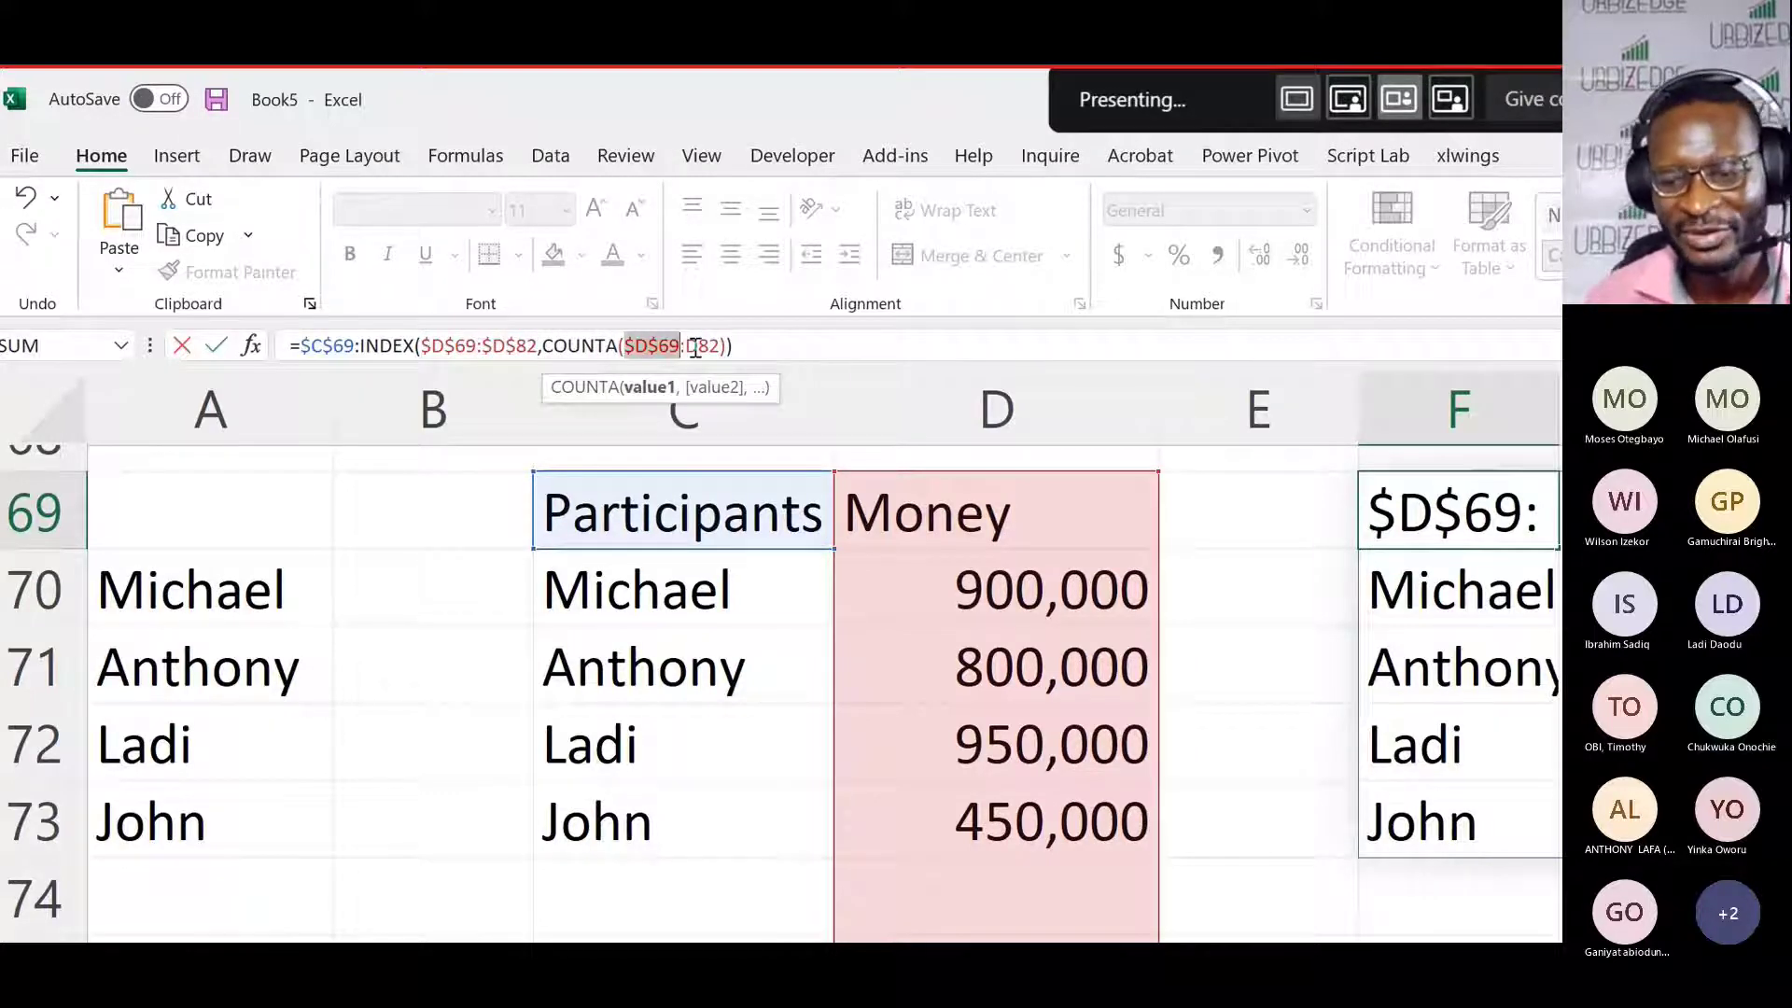
{"action": "left_click", "coordinate": [695, 346]}
{"action": "key", "text": "F4"}
{"action": "key", "text": "Return"}
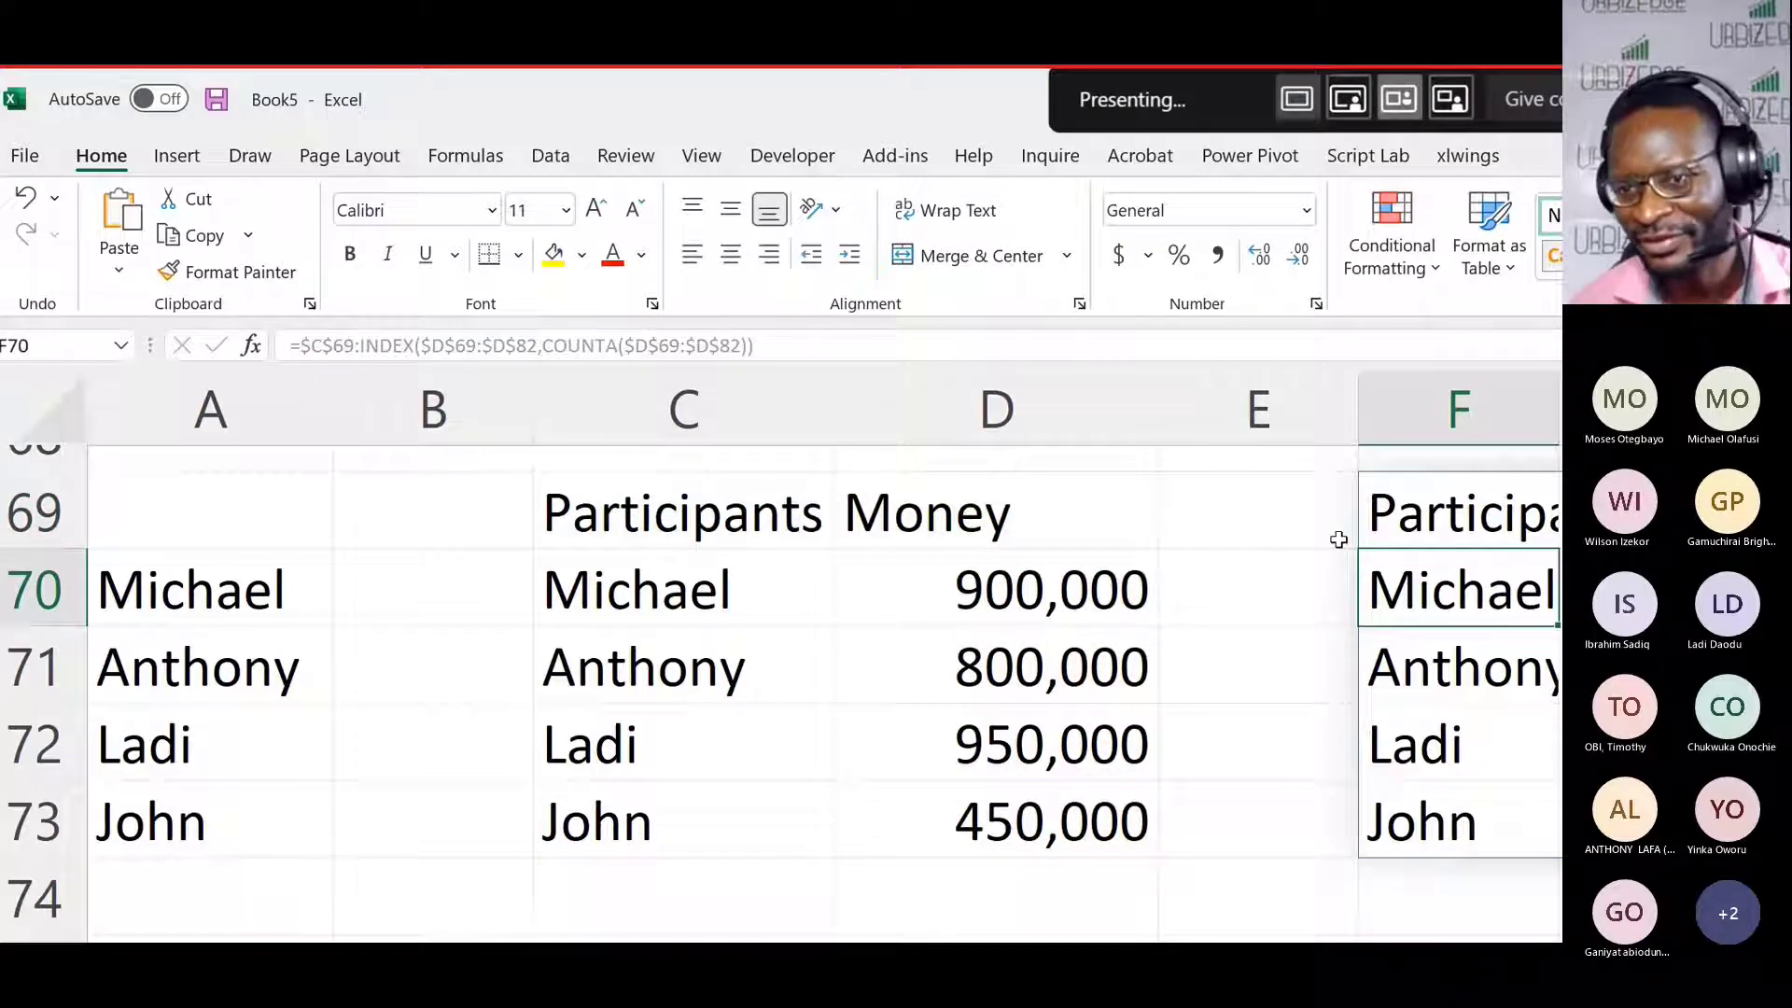
Step: Copy the full text of the absolute-reference formula from F69 and exit the cell edit
{"action": "left_click", "coordinate": [1442, 483]}
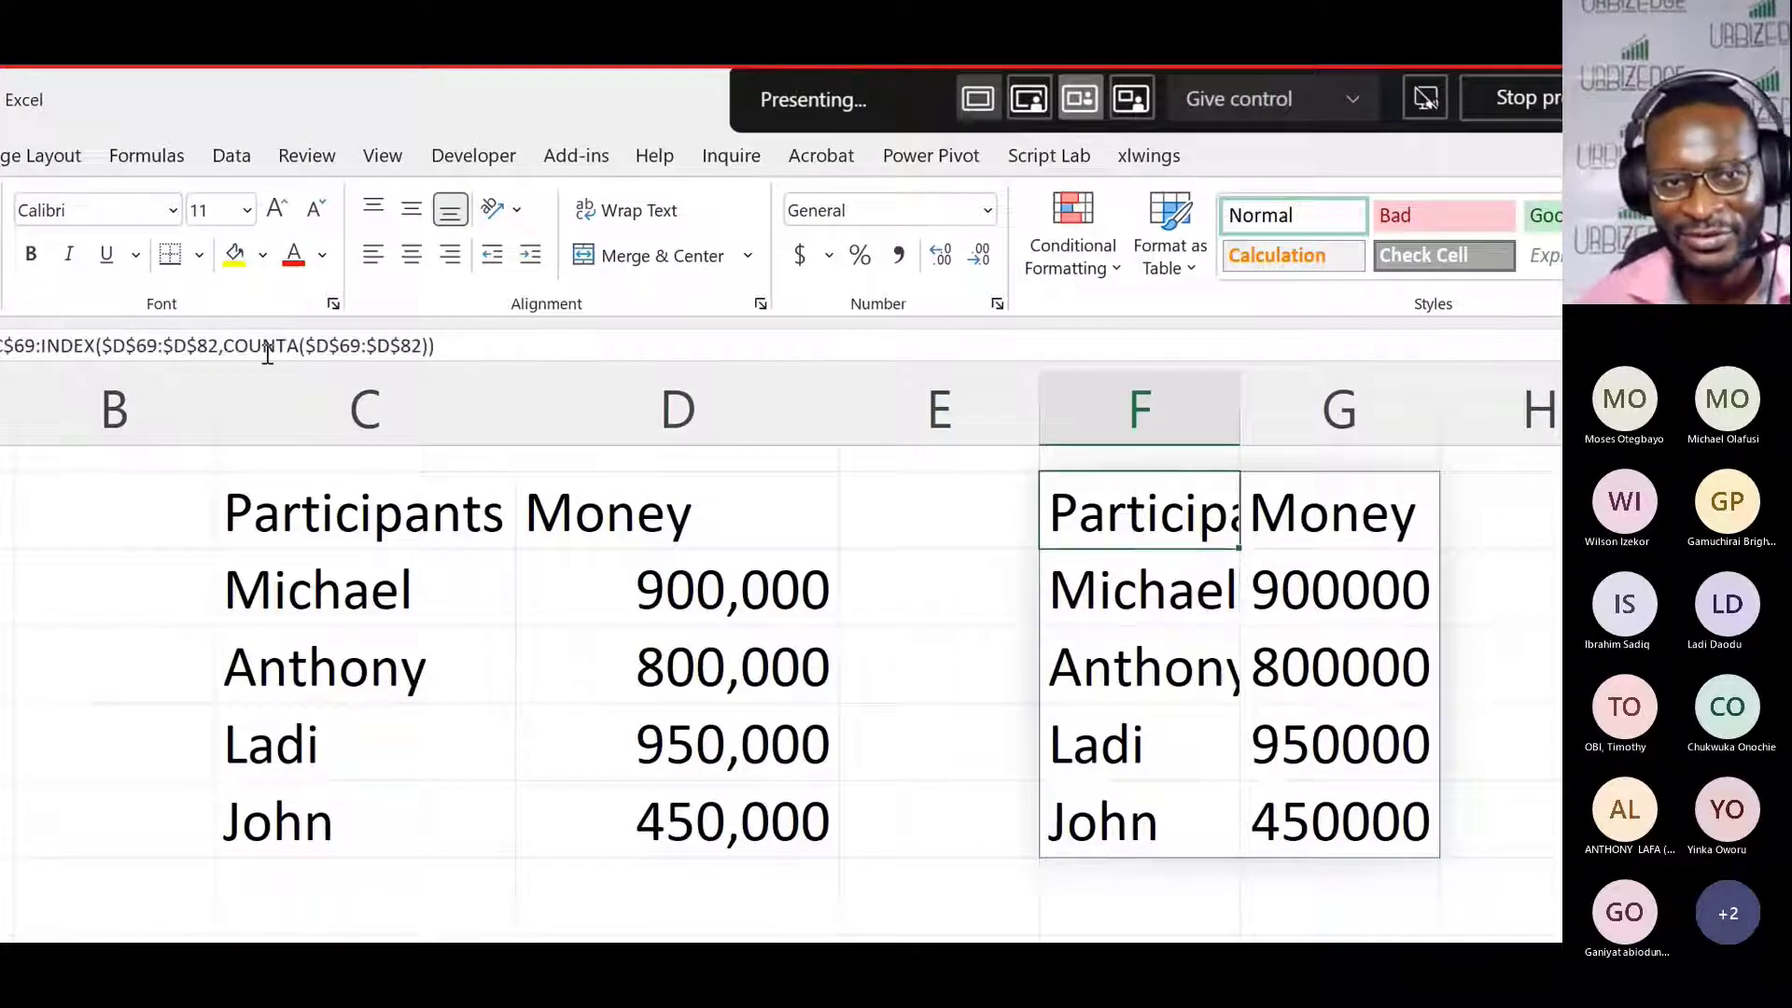
{"action": "left_click", "coordinate": [730, 347]}
{"action": "key", "text": "shift+Home"}
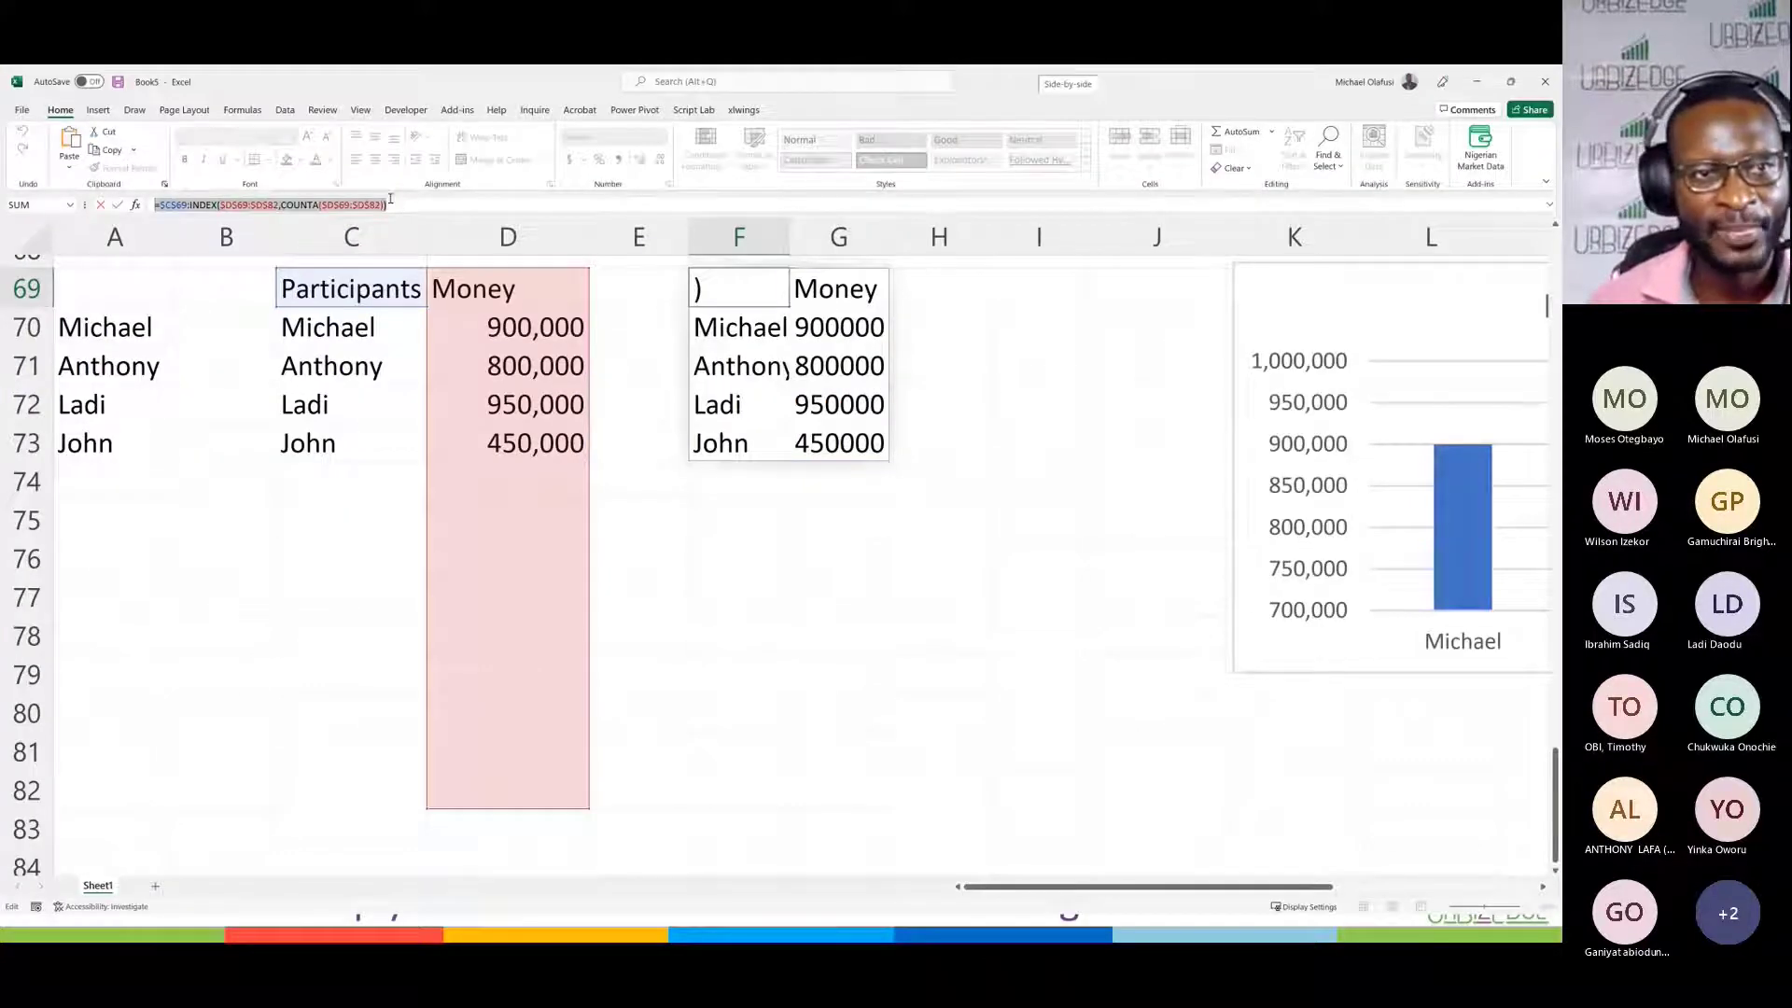
{"action": "left_click", "coordinate": [244, 110]}
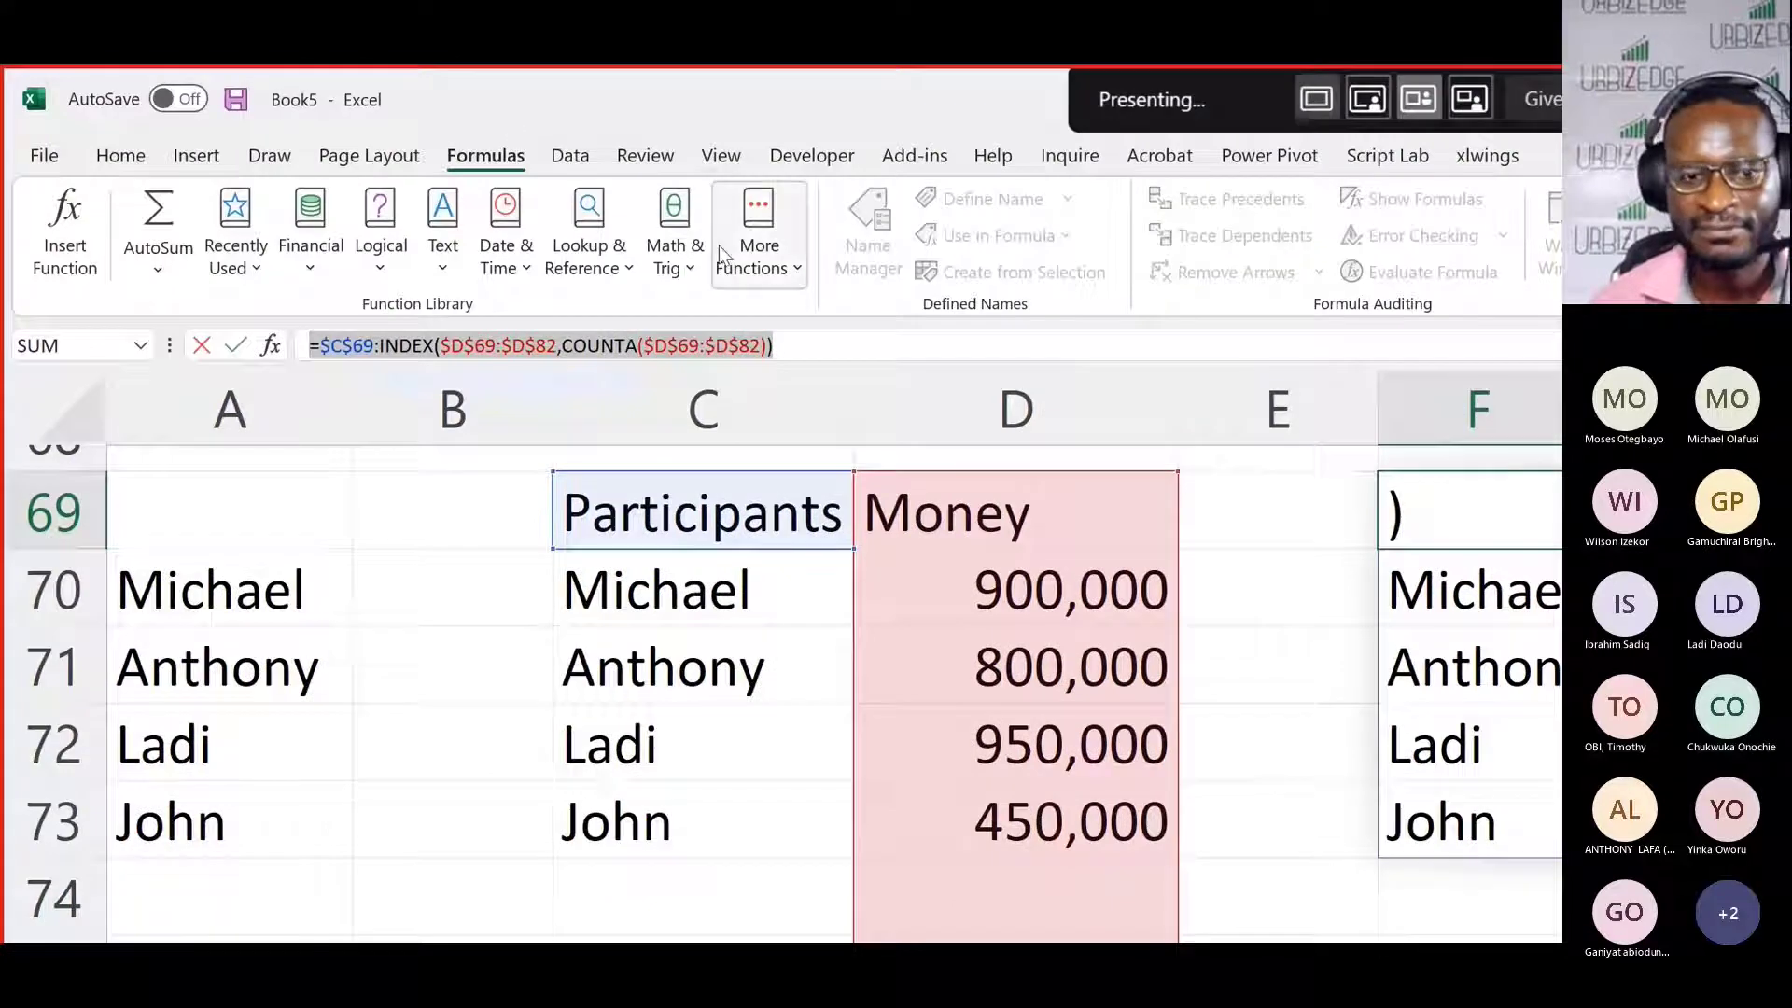
{"action": "key", "text": "ctrl+Return"}
Step: Start a new workbook-scoped defined name called chartsdata in the Name Manager
{"action": "left_click", "coordinate": [852, 265]}
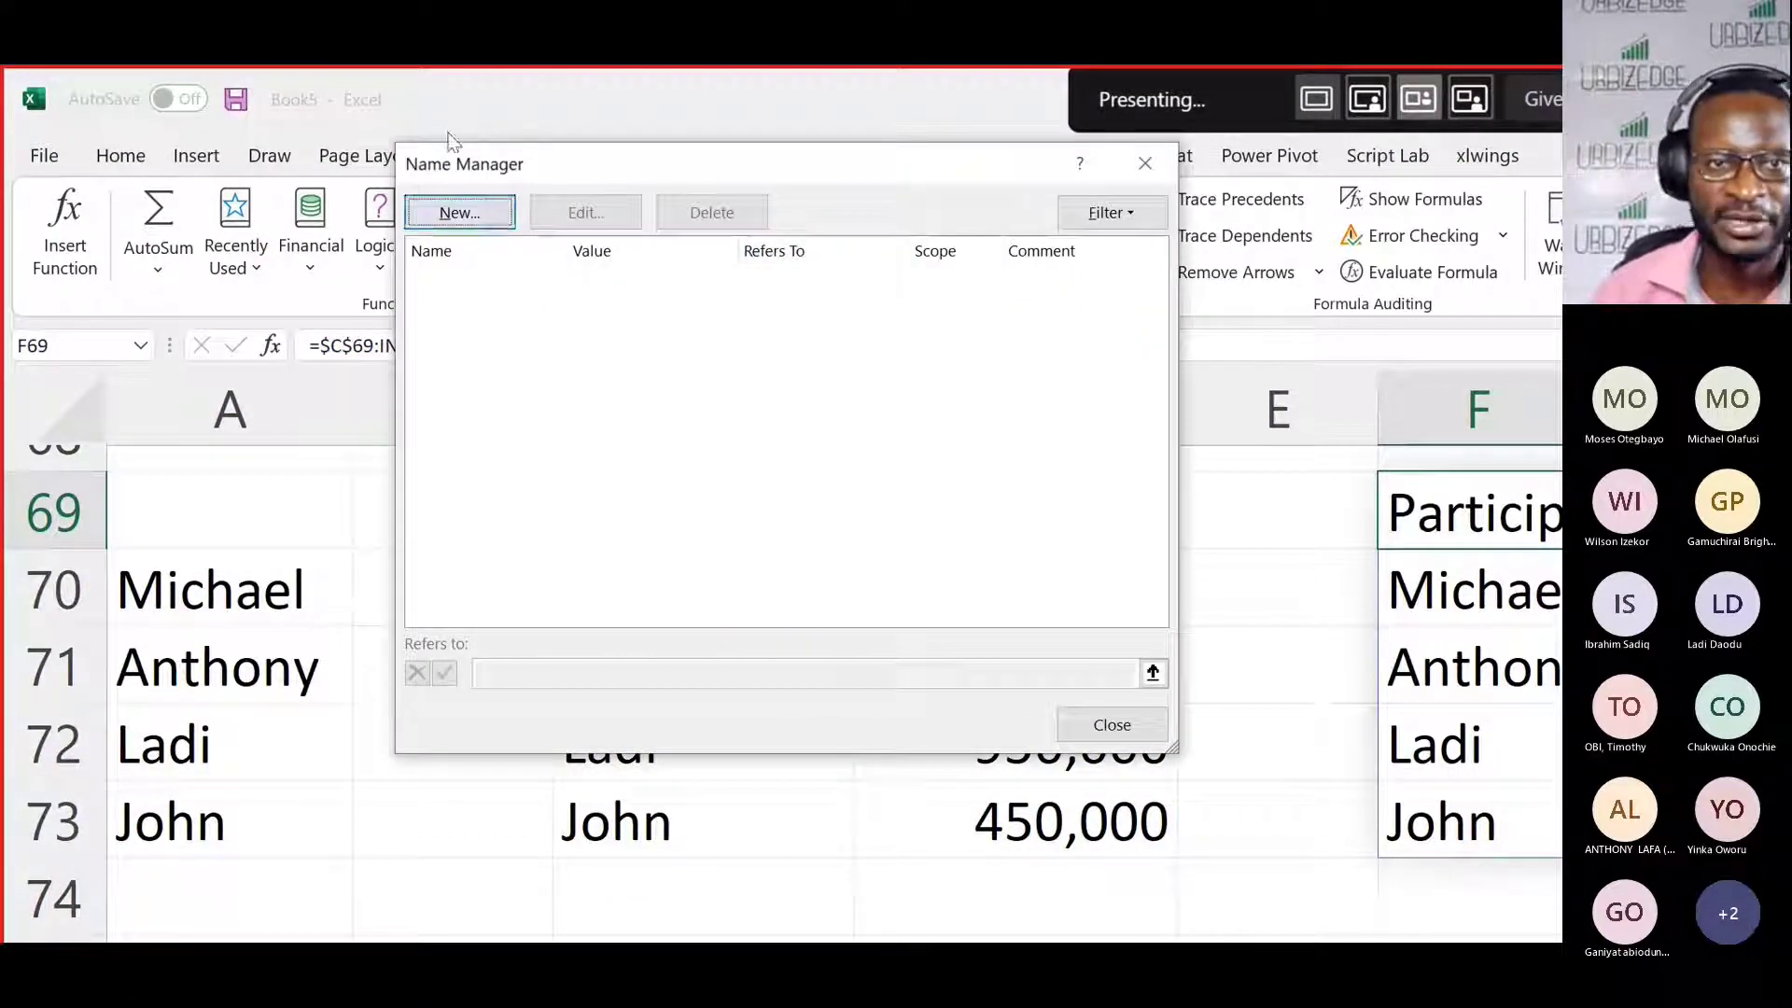
{"action": "left_click", "coordinate": [464, 213]}
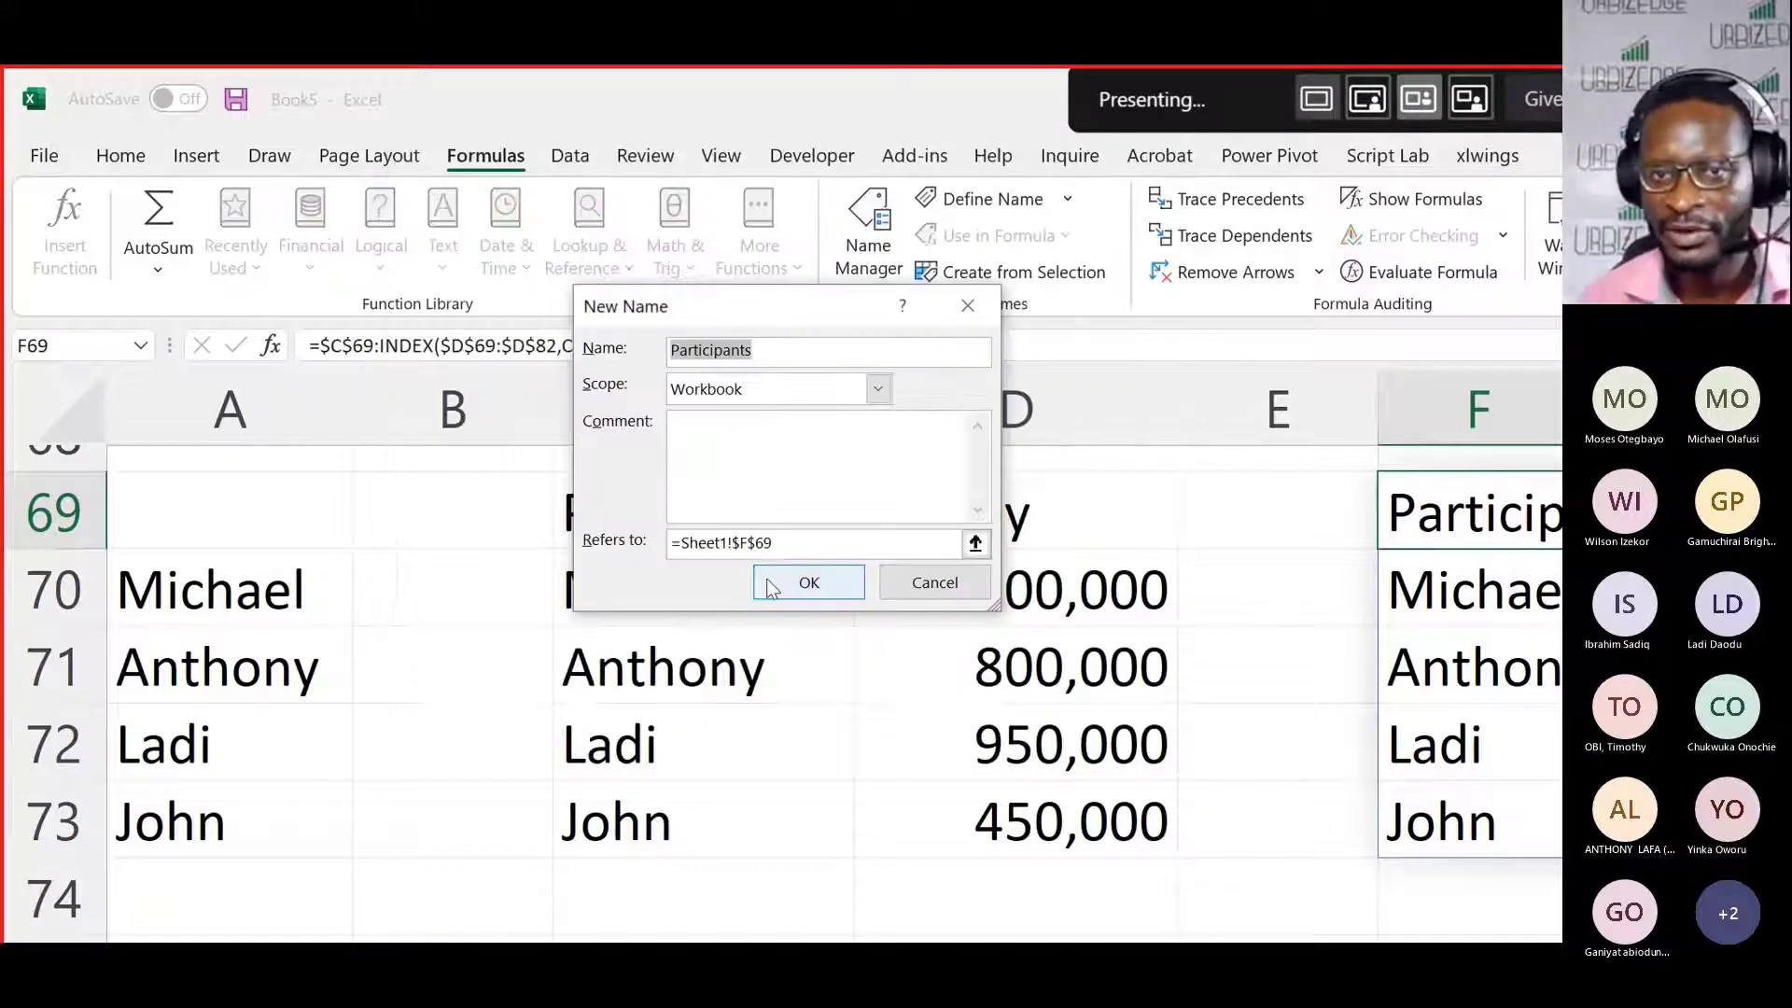
{"action": "type", "text": "cha"}
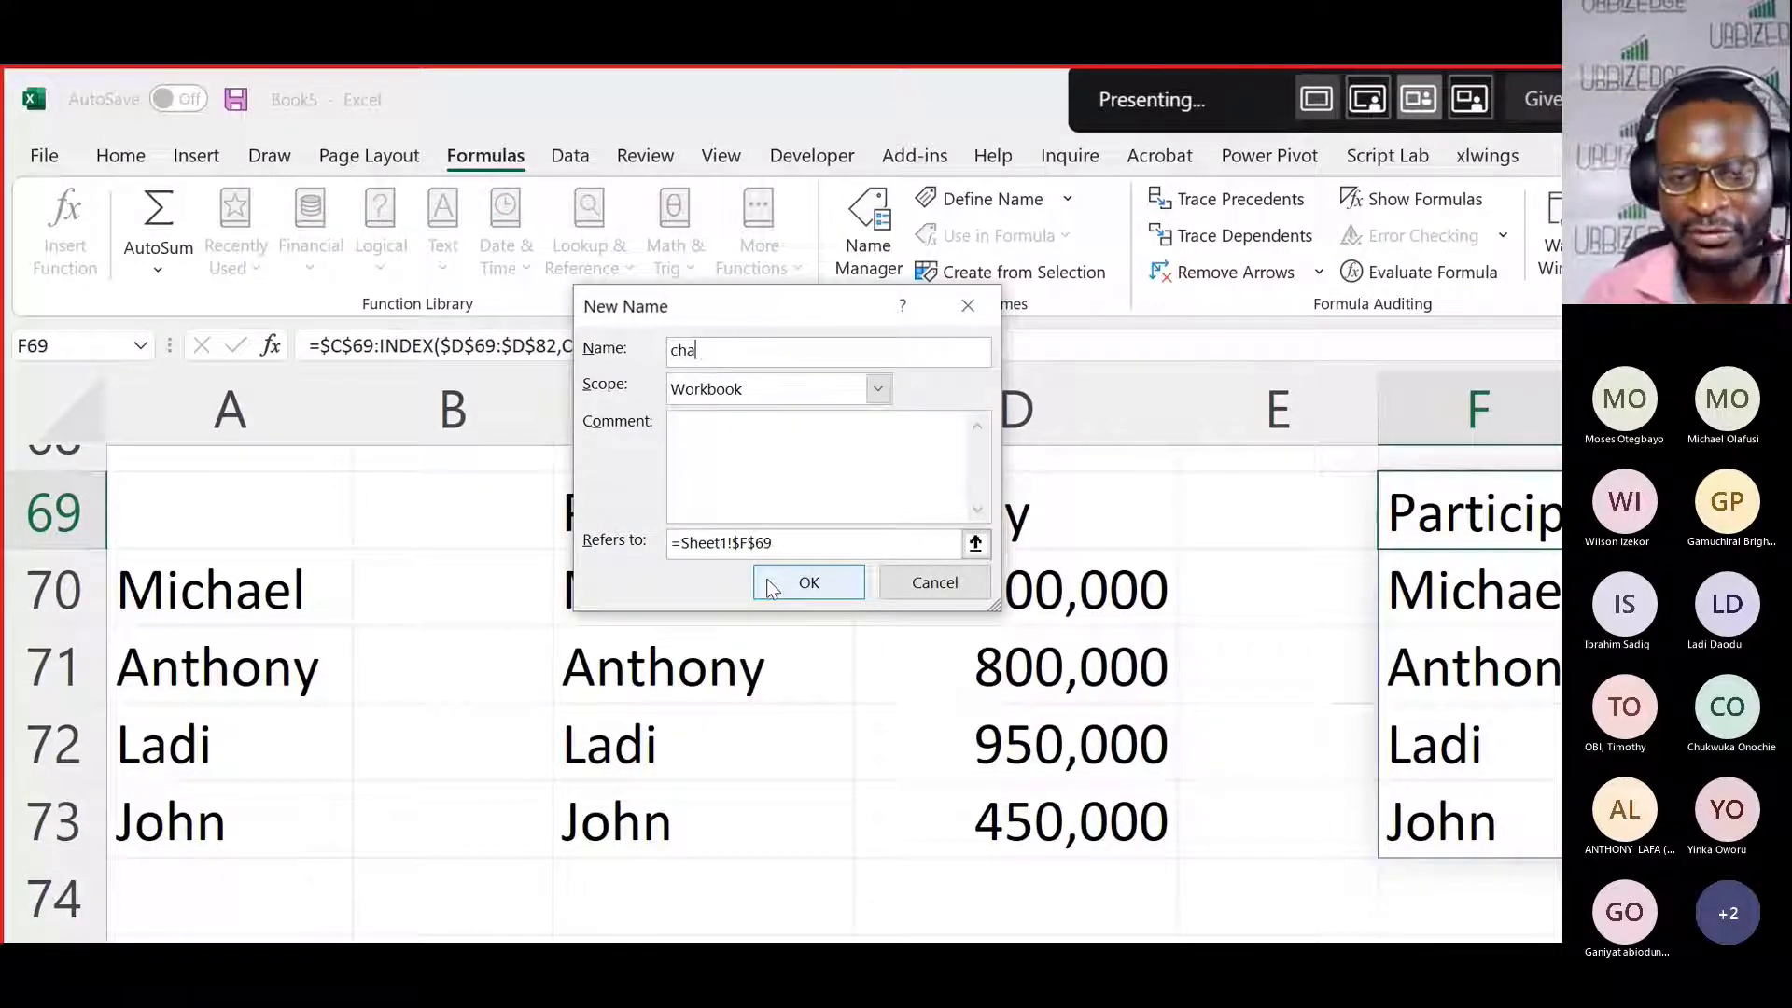
{"action": "type", "text": "rtsda"}
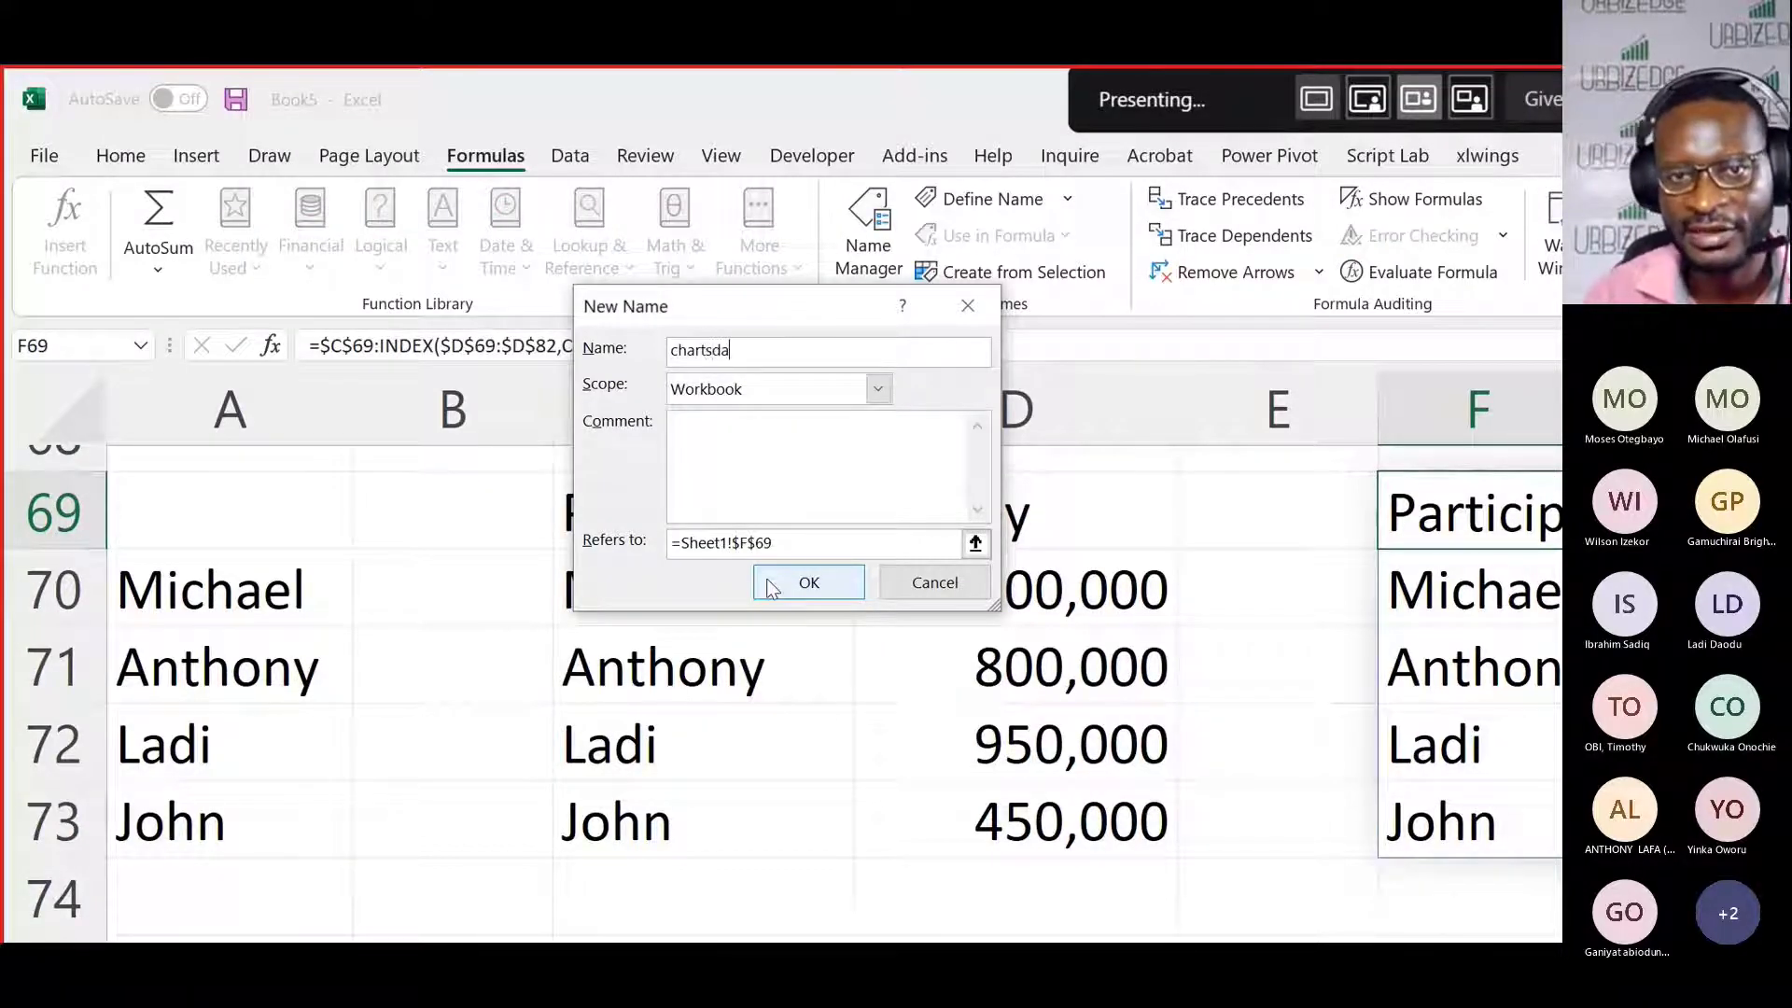
{"action": "type", "text": "ta"}
Step: Replace the chartsdata reference with the copied formula =$C$69:INDEX($D$69:$D$82,COUNTA($D$69:$D$82)) and save the name
{"action": "left_click", "coordinate": [820, 545]}
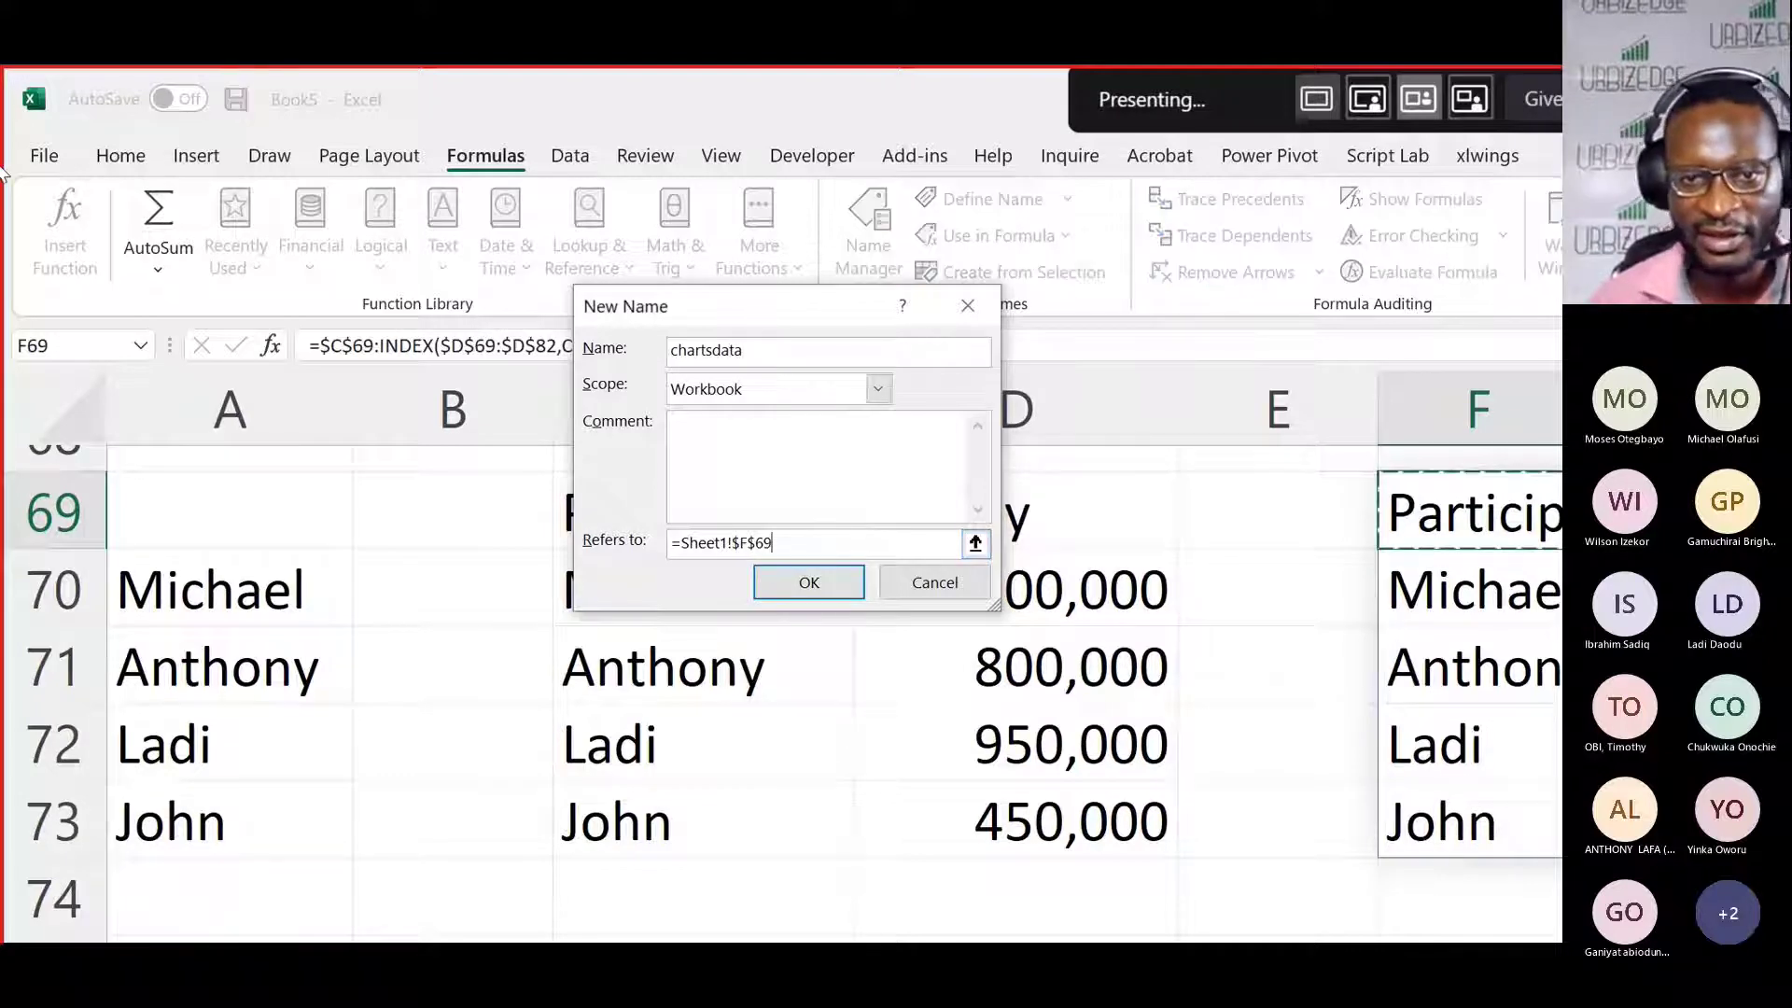
{"action": "key", "text": "BackSpace"}
{"action": "key", "text": "BackSpace"}
{"action": "key", "text": "BackSpace"}
{"action": "key", "text": "BackSpace"}
{"action": "key", "text": "BackSpace"}
{"action": "key", "text": "BackSpace"}
{"action": "key", "text": "BackSpace"}
{"action": "key", "text": "BackSpace"}
{"action": "key", "text": "BackSpace"}
{"action": "key", "text": "BackSpace"}
{"action": "key", "text": "BackSpace"}
{"action": "key", "text": "BackSpace"}
{"action": "key", "text": "BackSpace"}
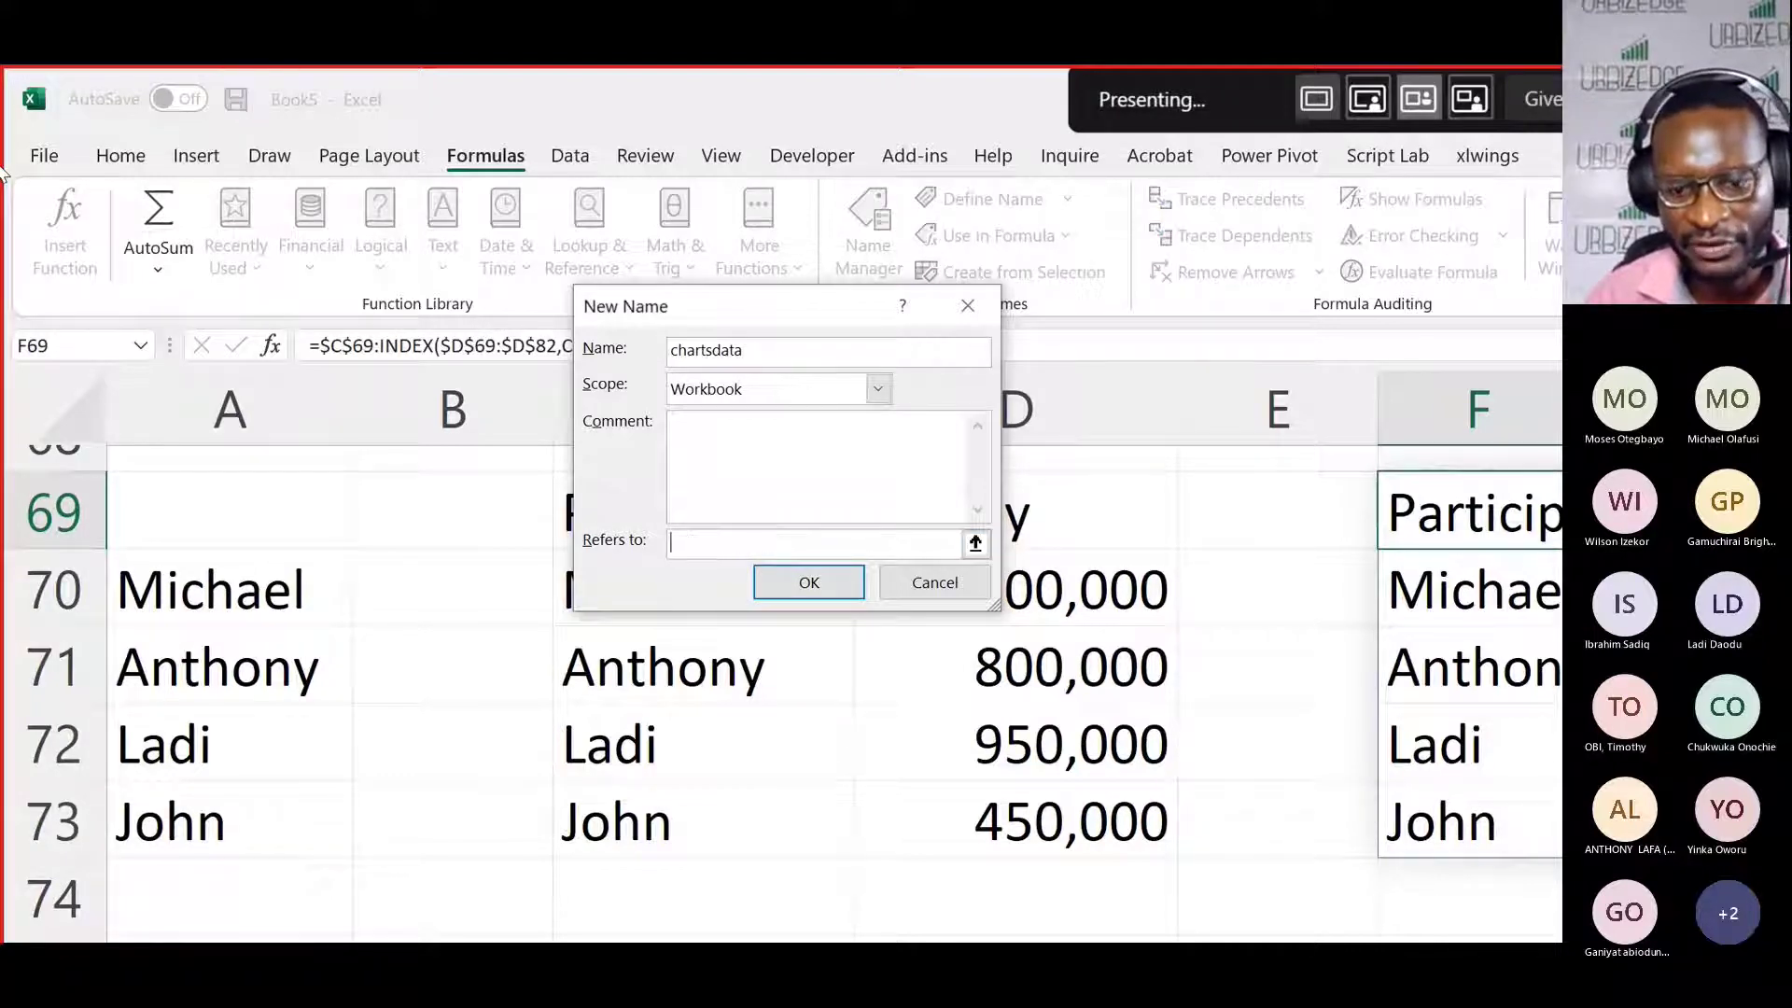
{"action": "key", "text": "ctrl+v"}
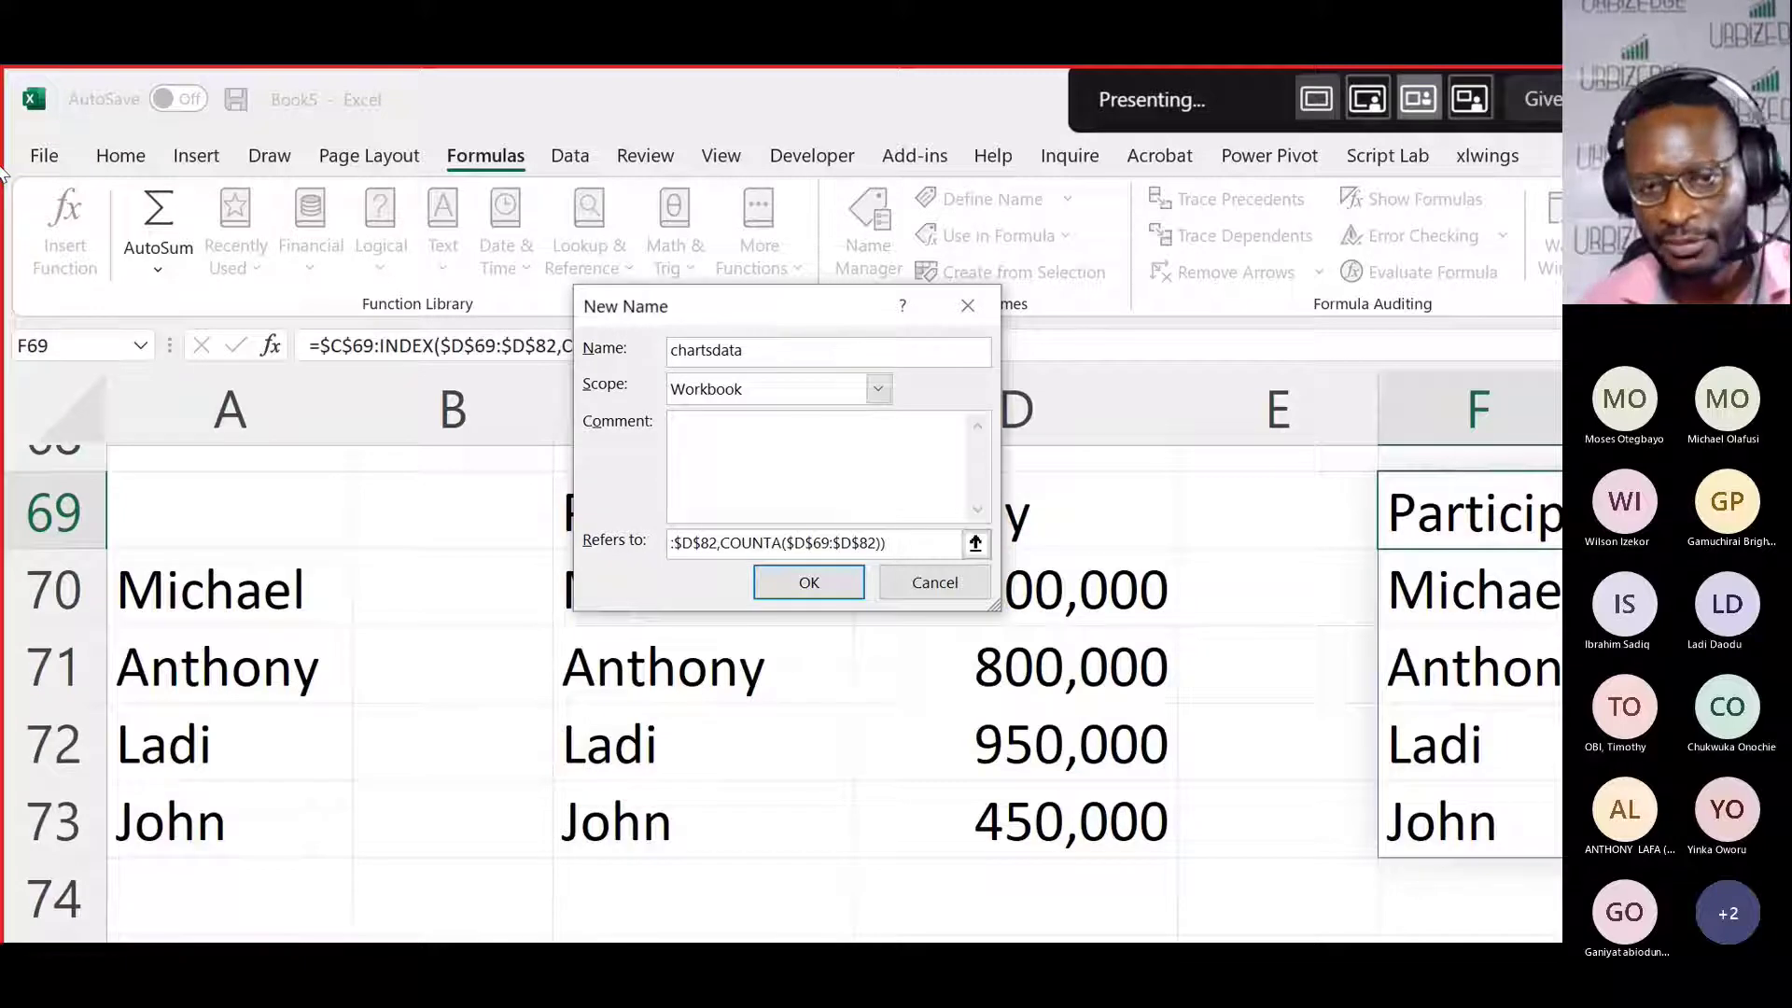
{"action": "left_click", "coordinate": [842, 575]}
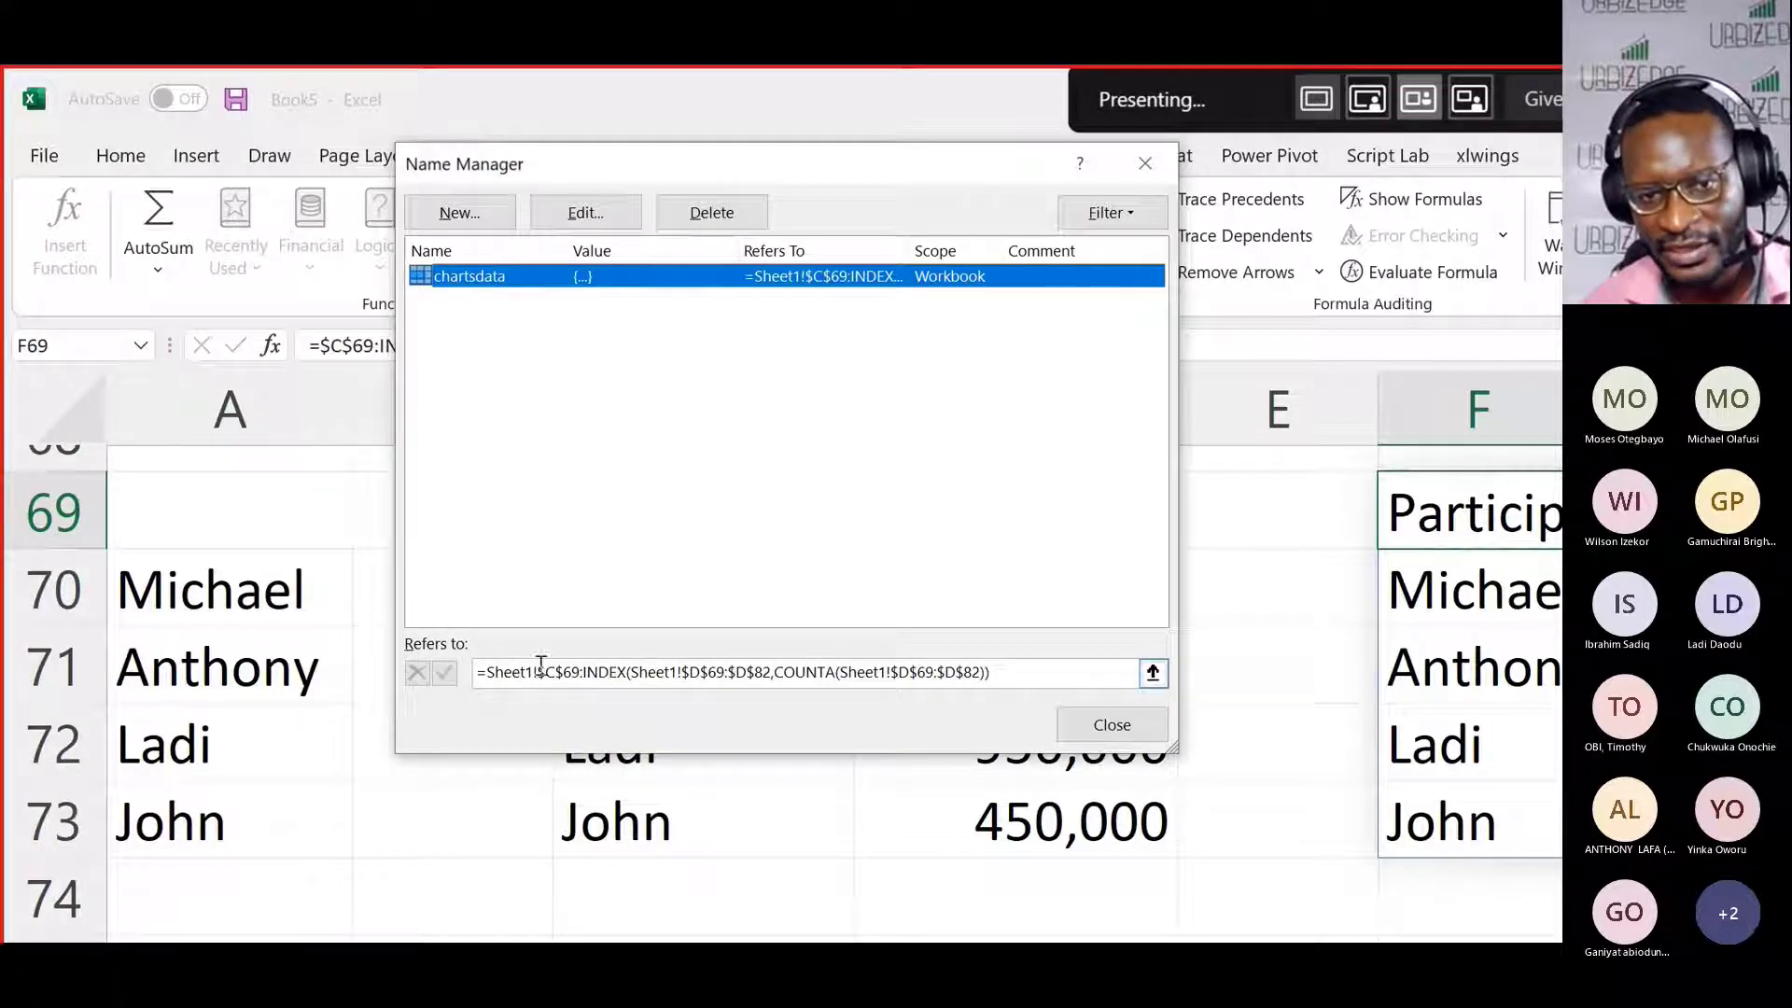
Step: Check which sheet range the chartsdata formula refers to and close the Name Manager
{"action": "left_click", "coordinate": [752, 677]}
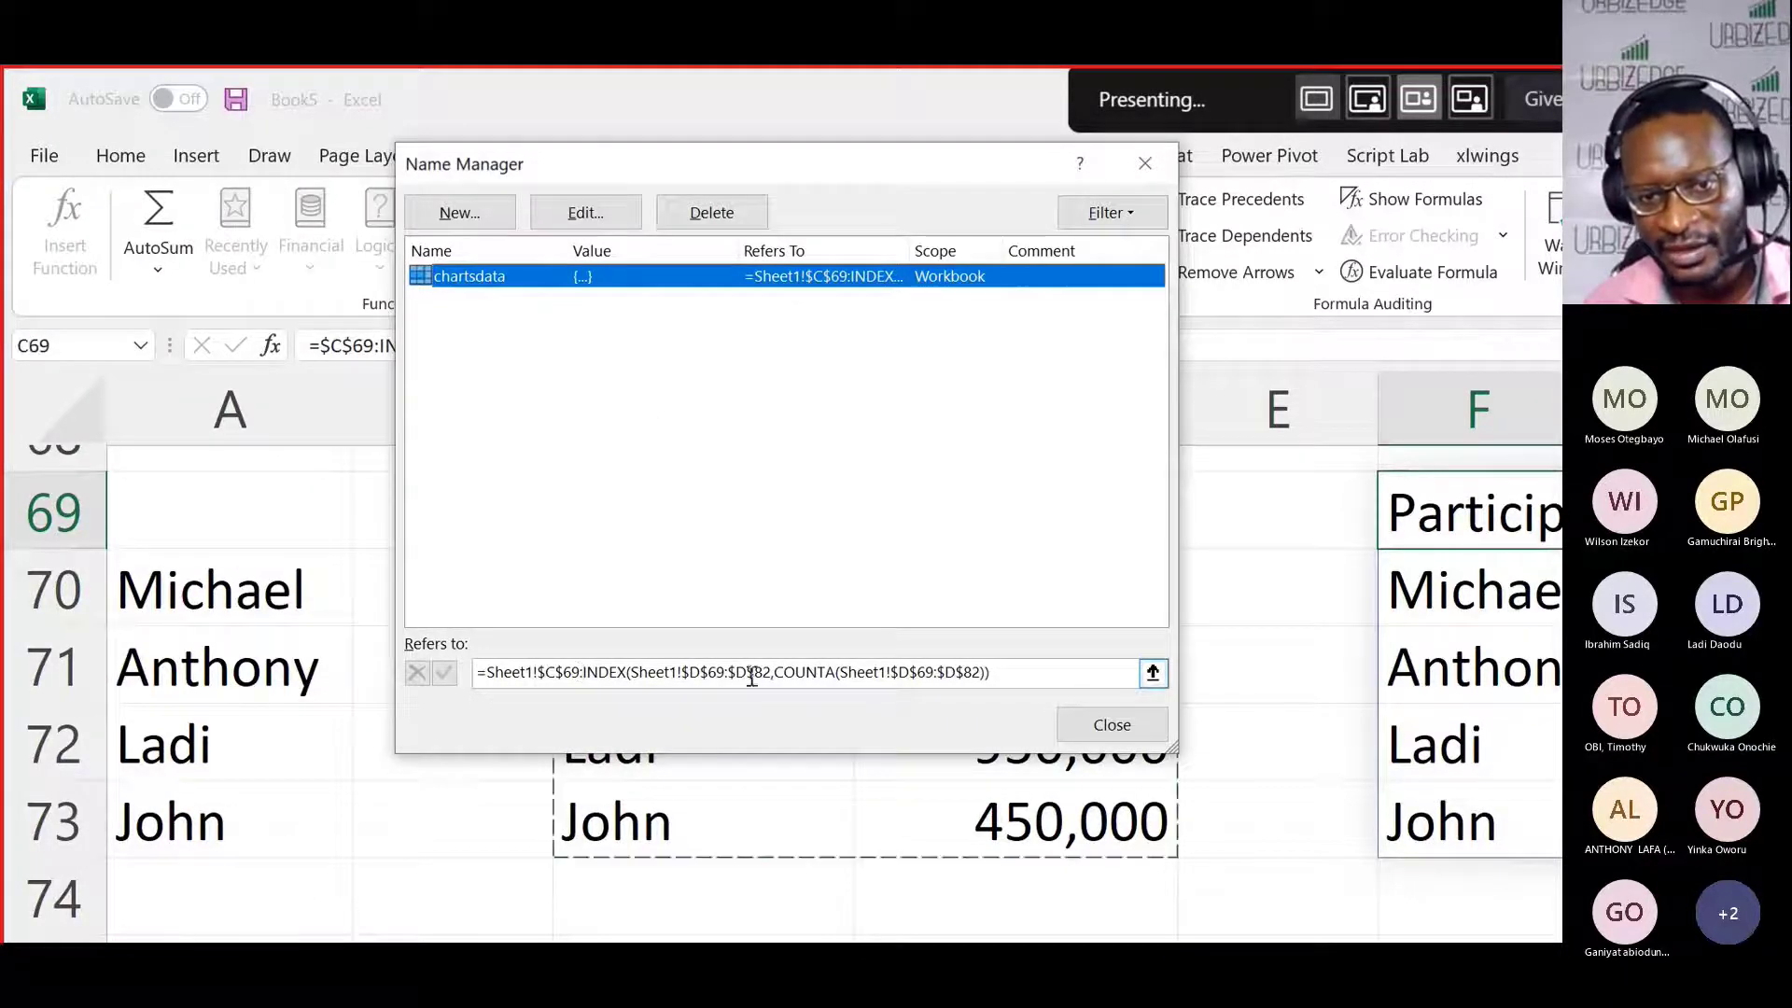
{"action": "left_click", "coordinate": [844, 677]}
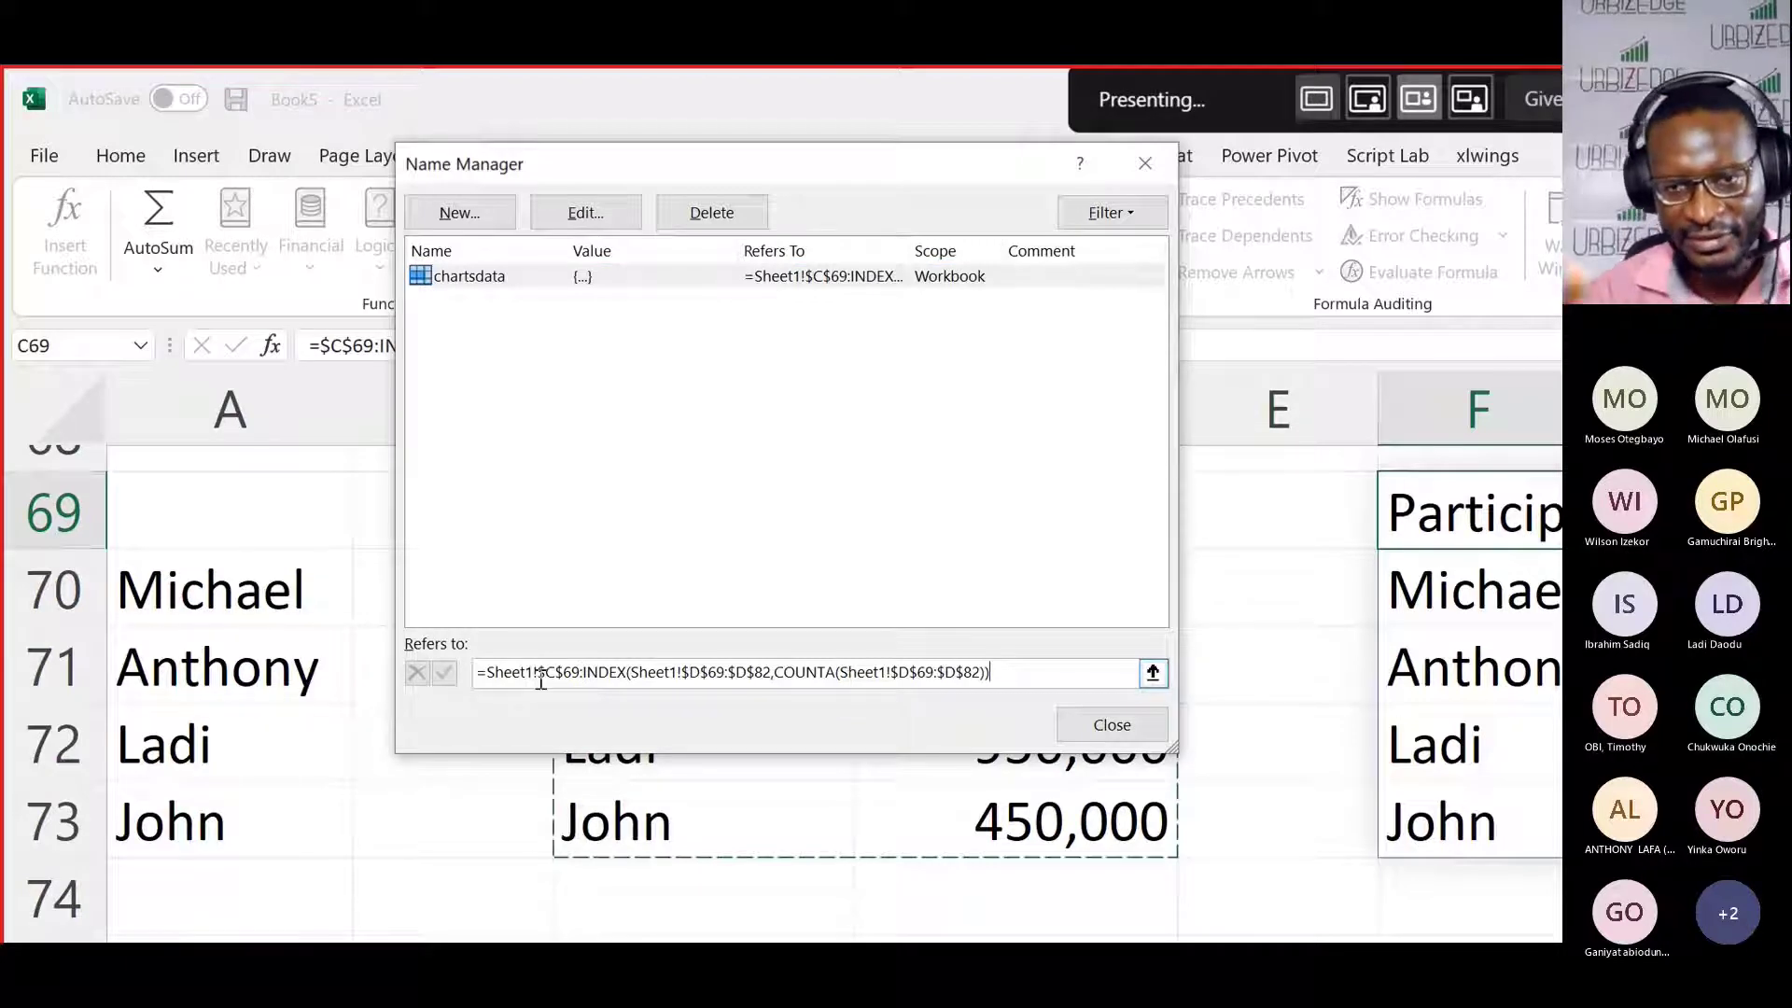
{"action": "left_click", "coordinate": [961, 487]}
{"action": "left_click", "coordinate": [1150, 722]}
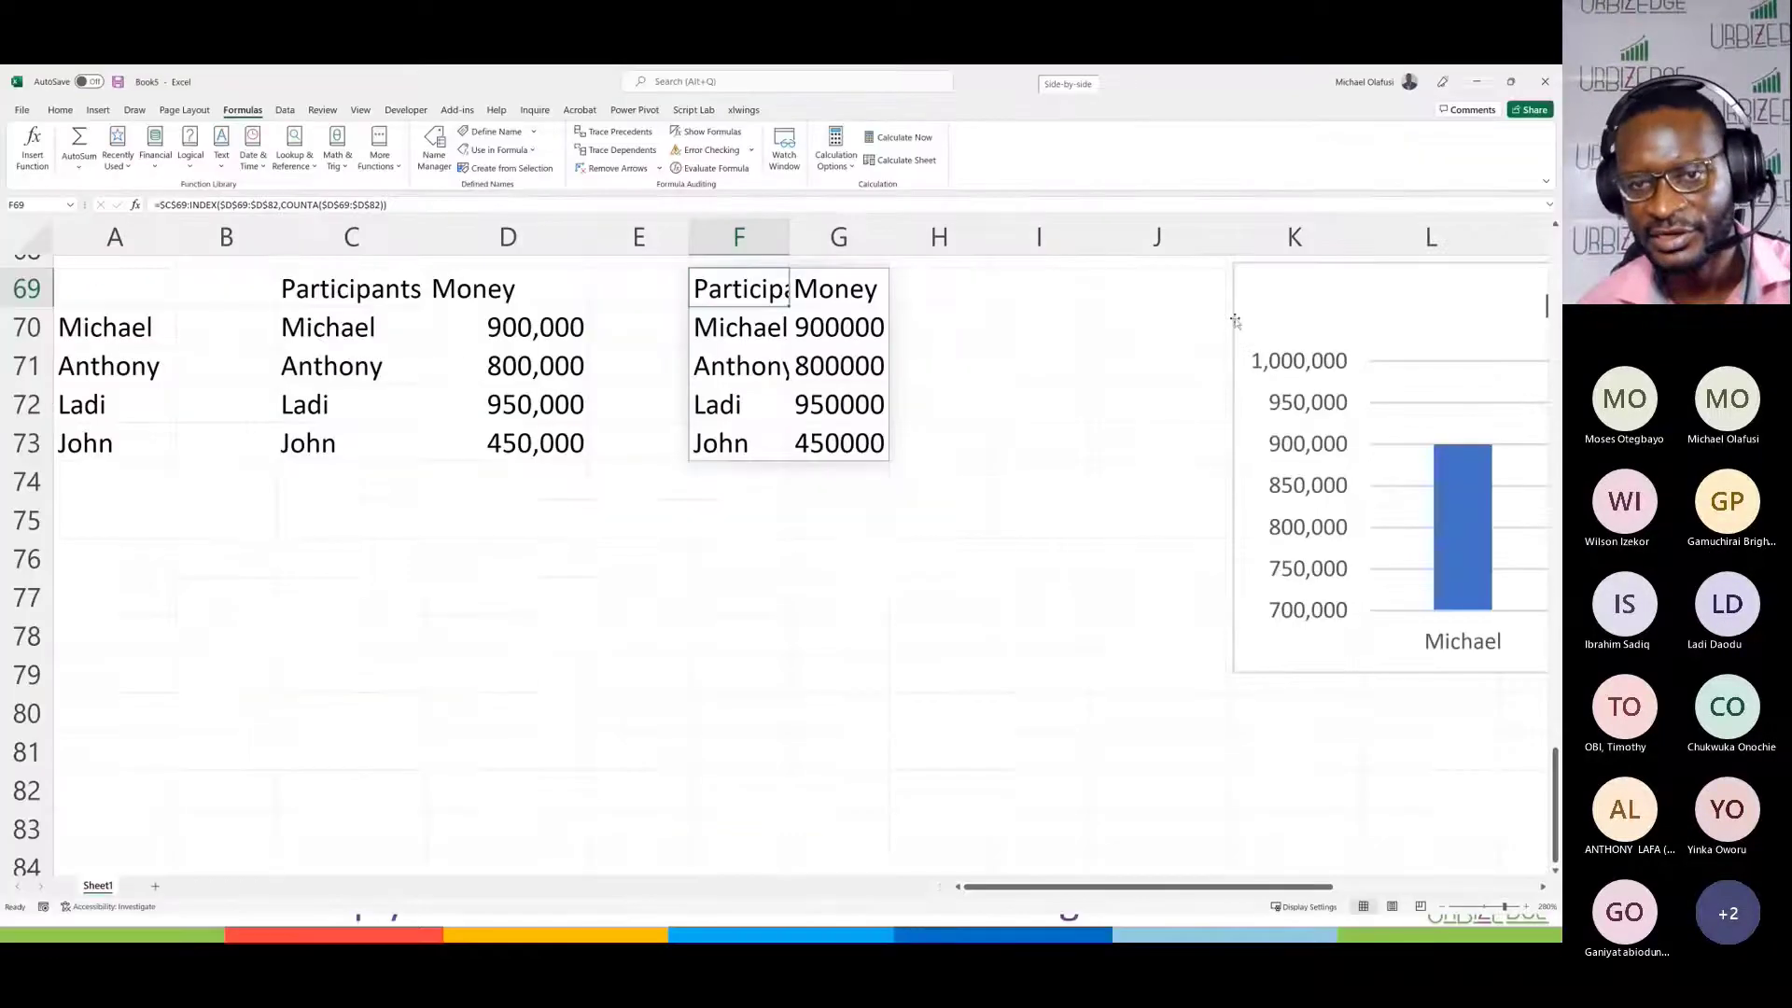
Step: Move the Money chart back beside the participants table, starting at column E
{"action": "left_click_drag", "start_coordinate": [1228, 320], "coordinate": [657, 278]}
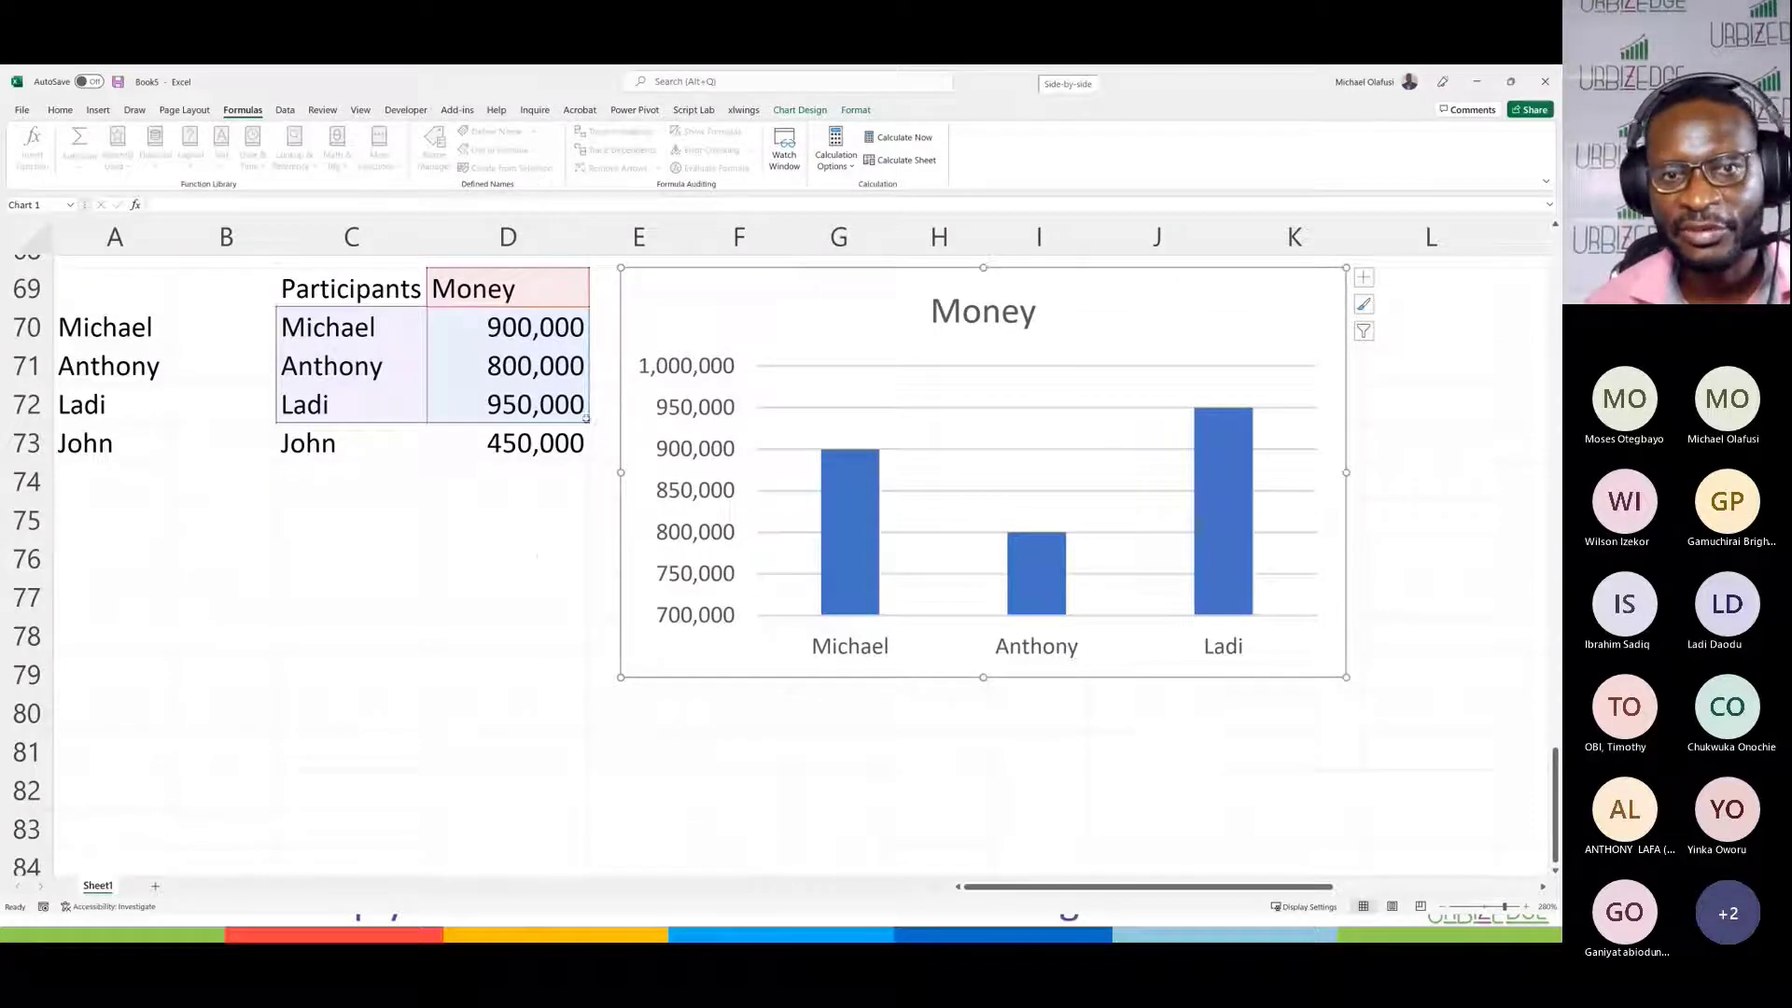
Step: Try to set the Money chart's data range to =chartsdata
{"action": "left_click", "coordinate": [540, 557]}
{"action": "left_click", "coordinate": [784, 292]}
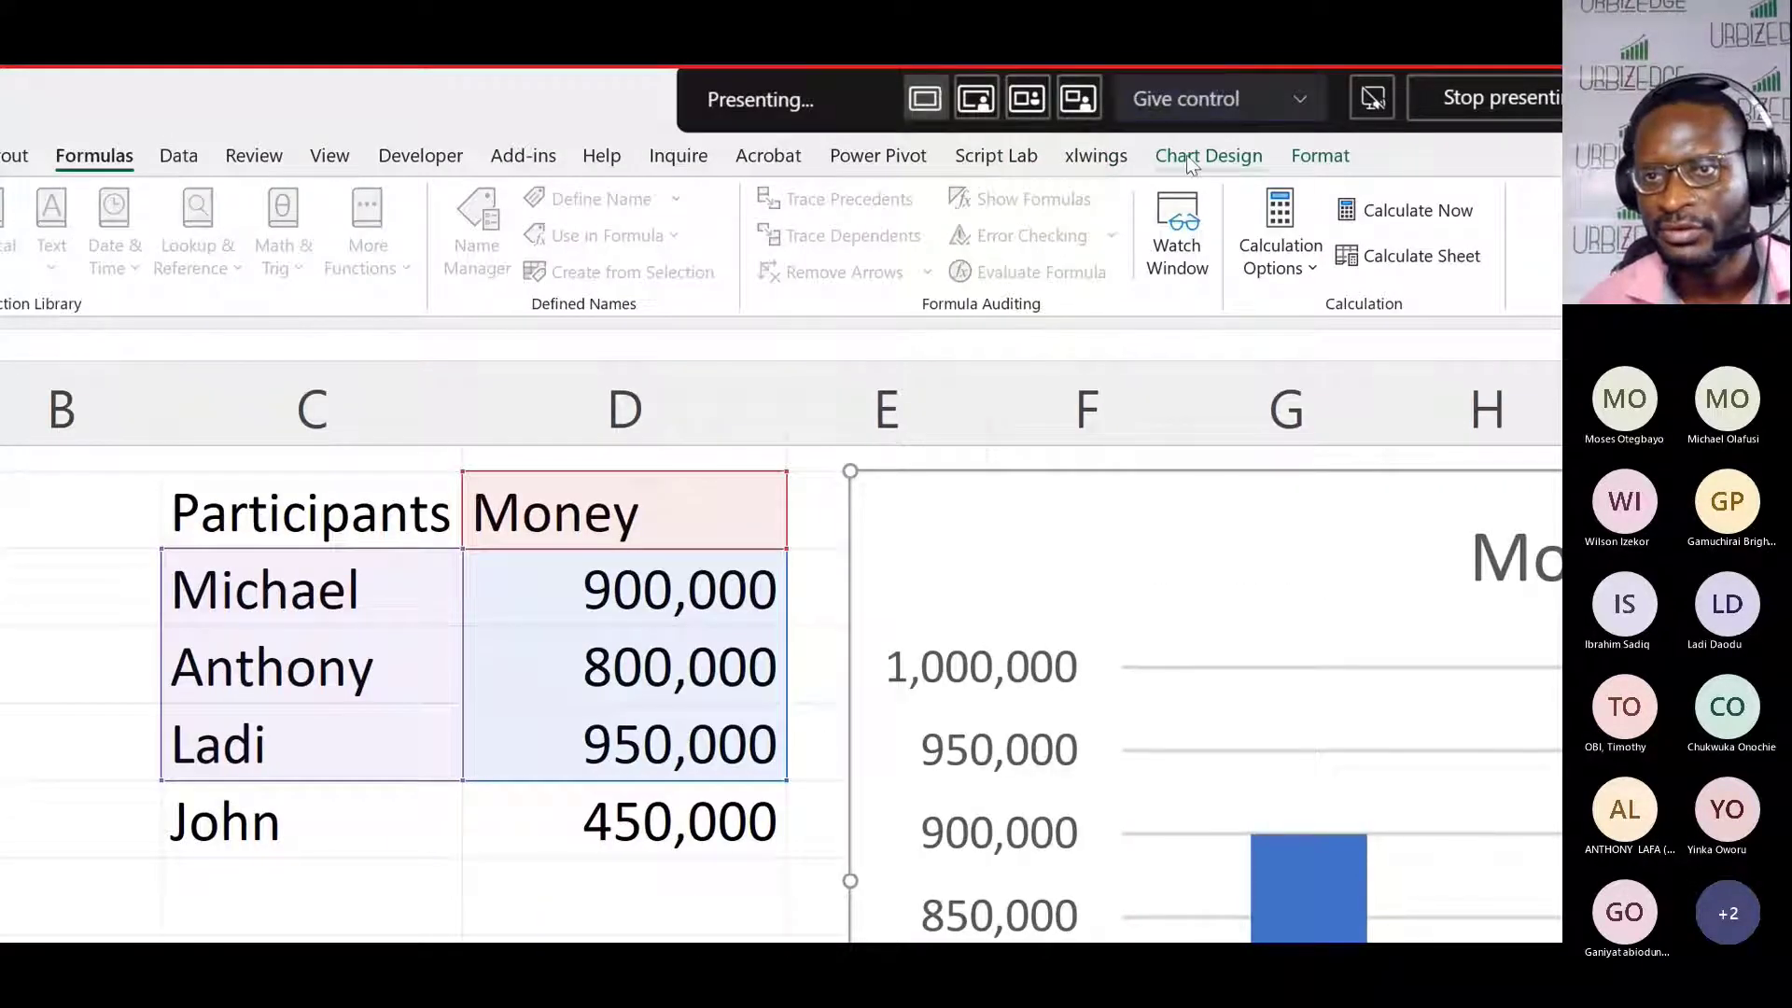
{"action": "left_click", "coordinate": [1190, 161]}
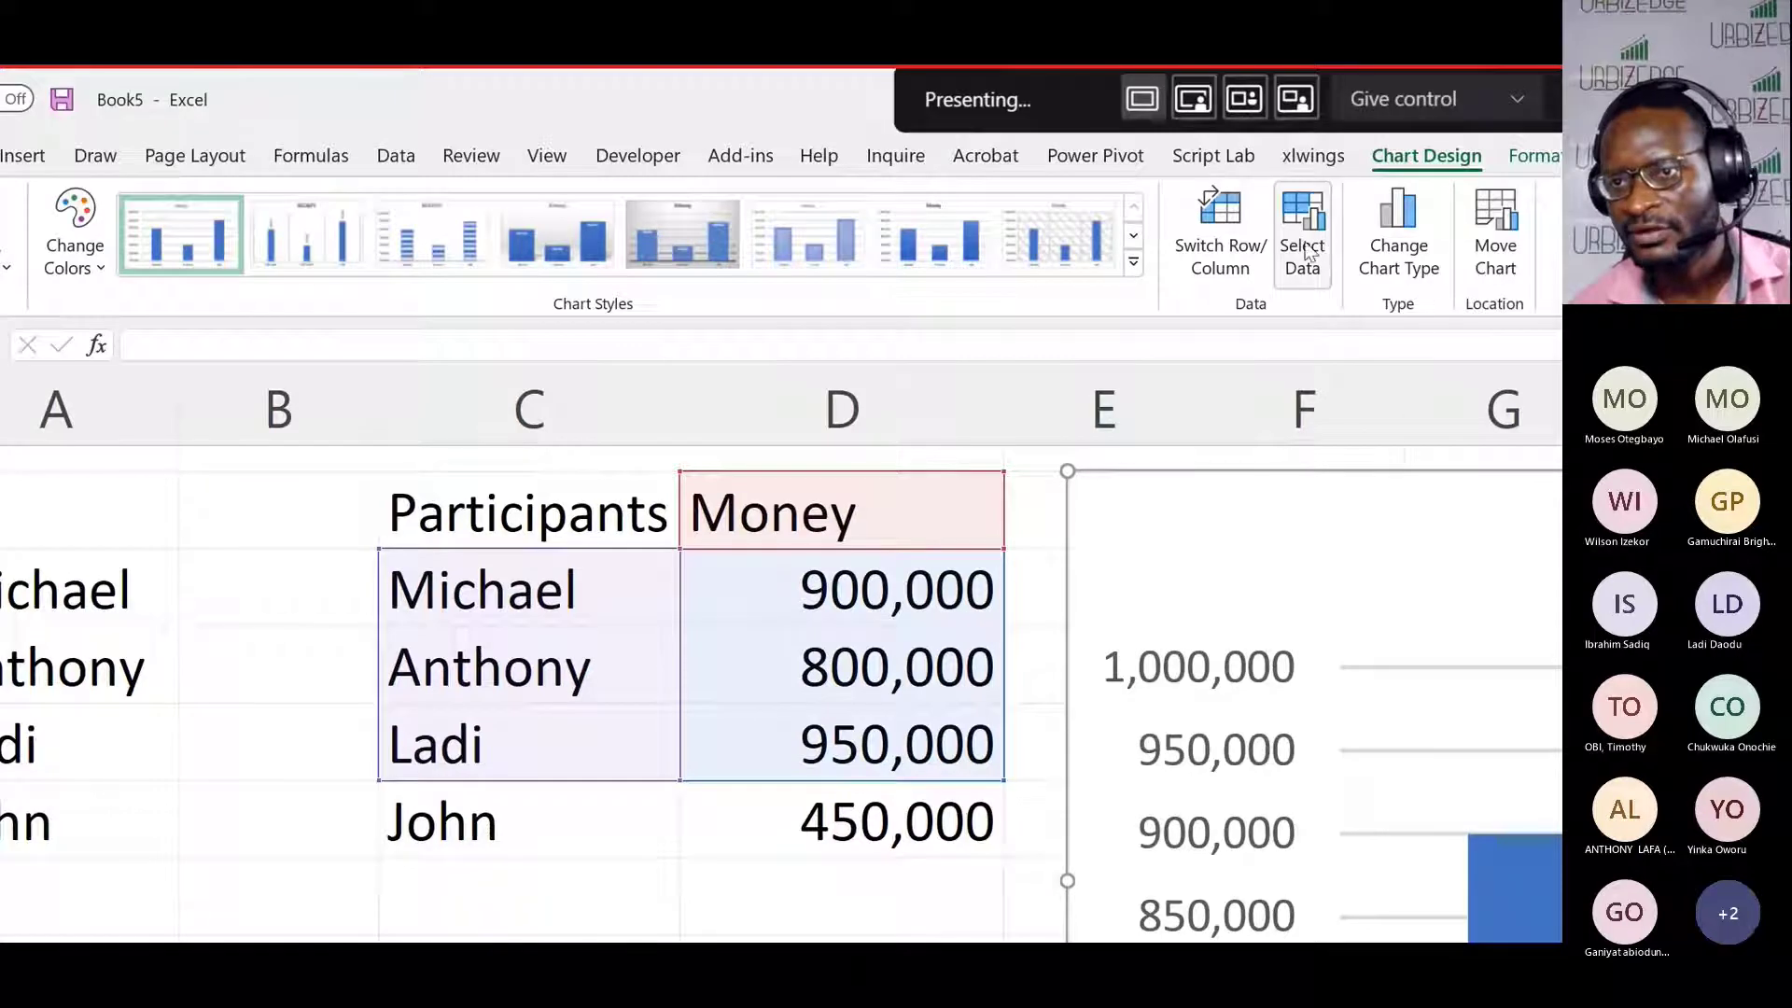
{"action": "left_click", "coordinate": [1300, 245]}
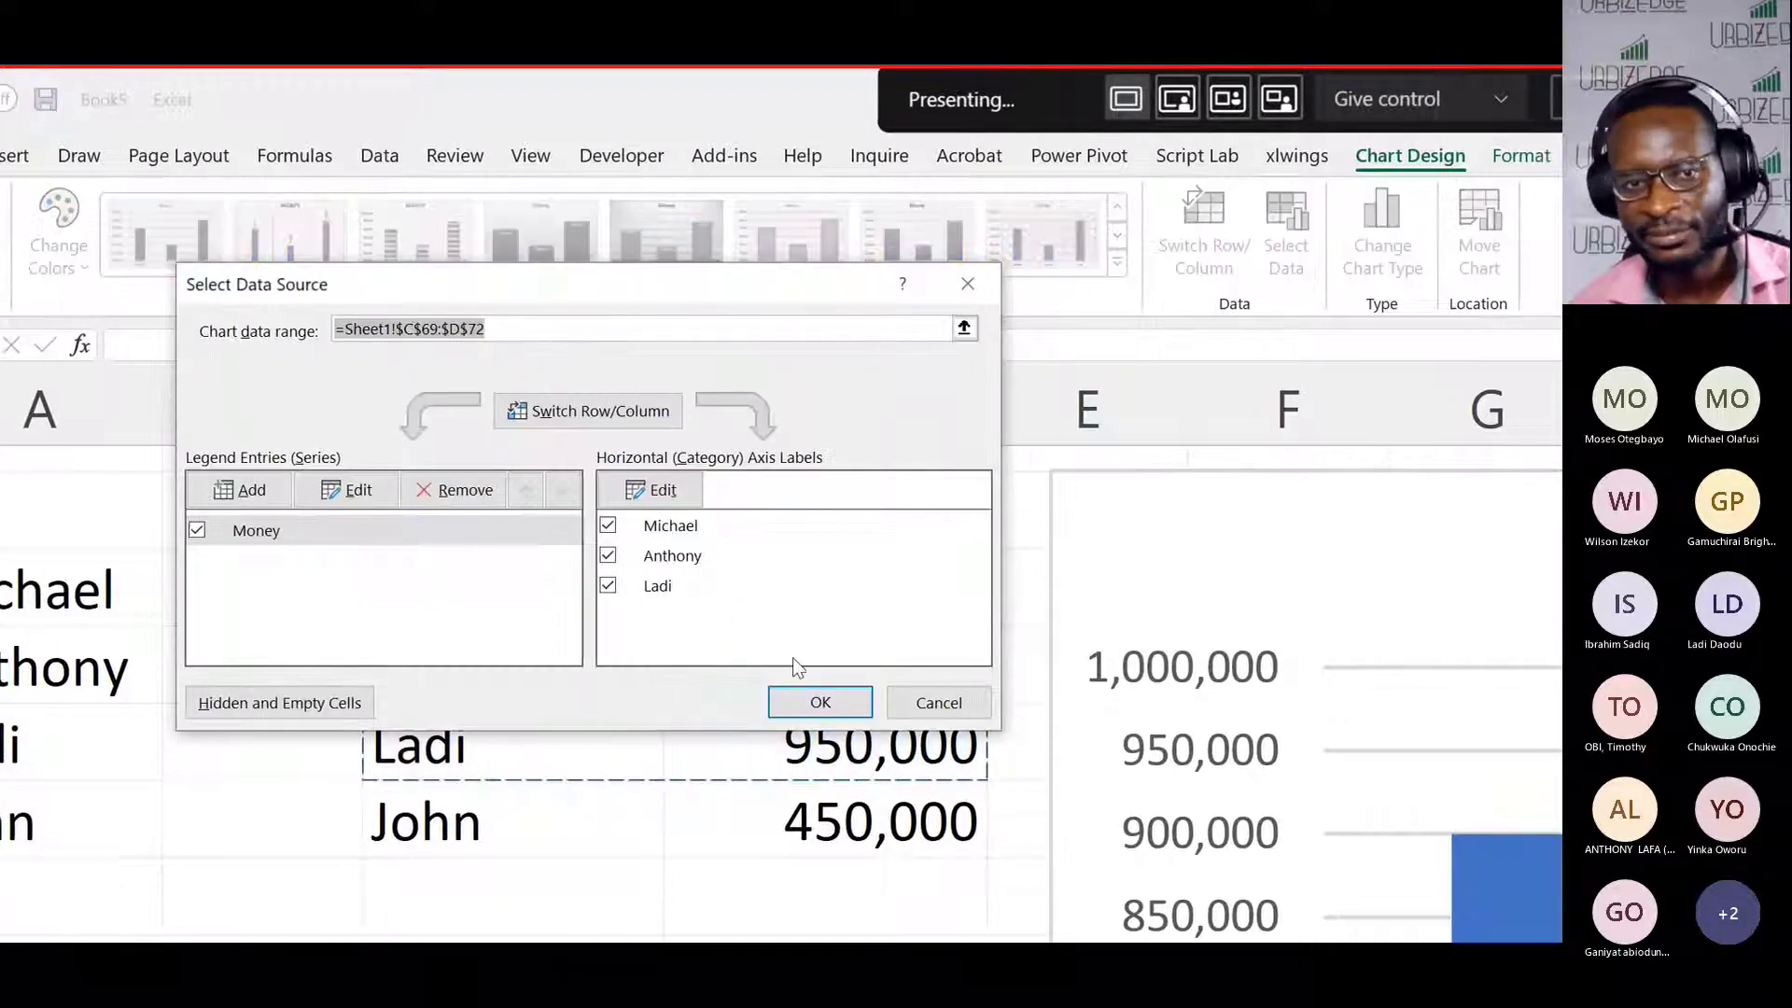
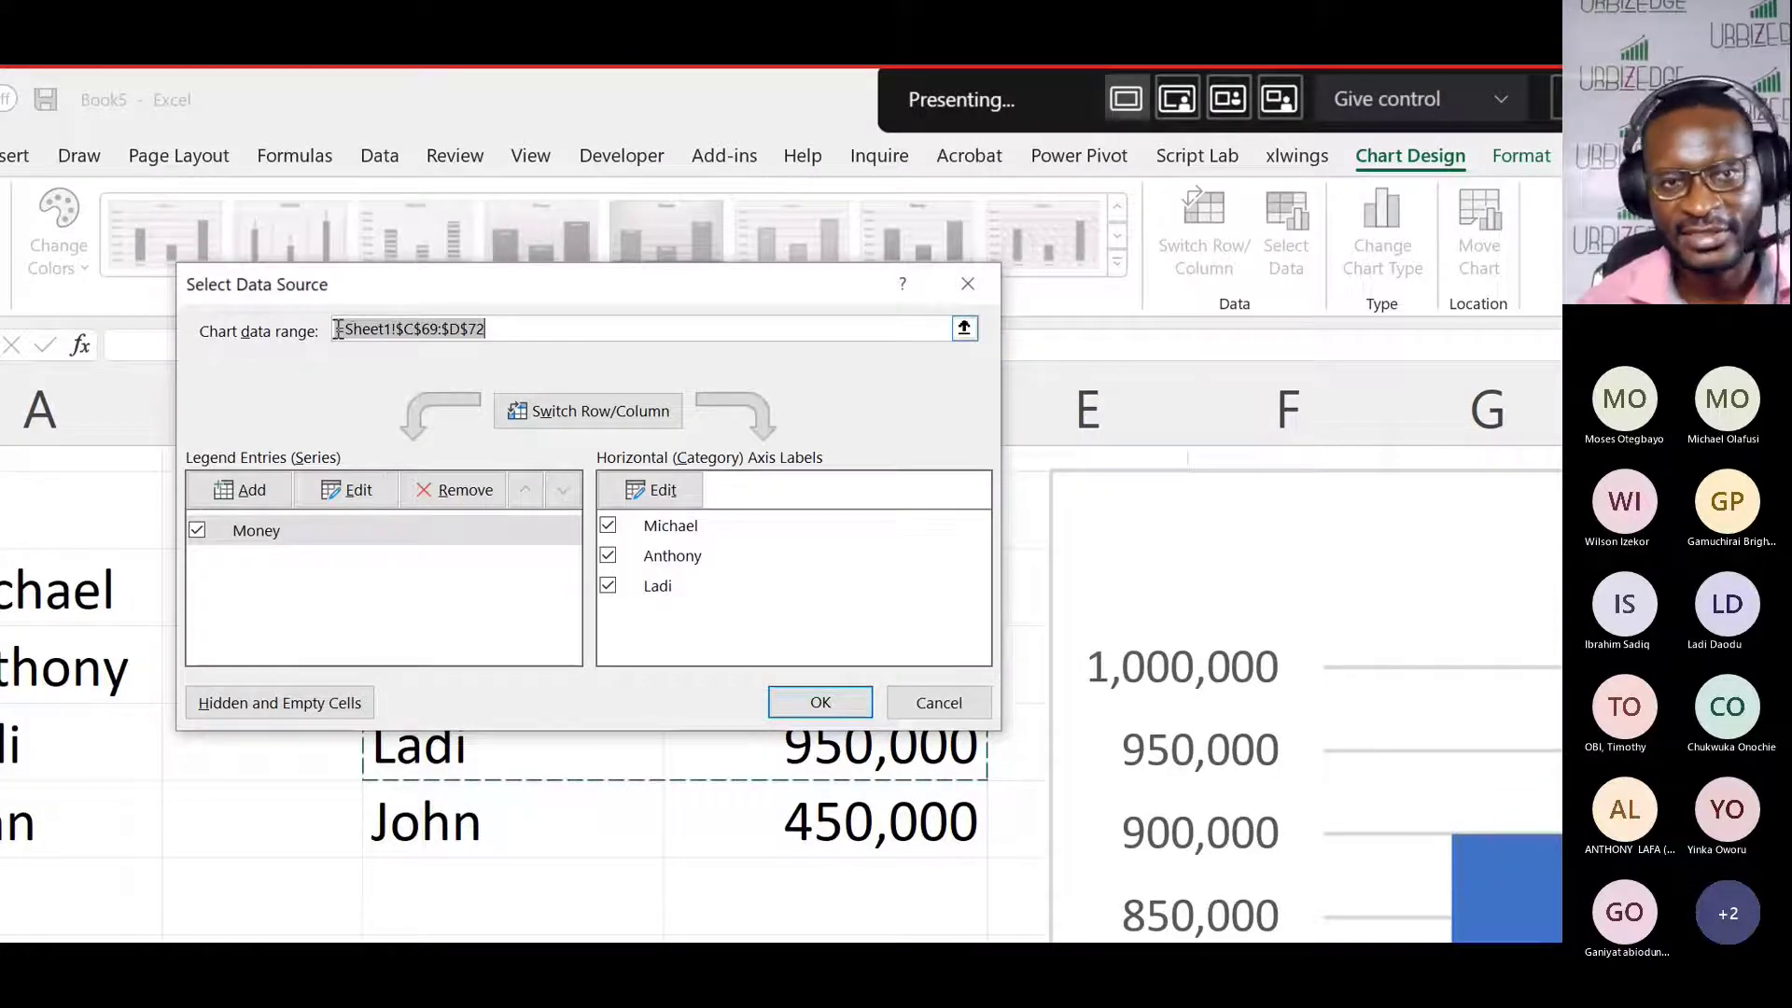
{"action": "key", "text": "BackSpace"}
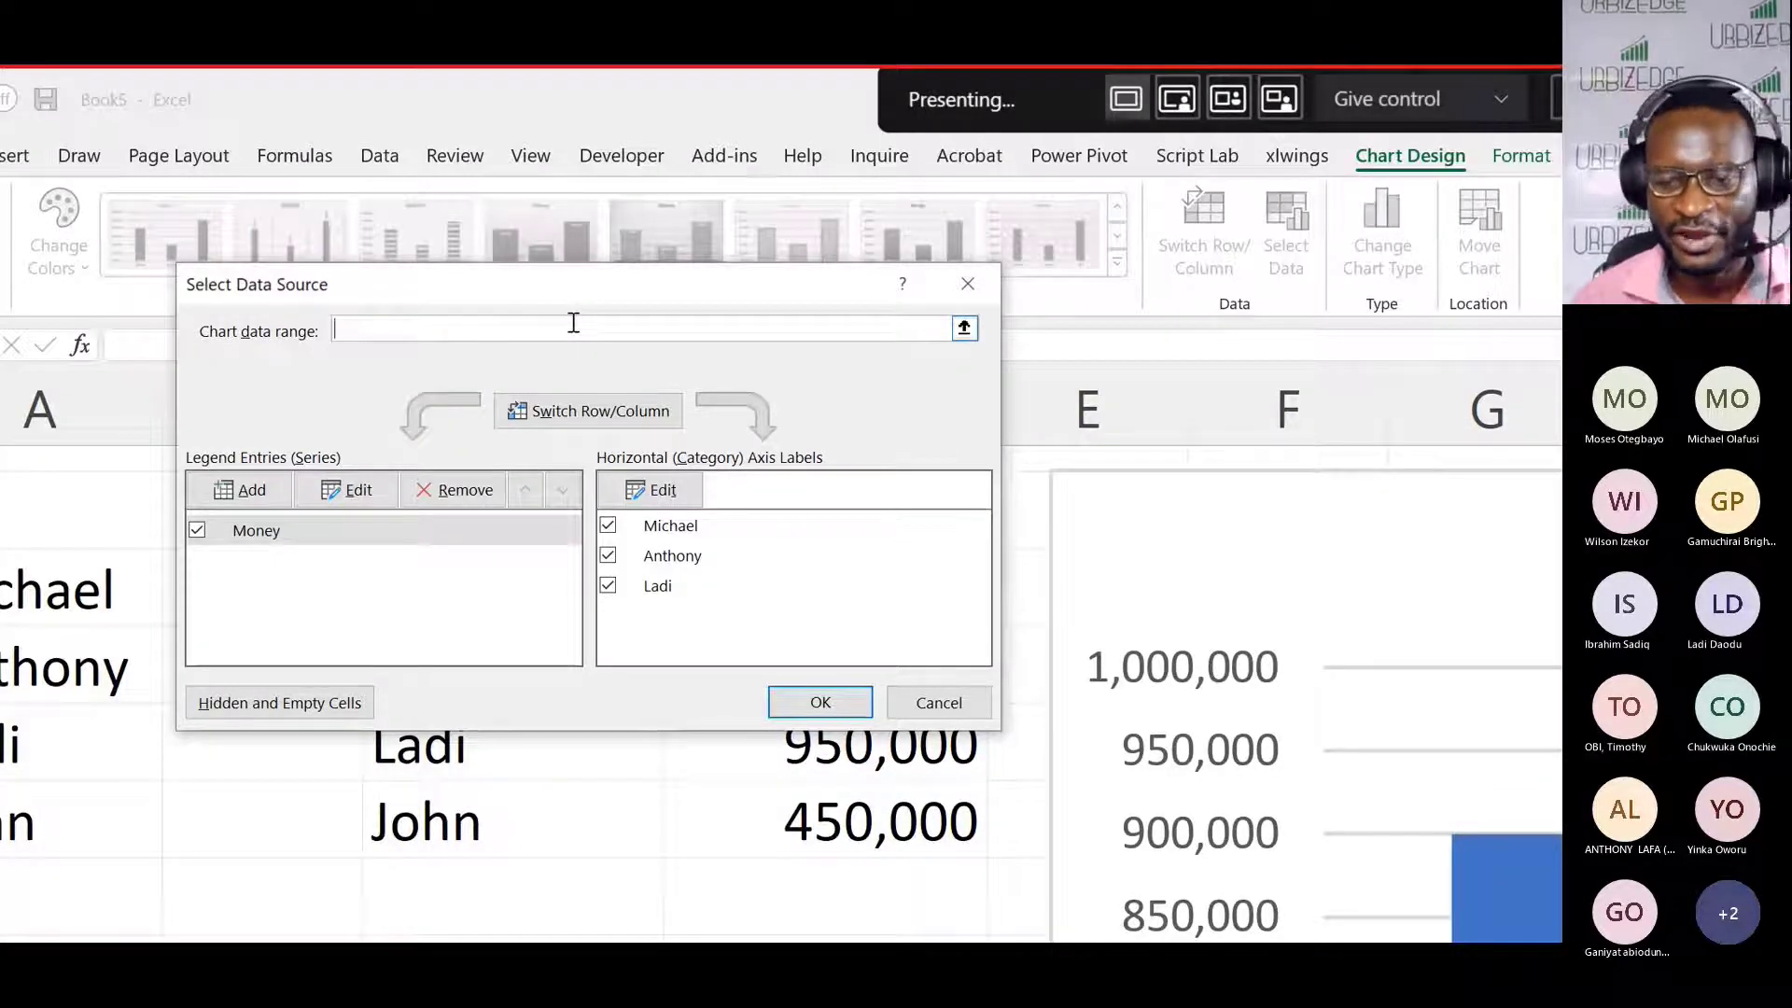
{"action": "type", "text": "chartsdata"}
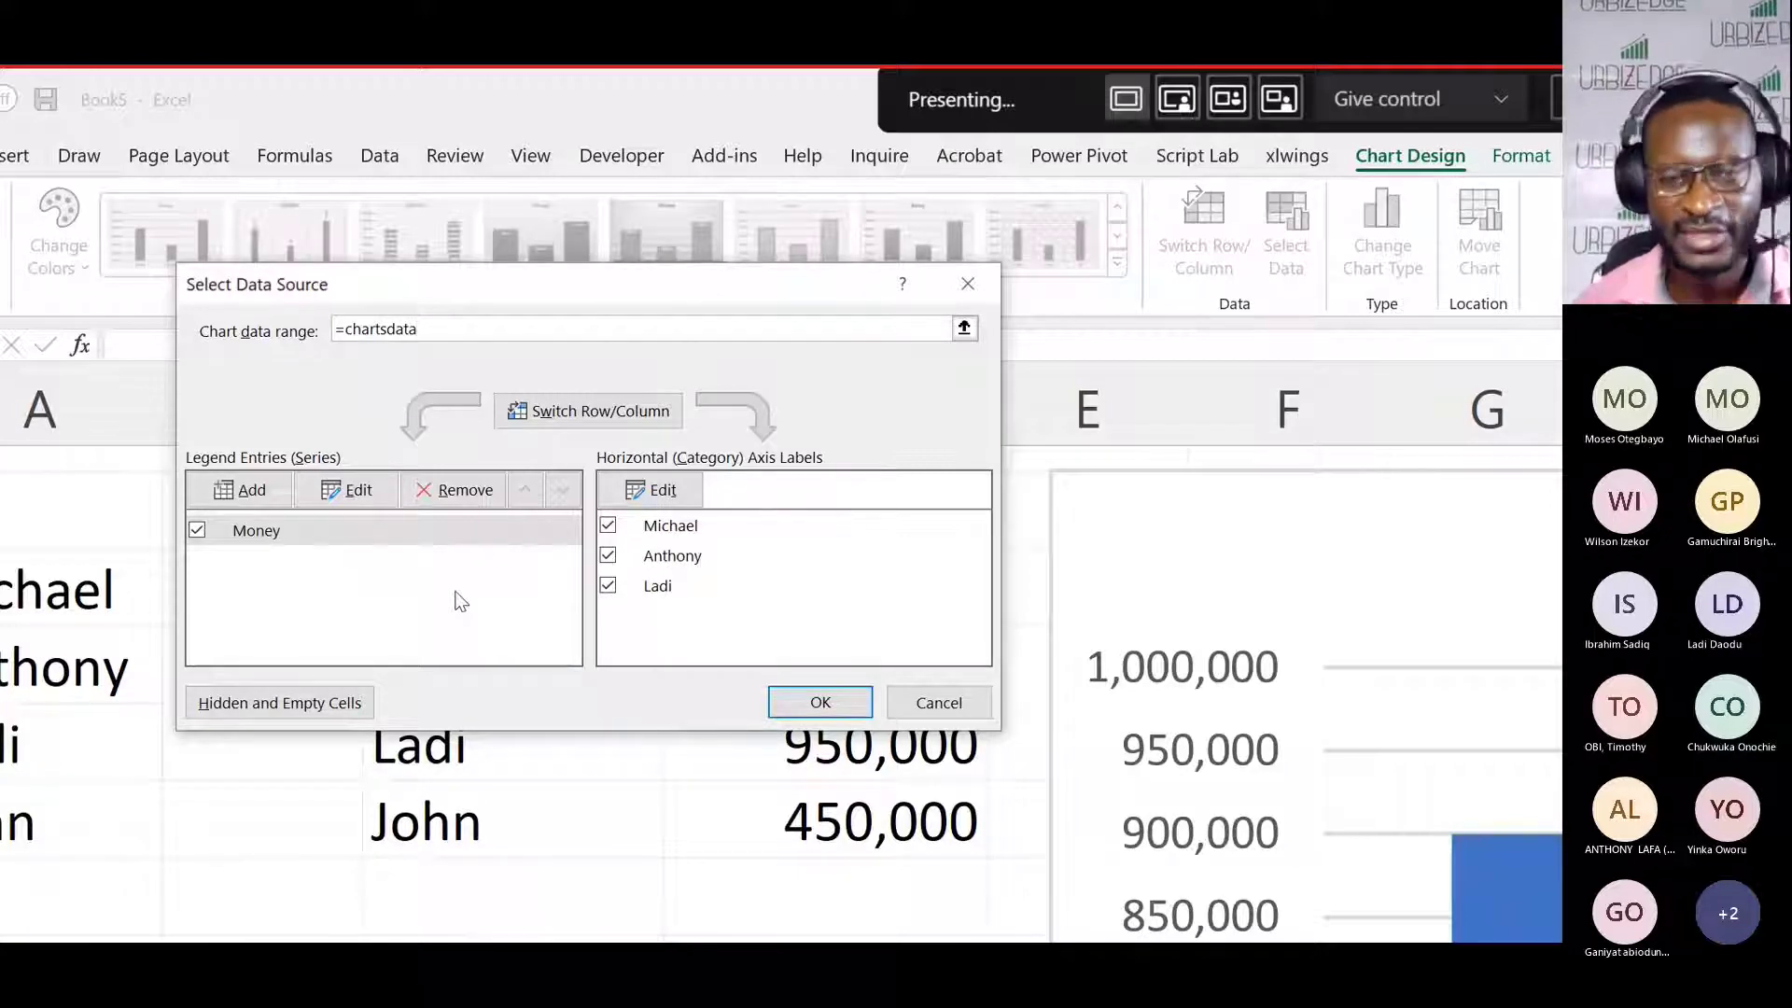
{"action": "left_click", "coordinate": [815, 706]}
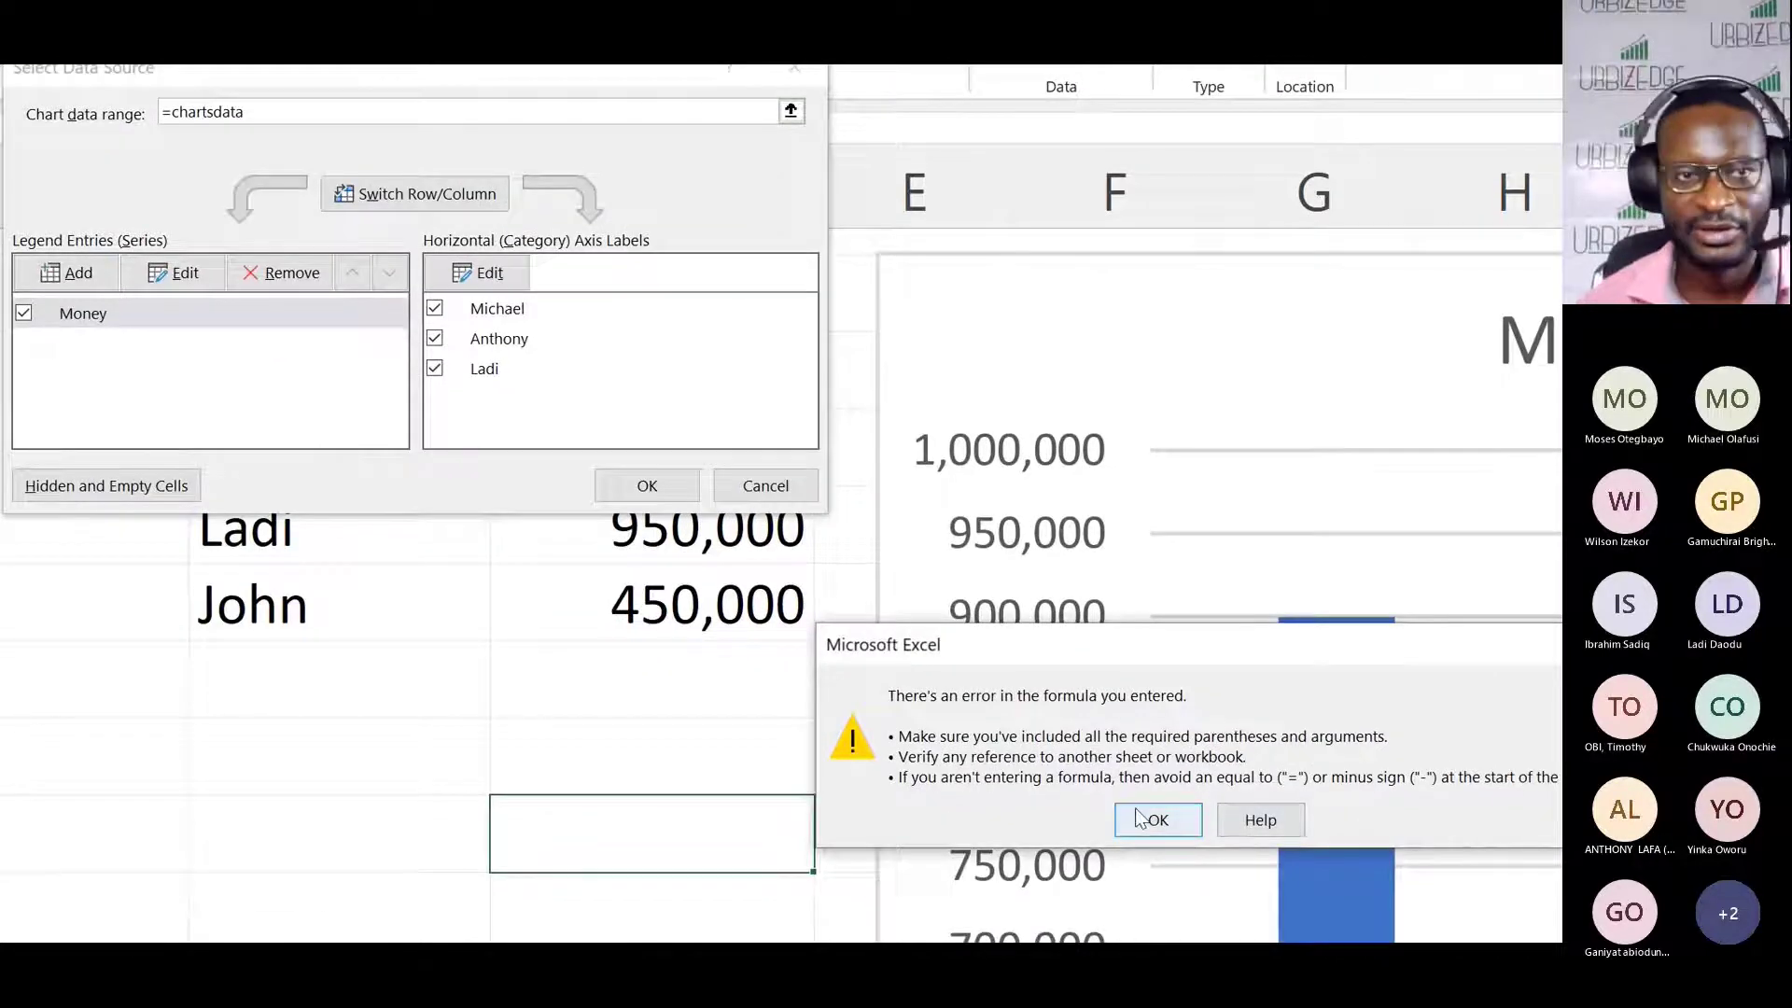
{"action": "left_click", "coordinate": [1138, 819]}
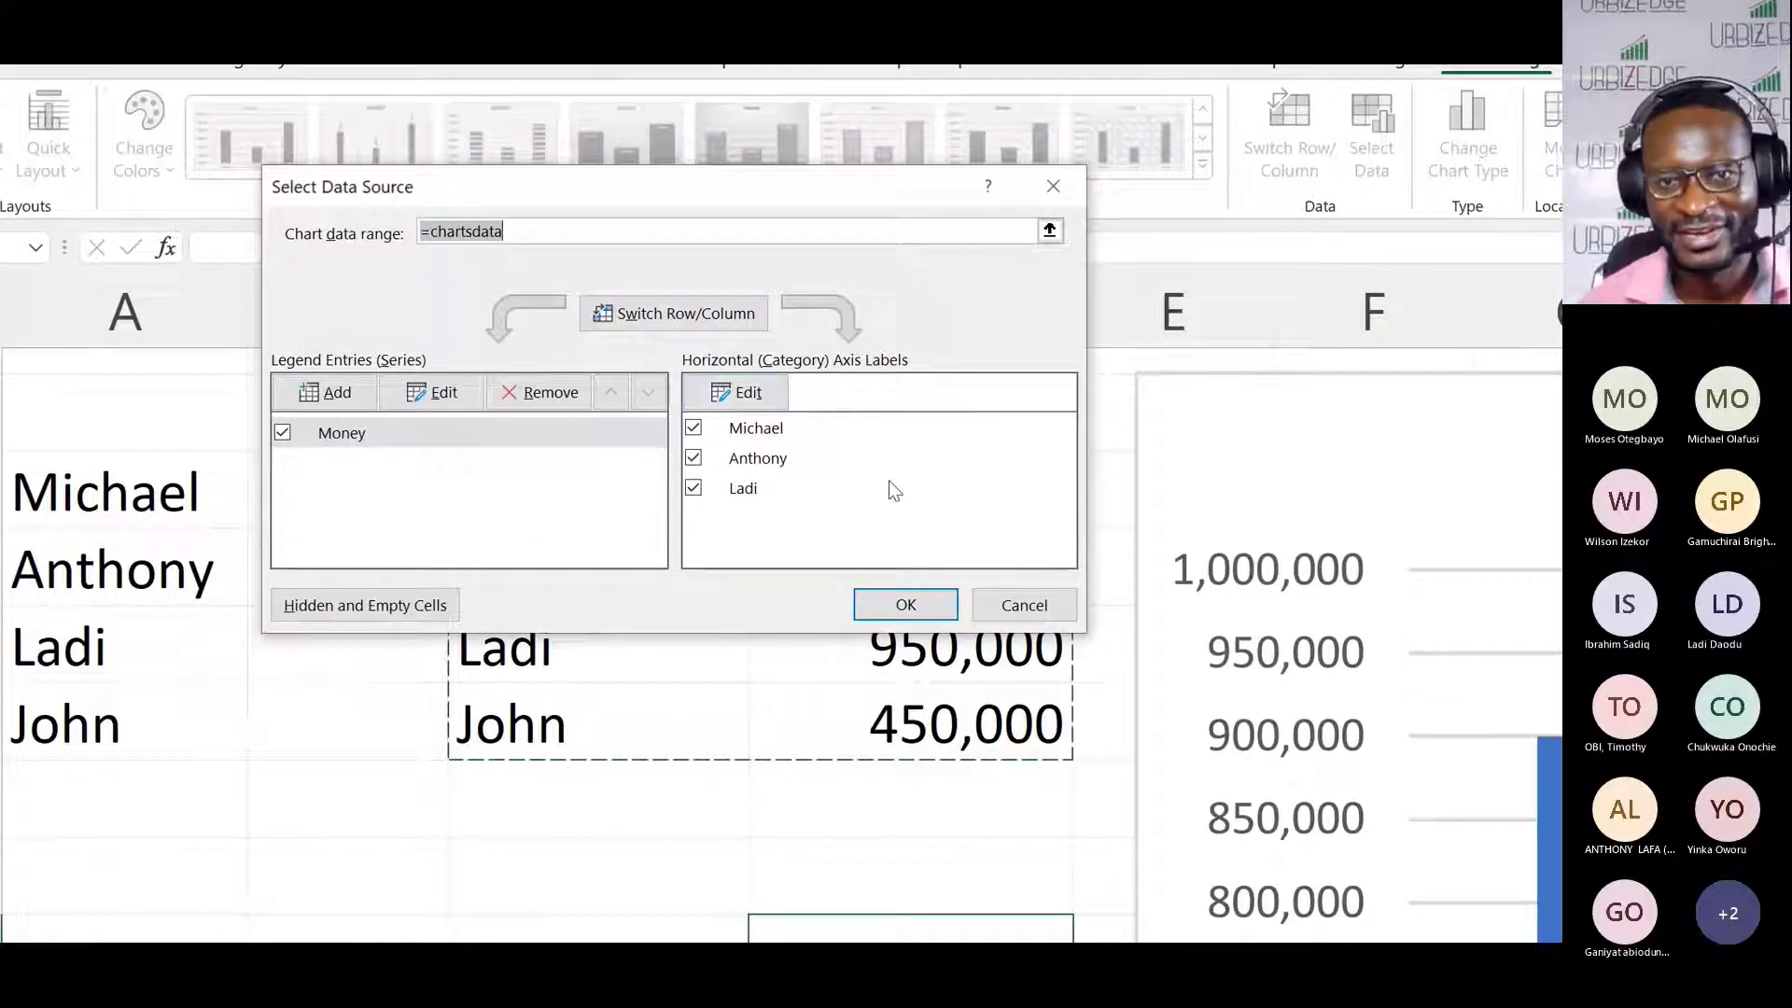
Step: Try to pick C69:D73 as the chart's data range and clear the malformed reference
{"action": "key", "text": "BackSpace"}
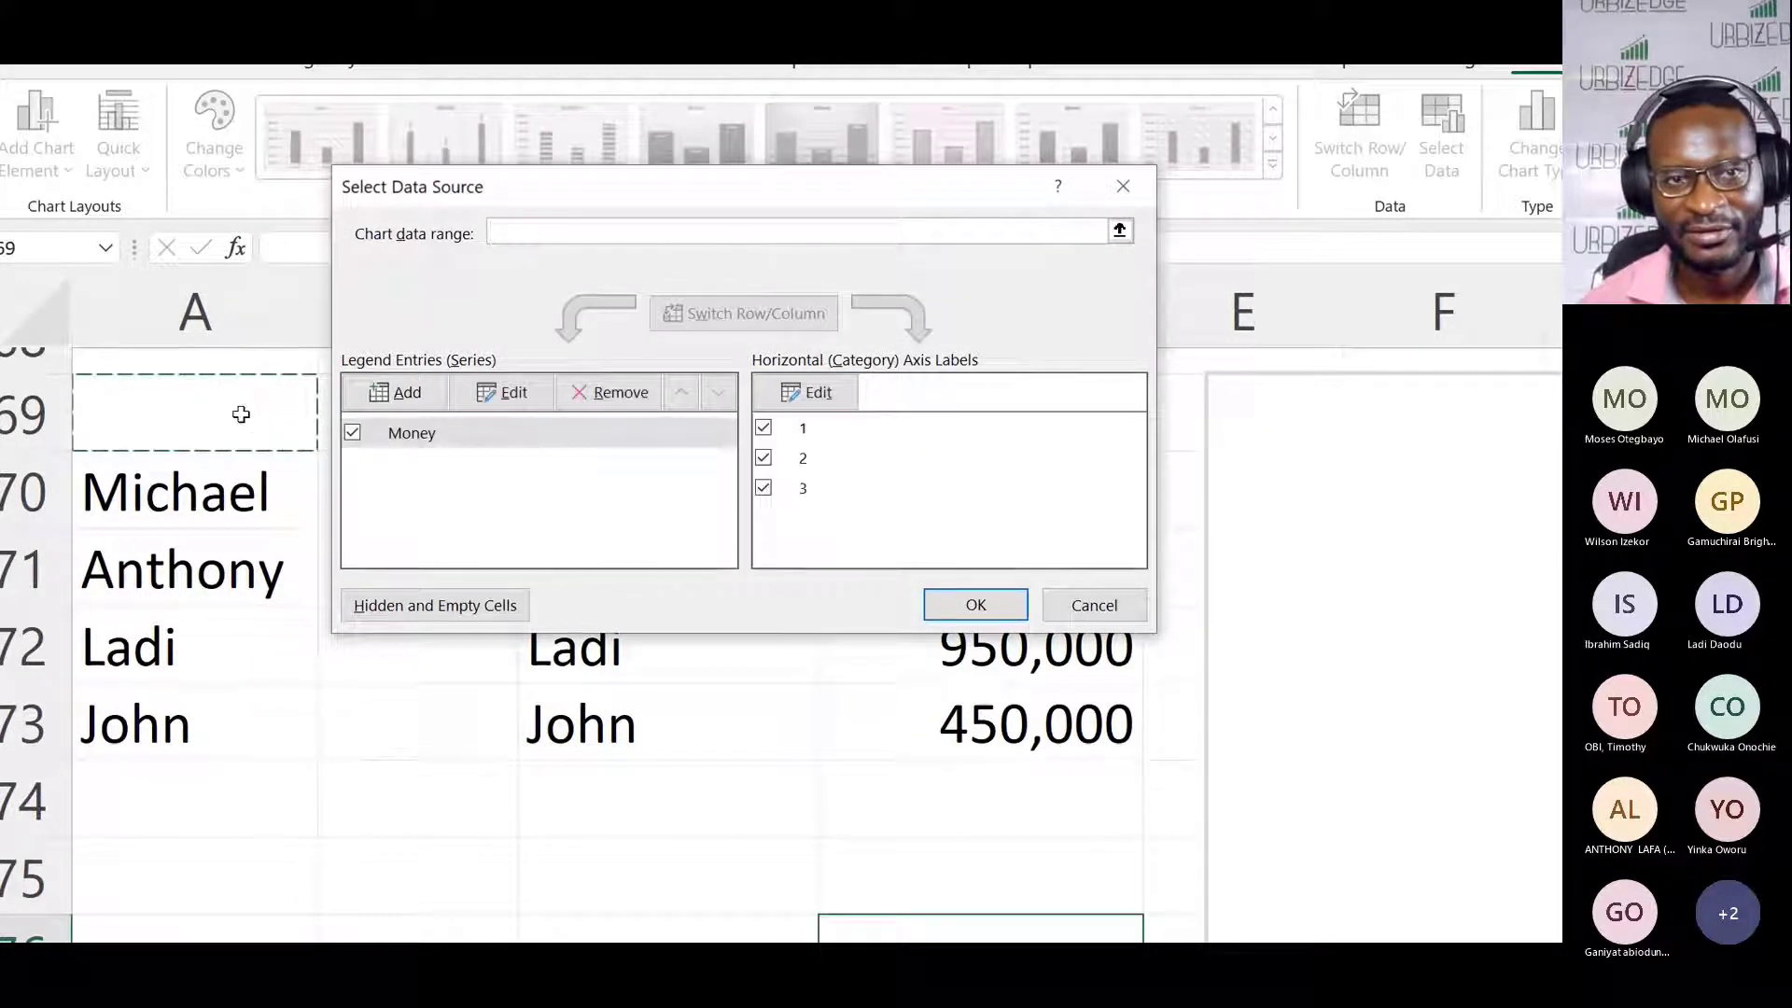
{"action": "left_click_drag", "start_coordinate": [233, 495], "coordinate": [241, 555]}
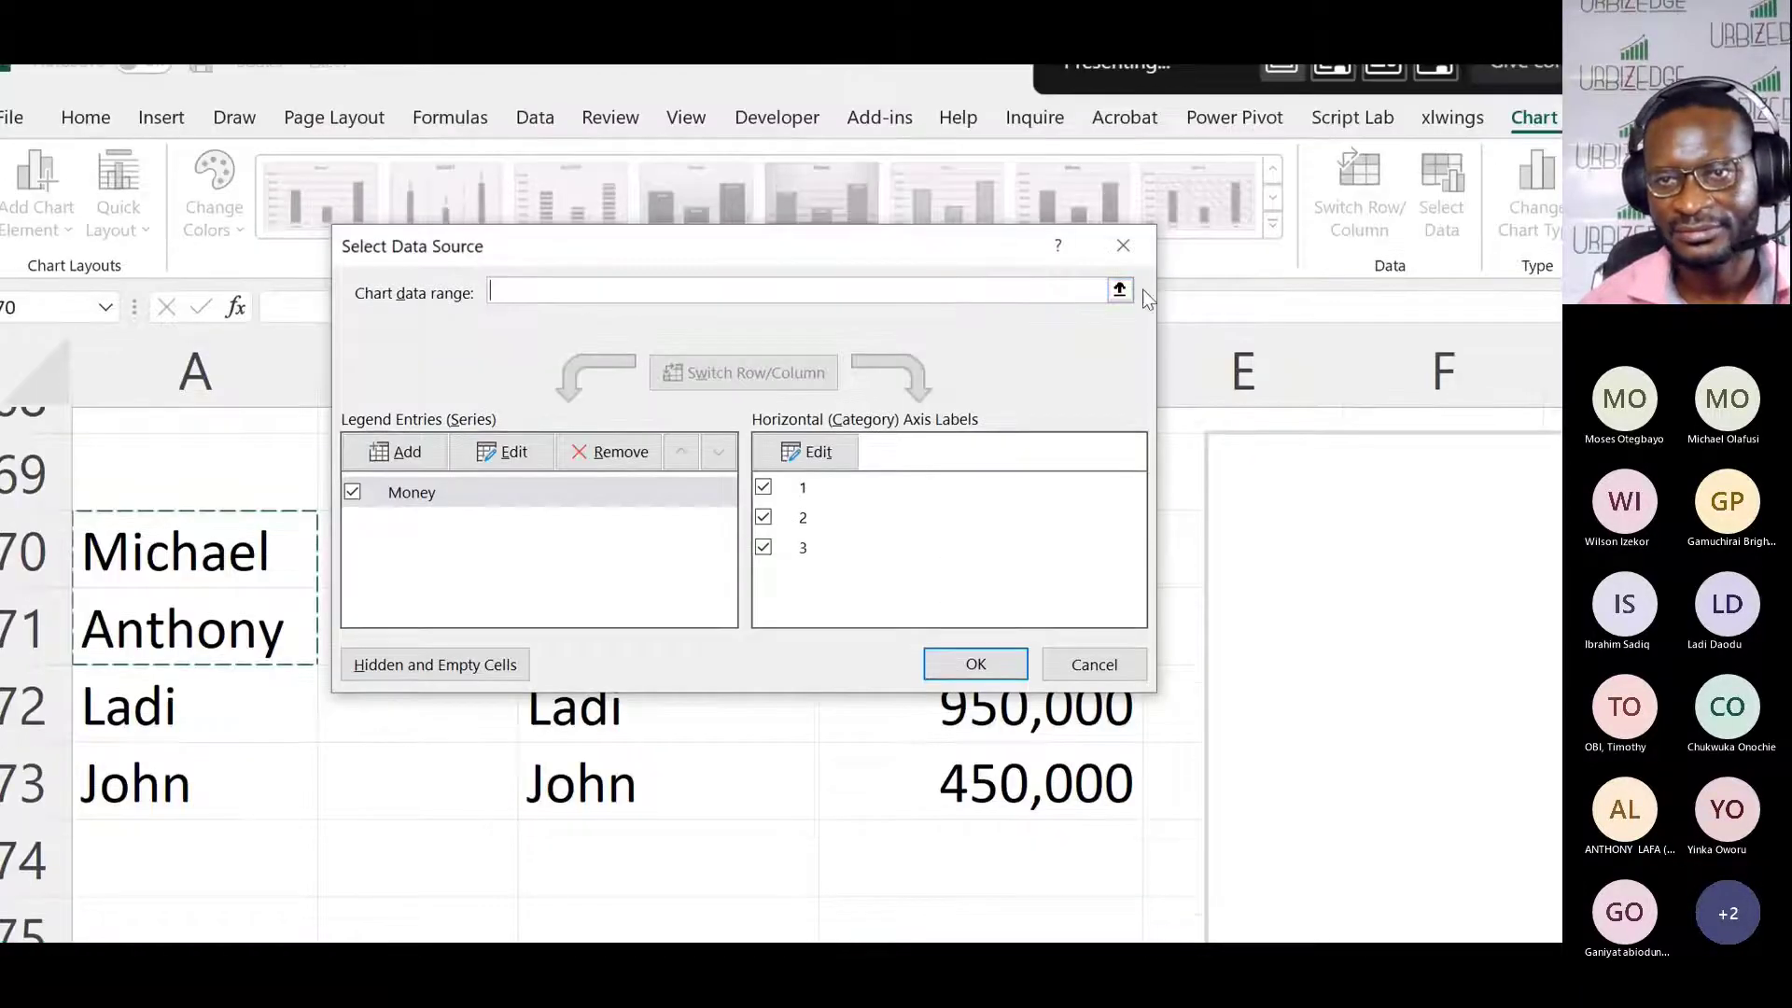
{"action": "left_click", "coordinate": [1119, 290]}
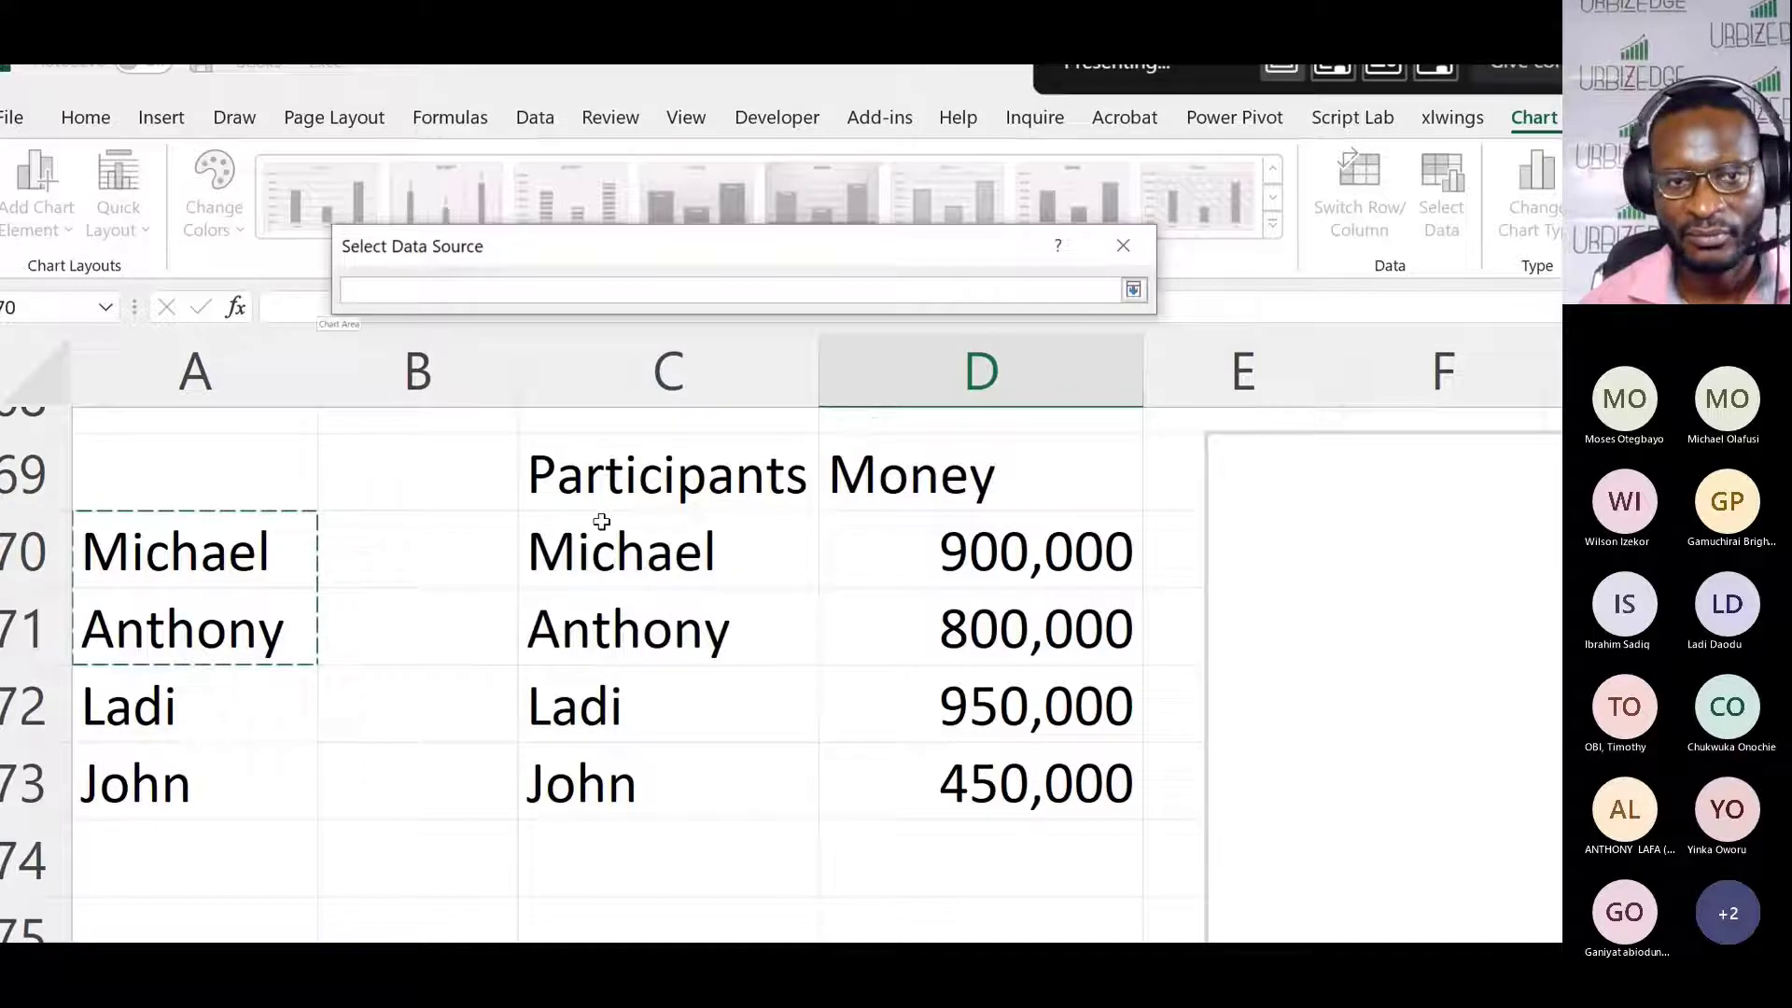
{"action": "left_click_drag", "start_coordinate": [577, 474], "coordinate": [1064, 777]}
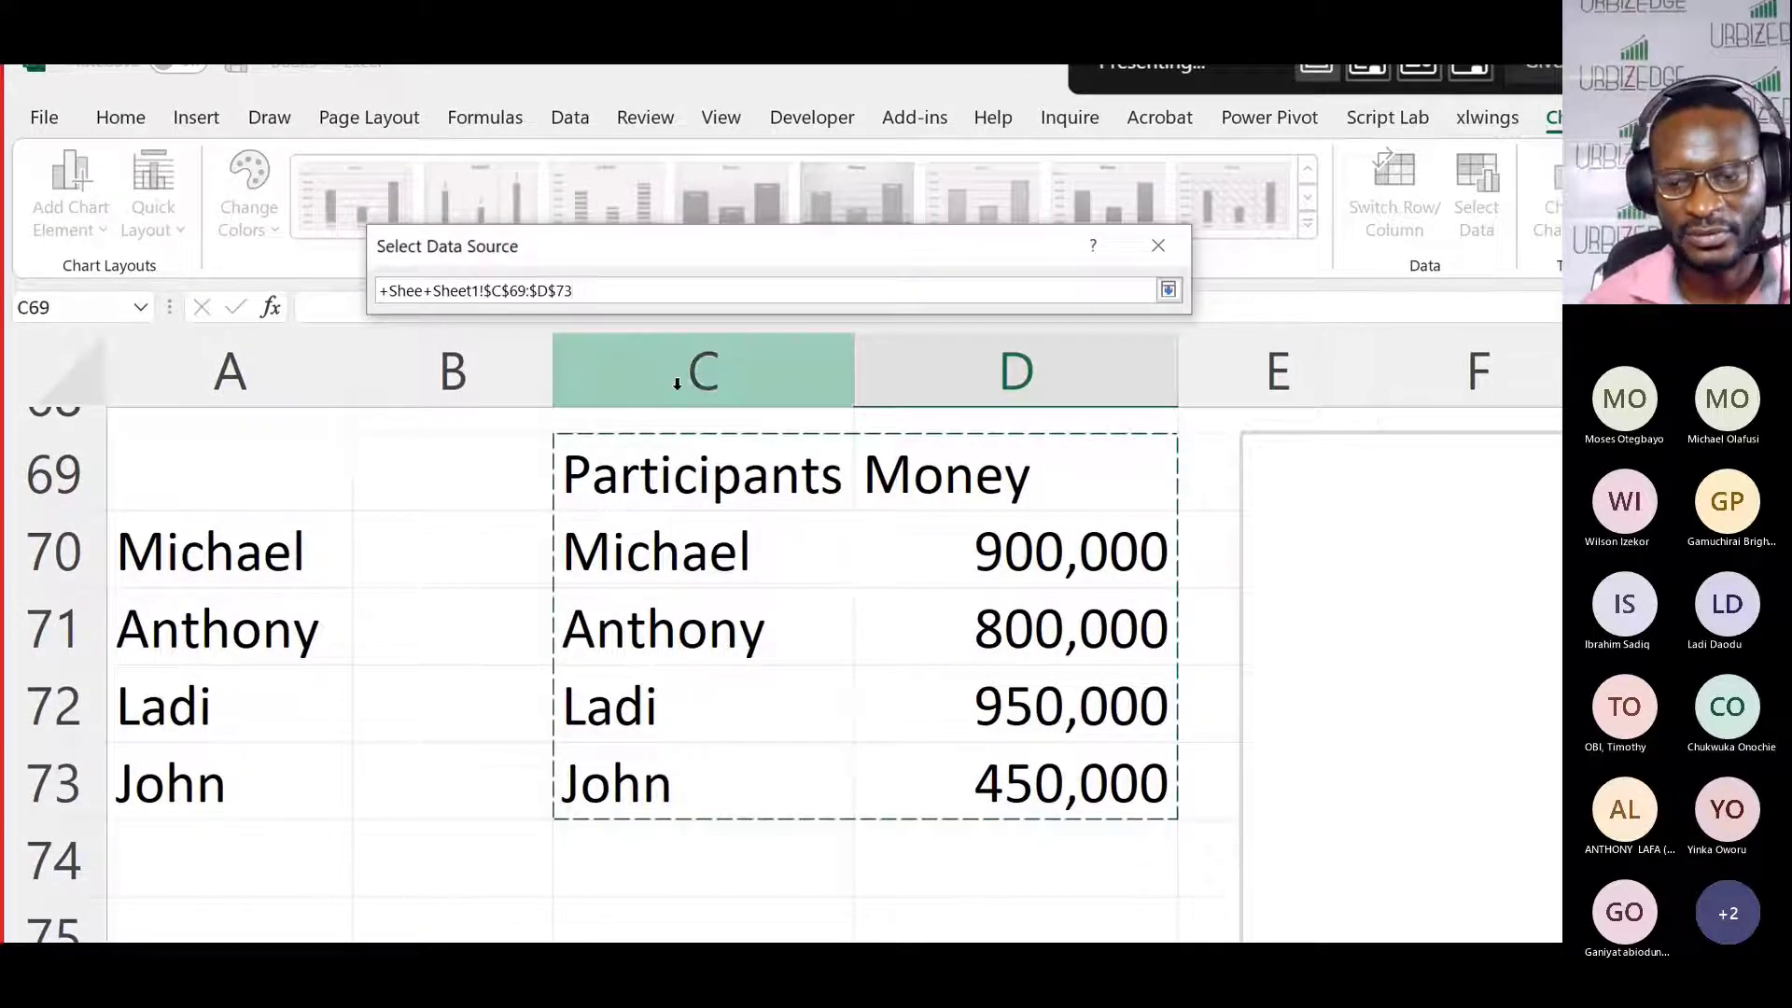
{"action": "key", "text": "BackSpace"}
{"action": "key", "text": "BackSpace"}
{"action": "key", "text": "BackSpace"}
{"action": "key", "text": "BackSpace"}
{"action": "key", "text": "BackSpace"}
{"action": "key", "text": "BackSpace"}
{"action": "key", "text": "BackSpace"}
{"action": "key", "text": "BackSpace"}
{"action": "key", "text": "BackSpace"}
{"action": "key", "text": "BackSpace"}
{"action": "key", "text": "BackSpace"}
{"action": "key", "text": "BackSpace"}
{"action": "key", "text": "BackSpace"}
{"action": "key", "text": "BackSpace"}
{"action": "key", "text": "BackSpace"}
{"action": "key", "text": "BackSpace"}
{"action": "key", "text": "BackSpace"}
{"action": "key", "text": "BackSpace"}
{"action": "key", "text": "BackSpace"}
{"action": "key", "text": "BackSpace"}
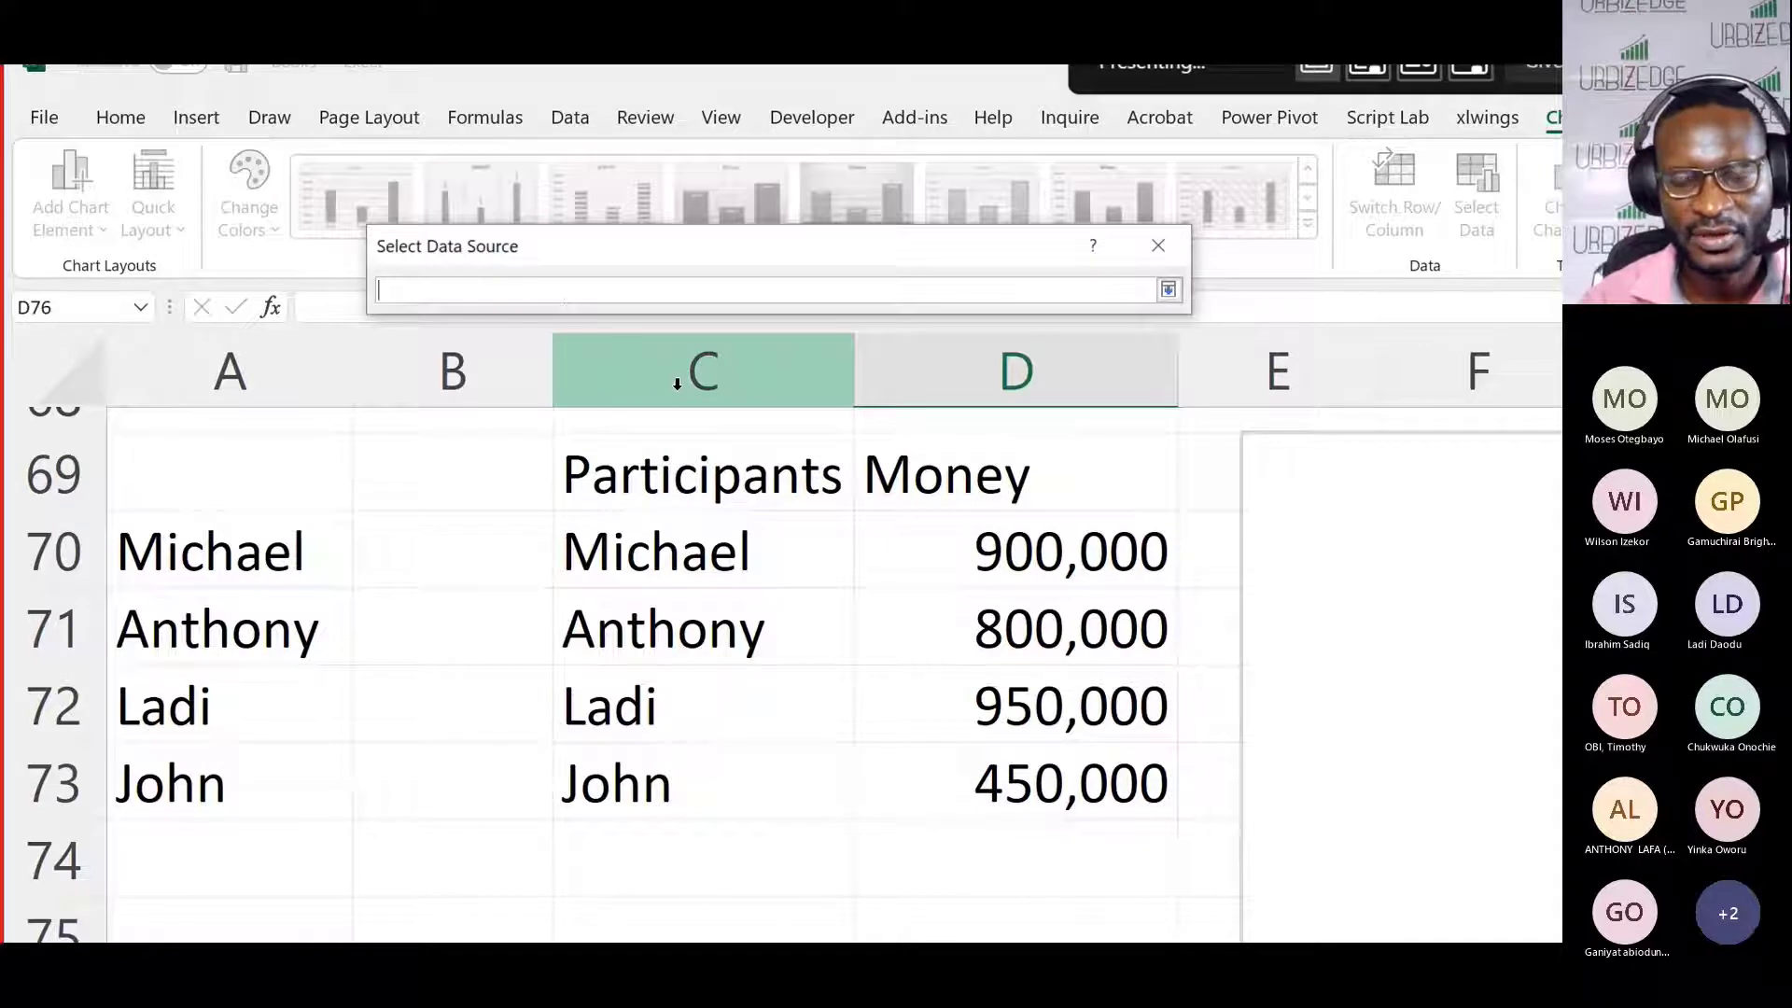
Step: Change the Money chart's data range to =Sheet1!Chartsdata and apply it
{"action": "left_click_drag", "start_coordinate": [641, 504], "coordinate": [1176, 816]}
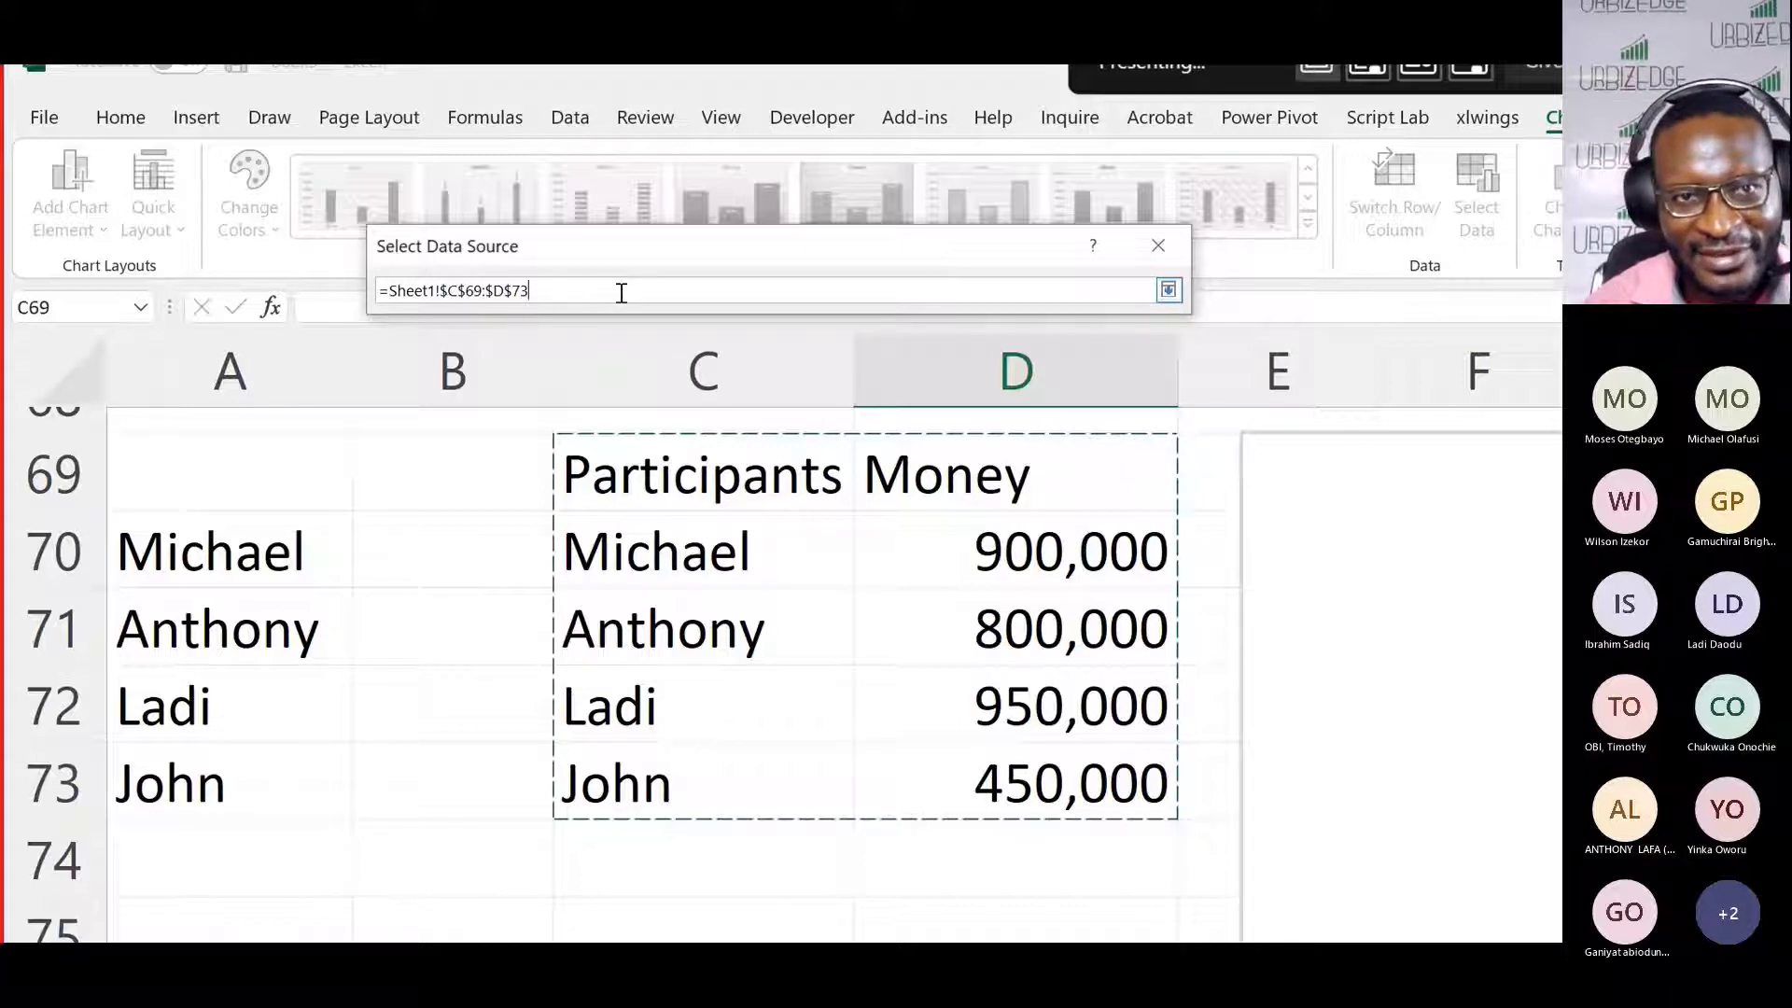
{"action": "key", "text": "BackSpace"}
{"action": "key", "text": "BackSpace"}
{"action": "key", "text": "BackSpace"}
{"action": "key", "text": "BackSpace"}
{"action": "key", "text": "BackSpace"}
{"action": "key", "text": "BackSpace"}
{"action": "key", "text": "BackSpace"}
{"action": "key", "text": "BackSpace"}
{"action": "key", "text": "BackSpace"}
{"action": "key", "text": "BackSpace"}
{"action": "key", "text": "BackSpace"}
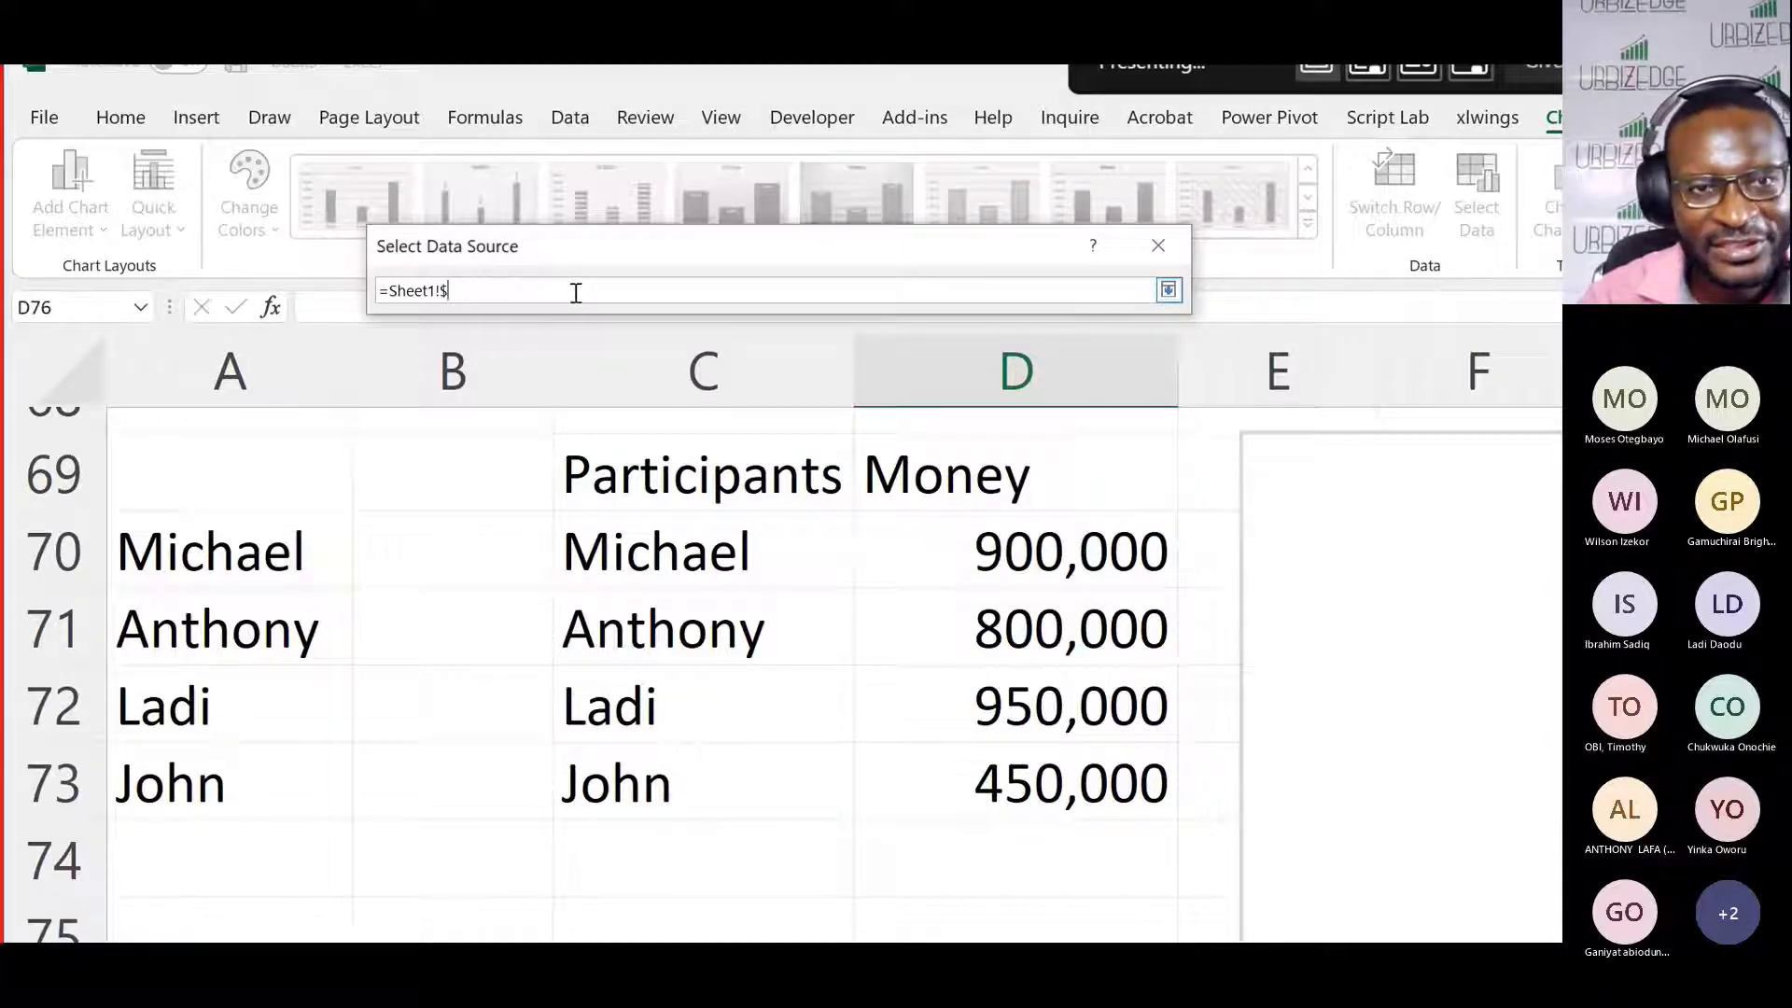
{"action": "type", "text": "C"}
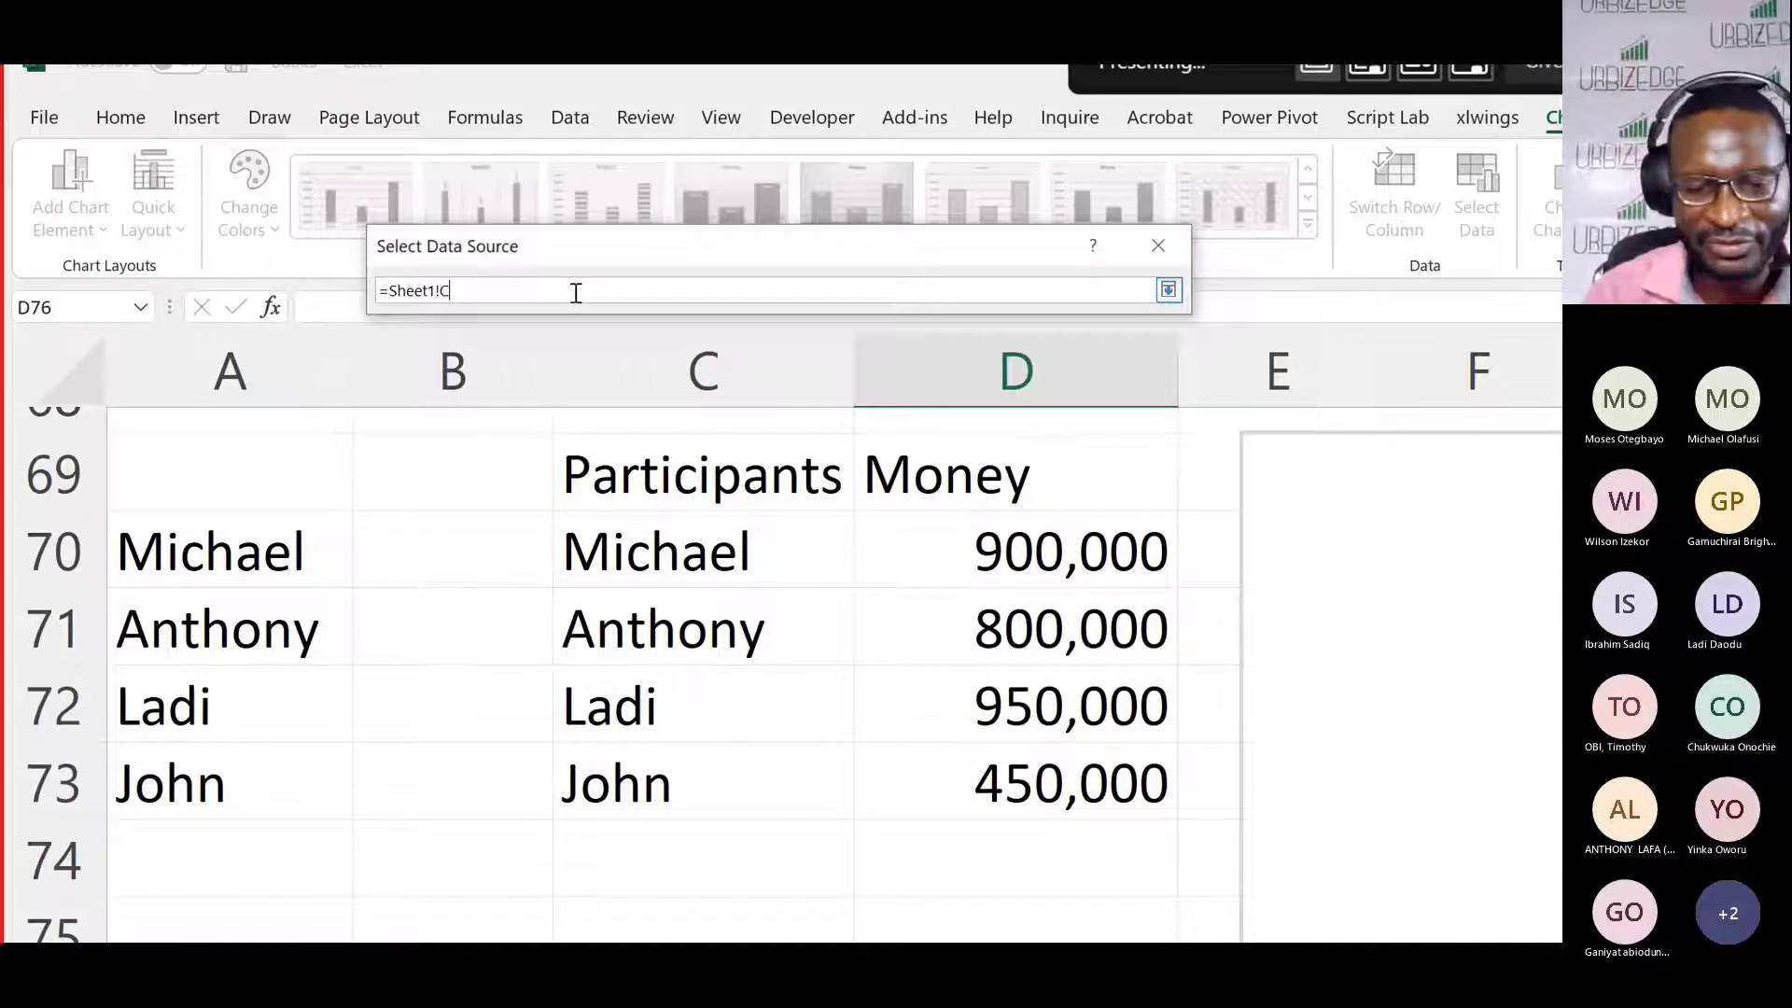
{"action": "type", "text": "hartsdata"}
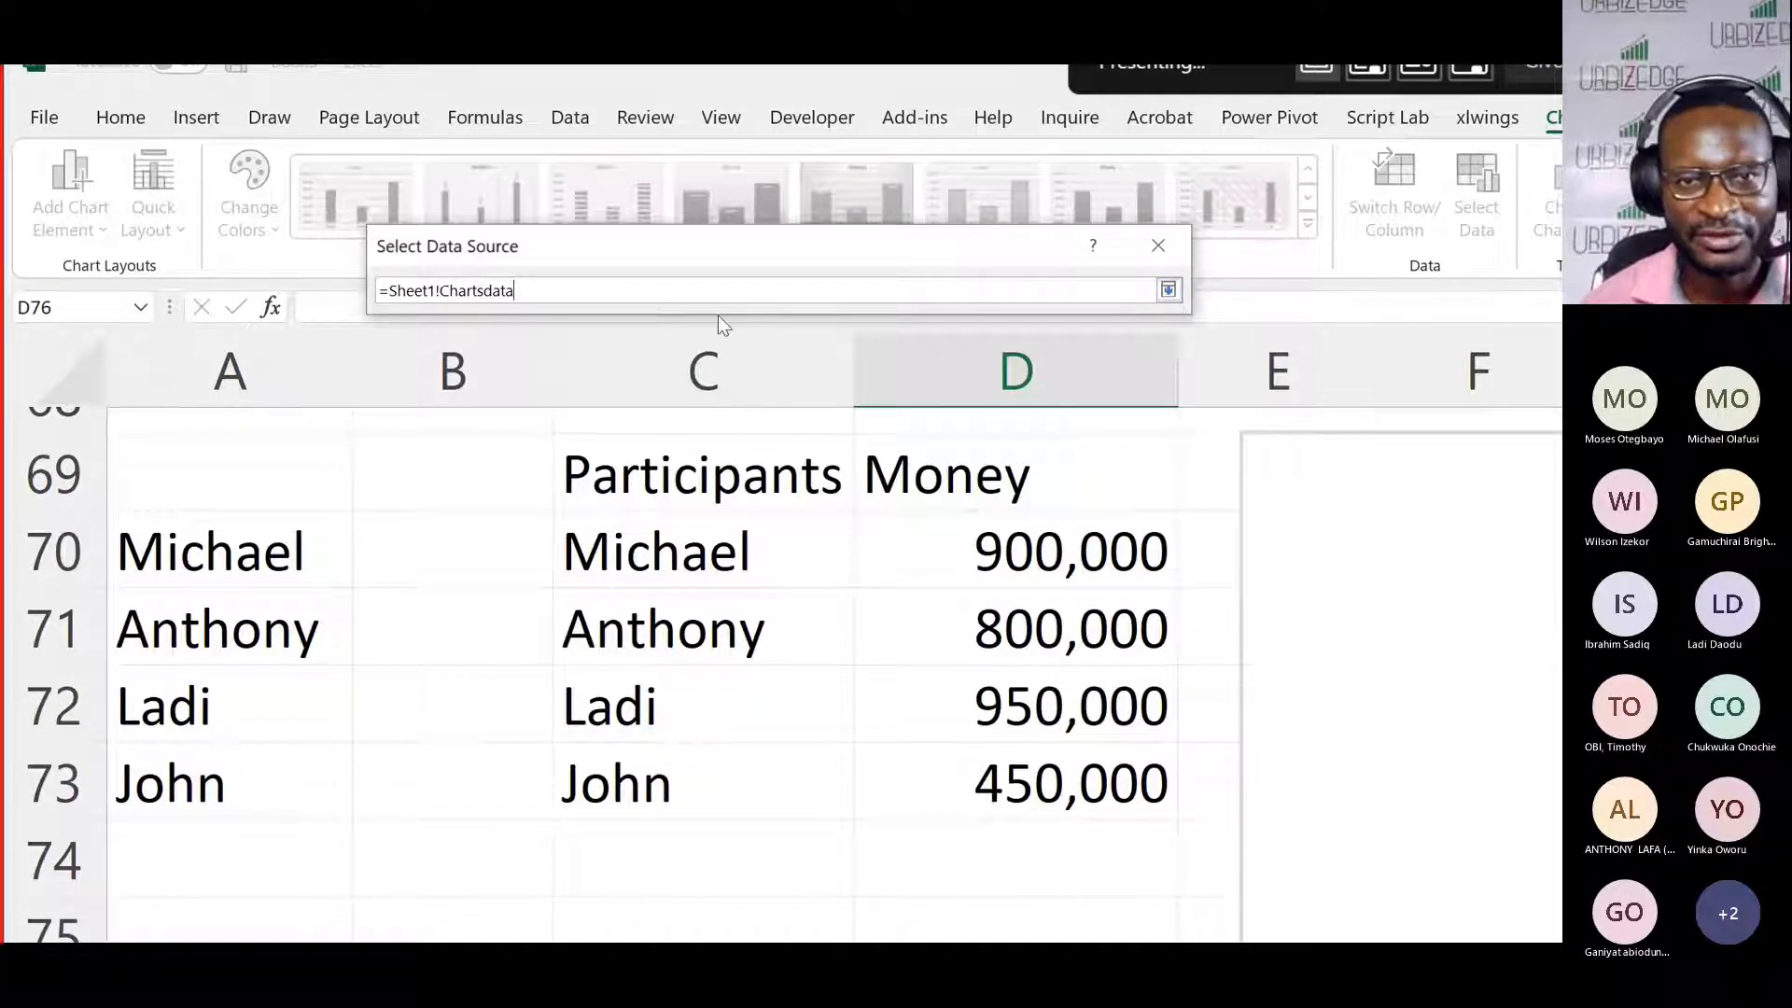
{"action": "left_click", "coordinate": [1168, 290]}
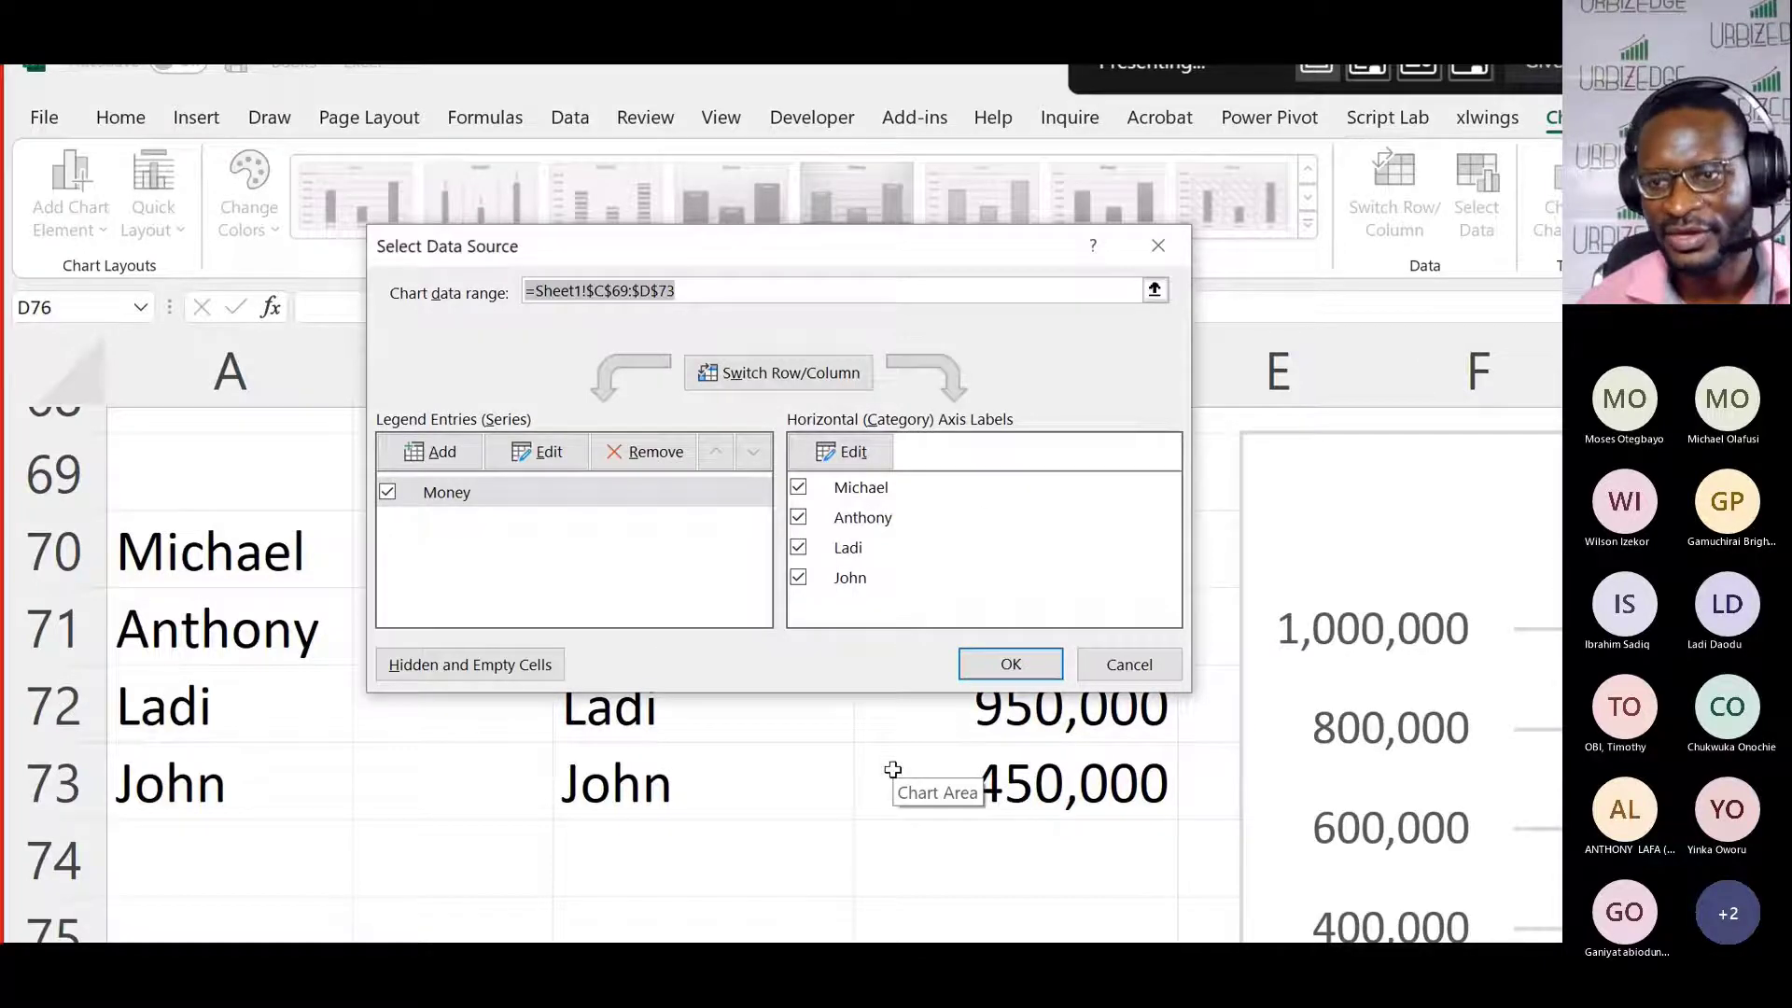
{"action": "left_click", "coordinate": [1009, 667]}
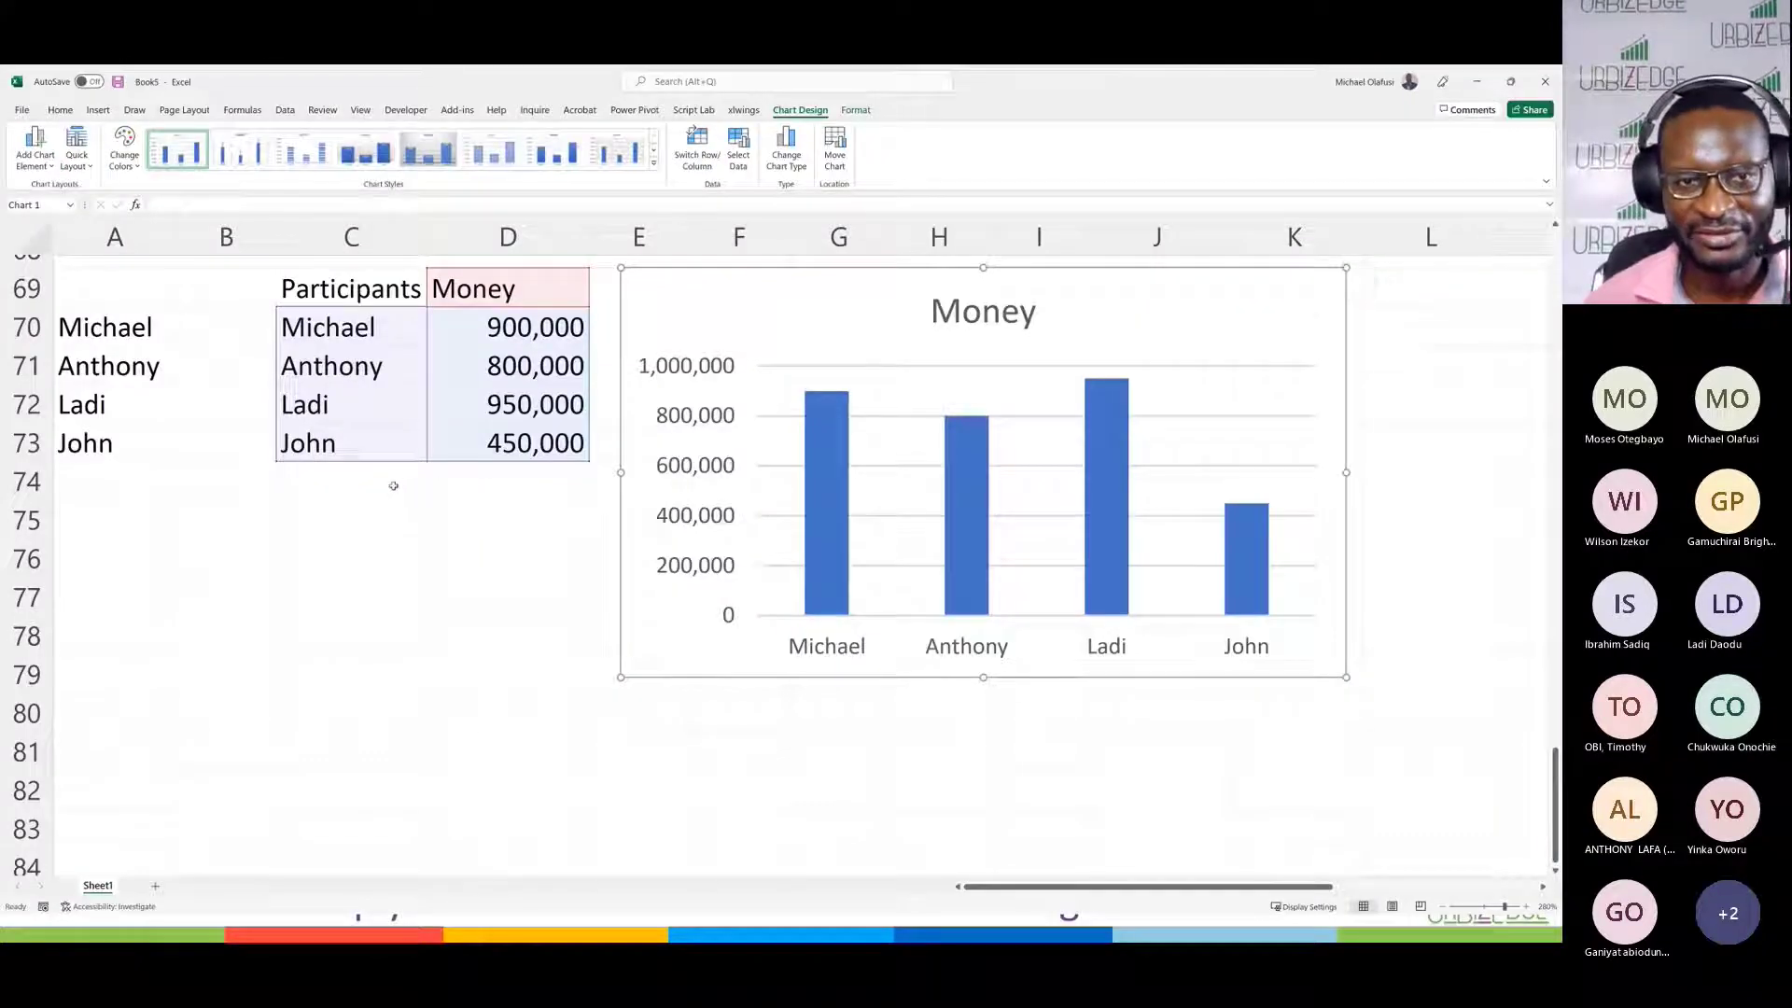
Step: Test the chart's range by adding a participant's name in C74, check the chart's source cells, and remove the name
{"action": "left_click", "coordinate": [393, 486]}
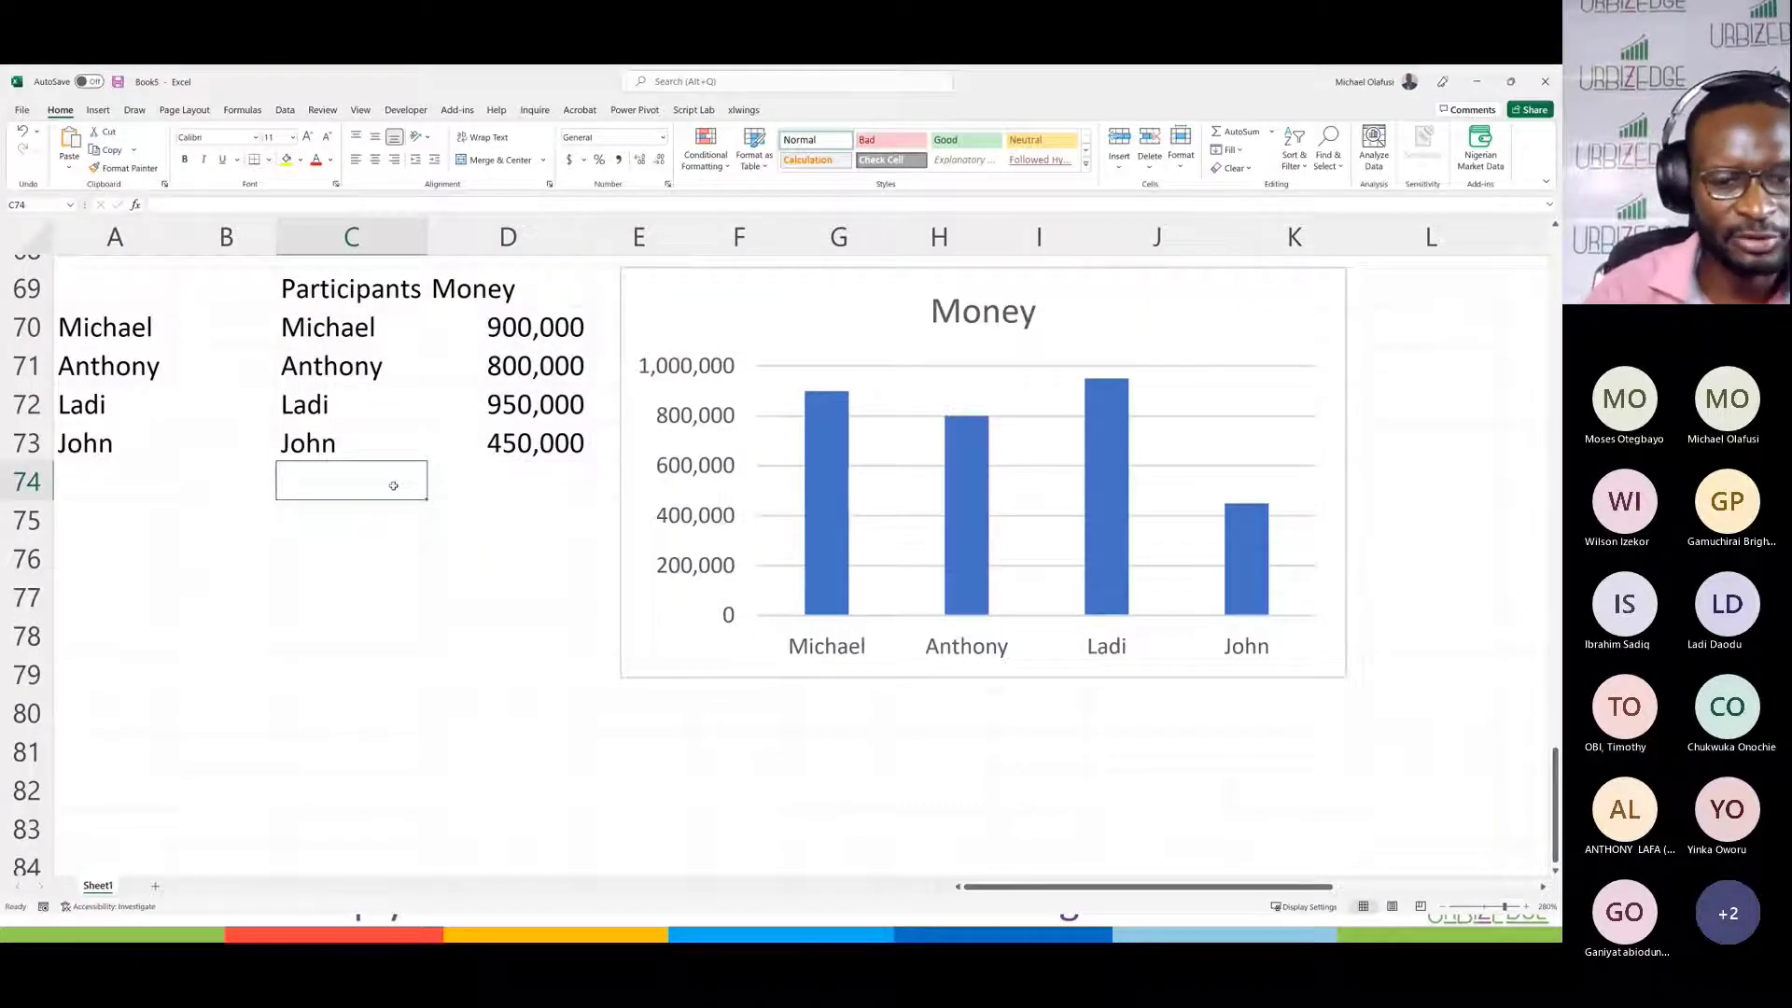
{"action": "type", "text": "Damilol"}
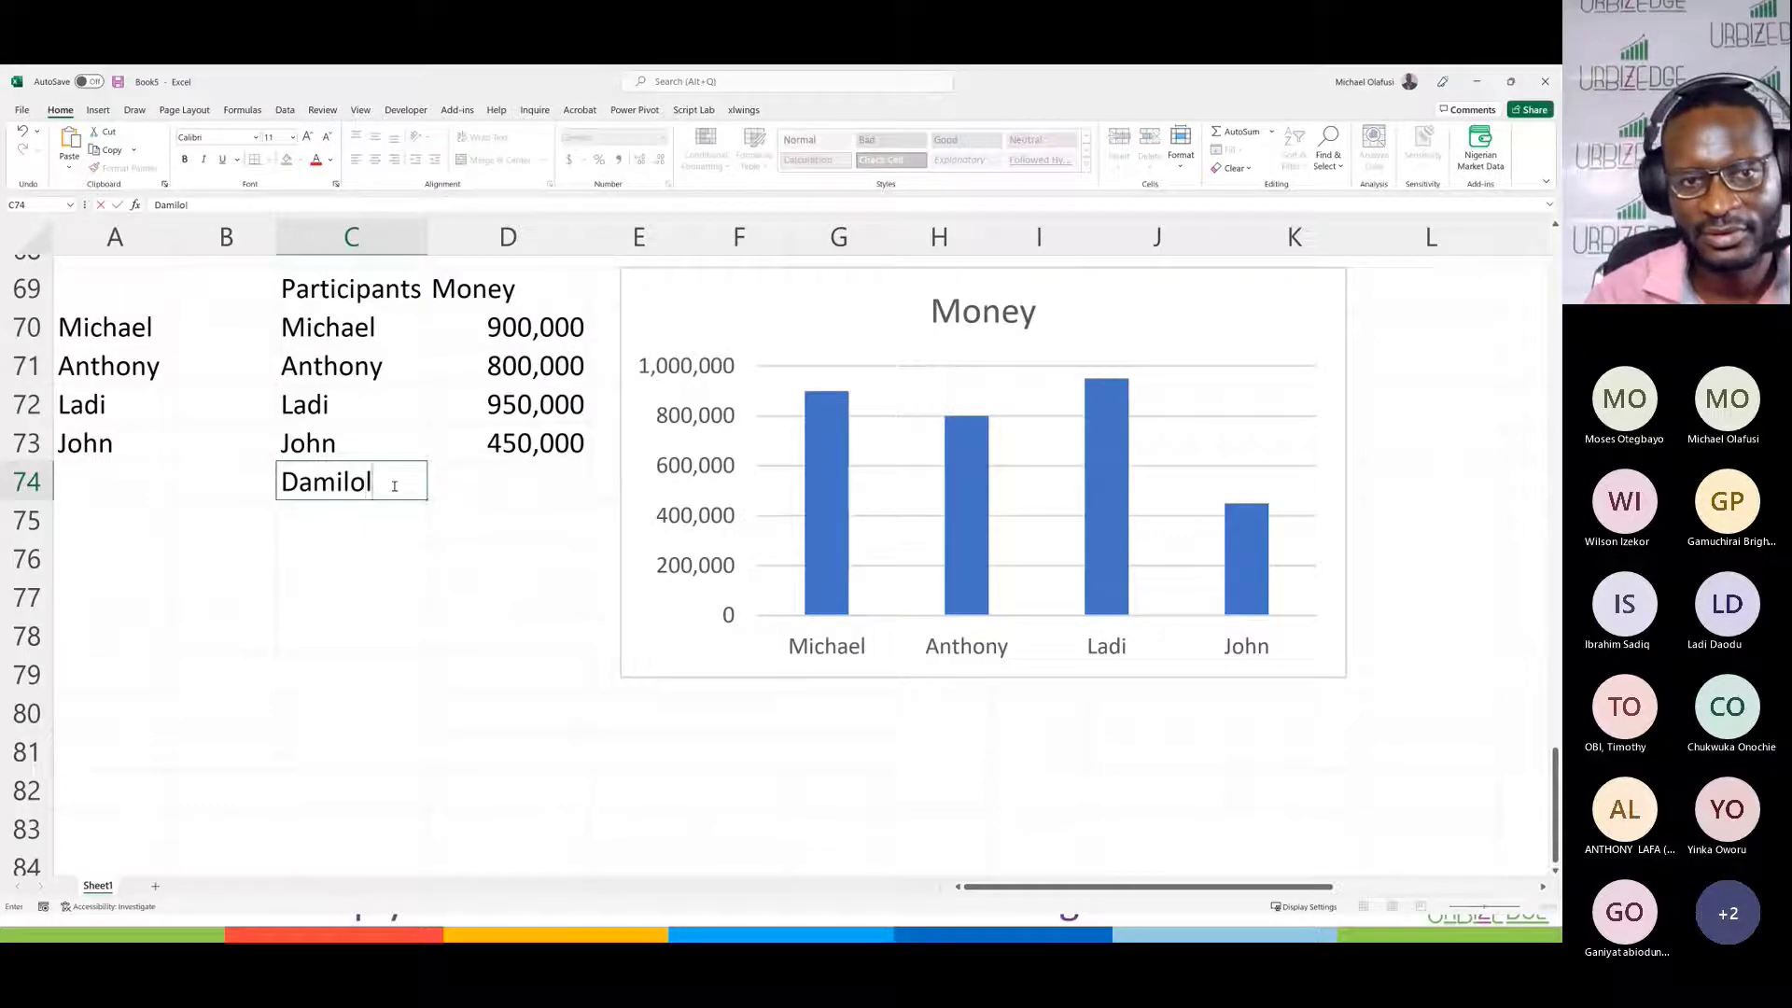
{"action": "type", "text": "a"}
{"action": "key", "text": "Tab"}
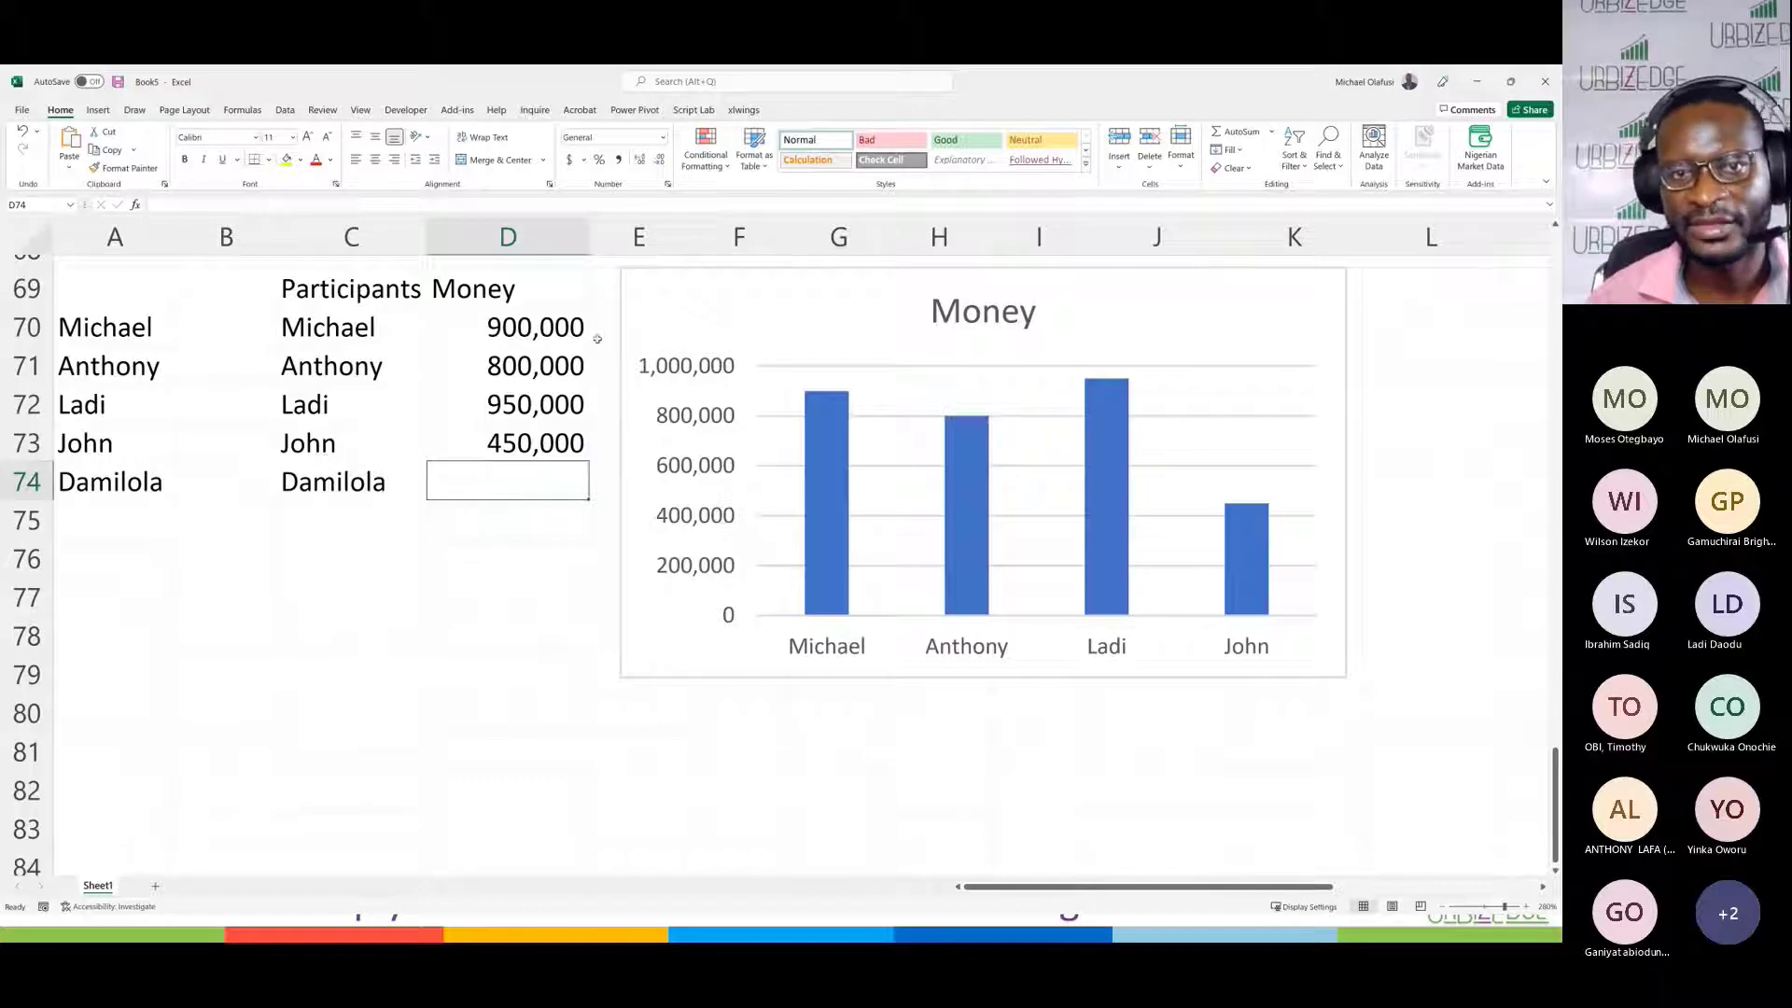
{"action": "left_click", "coordinate": [687, 303]}
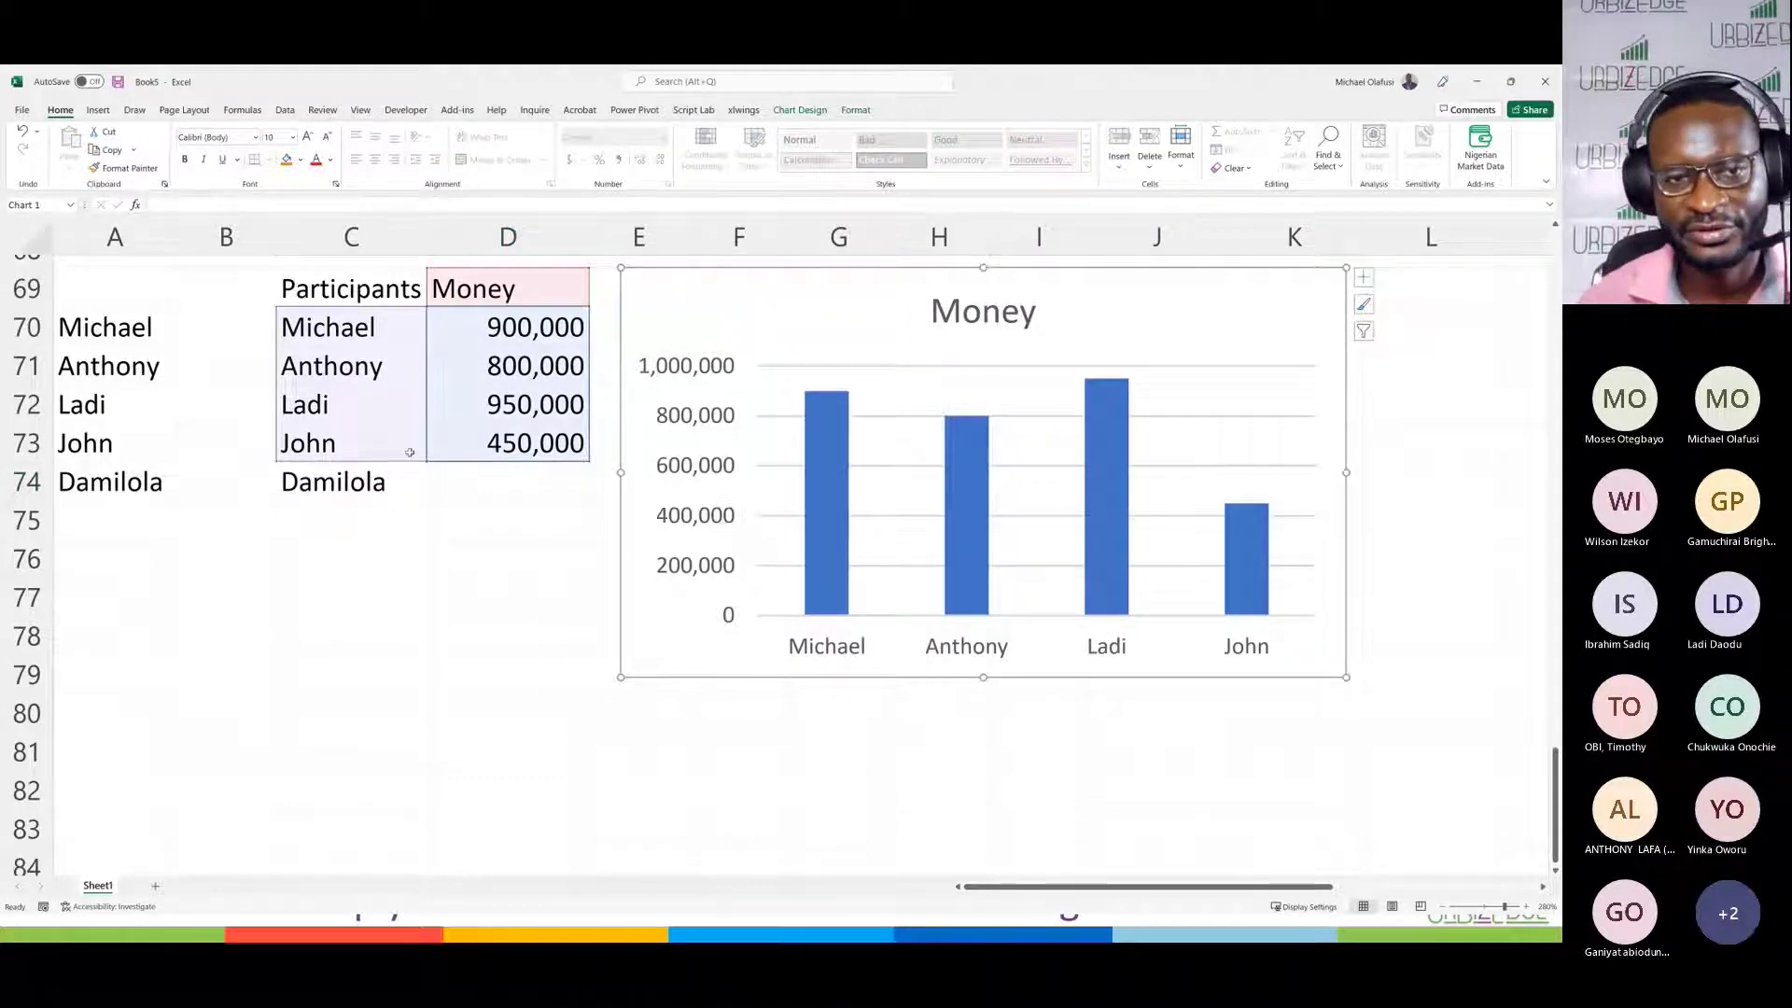
{"action": "left_click", "coordinate": [364, 477]}
{"action": "key", "text": "Delete"}
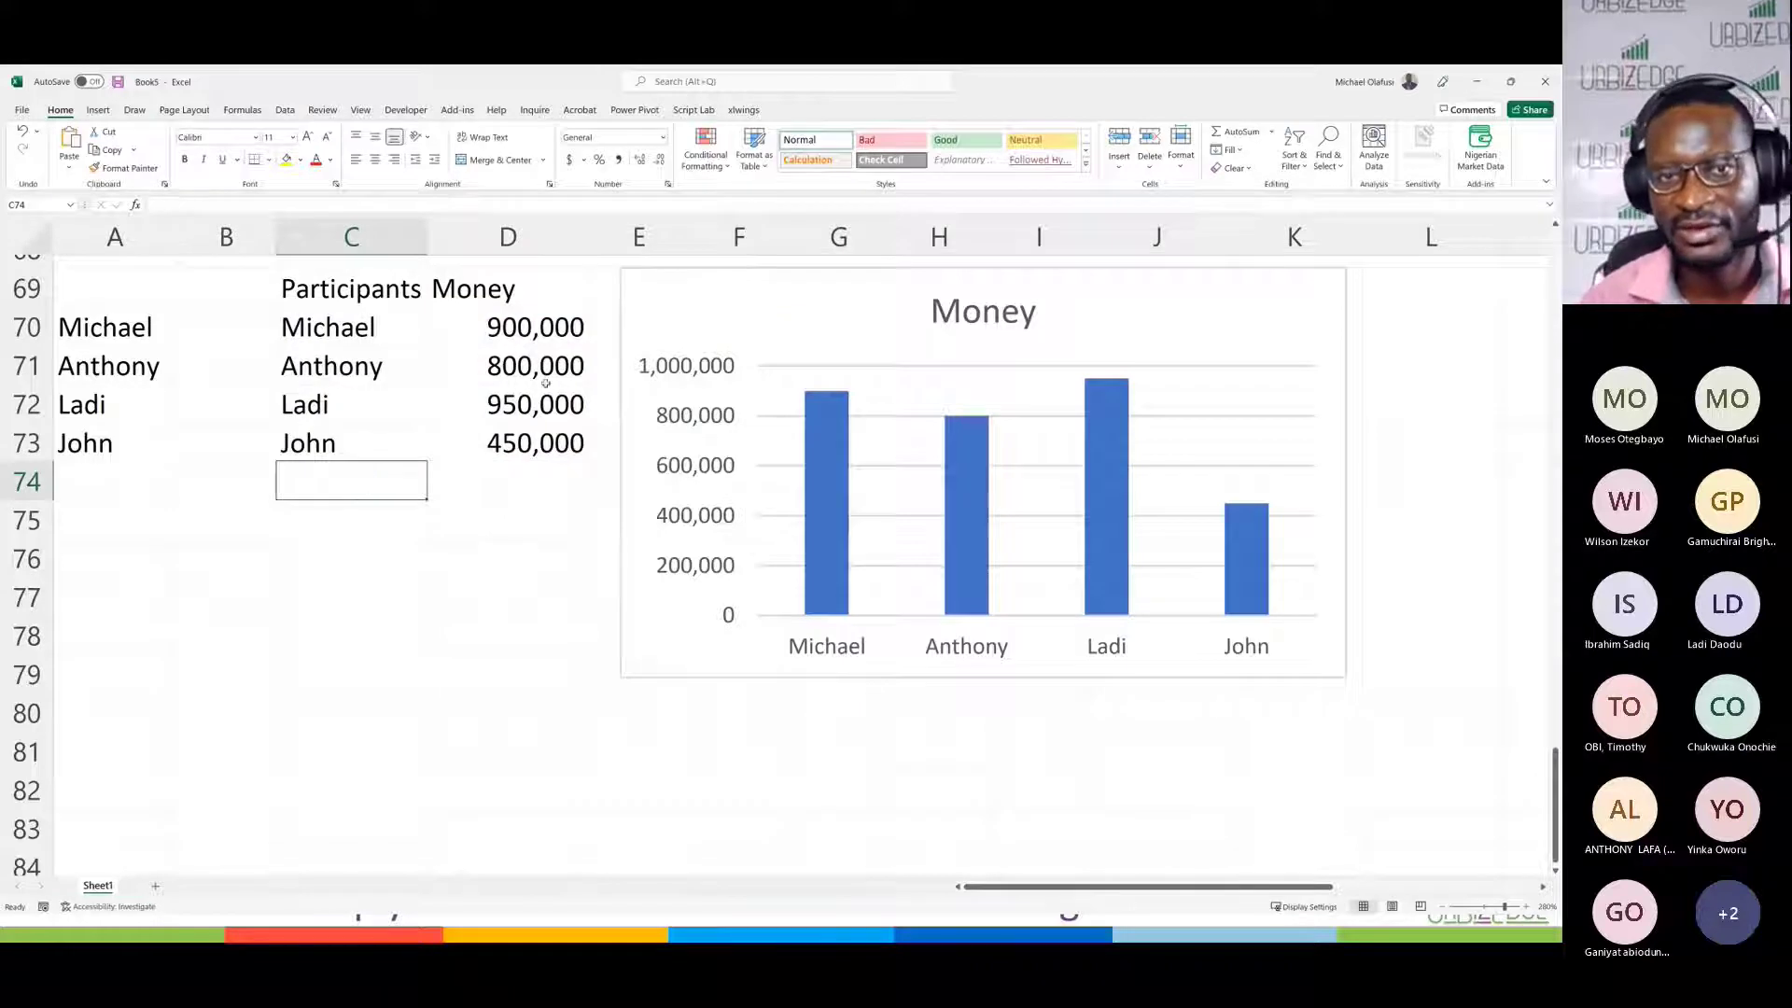
Step: Delete the Money chart and the spilled copy of the table in F69:G73
{"action": "left_click", "coordinate": [653, 305]}
{"action": "key", "text": "Delete"}
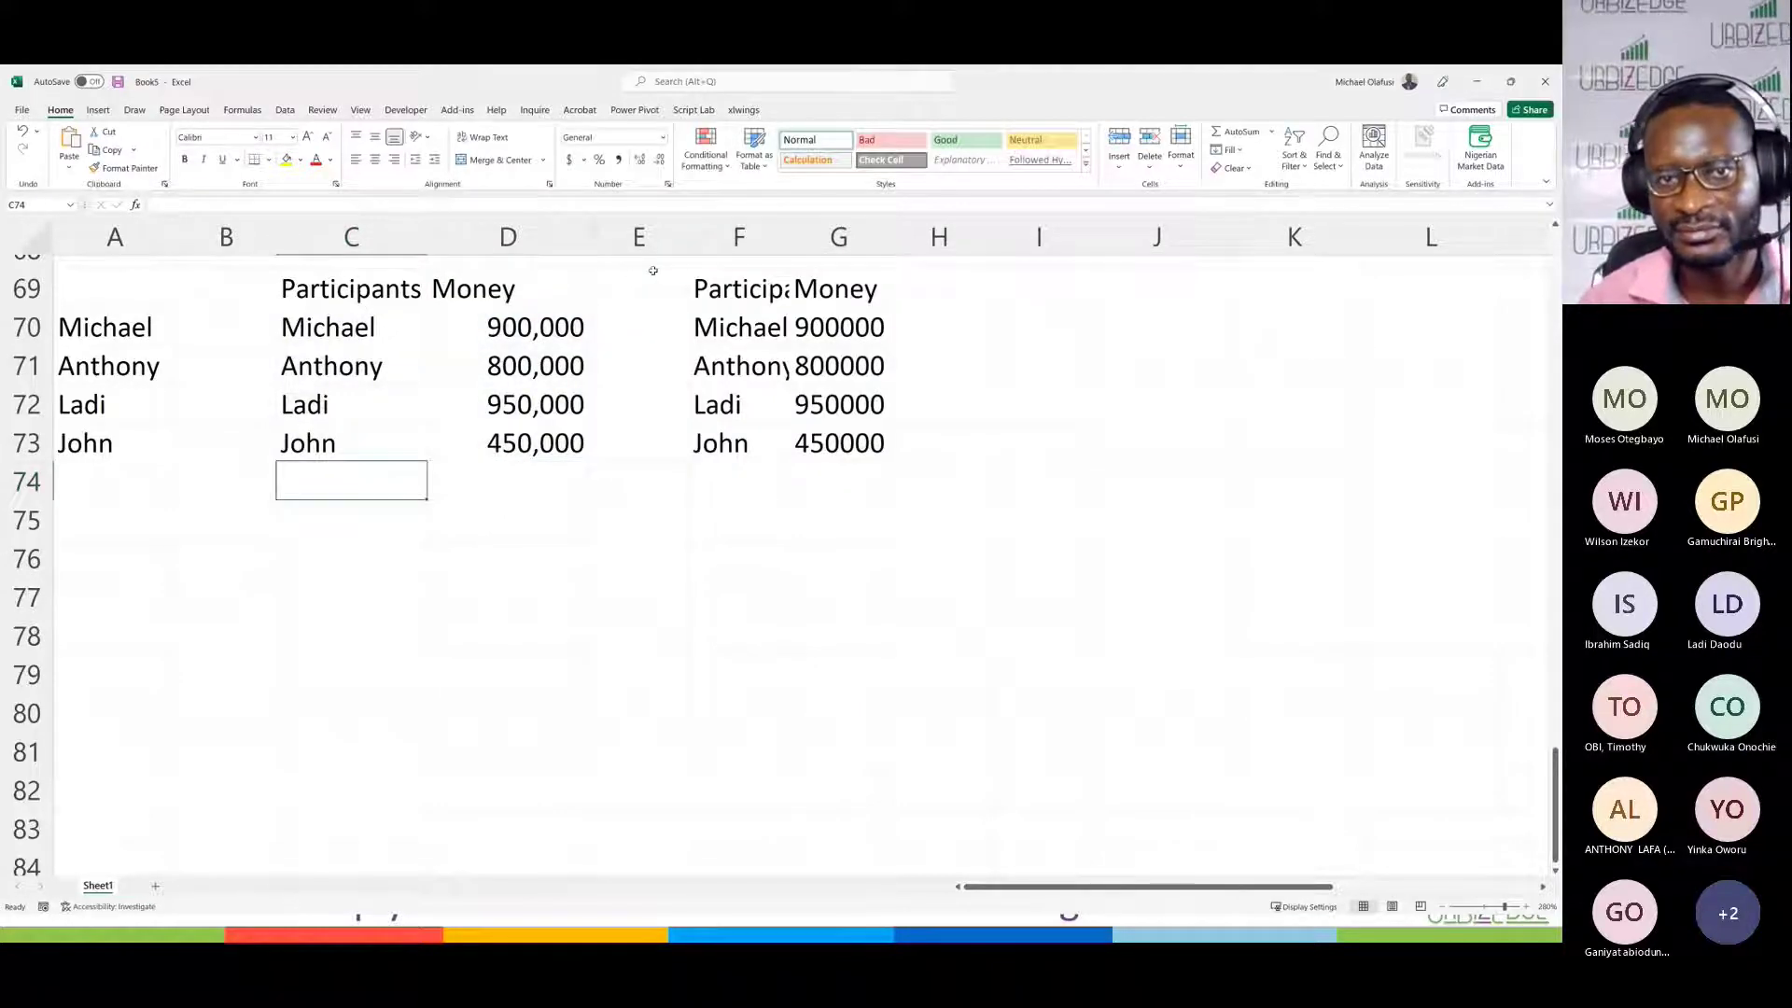
{"action": "left_click_drag", "start_coordinate": [654, 271], "coordinate": [989, 495]}
{"action": "key", "text": "Delete"}
{"action": "left_click", "coordinate": [796, 590]}
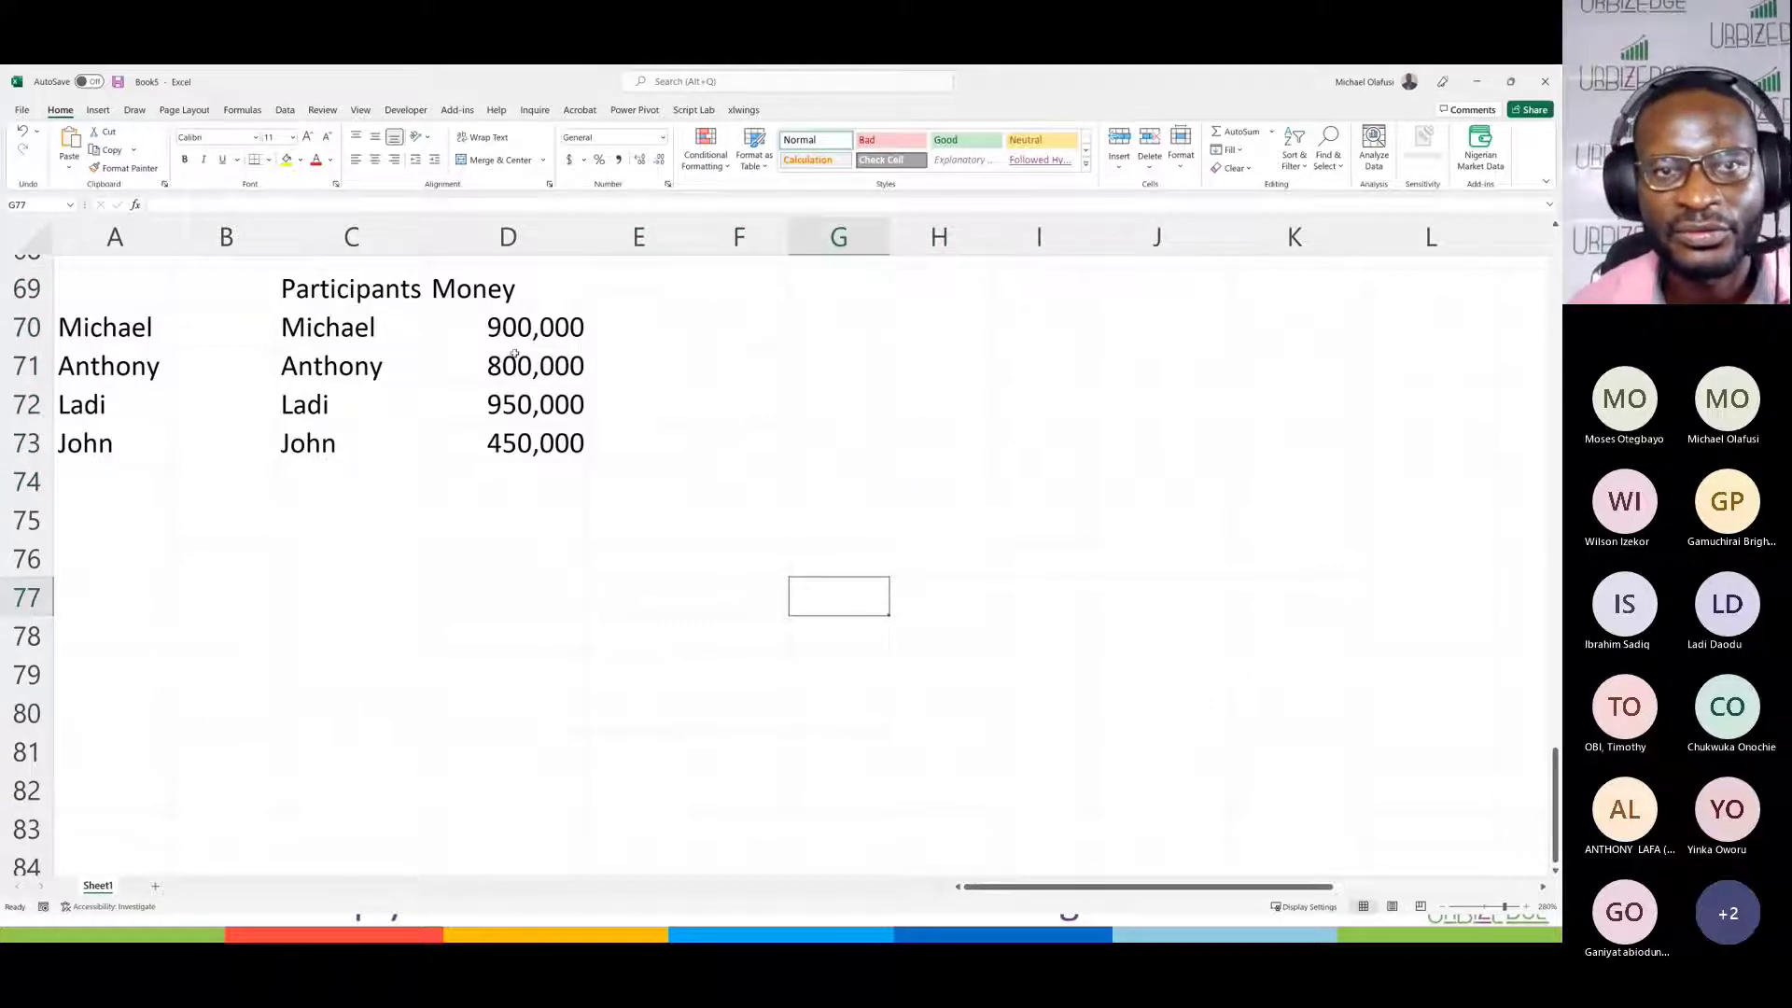
Step: Insert a clustered column chart from the participants and money table in C69:D73
{"action": "left_click_drag", "start_coordinate": [317, 294], "coordinate": [502, 446]}
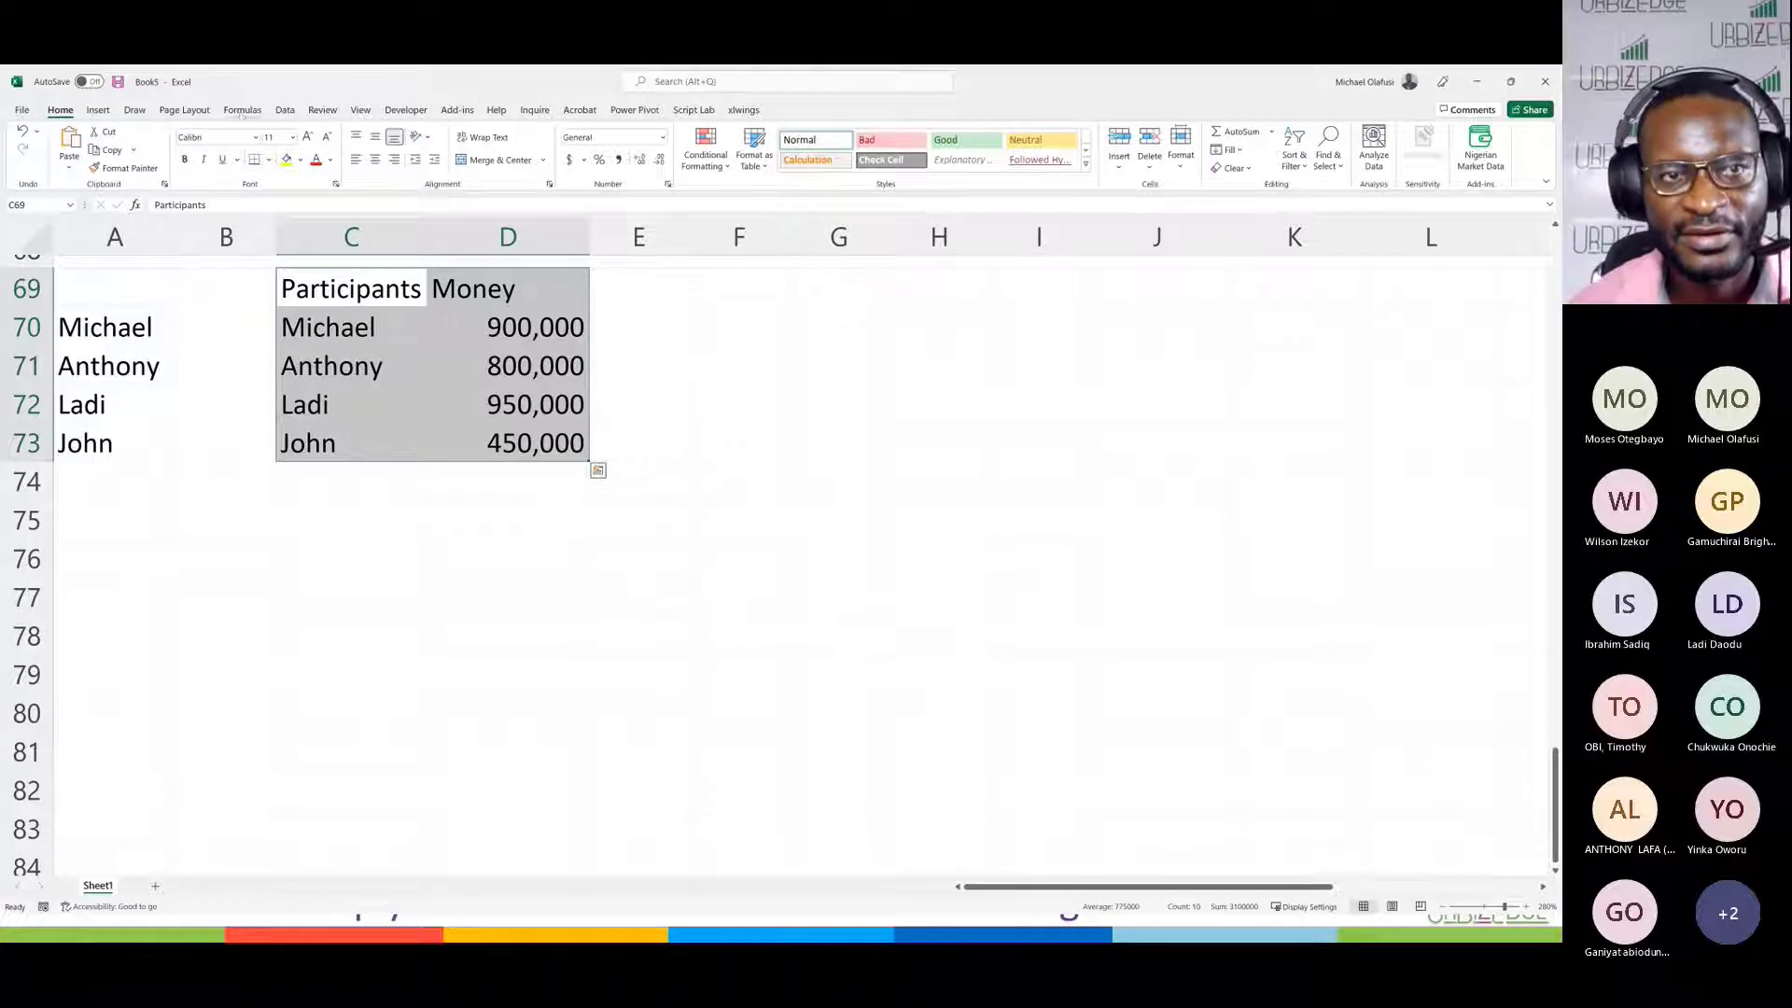
{"action": "left_click", "coordinate": [98, 110]}
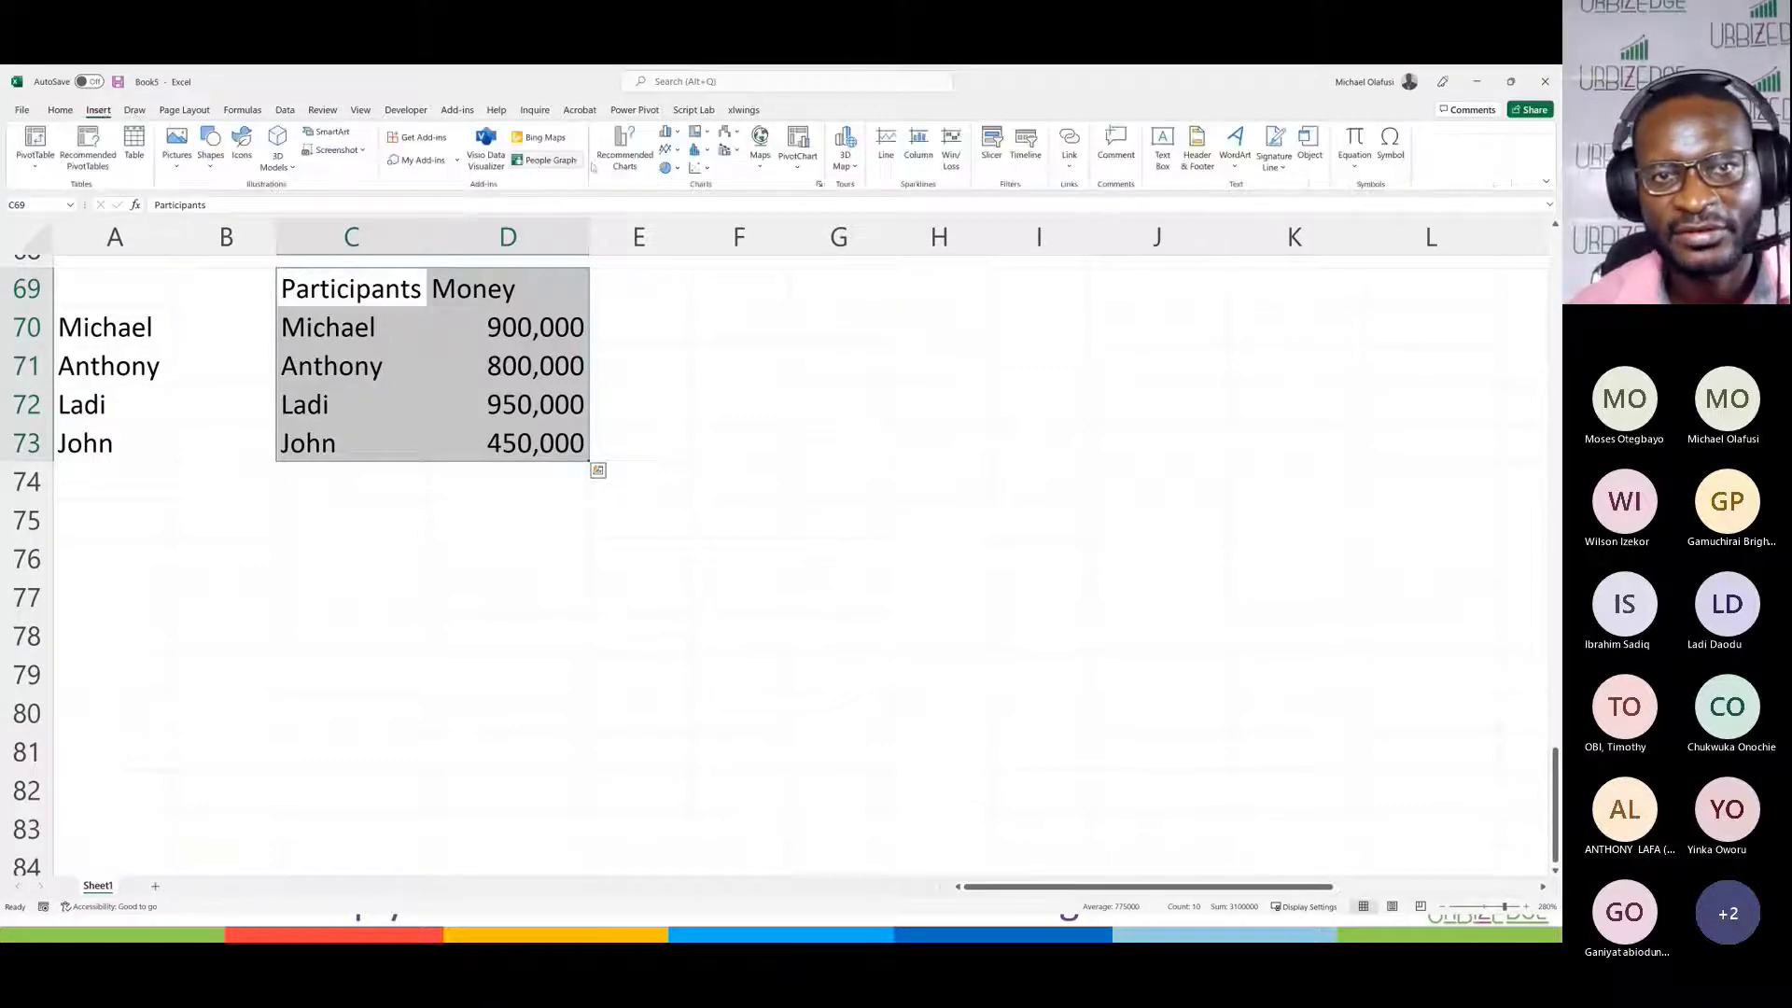
{"action": "left_click", "coordinate": [669, 133]}
{"action": "left_click", "coordinate": [678, 183]}
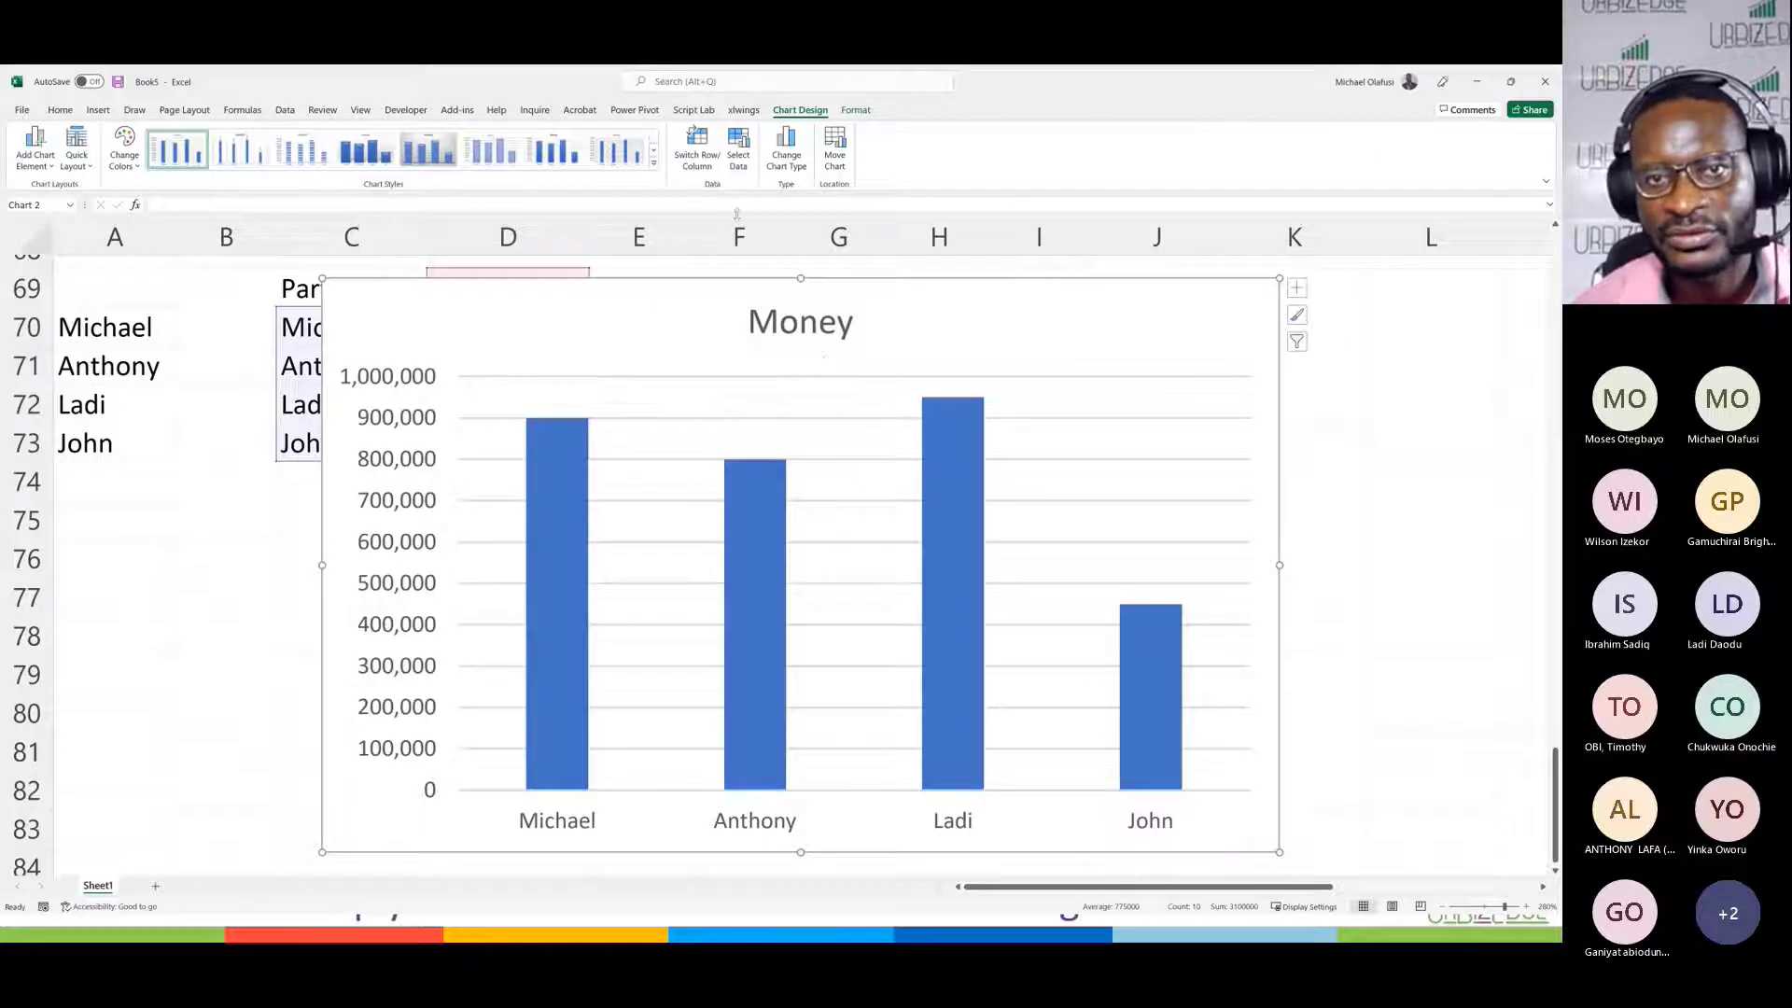
Step: Set the Money chart's data range to =Sheet1!chartsdata
{"action": "left_click", "coordinate": [738, 145]}
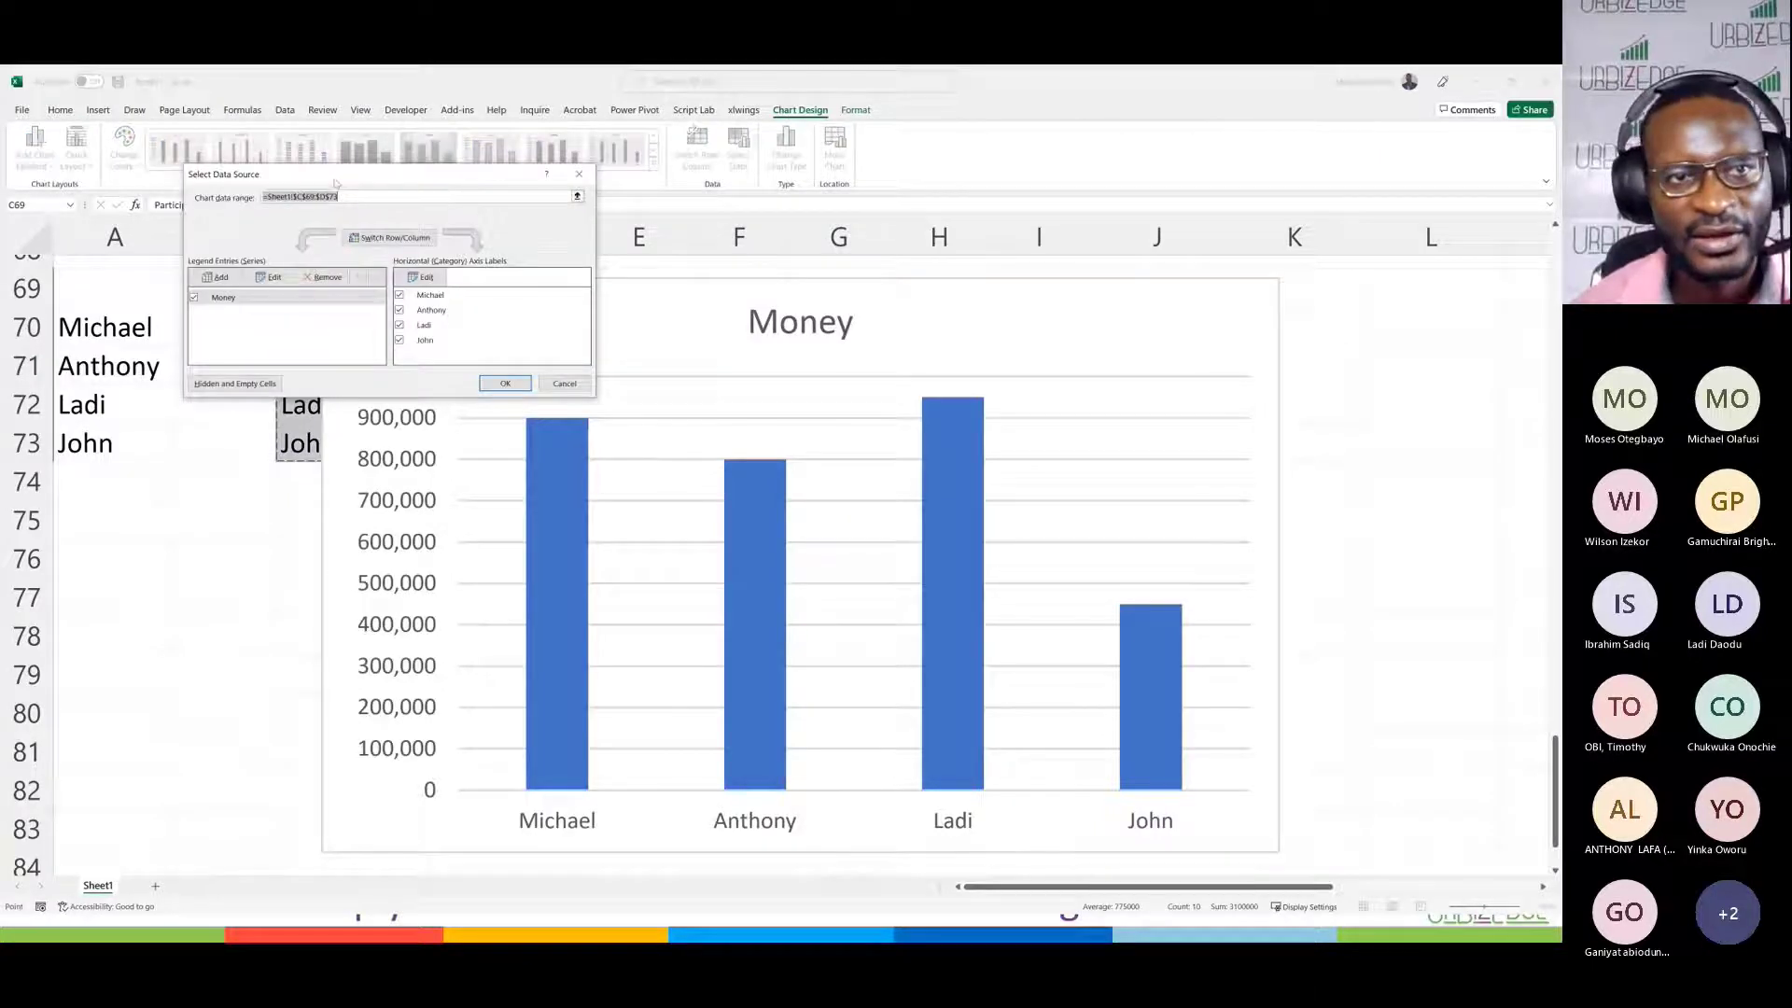
{"action": "left_click_drag", "start_coordinate": [336, 182], "coordinate": [704, 475]}
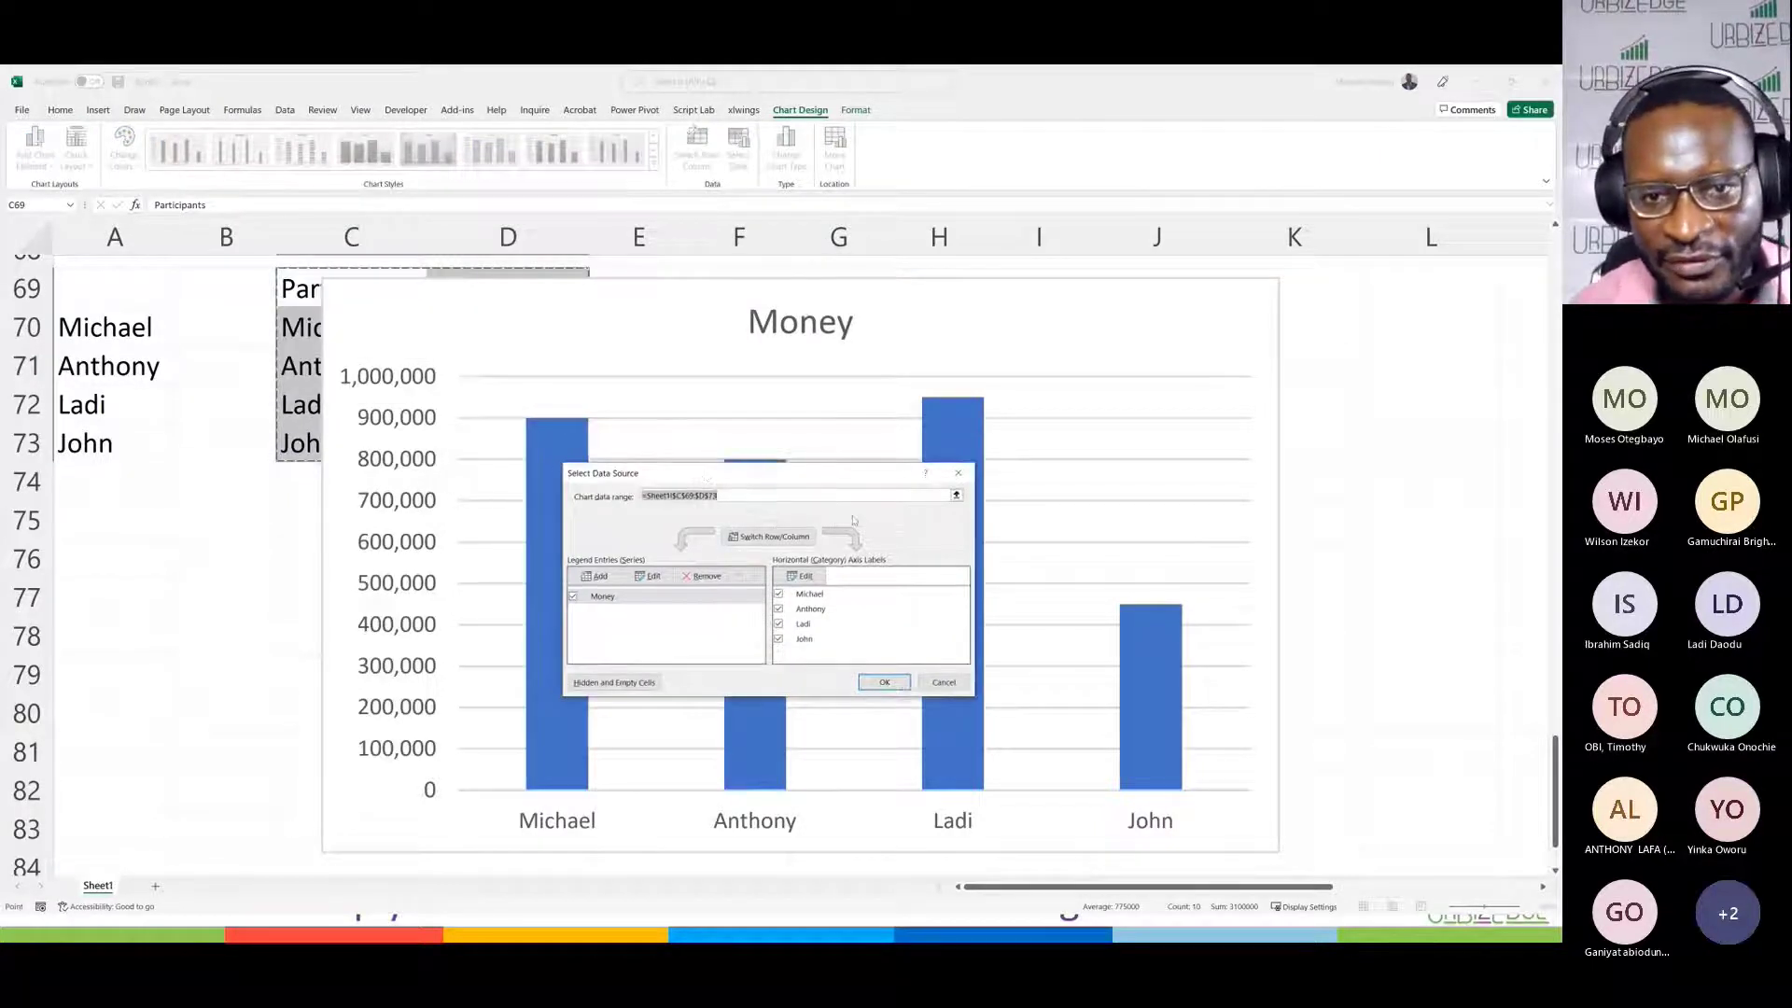
{"action": "left_click", "coordinate": [730, 492]}
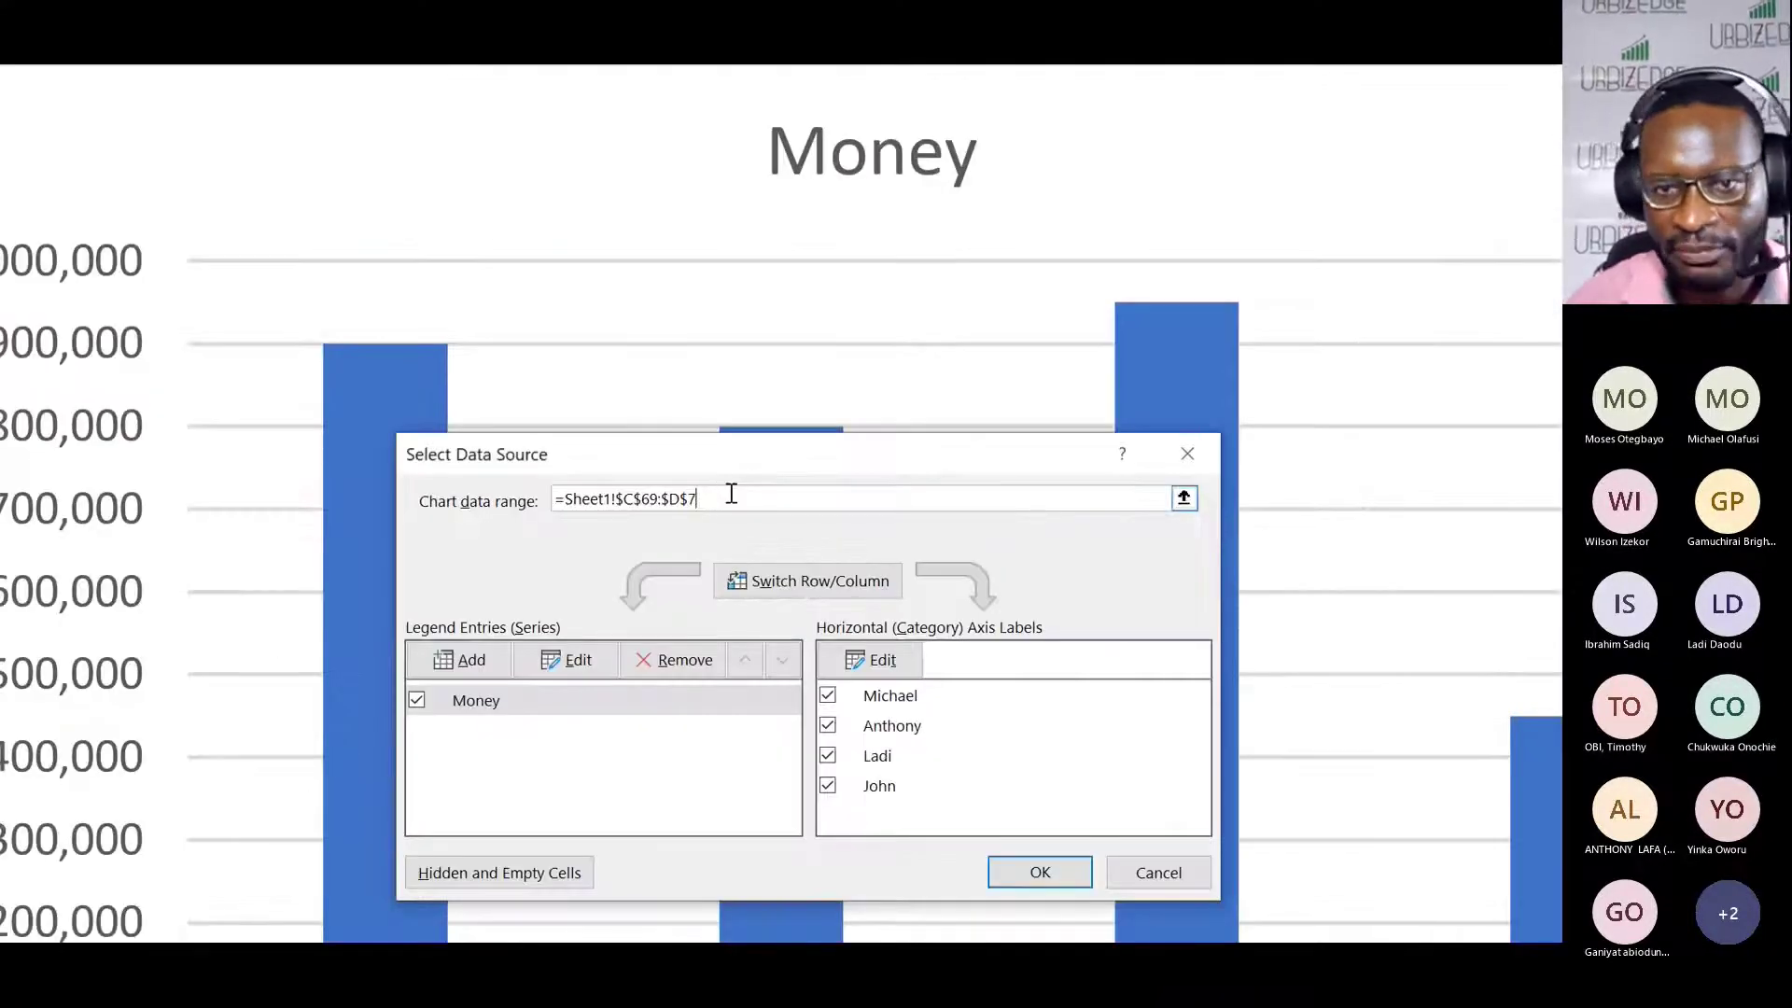
{"action": "key", "text": "BackSpace"}
{"action": "key", "text": "BackSpace"}
{"action": "key", "text": "BackSpace"}
{"action": "key", "text": "BackSpace"}
{"action": "key", "text": "BackSpace"}
{"action": "key", "text": "BackSpace"}
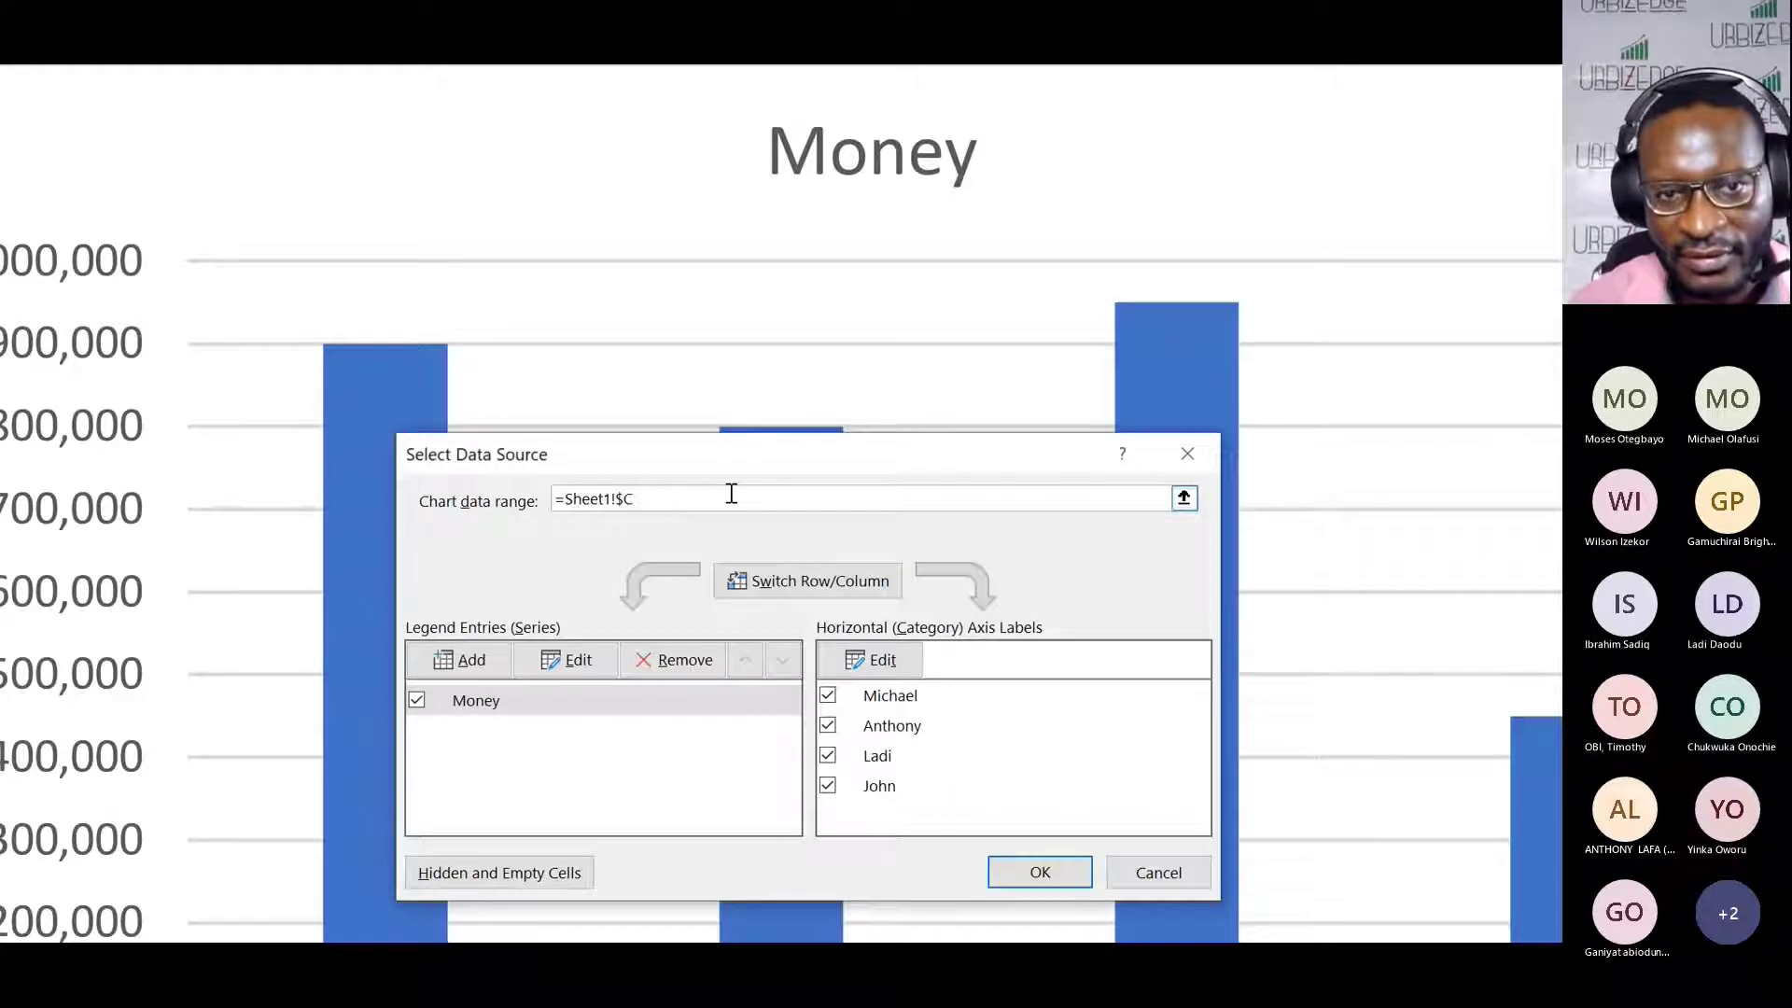
{"action": "key", "text": "BackSpace"}
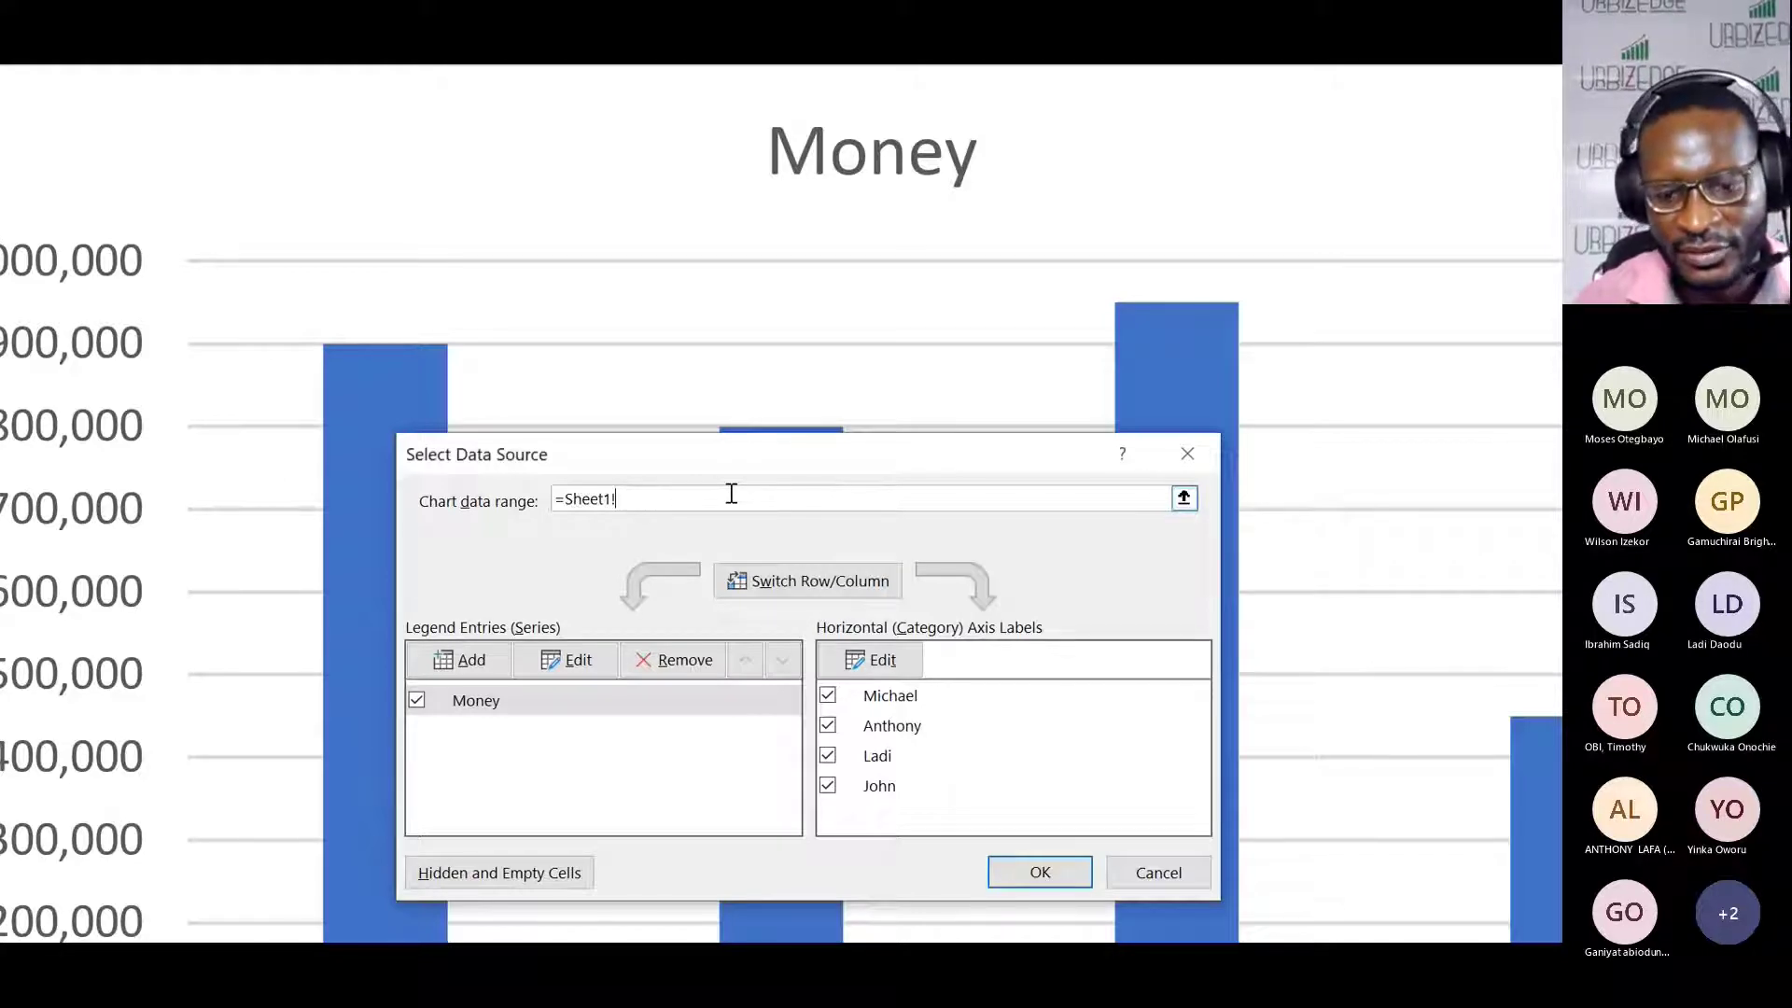
{"action": "type", "text": "chartsdata"}
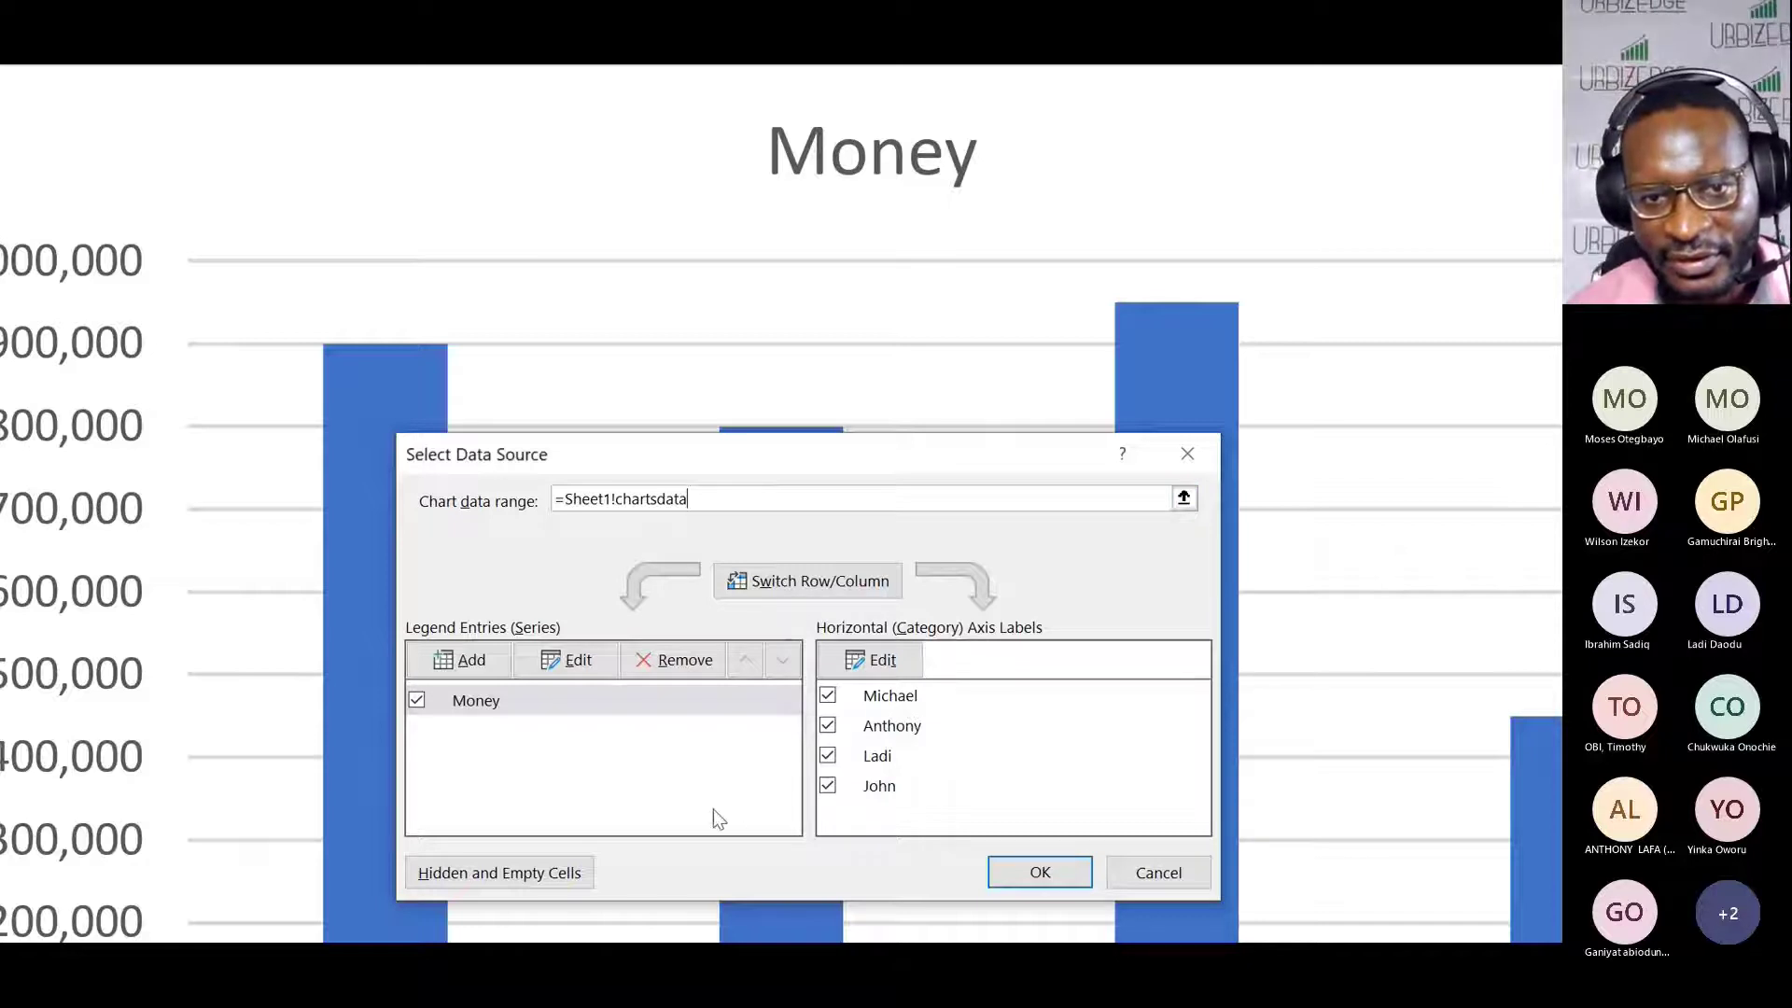
{"action": "left_click", "coordinate": [659, 685]}
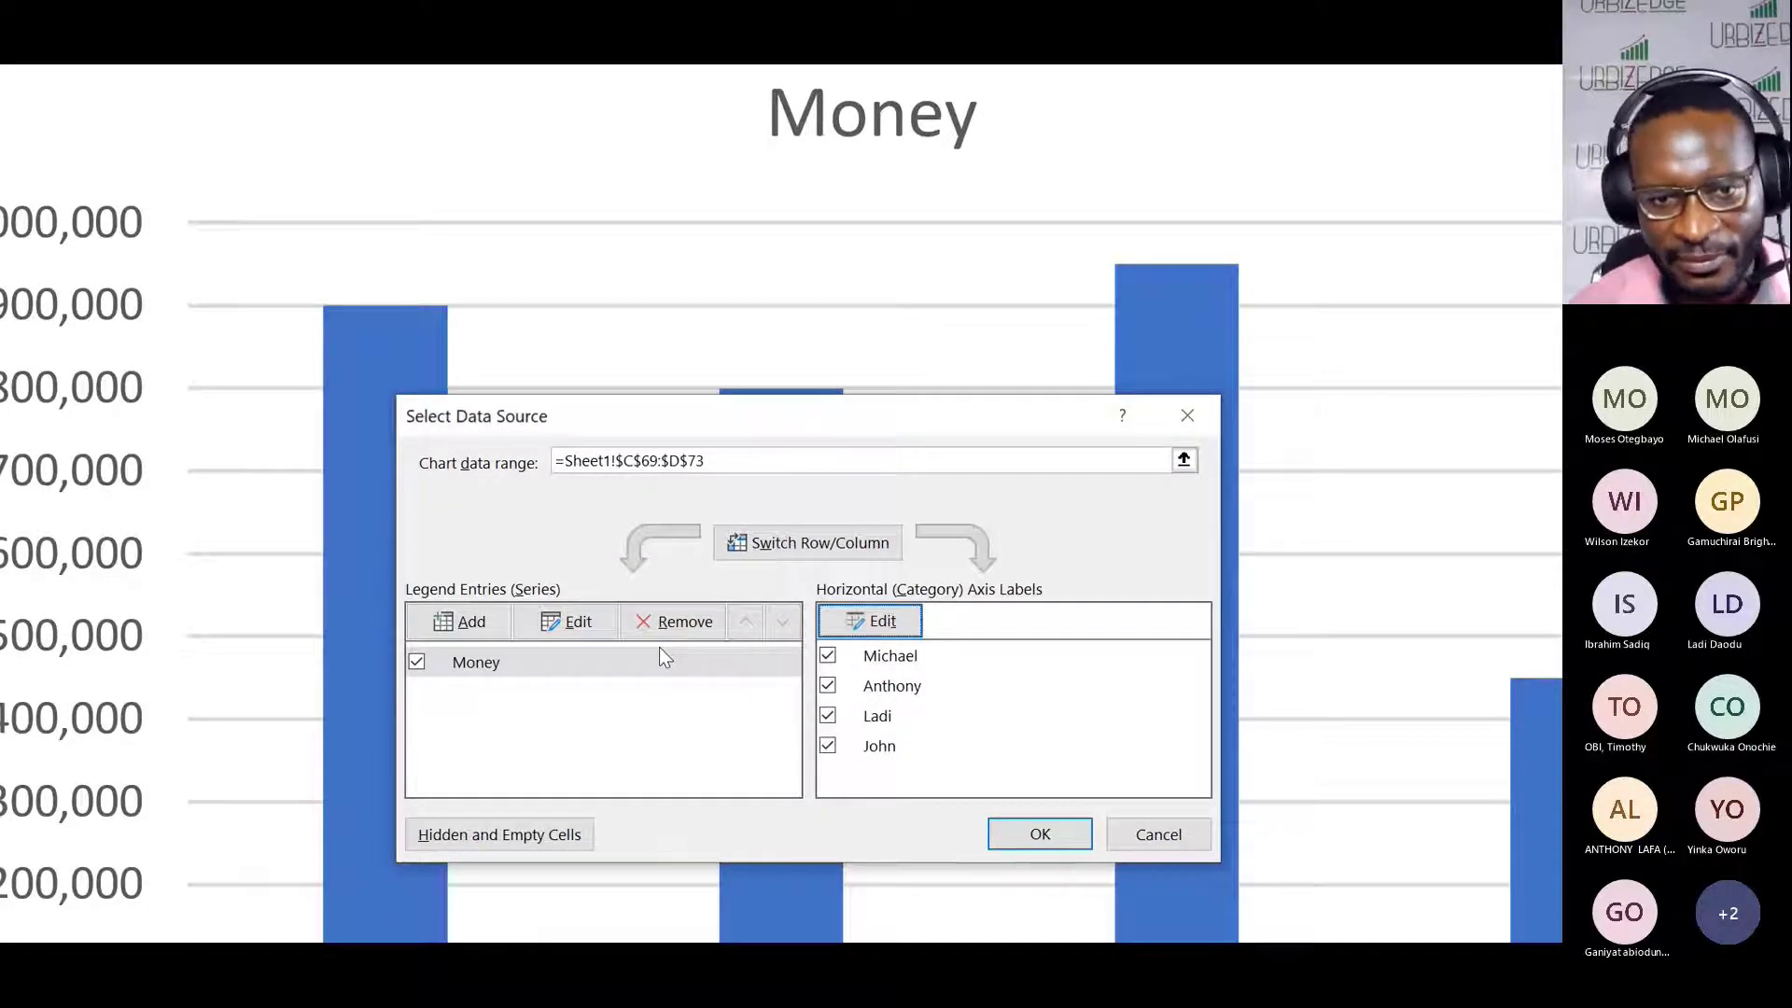
Step: Check the name and values references of the Money series, leaving the chart's data source dialogs without changes
{"action": "left_click", "coordinate": [566, 623]}
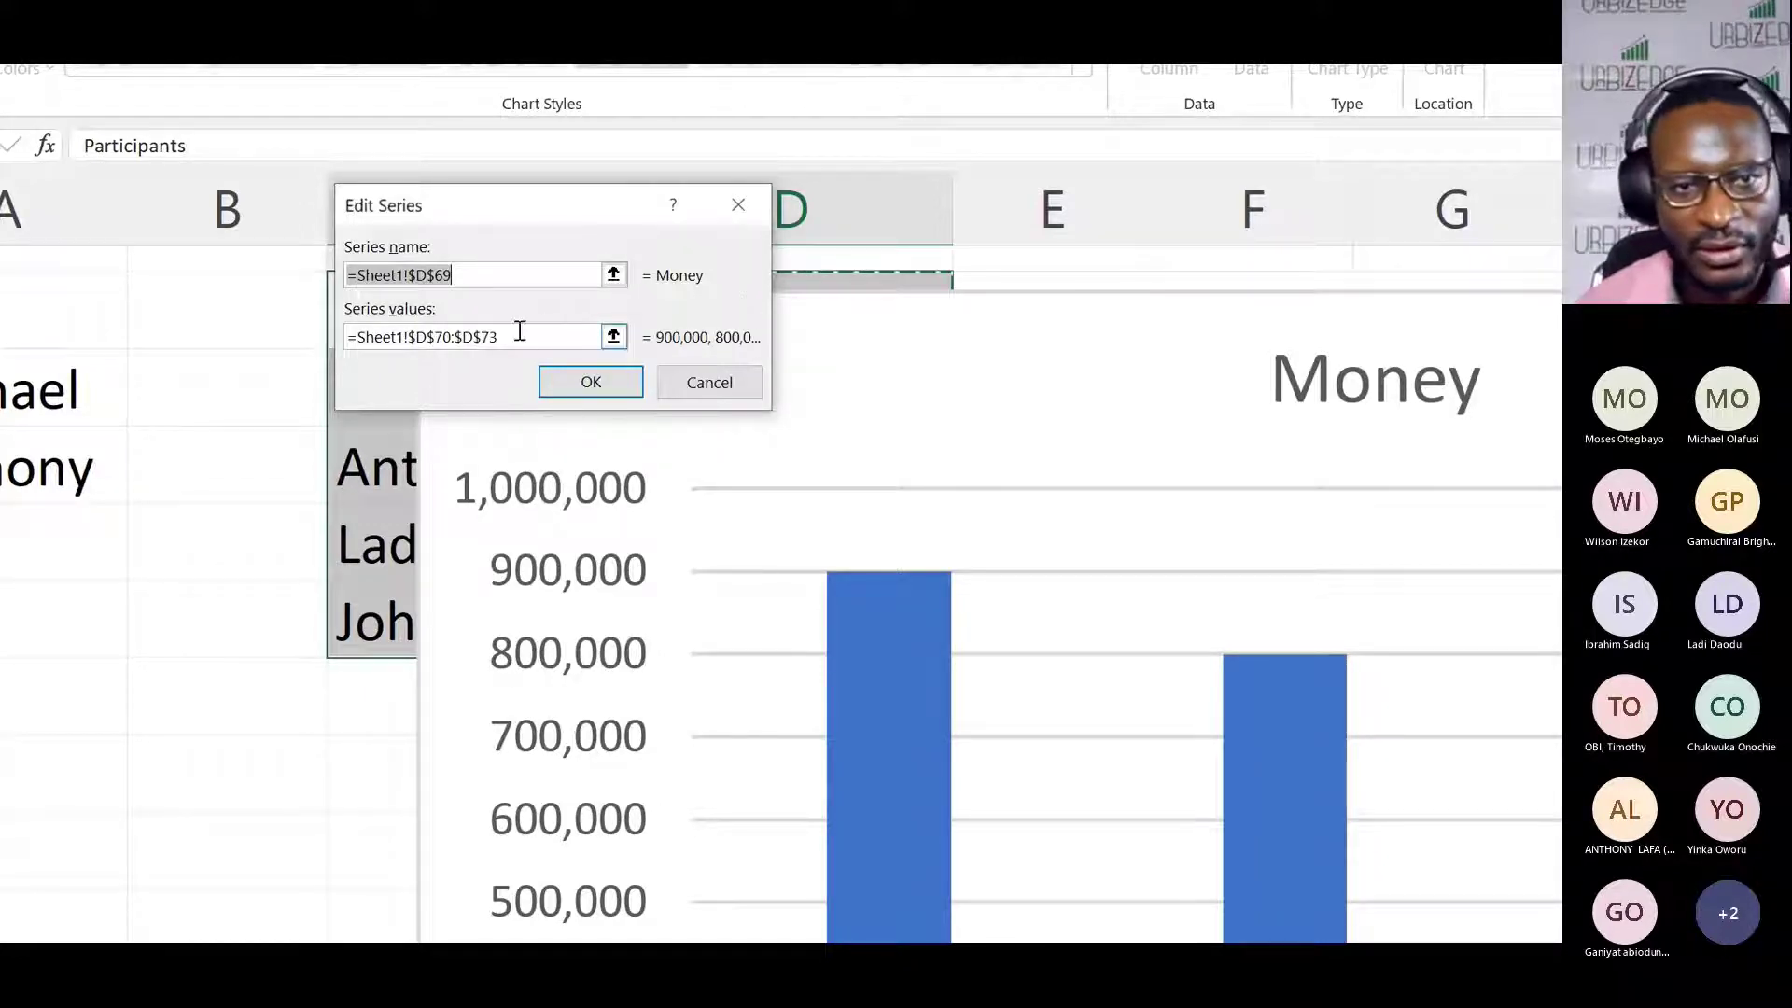
{"action": "left_click", "coordinate": [745, 204]}
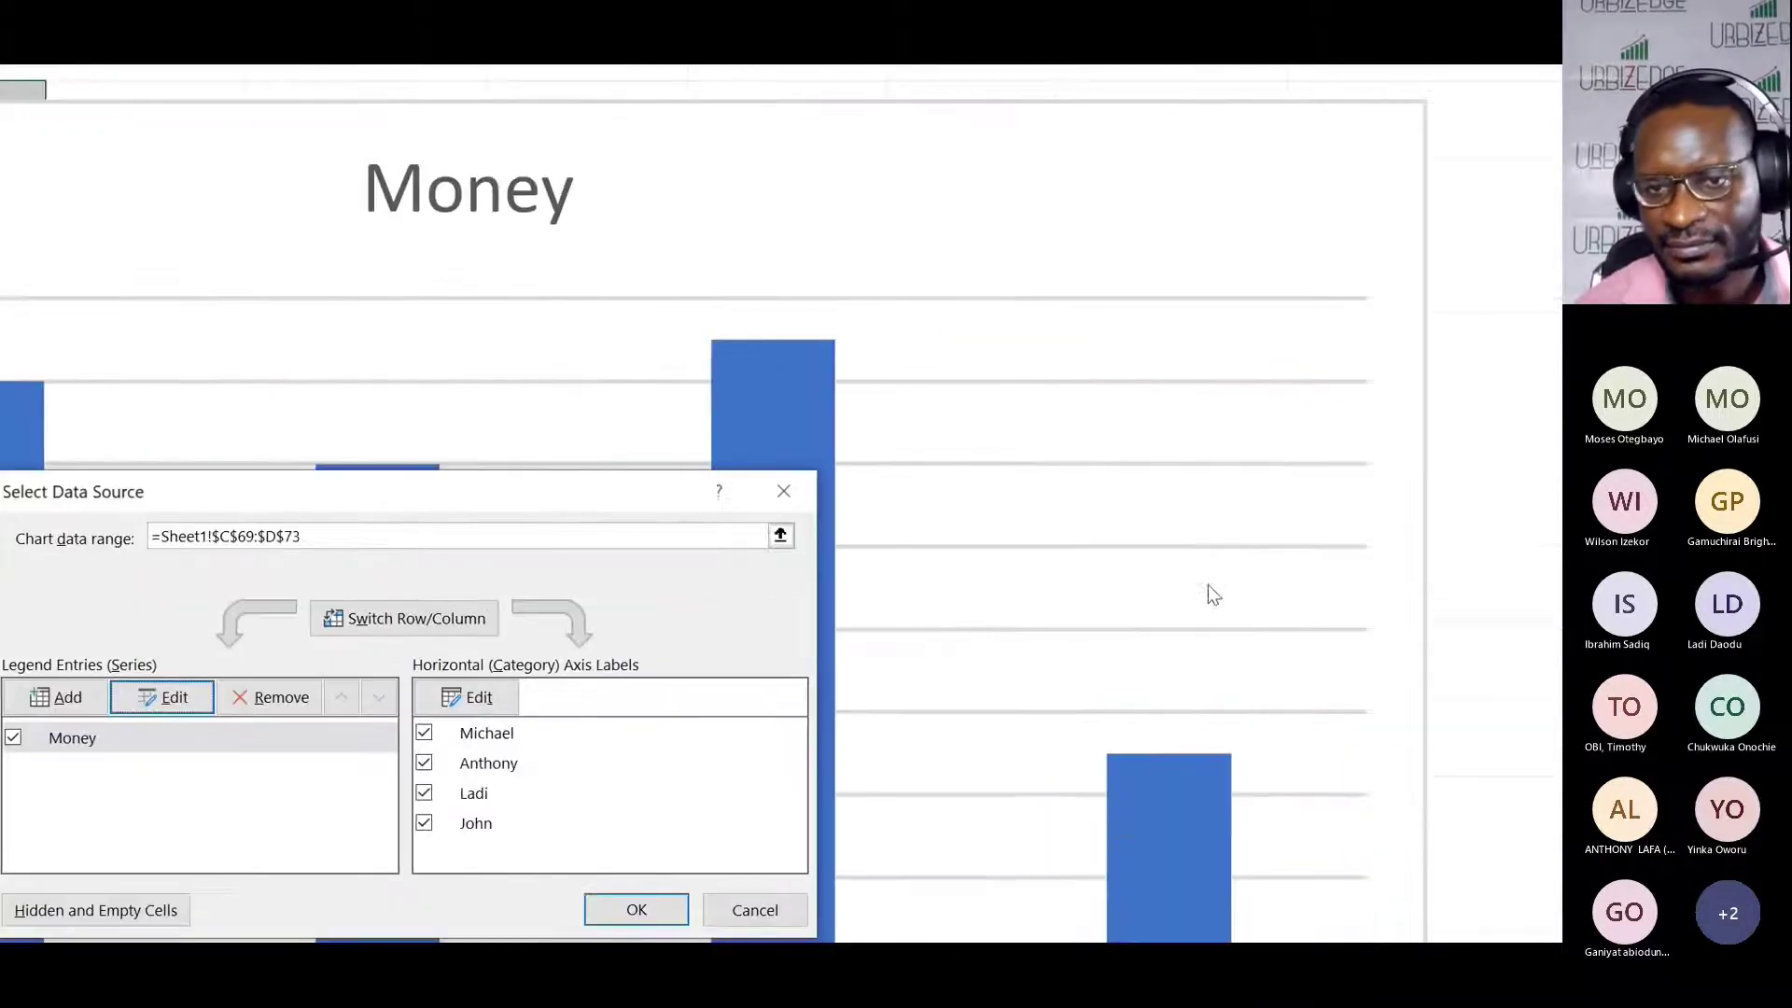
{"action": "left_click", "coordinate": [784, 491]}
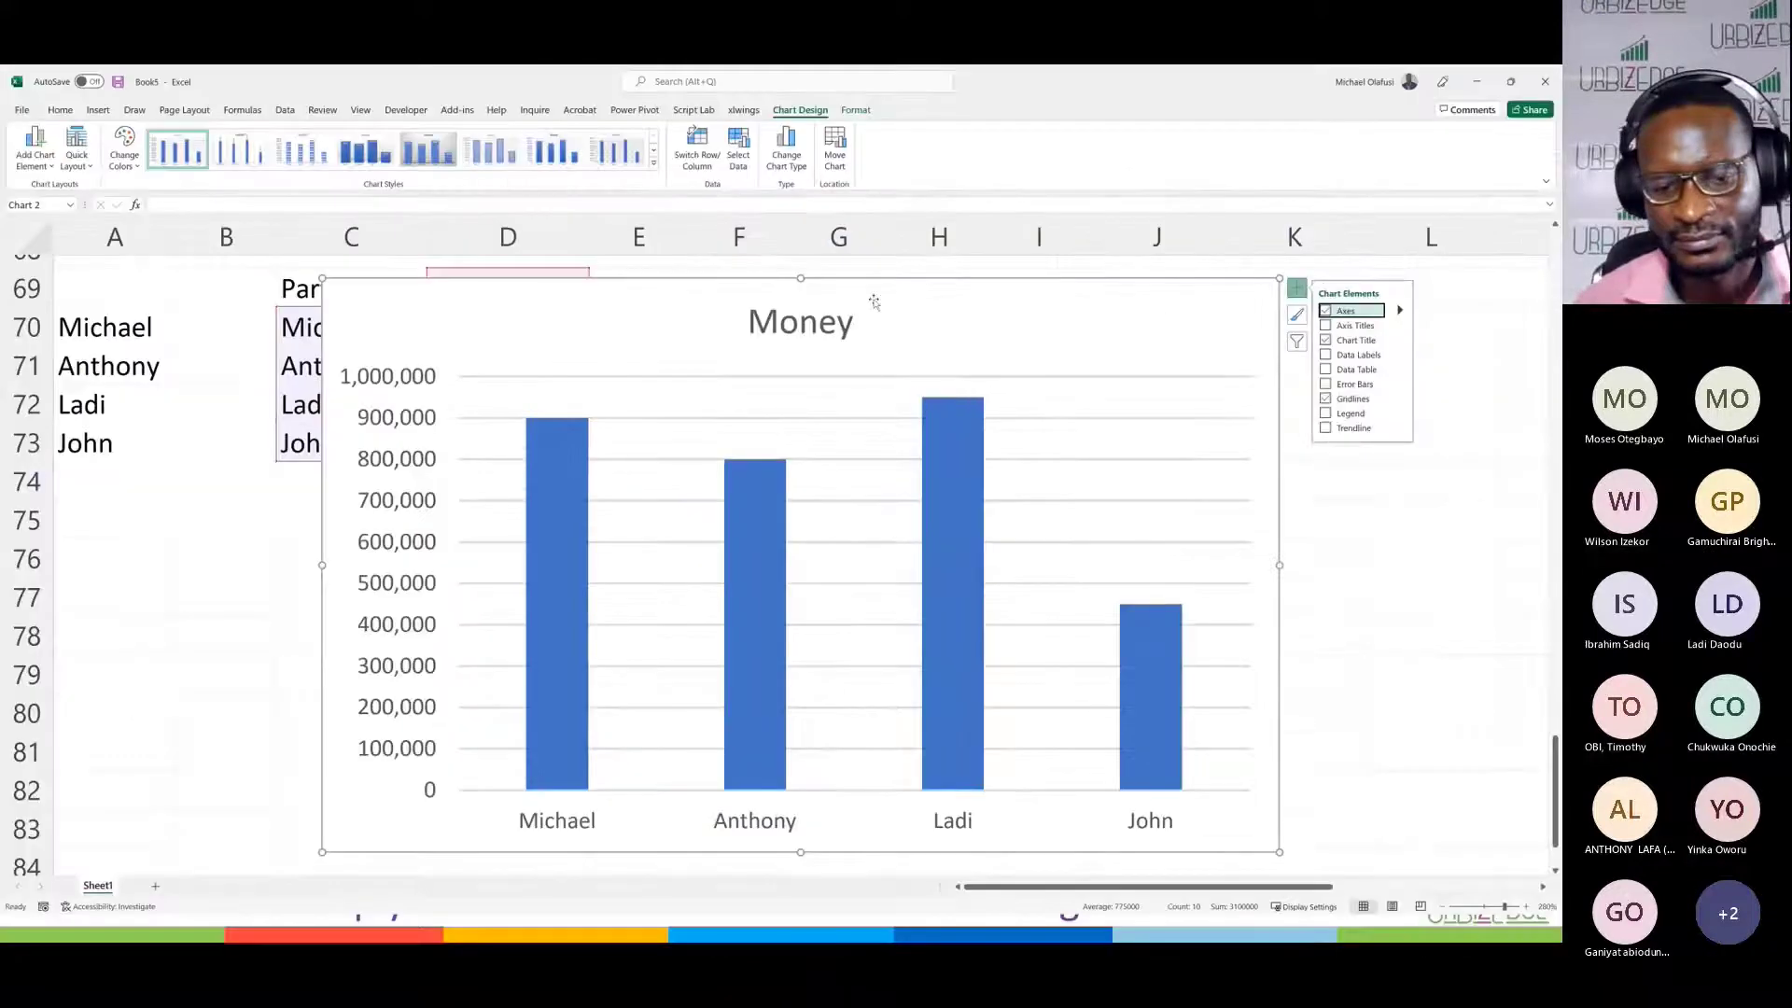
Step: Delete the Money chart and review the Money header, the amounts in D70:D73 and the participants in C70:C73
{"action": "key", "text": "Delete"}
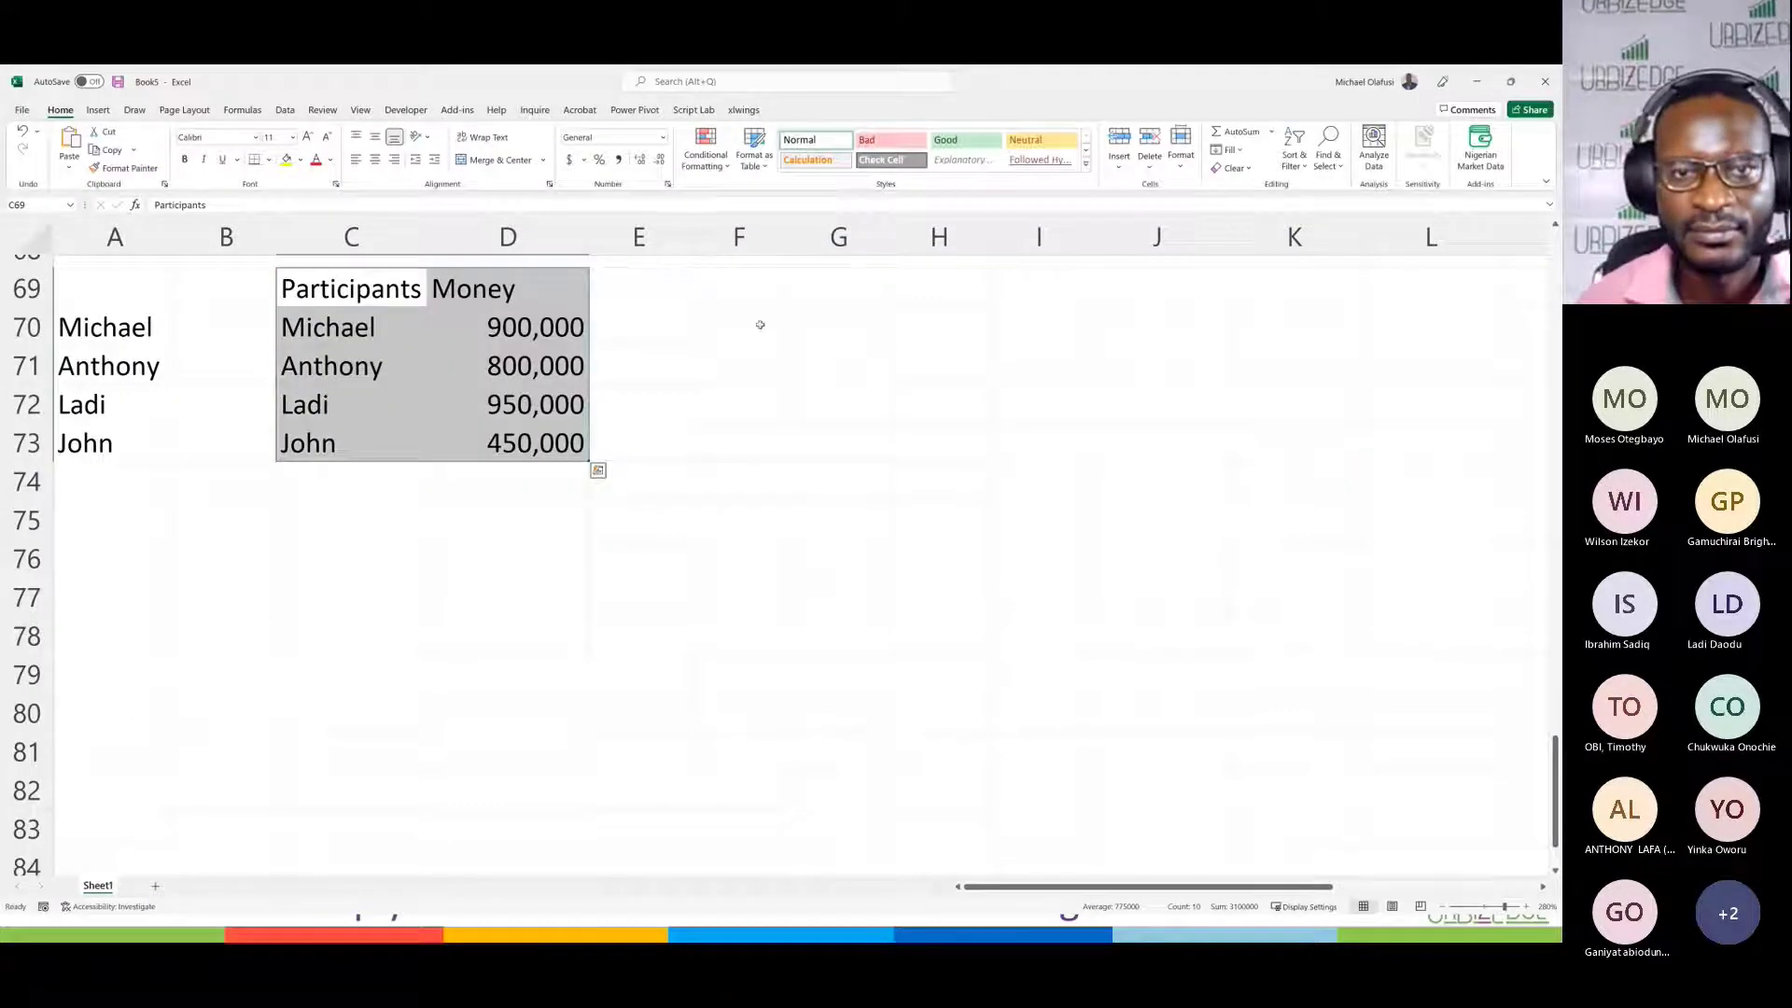
{"action": "left_click", "coordinate": [698, 348]}
{"action": "left_click", "coordinate": [513, 288]}
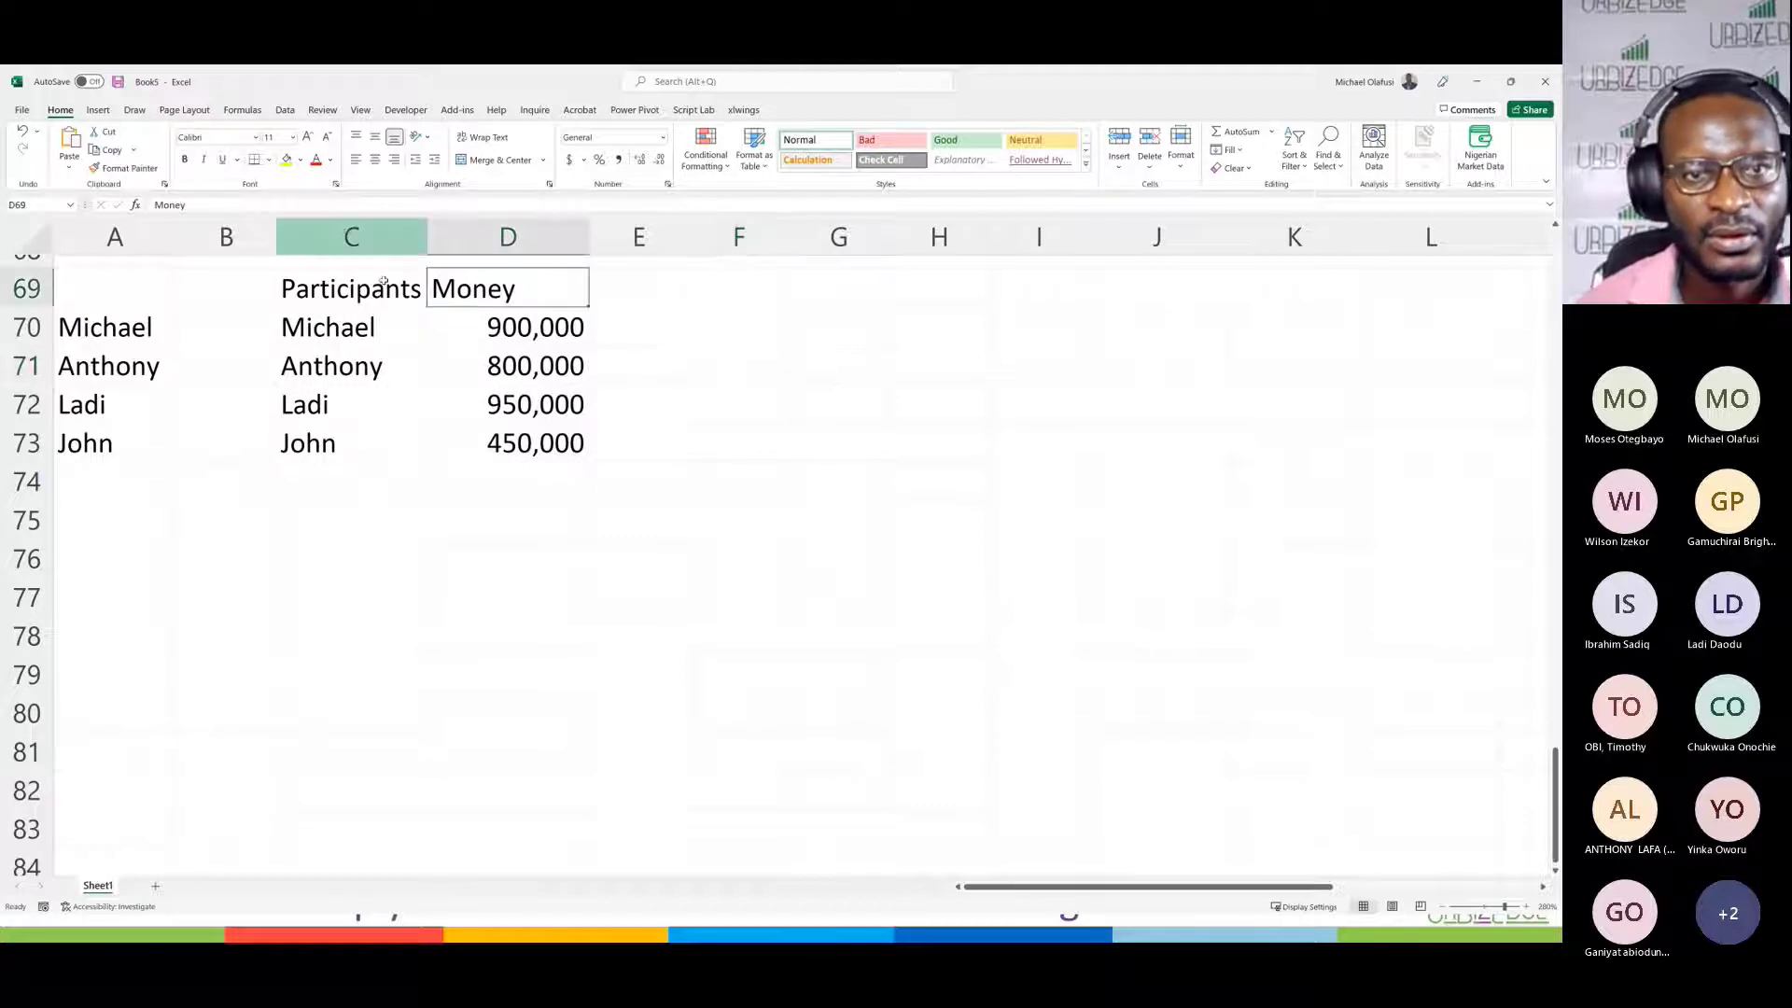
{"action": "left_click_drag", "start_coordinate": [459, 332], "coordinate": [486, 437]}
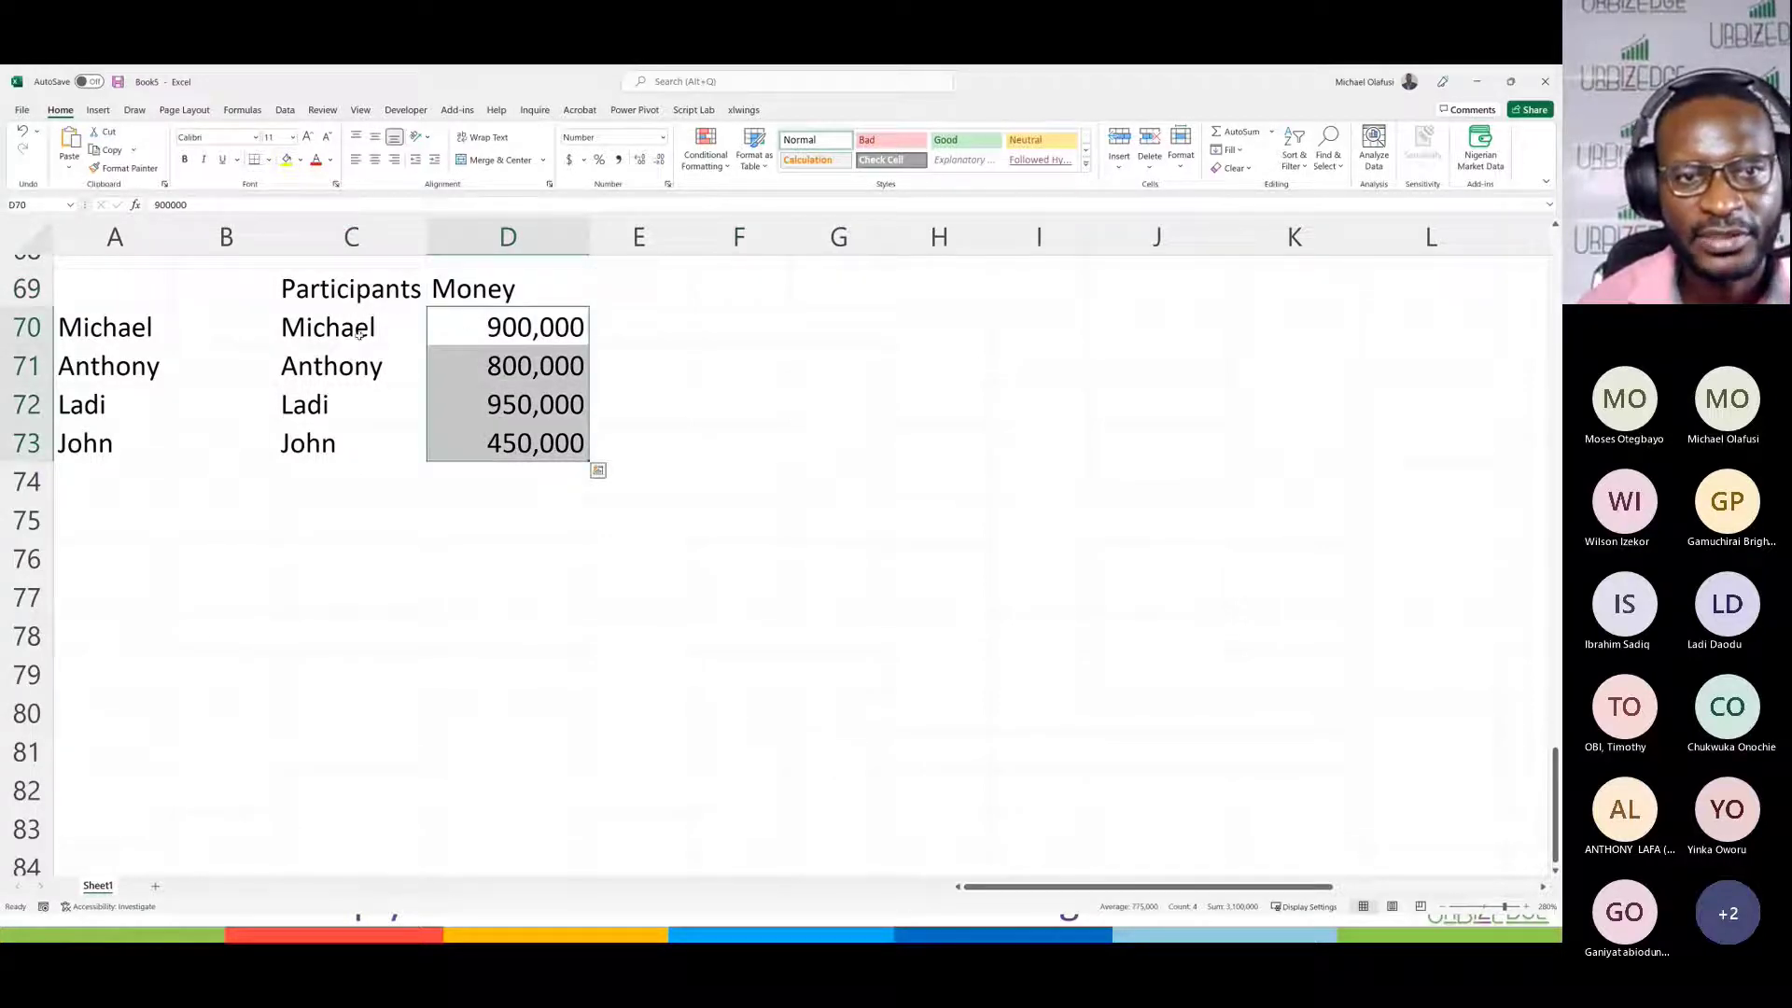
{"action": "left_click_drag", "start_coordinate": [363, 338], "coordinate": [375, 452]}
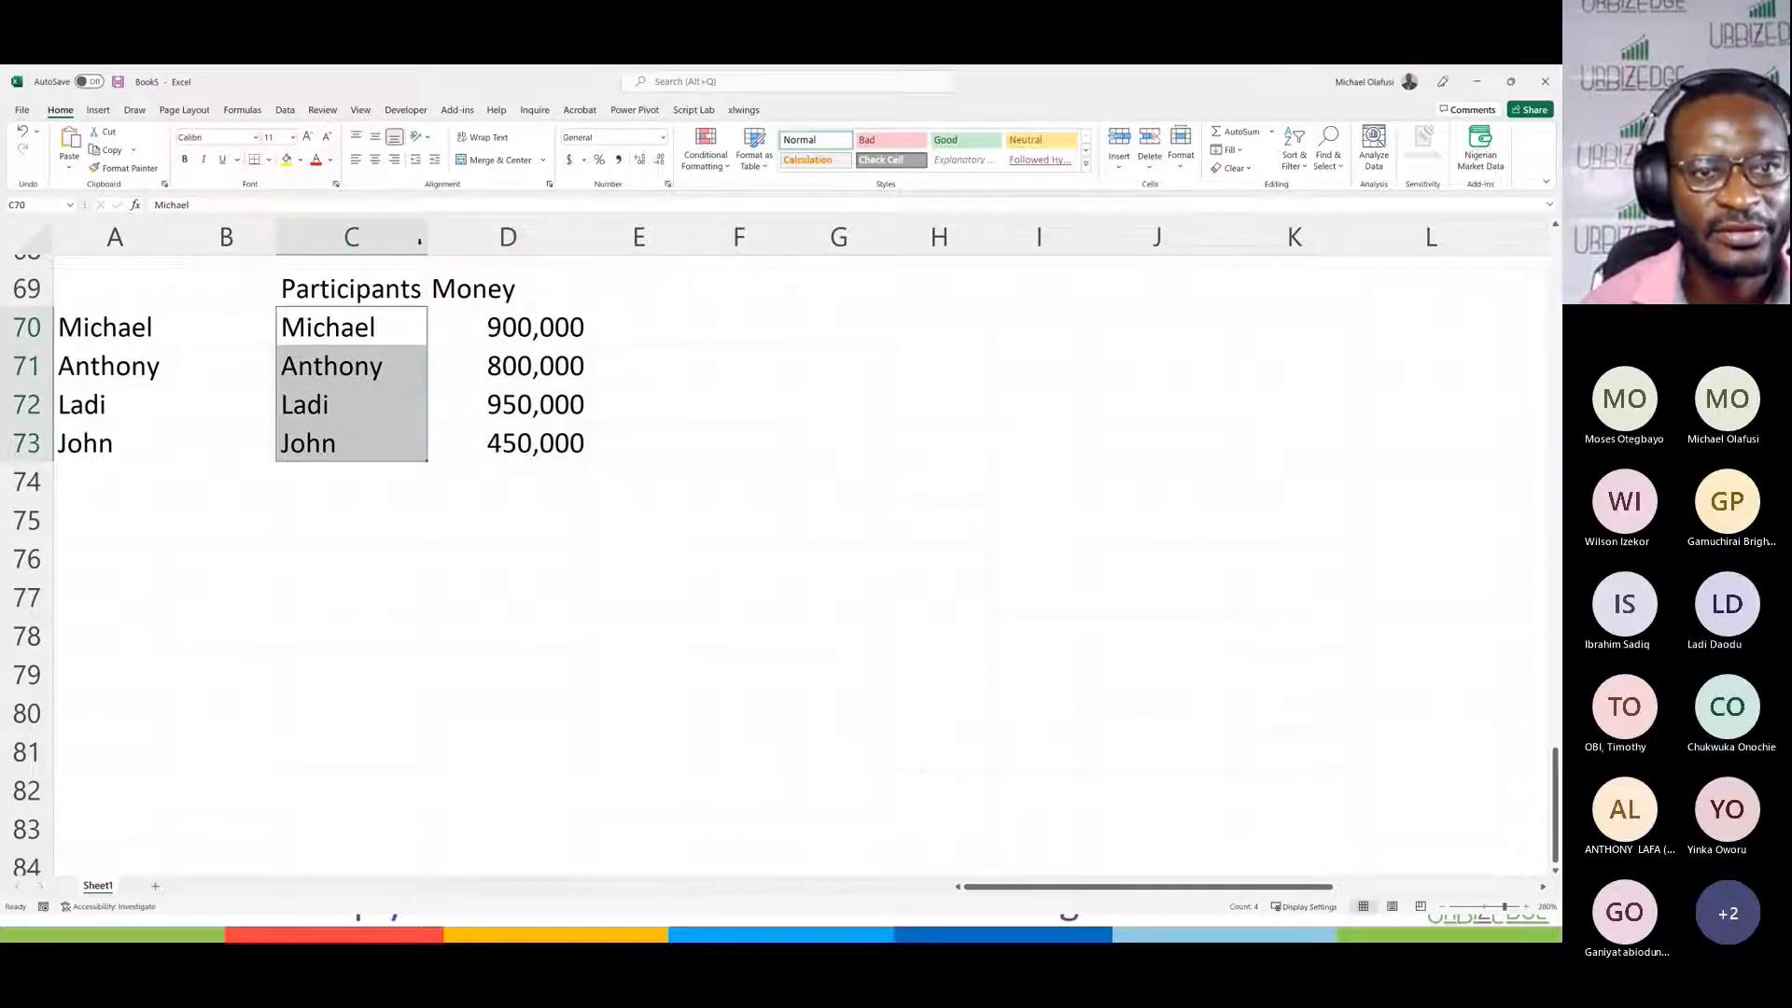
Step: Begin a formula in F70 with D70 as the starting cell of a range reference
{"action": "left_click", "coordinate": [766, 320]}
{"action": "type", "text": "="}
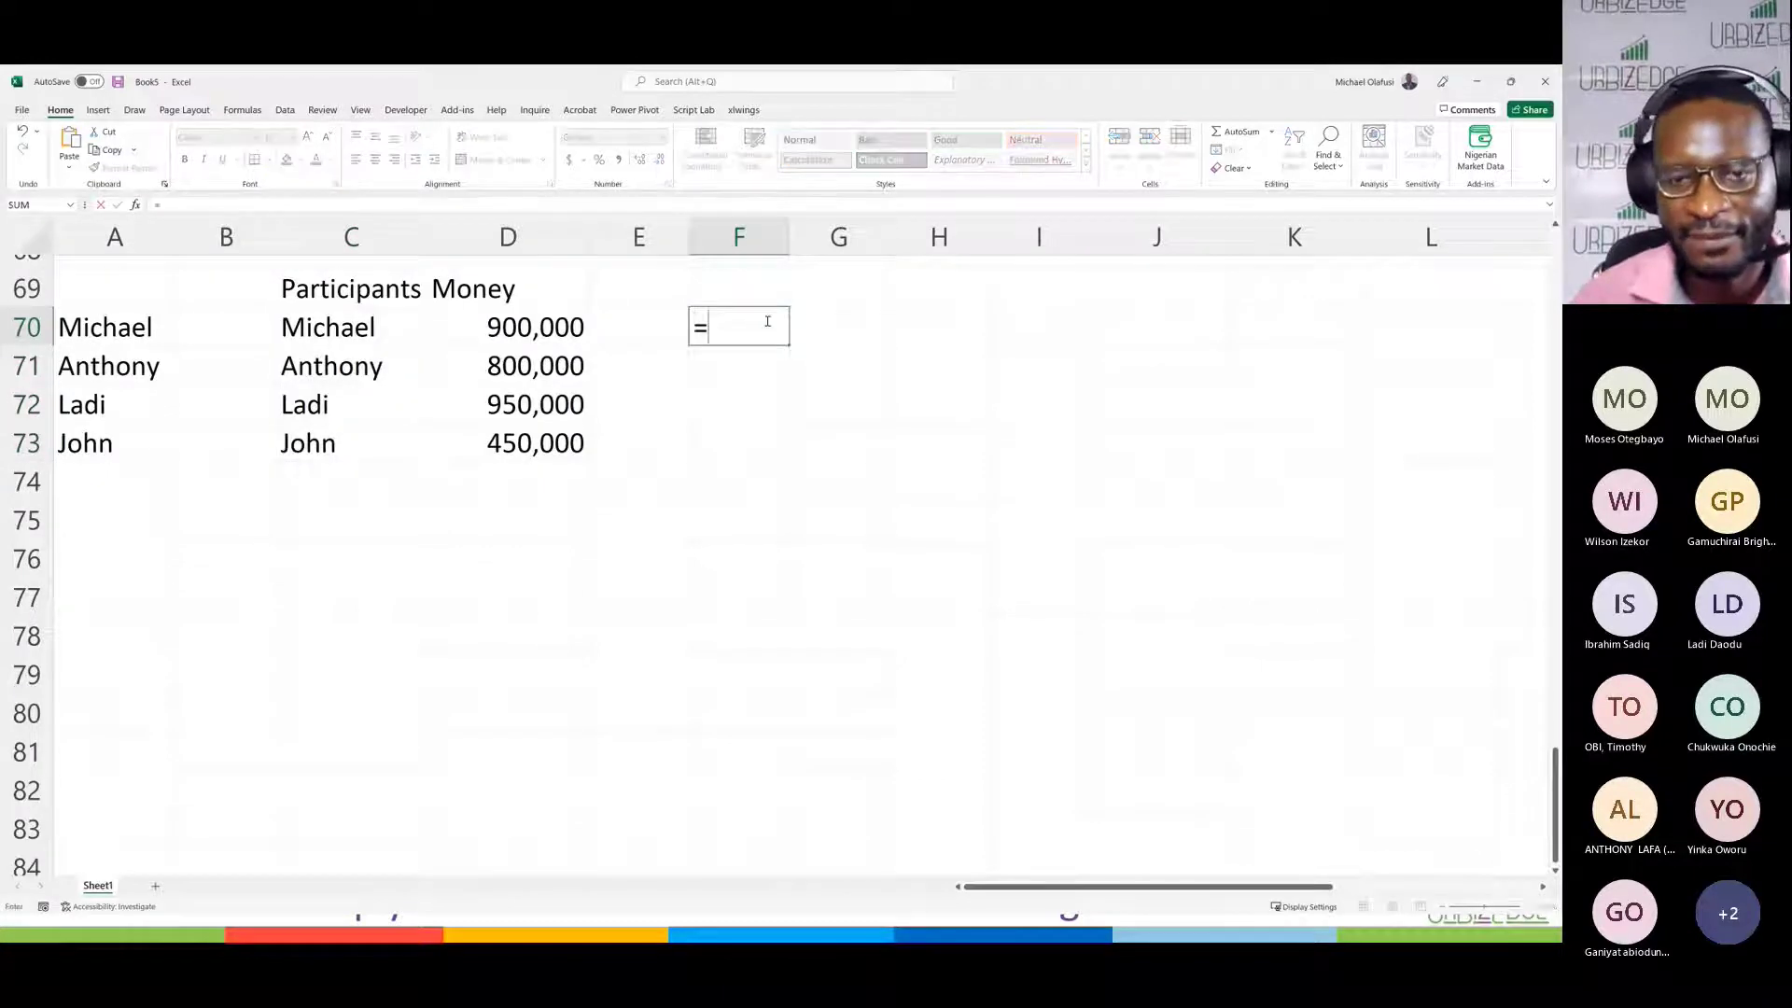
{"action": "left_click_drag", "start_coordinate": [347, 316], "coordinate": [350, 440]}
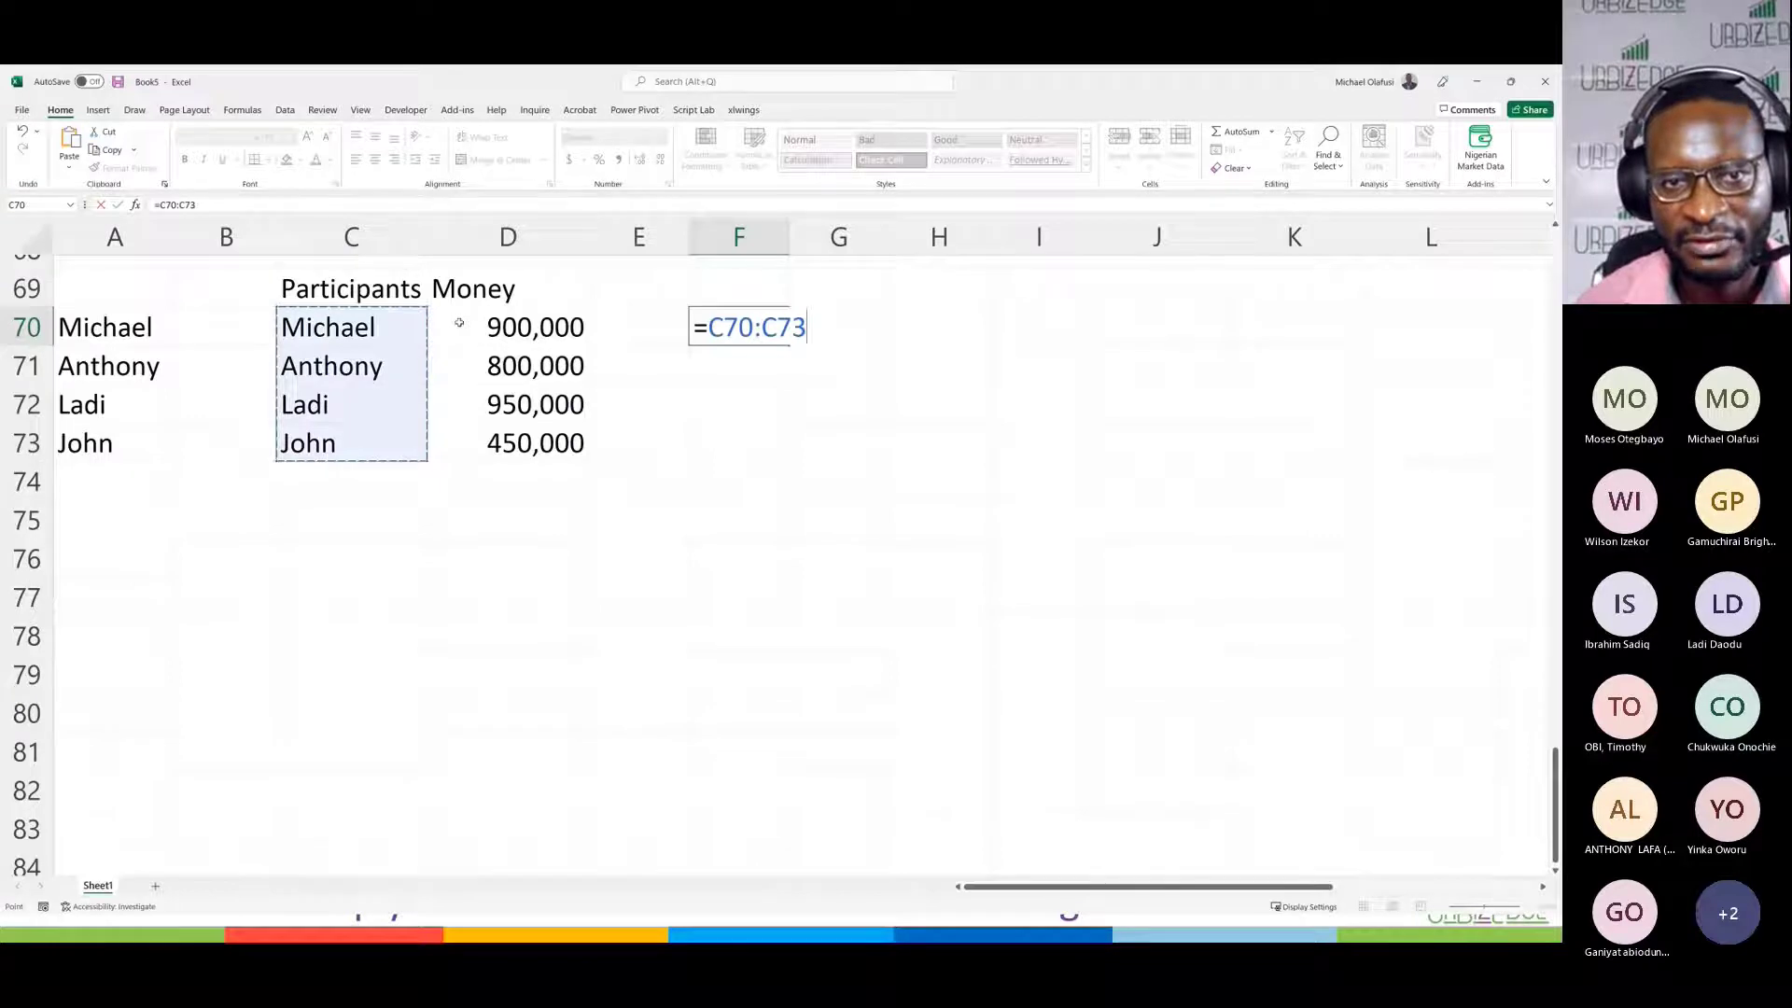
{"action": "left_click_drag", "start_coordinate": [459, 322], "coordinate": [477, 440]}
{"action": "key", "text": "BackSpace"}
{"action": "key", "text": "BackSpace"}
{"action": "key", "text": "BackSpace"}
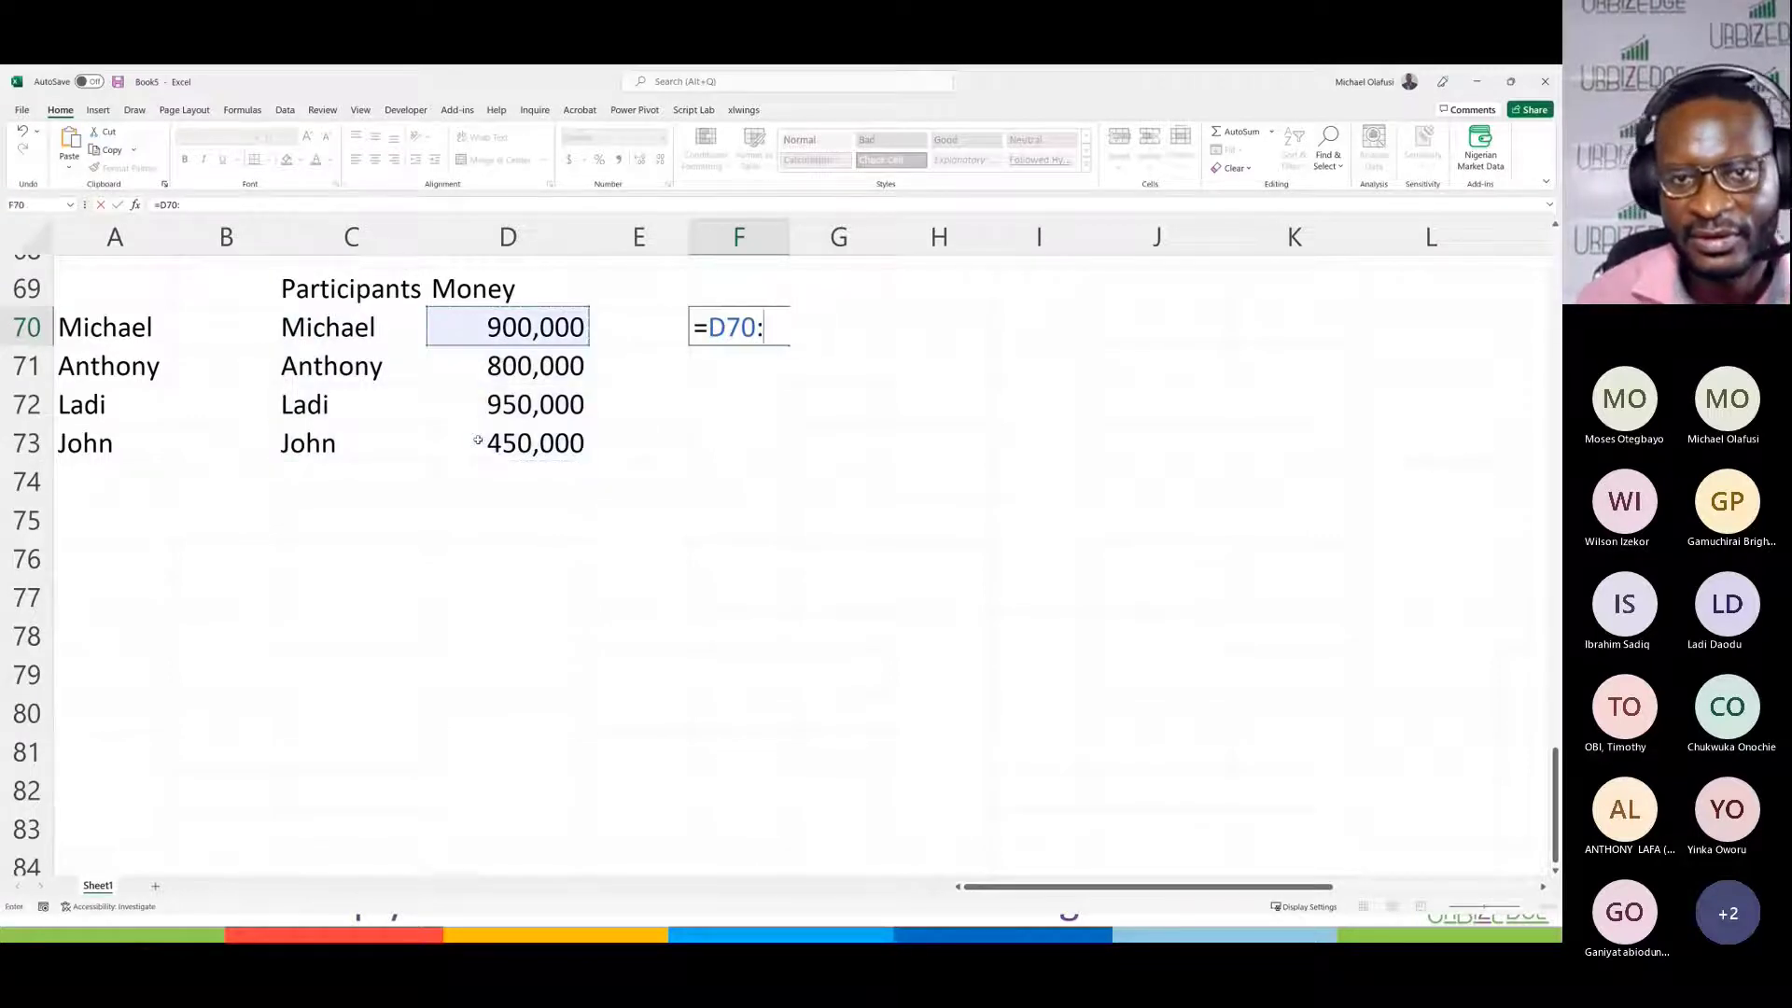
Step: Complete the F70 formula as =D70:INDEX(D70:D82,COUNTA(D70:D82)) and enter it
{"action": "type", "text": "index"}
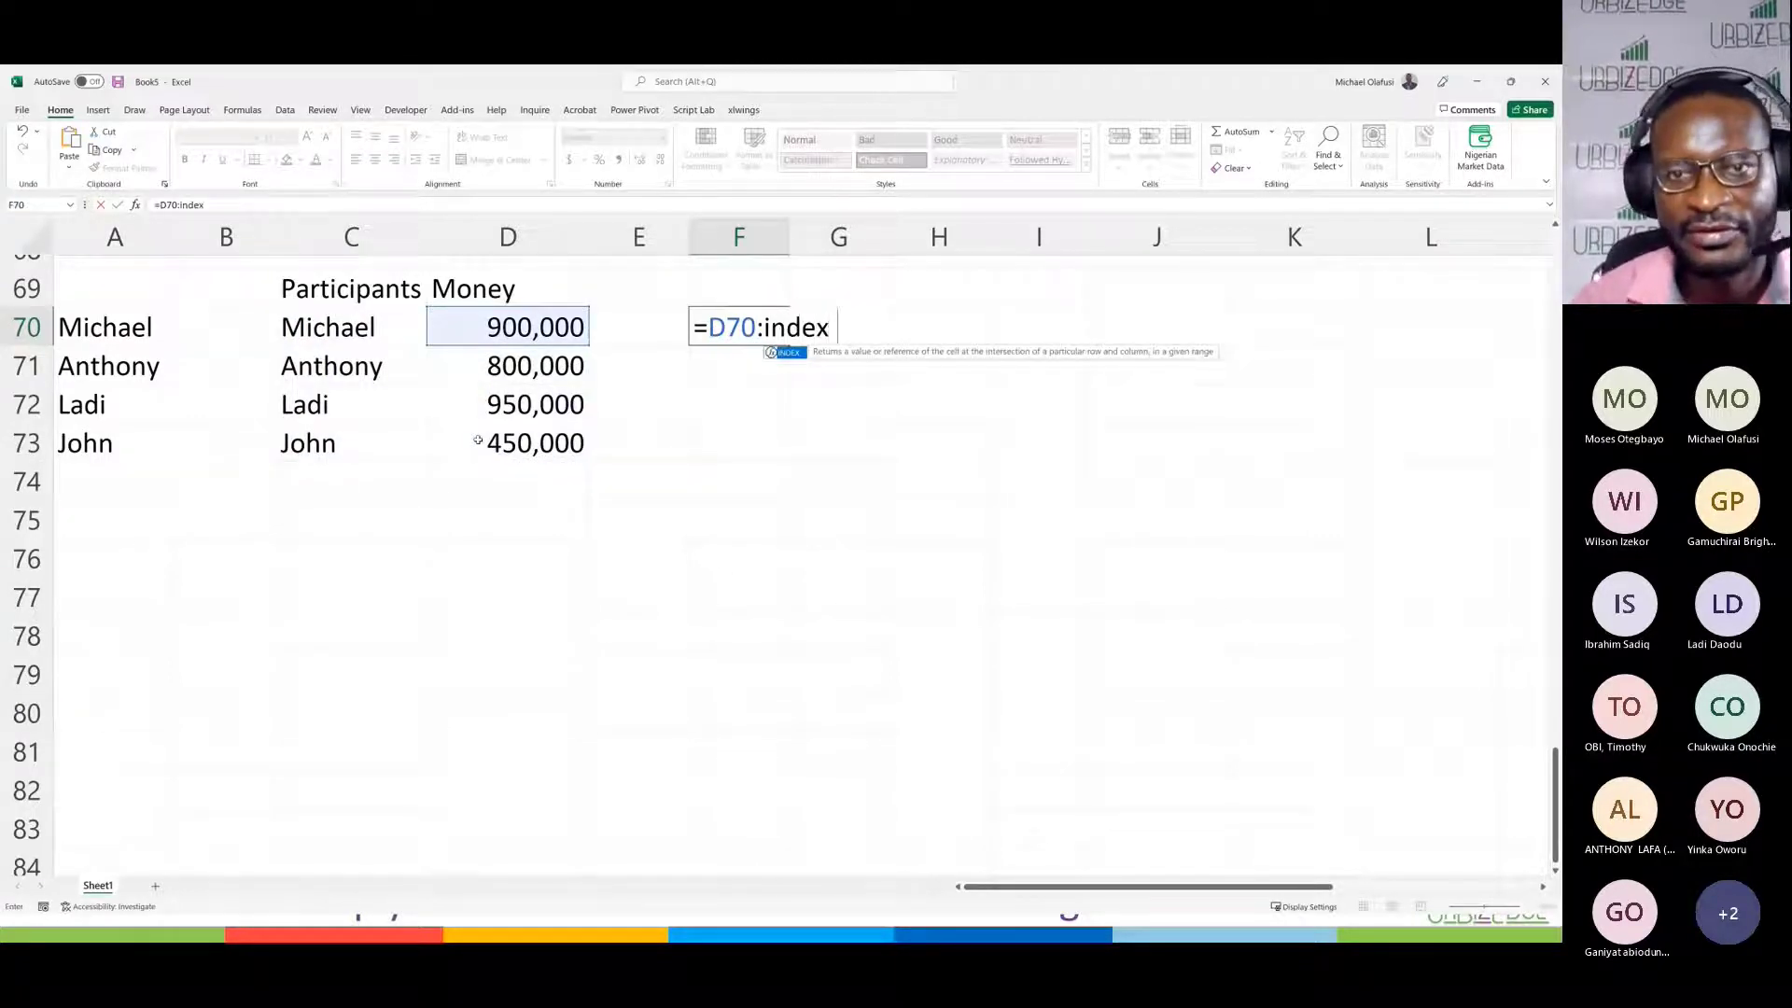
{"action": "type", "text": "("}
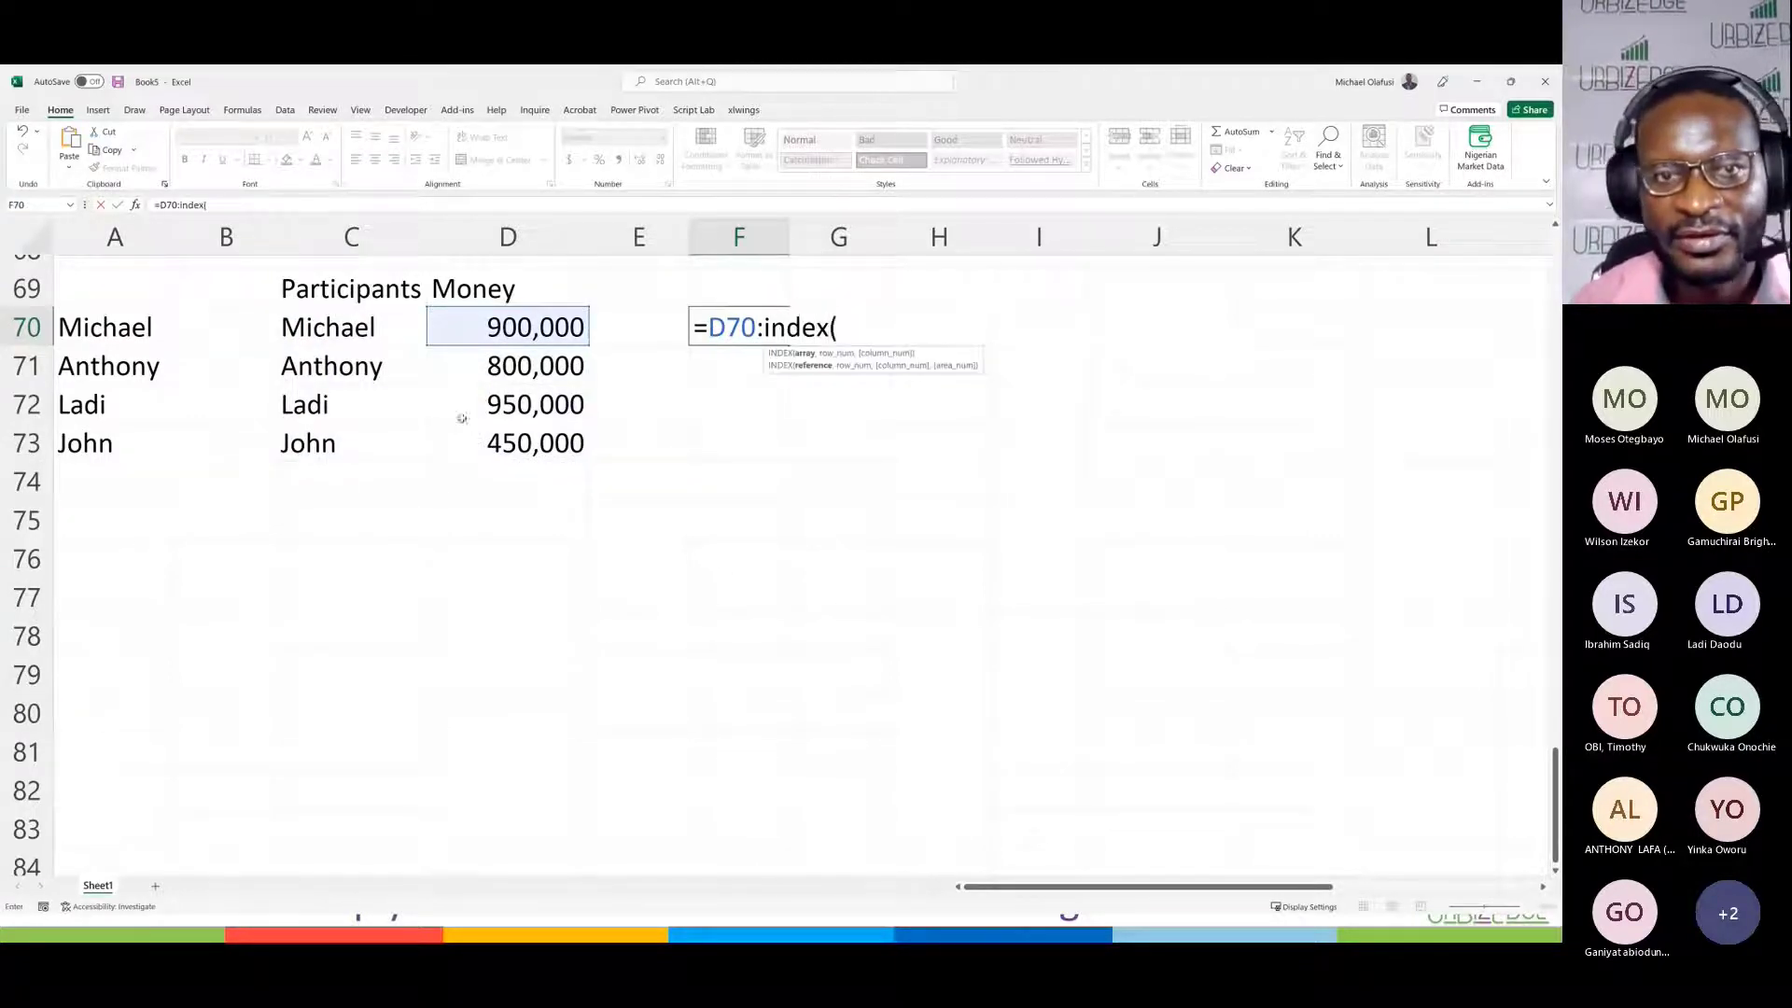
{"action": "left_click", "coordinate": [532, 328]}
{"action": "left_click_drag", "start_coordinate": [523, 357], "coordinate": [524, 804]}
{"action": "type", "text": ","}
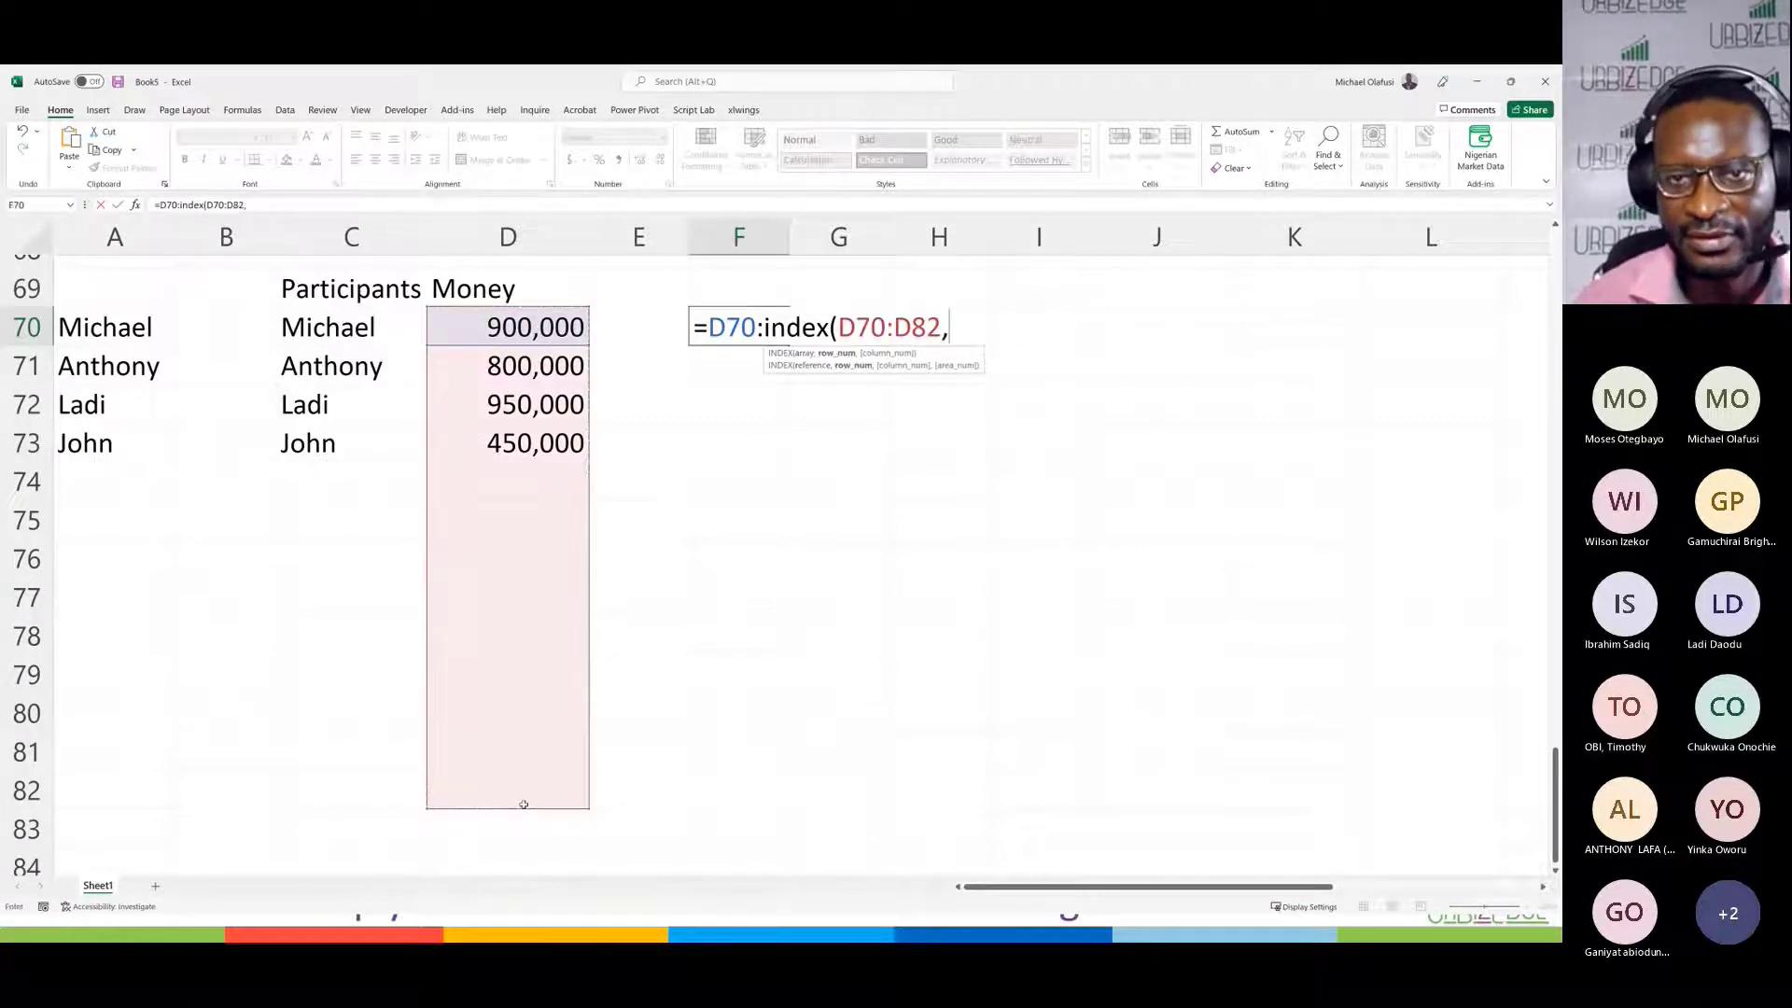
{"action": "type", "text": "counta"}
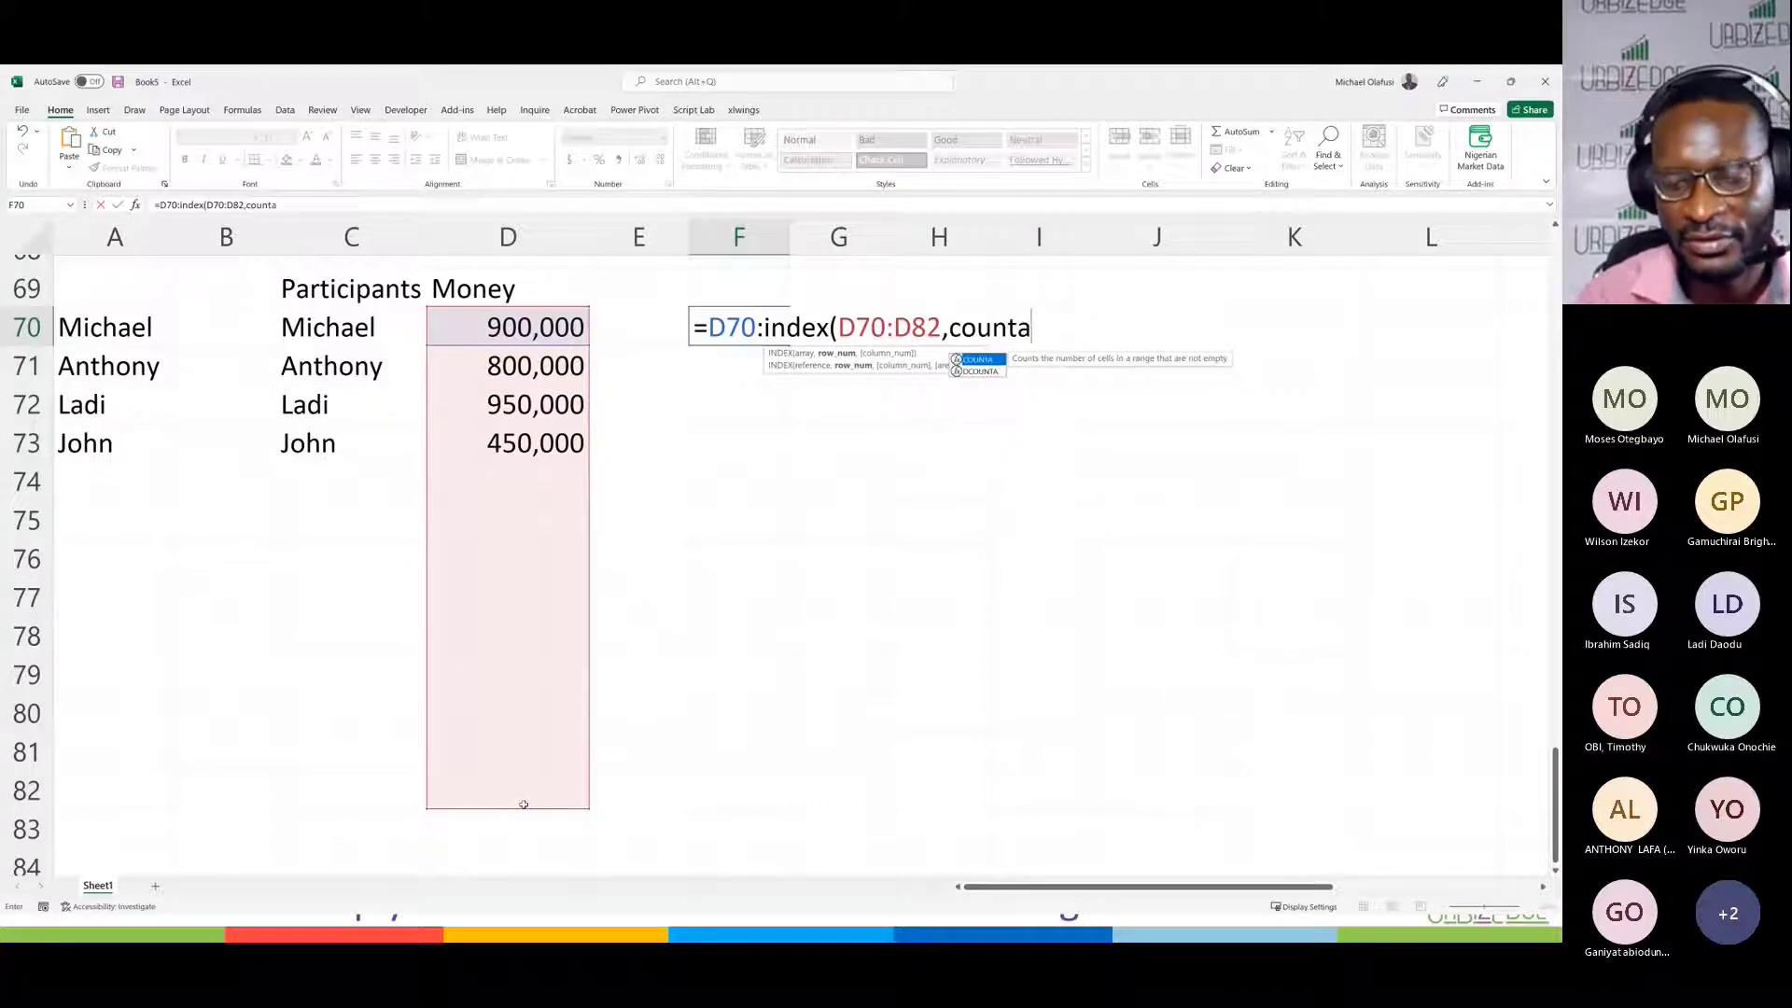
{"action": "type", "text": "("}
{"action": "left_click_drag", "start_coordinate": [516, 327], "coordinate": [506, 790]}
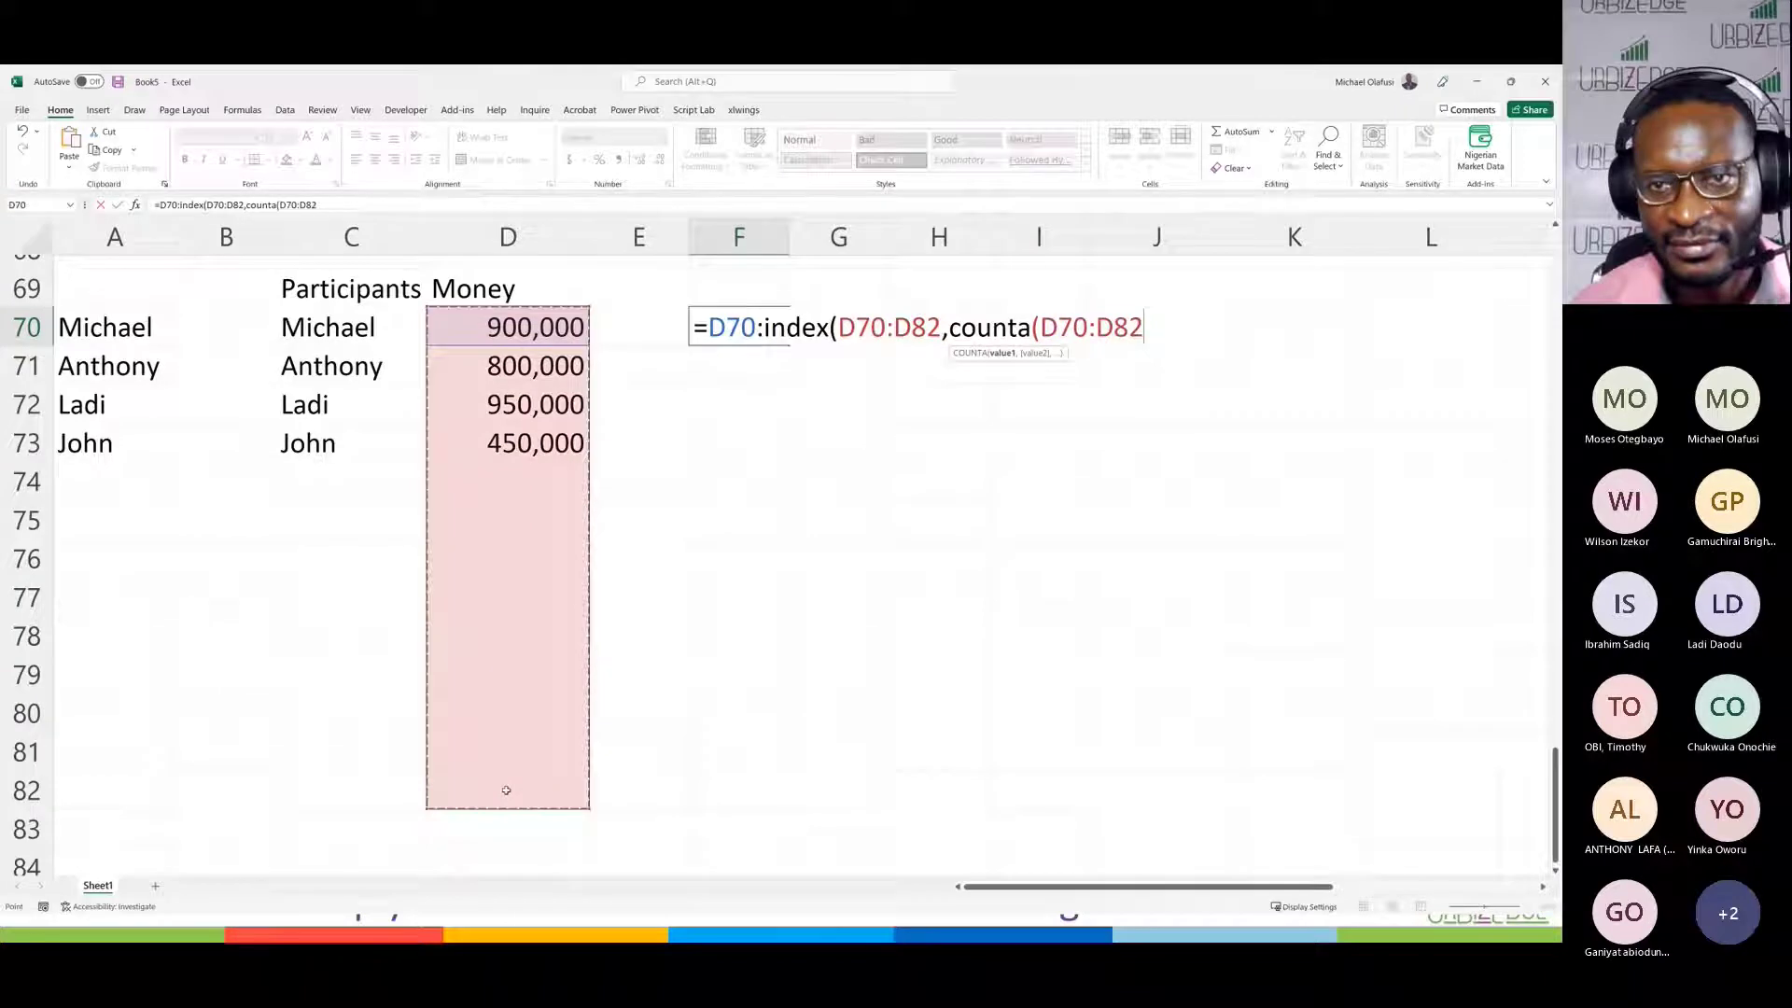
{"action": "type", "text": "))"}
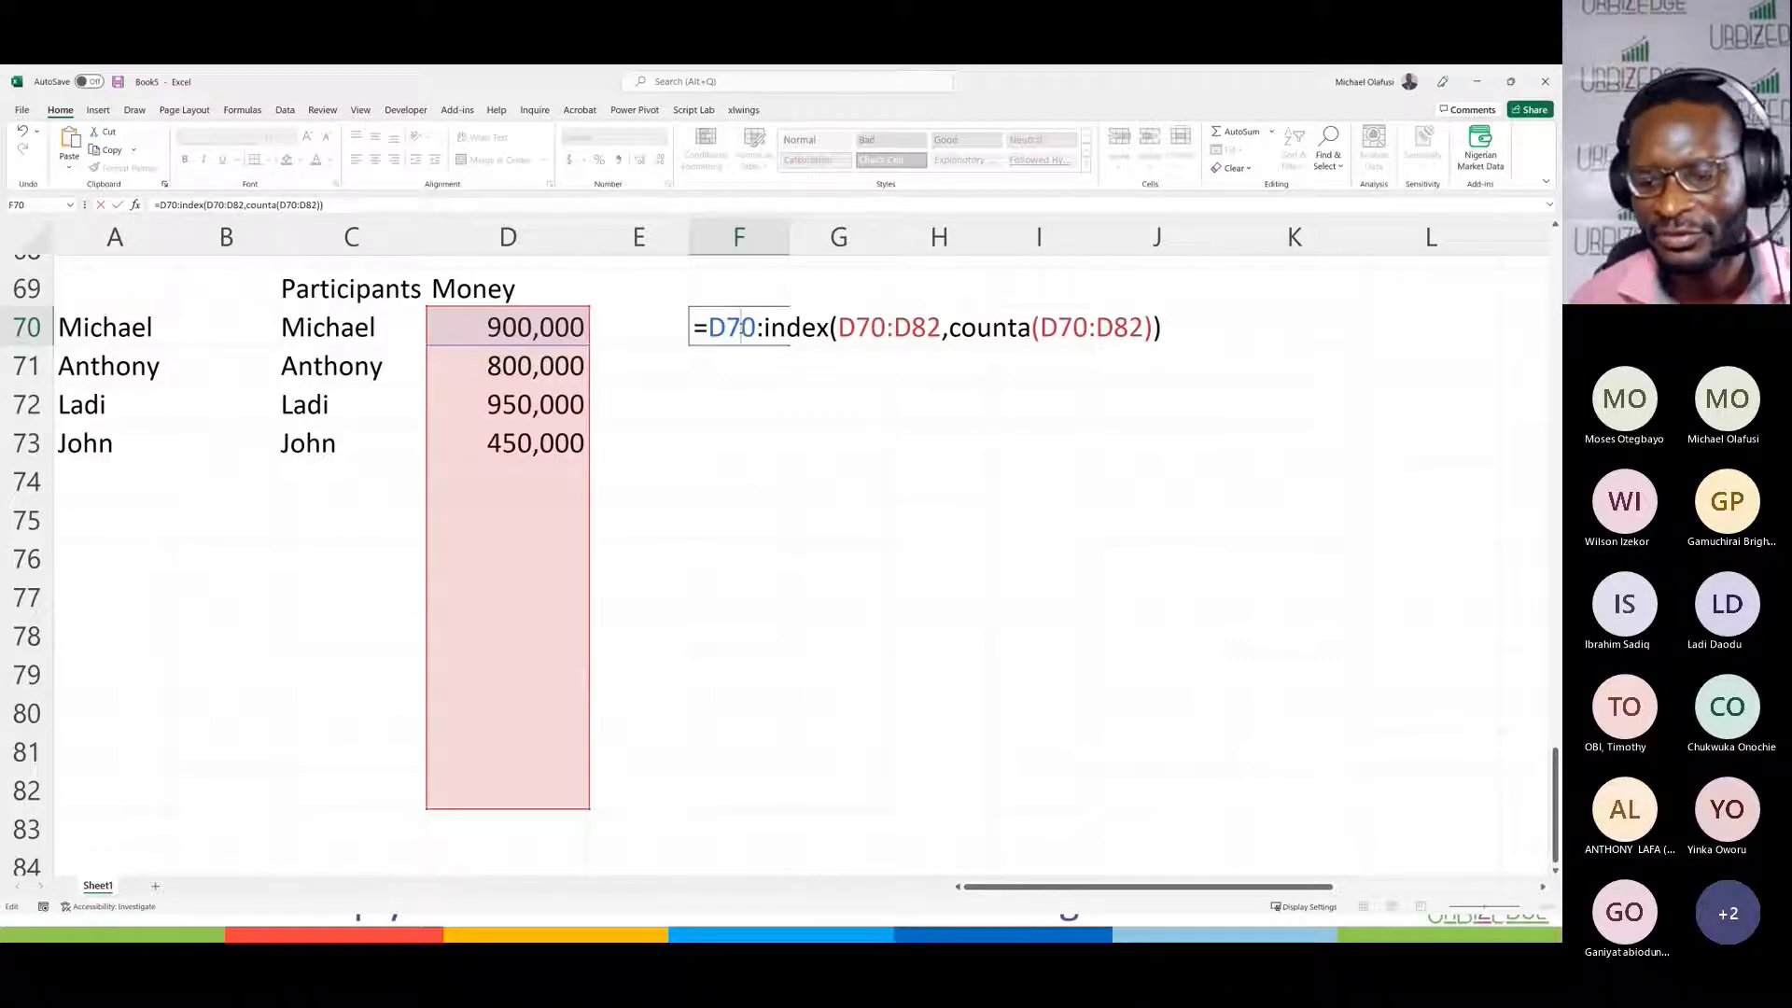
{"action": "key", "text": "Return"}
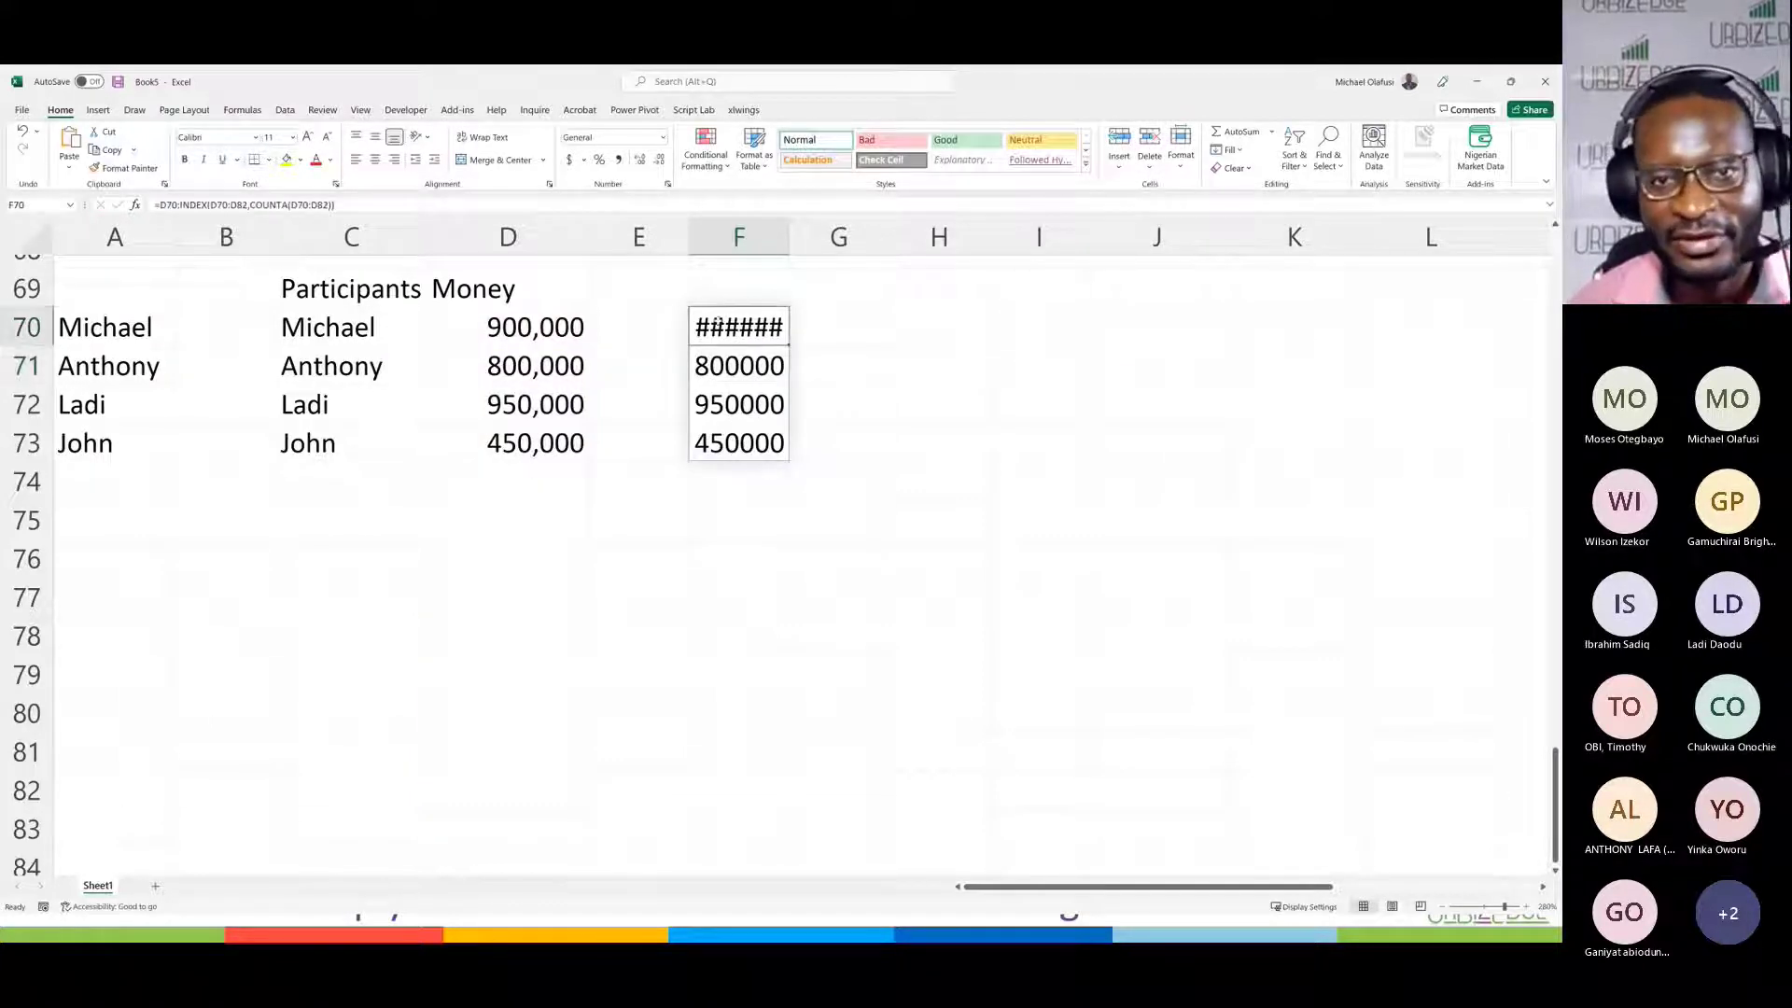
Step: Make every reference in the F70 formula absolute, giving =$D$70:INDEX($D$70:$D$82,COUNTA($D$70:$D$82))
{"action": "double_click", "coordinate": [726, 326]}
{"action": "key", "text": "F4"}
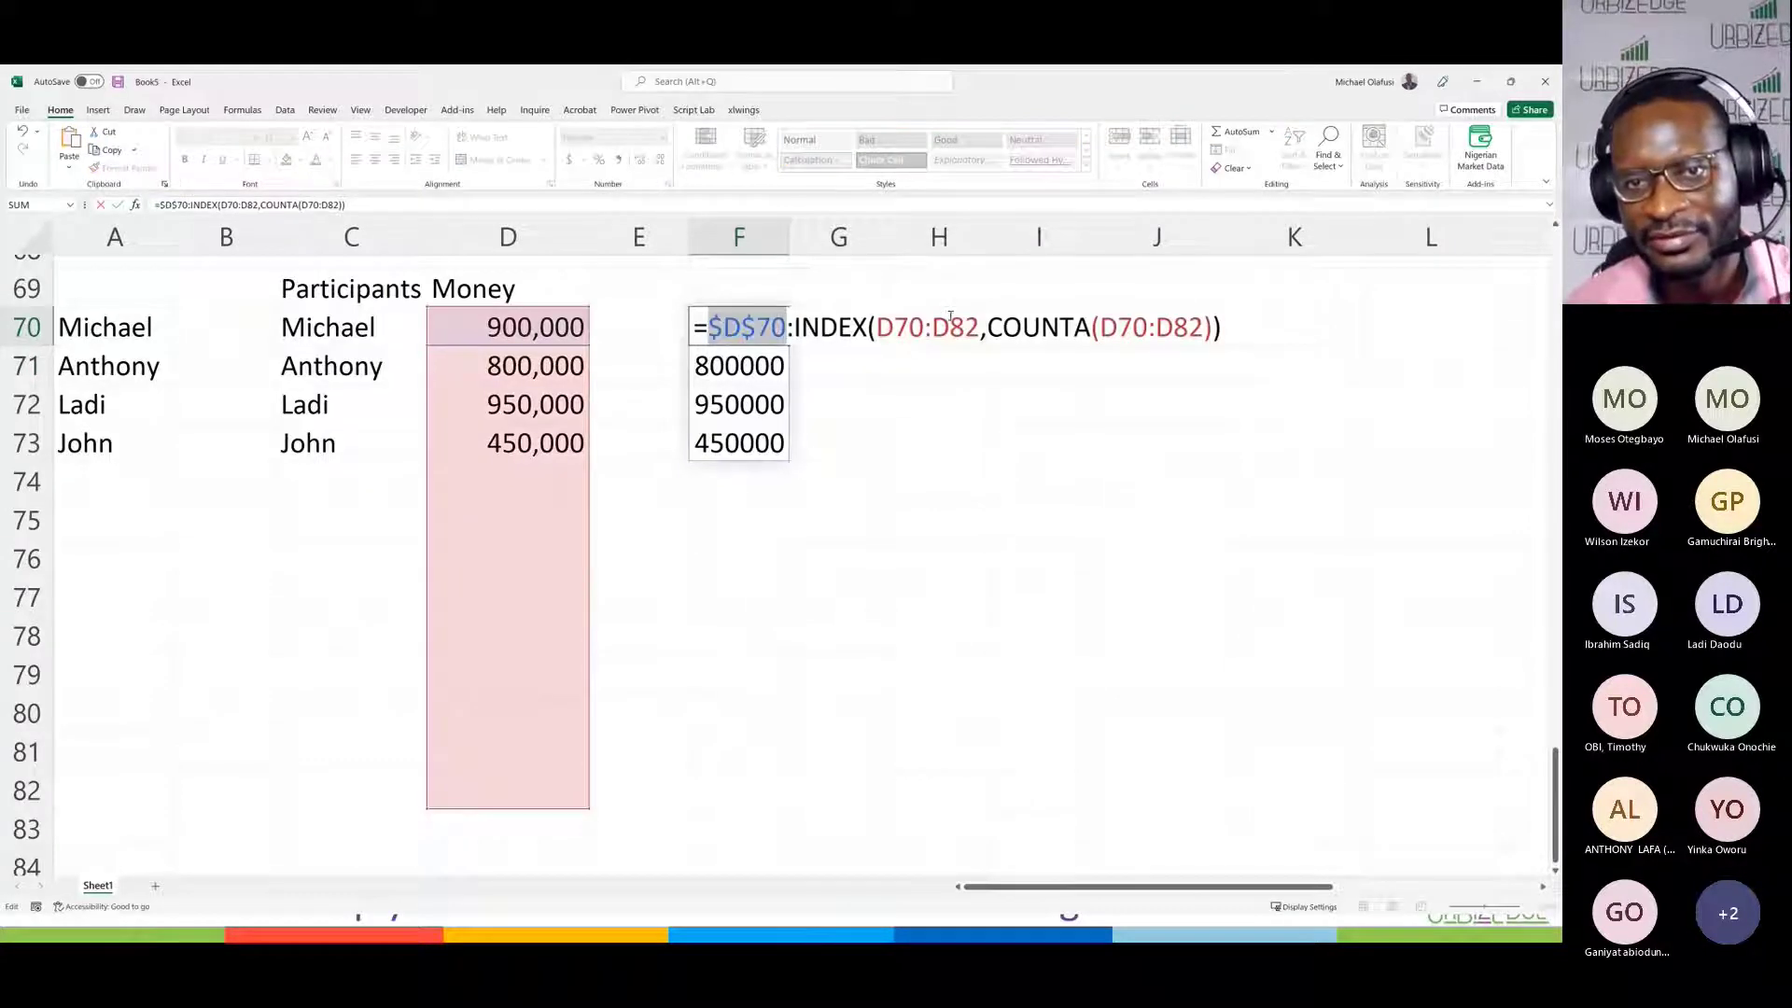
{"action": "left_click", "coordinate": [913, 334]}
{"action": "key", "text": "F4"}
{"action": "left_click", "coordinate": [975, 329]}
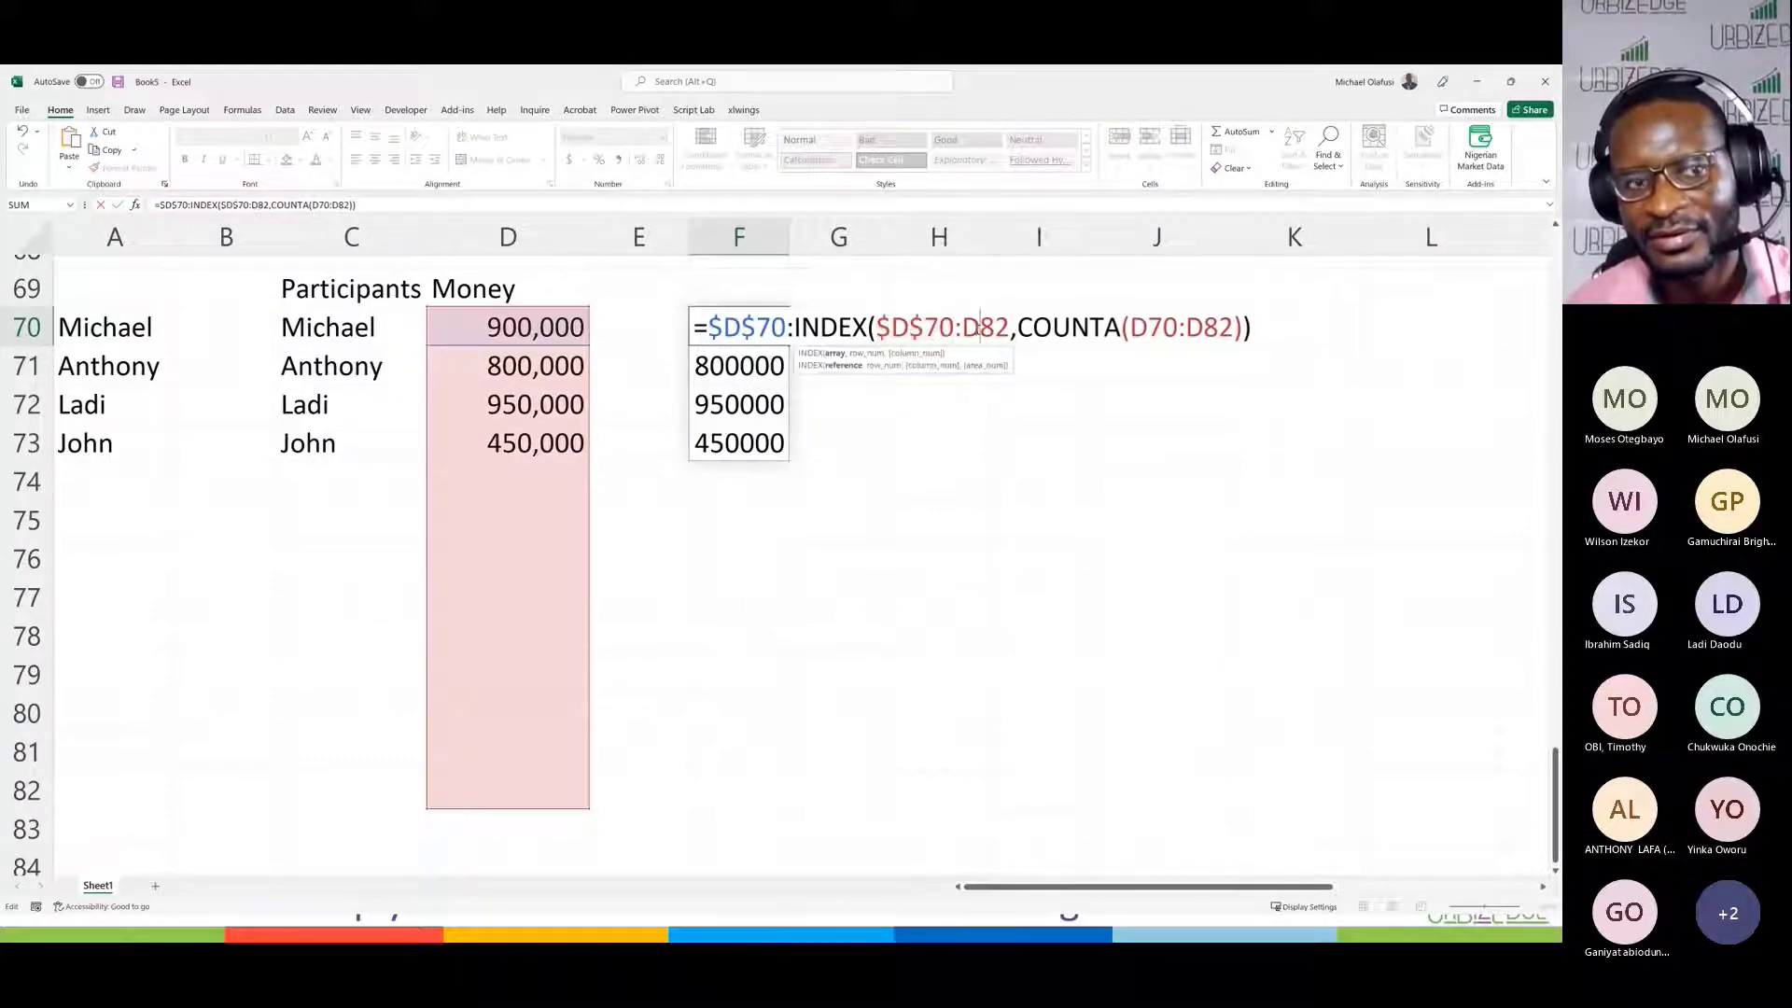
{"action": "key", "text": "F4"}
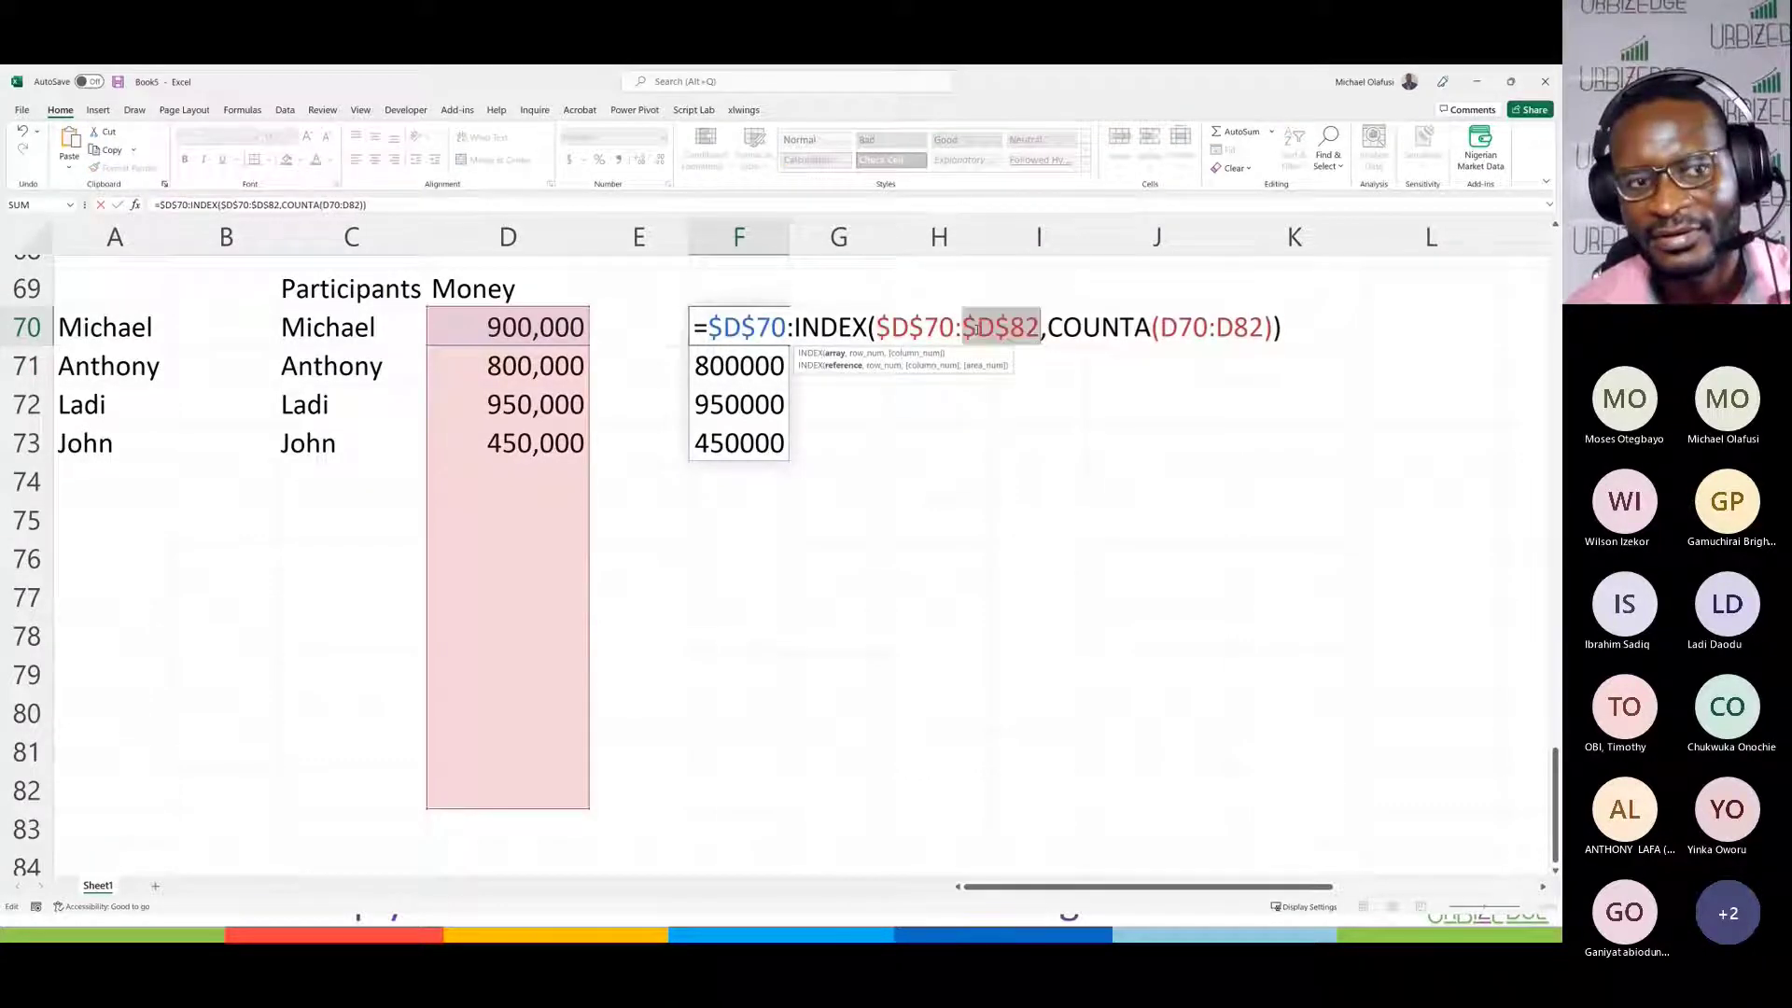
{"action": "left_click", "coordinate": [1251, 327]}
{"action": "key", "text": "F4"}
{"action": "left_click", "coordinate": [1177, 327]}
{"action": "key", "text": "F4"}
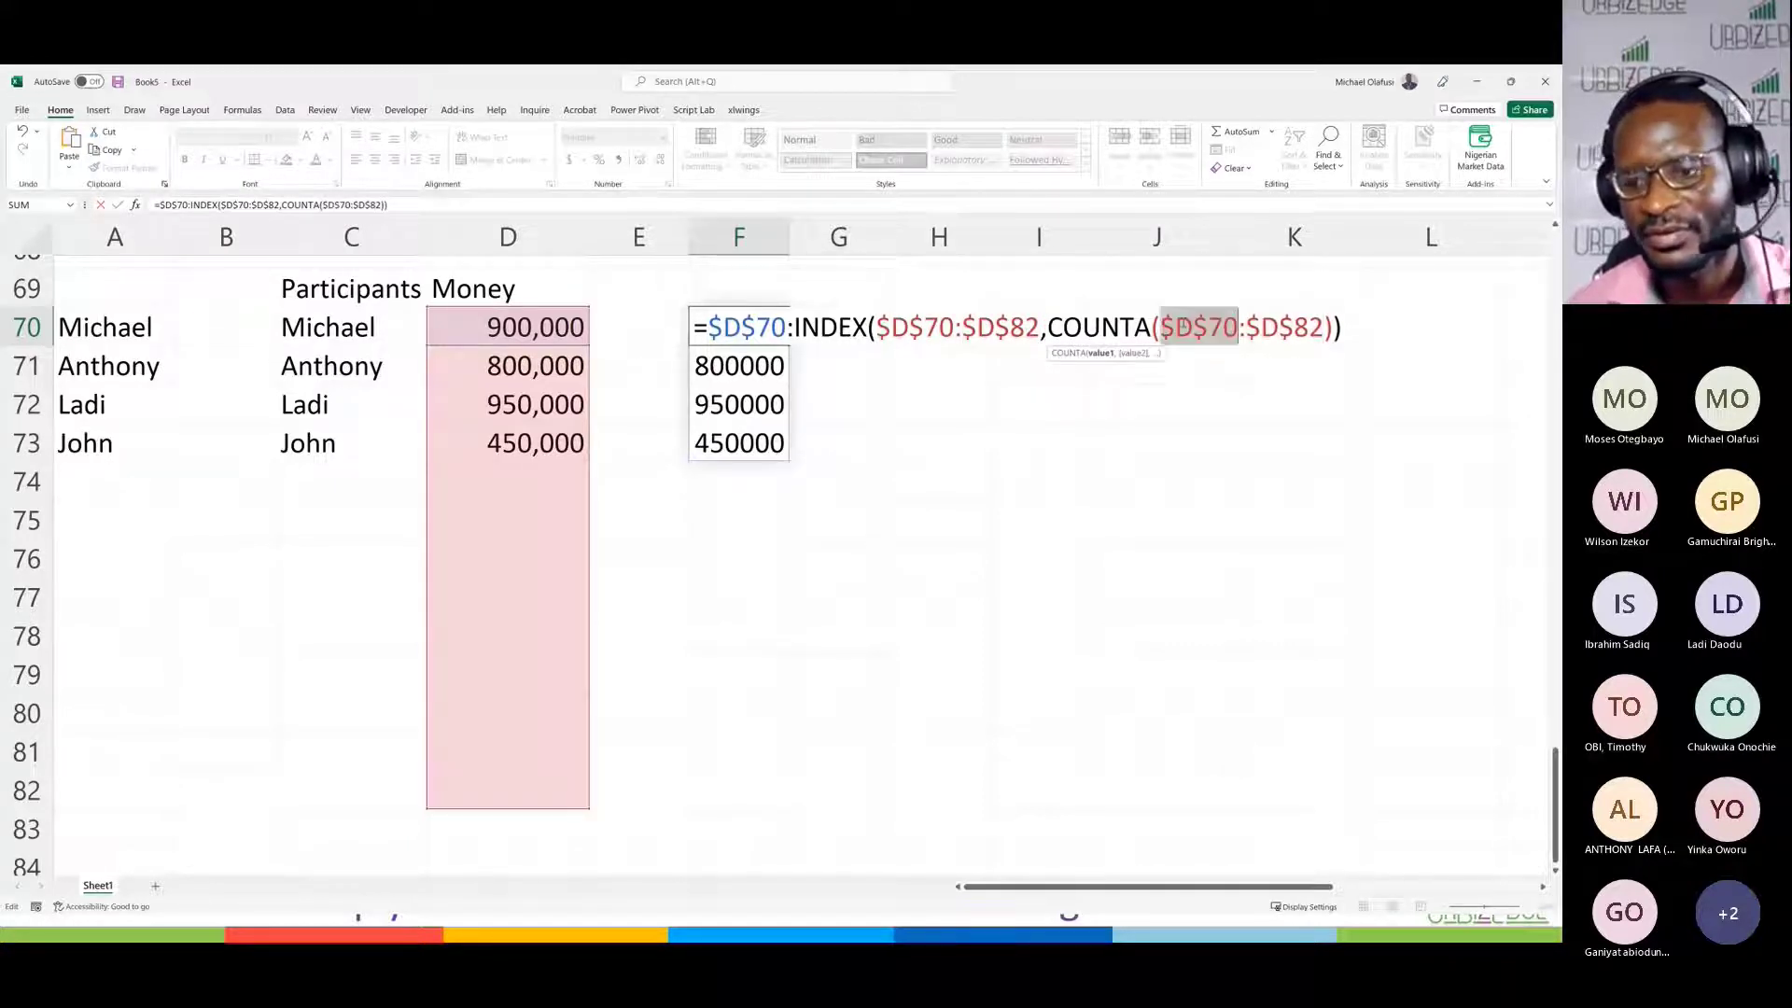
{"action": "key", "text": "Return"}
Step: Widen column F to fit the amounts and copy the full formula text of F70
{"action": "left_click", "coordinate": [773, 329]}
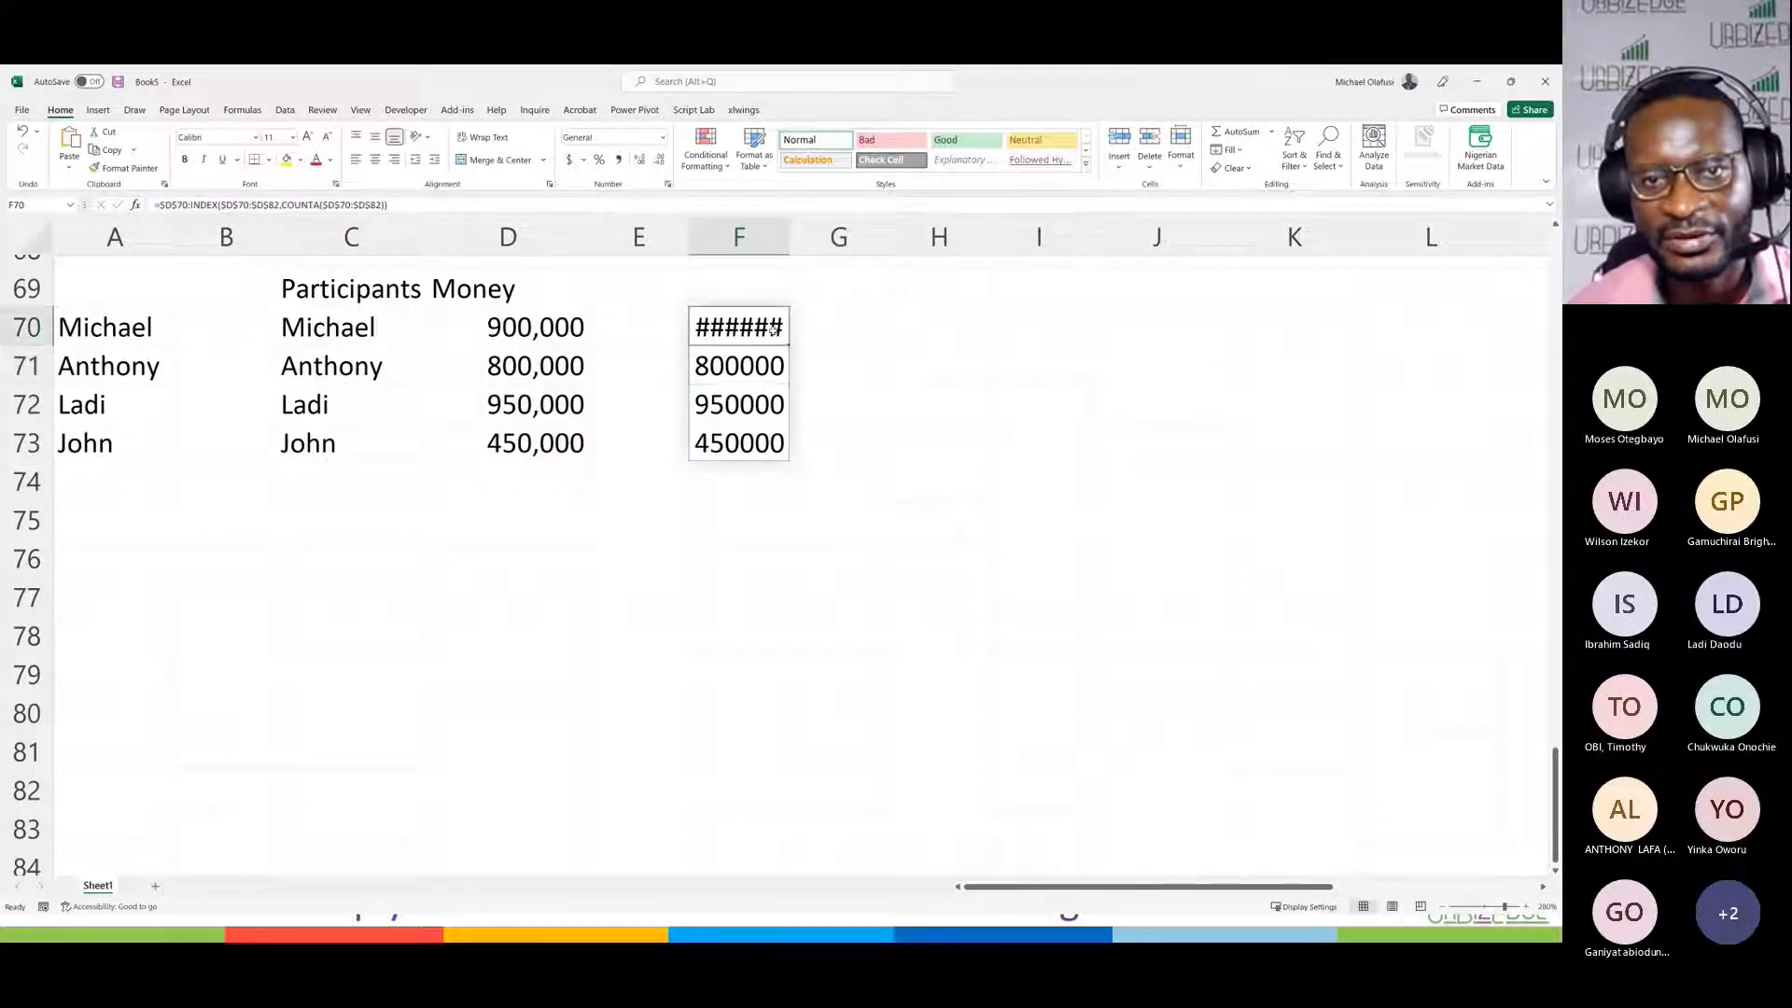
{"action": "left_click_drag", "start_coordinate": [789, 237], "coordinate": [840, 237]}
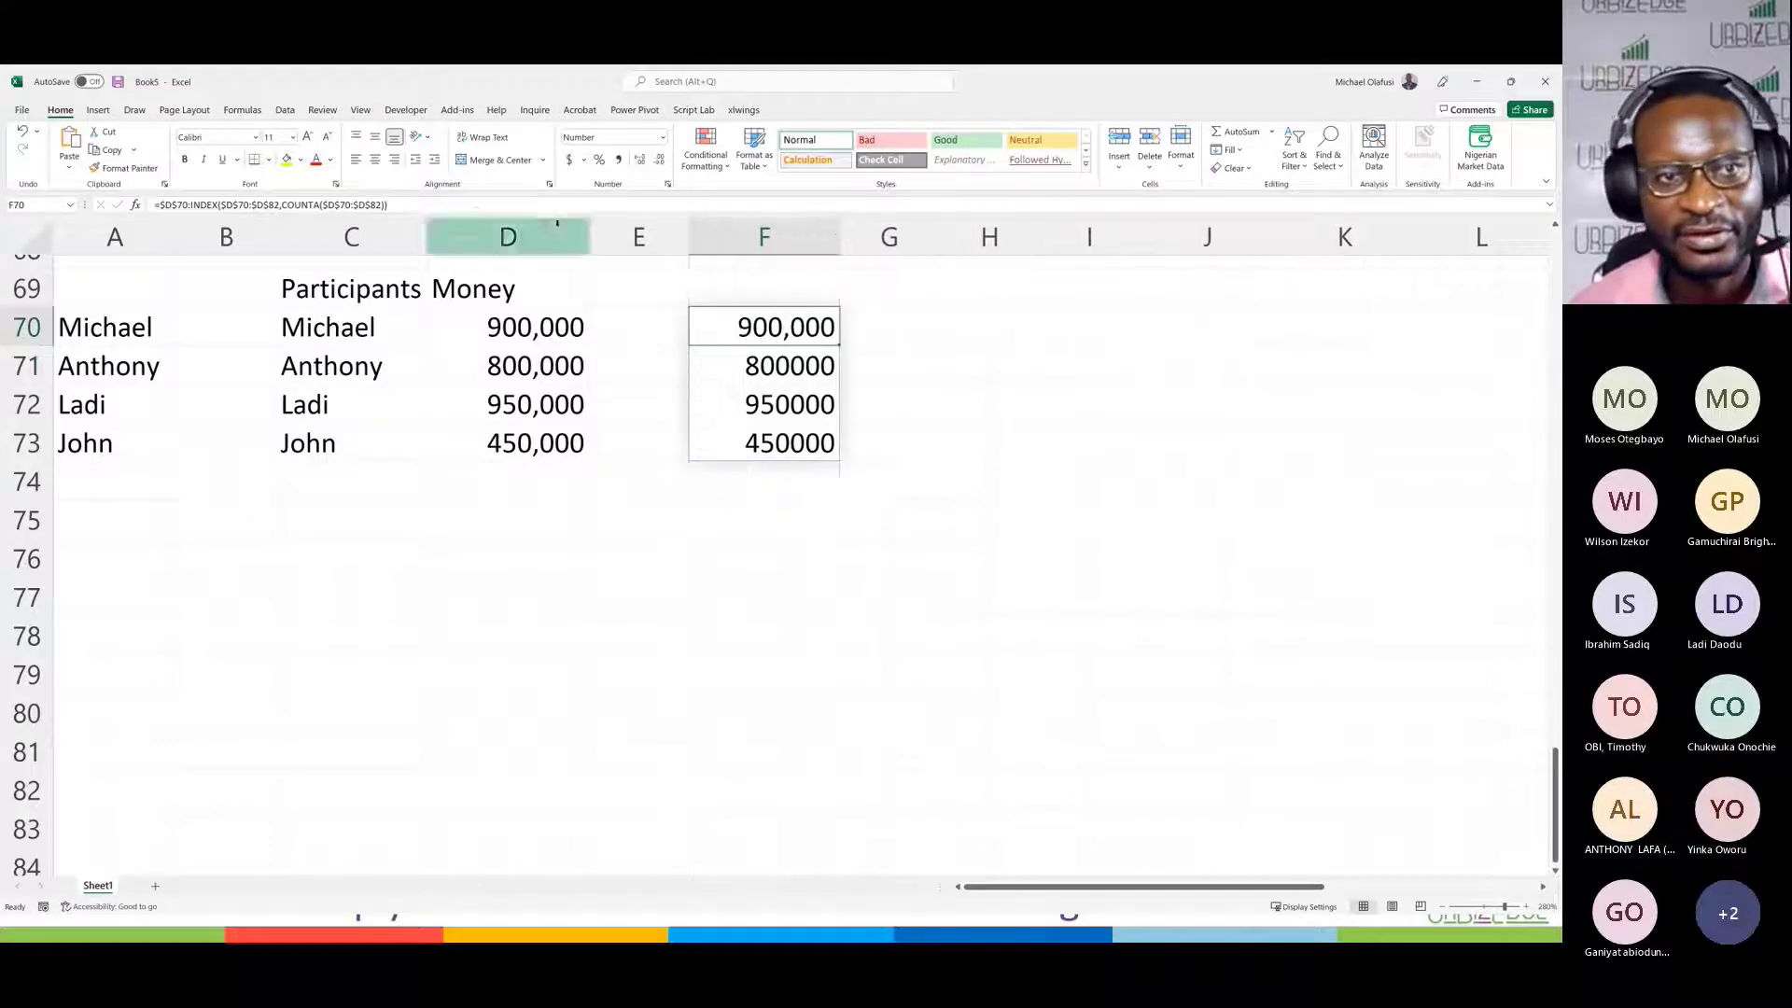
{"action": "left_click", "coordinate": [456, 207]}
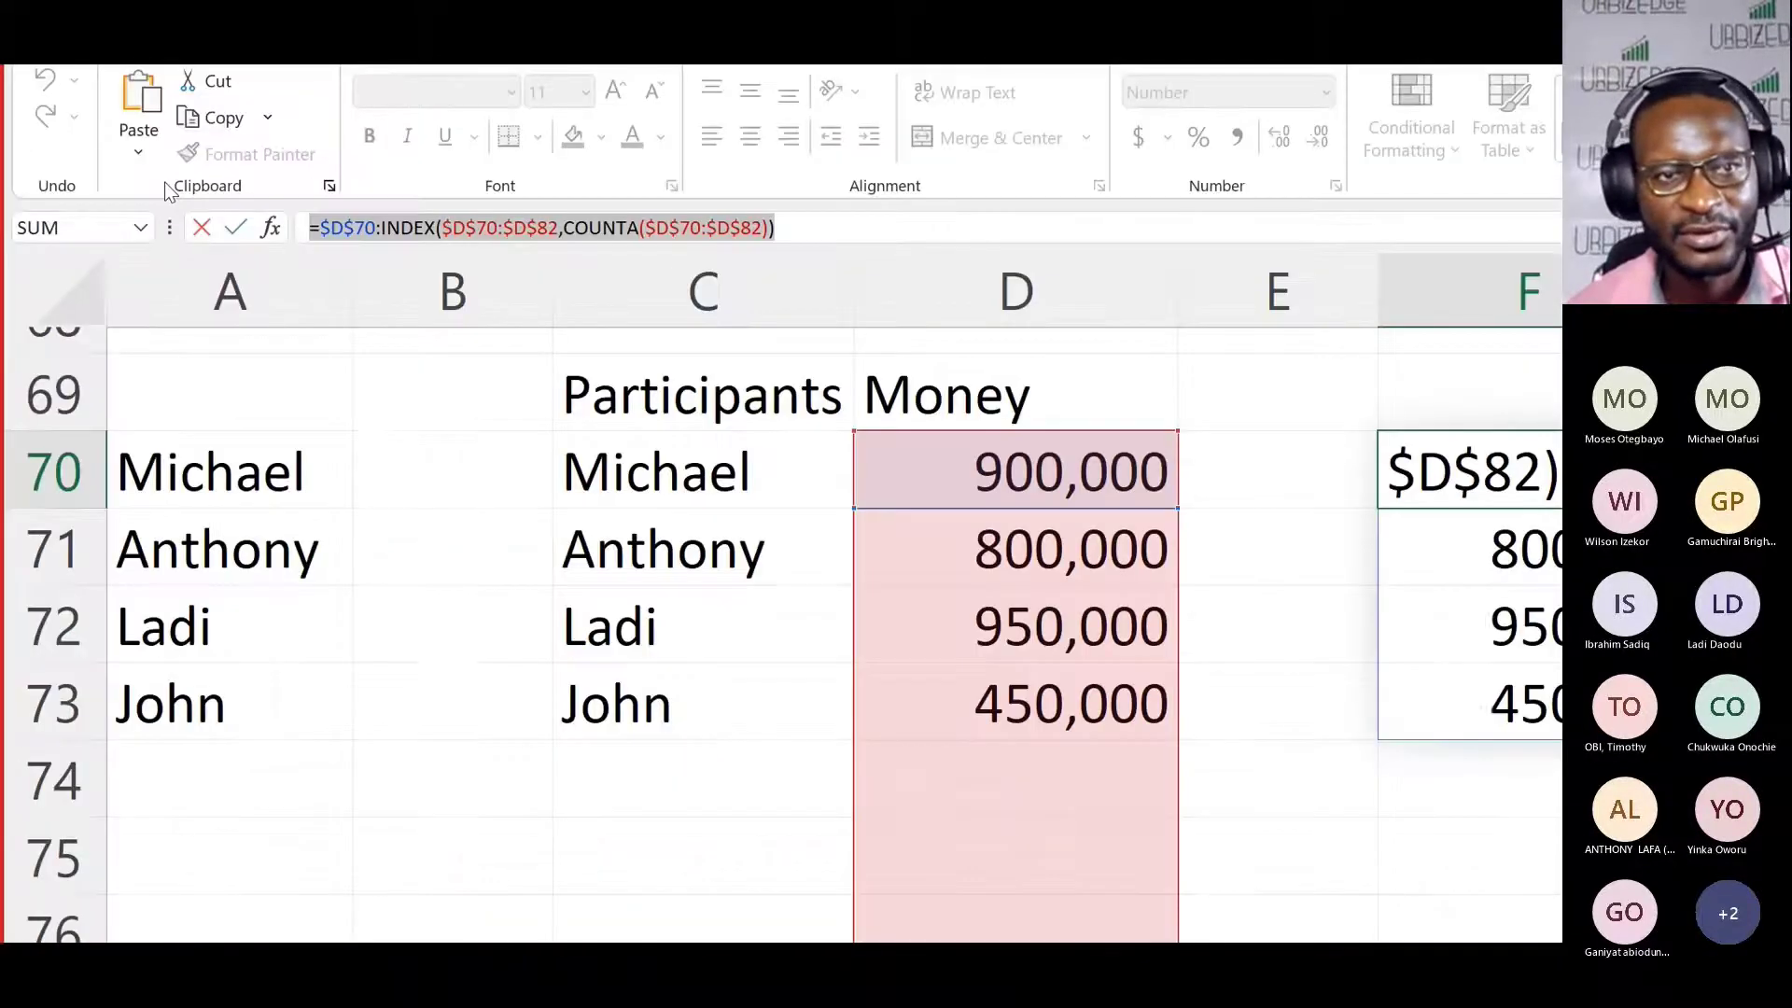
{"action": "key", "text": "Escape"}
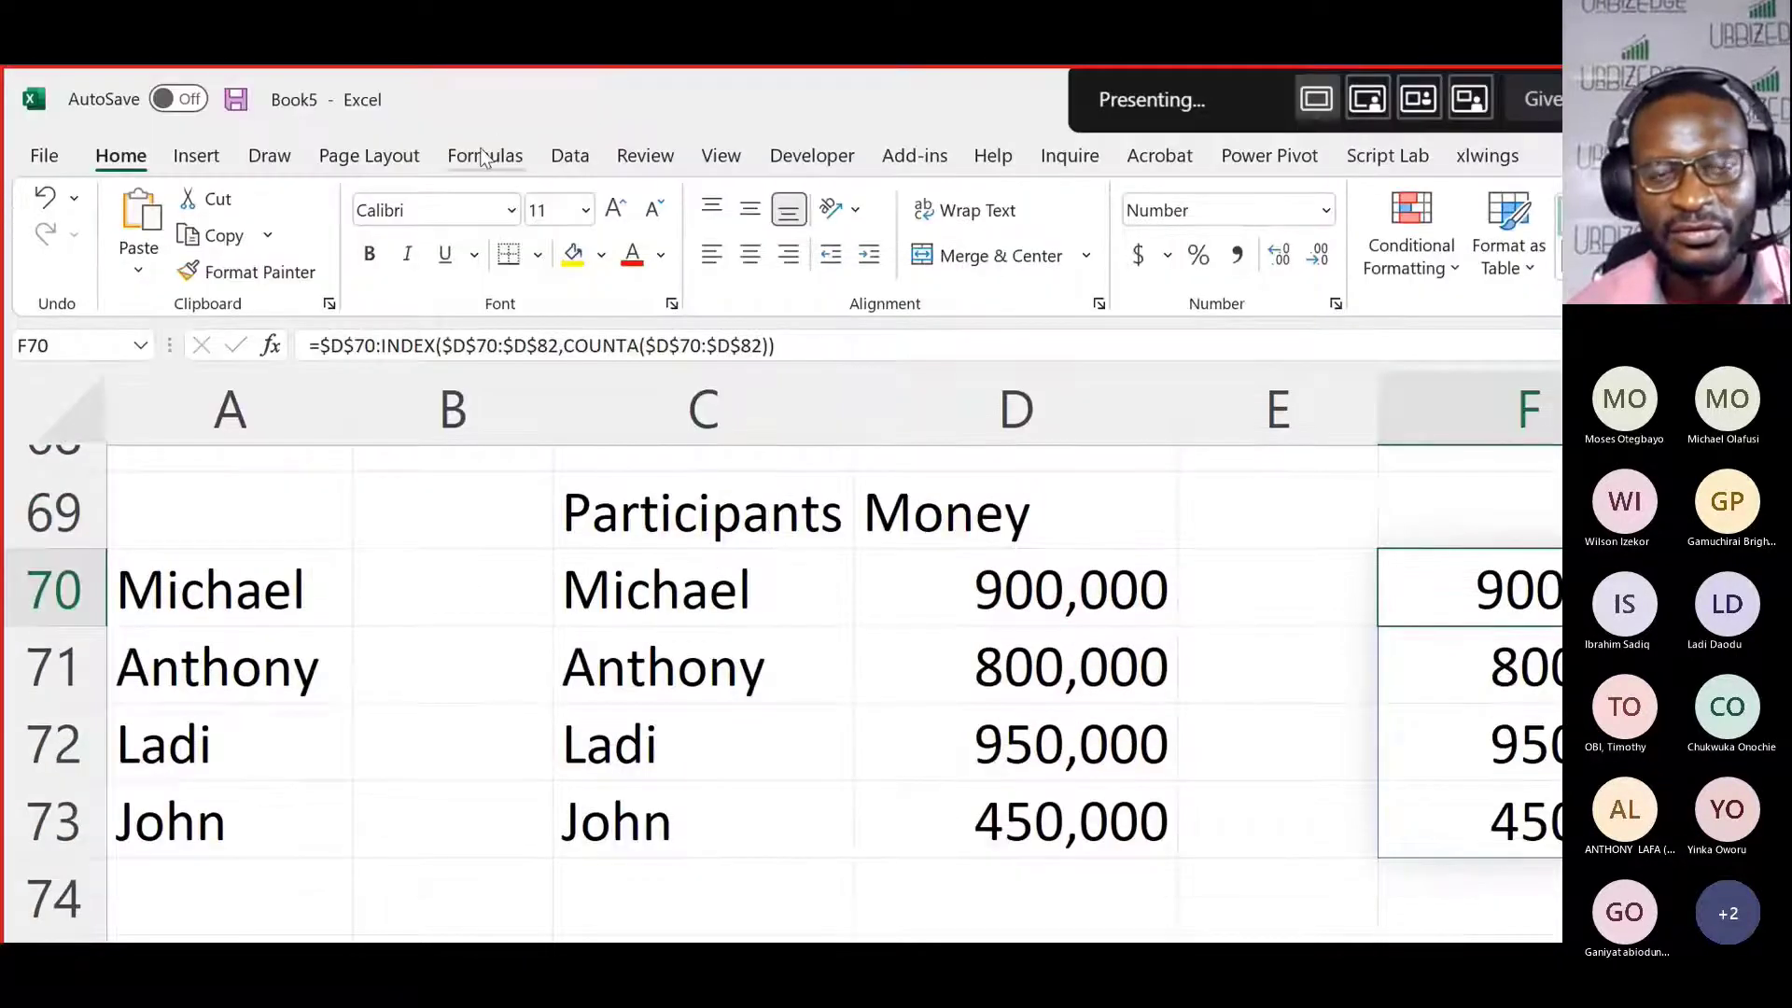
Step: Define a workbook-scoped name Money that refers to =$D$70:INDEX($D$70:$D$82,COUNTA($D$70:$D$82))
{"action": "left_click", "coordinate": [484, 156]}
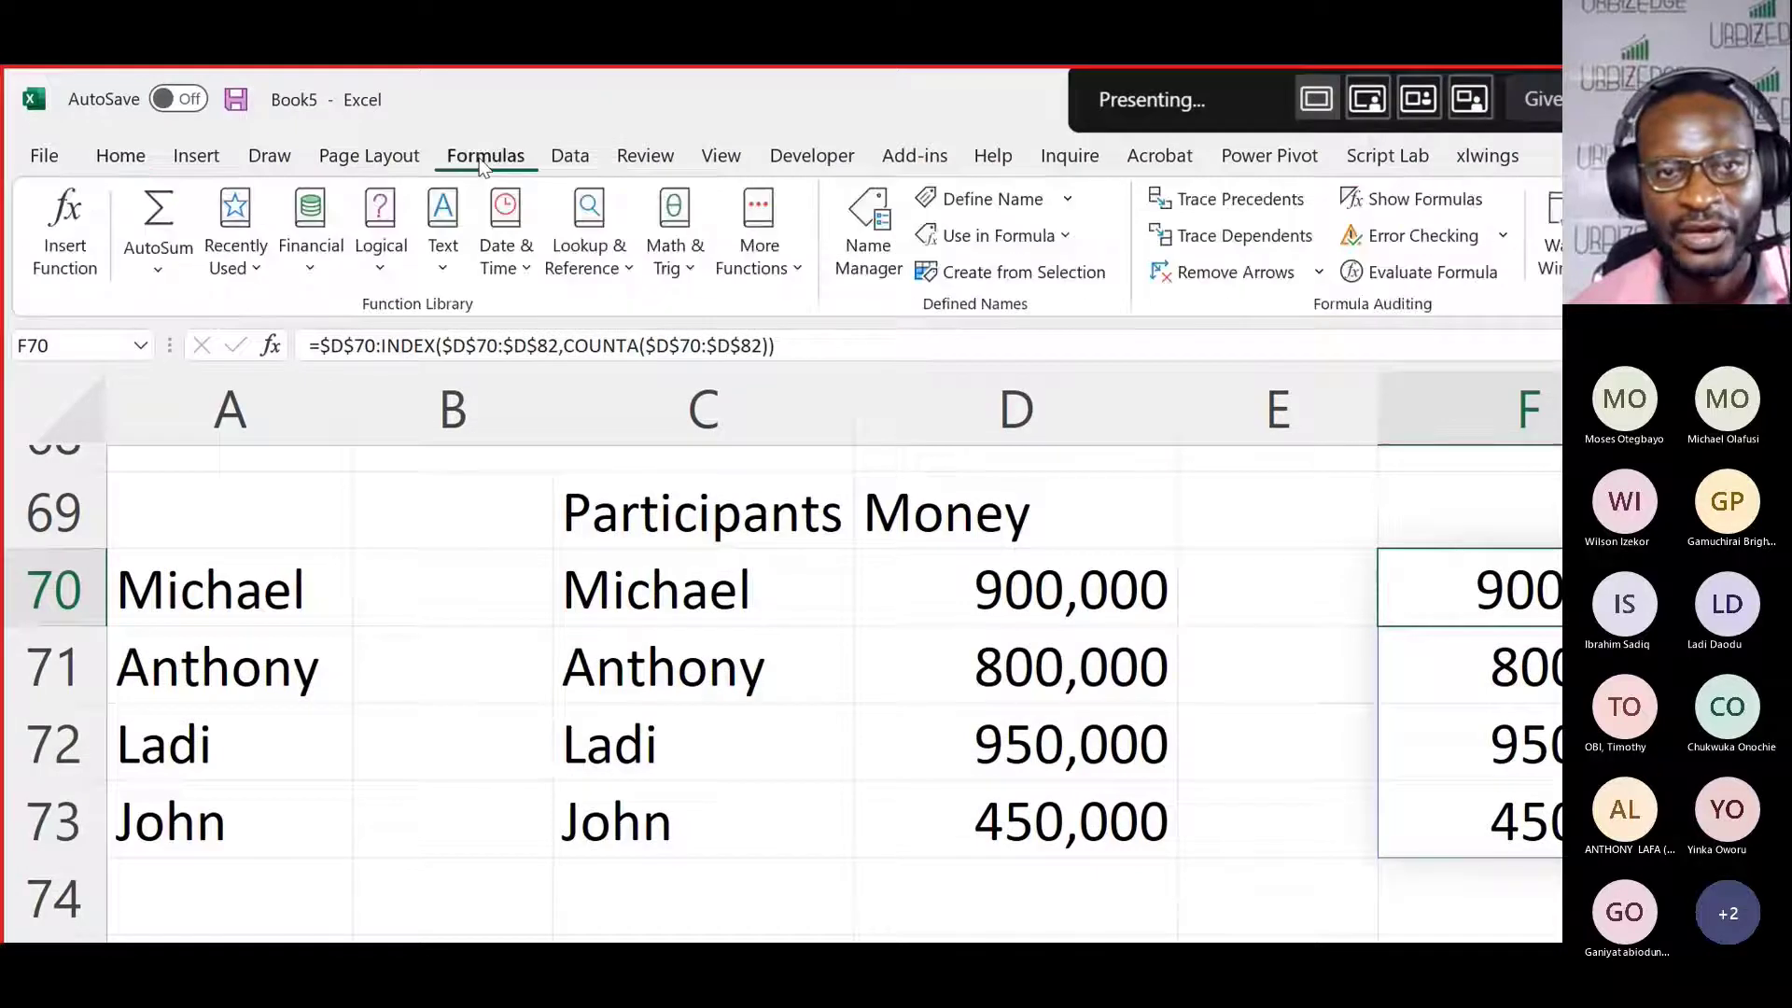
{"action": "left_click", "coordinate": [869, 244]}
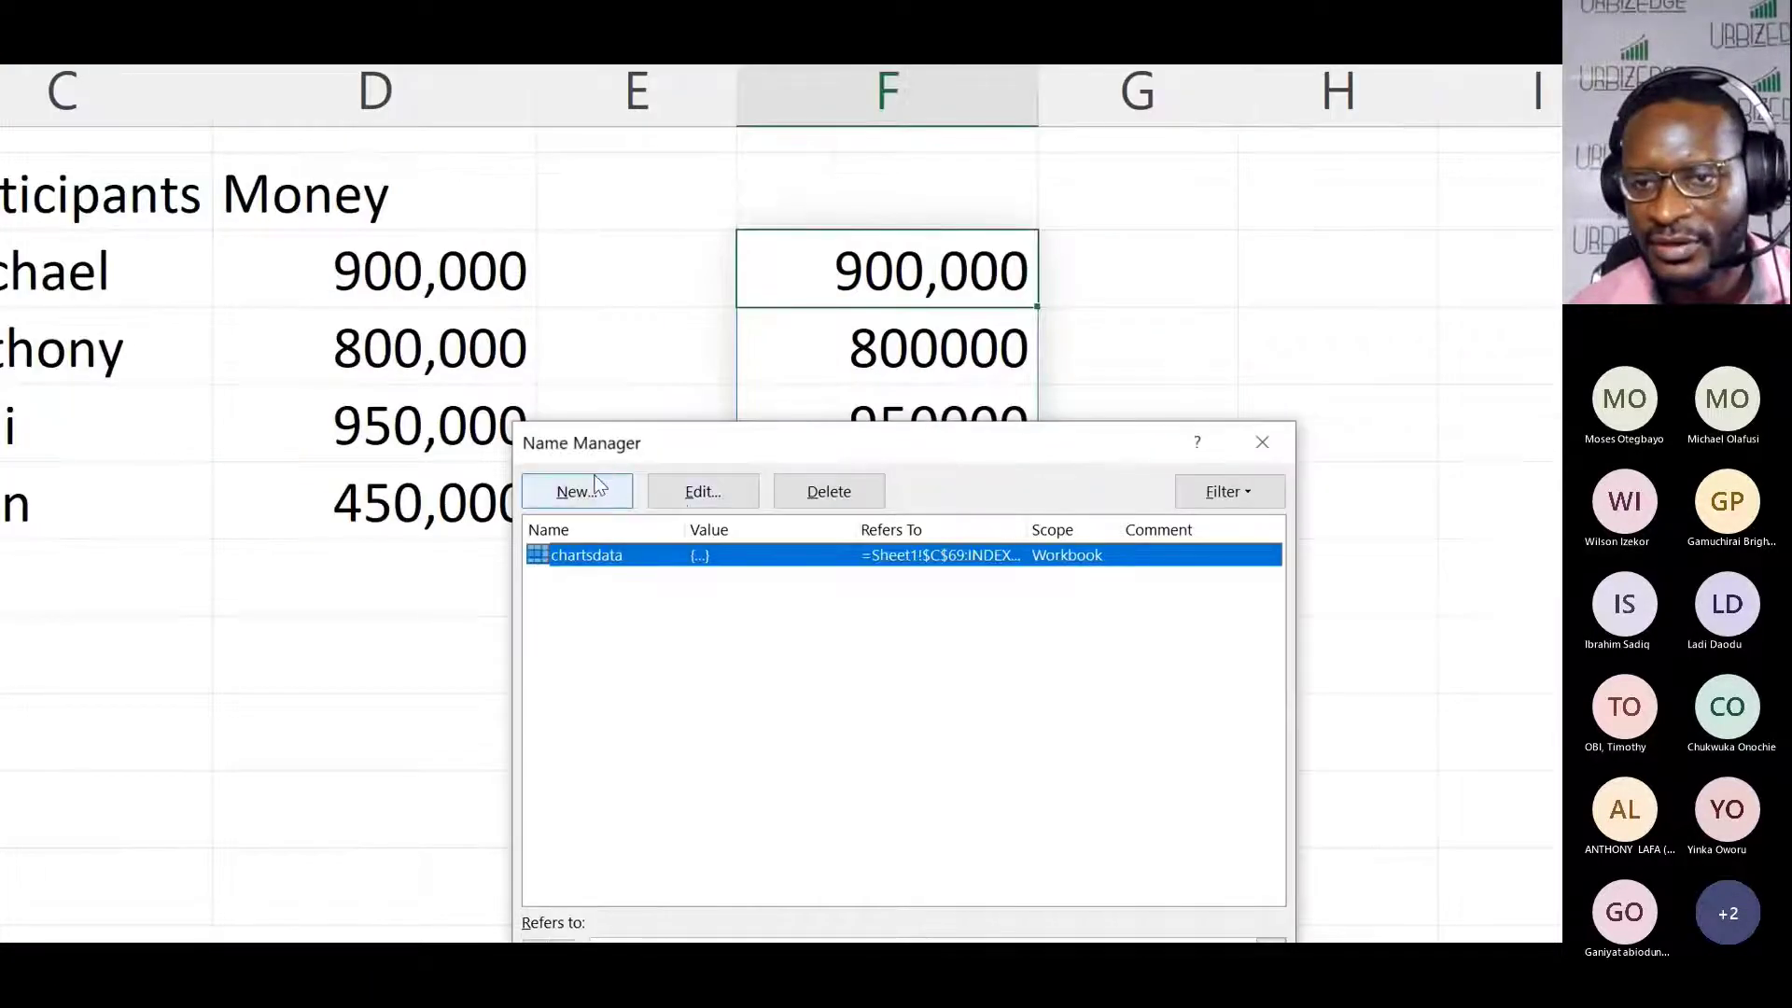
{"action": "left_click", "coordinate": [1217, 810]}
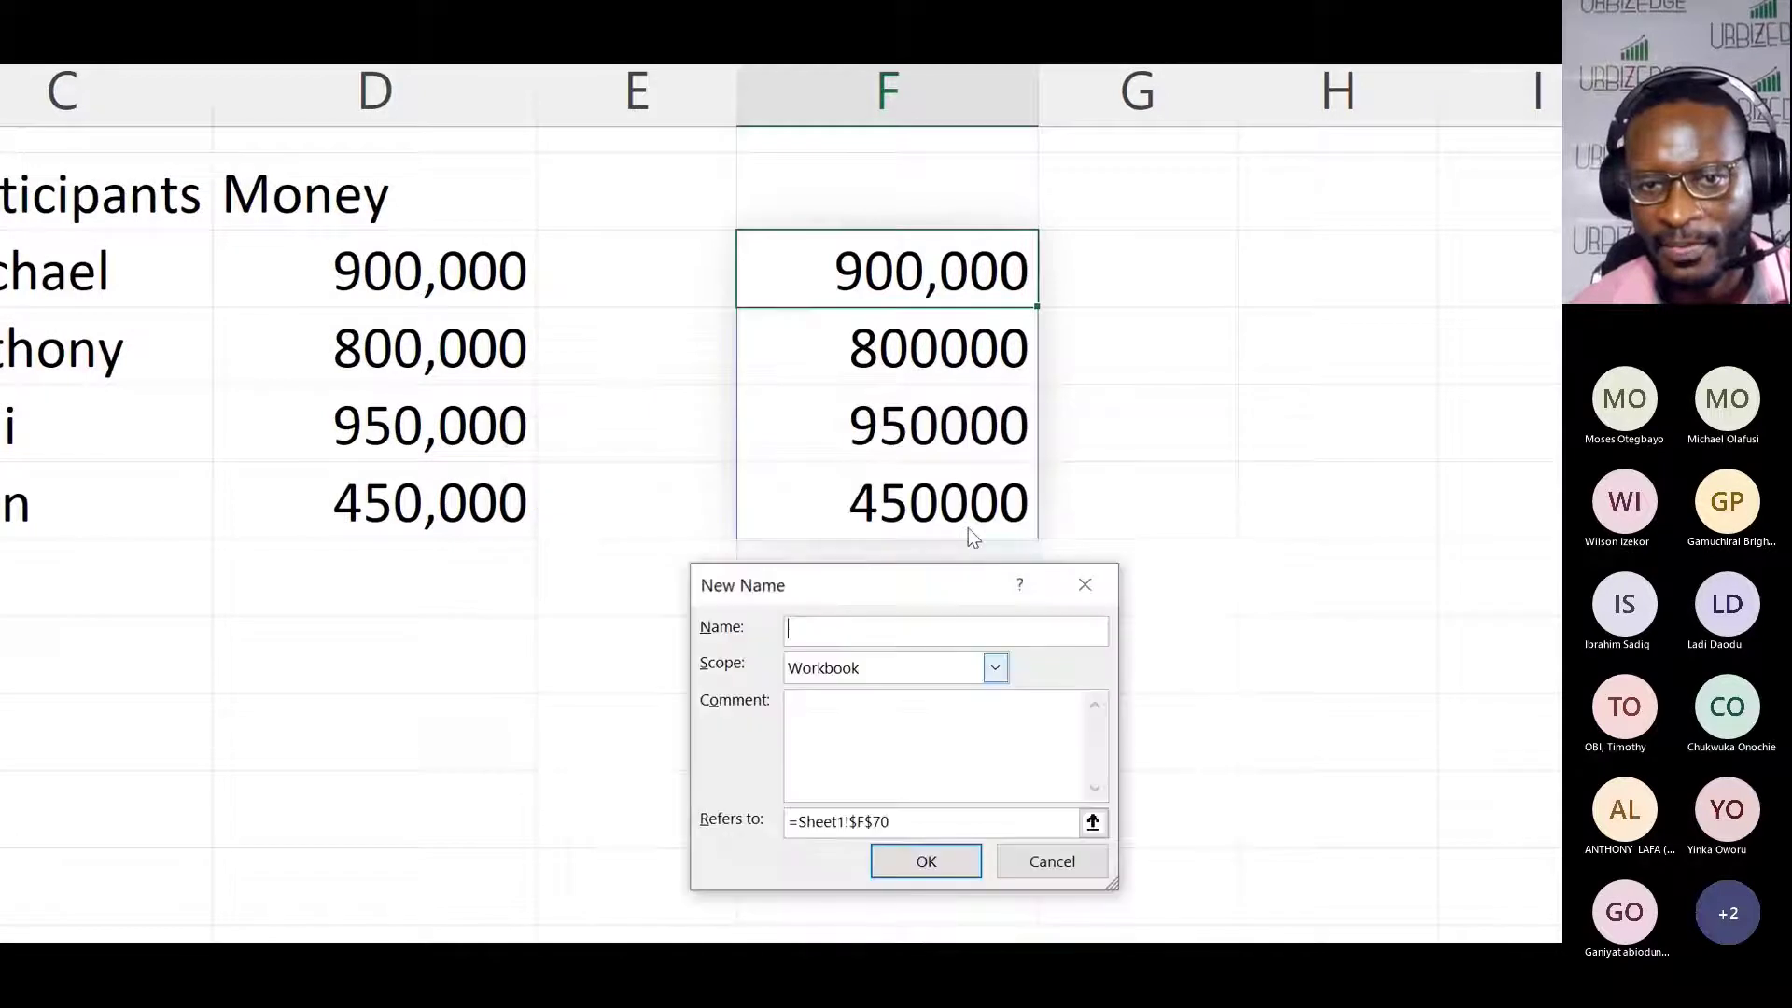
{"action": "type", "text": "Money"}
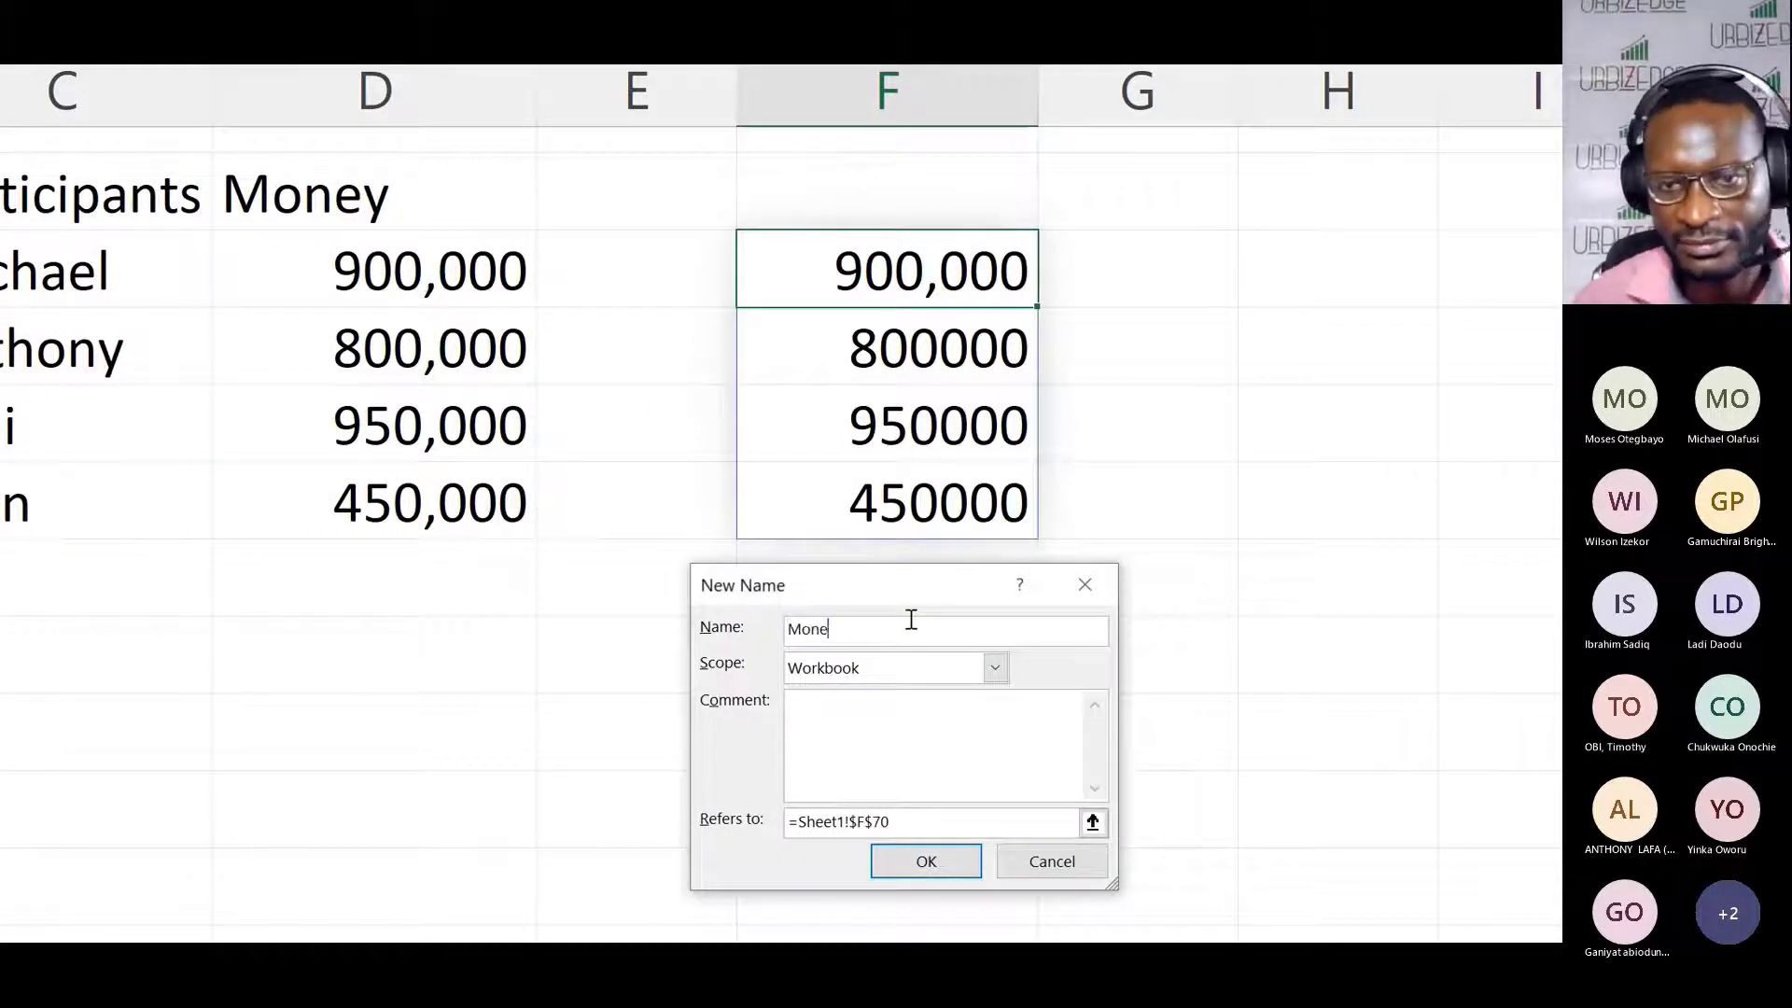
{"action": "left_click", "coordinate": [931, 725]}
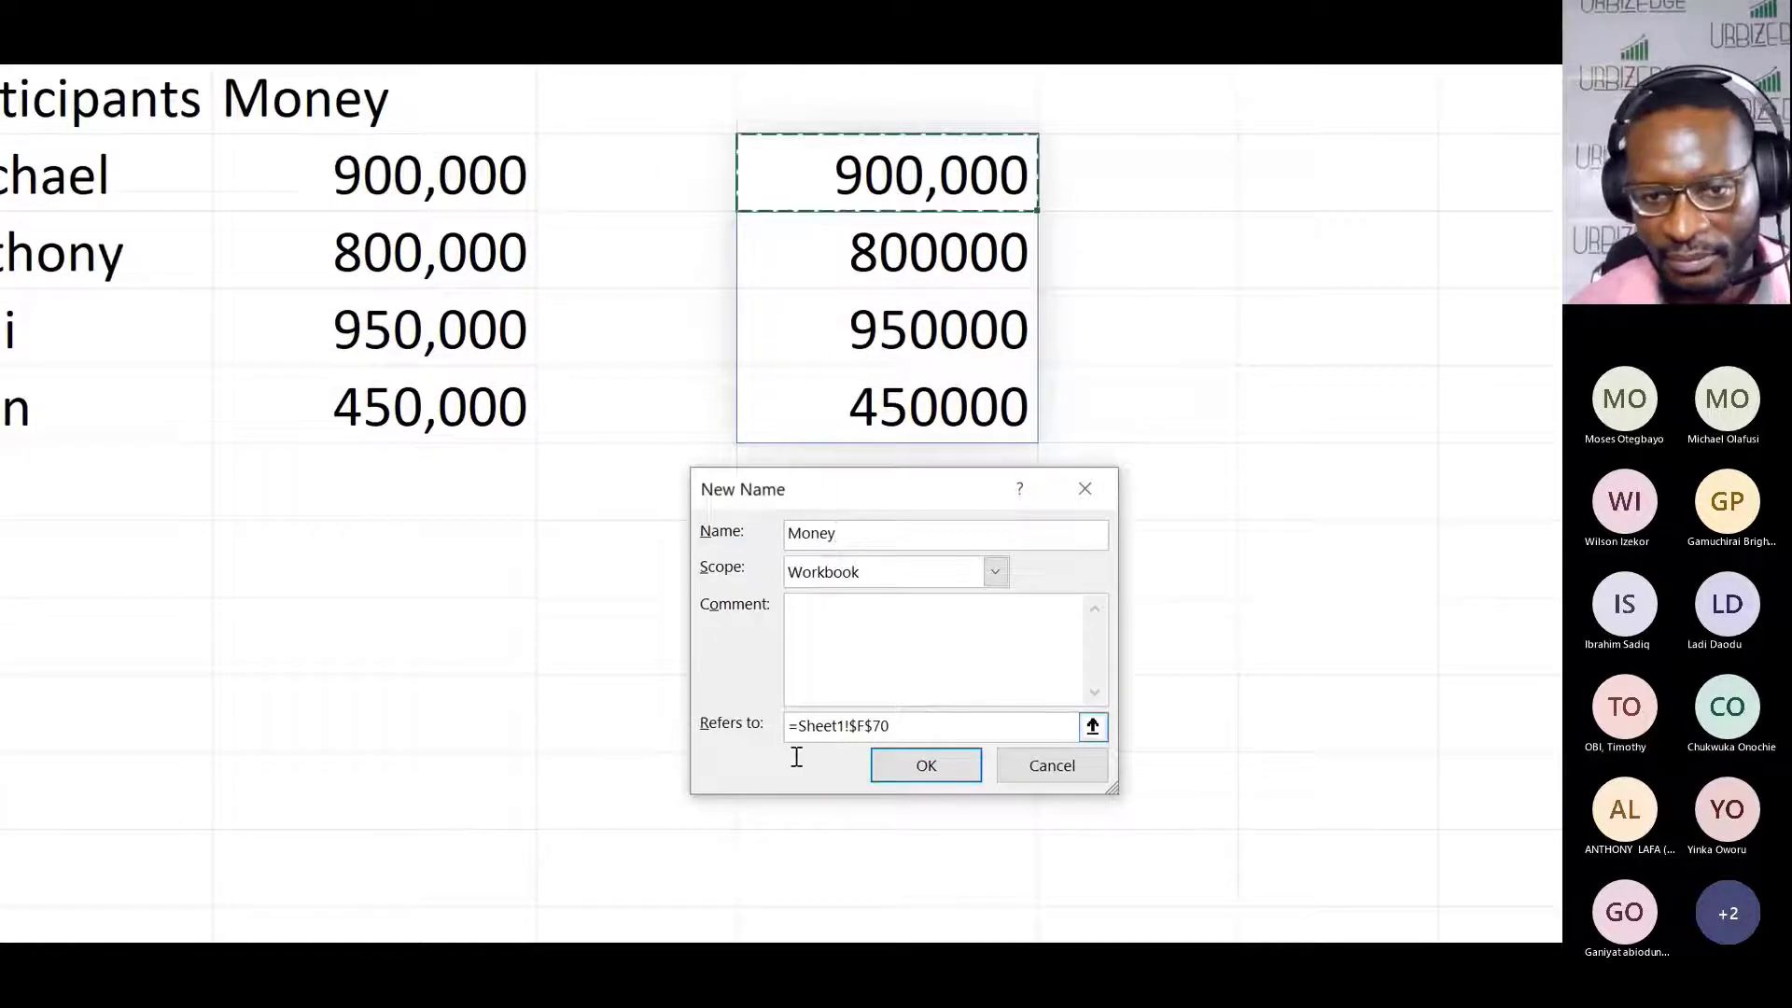
{"action": "key", "text": "BackSpace"}
{"action": "key", "text": "BackSpace"}
{"action": "key", "text": "BackSpace"}
{"action": "key", "text": "BackSpace"}
{"action": "key", "text": "BackSpace"}
{"action": "key", "text": "BackSpace"}
{"action": "key", "text": "BackSpace"}
{"action": "key", "text": "BackSpace"}
{"action": "key", "text": "BackSpace"}
{"action": "key", "text": "BackSpace"}
{"action": "key", "text": "BackSpace"}
{"action": "key", "text": "BackSpace"}
{"action": "key", "text": "BackSpace"}
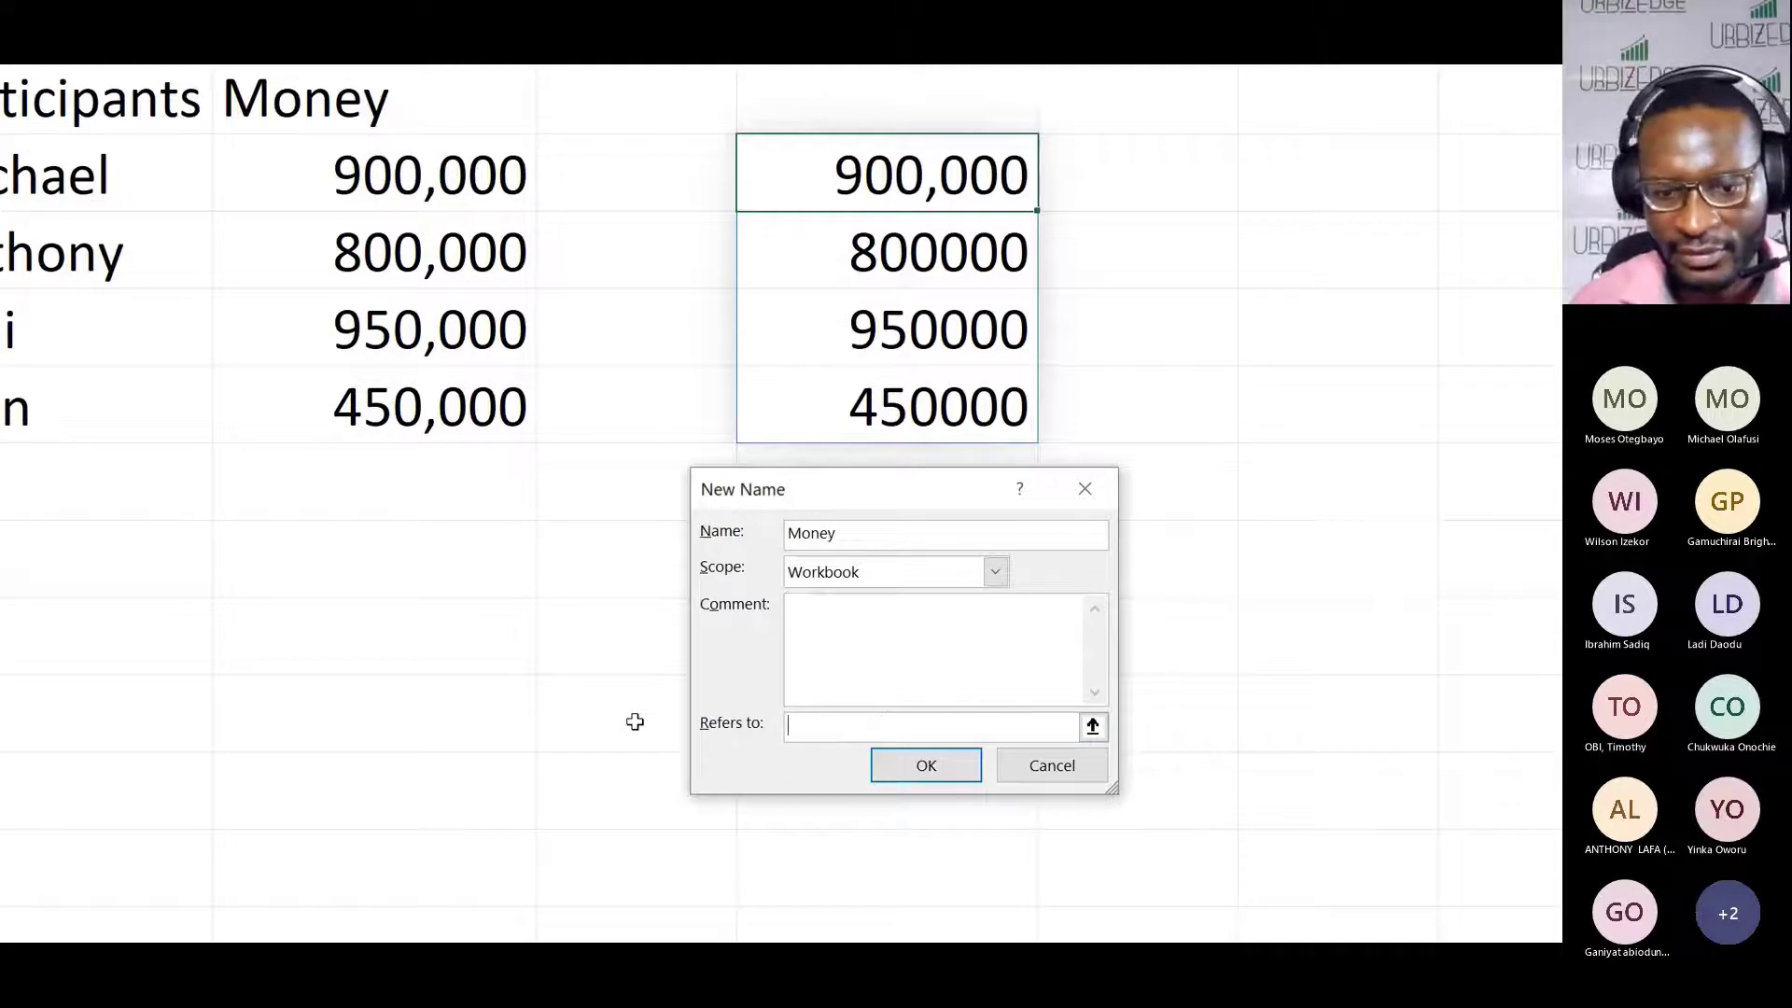
{"action": "key", "text": "ctrl+v"}
{"action": "left_click", "coordinate": [926, 765]}
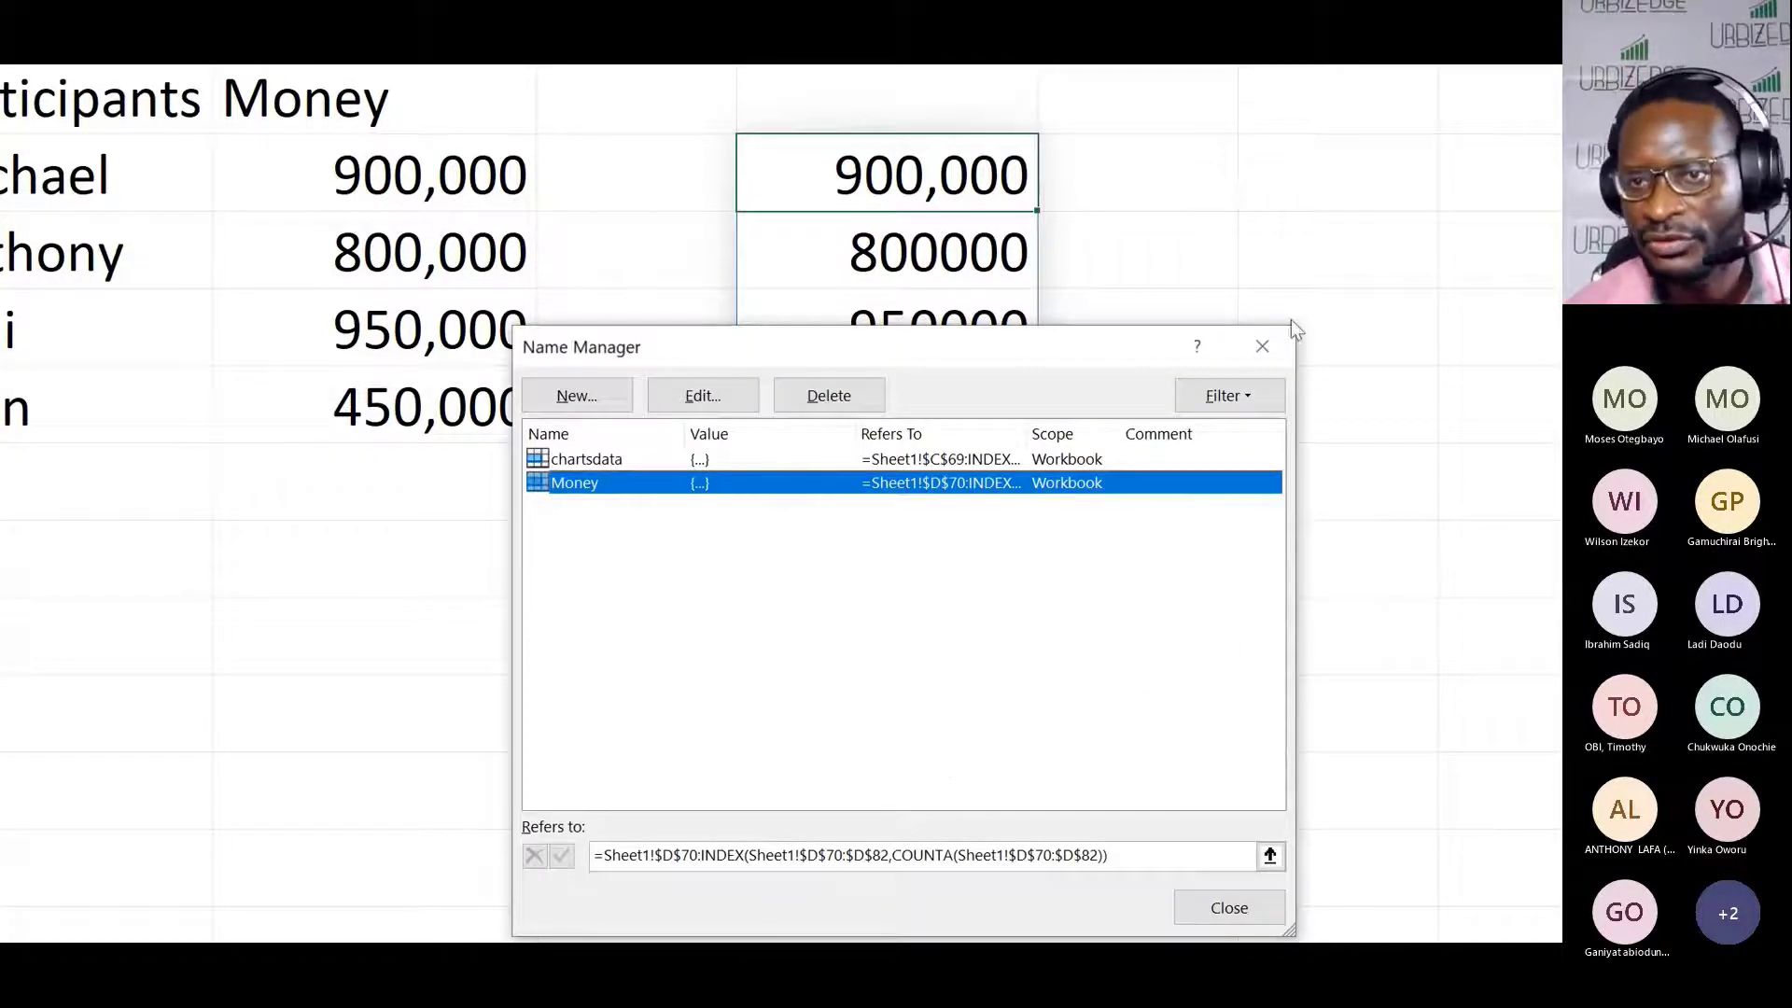
{"action": "left_click", "coordinate": [1227, 776]}
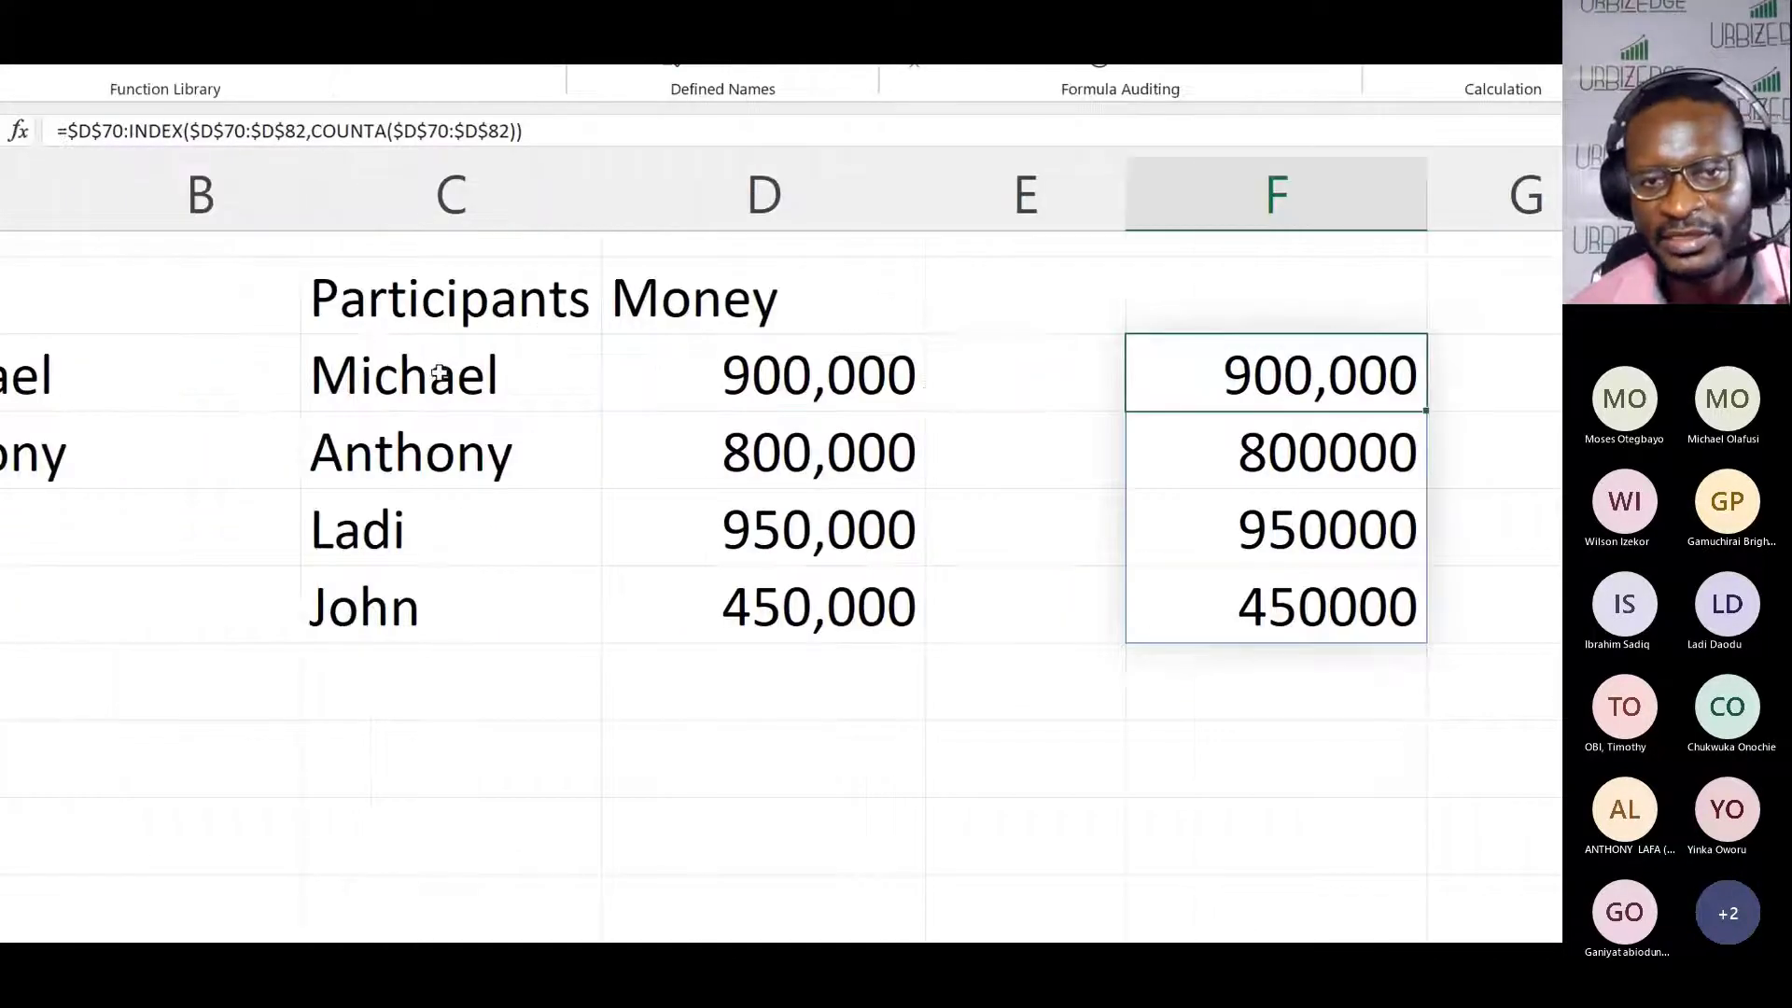
Step: Enter the formula =C70:INDEX(C70:C80,COUNTA(C70:C80)) in cell E70 to return the participants list dynamically
{"action": "left_click", "coordinate": [1075, 373]}
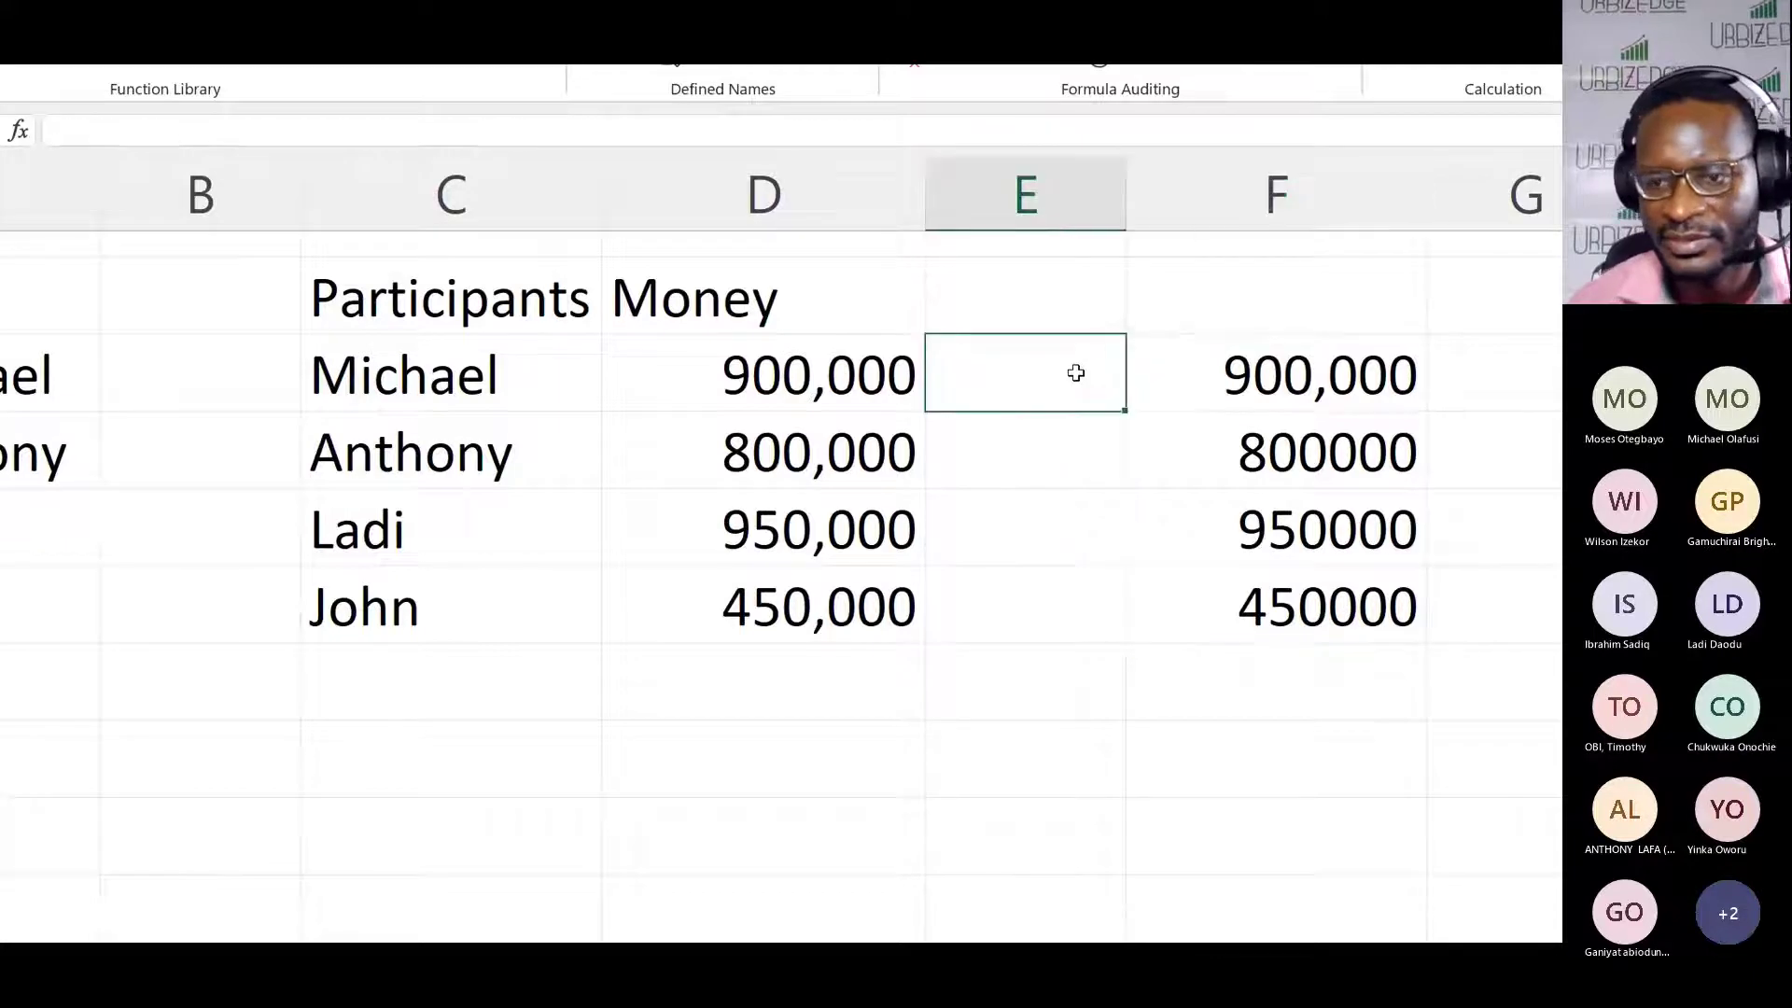
{"action": "type", "text": "="}
{"action": "left_click_drag", "start_coordinate": [448, 373], "coordinate": [405, 586]}
{"action": "key", "text": "BackSpace"}
{"action": "key", "text": "BackSpace"}
{"action": "key", "text": "BackSpace"}
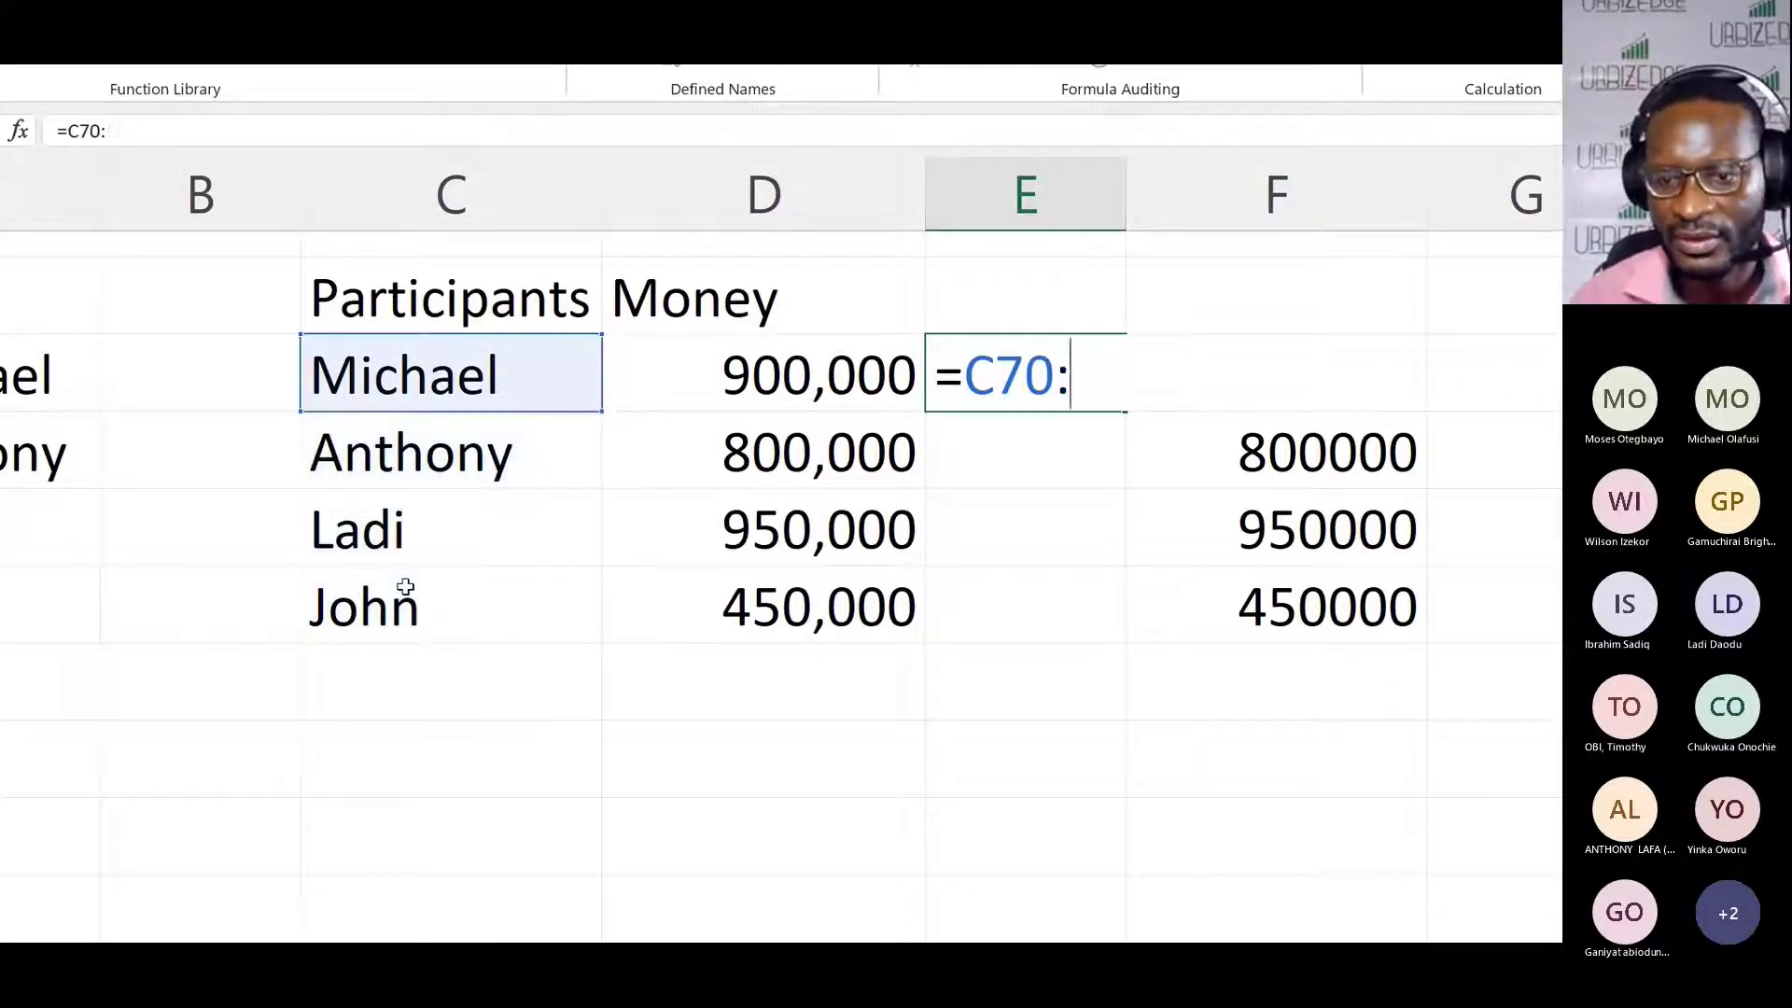
{"action": "type", "text": "index("}
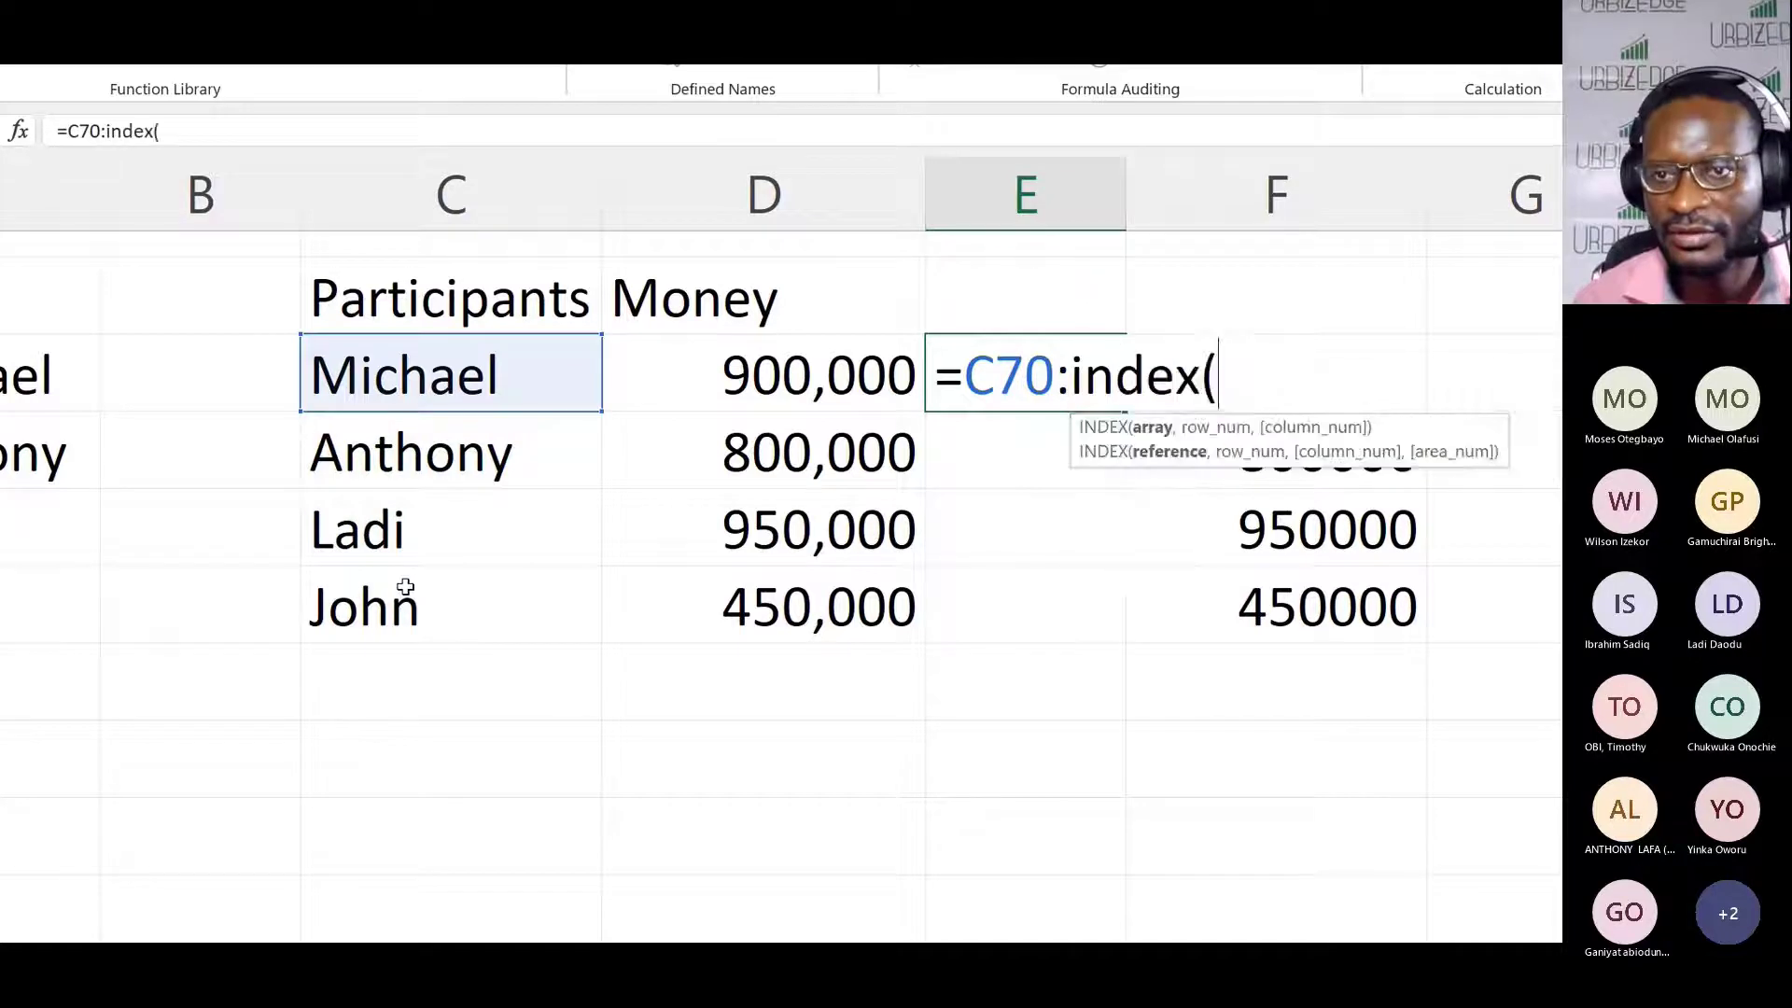
{"action": "left_click_drag", "start_coordinate": [368, 373], "coordinate": [396, 831]}
{"action": "type", "text": ","}
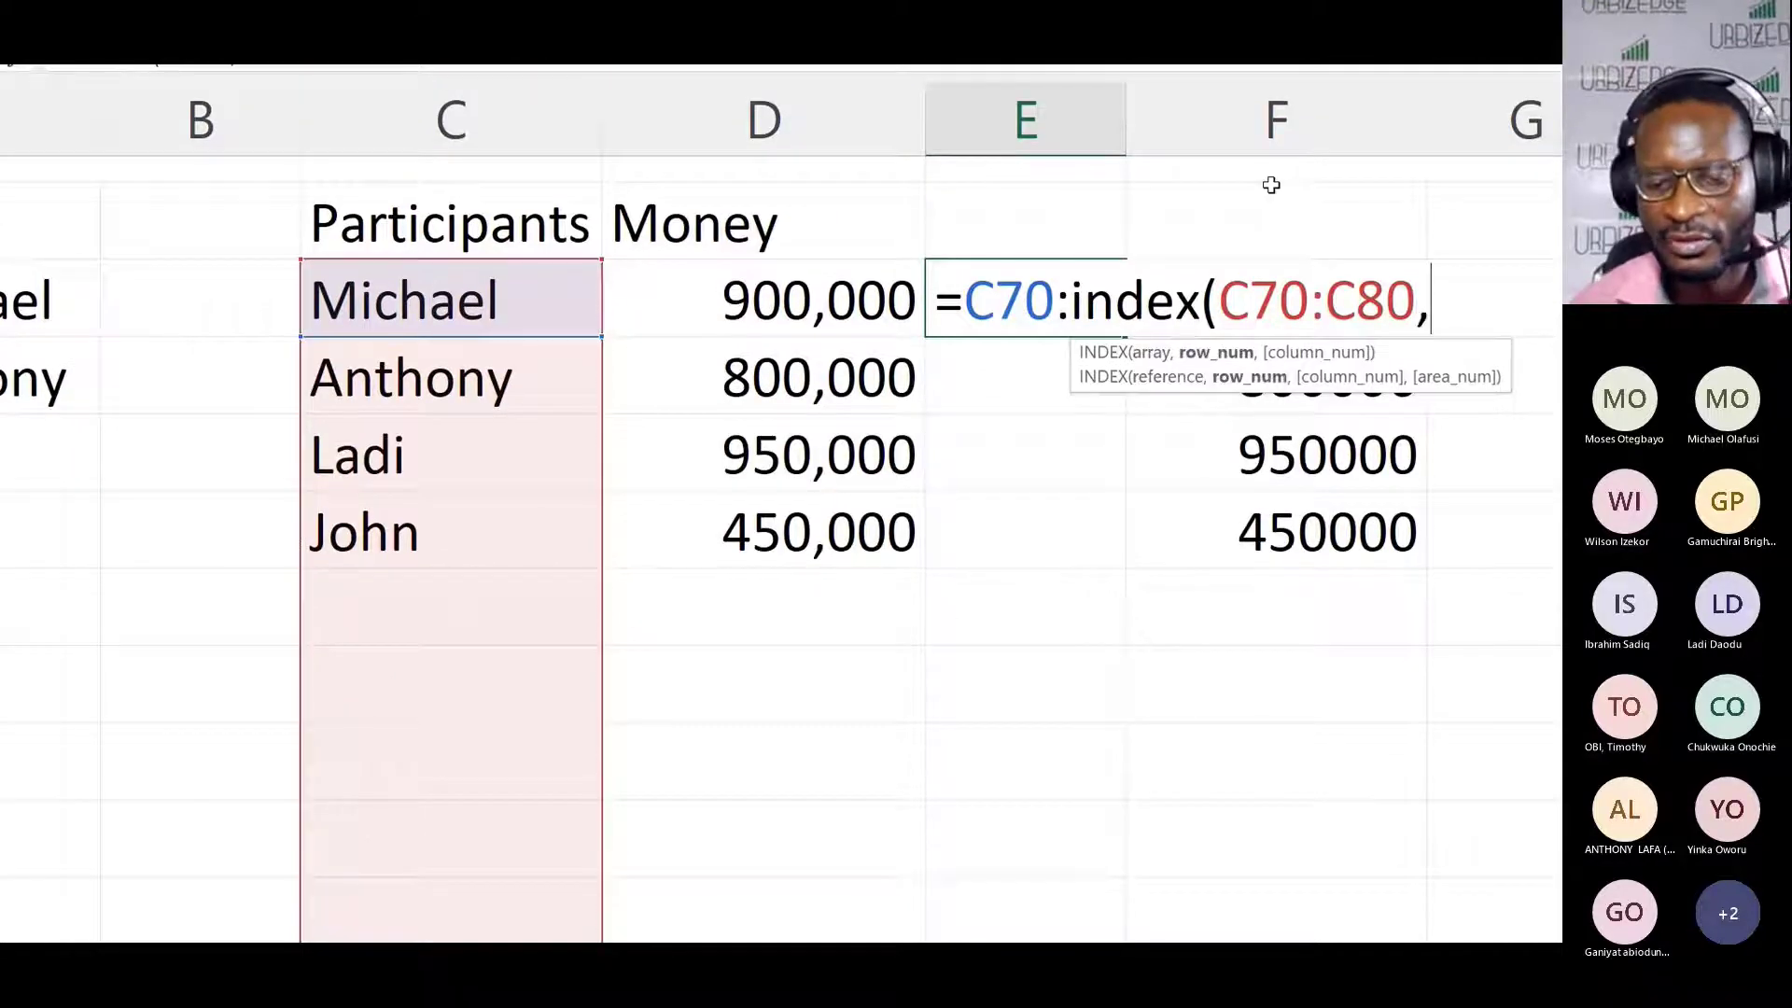
{"action": "type", "text": "count"}
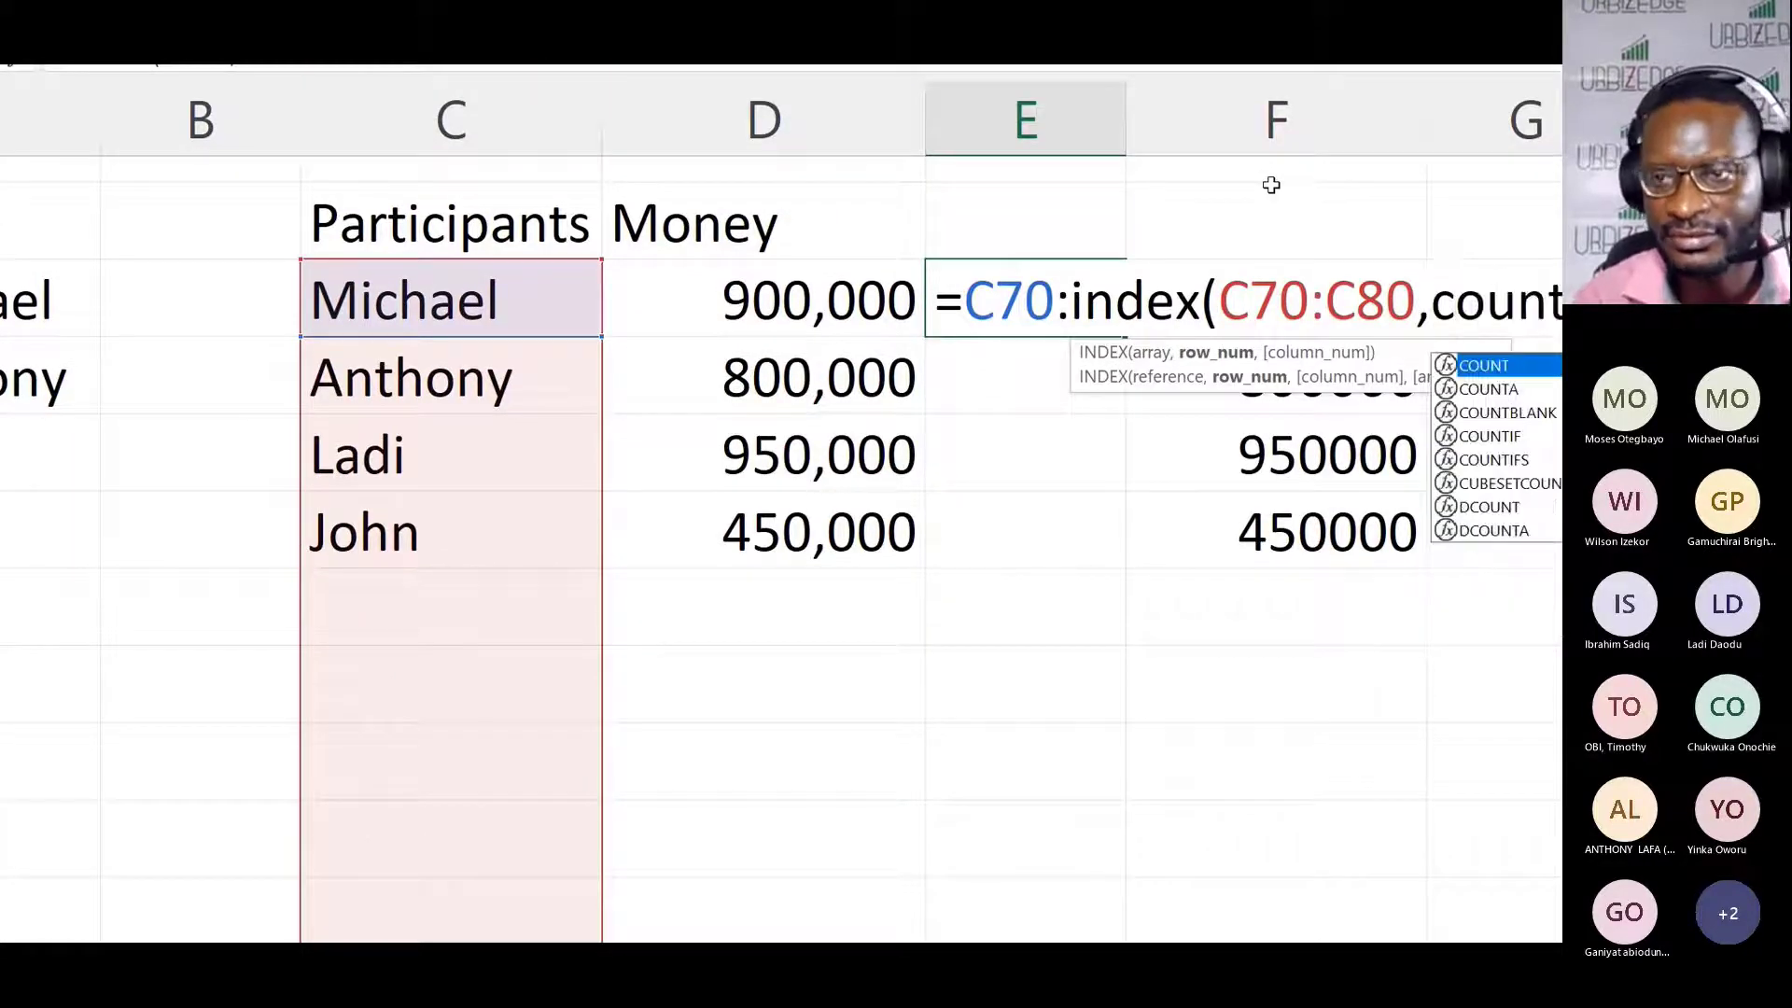
{"action": "type", "text": "a("}
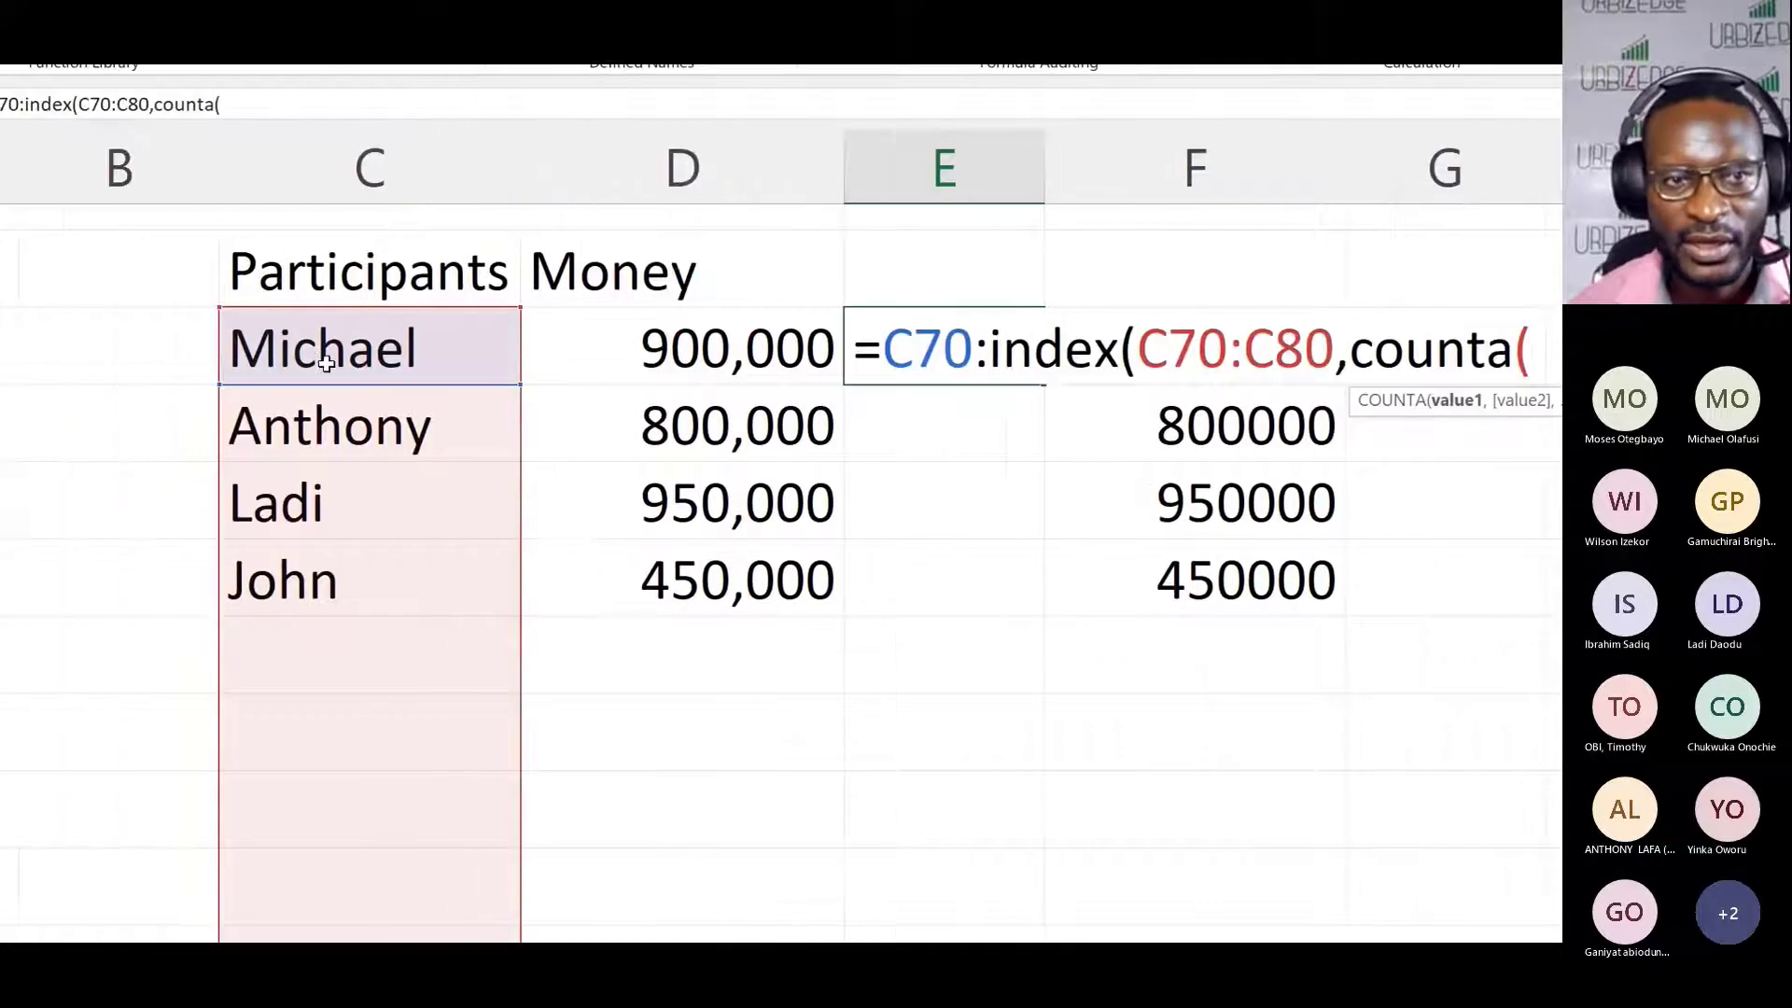
{"action": "left_click_drag", "start_coordinate": [194, 355], "coordinate": [208, 1007]}
{"action": "left_click_drag", "start_coordinate": [357, 830], "coordinate": [368, 748]}
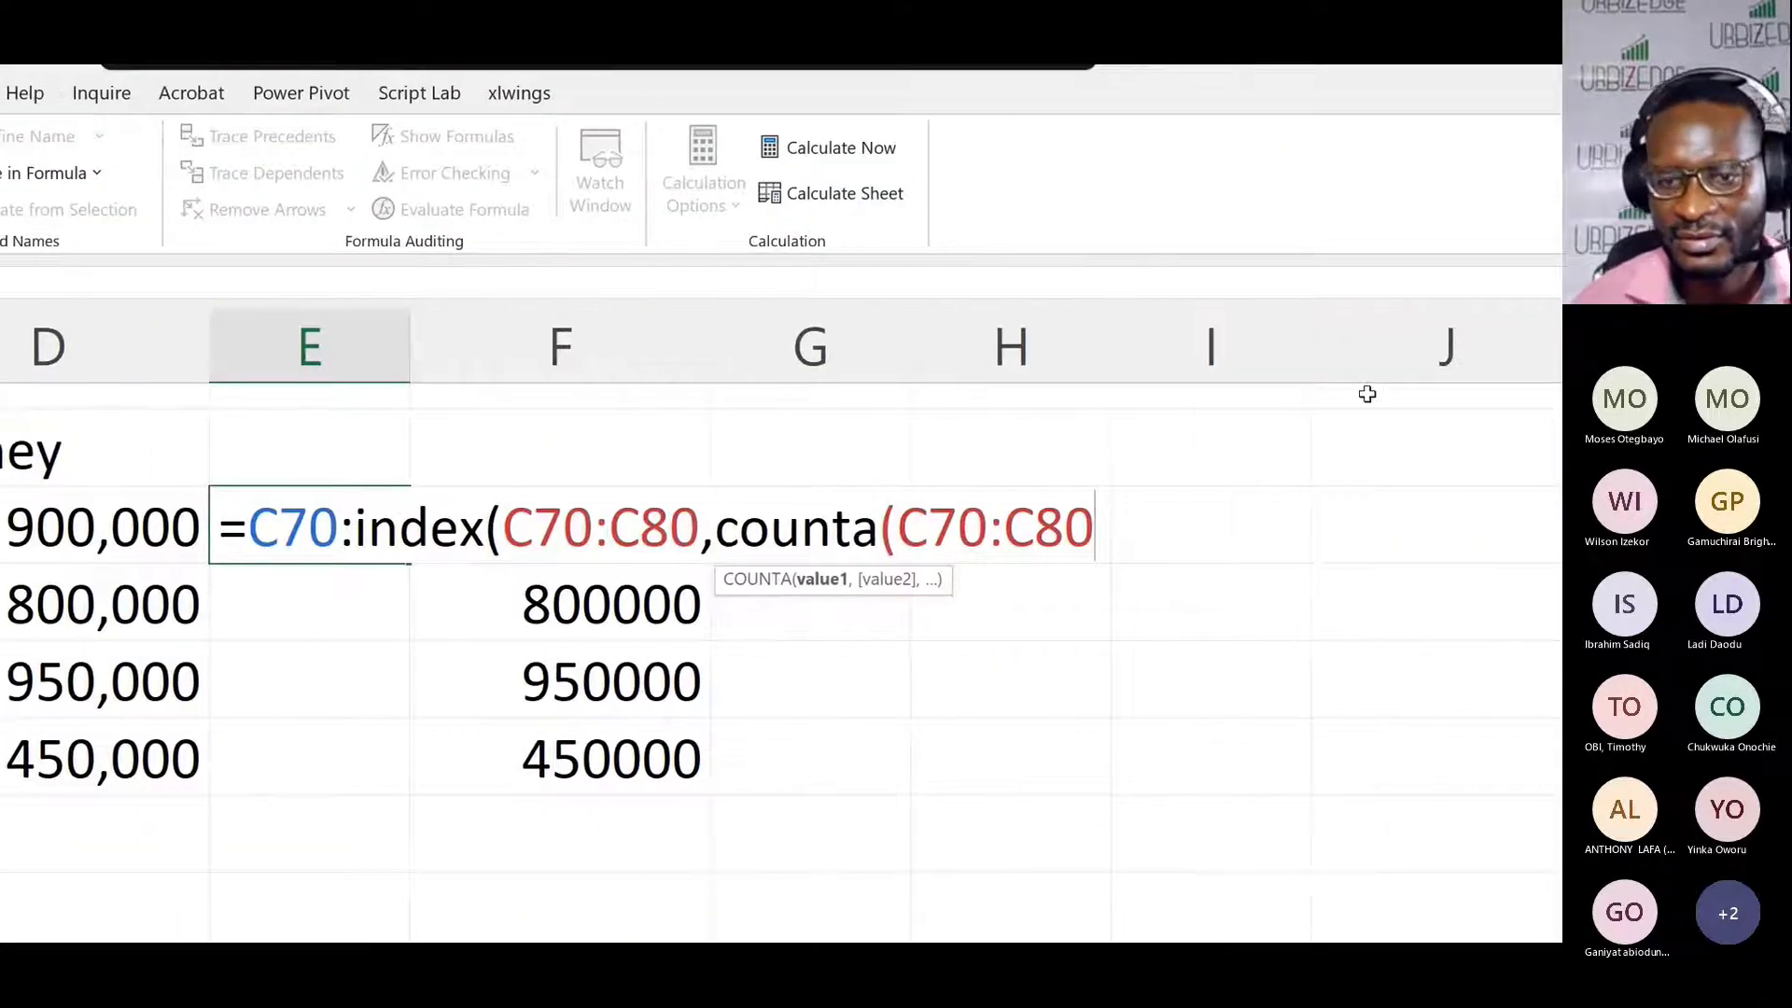
{"action": "type", "text": "))"}
{"action": "key", "text": "Return"}
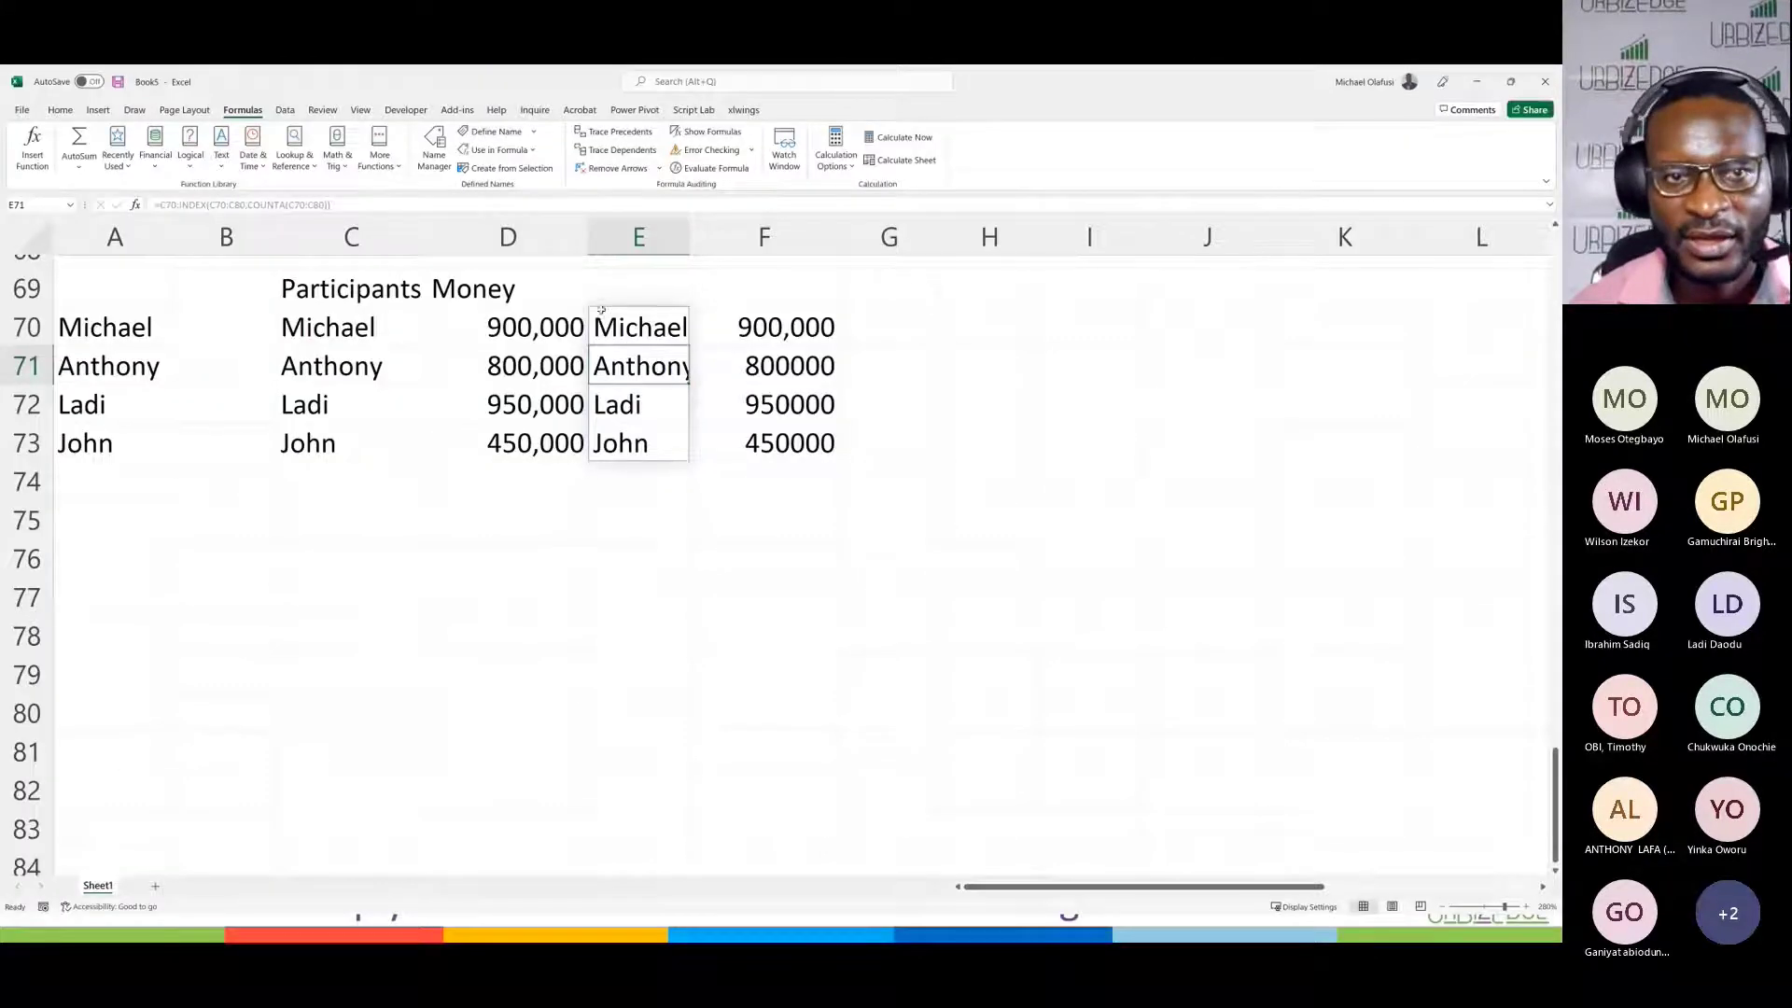
Step: Make every cell reference in the E70 formula absolute: =$C$70:INDEX($C$70:$C$80,COUNTA($C$70:$C$80))
{"action": "double_click", "coordinate": [633, 325]}
{"action": "key", "text": "F4"}
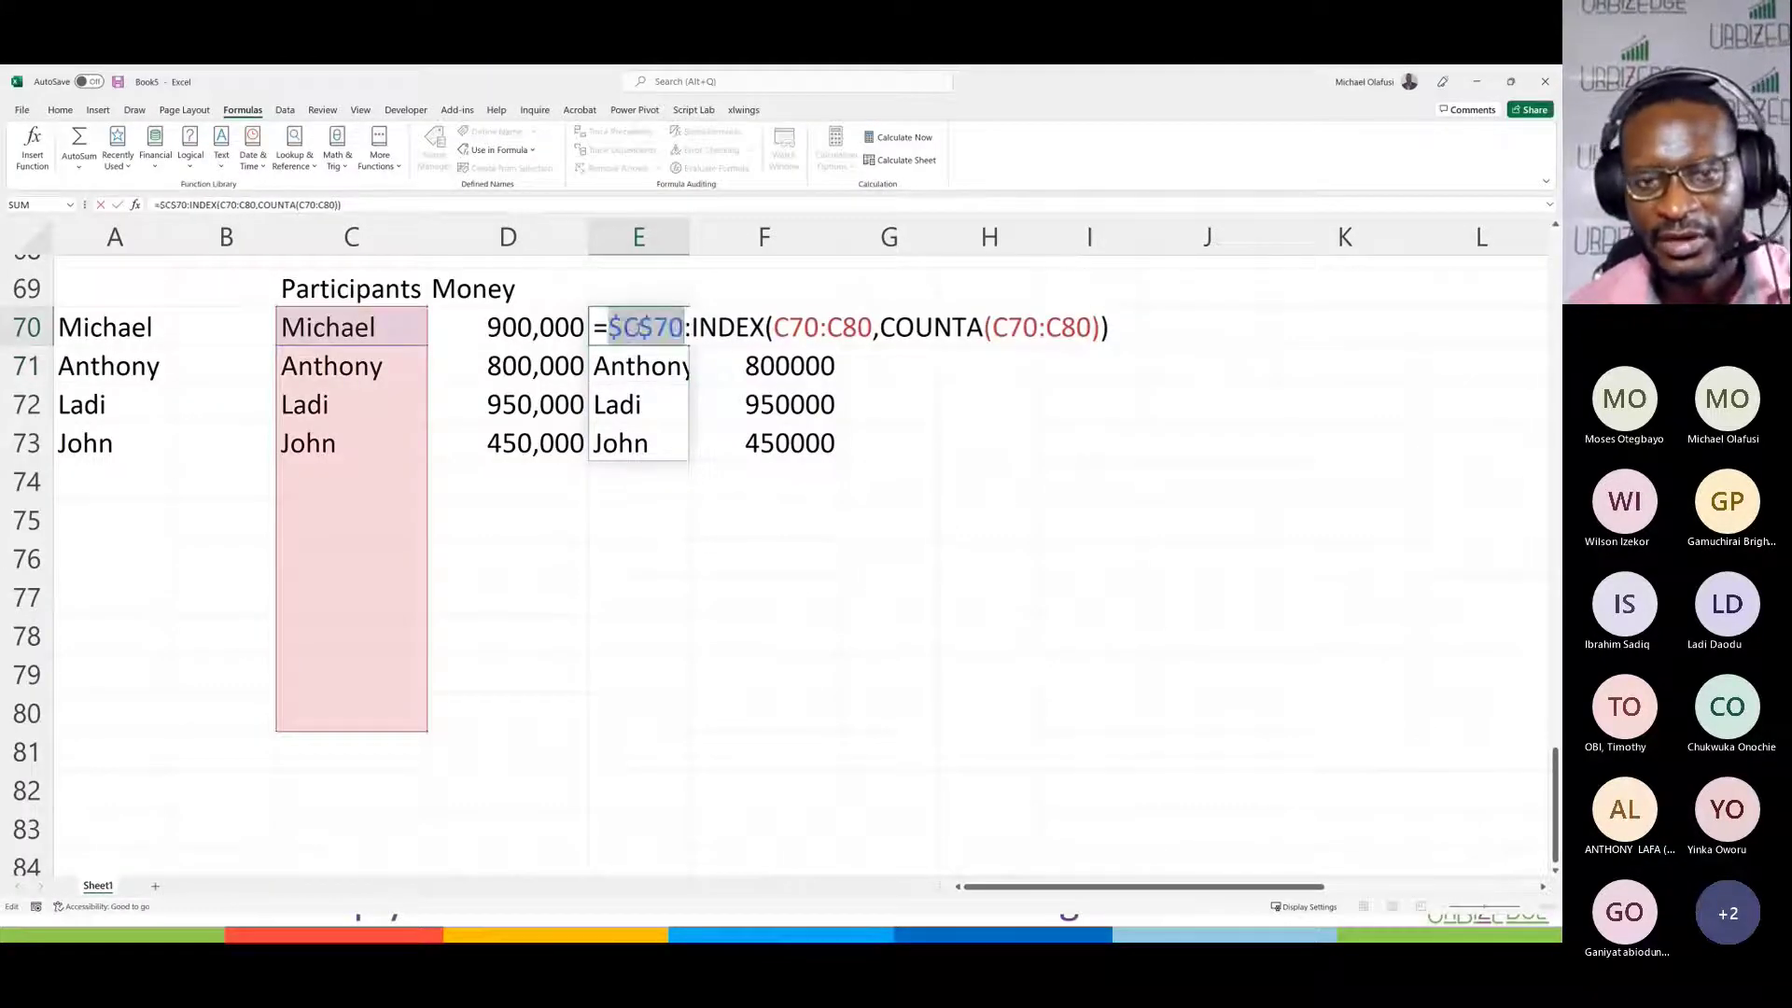
{"action": "left_click", "coordinate": [793, 326]}
{"action": "key", "text": "F4"}
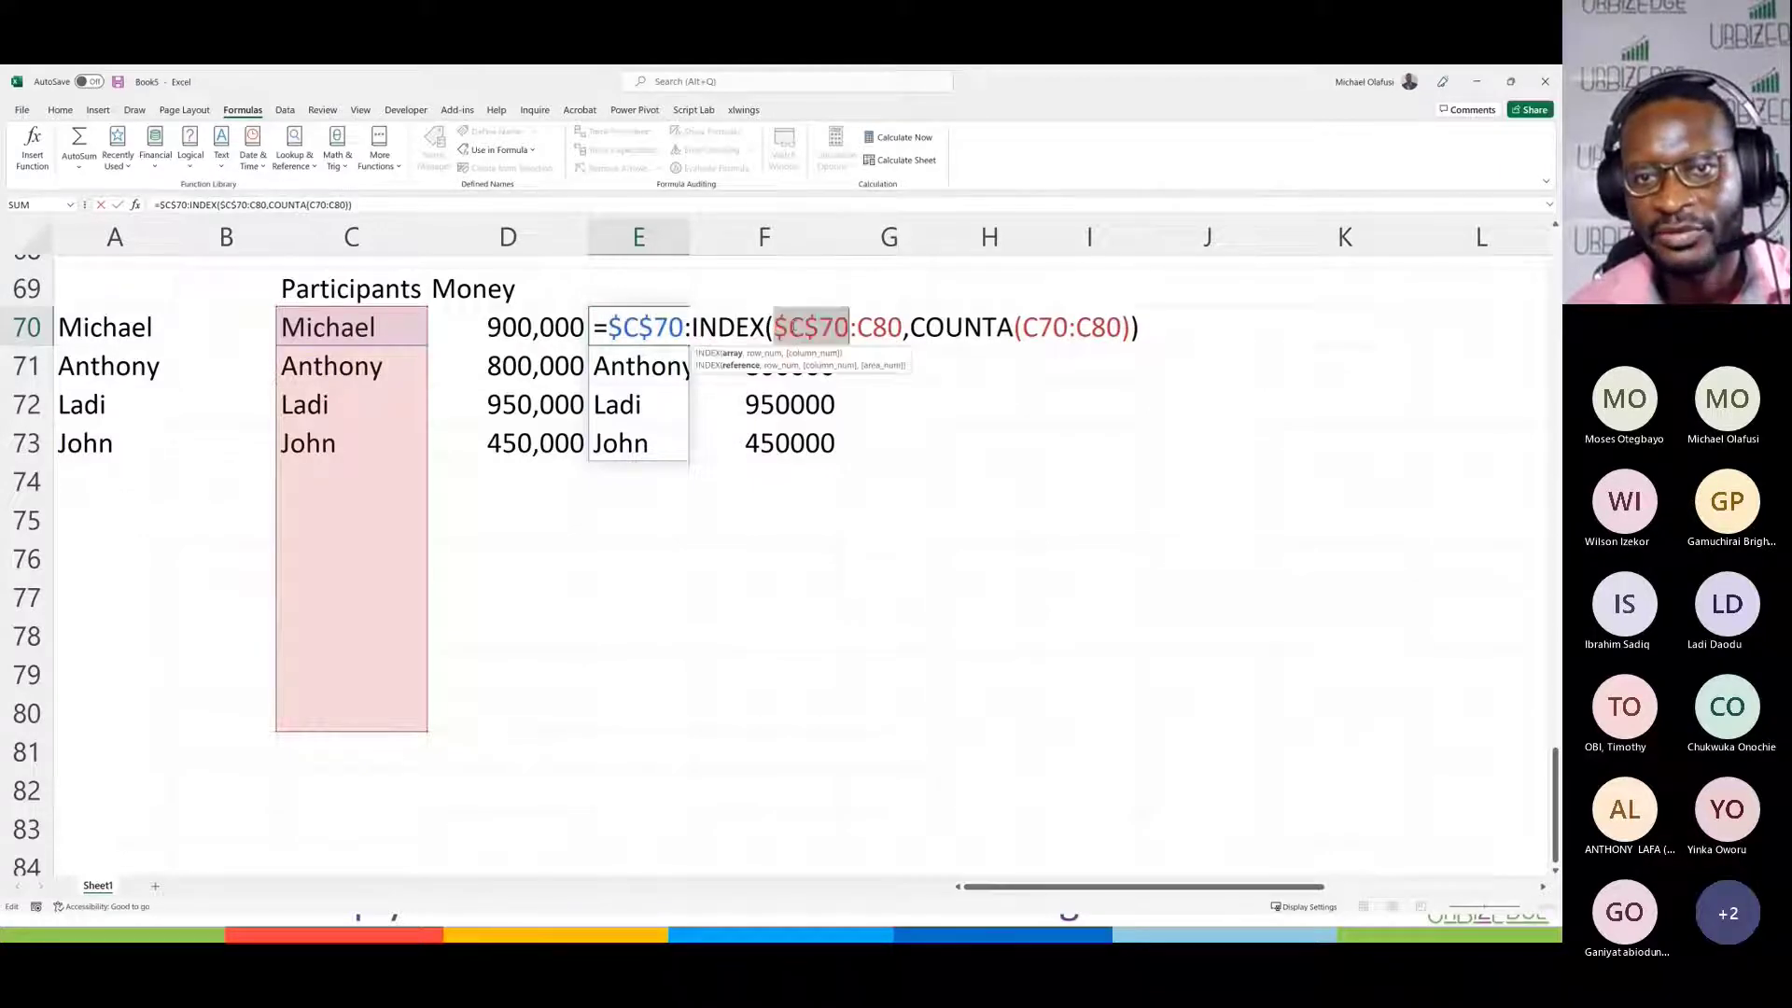
{"action": "left_click", "coordinate": [882, 326]}
{"action": "key", "text": "F4"}
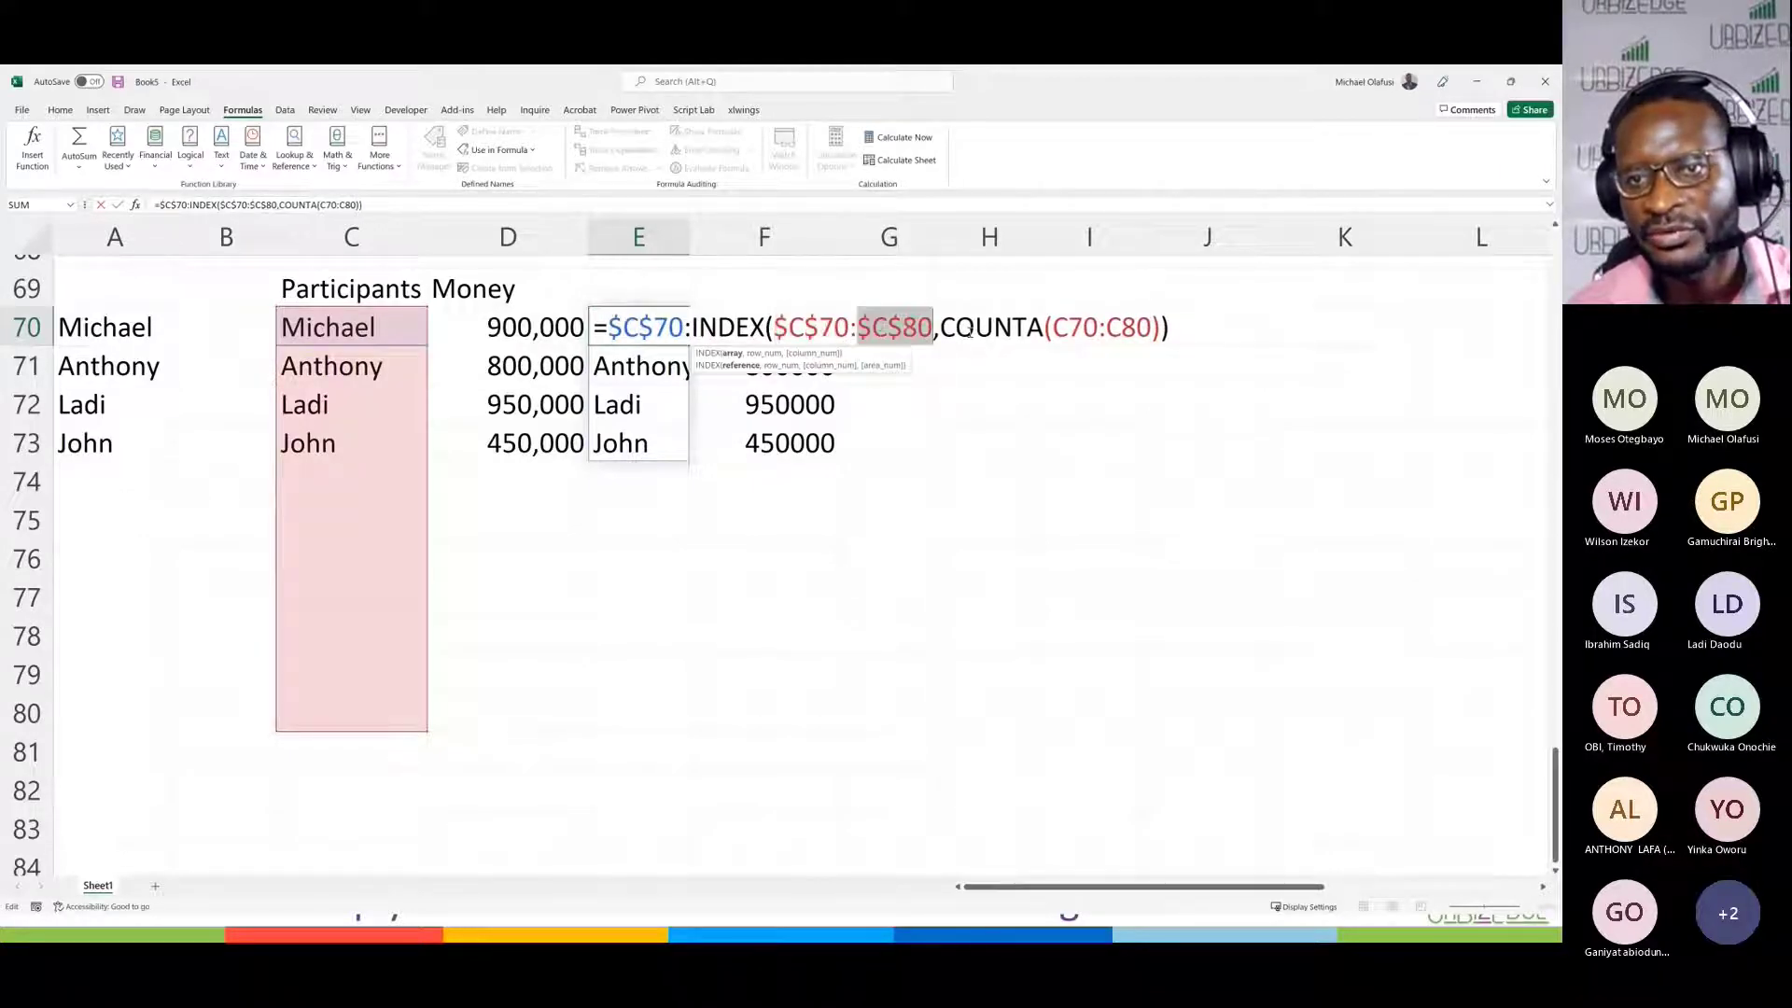
{"action": "left_click", "coordinate": [1066, 327]}
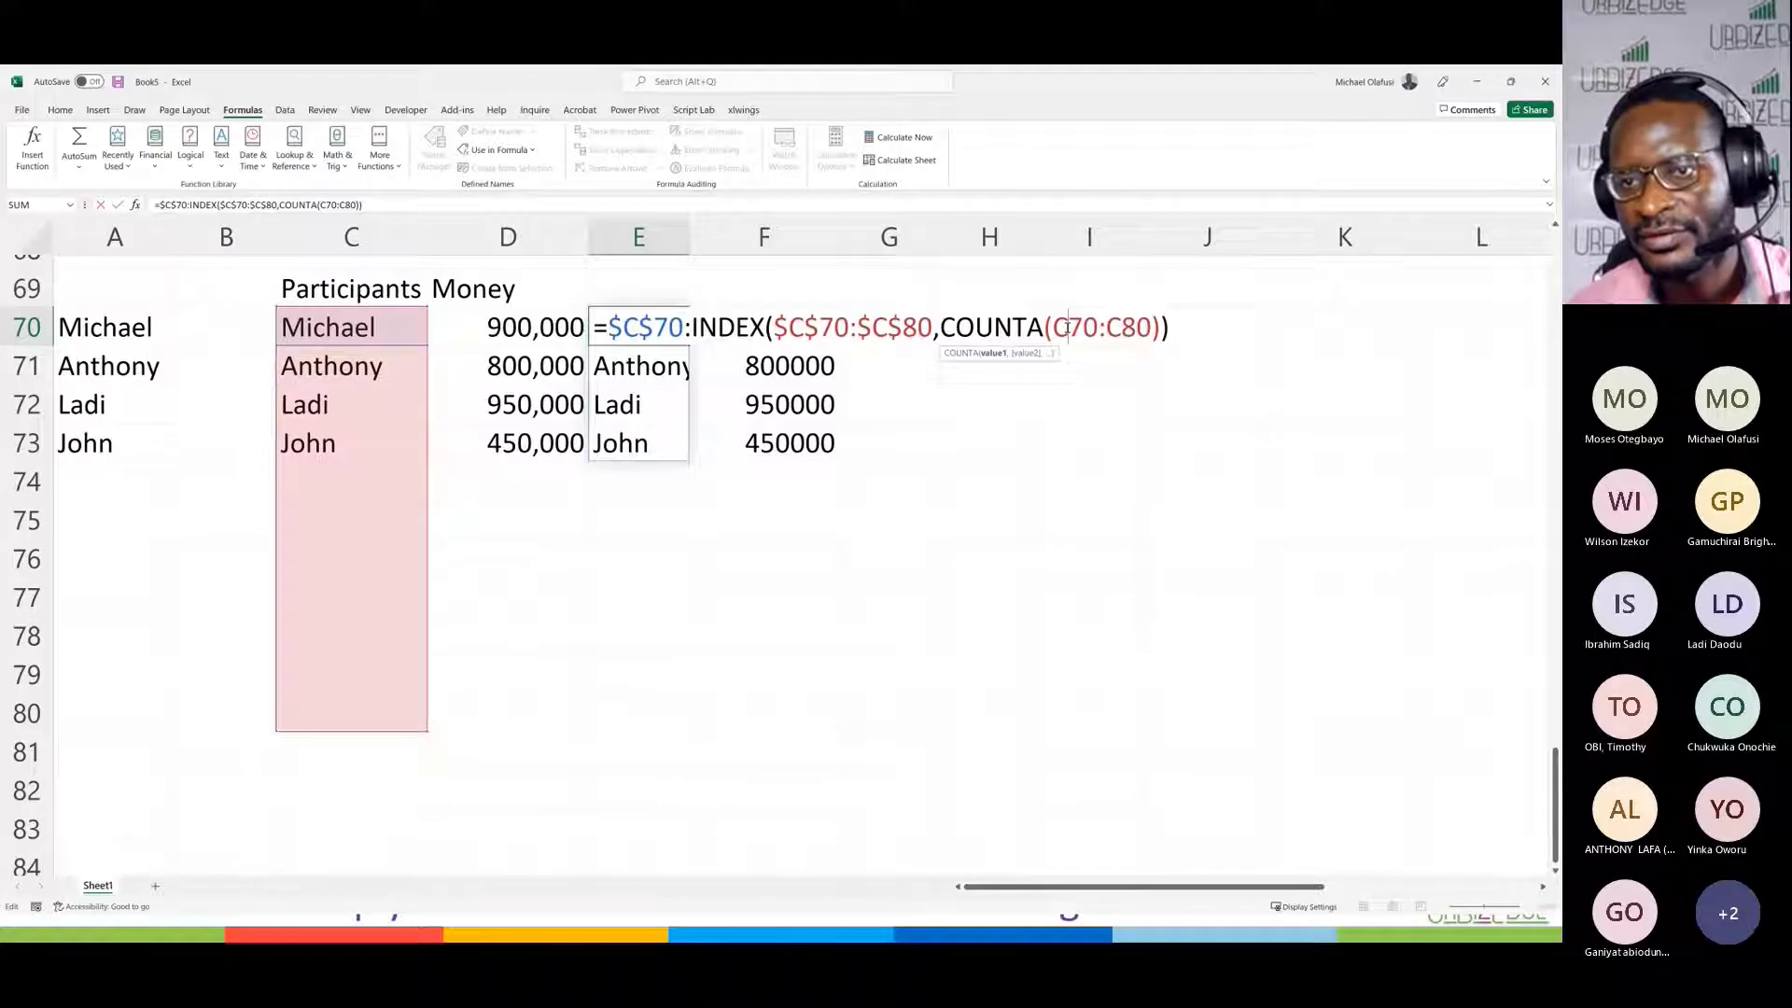
{"action": "key", "text": "F4"}
{"action": "key", "text": "Return"}
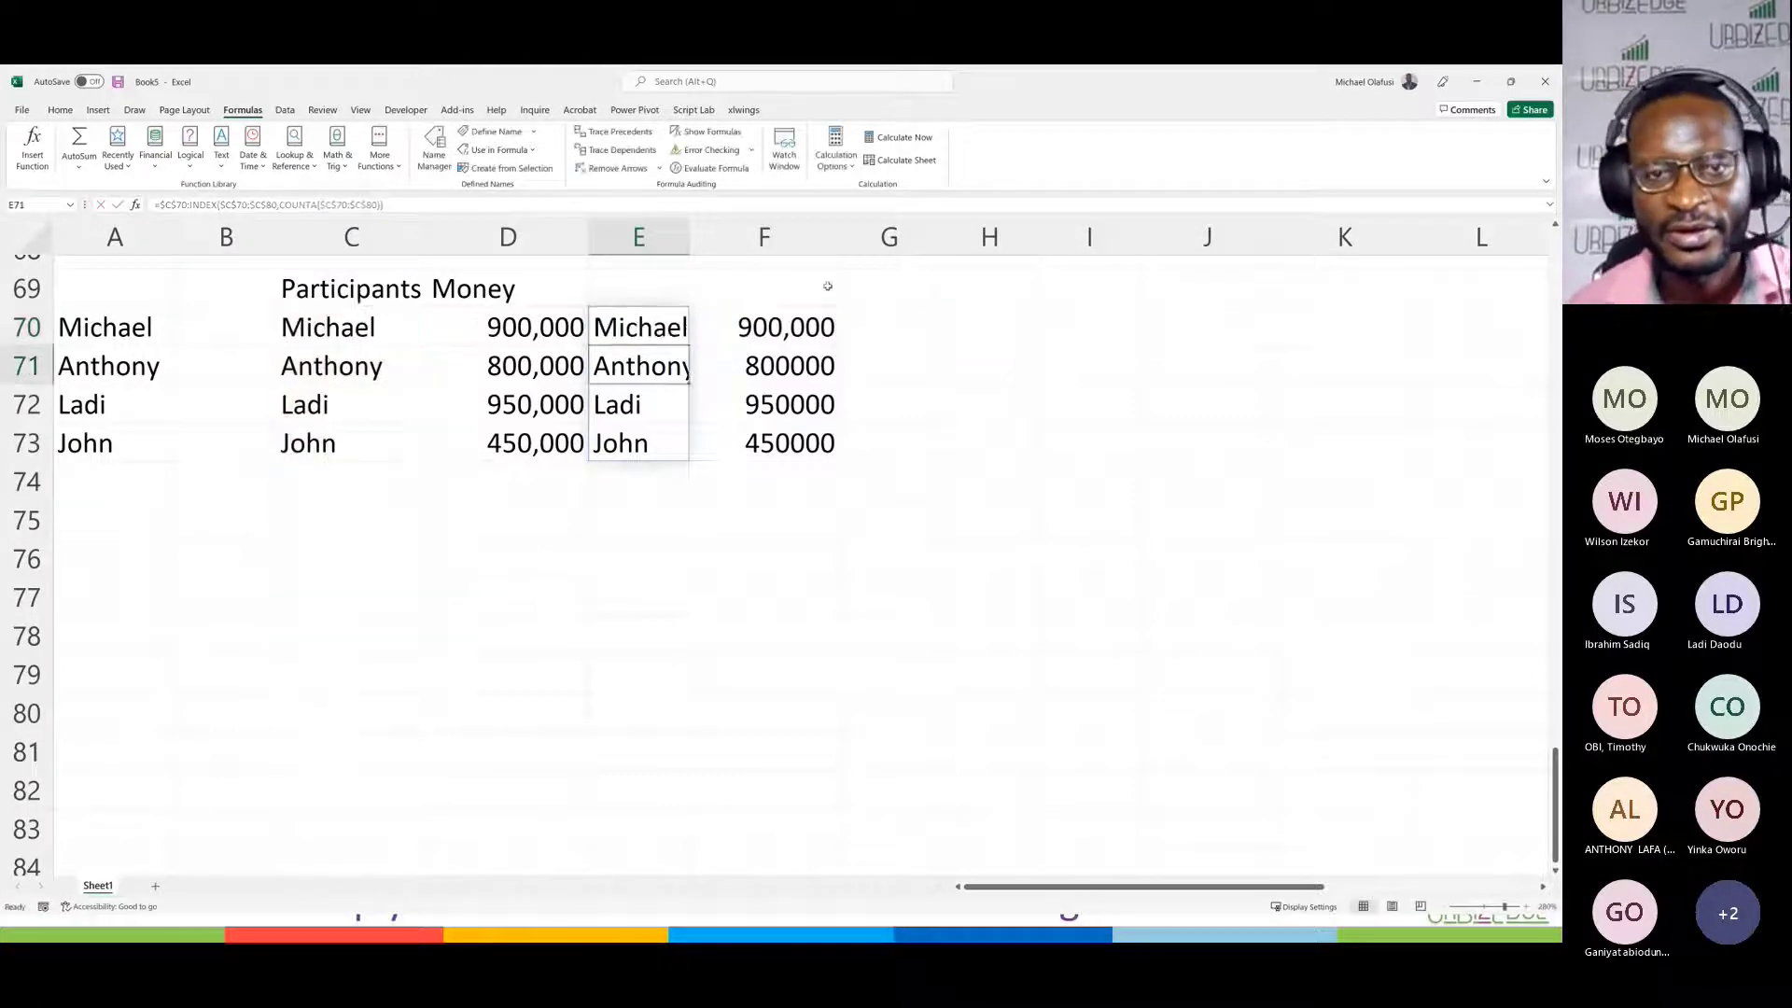
Step: Copy the full formula text from cell E70 without changing the cell
{"action": "left_click", "coordinate": [661, 324]}
{"action": "double_click", "coordinate": [662, 324]}
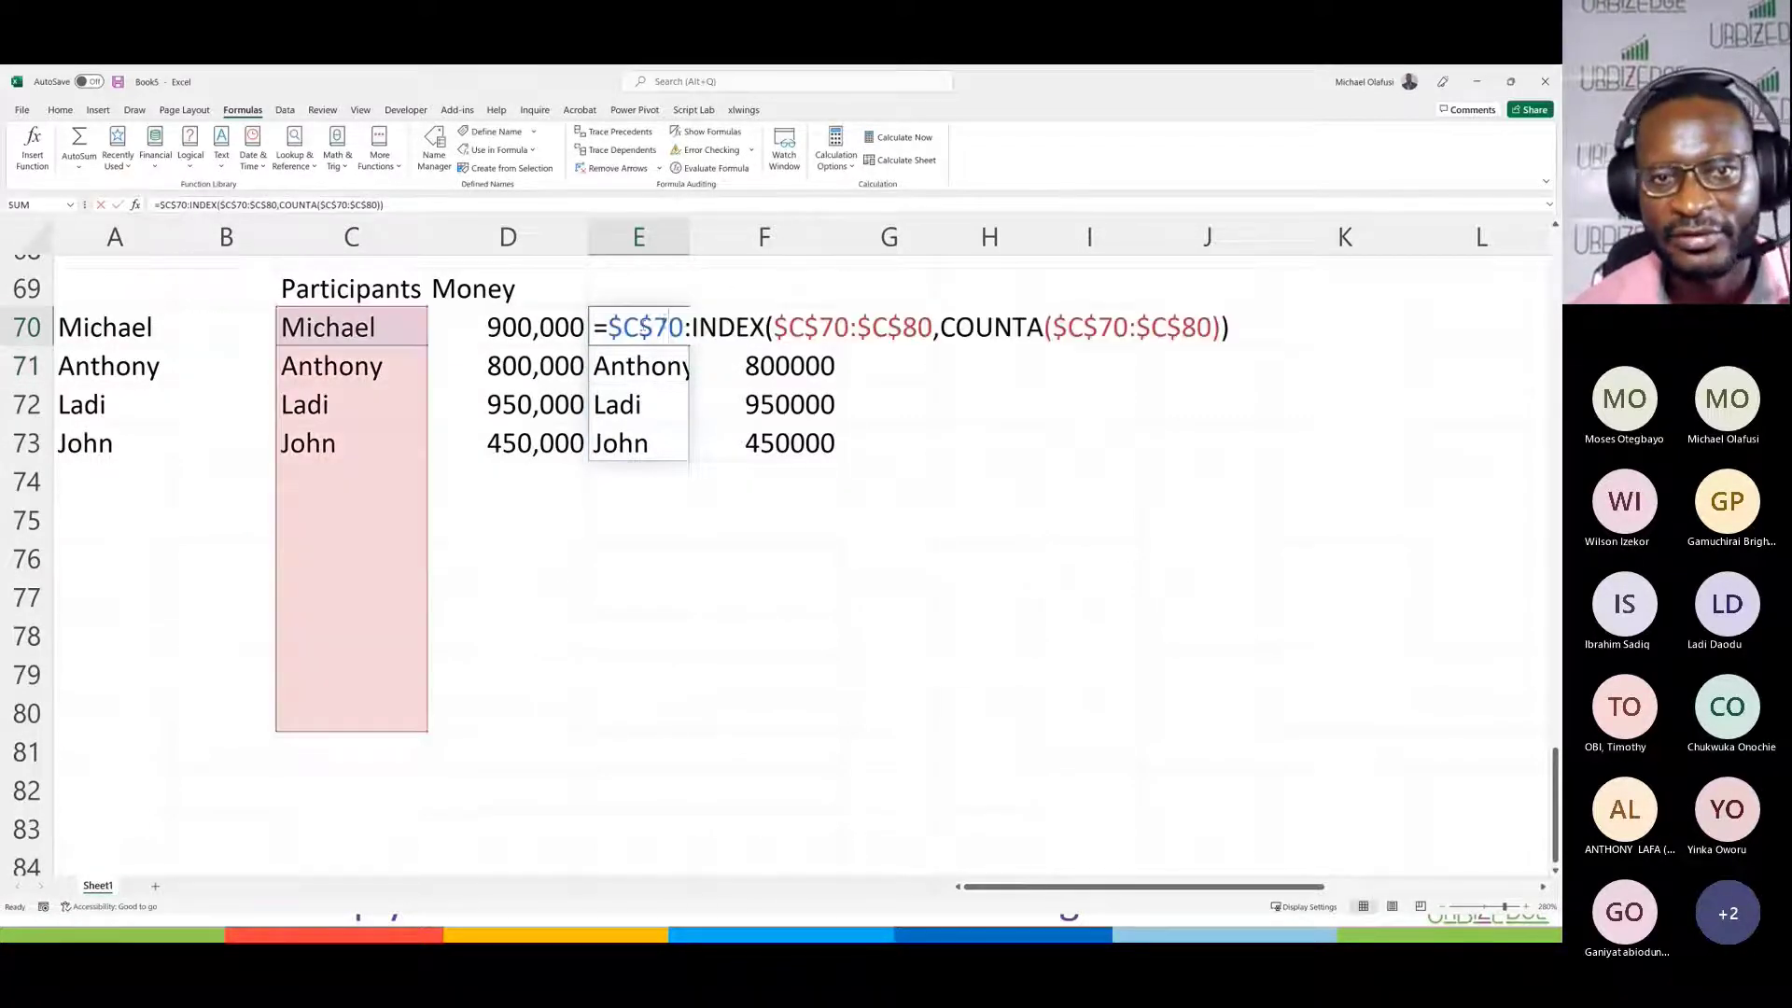
{"action": "left_click_drag", "start_coordinate": [595, 326], "coordinate": [1268, 307]}
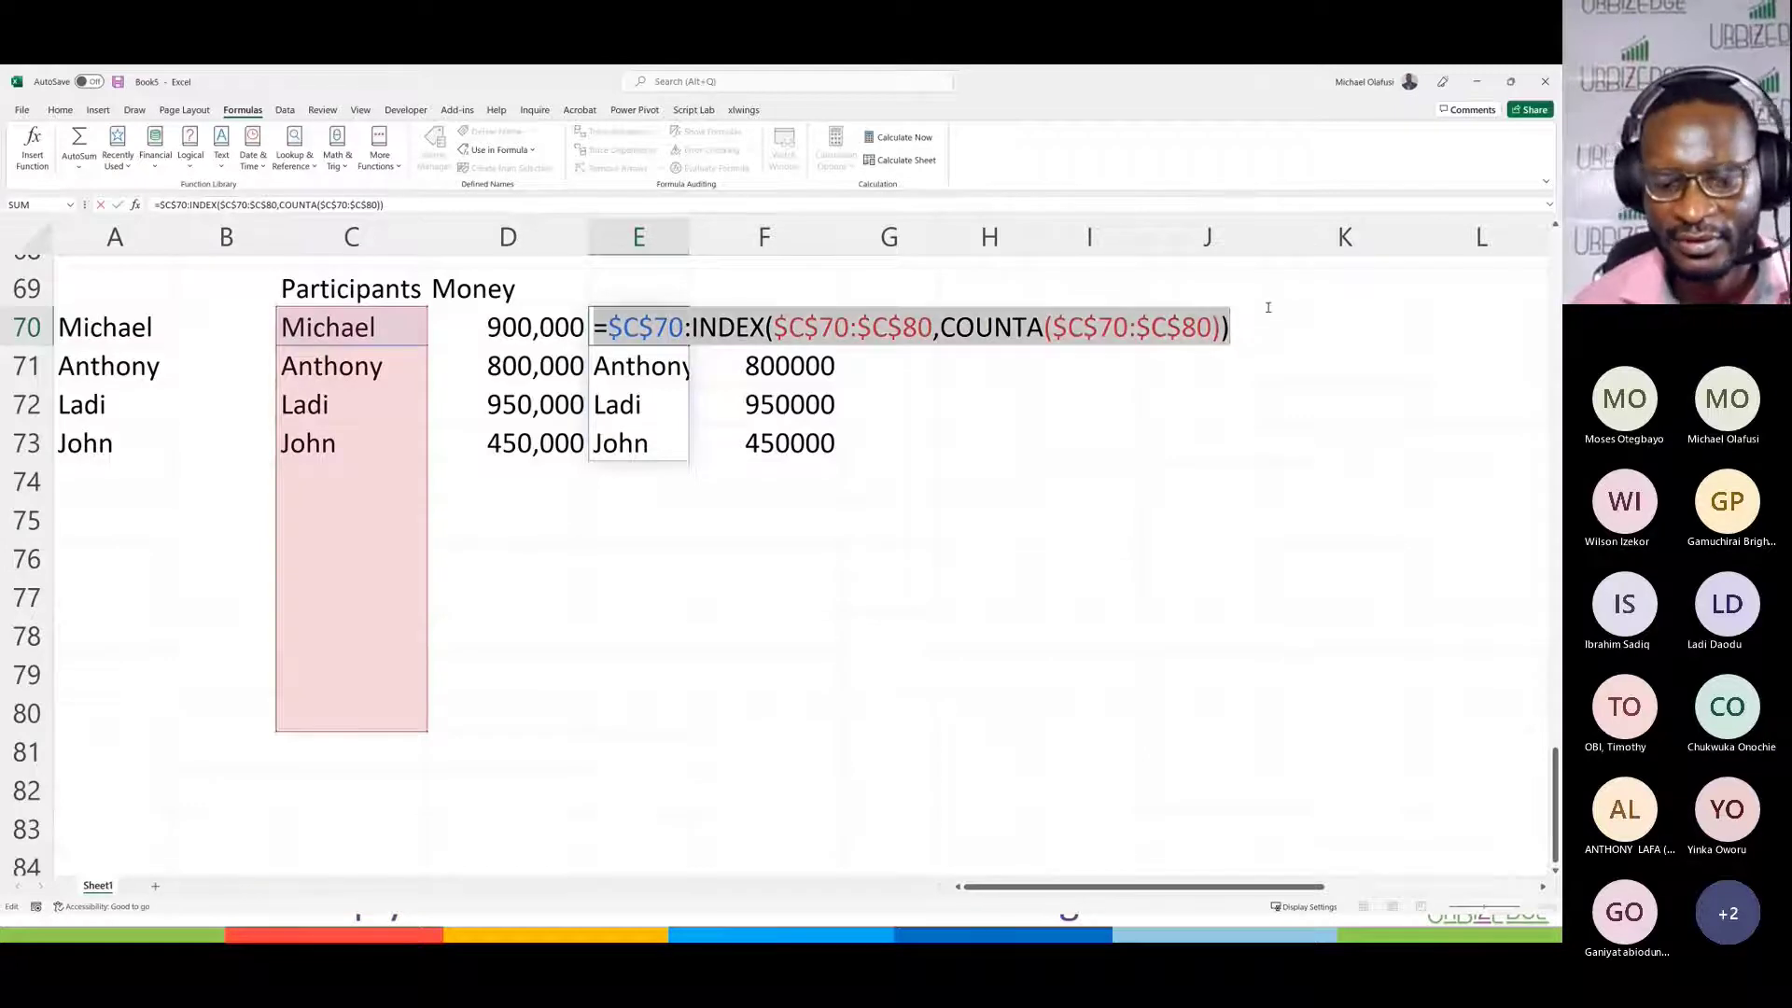
{"action": "key", "text": "Escape"}
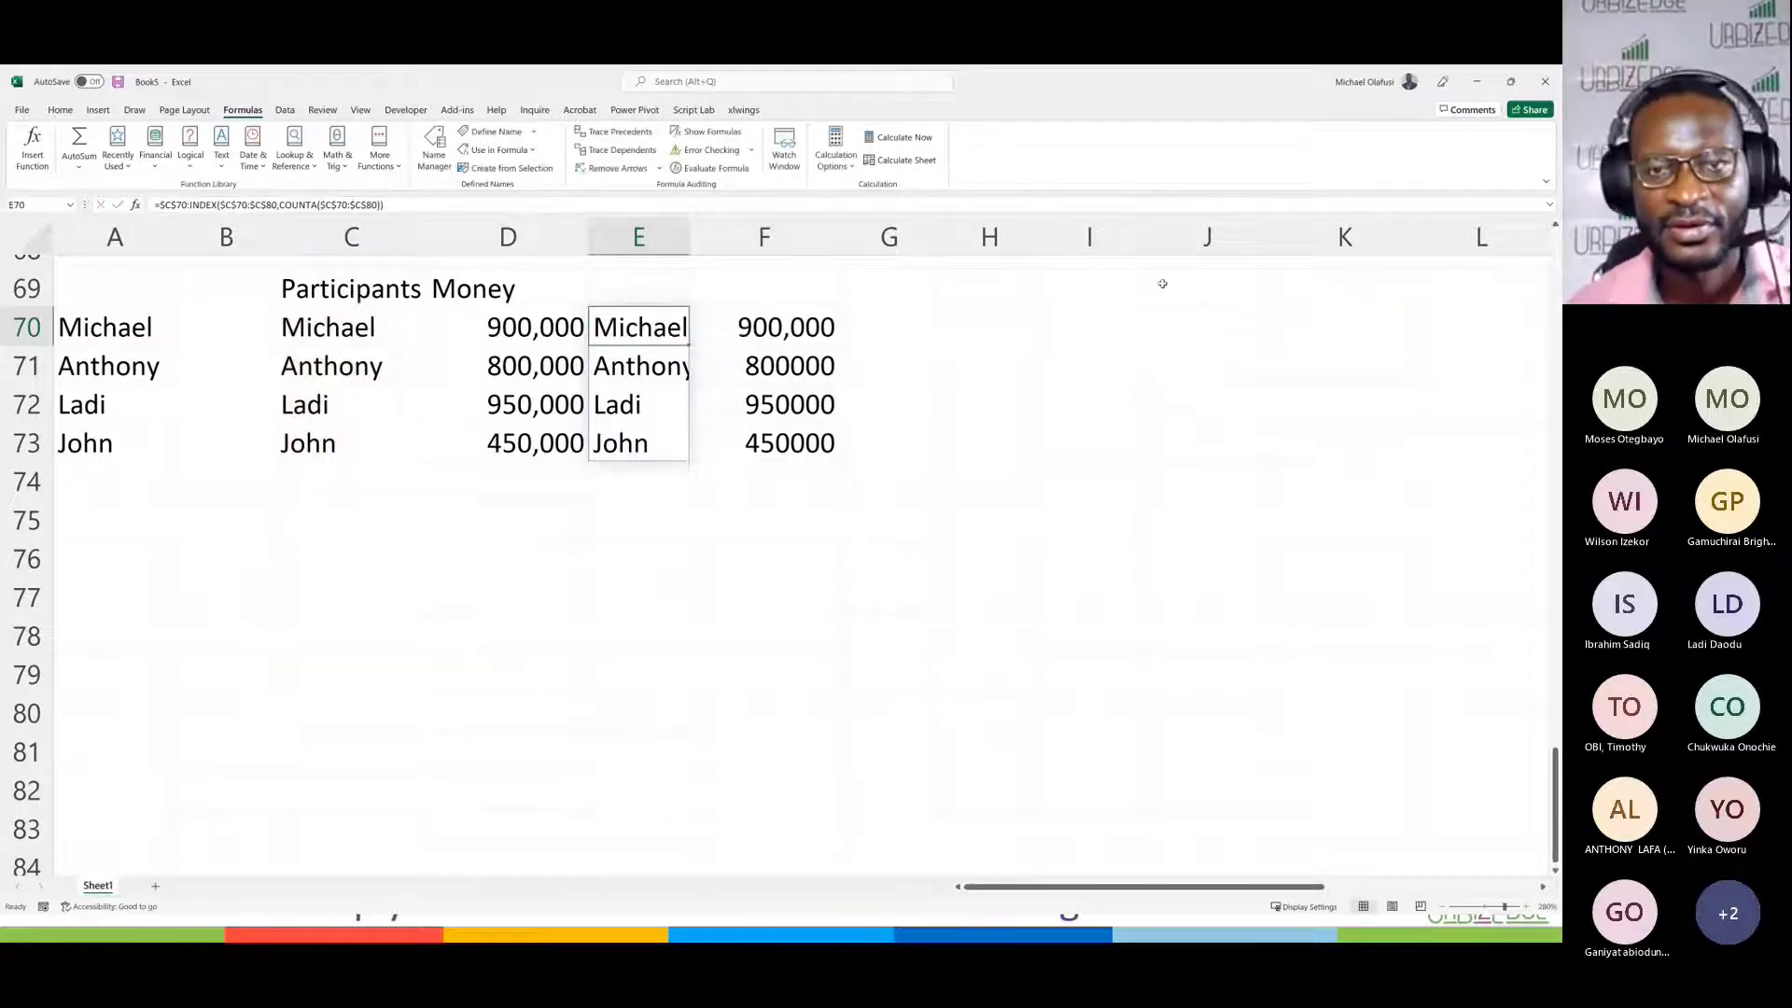
Step: Define a workbook-scoped name participants that refers to =$C$70:INDEX($C$70:$C$80,COUNTA($C$70:$C$80))
{"action": "left_click", "coordinate": [434, 149]}
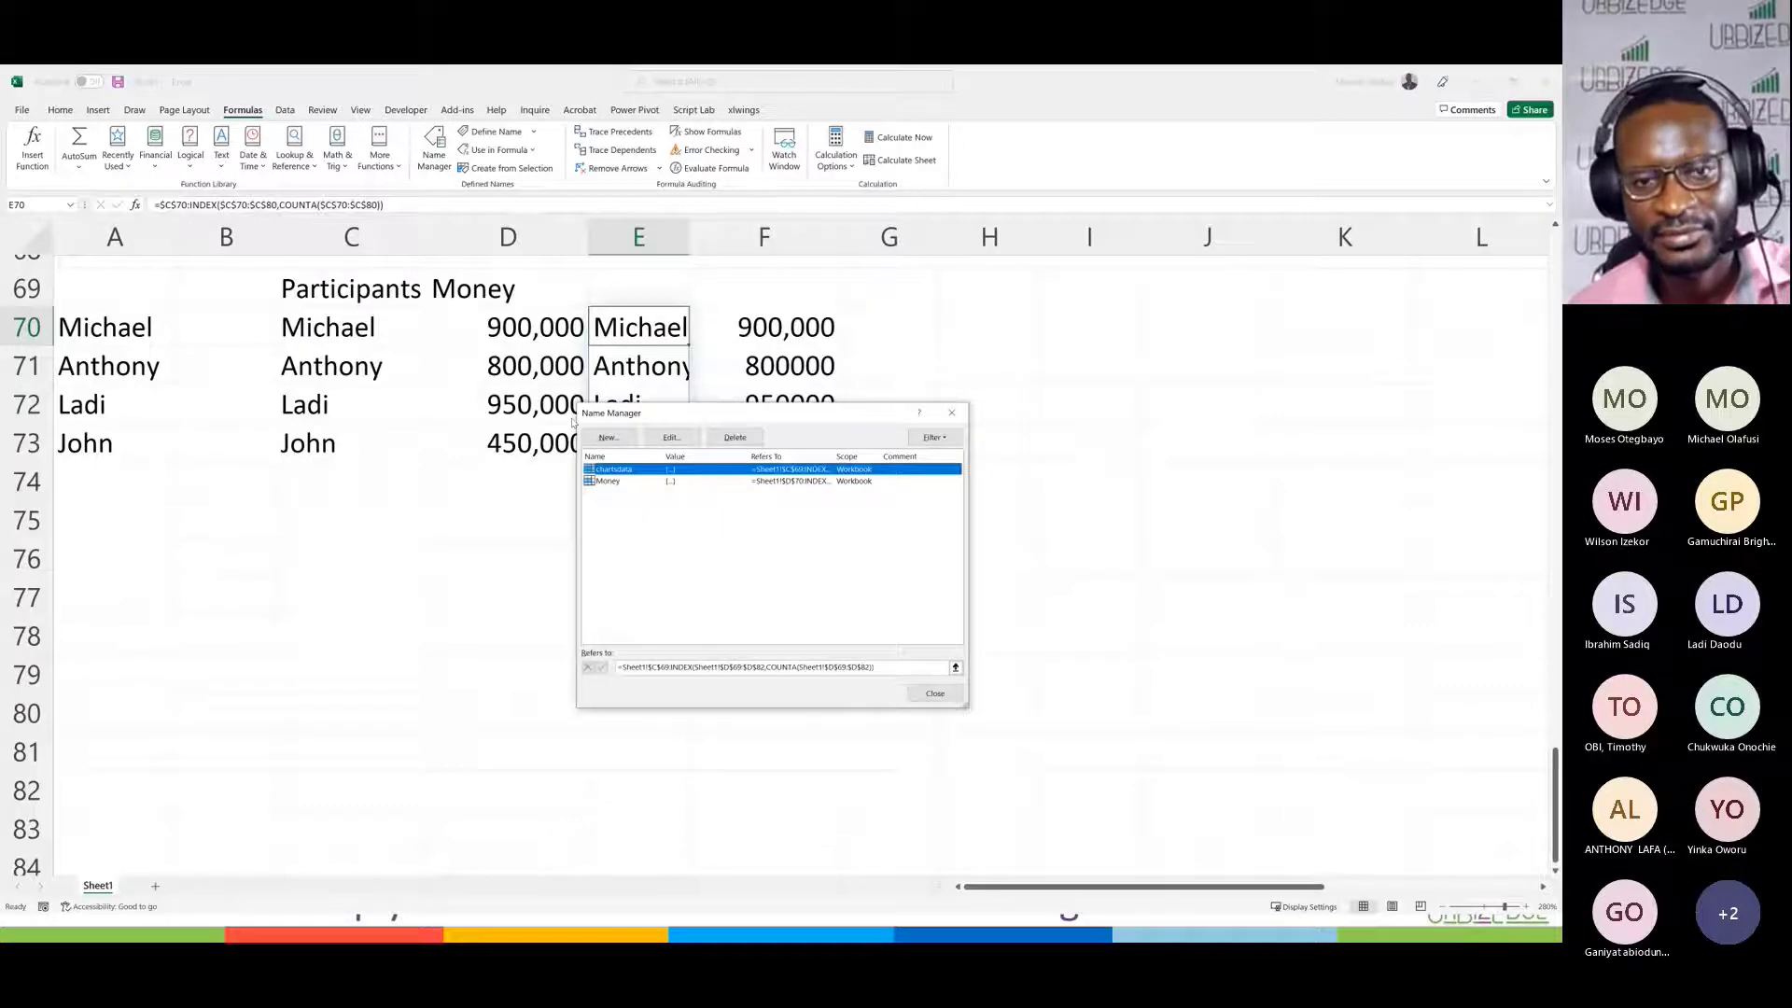
{"action": "key", "text": "Escape"}
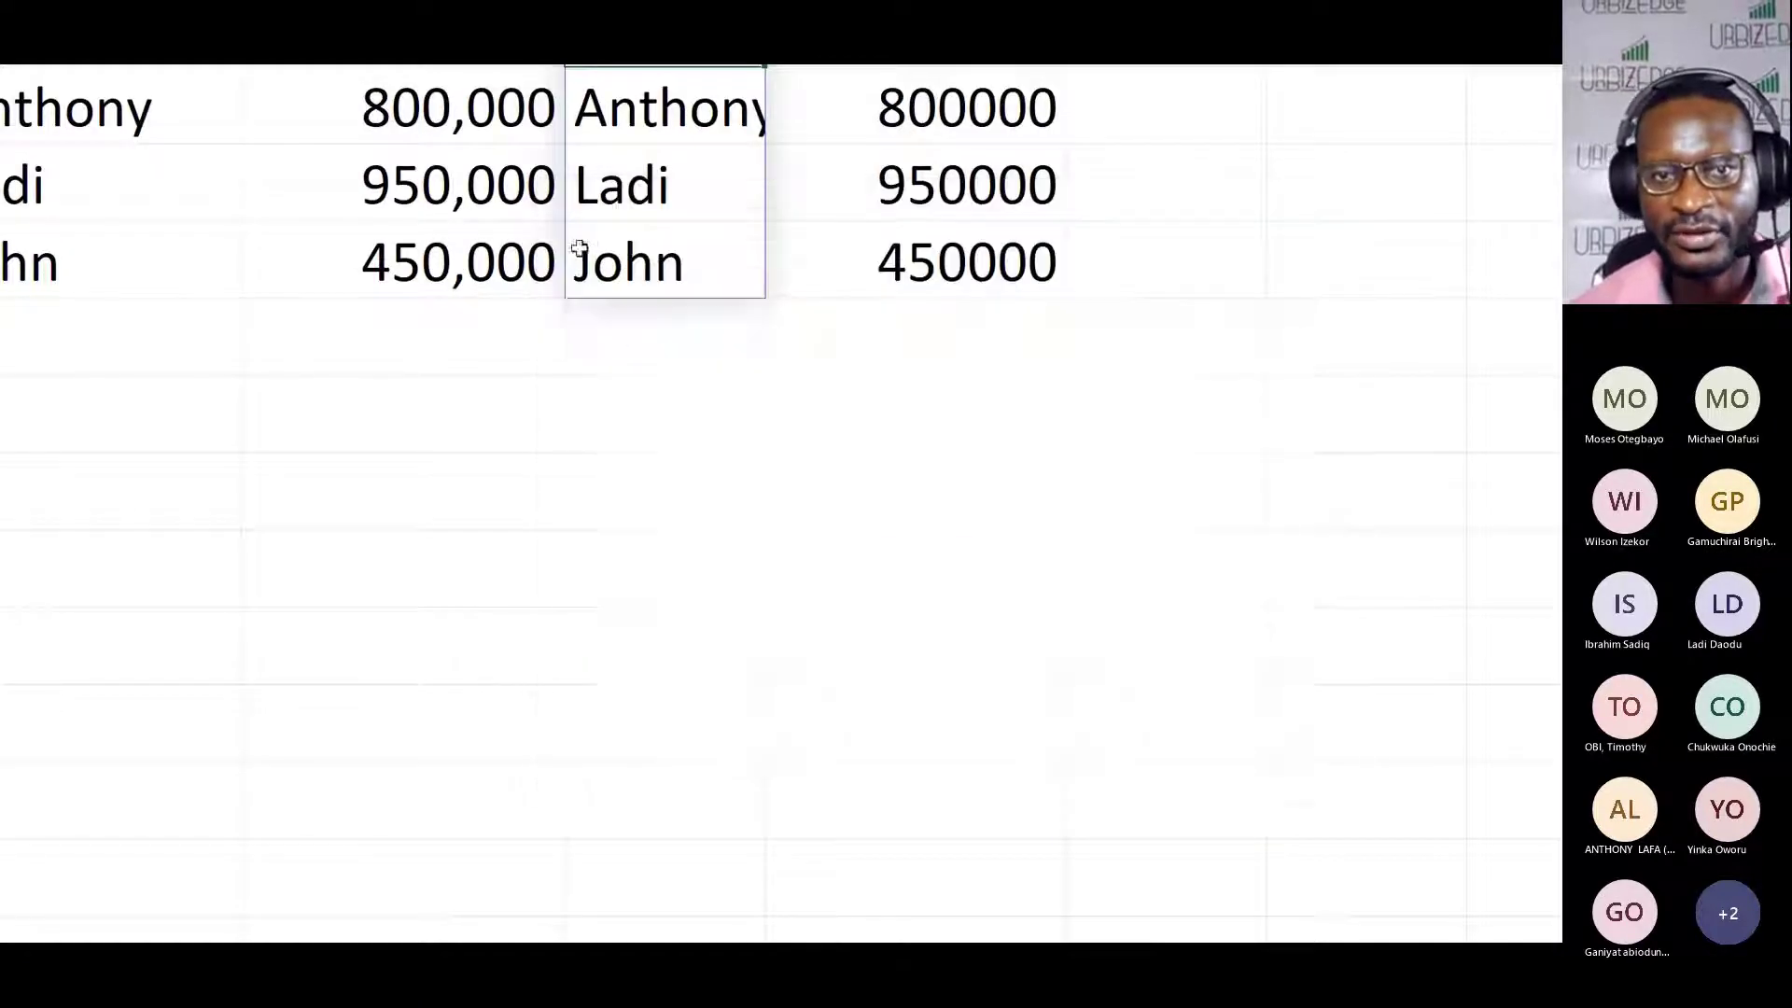
{"action": "type", "text": "par"}
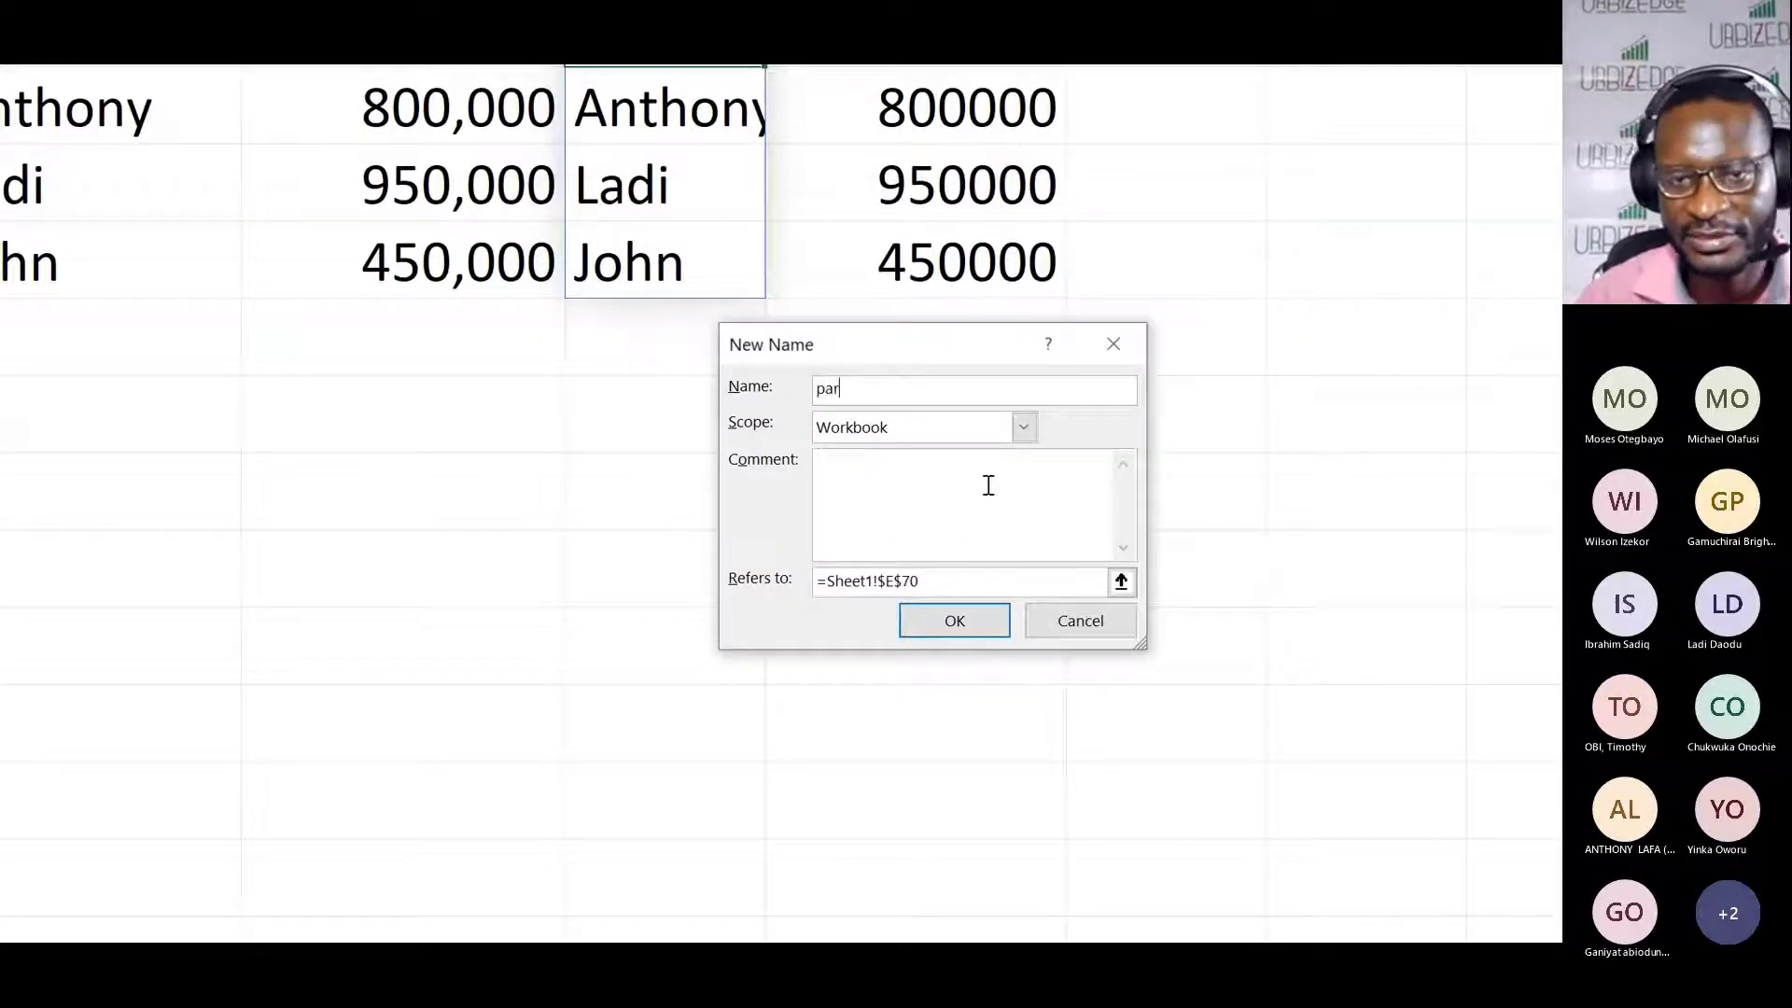
{"action": "type", "text": "ticipants"}
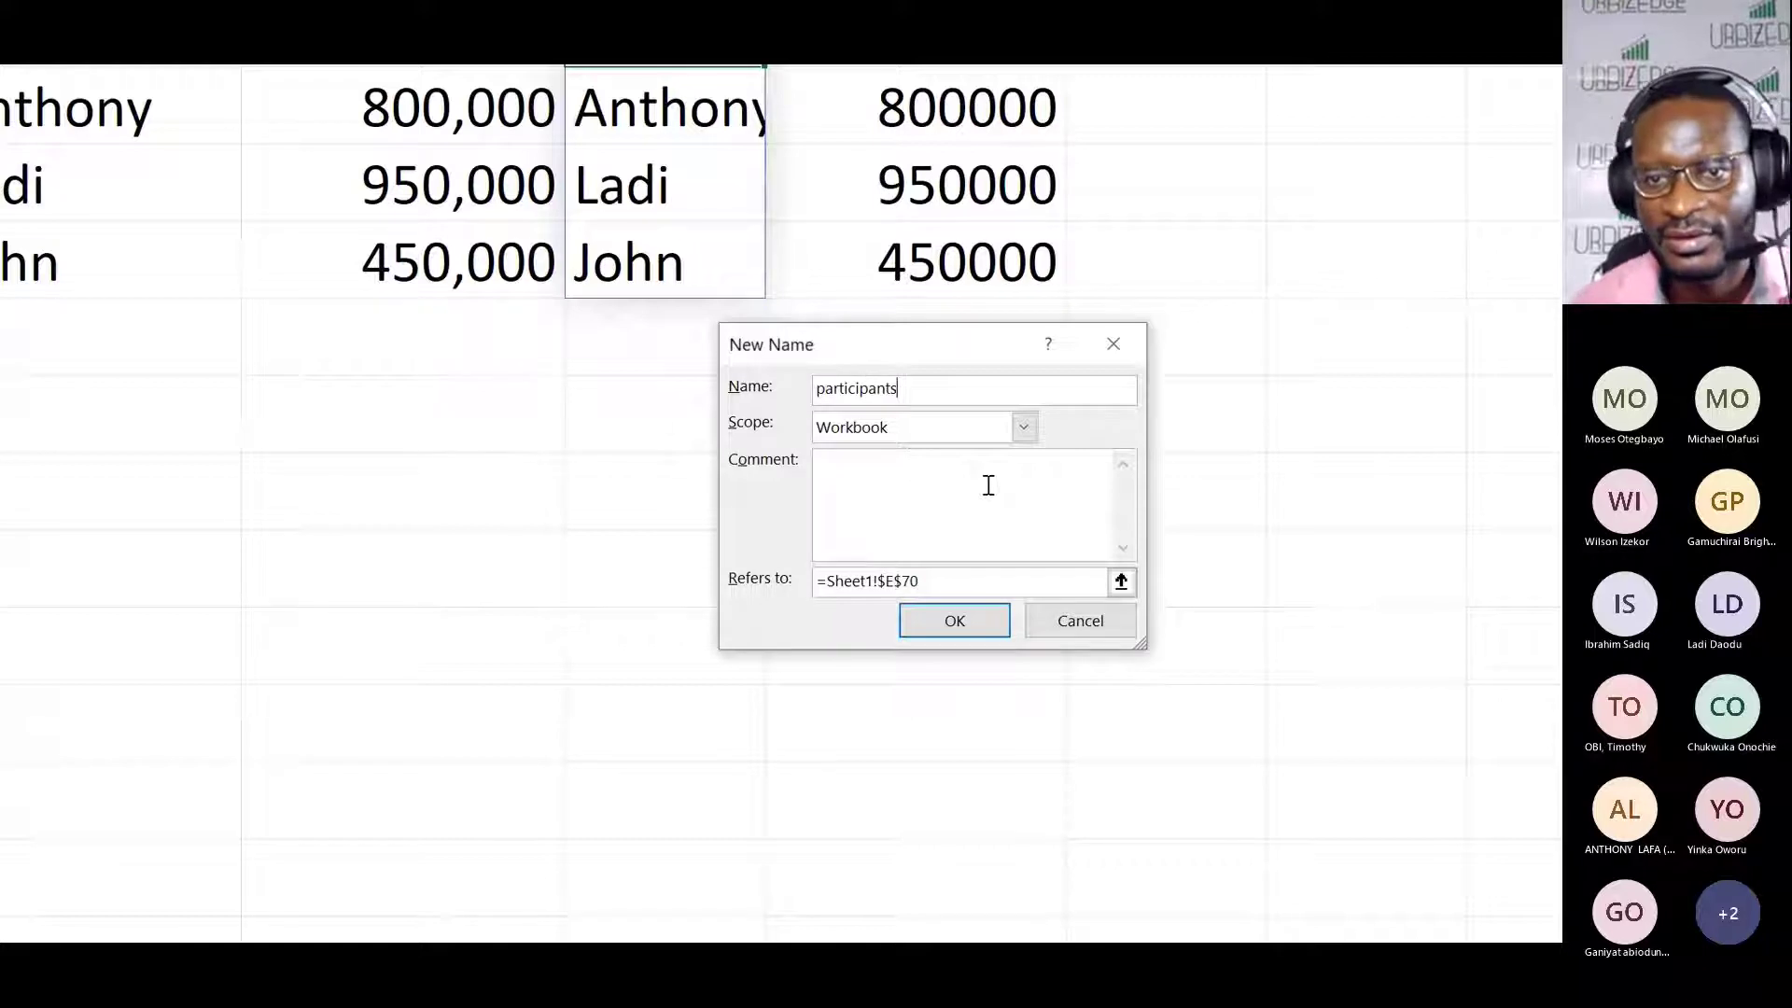
{"action": "left_click", "coordinate": [940, 580]}
{"action": "key", "text": "BackSpace"}
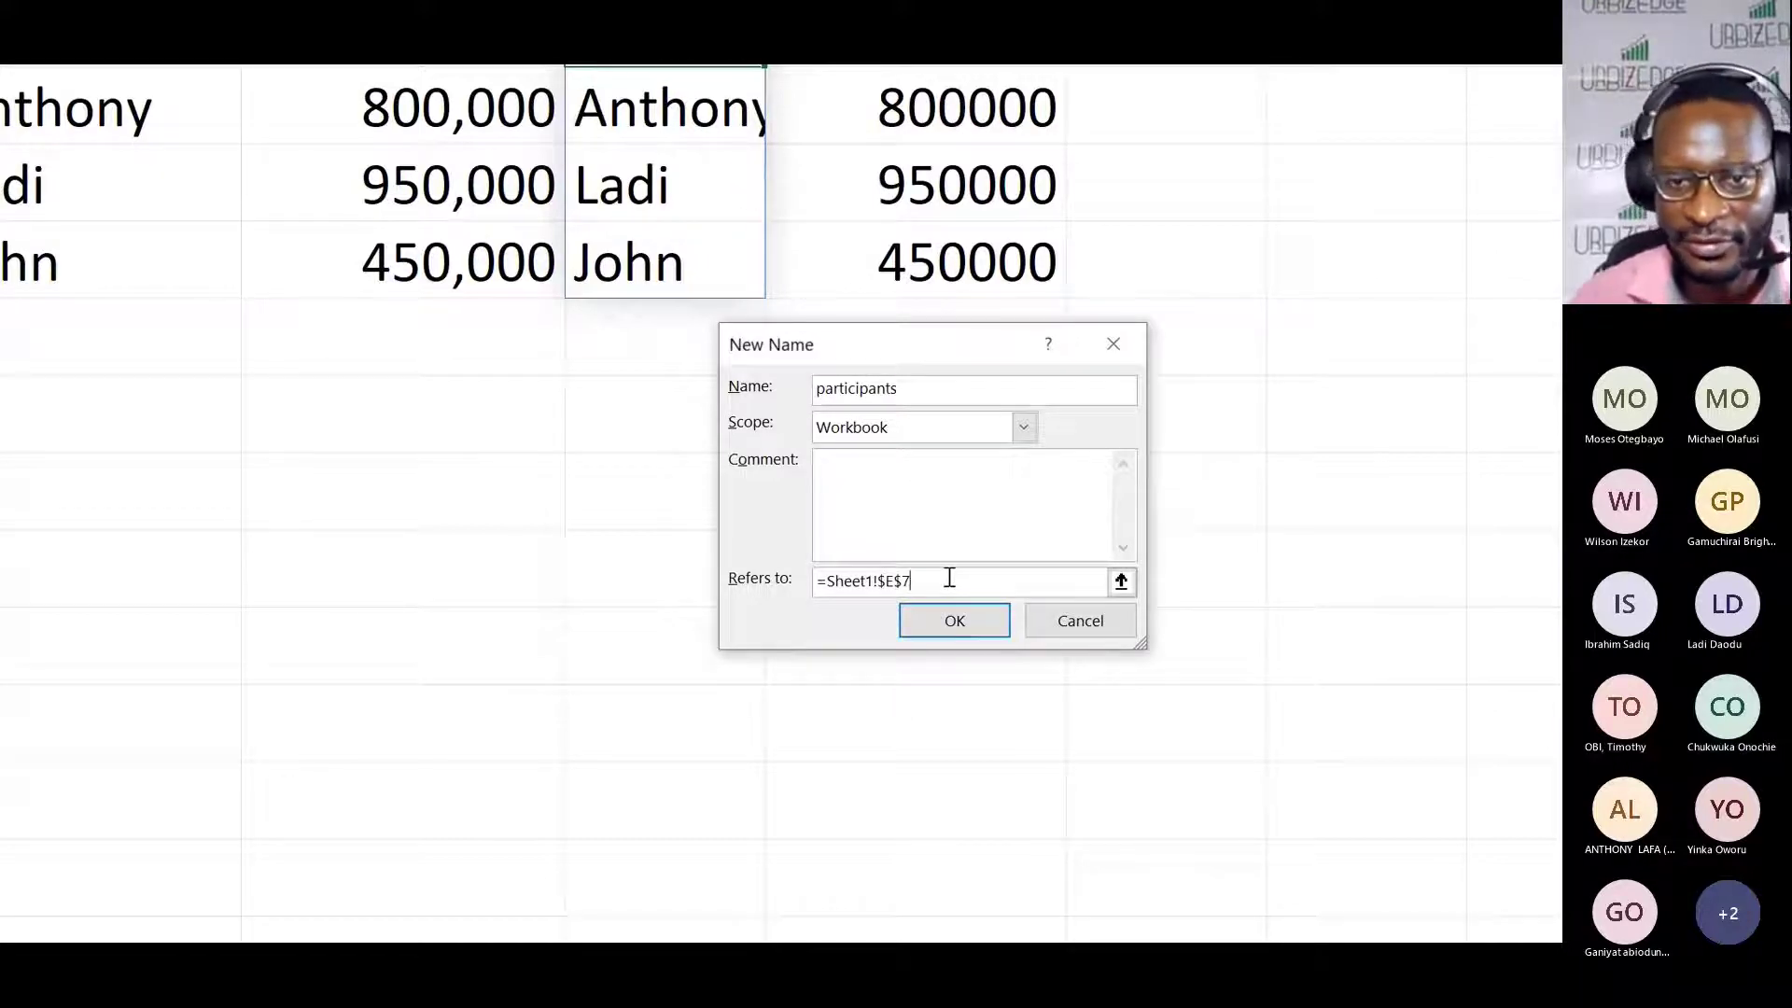
{"action": "key", "text": "ctrl+a"}
{"action": "type", "text": "=Sheet1!$C$70:INDEX(Sheet1!$C$70:$C$80,COUNTA(Sheet1!$C$70:$C$80))"}
{"action": "left_click", "coordinate": [989, 627]}
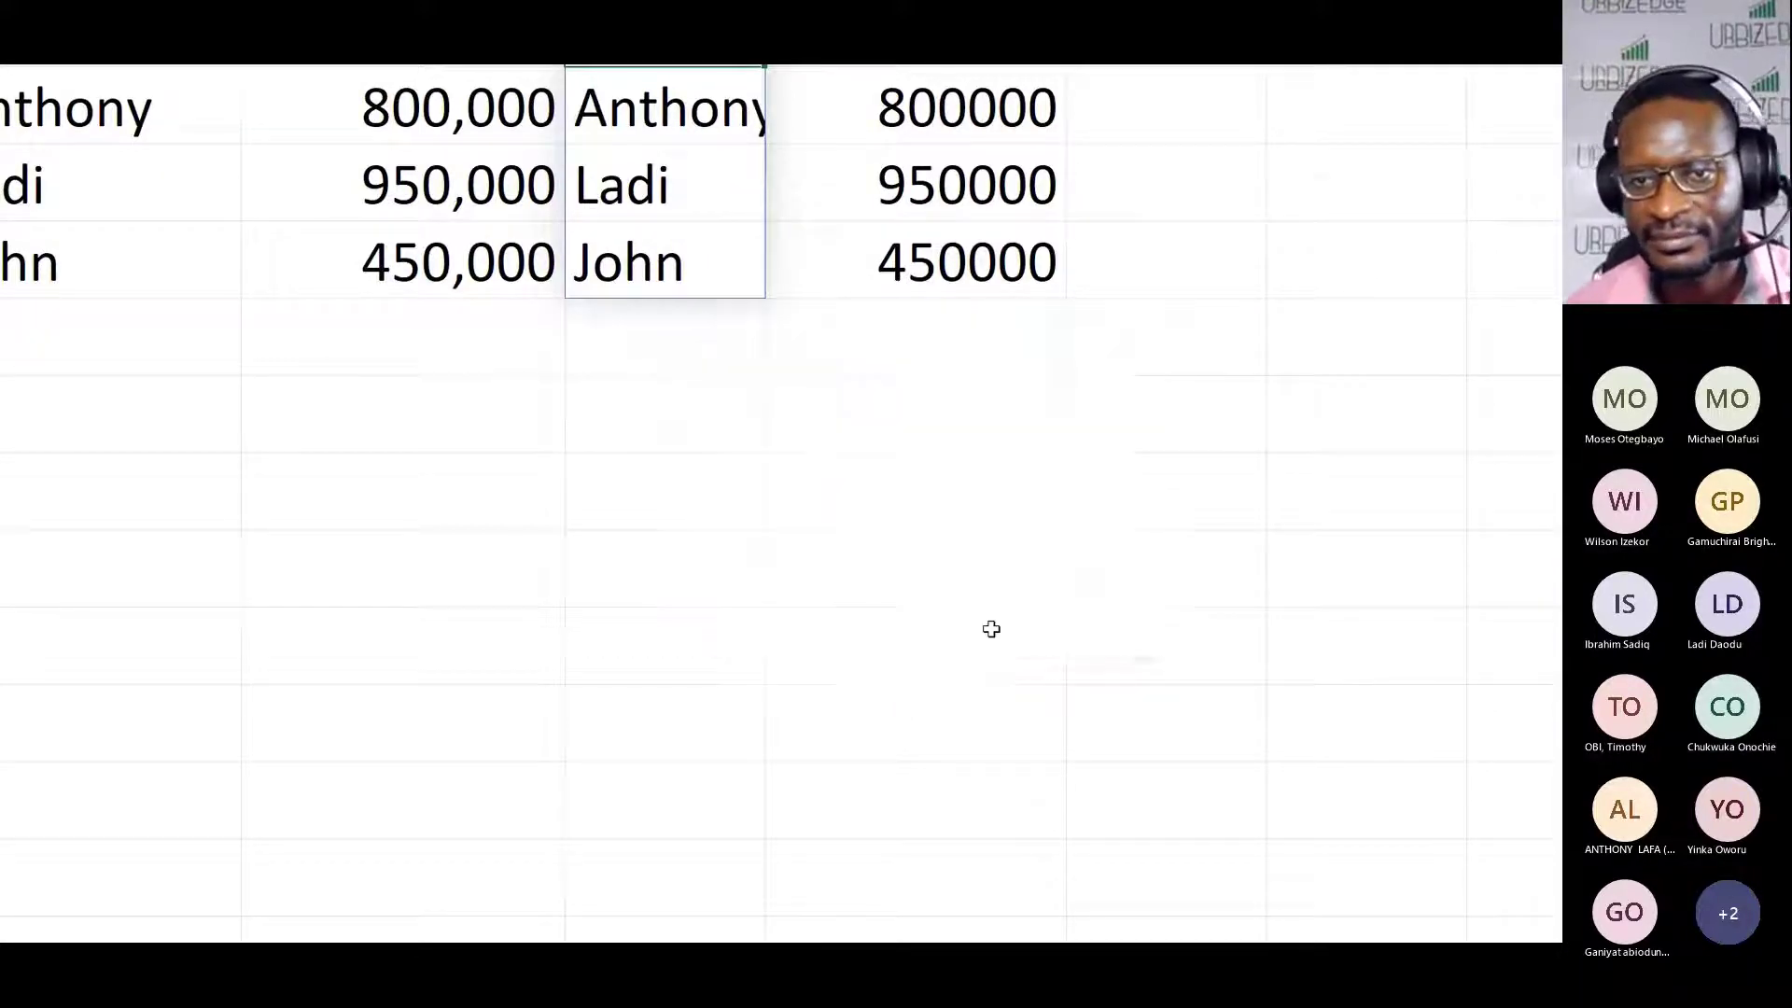
{"action": "left_click", "coordinate": [1262, 770]}
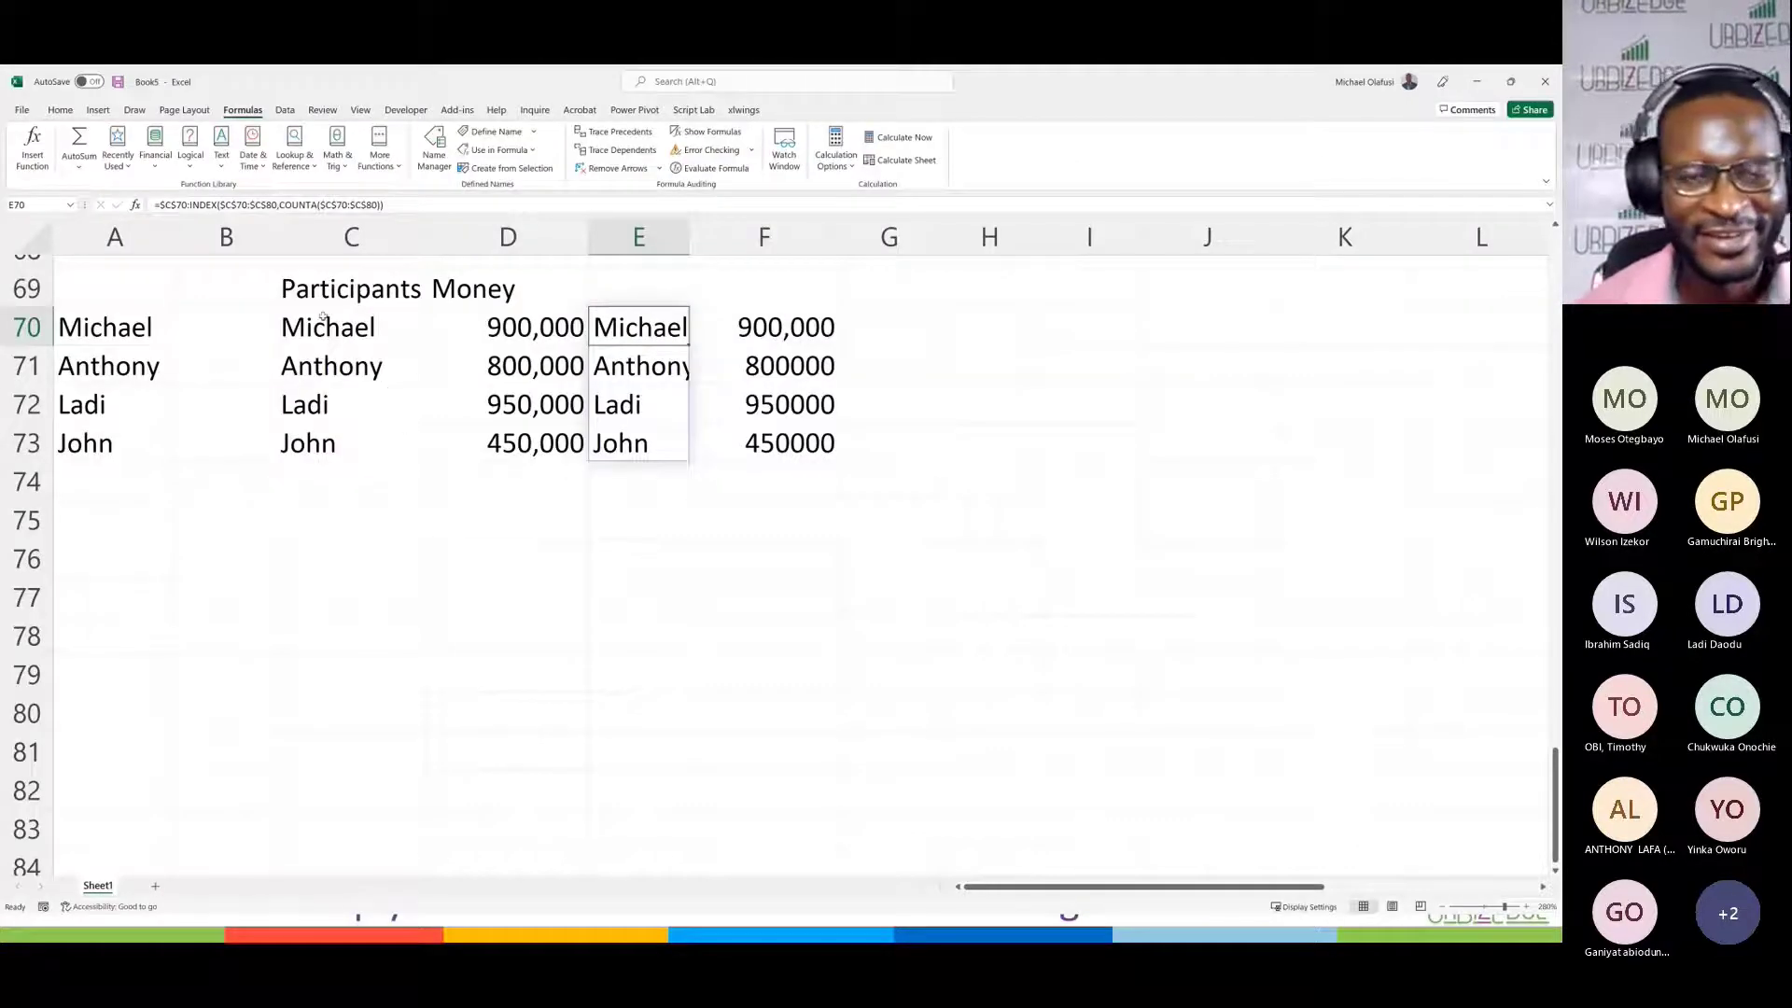
Step: Clear the helper formulas from the range E69:G73
{"action": "left_click_drag", "start_coordinate": [621, 291], "coordinate": [853, 441]}
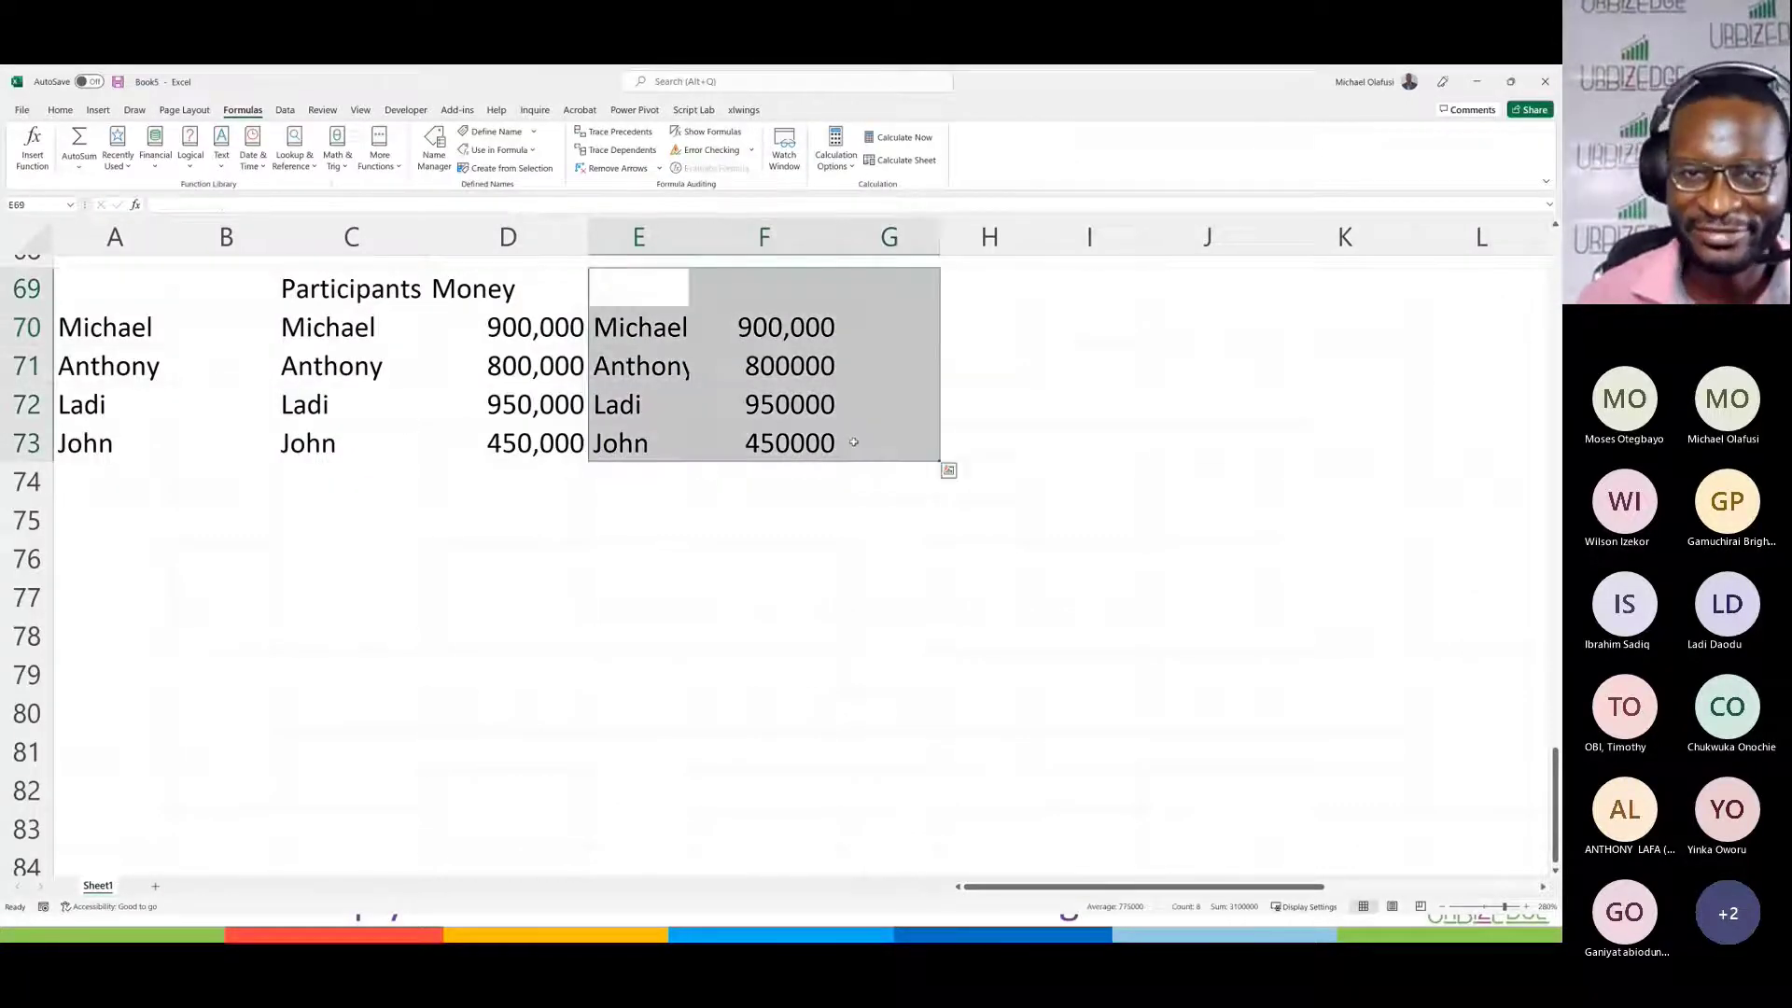
{"action": "key", "text": "Delete"}
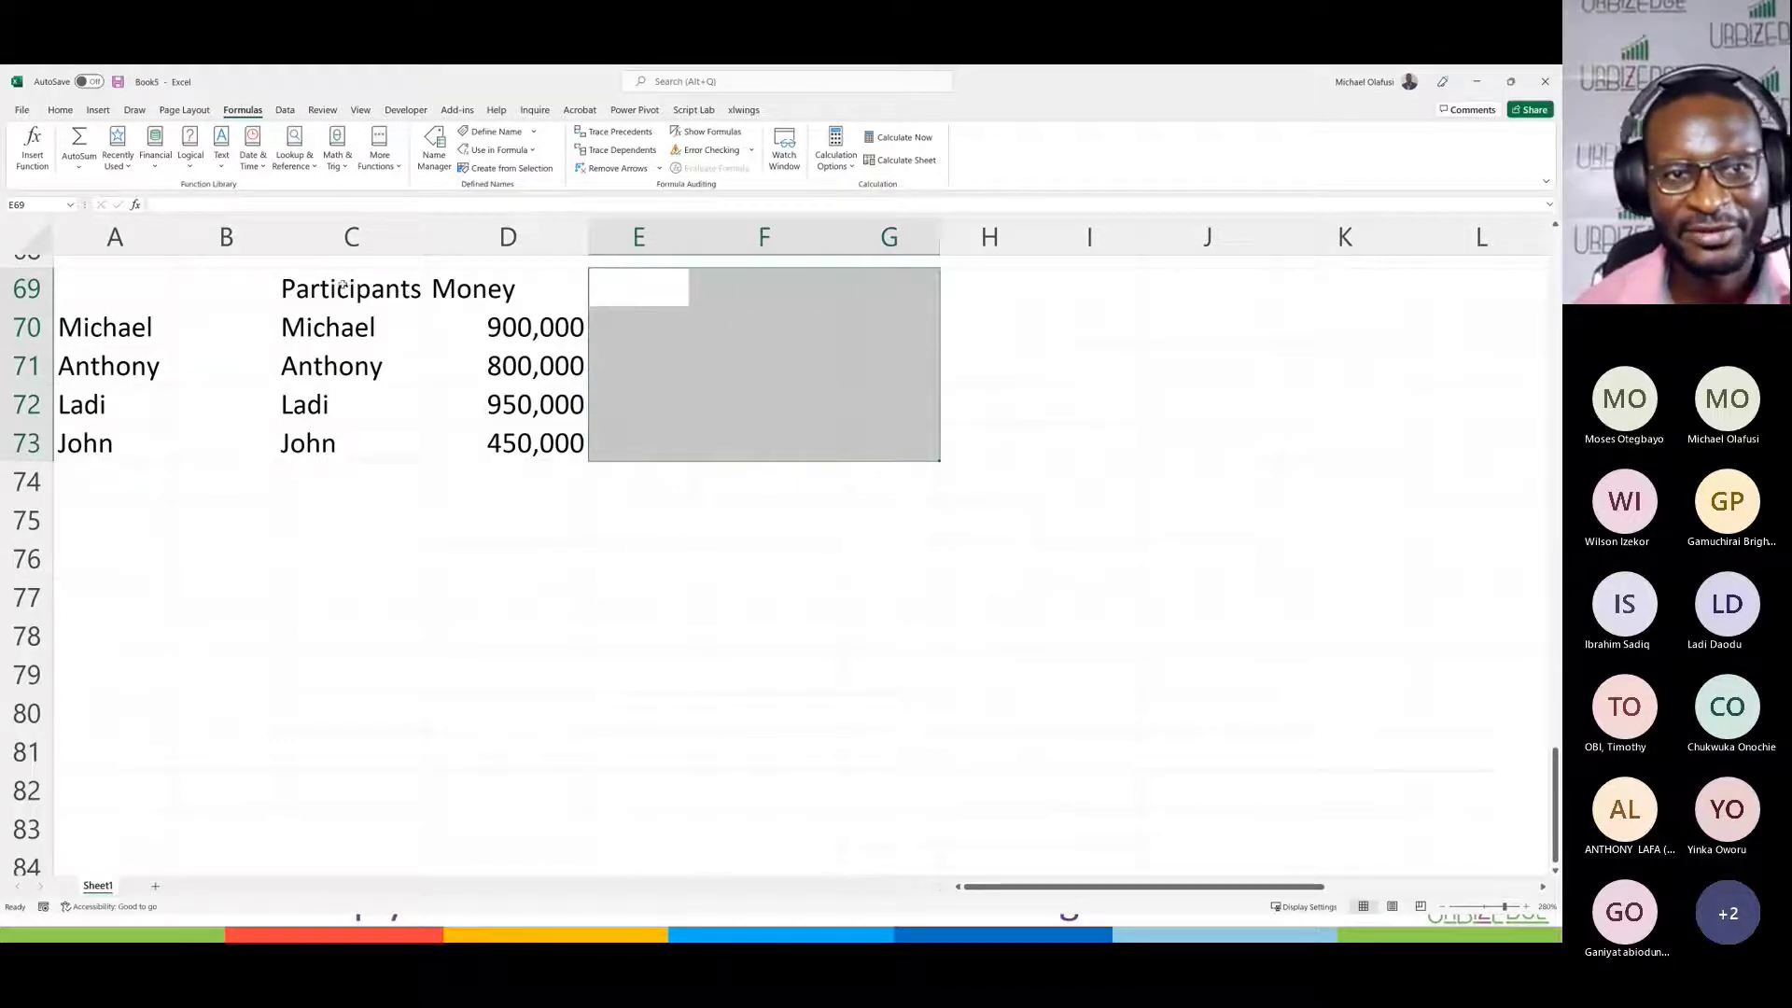
Step: Insert a clustered column chart from the Participants and Money table in C69:D73
{"action": "left_click_drag", "start_coordinate": [328, 297], "coordinate": [551, 431]}
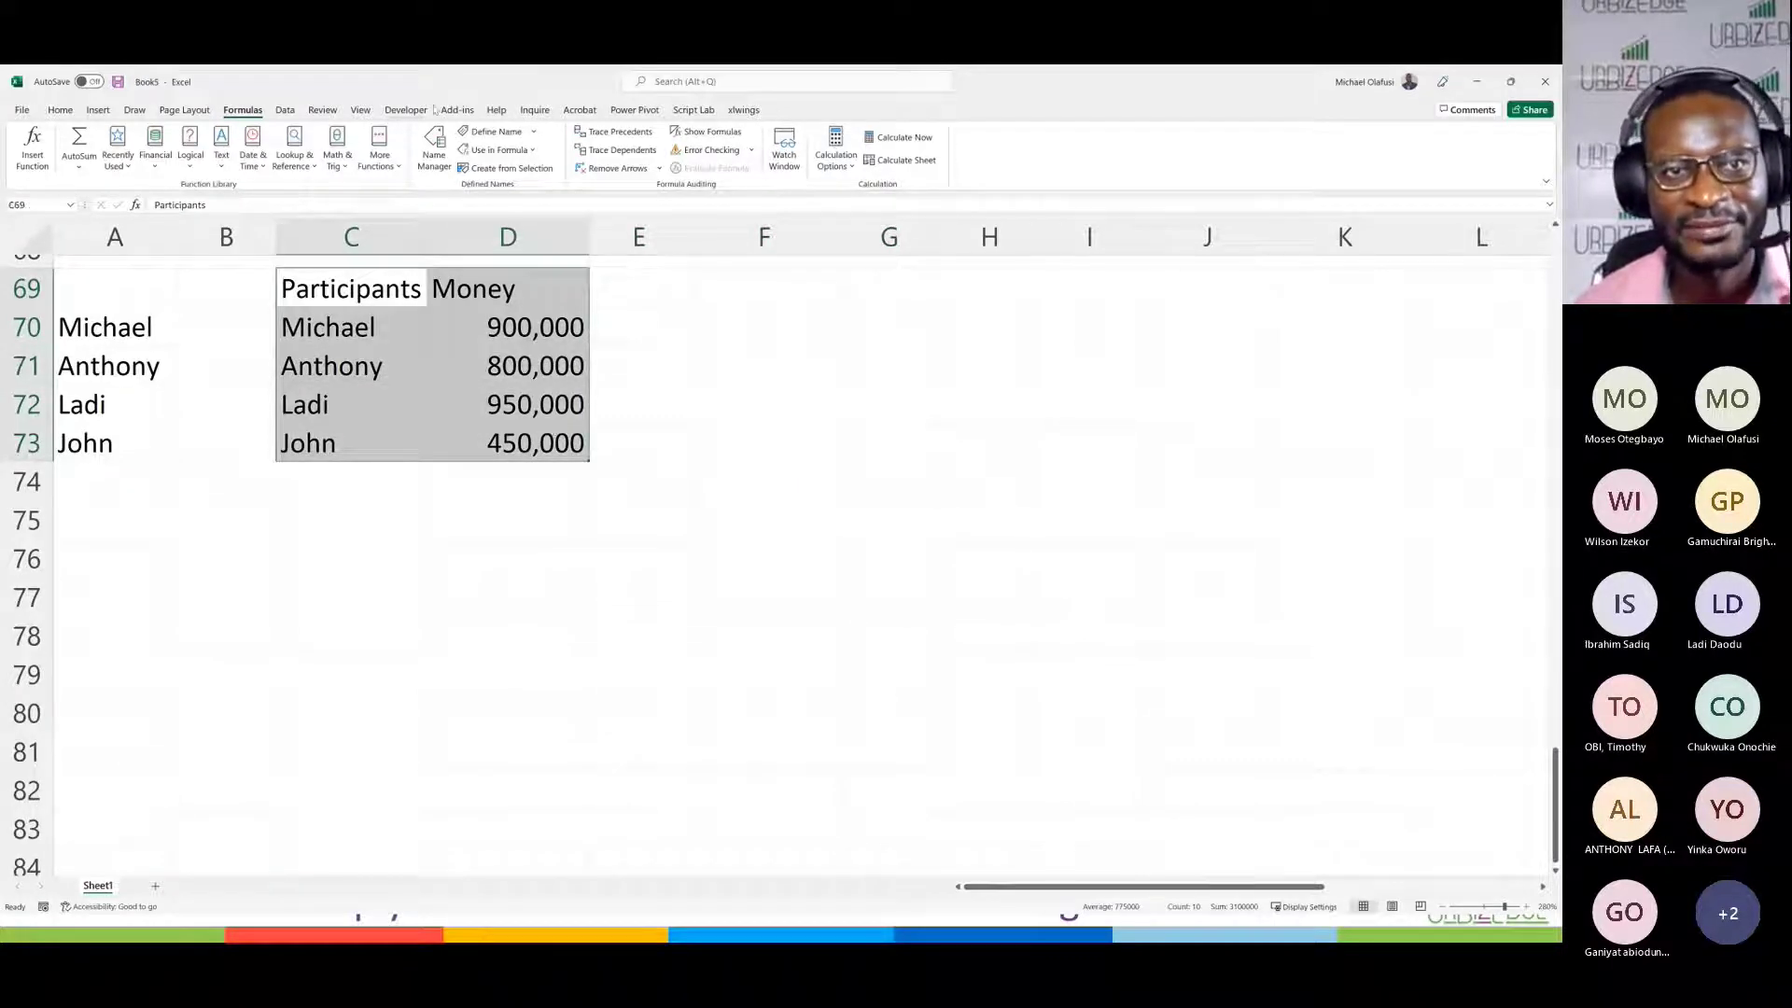
{"action": "left_click", "coordinate": [98, 110]}
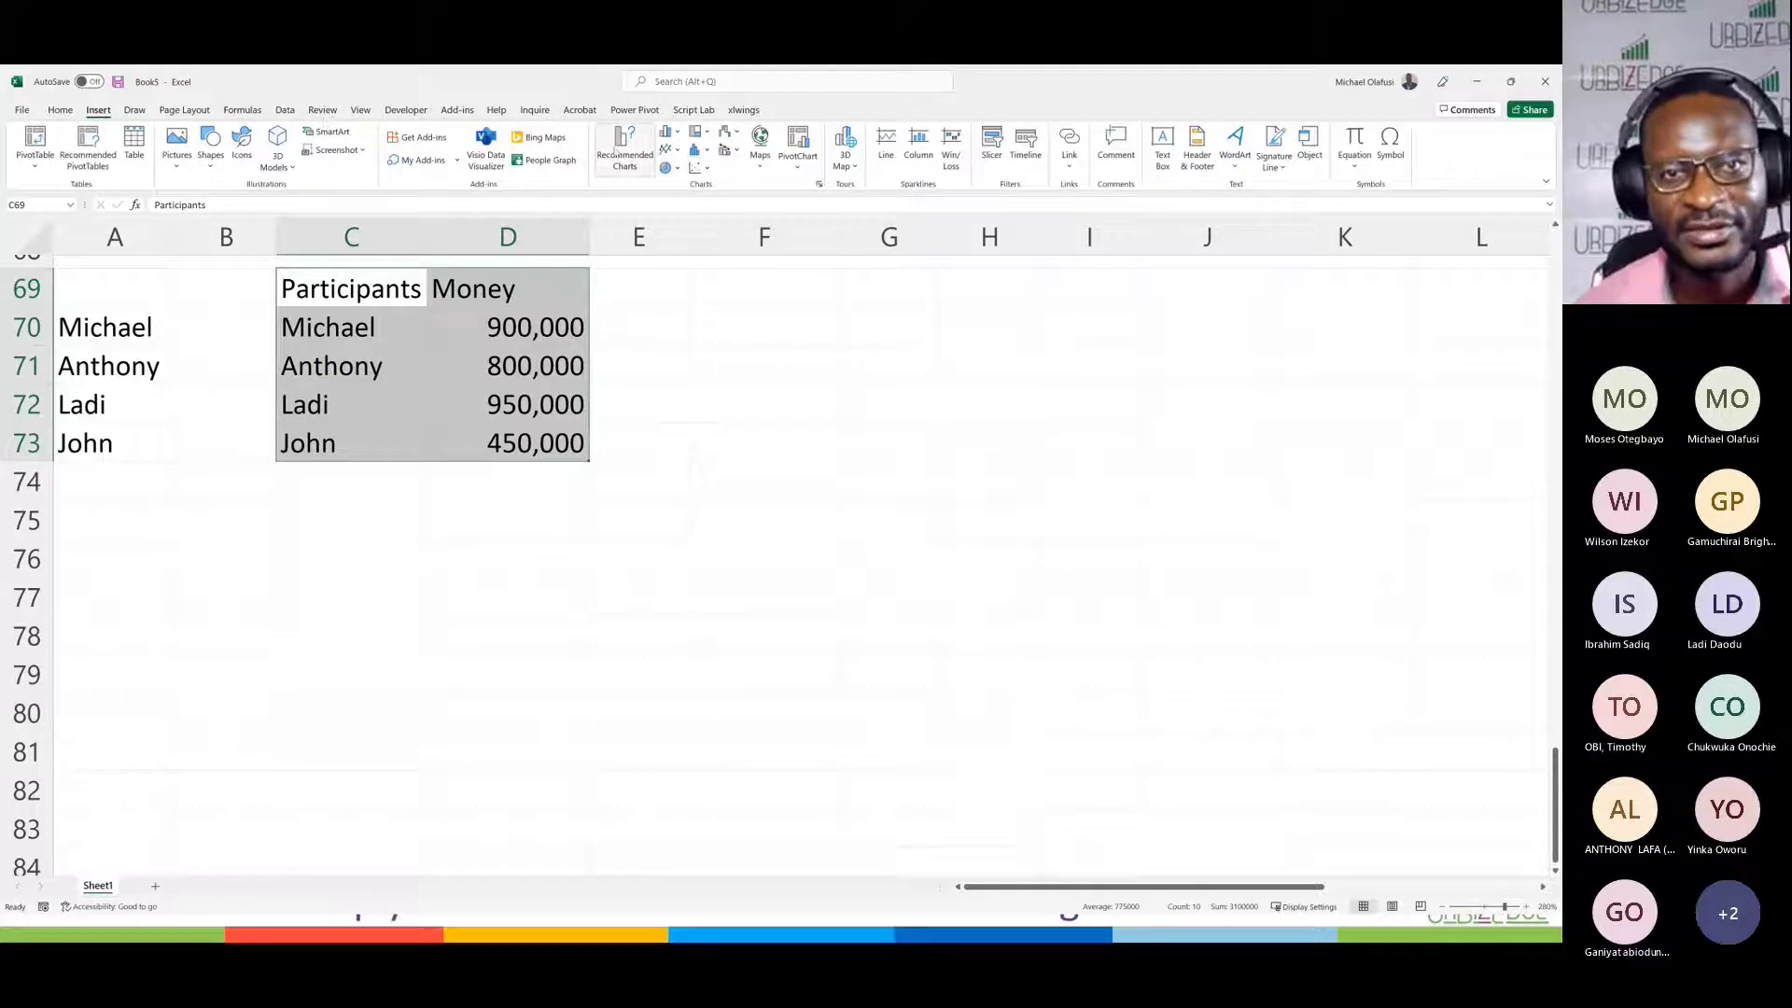
{"action": "left_click", "coordinate": [669, 132]}
{"action": "left_click", "coordinate": [698, 186]}
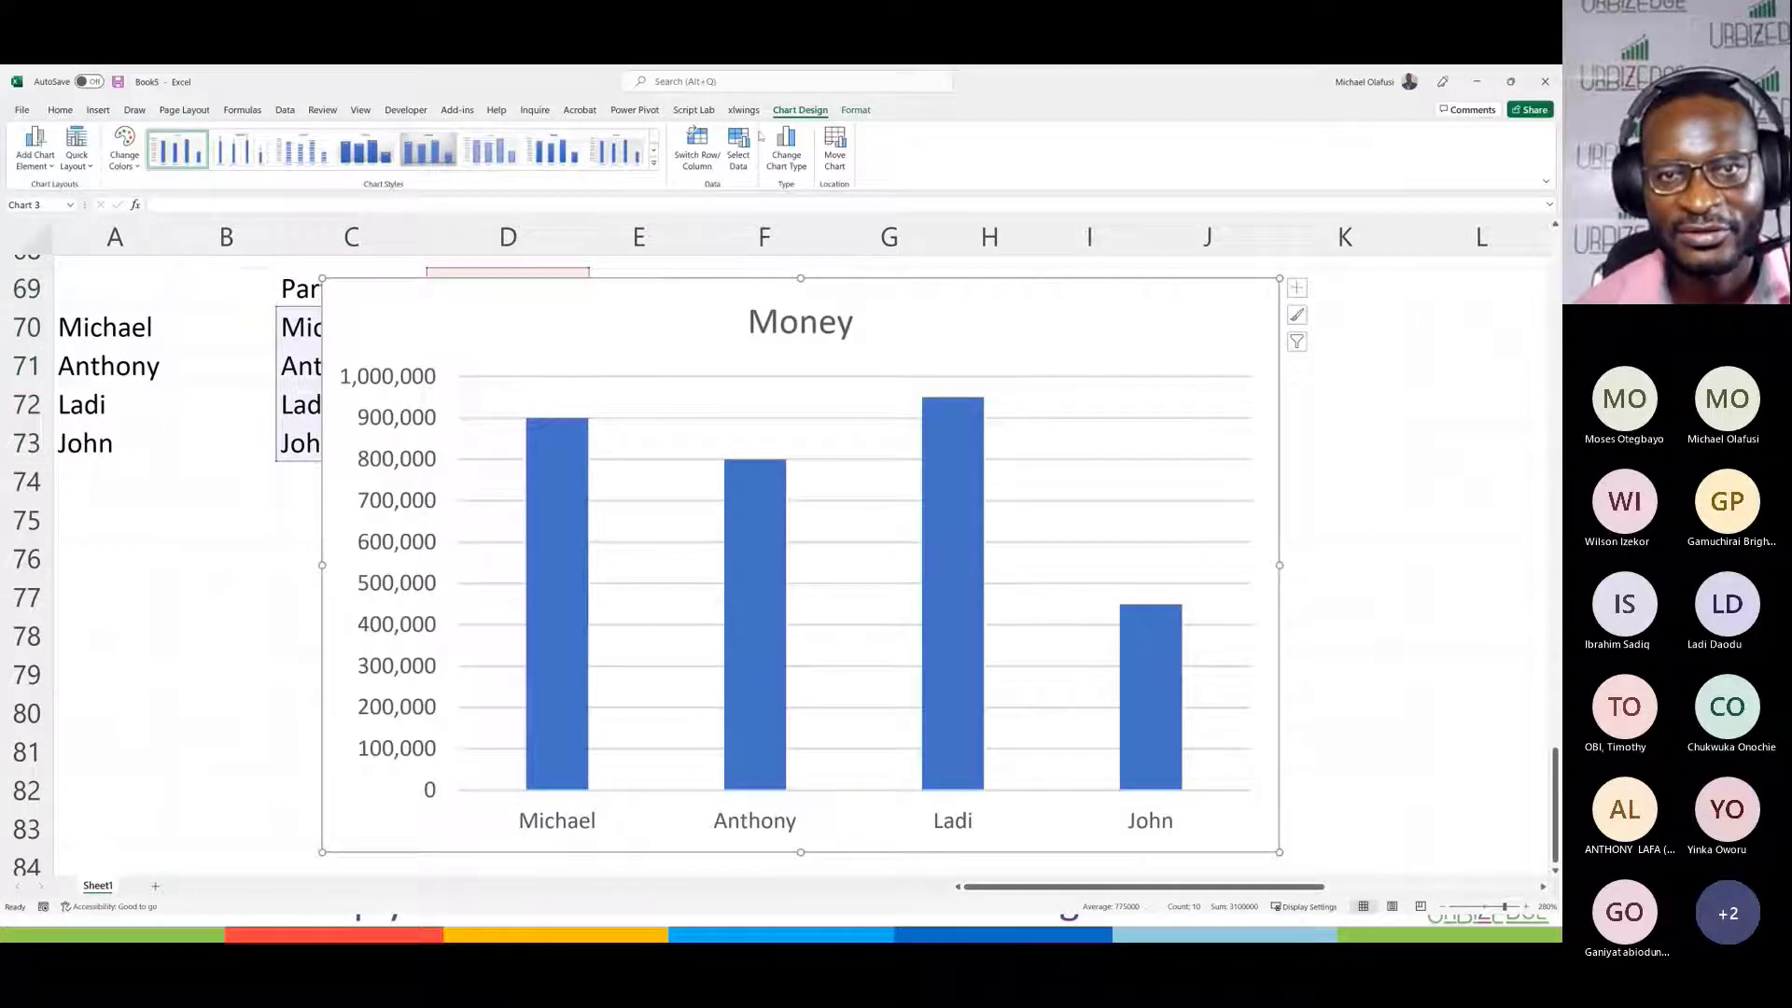
Step: Set the chart's Money series values to the named range with =Sheet1!money, and check the stored reference
{"action": "left_click", "coordinate": [738, 150]}
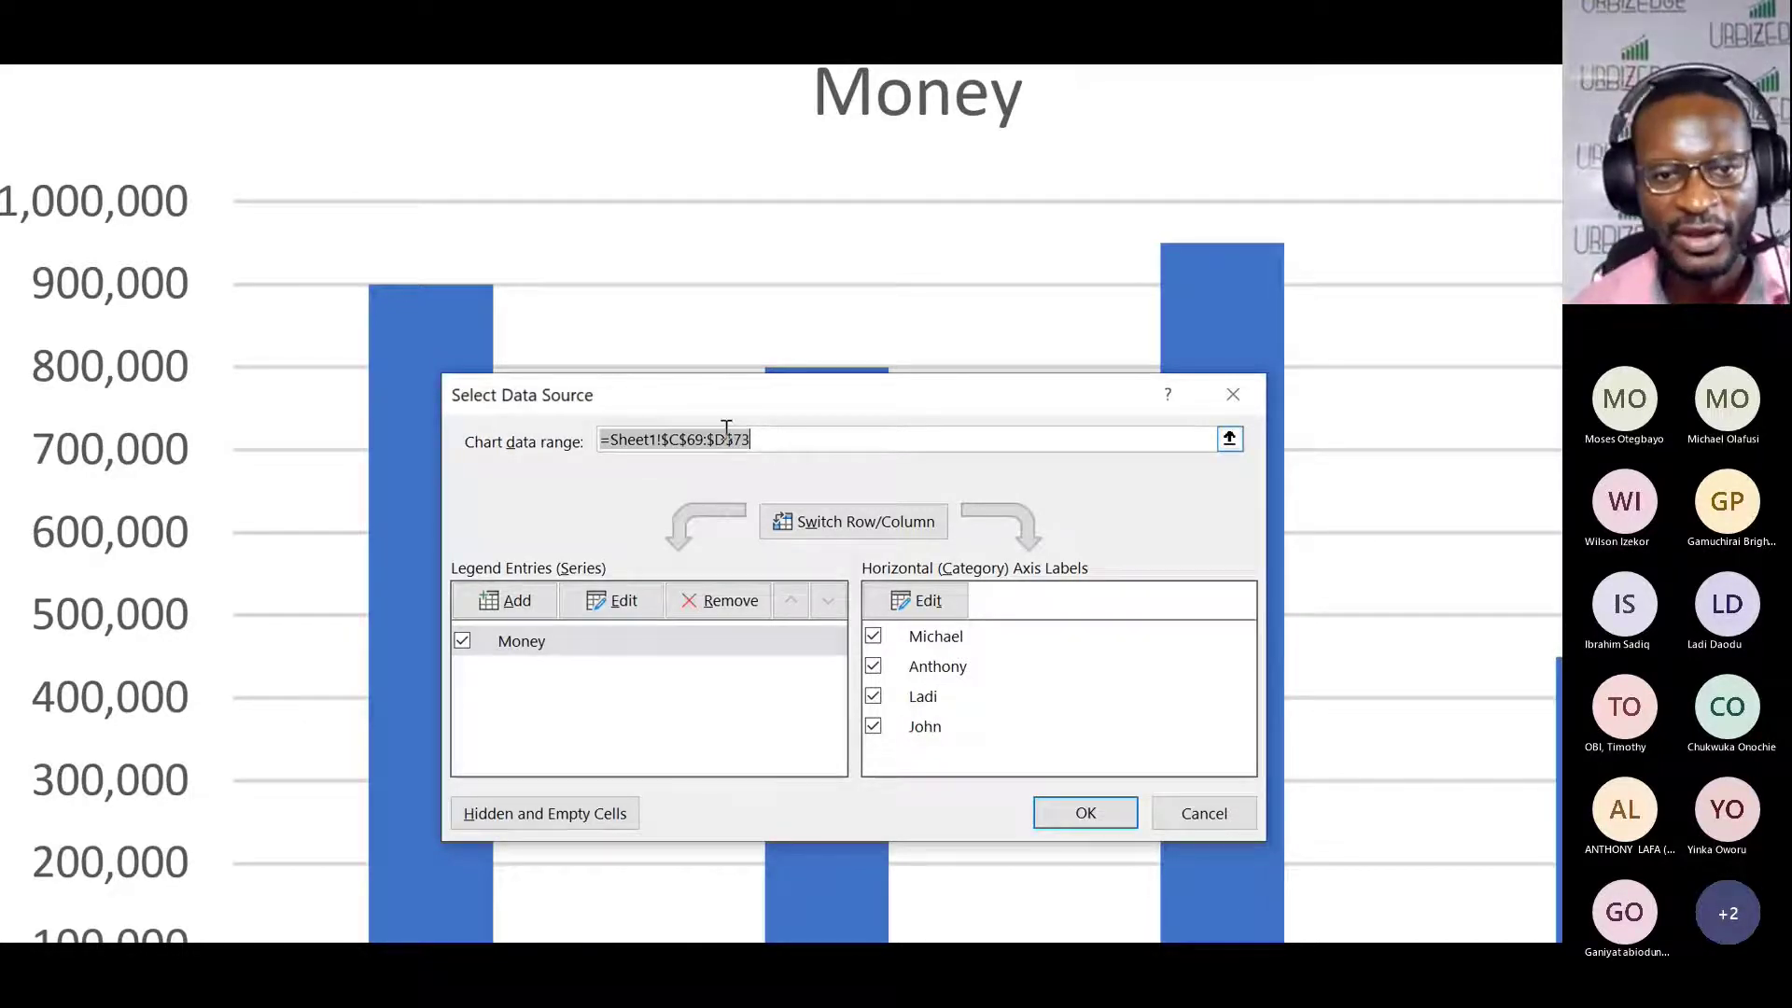
{"action": "left_click", "coordinate": [617, 602]}
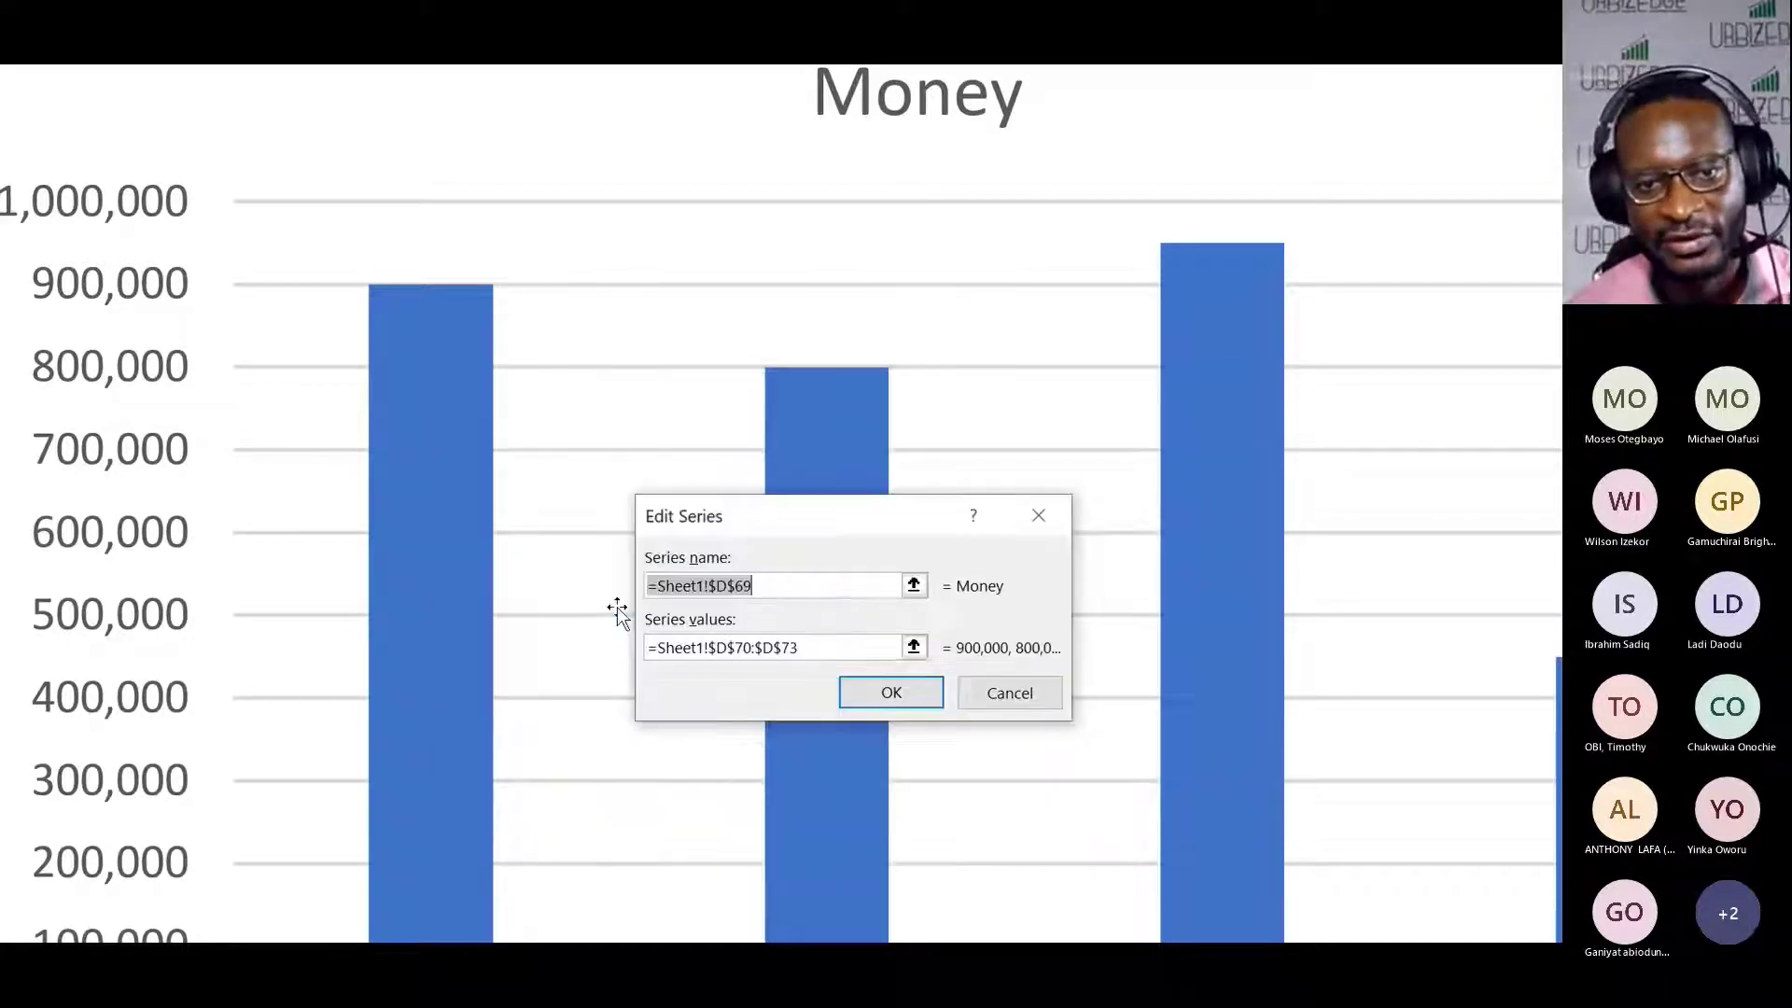
{"action": "left_click", "coordinate": [810, 590]}
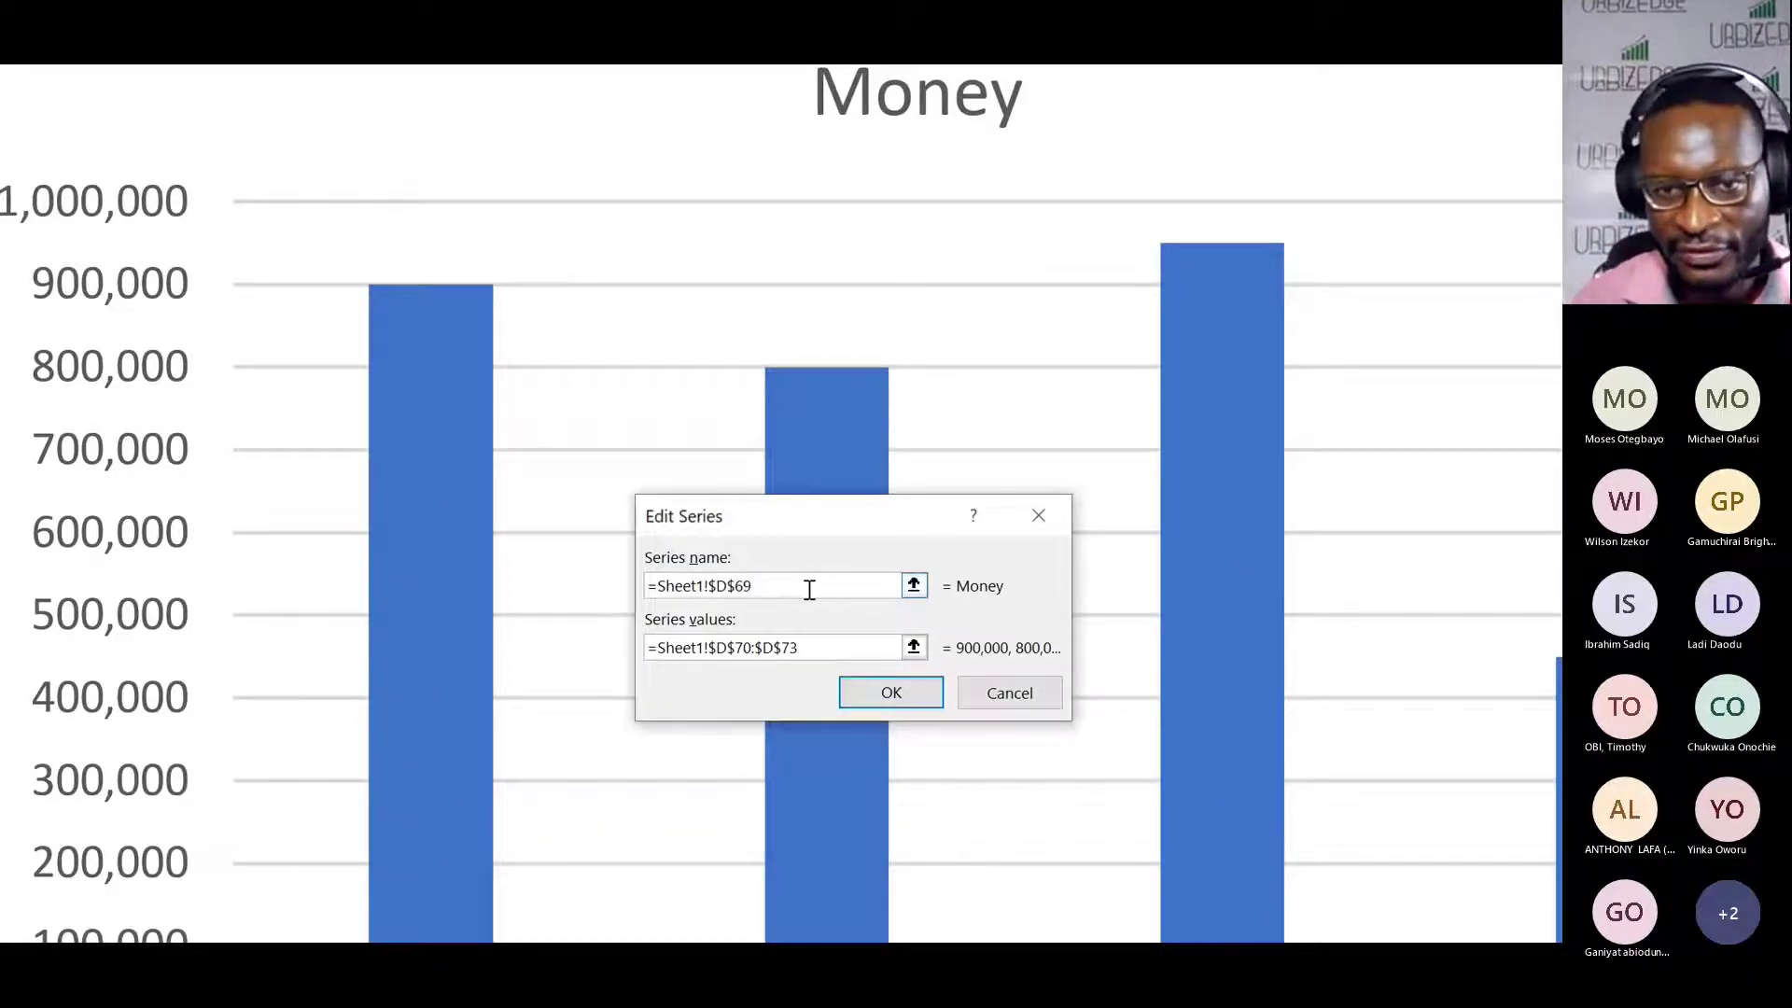
{"action": "left_click", "coordinate": [810, 647]}
{"action": "key", "text": "BackSpace"}
{"action": "key", "text": "BackSpace"}
{"action": "key", "text": "BackSpace"}
{"action": "key", "text": "BackSpace"}
{"action": "key", "text": "BackSpace"}
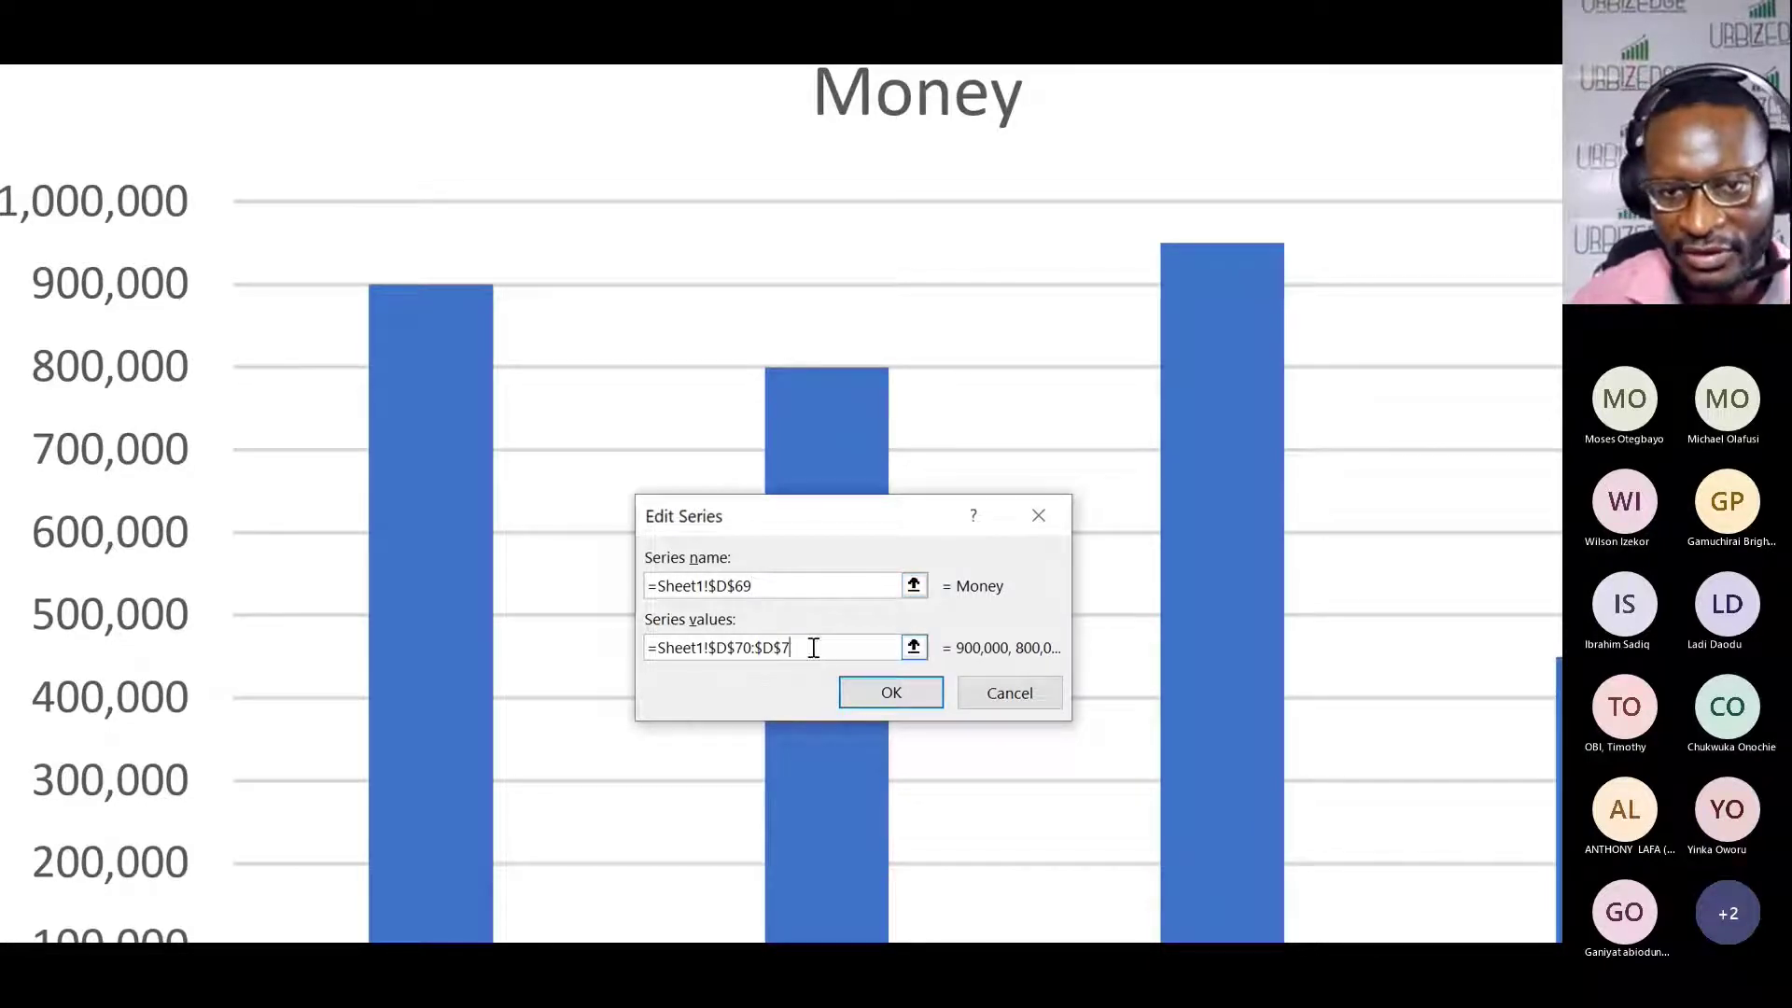
{"action": "key", "text": "BackSpace"}
{"action": "key", "text": "BackSpace"}
{"action": "key", "text": "BackSpace"}
{"action": "key", "text": "BackSpace"}
{"action": "key", "text": "BackSpace"}
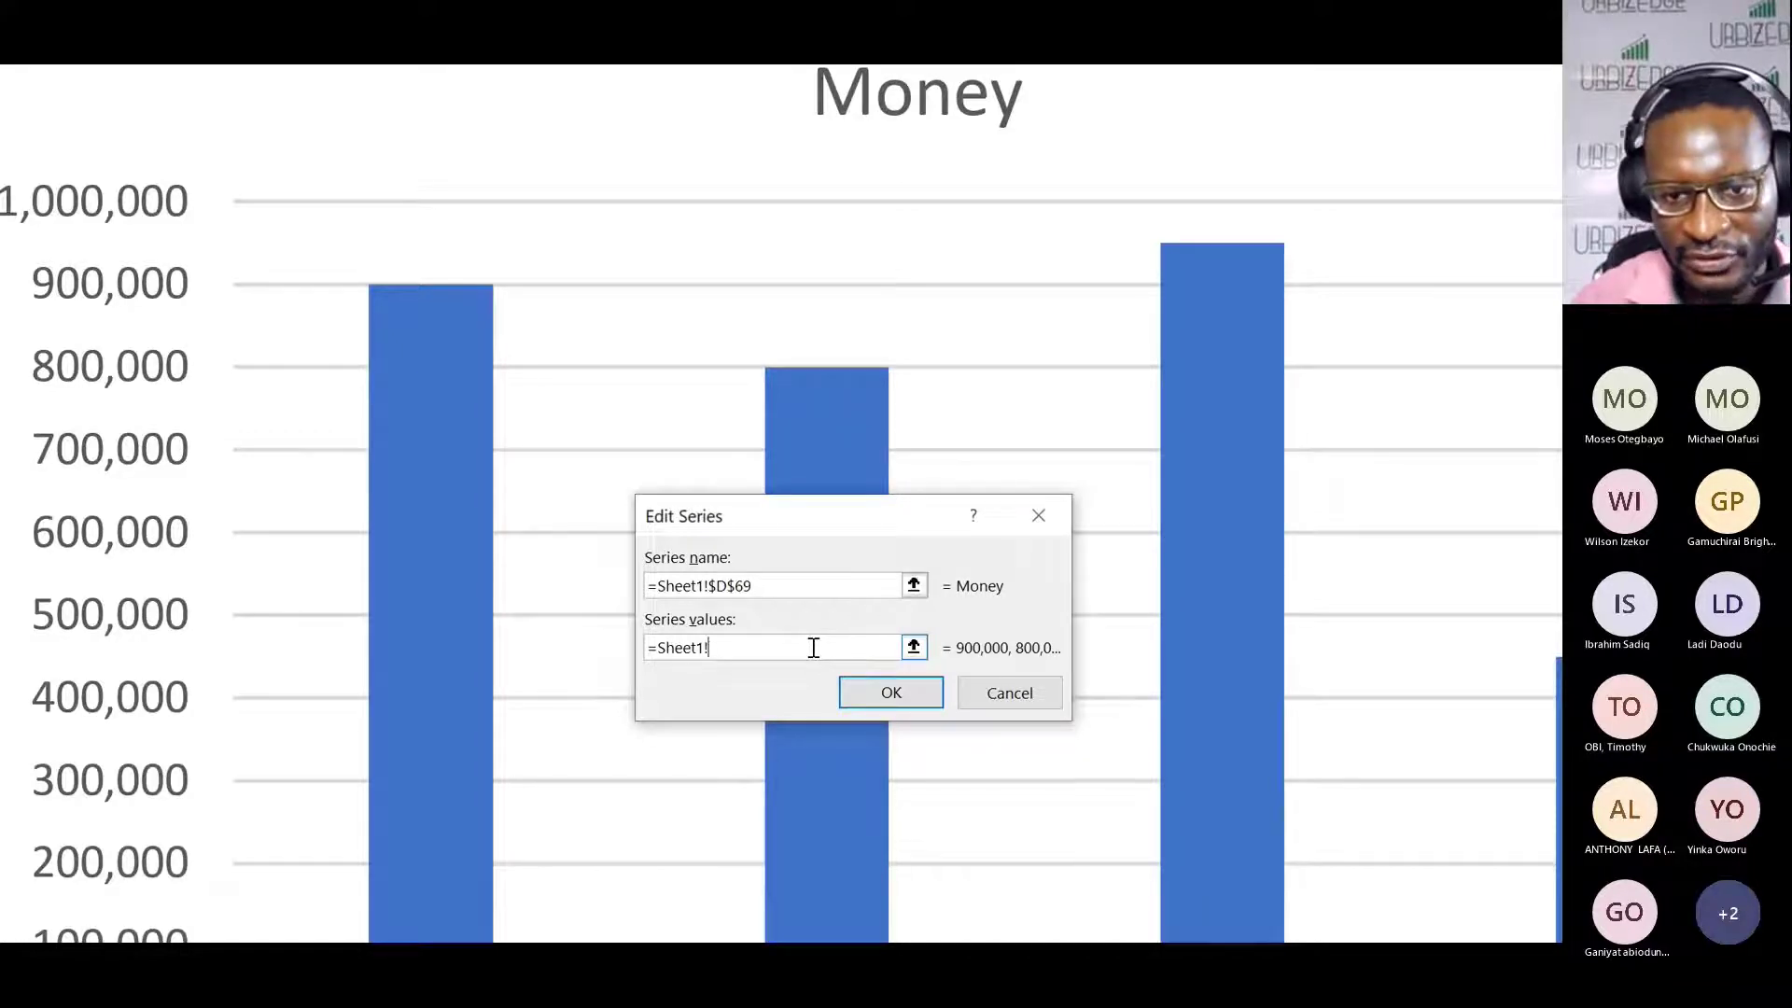
{"action": "type", "text": "money"}
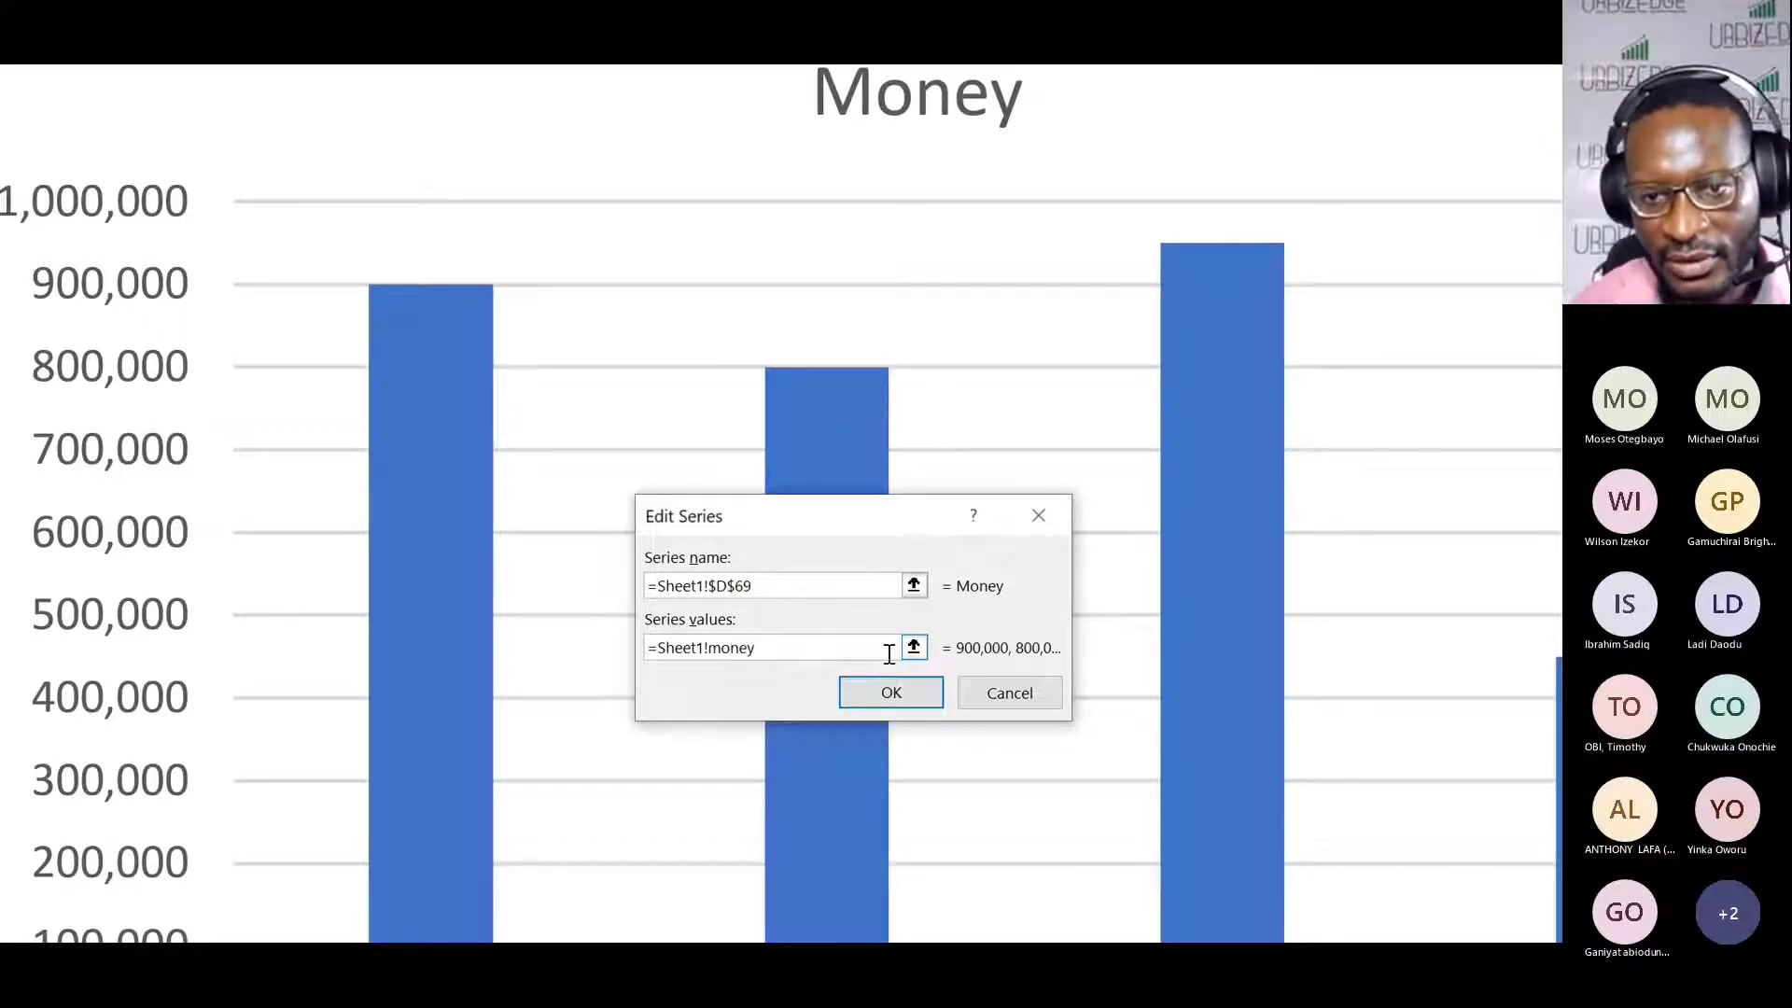
{"action": "left_click", "coordinate": [917, 691]}
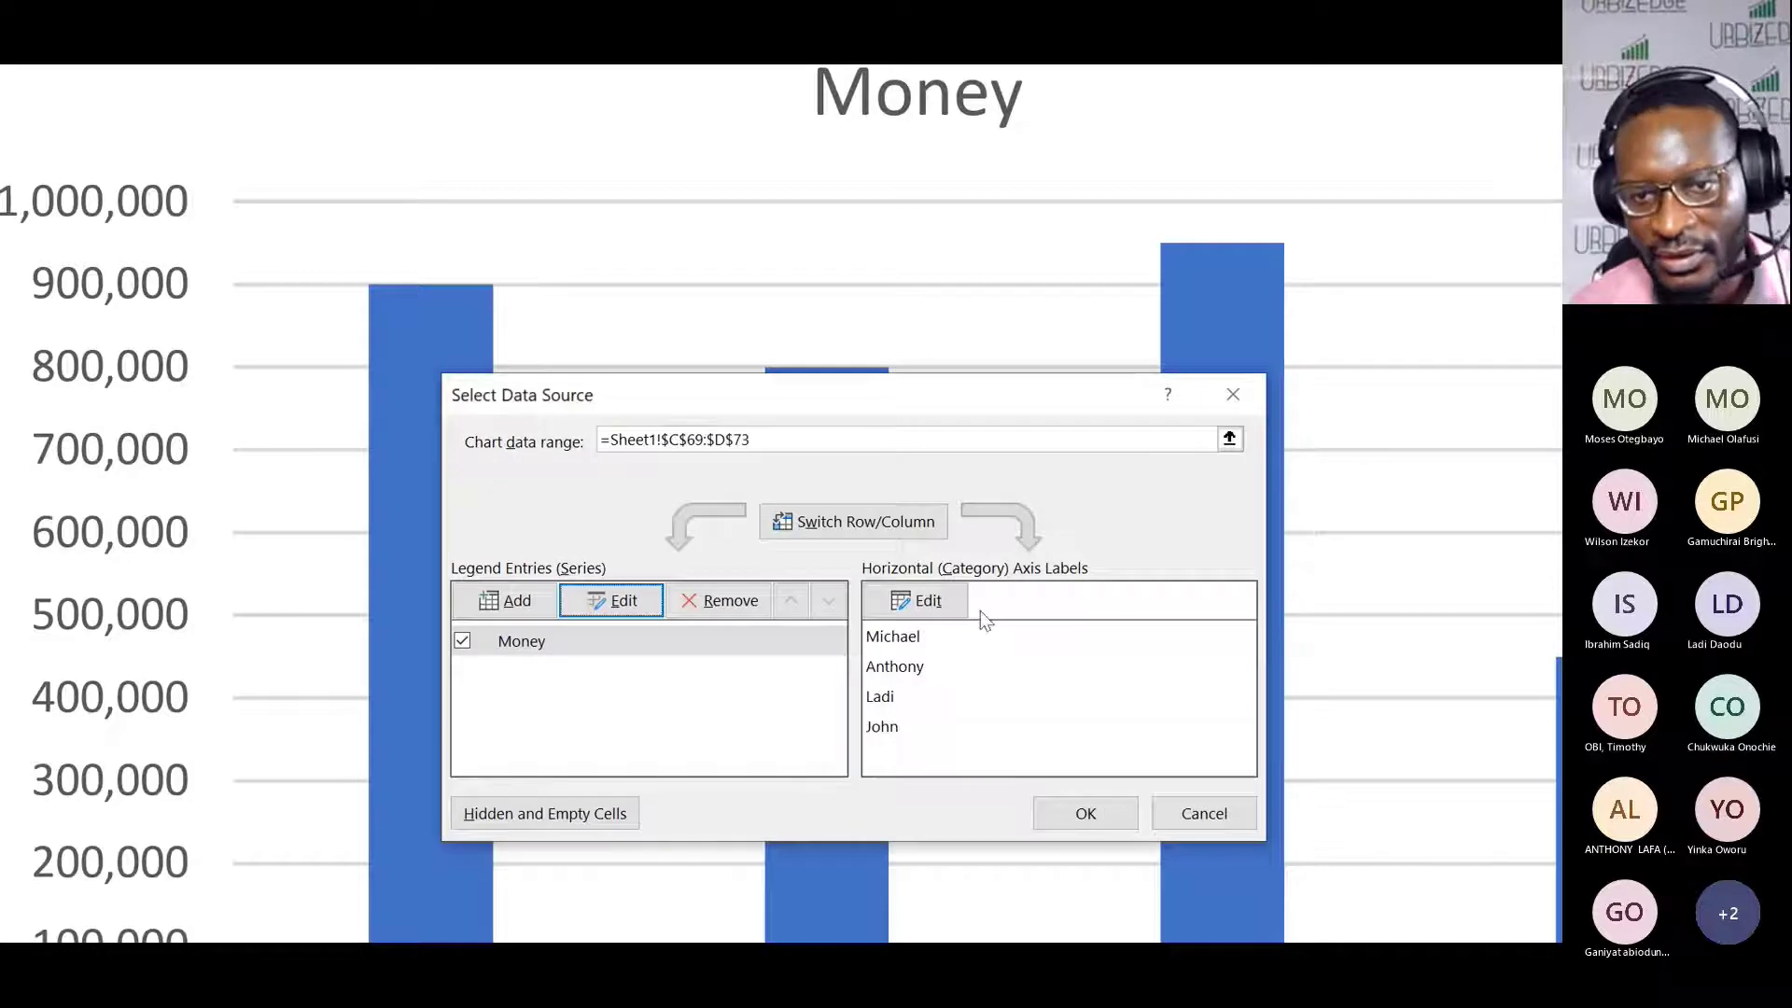
{"action": "left_click", "coordinate": [602, 602]}
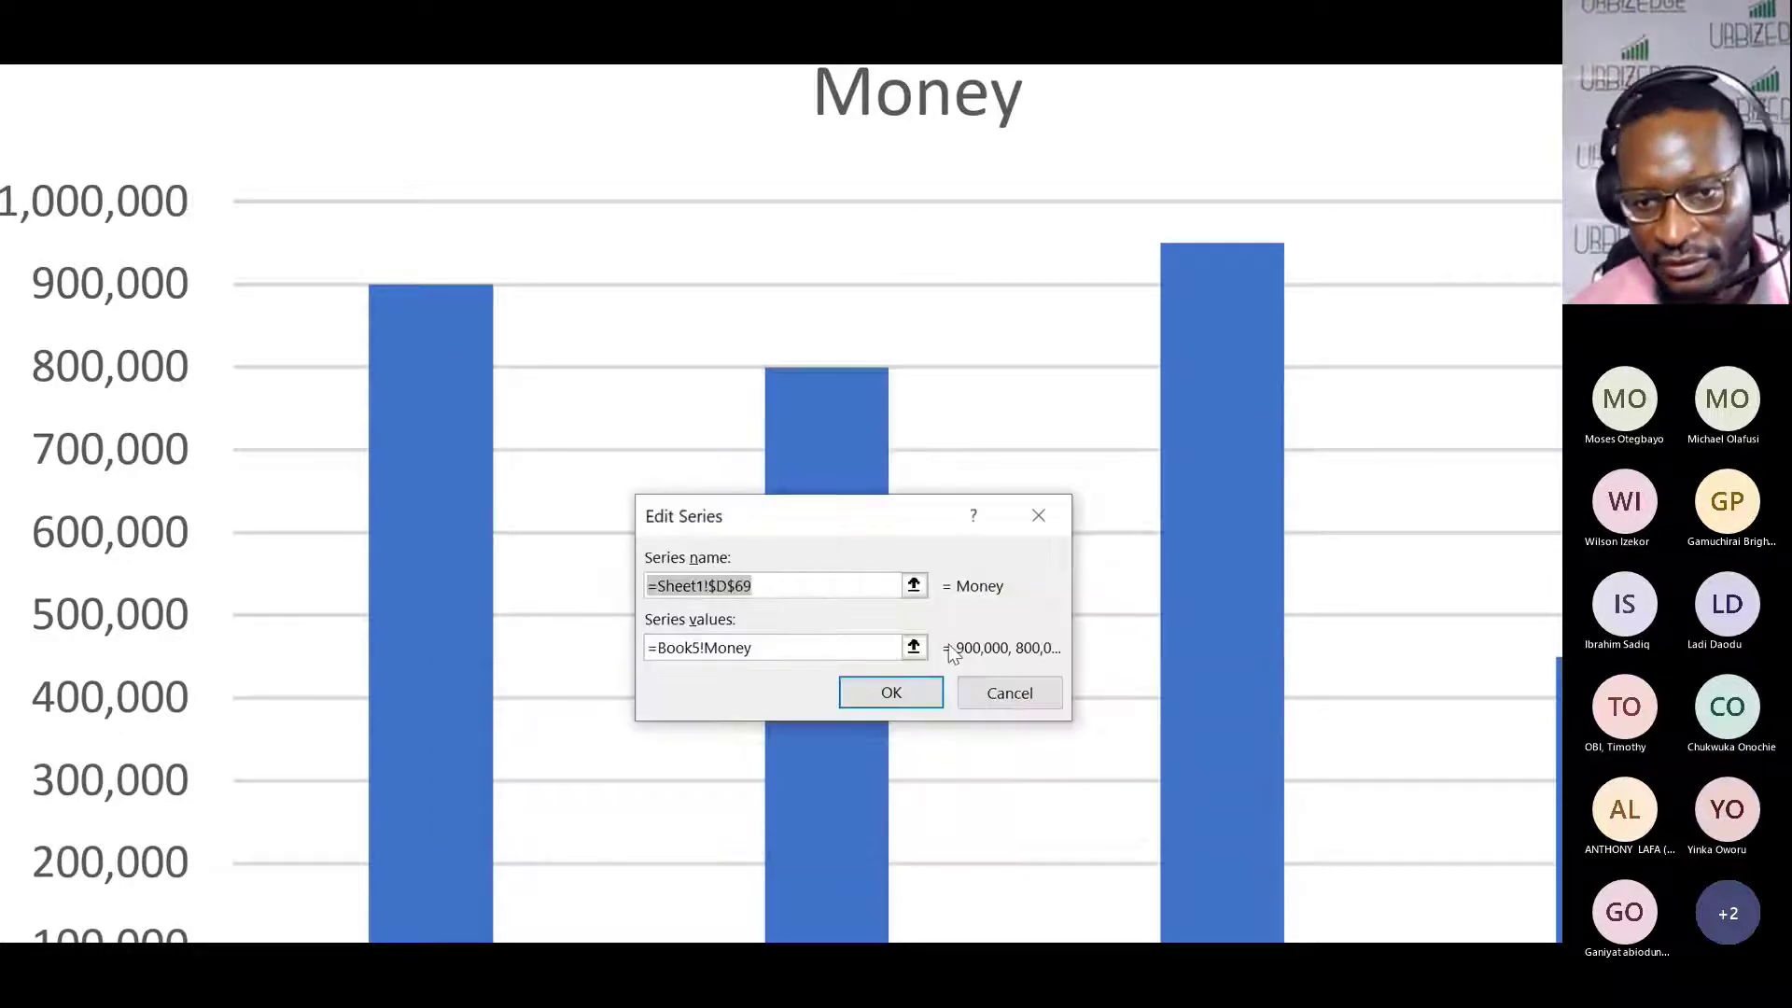
{"action": "left_click", "coordinate": [916, 697]}
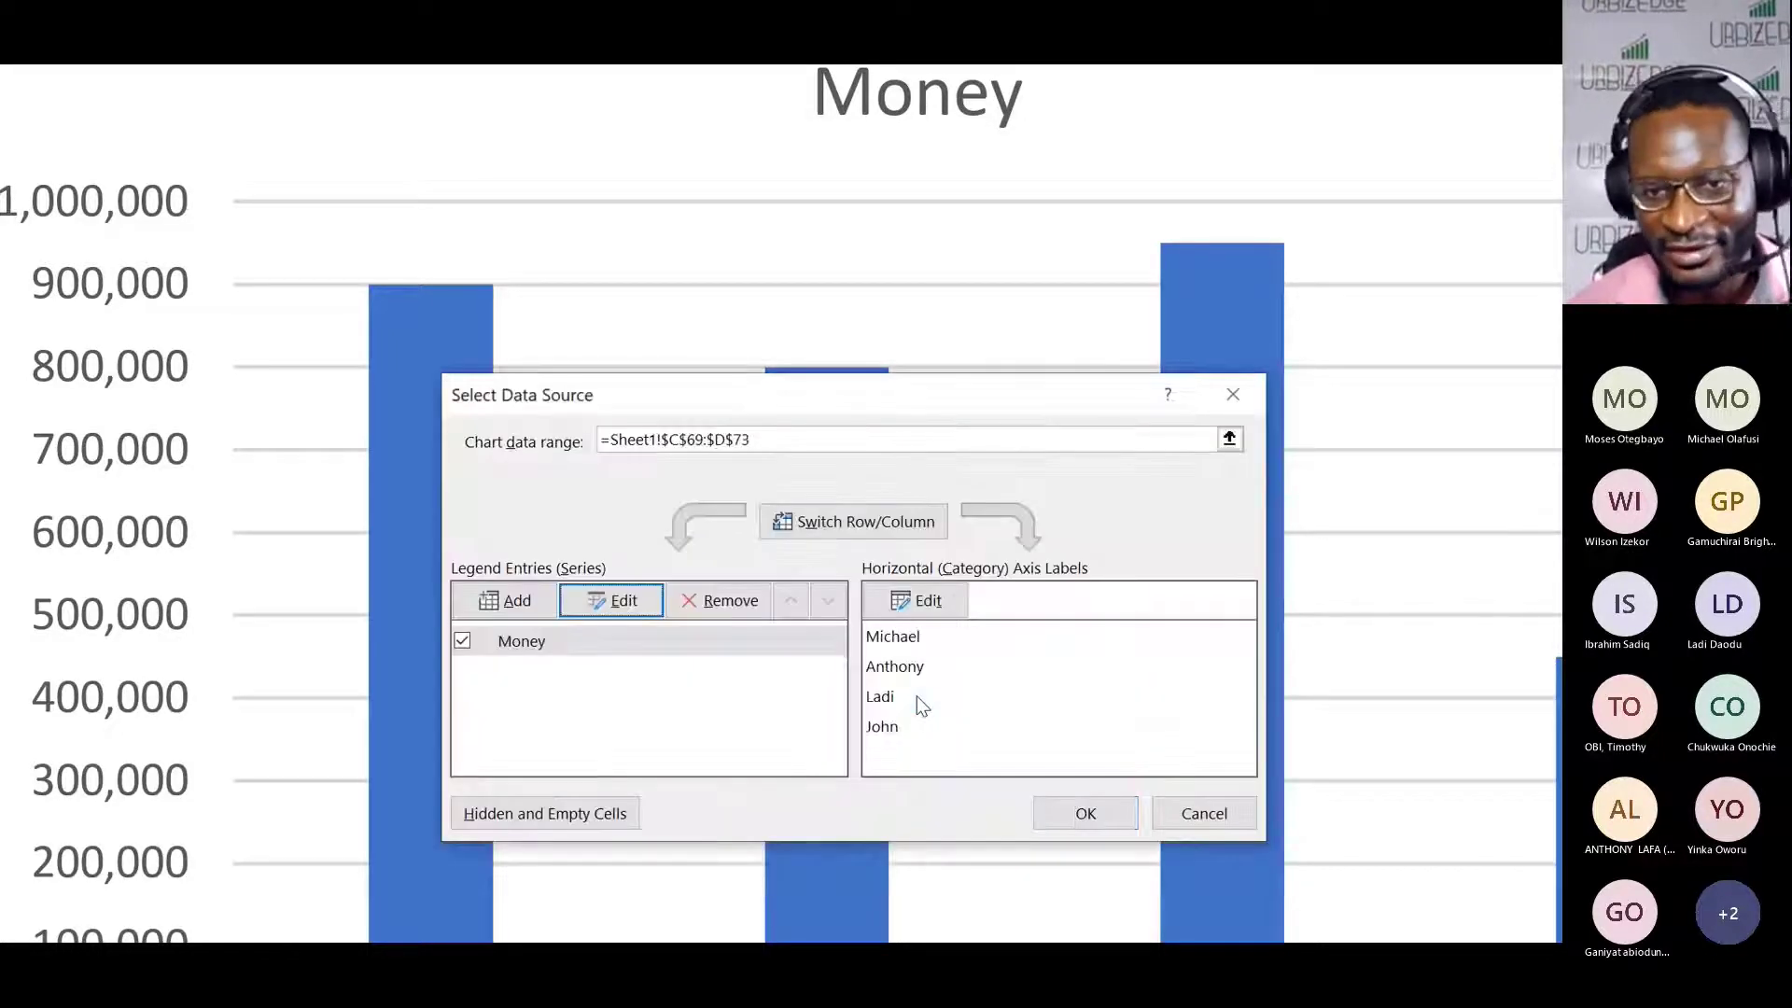
Step: Set the chart's horizontal axis label range to =Sheet1!participants, check the stored reference and apply the data source changes
{"action": "left_click", "coordinate": [916, 600]}
{"action": "left_click", "coordinate": [827, 629]}
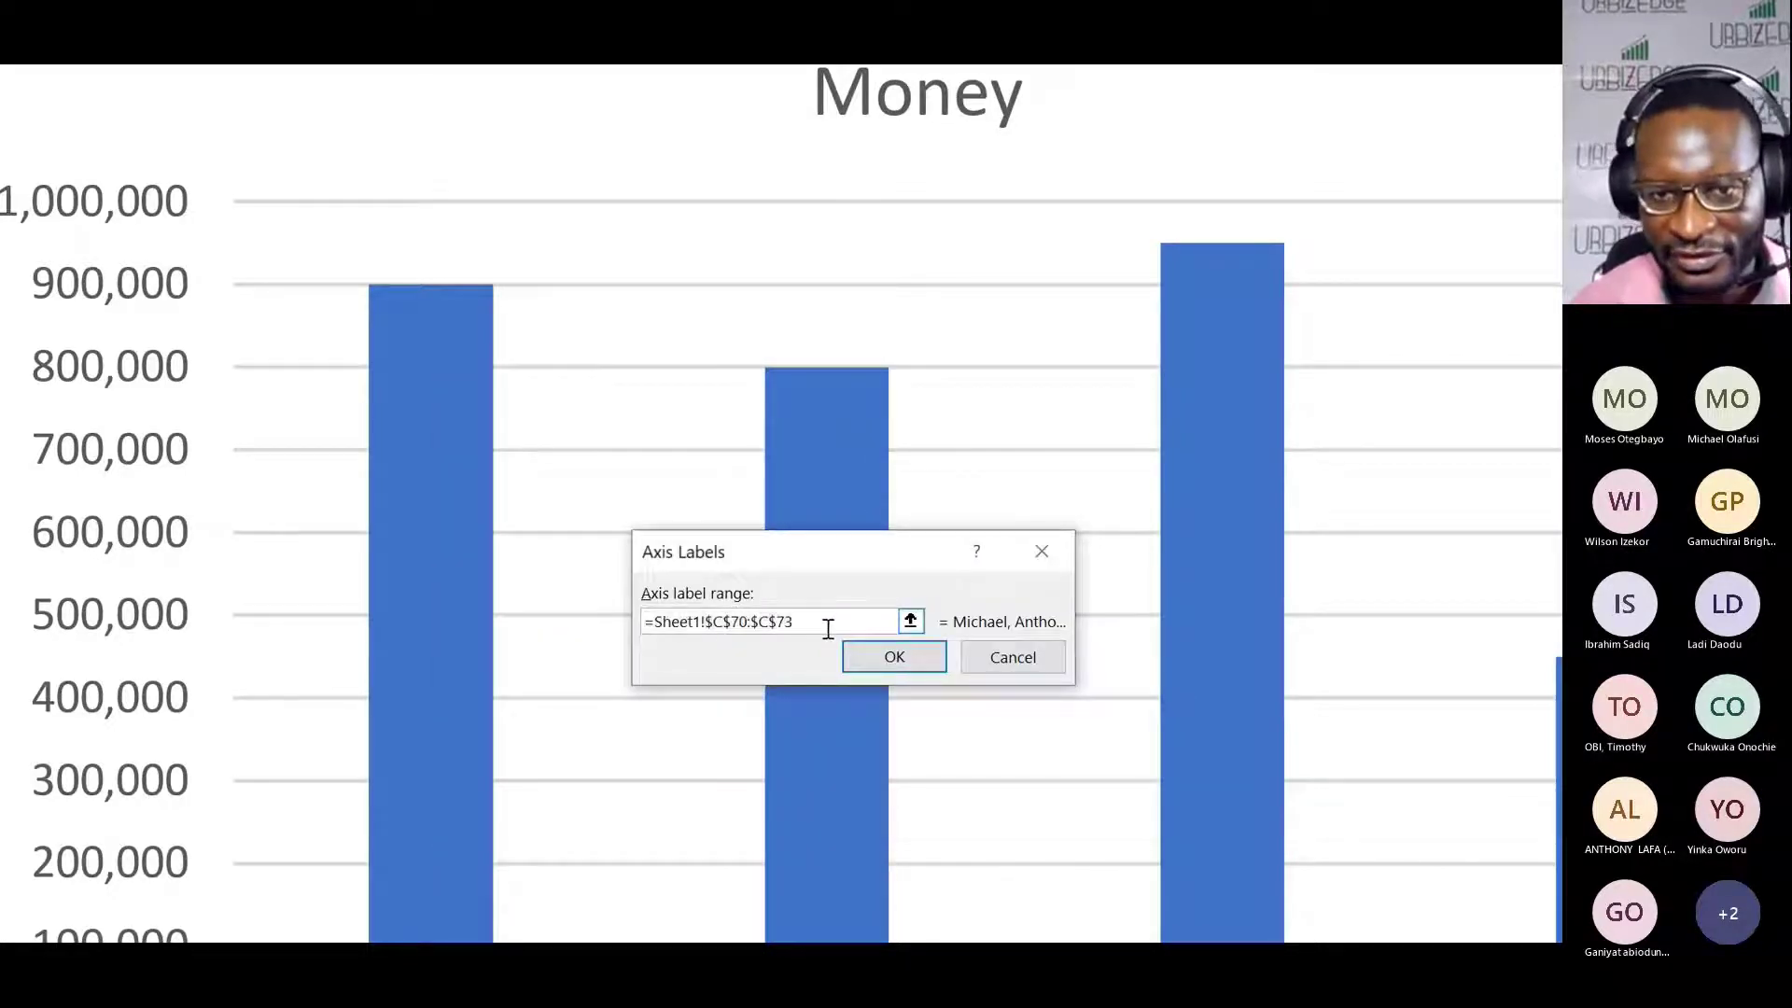
{"action": "key", "text": "BackSpace"}
{"action": "key", "text": "BackSpace"}
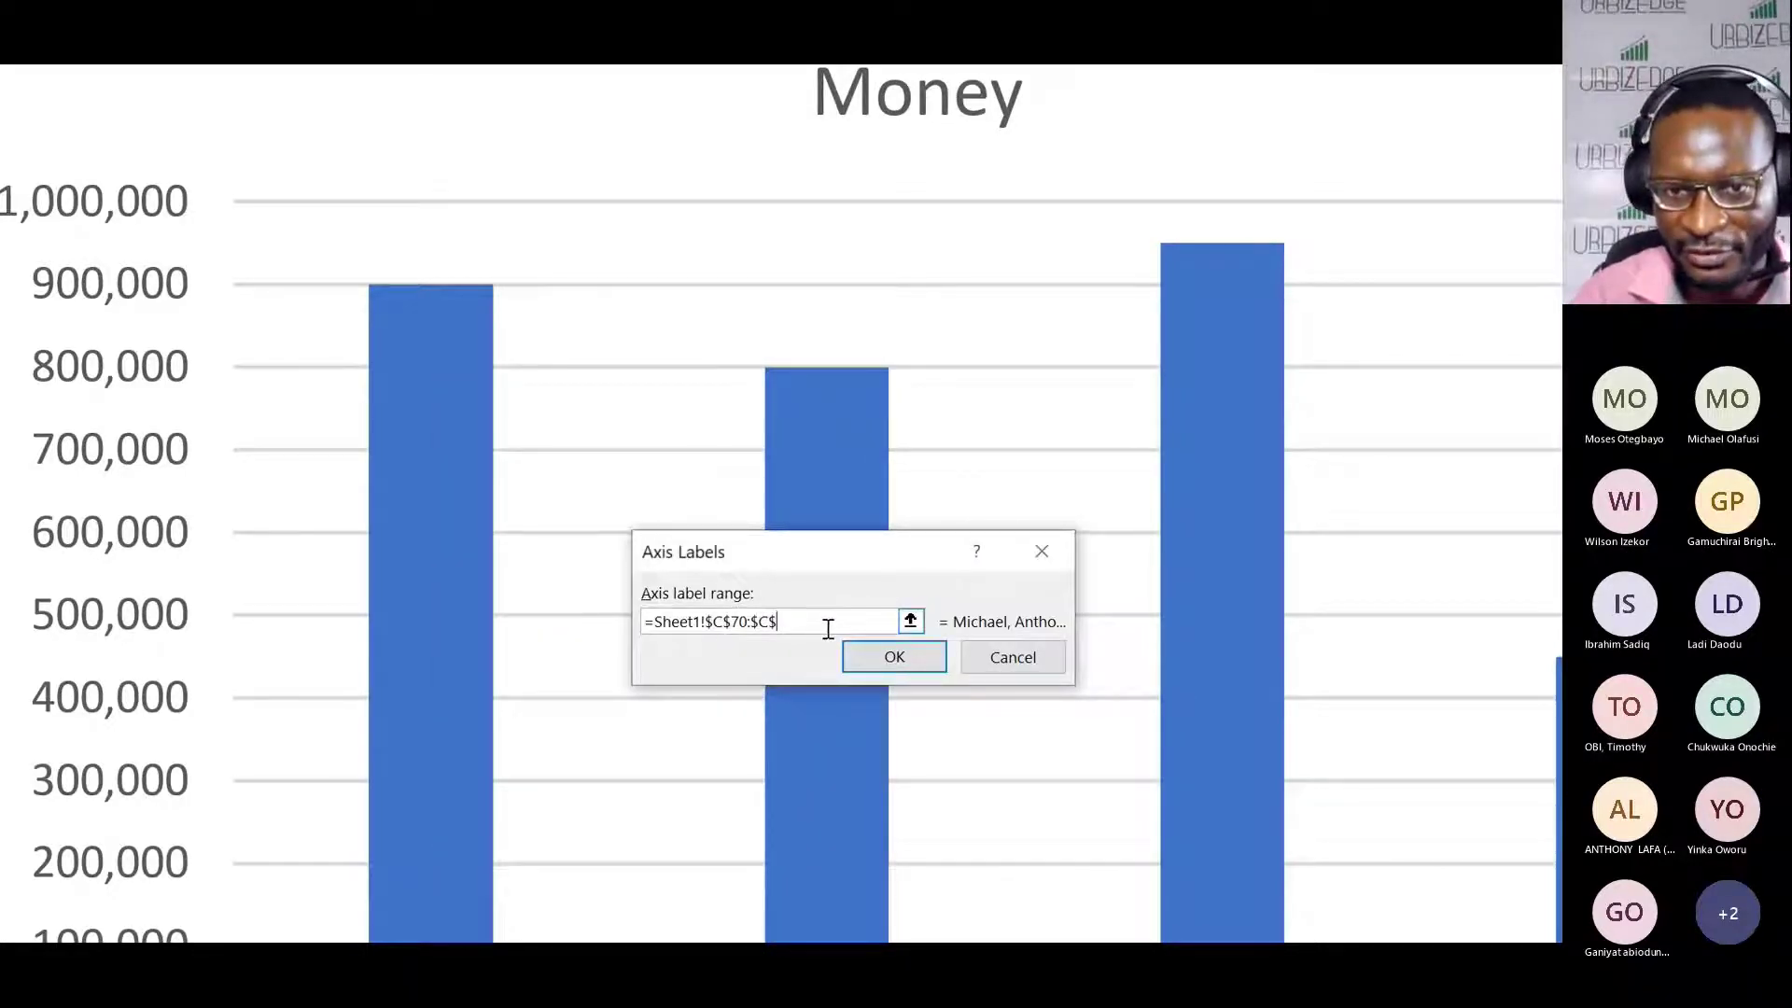
{"action": "key", "text": "BackSpace"}
{"action": "key", "text": "BackSpace"}
{"action": "key", "text": "BackSpace"}
{"action": "key", "text": "BackSpace"}
{"action": "key", "text": "BackSpace"}
{"action": "key", "text": "BackSpace"}
{"action": "key", "text": "BackSpace"}
{"action": "key", "text": "BackSpace"}
{"action": "key", "text": "BackSpace"}
{"action": "type", "text": "par"}
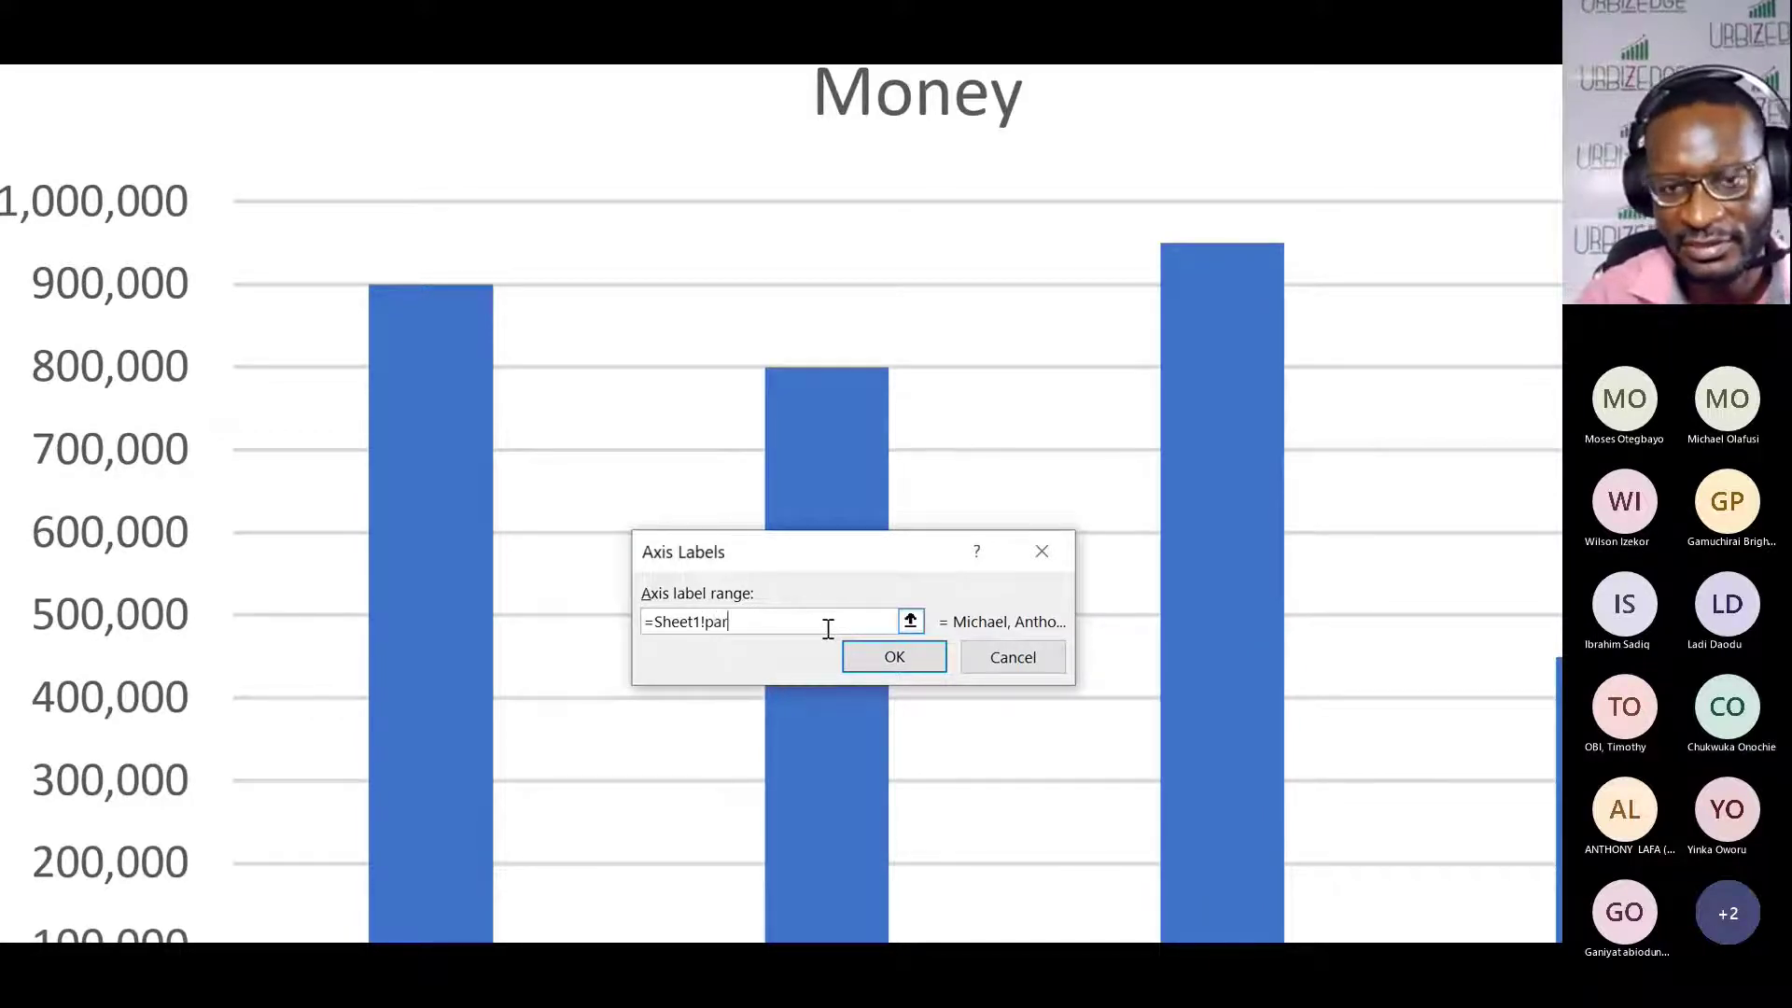
{"action": "type", "text": "ticipants"}
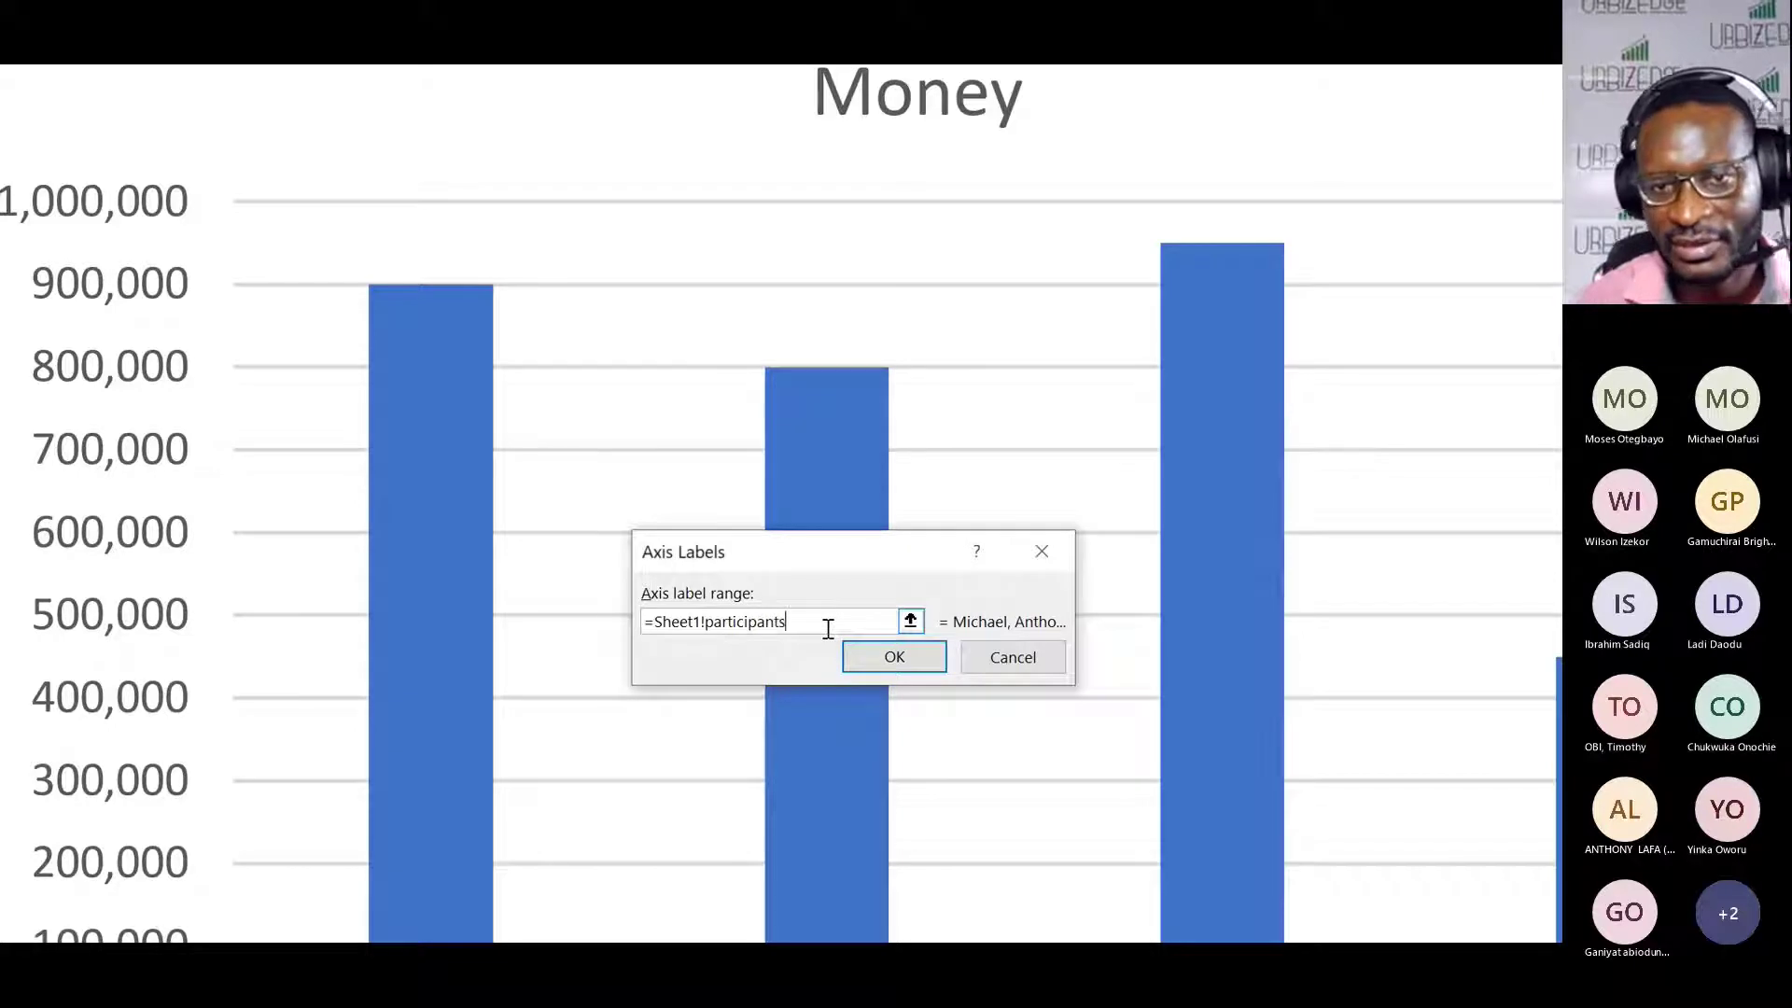
{"action": "left_click", "coordinate": [896, 658]}
{"action": "left_click", "coordinate": [938, 607]}
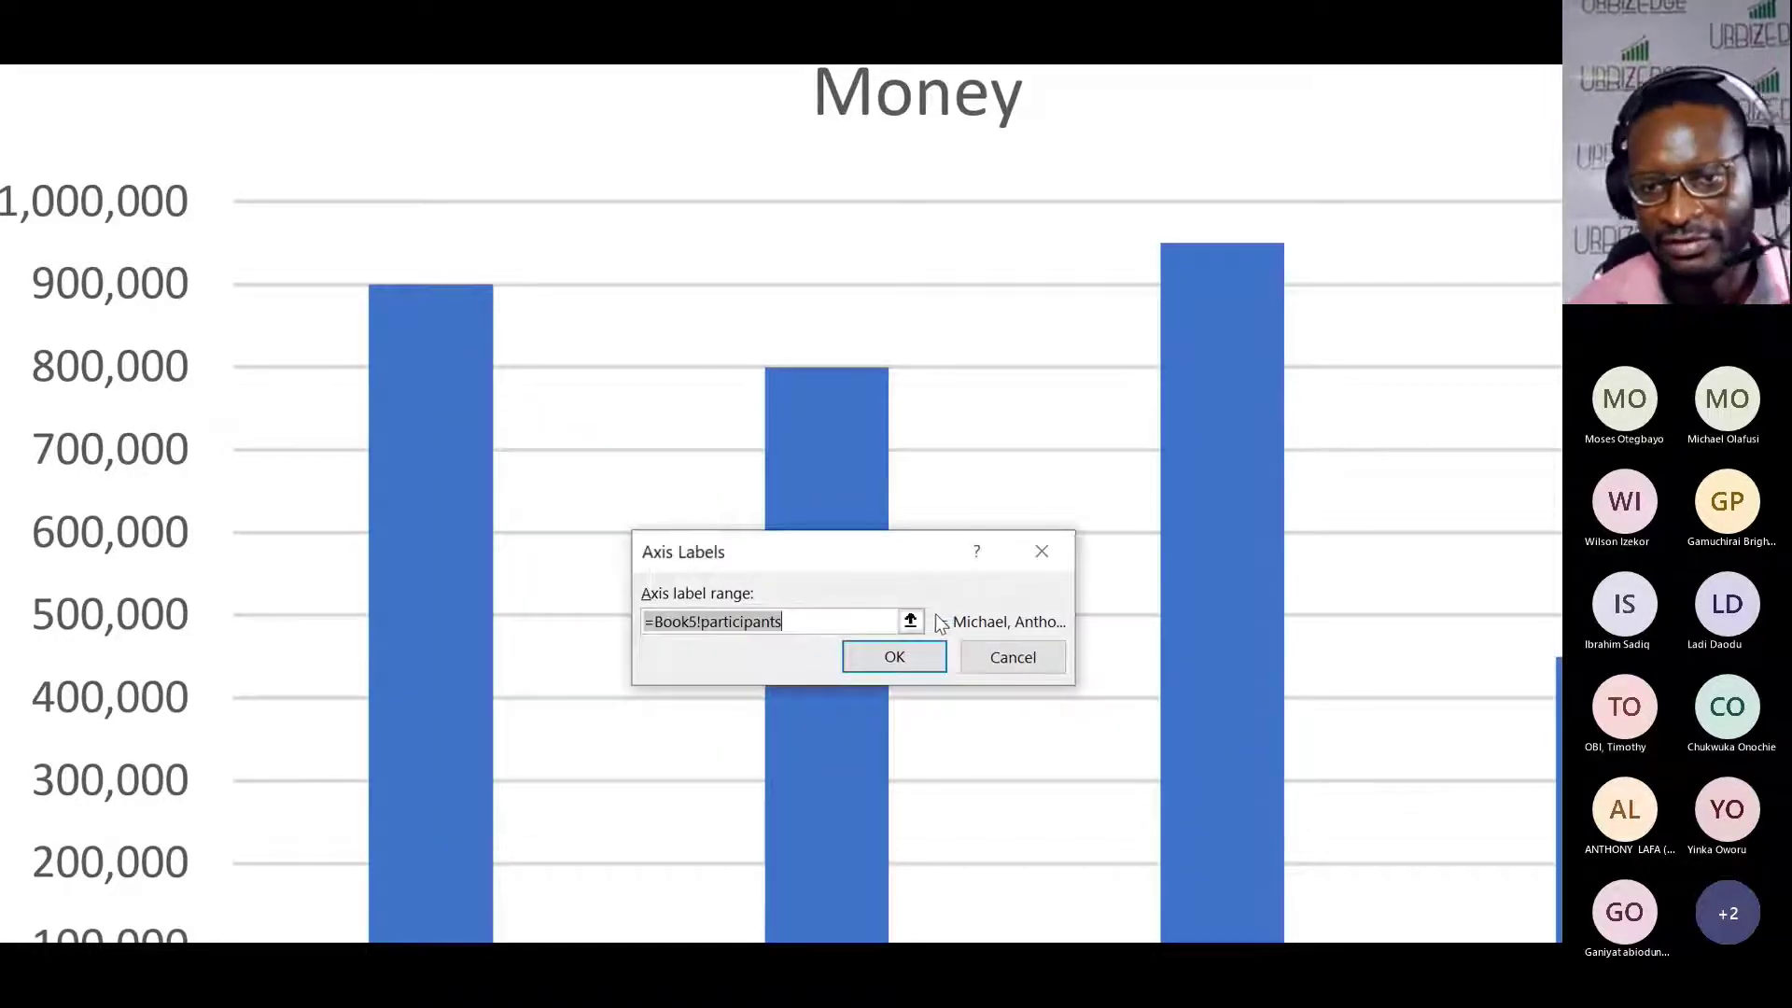
{"action": "left_click", "coordinate": [898, 655]}
{"action": "left_click", "coordinate": [1073, 813]}
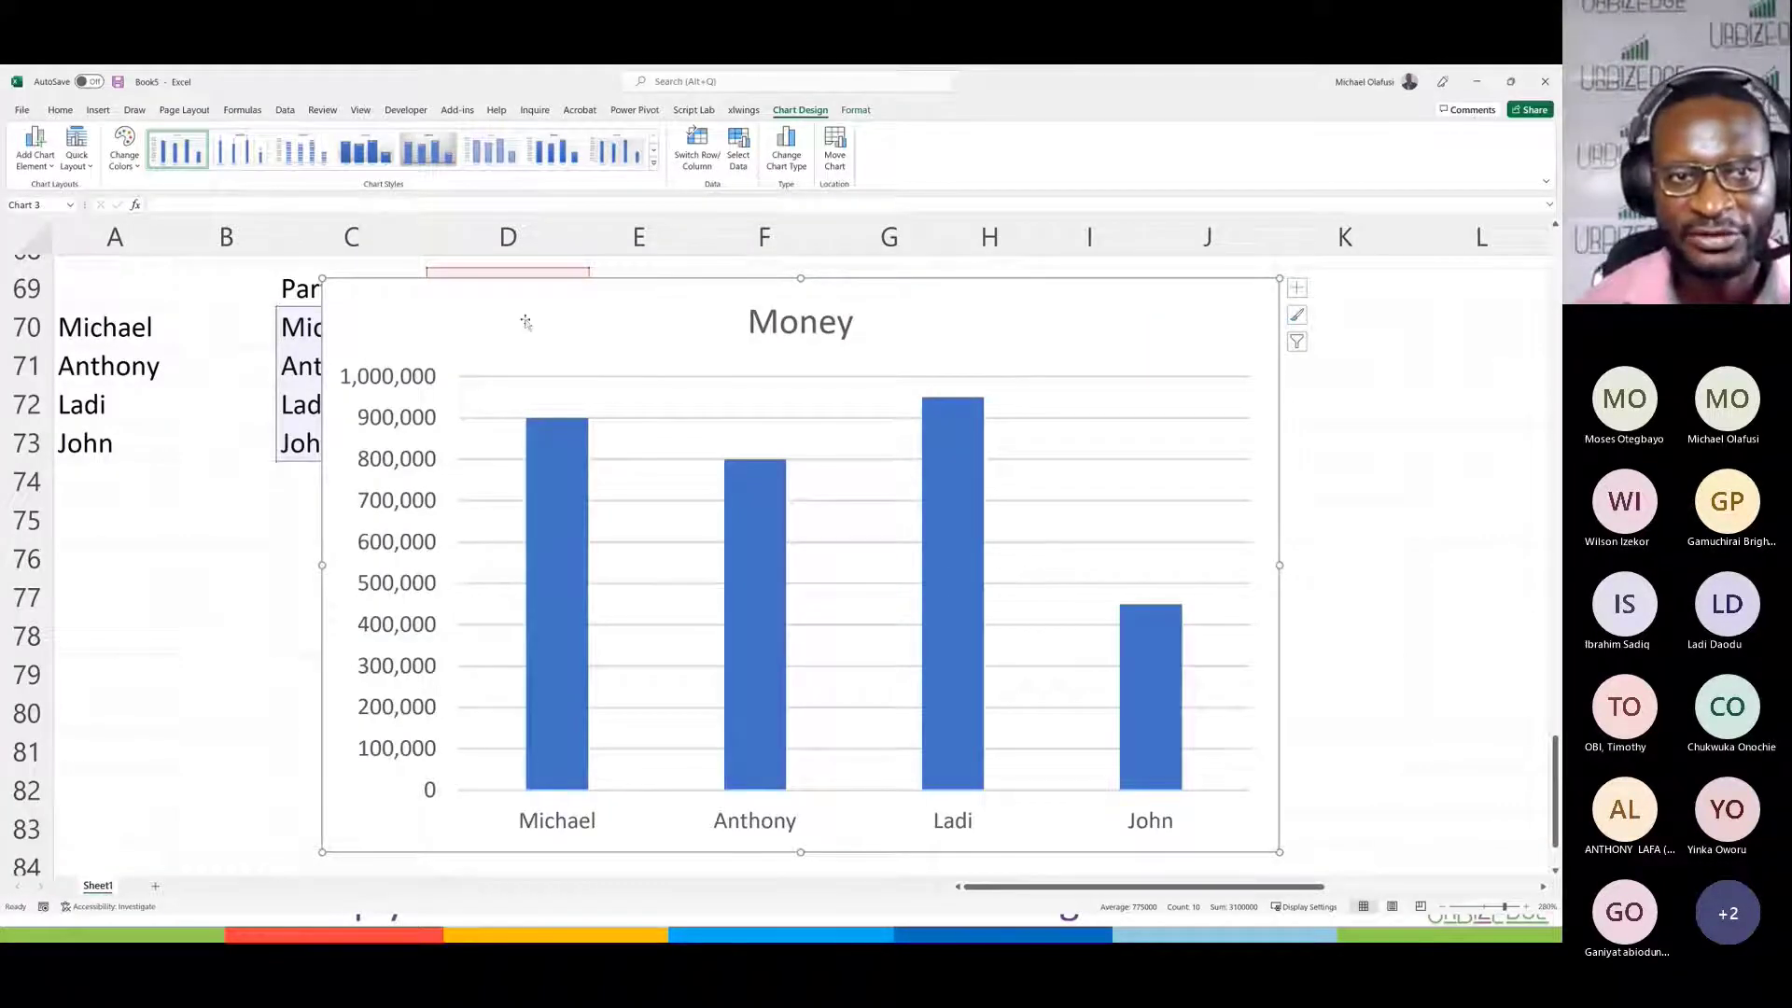
Step: Move the Money chart beside the table so that both data columns are uncovered, and deselect it
{"action": "left_click_drag", "start_coordinate": [403, 288], "coordinate": [700, 272]}
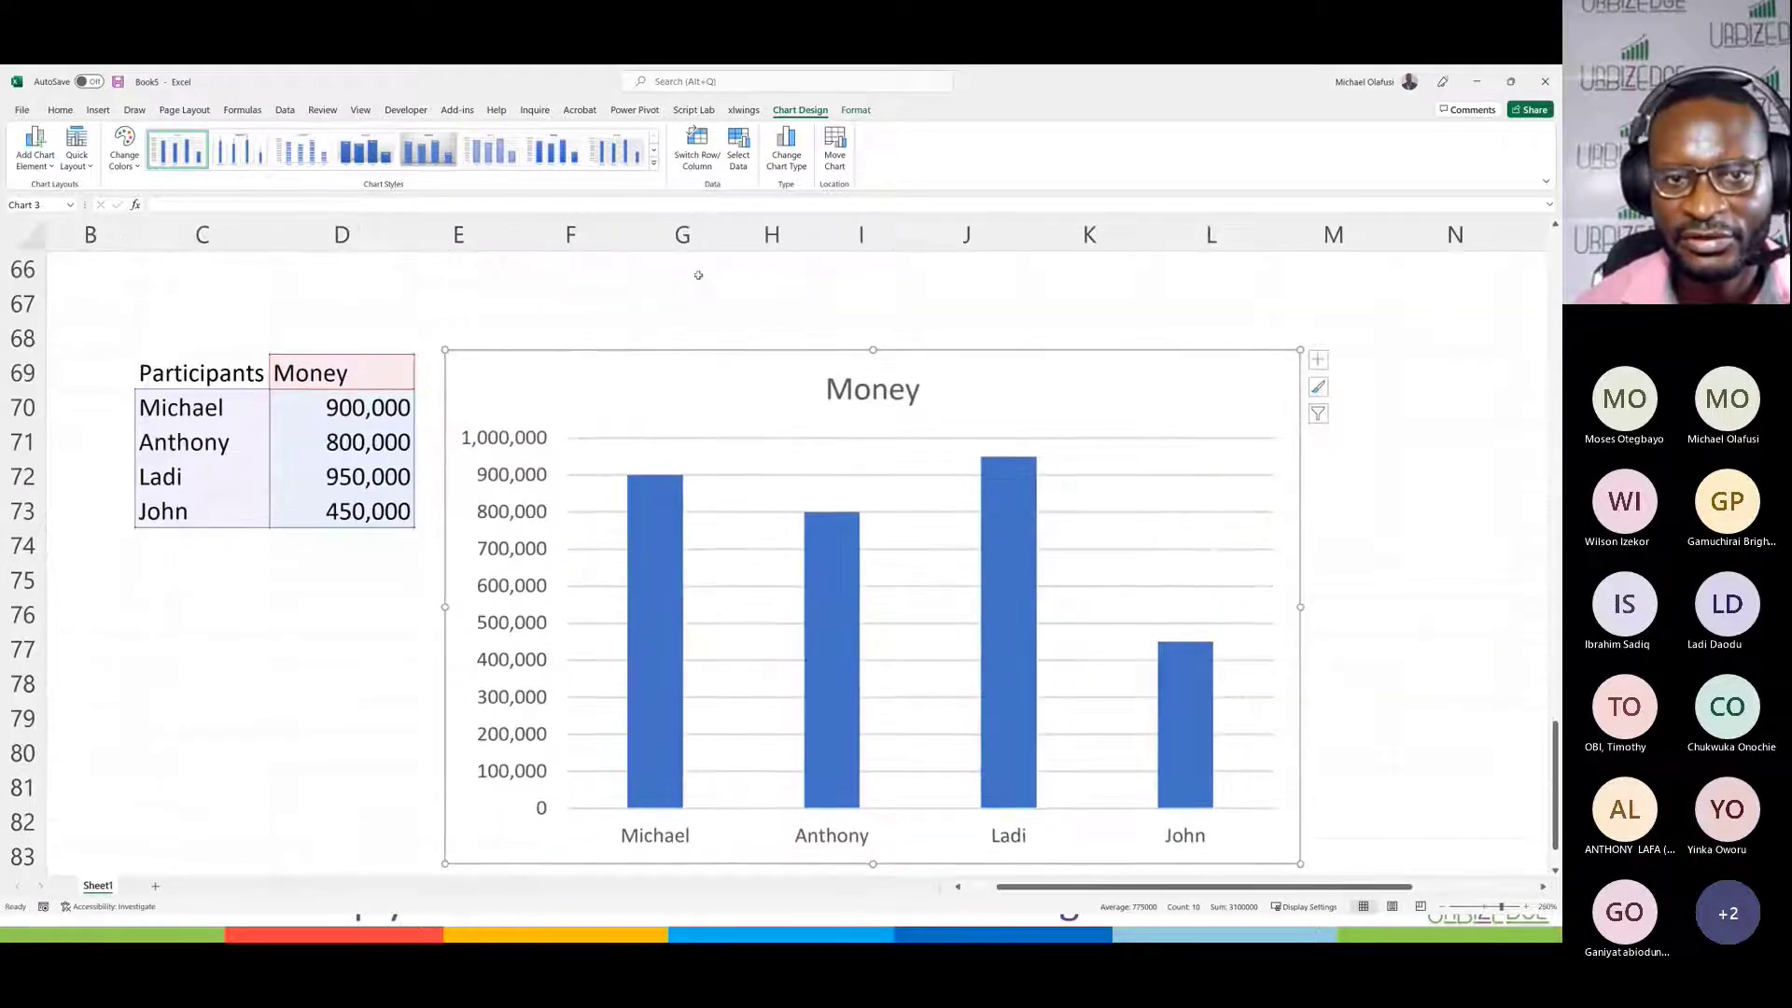
{"action": "left_click", "coordinate": [320, 612]}
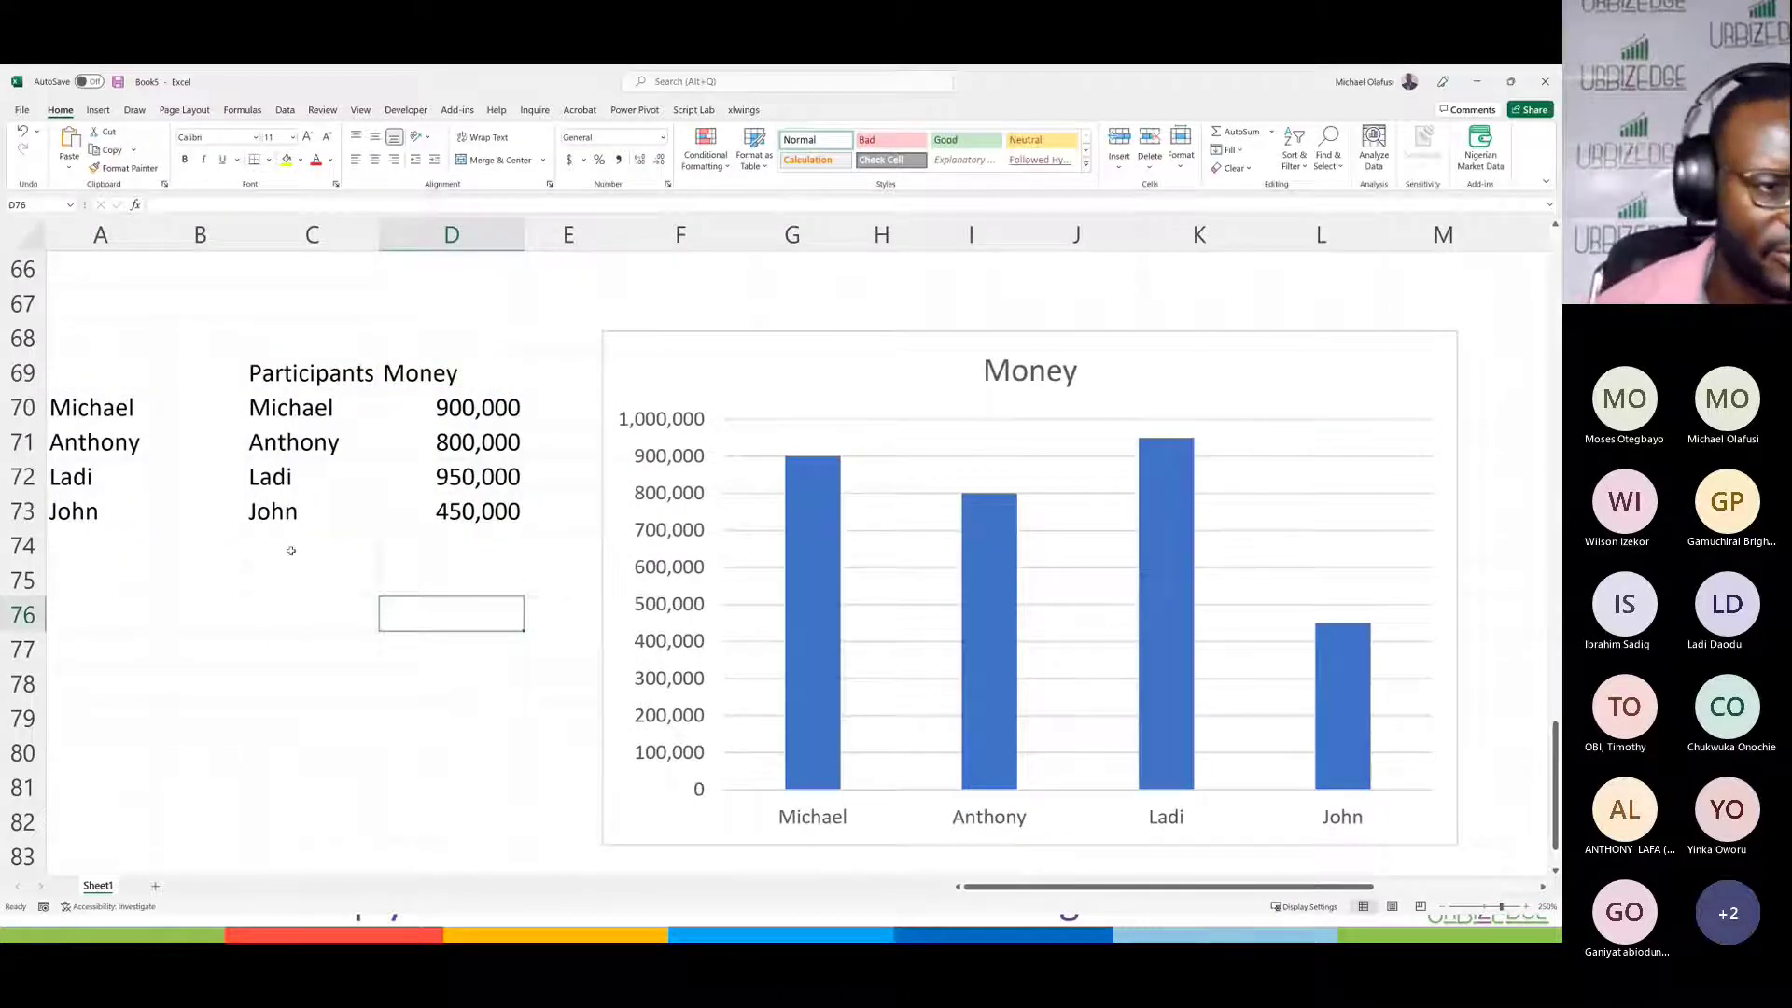
Step: Add a new participant's name in C74 with 650,000 as the money value in D74 to test the chart
{"action": "left_click", "coordinate": [291, 550]}
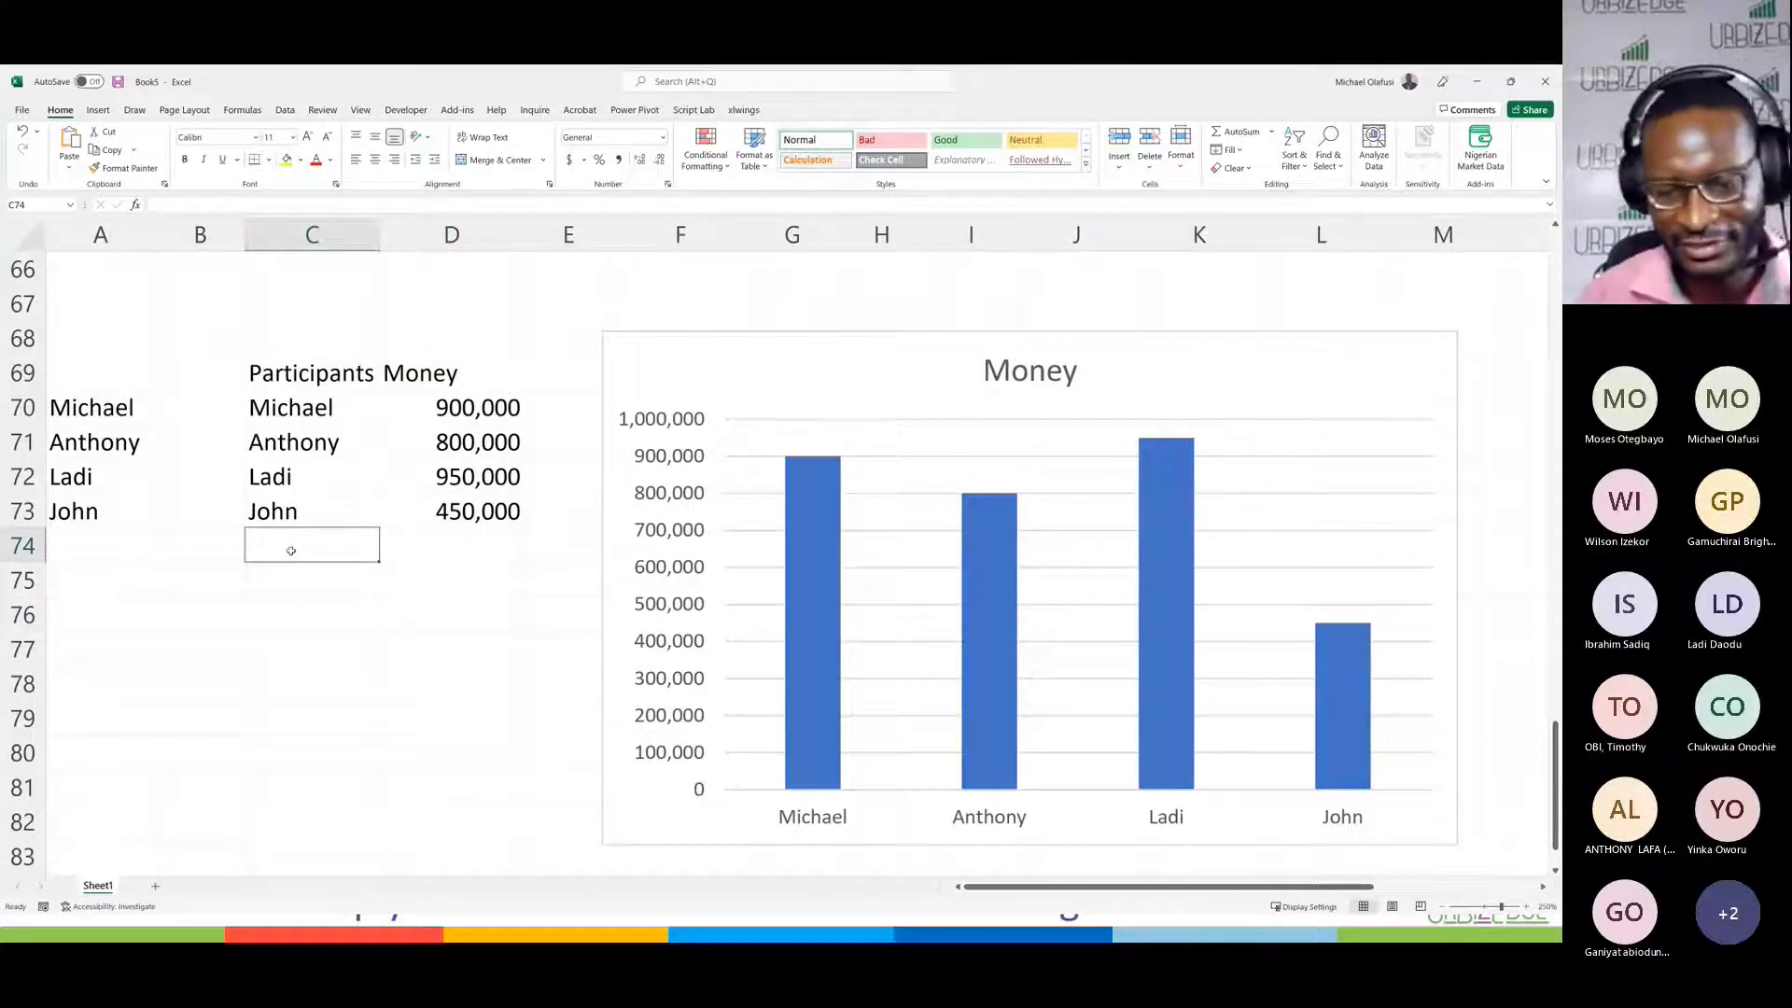
{"action": "type", "text": "Moses"}
{"action": "key", "text": "Tab"}
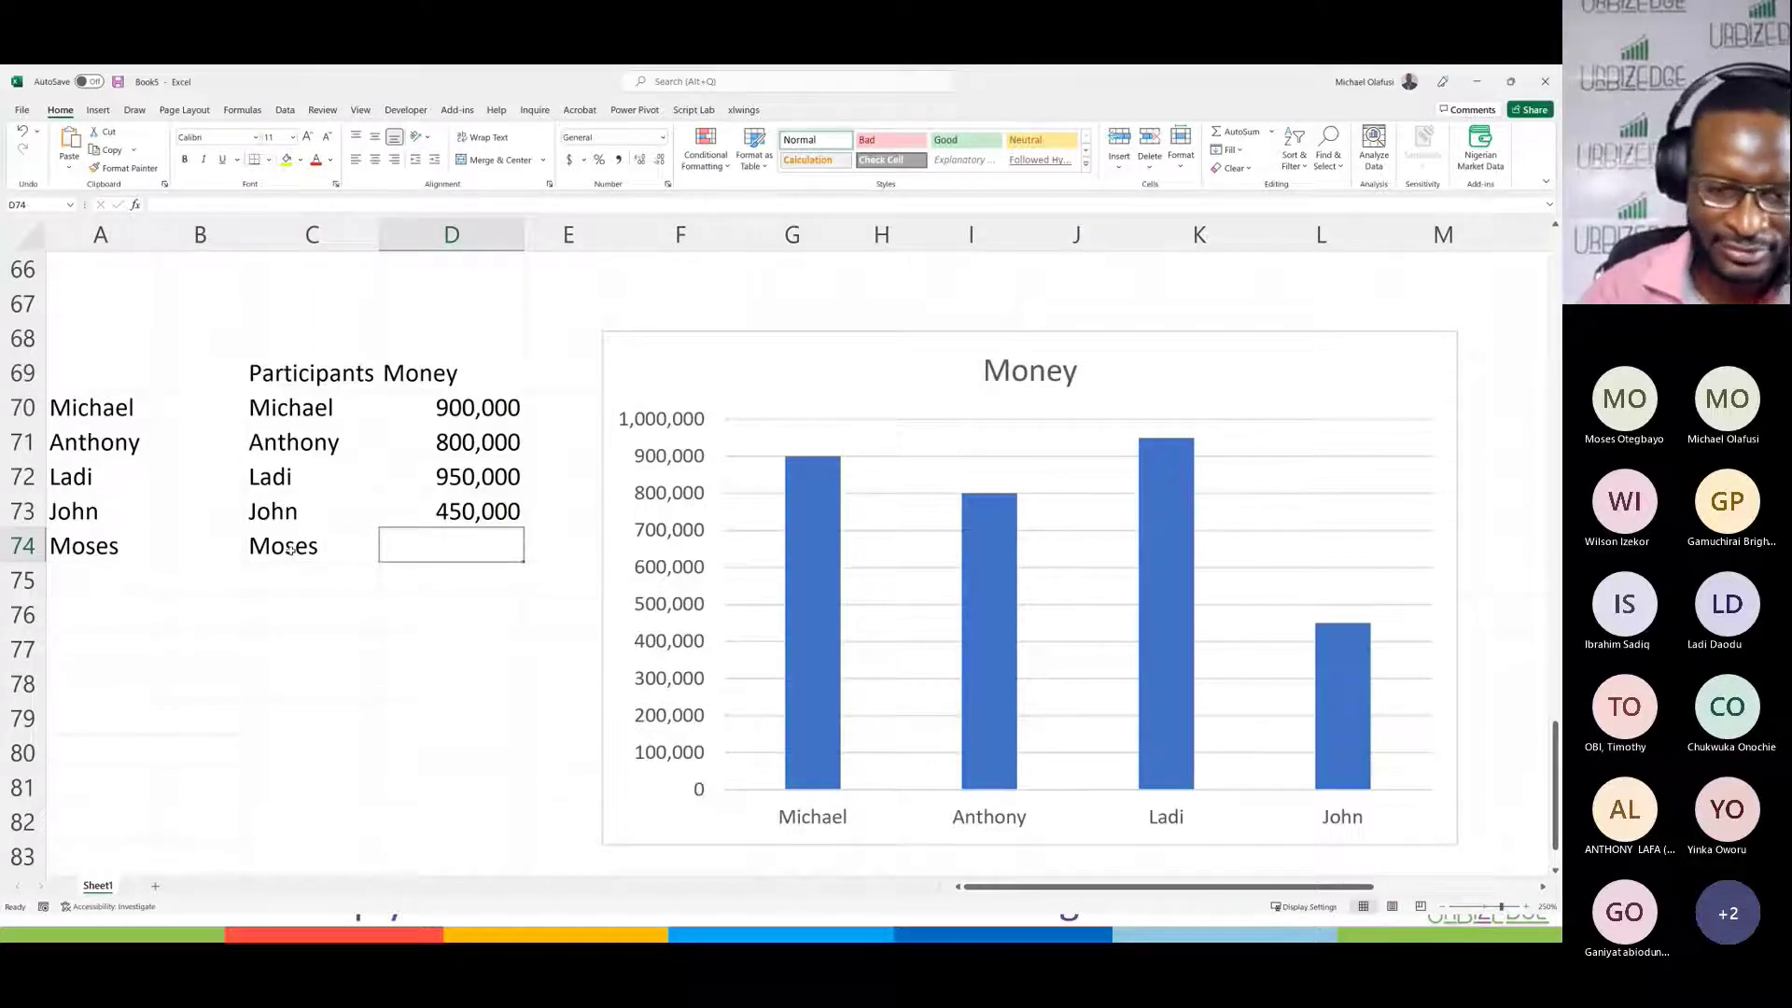
{"action": "type", "text": "650,000"}
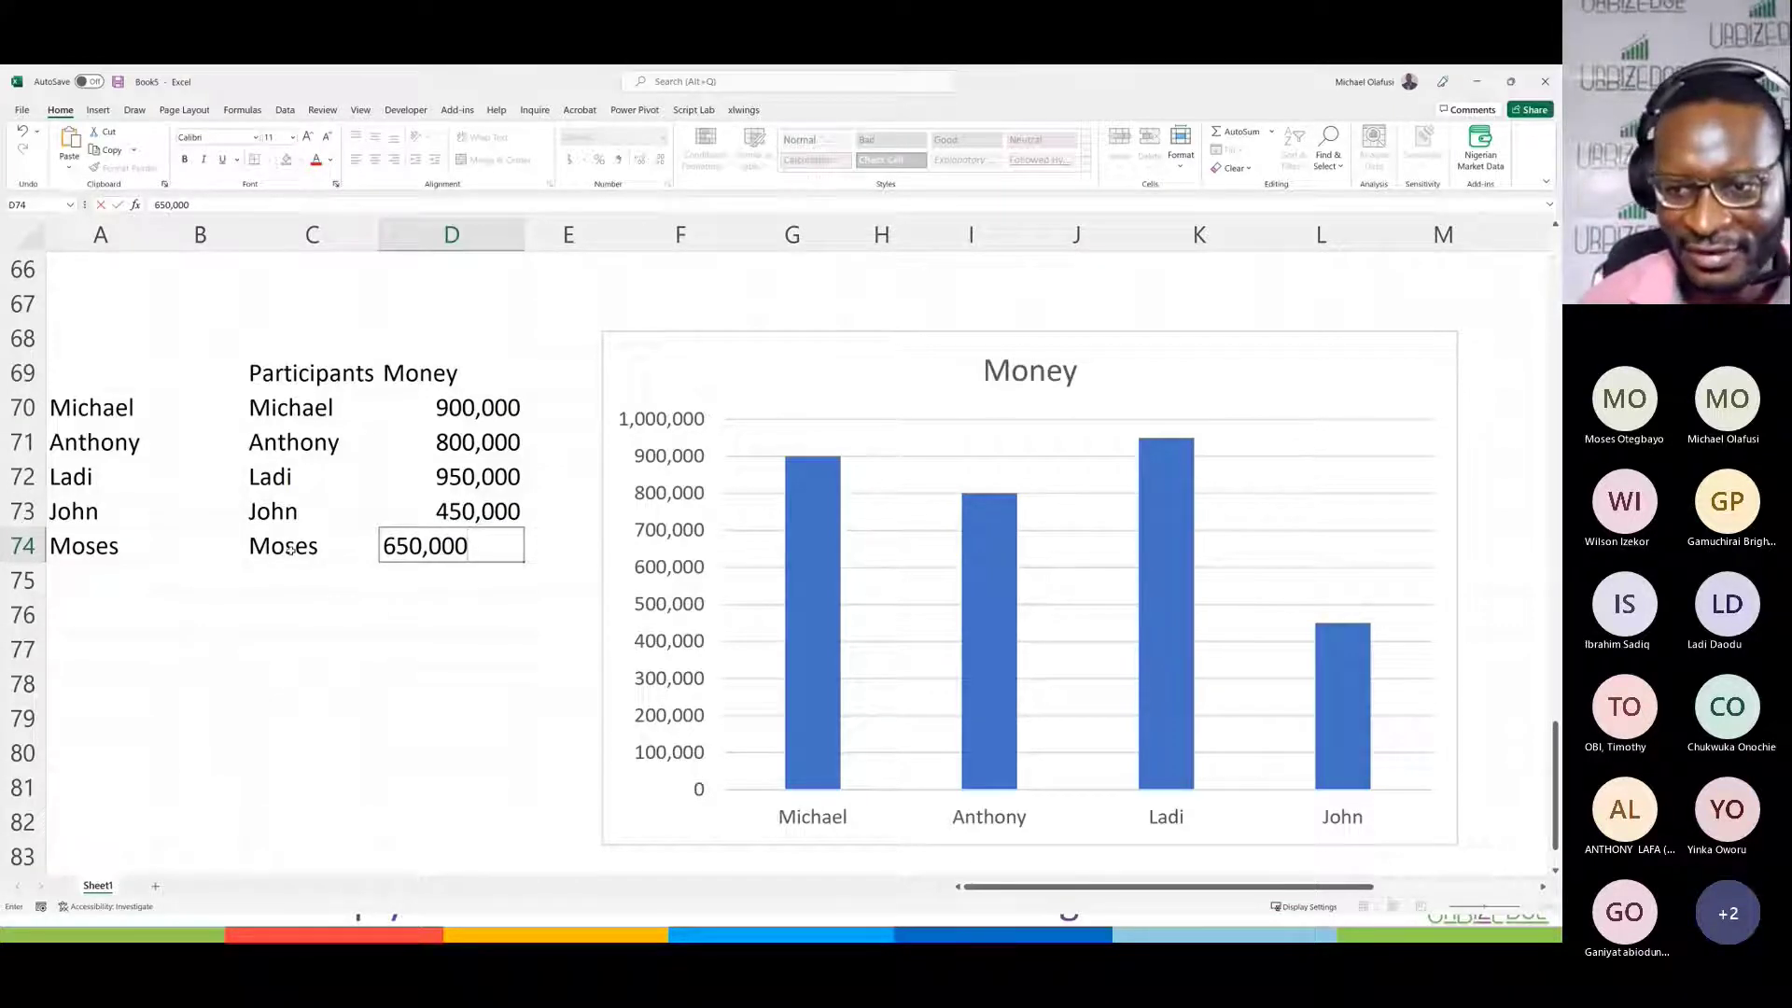
{"action": "key", "text": "Return"}
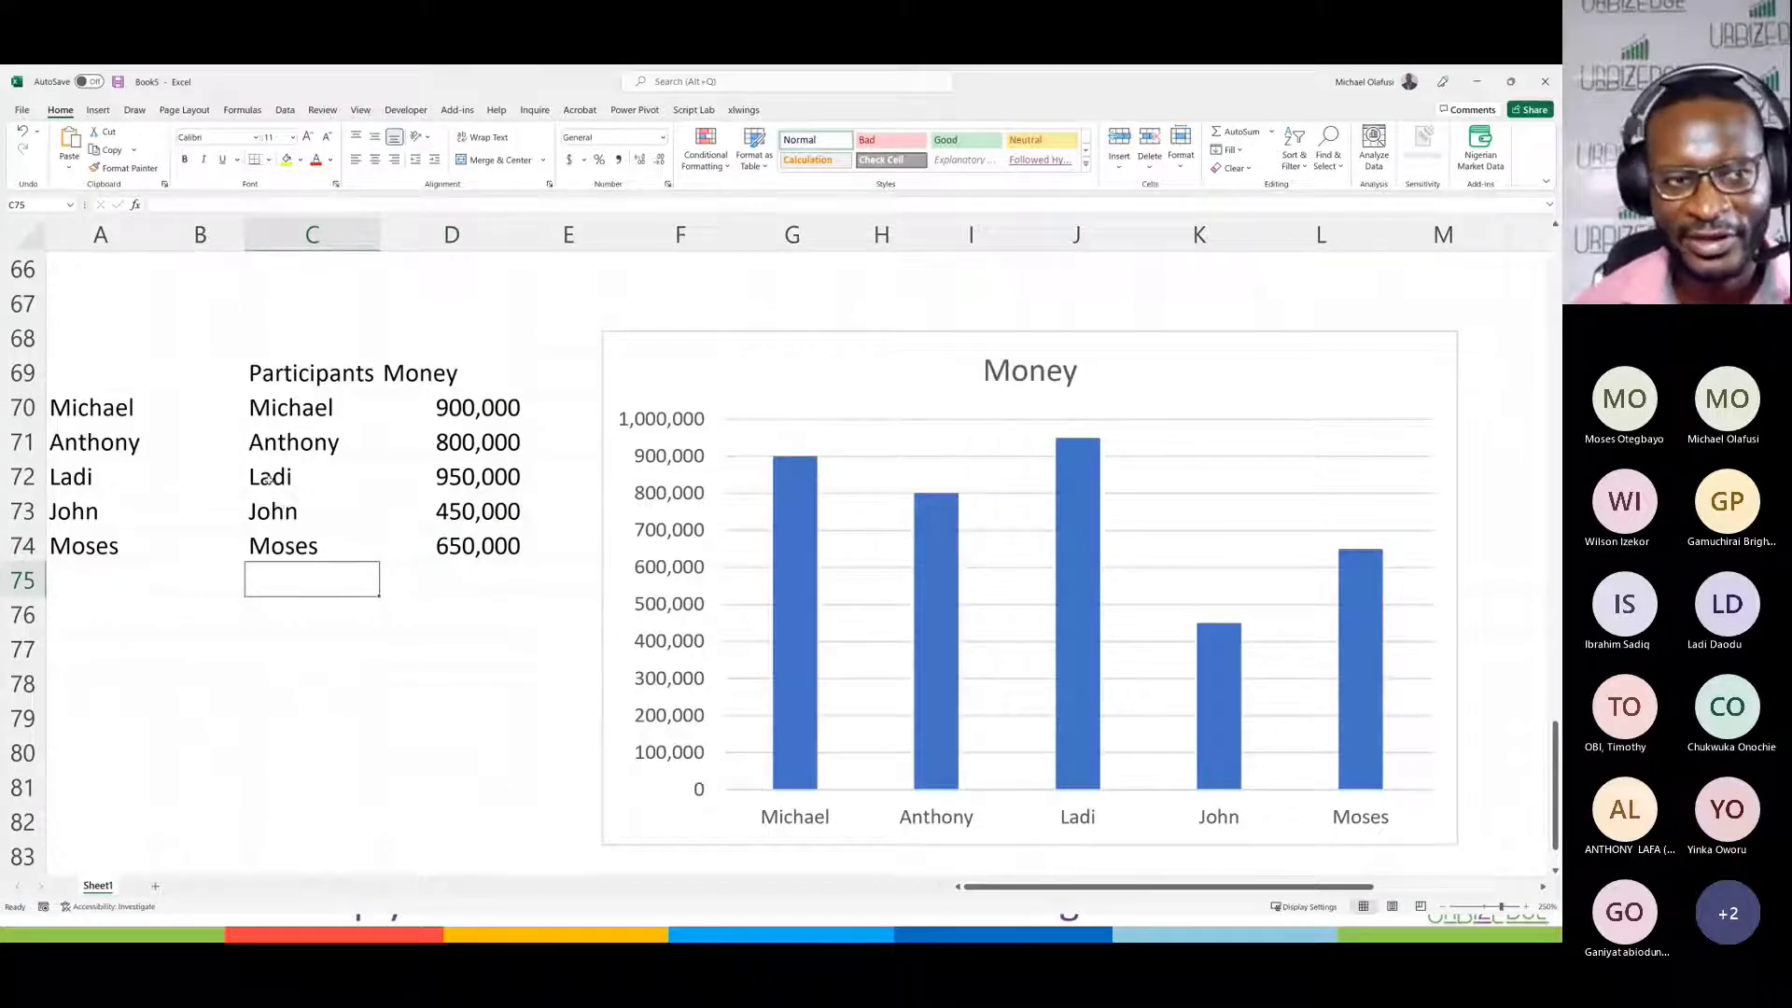
Step: Clear the last three participant records from C72:D74 to test the chart with fewer rows
{"action": "left_click_drag", "start_coordinate": [272, 478], "coordinate": [473, 547]}
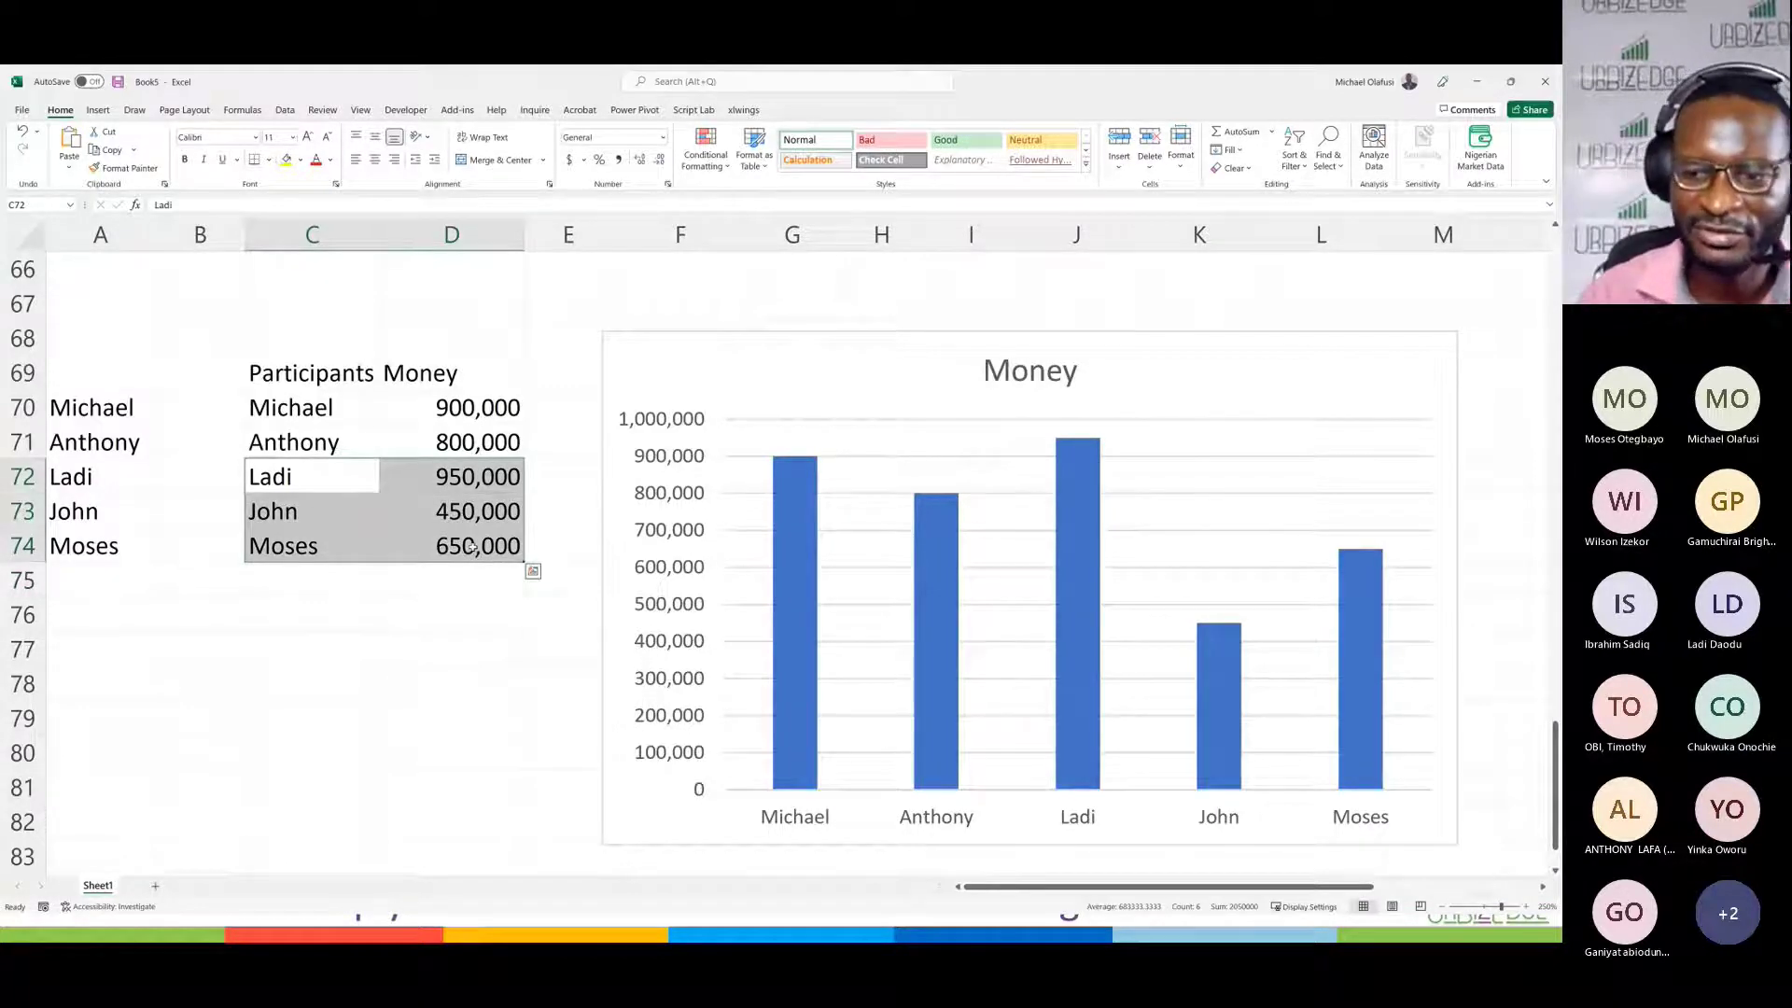
{"action": "key", "text": "Delete"}
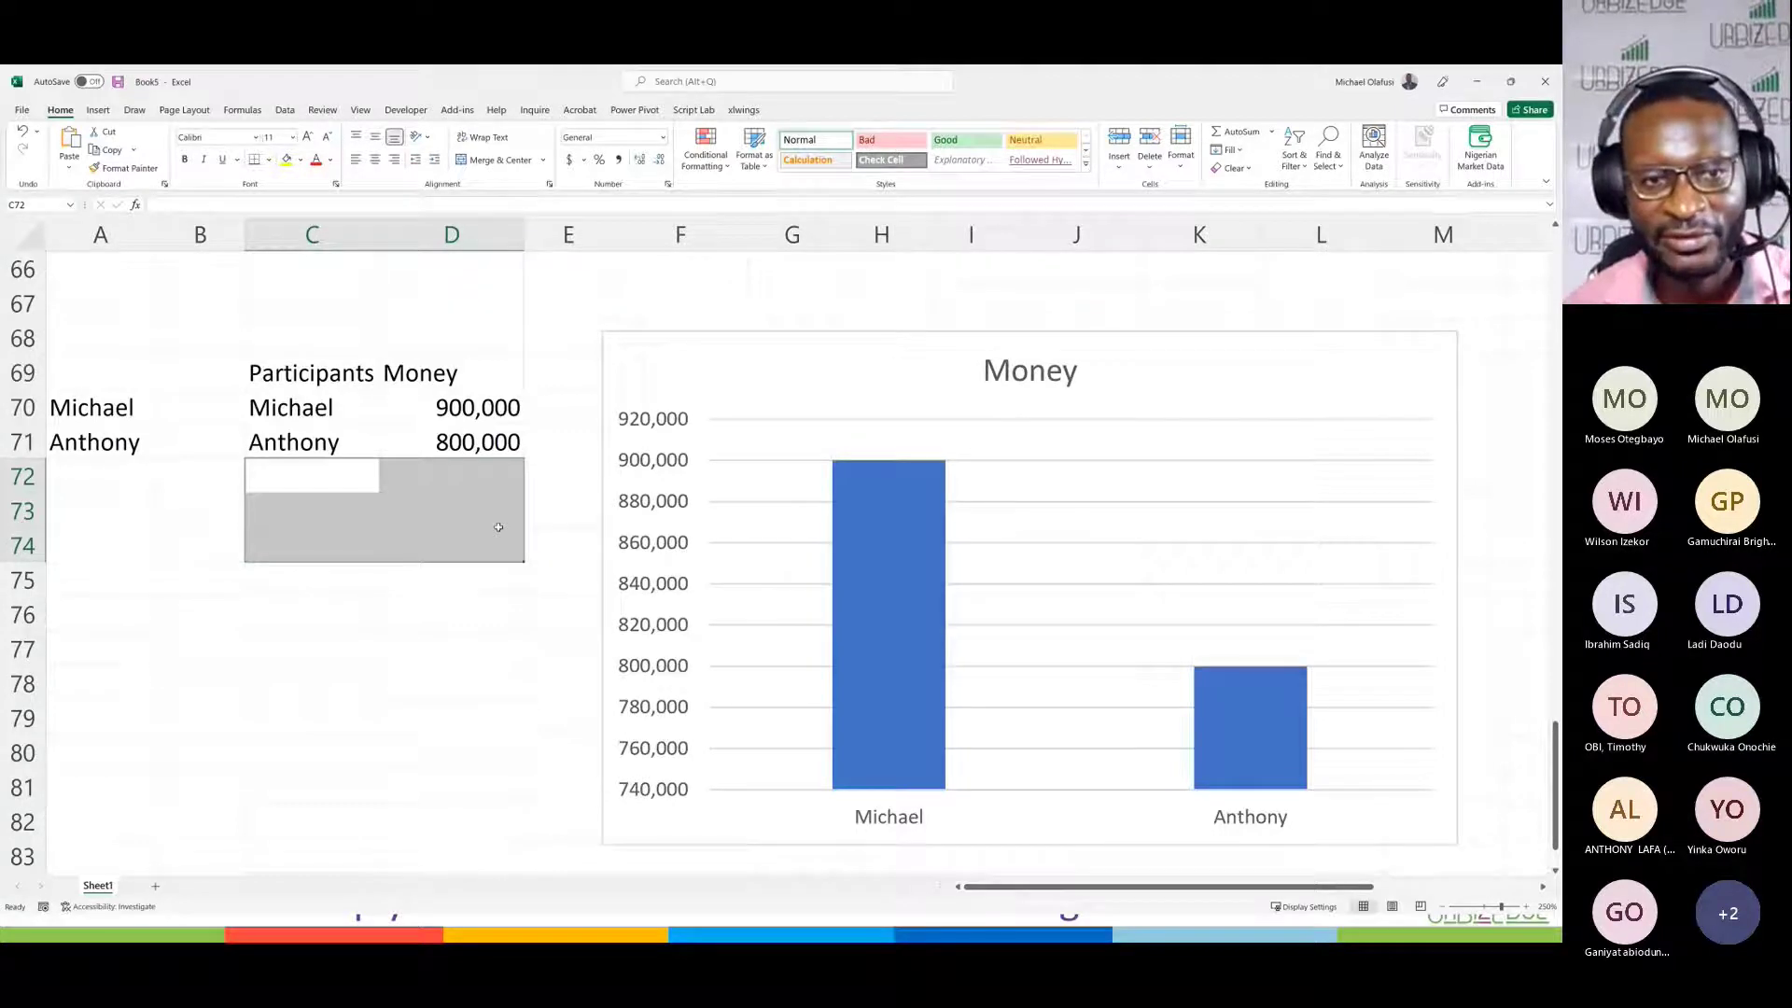
{"action": "left_click", "coordinate": [145, 504]}
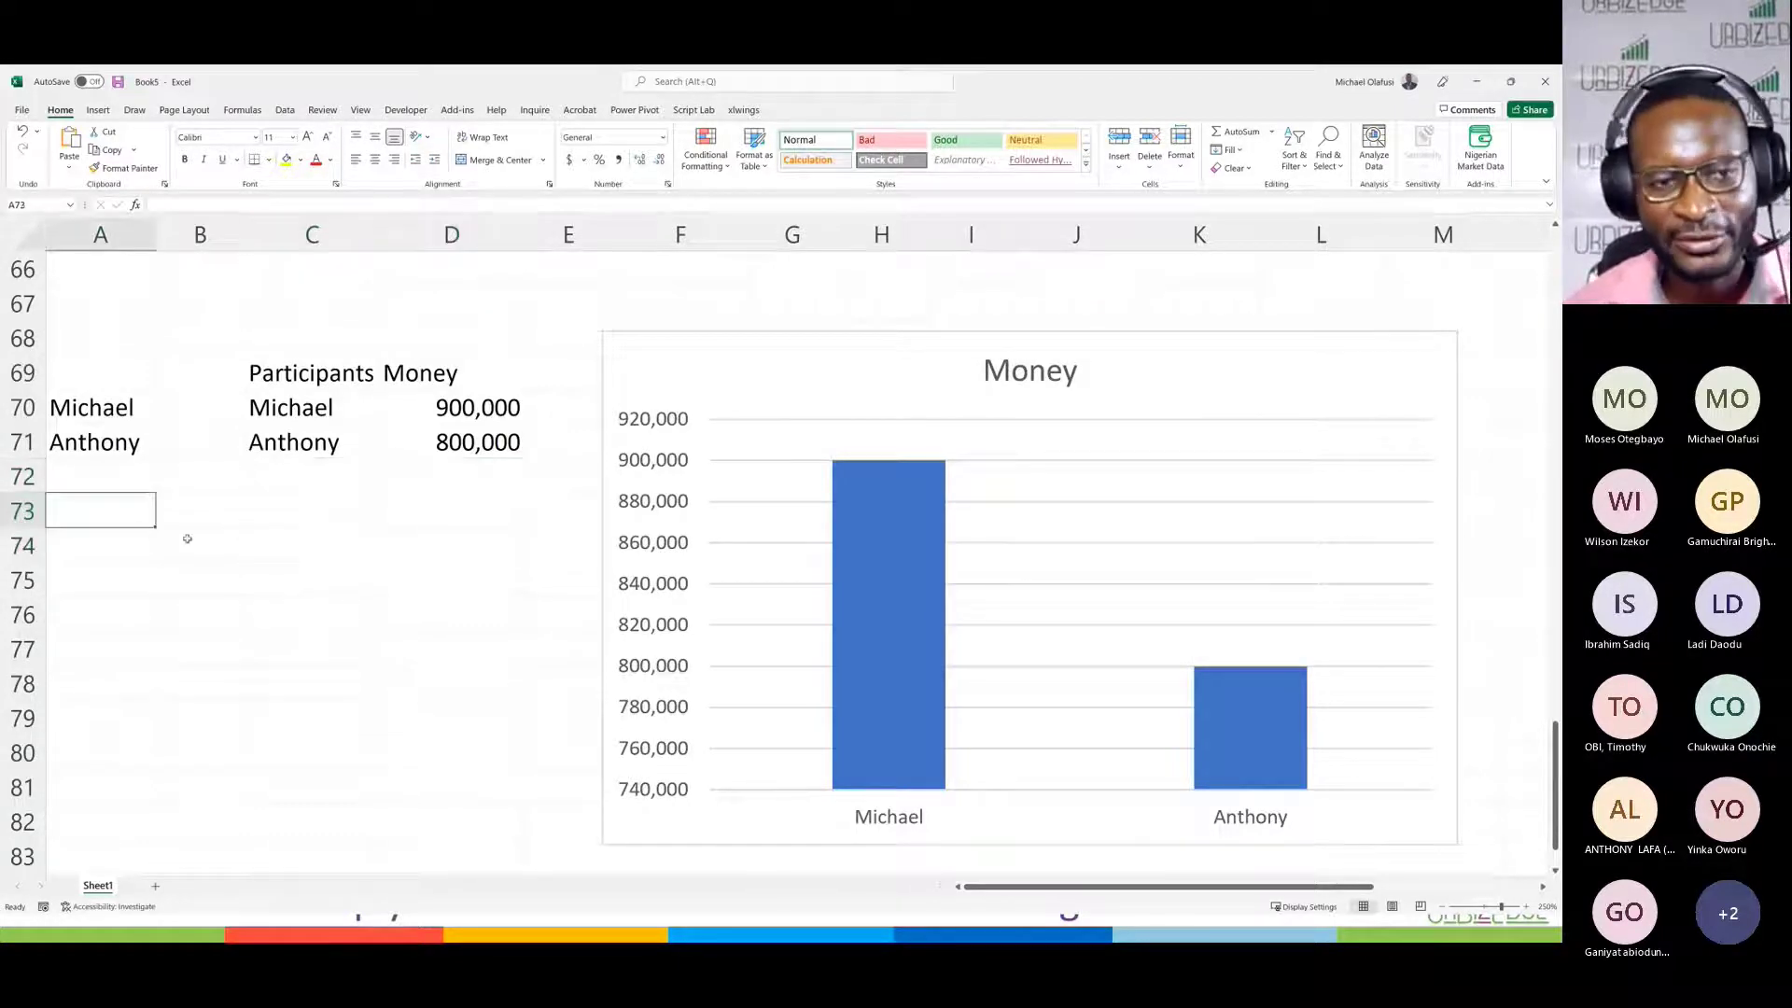
Step: Enter the heading Participant in cell A74
{"action": "left_click", "coordinate": [124, 549]}
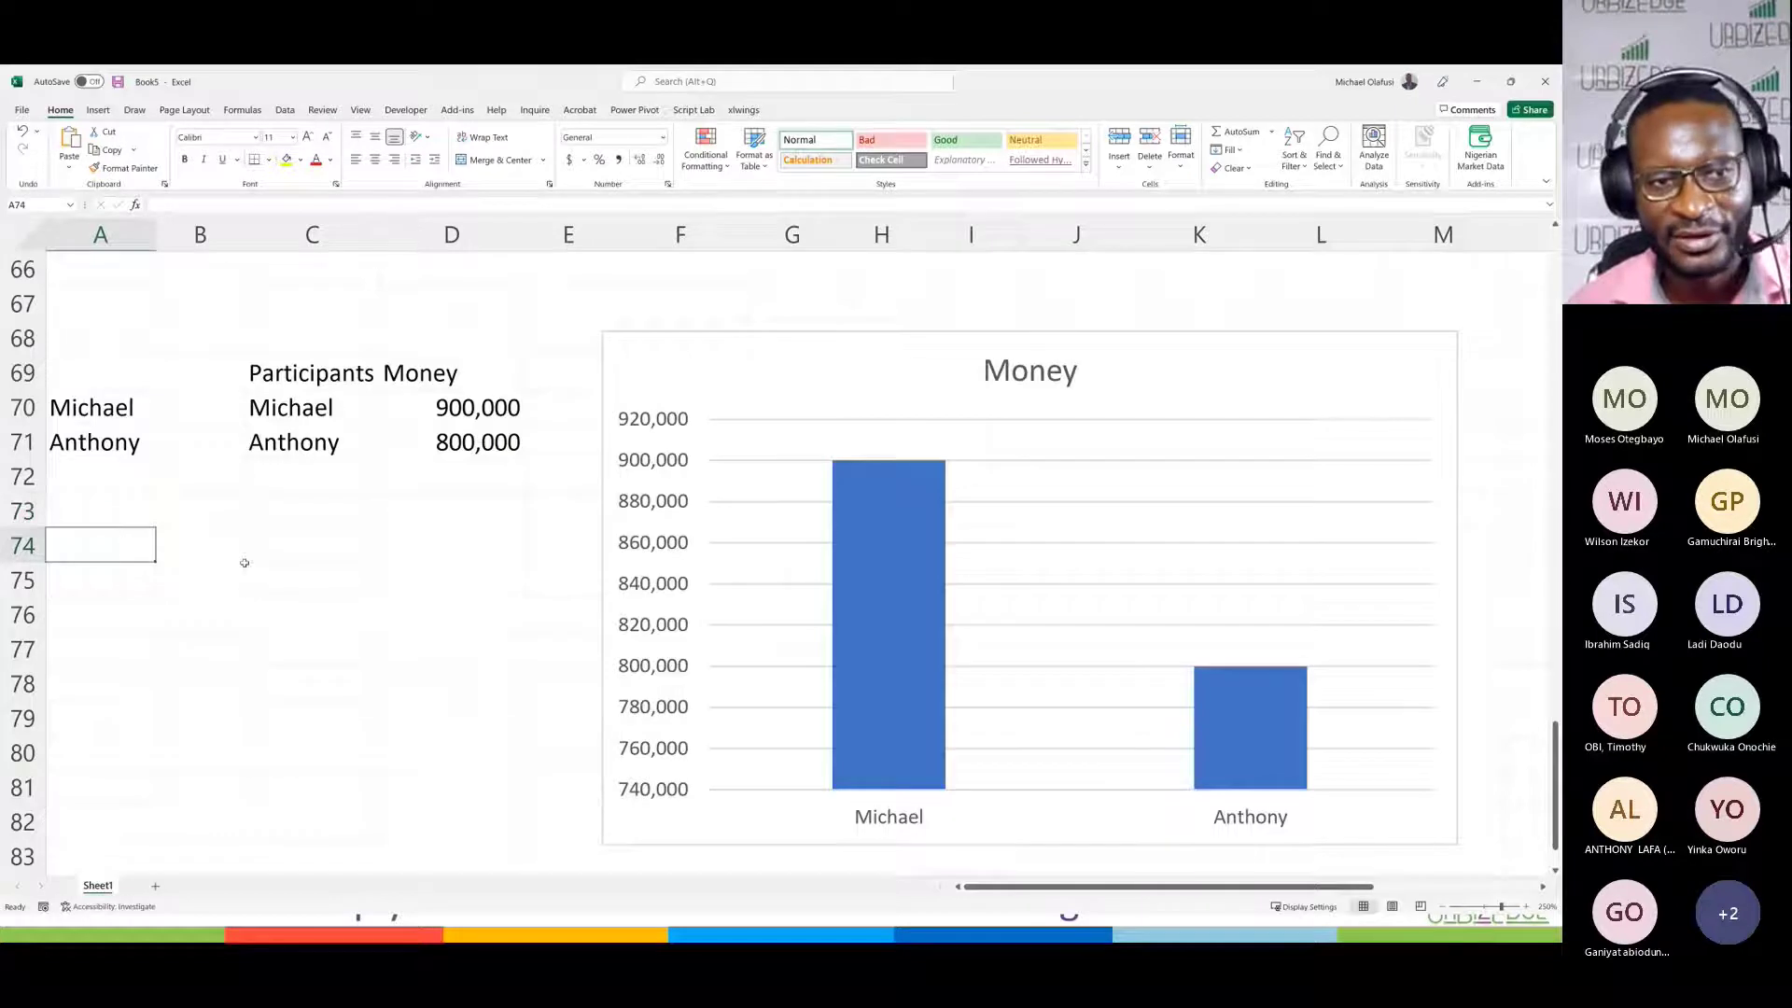
{"action": "type", "text": "Part"}
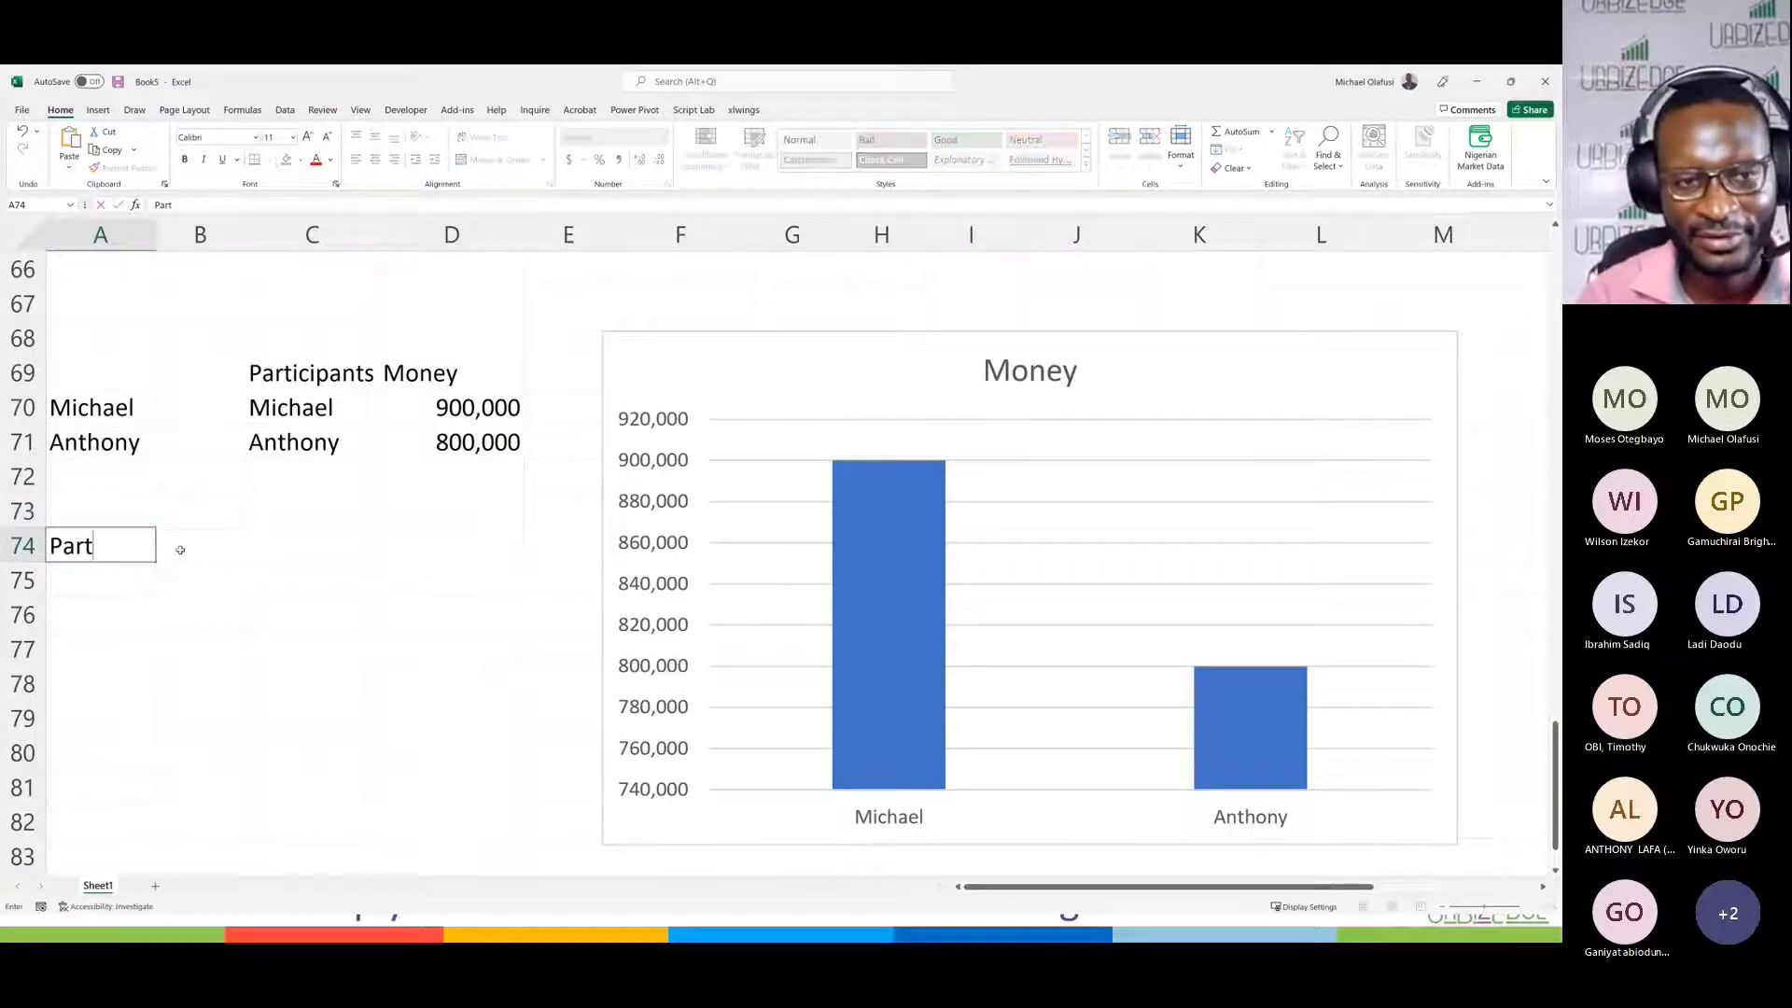
{"action": "type", "text": "icipant"}
{"action": "key", "text": "Return"}
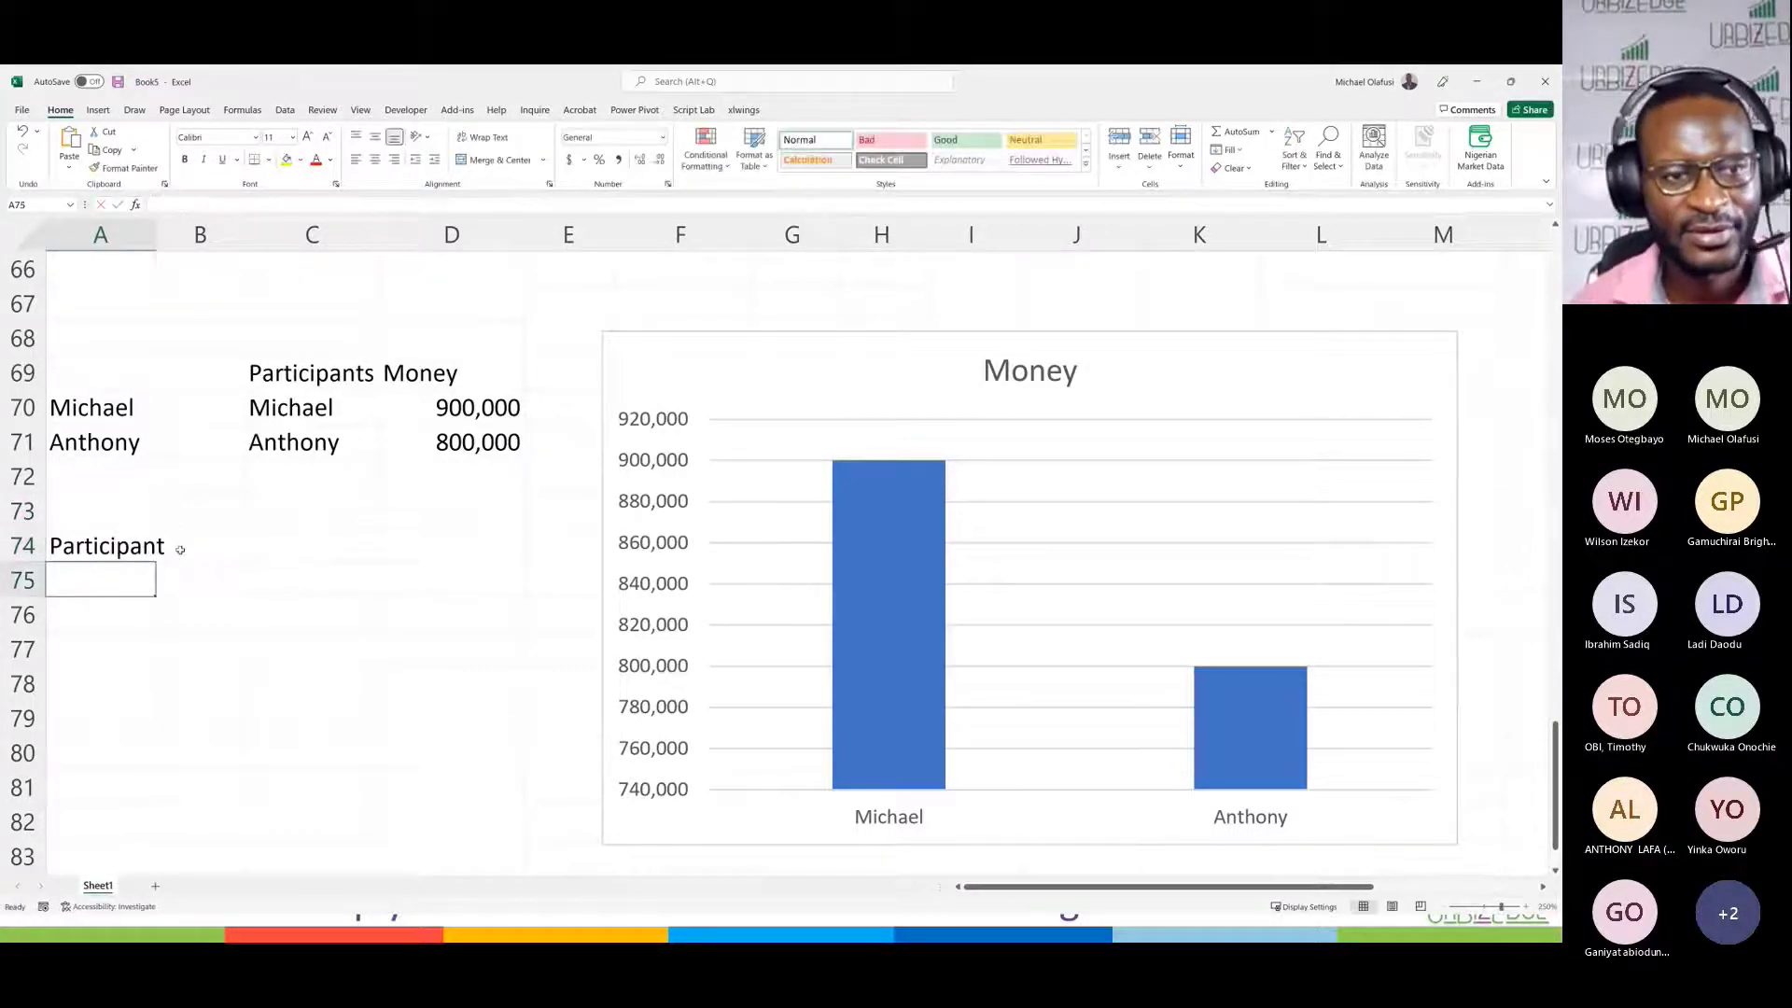
Step: Restrict cell A75 to a validation list with source =participants, and check the choices its dropdown offers
{"action": "scroll", "coordinate": [224, 445], "scroll_direction": "up", "scroll_amount": 4, "text": "ctrl"}
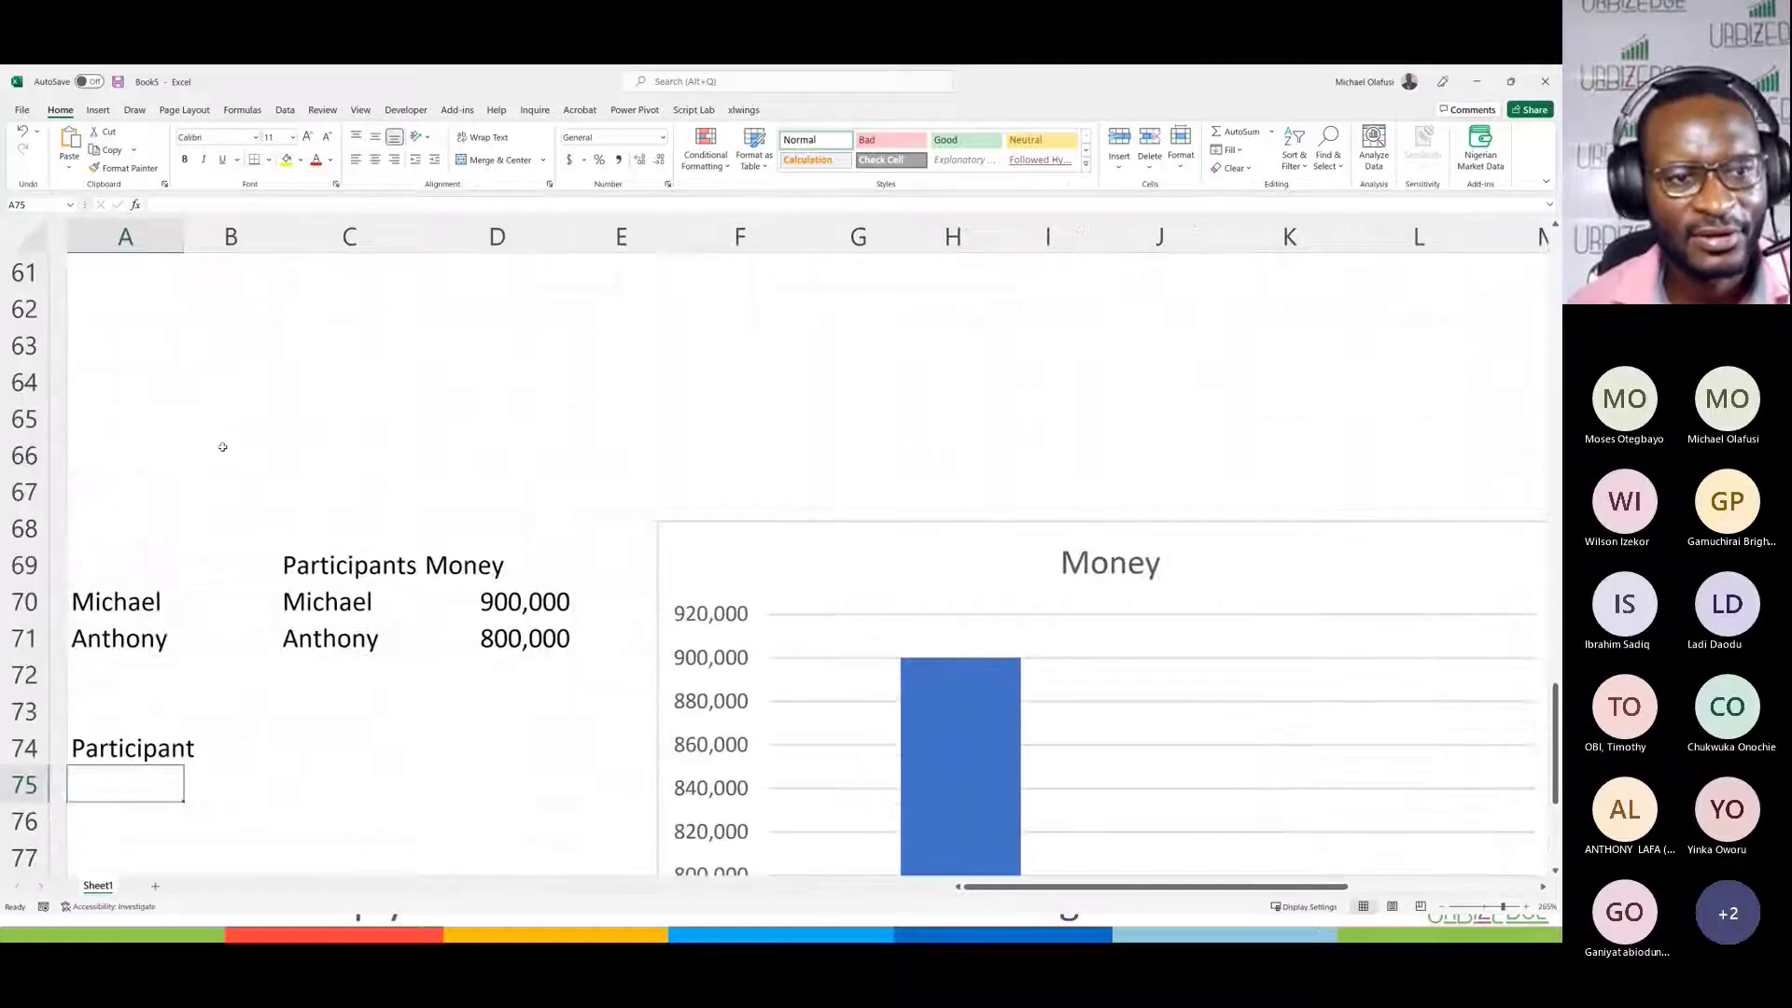
{"action": "scroll", "coordinate": [224, 444], "scroll_direction": "down", "scroll_amount": 3, "text": "ctrl"}
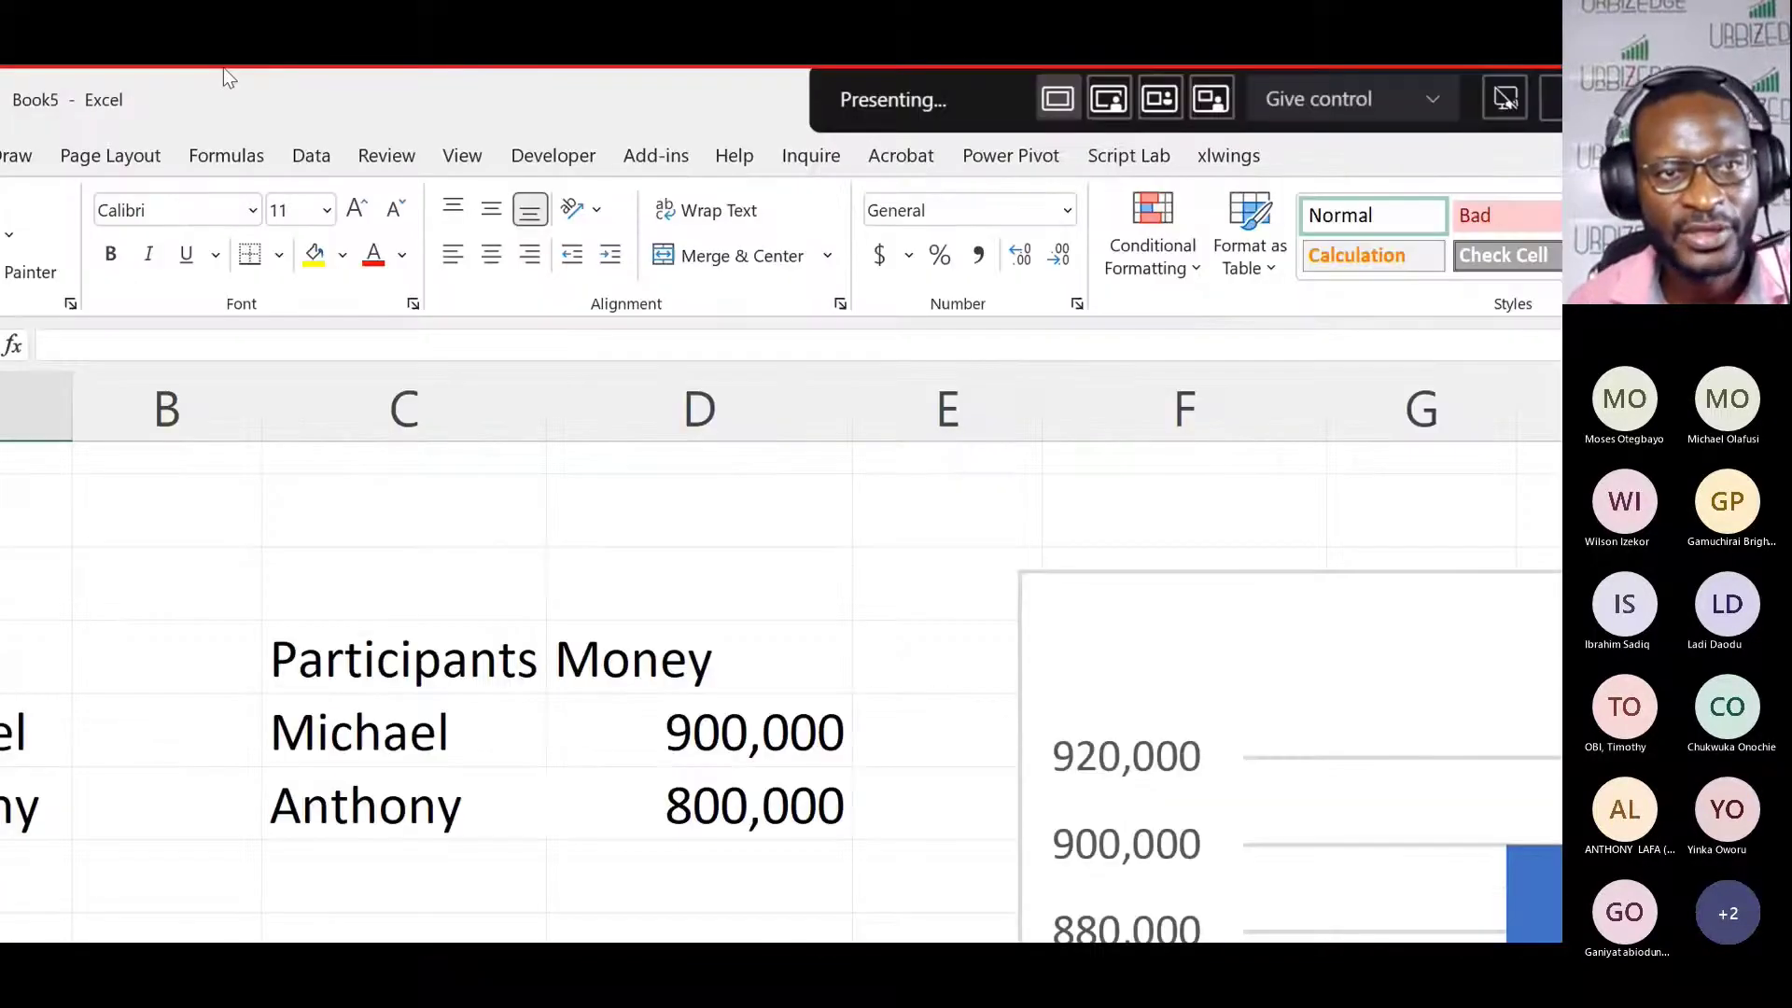
{"action": "left_click", "coordinate": [285, 109]}
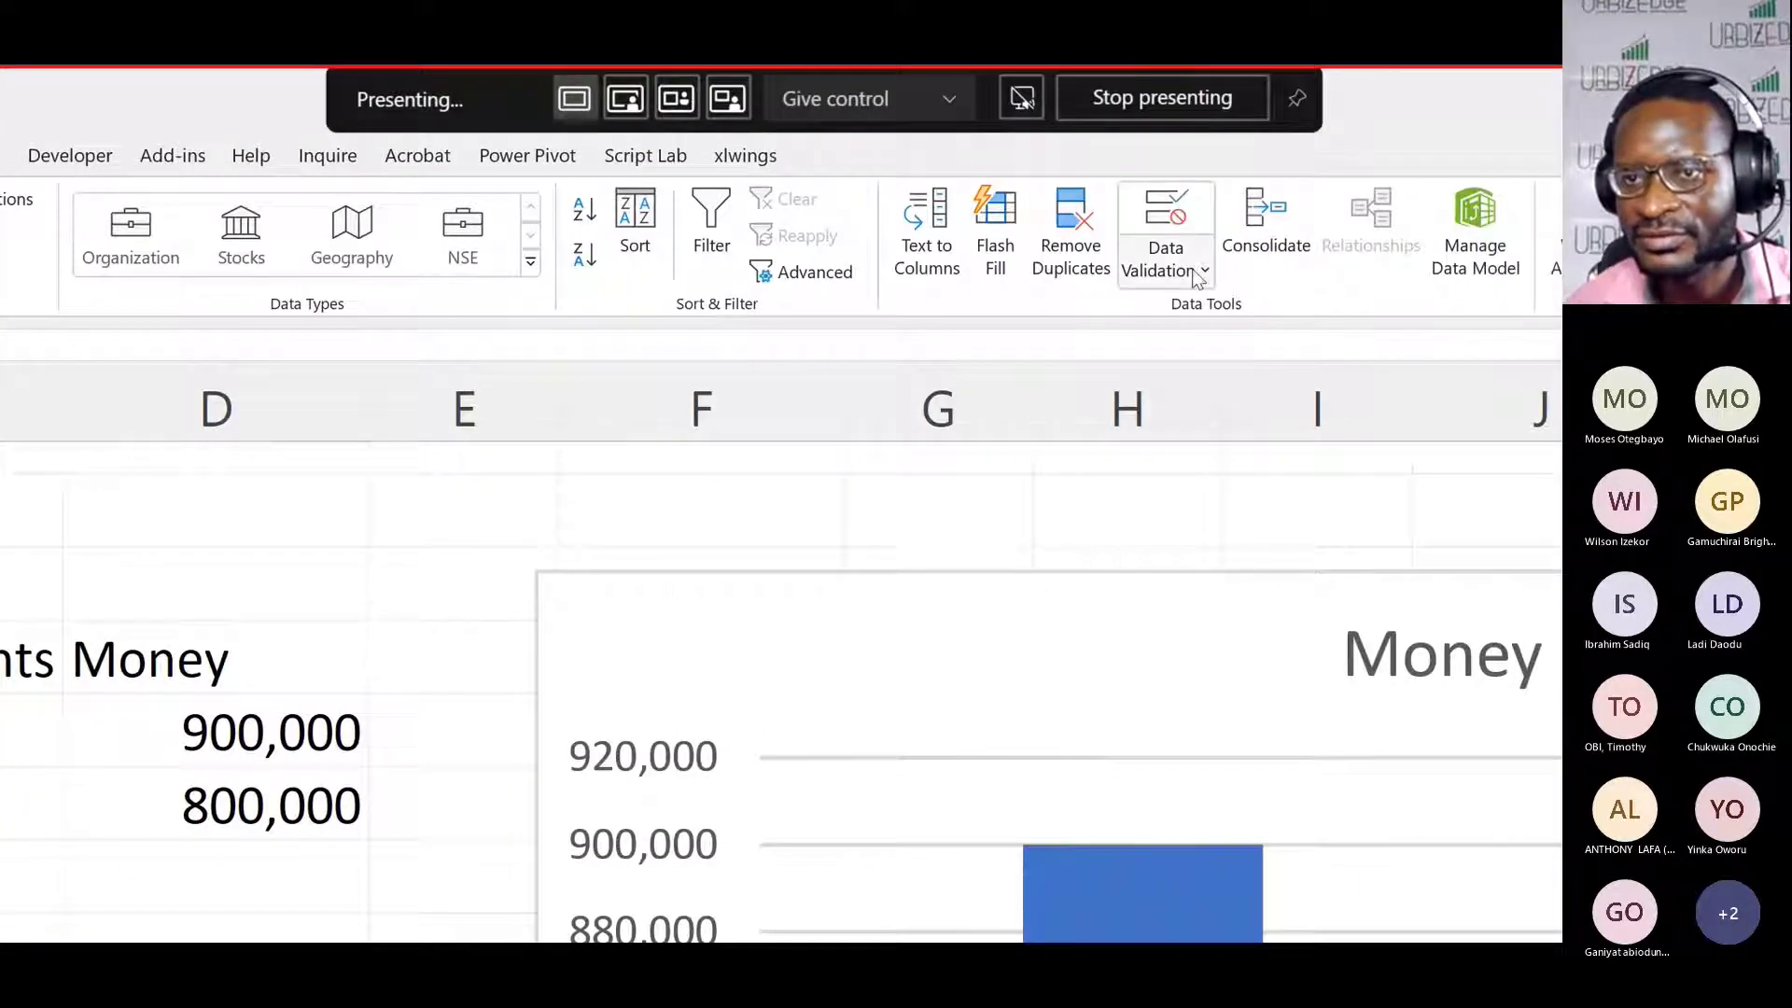
{"action": "left_click", "coordinate": [1197, 277]}
{"action": "left_click", "coordinate": [1226, 318]}
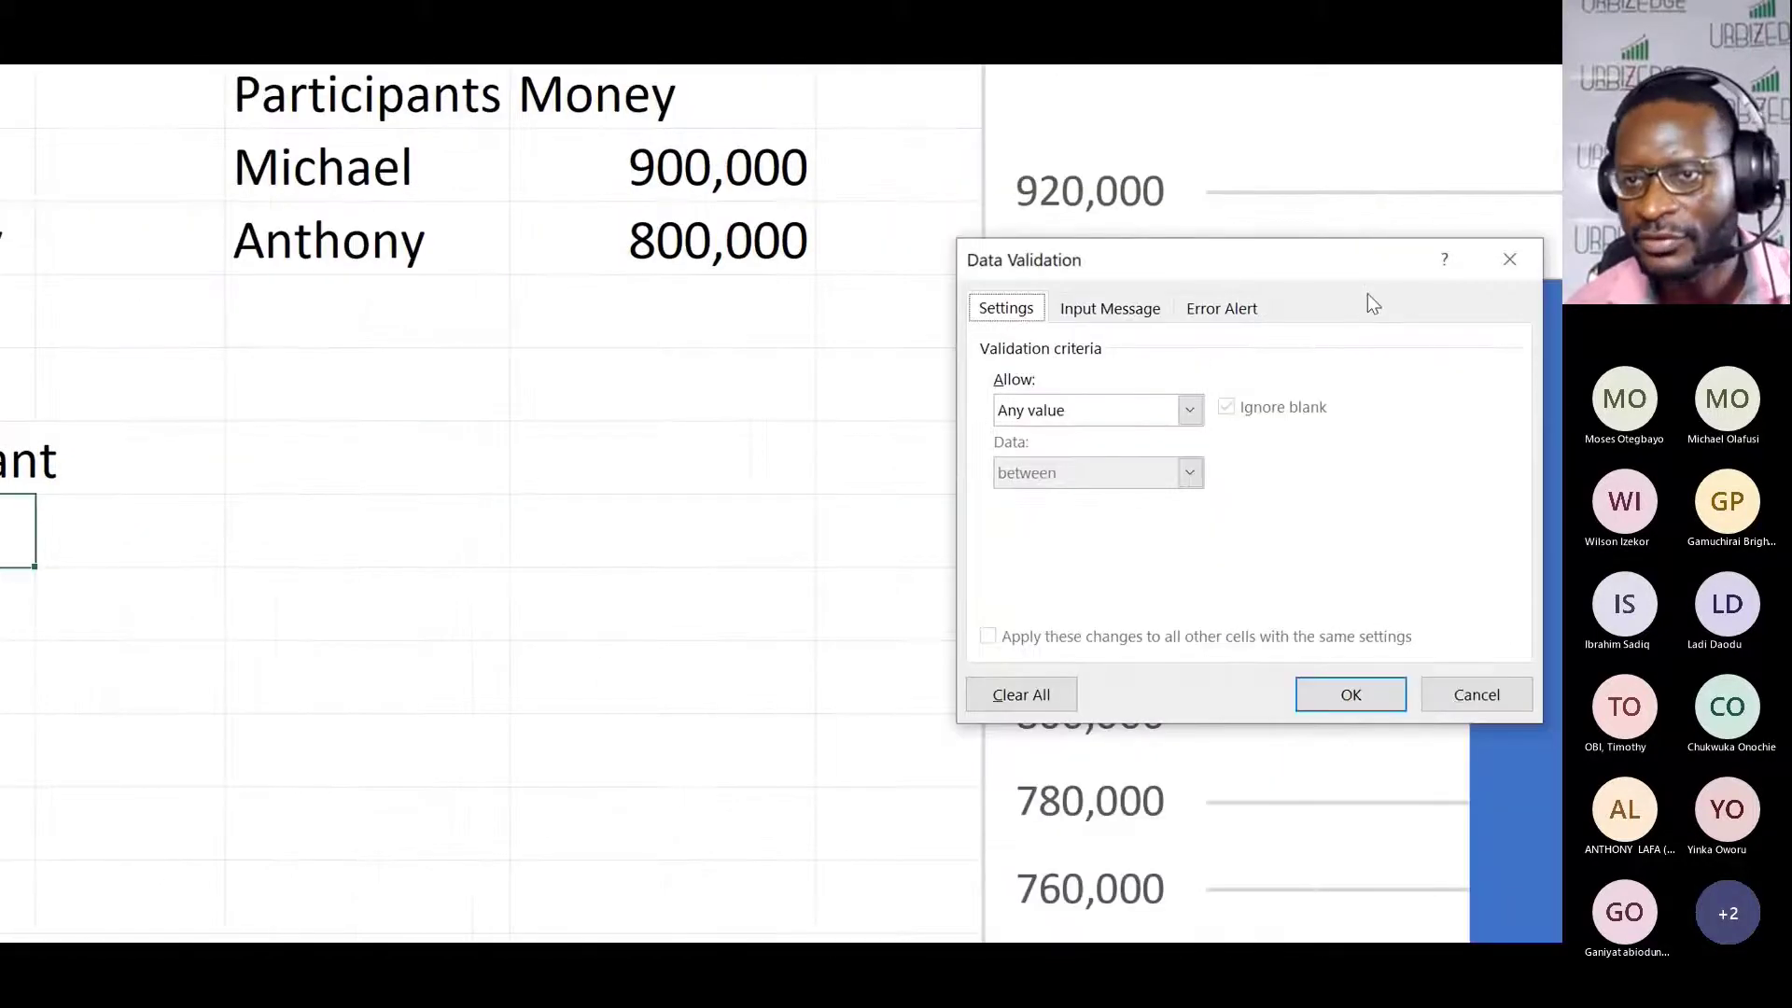
{"action": "left_click_drag", "start_coordinate": [1430, 260], "coordinate": [641, 512]}
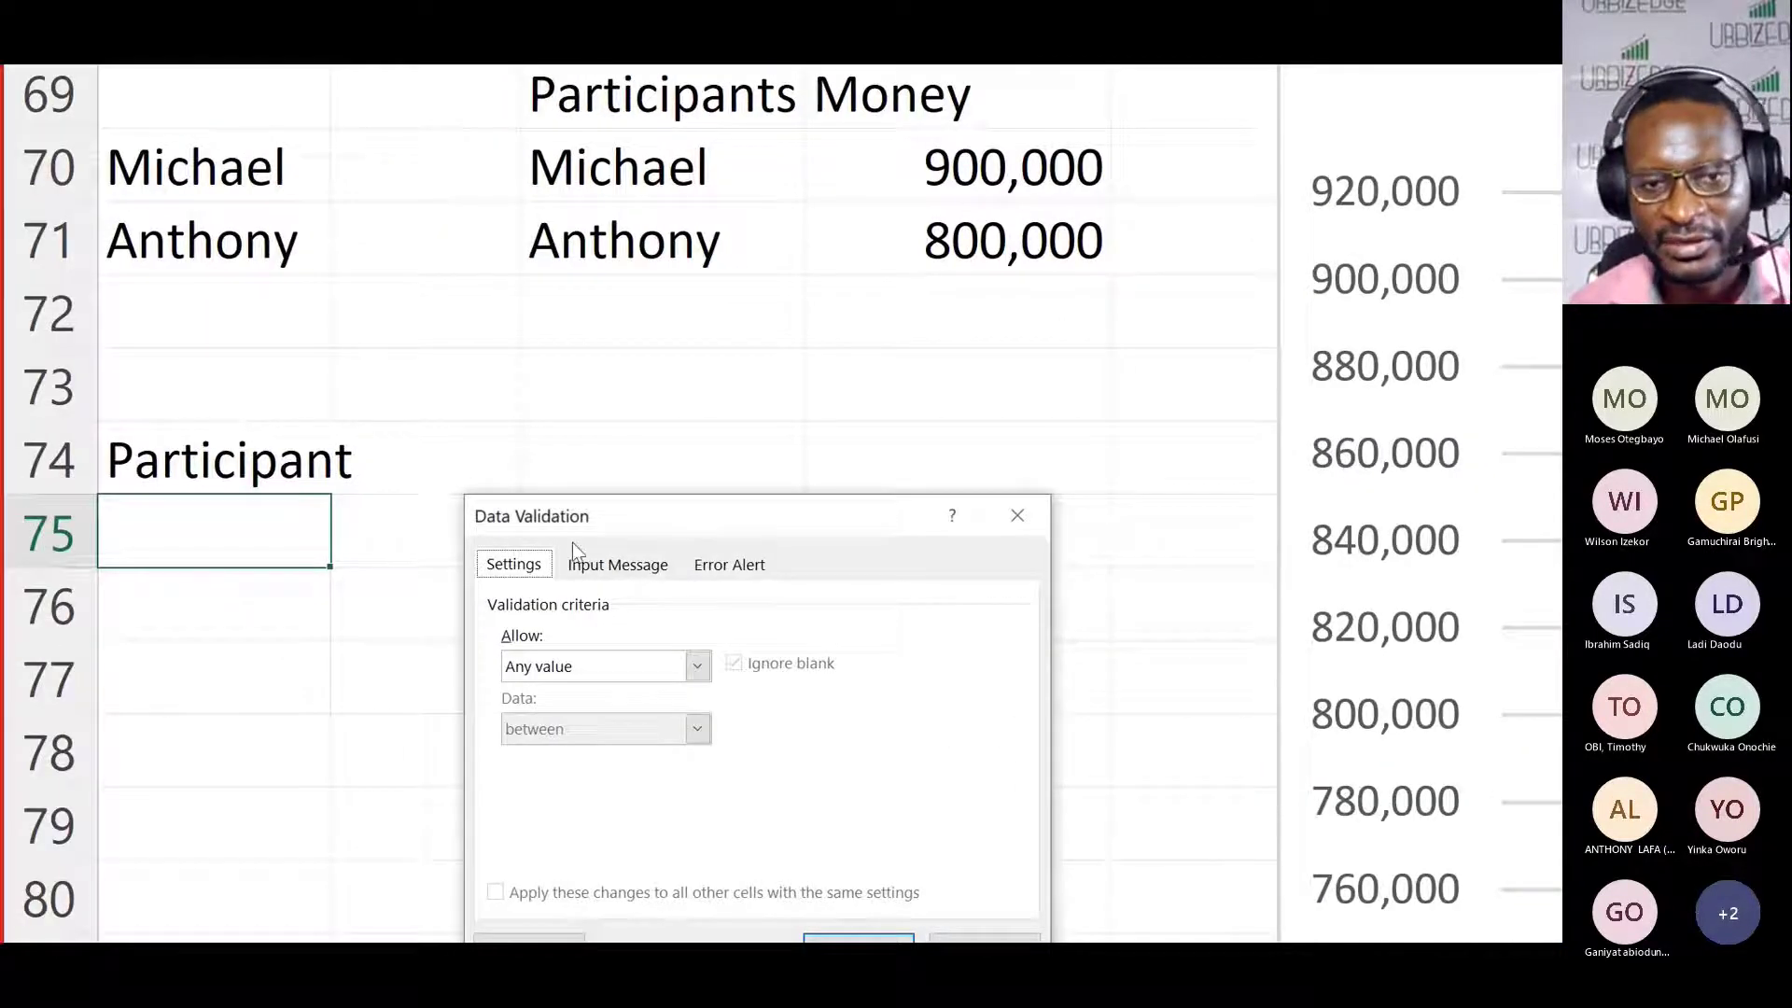
{"action": "left_click", "coordinate": [694, 667]}
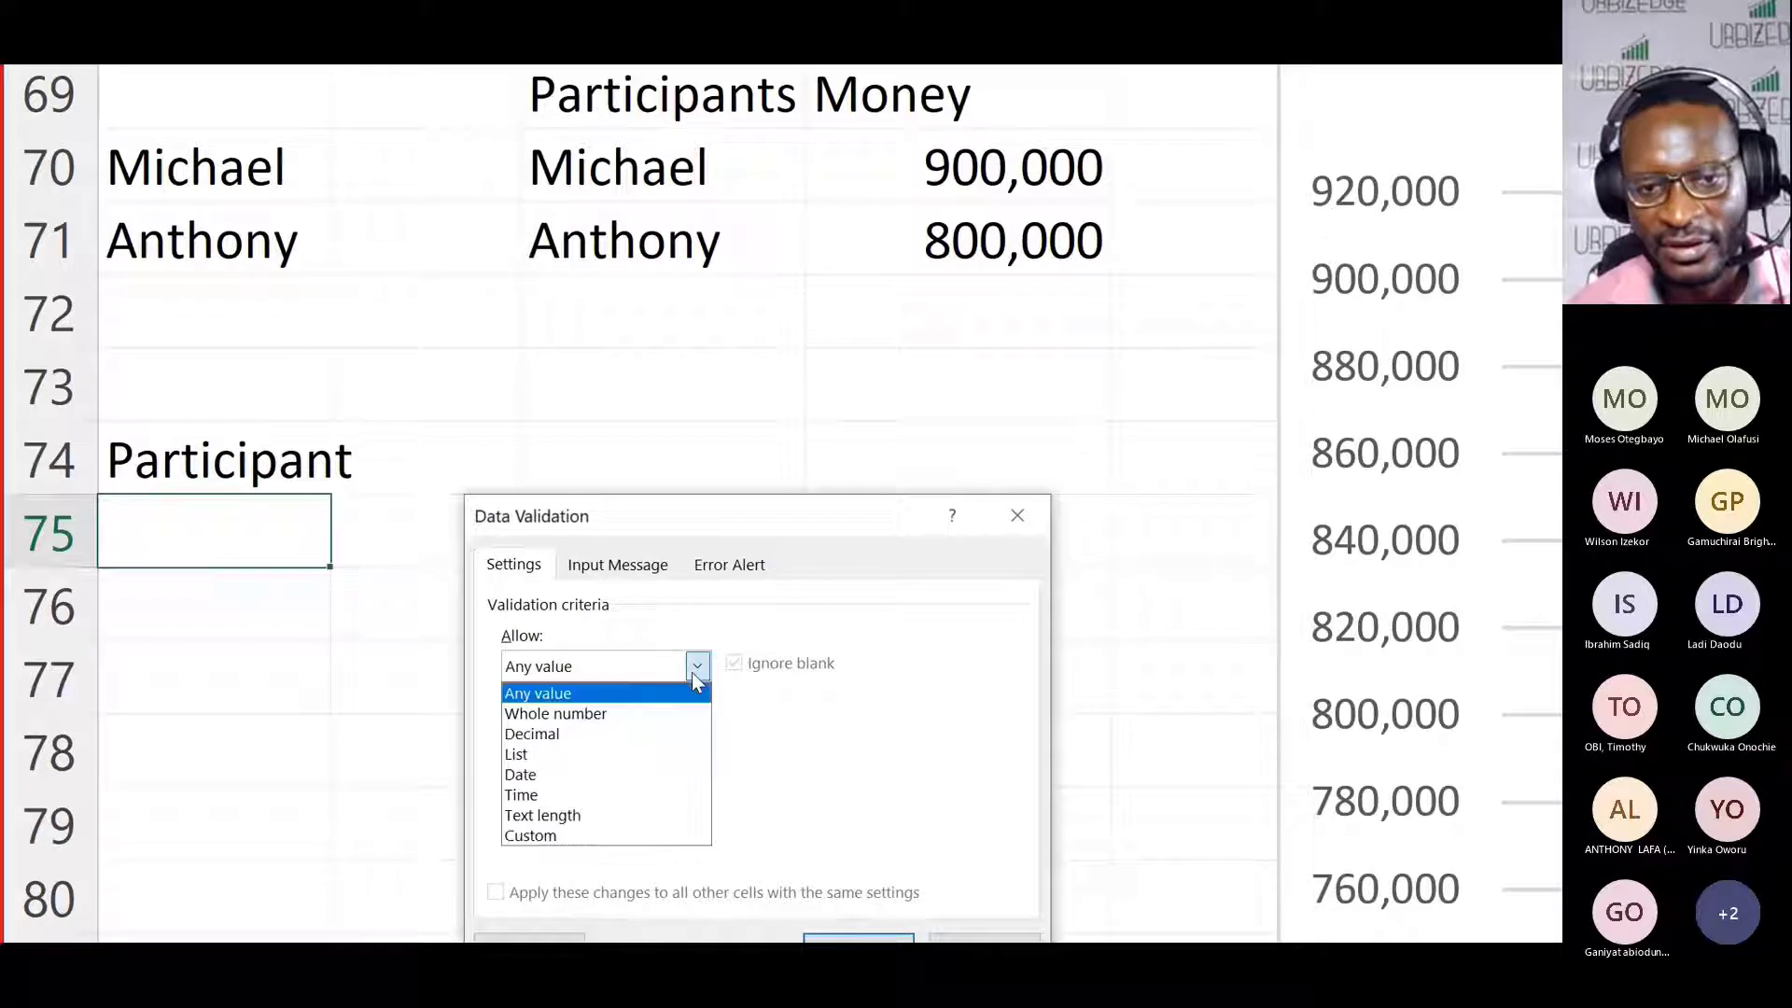
{"action": "left_click", "coordinate": [551, 755]}
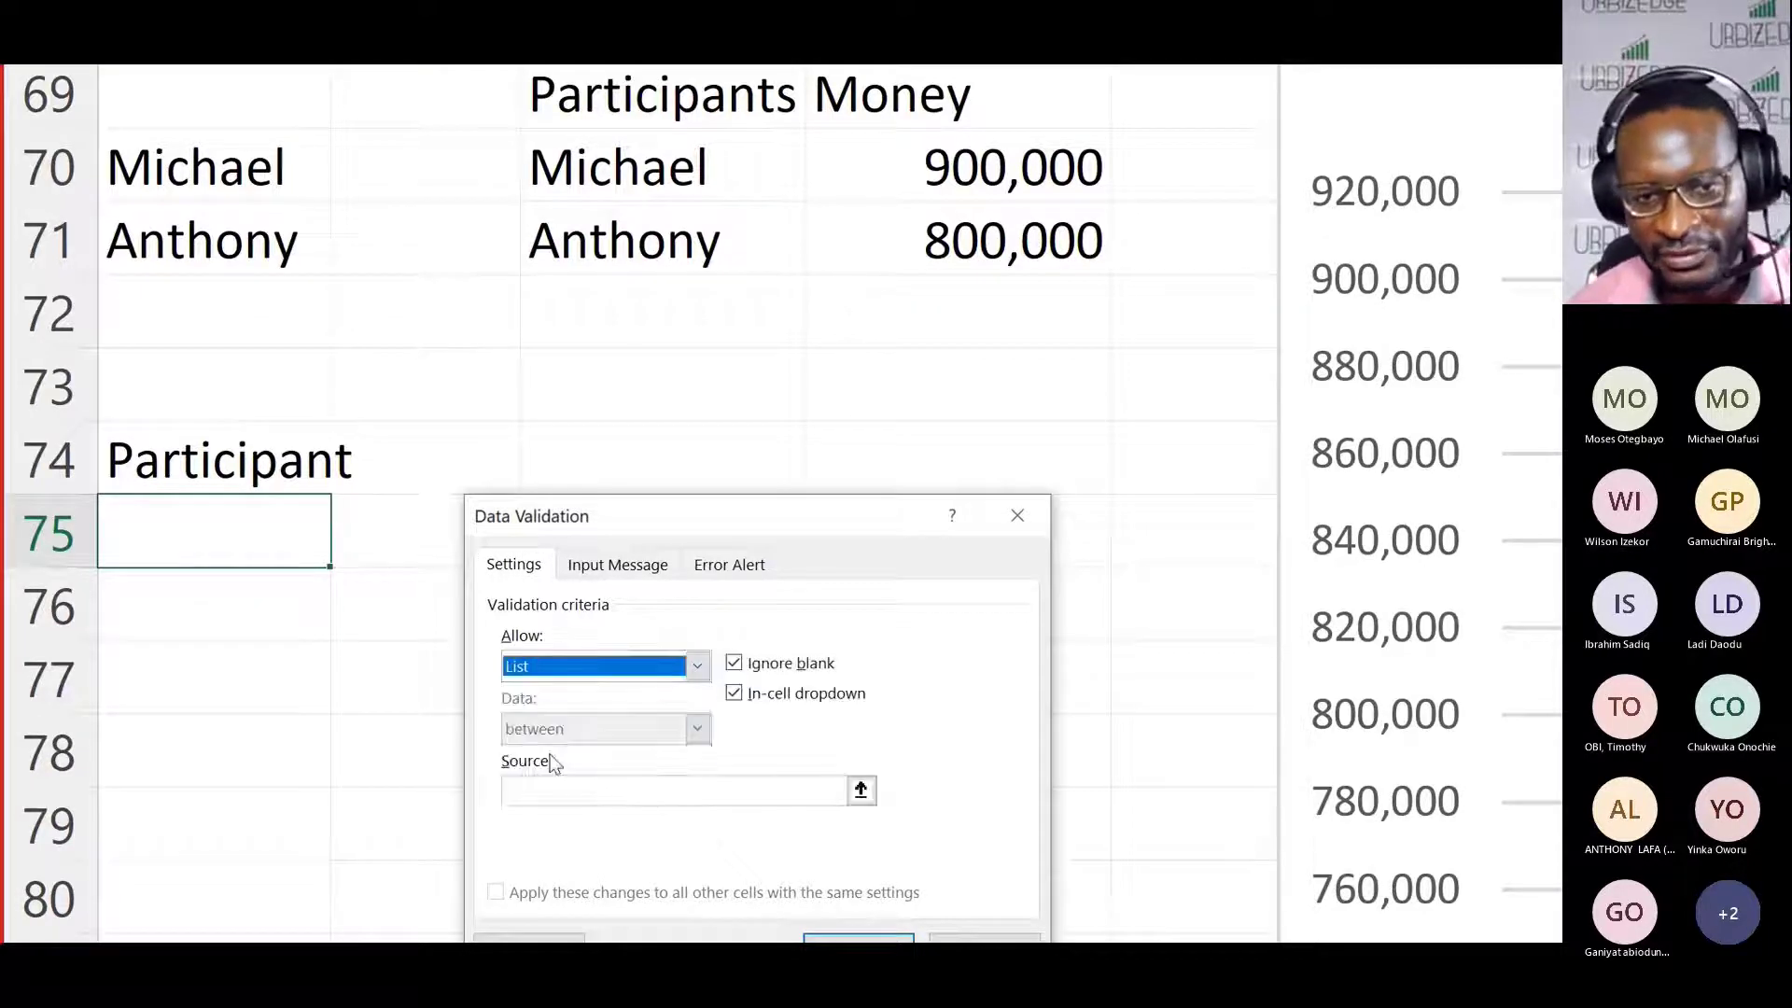
{"action": "left_click", "coordinate": [592, 795]}
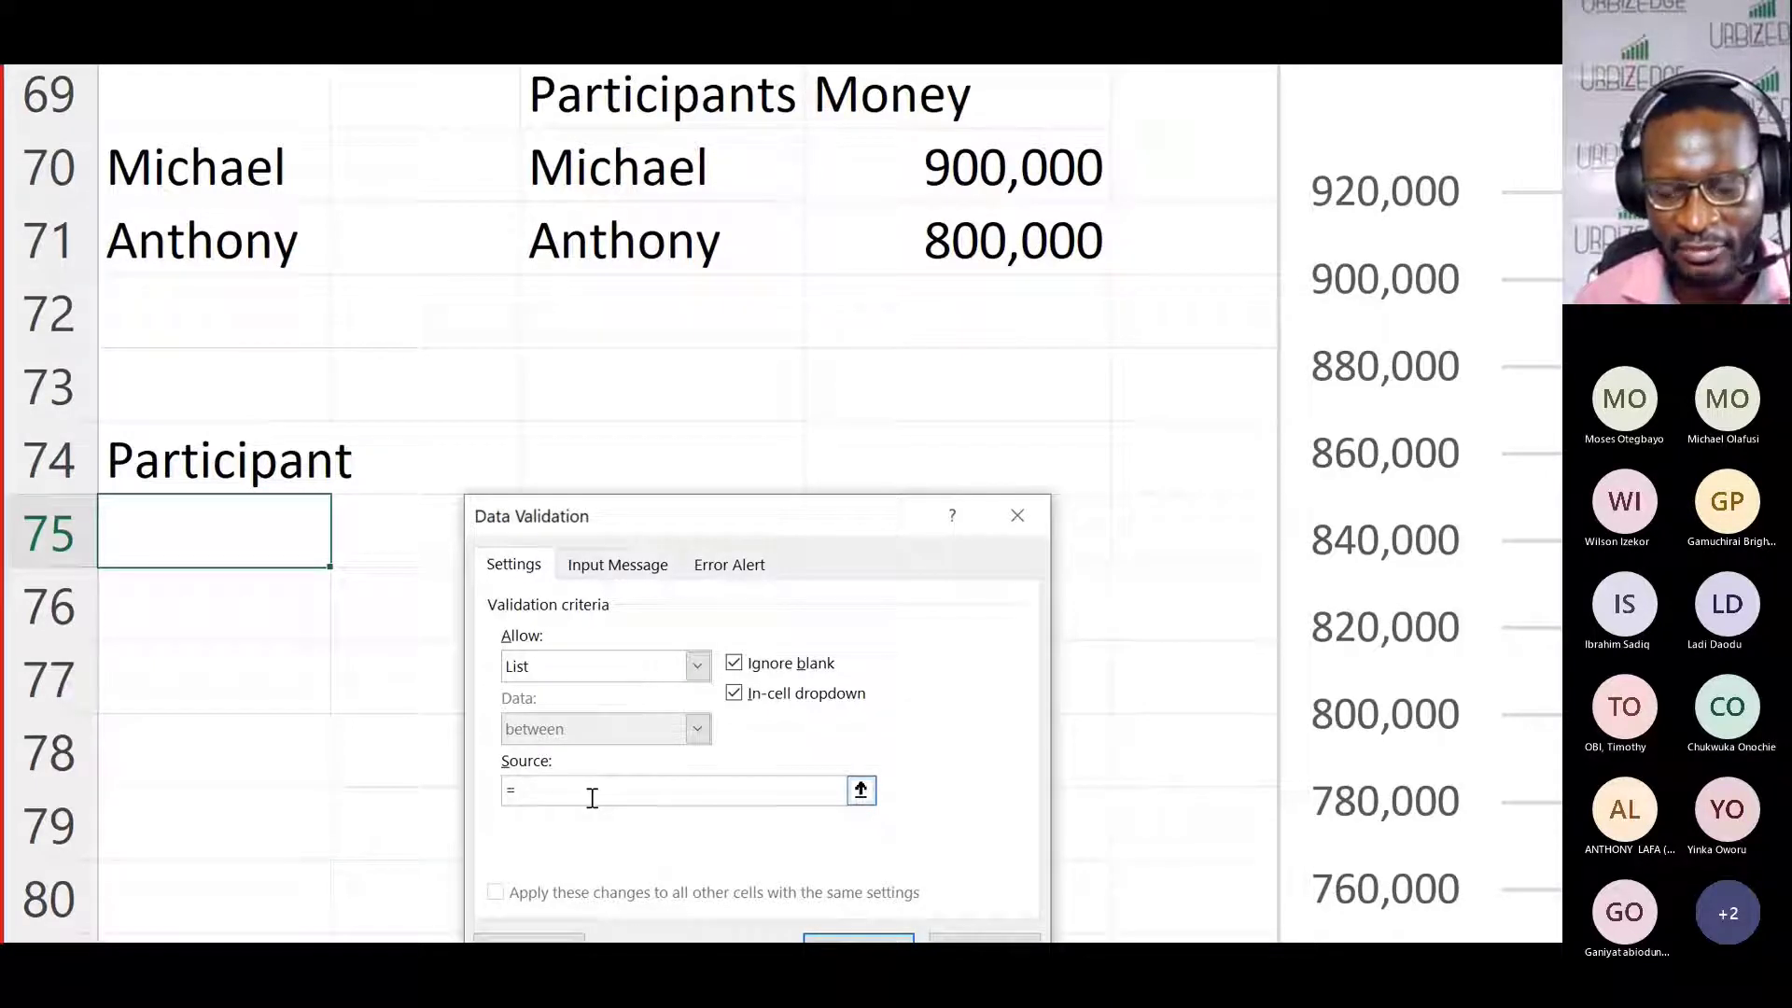
{"action": "type", "text": "=participants"}
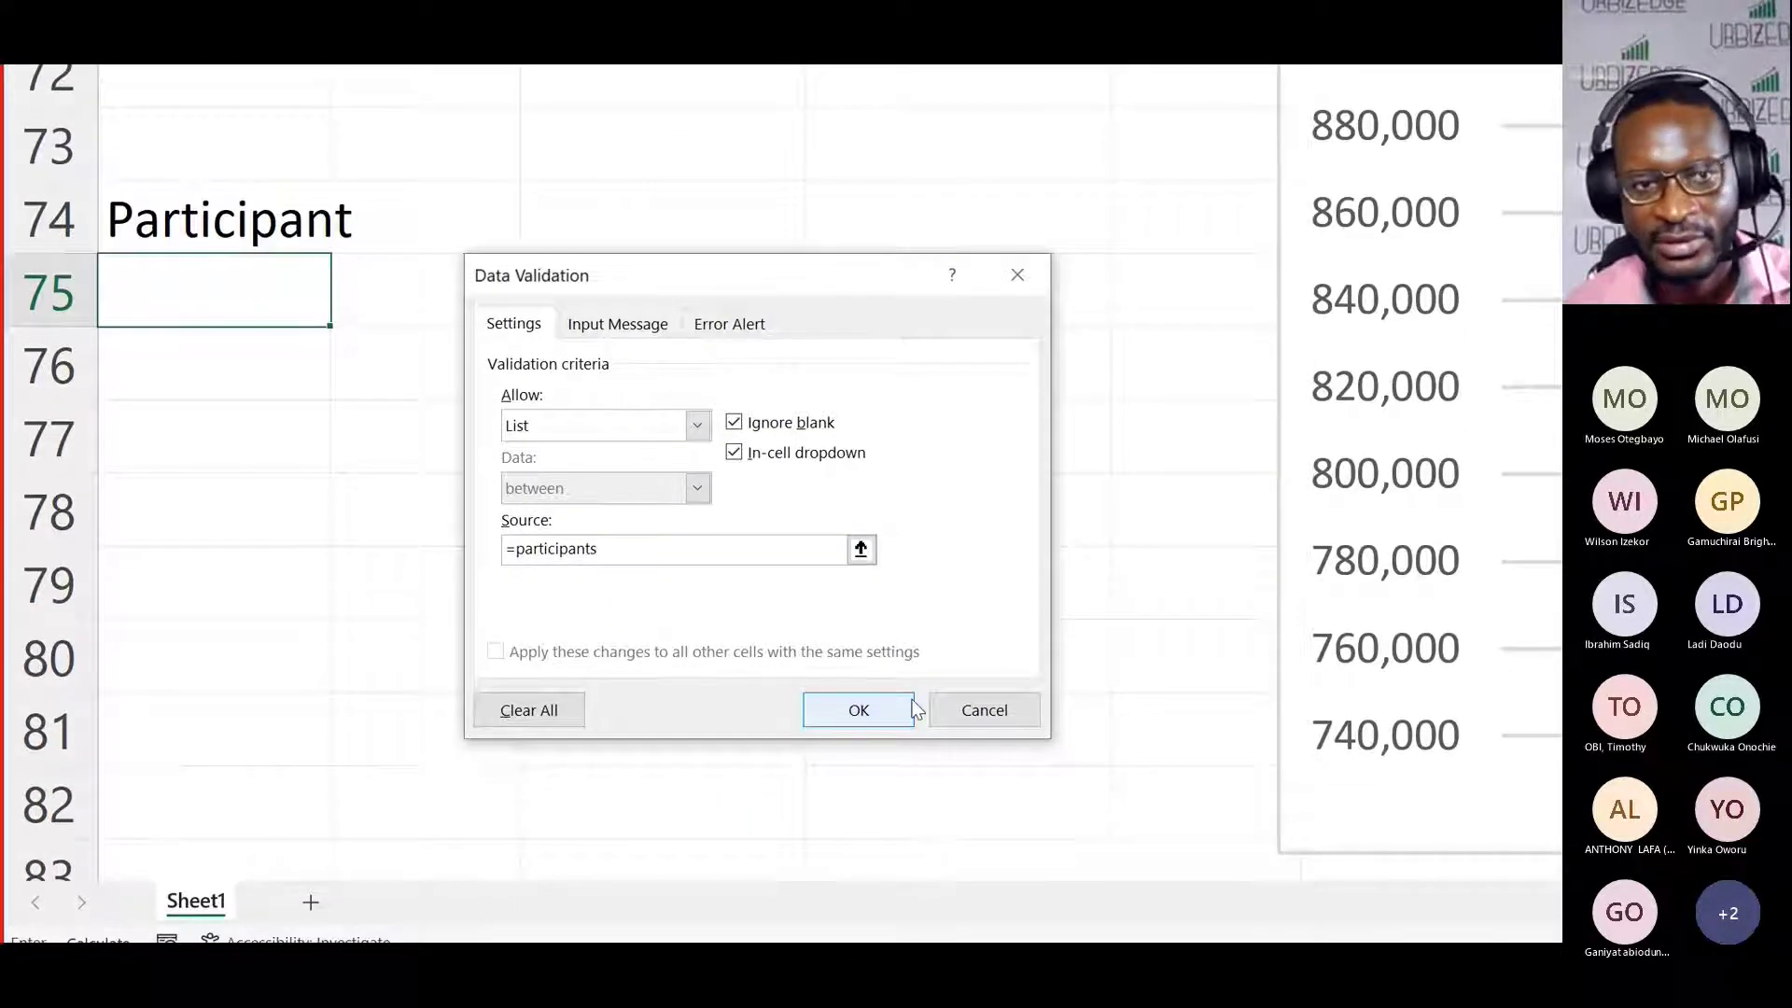
{"action": "left_click", "coordinate": [858, 709]}
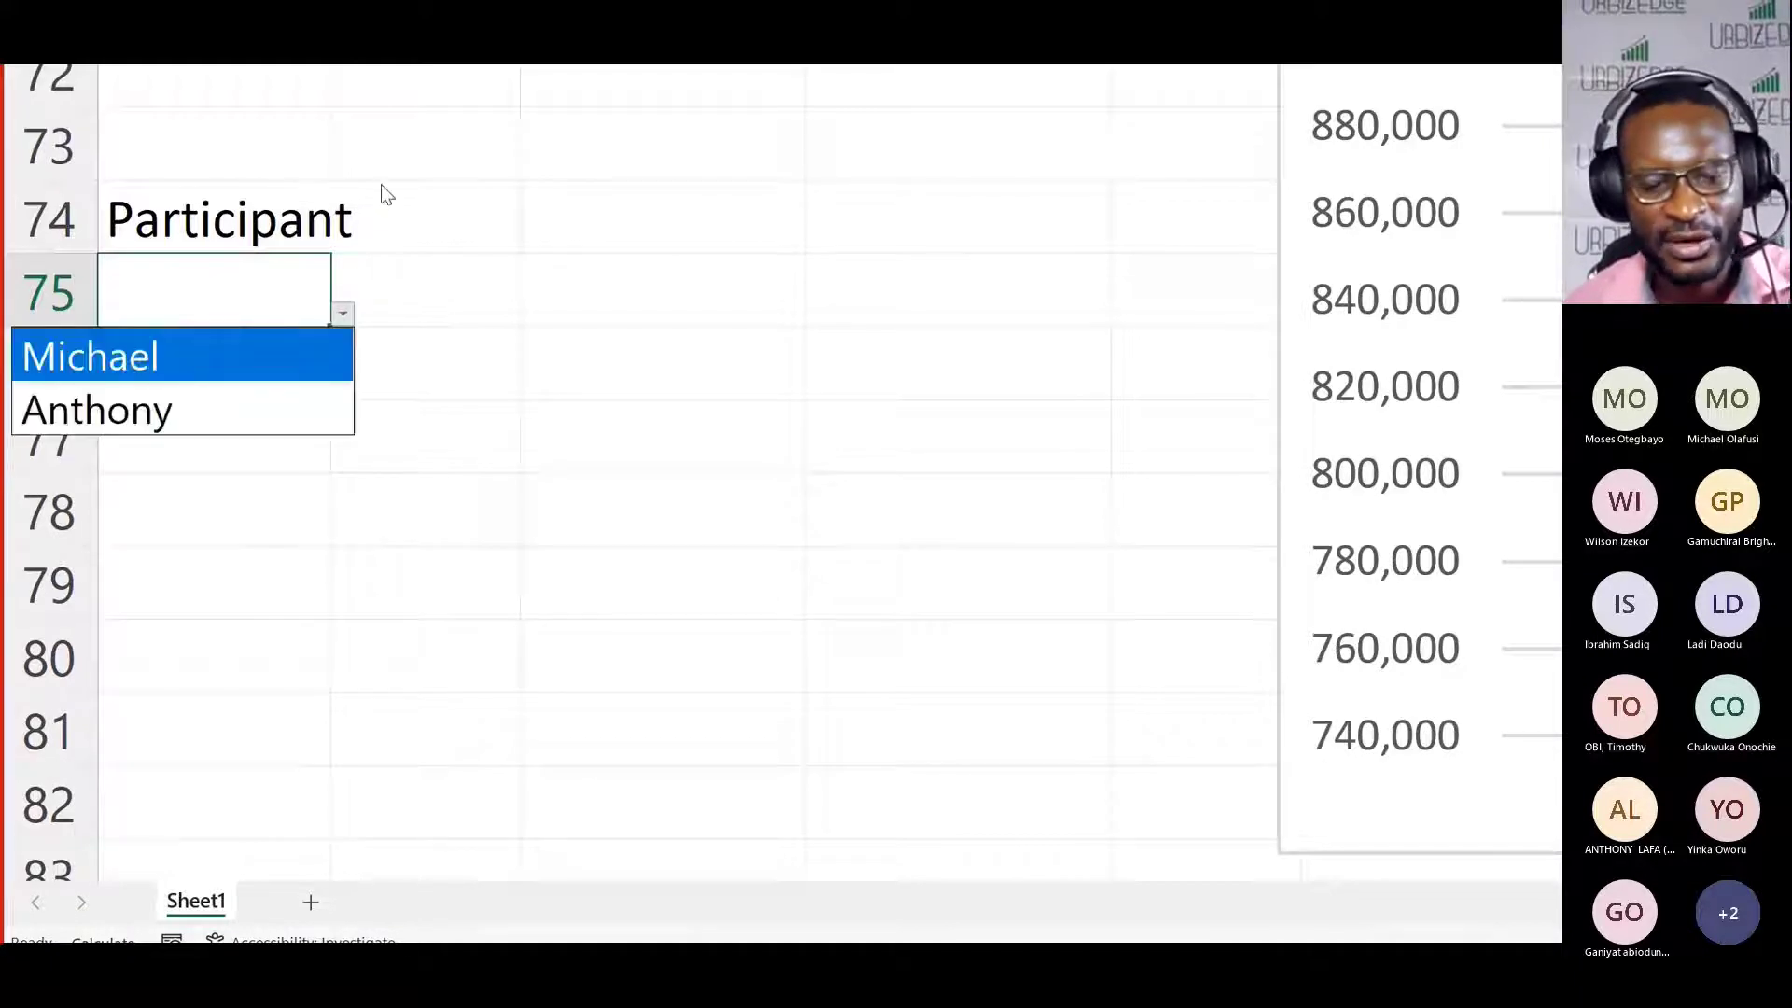
{"action": "key", "text": "Down"}
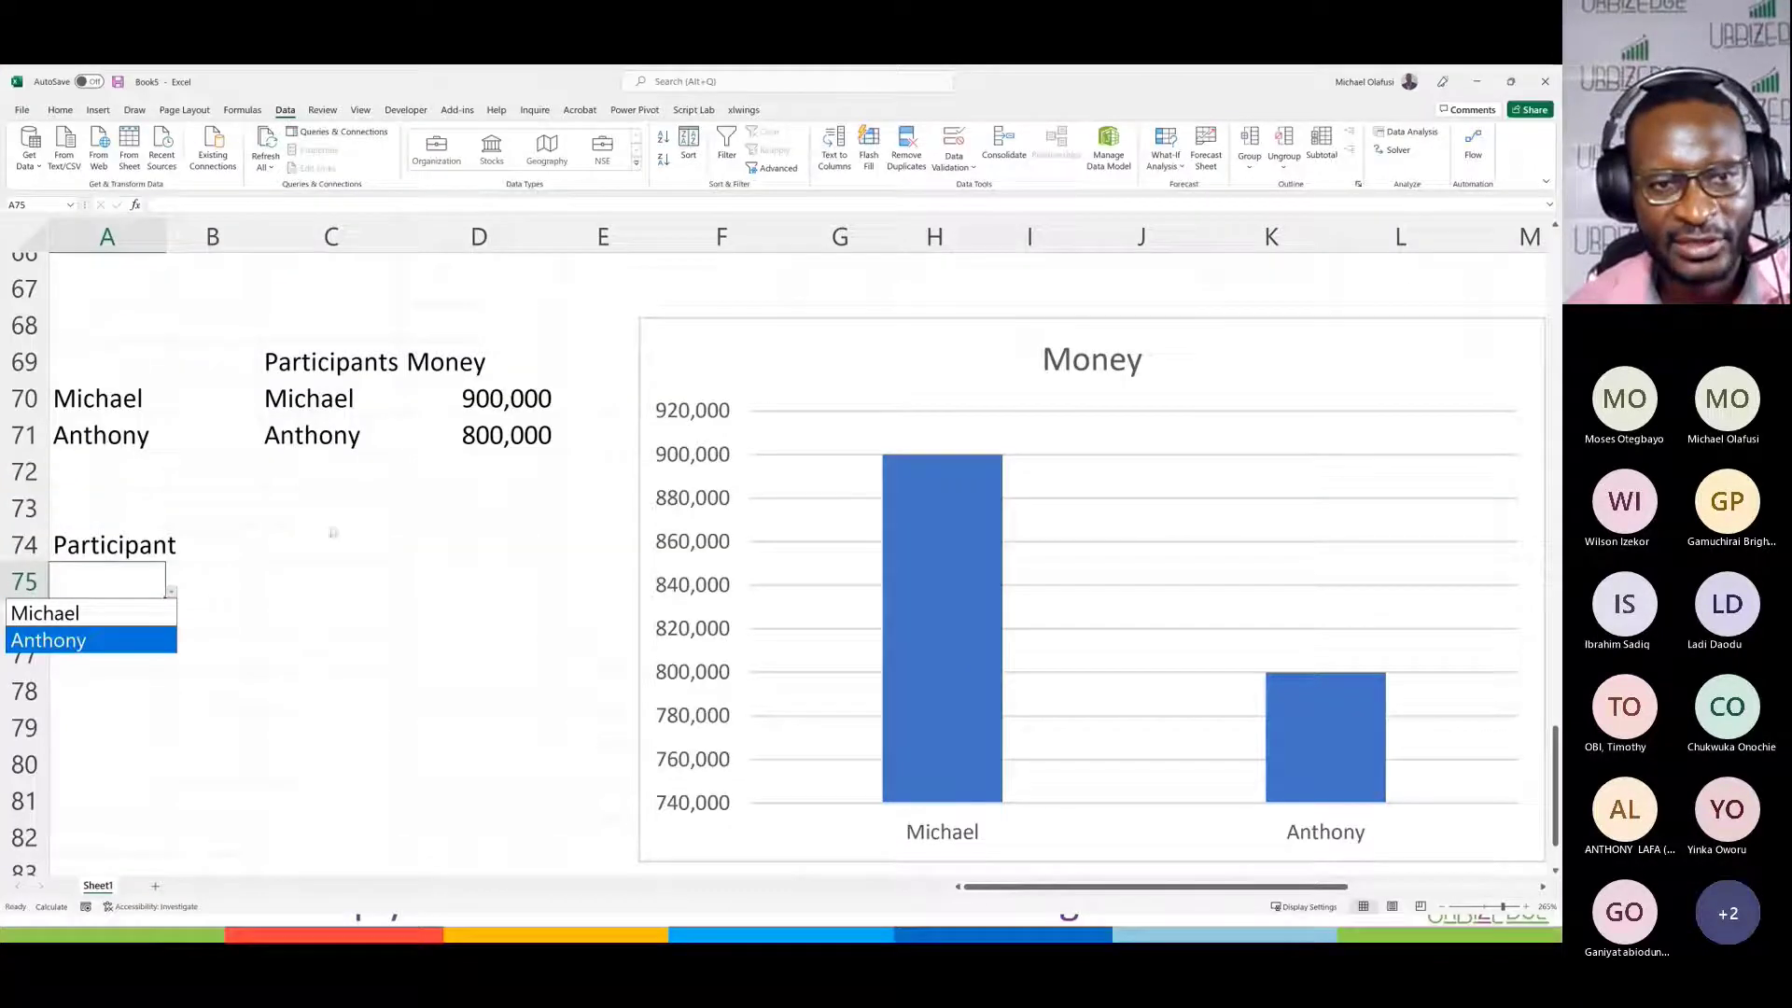
{"action": "key", "text": "Escape"}
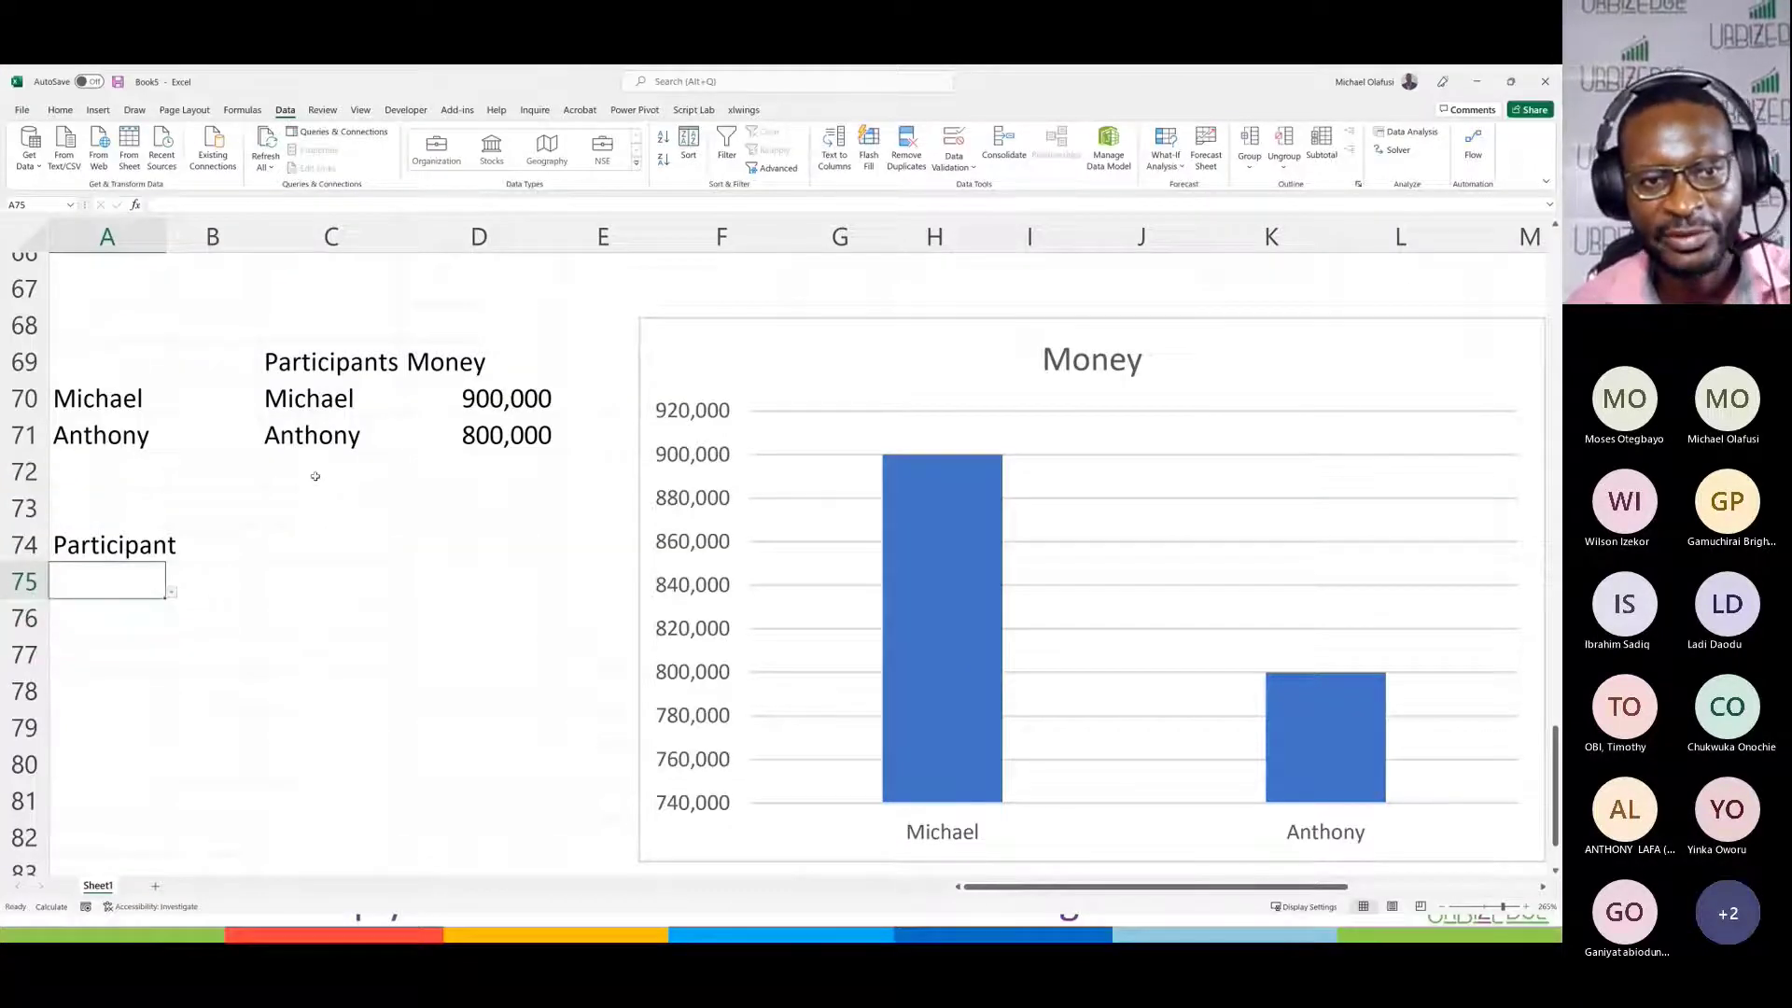
Step: Add a new participant's name in cell C72 to extend the participants range
{"action": "left_click", "coordinate": [315, 476]}
{"action": "type", "text": "Laid"}
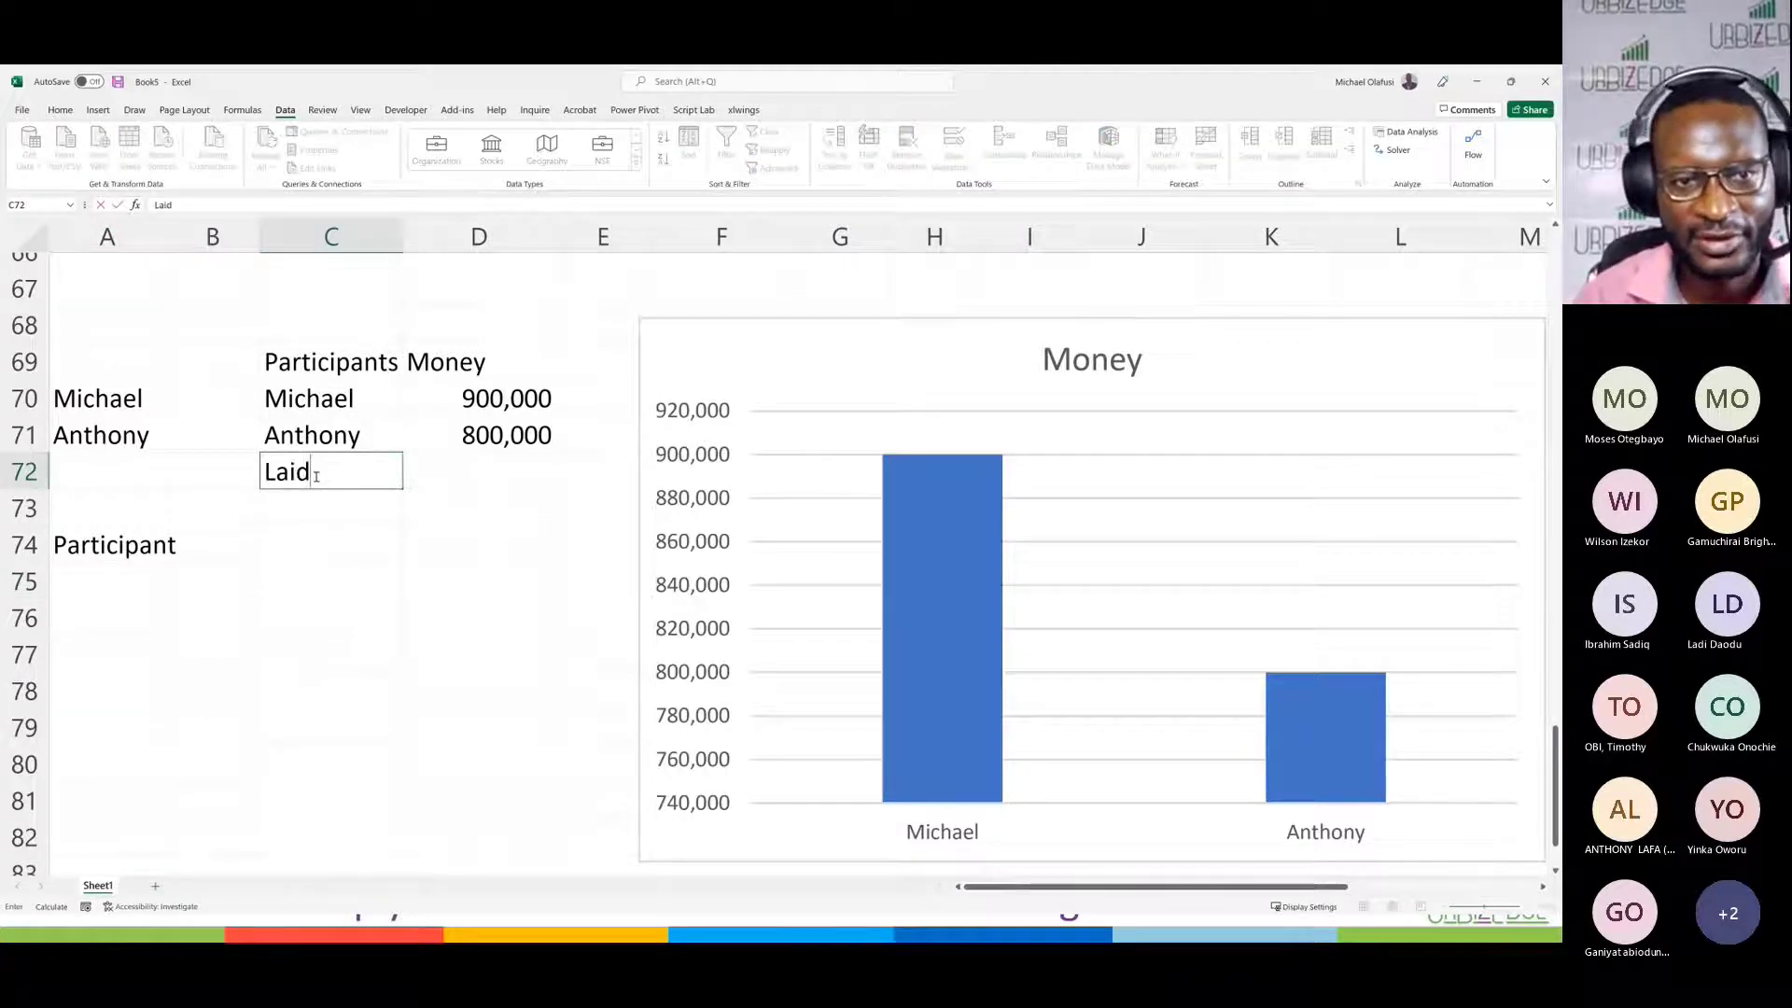
{"action": "key", "text": "BackSpace"}
{"action": "key", "text": "BackSpace"}
{"action": "type", "text": "di"}
{"action": "key", "text": "Return"}
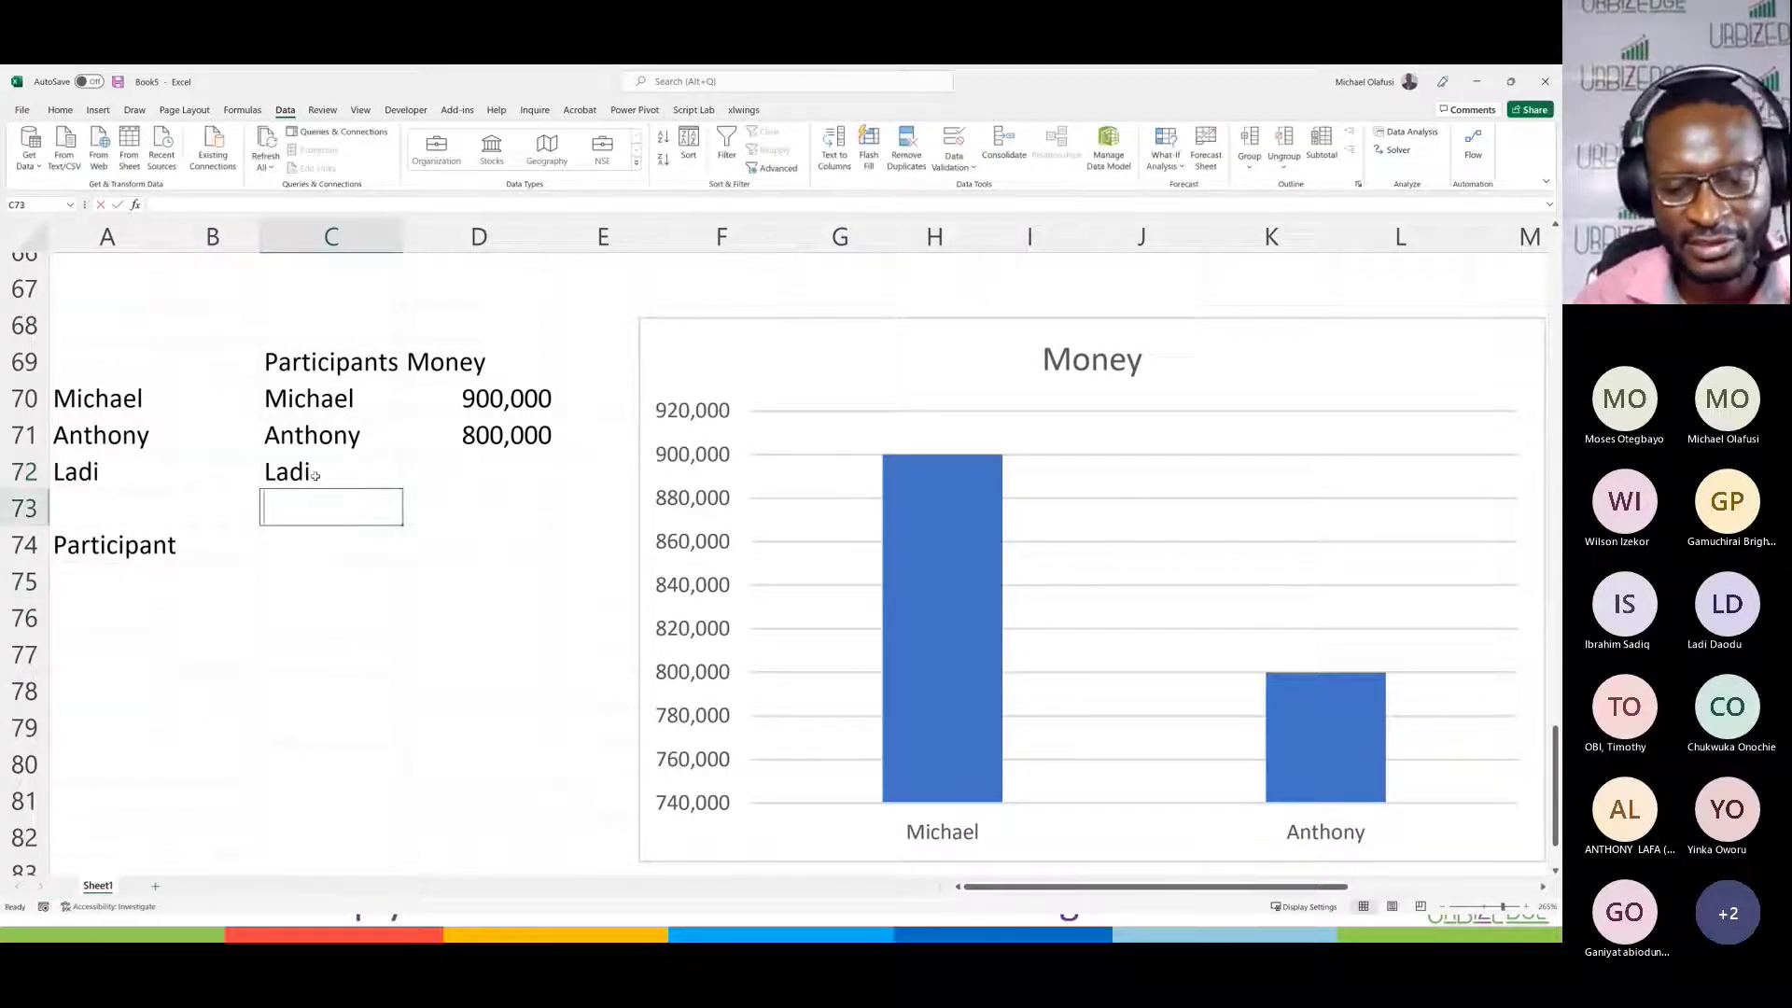
Step: Add another participant's name in cell C73
{"action": "type", "text": "V"}
{"action": "key", "text": "BackSpace"}
{"action": "type", "text": "Chid"}
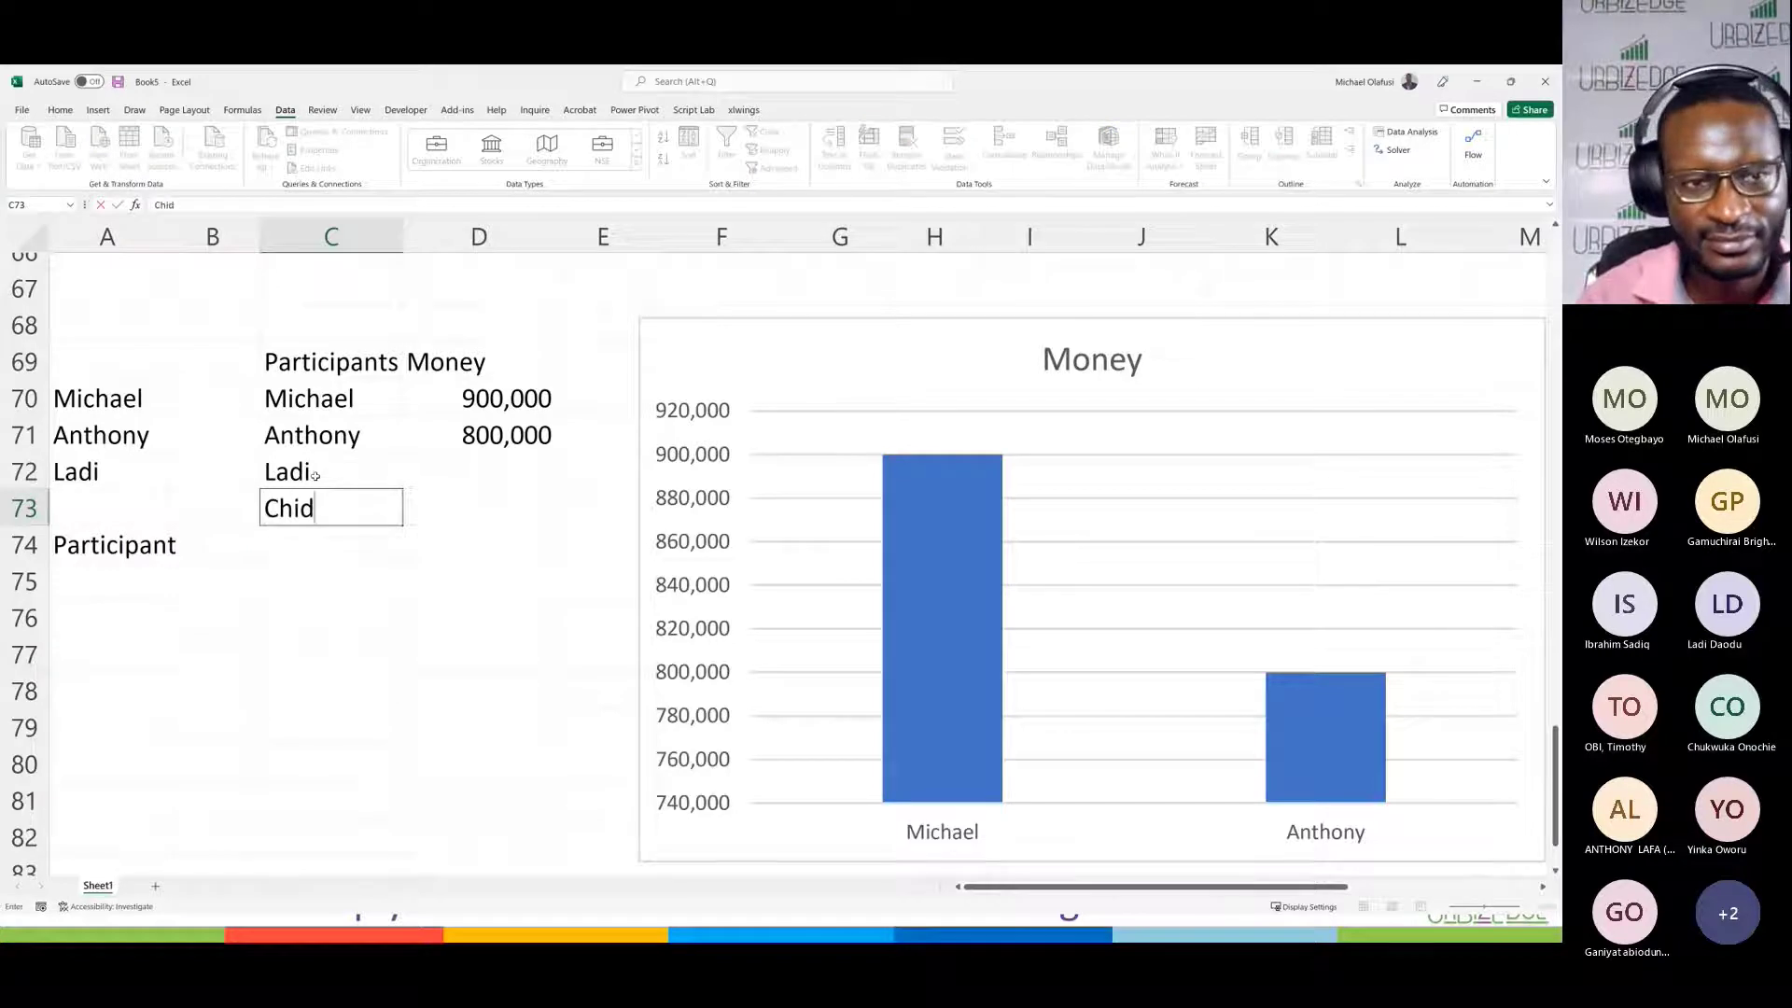
{"action": "type", "text": "un"}
{"action": "key", "text": "BackSpace"}
{"action": "key", "text": "BackSpace"}
{"action": "type", "text": "i"}
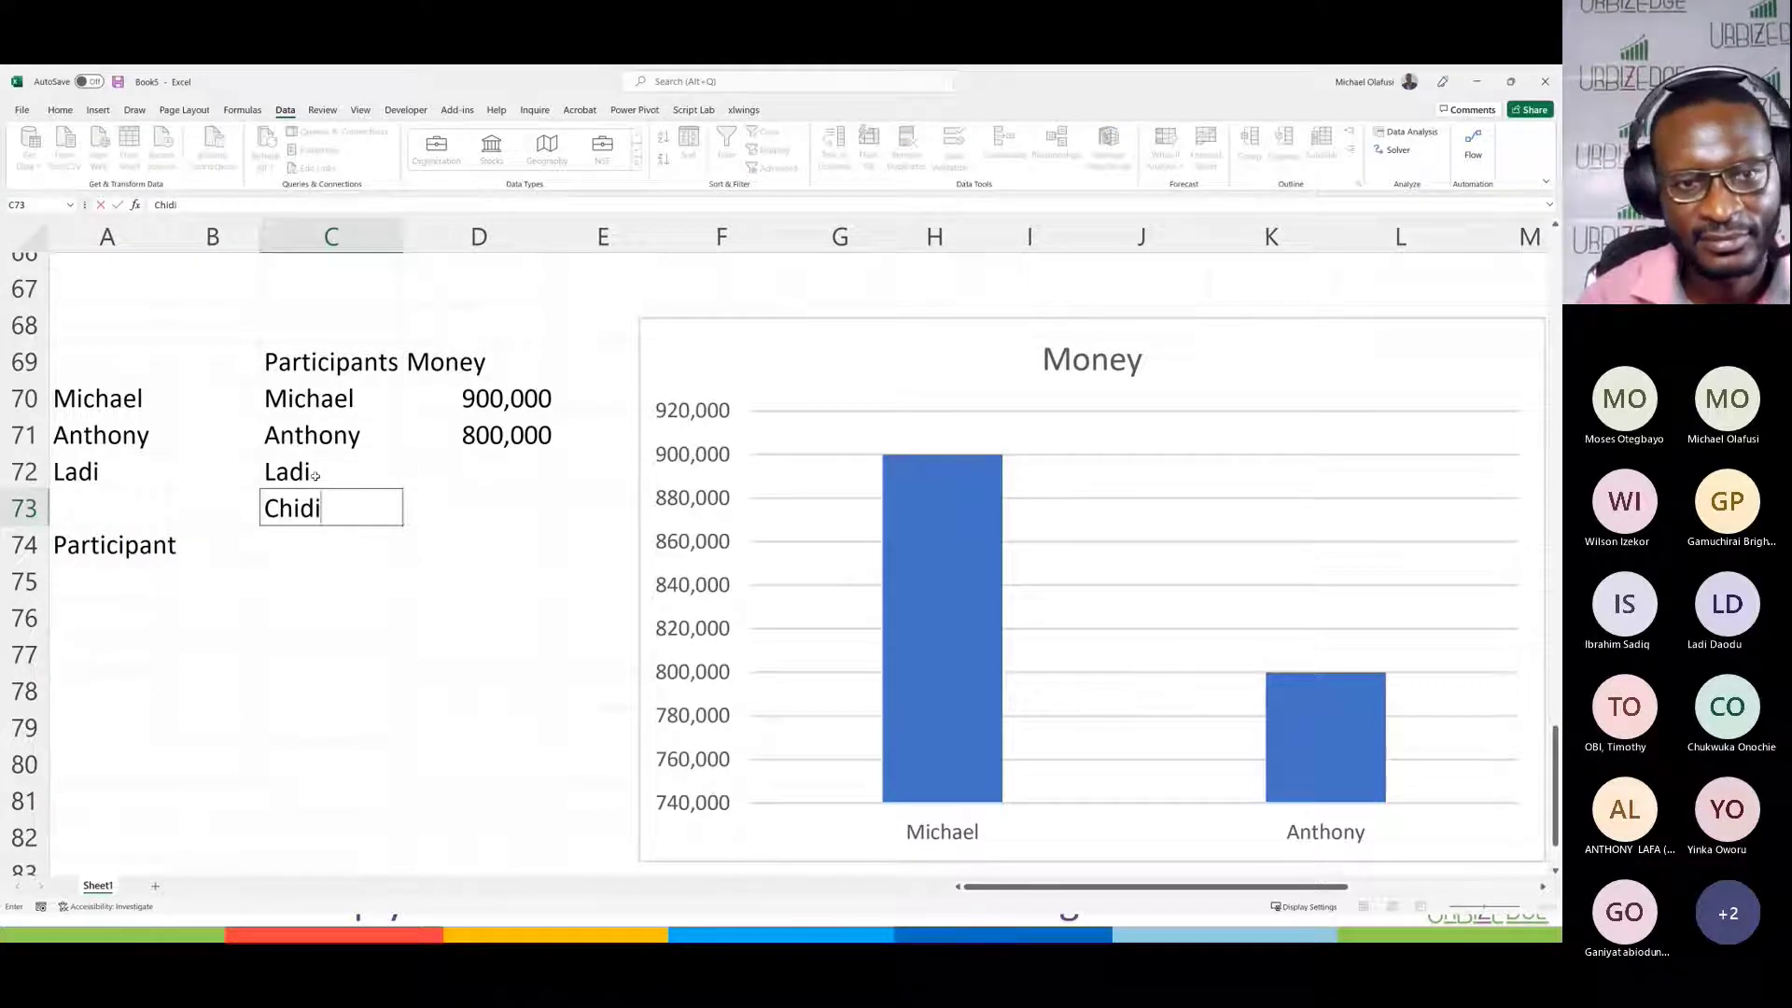
{"action": "type", "text": "nma"}
{"action": "key", "text": "Return"}
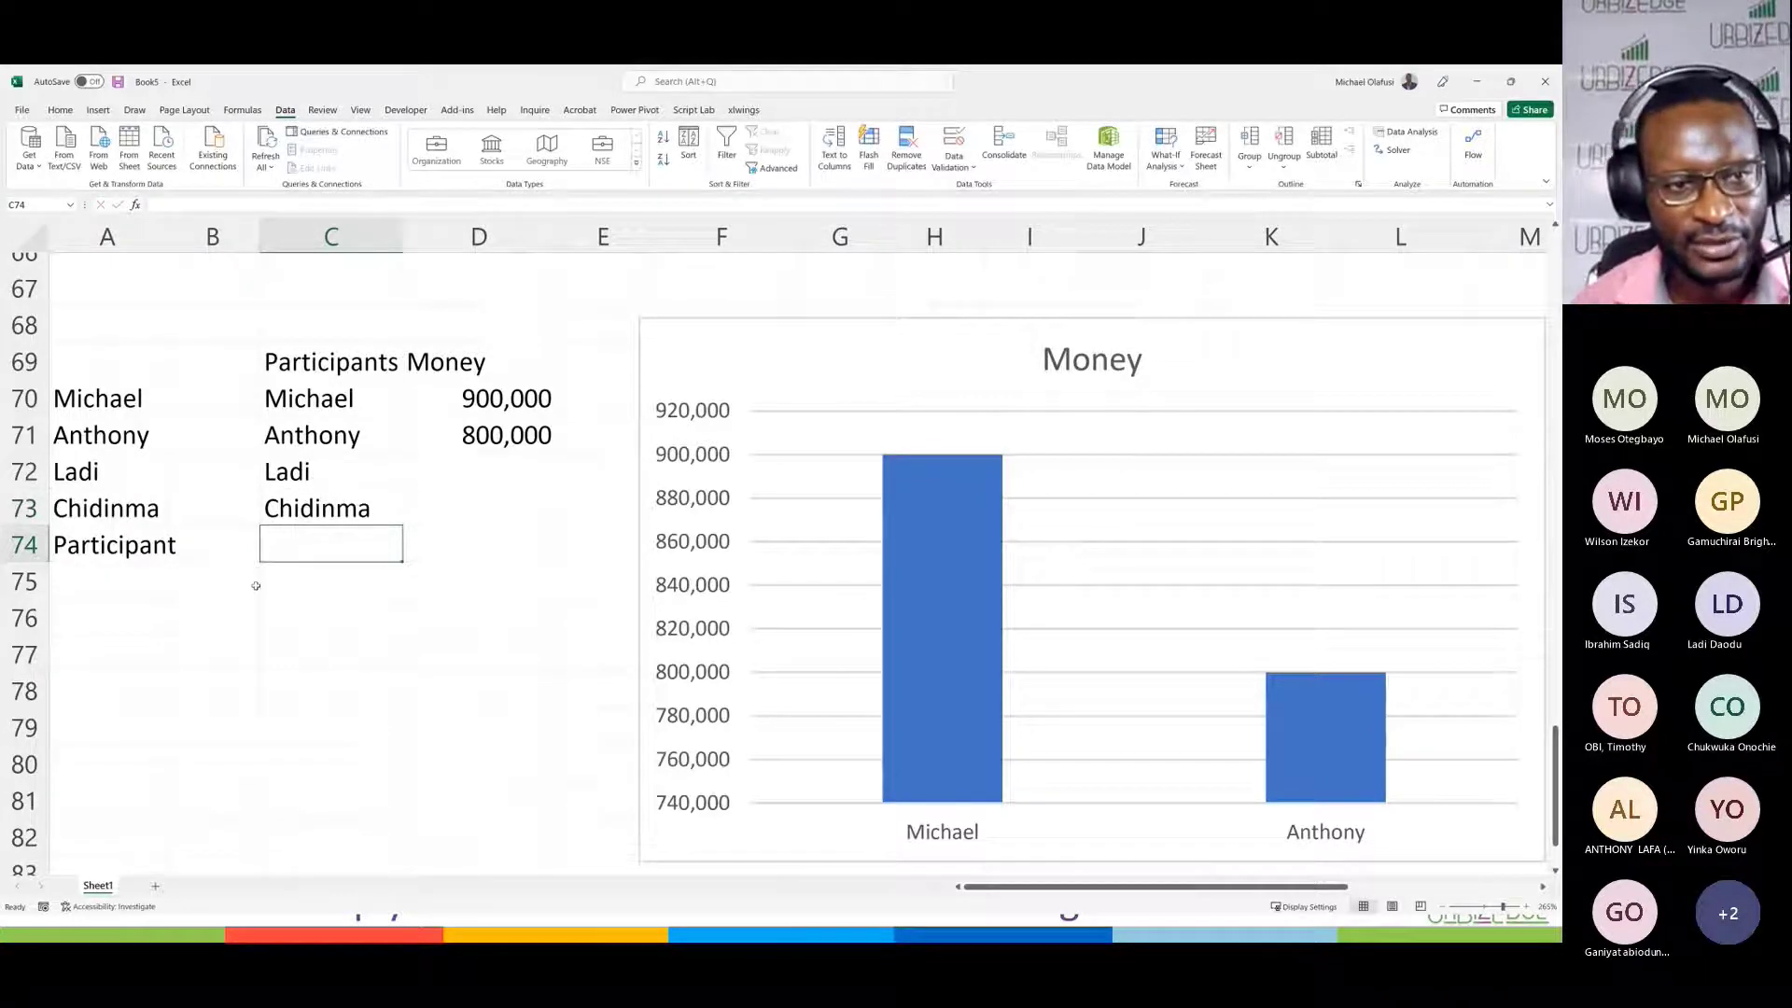
Step: Check the dropdown choices of cell A75 against the extended participants column
{"action": "left_click", "coordinate": [146, 558]}
{"action": "left_click", "coordinate": [139, 572]}
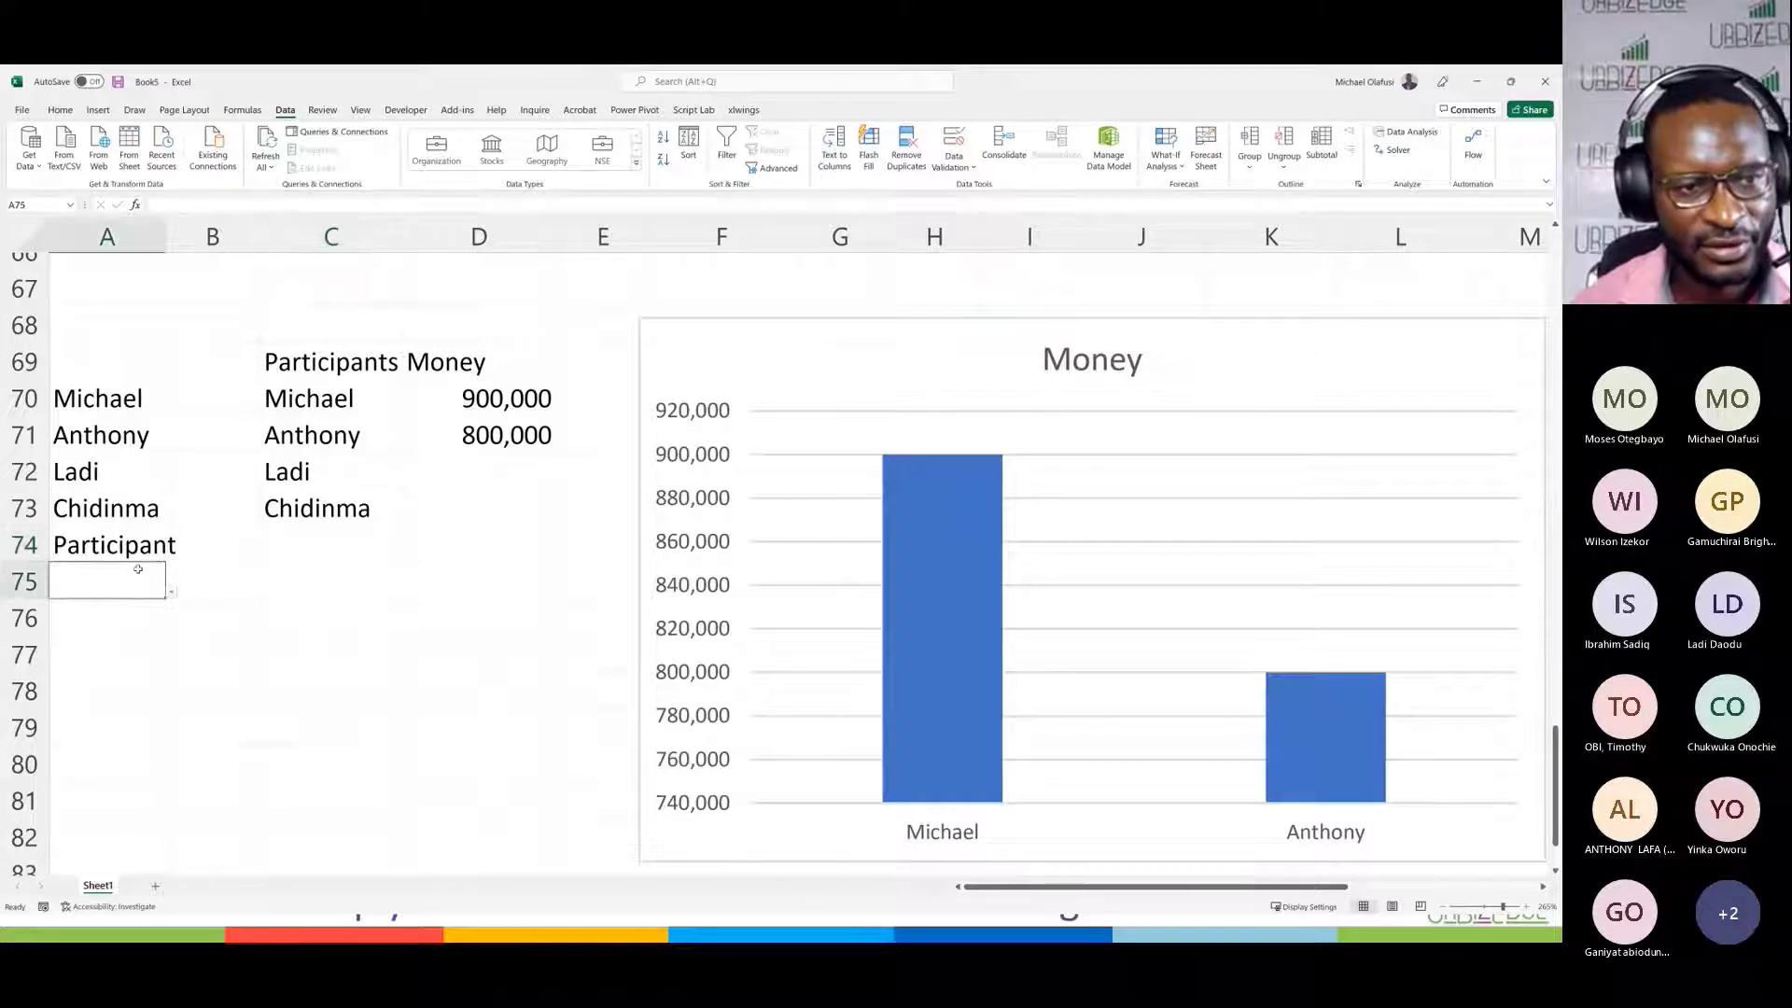
{"action": "left_click", "coordinate": [171, 593]}
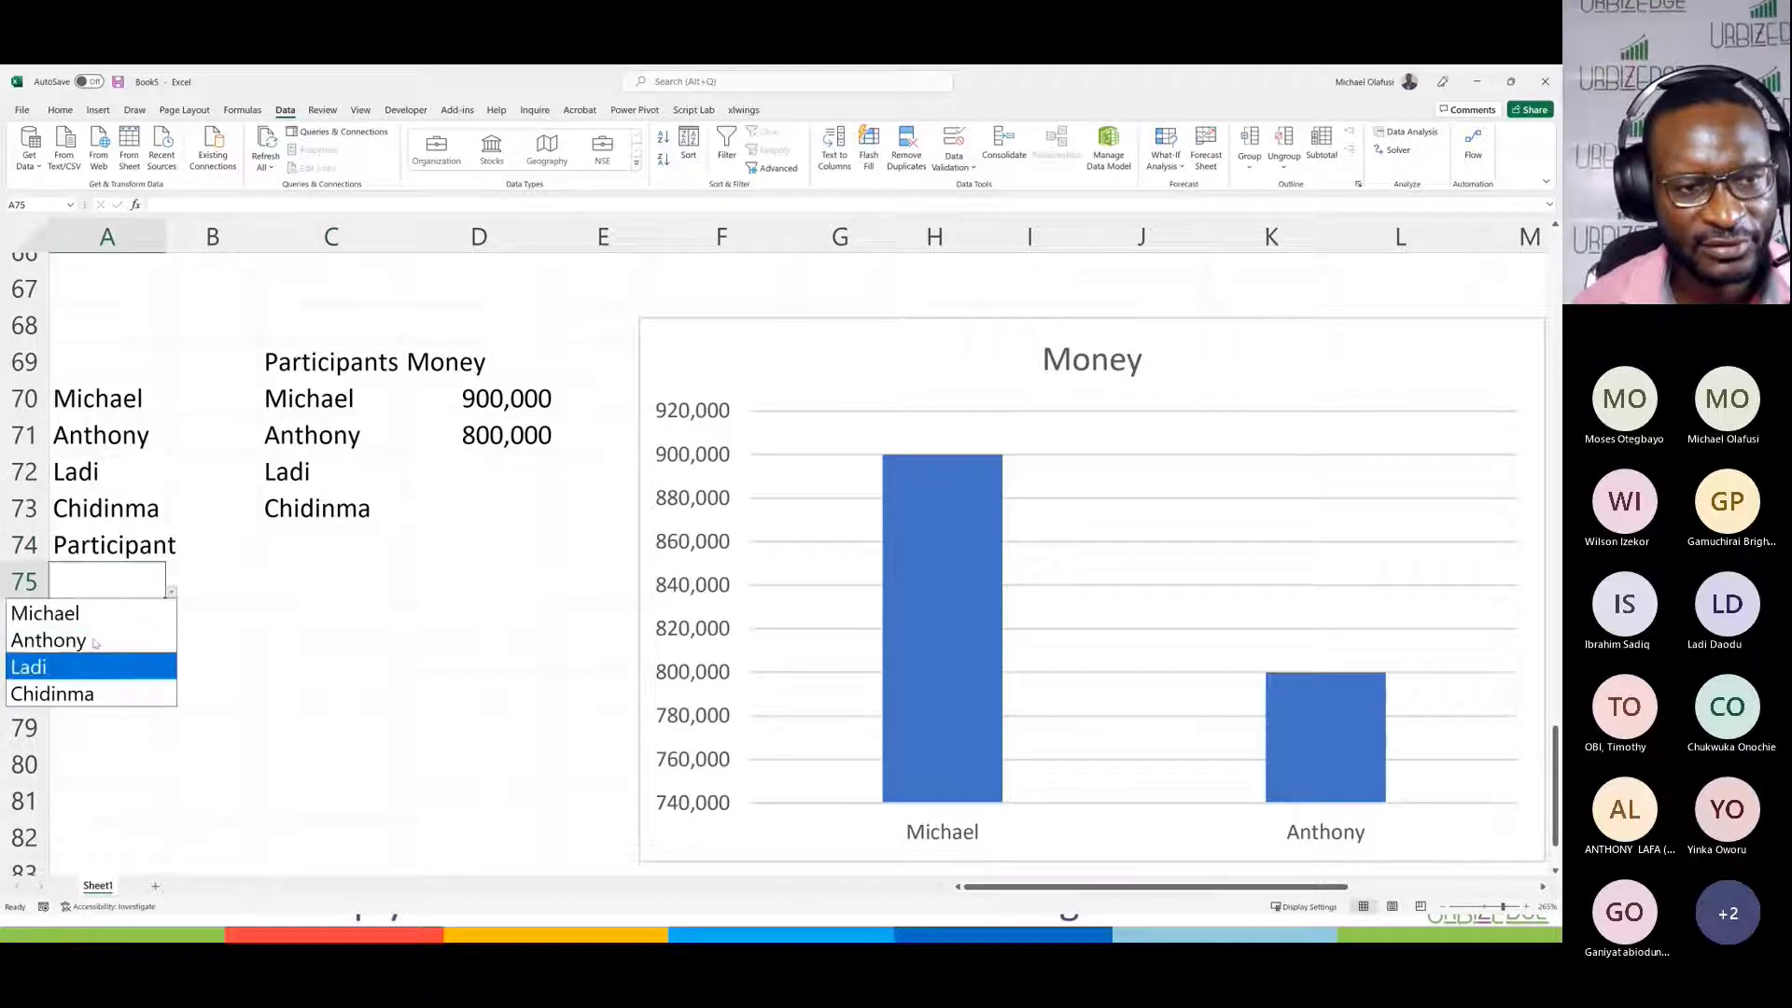
{"action": "left_click", "coordinate": [314, 658]}
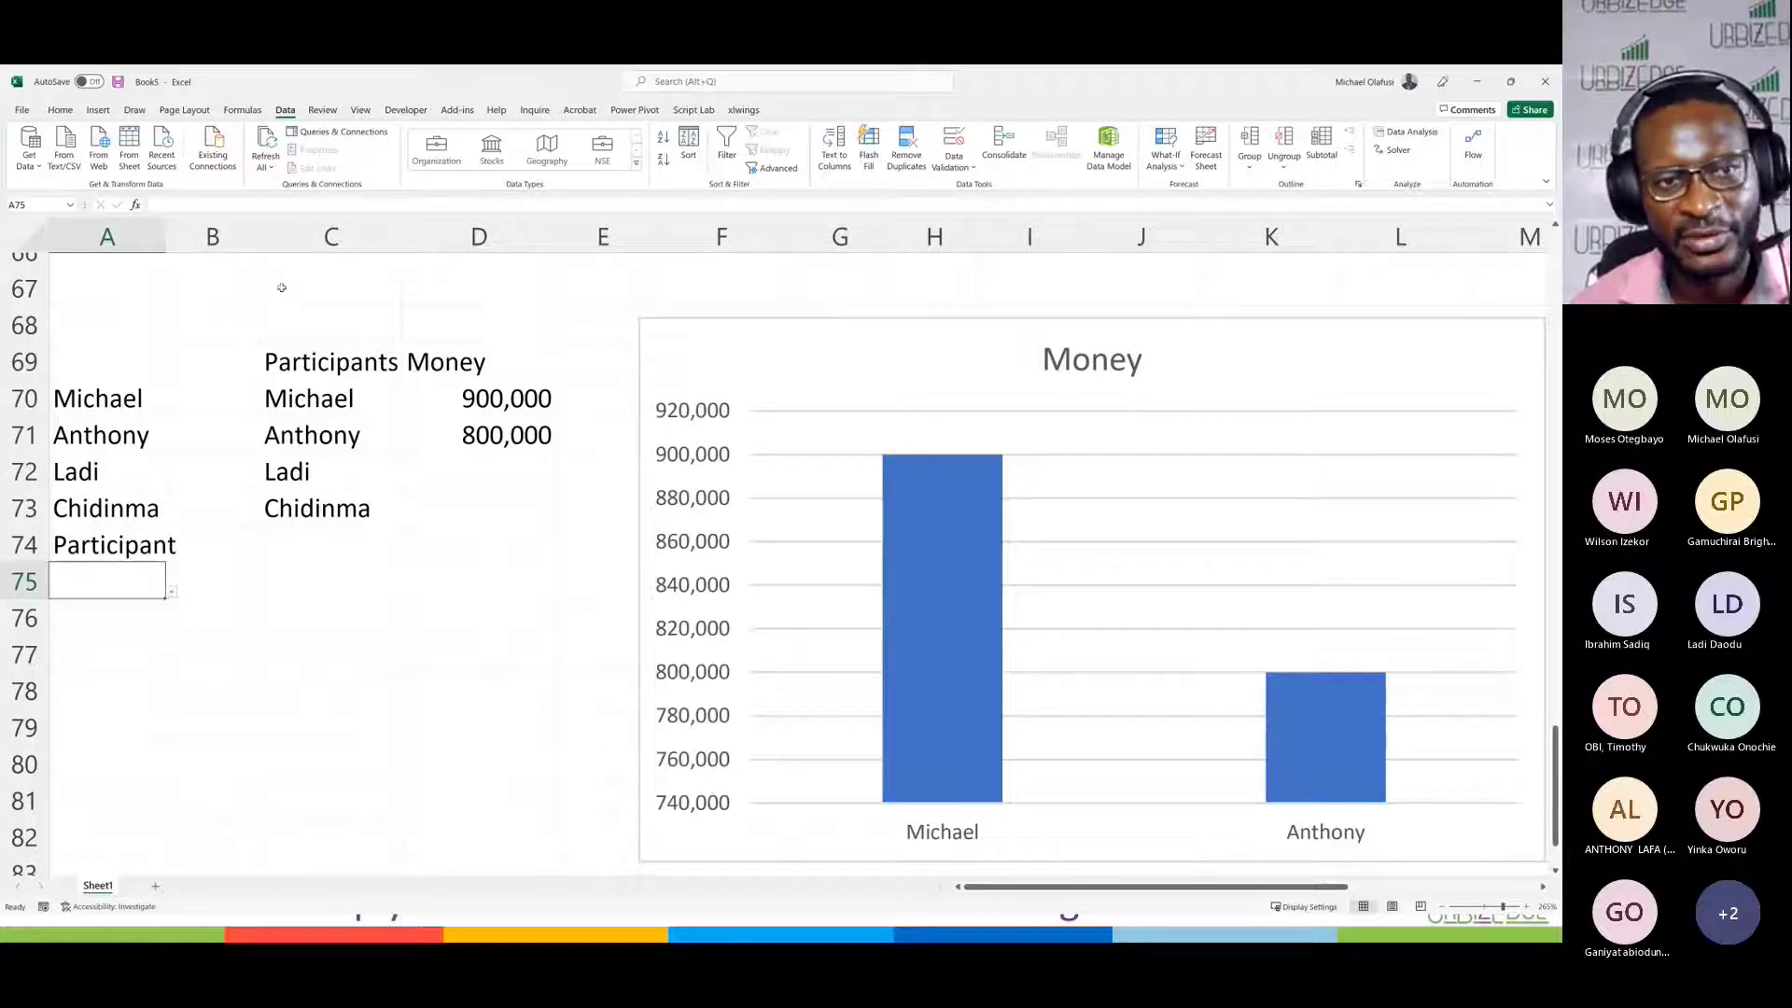
Step: Begin a dynamic range formula in C67 that runs from C70 to an INDEX over C70:C85
{"action": "left_click", "coordinate": [281, 287]}
{"action": "type", "text": "=f"}
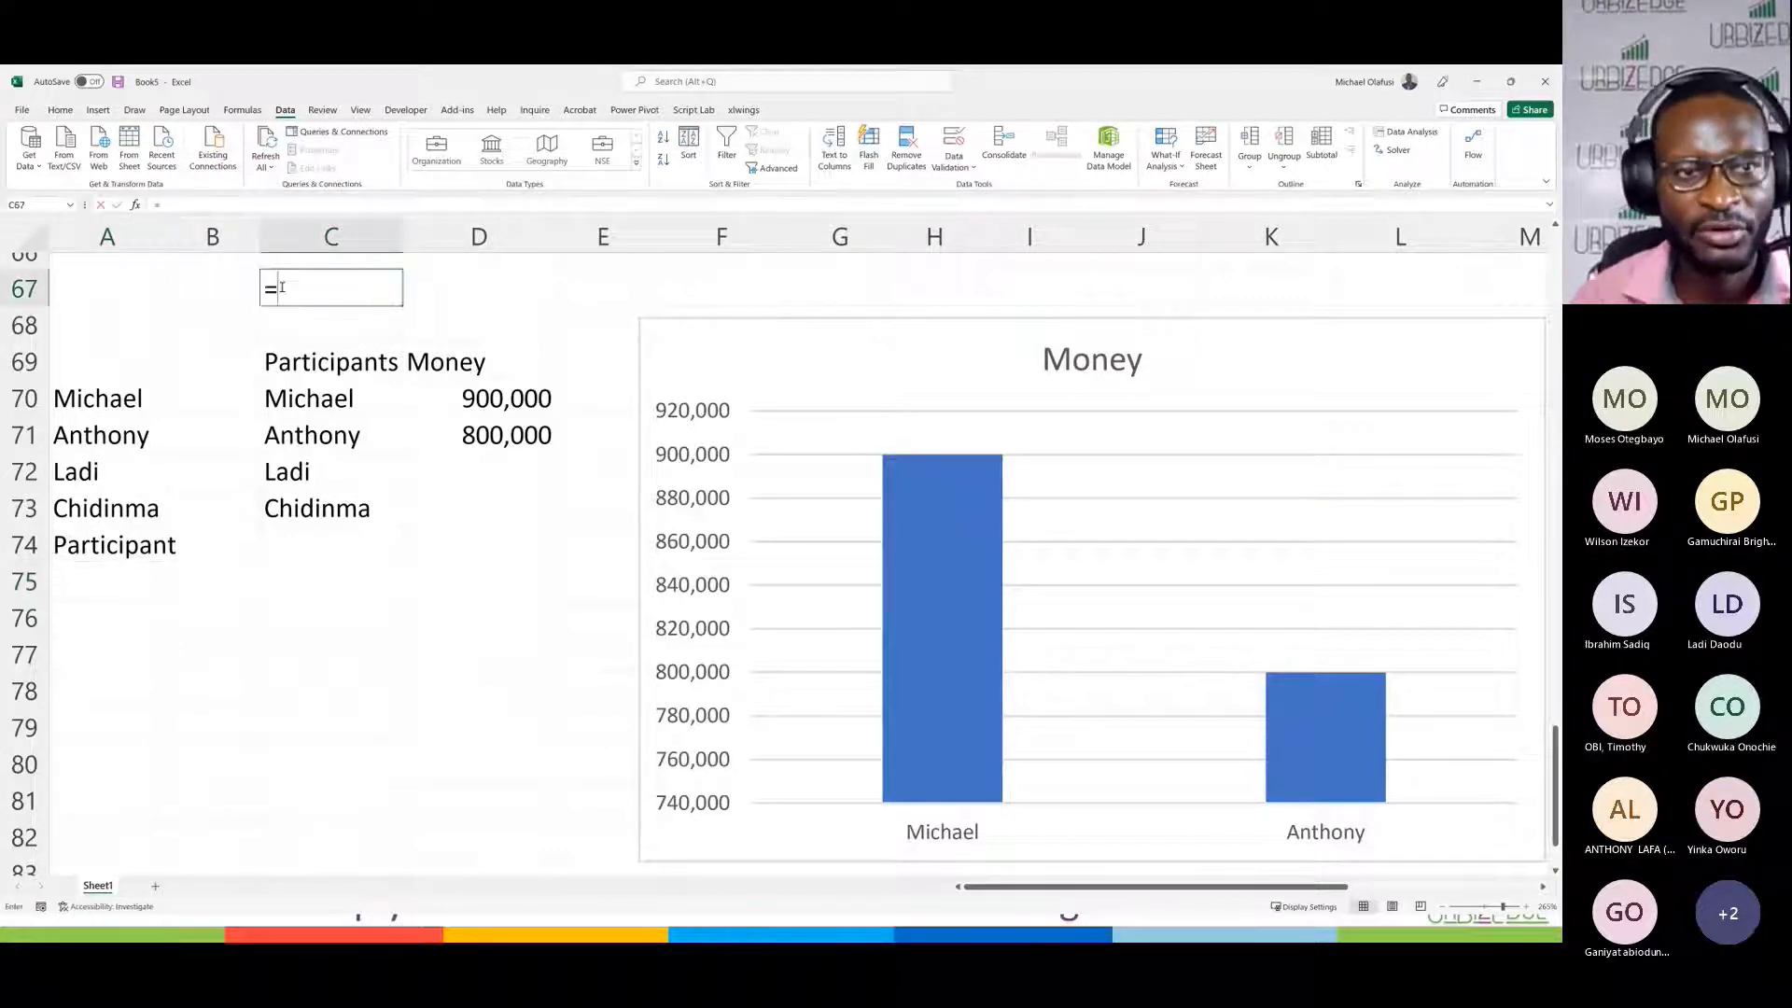
{"action": "key", "text": "BackSpace"}
{"action": "left_click_drag", "start_coordinate": [308, 397], "coordinate": [344, 511]}
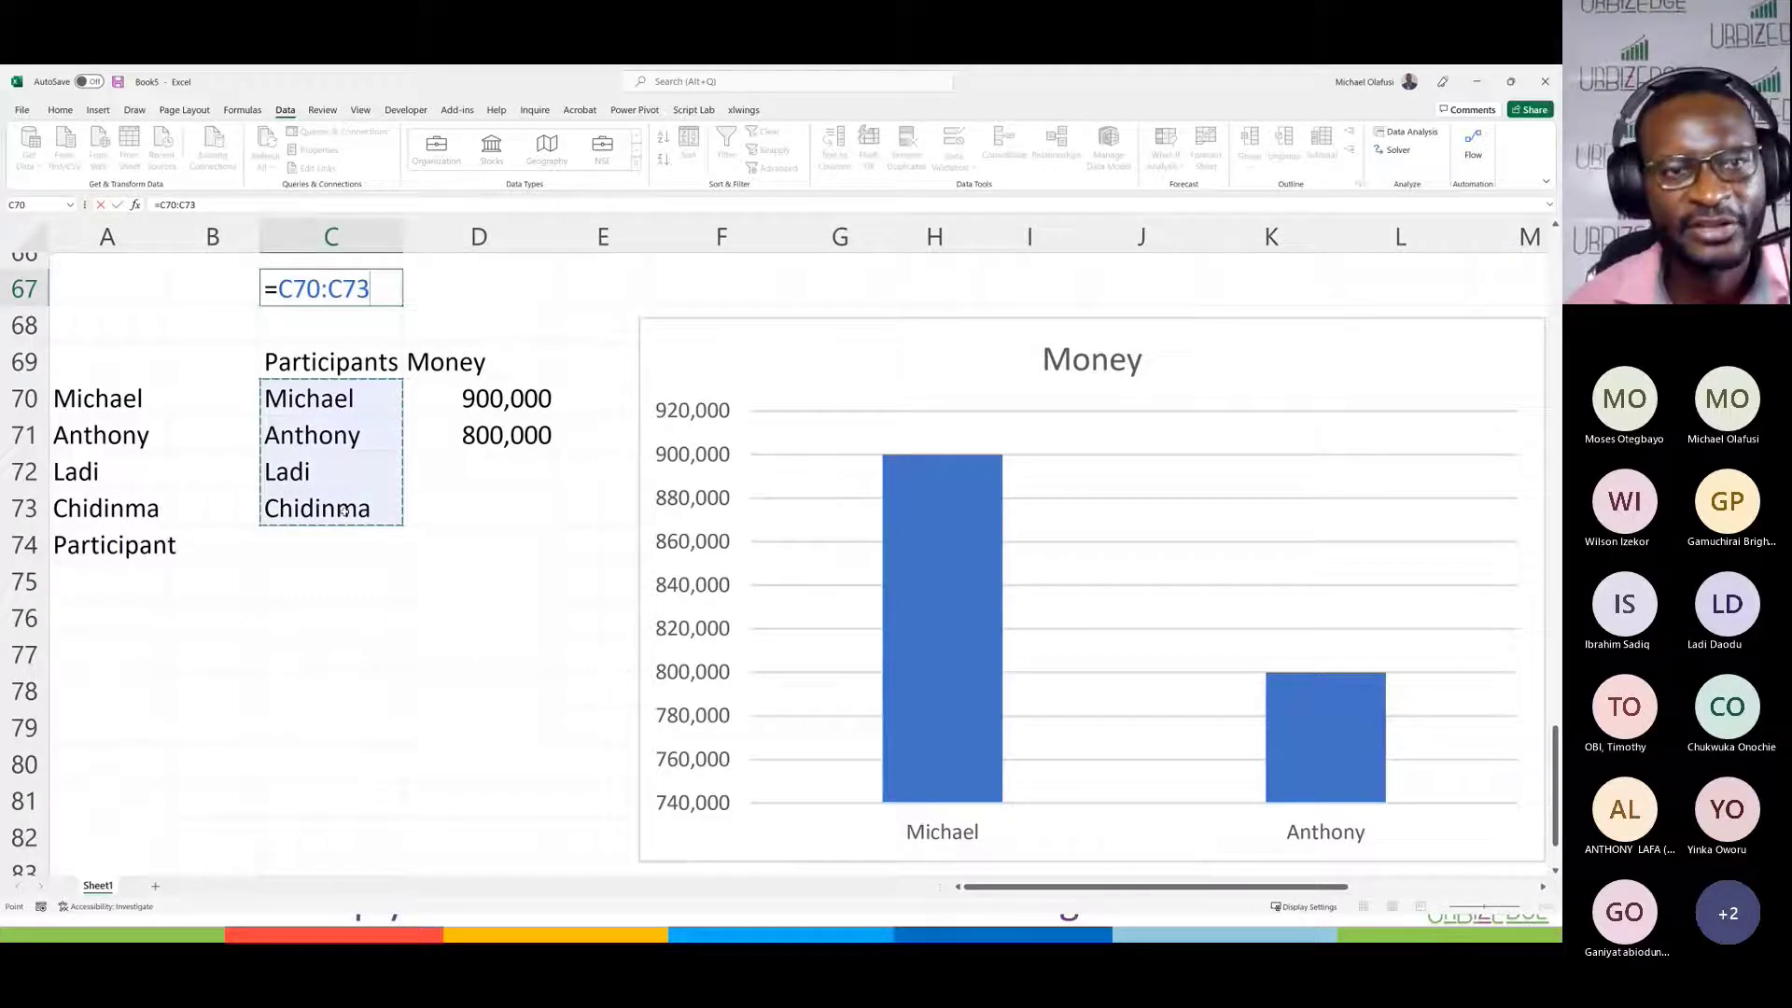
{"action": "key", "text": "BackSpace"}
{"action": "key", "text": "BackSpace"}
{"action": "key", "text": "BackSpace"}
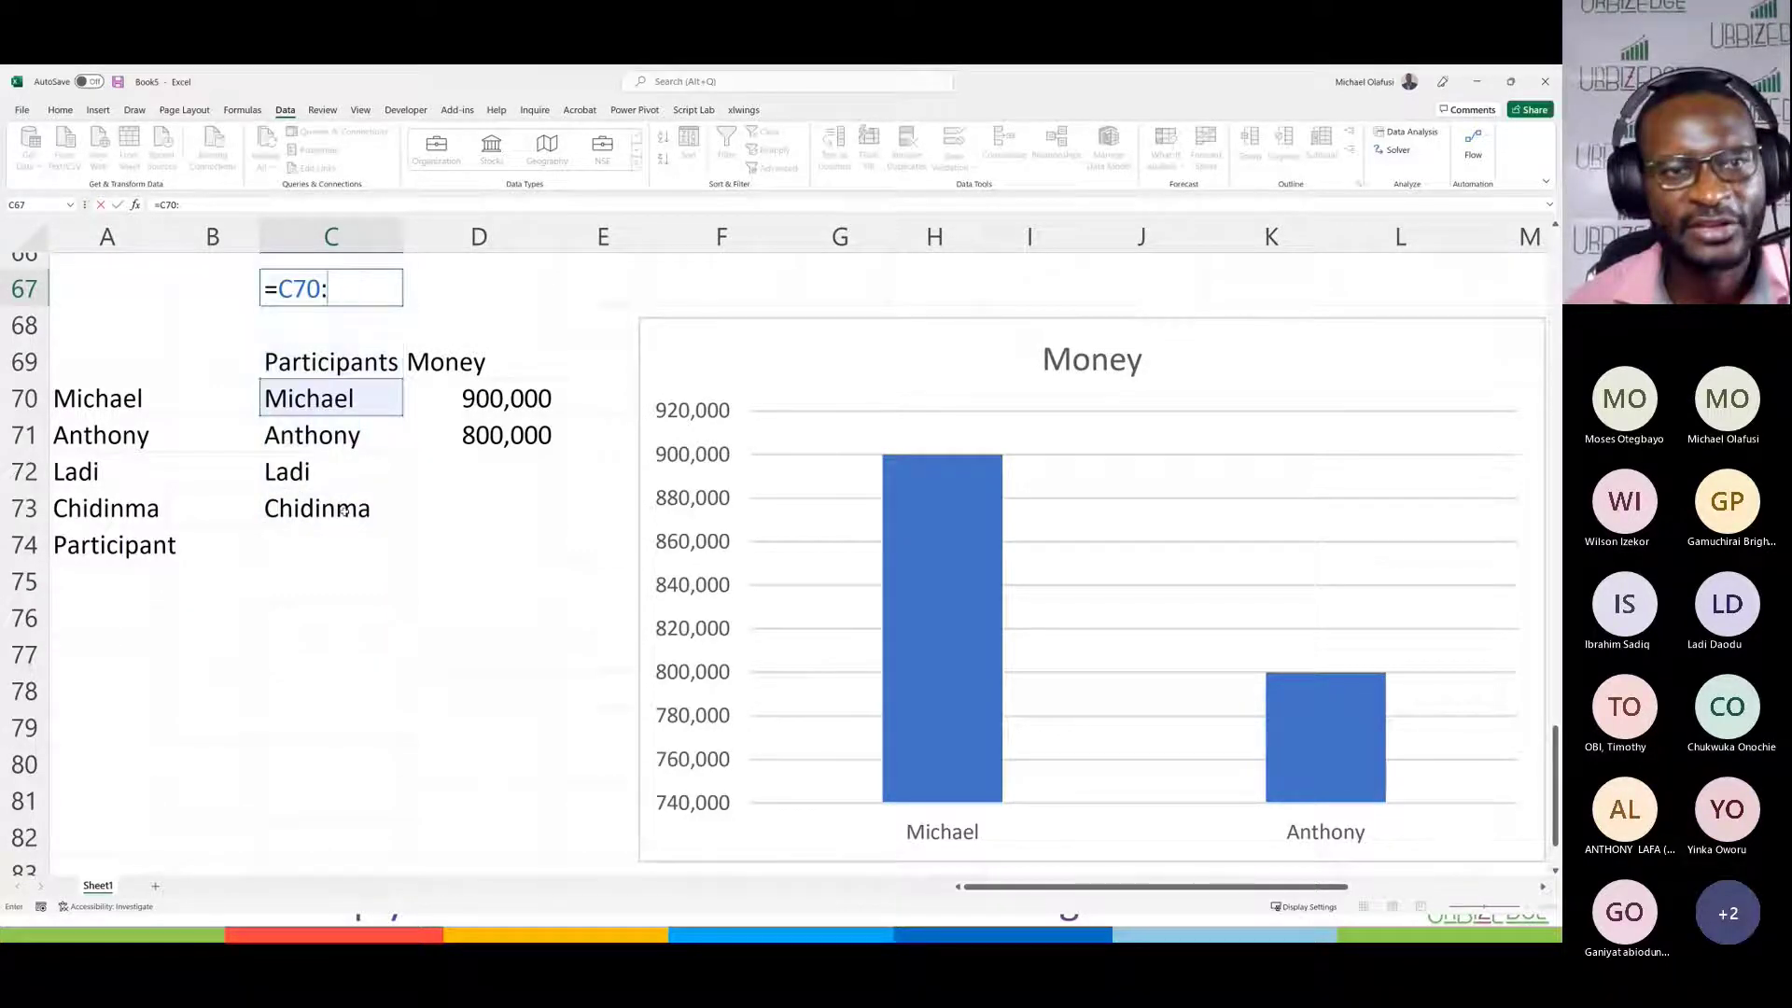
{"action": "type", "text": "index("}
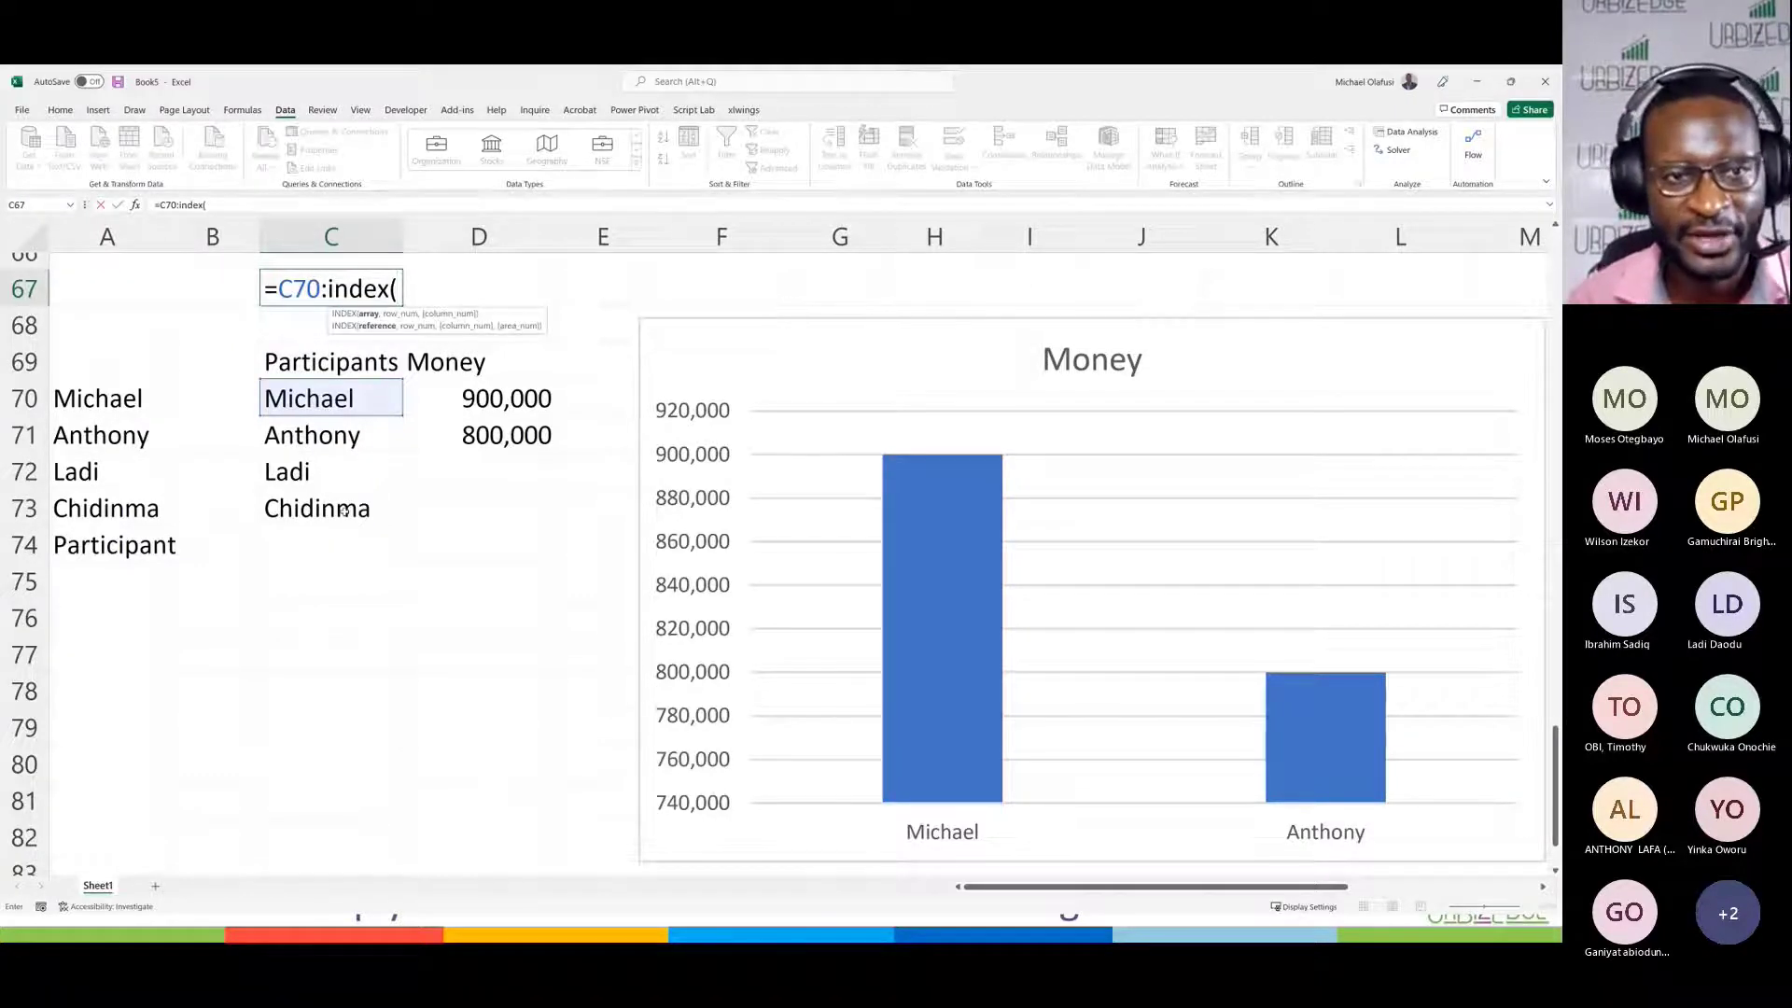
{"action": "left_click_drag", "start_coordinate": [292, 401], "coordinate": [315, 819]}
{"action": "scroll", "coordinate": [321, 635], "scroll_direction": "up", "scroll_amount": 2}
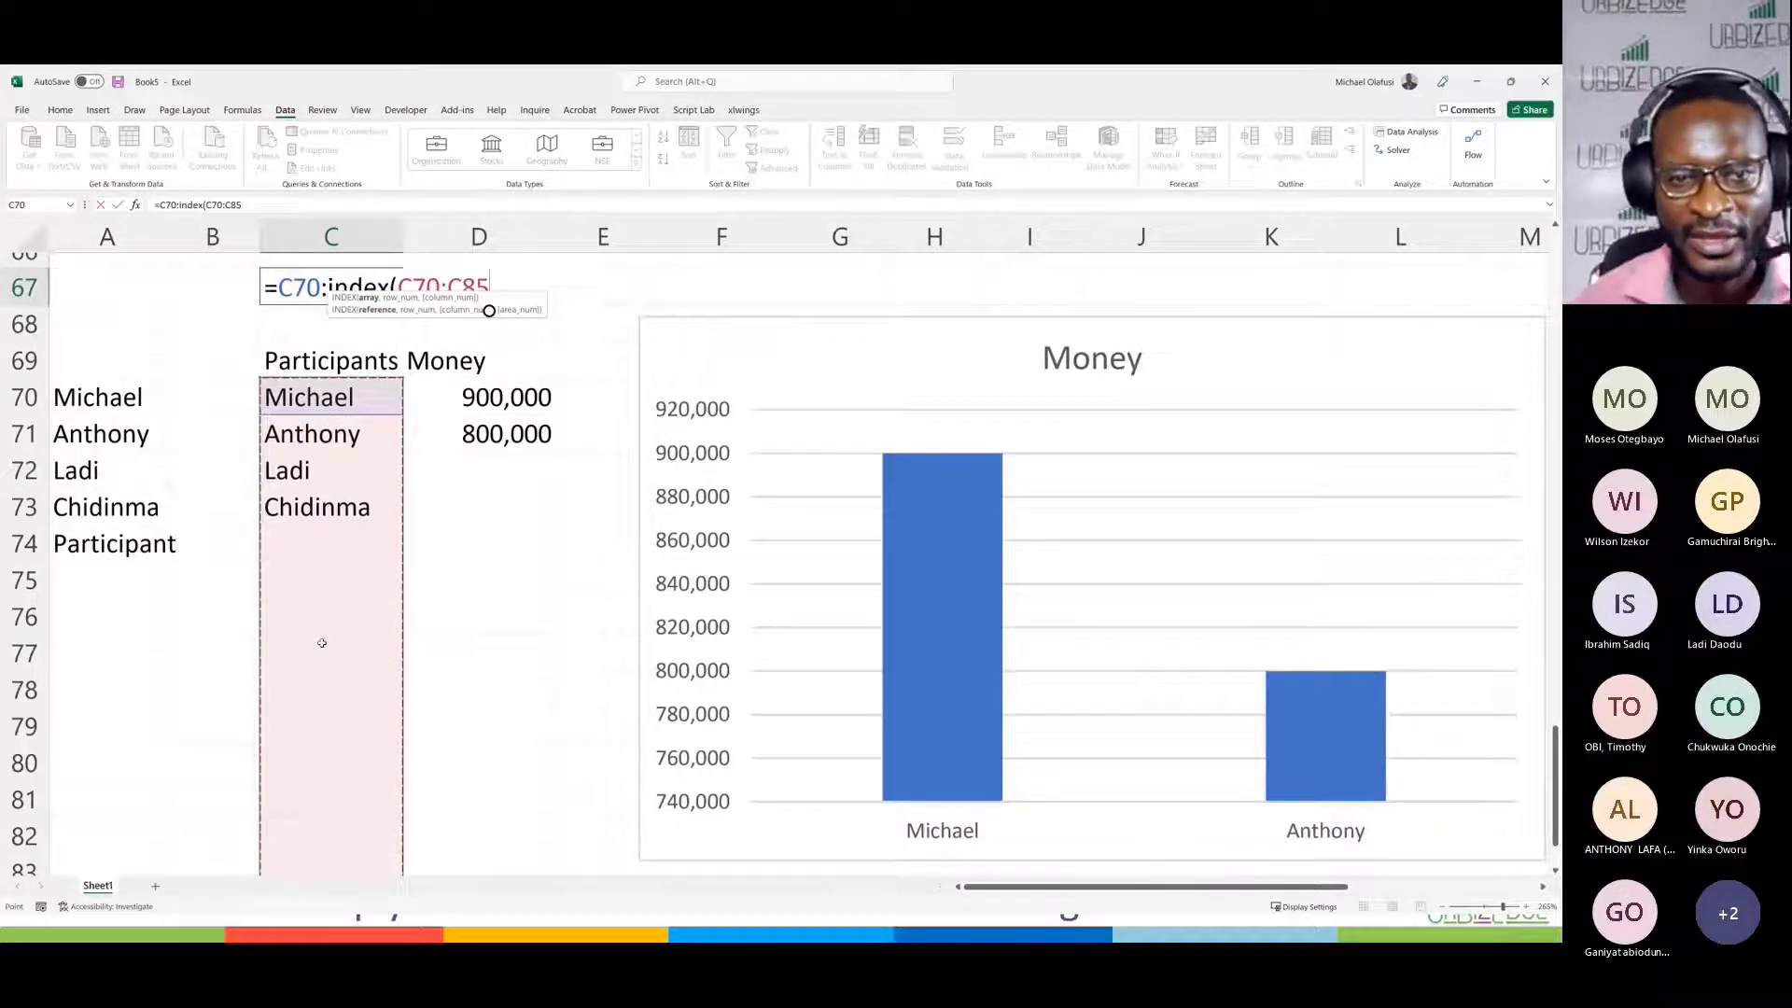
Step: Complete the C67 formula with COUNTA(C70:C85) as the INDEX row number, giving =C70:INDEX(C70:C85,COUNTA(C70:C85))
{"action": "type", "text": ","}
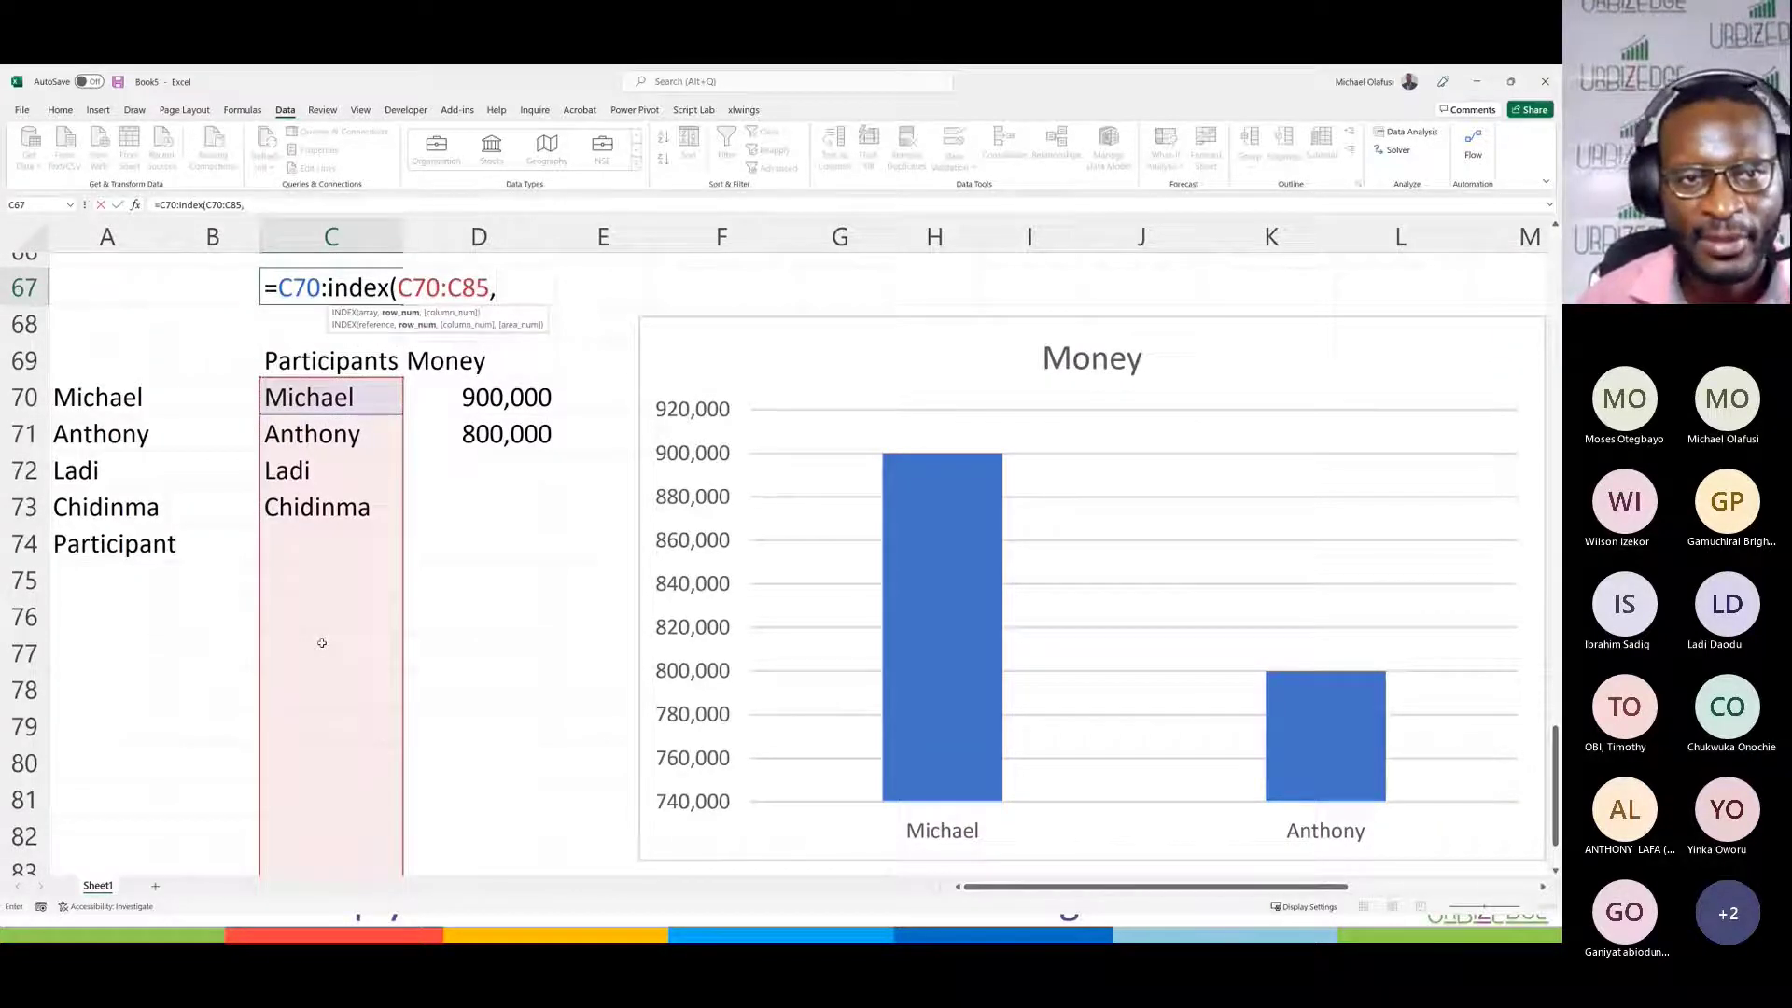
{"action": "type", "text": "cpun"}
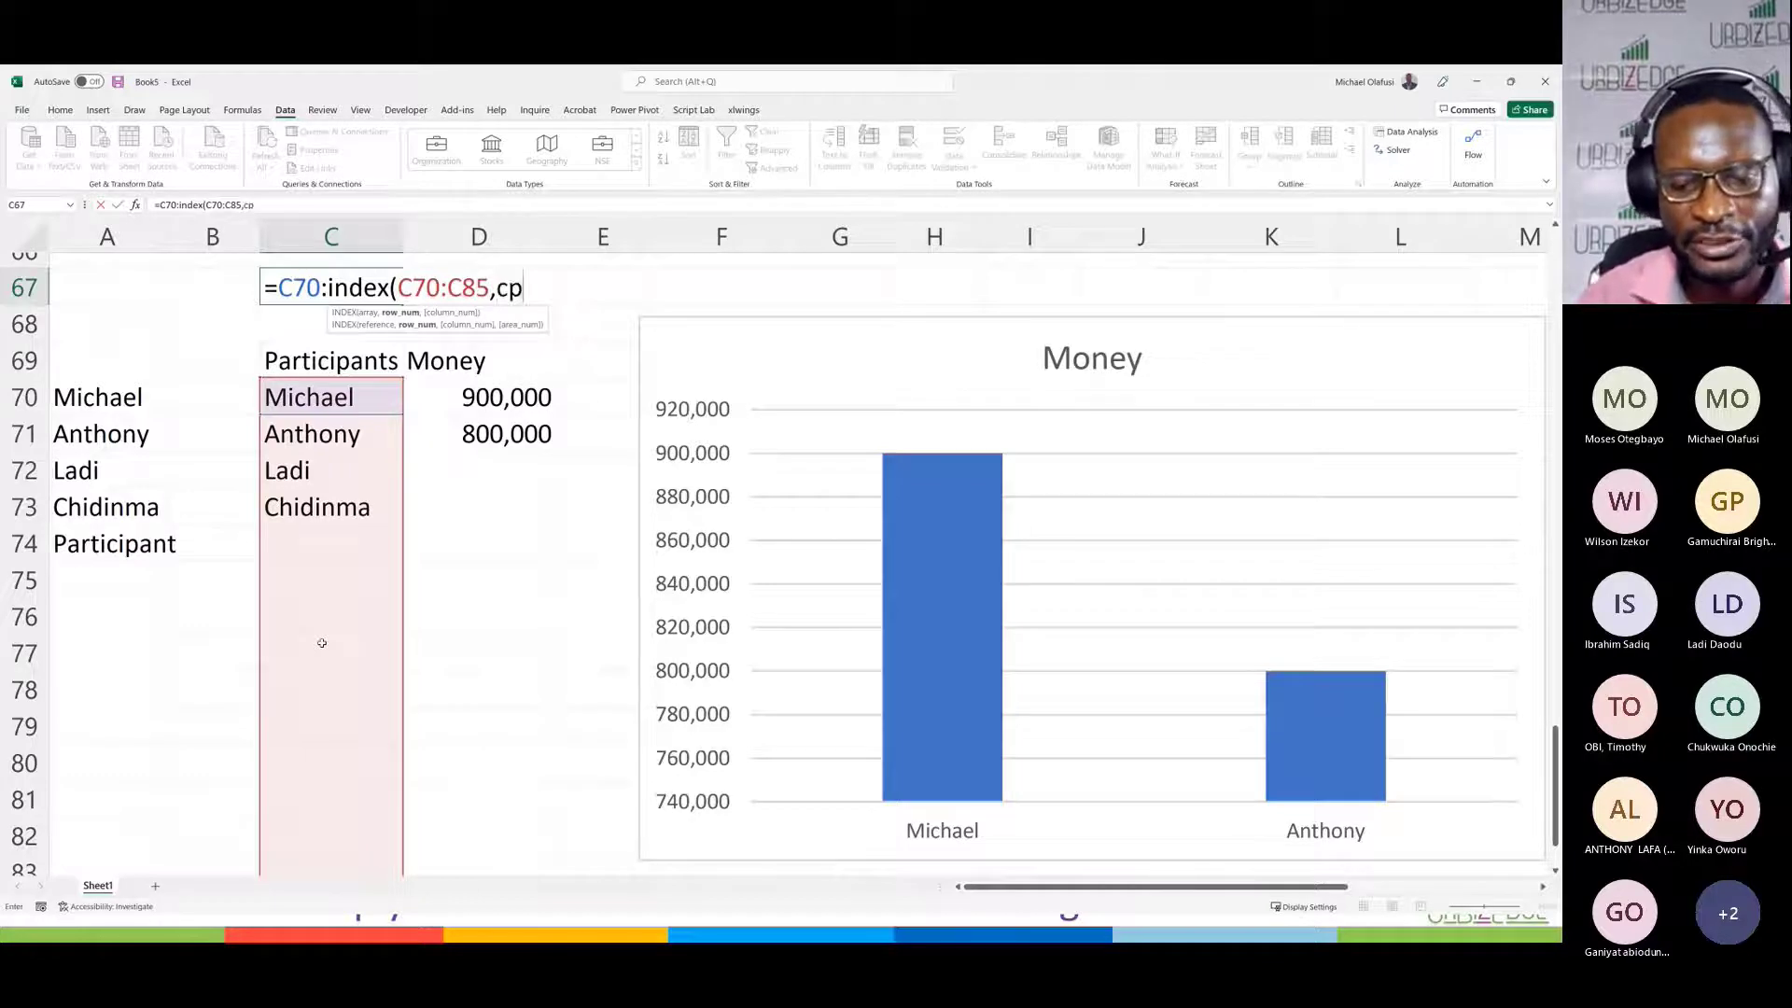
{"action": "key", "text": "BackSpace"}
{"action": "key", "text": "BackSpace"}
{"action": "key", "text": "BackSpace"}
{"action": "type", "text": "ounta("}
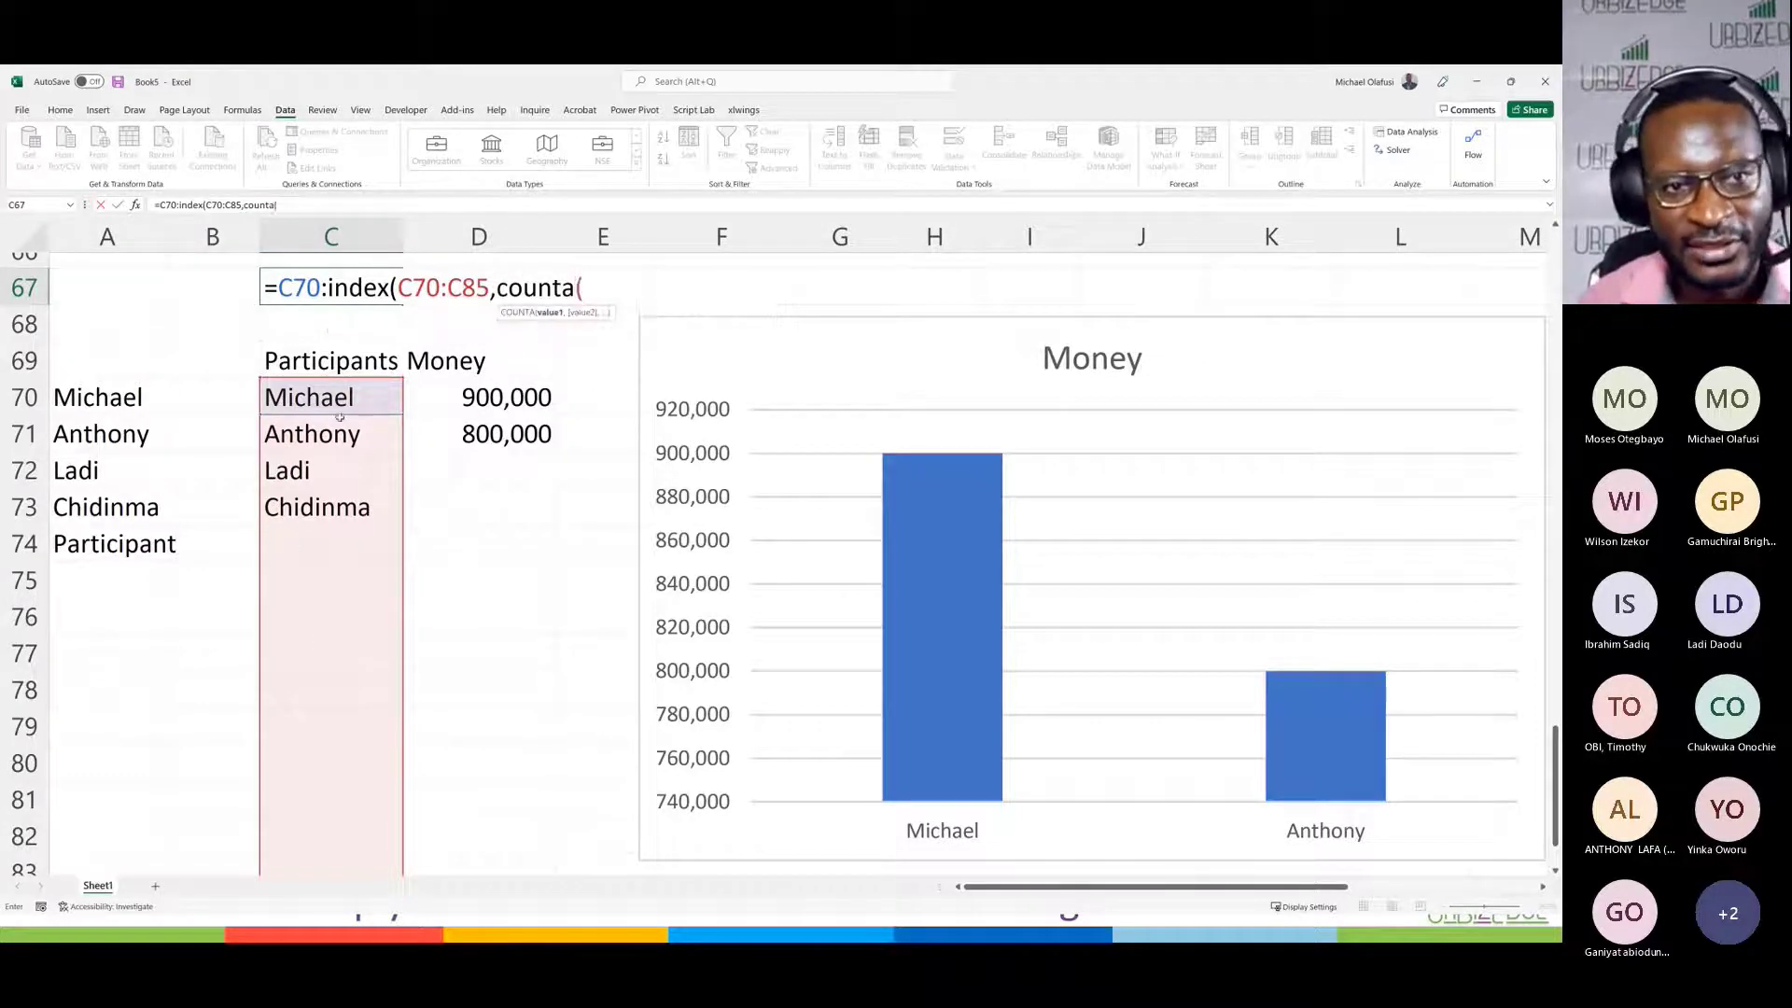
{"action": "left_click_drag", "start_coordinate": [331, 404], "coordinate": [310, 538]}
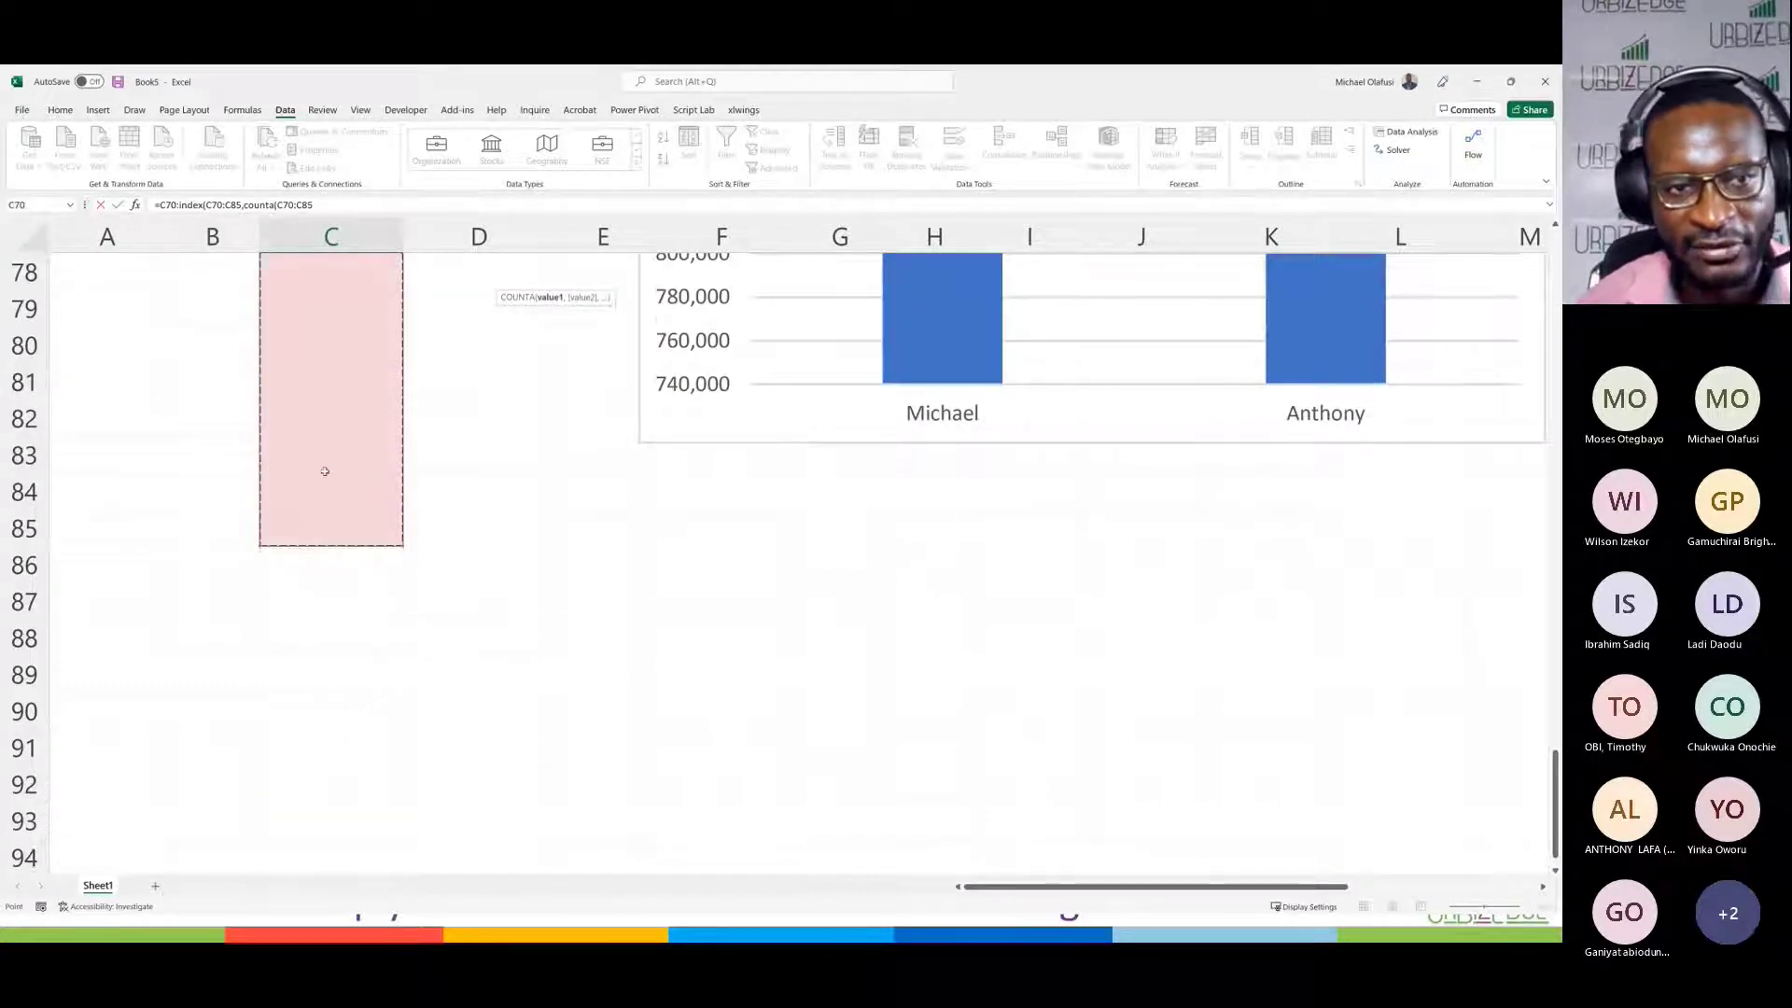
{"action": "scroll", "coordinate": [323, 467], "scroll_direction": "up", "scroll_amount": 4}
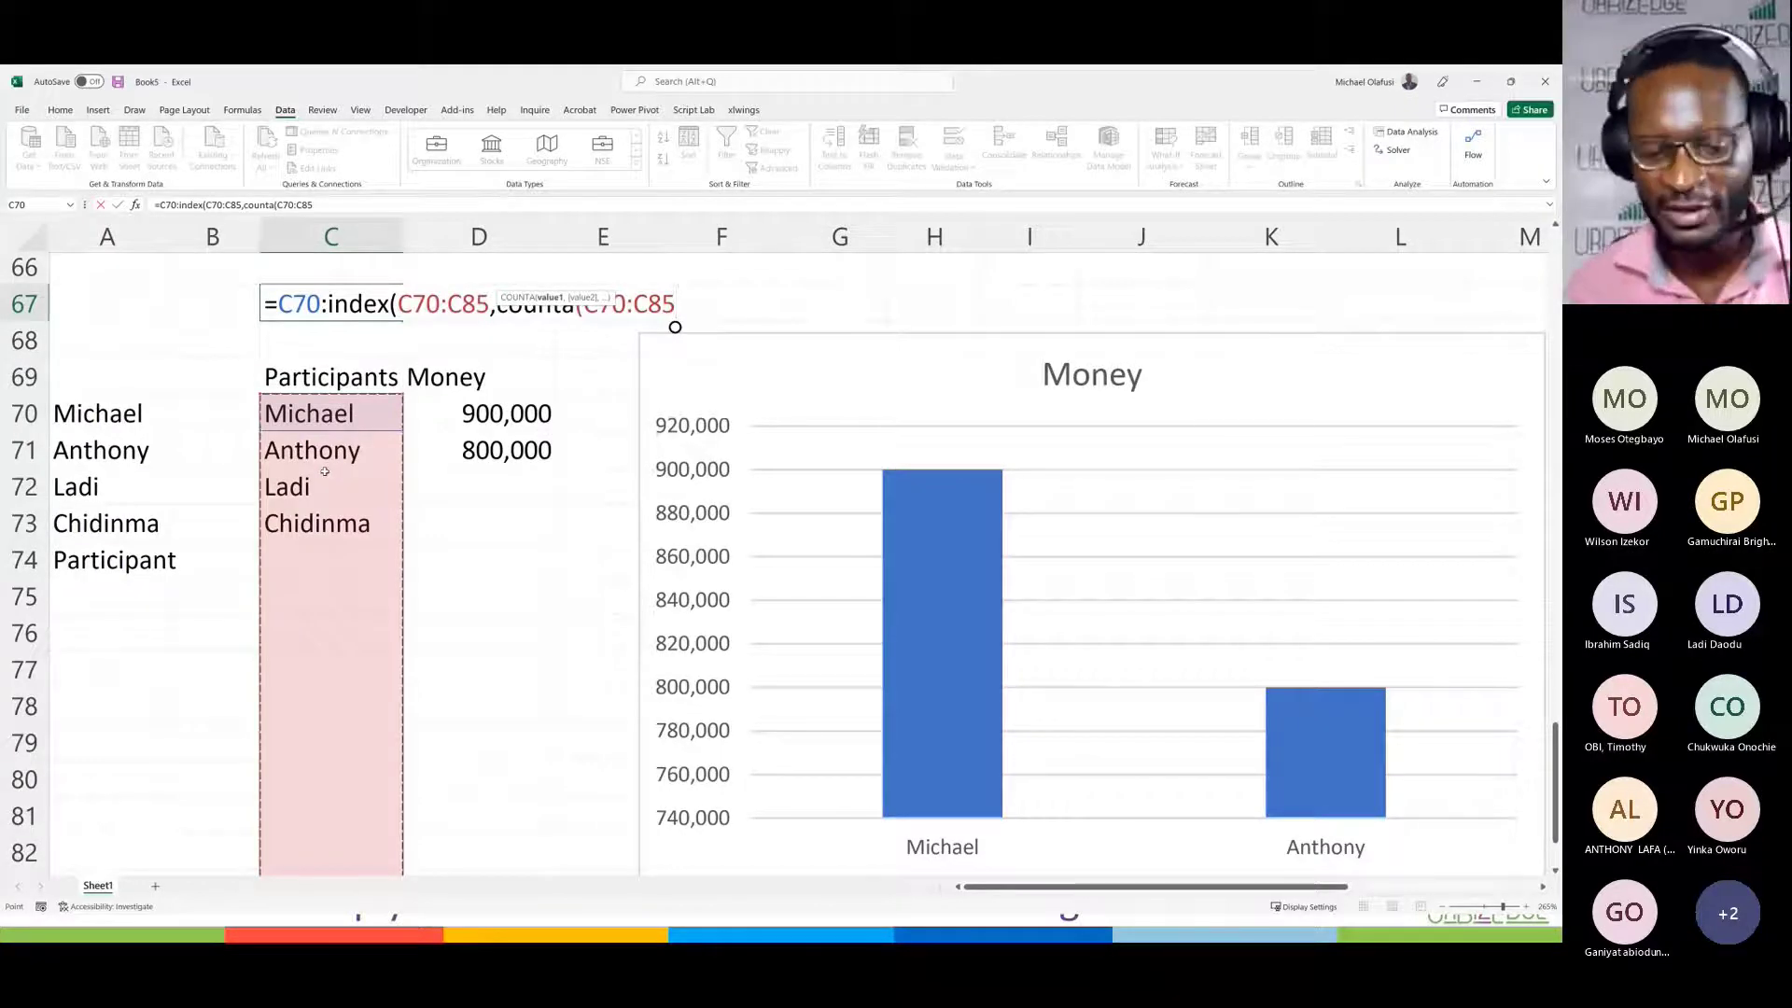
{"action": "type", "text": "))"}
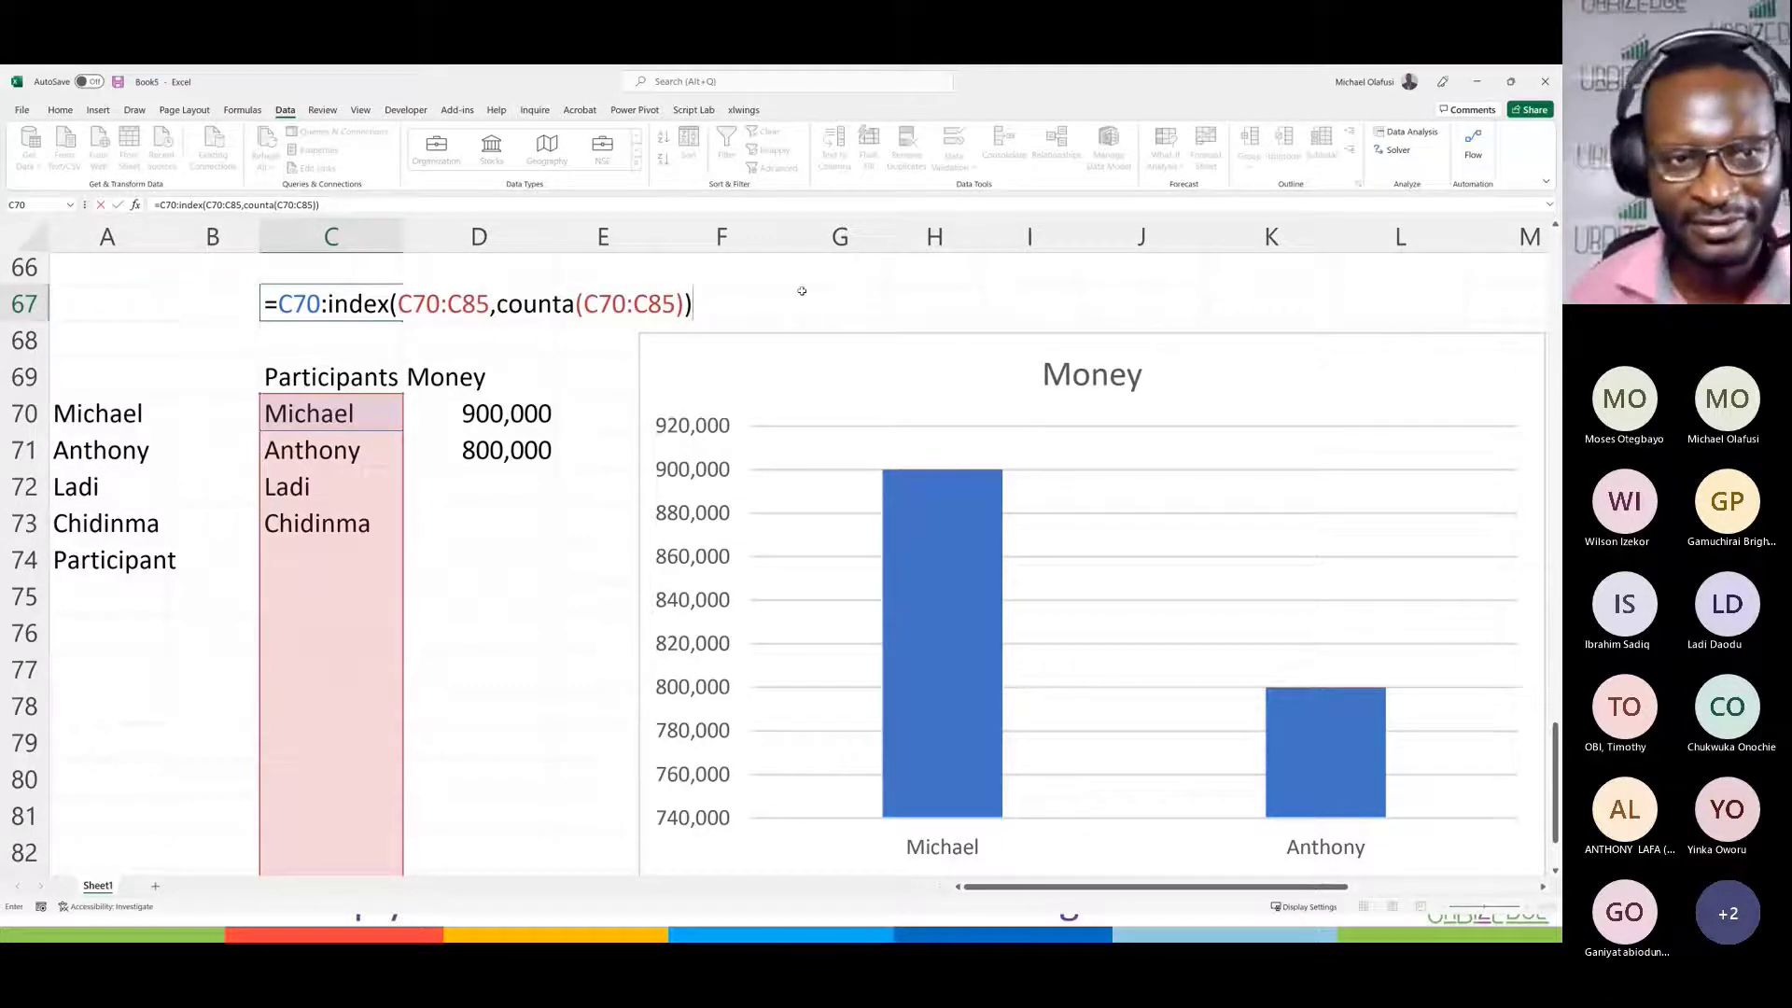
{"action": "key", "text": "Return"}
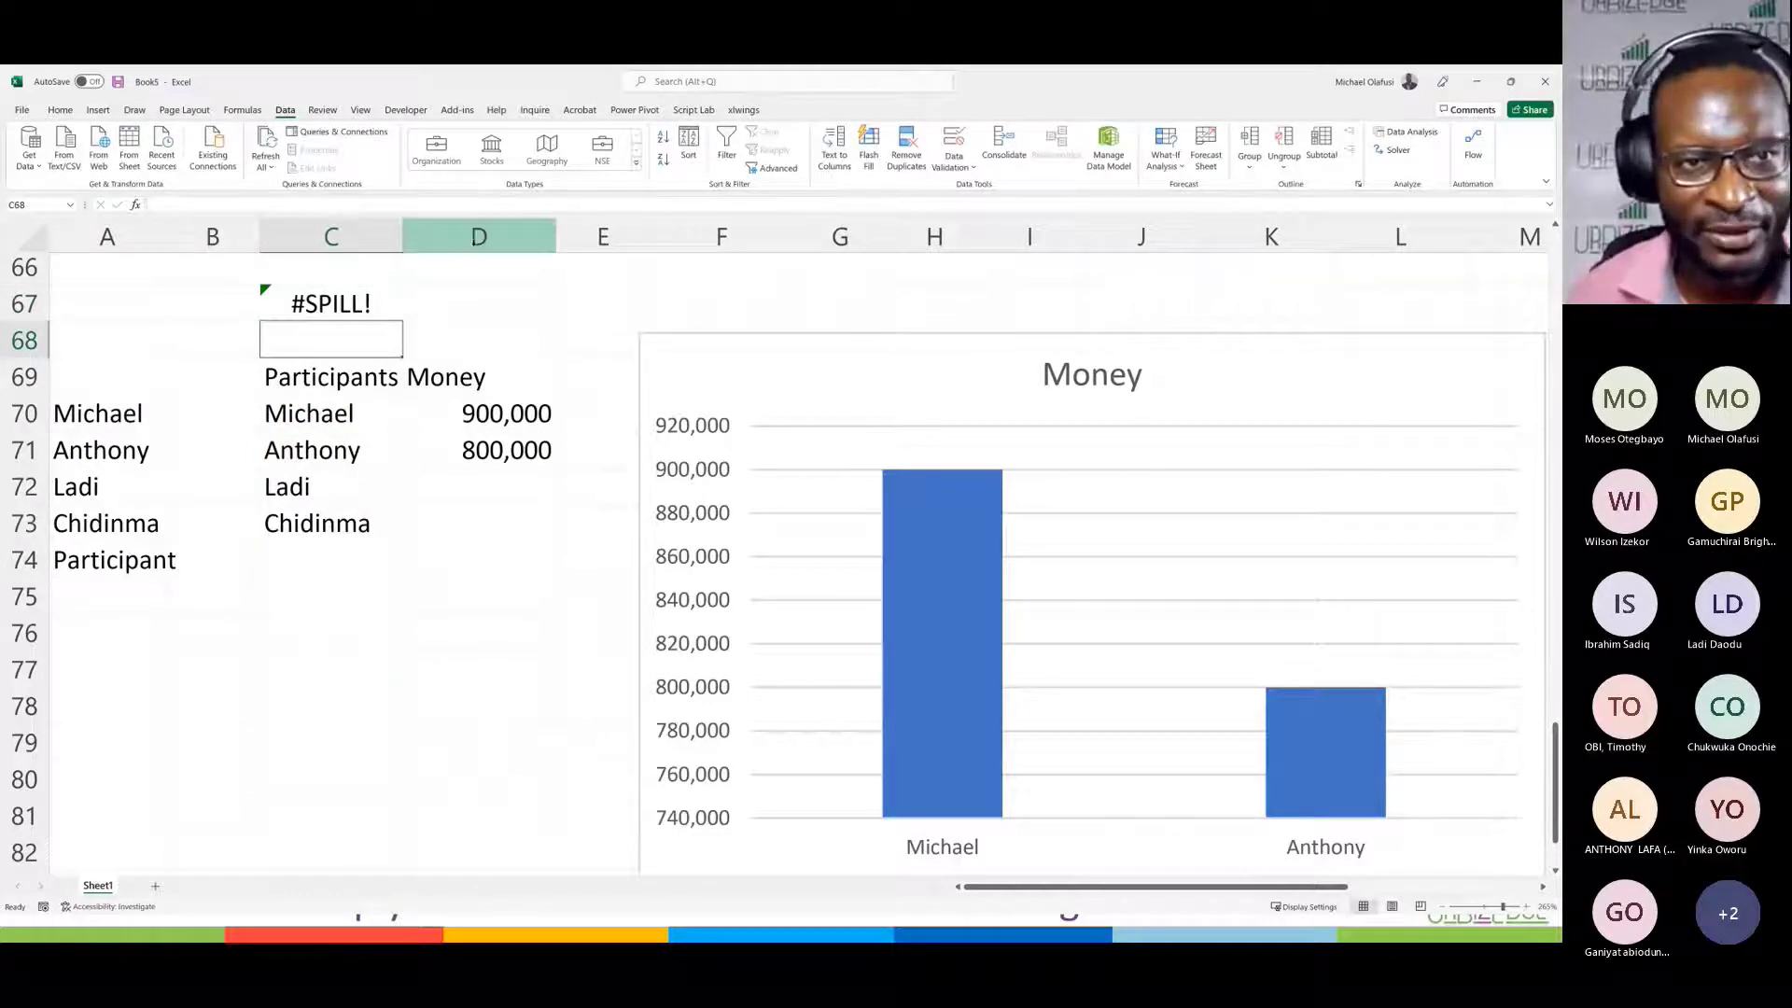
Step: Copy the full formula text from C67 and move the Money chart clear of column F
{"action": "key", "text": "Up"}
{"action": "key", "text": "F2"}
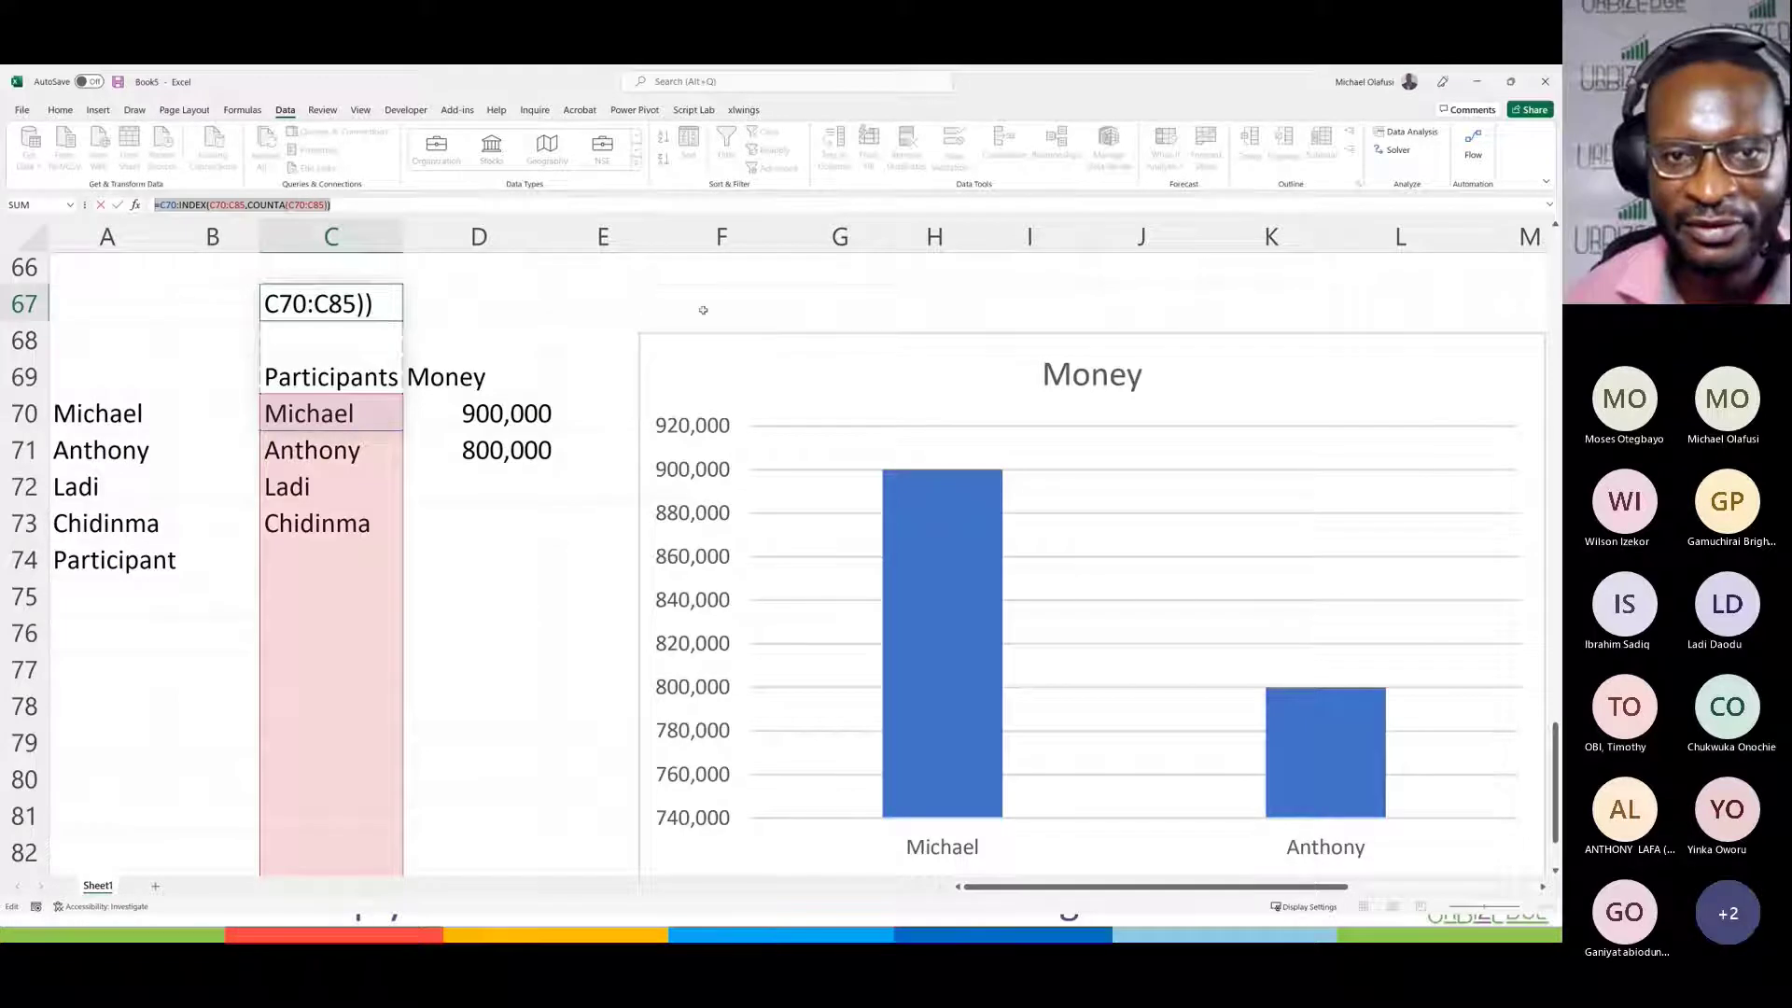
{"action": "key", "text": "Escape"}
{"action": "left_click_drag", "start_coordinate": [705, 325], "coordinate": [917, 310]}
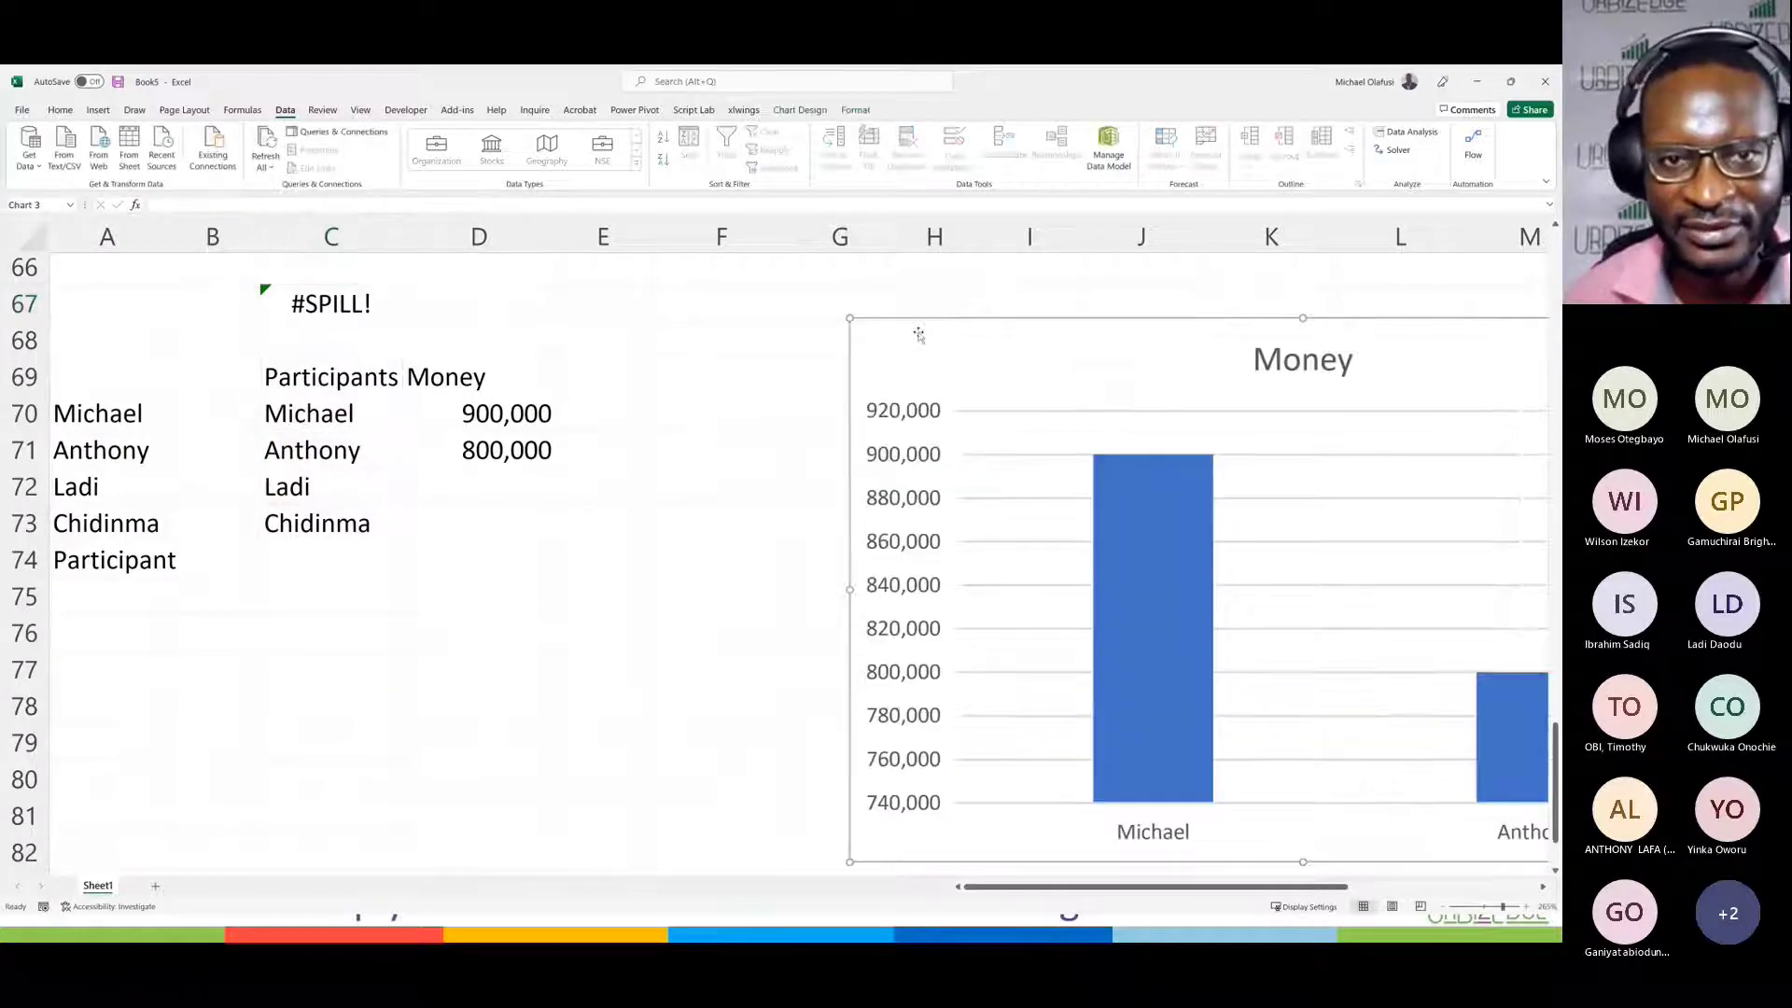
Step: Enter the copied formula =C70:INDEX(C70:C85,COUNTA(C70:C85)) in cell F67
{"action": "left_click", "coordinate": [705, 298]}
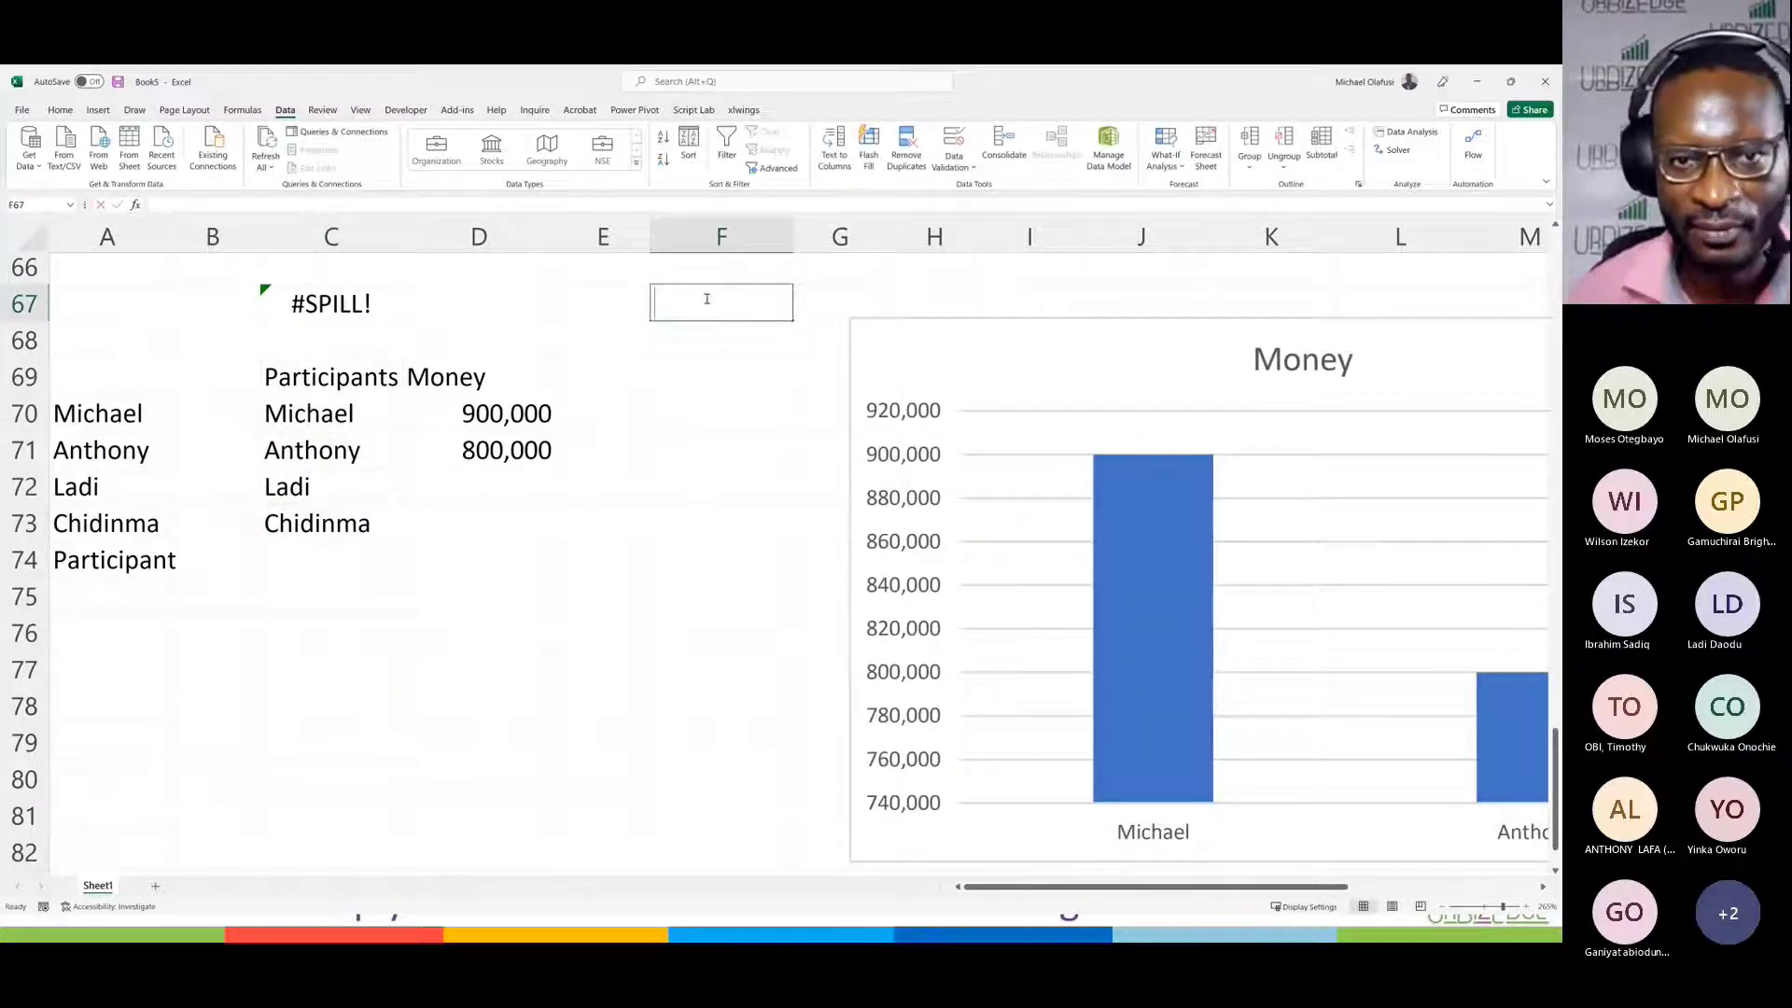
{"action": "double_click", "coordinate": [705, 297]}
{"action": "type", "text": "=C70:INDEX(C70:C85,COUNTA(C70:C85))"}
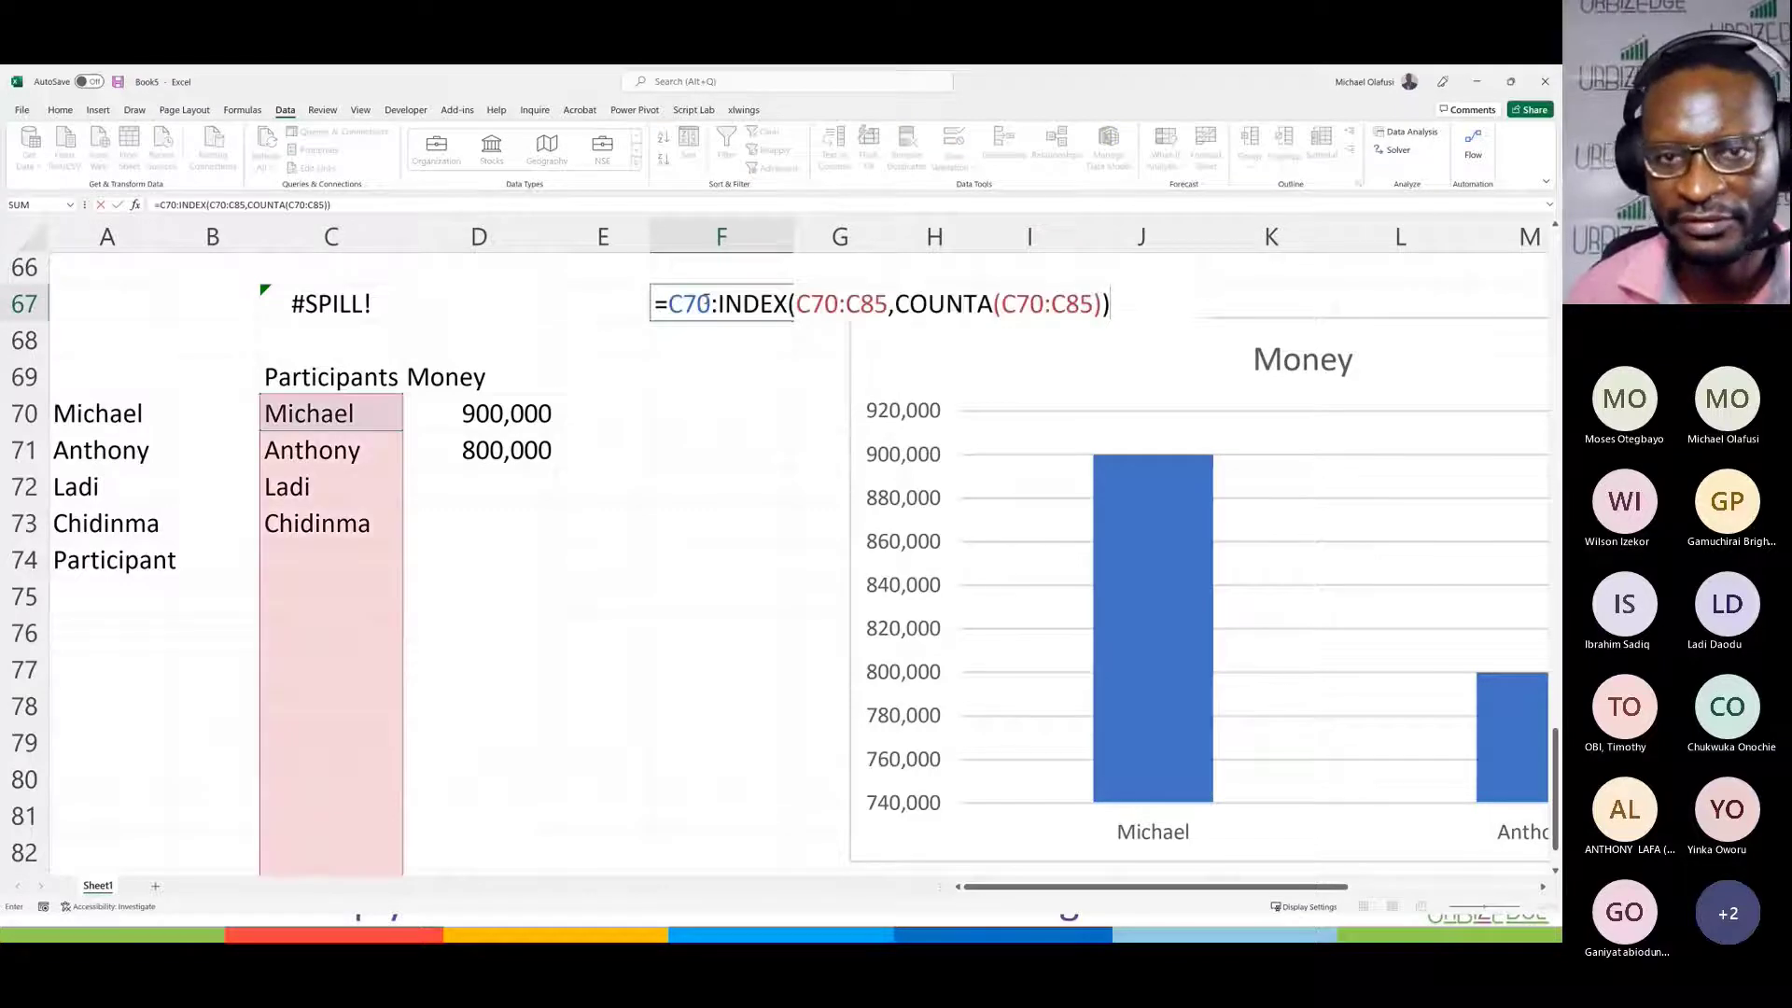
{"action": "key", "text": "Return"}
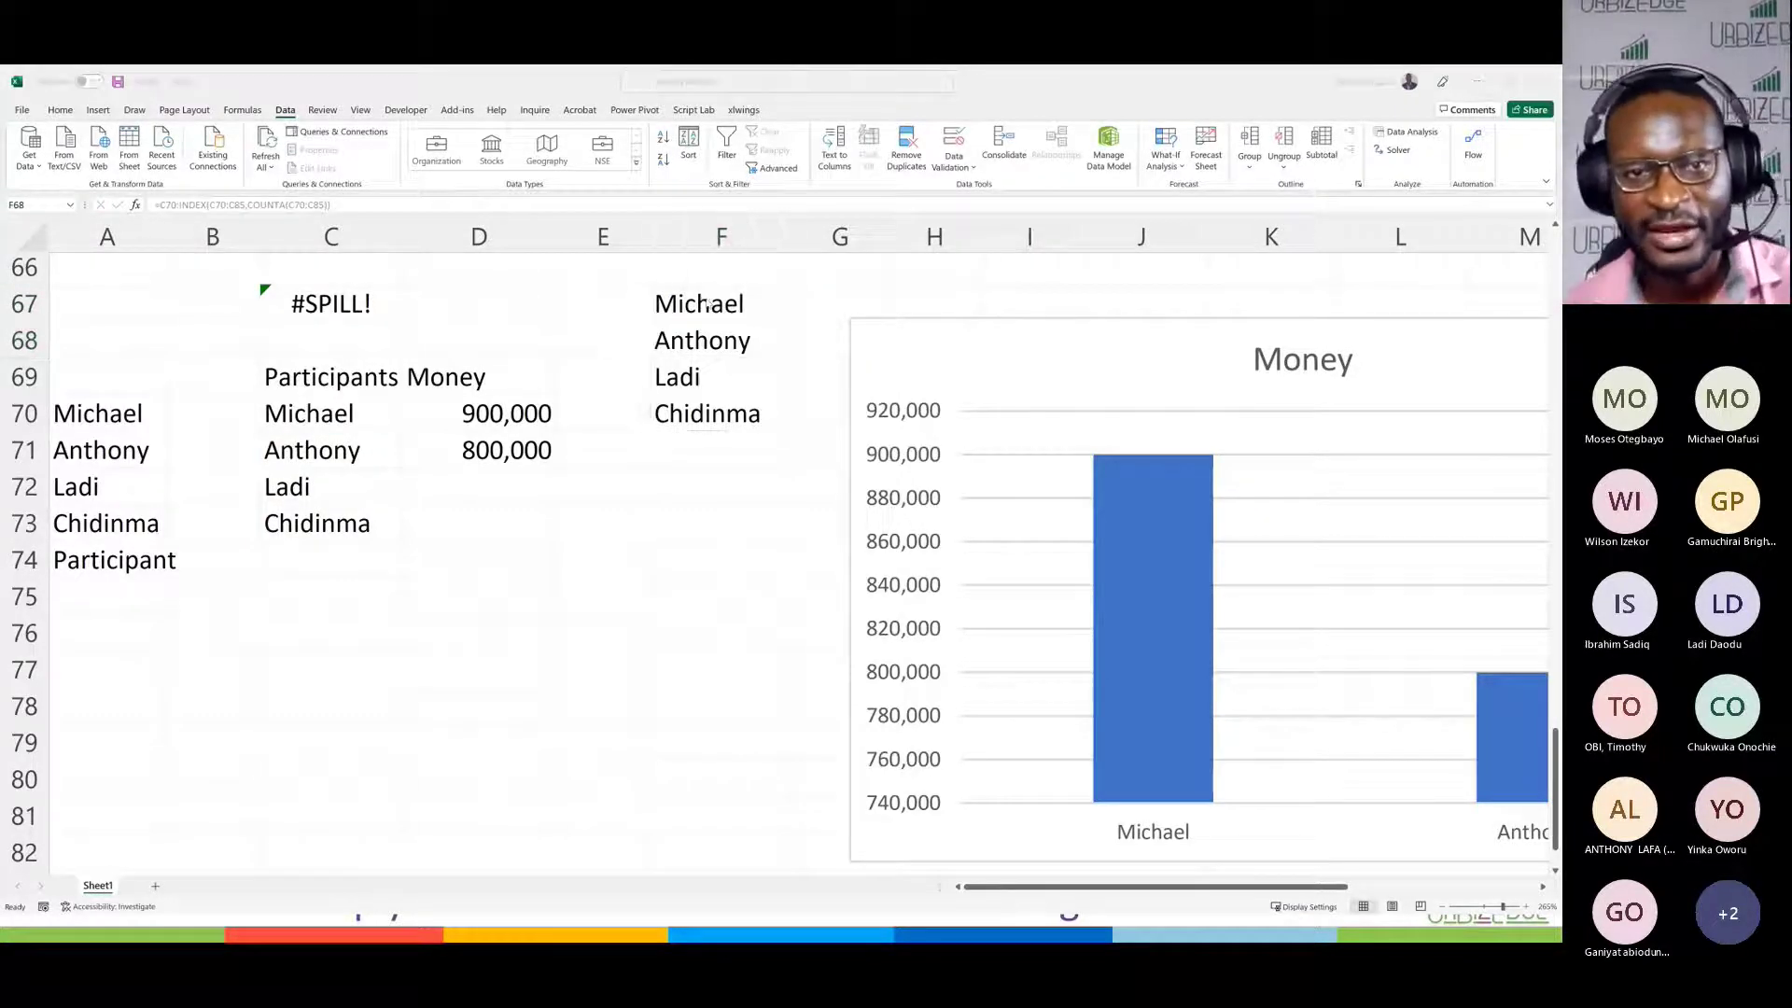
Step: Switch to the Fin Model Office Hour 63 workbook and examine the Model Inputs and Scenarios sections of INDEX_1, including the scenario choices
{"action": "key", "text": "alt+Tab"}
{"action": "key", "text": "alt+Tab"}
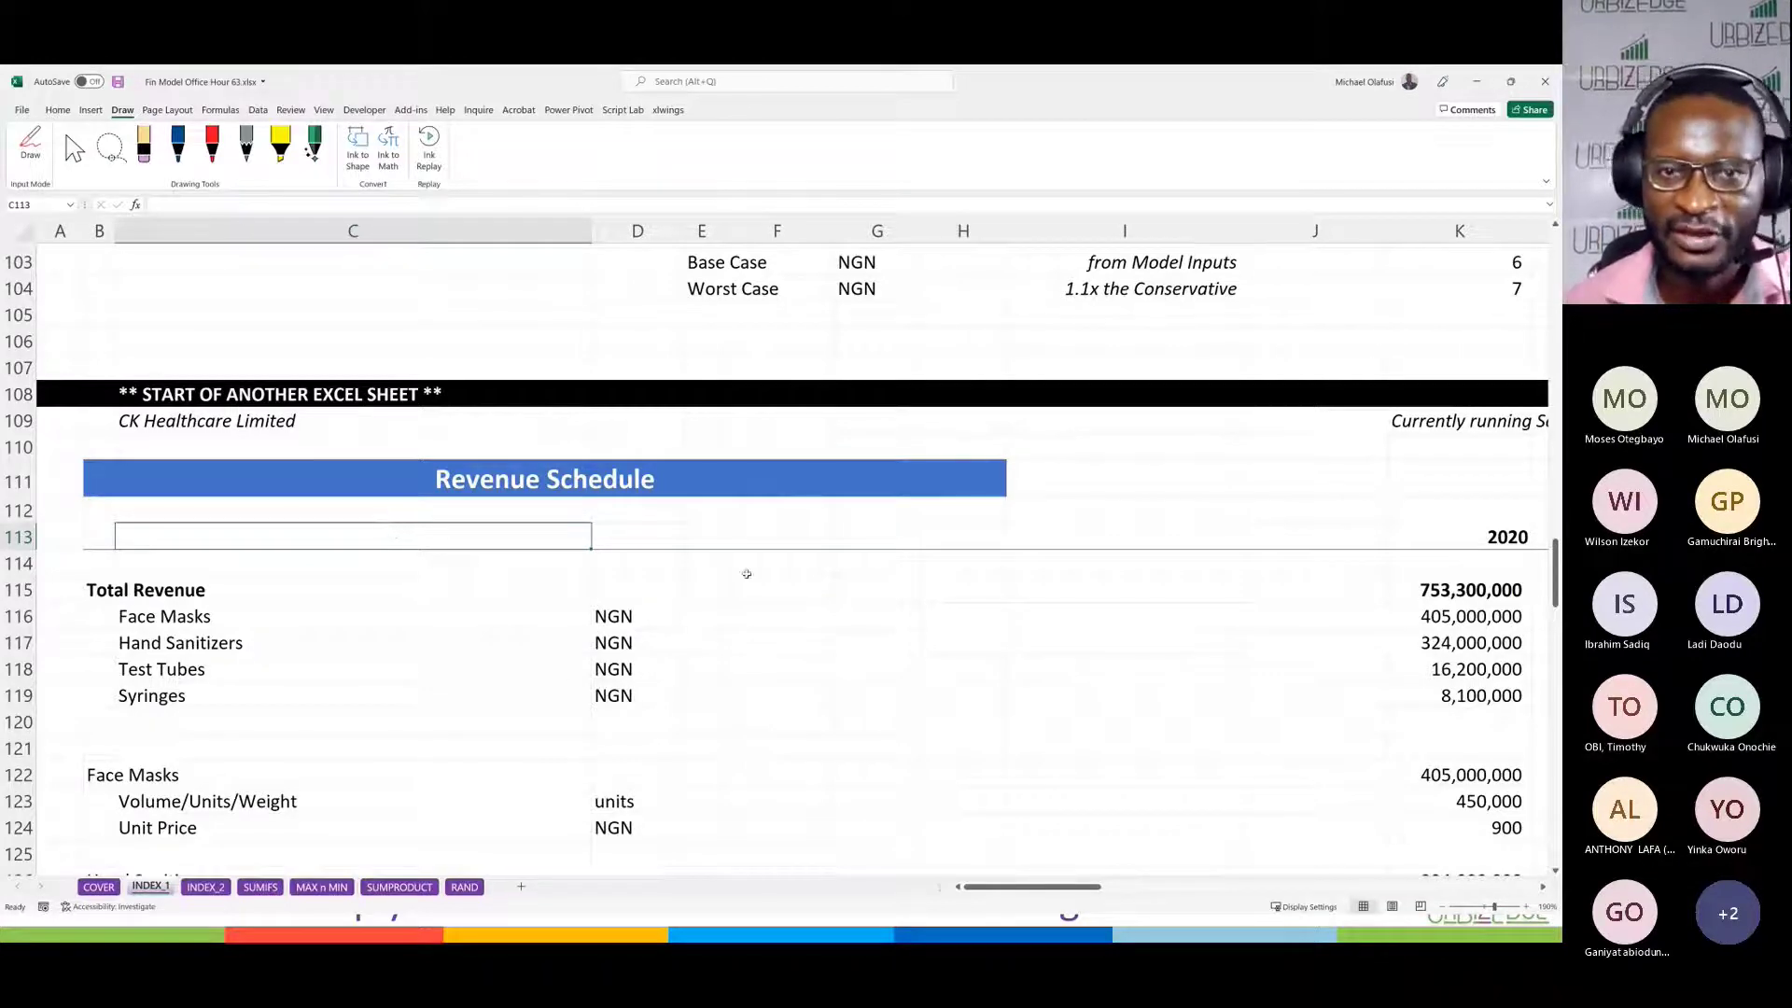
{"action": "scroll", "coordinate": [747, 573], "scroll_direction": "up", "scroll_amount": 20}
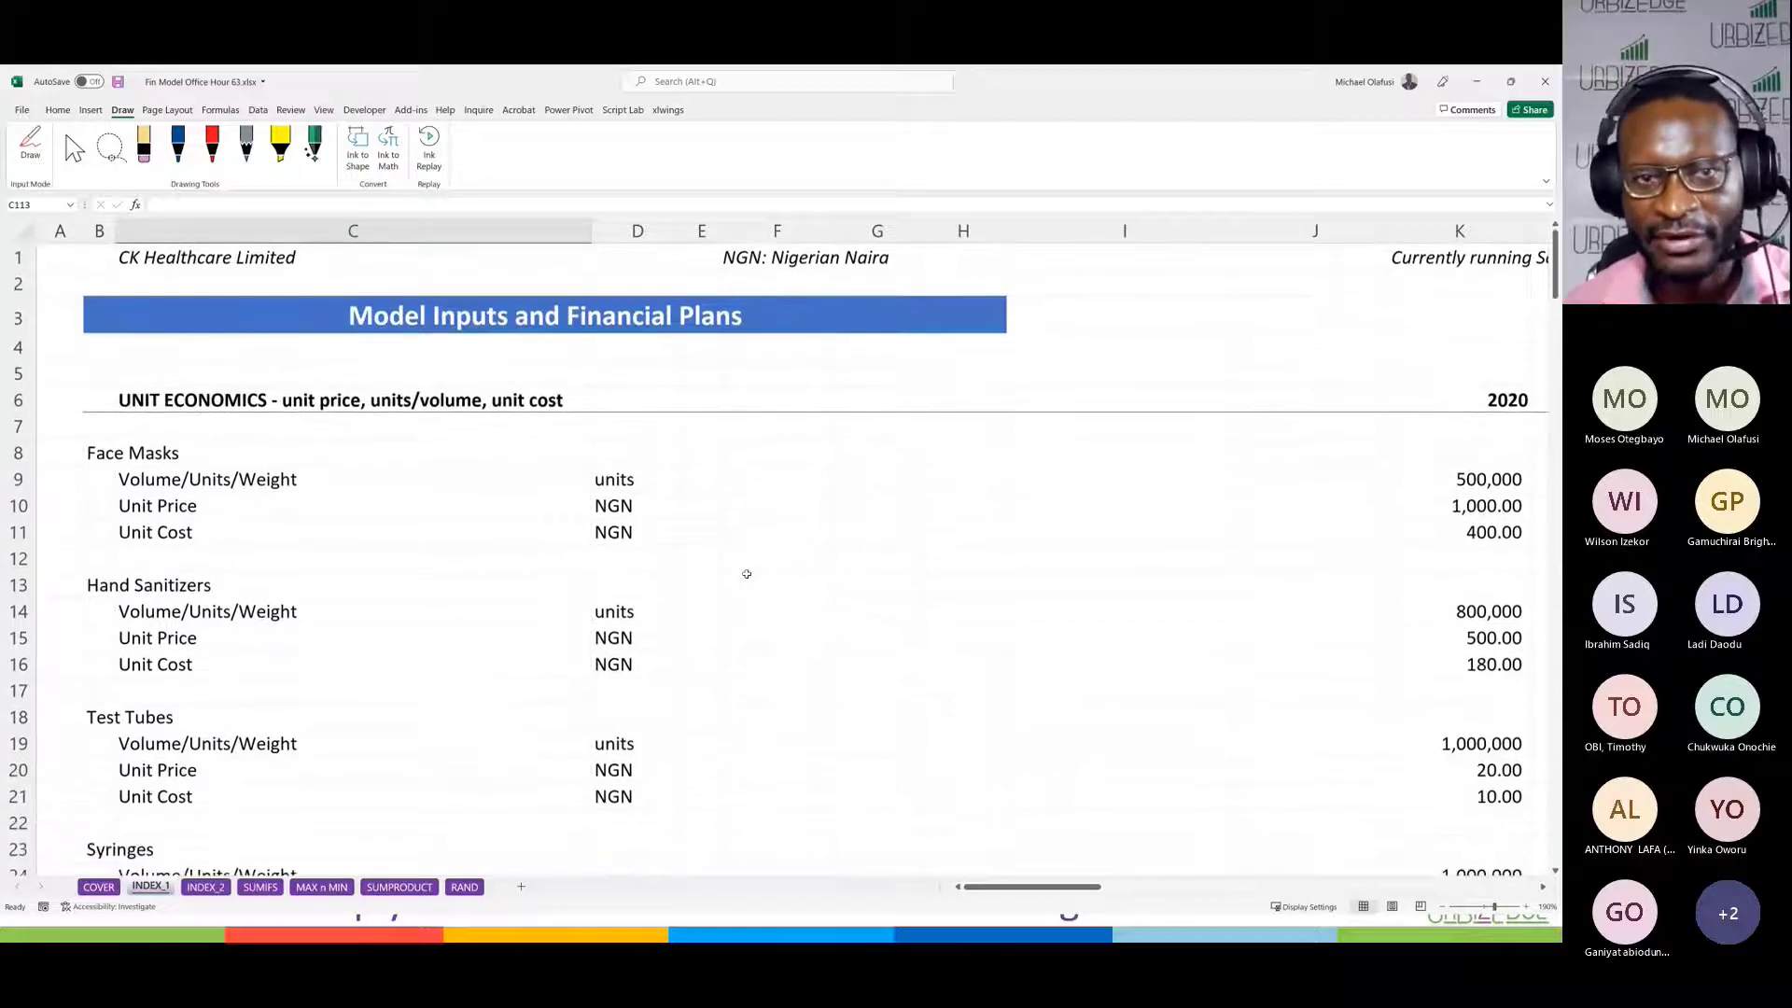
{"action": "scroll", "coordinate": [747, 573], "scroll_direction": "down", "scroll_amount": 2}
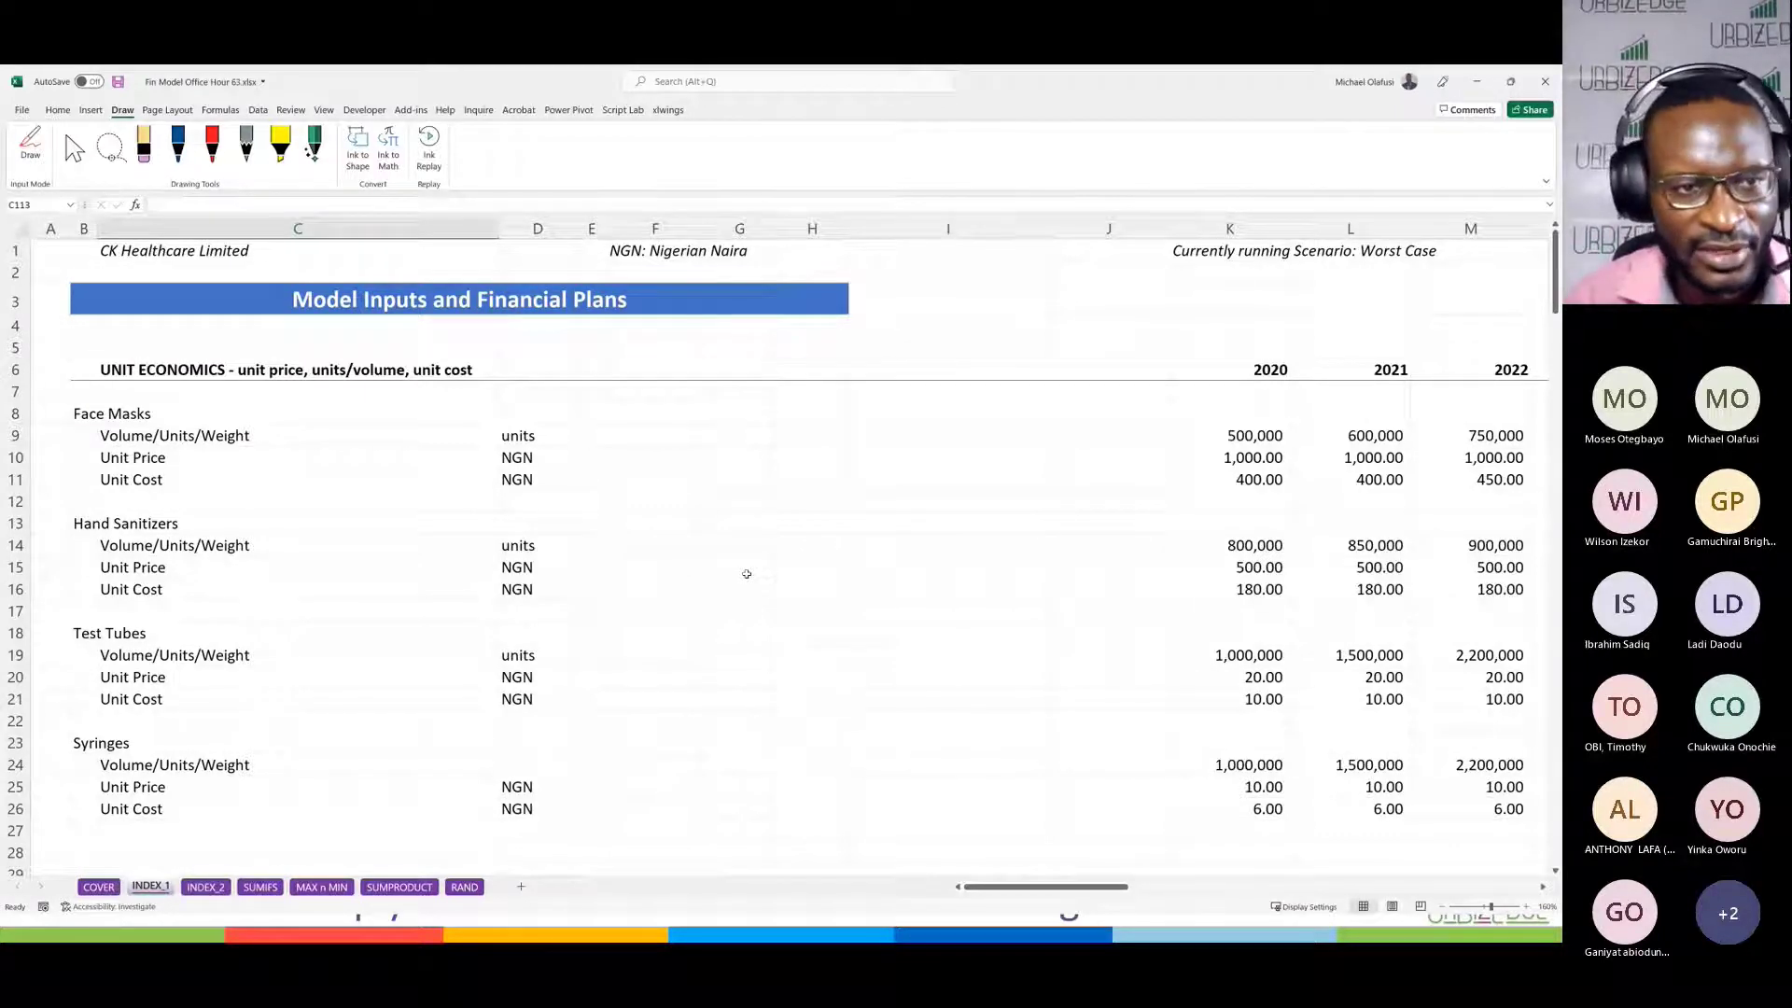
{"action": "scroll", "coordinate": [539, 581], "scroll_direction": "down", "scroll_amount": 3}
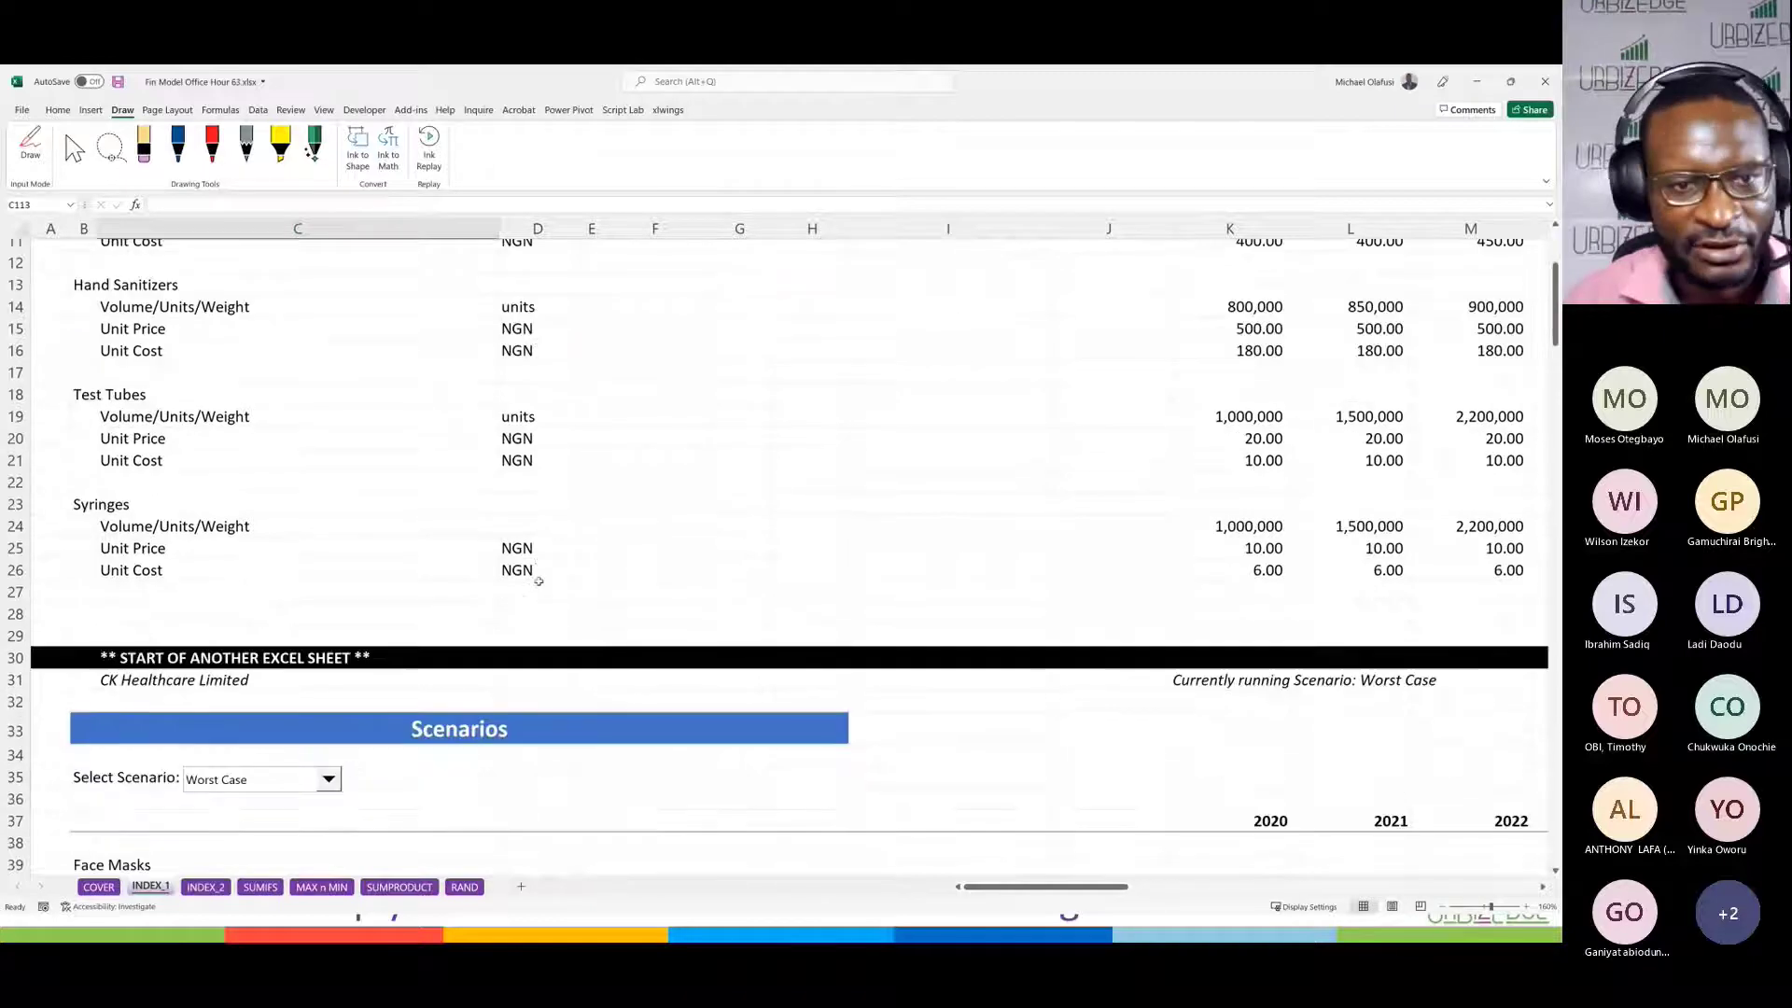
{"action": "scroll", "coordinate": [538, 582], "scroll_direction": "down", "scroll_amount": 6}
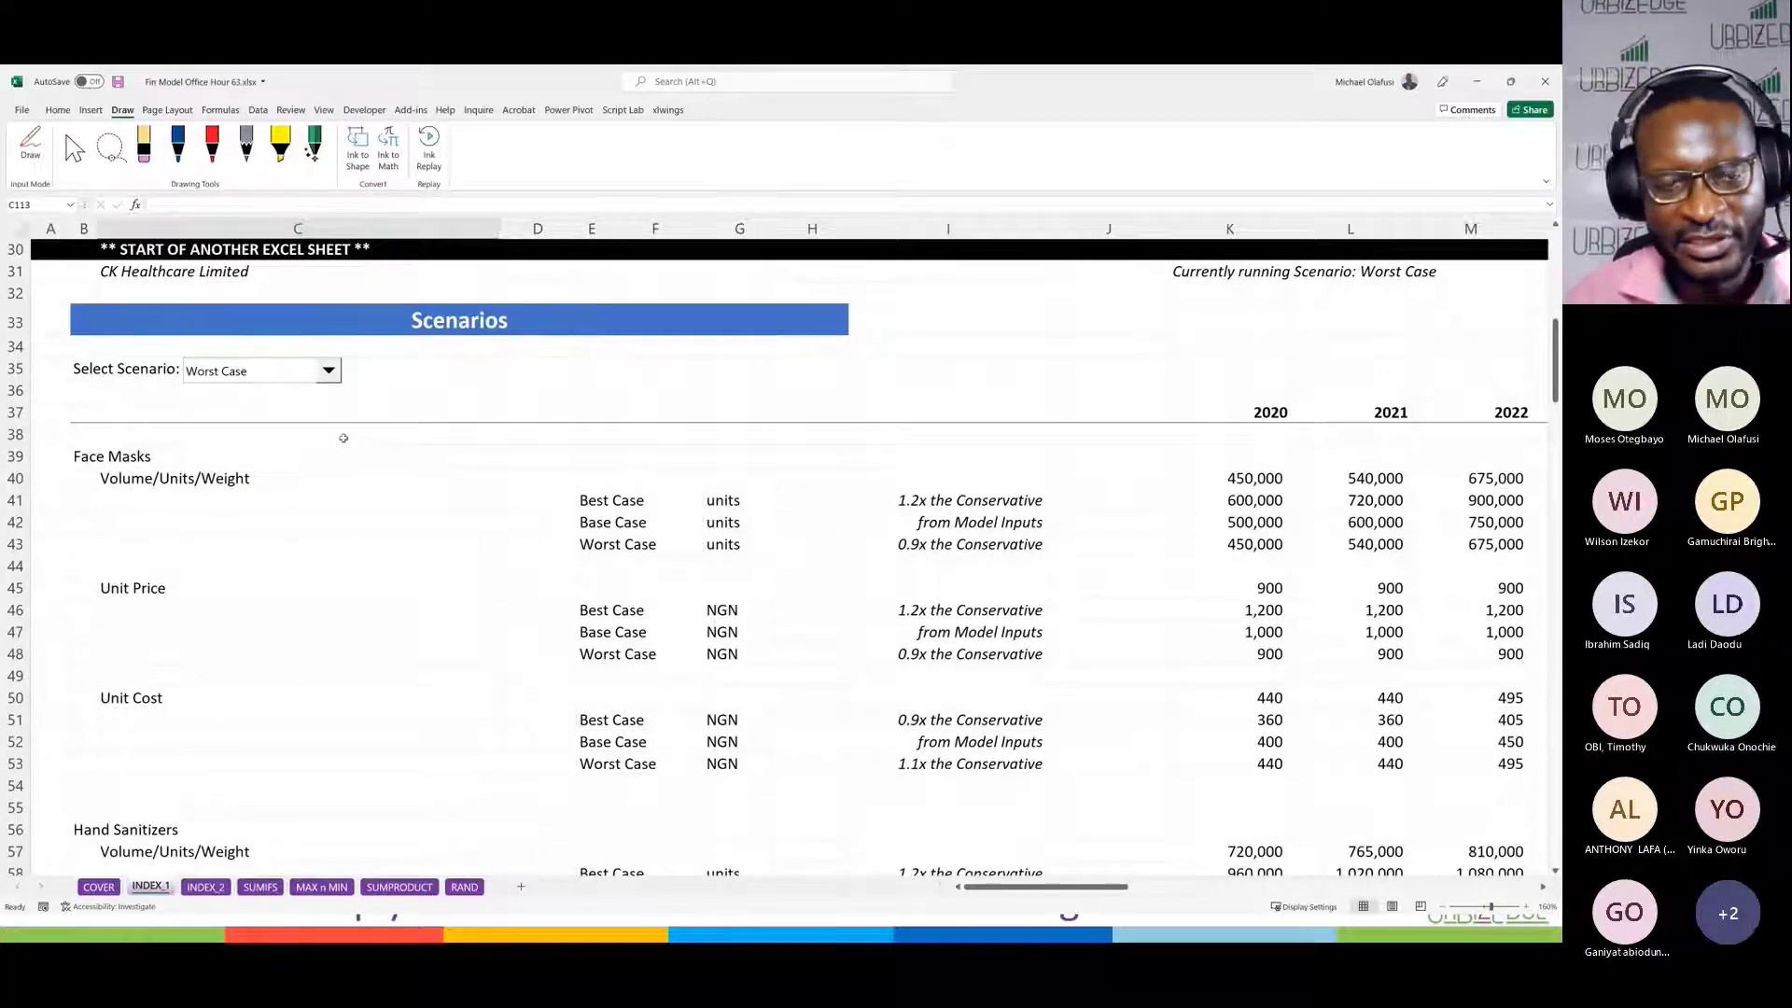
{"action": "left_click", "coordinate": [330, 375]}
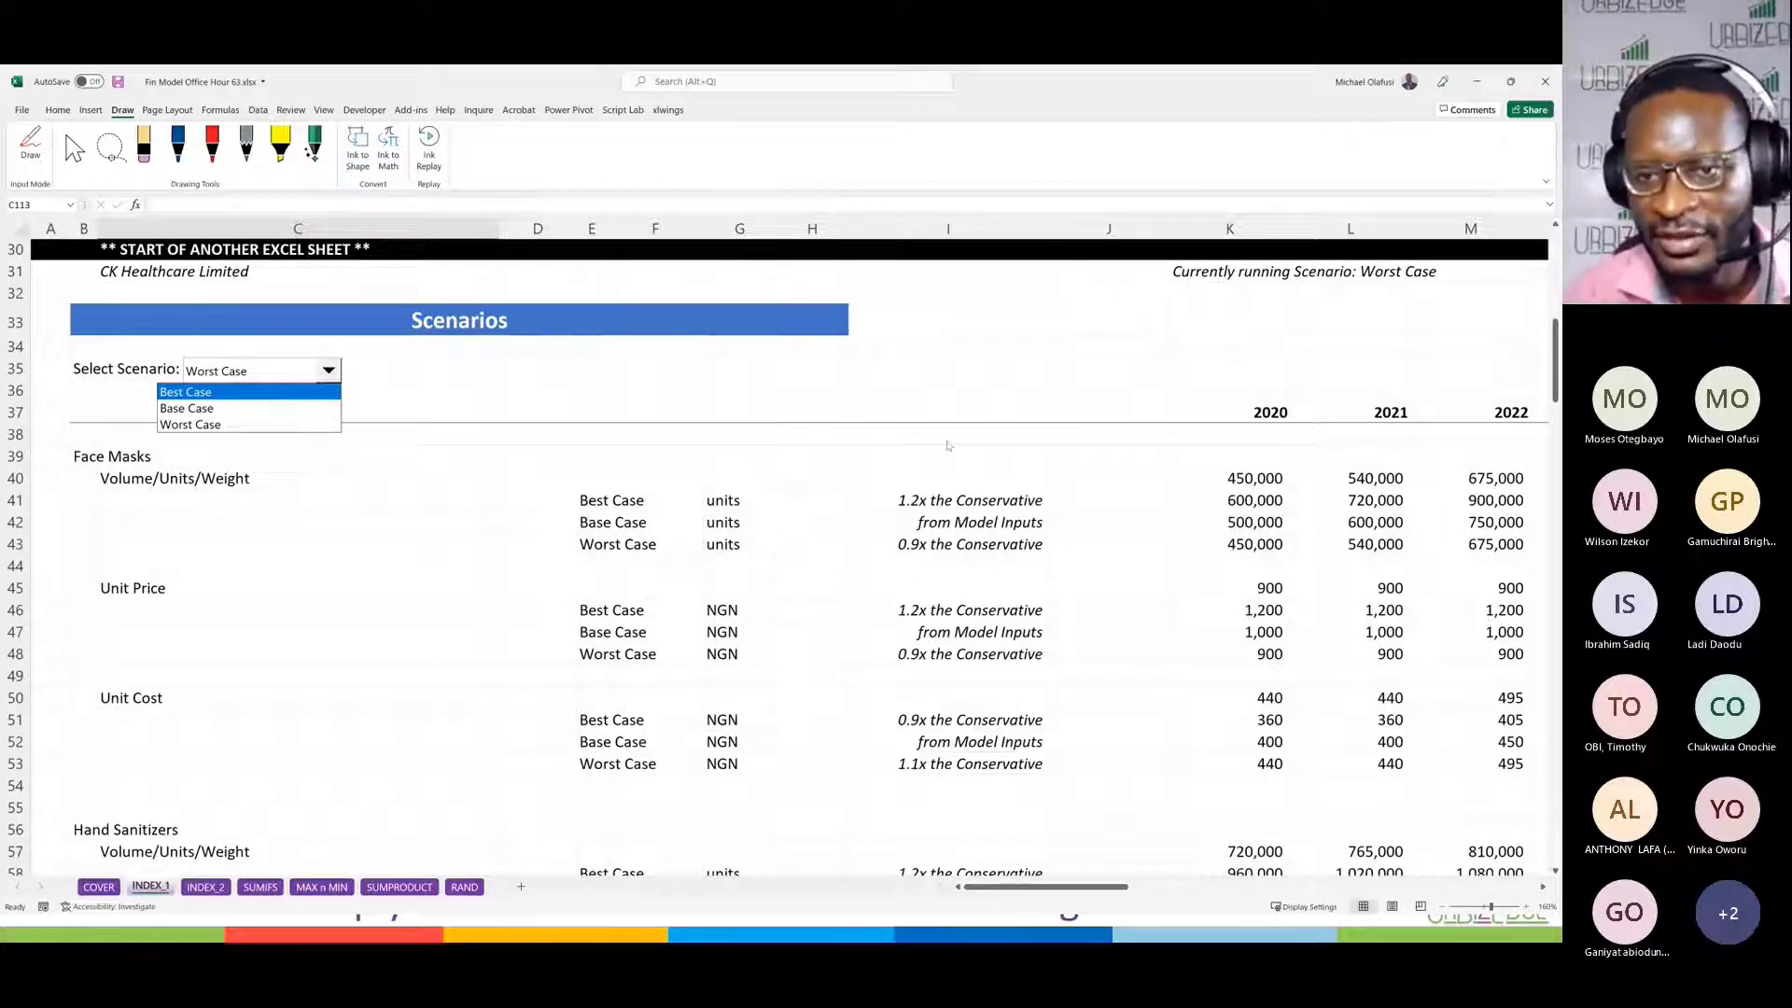
{"action": "key", "text": "Escape"}
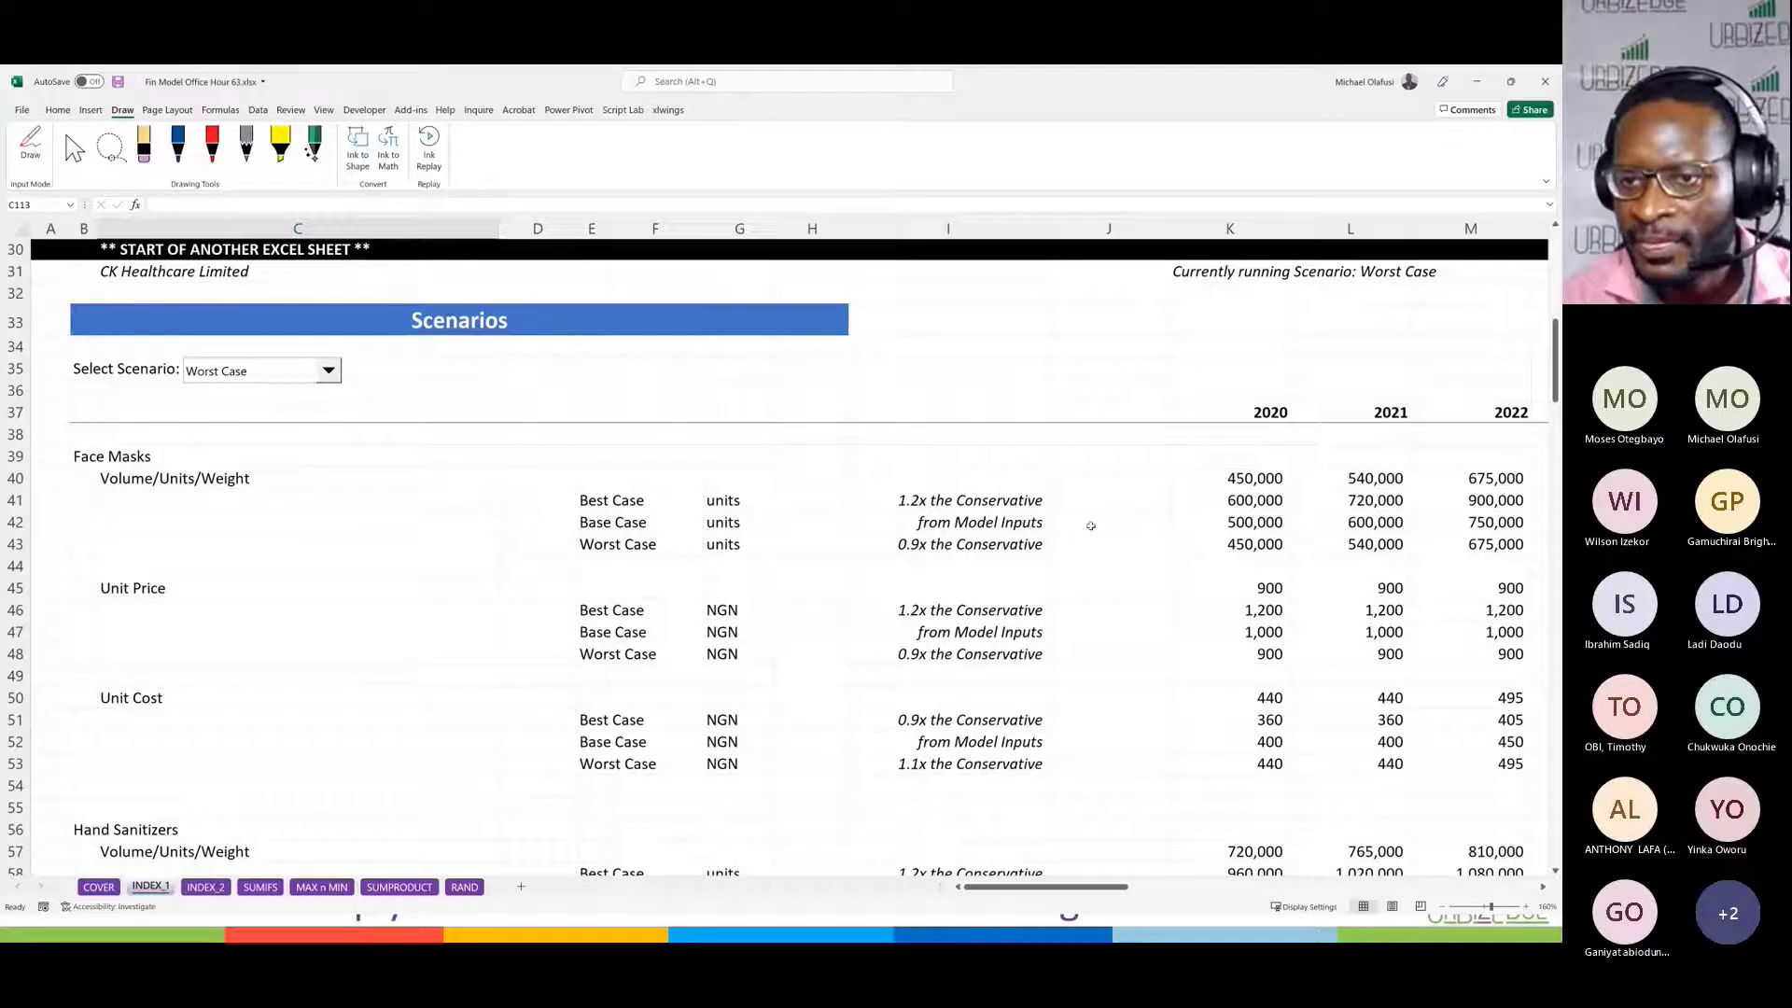
Step: Select the 2021 Face Masks volume cell L40 and set the model's scenario to Best Case
{"action": "scroll", "coordinate": [1295, 479], "scroll_direction": "right", "scroll_amount": 4}
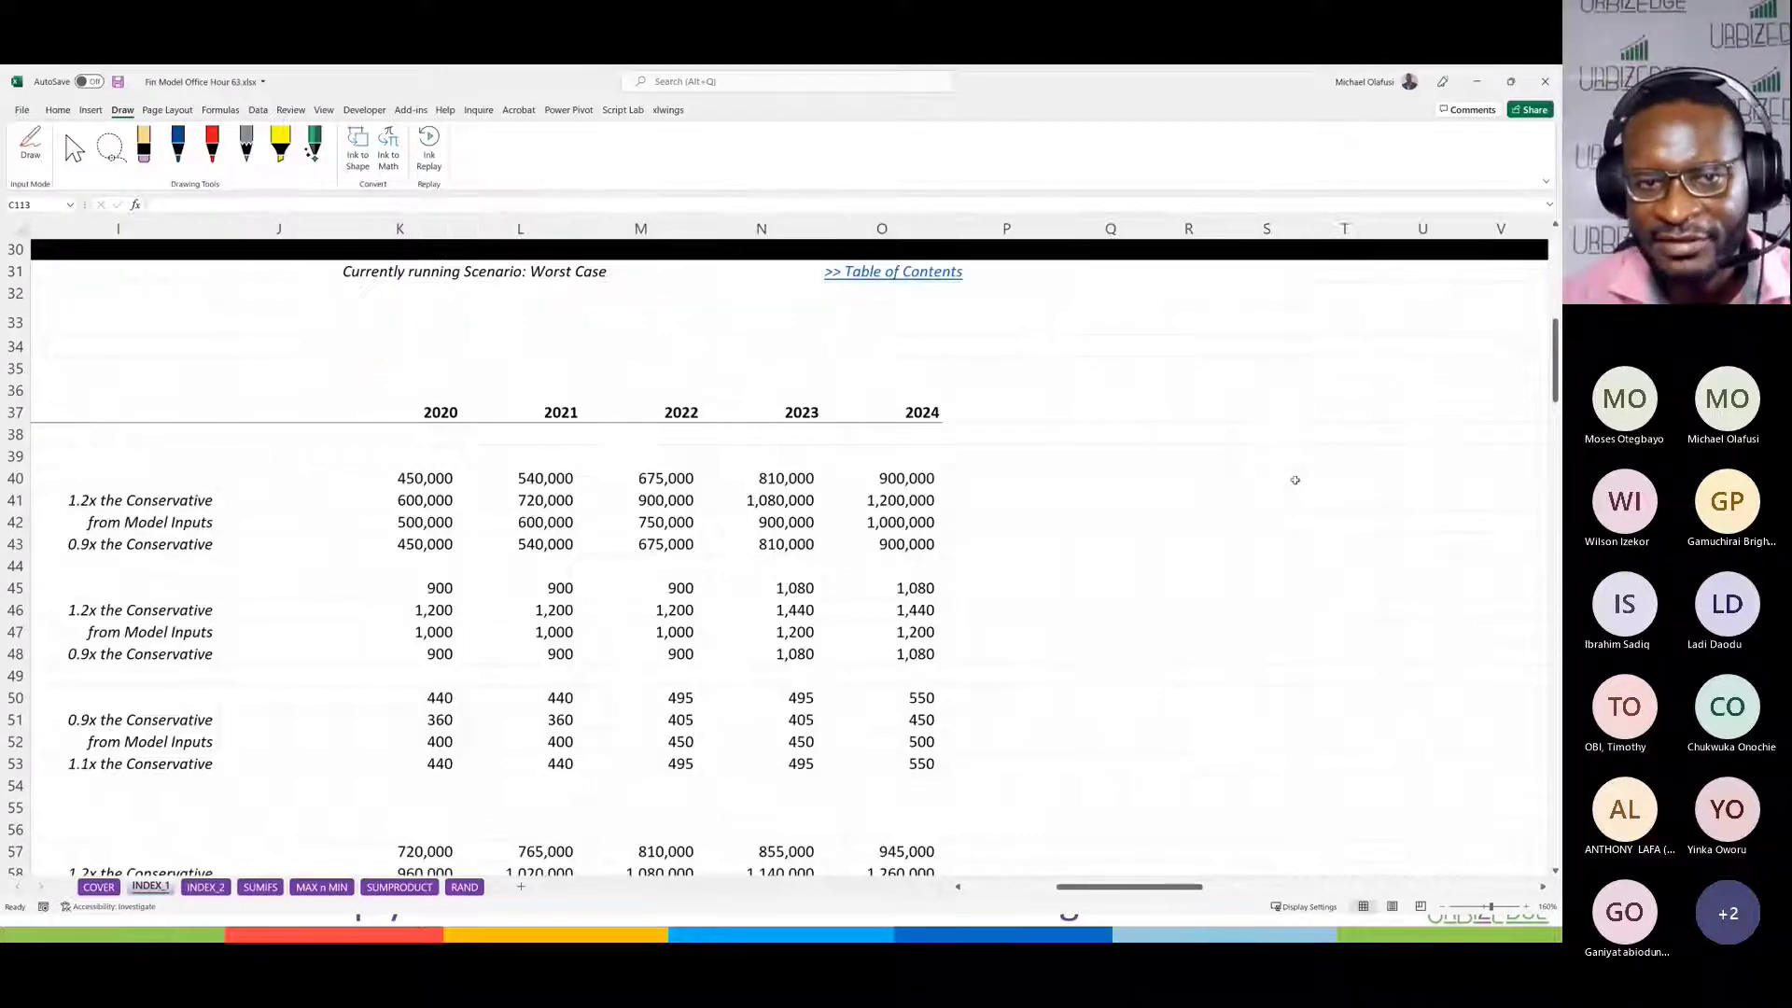
{"action": "scroll", "coordinate": [1295, 480], "scroll_direction": "left", "scroll_amount": 4}
{"action": "right_click", "coordinate": [1296, 480]}
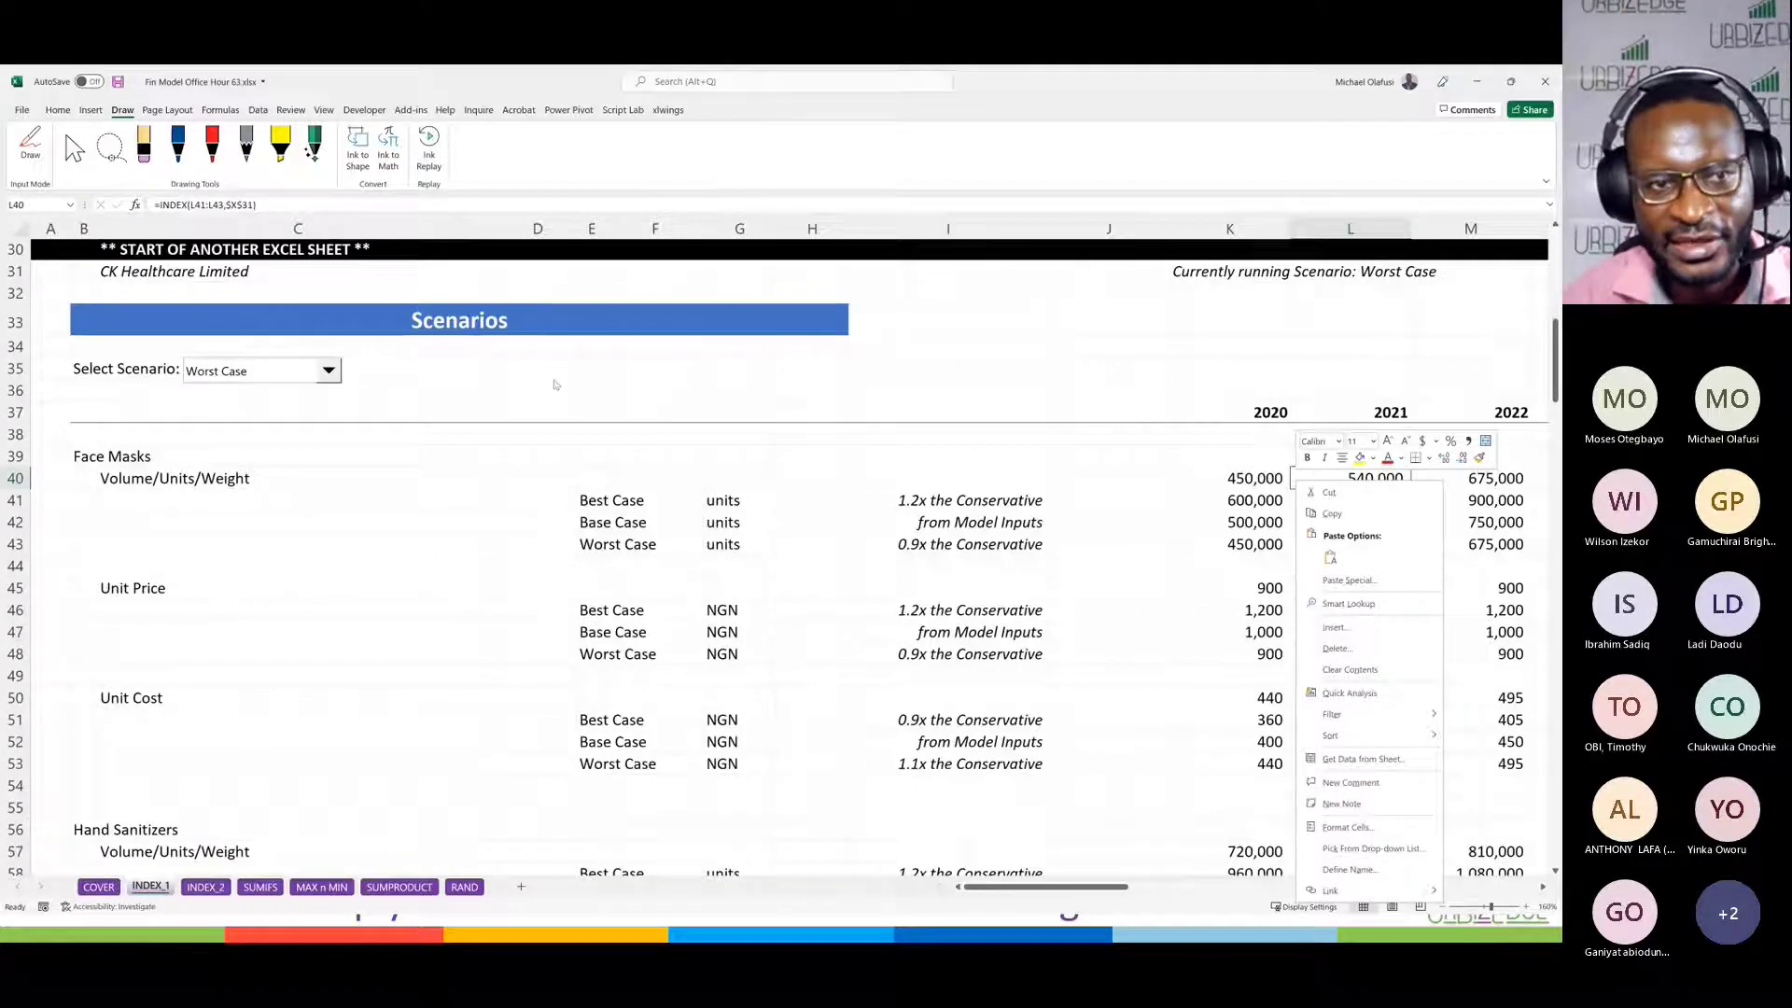
{"action": "key", "text": "Escape"}
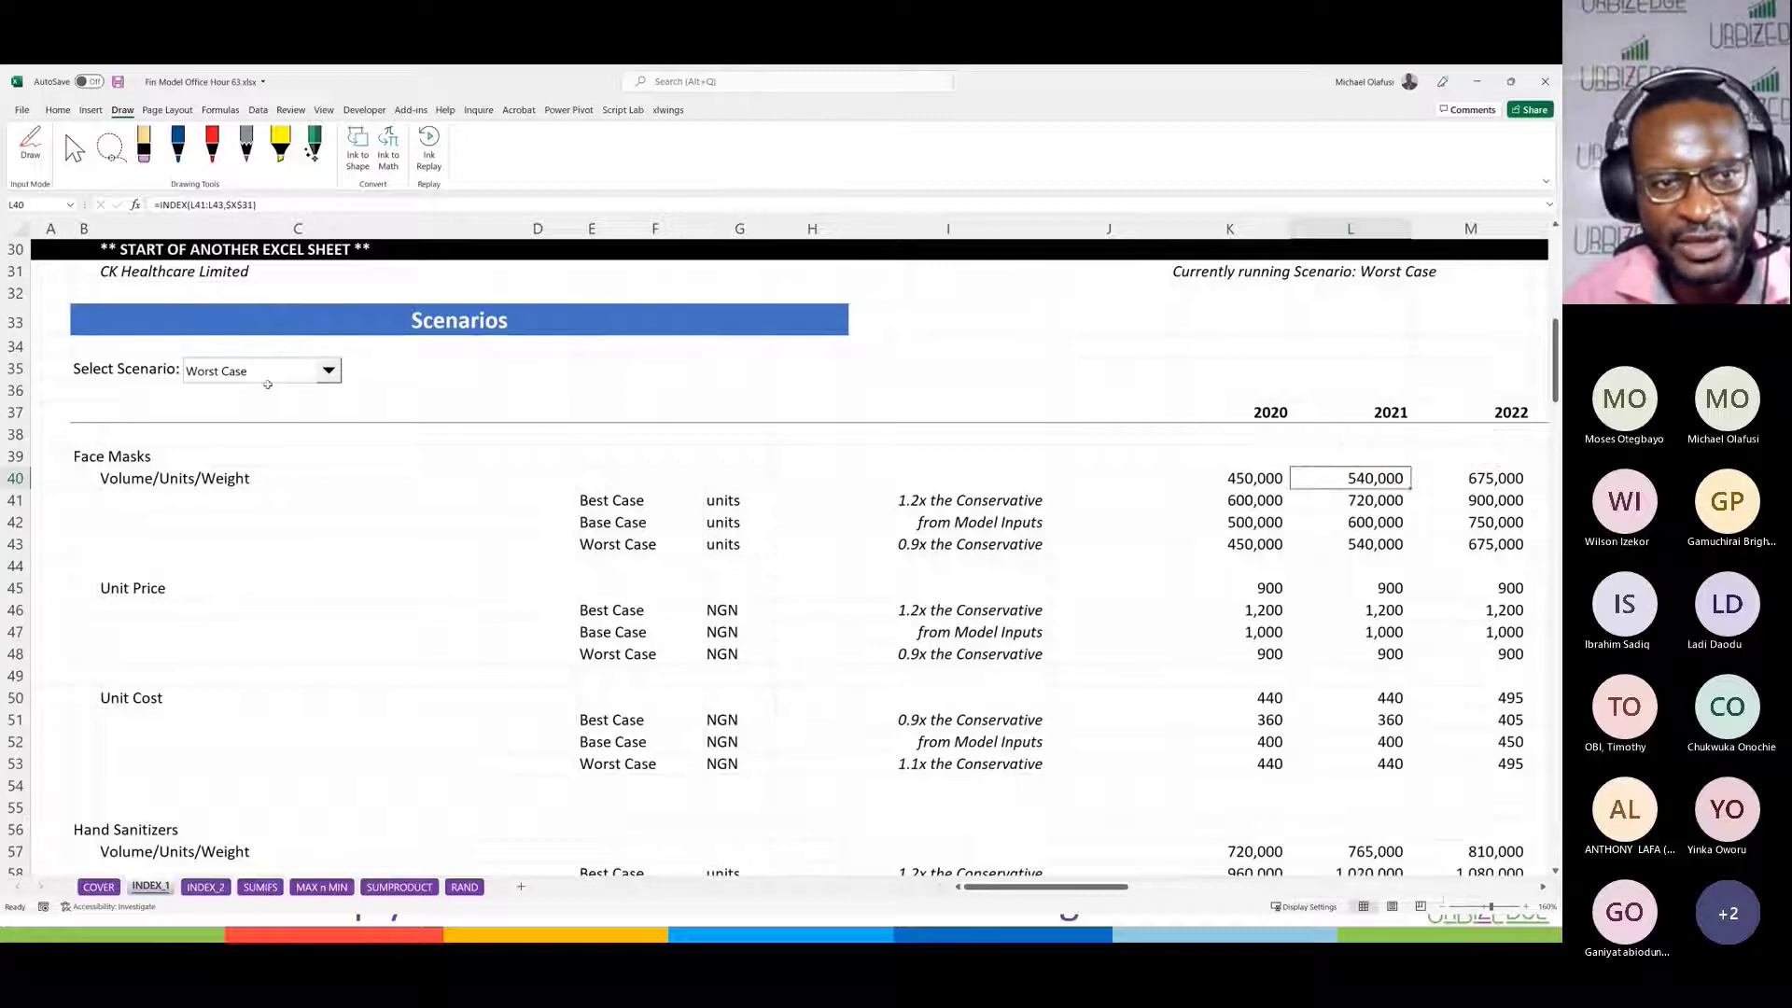
{"action": "left_click", "coordinate": [280, 373]}
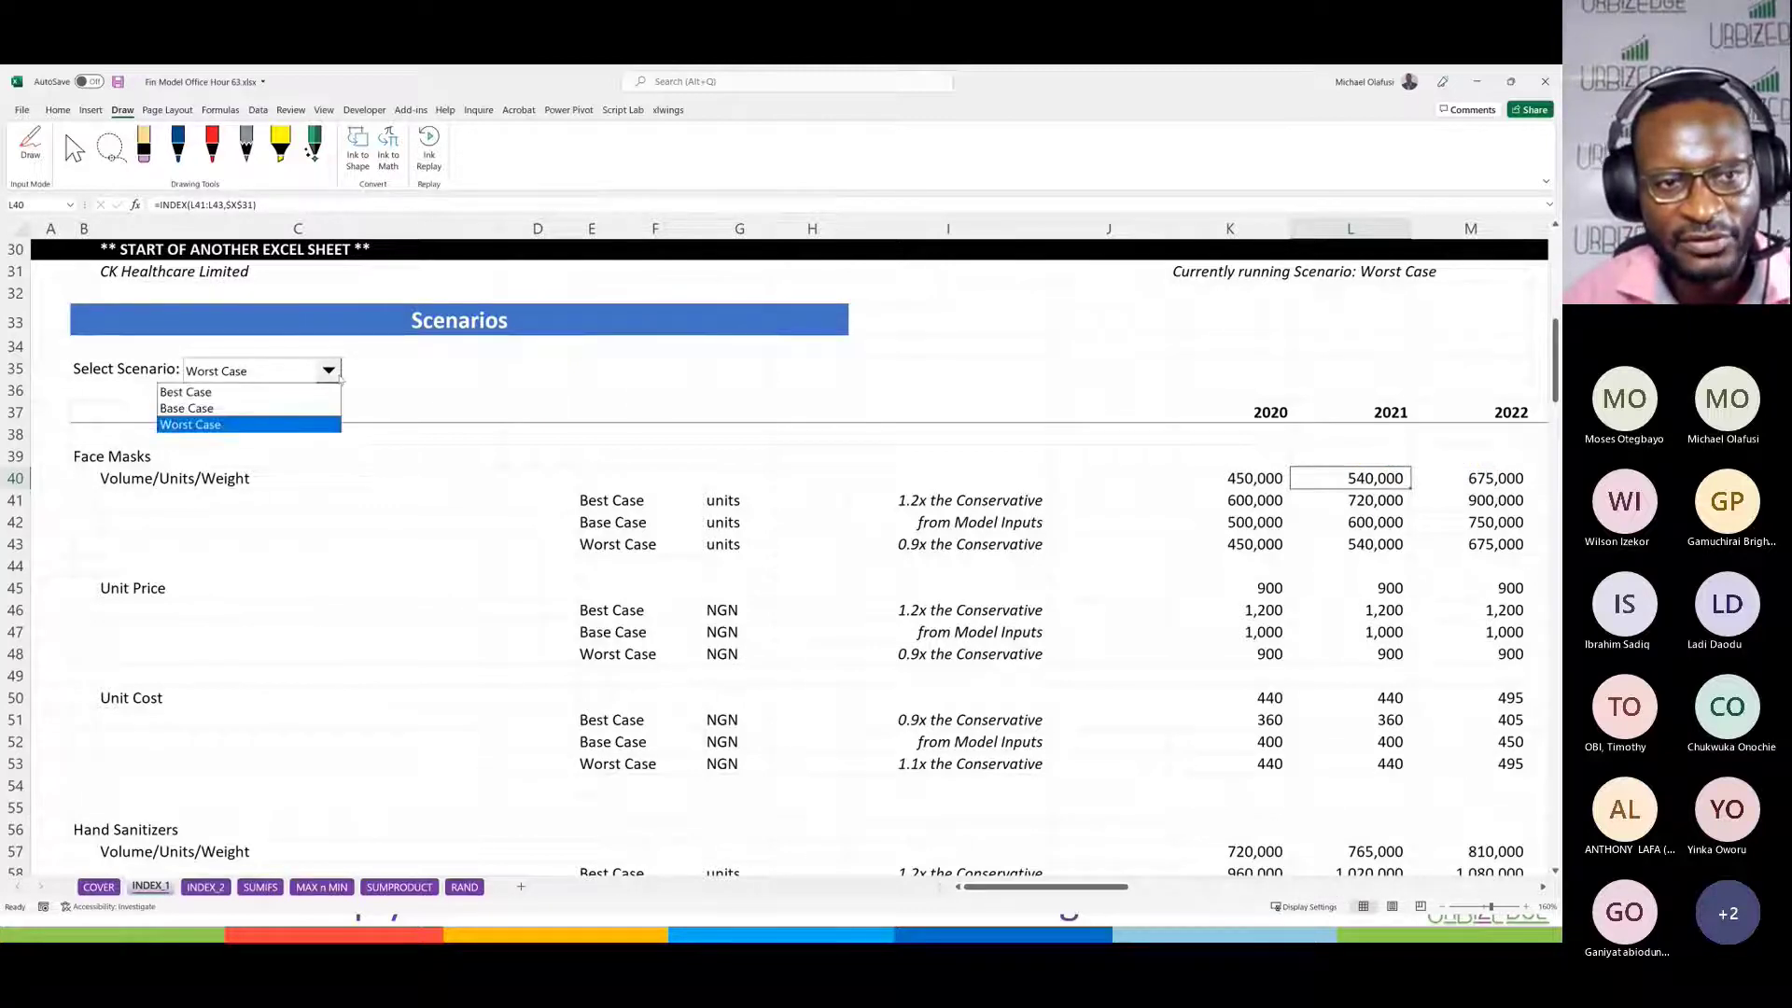
{"action": "left_click", "coordinate": [252, 394]}
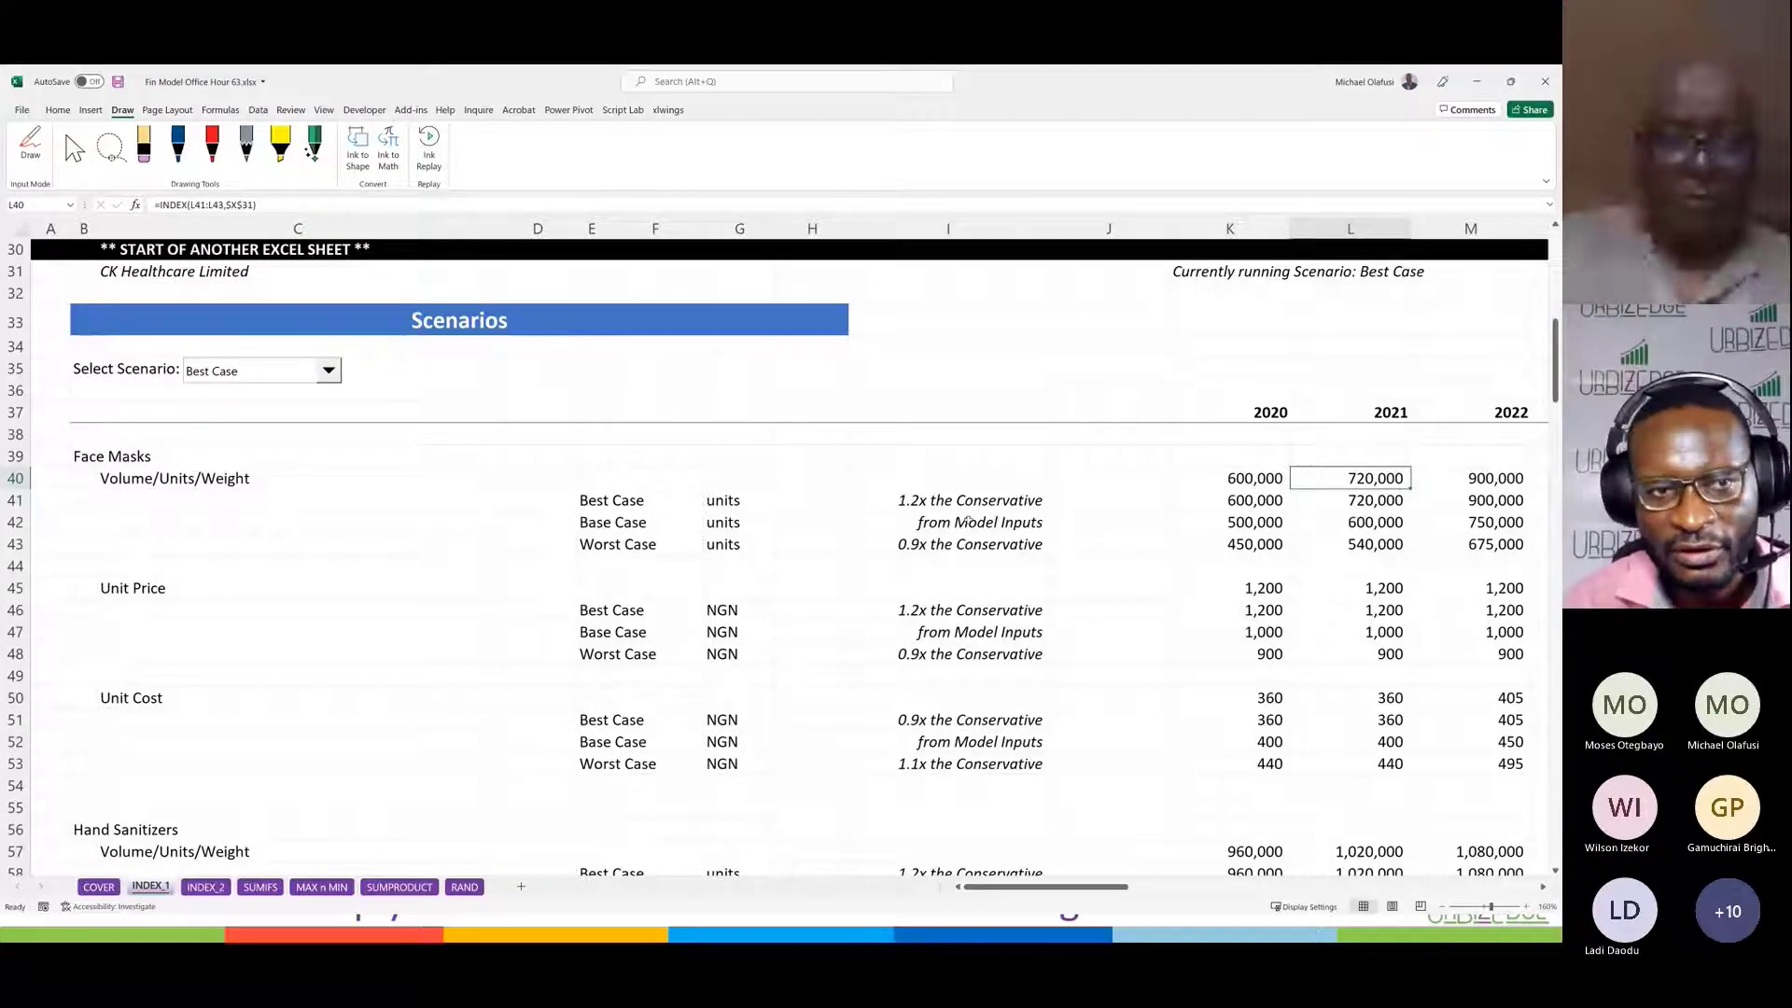
Step: Clear the Face Masks volume and unit price values for 2020 to 2024 (K123:O124) in the Revenue Schedule
{"action": "scroll", "coordinate": [968, 521], "scroll_direction": "down", "scroll_amount": 14}
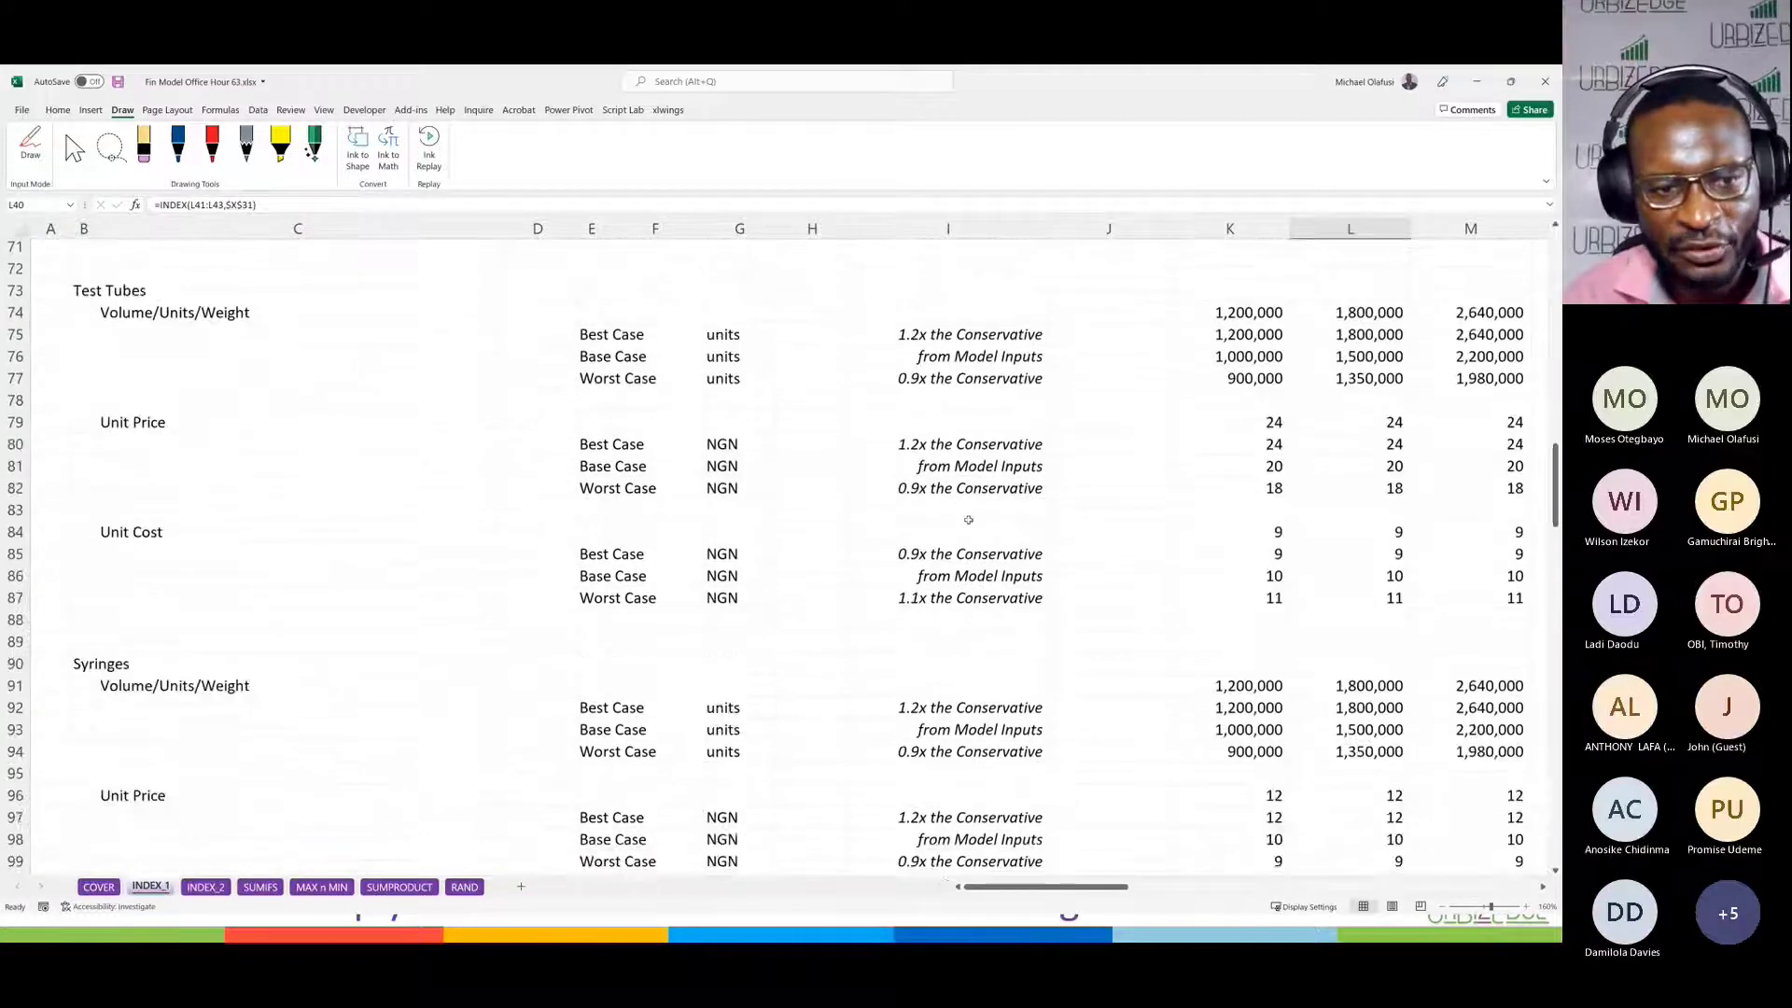
{"action": "scroll", "coordinate": [968, 521], "scroll_direction": "down", "scroll_amount": 8}
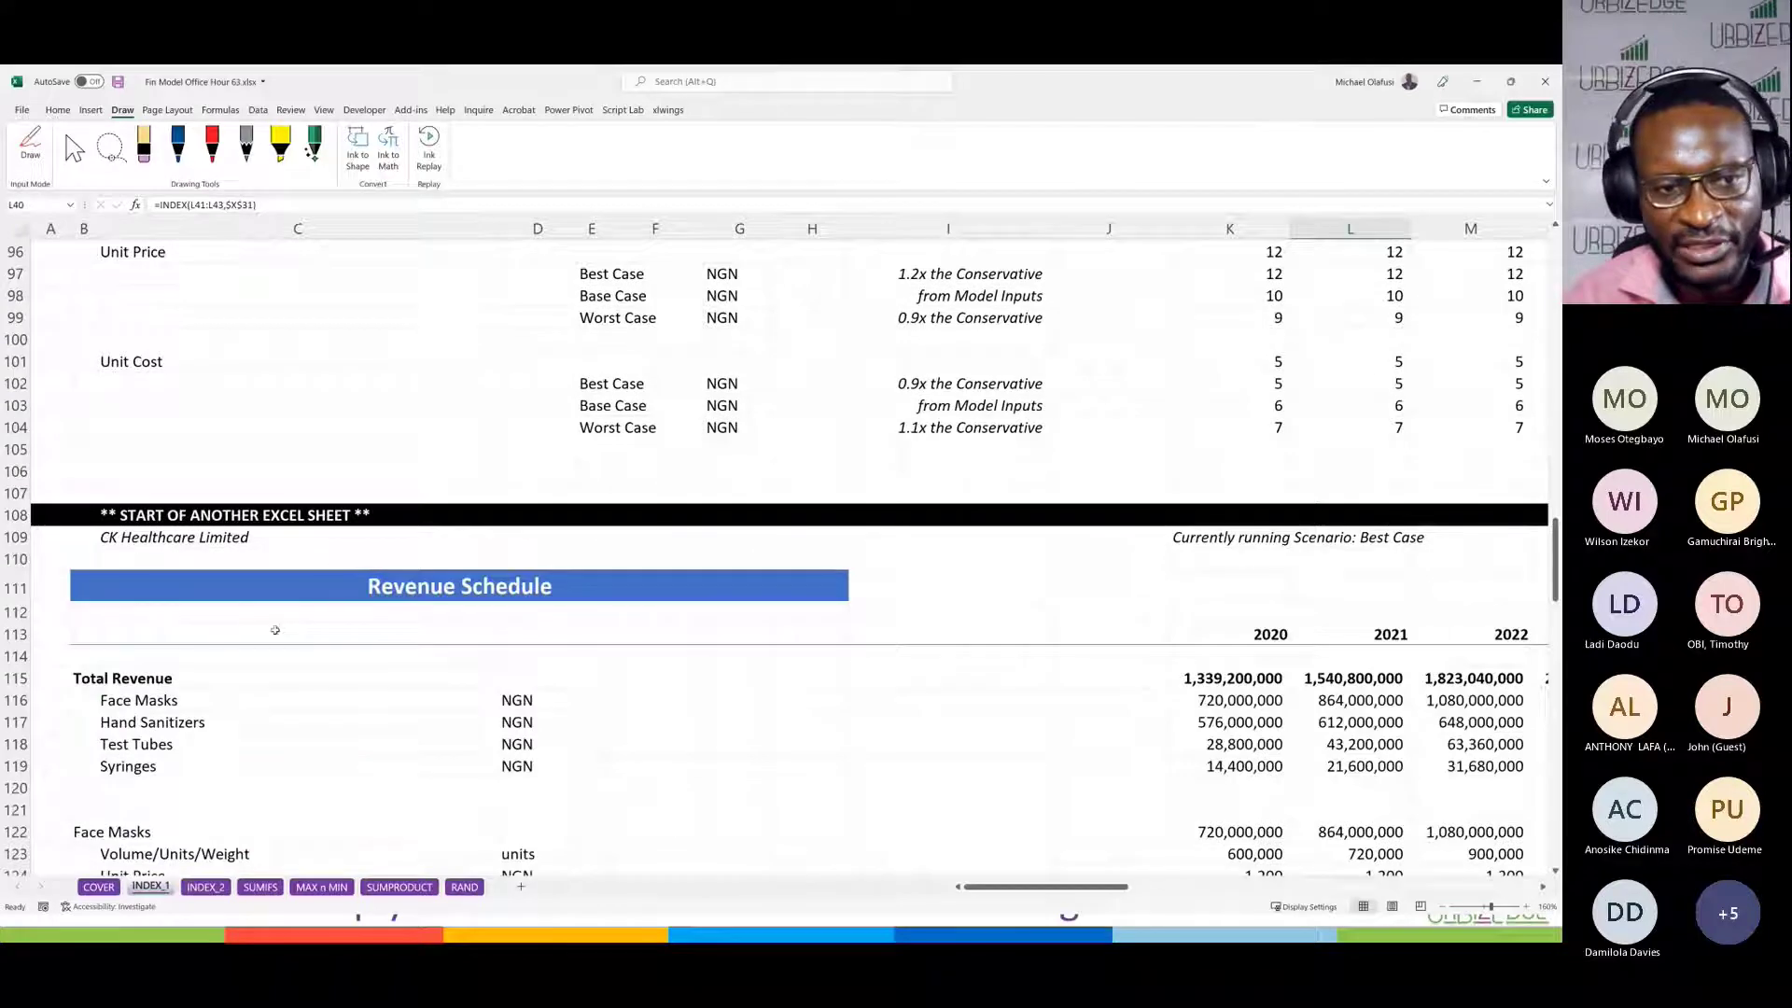
{"action": "scroll", "coordinate": [275, 630], "scroll_direction": "down", "scroll_amount": 5}
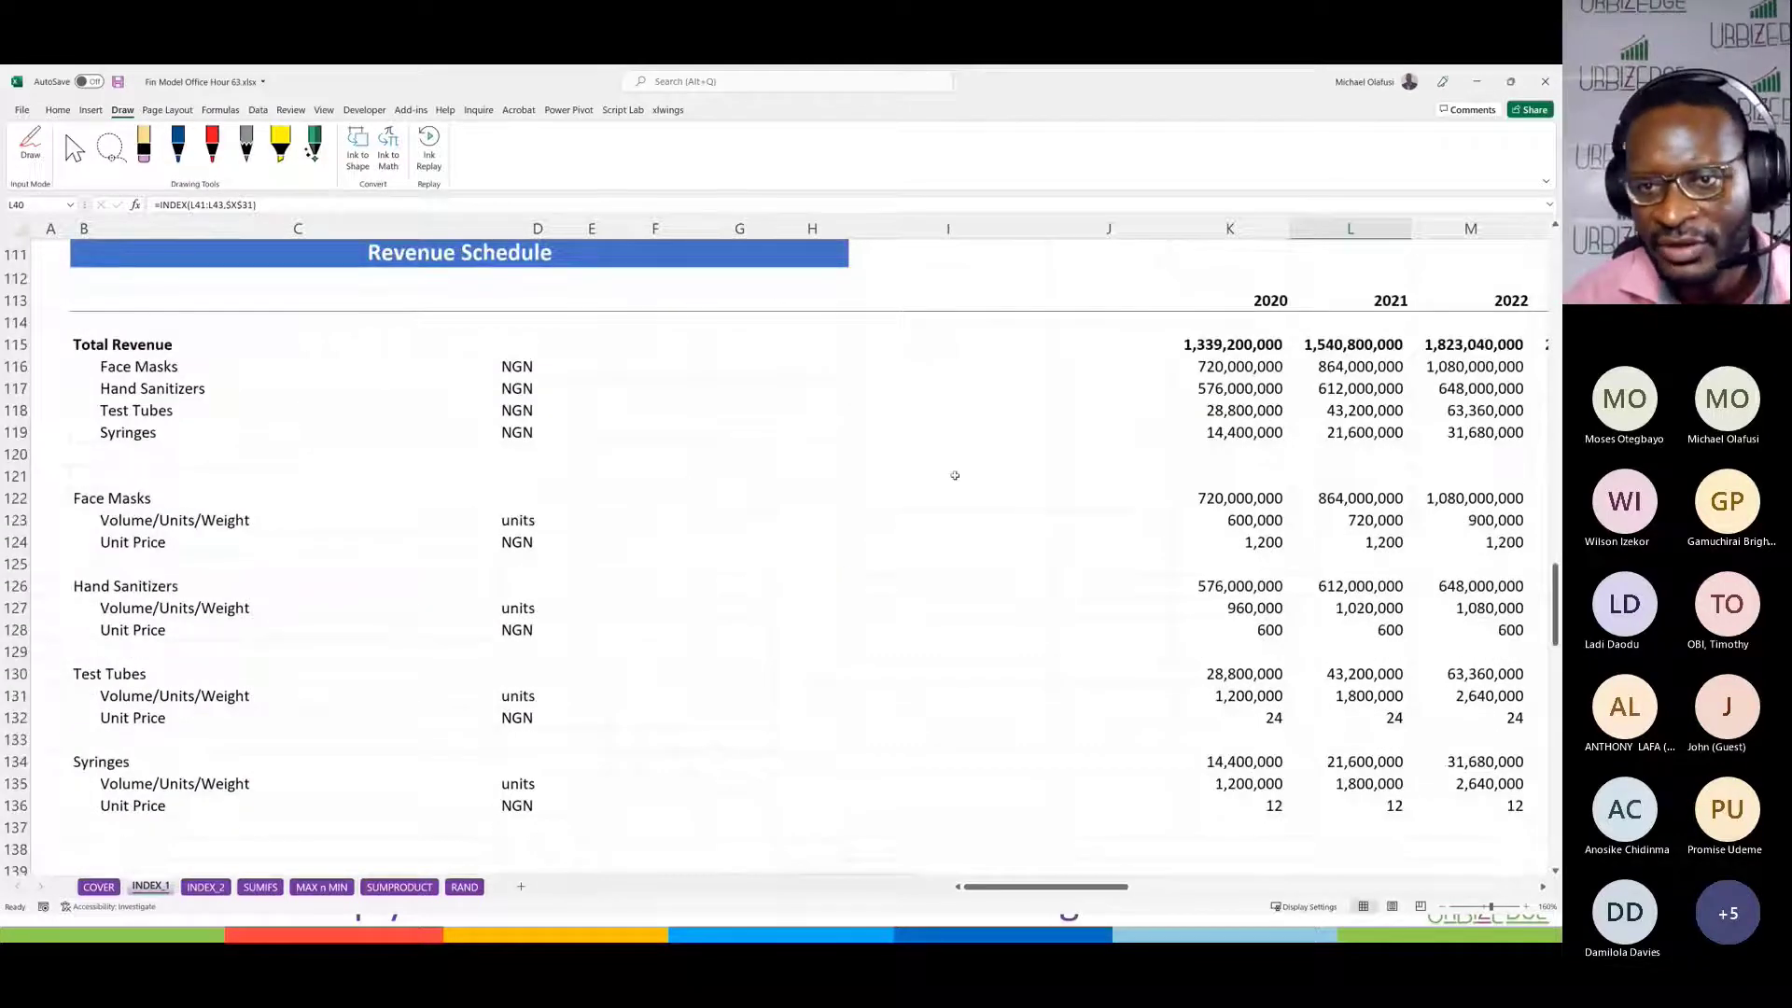
{"action": "scroll", "coordinate": [776, 578], "scroll_direction": "down", "scroll_amount": 1}
{"action": "scroll", "coordinate": [775, 579], "scroll_direction": "down", "scroll_amount": 1}
{"action": "scroll", "coordinate": [776, 579], "scroll_direction": "up", "scroll_amount": 2}
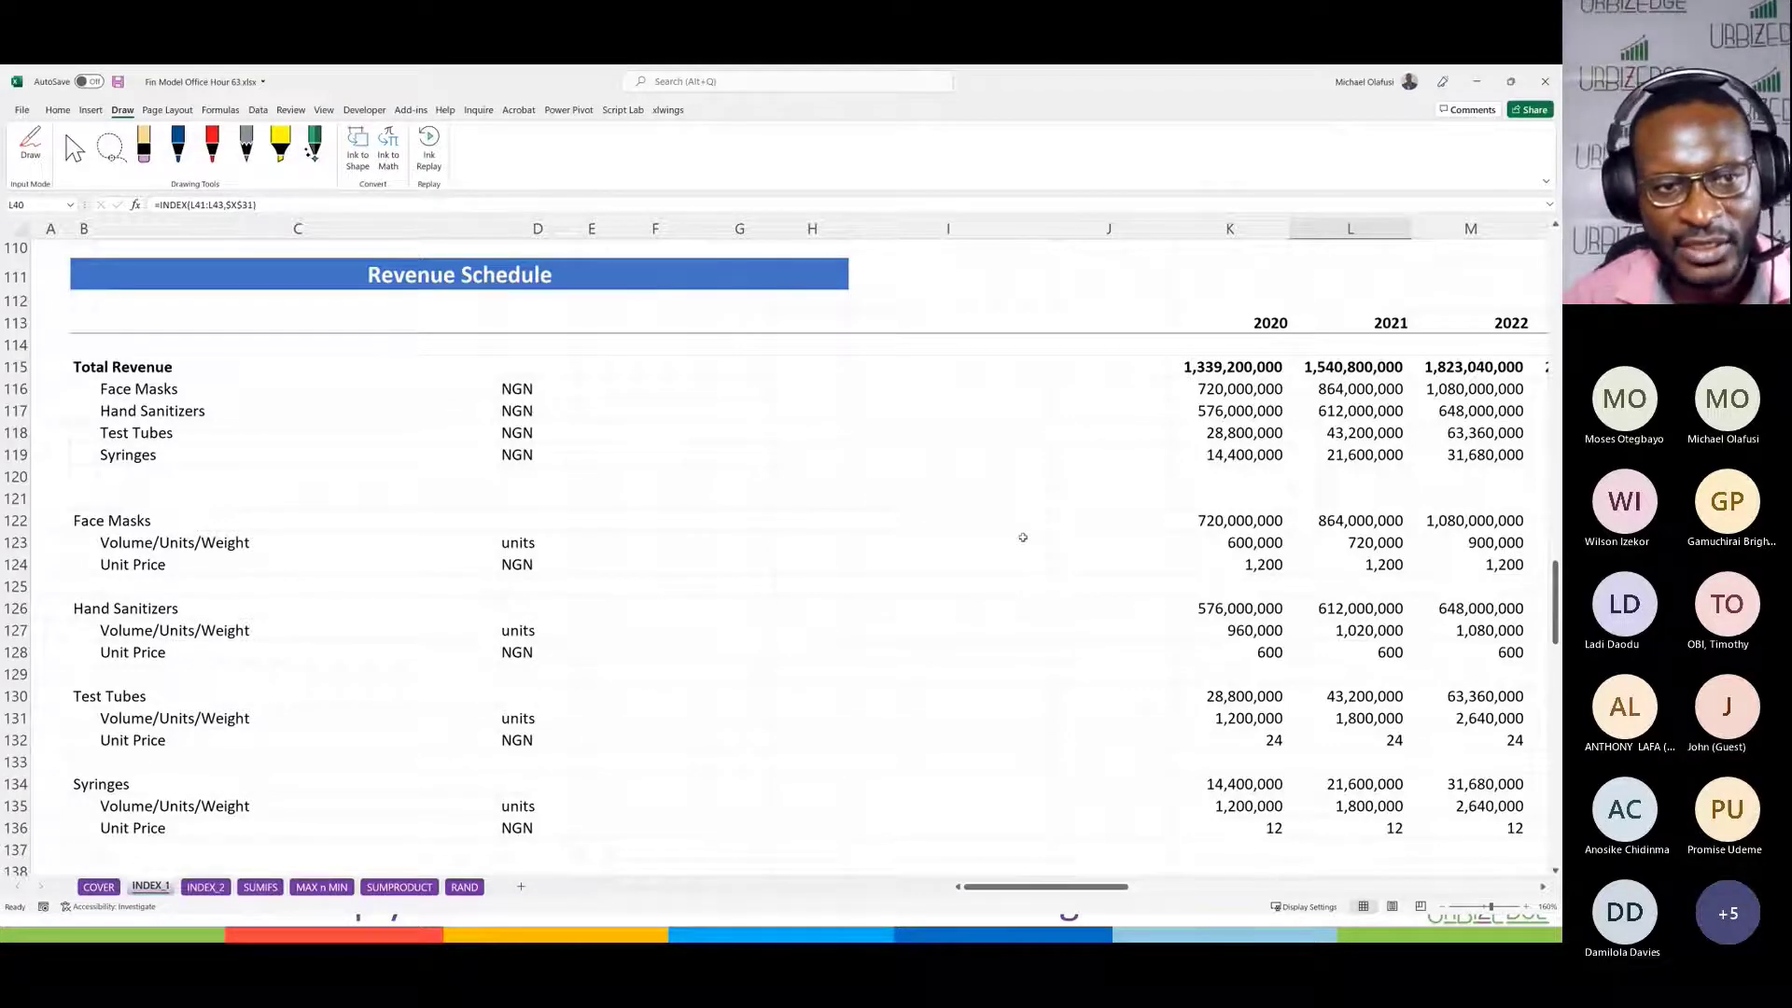
{"action": "left_click_drag", "start_coordinate": [1230, 538], "coordinate": [1424, 569]}
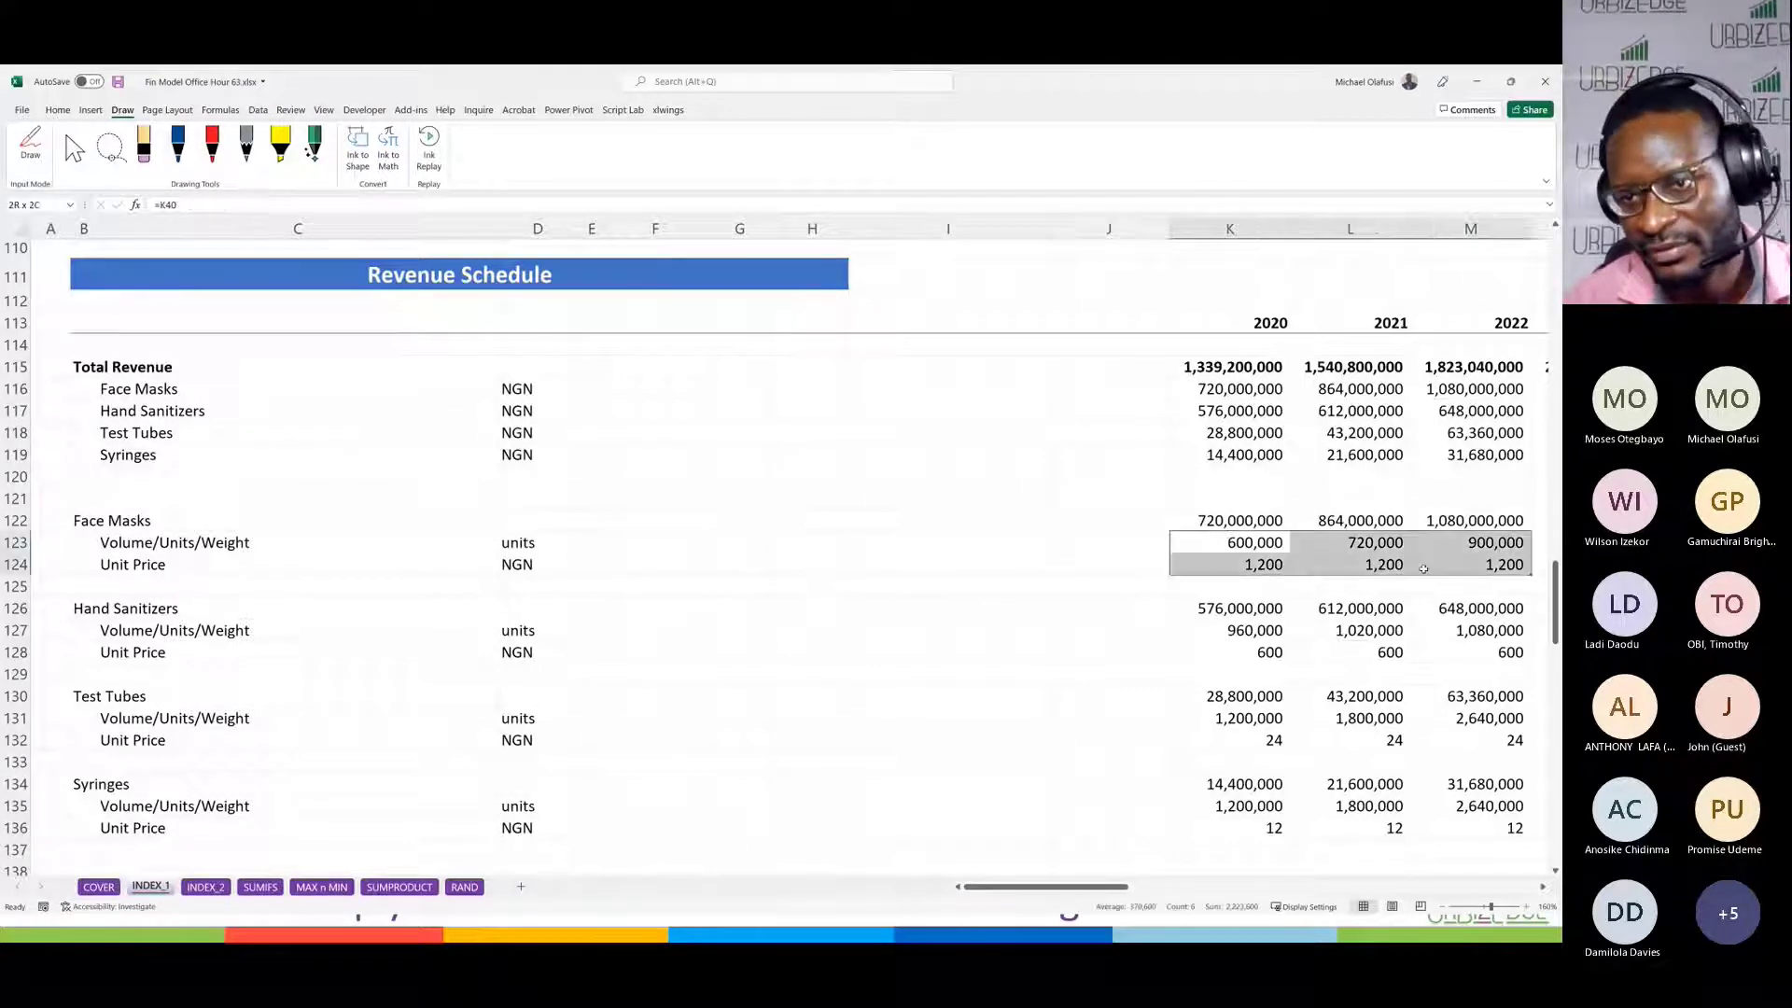
{"action": "left_click_drag", "start_coordinate": [1530, 560], "coordinate": [1302, 564]}
{"action": "key", "text": "Delete"}
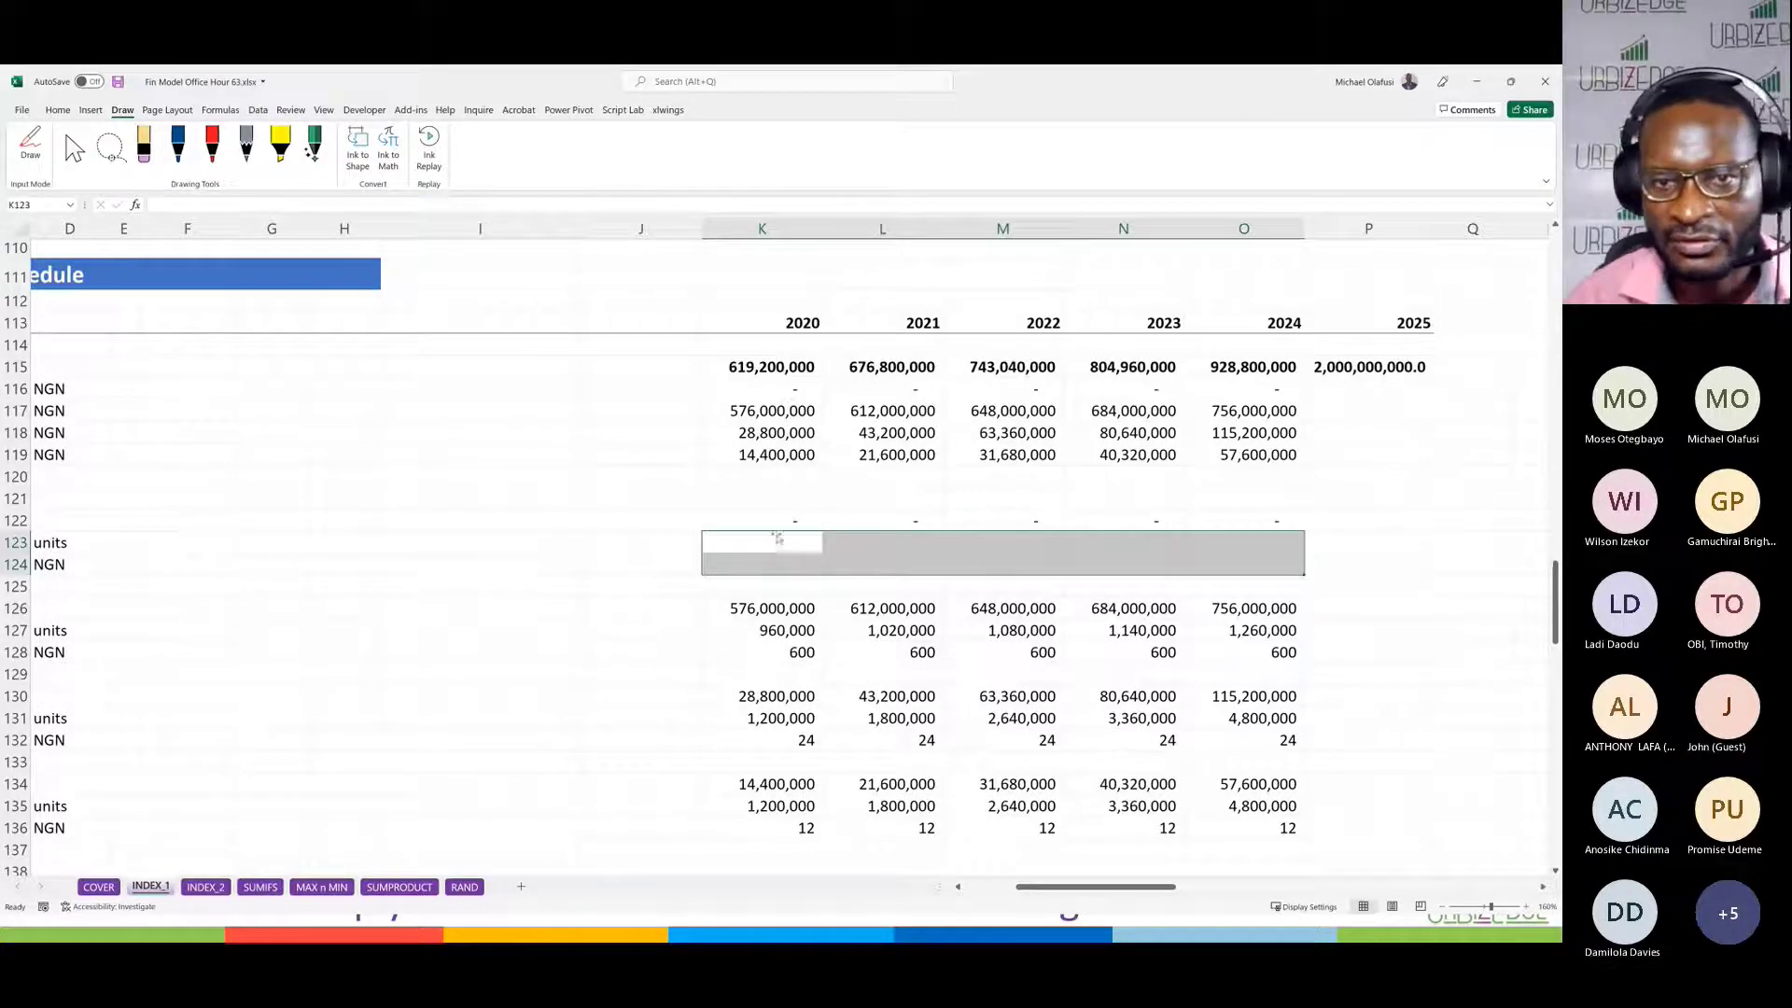
{"action": "left_click", "coordinate": [740, 540]}
{"action": "left_click", "coordinate": [621, 561]}
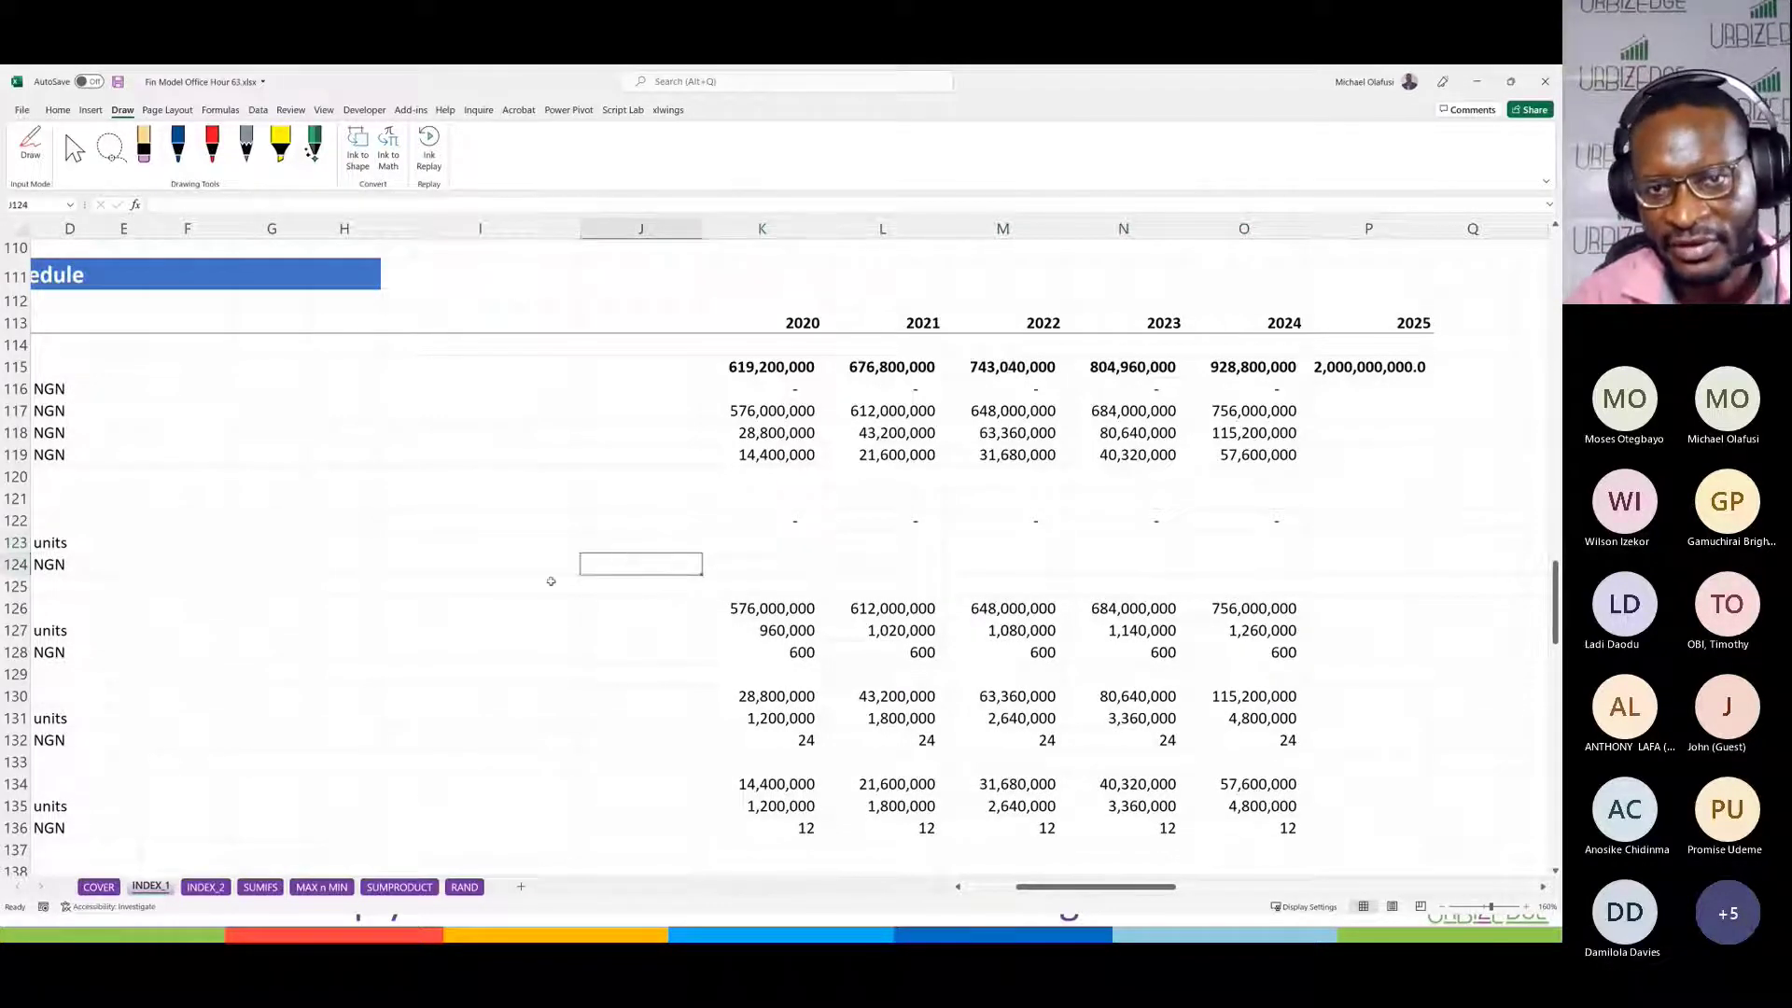
Step: Fill the Face Masks row under Total Revenue yellow from C116 through the 2025 column
{"action": "scroll", "coordinate": [551, 580], "scroll_direction": "left", "scroll_amount": 3}
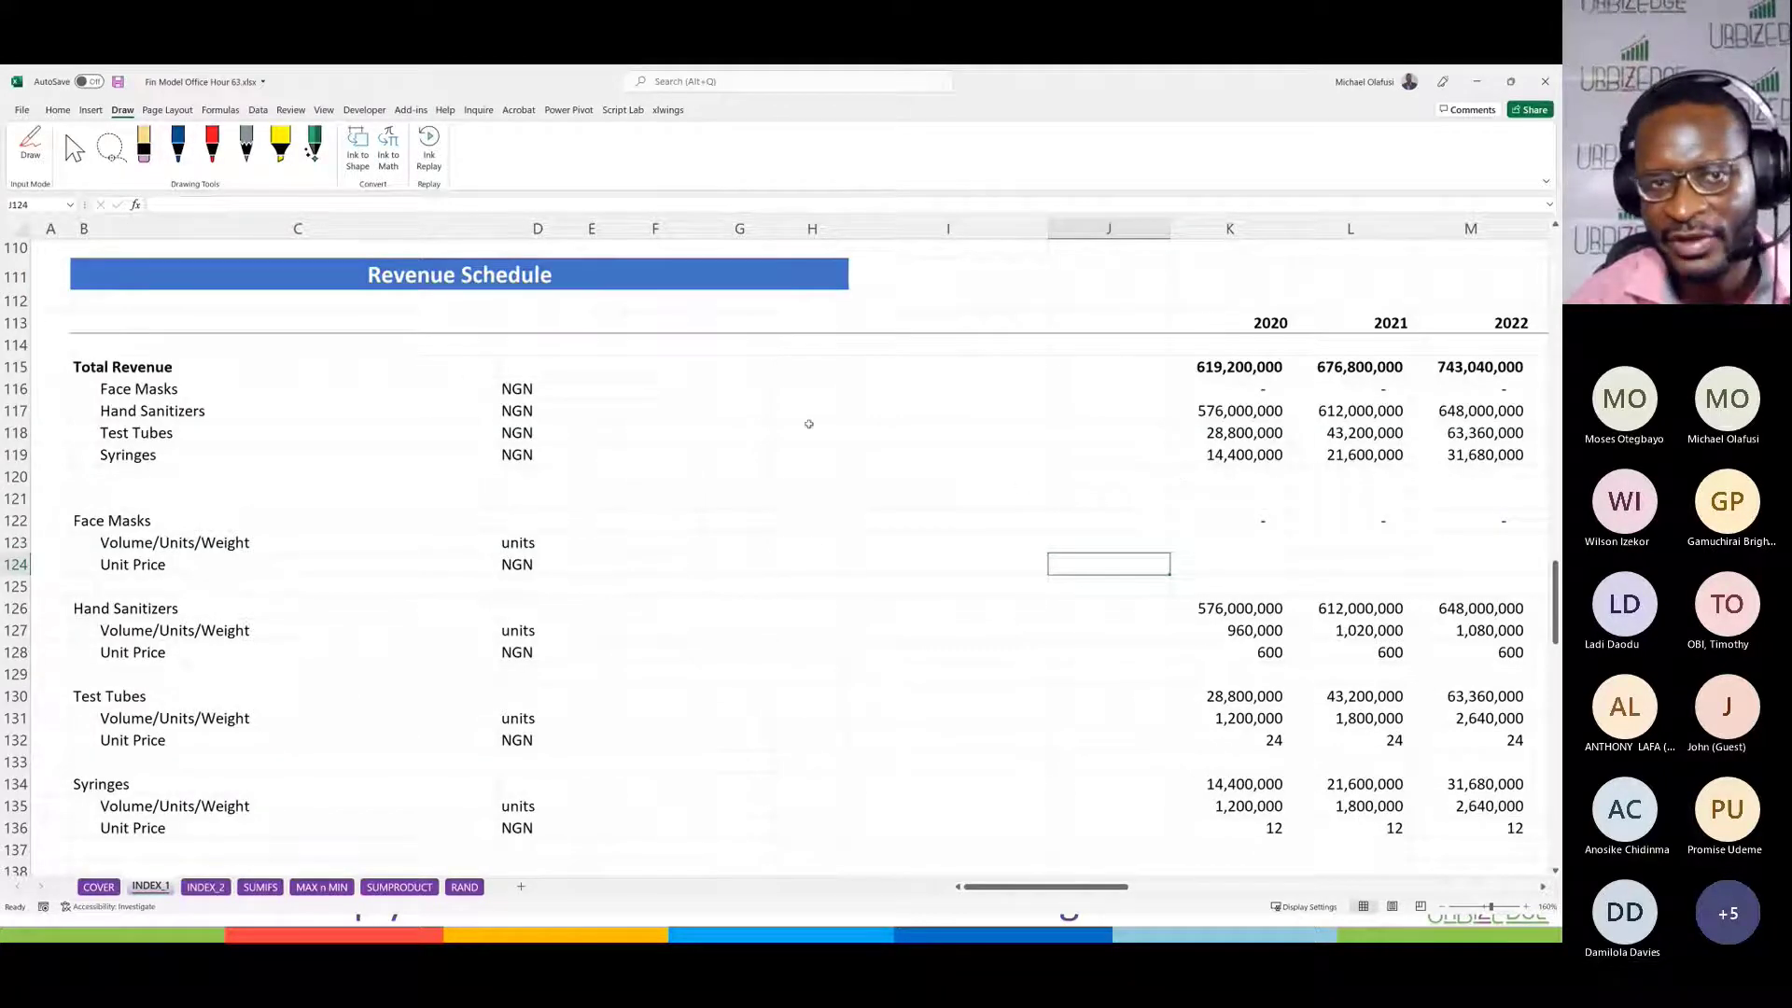
{"action": "left_click_drag", "start_coordinate": [106, 390], "coordinate": [1218, 390]}
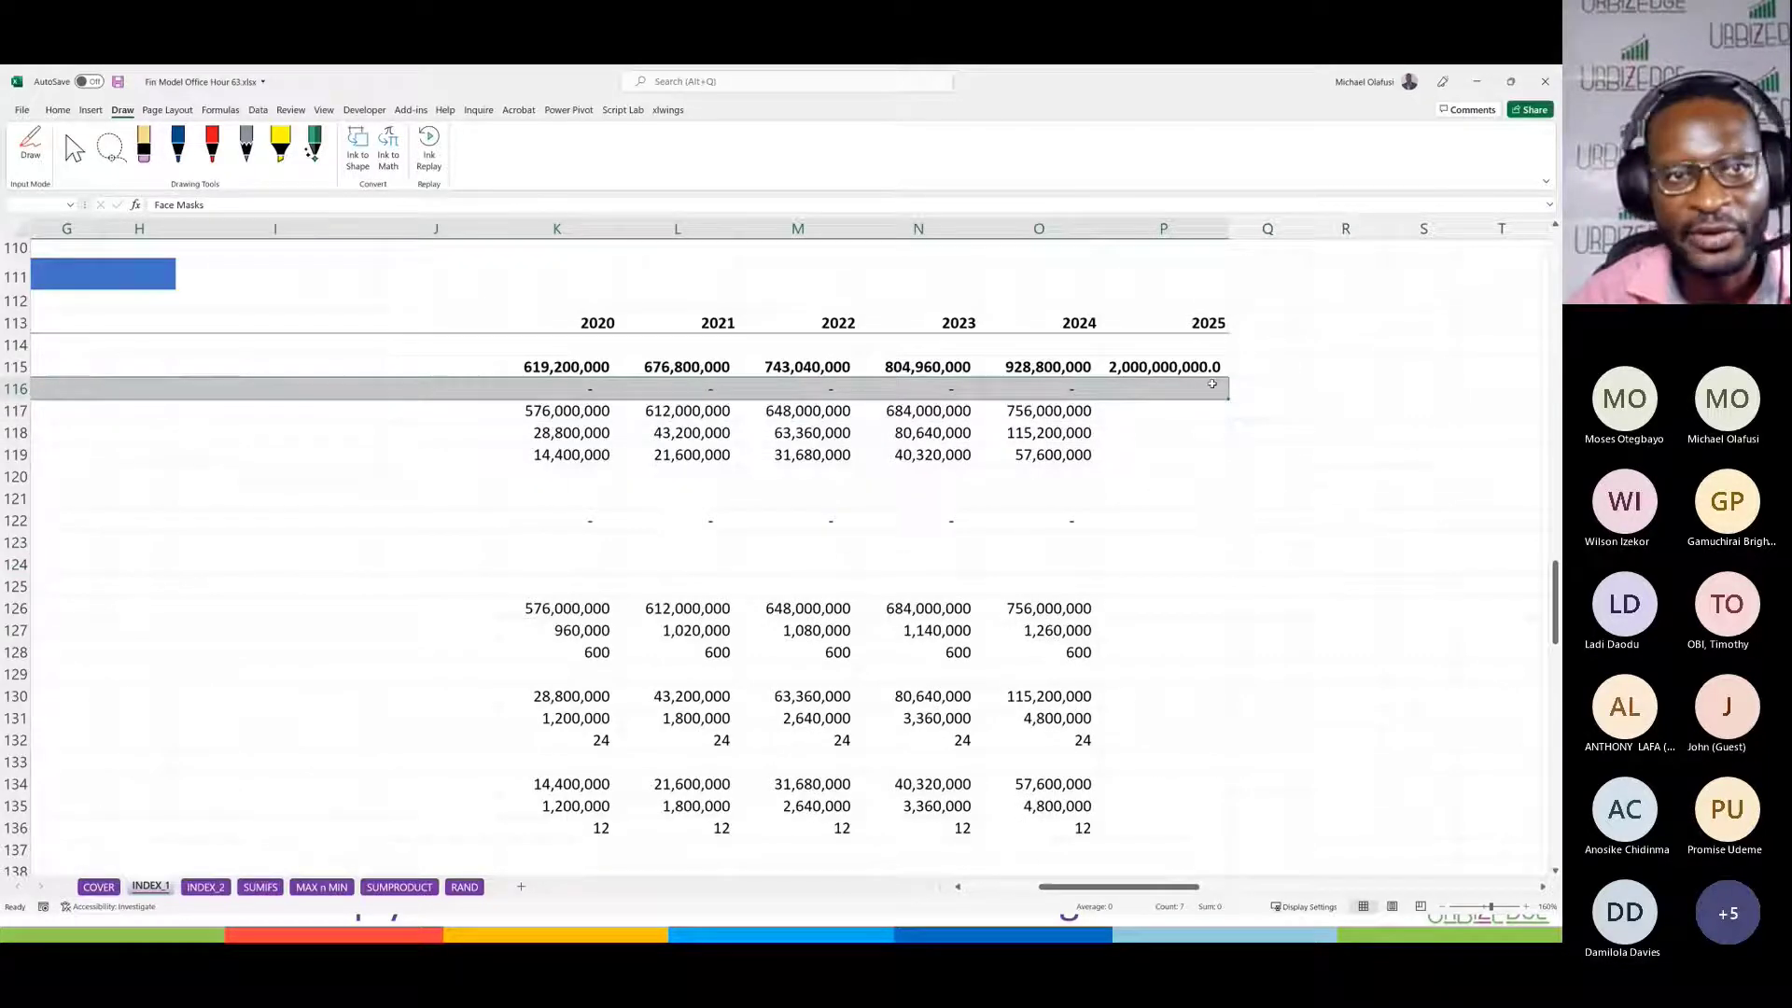
{"action": "left_click", "coordinate": [58, 109]}
{"action": "left_click", "coordinate": [288, 161]}
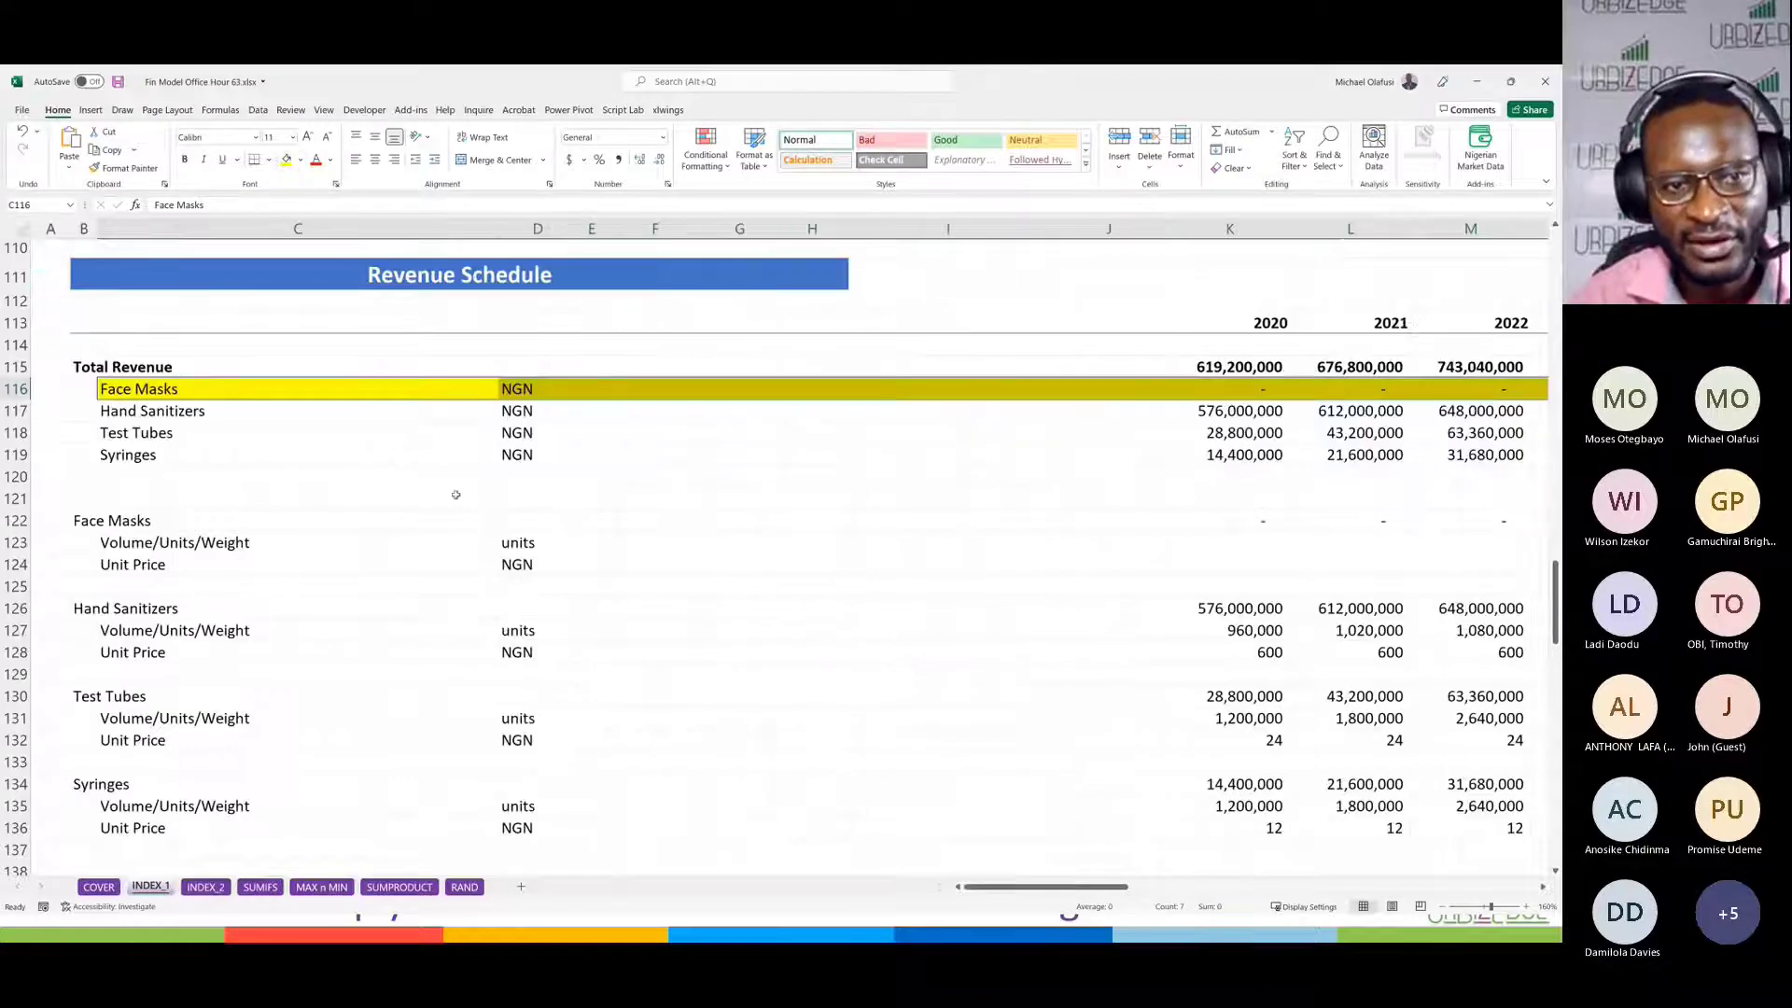
Step: Fill the Face Masks Volume/Units/Weight and Unit Price rows yellow across C123:O124
{"action": "left_click_drag", "start_coordinate": [112, 543], "coordinate": [364, 553]}
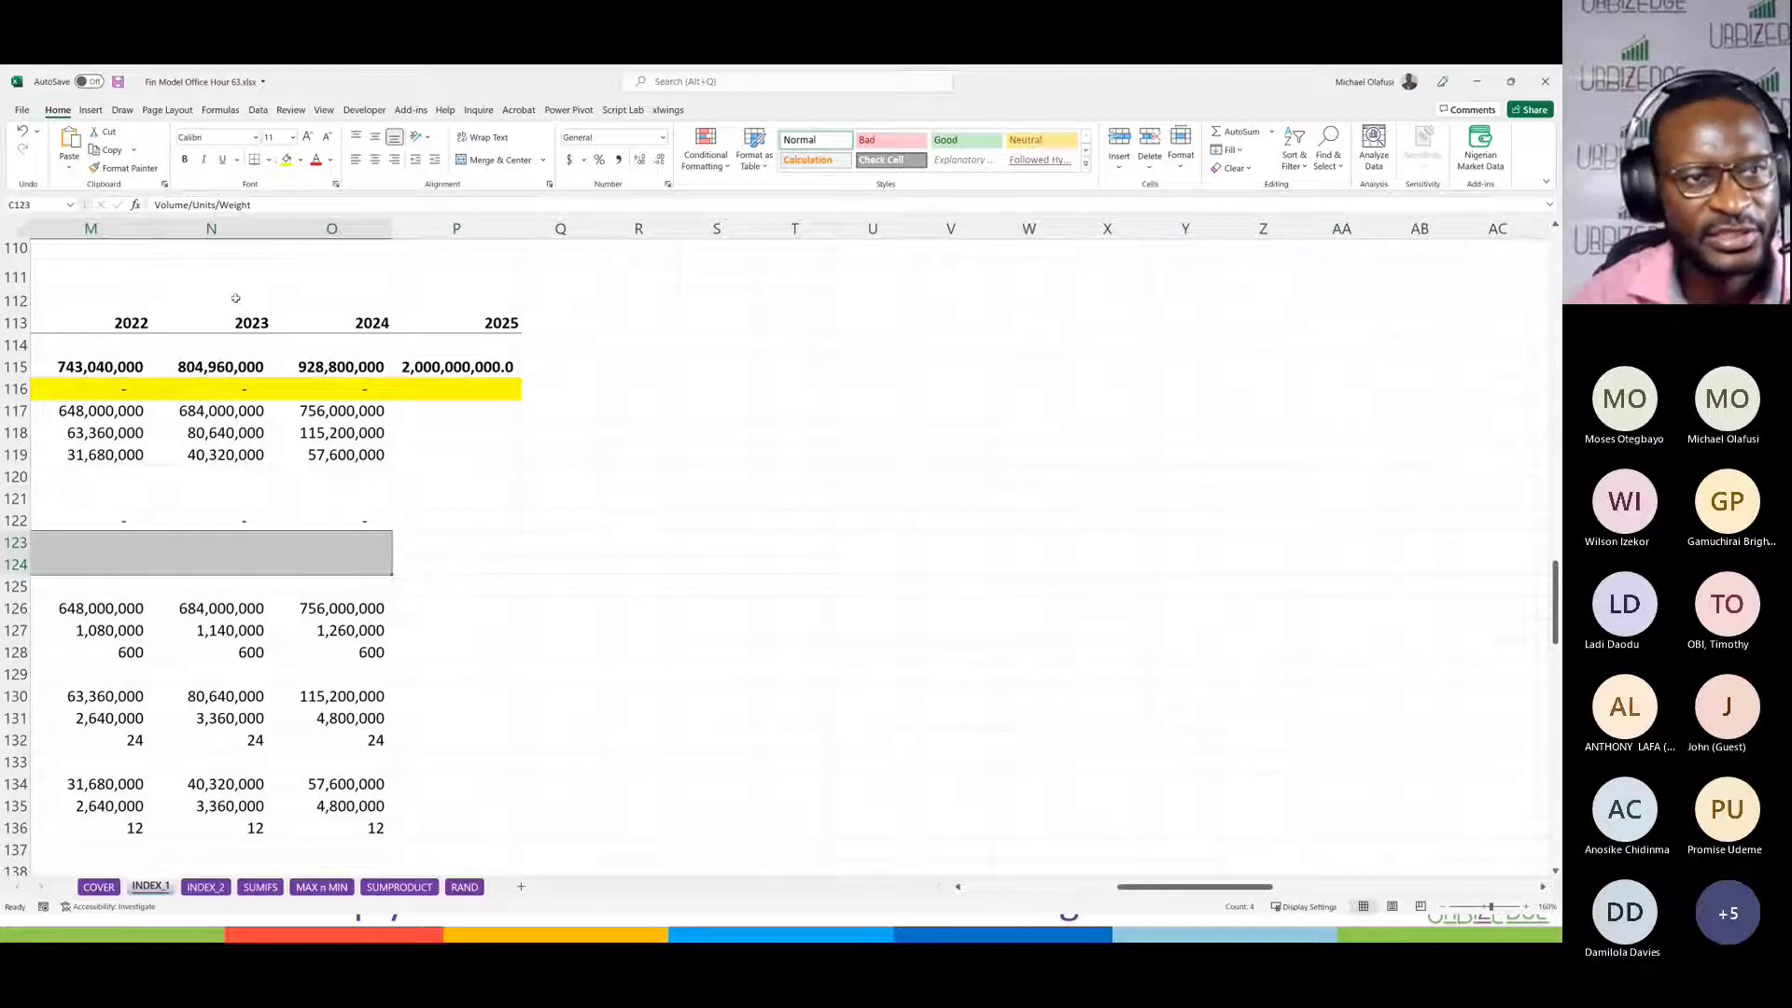
{"action": "left_click", "coordinate": [285, 159]}
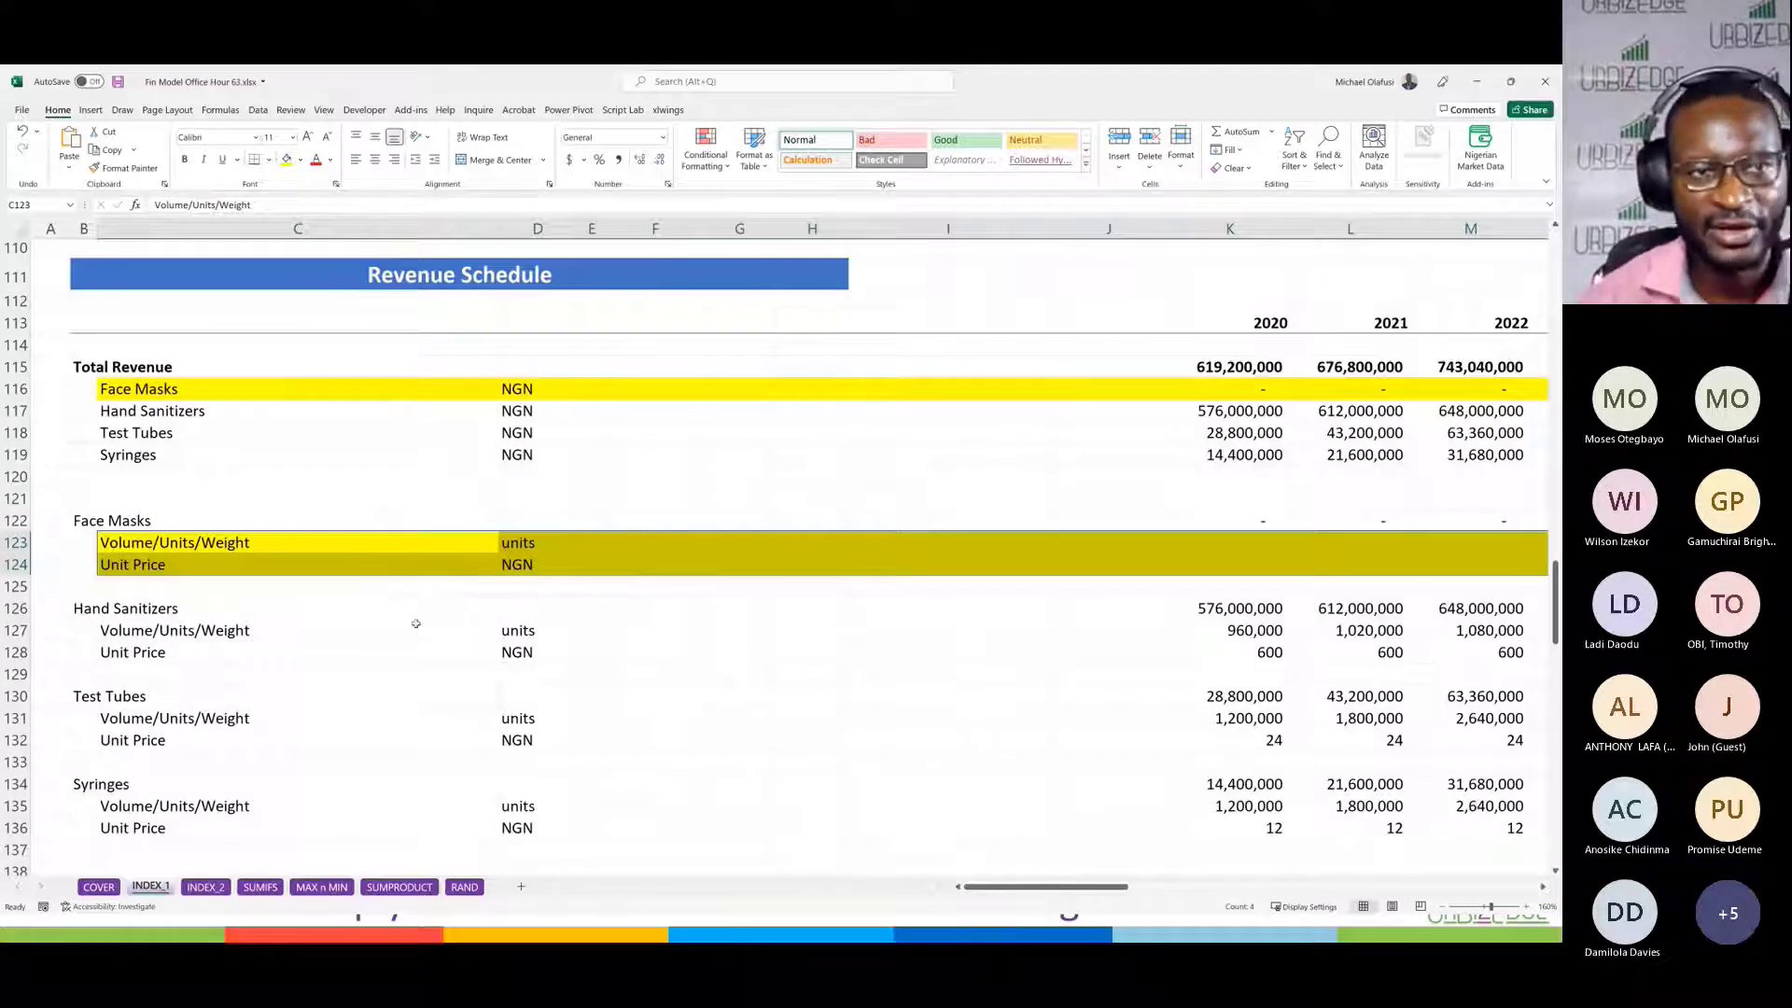
{"action": "left_click", "coordinate": [411, 626]}
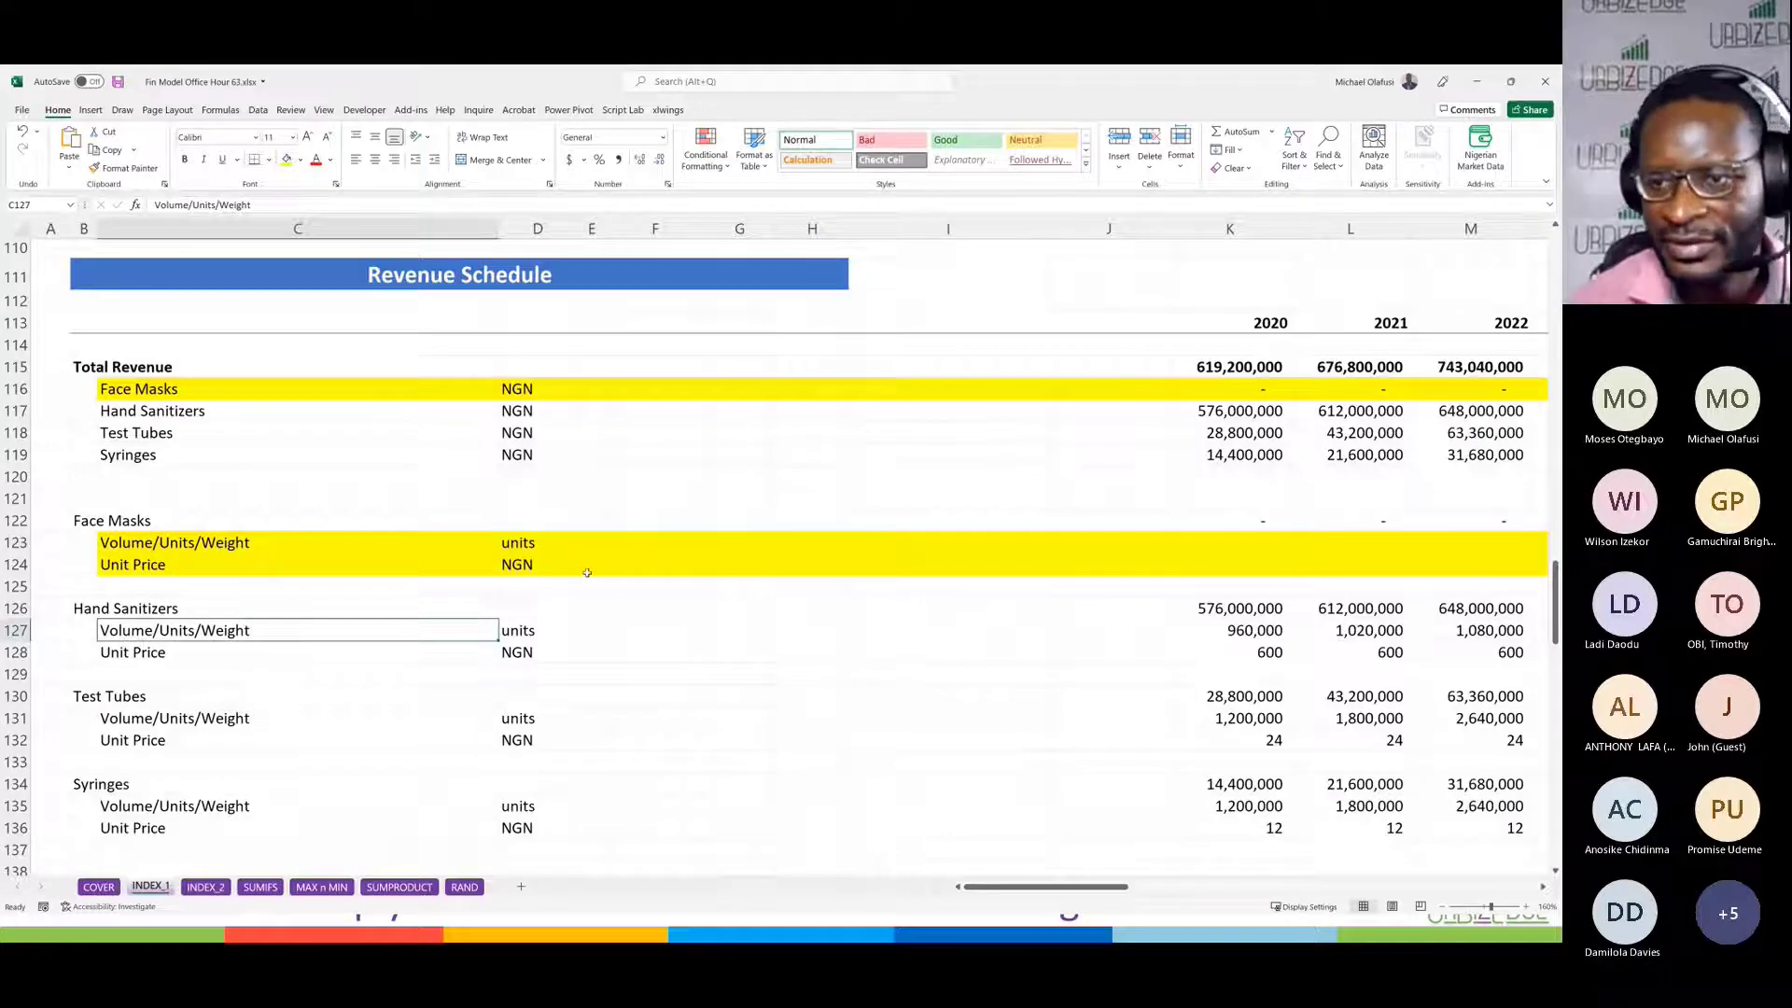
Step: Examine the Scenarios section and the Model Inputs and Financial Plans section above the Revenue Schedule
{"action": "scroll", "coordinate": [788, 576], "scroll_direction": "up", "scroll_amount": 2}
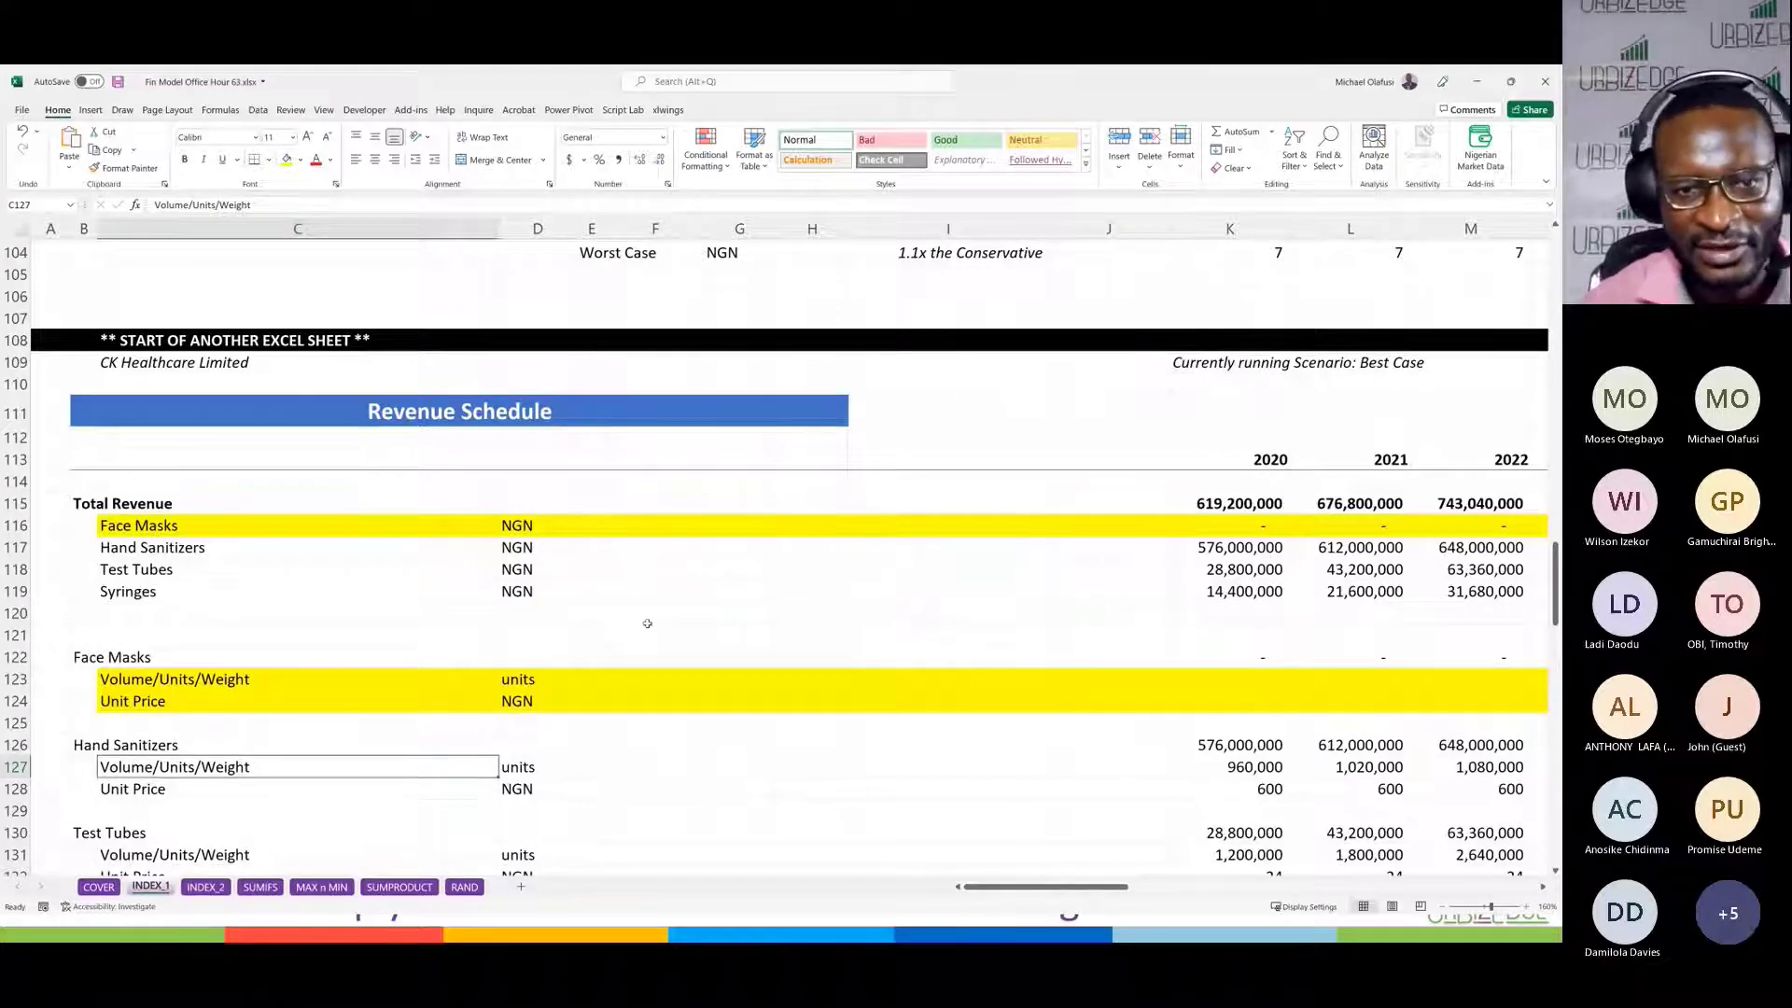
{"action": "scroll", "coordinate": [648, 620], "scroll_direction": "up", "scroll_amount": 2}
{"action": "scroll", "coordinate": [648, 622], "scroll_direction": "up", "scroll_amount": 10}
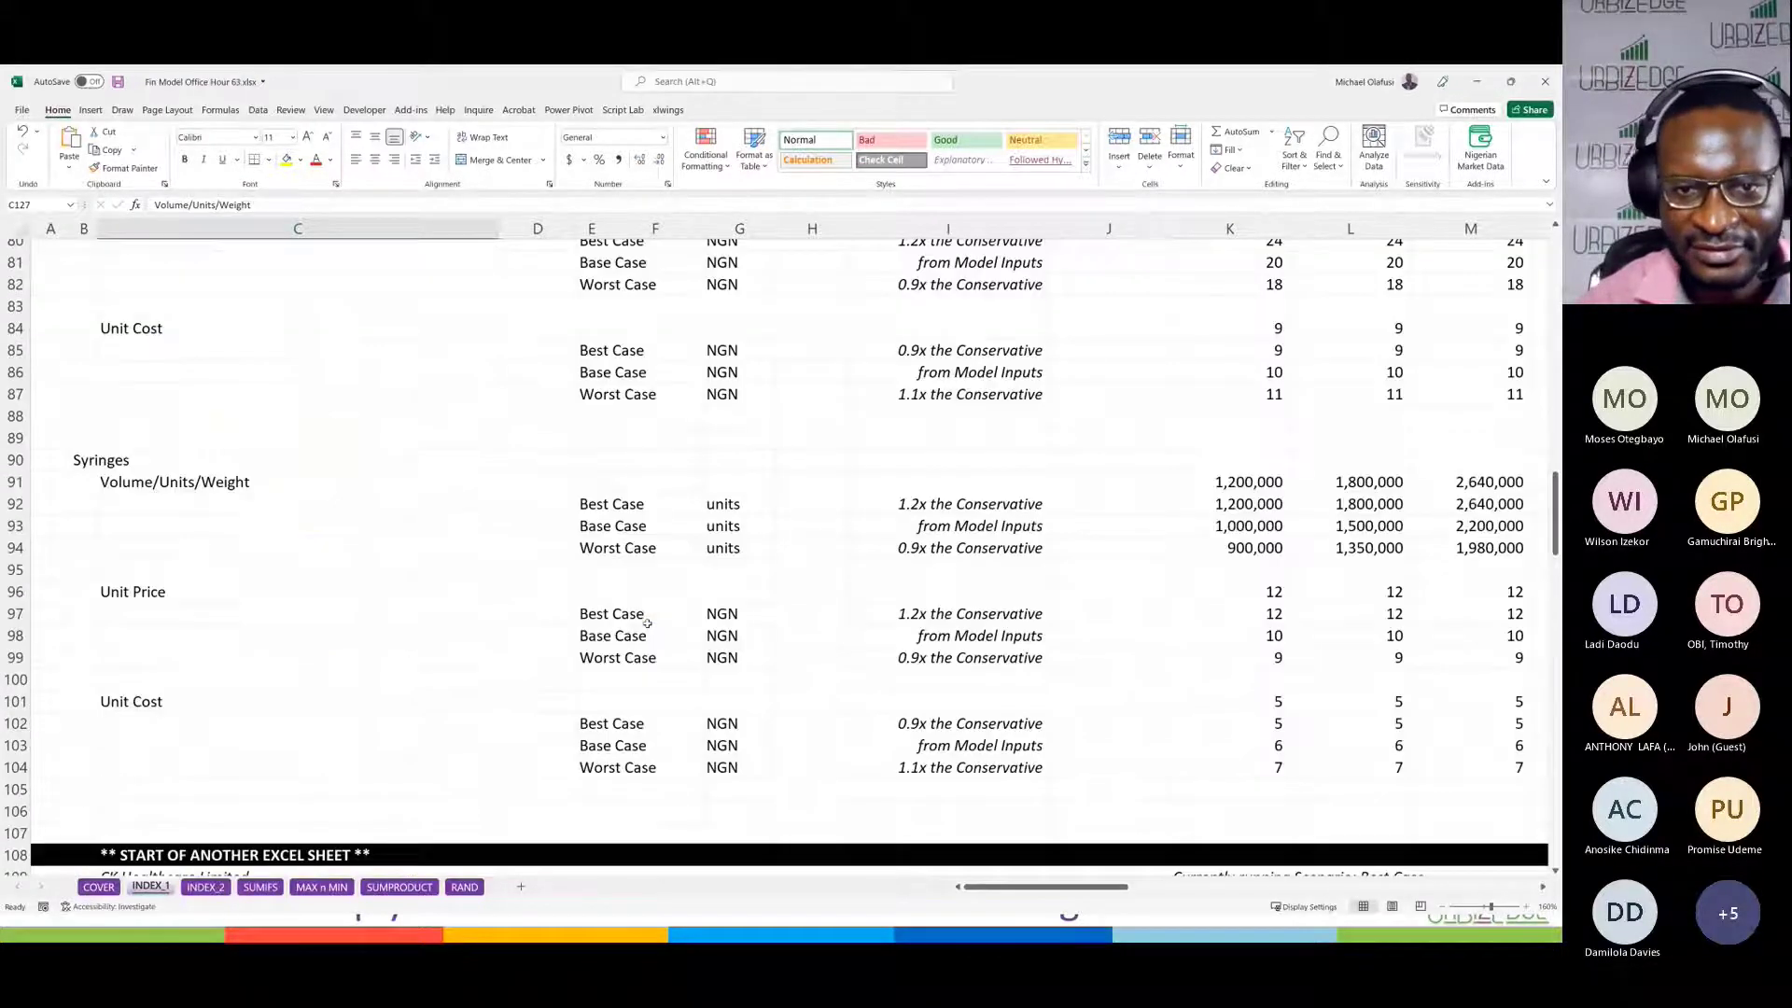
{"action": "scroll", "coordinate": [648, 622], "scroll_direction": "up", "scroll_amount": 2}
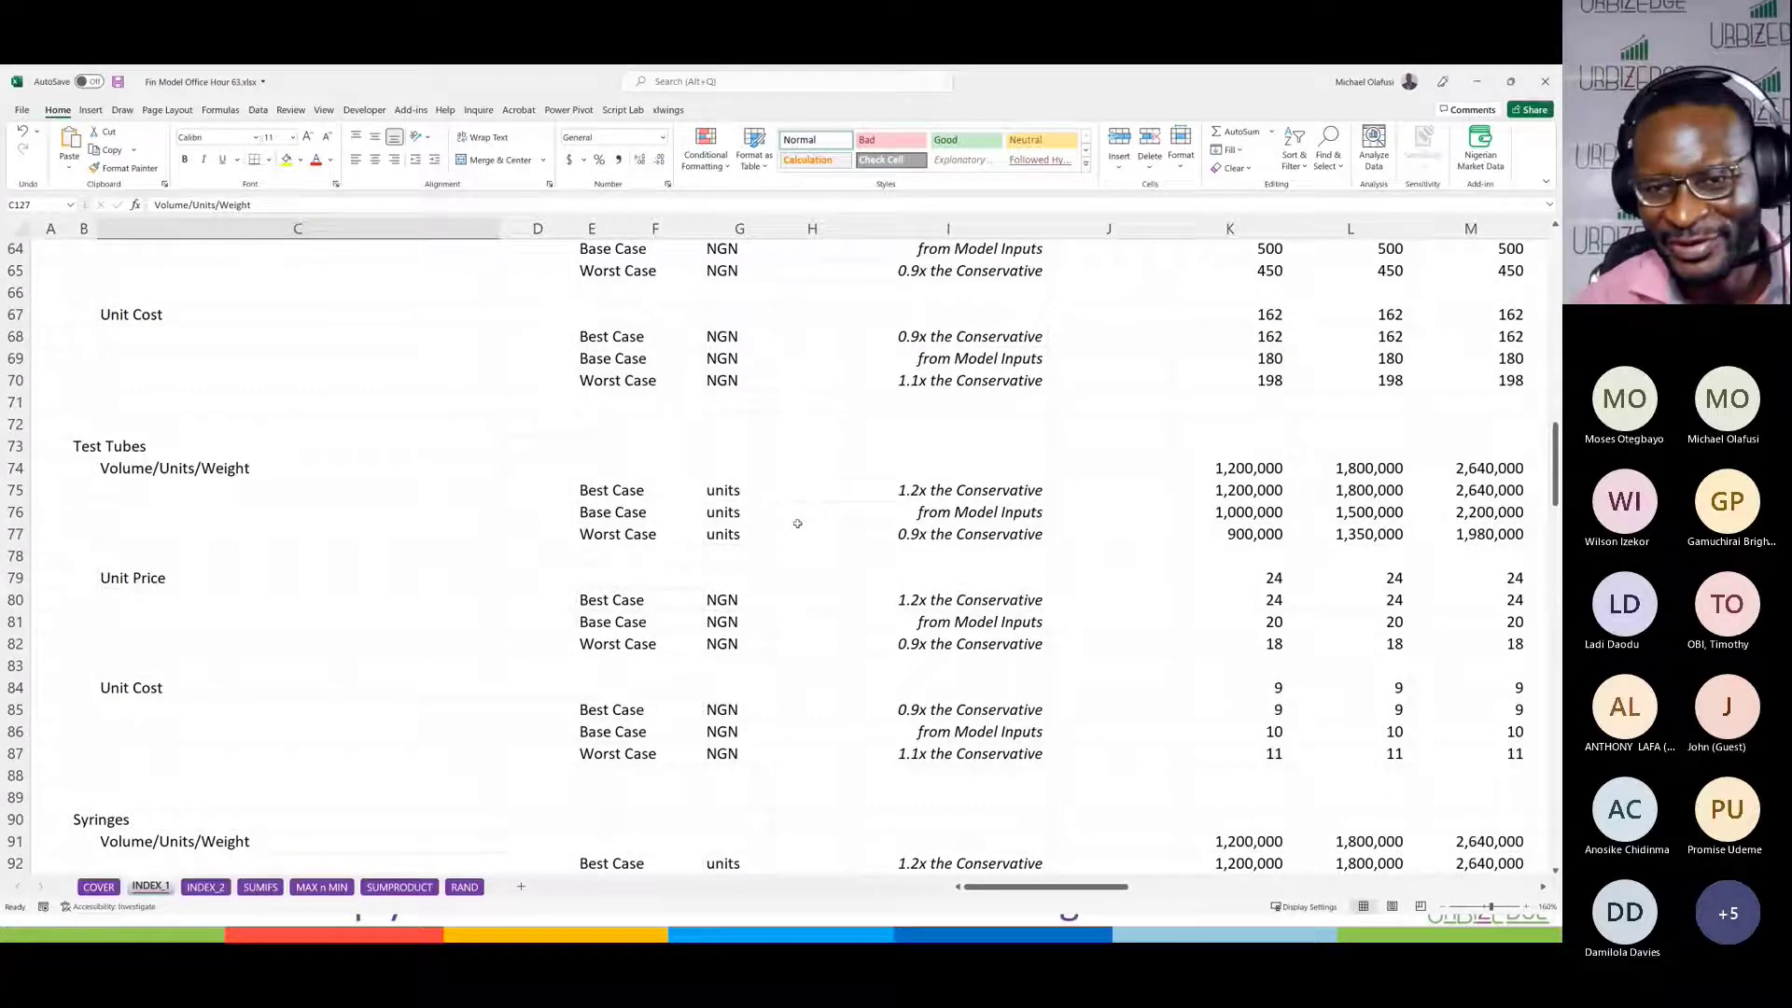
{"action": "scroll", "coordinate": [798, 523], "scroll_direction": "up", "scroll_amount": 1}
{"action": "scroll", "coordinate": [798, 524], "scroll_direction": "down", "scroll_amount": 5}
{"action": "scroll", "coordinate": [797, 524], "scroll_direction": "up", "scroll_amount": 20}
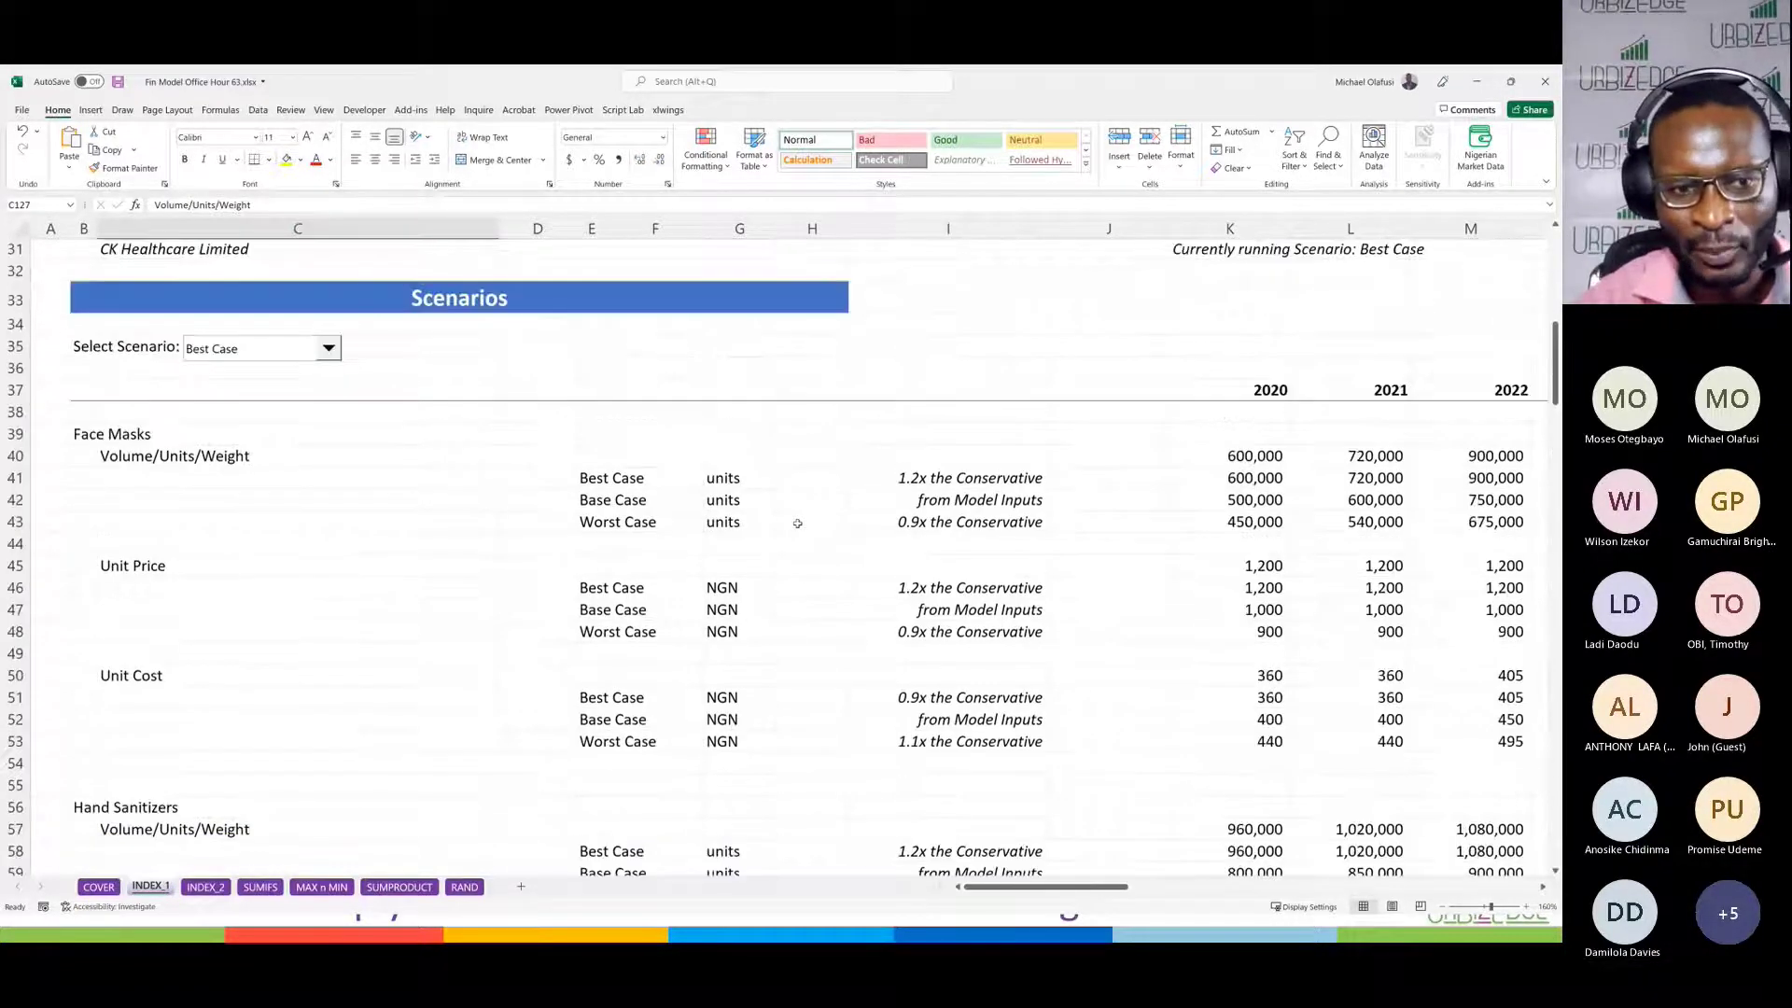
{"action": "scroll", "coordinate": [798, 524], "scroll_direction": "down", "scroll_amount": 2, "text": "ctrl"}
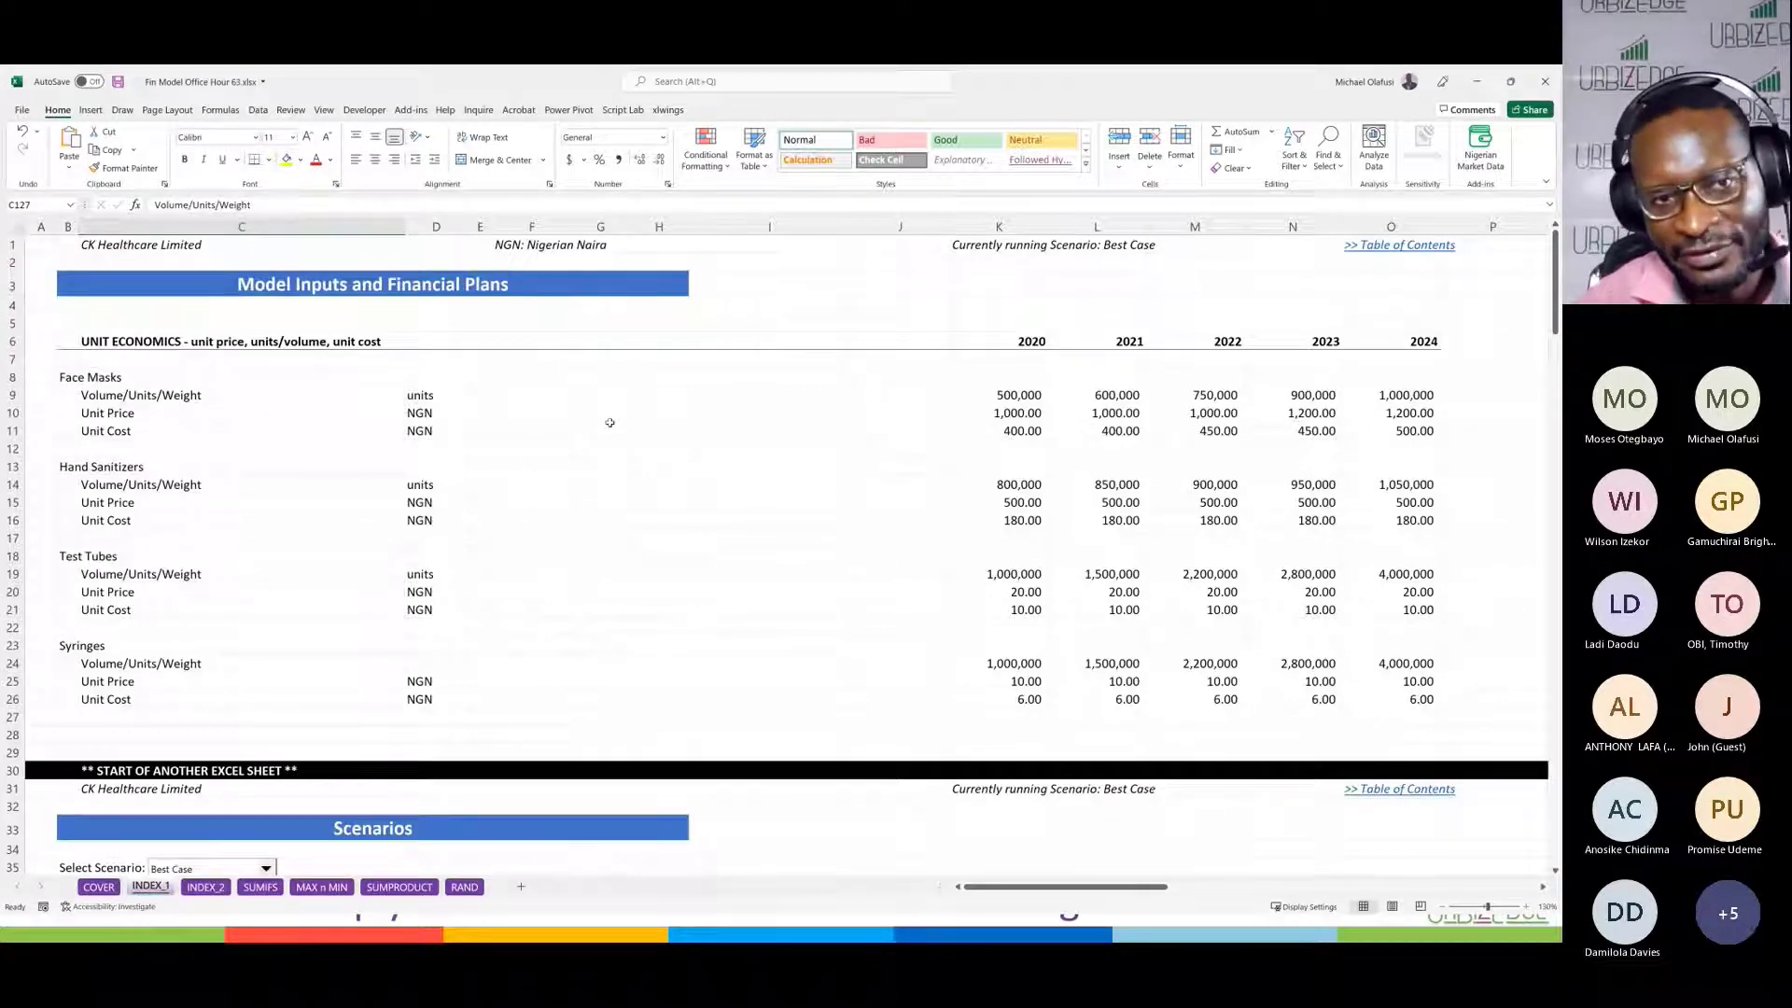
Step: Examine the unit economics inputs in Model Inputs and Financial Plans, especially the Face Masks volume and unit price rows for 2020 to 2024
{"action": "scroll", "coordinate": [610, 422], "scroll_direction": "up", "scroll_amount": 2, "text": "ctrl"}
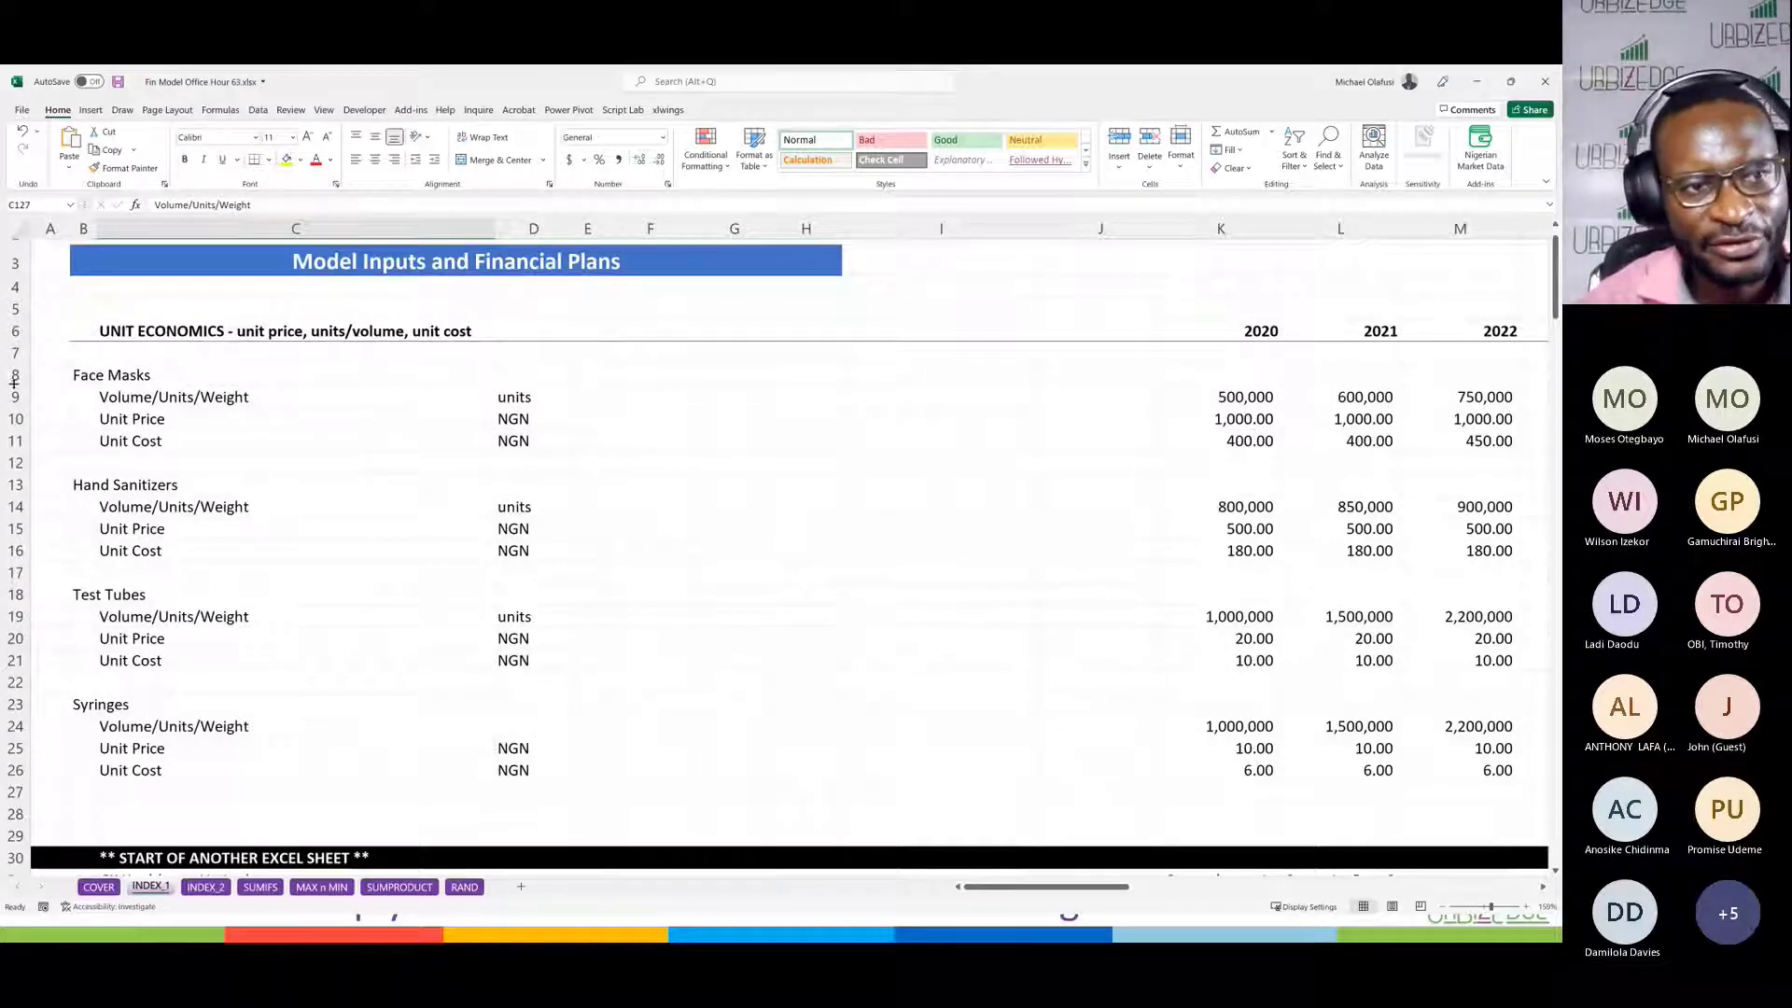
{"action": "left_click_drag", "start_coordinate": [14, 380], "coordinate": [19, 769]}
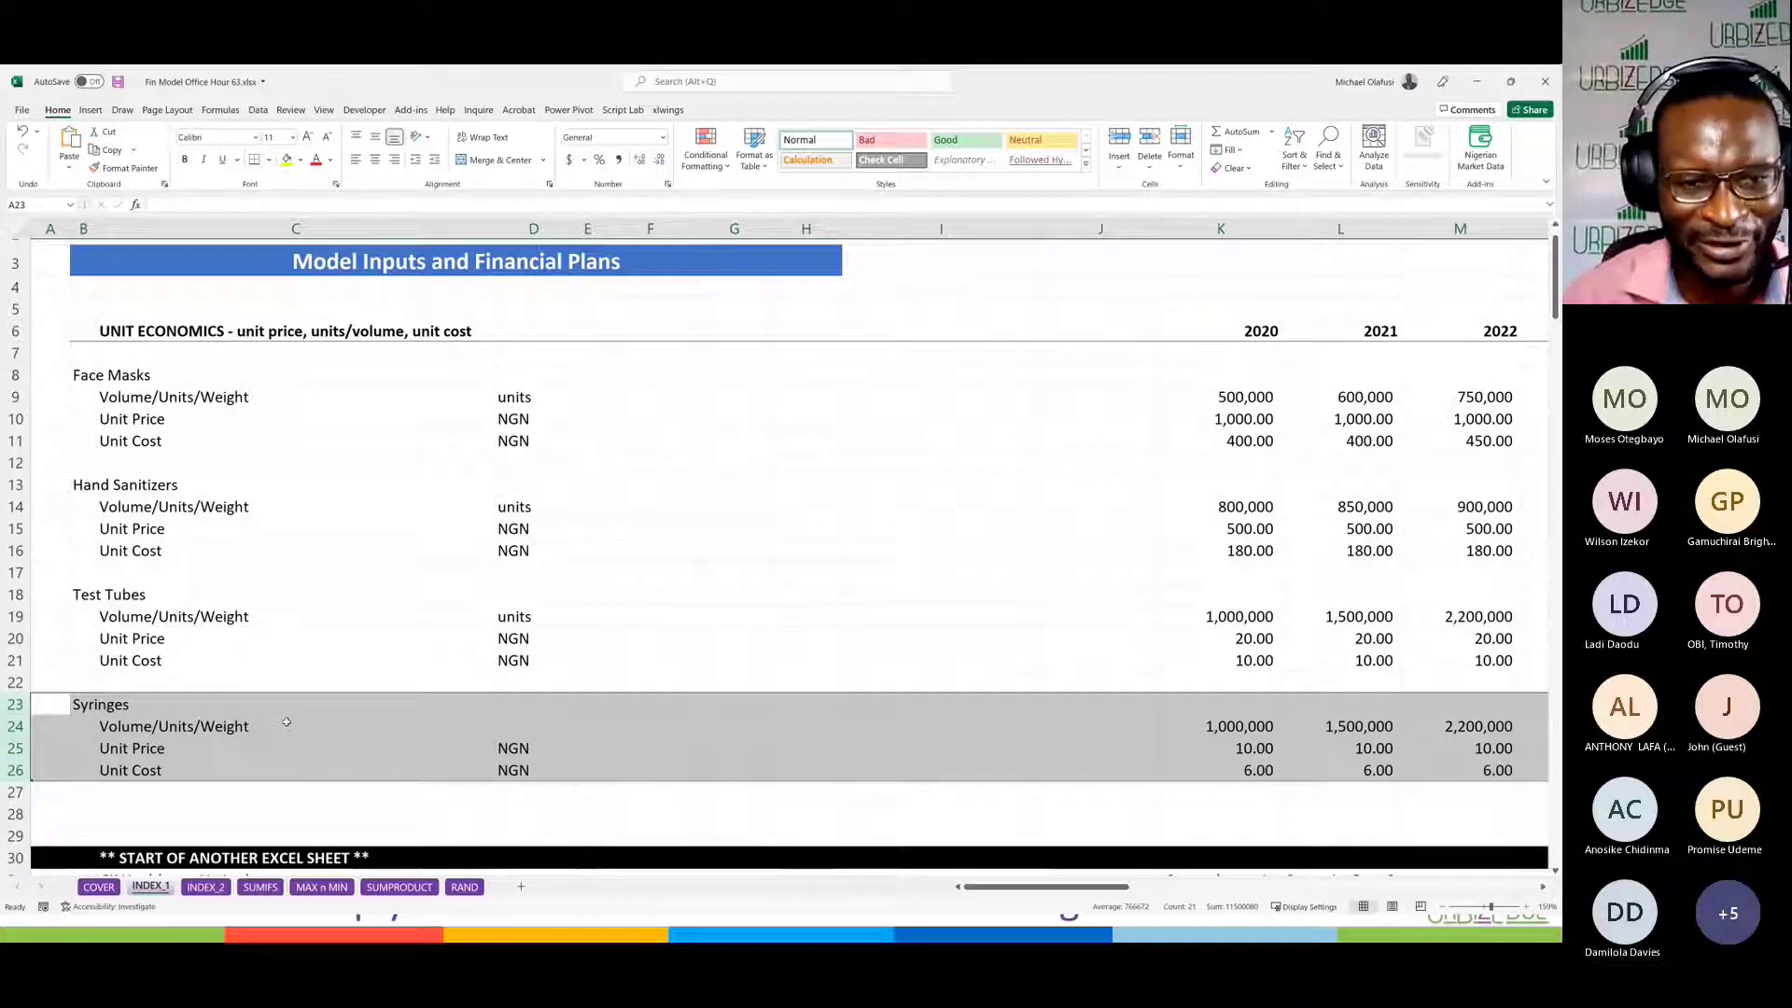
{"action": "scroll", "coordinate": [490, 724], "scroll_direction": "down", "scroll_amount": 2}
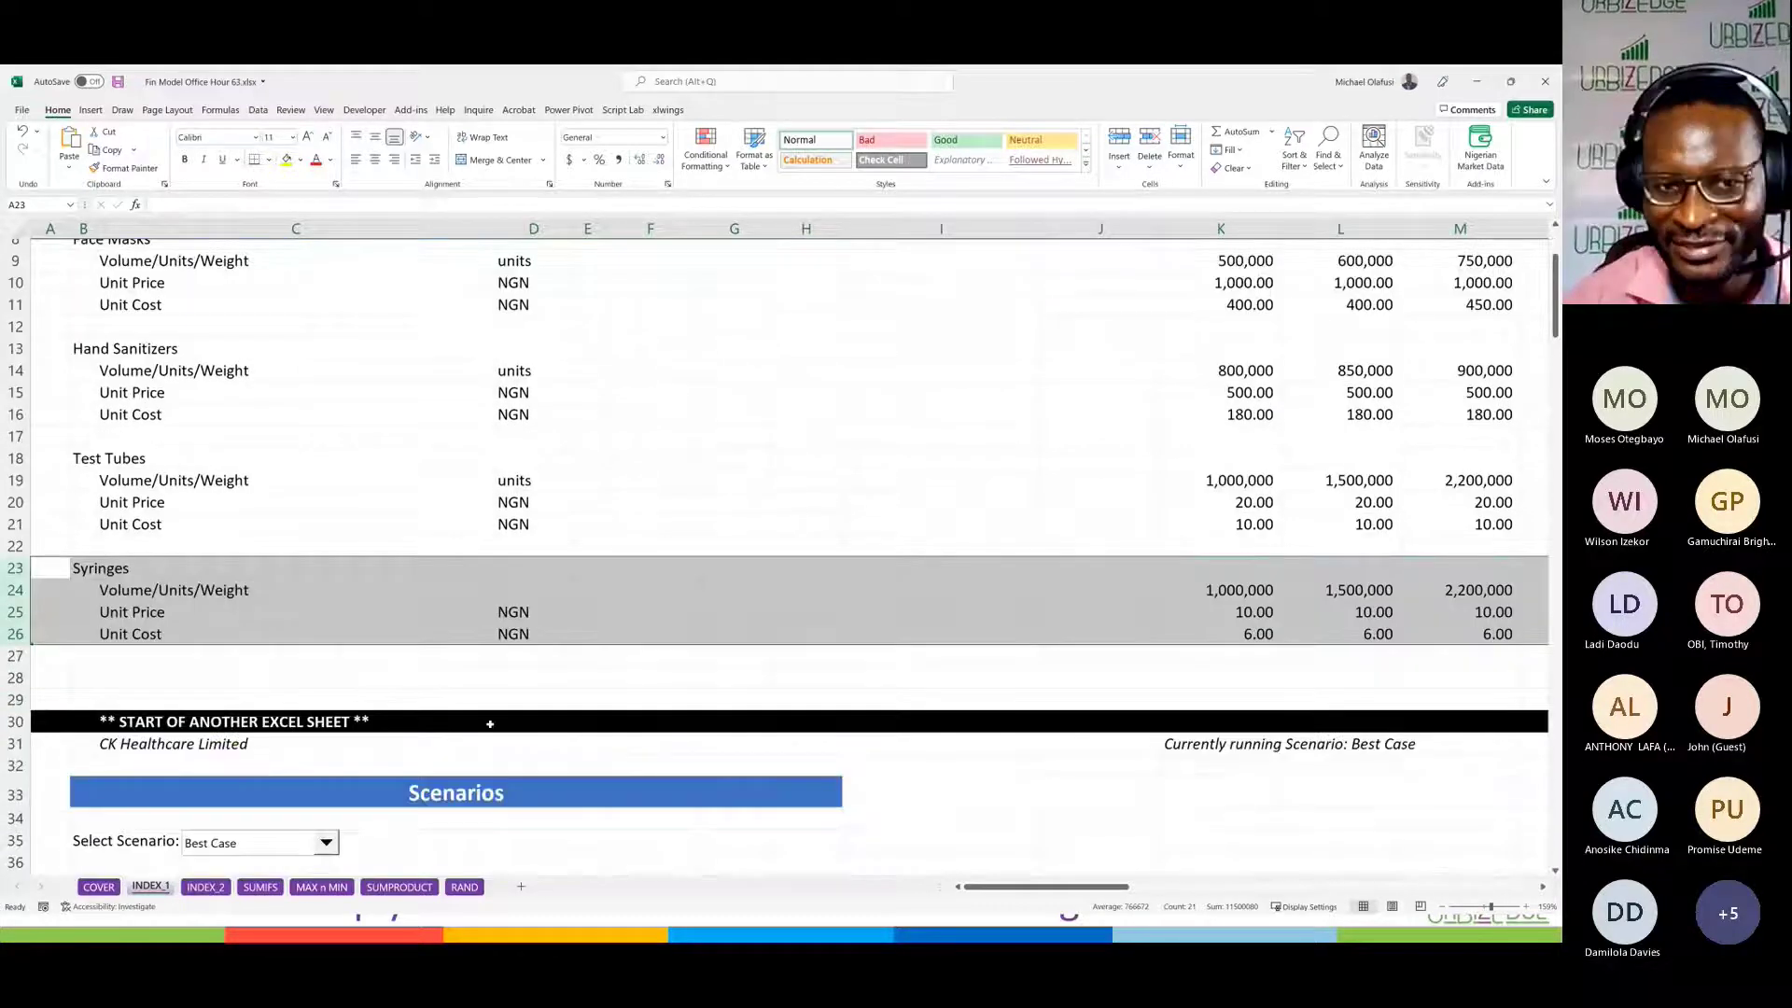
{"action": "scroll", "coordinate": [456, 593], "scroll_direction": "up", "scroll_amount": 2}
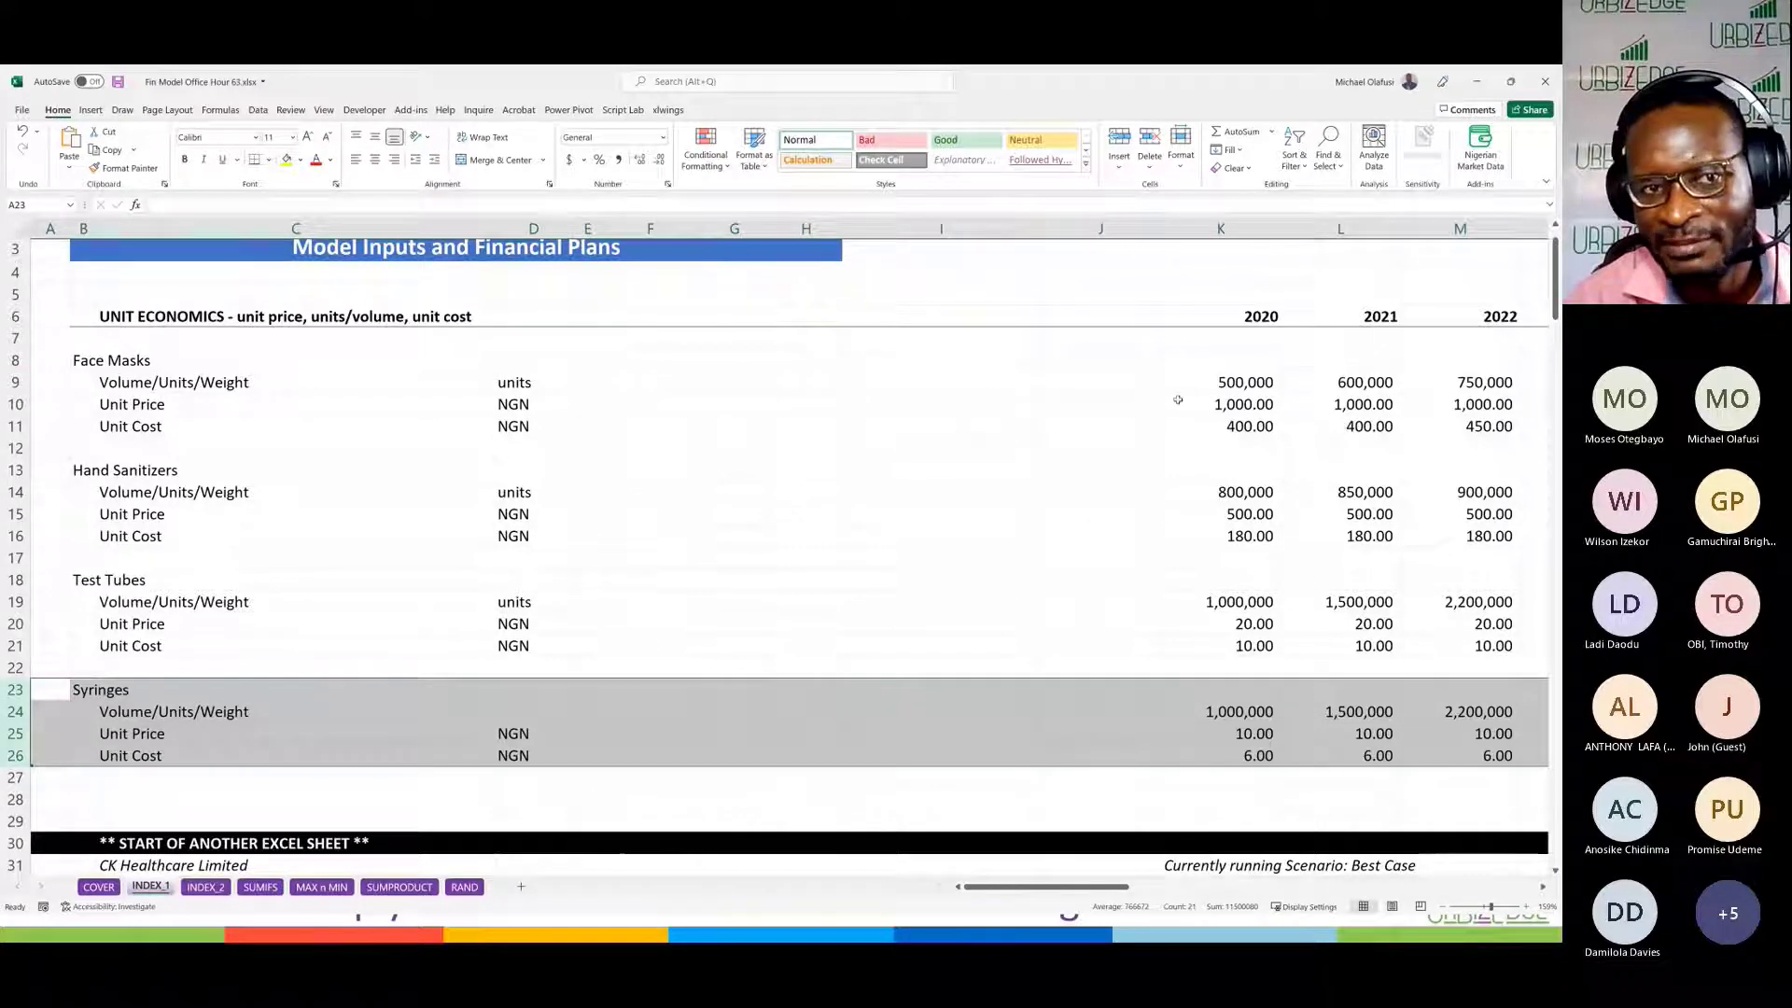
{"action": "left_click", "coordinate": [1234, 404]}
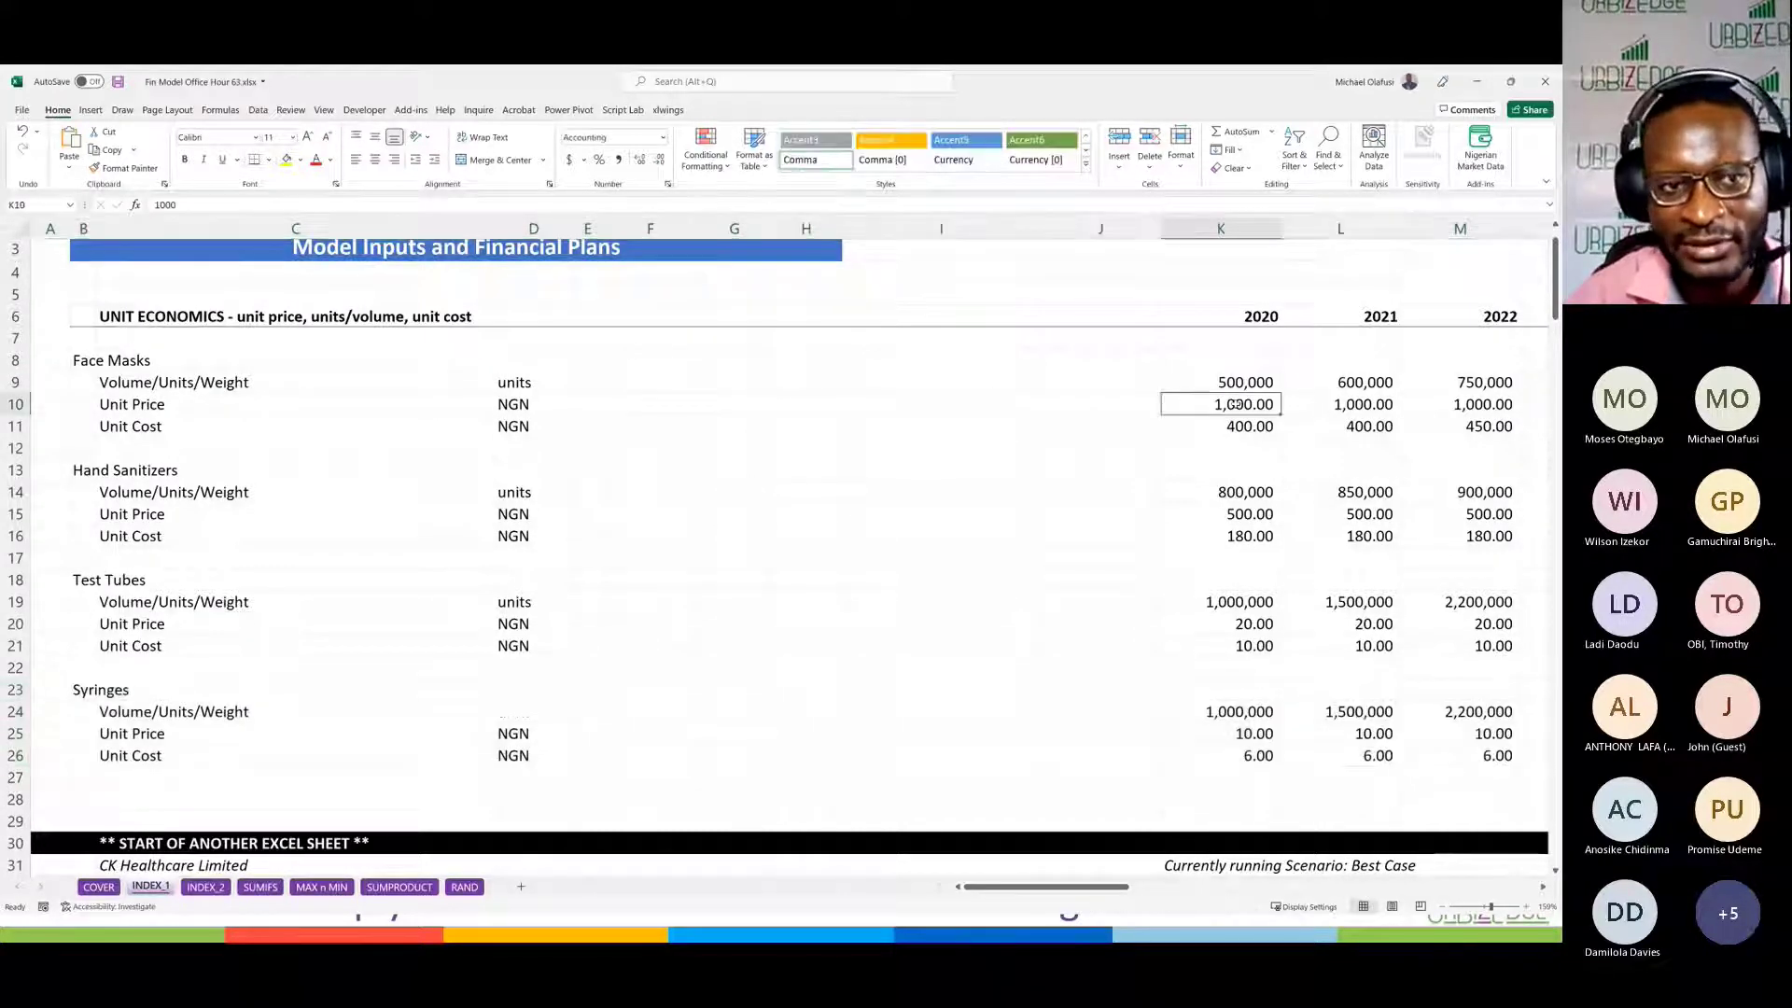
{"action": "double_click", "coordinate": [1240, 396]}
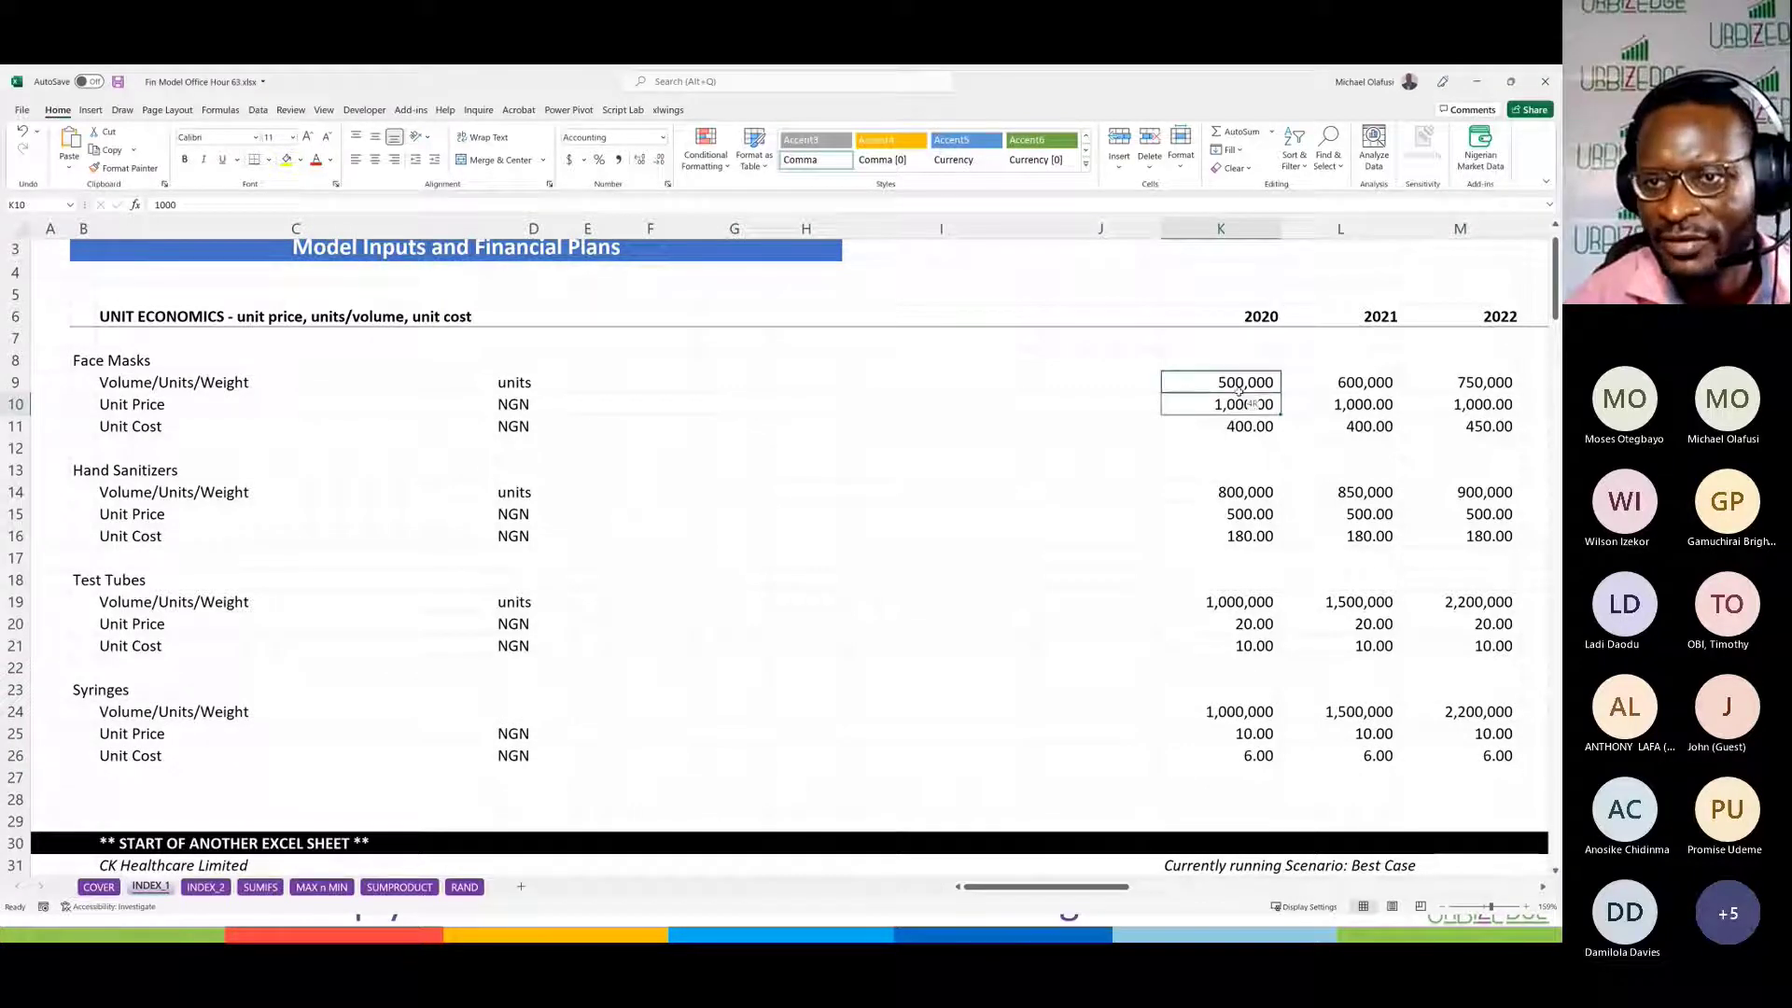
{"action": "key", "text": "Return"}
{"action": "mouse_move", "coordinate": [1249, 379]}
{"action": "left_mouse_down"}
{"action": "mouse_move", "coordinate": [1400, 382]}
{"action": "mouse_move", "coordinate": [1272, 383]}
{"action": "left_mouse_up"}
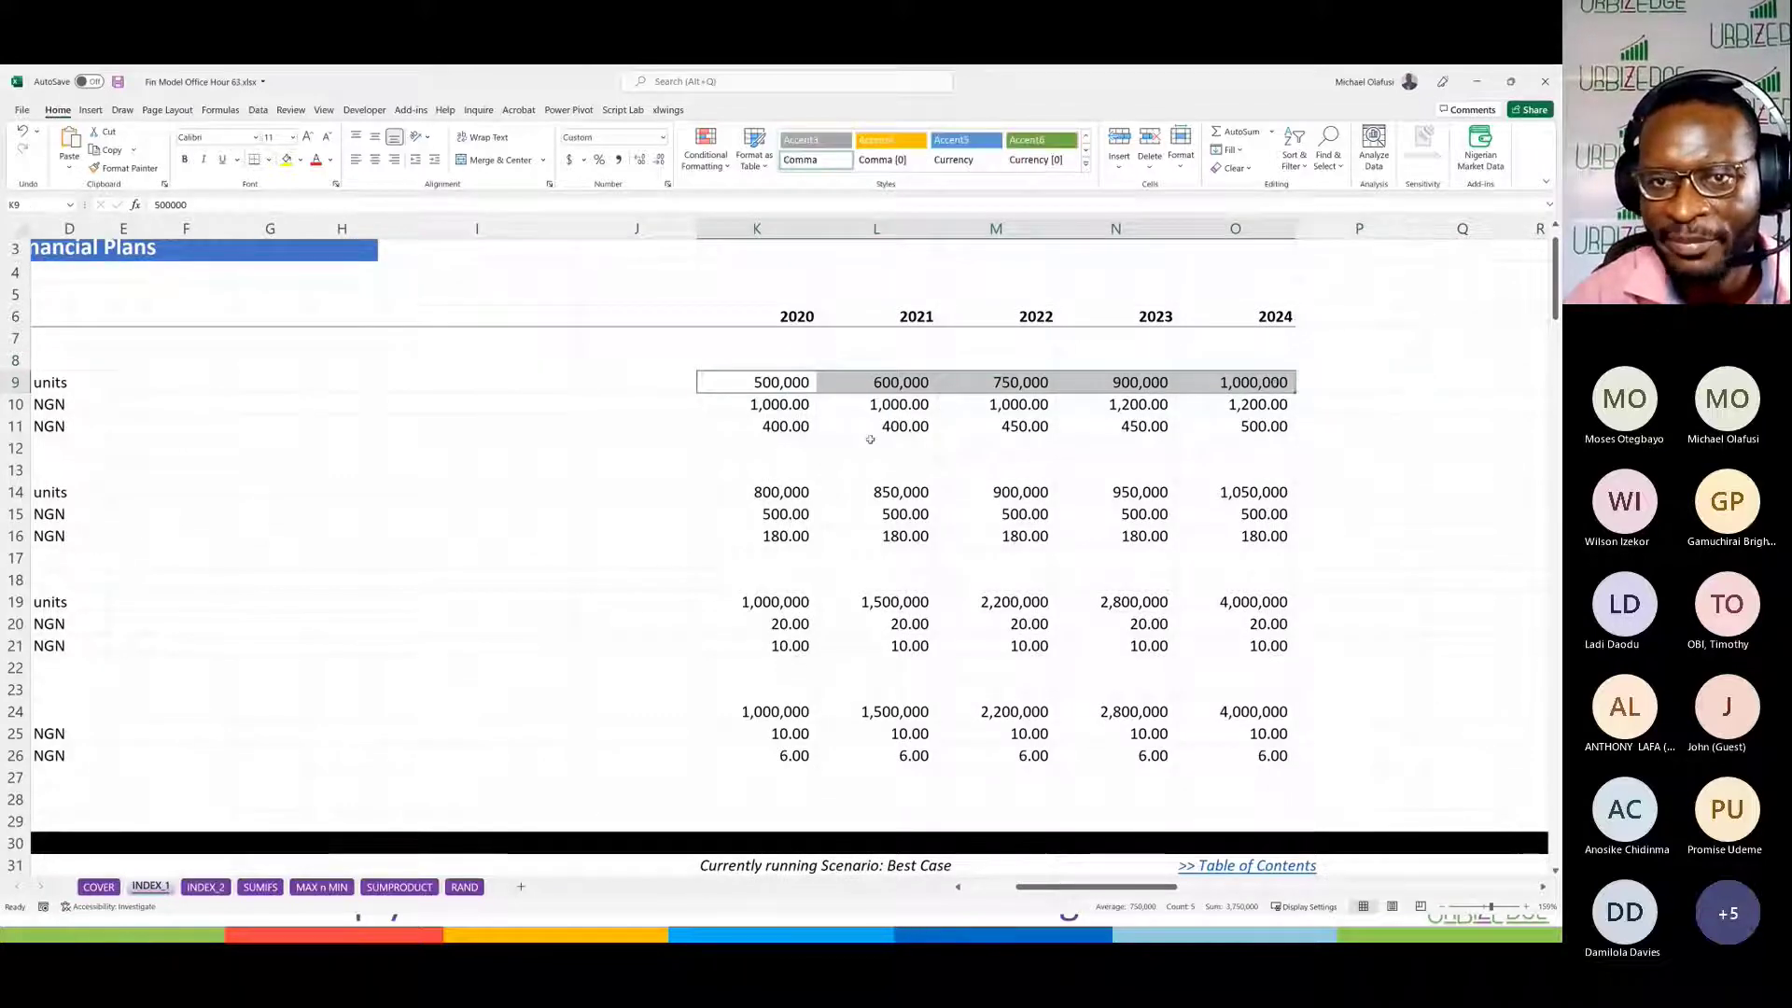
{"action": "scroll", "coordinate": [868, 440], "scroll_direction": "left", "scroll_amount": 3}
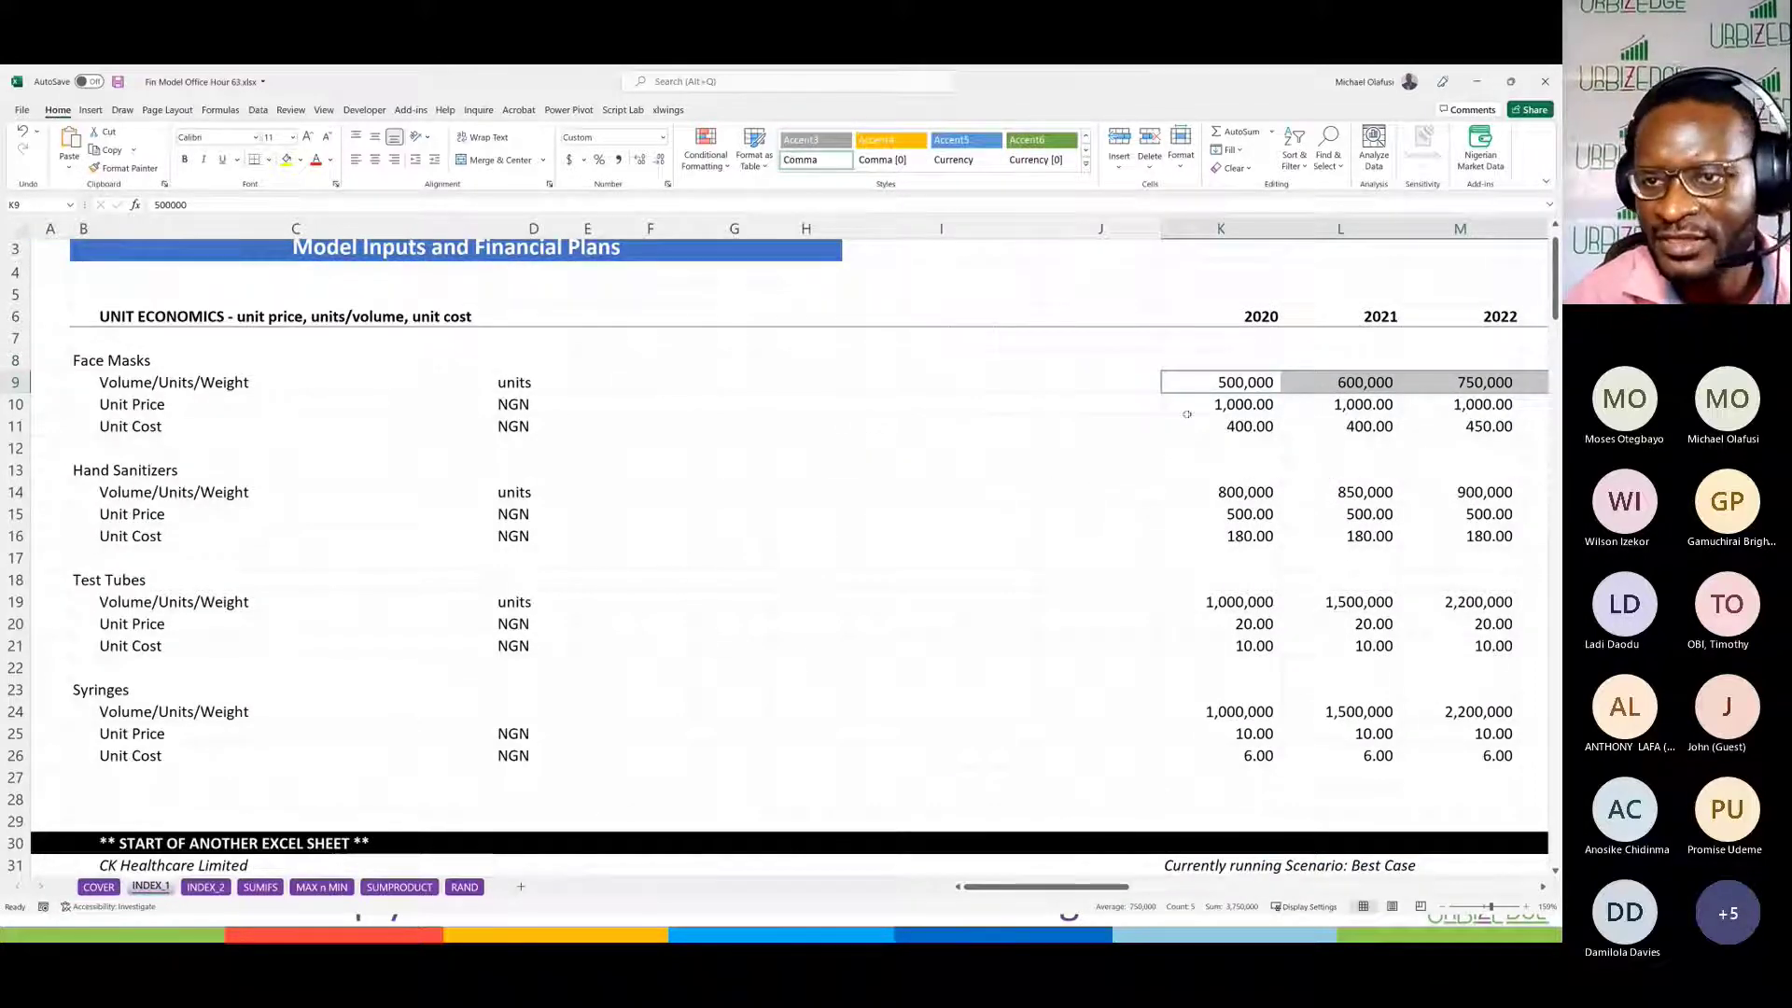
{"action": "left_click_drag", "start_coordinate": [1204, 406], "coordinate": [1293, 411]}
{"action": "scroll", "coordinate": [747, 487], "scroll_direction": "left", "scroll_amount": 3}
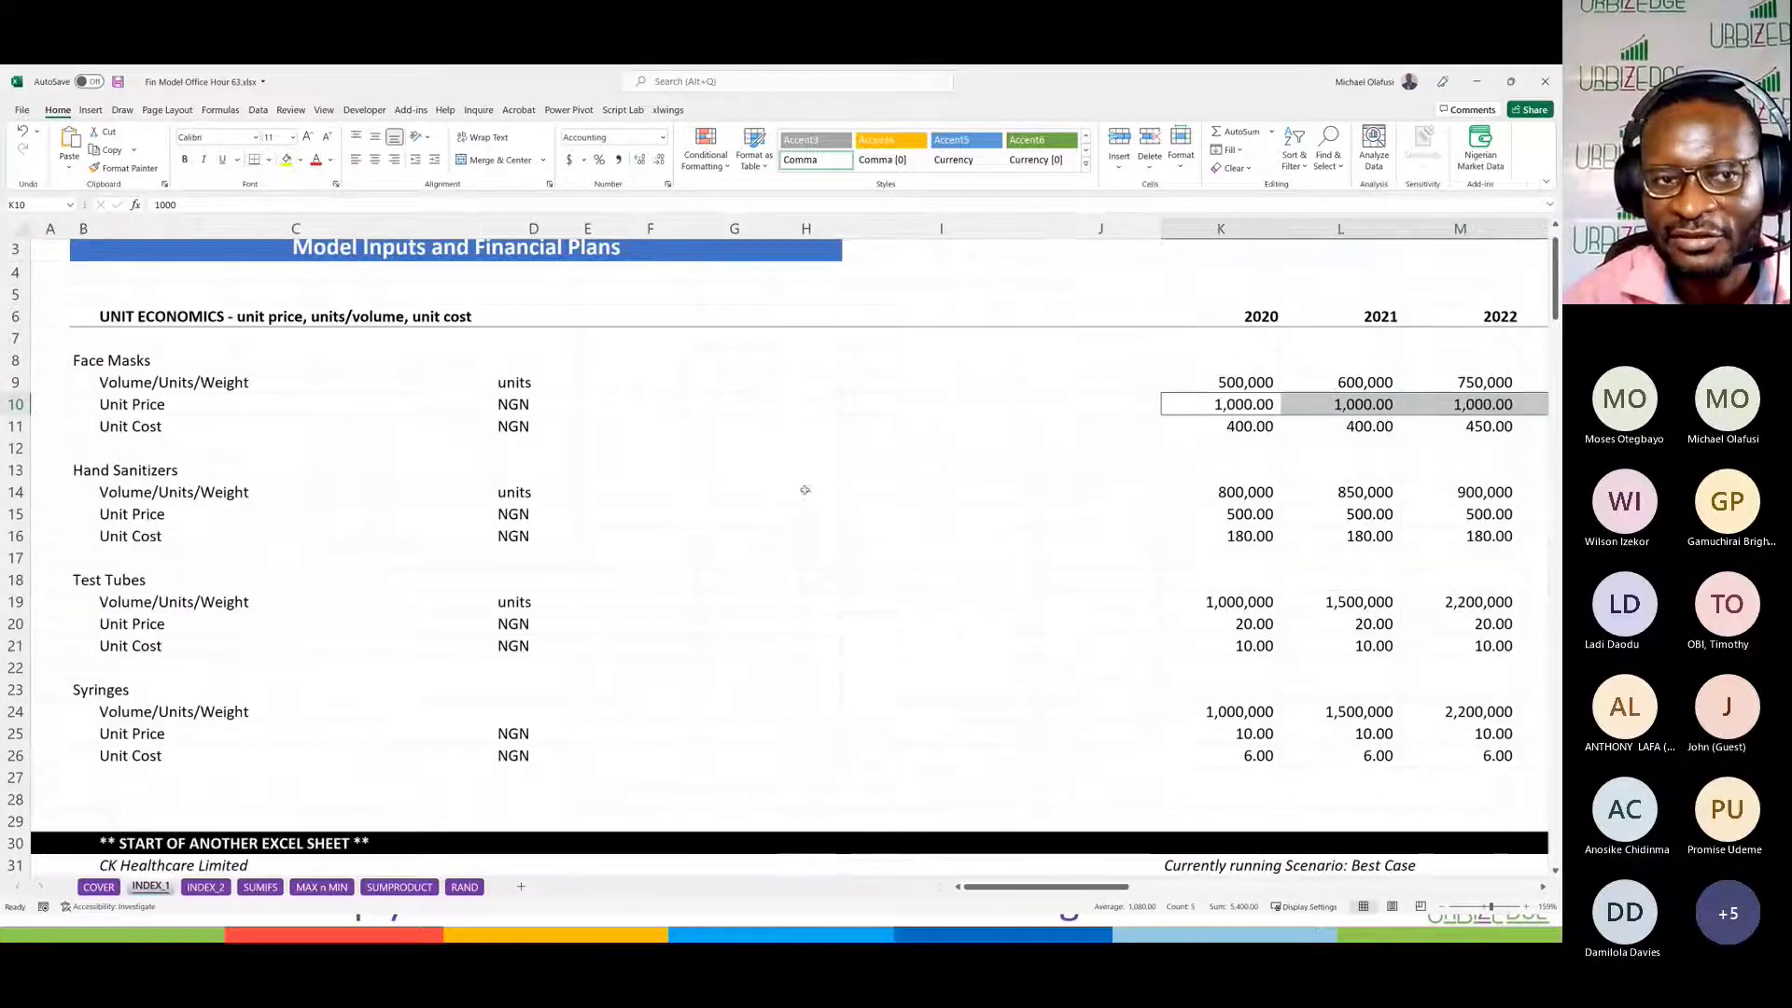
Step: Examine the Best Case, Base Case and Worst Case volume rows for Face Masks in the Scenarios section
{"action": "scroll", "coordinate": [877, 501], "scroll_direction": "down", "scroll_amount": 3}
{"action": "scroll", "coordinate": [876, 501], "scroll_direction": "down", "scroll_amount": 6}
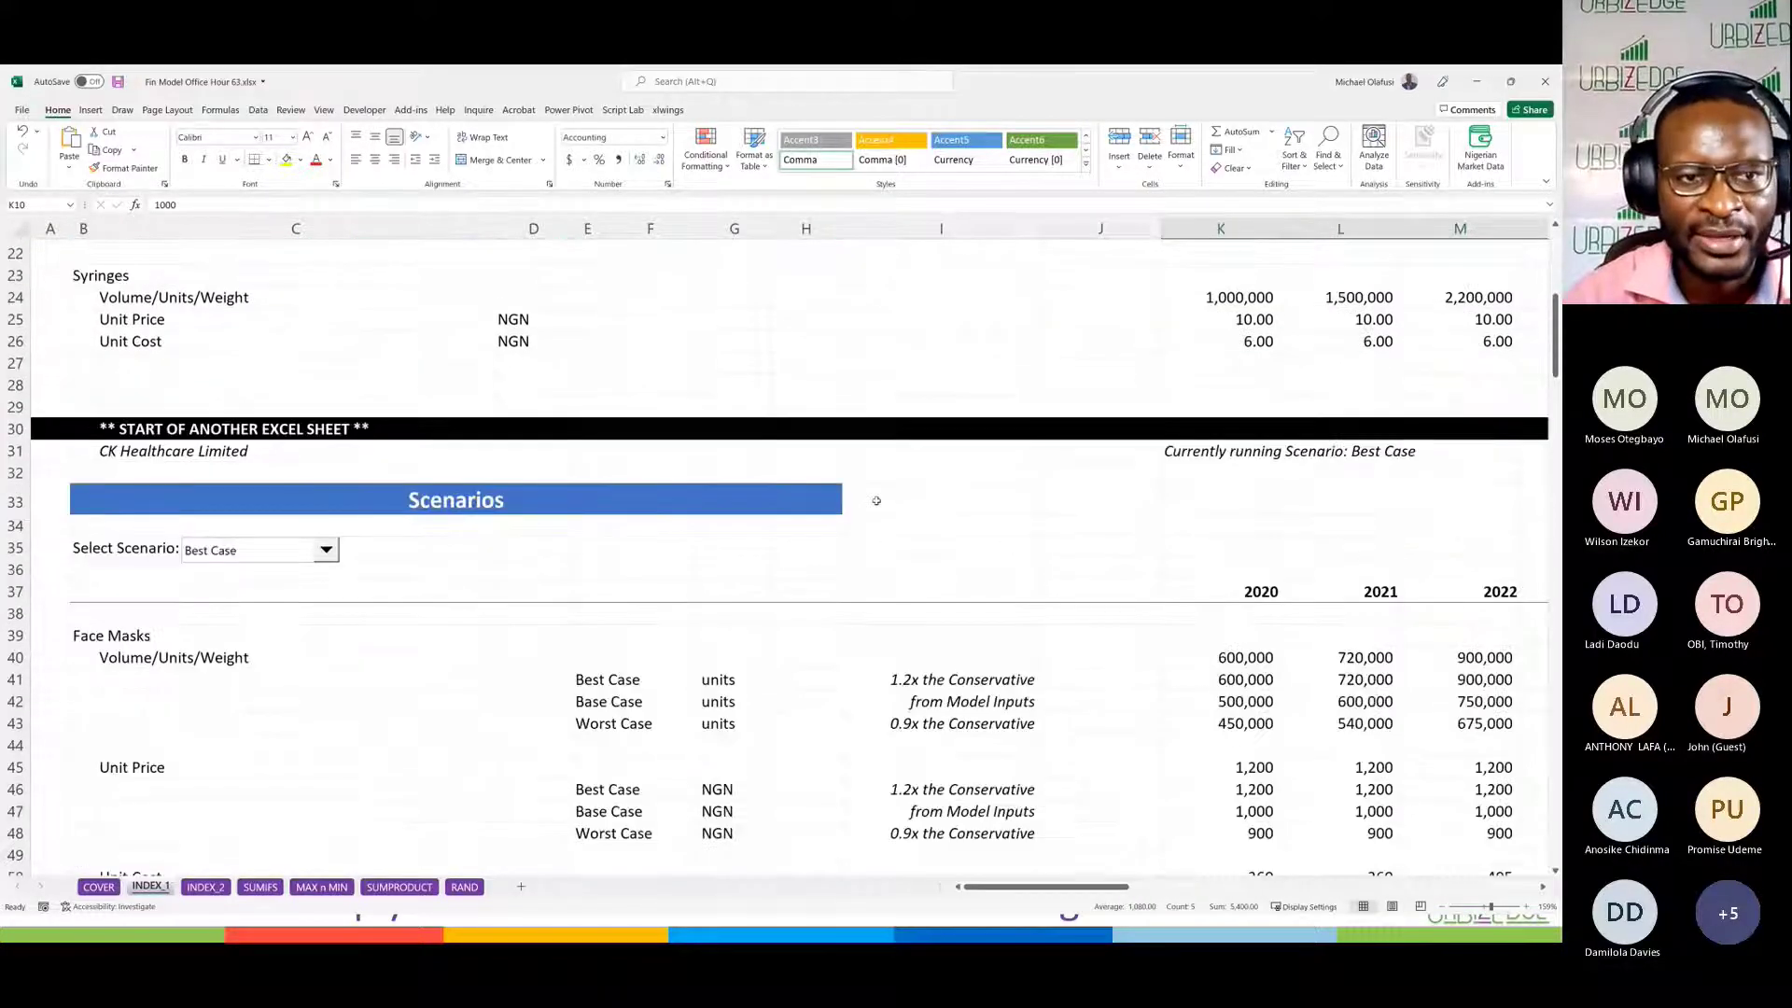
{"action": "scroll", "coordinate": [876, 501], "scroll_direction": "down", "scroll_amount": 2}
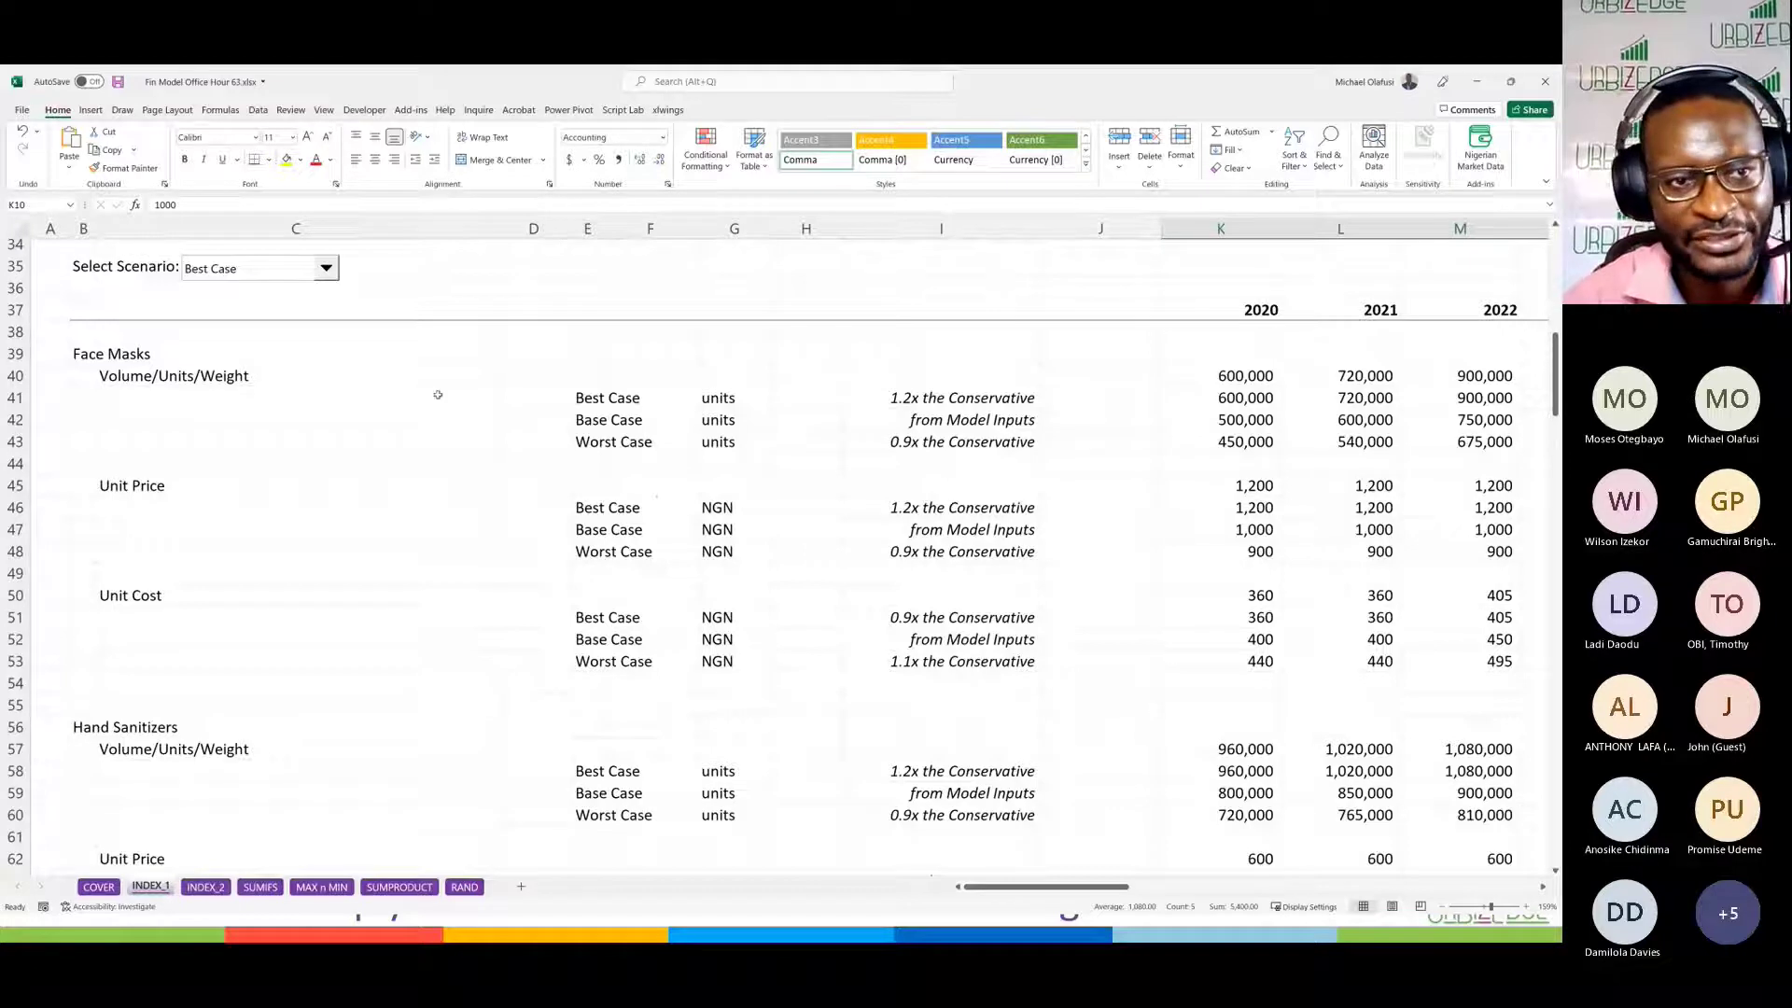
{"action": "left_click", "coordinate": [17, 399]}
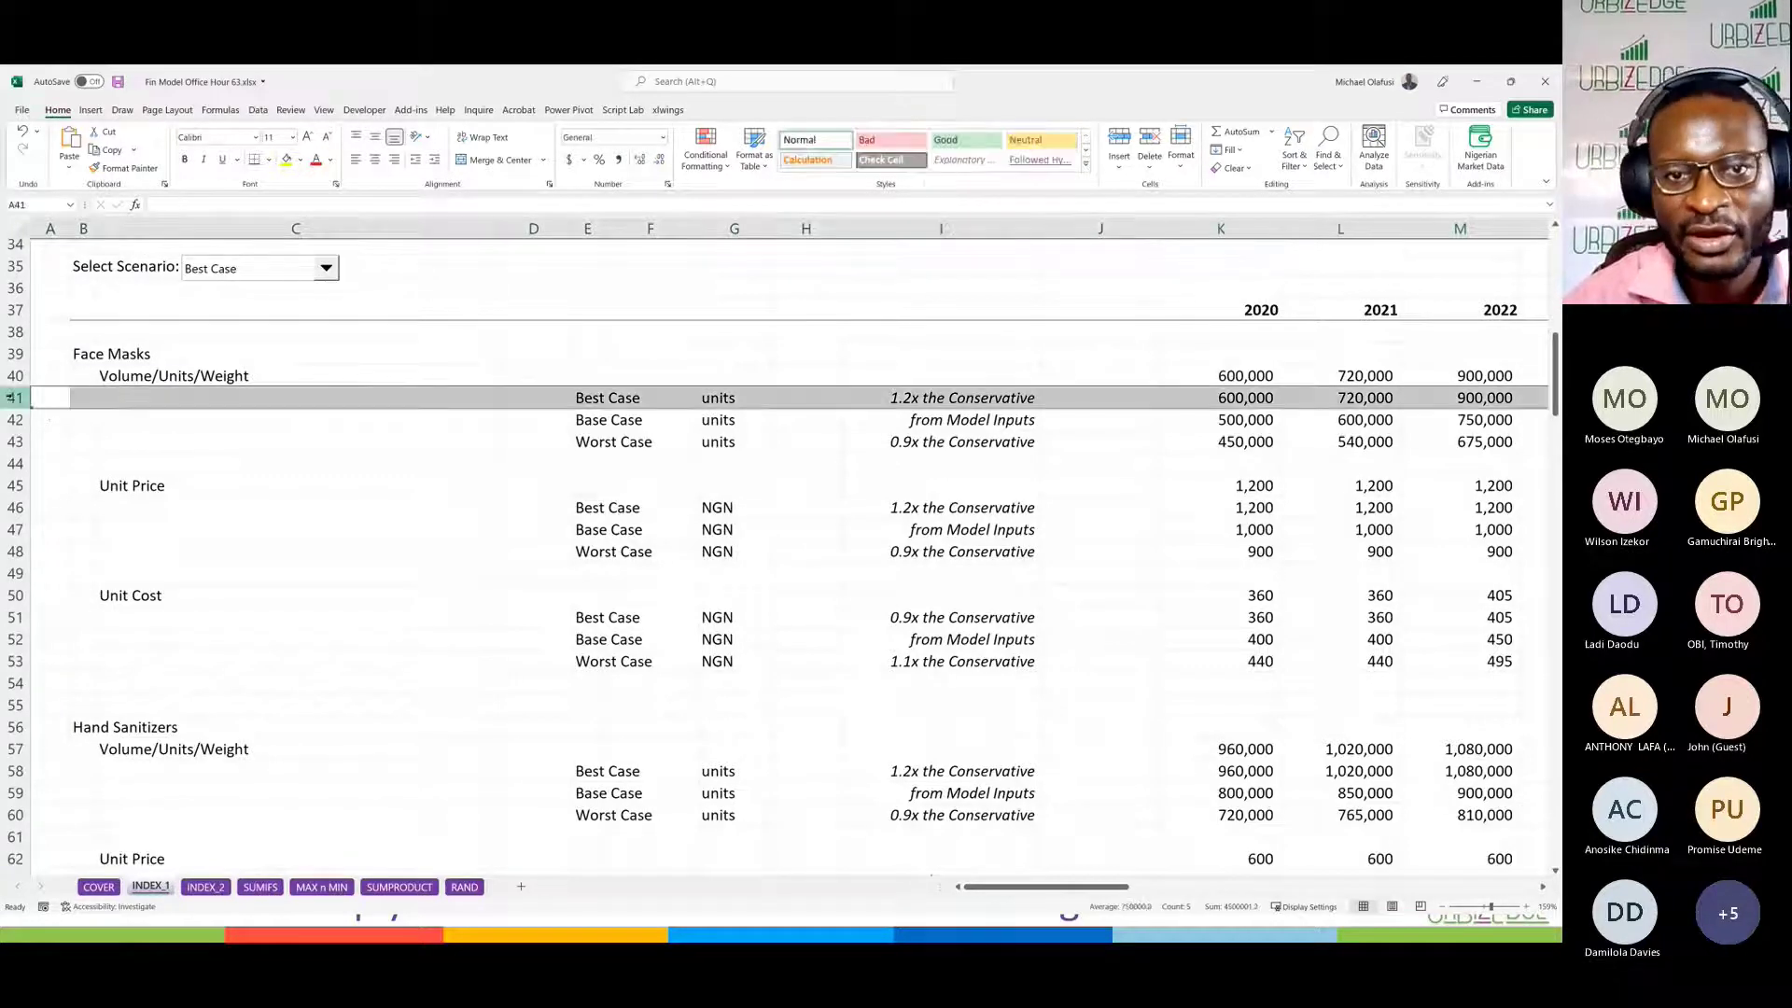
{"action": "left_click", "coordinate": [21, 446]}
{"action": "left_click", "coordinate": [17, 420]}
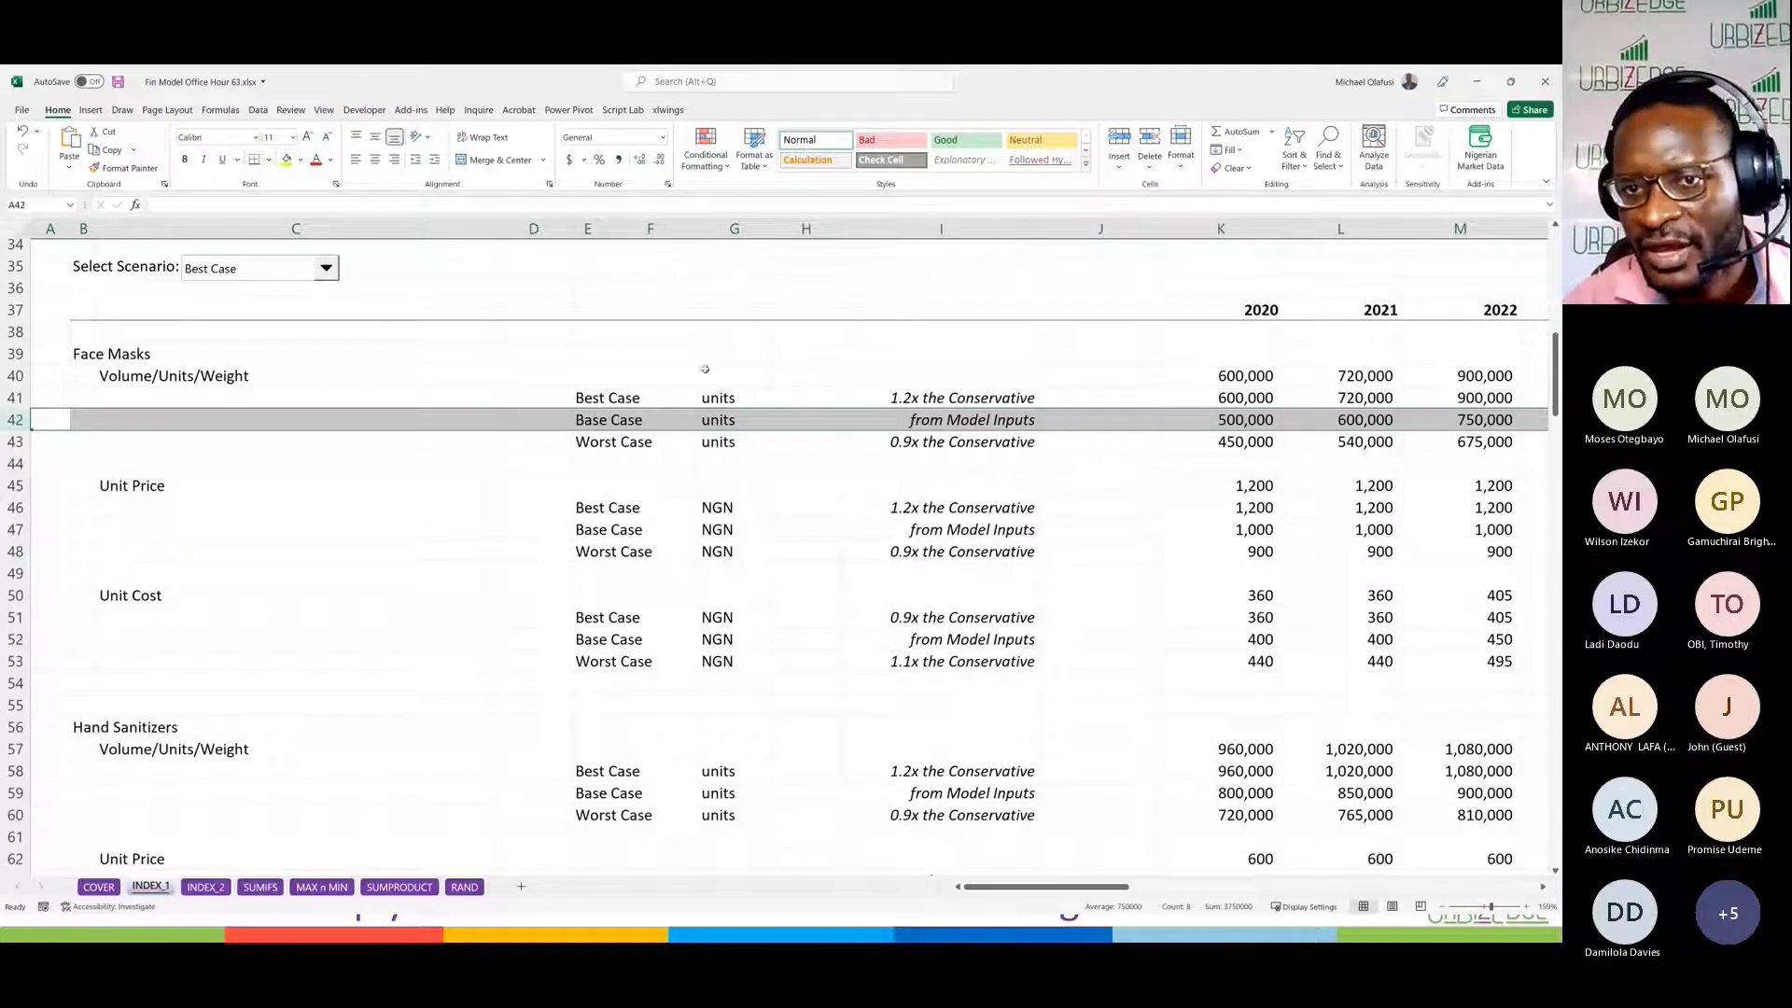
Step: Clear the Face Masks Volume/Units/Weight selected-scenario row and its three case rows for 2020 to 2024 (K40:O43) in the Scenarios section
{"action": "left_click", "coordinate": [1165, 484]}
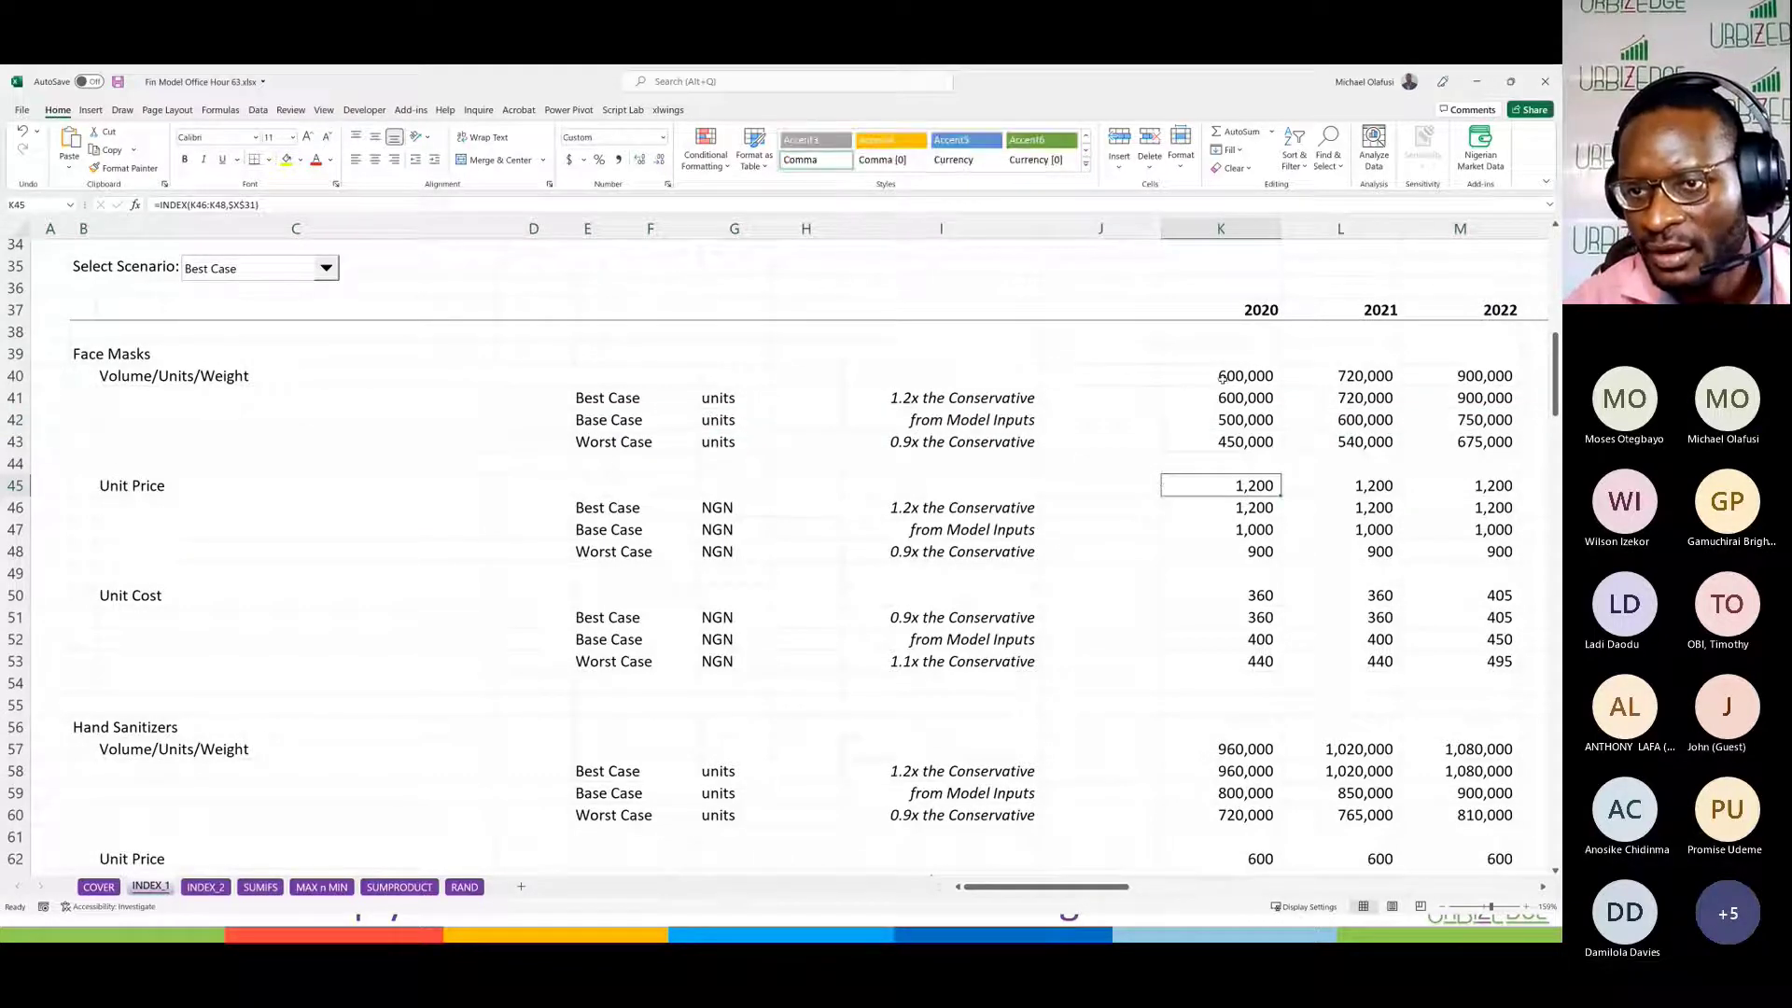
{"action": "left_click_drag", "start_coordinate": [1195, 375], "coordinate": [1279, 370]}
{"action": "key", "text": "Delete"}
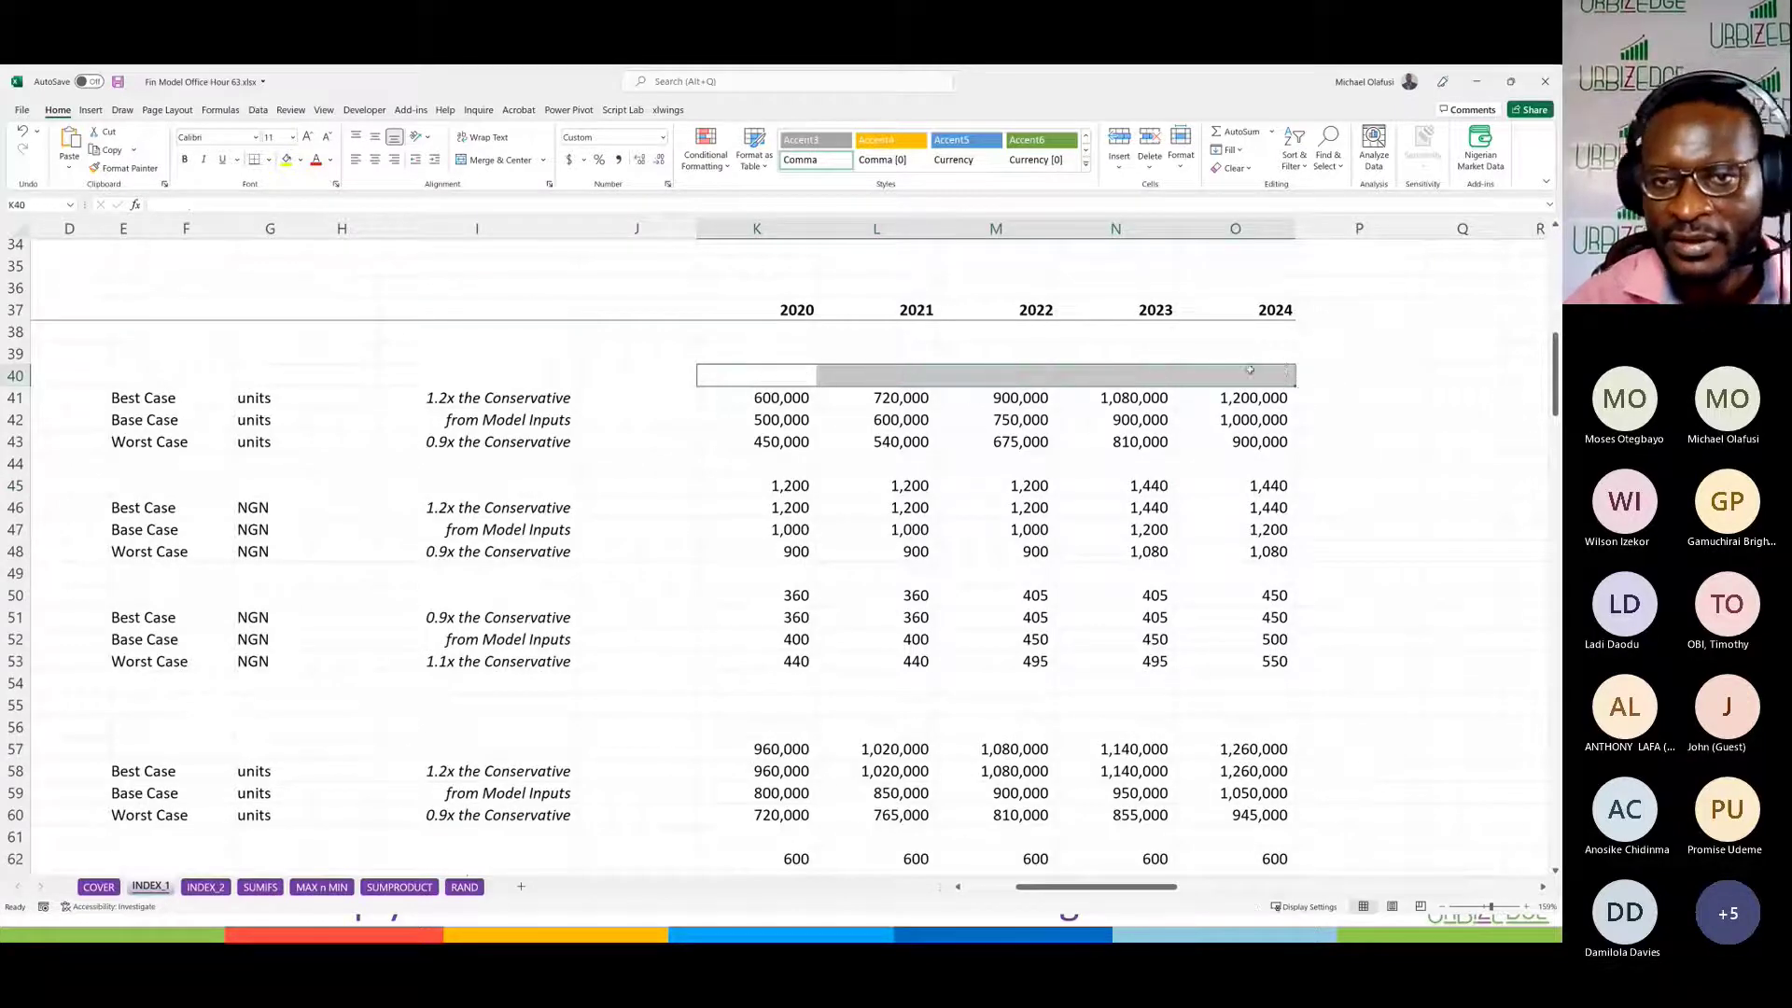
{"action": "left_click_drag", "start_coordinate": [793, 401], "coordinate": [1268, 446]}
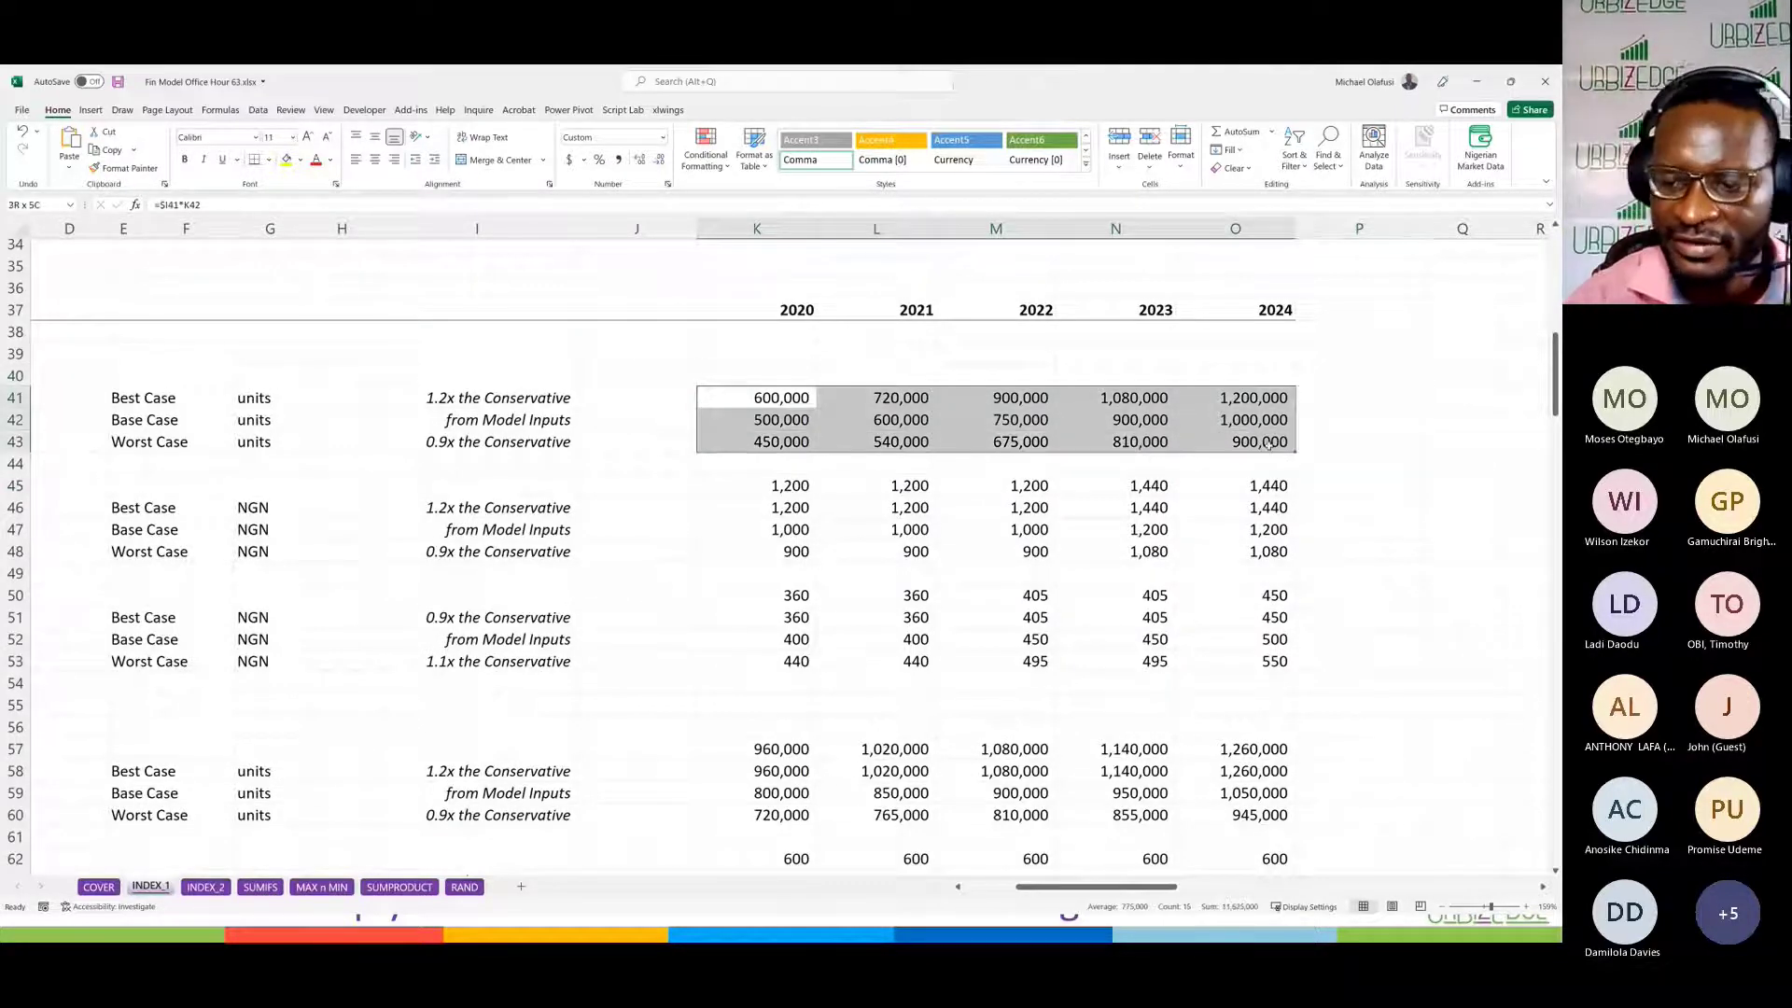
{"action": "key", "text": "Delete"}
Step: Link the Face Masks Base Case volume in K42 to the model input with =K9 and fill the formula across through 2024
{"action": "scroll", "coordinate": [918, 442], "scroll_direction": "left", "scroll_amount": 3}
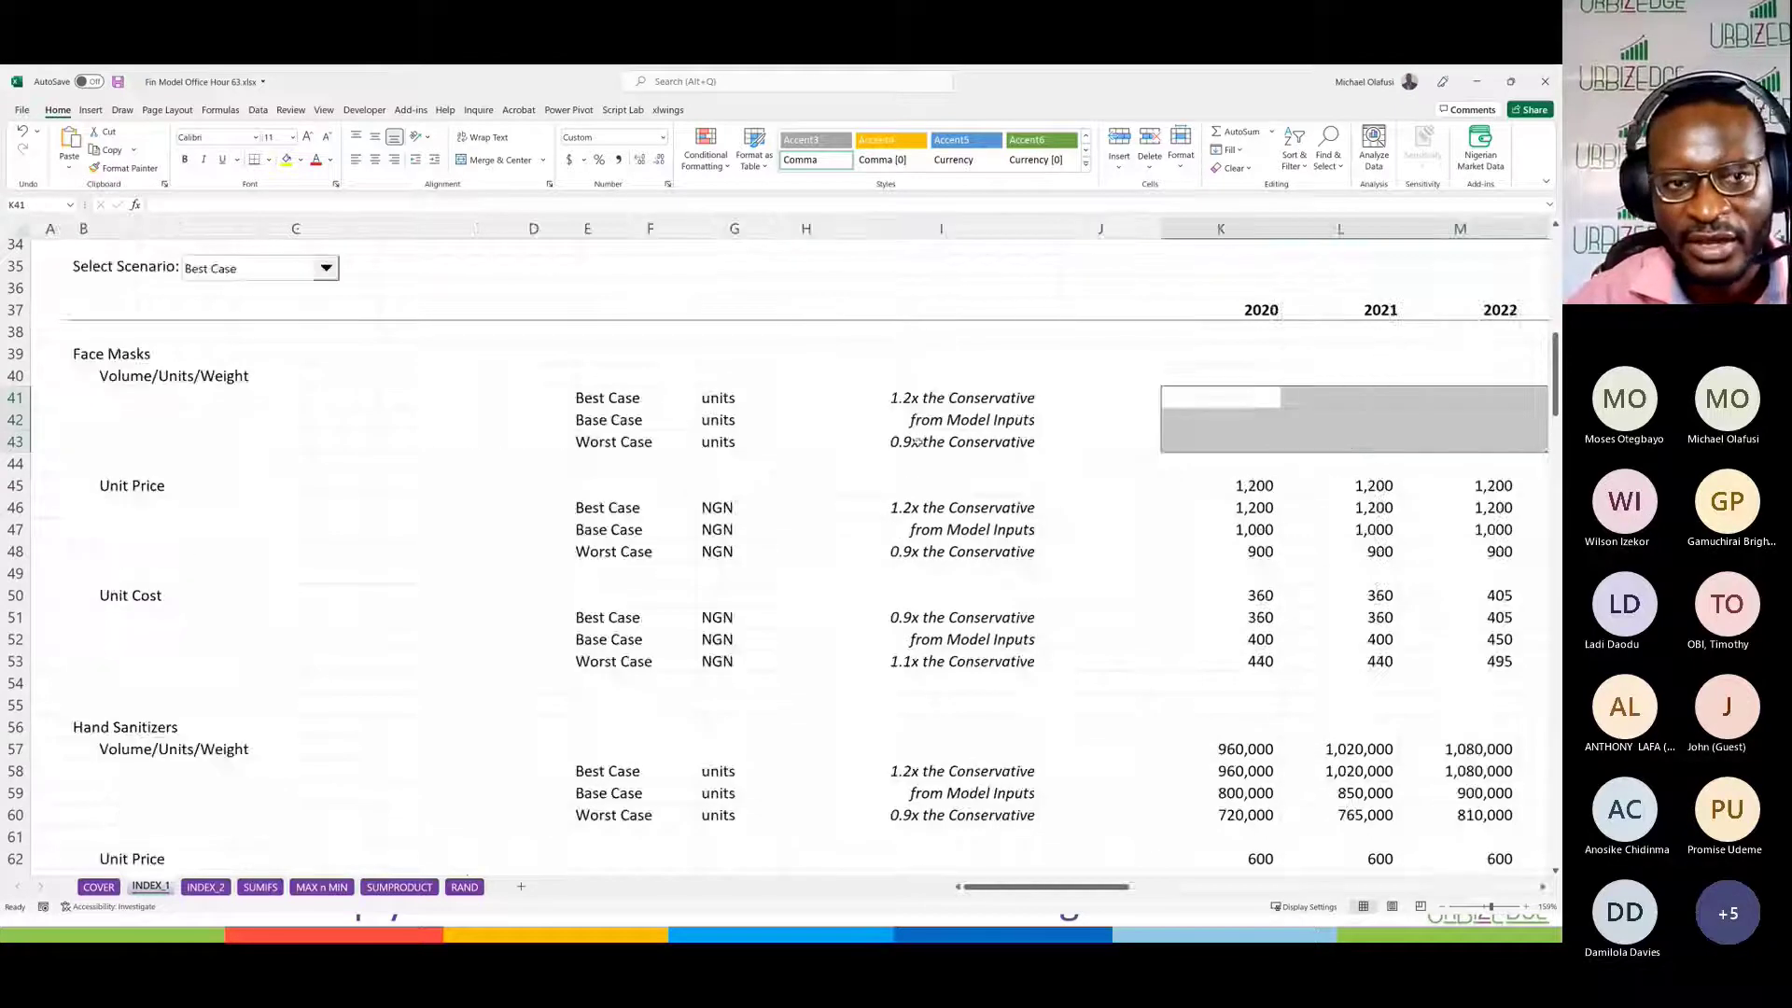
{"action": "left_click", "coordinate": [1260, 423]}
{"action": "type", "text": "="}
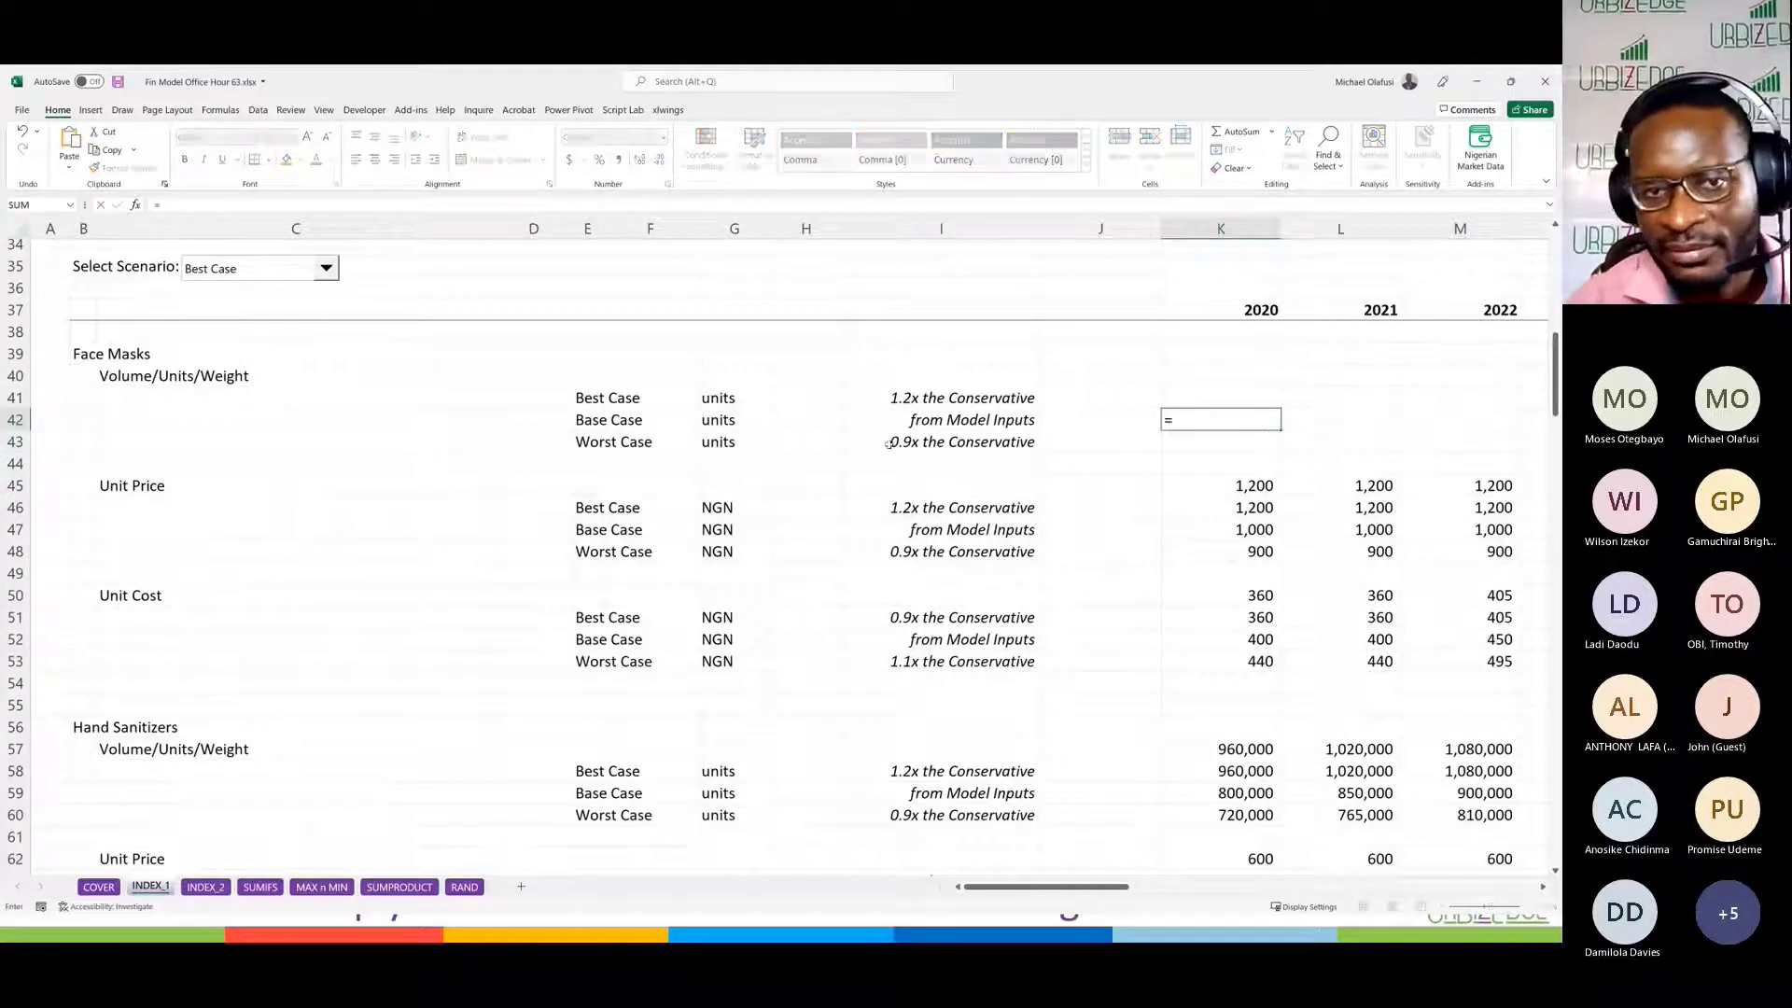
{"action": "scroll", "coordinate": [1052, 505], "scroll_direction": "up", "scroll_amount": 11}
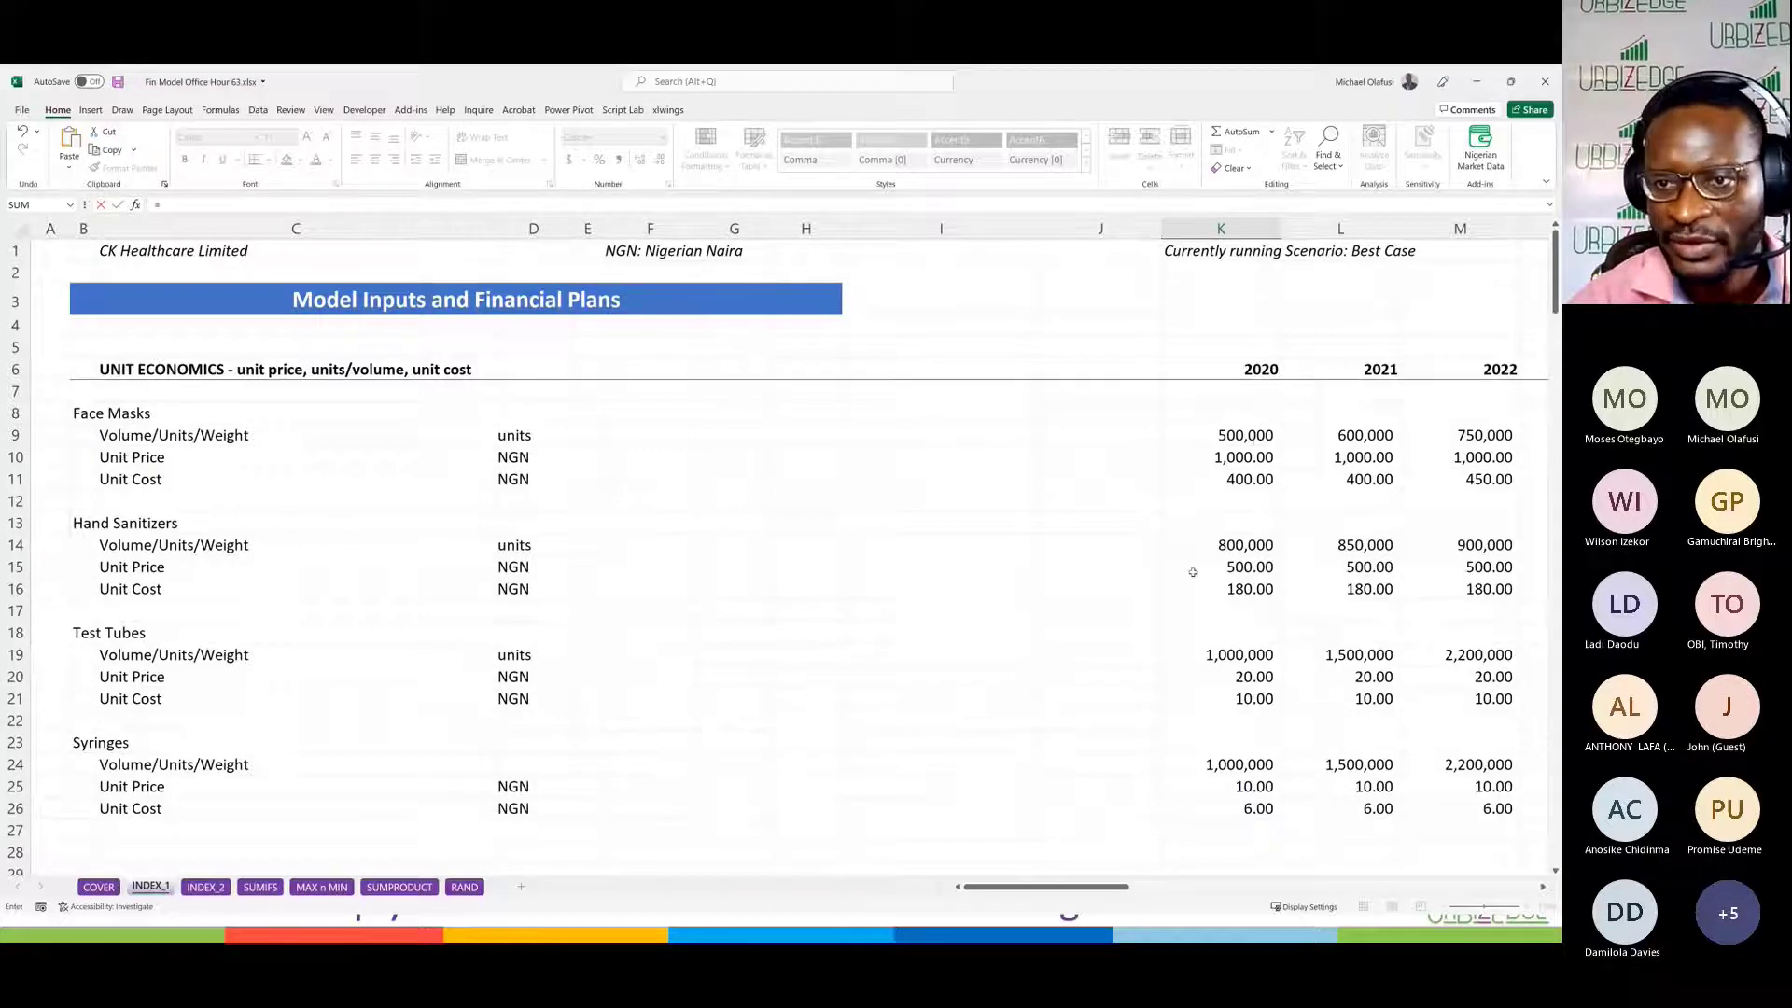
{"action": "scroll", "coordinate": [1193, 572], "scroll_direction": "down", "scroll_amount": 8}
{"action": "scroll", "coordinate": [1192, 572], "scroll_direction": "up", "scroll_amount": 8}
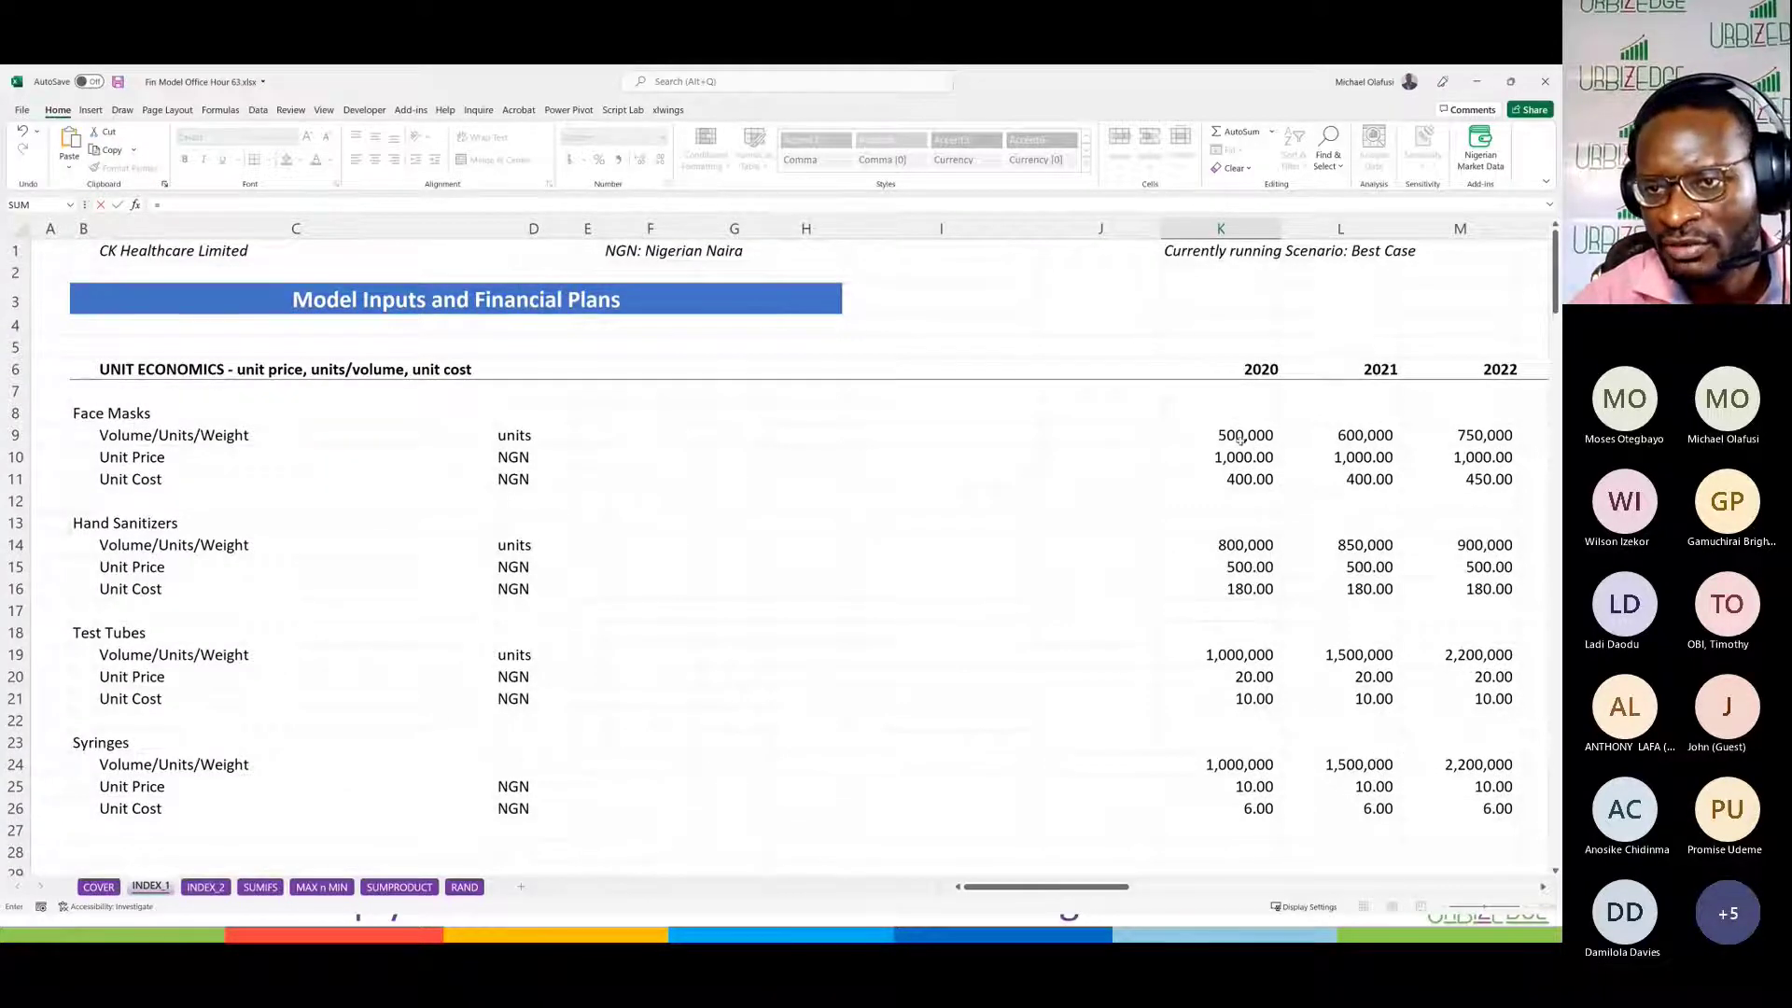
{"action": "left_click", "coordinate": [1236, 436]}
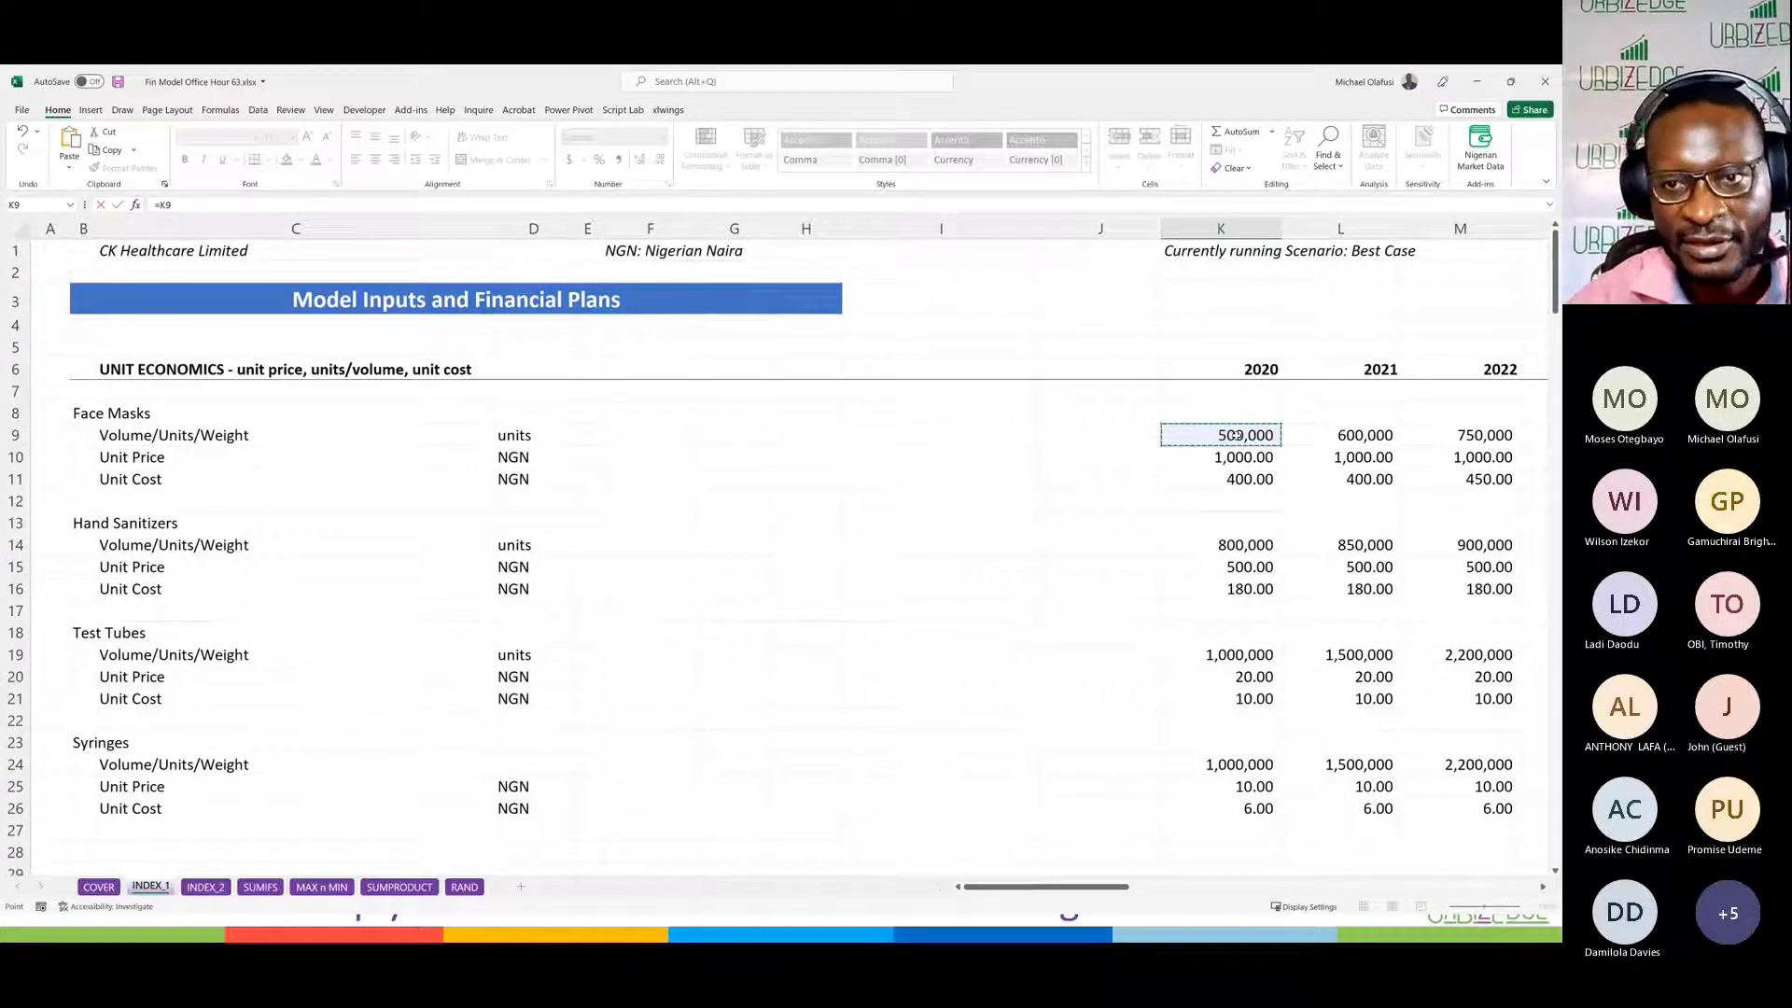
{"action": "key", "text": "Return"}
{"action": "scroll", "coordinate": [1247, 589], "scroll_direction": "down", "scroll_amount": 3}
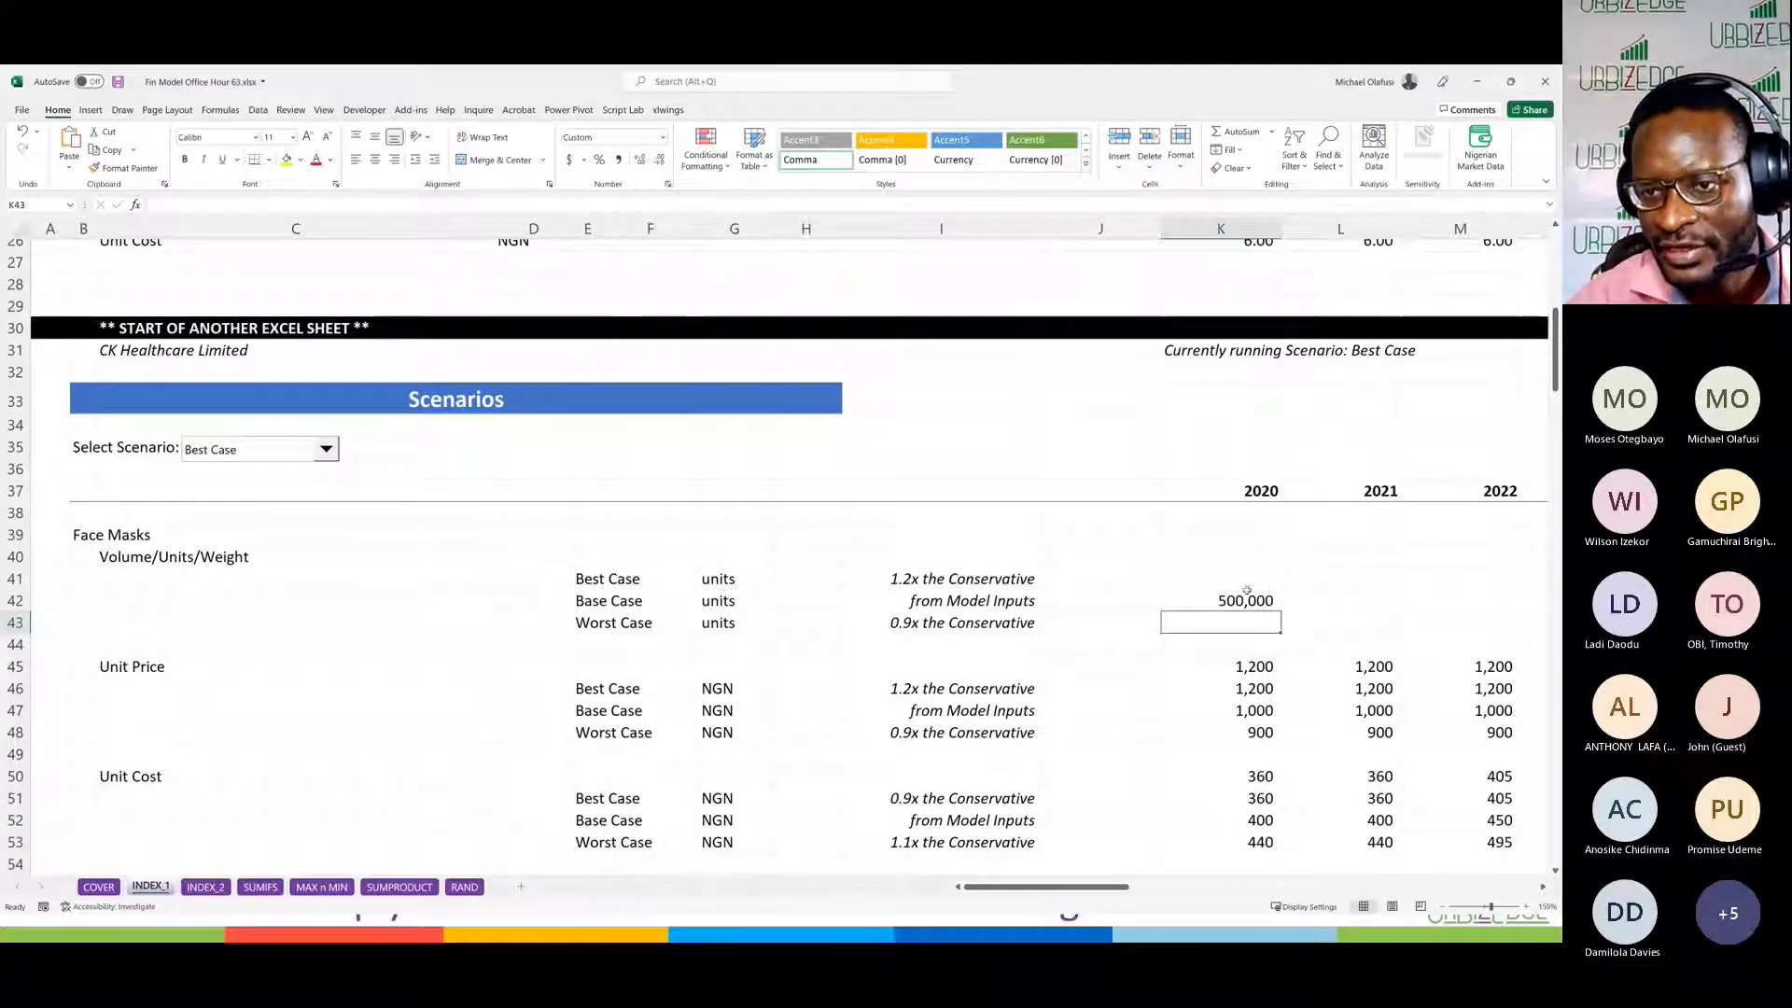
{"action": "left_click", "coordinate": [1247, 600]}
{"action": "left_click_drag", "start_coordinate": [1280, 611], "coordinate": [661, 632]}
Step: Calculate the Face Masks Best Case volume in K41 with =K42*1.2 and fill the formula across through 2024
{"action": "scroll", "coordinate": [560, 653], "scroll_direction": "left", "scroll_amount": 4}
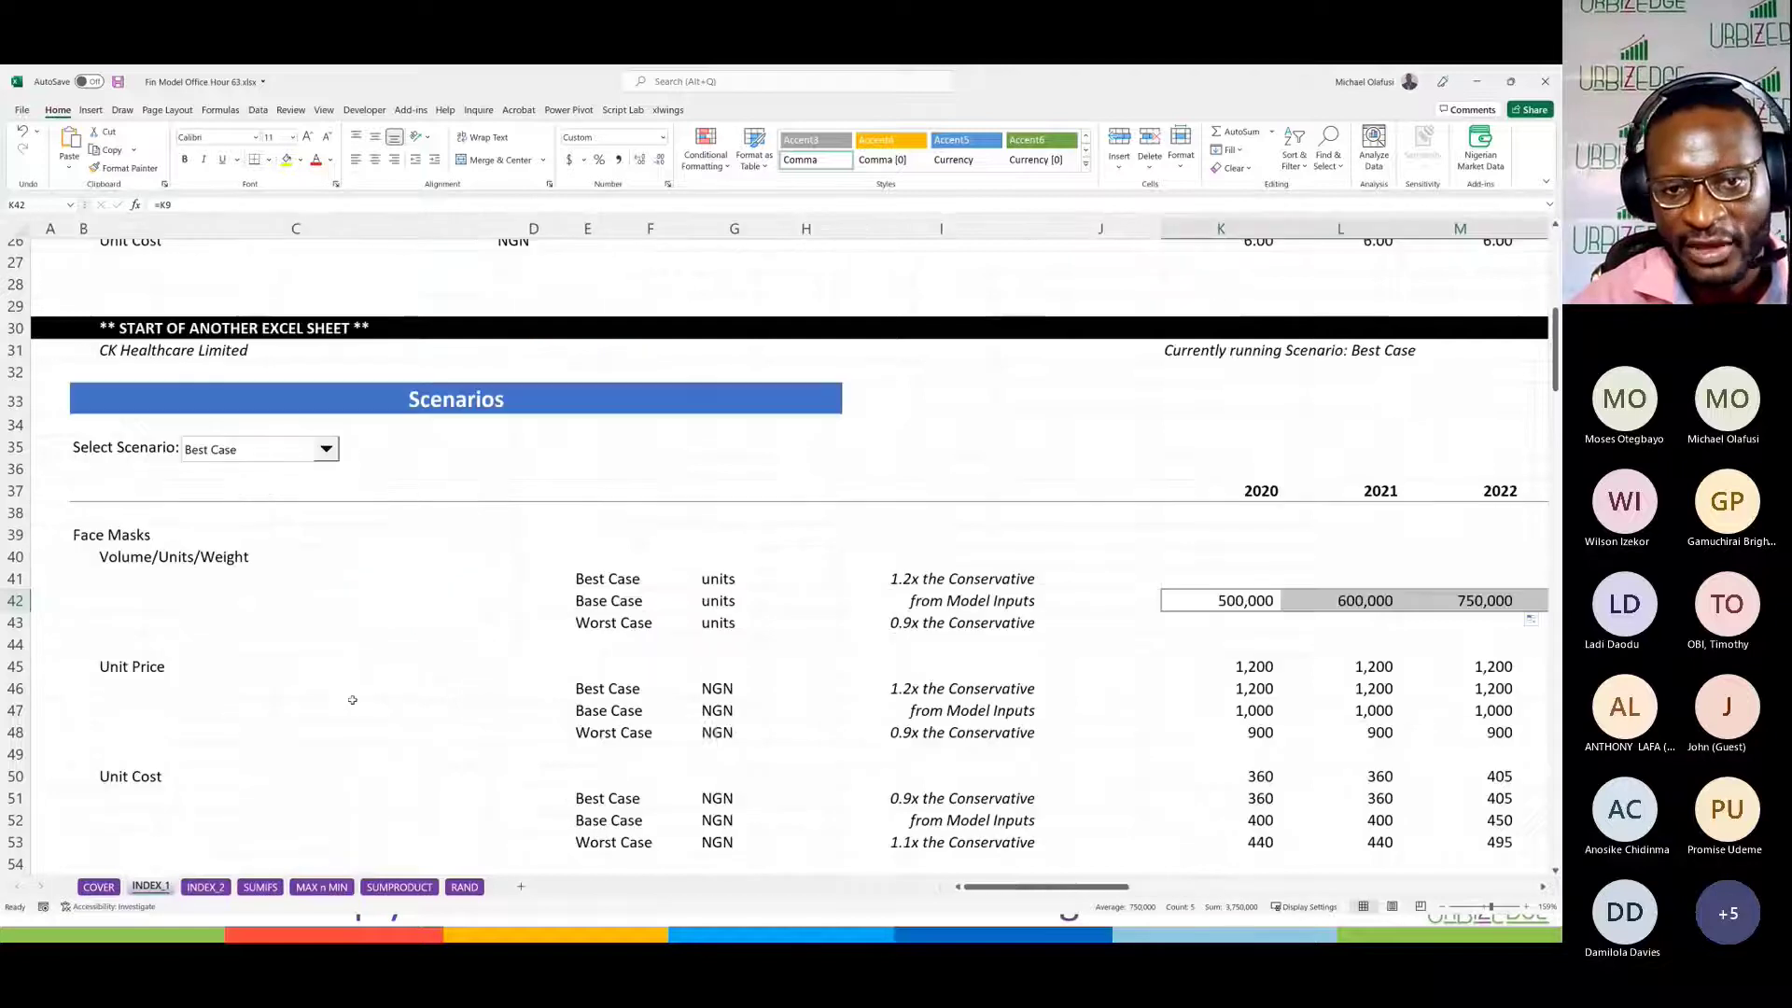
{"action": "left_click", "coordinate": [1235, 574]}
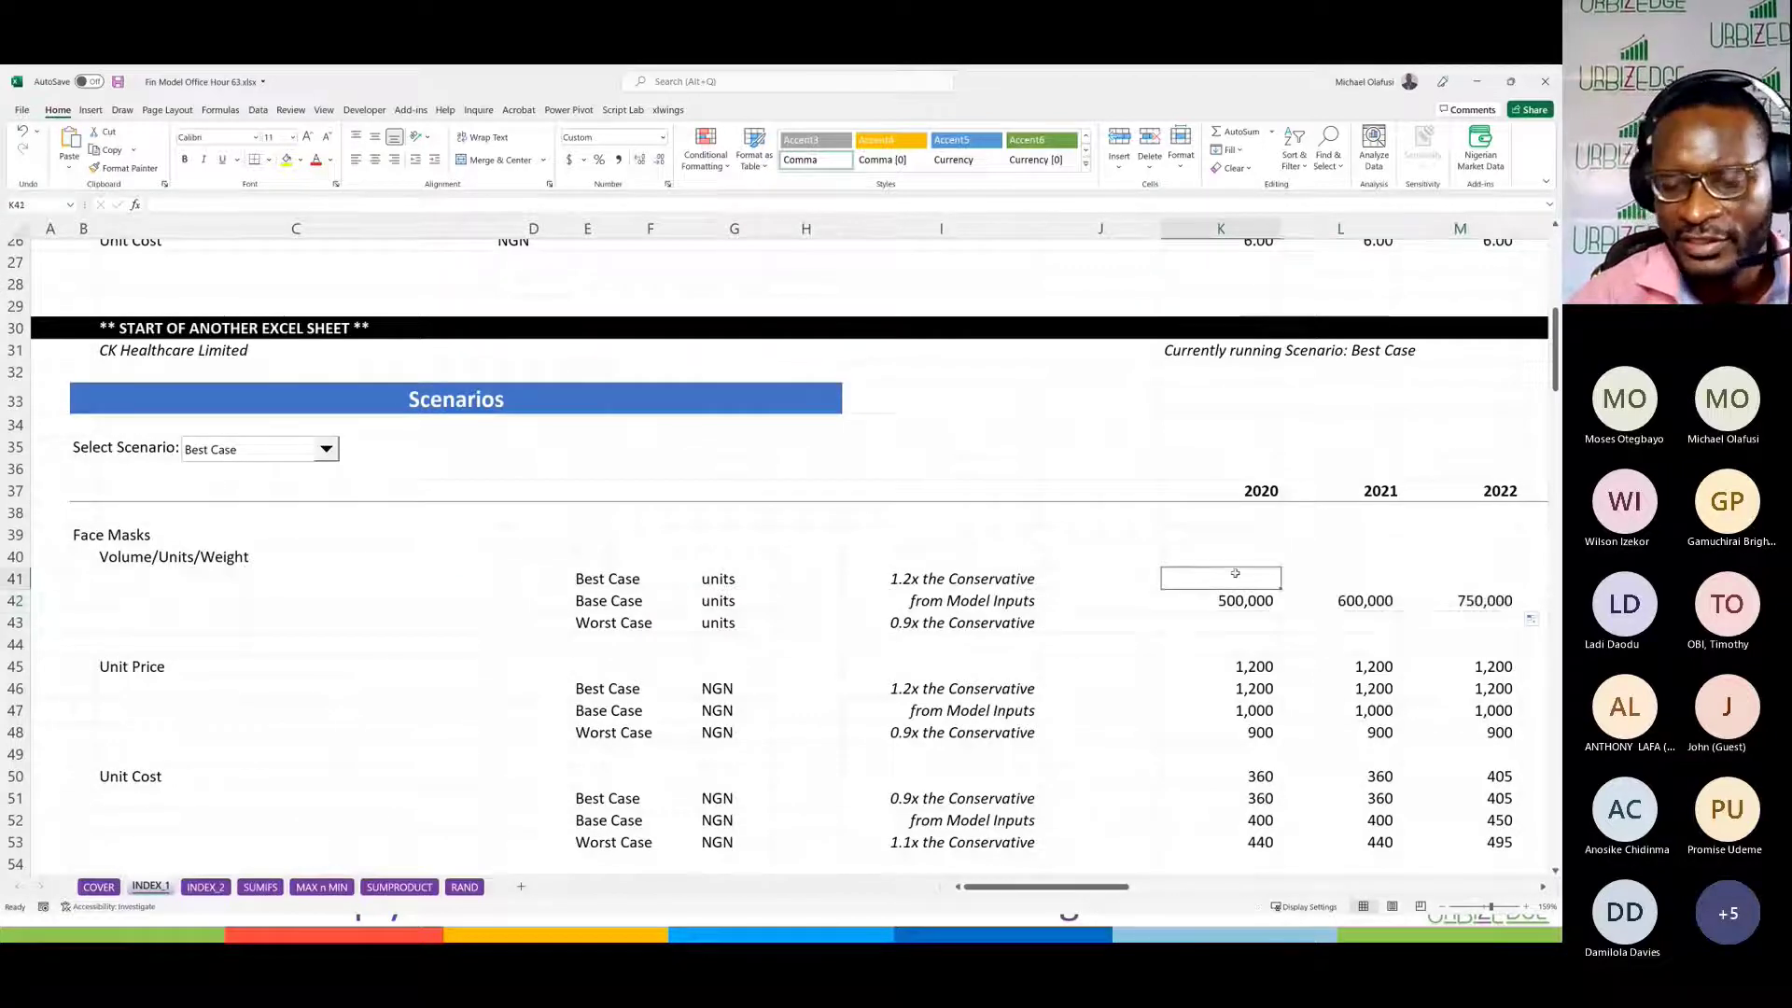
{"action": "type", "text": "="}
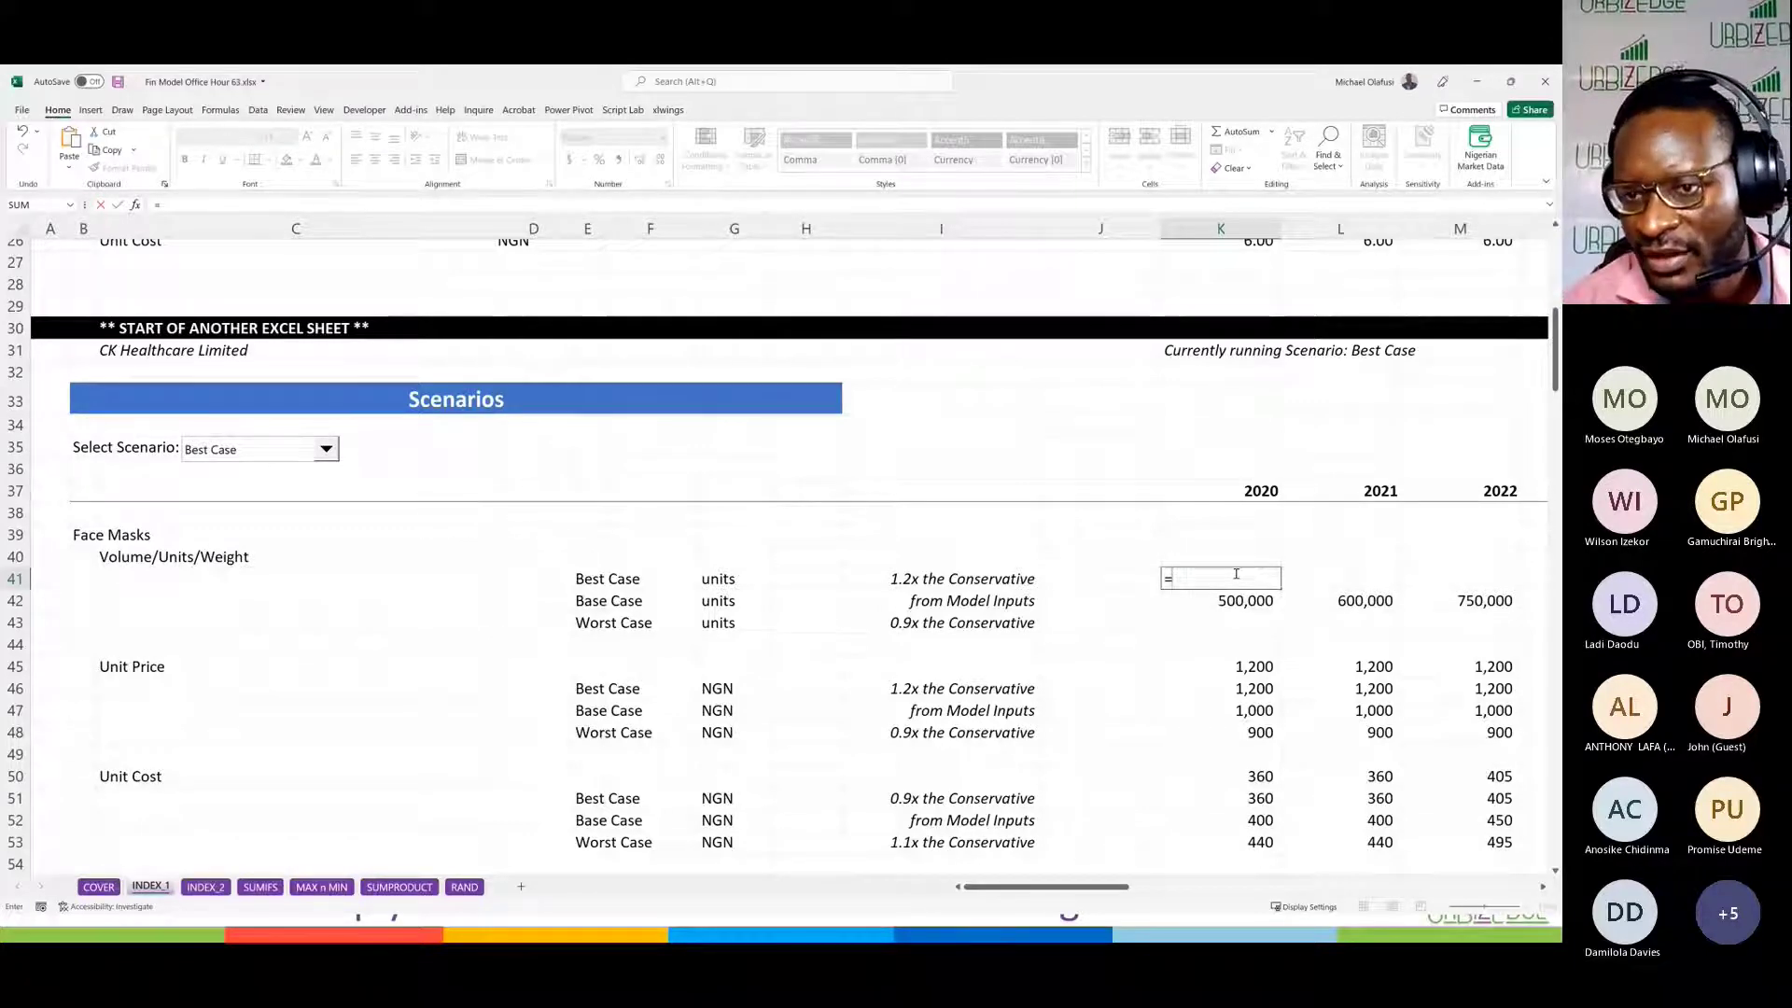
{"action": "left_click", "coordinate": [1214, 601]}
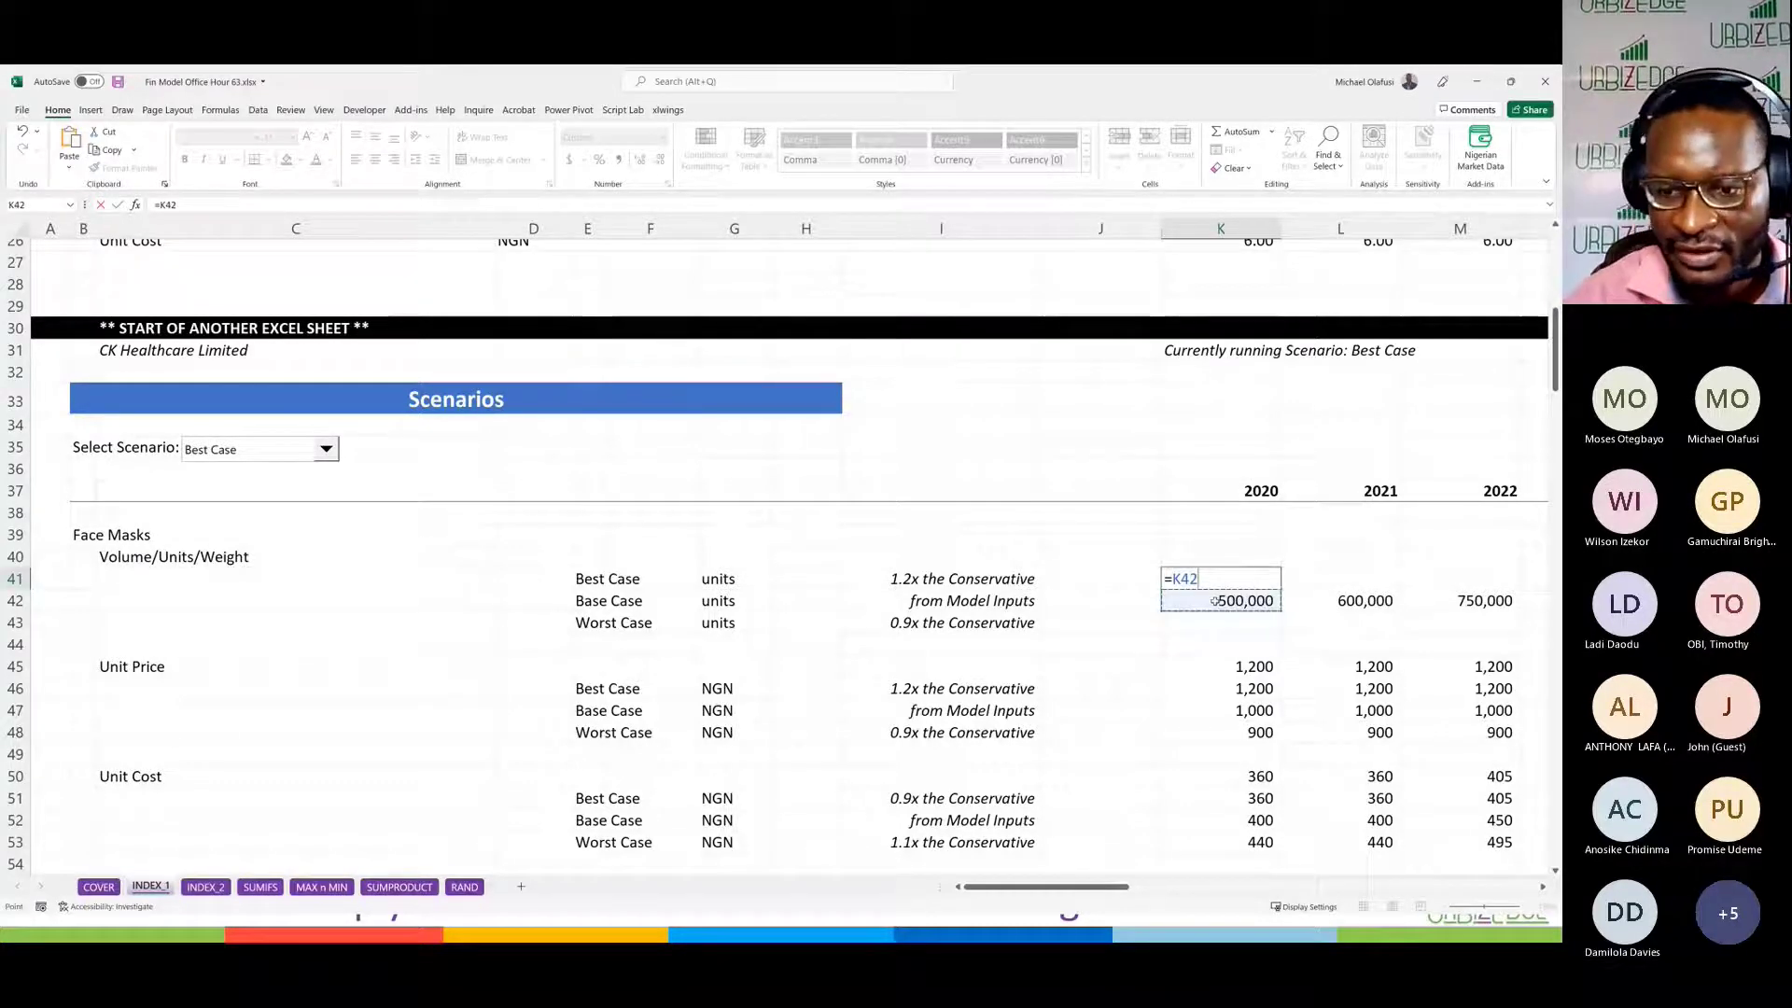
{"action": "type", "text": "*"}
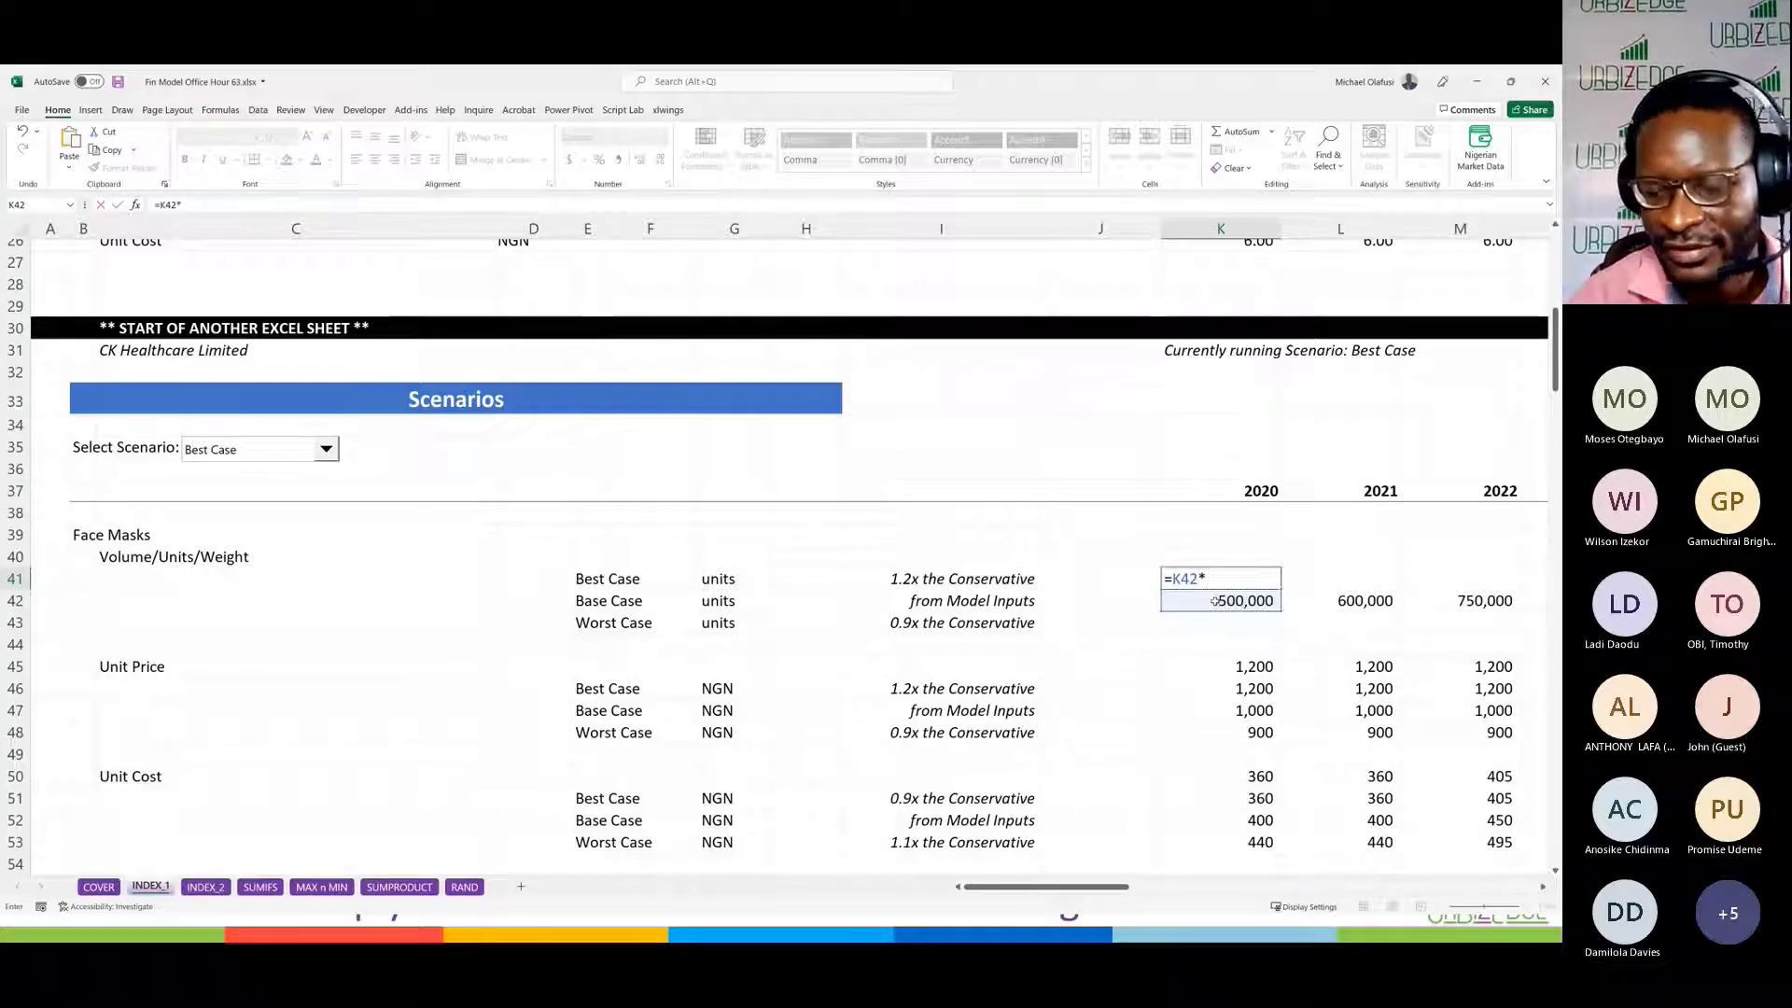
{"action": "type", "text": "1.2"}
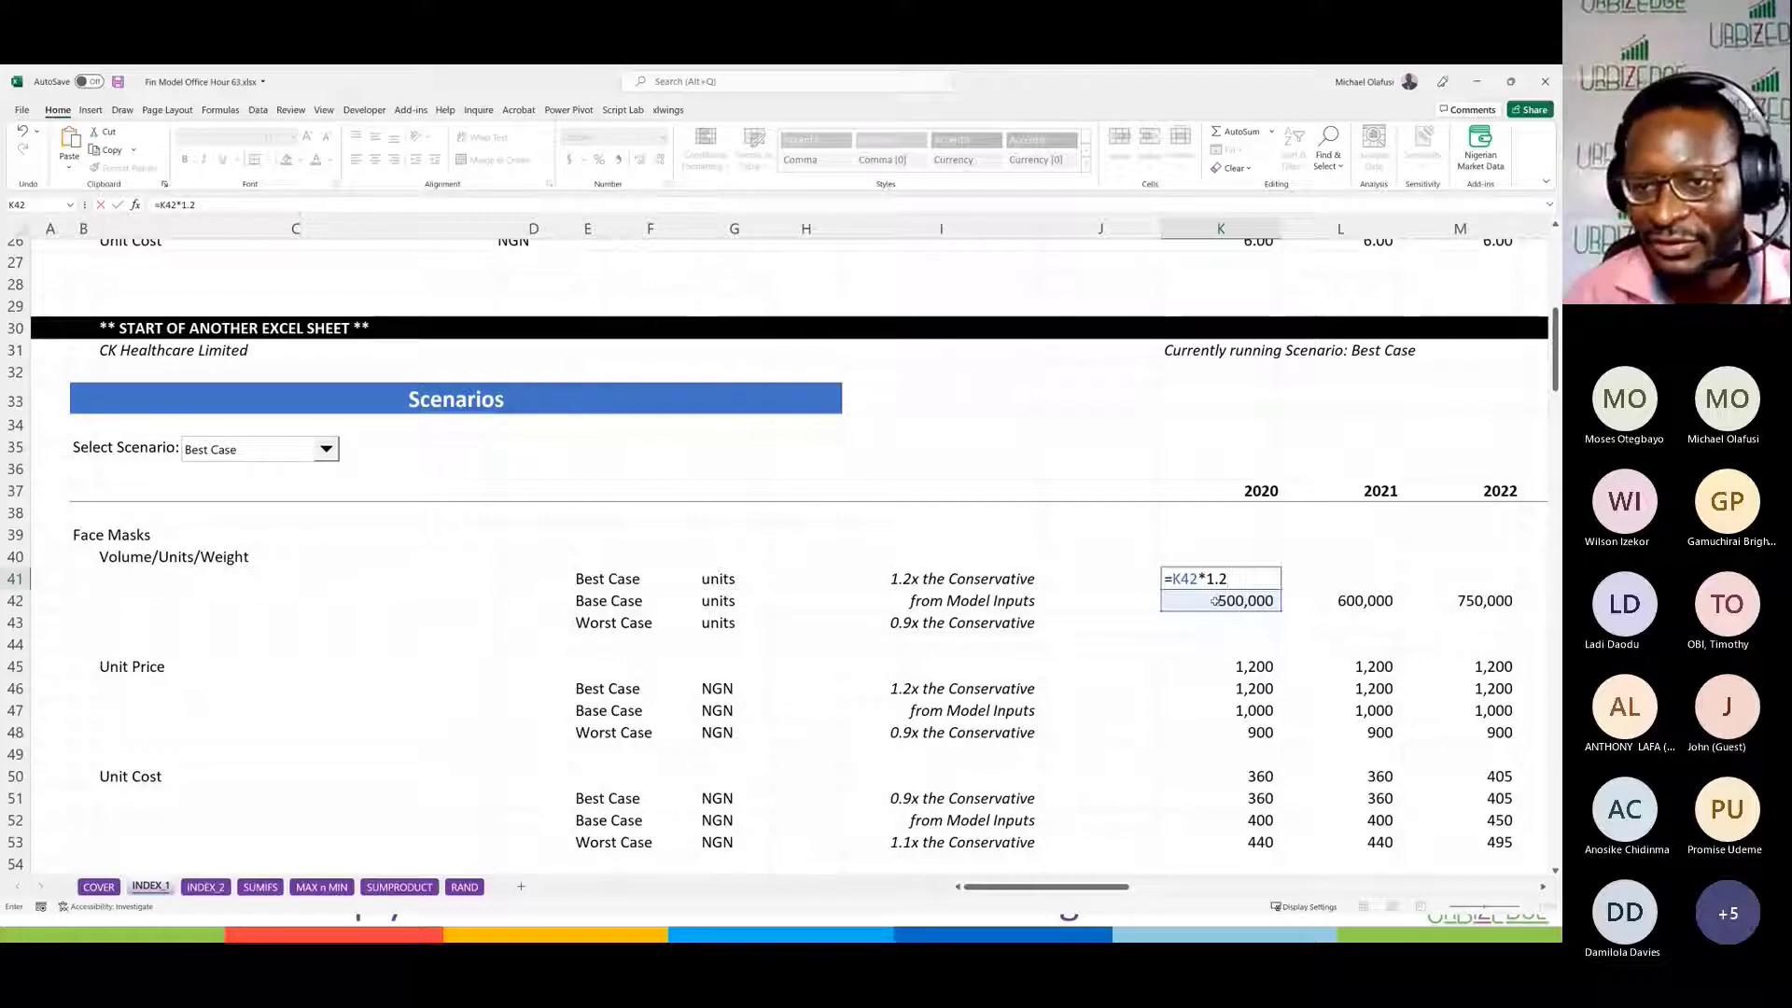
{"action": "key", "text": "Return"}
{"action": "left_click", "coordinate": [1260, 580]}
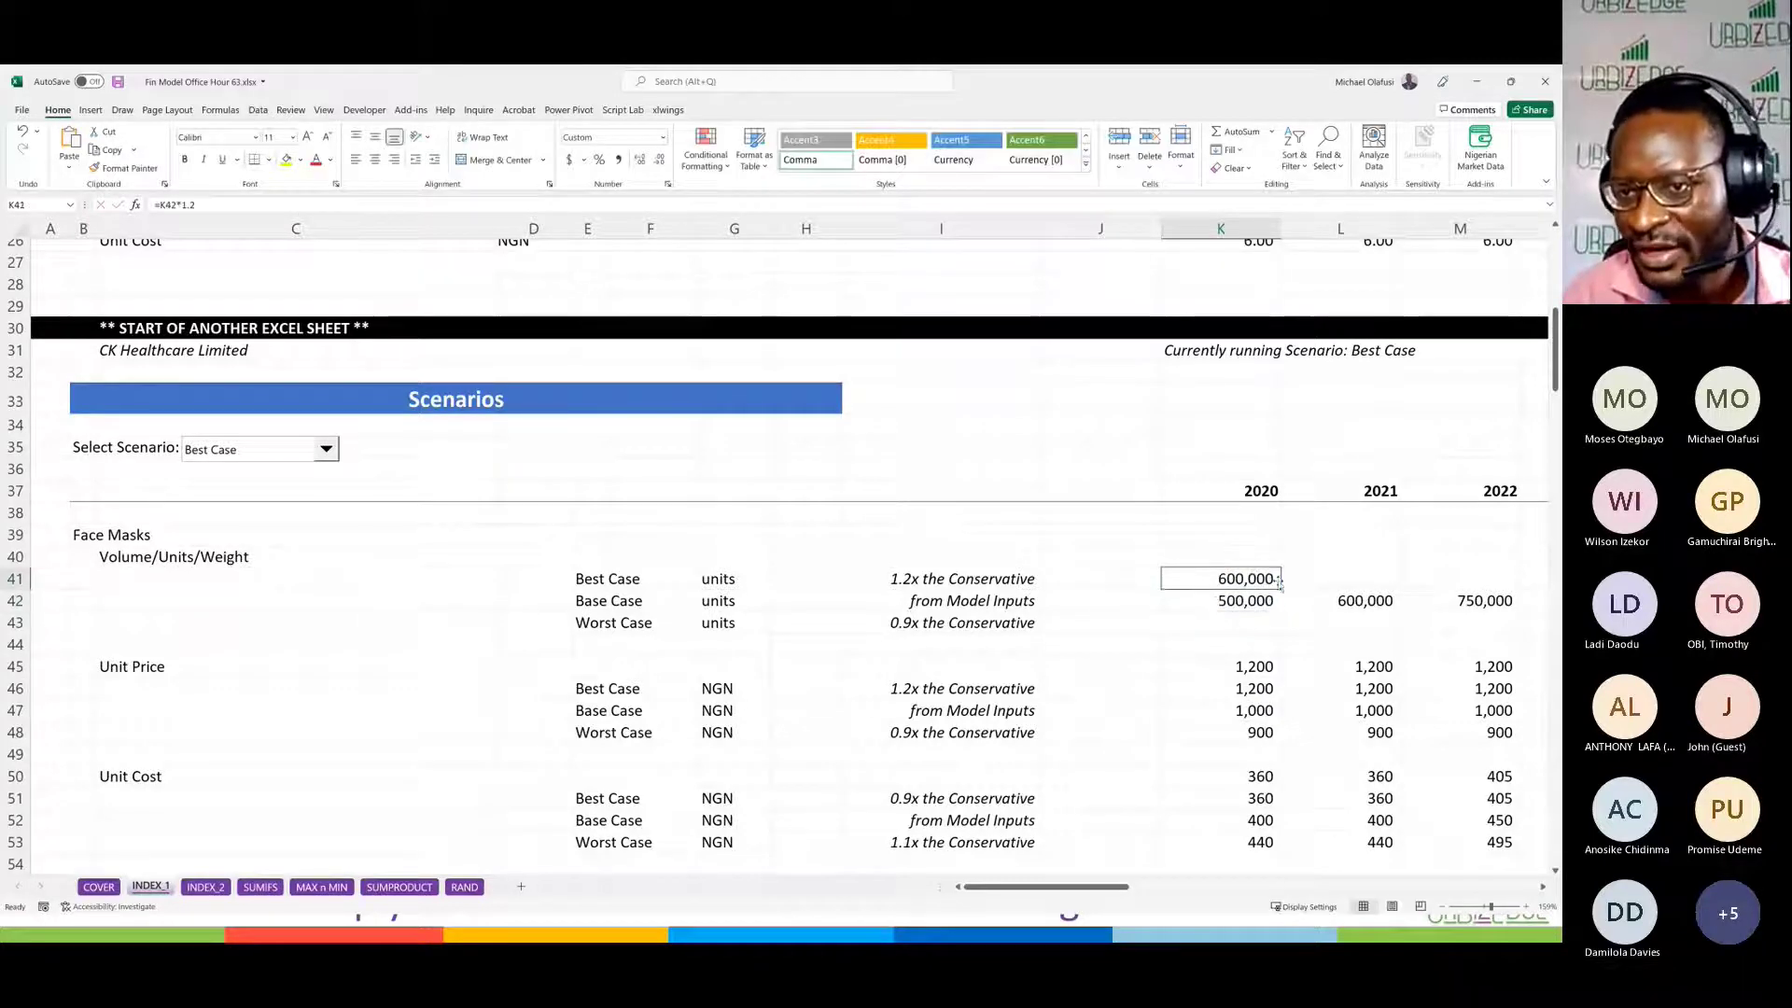
{"action": "mouse_move", "coordinate": [1281, 586]}
{"action": "left_mouse_down"}
{"action": "mouse_move", "coordinate": [1347, 592]}
{"action": "mouse_move", "coordinate": [1295, 583]}
{"action": "left_mouse_up"}
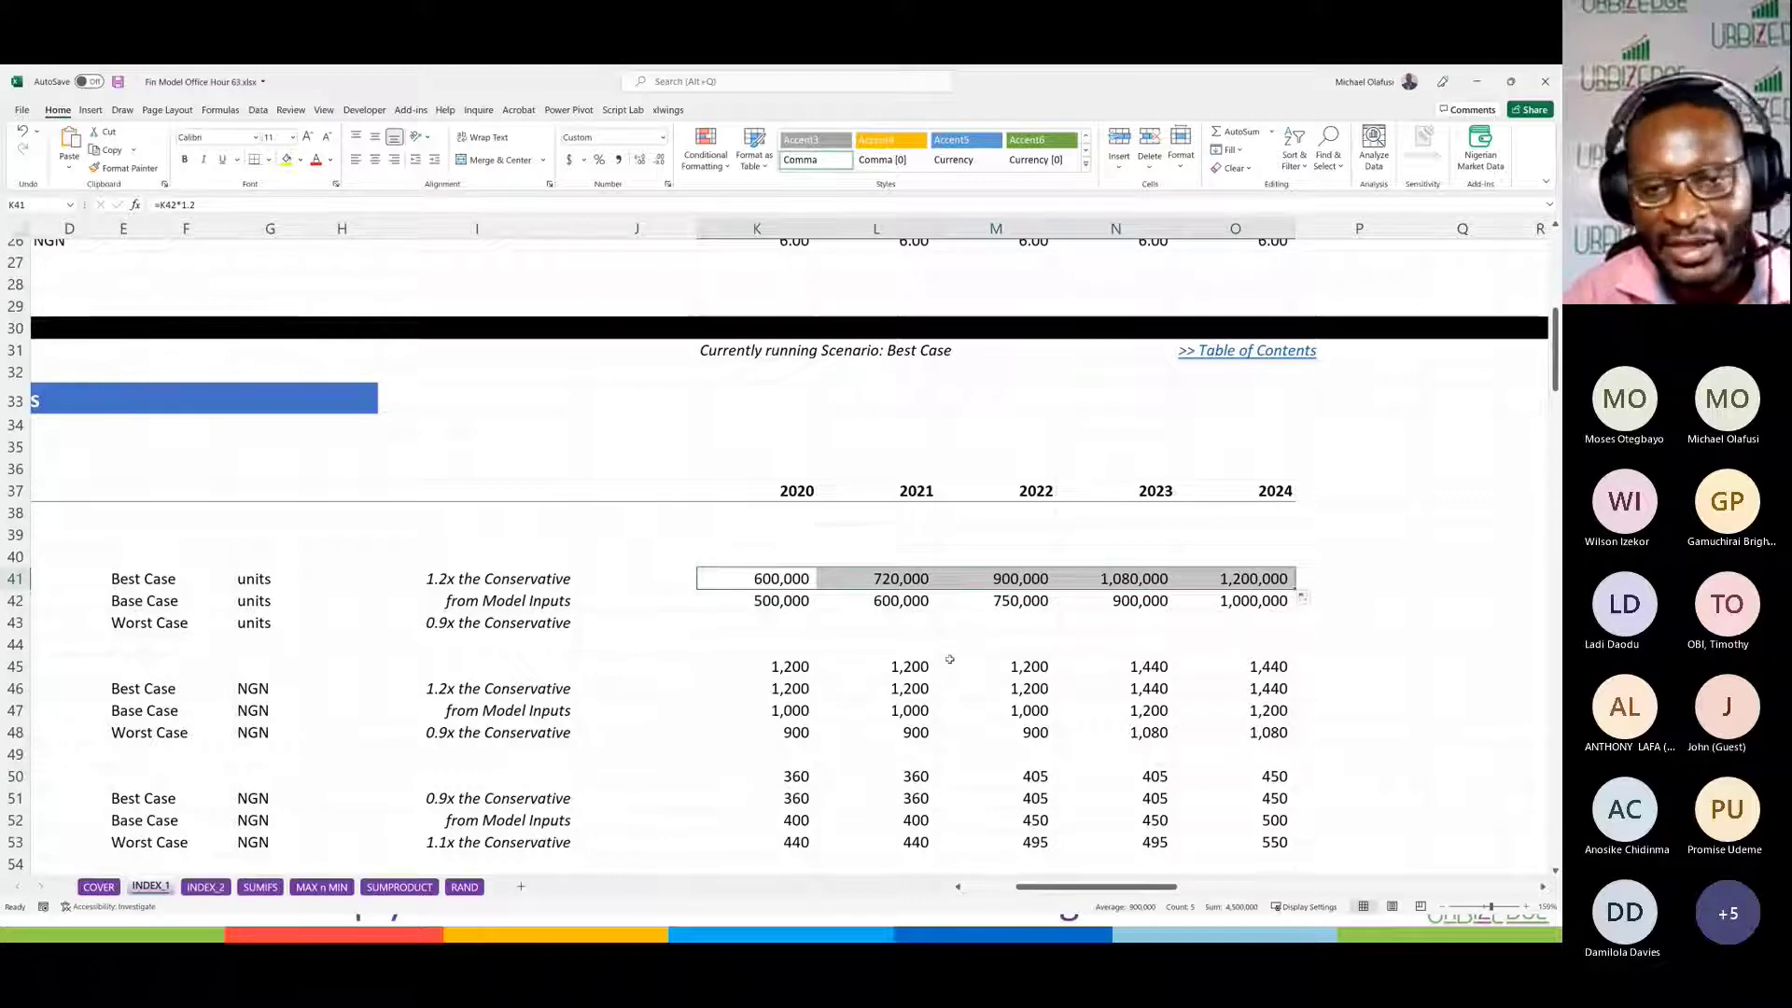
Step: Calculate the Face Masks Worst Case volume in K43 with =K42*0.9 and fill the formula across through 2024
{"action": "left_click", "coordinate": [756, 624]}
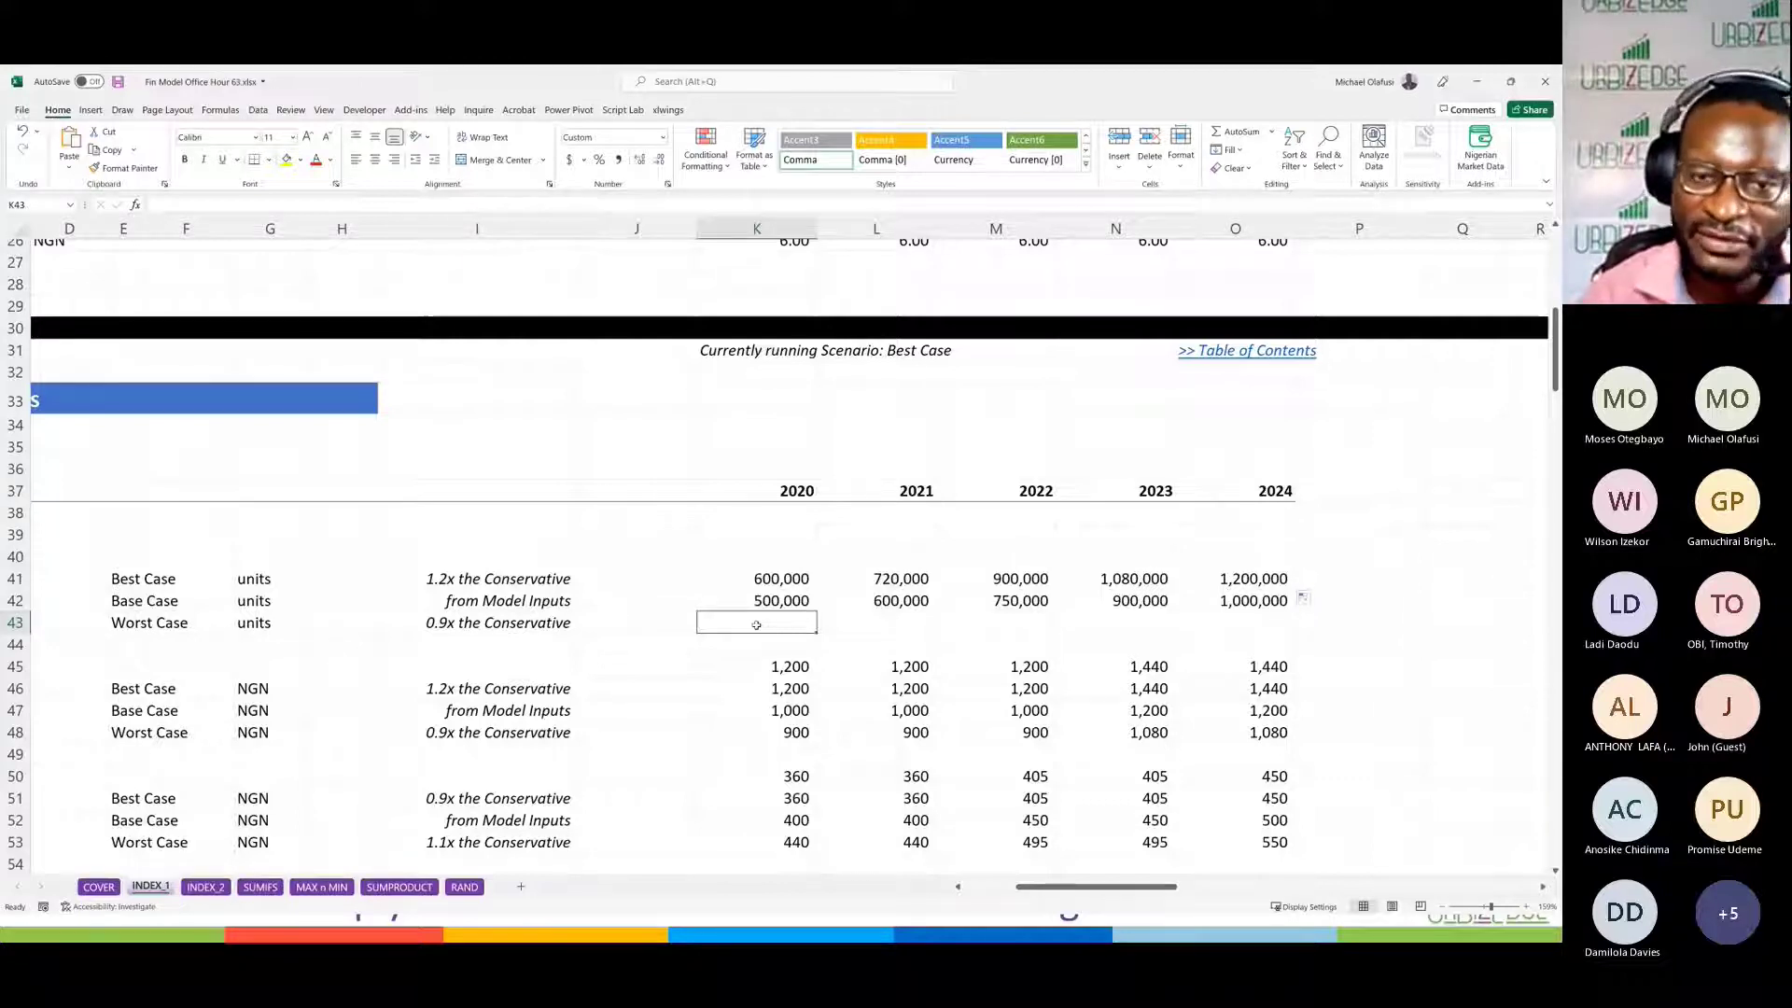
{"action": "type", "text": "="}
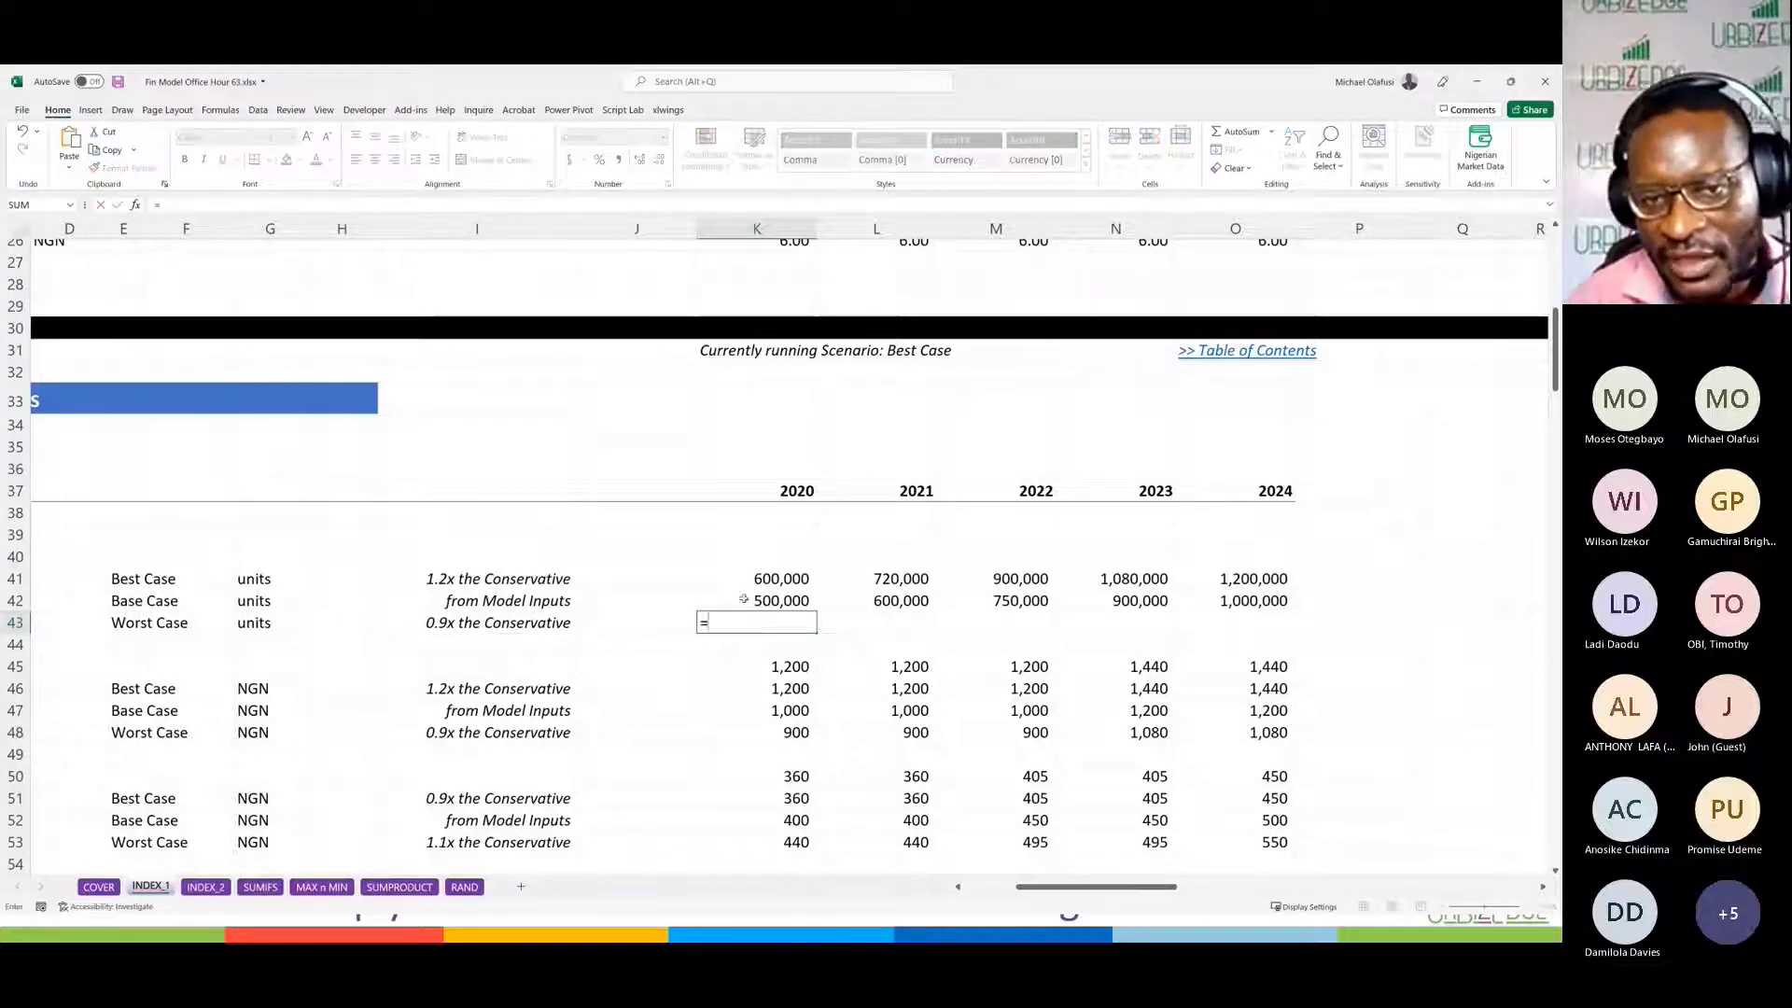
{"action": "left_click", "coordinate": [744, 599]}
{"action": "type", "text": "*"}
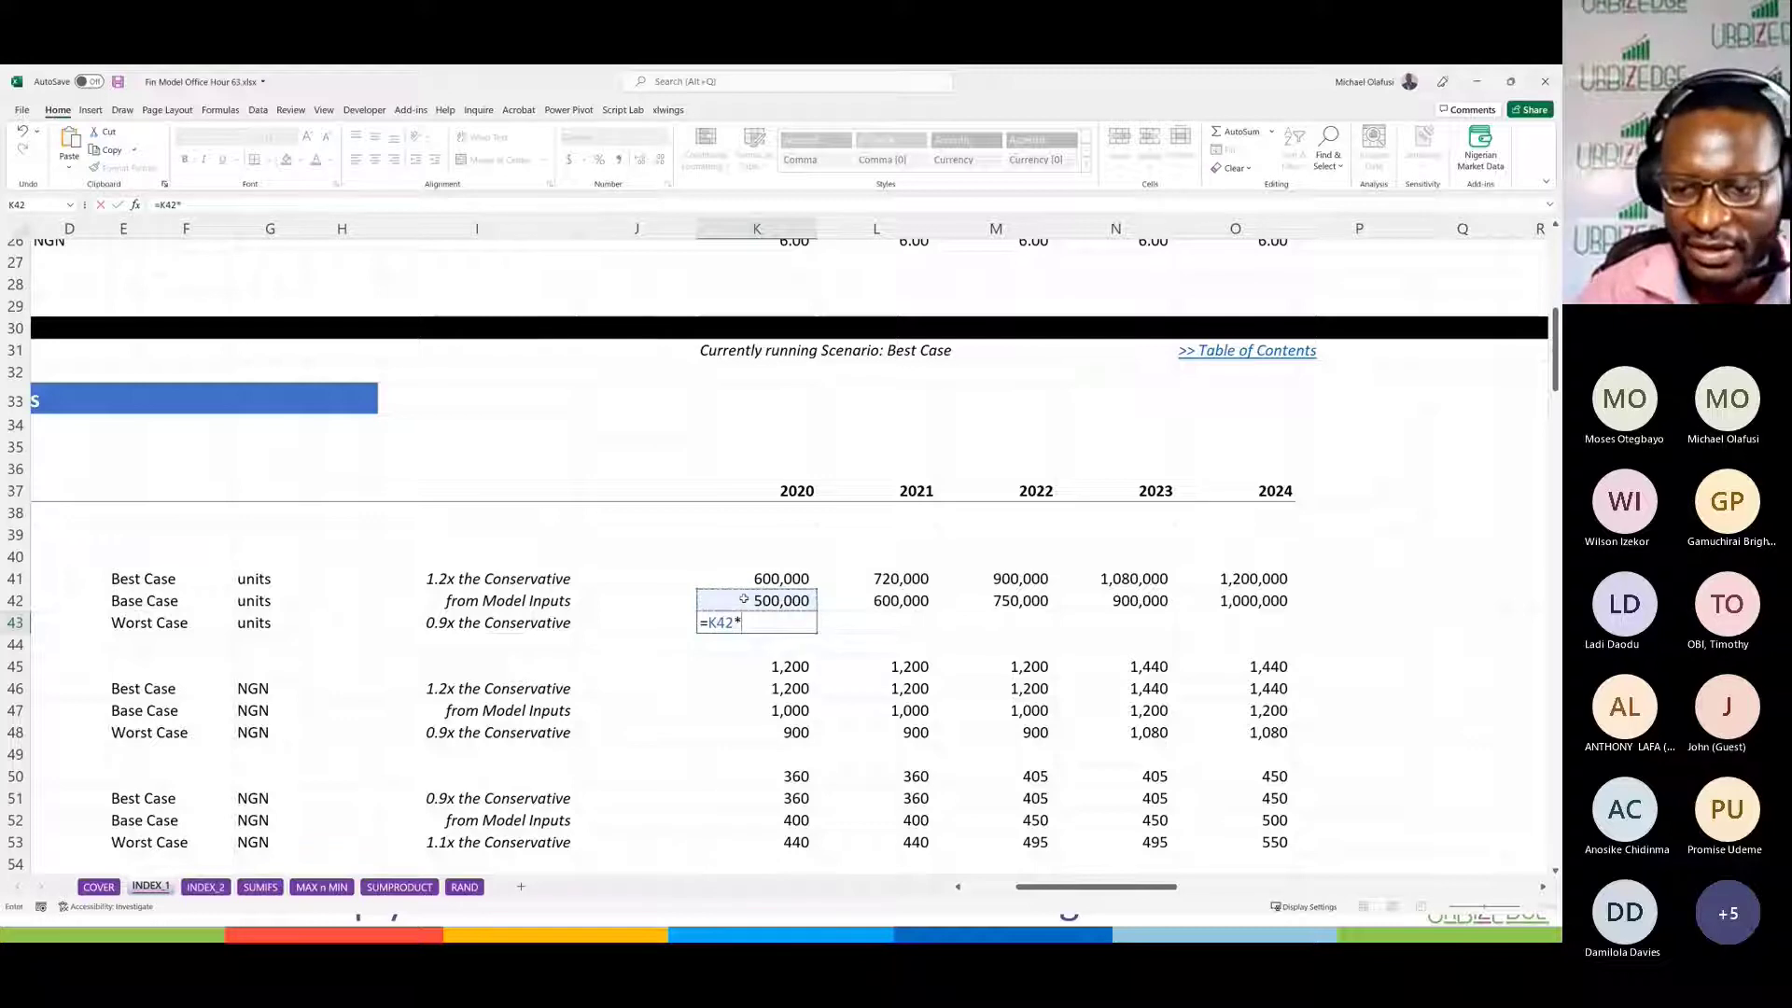
{"action": "type", "text": "0.9"}
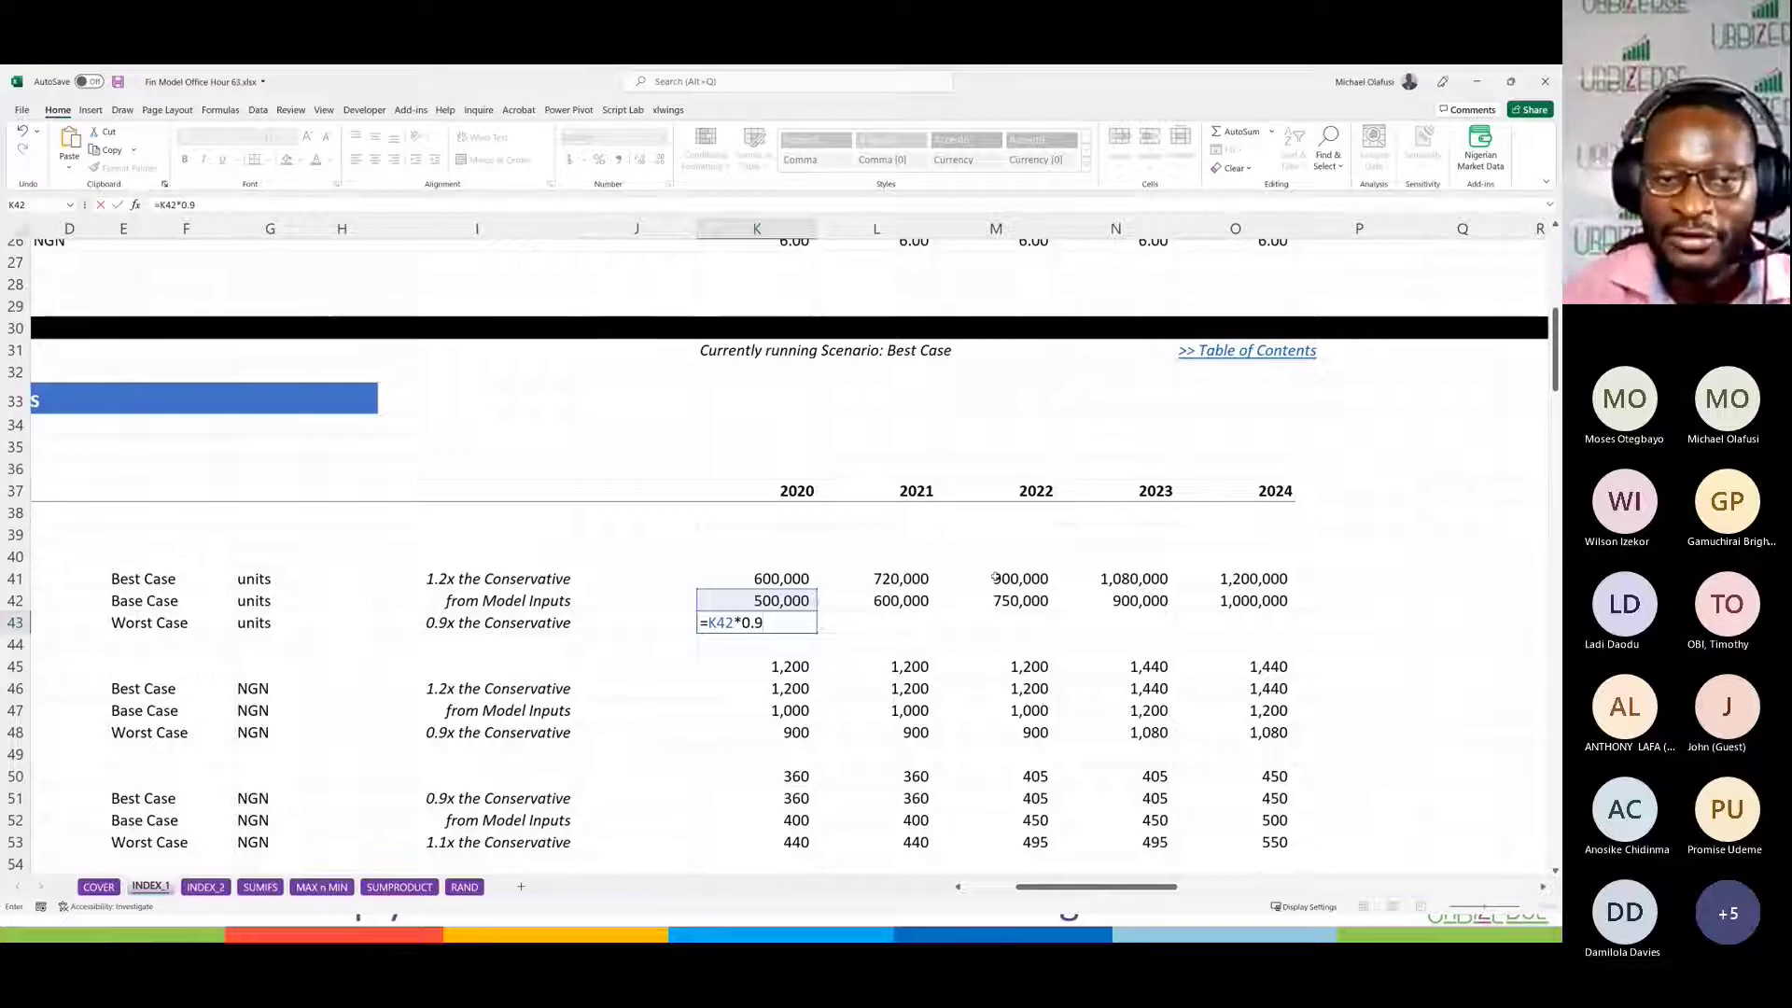
{"action": "key", "text": "Return"}
{"action": "left_click", "coordinate": [809, 619]}
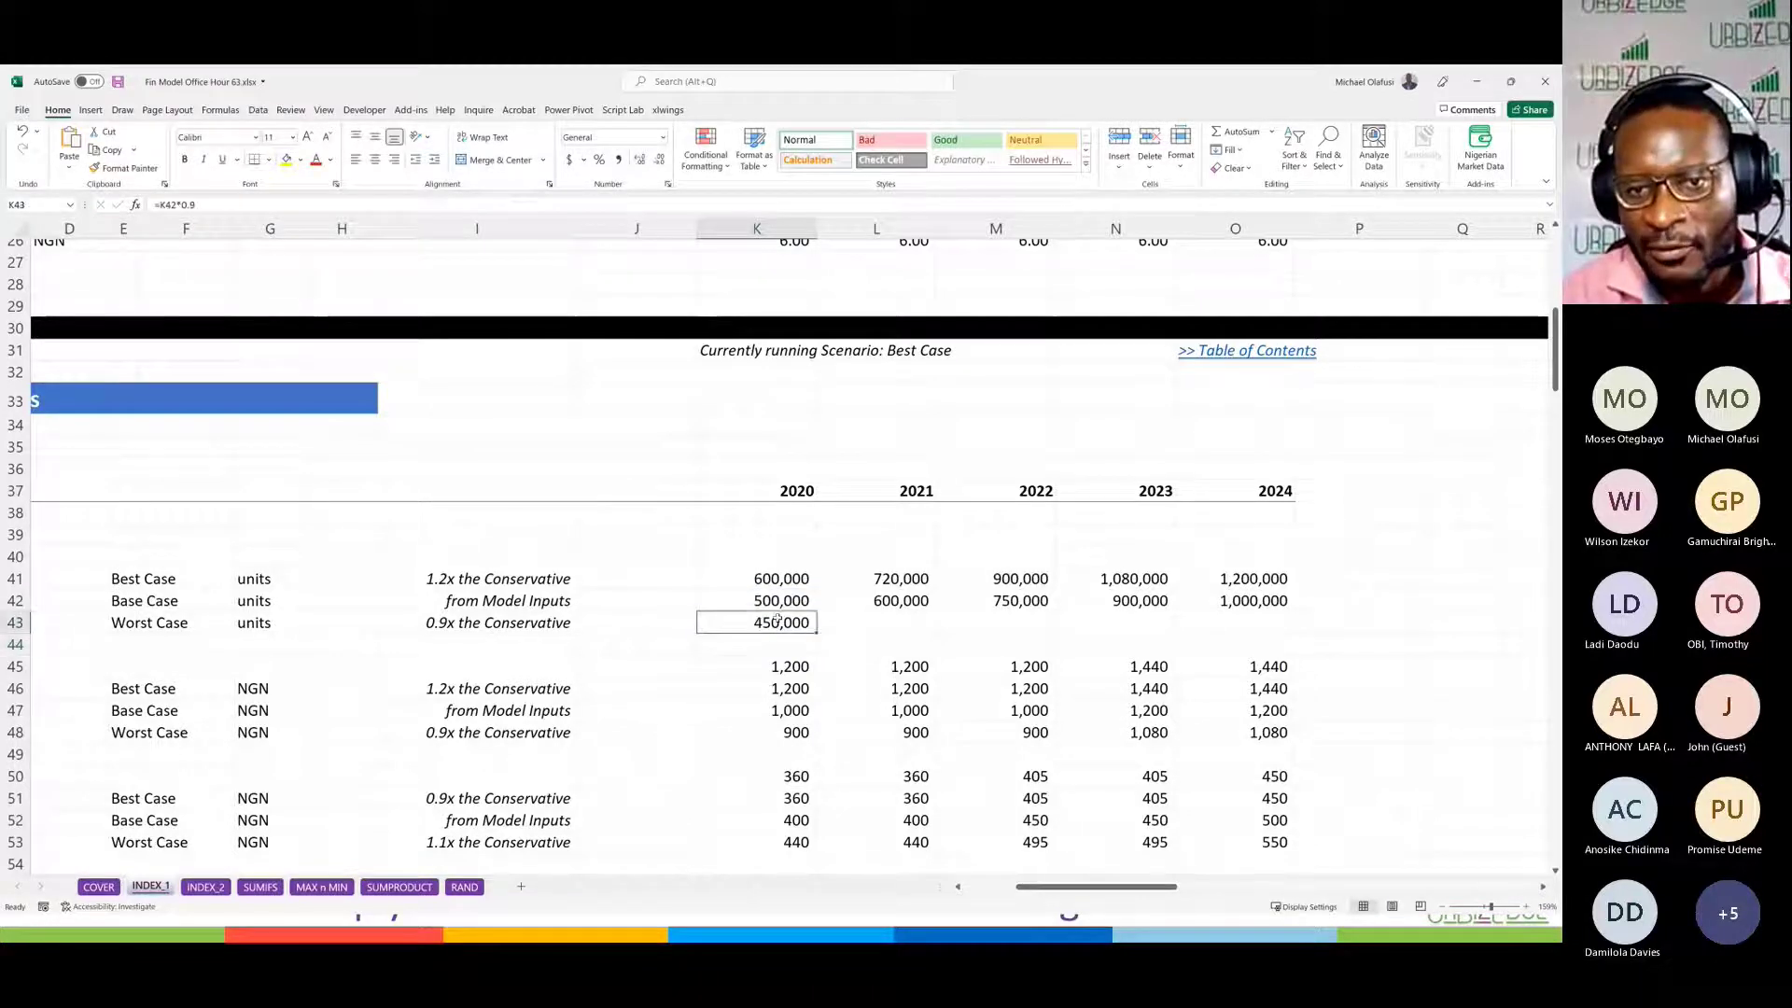
{"action": "left_click_drag", "start_coordinate": [817, 632], "coordinate": [1286, 637]}
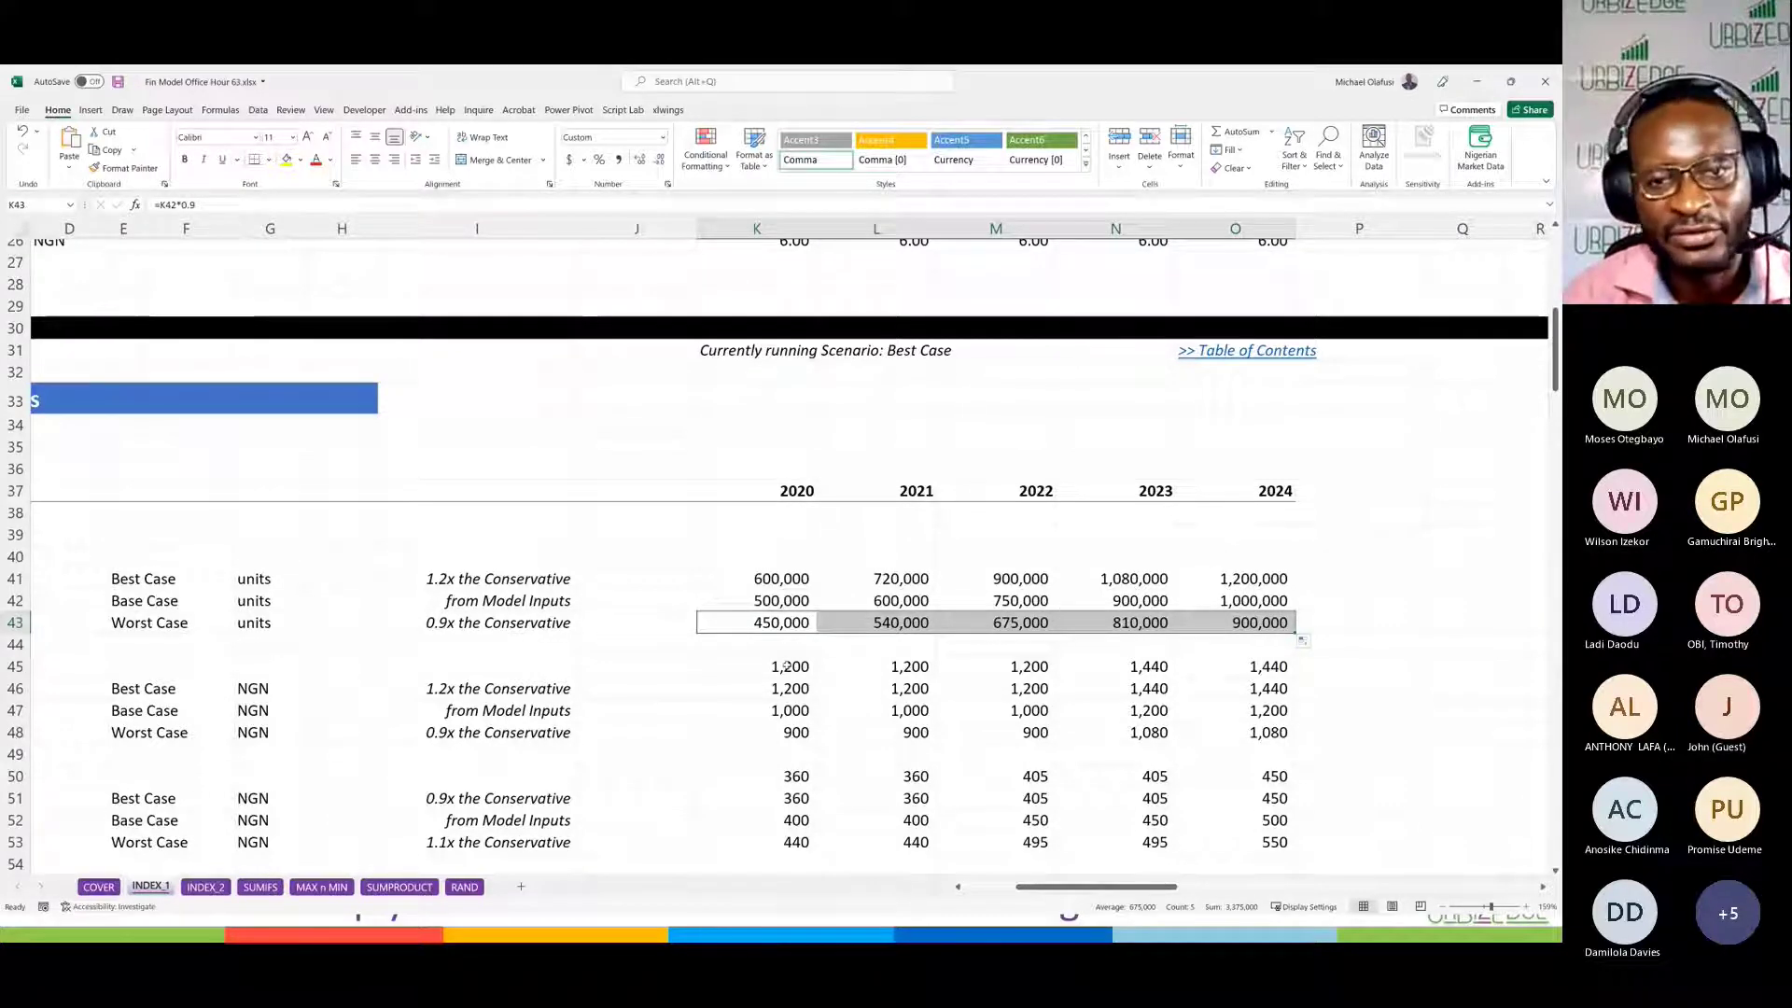
Step: Check the choices offered by the Select Scenario dropdown and pick Best Case
{"action": "left_click", "coordinate": [752, 558]}
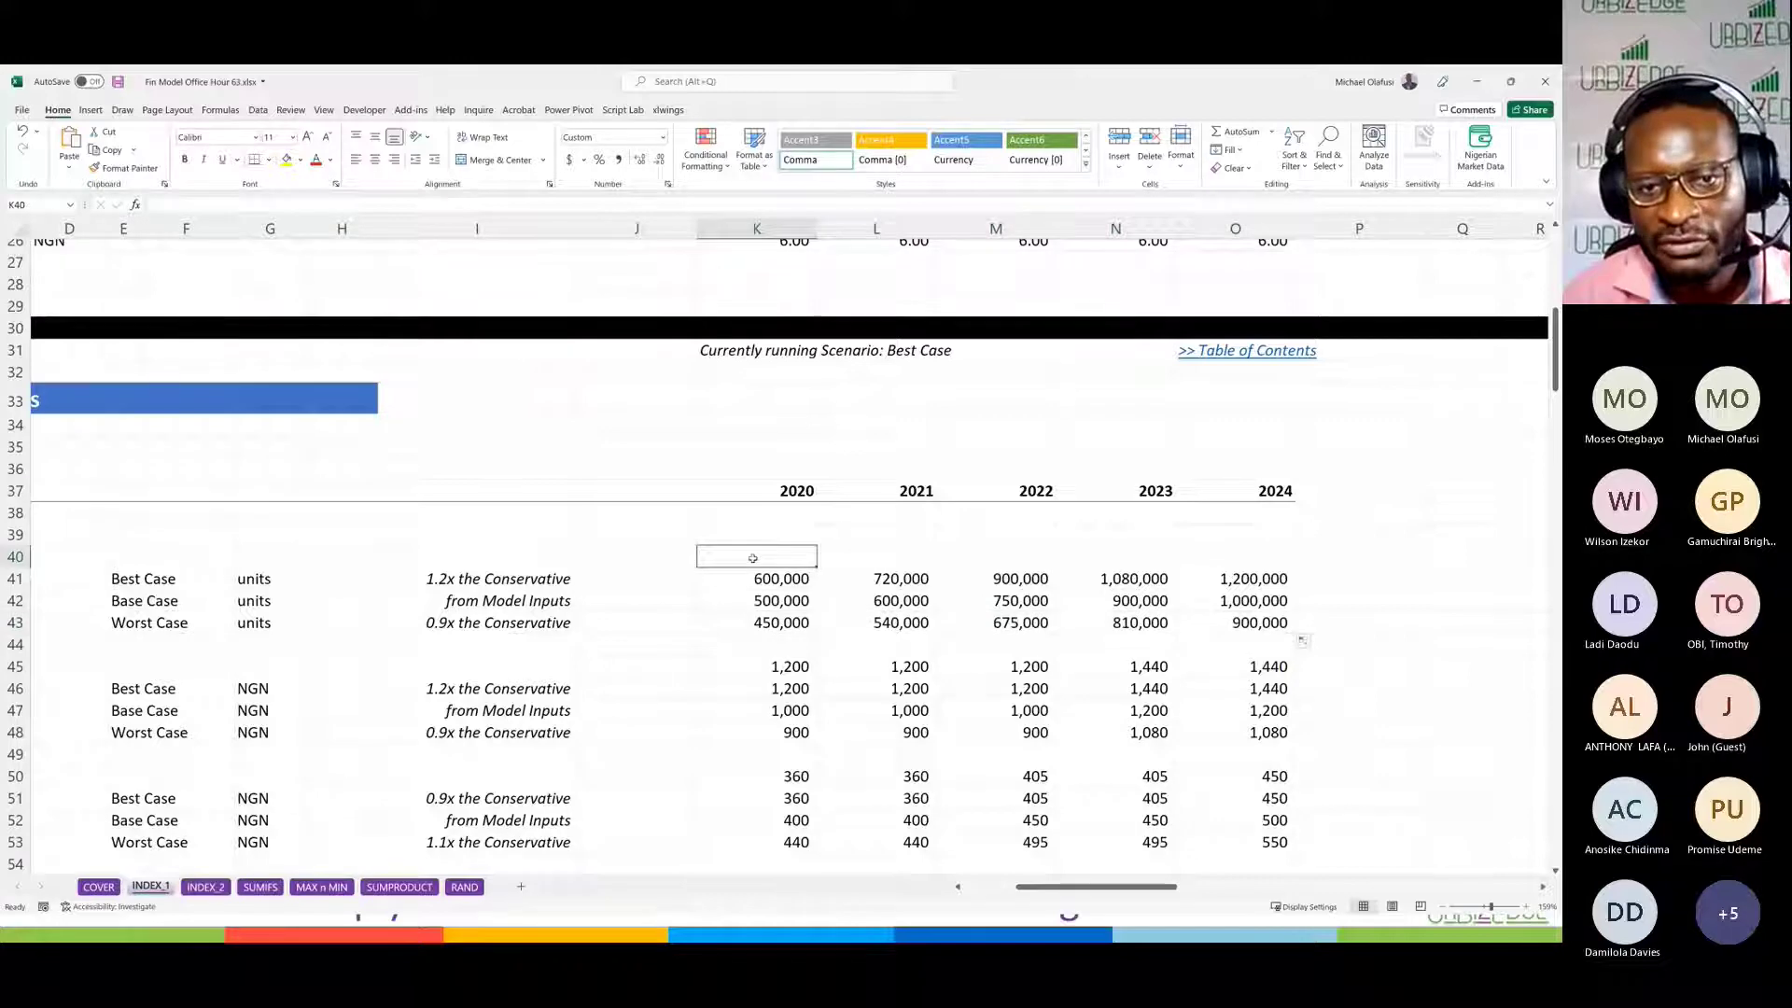
{"action": "scroll", "coordinate": [752, 558], "scroll_direction": "left", "scroll_amount": 3}
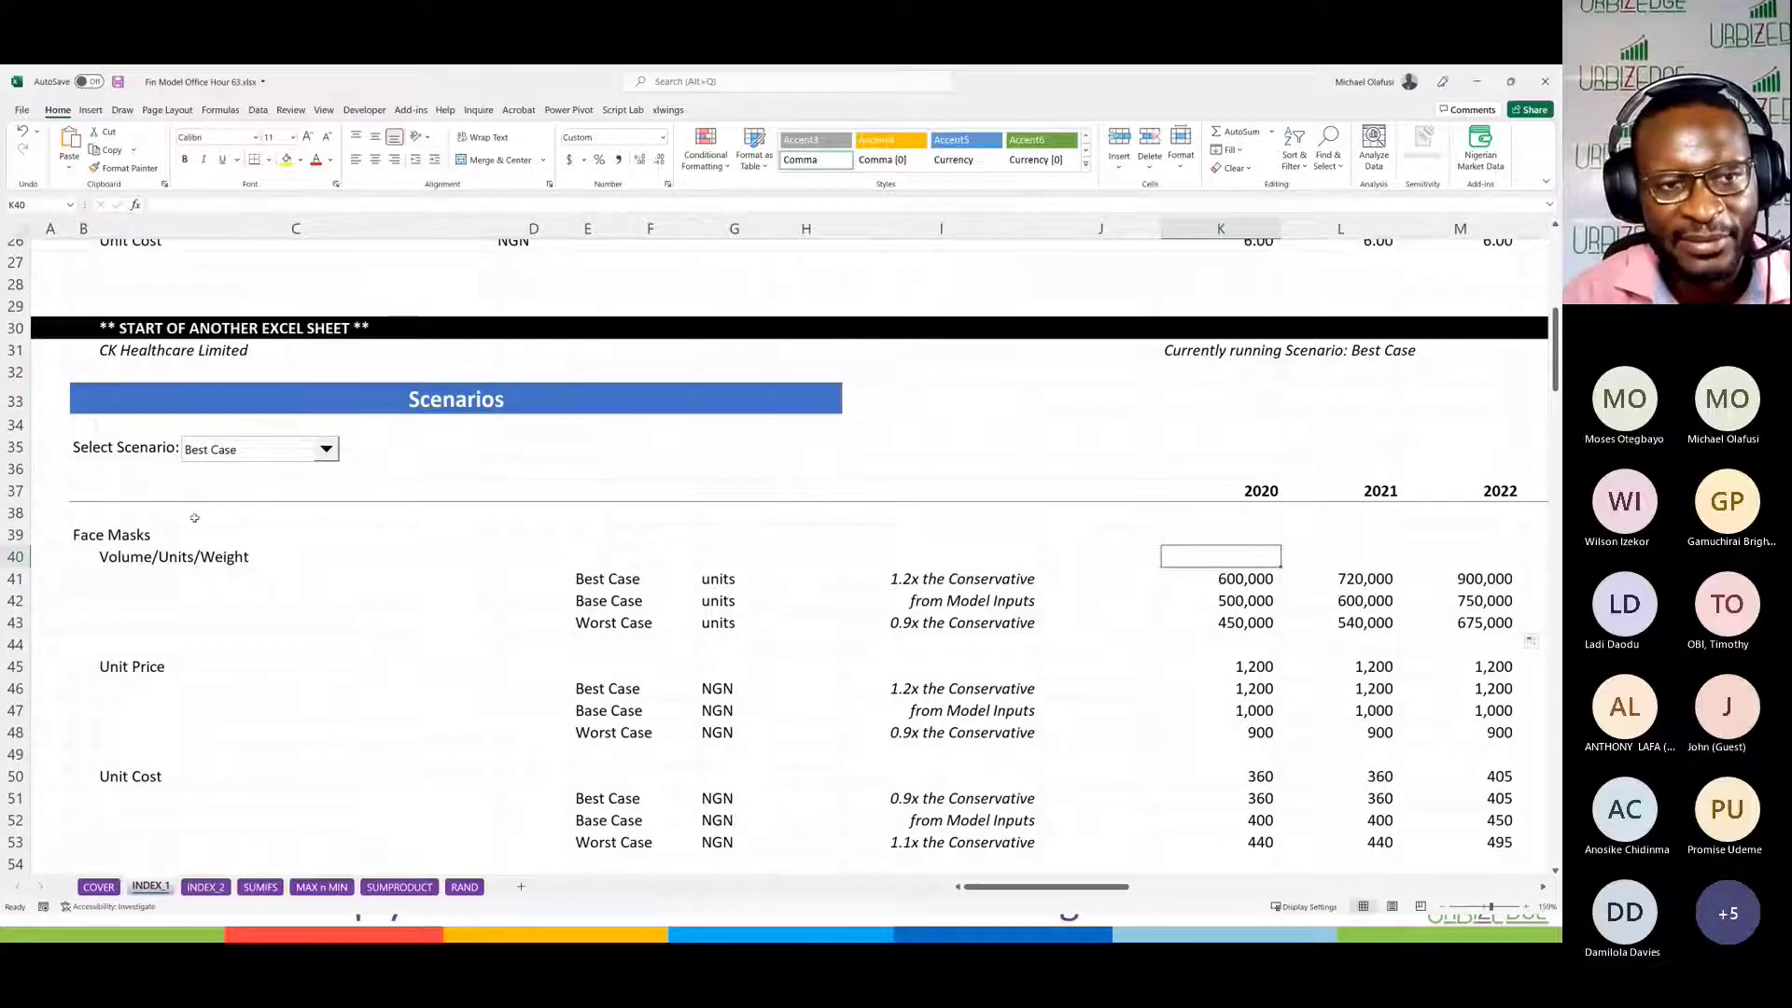
{"action": "left_click", "coordinate": [329, 450]}
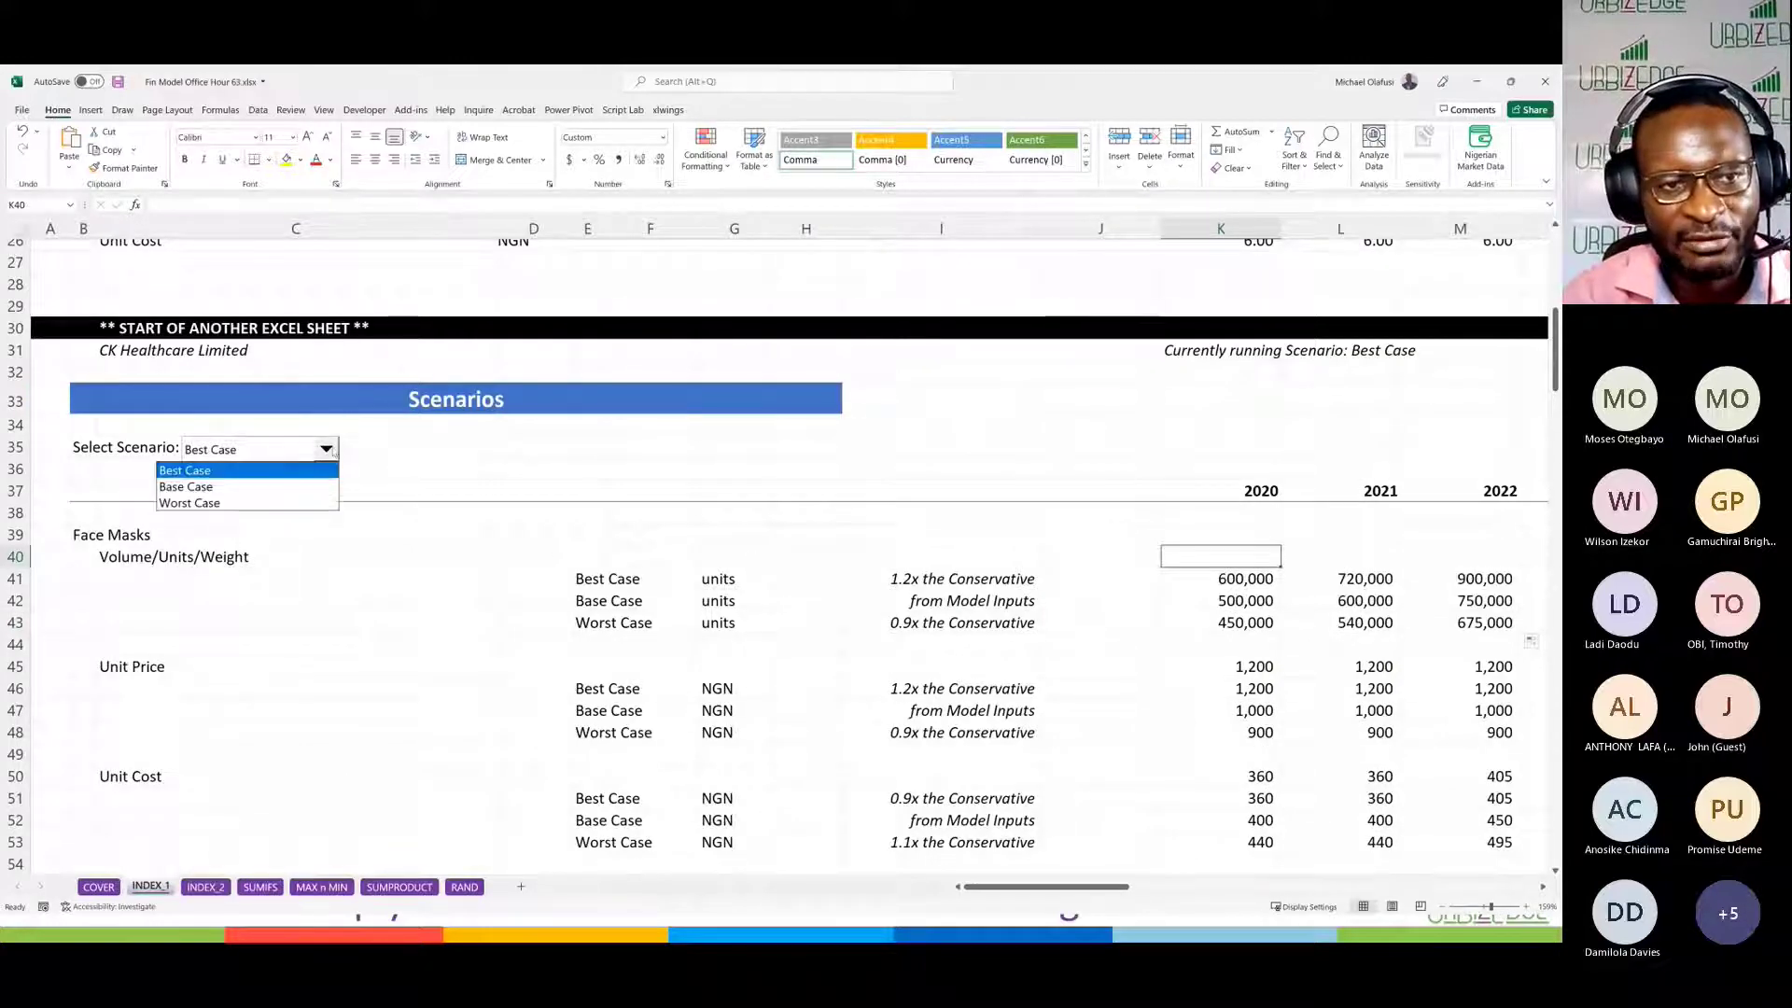
{"action": "left_click", "coordinate": [235, 471]}
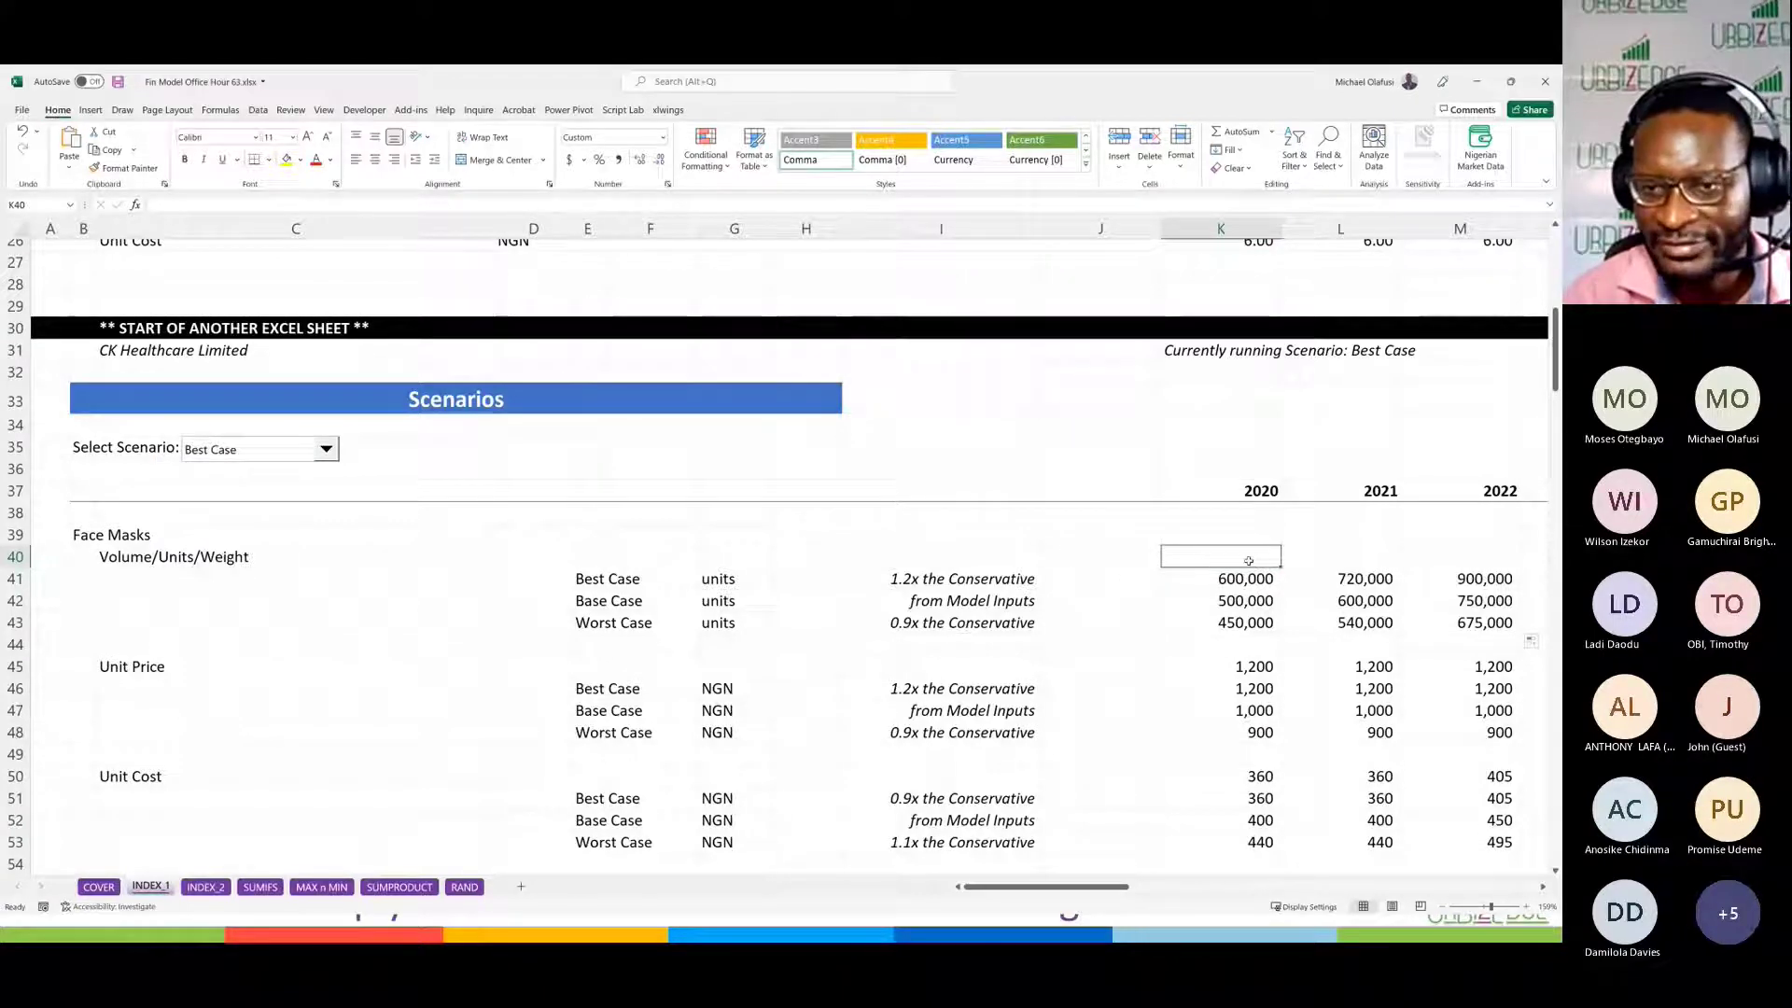
Step: Enter =INDEX(K41:K43,1) in K40 to pull the Best Case volume for 2020 into the Face Masks Volume/Units/Weight row
{"action": "scroll", "coordinate": [1248, 561], "scroll_direction": "up", "scroll_amount": 4, "text": "ctrl"}
{"action": "type", "text": "=index"}
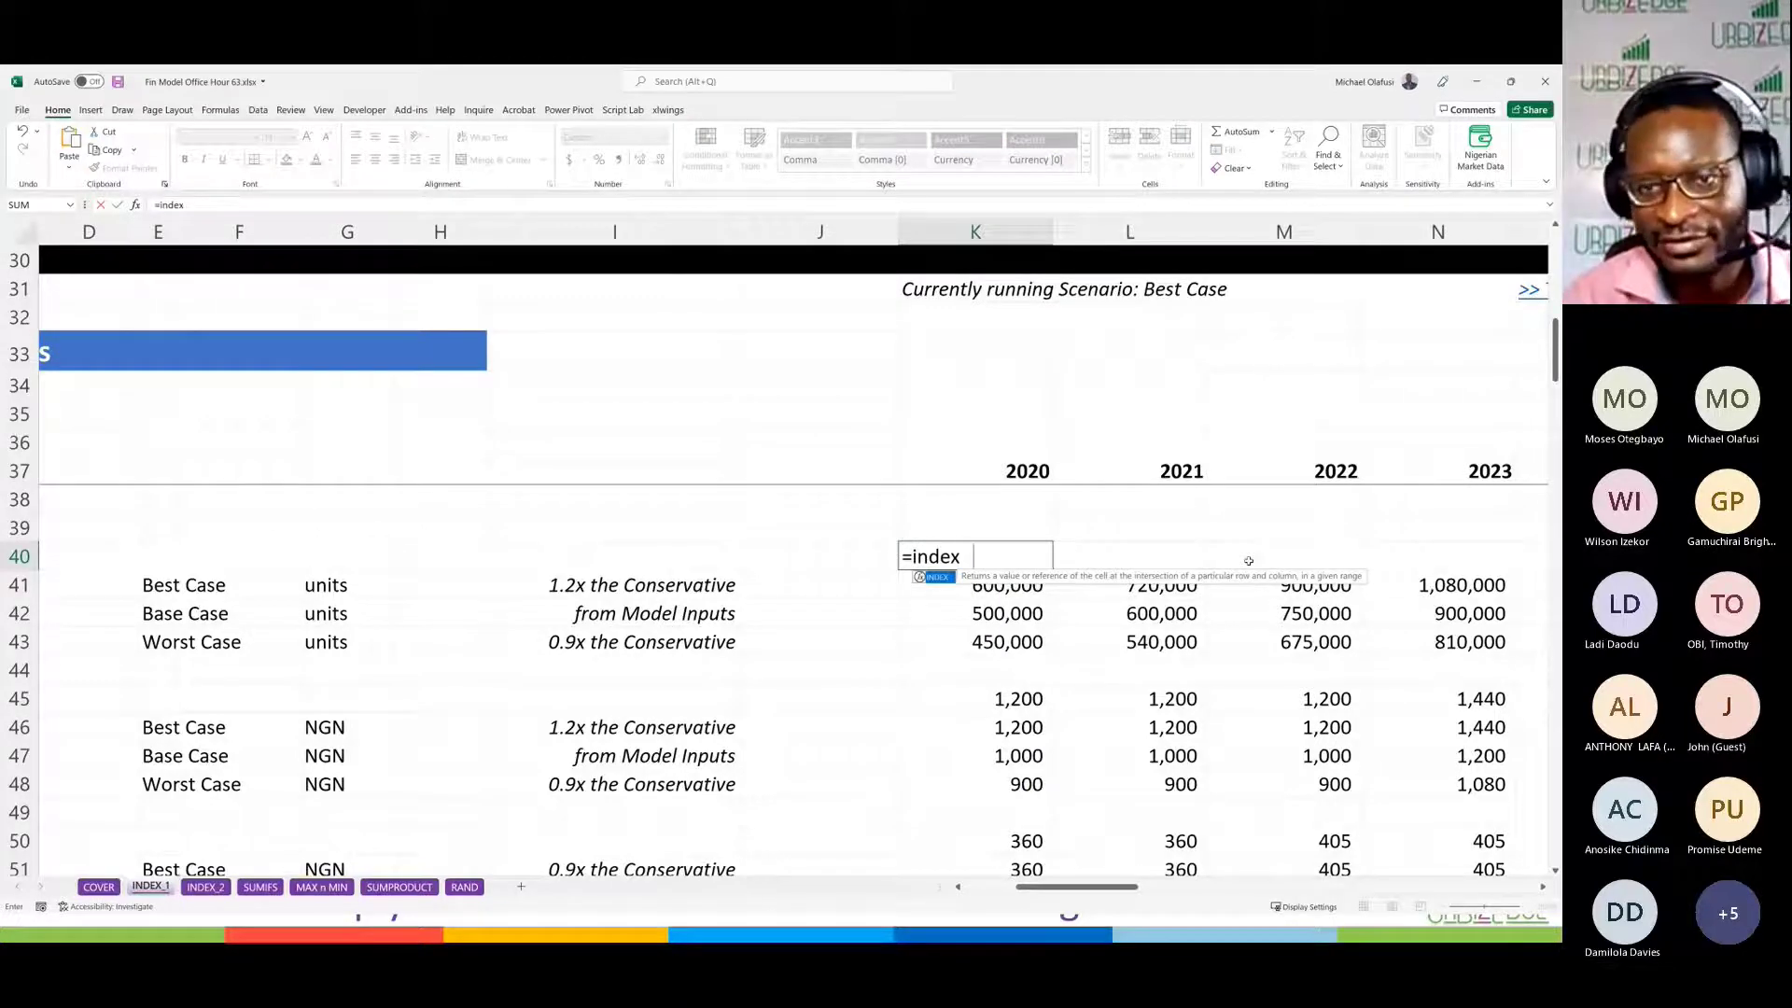
{"action": "key", "text": "Tab"}
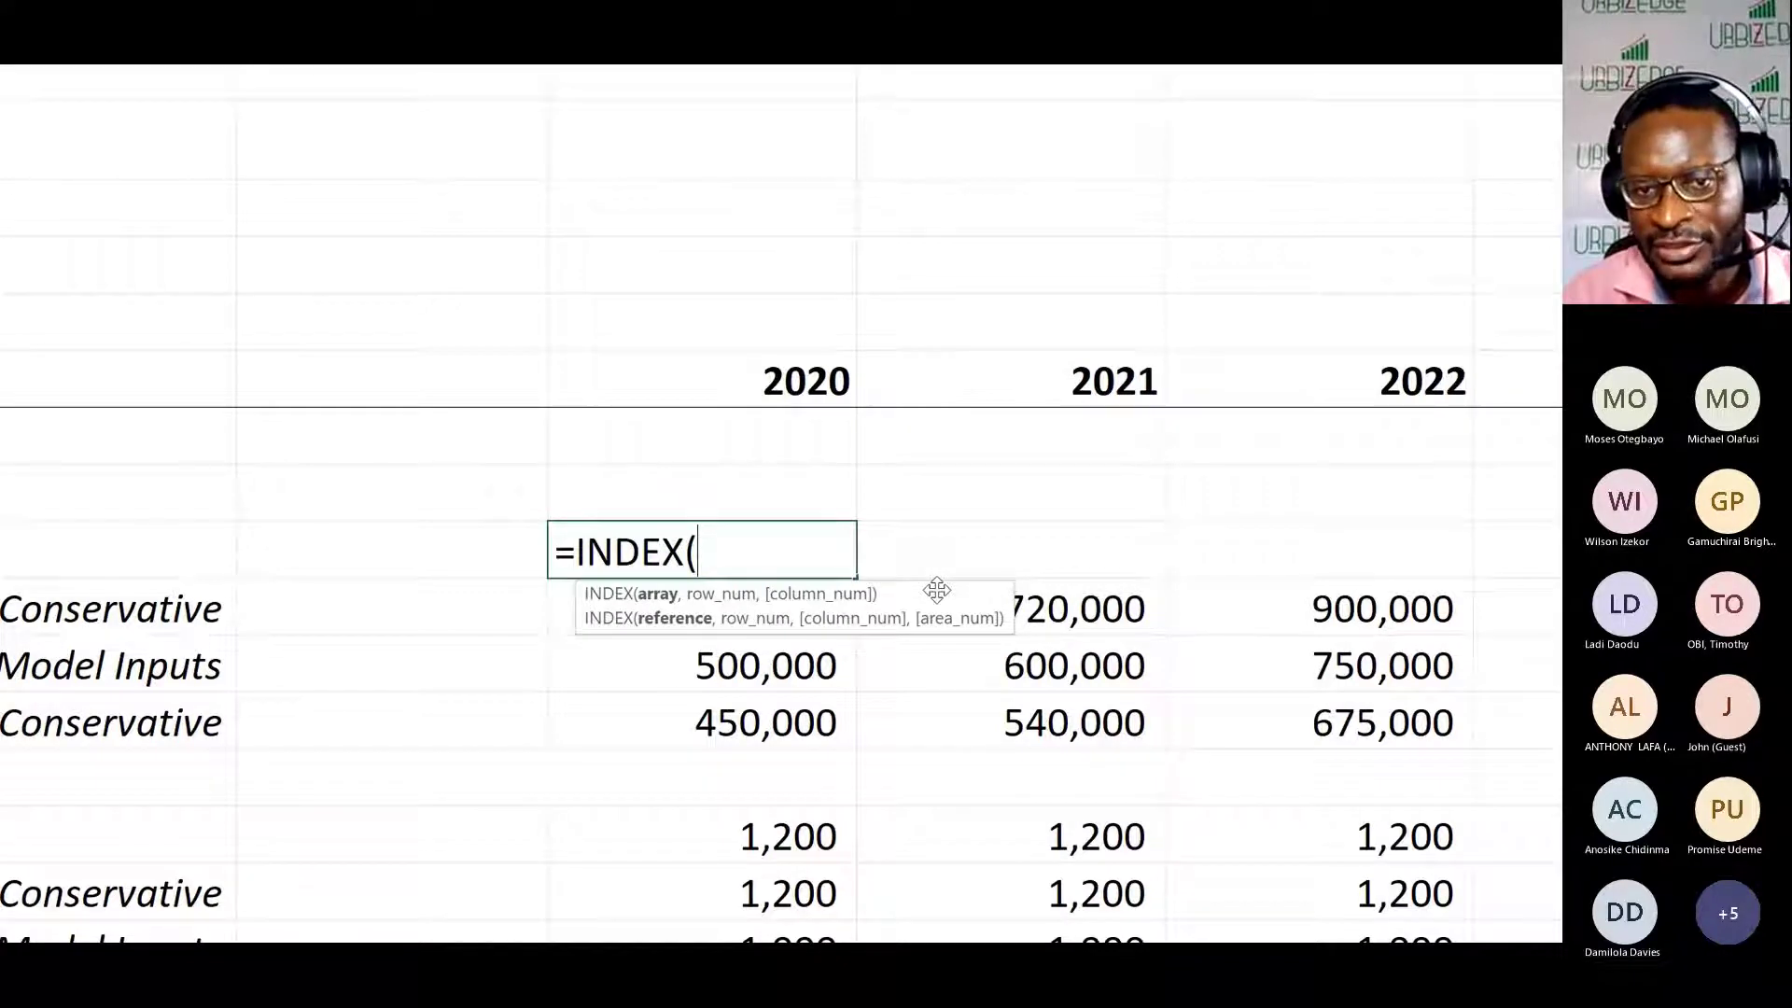
{"action": "left_click_drag", "start_coordinate": [936, 589], "coordinate": [854, 232]}
{"action": "left_click_drag", "start_coordinate": [767, 622], "coordinate": [760, 724]}
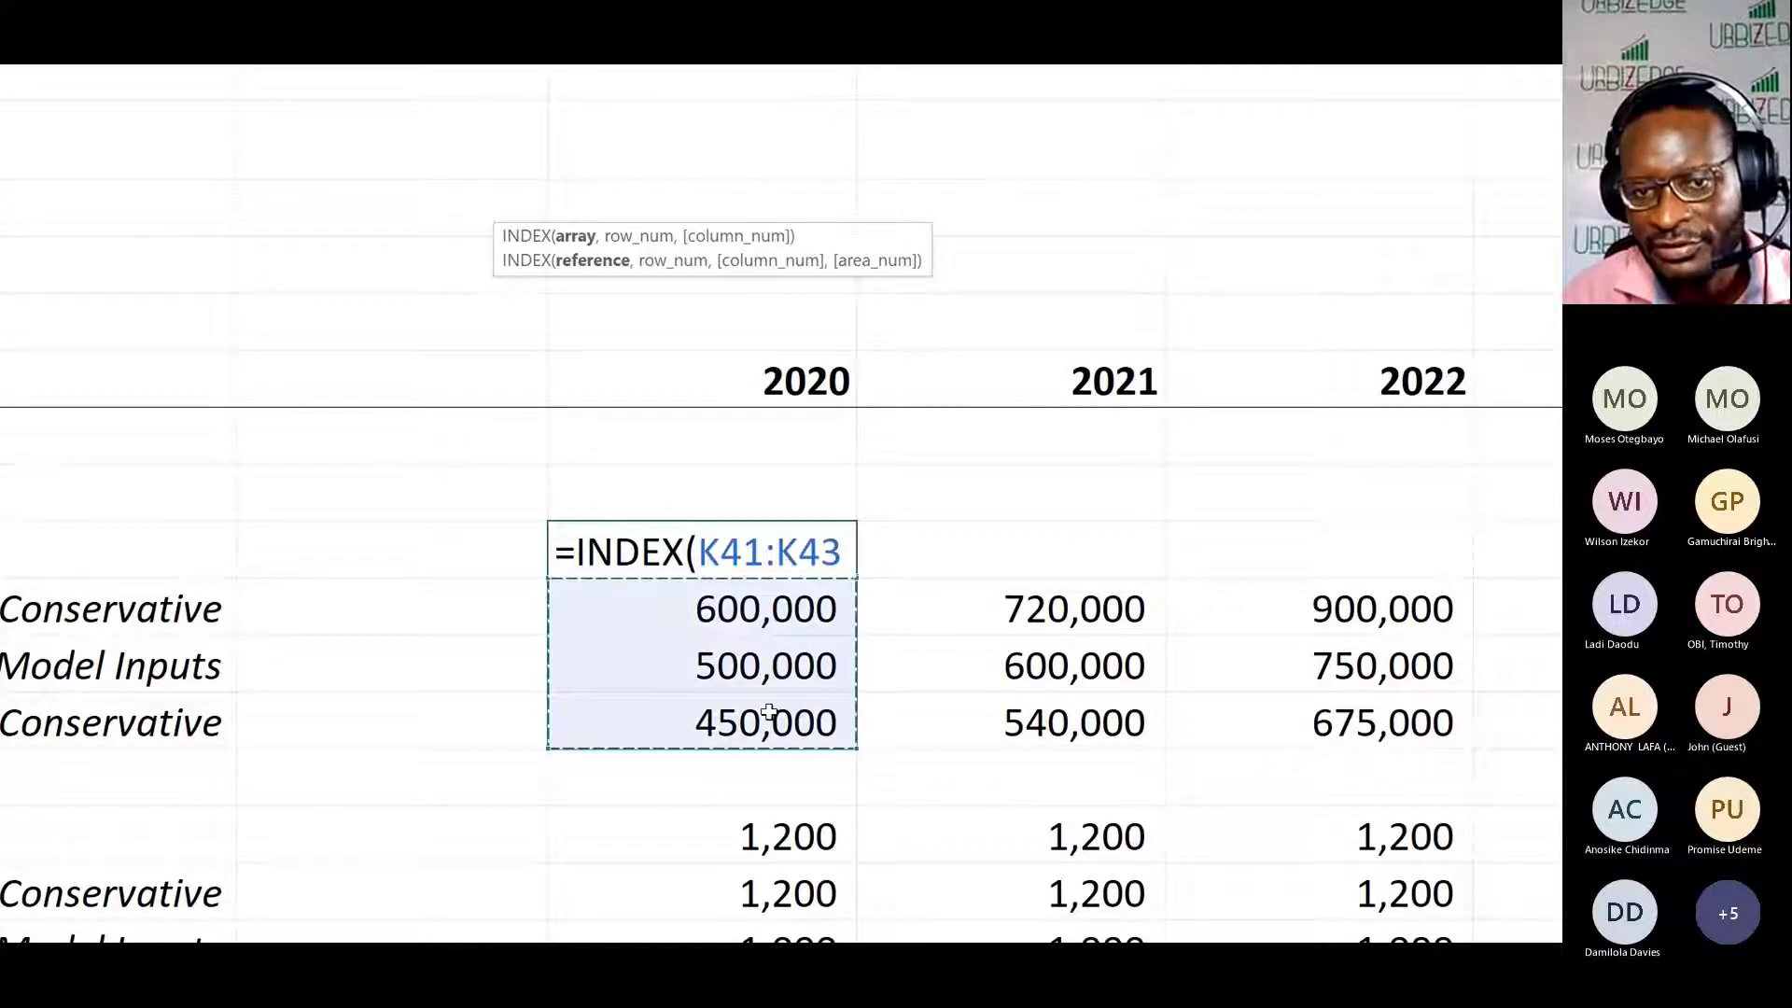
{"action": "scroll", "coordinate": [207, 593], "scroll_direction": "left", "scroll_amount": 10}
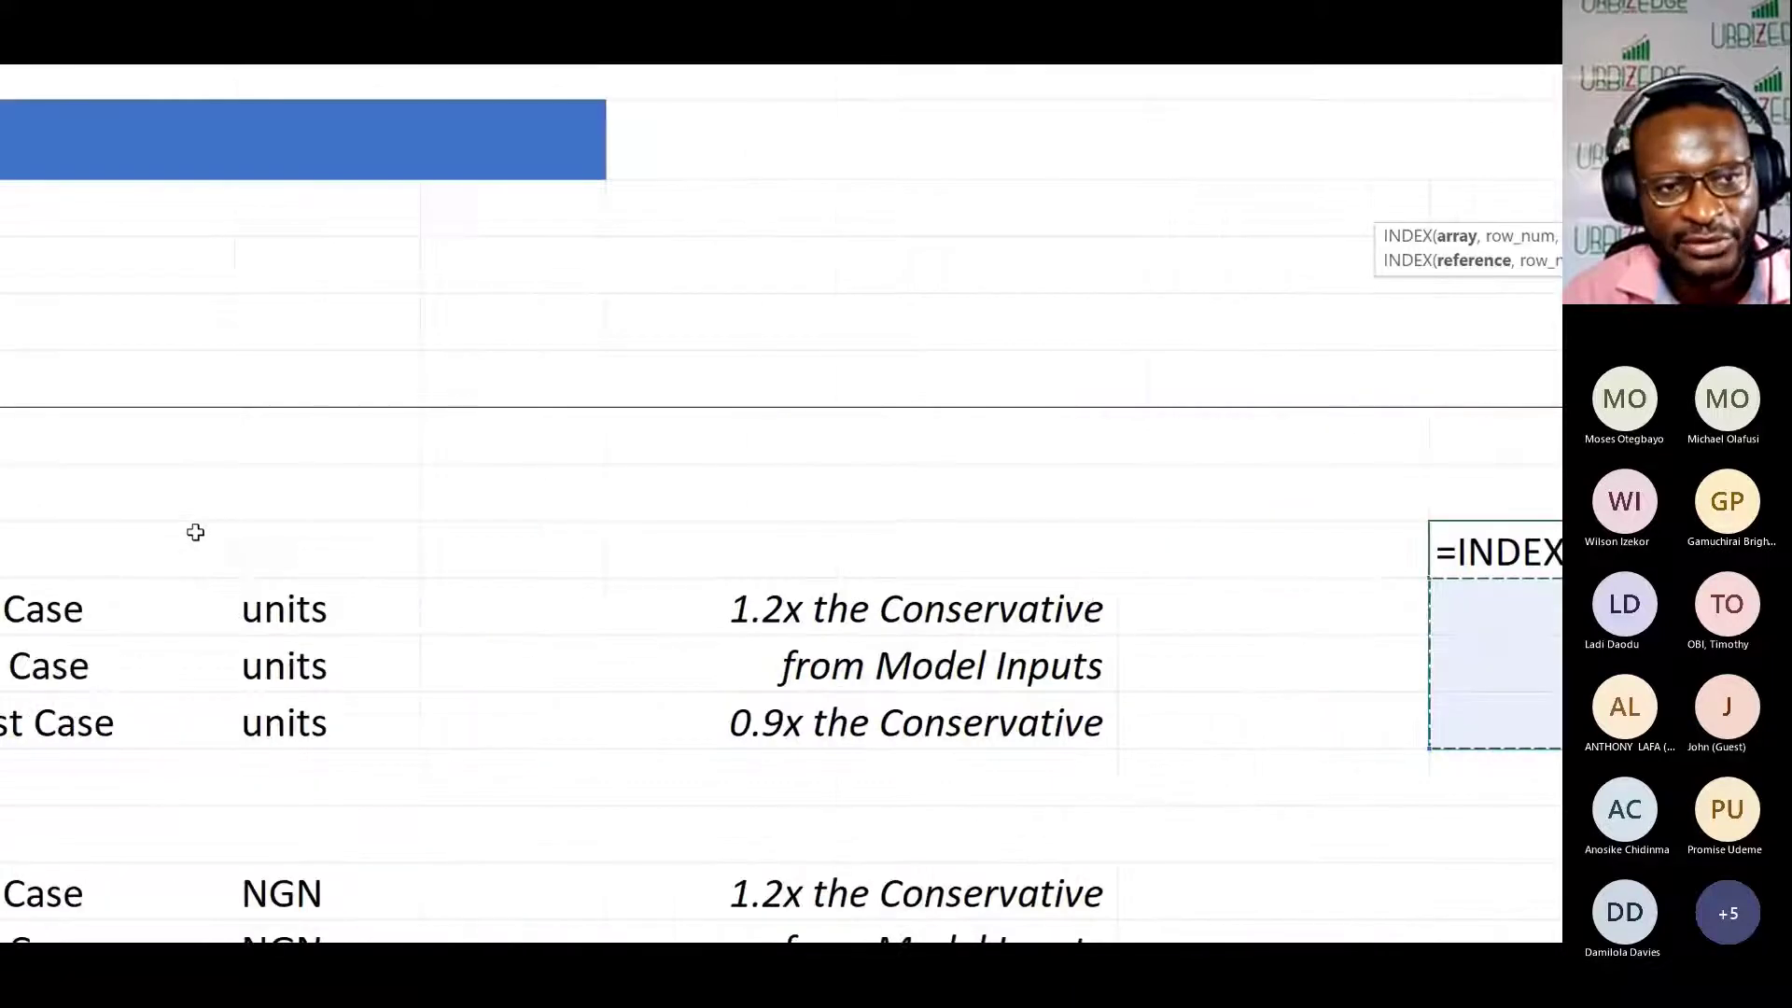
{"action": "scroll", "coordinate": [255, 472], "scroll_direction": "left", "scroll_amount": 6}
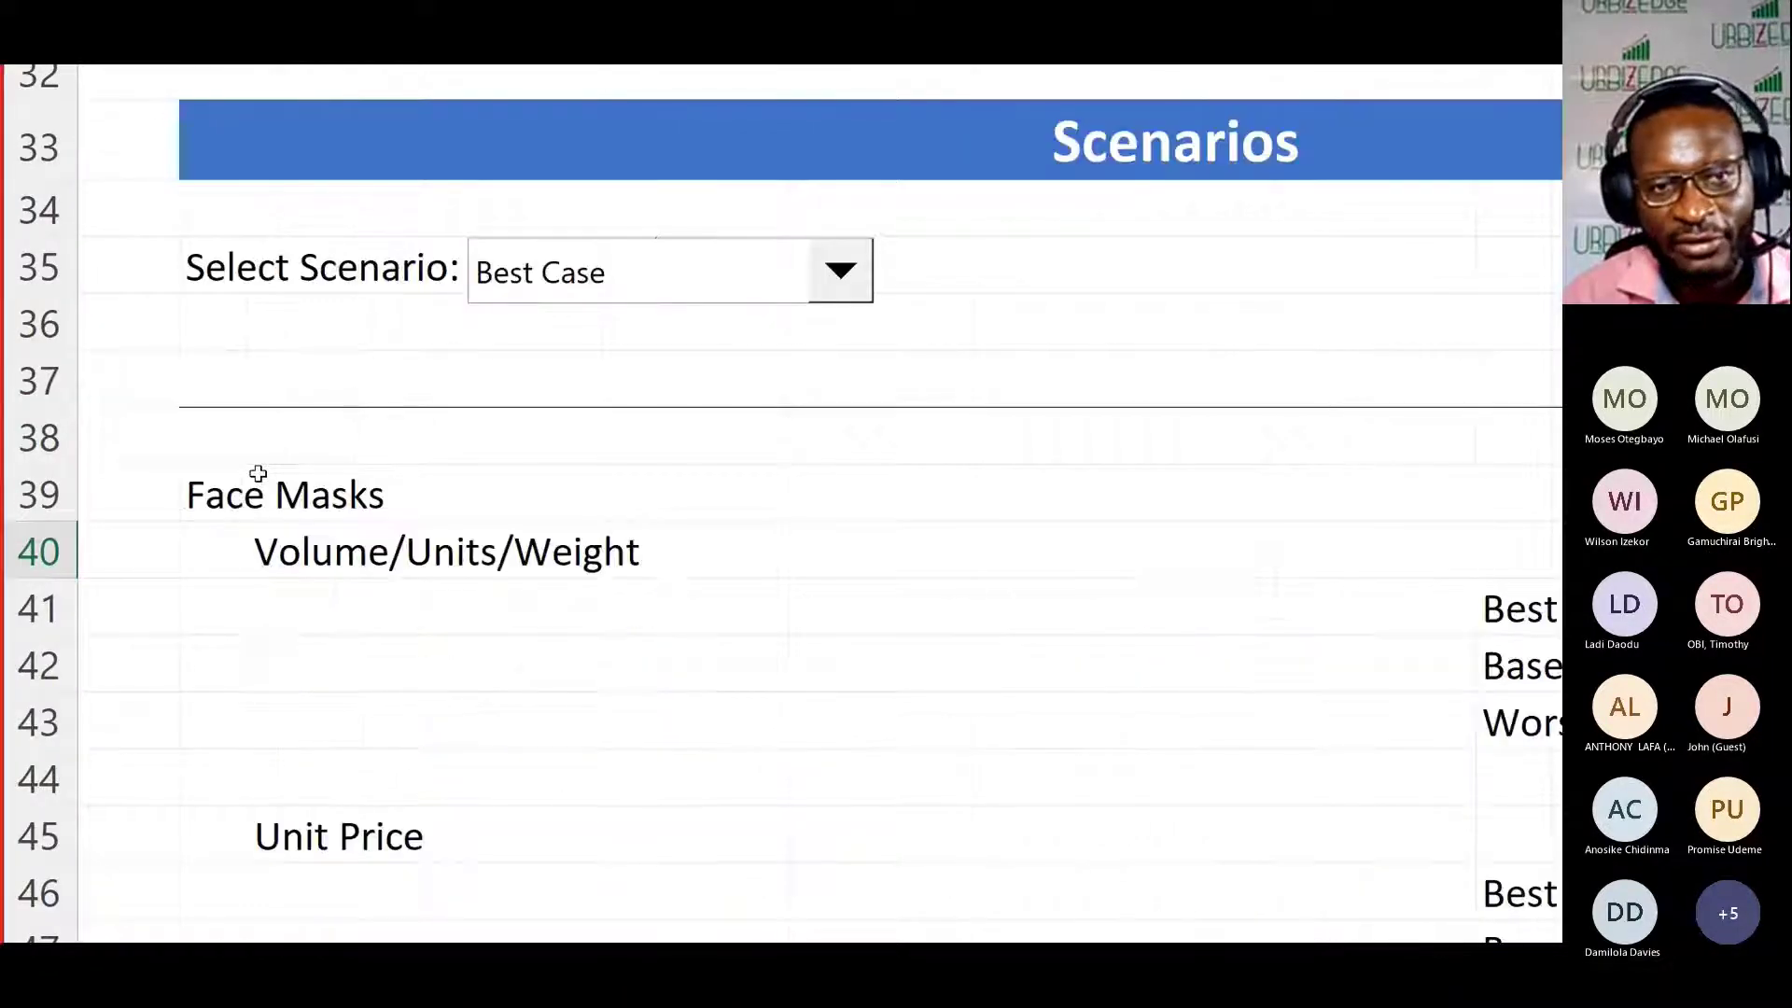
{"action": "scroll", "coordinate": [1079, 478], "scroll_direction": "right", "scroll_amount": 12}
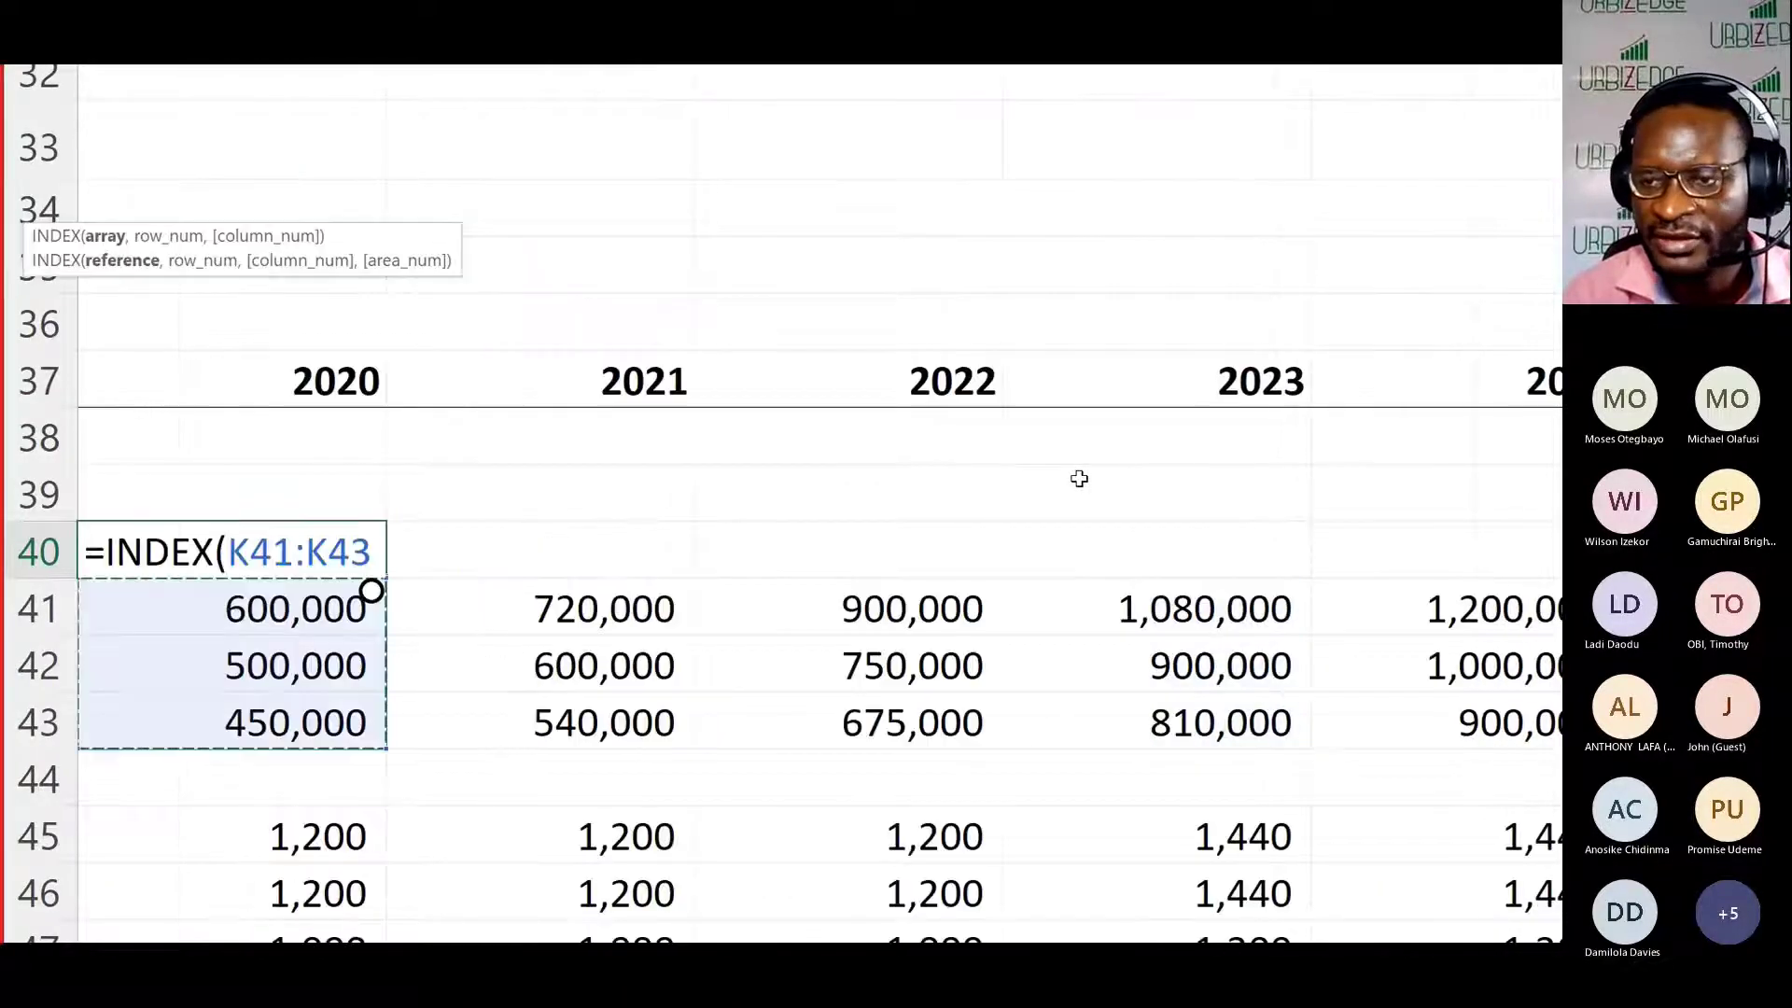
{"action": "scroll", "coordinate": [1079, 478], "scroll_direction": "left", "scroll_amount": 8}
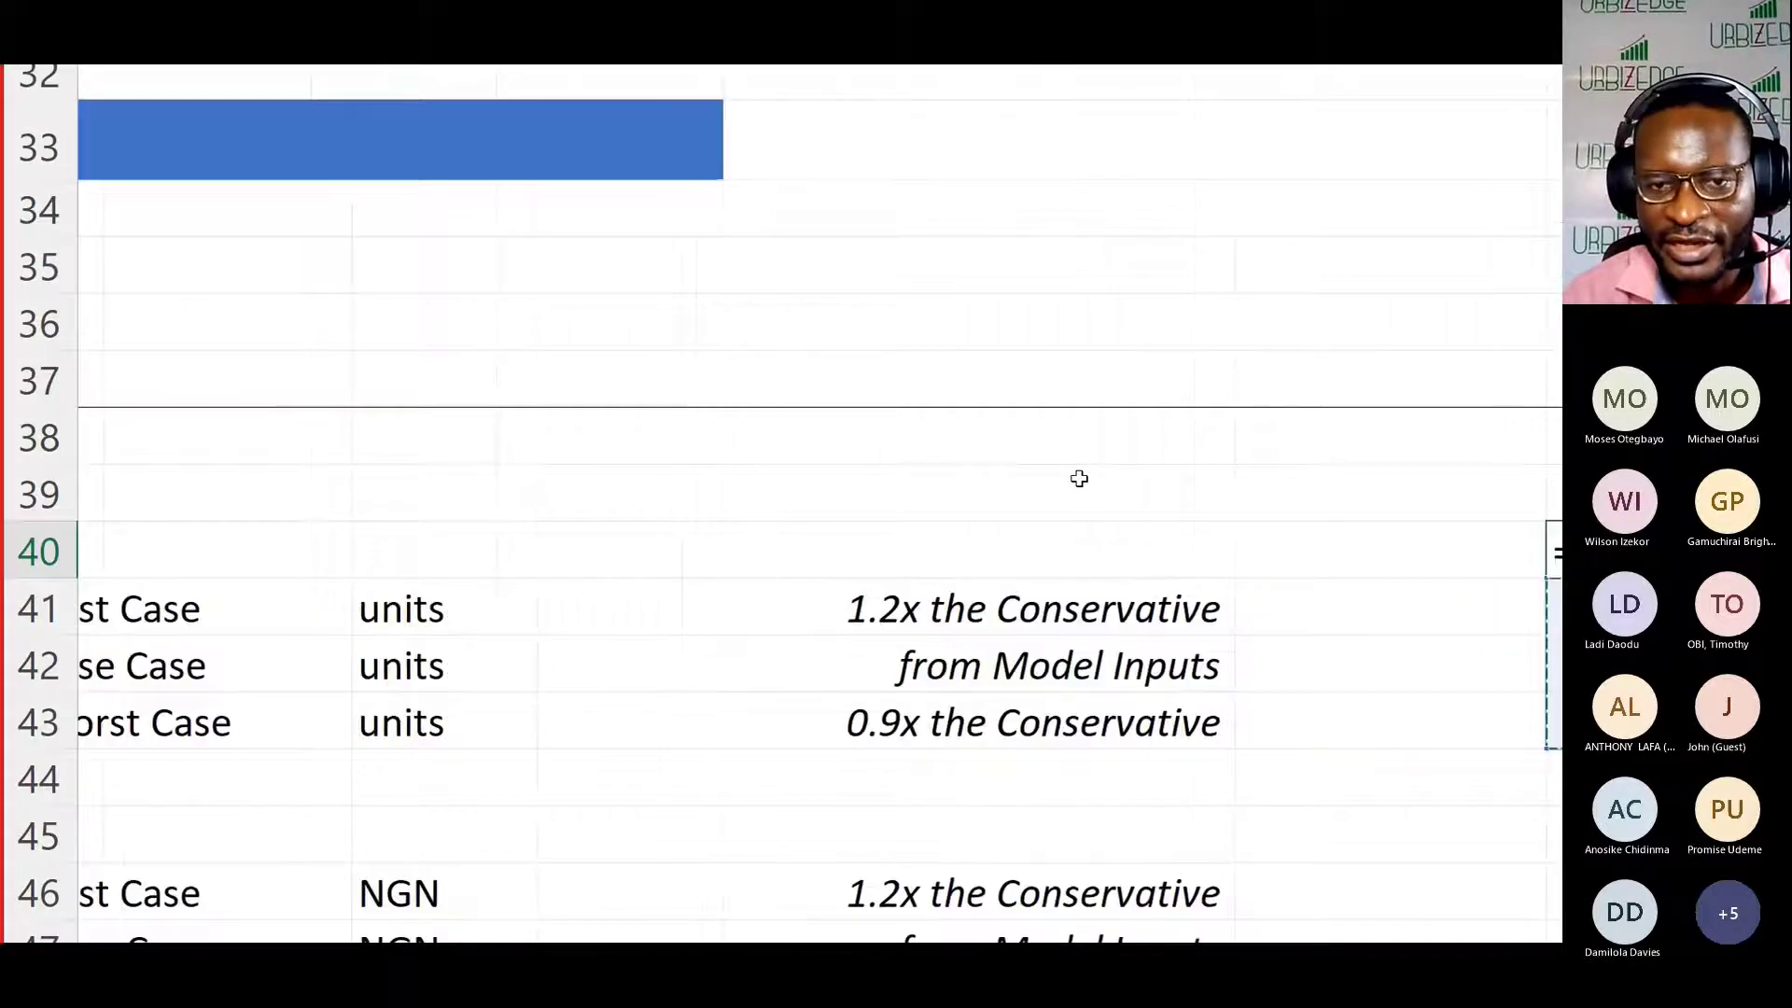
{"action": "scroll", "coordinate": [1079, 478], "scroll_direction": "right", "scroll_amount": 4}
{"action": "scroll", "coordinate": [1079, 478], "scroll_direction": "right", "scroll_amount": 6}
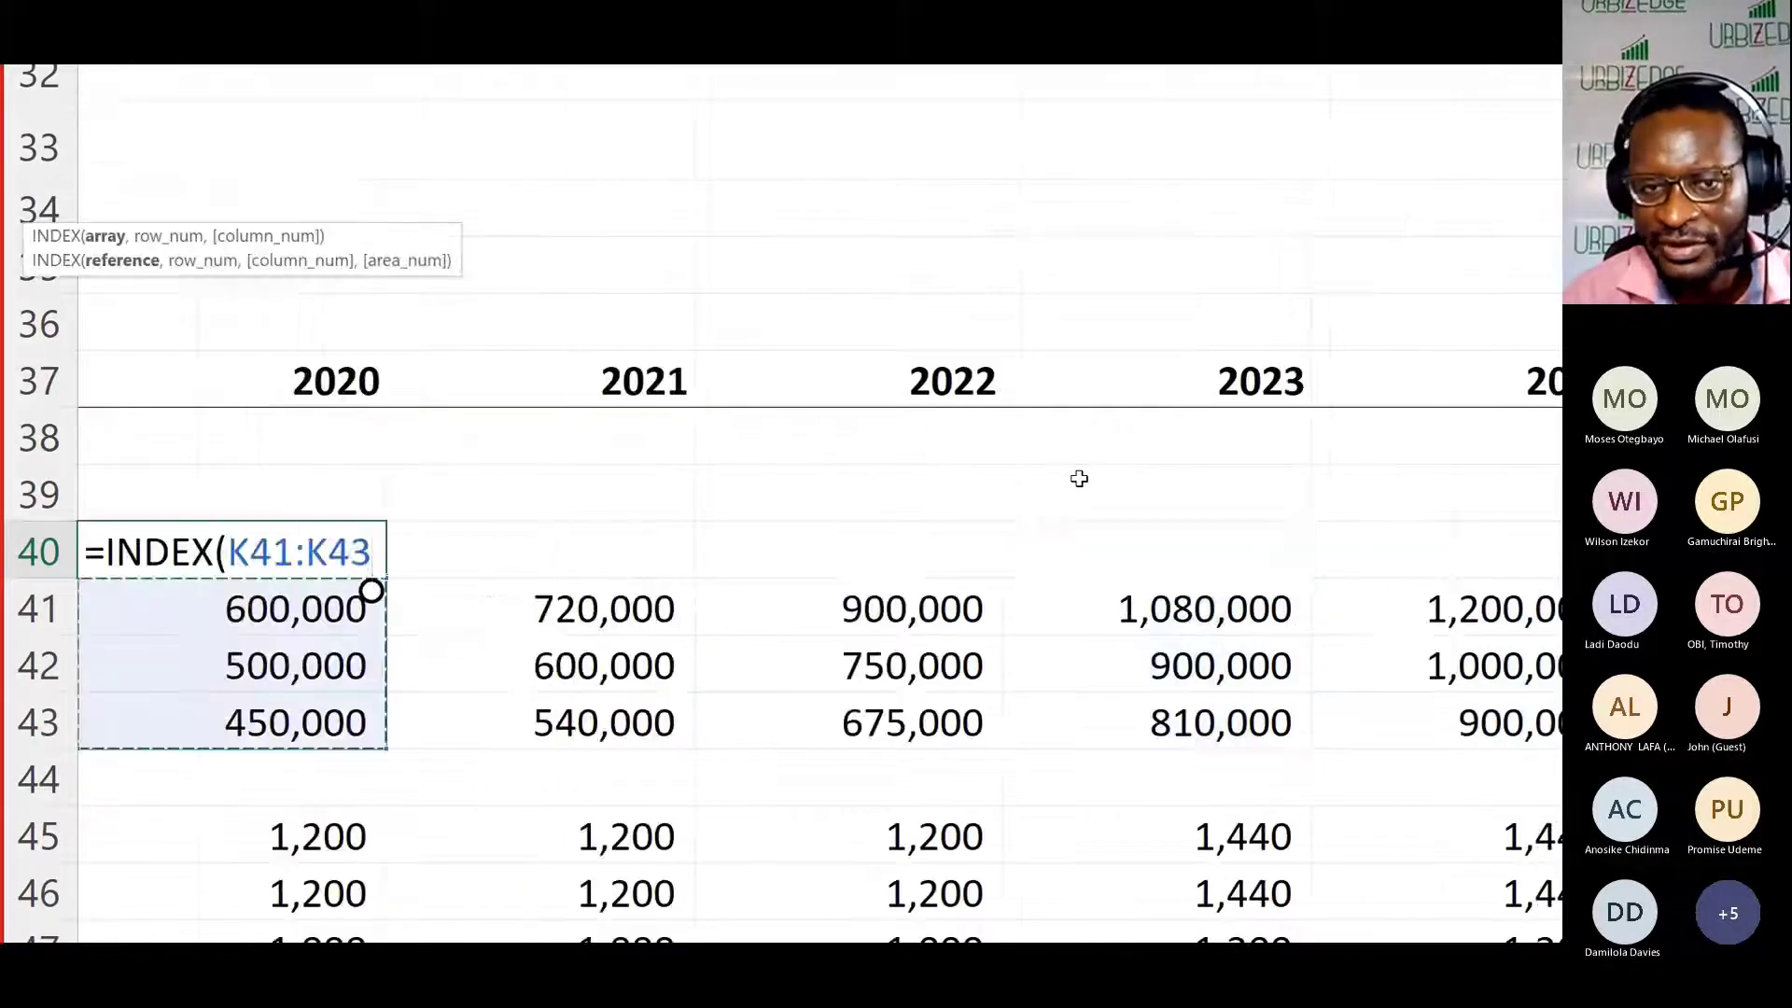
{"action": "type", "text": ",1"}
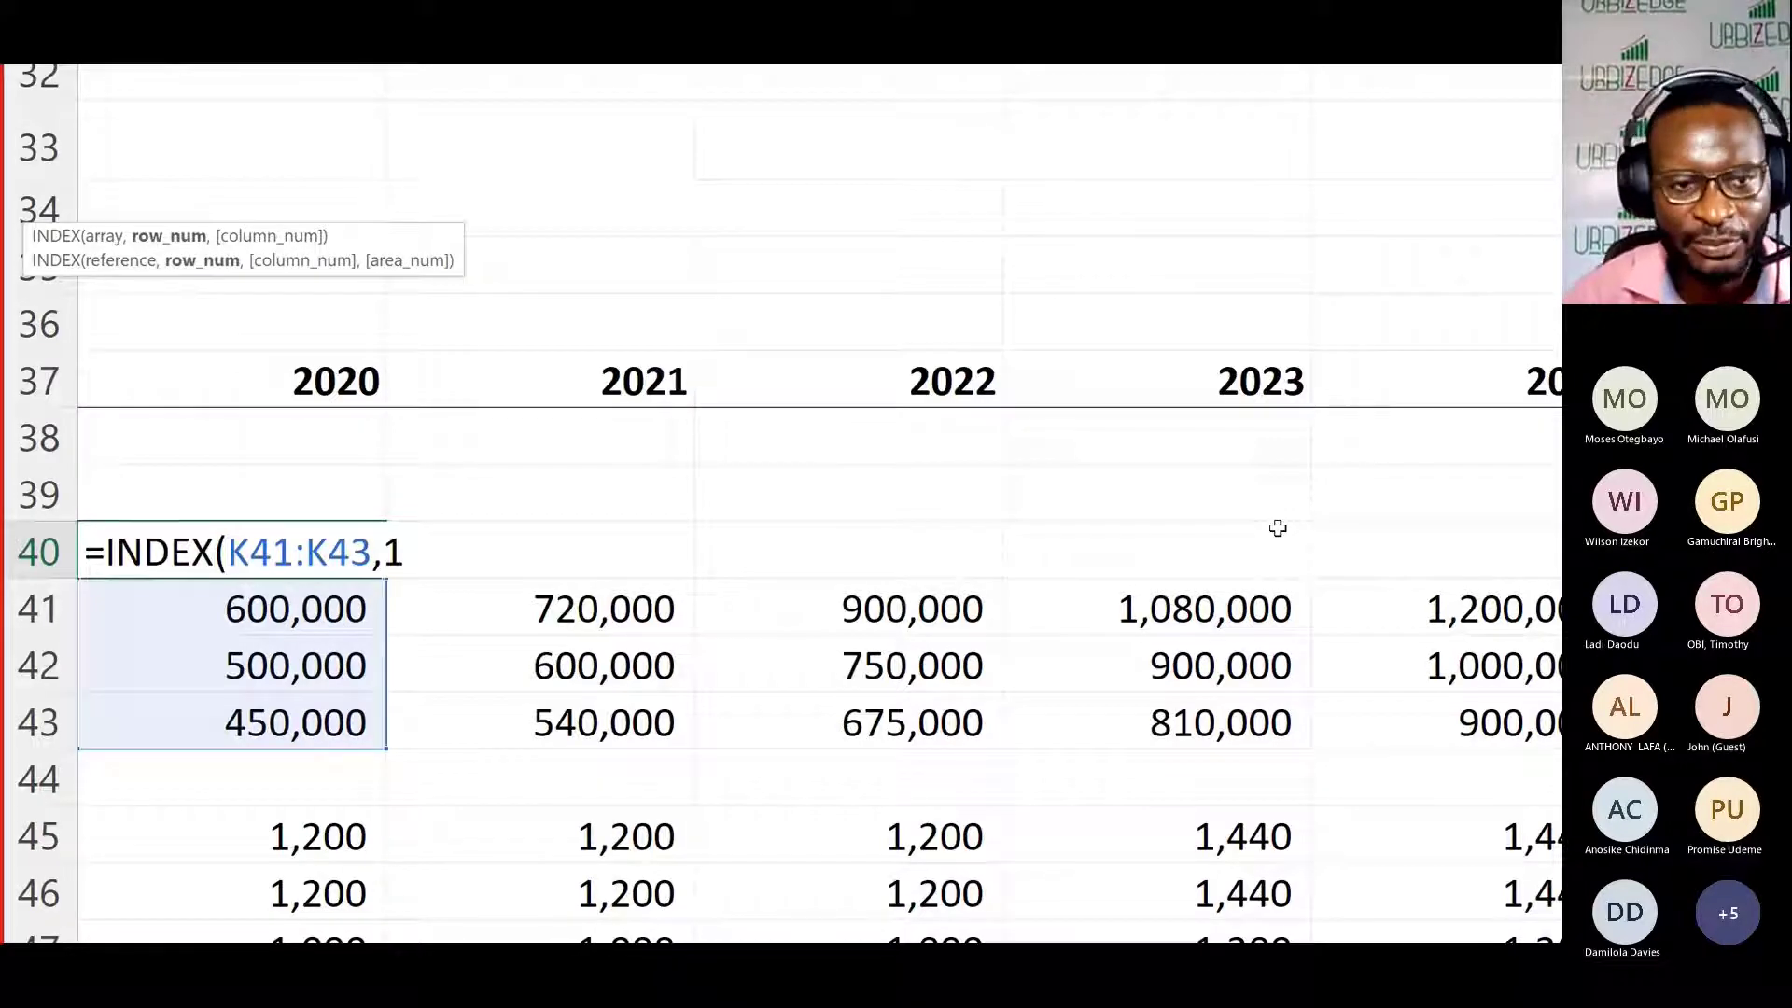
{"action": "scroll", "coordinate": [712, 613], "scroll_direction": "left", "scroll_amount": 6}
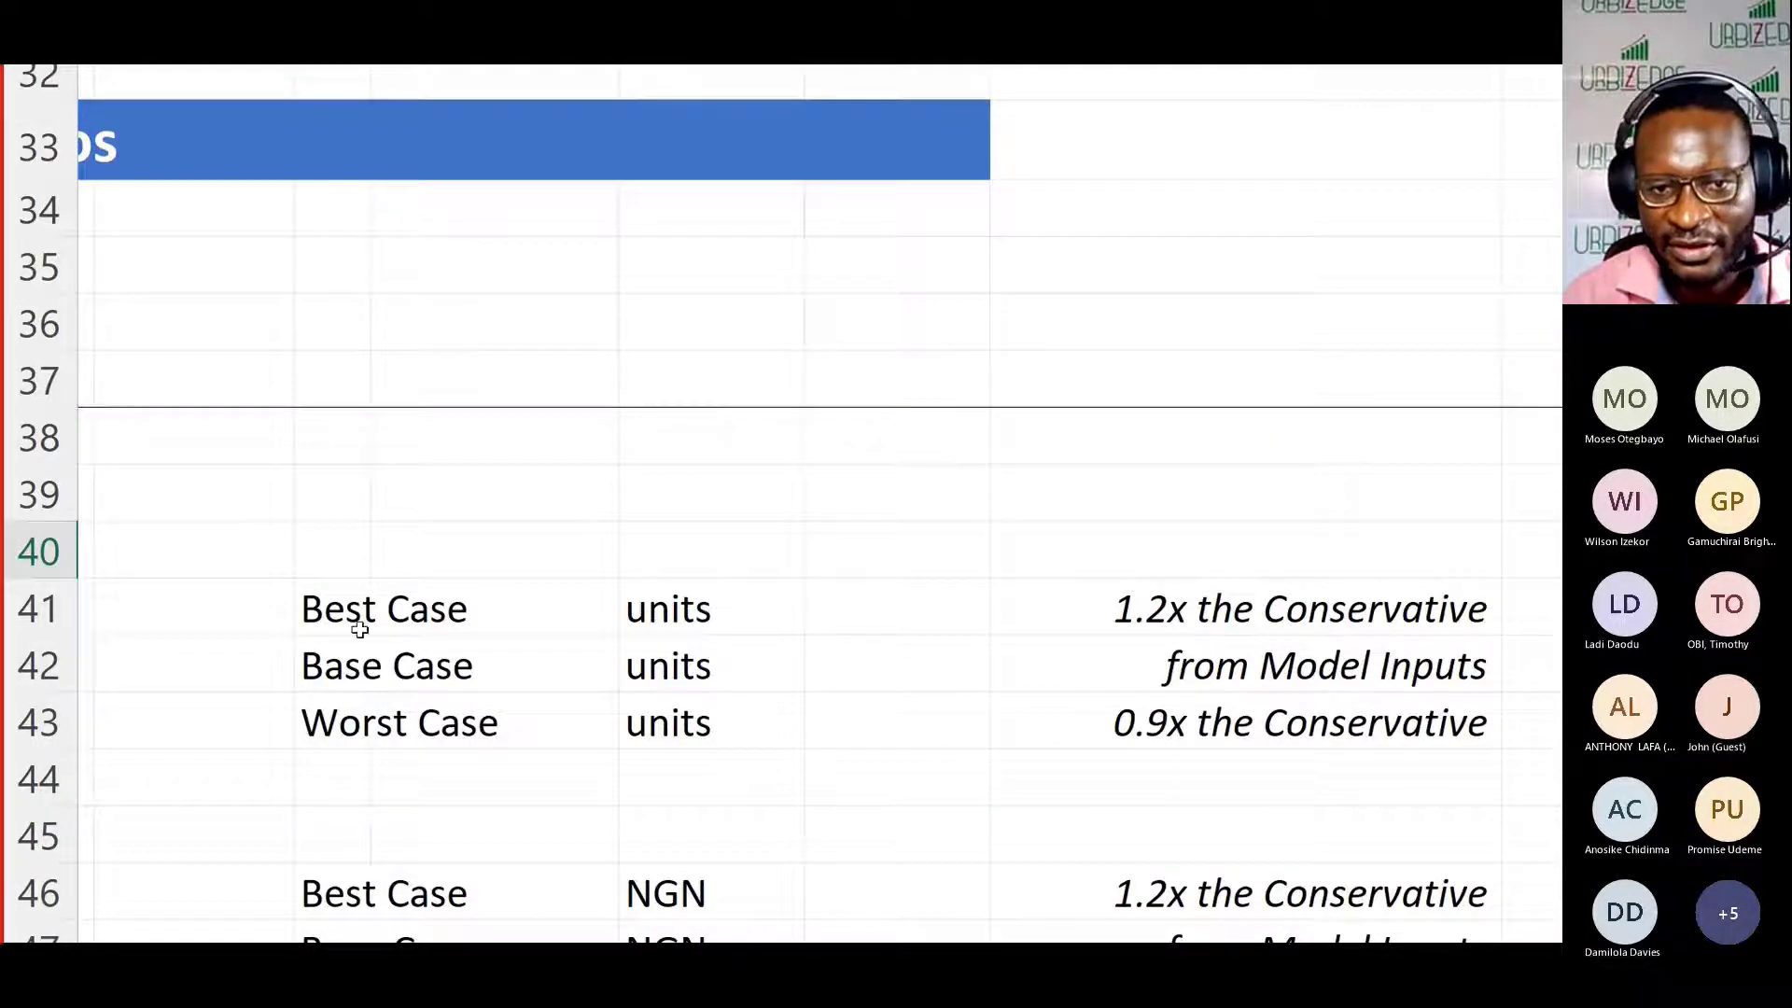
{"action": "scroll", "coordinate": [1188, 665], "scroll_direction": "right", "scroll_amount": 6}
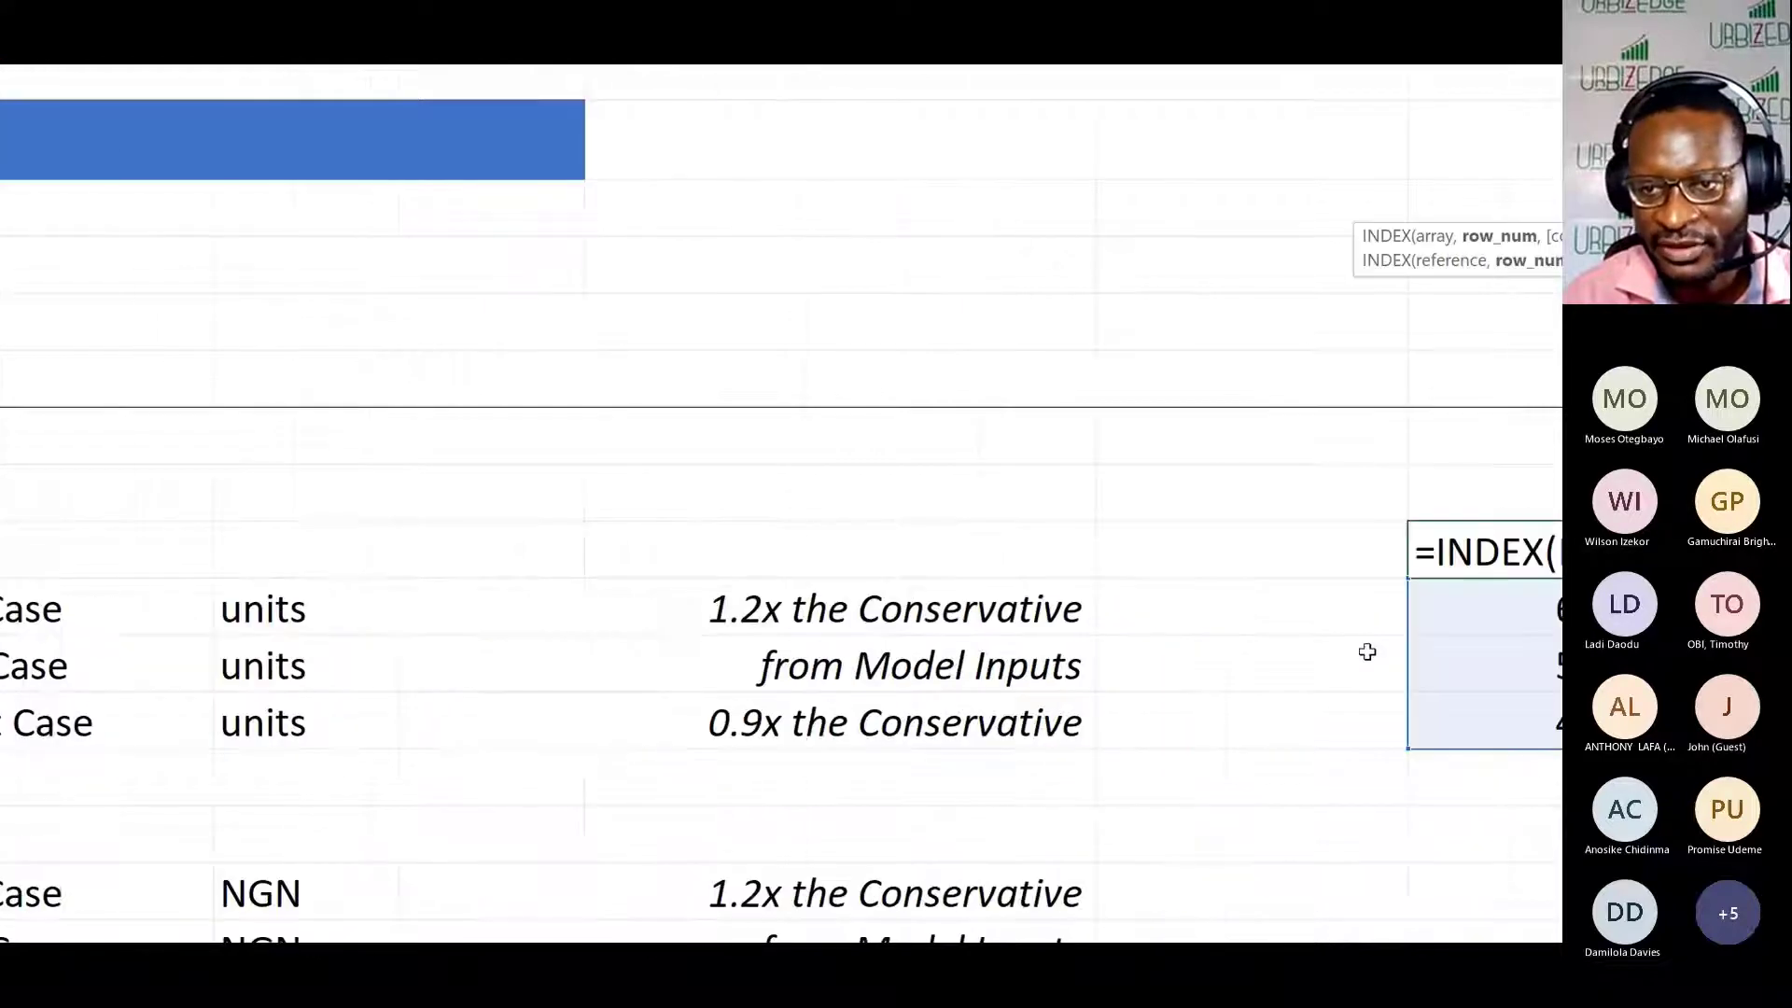
{"action": "type", "text": ")"}
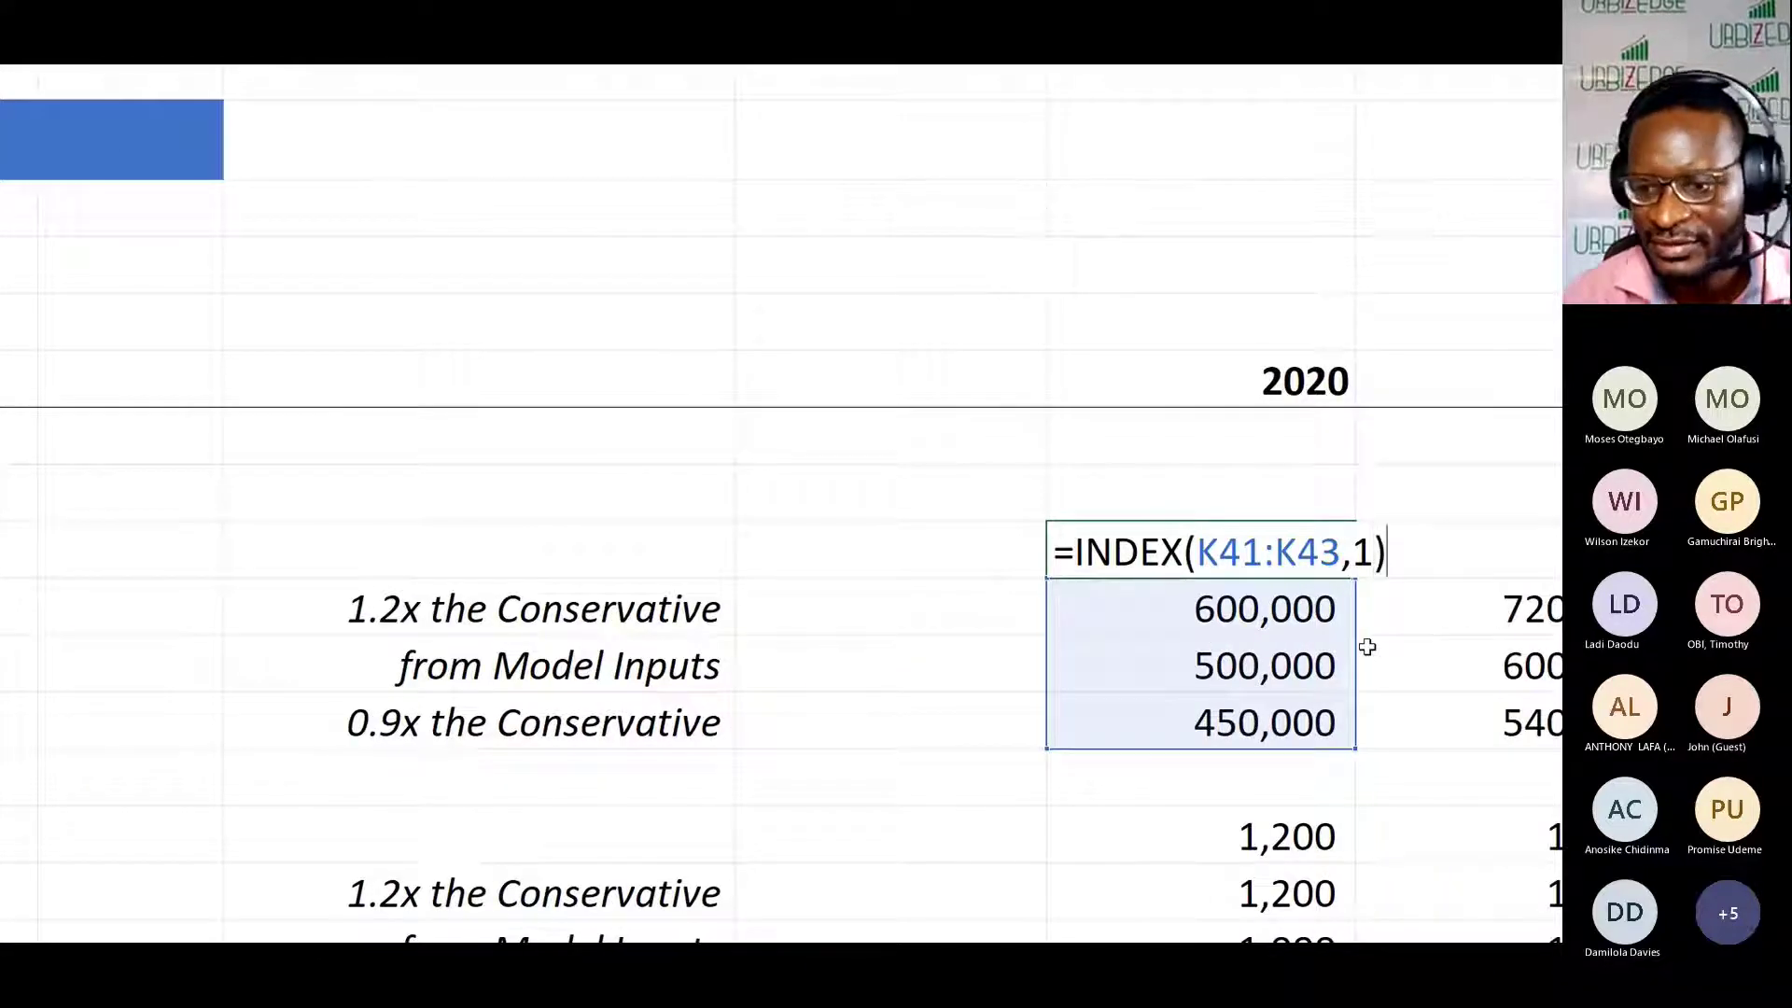
{"action": "key", "text": "Return"}
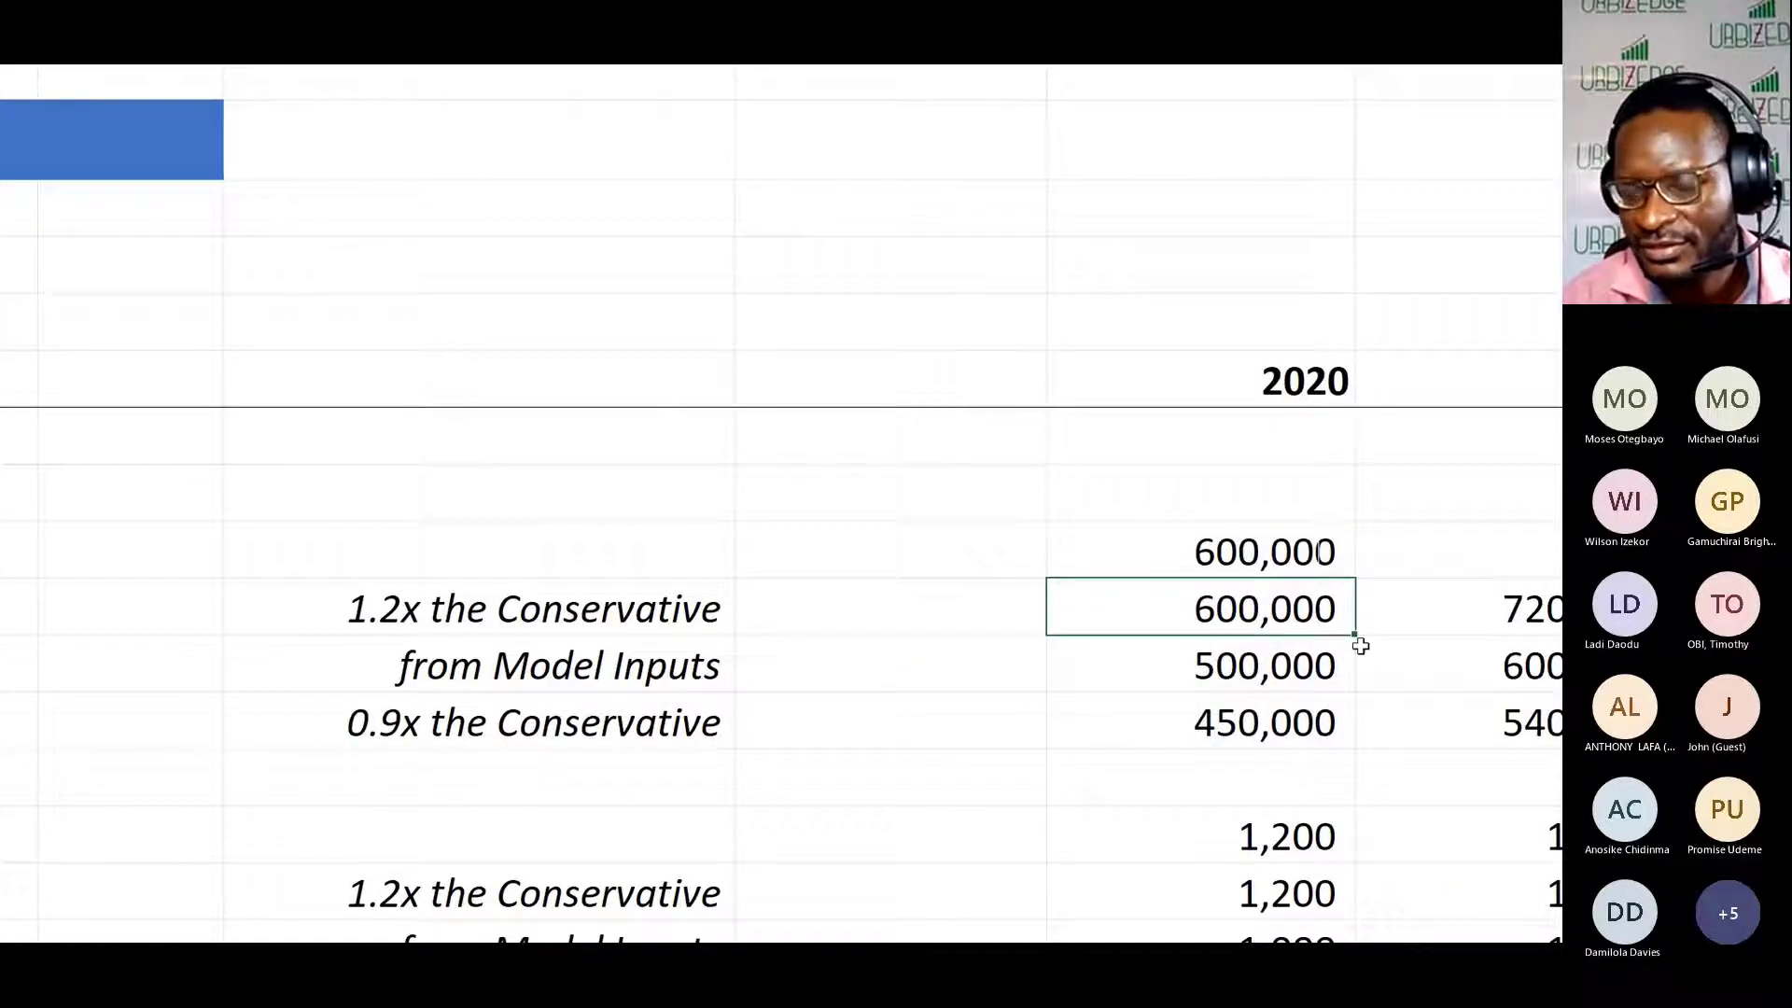
Step: Change the row number in K40's INDEX formula to 2 to return the Base Case volume
{"action": "double_click", "coordinate": [1241, 553]}
{"action": "left_click", "coordinate": [1359, 551]}
{"action": "key", "text": "BackSpace"}
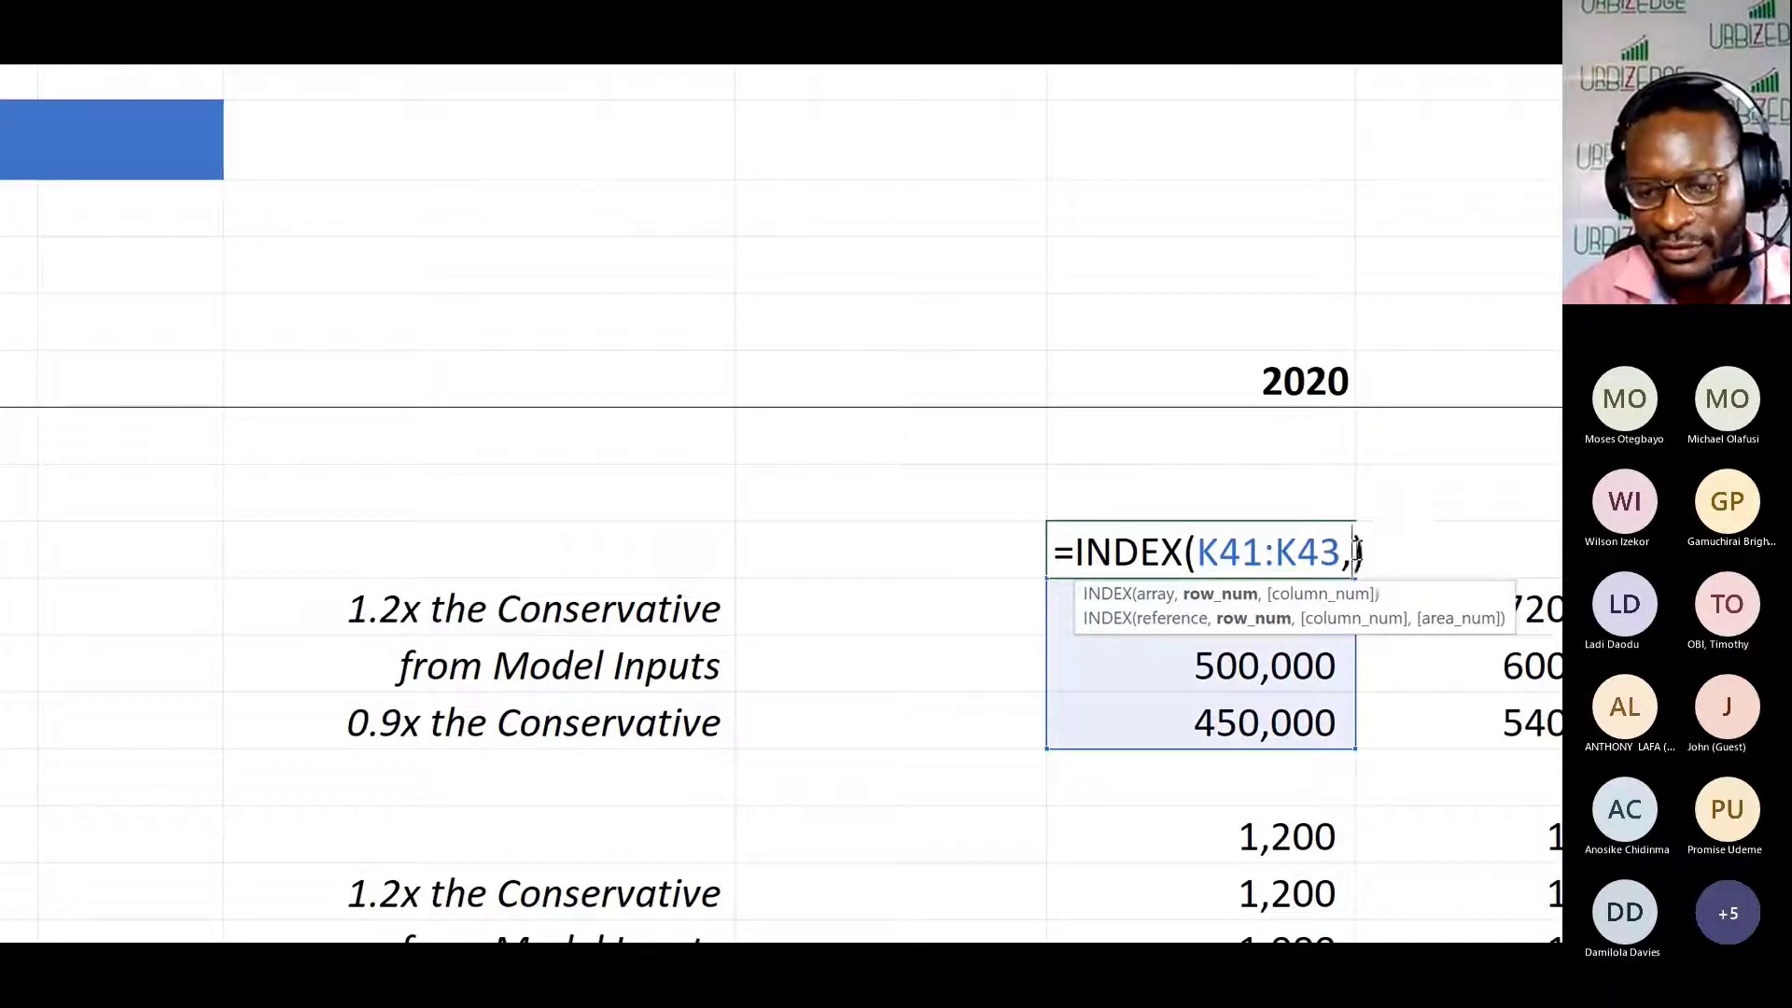
{"action": "type", "text": "2"}
{"action": "key", "text": "Return"}
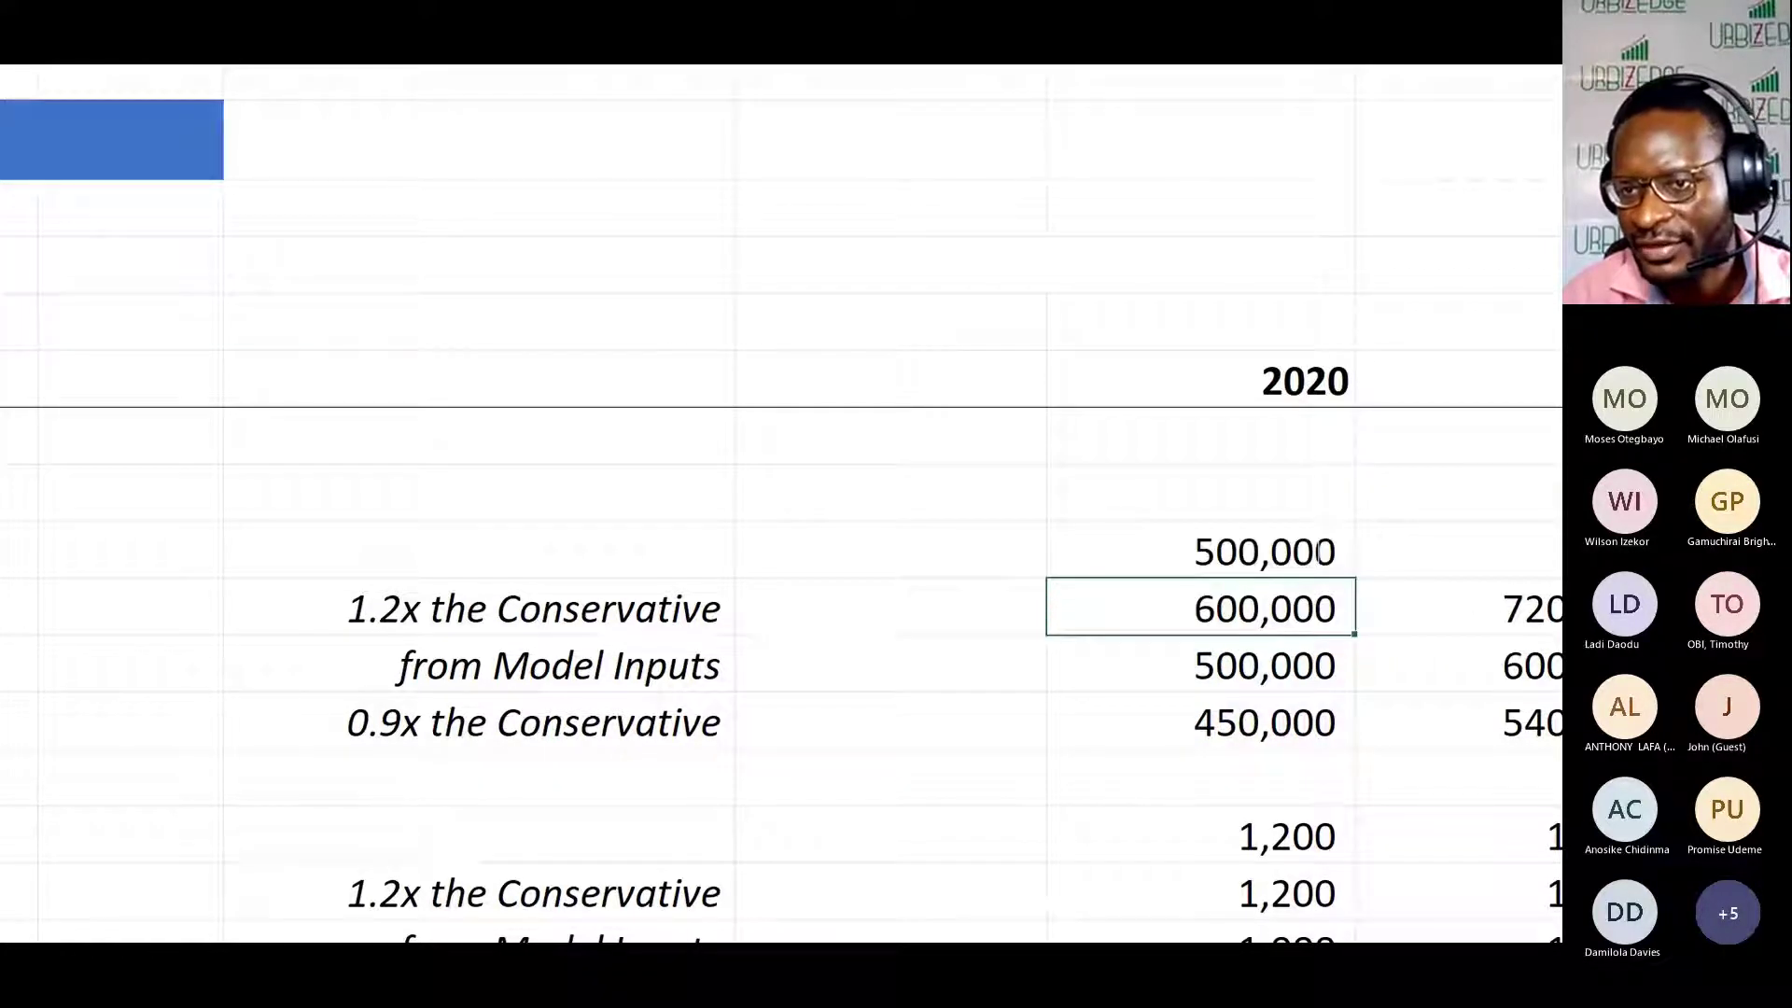
Step: Change the row number in K40's INDEX formula to 3 to return the Worst Case volume
{"action": "left_click", "coordinate": [1318, 552]}
{"action": "double_click", "coordinate": [1297, 551]}
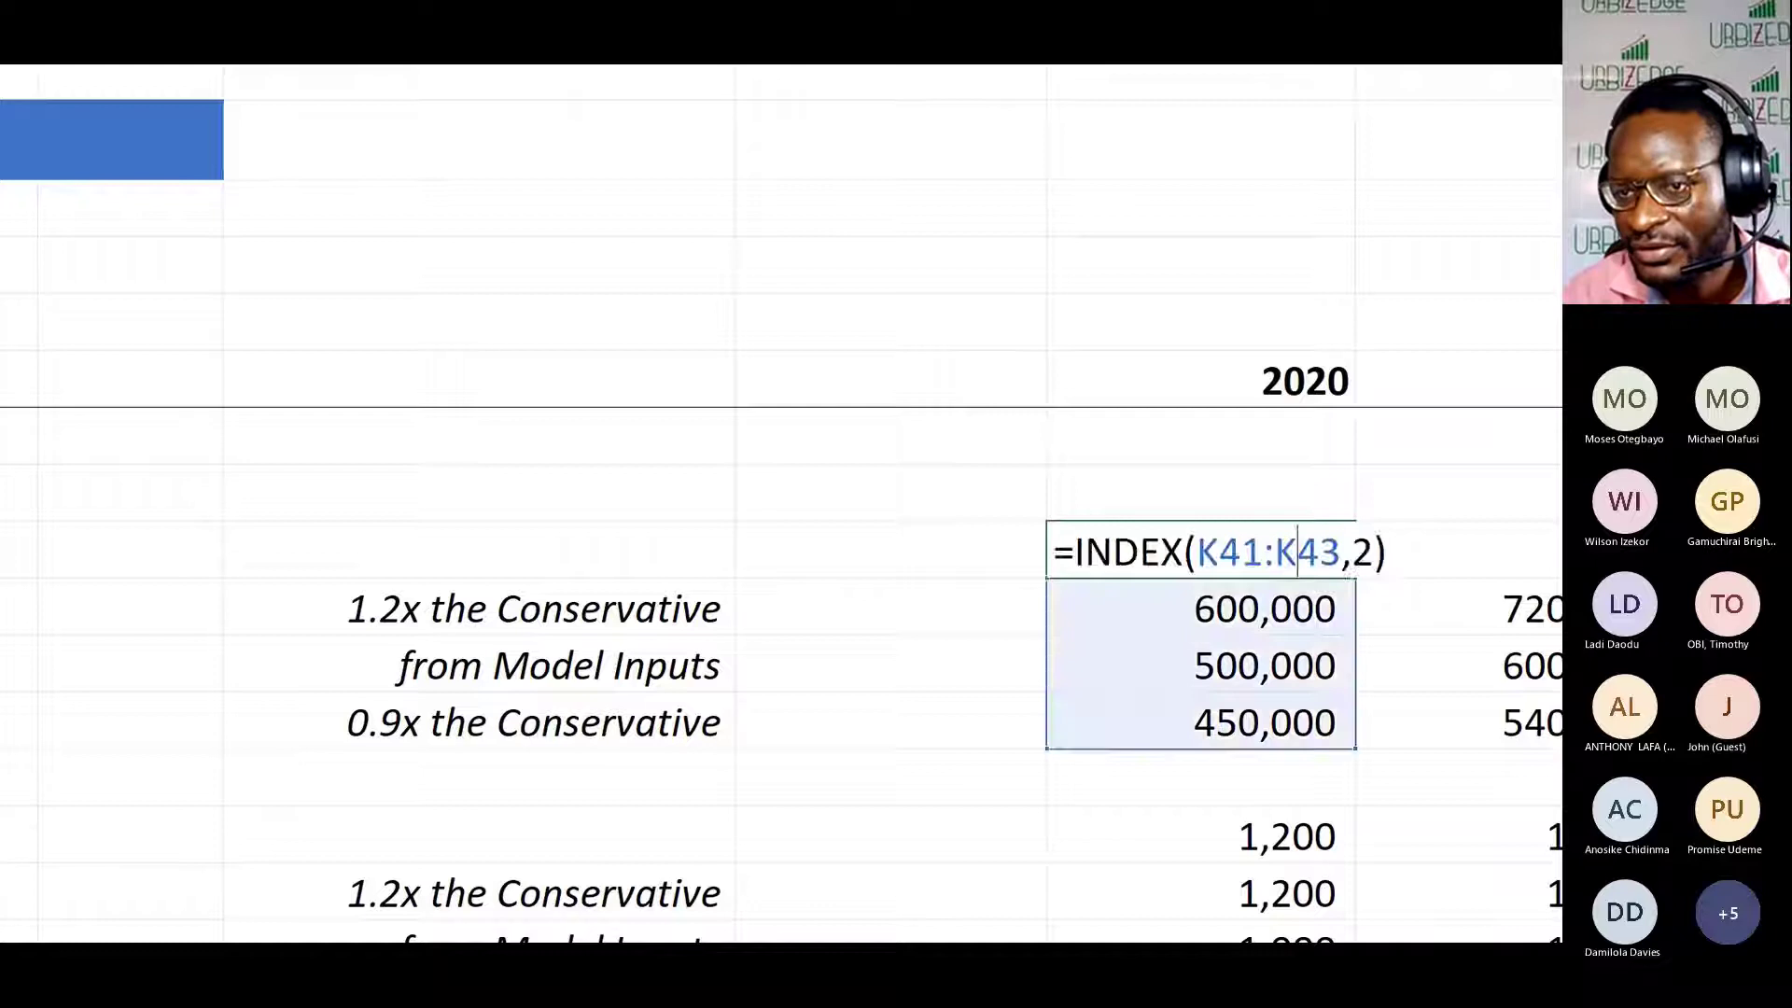
{"action": "left_click", "coordinate": [1368, 551]}
{"action": "key", "text": "BackSpace"}
{"action": "type", "text": "3"}
{"action": "key", "text": "Return"}
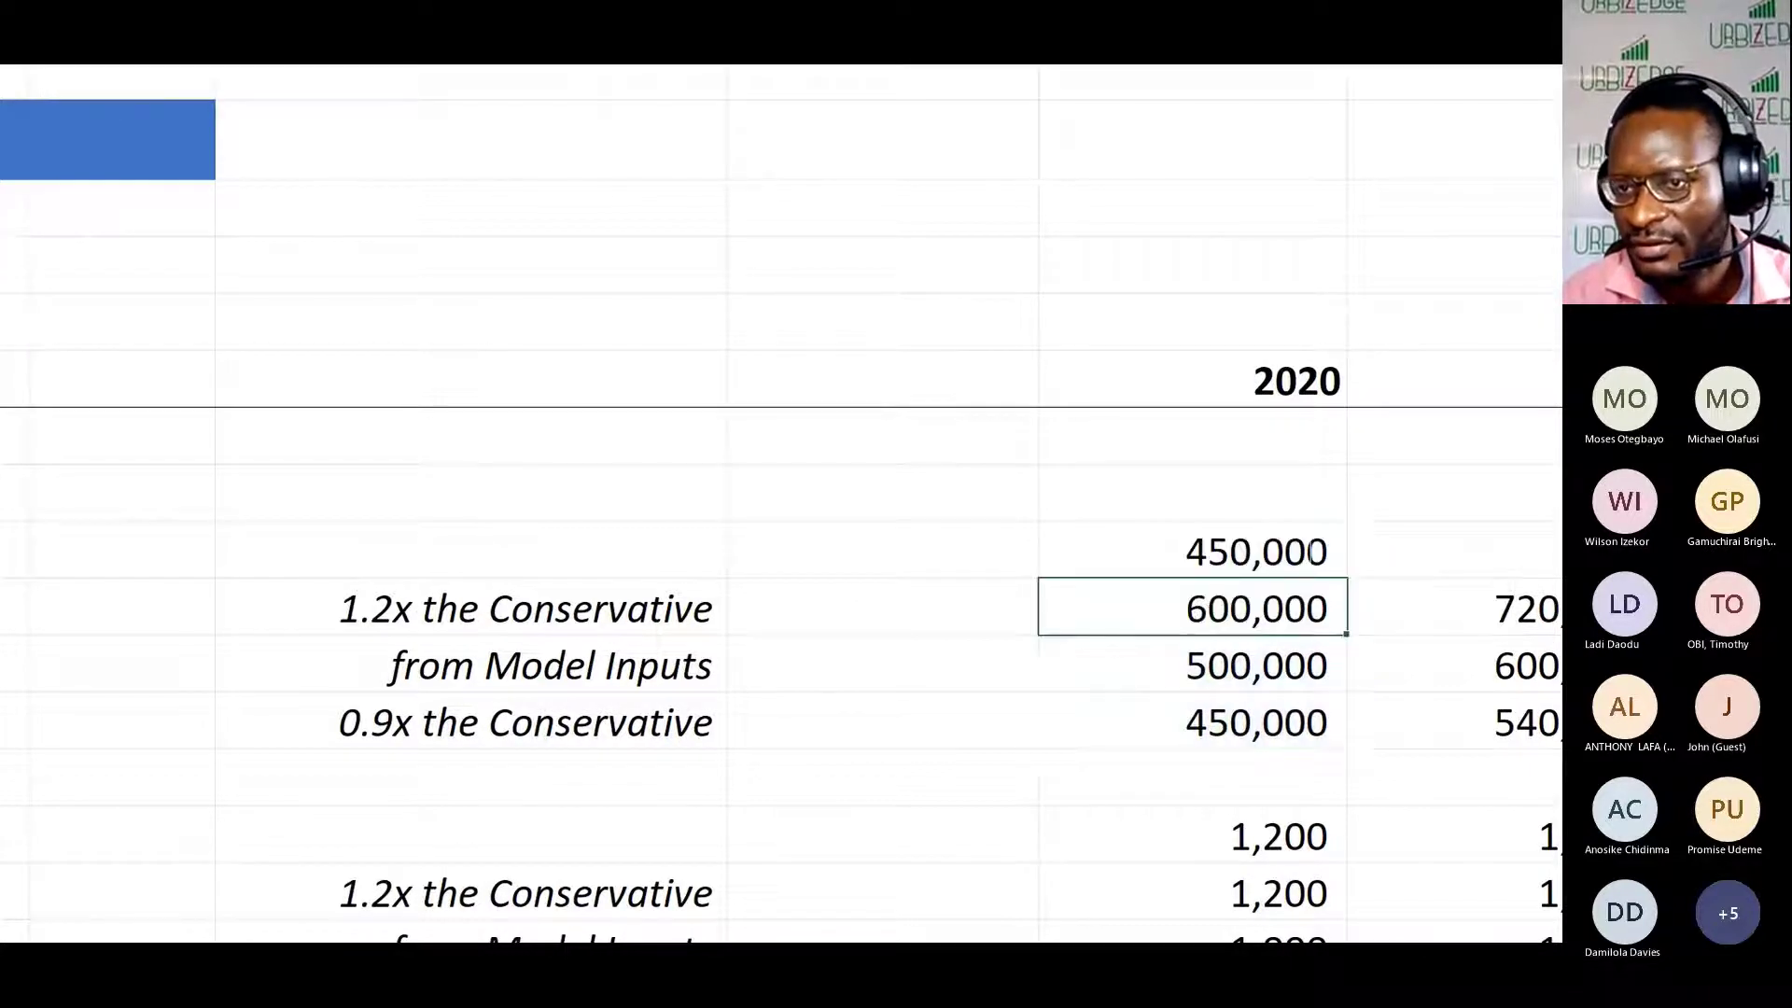
{"action": "double_click", "coordinate": [1256, 551]}
{"action": "scroll", "coordinate": [1327, 550], "scroll_direction": "right", "scroll_amount": 1}
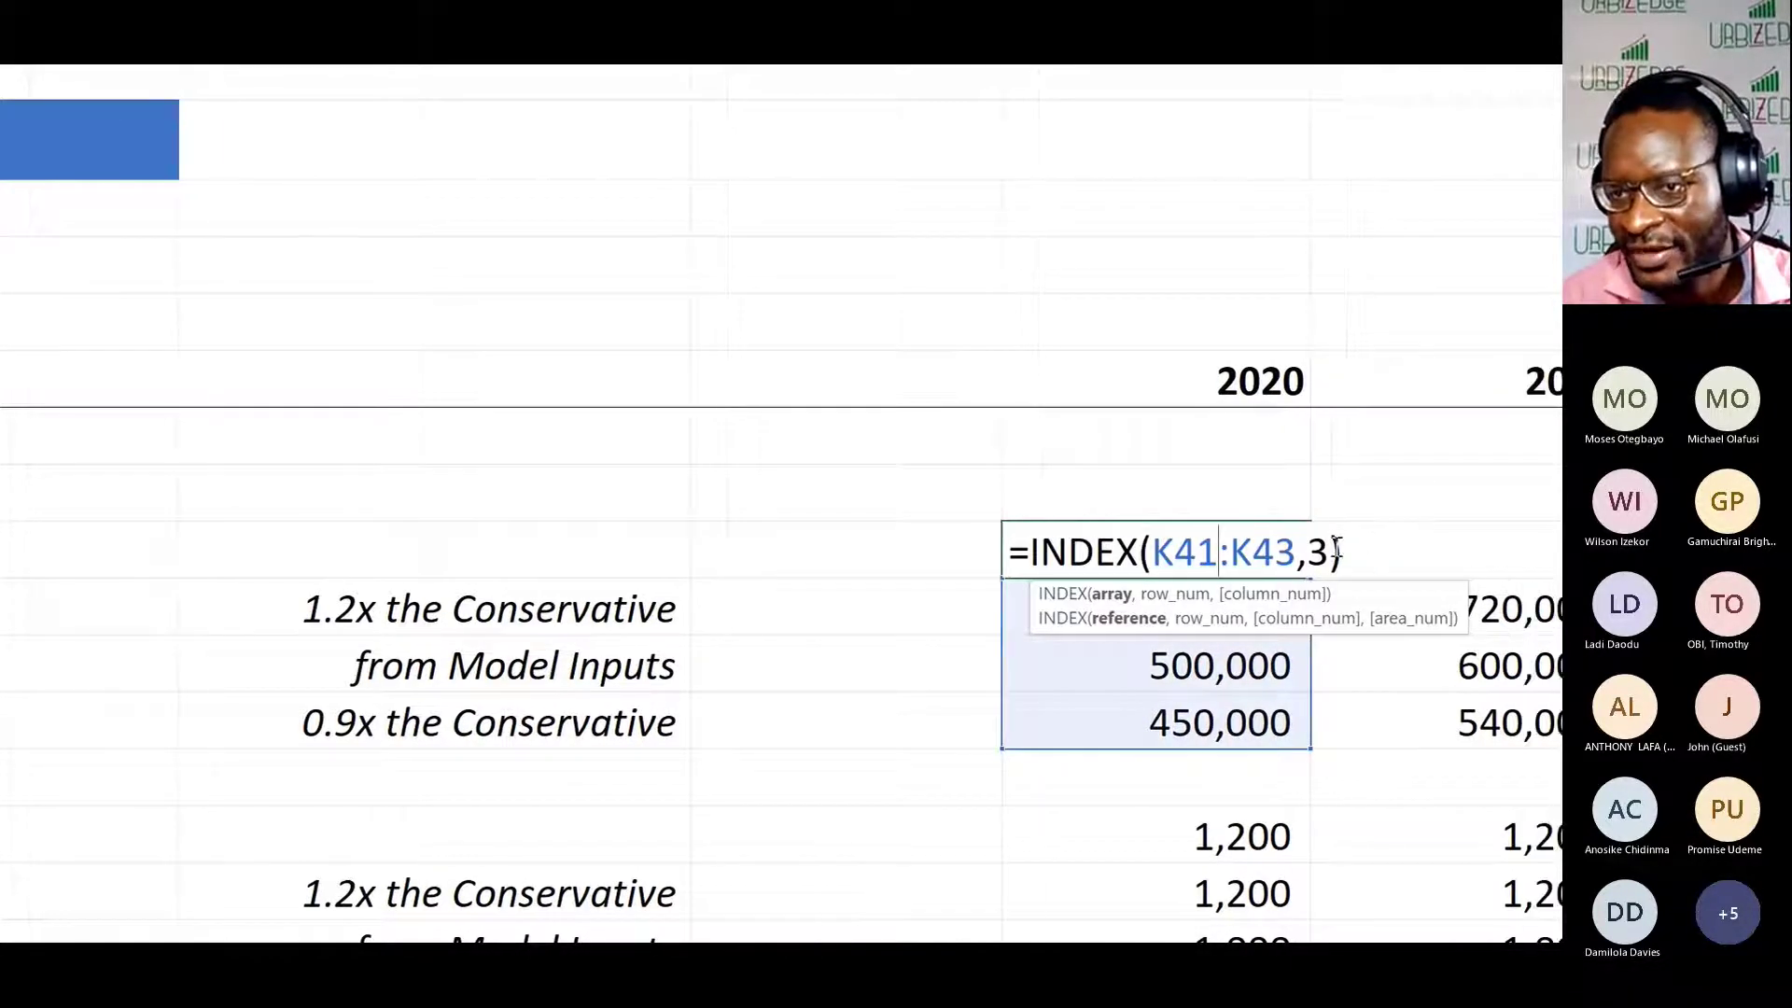
{"action": "key", "text": "Escape"}
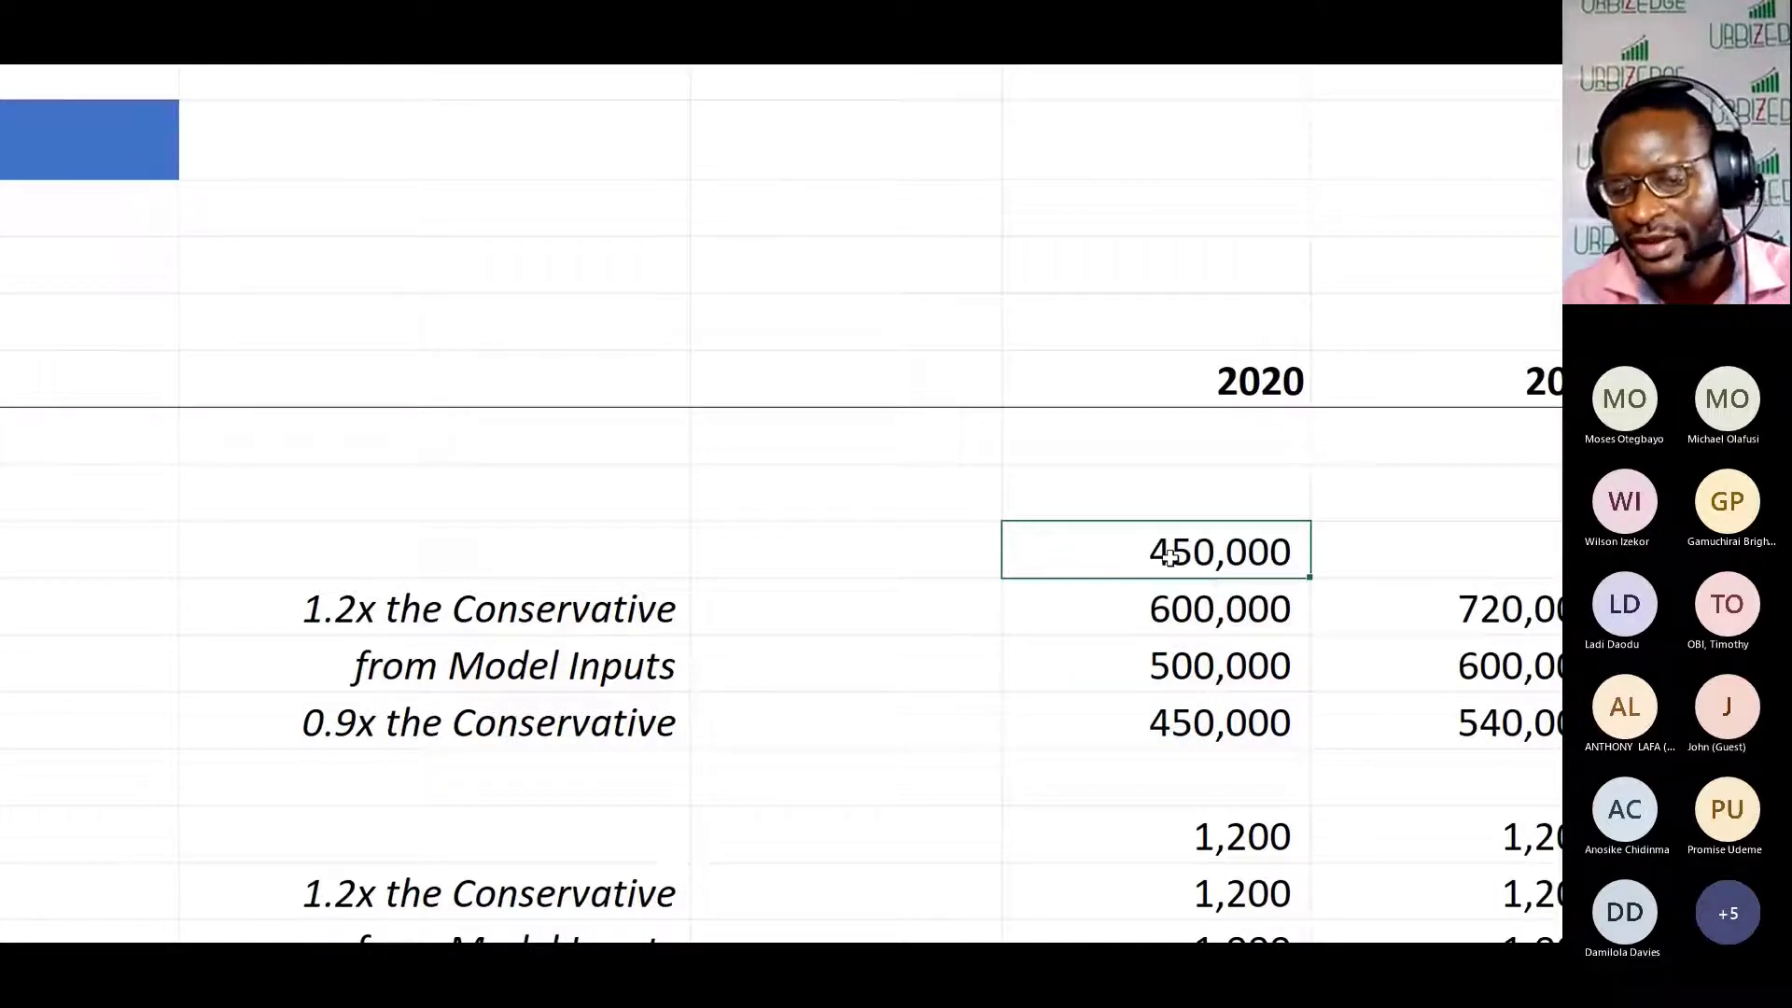
Step: Look up the input range and cell link in the Select Scenario dropdown's control settings and locate the linked cell on the sheet
{"action": "scroll", "coordinate": [632, 523], "scroll_direction": "left", "scroll_amount": 3}
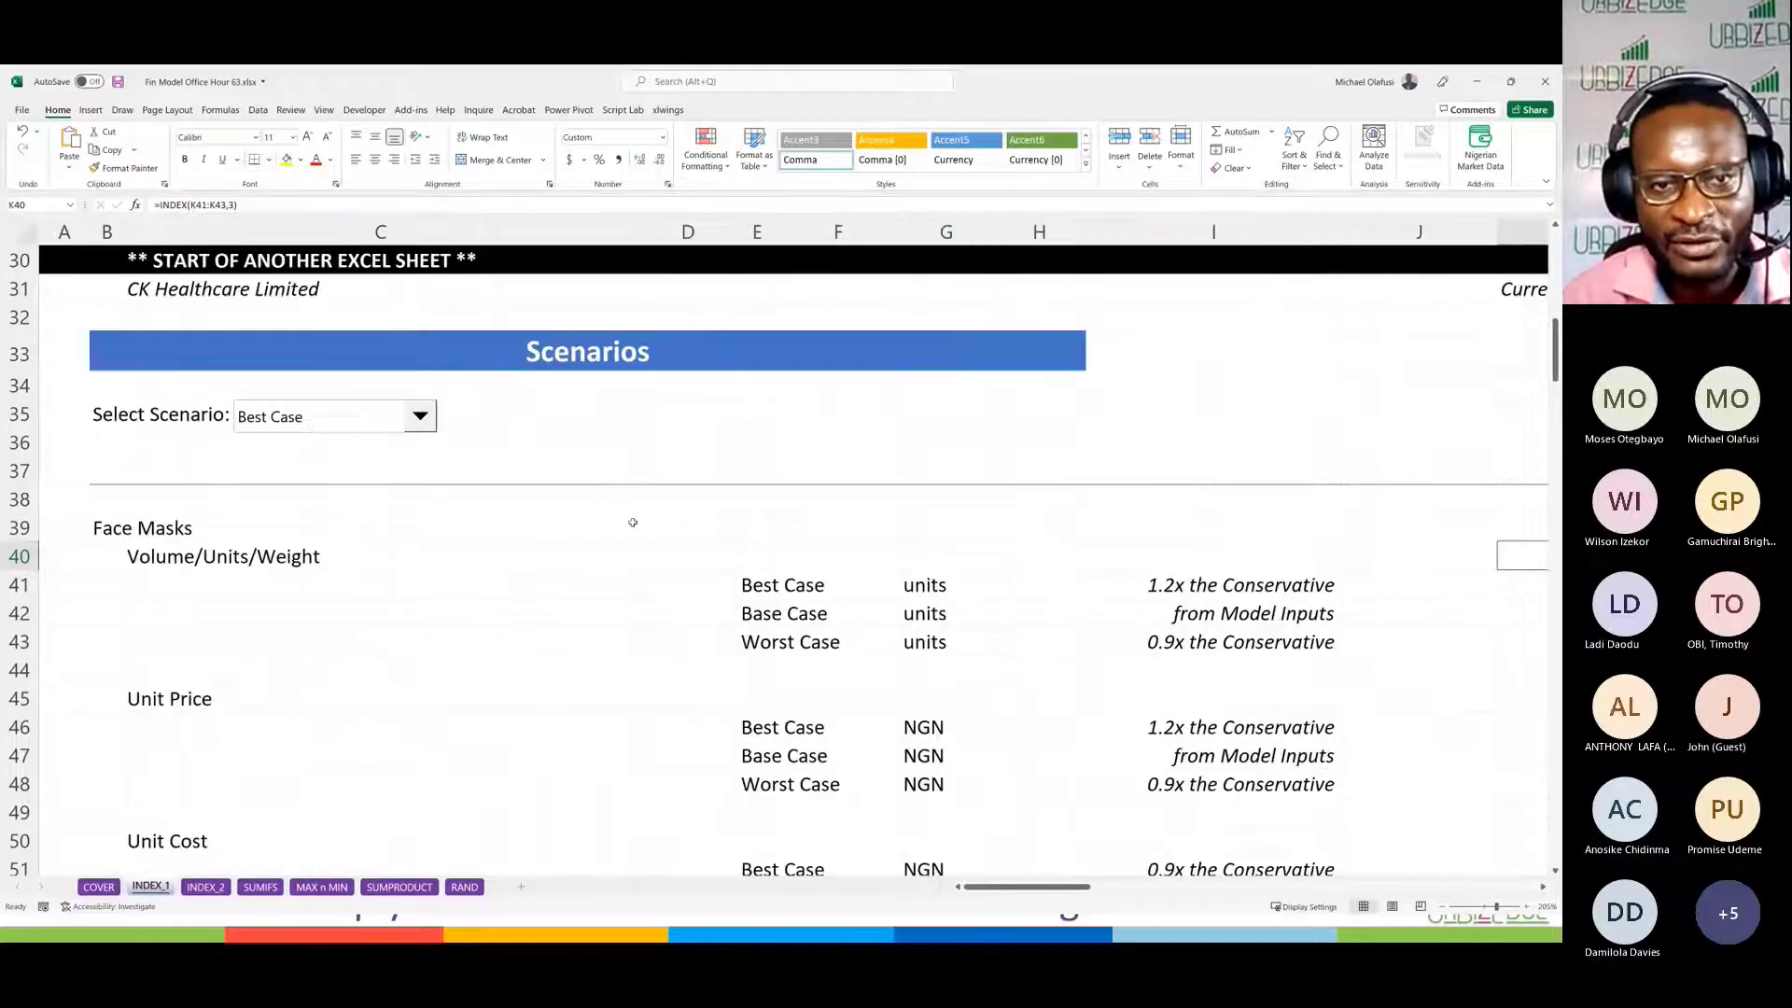
{"action": "right_click", "coordinate": [362, 423]}
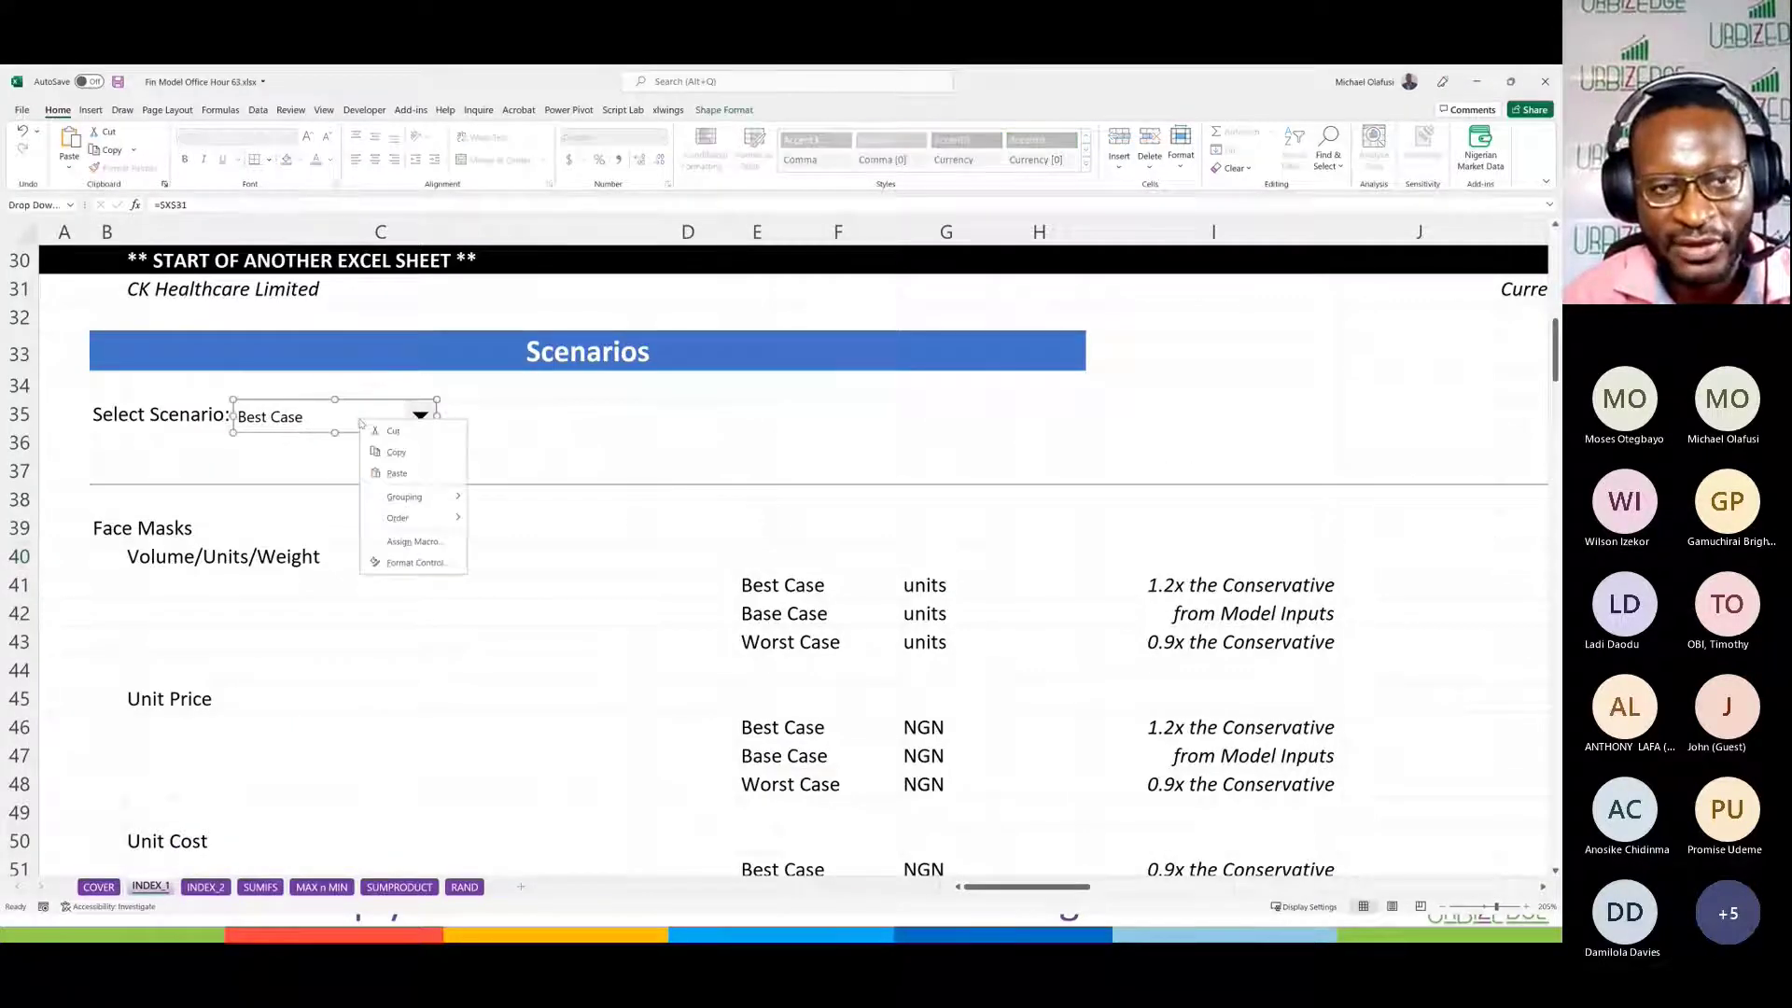
{"action": "left_click", "coordinate": [412, 560]}
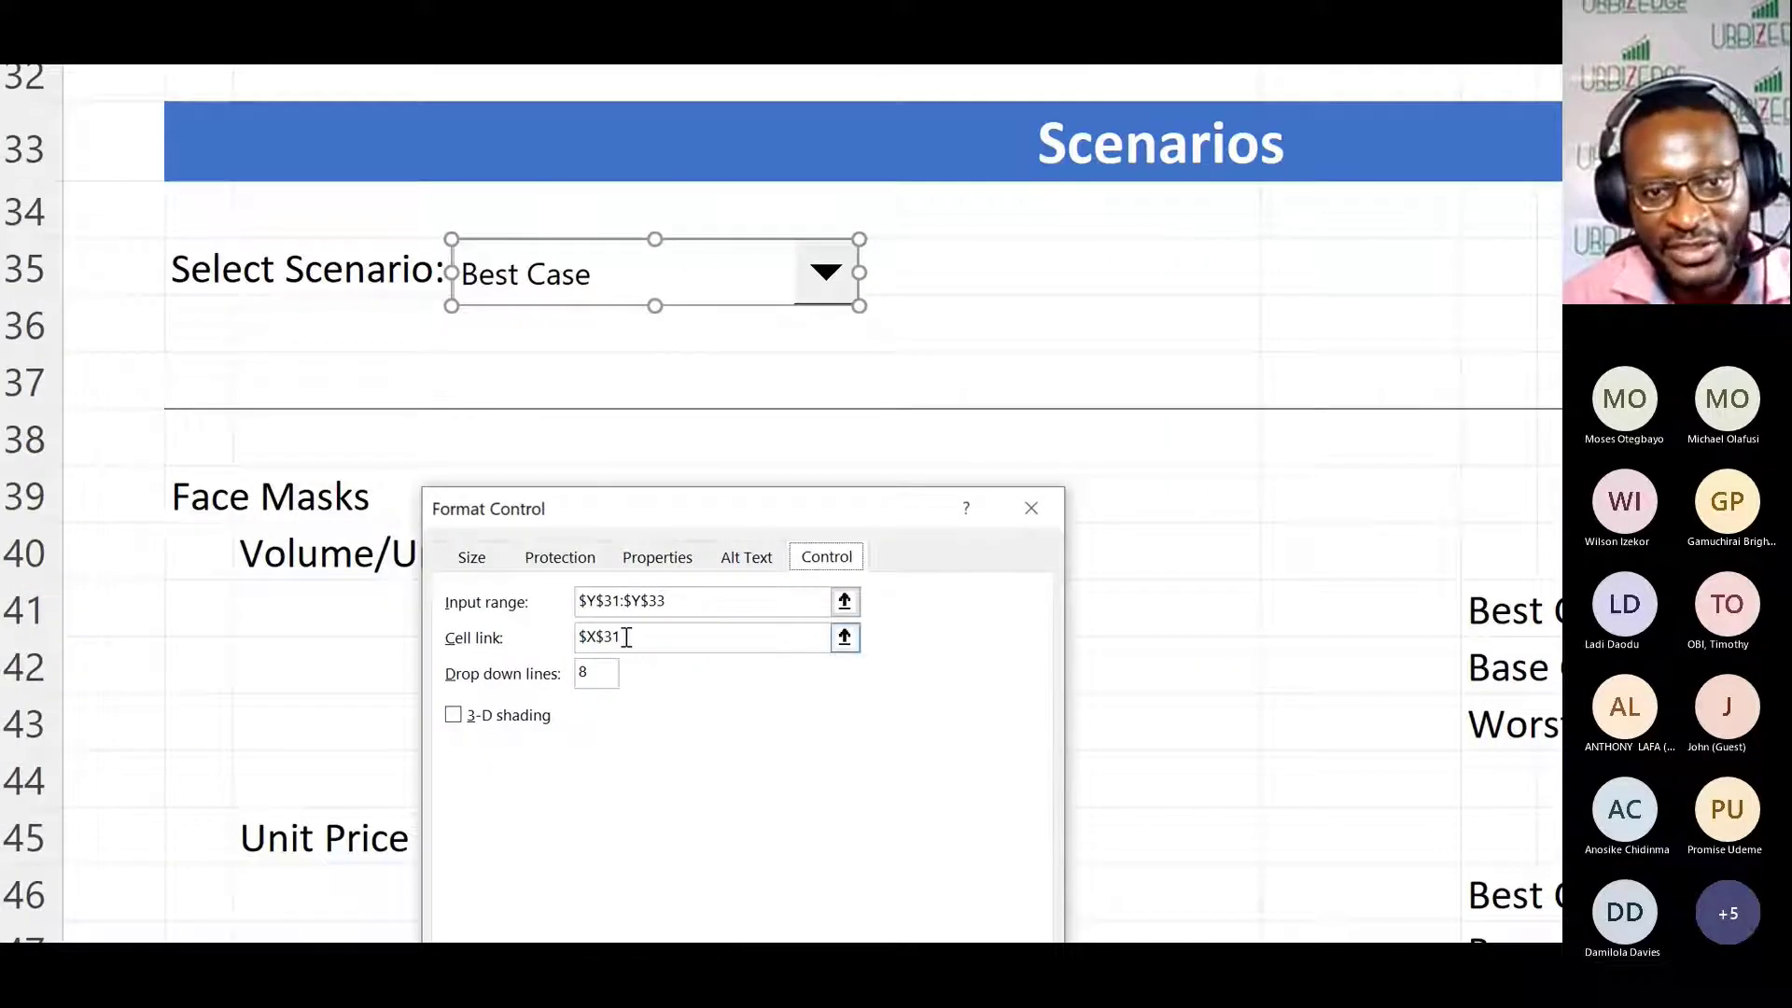
{"action": "scroll", "coordinate": [672, 636], "scroll_direction": "right", "scroll_amount": 5}
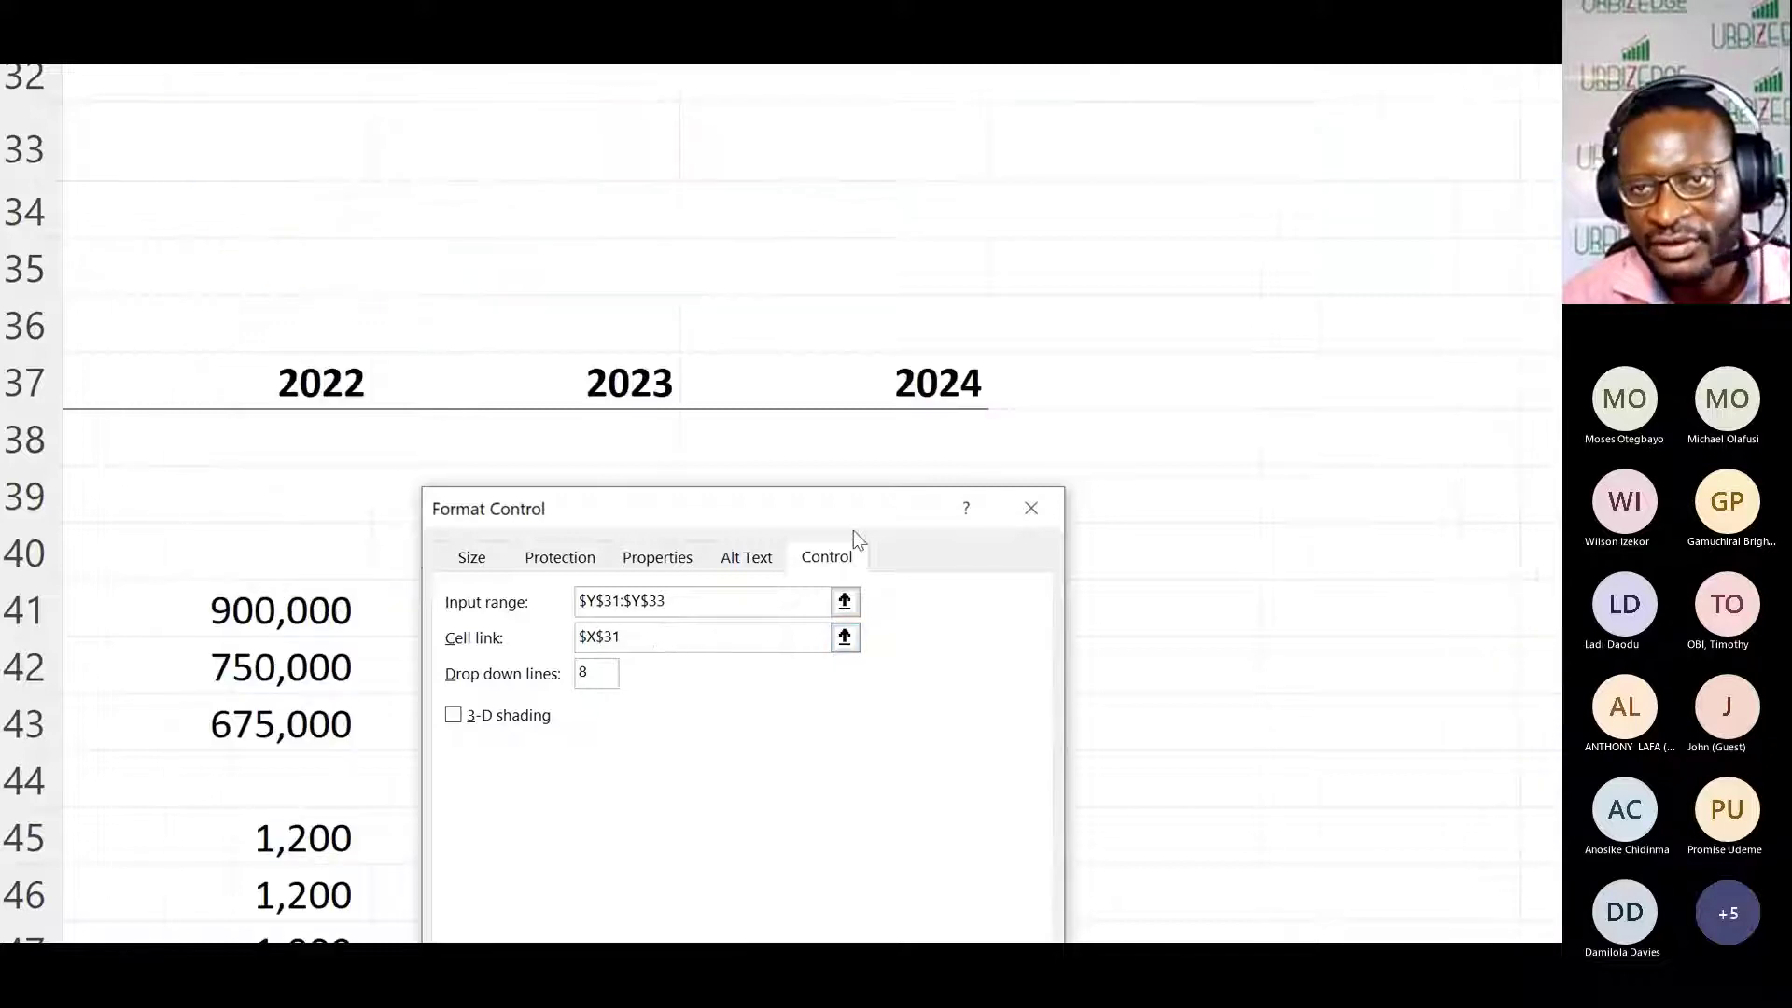
{"action": "key", "text": "Return"}
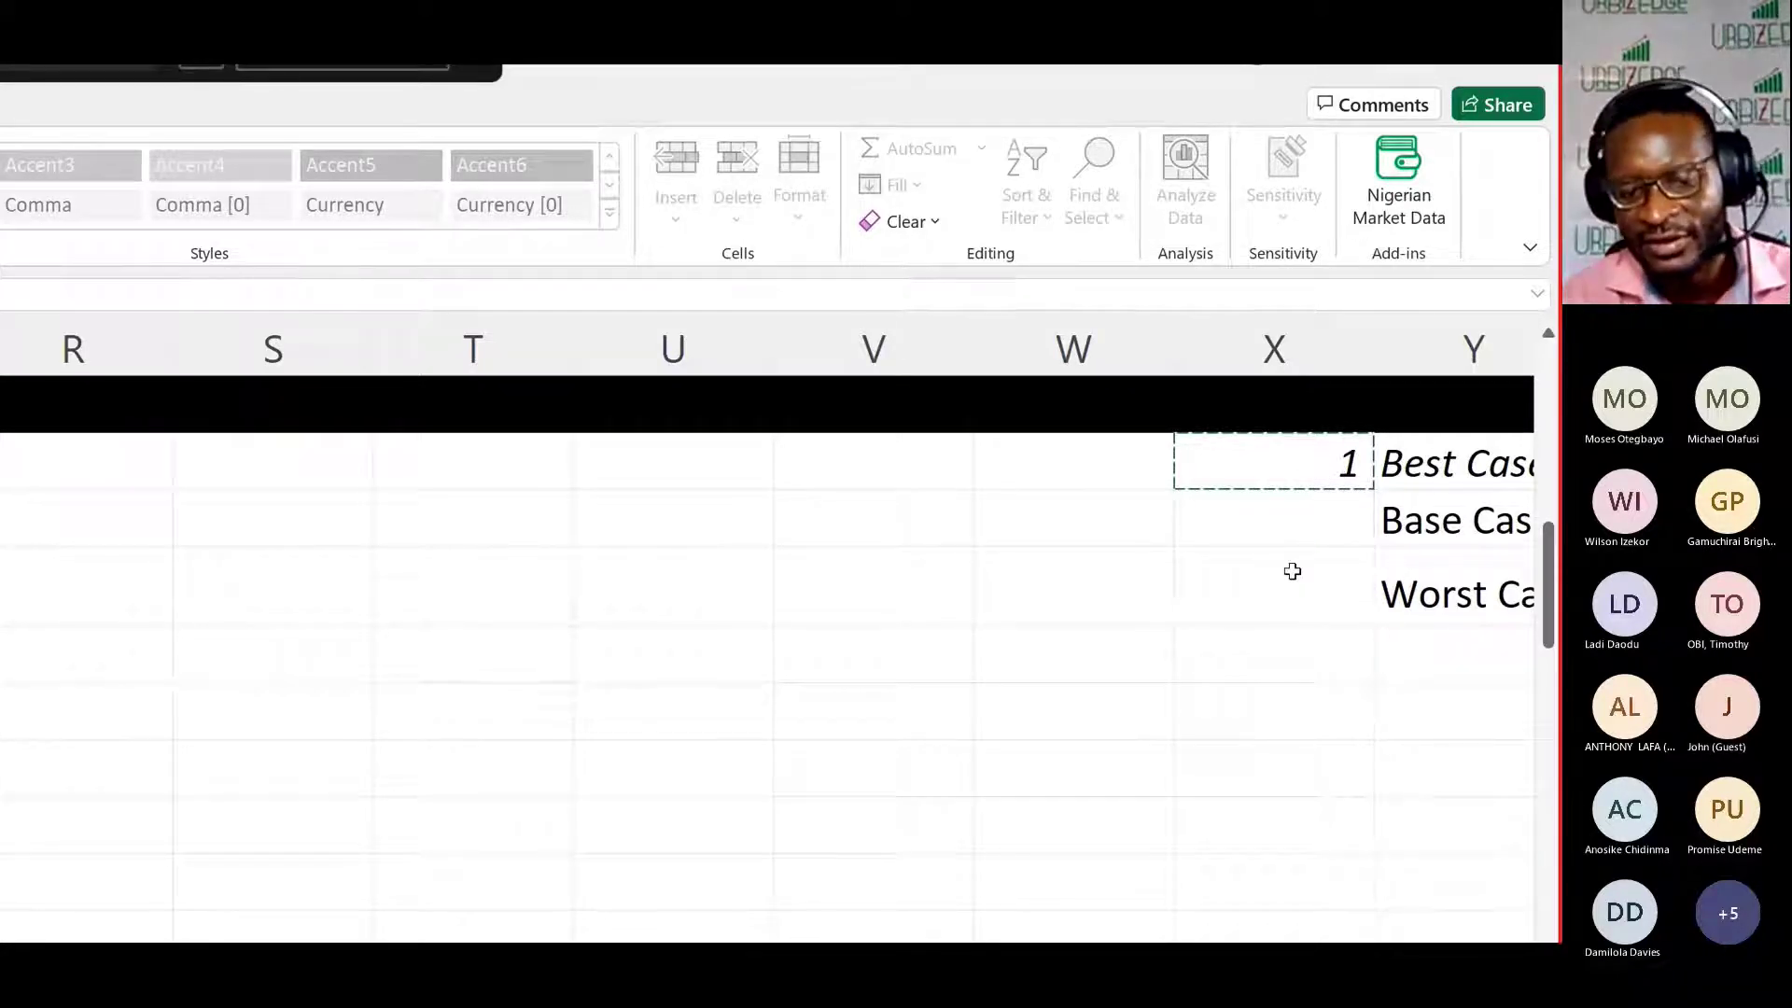
{"action": "key", "text": "Return"}
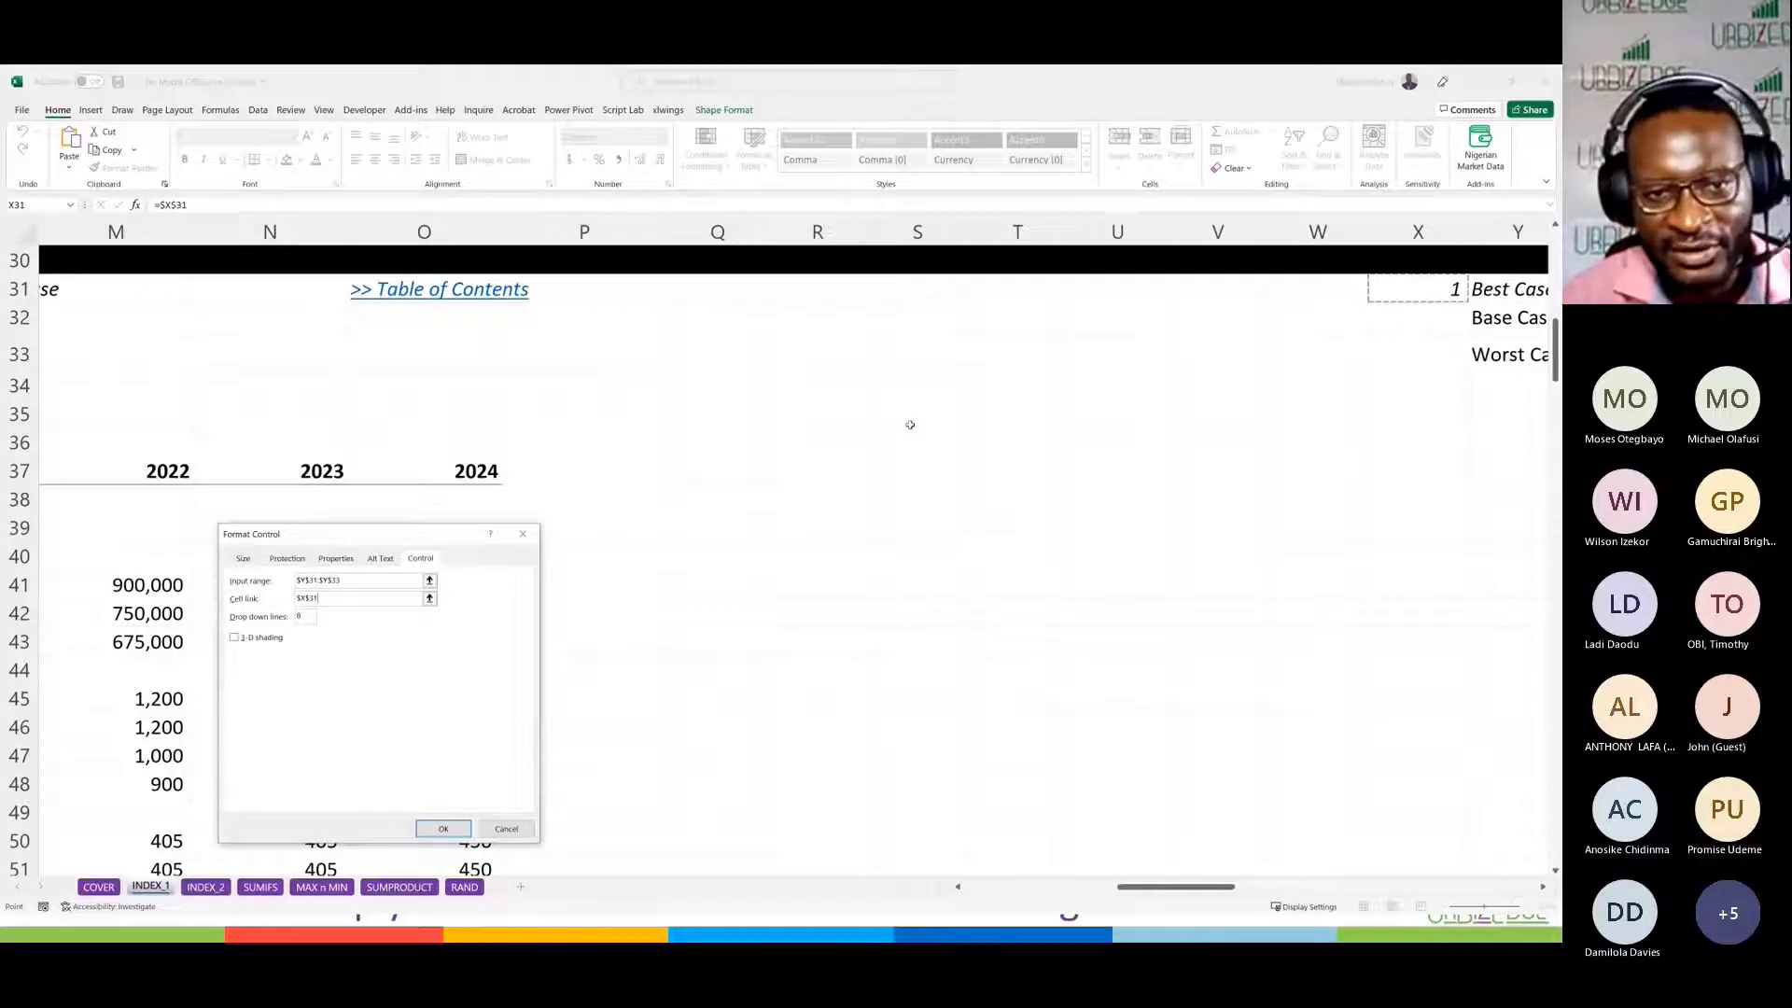
{"action": "left_click", "coordinate": [523, 534]}
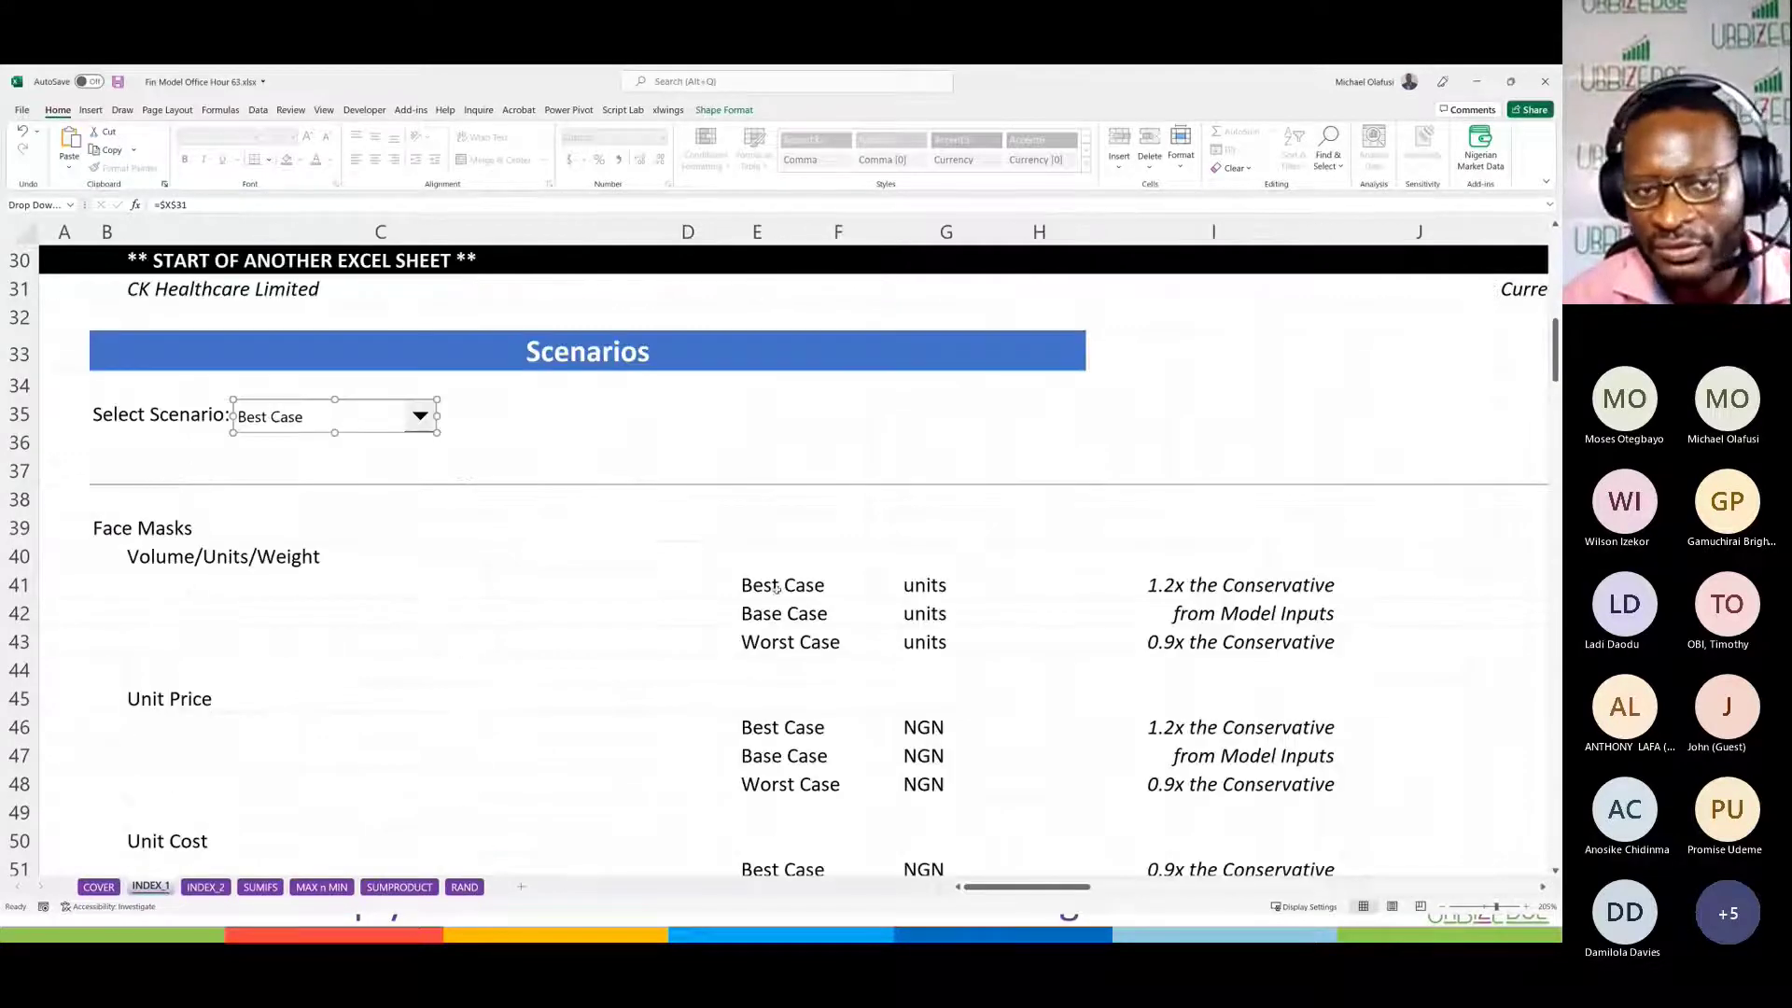
Step: Replace the row number in K40's INDEX formula with the absolute reference $X$31 and fill the formula across to O40
{"action": "scroll", "coordinate": [775, 584], "scroll_direction": "right", "scroll_amount": 5}
{"action": "left_click", "coordinate": [429, 556]}
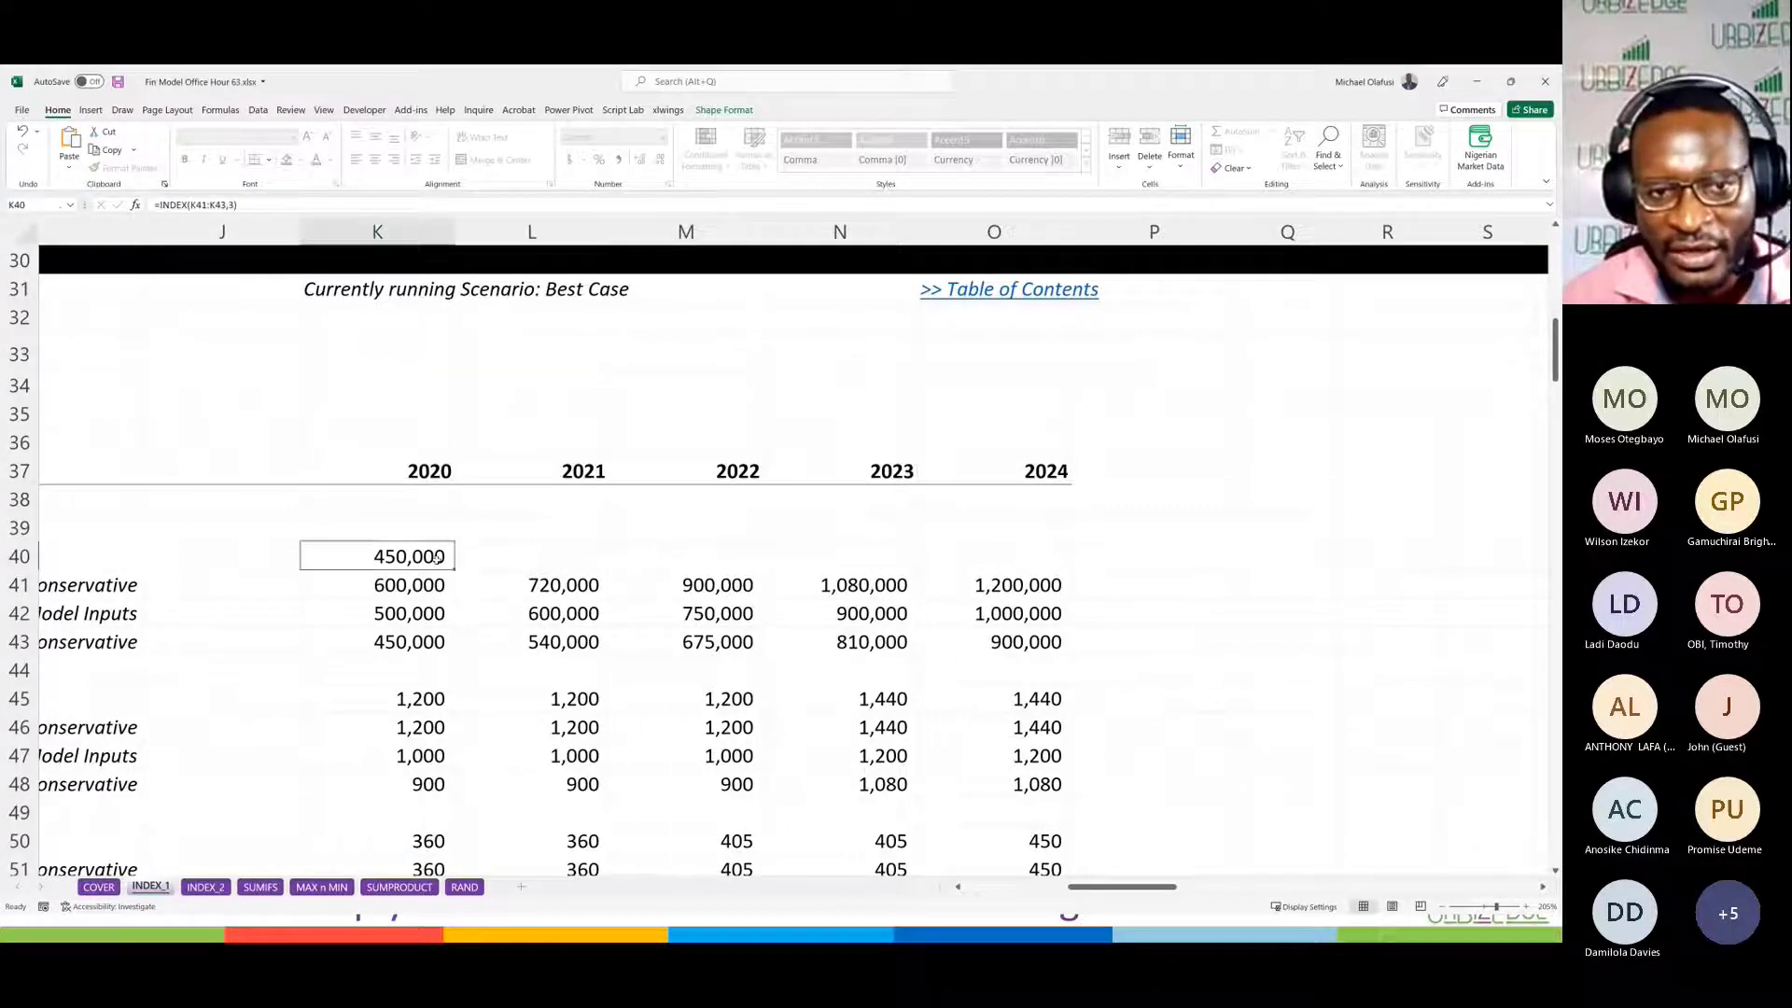
{"action": "double_click", "coordinate": [441, 557]}
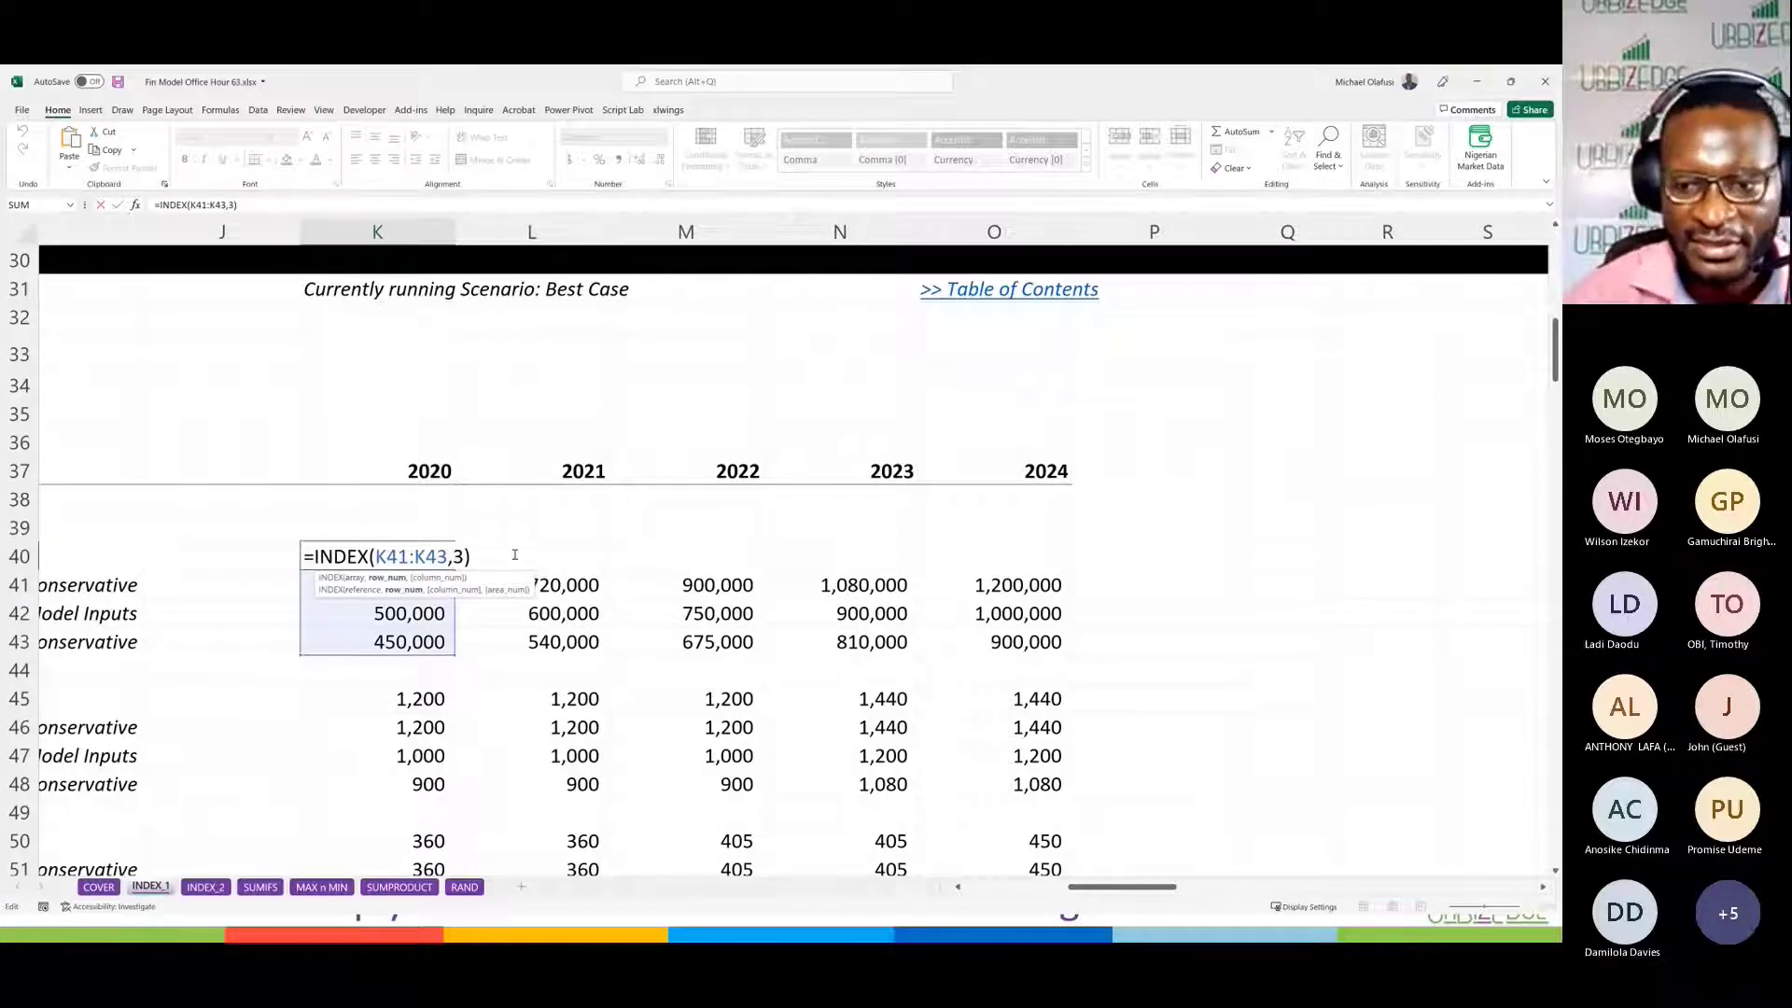
{"action": "key", "text": "Delete"}
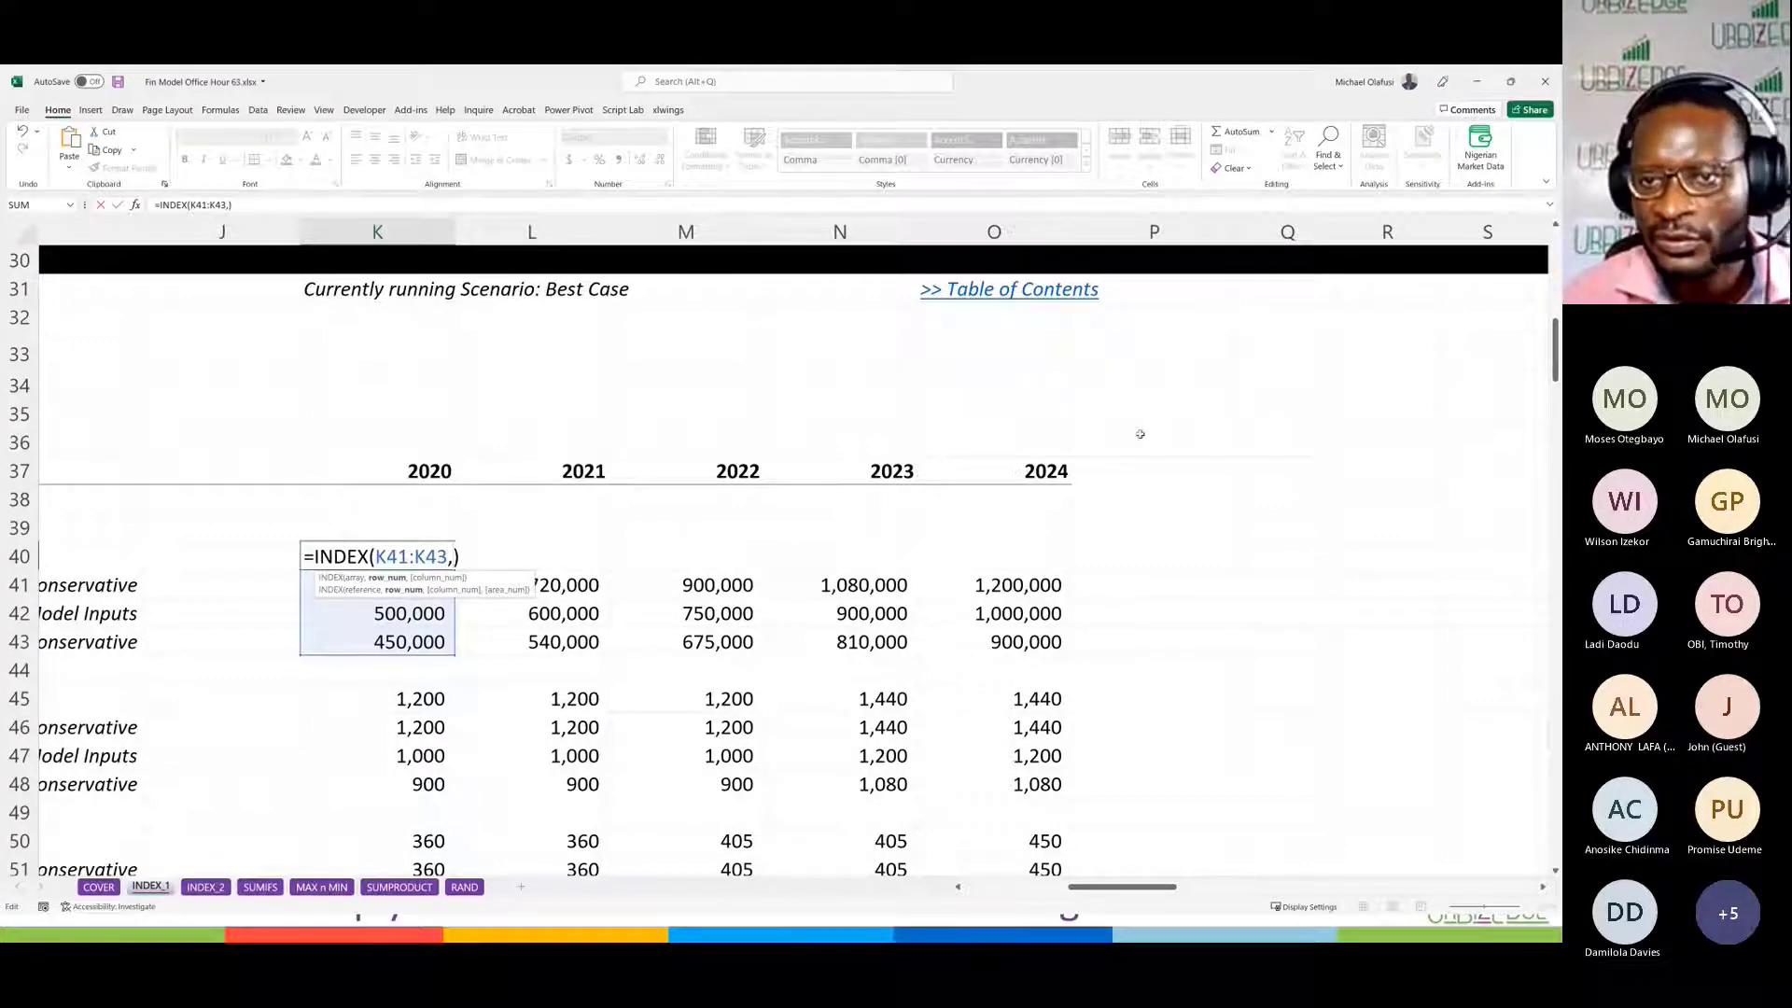
{"action": "scroll", "coordinate": [1140, 434], "scroll_direction": "right", "scroll_amount": 6}
{"action": "scroll", "coordinate": [1139, 434], "scroll_direction": "right", "scroll_amount": 20}
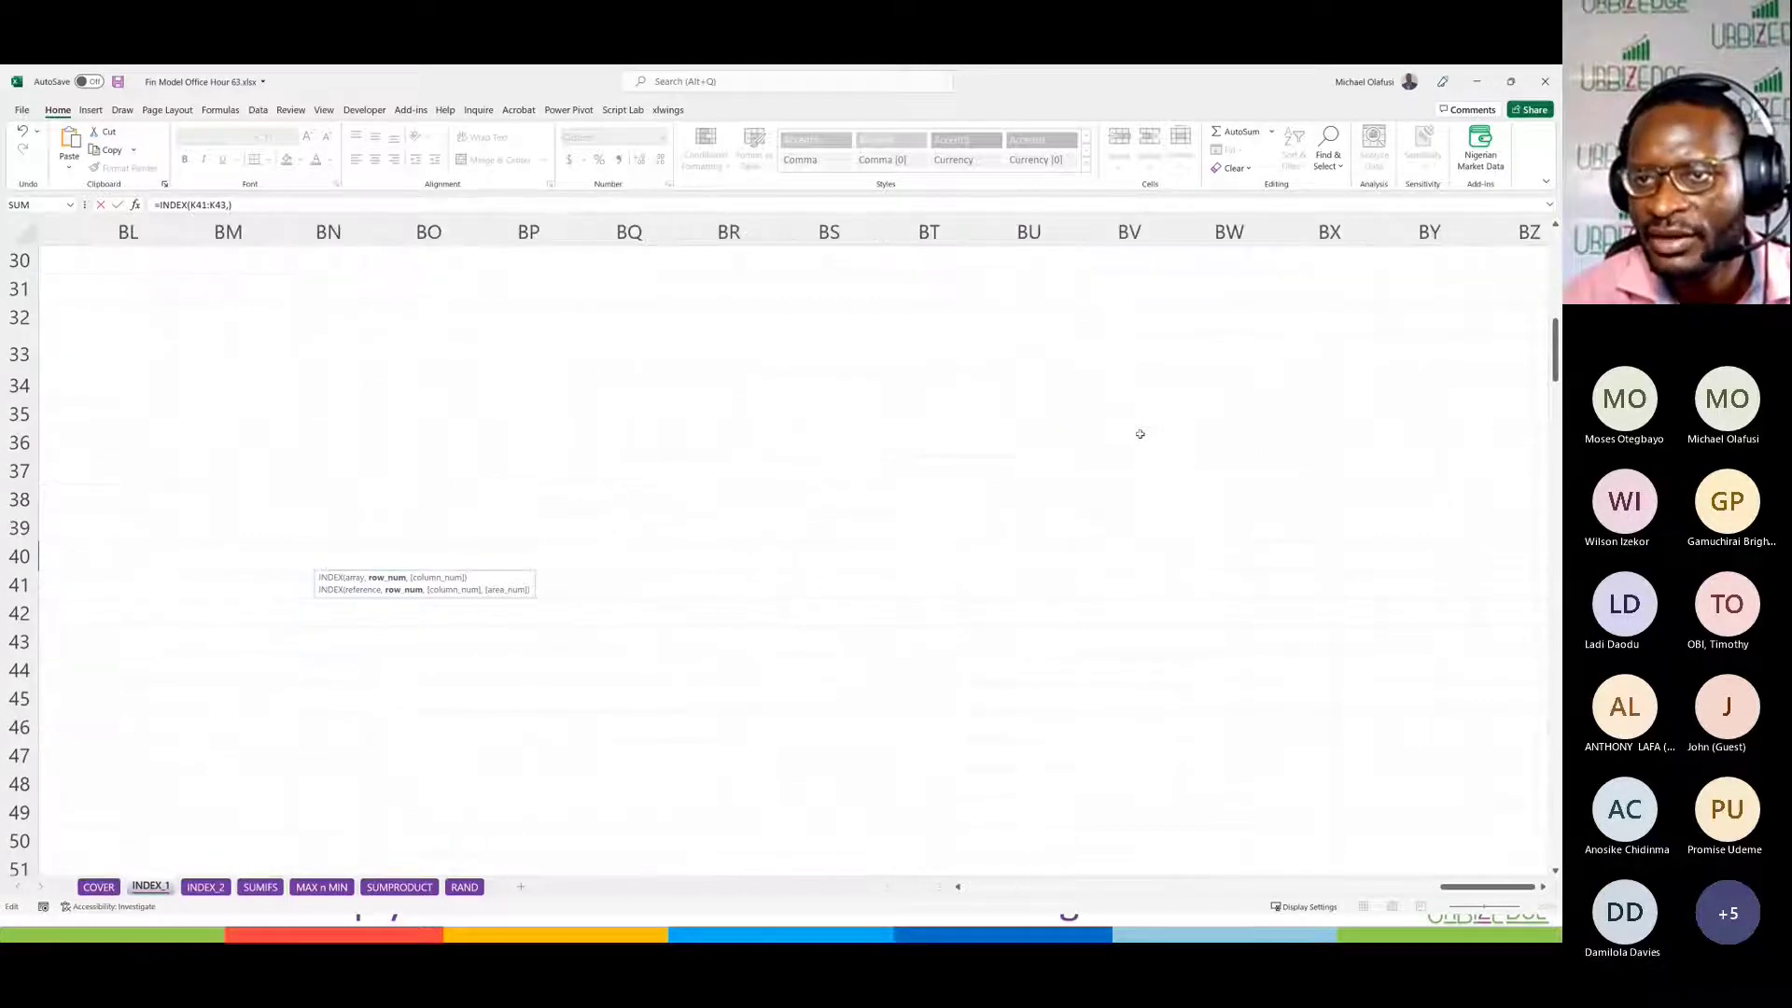
{"action": "scroll", "coordinate": [1139, 434], "scroll_direction": "right", "scroll_amount": 5}
{"action": "scroll", "coordinate": [1139, 434], "scroll_direction": "up", "scroll_amount": 10}
{"action": "scroll", "coordinate": [1139, 434], "scroll_direction": "left", "scroll_amount": 20}
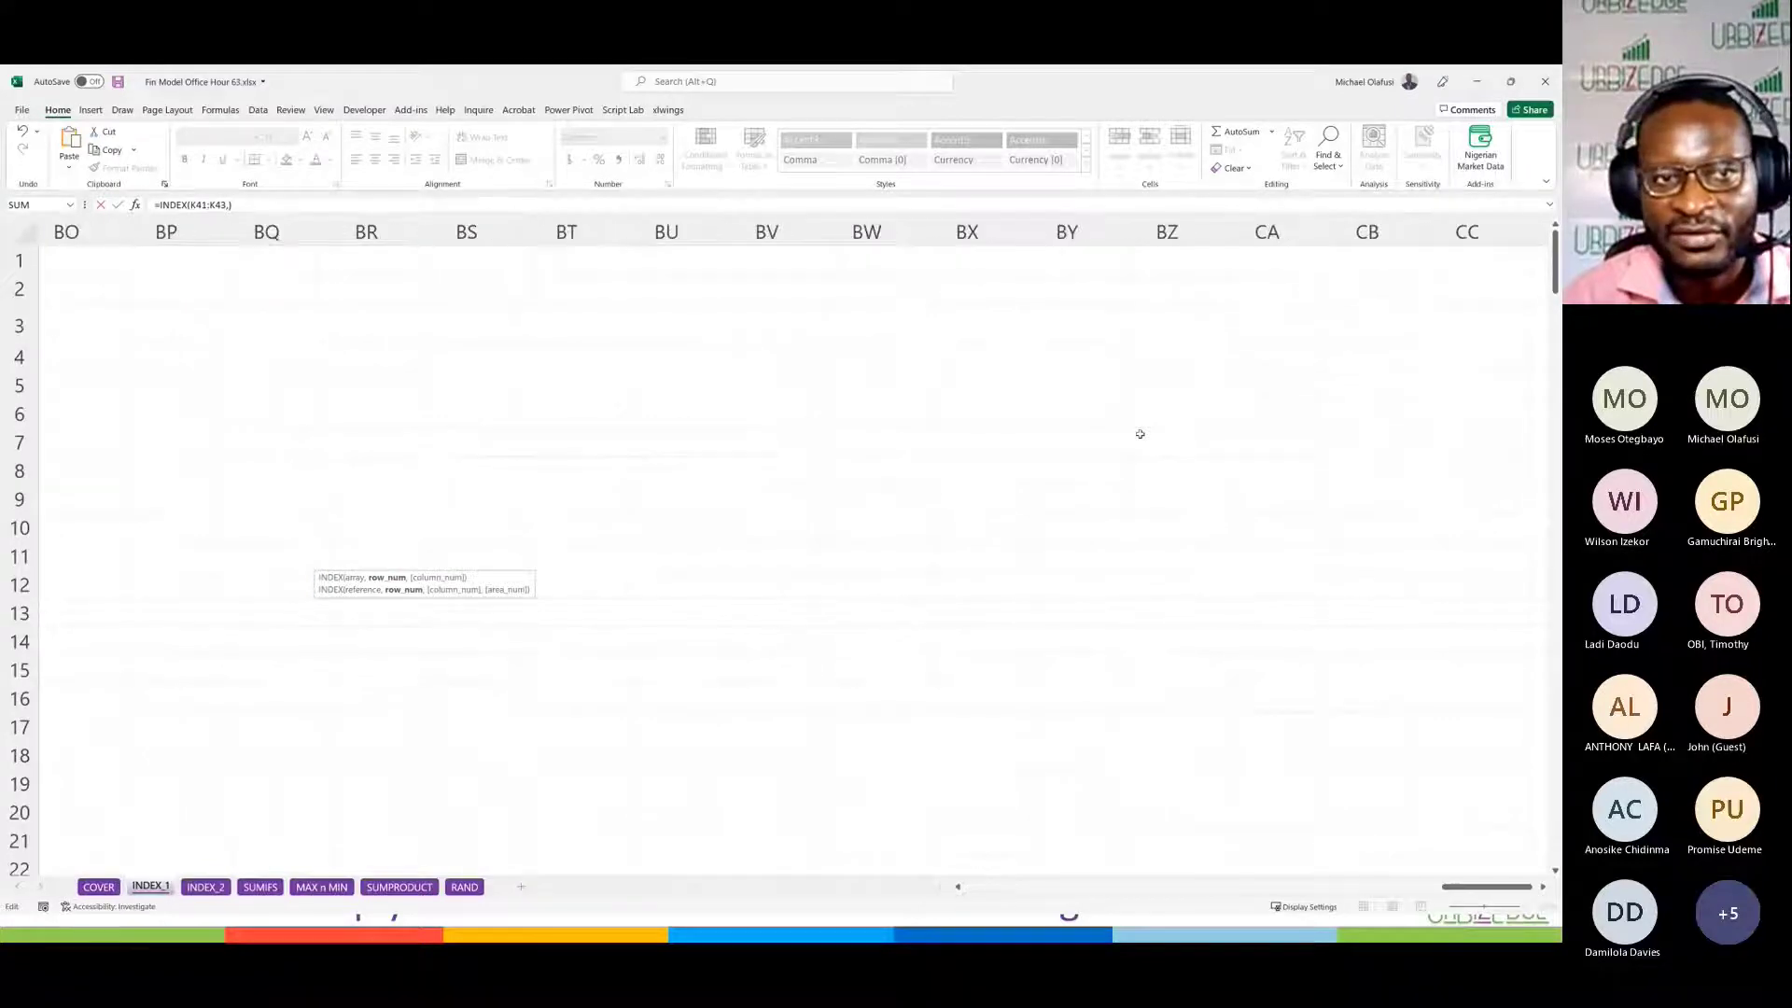
{"action": "scroll", "coordinate": [1139, 433], "scroll_direction": "right", "scroll_amount": 8}
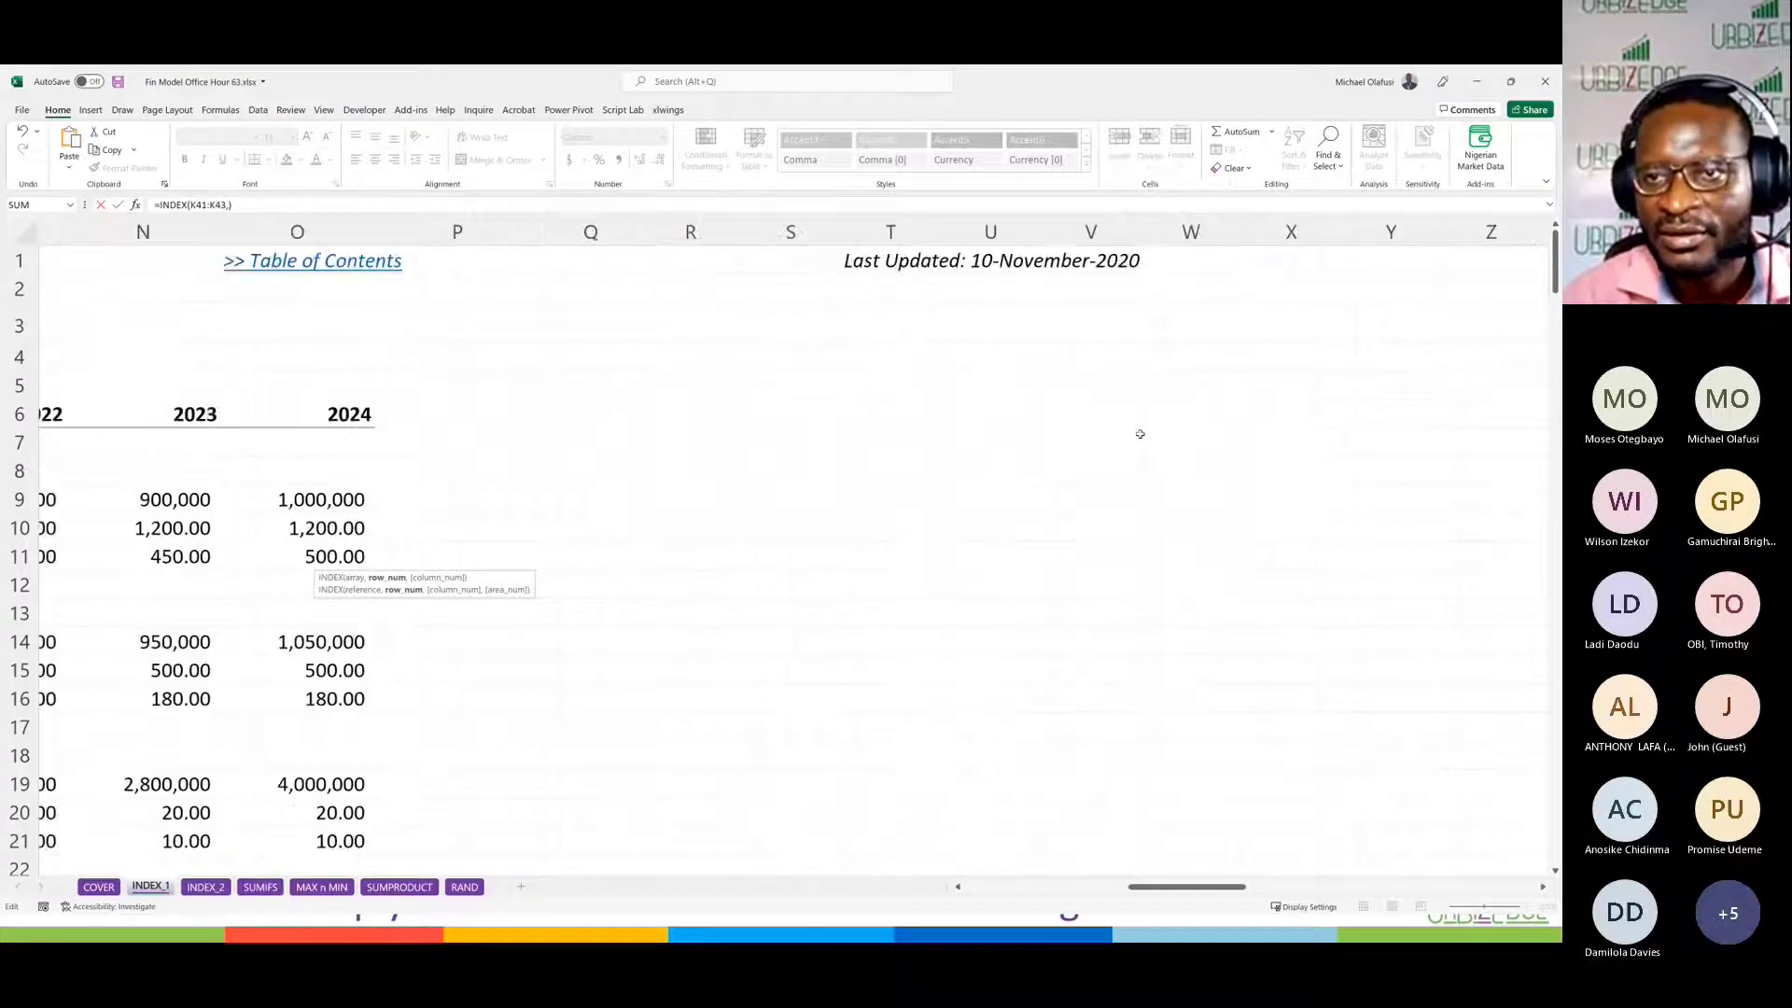
{"action": "scroll", "coordinate": [1140, 434], "scroll_direction": "down", "scroll_amount": 3}
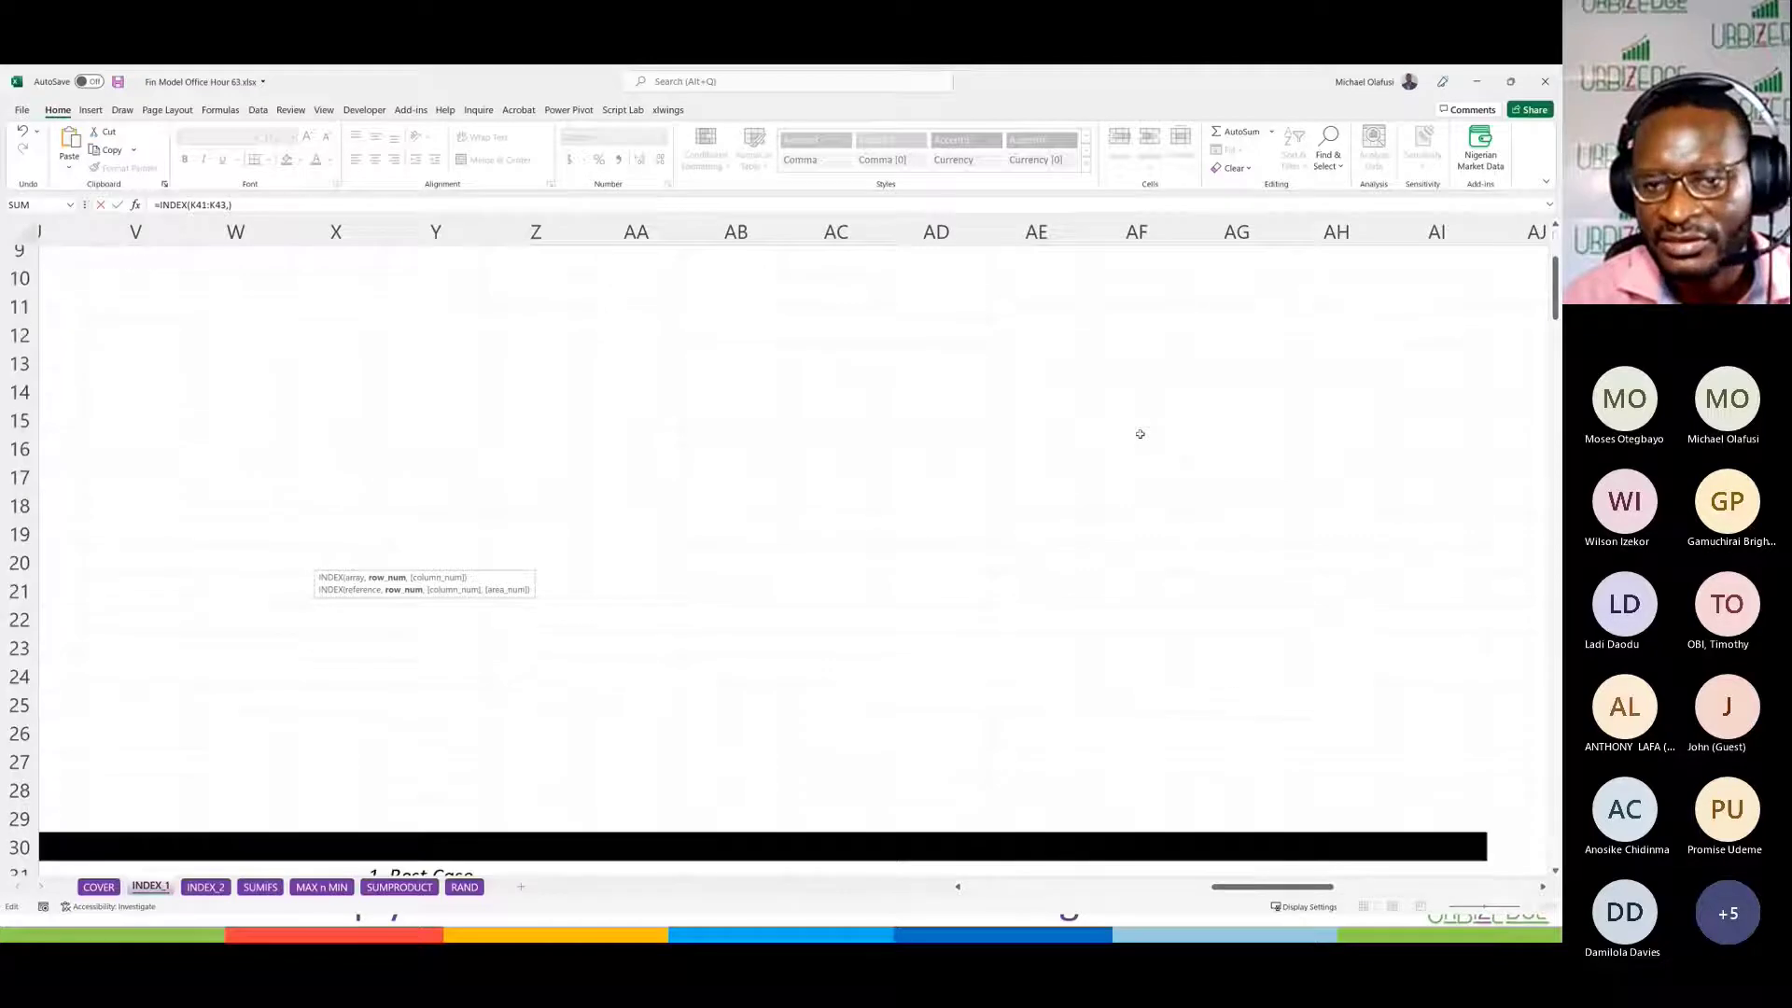
{"action": "scroll", "coordinate": [1140, 434], "scroll_direction": "up", "scroll_amount": 3}
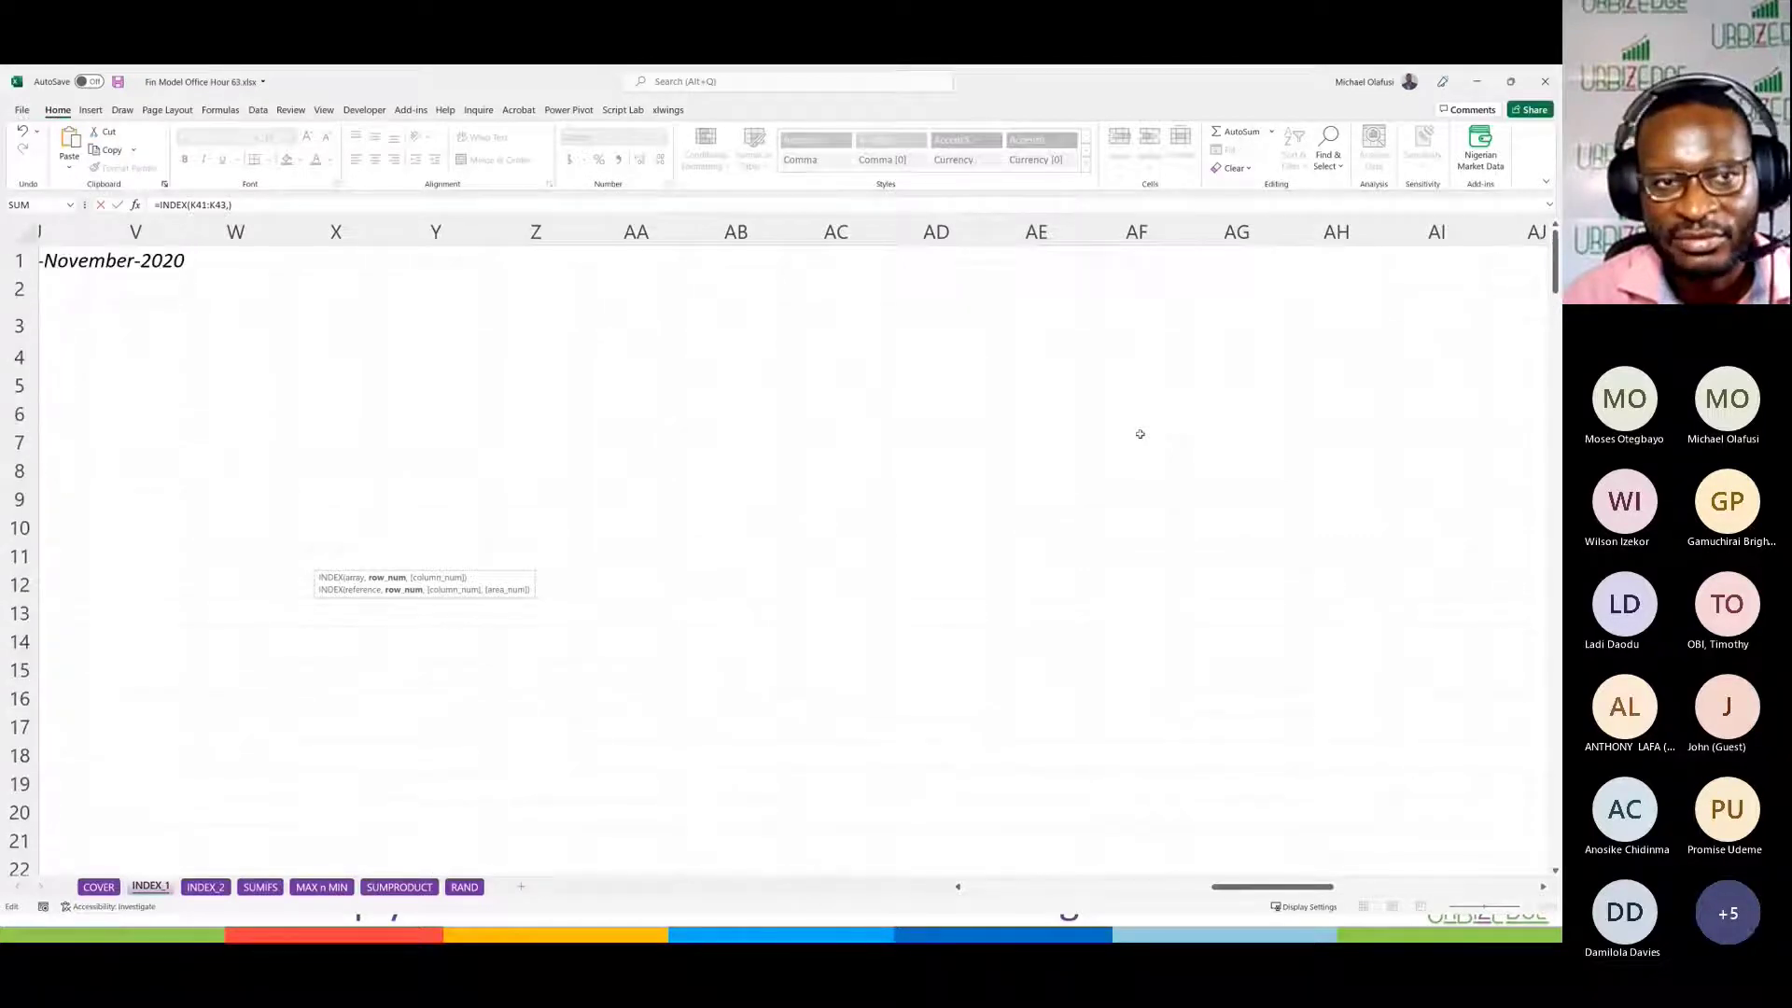
{"action": "scroll", "coordinate": [1139, 434], "scroll_direction": "right", "scroll_amount": 1}
{"action": "scroll", "coordinate": [1139, 434], "scroll_direction": "left", "scroll_amount": 8}
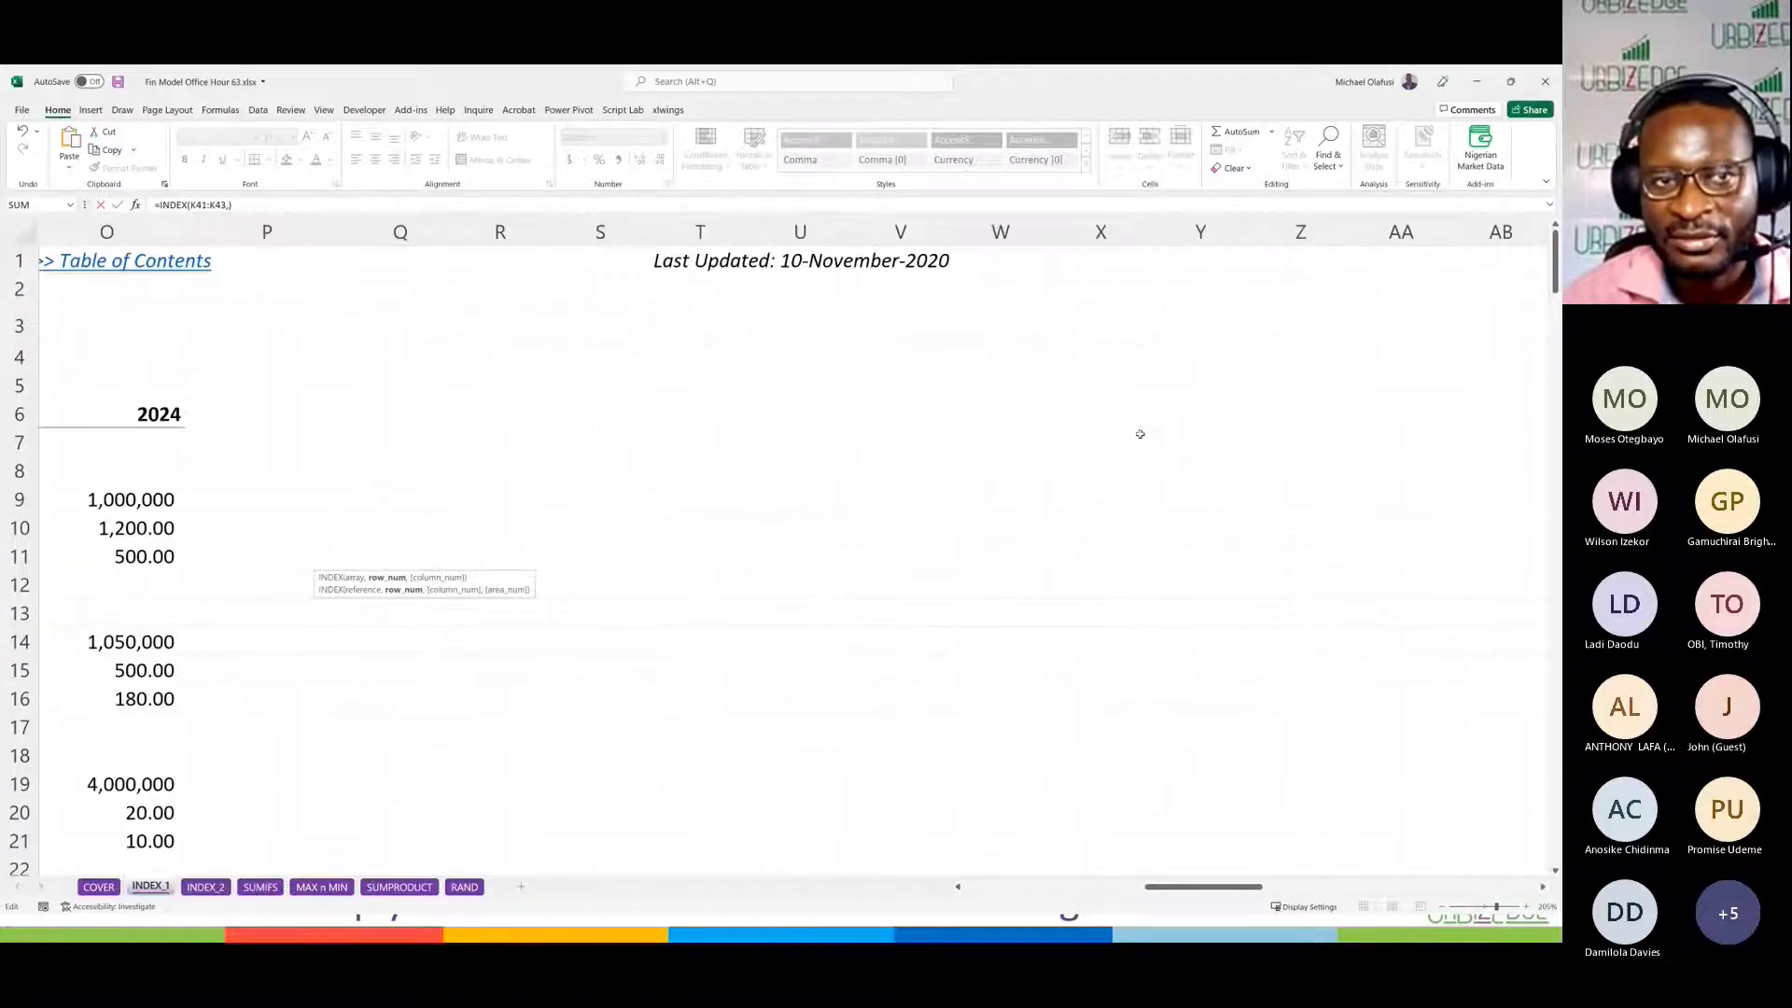
{"action": "scroll", "coordinate": [1081, 530], "scroll_direction": "down", "scroll_amount": 2}
{"action": "scroll", "coordinate": [1081, 530], "scroll_direction": "down", "scroll_amount": 5}
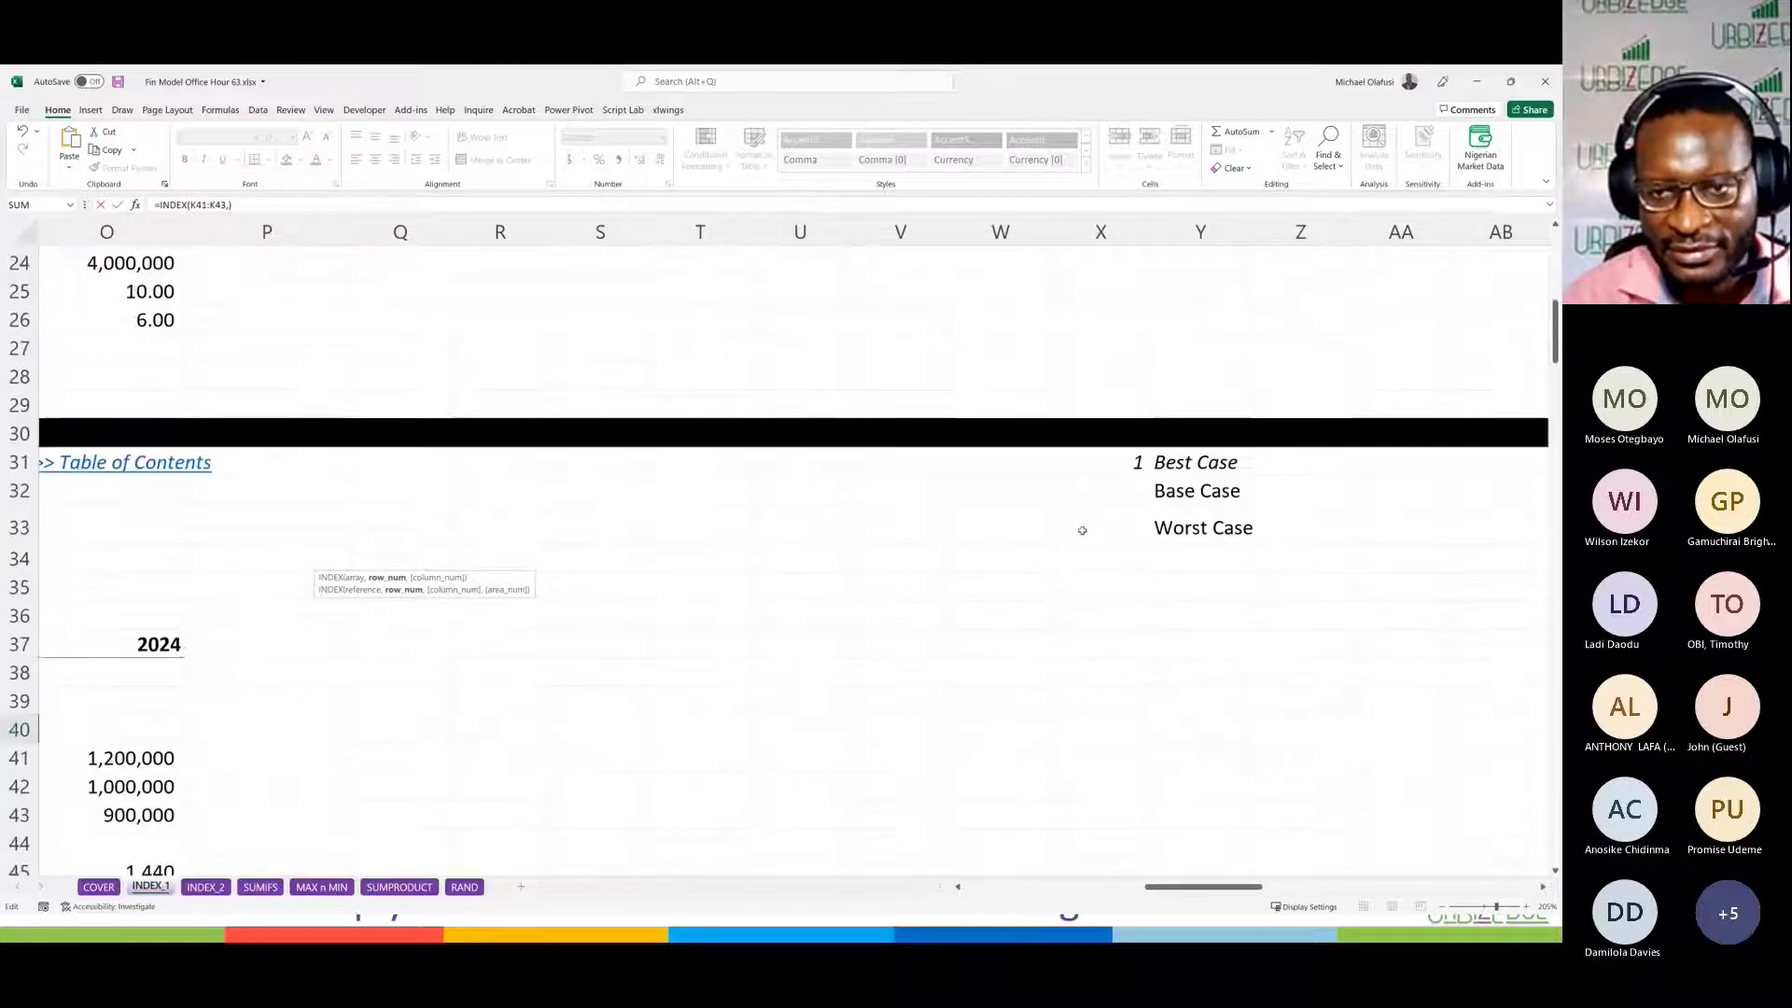
{"action": "left_click", "coordinate": [1119, 463]}
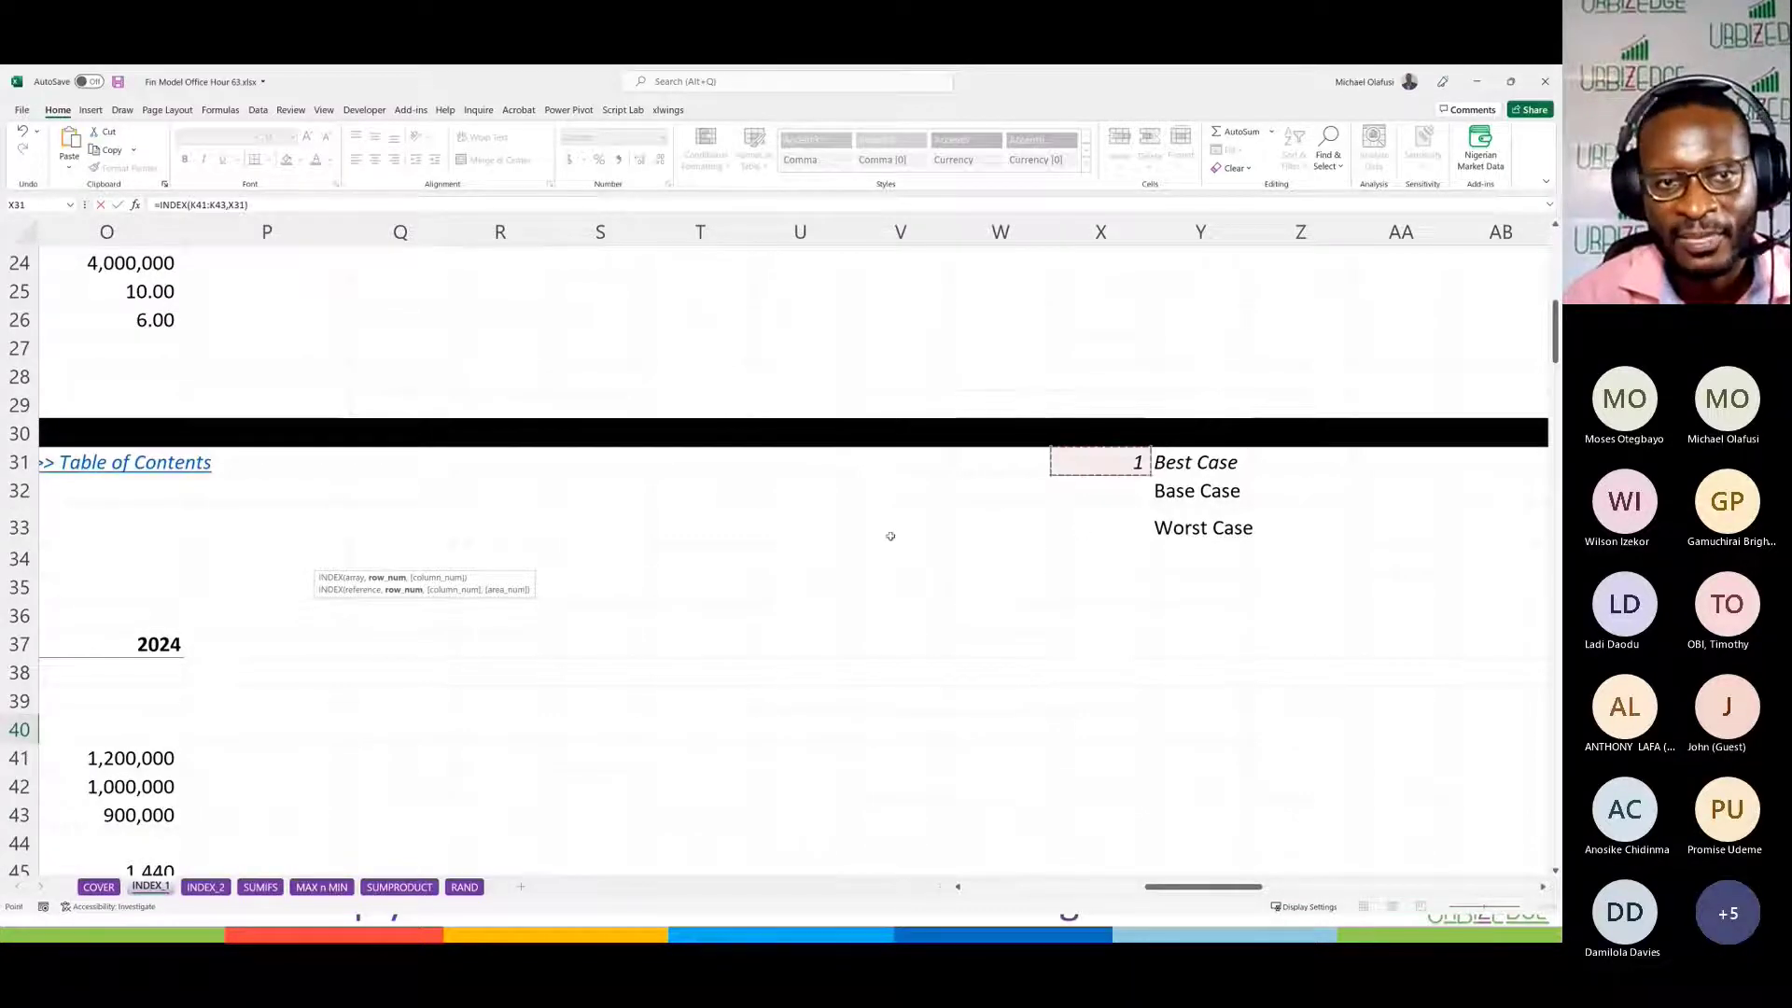
{"action": "key", "text": "F4"}
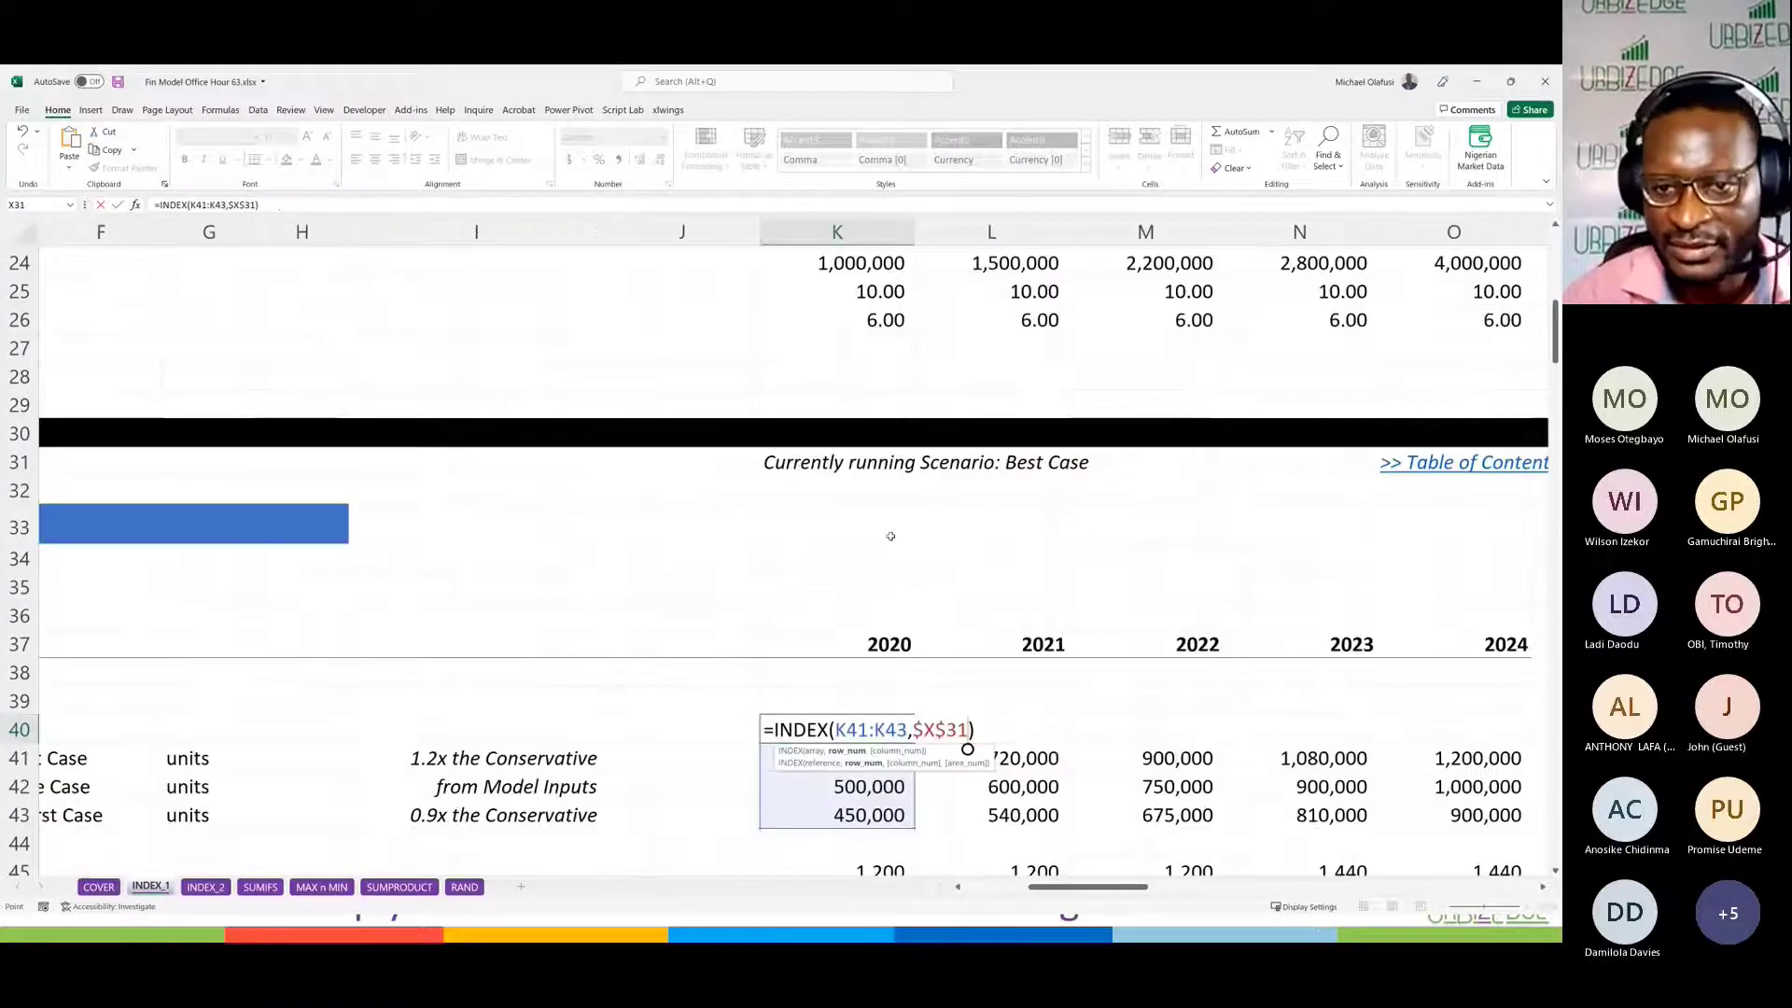
{"action": "key", "text": "Return"}
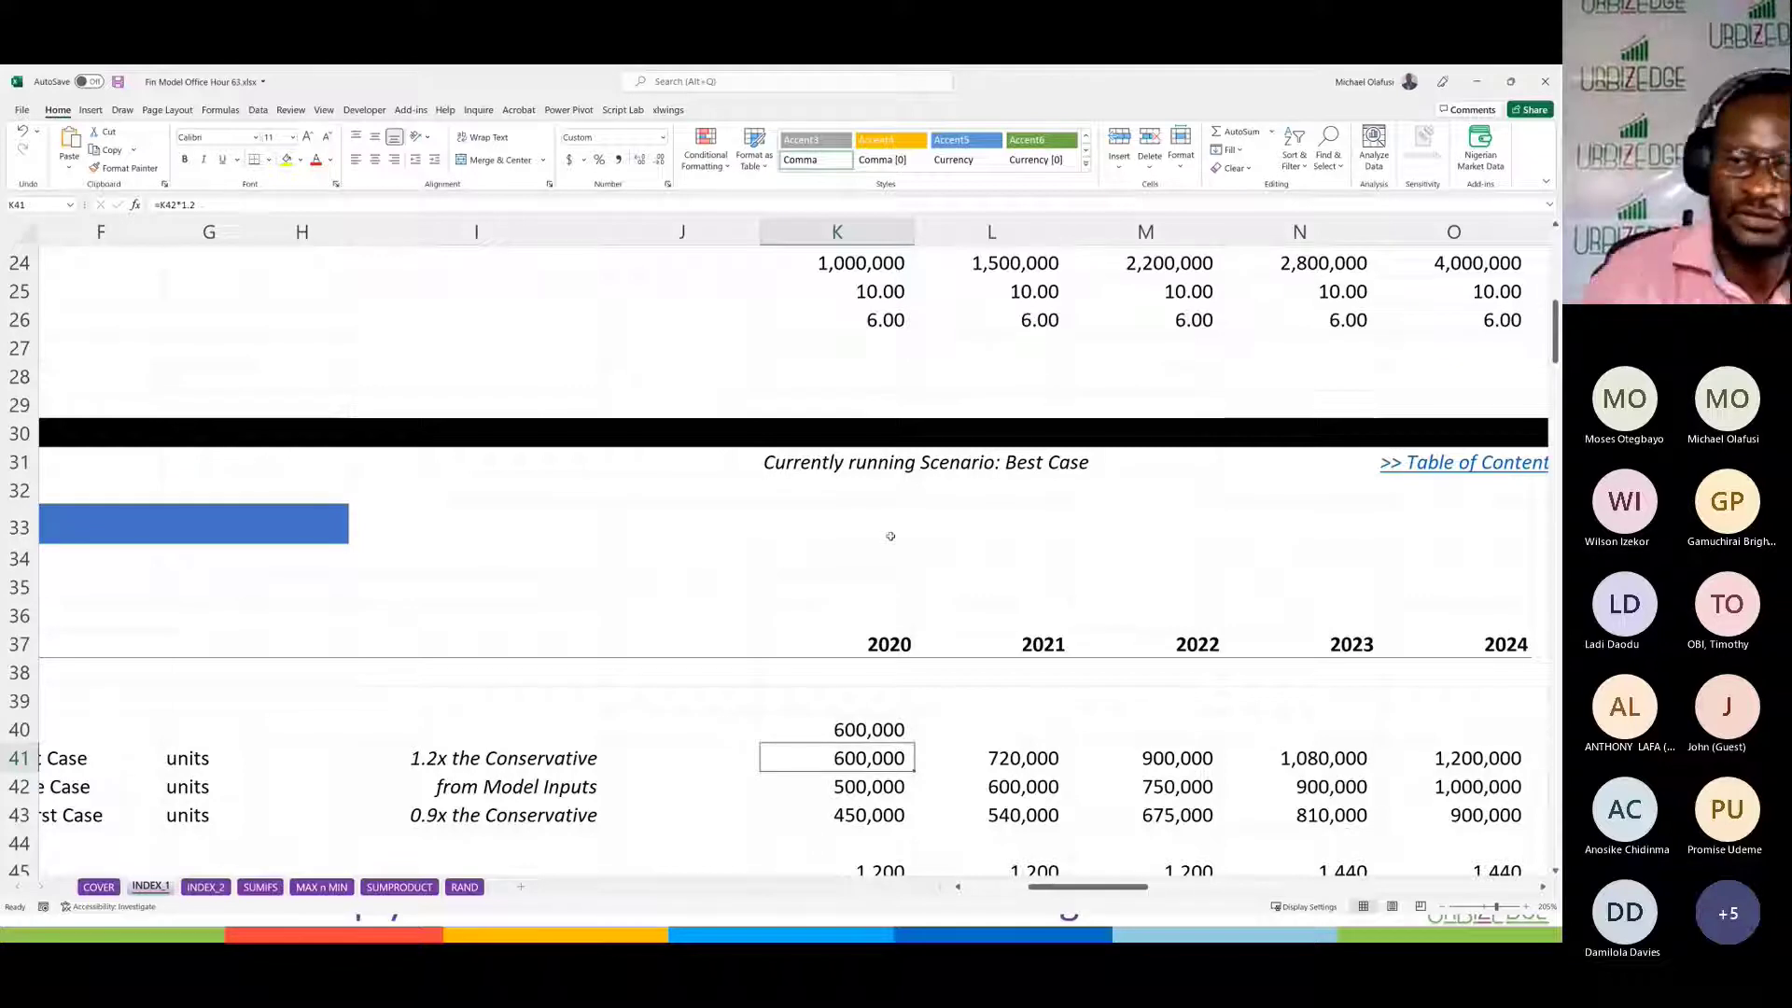
{"action": "left_click", "coordinate": [895, 733]}
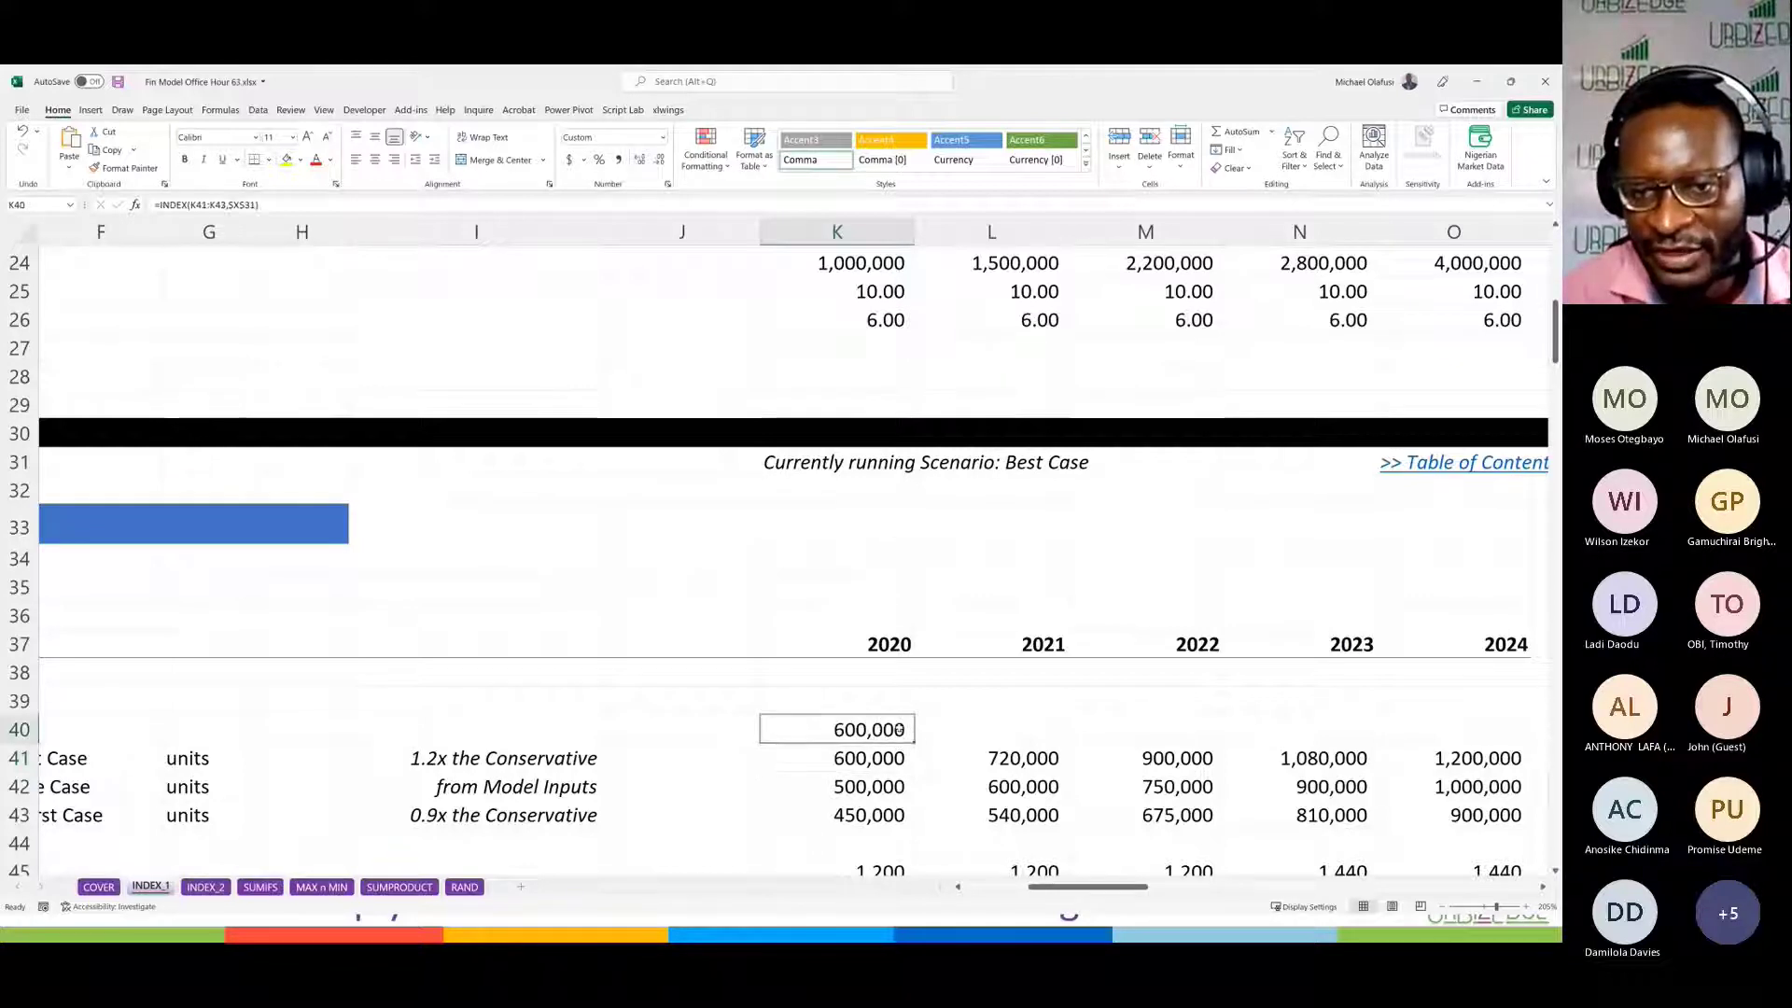
{"action": "left_click_drag", "start_coordinate": [915, 742], "coordinate": [965, 728]}
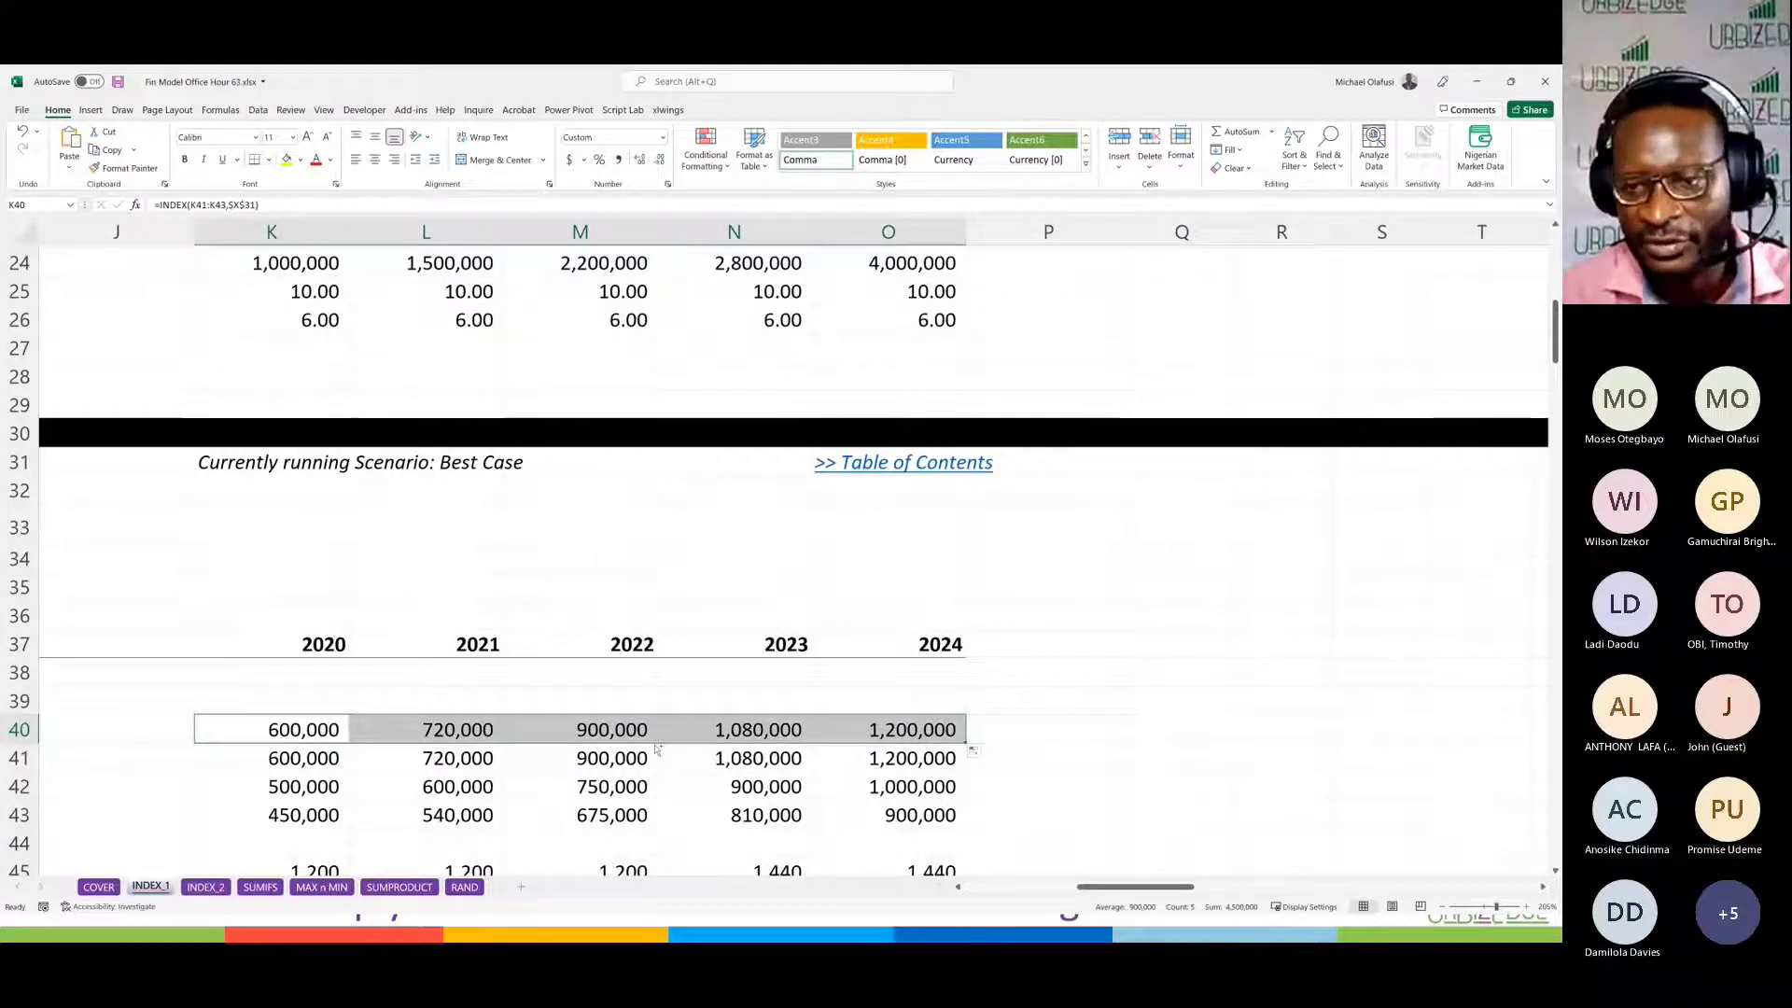
Step: Link the 2020 Face Masks Volume/Units/Weight cell K123 in the Revenue Schedule to K40 in the Scenarios section
{"action": "scroll", "coordinate": [654, 747], "scroll_direction": "down", "scroll_amount": 3}
{"action": "scroll", "coordinate": [634, 709], "scroll_direction": "left", "scroll_amount": 5}
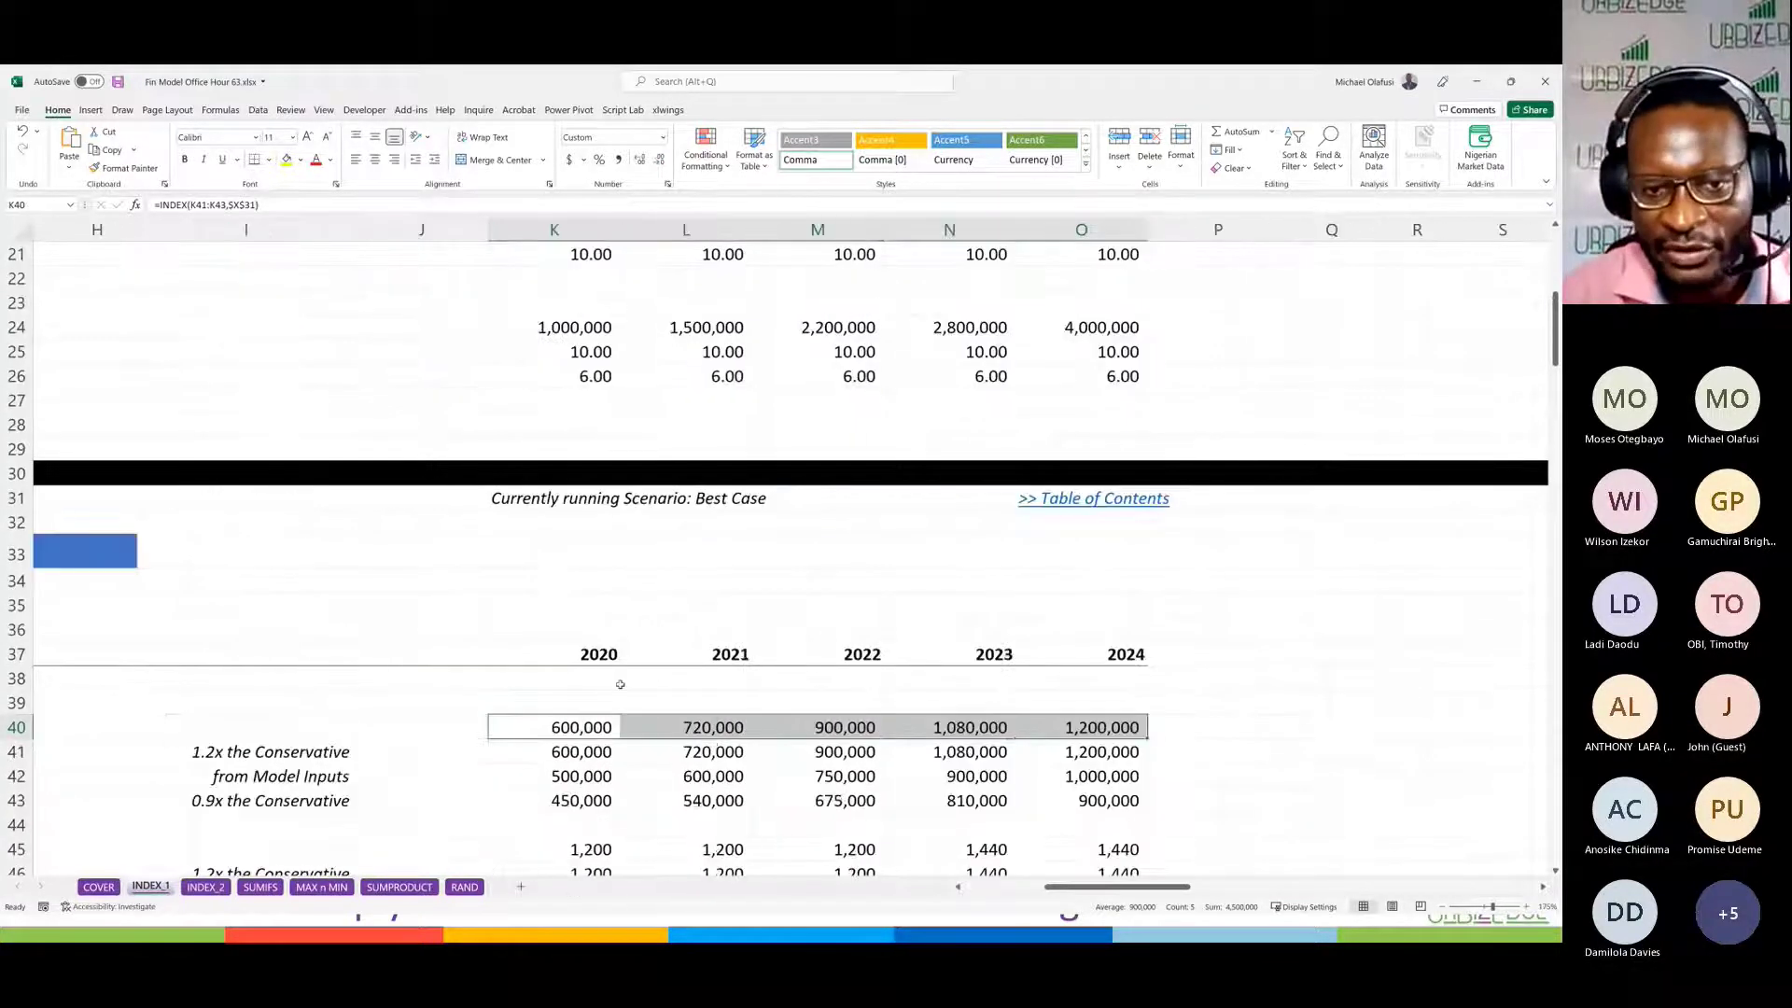
{"action": "scroll", "coordinate": [619, 684], "scroll_direction": "down", "scroll_amount": 4}
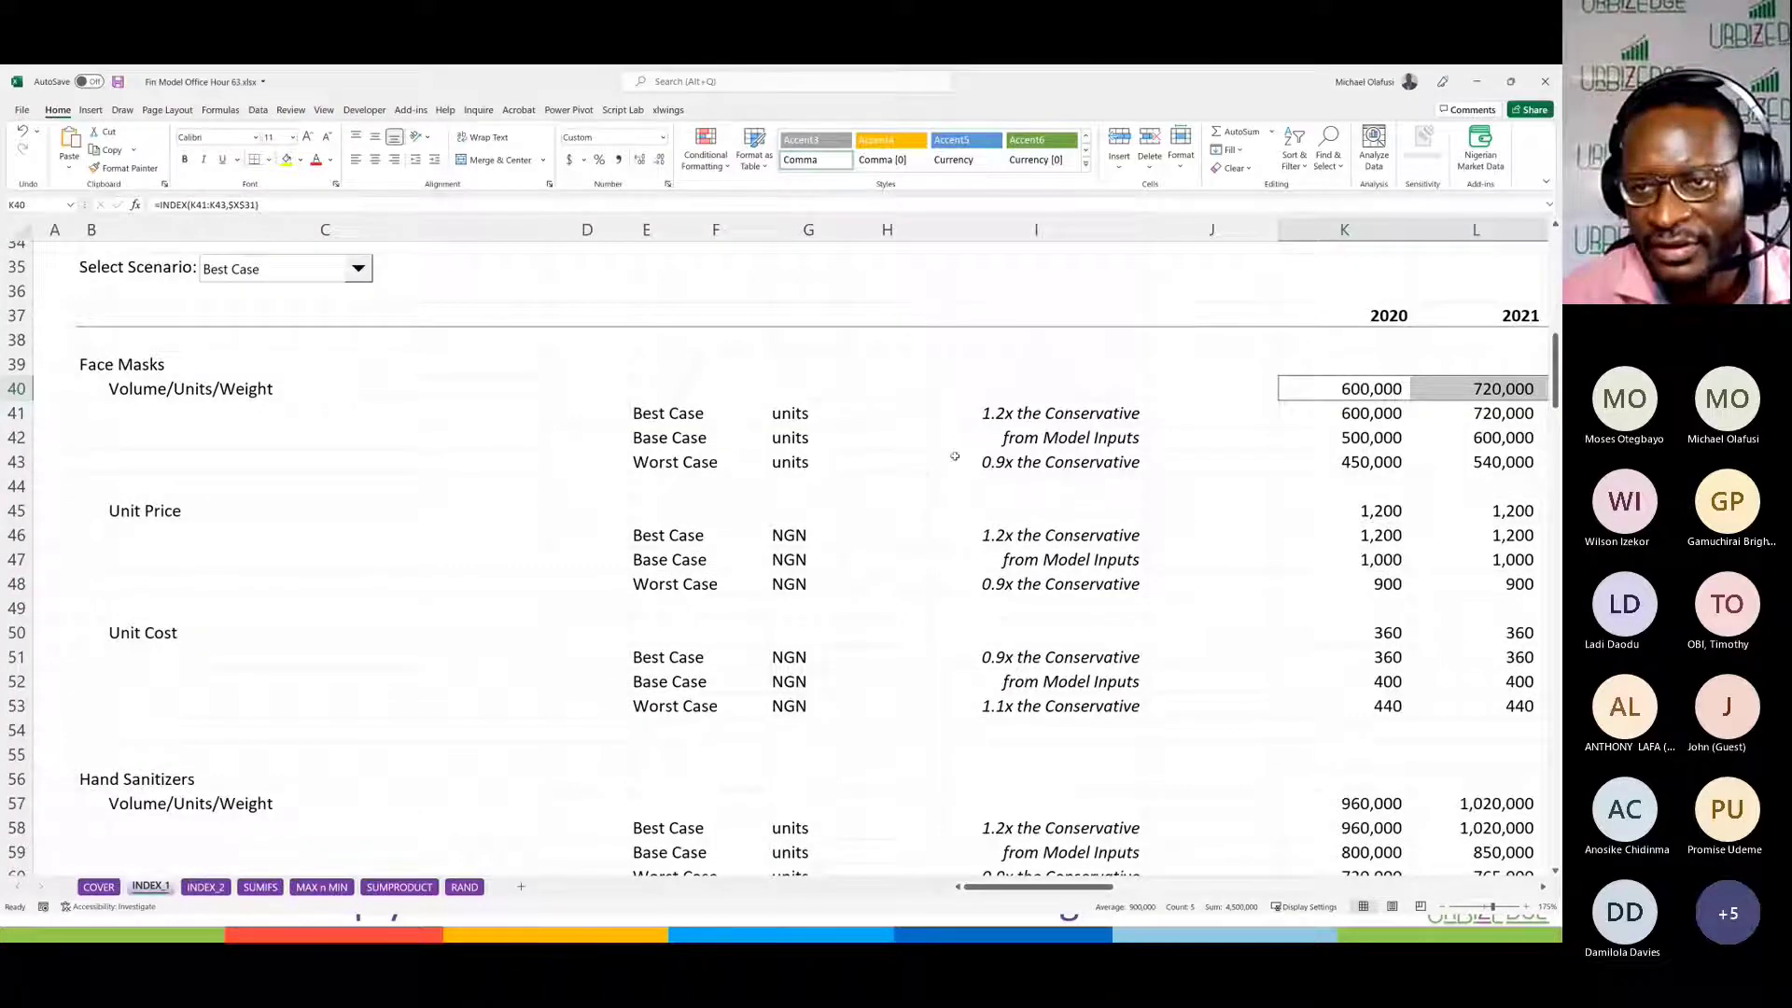
{"action": "scroll", "coordinate": [1240, 389], "scroll_direction": "down", "scroll_amount": 1}
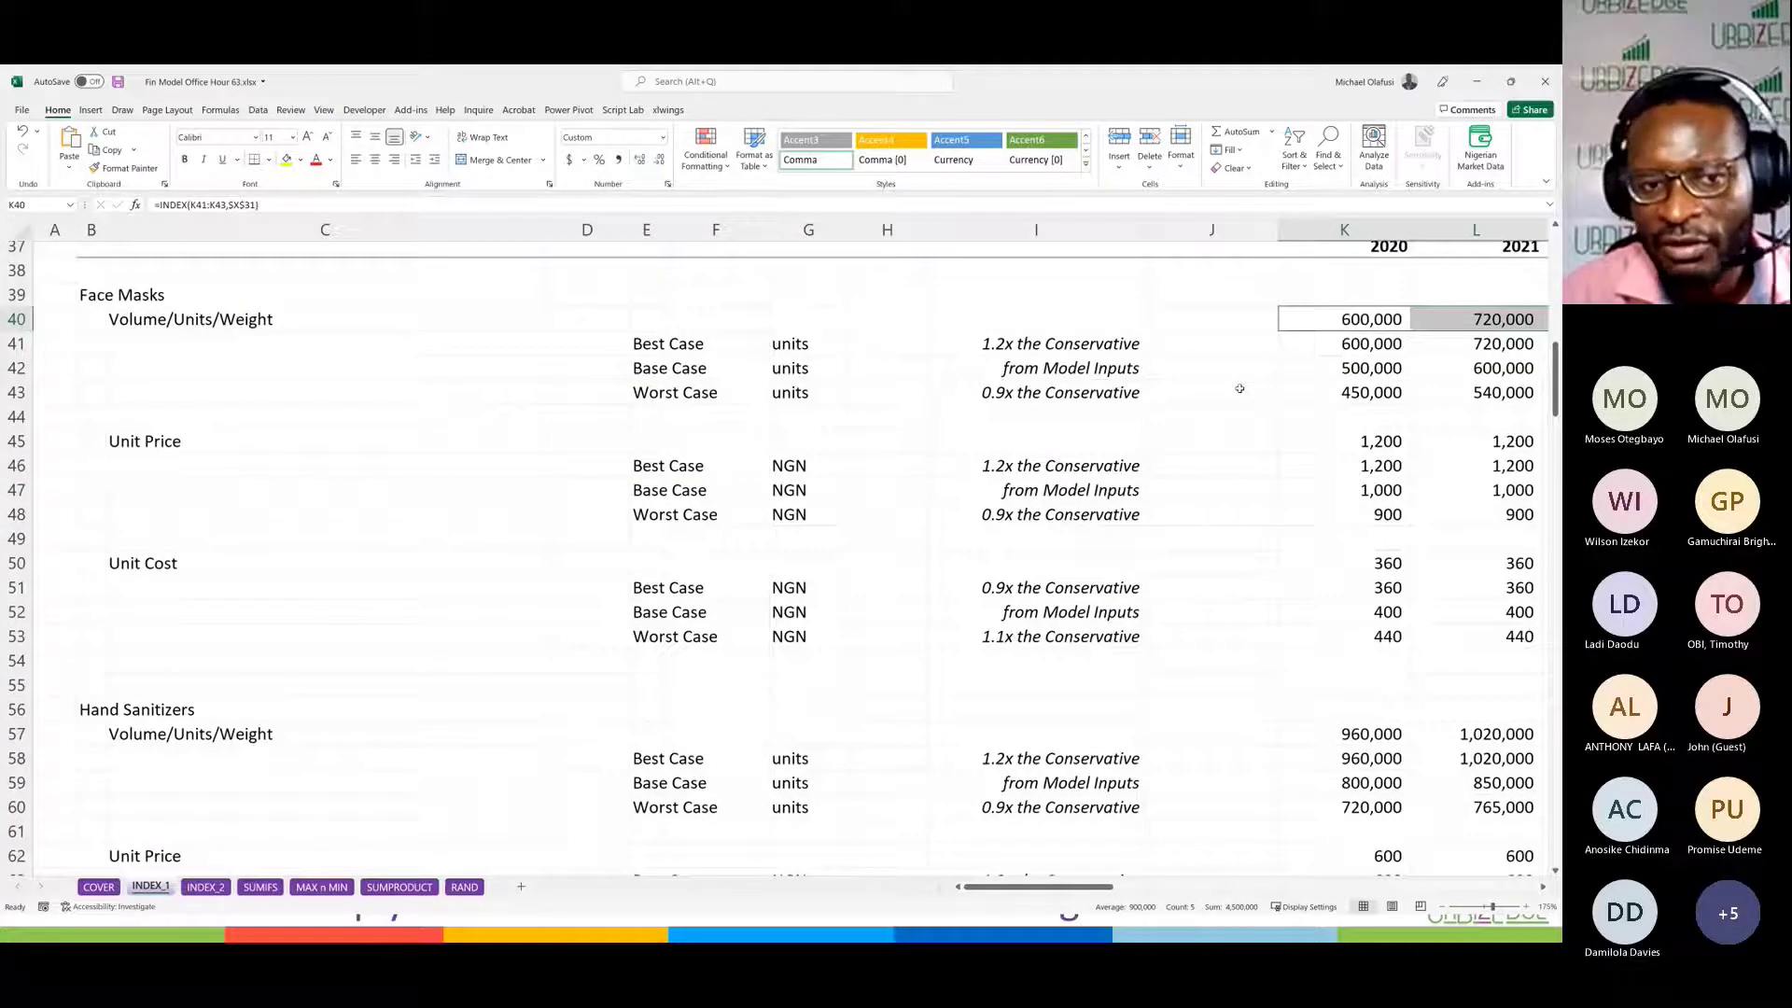
{"action": "scroll", "coordinate": [1239, 388], "scroll_direction": "down", "scroll_amount": 15}
{"action": "scroll", "coordinate": [1239, 388], "scroll_direction": "up", "scroll_amount": 5}
{"action": "scroll", "coordinate": [1239, 389], "scroll_direction": "down", "scroll_amount": 5}
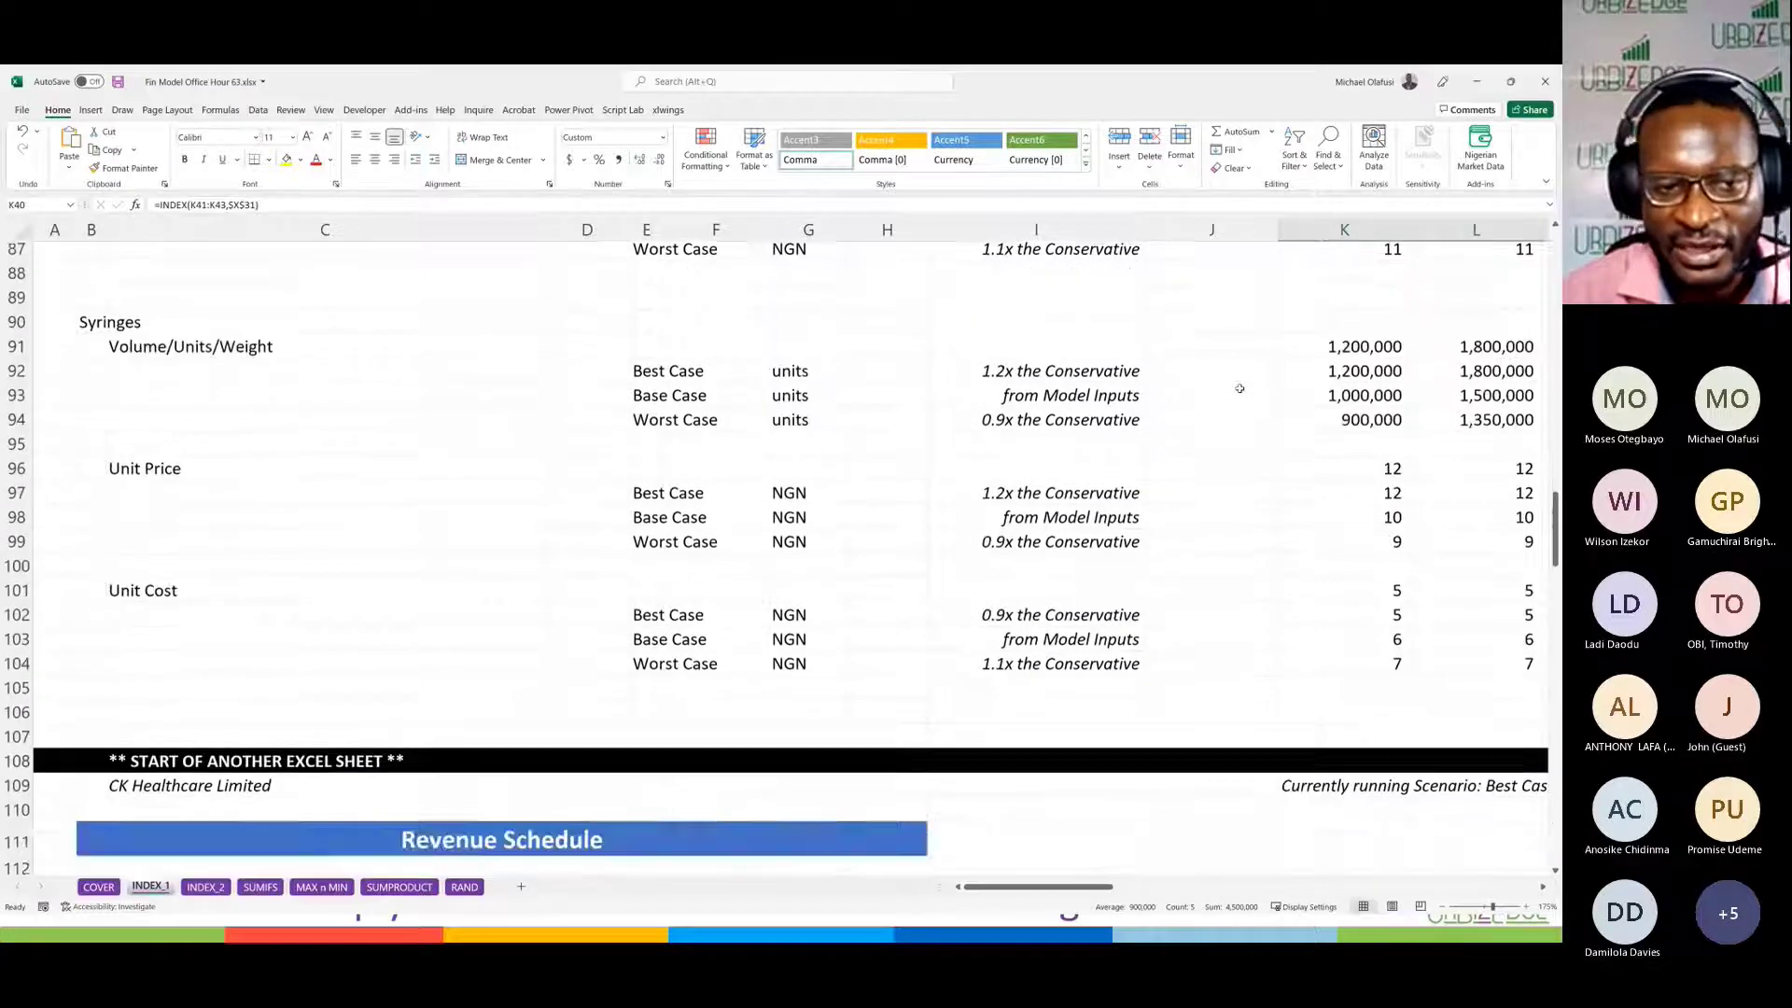
{"action": "scroll", "coordinate": [1239, 389], "scroll_direction": "down", "scroll_amount": 5}
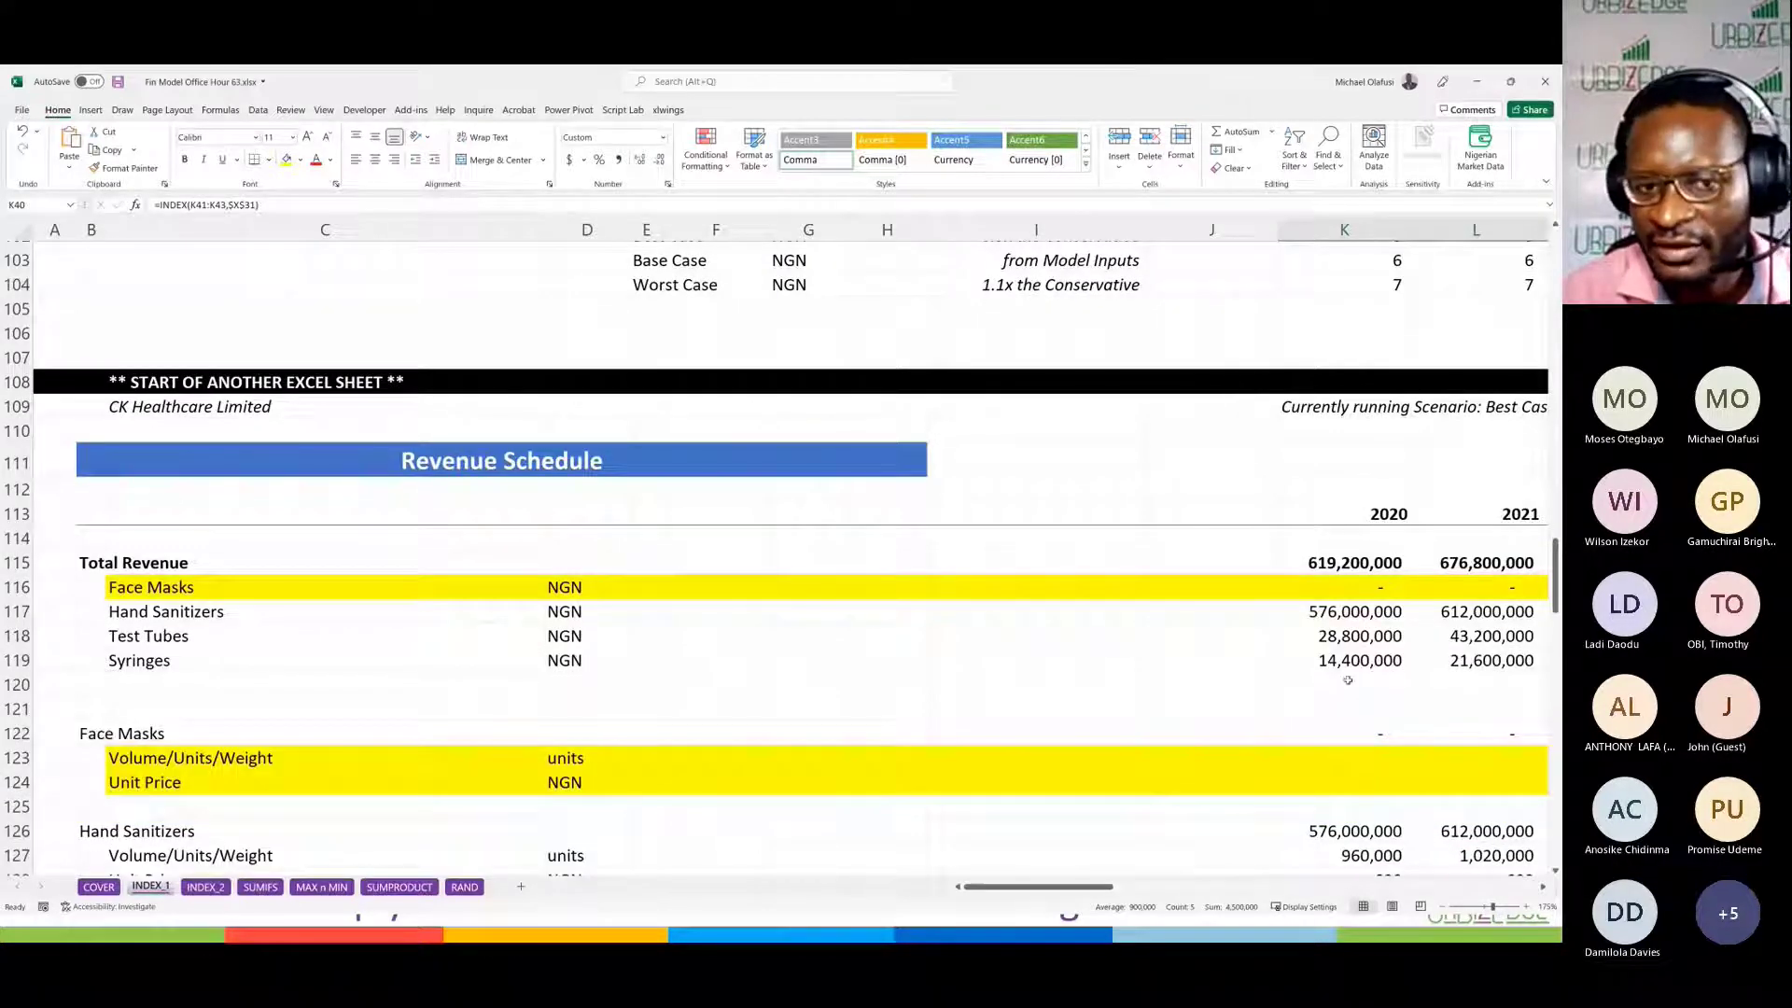
{"action": "scroll", "coordinate": [1344, 672], "scroll_direction": "down", "scroll_amount": 2}
{"action": "left_click", "coordinate": [1347, 621]}
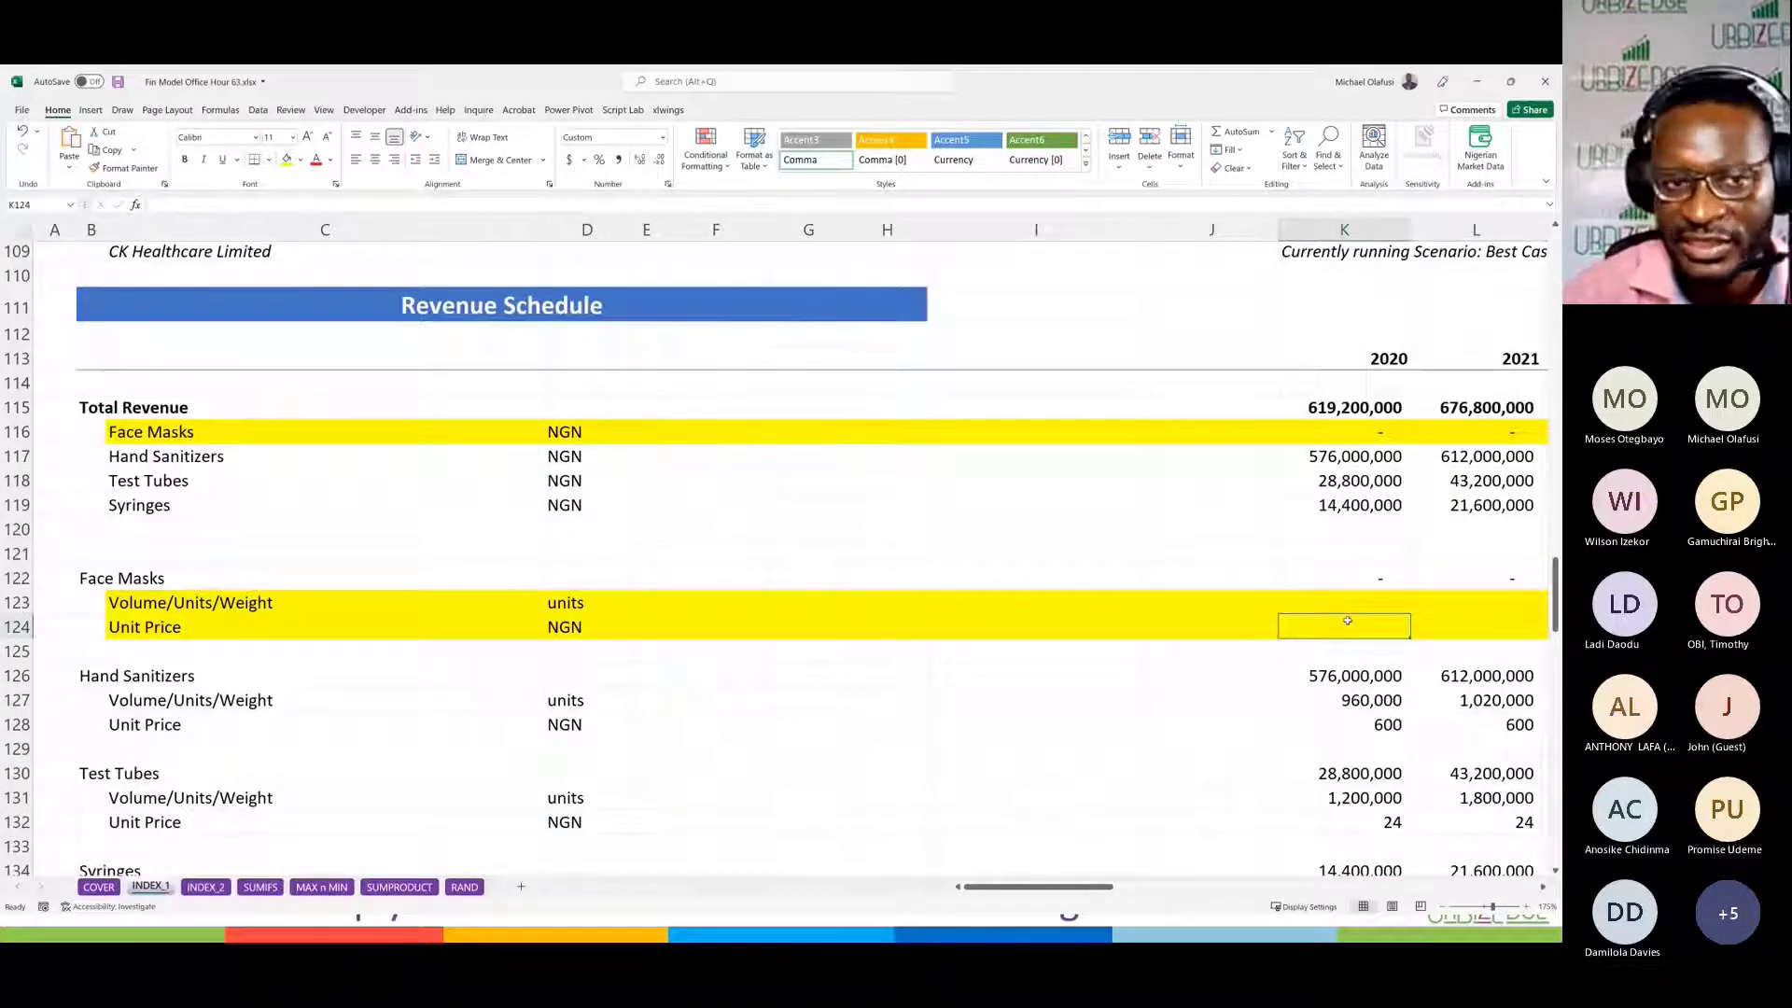
{"action": "key", "text": "Up"}
{"action": "type", "text": "="}
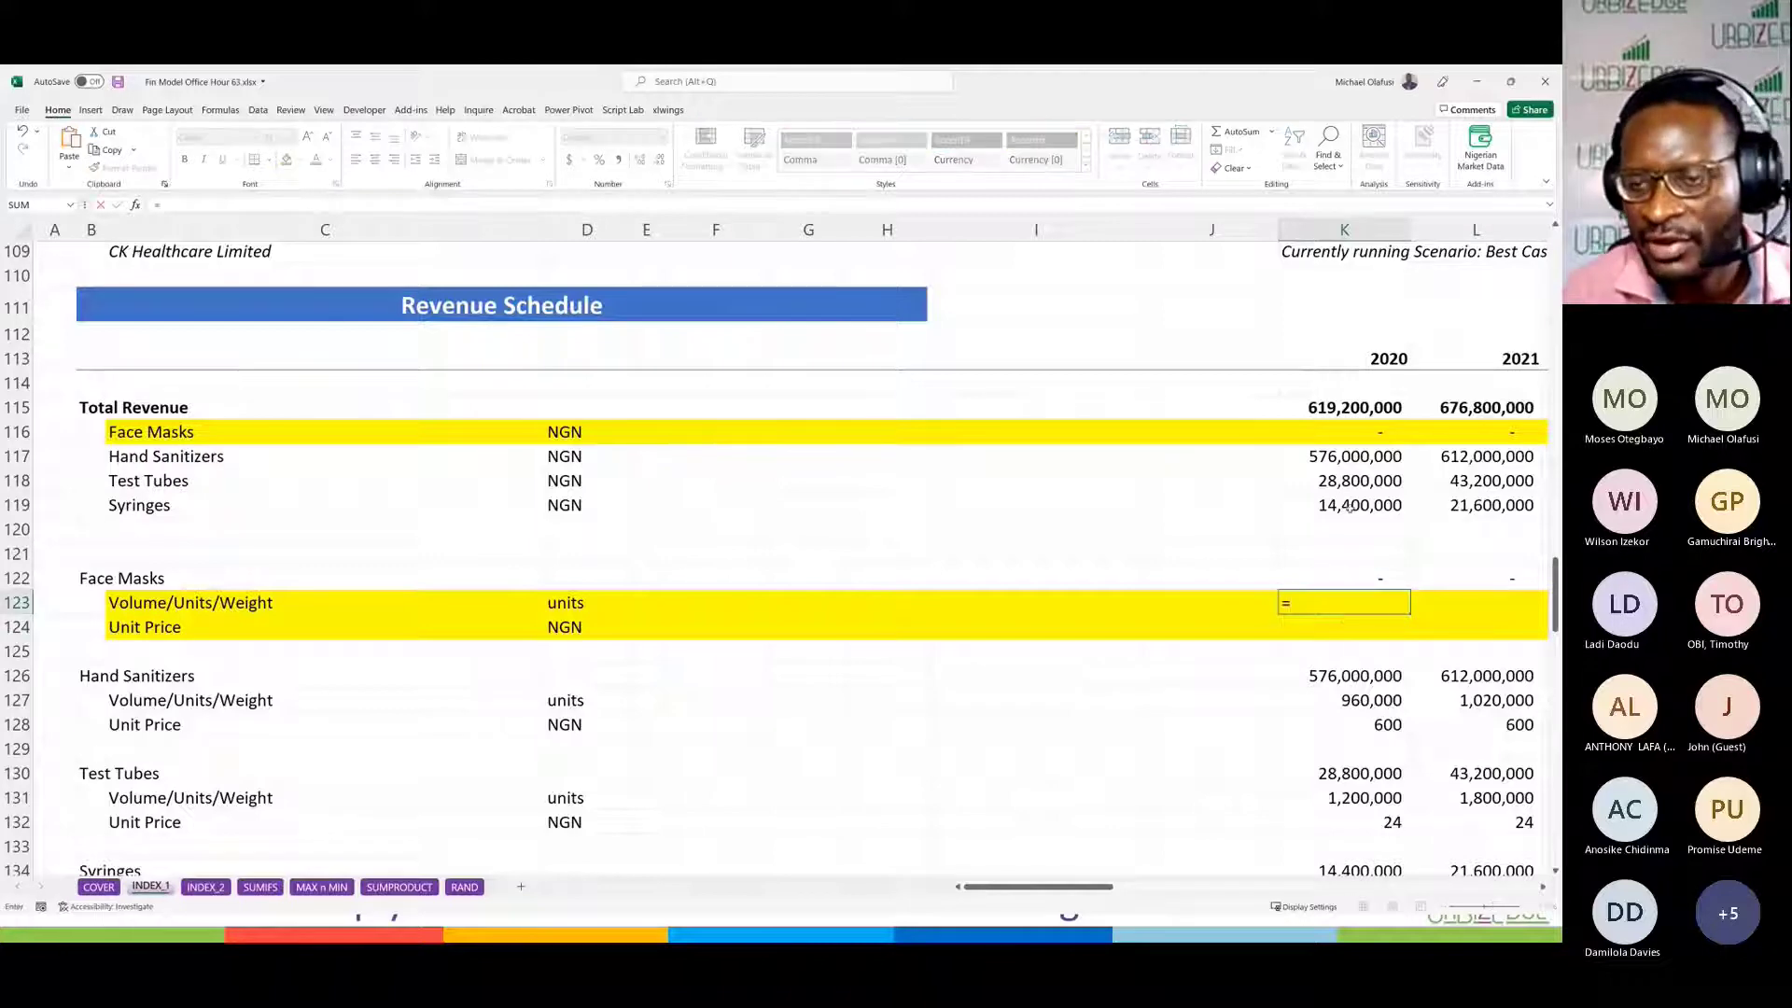
{"action": "scroll", "coordinate": [1349, 509], "scroll_direction": "up", "scroll_amount": 20}
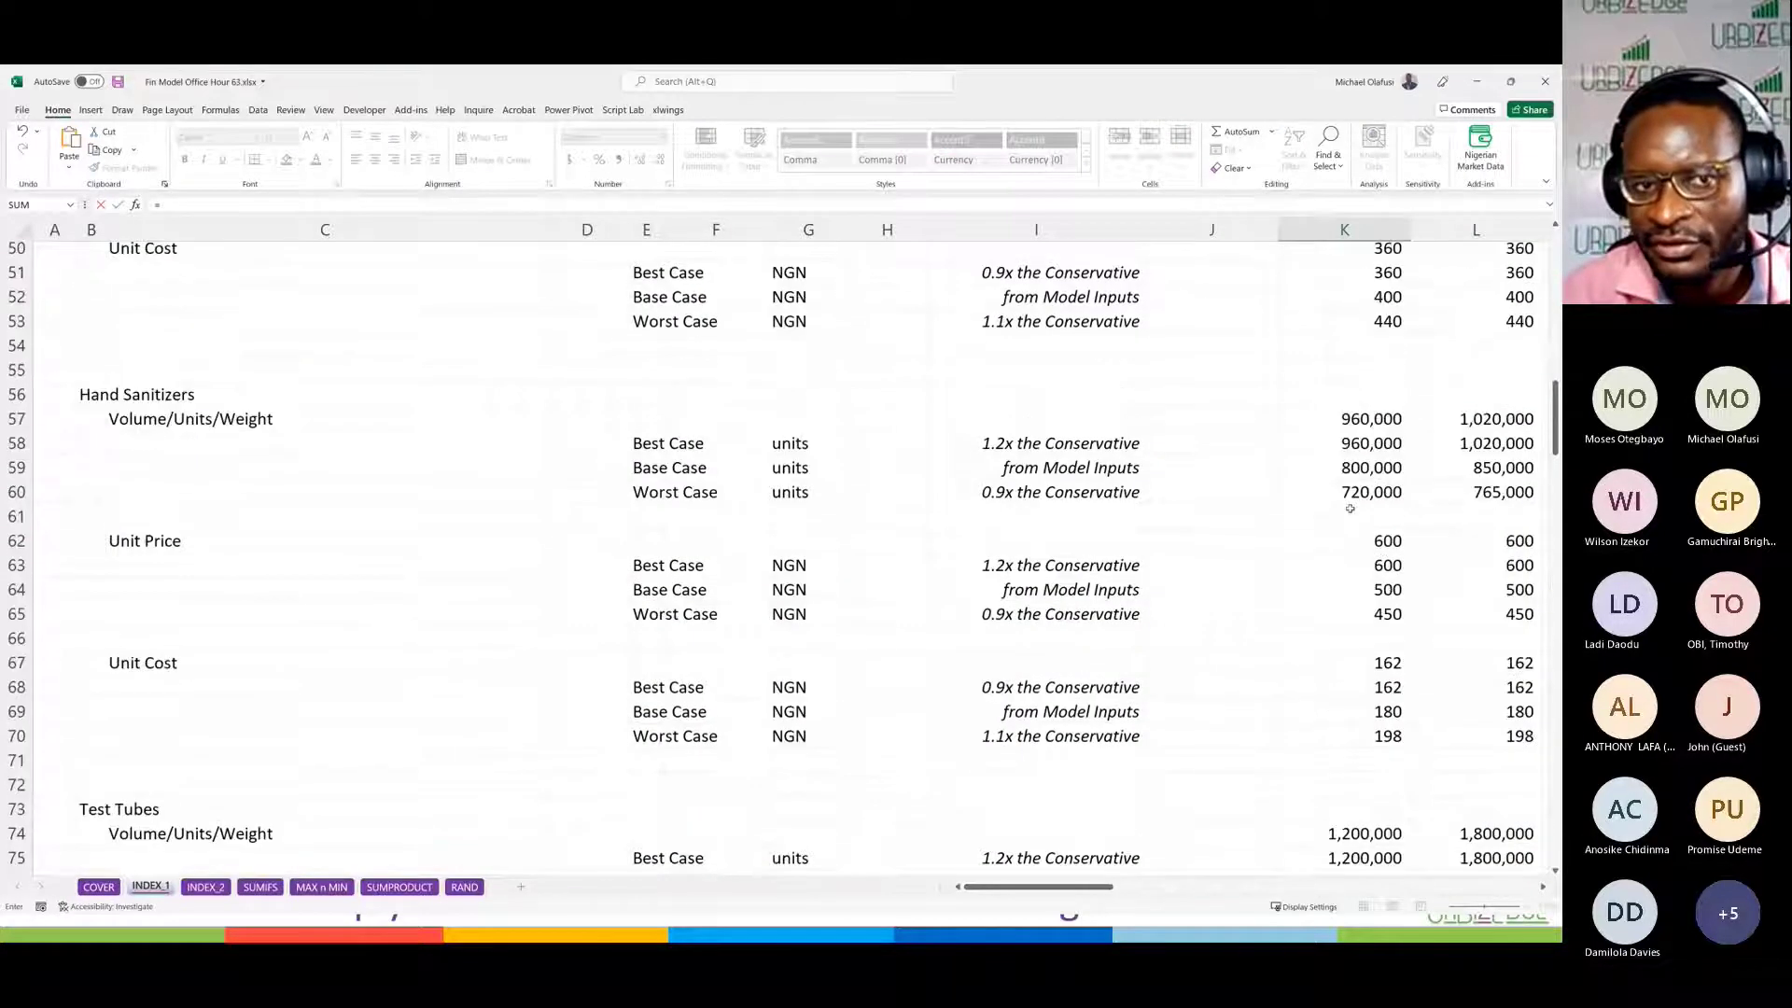
{"action": "scroll", "coordinate": [1349, 508], "scroll_direction": "up", "scroll_amount": 3}
{"action": "scroll", "coordinate": [1349, 508], "scroll_direction": "up", "scroll_amount": 4}
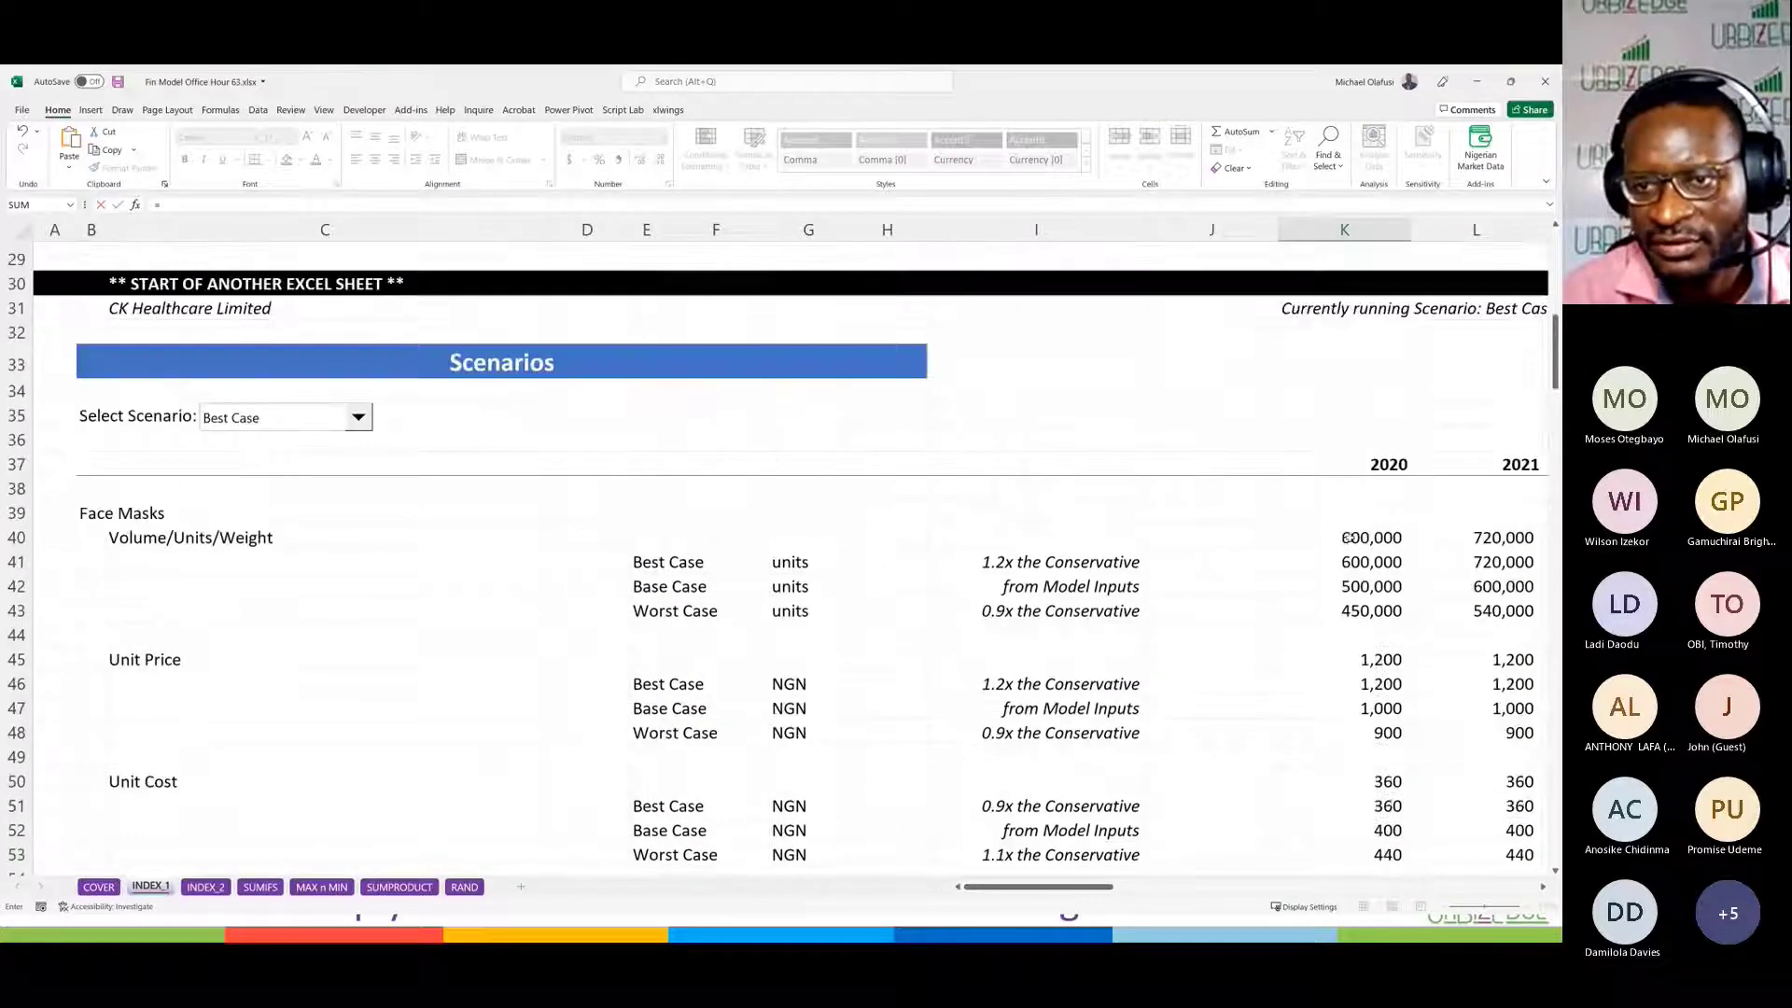
{"action": "left_click", "coordinate": [1350, 538]}
{"action": "key", "text": "Return"}
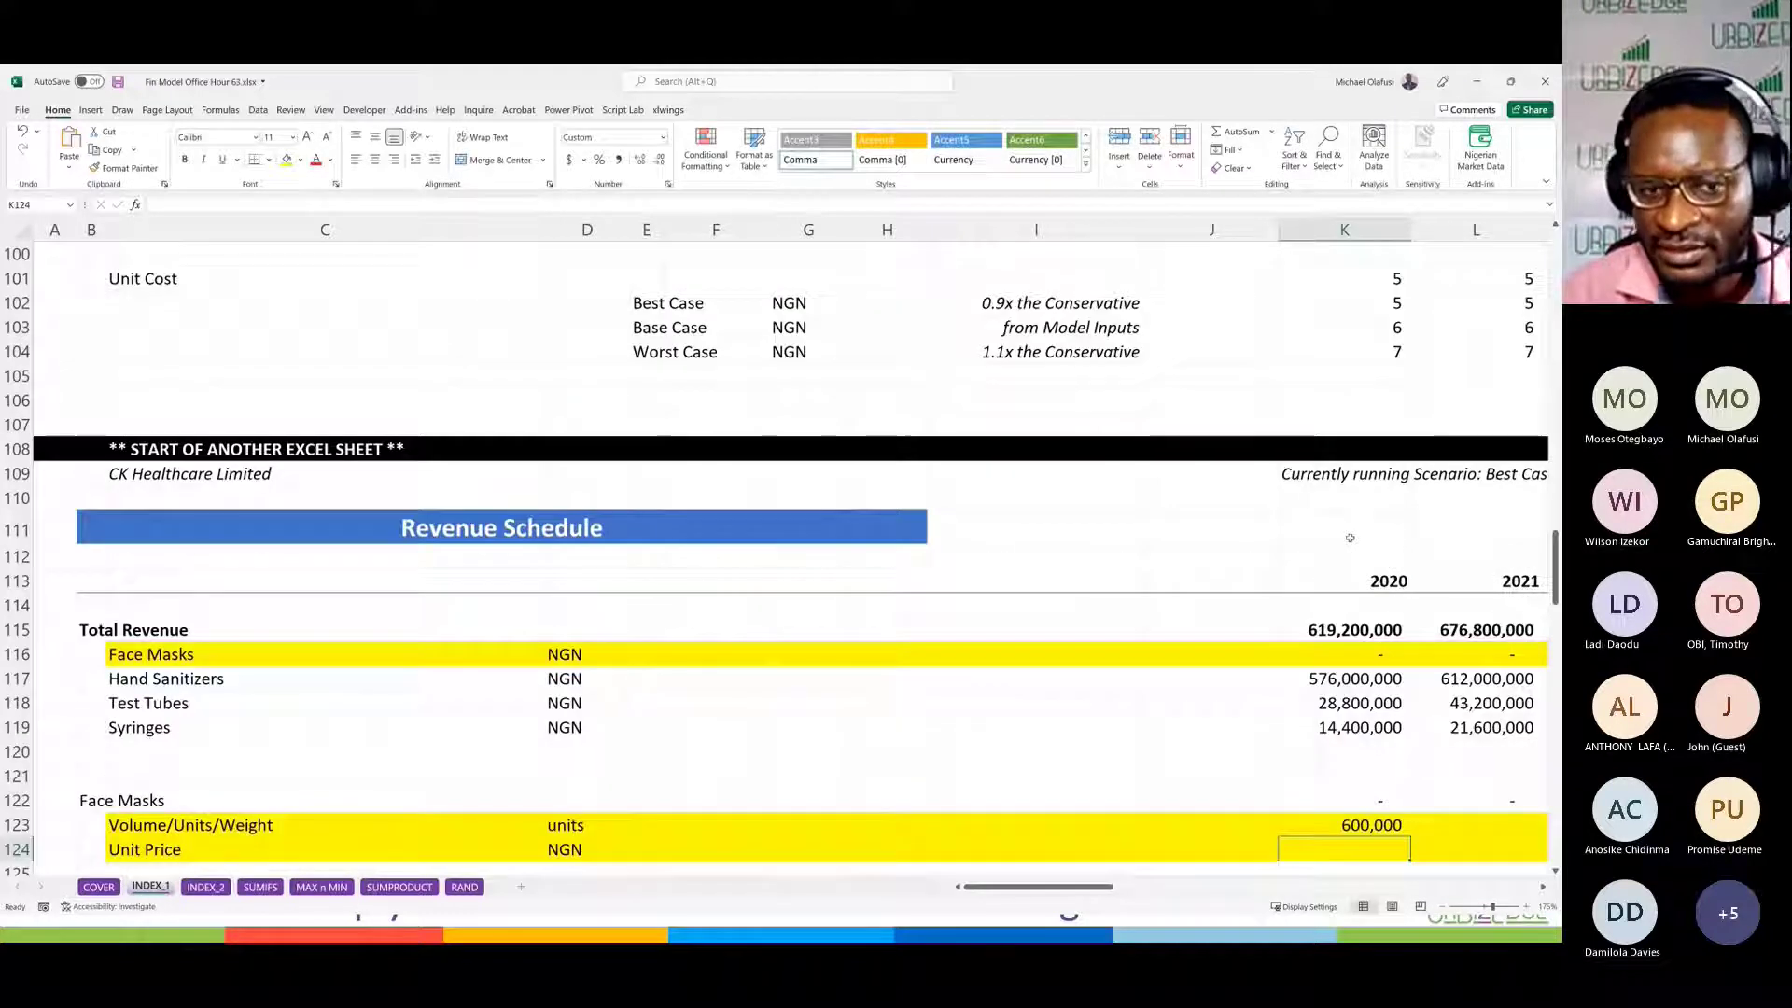
Step: Link the 2020 Face Masks Unit Price cell K124 to K45 in Scenarios, and fill K123:K124 across to column O
{"action": "type", "text": "="}
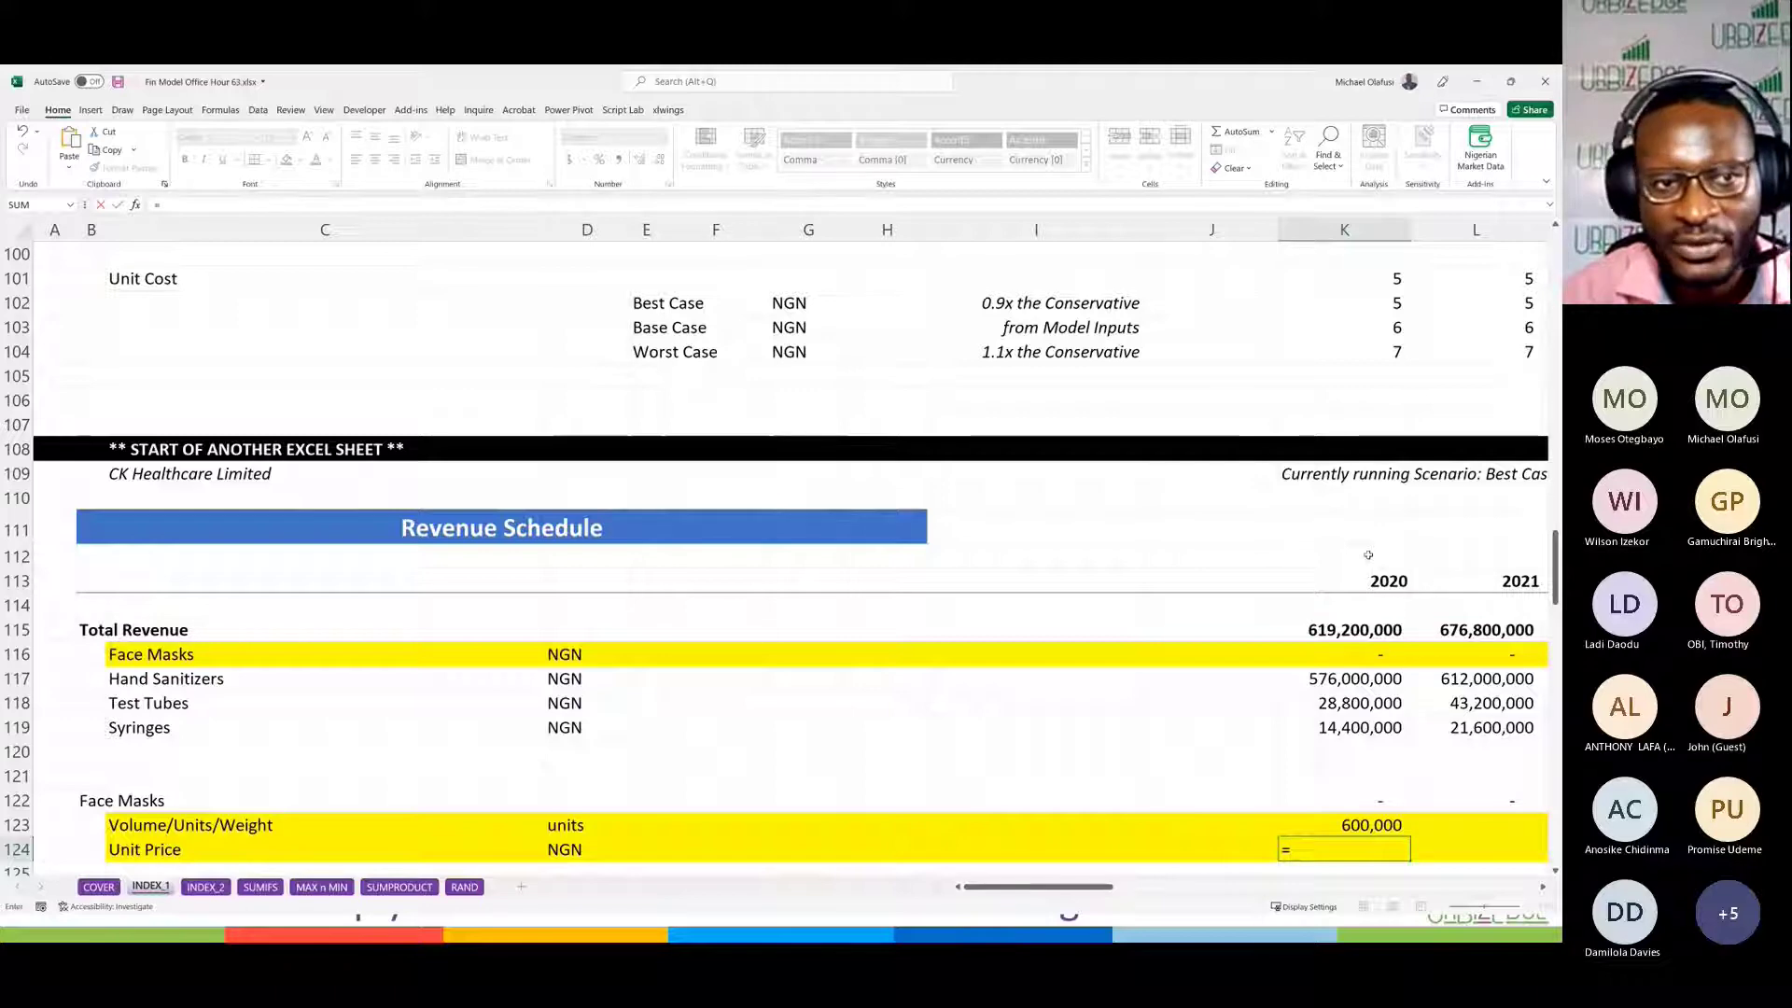
{"action": "scroll", "coordinate": [1368, 554], "scroll_direction": "up", "scroll_amount": 19}
{"action": "scroll", "coordinate": [1368, 555], "scroll_direction": "up", "scroll_amount": 2}
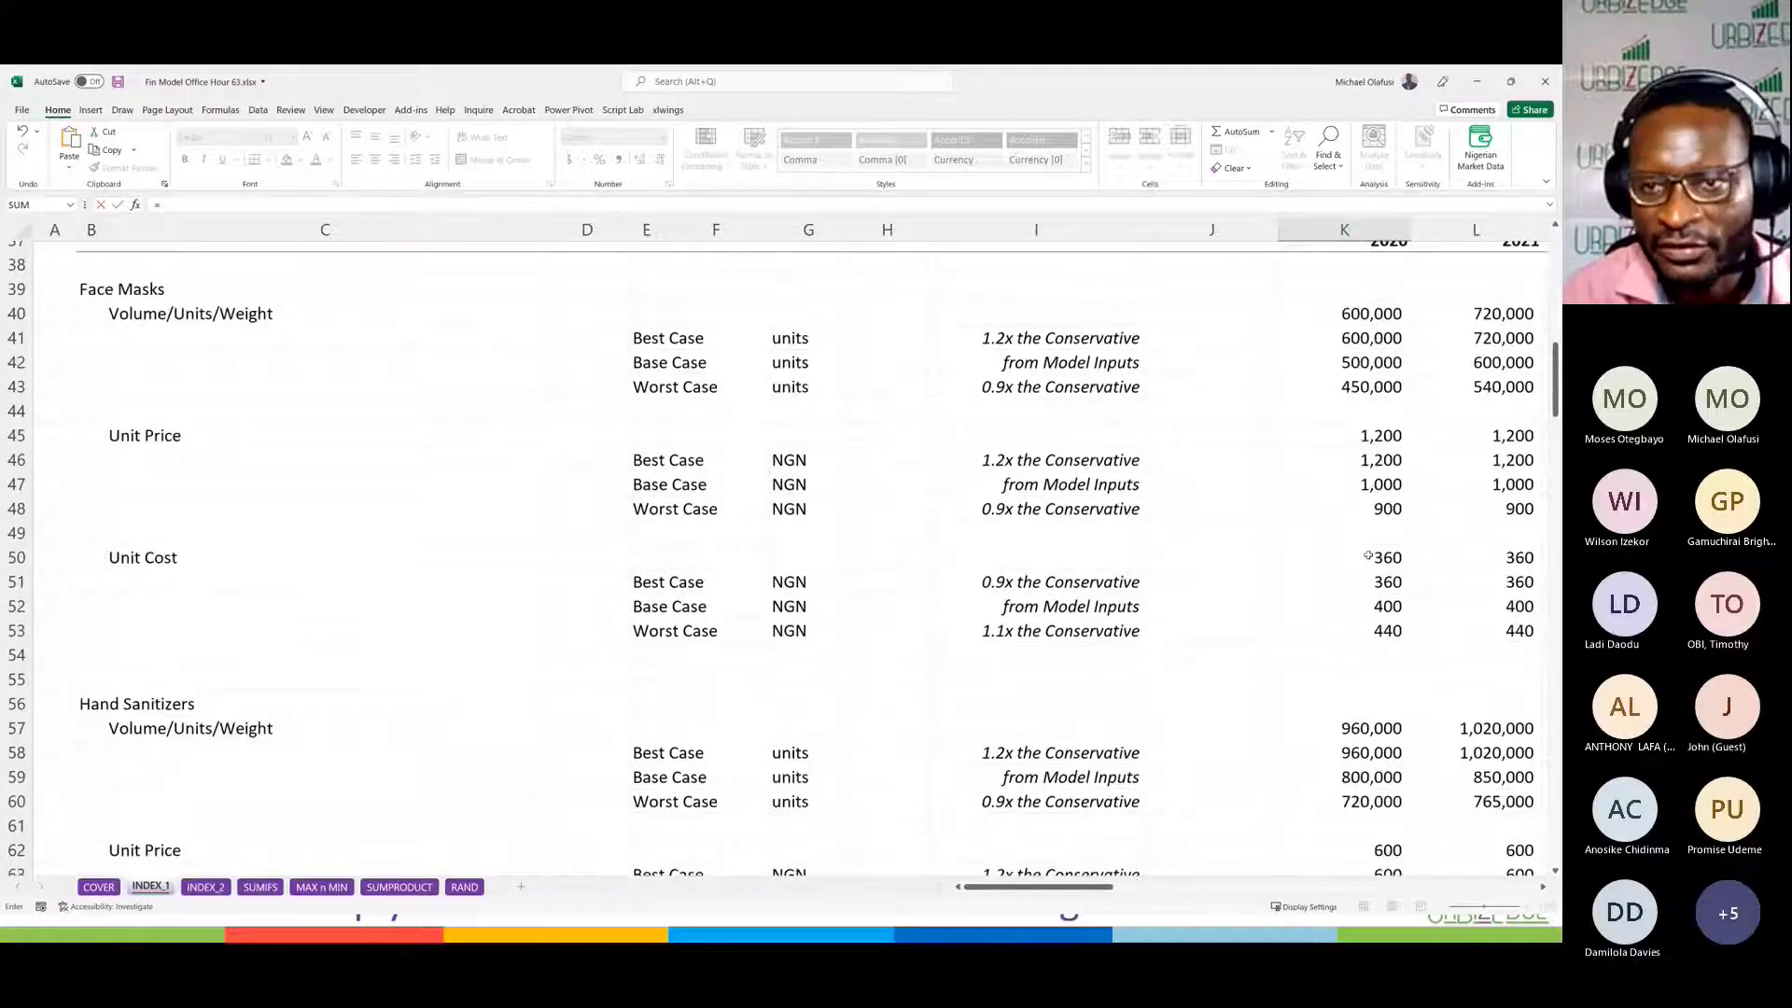
{"action": "left_click", "coordinate": [1366, 437]}
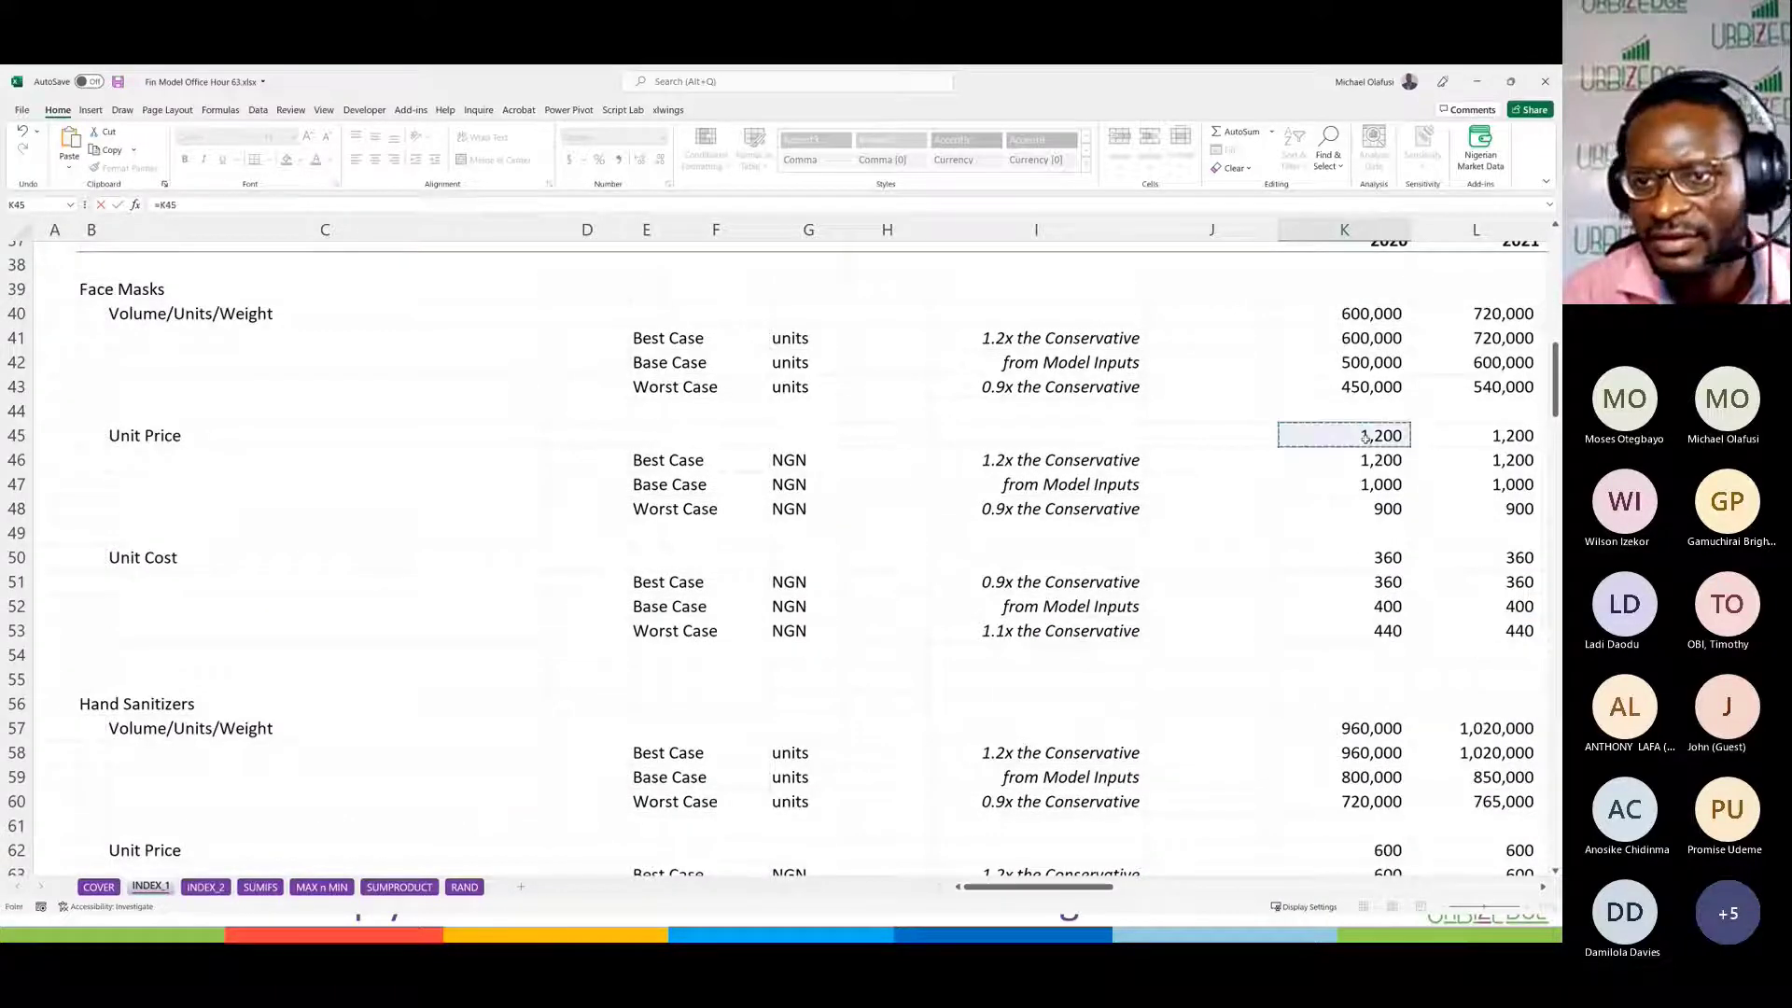
{"action": "key", "text": "Return"}
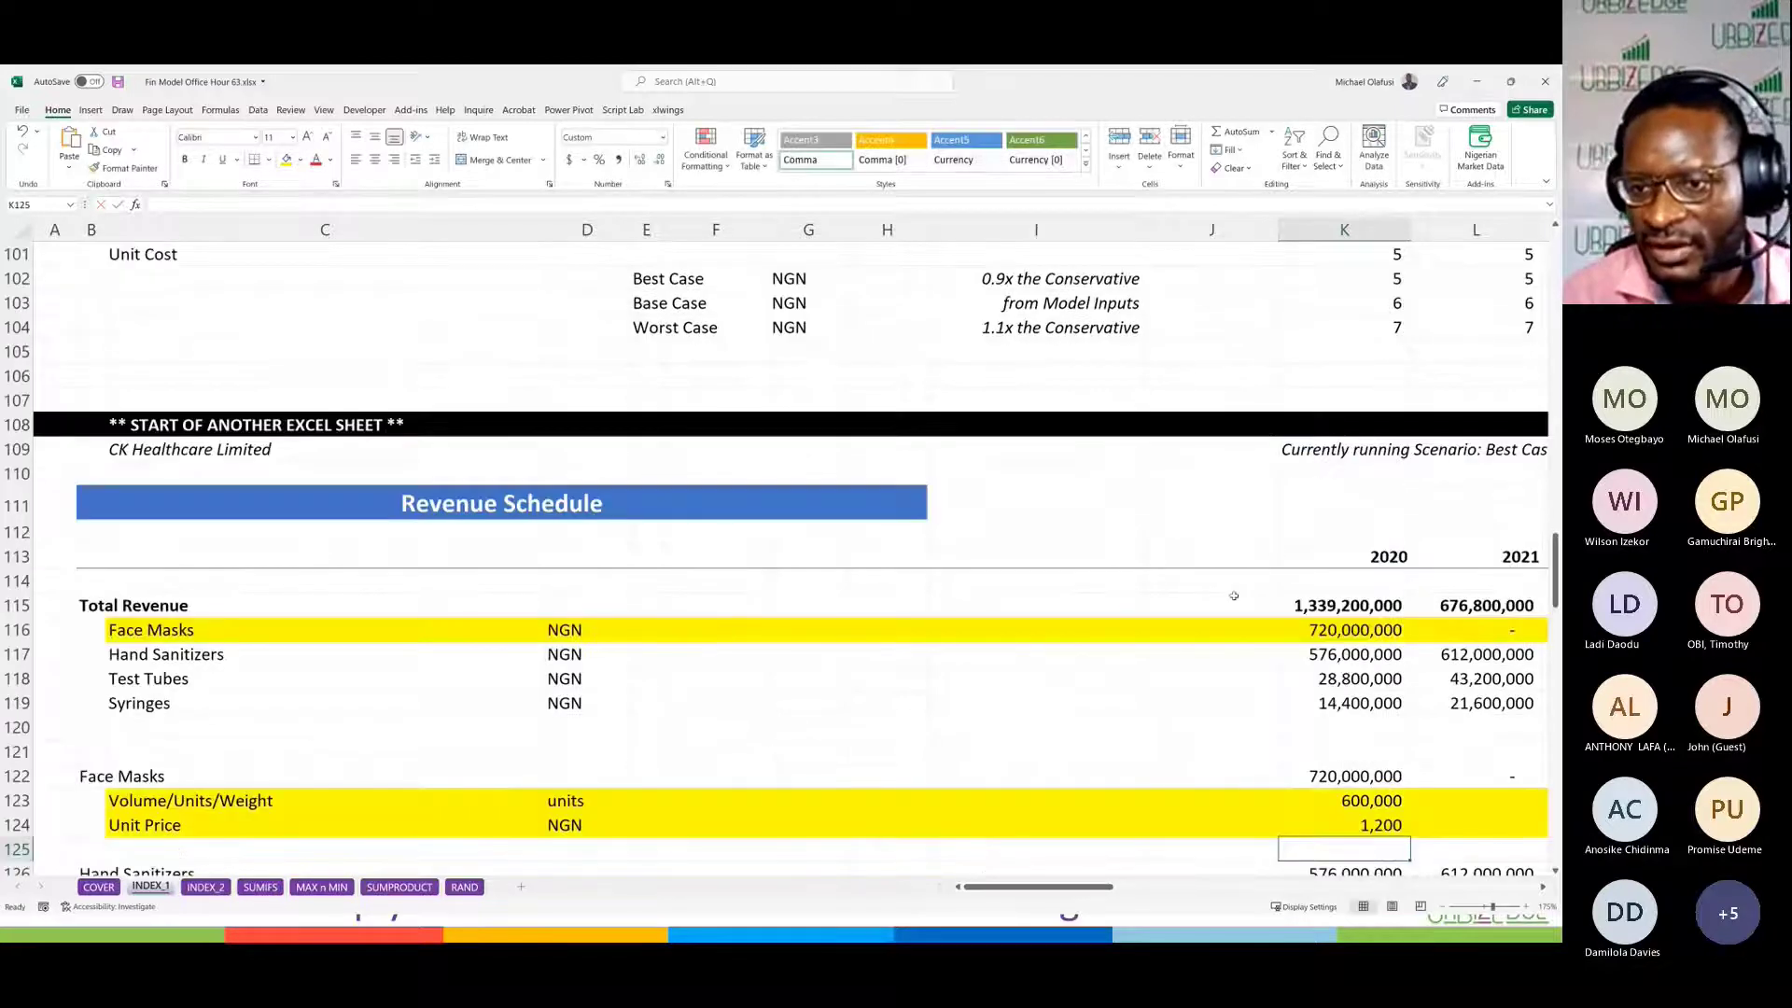
{"action": "left_click_drag", "start_coordinate": [1367, 800], "coordinate": [1412, 831]}
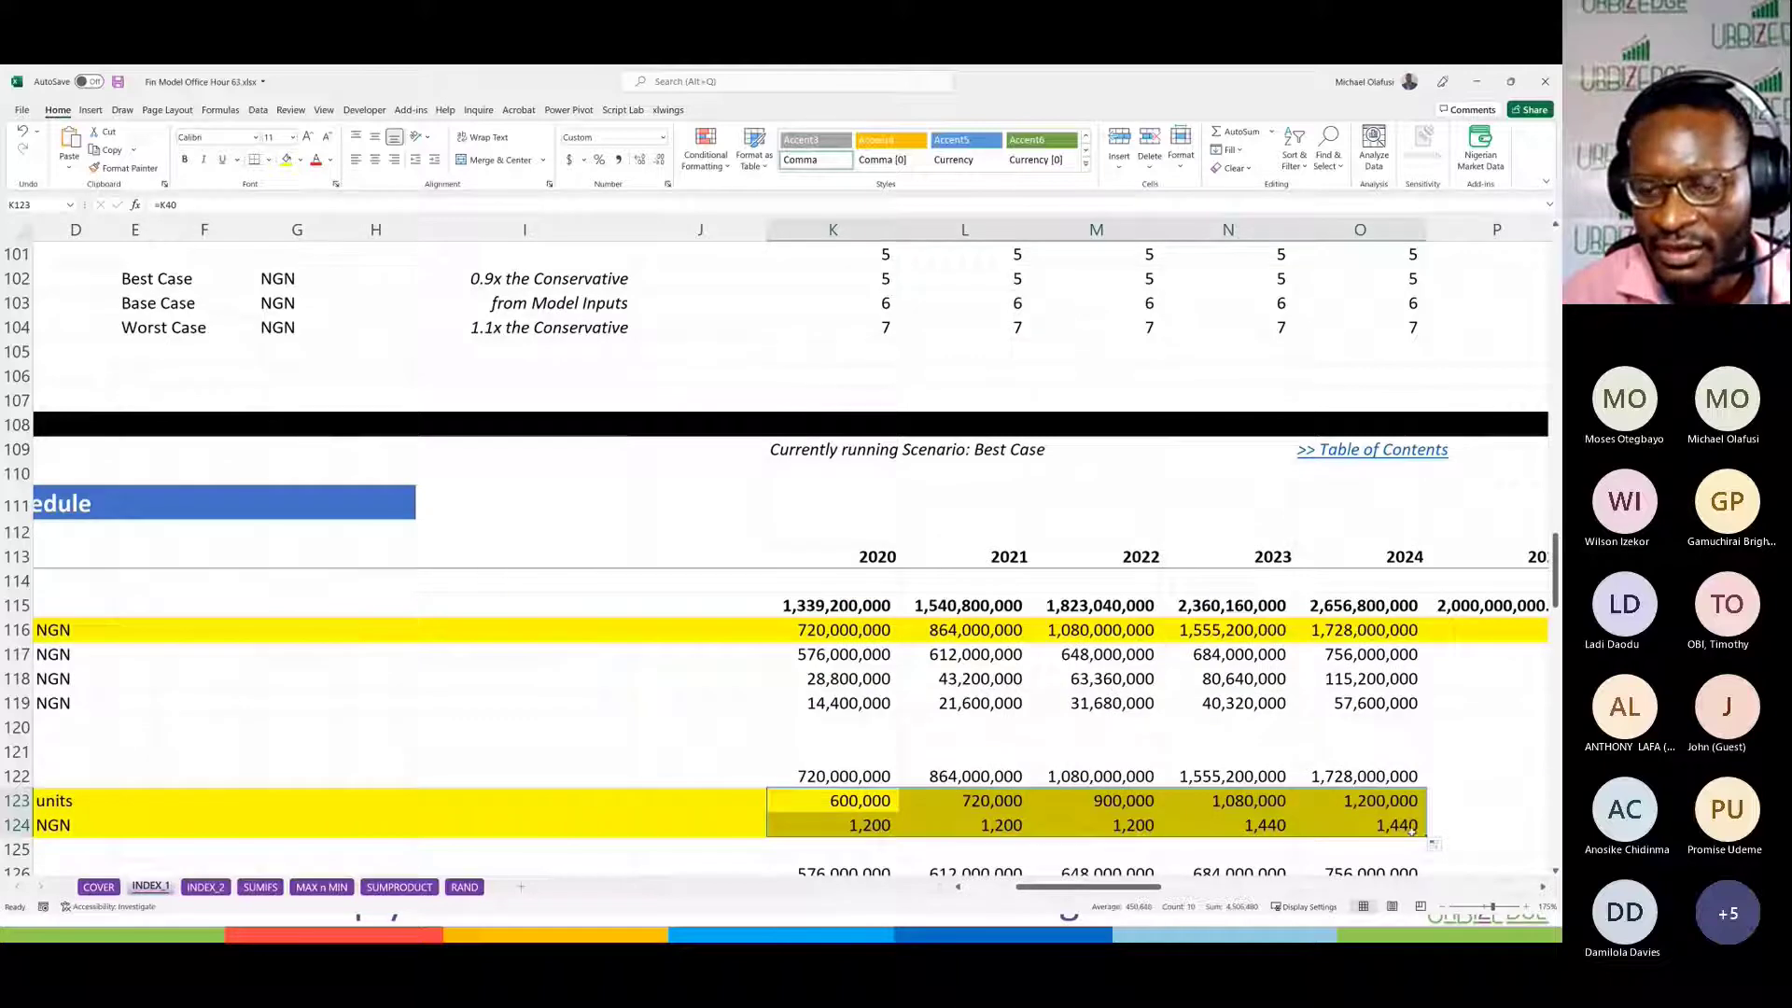
Step: Change the Select Scenario dropdown to Worst Case and review the Face Masks figures in the Revenue Schedule
{"action": "left_click", "coordinate": [835, 773]}
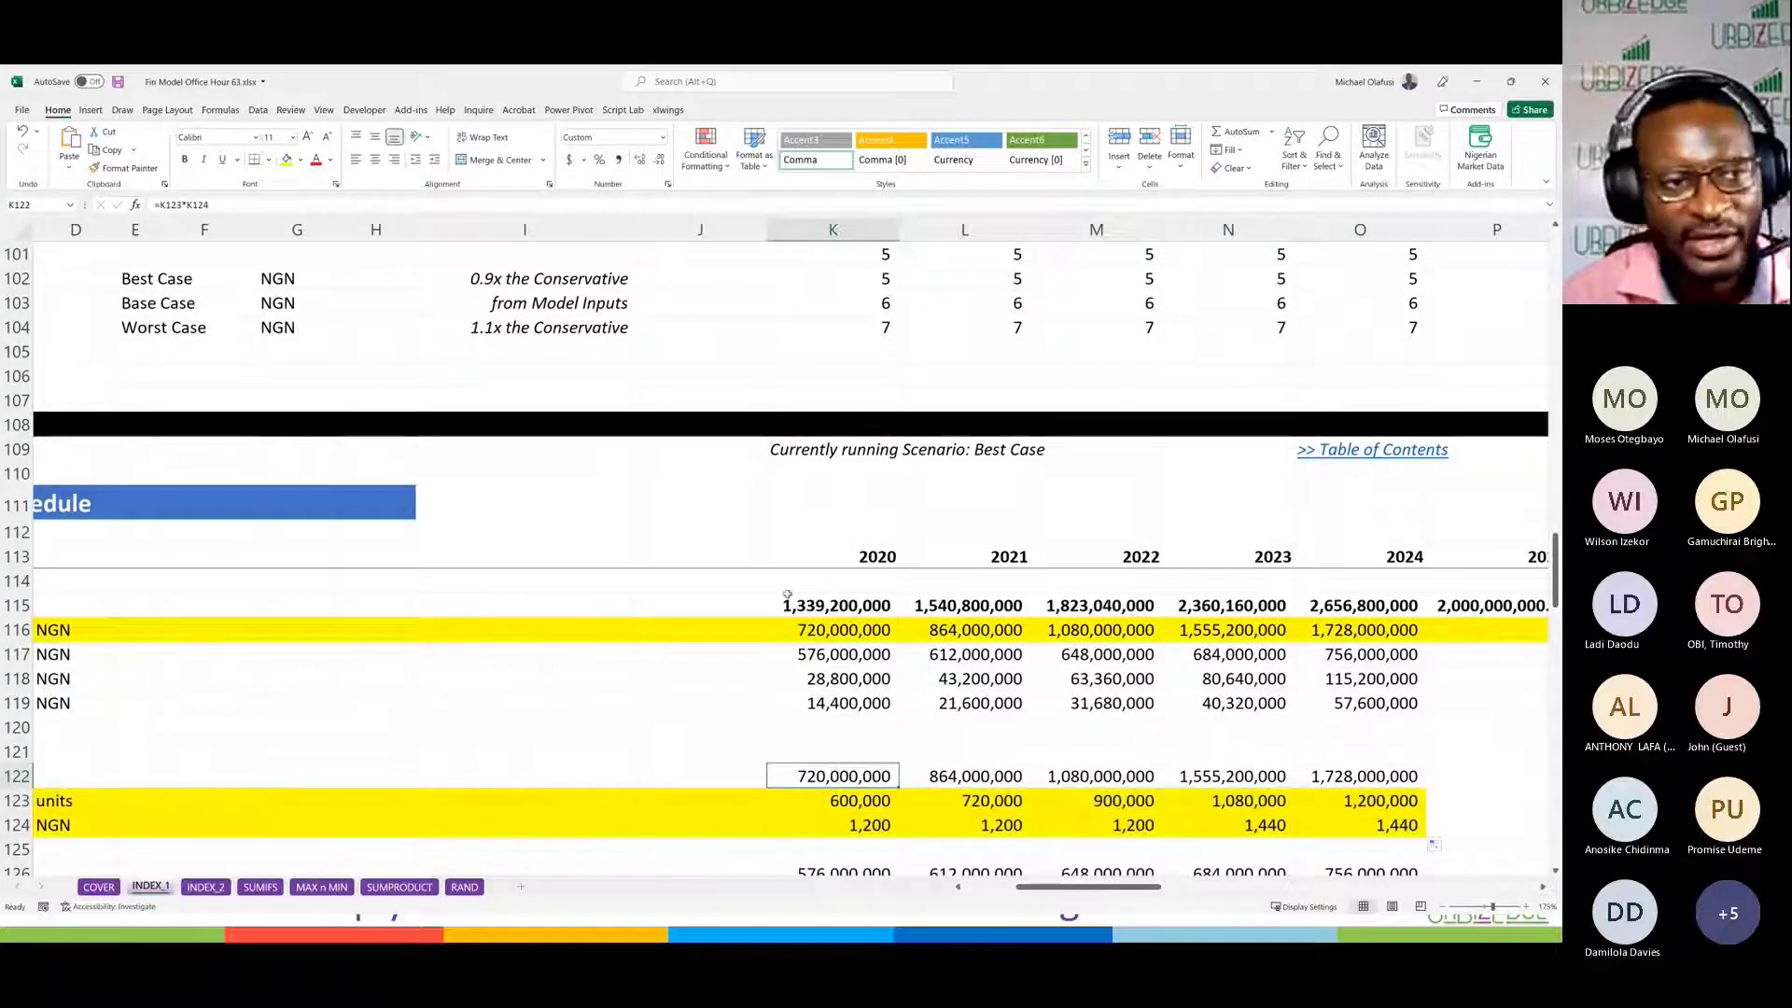
{"action": "scroll", "coordinate": [794, 485], "scroll_direction": "up", "scroll_amount": 6}
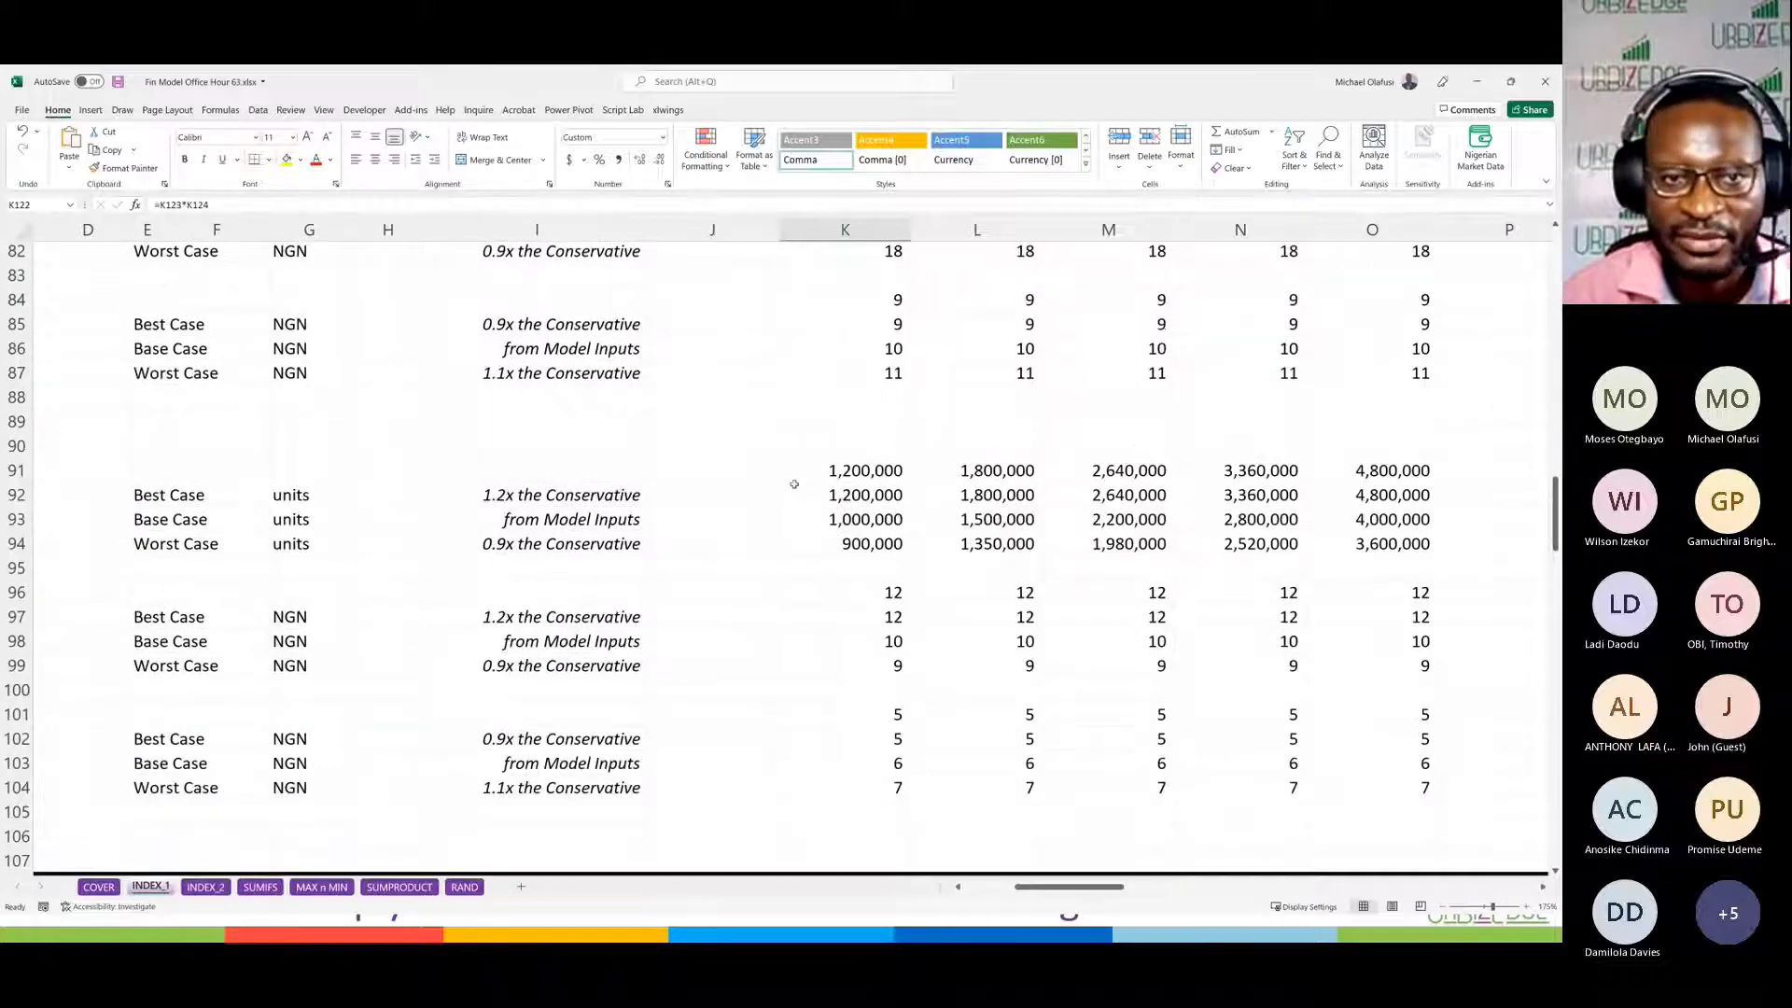
{"action": "scroll", "coordinate": [794, 485], "scroll_direction": "up", "scroll_amount": 12}
{"action": "scroll", "coordinate": [795, 484], "scroll_direction": "left", "scroll_amount": 3}
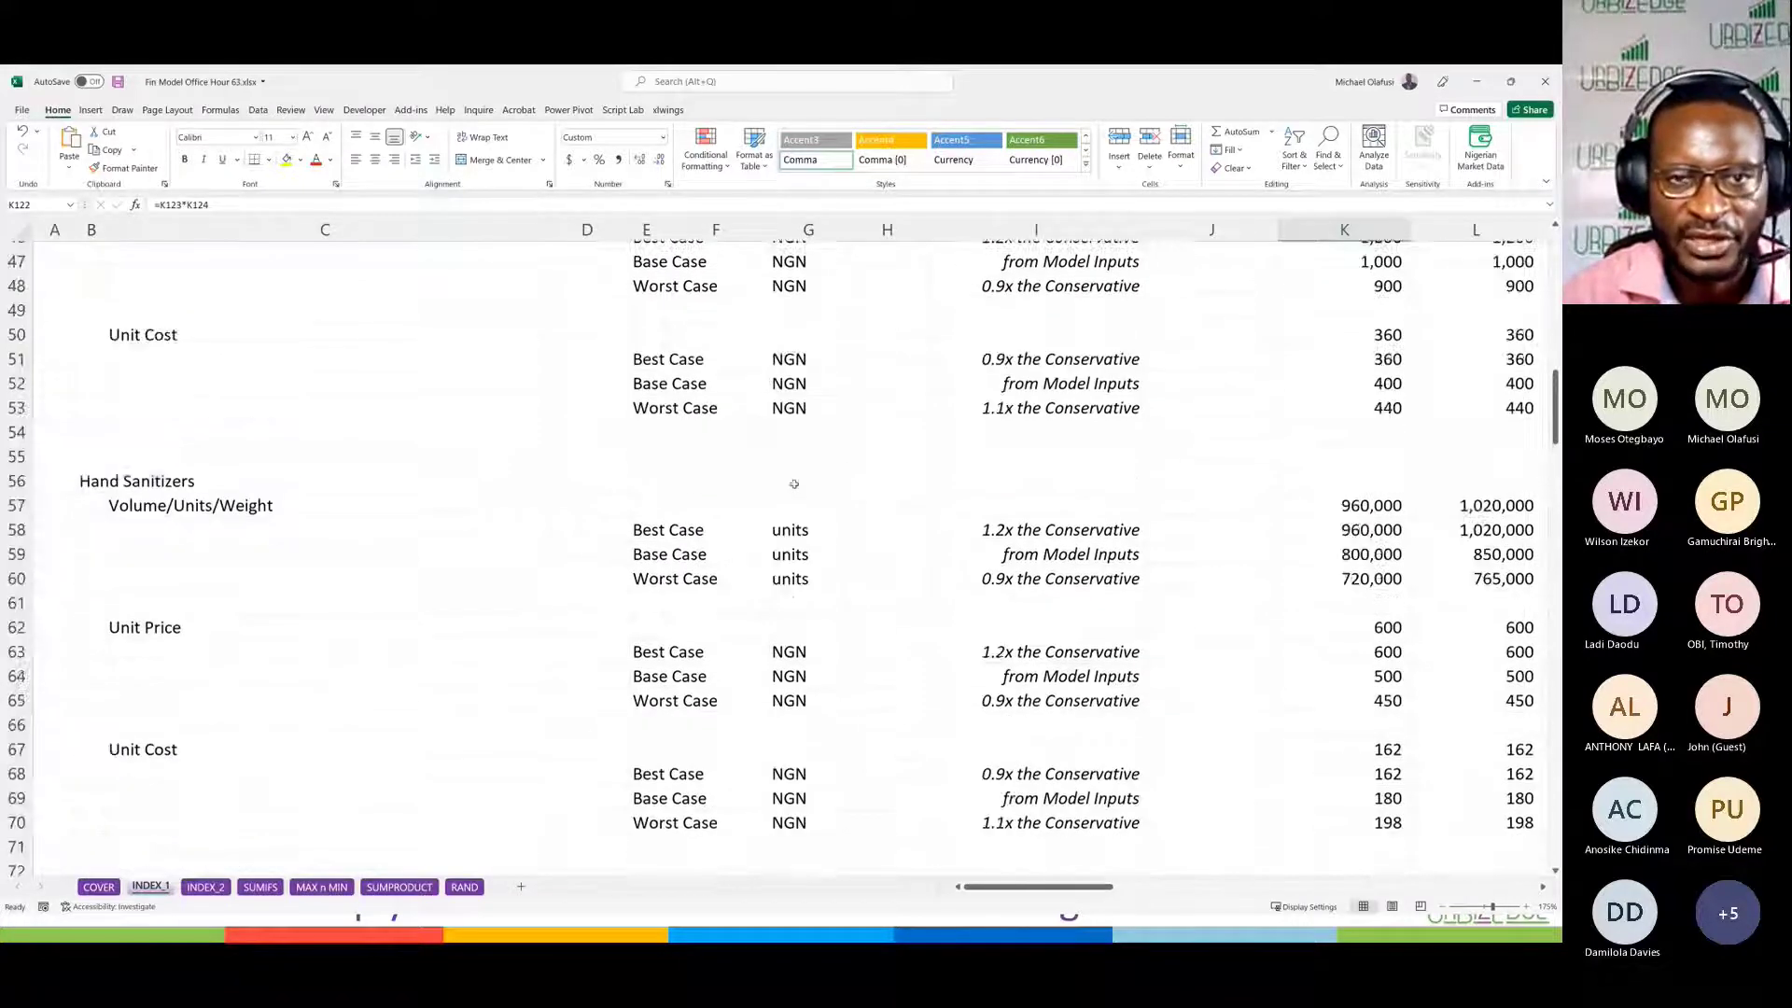
{"action": "scroll", "coordinate": [794, 484], "scroll_direction": "up", "scroll_amount": 3}
{"action": "scroll", "coordinate": [794, 484], "scroll_direction": "up", "scroll_amount": 3}
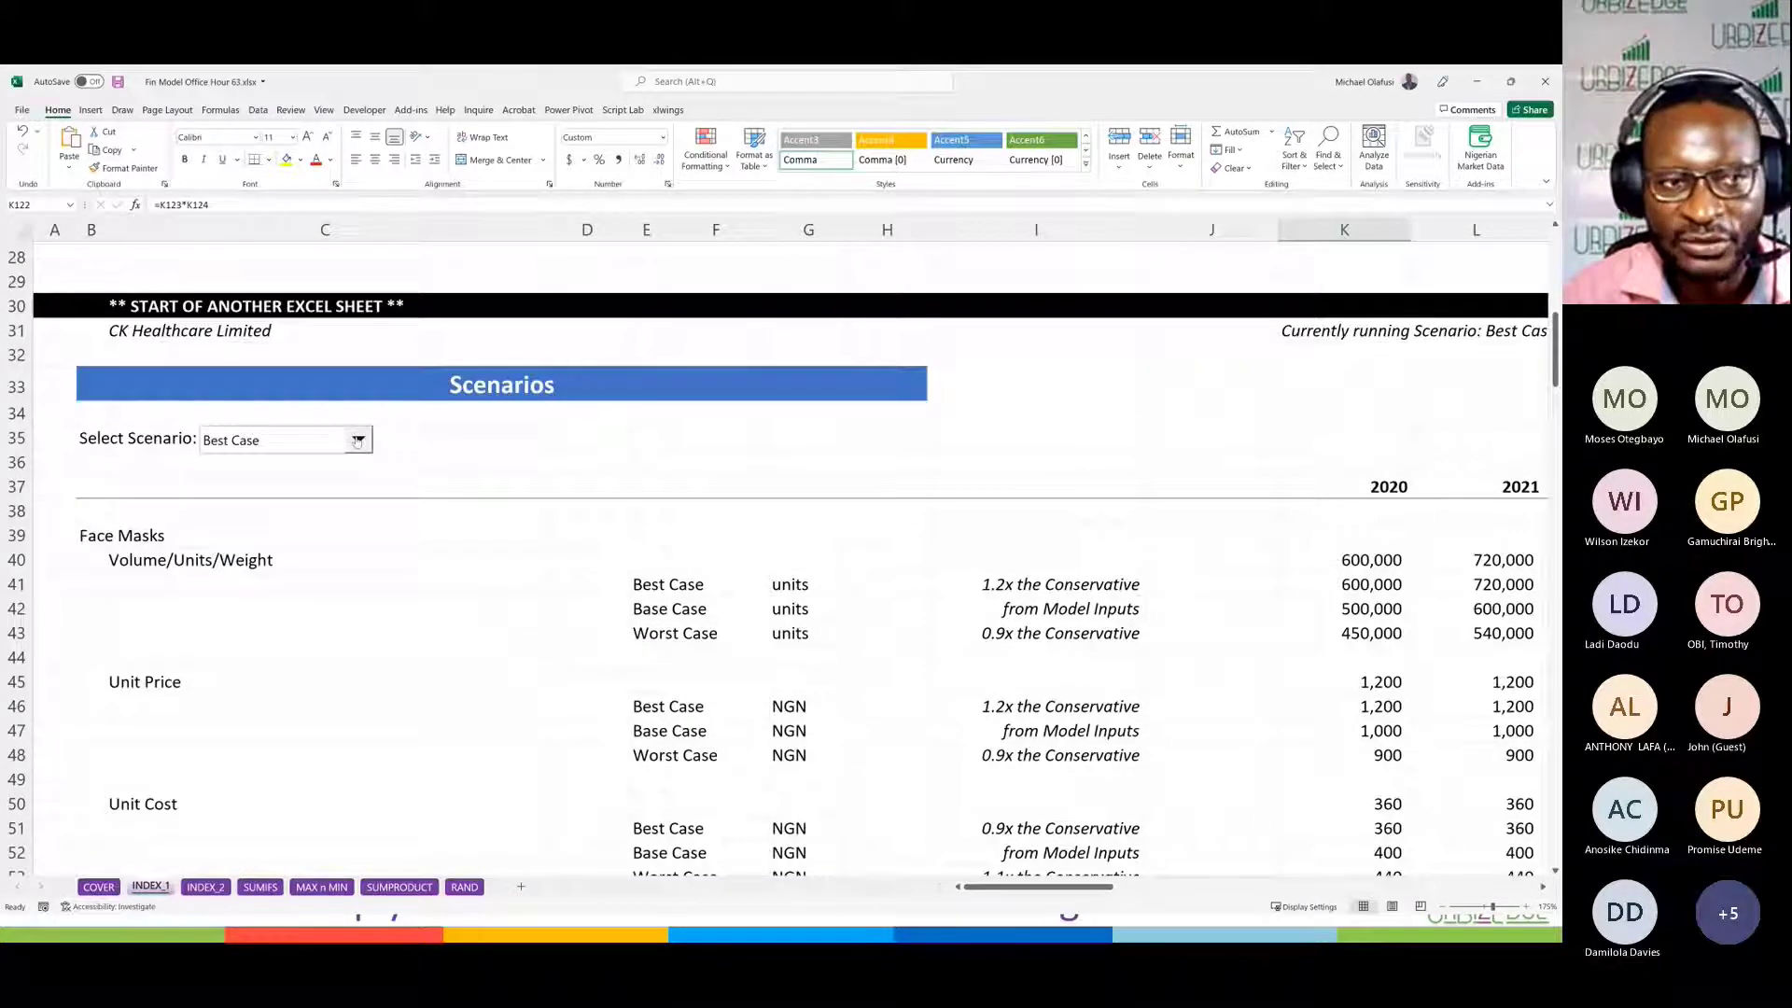
{"action": "left_click", "coordinate": [357, 440]}
{"action": "left_click", "coordinate": [277, 500]}
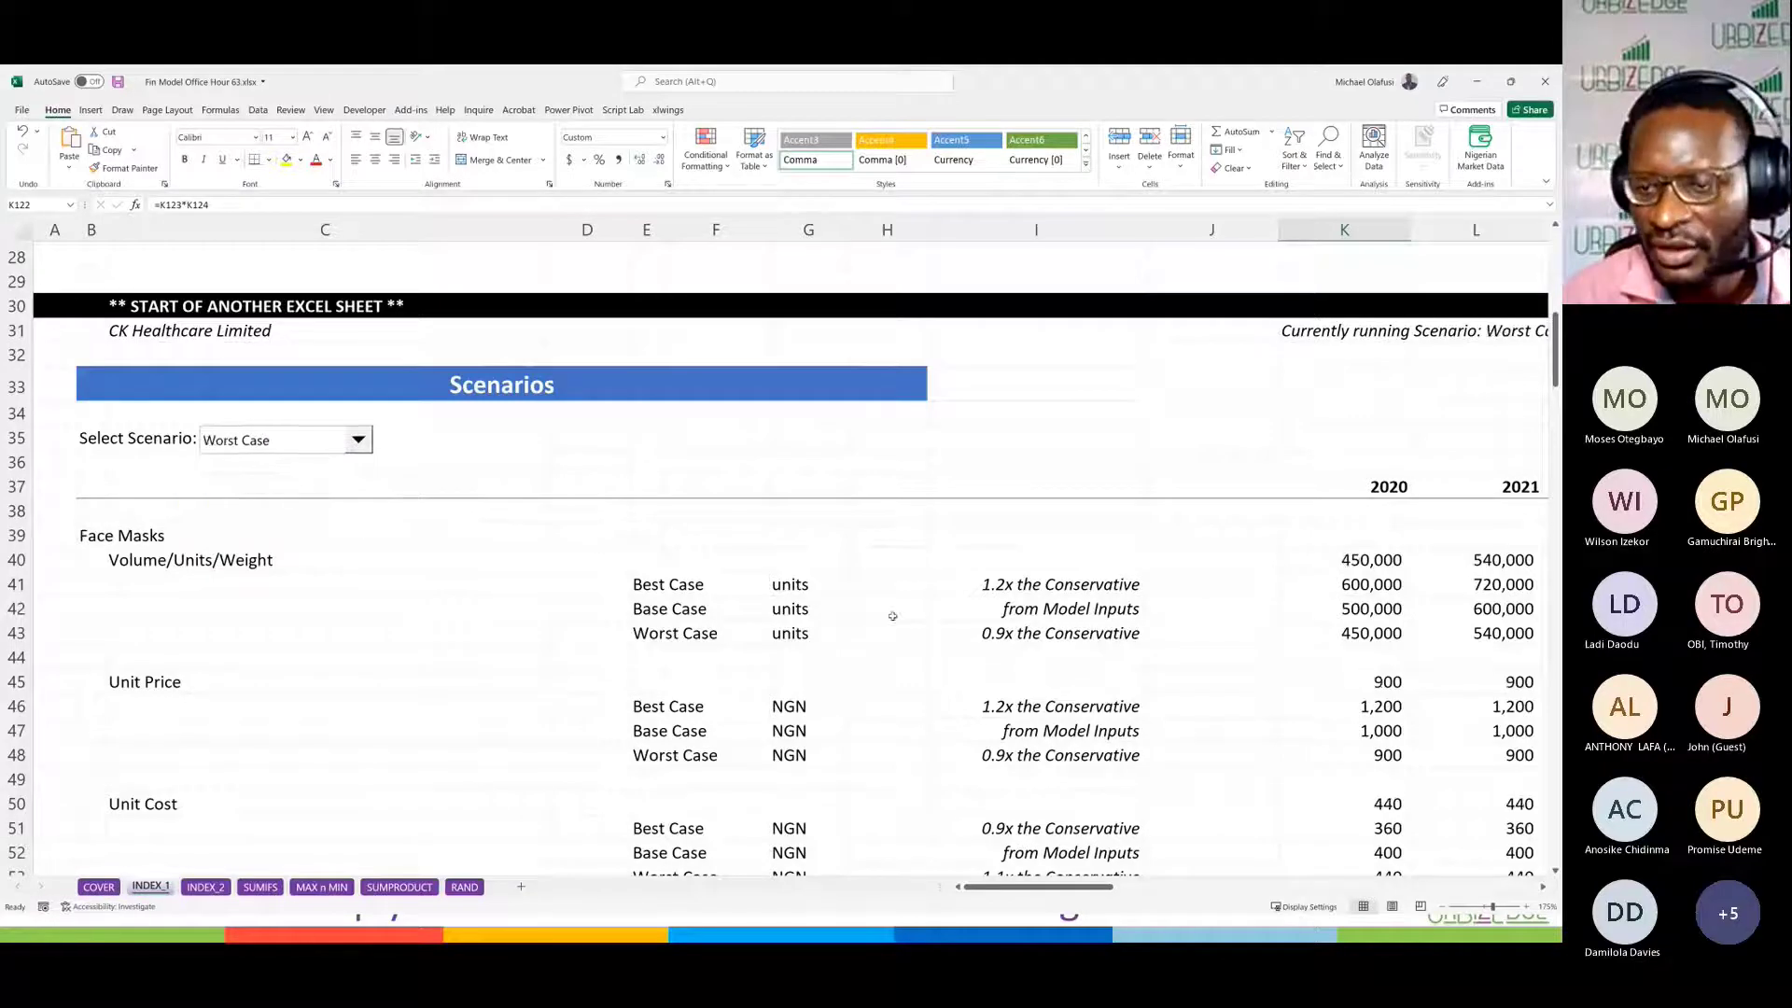
{"action": "scroll", "coordinate": [1095, 691], "scroll_direction": "down", "scroll_amount": 5}
{"action": "scroll", "coordinate": [1094, 691], "scroll_direction": "down", "scroll_amount": 20}
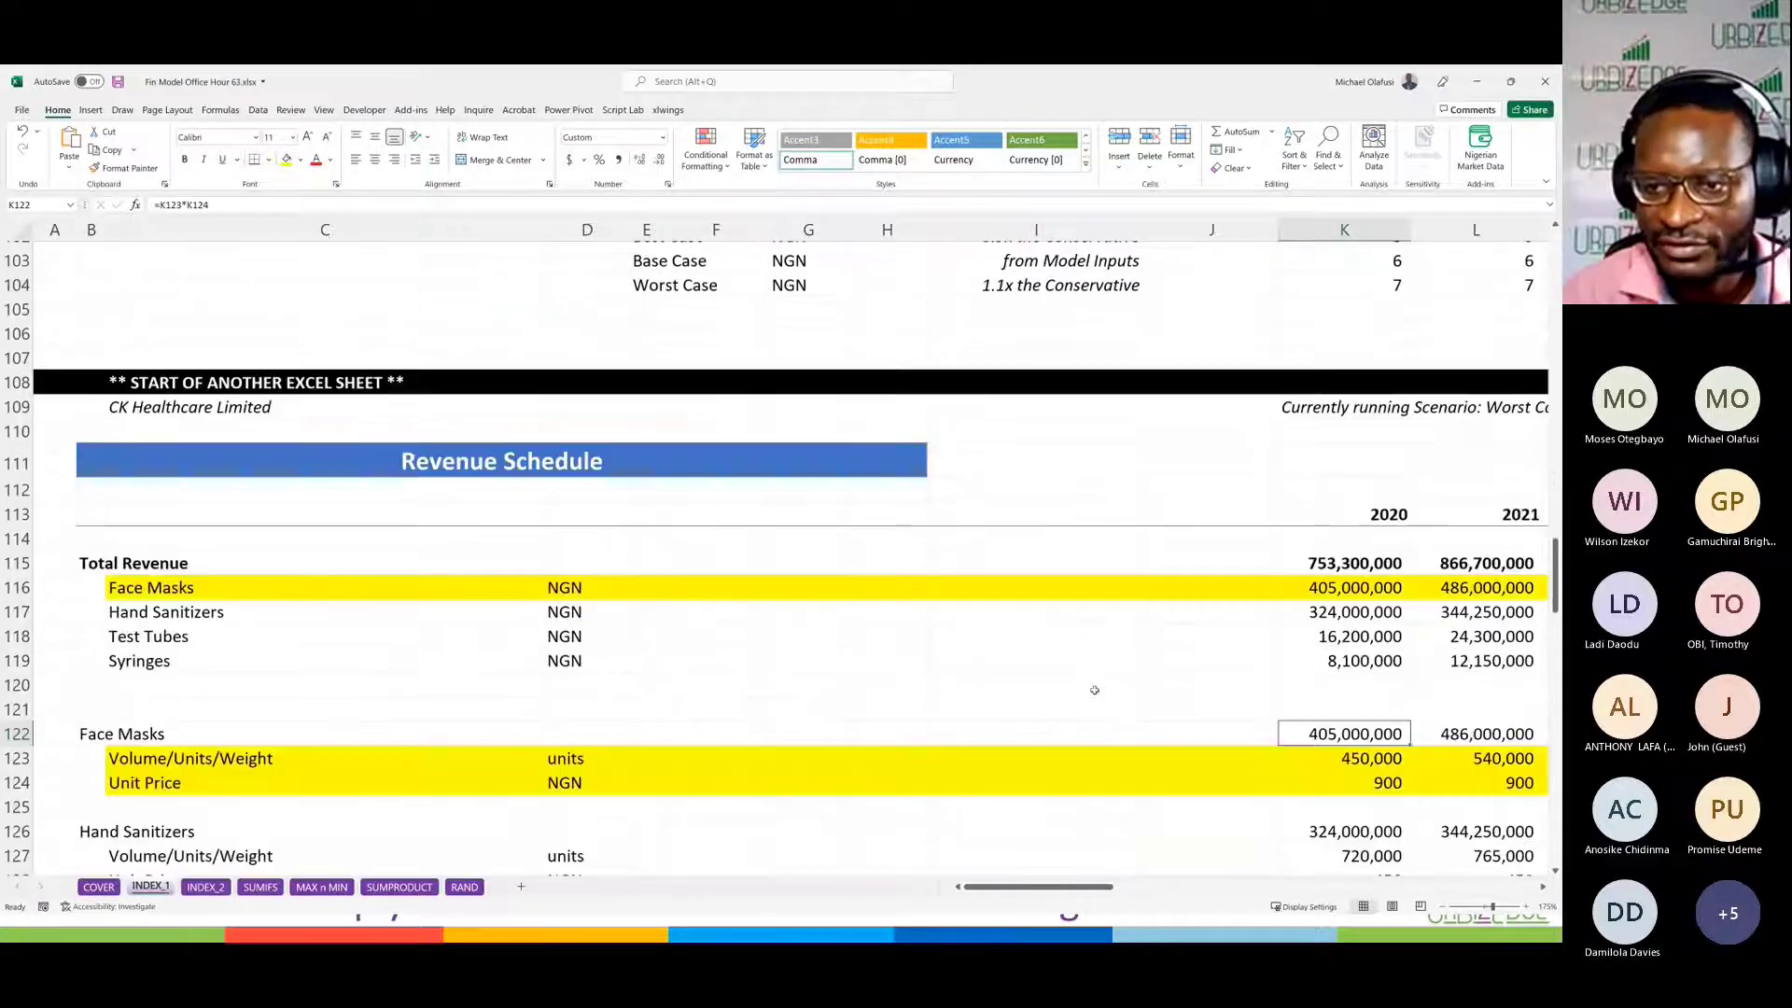
{"action": "scroll", "coordinate": [1094, 690], "scroll_direction": "up", "scroll_amount": 7}
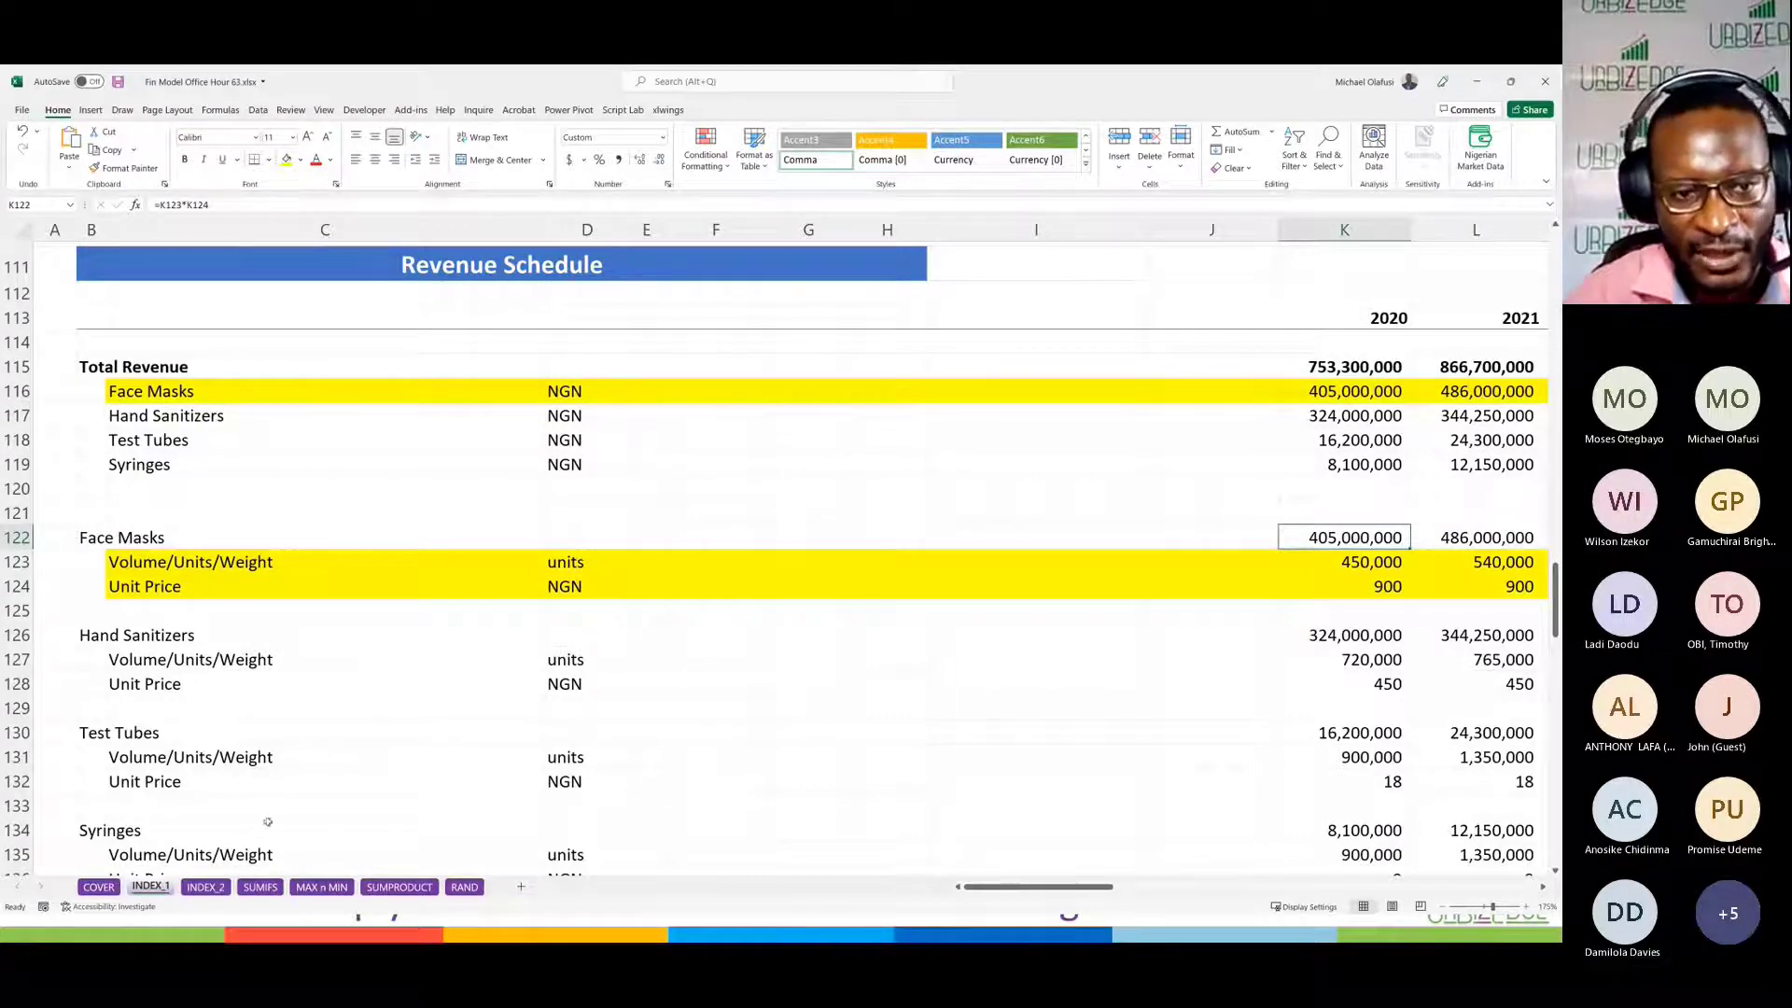
Step: On the SUMIFS sheet, clear the Expense Amount formulas in B2:B6 and C10:C15
{"action": "left_click", "coordinate": [260, 887]}
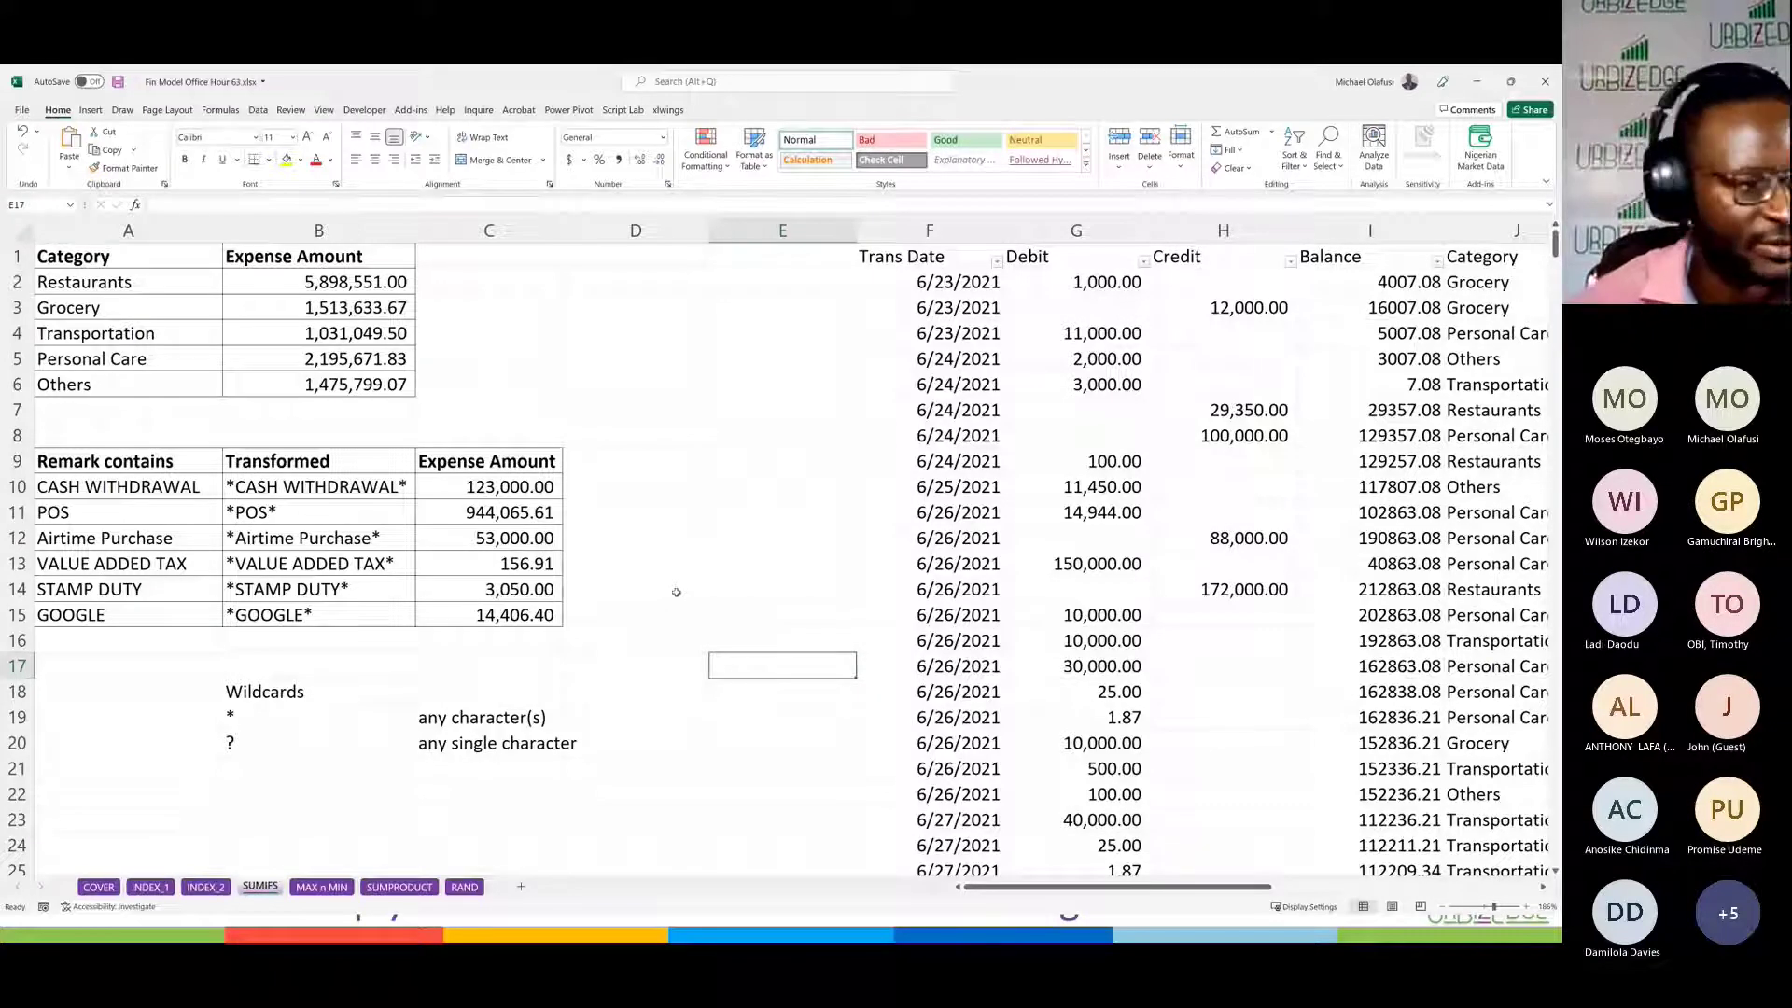
{"action": "left_click", "coordinate": [734, 580]}
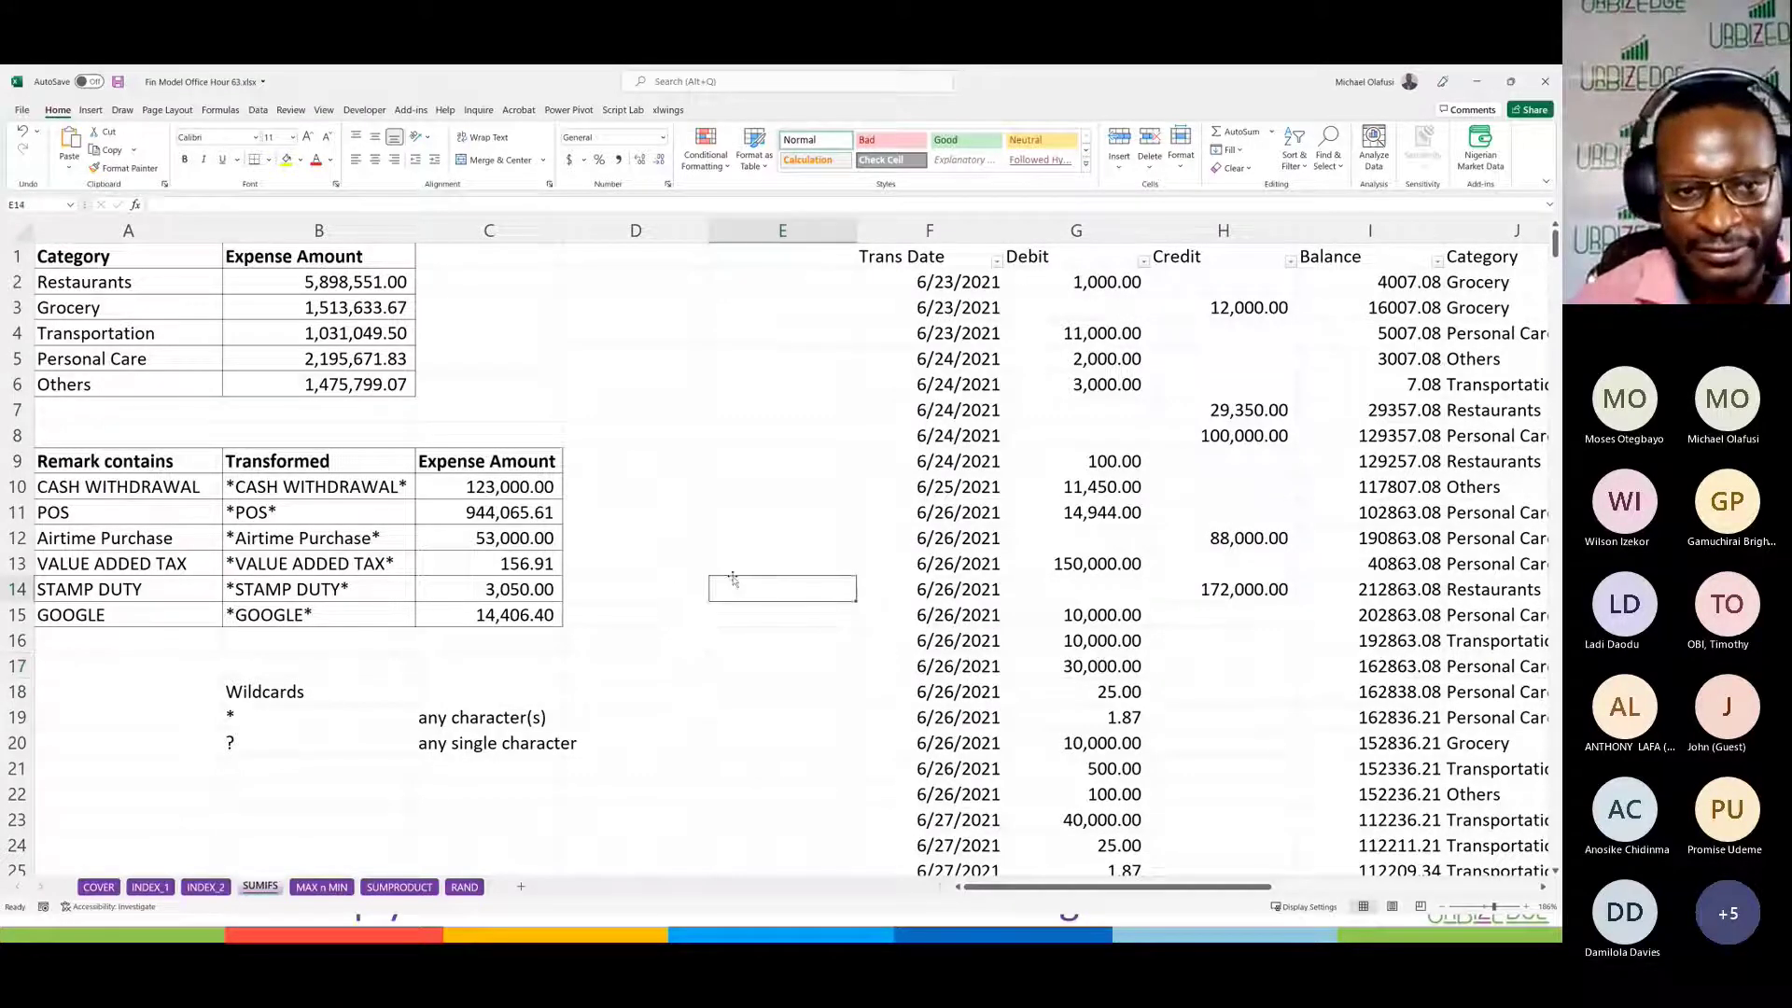
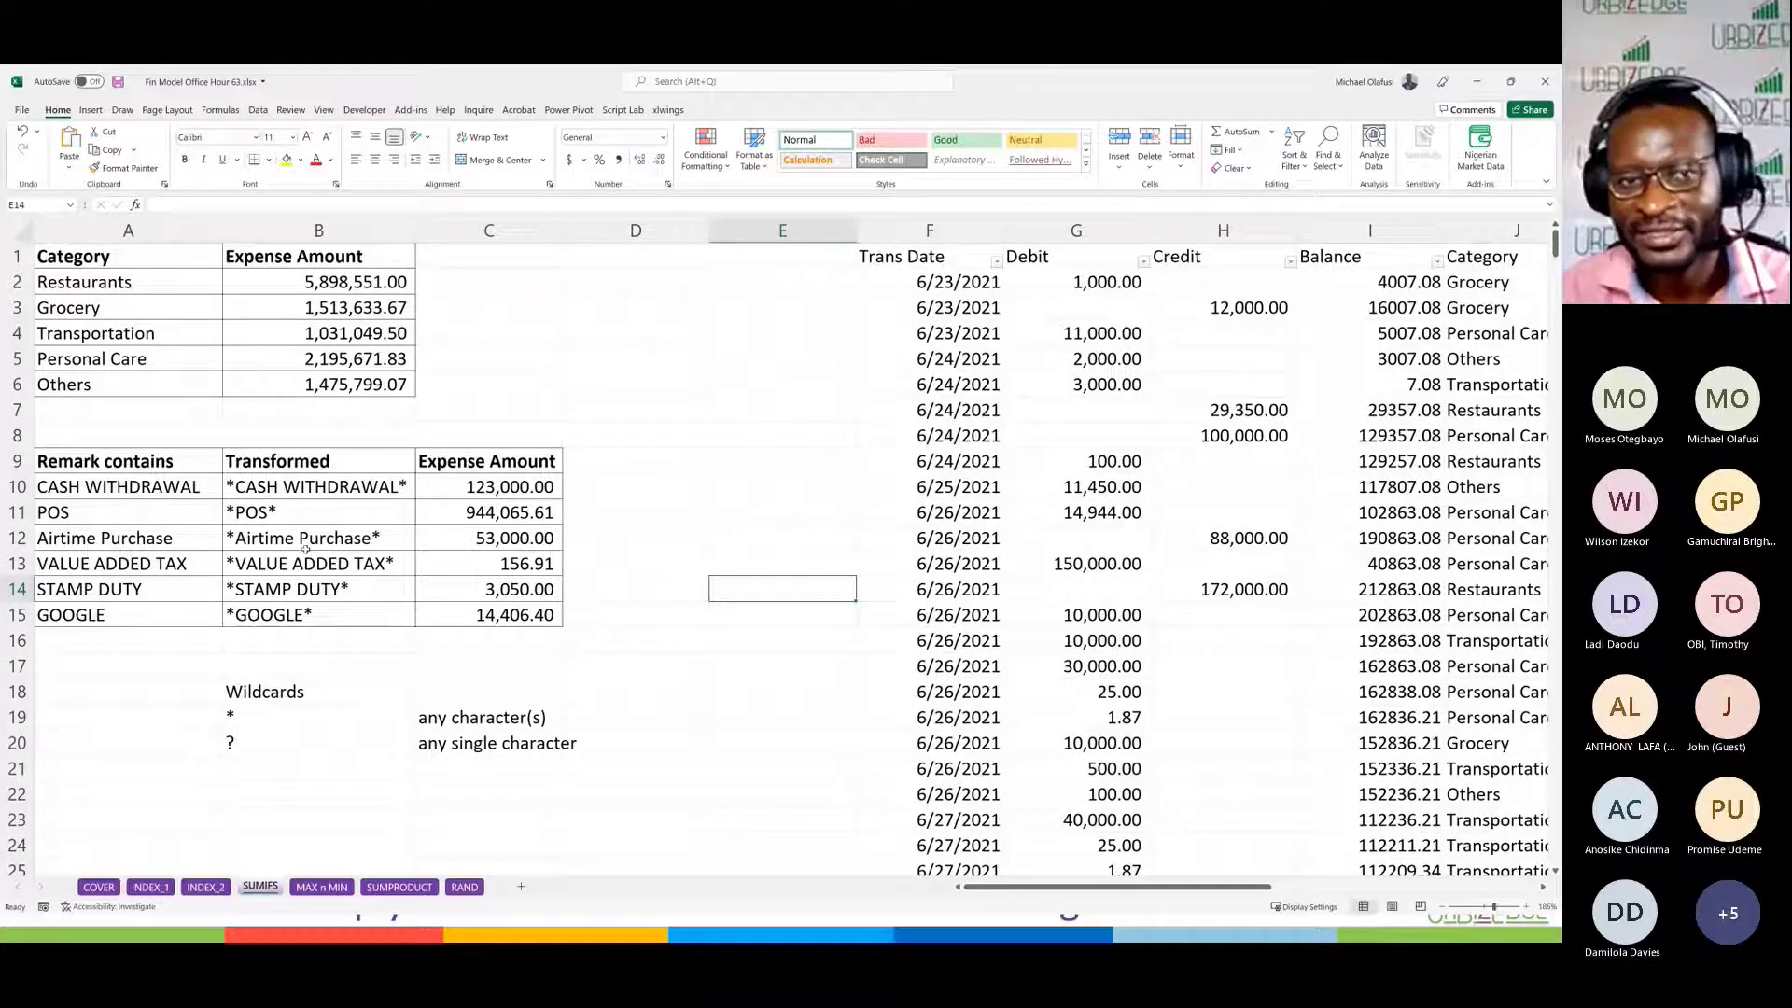
{"action": "left_click", "coordinate": [711, 417]}
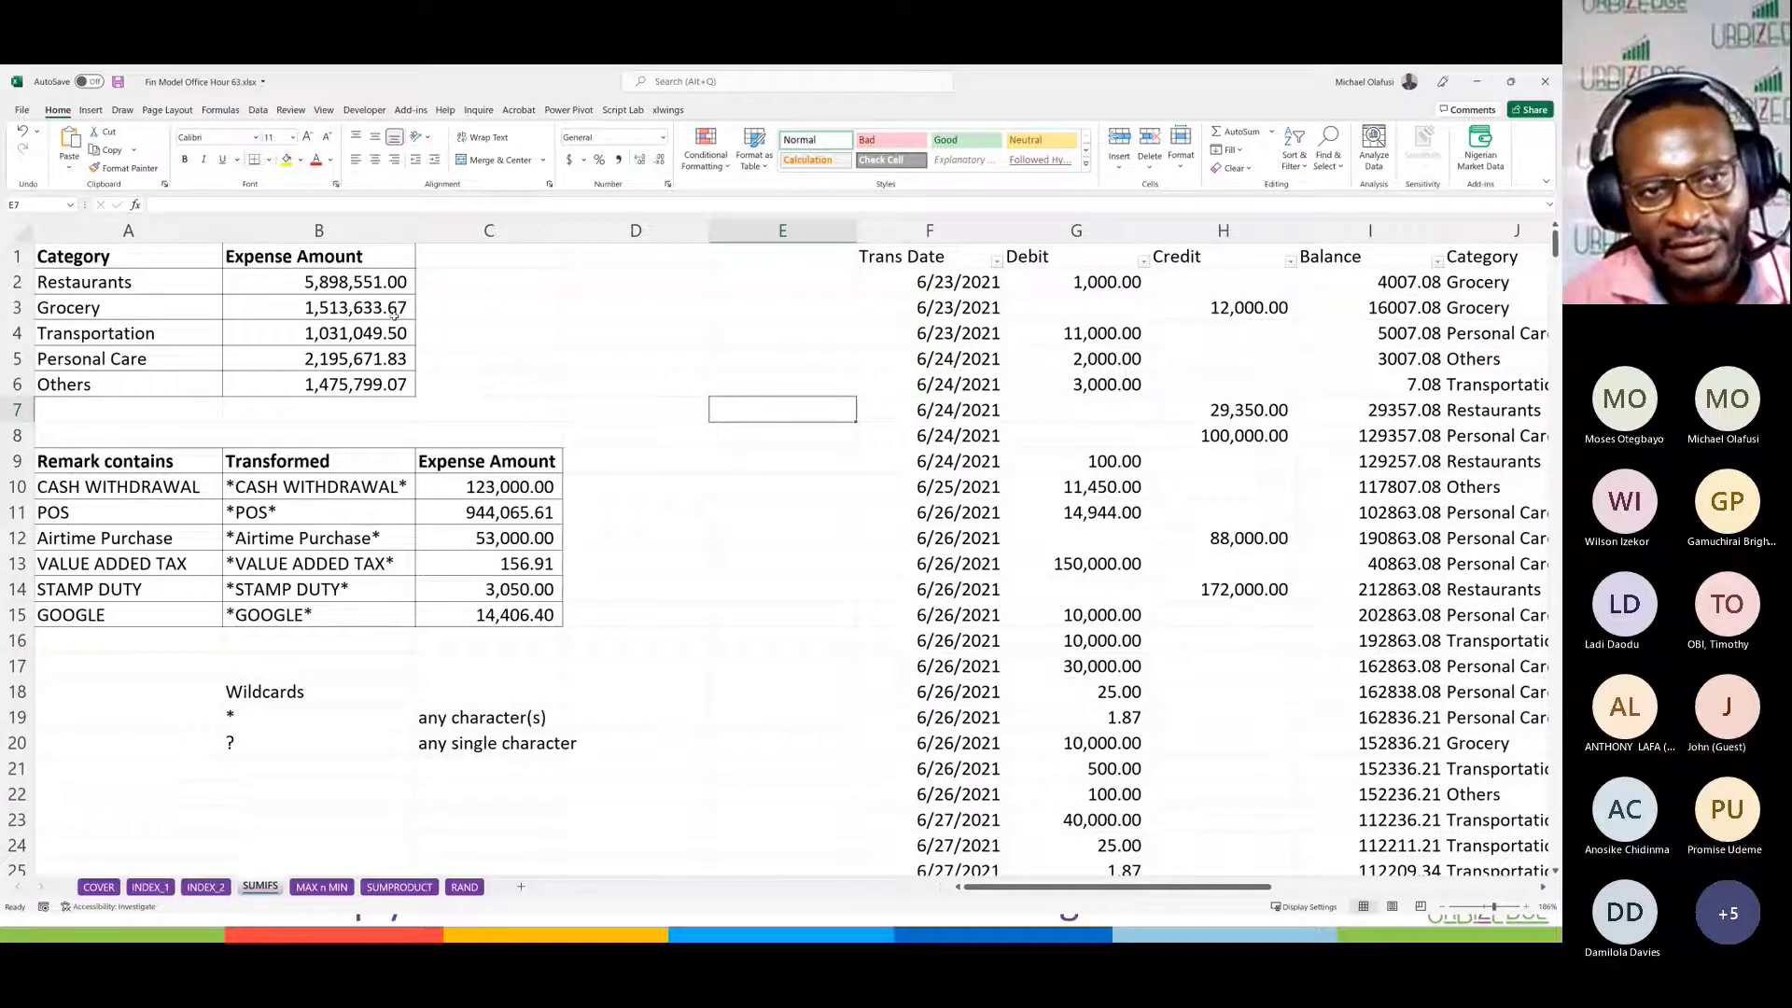
{"action": "left_click_drag", "start_coordinate": [307, 282], "coordinate": [317, 385]}
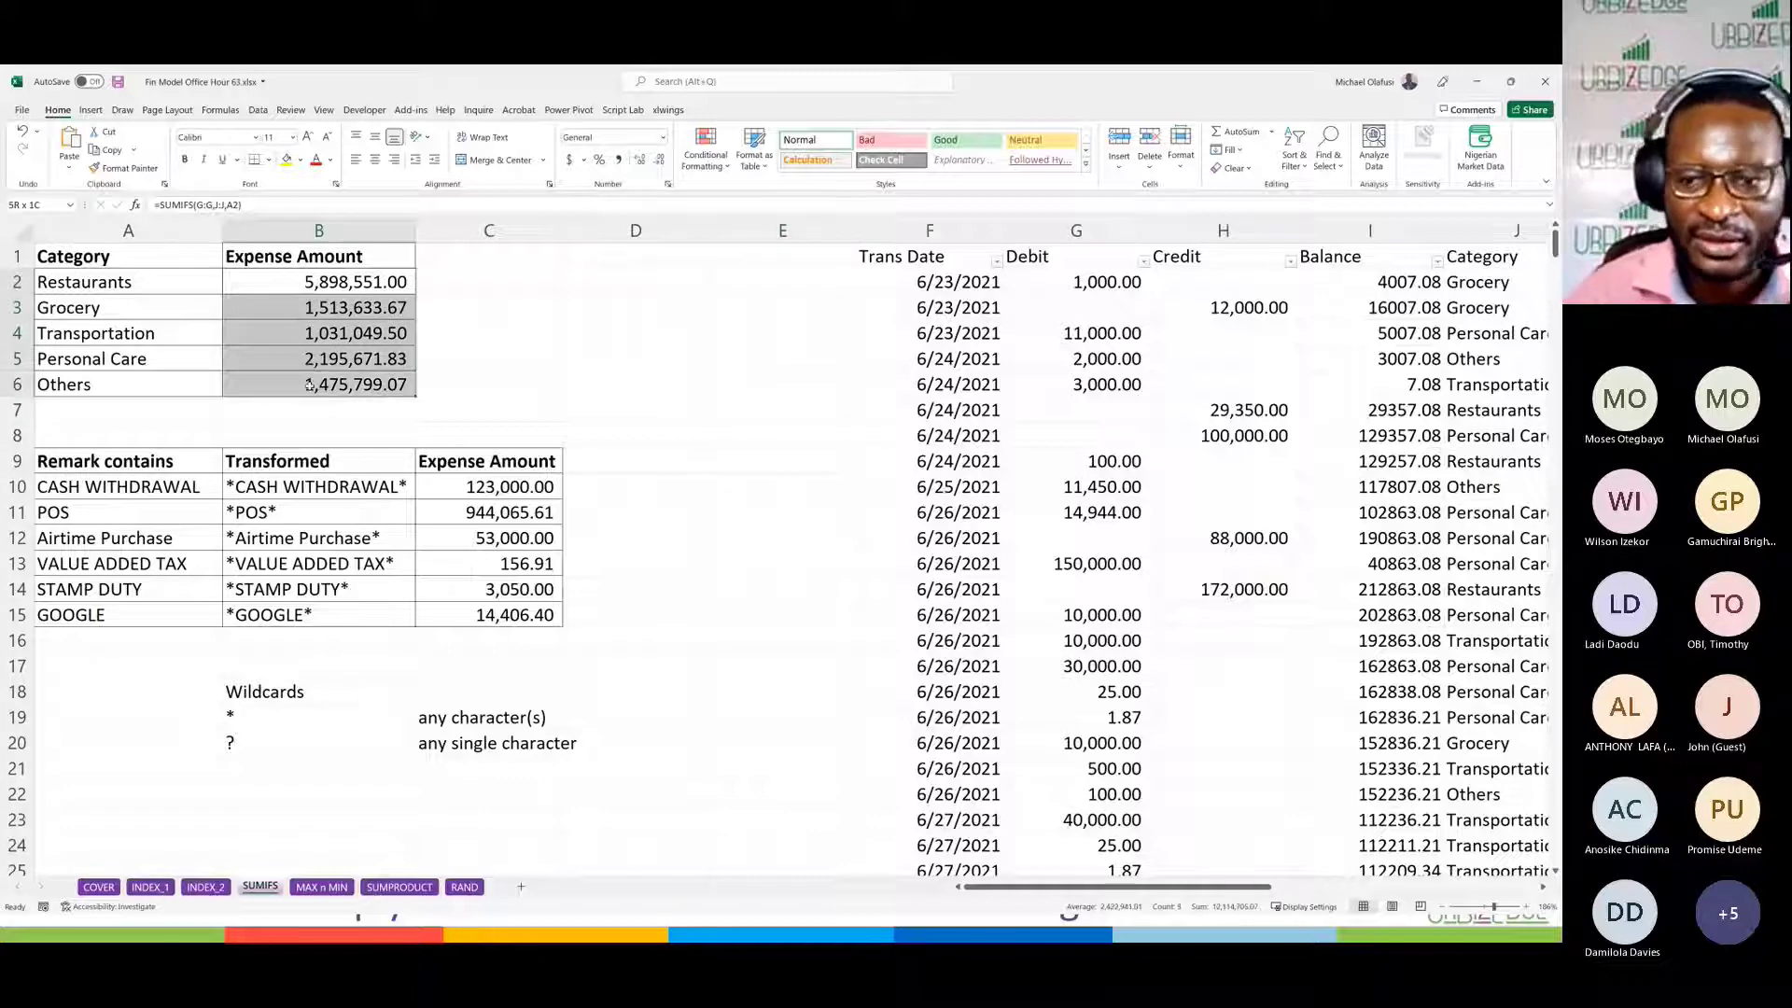
{"action": "key", "text": "Delete"}
{"action": "left_click_drag", "start_coordinate": [459, 490], "coordinate": [478, 615]}
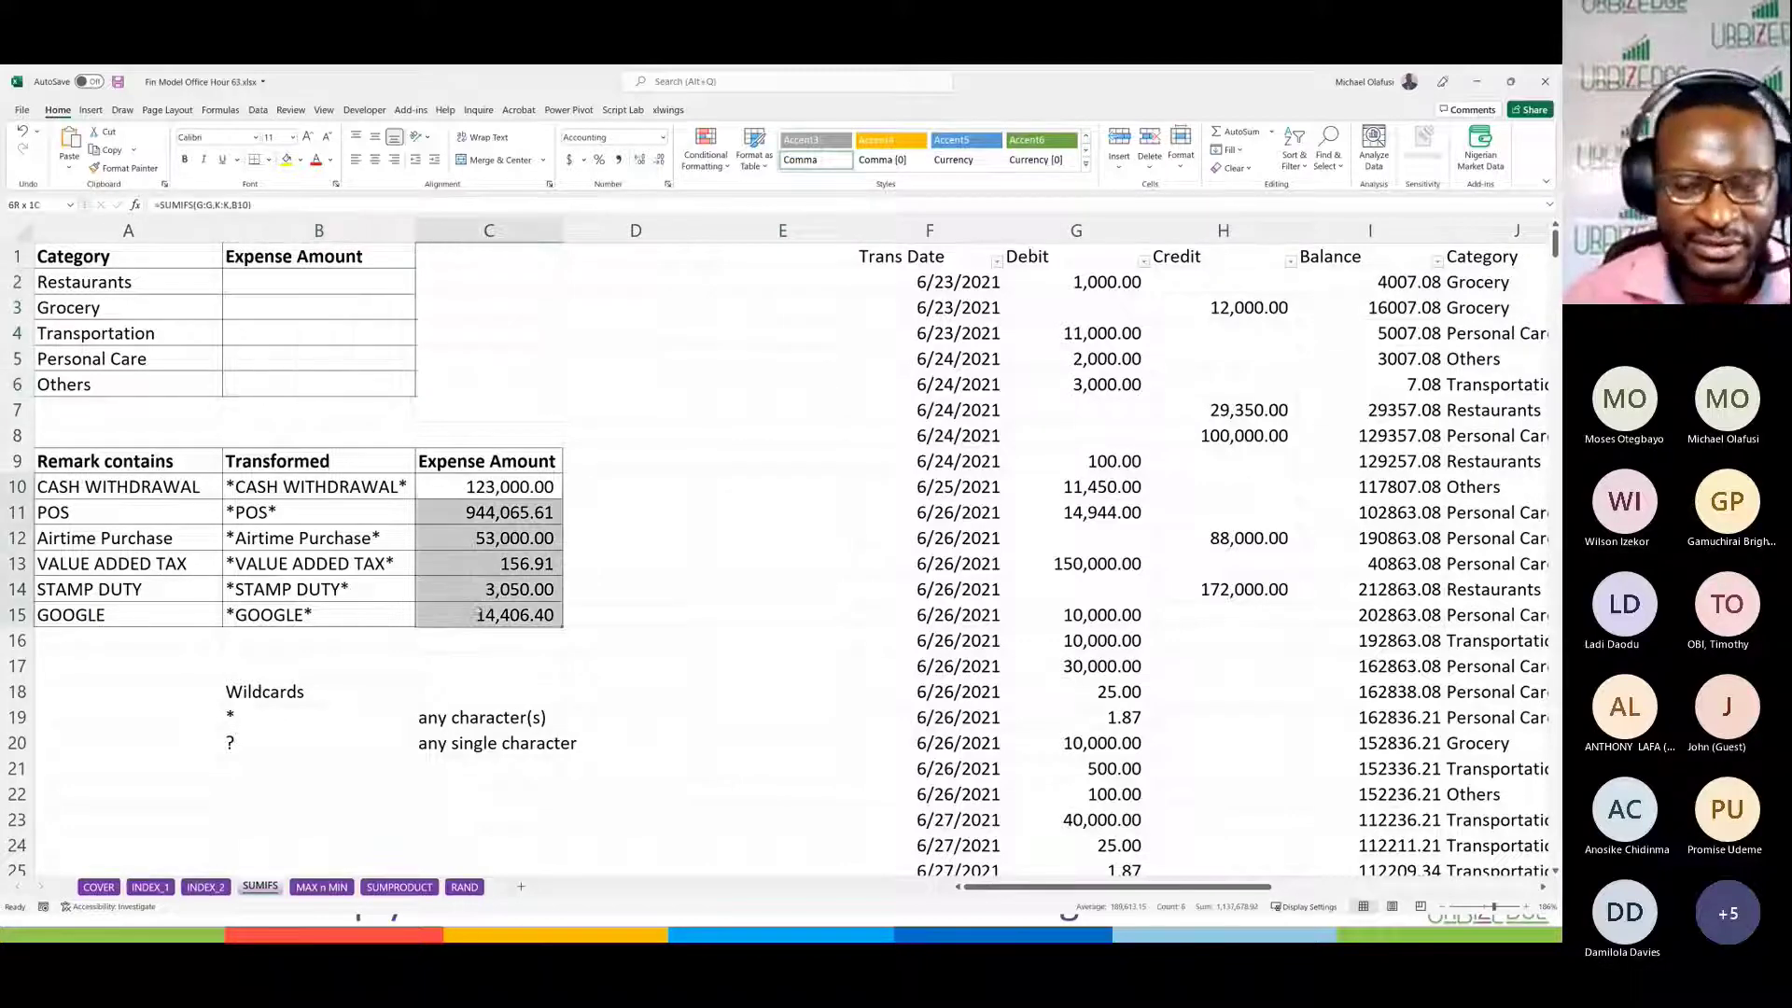
{"action": "key", "text": "Delete"}
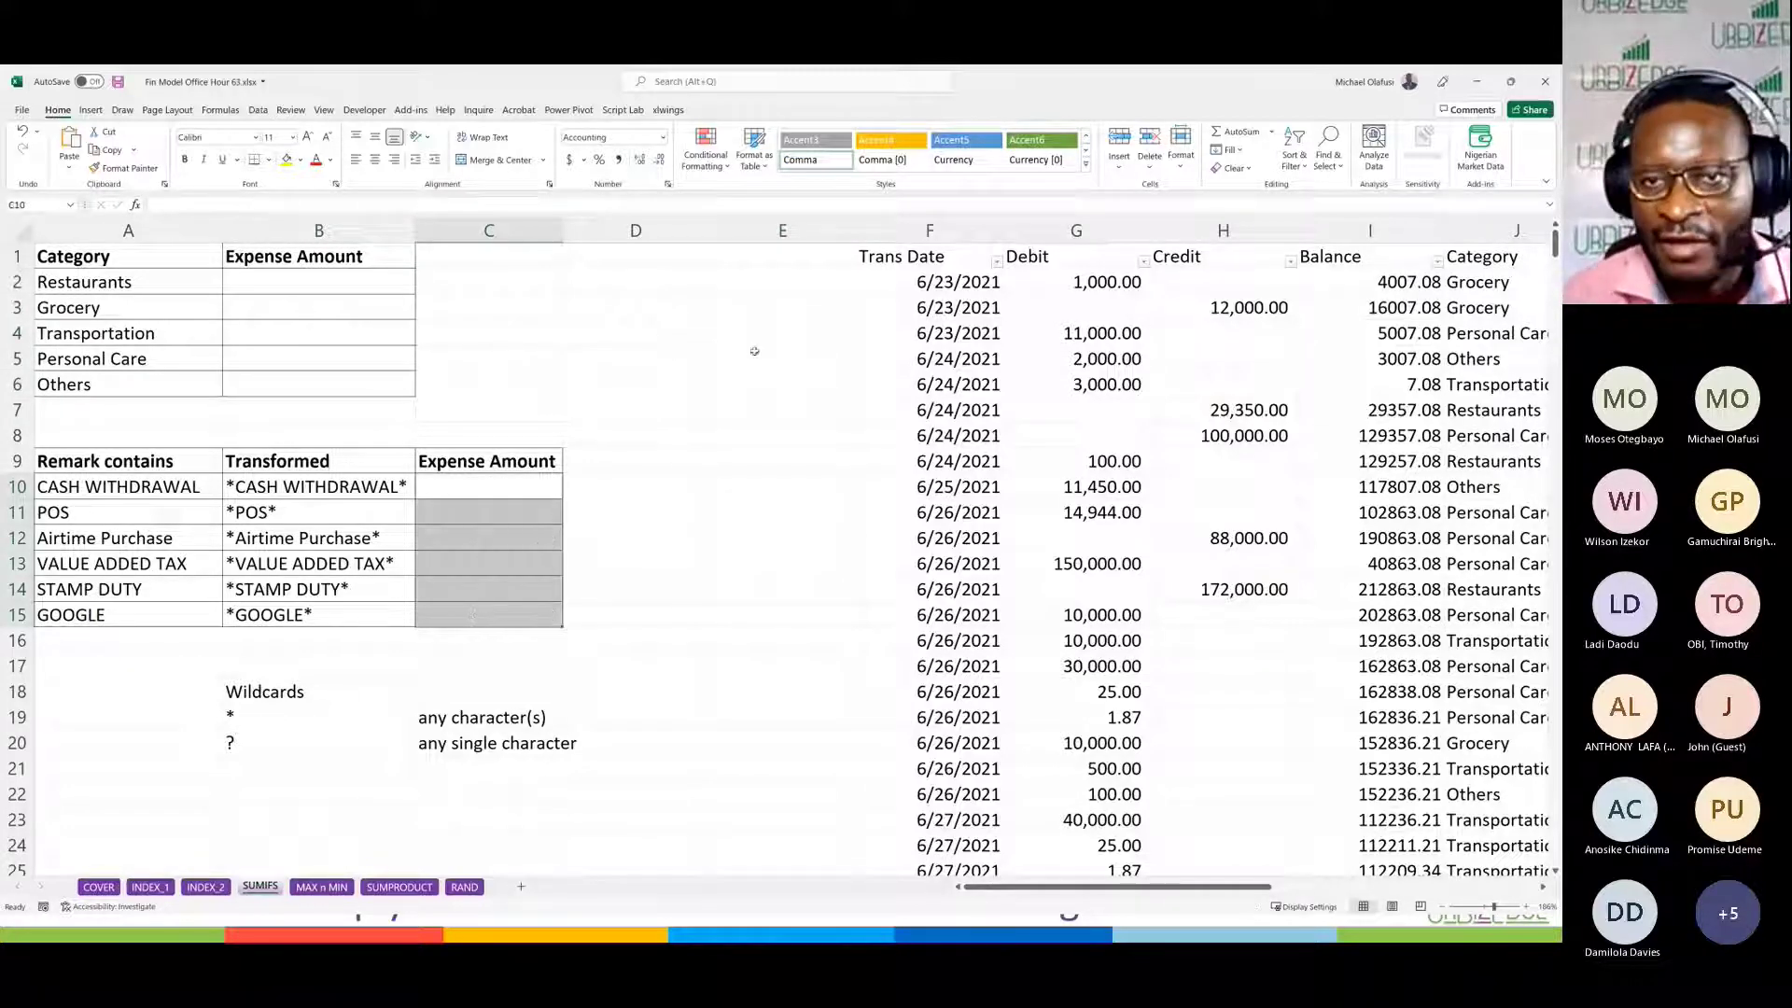
Step: Examine the transaction table's columns from Trans Date and Debit through Category and Remarks
{"action": "left_click", "coordinate": [1054, 358]}
{"action": "scroll", "coordinate": [1054, 358], "scroll_direction": "right", "scroll_amount": 5}
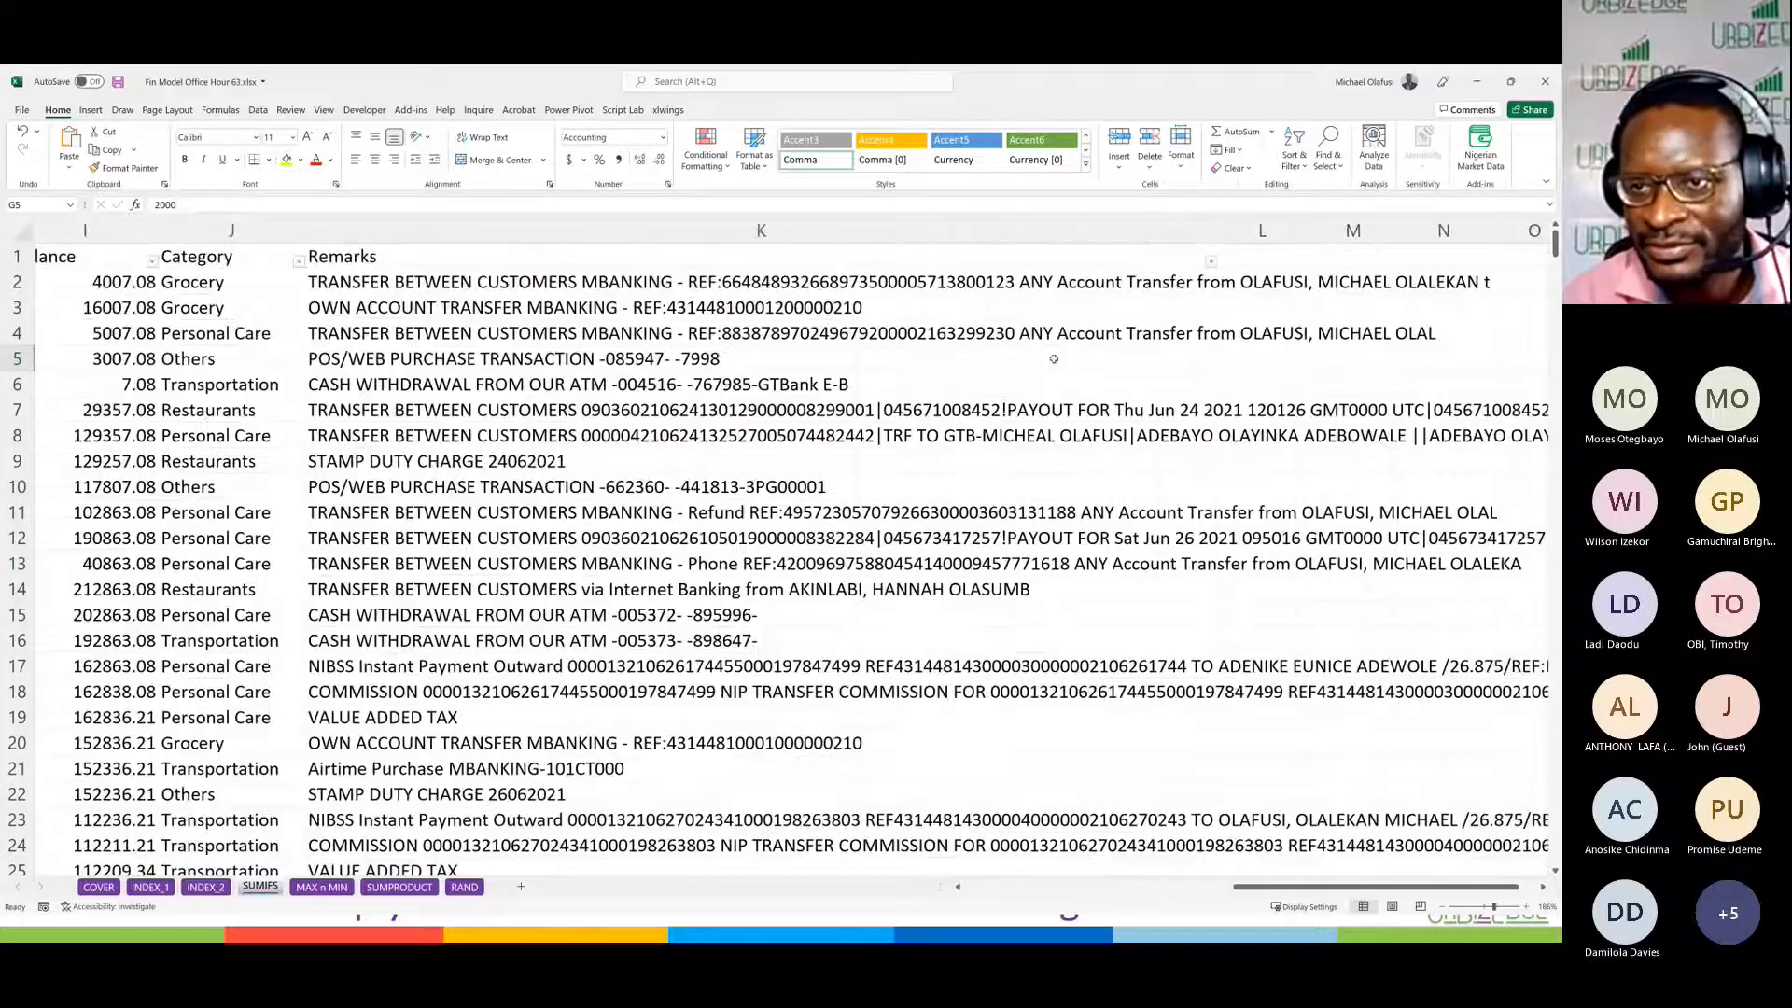
{"action": "scroll", "coordinate": [881, 424], "scroll_direction": "left", "scroll_amount": 5}
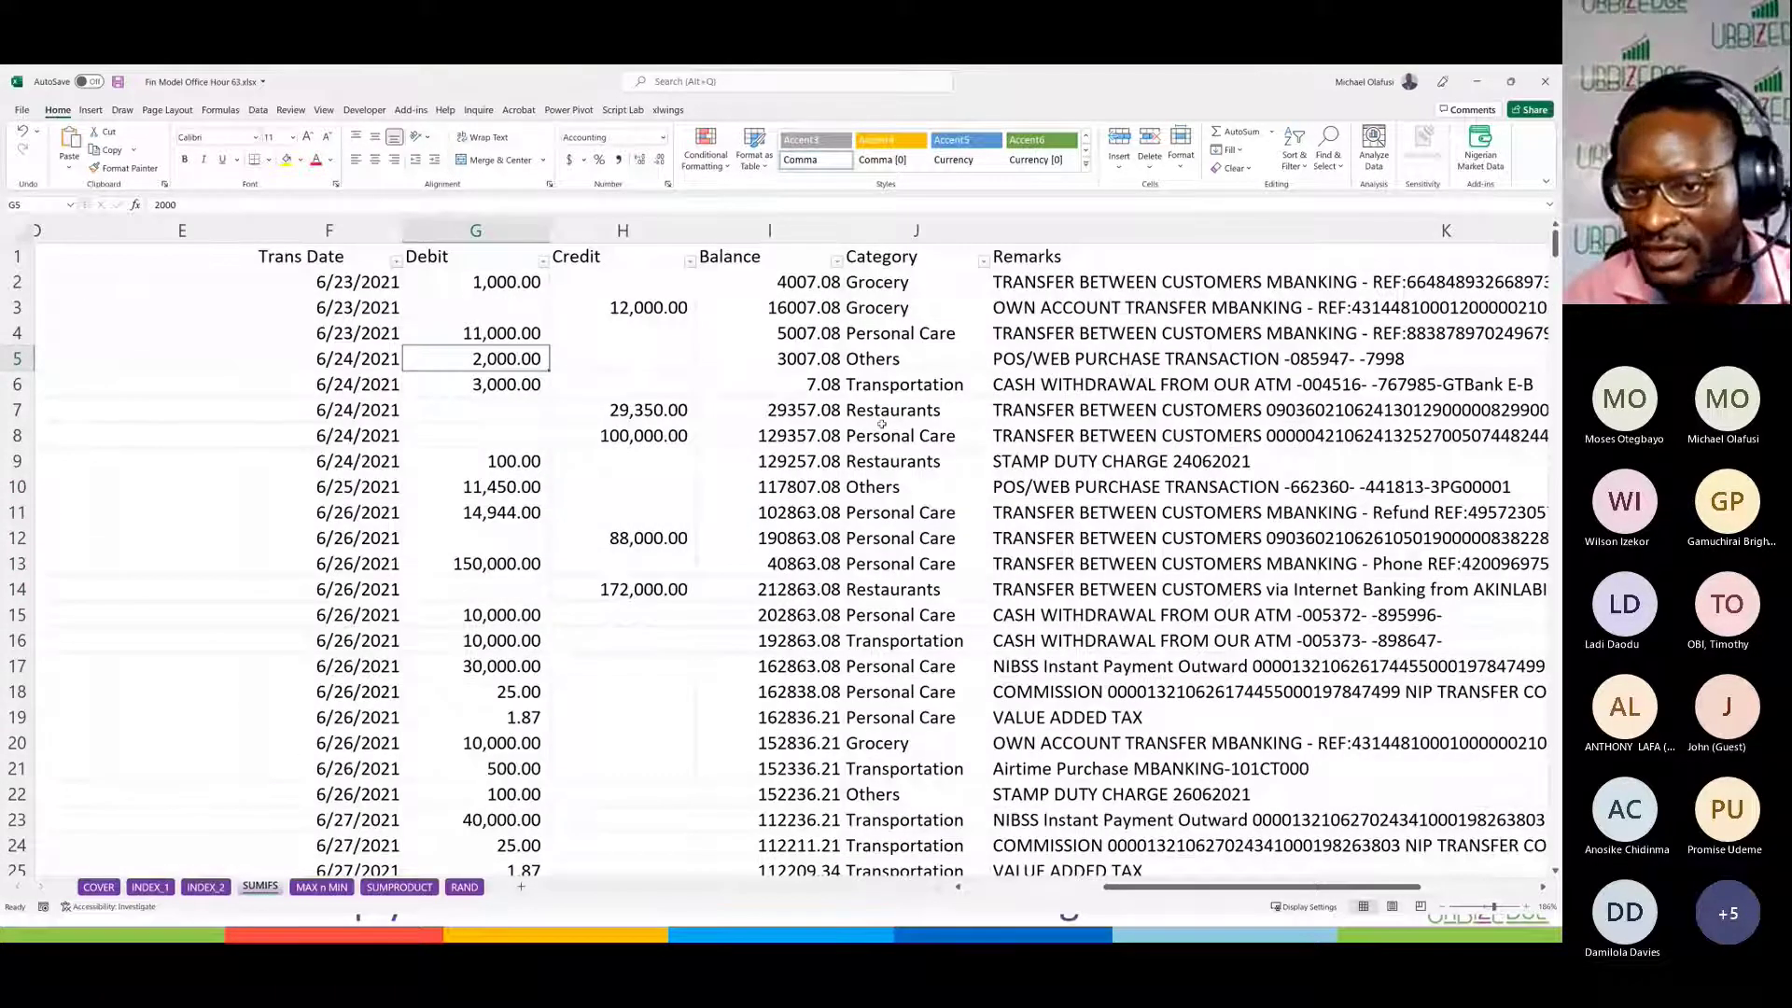
{"action": "scroll", "coordinate": [881, 425], "scroll_direction": "left", "scroll_amount": 3}
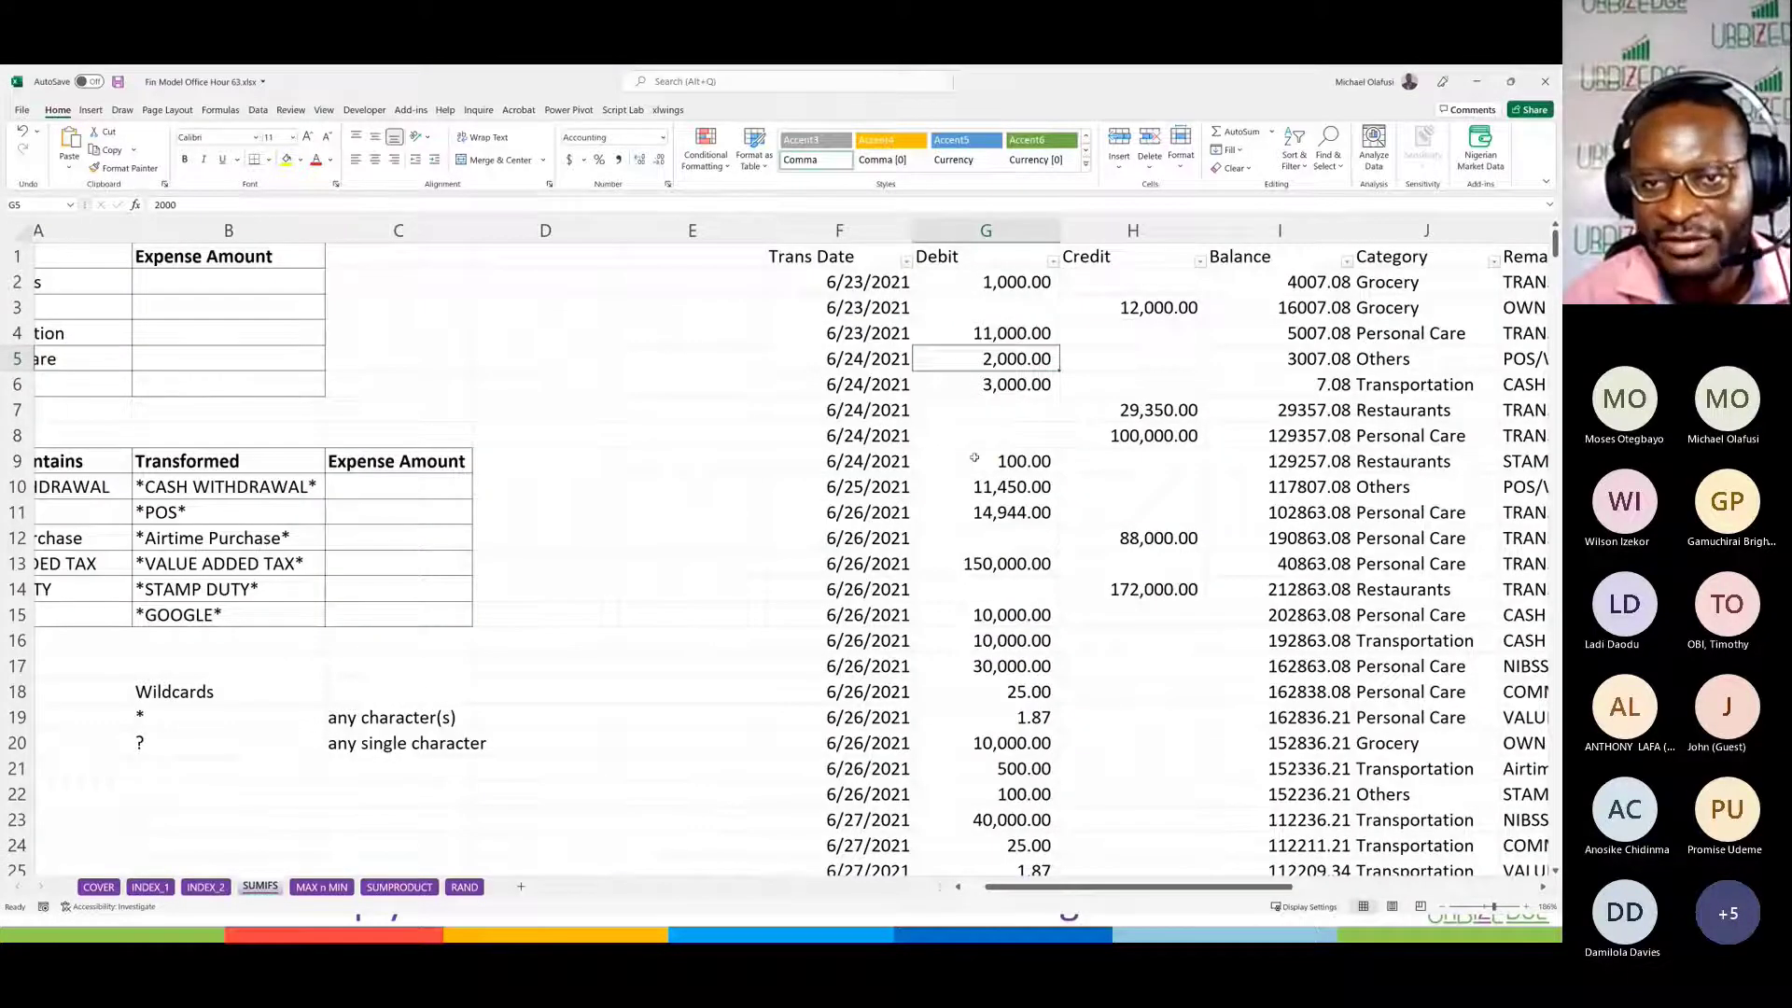
{"action": "scroll", "coordinate": [973, 457], "scroll_direction": "right", "scroll_amount": 3}
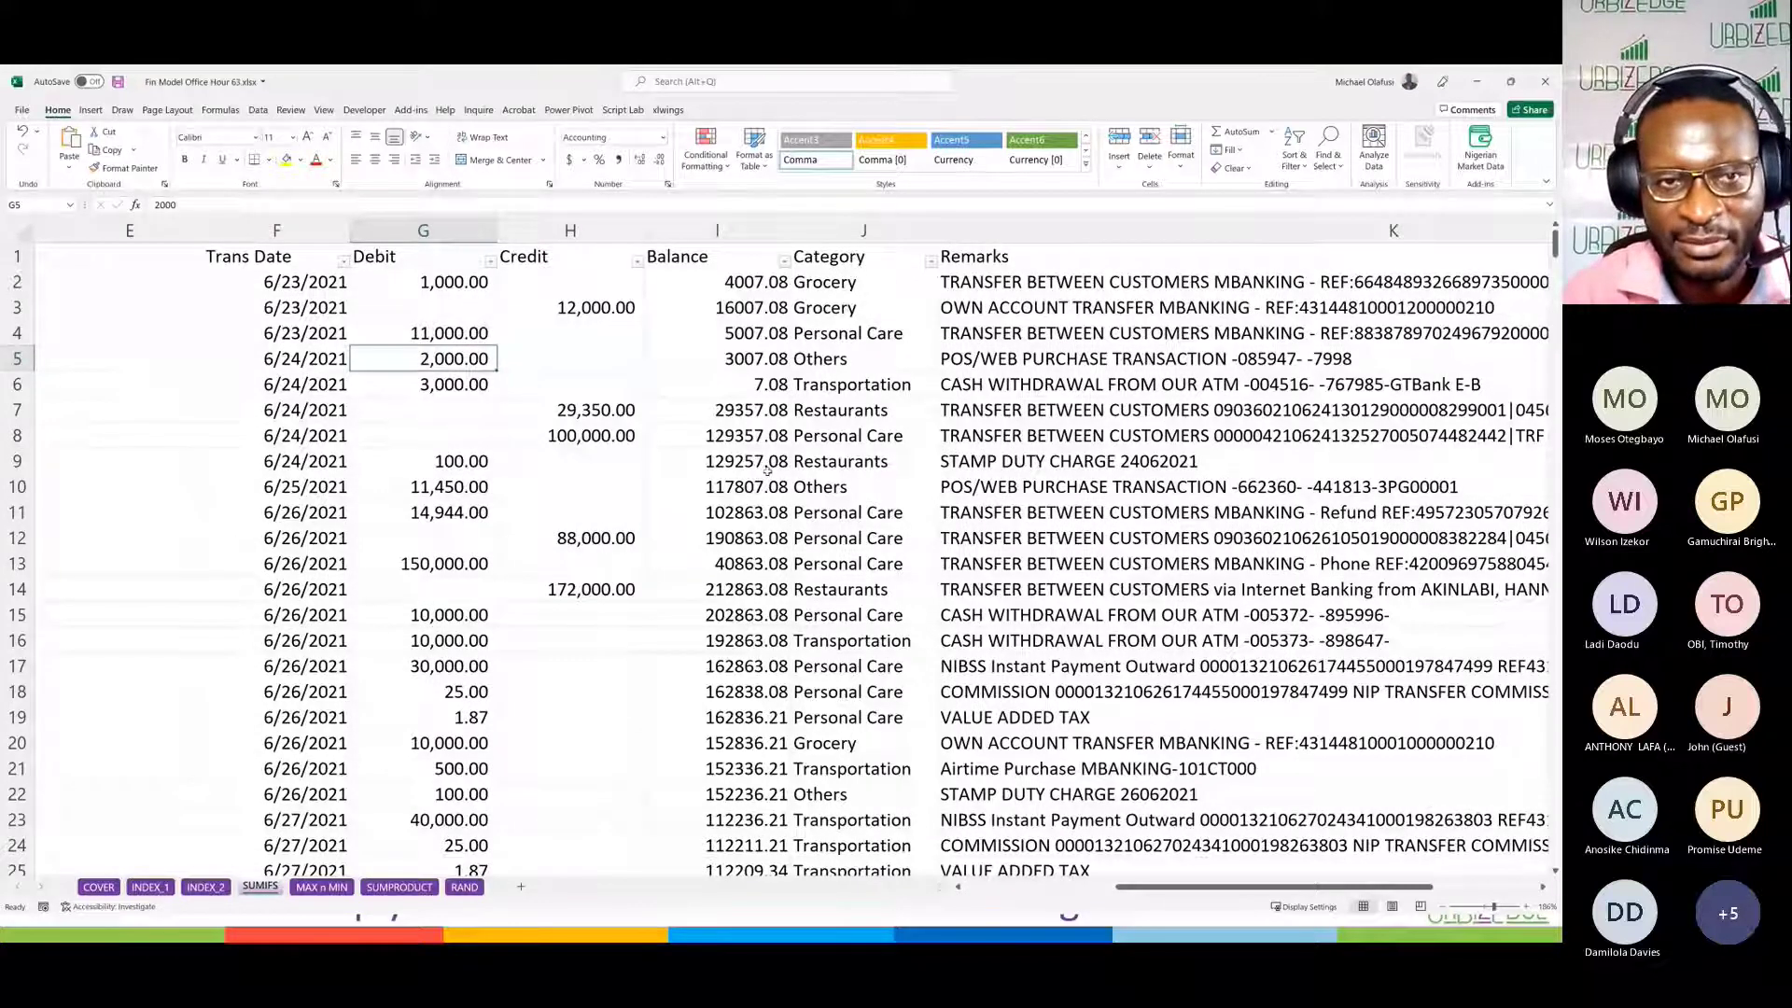
{"action": "scroll", "coordinate": [667, 476], "scroll_direction": "left", "scroll_amount": 4}
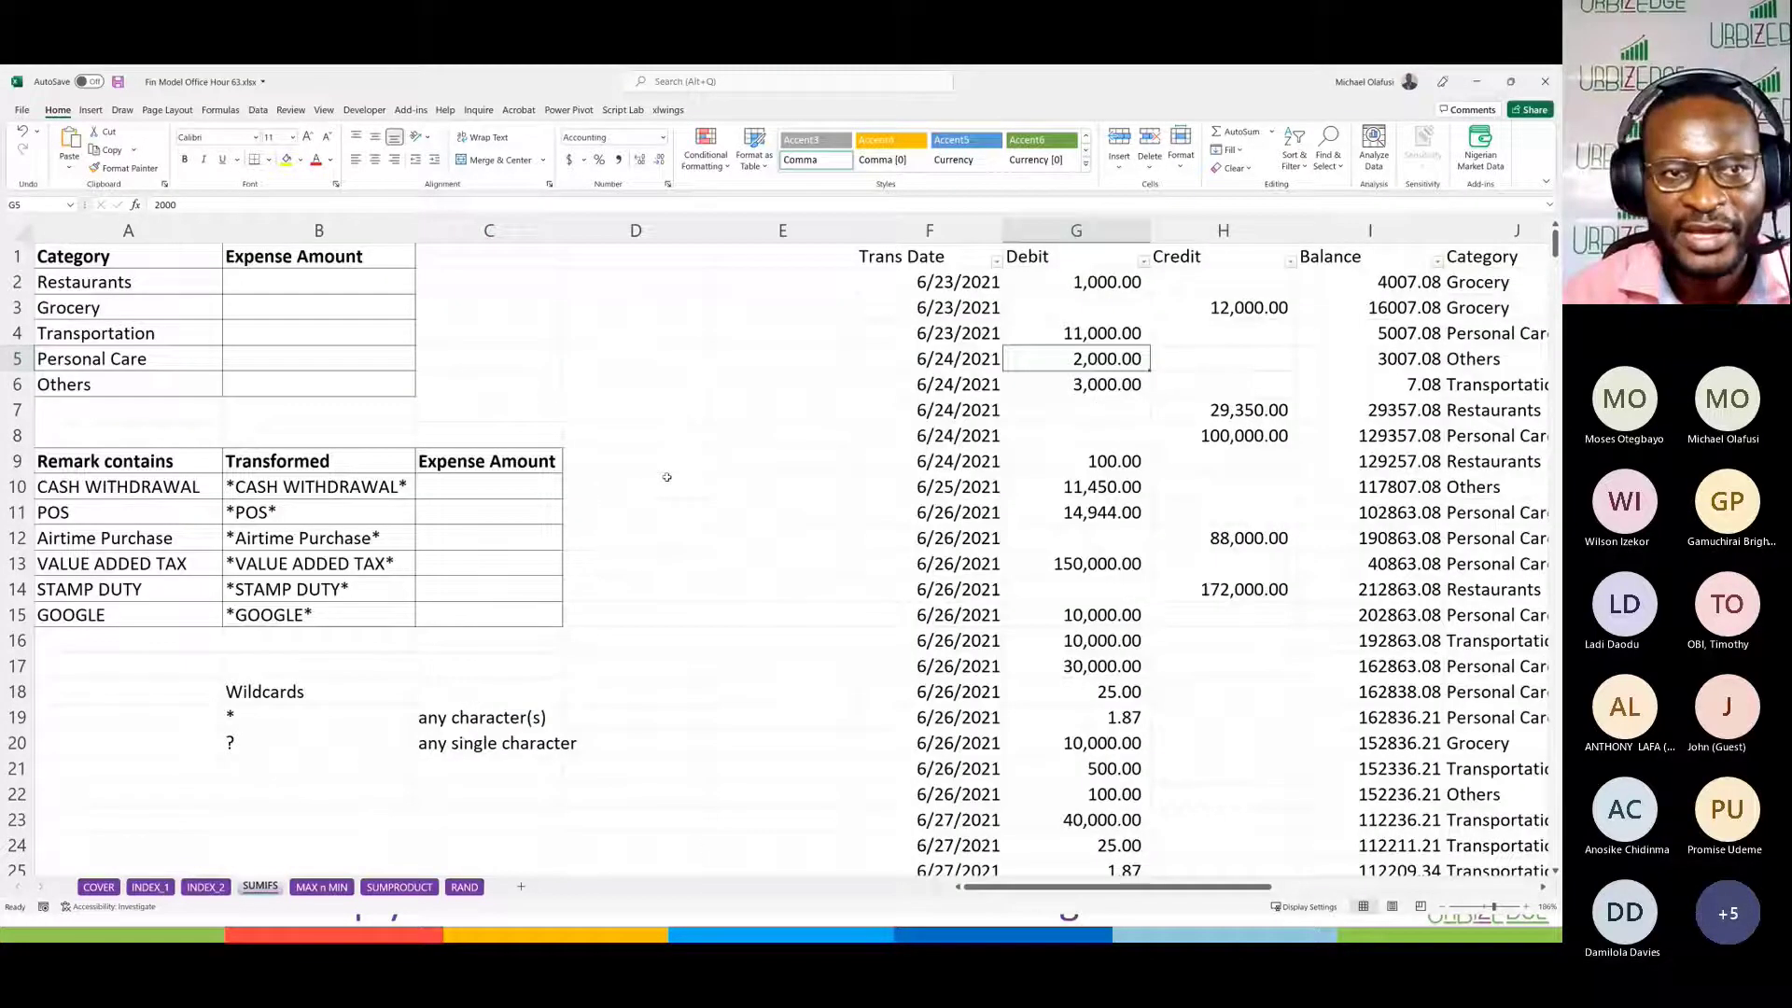
Step: Match the Grocery entries in the Category column with their Debit amounts to see what the Expense Amount summary must add up
{"action": "left_click", "coordinate": [260, 278]}
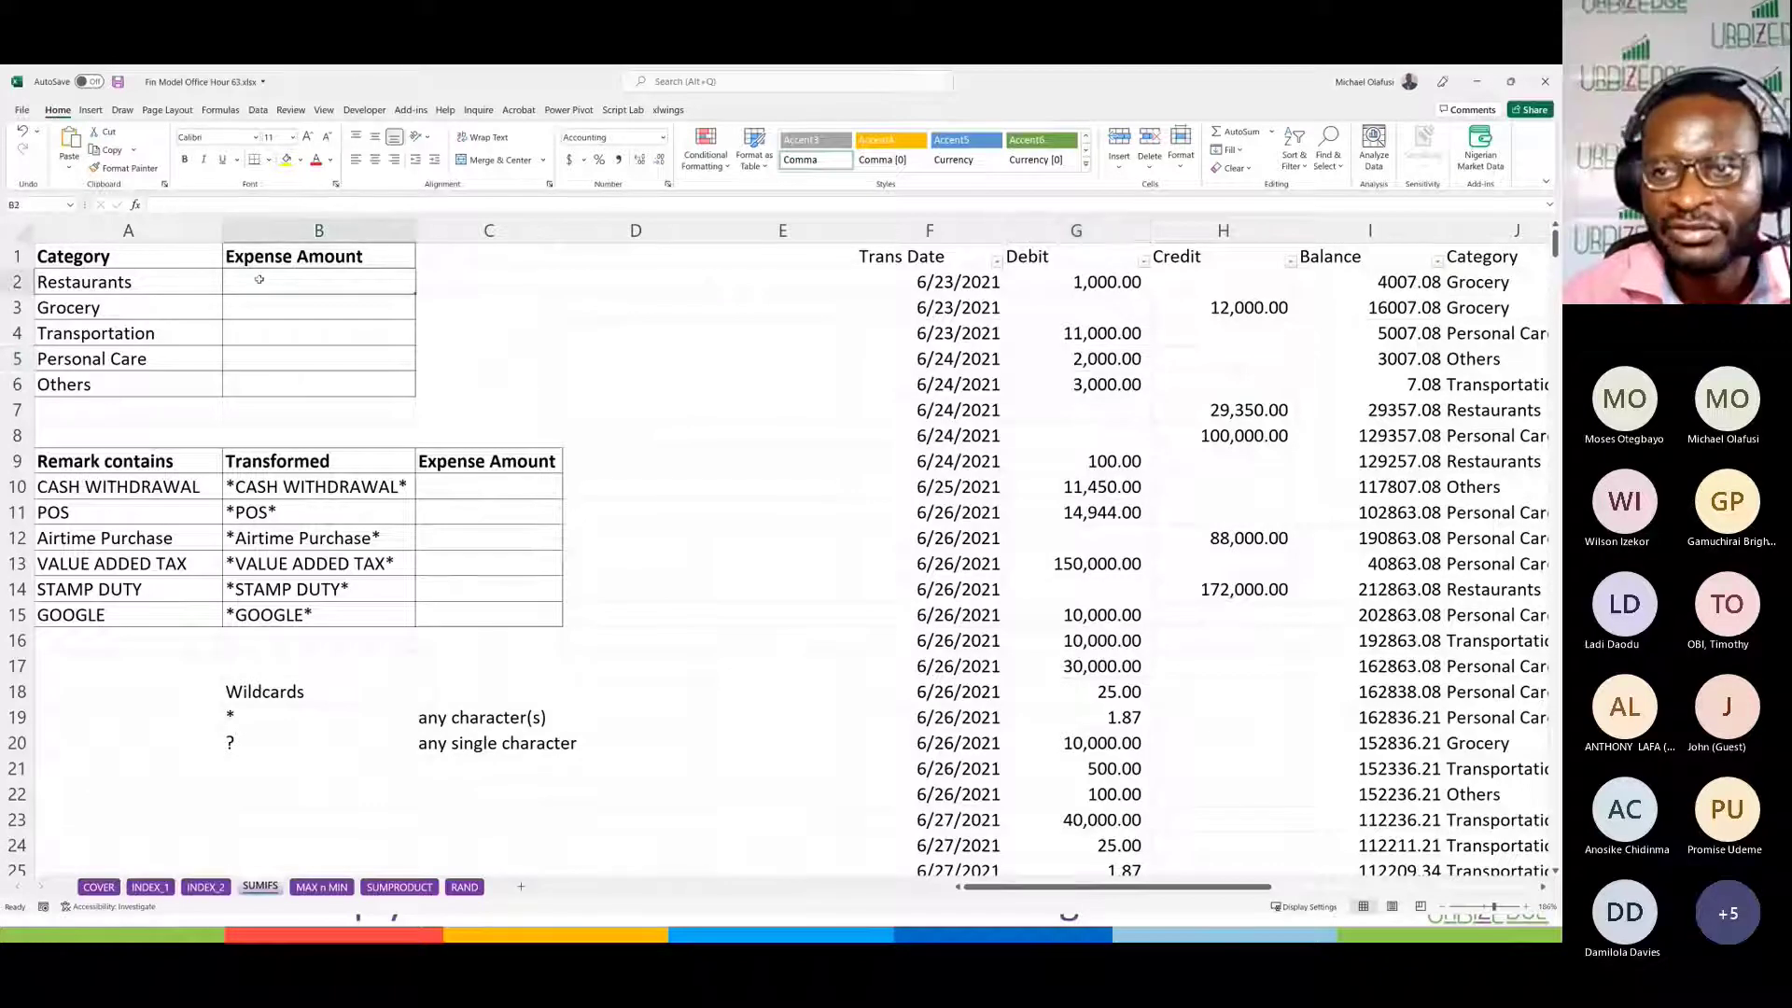
{"action": "left_click", "coordinate": [271, 305]}
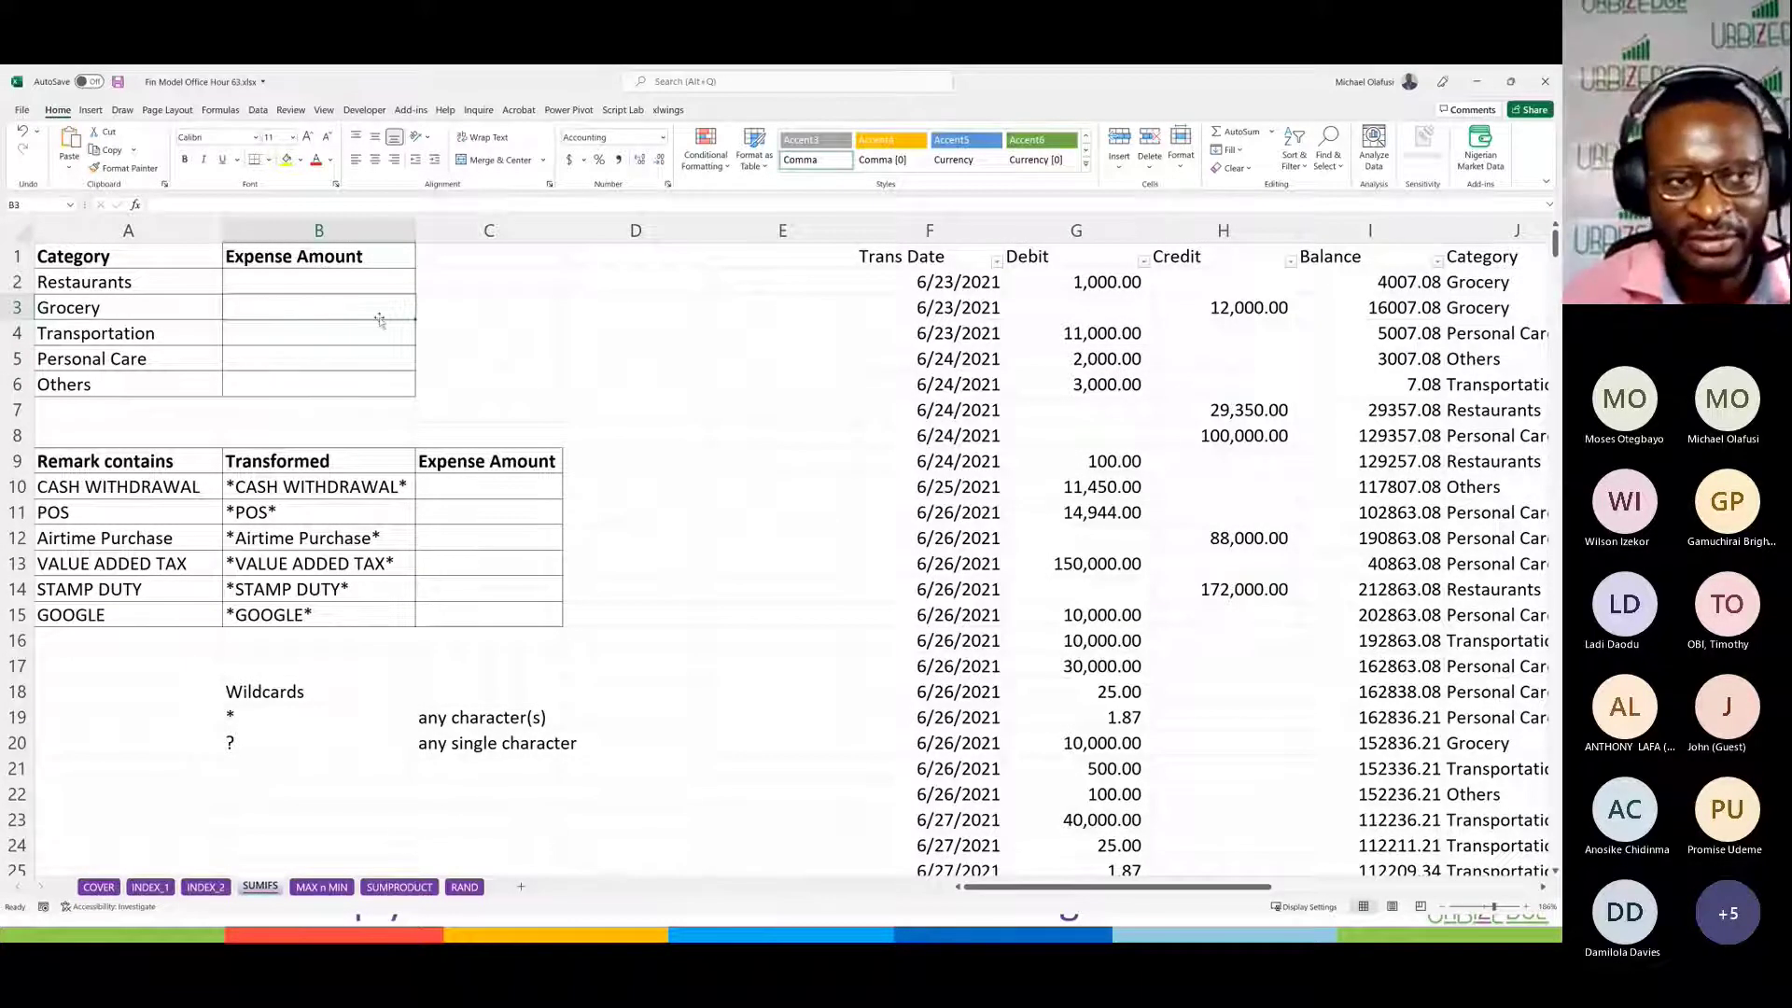
{"action": "left_click", "coordinate": [332, 285]}
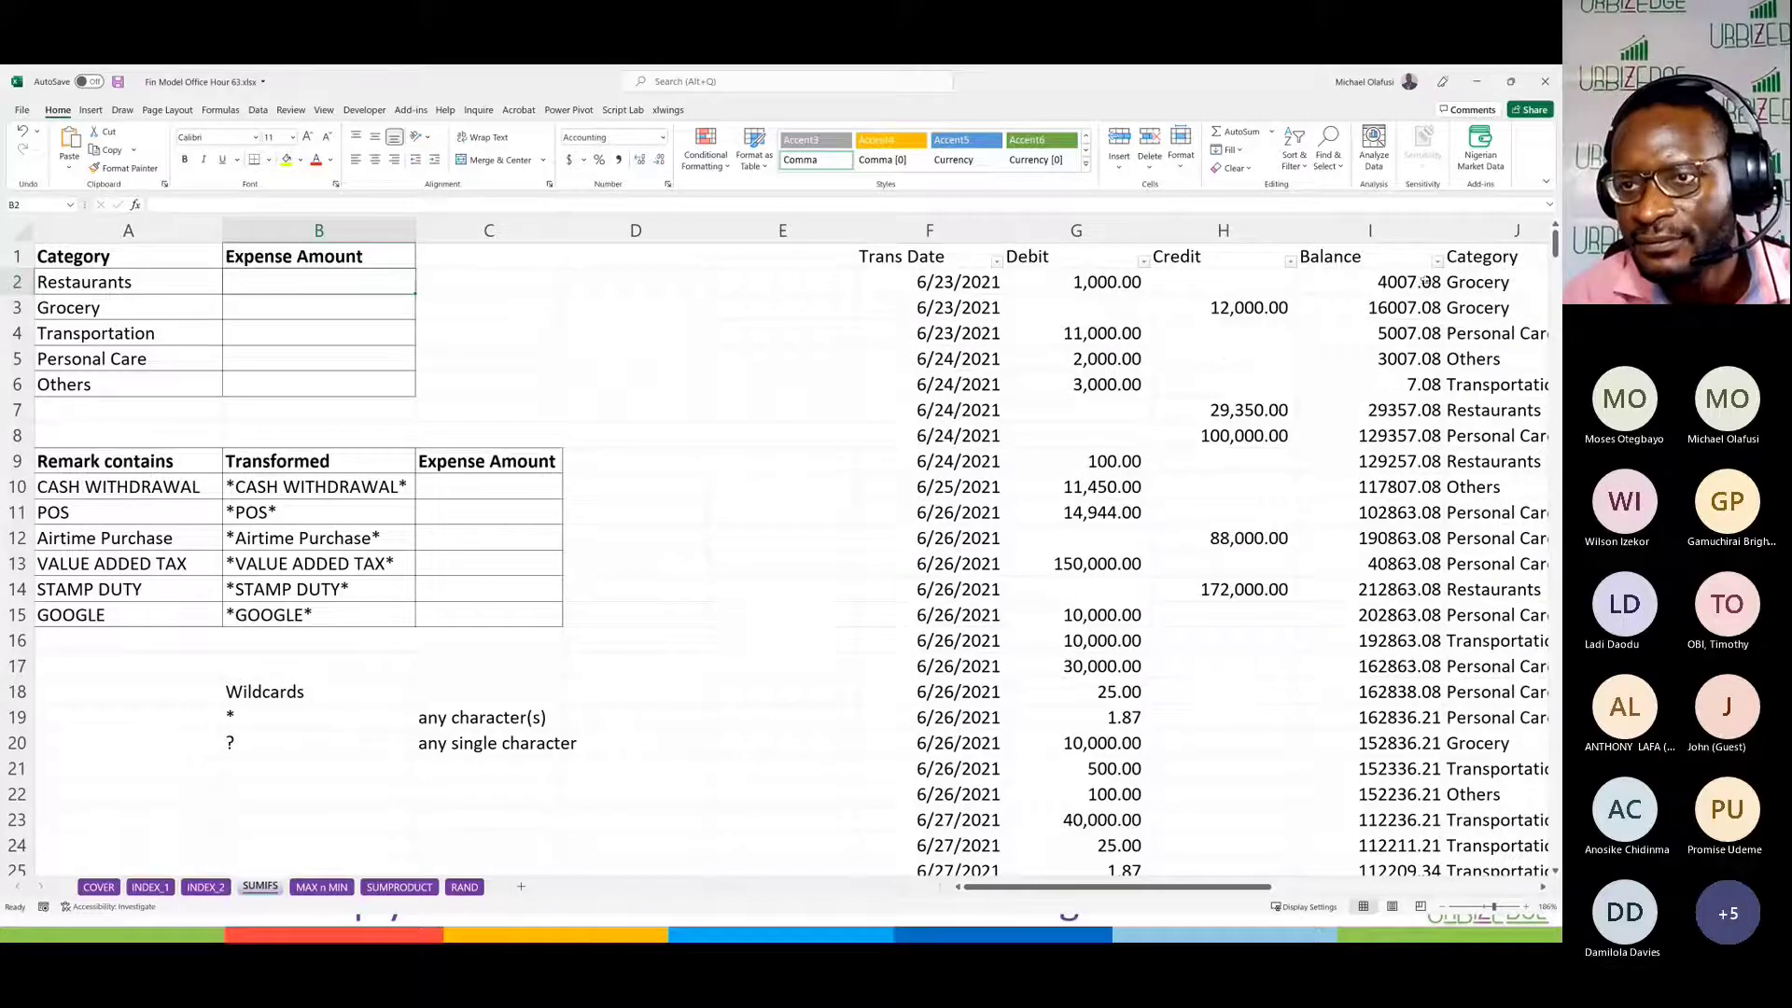
{"action": "left_click_drag", "start_coordinate": [1482, 279], "coordinate": [1496, 305]}
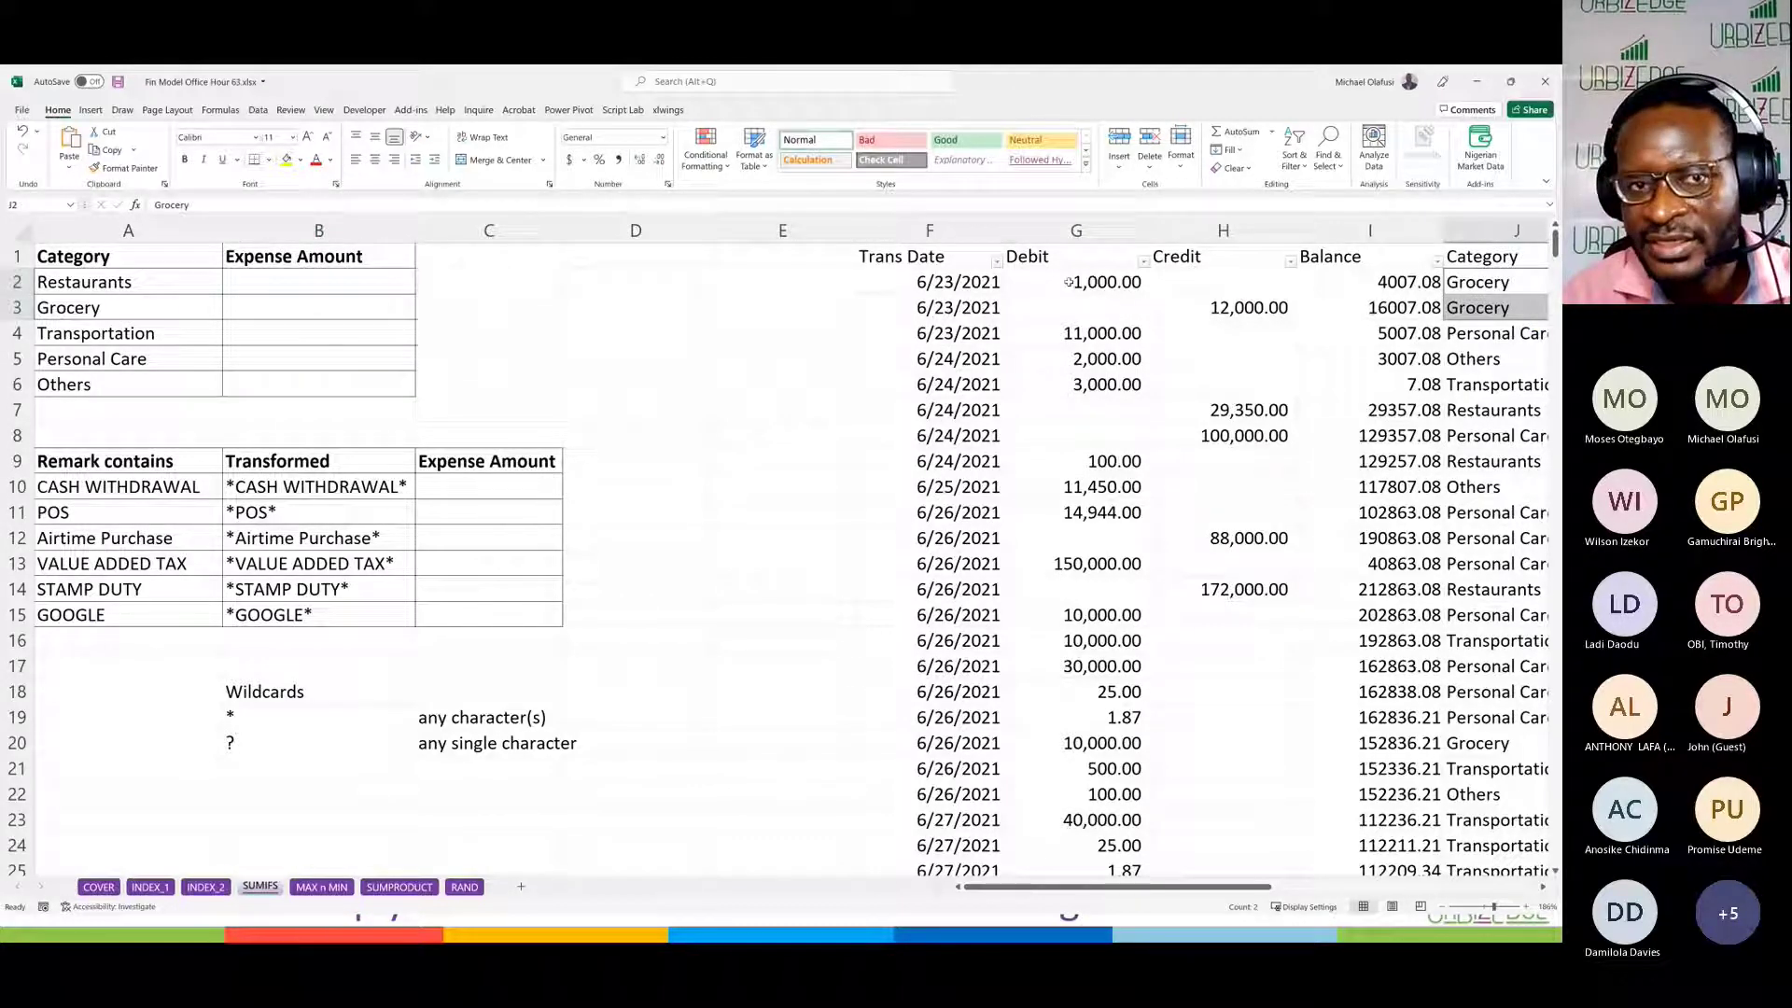
{"action": "left_click_drag", "start_coordinate": [1073, 280], "coordinate": [1088, 332]}
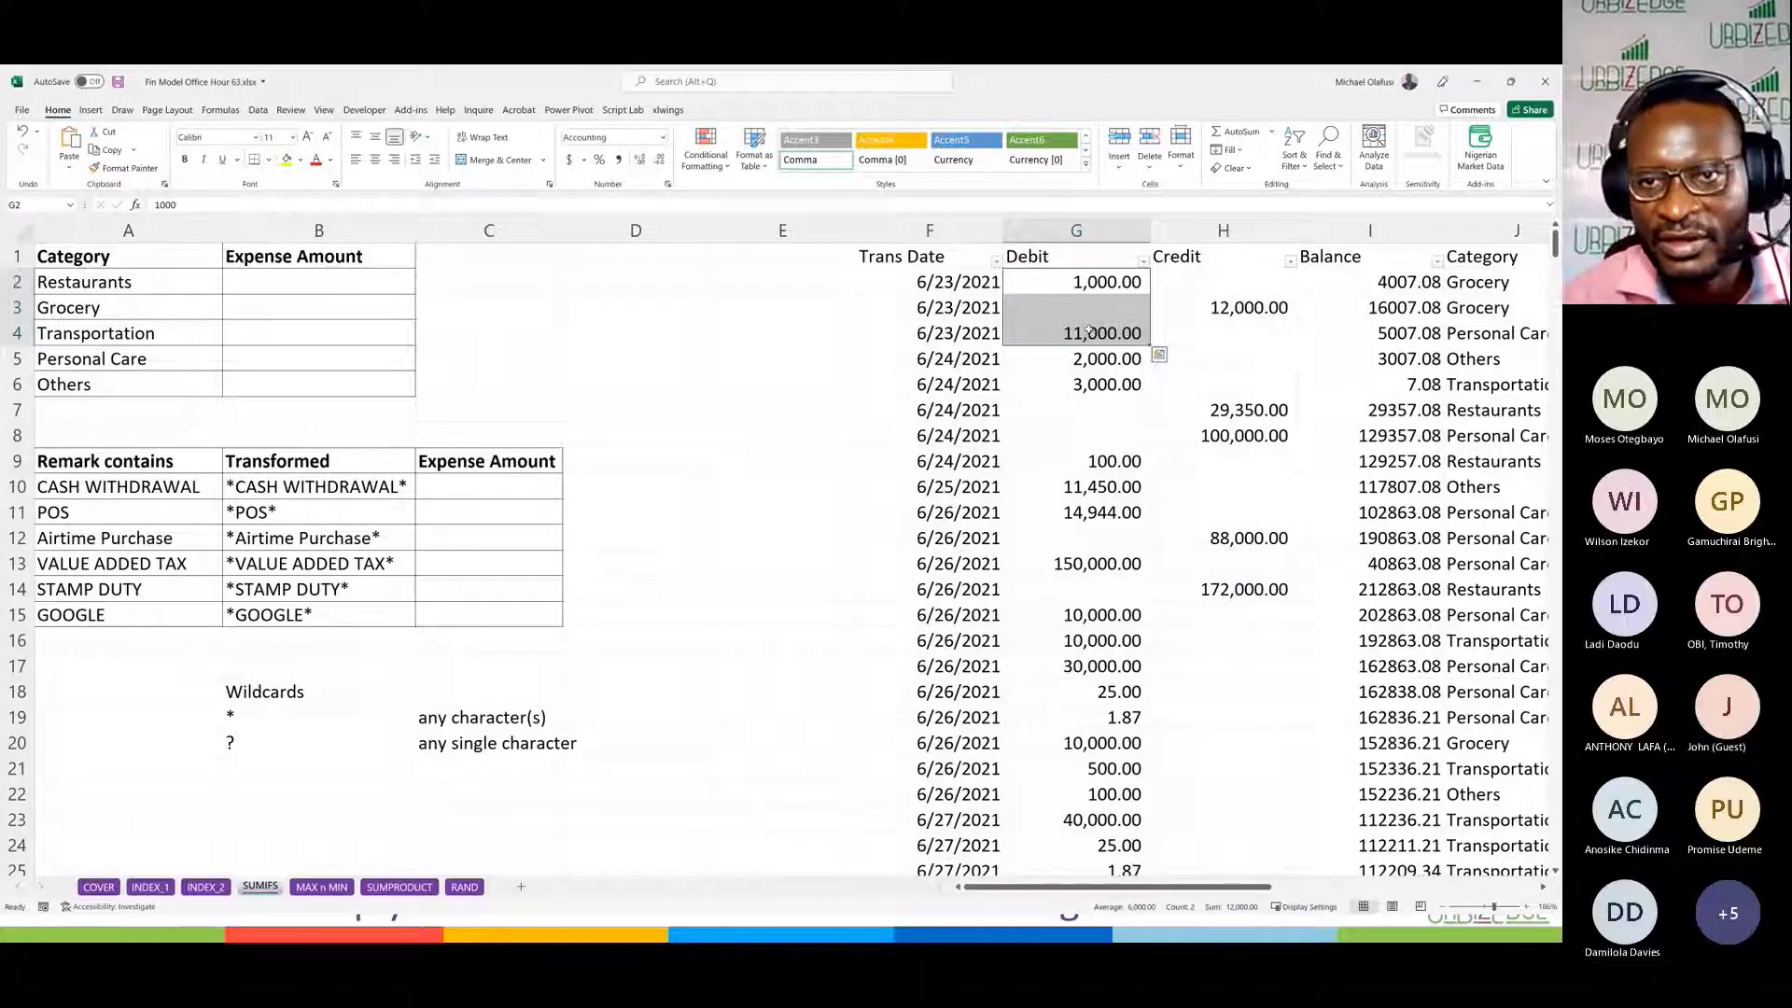
{"action": "left_click_drag", "start_coordinate": [1465, 282], "coordinate": [1471, 317]}
{"action": "left_click_drag", "start_coordinate": [1073, 282], "coordinate": [1073, 308]}
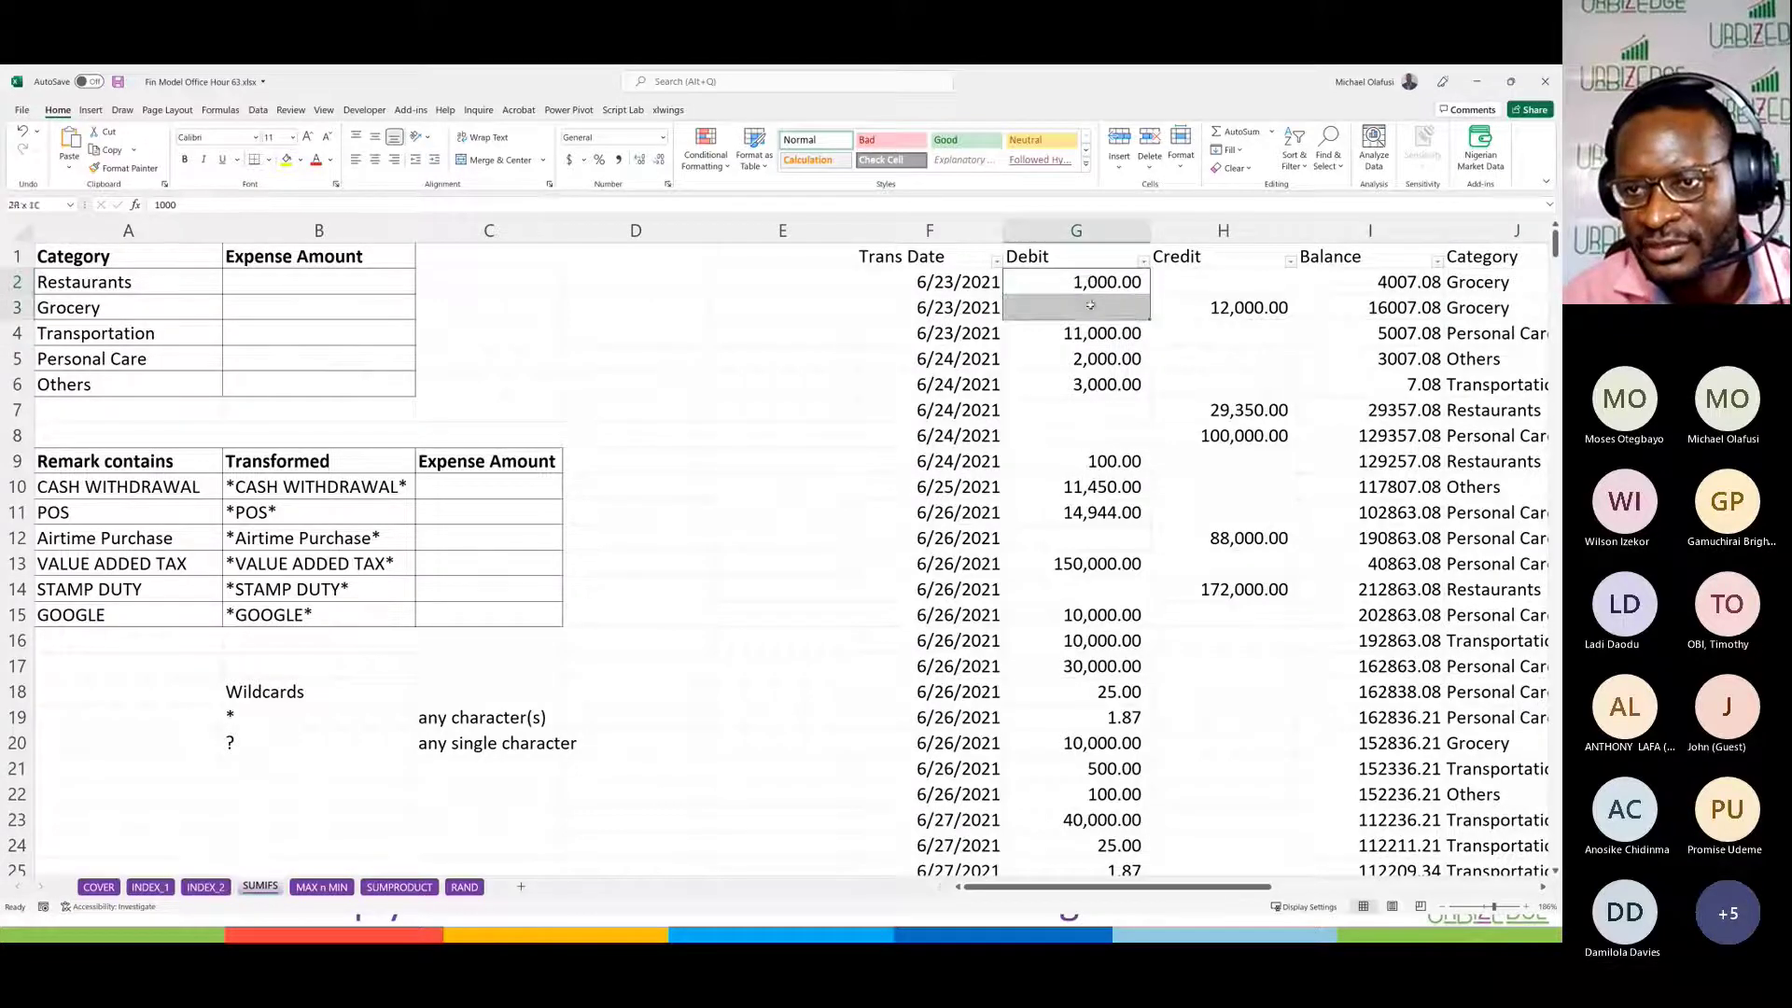
{"action": "left_click", "coordinate": [1478, 741]}
{"action": "left_click", "coordinate": [1084, 748]}
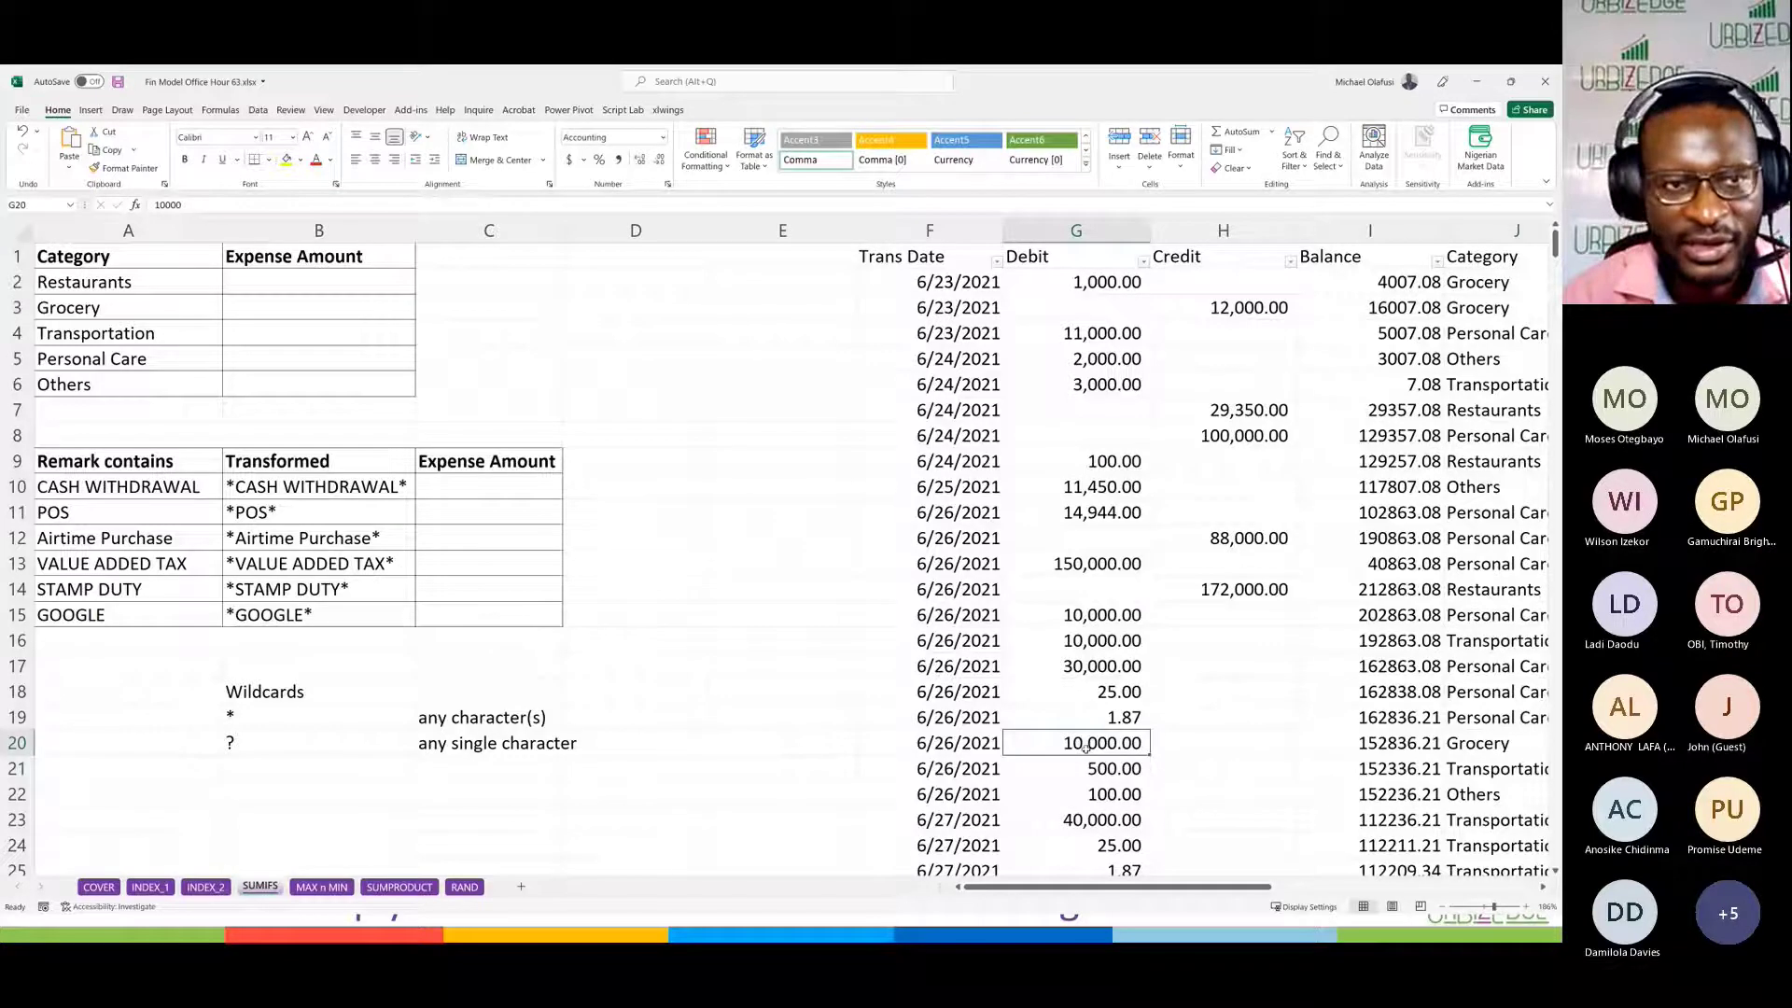
Step: Start a SUMIFS formula in B2 for Restaurants with the Debit column G:G as the sum range
{"action": "left_click", "coordinate": [301, 283]}
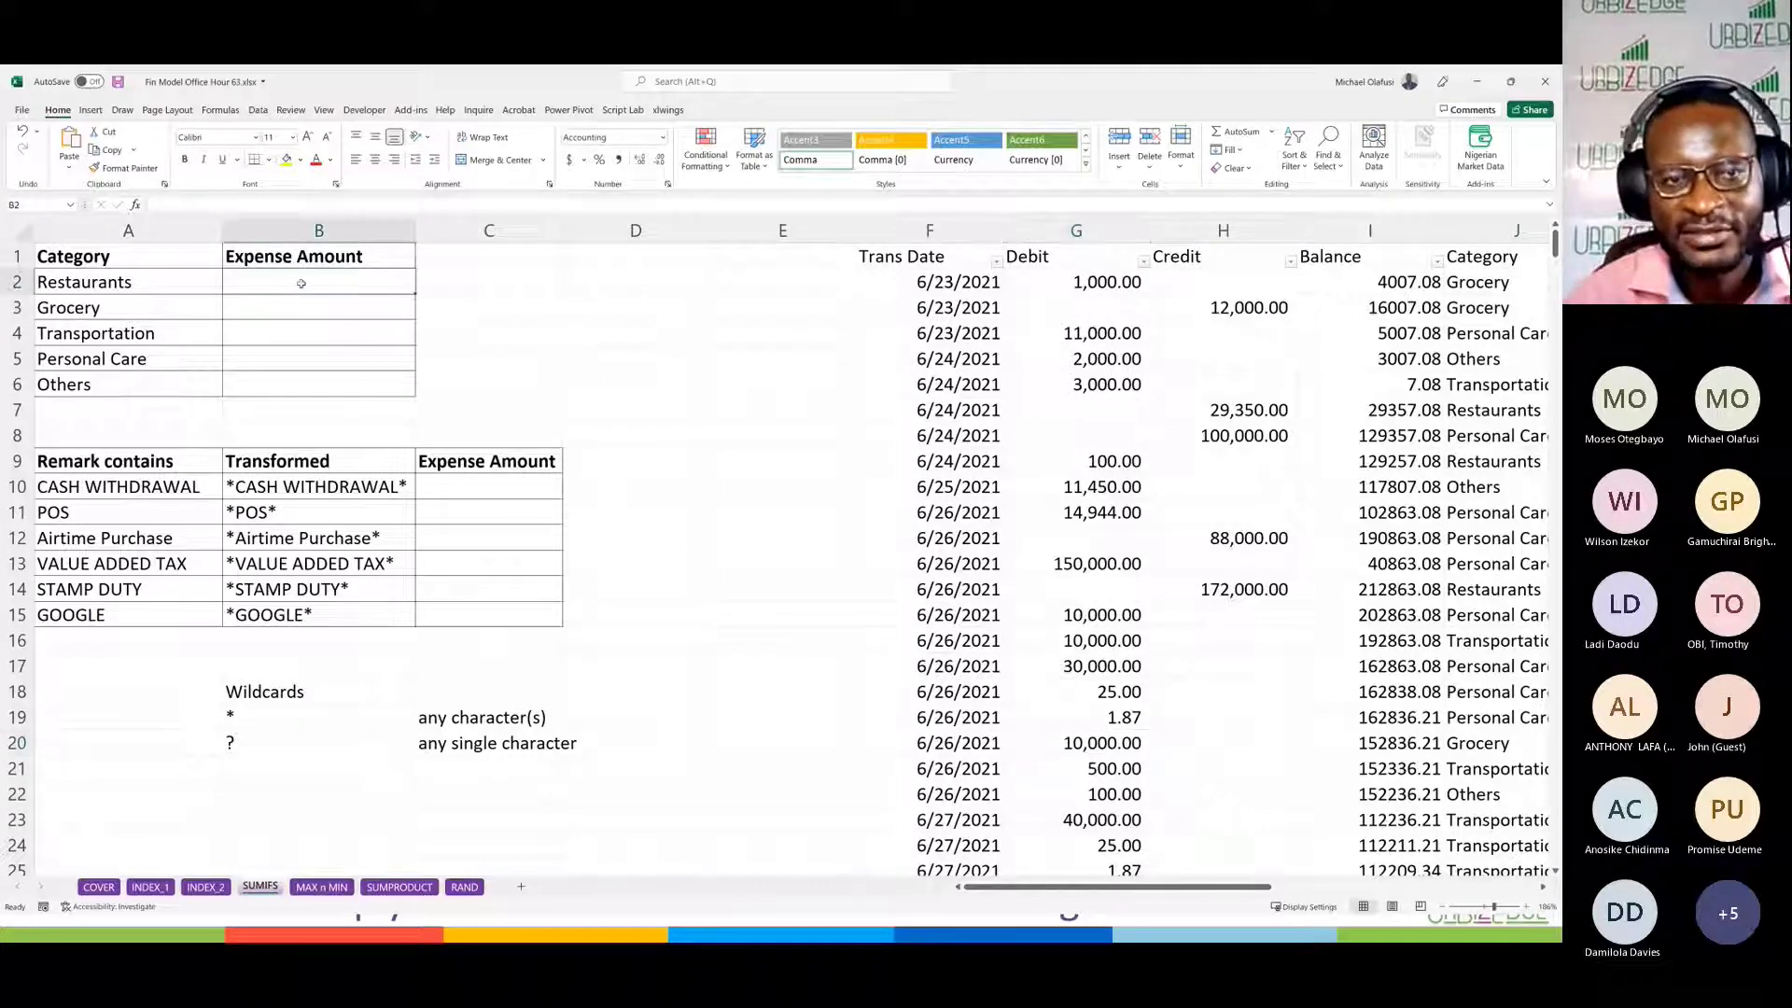
{"action": "type", "text": "=sumif"}
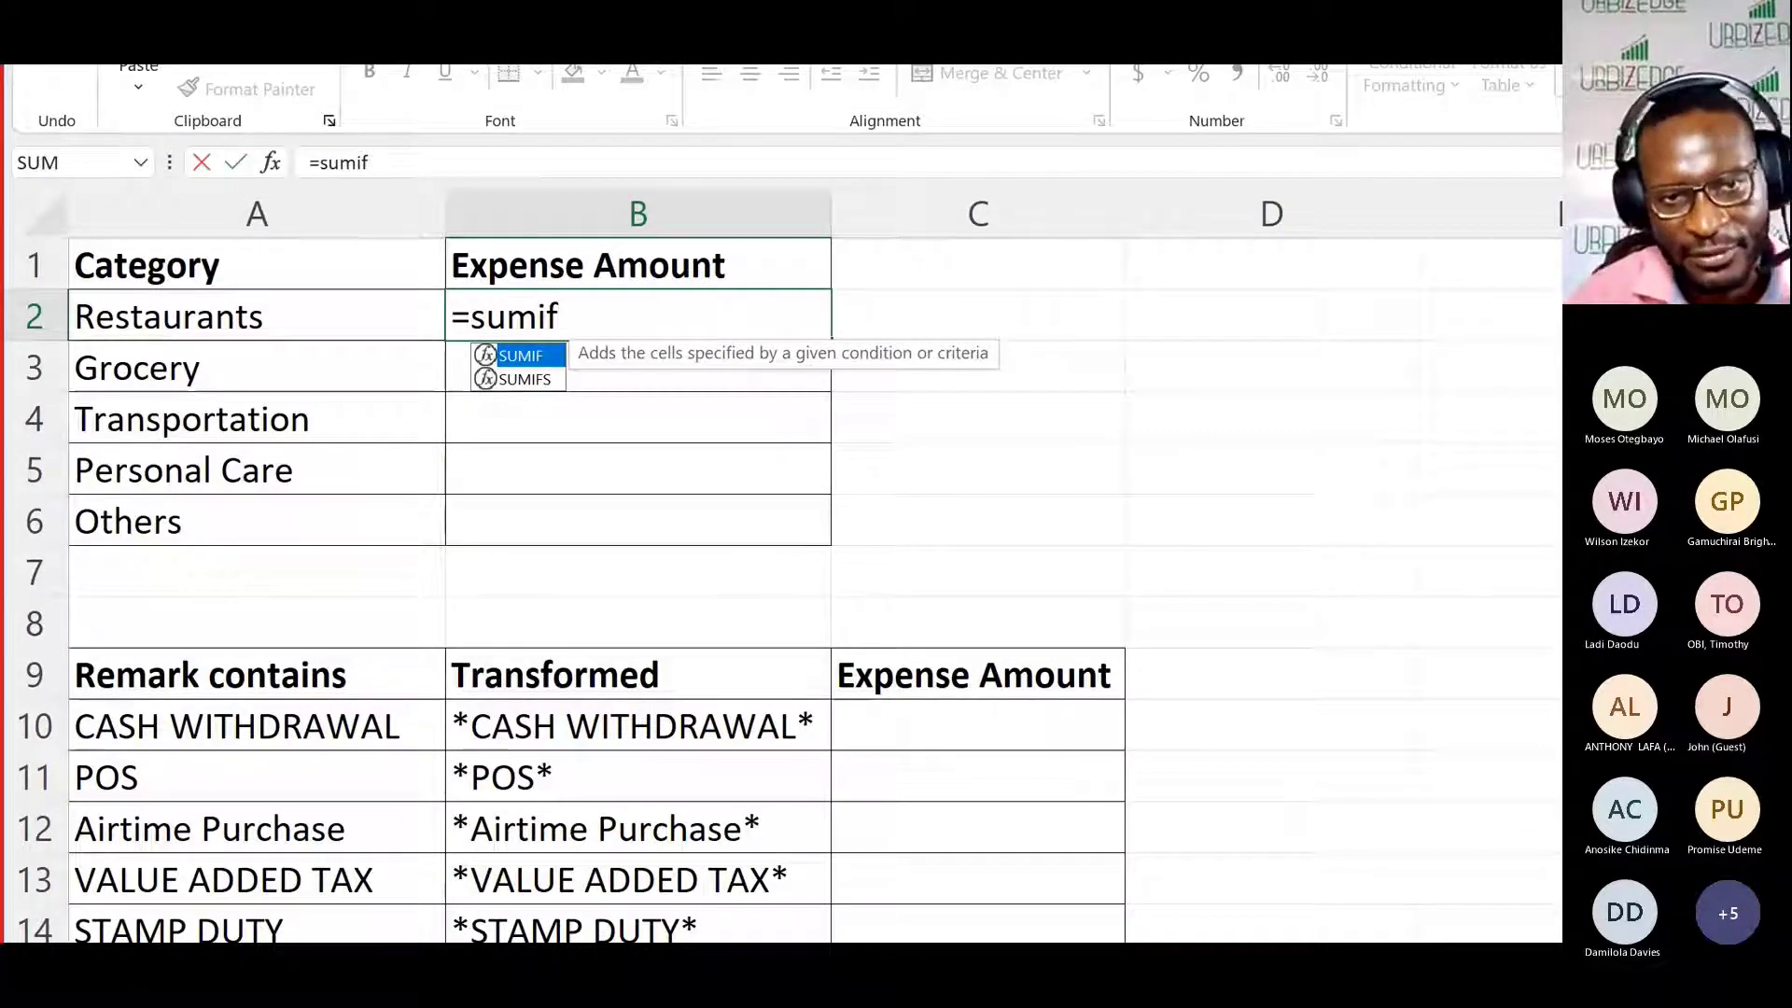
{"action": "type", "text": "s("}
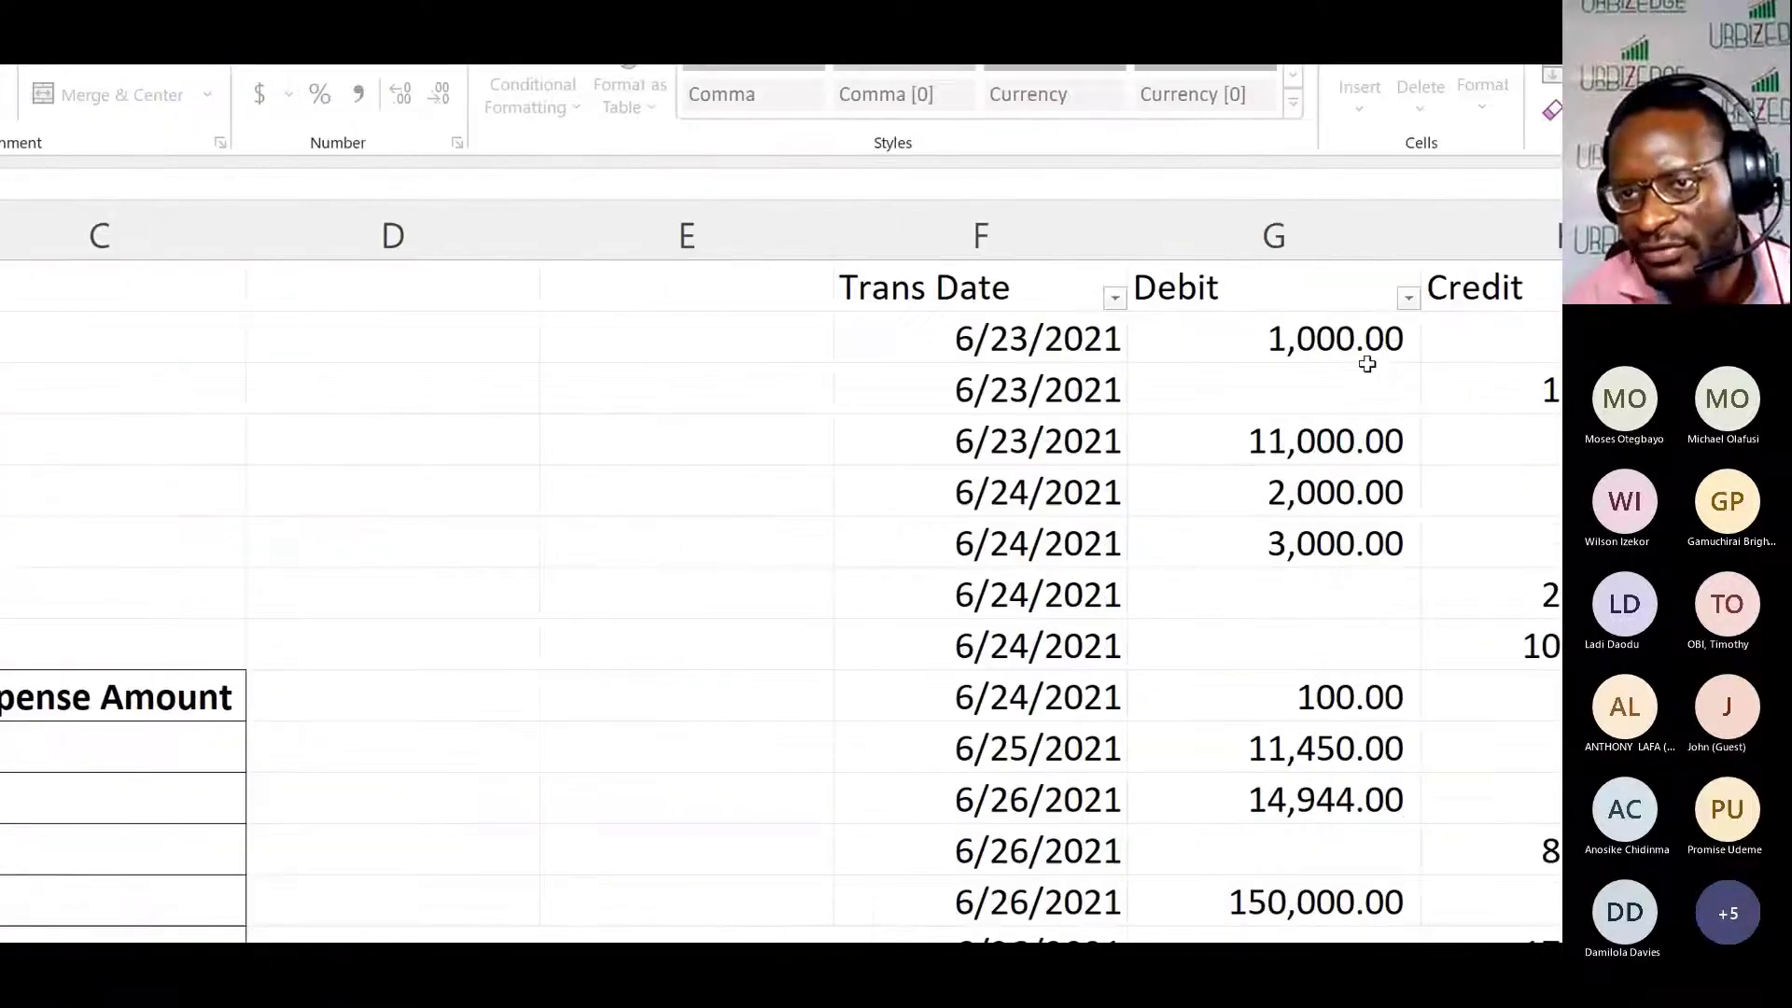
{"action": "left_click", "coordinate": [1269, 235]}
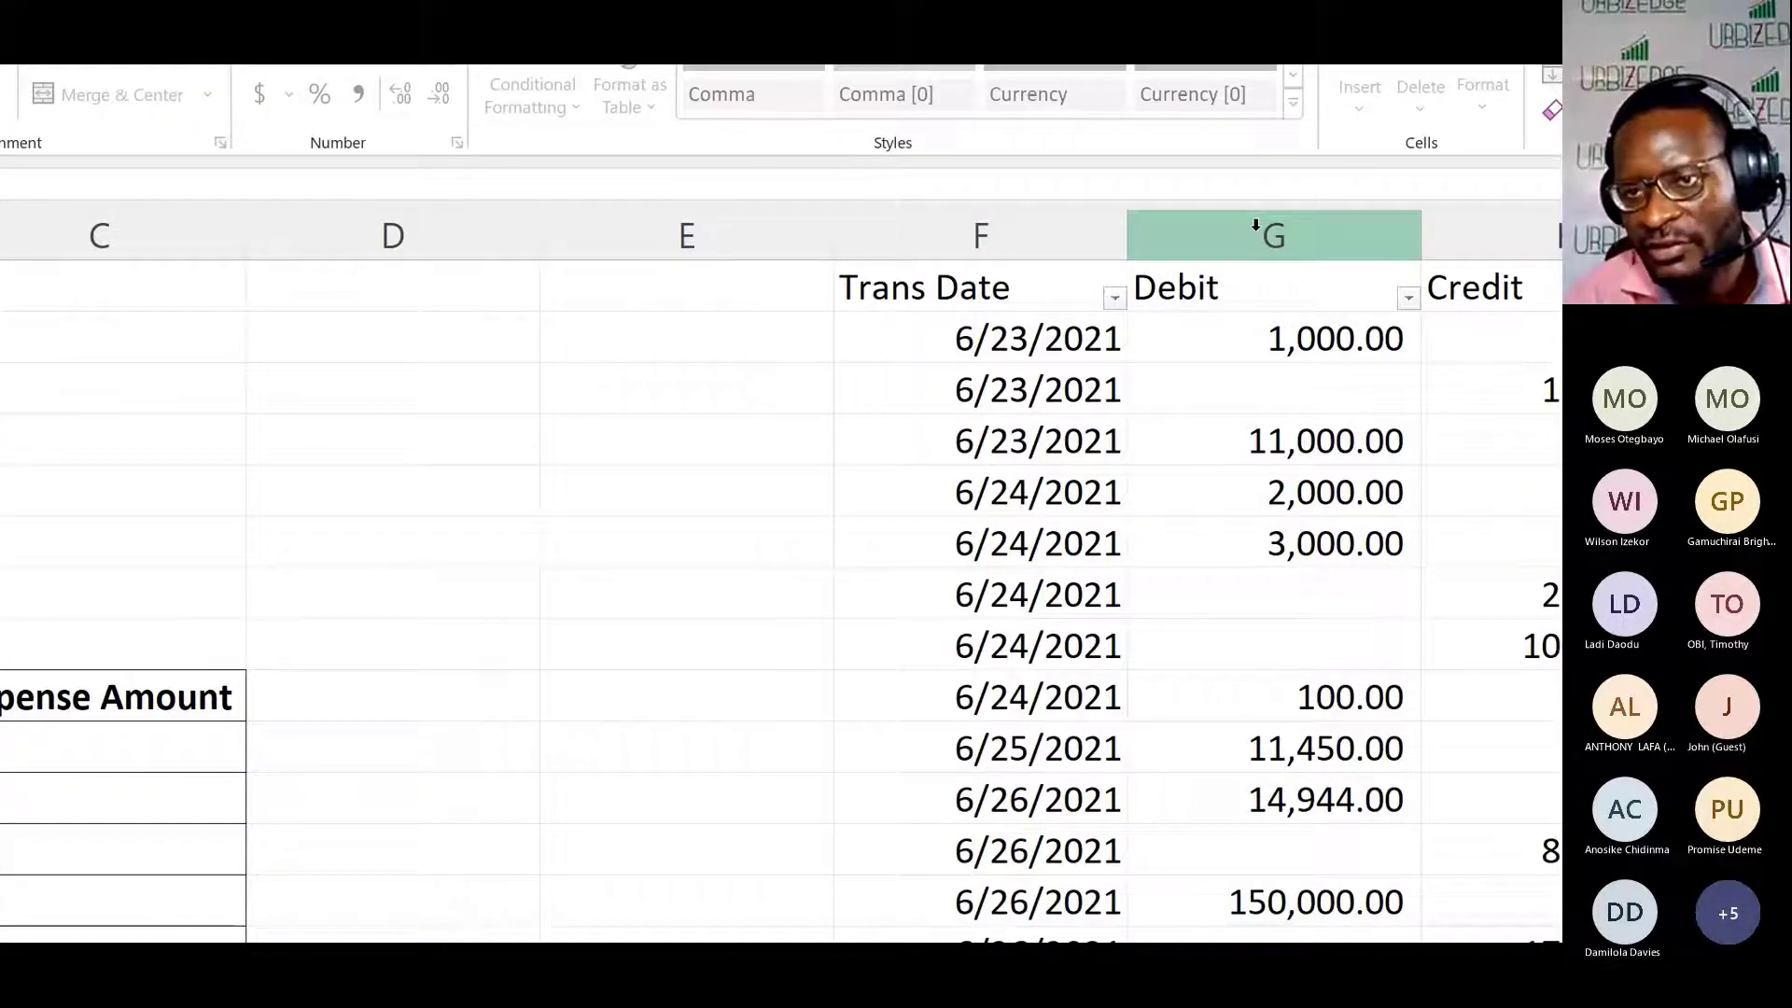
{"action": "left_click", "coordinate": [1255, 225]}
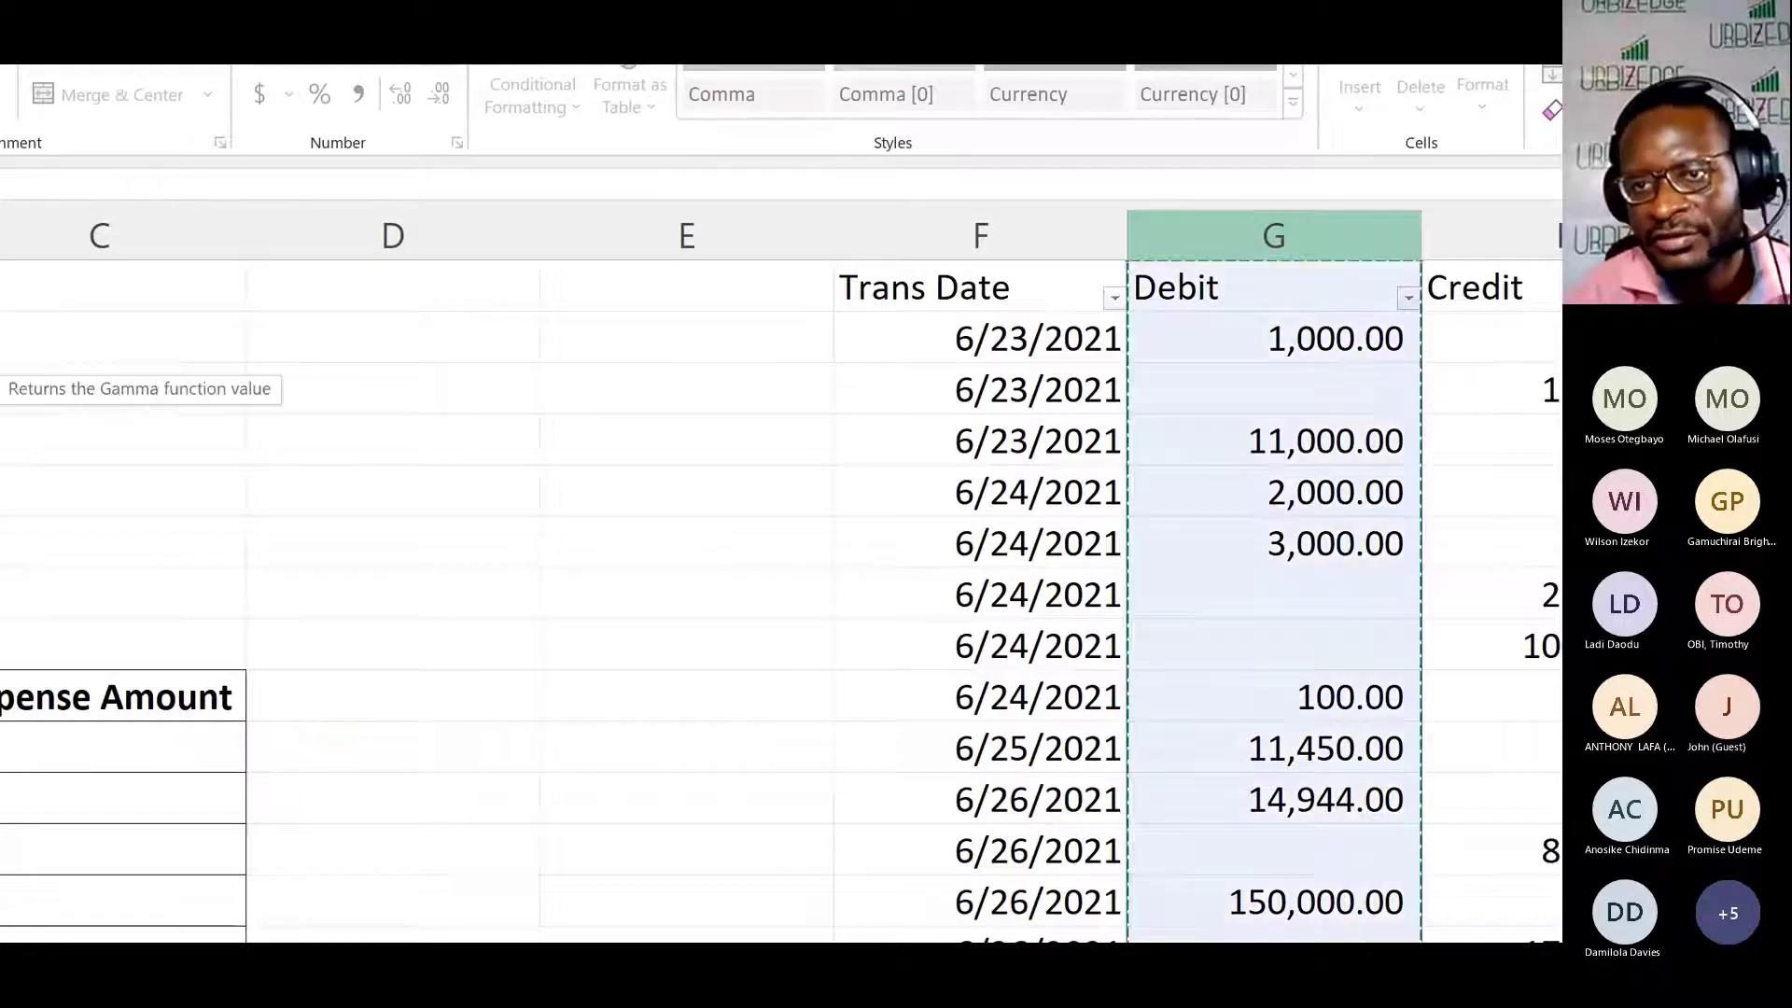
{"action": "scroll", "coordinate": [195, 408], "scroll_direction": "left", "scroll_amount": 3}
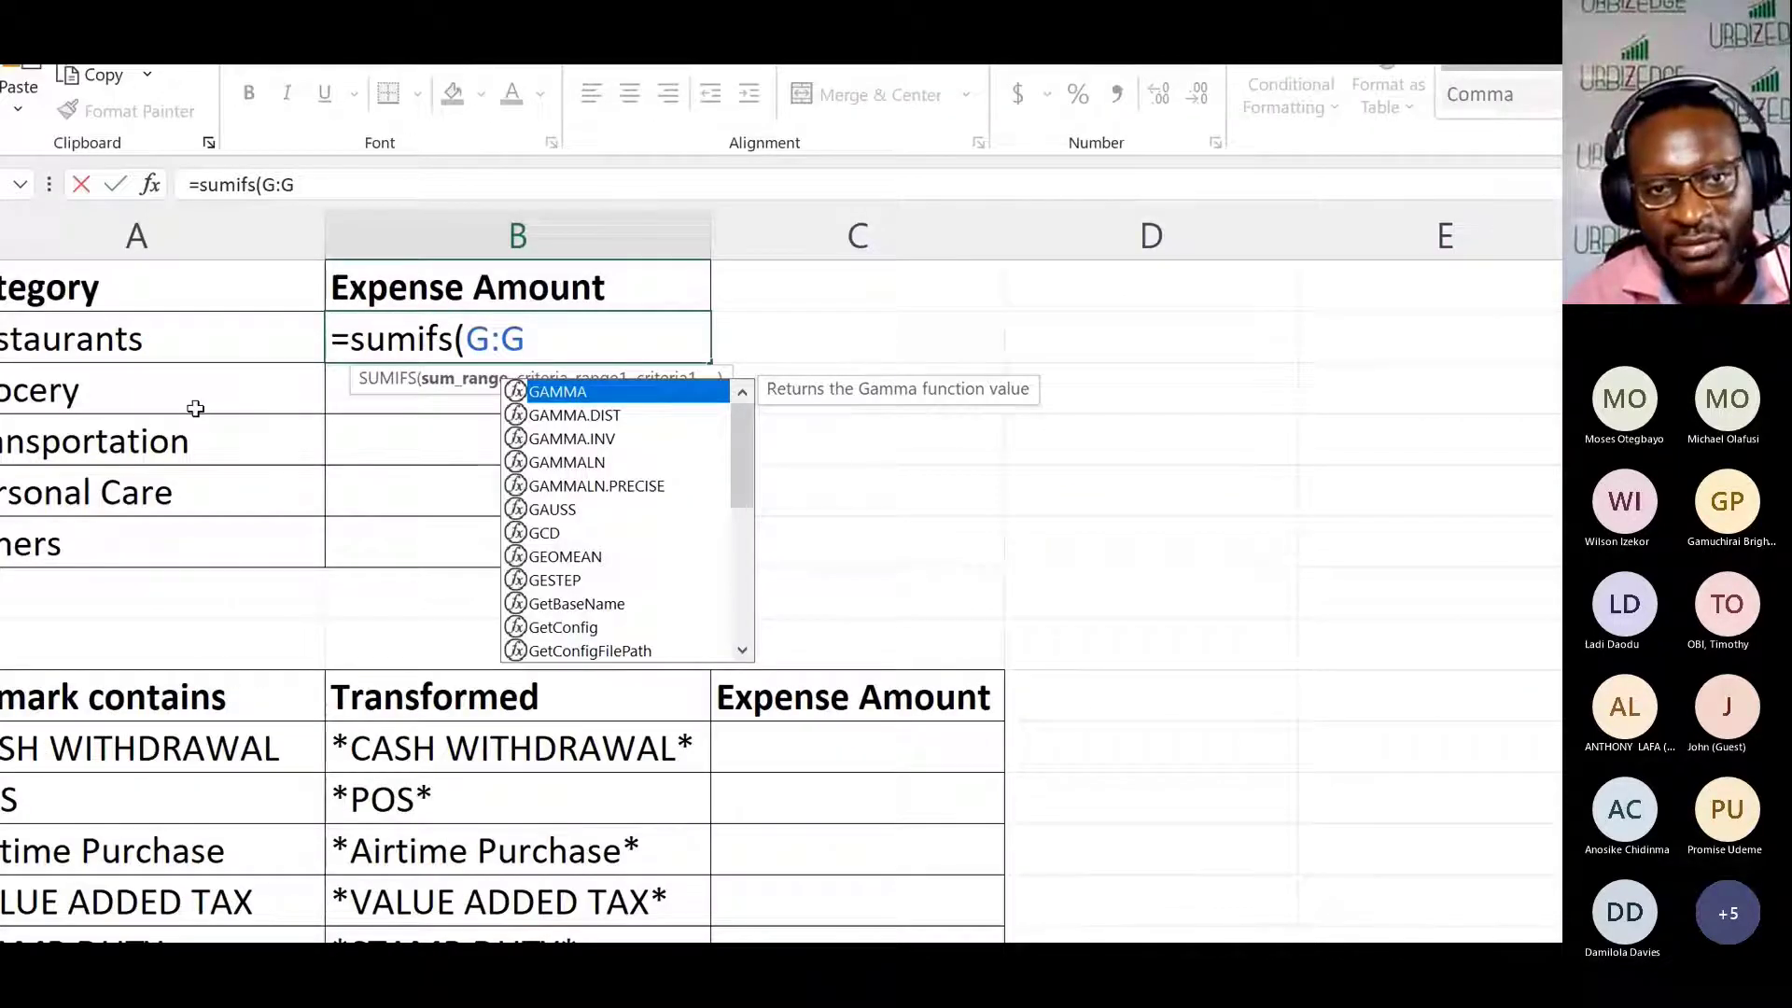
{"action": "scroll", "coordinate": [195, 408], "scroll_direction": "left", "scroll_amount": 1}
{"action": "scroll", "coordinate": [709, 373], "scroll_direction": "right", "scroll_amount": 6}
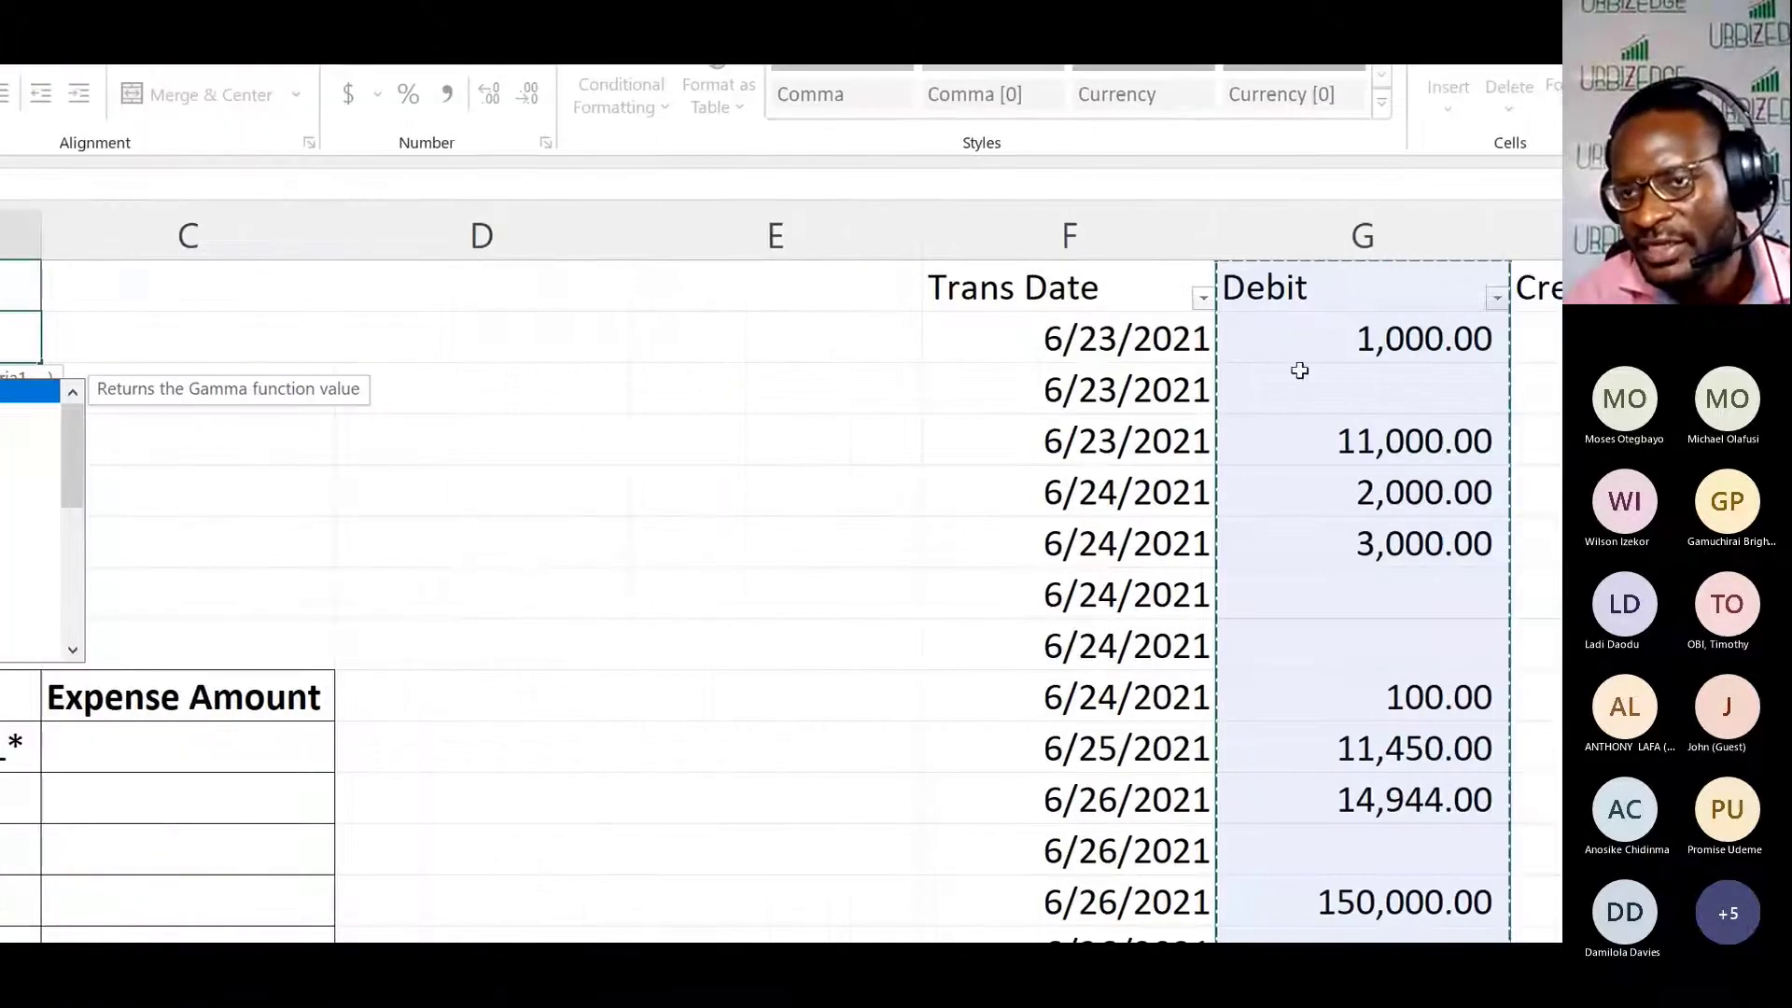
{"action": "scroll", "coordinate": [195, 399], "scroll_direction": "left", "scroll_amount": 2}
{"action": "scroll", "coordinate": [195, 400], "scroll_direction": "left", "scroll_amount": 1}
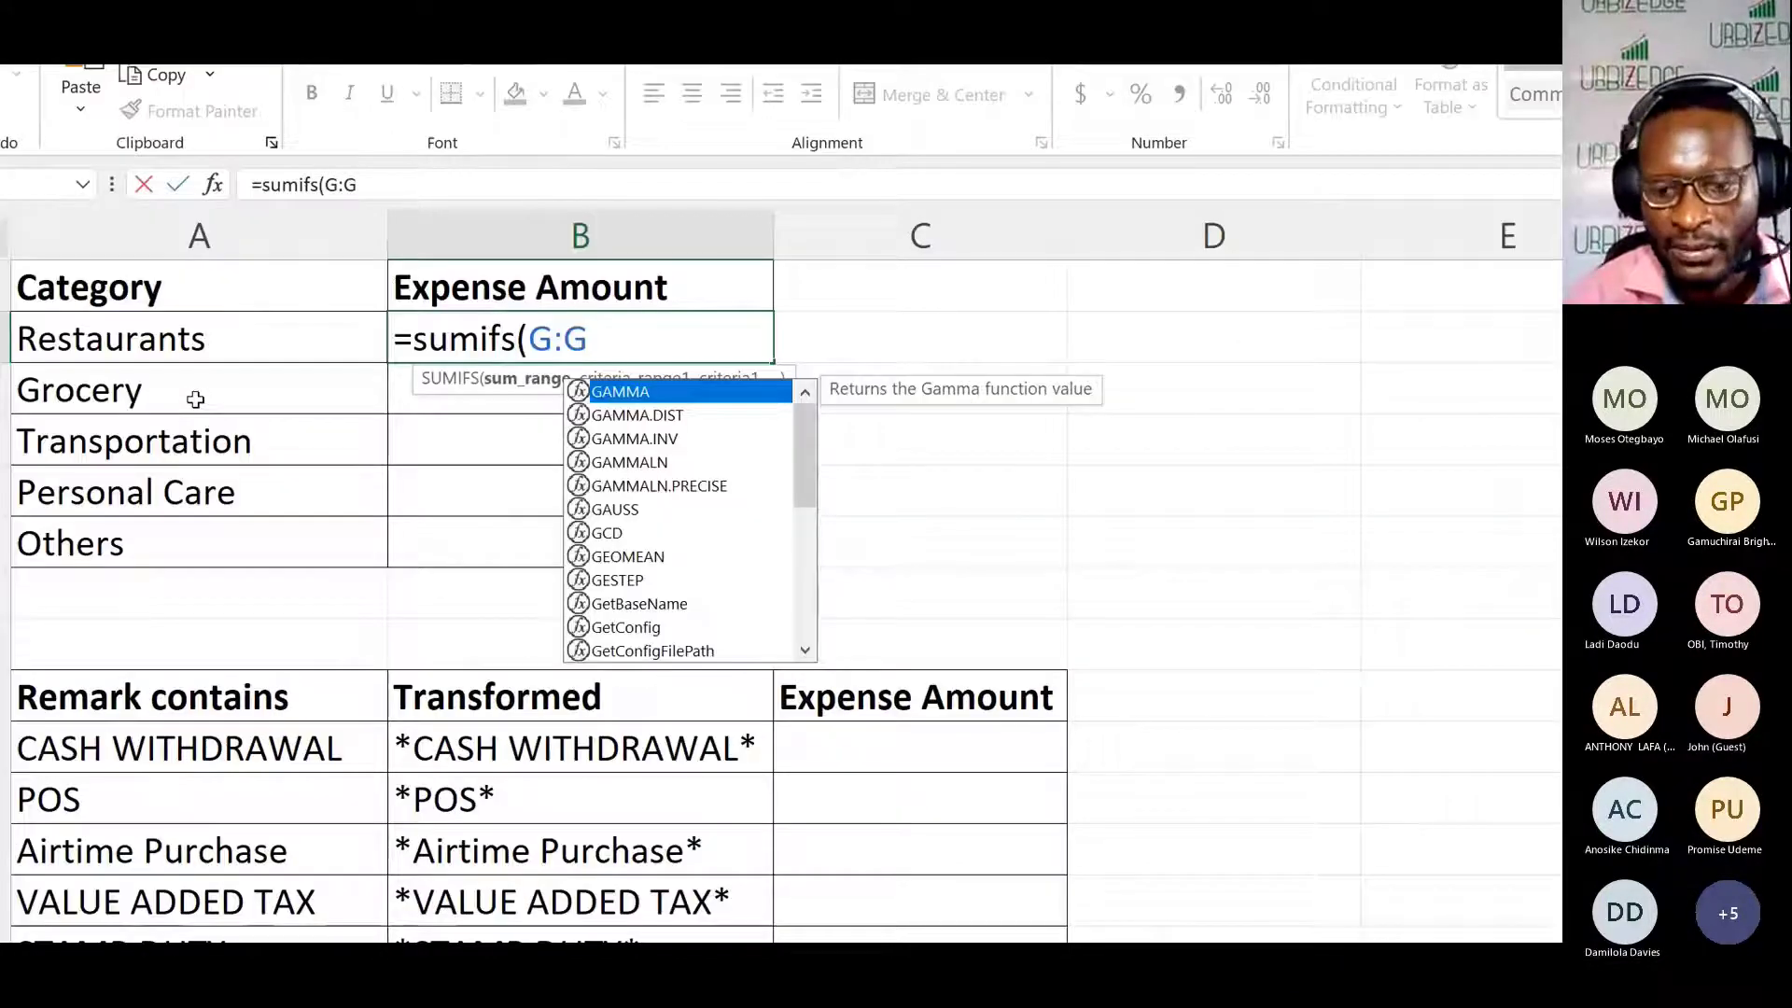
Step: Add the Category column J:J as the first criteria range of the B2 SUMIFS formula
{"action": "type", "text": ","}
{"action": "scroll", "coordinate": [1372, 383], "scroll_direction": "right", "scroll_amount": 5}
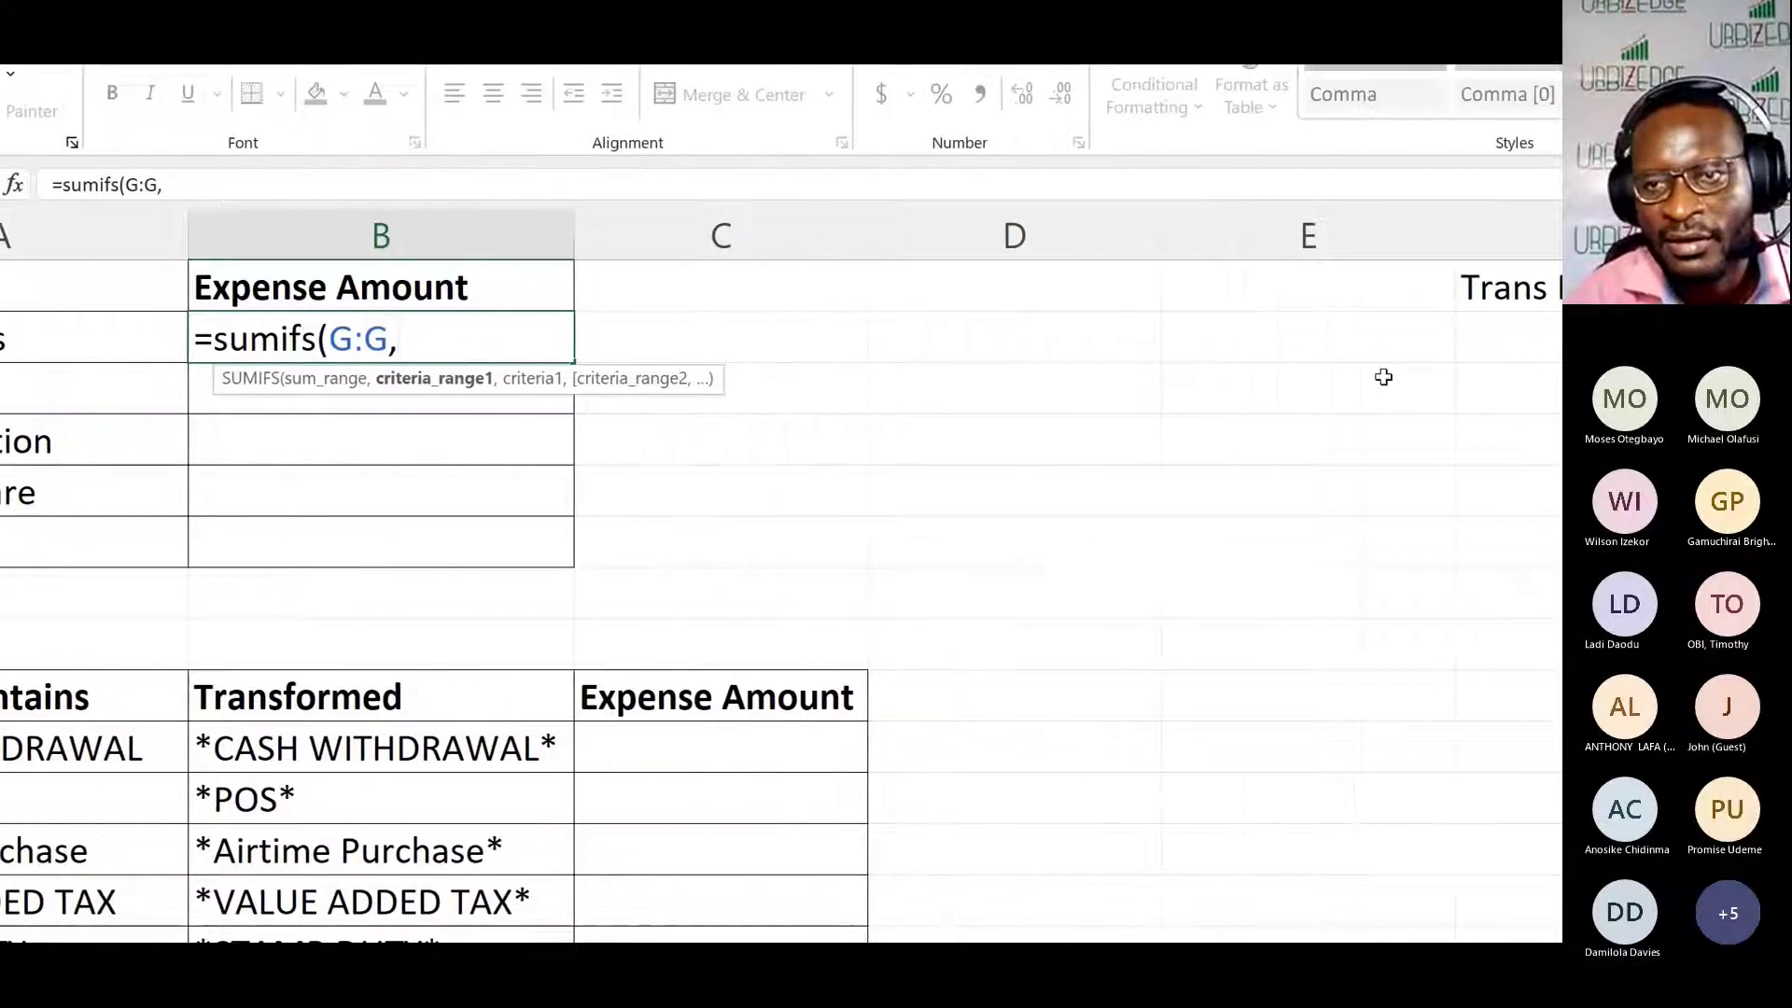
{"action": "scroll", "coordinate": [1367, 403], "scroll_direction": "right", "scroll_amount": 6}
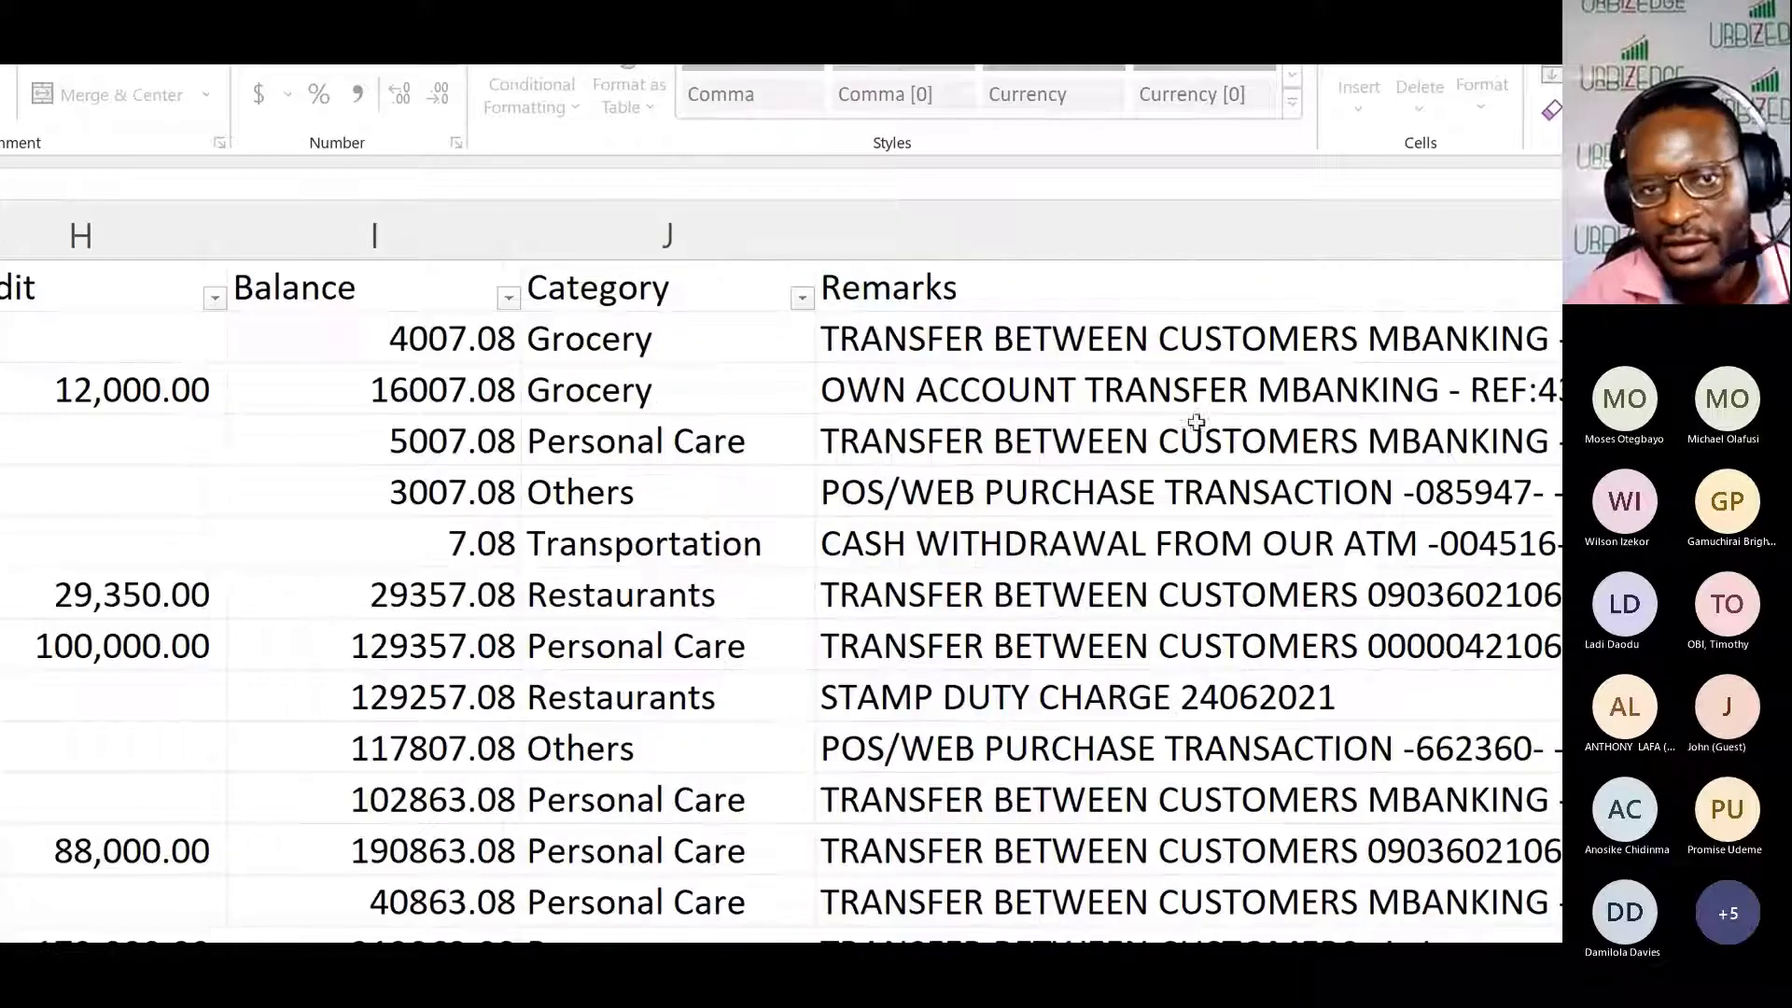
{"action": "left_click", "coordinate": [552, 235]}
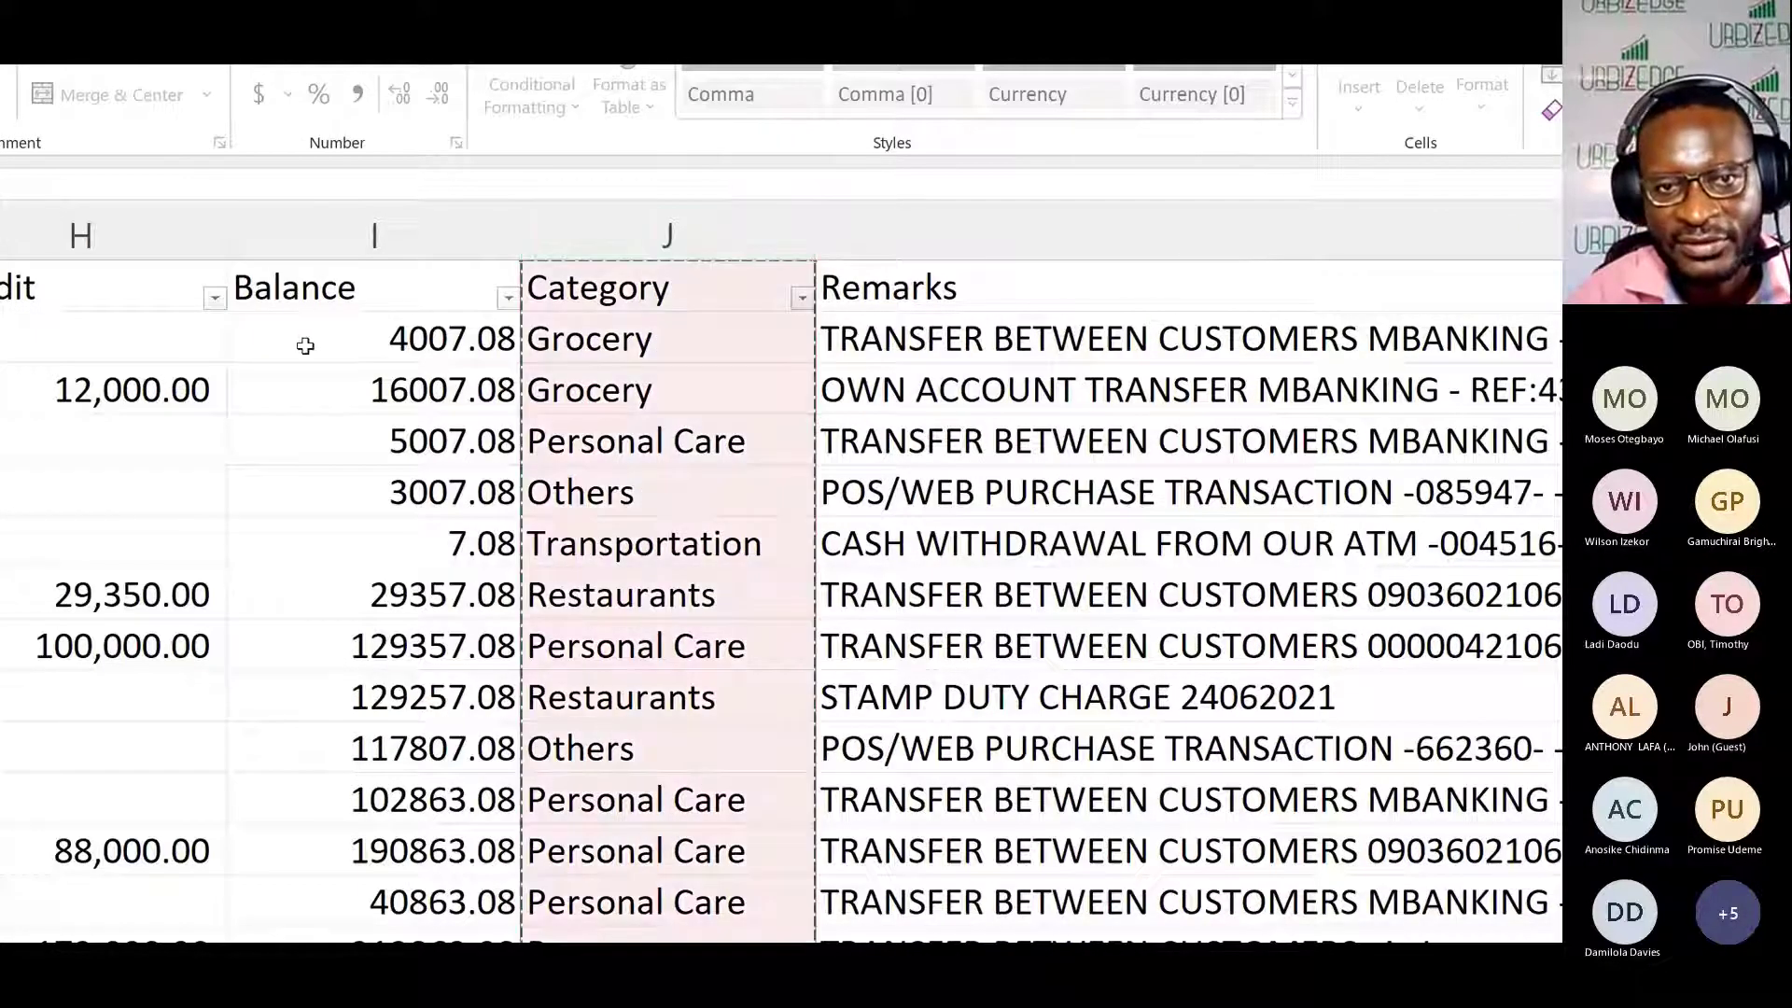
{"action": "scroll", "coordinate": [304, 413], "scroll_direction": "left", "scroll_amount": 6}
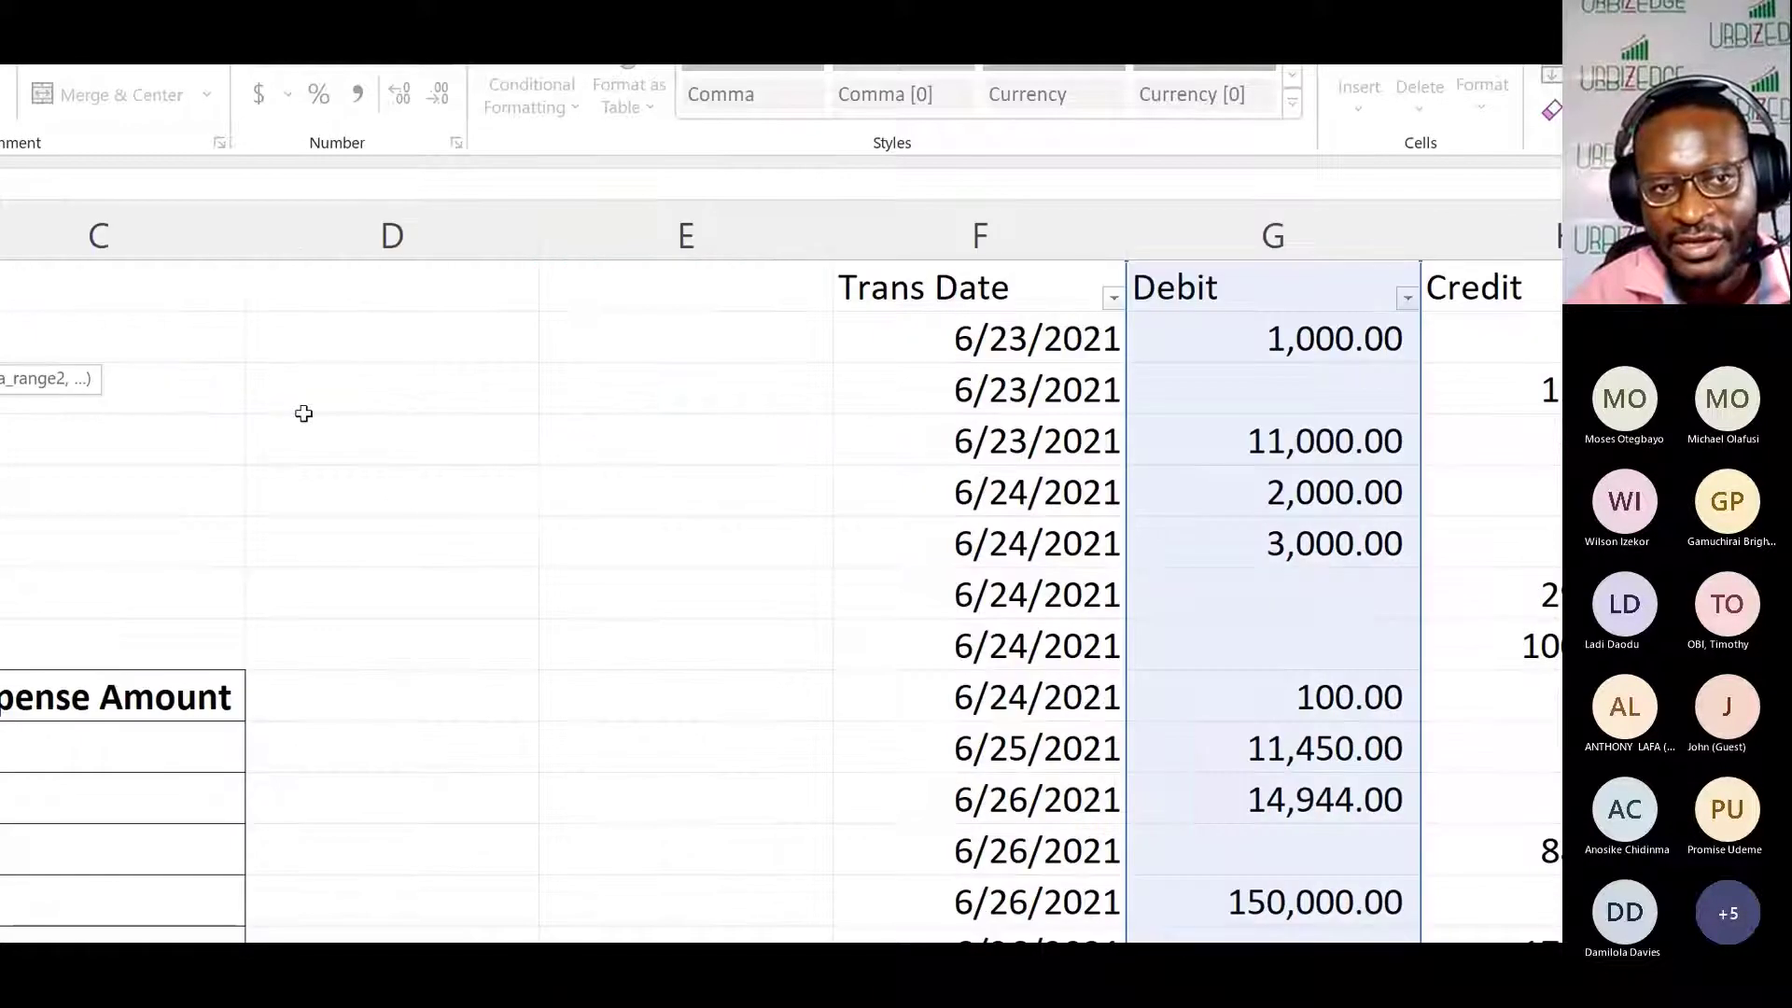
{"action": "scroll", "coordinate": [252, 408], "scroll_direction": "left", "scroll_amount": 3}
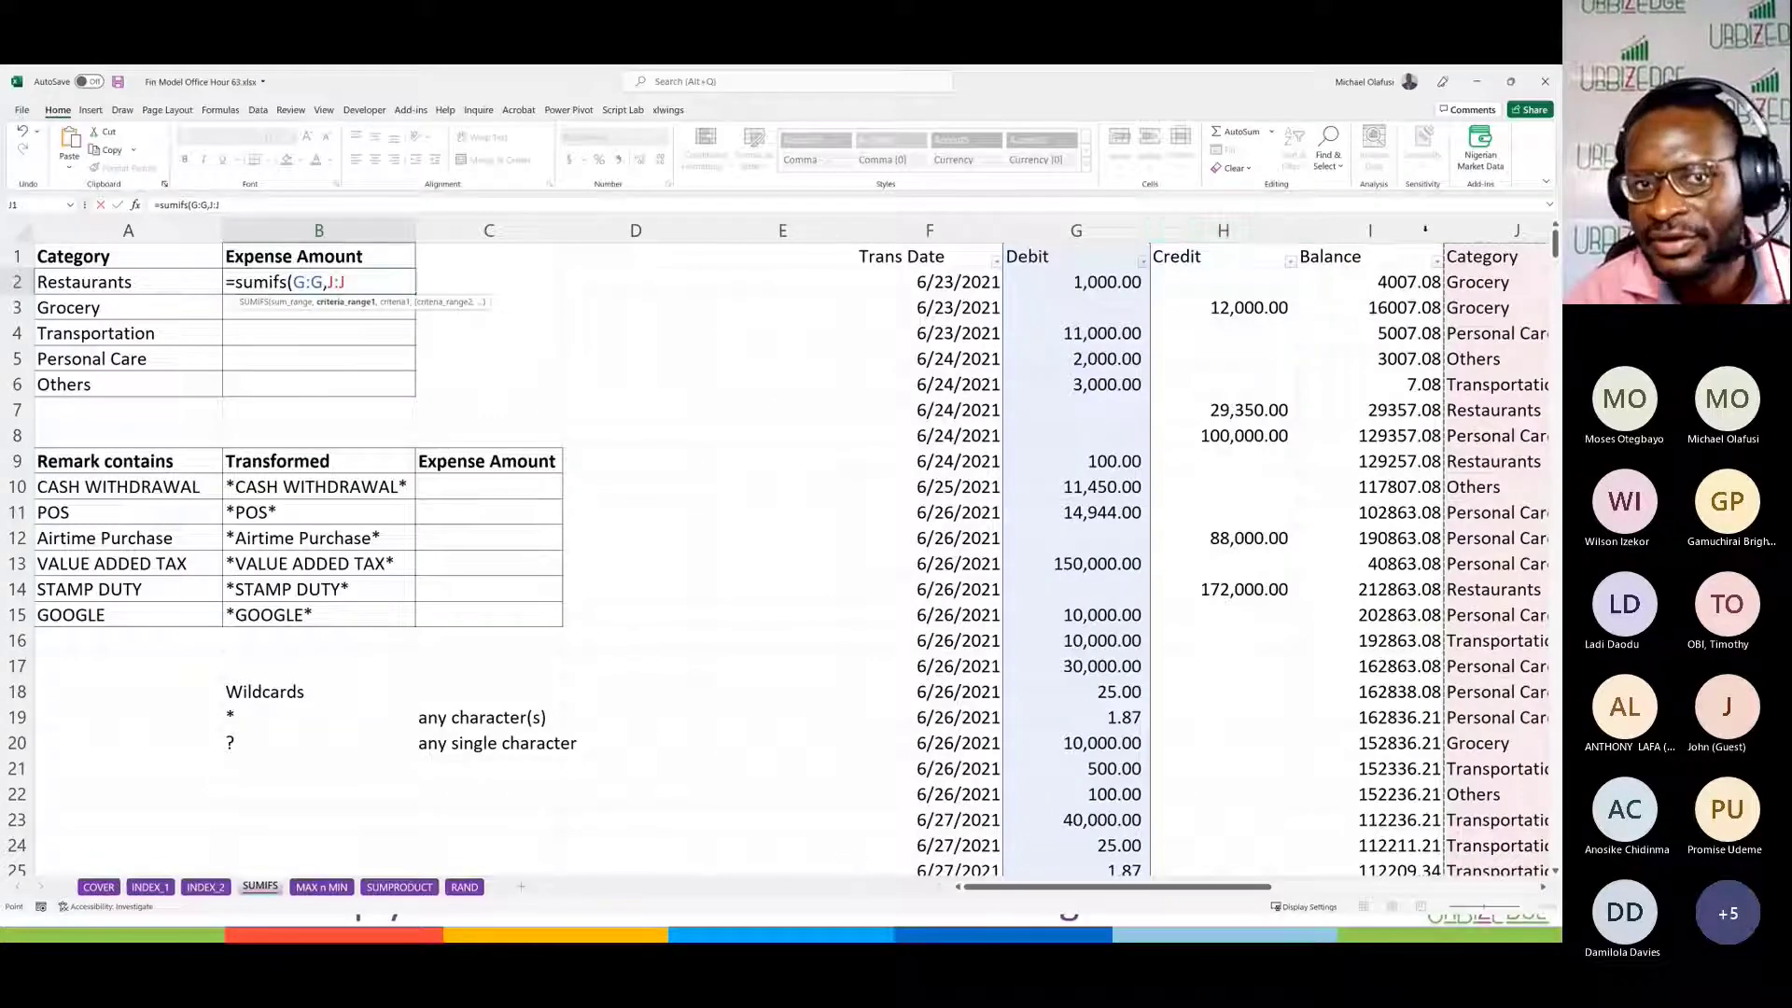
{"action": "type", "text": ","}
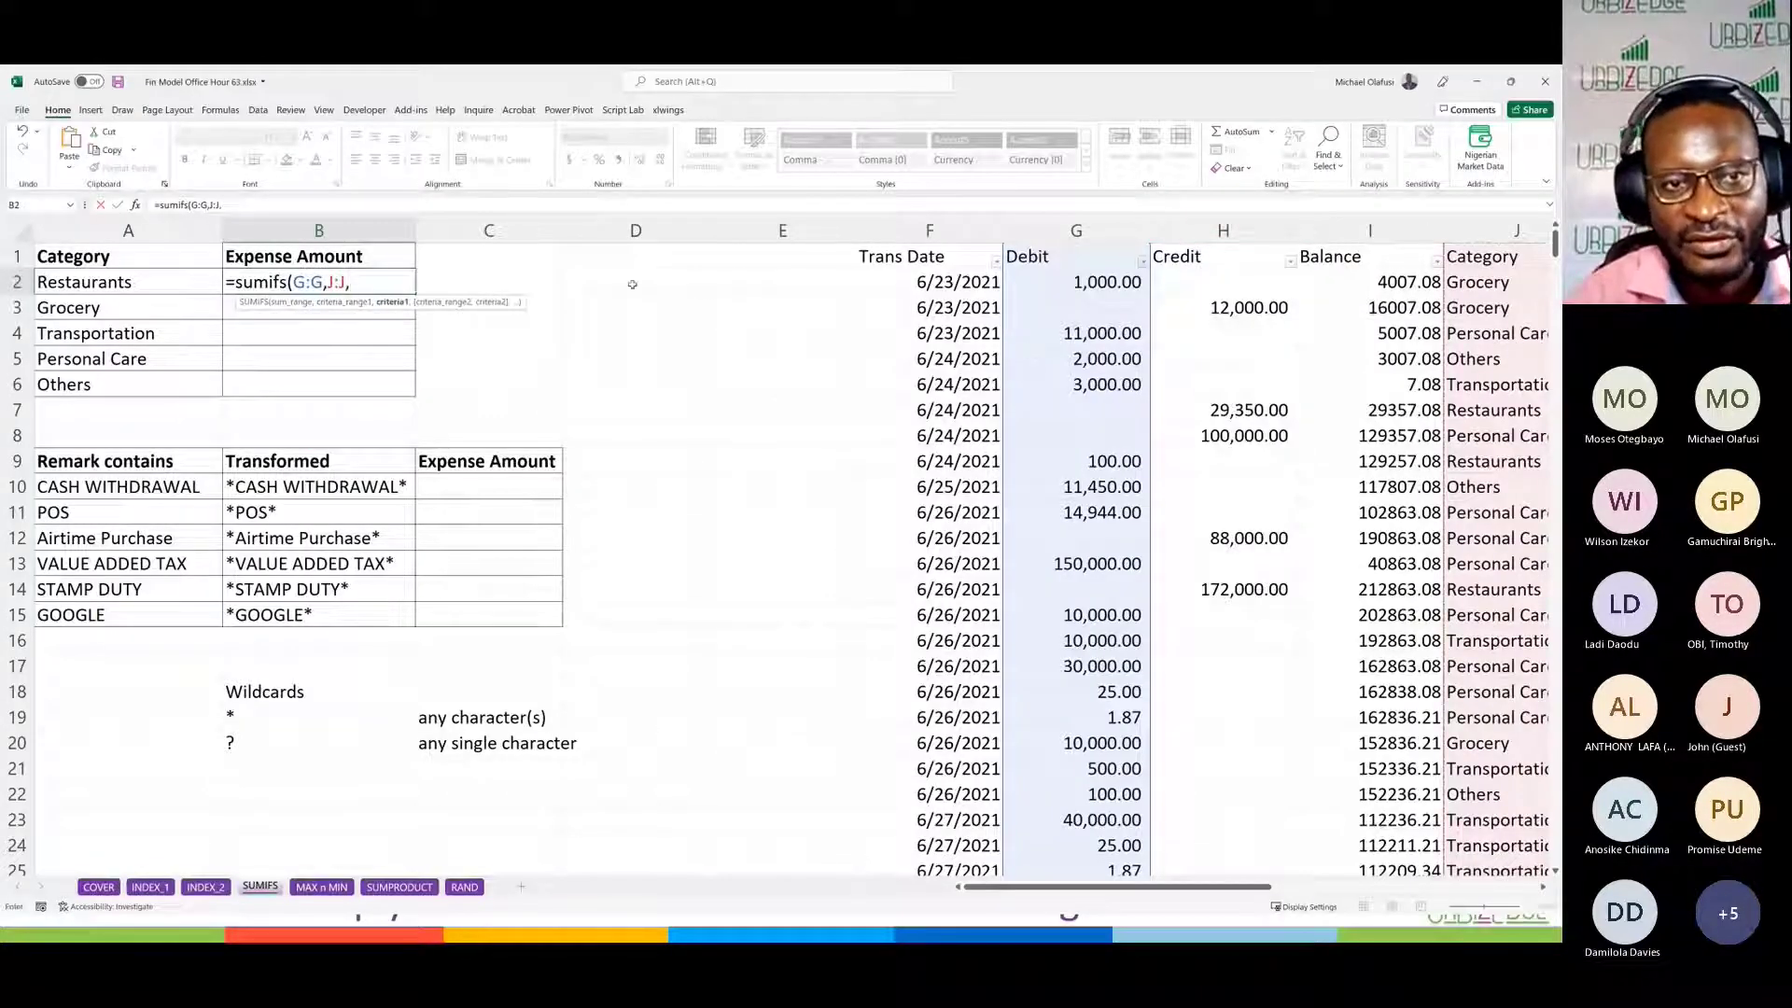
Step: Complete B2 as =SUMIFS(G:G,J:J,A2) with A2 as the criterion and fill it down to B6
{"action": "left_click", "coordinate": [145, 283]}
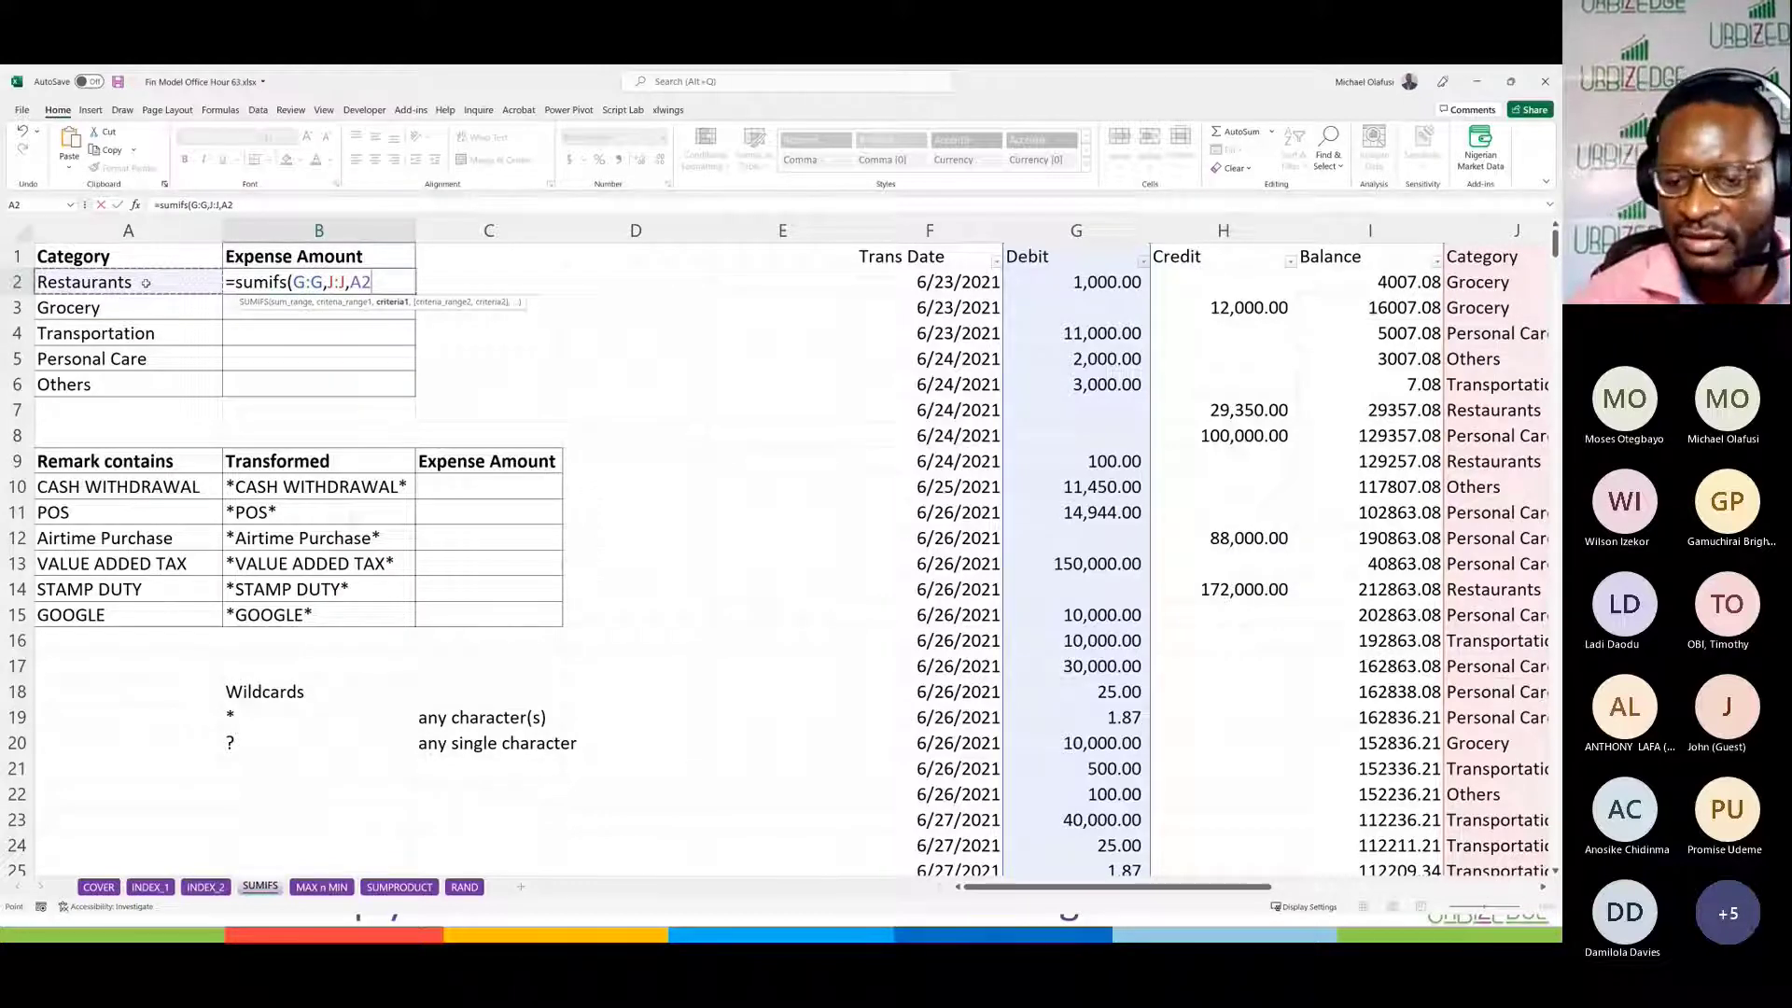
{"action": "type", "text": ")"}
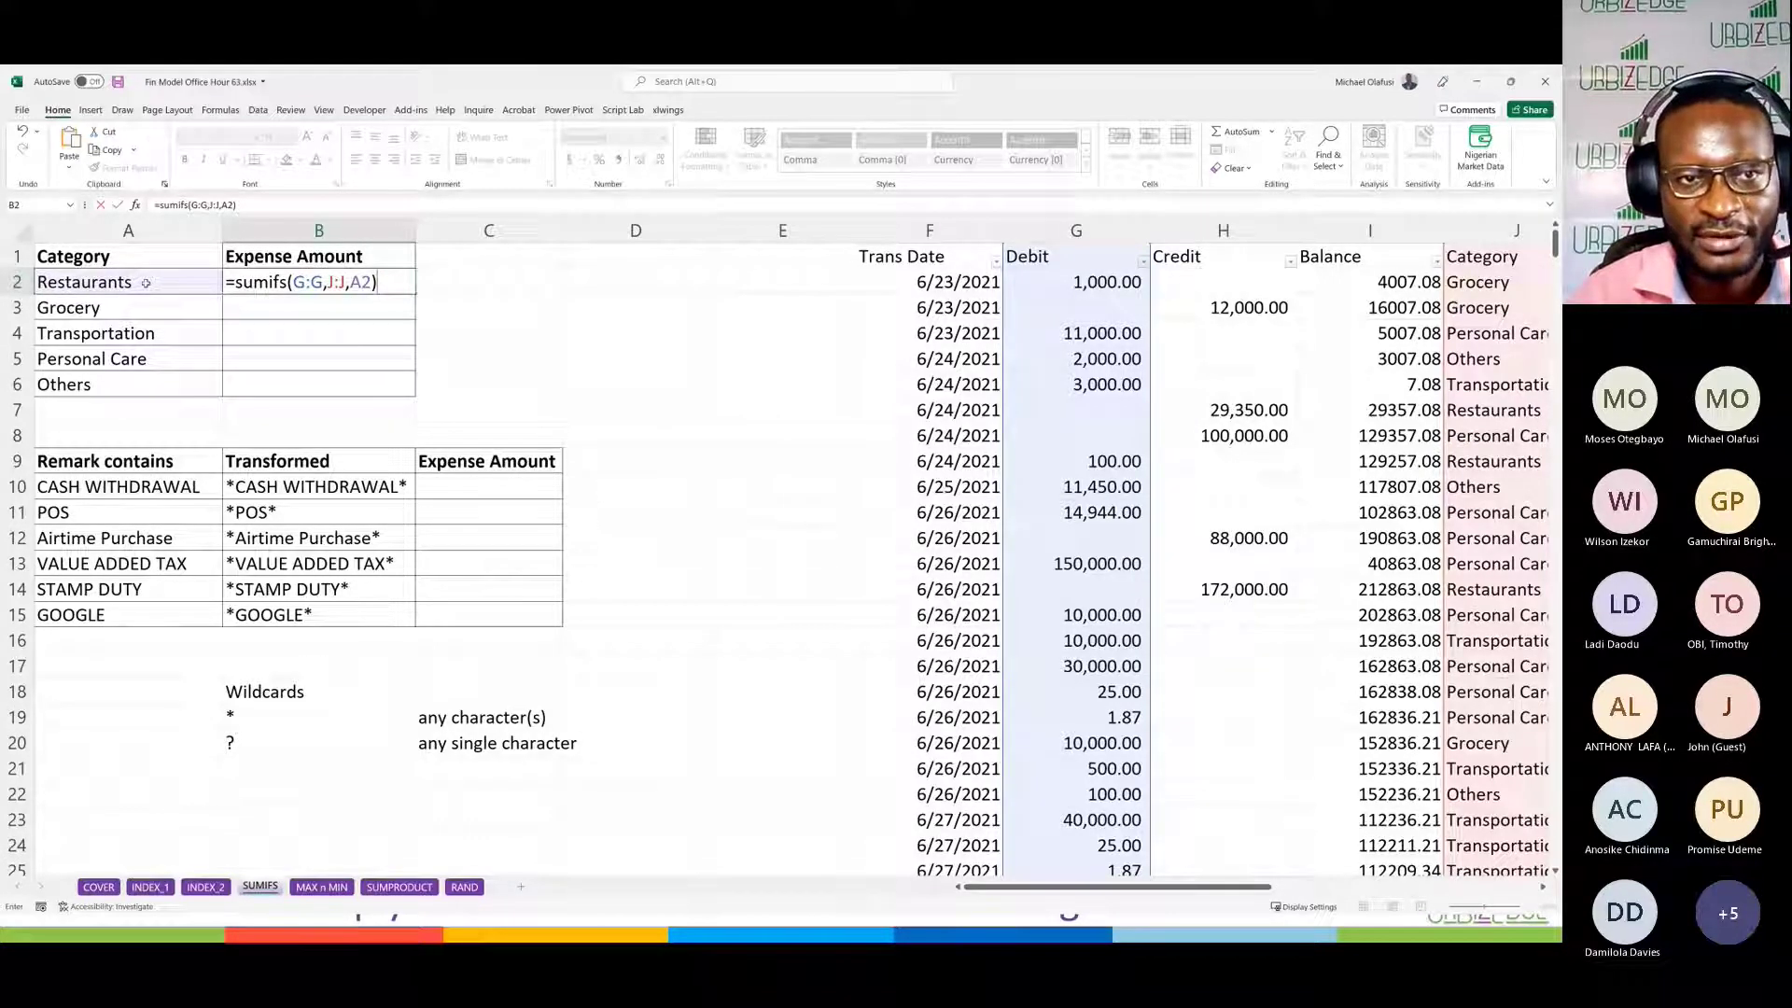
{"action": "key", "text": "Return"}
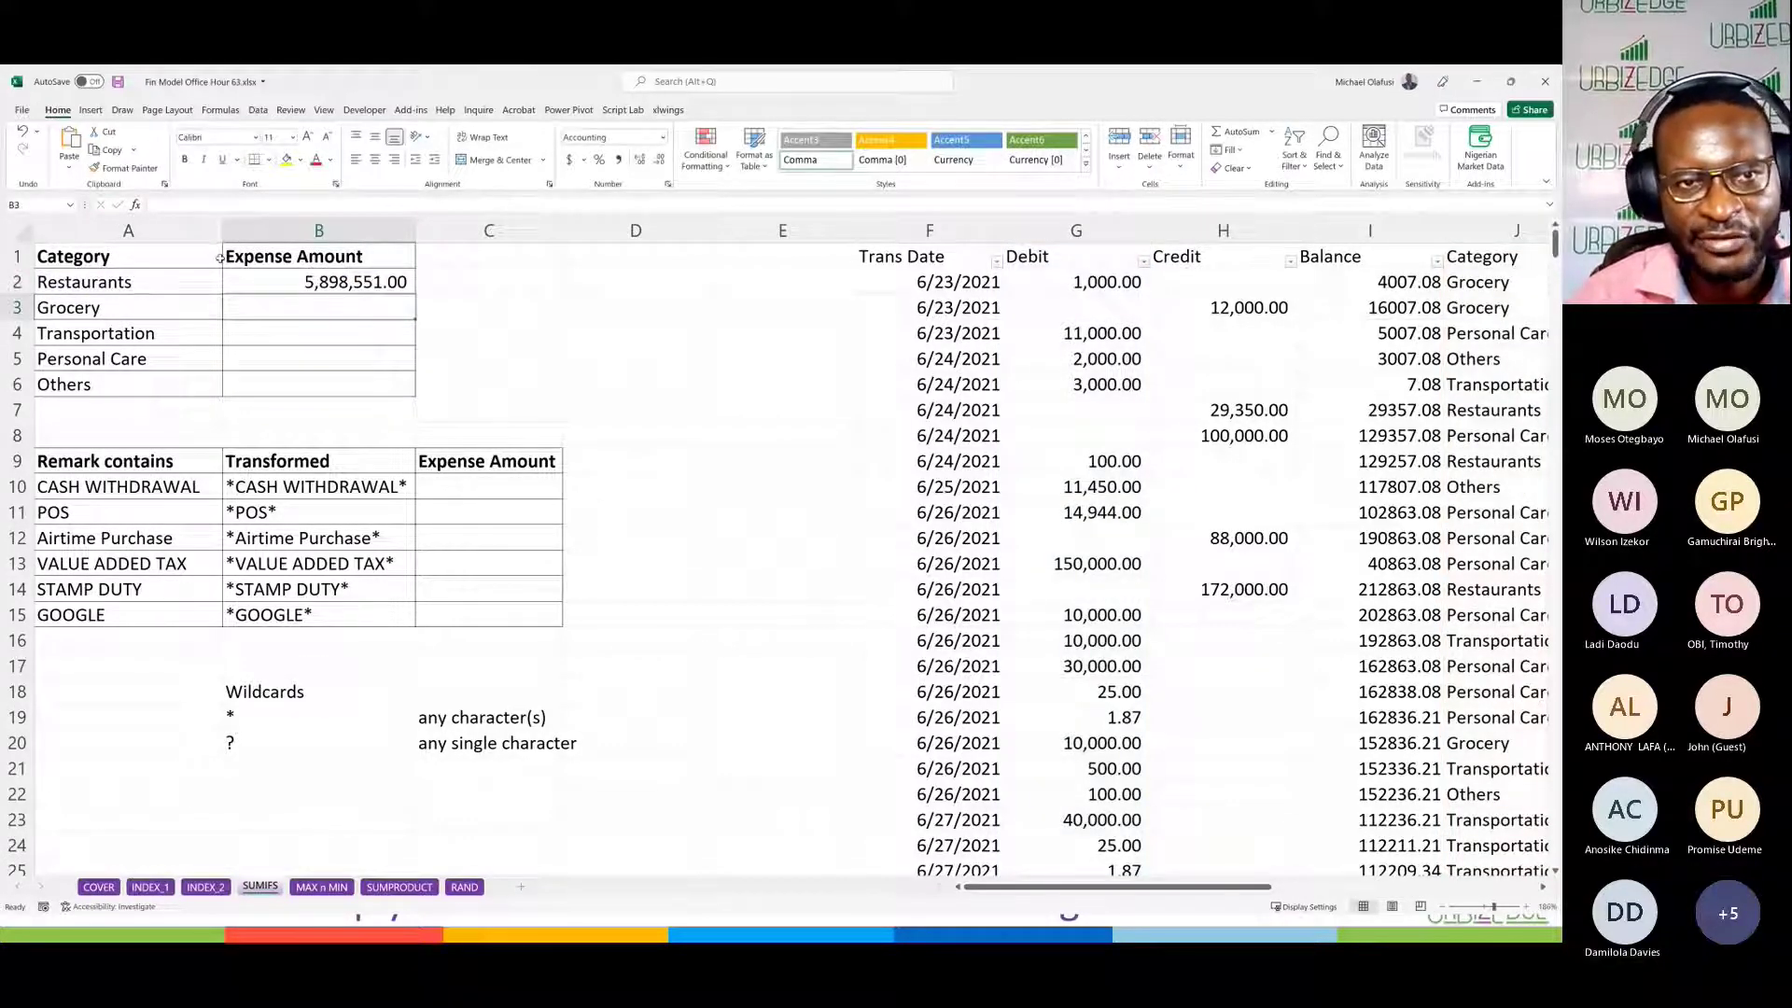
{"action": "left_click", "coordinate": [345, 278]}
{"action": "left_click_drag", "start_coordinate": [414, 291], "coordinate": [418, 395]}
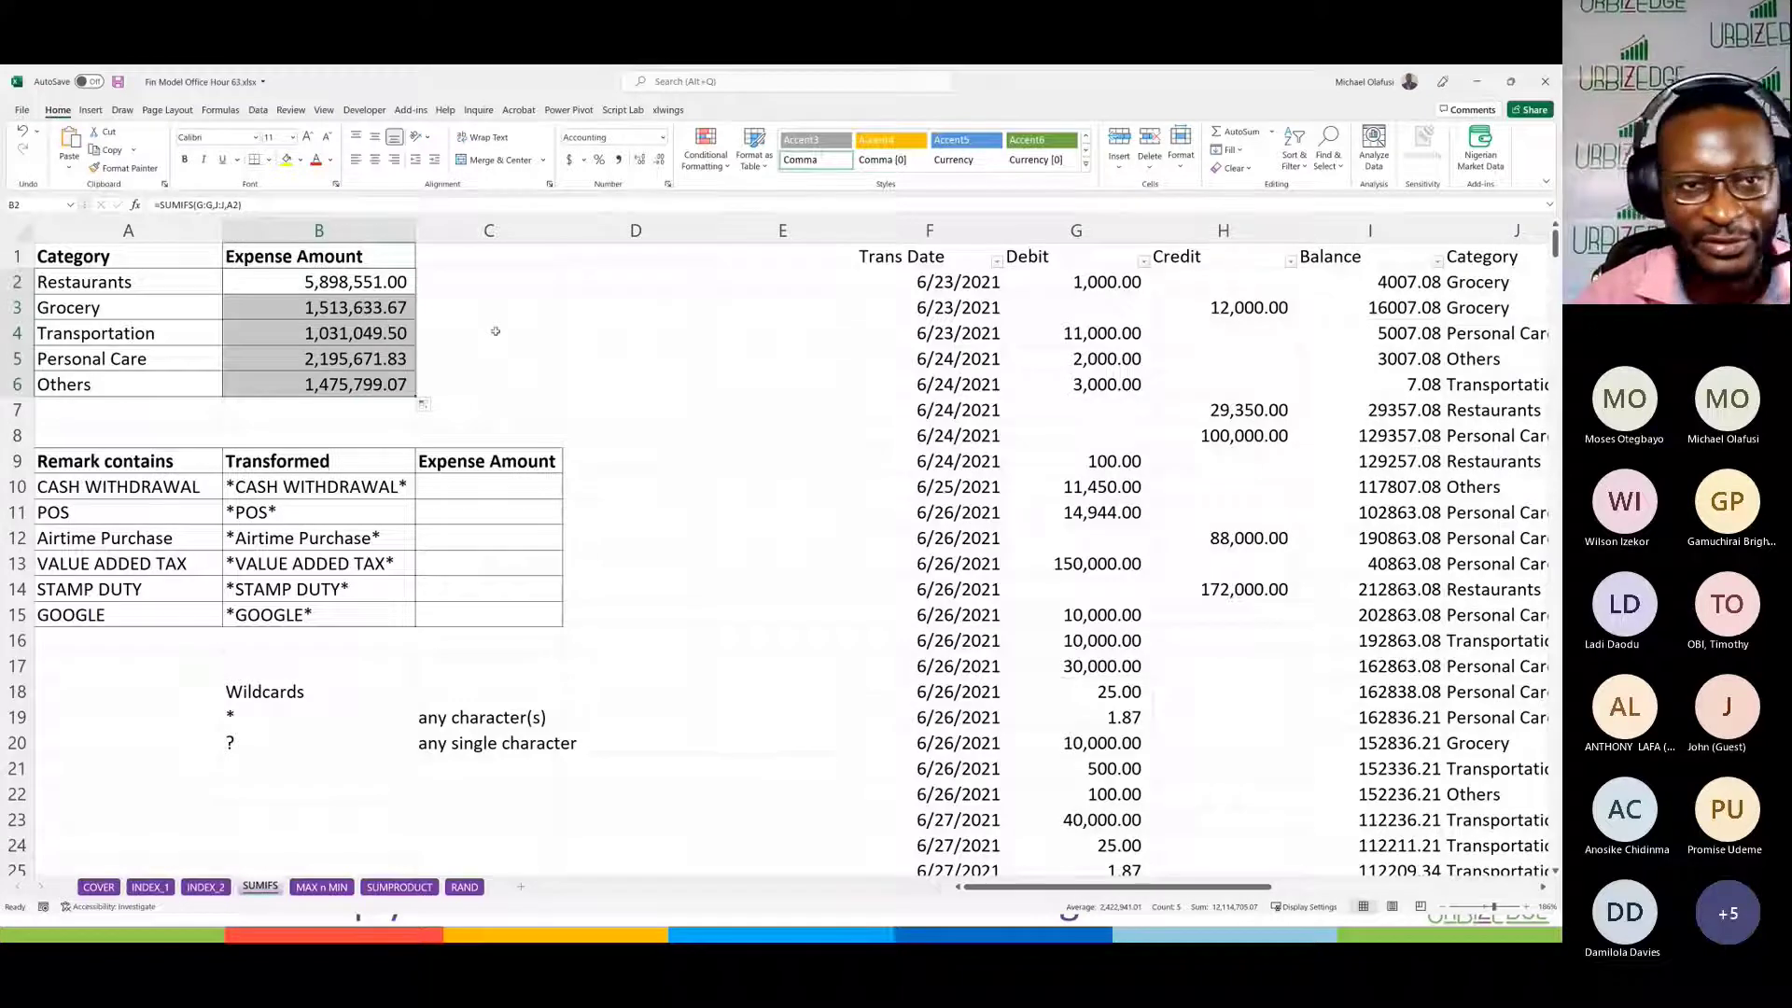
Step: Inspect the SUMIFS references in the Restaurants and Grocery formulas in B2 and B3 without changing them
{"action": "double_click", "coordinate": [323, 282]}
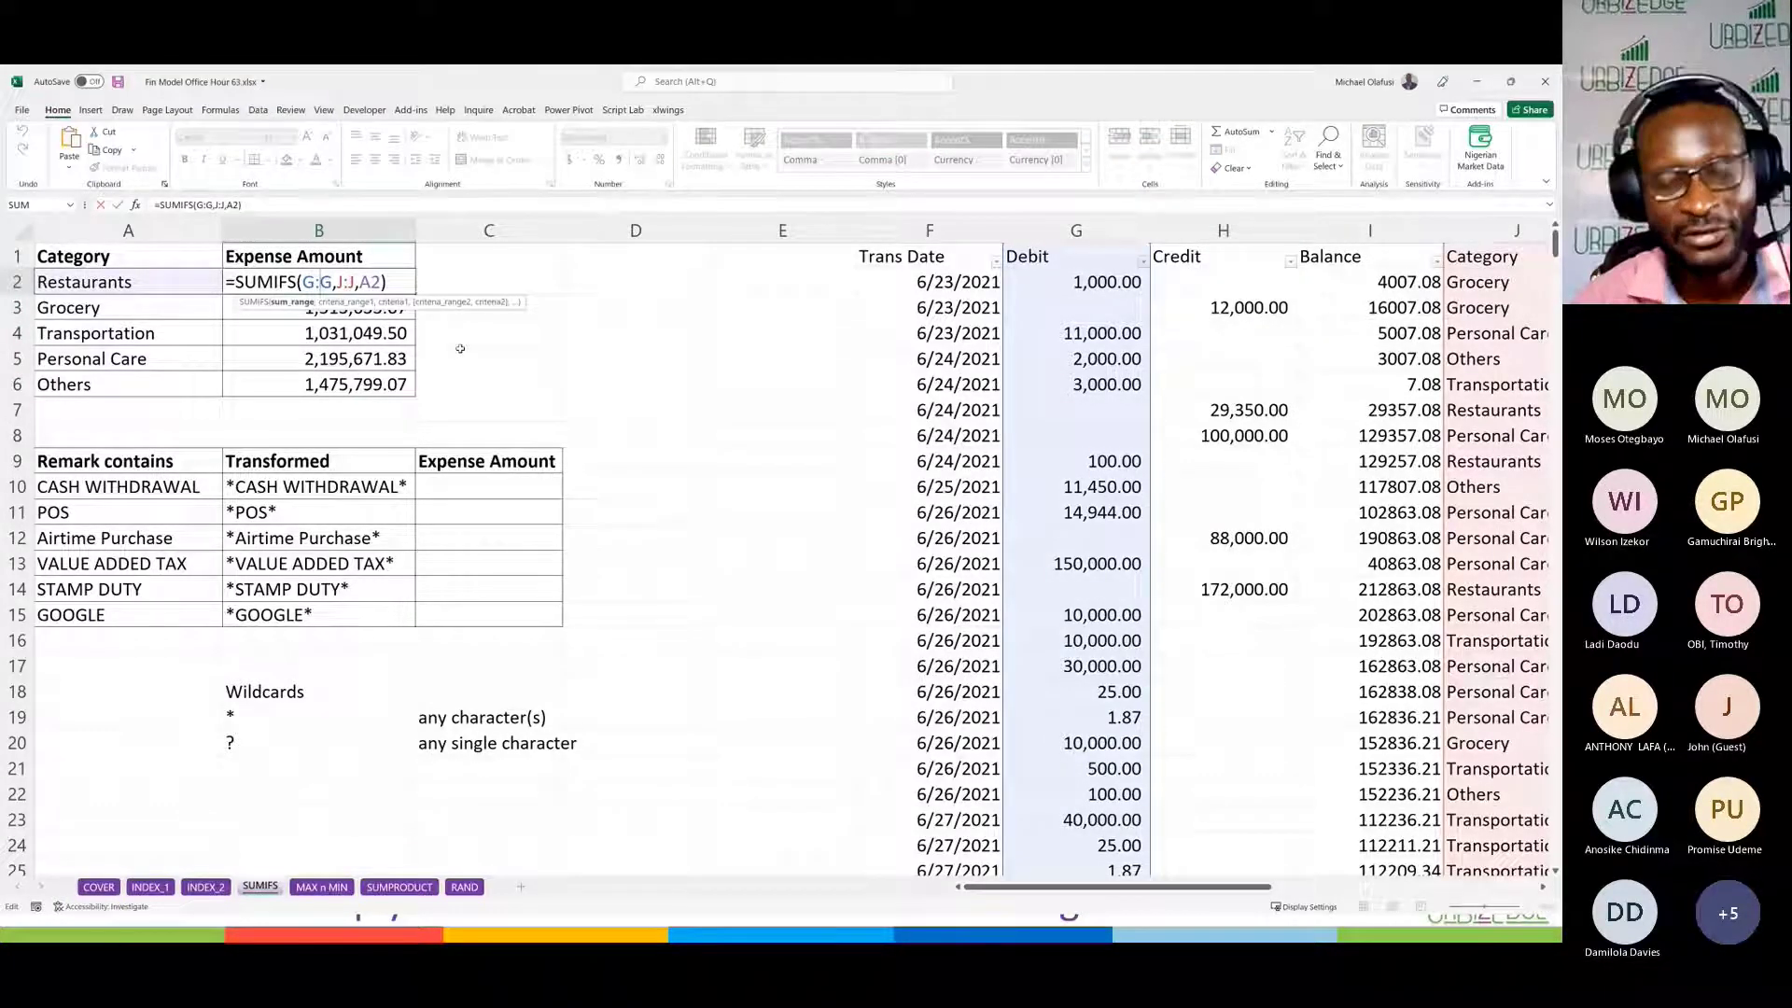
{"action": "key", "text": "Escape"}
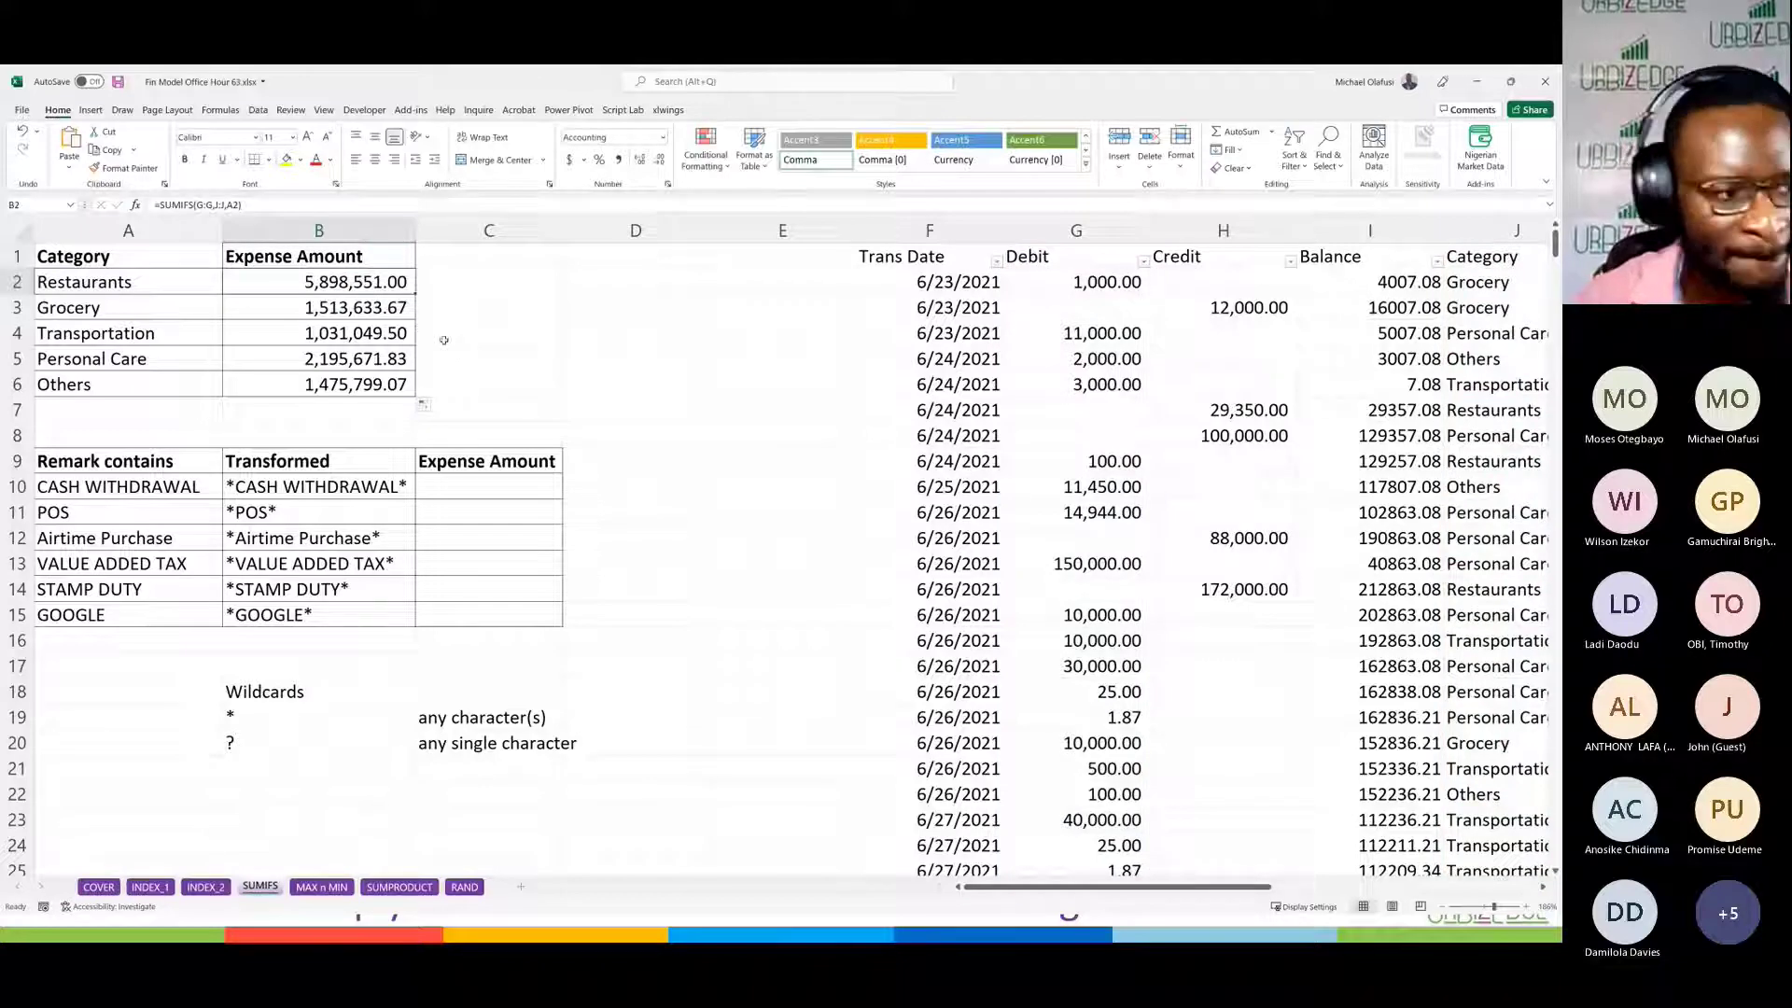
{"action": "double_click", "coordinate": [290, 282]}
{"action": "key", "text": "Escape"}
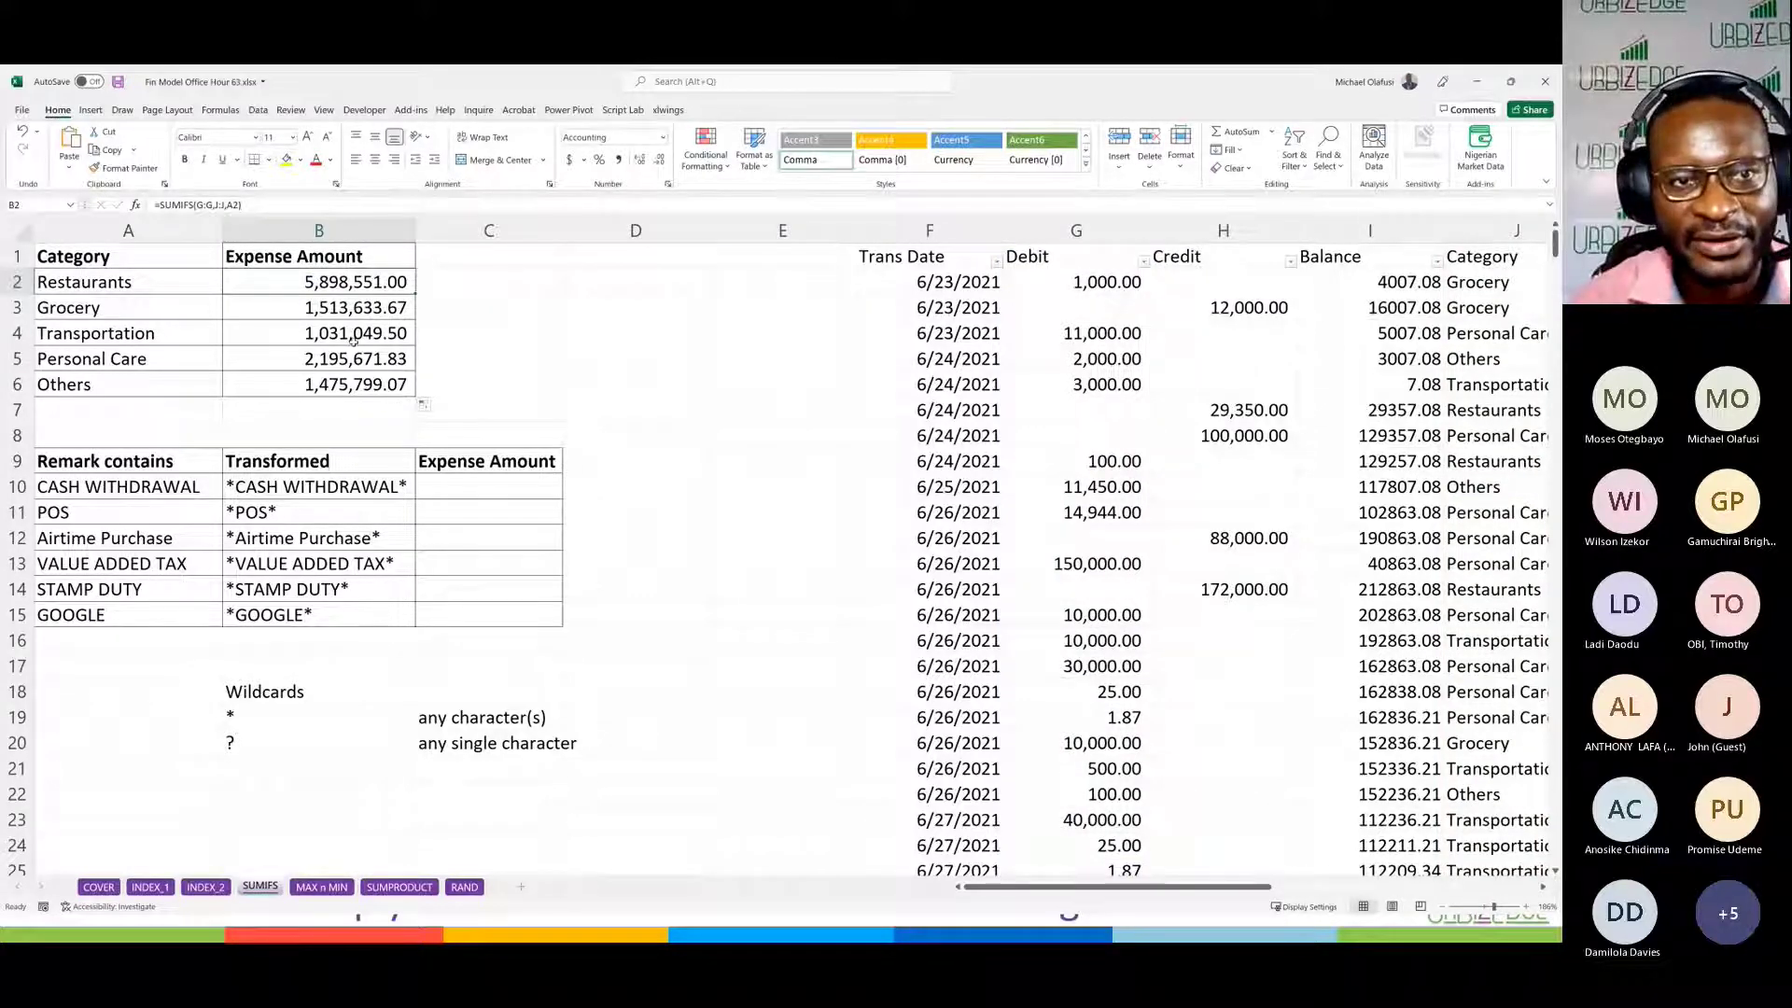
{"action": "double_click", "coordinate": [333, 313]}
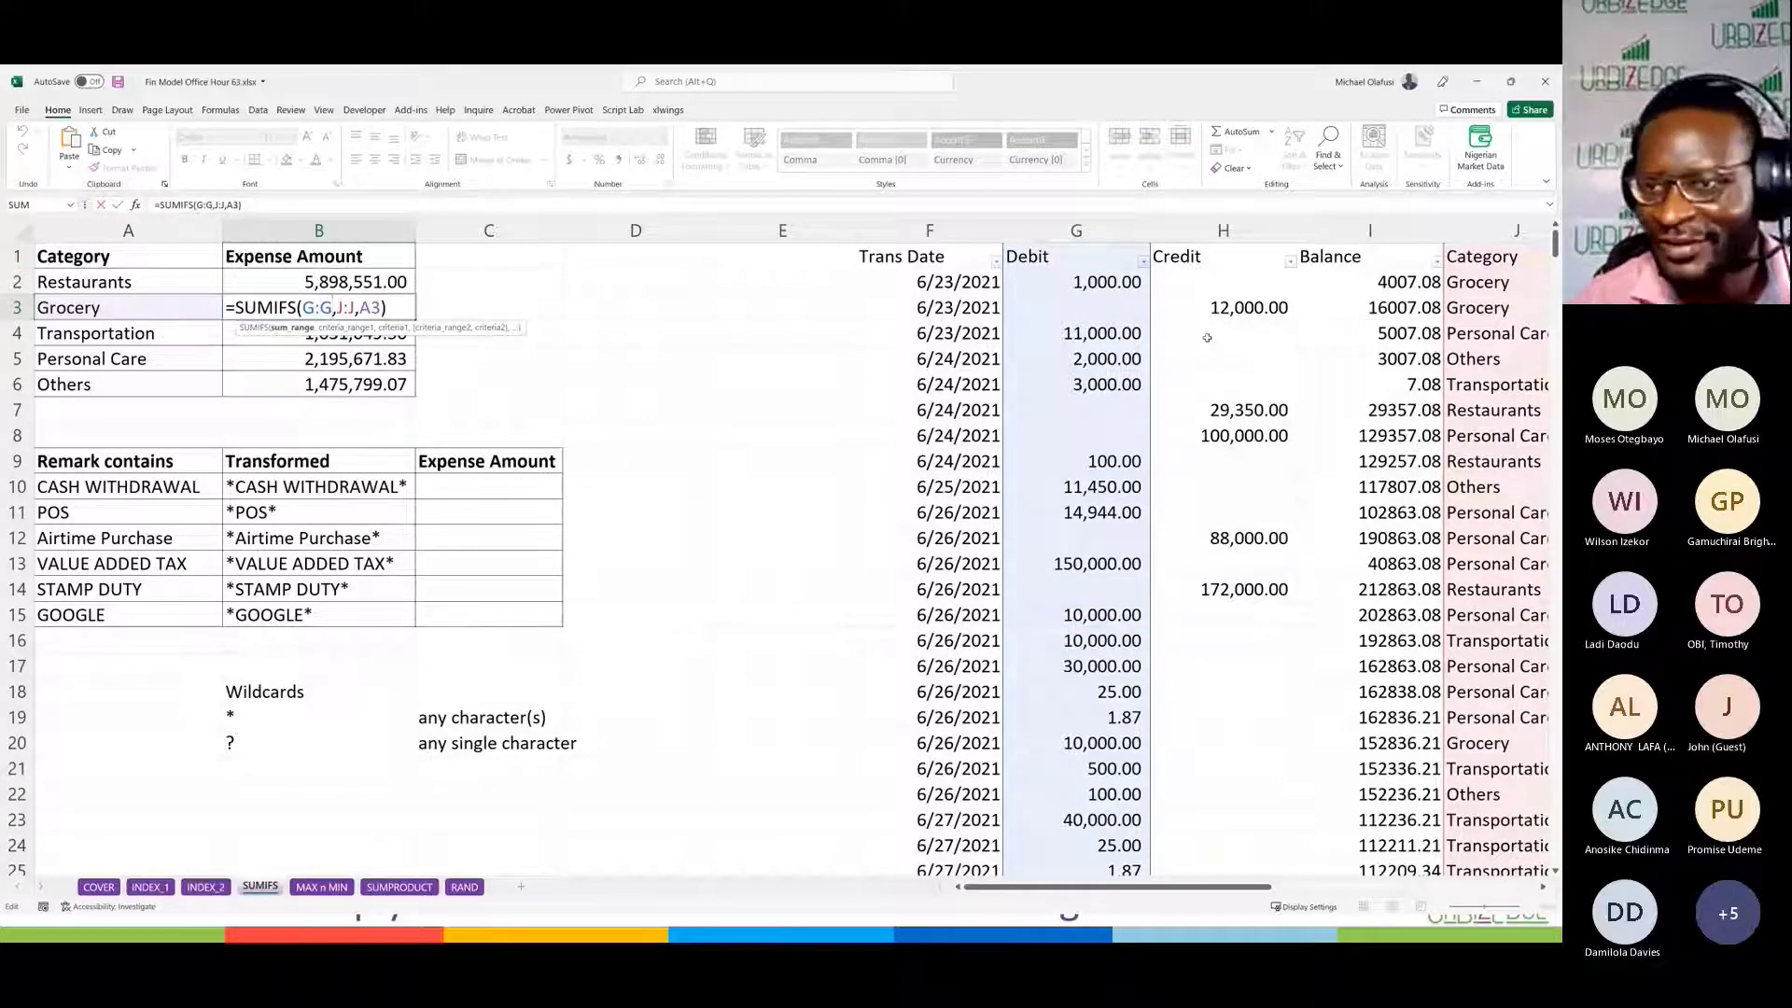
{"action": "key", "text": "ctrl+Return"}
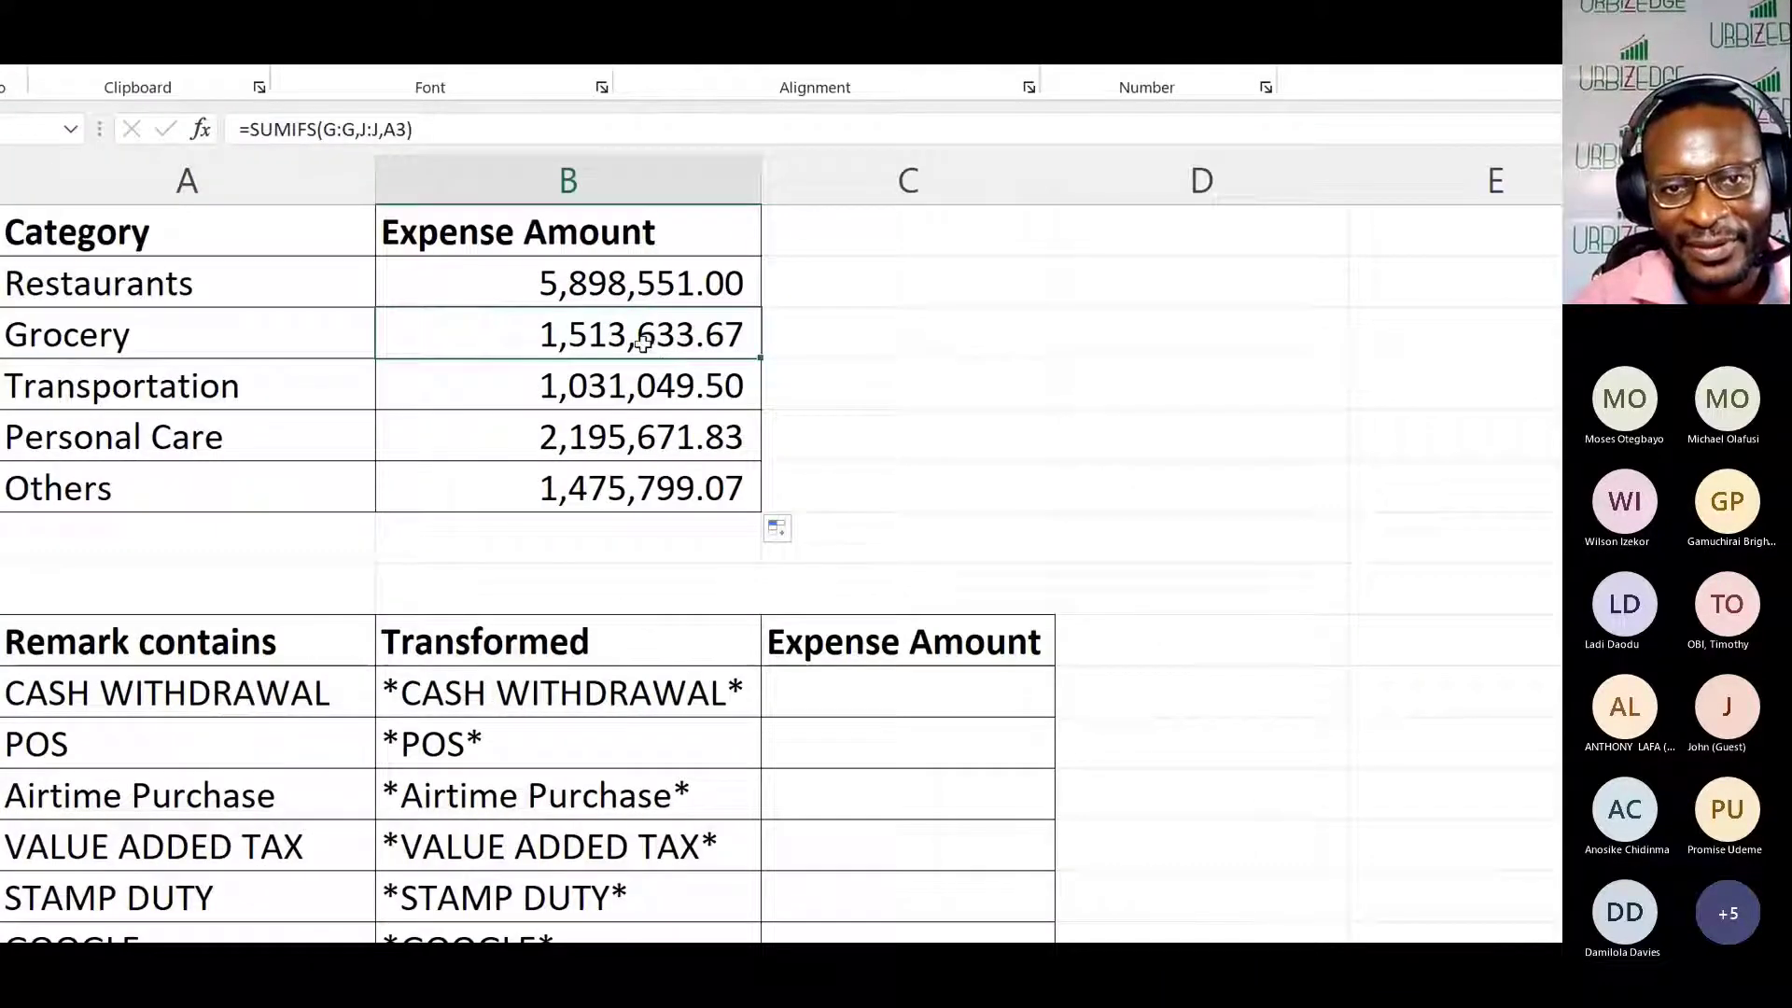
Step: Examine the G:G sum range argument in the Grocery formula in B3 against the Debit column
{"action": "double_click", "coordinate": [642, 344]}
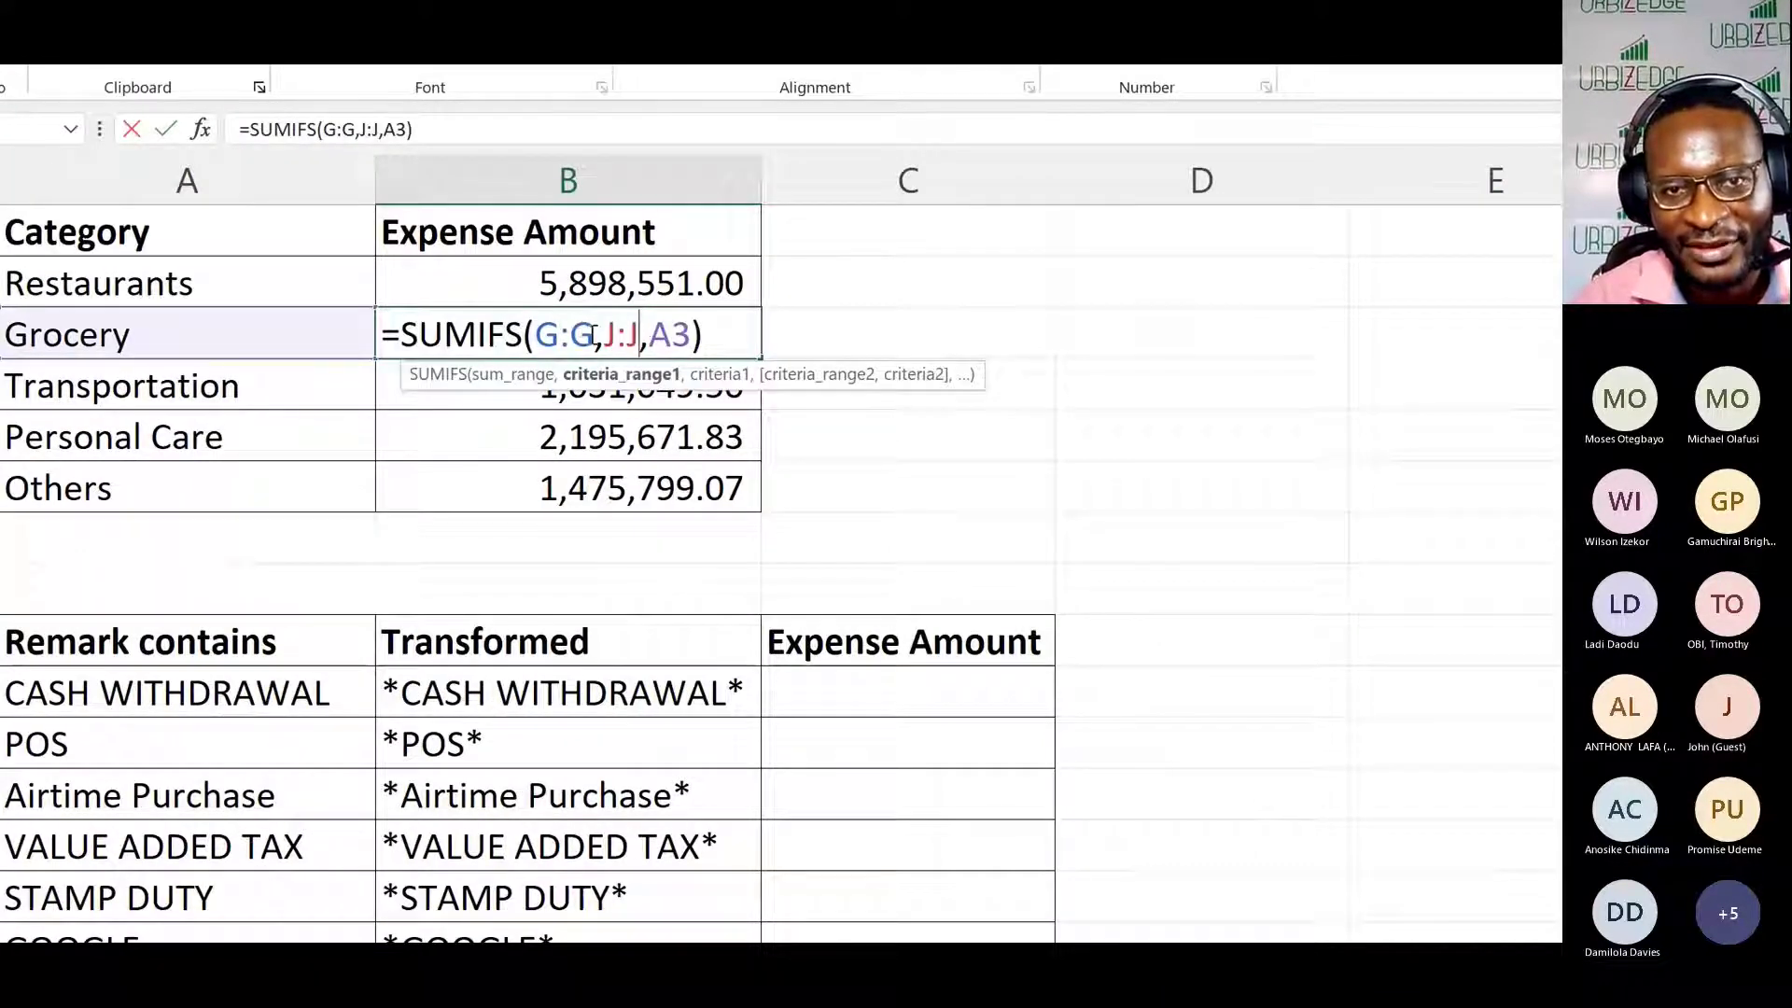
{"action": "left_click_drag", "start_coordinate": [594, 334], "coordinate": [536, 334]}
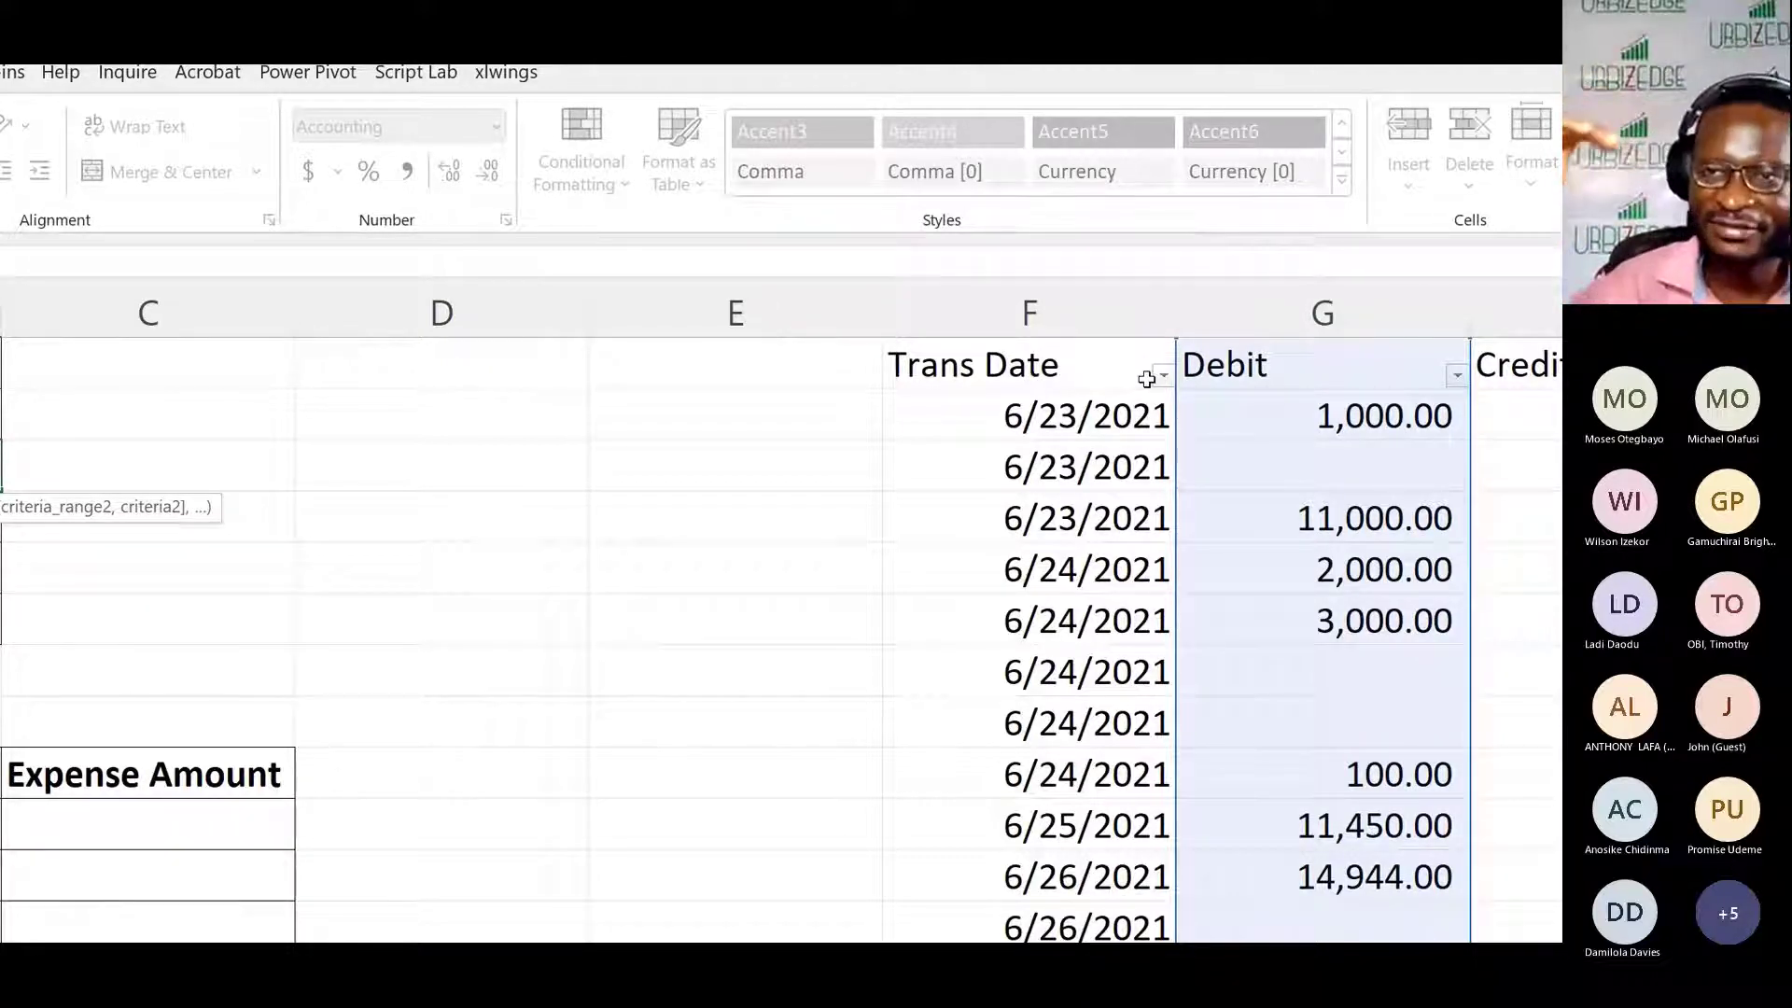
{"action": "key", "text": "Escape"}
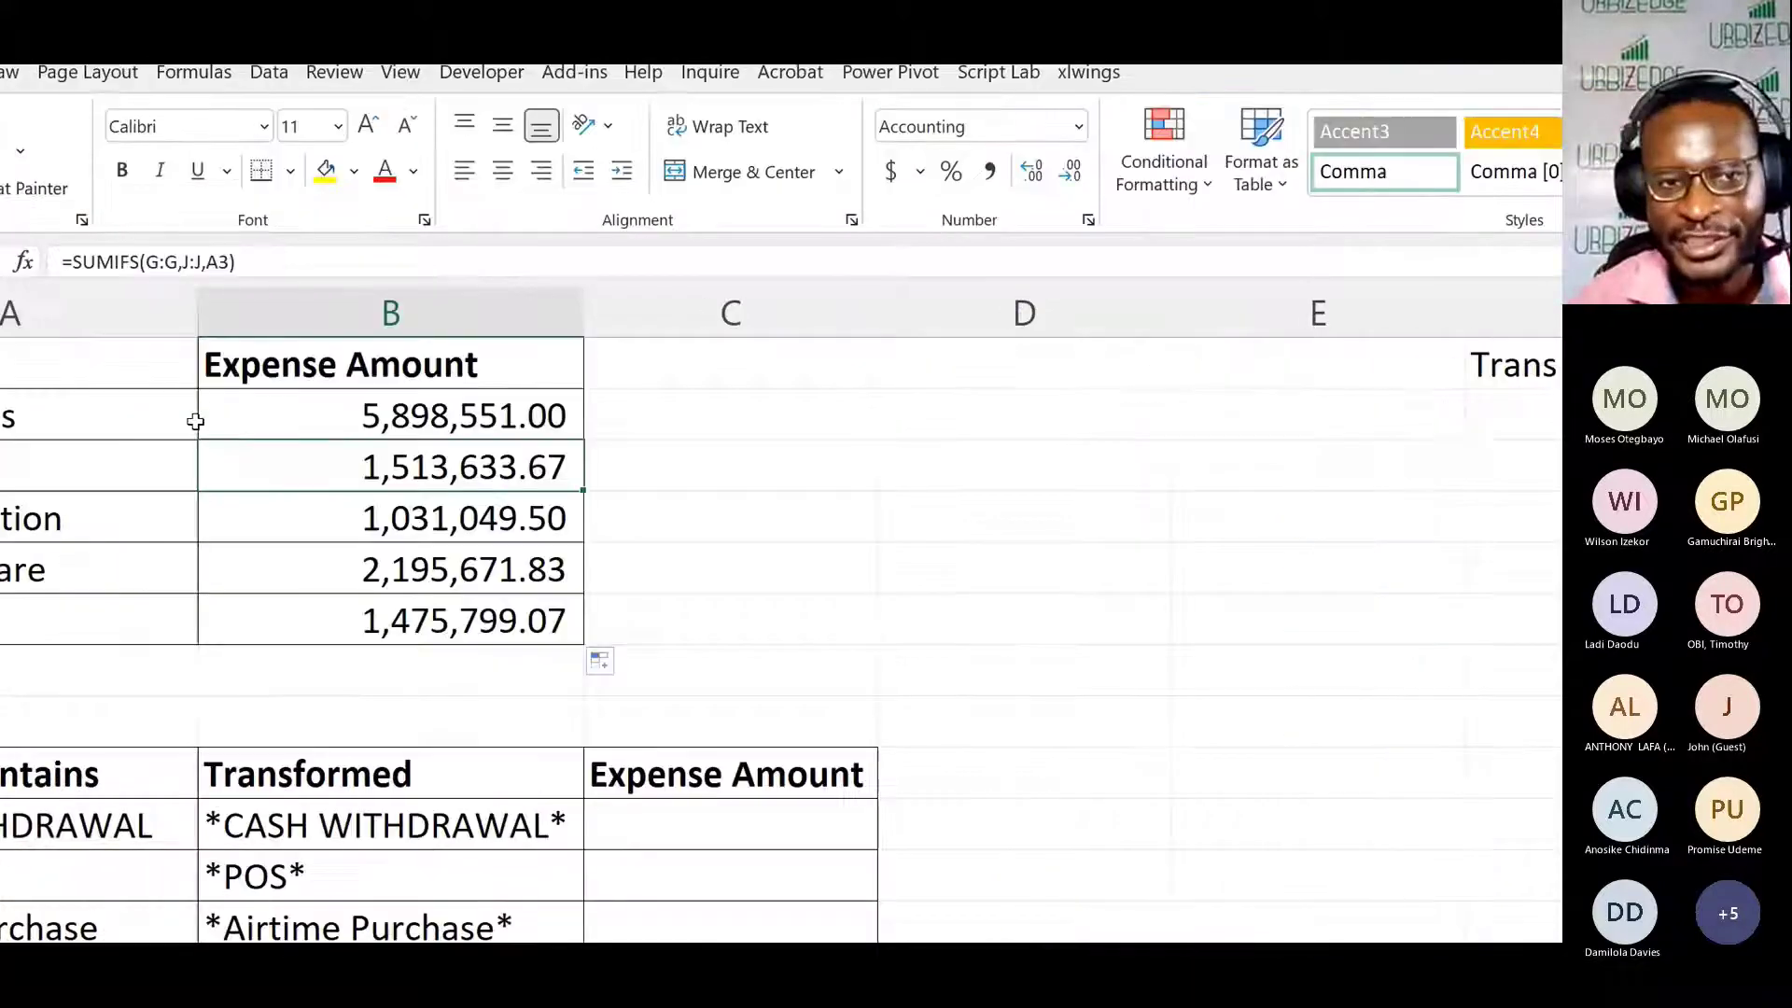
{"action": "double_click", "coordinate": [649, 464]}
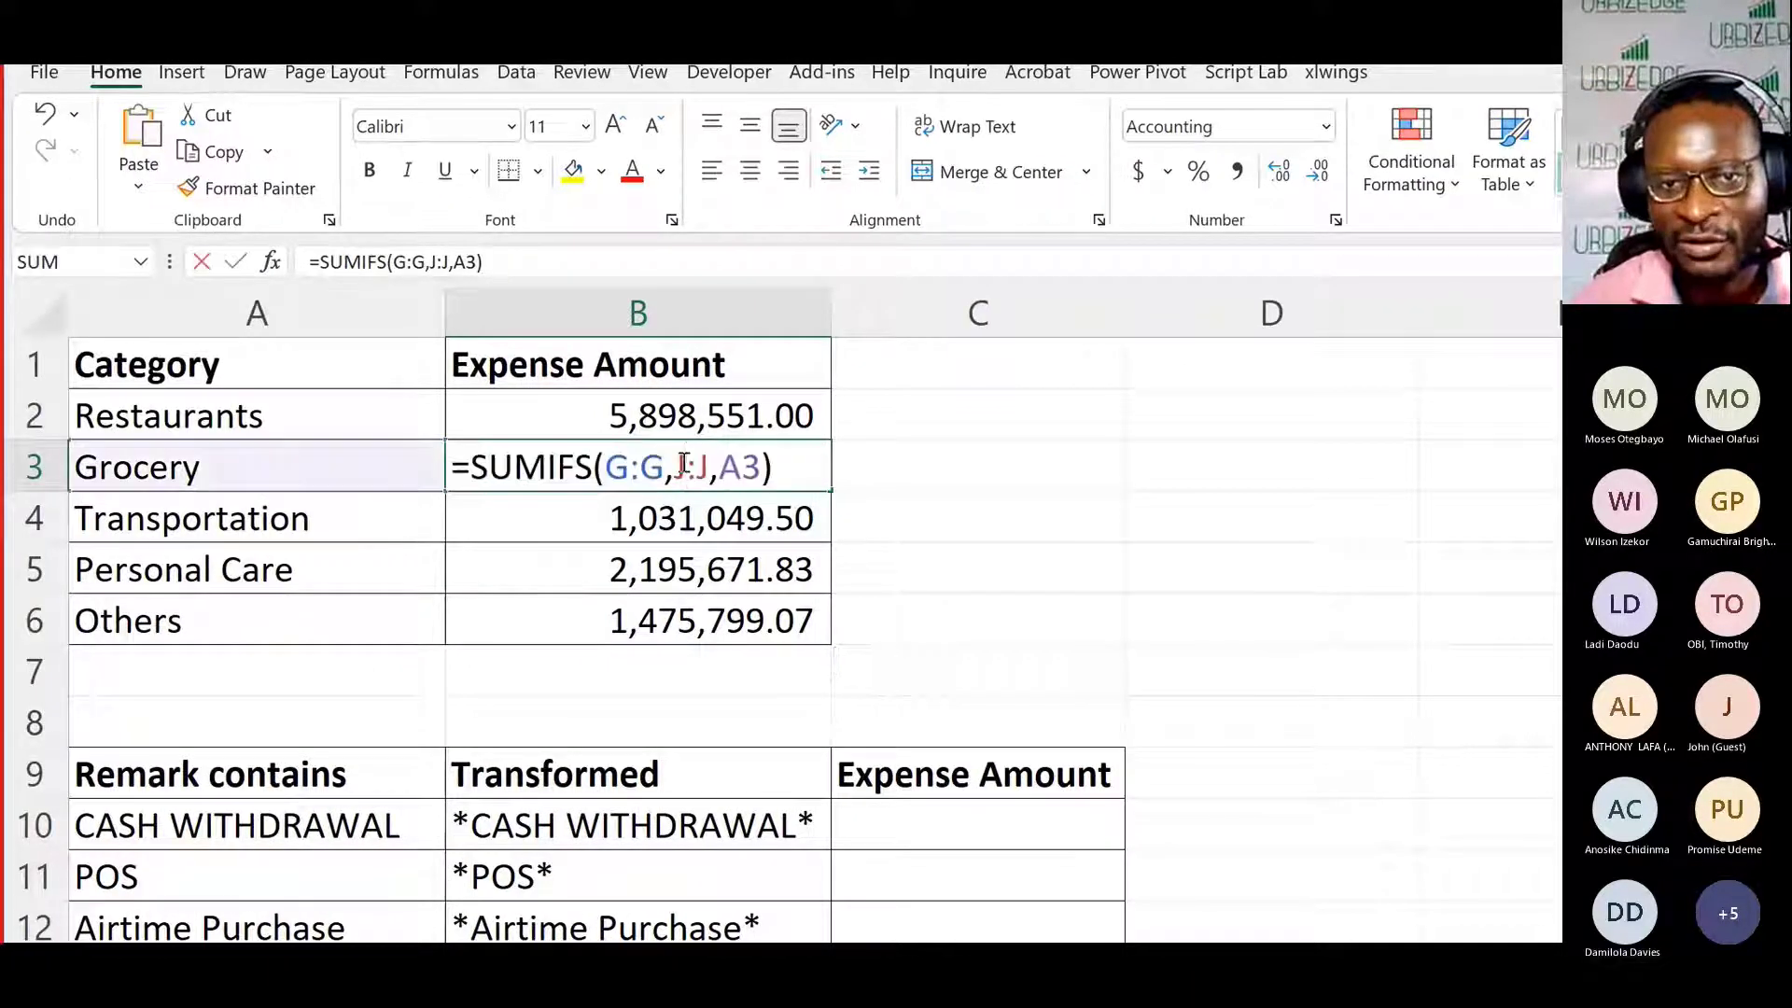
{"action": "left_click_drag", "start_coordinate": [664, 464], "coordinate": [607, 464]}
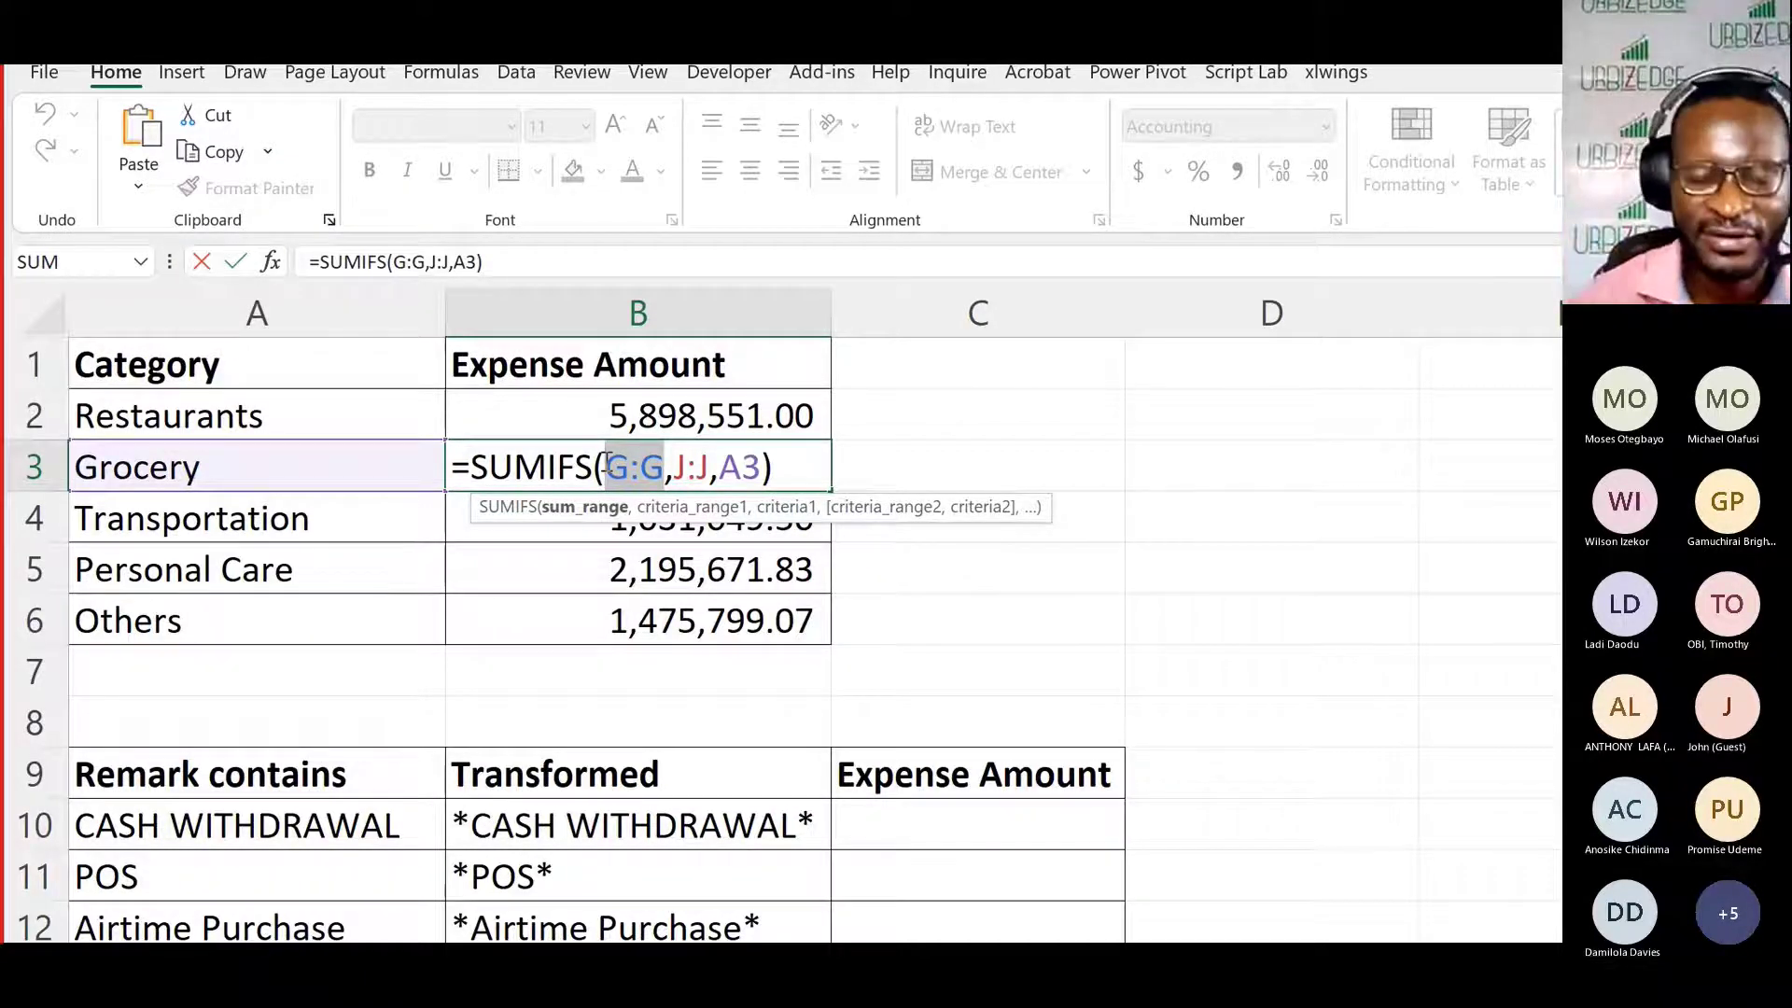
{"action": "key", "text": "Return"}
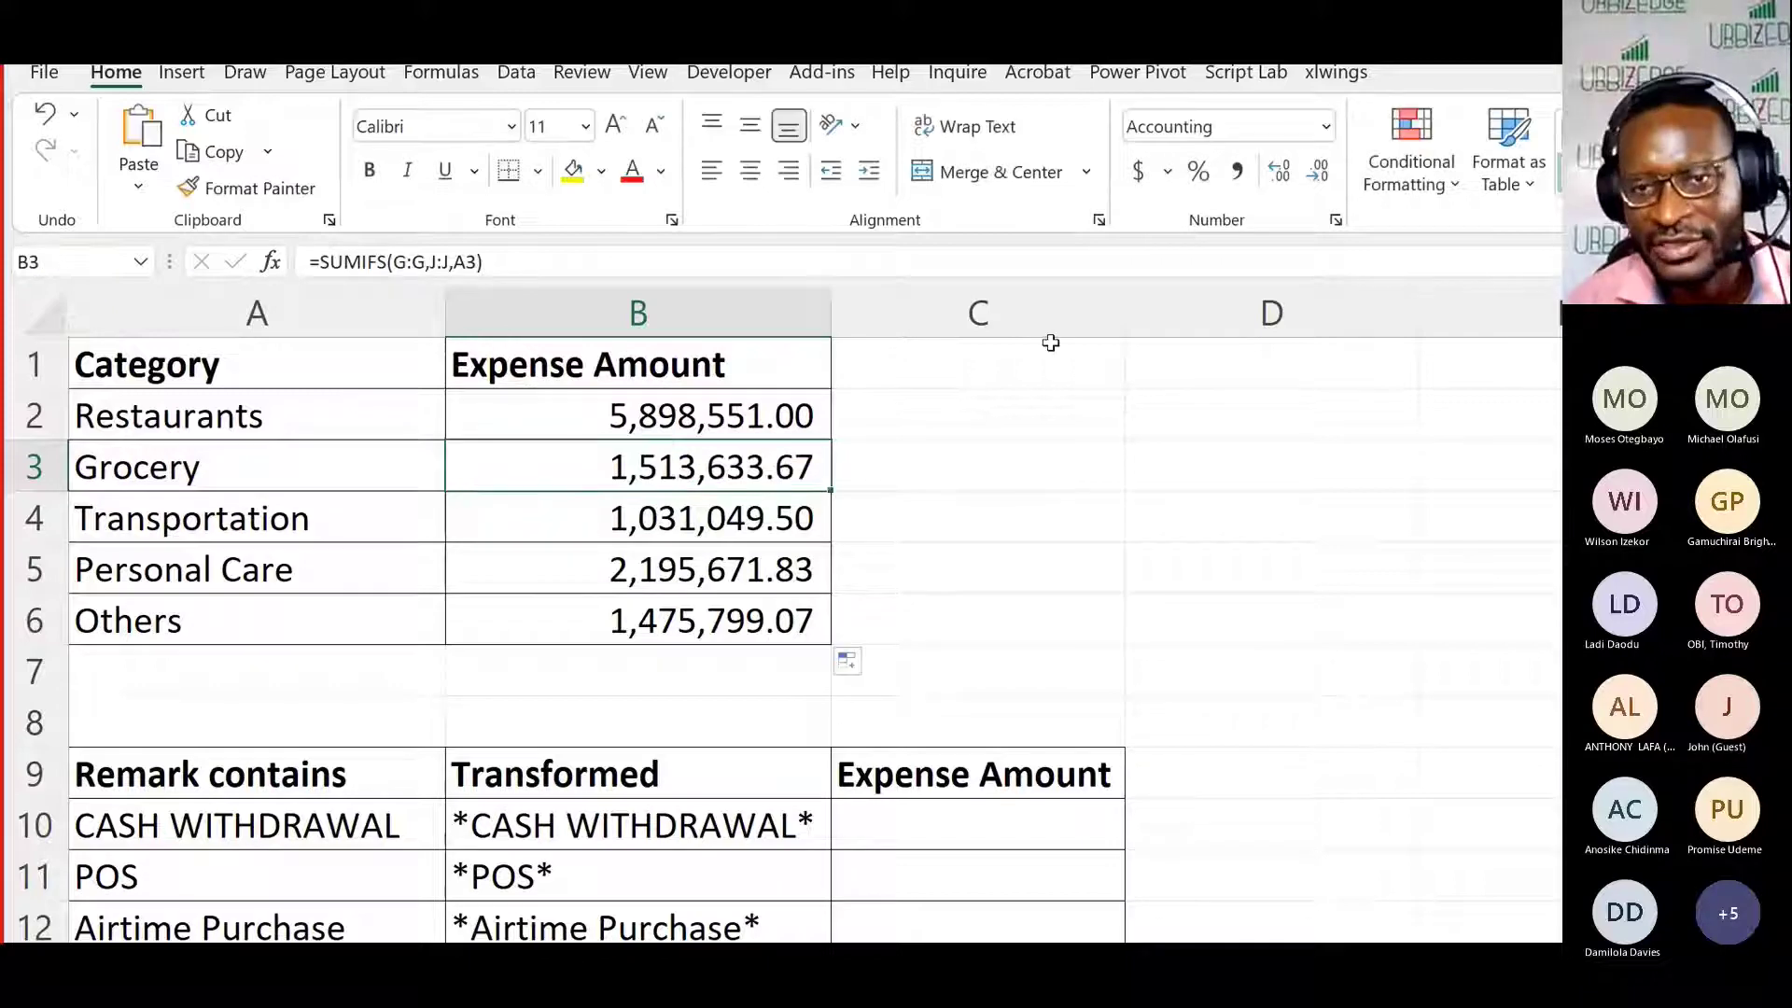
Step: Enter the range reference =D1:D3 in C2 beside the Restaurants total
{"action": "left_click", "coordinate": [1039, 423]}
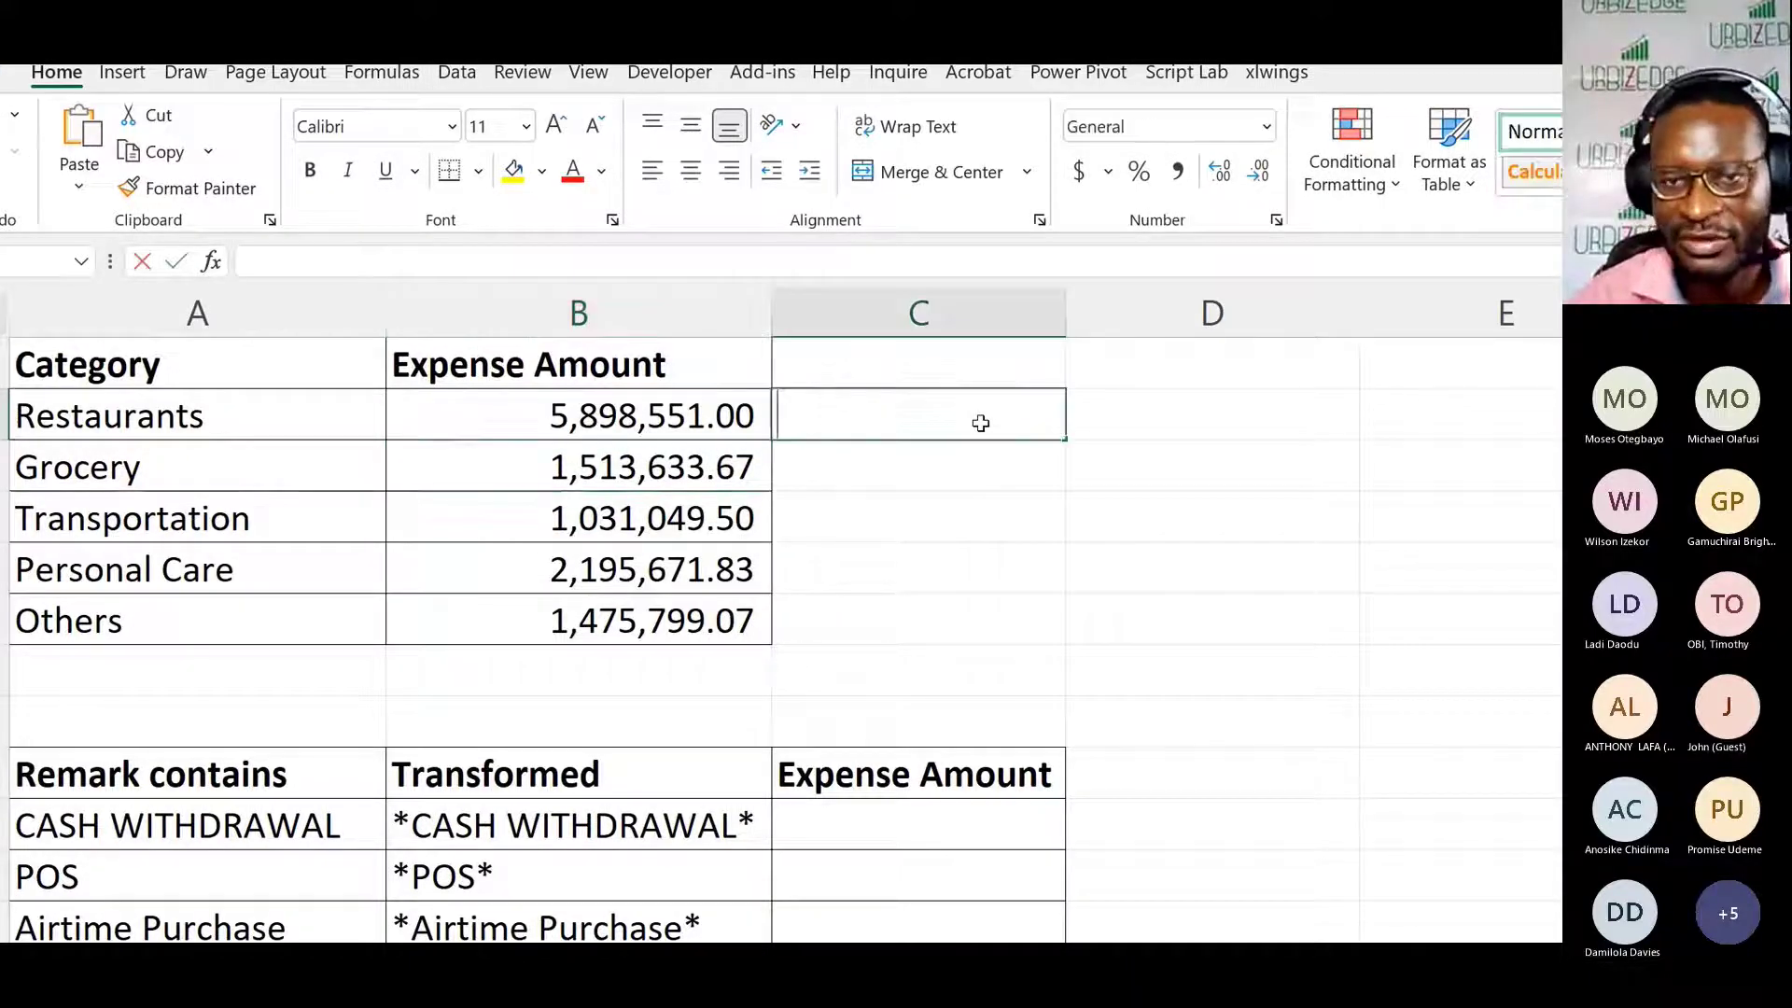
{"action": "type", "text": "="}
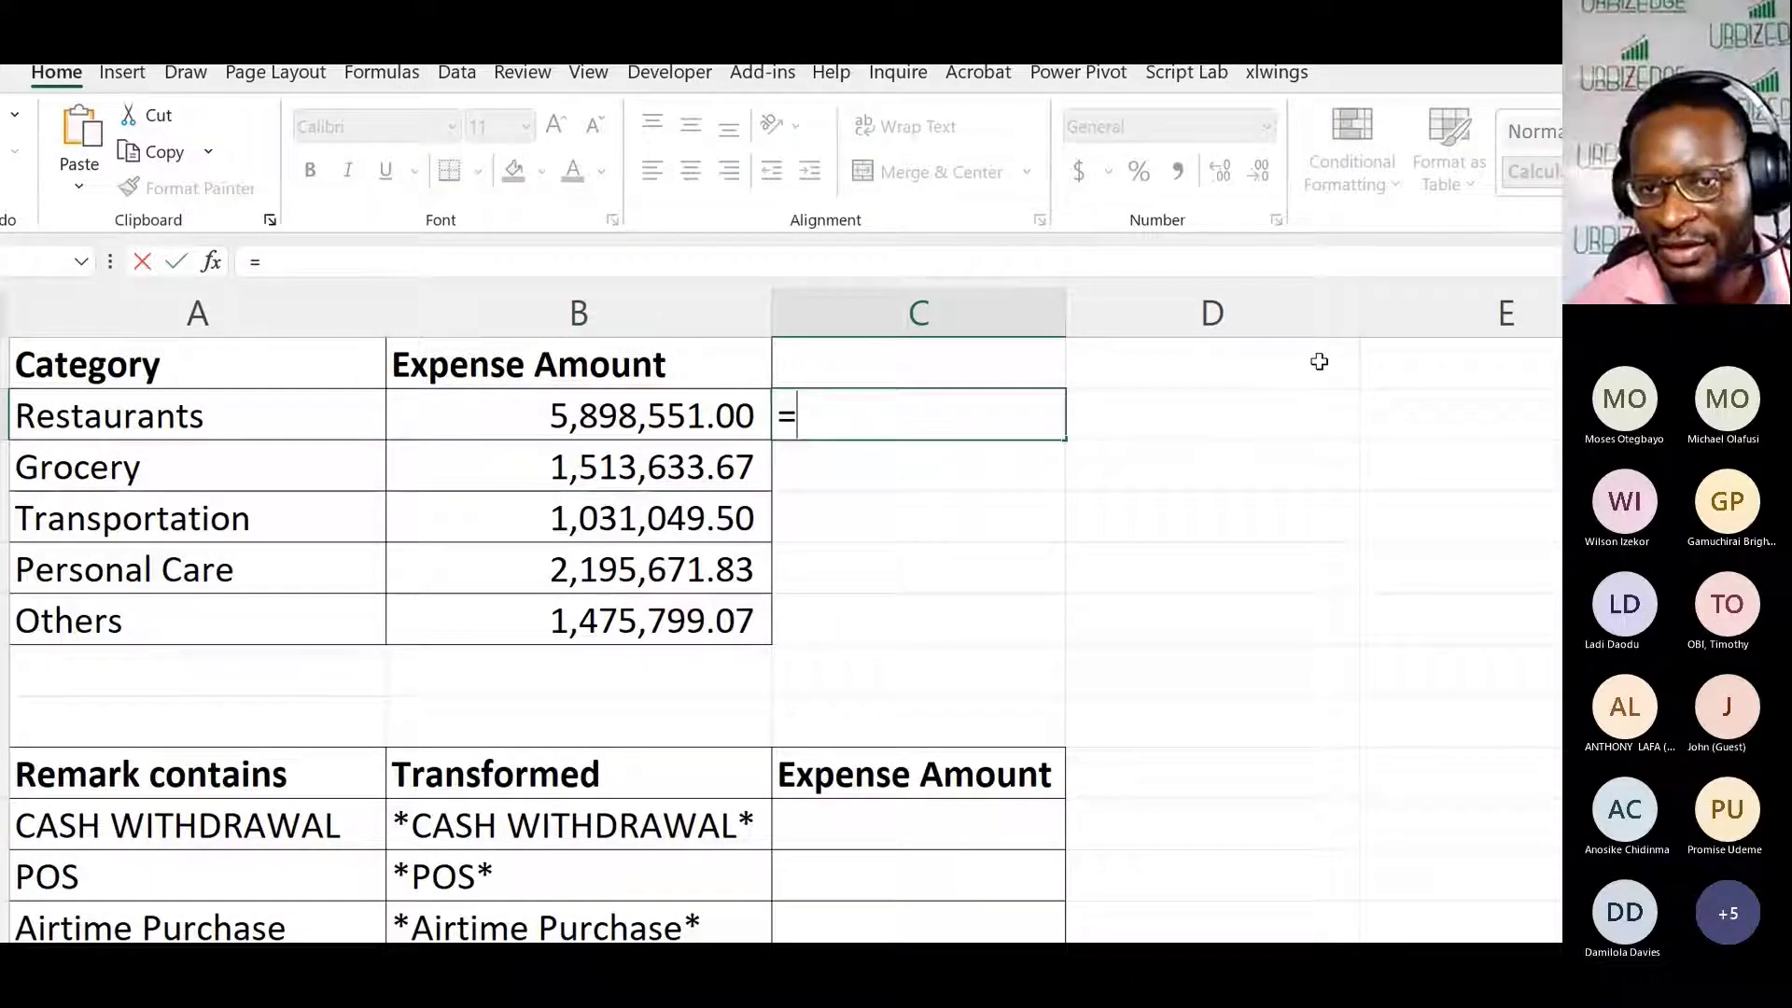
{"action": "key", "text": "Escape"}
{"action": "key", "text": "ctrl+v"}
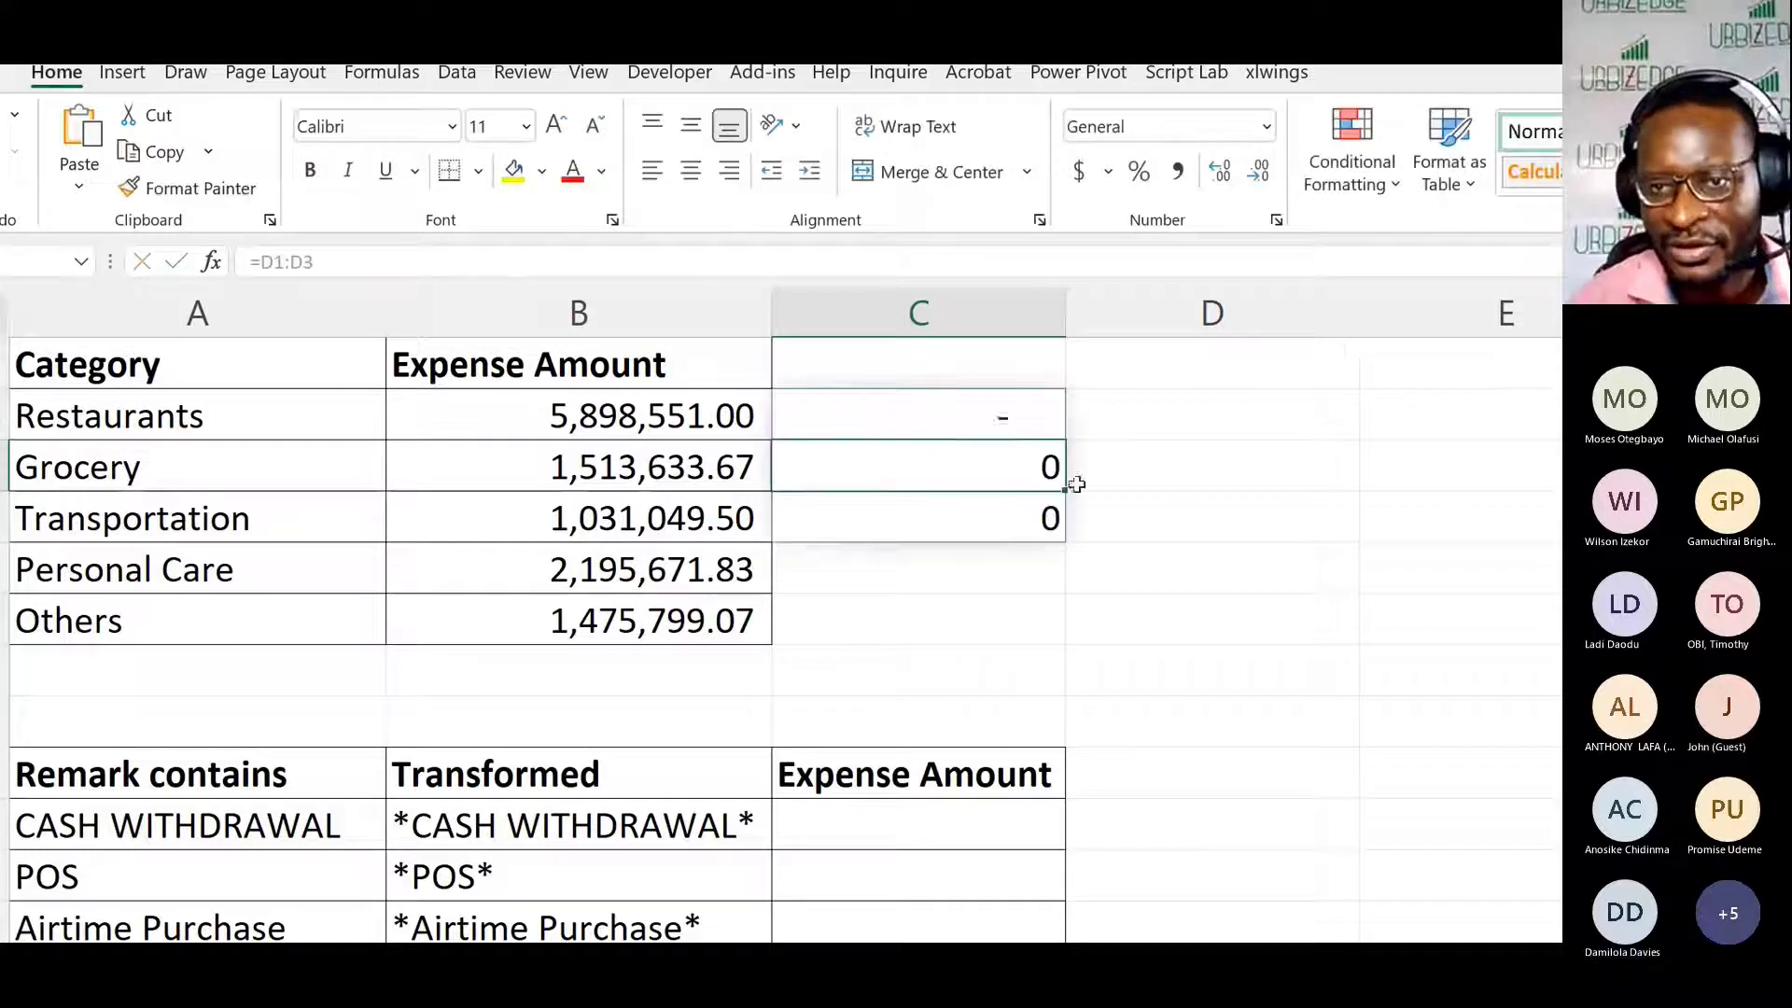
Step: Wrap the C2 range in SUM, accept the correction to =SUM((D1:D3)), and fill the formula down to C6
{"action": "left_click", "coordinate": [965, 378]}
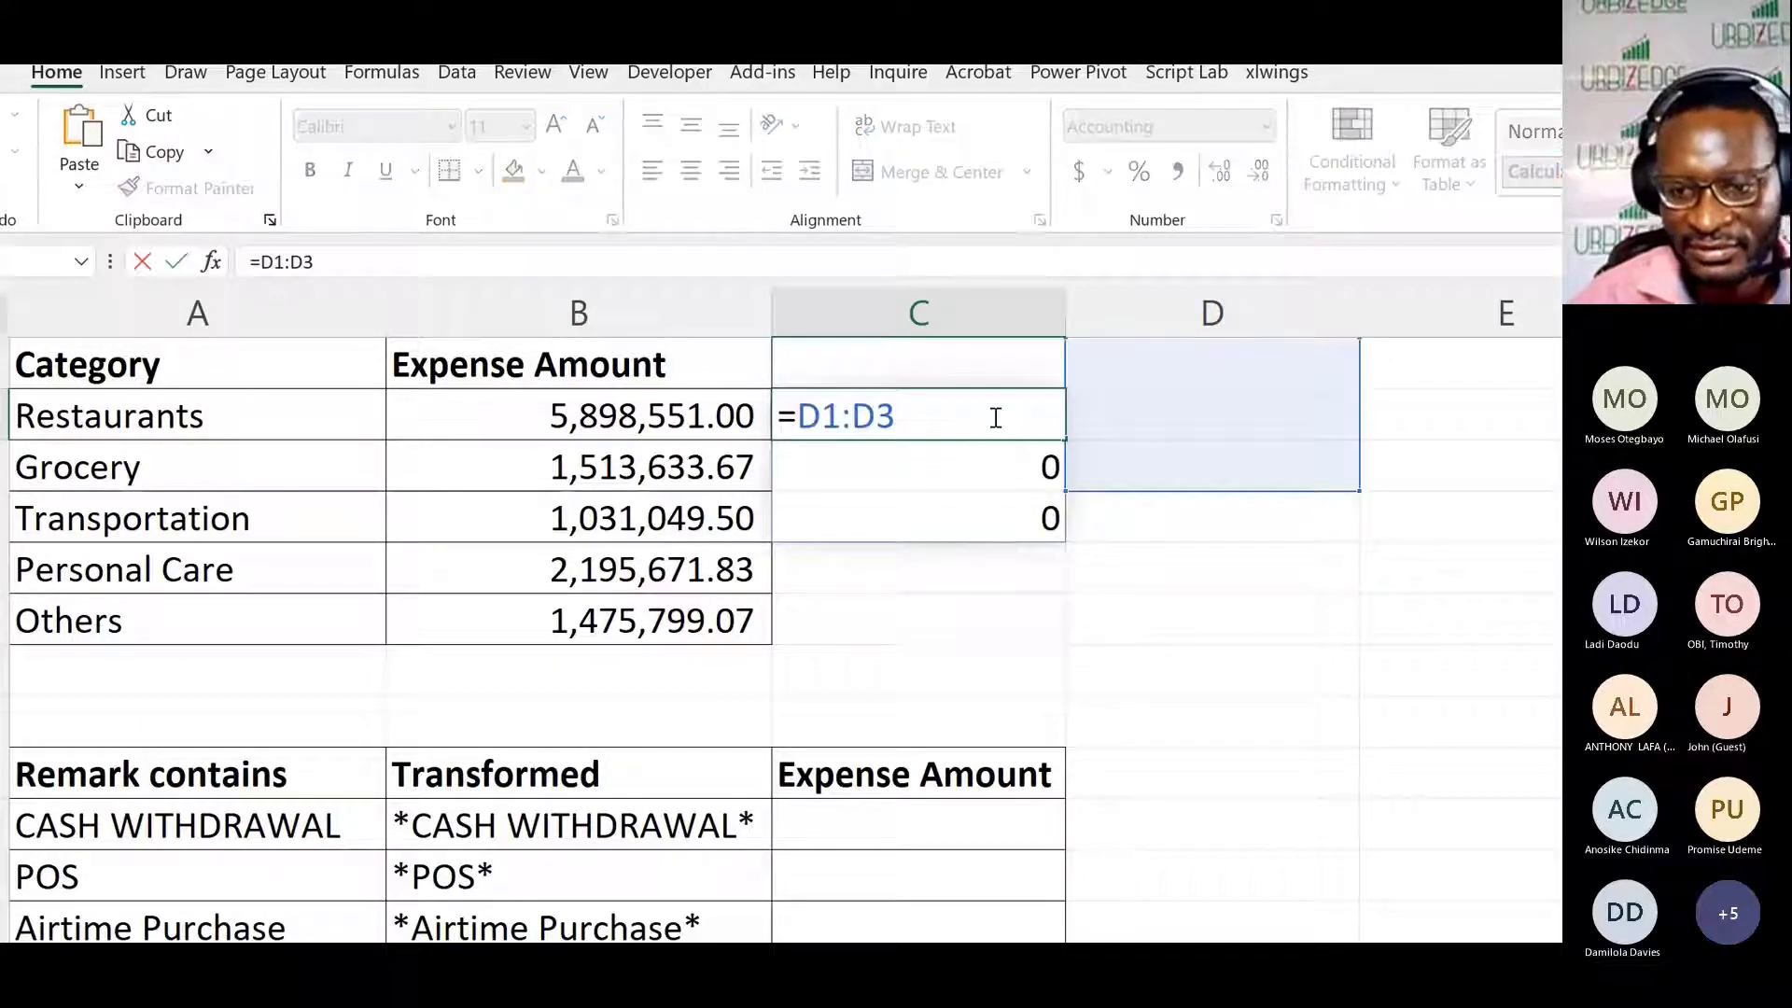
{"action": "left_click", "coordinate": [795, 416]}
{"action": "type", "text": "SUM("}
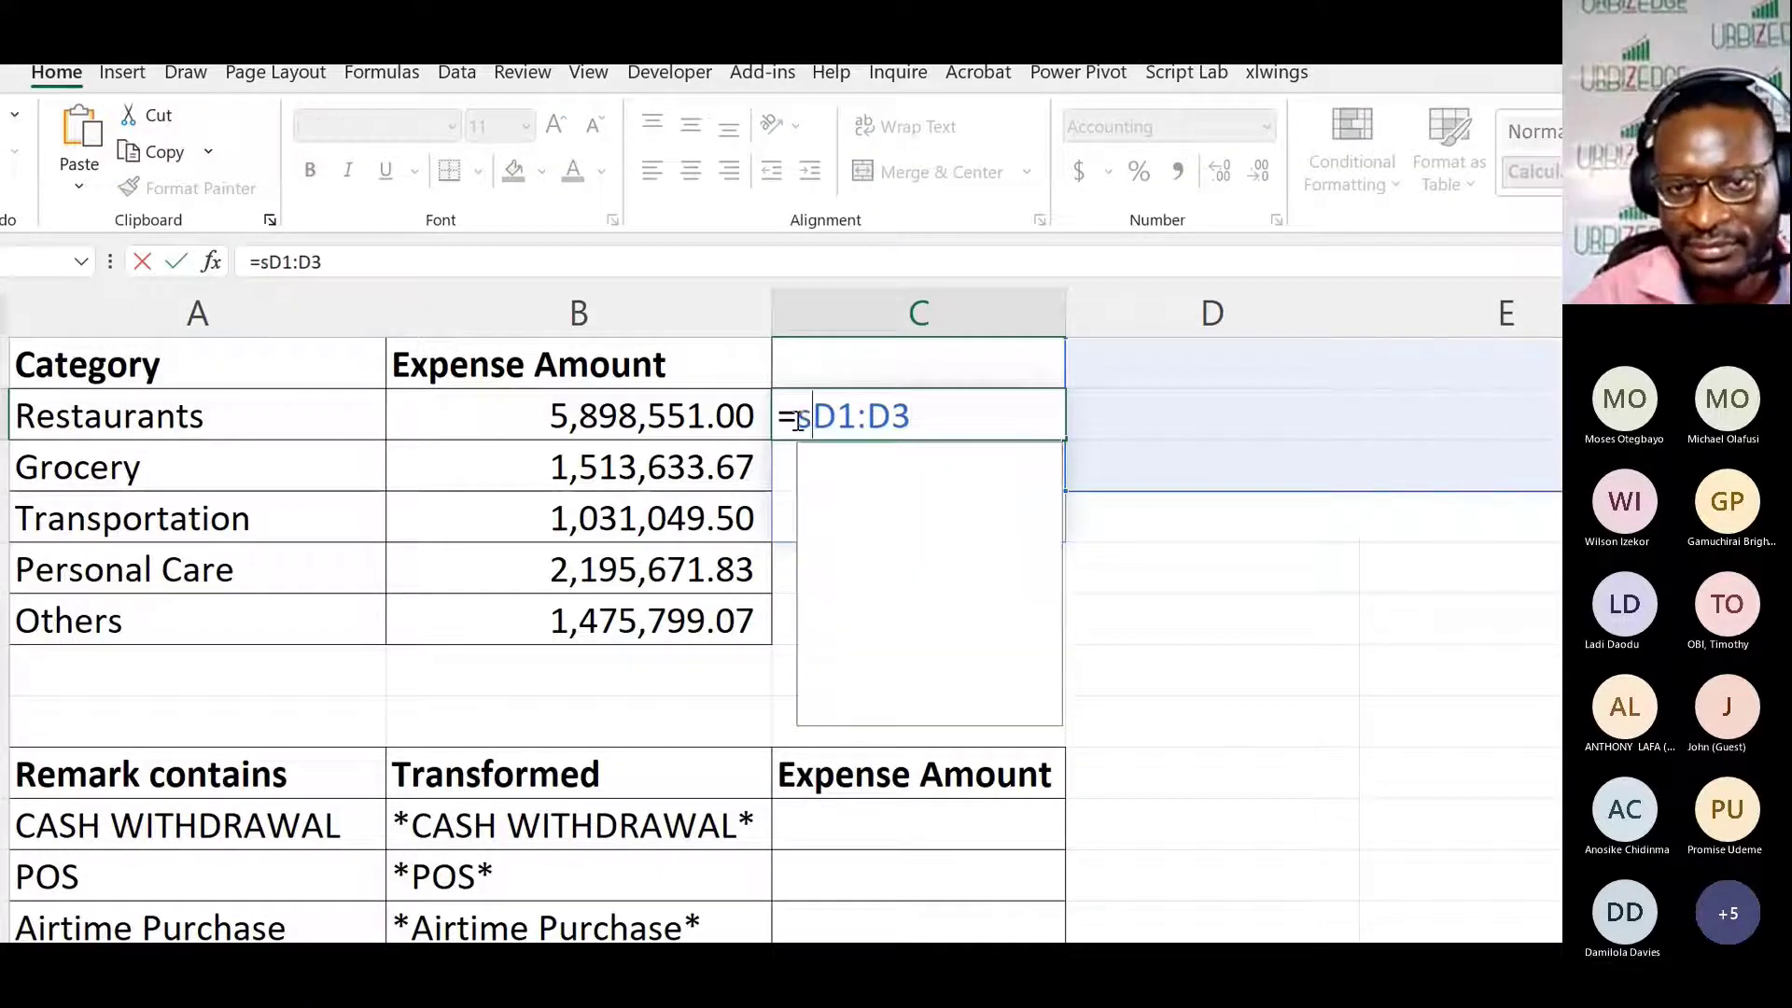
{"action": "type", "text": "("}
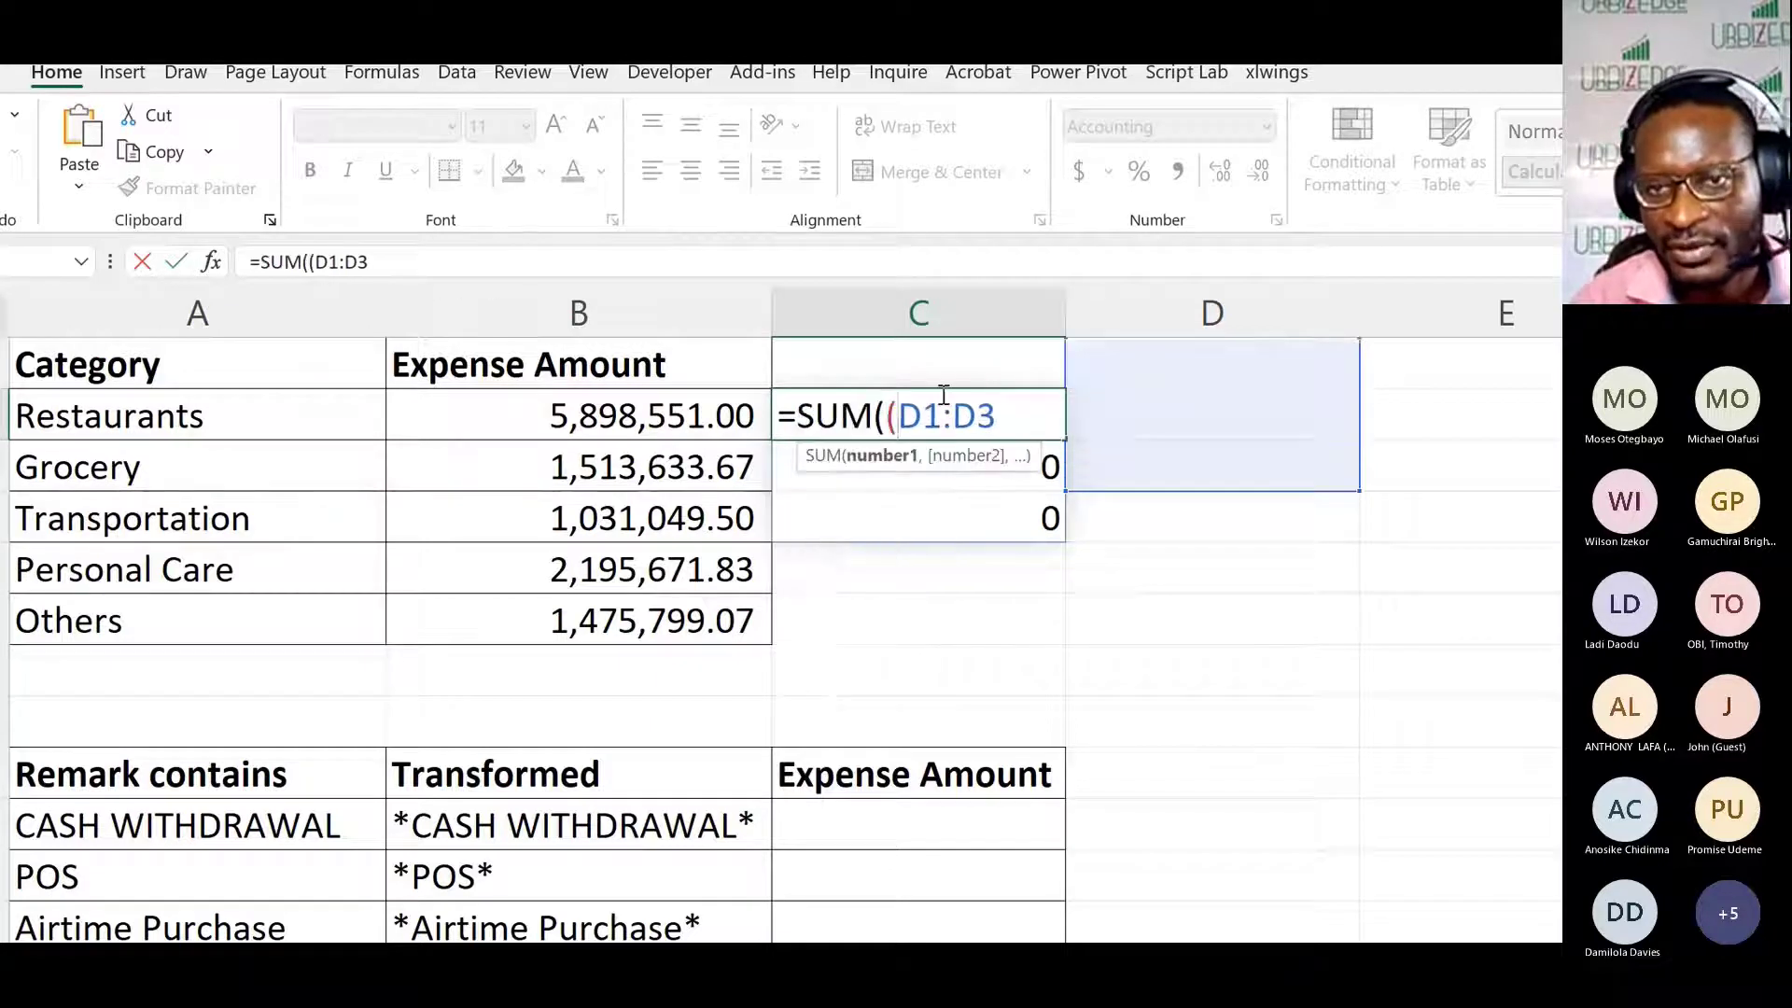
{"action": "left_click", "coordinate": [998, 420]}
{"action": "type", "text": ")"}
{"action": "key", "text": "Return"}
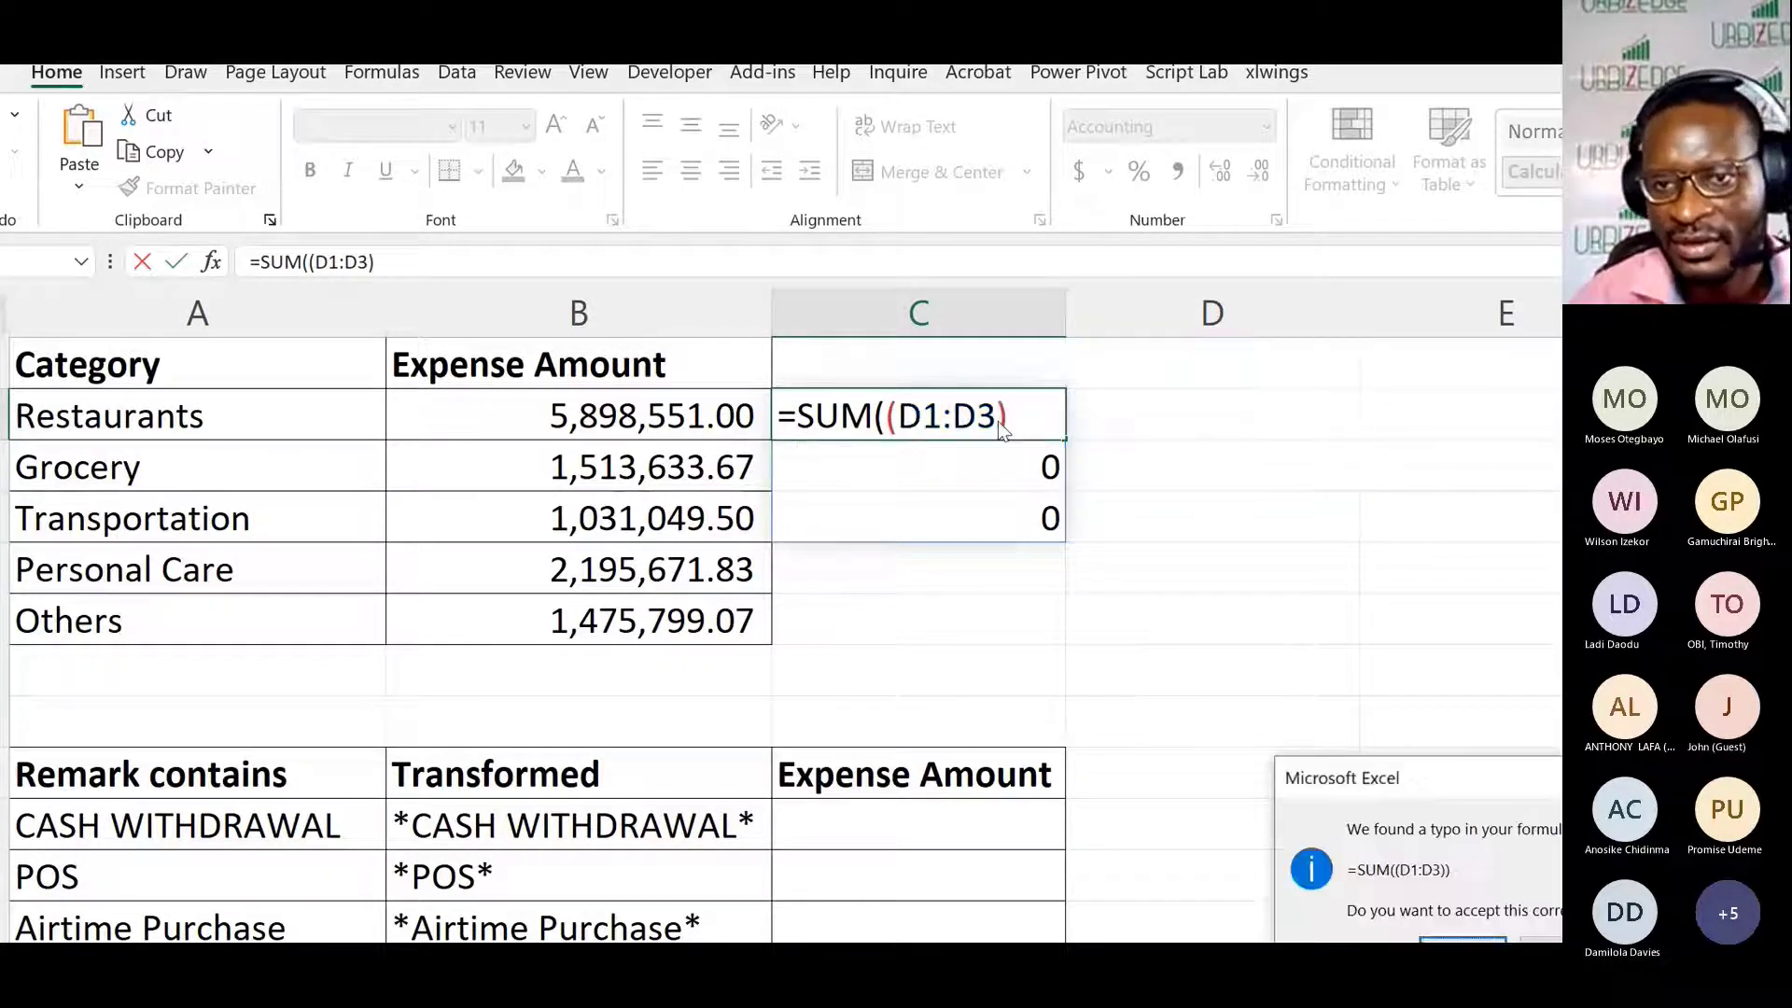
{"action": "key", "text": "Return"}
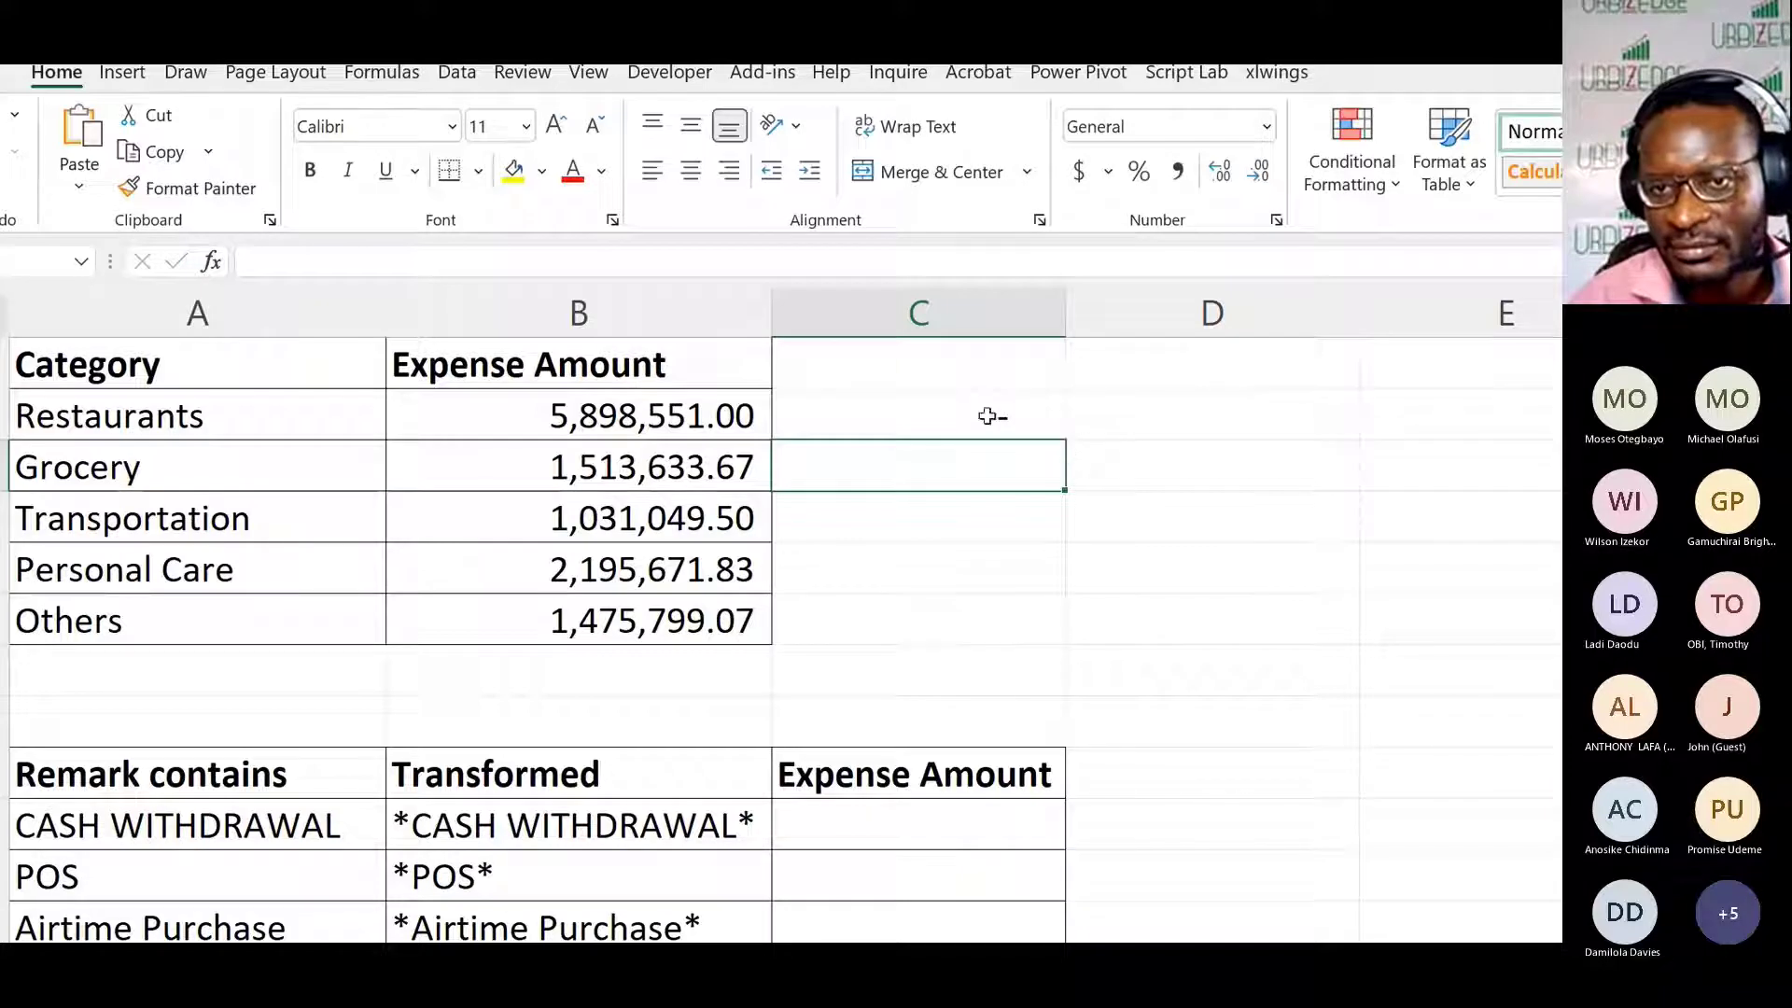
{"action": "left_click", "coordinate": [984, 412]}
{"action": "left_click_drag", "start_coordinate": [1057, 442], "coordinate": [1028, 644]}
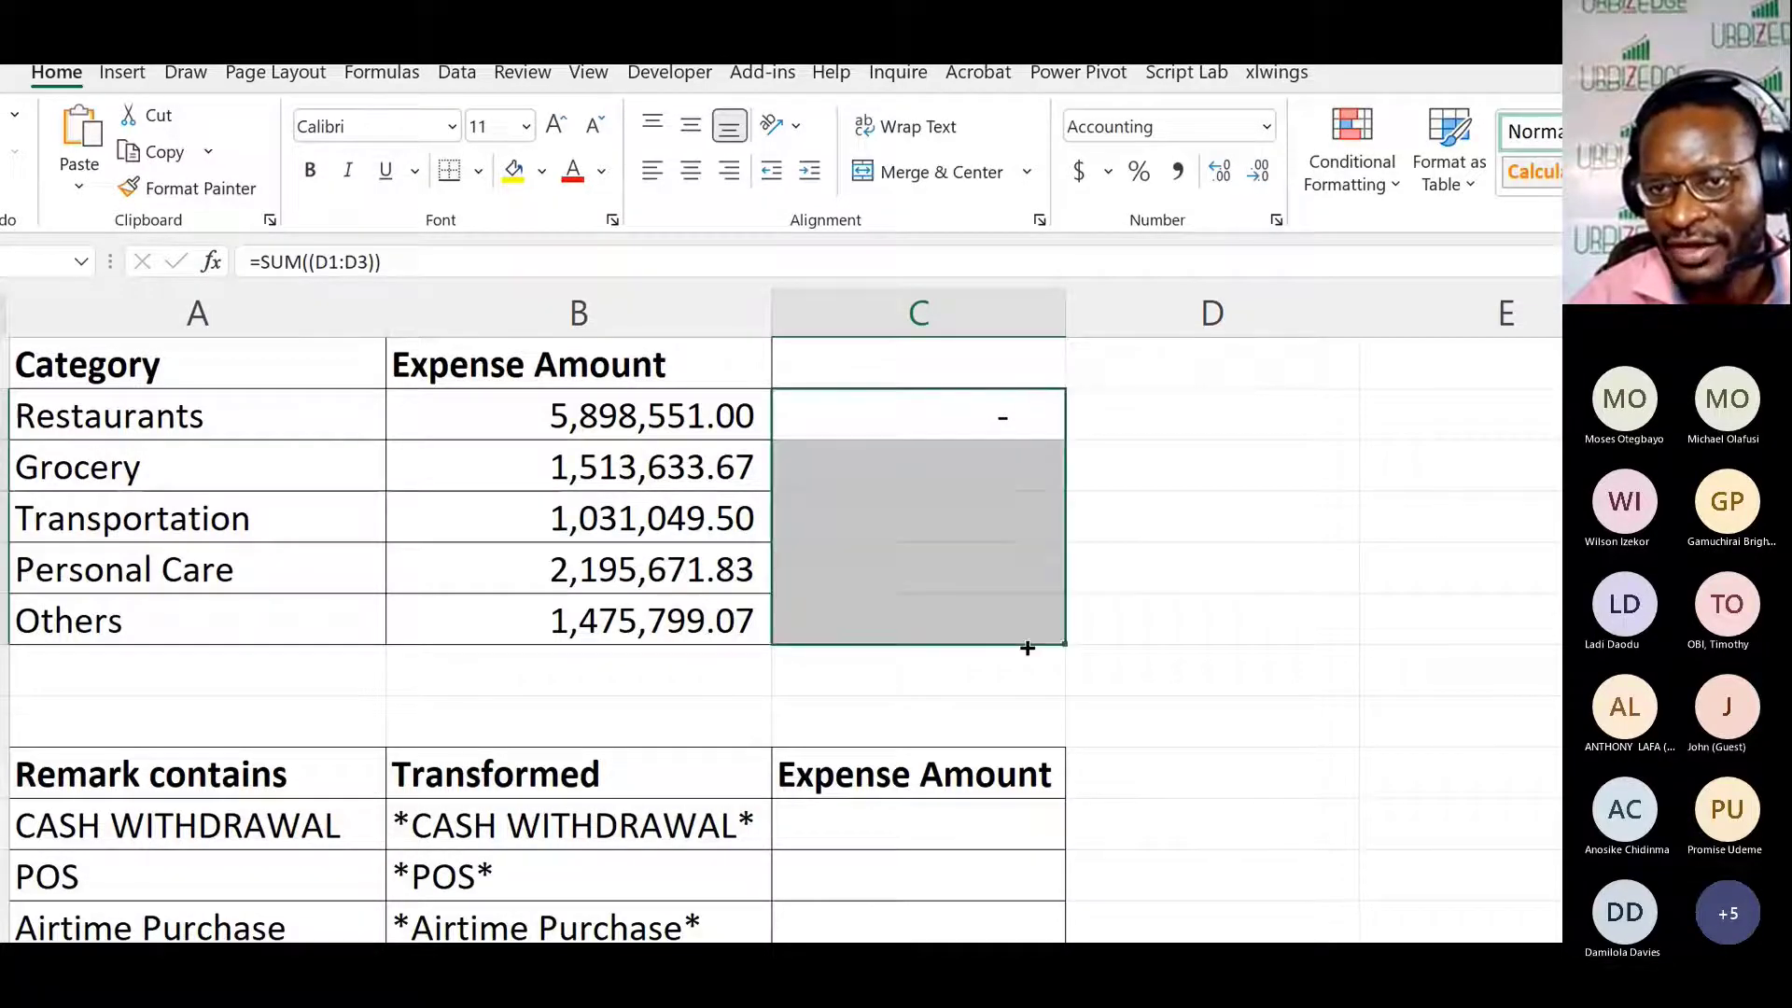
Step: Check the copied SUM formulas in C4, C6 and C2, and clear the contents of C1:C6
{"action": "double_click", "coordinate": [999, 507]}
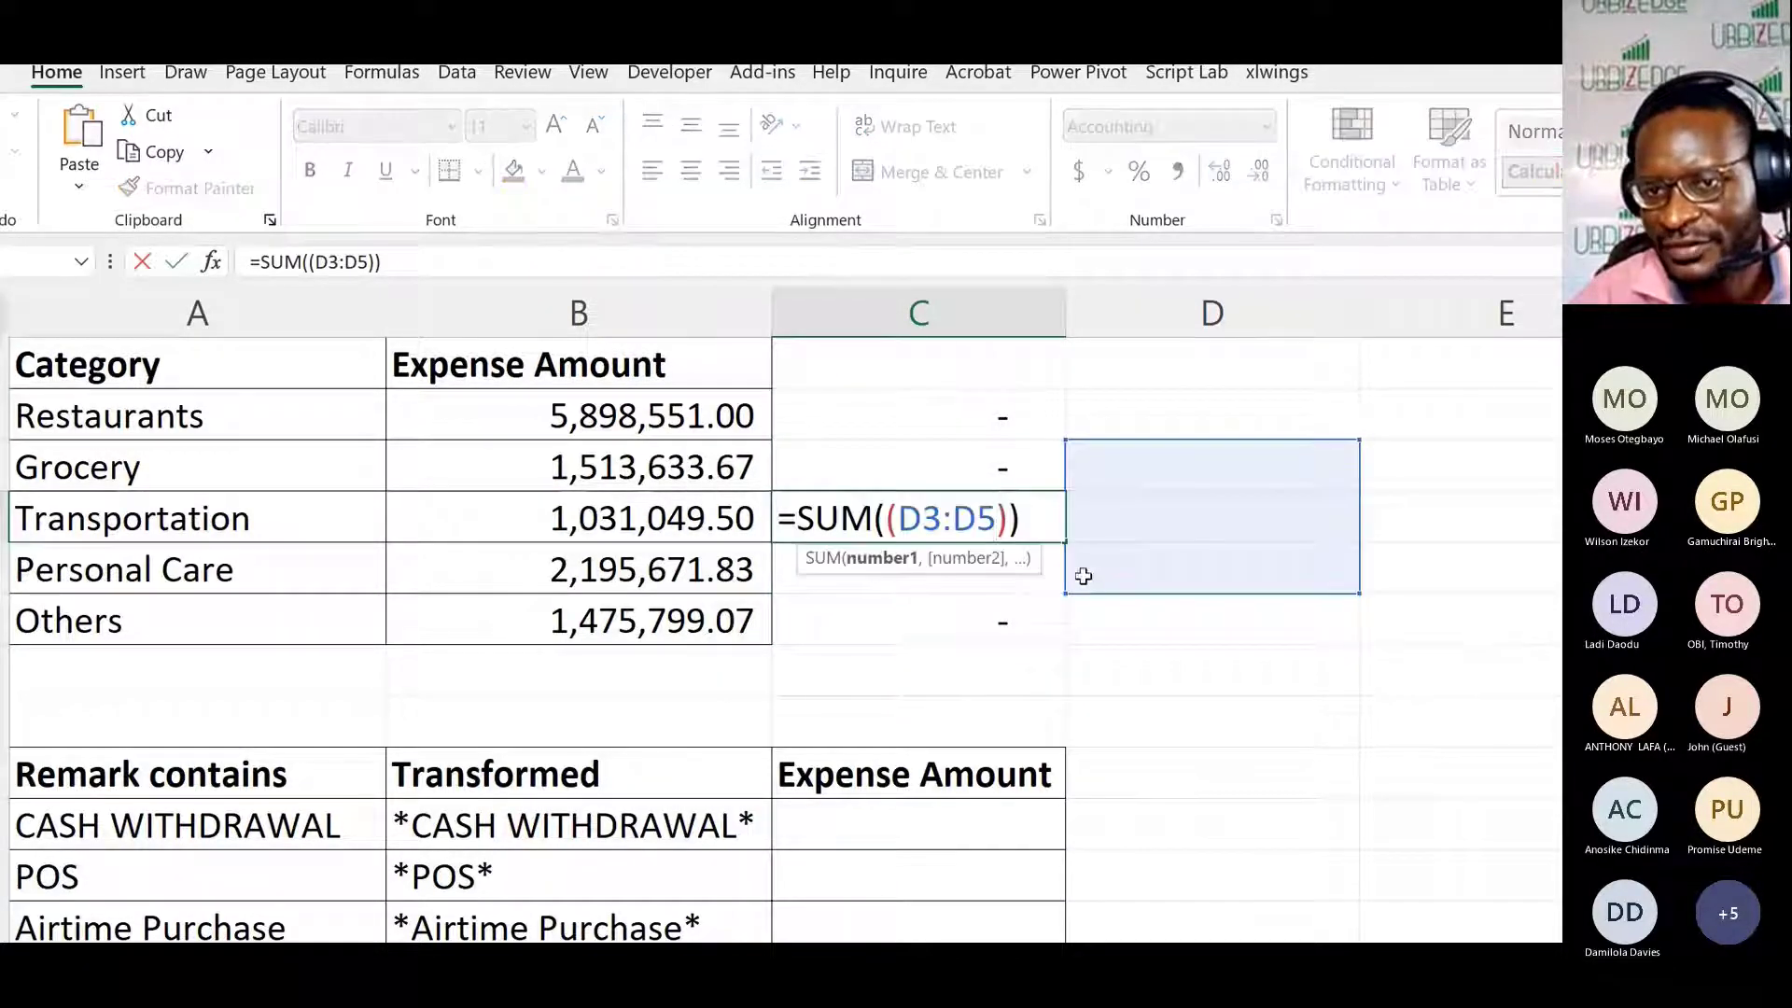
{"action": "key", "text": "Escape"}
{"action": "double_click", "coordinate": [992, 608]}
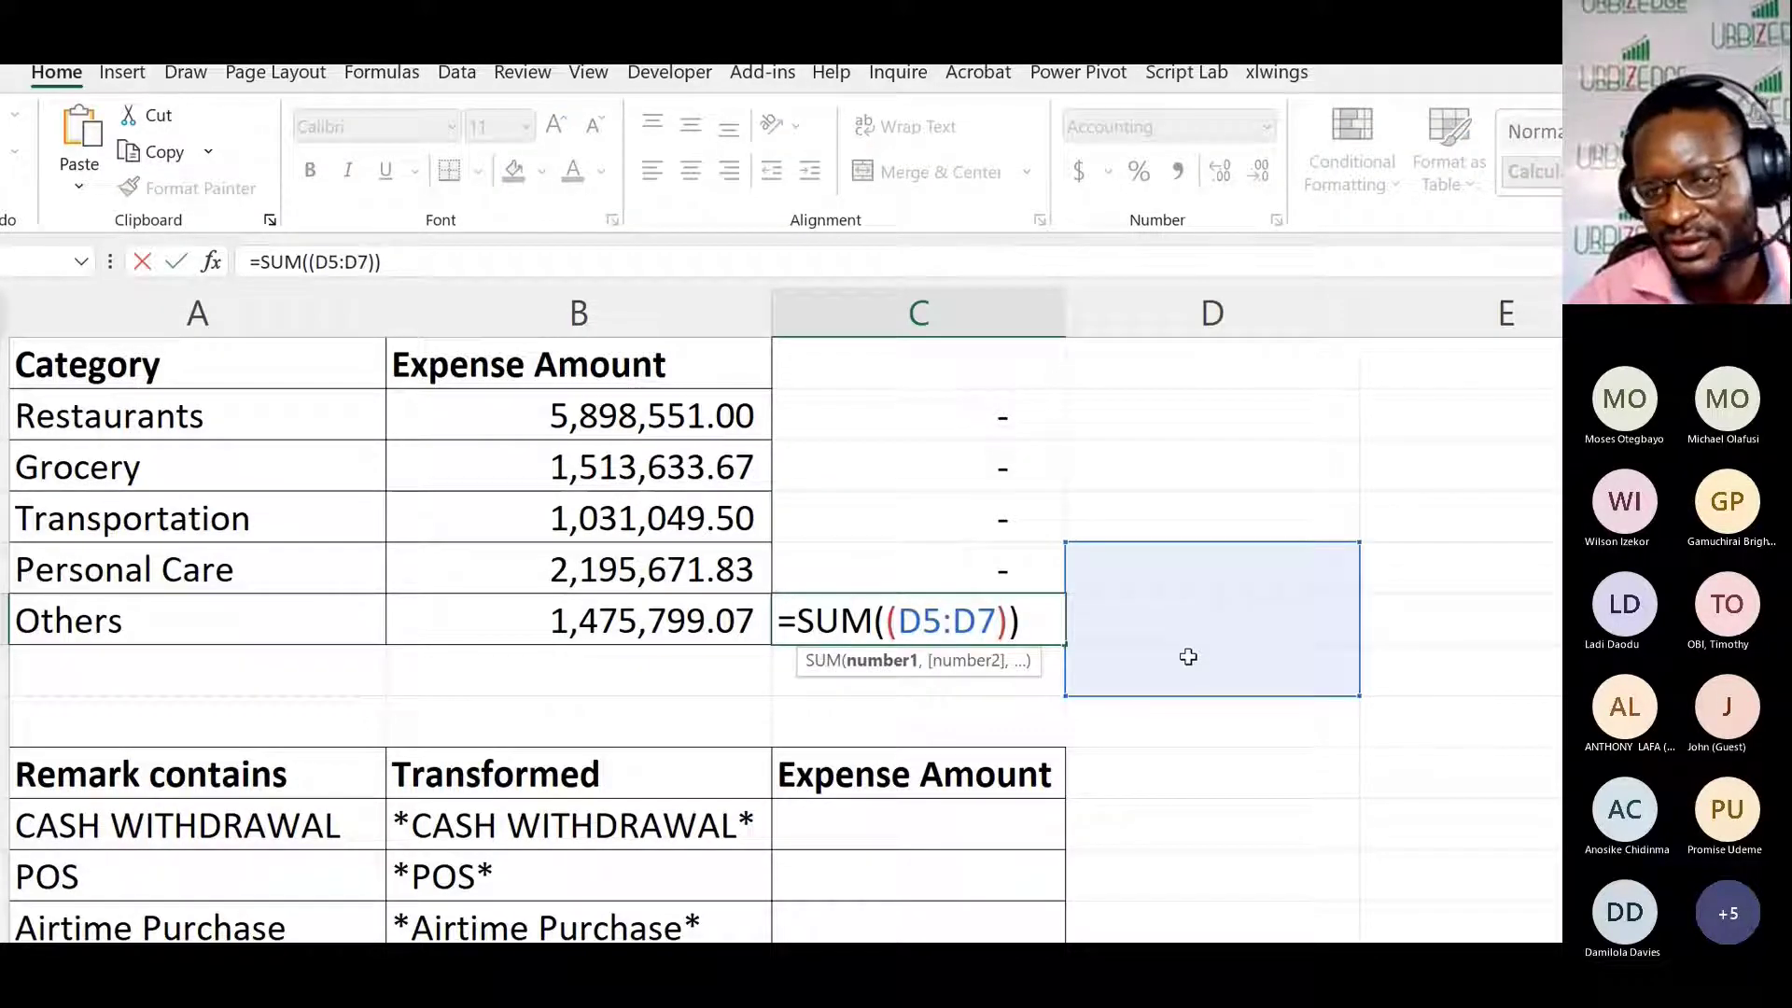
{"action": "key", "text": "Escape"}
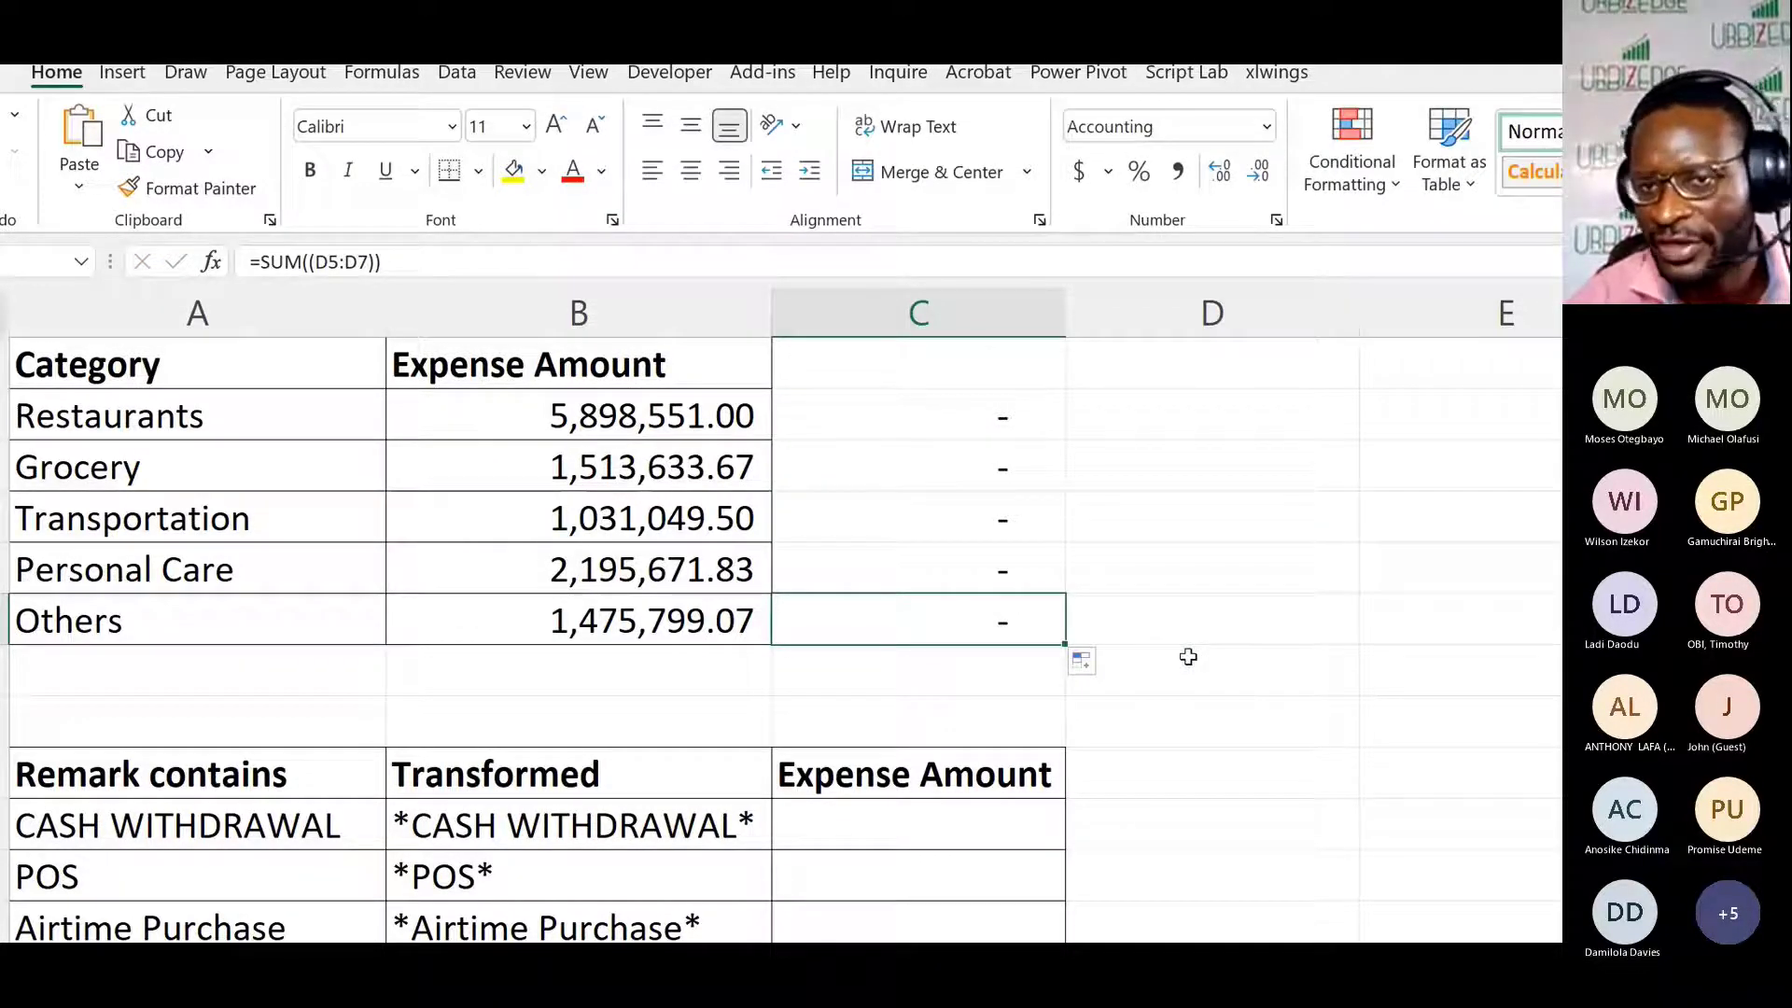
{"action": "double_click", "coordinate": [943, 415]}
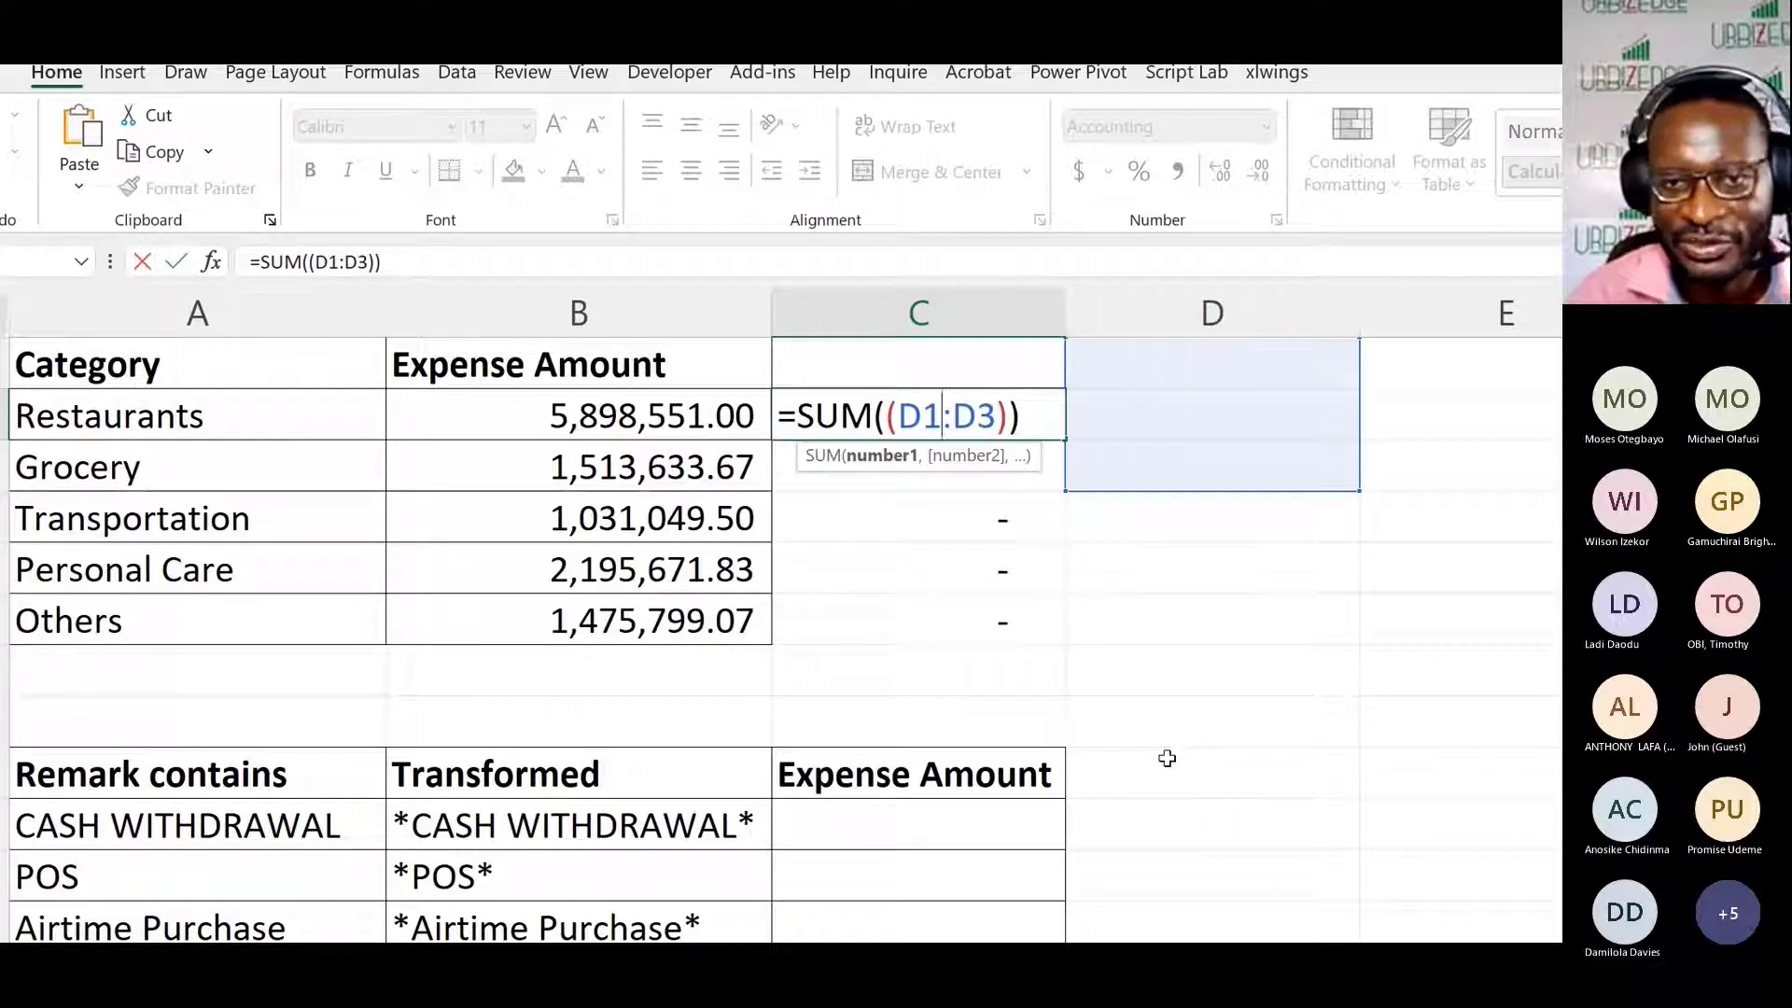
{"action": "key", "text": "Escape"}
{"action": "left_click_drag", "start_coordinate": [943, 348], "coordinate": [972, 612]}
{"action": "key", "text": "Delete"}
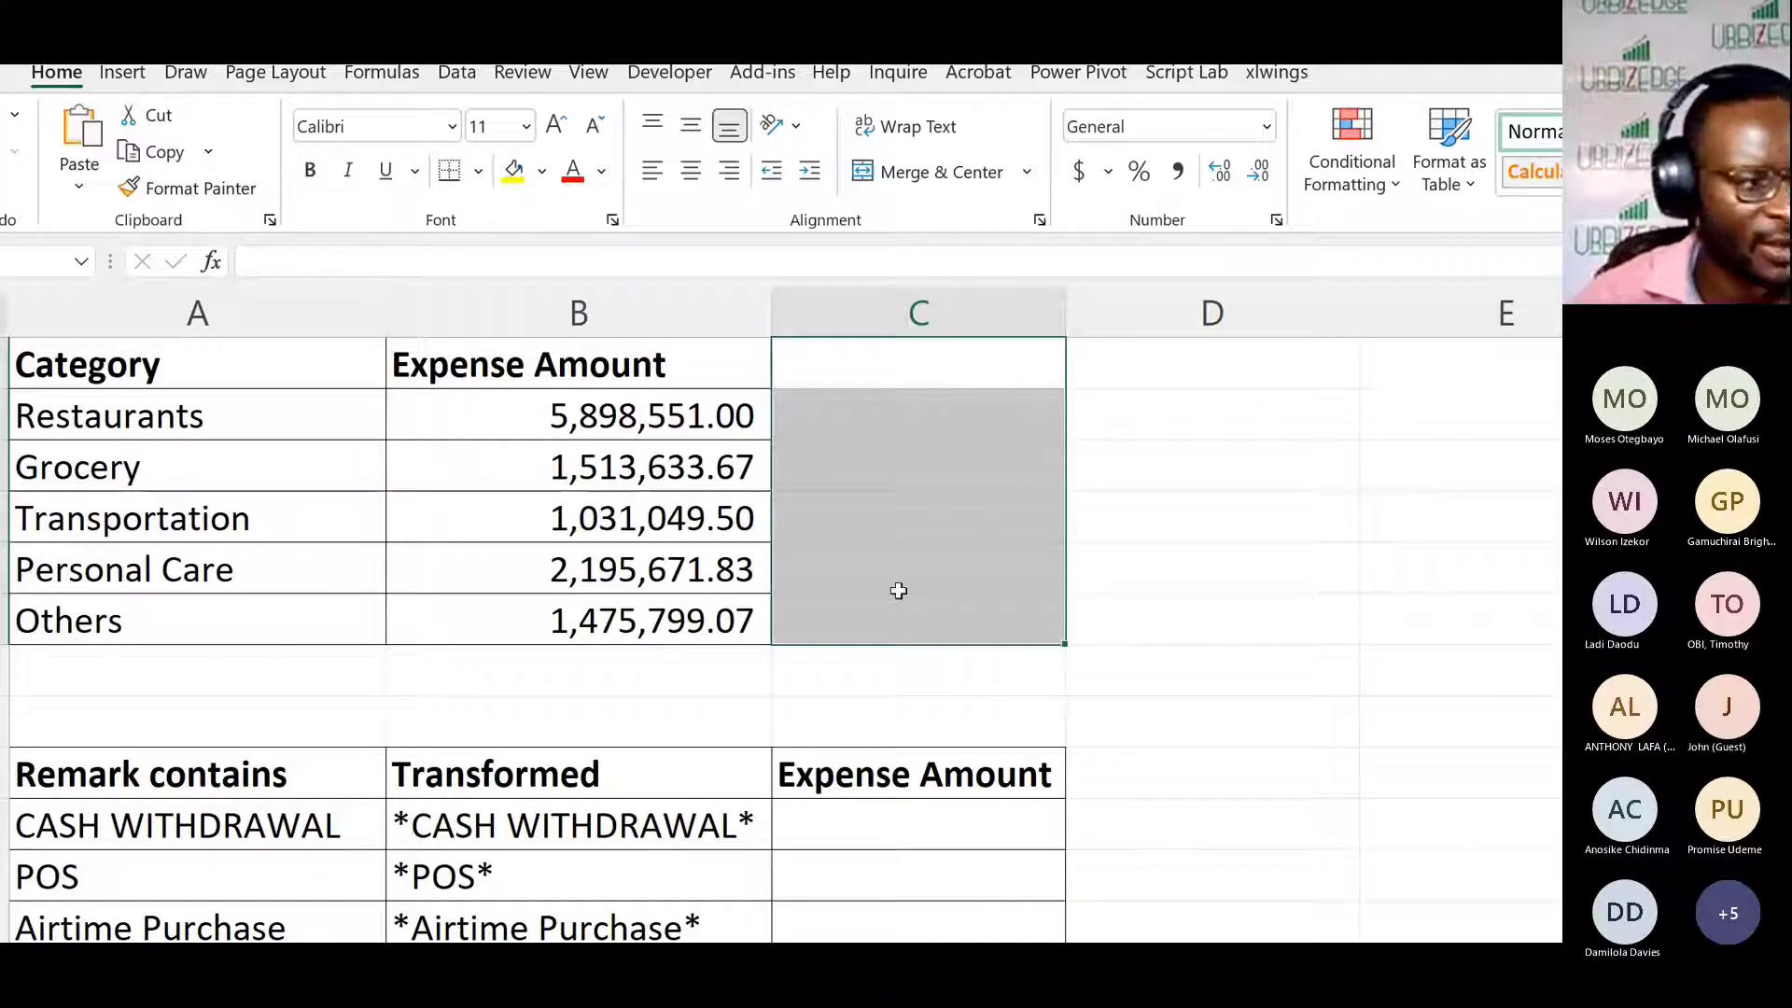
Step: Compare the keywords in the Remark contains and Transformed columns with the transaction remarks in column K
{"action": "scroll", "coordinate": [620, 584], "scroll_direction": "down", "scroll_amount": 2}
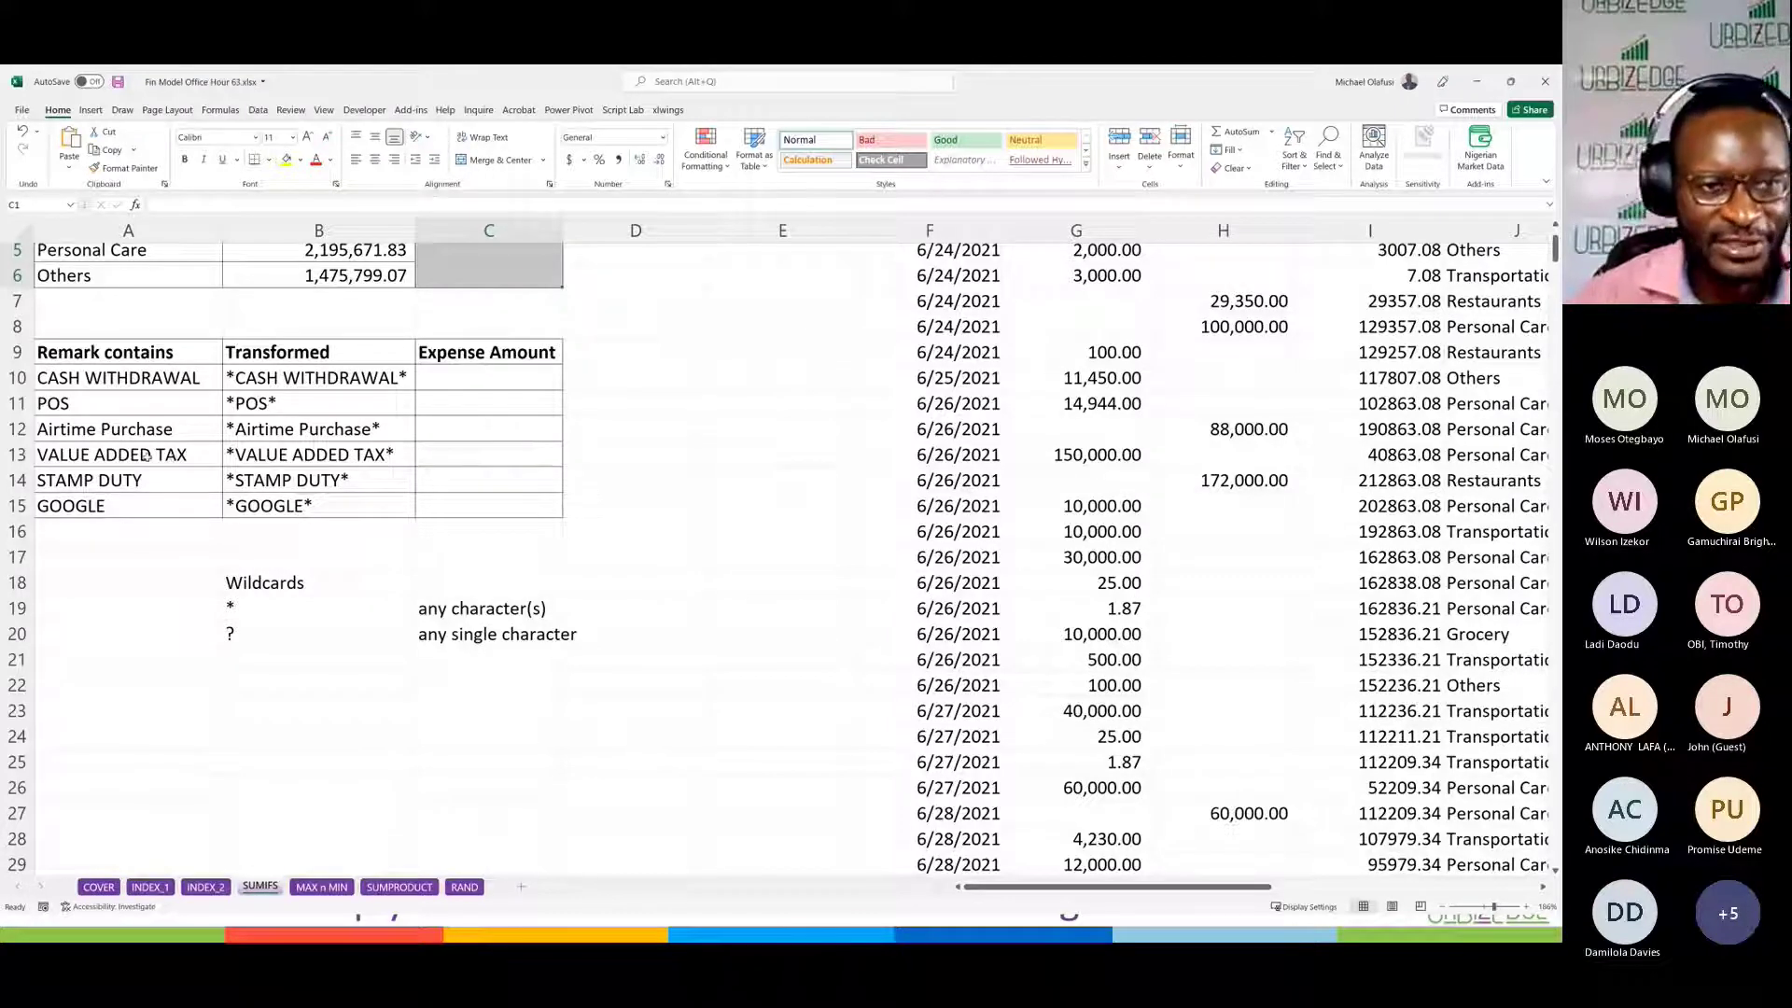
{"action": "left_click_drag", "start_coordinate": [174, 455], "coordinate": [326, 455]}
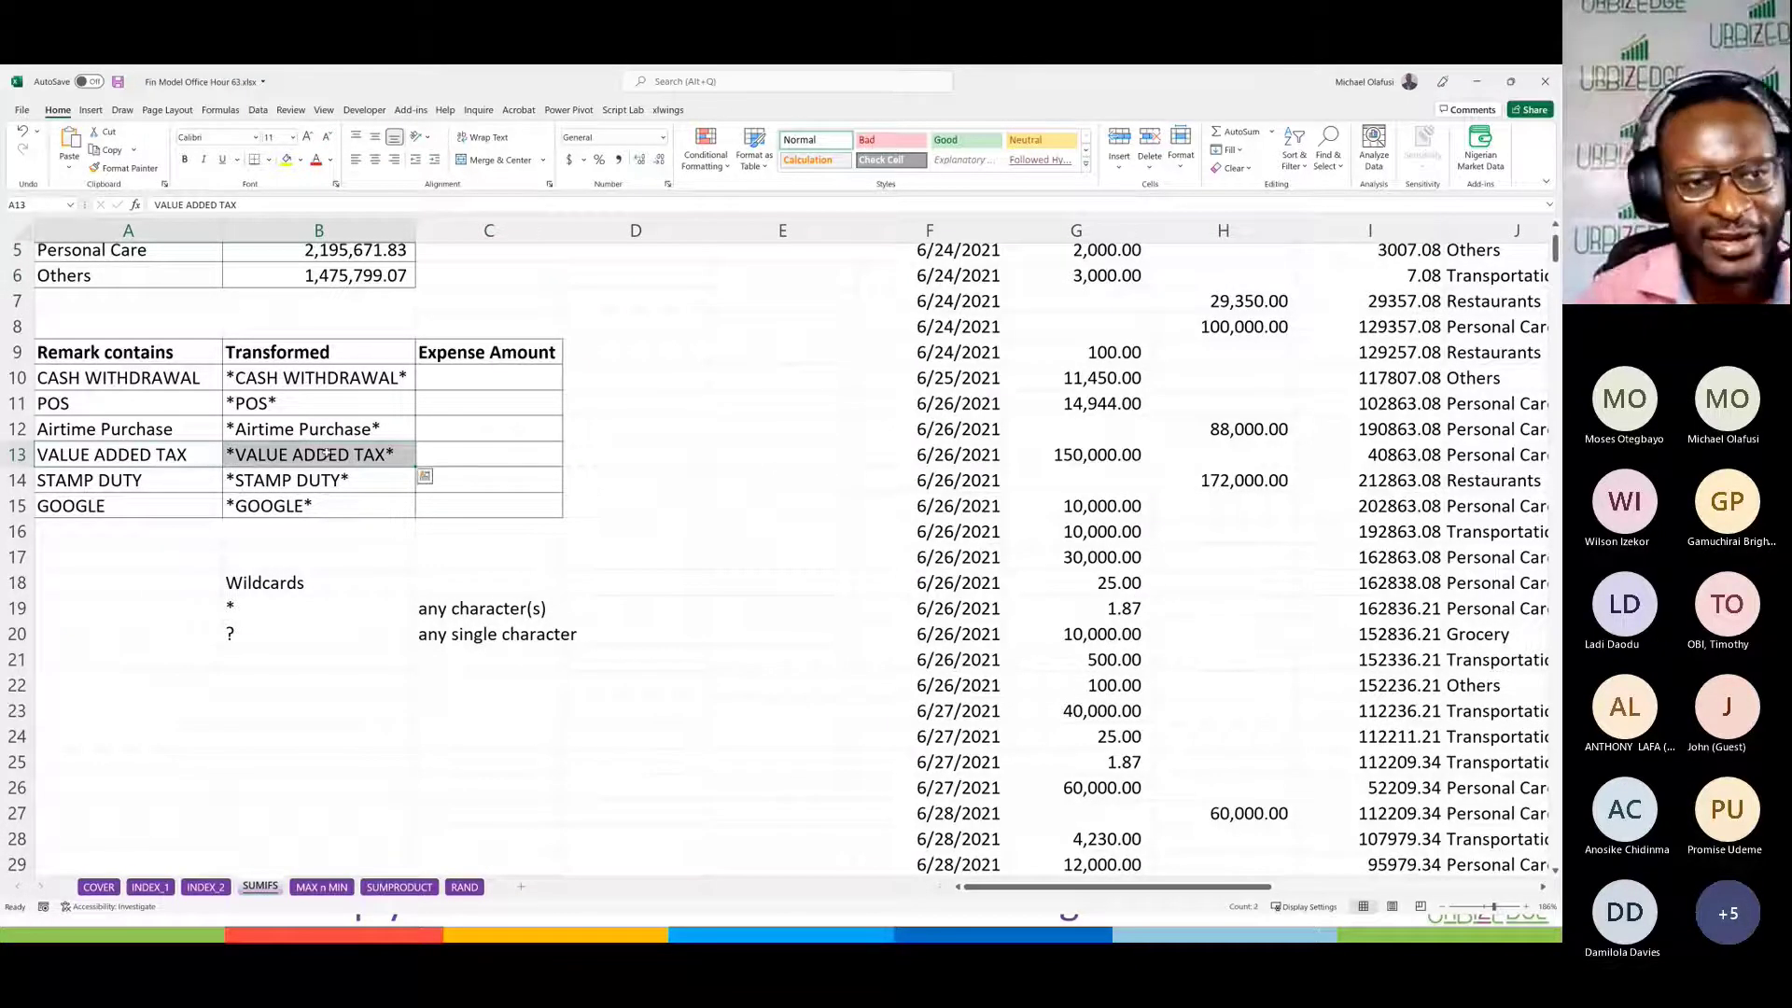
{"action": "left_click", "coordinate": [134, 481]}
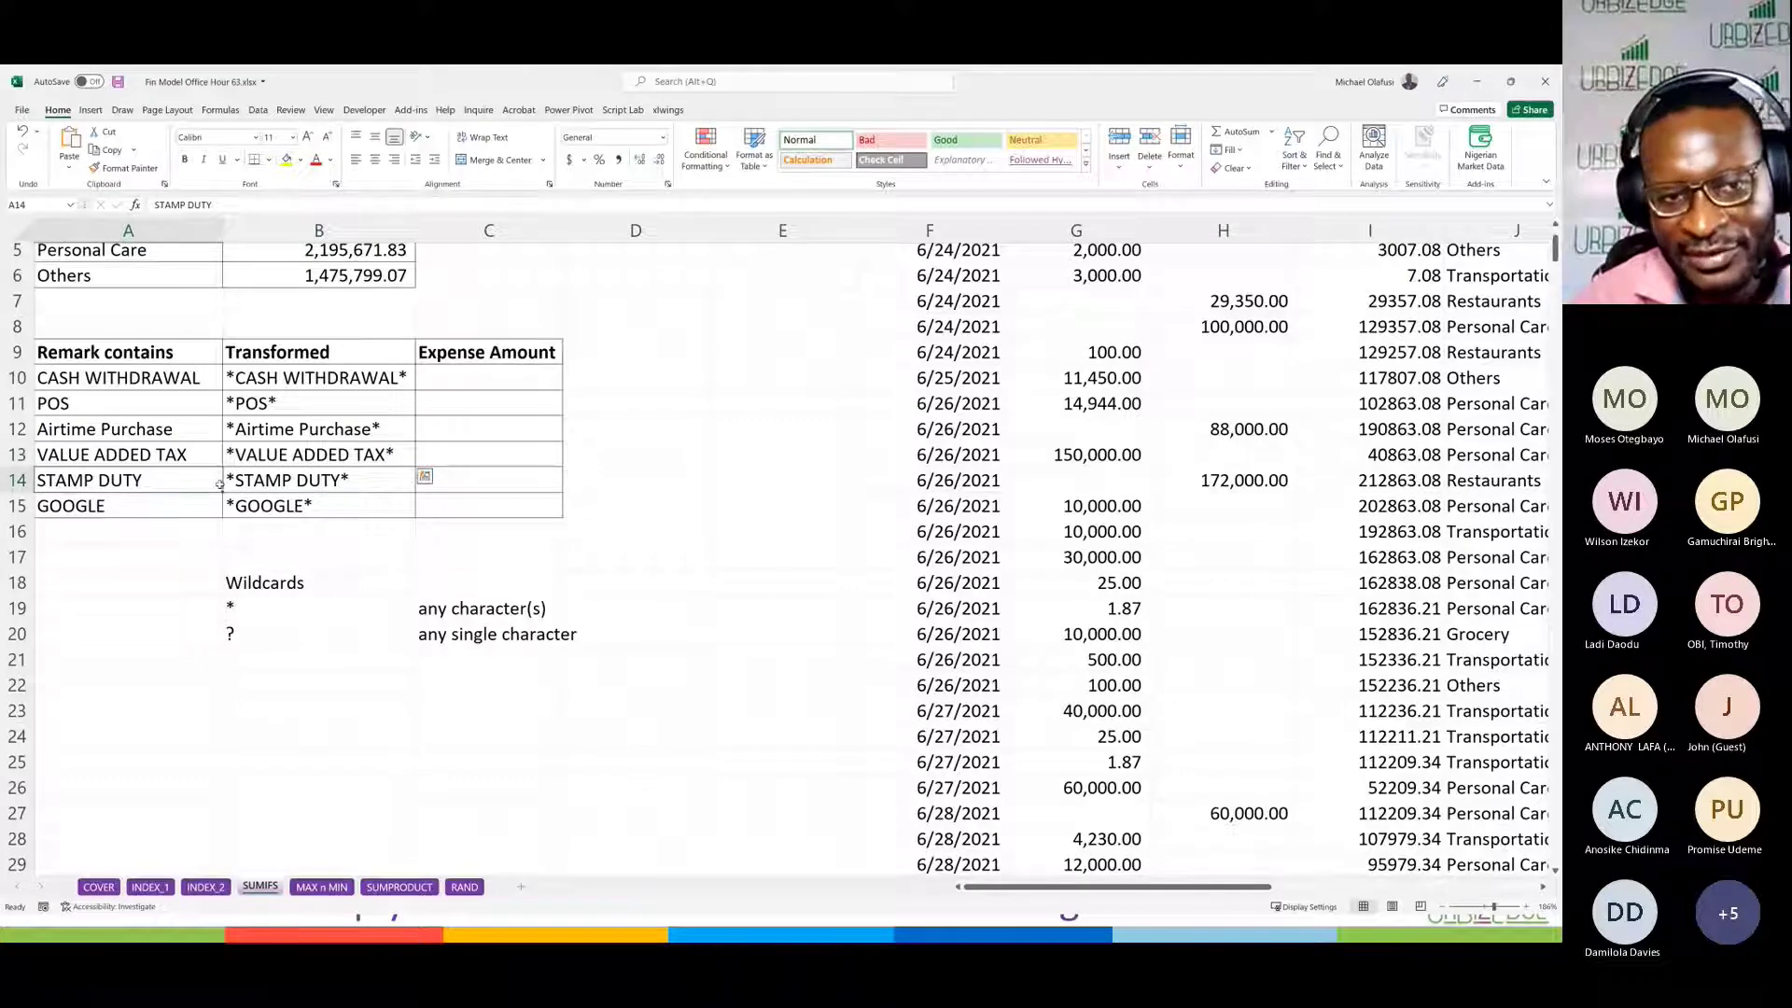
{"action": "left_click_drag", "start_coordinate": [177, 506], "coordinate": [289, 506]}
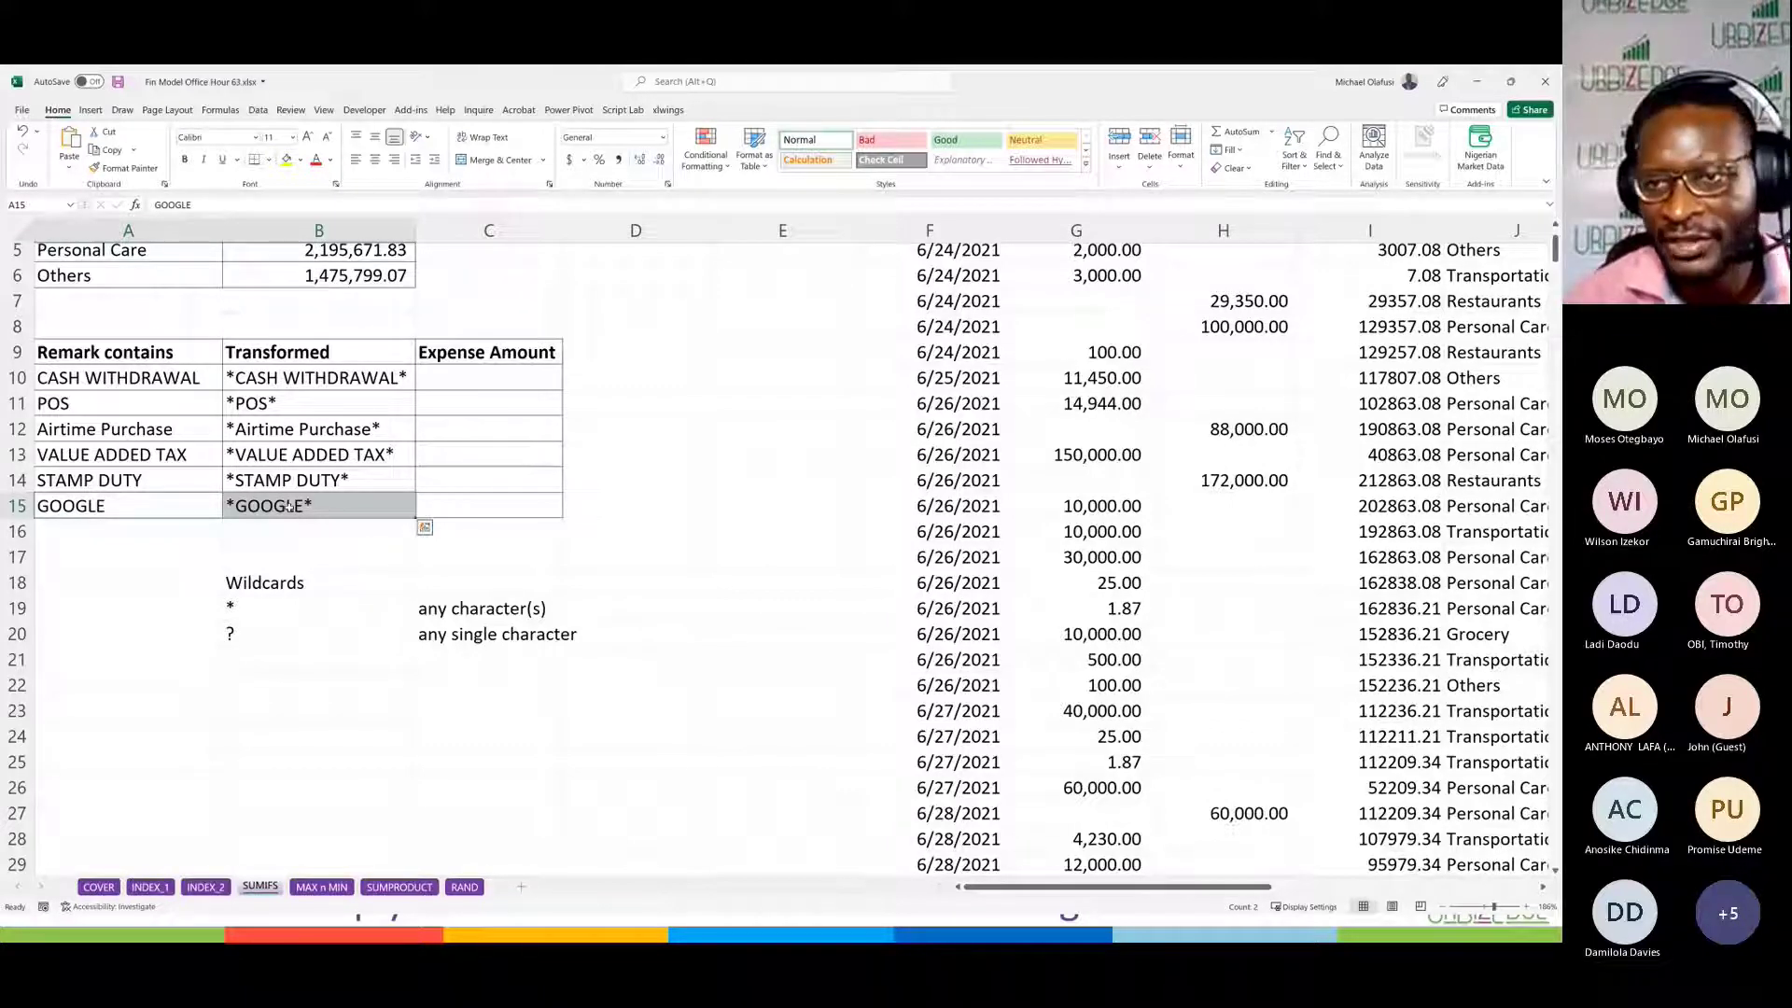
{"action": "left_click", "coordinate": [936, 505]}
{"action": "scroll", "coordinate": [817, 529], "scroll_direction": "right", "scroll_amount": 3}
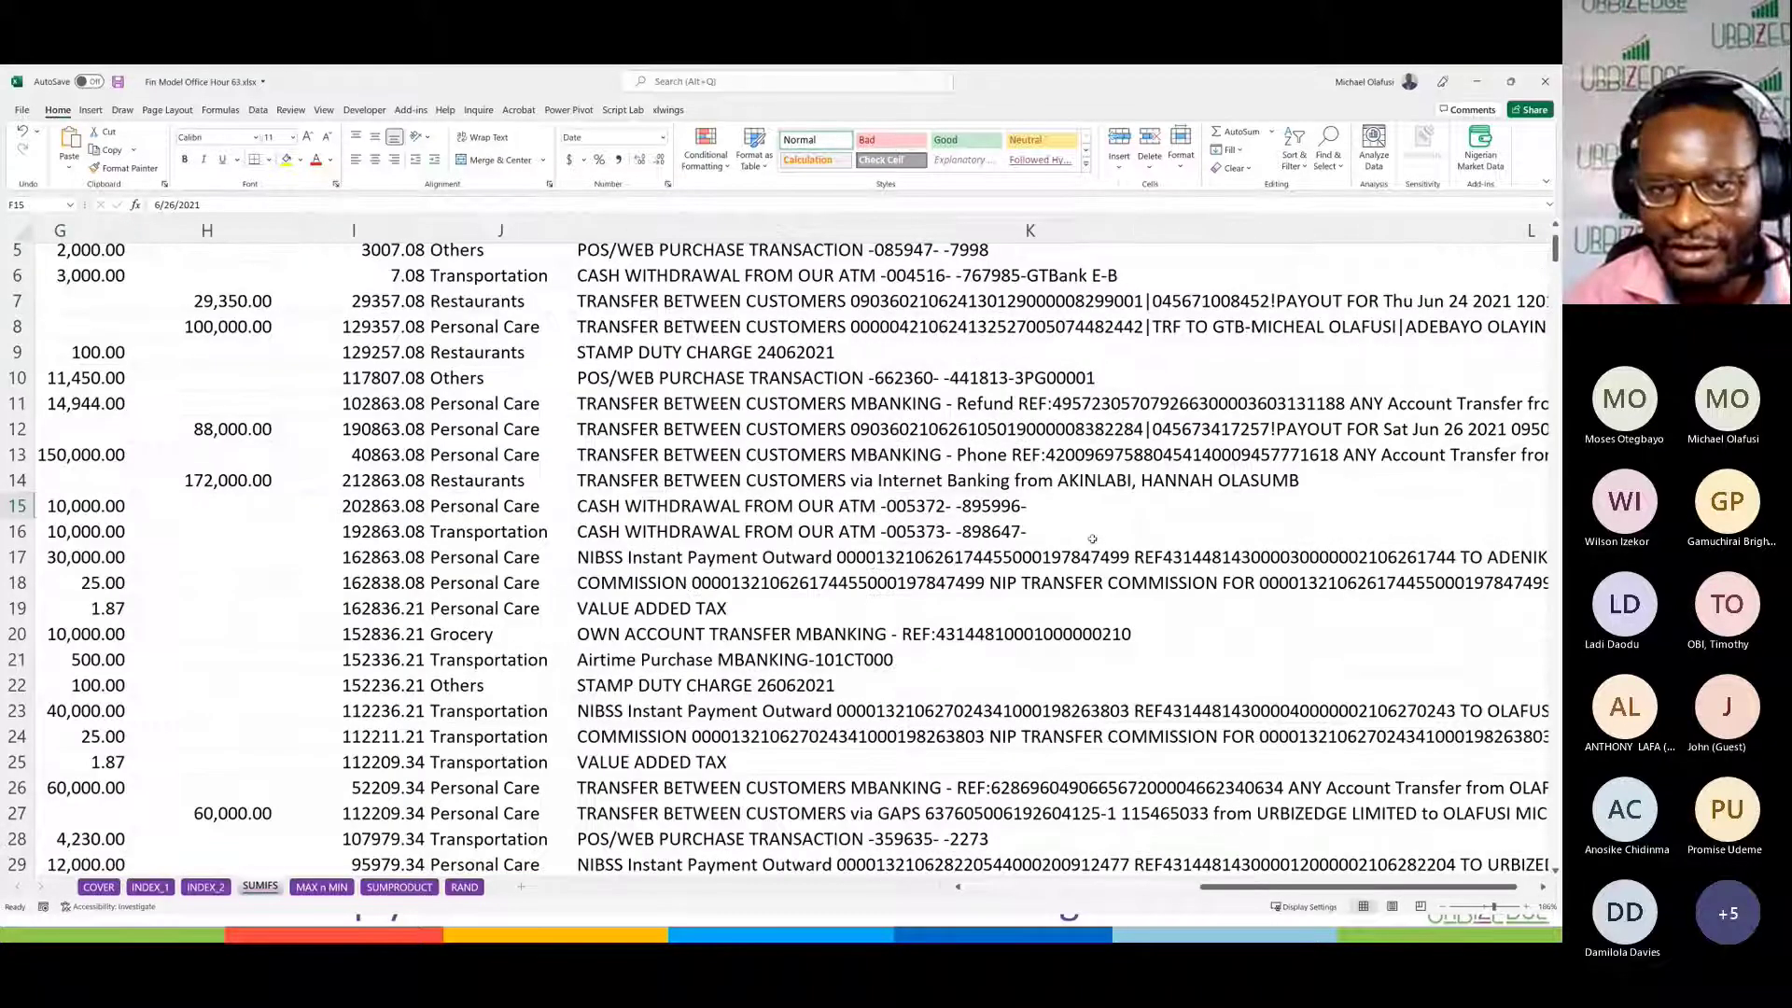
{"action": "left_click", "coordinate": [640, 588]}
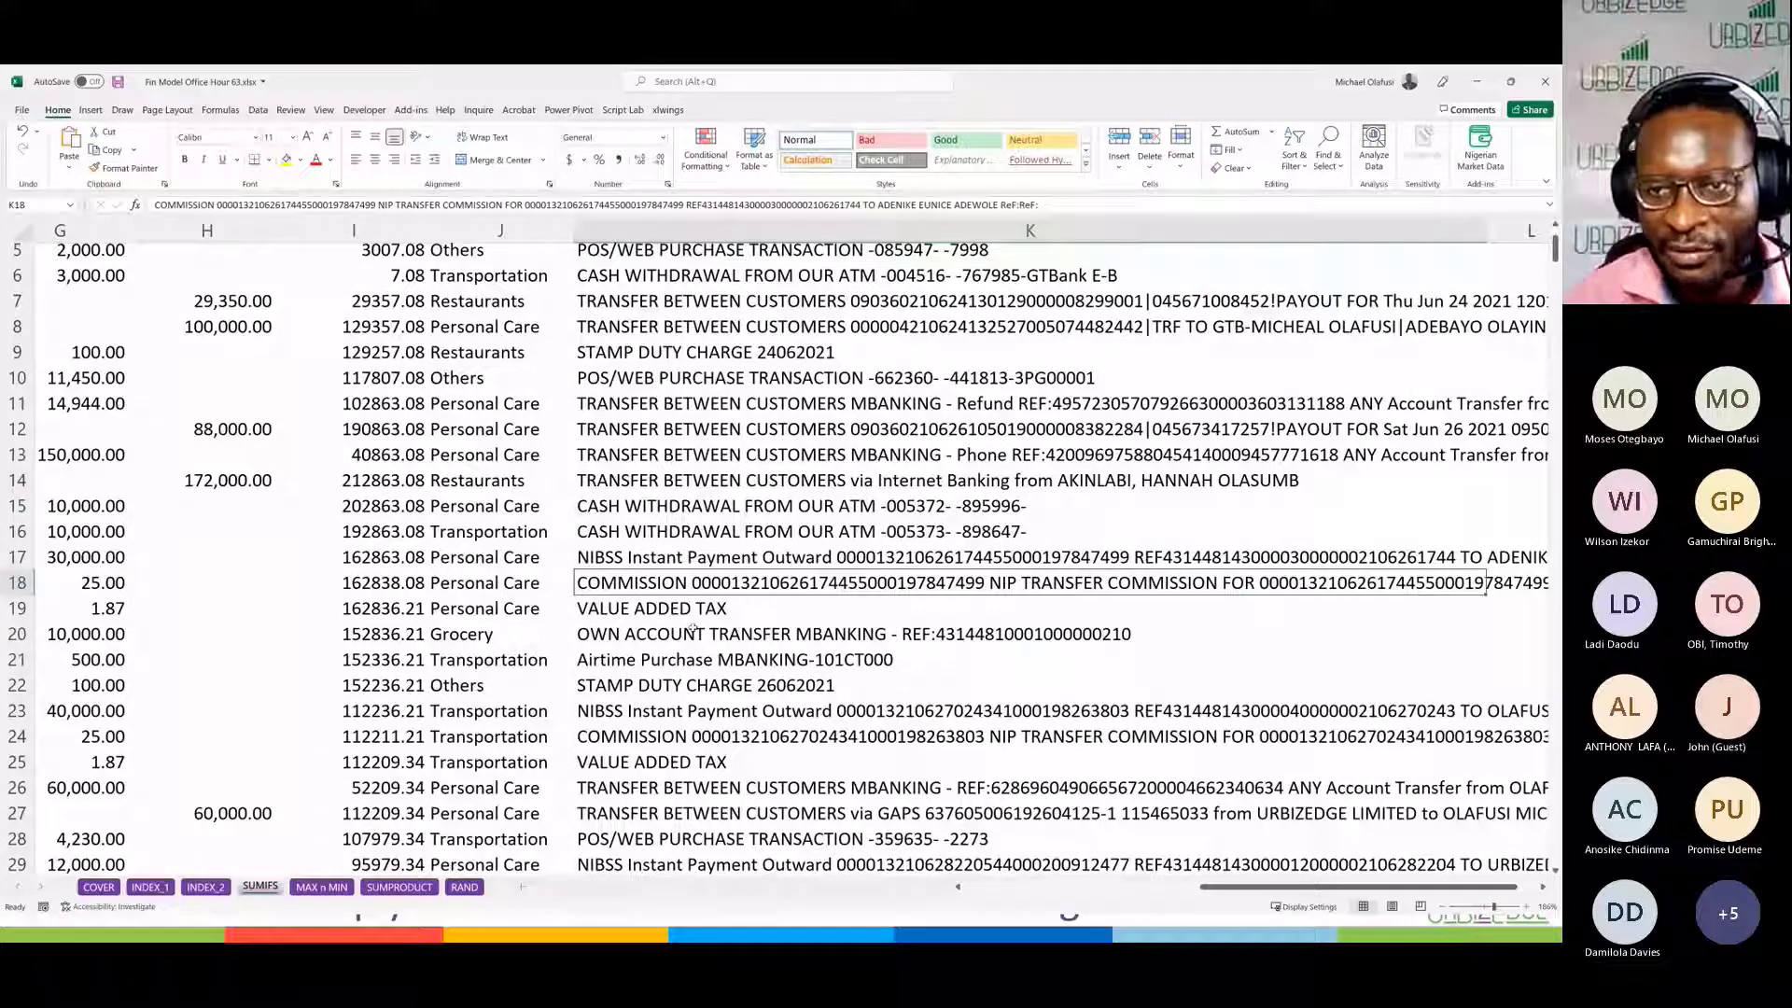
{"action": "left_click", "coordinate": [658, 609]}
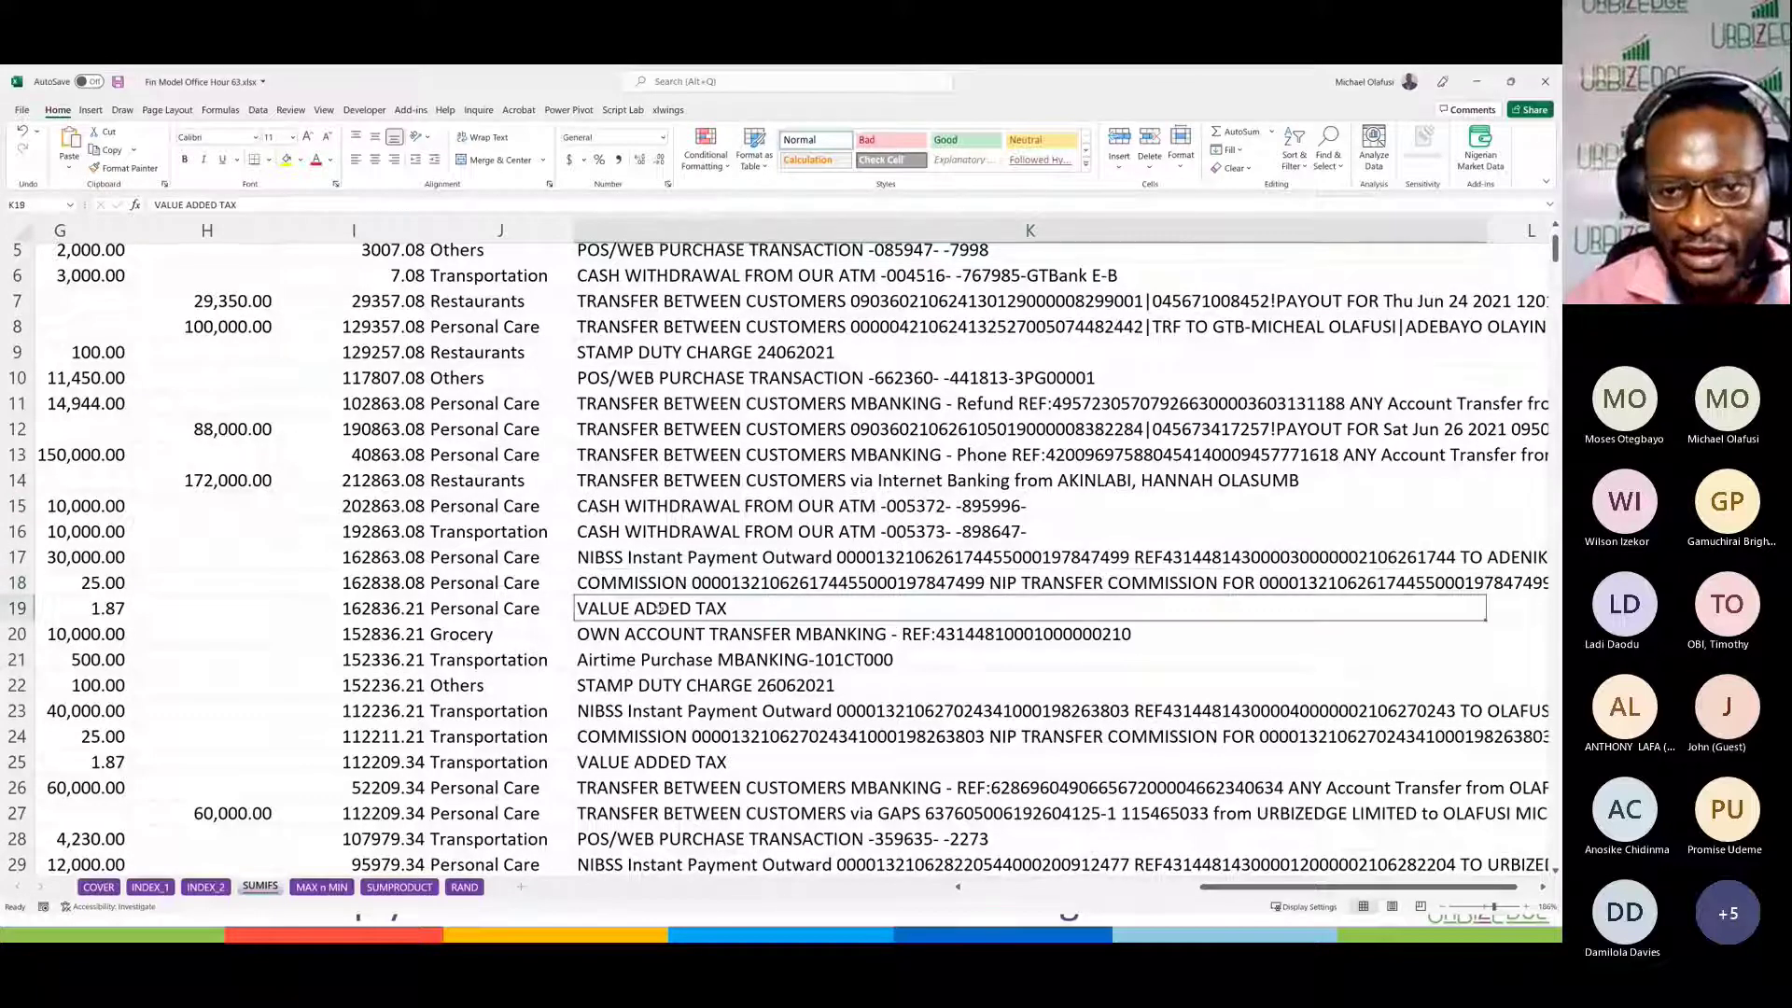
{"action": "left_click", "coordinate": [656, 658]}
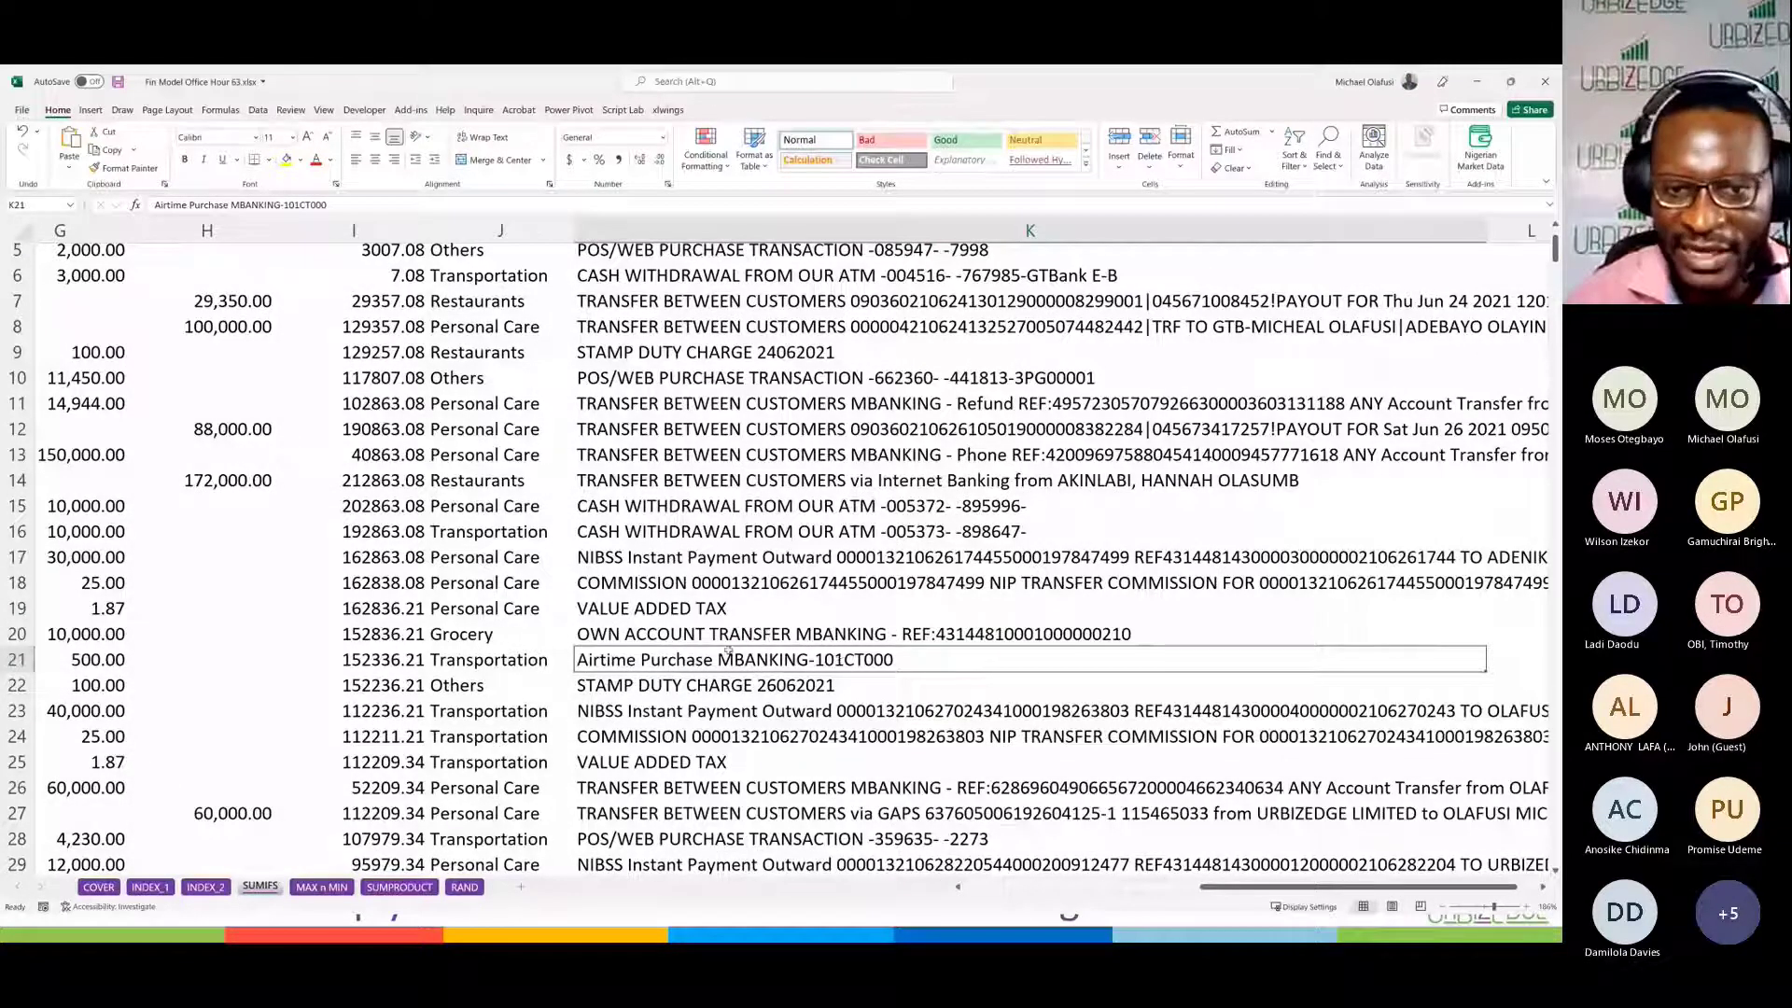
{"action": "scroll", "coordinate": [728, 650], "scroll_direction": "down", "scroll_amount": 2}
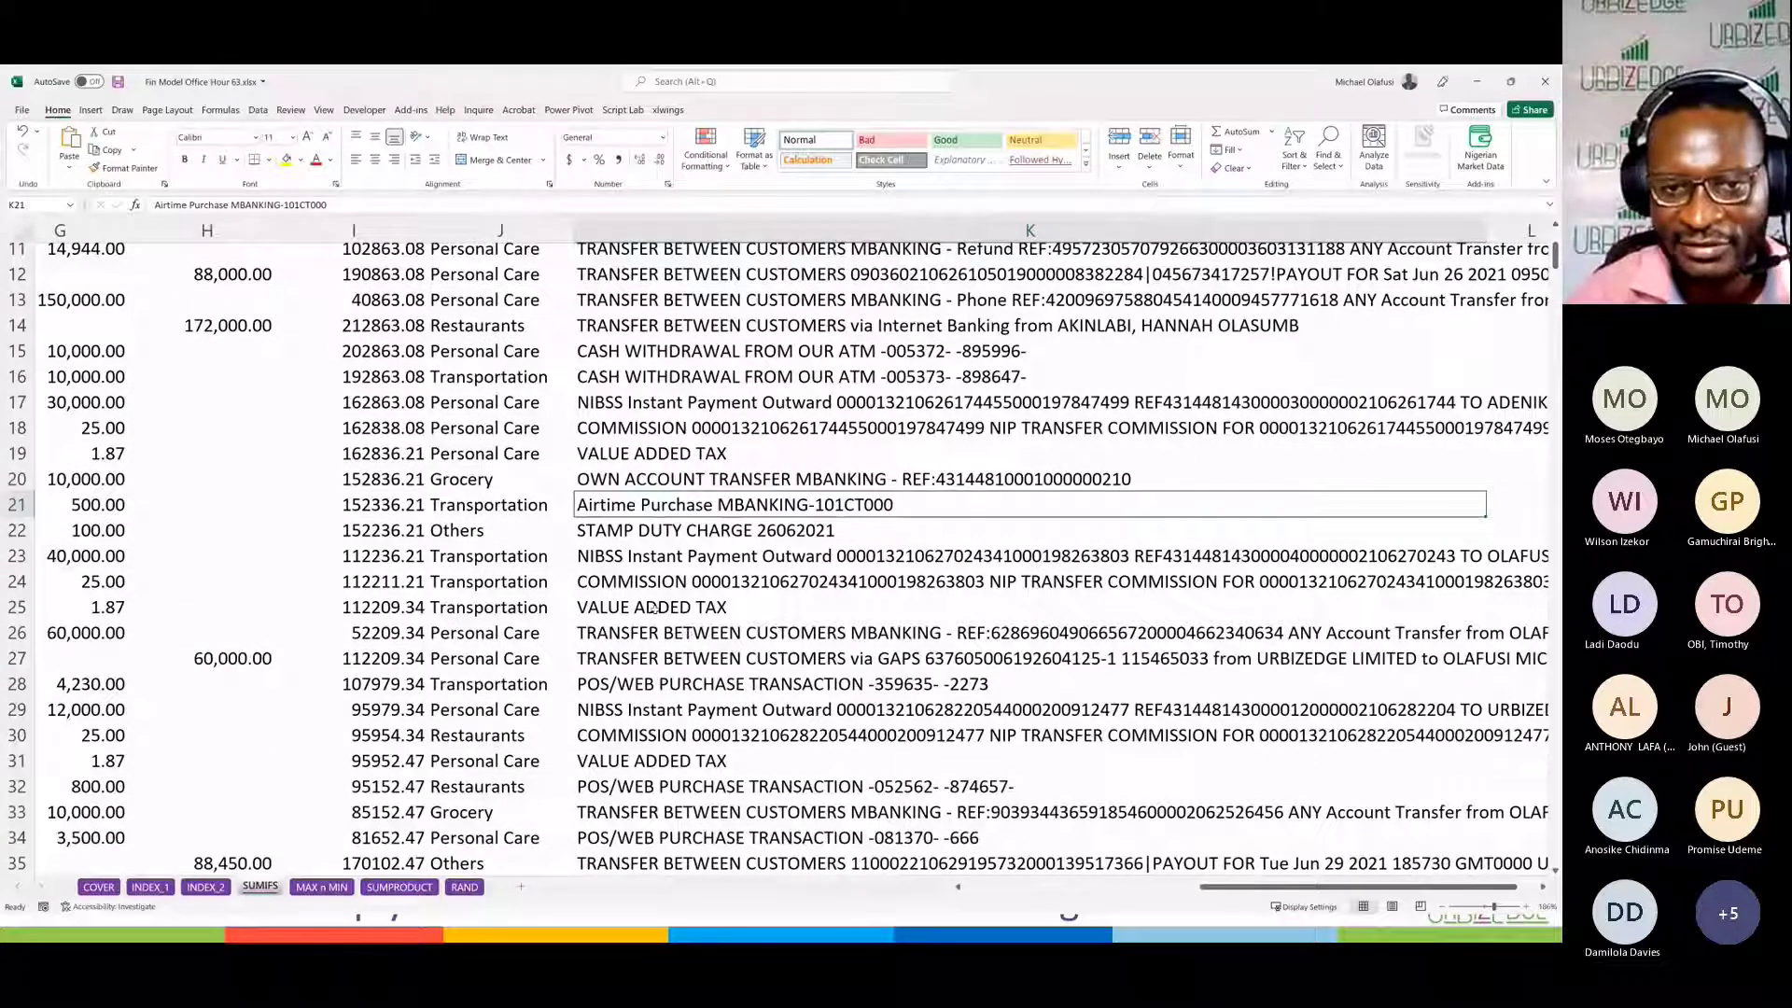
{"action": "scroll", "coordinate": [655, 609], "scroll_direction": "left", "scroll_amount": 3}
{"action": "scroll", "coordinate": [553, 493], "scroll_direction": "up", "scroll_amount": 2}
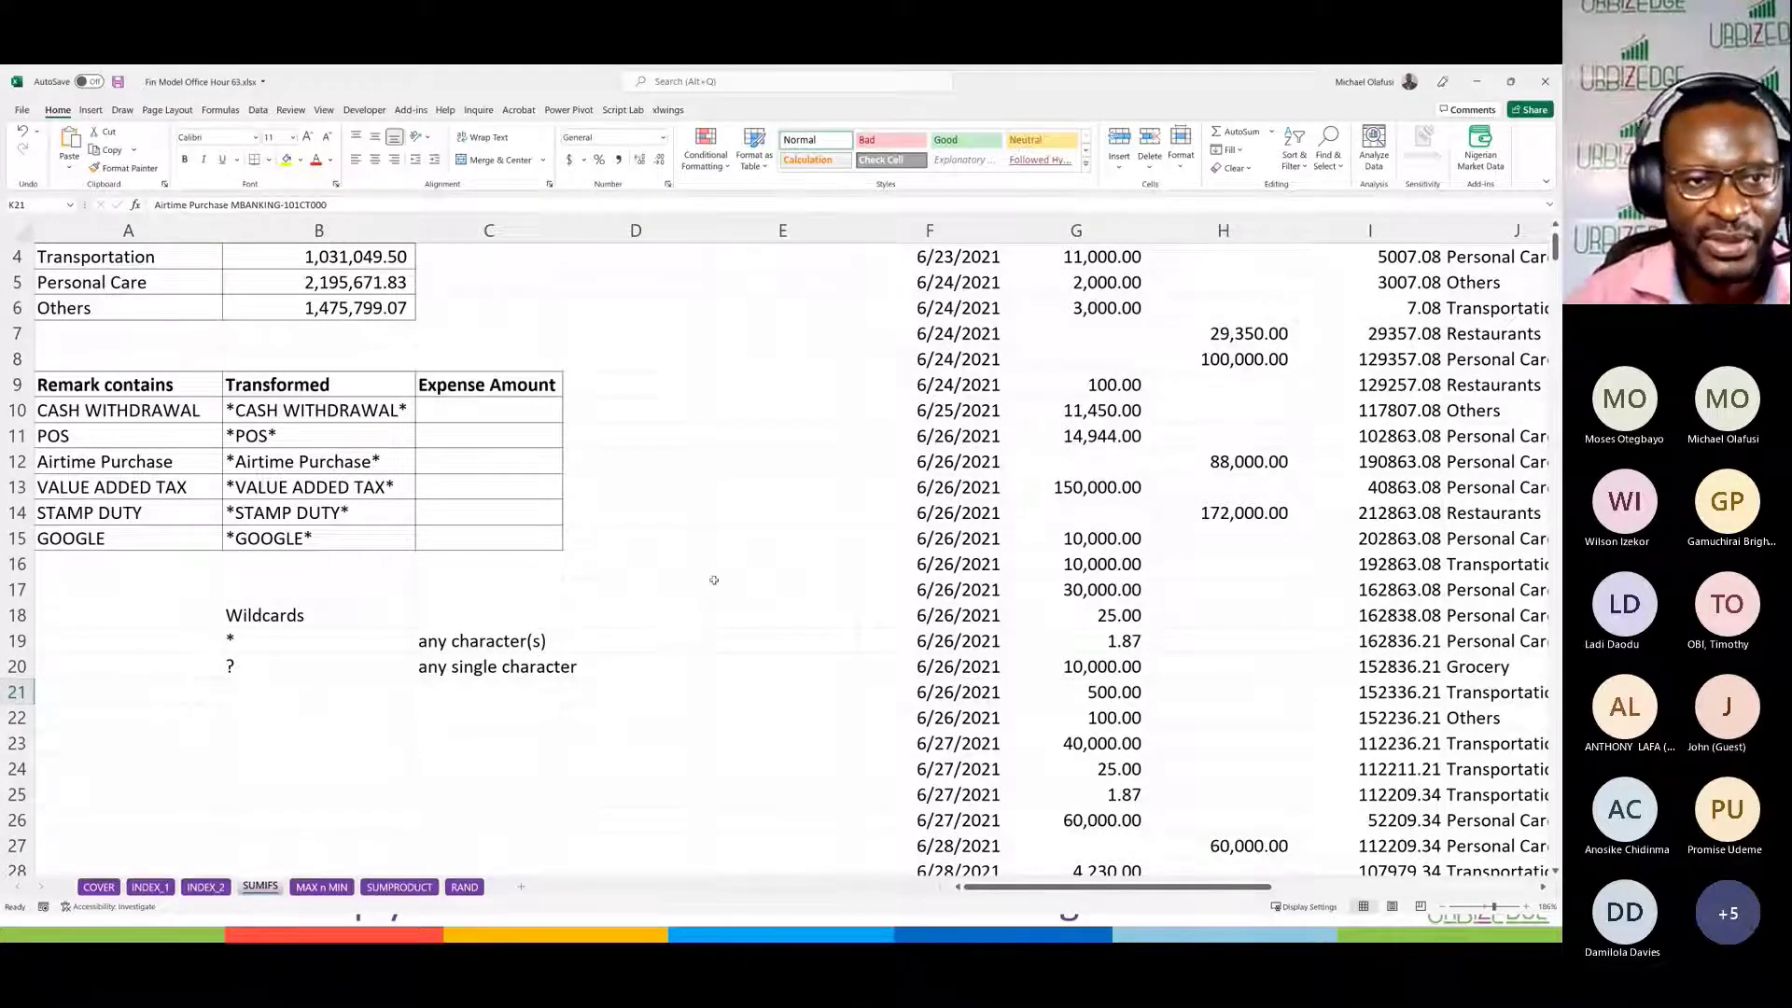
Step: Review the transformed CASH WITHDRAWAL criterion in B10 and the Wildcards notes below the table
{"action": "left_click", "coordinate": [355, 411]}
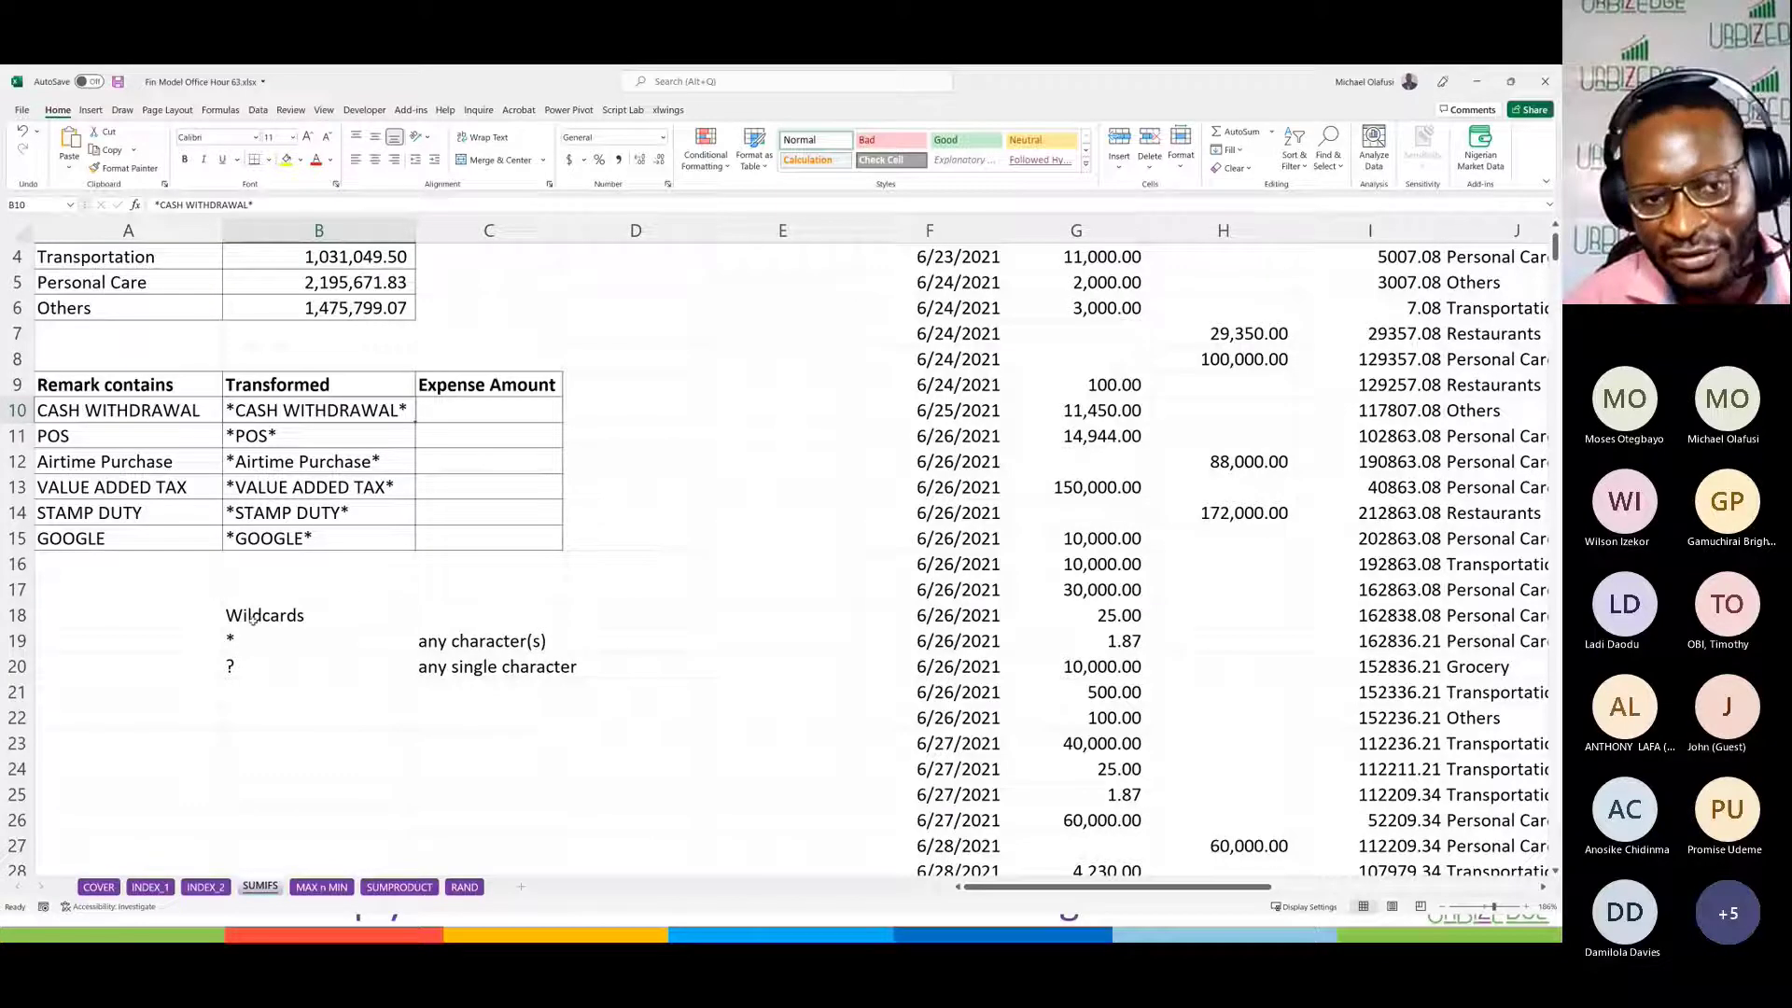
{"action": "left_click_drag", "start_coordinate": [254, 619], "coordinate": [512, 711]}
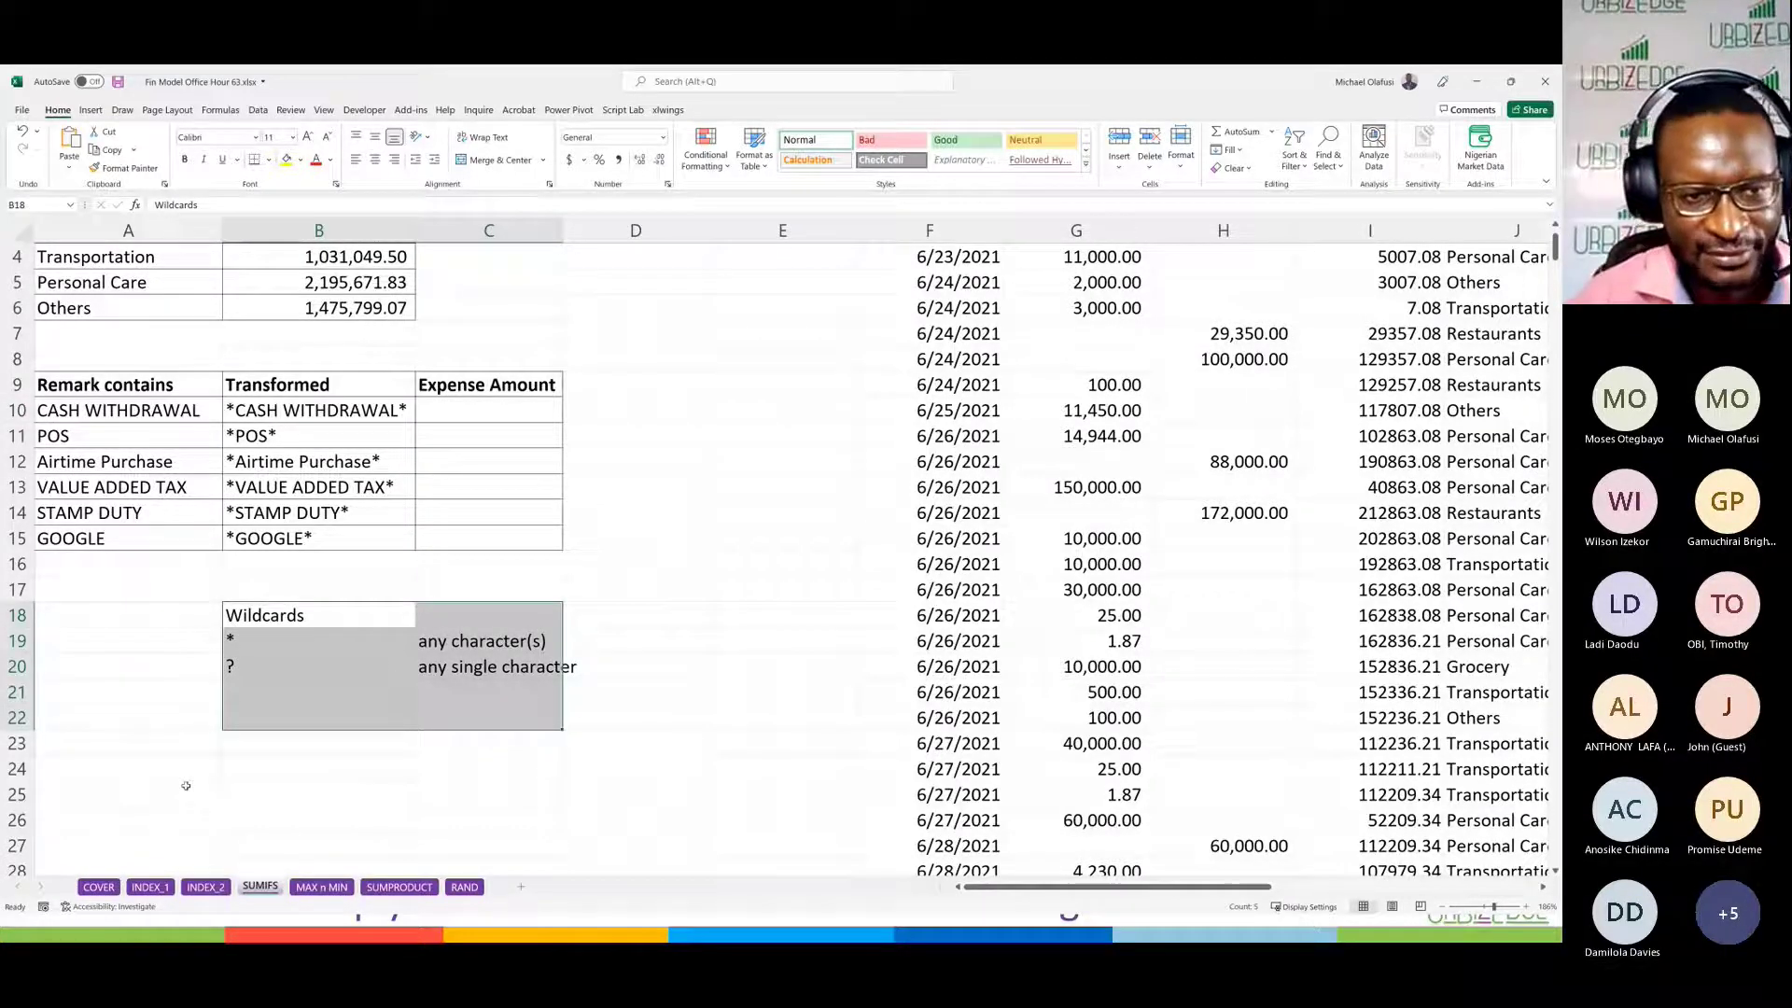
{"action": "left_click", "coordinate": [186, 777]}
{"action": "left_click", "coordinate": [411, 767]}
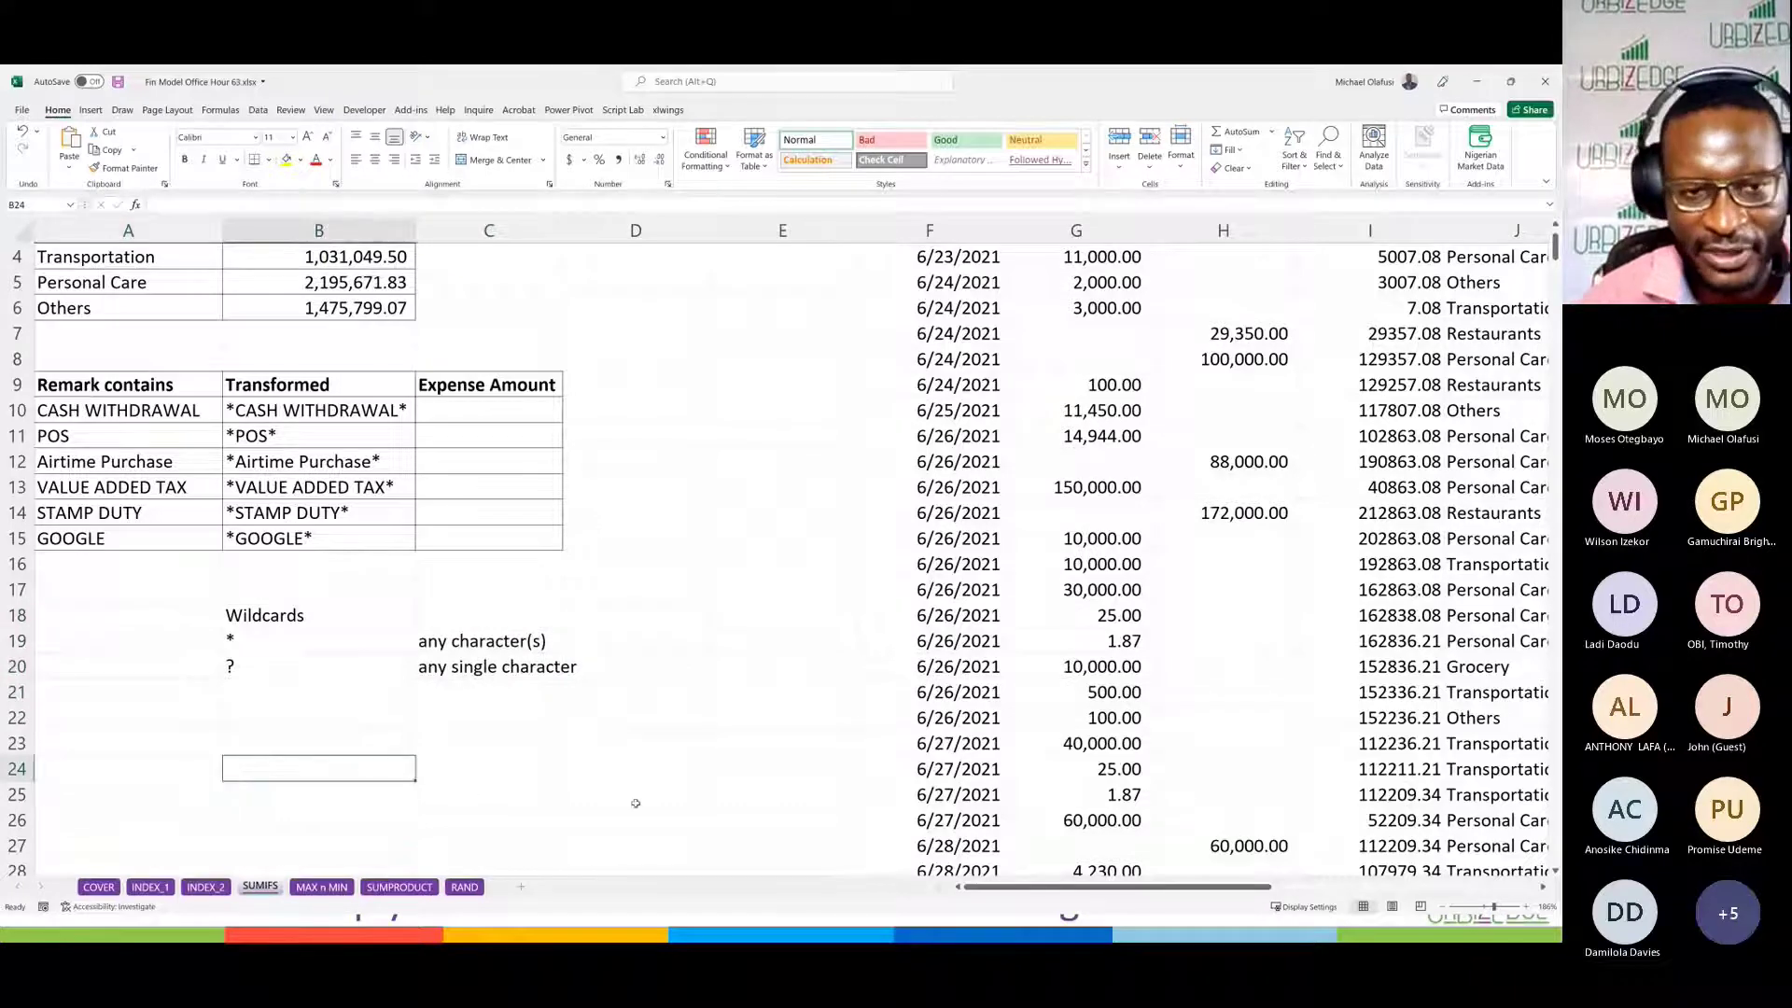
Step: Enter the headings Description in B25 and Amount in C25 for a small example table
{"action": "scroll", "coordinate": [622, 734], "scroll_direction": "down", "scroll_amount": 6}
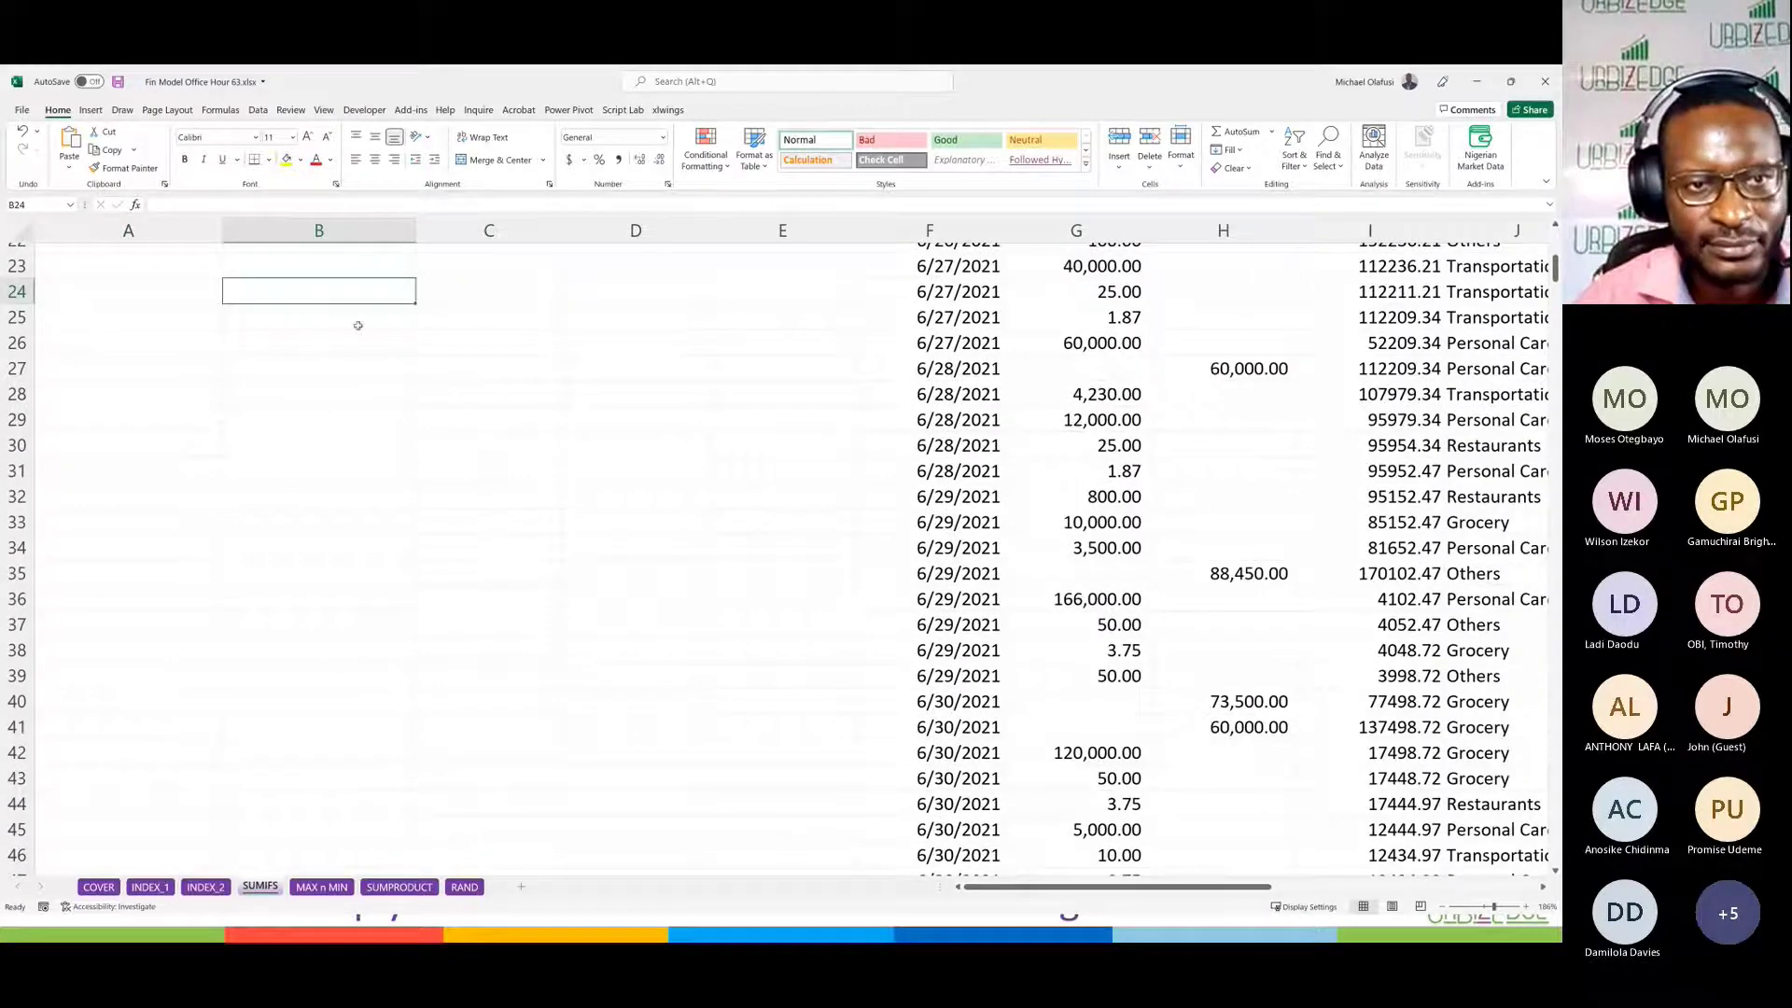
{"action": "left_click", "coordinate": [357, 325]}
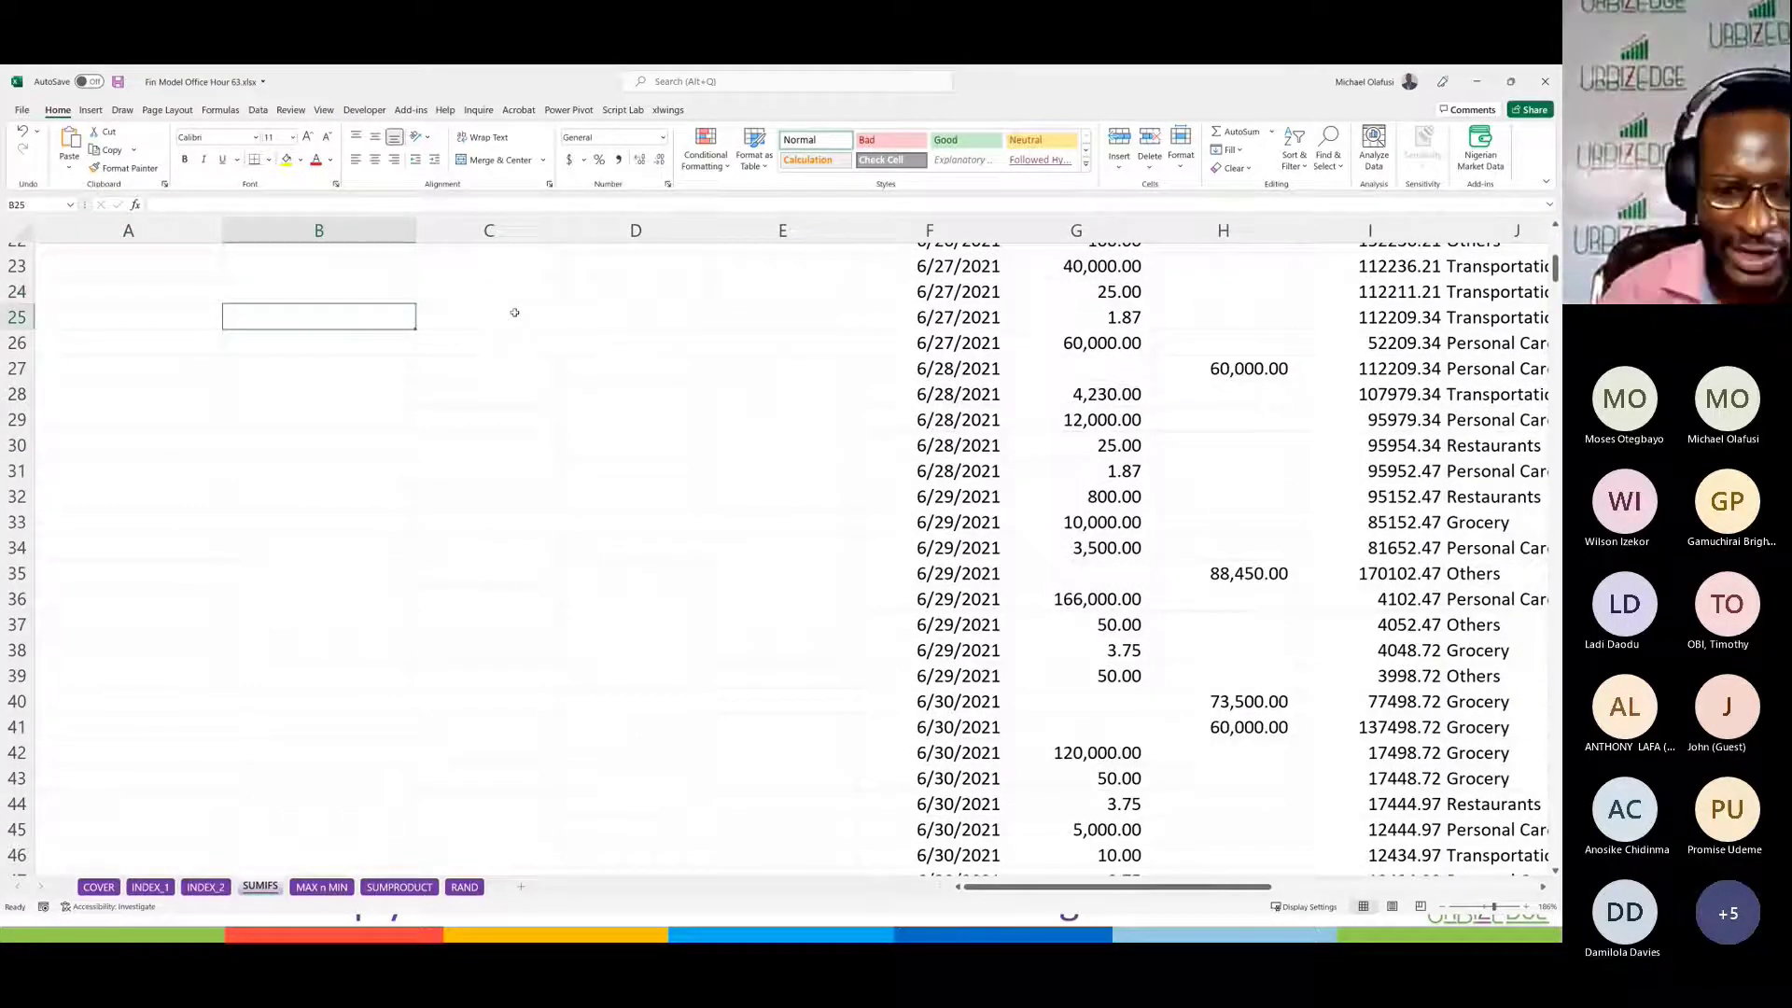
{"action": "type", "text": "People"}
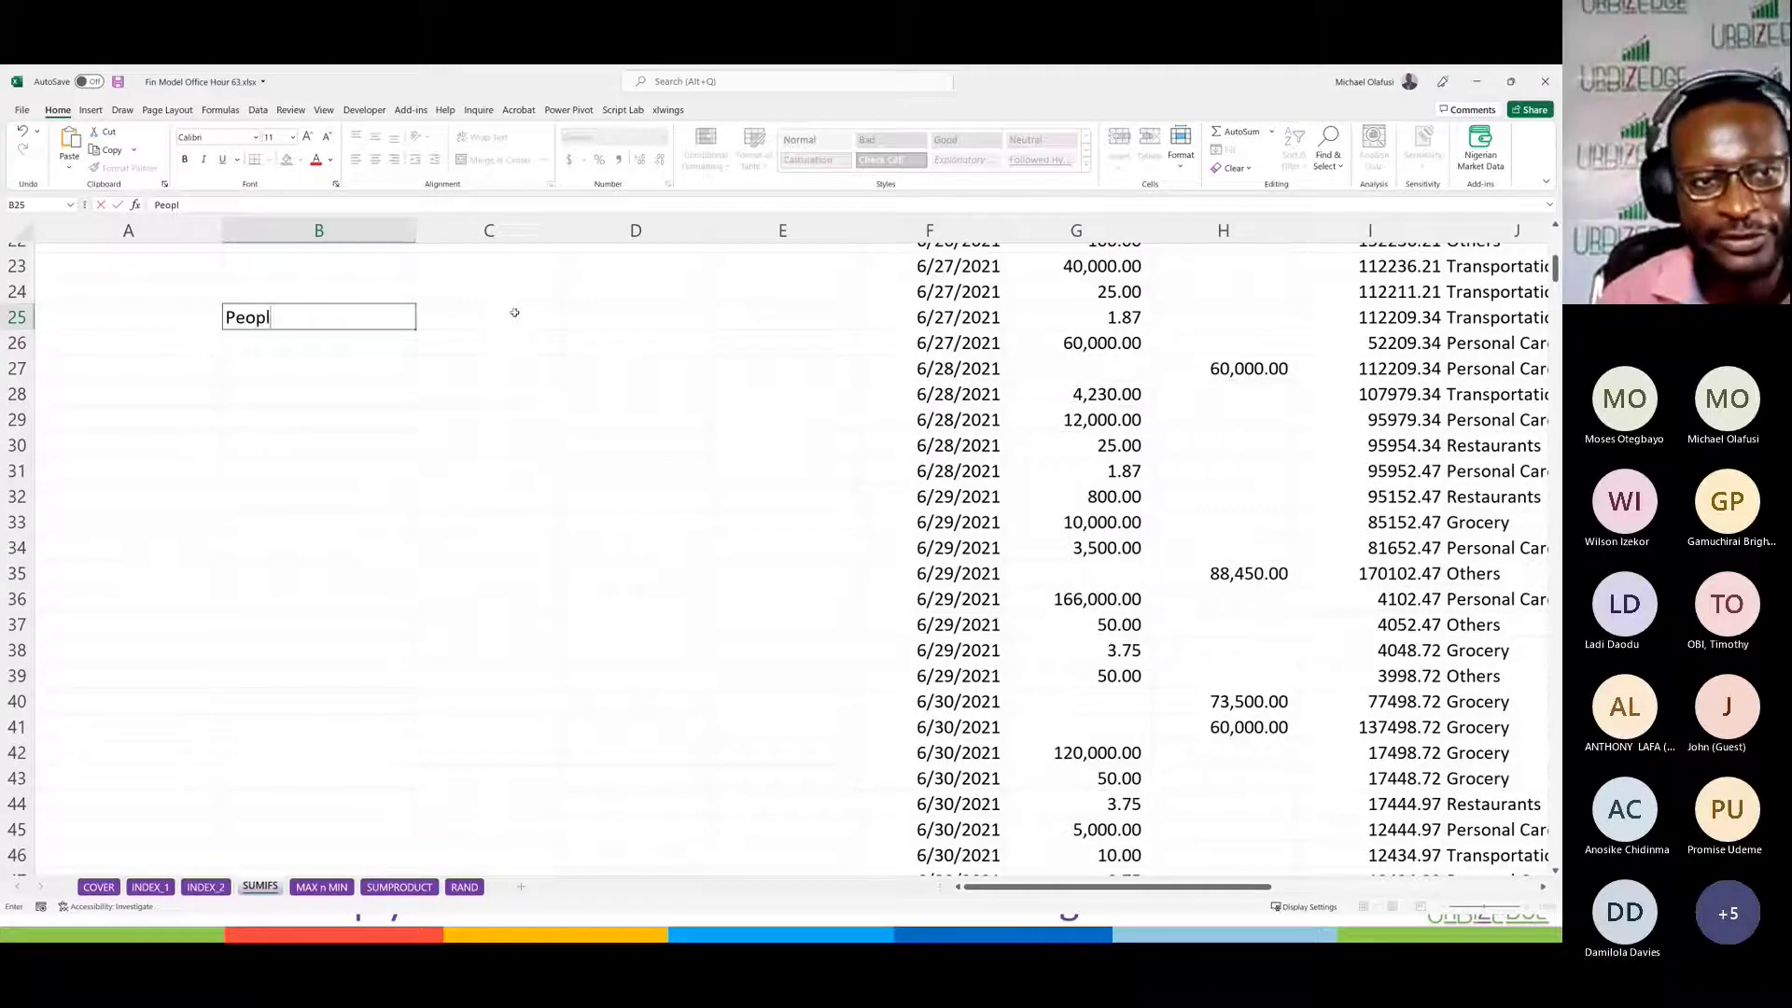
{"action": "left_click", "coordinate": [514, 312]}
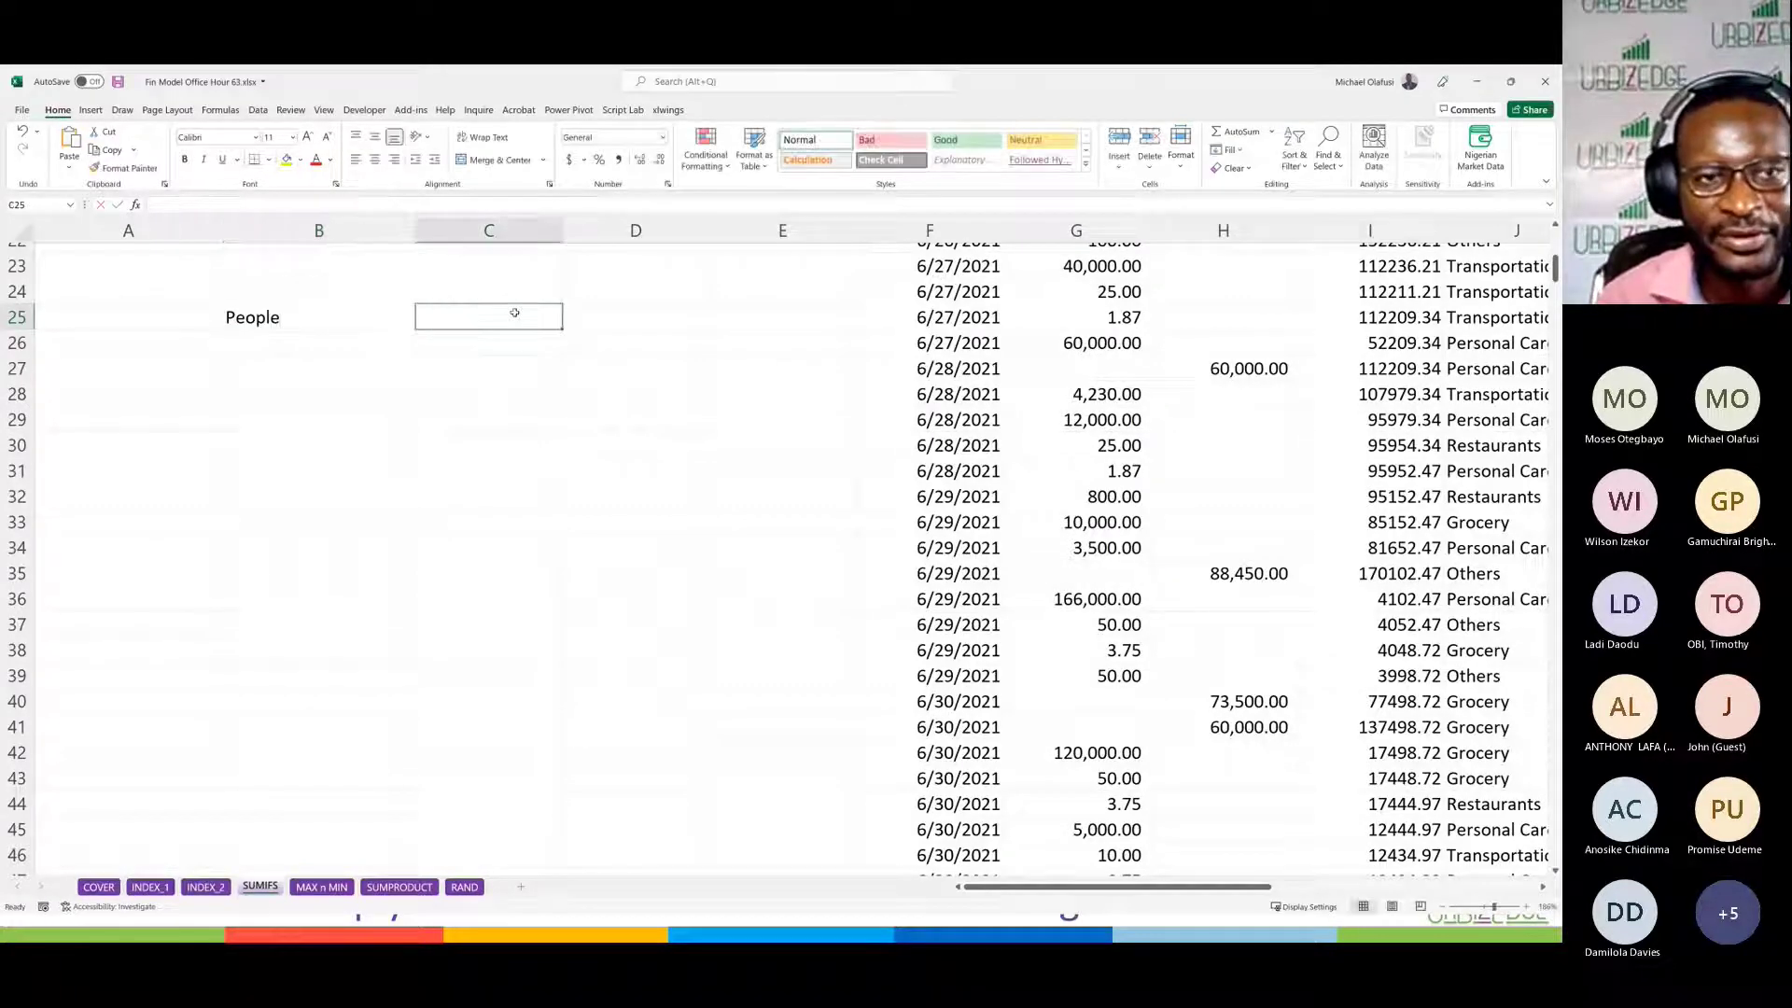
{"action": "left_click", "coordinate": [378, 314]}
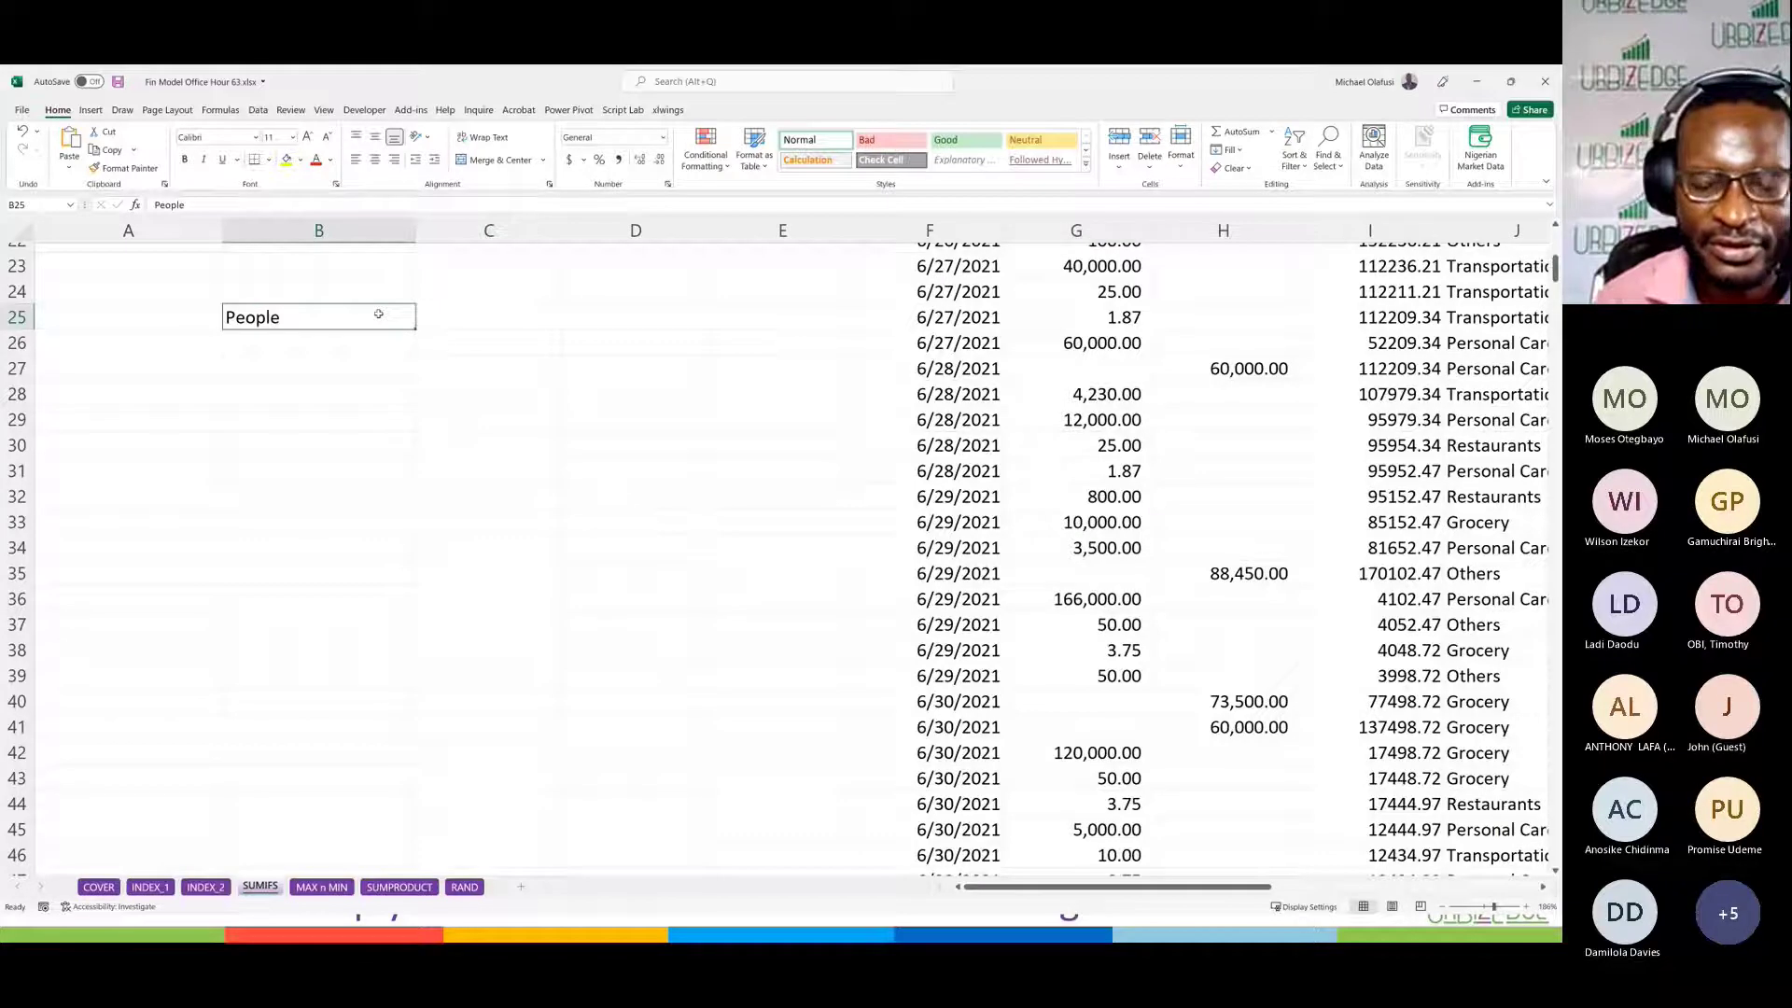
{"action": "type", "text": "Descri"}
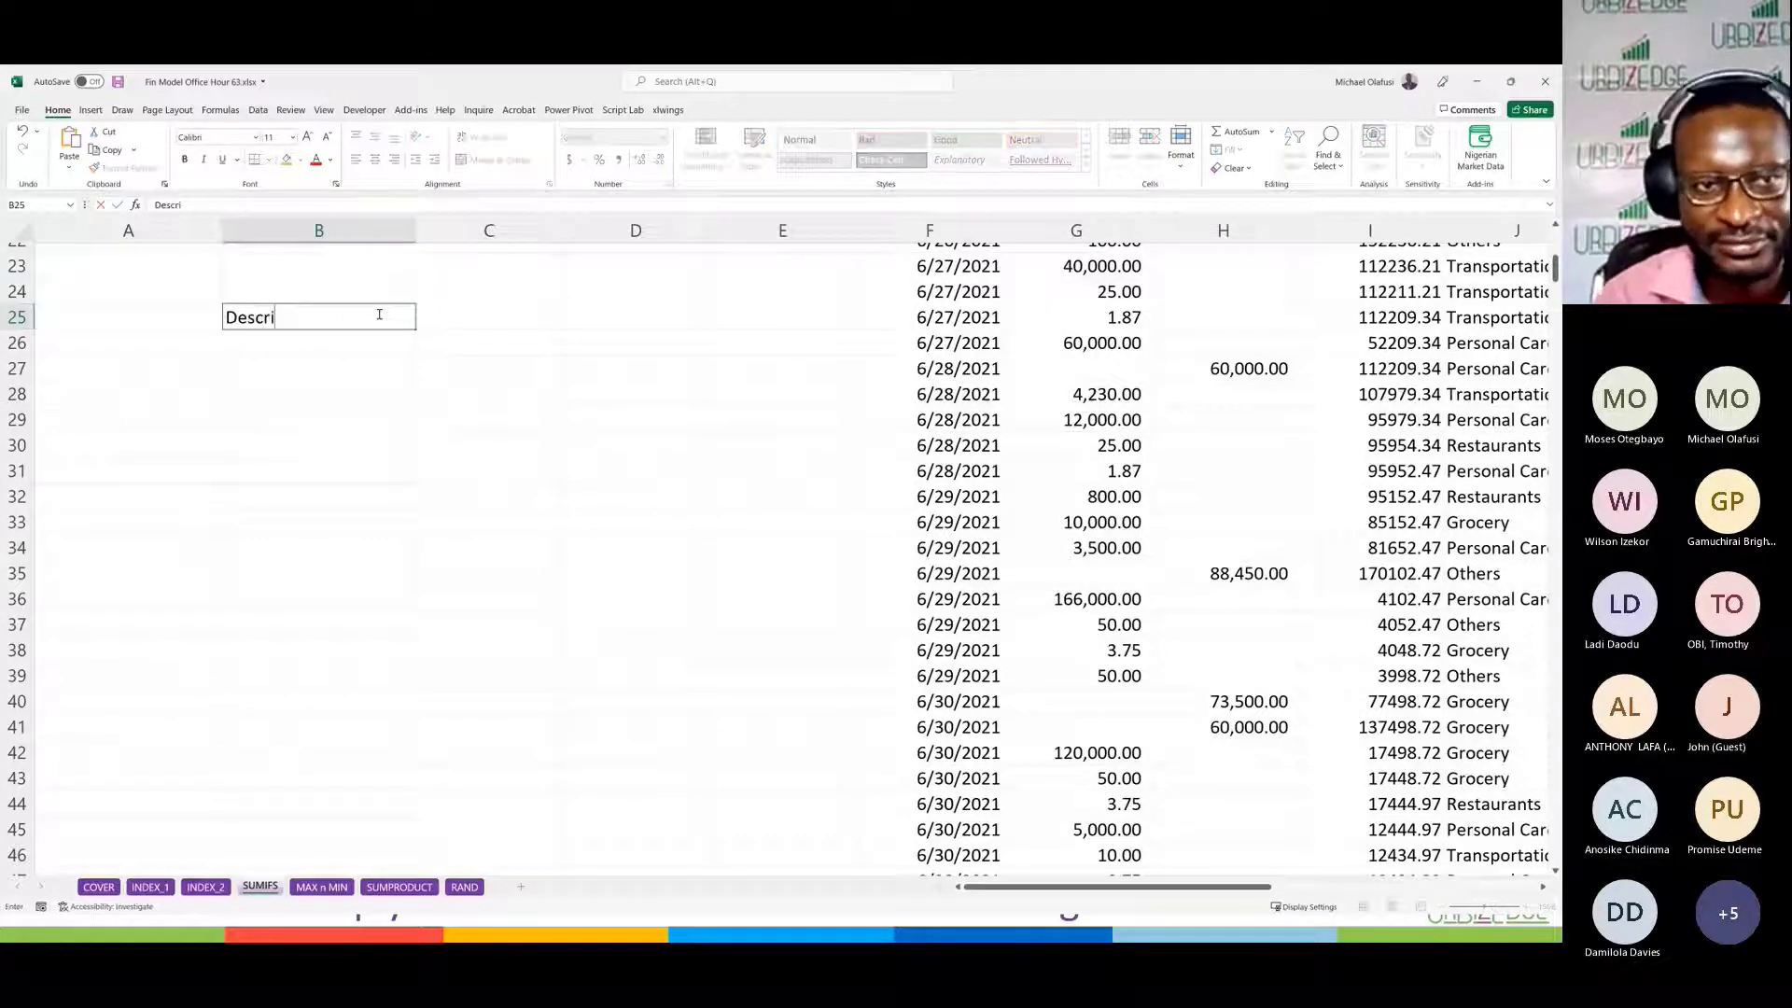
{"action": "type", "text": "ption"}
{"action": "key", "text": "Tab"}
{"action": "type", "text": "A"}
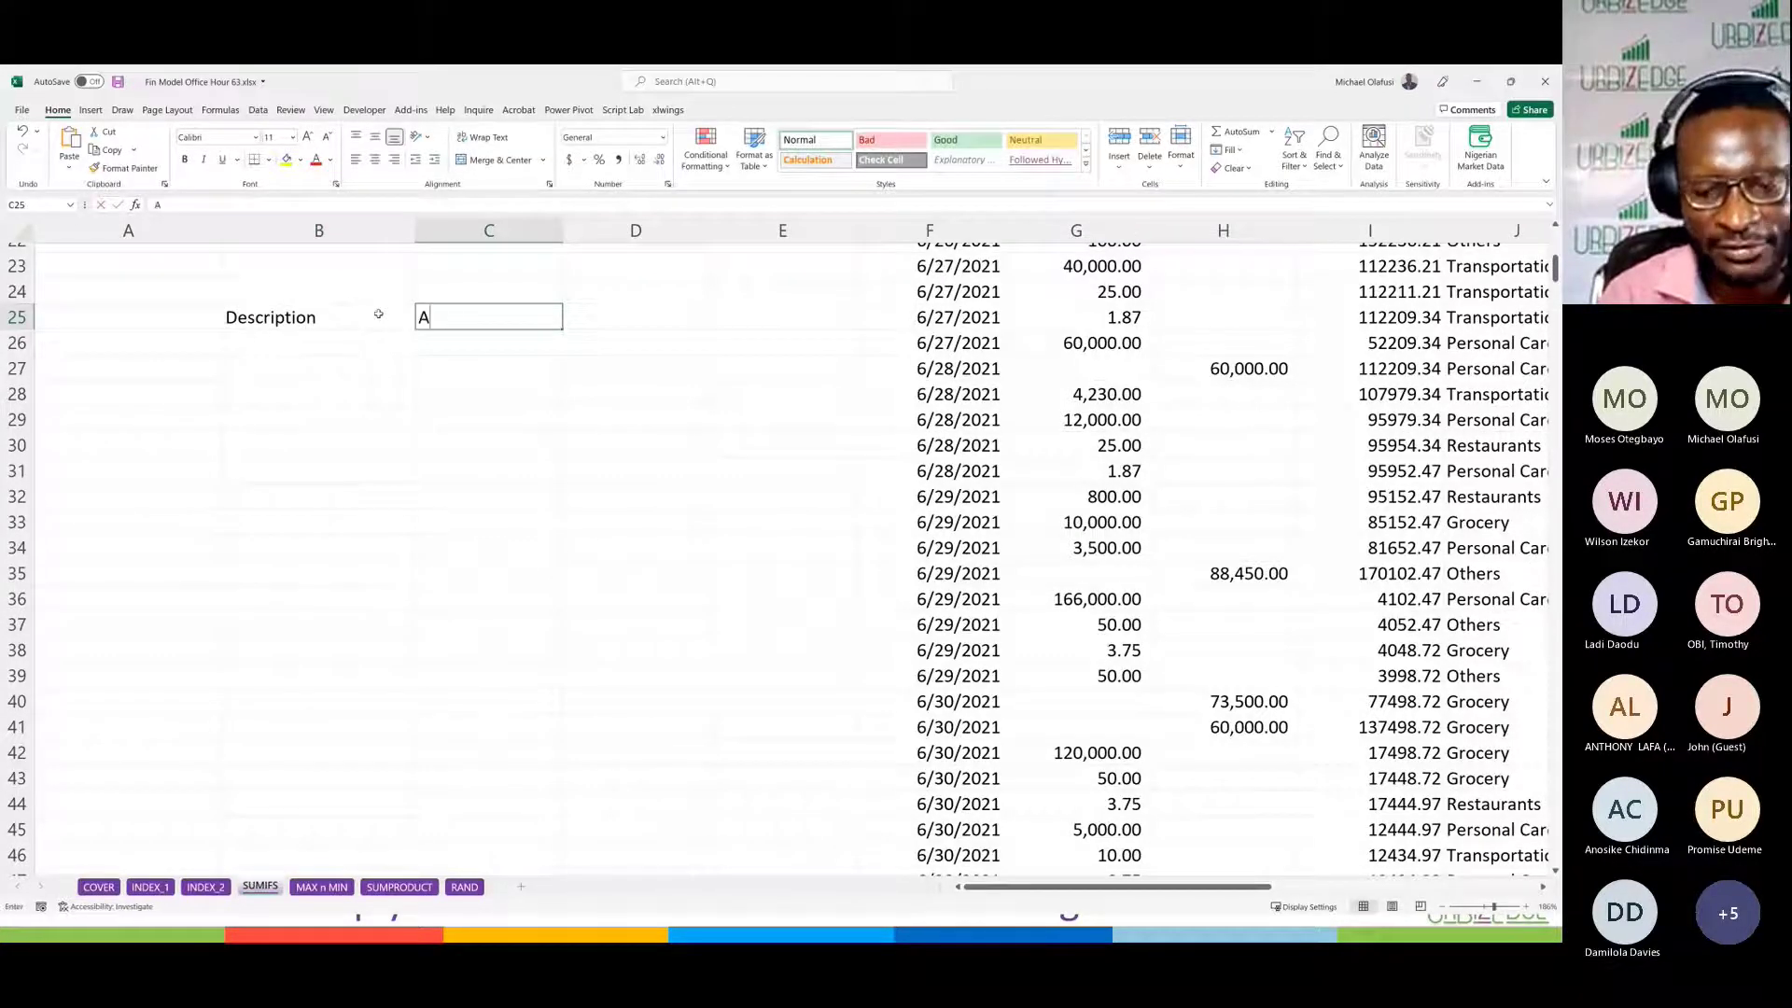
{"action": "type", "text": "mount"}
{"action": "key", "text": "Return"}
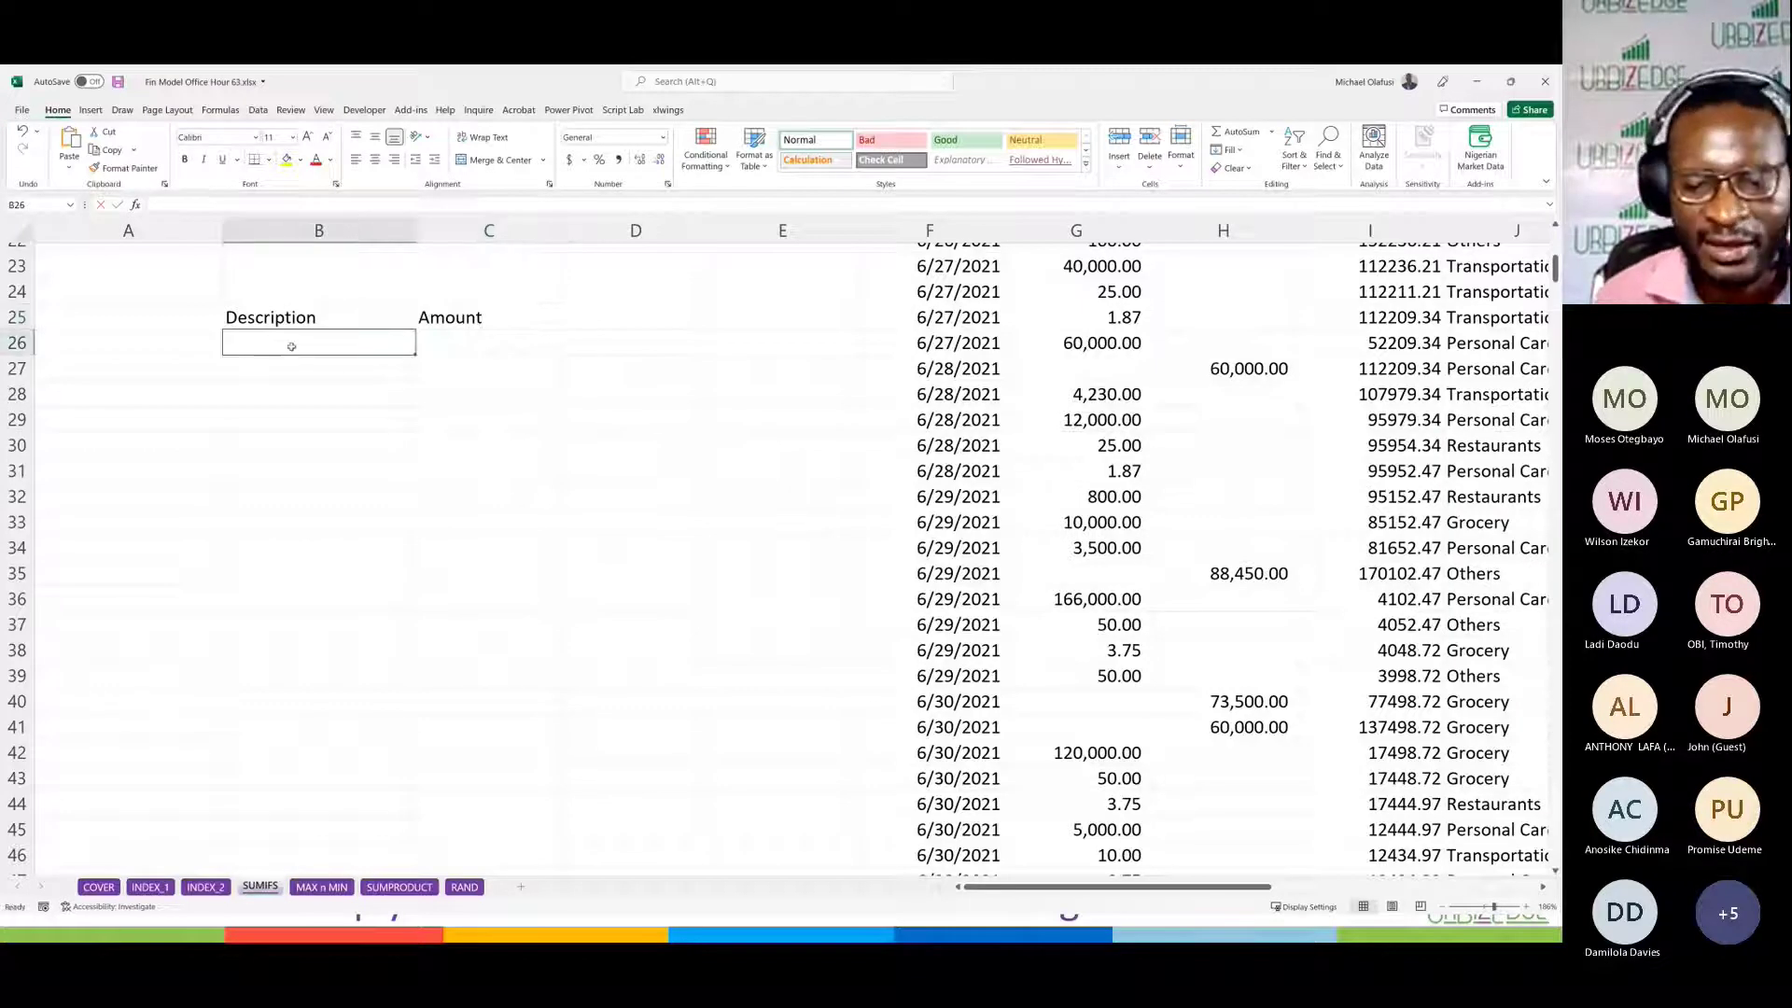
Step: Fill row 26 with the description "I gave" followed by a person's first name, and the amount 56,000
{"action": "type", "text": "I gave "}
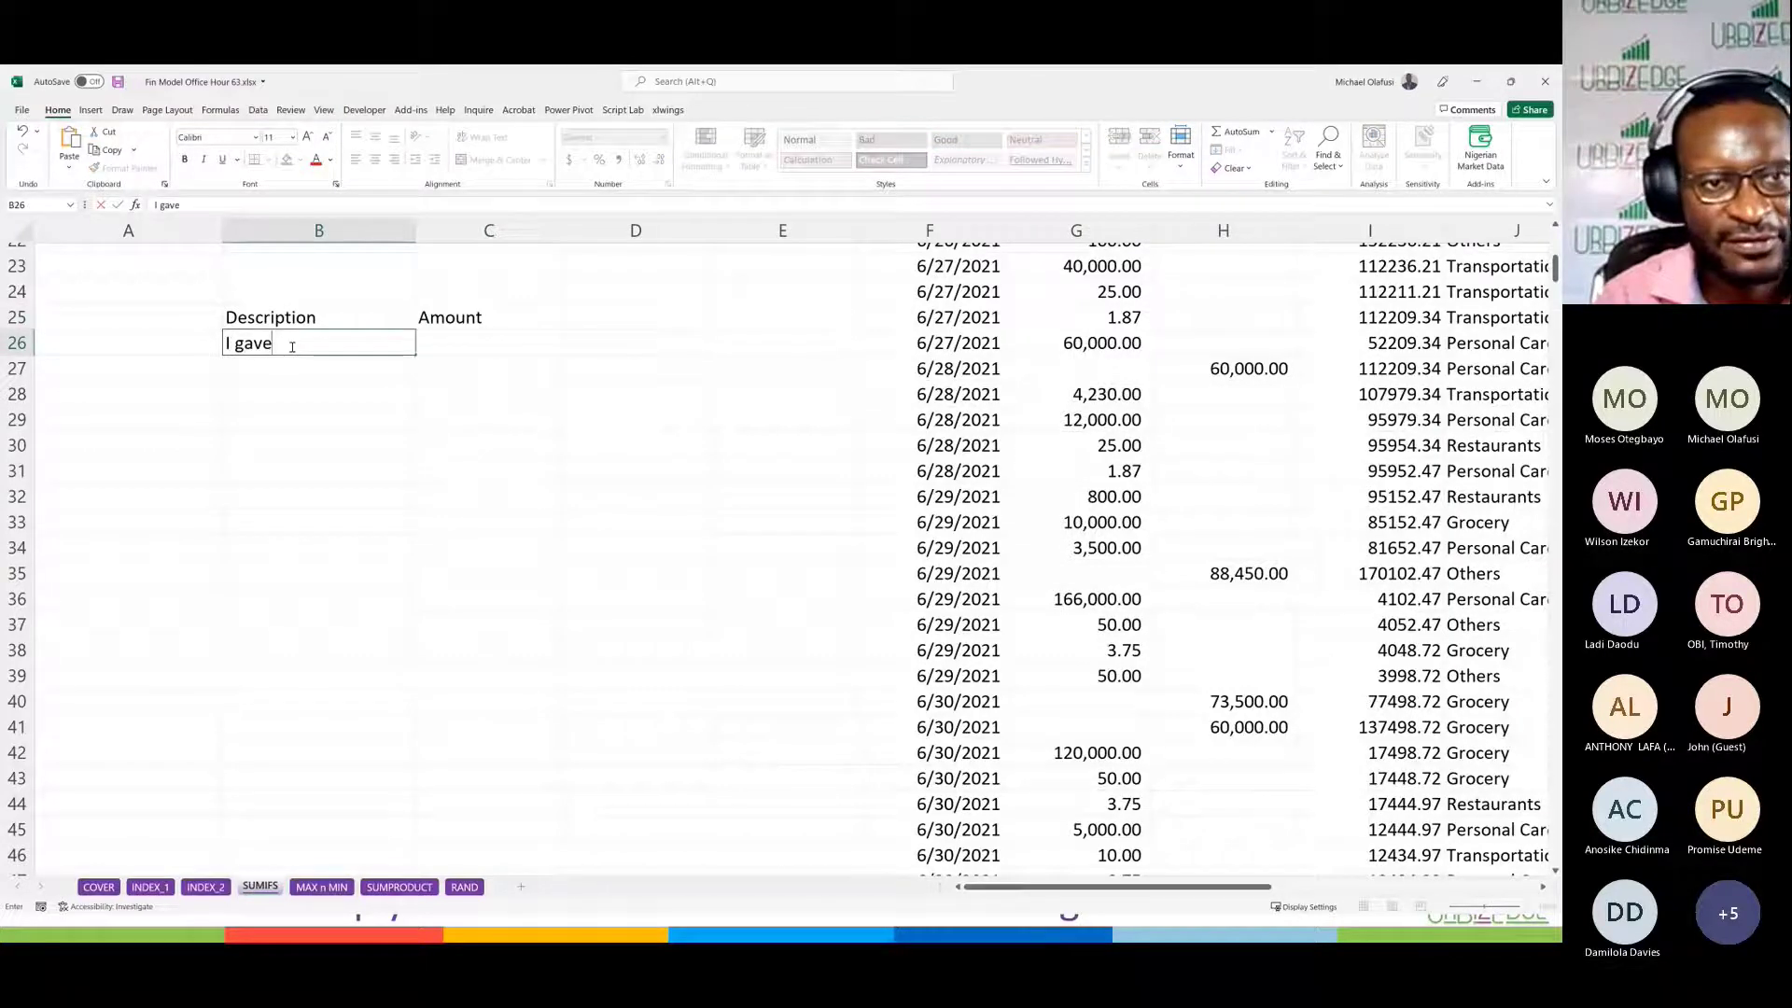
{"action": "type", "text": "Ahmed"}
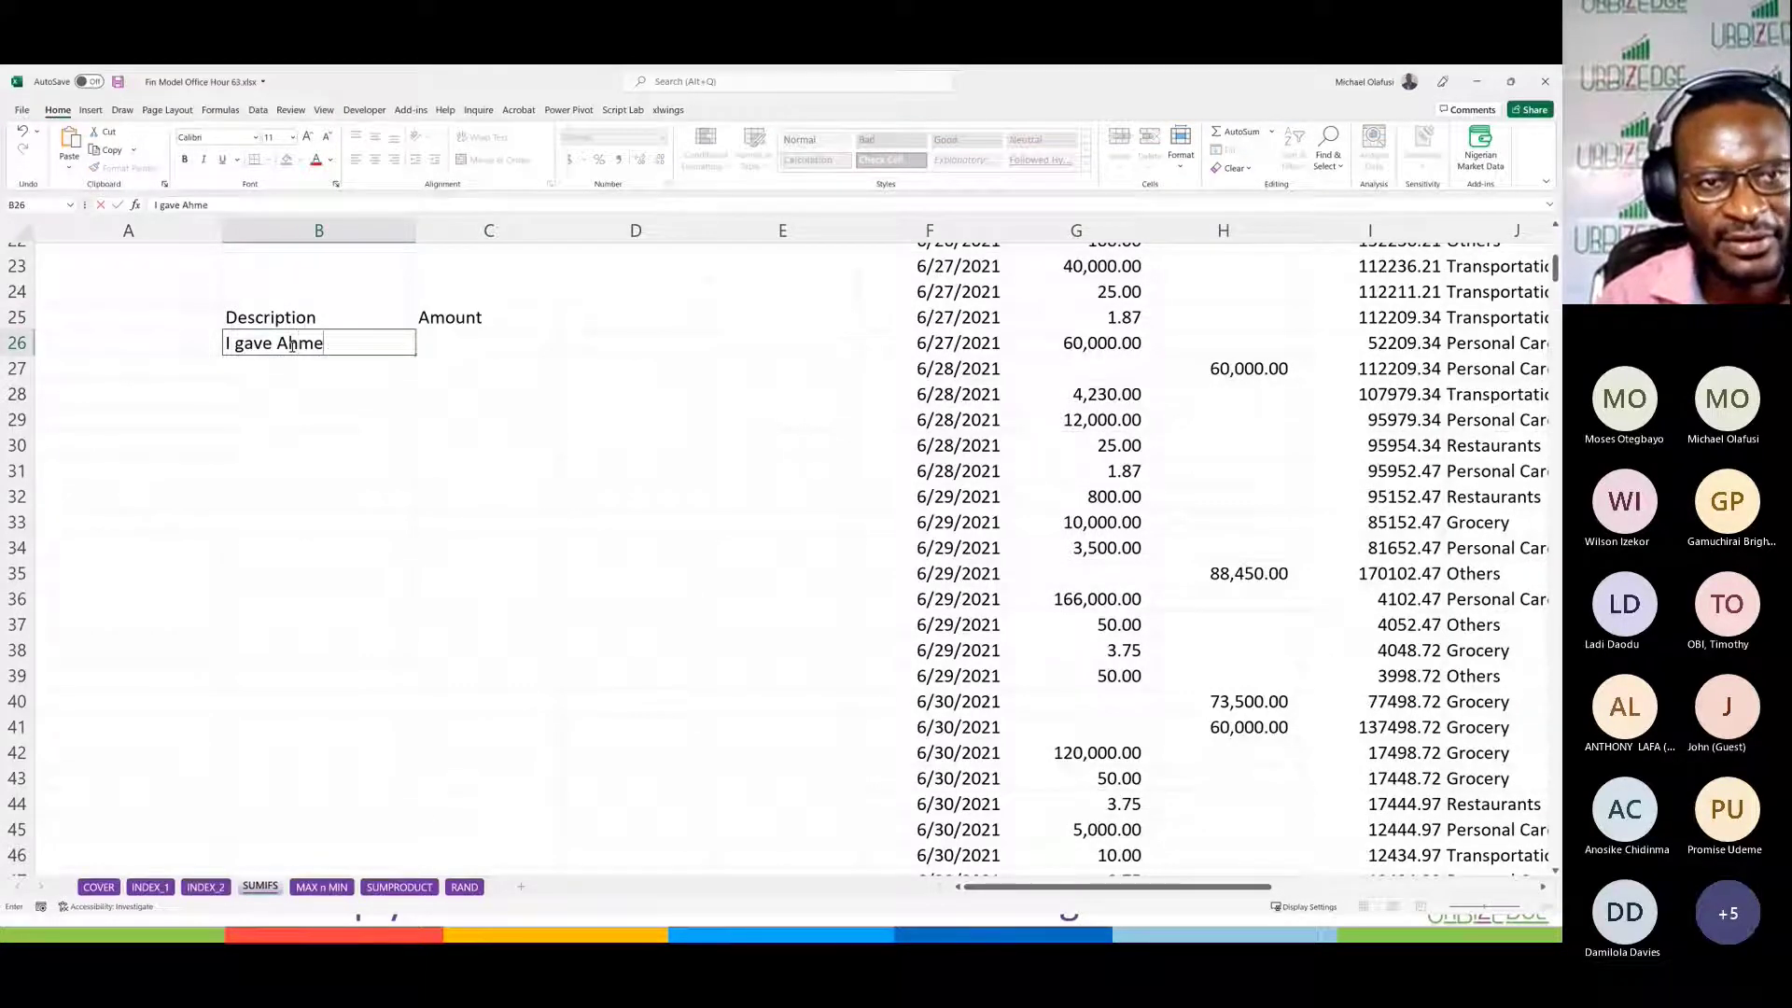
{"action": "key", "text": "Tab"}
{"action": "type", "text": "56,000"}
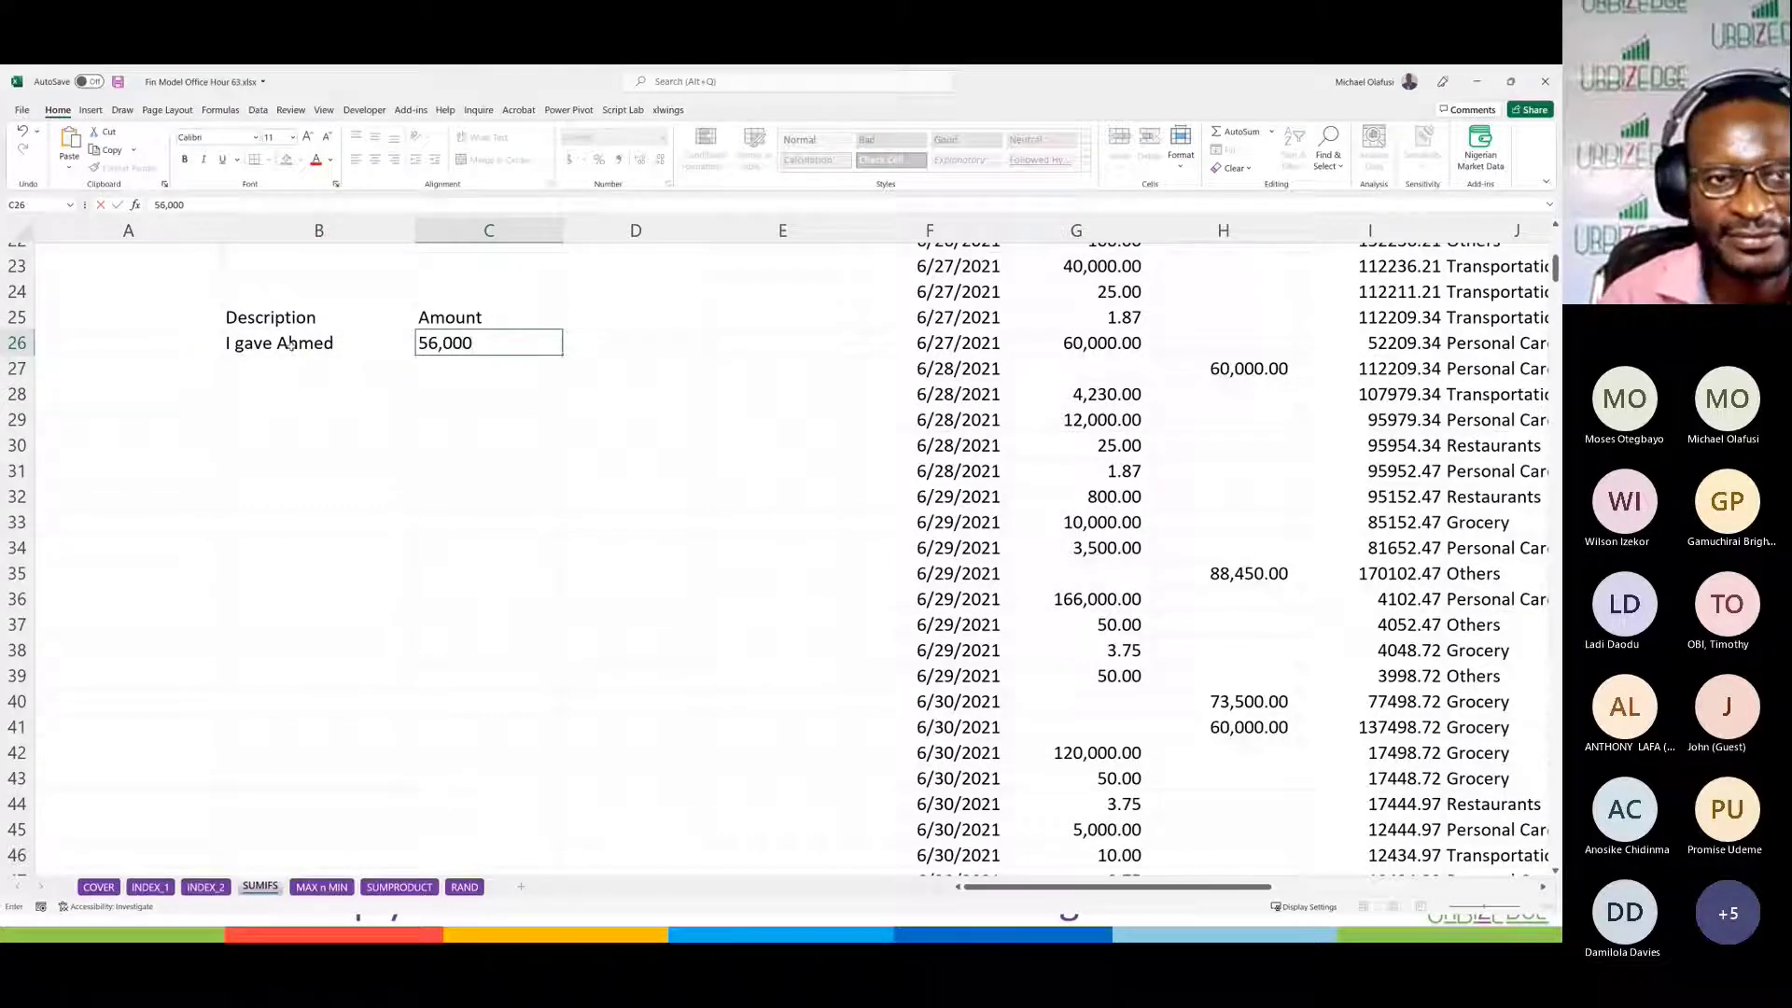
{"action": "key", "text": "Return"}
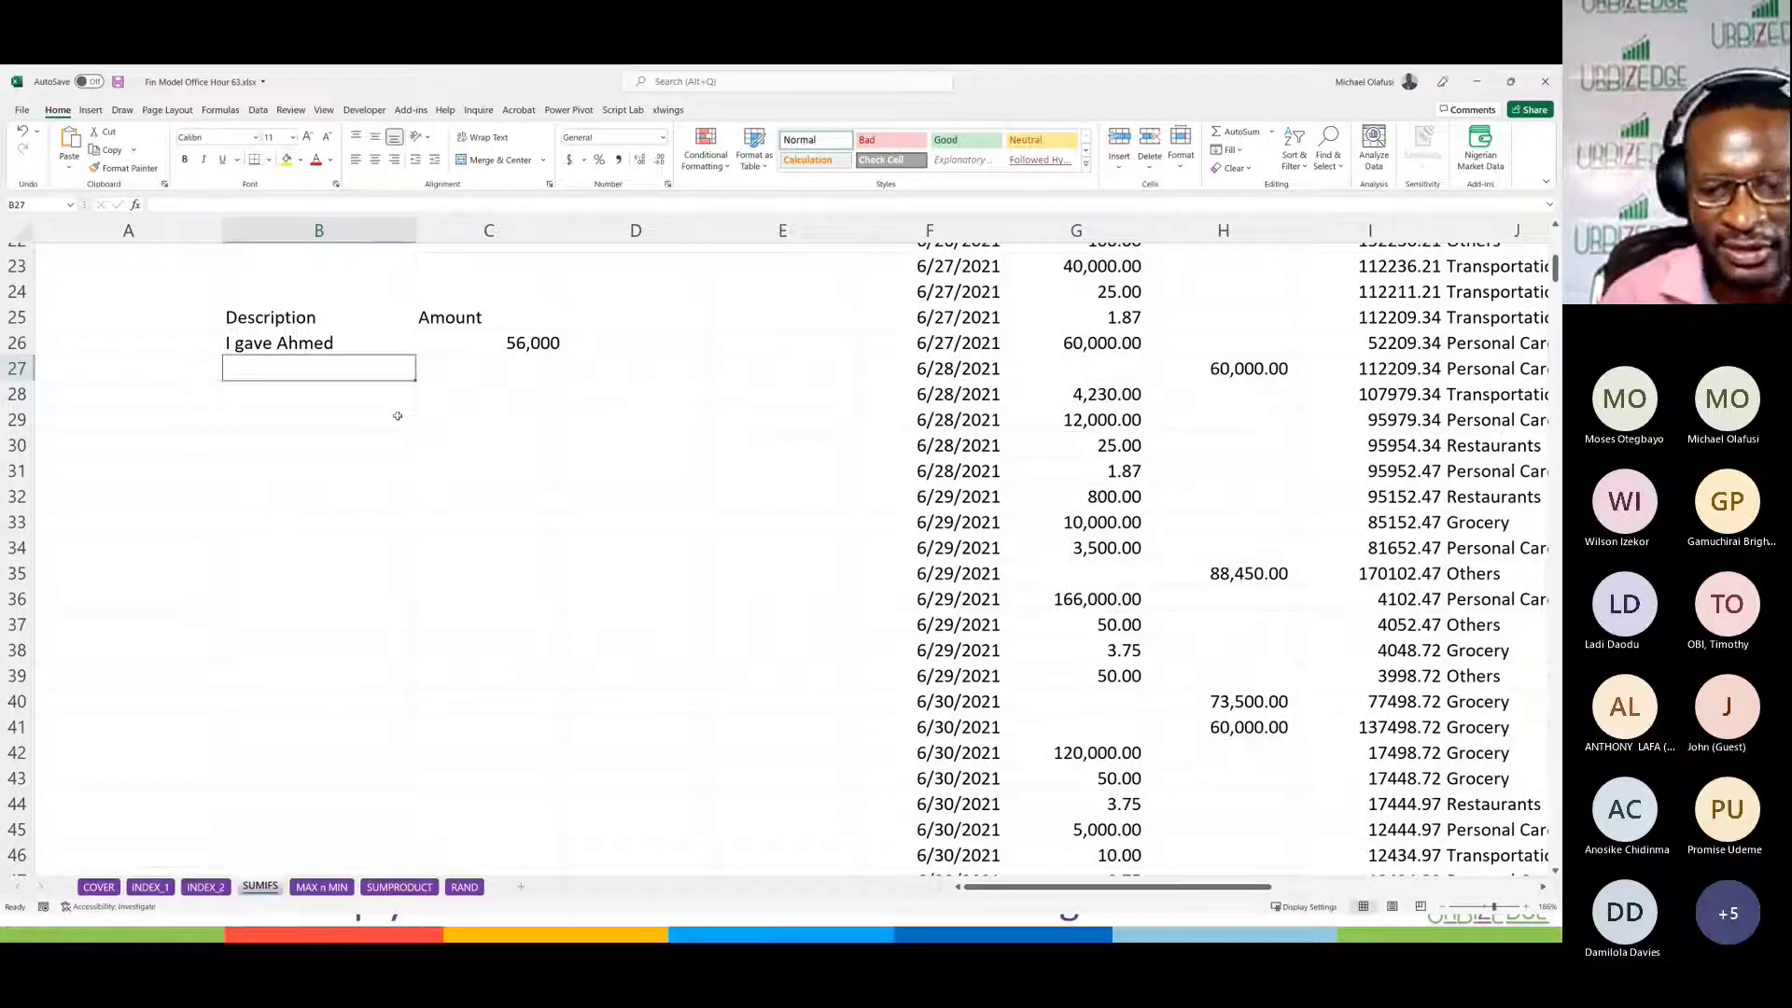
Step: Fill row 27 with a person's first name followed by "collected" as the description, and the amount 67,000
{"action": "type", "text": "Ladi "}
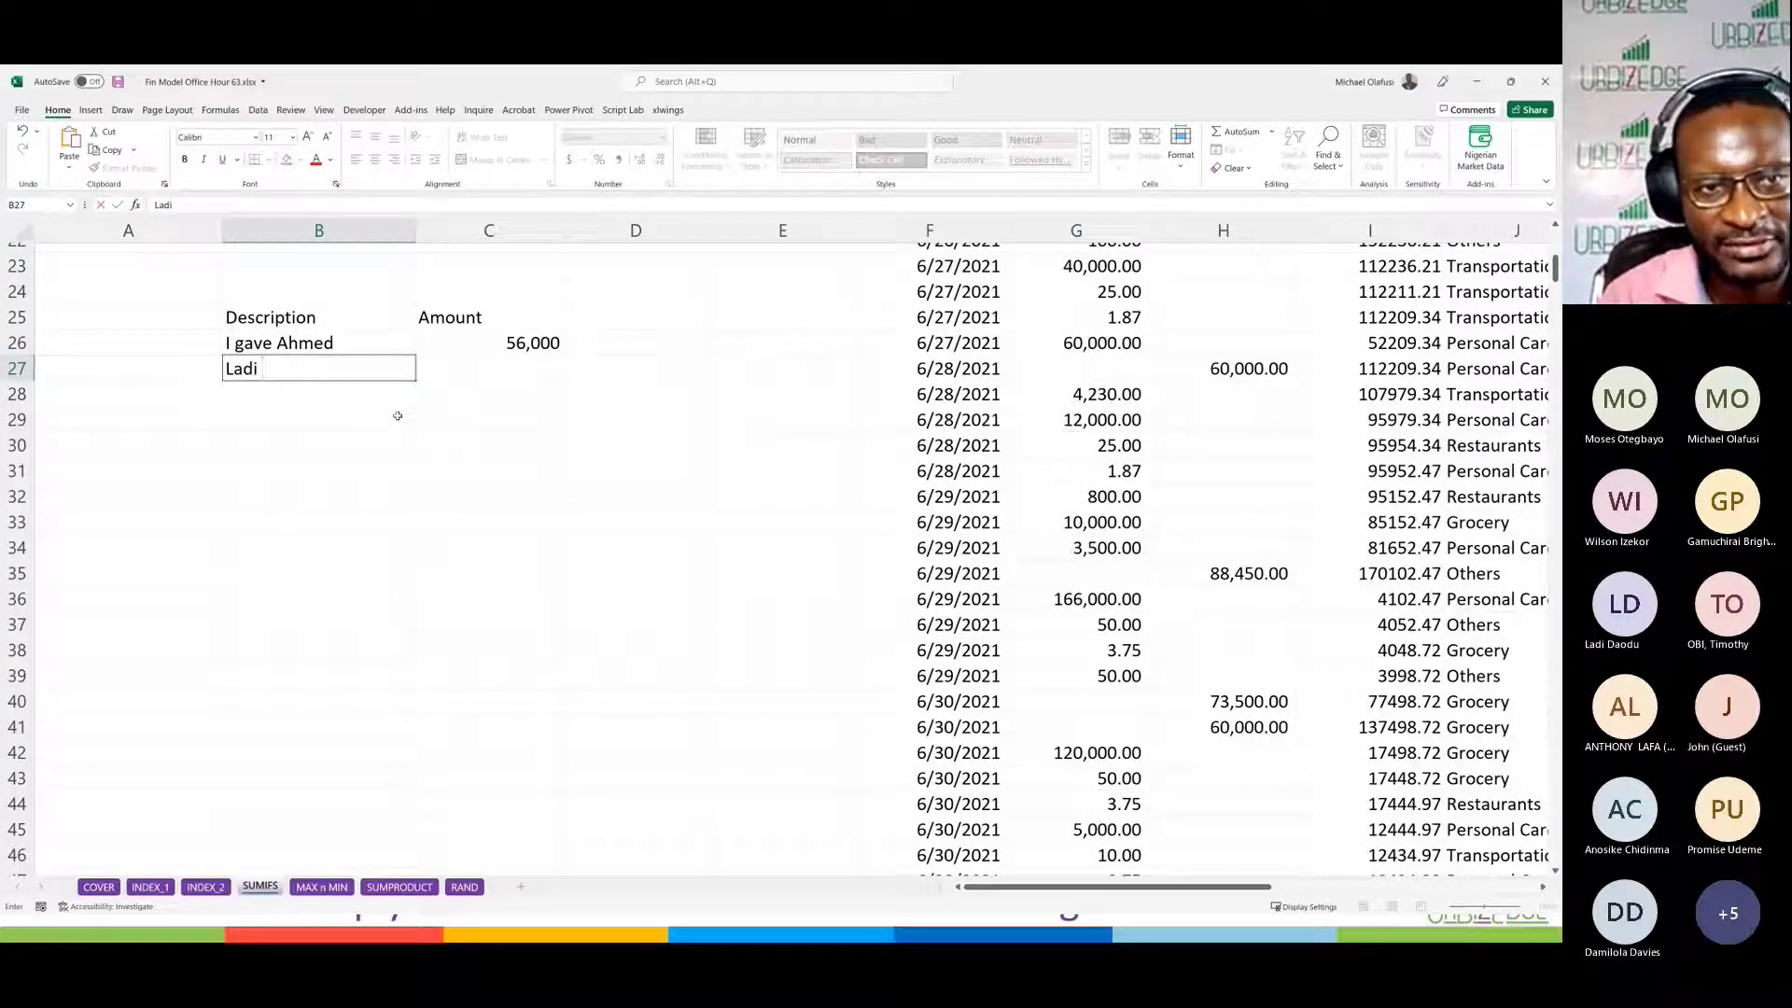
{"action": "type", "text": "collected"}
{"action": "key", "text": "Tab"}
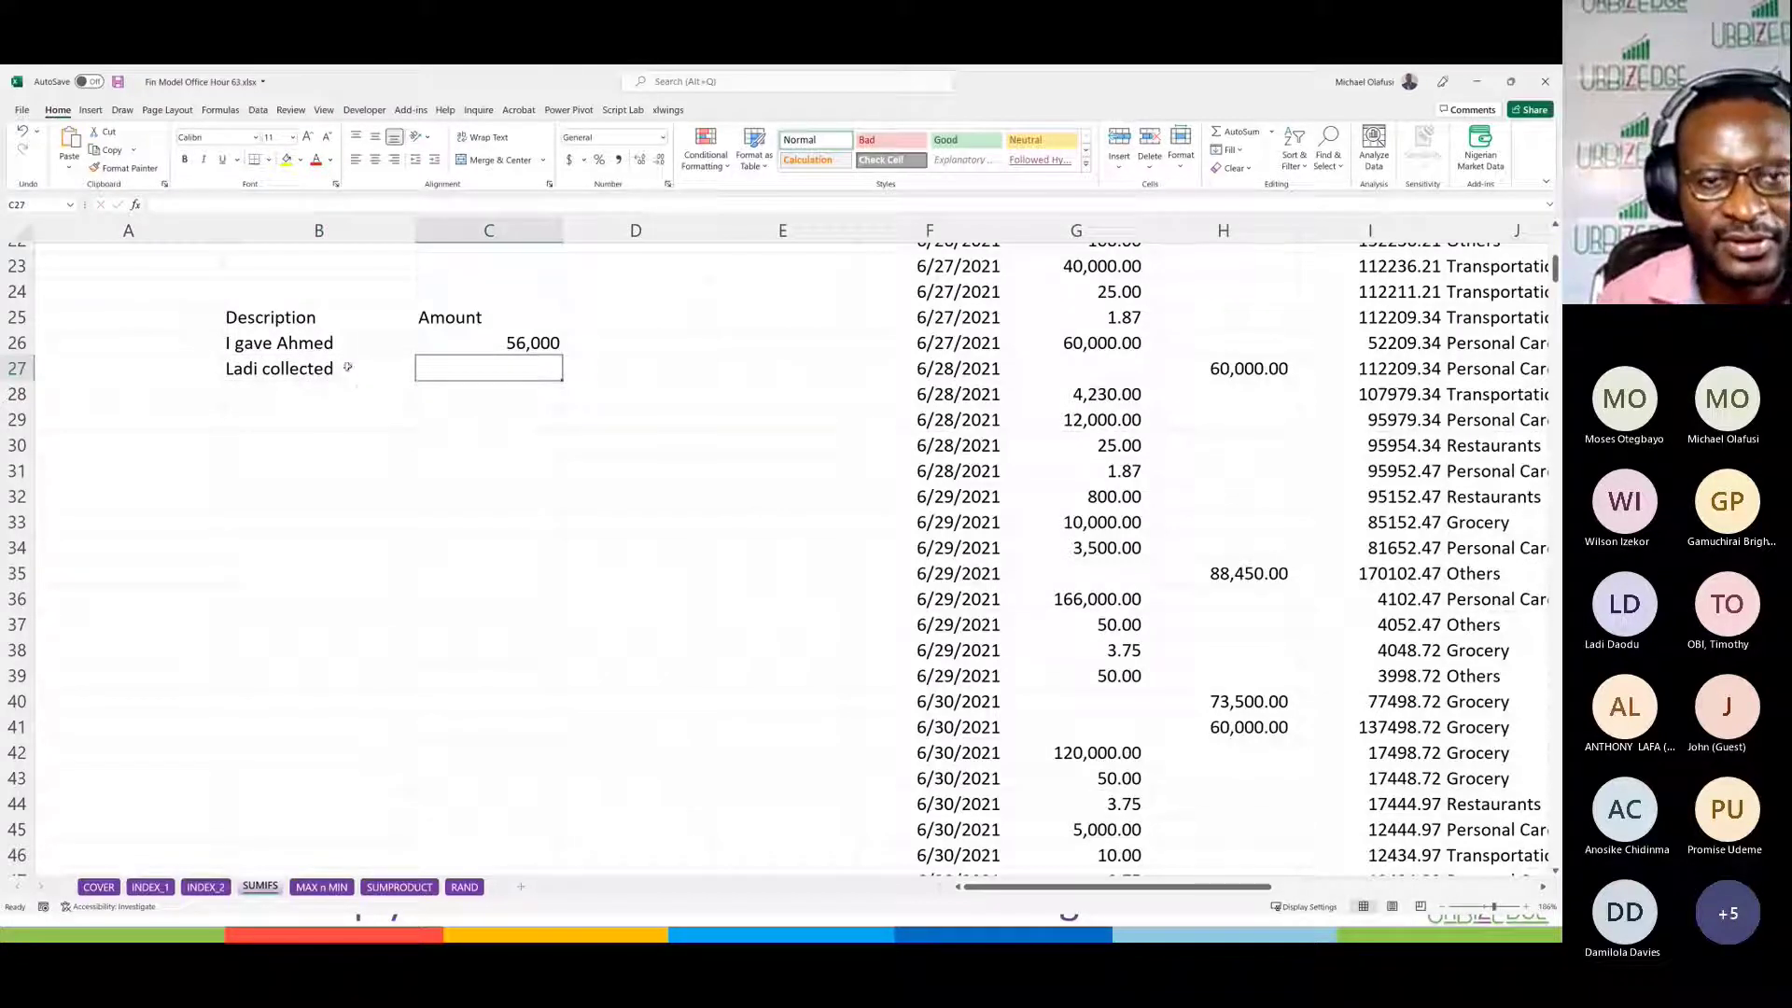
{"action": "type", "text": "67,000"}
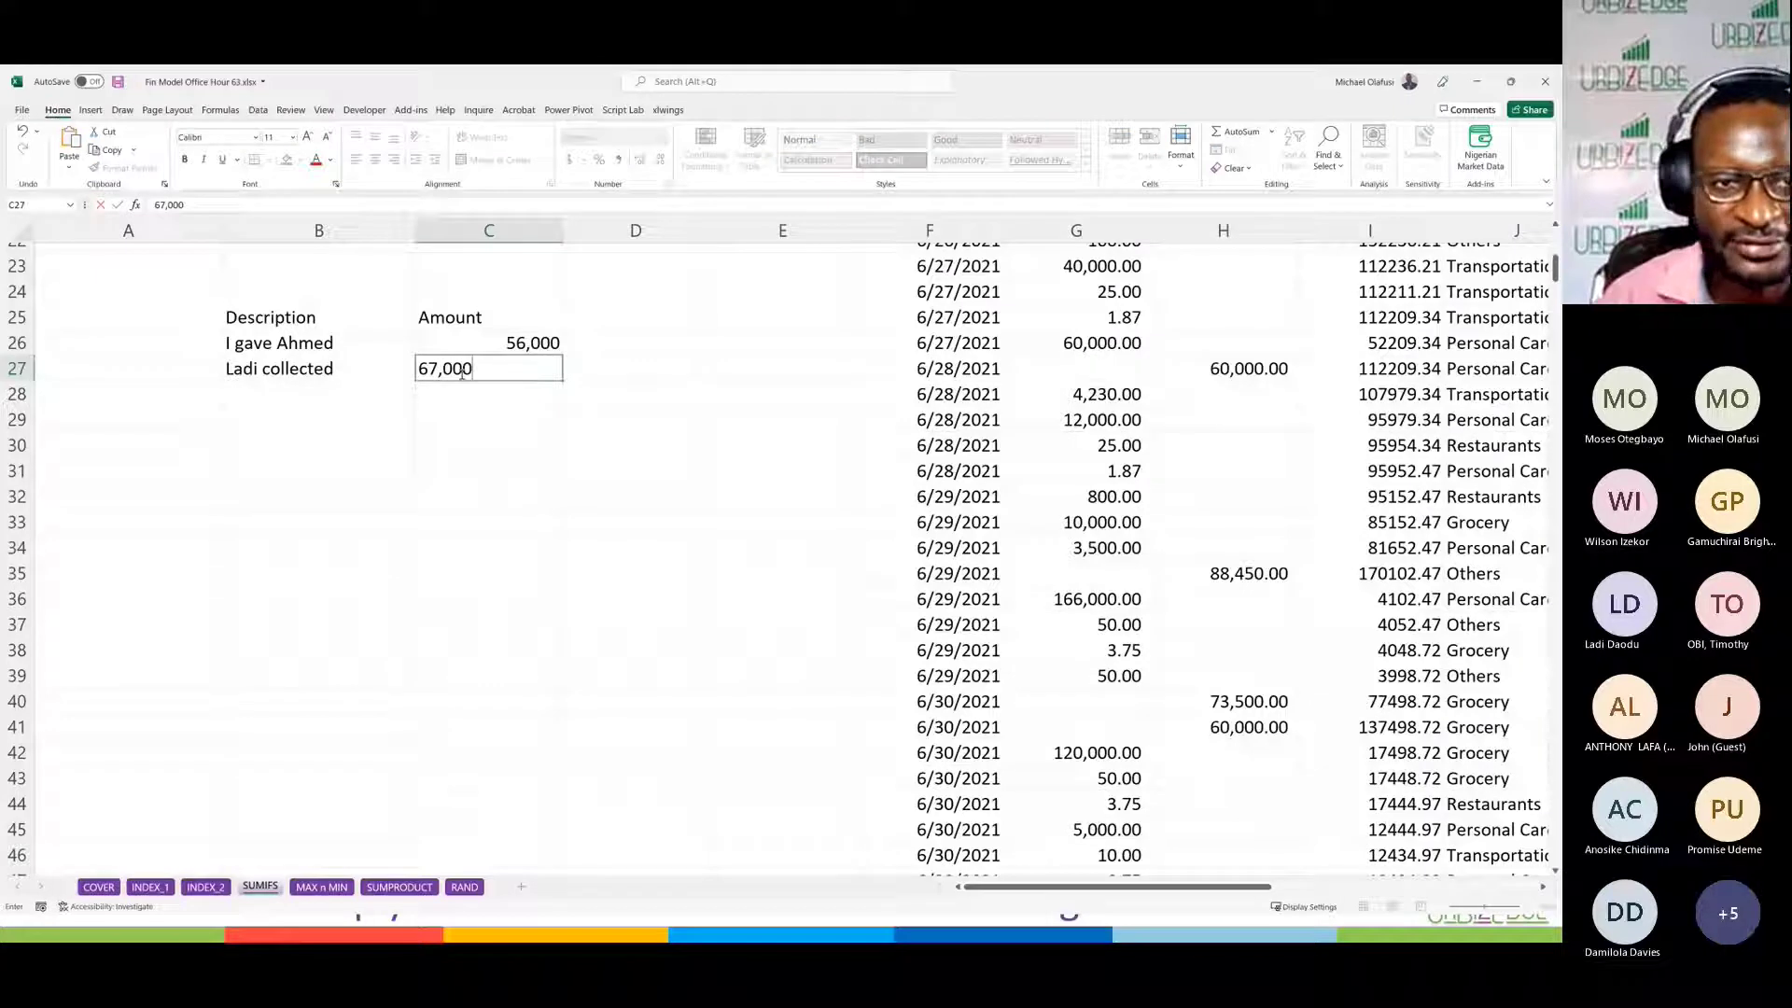
{"action": "key", "text": "ctrl+Return"}
{"action": "key", "text": "Return"}
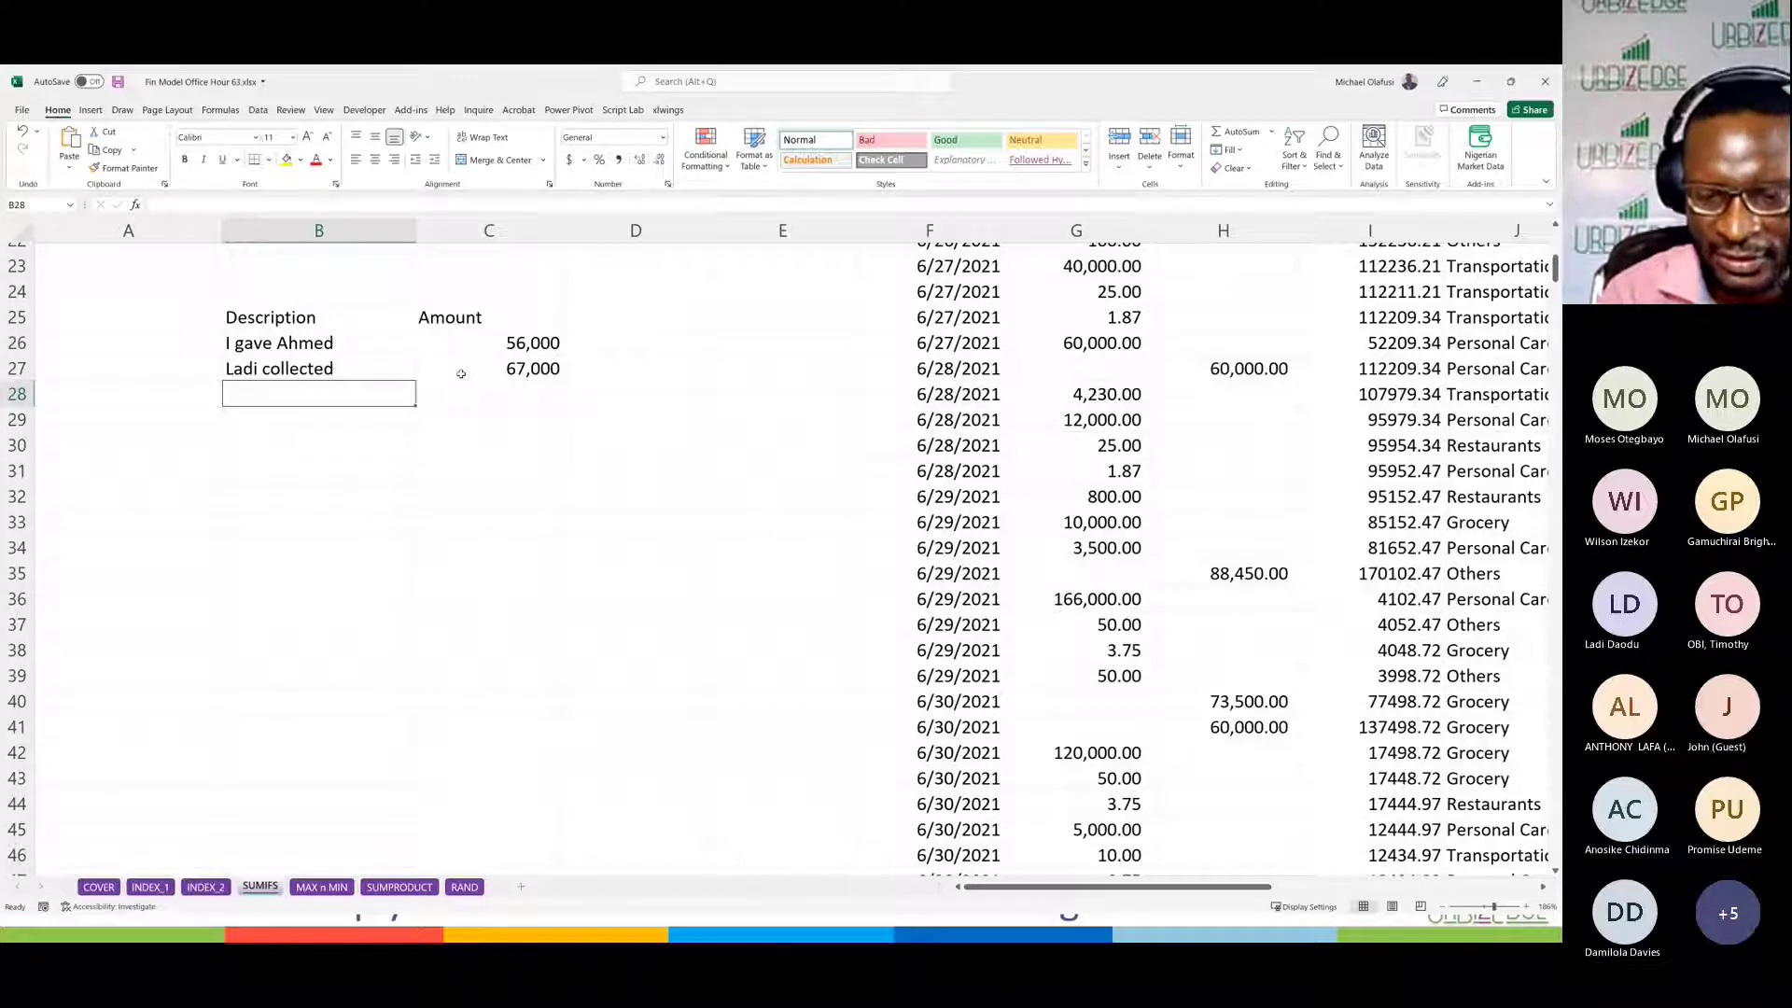
Step: Fill row 28 with the description "12 Nov" followed by the first name used in row 26, and the amount 10,000
{"action": "type", "text": "12 Nov"}
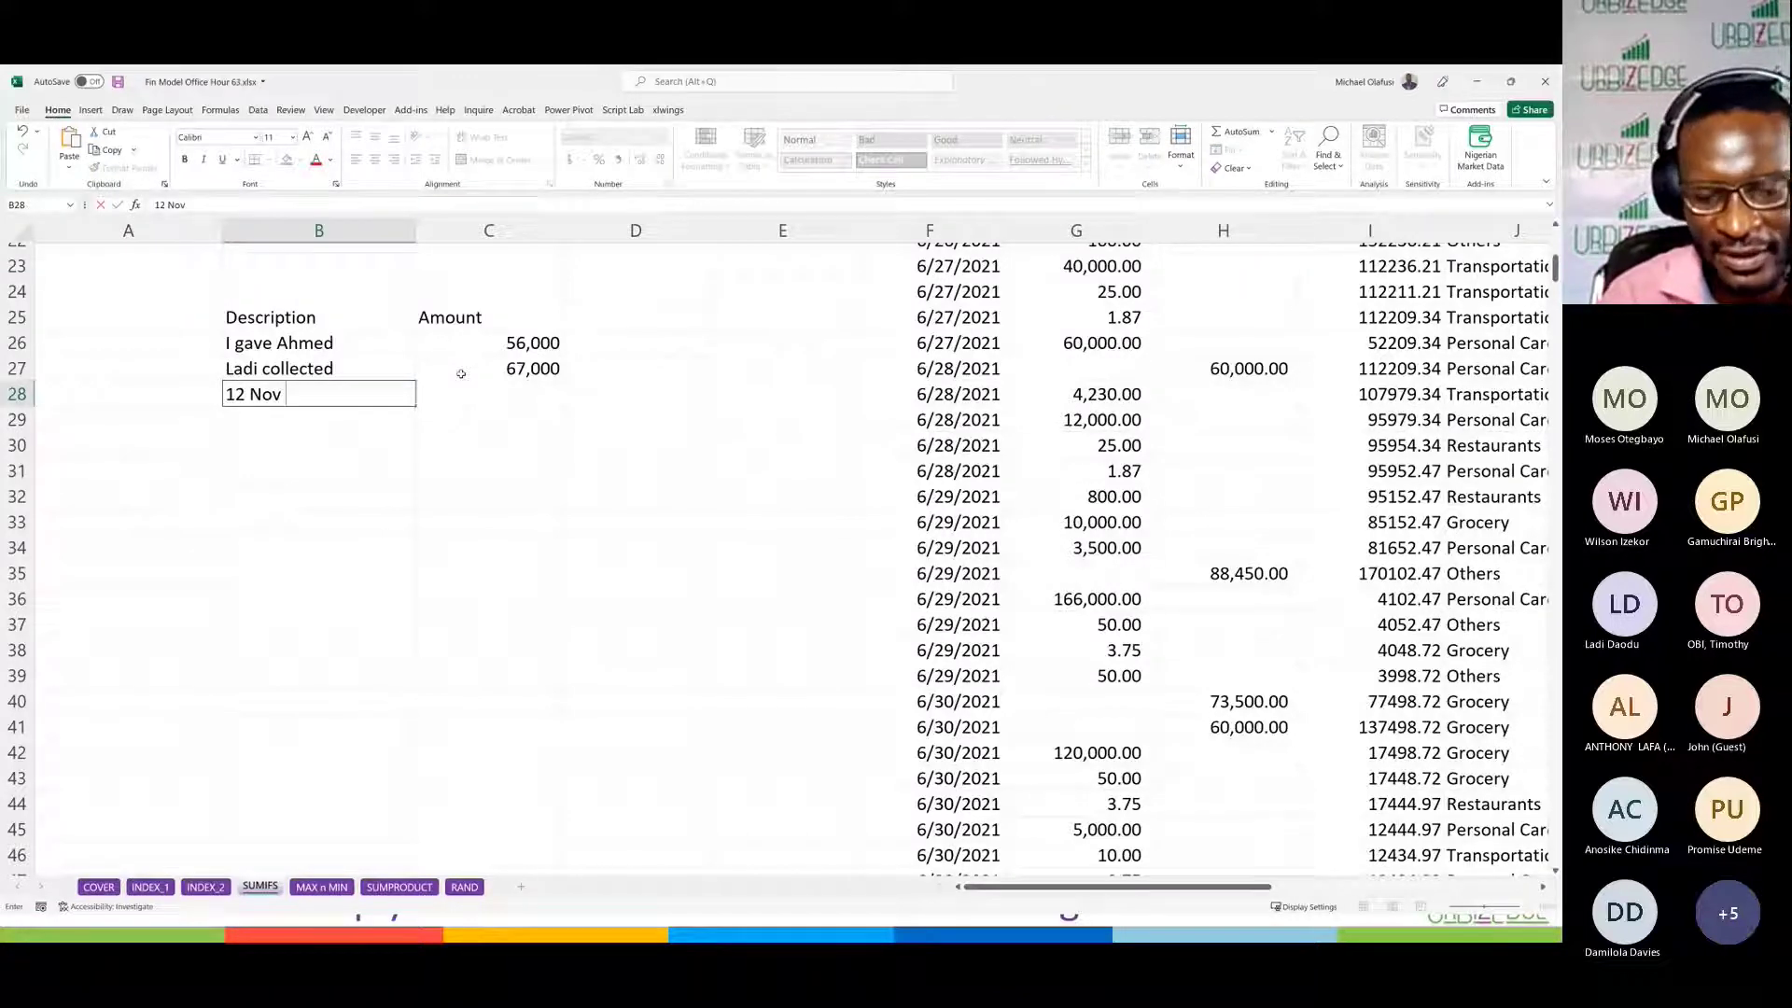
{"action": "type", "text": " Ahmed"}
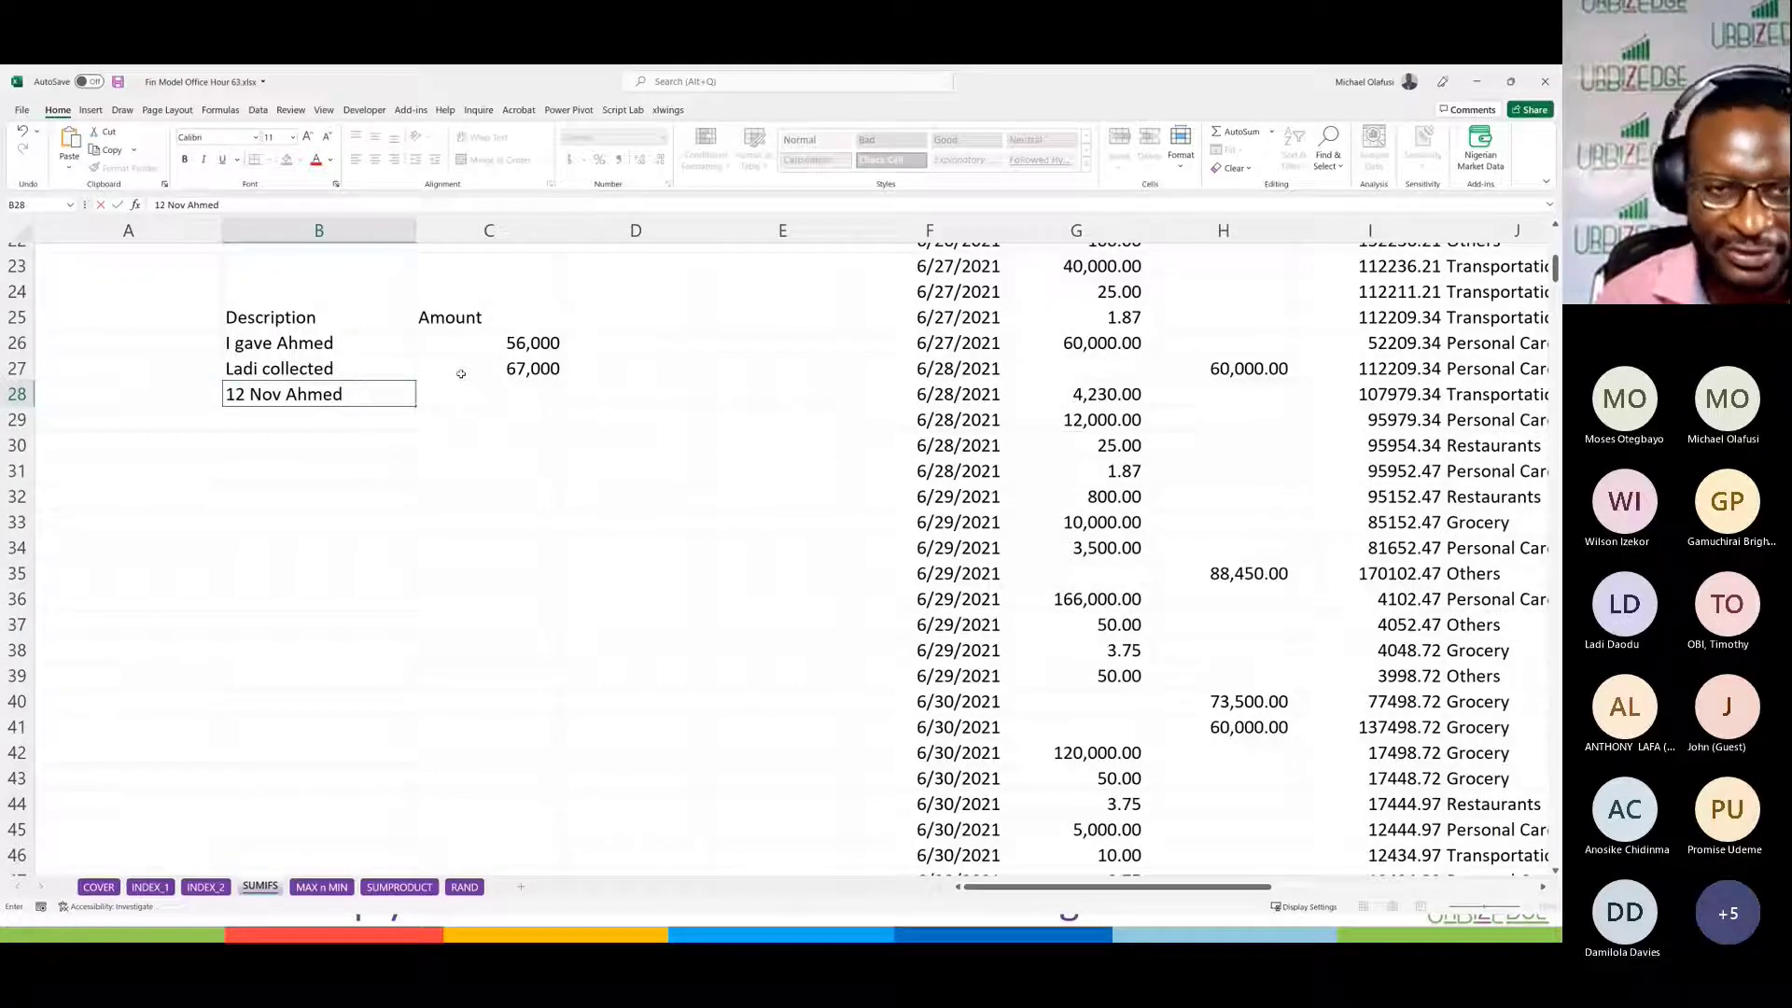
{"action": "key", "text": "Tab"}
{"action": "type", "text": "57"}
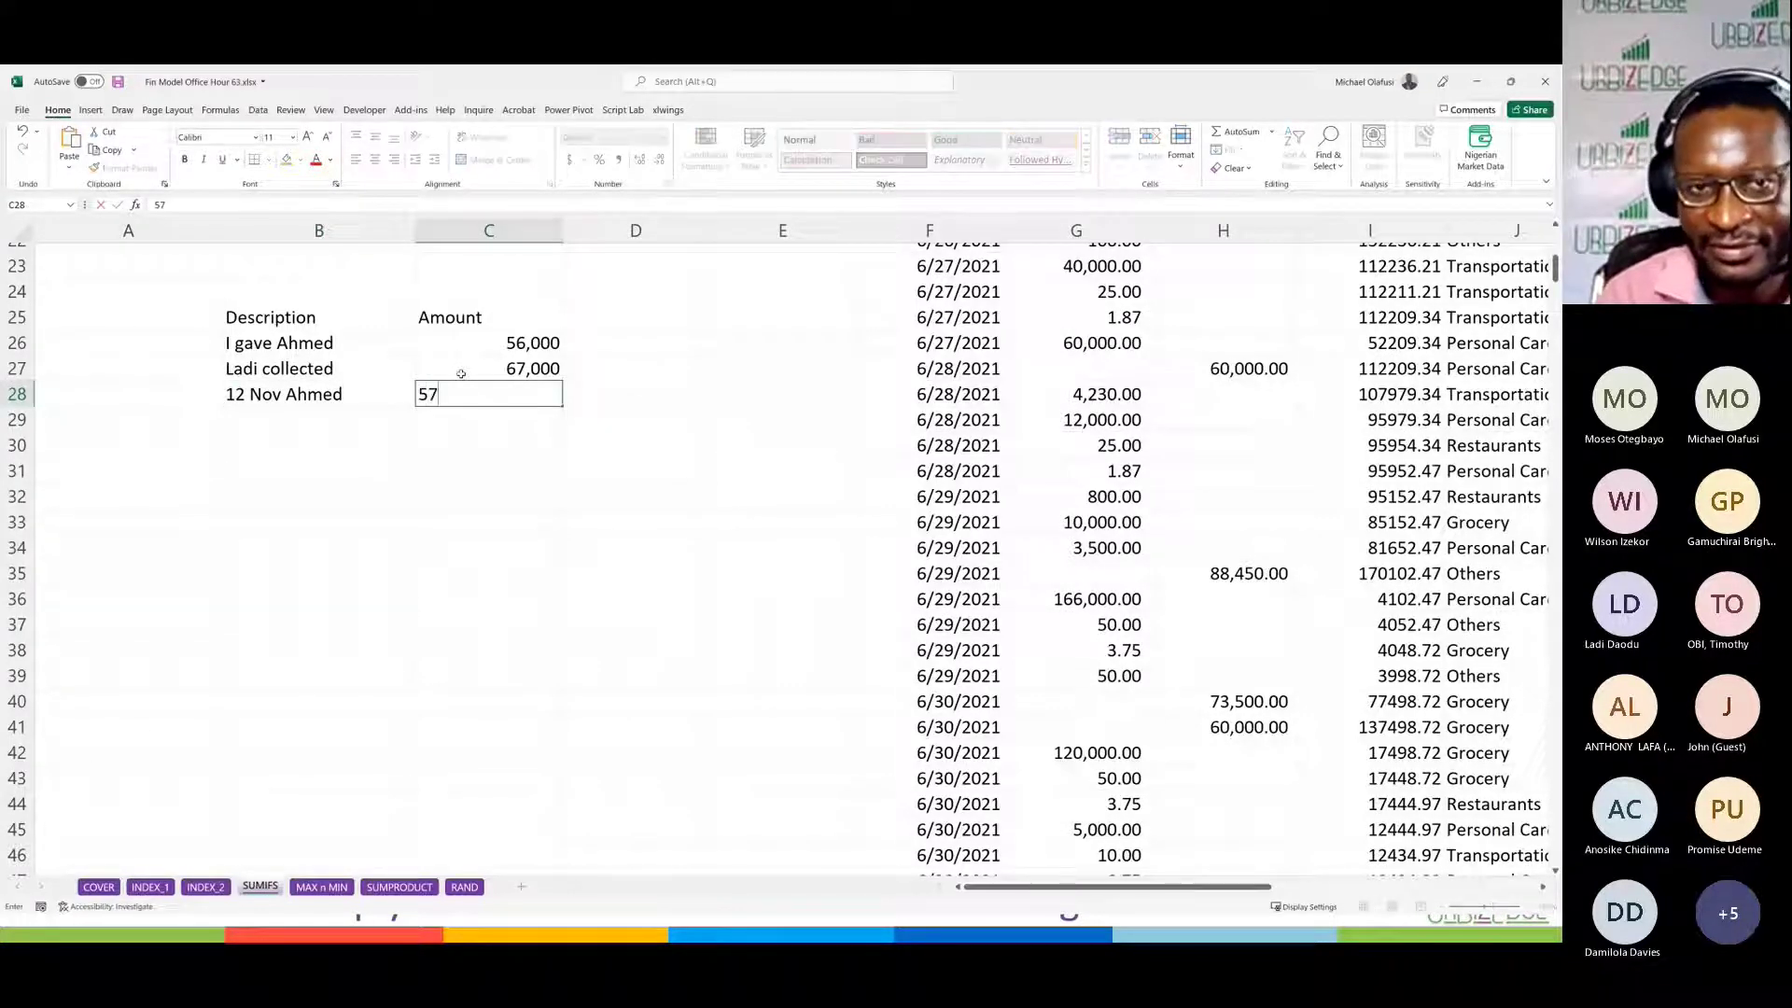
{"action": "key", "text": "BackSpace"}
{"action": "key", "text": "BackSpace"}
{"action": "type", "text": "10,"}
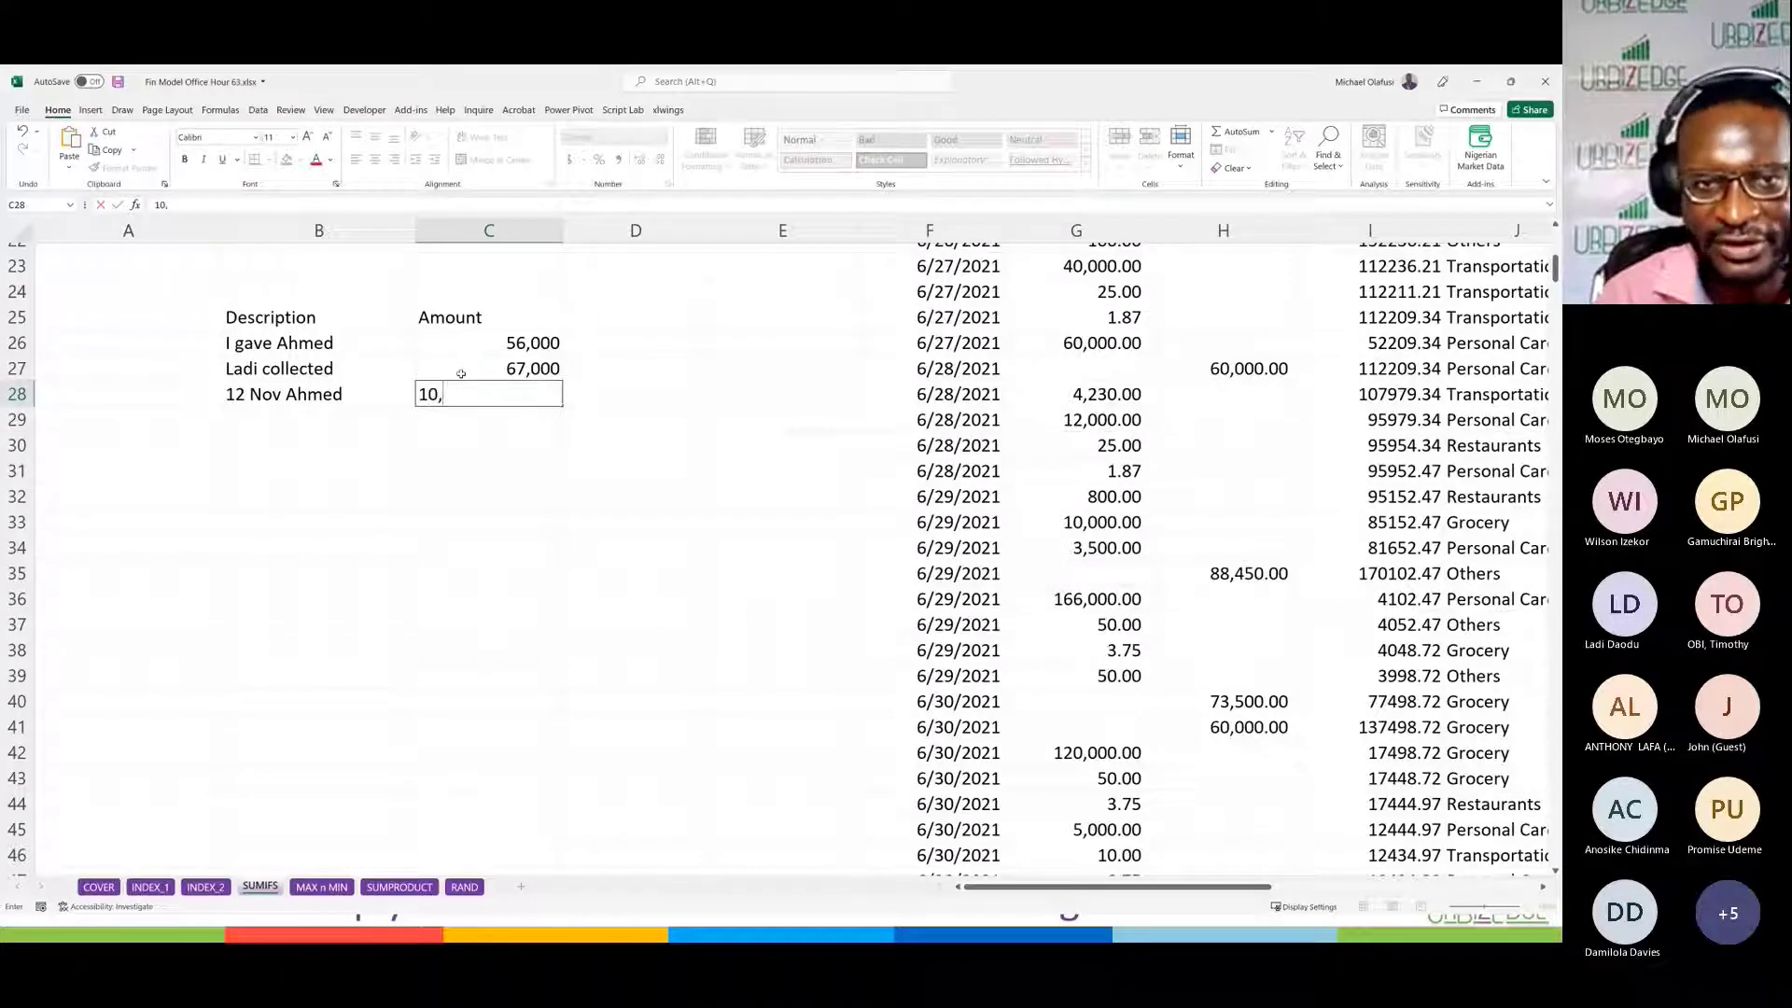
{"action": "type", "text": "000"}
{"action": "key", "text": "Return"}
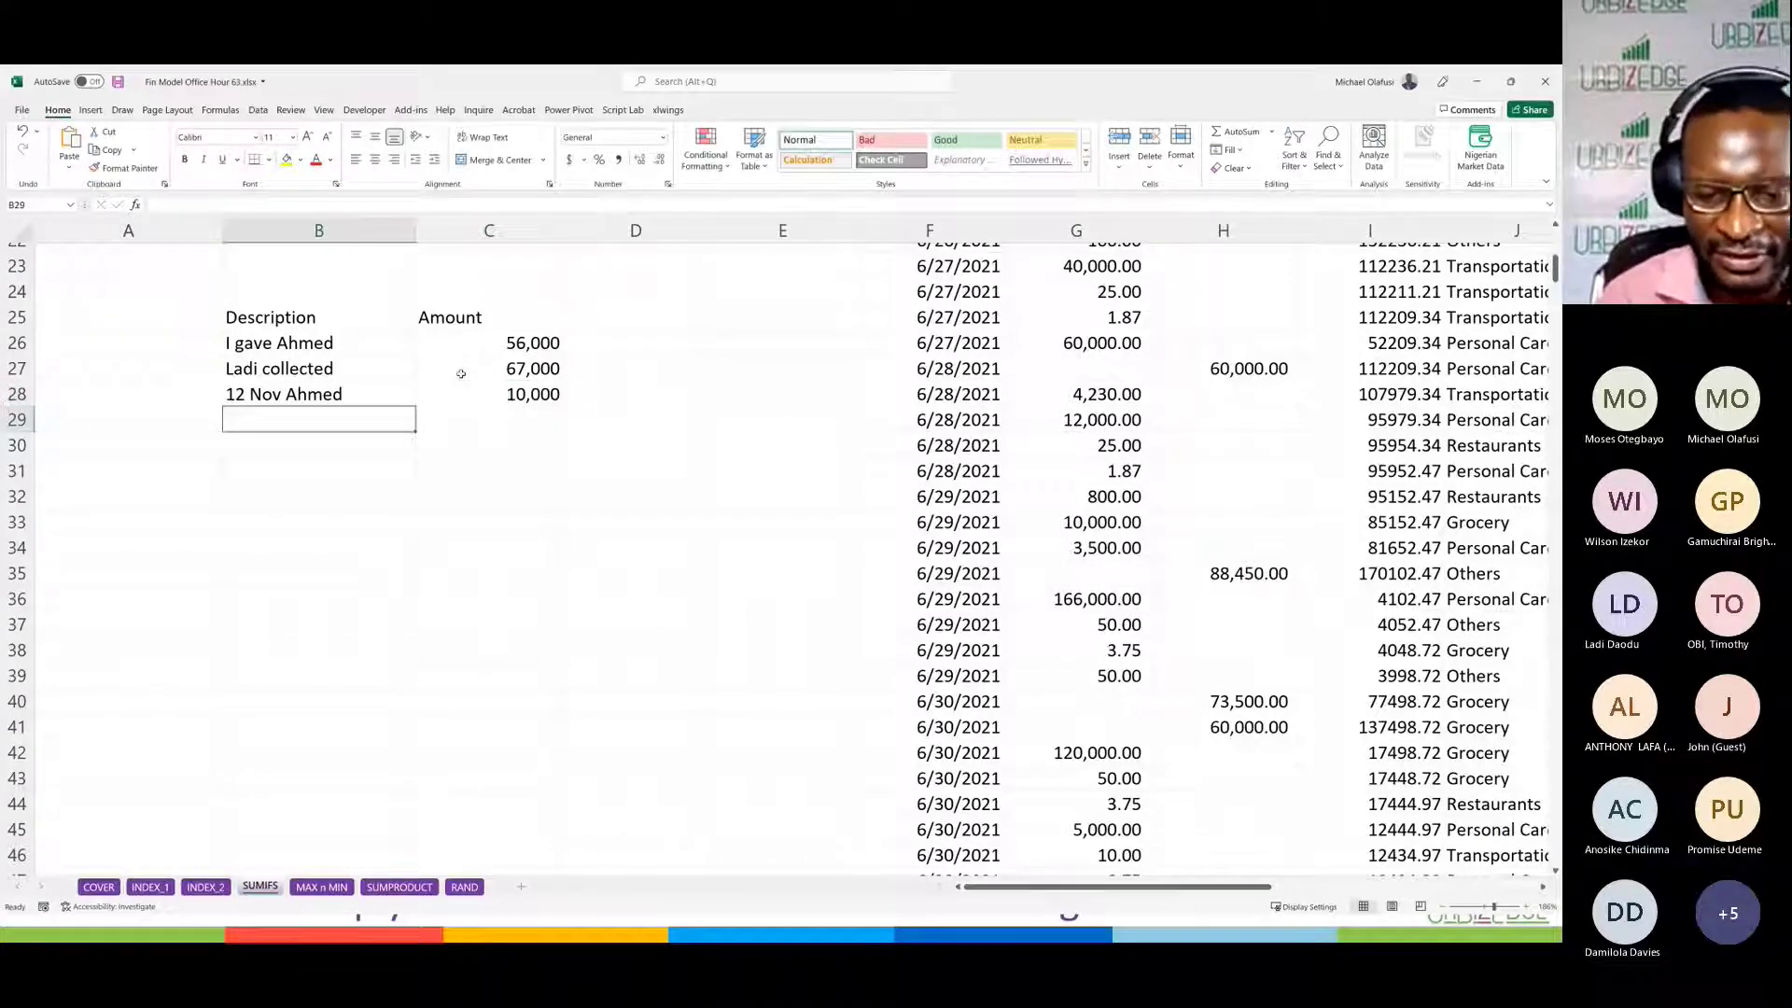
Step: Fill row 29 with the first name used in row 27 followed by "5 Oct 2021", and the amount 90,000
{"action": "type", "text": "Lad "}
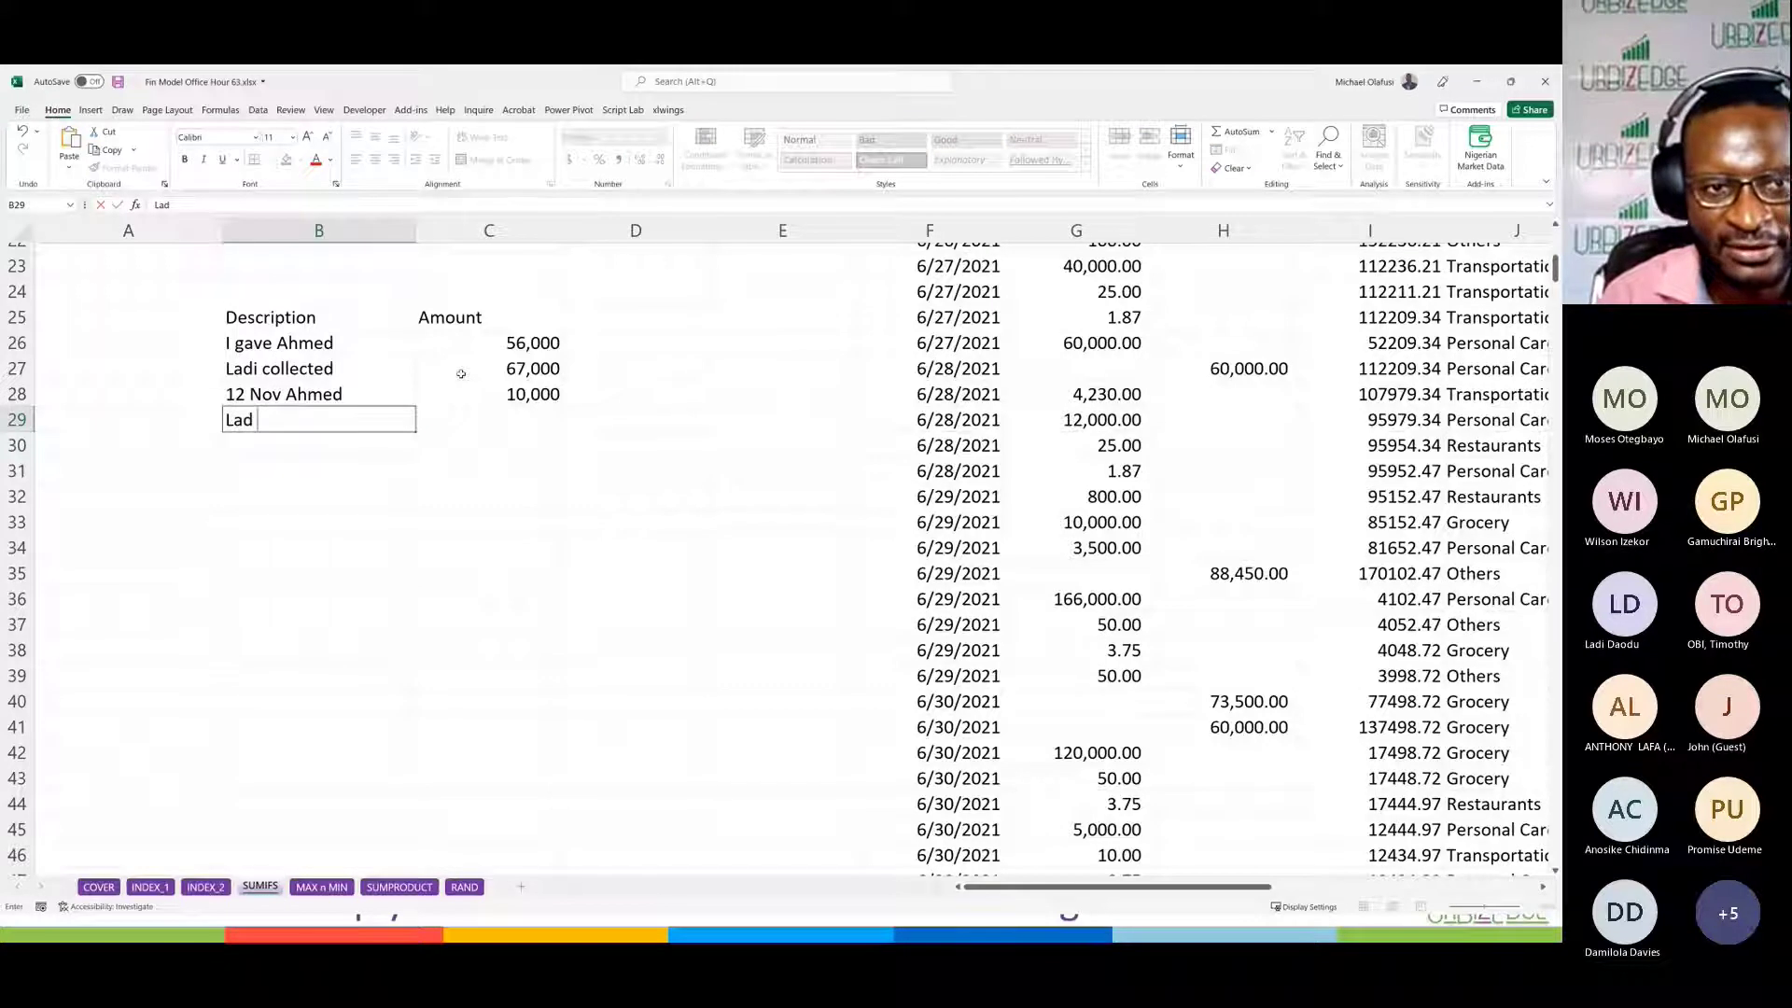
{"action": "type", "text": "i"}
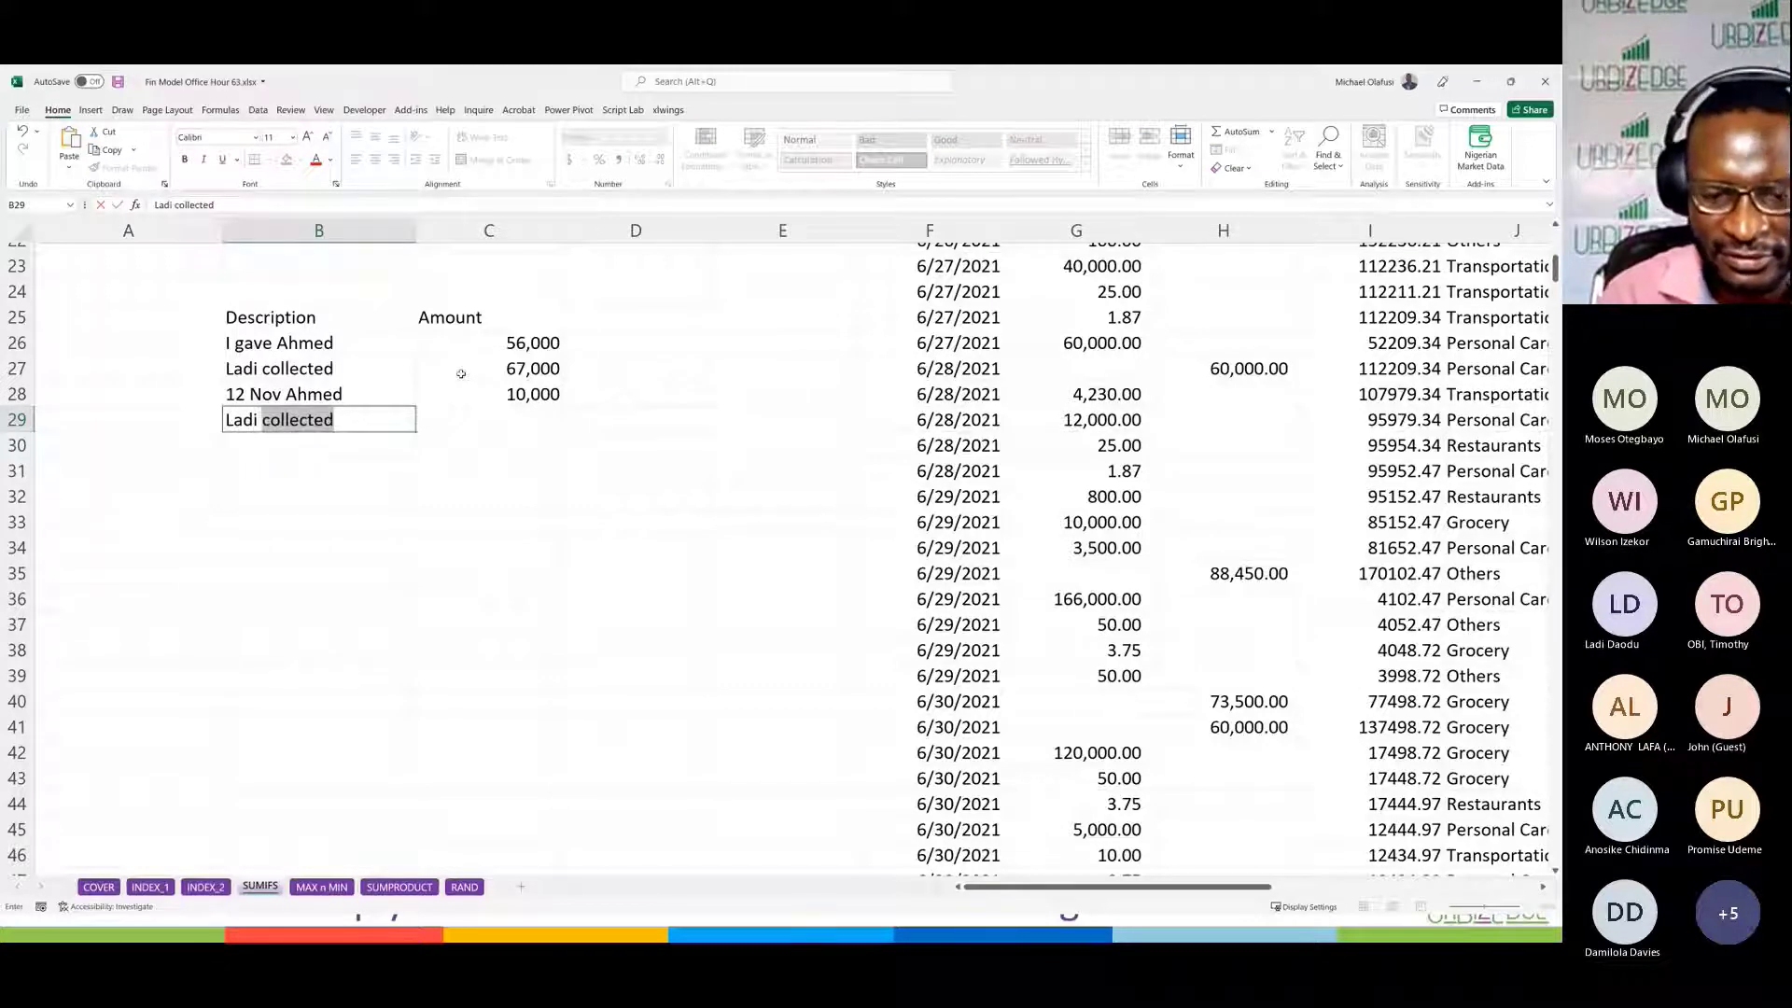
{"action": "type", "text": " 5 O"}
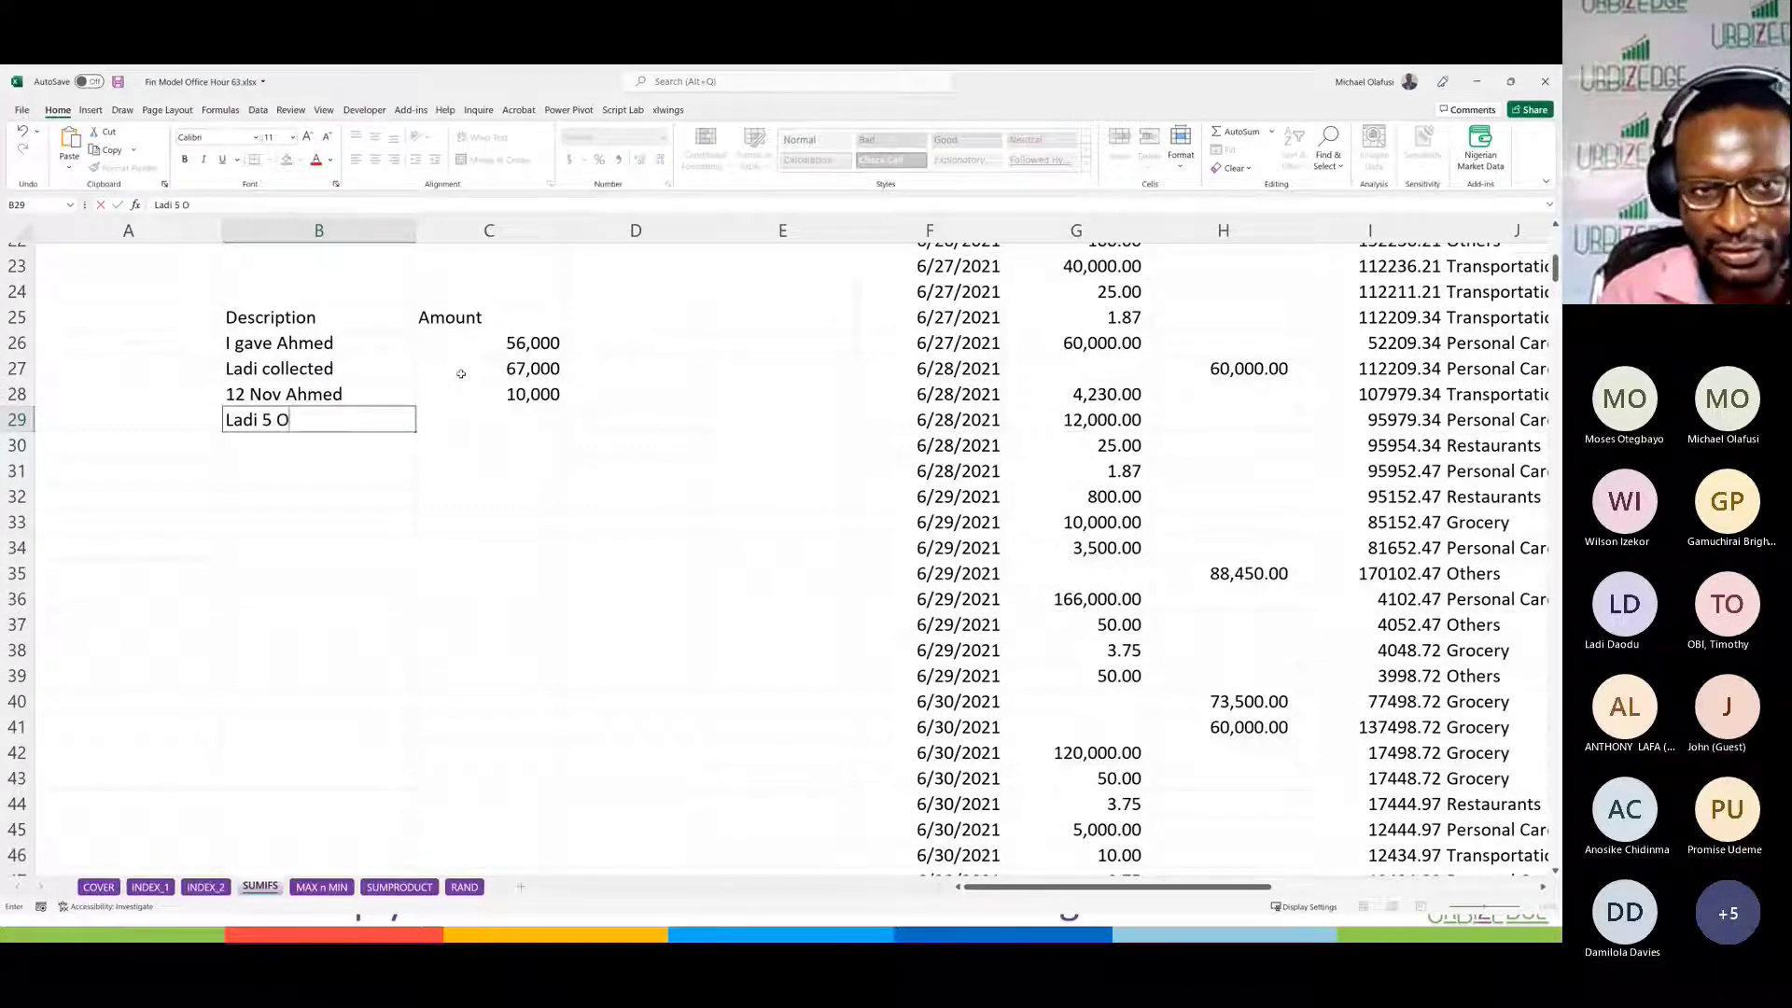
{"action": "type", "text": "ct 2020"}
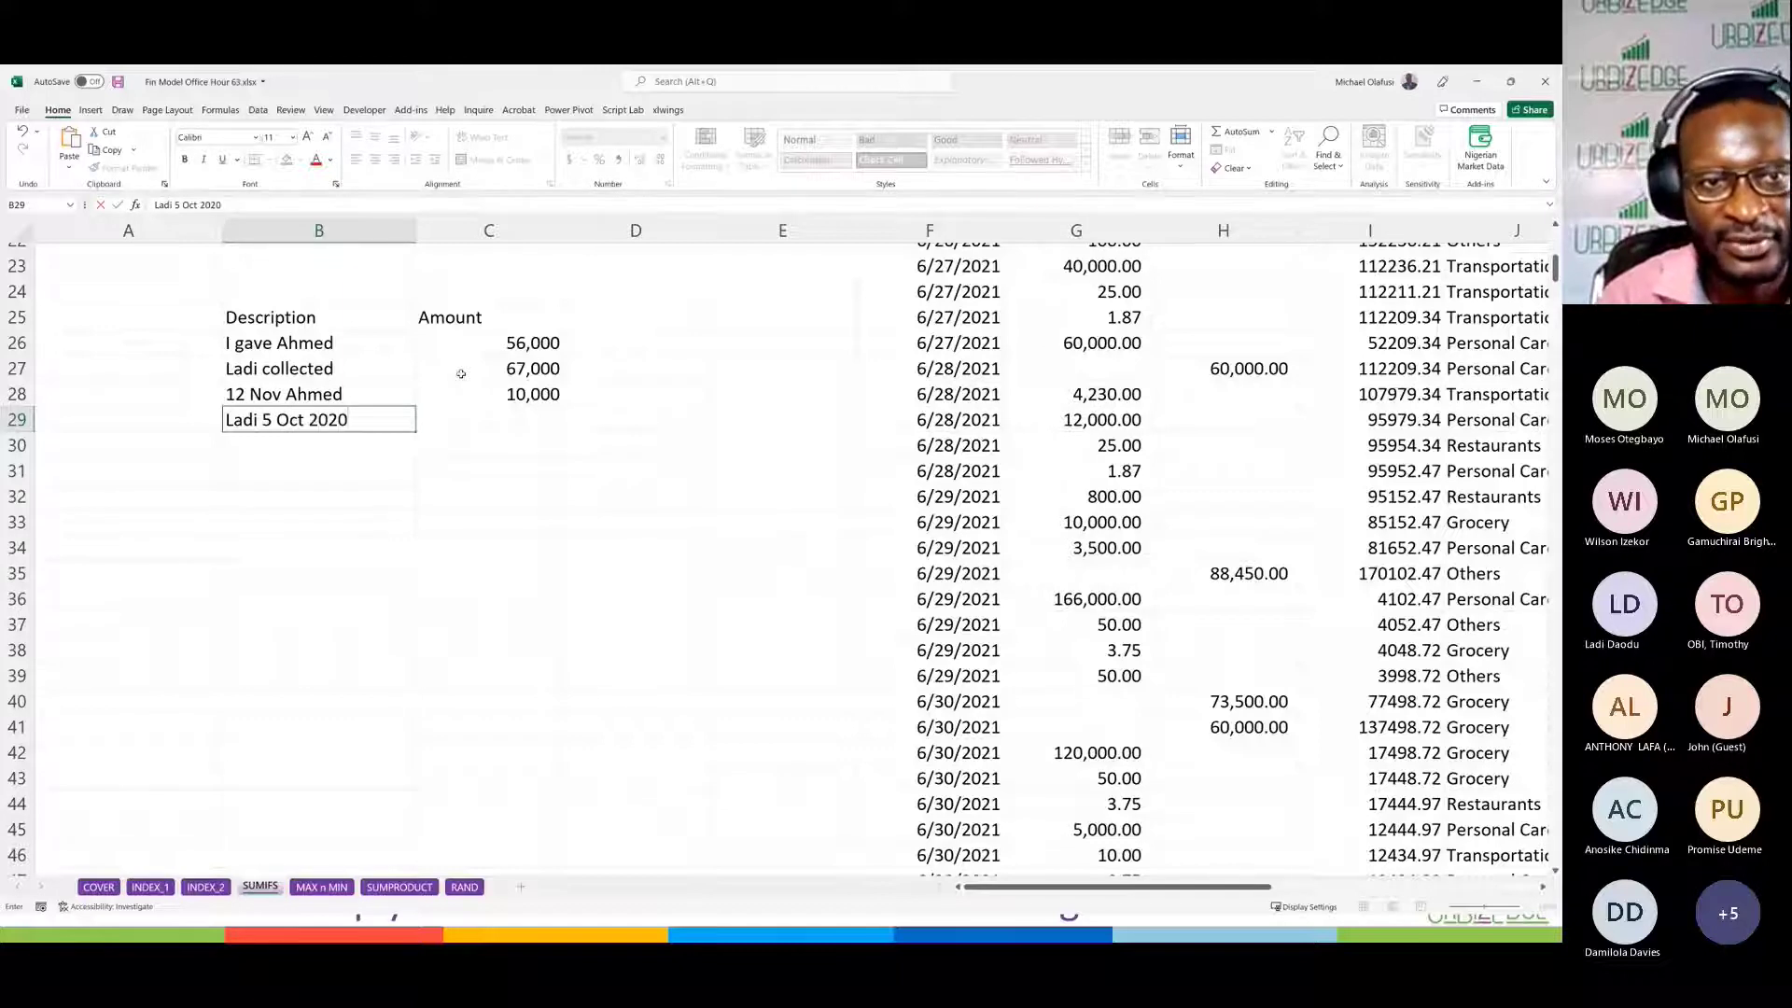
{"action": "key", "text": "BackSpace"}
{"action": "type", "text": "1"}
{"action": "key", "text": "Tab"}
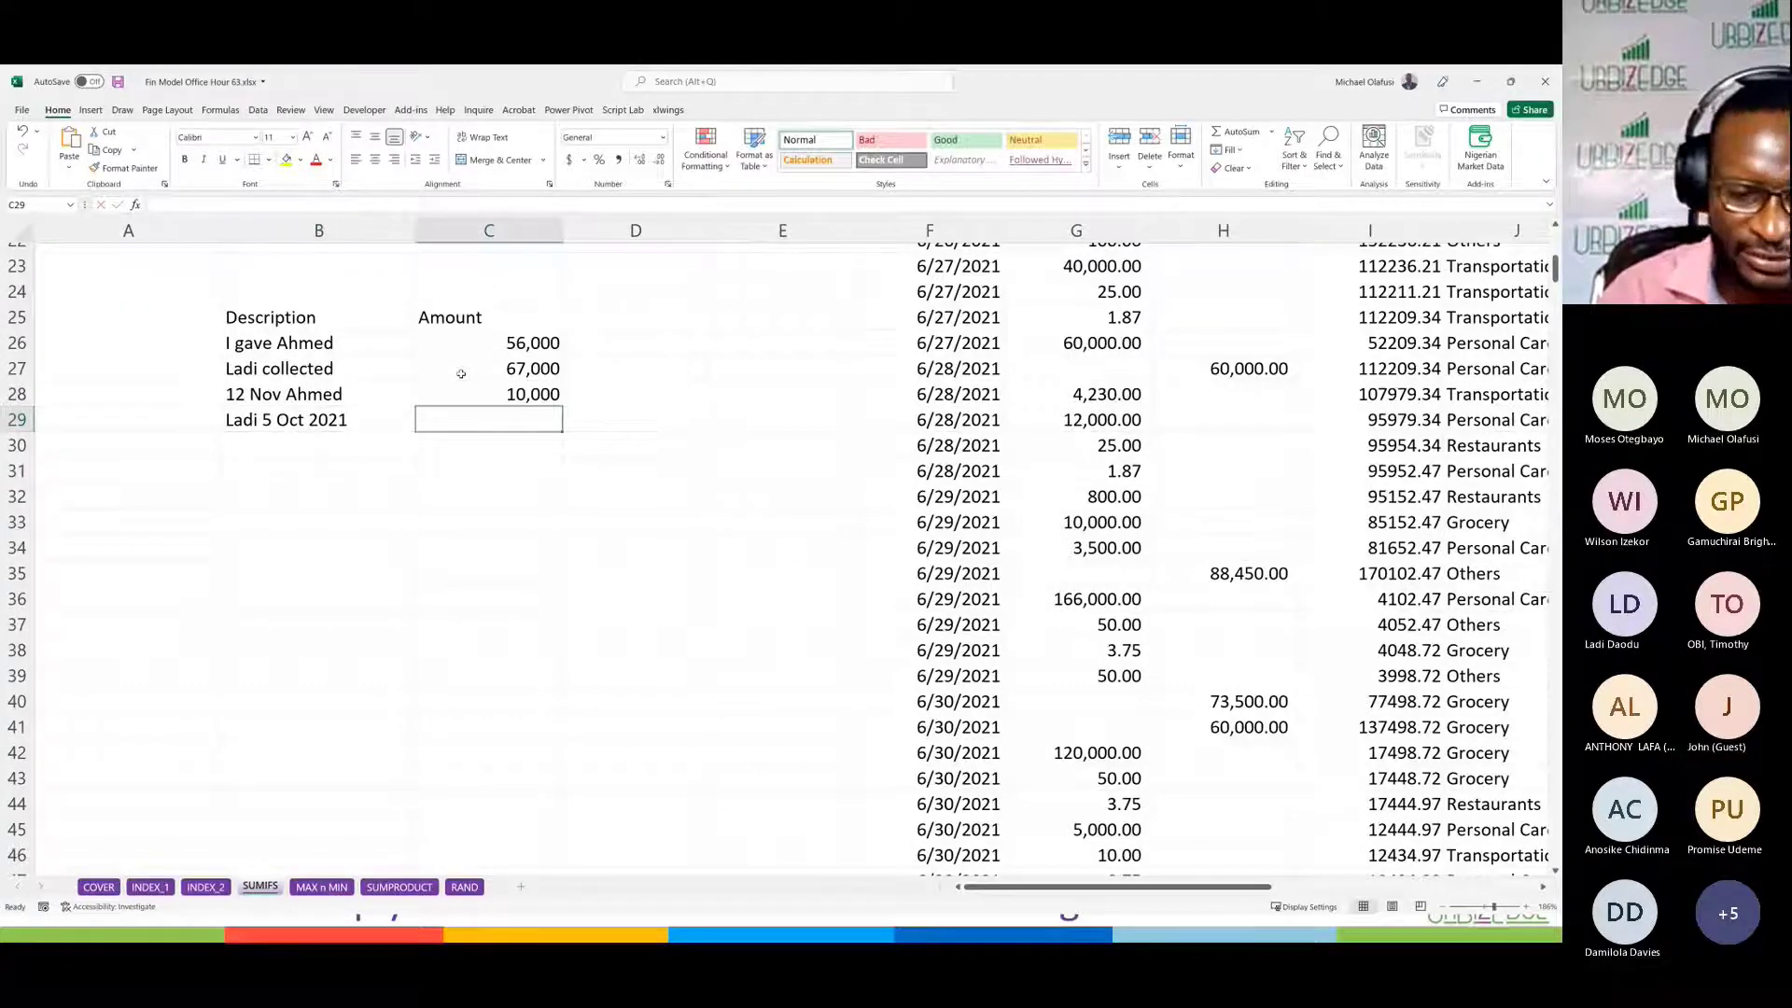
{"action": "type", "text": "5"}
{"action": "key", "text": "BackSpace"}
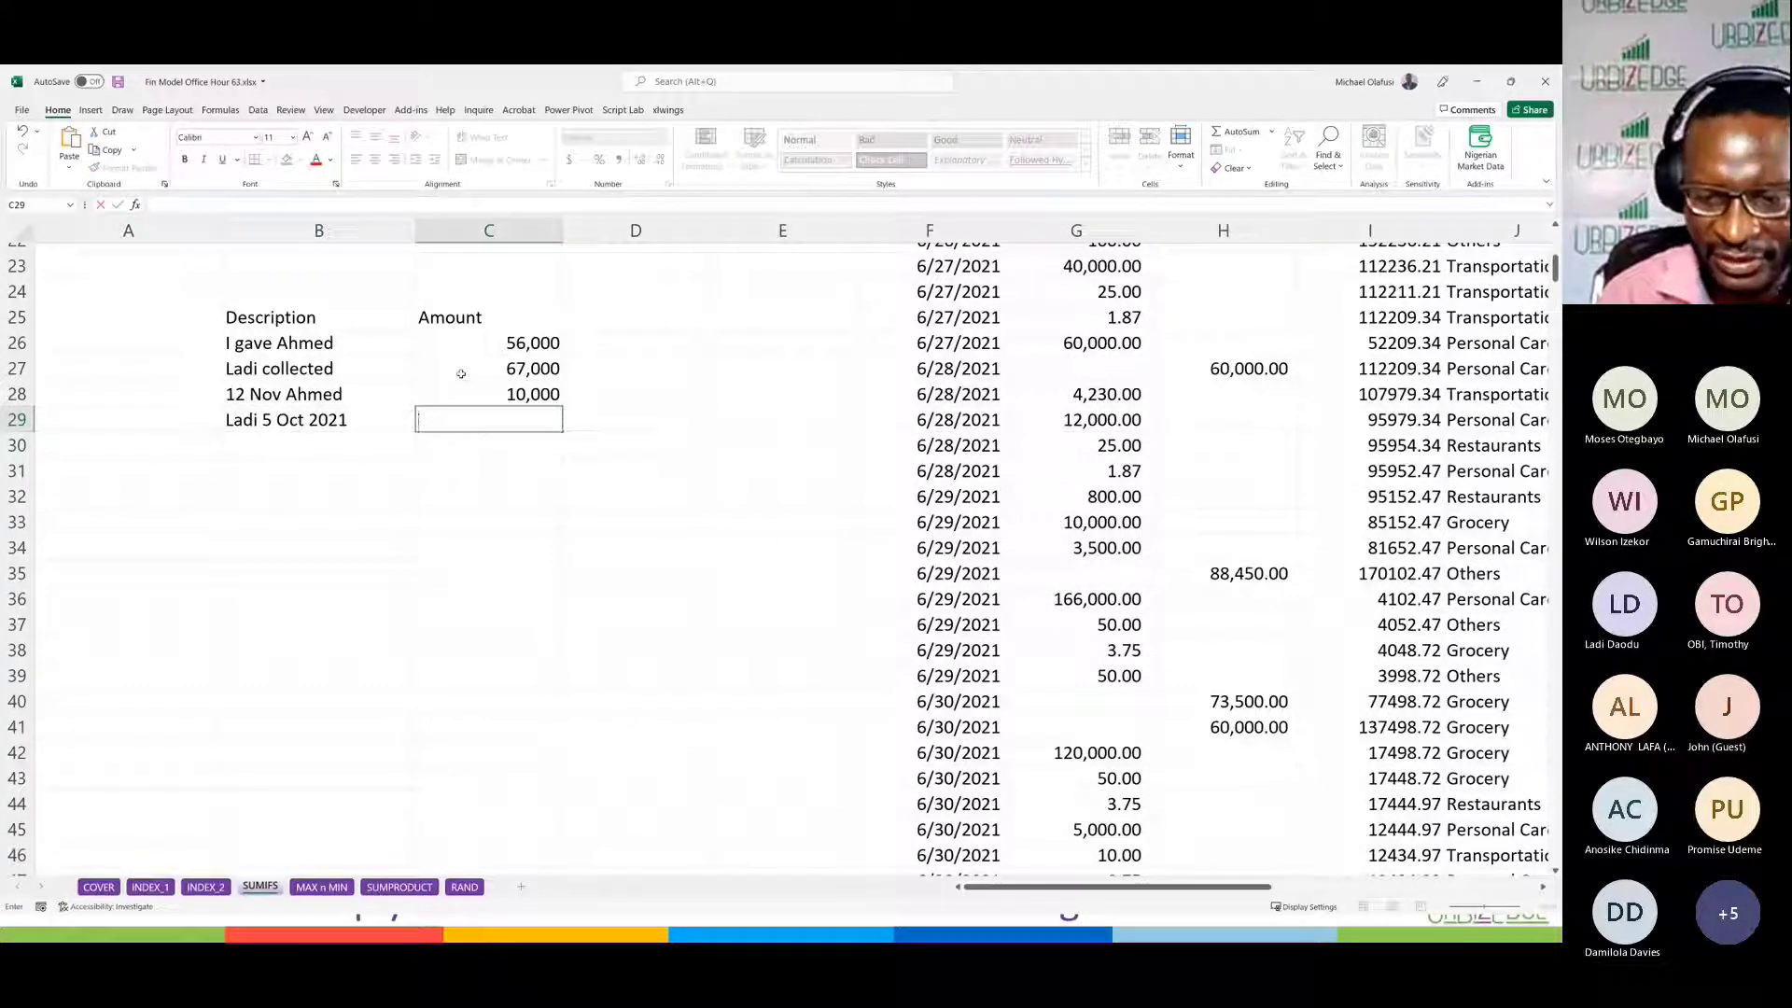
{"action": "type", "text": "90,000"}
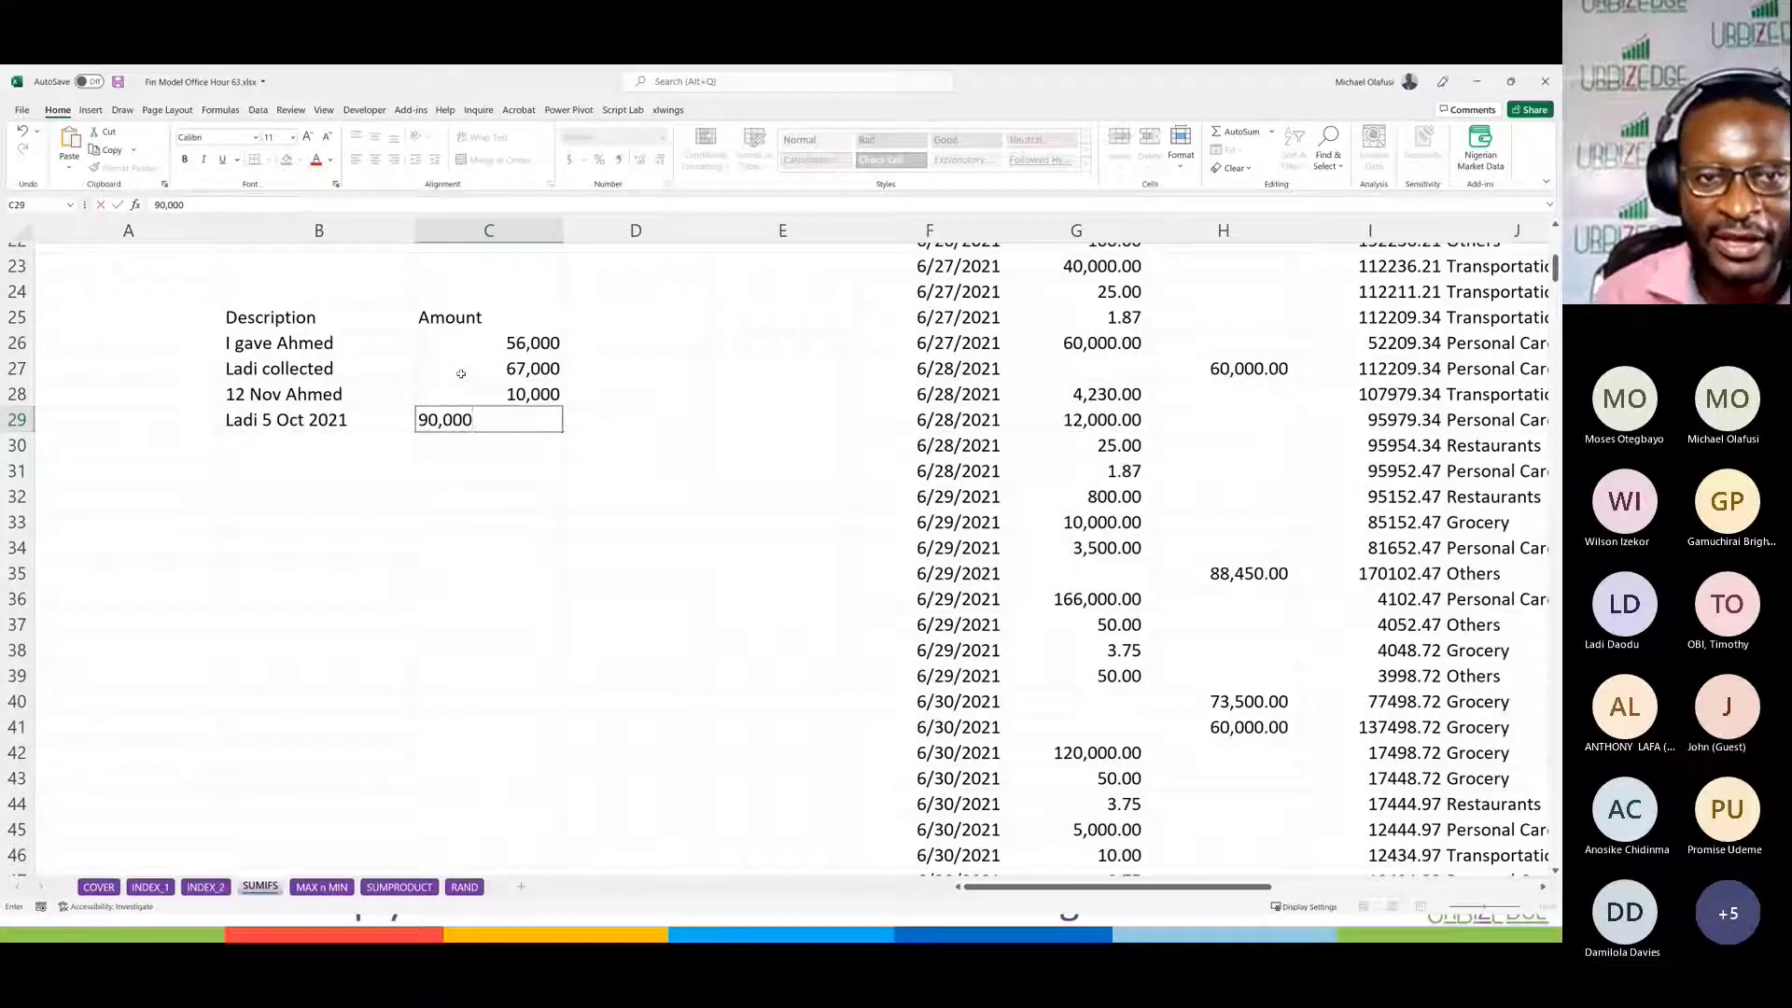
{"action": "key", "text": "Return"}
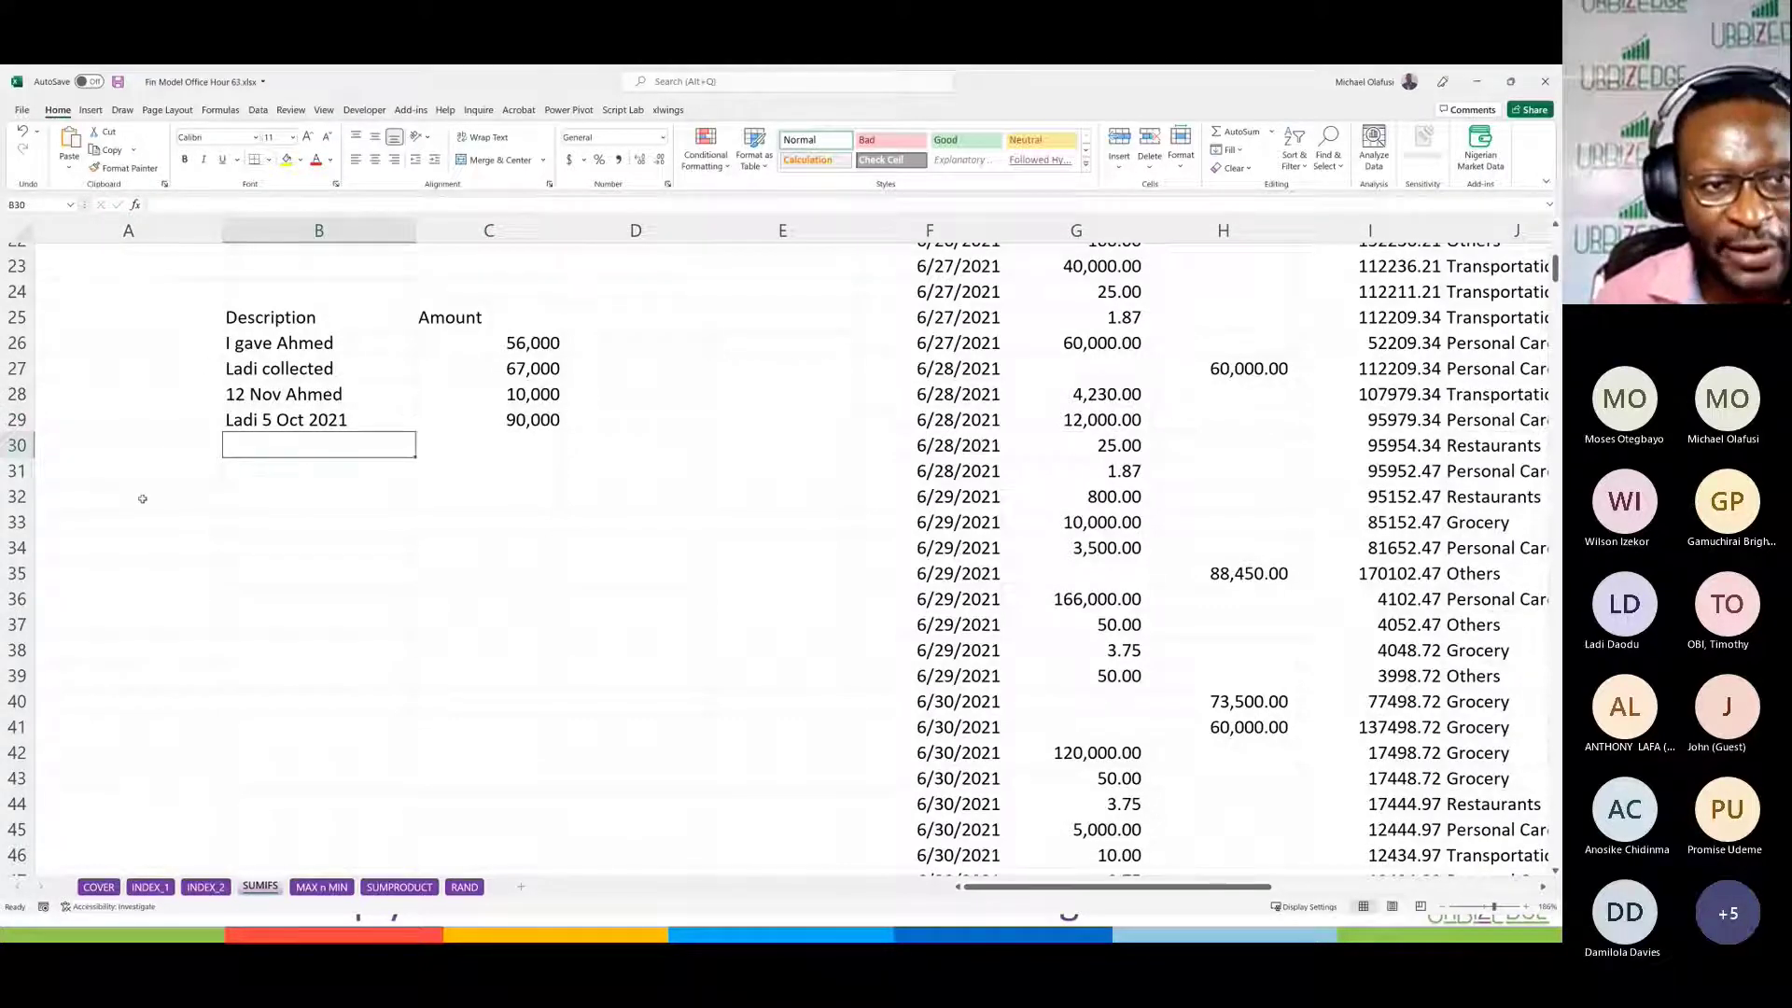
Step: Enter the first name used in rows 26 and 28 in A32 as the criterion keyword
{"action": "left_click", "coordinate": [108, 493]}
{"action": "type", "text": "Ahmed"}
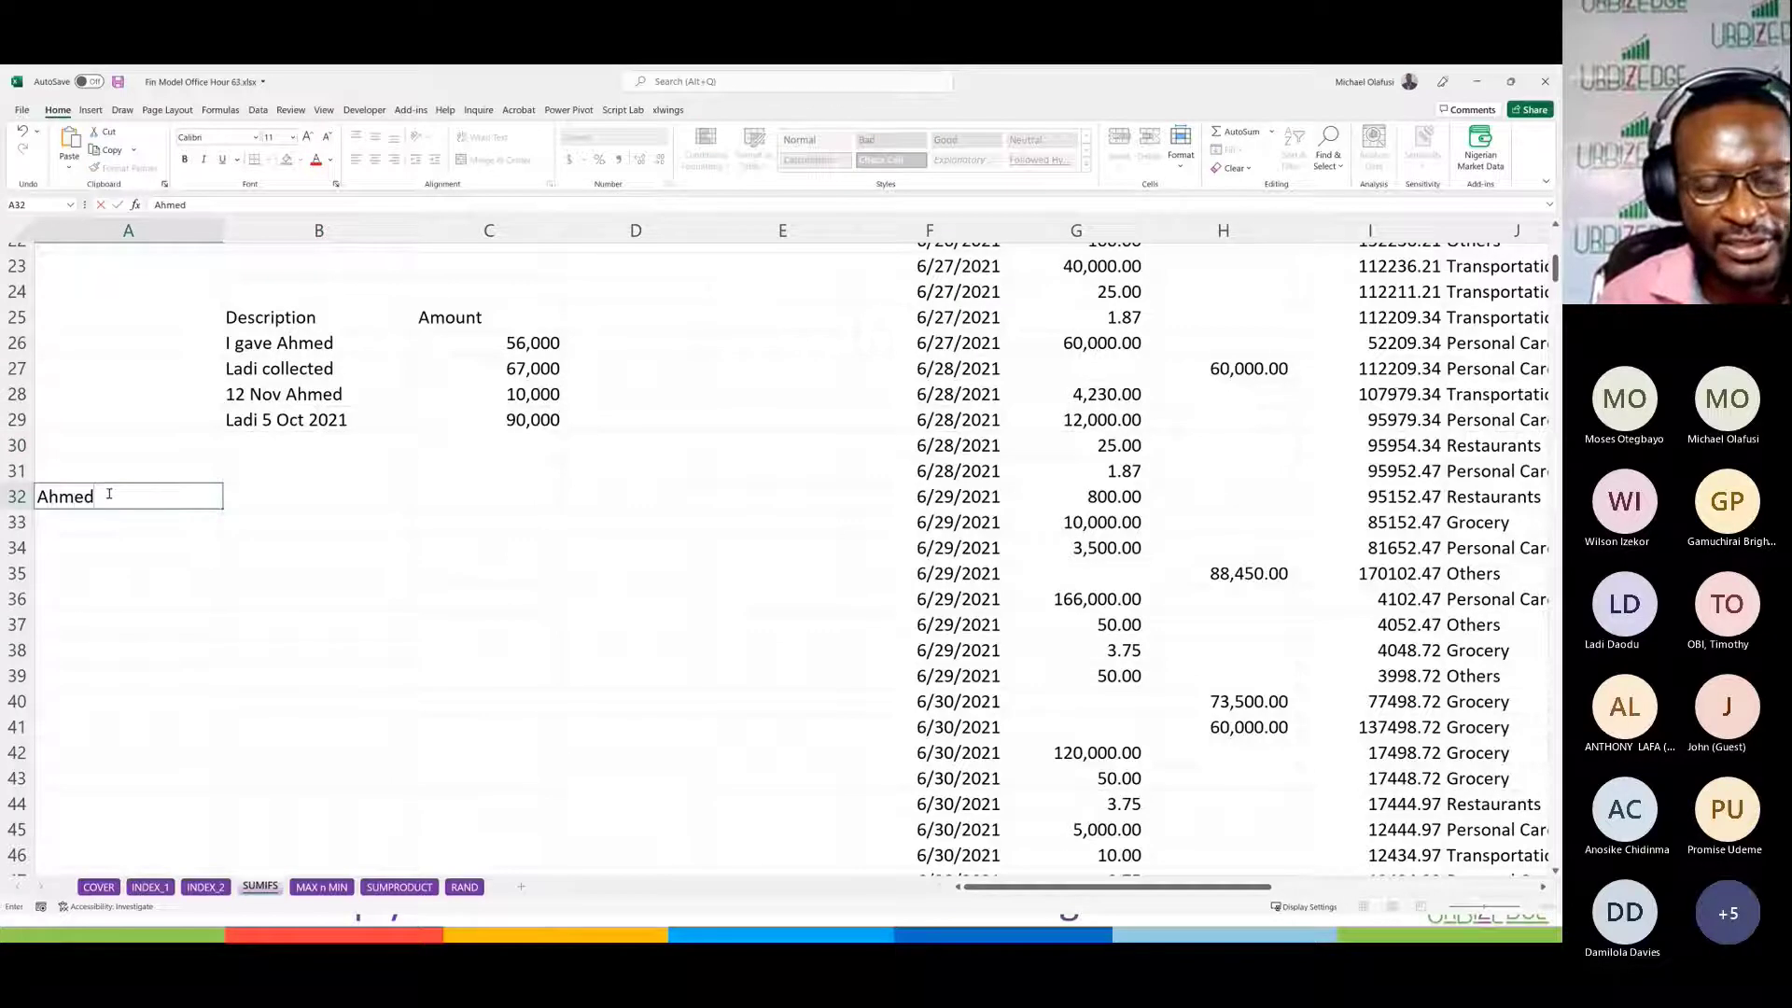
{"action": "key", "text": "Tab"}
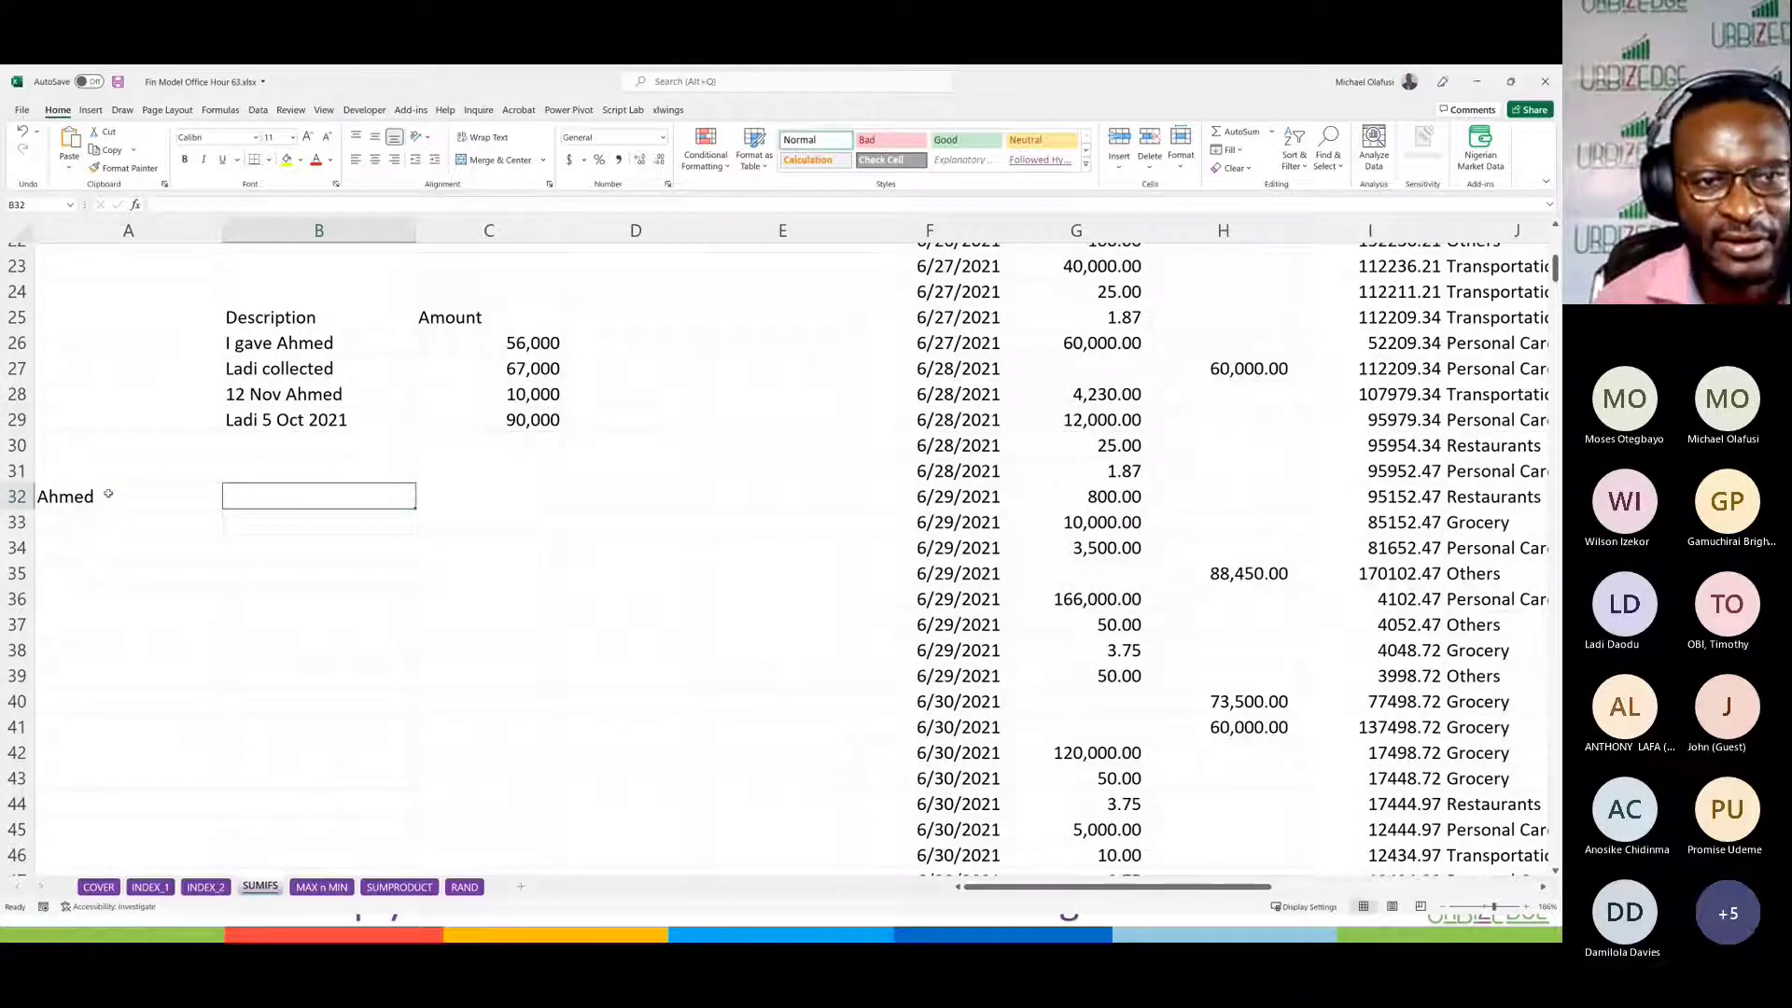
Step: Enter =SUMIFS($C$26:$C$29,$B$26:$B$29,A32) in A33 to total the amounts whose description matches the name in A32
{"action": "left_click", "coordinate": [80, 518]}
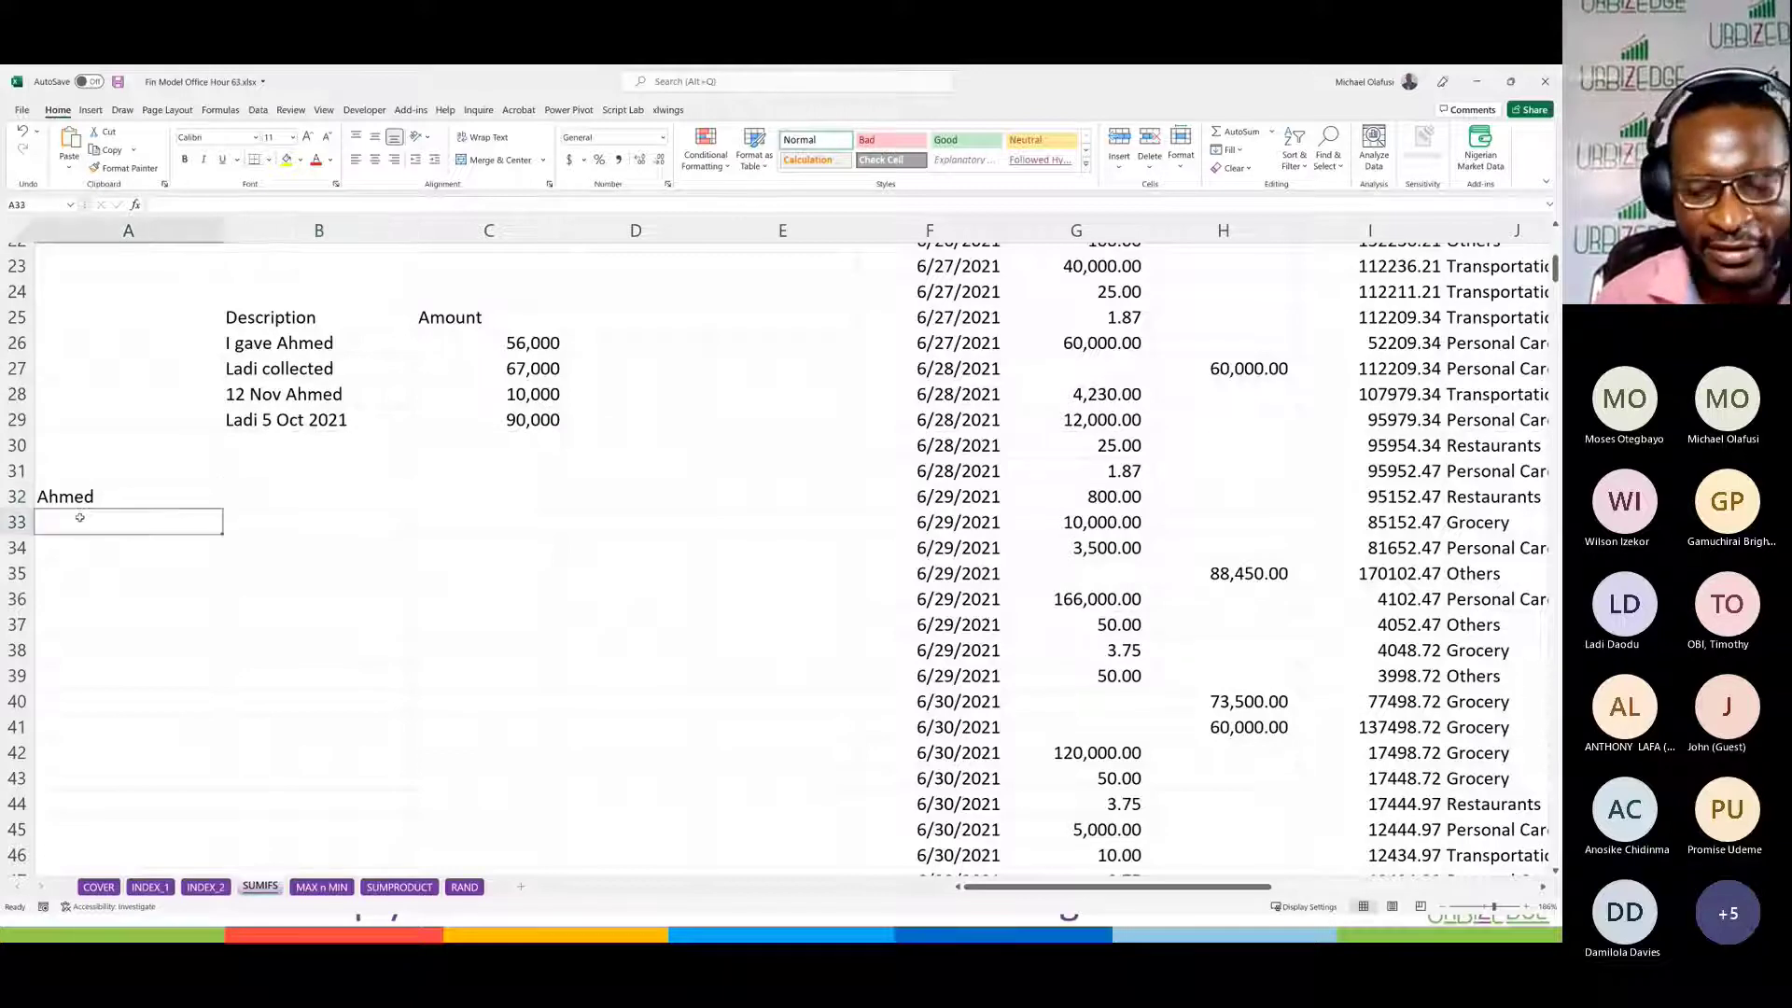
{"action": "type", "text": "=sumi"}
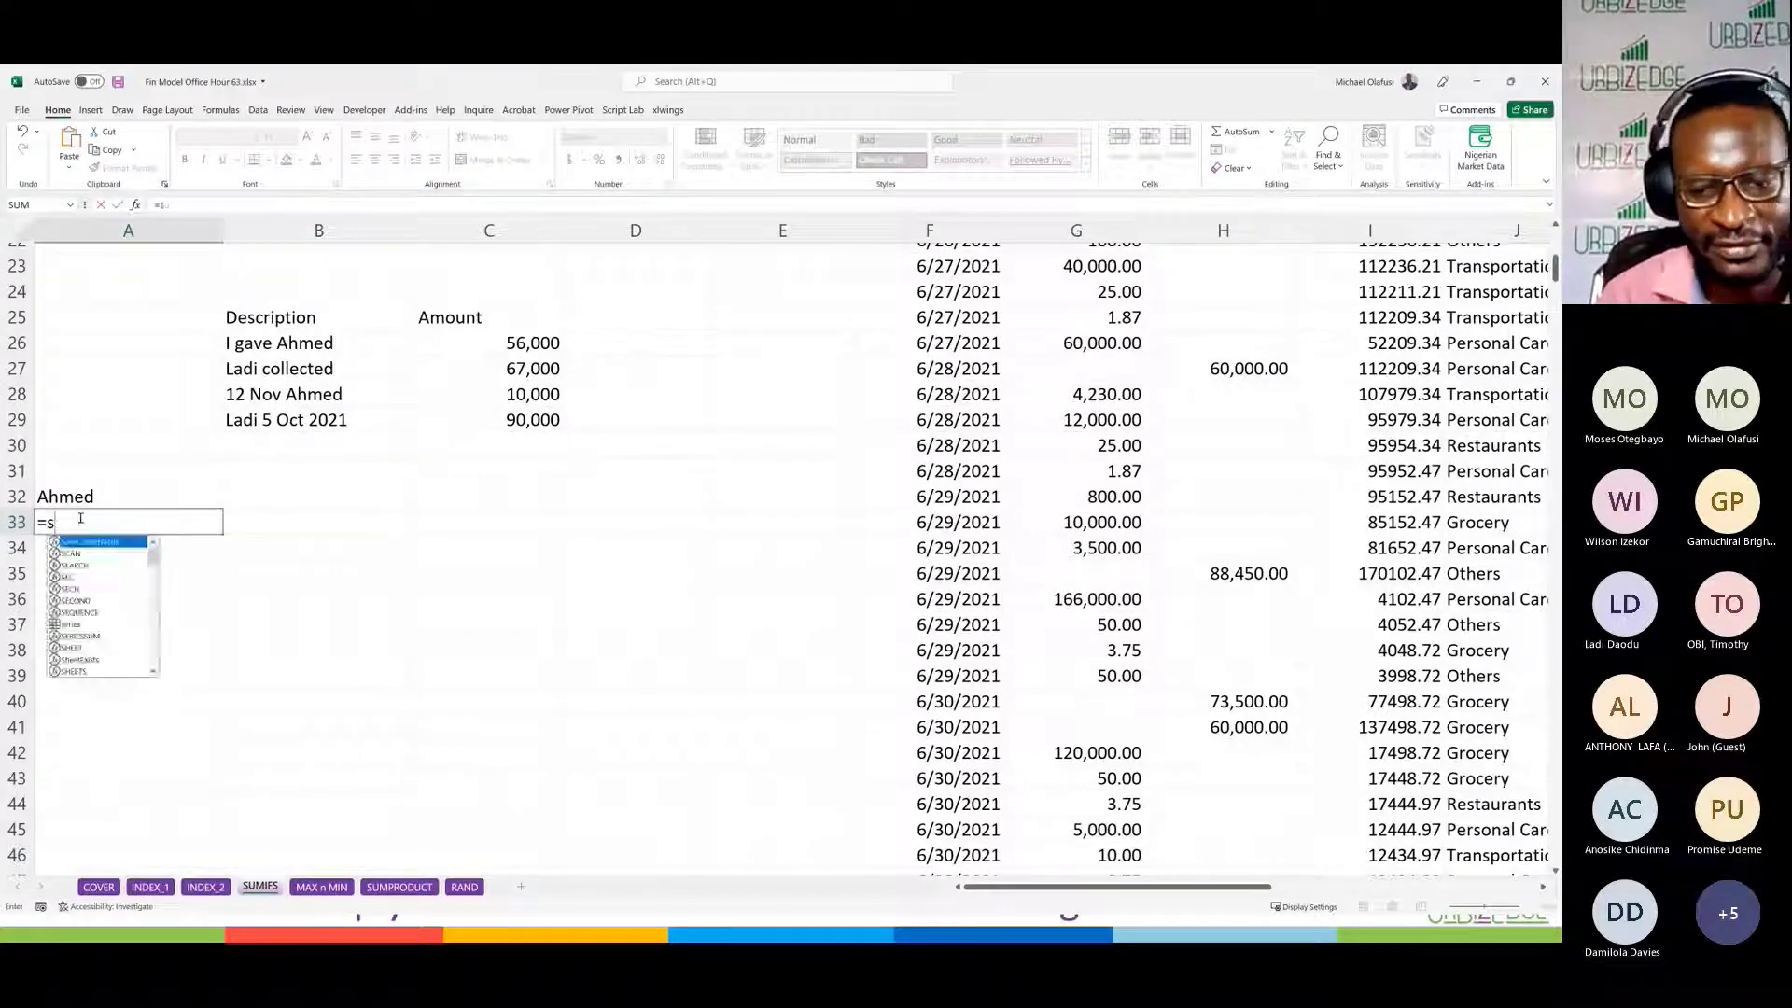
{"action": "type", "text": "fs"}
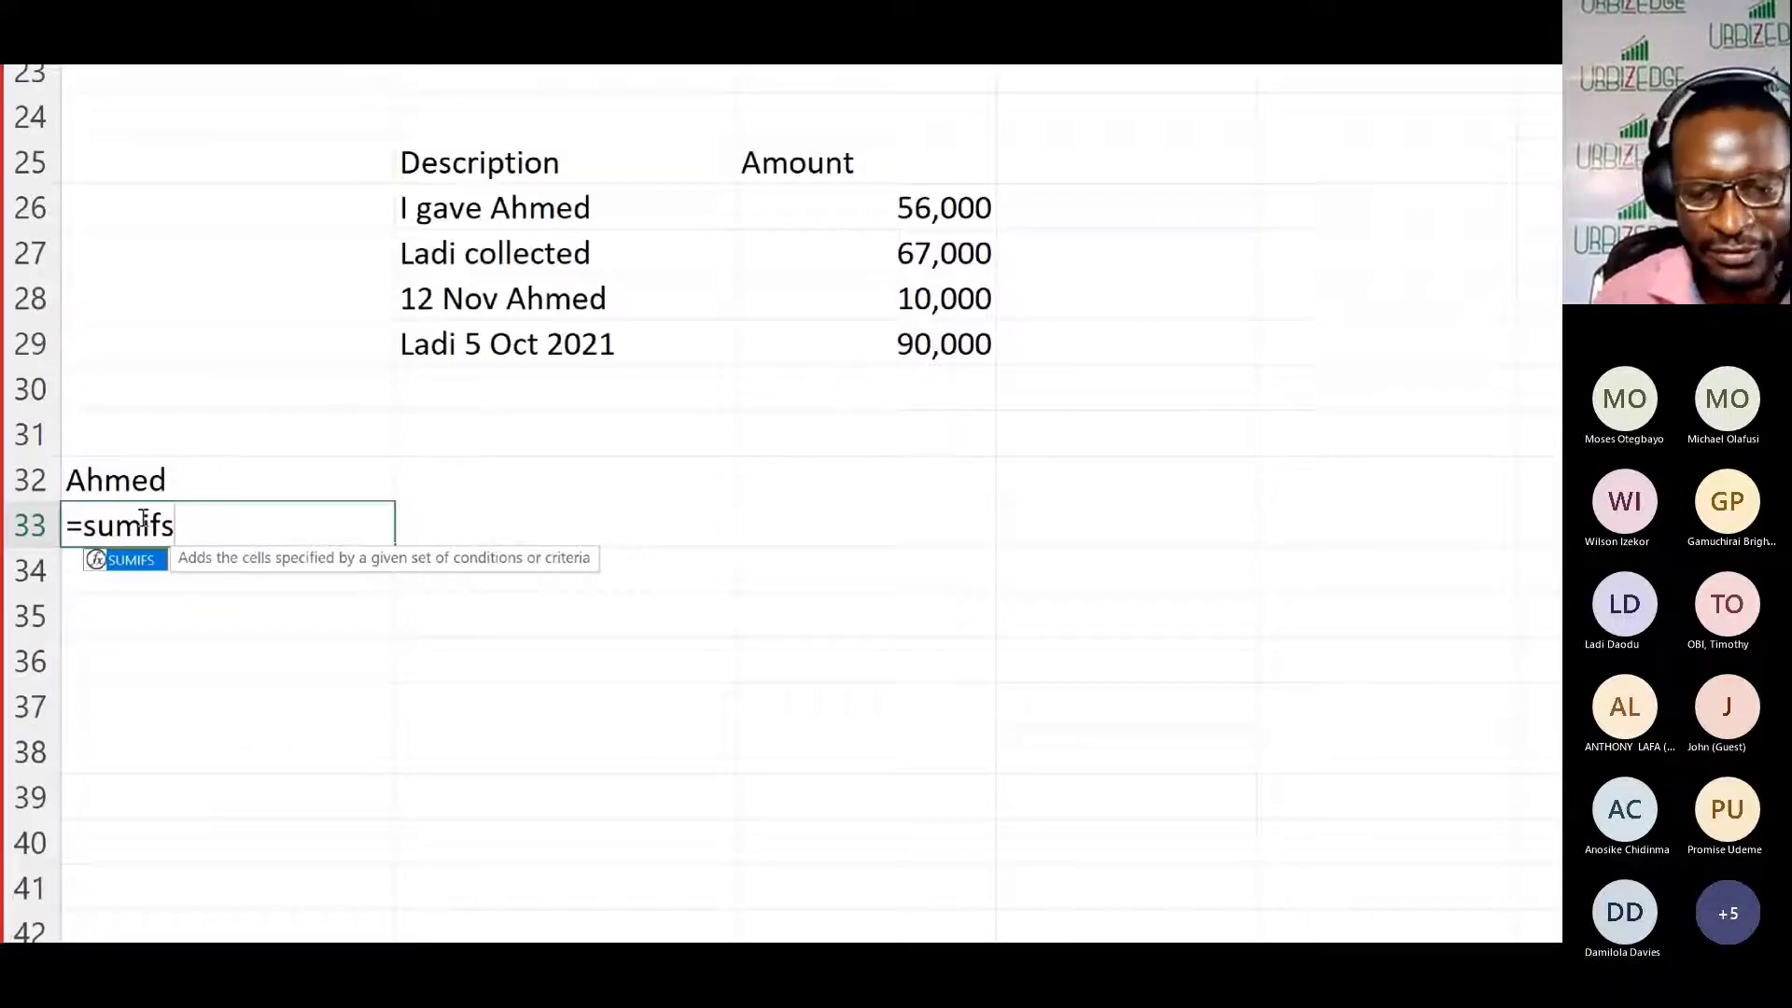
{"action": "type", "text": "("}
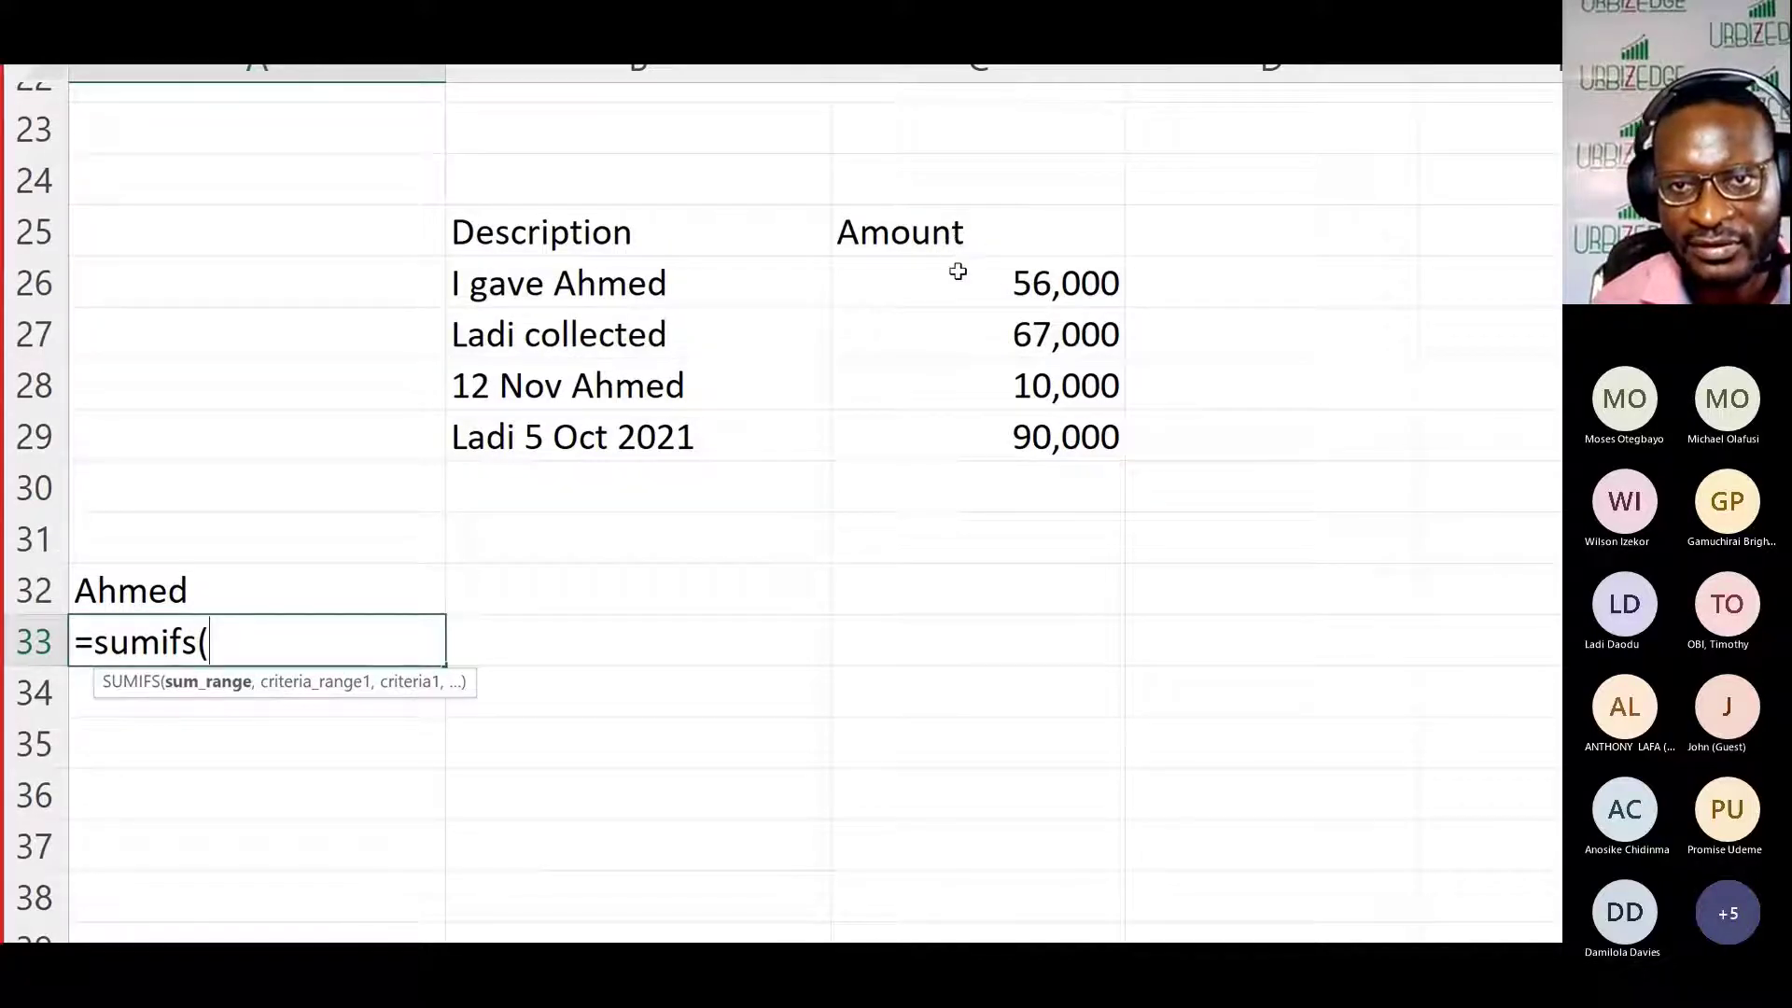
{"action": "left_click_drag", "start_coordinate": [956, 265], "coordinate": [952, 448]}
{"action": "key", "text": "F4"}
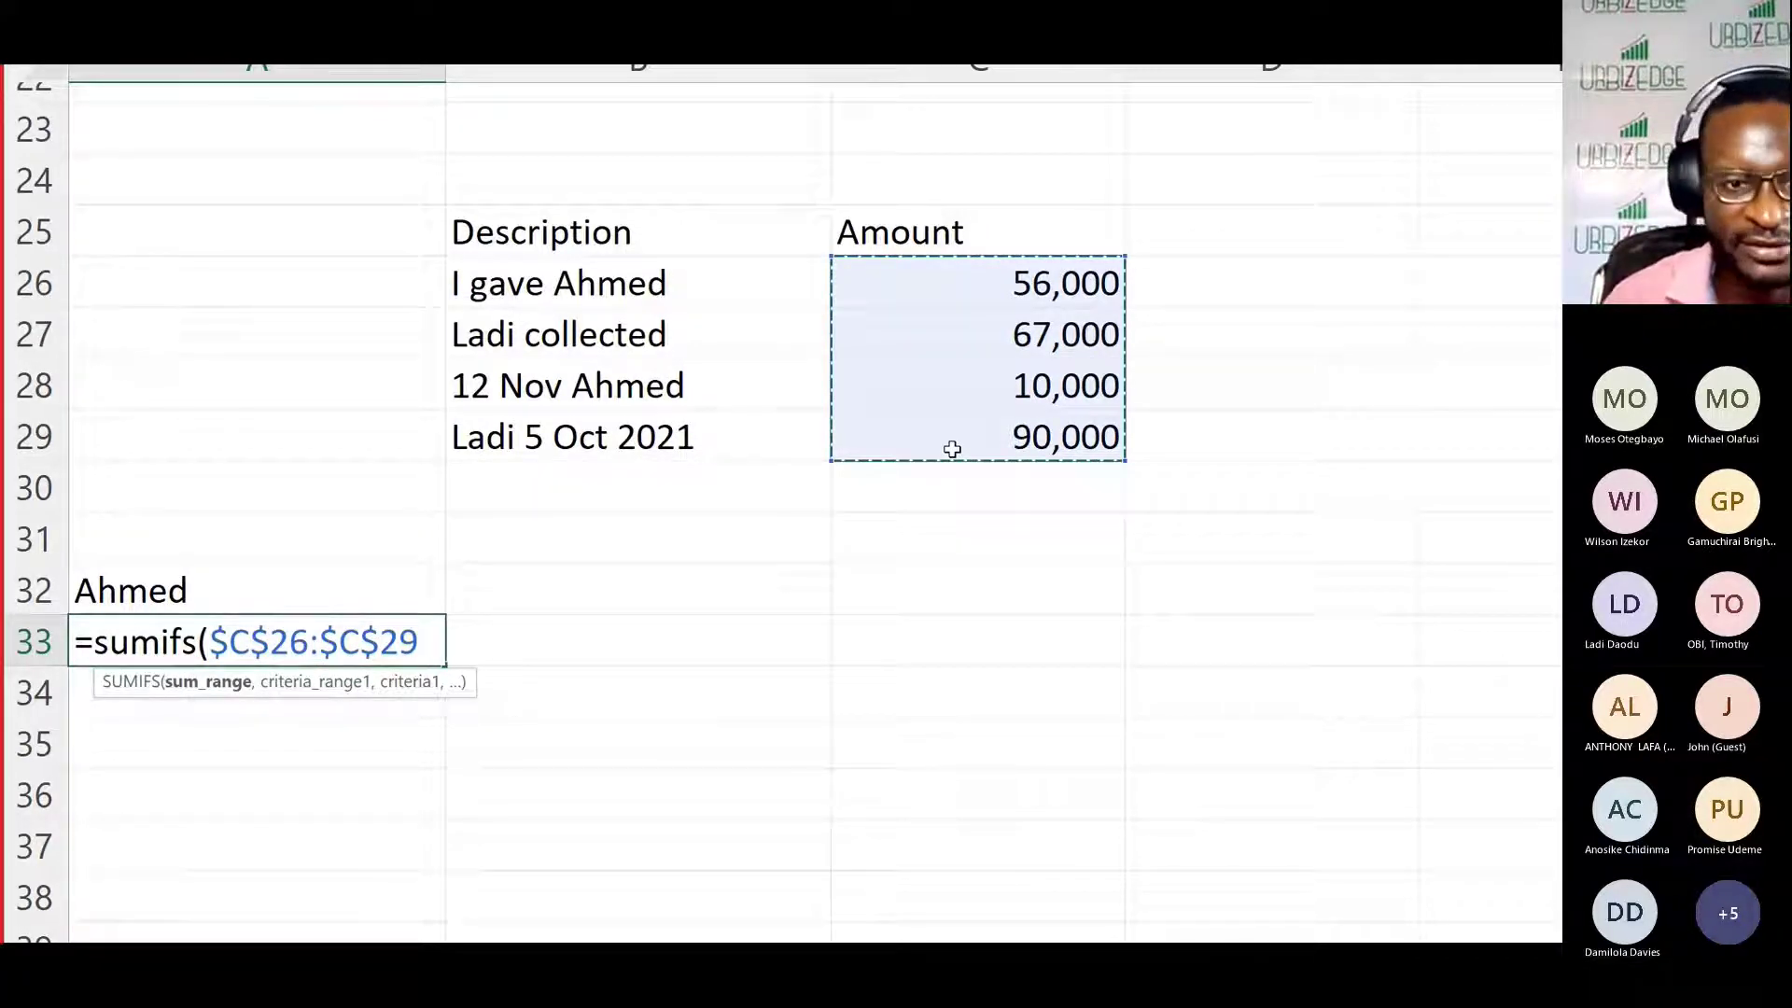
{"action": "type", "text": ","}
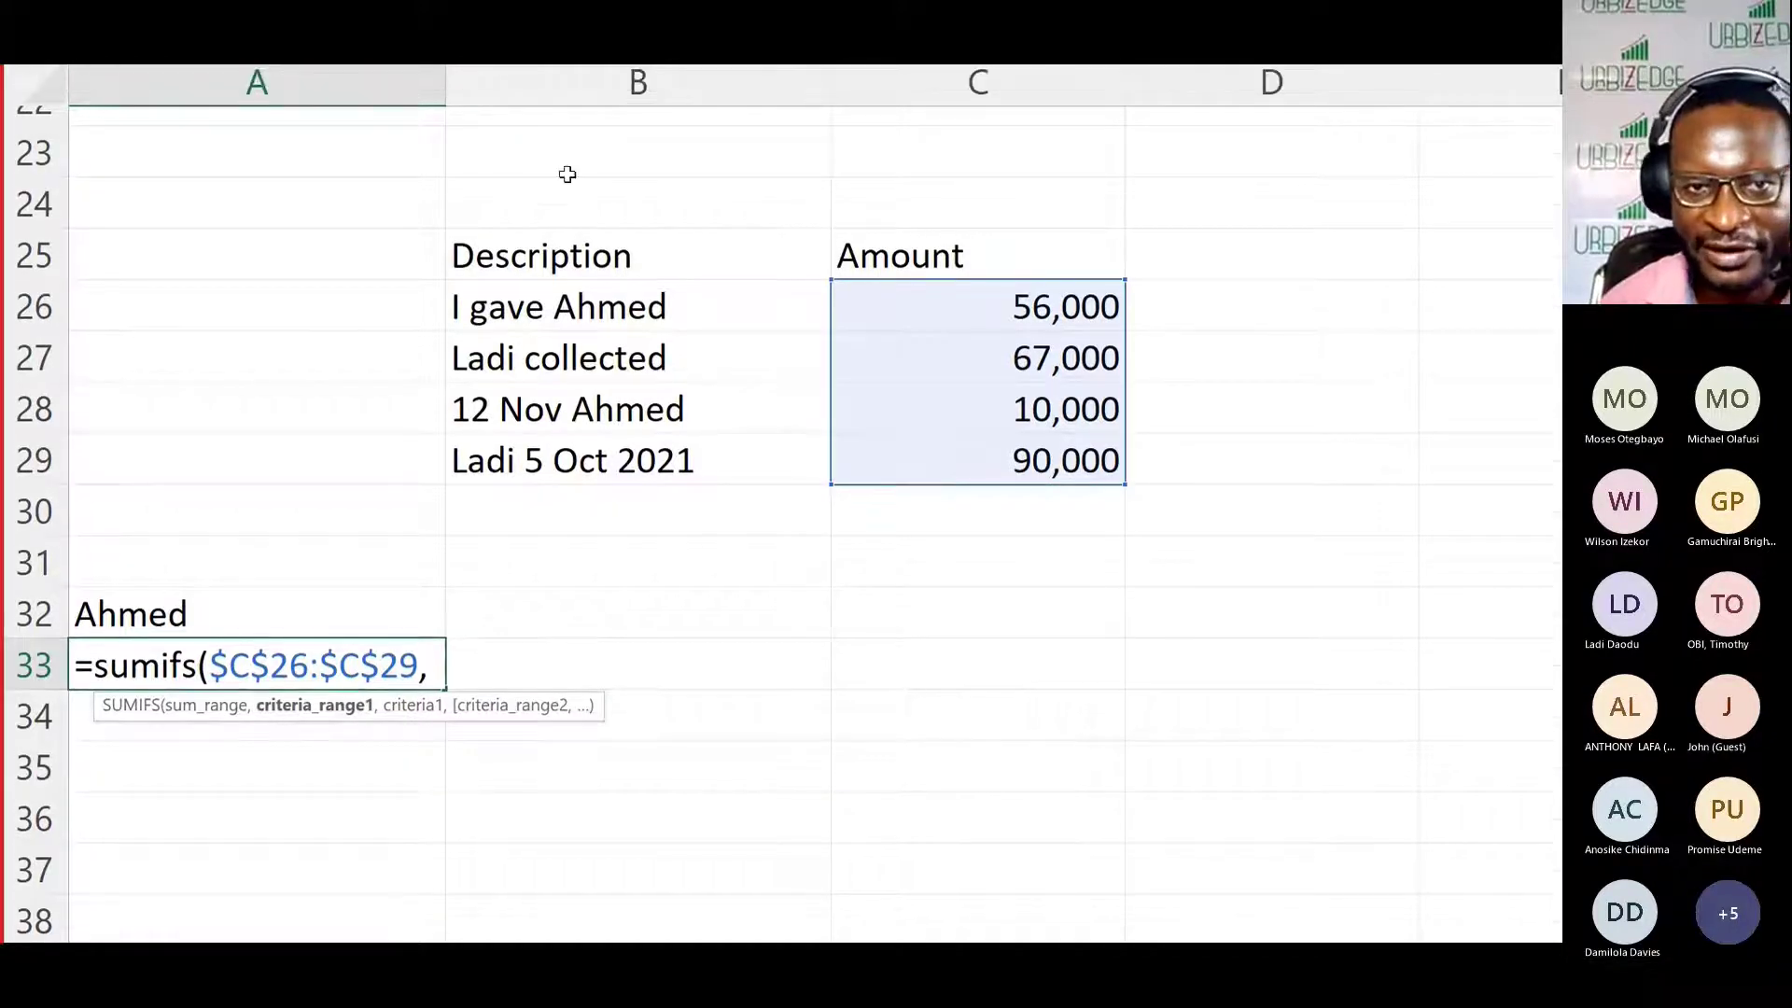
{"action": "left_click_drag", "start_coordinate": [552, 289], "coordinate": [588, 426]}
{"action": "type", "text": ","}
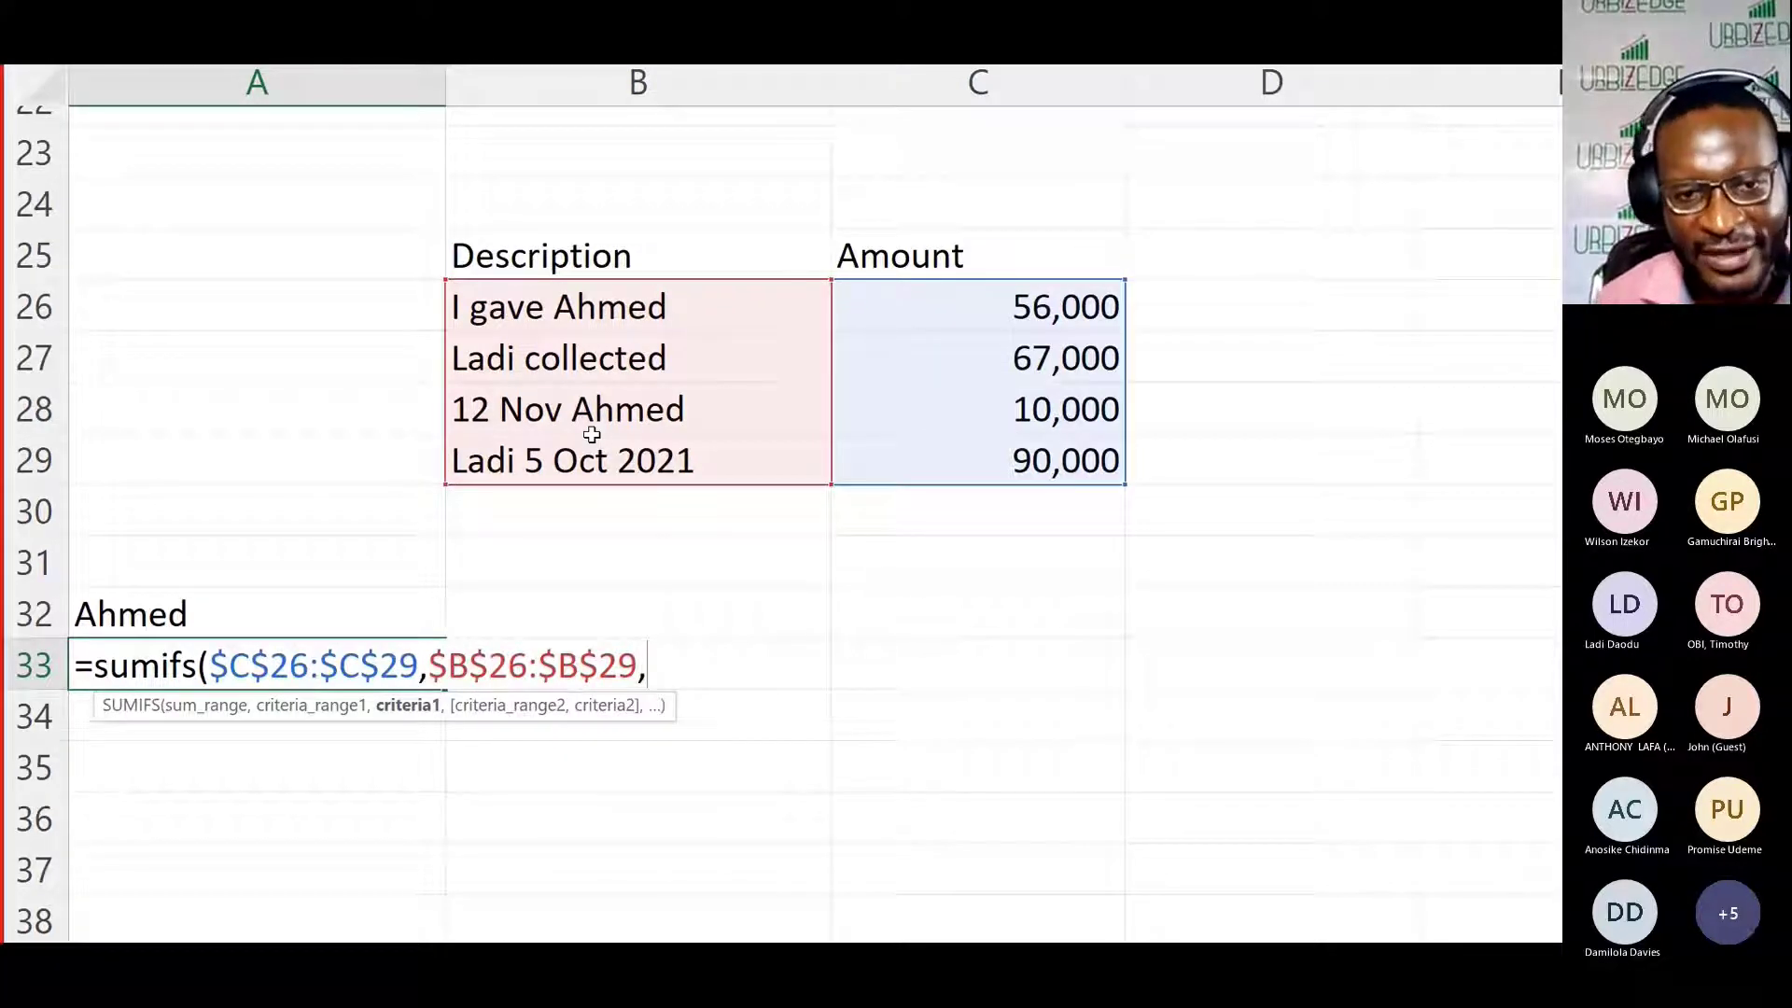
{"action": "left_click", "coordinate": [235, 608]}
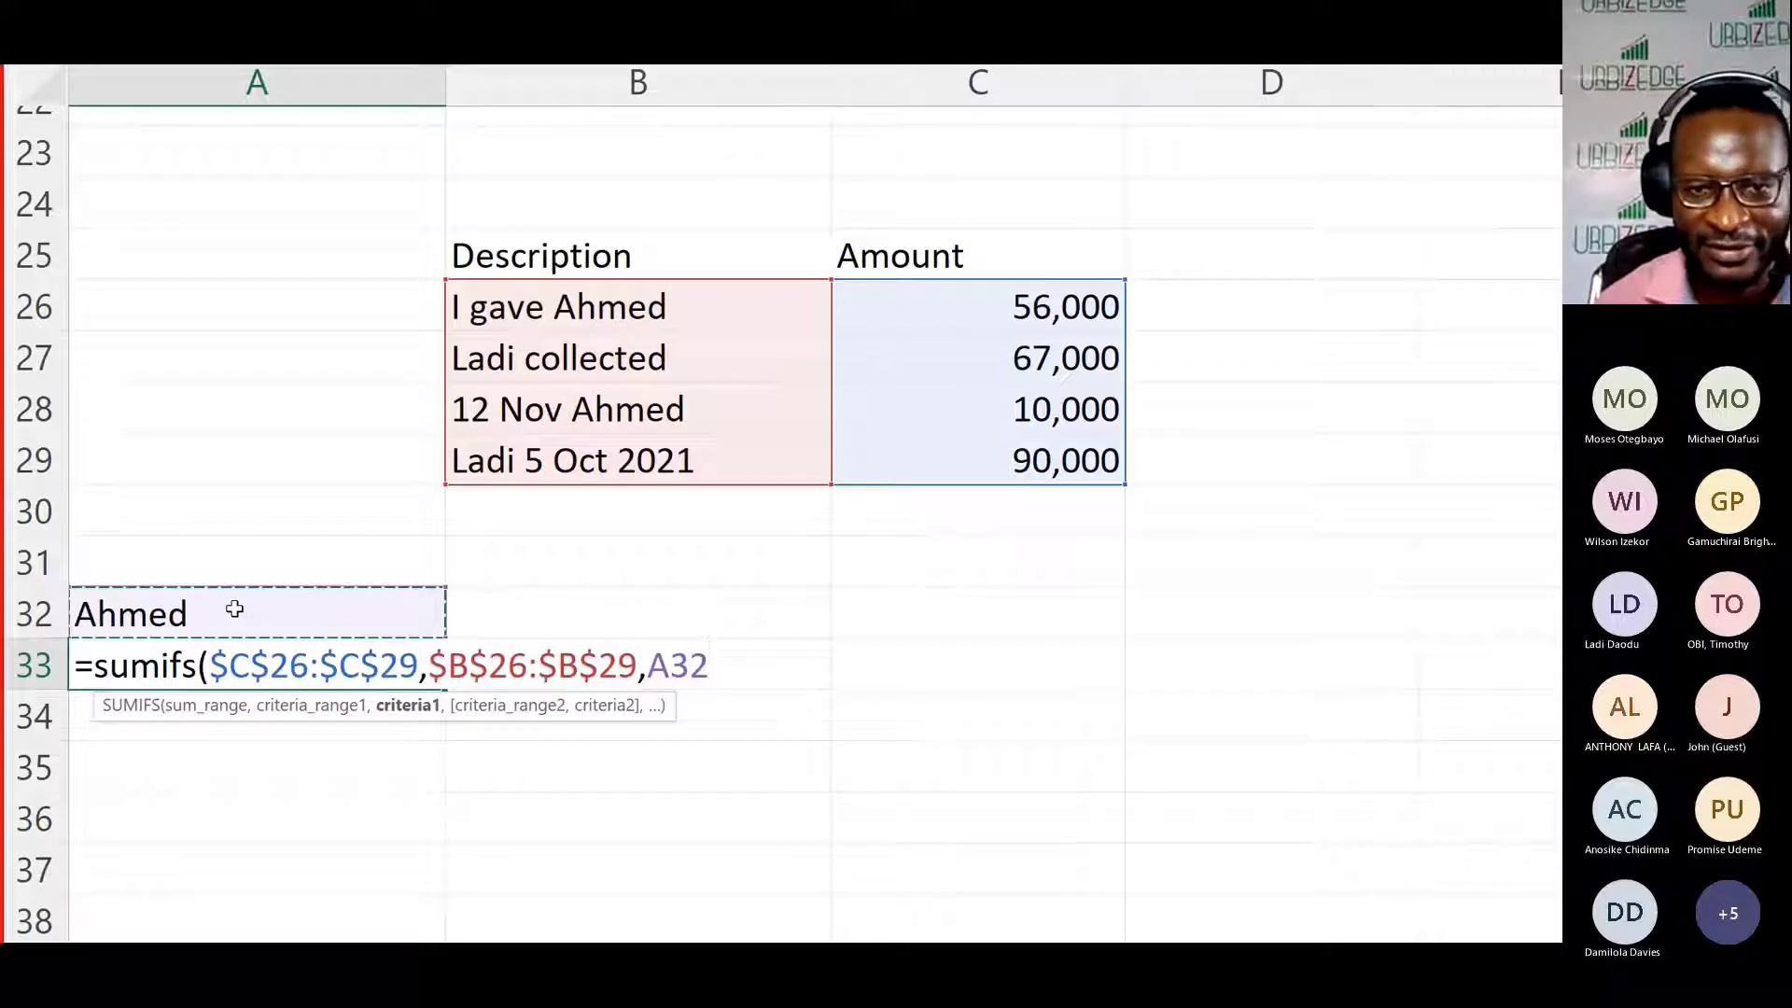
{"action": "type", "text": ")"}
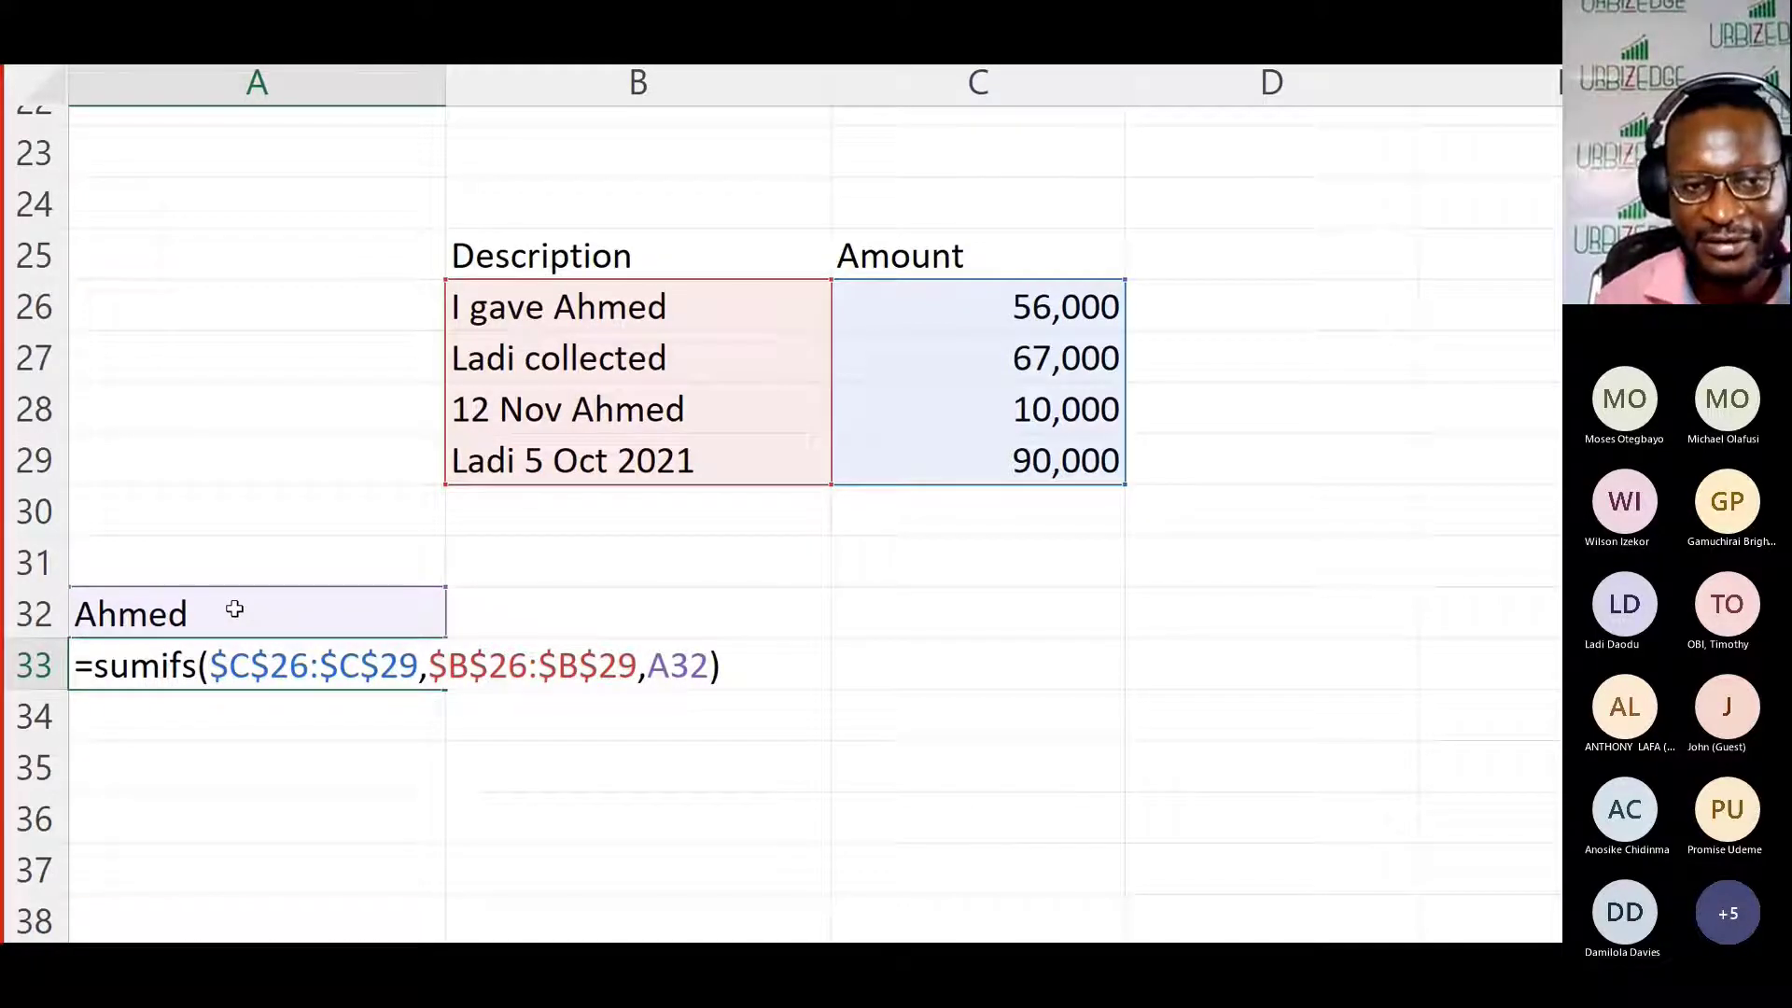
{"action": "key", "text": "Return"}
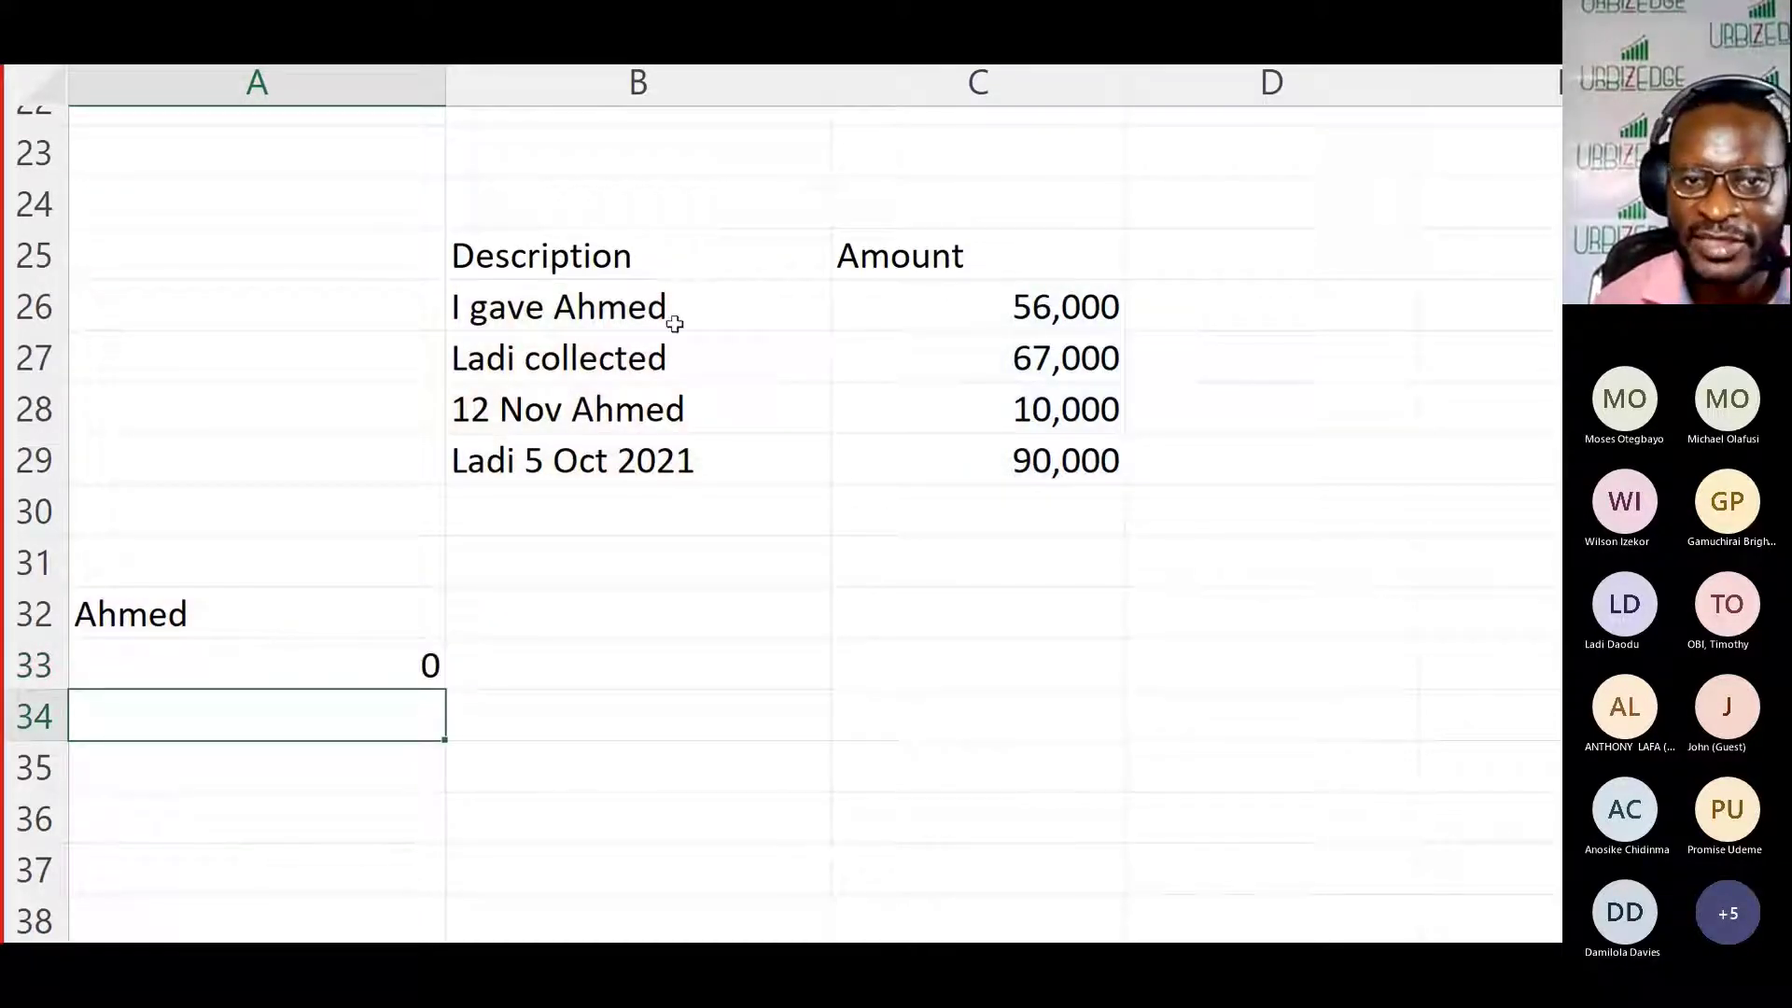
Step: Put the asterisk wildcard before the name in A32 and check the SUMIFS result against the amounts in C26 and C28
{"action": "left_click_drag", "start_coordinate": [652, 303], "coordinate": [641, 449]}
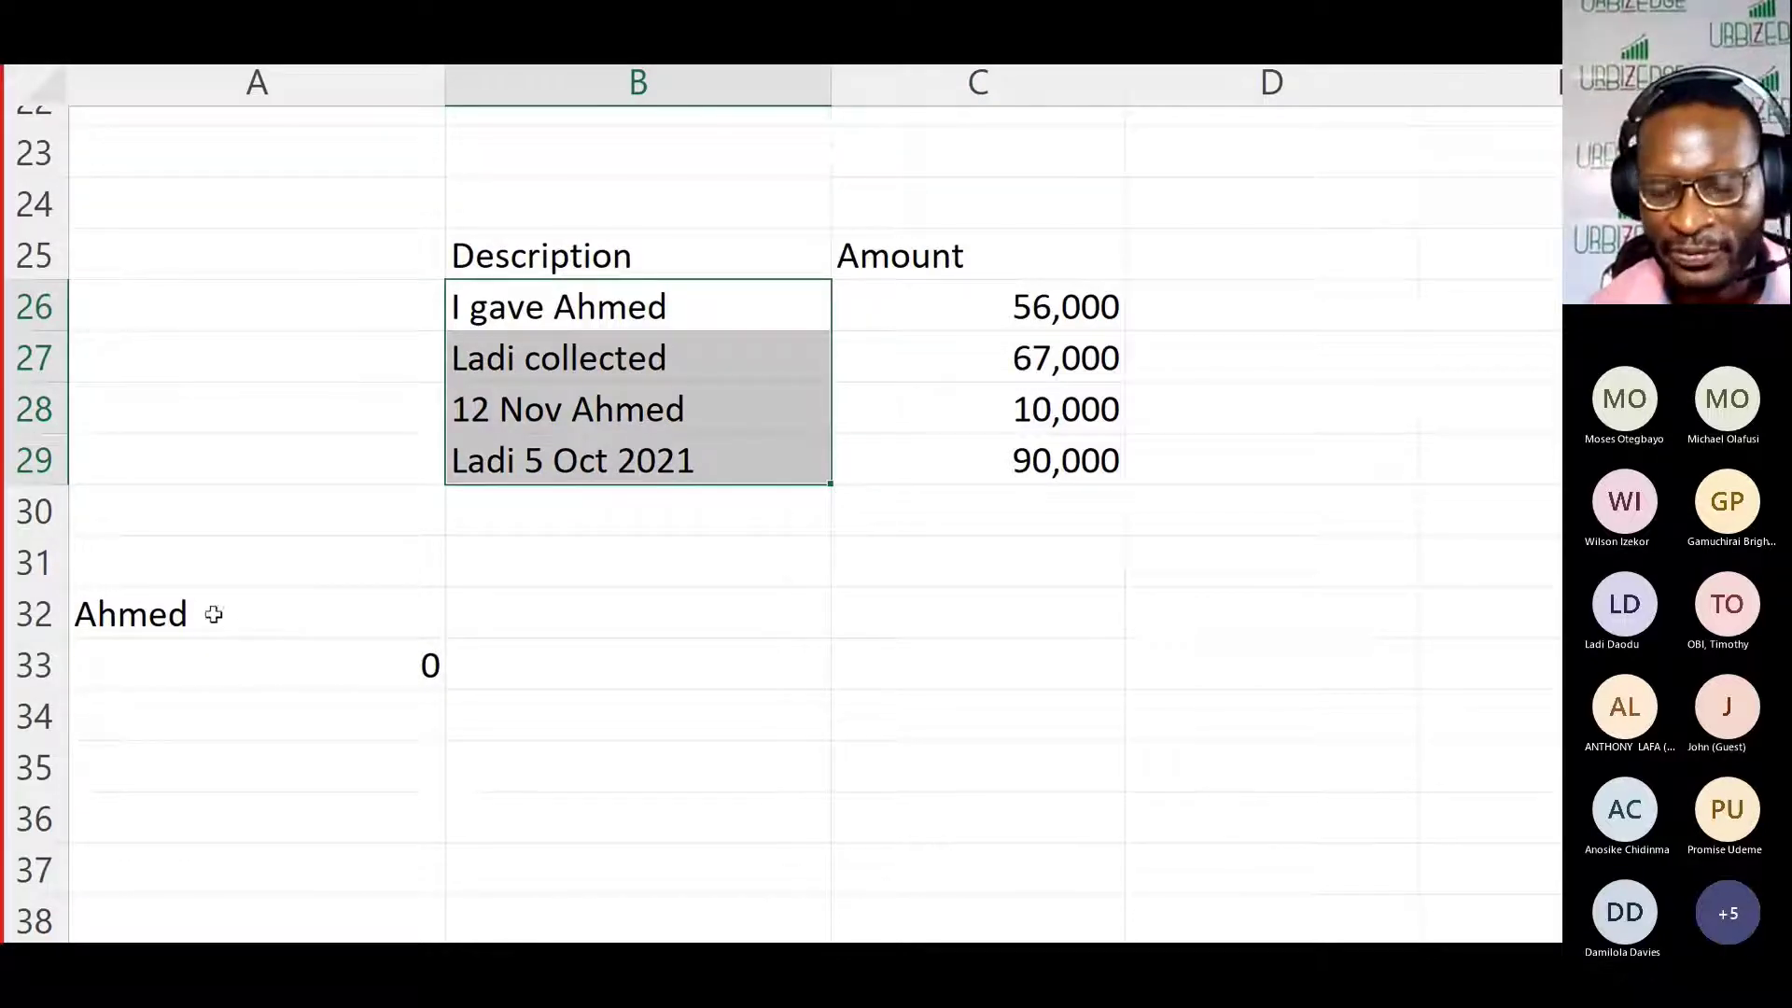
{"action": "scroll", "coordinate": [936, 222], "scroll_direction": "up", "scroll_amount": 1}
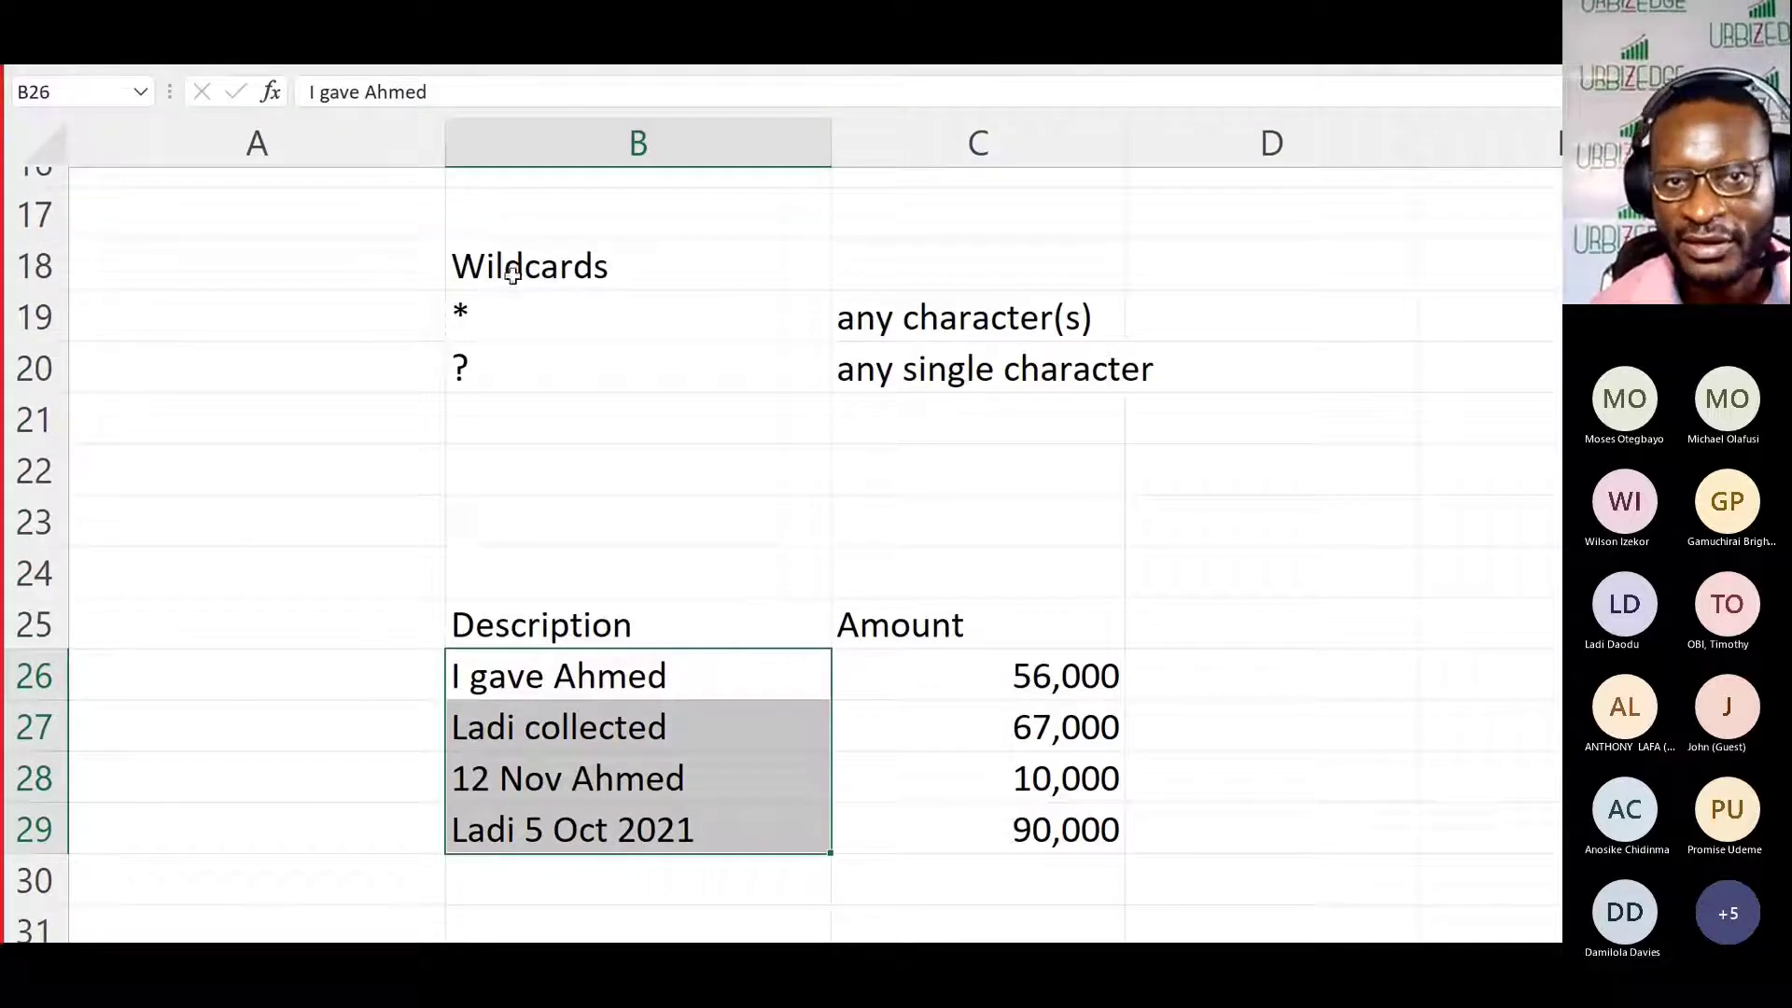
{"action": "left_click", "coordinate": [515, 272]}
{"action": "scroll", "coordinate": [625, 408], "scroll_direction": "down", "scroll_amount": 2}
{"action": "scroll", "coordinate": [626, 411], "scroll_direction": "up", "scroll_amount": 2}
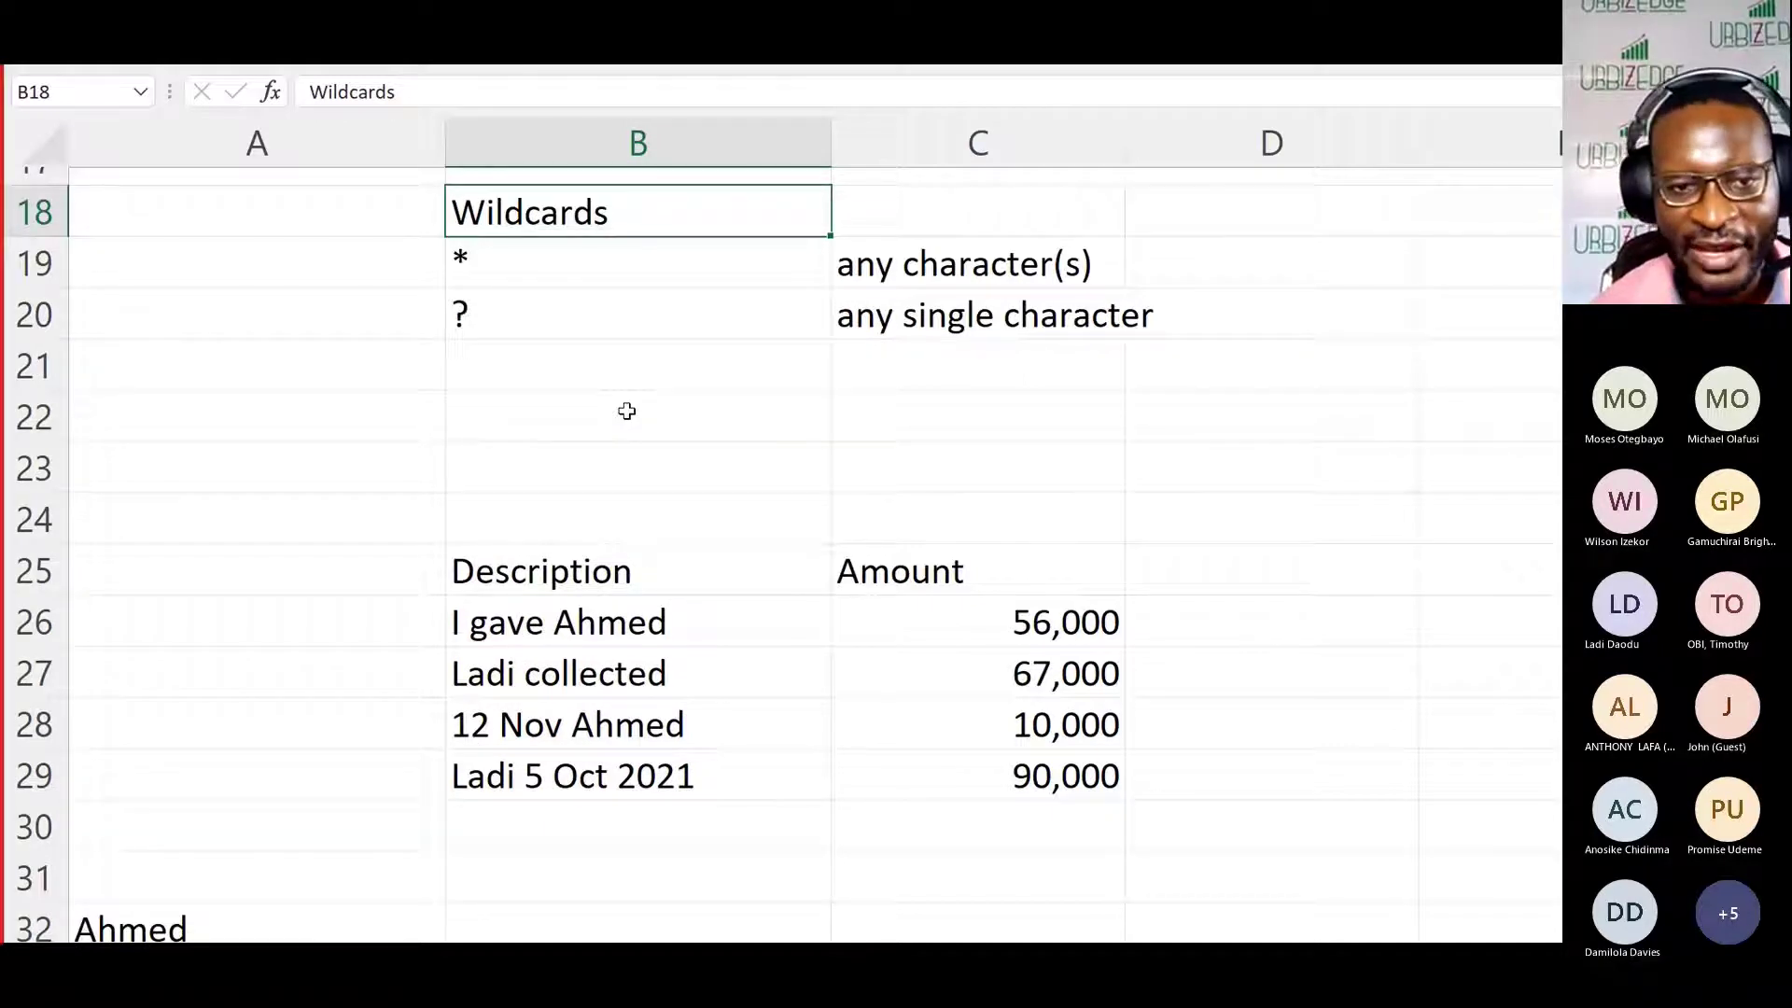
{"action": "scroll", "coordinate": [627, 411], "scroll_direction": "down", "scroll_amount": 1}
{"action": "double_click", "coordinate": [93, 746]}
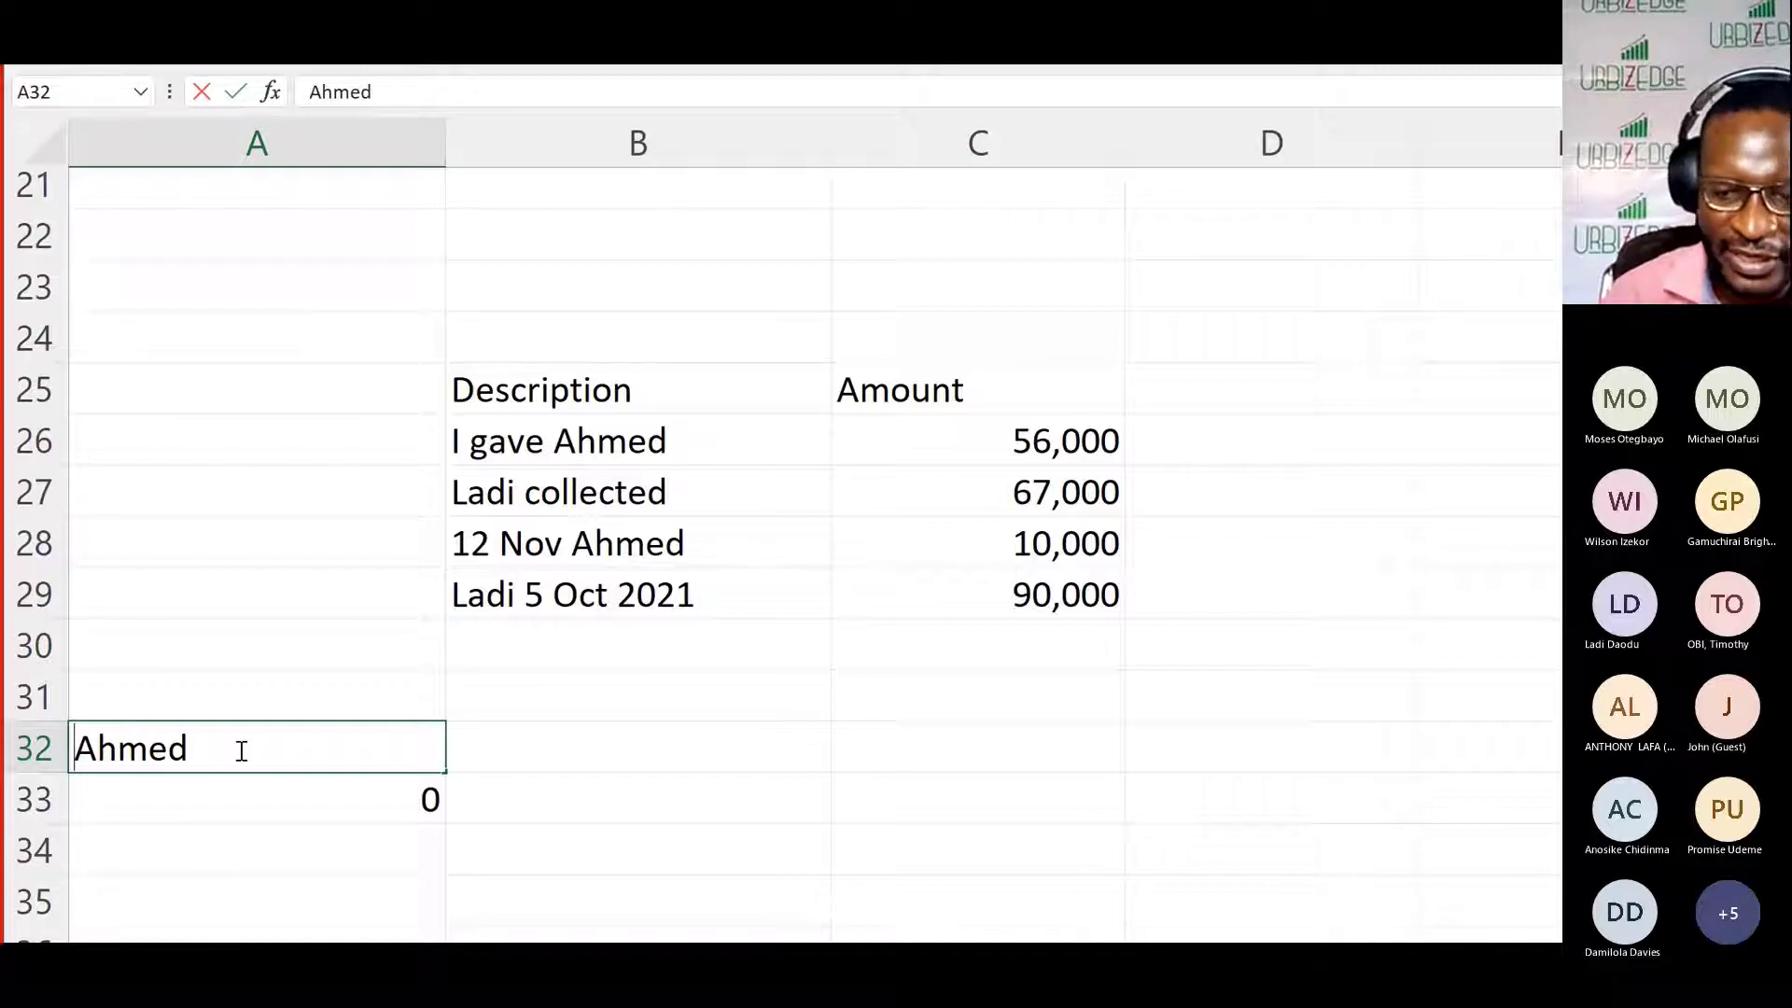
{"action": "type", "text": "*"}
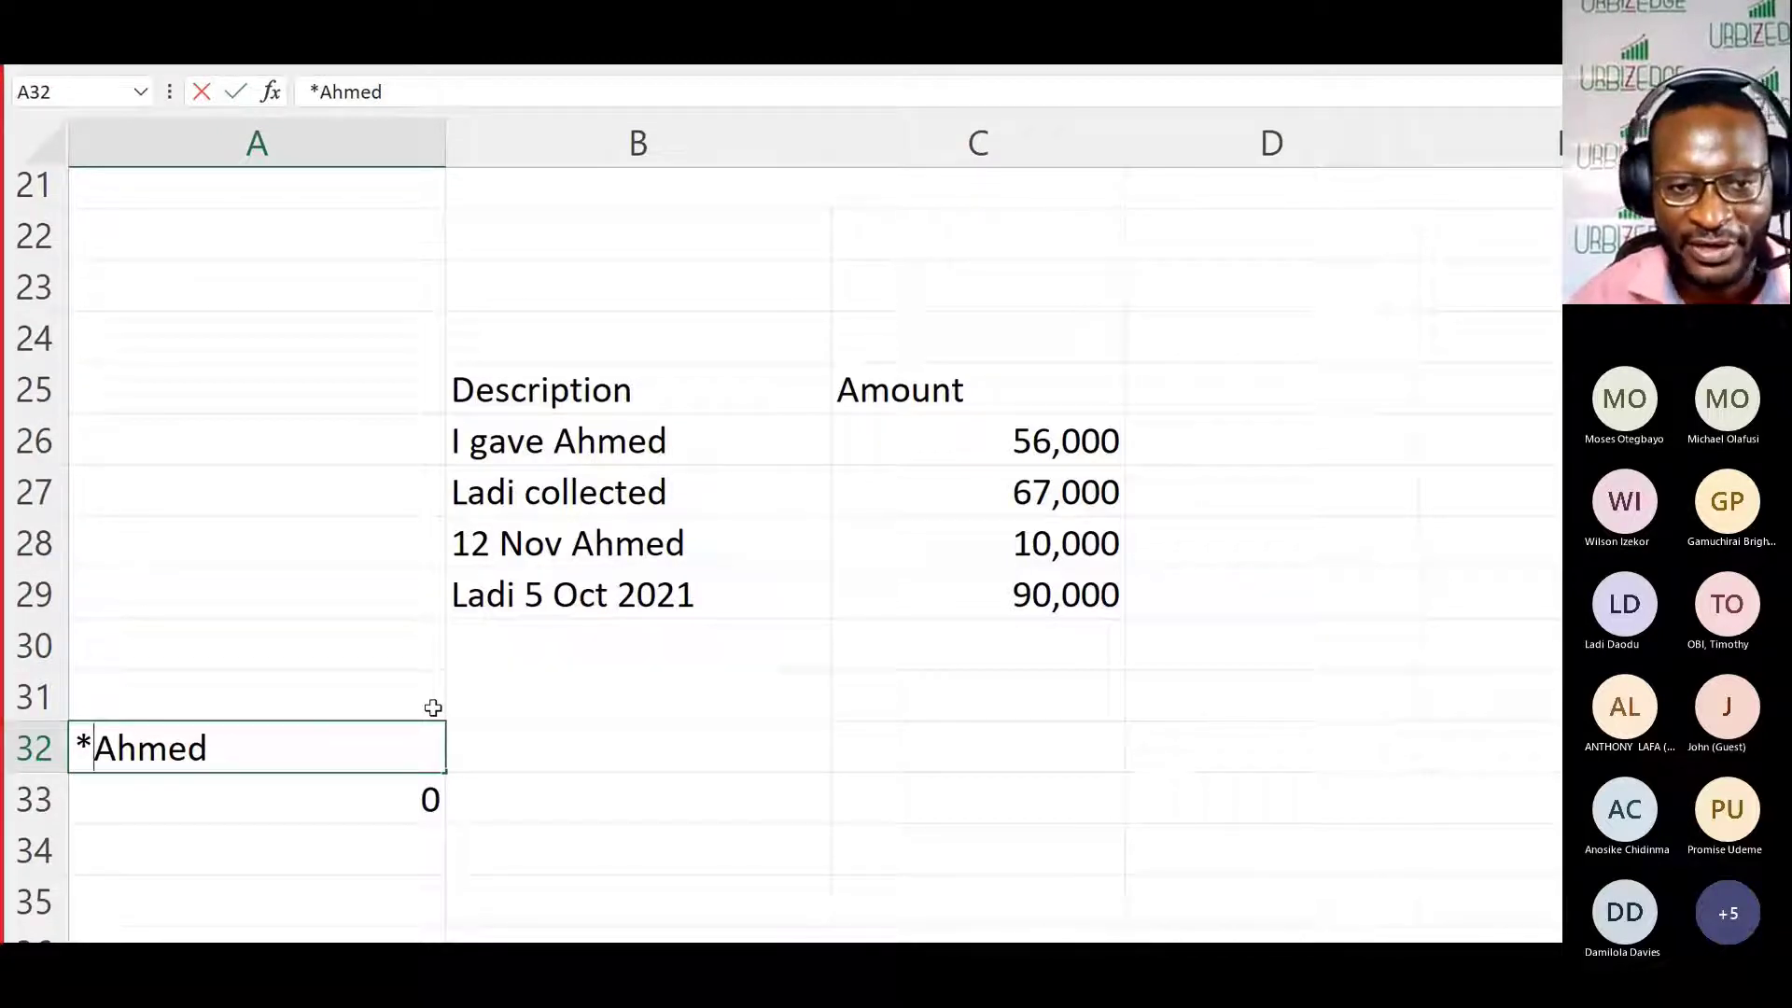
{"action": "key", "text": "Return"}
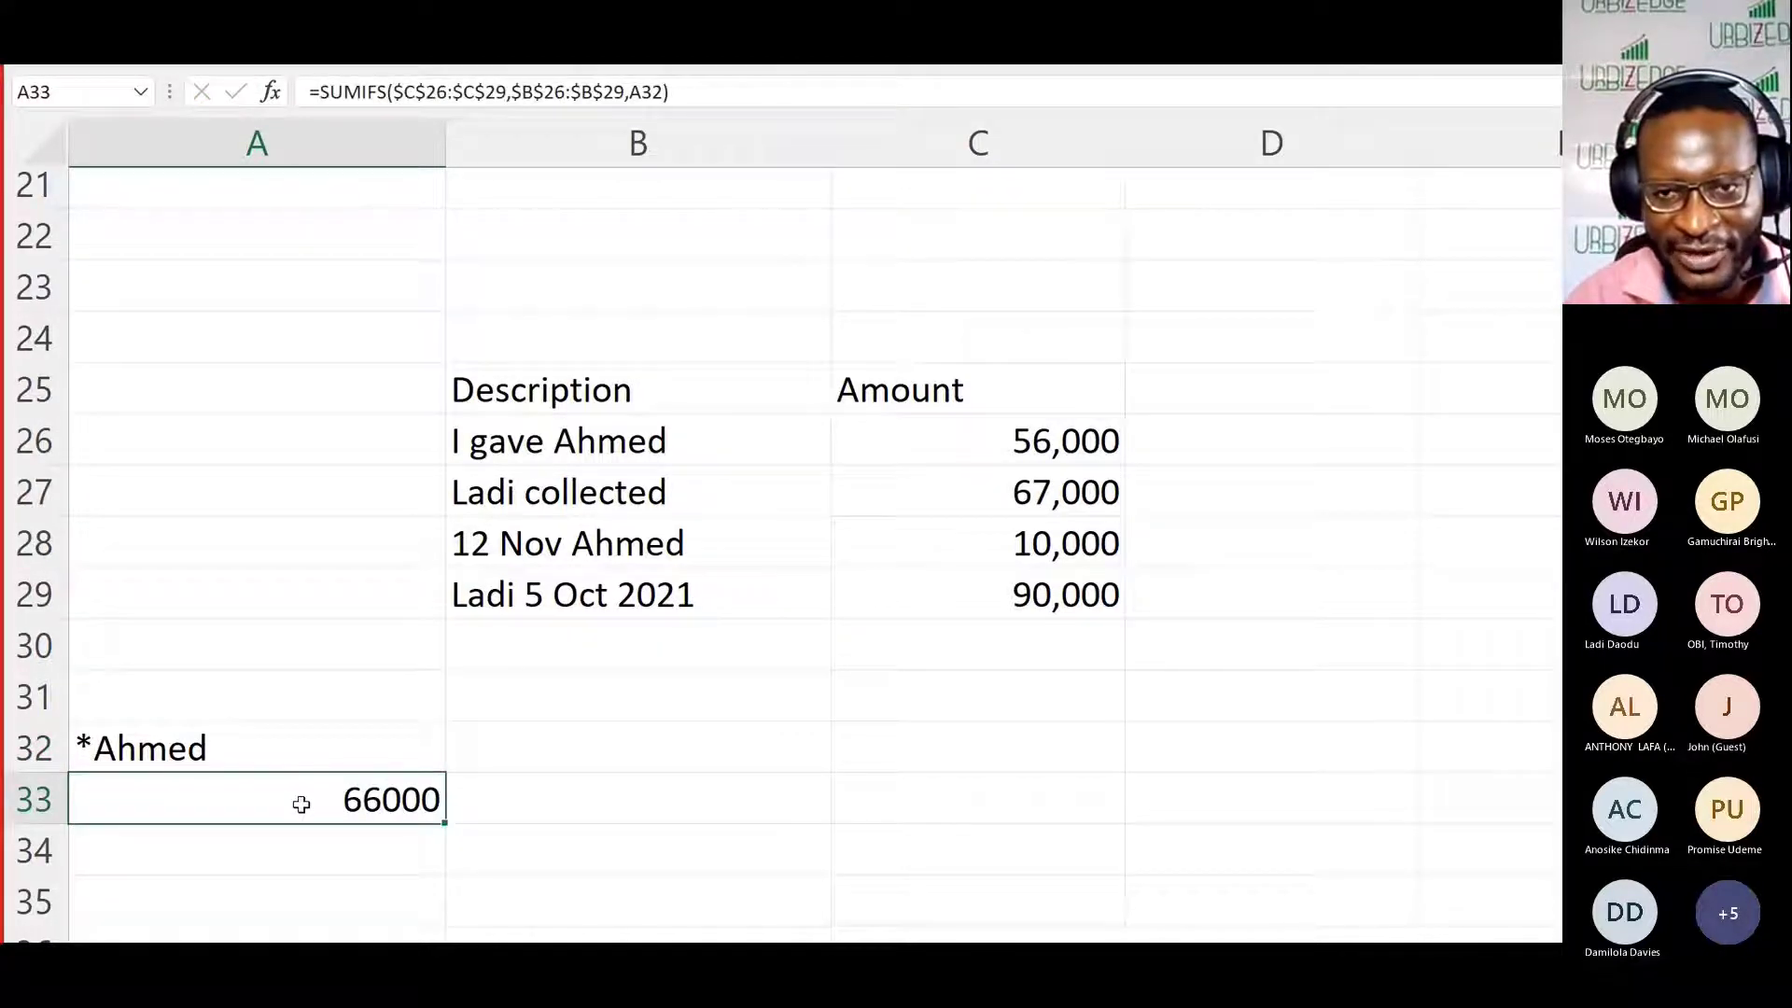
{"action": "left_click", "coordinate": [1017, 442]}
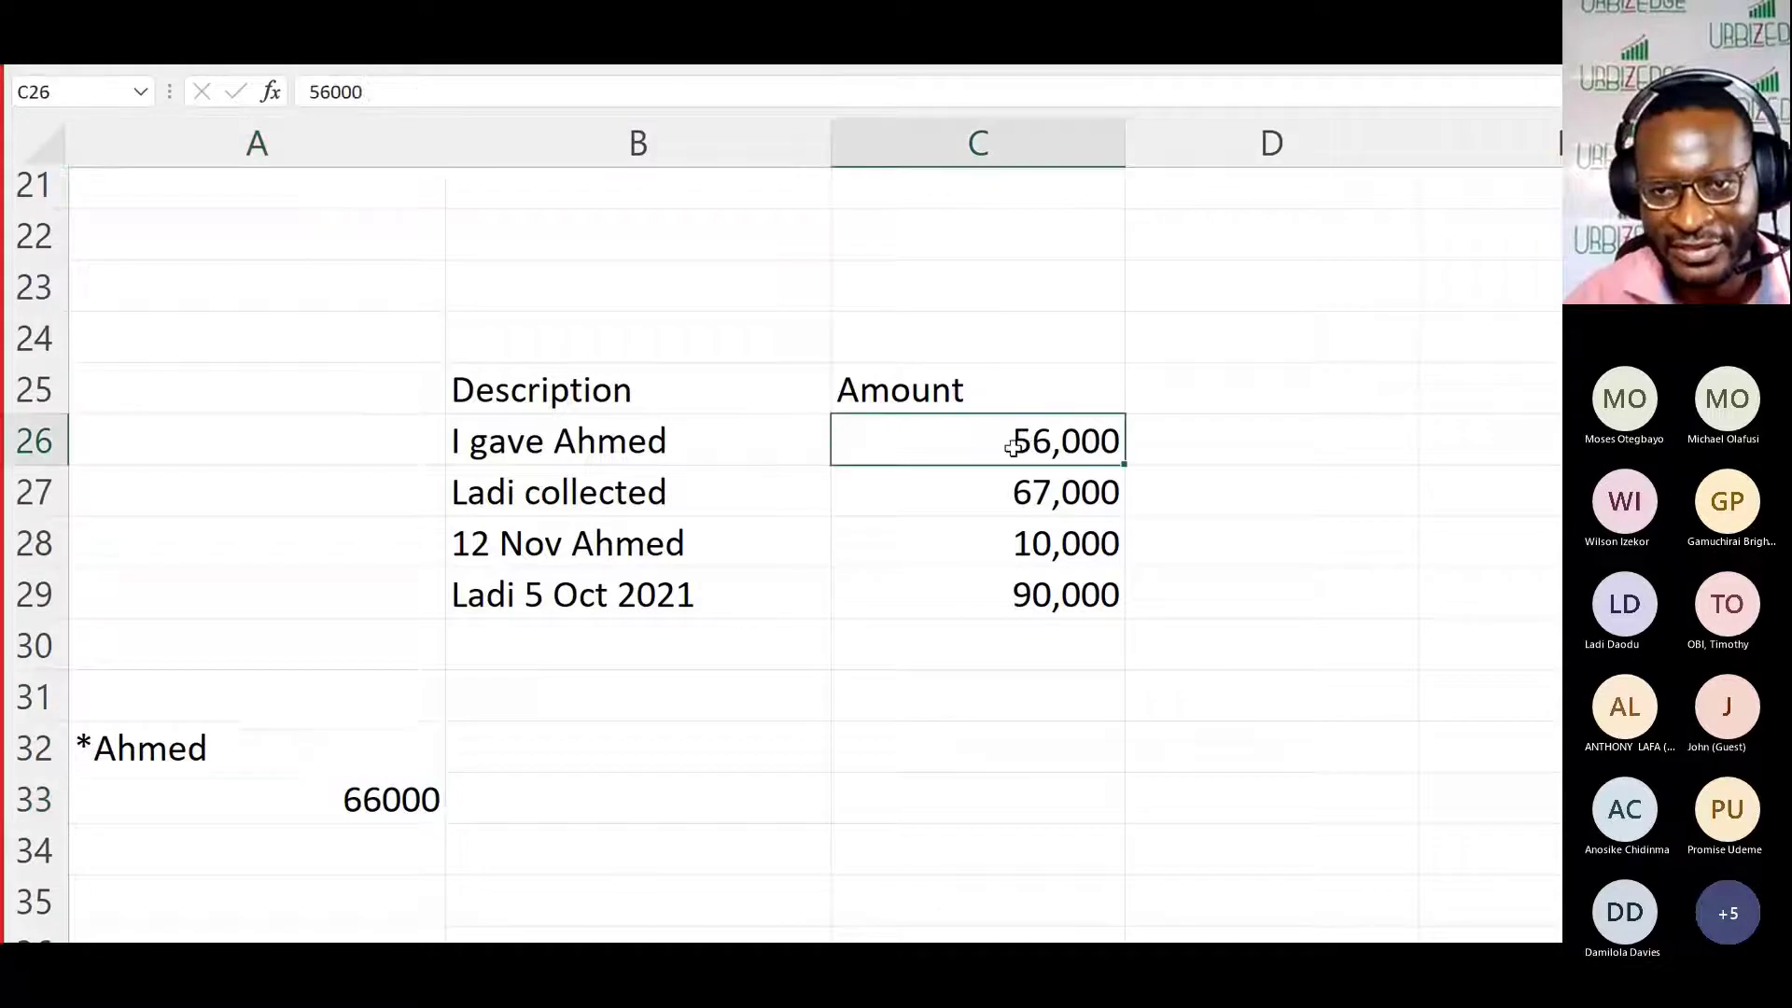
{"action": "left_click", "coordinate": [1015, 547], "text": "ctrl"}
Step: Fill row 30 with the first name used in rows 26 and 28 followed by "received", and the amount 20,000
{"action": "left_click", "coordinate": [646, 687]}
{"action": "left_click", "coordinate": [600, 652]}
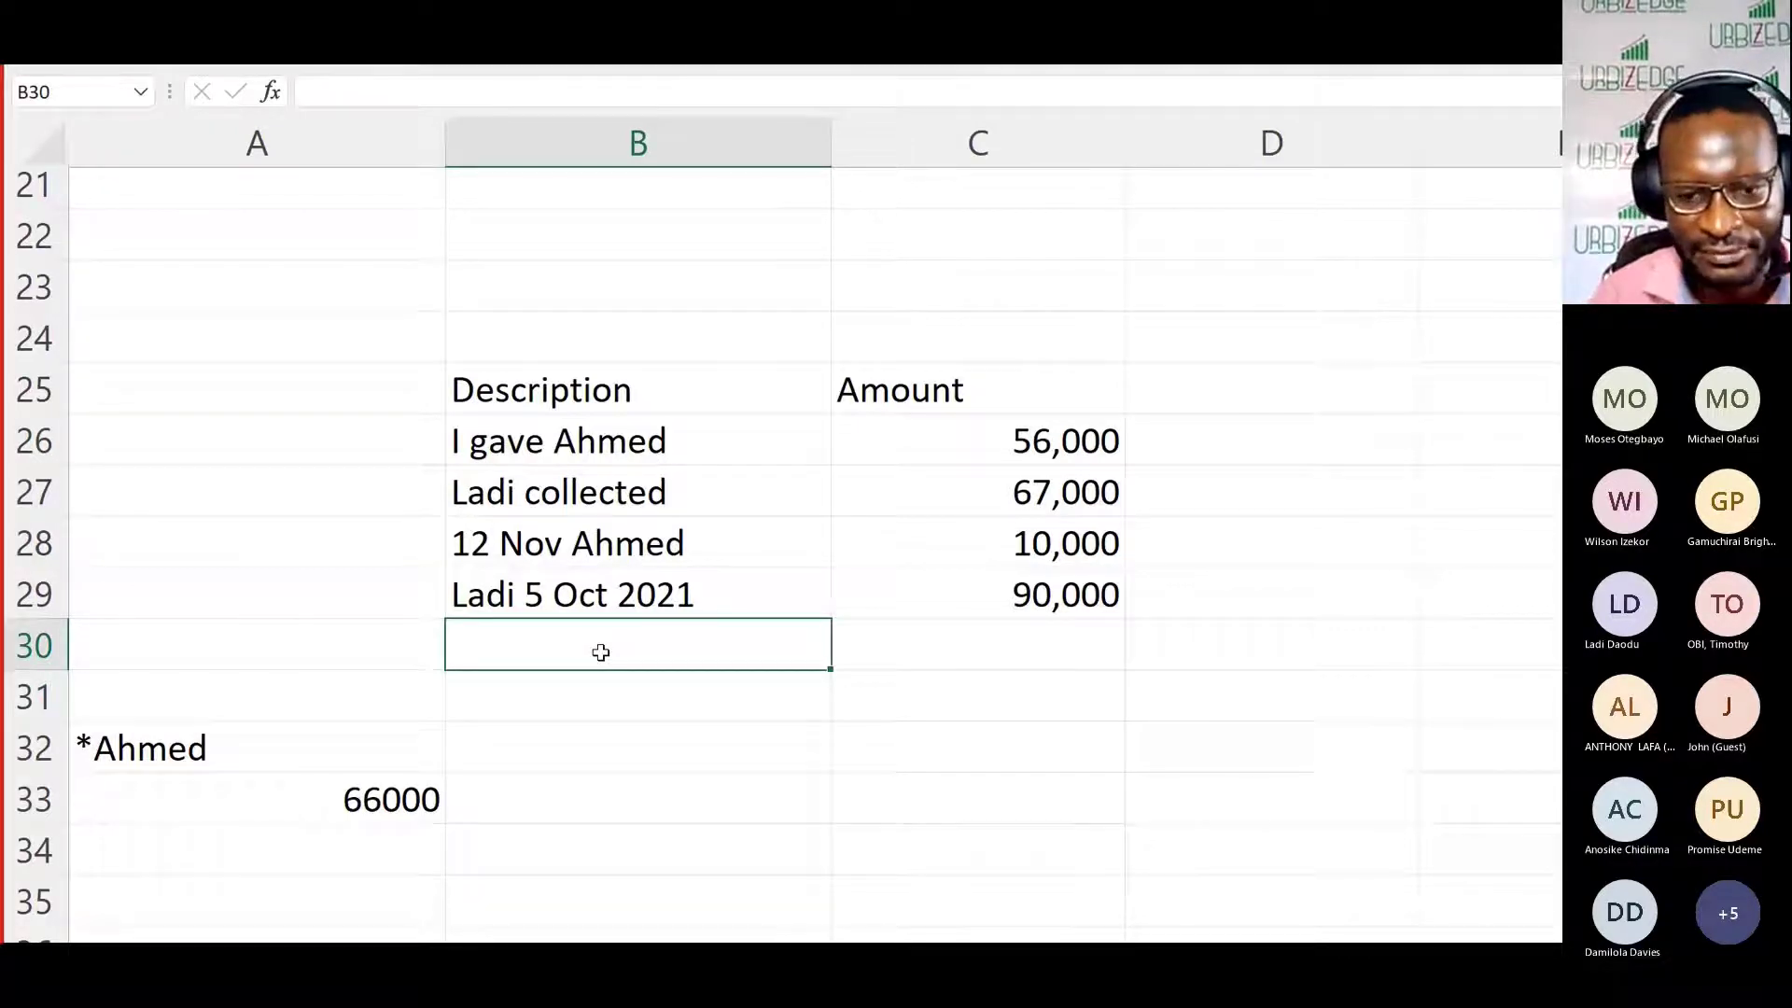
{"action": "type", "text": "Ahemd"}
{"action": "key", "text": "BackSpace"}
{"action": "key", "text": "BackSpace"}
{"action": "key", "text": "BackSpace"}
{"action": "type", "text": "m"}
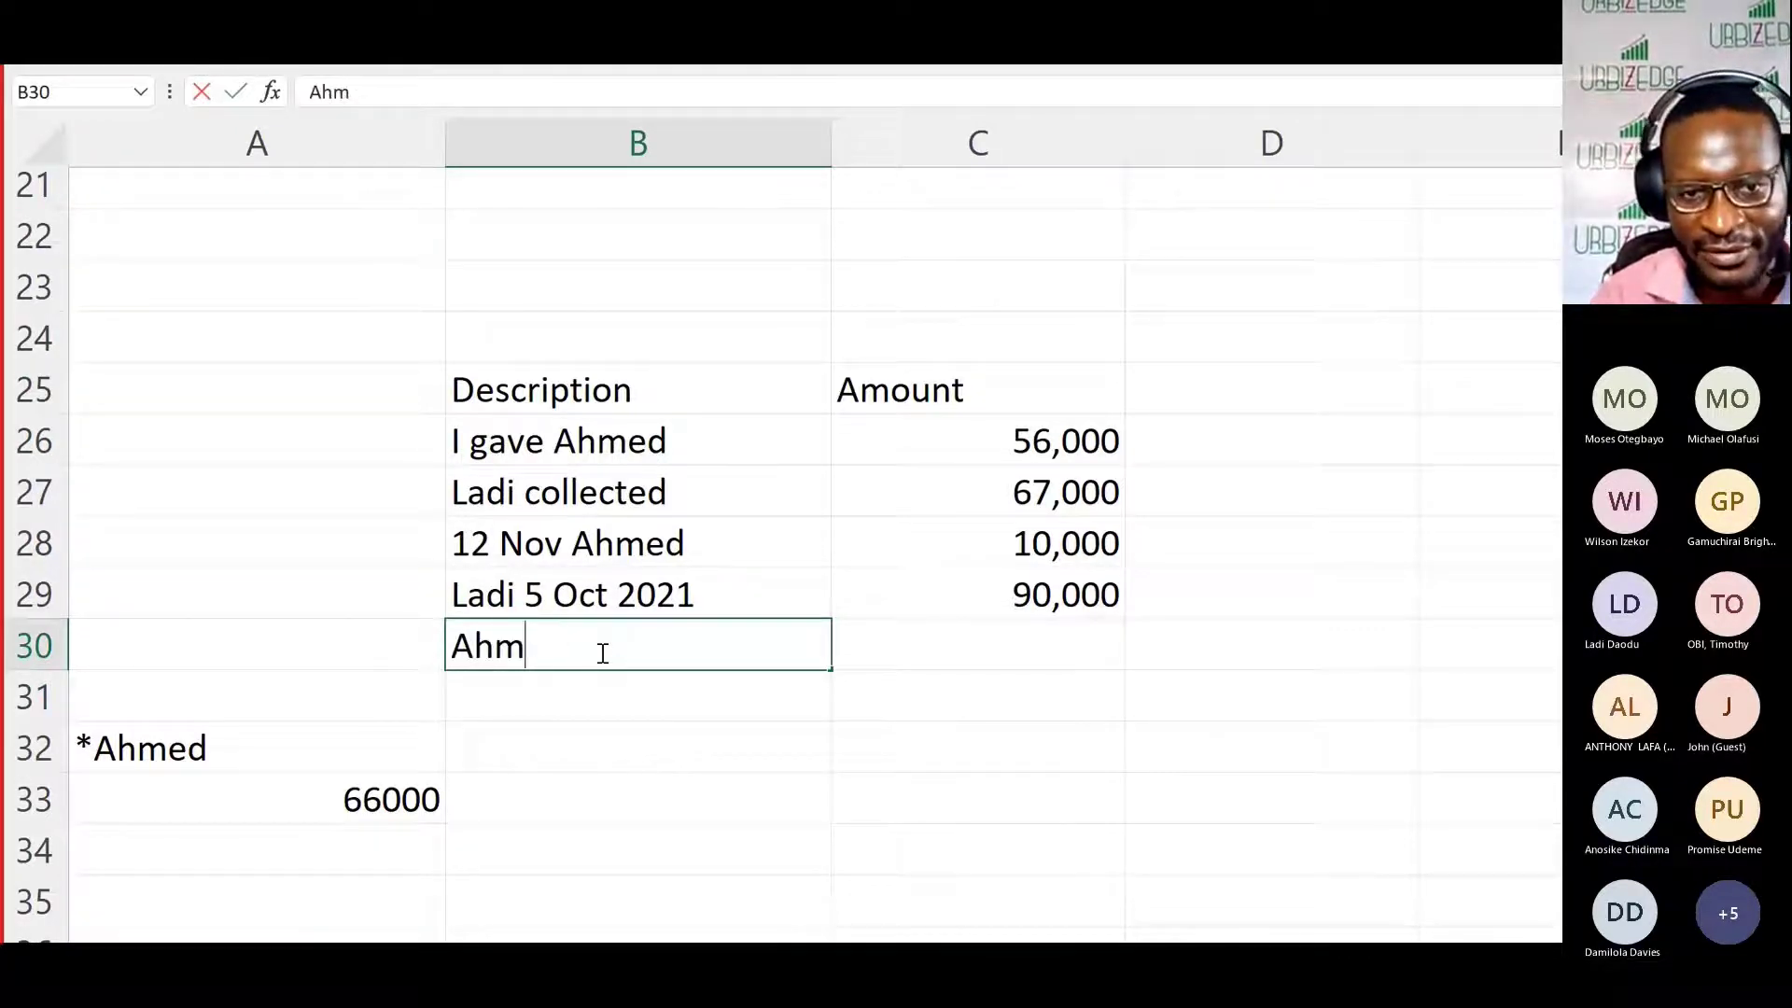
{"action": "type", "text": "ed received"}
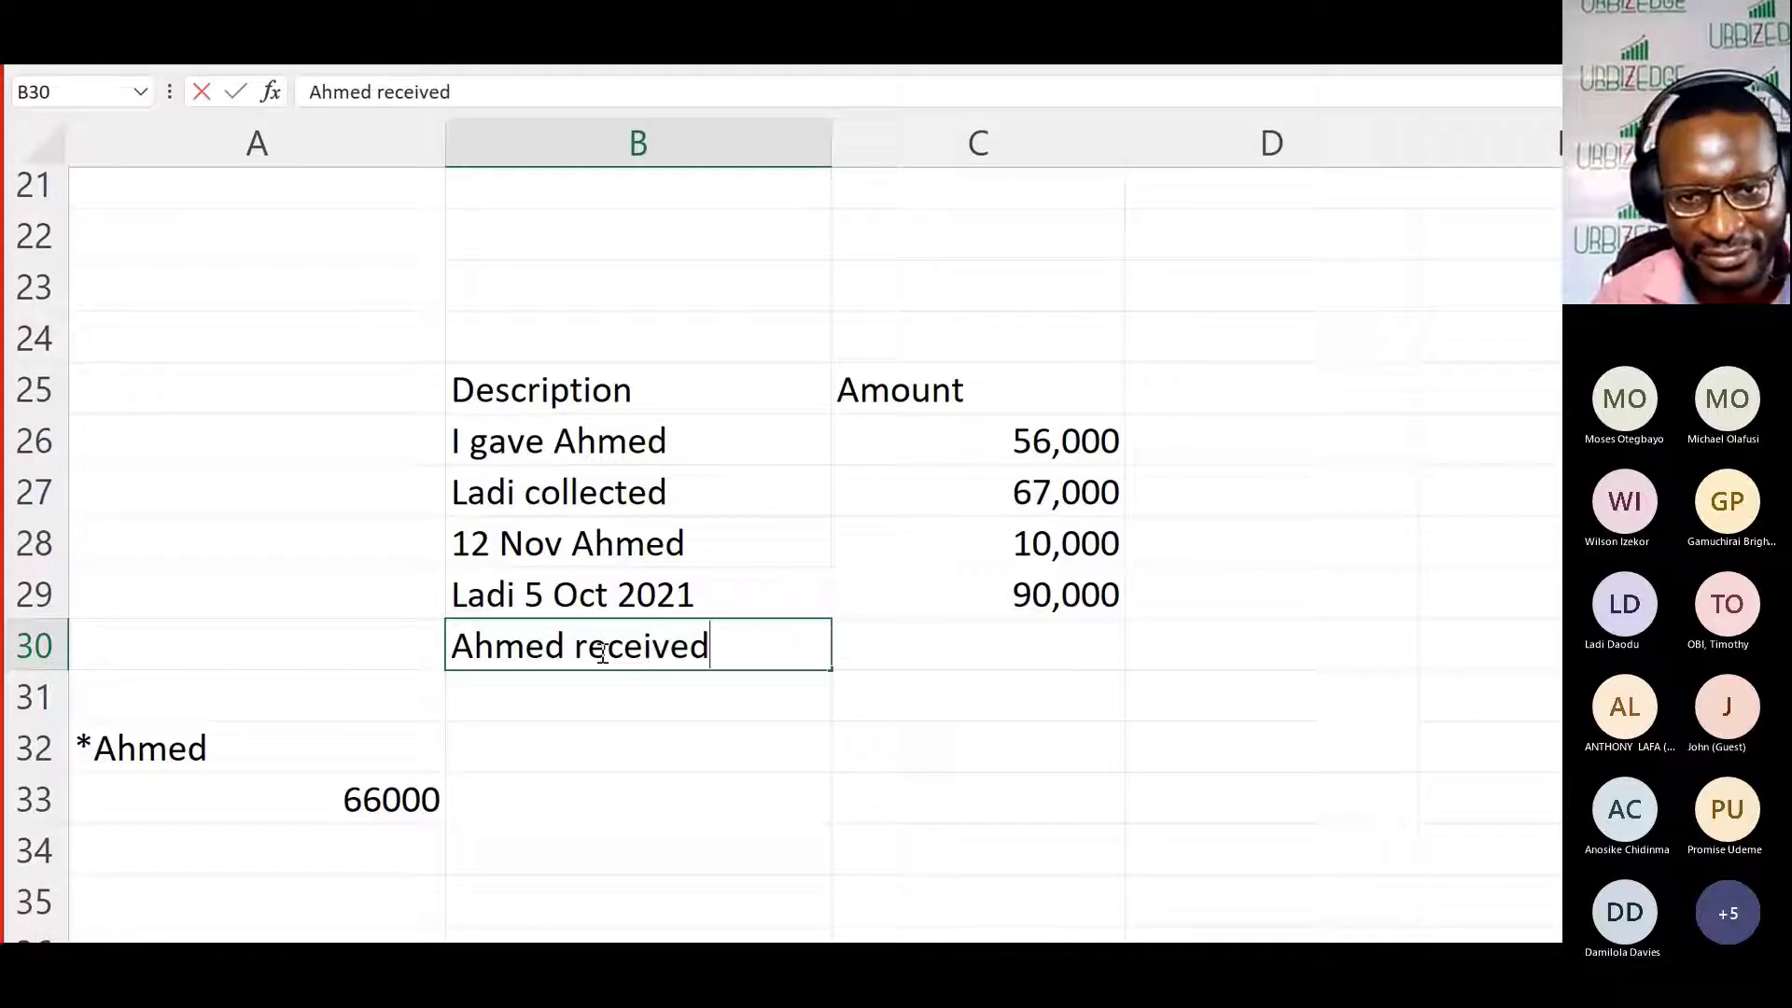
{"action": "key", "text": "Tab"}
{"action": "type", "text": "20,000"}
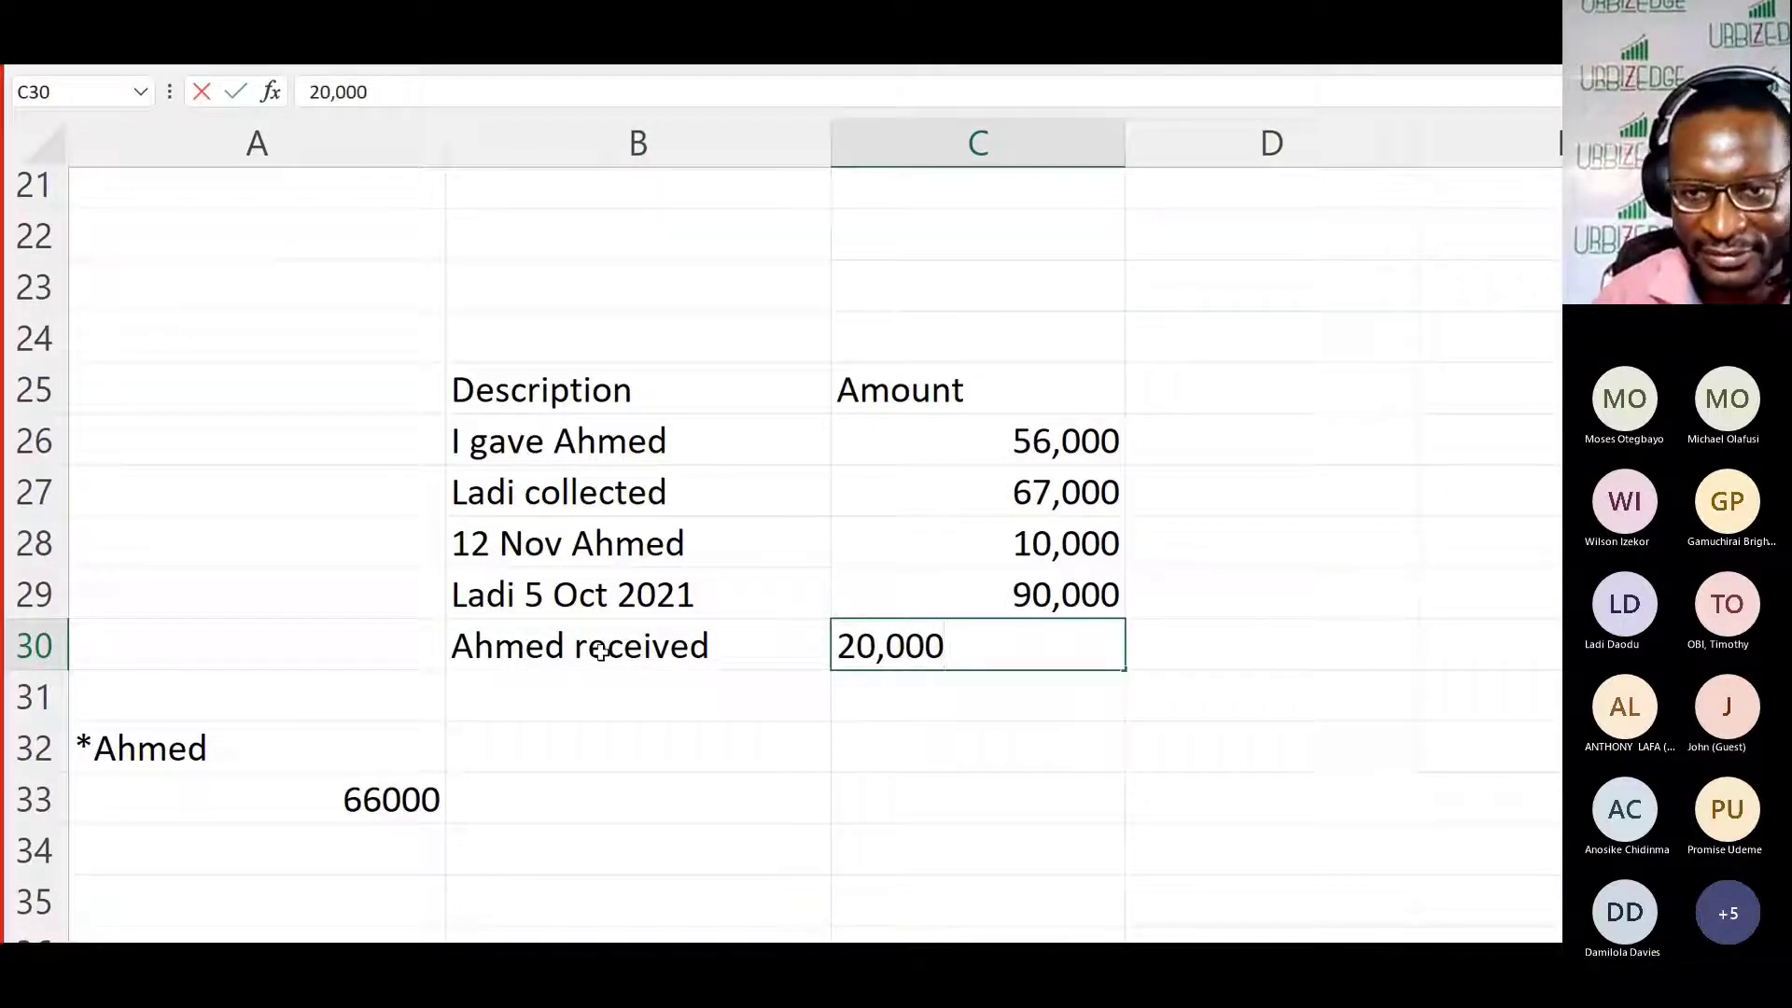
{"action": "key", "text": "Return"}
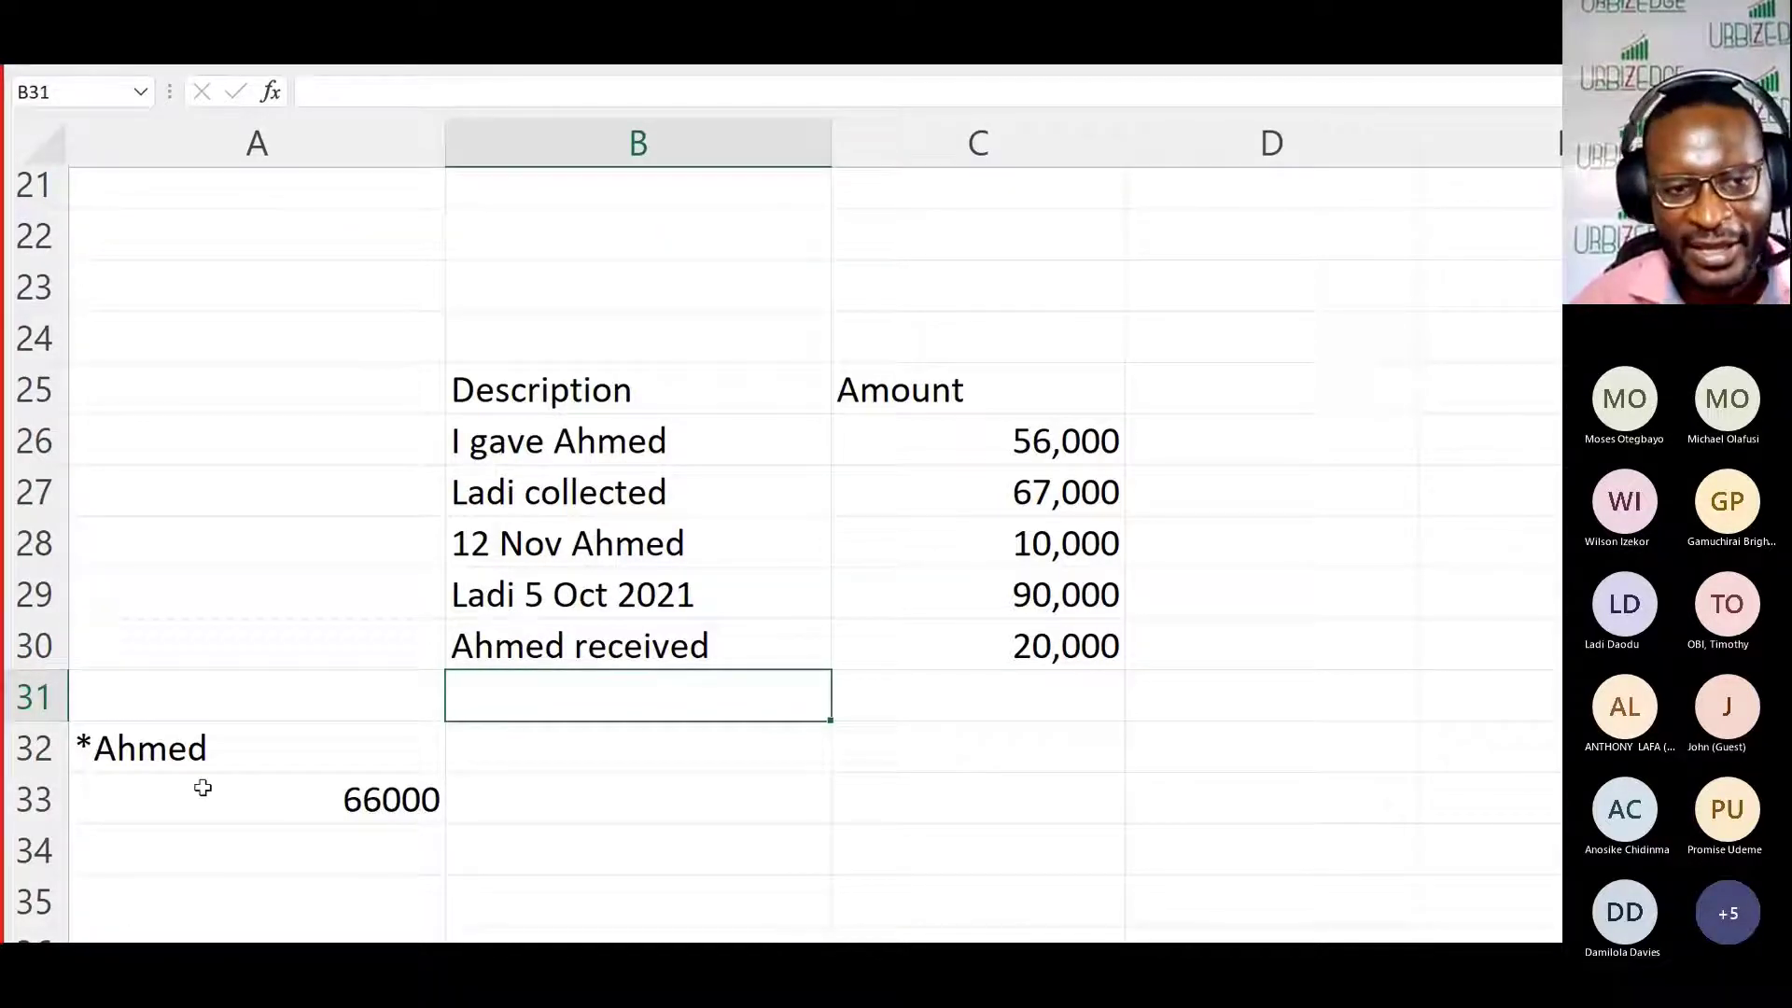
{"action": "double_click", "coordinate": [114, 737]}
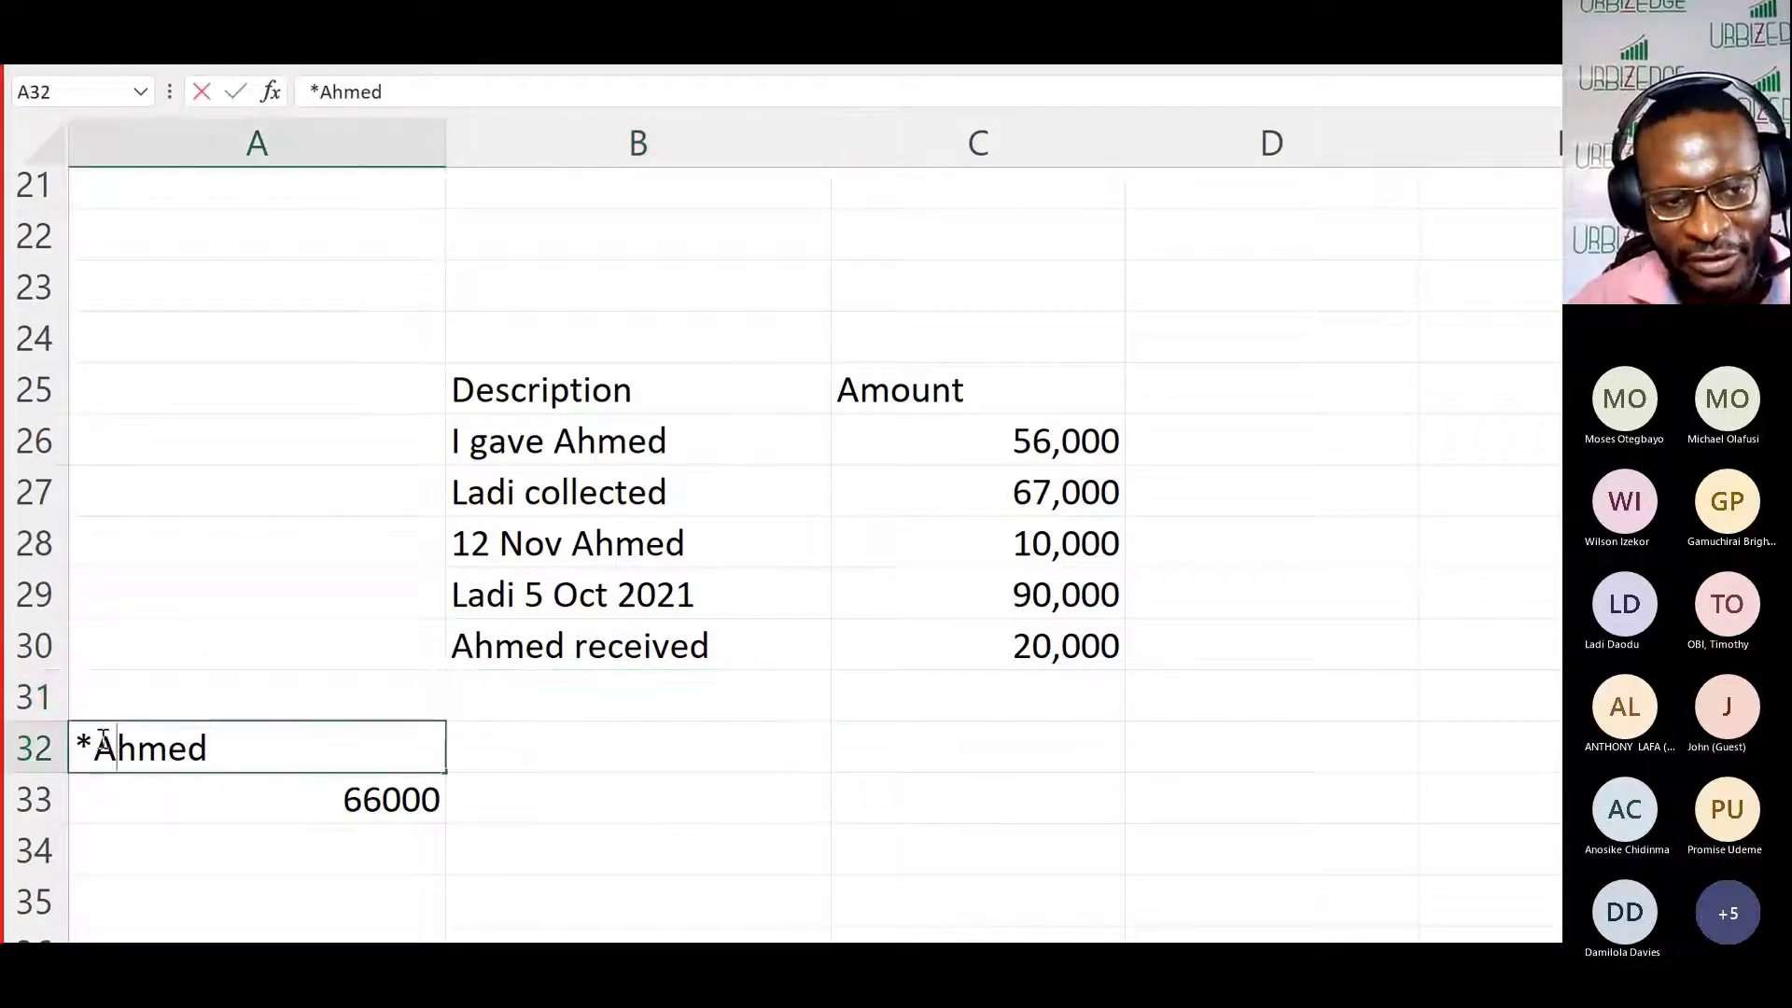
{"action": "left_click_drag", "start_coordinate": [89, 740], "coordinate": [237, 737]}
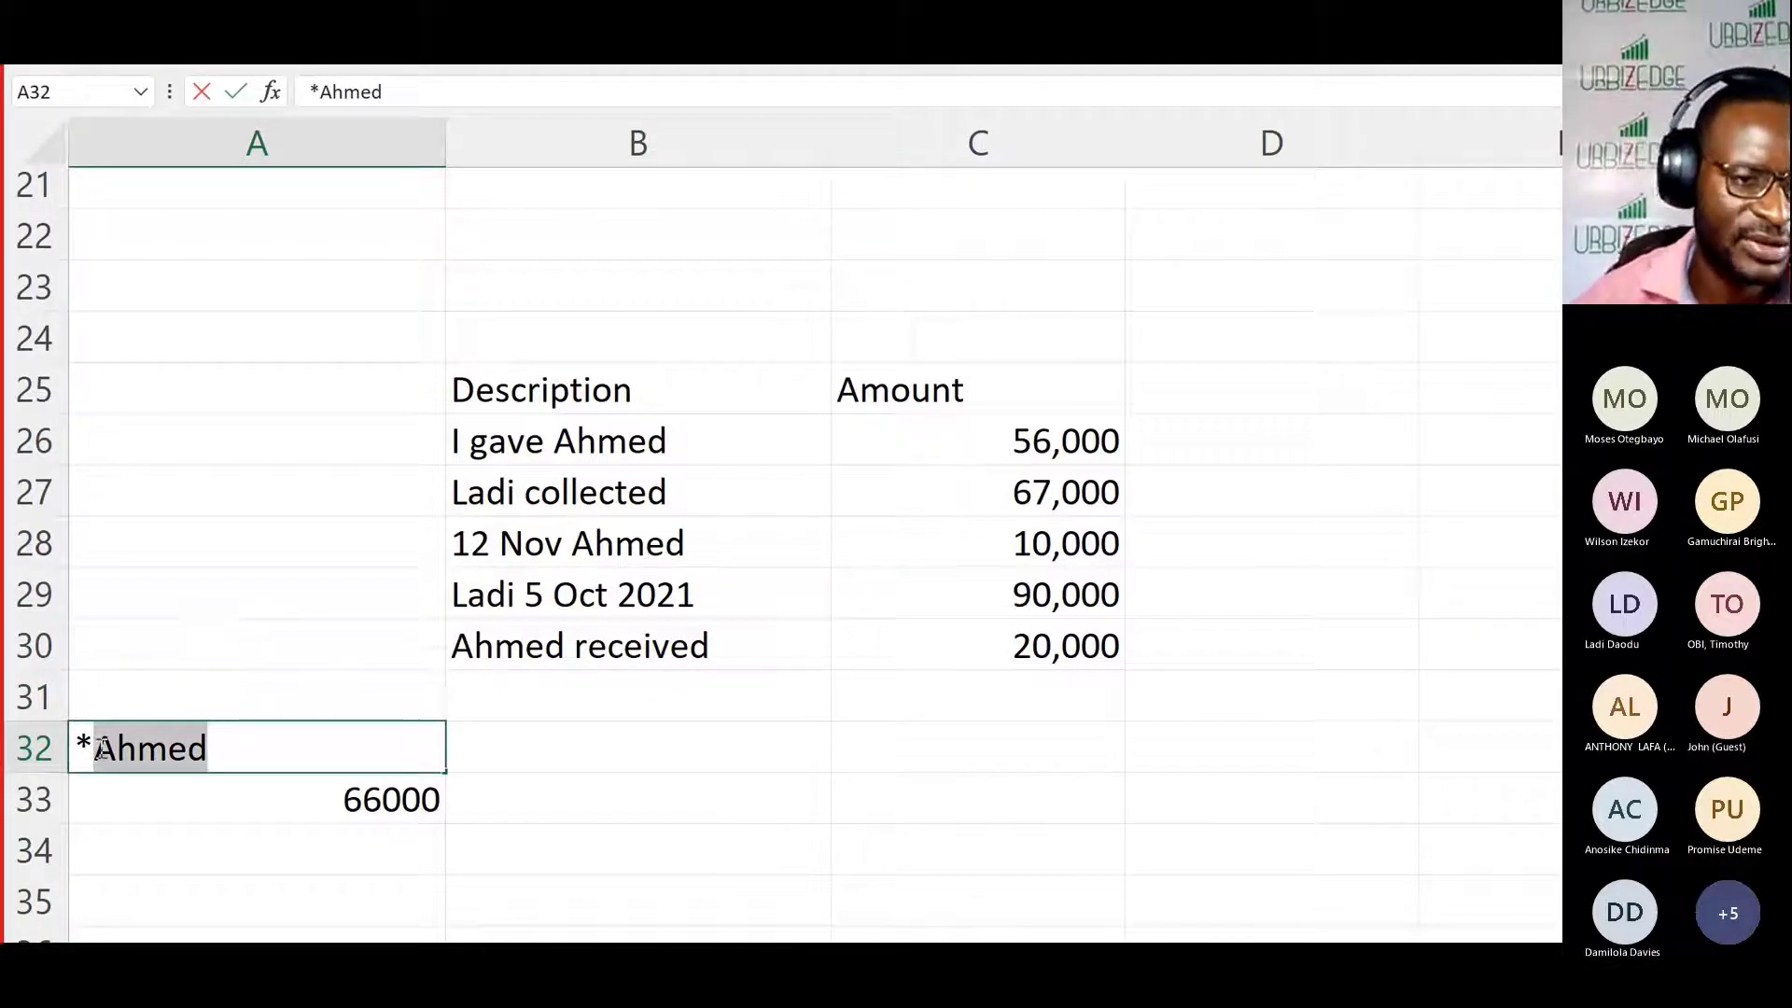
{"action": "left_click_drag", "start_coordinate": [92, 740], "coordinate": [248, 744]}
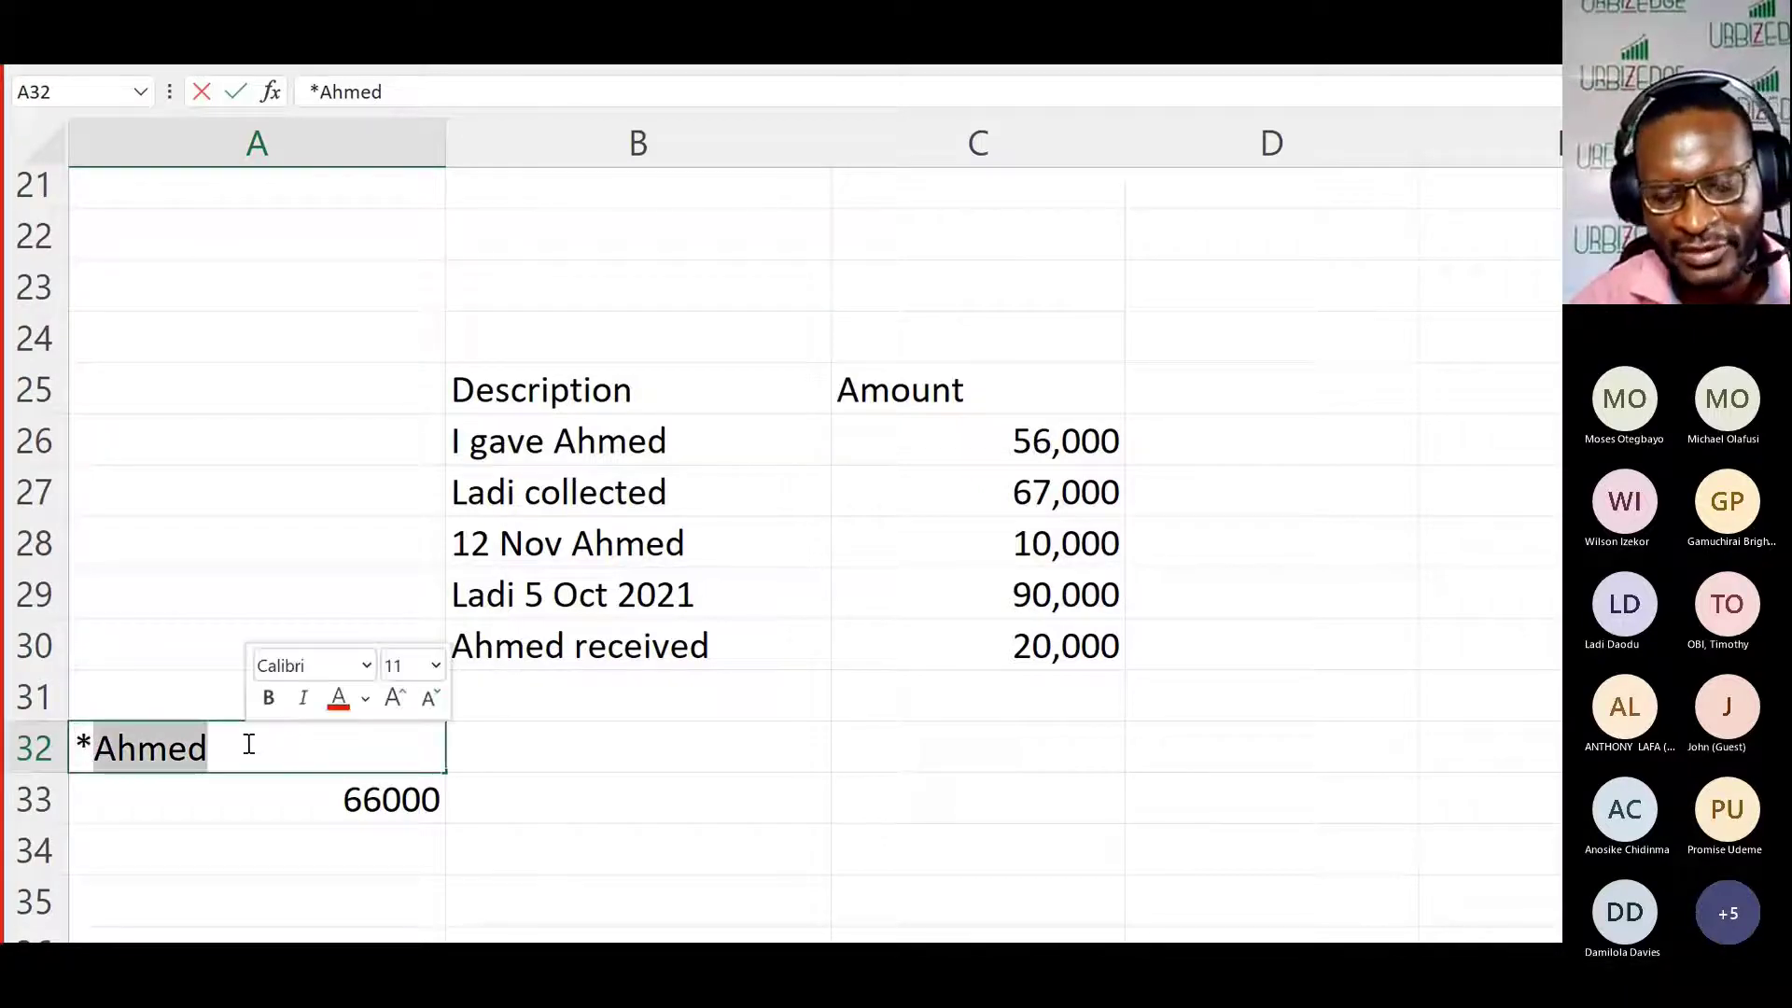
{"action": "key", "text": "Escape"}
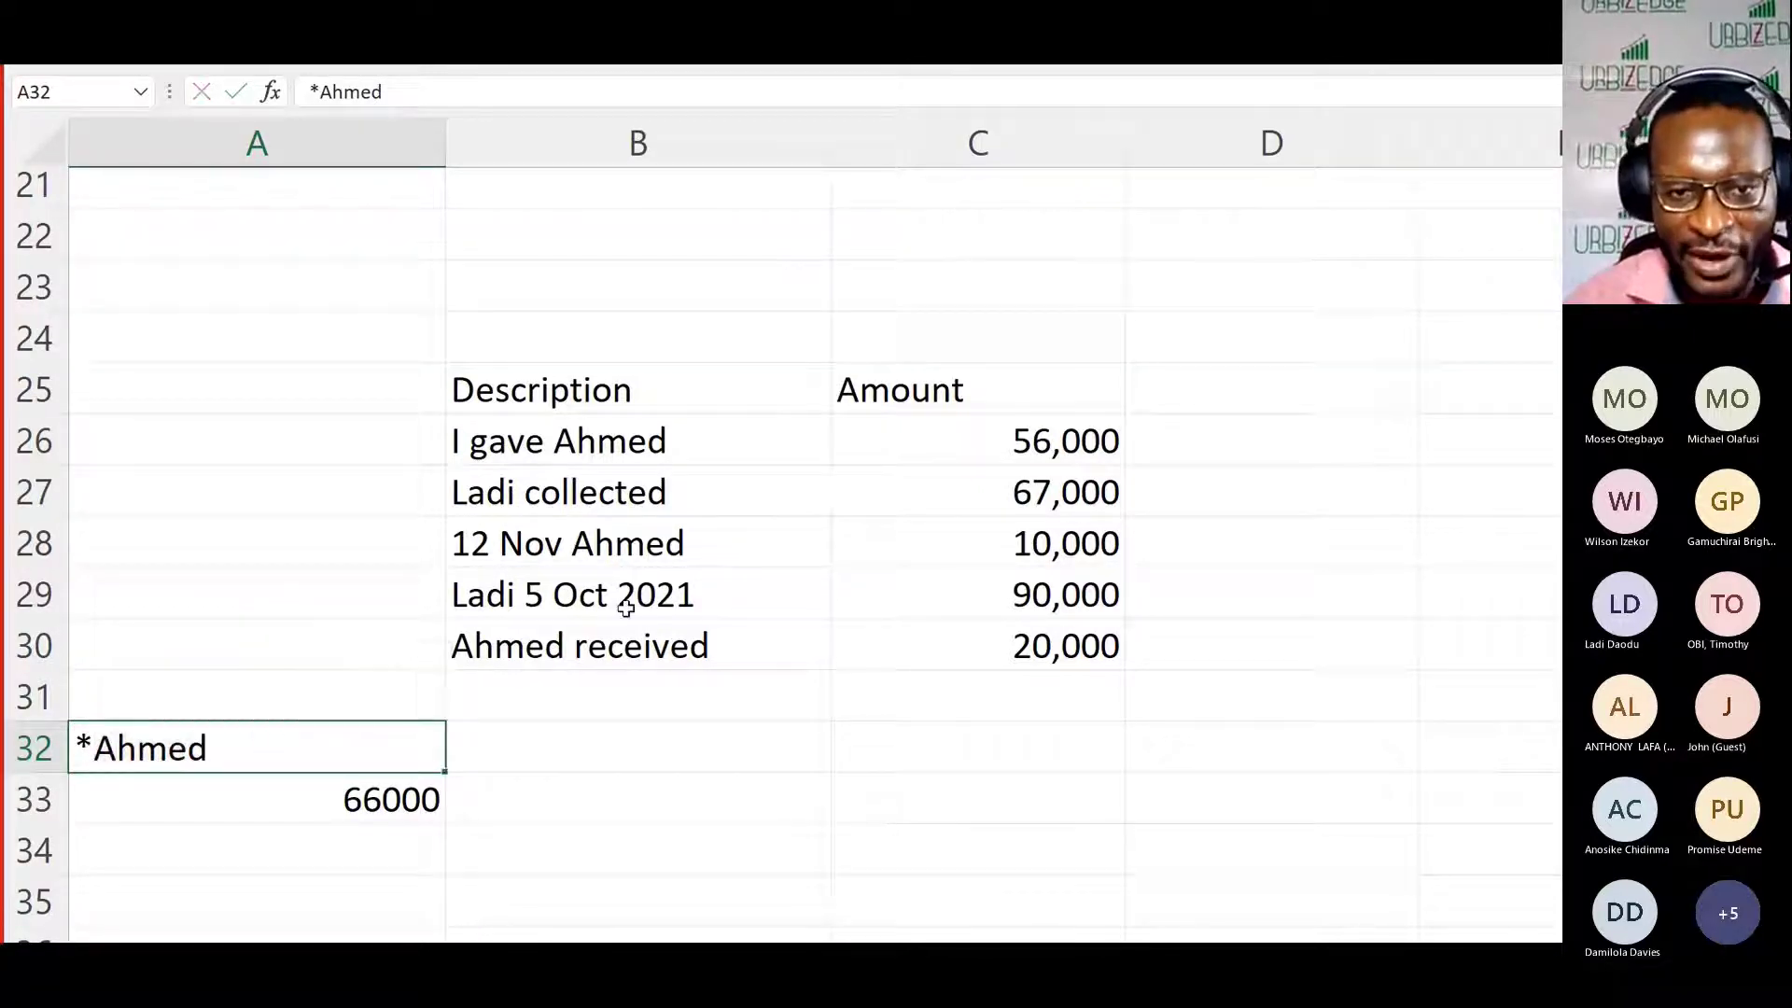
Step: Fill row 31 with only the first name used in row 30 as the description, and the amount 30,000
{"action": "left_click", "coordinate": [664, 609]}
{"action": "left_click", "coordinate": [664, 642]}
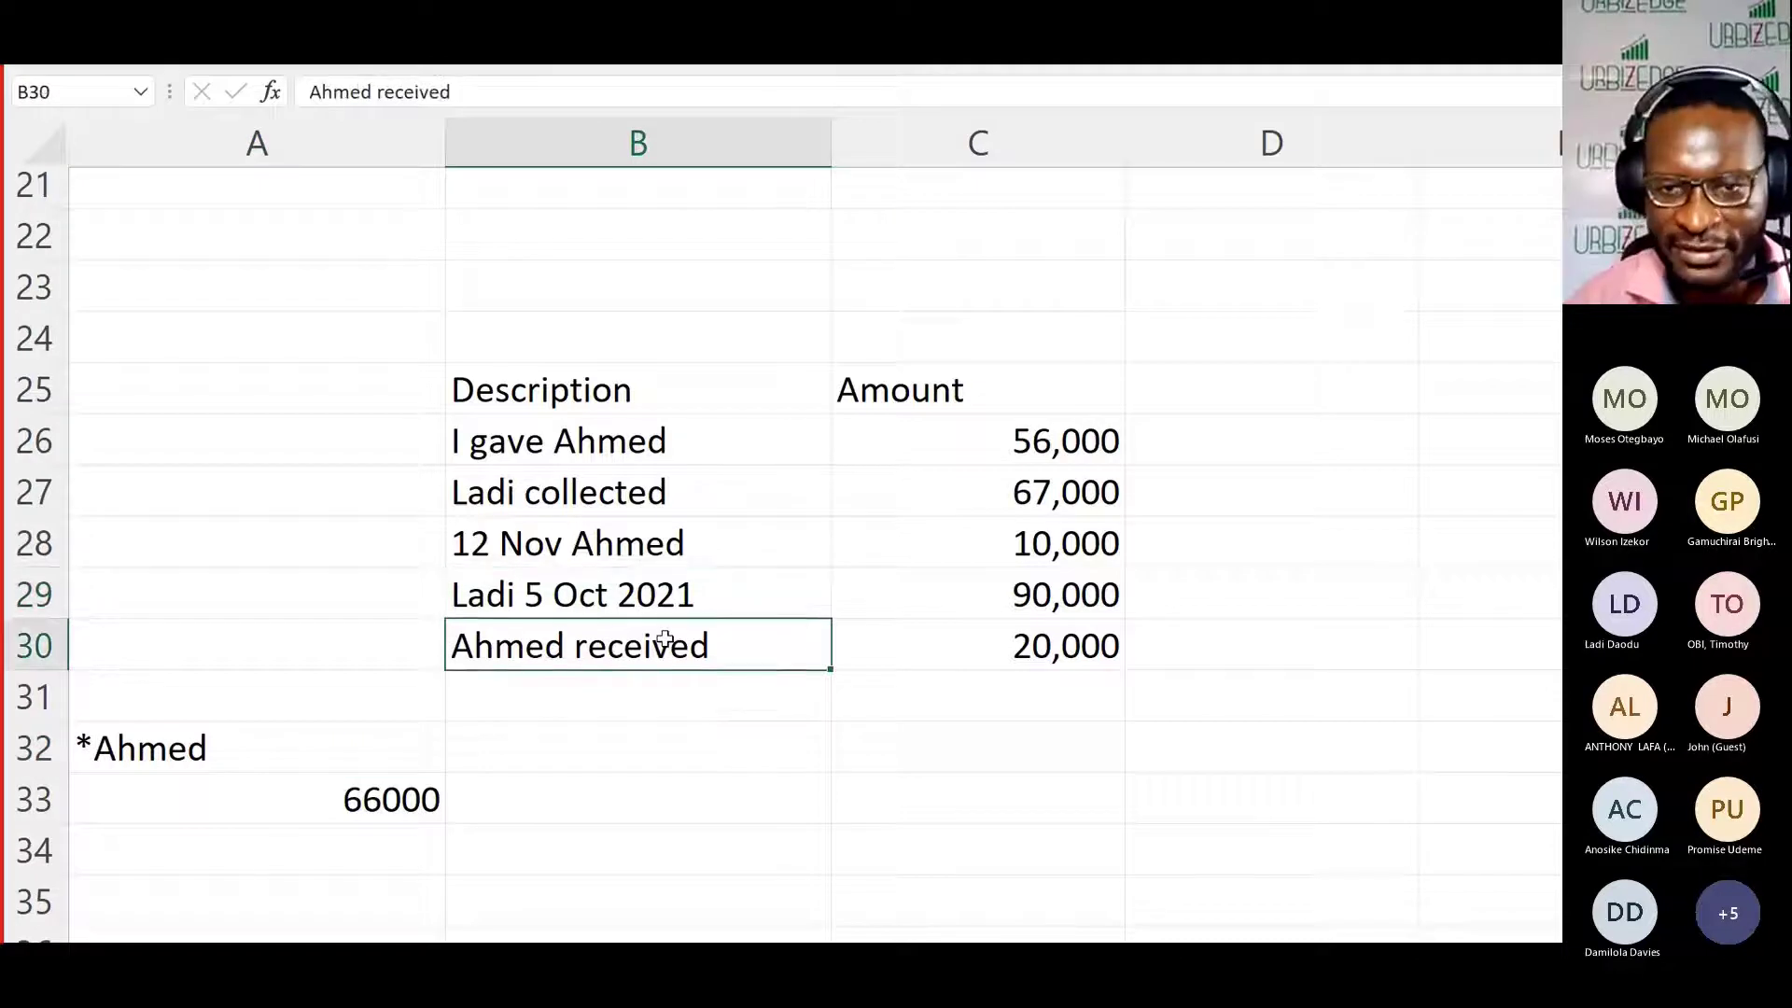
{"action": "left_click", "coordinate": [596, 711]}
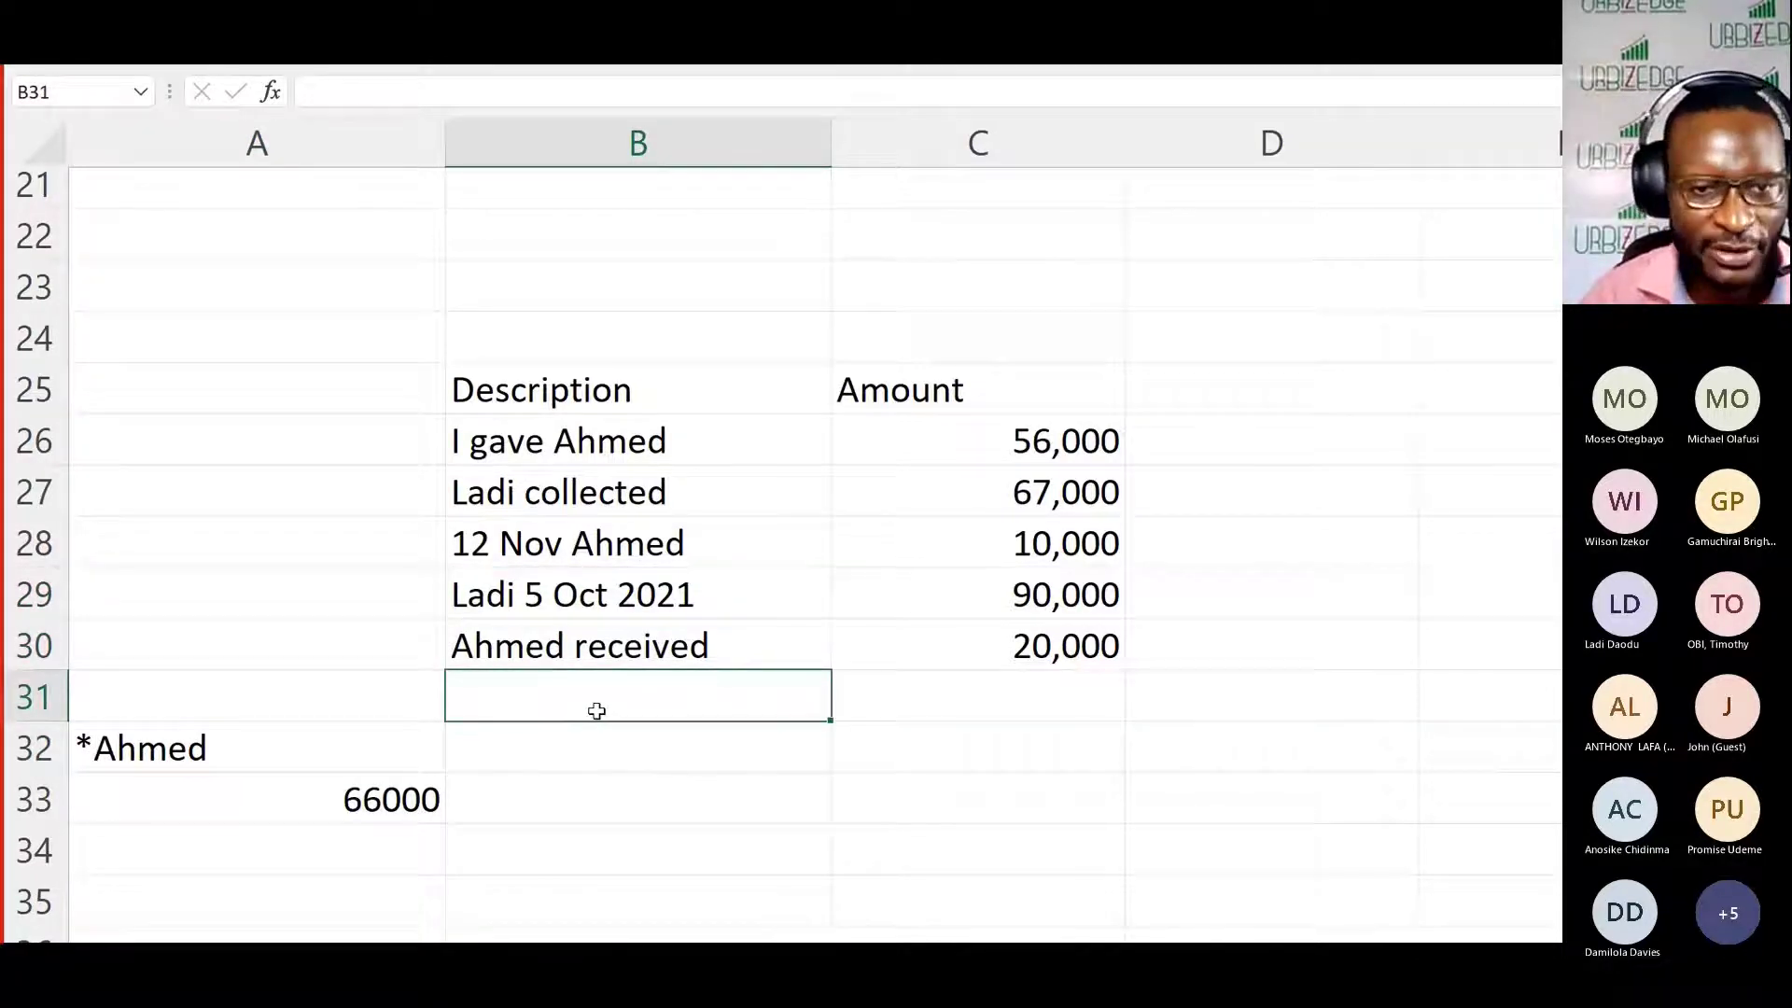
{"action": "type", "text": "Ahmed"}
{"action": "key", "text": "Delete"}
{"action": "key", "text": "Tab"}
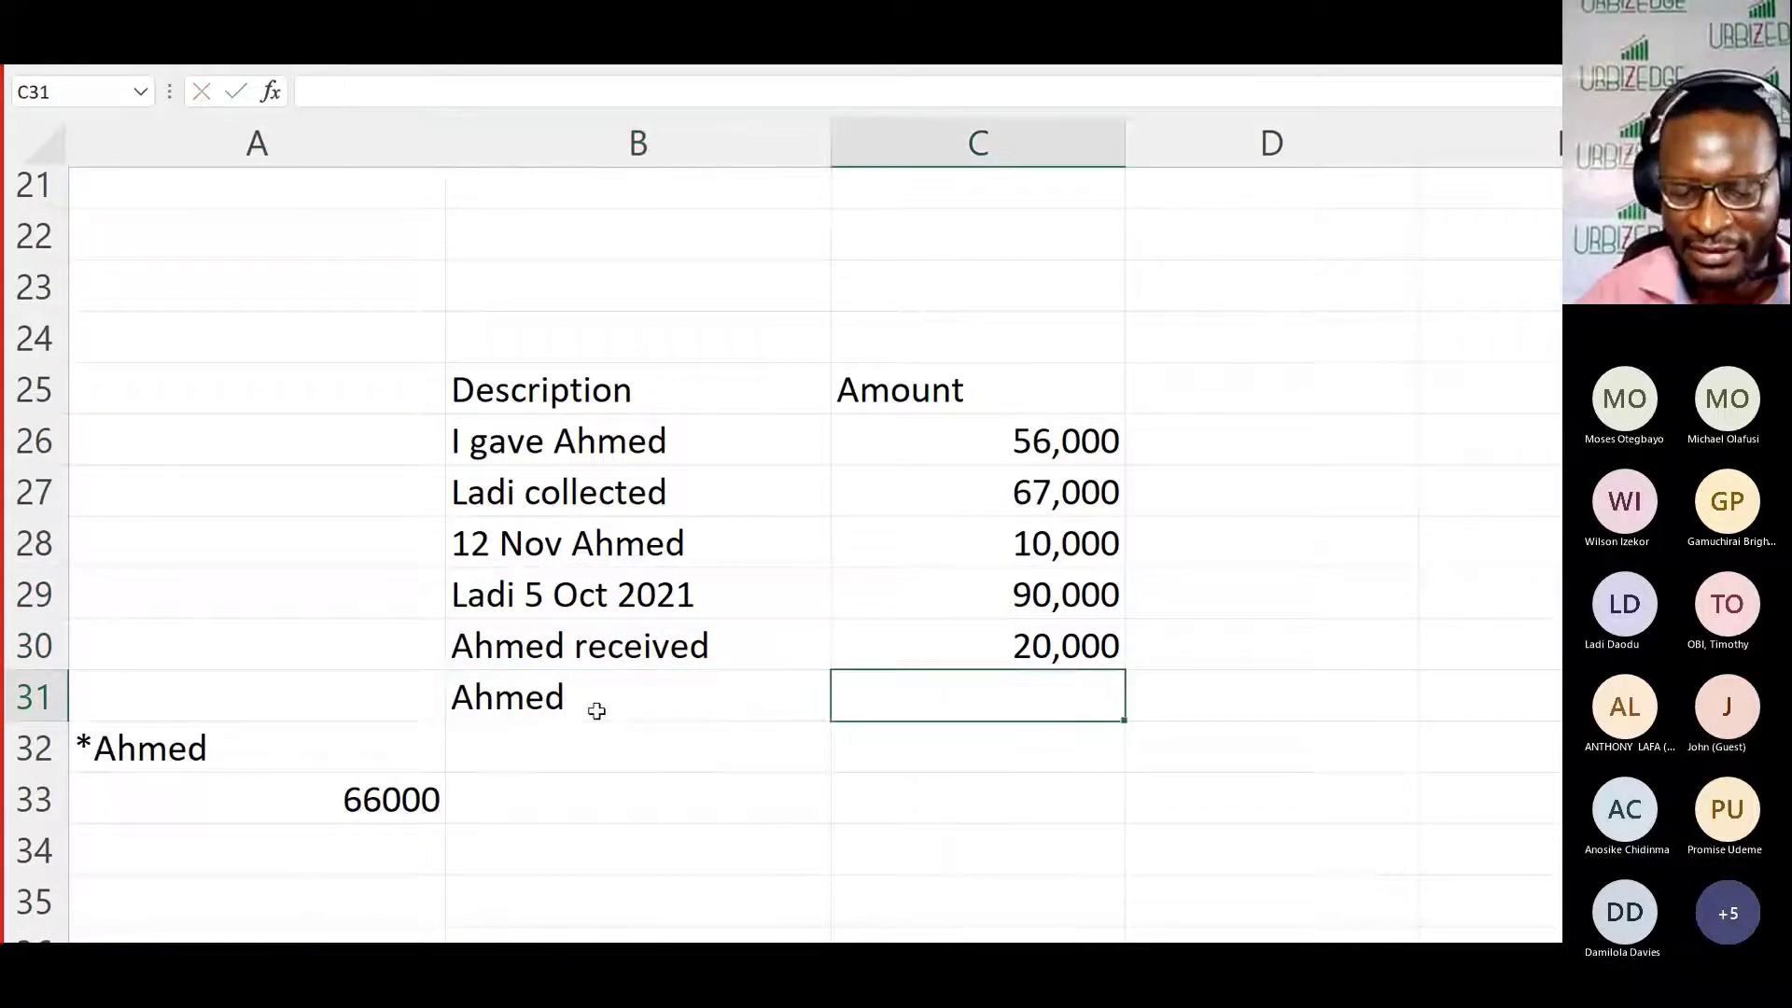
{"action": "type", "text": "30,000"}
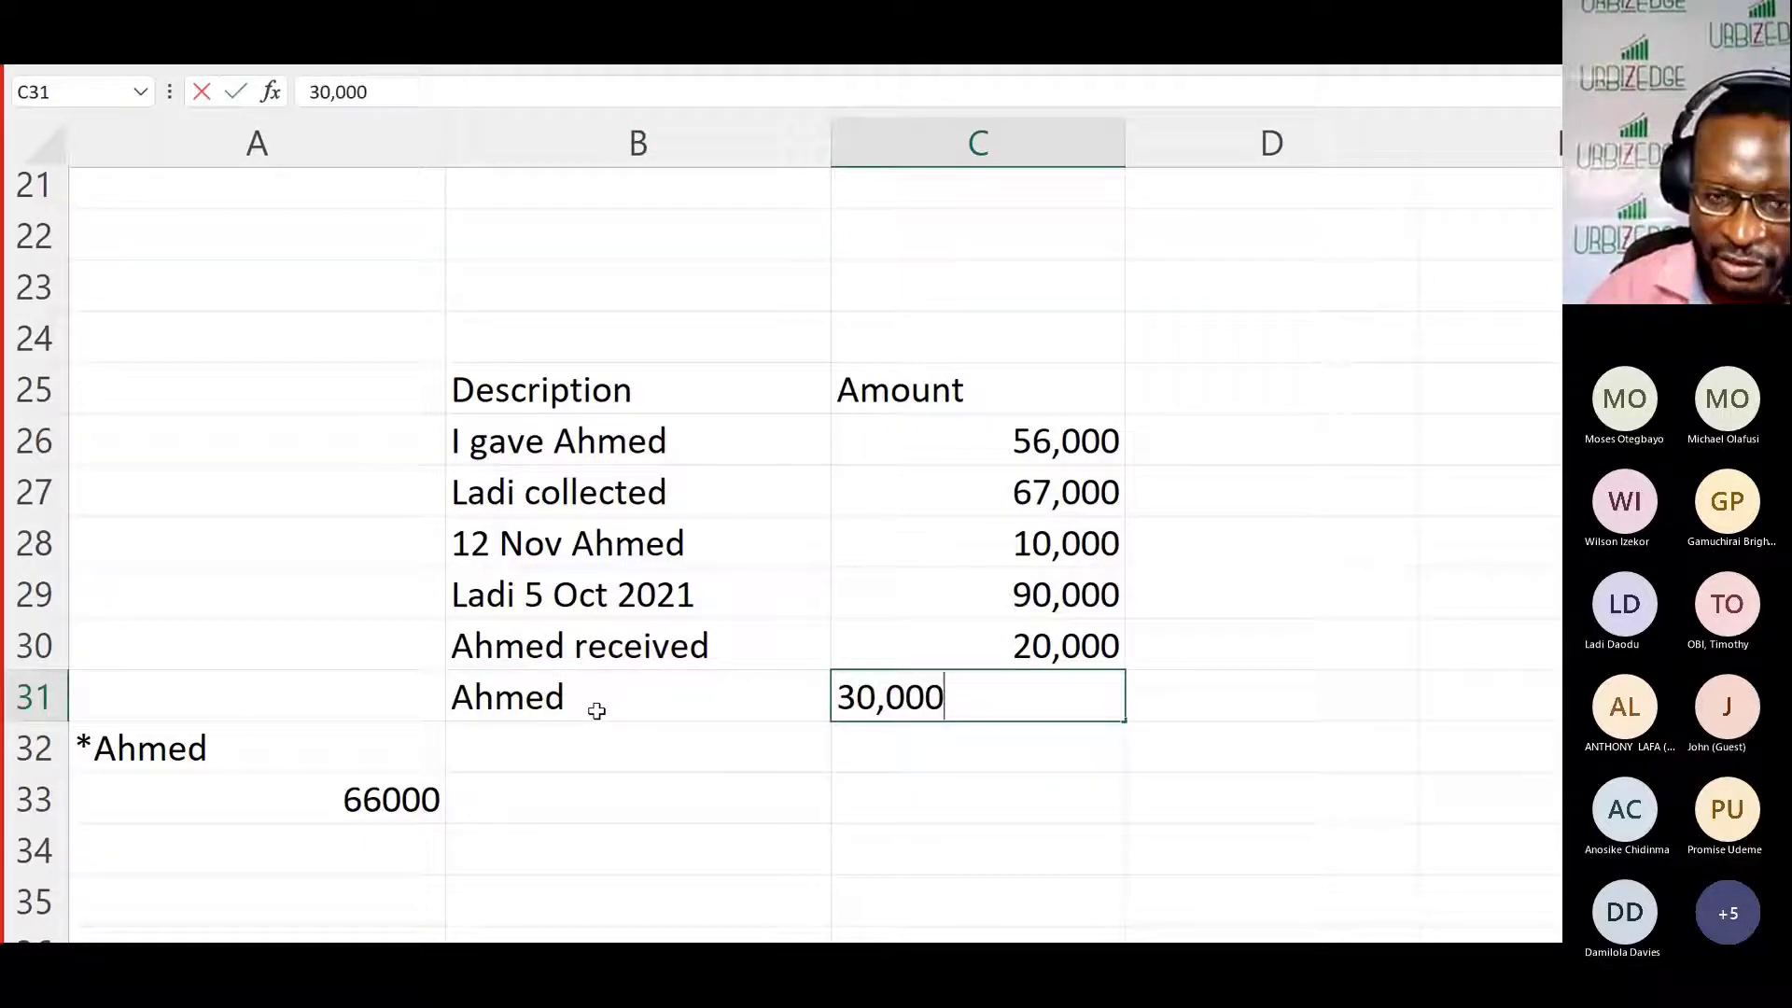
{"action": "key", "text": "Return"}
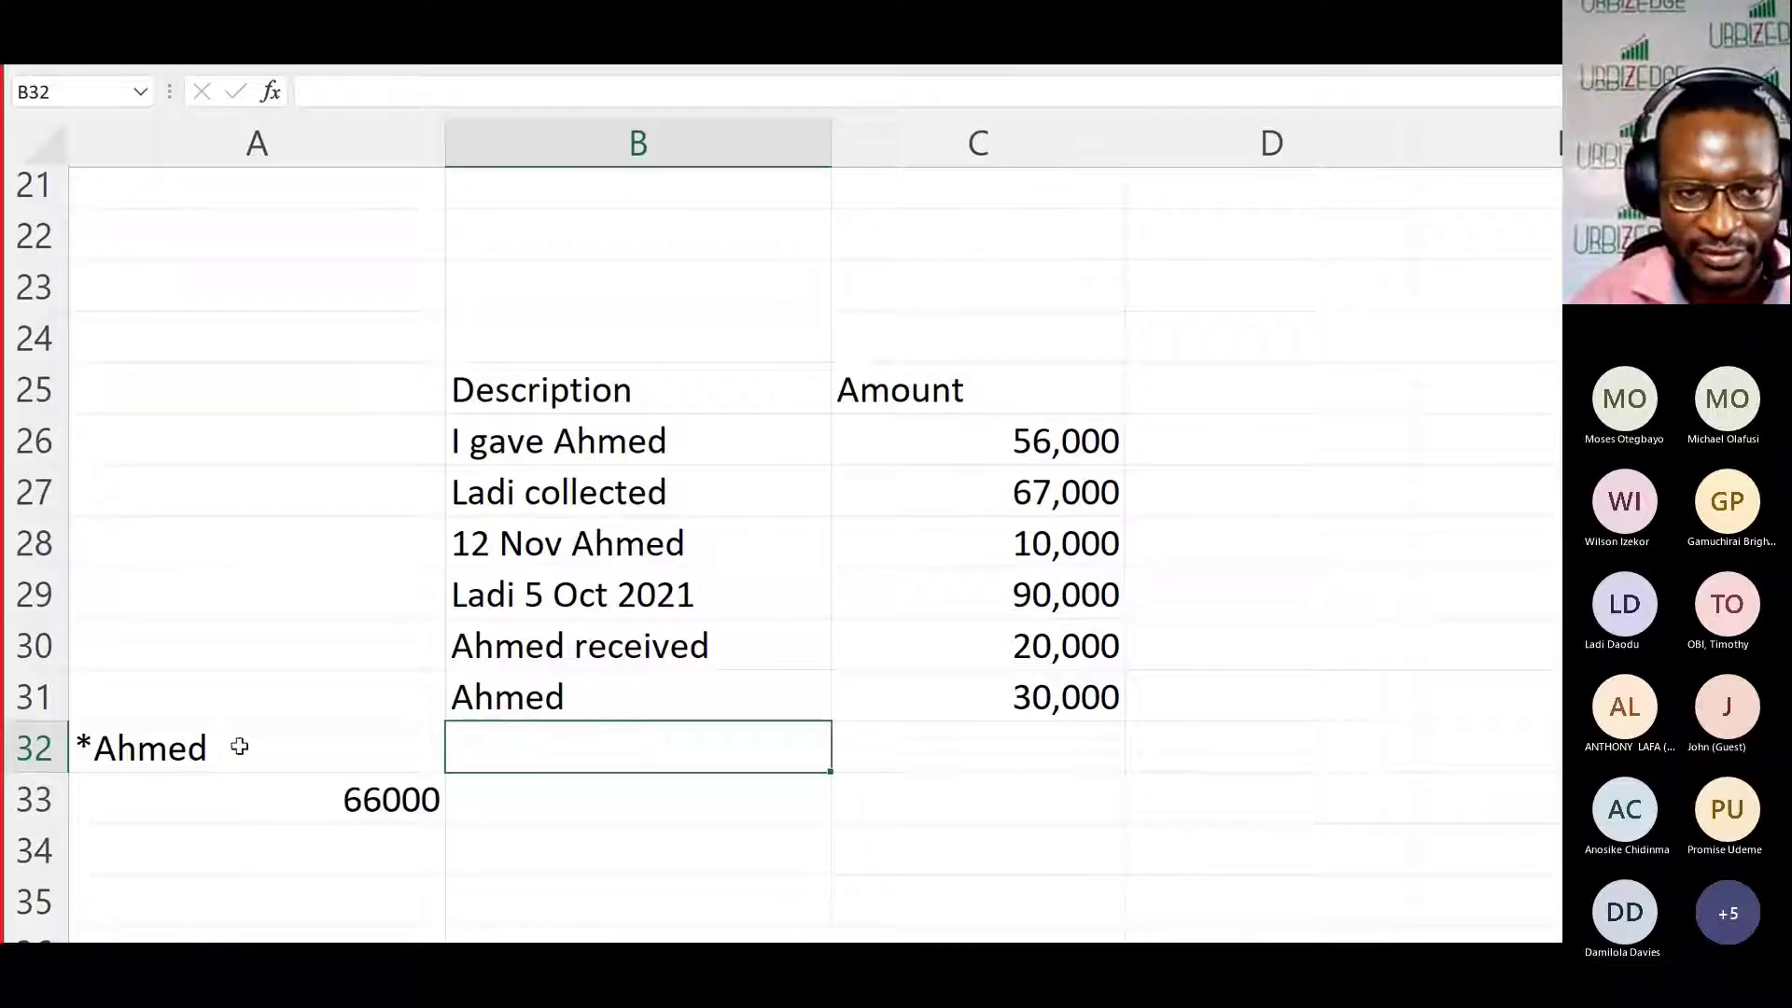
Step: Extend the SUMIFS ranges in A33 to $C$26:$C$31 and $B$26:$B$31 so both added rows are included
{"action": "left_click", "coordinate": [329, 801]}
{"action": "double_click", "coordinate": [329, 801]}
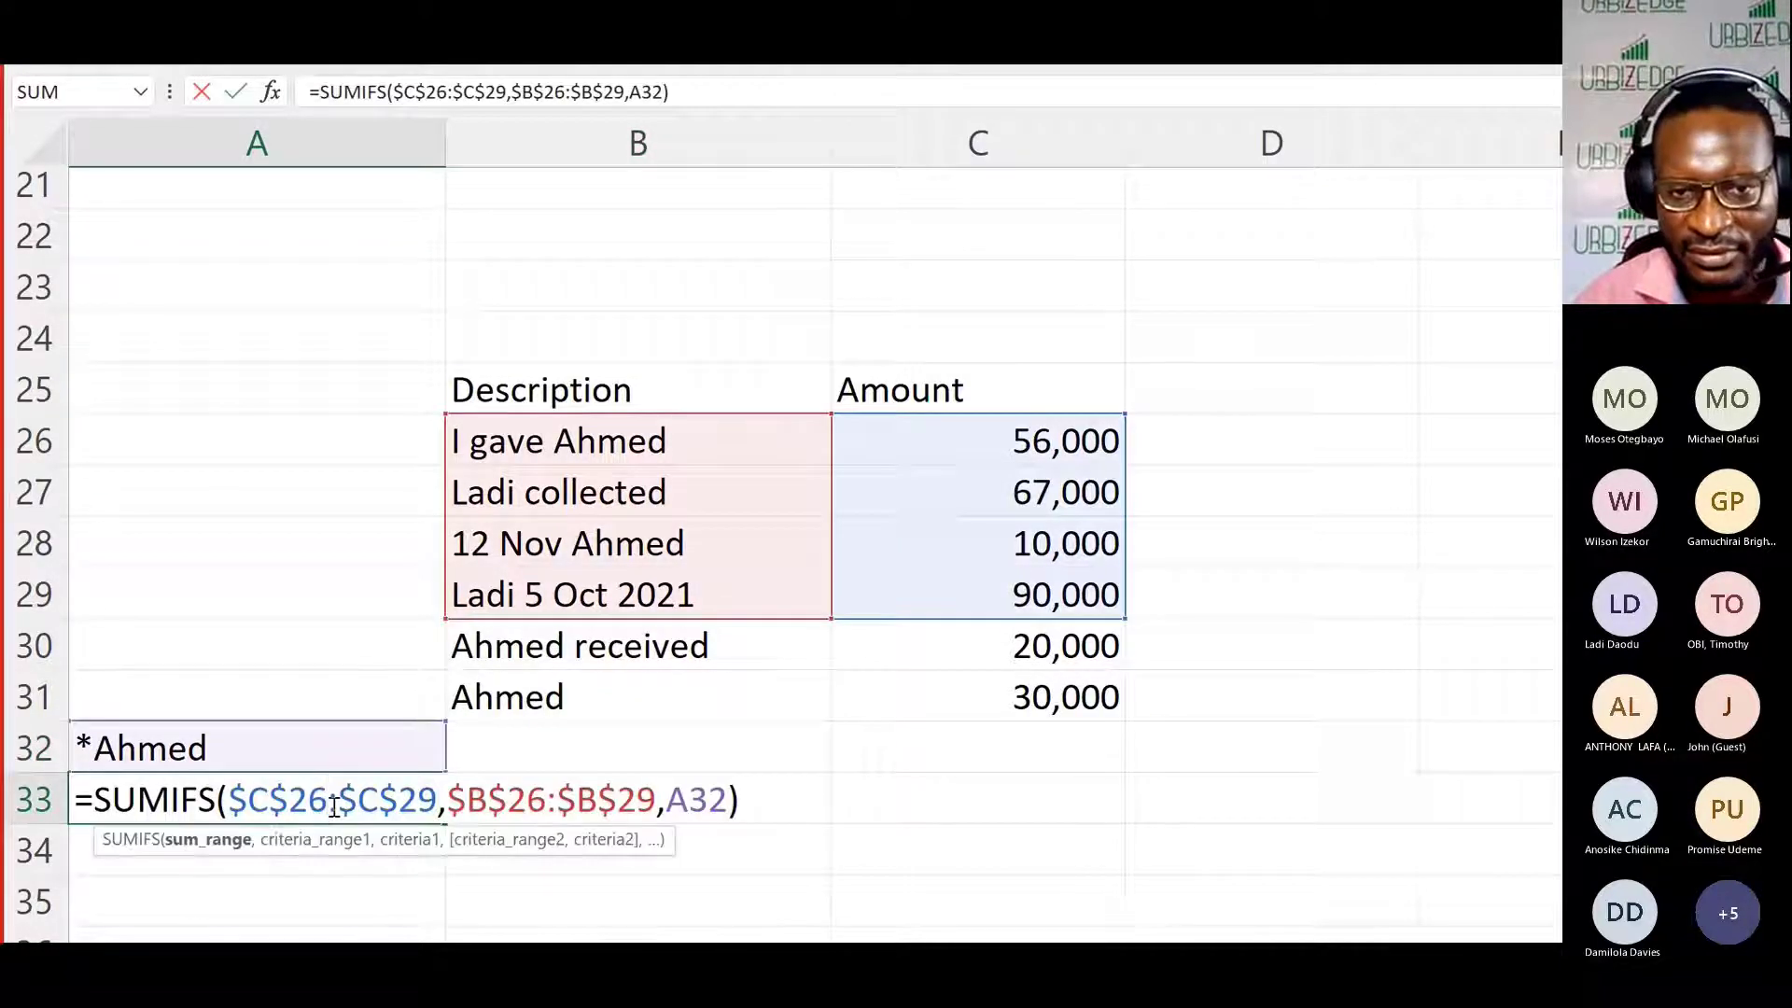
{"action": "key", "text": "Escape"}
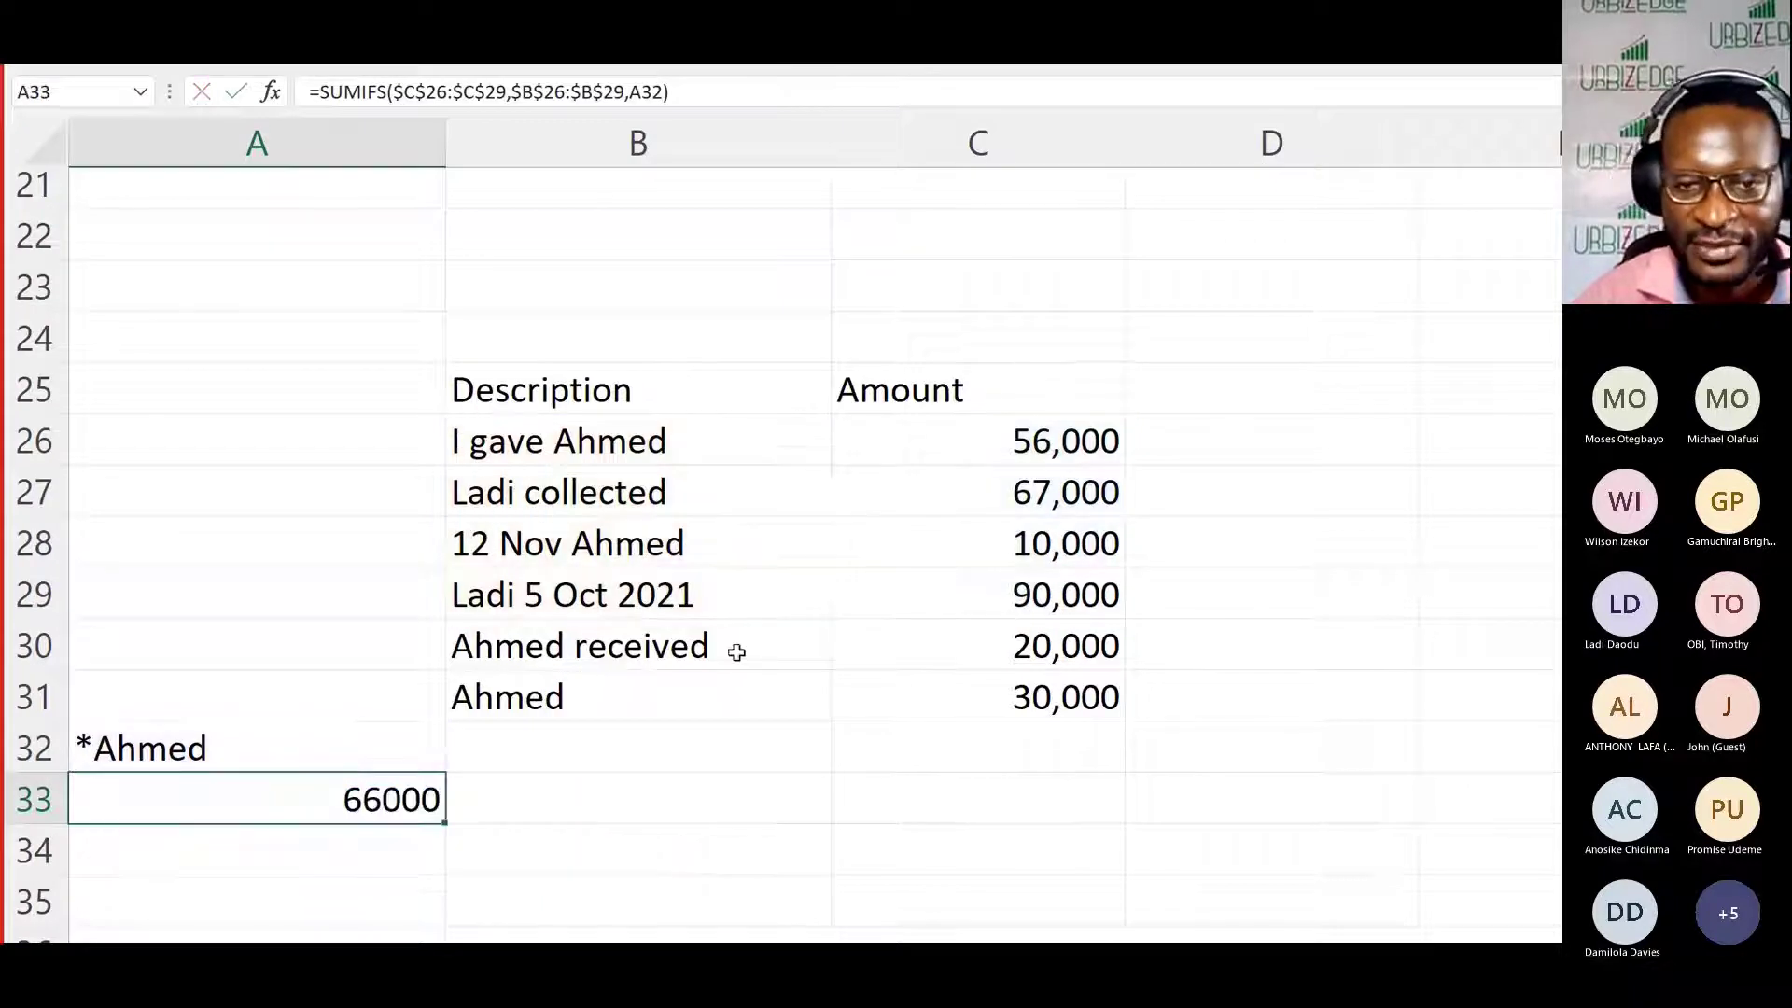
{"action": "double_click", "coordinate": [359, 798]}
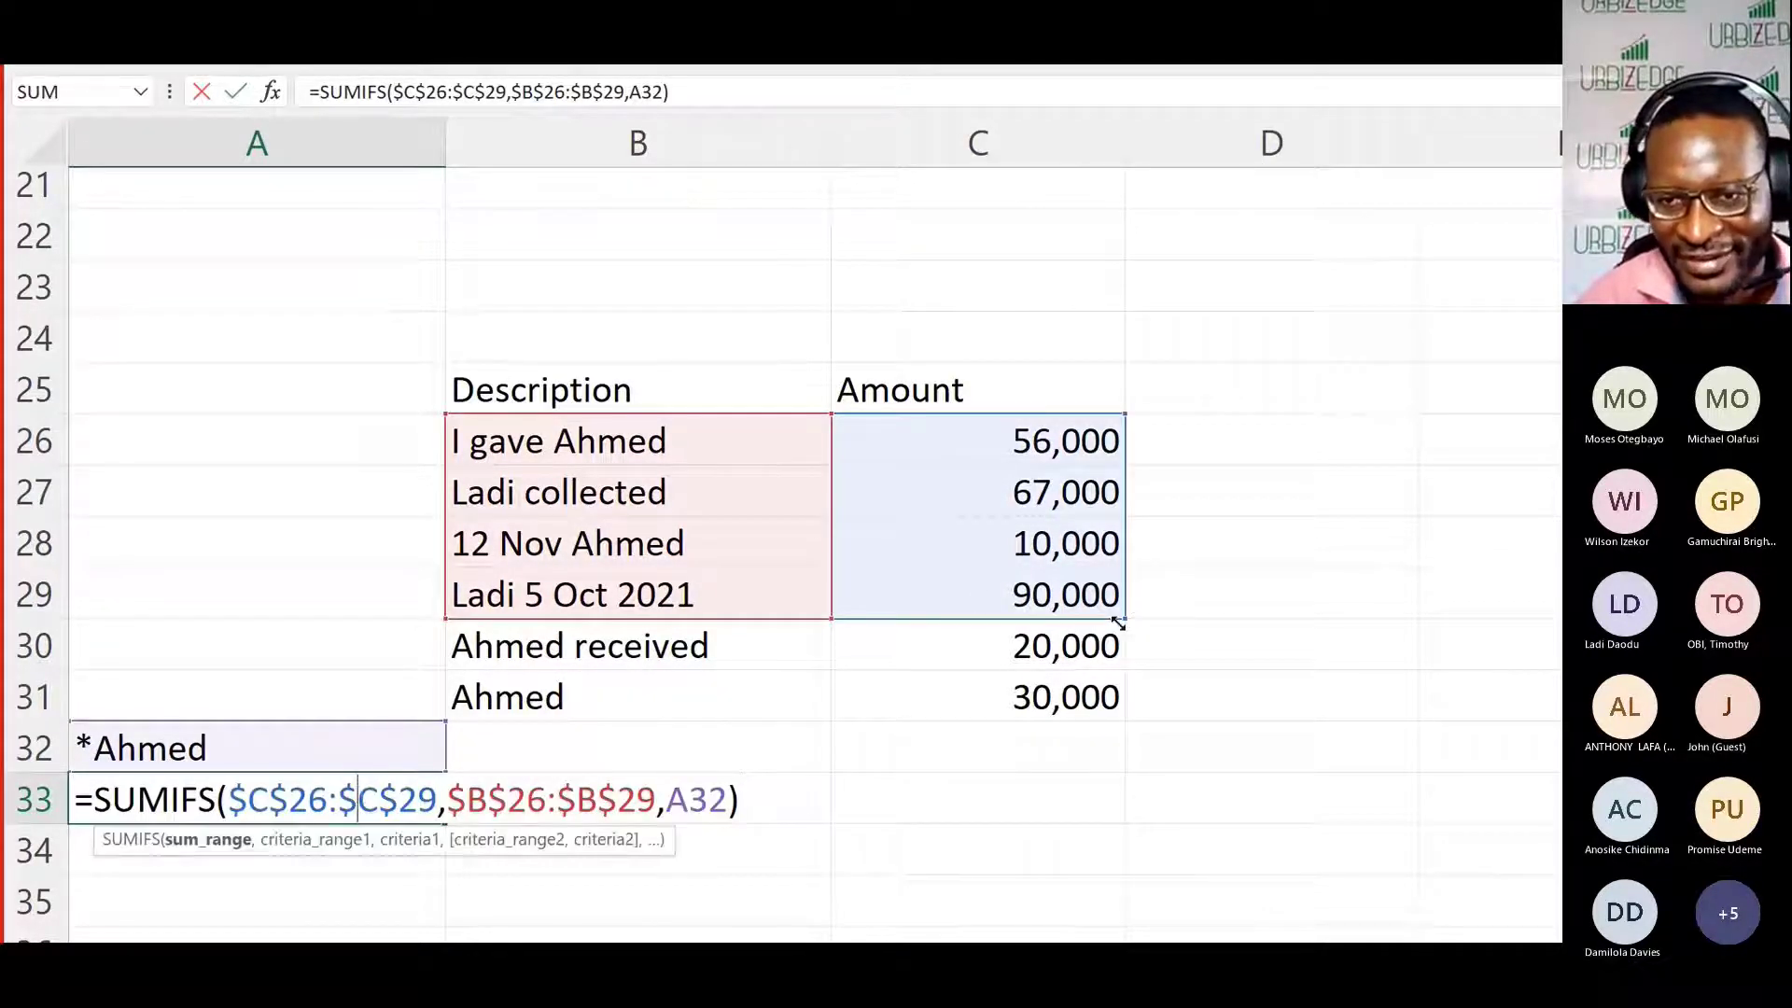
{"action": "left_click_drag", "start_coordinate": [1117, 613], "coordinate": [1109, 712]}
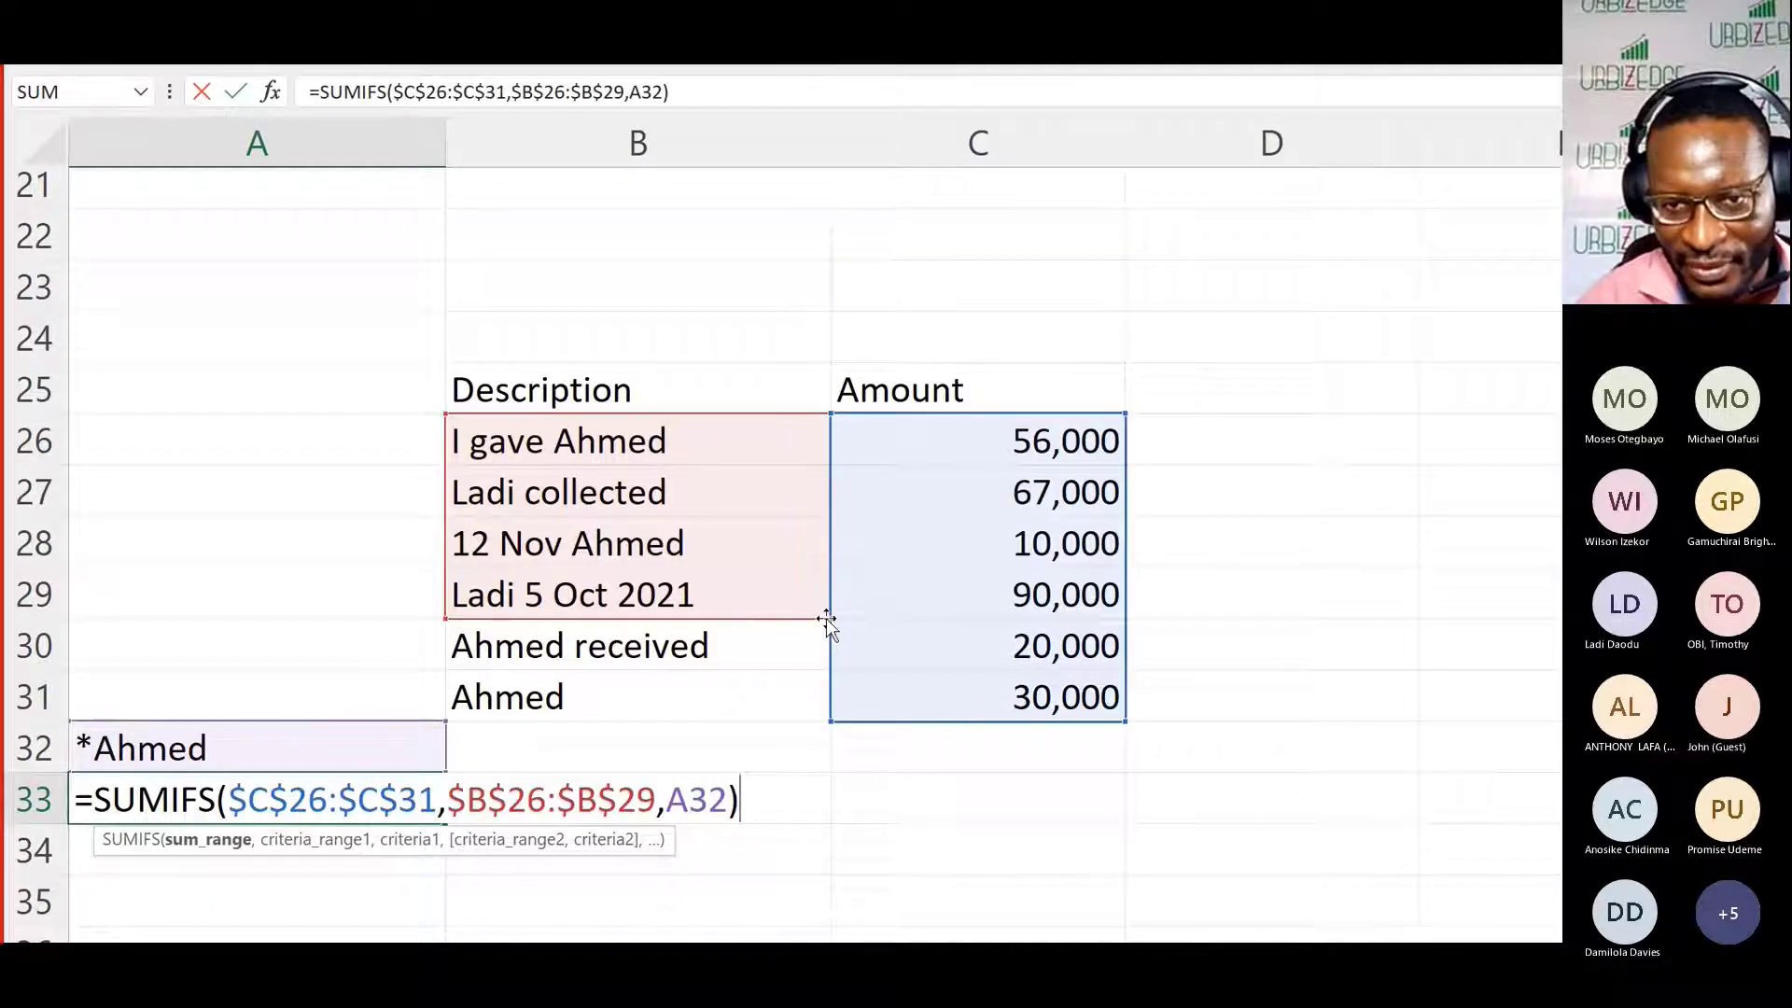
{"action": "left_click_drag", "start_coordinate": [826, 619], "coordinate": [816, 712]}
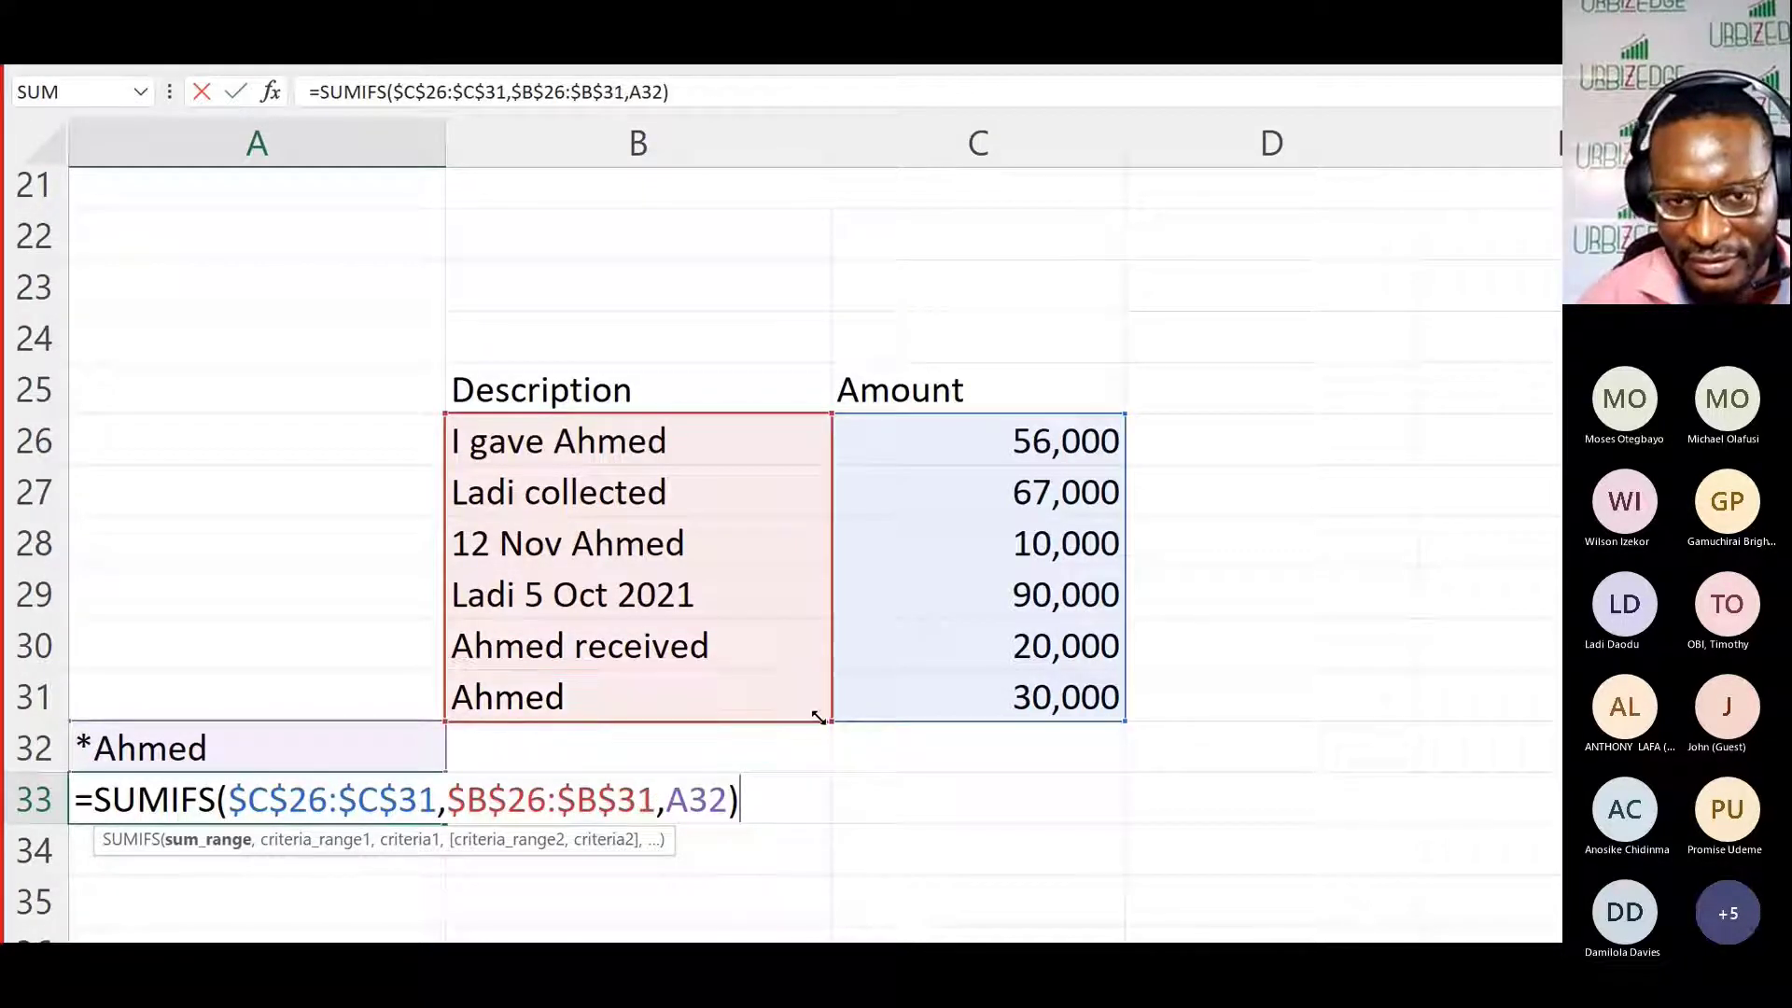
{"action": "key", "text": "Return"}
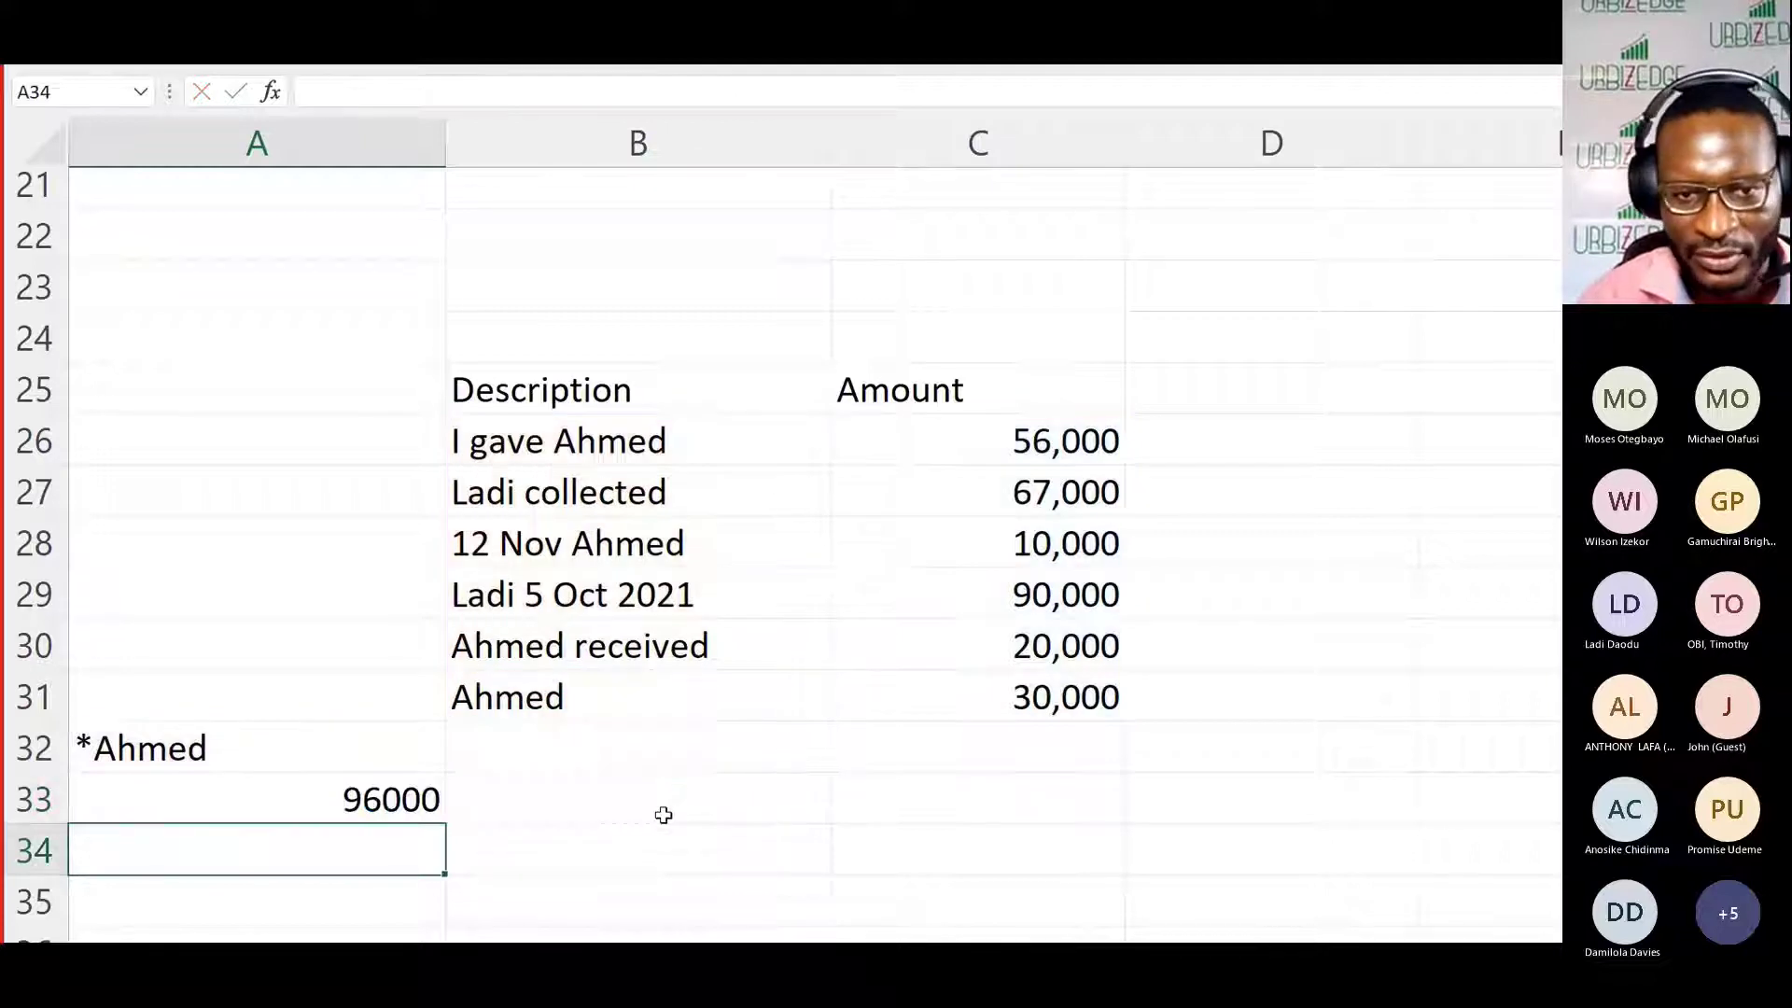
Step: Clear the description and amount in B31:C31 and inspect the ranges of the SUMIFS formula in A33
{"action": "left_click_drag", "start_coordinate": [598, 686], "coordinate": [1123, 688]}
{"action": "key", "text": "Delete"}
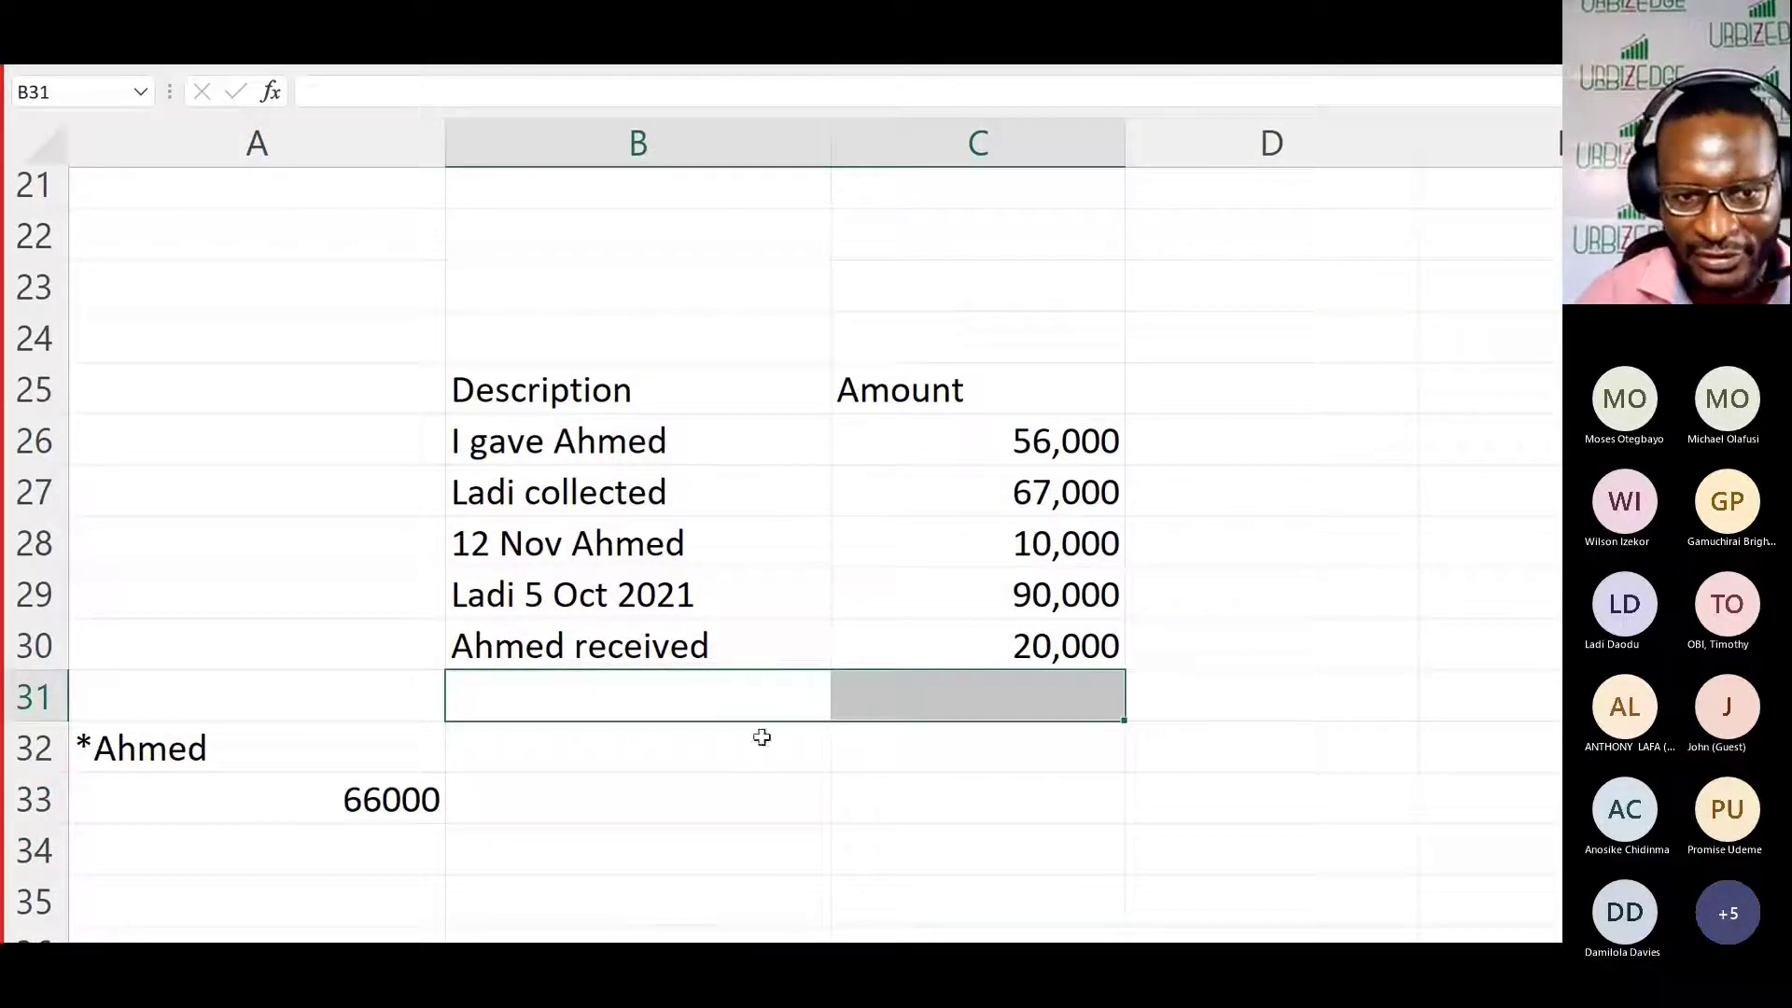
{"action": "double_click", "coordinate": [379, 800]}
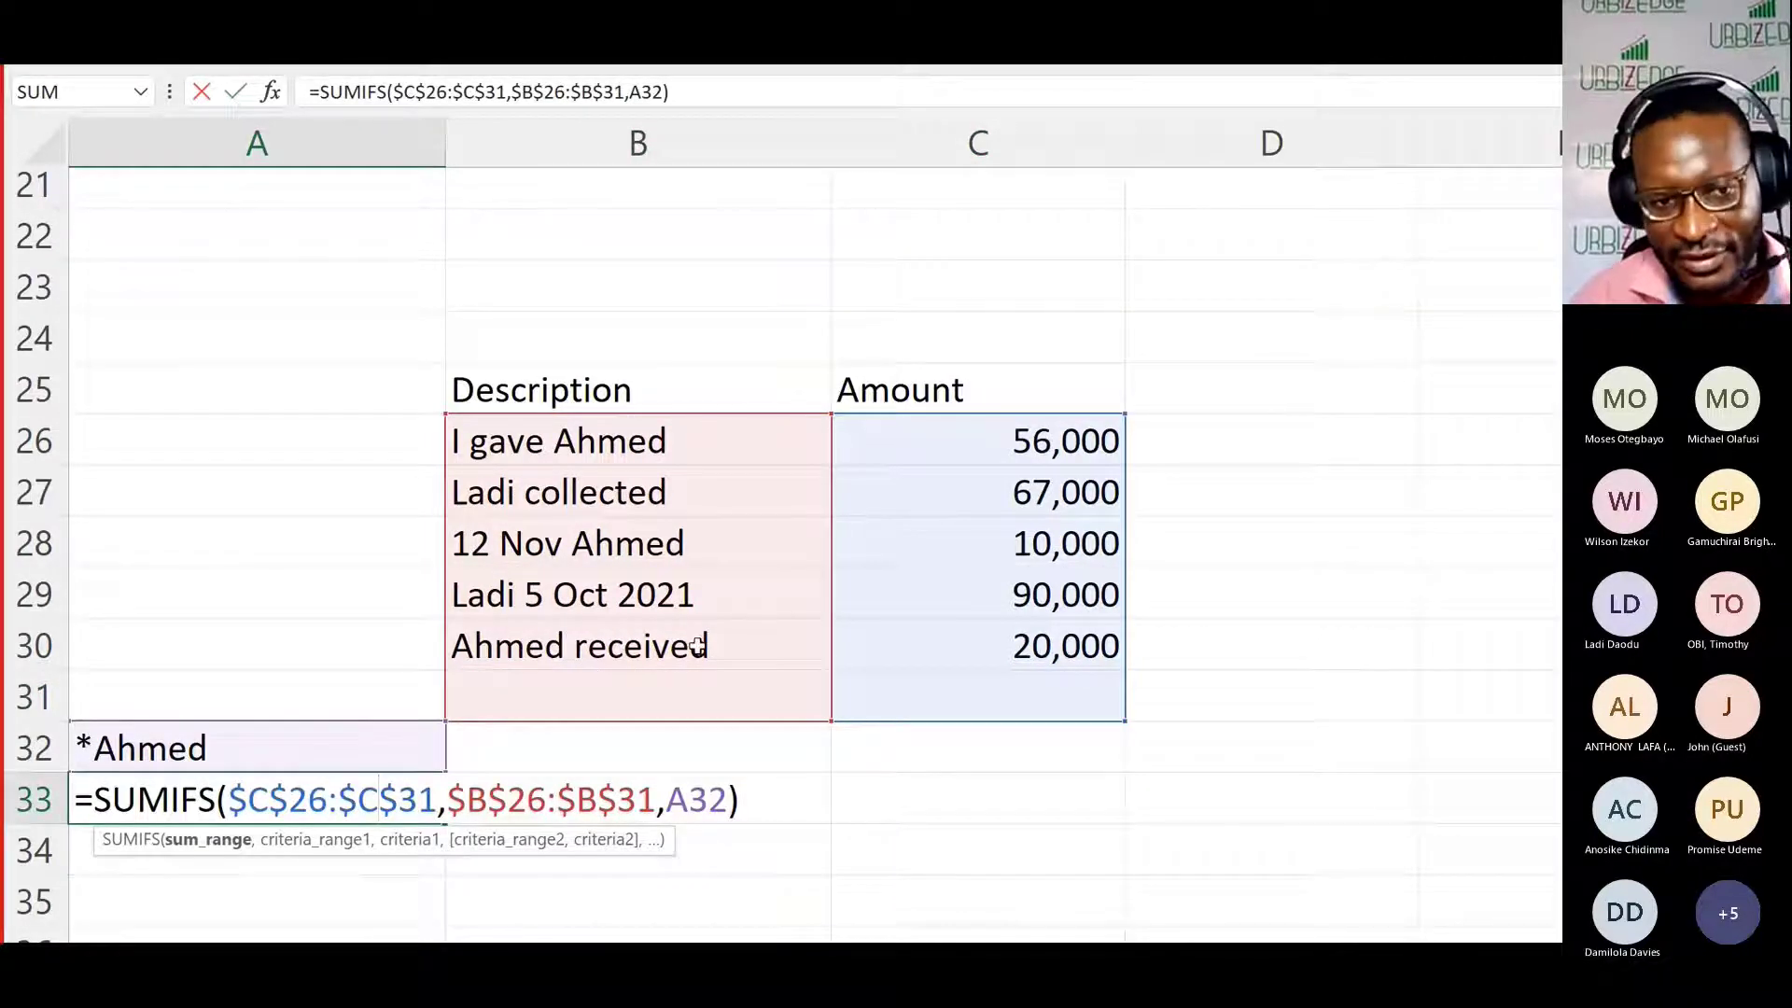
Step: Re-enter the first name alone in B31 with the amount 30,000, and check the SUMIFS result in A33
{"action": "left_click", "coordinate": [559, 679]}
{"action": "type", "text": "Ahmed"}
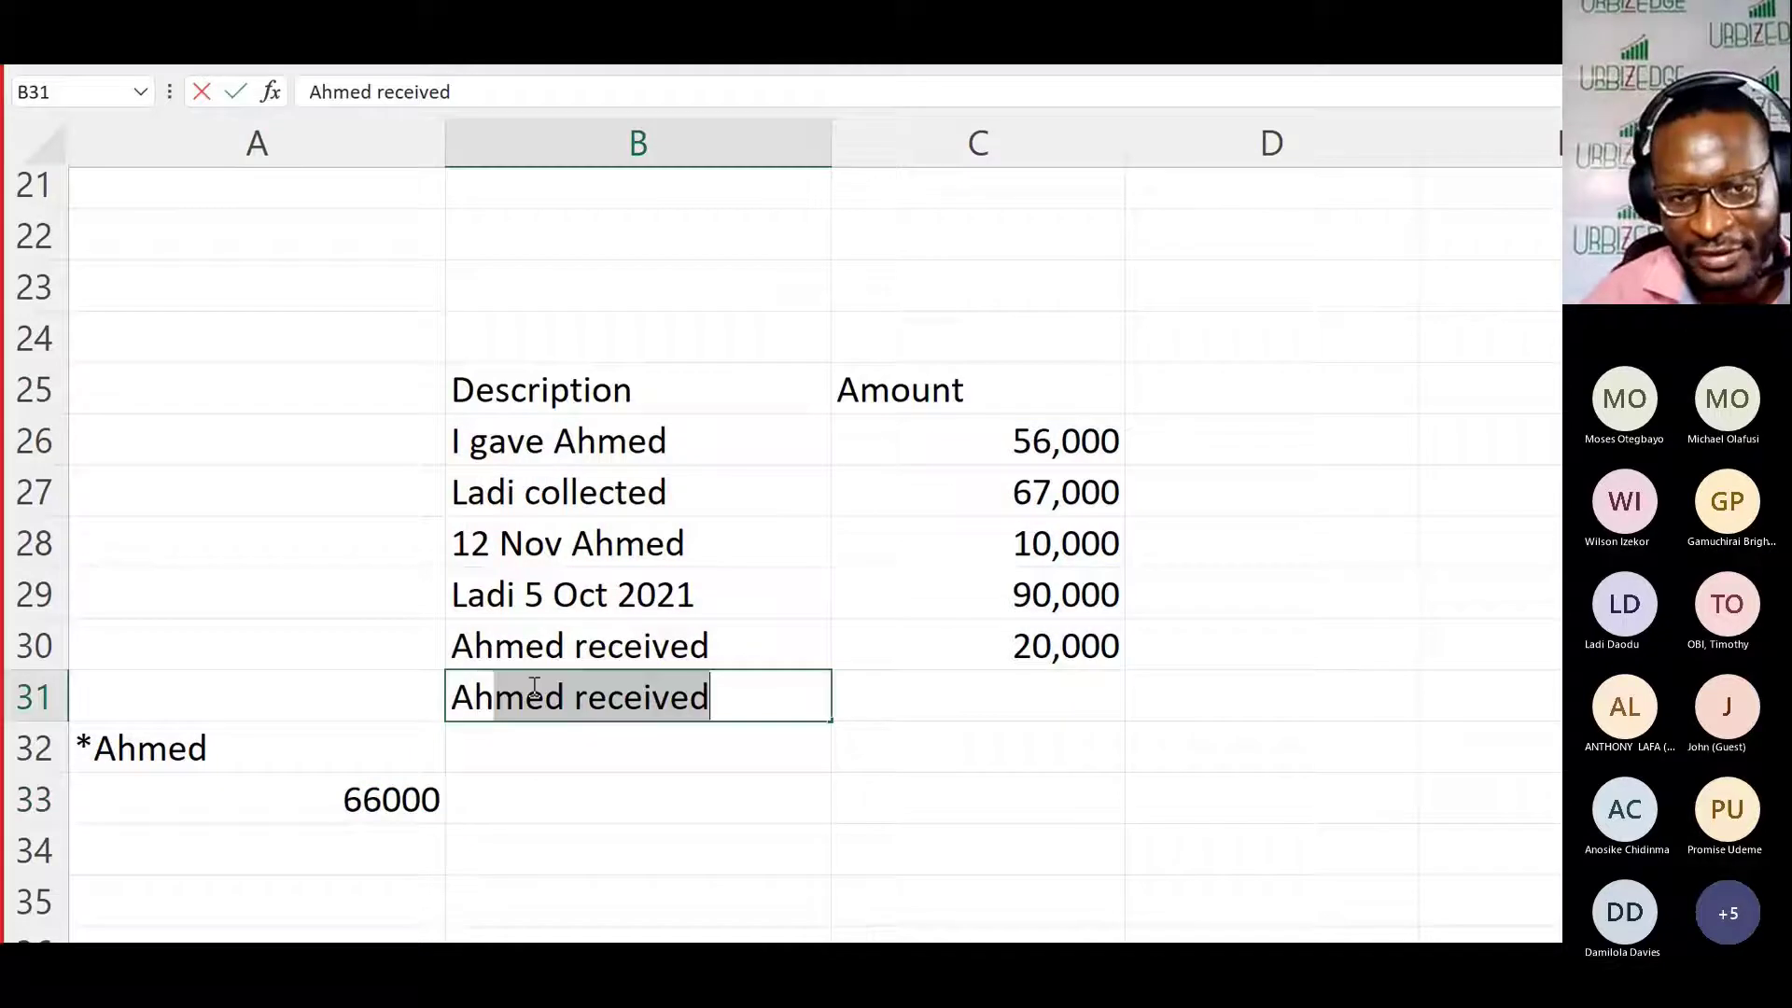
{"action": "key", "text": "Delete"}
{"action": "key", "text": "Tab"}
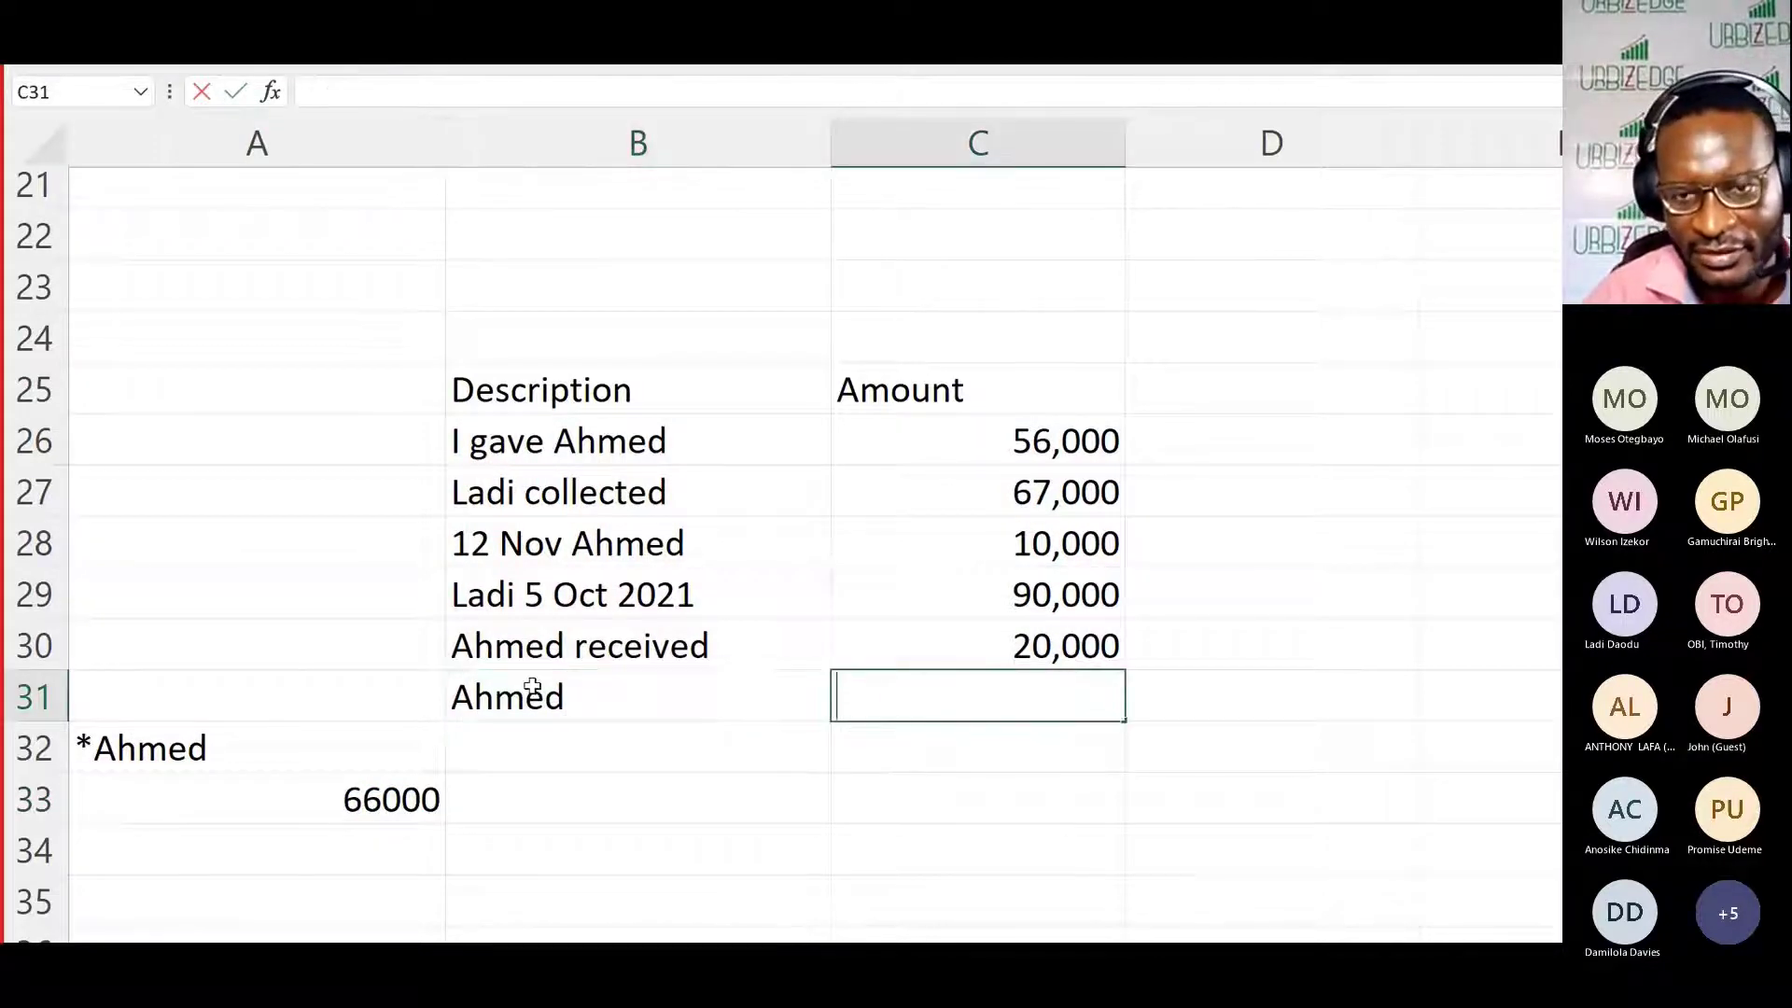
{"action": "type", "text": "30,000"}
{"action": "key", "text": "Return"}
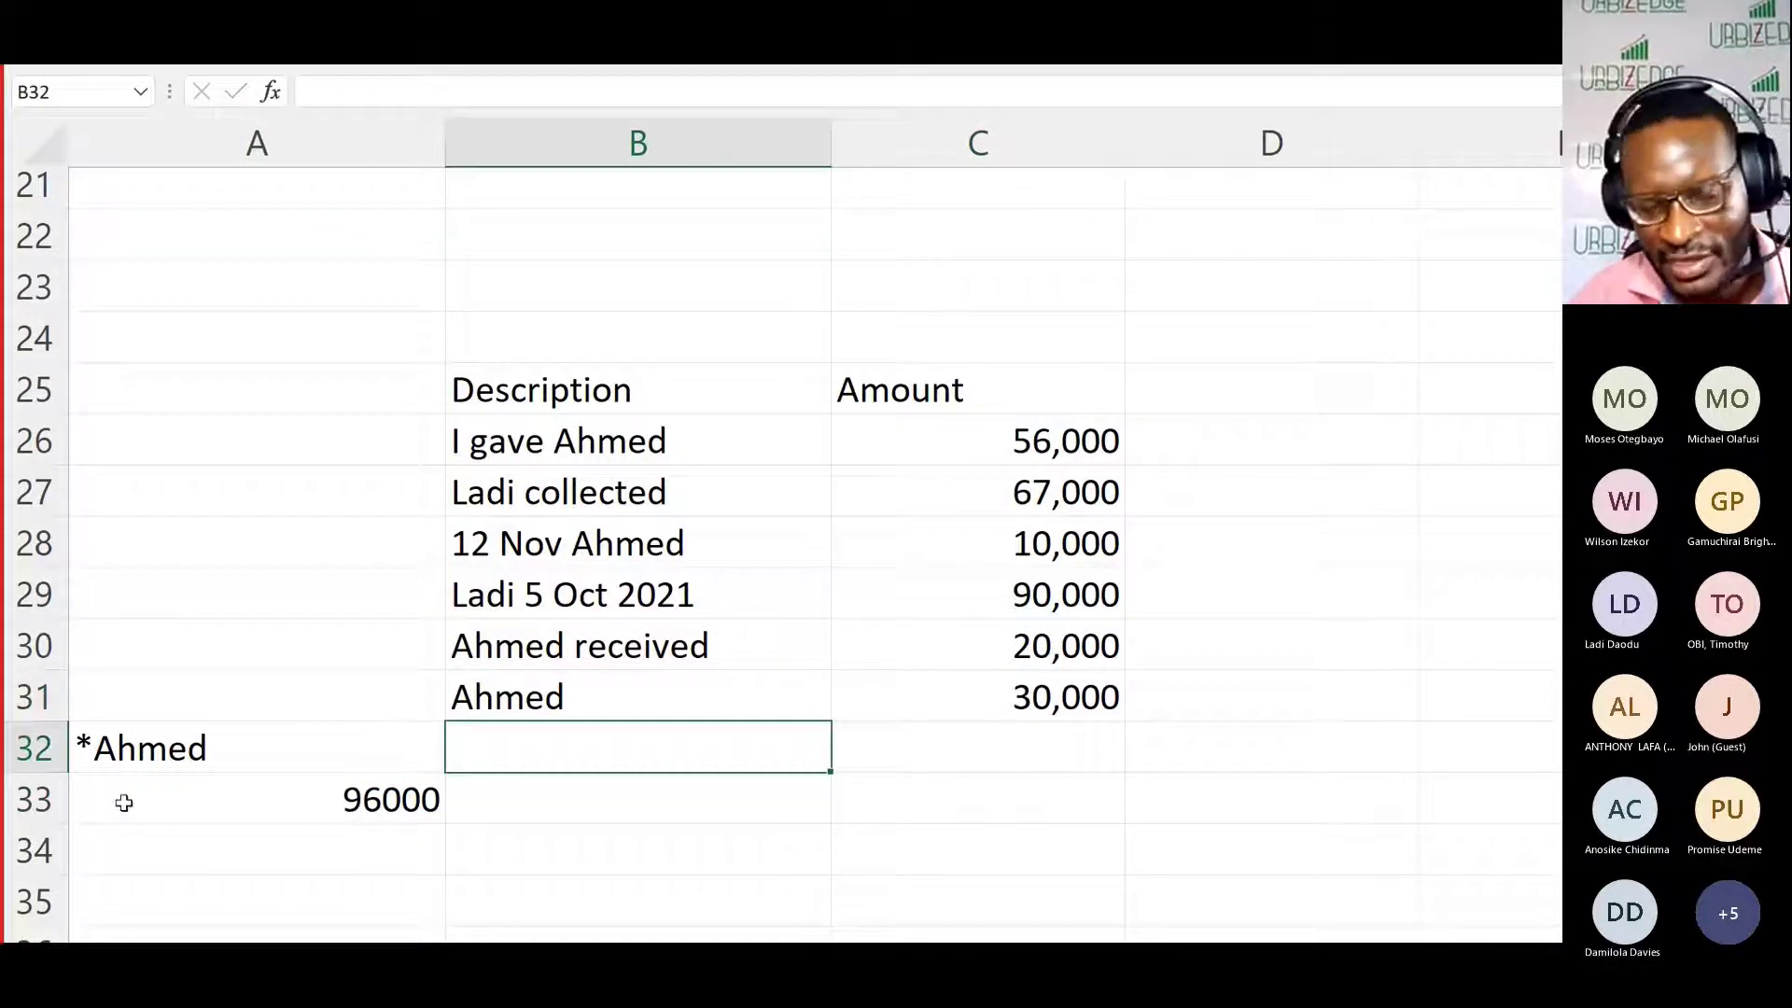
{"action": "left_click", "coordinate": [337, 794]}
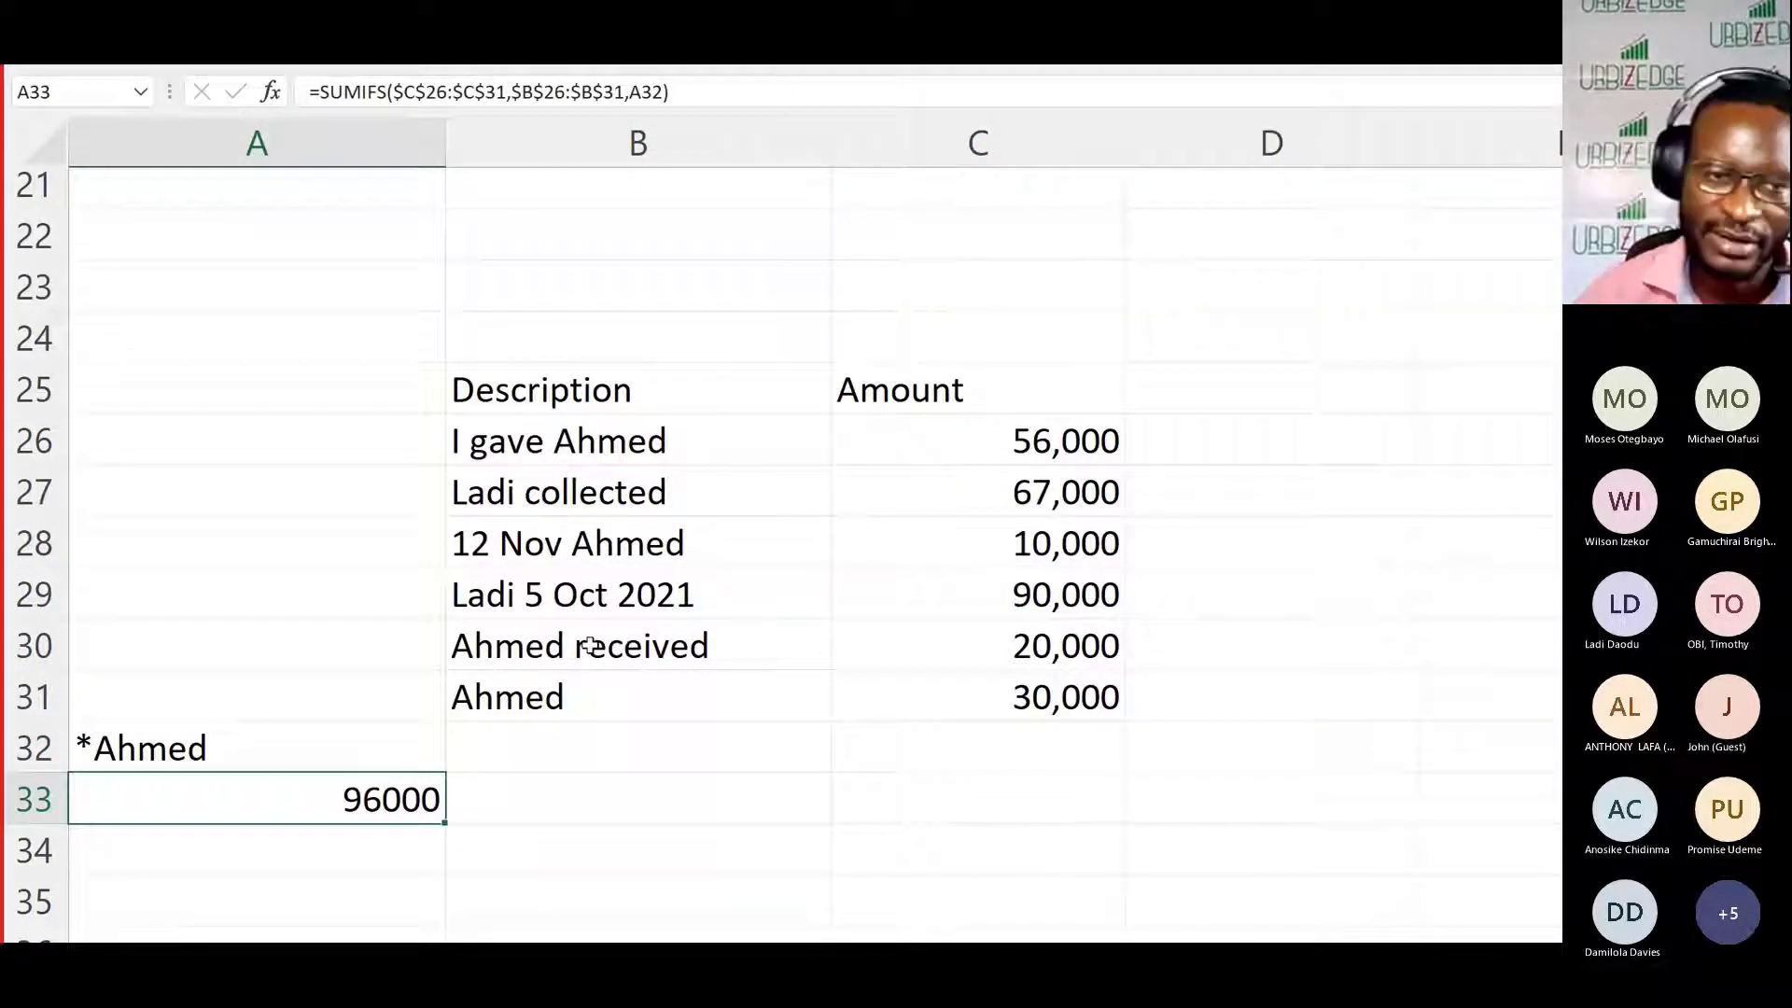
Step: Add a second asterisk wildcard after the name in A32 so text on both sides of it is matched
{"action": "left_click", "coordinate": [279, 746]}
{"action": "double_click", "coordinate": [279, 748]}
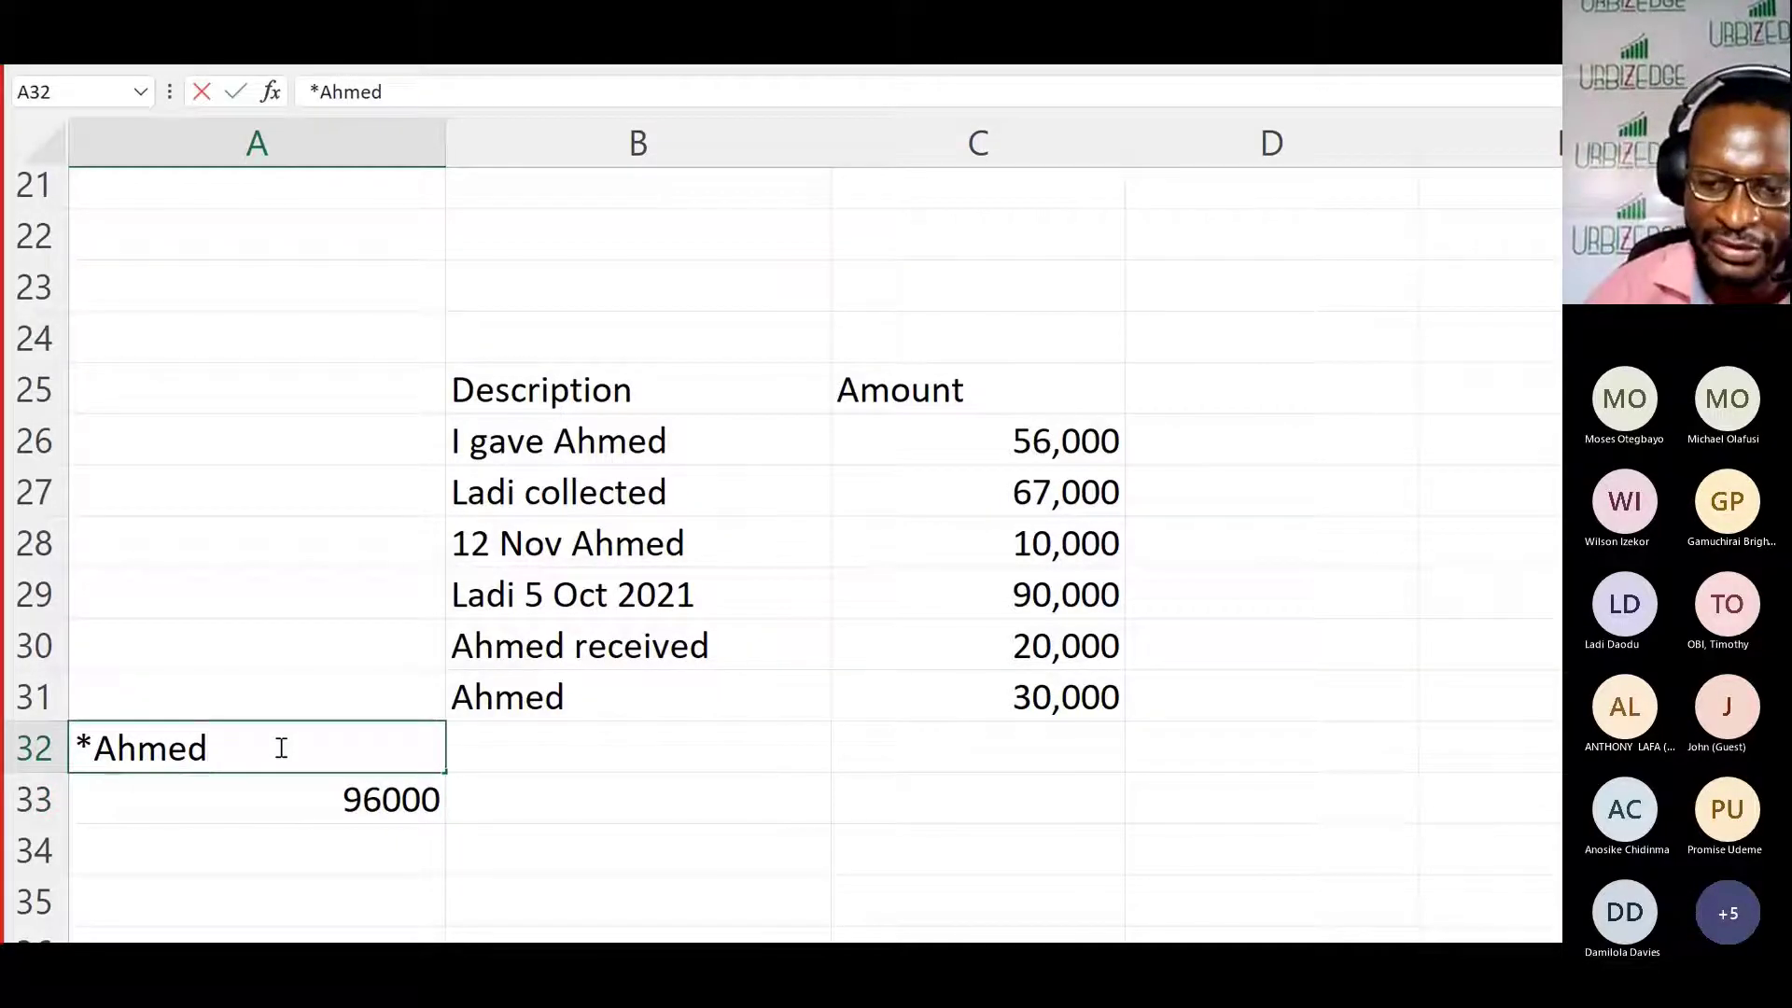
{"action": "type", "text": "*"}
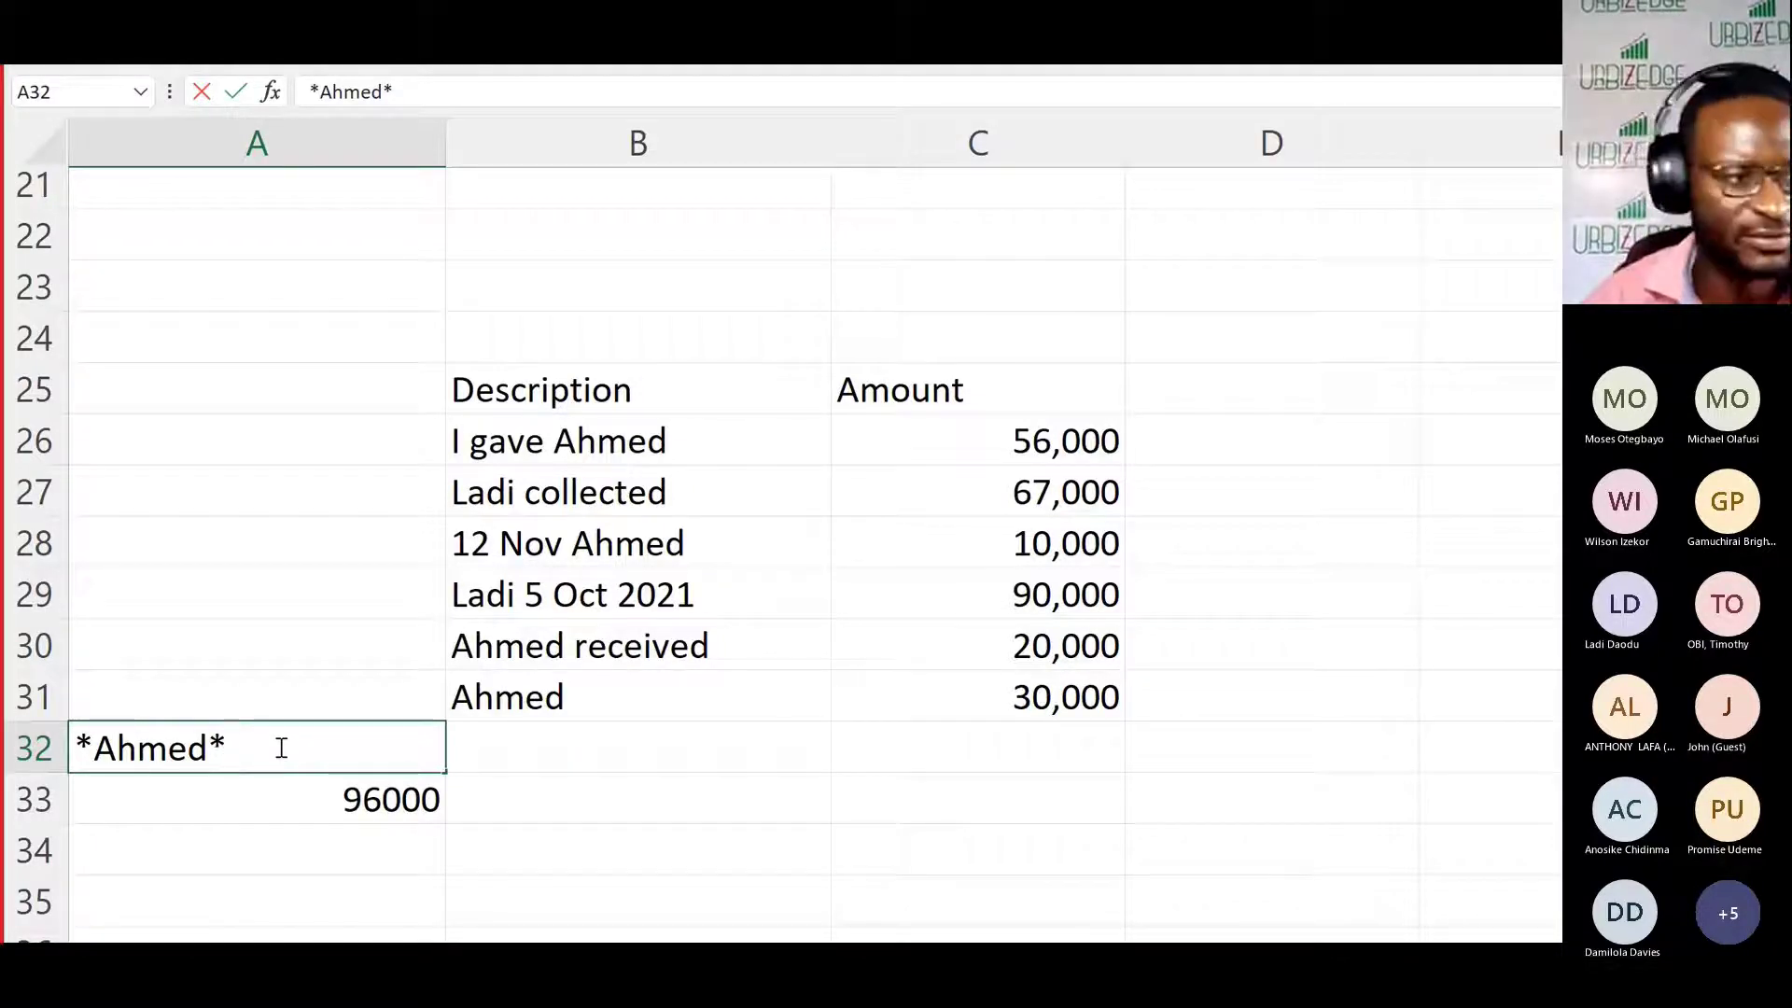
{"action": "key", "text": "Return"}
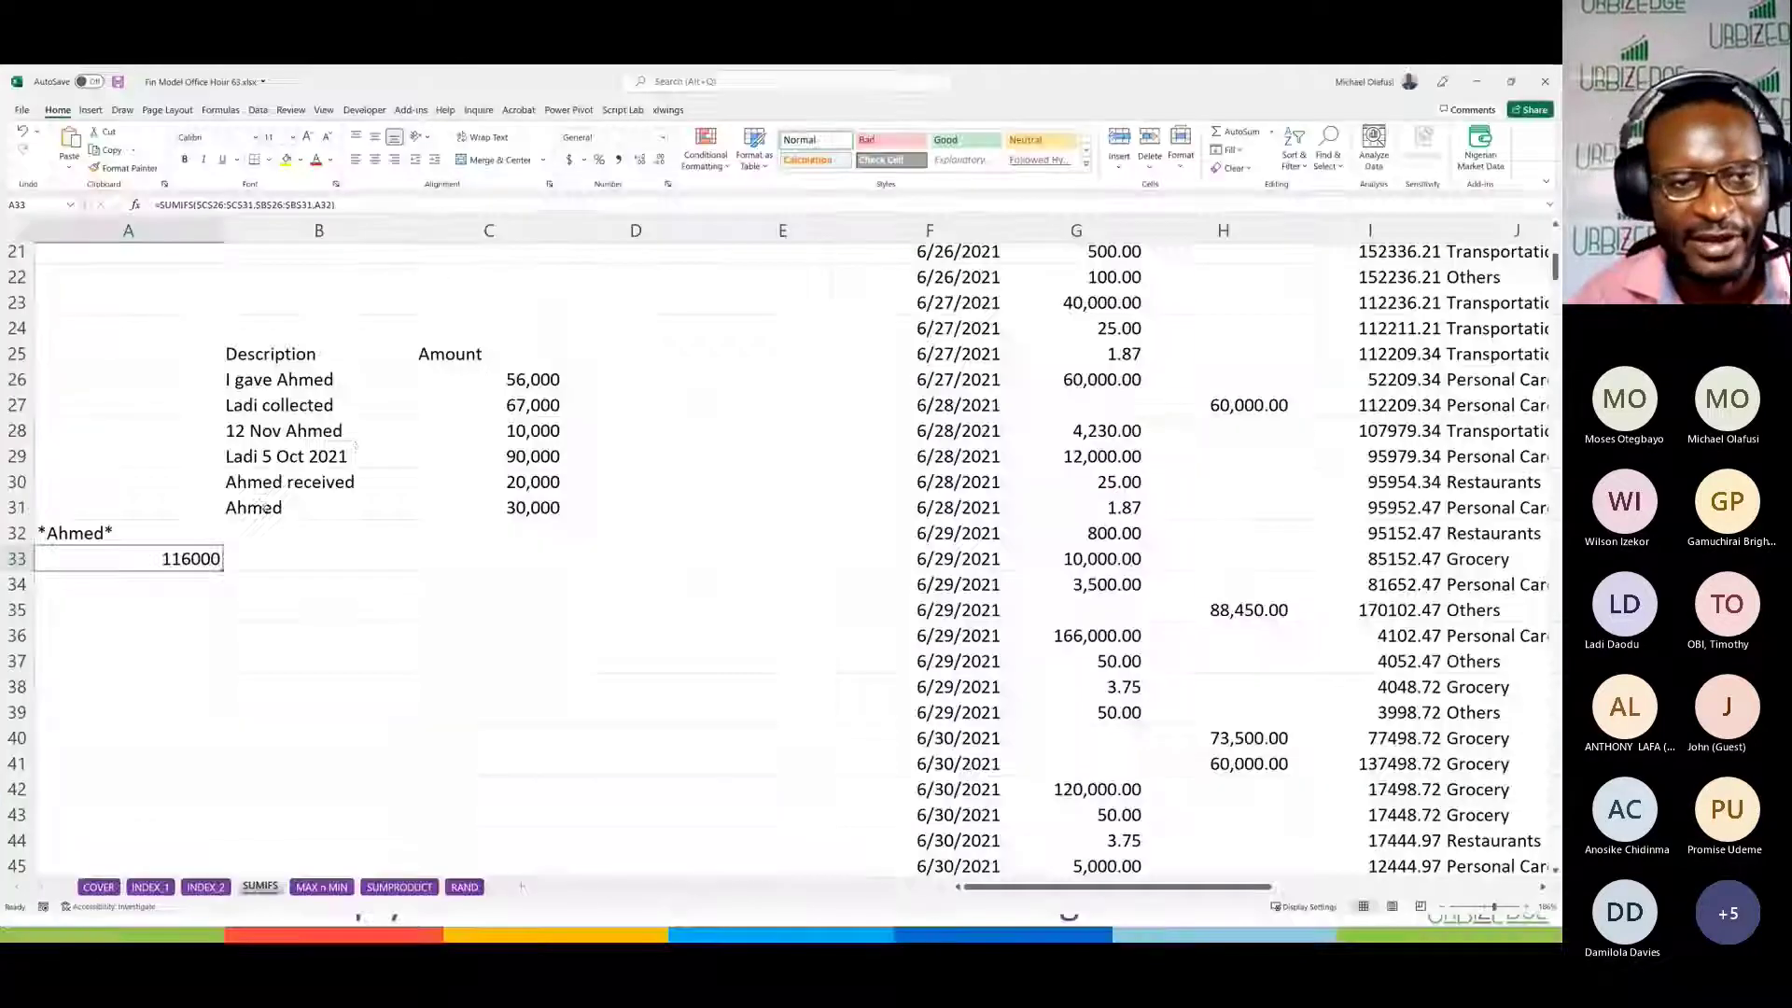
Step: Start a SUMIFS formula in C10 of the remarks table, using the Debit column G:G as the sum range
{"action": "scroll", "coordinate": [404, 438], "scroll_direction": "up", "scroll_amount": 7}
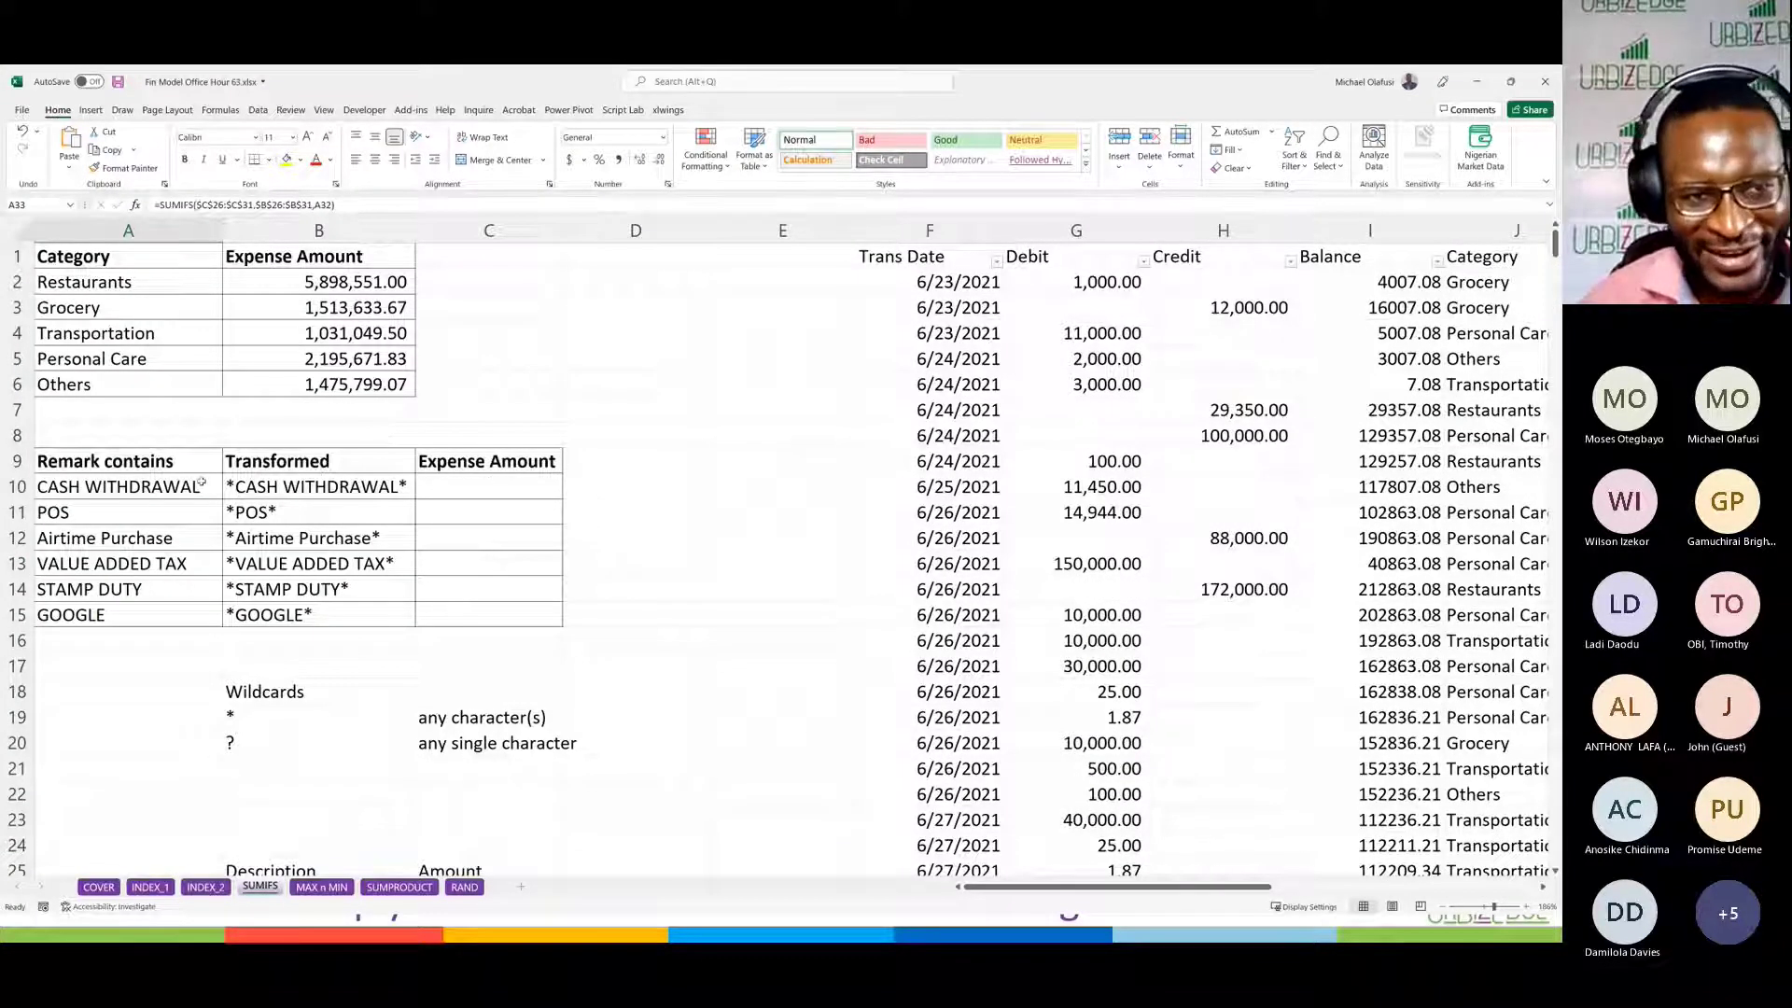
{"action": "left_click", "coordinate": [276, 498]}
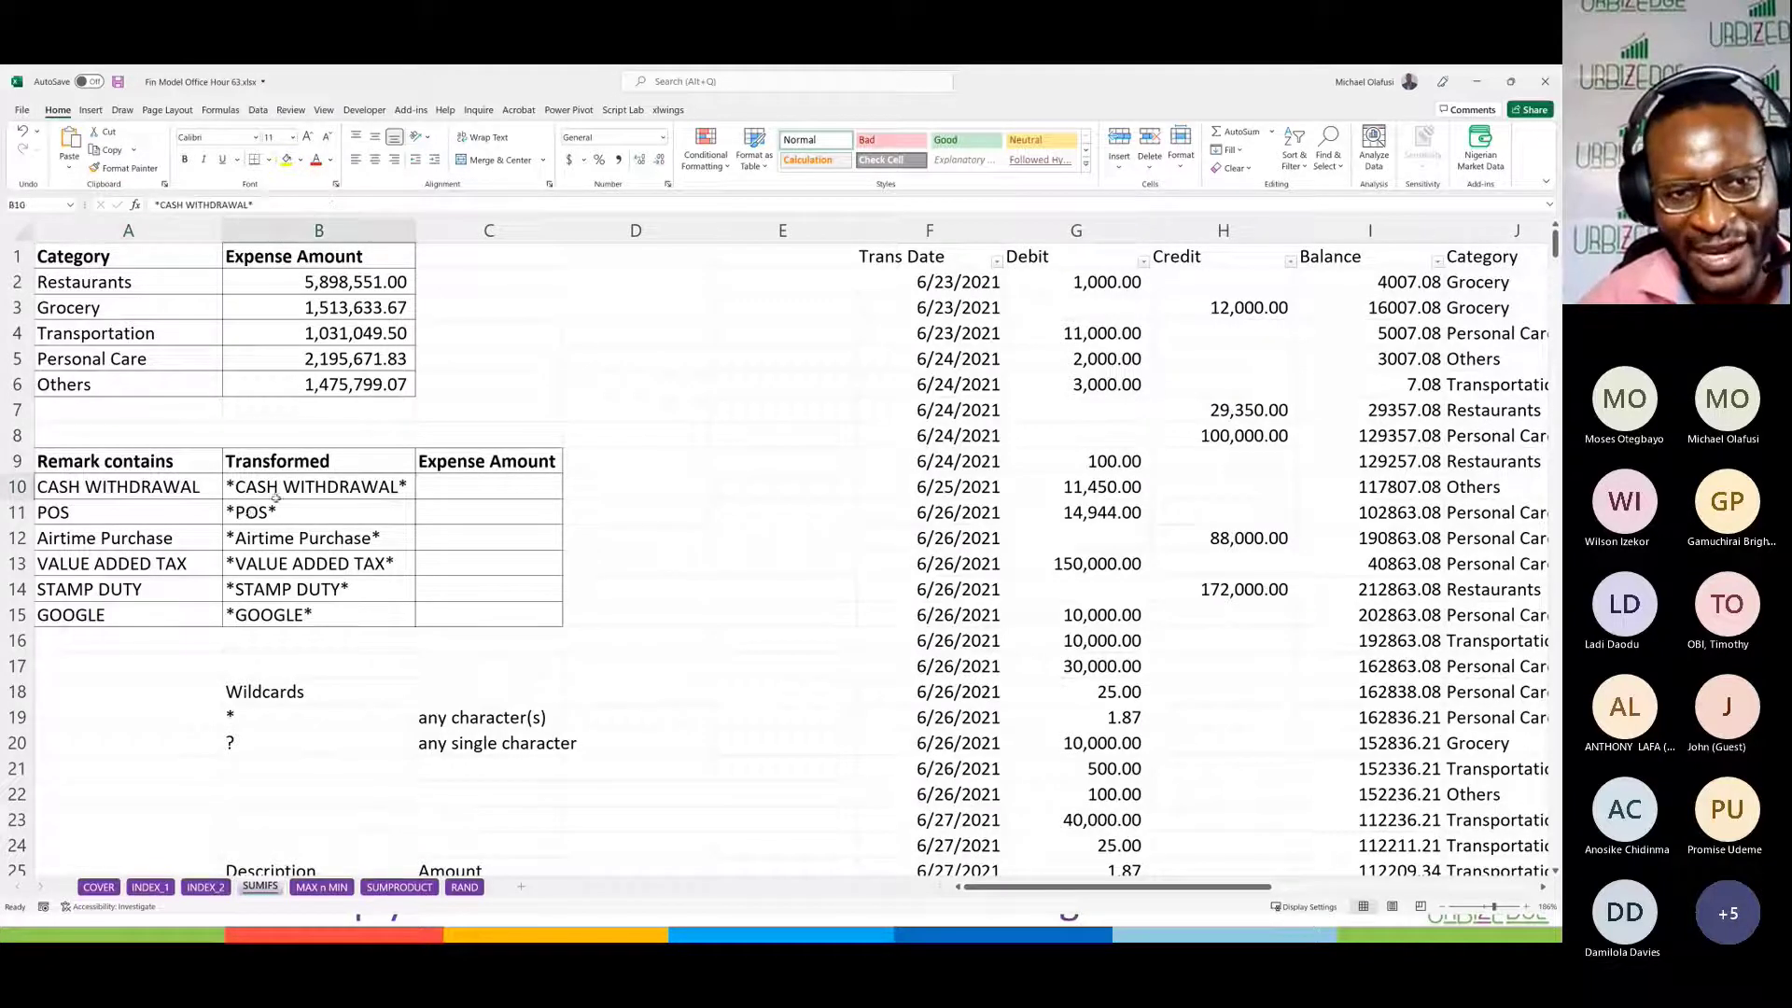
{"action": "left_click_drag", "start_coordinate": [276, 498], "coordinate": [280, 600]}
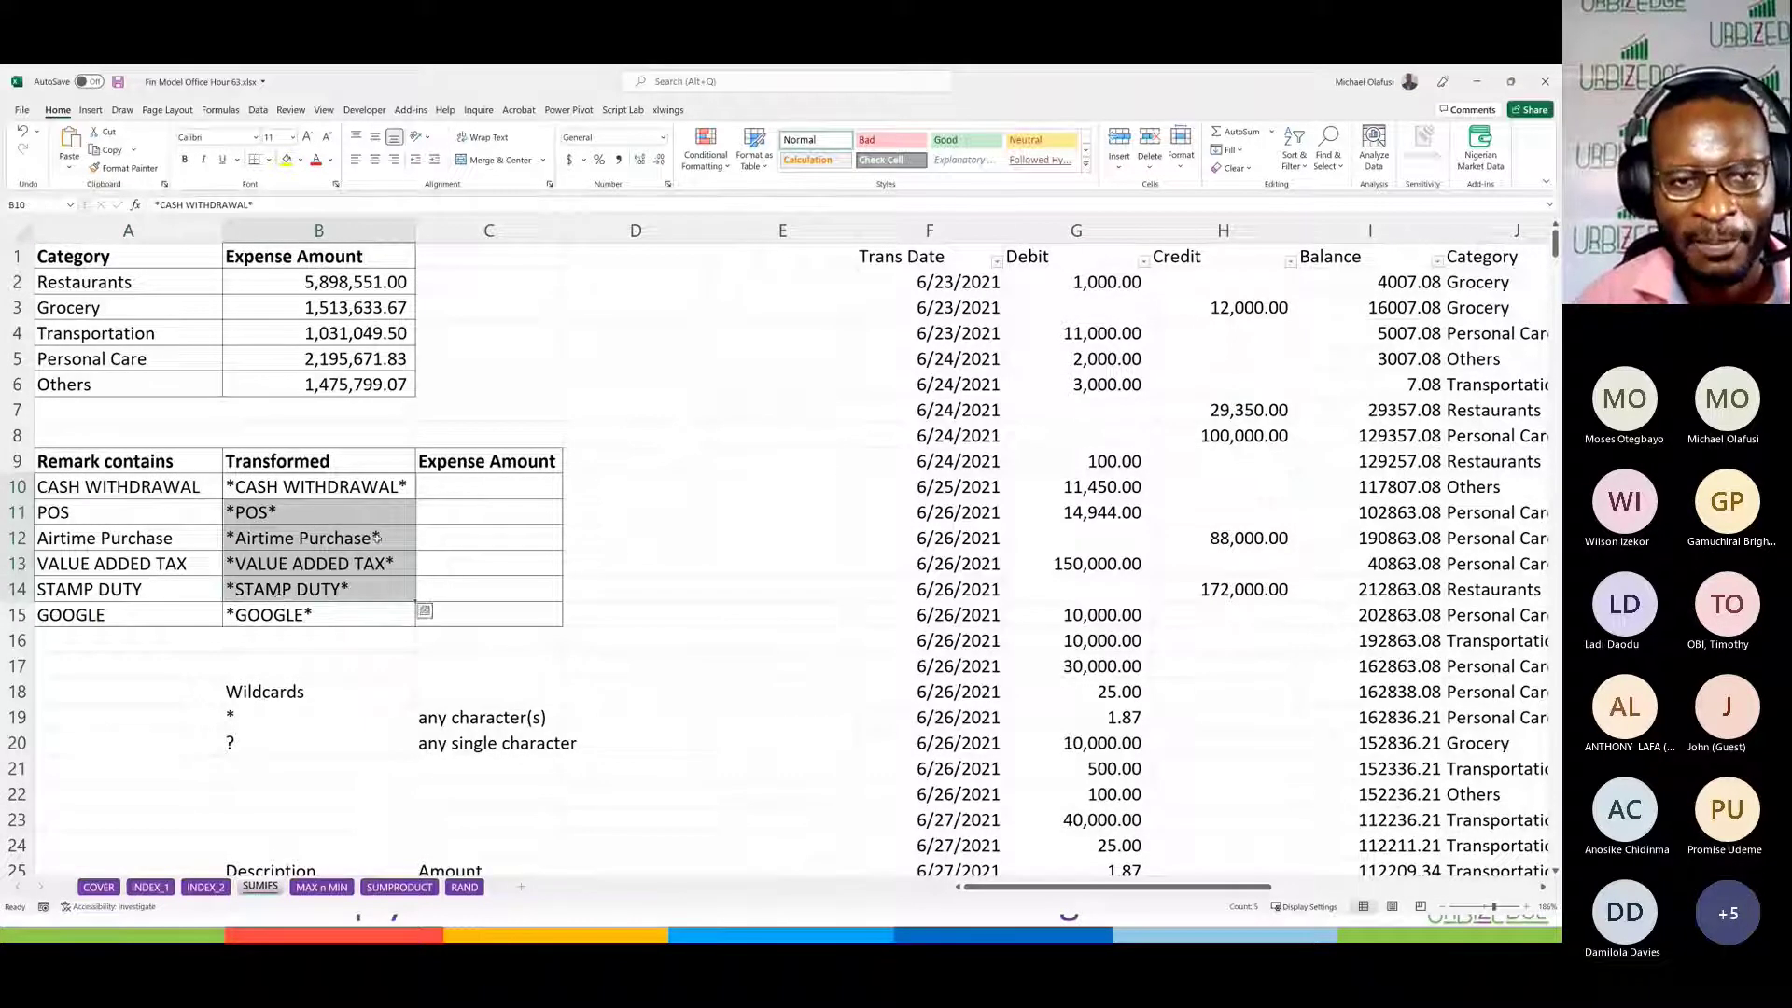
{"action": "left_click", "coordinate": [468, 491]}
{"action": "type", "text": "="}
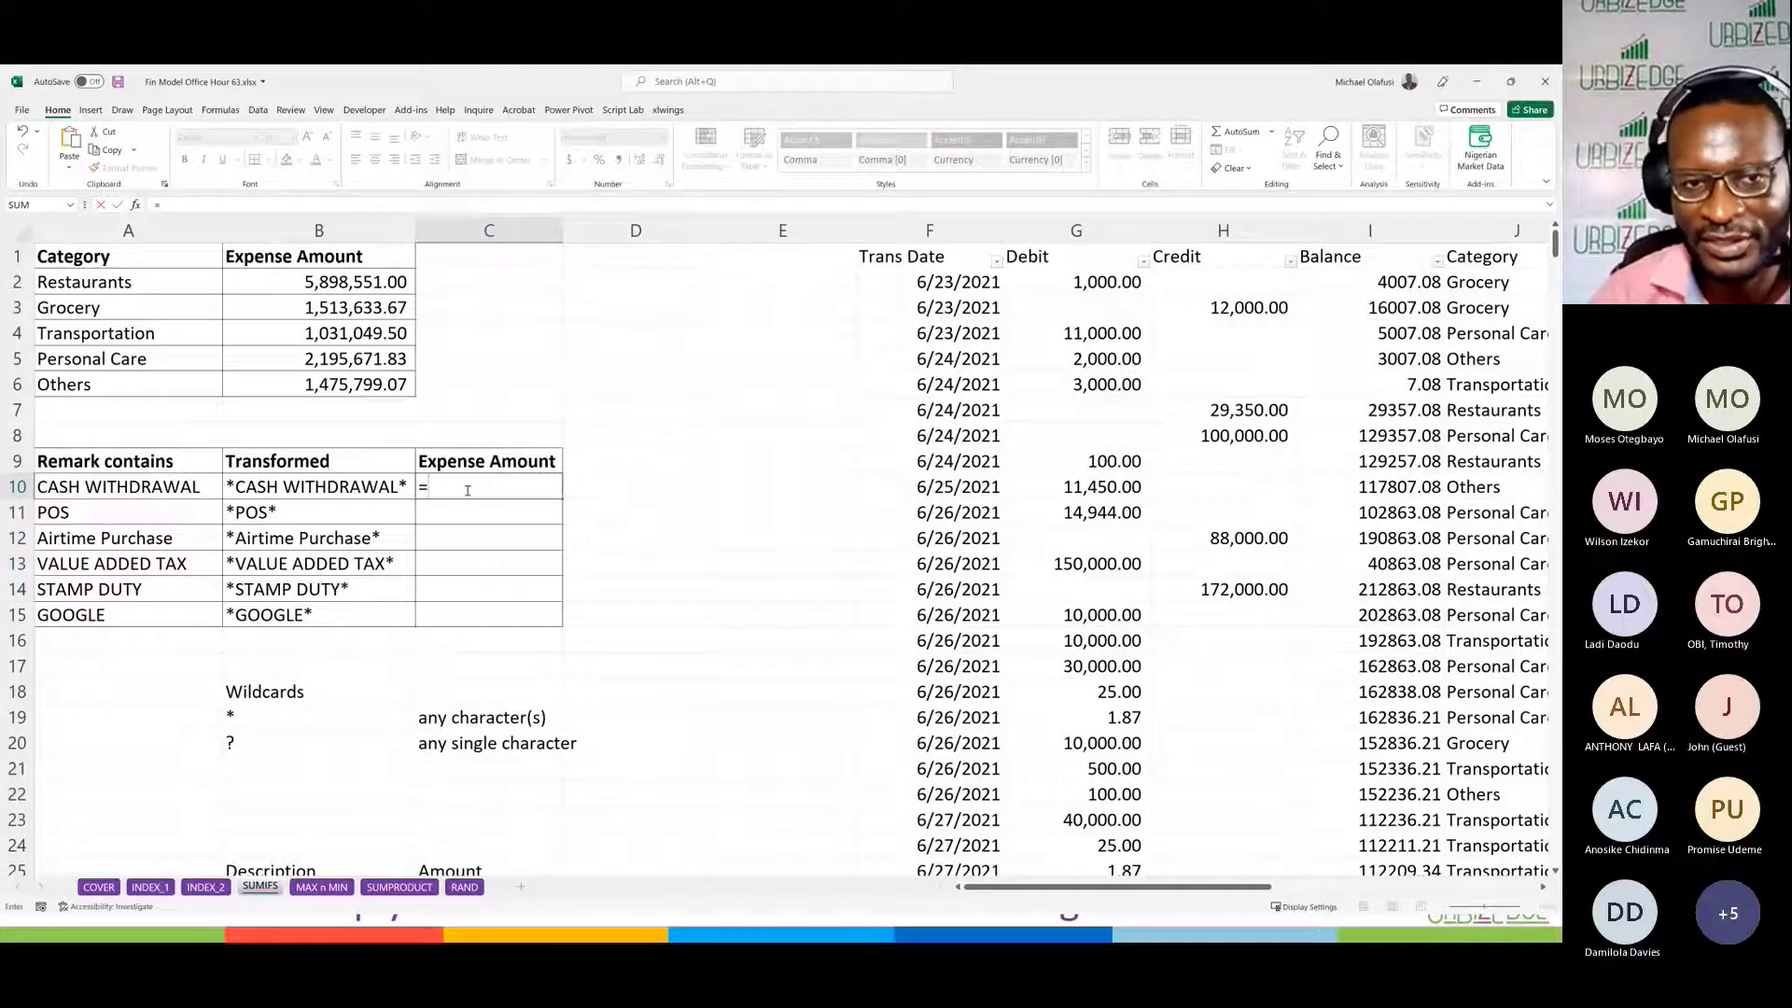
{"action": "type", "text": "sumi"}
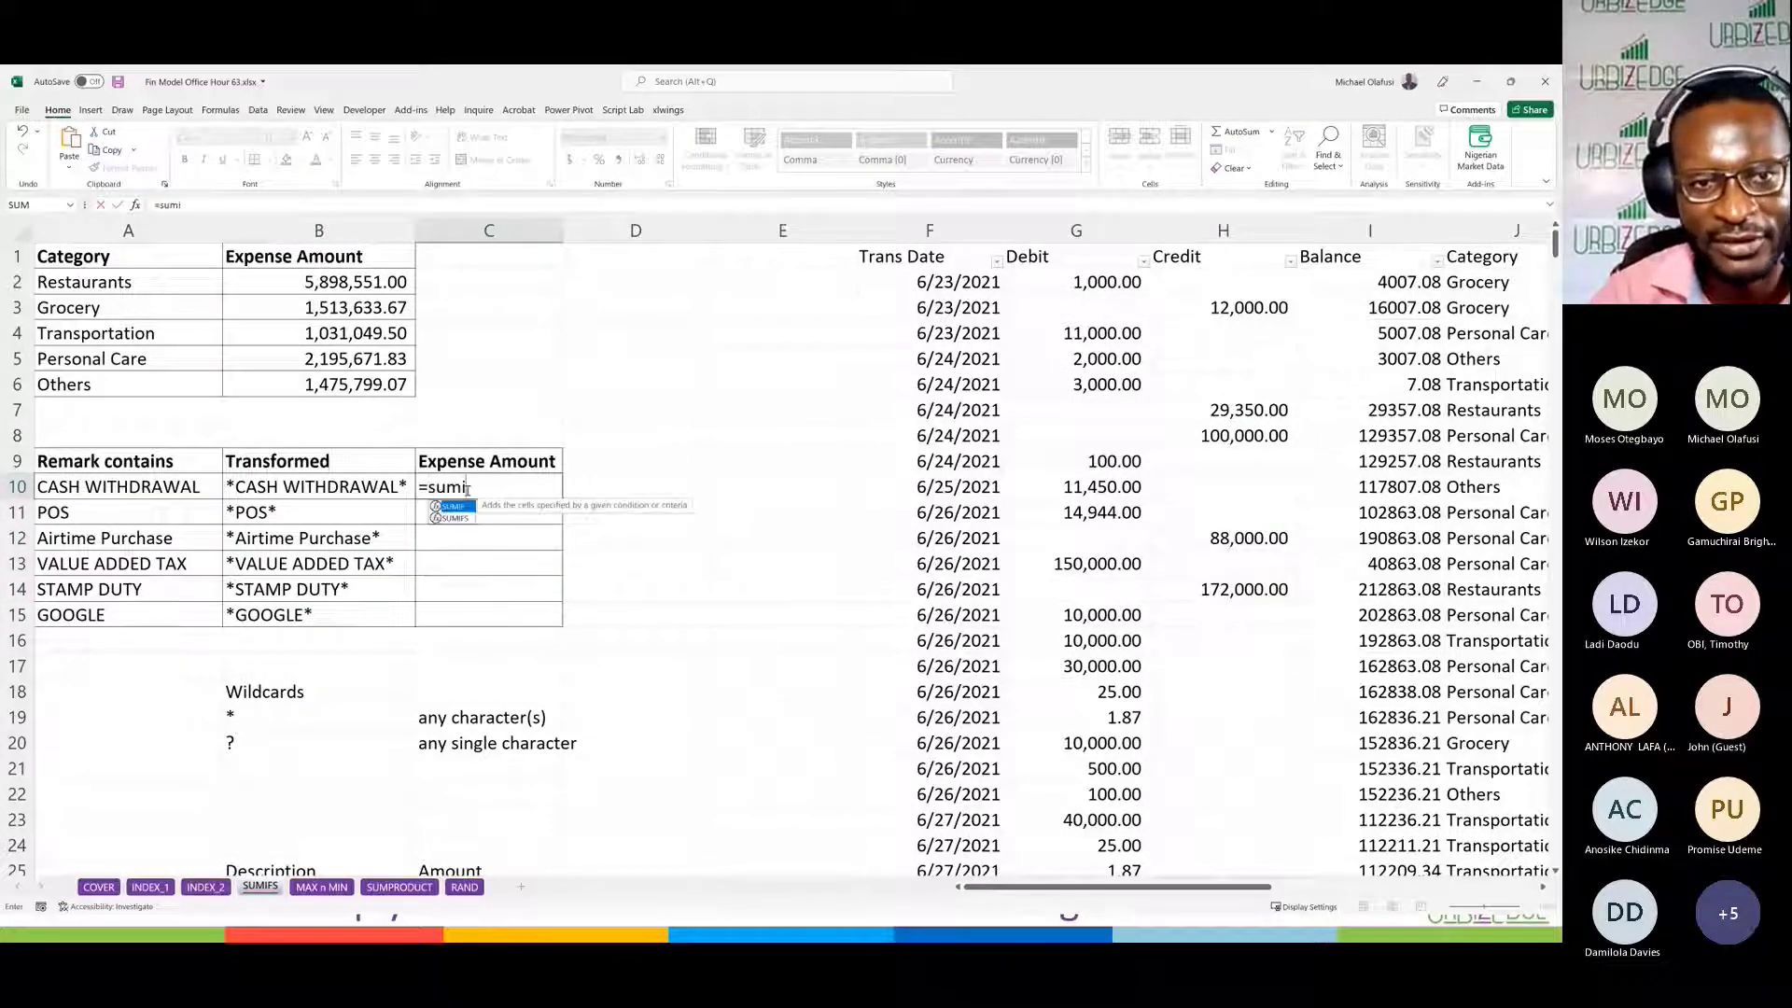
{"action": "type", "text": "fs("}
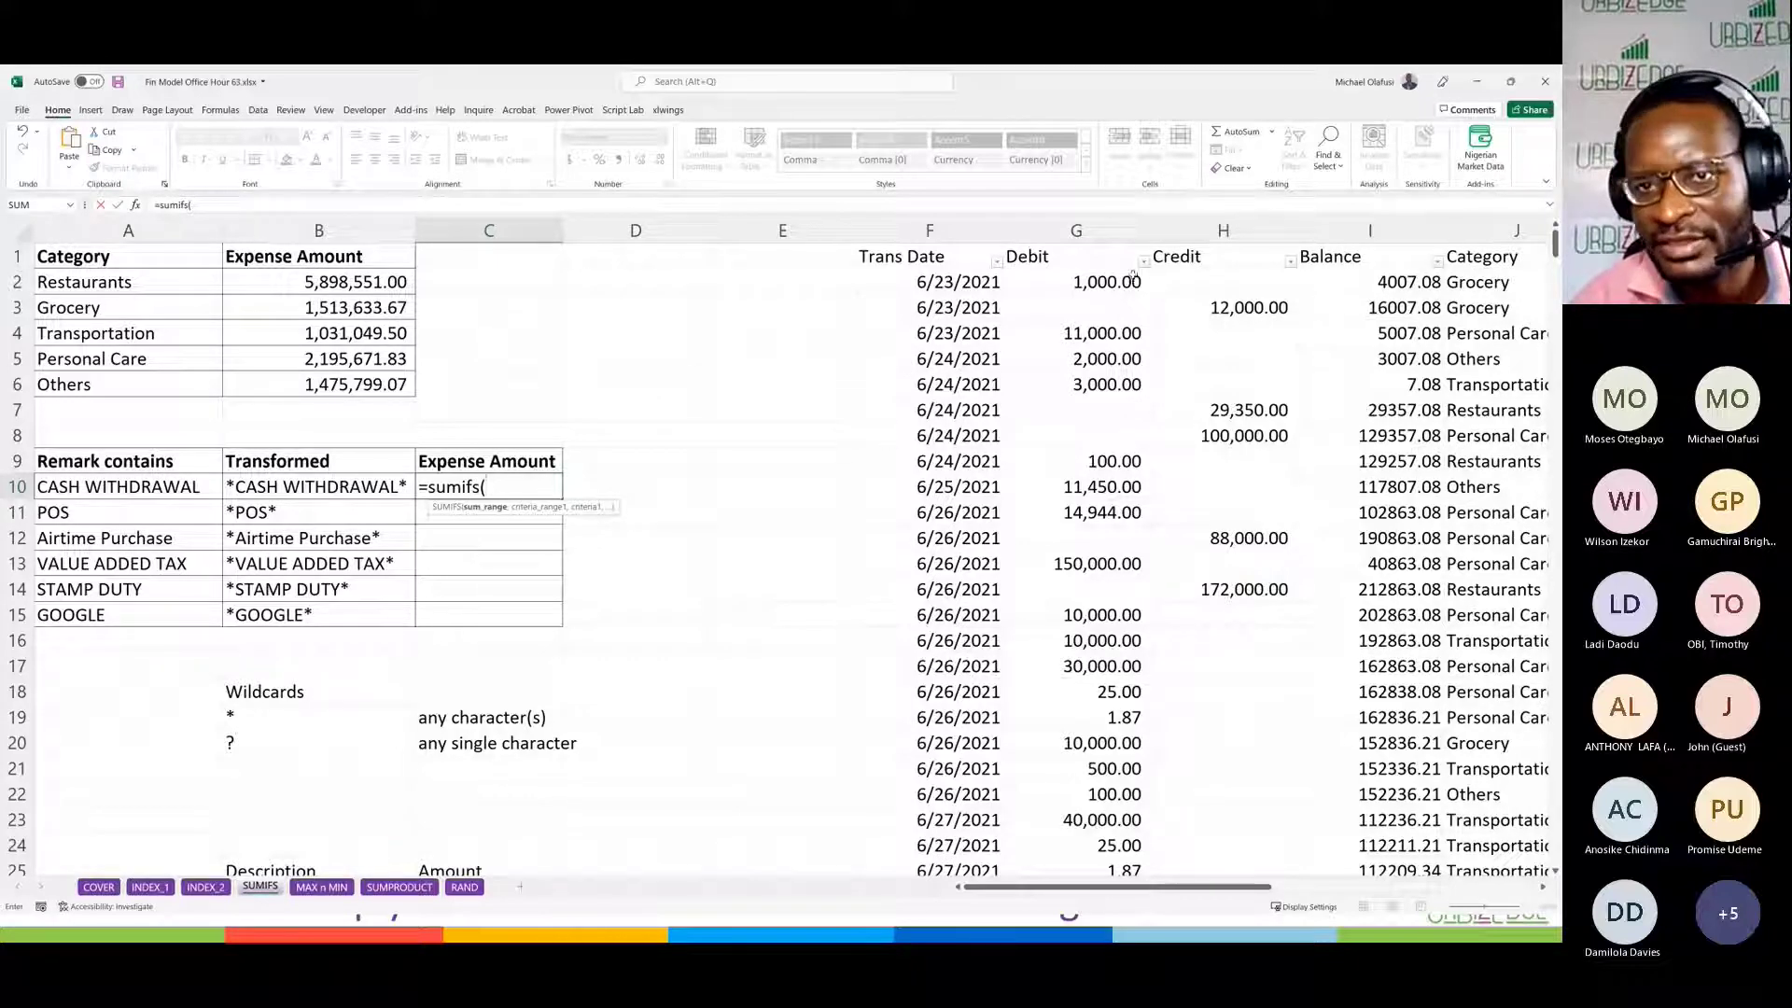
{"action": "left_click", "coordinate": [1075, 231]}
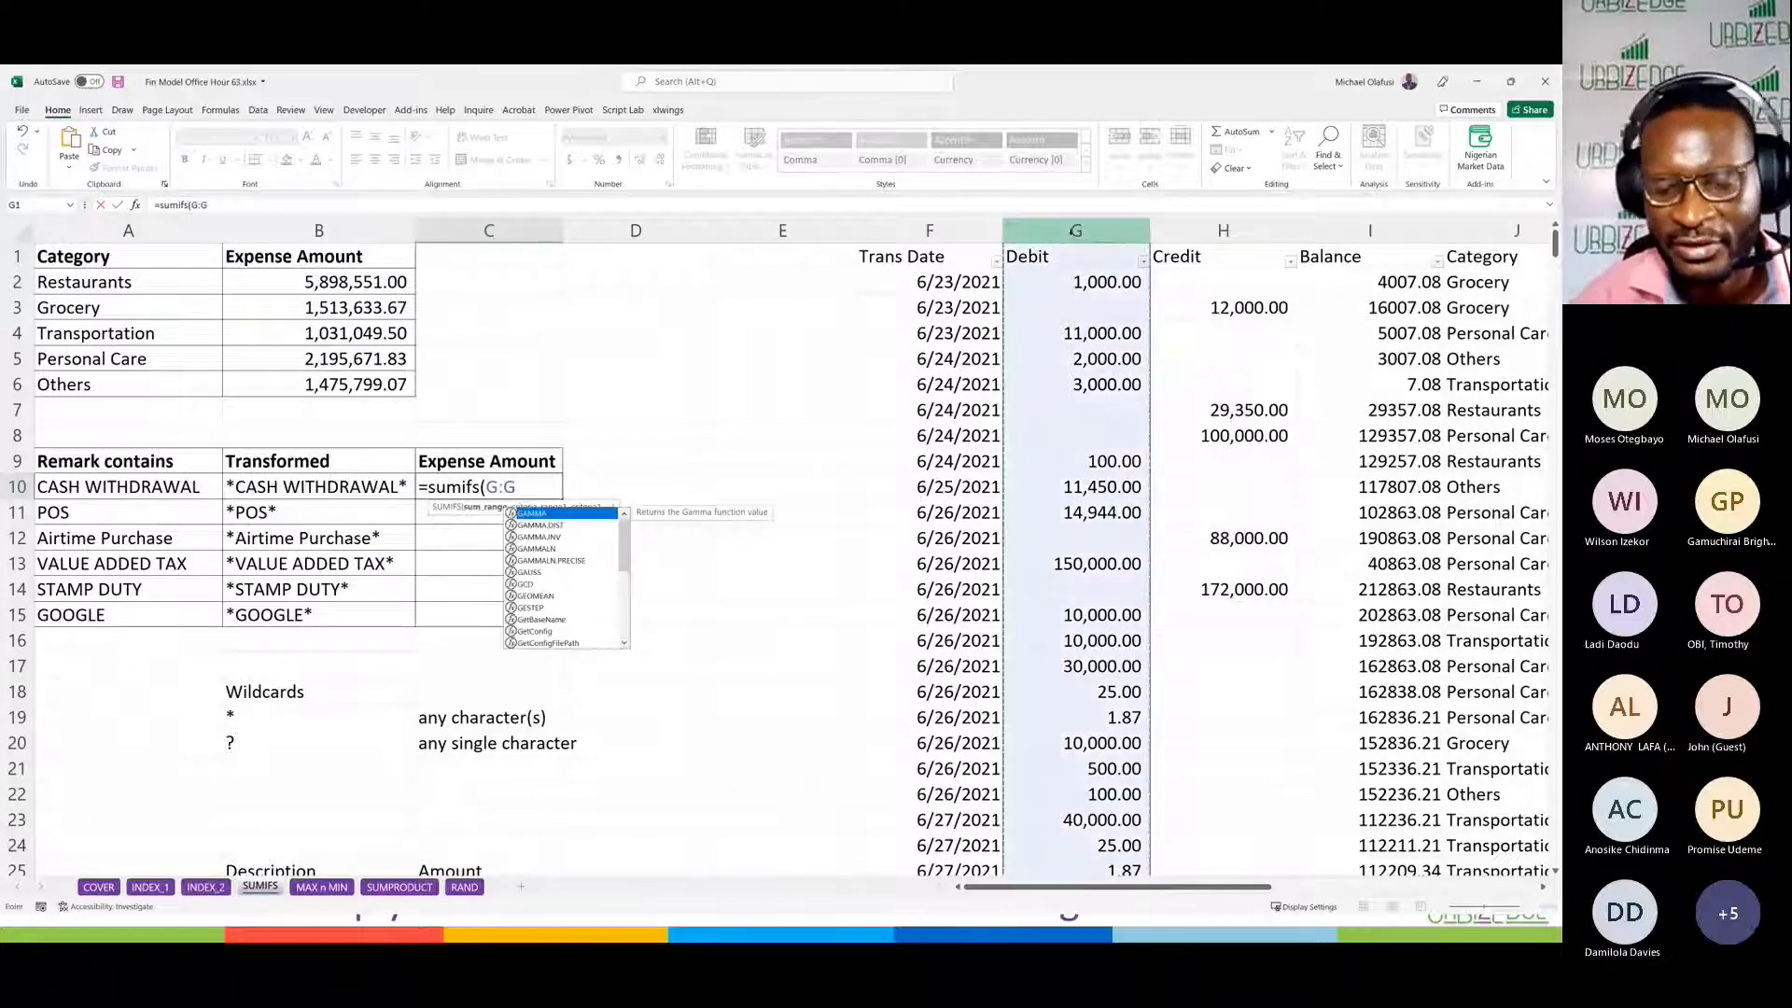
{"action": "type", "text": ","}
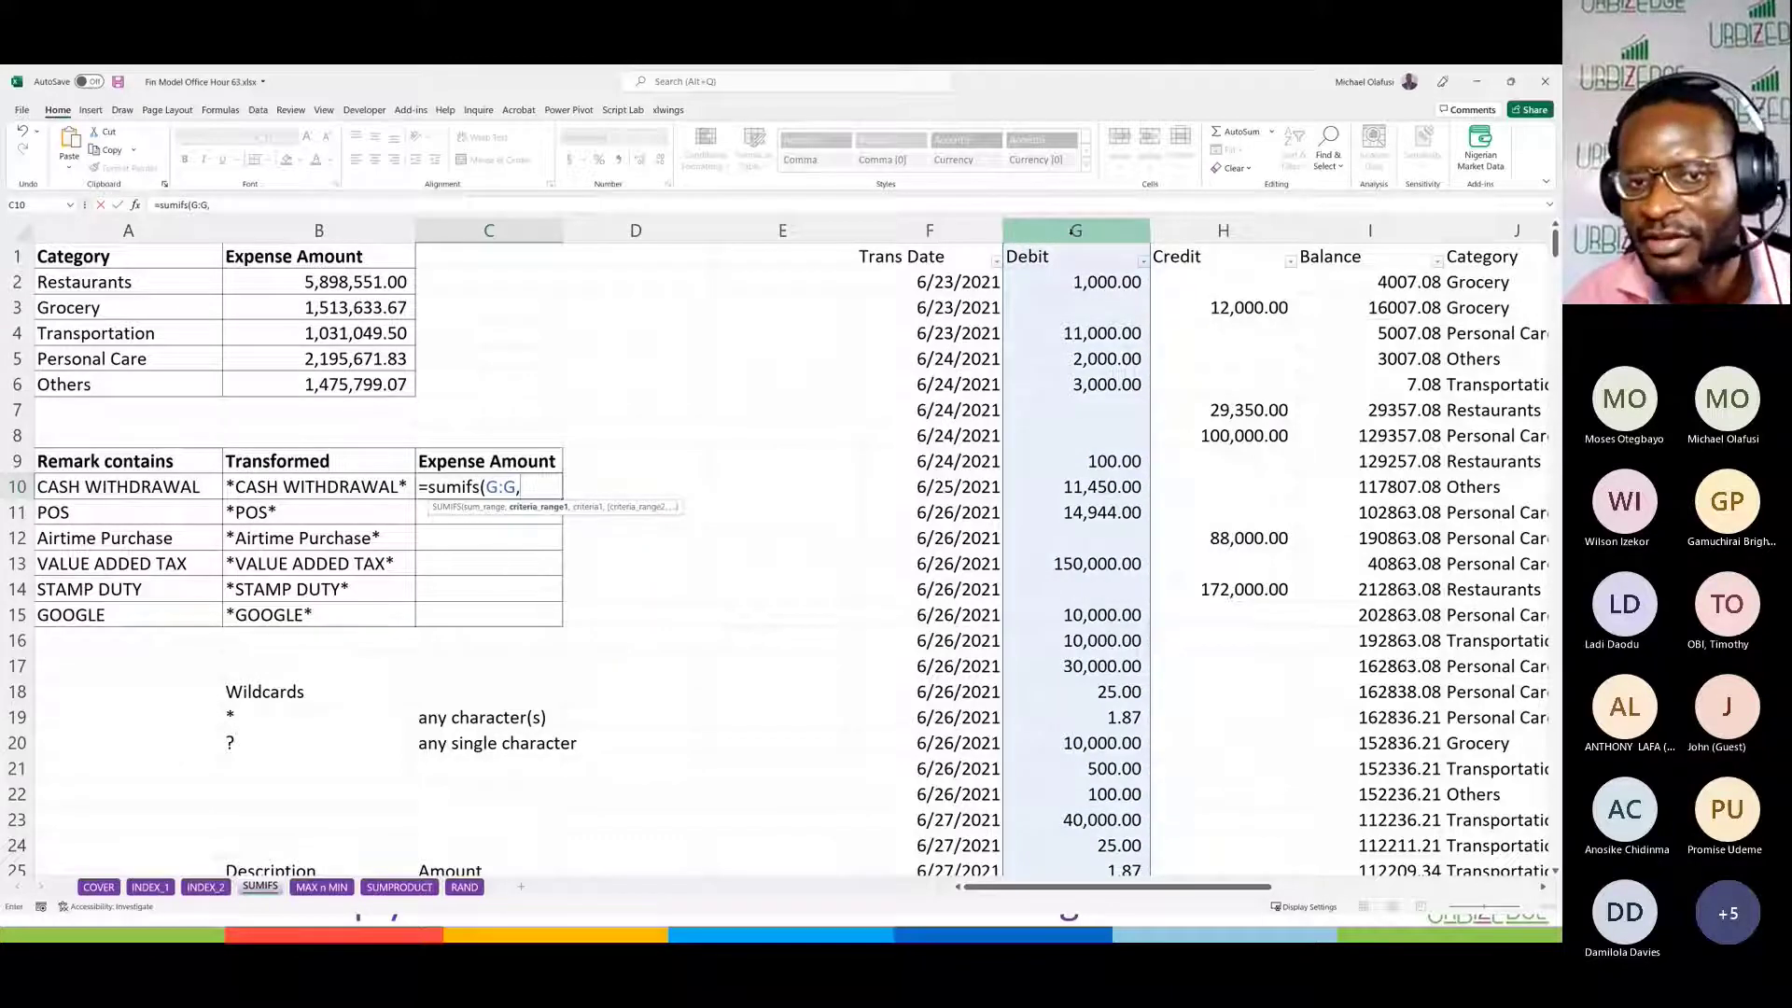
Step: Add the Remarks column K:K as the criteria range and the wildcard text in B10 as the criterion, then close the SUMIFS
{"action": "scroll", "coordinate": [1397, 329], "scroll_direction": "right", "scroll_amount": 3}
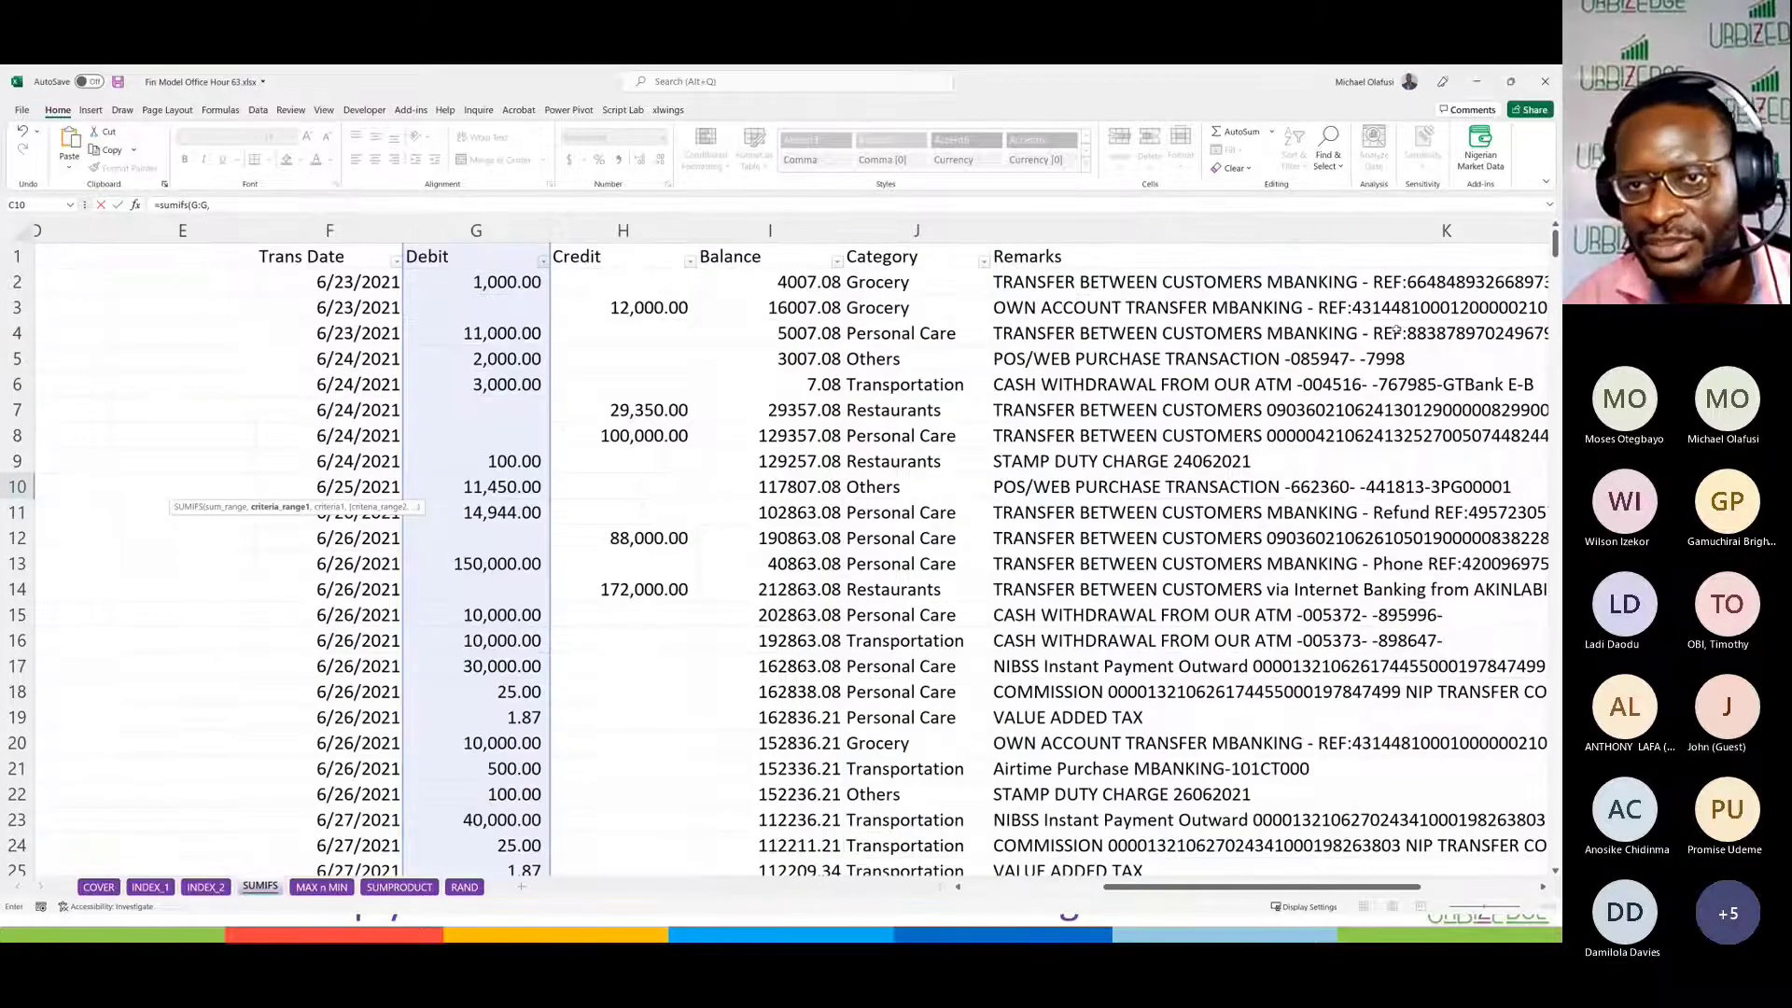
{"action": "left_click", "coordinate": [1288, 230]}
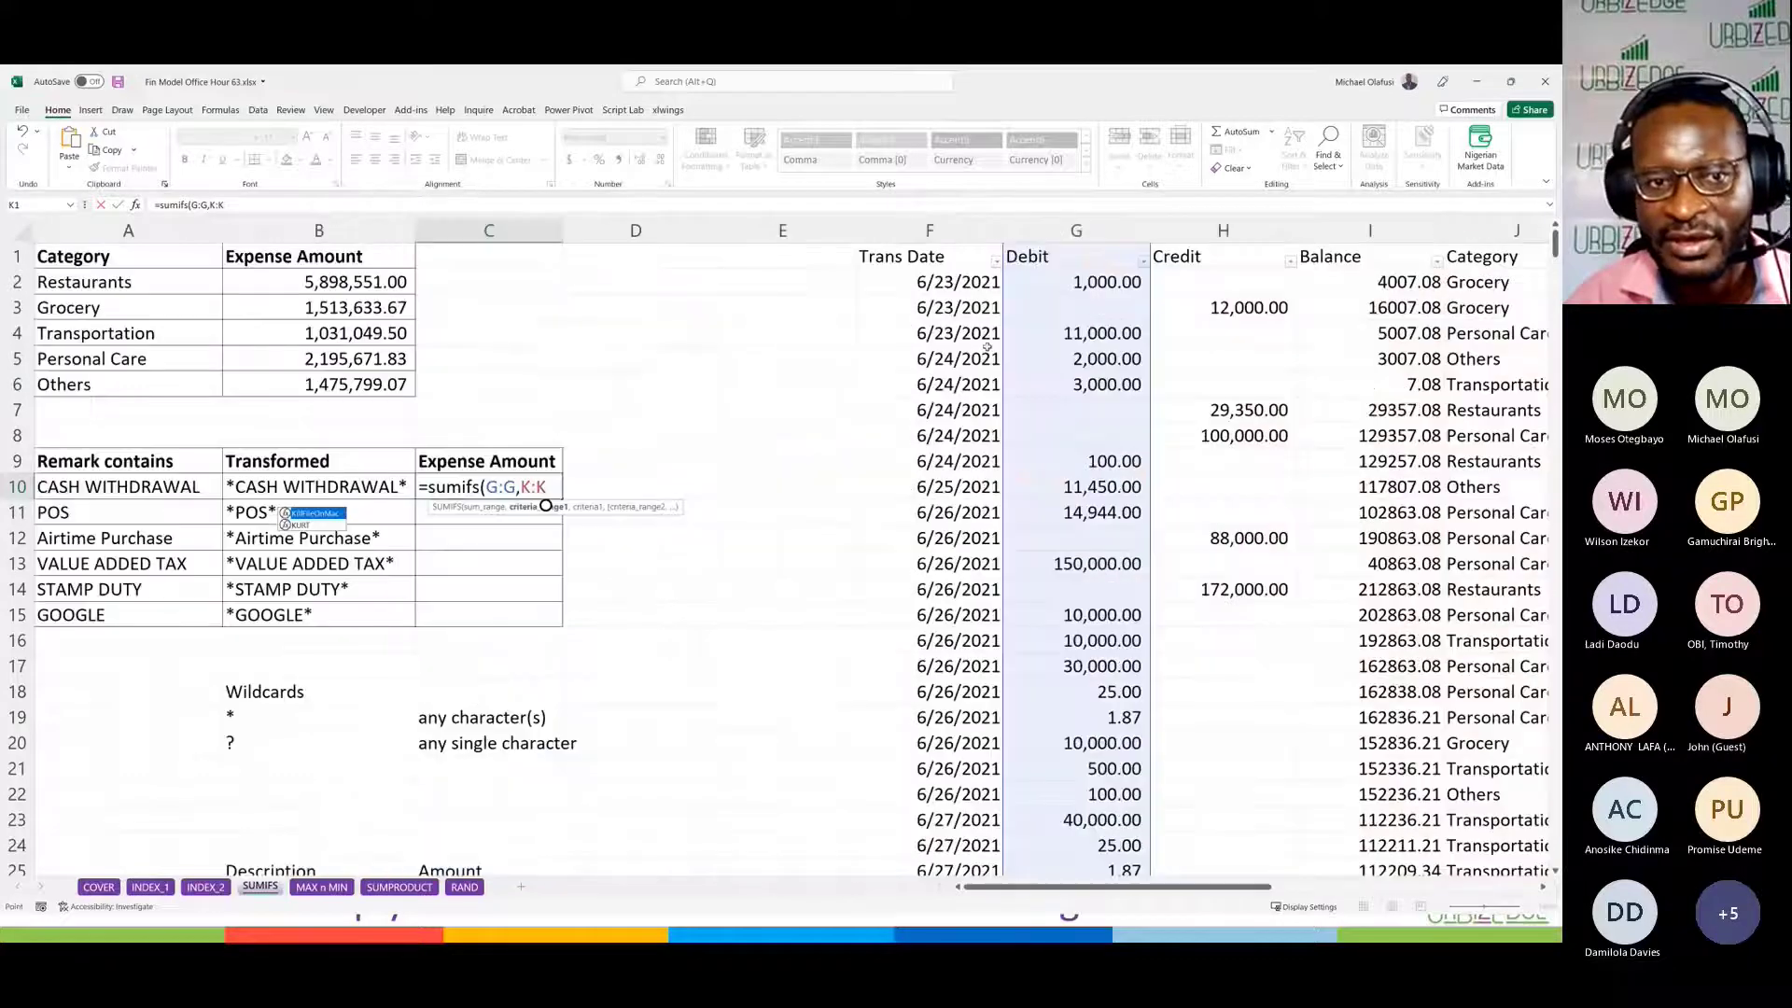
{"action": "scroll", "coordinate": [546, 506], "scroll_direction": "right", "scroll_amount": 2}
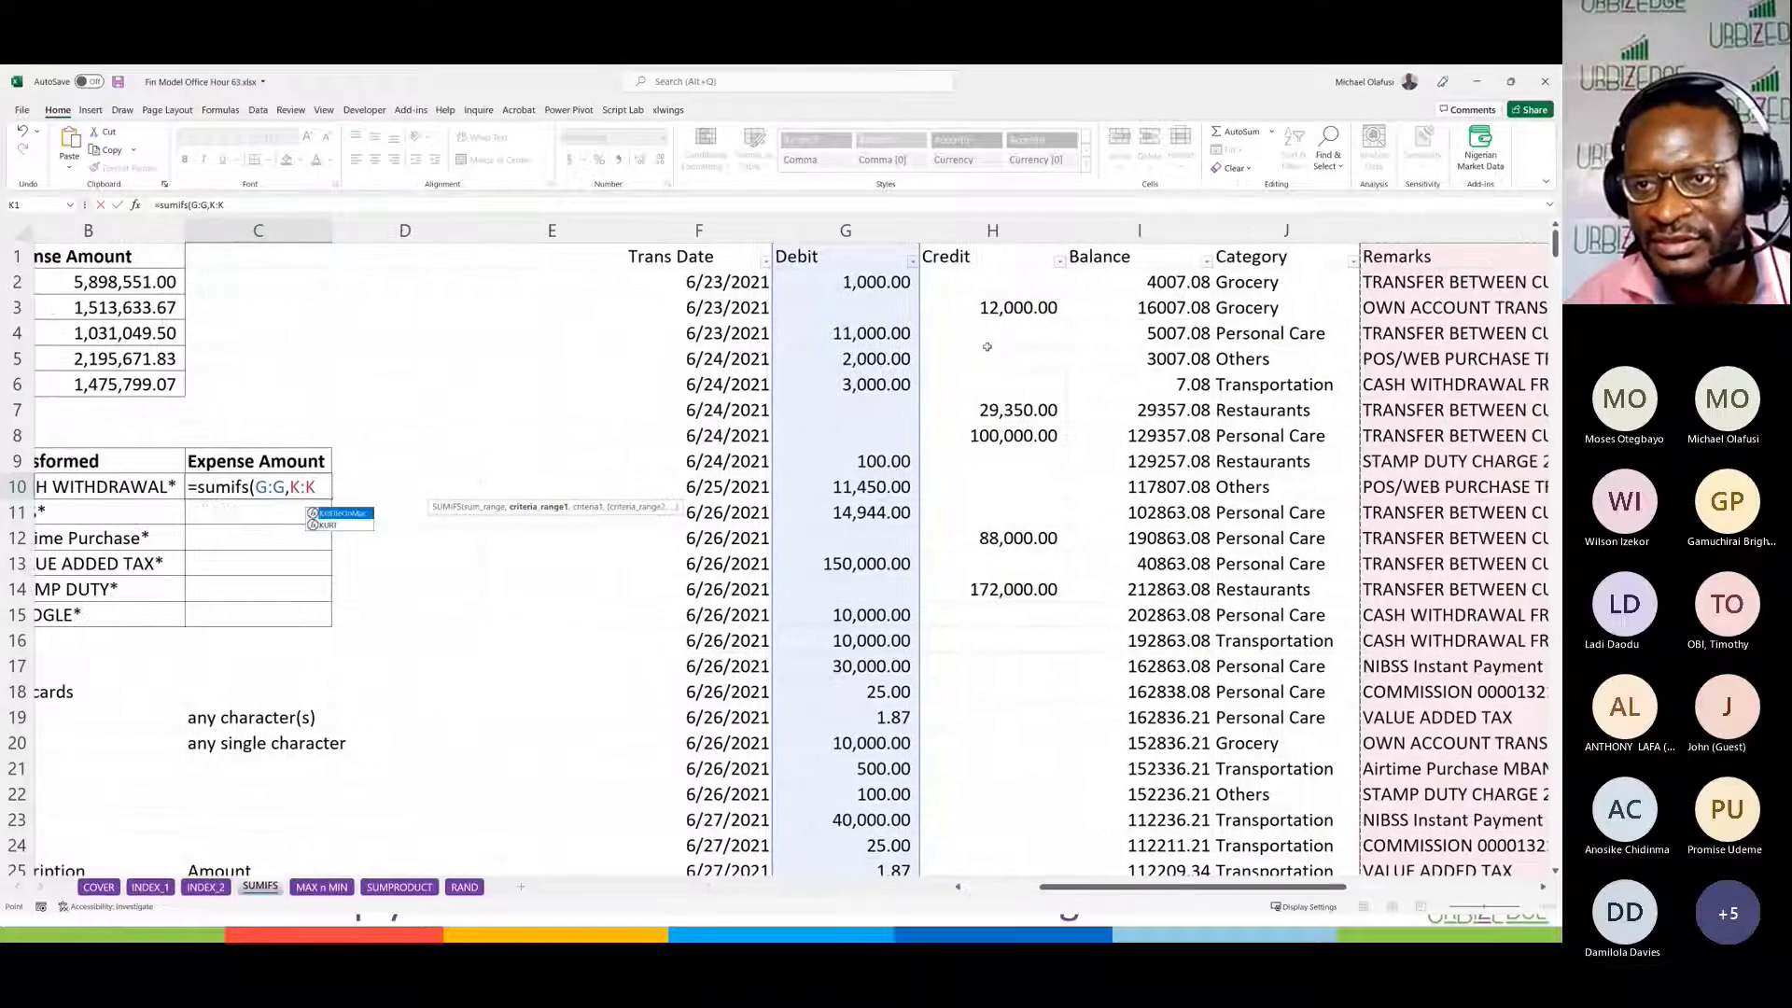
{"action": "scroll", "coordinate": [546, 506], "scroll_direction": "left", "scroll_amount": 2}
{"action": "type", "text": ","}
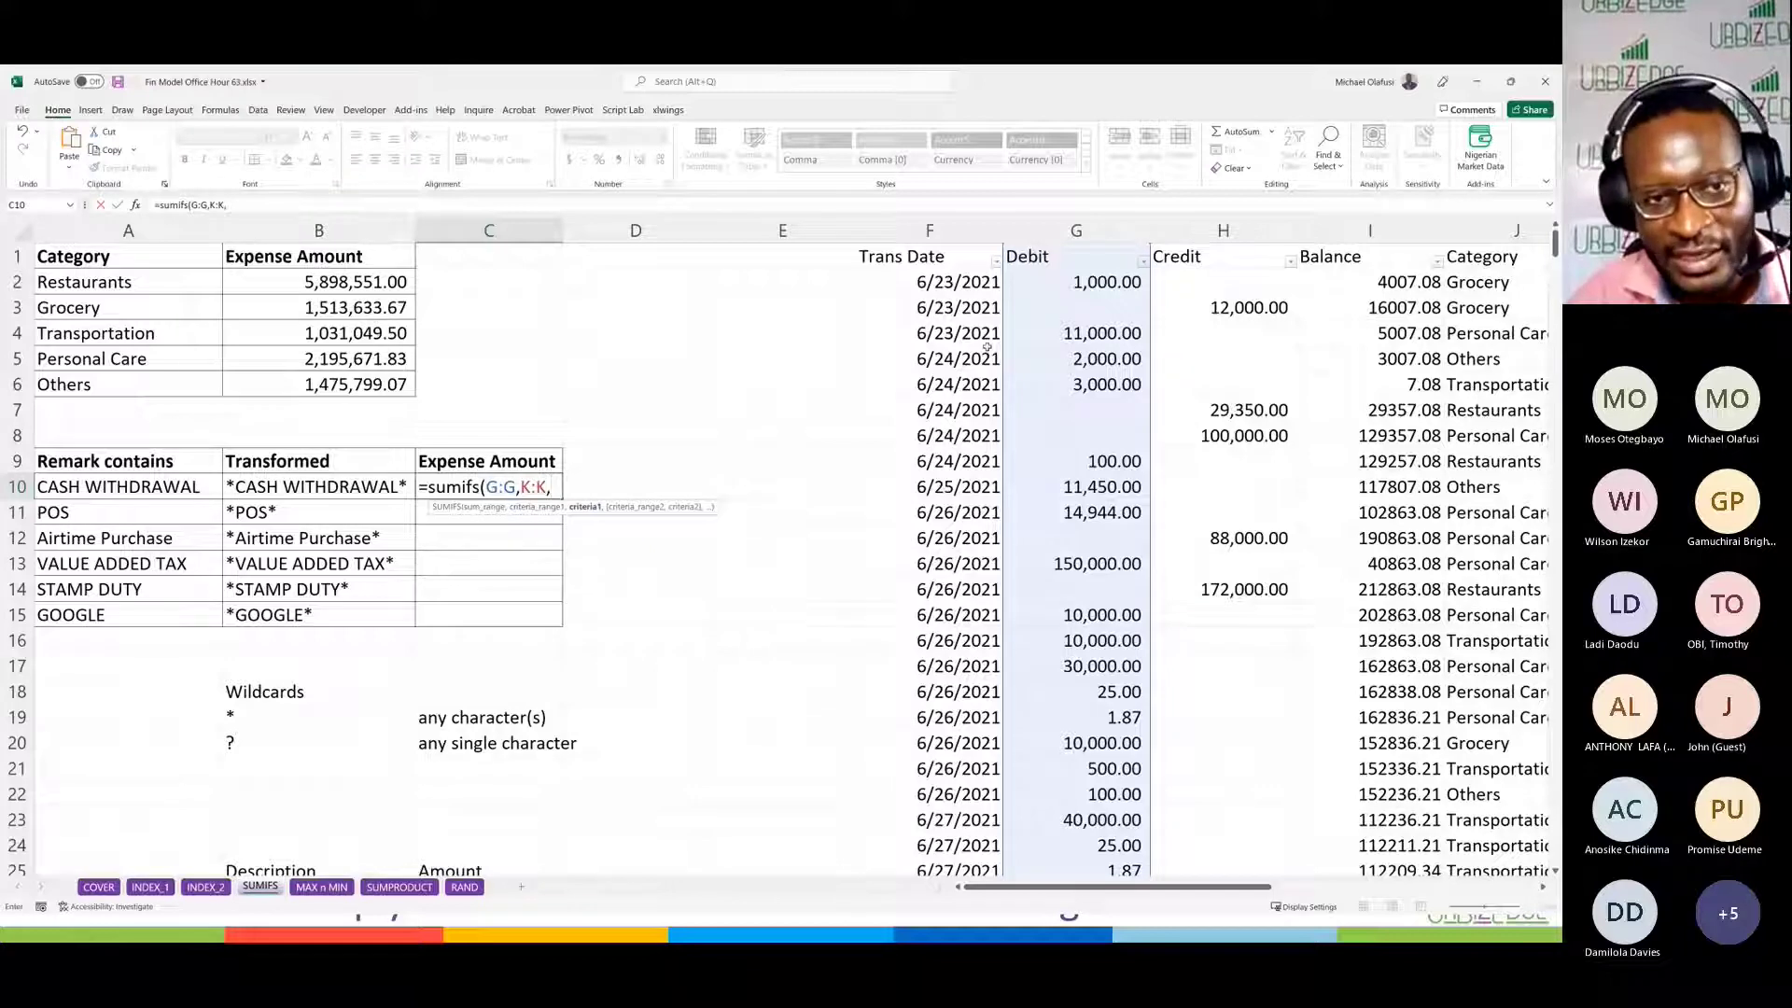
{"action": "left_click", "coordinate": [176, 482]}
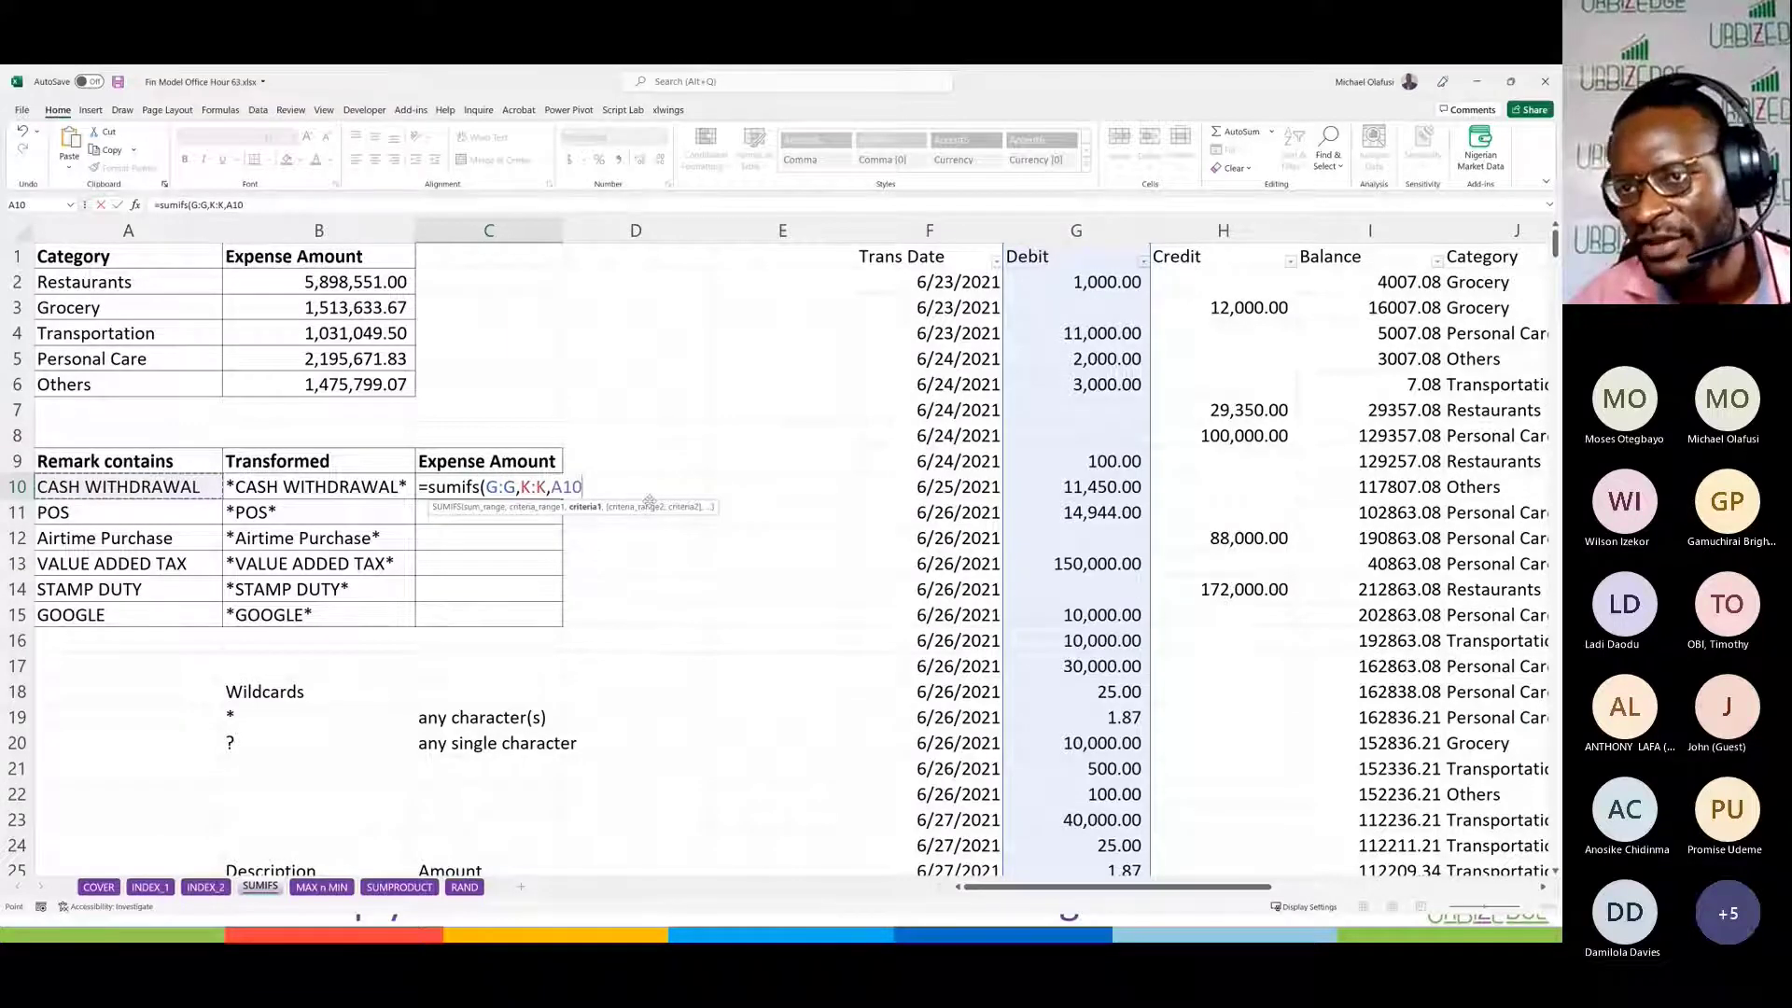
{"action": "left_click", "coordinate": [324, 477]}
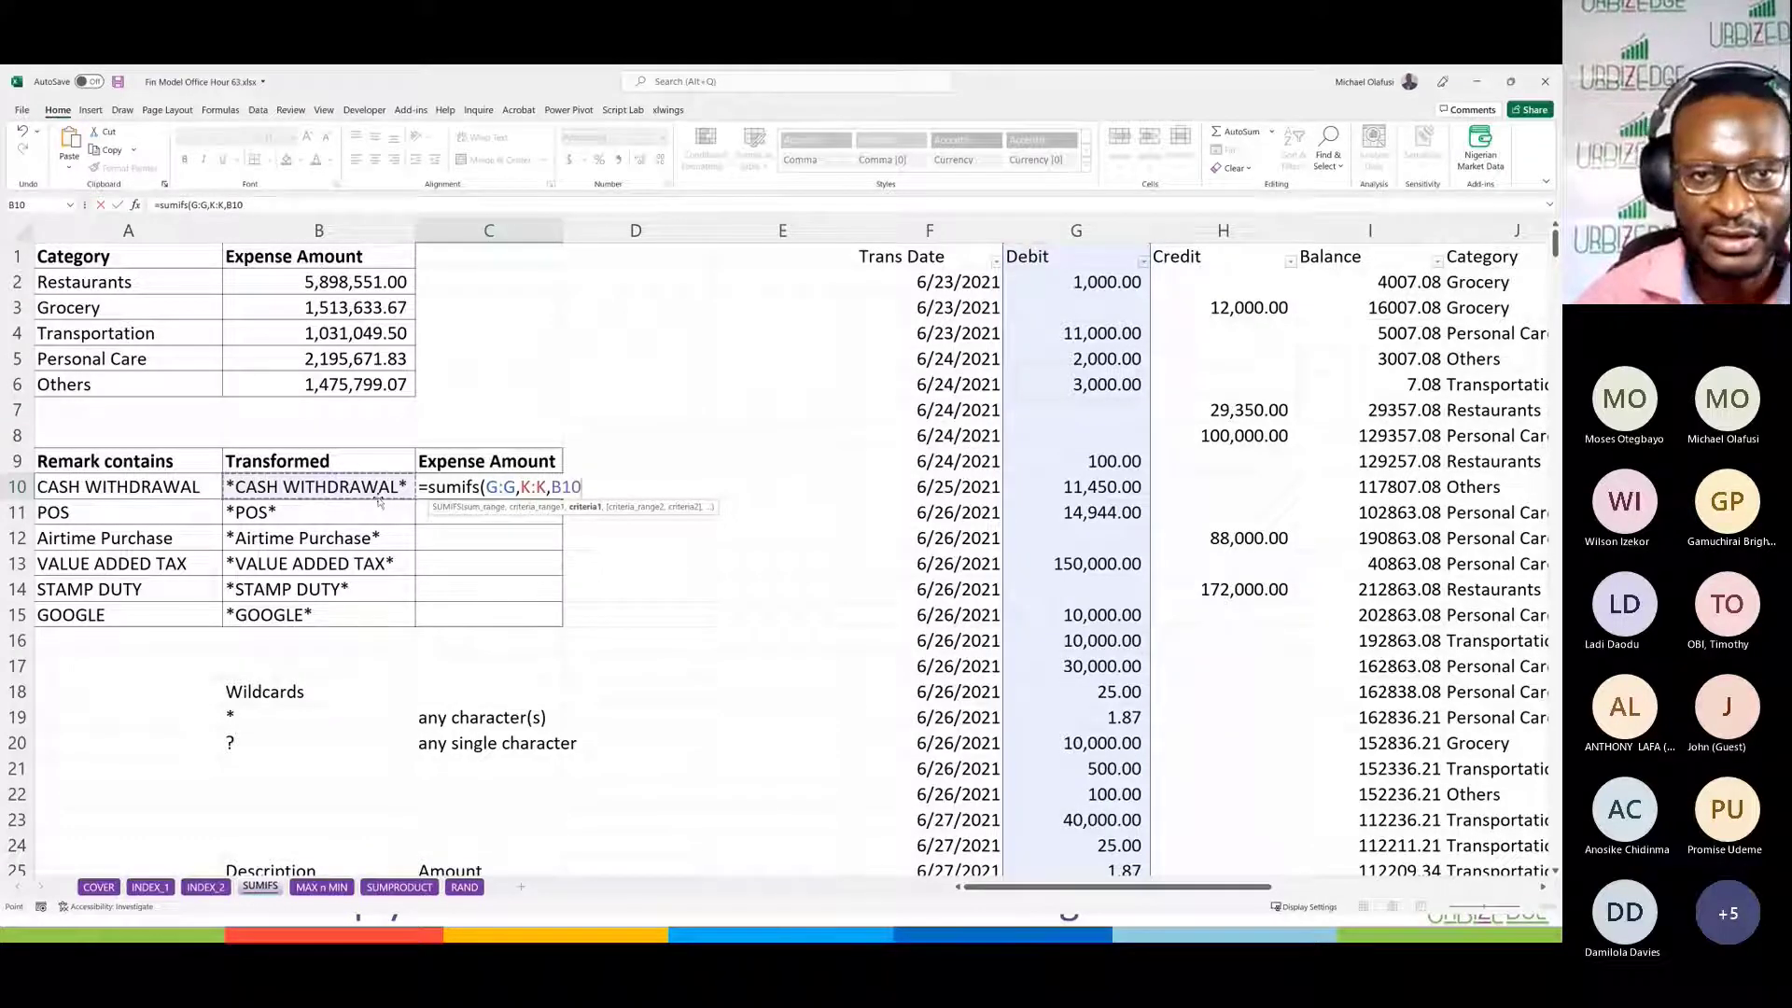
{"action": "type", "text": ")"}
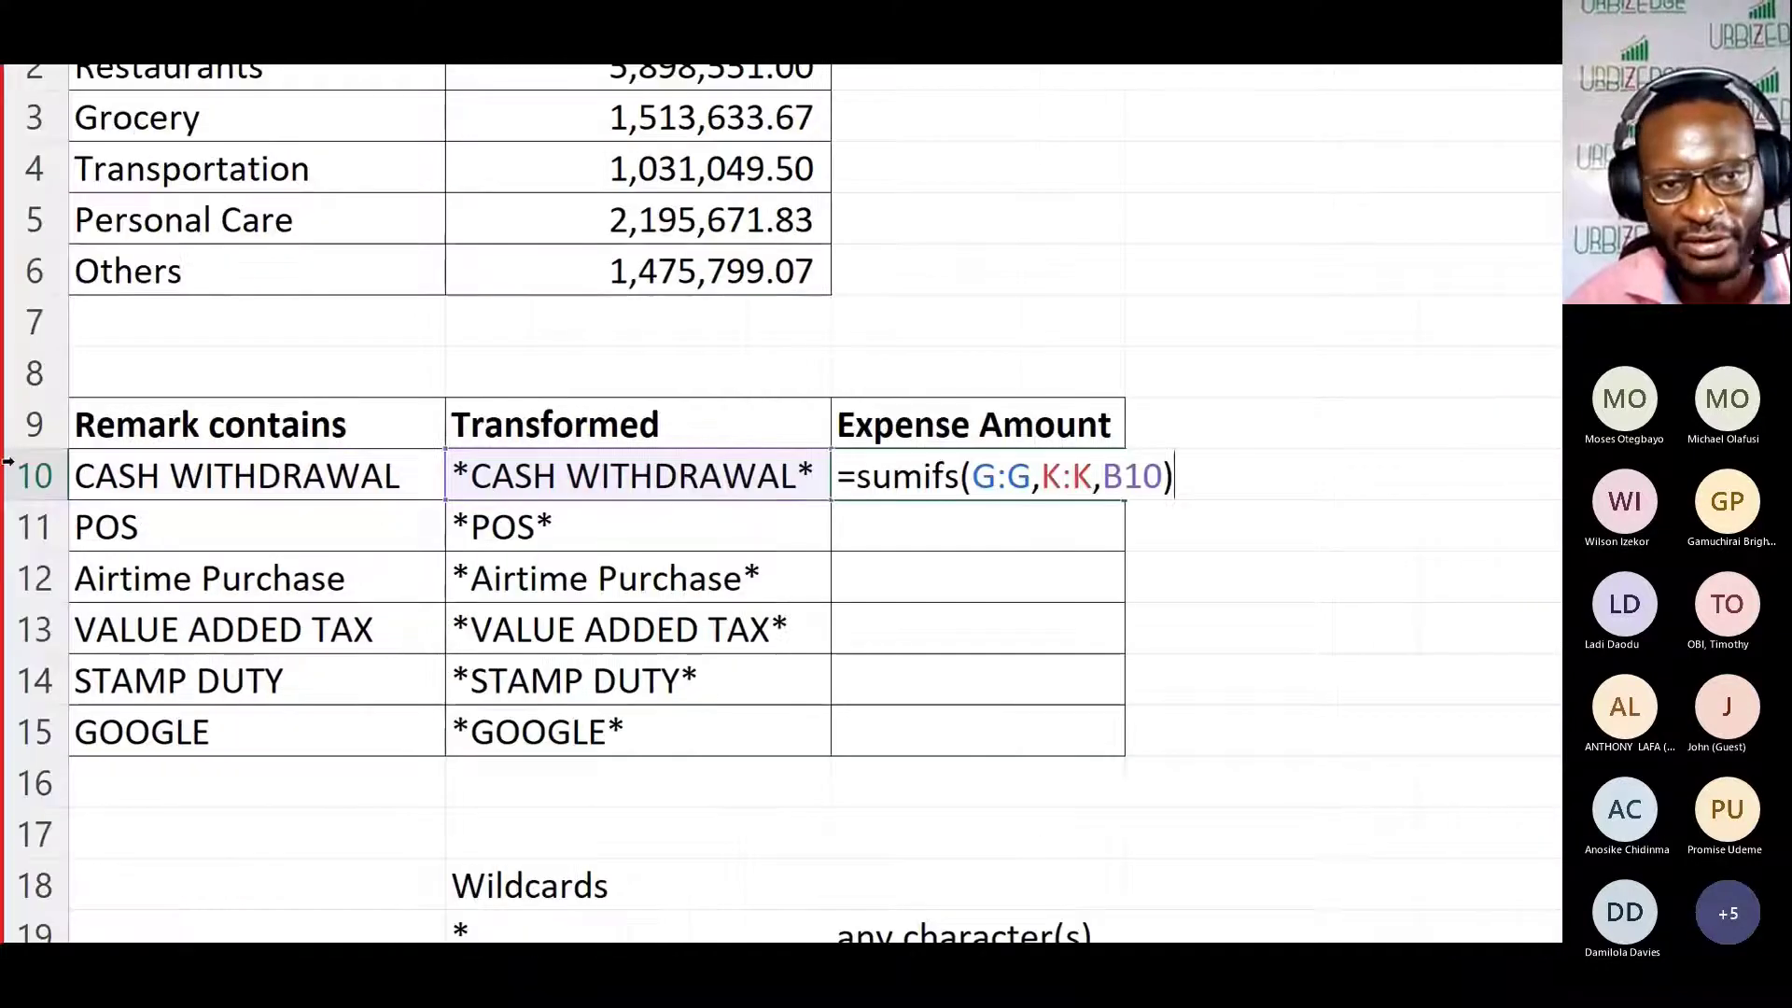
Step: Review the sum range and criteria range arguments of the SUMIFS formula in C10 and commit the formula
{"action": "left_click", "coordinate": [1010, 477]}
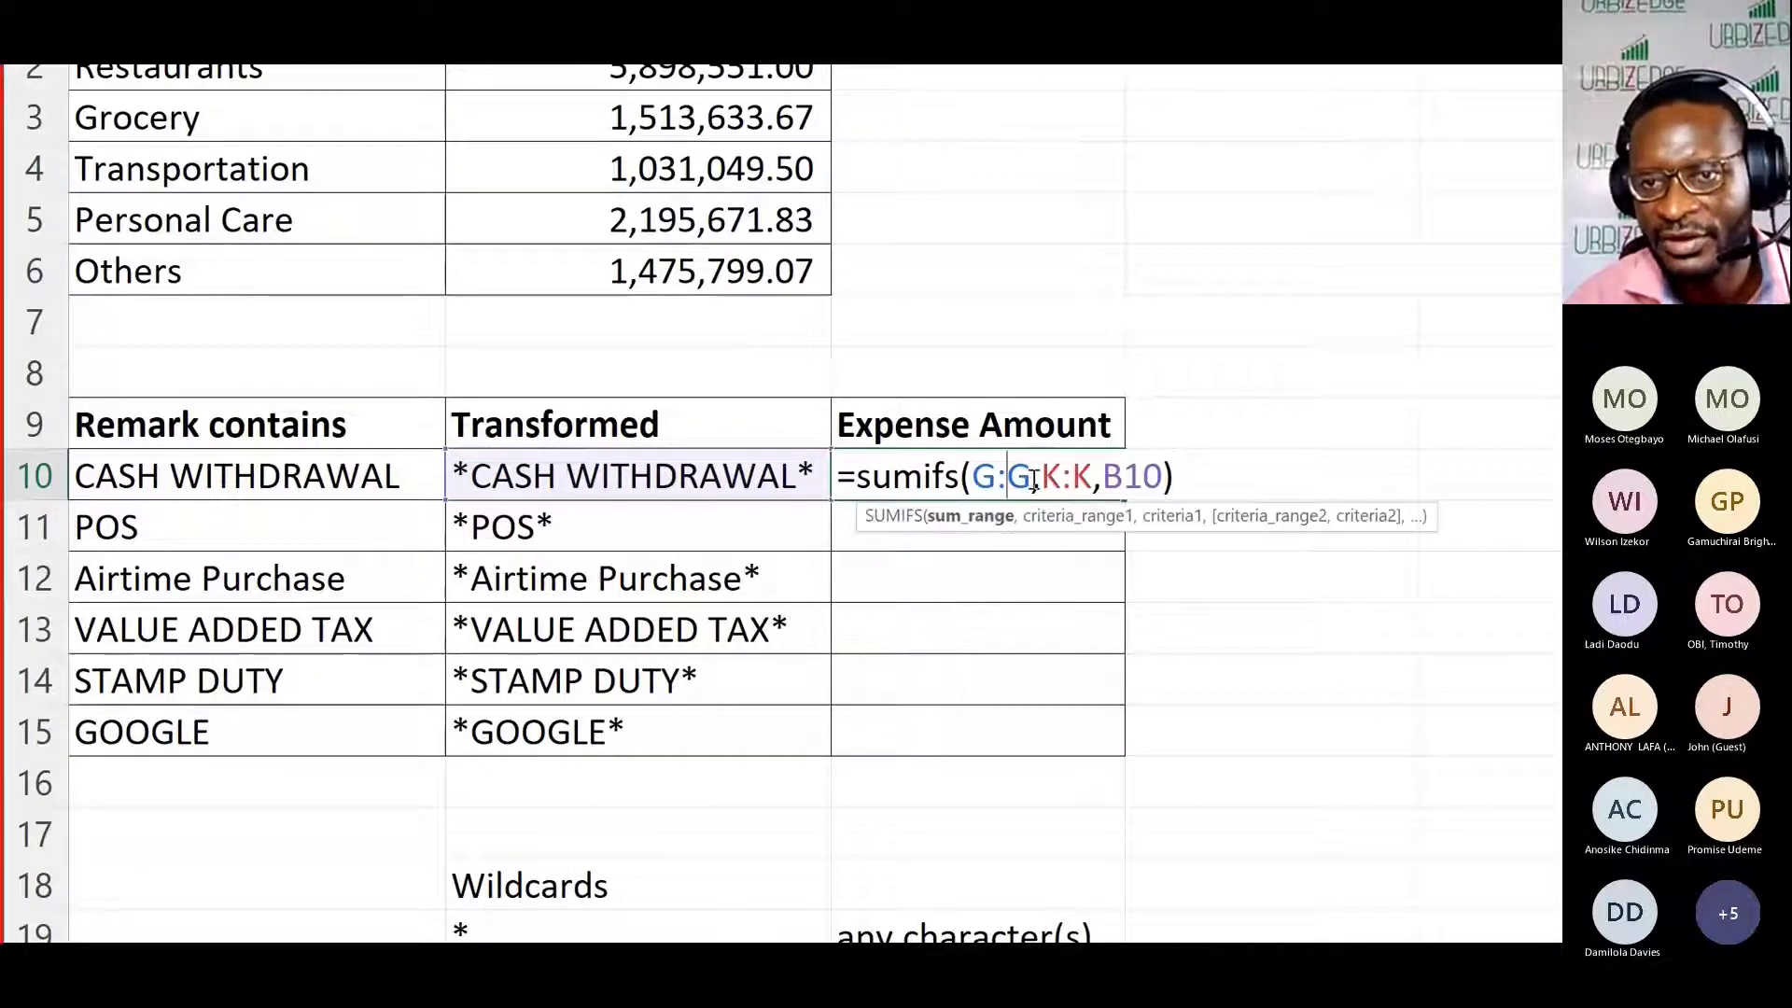
{"action": "left_click_drag", "start_coordinate": [1034, 478], "coordinate": [974, 478]}
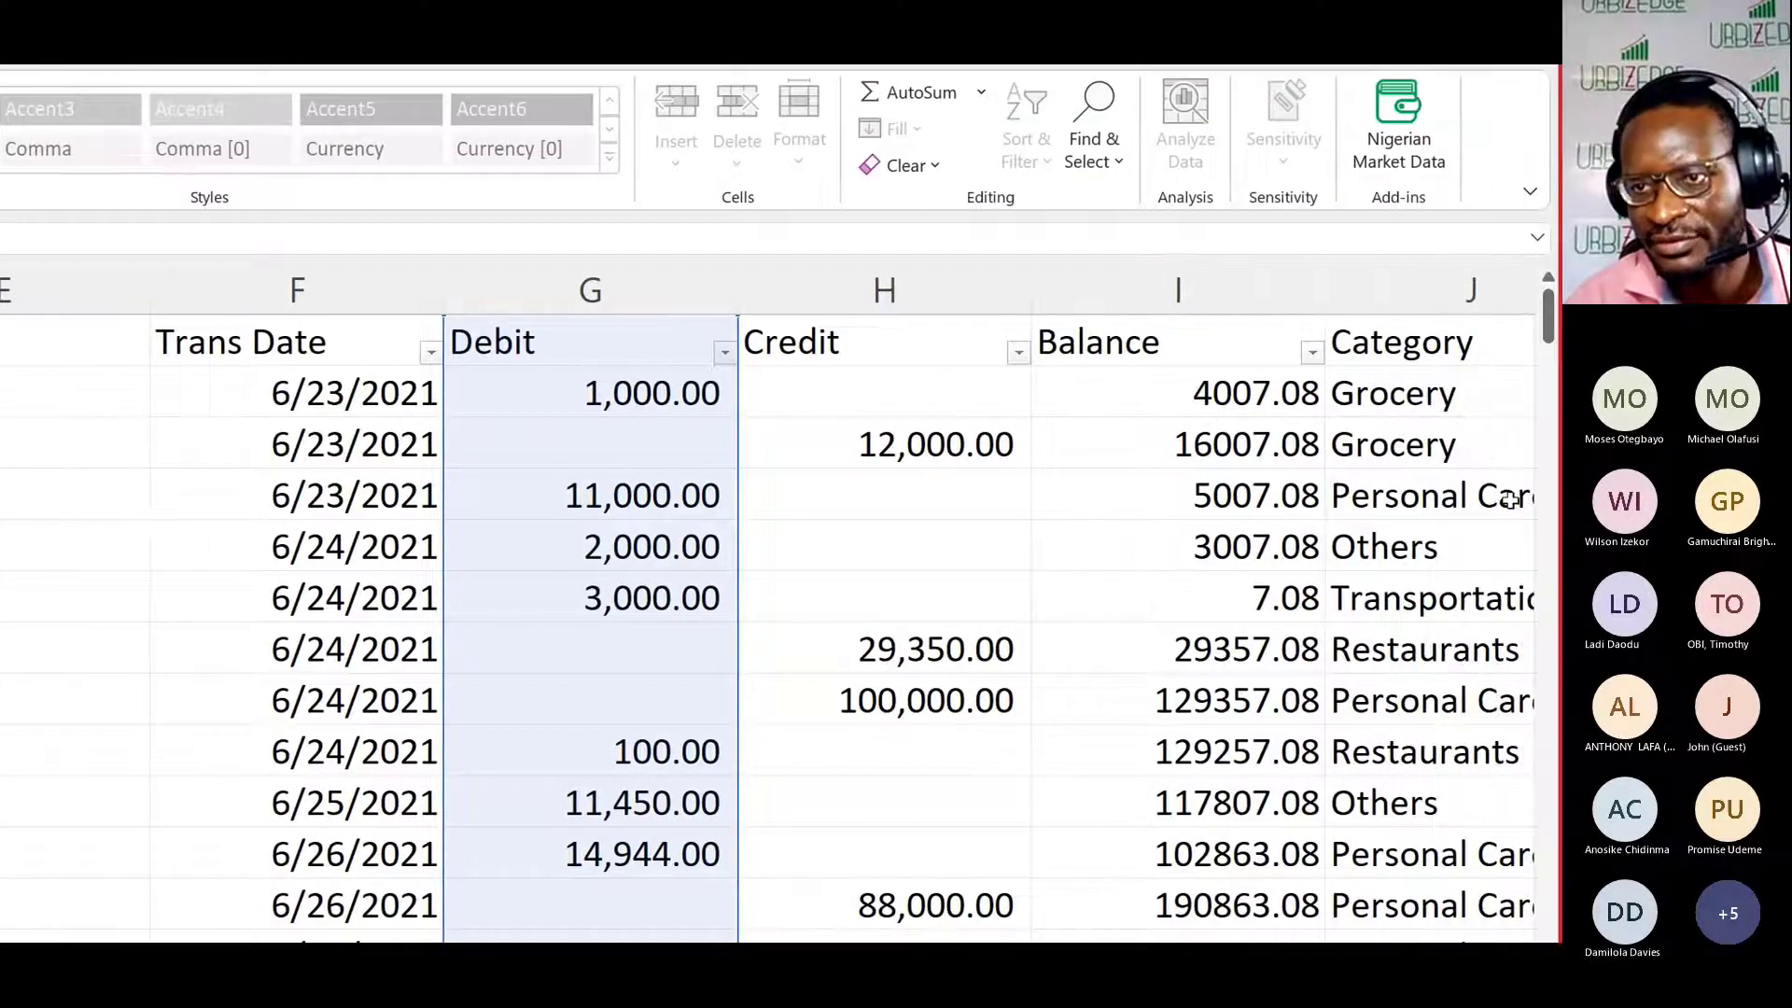
{"action": "scroll", "coordinate": [1510, 501], "scroll_direction": "right", "scroll_amount": 5}
{"action": "left_click", "coordinate": [1061, 308]}
{"action": "scroll", "coordinate": [733, 447], "scroll_direction": "left", "scroll_amount": 5}
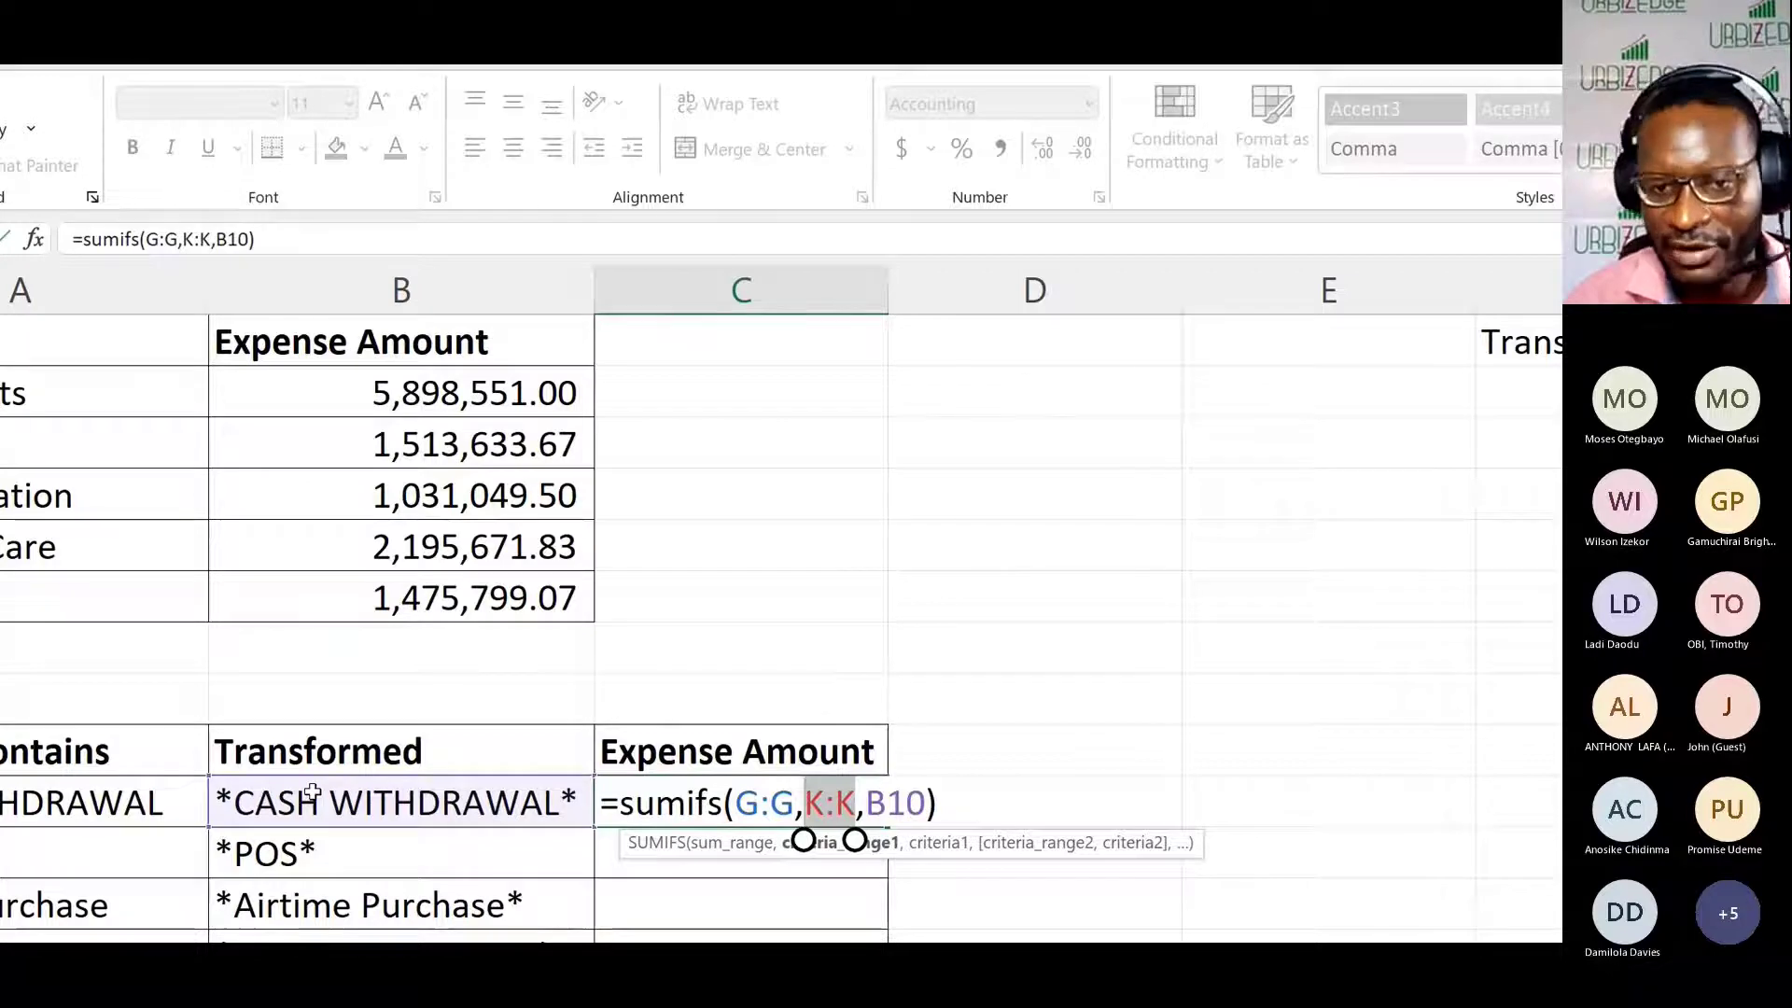
{"action": "key", "text": "Return"}
{"action": "scroll", "coordinate": [769, 832], "scroll_direction": "down", "scroll_amount": 1}
{"action": "scroll", "coordinate": [769, 832], "scroll_direction": "up", "scroll_amount": 1}
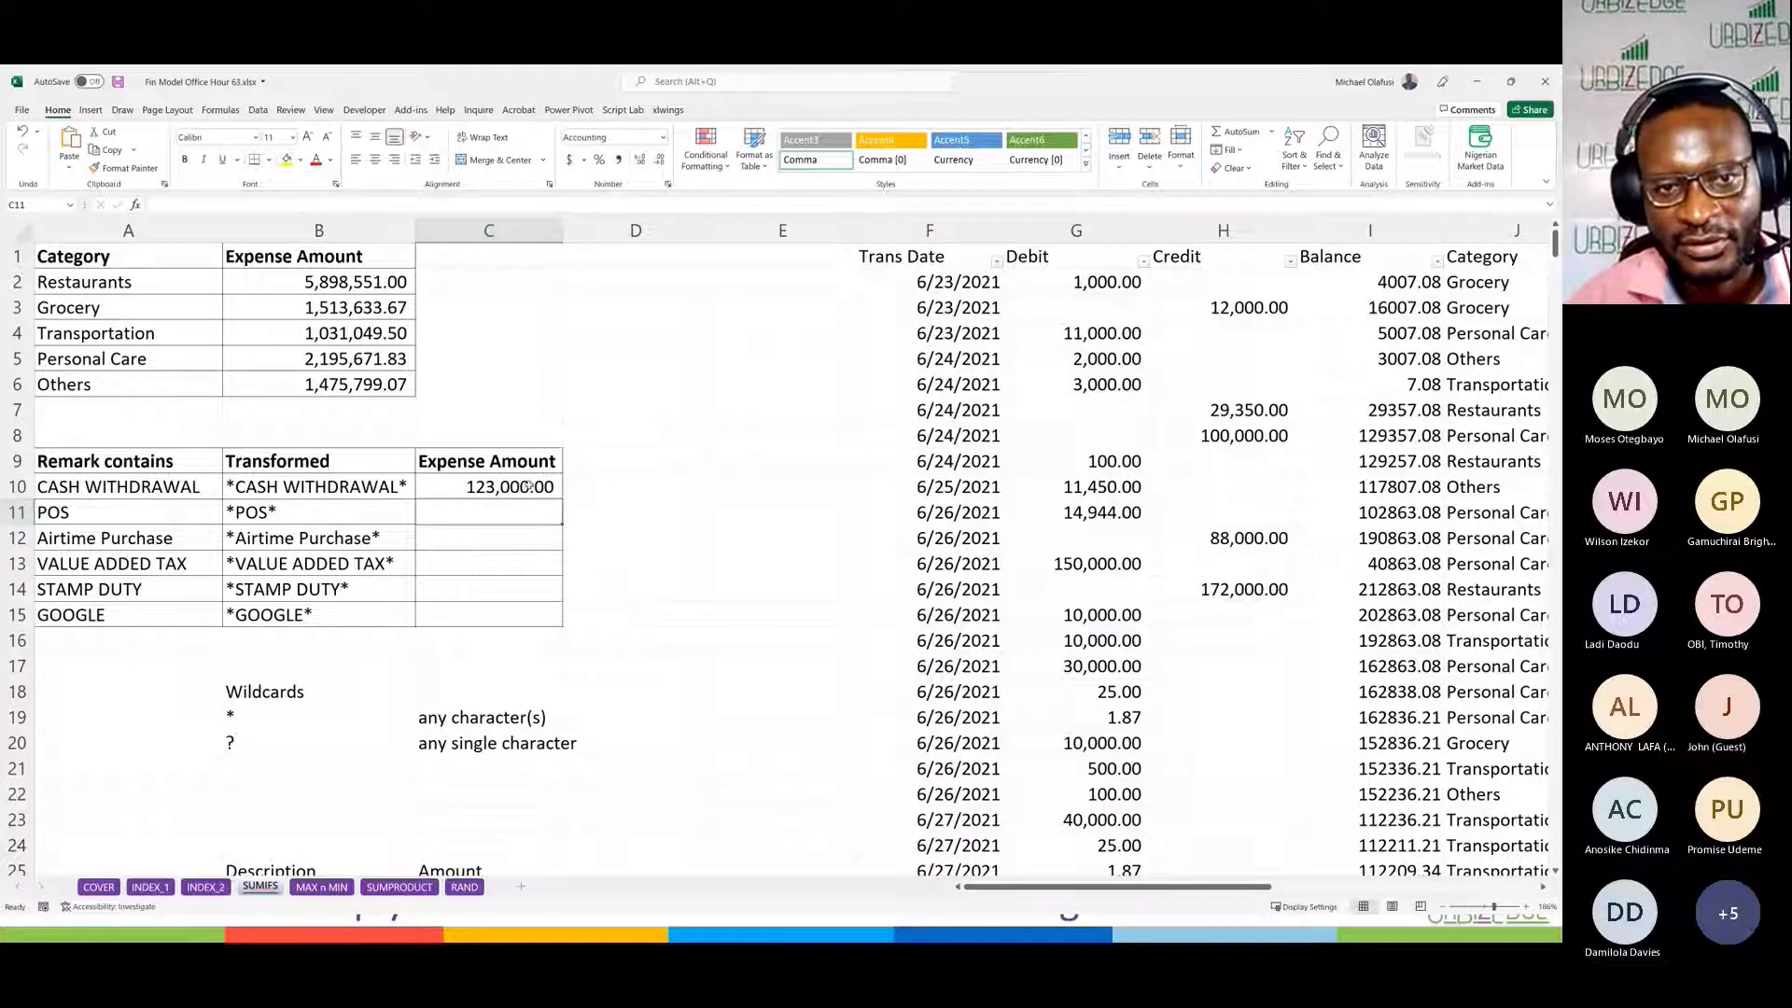
Step: Fill the SUMIFS formula from C10 down to C15 for the remaining remark keywords
{"action": "left_click", "coordinate": [529, 486]}
{"action": "double_click", "coordinate": [563, 499]}
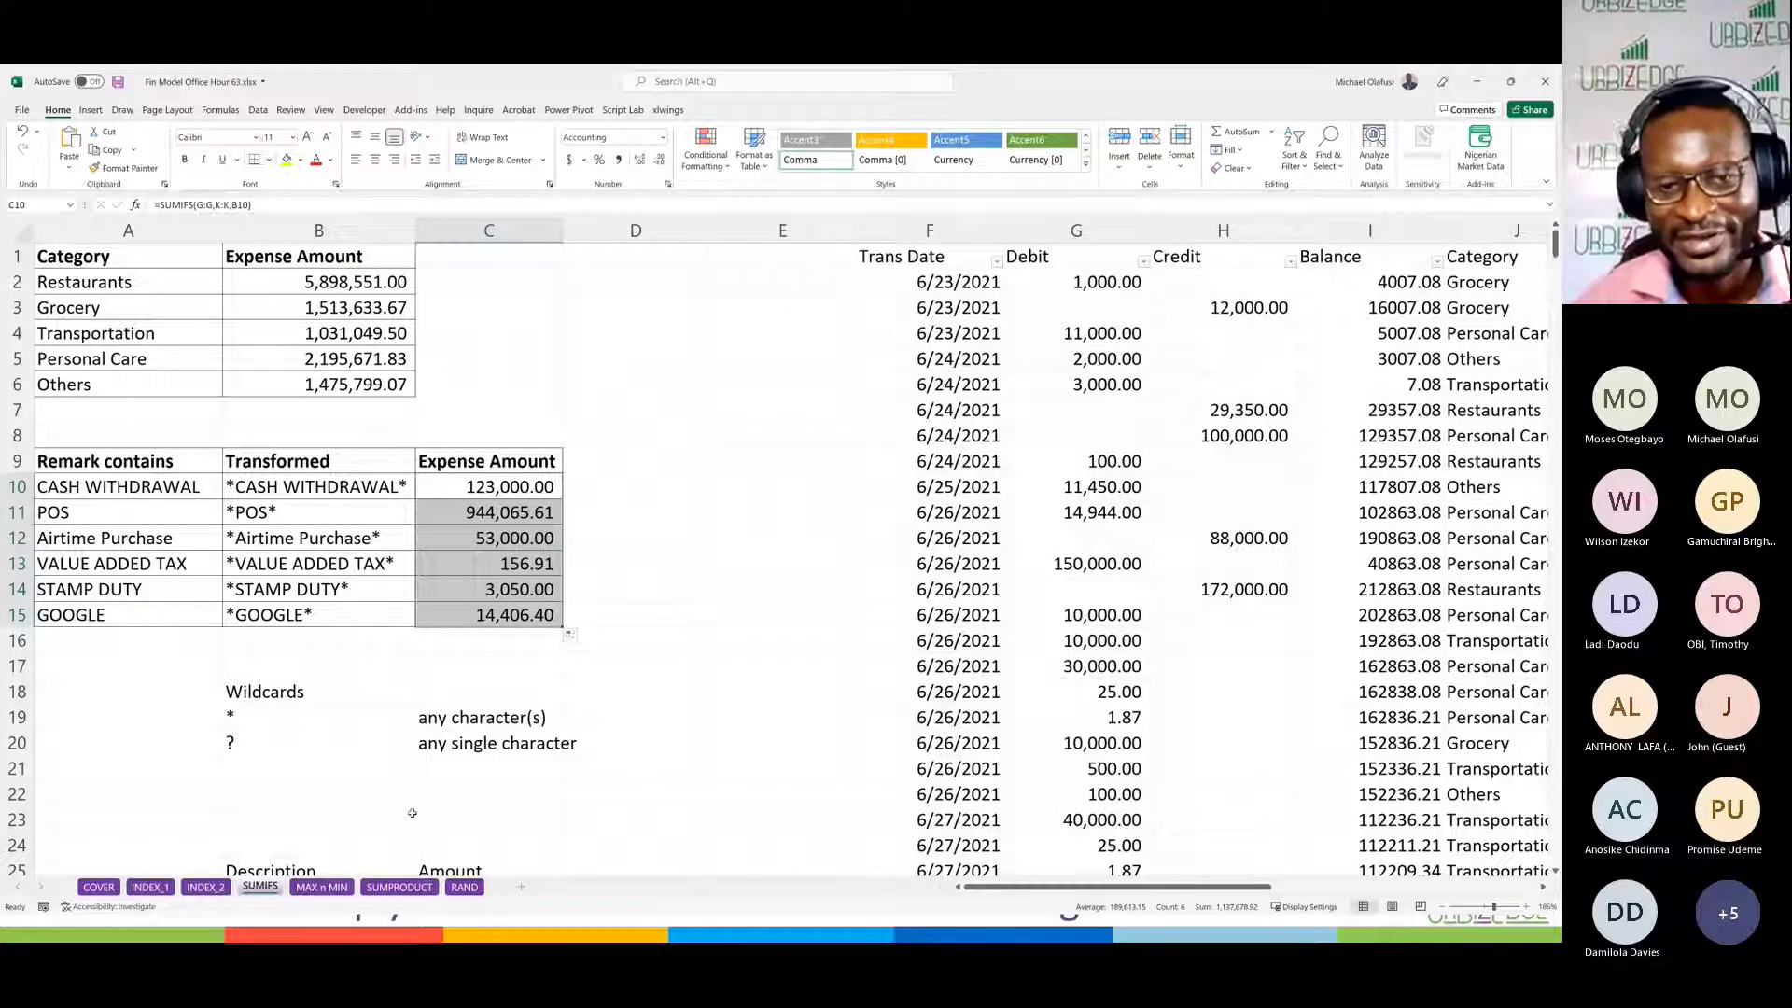
{"action": "left_click", "coordinate": [515, 792]}
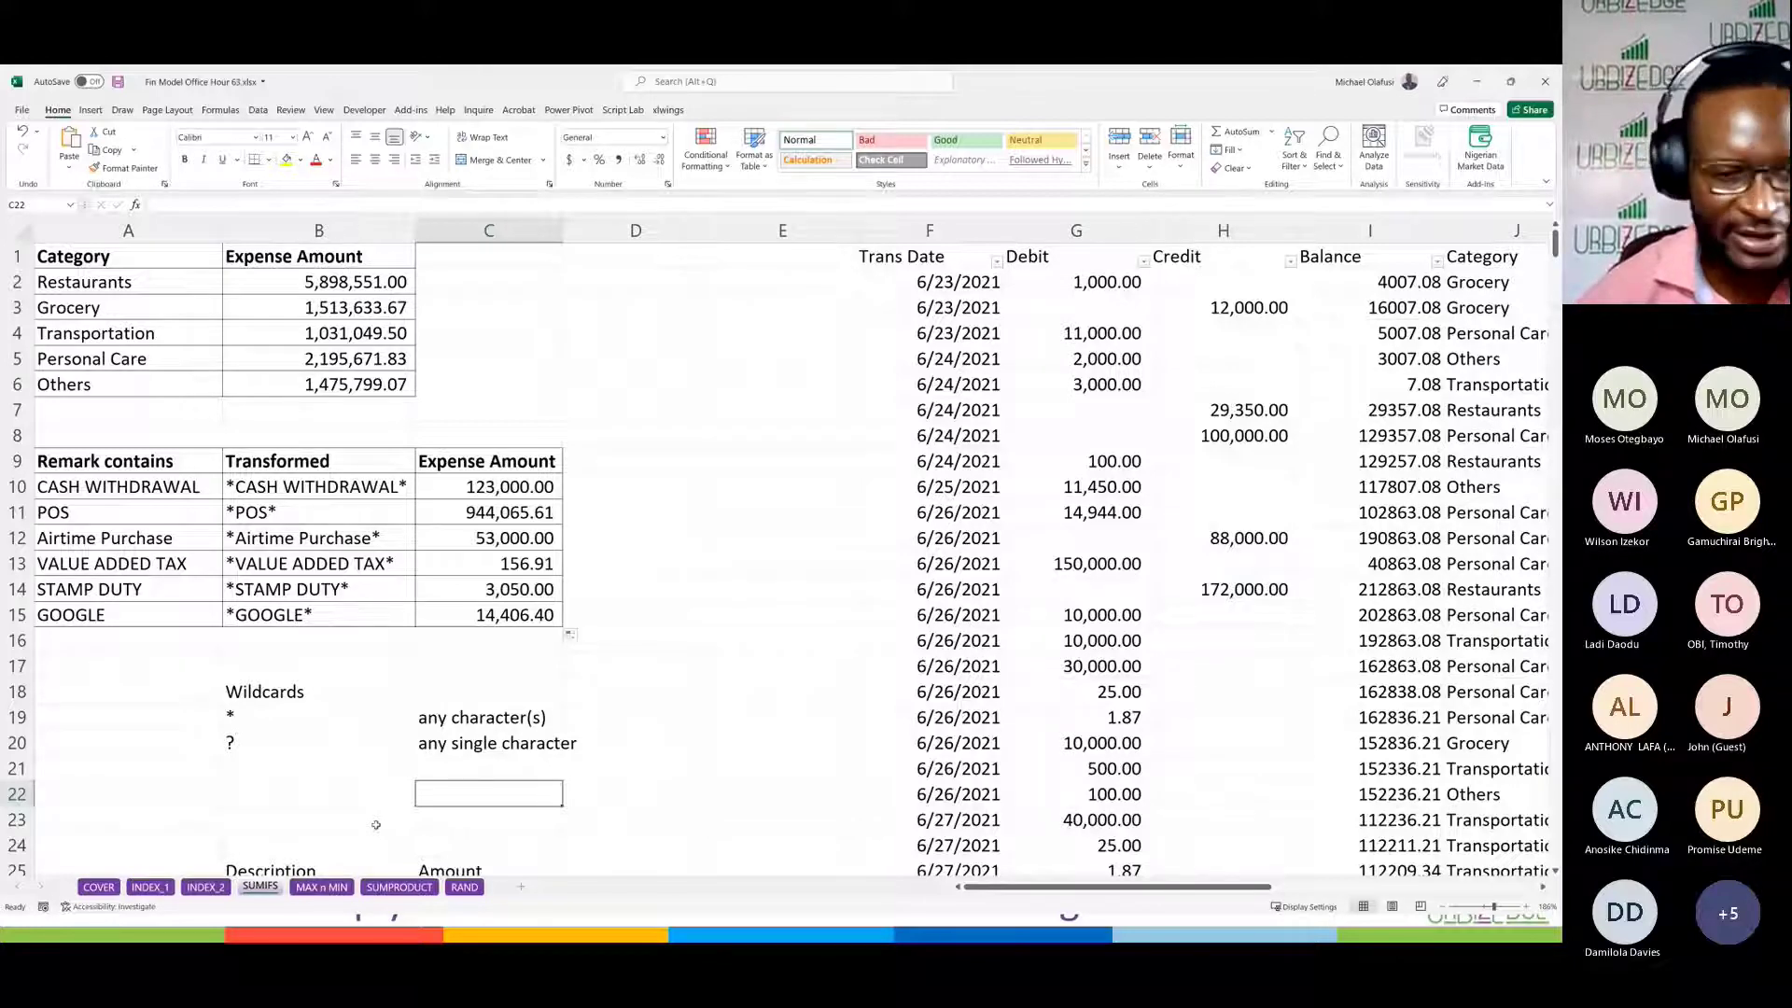
Step: Copy rows 1 to 5 of the RAND sheet and paste them at A1 of a new blank workbook
{"action": "left_click", "coordinate": [464, 886]}
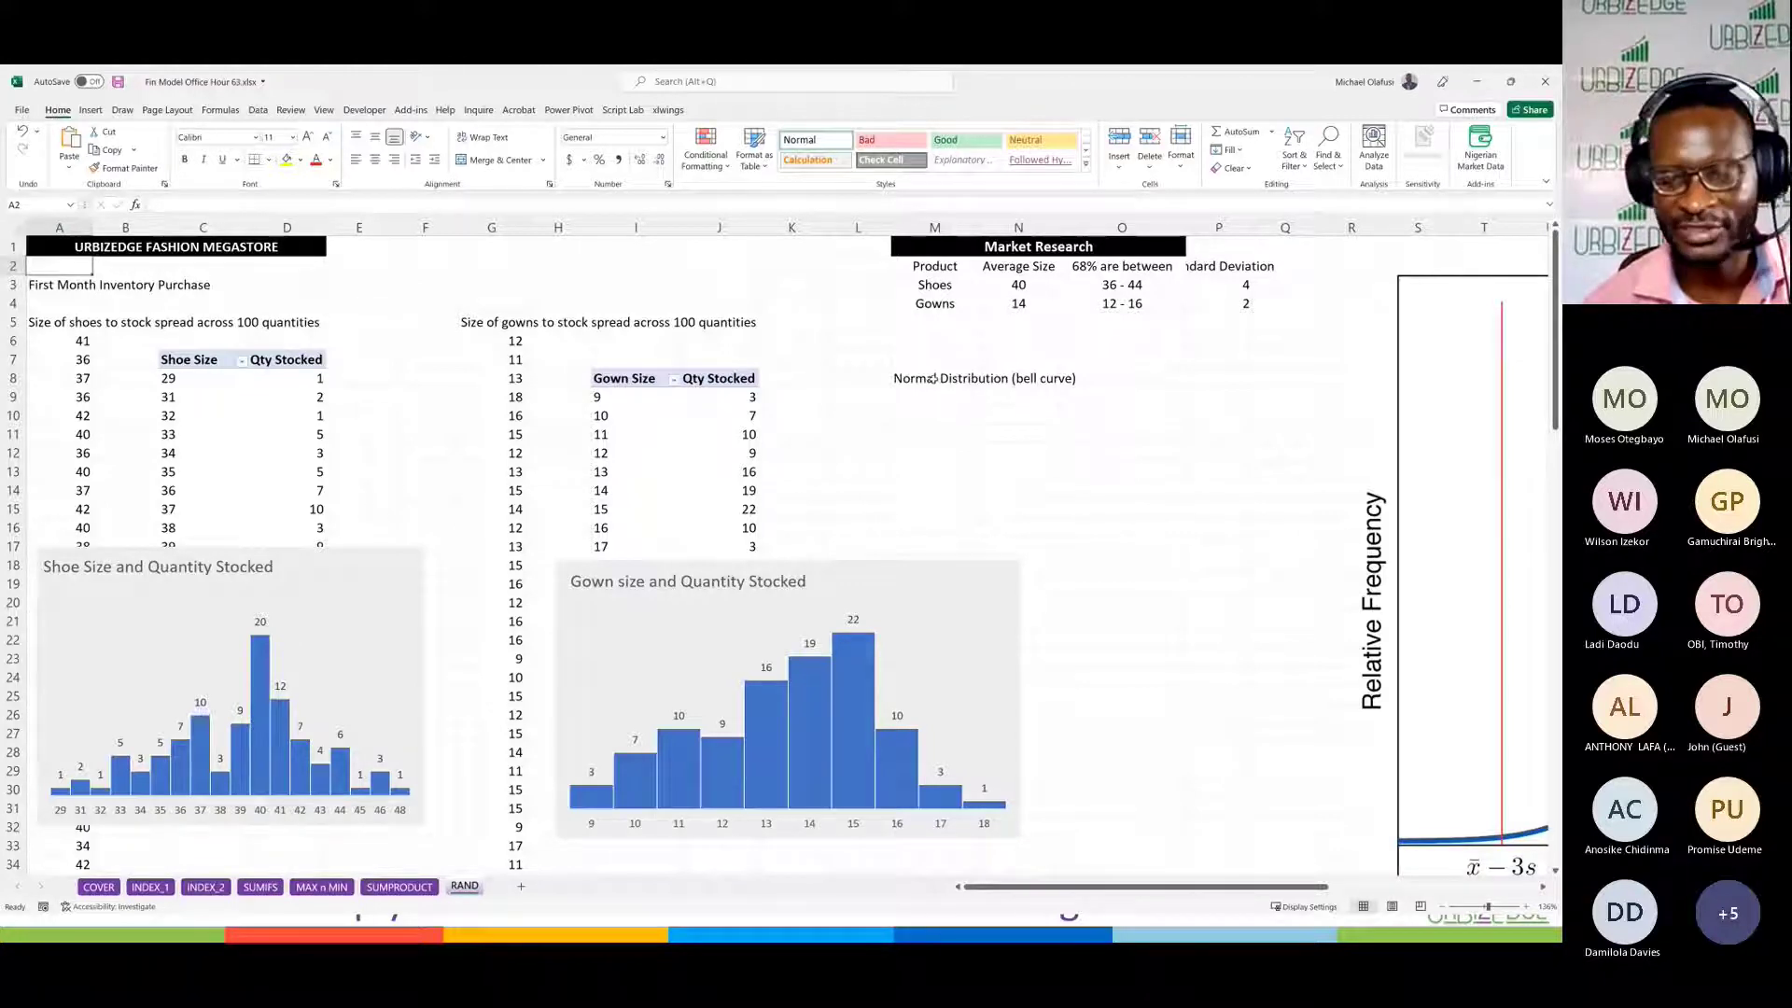
{"action": "left_click", "coordinate": [1070, 411]}
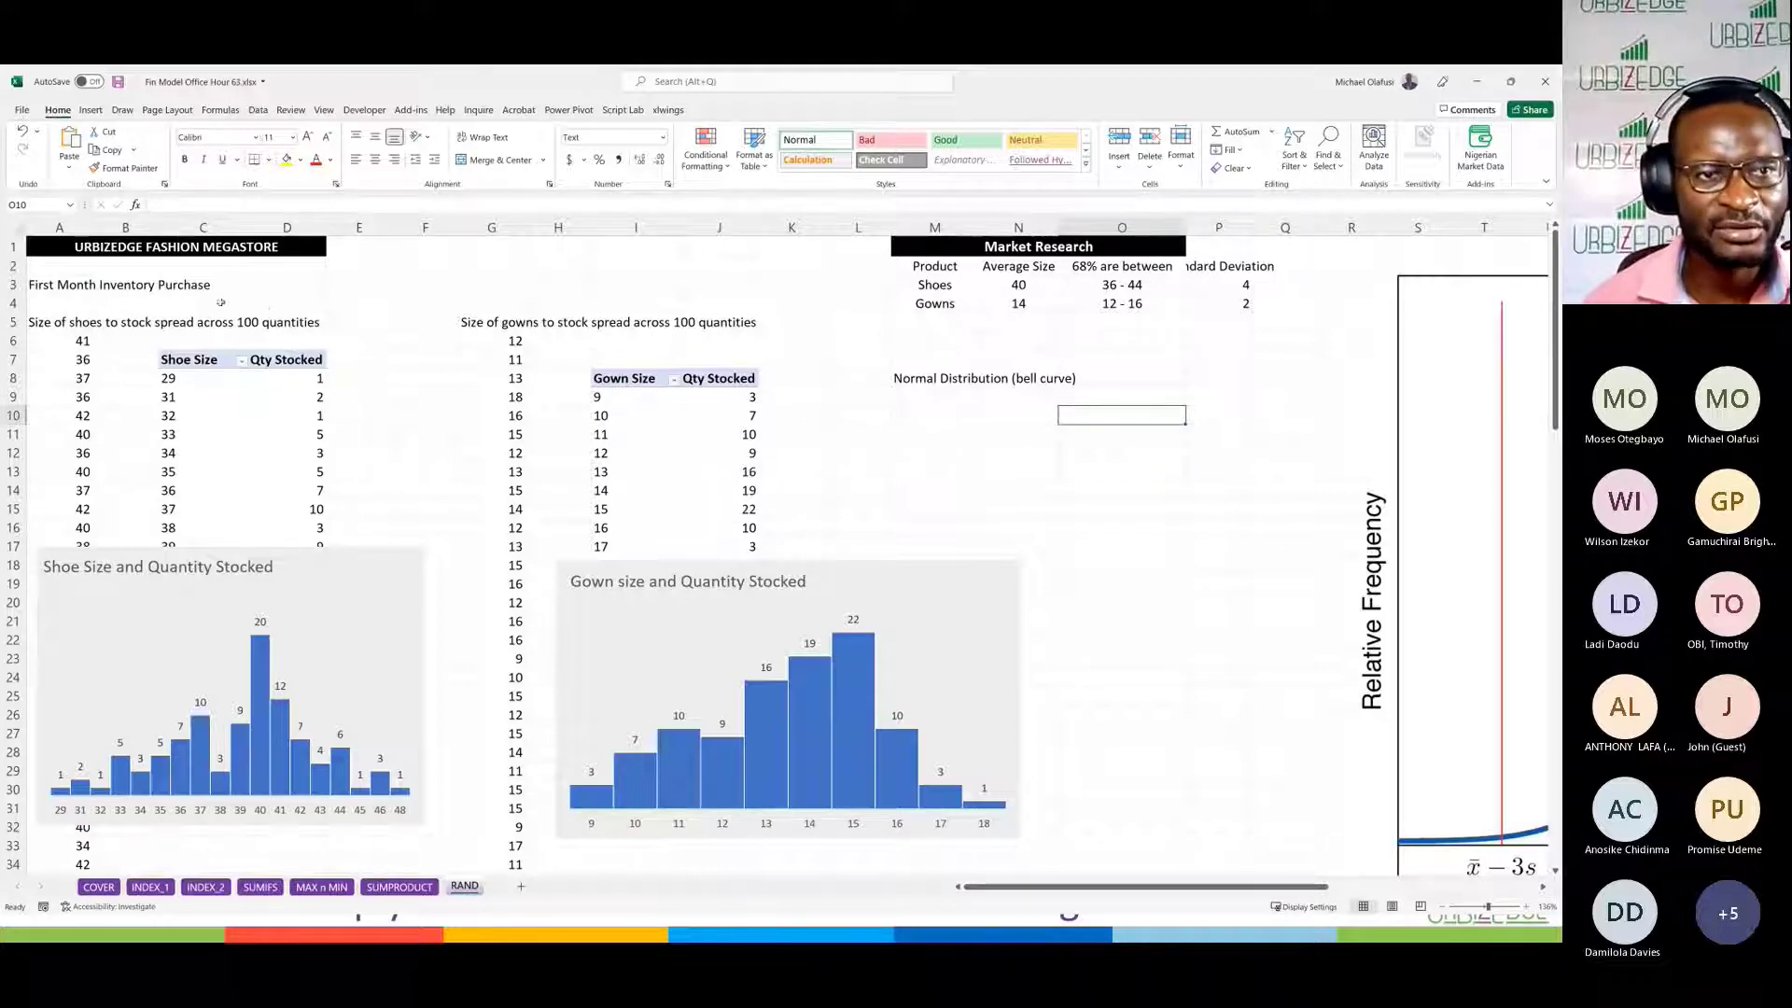
{"action": "left_click_drag", "start_coordinate": [19, 246], "coordinate": [623, 320]}
{"action": "key", "text": "ctrl+c"}
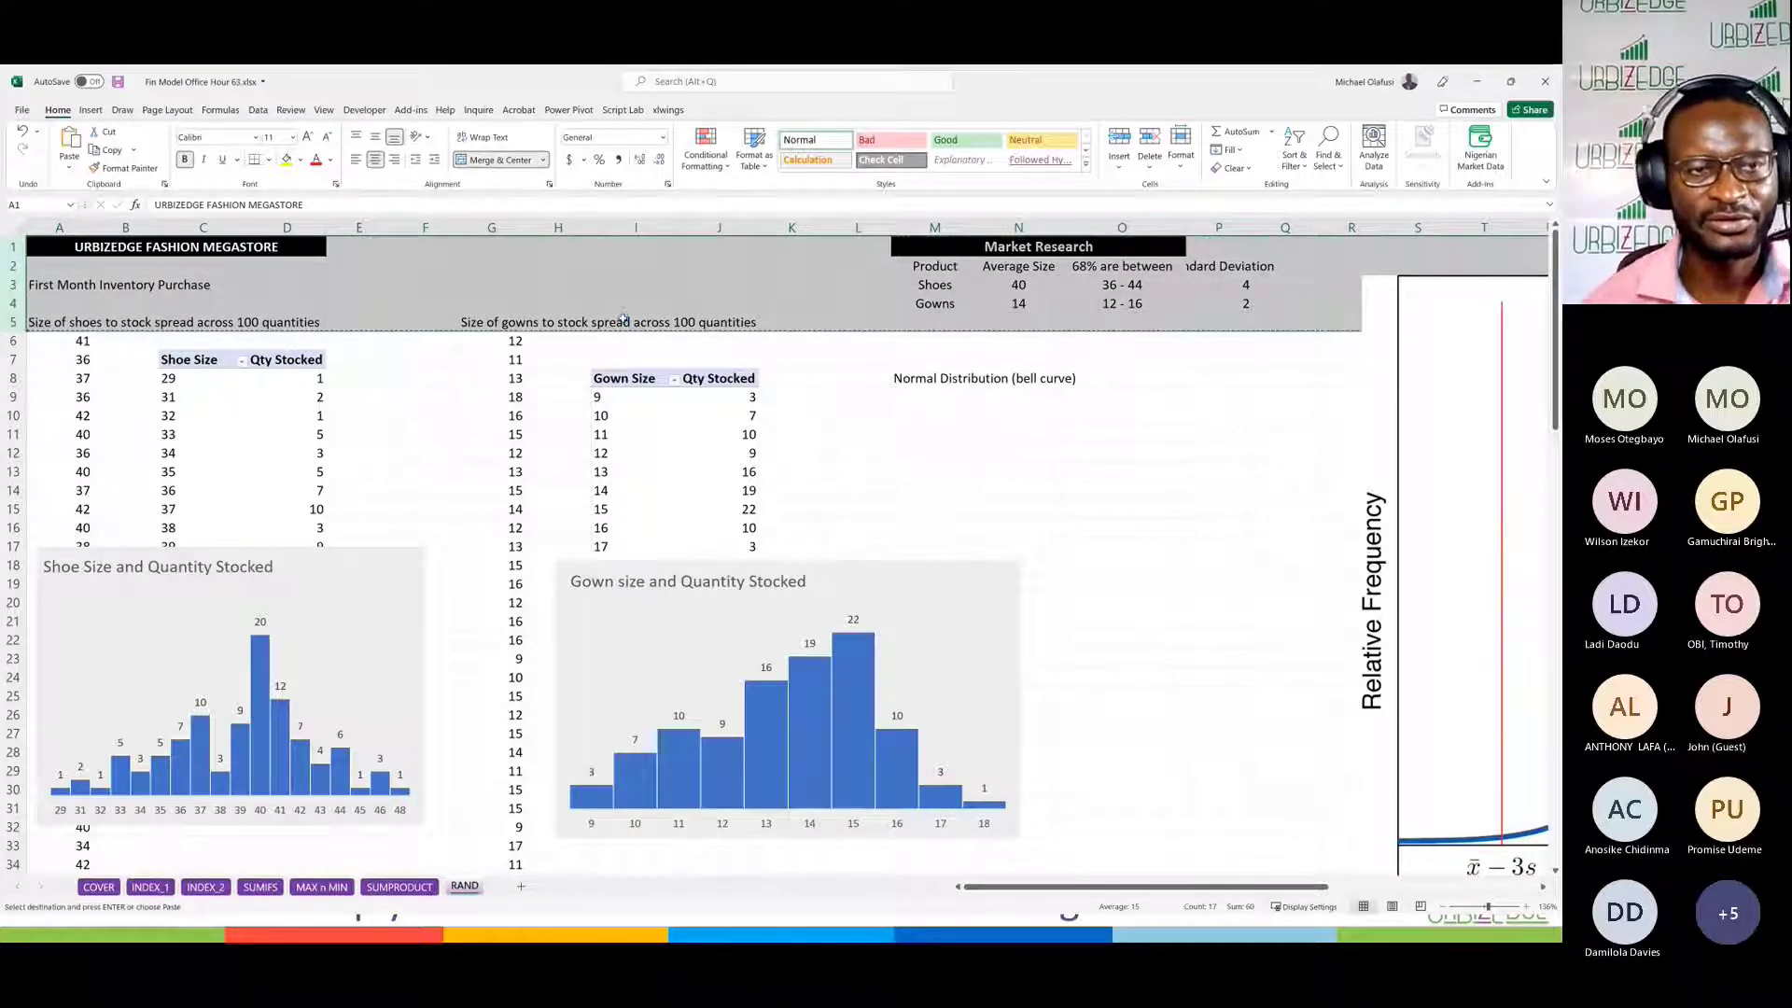
{"action": "key", "text": "ctrl+n"}
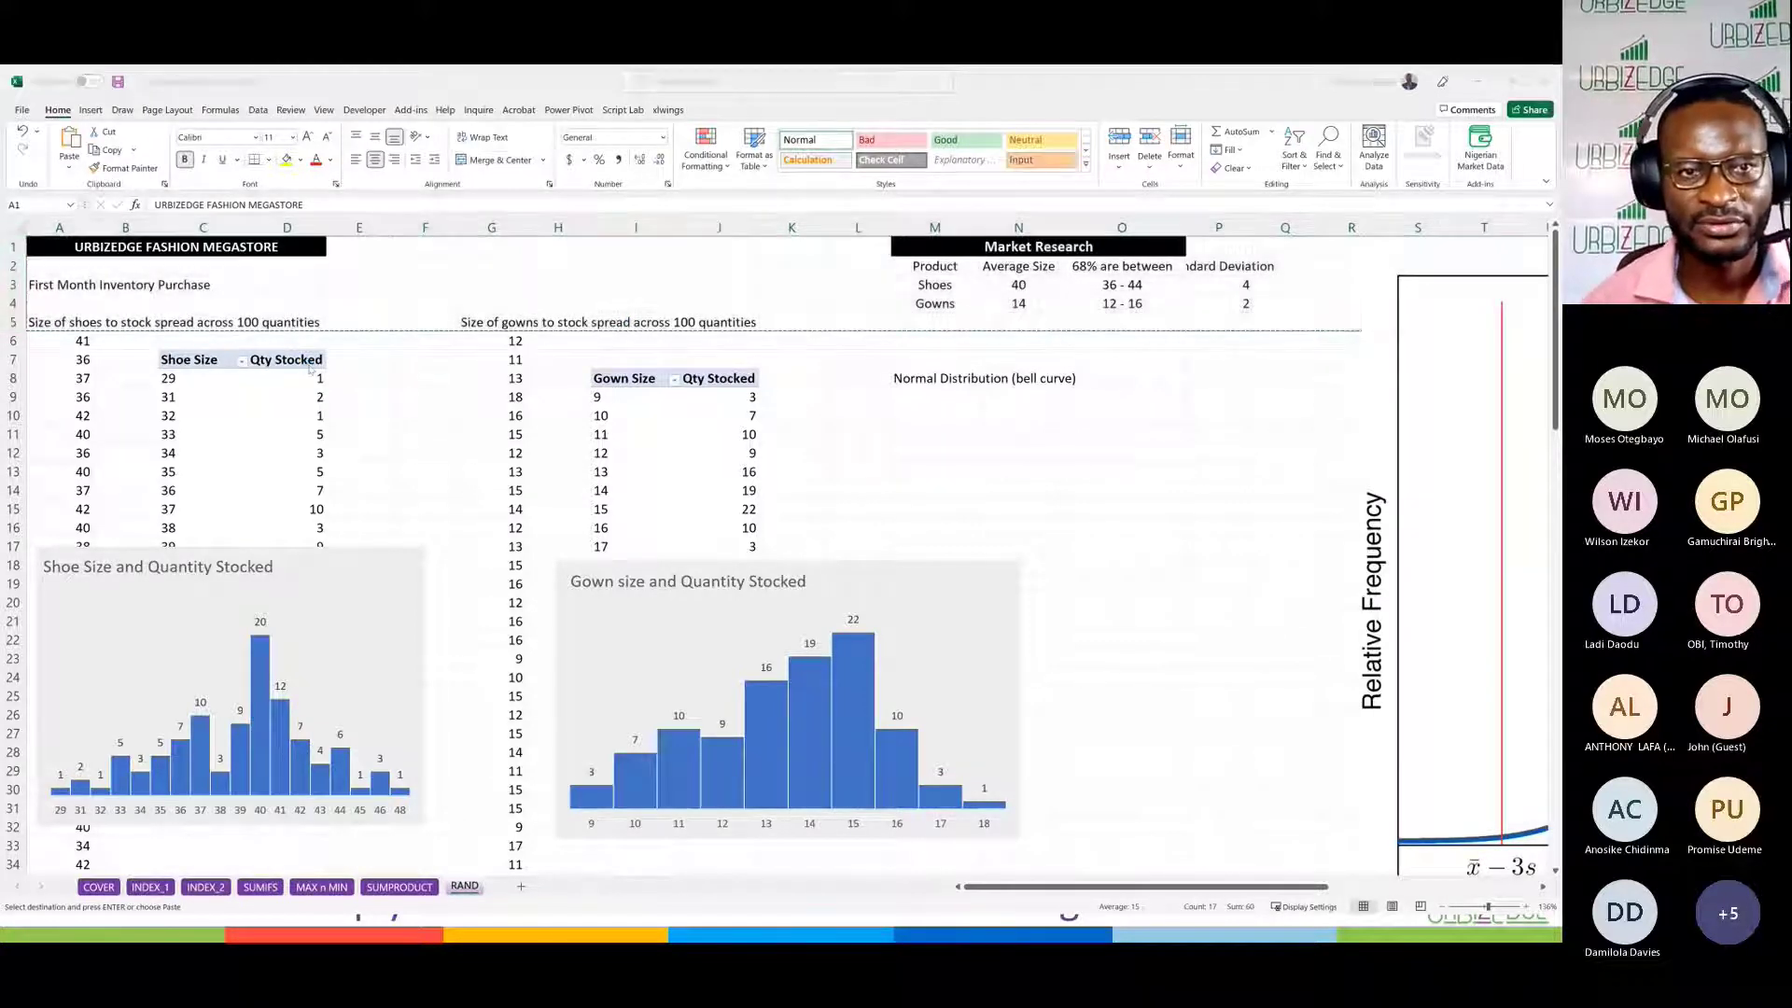
{"action": "key", "text": "ctrl+v"}
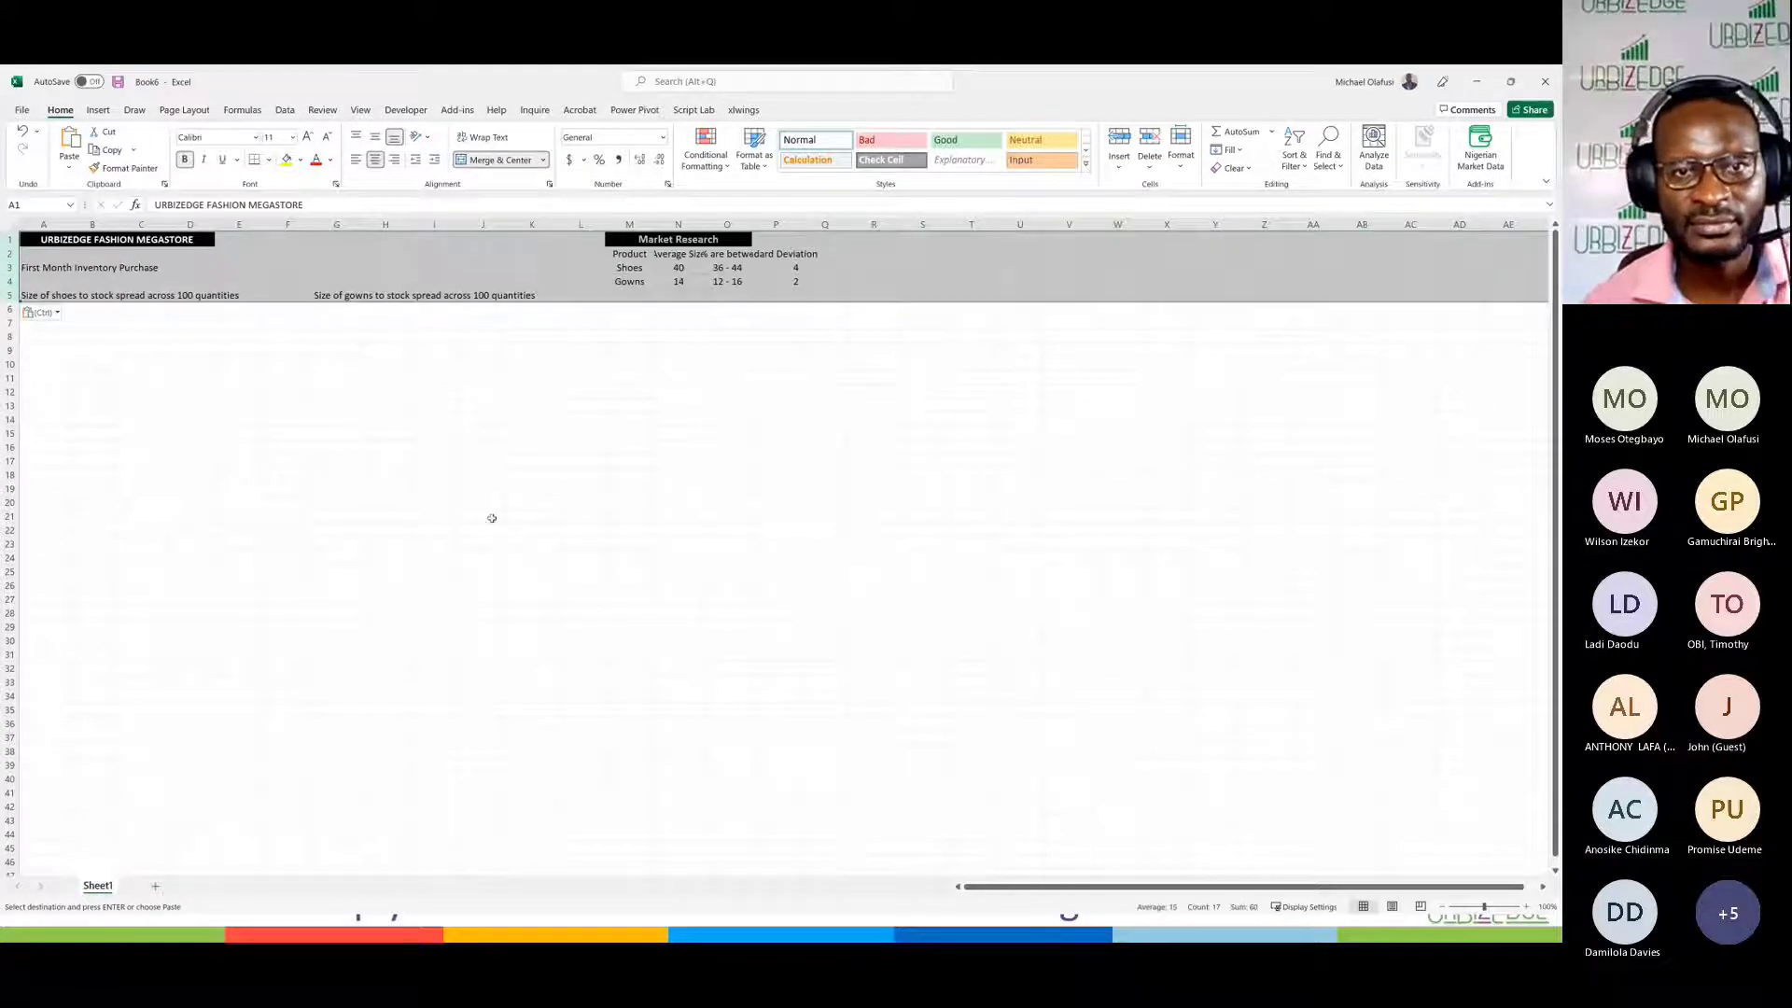
Step: Apply the source column widths to the rows pasted into the new workbook
{"action": "left_click", "coordinate": [46, 313]}
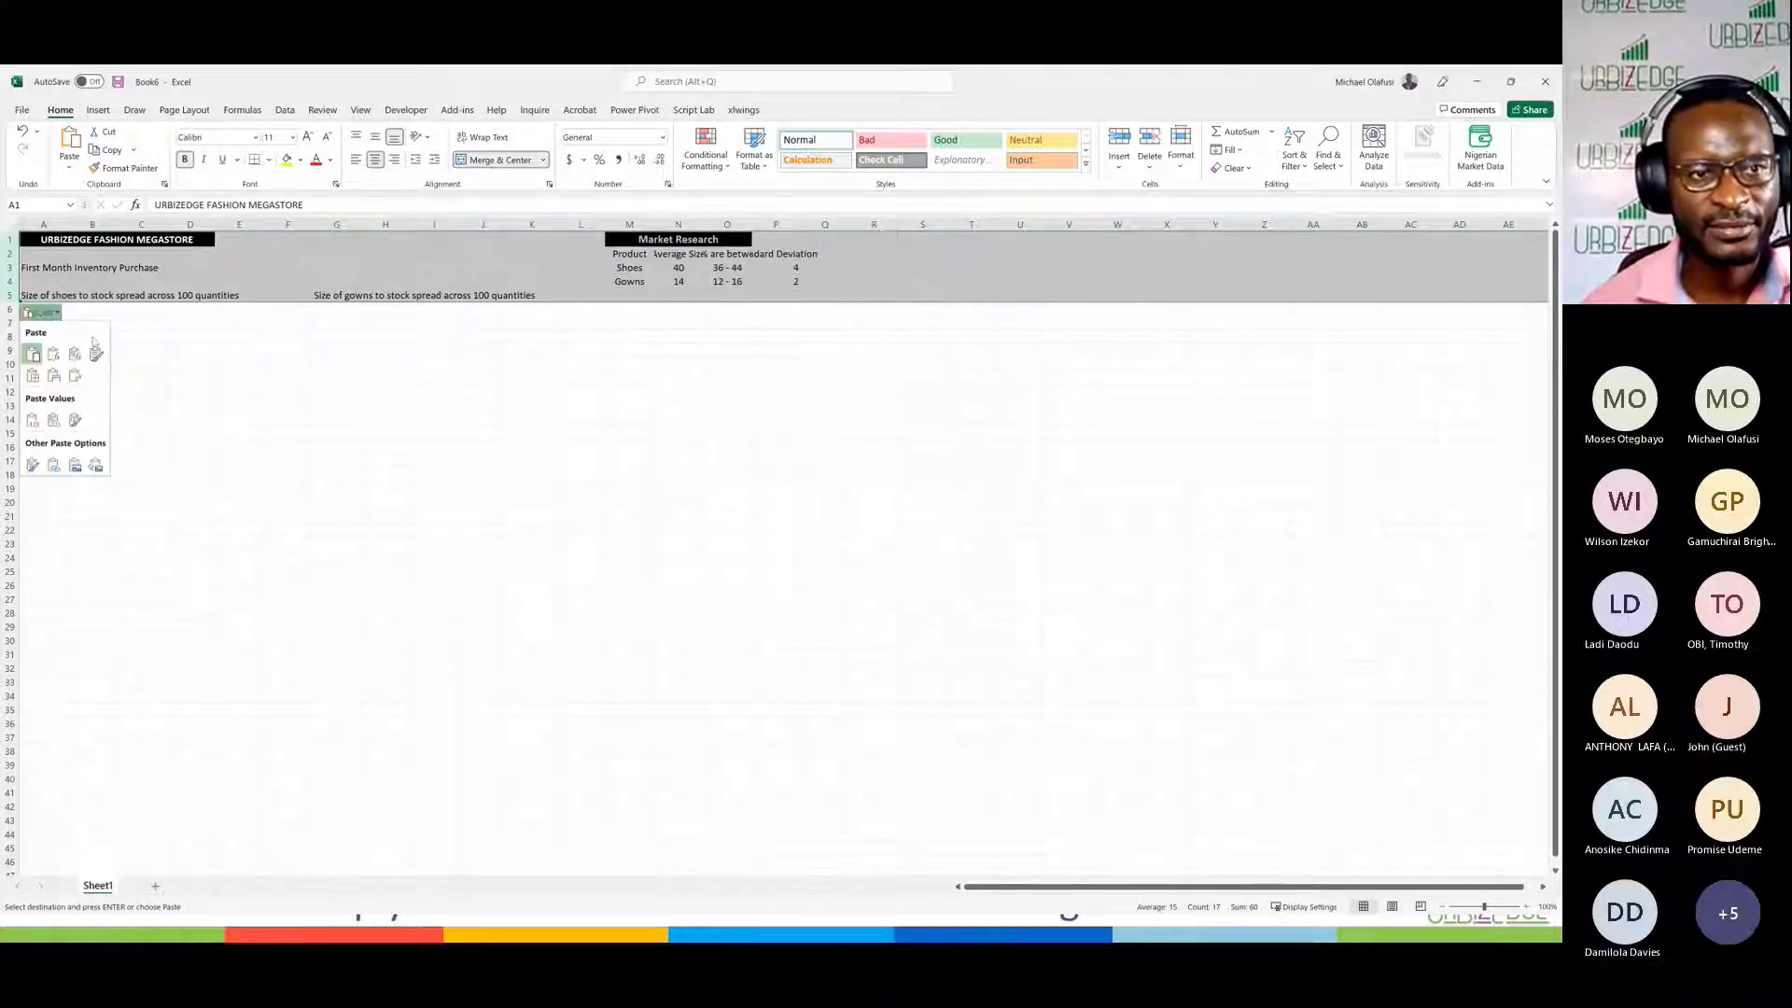
{"action": "left_click", "coordinate": [60, 378]}
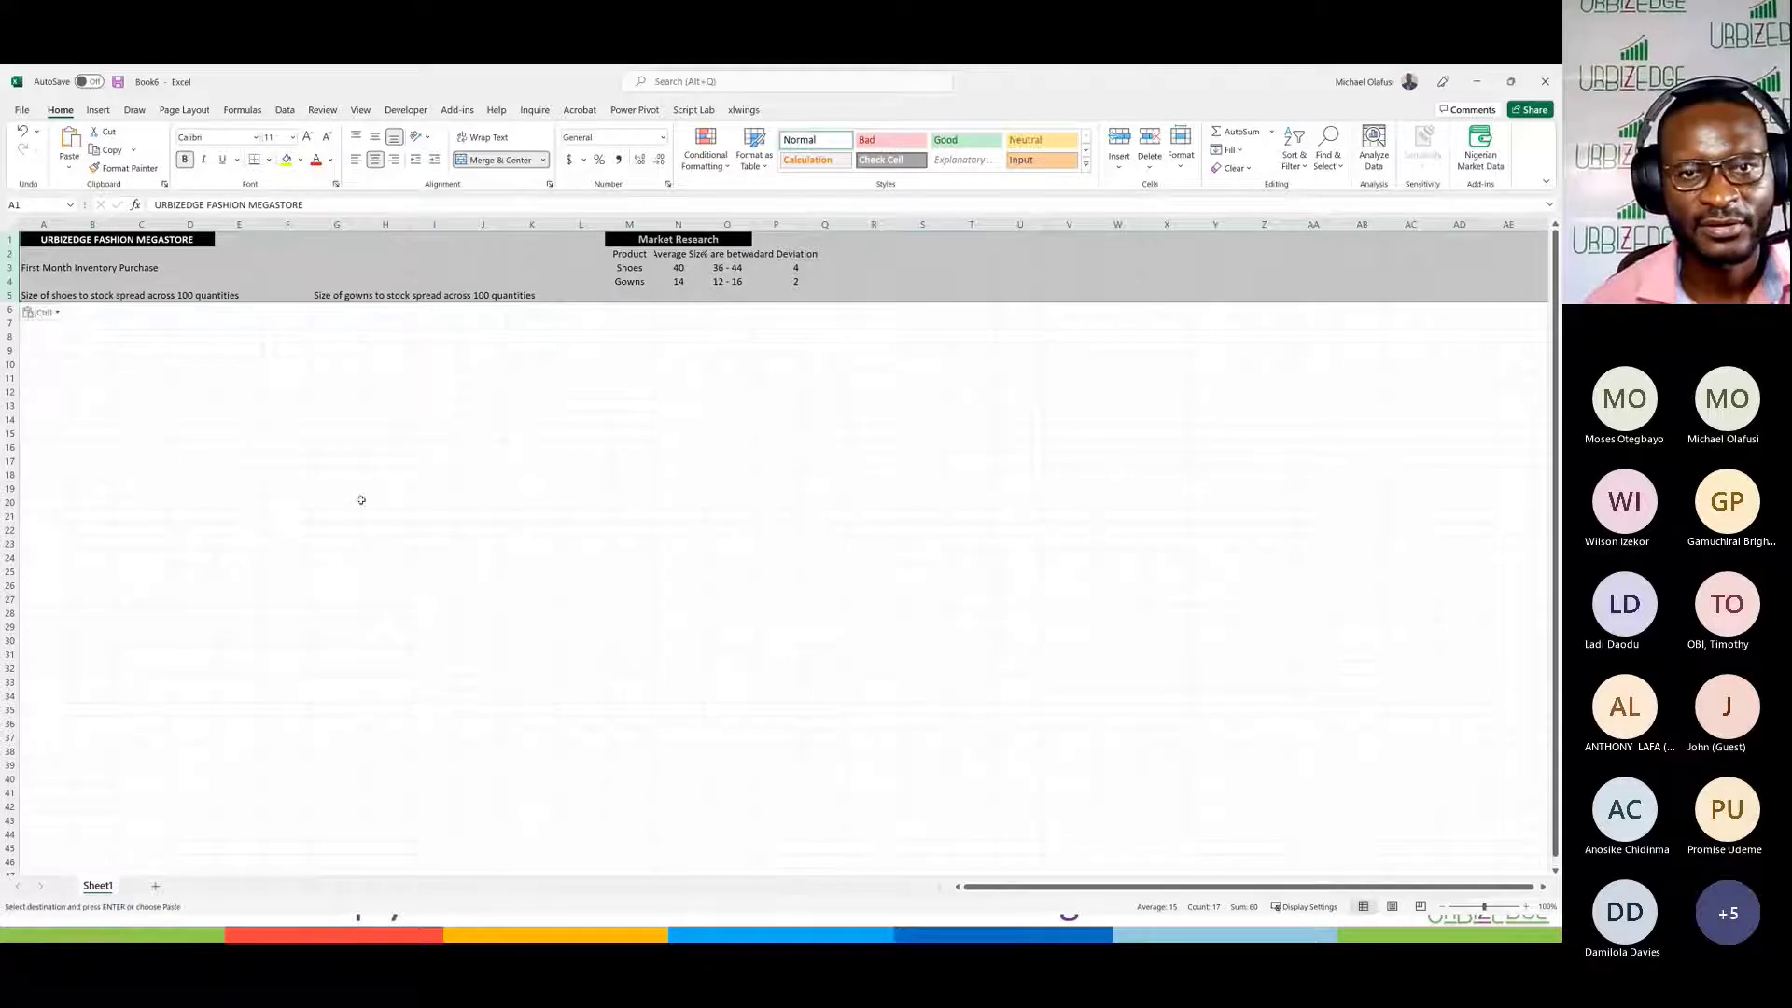
{"action": "left_click", "coordinate": [467, 528]}
{"action": "scroll", "coordinate": [469, 530], "scroll_direction": "up", "scroll_amount": 5}
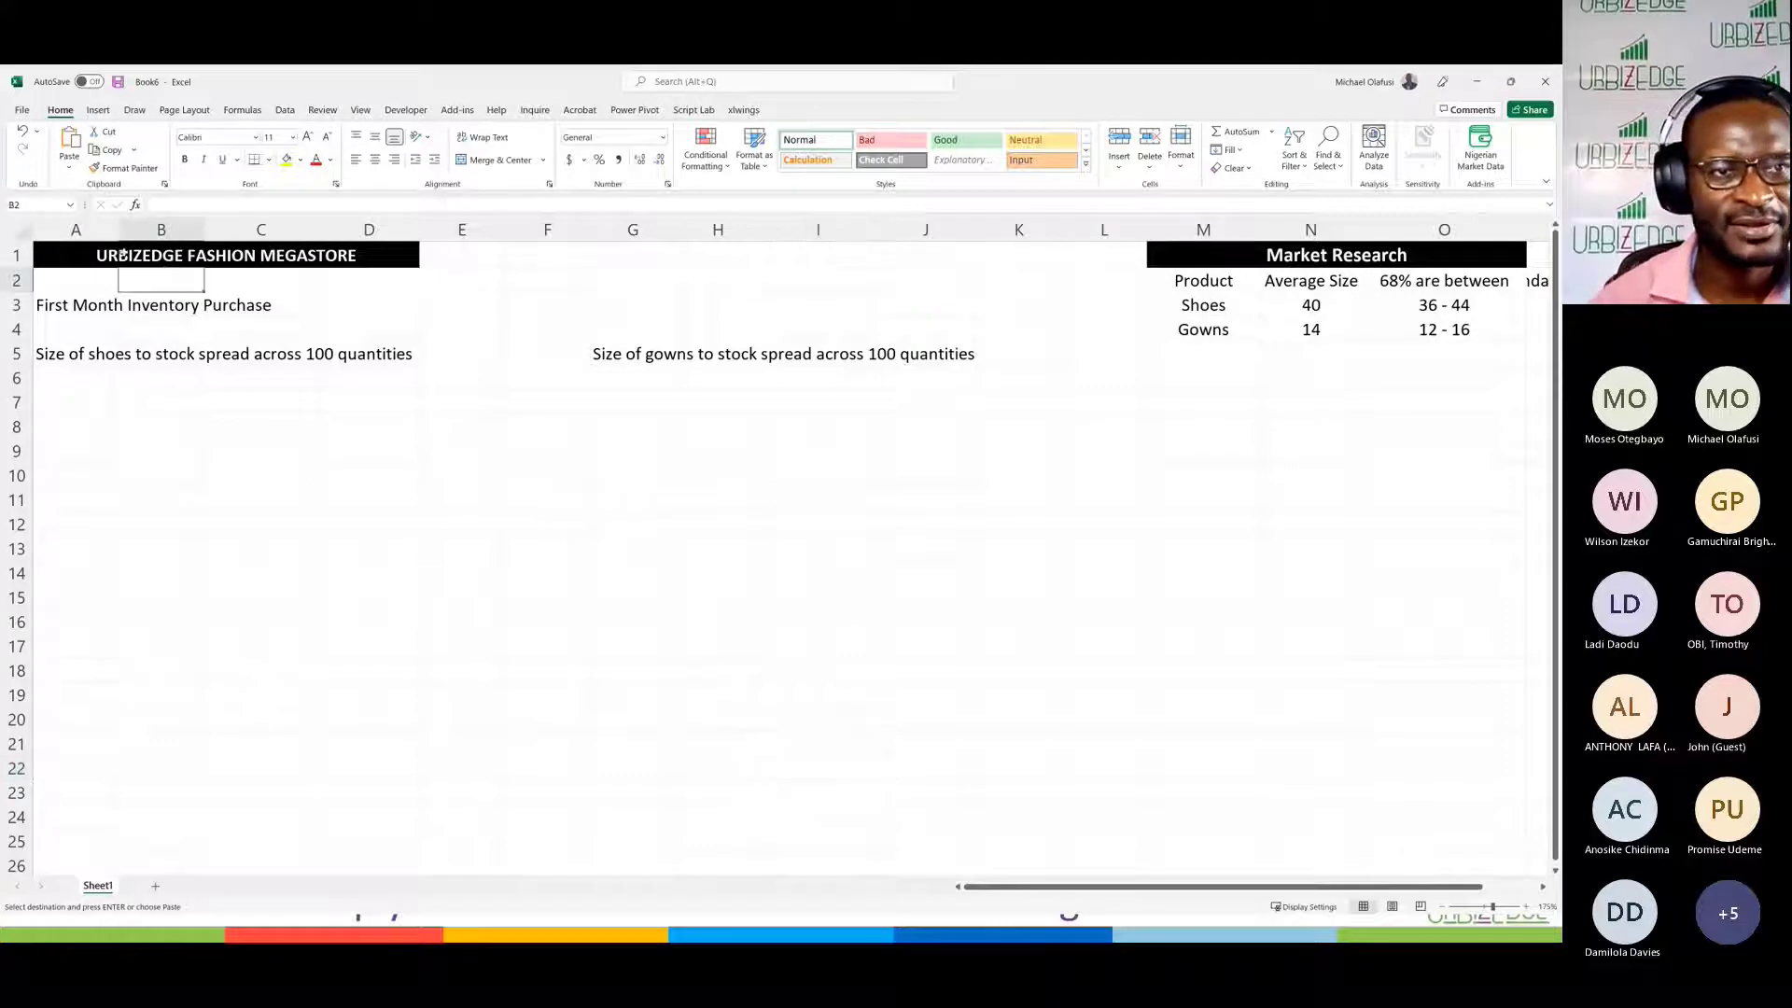
Step: Change the title in merged cell A1 to CHI COUTURE
{"action": "left_click", "coordinate": [169, 261]}
{"action": "double_click", "coordinate": [176, 205]}
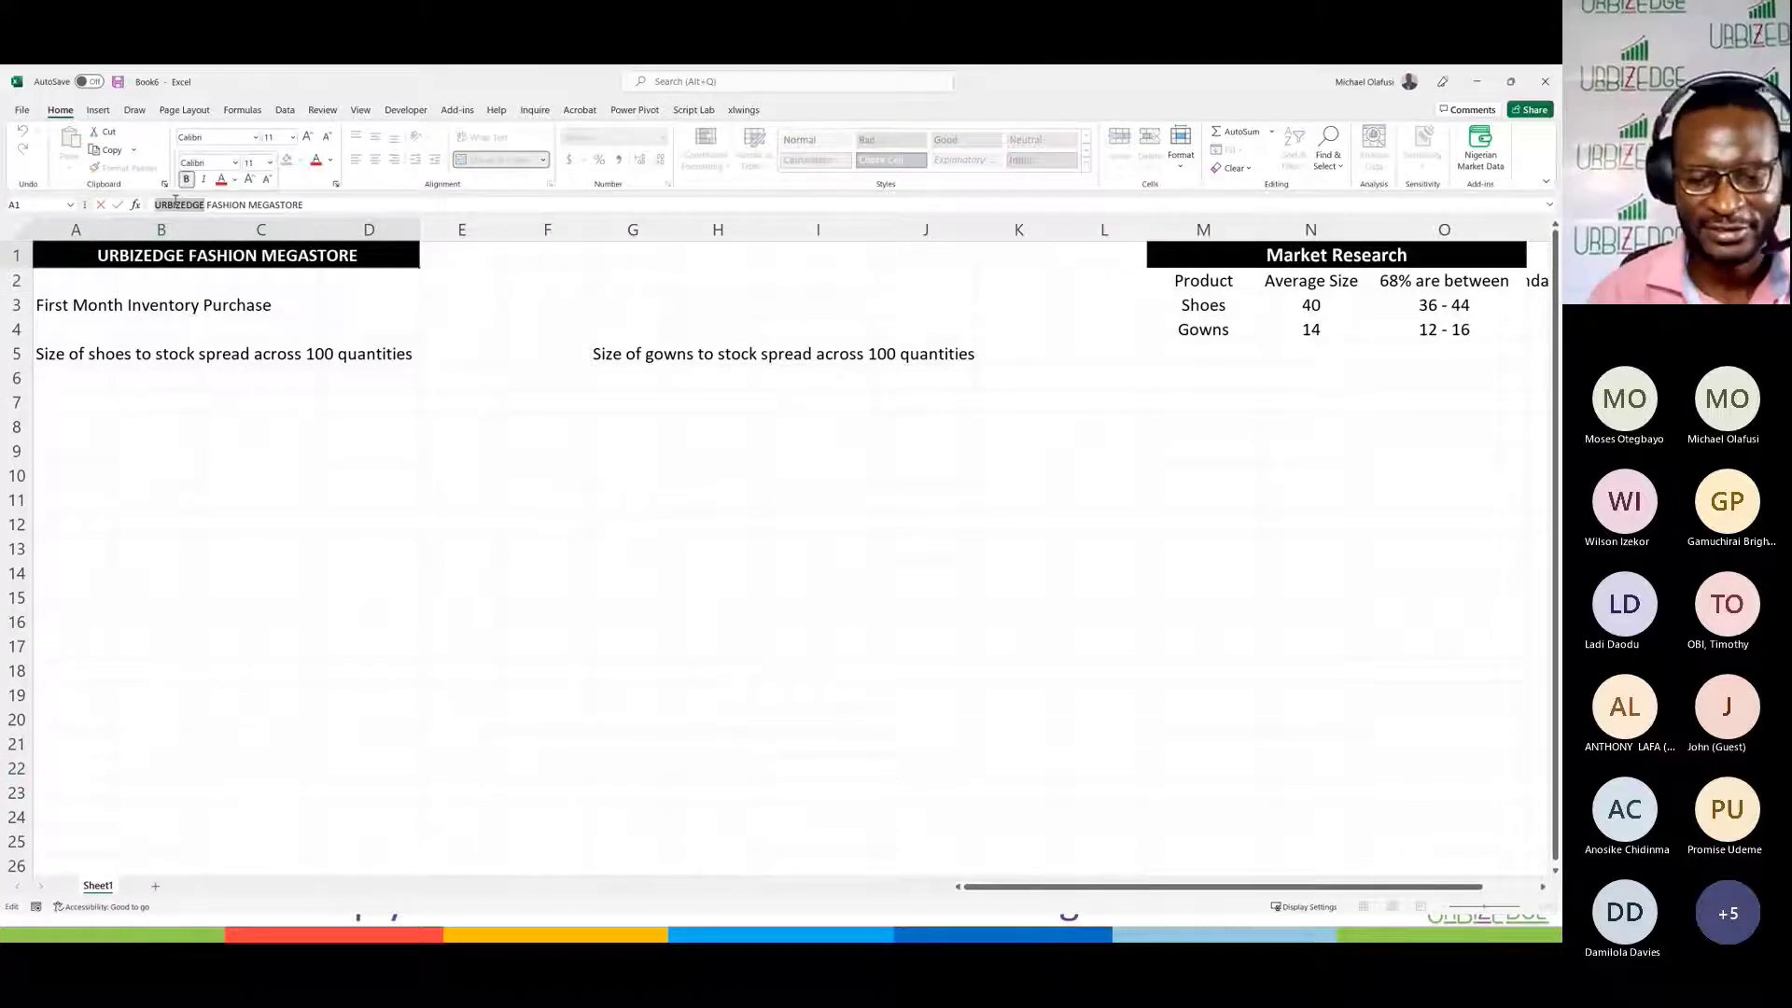
{"action": "type", "text": "CHI "}
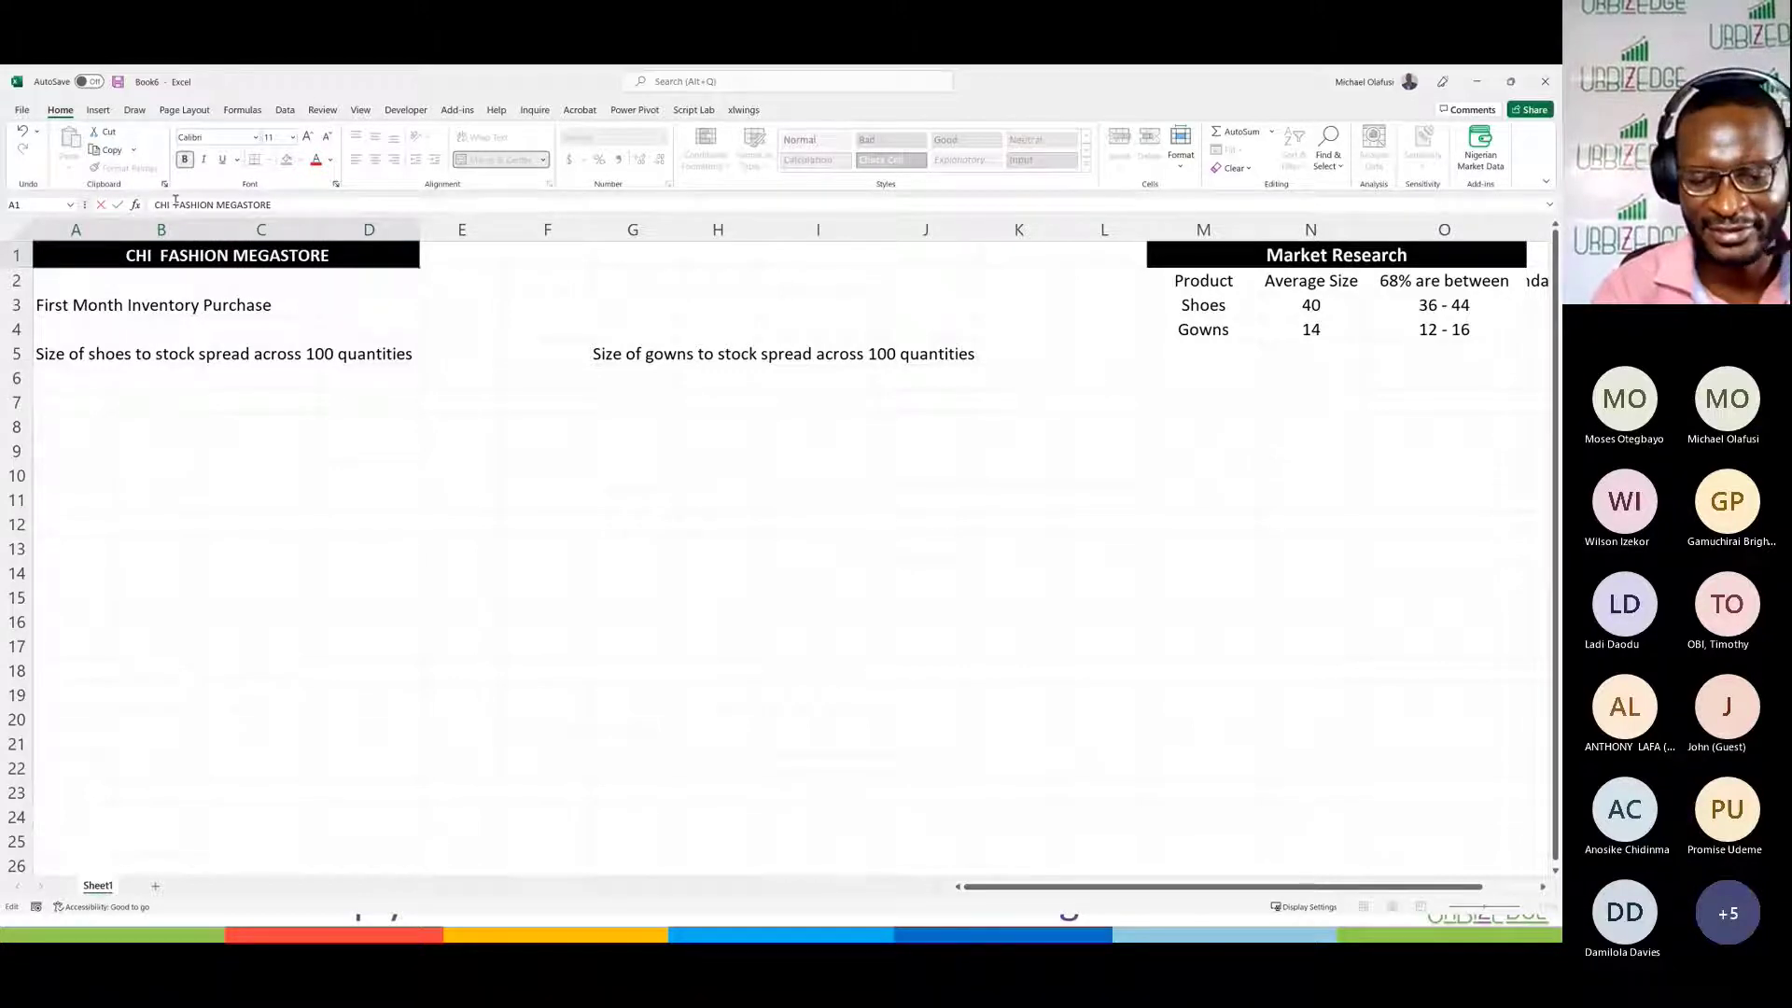
{"action": "type", "text": "COUTURE"}
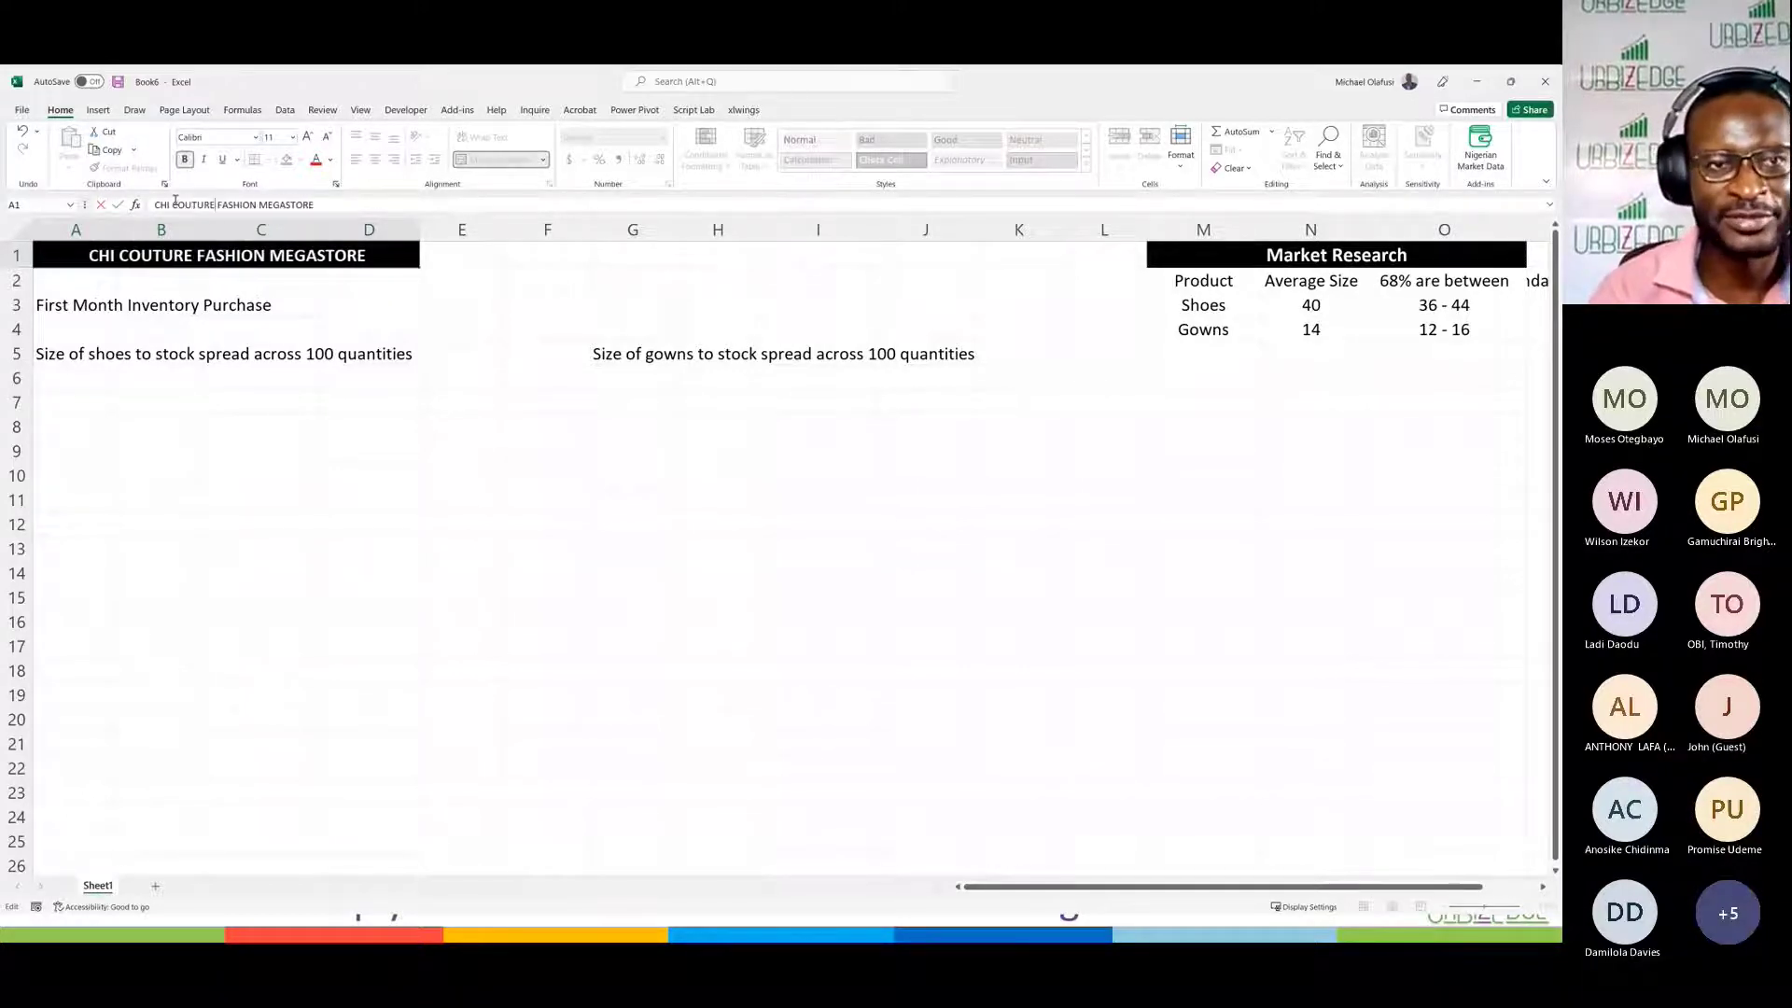
{"action": "key", "text": "Delete"}
{"action": "key", "text": "Delete"}
{"action": "key", "text": "Delete"}
{"action": "key", "text": "Delete"}
{"action": "key", "text": "Delete"}
{"action": "key", "text": "Delete"}
{"action": "key", "text": "Delete"}
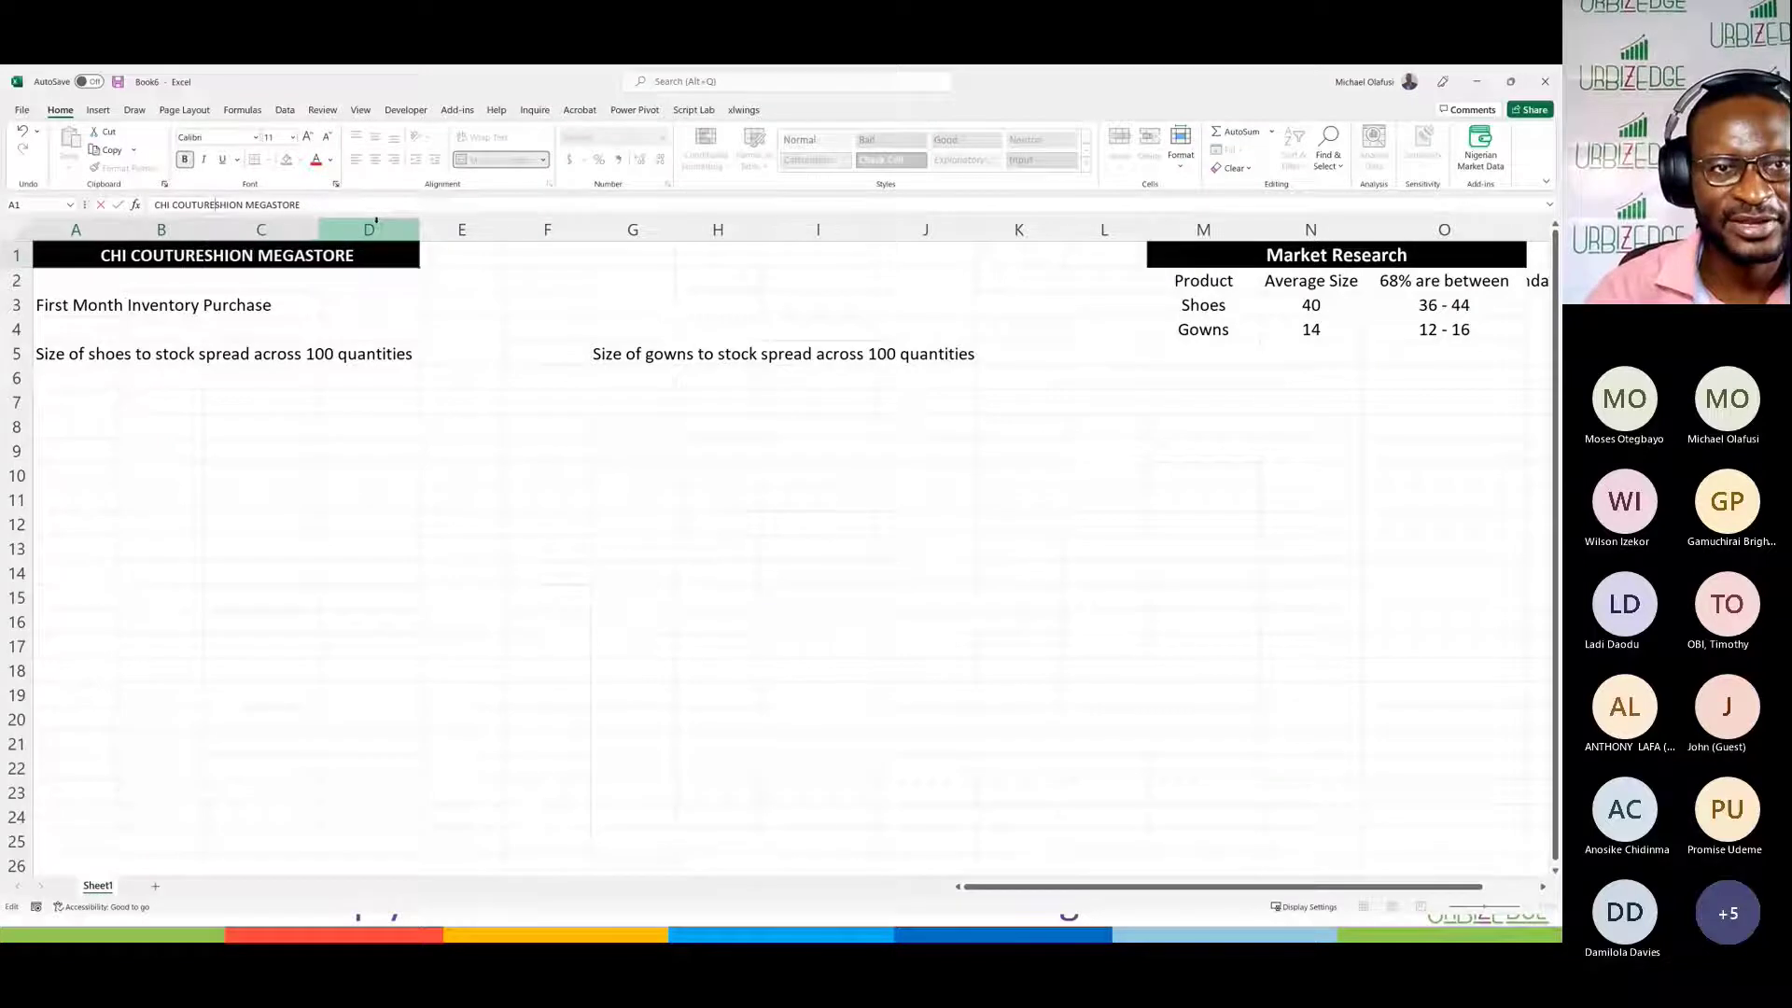
{"action": "key", "text": "Delete"}
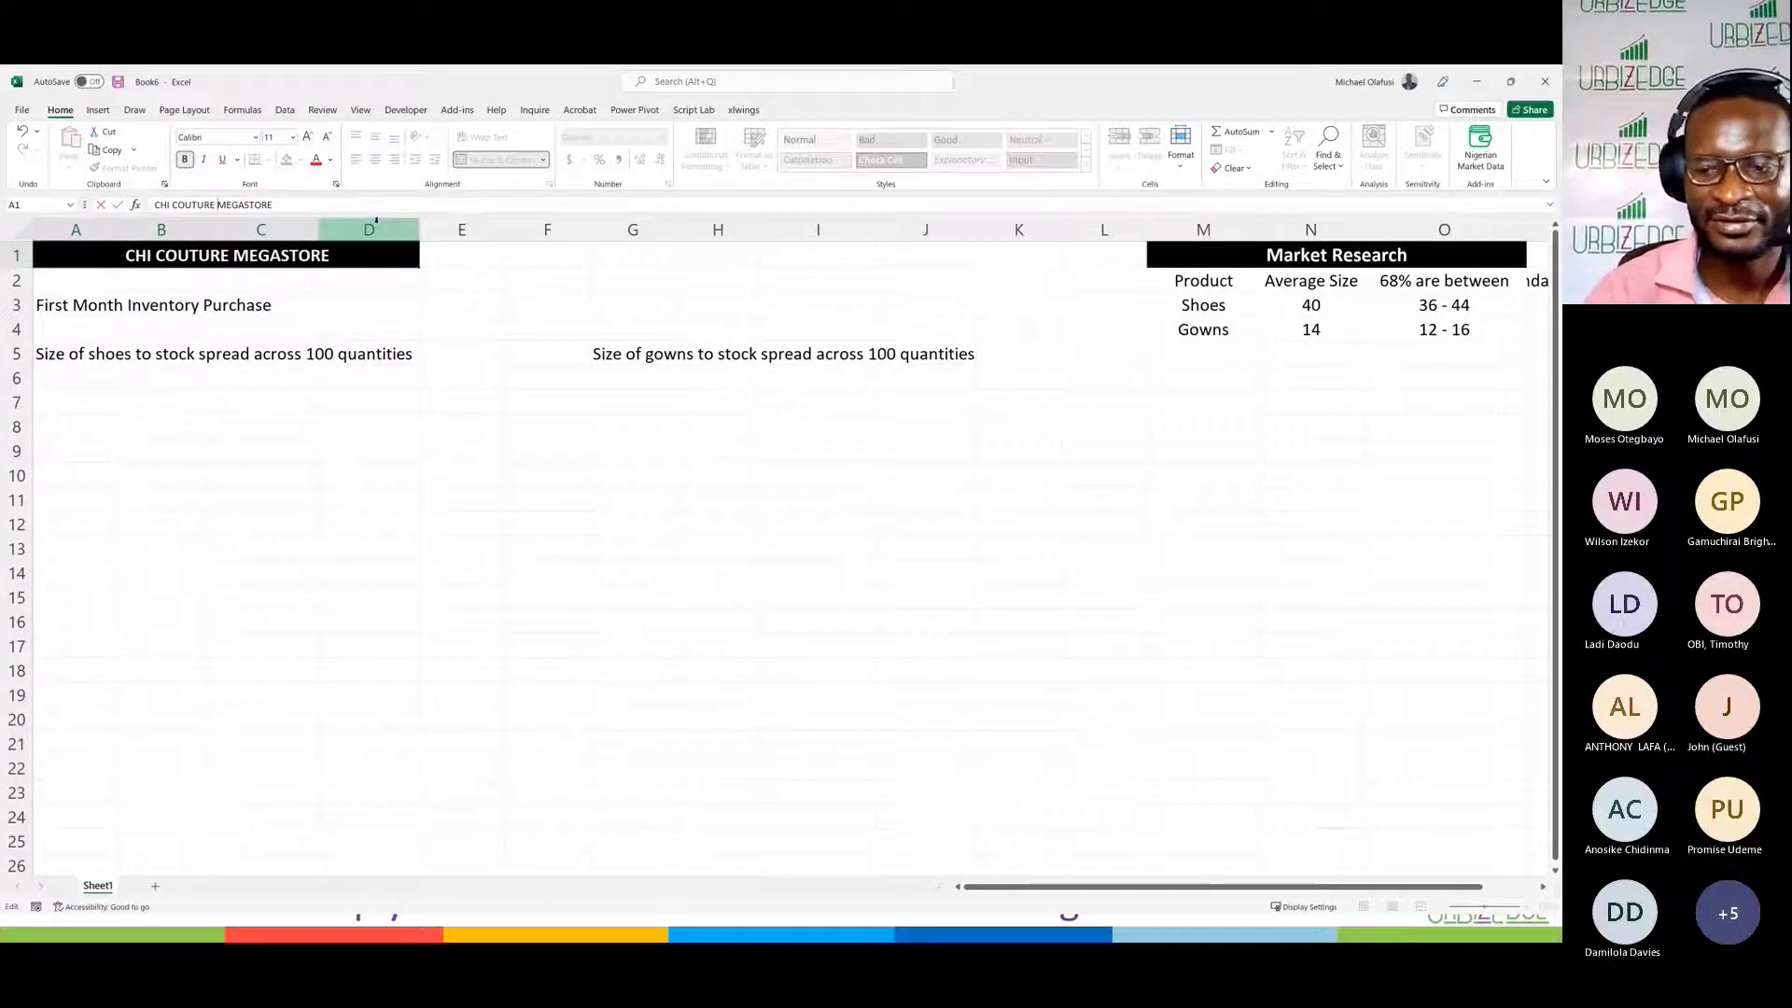
{"action": "key", "text": "Delete"}
{"action": "key", "text": "ctrl+Delete"}
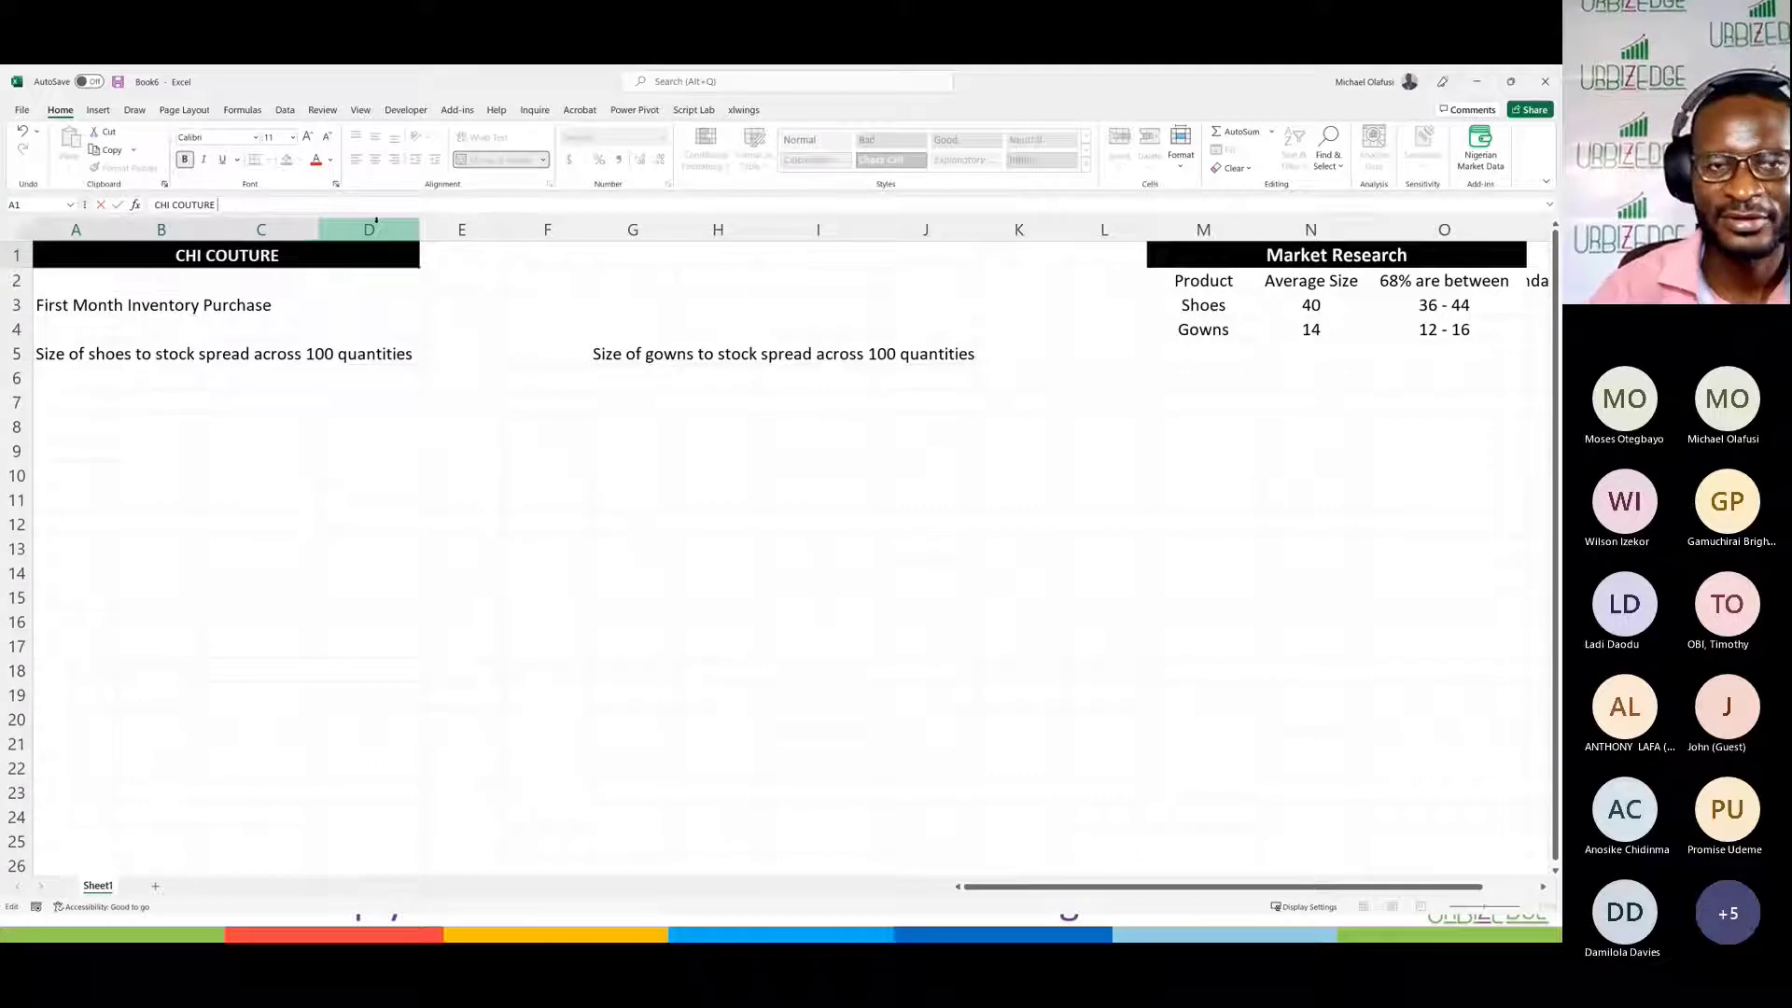
{"action": "key", "text": "Return"}
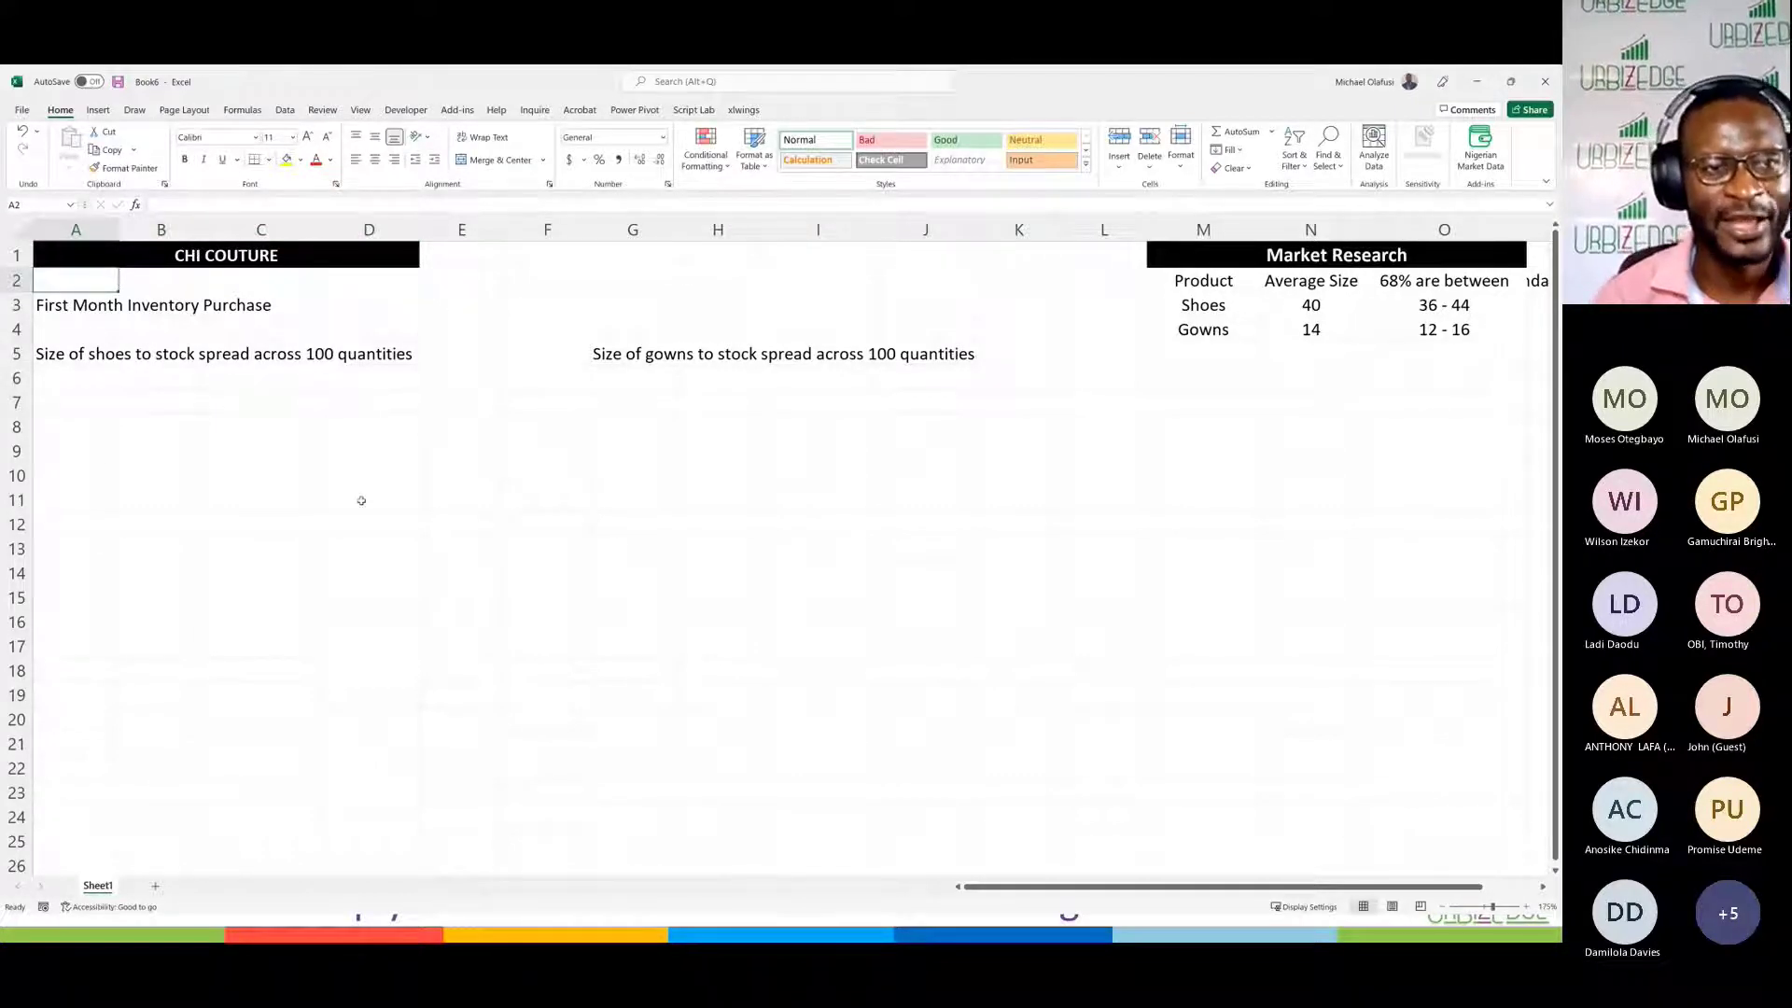
Step: Enter the date Nov 2021 in cell F1
{"action": "scroll", "coordinate": [361, 500], "scroll_direction": "up", "scroll_amount": 1}
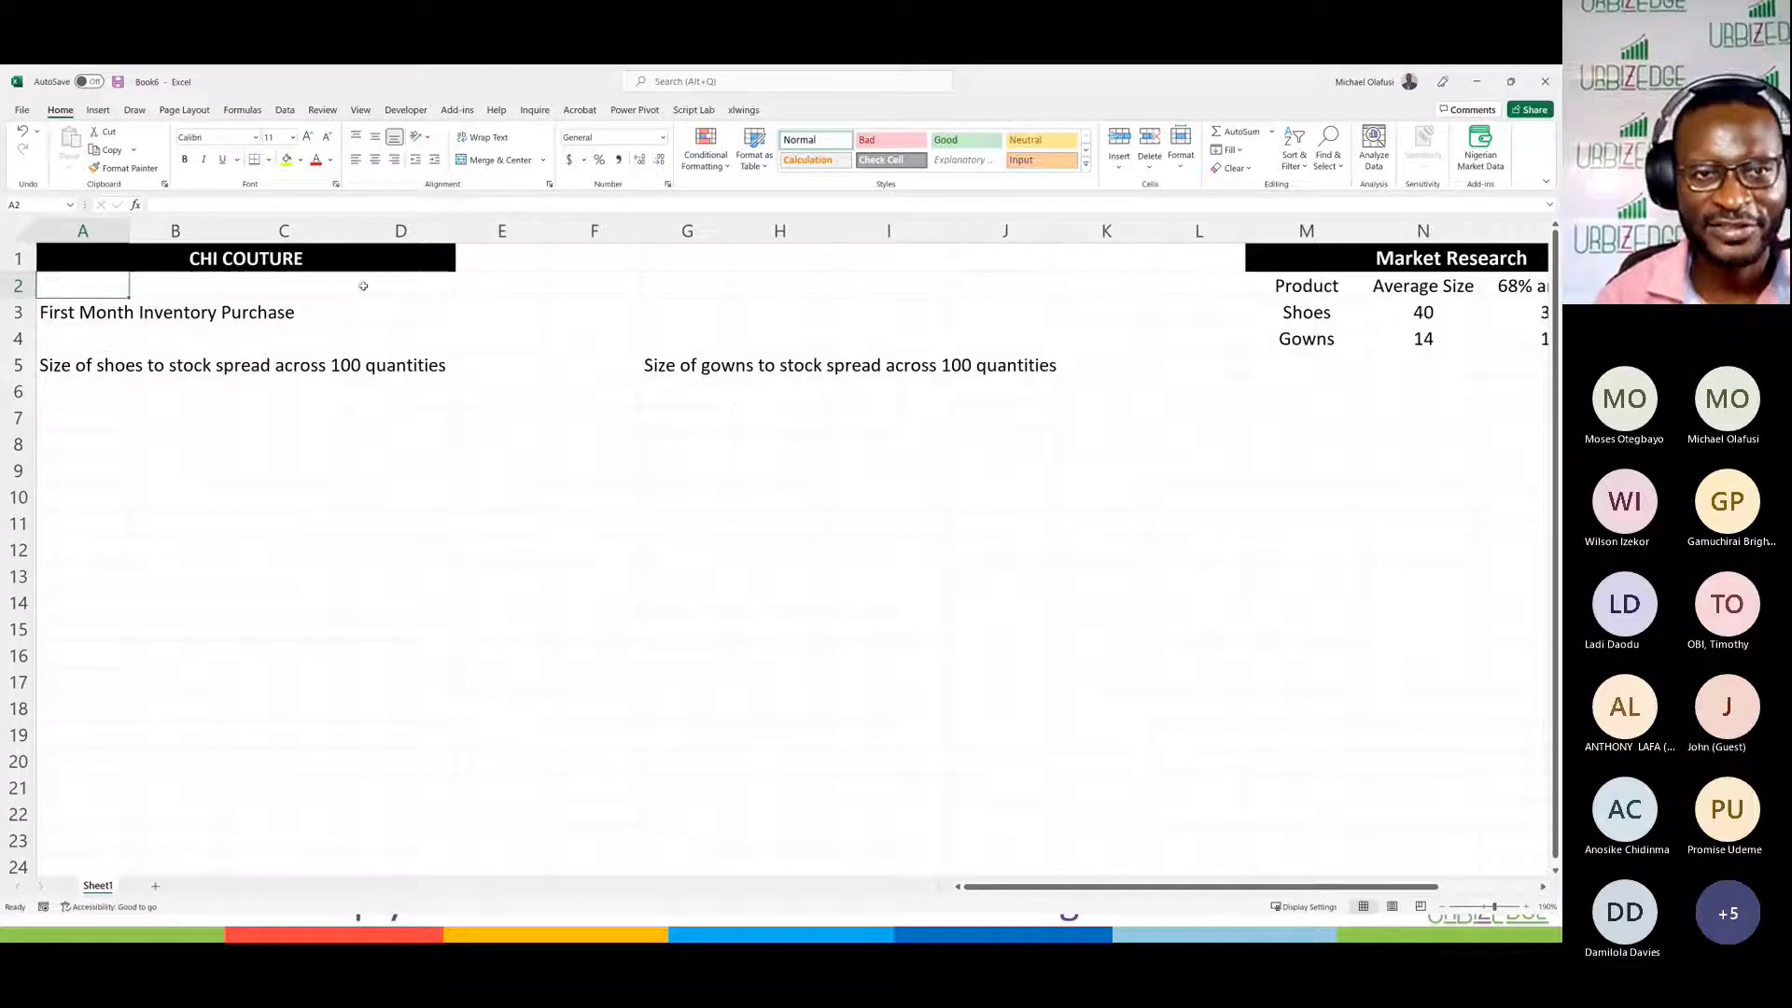
{"action": "left_click", "coordinate": [592, 265]}
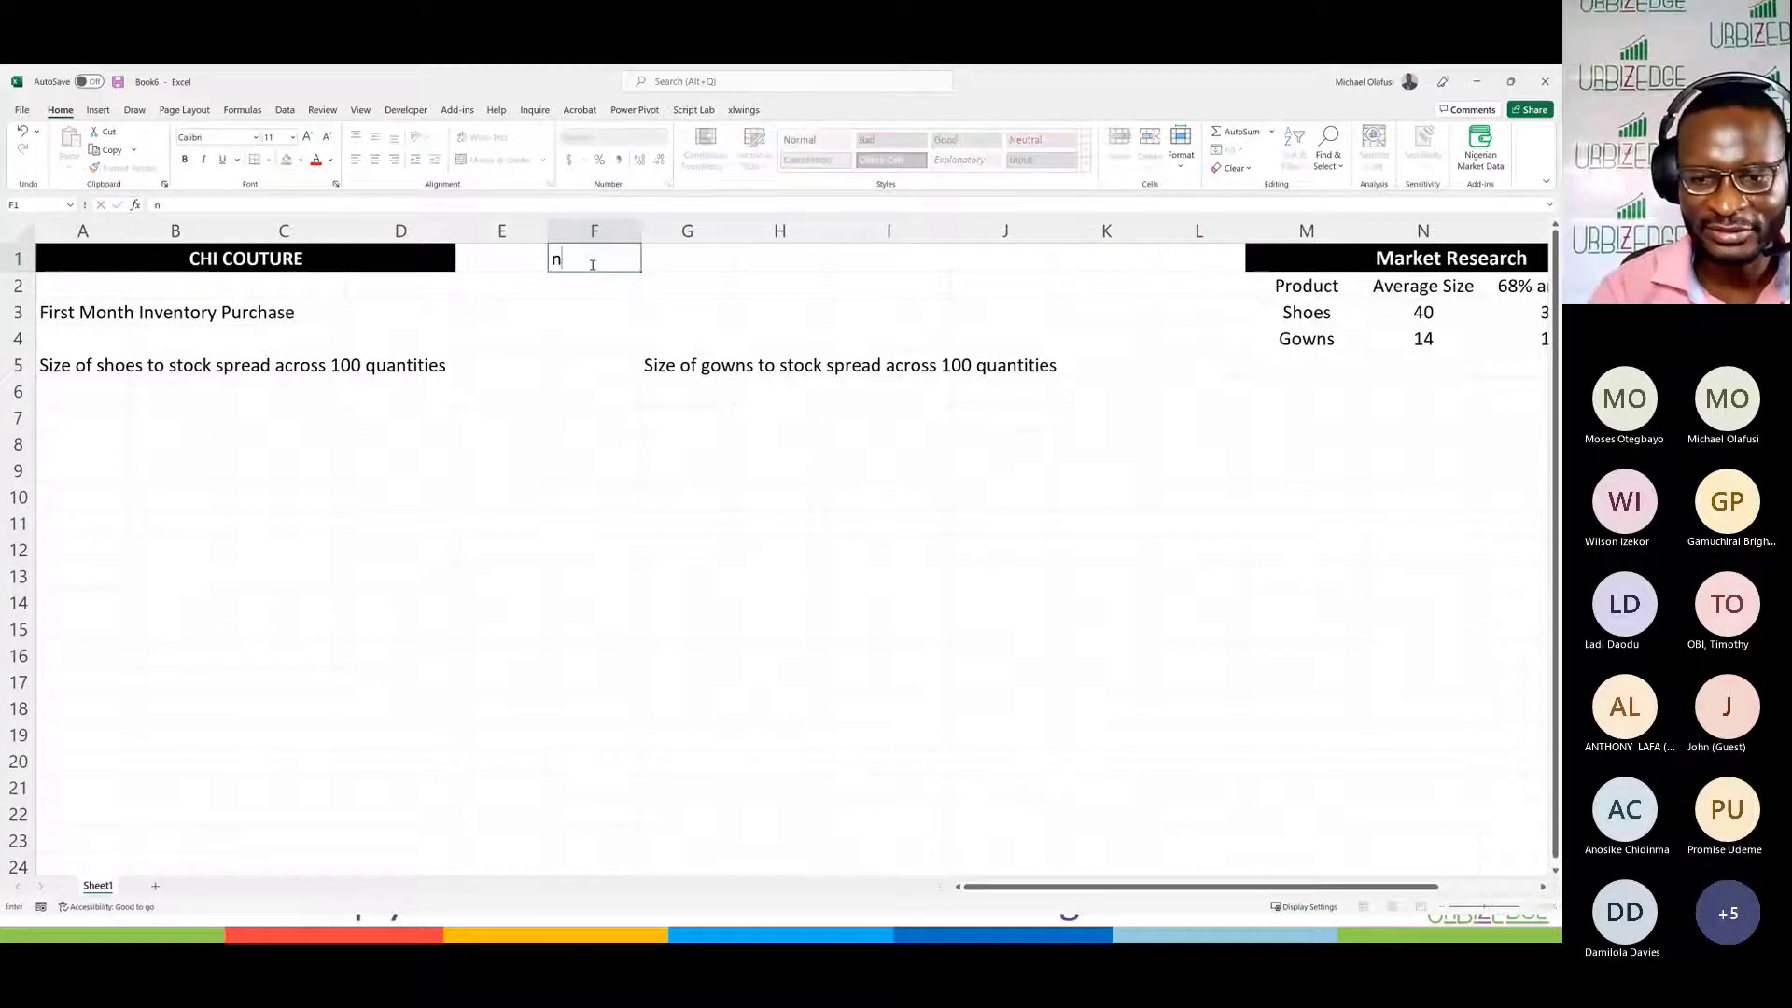
{"action": "type", "text": "Nov 2020"}
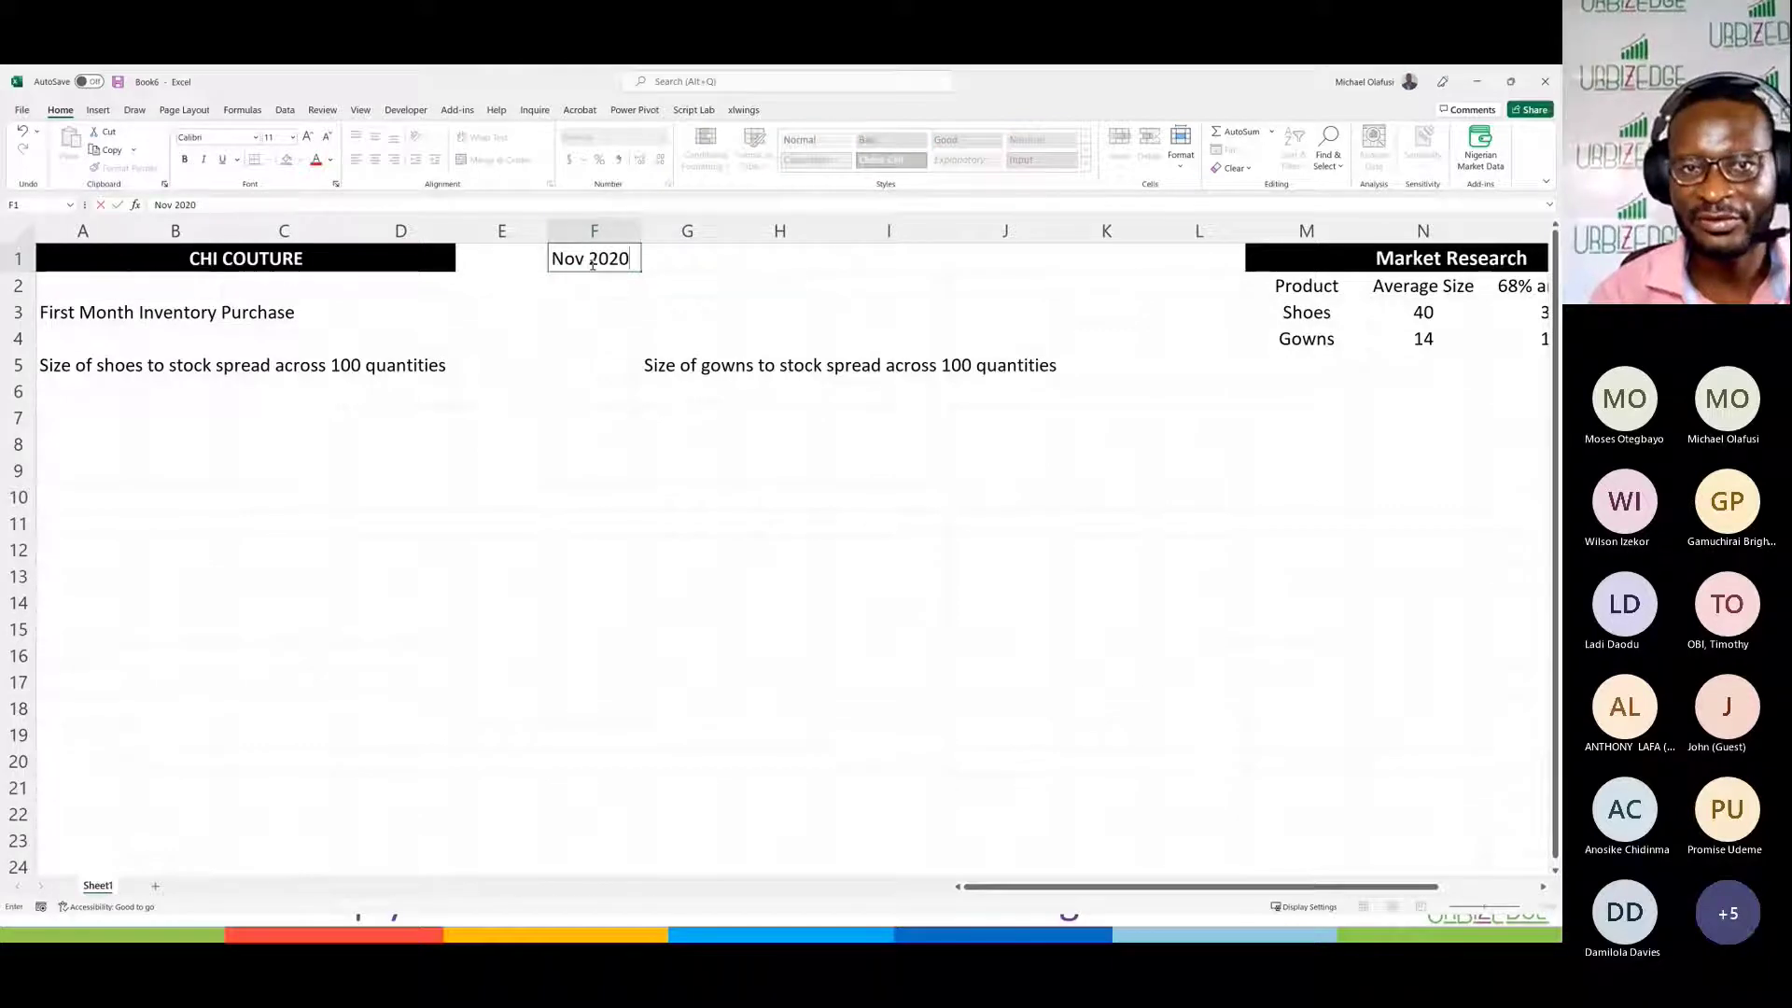
{"action": "key", "text": "BackSpace"}
{"action": "type", "text": "1"}
{"action": "key", "text": "Return"}
{"action": "type", "text": "\\"}
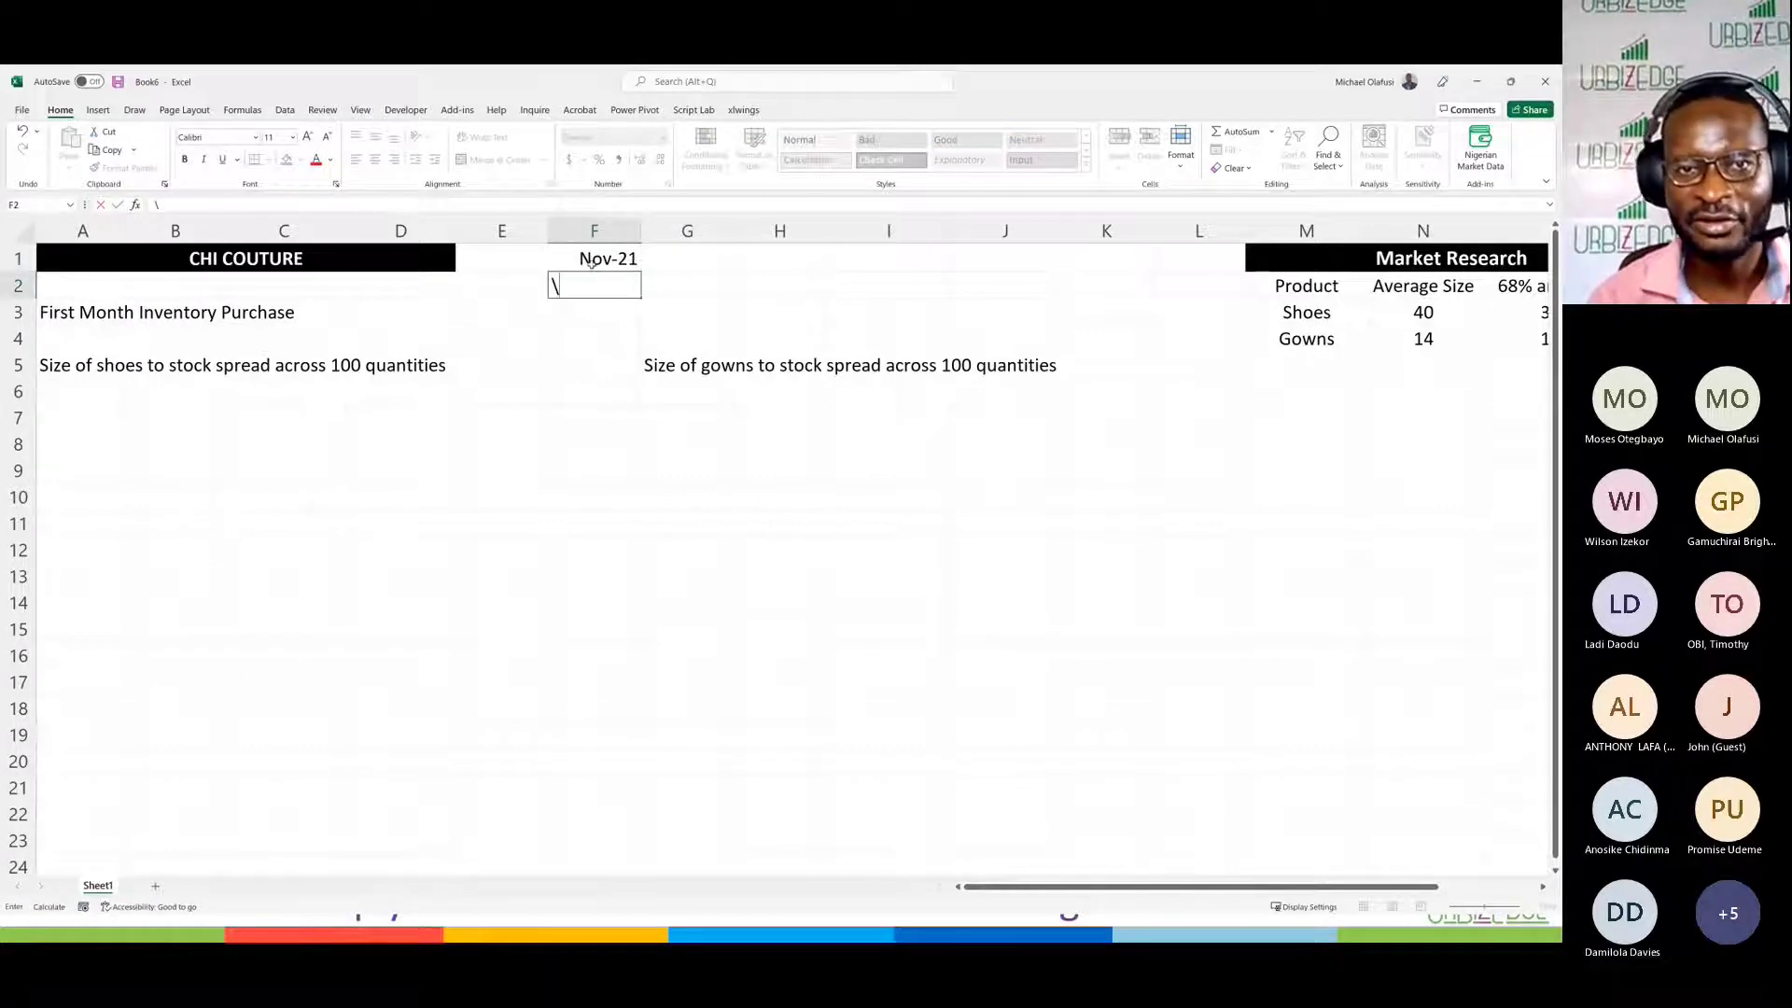
{"action": "key", "text": "Escape"}
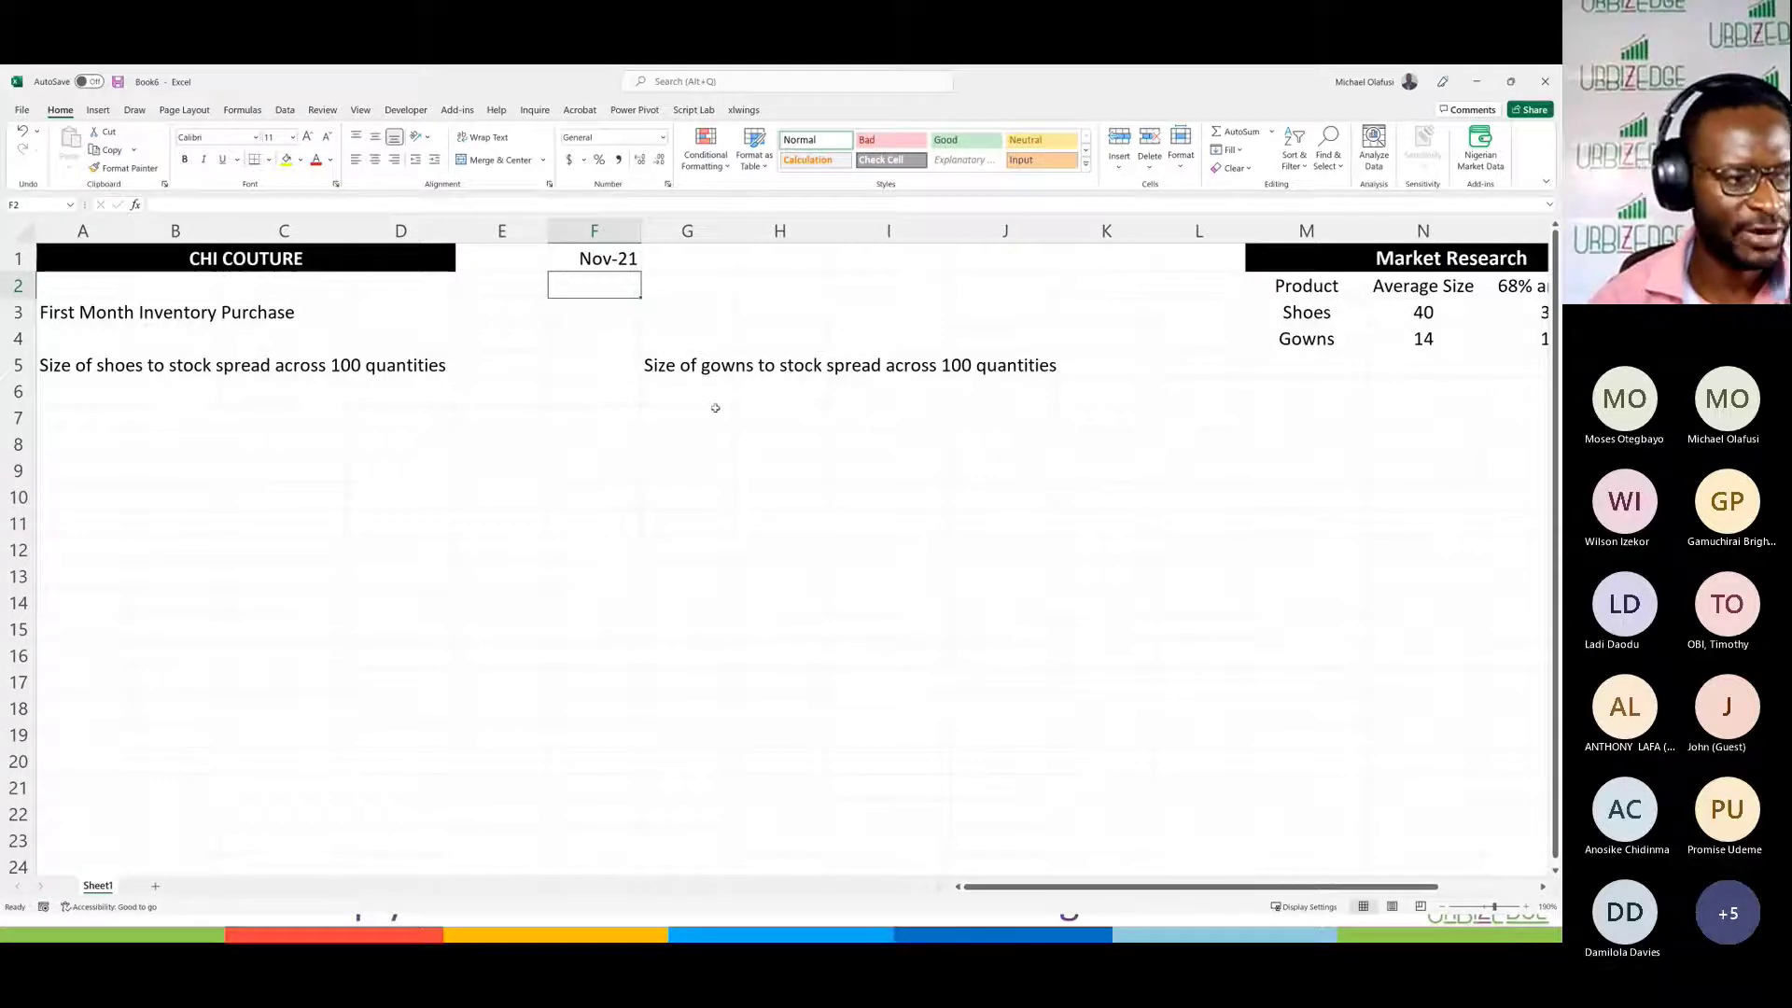
Step: Review the average sizes and 68% size ranges for shoes and gowns in the Market Research table
{"action": "scroll", "coordinate": [715, 408], "scroll_direction": "right", "scroll_amount": 3}
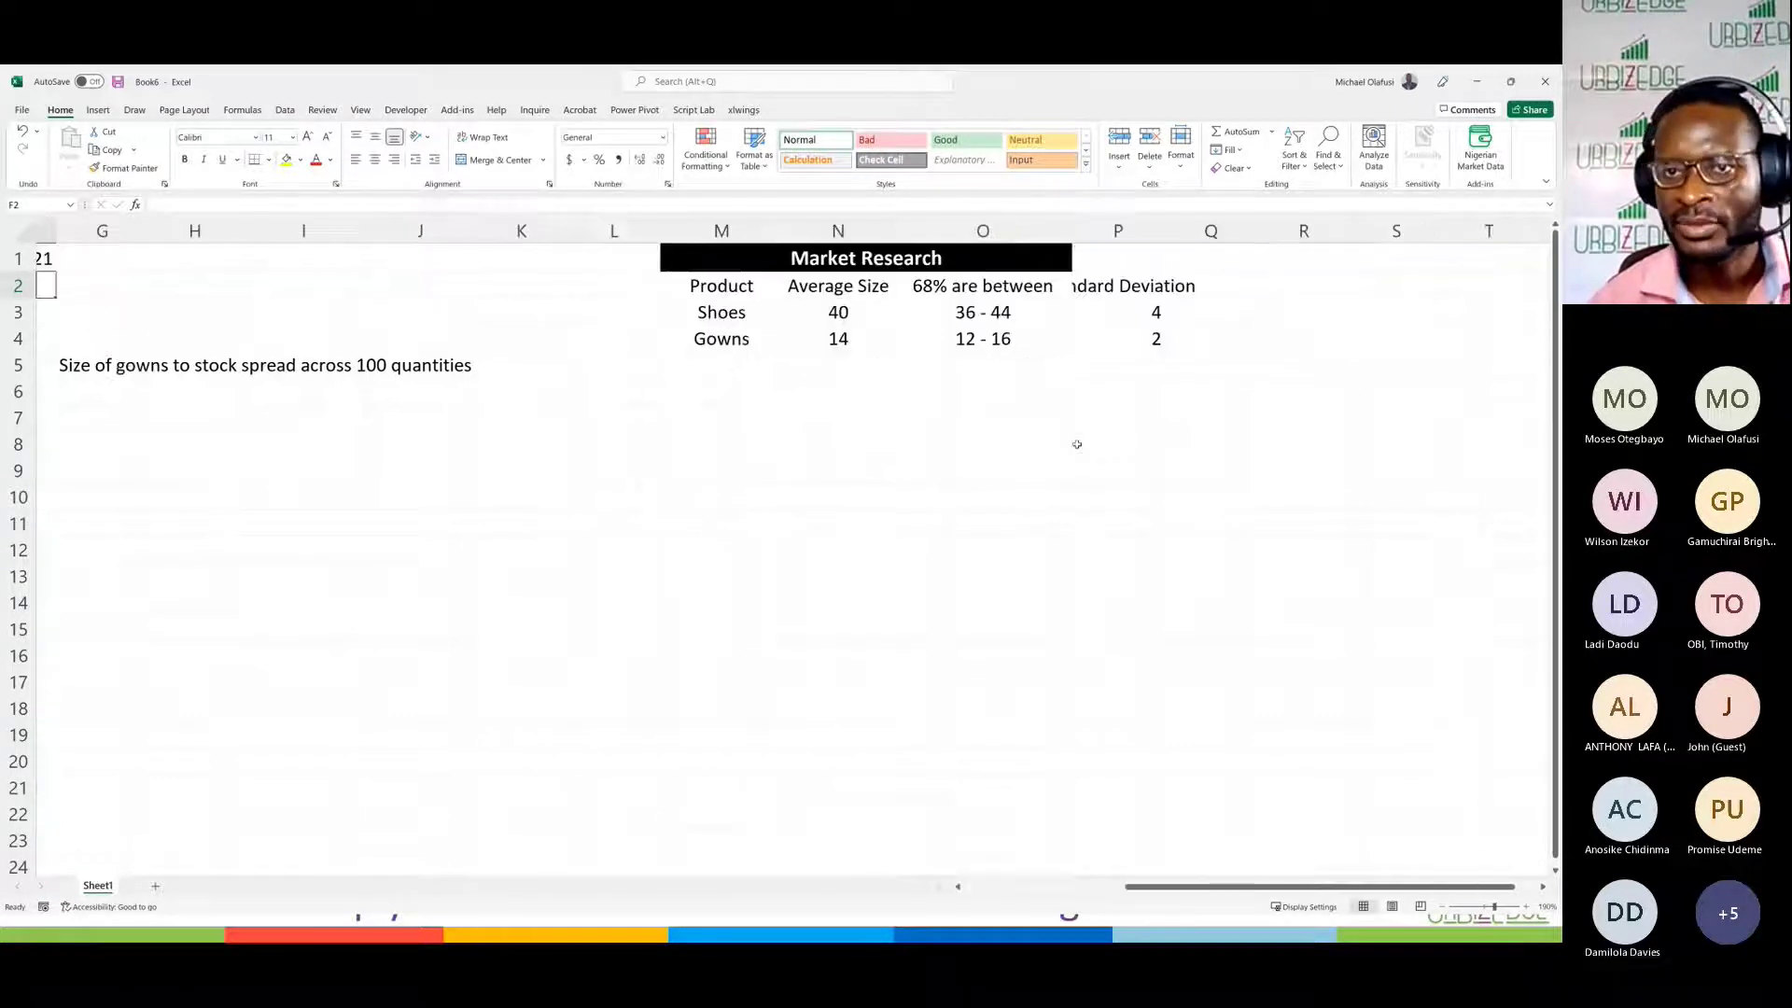
{"action": "left_click", "coordinate": [817, 323]}
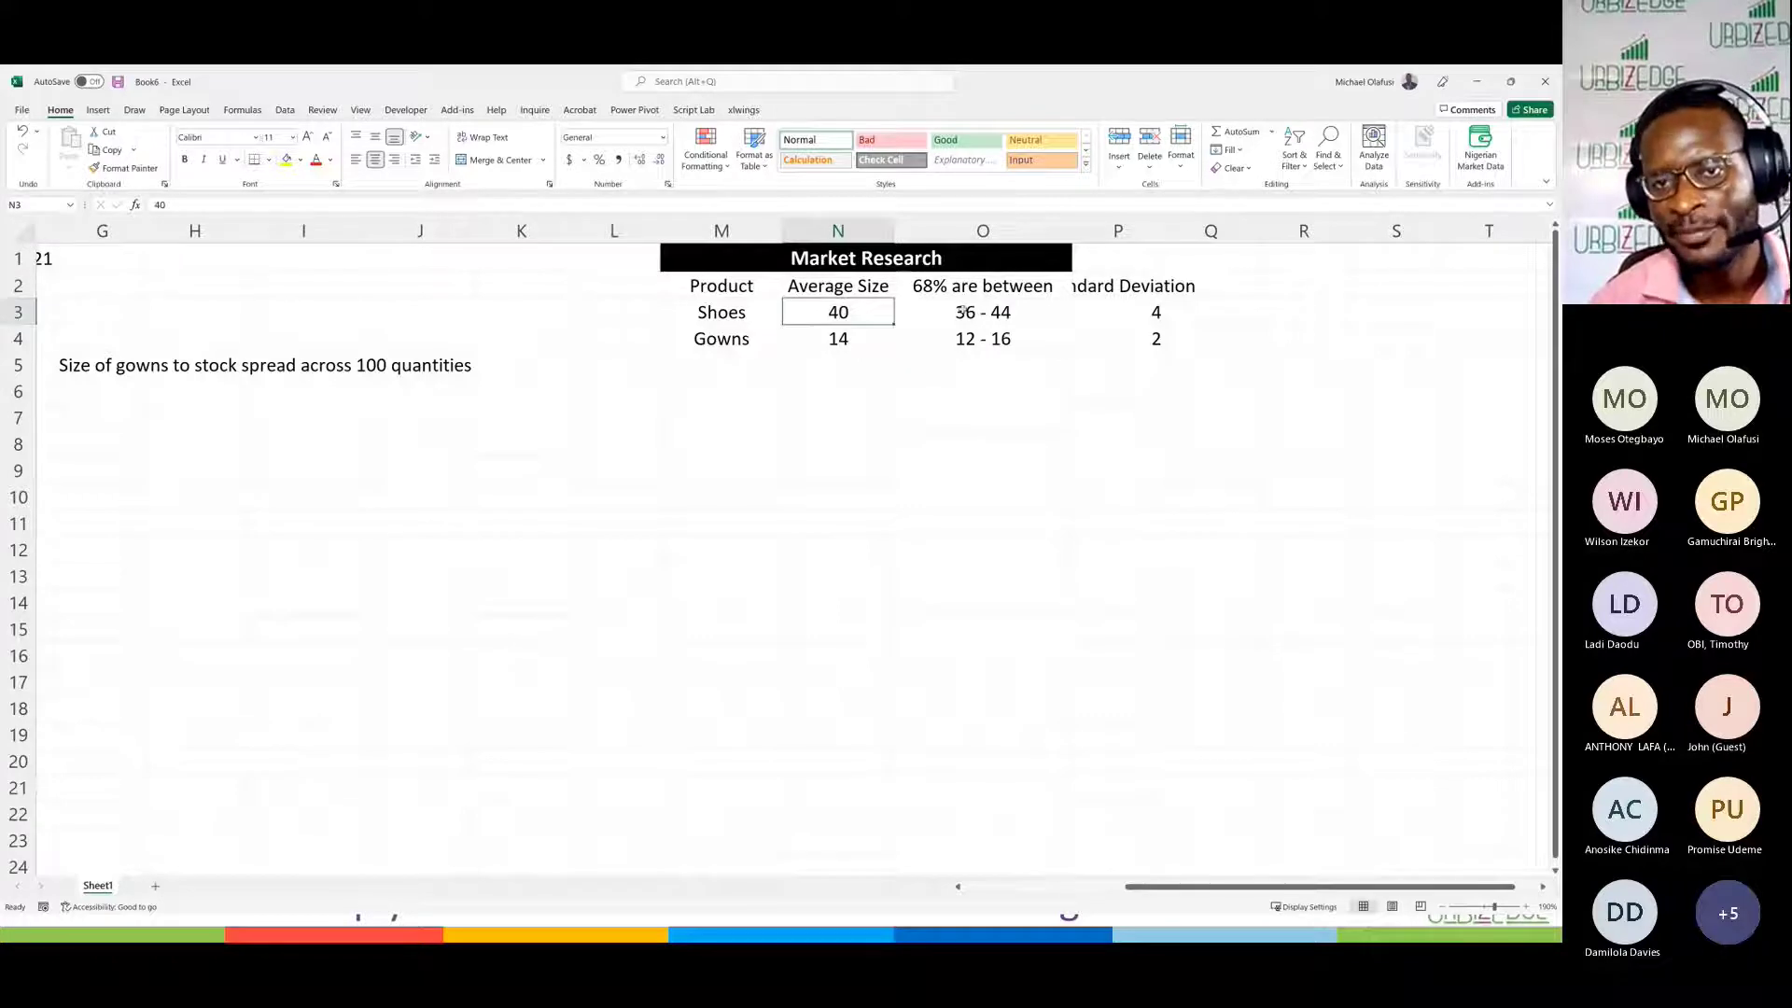
{"action": "key", "text": "Right"}
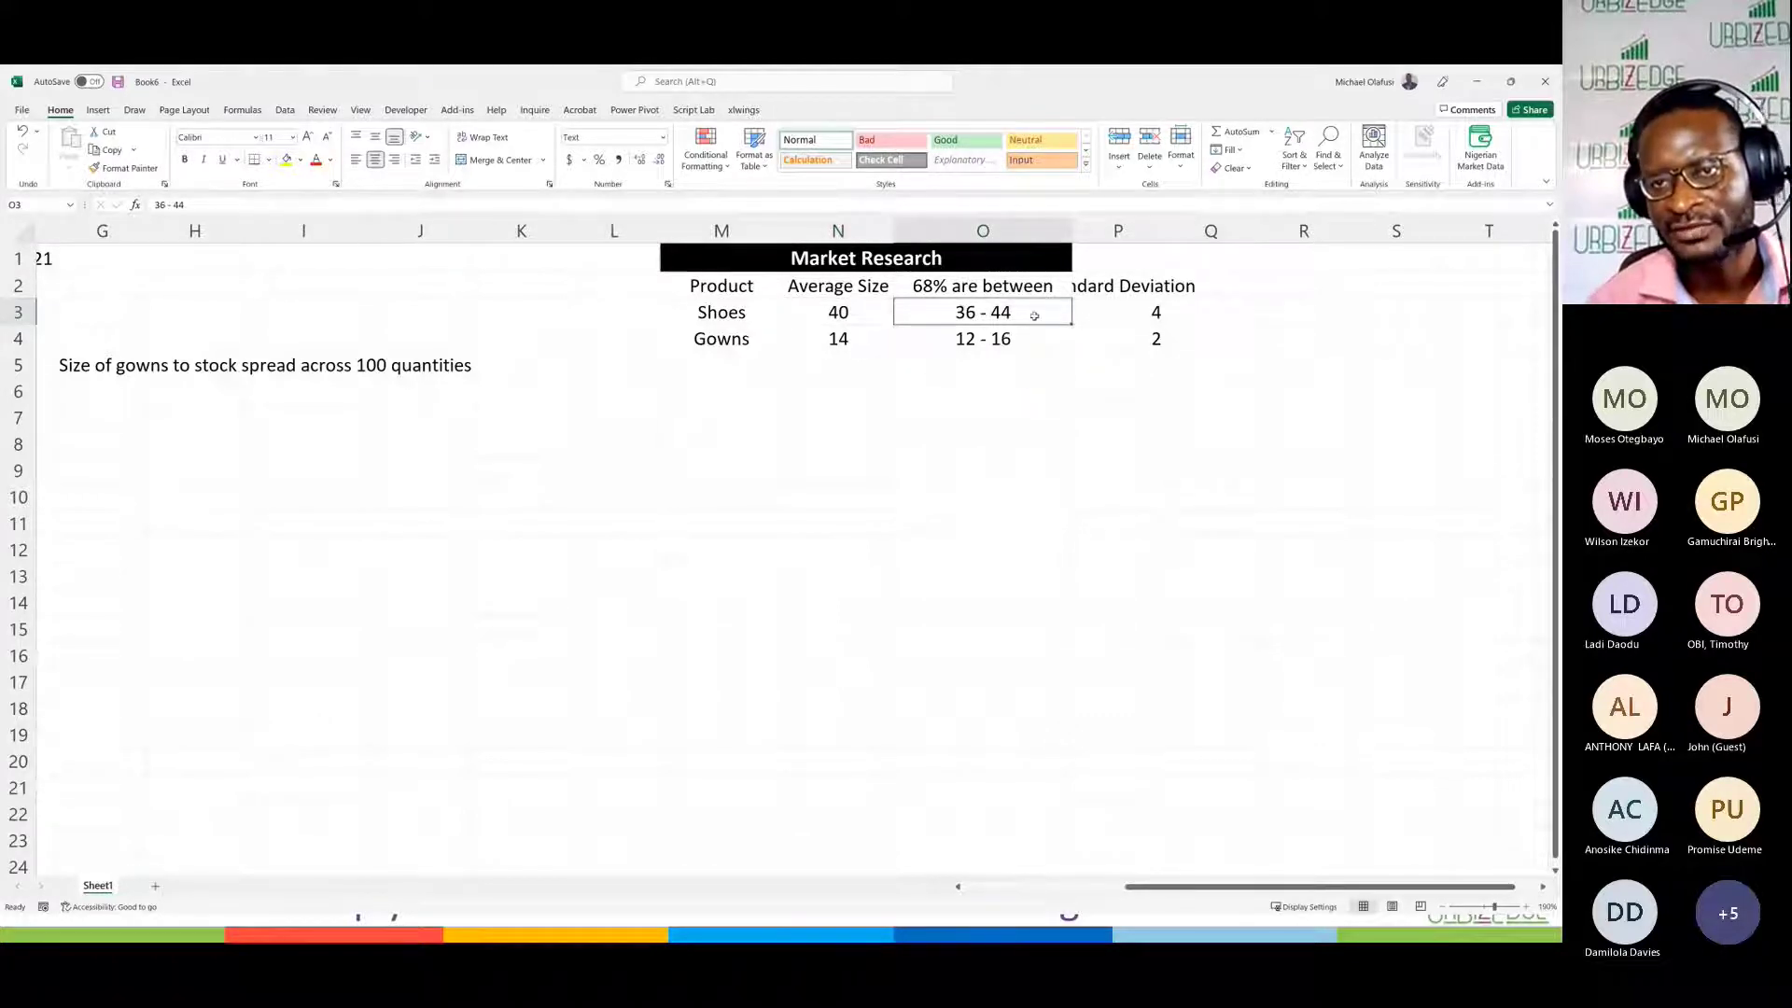
{"action": "left_click", "coordinate": [854, 339]}
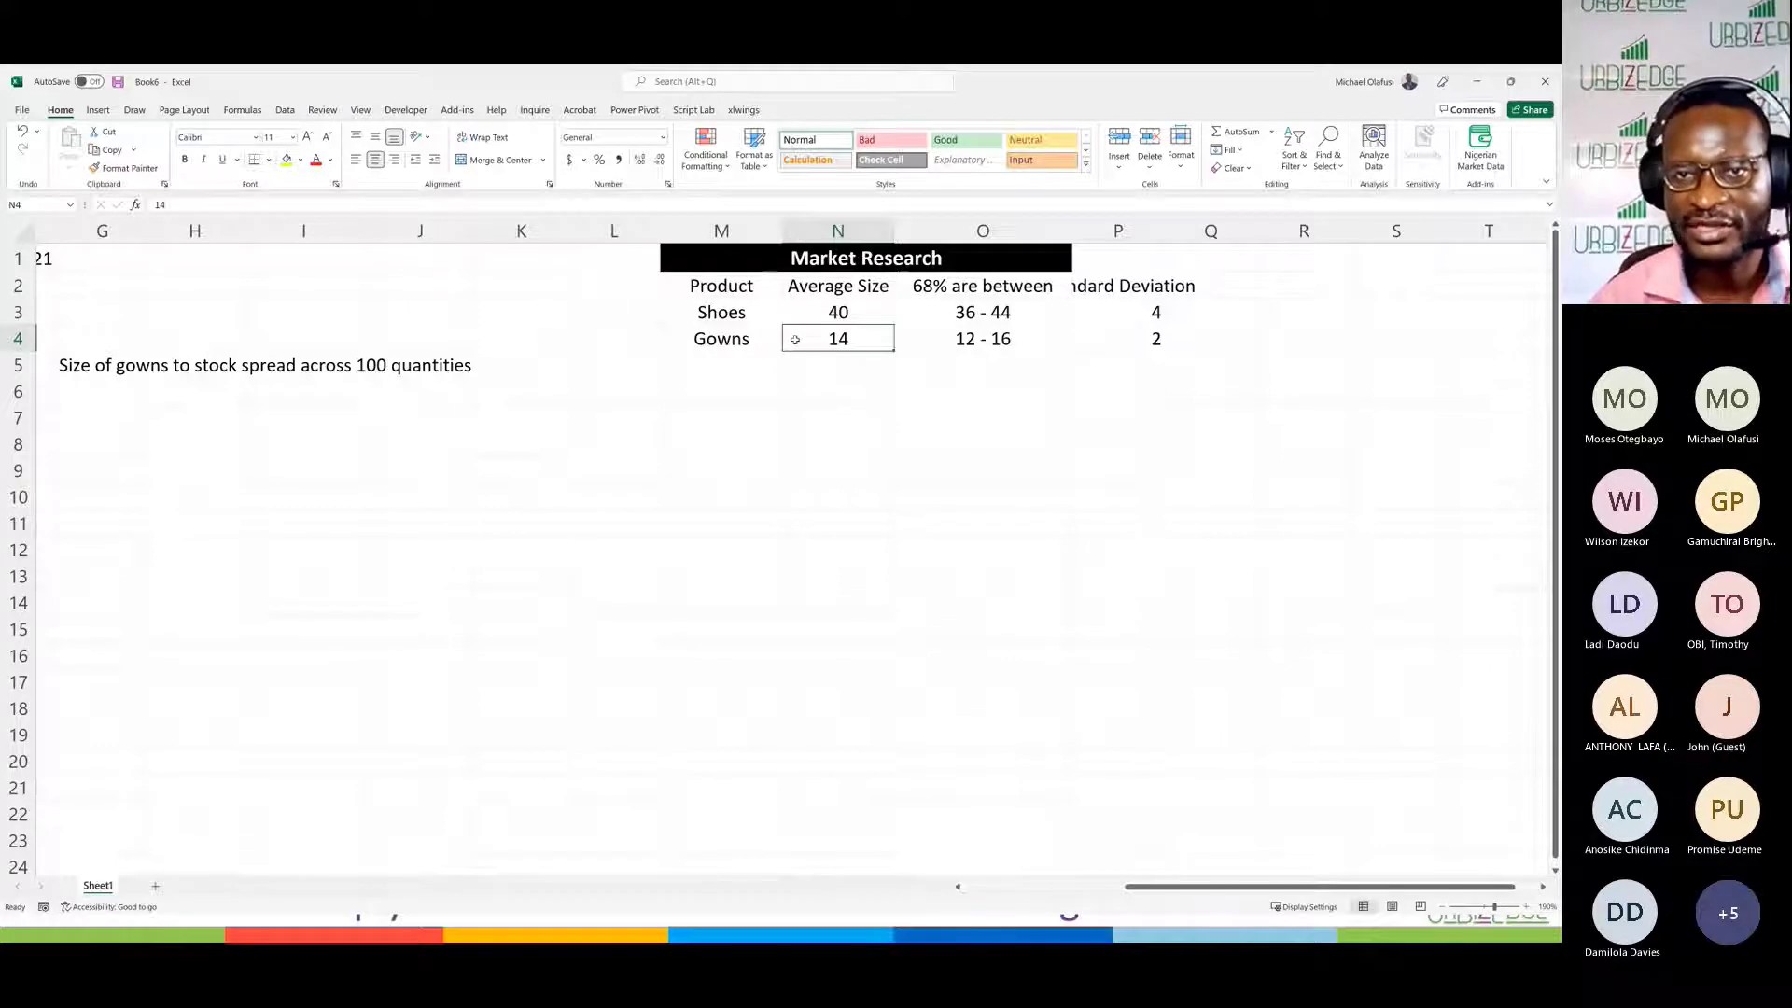
{"action": "double_click", "coordinate": [955, 341]}
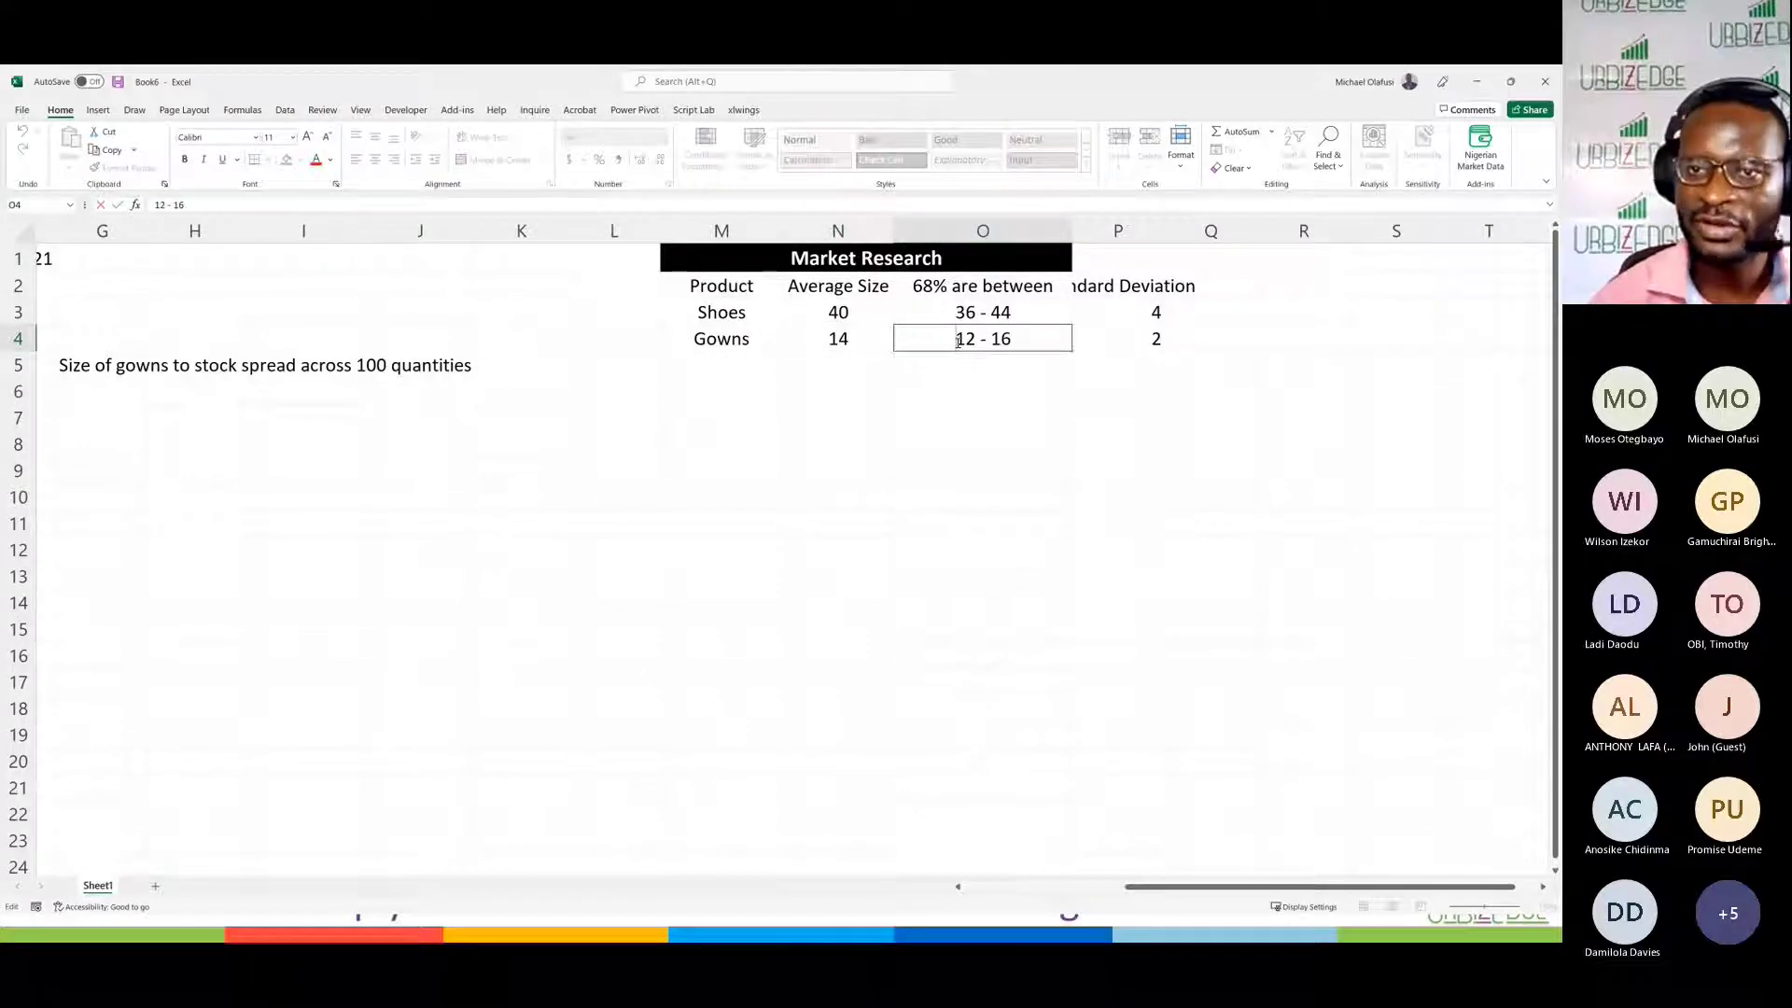
{"action": "key", "text": "Escape"}
{"action": "scroll", "coordinate": [823, 403], "scroll_direction": "left", "scroll_amount": 3}
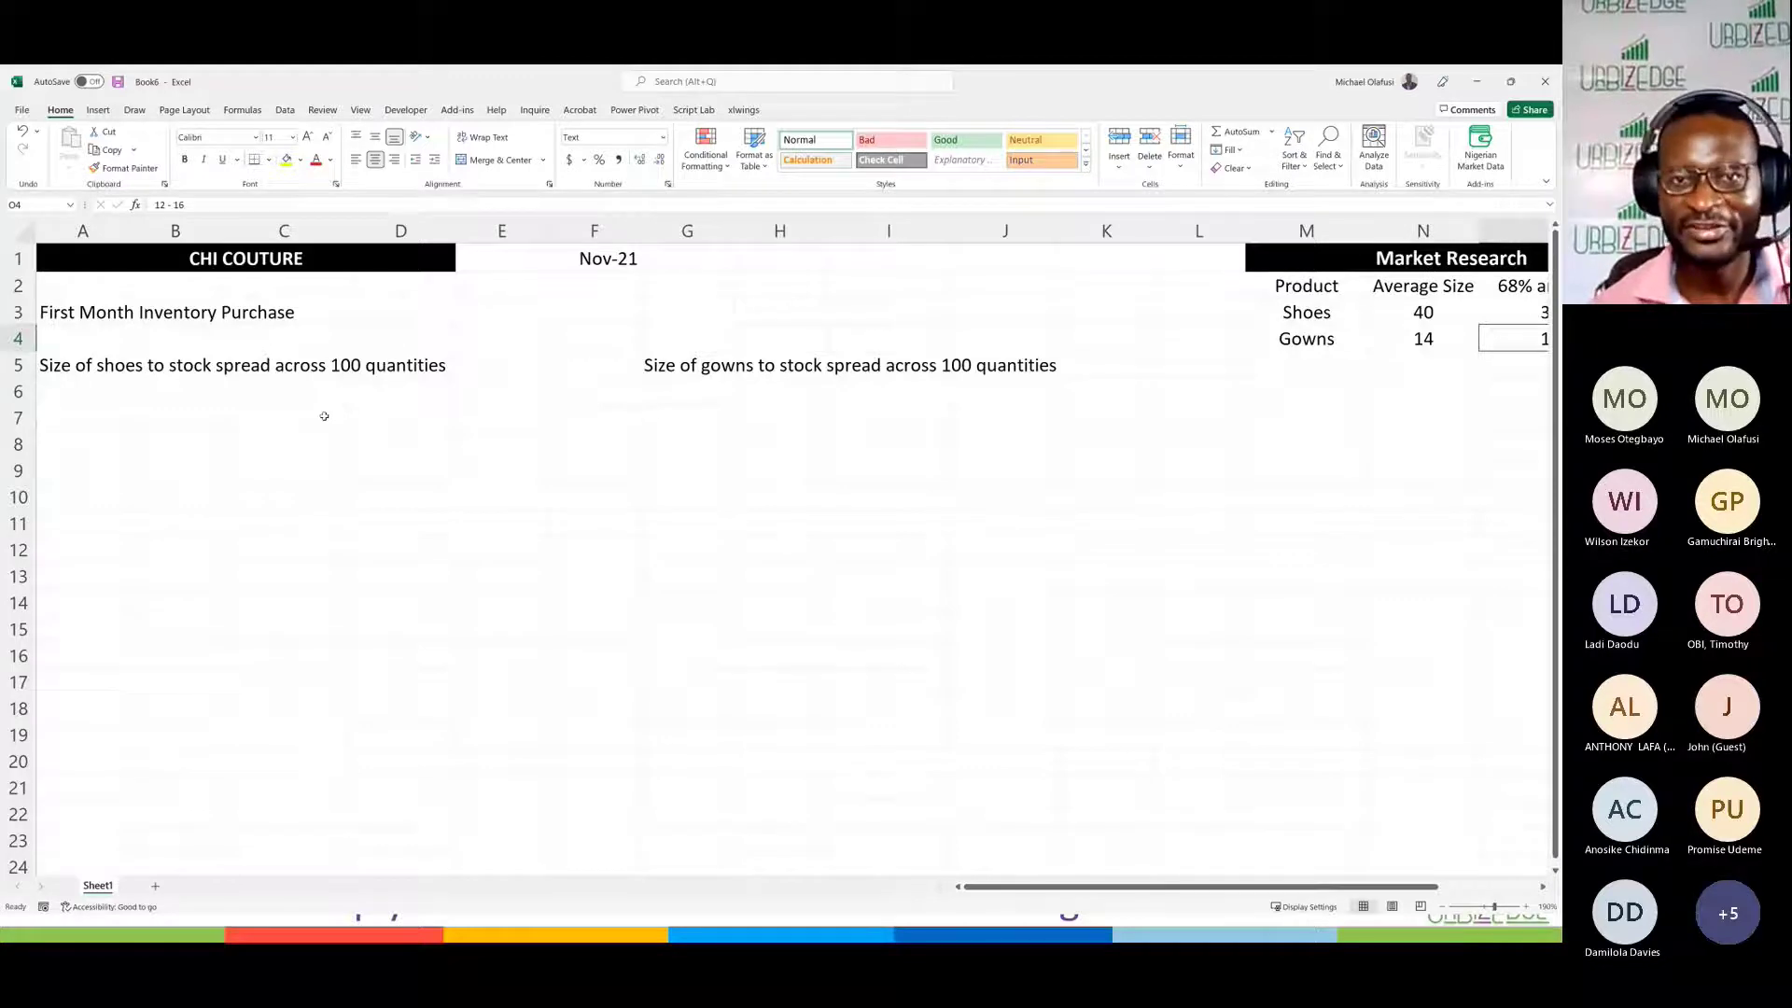
Step: Switch to the Fin Model Office Hour 63 workbook and examine the normal distribution bell curve on the RAND sheet
{"action": "key", "text": "alt+Tab"}
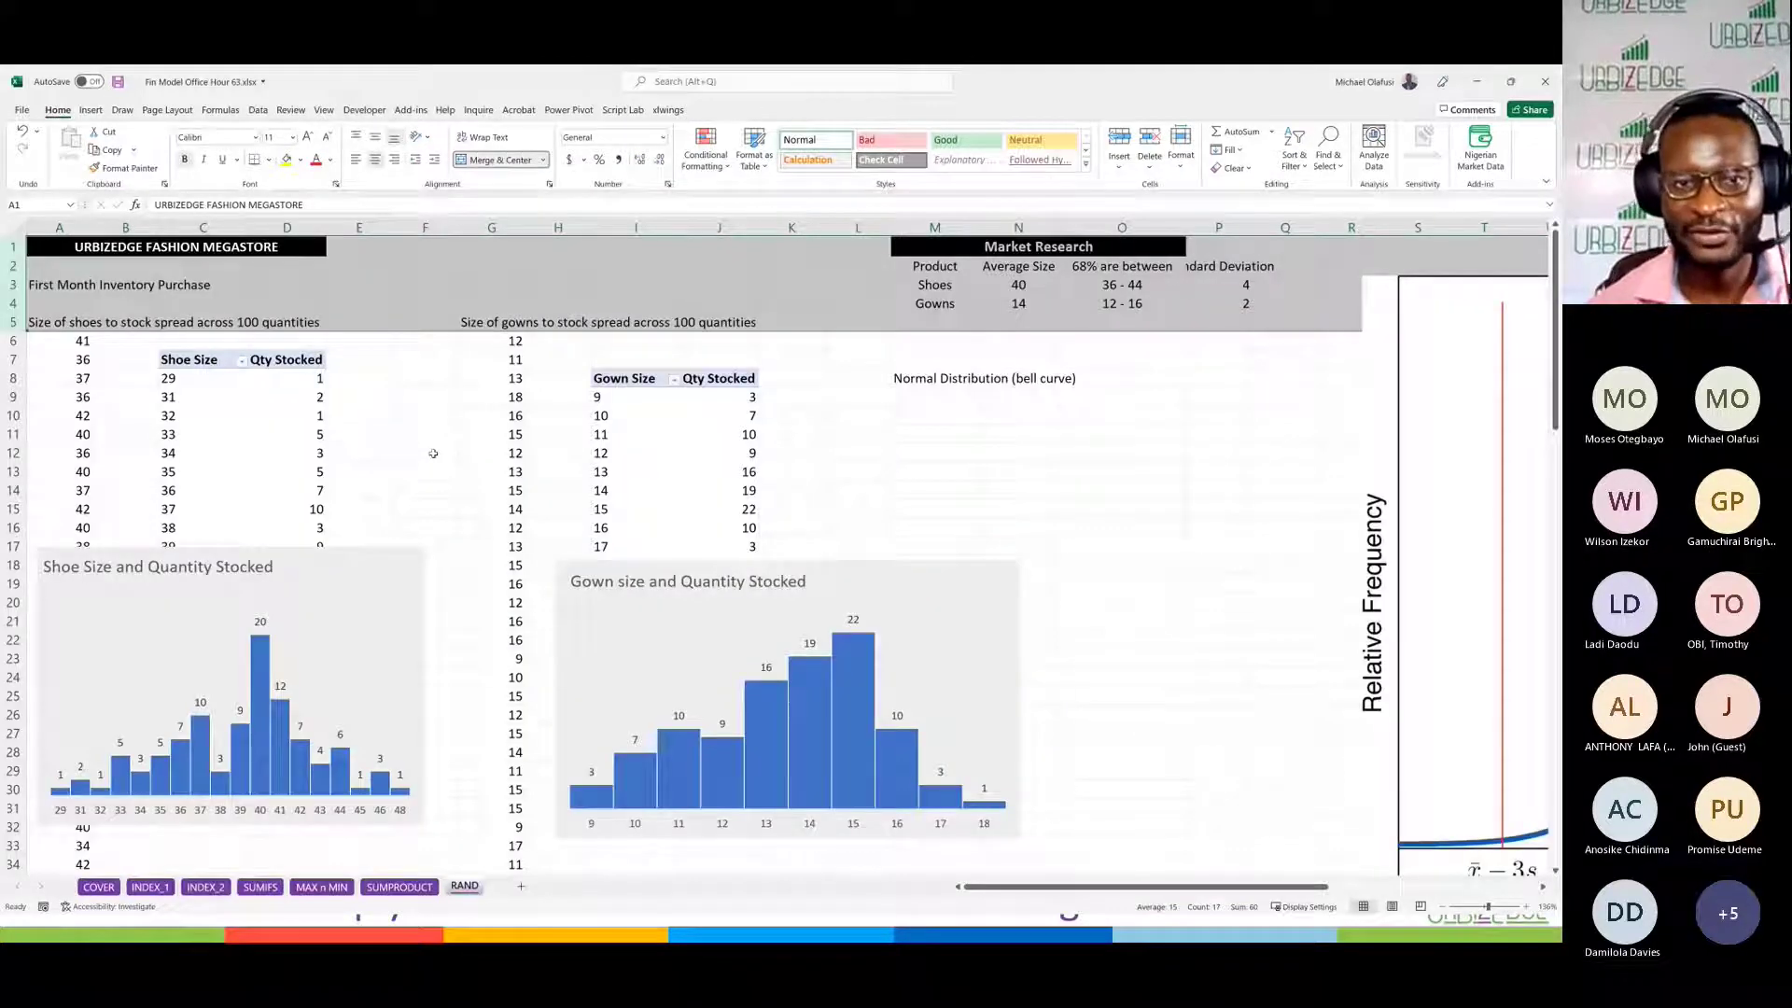
{"action": "left_click", "coordinate": [433, 454]}
{"action": "scroll", "coordinate": [433, 453], "scroll_direction": "right", "scroll_amount": 6}
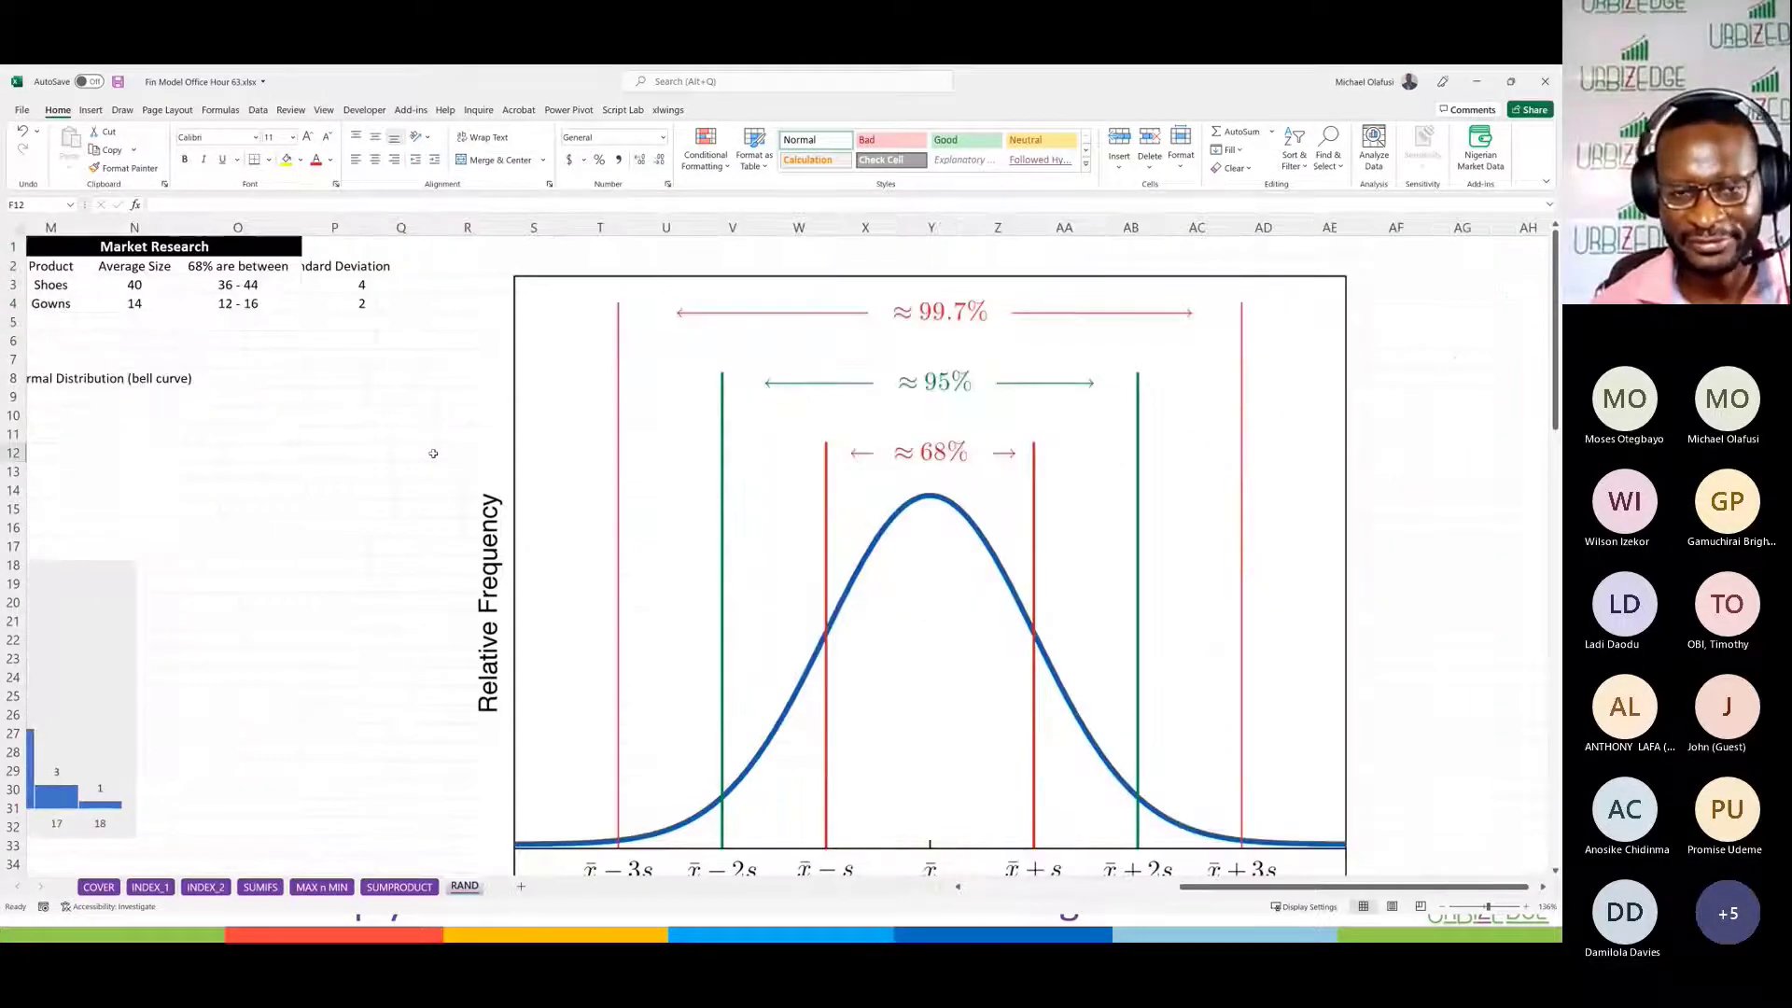
{"action": "scroll", "coordinate": [433, 453], "scroll_direction": "right", "scroll_amount": 1}
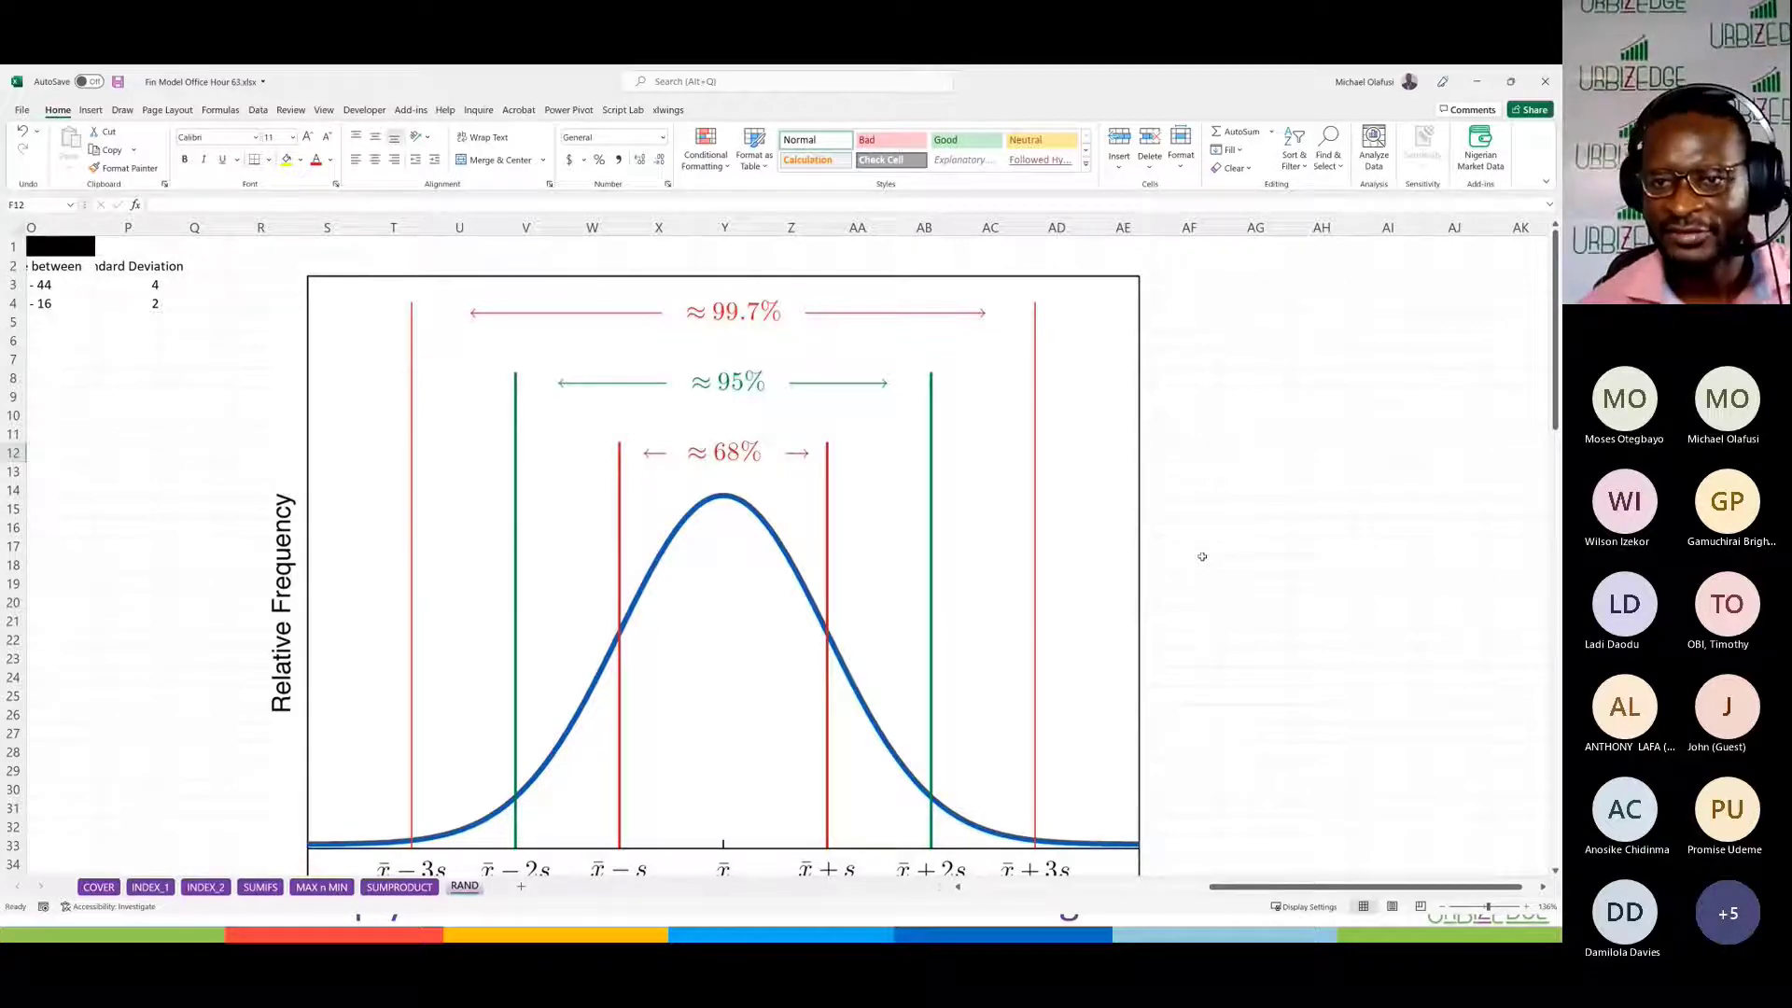
{"action": "scroll", "coordinate": [1202, 556], "scroll_direction": "left", "scroll_amount": 10}
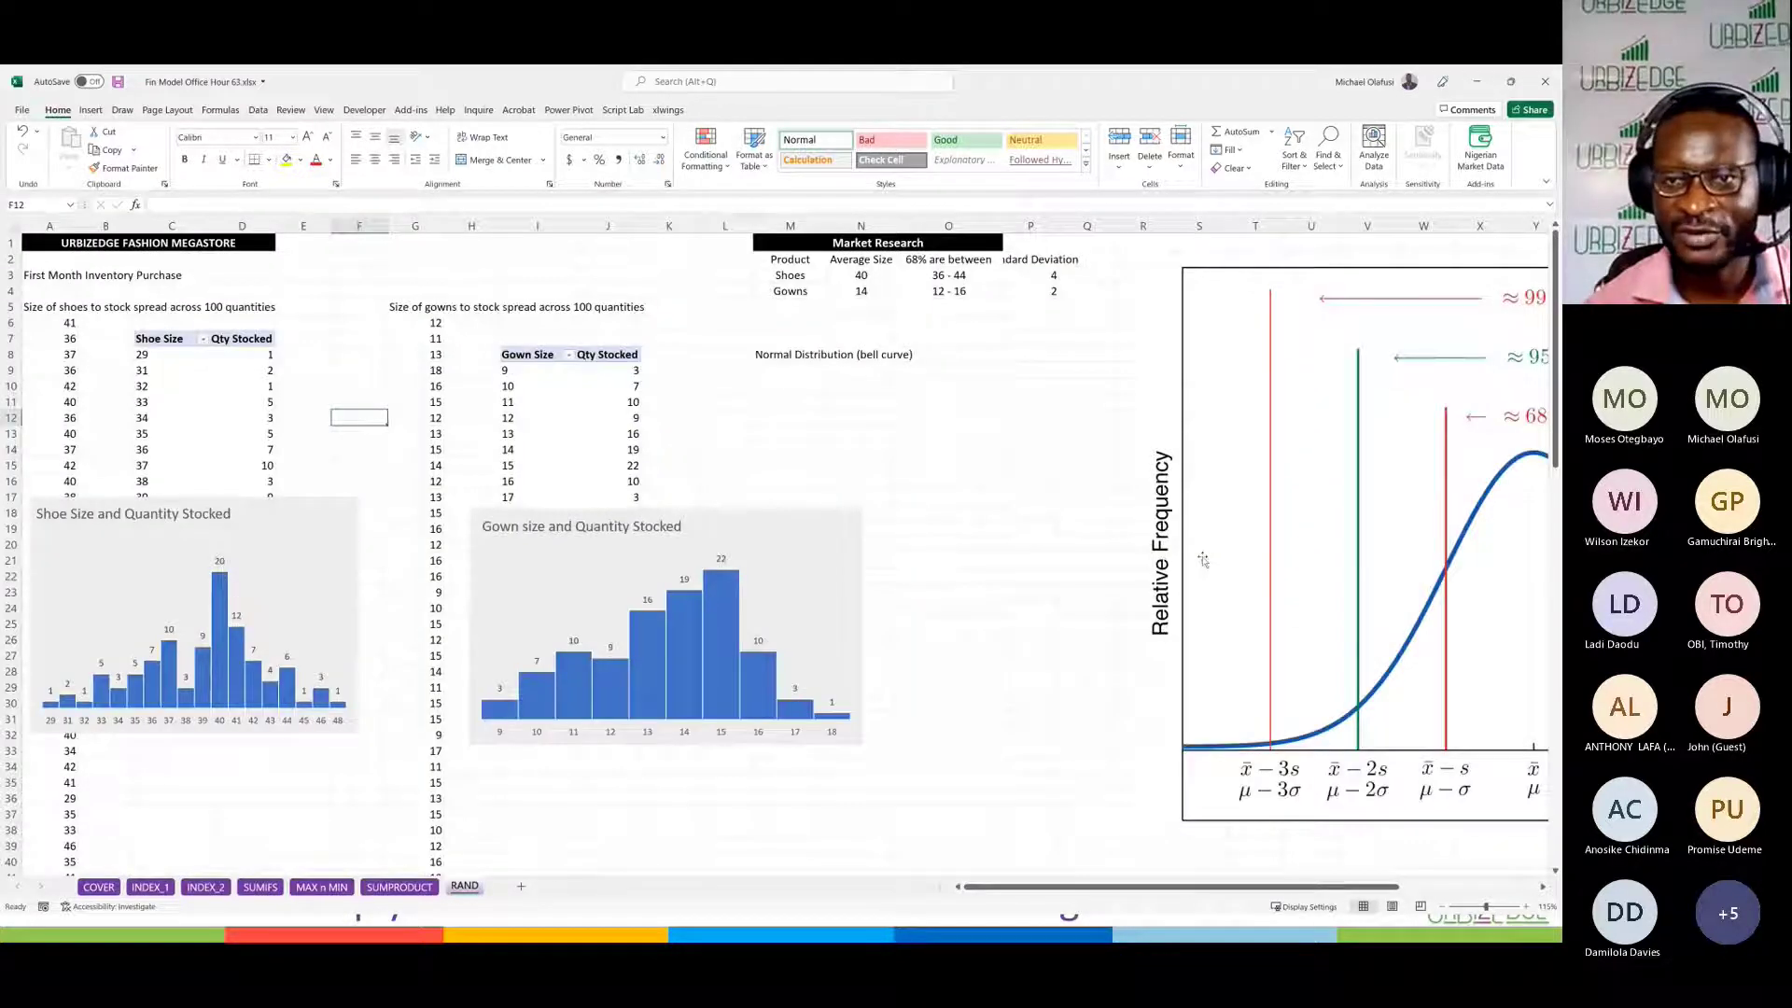
{"action": "left_click", "coordinate": [1065, 615]}
{"action": "scroll", "coordinate": [1065, 615], "scroll_direction": "right", "scroll_amount": 5}
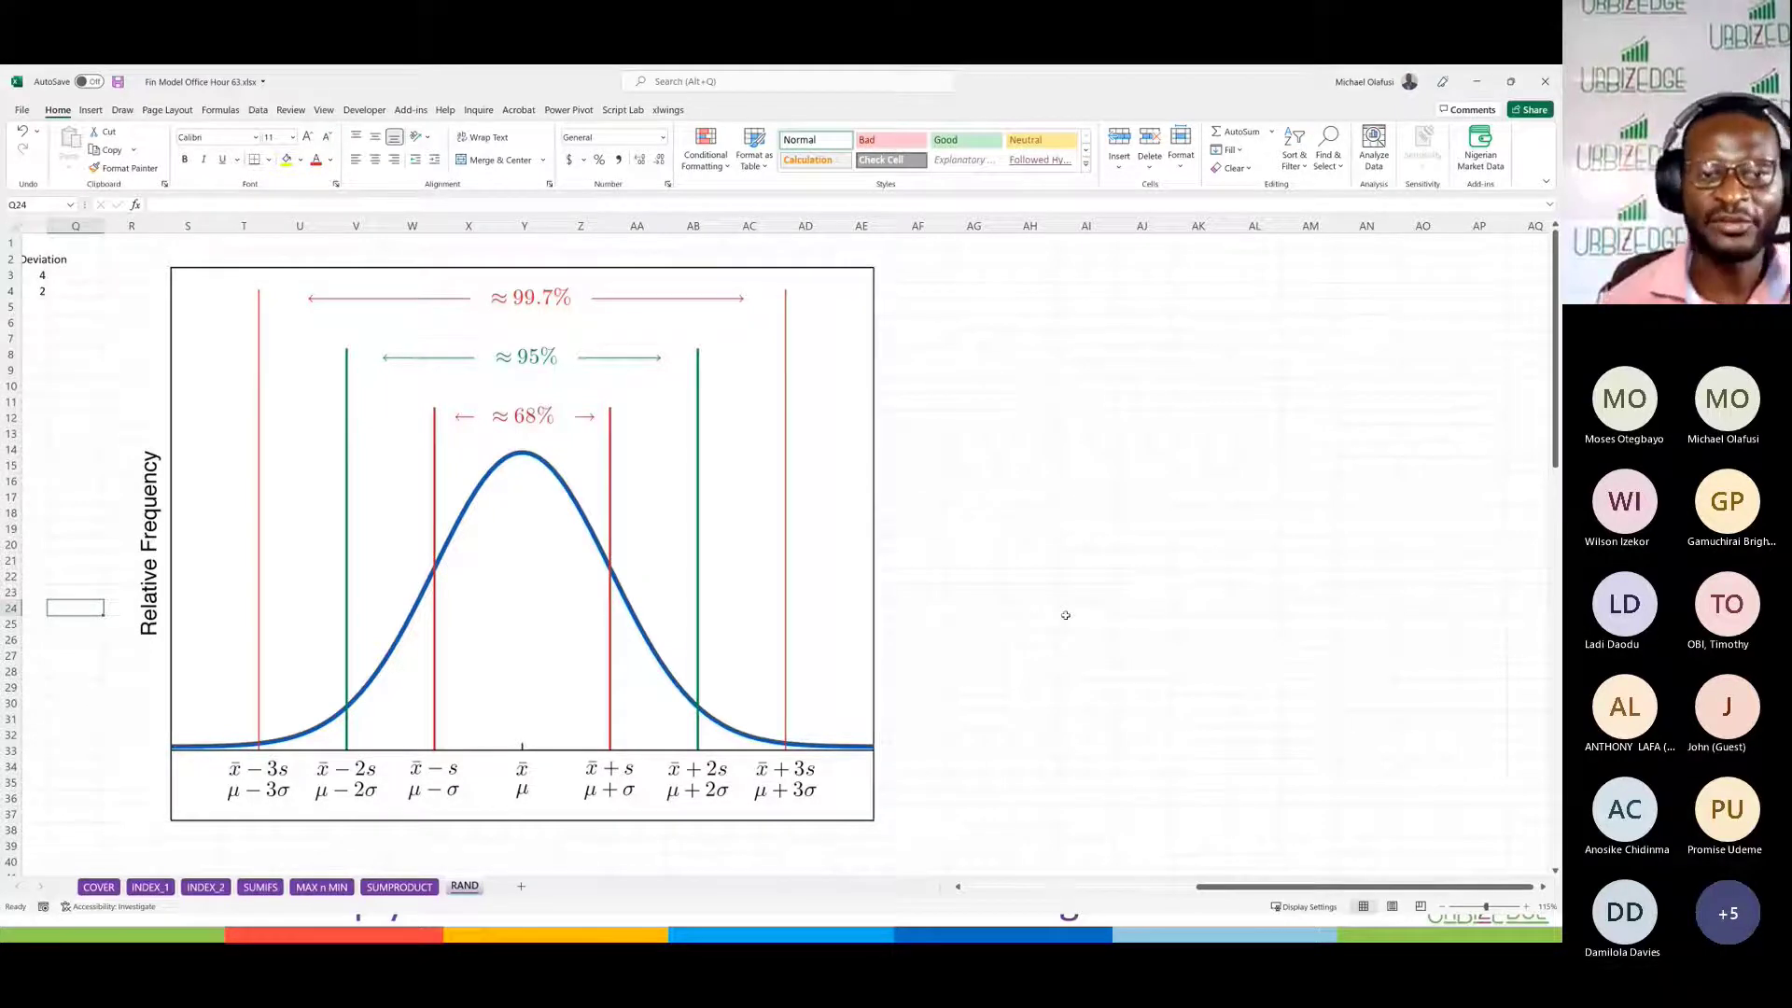
Step: Beside the bell curve, enter the heading "Normal distribution" in AG5 and the example "Our heights" in AG6
{"action": "left_click", "coordinate": [999, 308]}
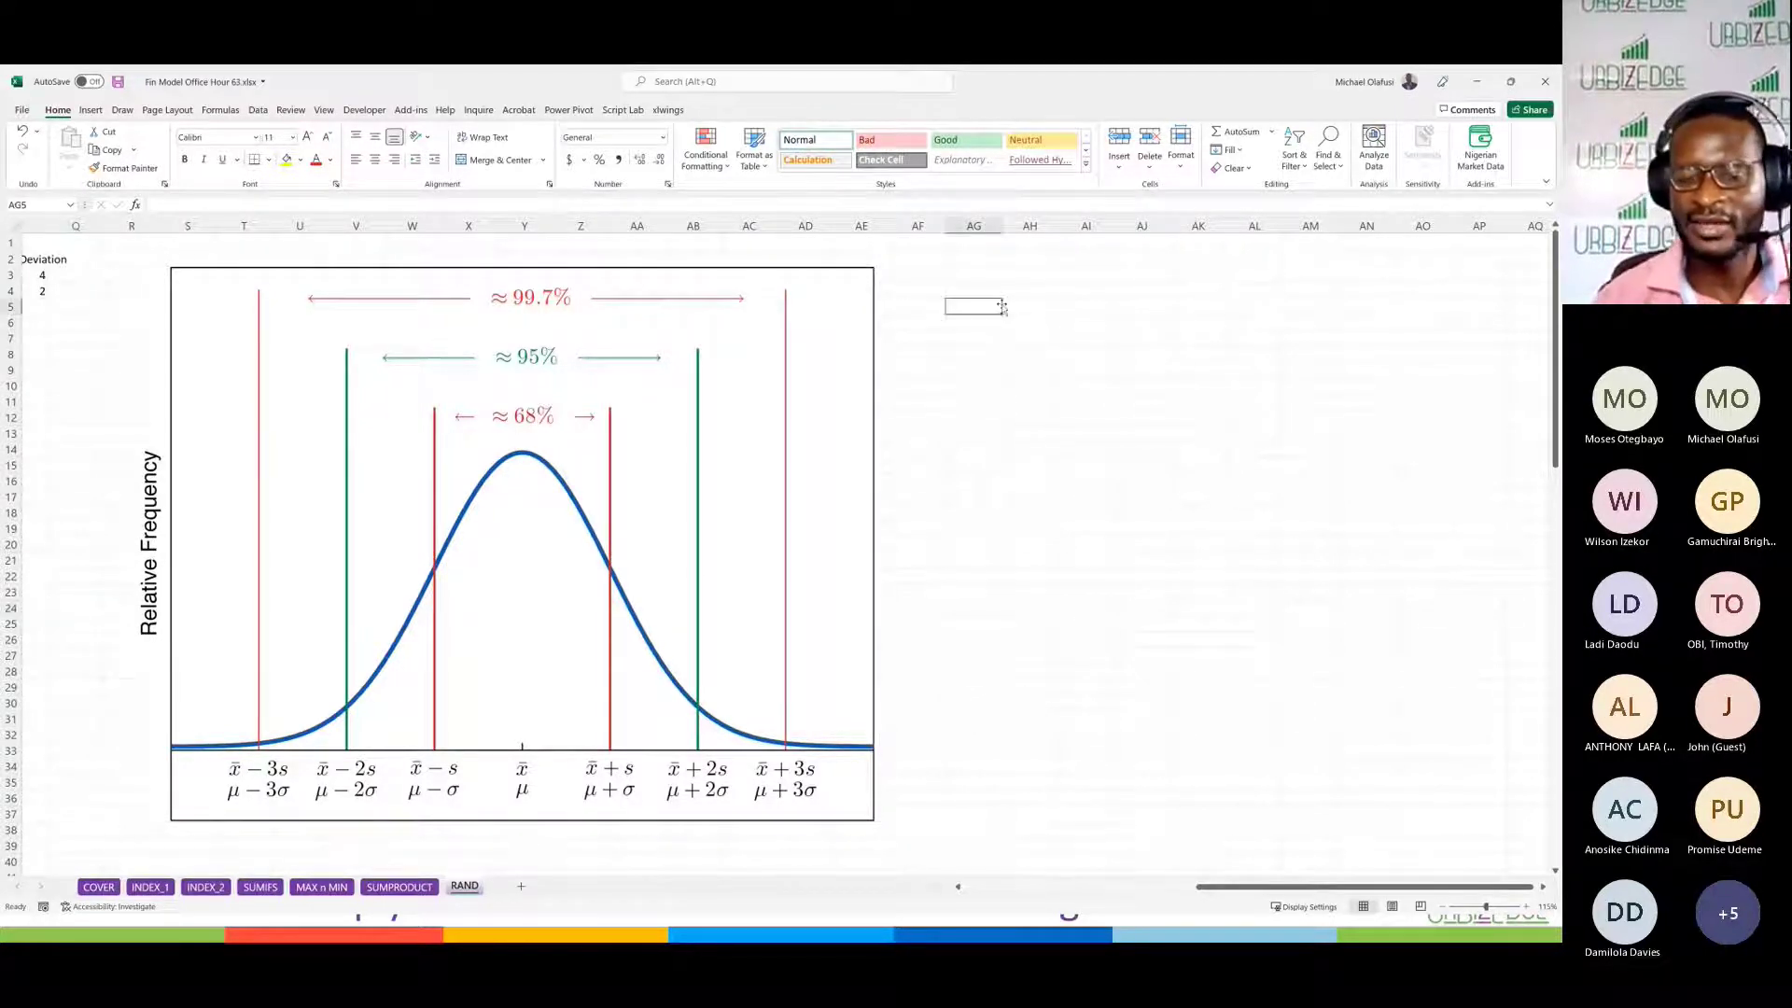
{"action": "type", "text": "Norma;"}
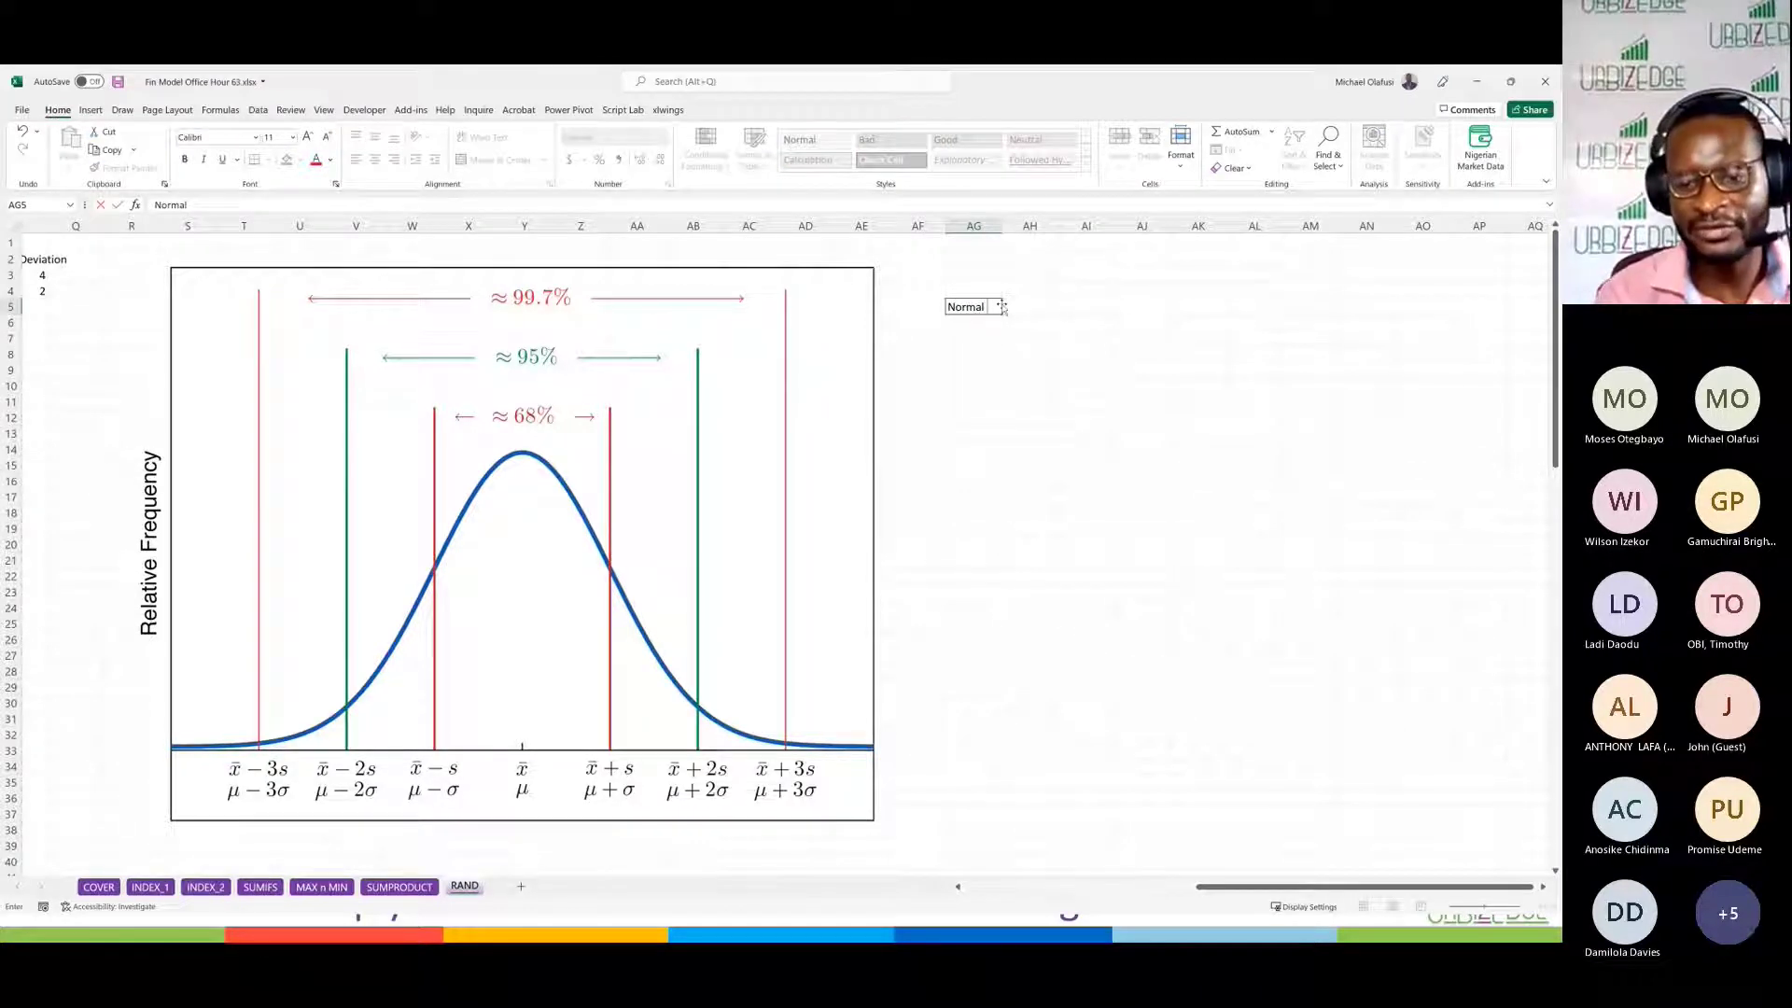
{"action": "type", "text": " distr"}
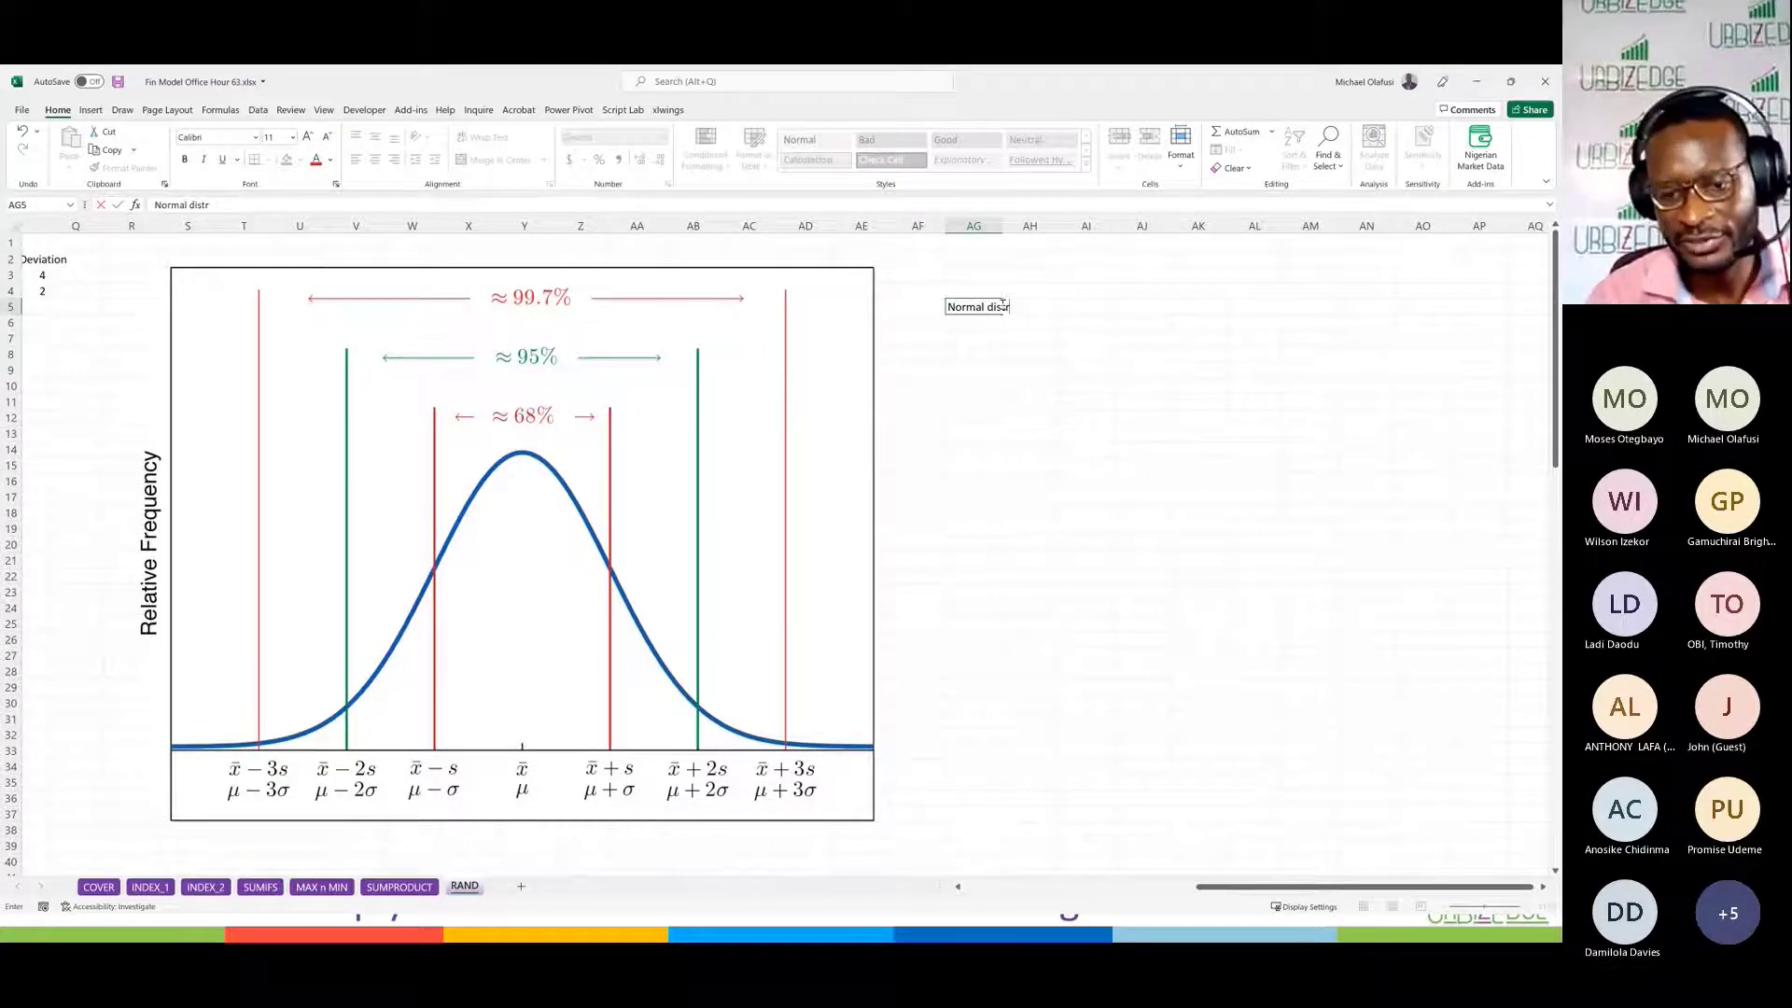
{"action": "type", "text": "ibution"}
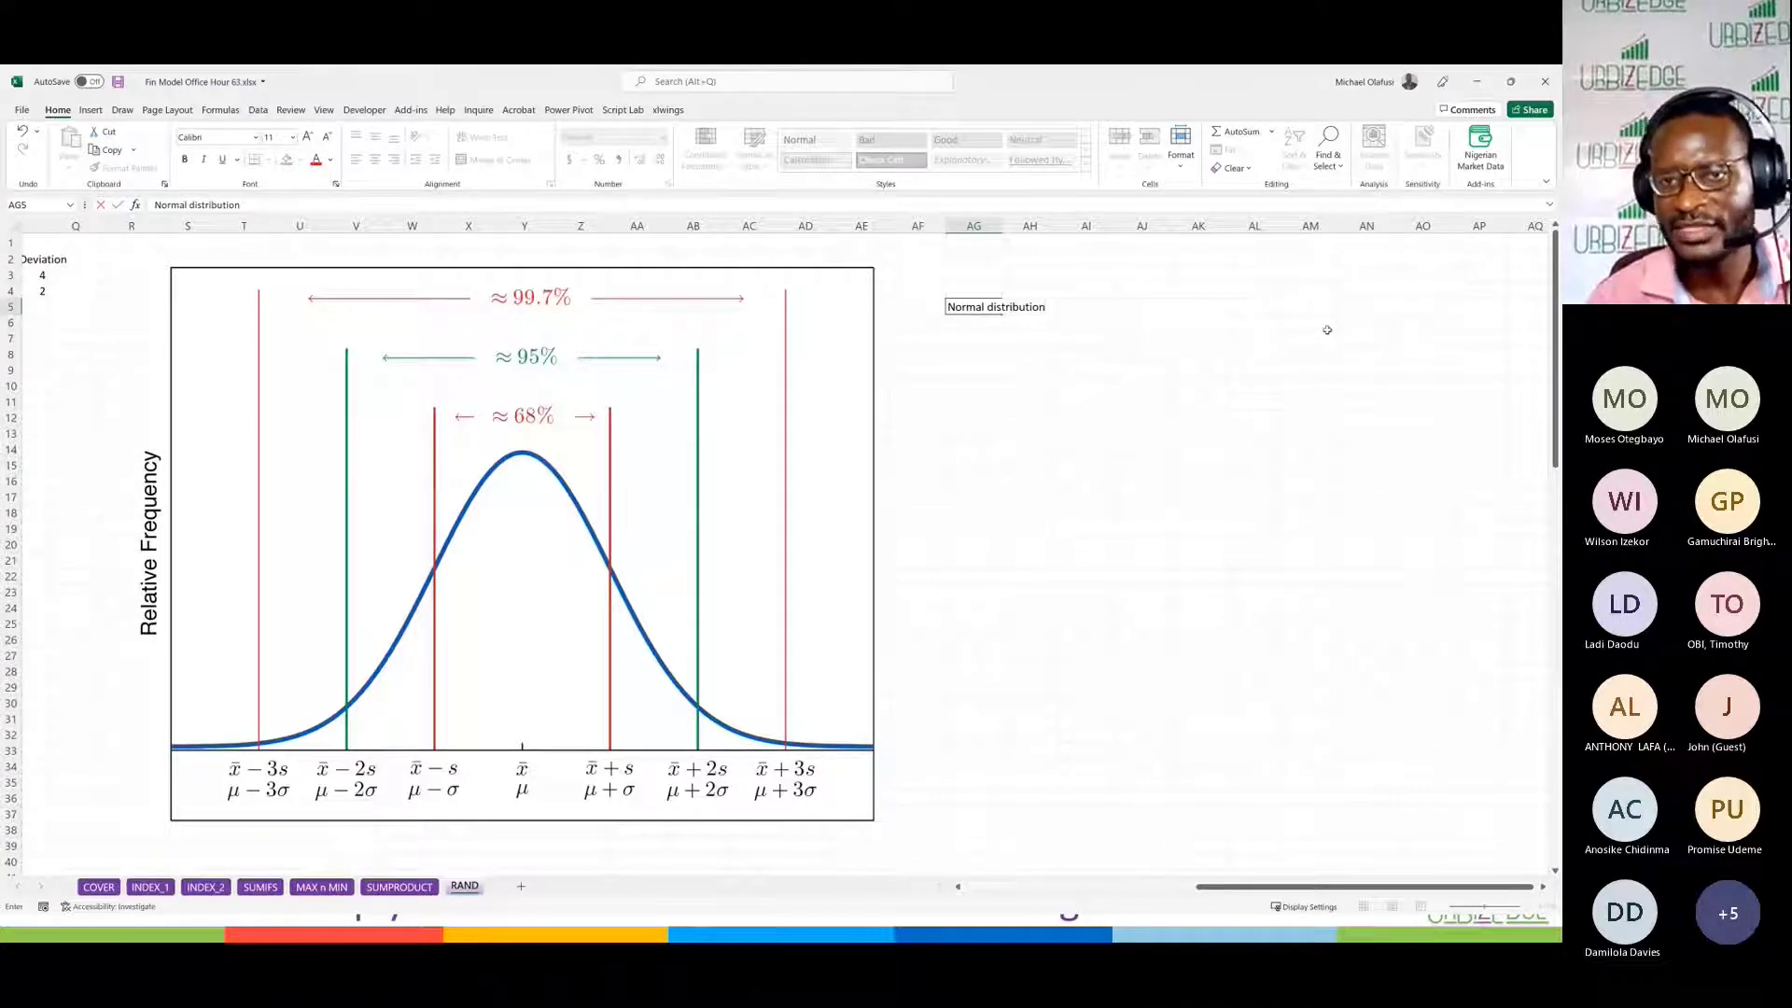
{"action": "key", "text": "Return"}
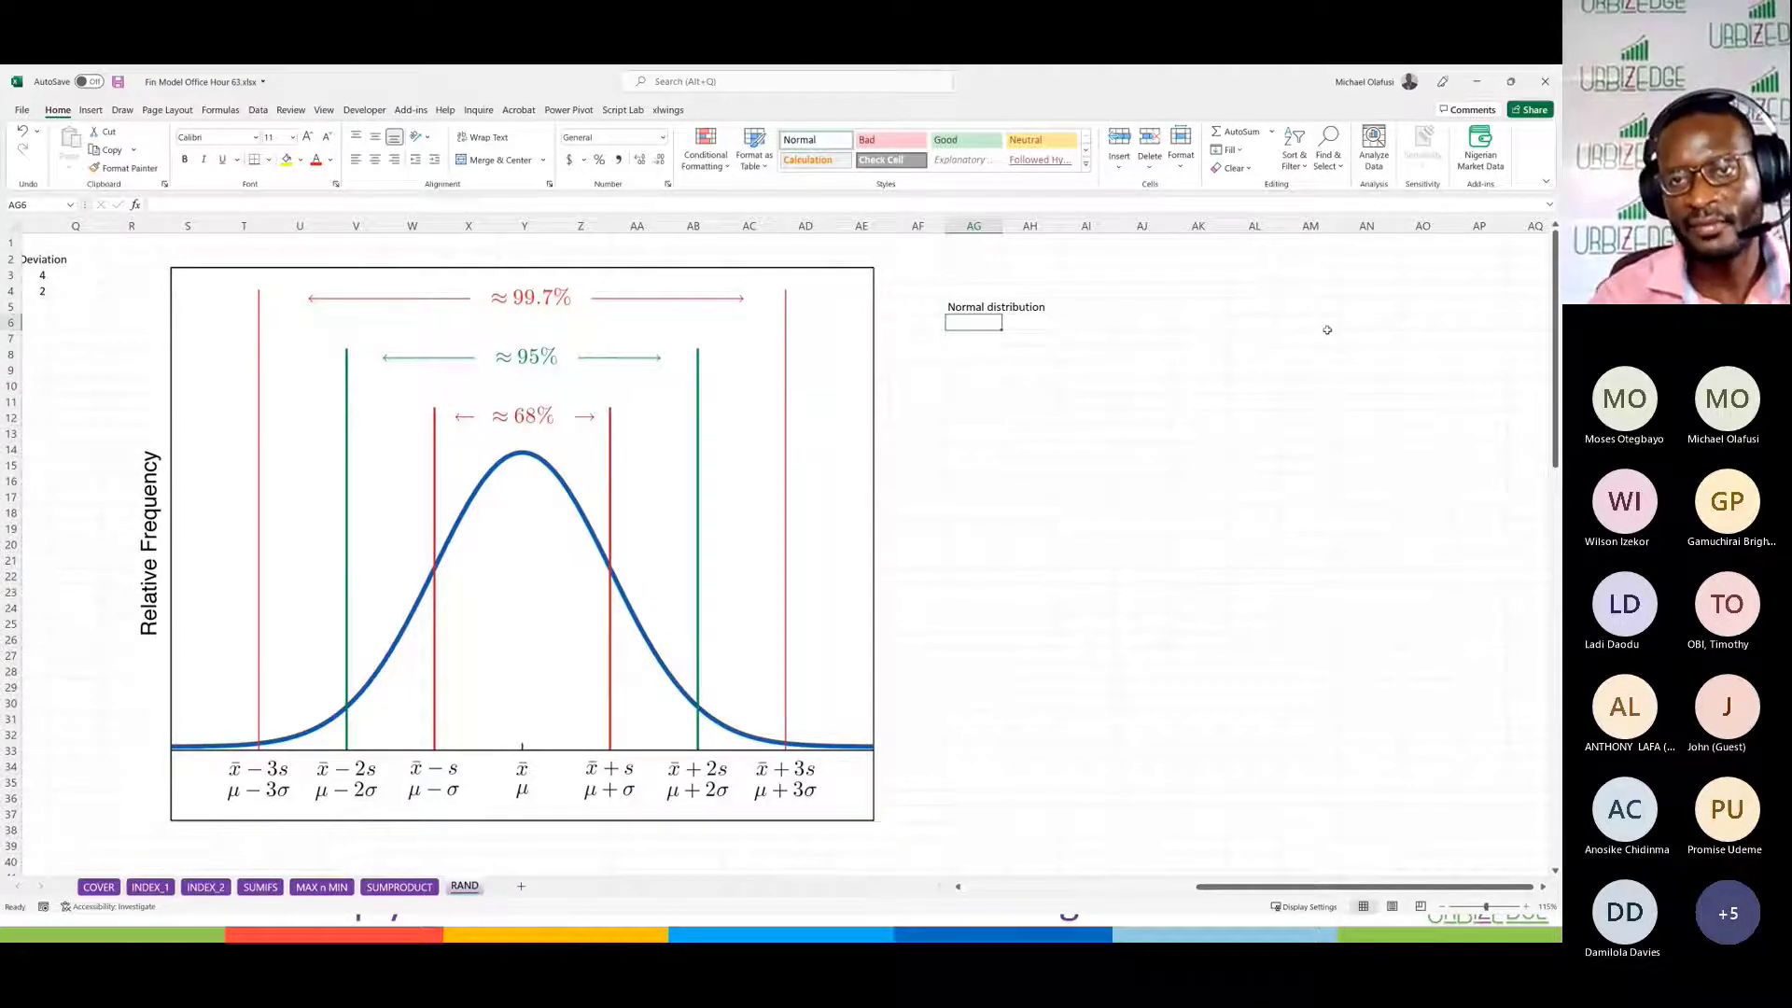
{"action": "type", "text": "Our heoights"}
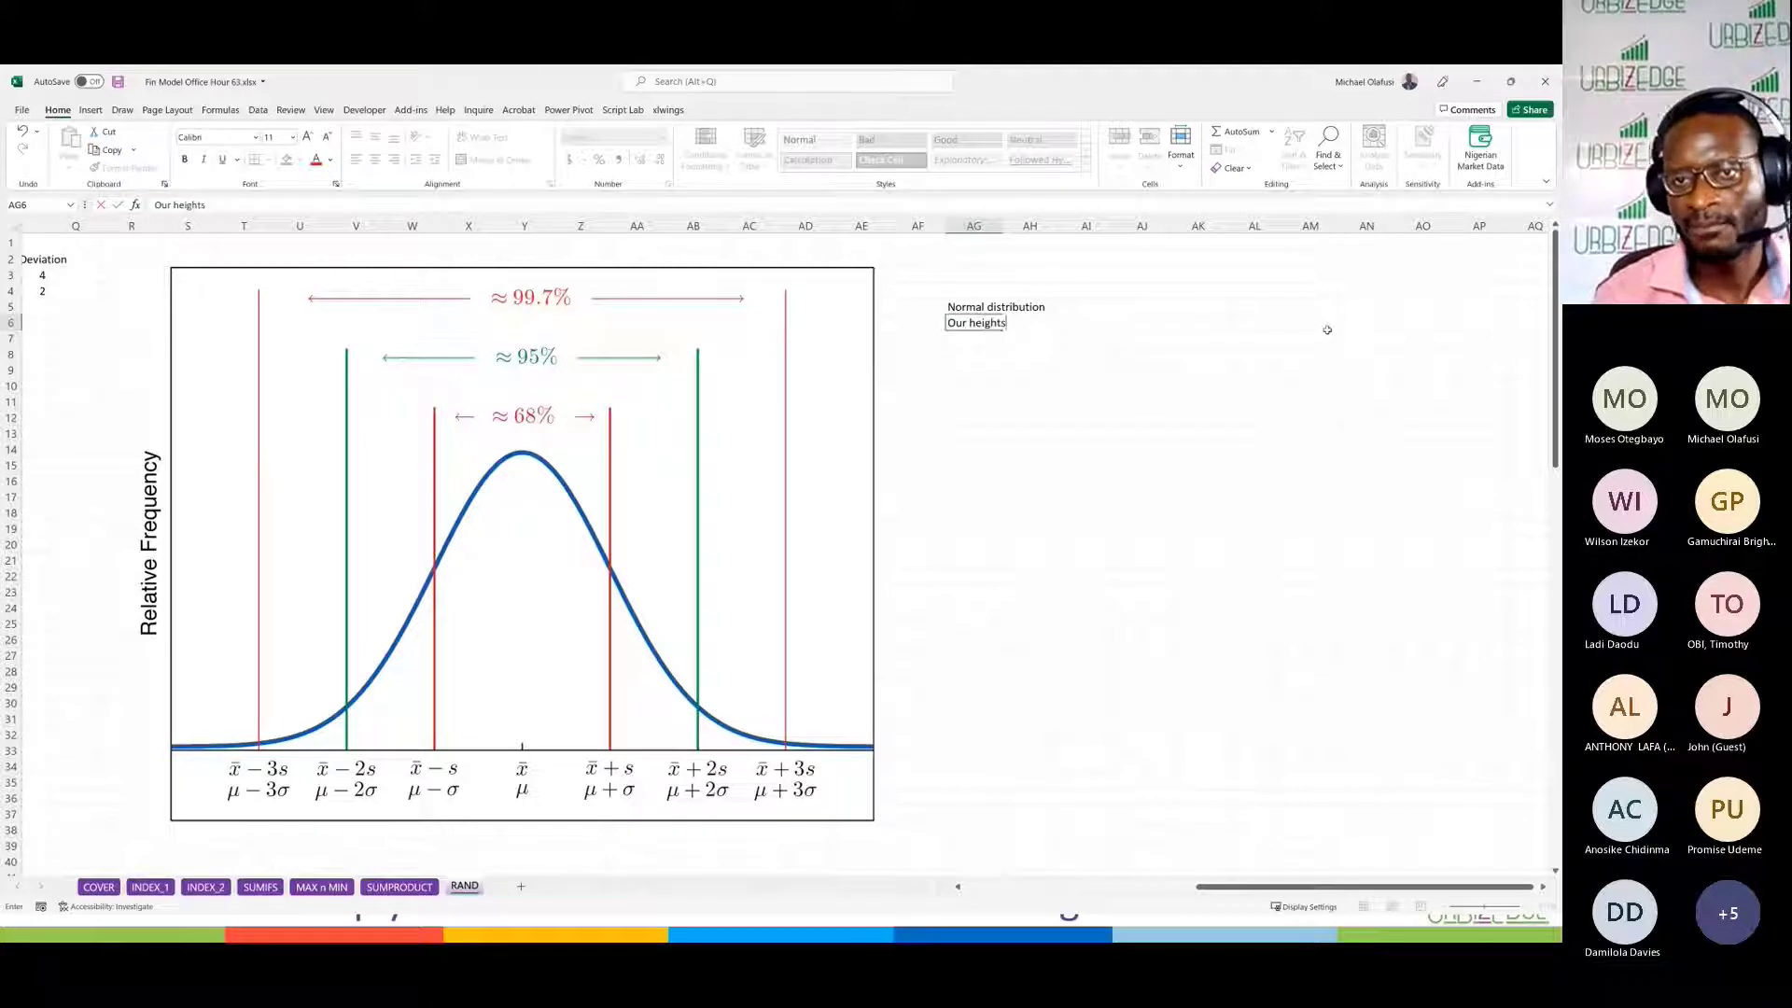
{"action": "key", "text": "Return"}
Step: Add the examples "Our shoe sizes" in AG7 and "Our gown sizes" in AG8
{"action": "type", "text": "Our "}
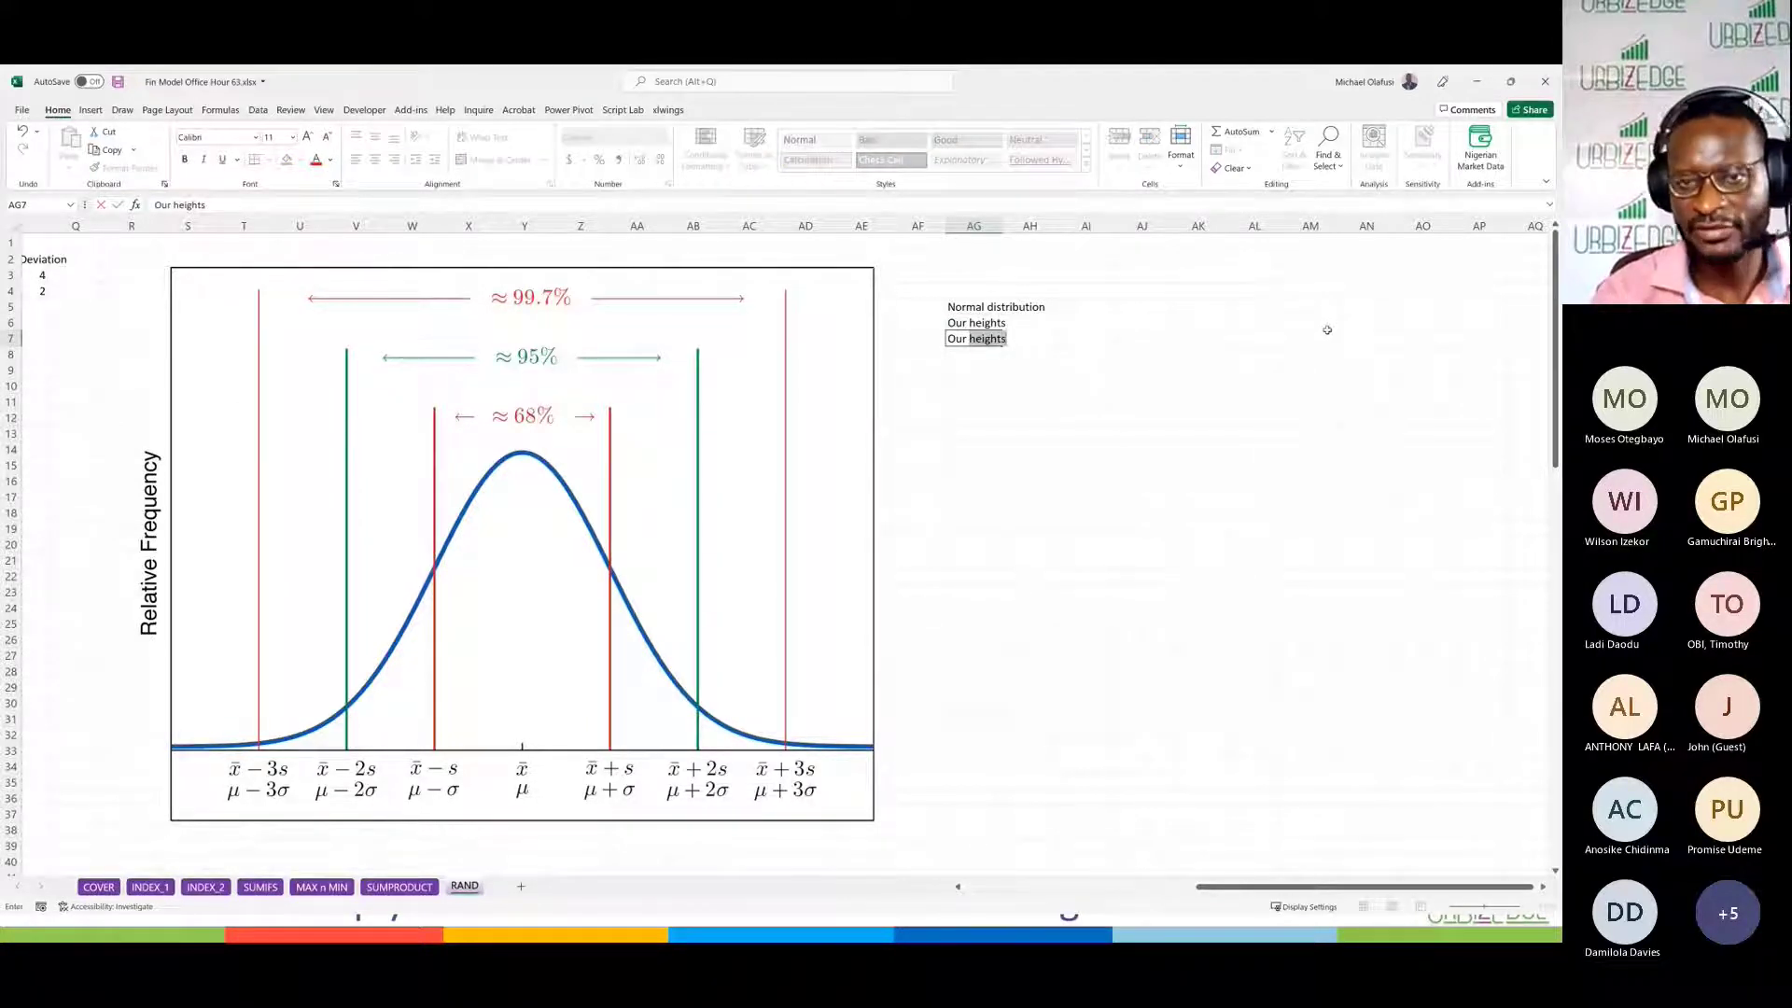
{"action": "type", "text": "shoe size"}
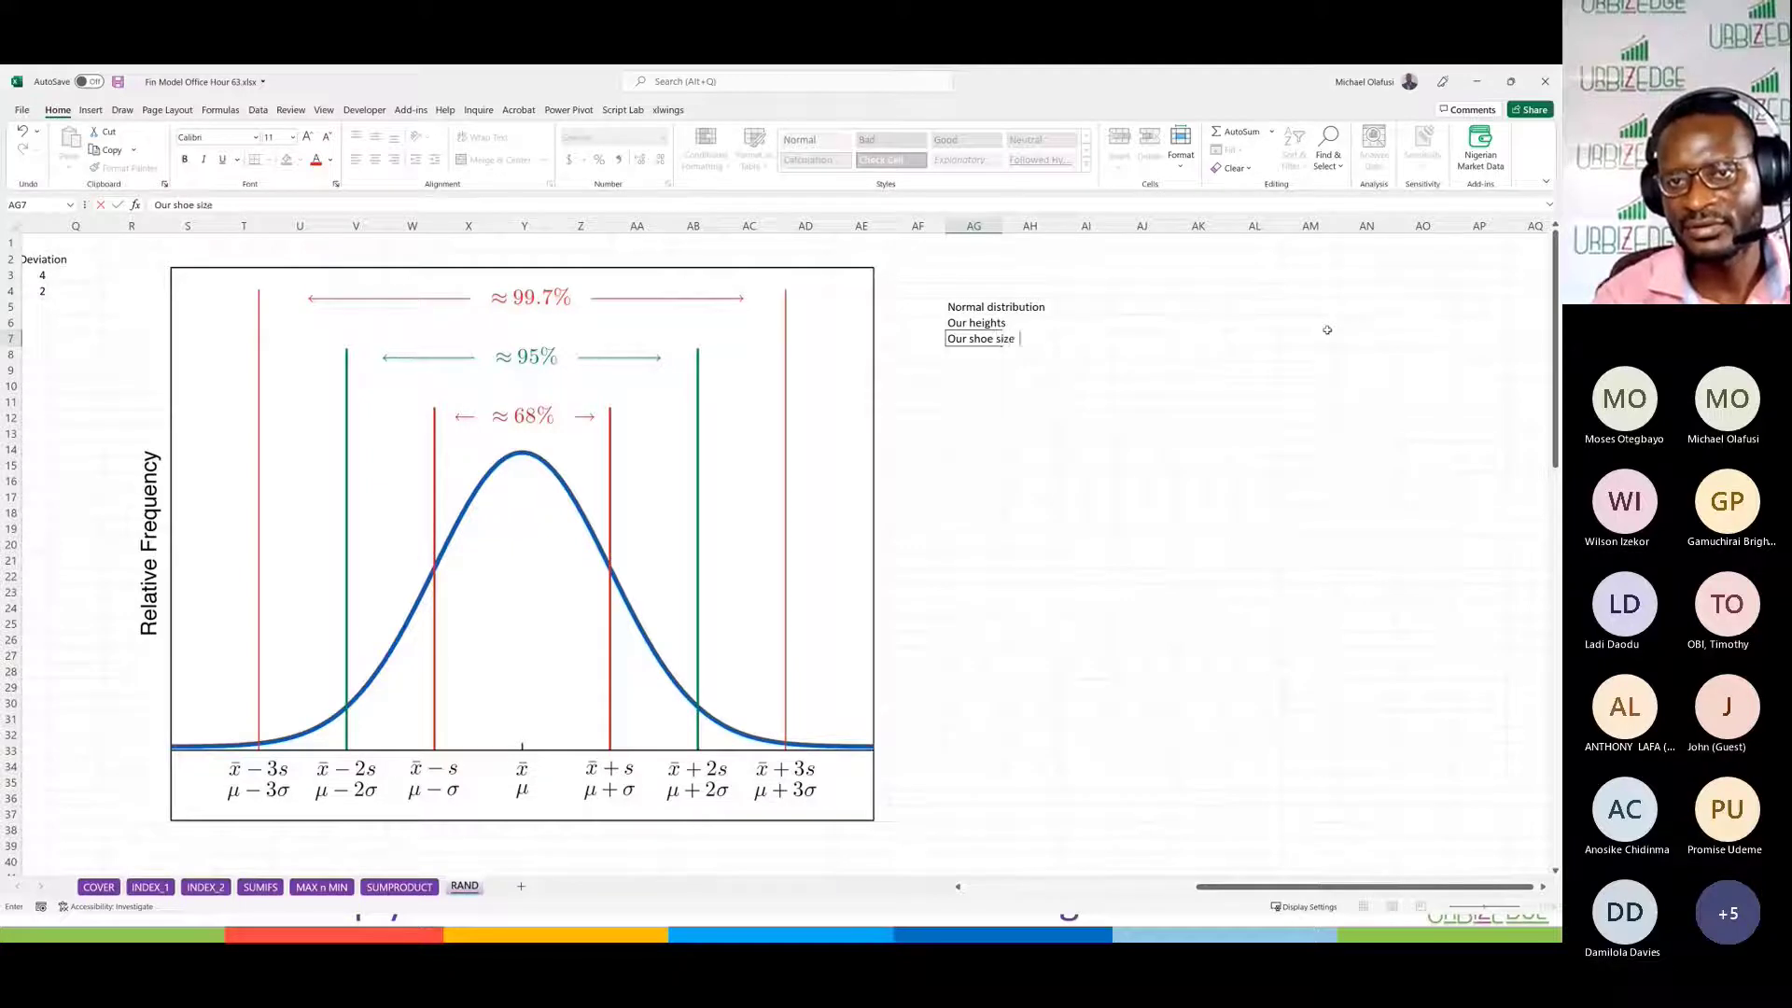
{"action": "type", "text": "s"}
{"action": "key", "text": "Return"}
{"action": "type", "text": "Our"}
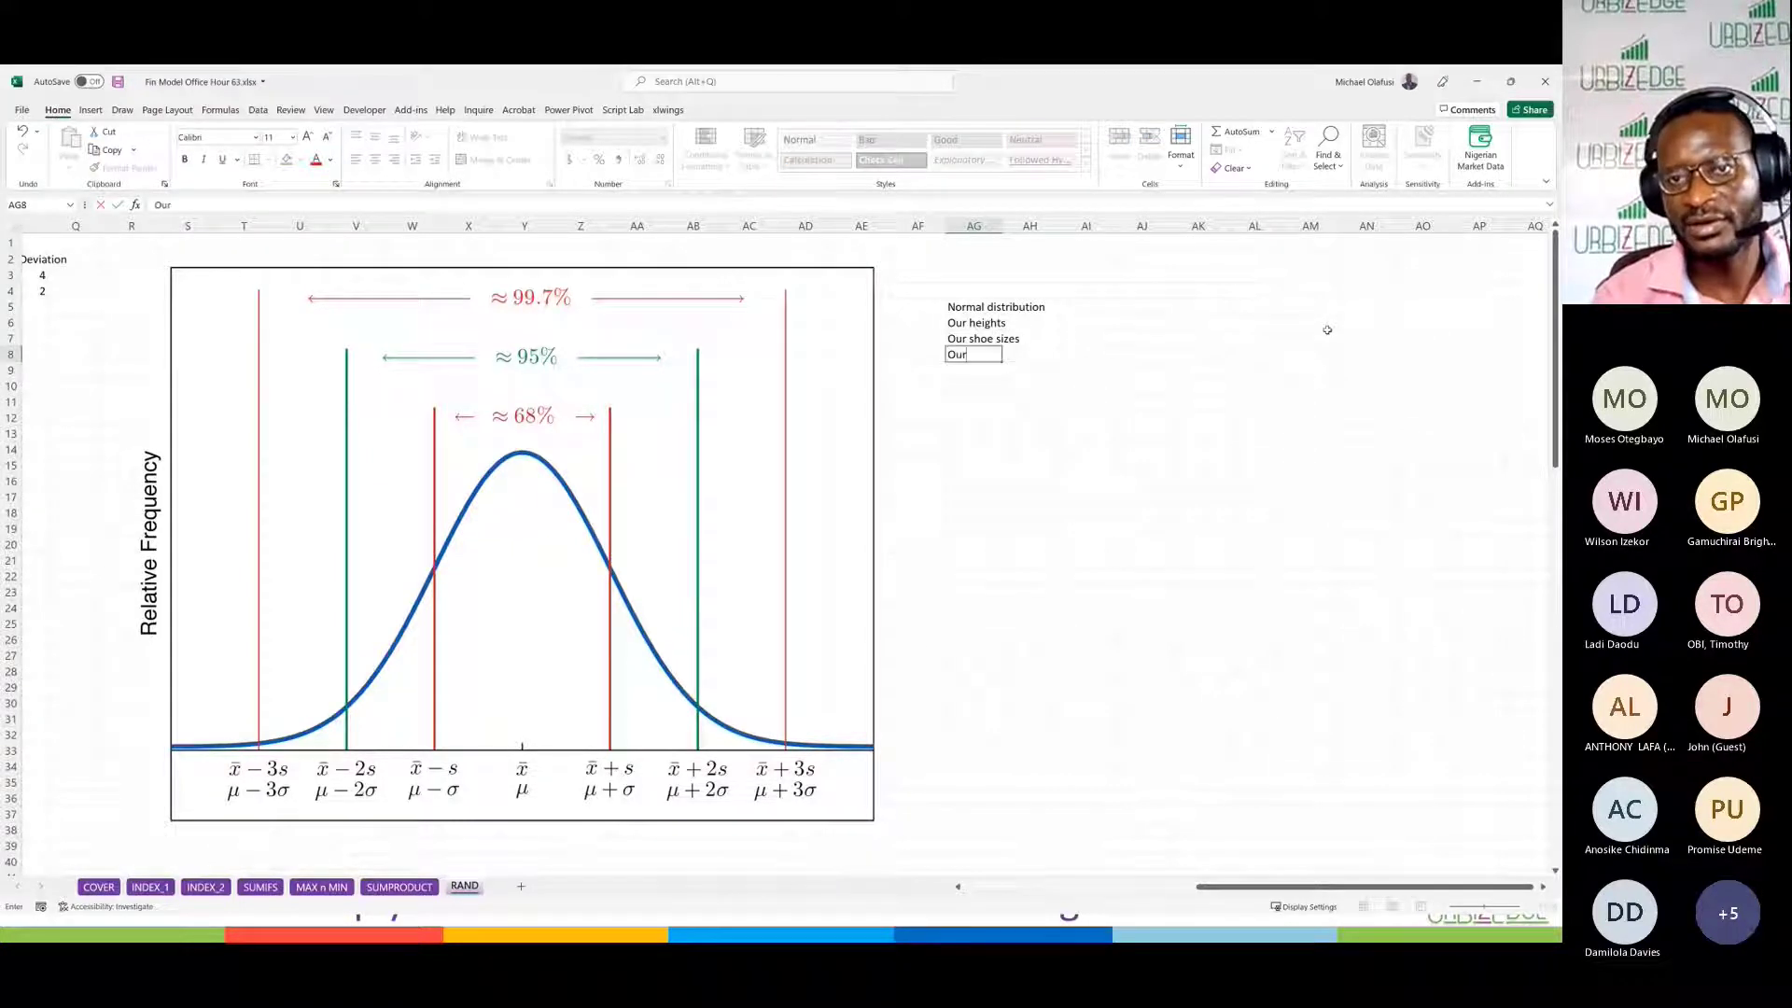
{"action": "type", "text": " gown s"}
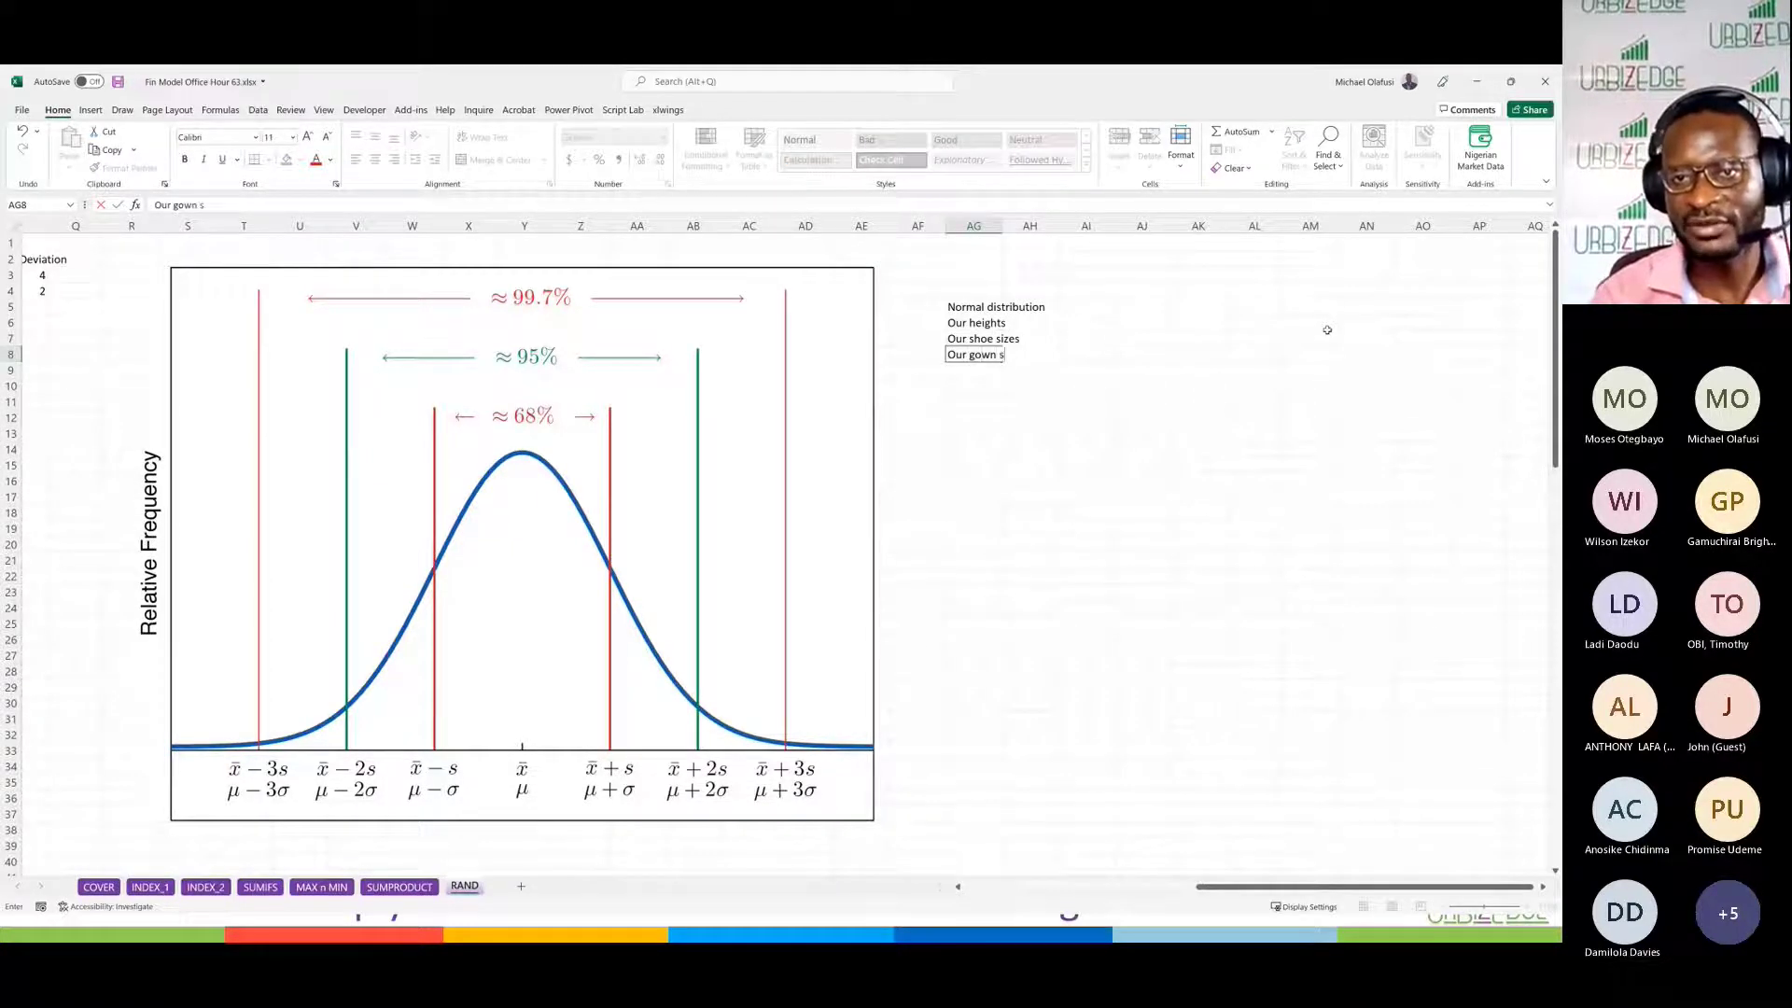
{"action": "type", "text": "izes"}
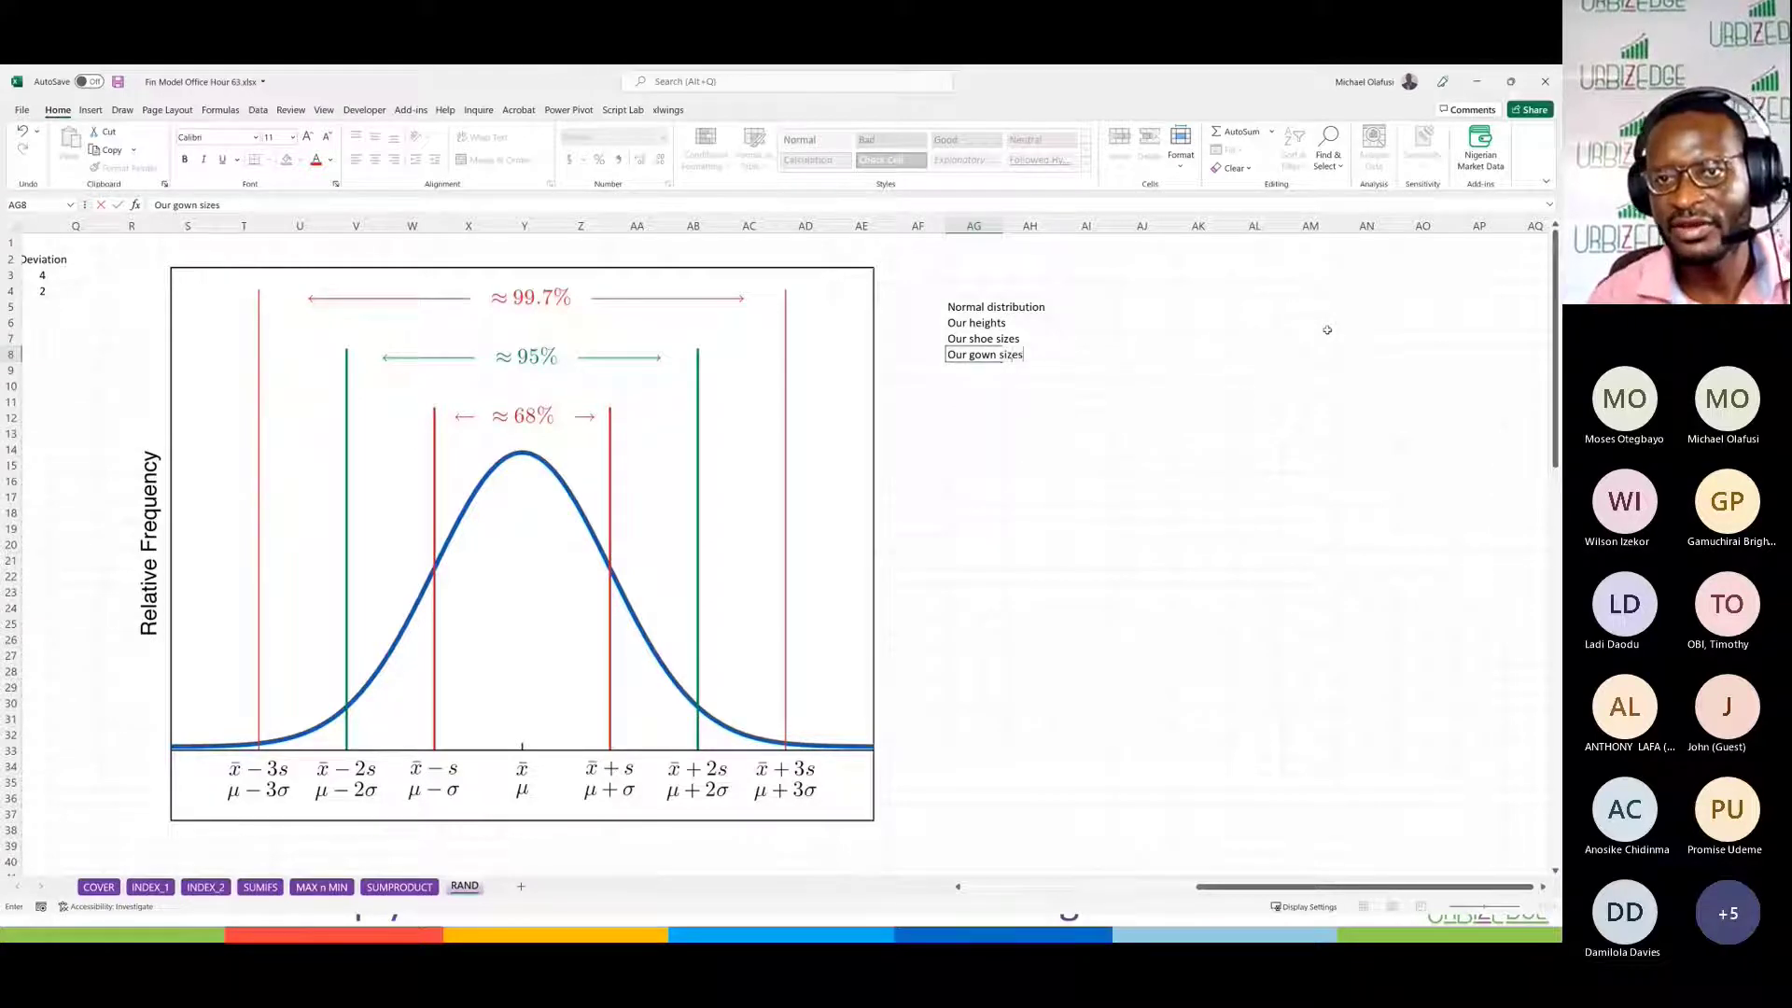
{"action": "key", "text": "Return"}
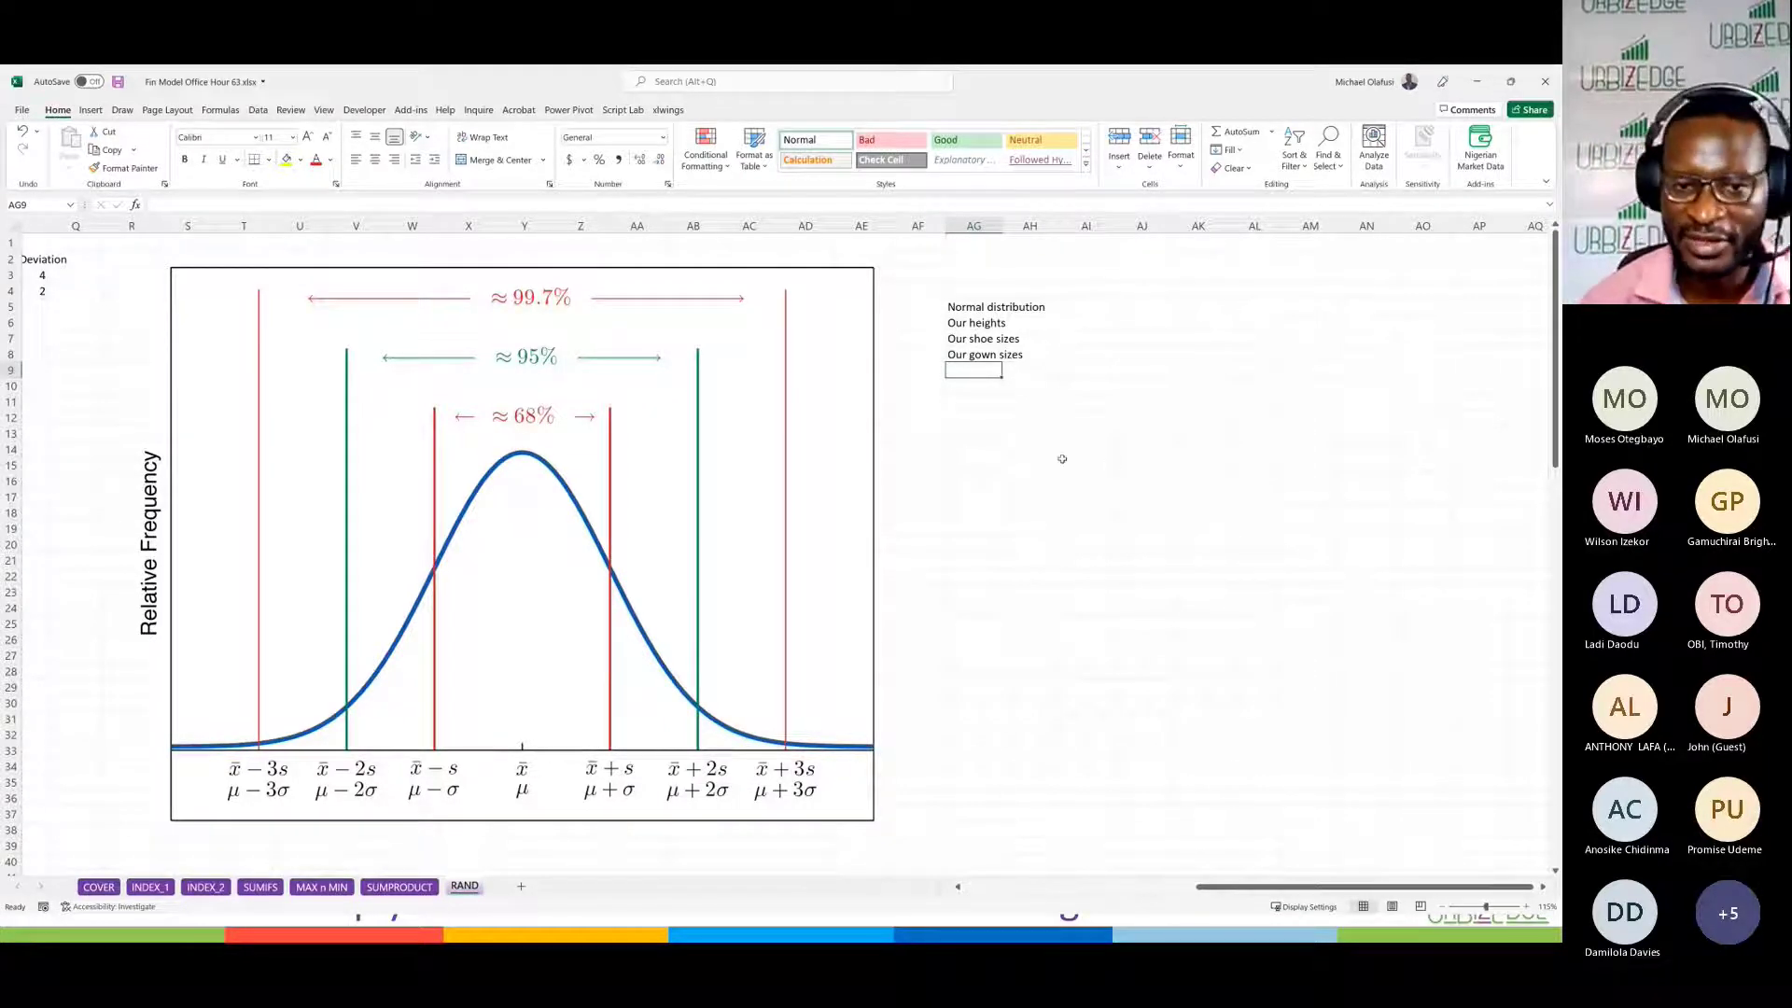
Step: Switch back to the Book6 workbook and start a NORM.INV formula in A6, beneath the shoe sizes heading
{"action": "key", "text": "alt+Tab"}
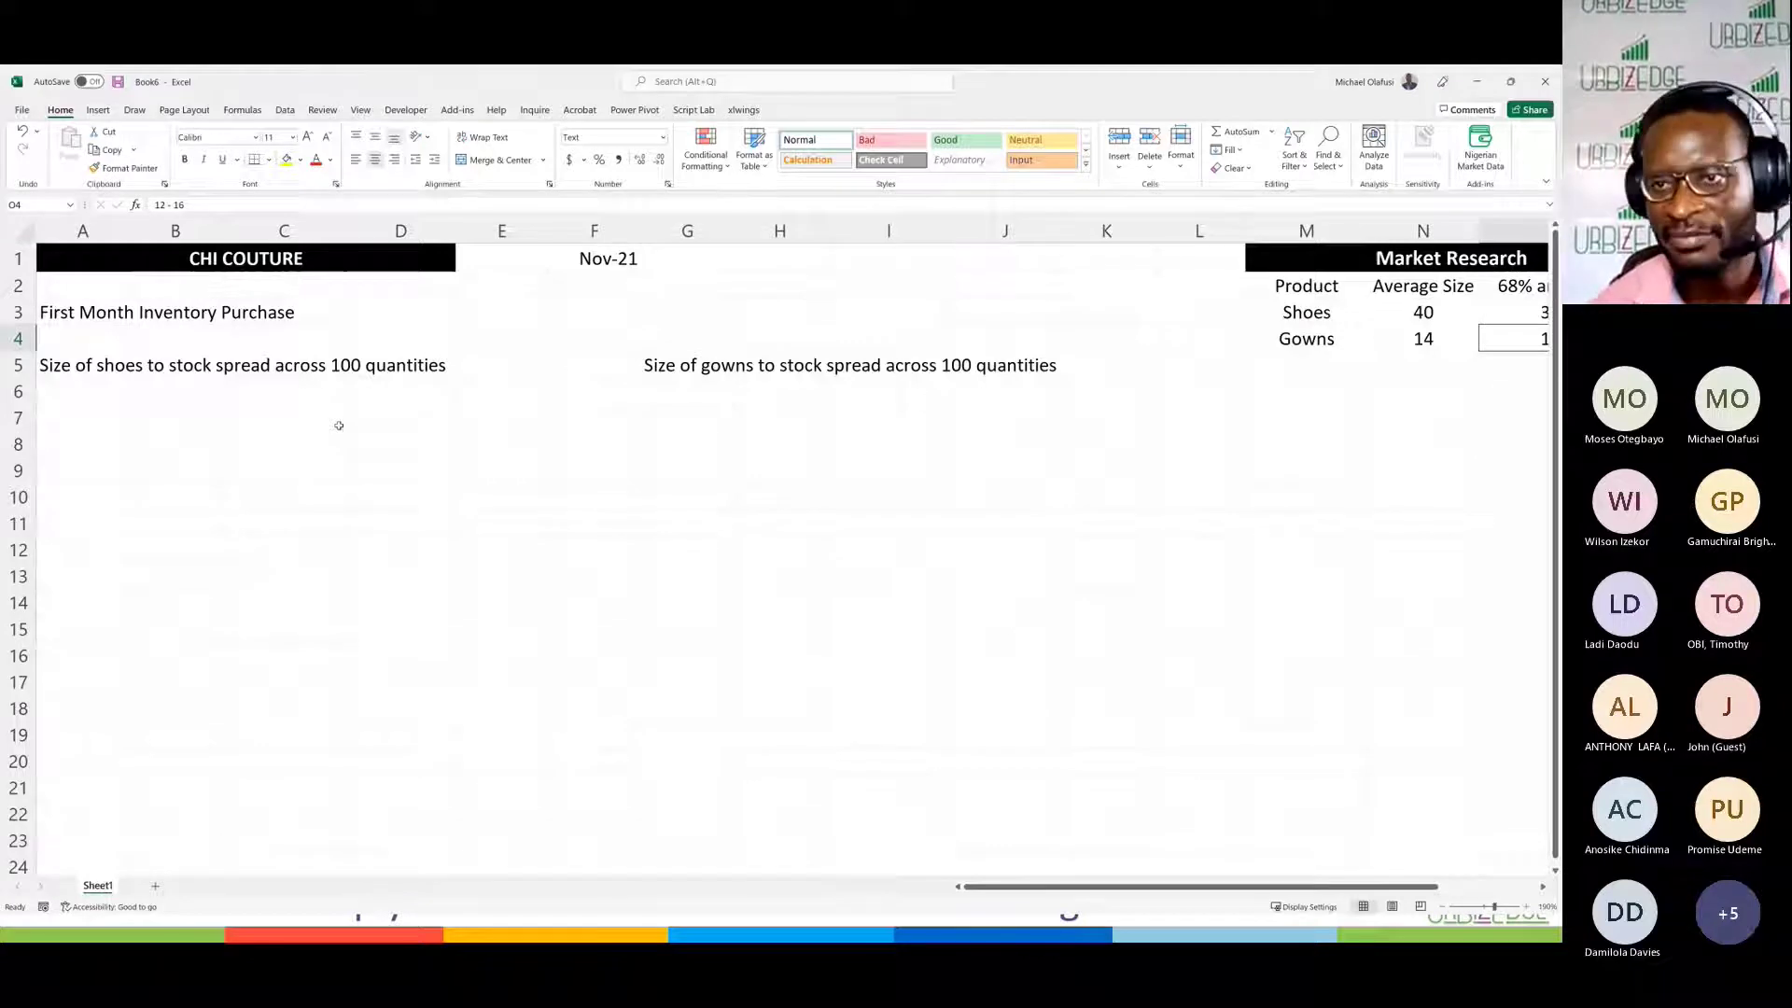
{"action": "scroll", "coordinate": [845, 444], "scroll_direction": "right", "scroll_amount": 4}
{"action": "scroll", "coordinate": [843, 444], "scroll_direction": "left", "scroll_amount": 4}
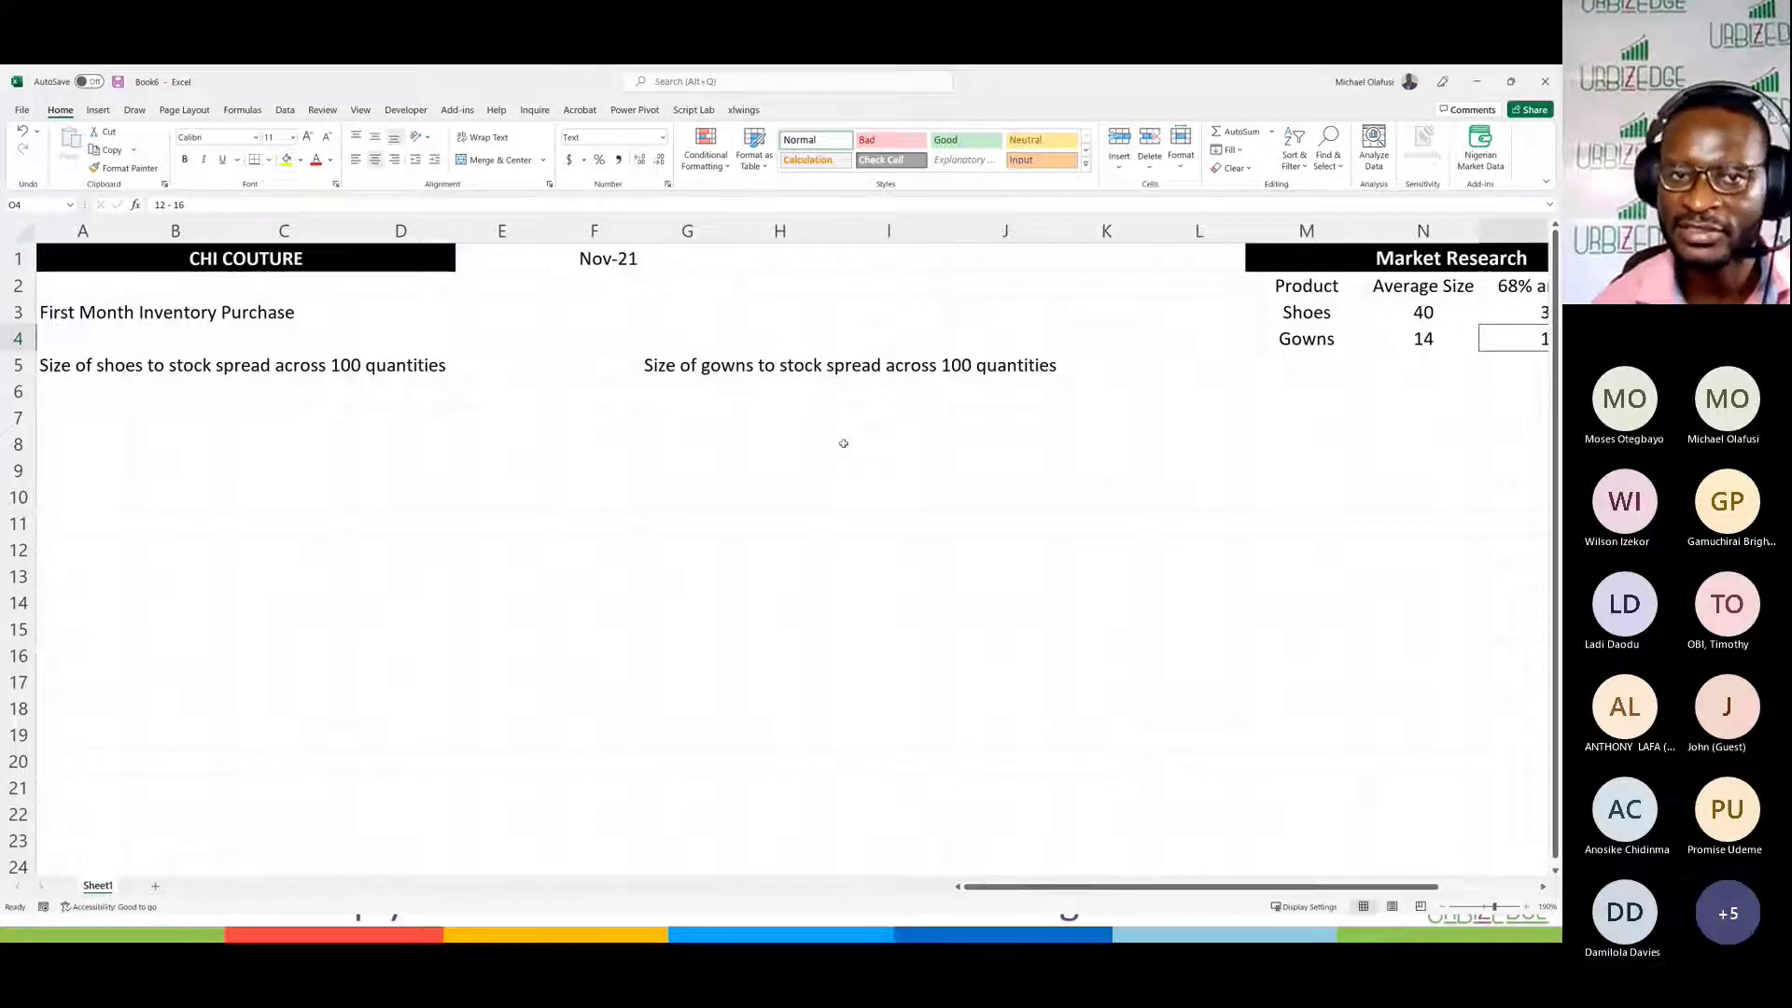
{"action": "left_click", "coordinate": [98, 411]}
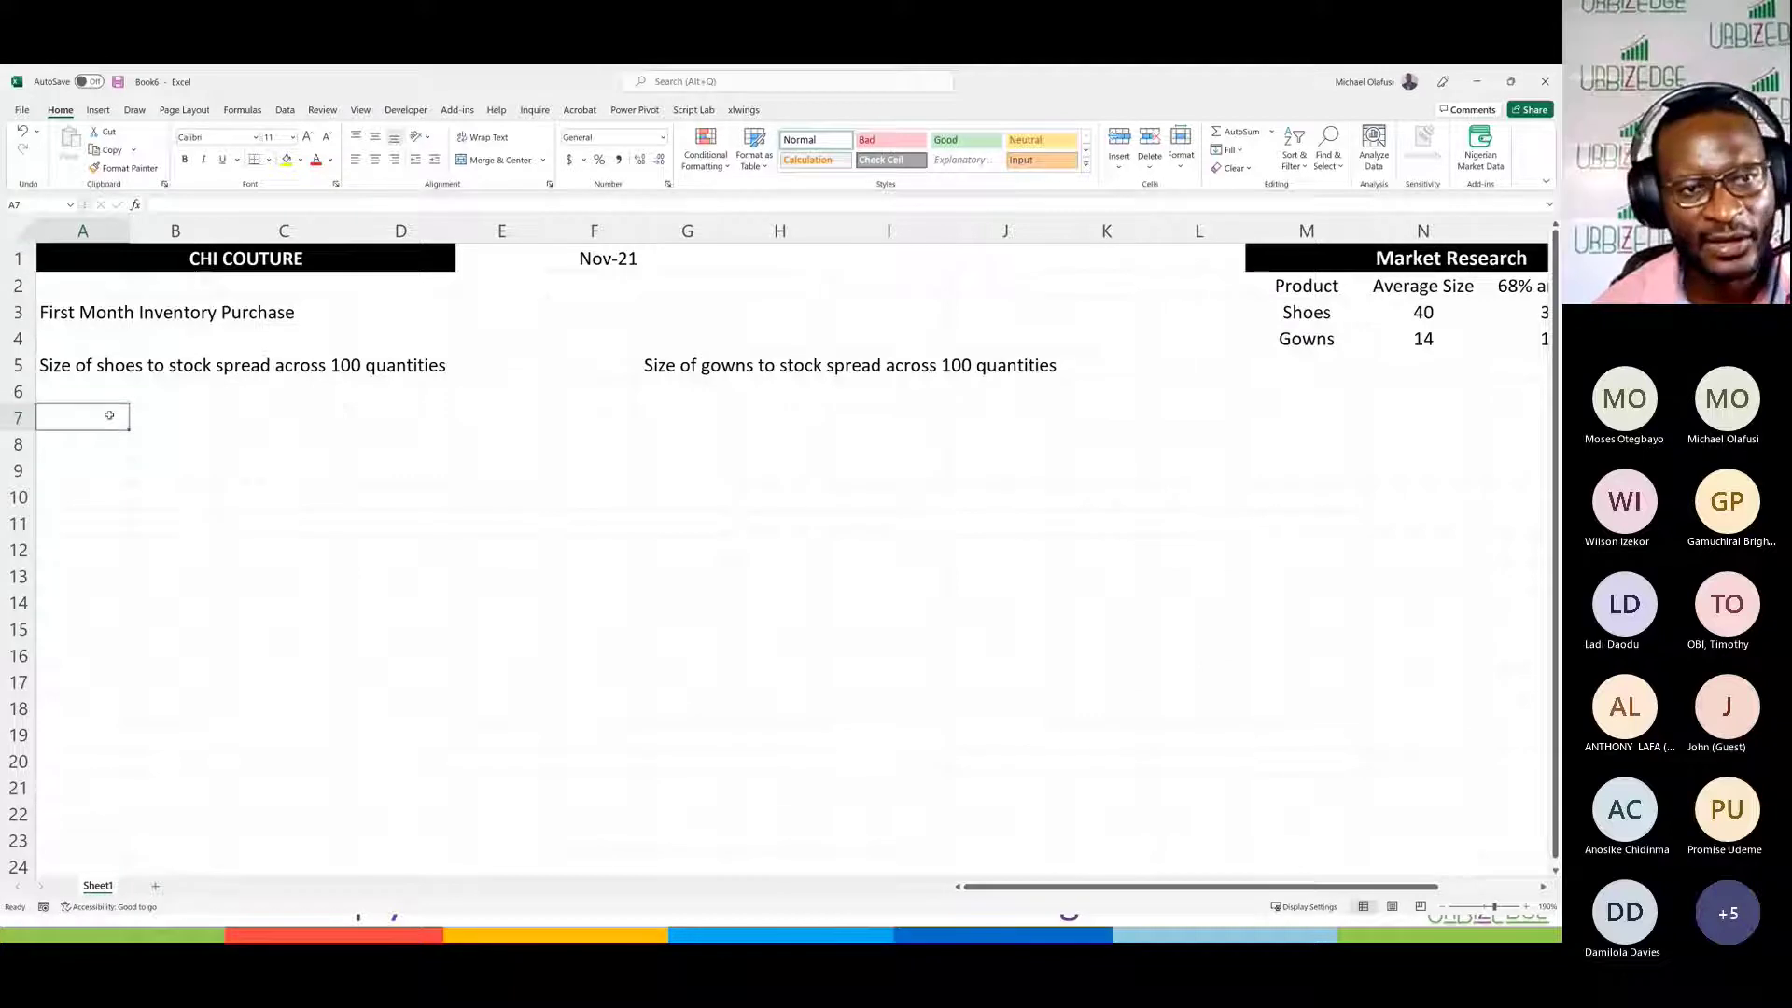
{"action": "scroll", "coordinate": [110, 416], "scroll_direction": "up", "scroll_amount": 2}
{"action": "left_click", "coordinate": [109, 416]}
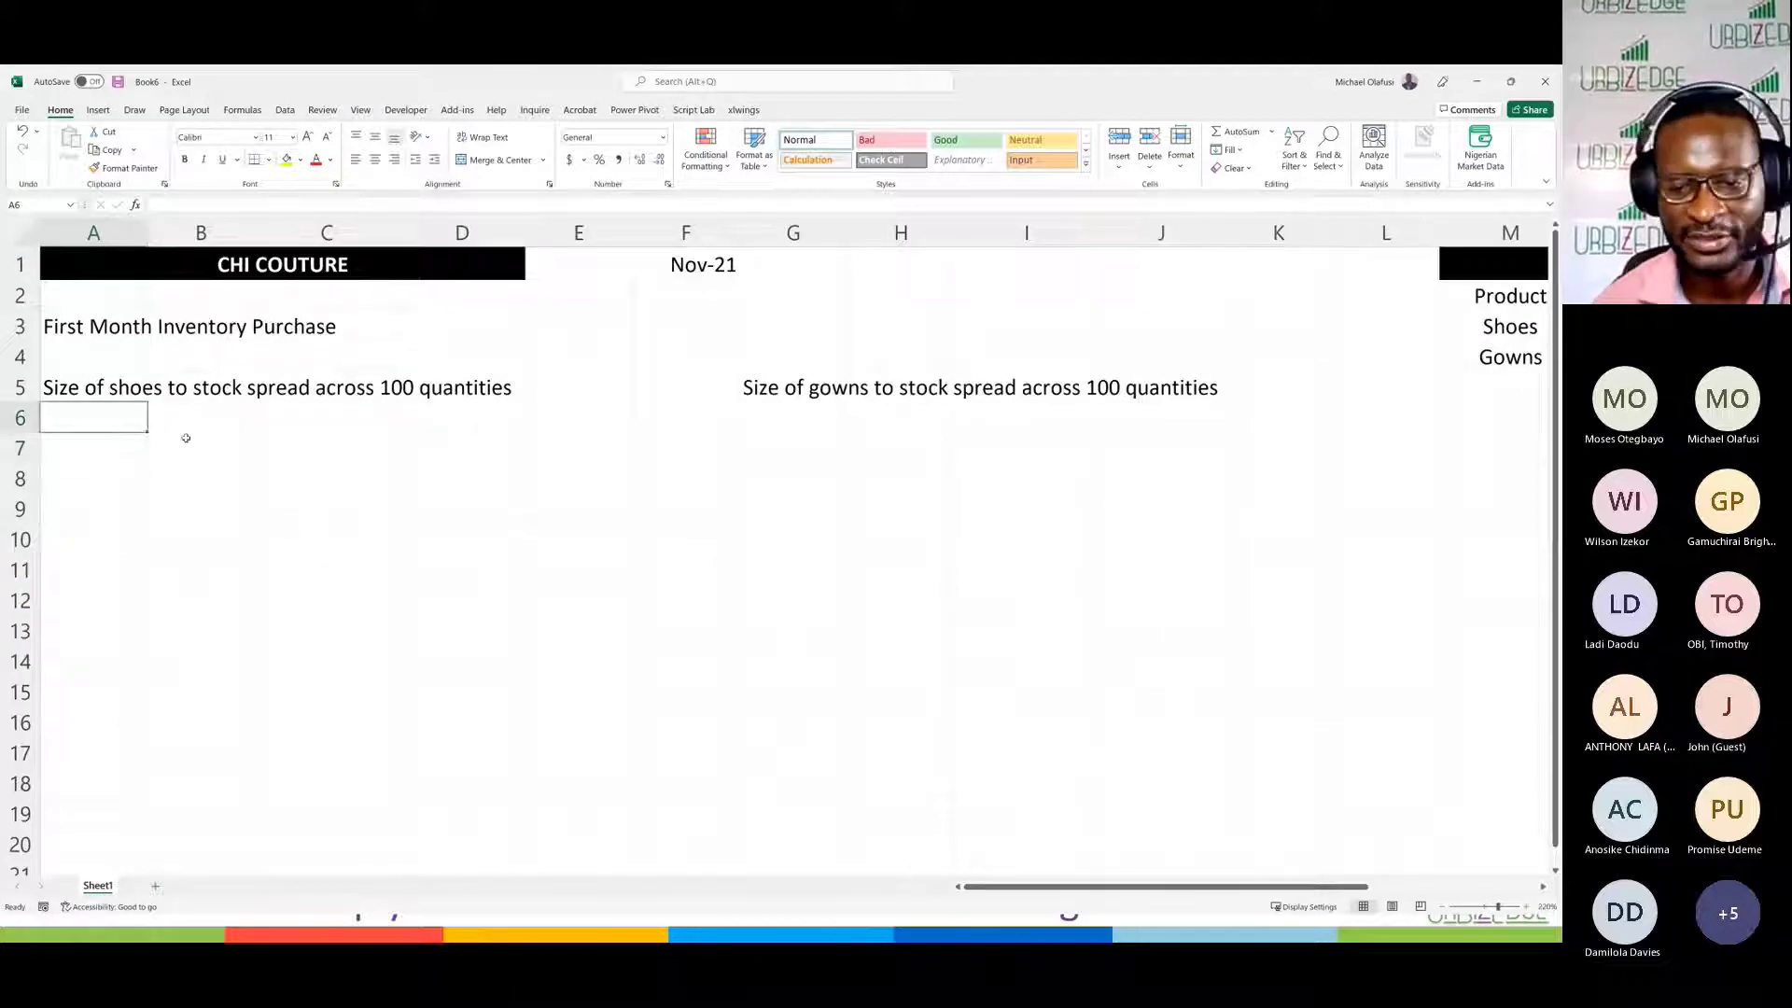
{"action": "type", "text": "="}
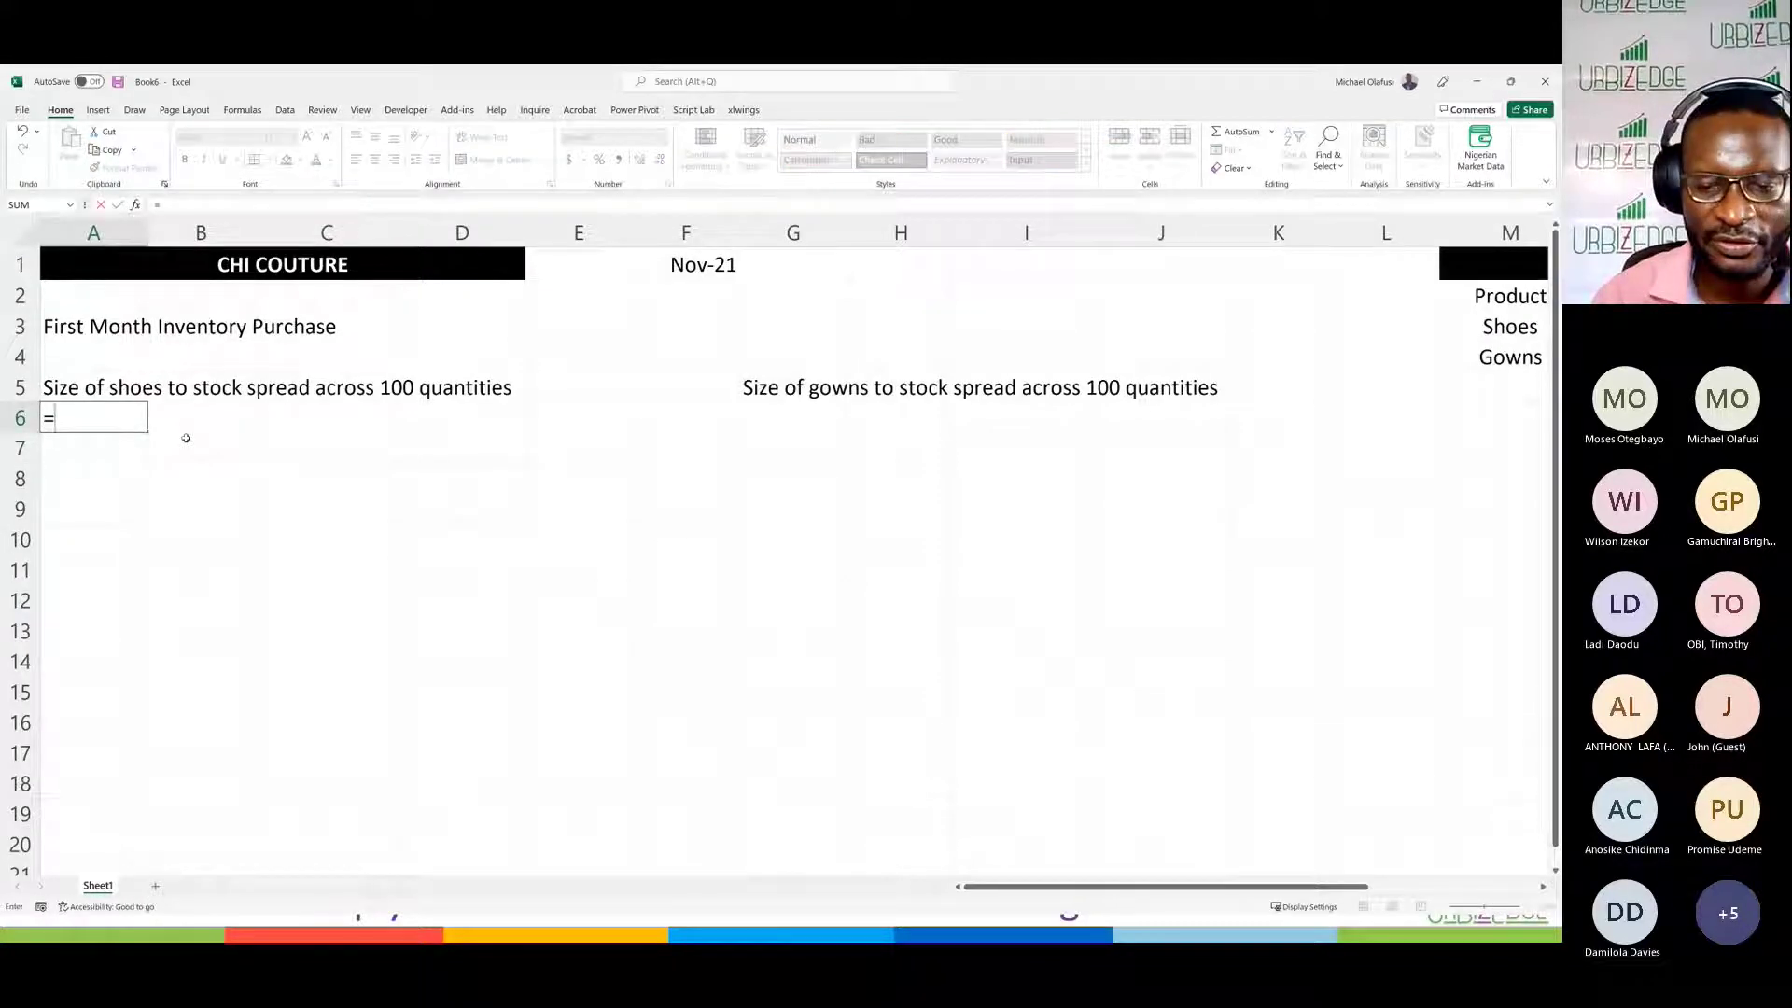
{"action": "type", "text": "norm"}
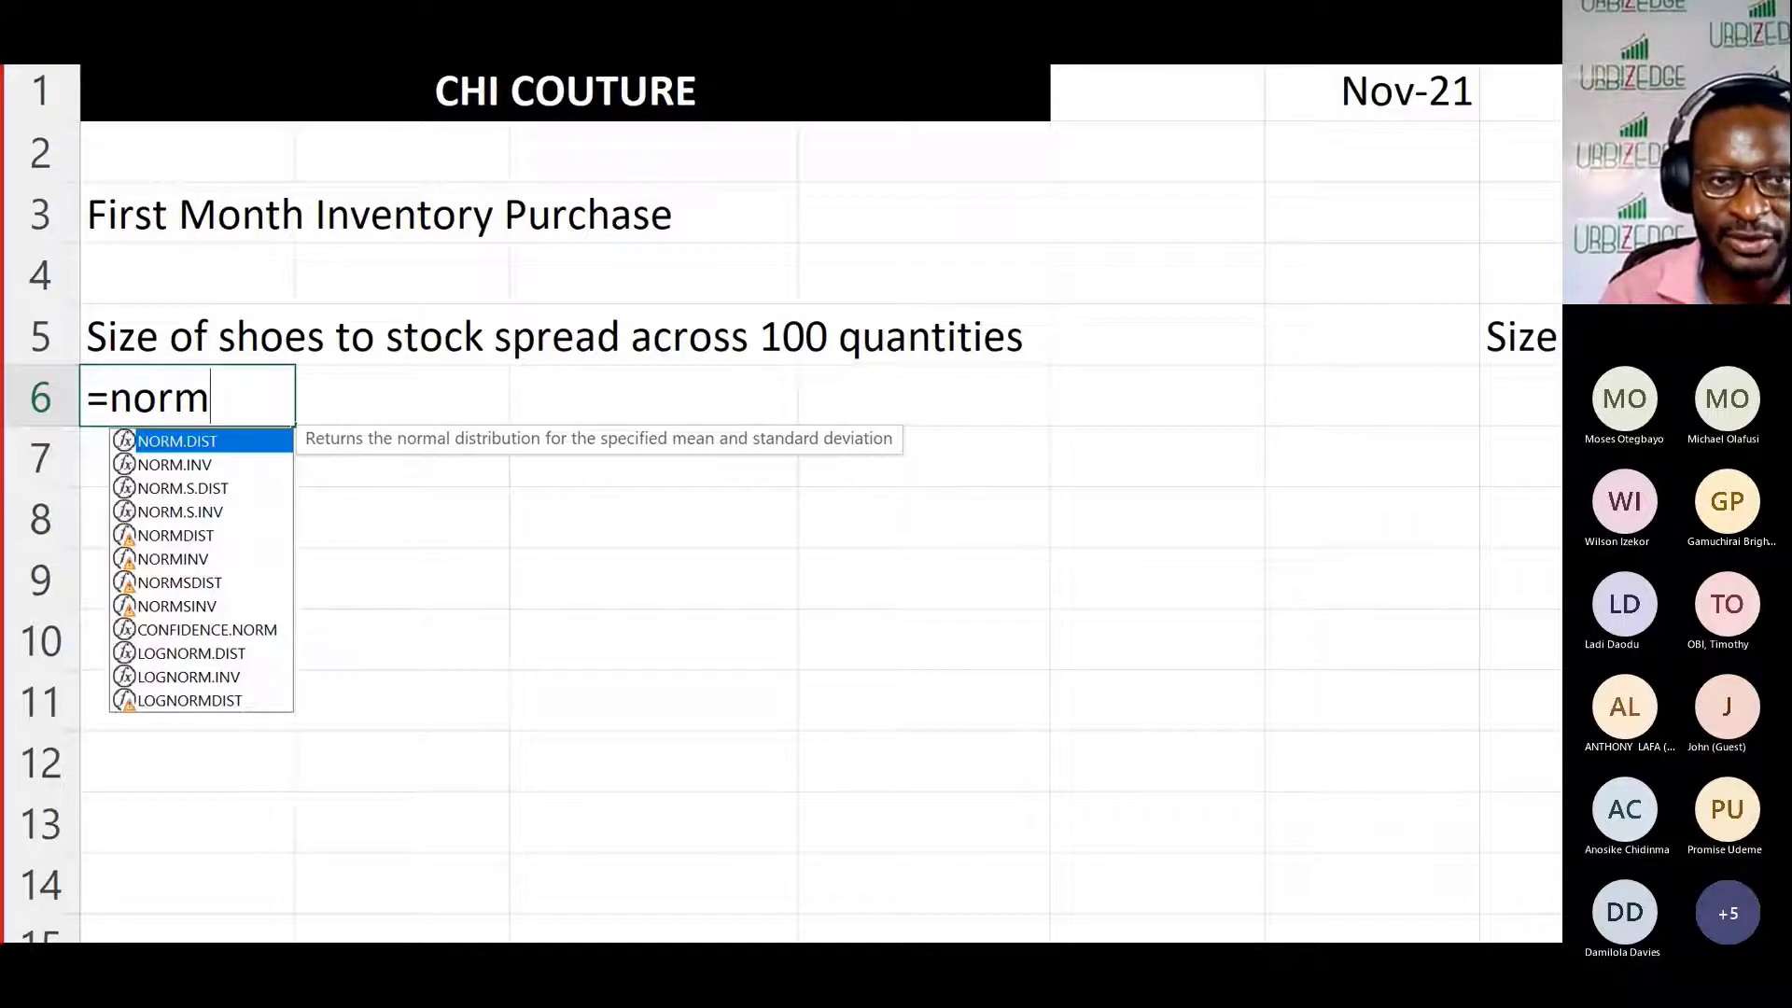
{"action": "key", "text": "Down"}
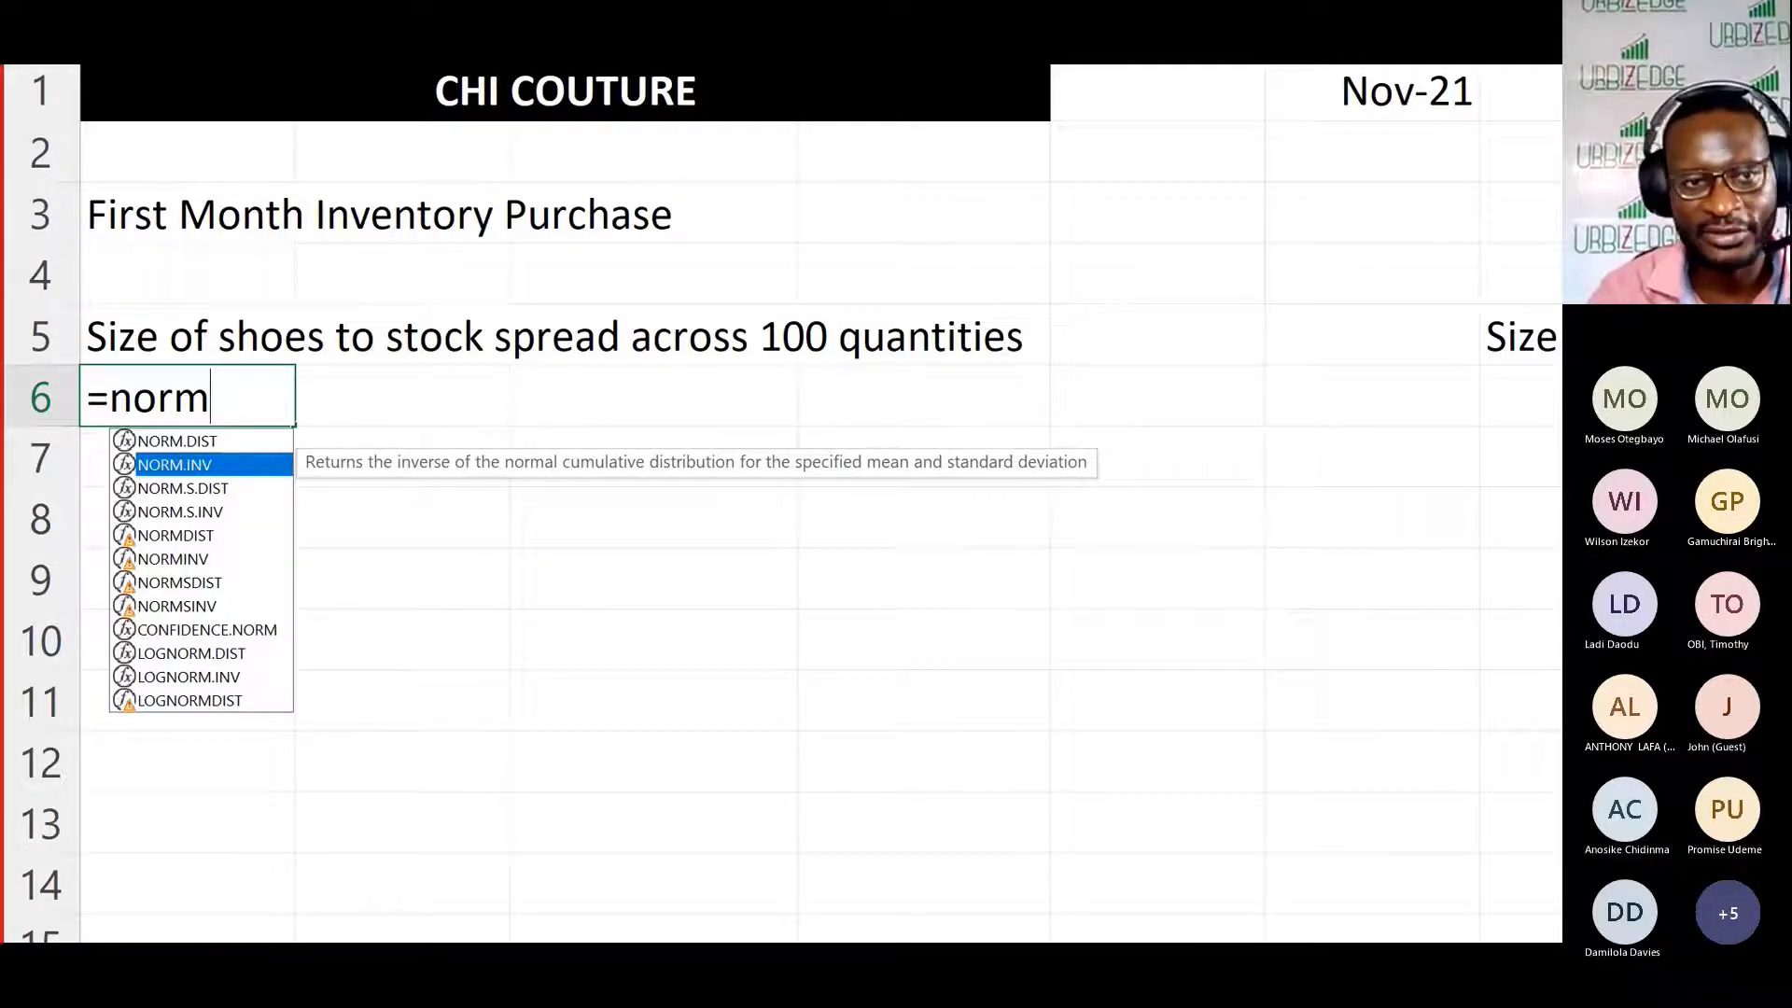
{"action": "type", "text": ".inv"}
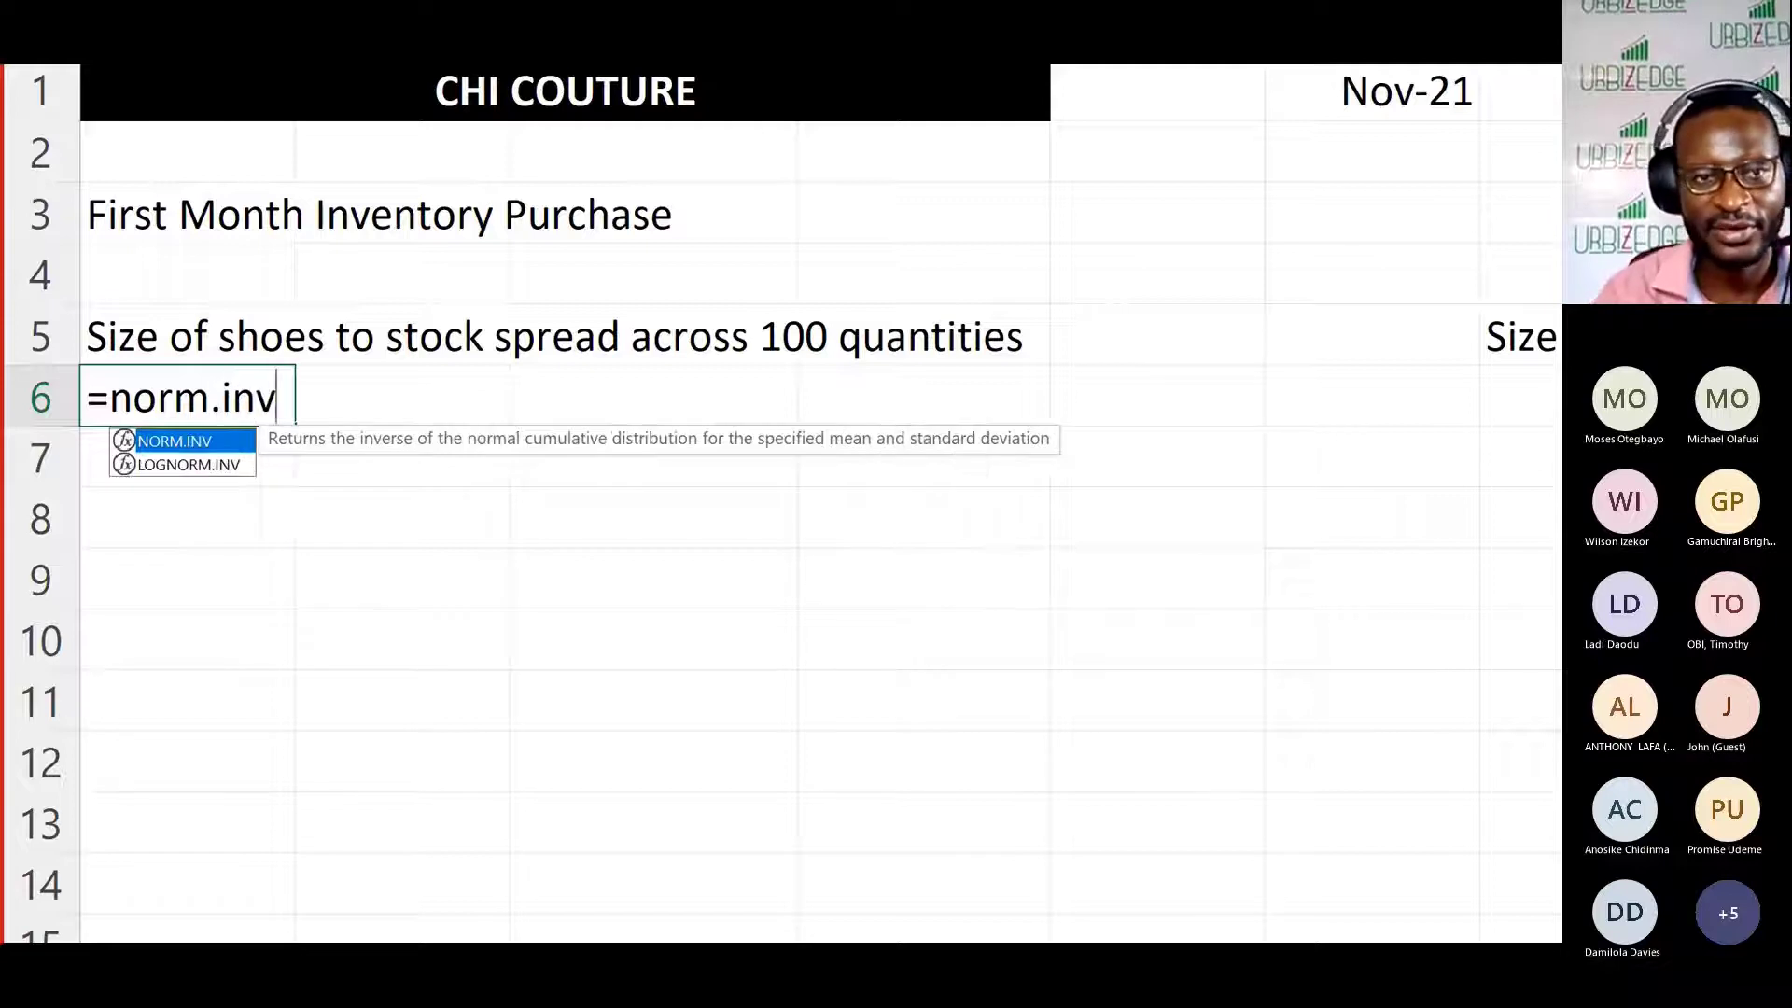
{"action": "key", "text": "Tab"}
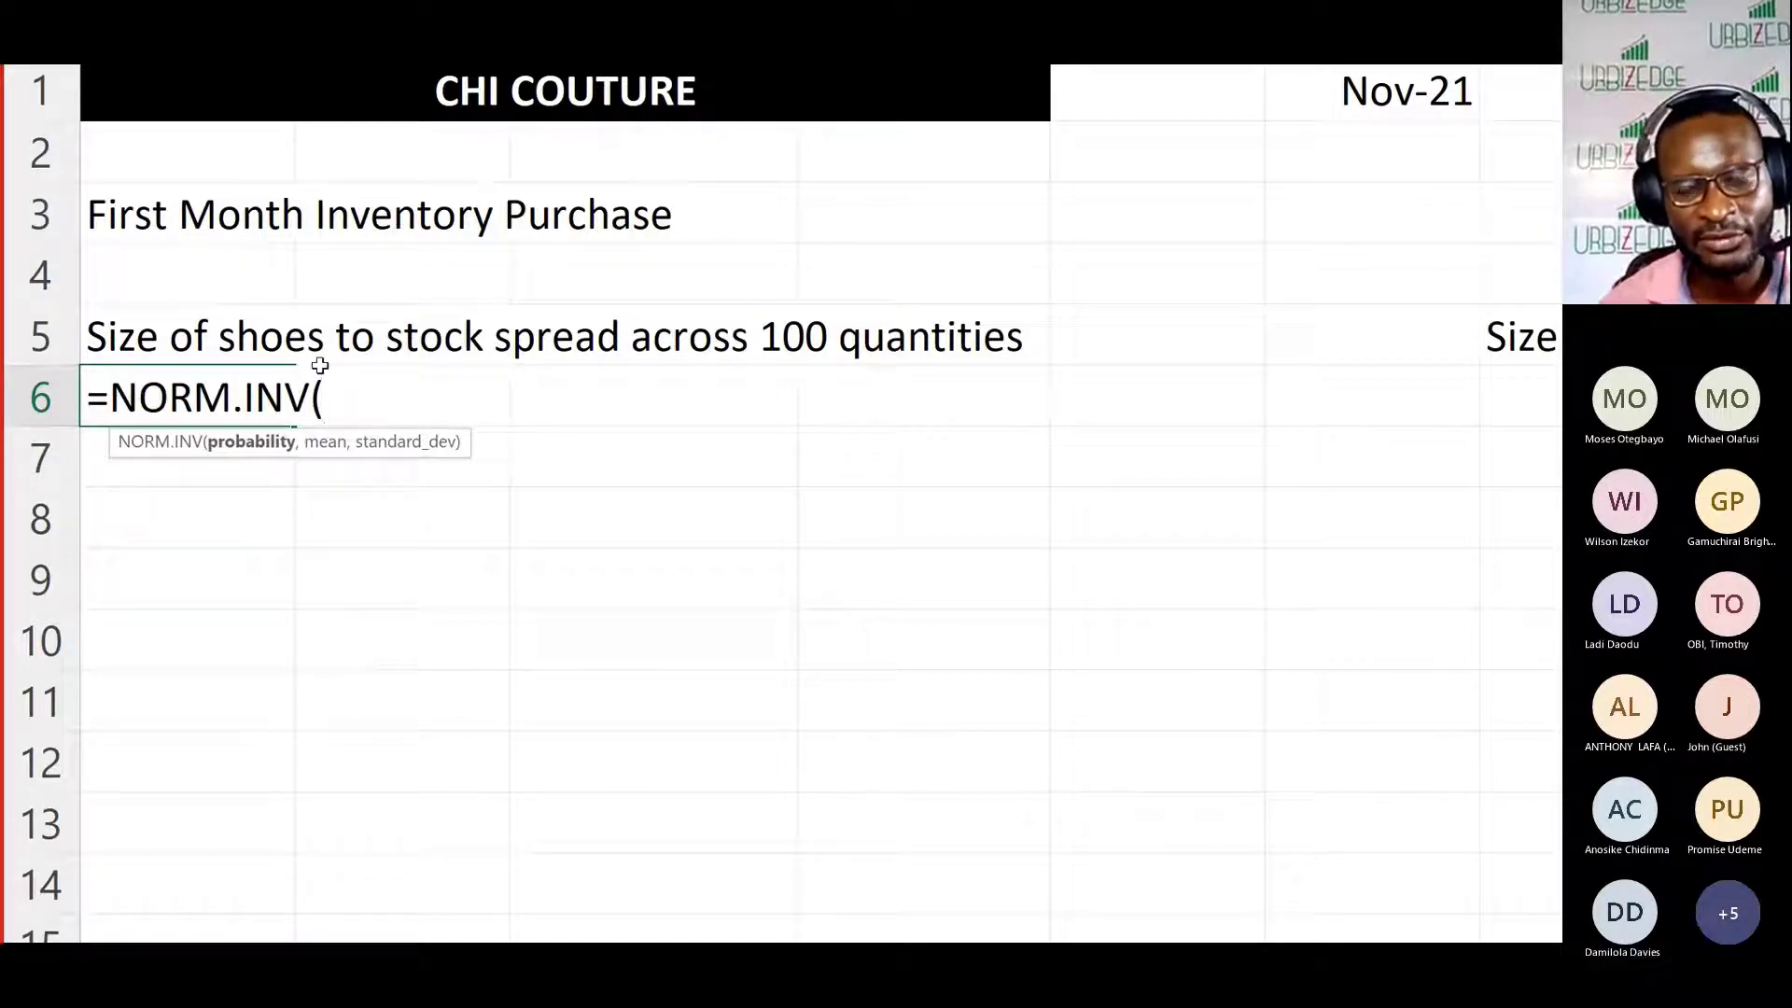
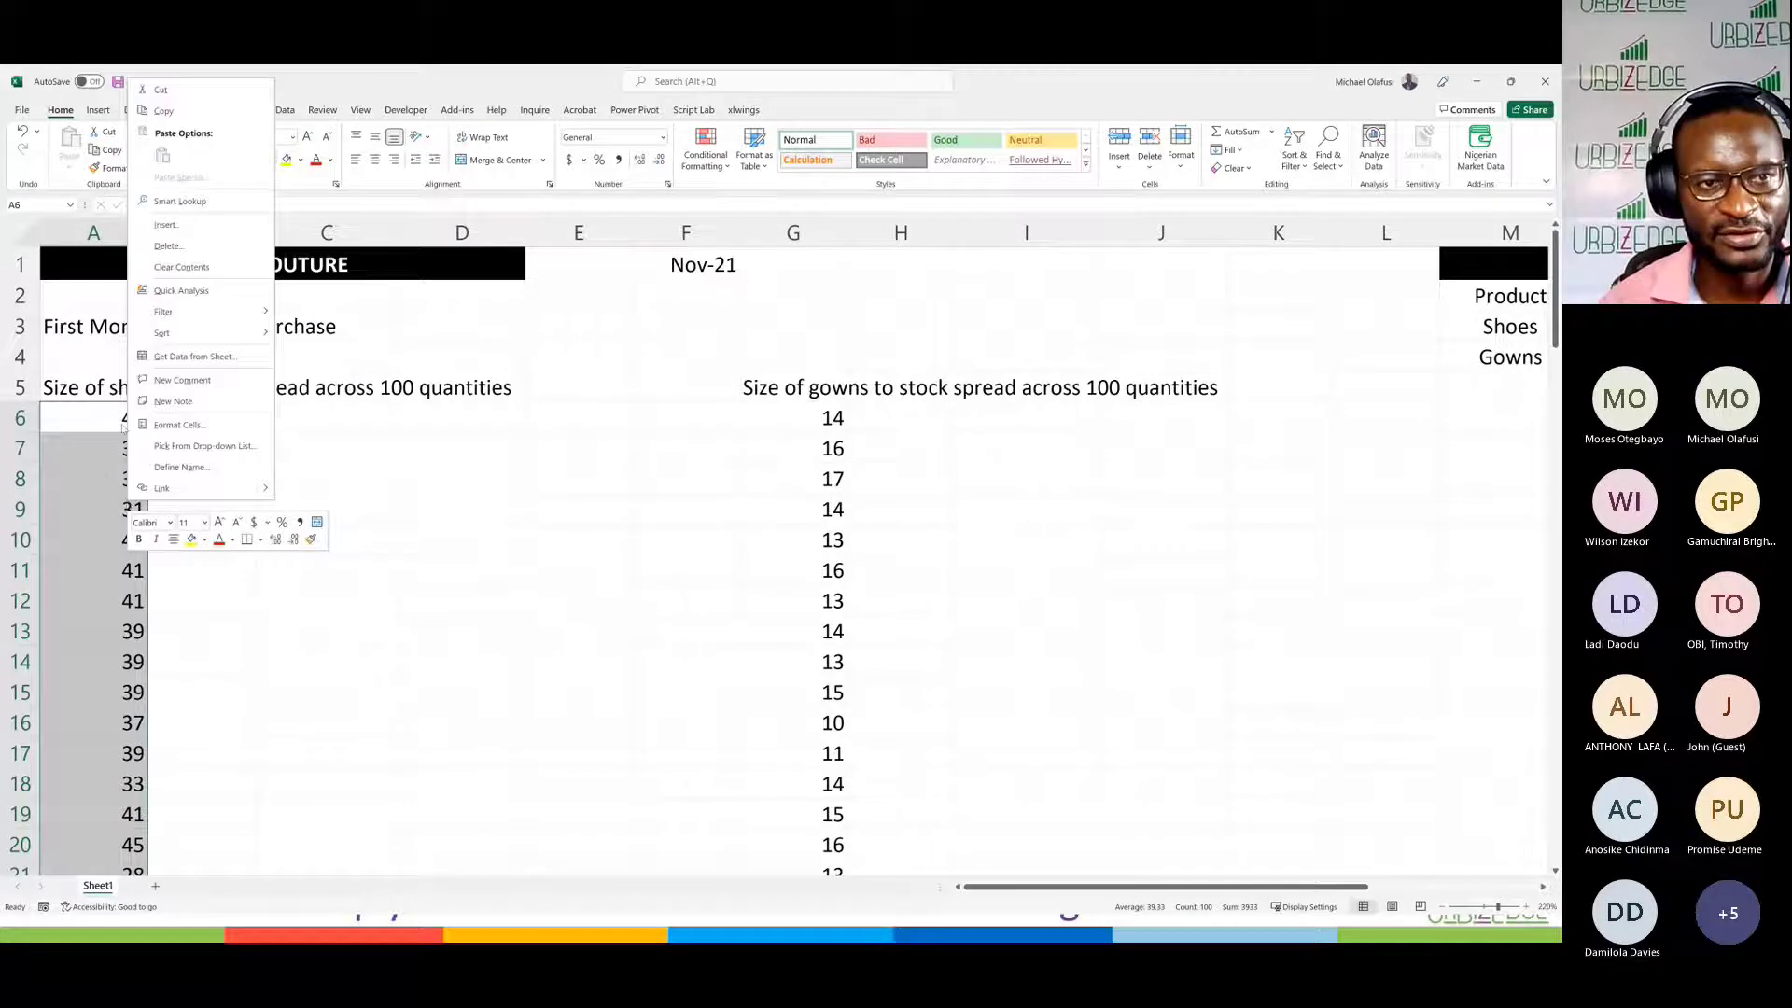
Step: Copy the 100 generated shoe sizes from column A into column C, starting at C6
{"action": "key", "text": "Escape"}
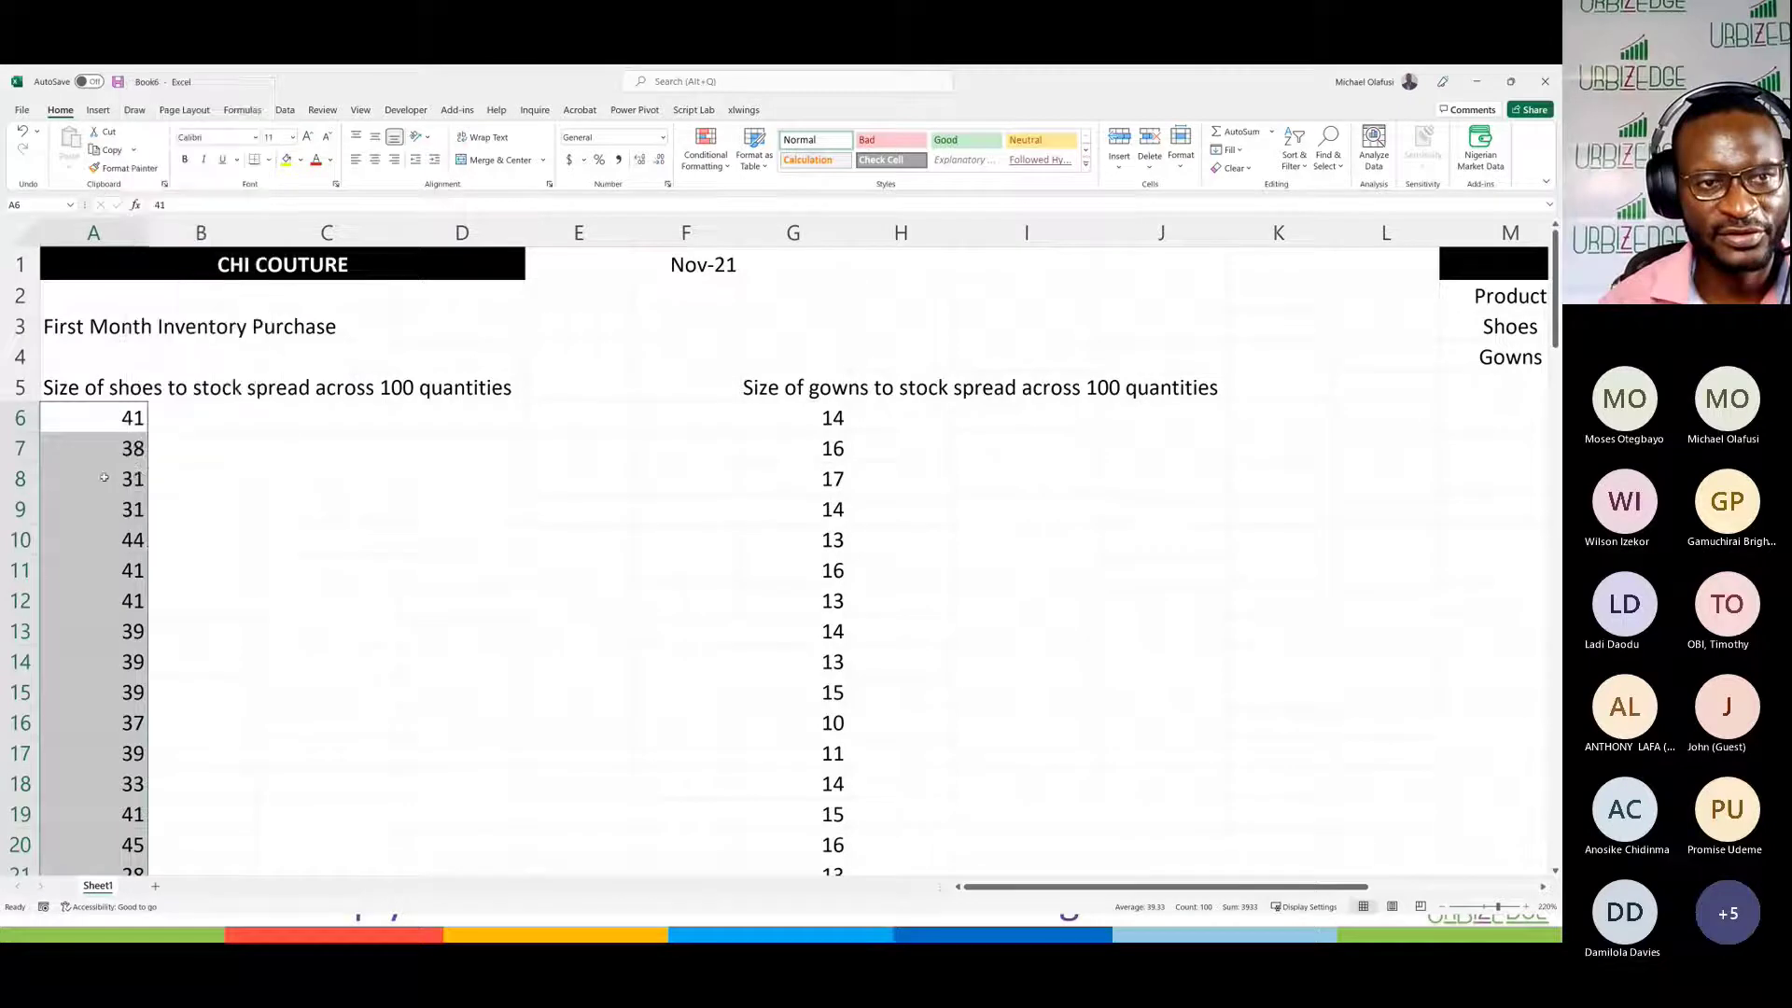
{"action": "left_click", "coordinate": [98, 110]}
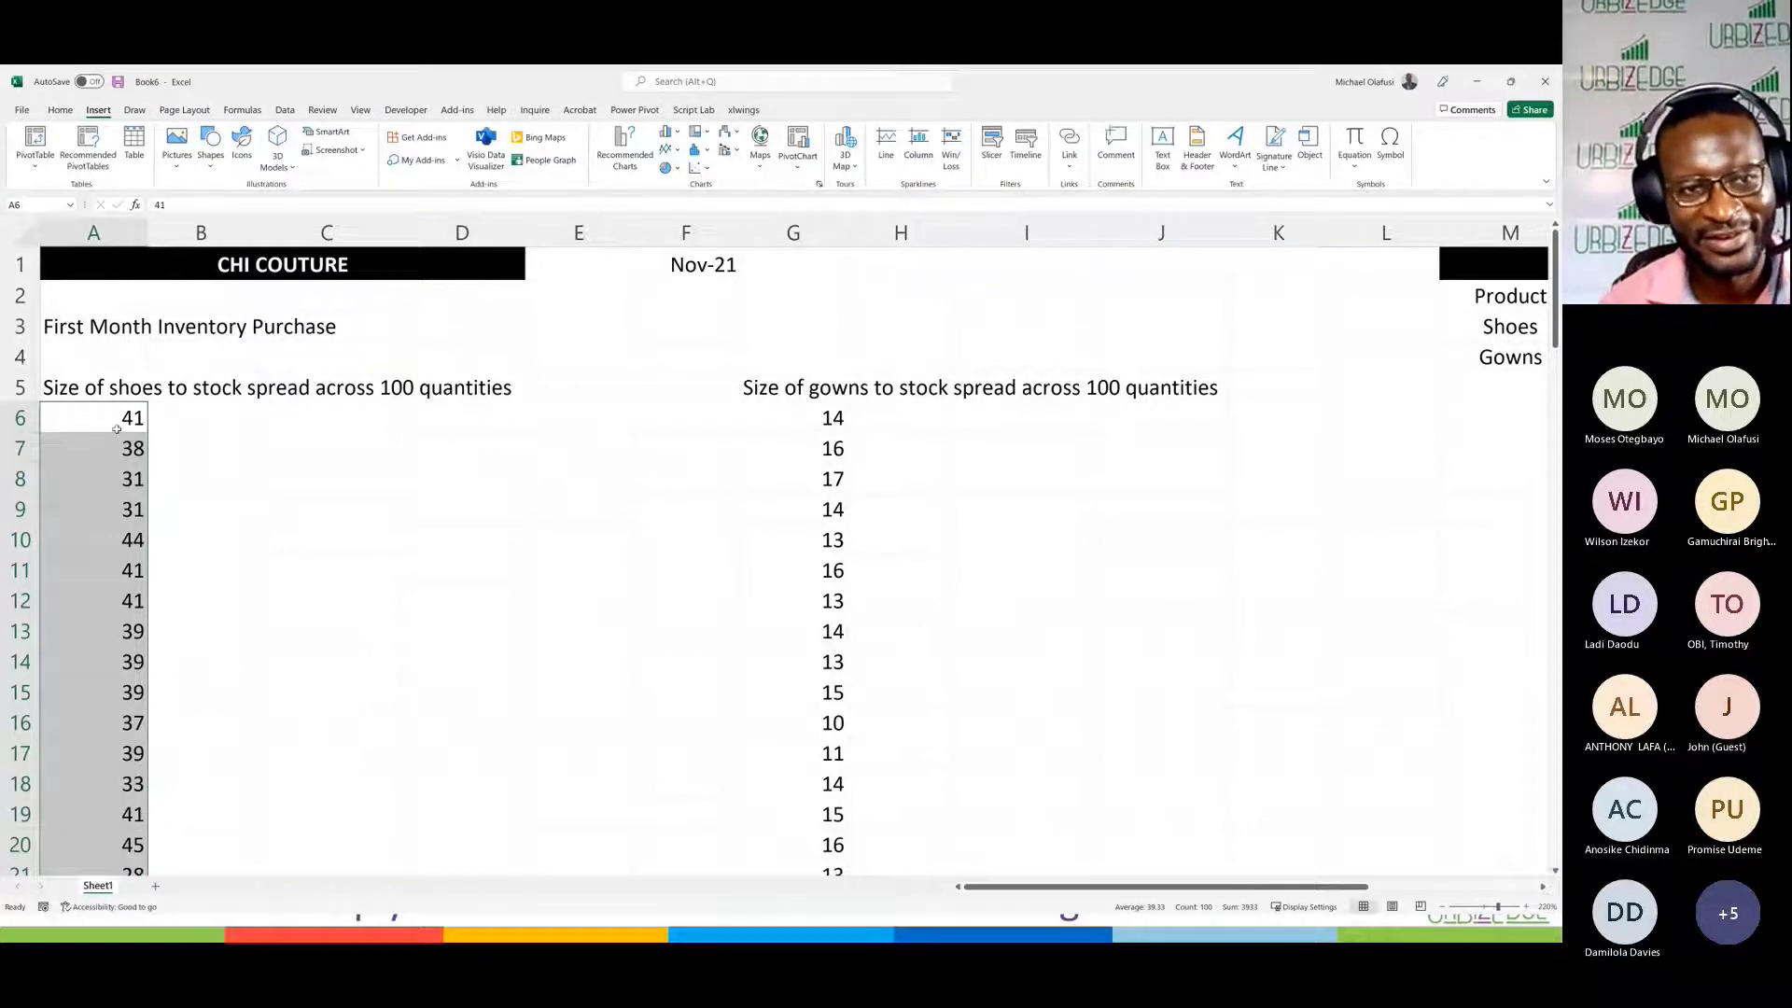
{"action": "key", "text": "ctrl+c"}
{"action": "left_click", "coordinate": [301, 426]}
{"action": "key", "text": "ctrl+v"}
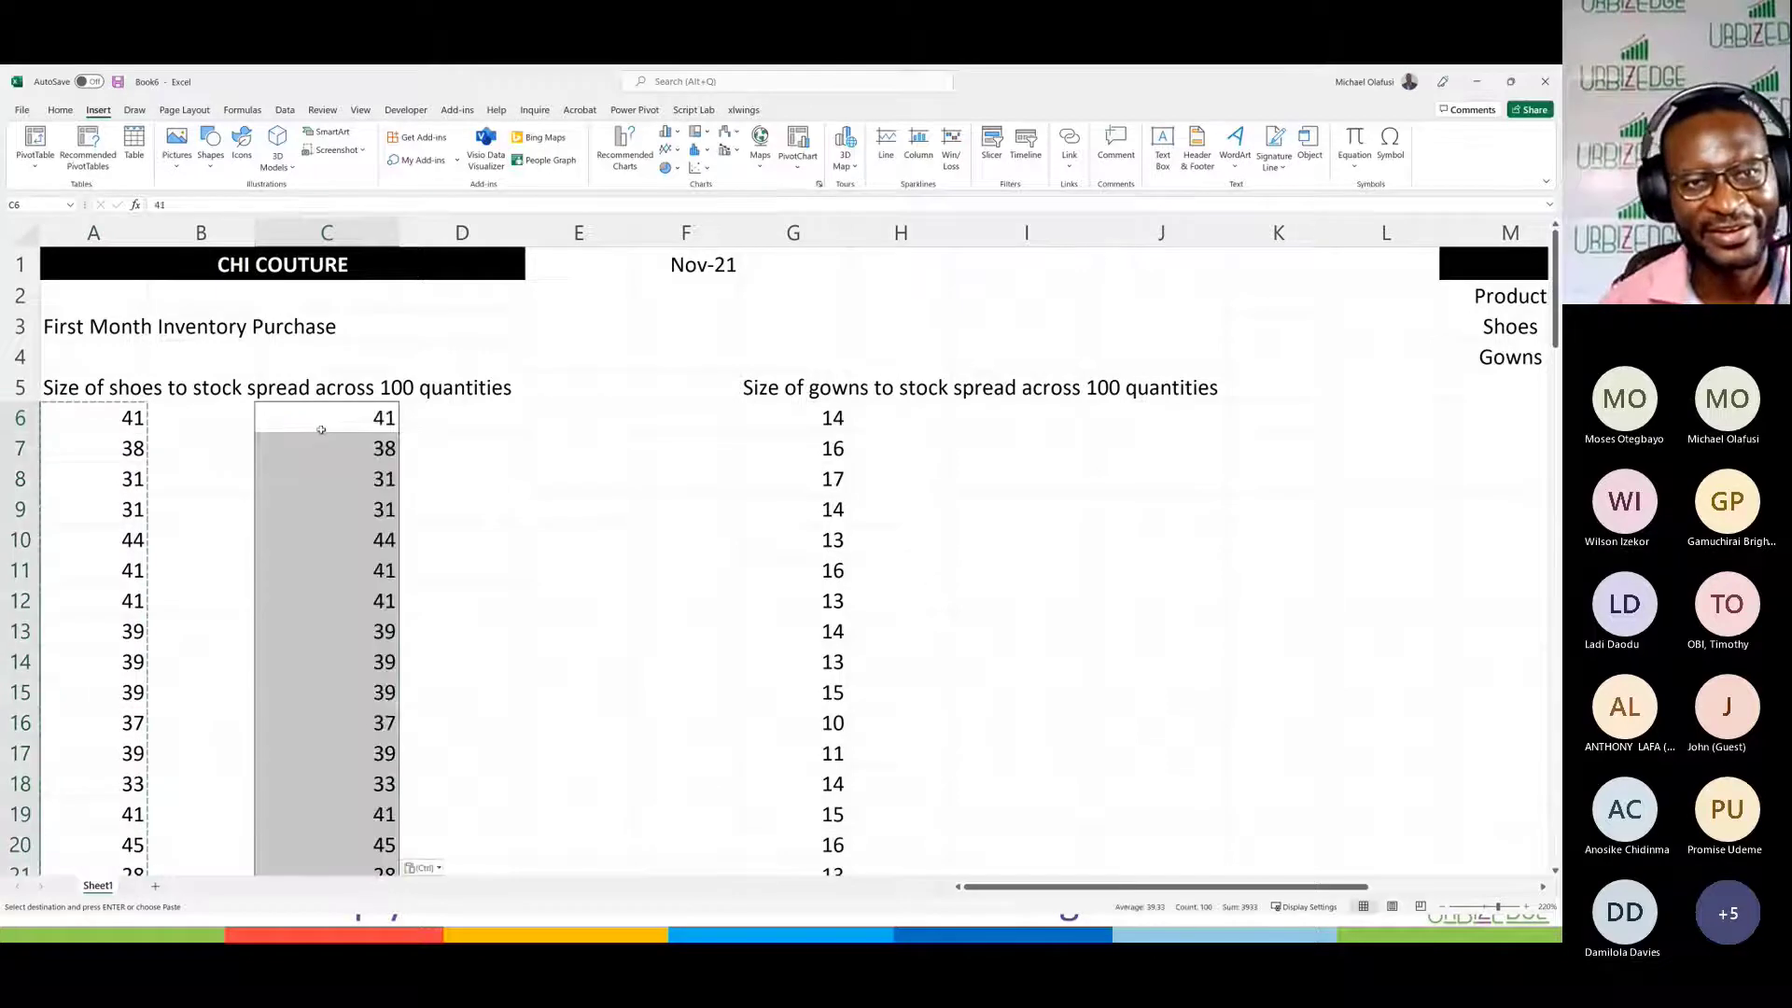
Step: Remove the duplicate values from the copied shoe sizes in column C, treating the data as having no headers
{"action": "left_click", "coordinate": [286, 110]}
{"action": "key", "text": "ctrl+5"}
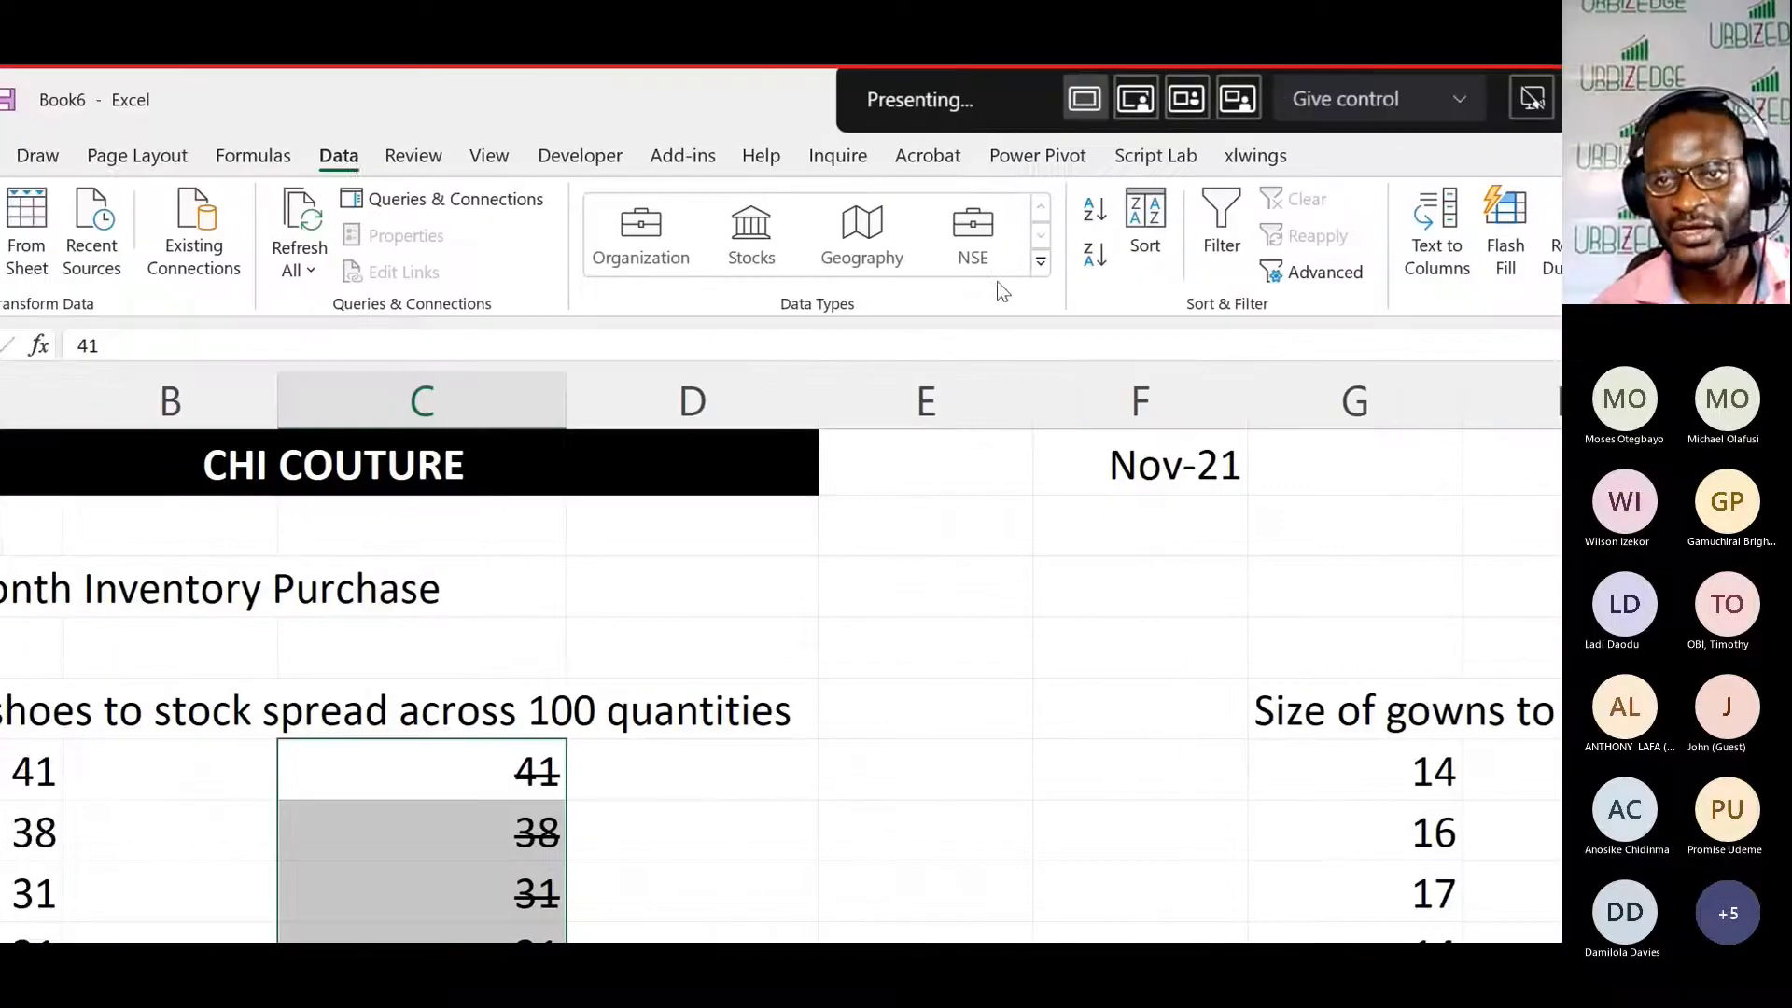
{"action": "key", "text": "ctrl+5"}
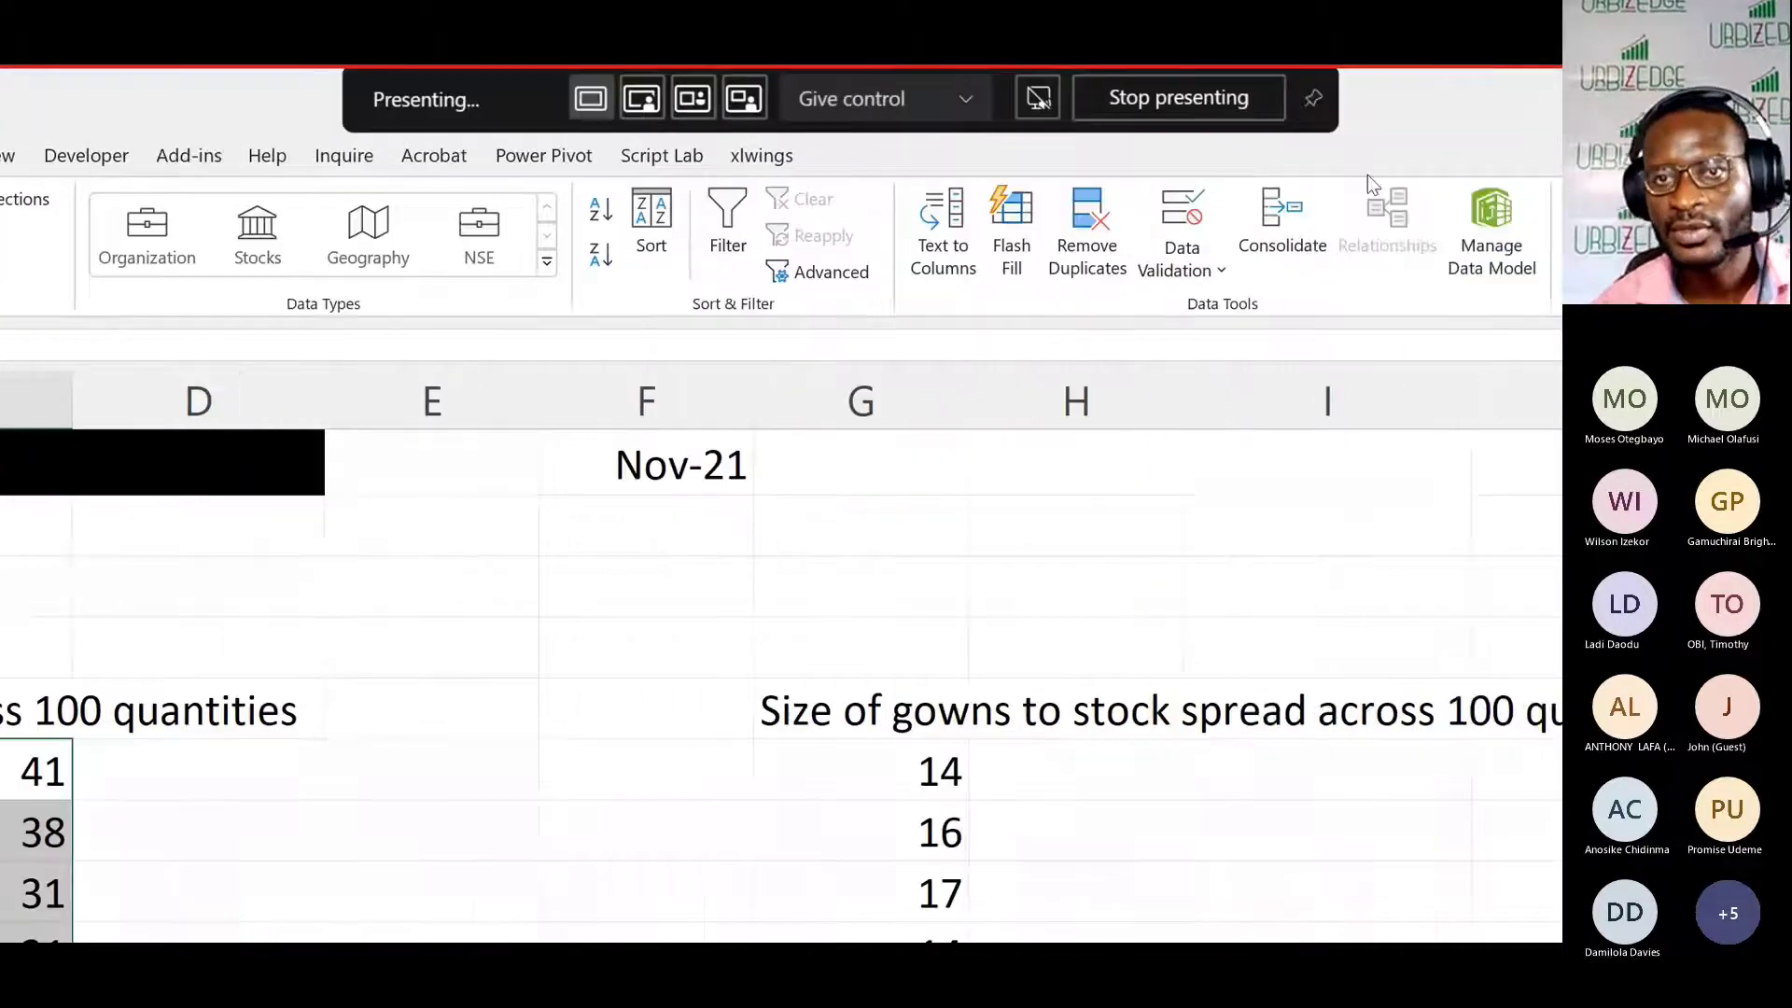
{"action": "left_click", "coordinate": [1107, 233]}
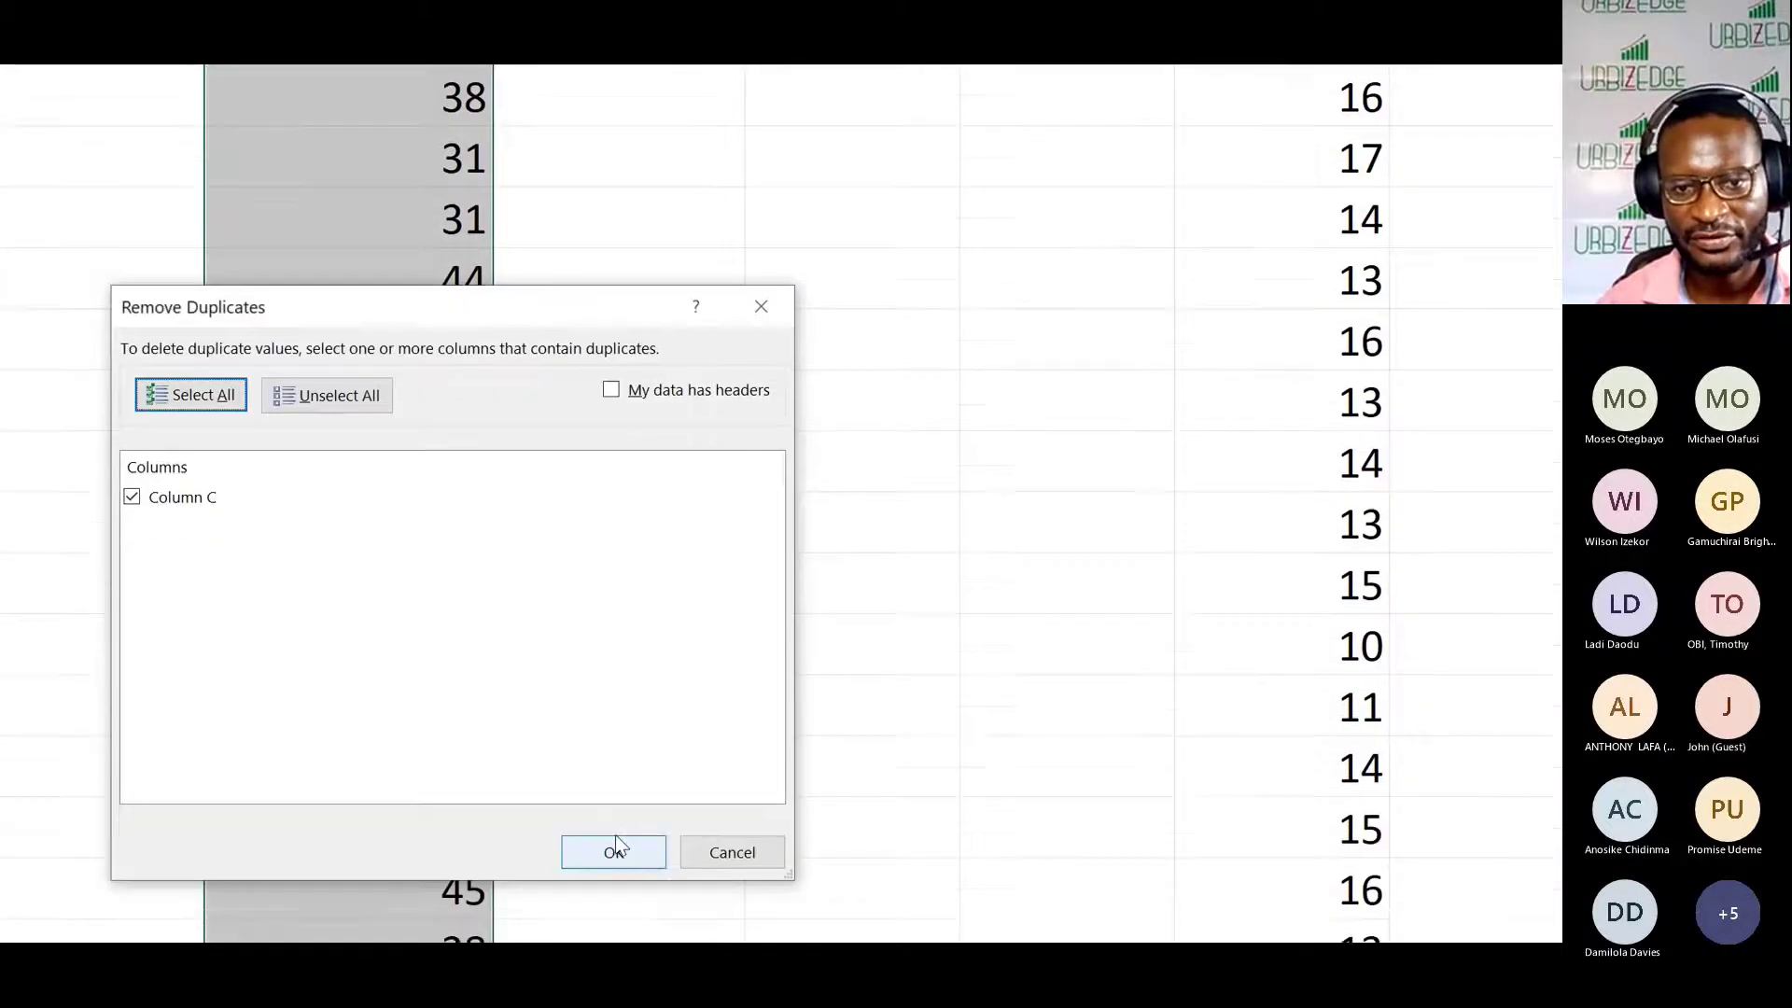
{"action": "left_click", "coordinate": [611, 846]}
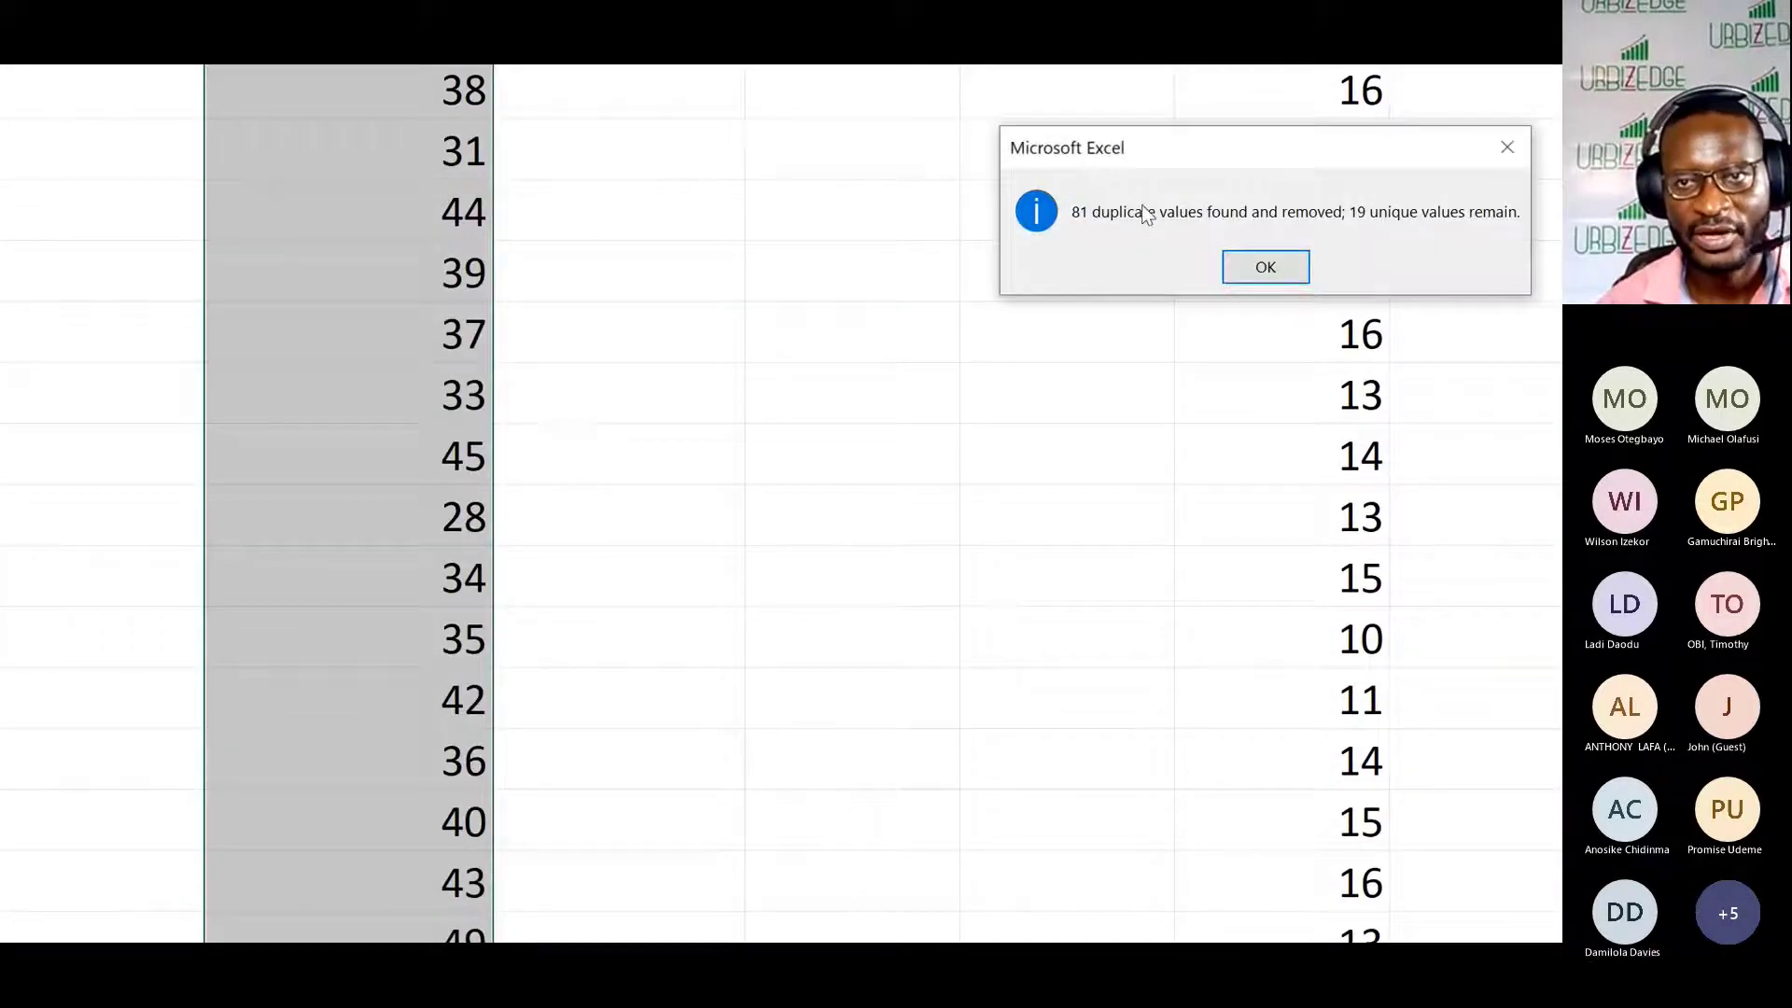
{"action": "left_click", "coordinate": [1288, 269]}
{"action": "left_click", "coordinate": [608, 361]}
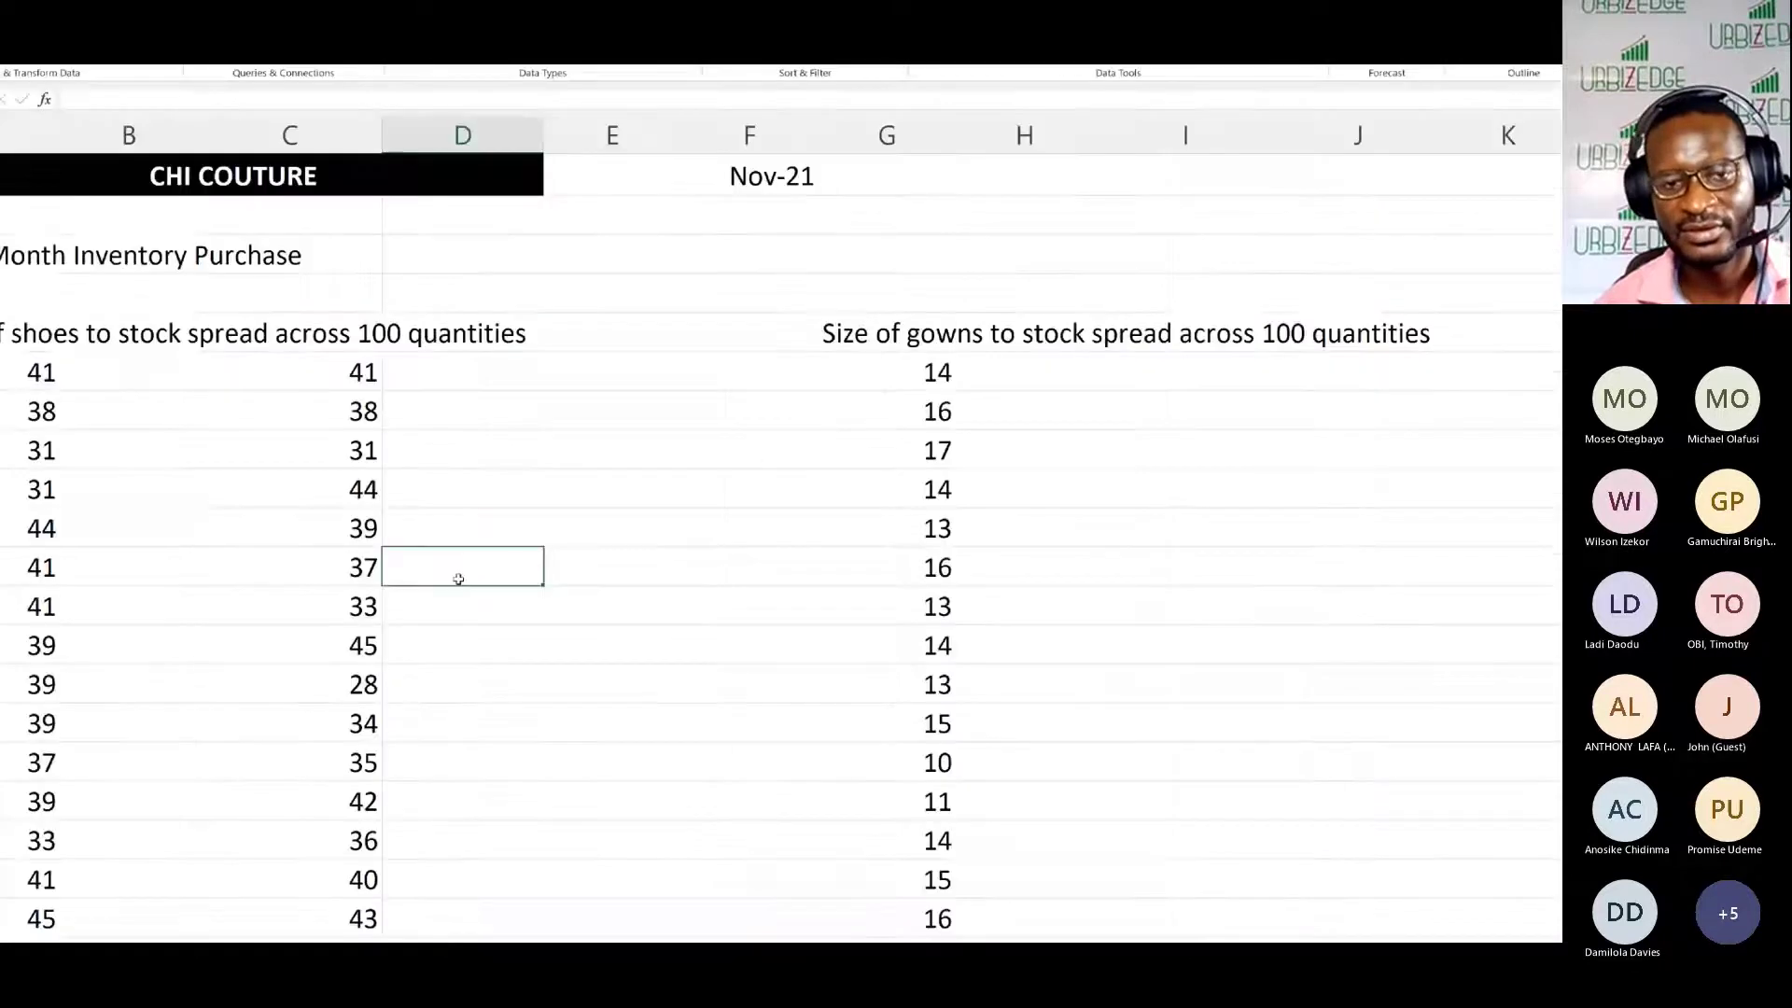
Step: Sort the unique shoe sizes in C6:C24 from smallest to largest
{"action": "scroll", "coordinate": [405, 646], "scroll_direction": "down", "scroll_amount": 3}
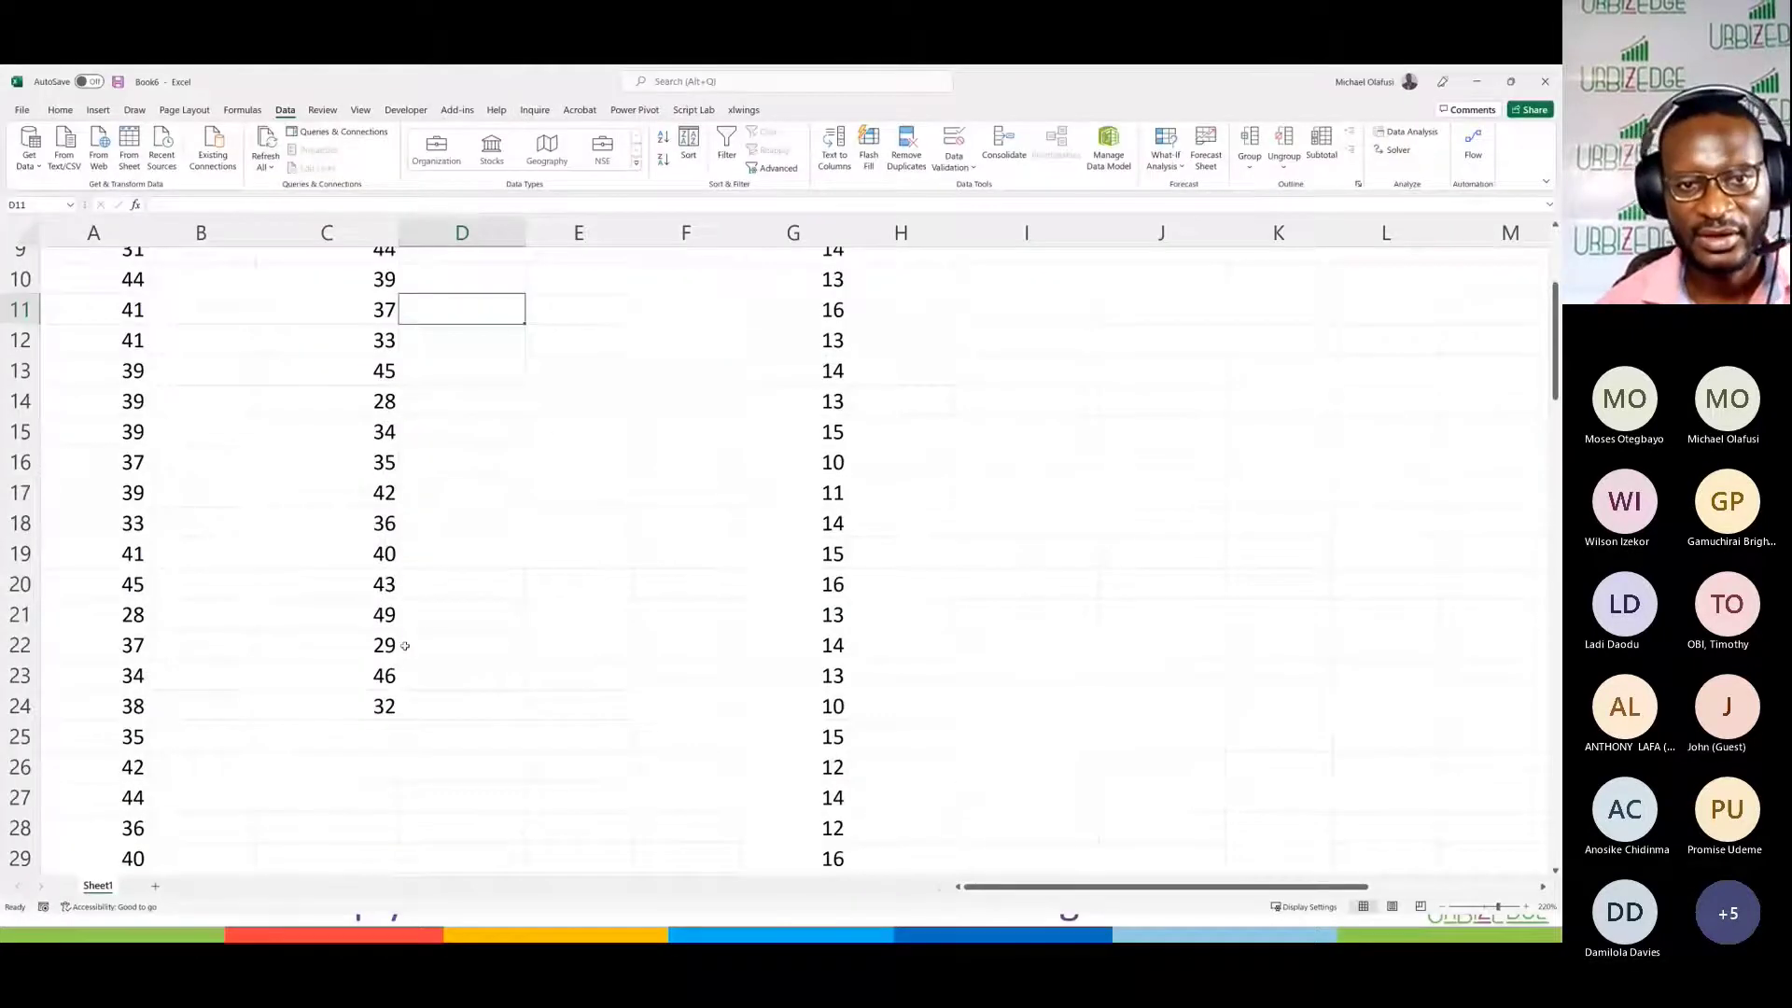
{"action": "scroll", "coordinate": [405, 646], "scroll_direction": "up", "scroll_amount": 2}
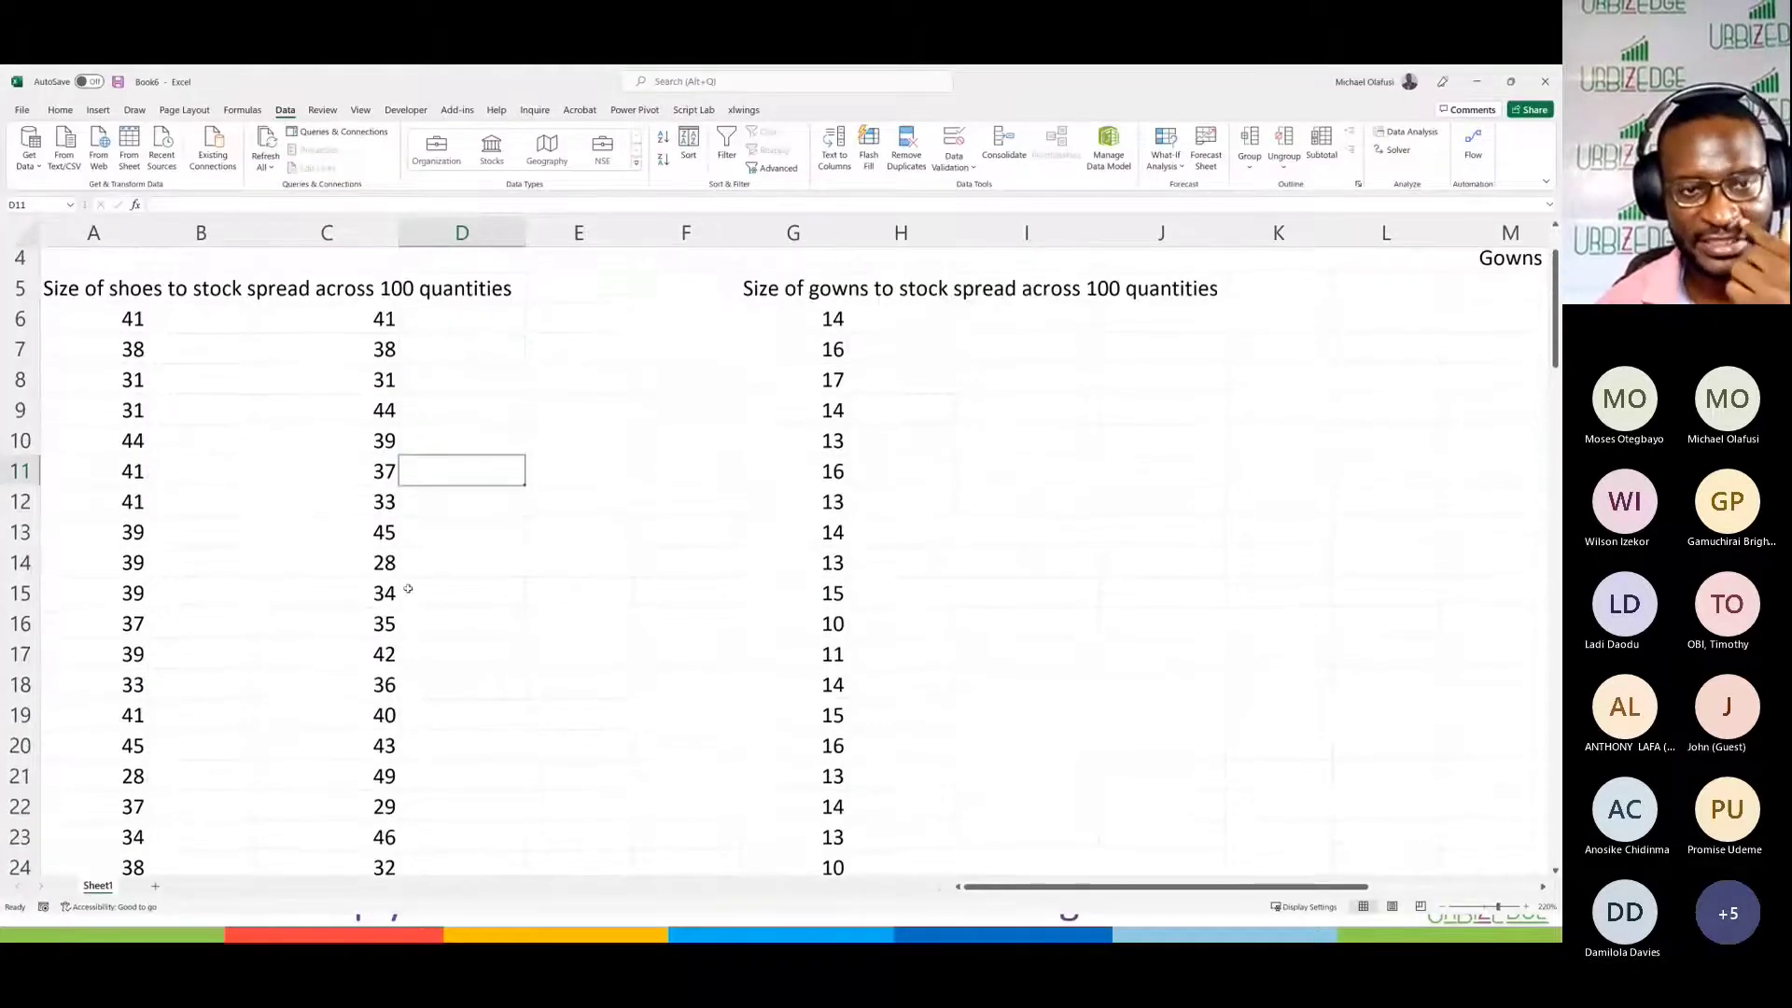
{"action": "left_click", "coordinate": [379, 347]}
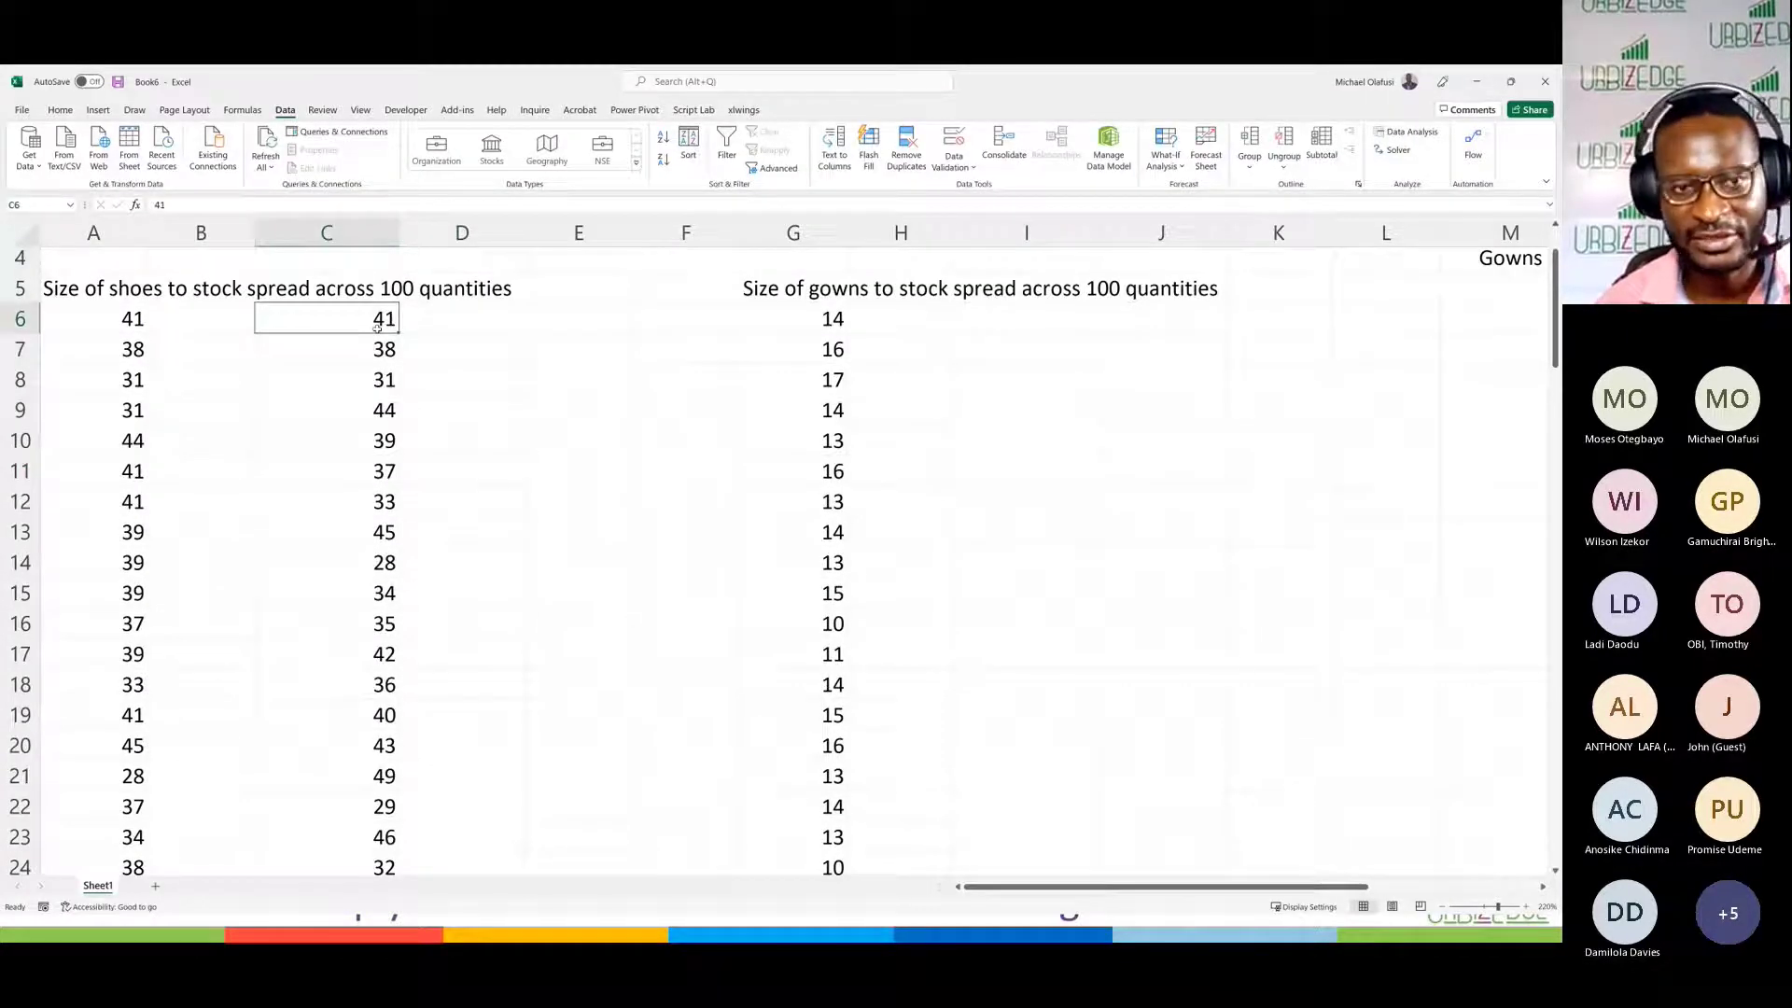
{"action": "key", "text": "shift+Down"}
{"action": "key", "text": "shift+Down"}
{"action": "key", "text": "shift+Down"}
{"action": "key", "text": "shift+Down"}
{"action": "key", "text": "shift+Down"}
{"action": "key", "text": "shift+Down"}
{"action": "key", "text": "shift+Down"}
{"action": "key", "text": "shift+Down"}
{"action": "key", "text": "shift+Down"}
{"action": "key", "text": "shift+Down"}
{"action": "key", "text": "shift+Down"}
{"action": "key", "text": "shift+Down"}
{"action": "key", "text": "shift+Down"}
{"action": "key", "text": "shift+Down"}
{"action": "key", "text": "shift+Down"}
{"action": "key", "text": "shift+Down"}
{"action": "key", "text": "shift+Down"}
{"action": "key", "text": "shift+Down"}
{"action": "right_click", "coordinate": [365, 322]}
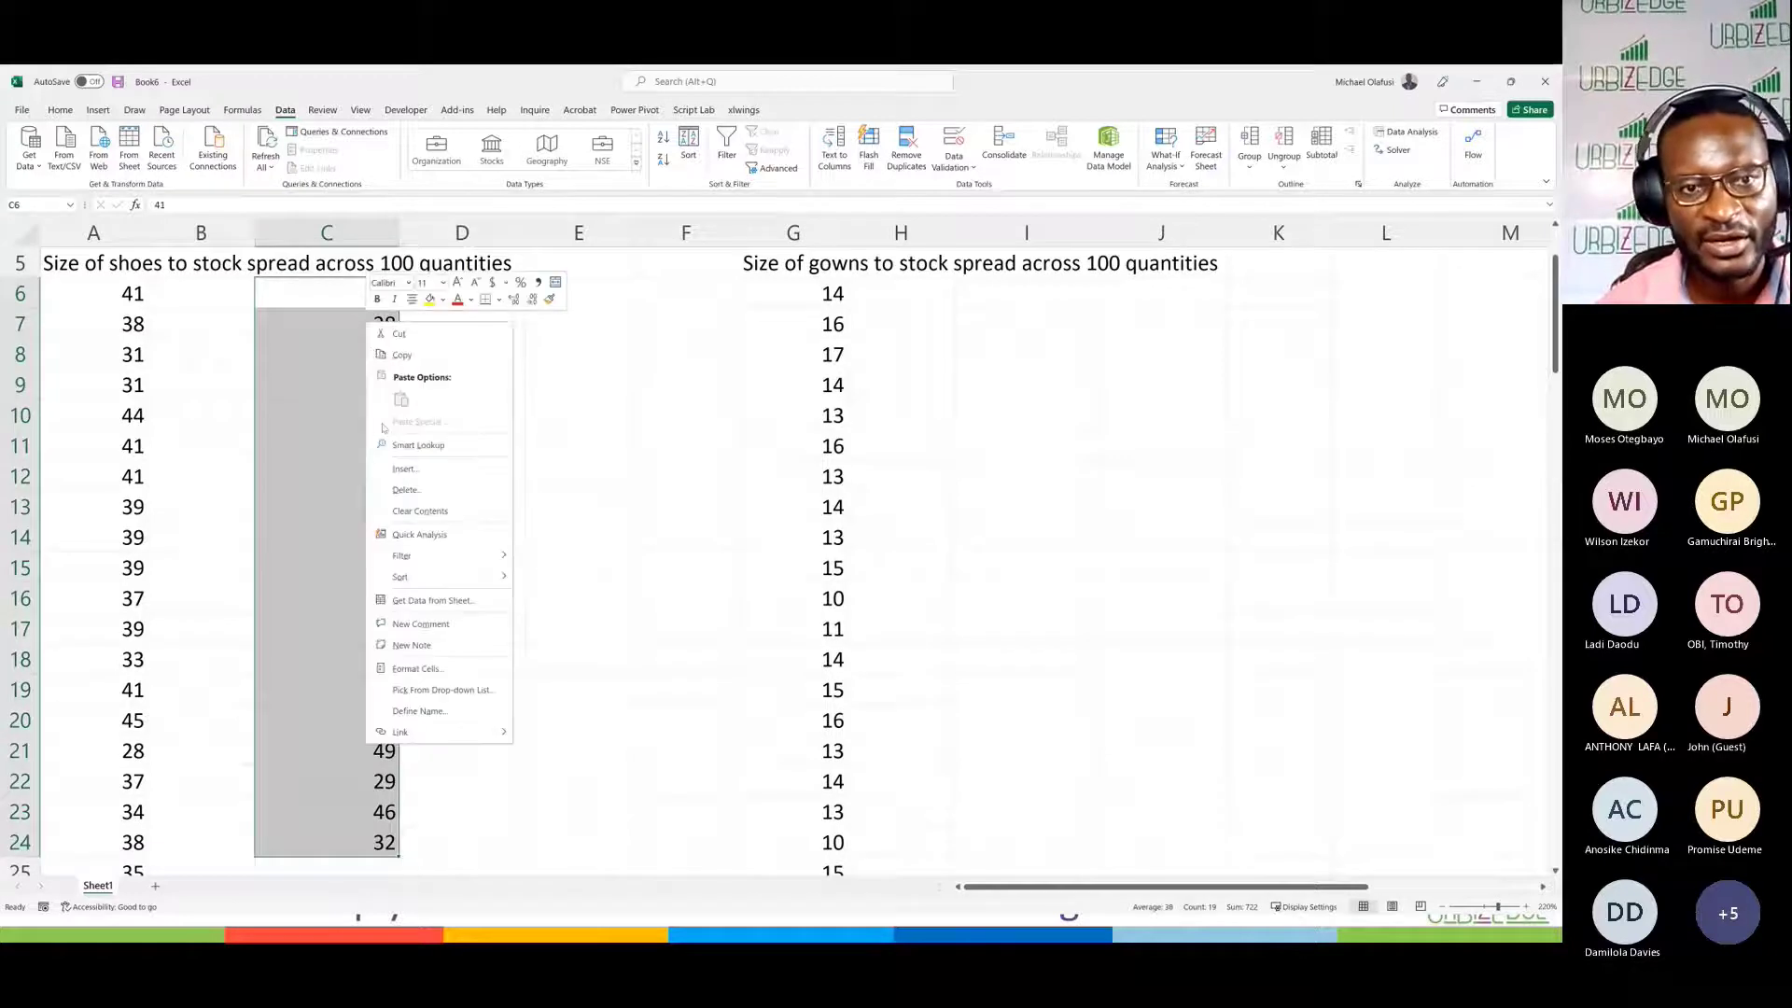
{"action": "mouse_move", "coordinate": [439, 577]}
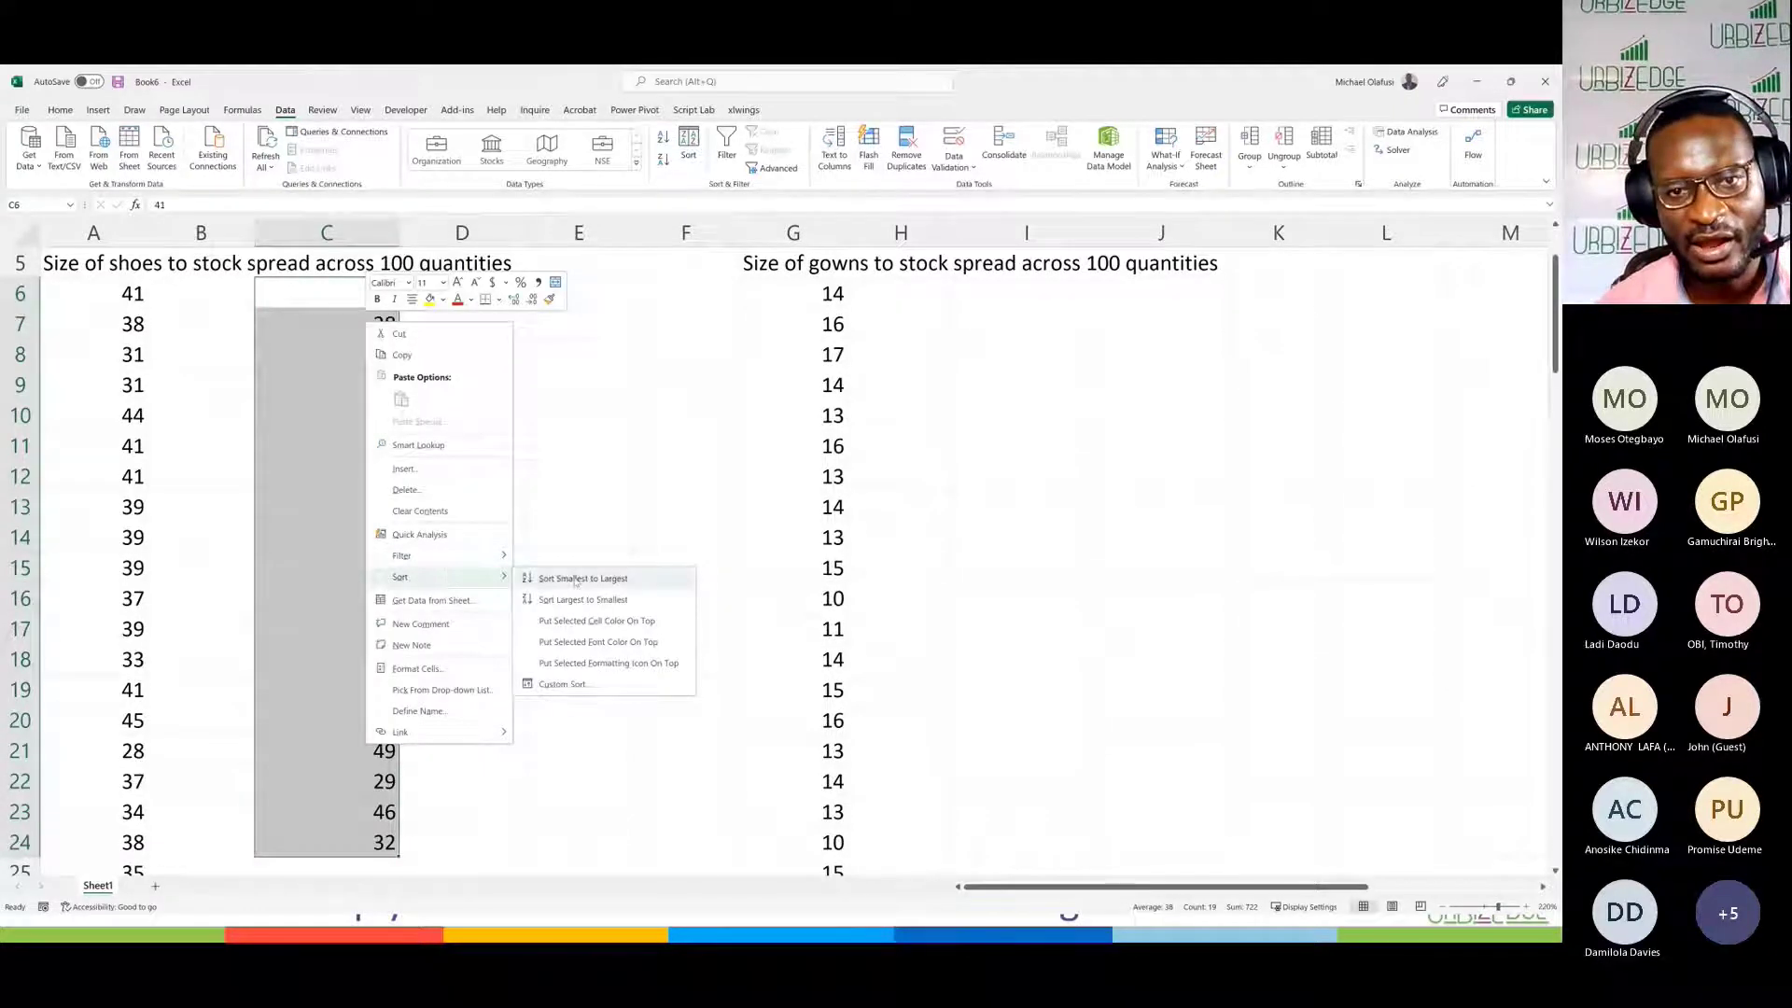
{"action": "left_click", "coordinate": [575, 578]}
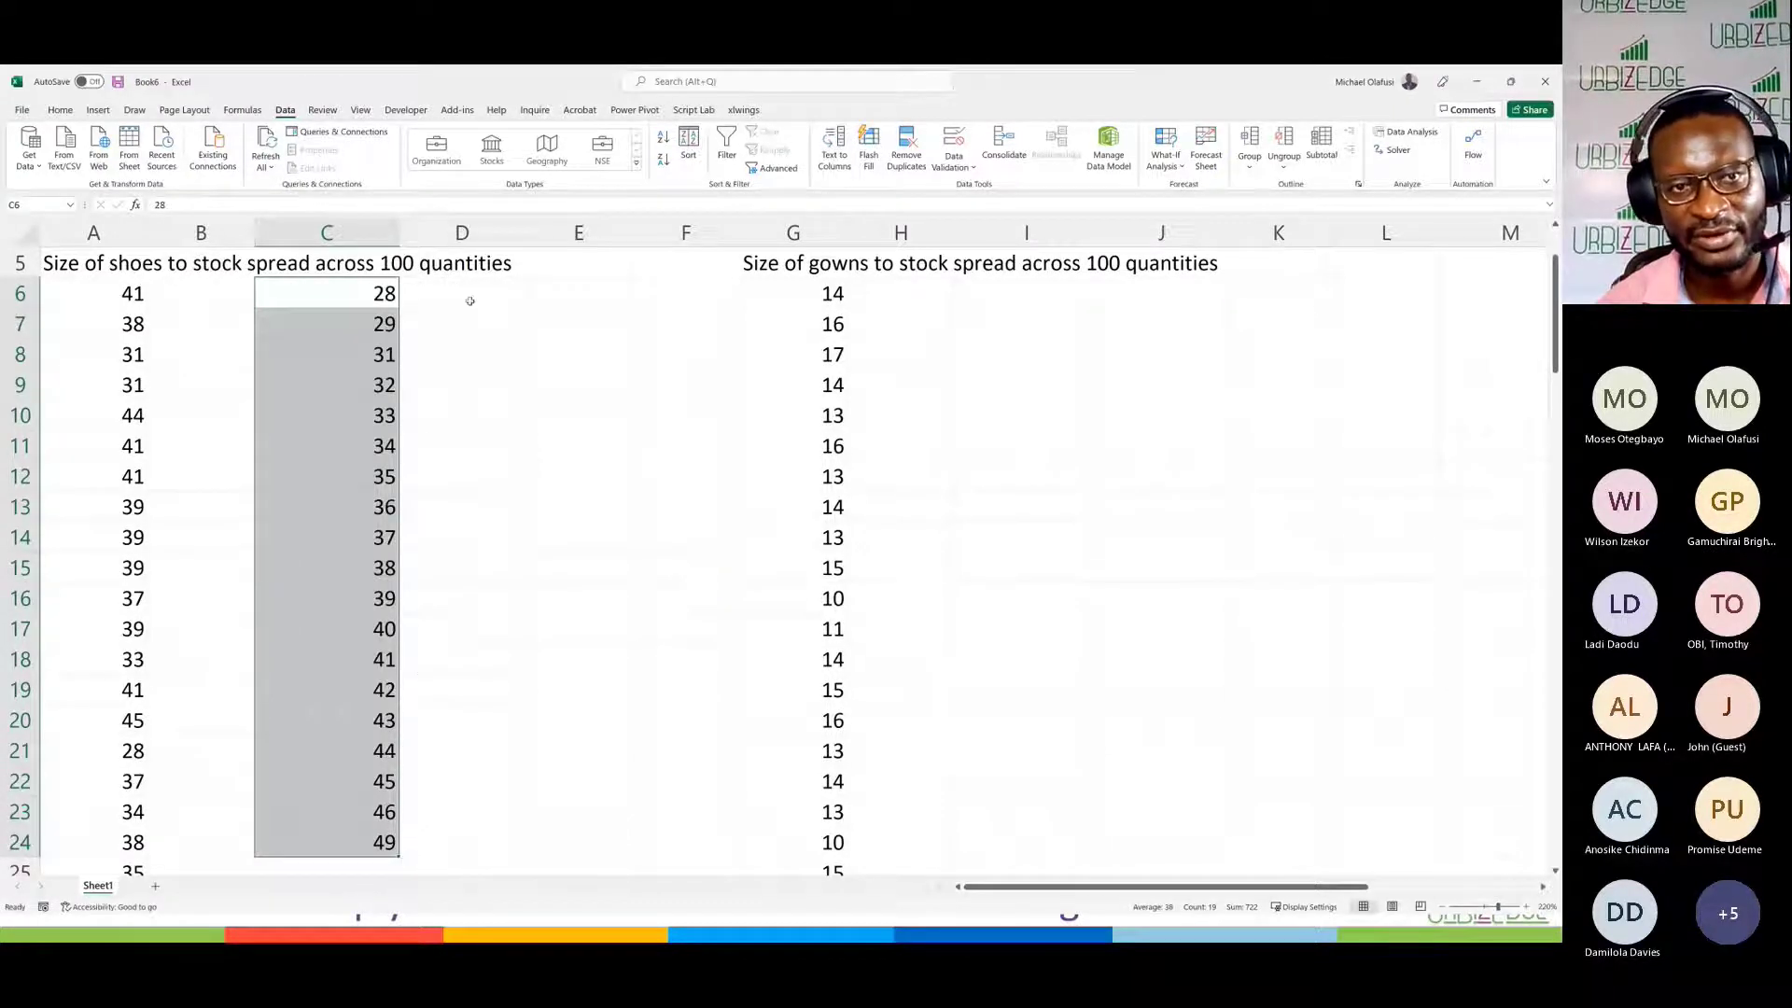
Step: Count each shoe size's occurrences by entering =COUNTIF($A$6:$A$105,C6) in D6 and filling it down to D24
{"action": "left_click", "coordinate": [452, 296]}
{"action": "type", "text": "=su"}
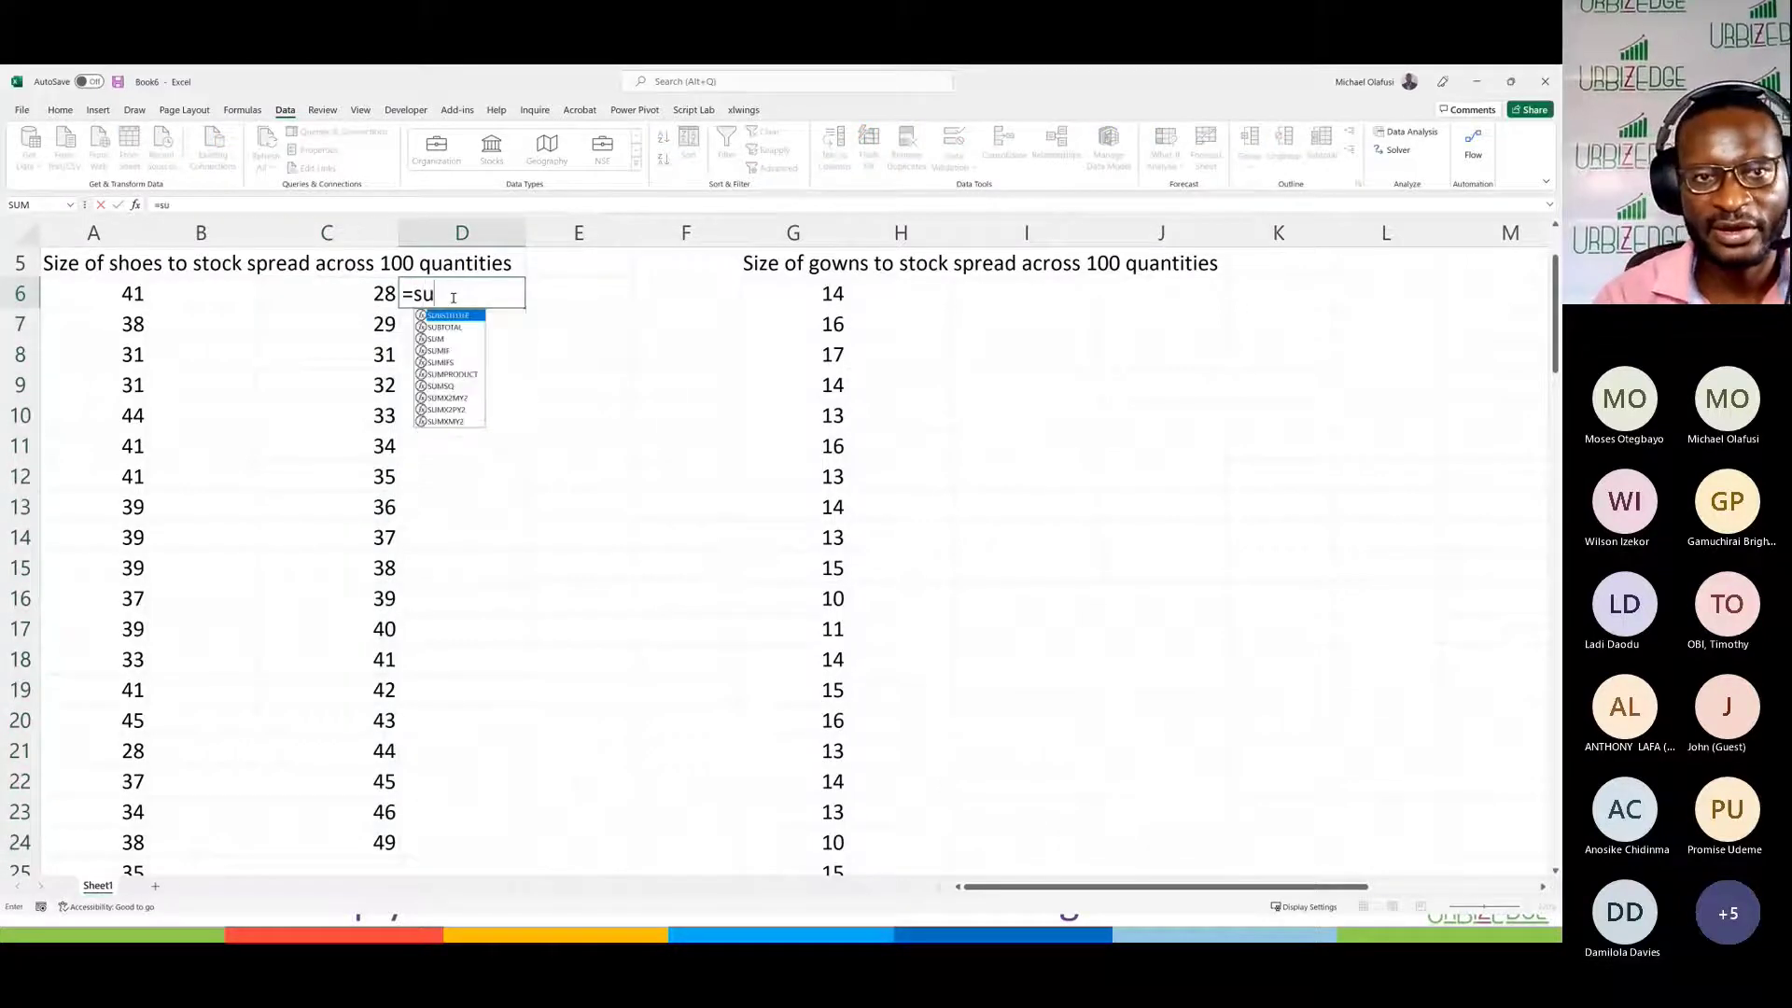
{"action": "key", "text": "BackSpace"}
{"action": "key", "text": "BackSpace"}
{"action": "type", "text": "countif"}
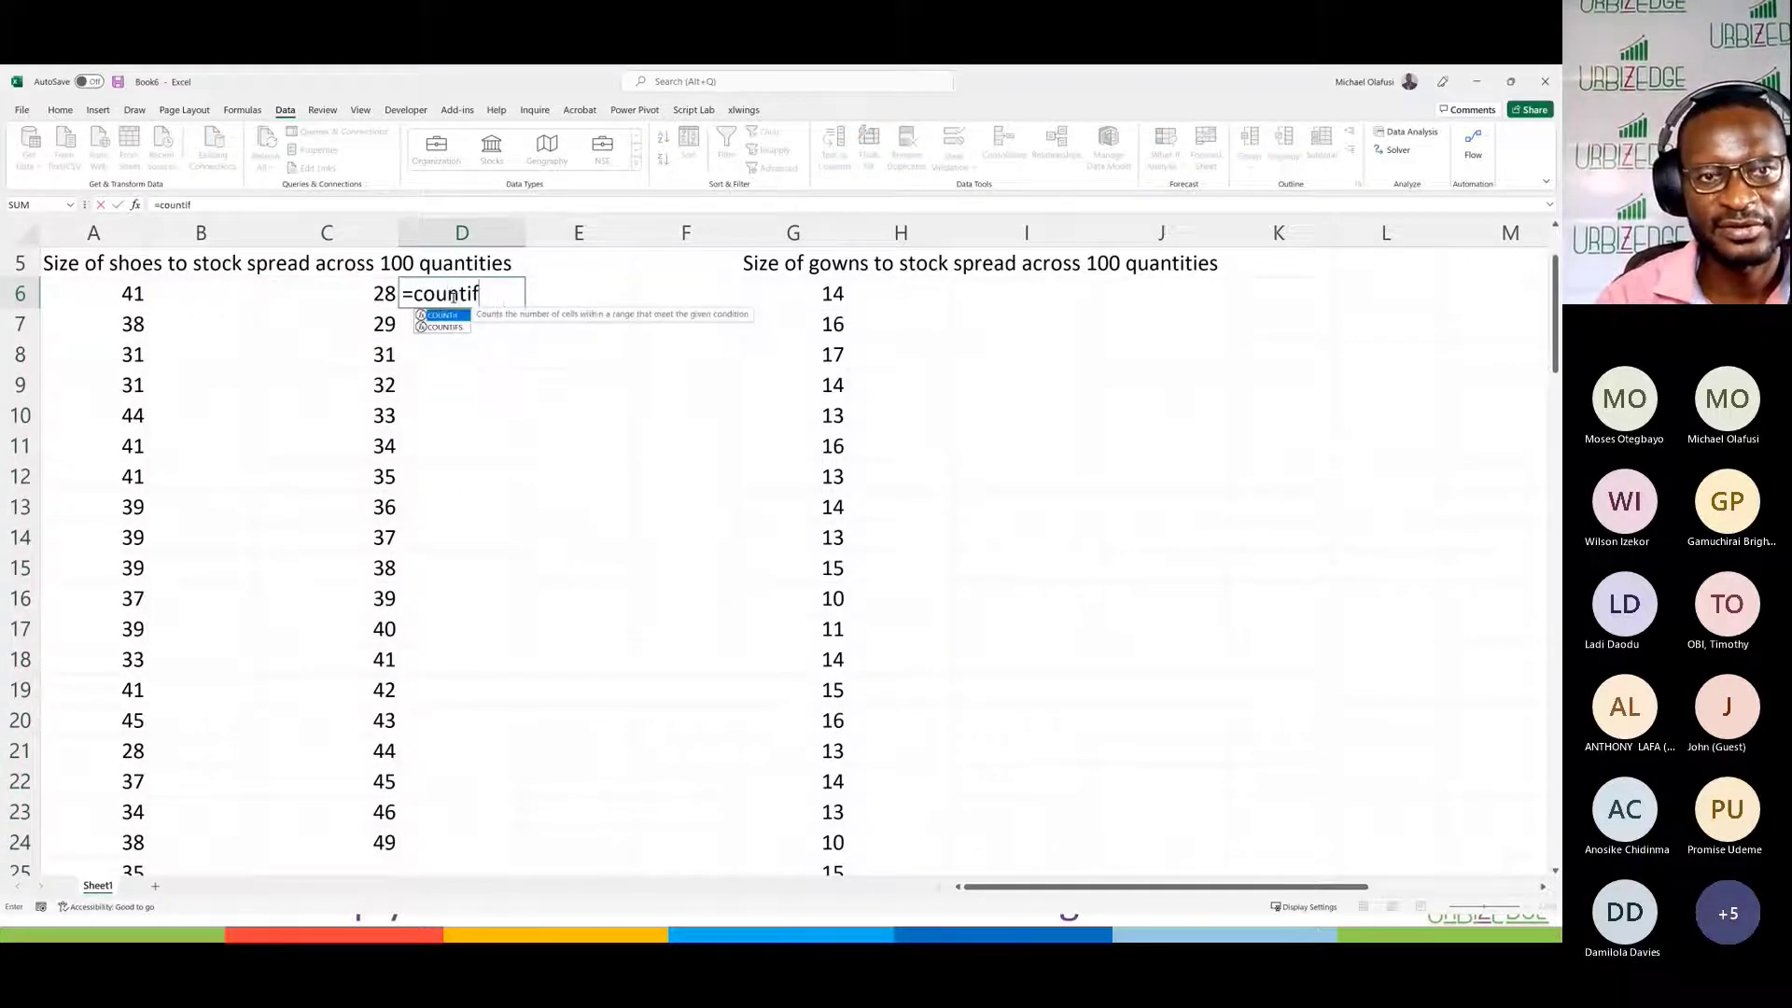
{"action": "key", "text": "Tab"}
{"action": "left_click", "coordinate": [367, 297]}
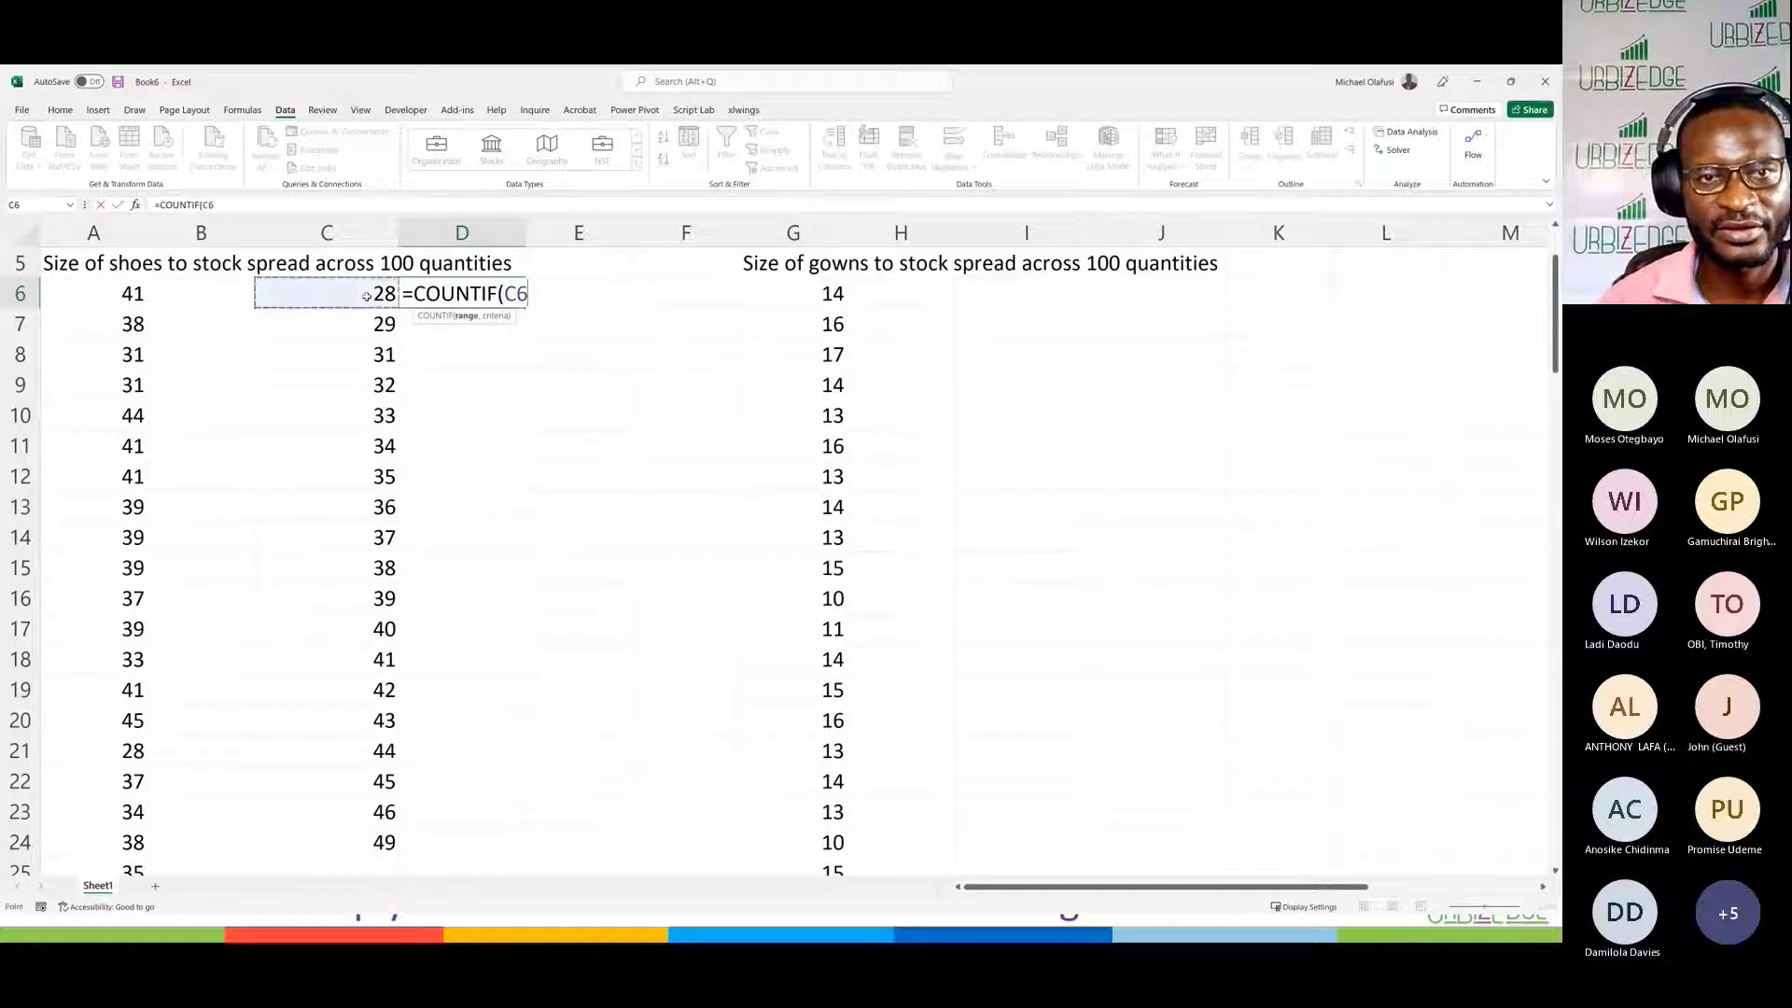
{"action": "left_click", "coordinate": [146, 297]}
{"action": "key", "text": "ctrl+shift+Down"}
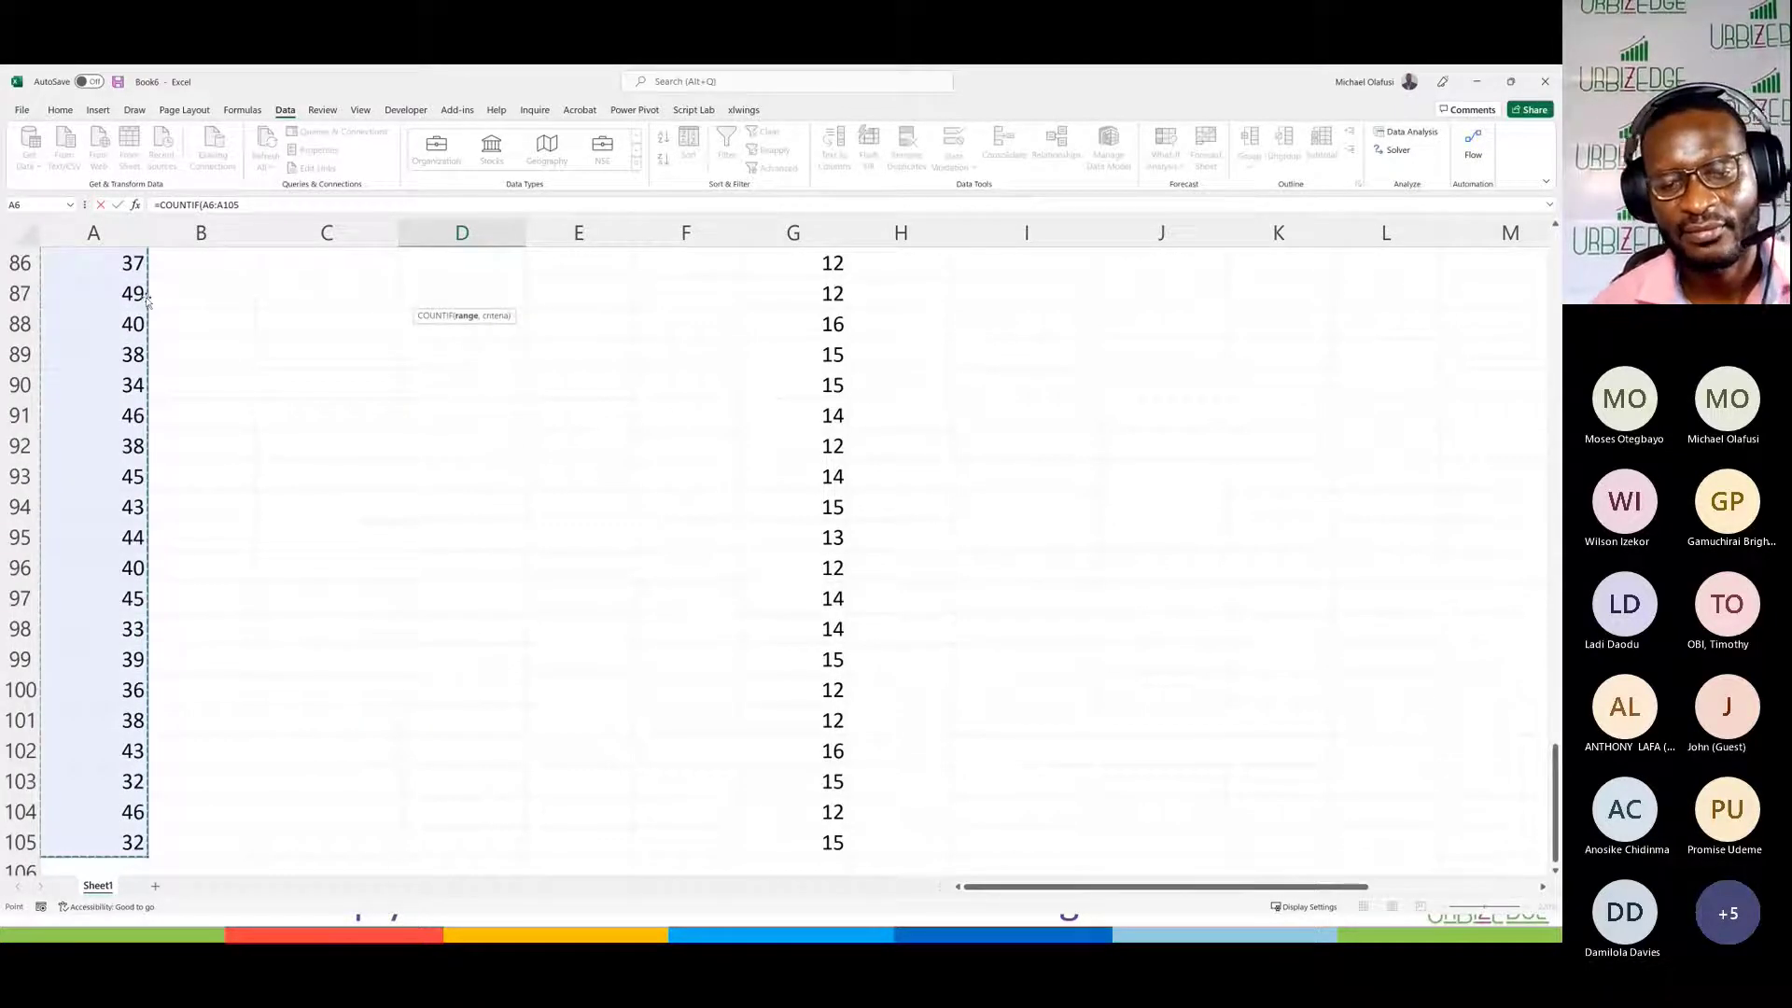
{"action": "key", "text": "F4"}
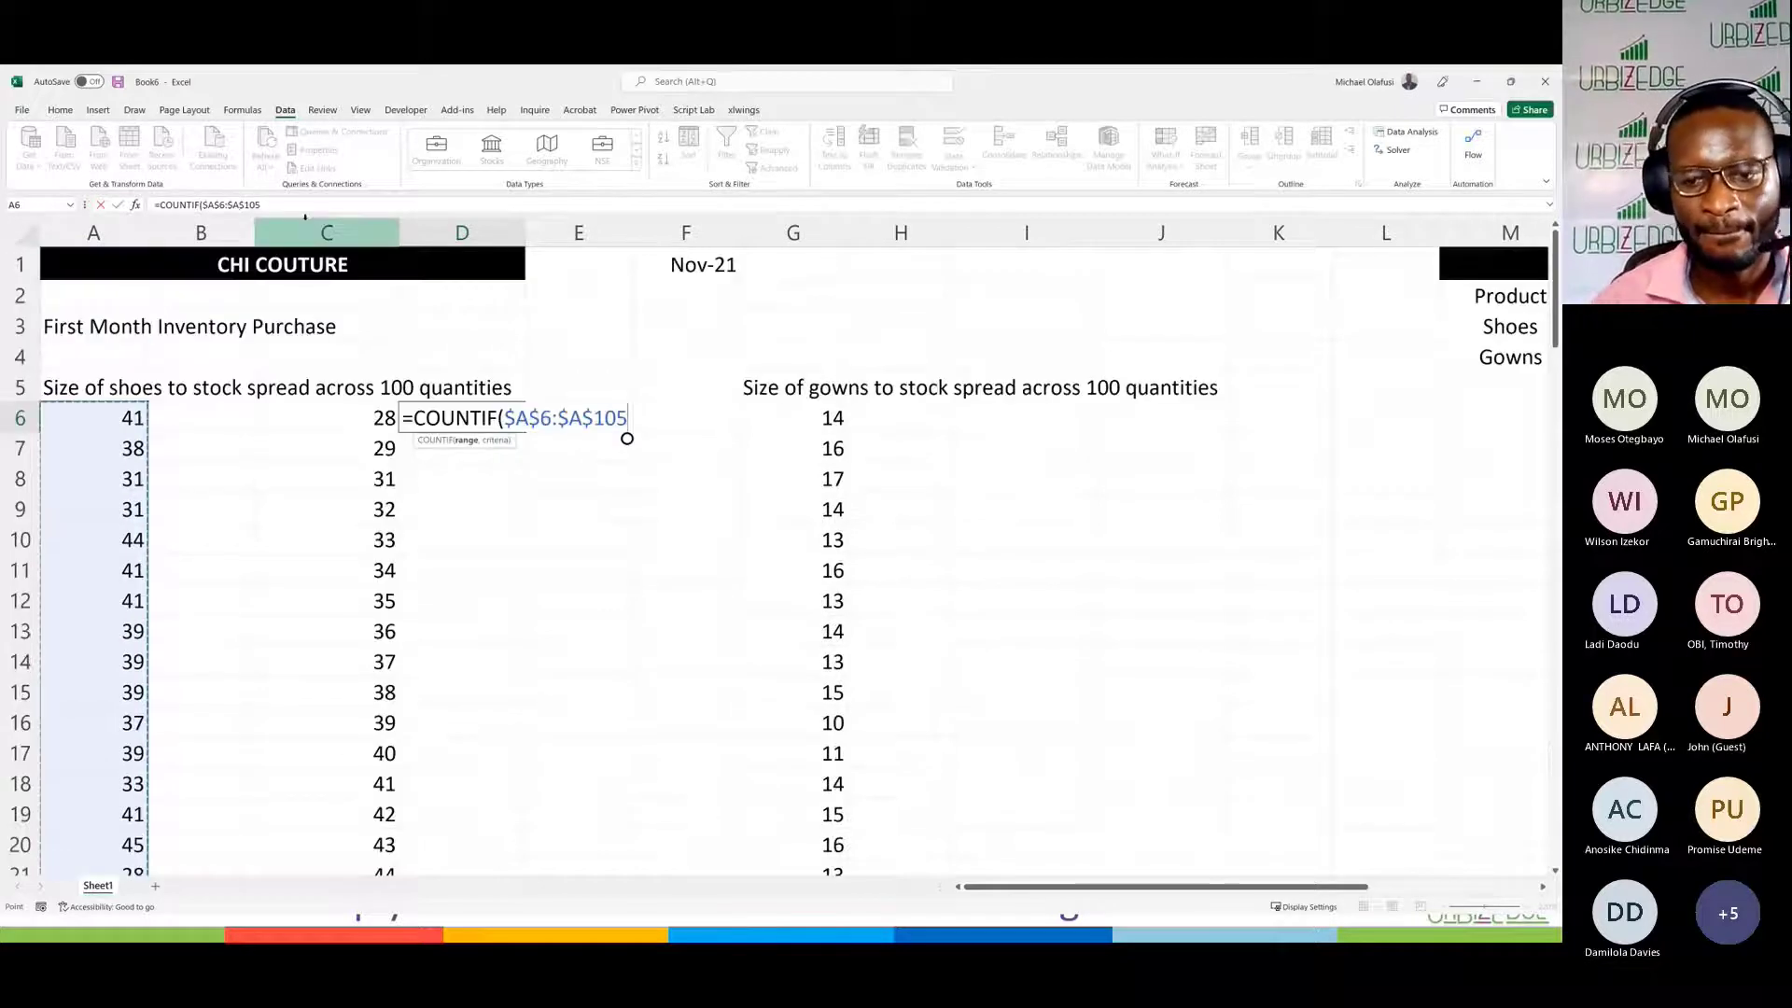
{"action": "type", "text": ","}
{"action": "left_click", "coordinate": [371, 417]}
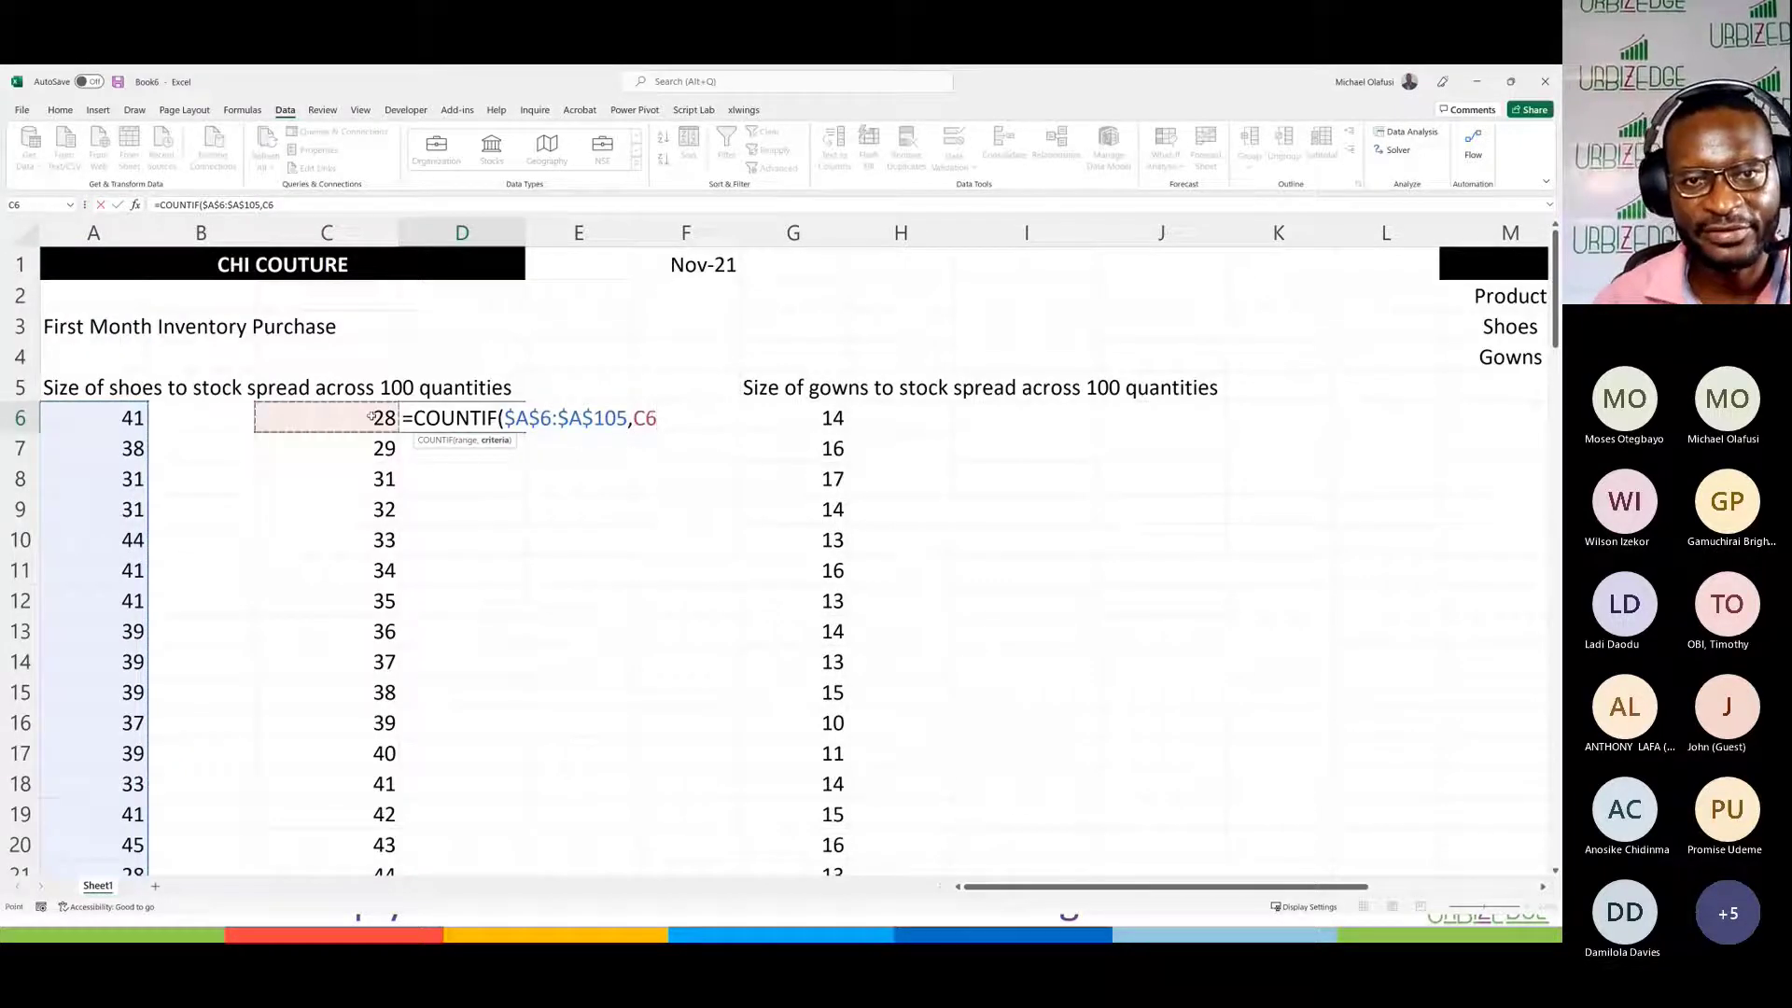
{"action": "type", "text": ")"}
{"action": "key", "text": "Return"}
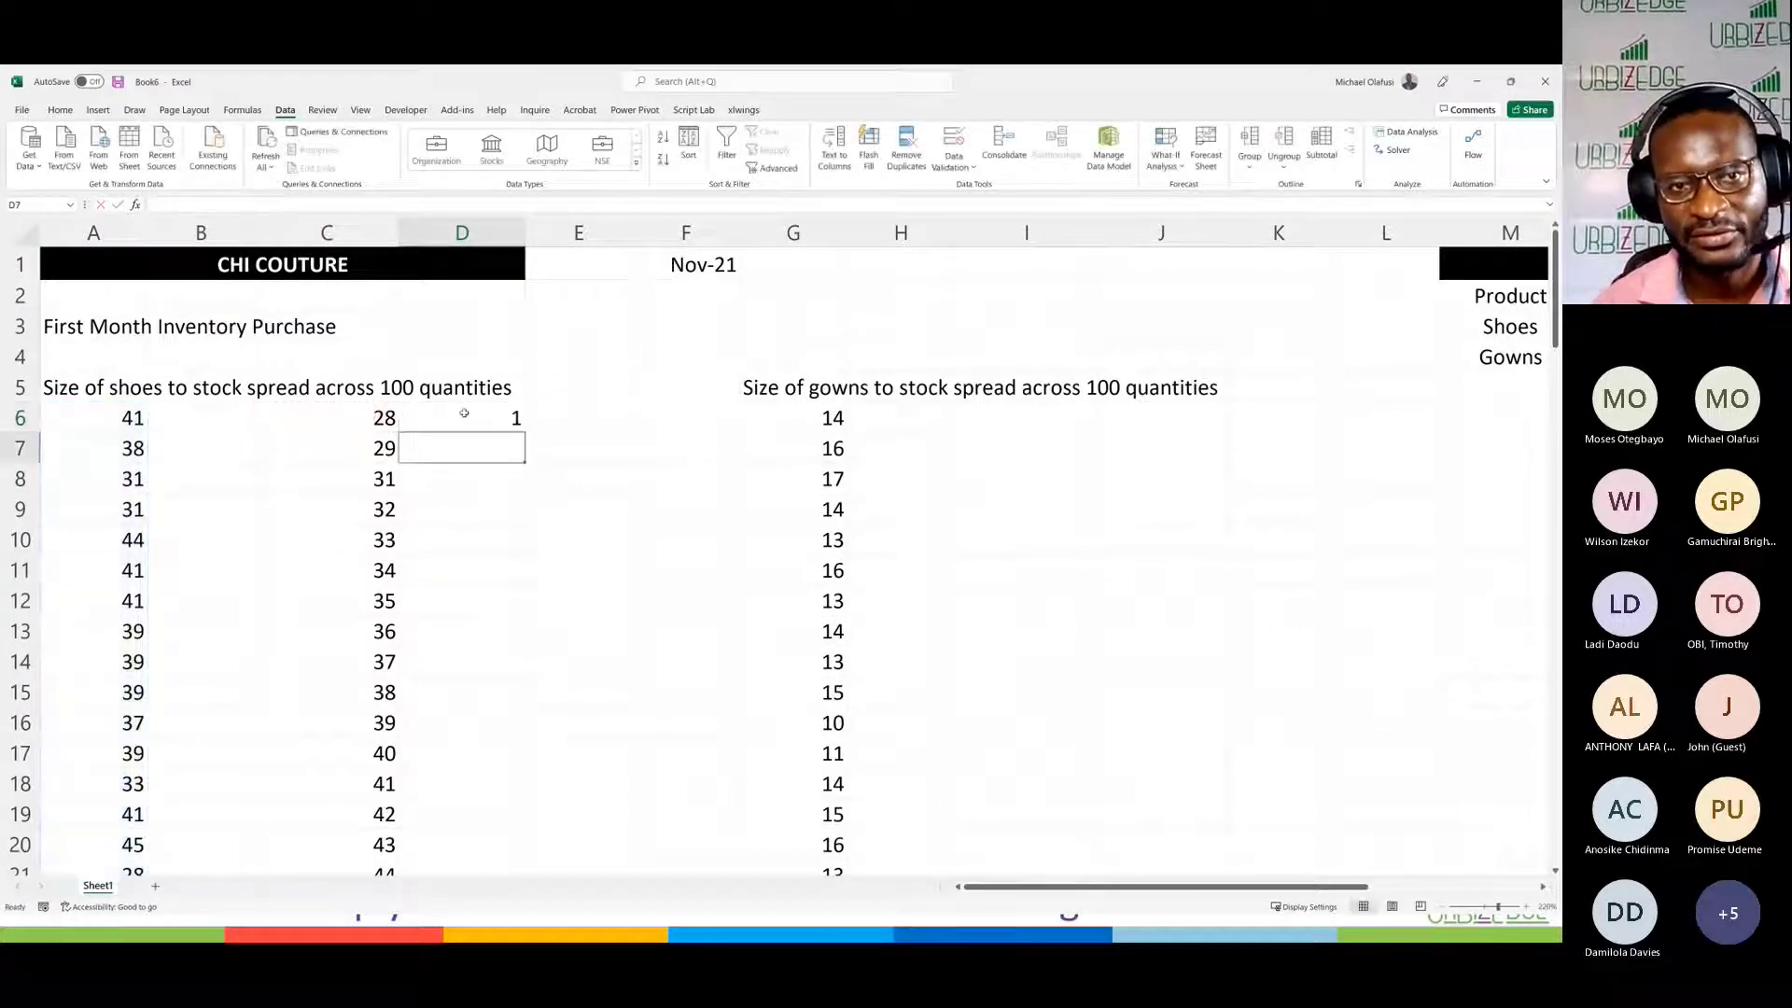
{"action": "left_click", "coordinate": [463, 413]}
{"action": "double_click", "coordinate": [527, 431]}
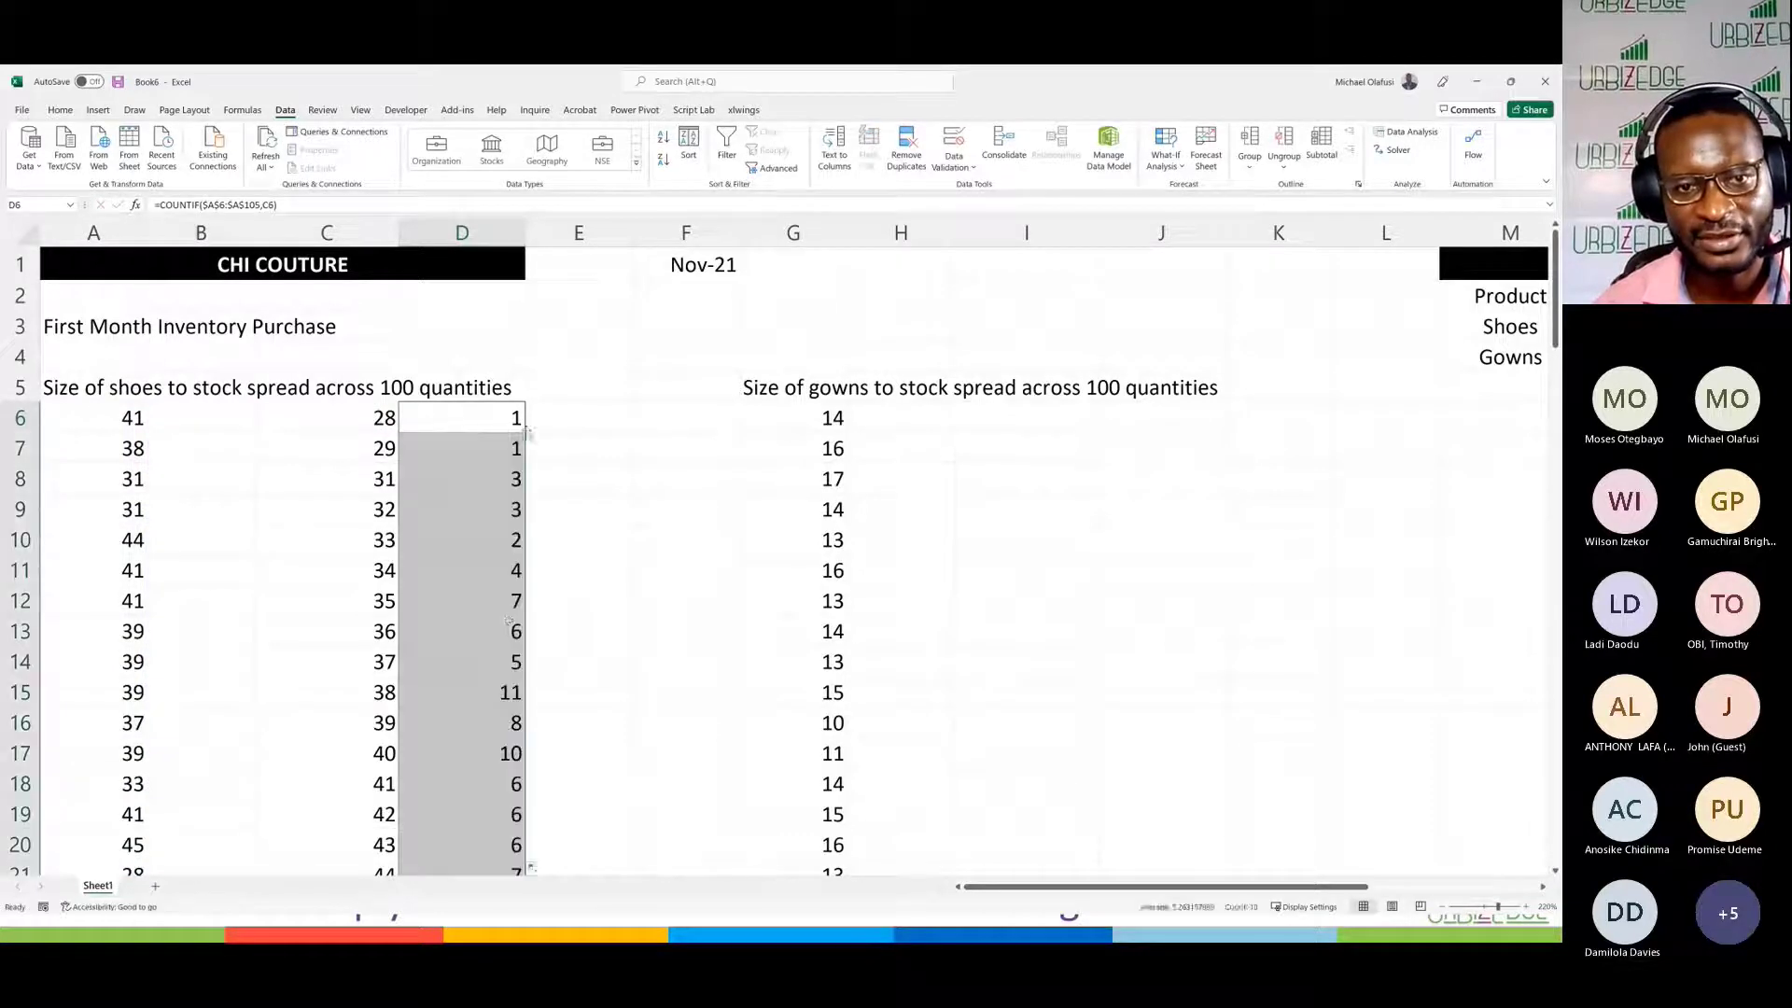
Step: Review the shoe size counts in column D, particularly those for sizes 38 to 41
{"action": "scroll", "coordinate": [502, 847], "scroll_direction": "down", "scroll_amount": 3}
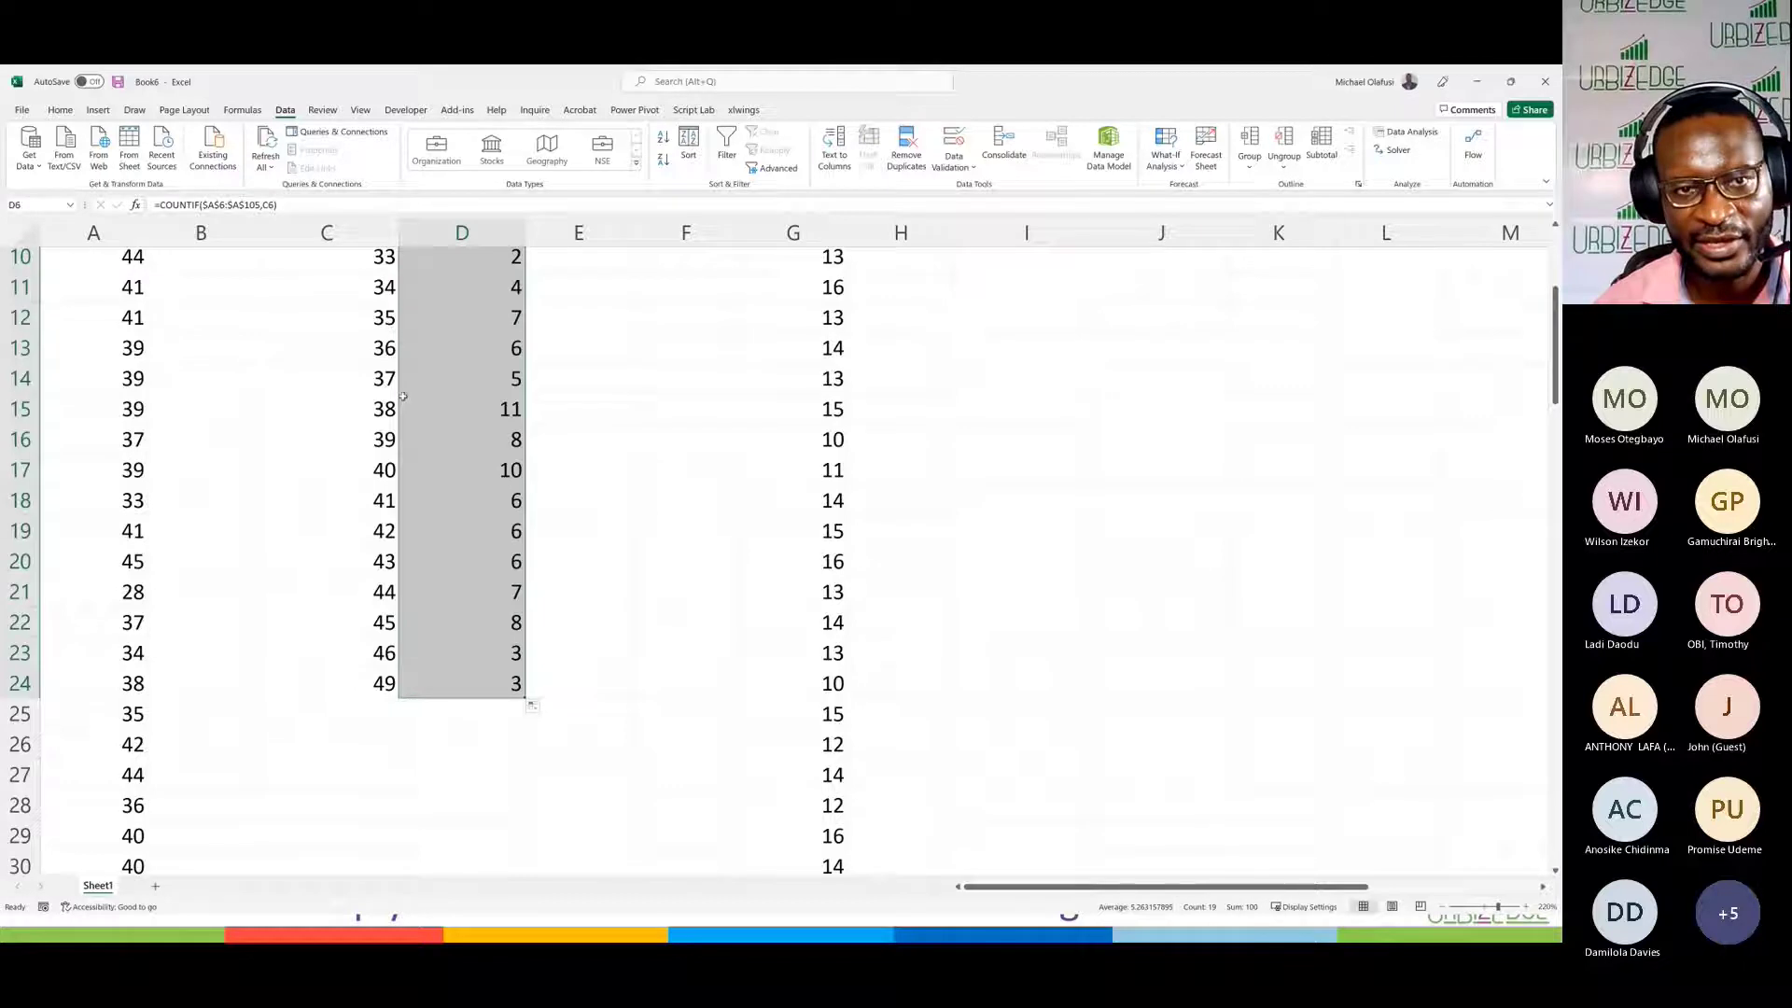
{"action": "left_click_drag", "start_coordinate": [354, 409], "coordinate": [488, 514]}
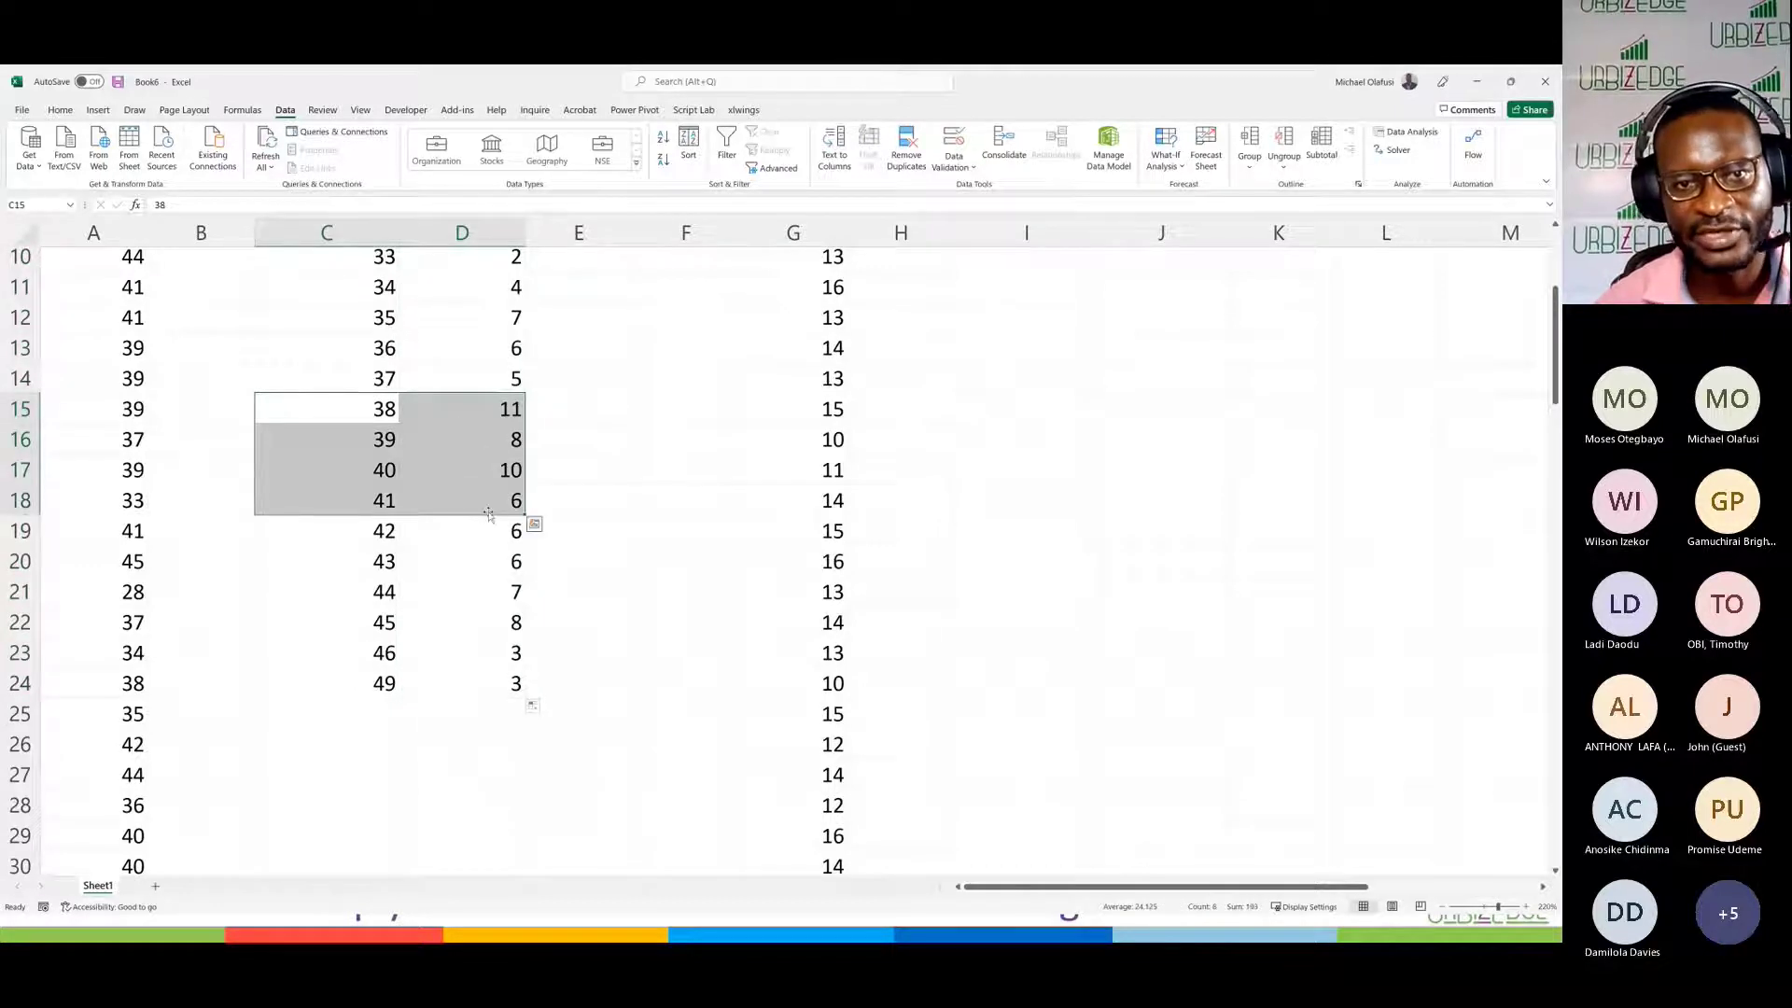
{"action": "left_click", "coordinate": [636, 489]}
{"action": "scroll", "coordinate": [636, 489], "scroll_direction": "up", "scroll_amount": 2}
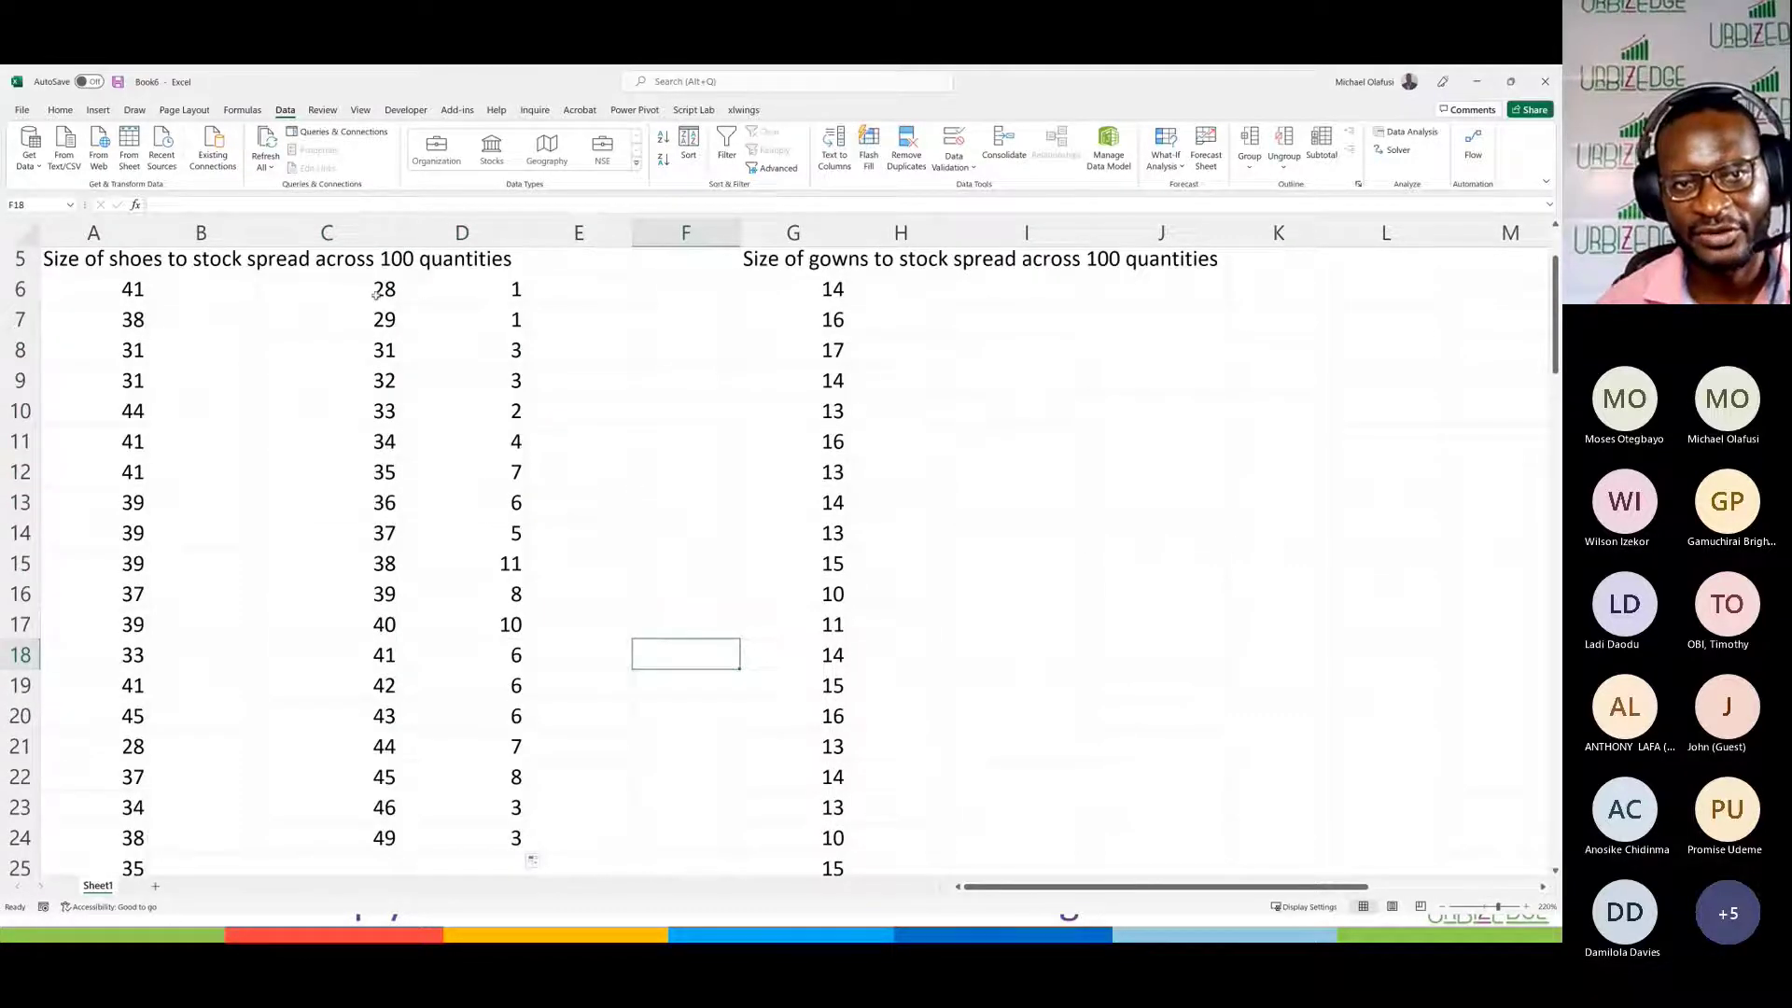
Step: Insert a 2-D clustered column chart from the shoe sizes and counts in C6:D24
{"action": "mouse_move", "coordinate": [373, 295]}
{"action": "left_mouse_down"}
{"action": "mouse_move", "coordinate": [467, 382]}
{"action": "mouse_move", "coordinate": [473, 840]}
{"action": "left_mouse_up"}
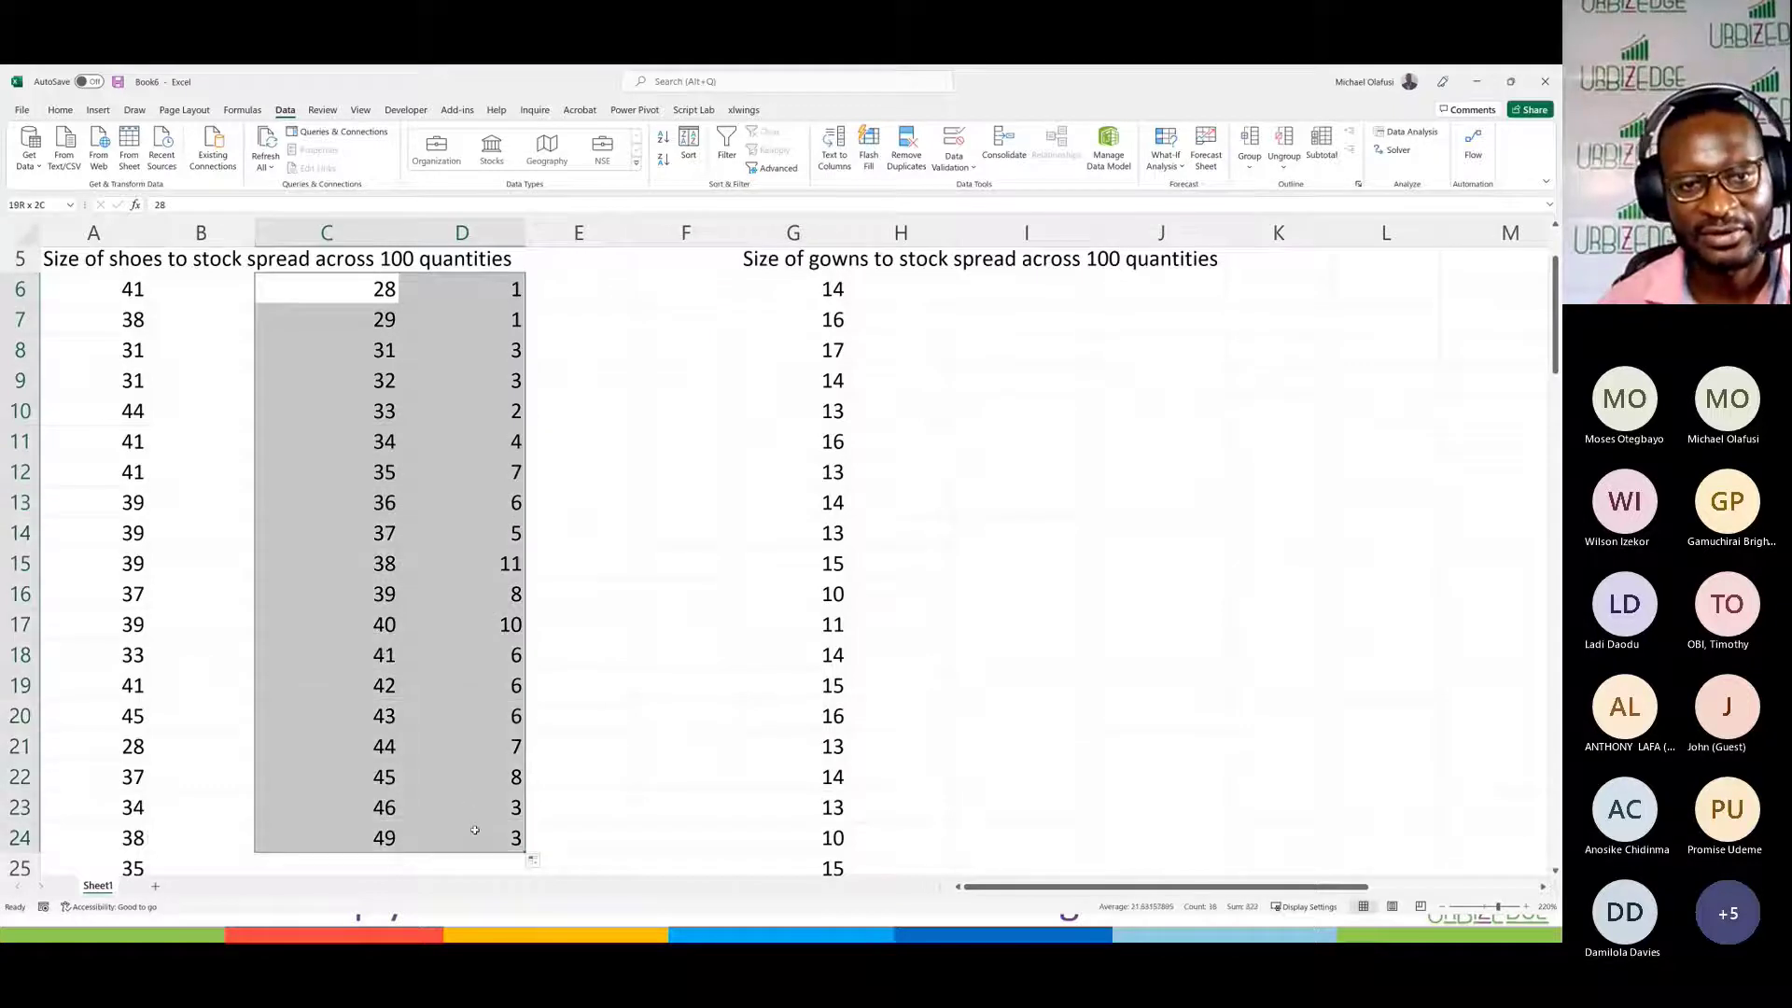
{"action": "left_click", "coordinate": [98, 111]}
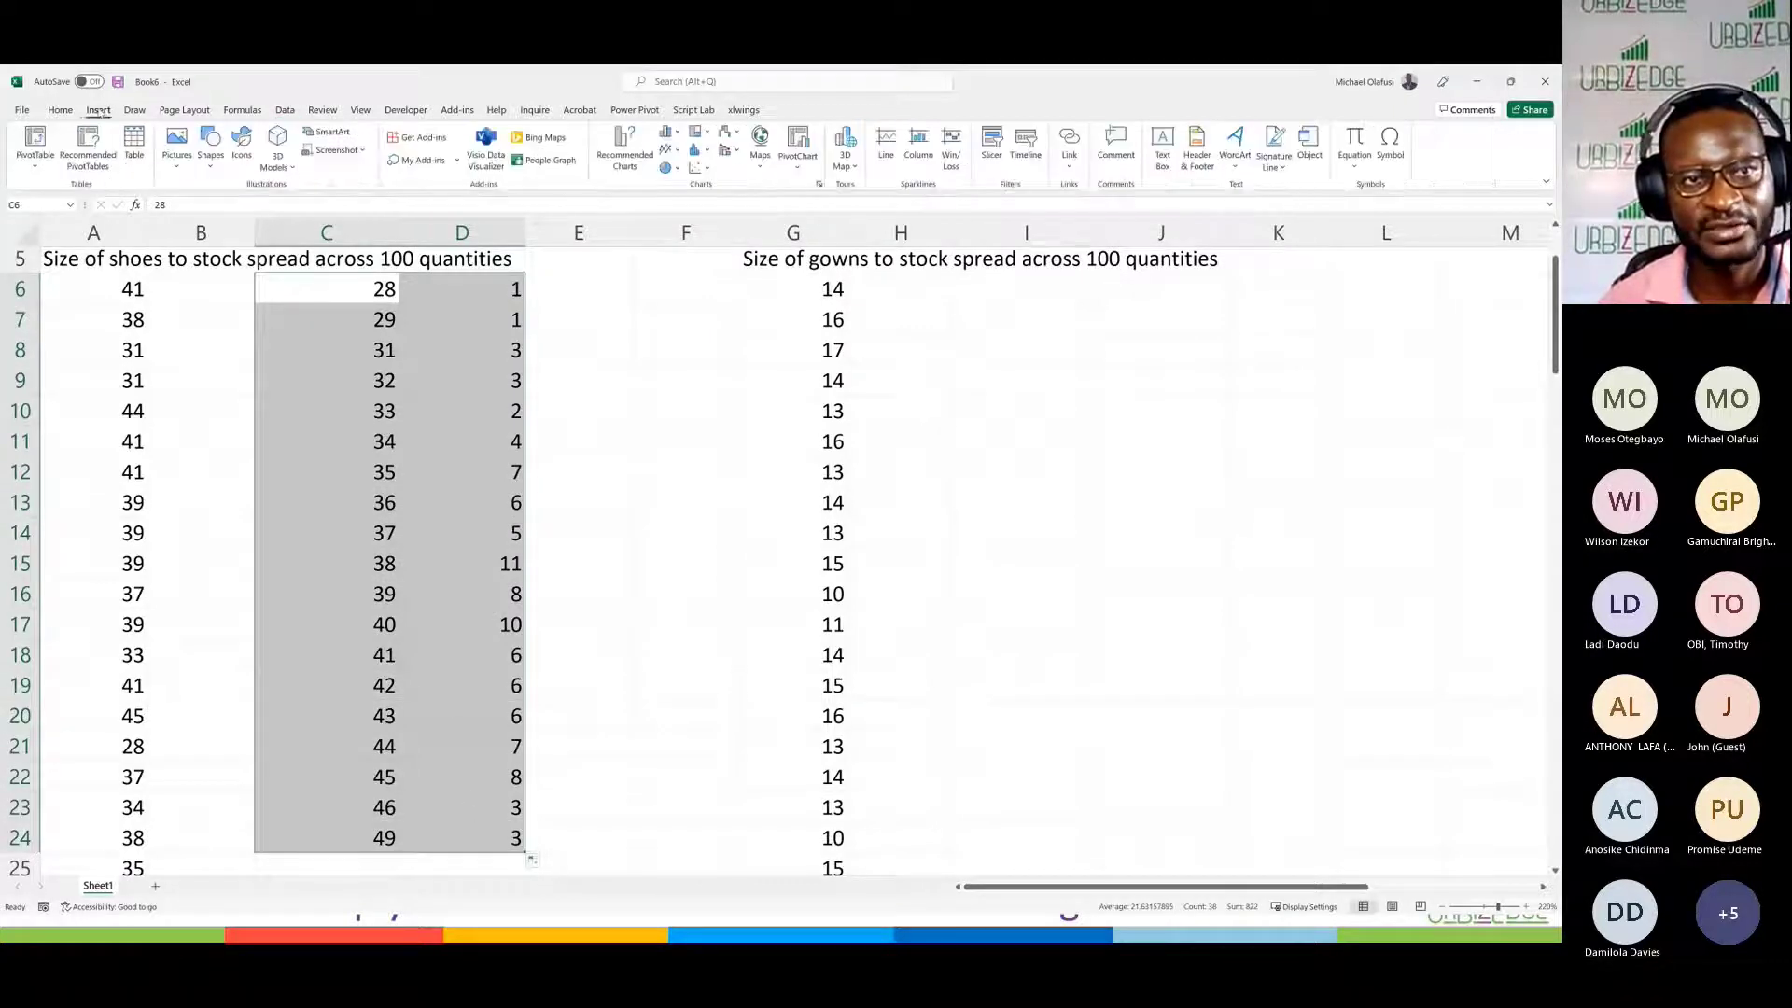
{"action": "left_click", "coordinate": [678, 138]}
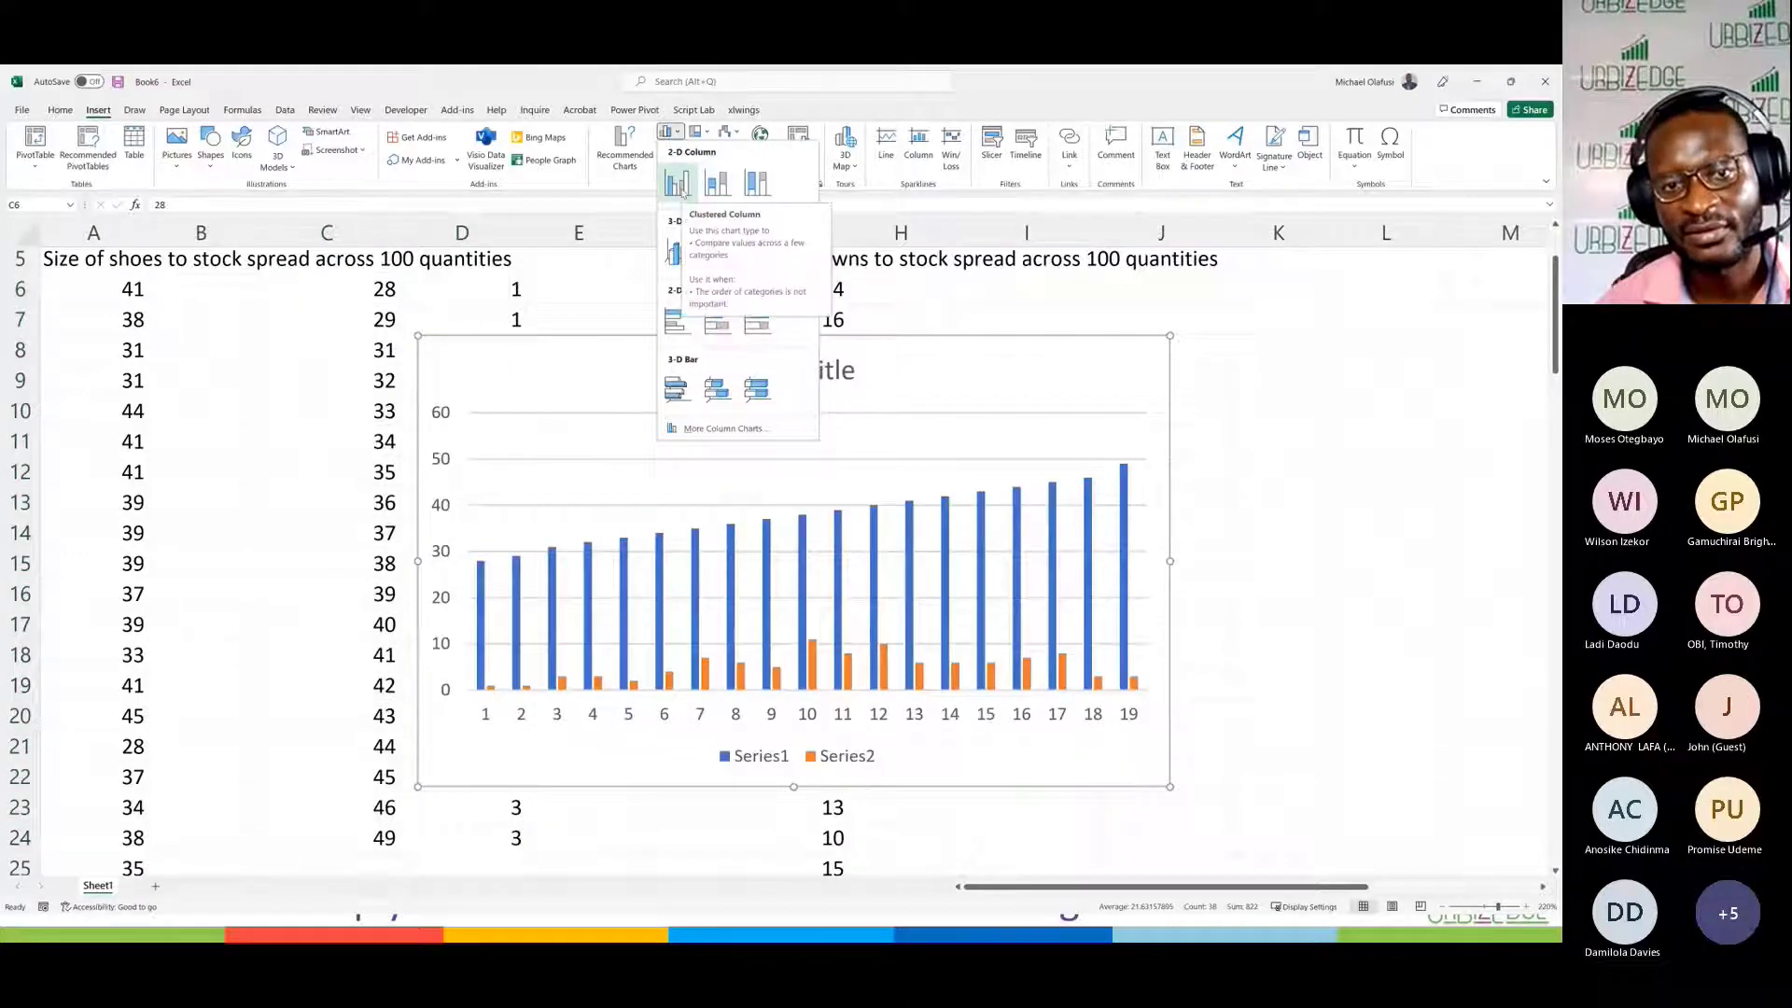
{"action": "left_click", "coordinate": [679, 183]}
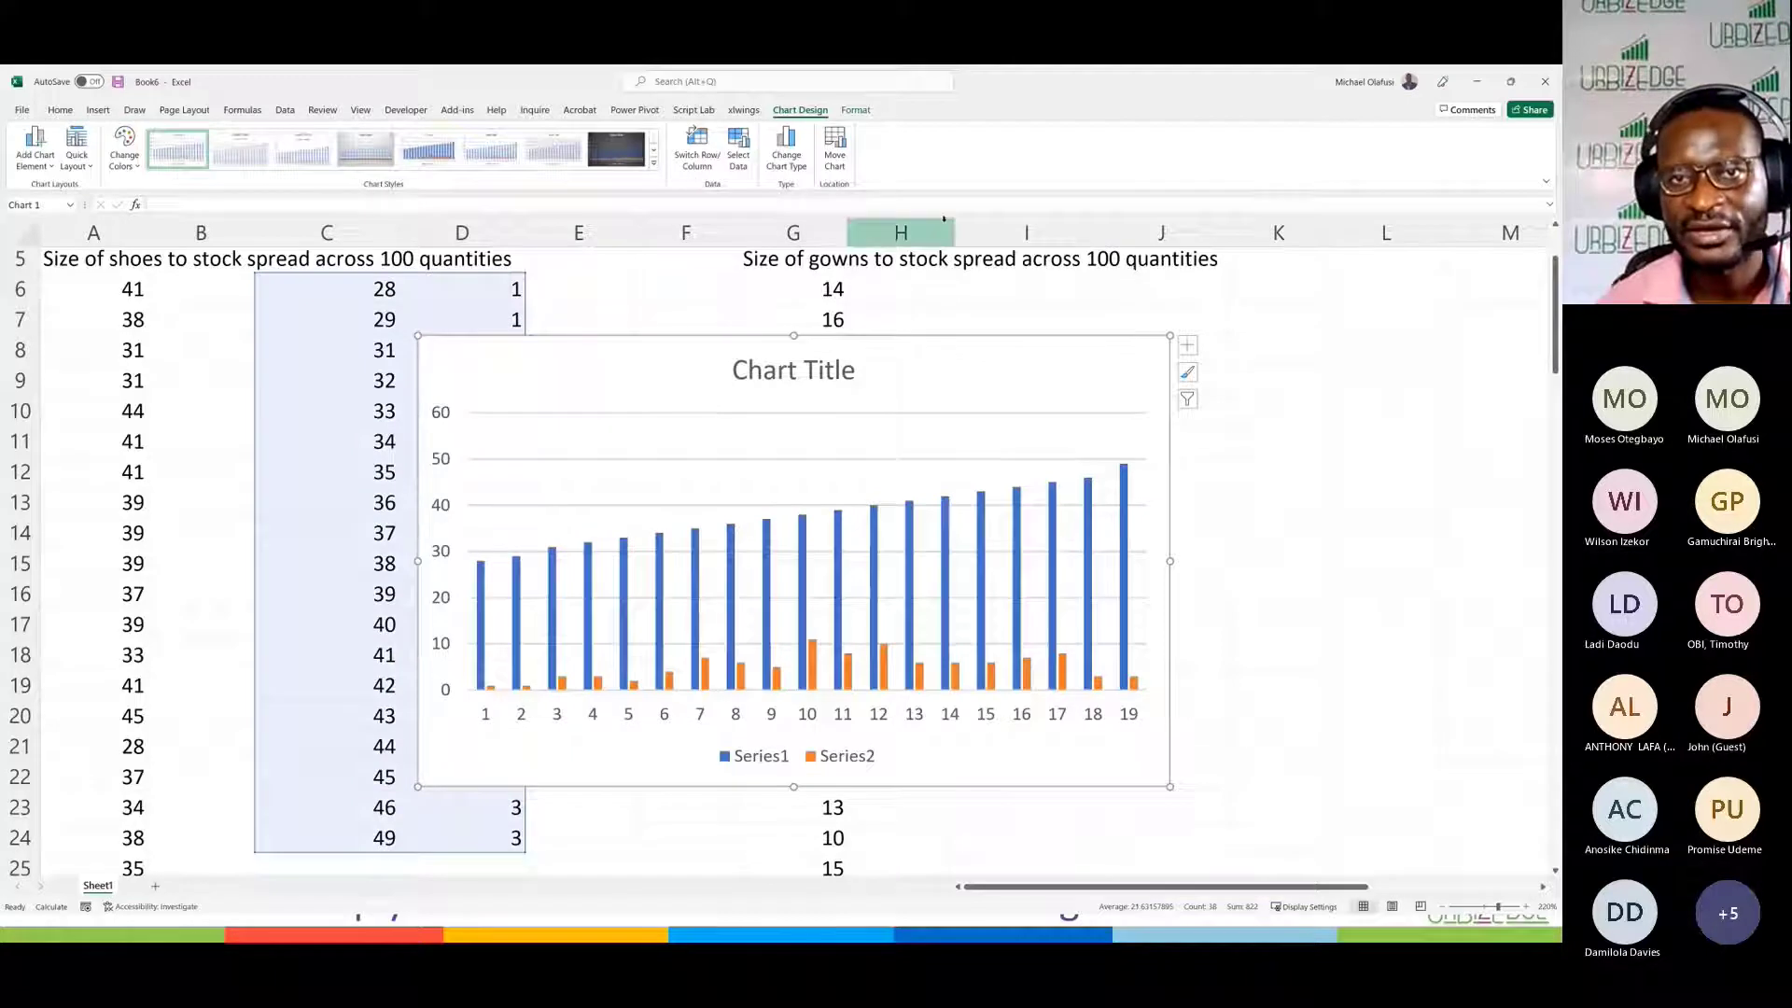
Step: Remove Series1, the shoe size values, from the chart's data source so only the counts are plotted
{"action": "left_click", "coordinate": [738, 157]}
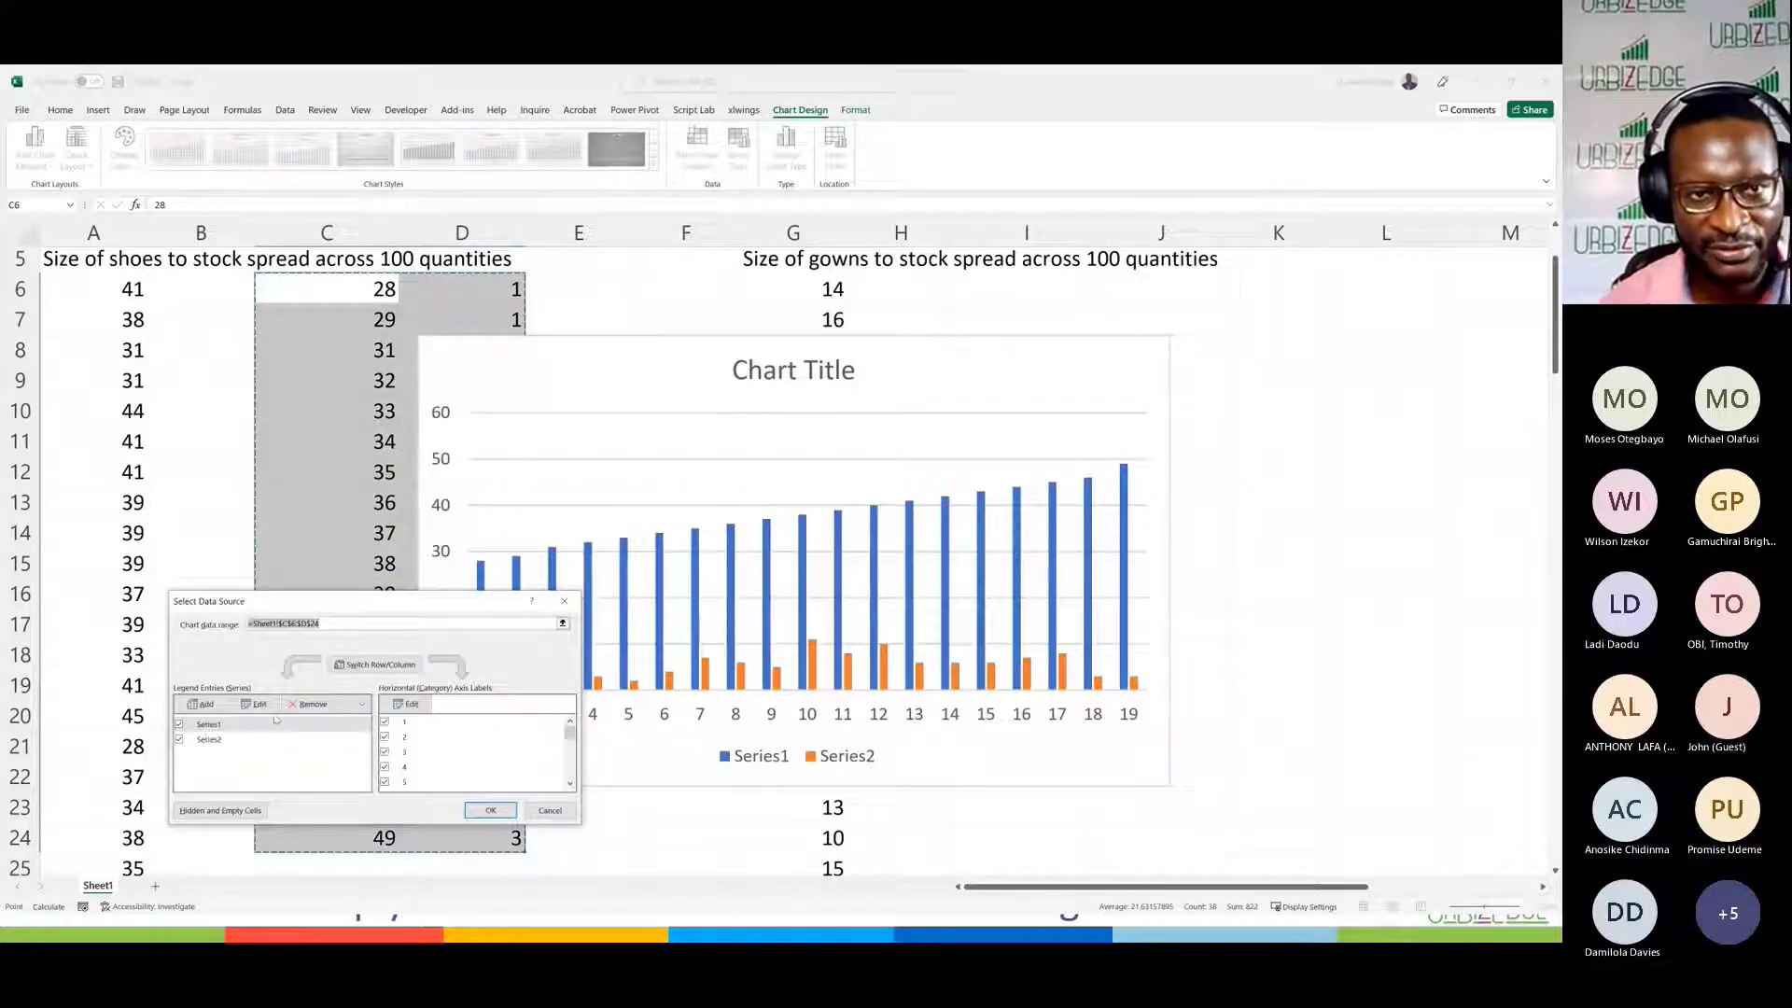
{"action": "left_click", "coordinate": [269, 724]}
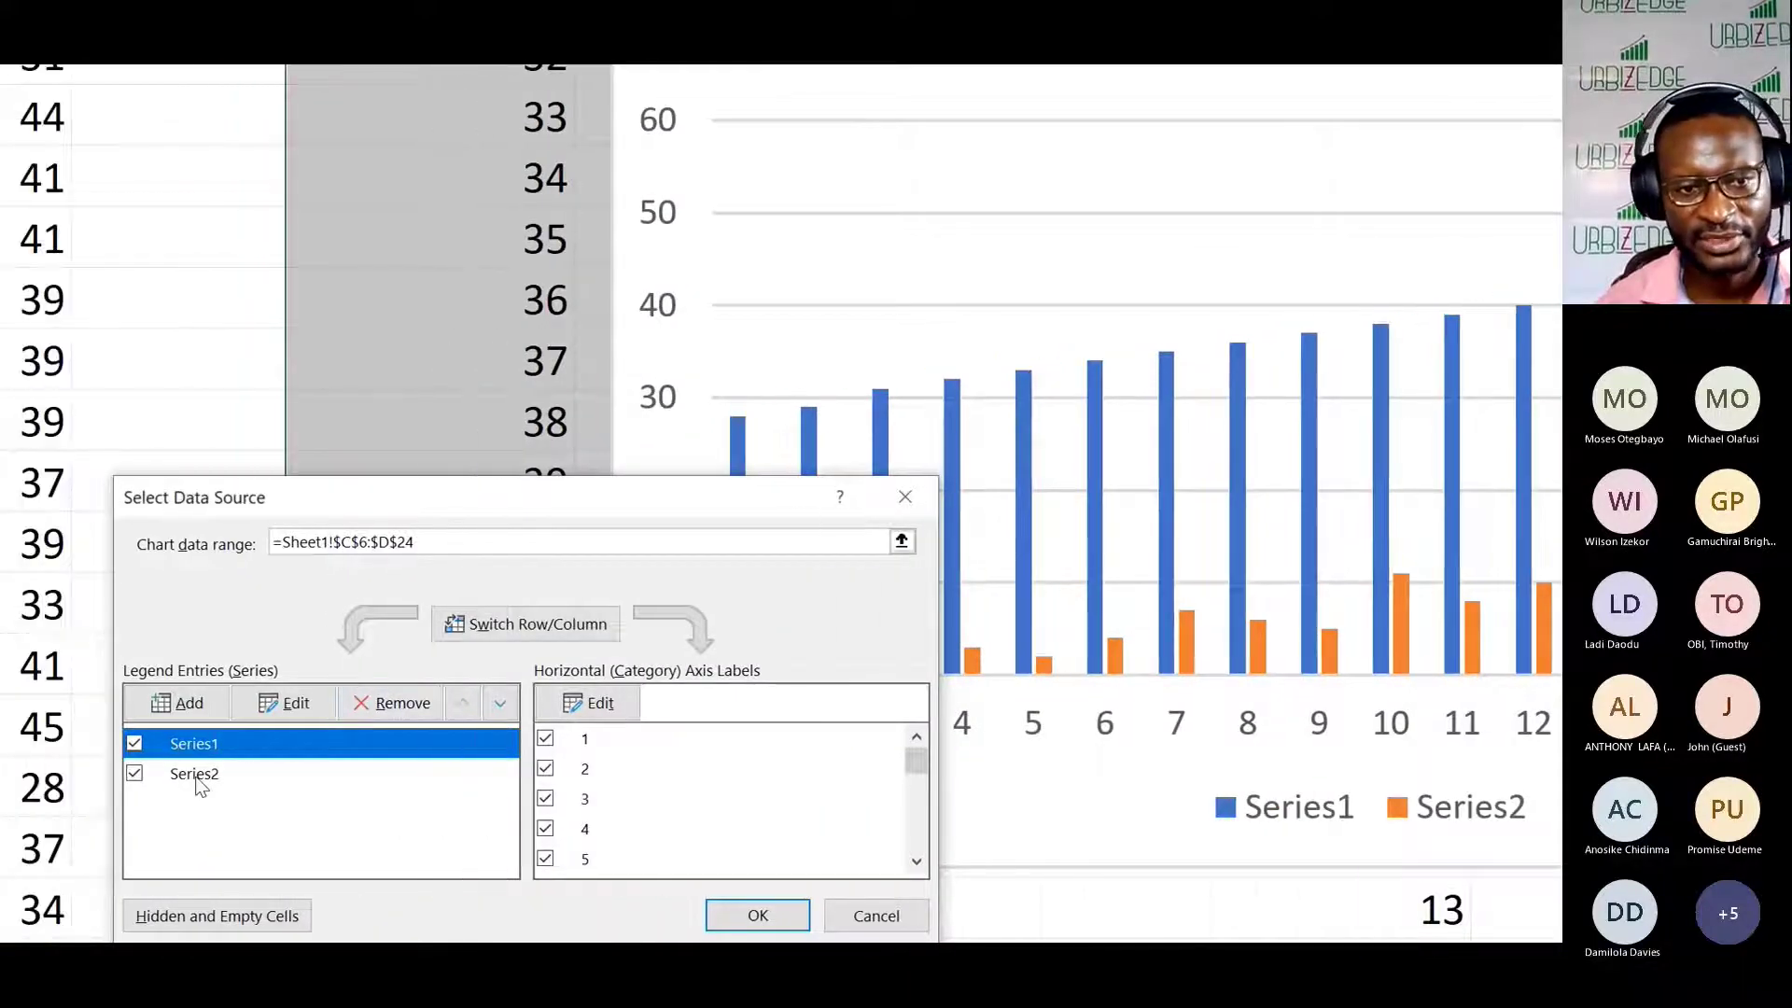
{"action": "left_click", "coordinate": [446, 707]}
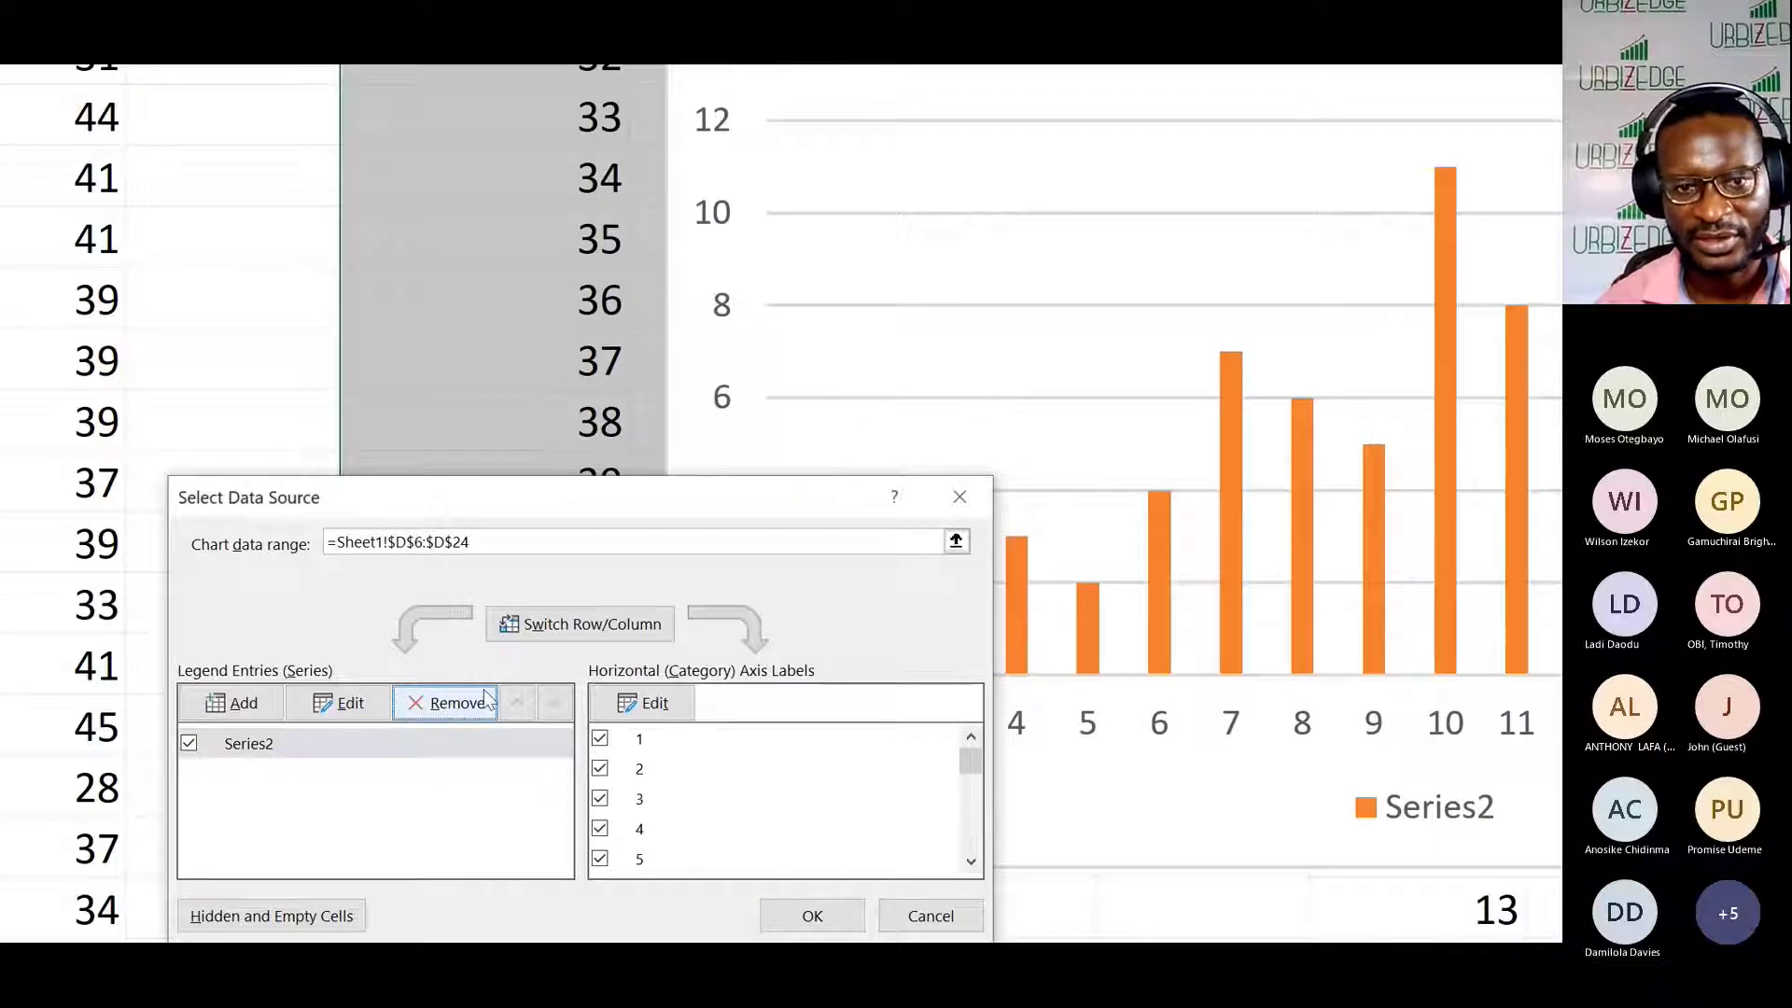
Step: Try to set the chart's horizontal axis labels to the shoe sizes in C6:C24
{"action": "left_click", "coordinate": [639, 704]}
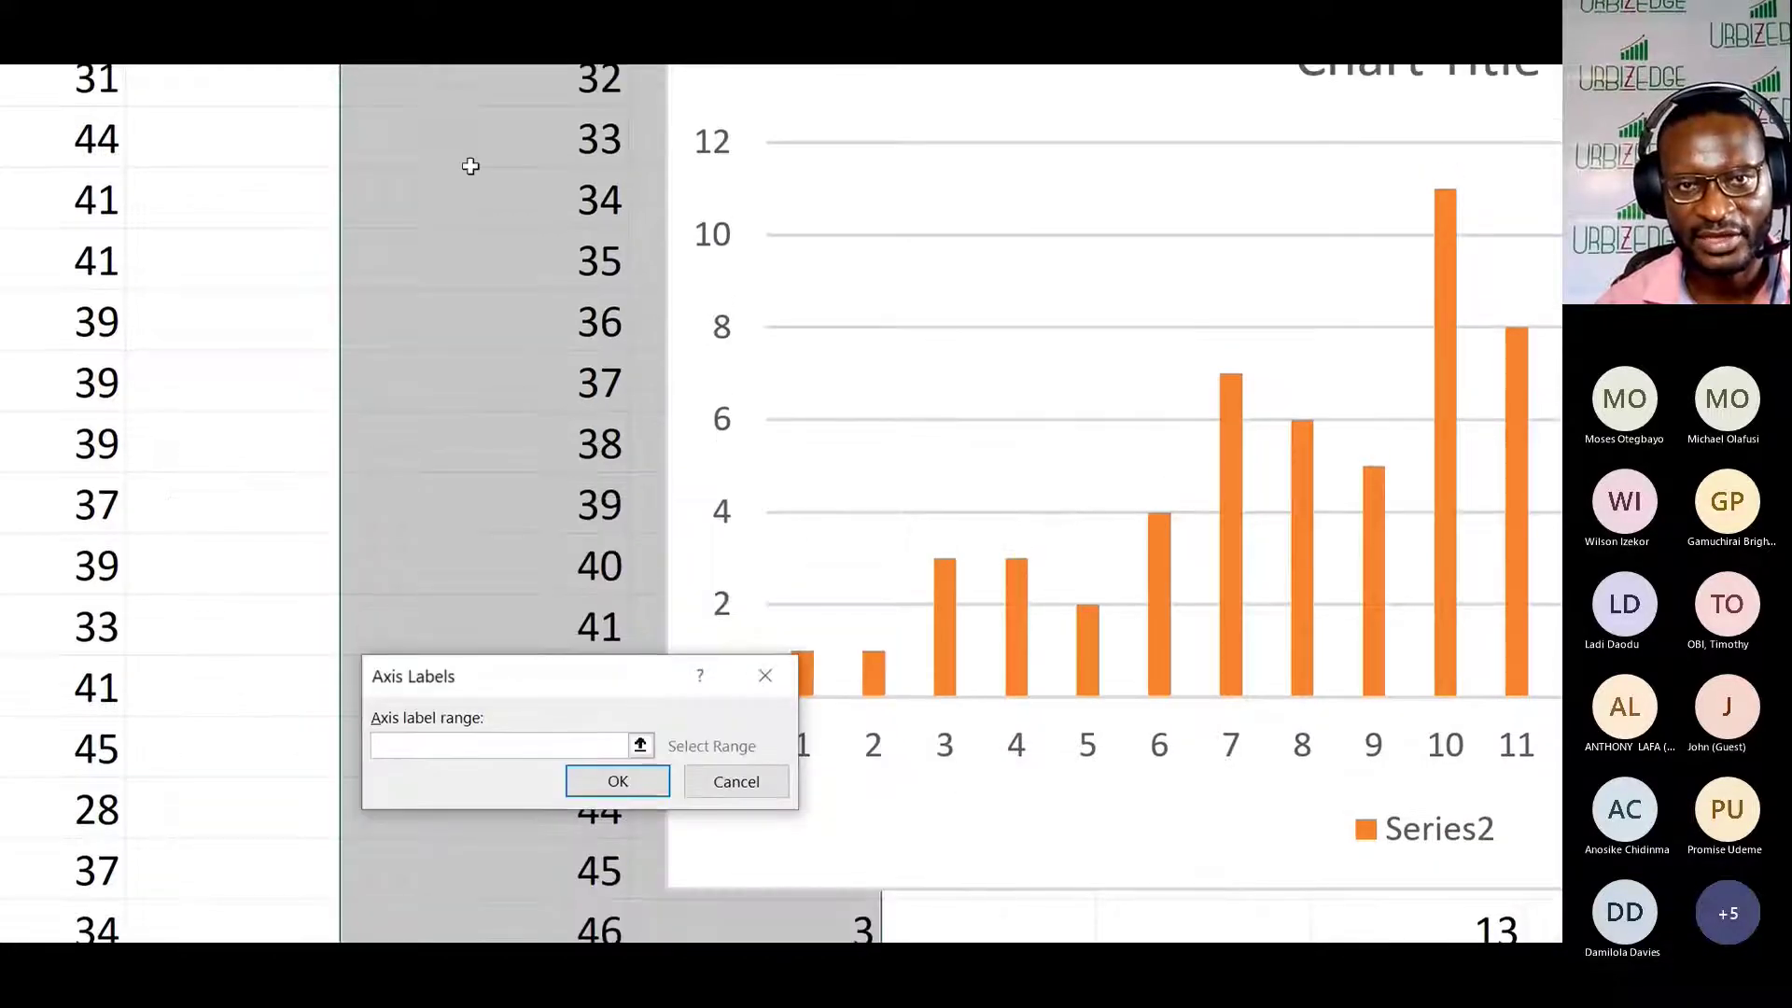
{"action": "left_click", "coordinate": [472, 168]}
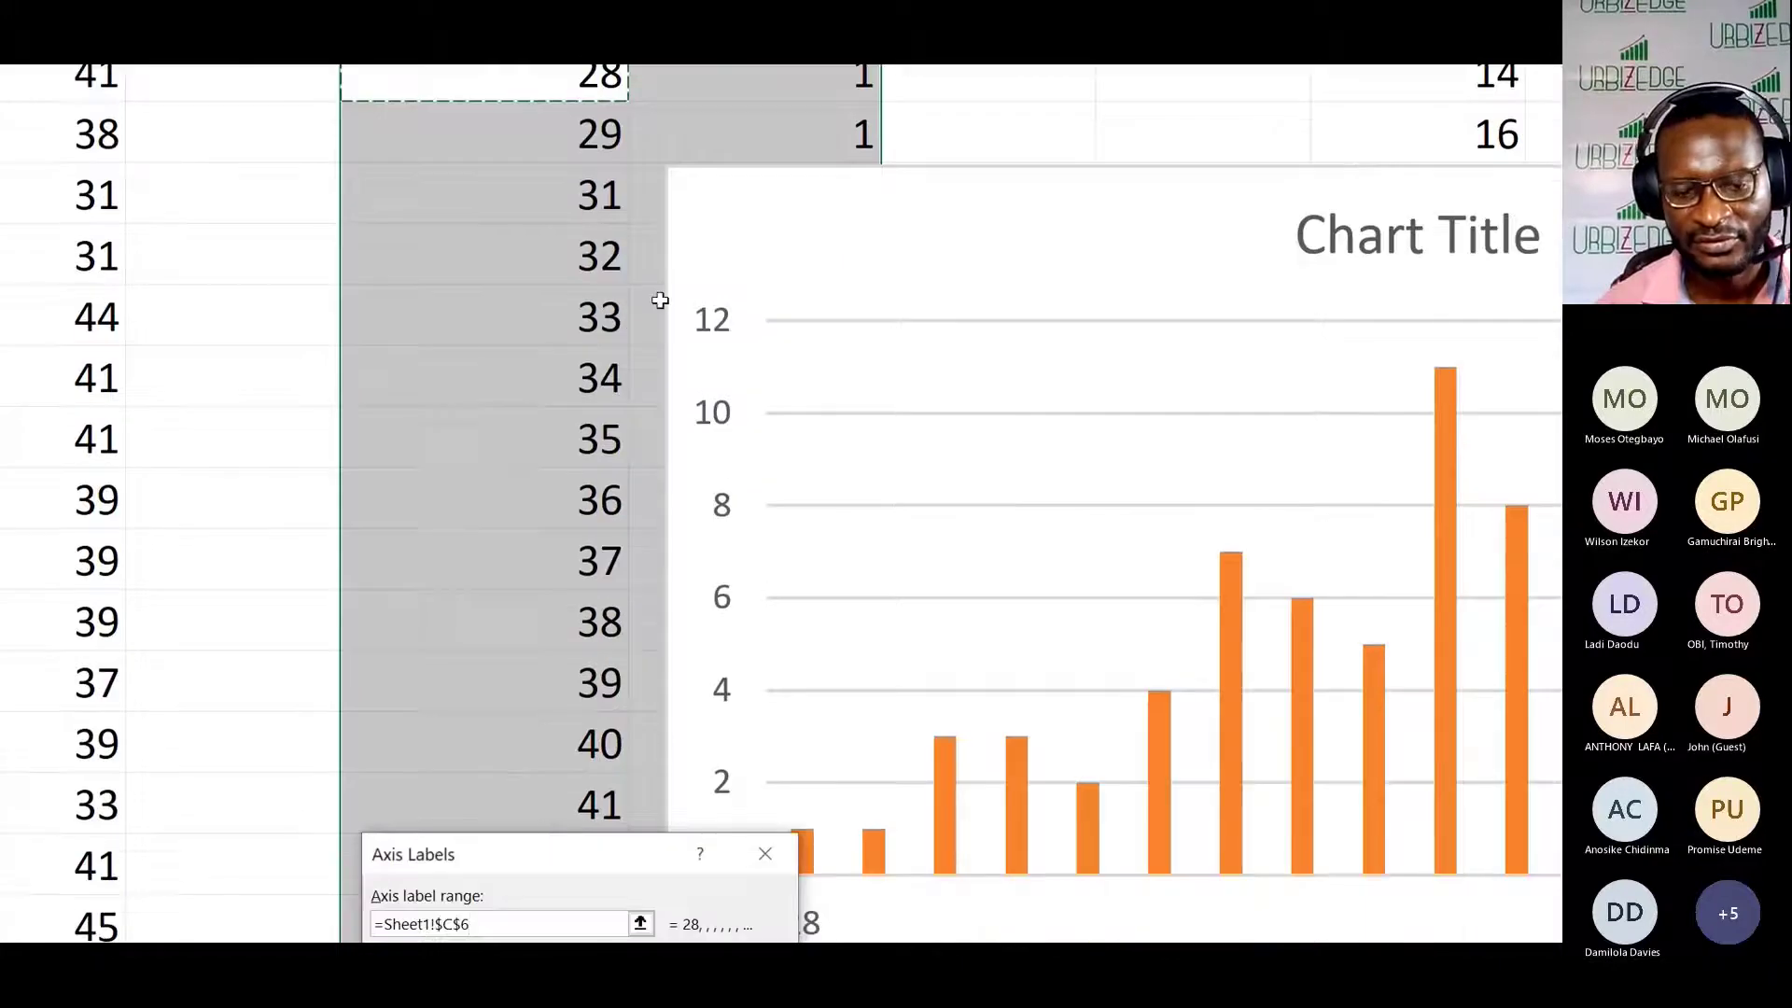
{"action": "key", "text": "ctrl+shift+Down"}
{"action": "scroll", "coordinate": [602, 523], "scroll_direction": "down", "scroll_amount": 1}
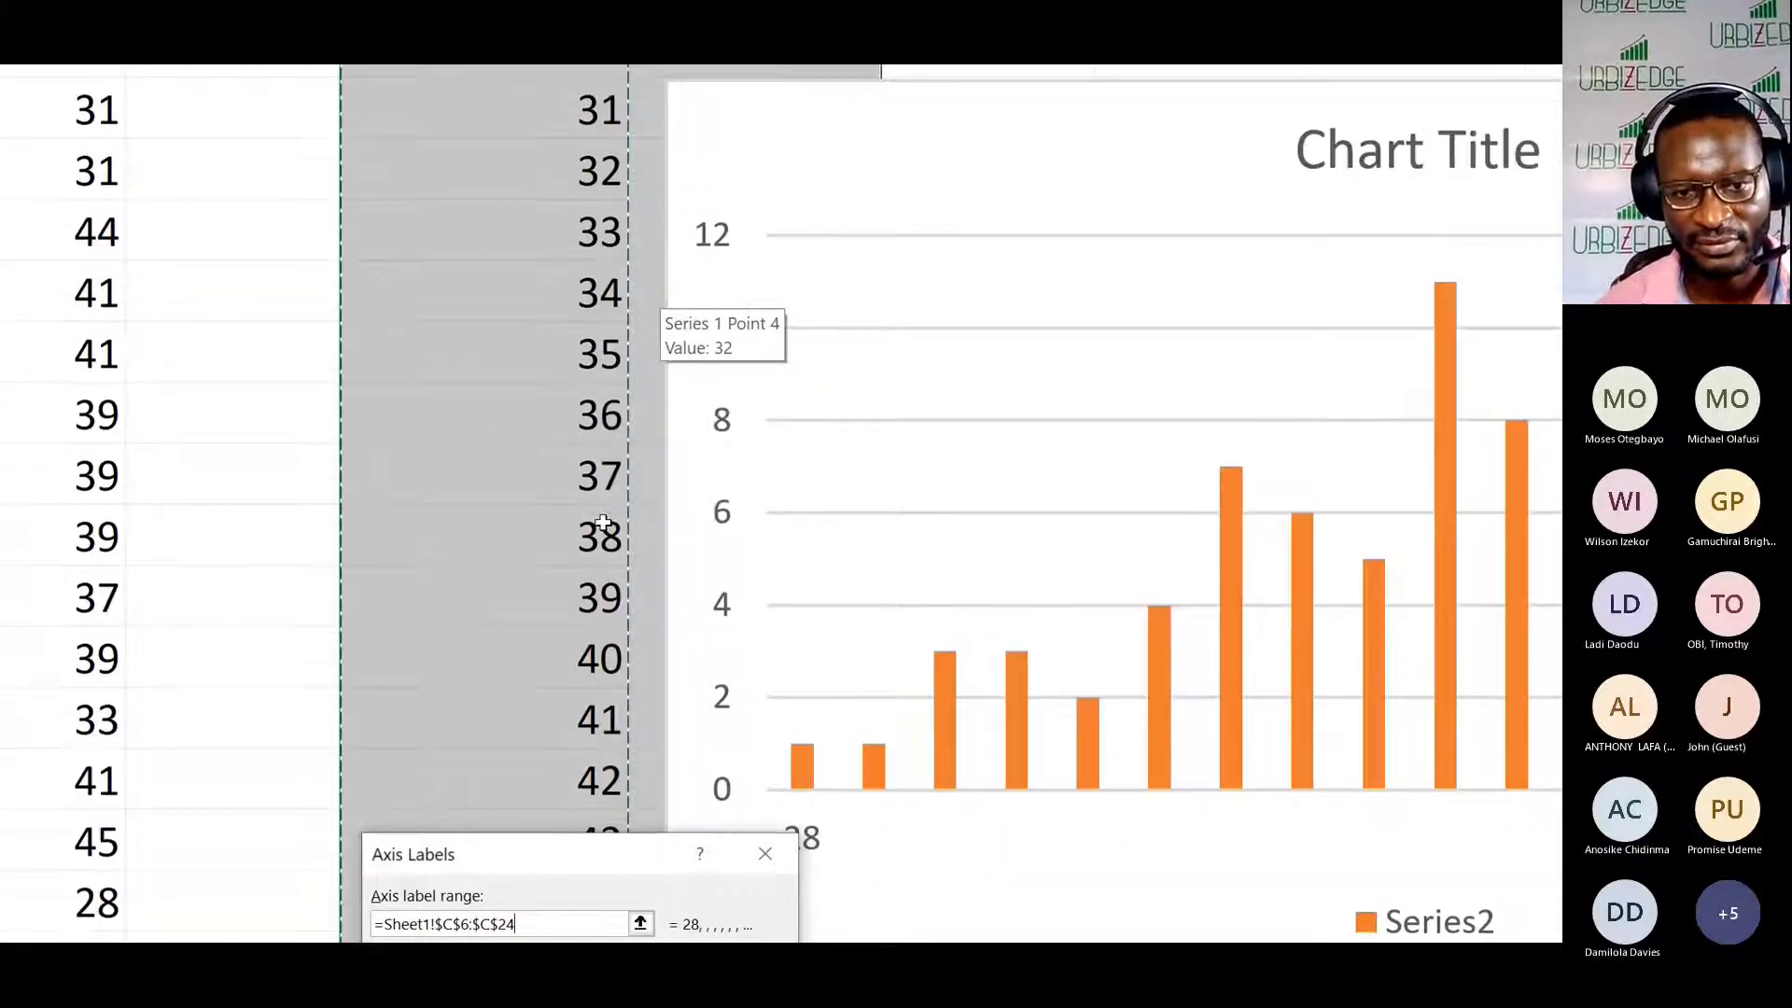
{"action": "scroll", "coordinate": [602, 523], "scroll_direction": "down", "scroll_amount": 4}
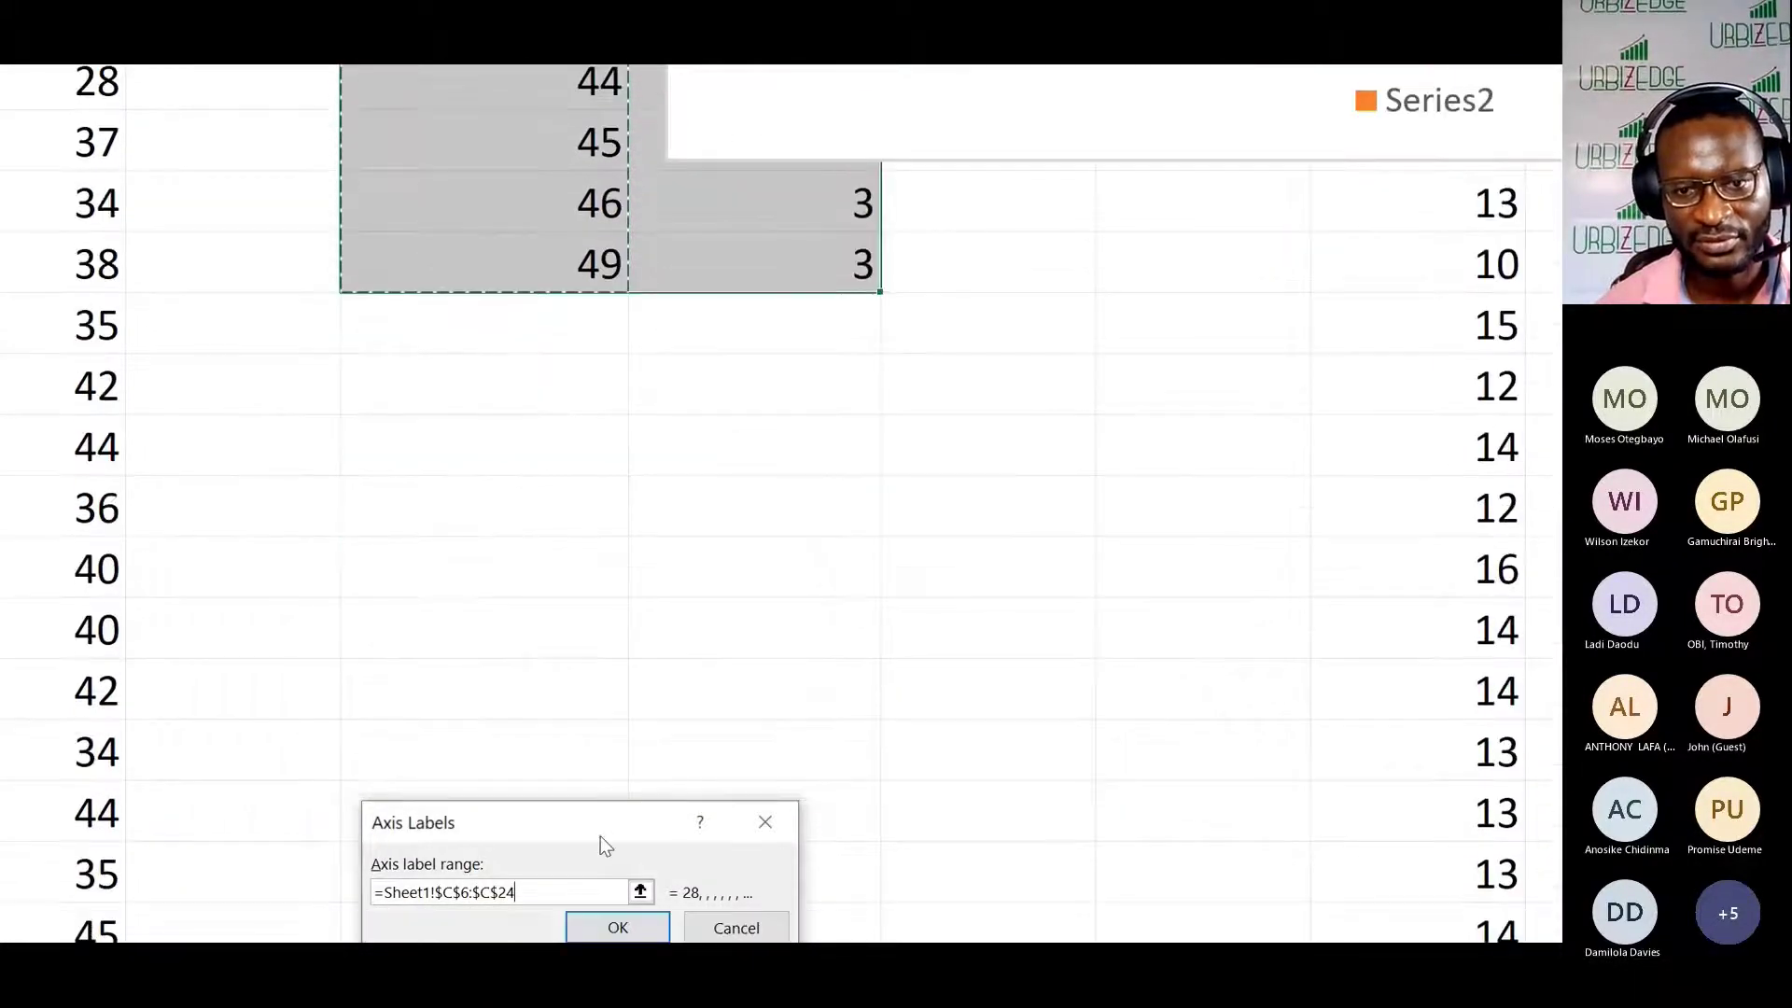
{"action": "left_click", "coordinate": [651, 628]}
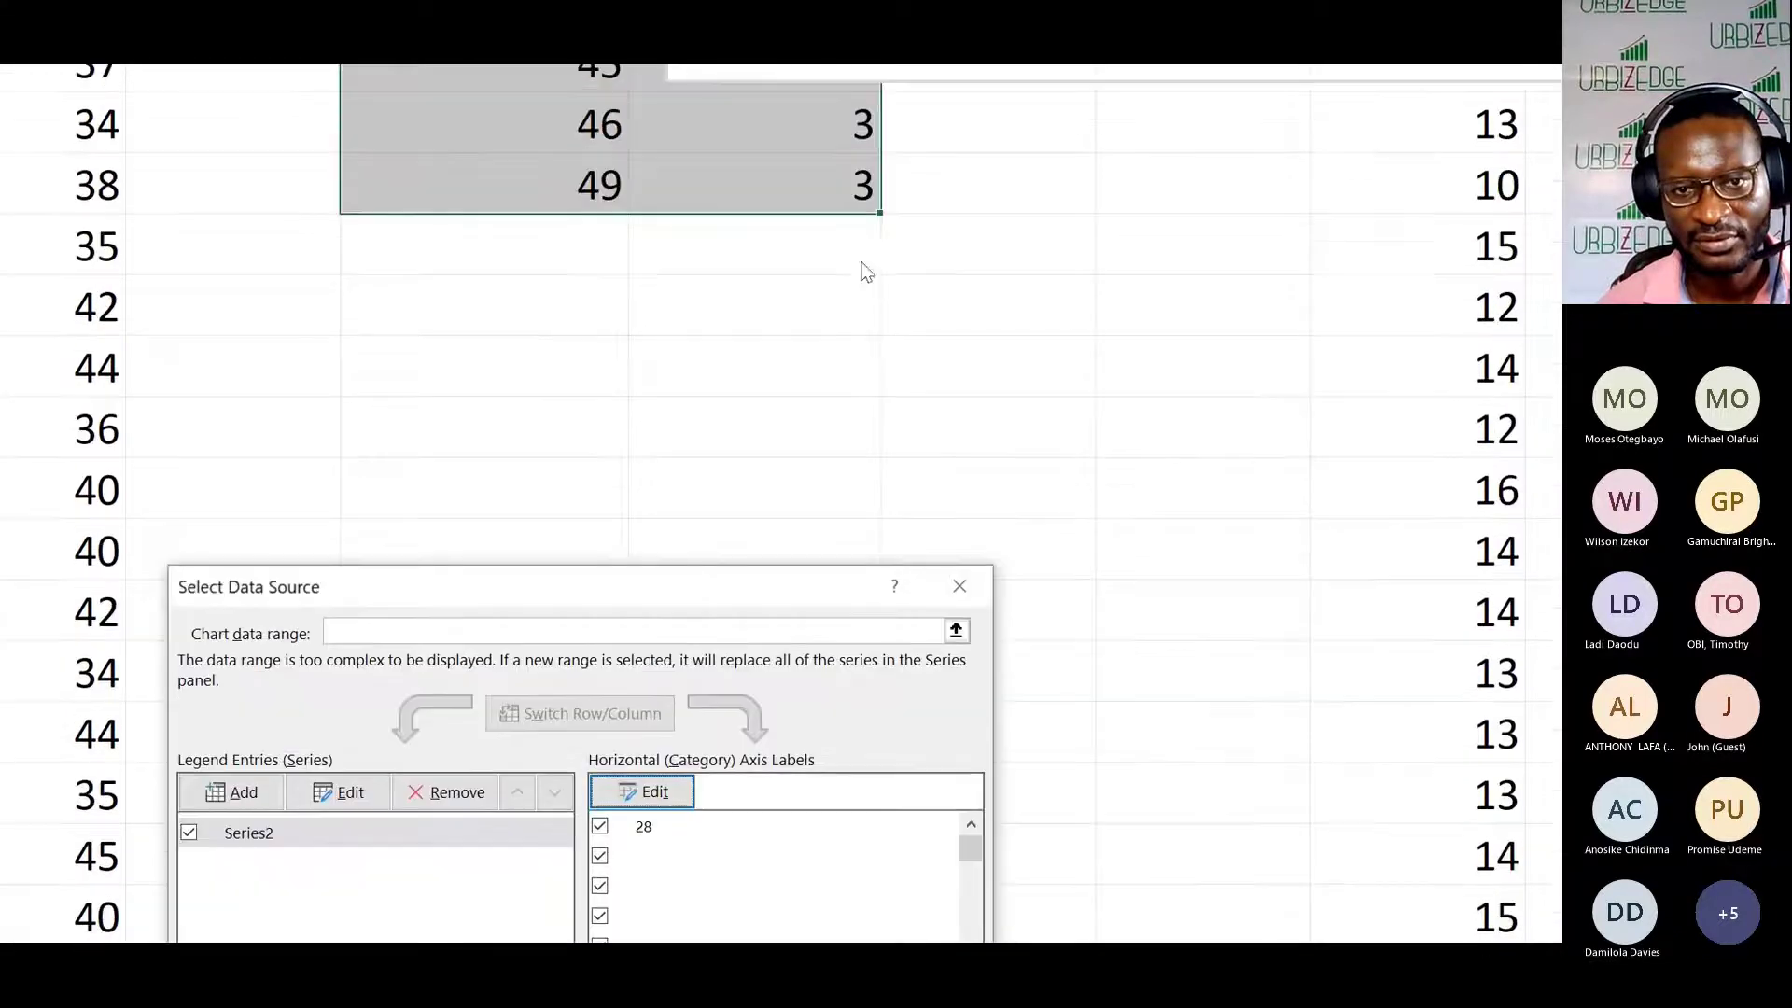
Step: Replace the horizontal axis label range with the shoe sizes in C6:C24 and apply the chart's data source changes
{"action": "left_click", "coordinate": [646, 583]}
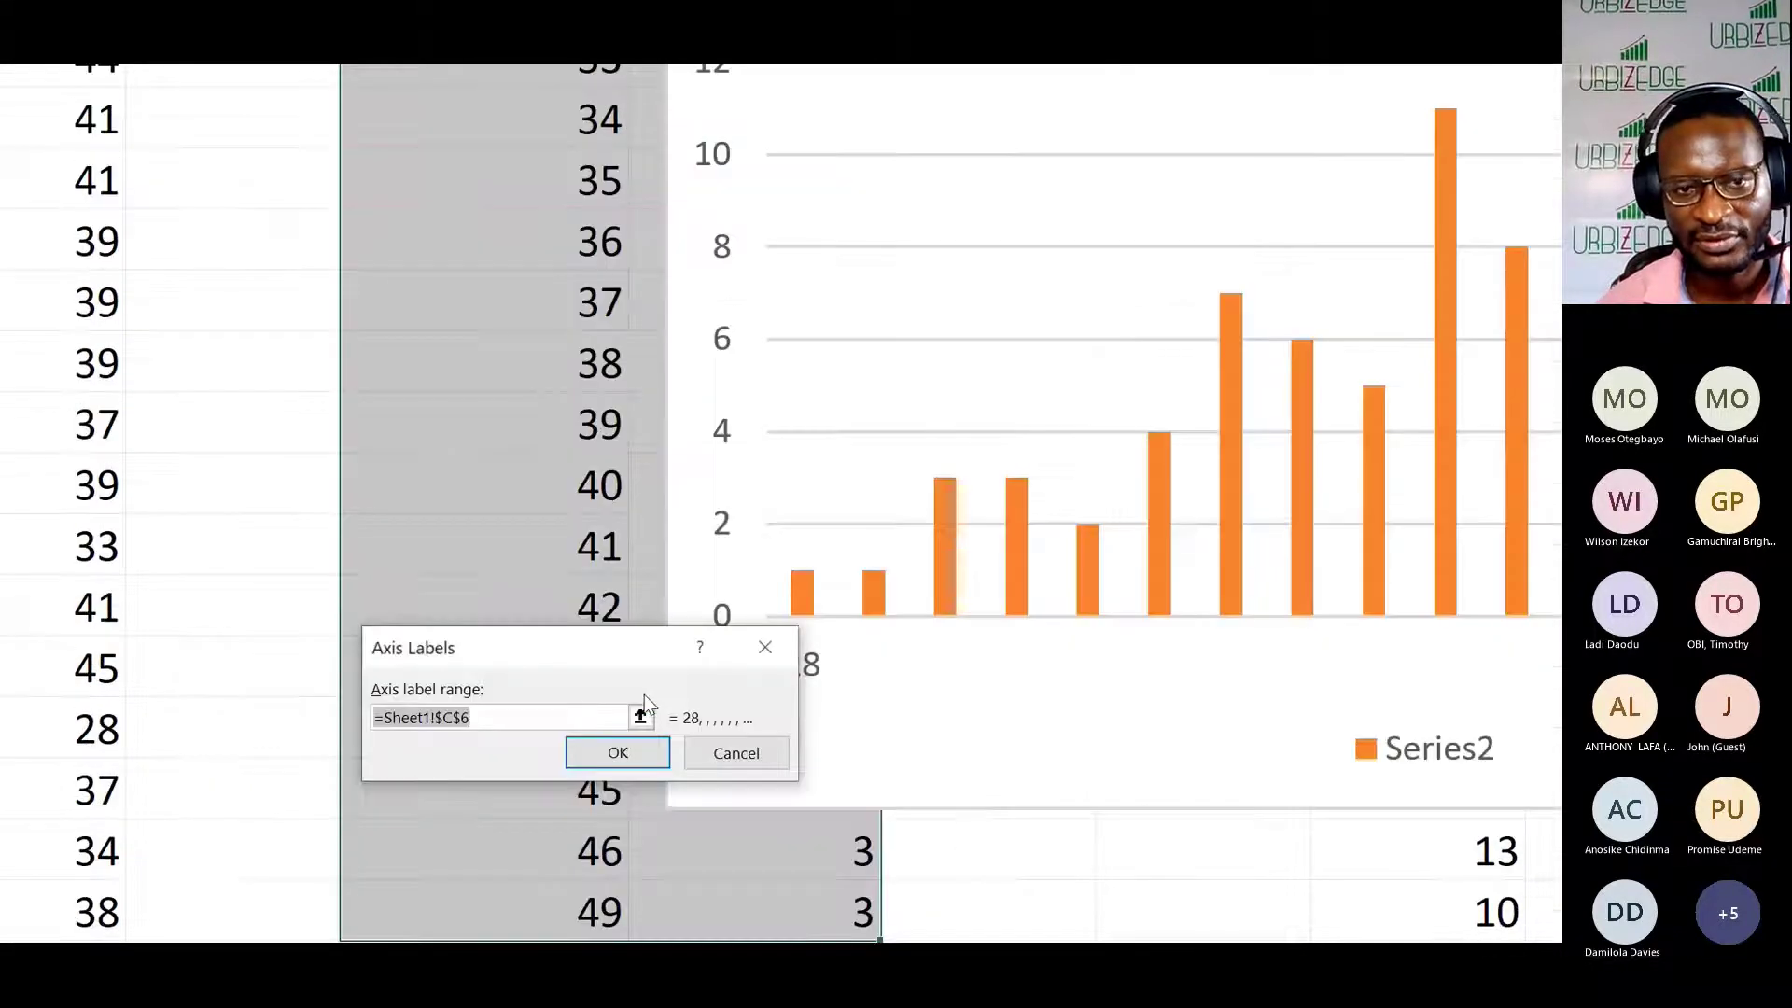
{"action": "key", "text": "BackSpace"}
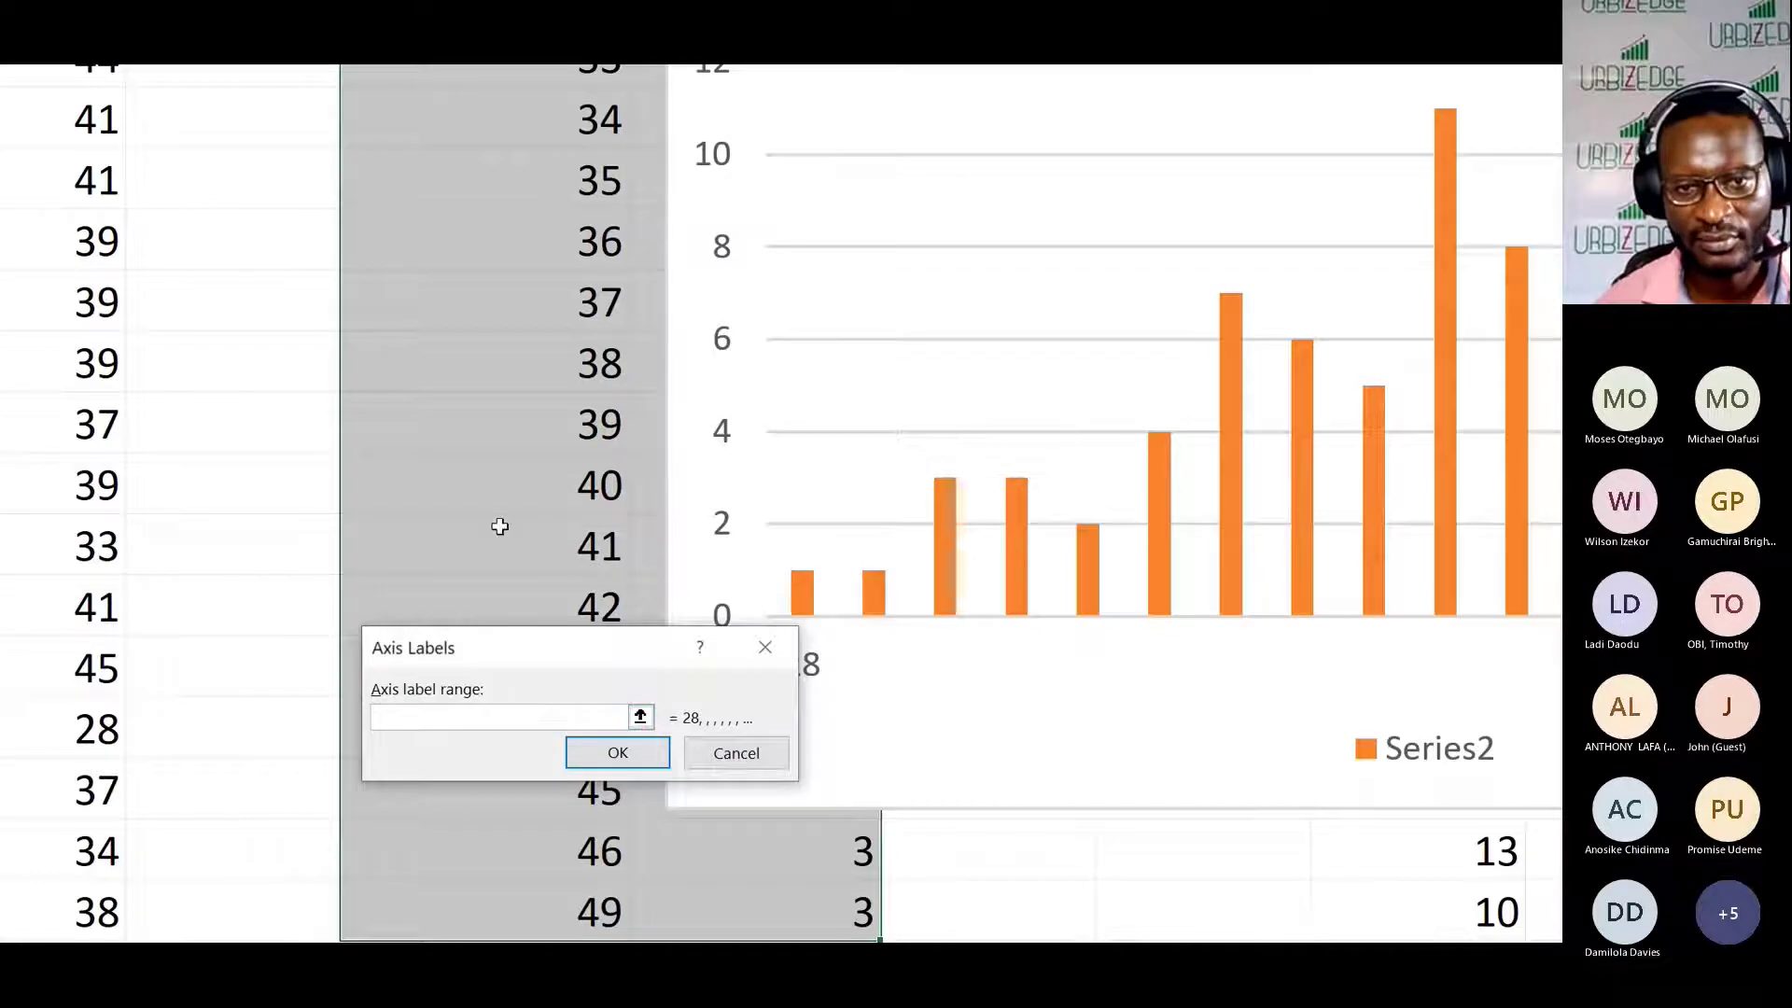
{"action": "scroll", "coordinate": [504, 292], "scroll_direction": "down", "scroll_amount": 2}
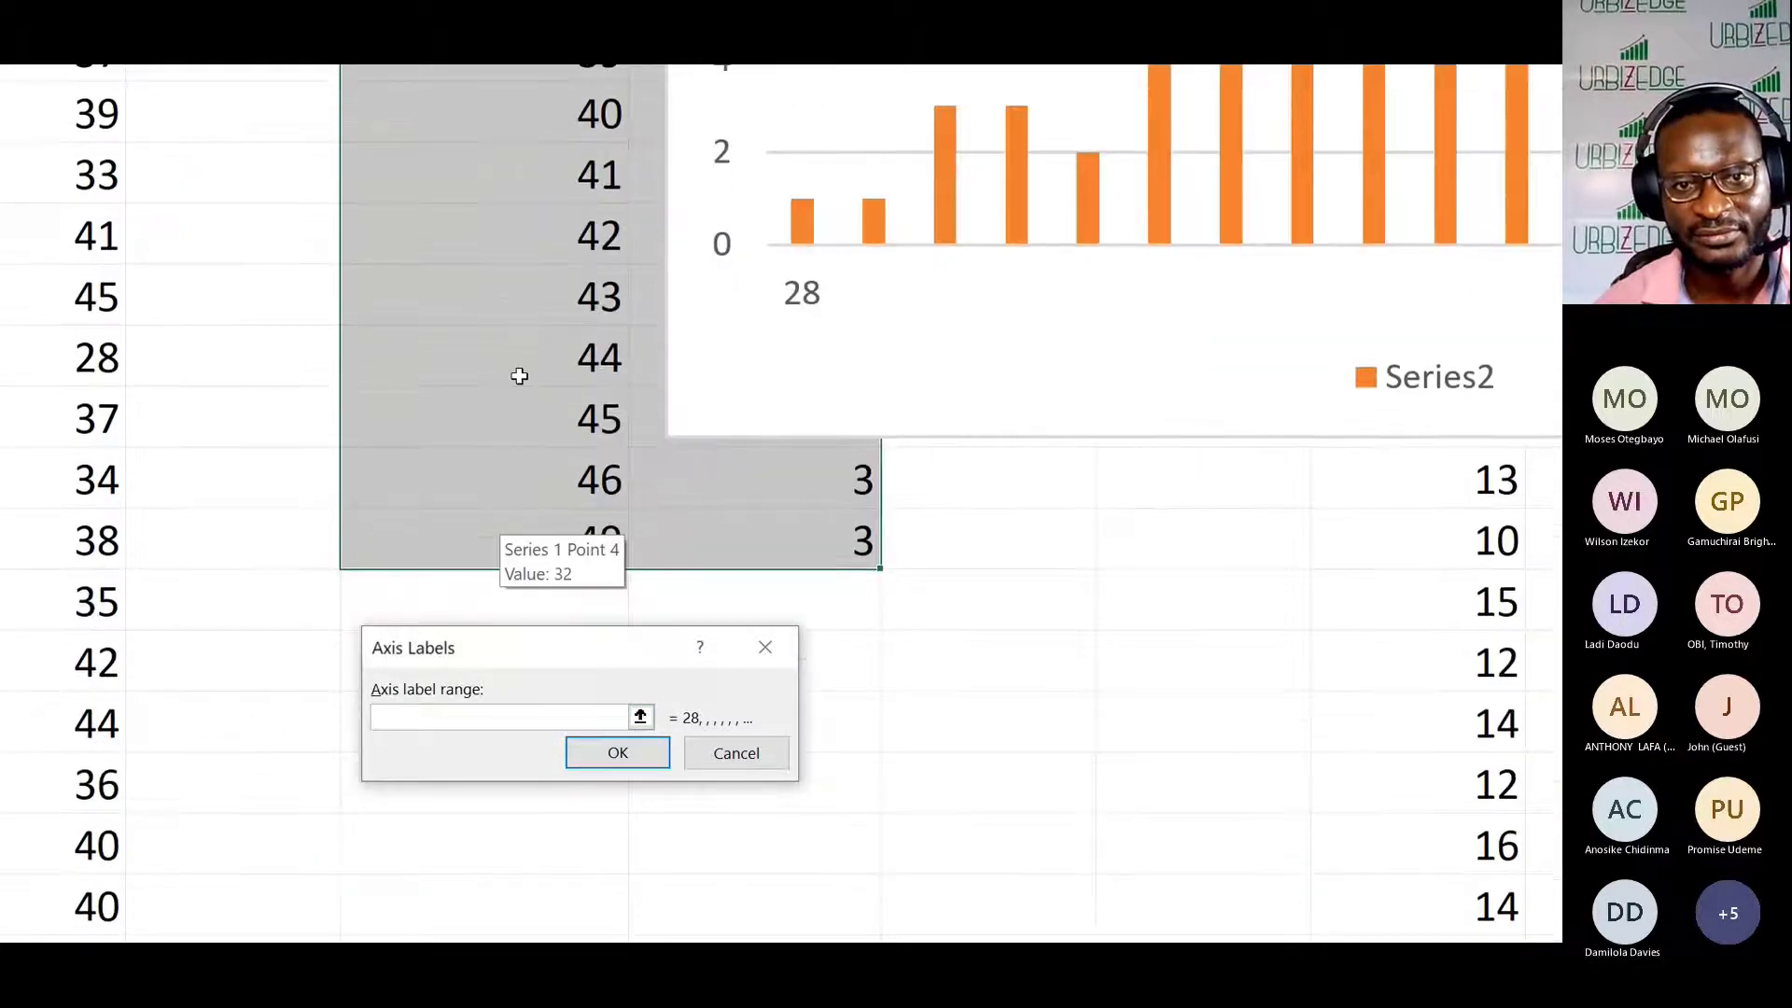
{"action": "left_click_drag", "start_coordinate": [432, 546], "coordinate": [504, 401]}
{"action": "left_click", "coordinate": [618, 753]}
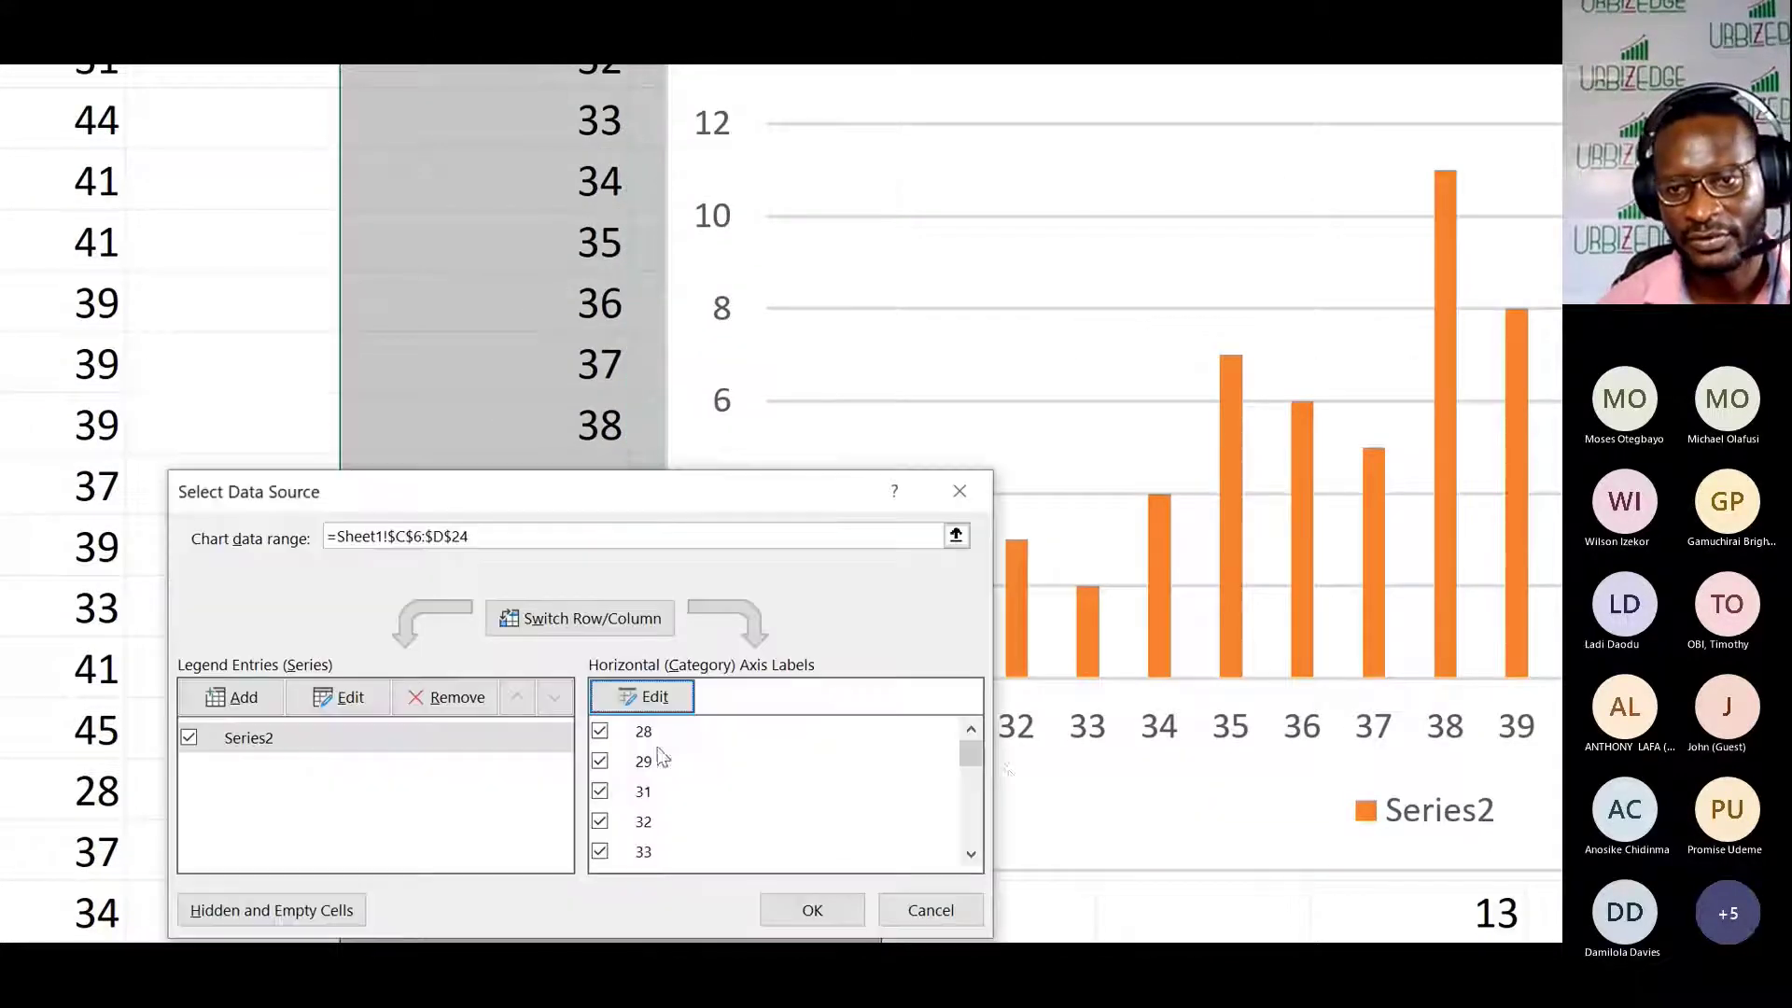
{"action": "left_click", "coordinate": [813, 847]}
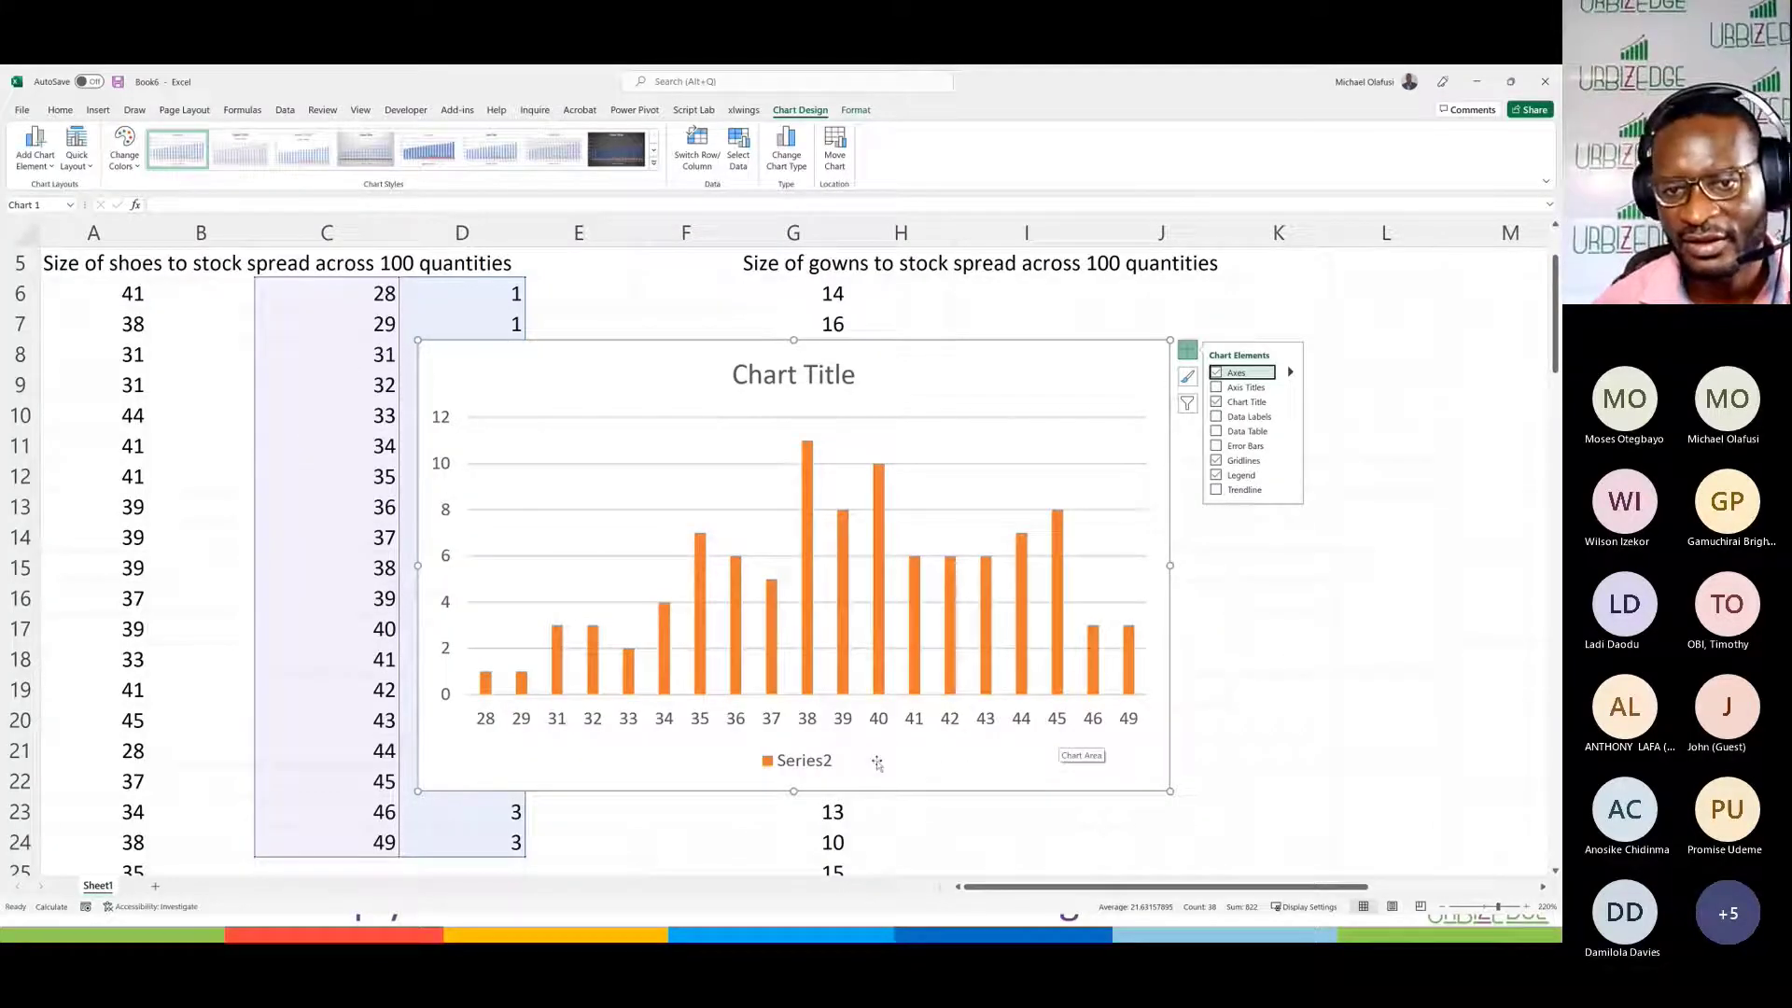
Step: Reduce the gap width of the count series until the columns touch like a histogram
{"action": "right_click", "coordinate": [879, 688]}
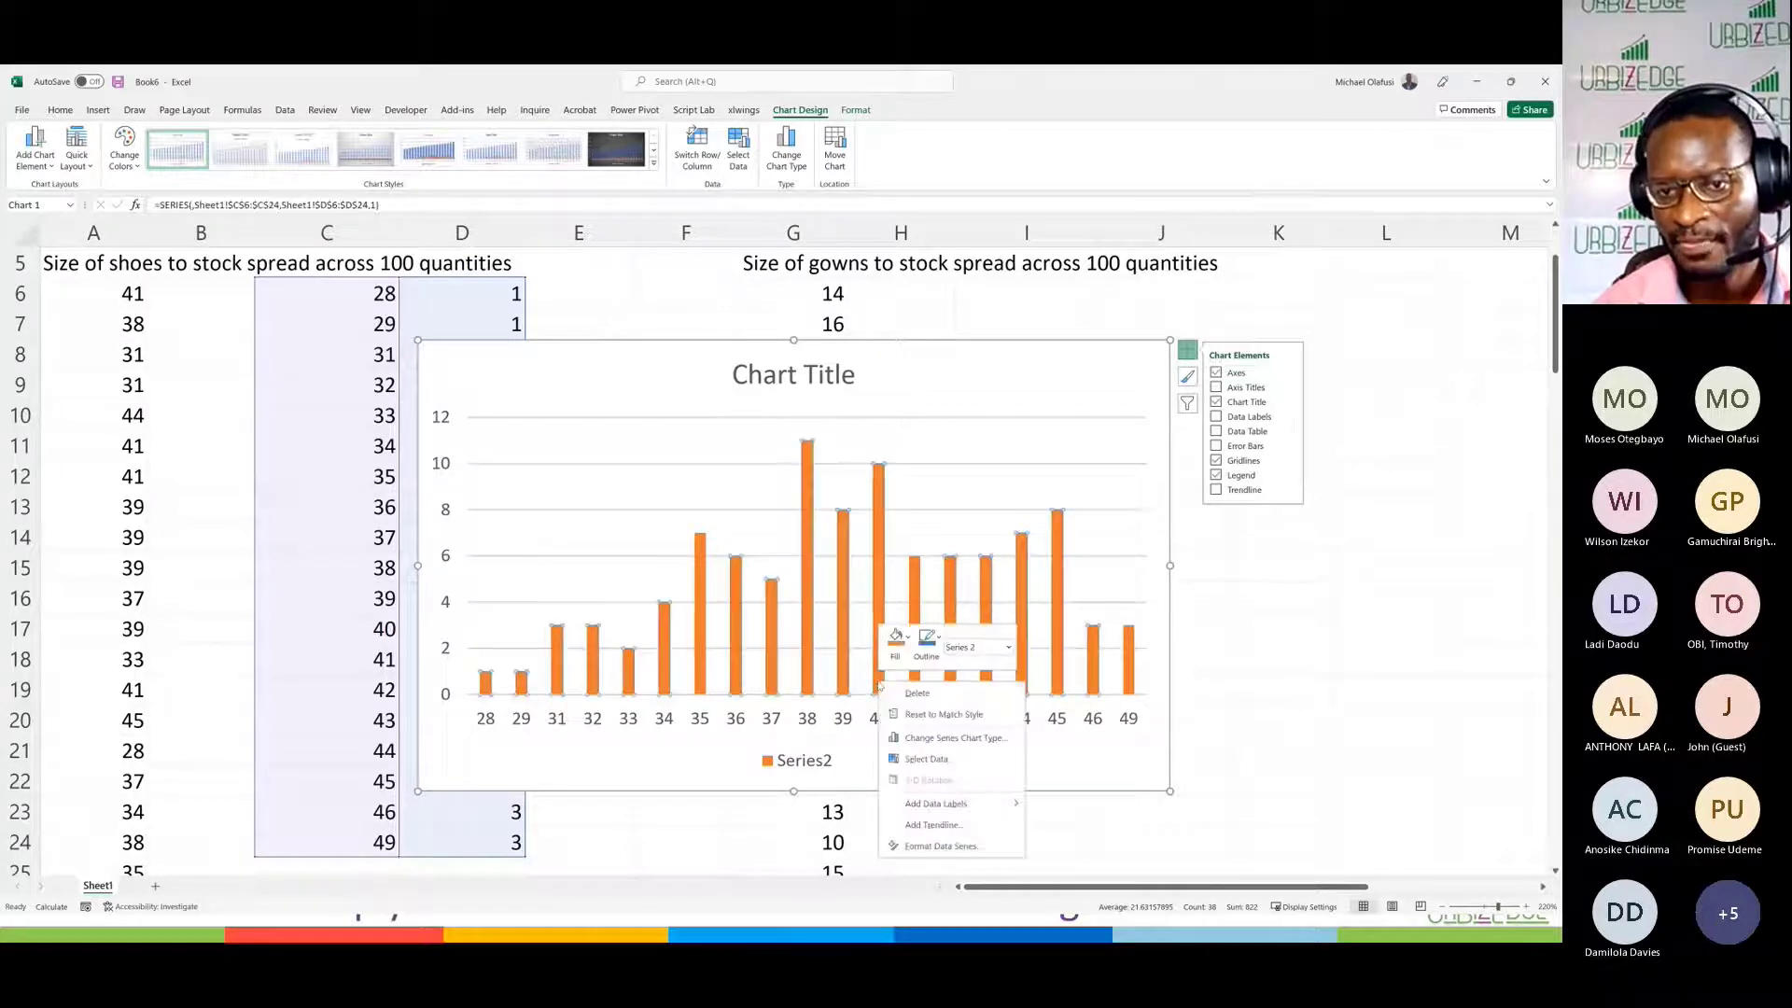
{"action": "key", "text": "Escape"}
{"action": "key", "text": "Escape"}
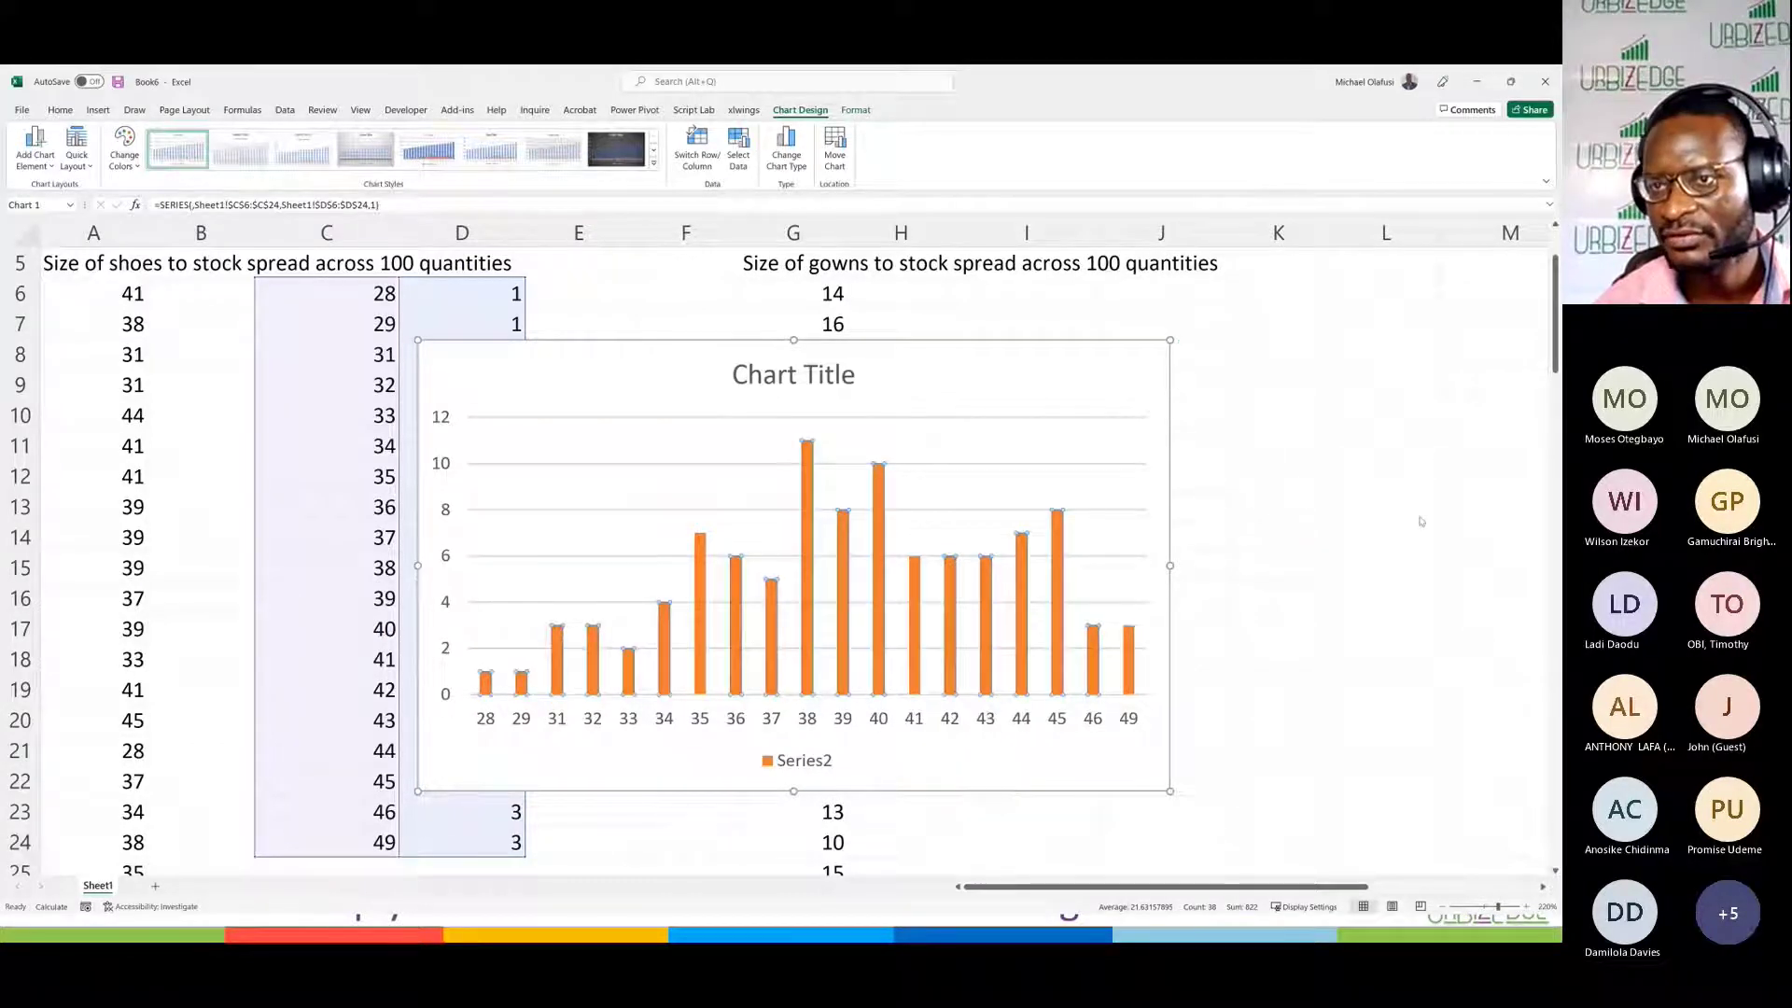
{"action": "key", "text": "ctrl+1"}
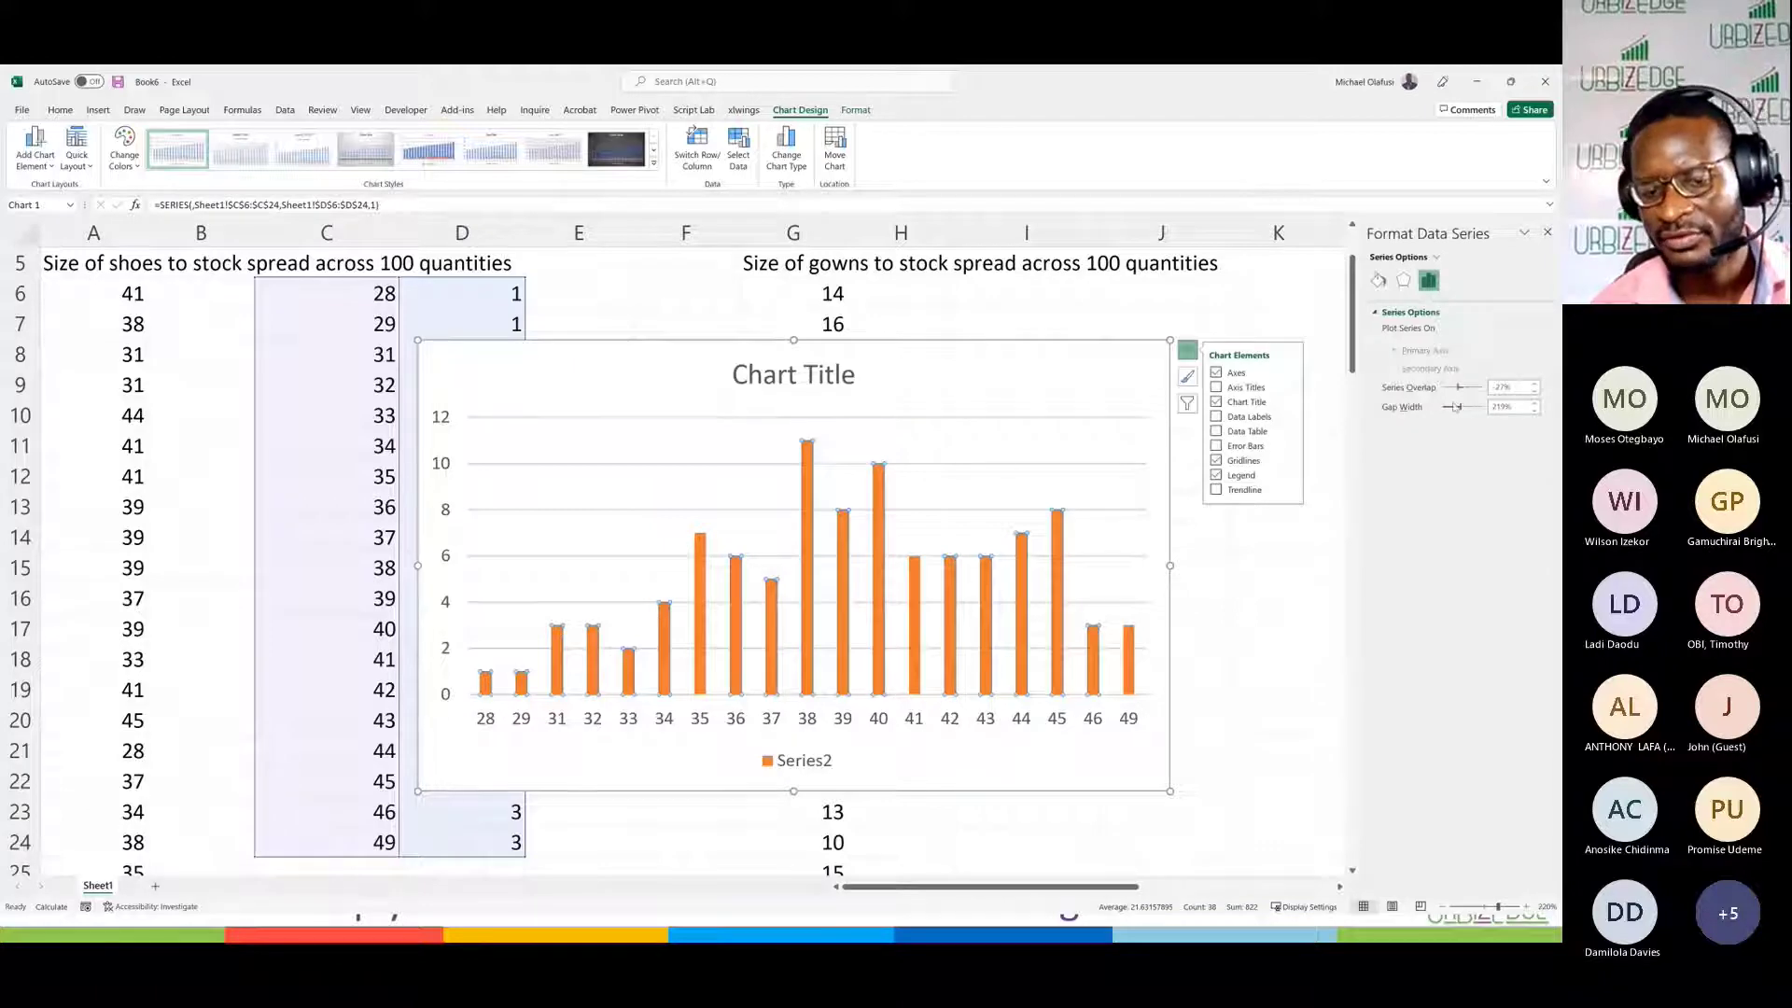
{"action": "left_click", "coordinate": [1388, 496]}
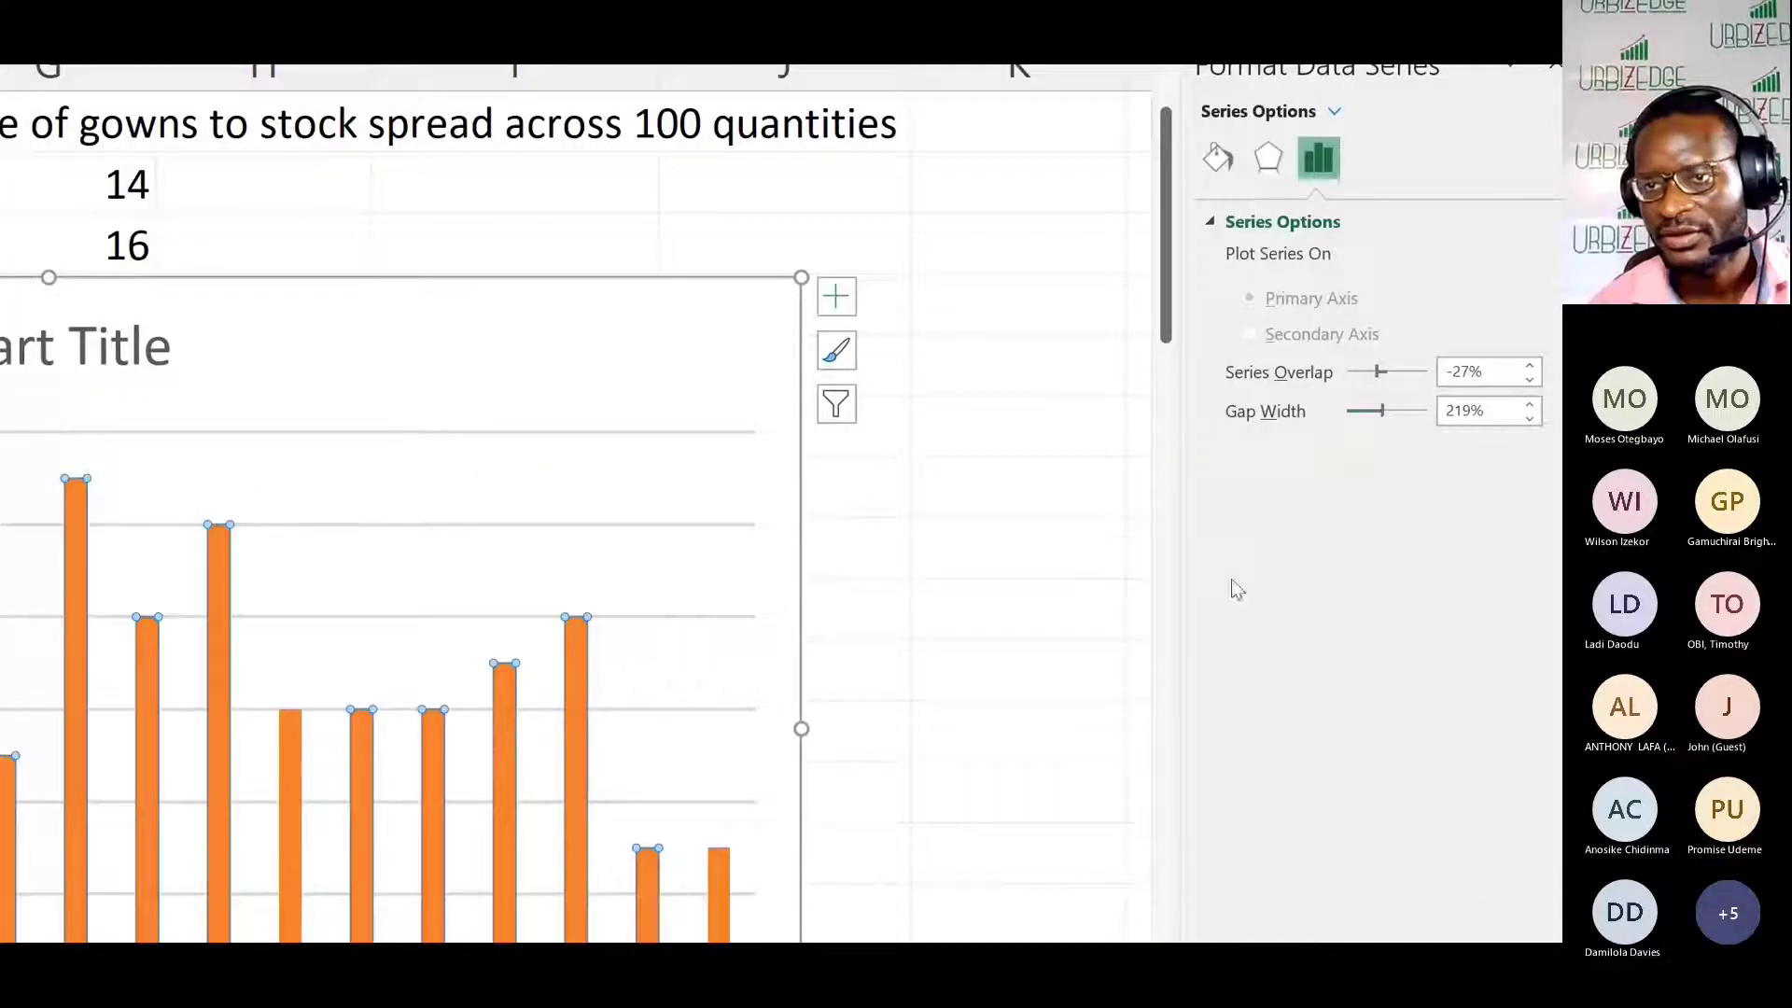
{"action": "left_click", "coordinate": [1359, 410]}
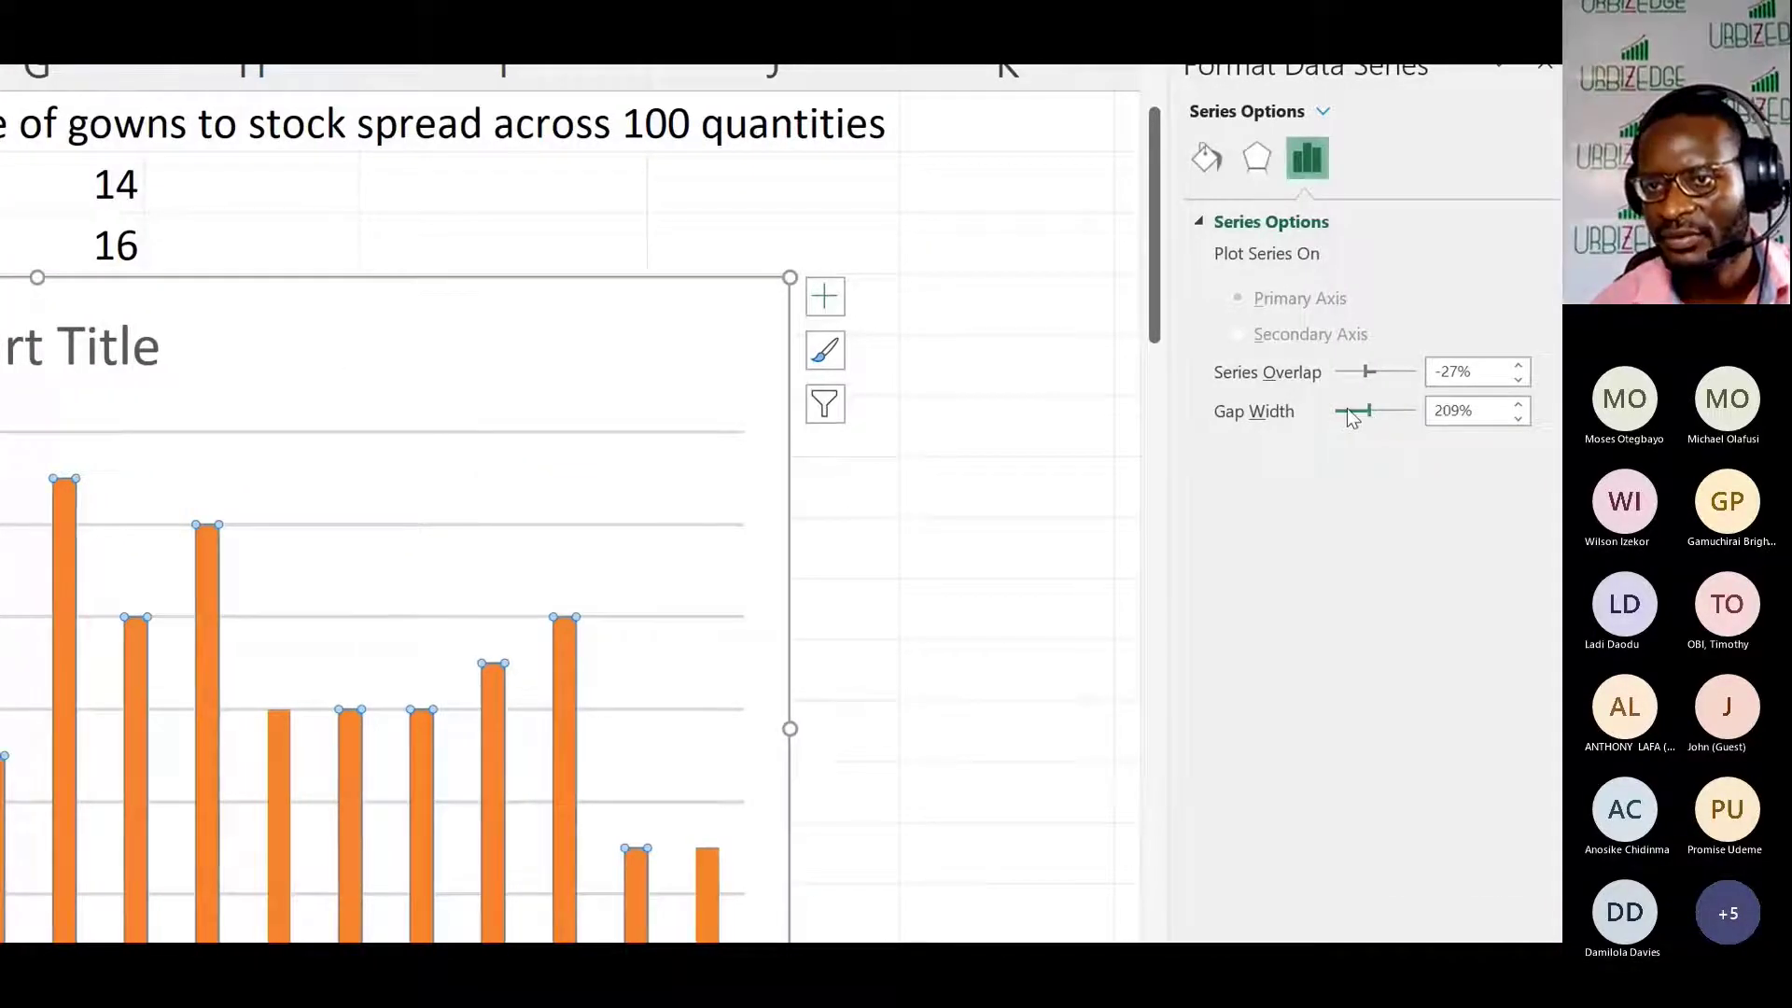
{"action": "left_click", "coordinate": [1349, 410]}
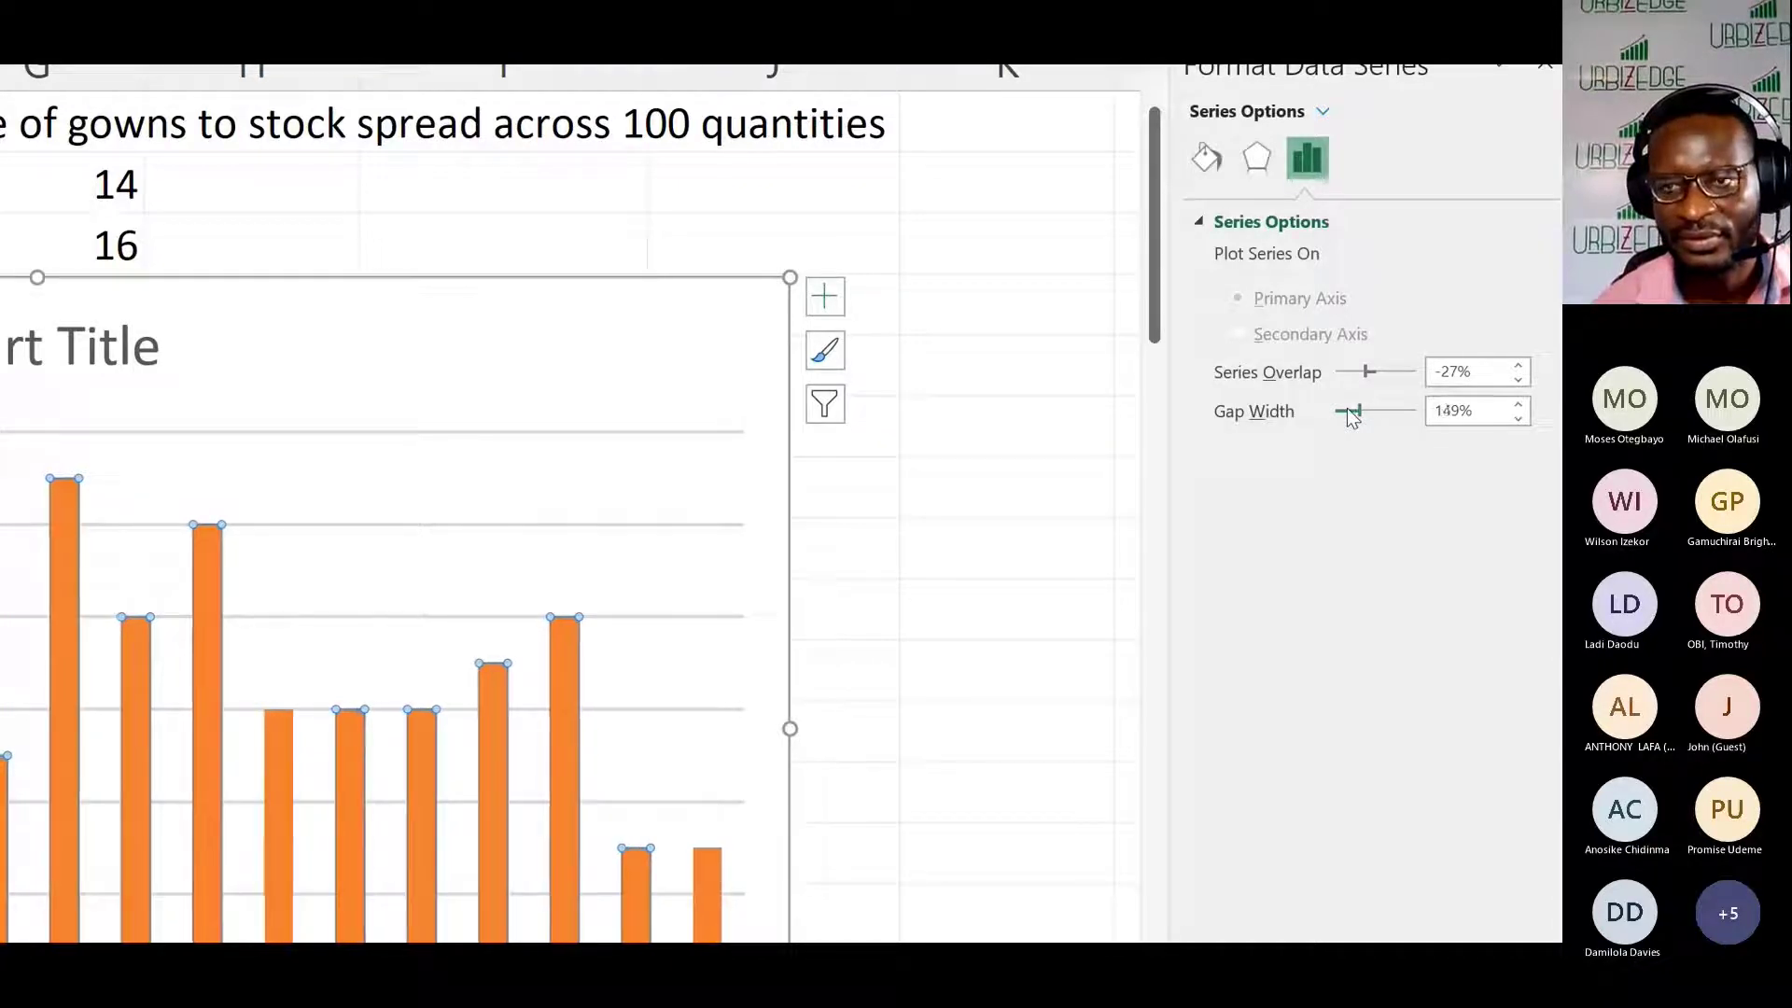
{"action": "left_click_drag", "start_coordinate": [1348, 411], "coordinate": [1330, 420]}
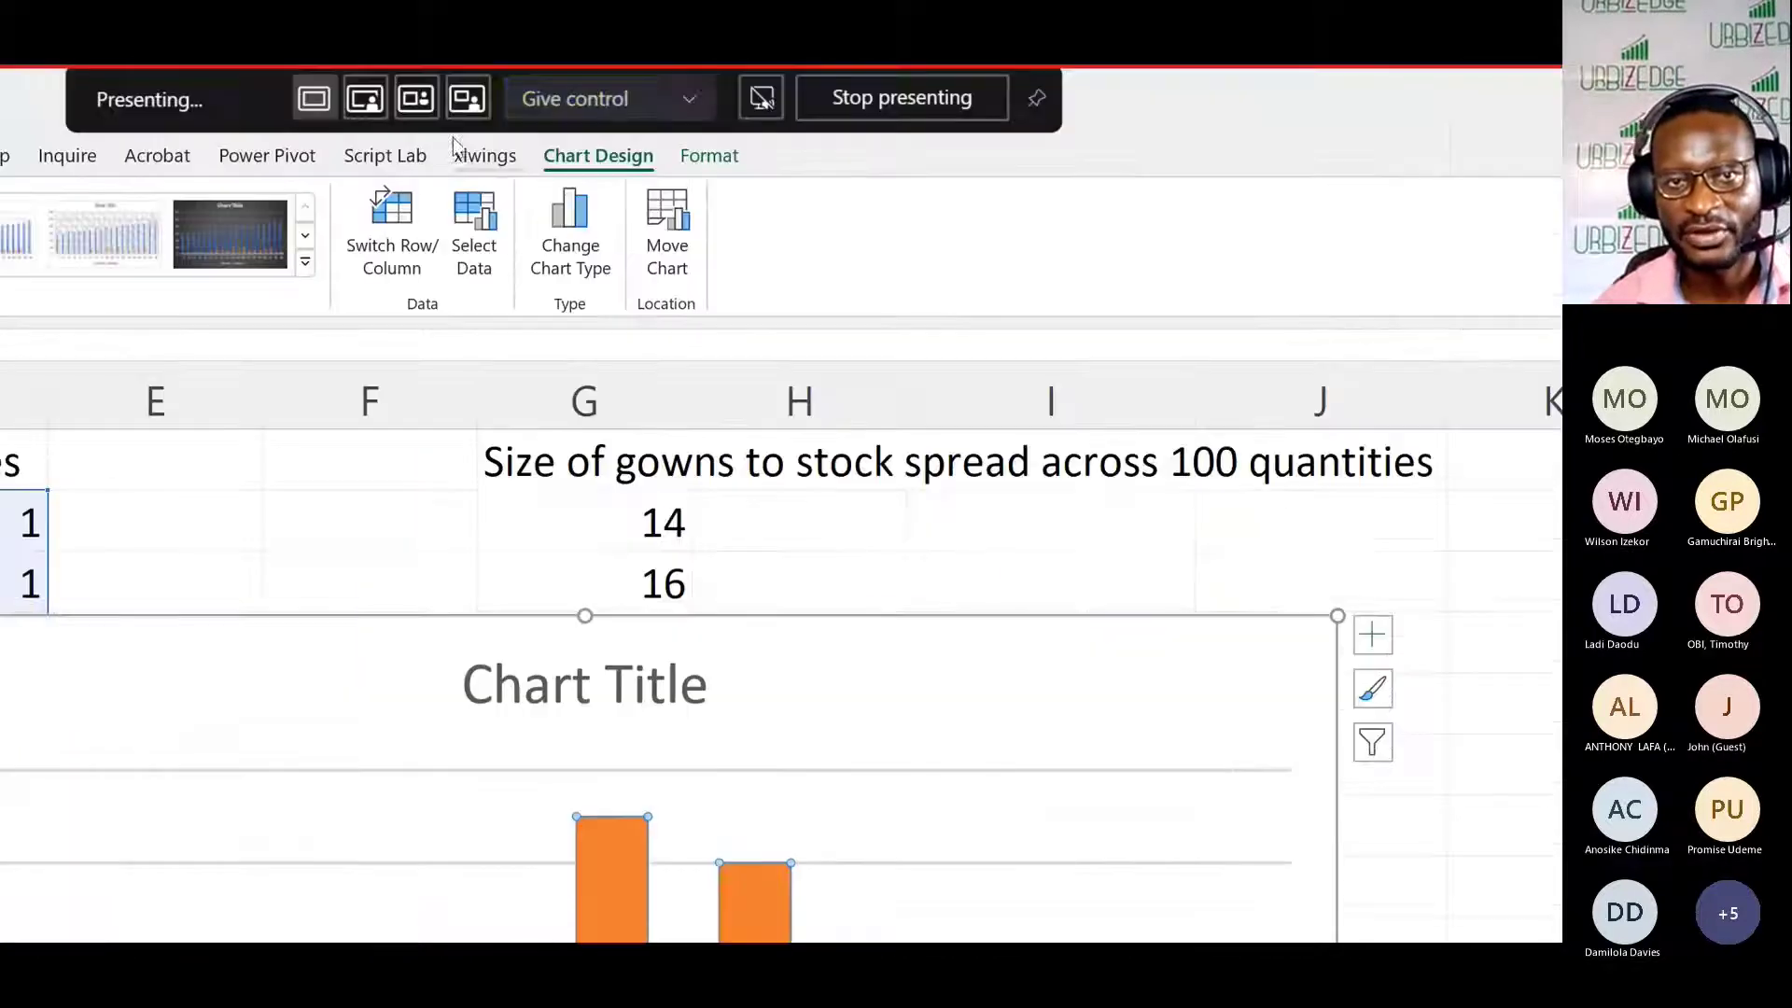
Step: Give the chart's columns a white shape outline and deselect the chart
{"action": "left_click", "coordinate": [695, 161]}
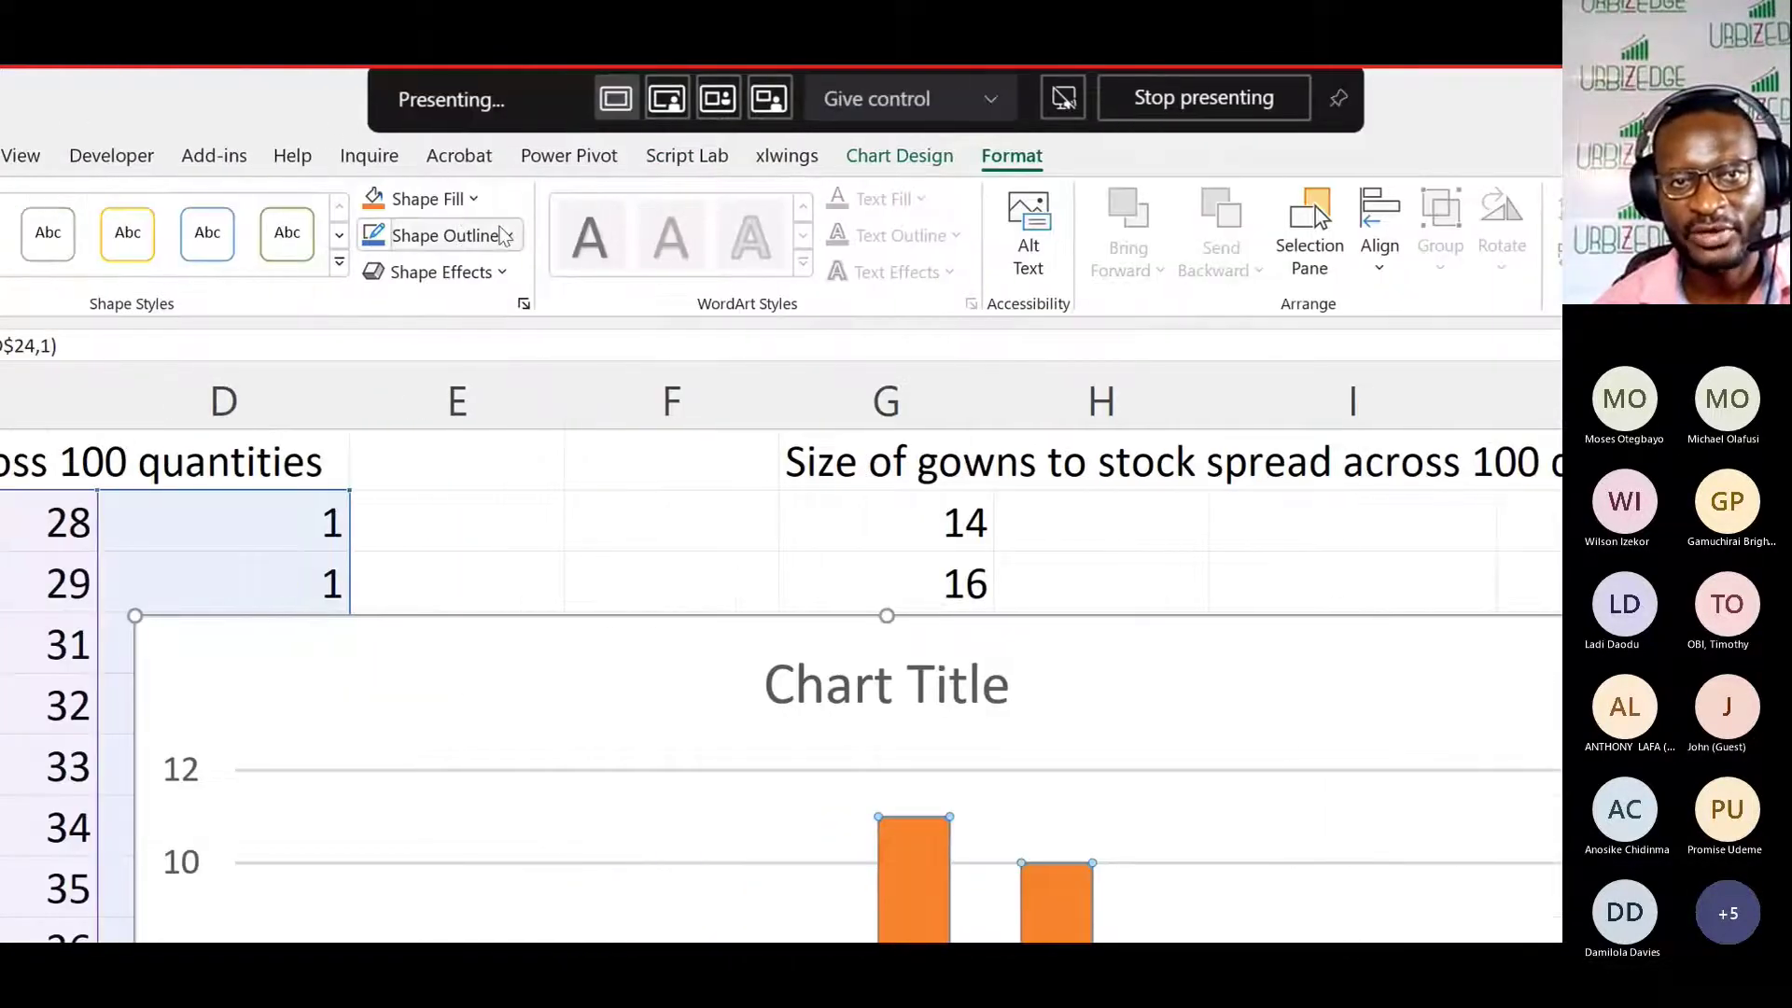
{"action": "left_click", "coordinate": [145, 236]}
{"action": "left_click", "coordinate": [372, 354]}
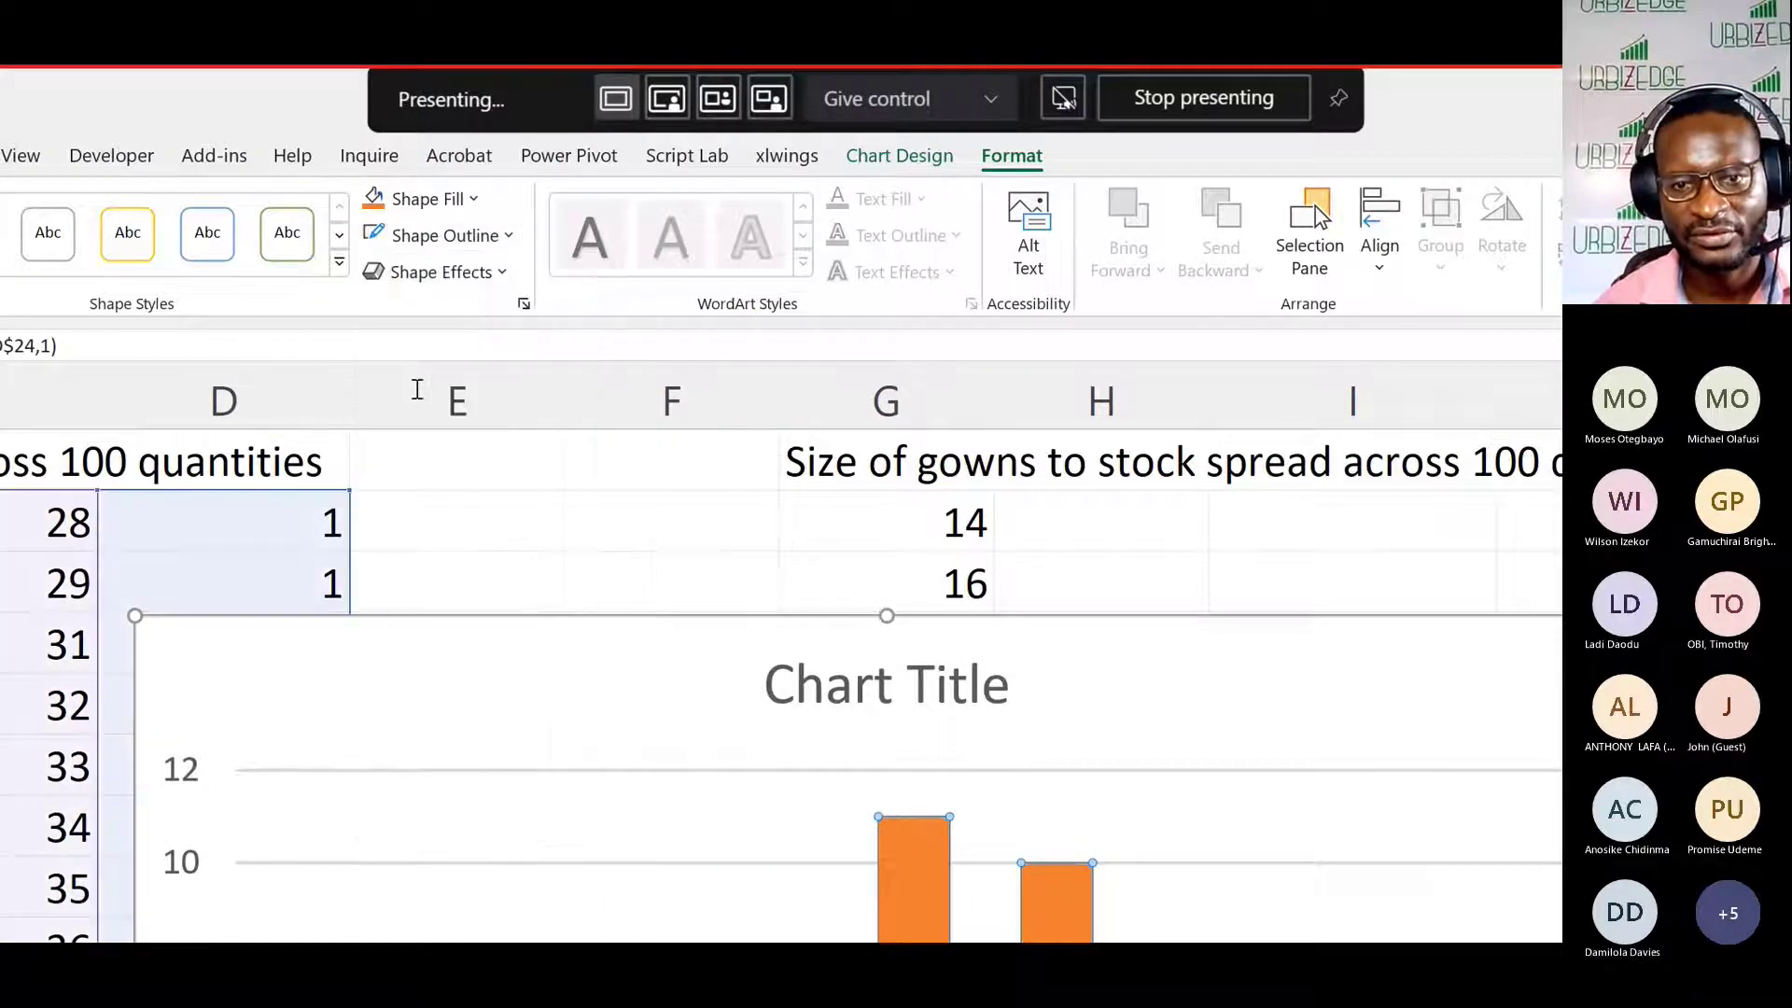
{"action": "left_click", "coordinate": [664, 585]}
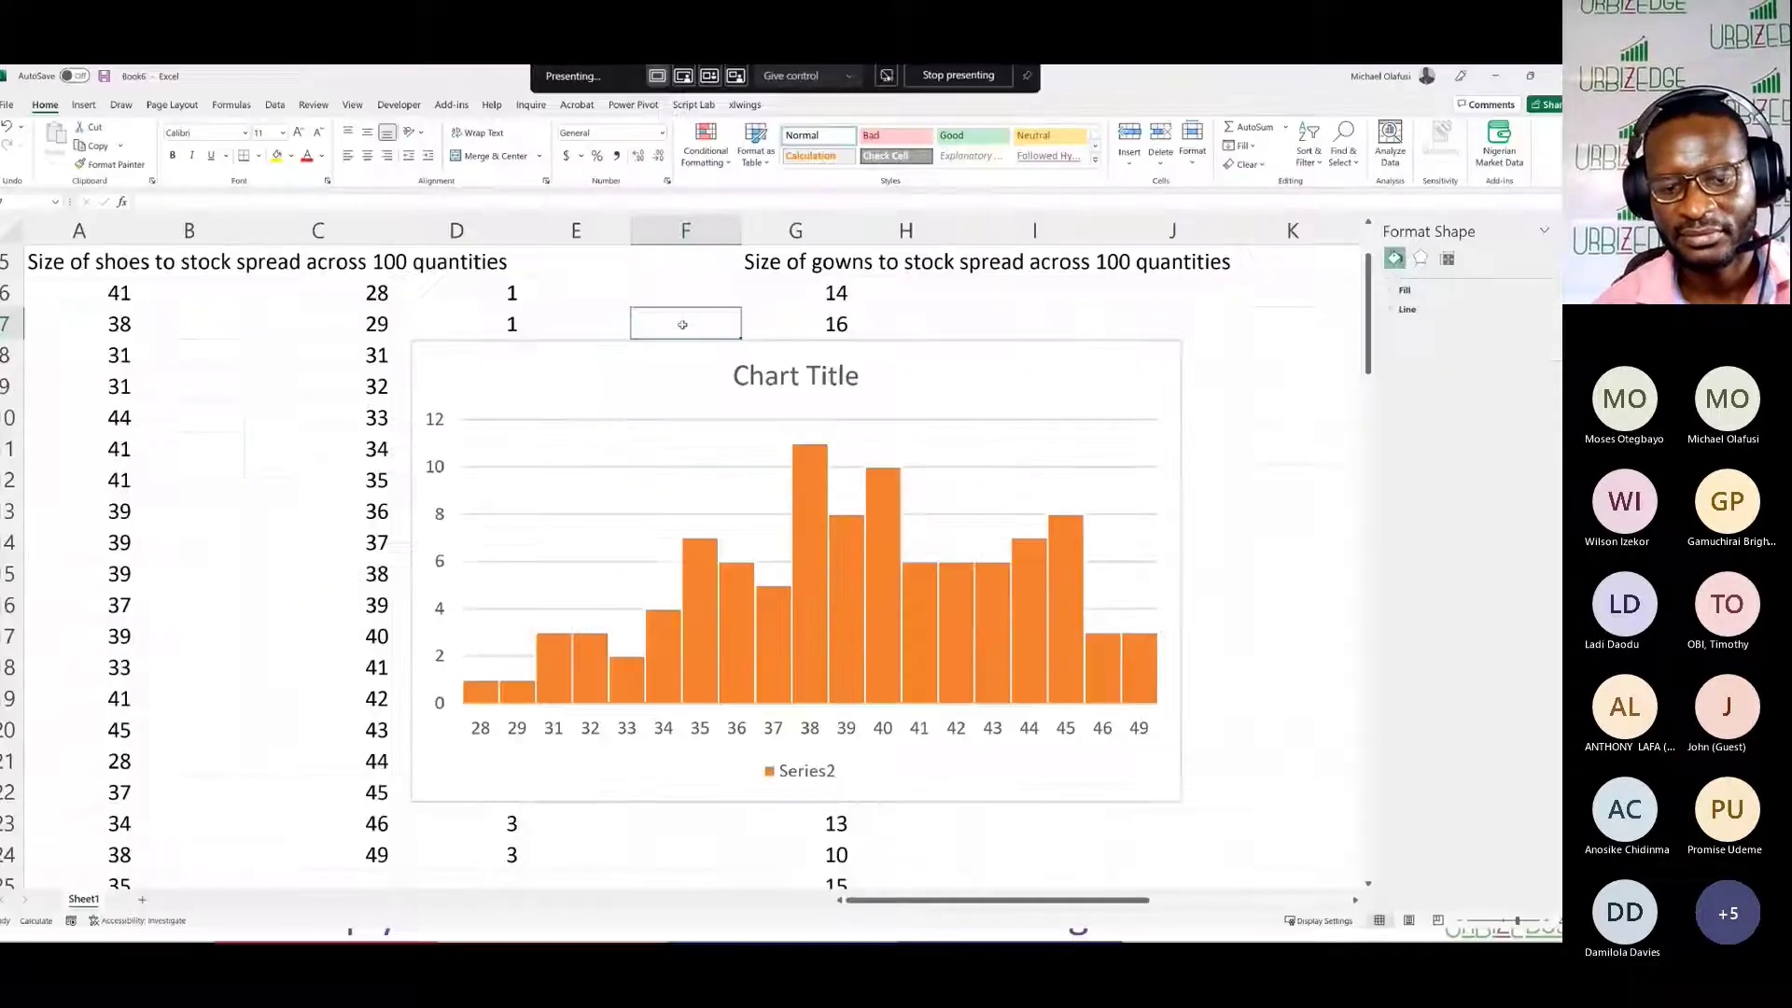
{"action": "left_click", "coordinate": [1228, 616]}
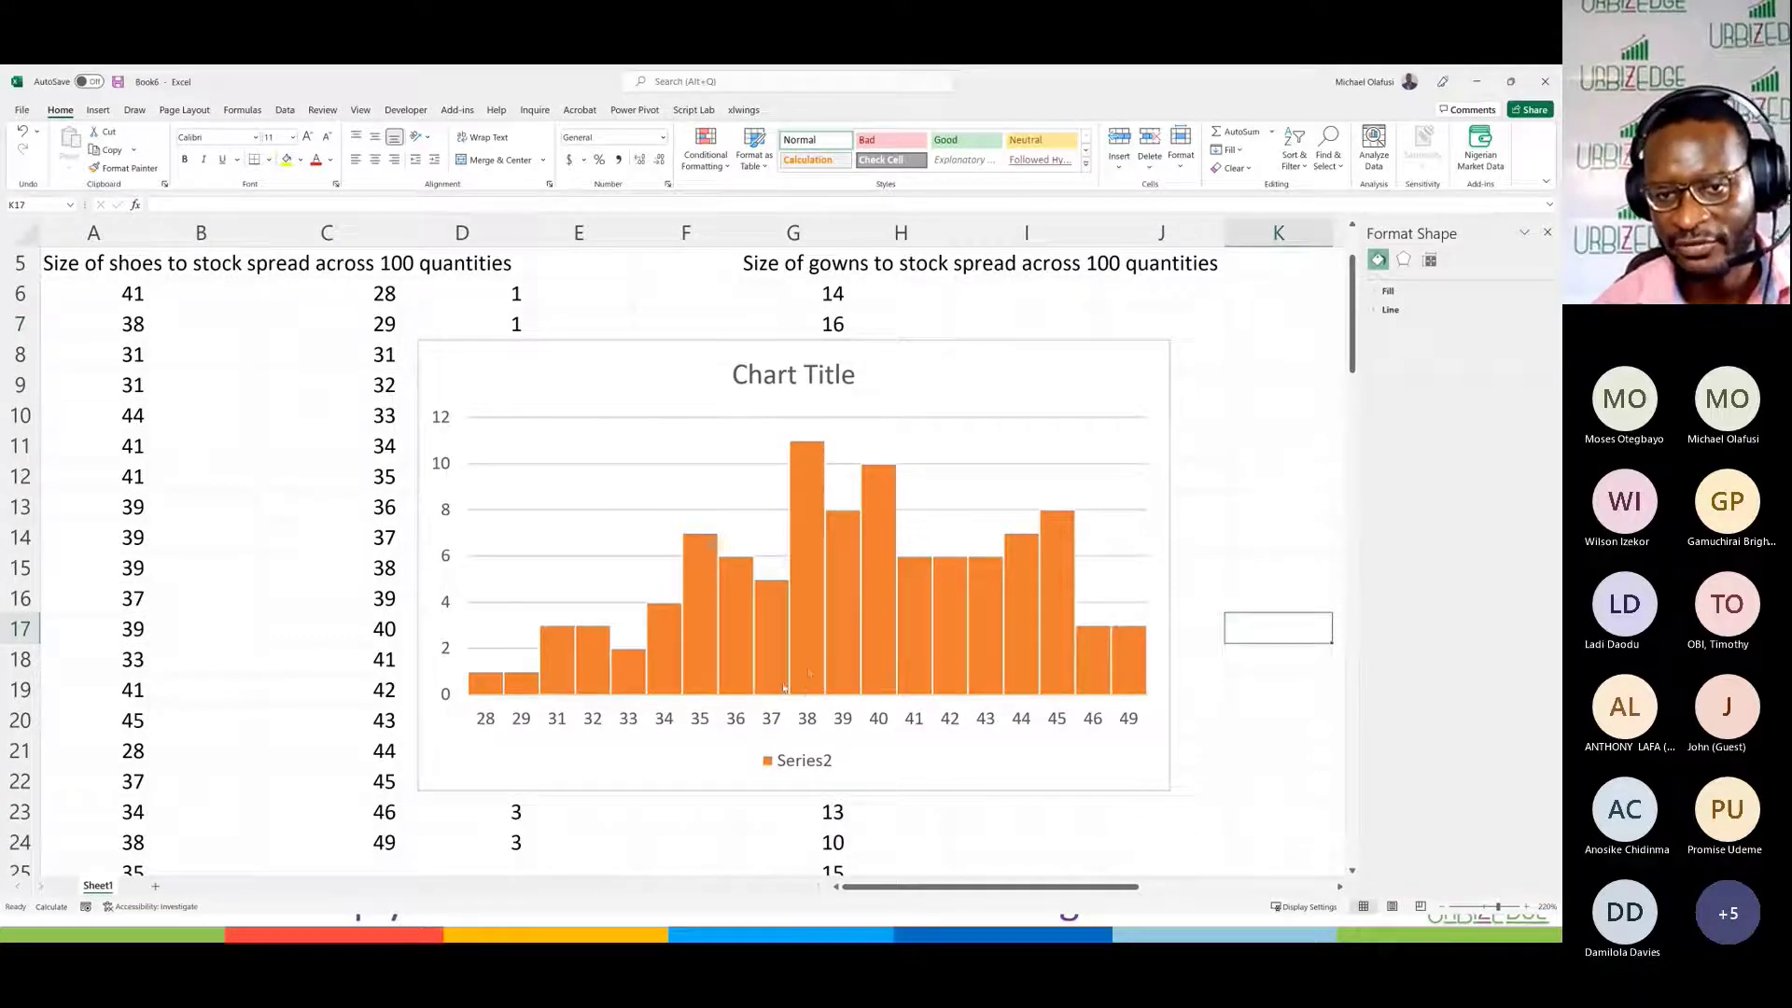
Step: Delete the Series2 legend and move the chart so its upper edge sits at row 11, starting at column B
{"action": "mouse_move", "coordinate": [837, 560]}
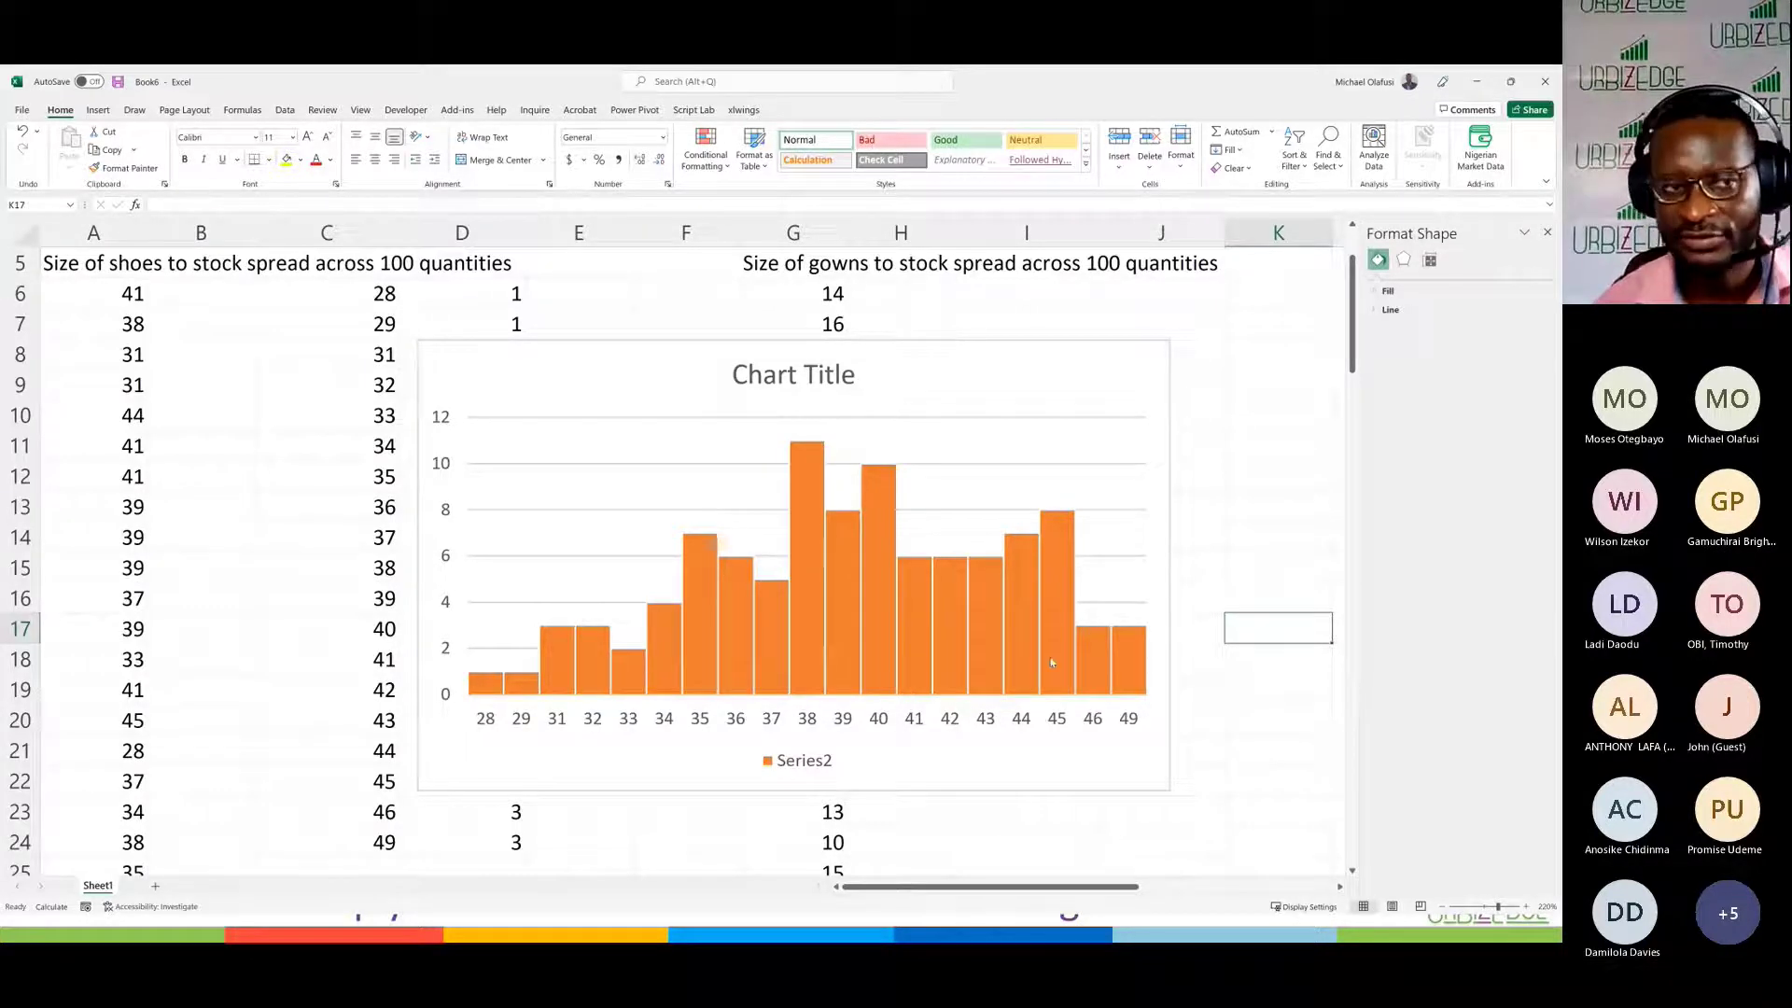
{"action": "left_click", "coordinate": [1228, 508]}
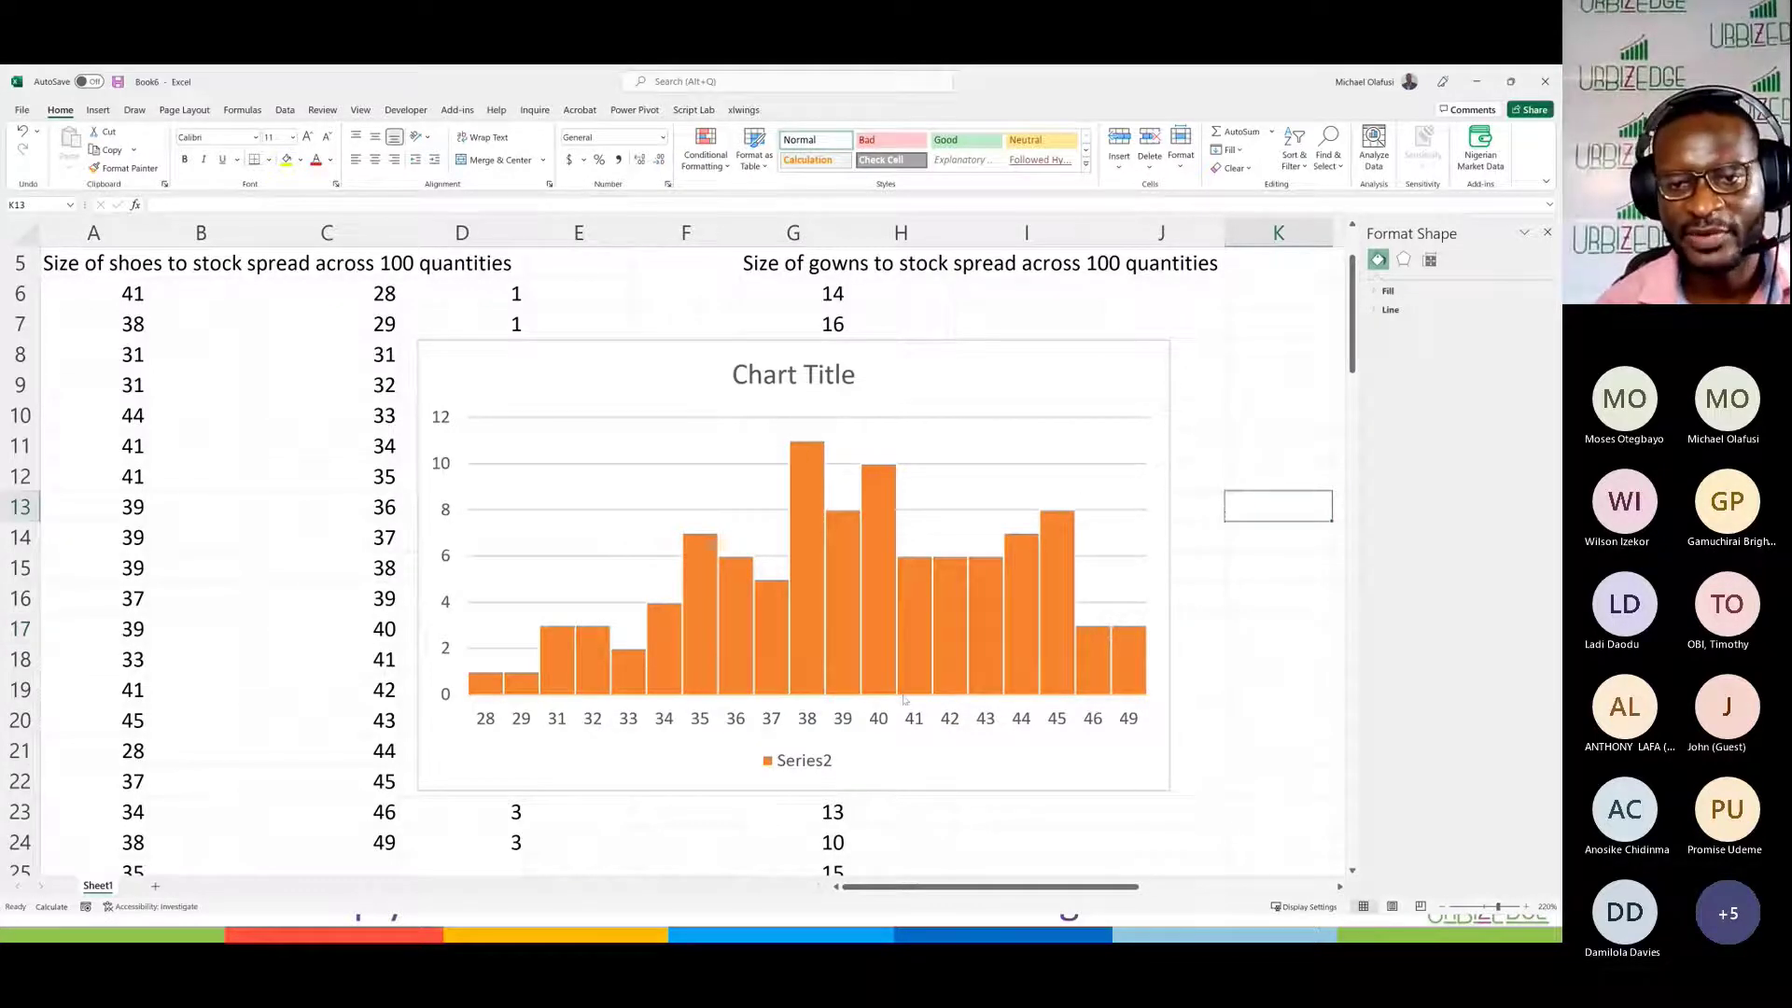
{"action": "left_click", "coordinate": [808, 760]}
{"action": "left_click_drag", "start_coordinate": [809, 761], "coordinate": [817, 760]}
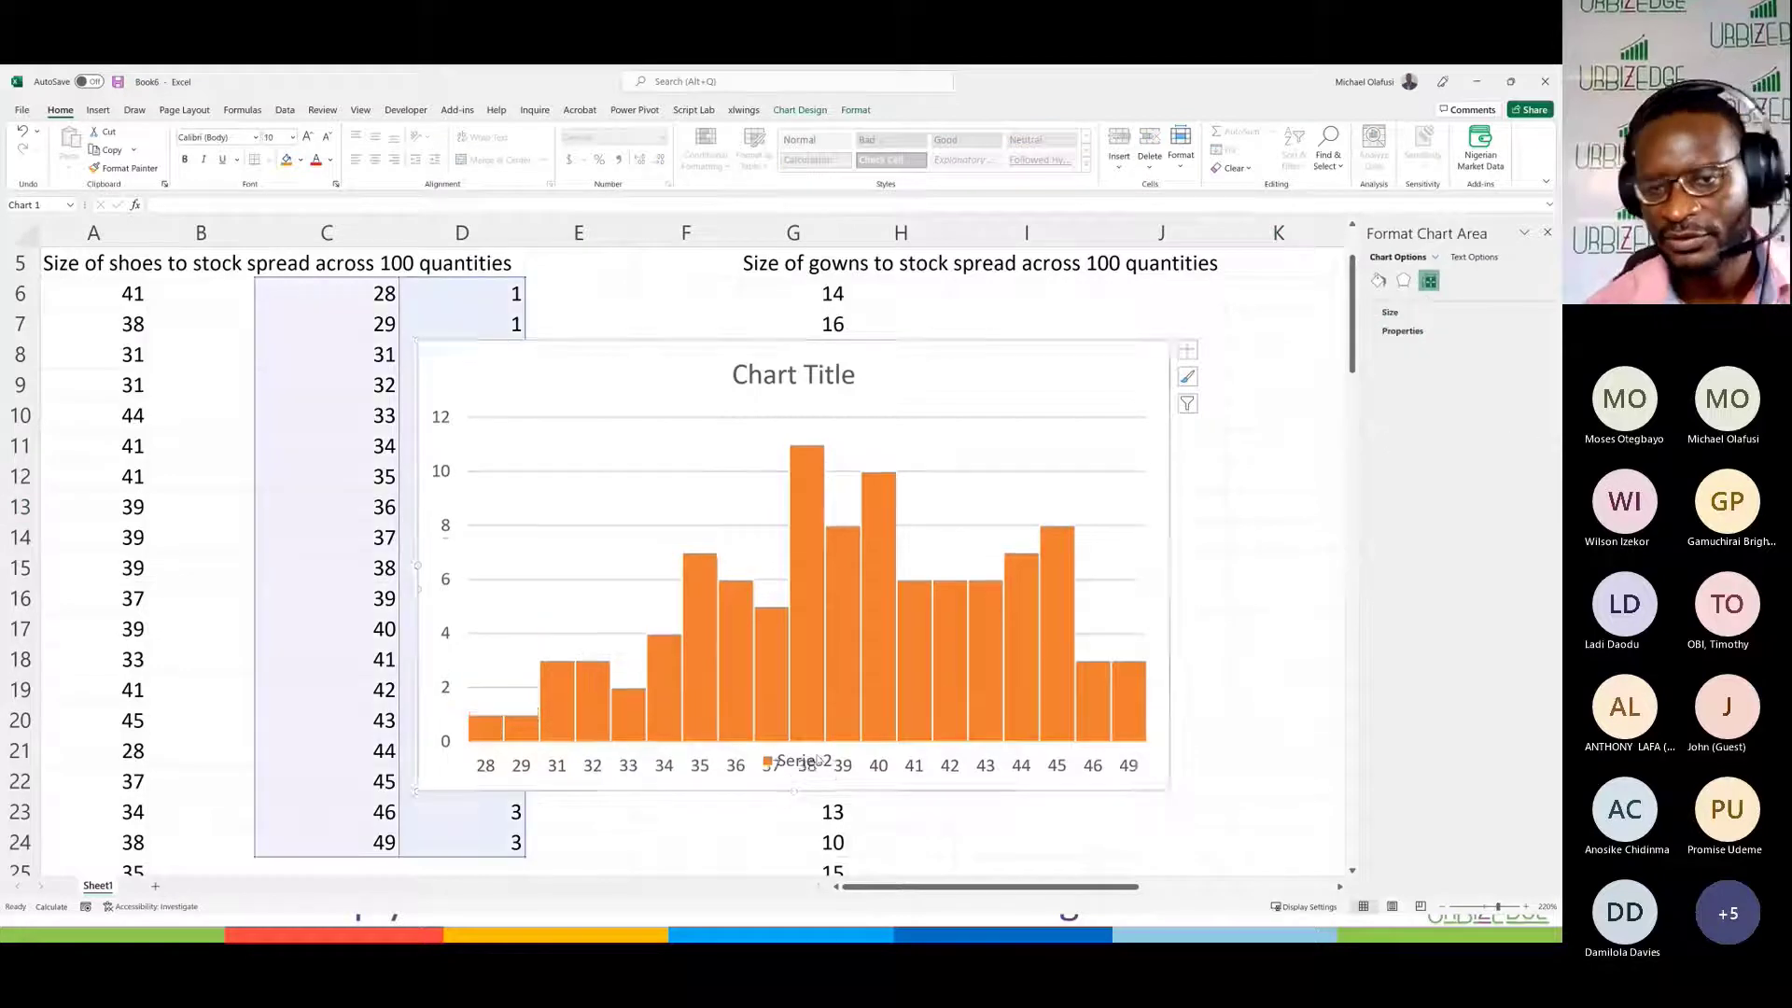
{"action": "key", "text": "Delete"}
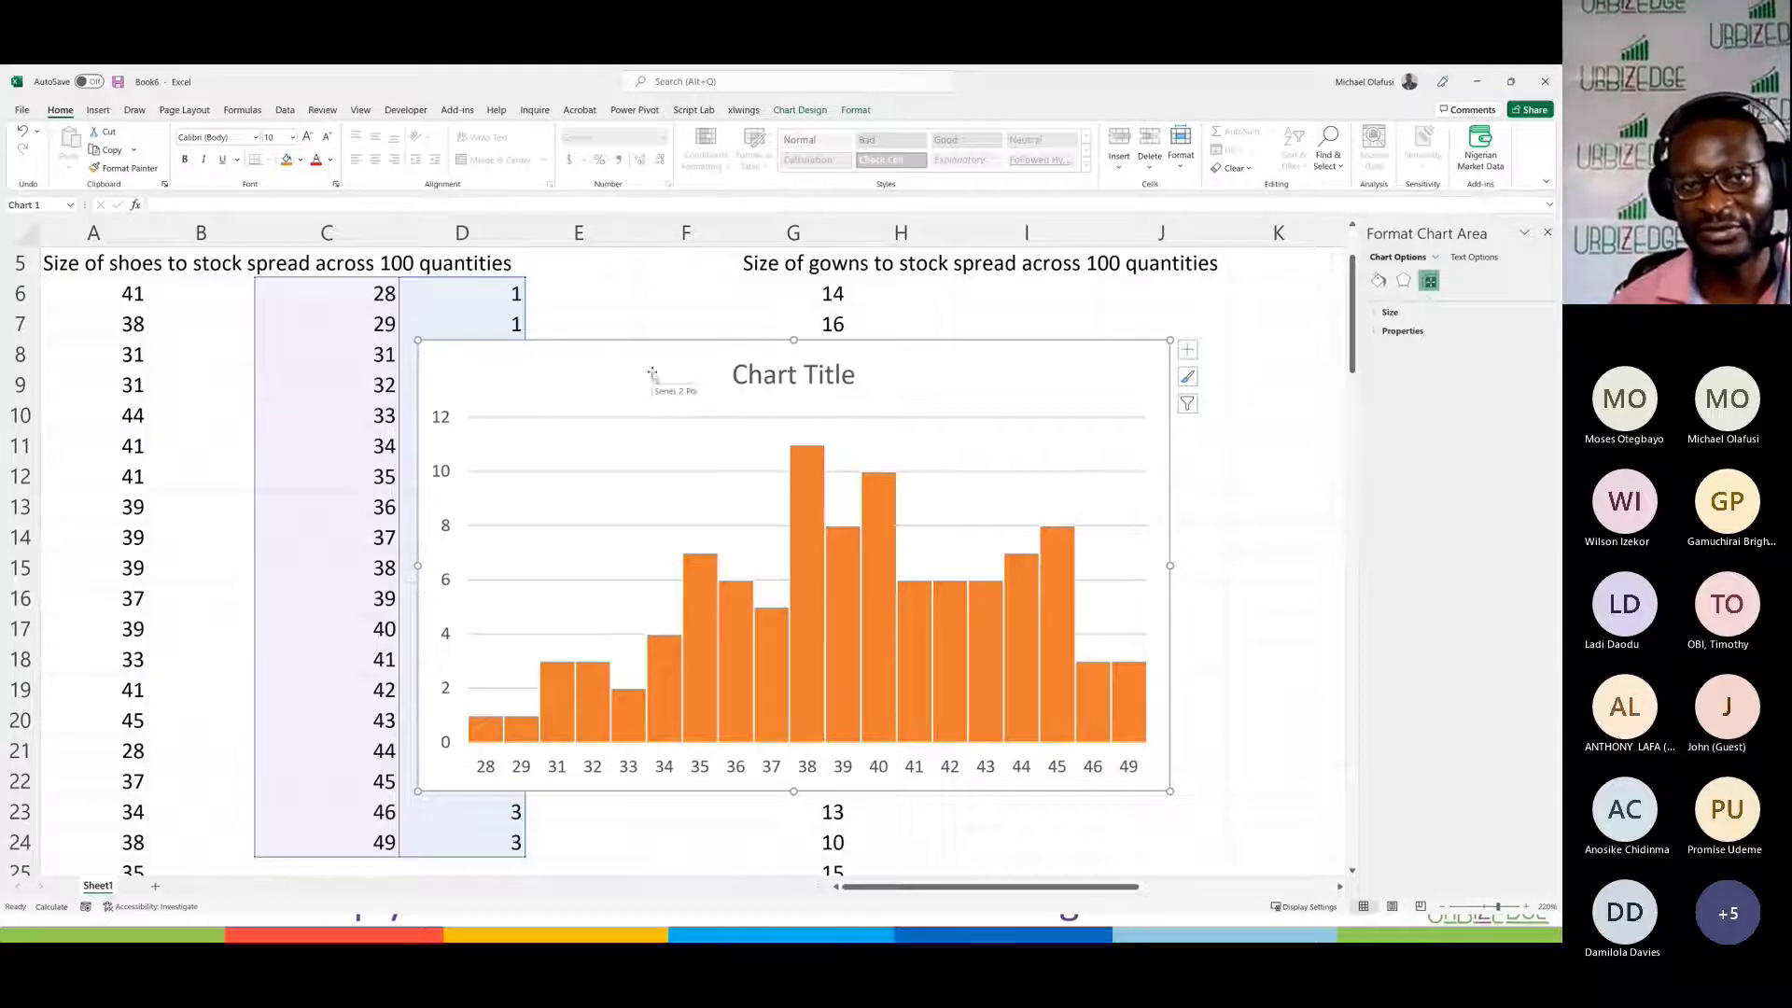
{"action": "left_click_drag", "start_coordinate": [652, 373], "coordinate": [379, 481]}
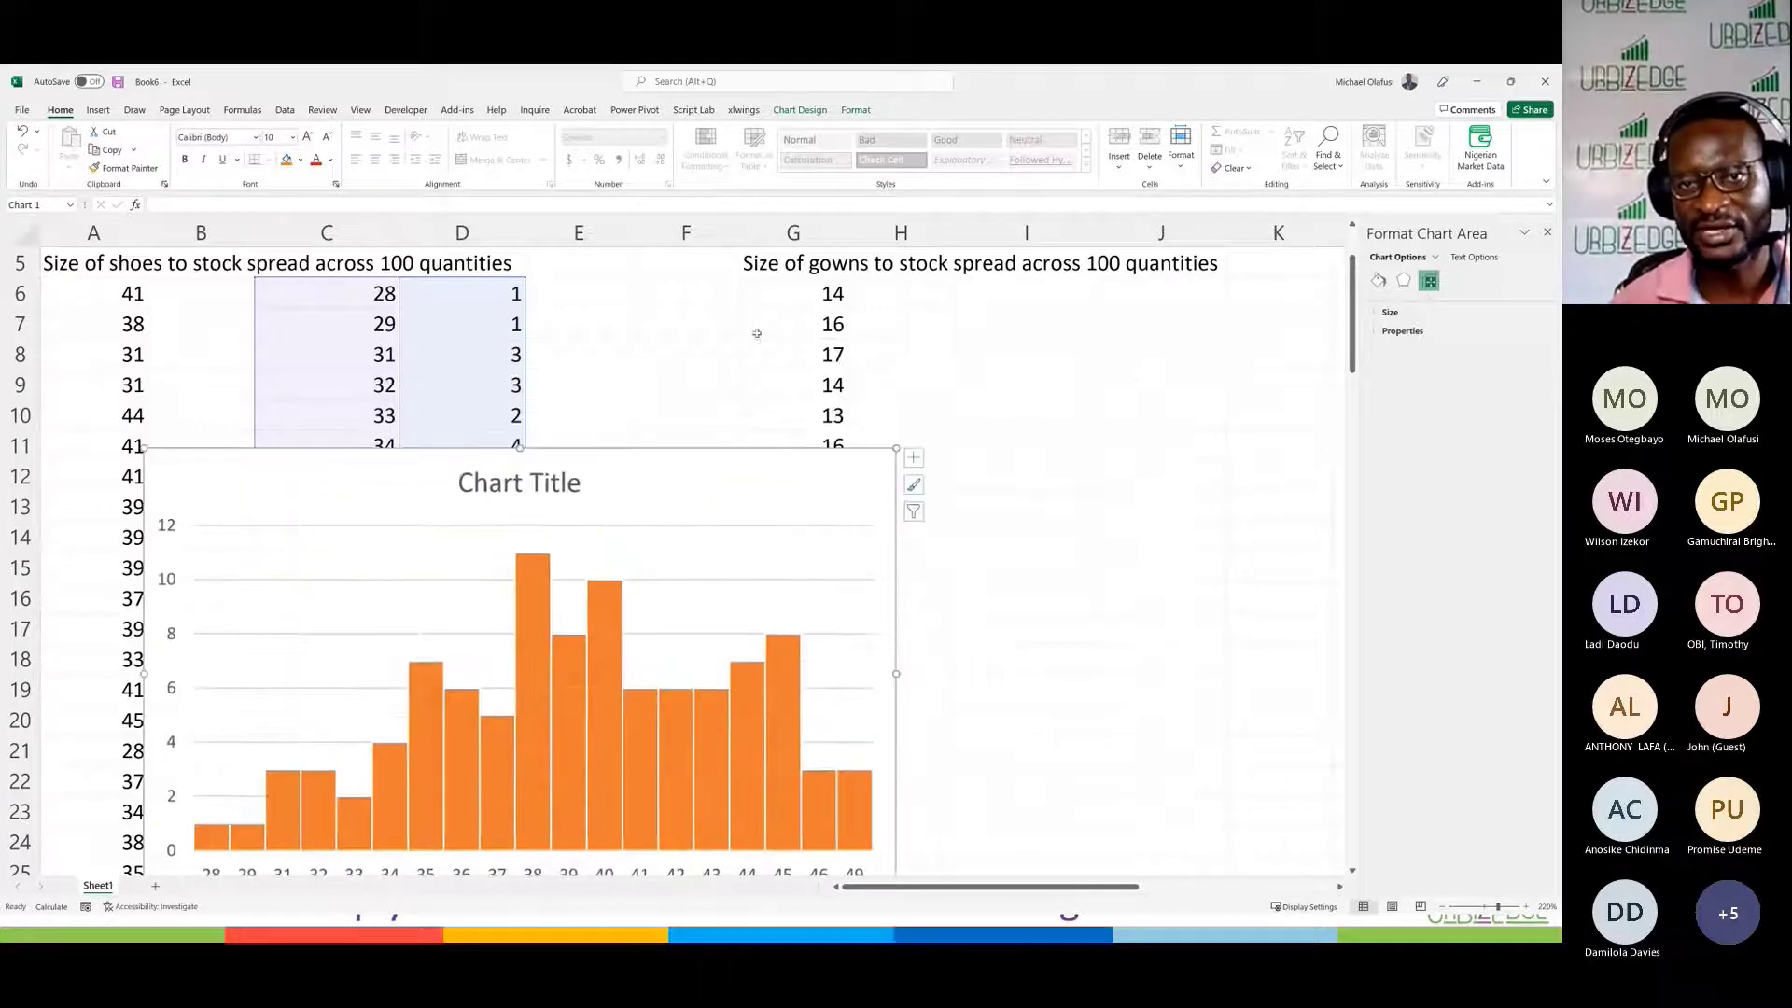
{"action": "left_click", "coordinate": [834, 293]}
{"action": "key", "text": "shift+Up"}
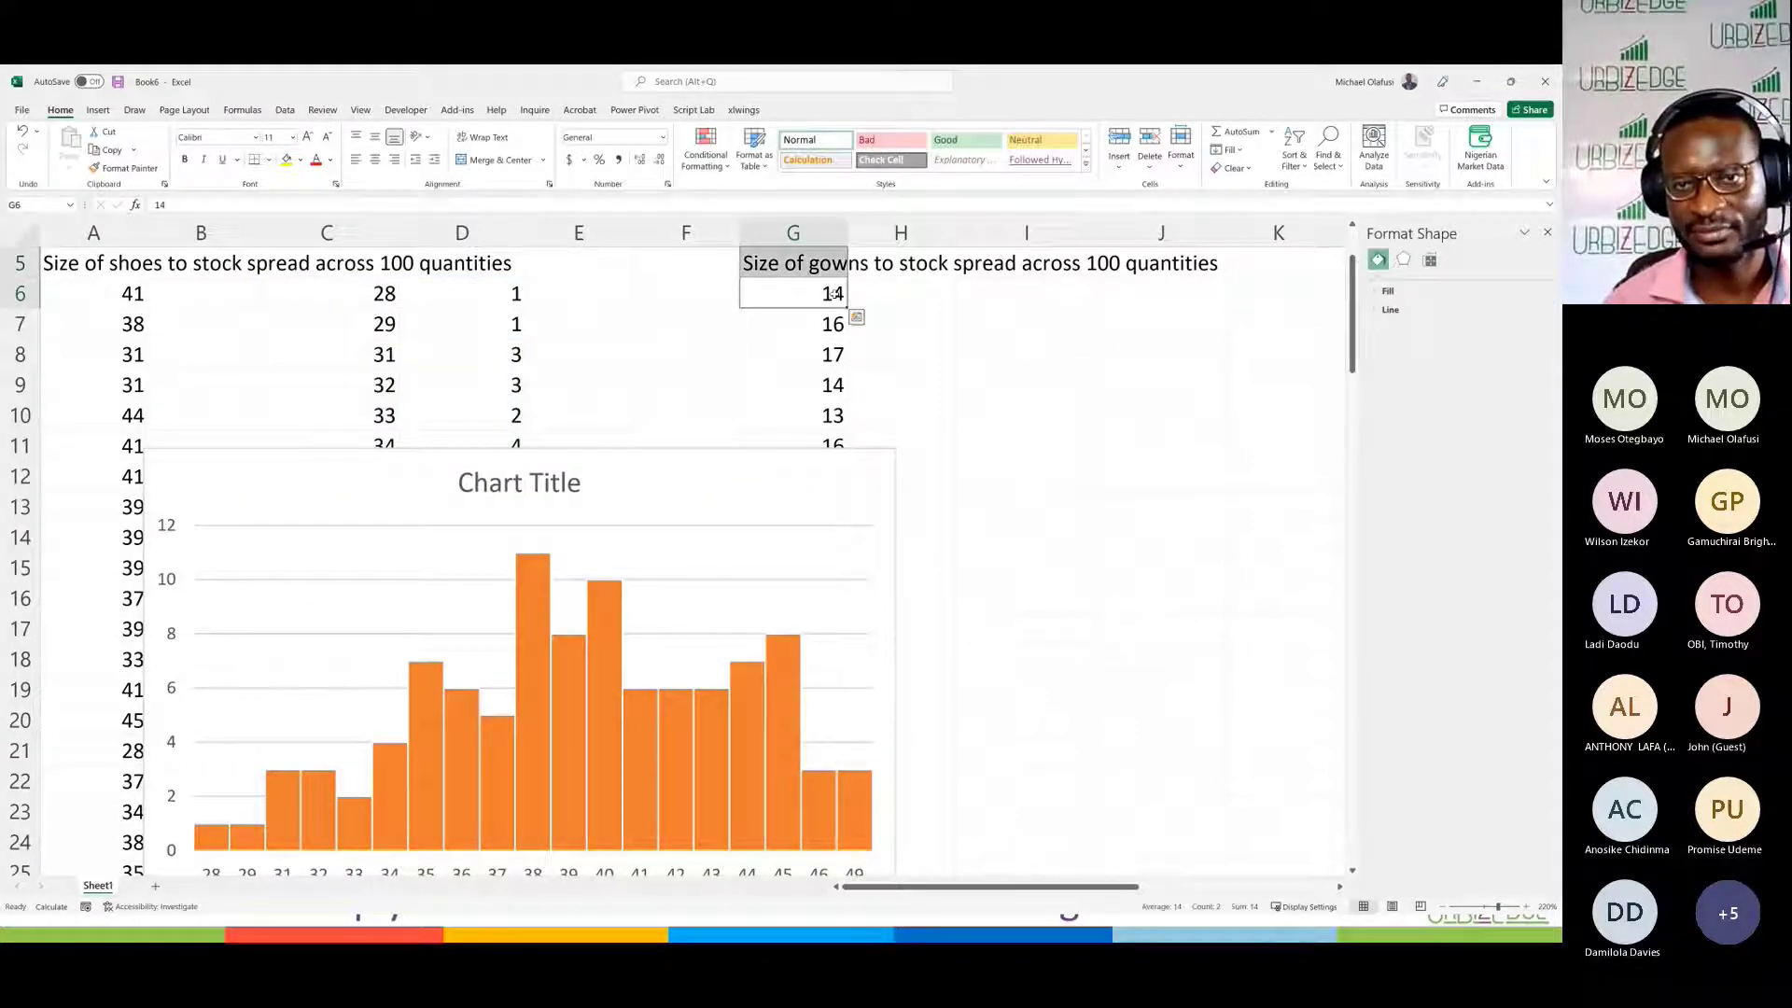
{"action": "key", "text": "ctrl+shift+Down"}
{"action": "left_click", "coordinate": [825, 324]}
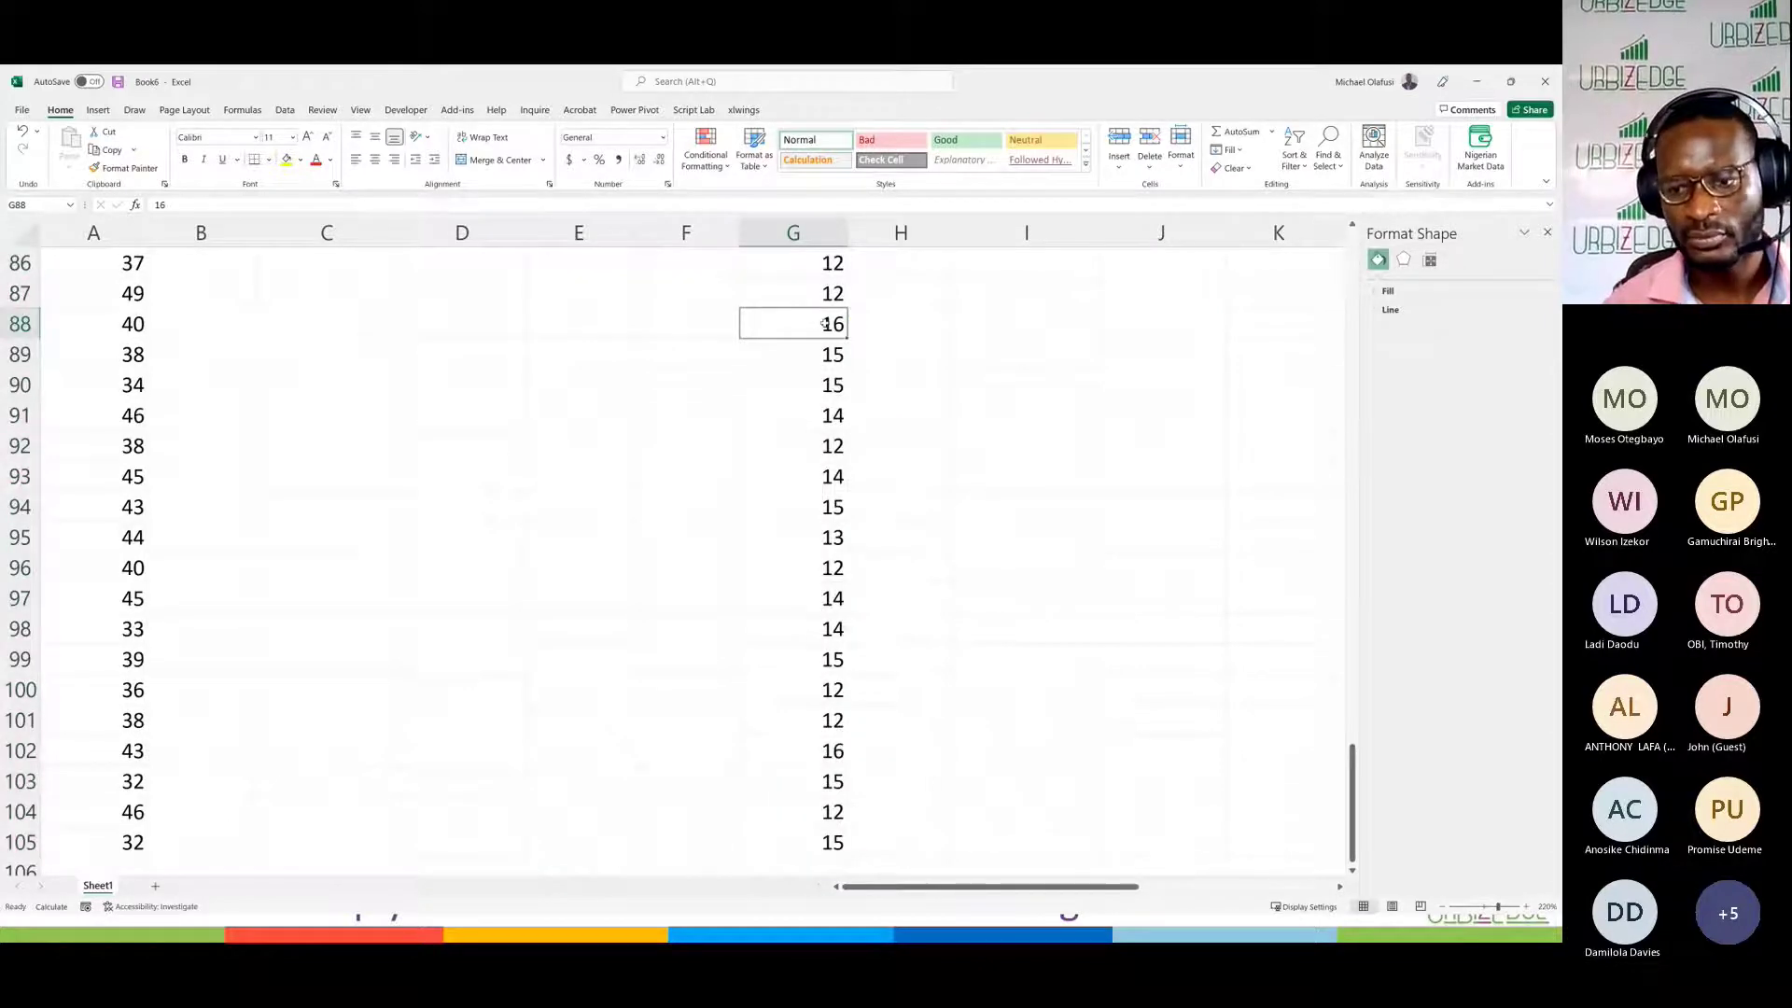
Step: Copy the gown sizes in G6:G105 and paste them into column I starting at I7
{"action": "key", "text": "ctrl+Up"}
{"action": "key", "text": "Down"}
{"action": "key", "text": "ctrl+shift+Down"}
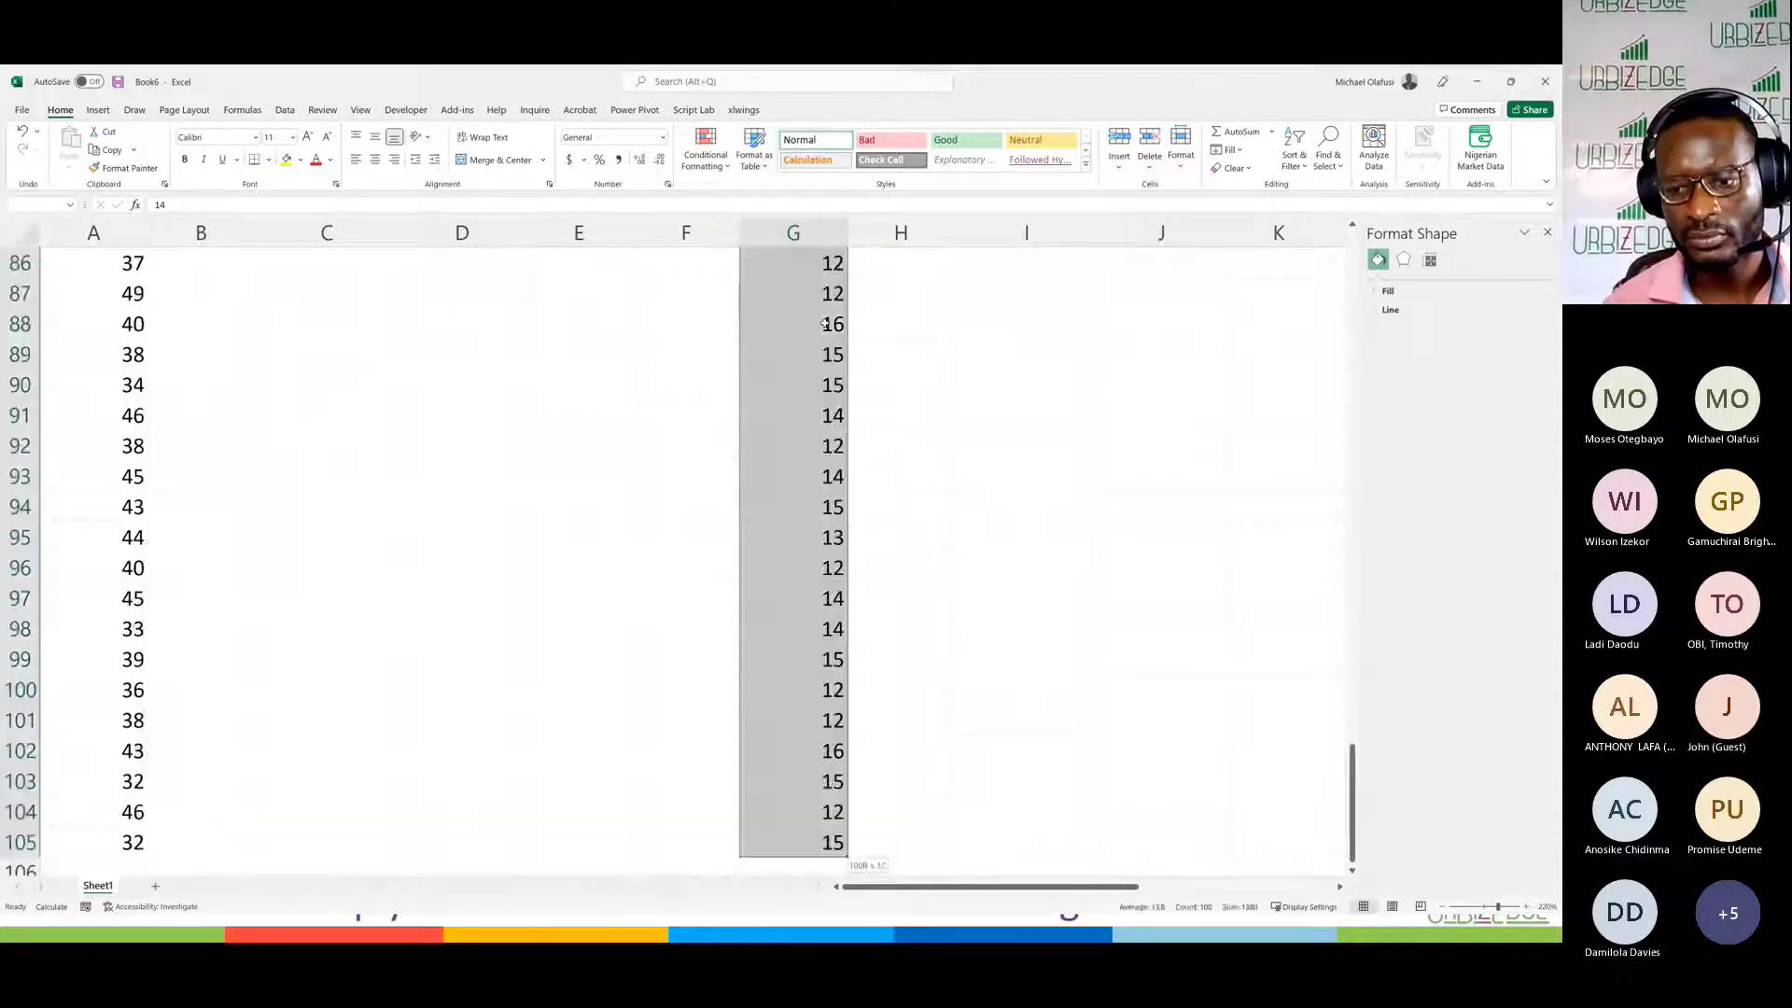
{"action": "key", "text": "ctrl+c"}
{"action": "left_click", "coordinate": [998, 325]}
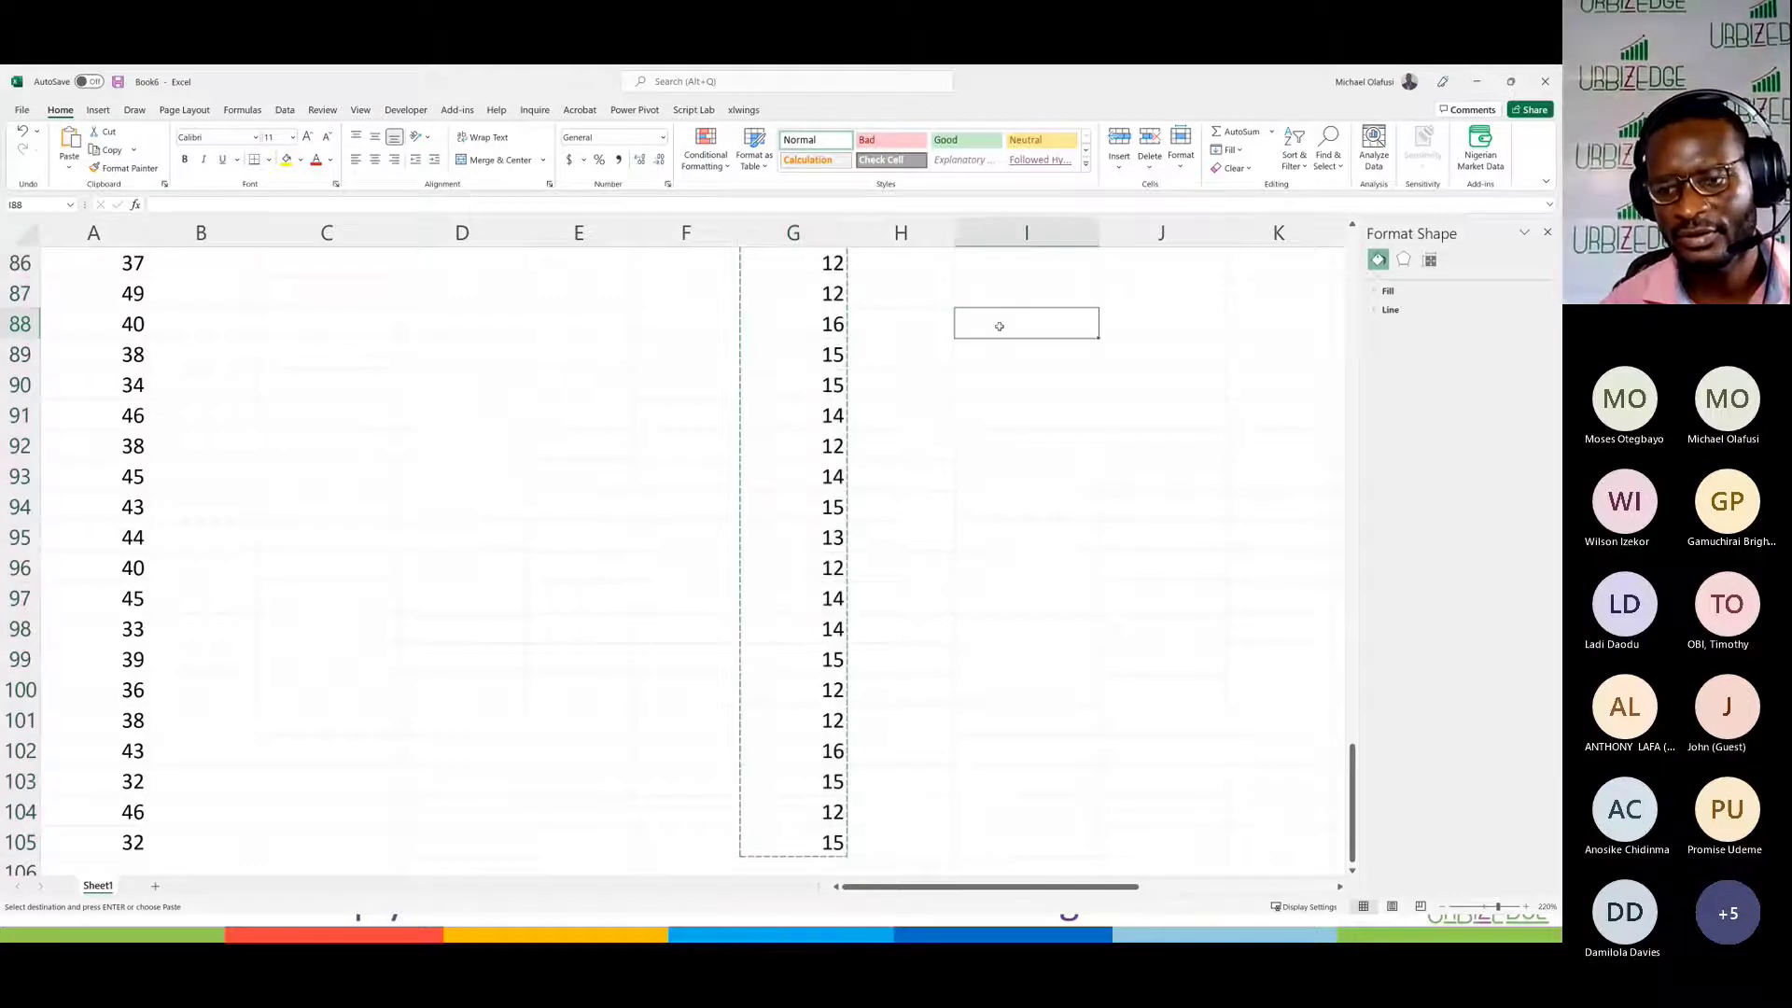
{"action": "key", "text": "ctrl+Up"}
{"action": "key", "text": "Down"}
{"action": "key", "text": "Down"}
{"action": "key", "text": "Down"}
{"action": "key", "text": "Down"}
{"action": "key", "text": "Down"}
{"action": "key", "text": "Down"}
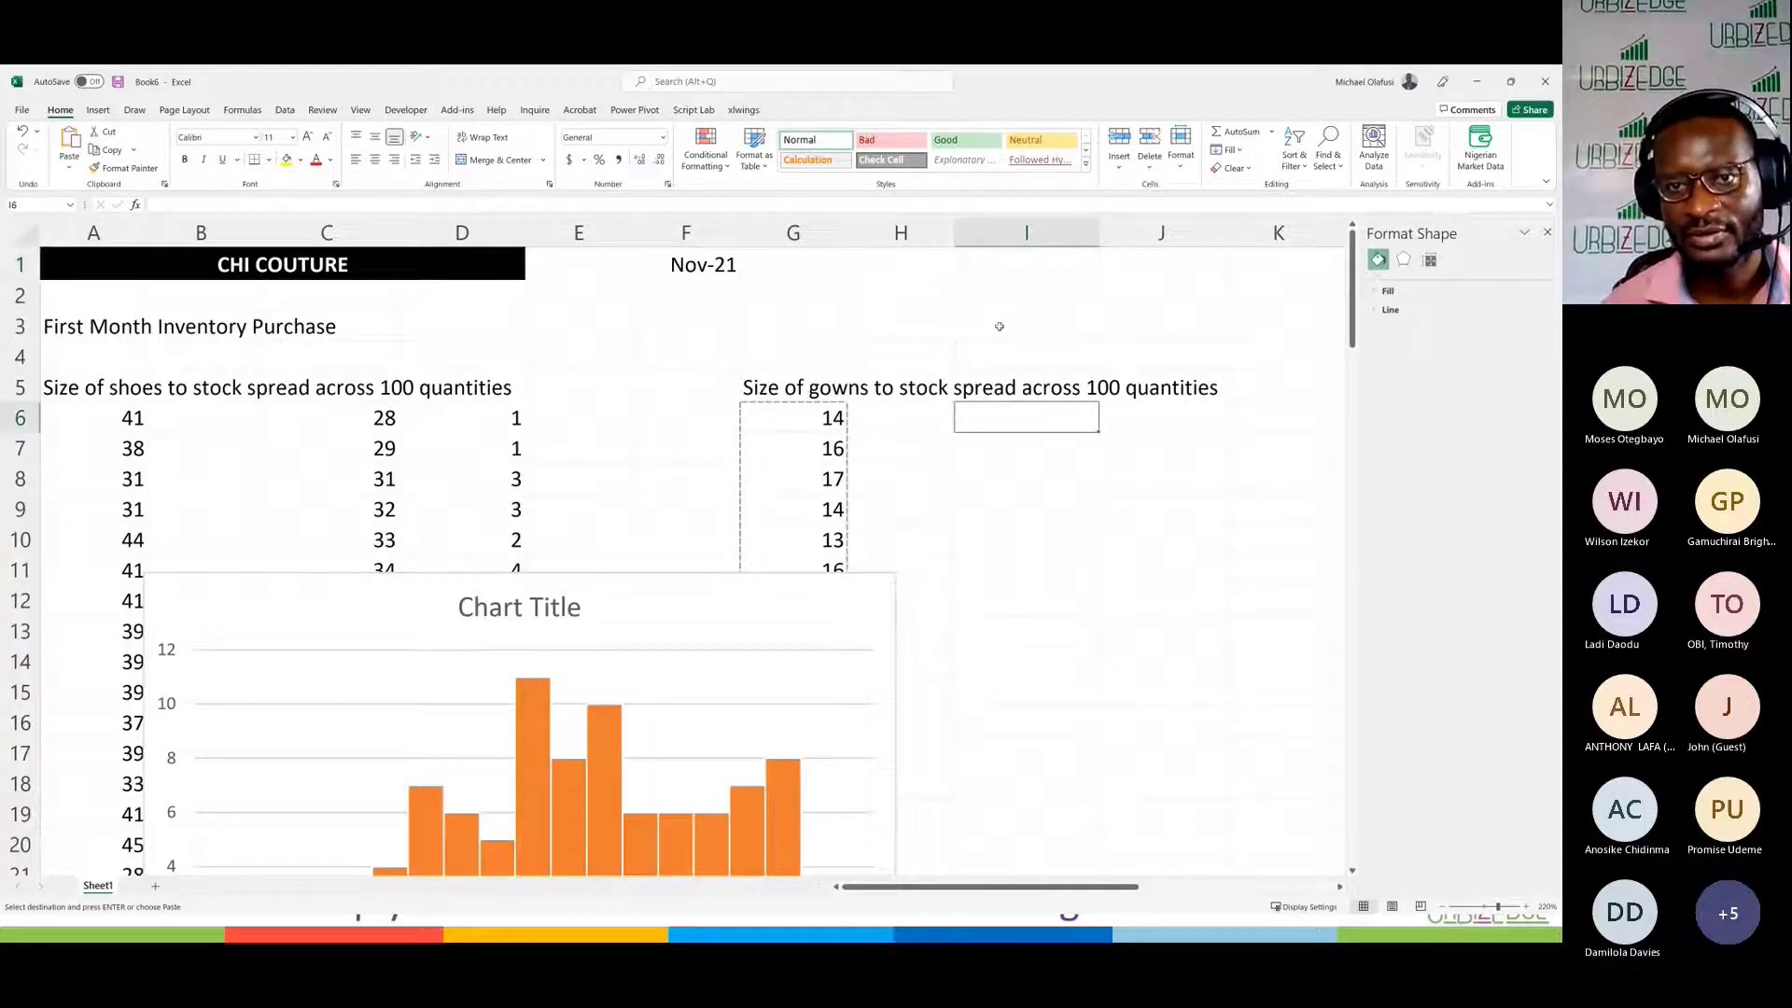
{"action": "key", "text": "ctrl+v"}
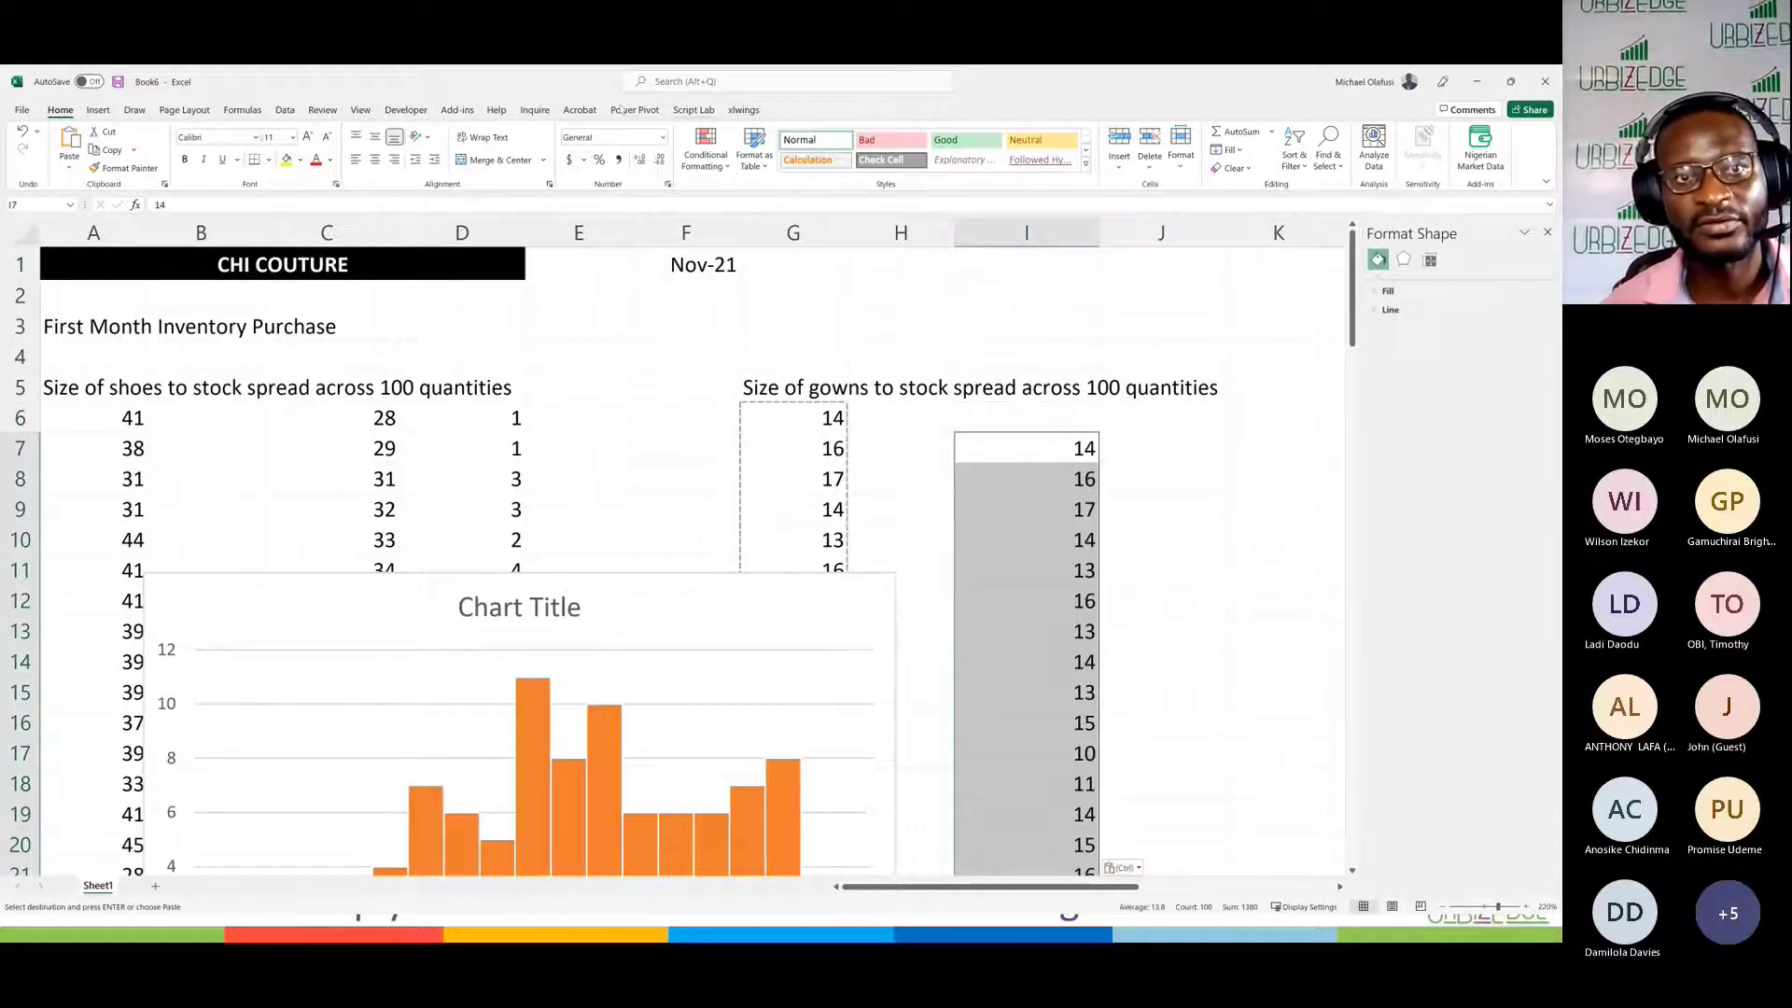
Step: Remove the duplicates from the pasted gown sizes and move the shoe chart over to column A, clear of the gown data
{"action": "left_click", "coordinate": [286, 110]}
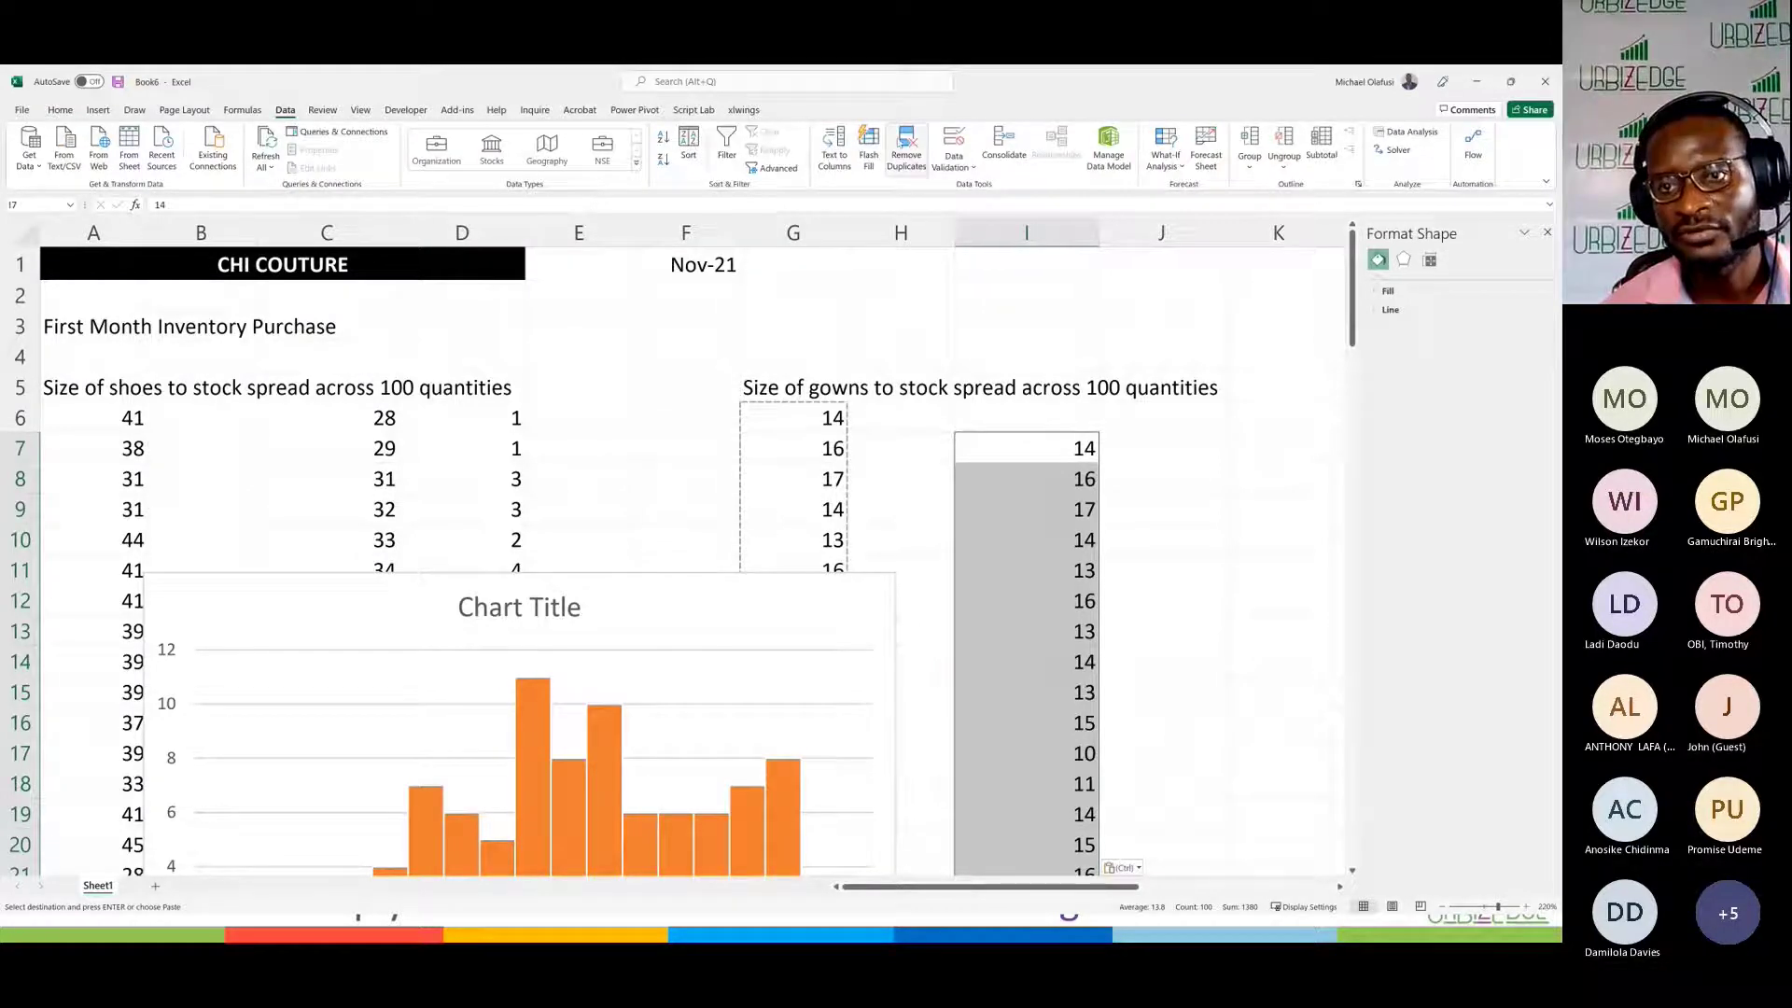
{"action": "left_click", "coordinate": [906, 149]}
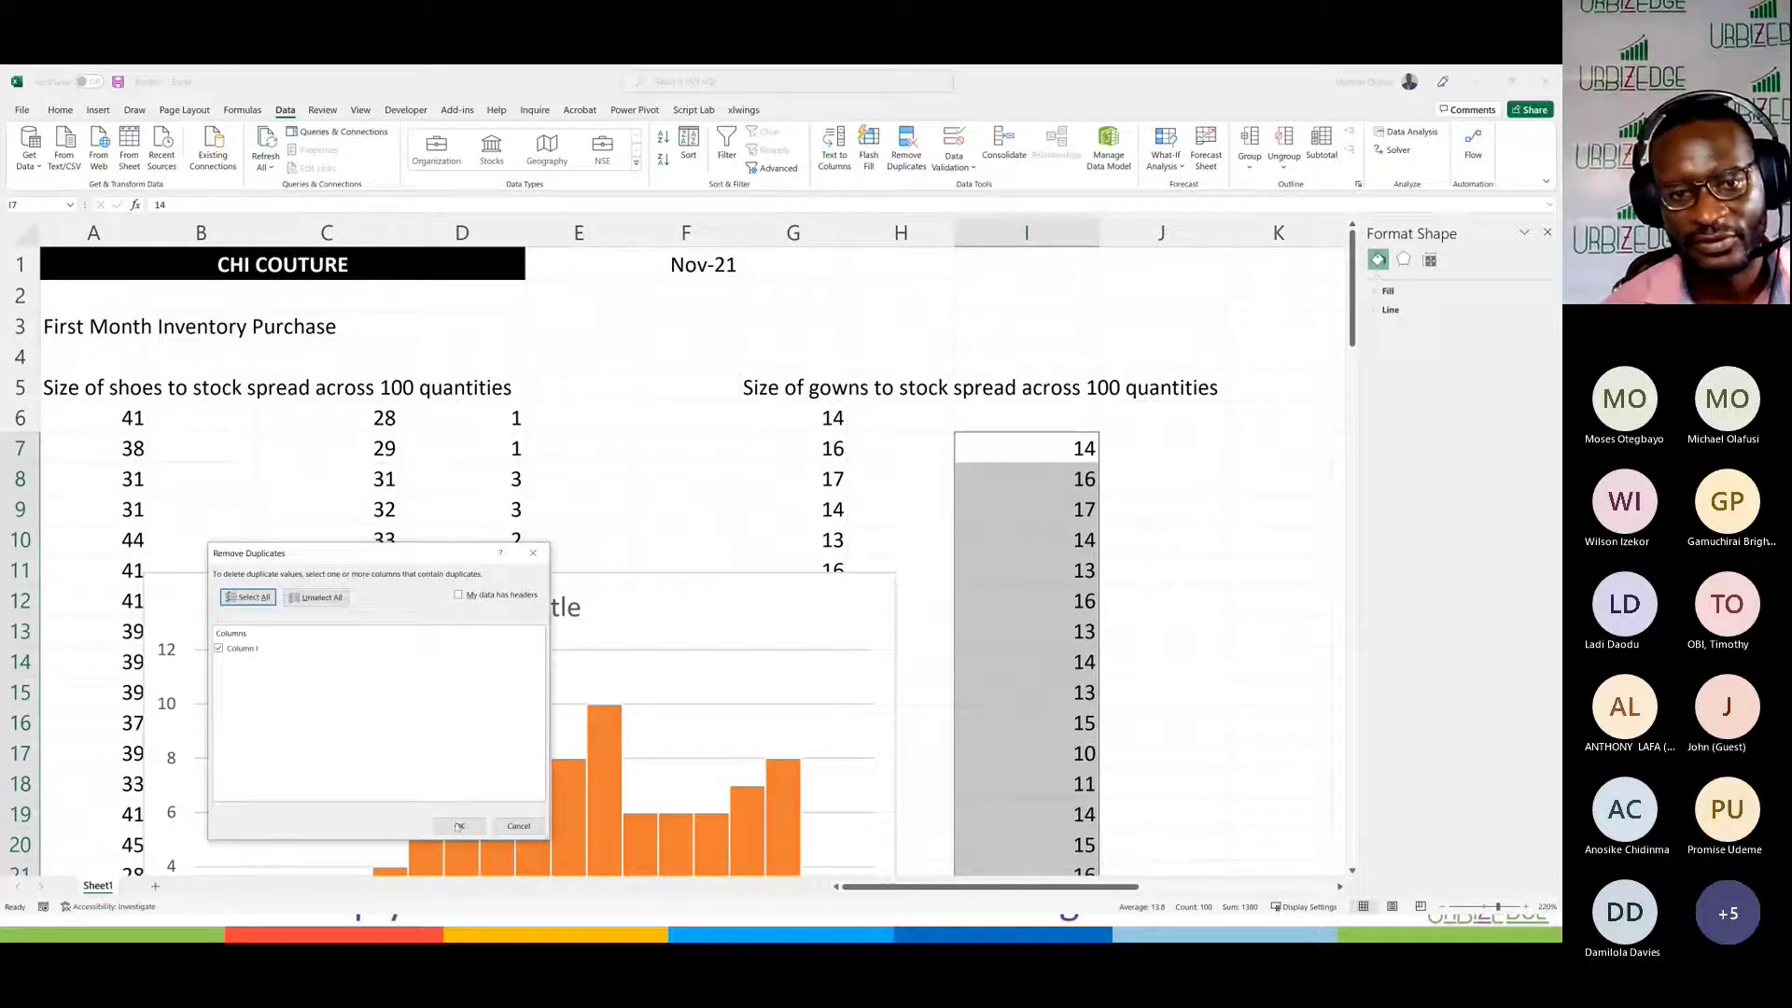
{"action": "left_click", "coordinate": [458, 826]}
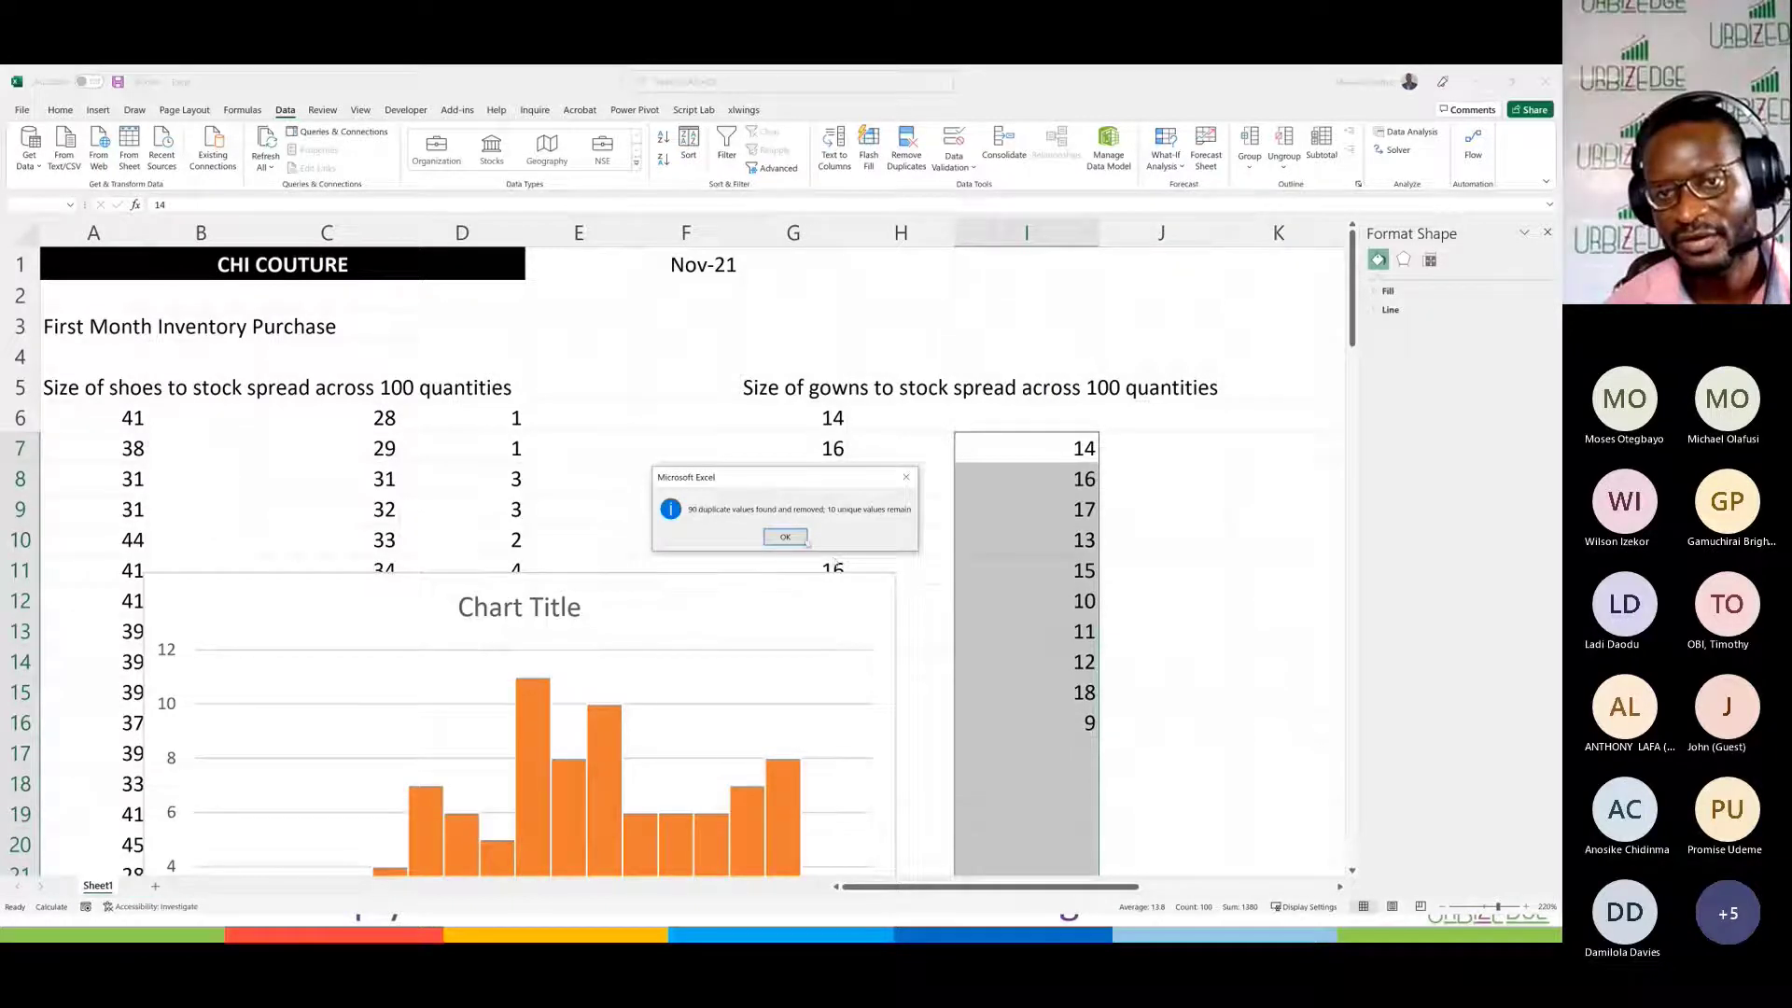
{"action": "left_click", "coordinate": [800, 538]}
{"action": "left_click_drag", "start_coordinate": [728, 608], "coordinate": [624, 595]}
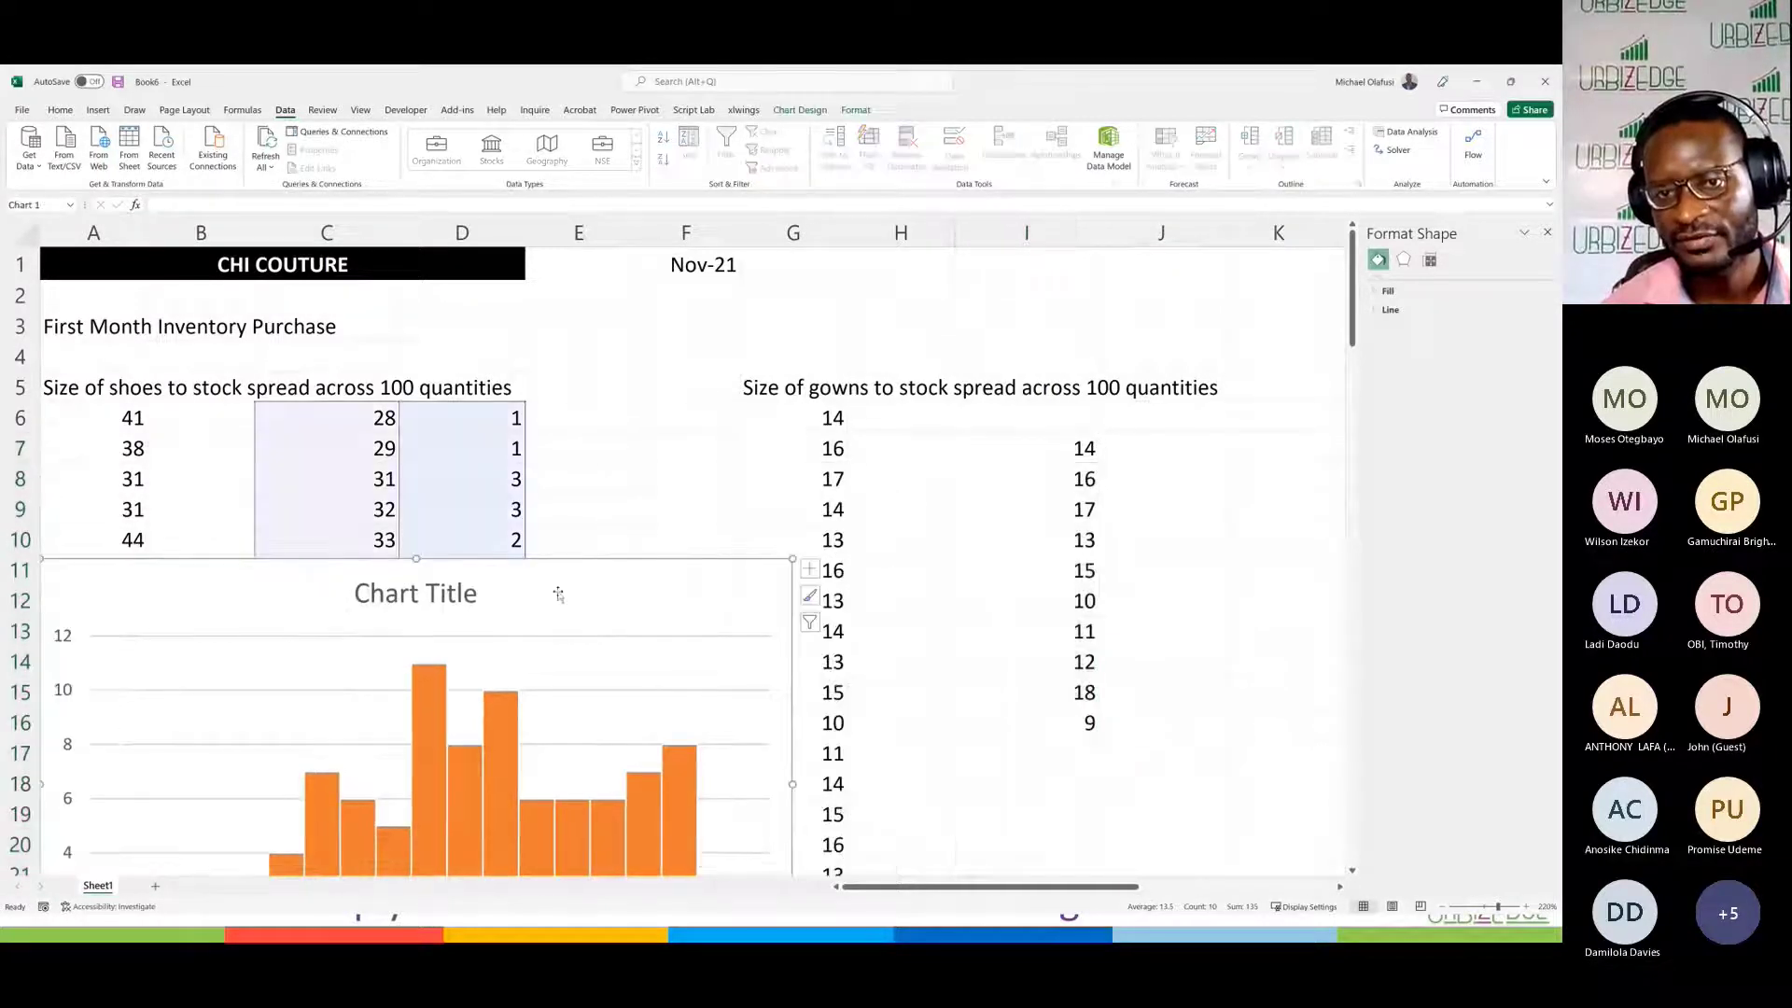
Step: Count each gown size with =COUNTIF($G$6:$G$105,I7) in J7 and fill the formula down to J16
{"action": "left_click", "coordinate": [1129, 449]}
{"action": "type", "text": "=c"}
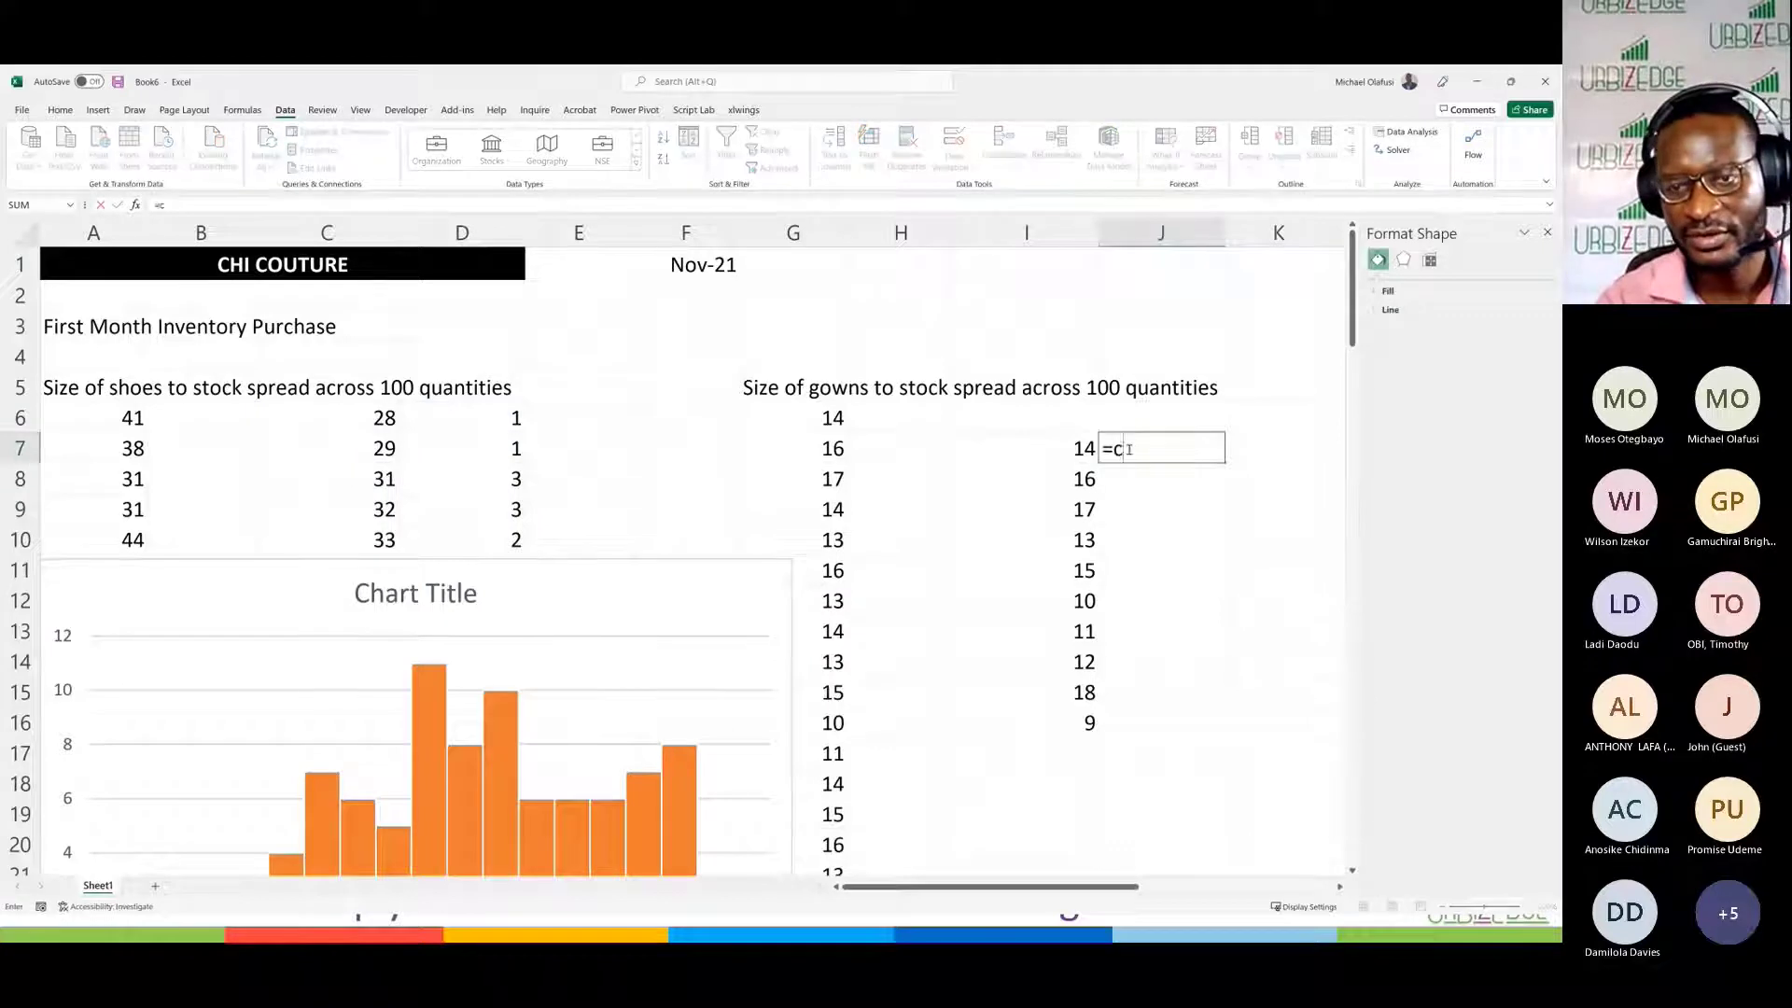
{"action": "type", "text": "ountif"}
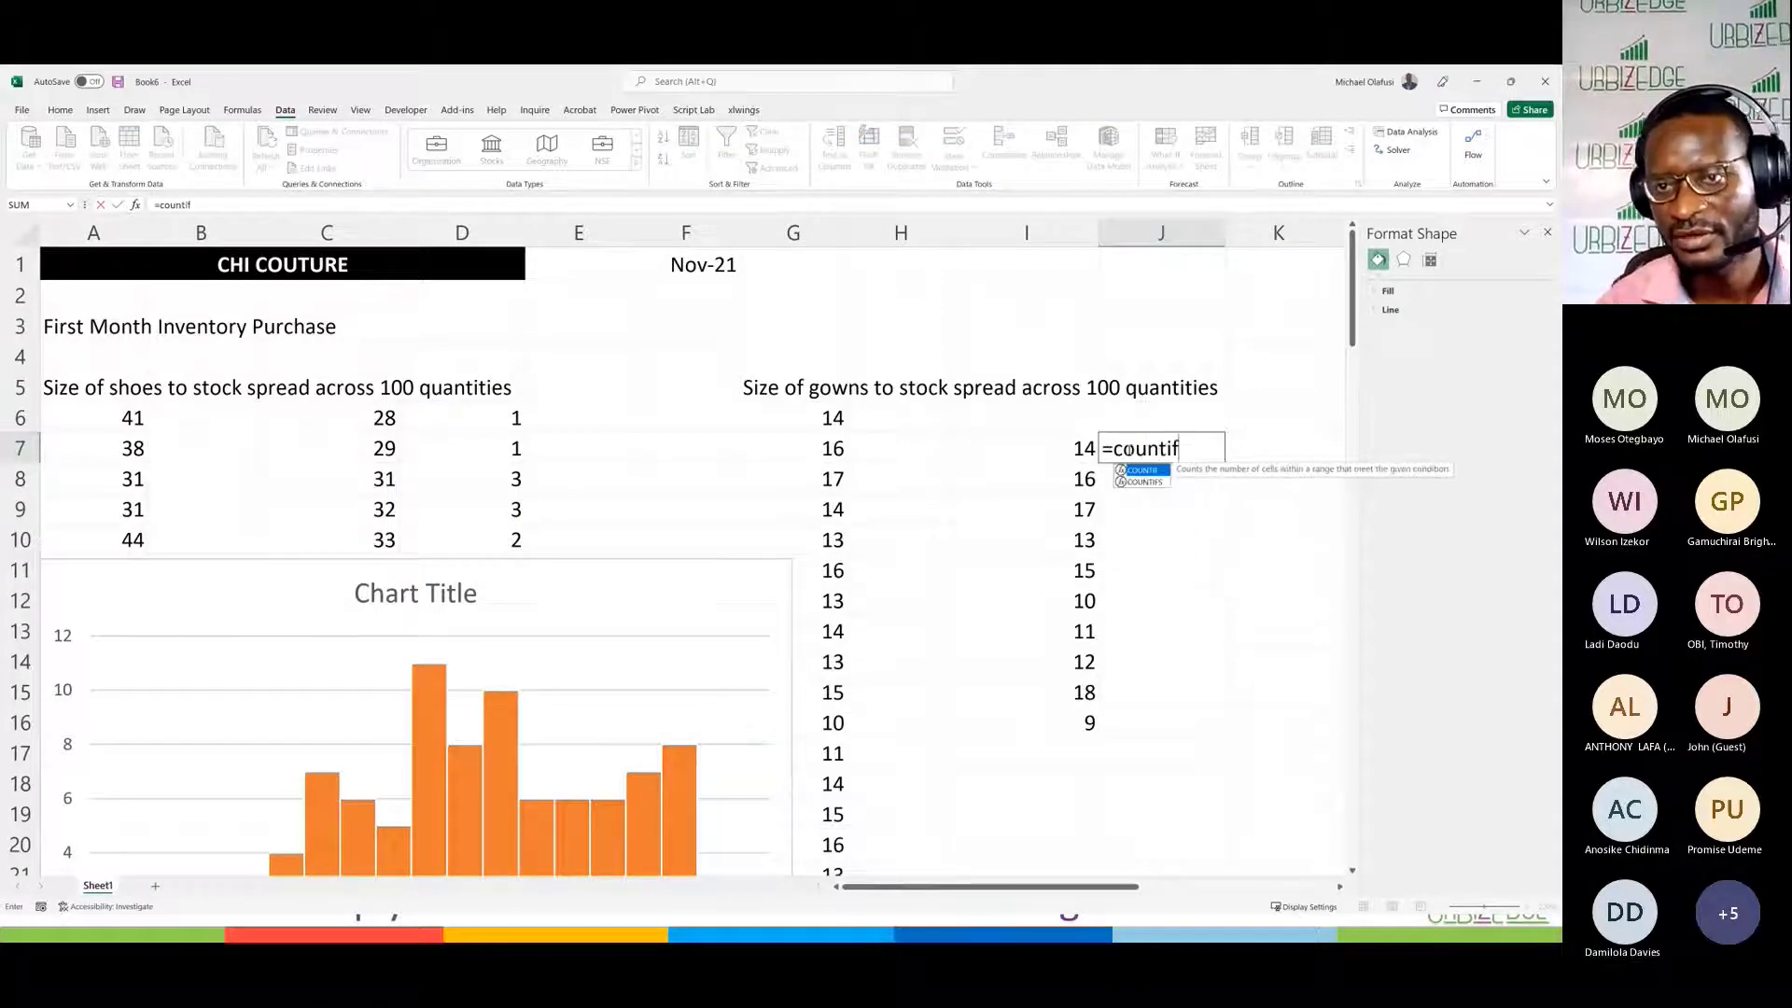
{"action": "key", "text": "Tab"}
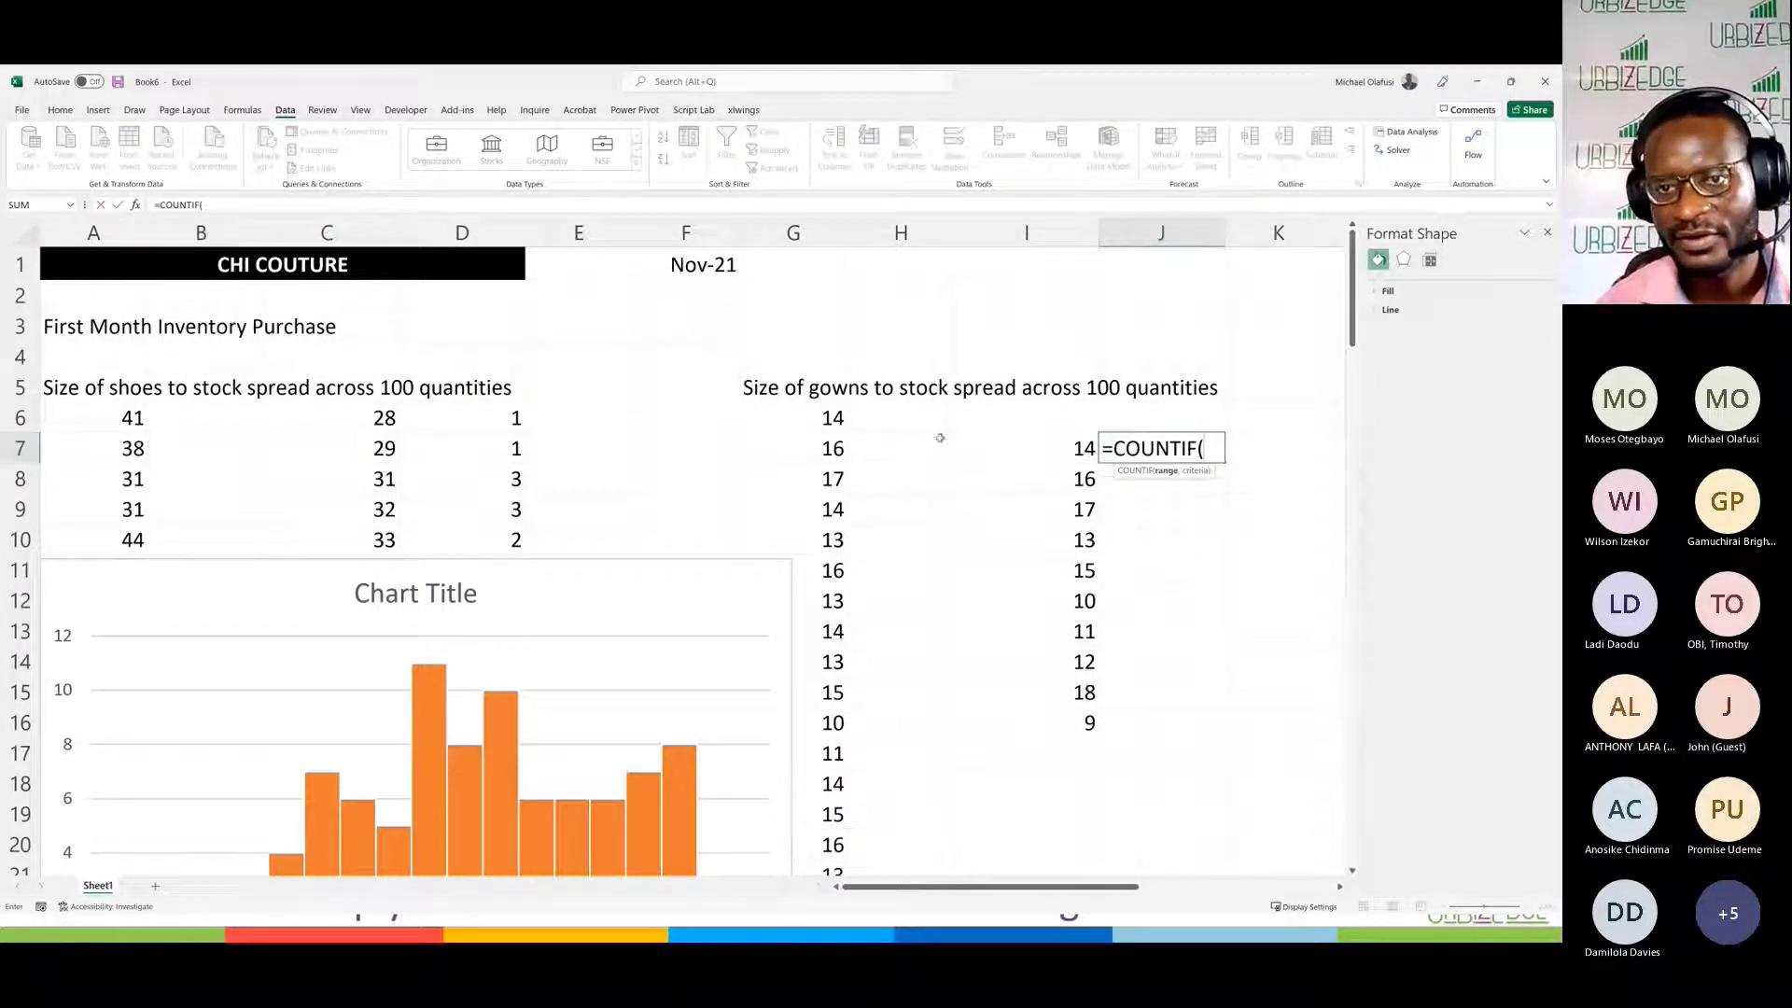
{"action": "left_click", "coordinate": [827, 418]}
{"action": "key", "text": "ctrl+shift+Down"}
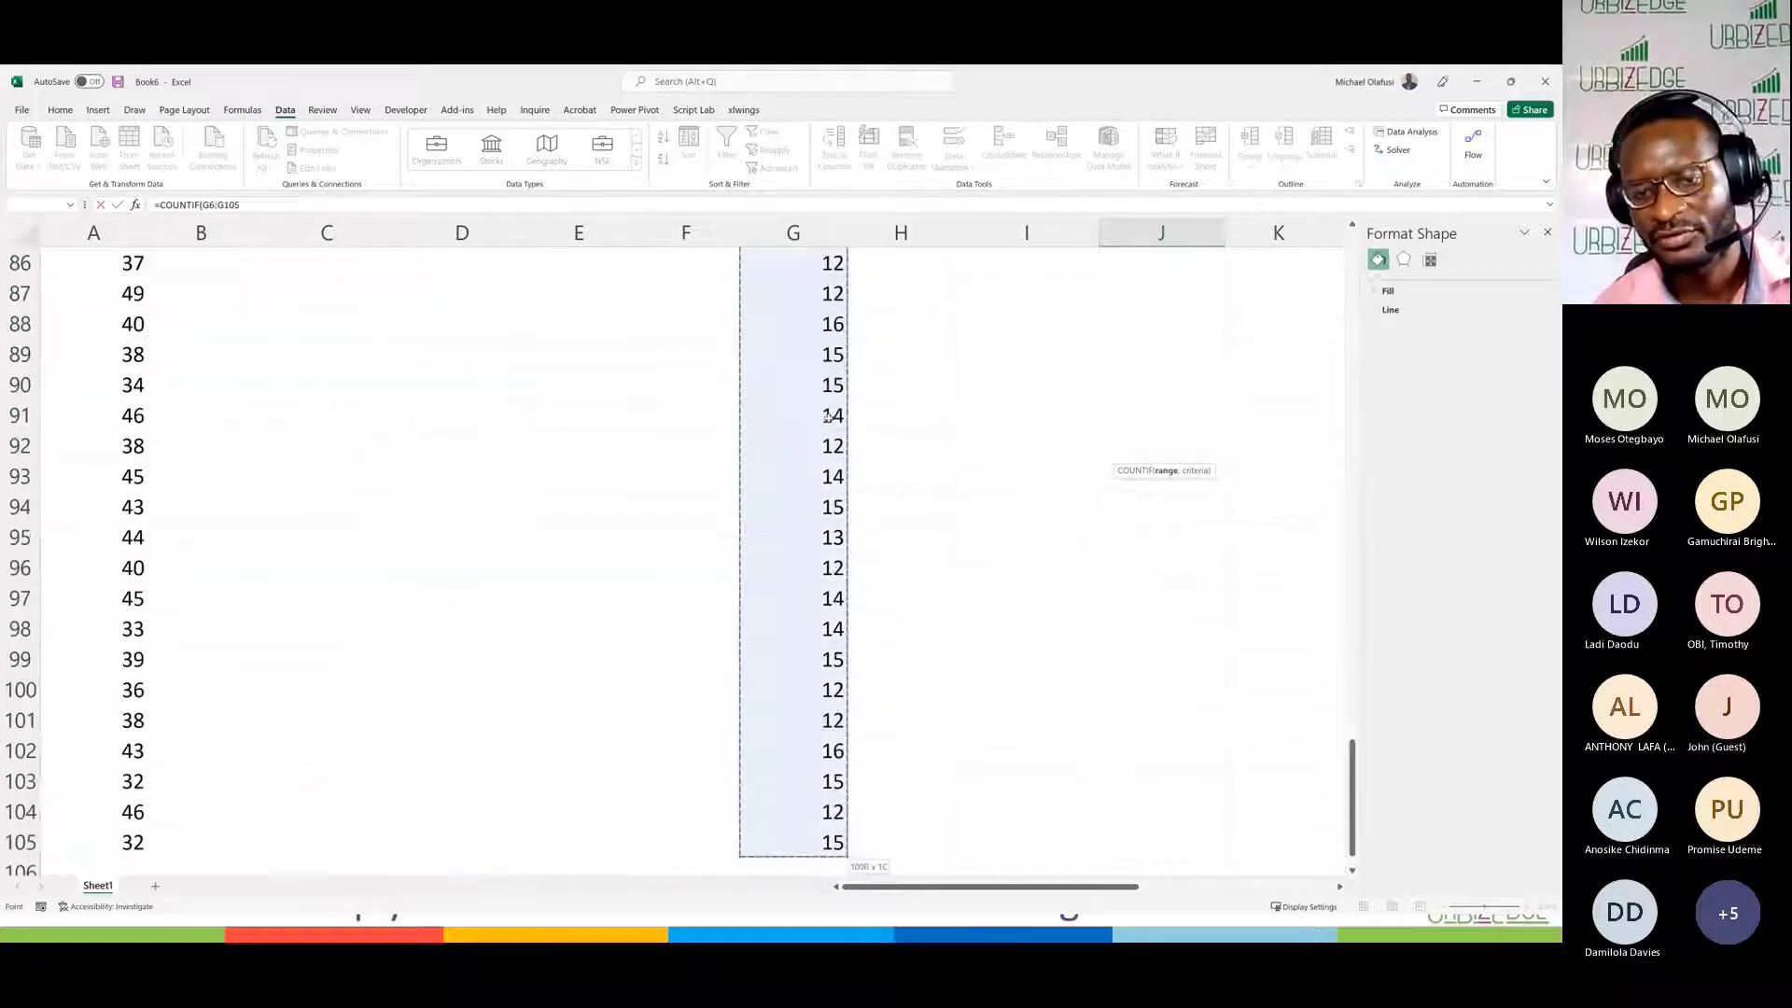
{"action": "key", "text": "F4"}
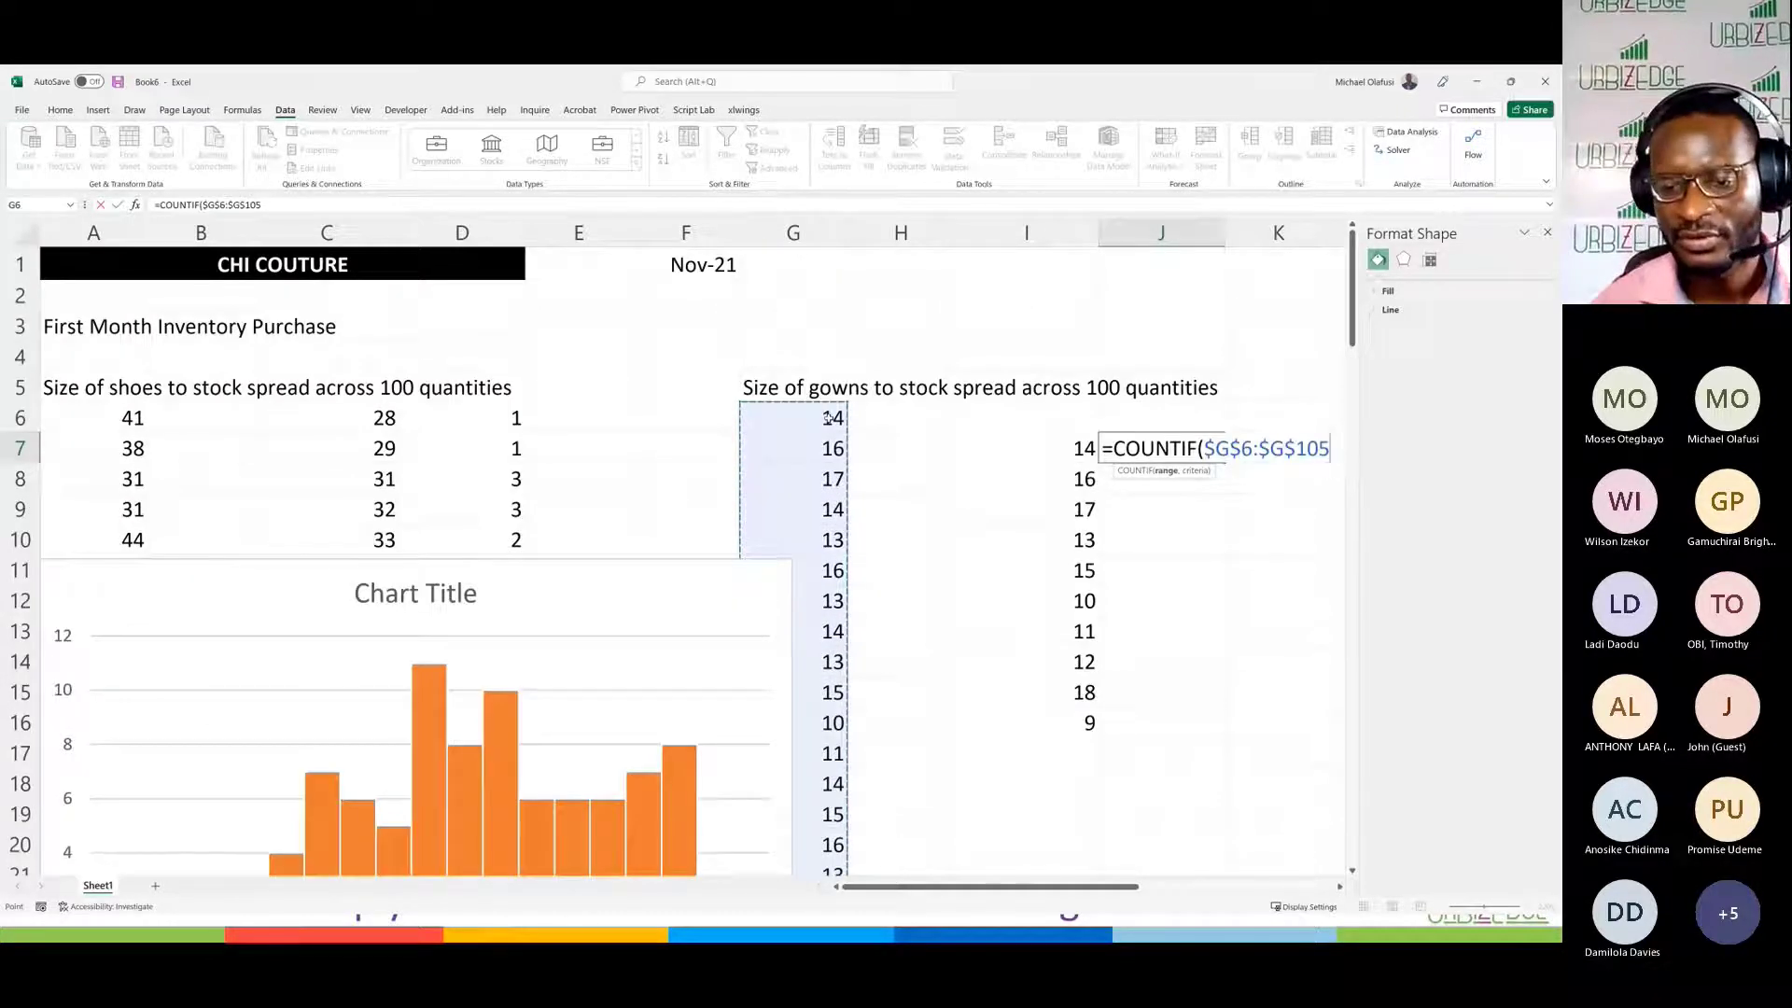
{"action": "type", "text": ","}
{"action": "left_click", "coordinate": [1073, 445]}
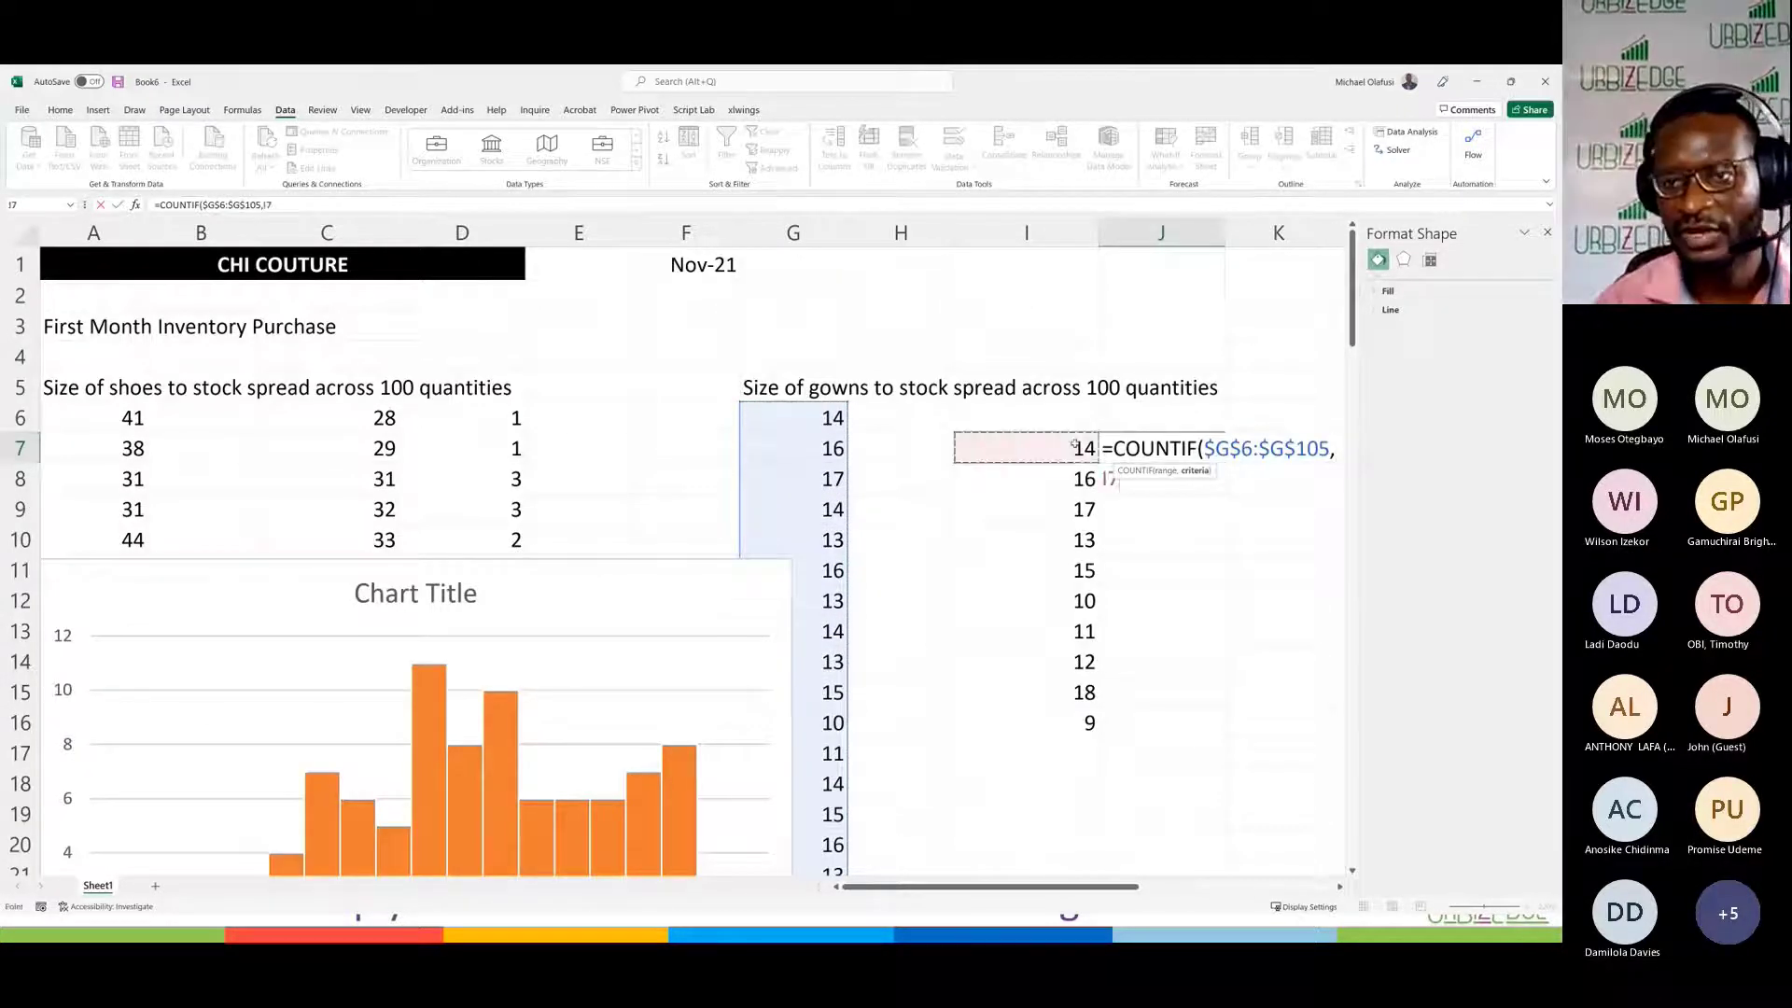
{"action": "type", "text": ")"}
{"action": "key", "text": "Return"}
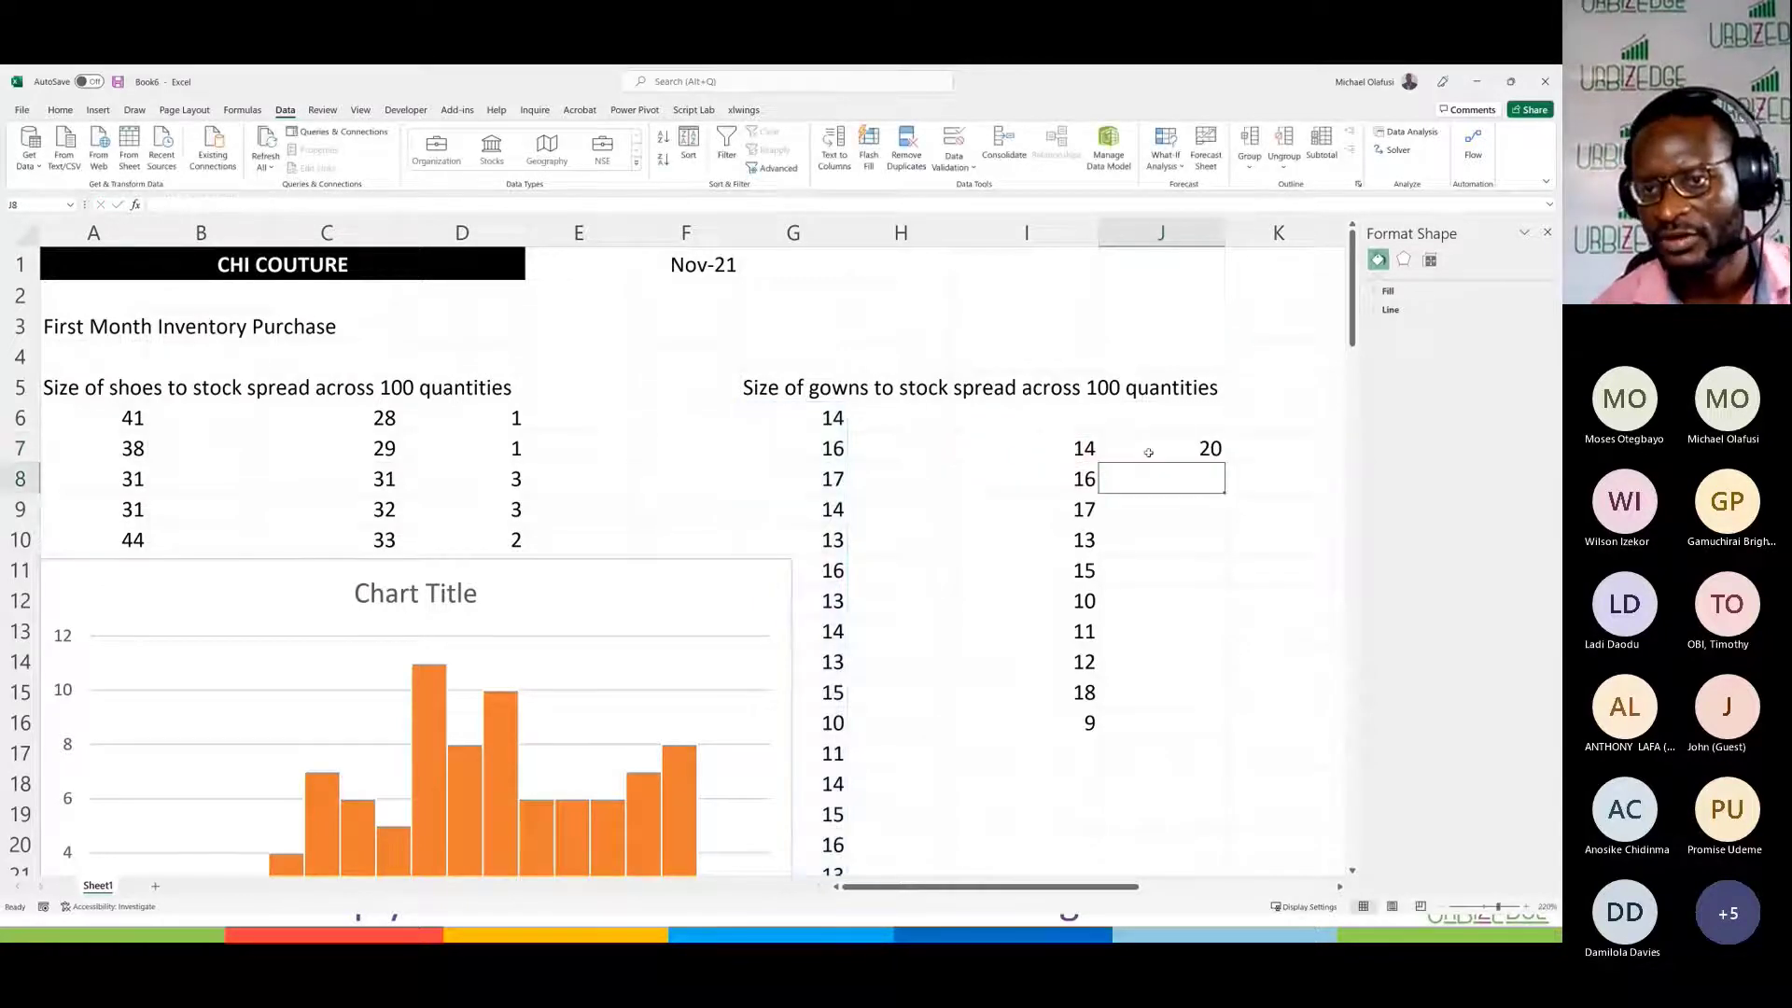
{"action": "left_click", "coordinate": [1201, 448]}
{"action": "left_click_drag", "start_coordinate": [1223, 463], "coordinate": [1200, 731]}
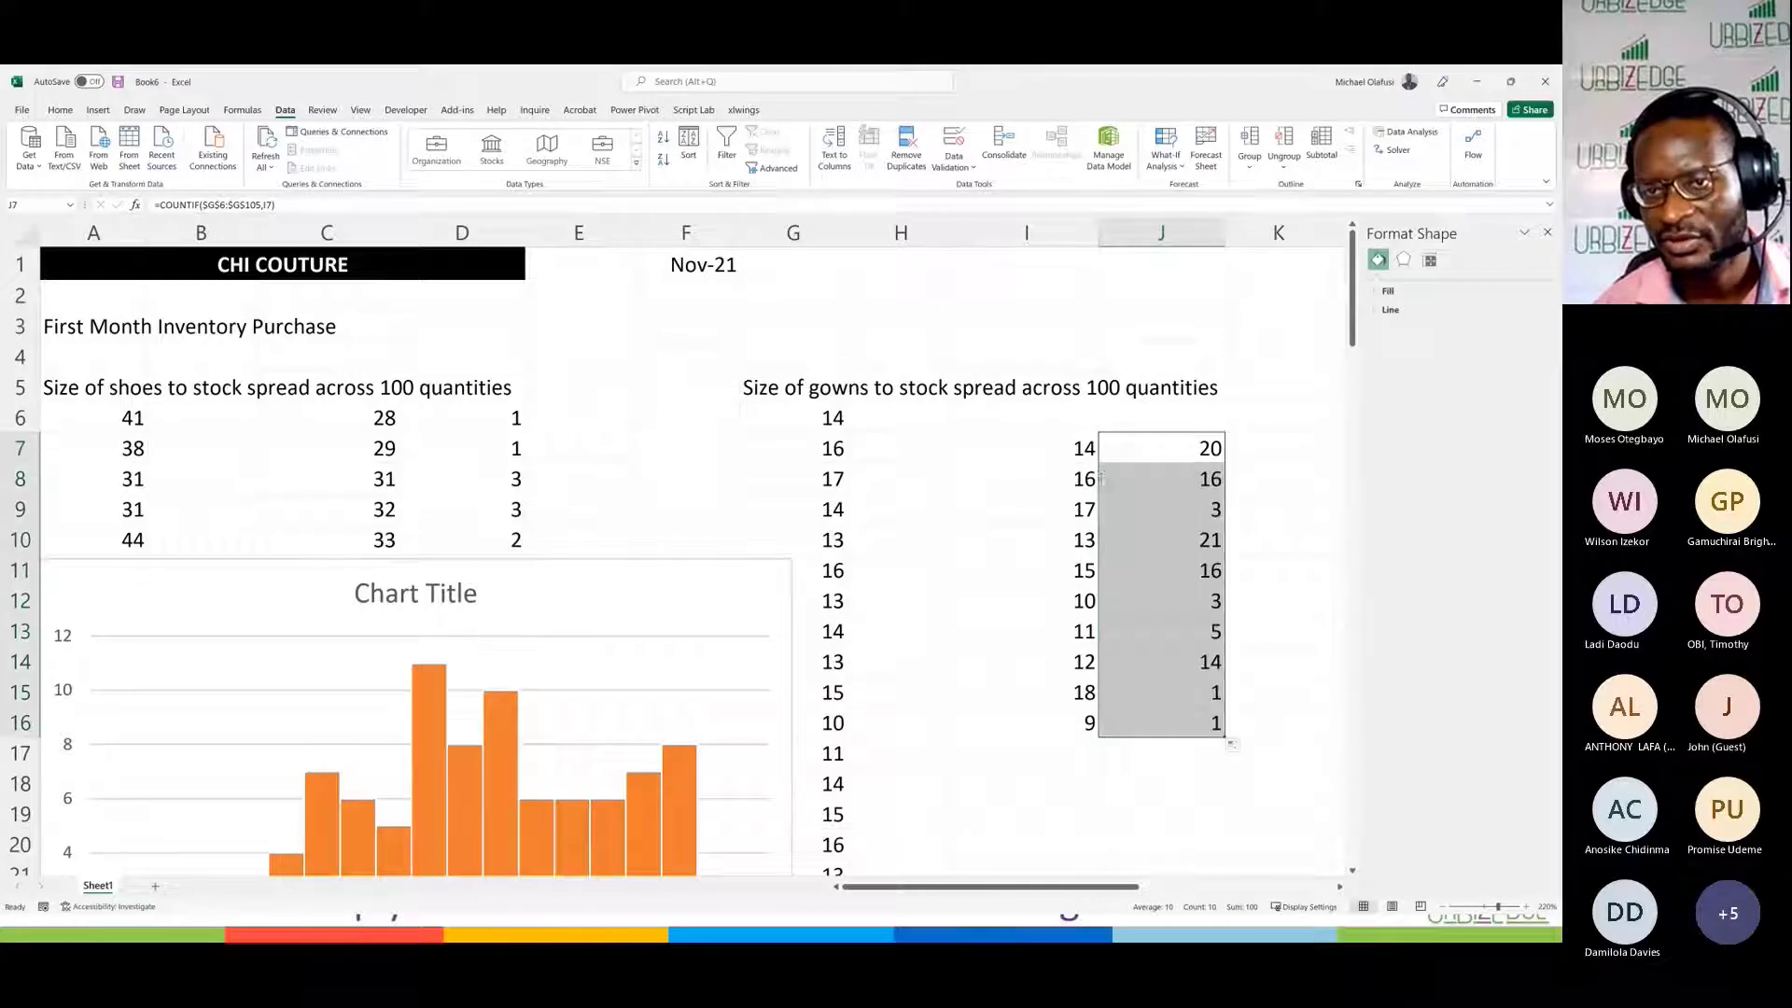
Step: Sort the unique gown sizes in I7:I16 from smallest to largest, continuing with the current selection only
{"action": "left_click_drag", "start_coordinate": [1078, 448], "coordinate": [1166, 728]}
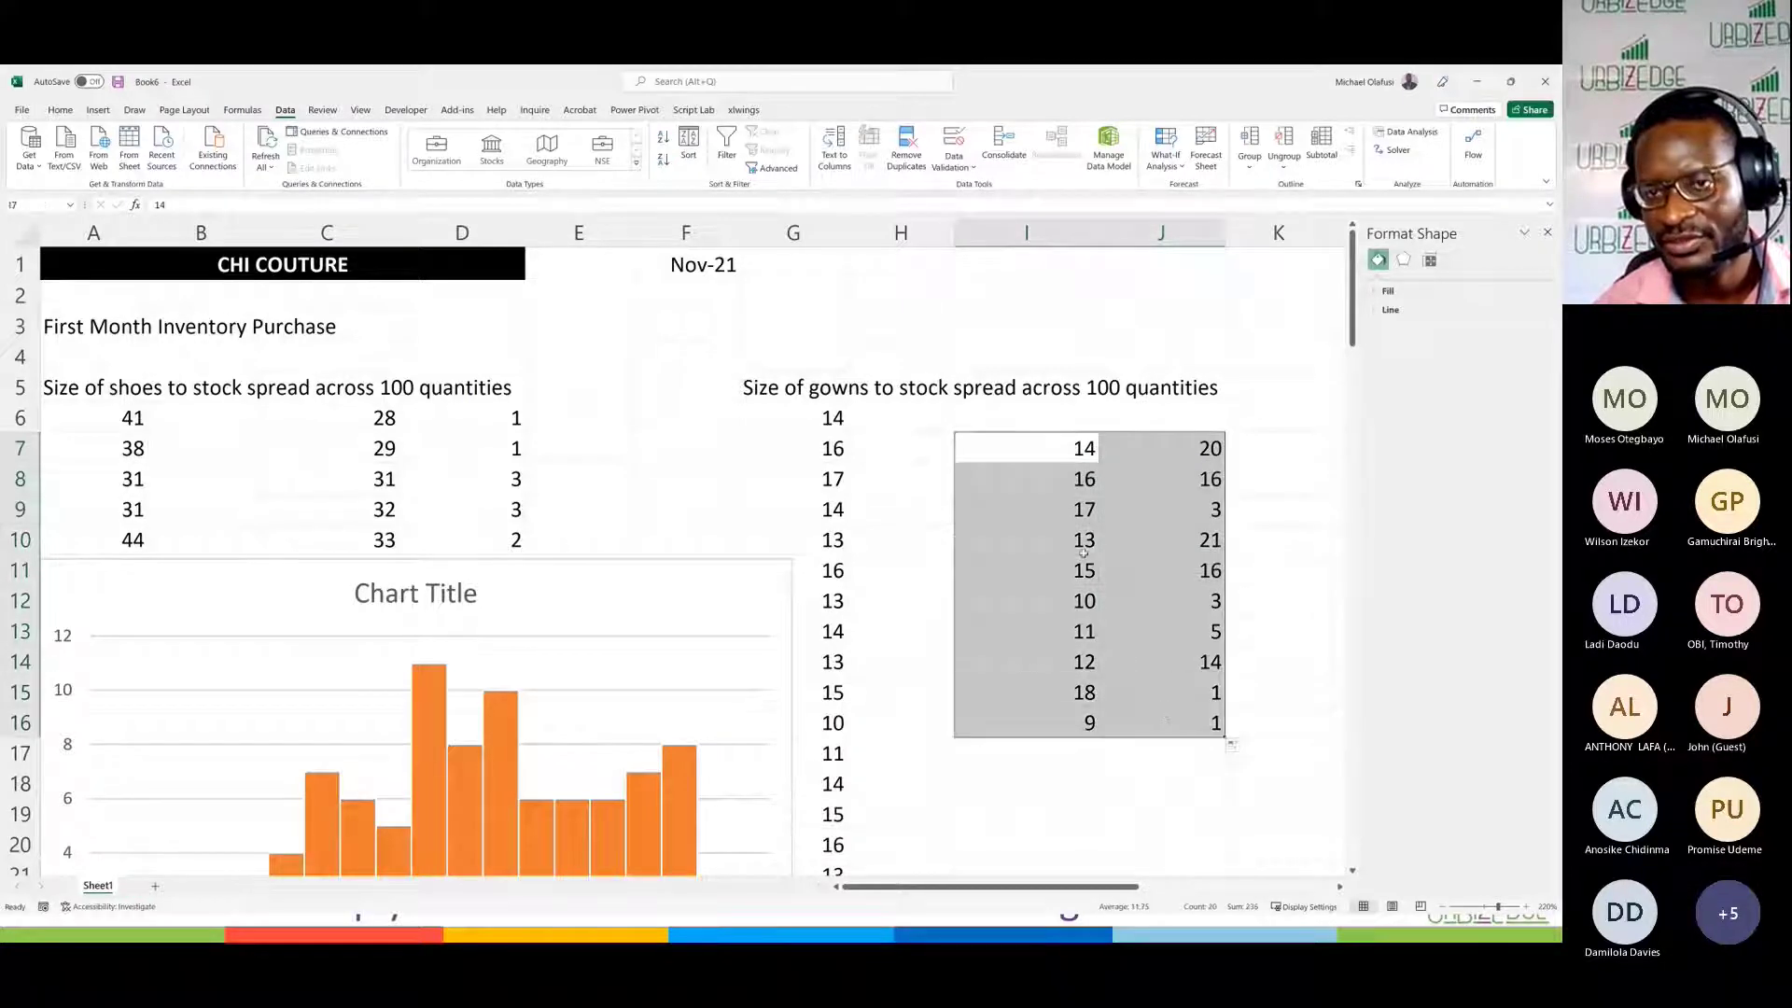
{"action": "left_click_drag", "start_coordinate": [1027, 446], "coordinate": [1031, 728]}
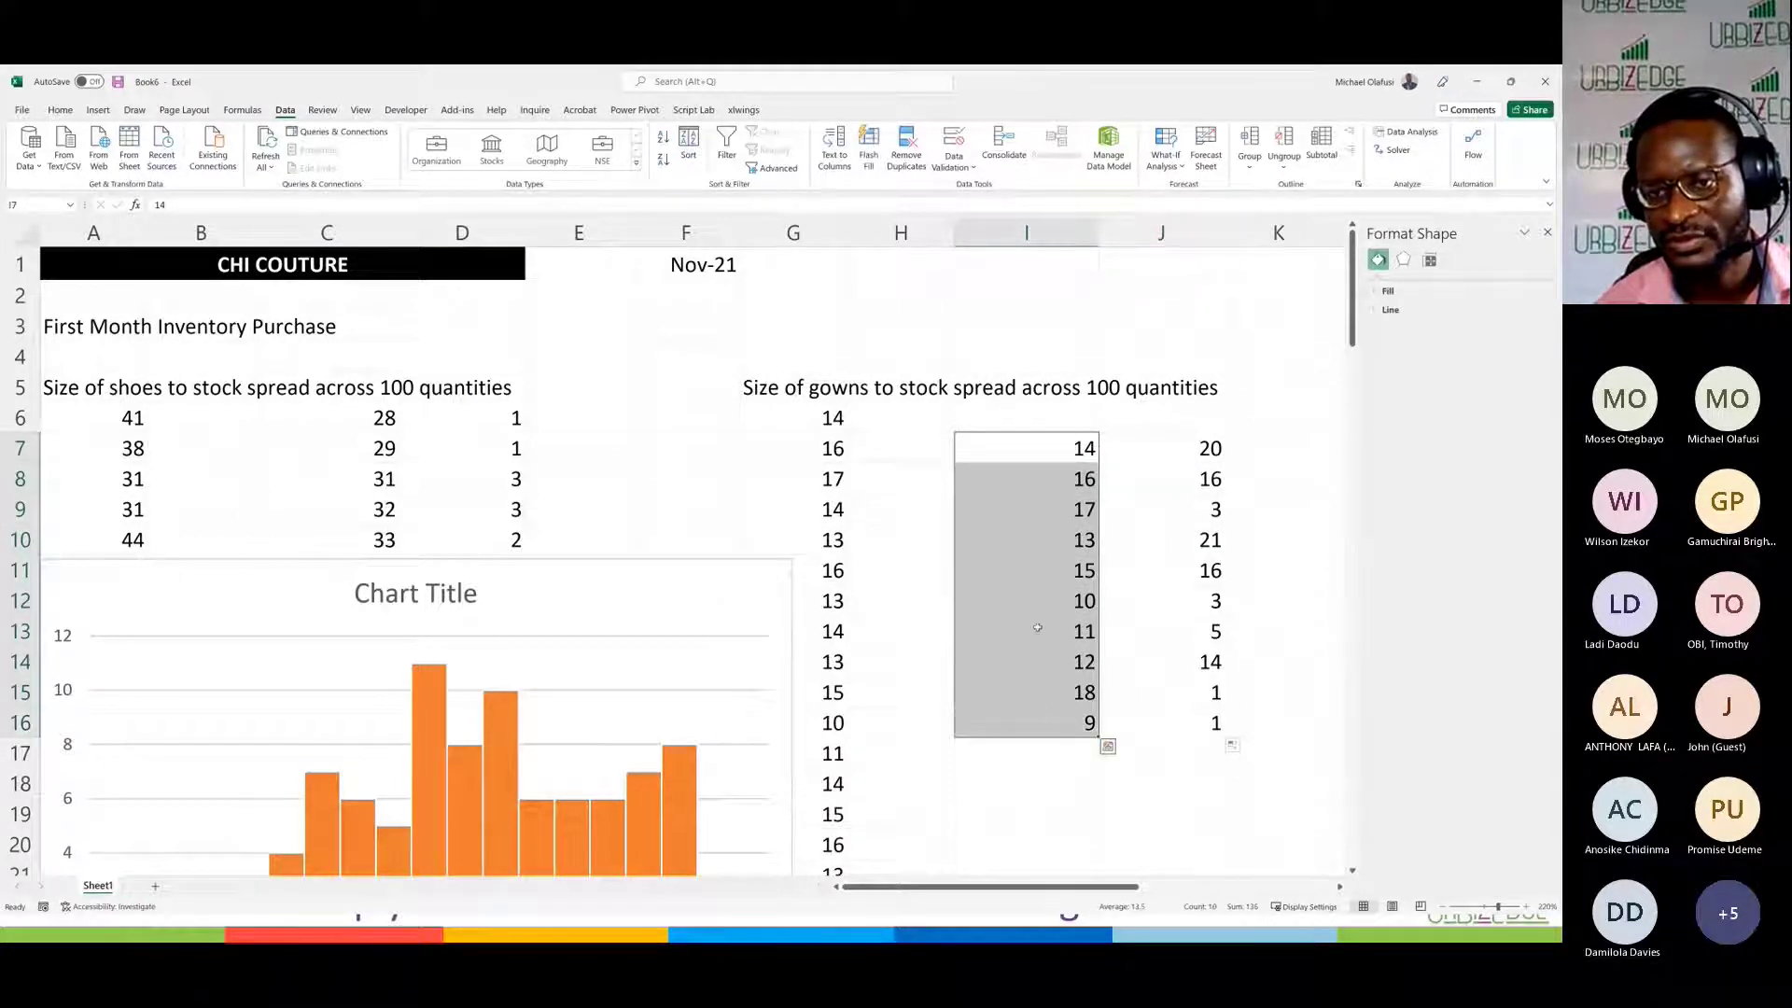
{"action": "right_click", "coordinate": [1031, 589]}
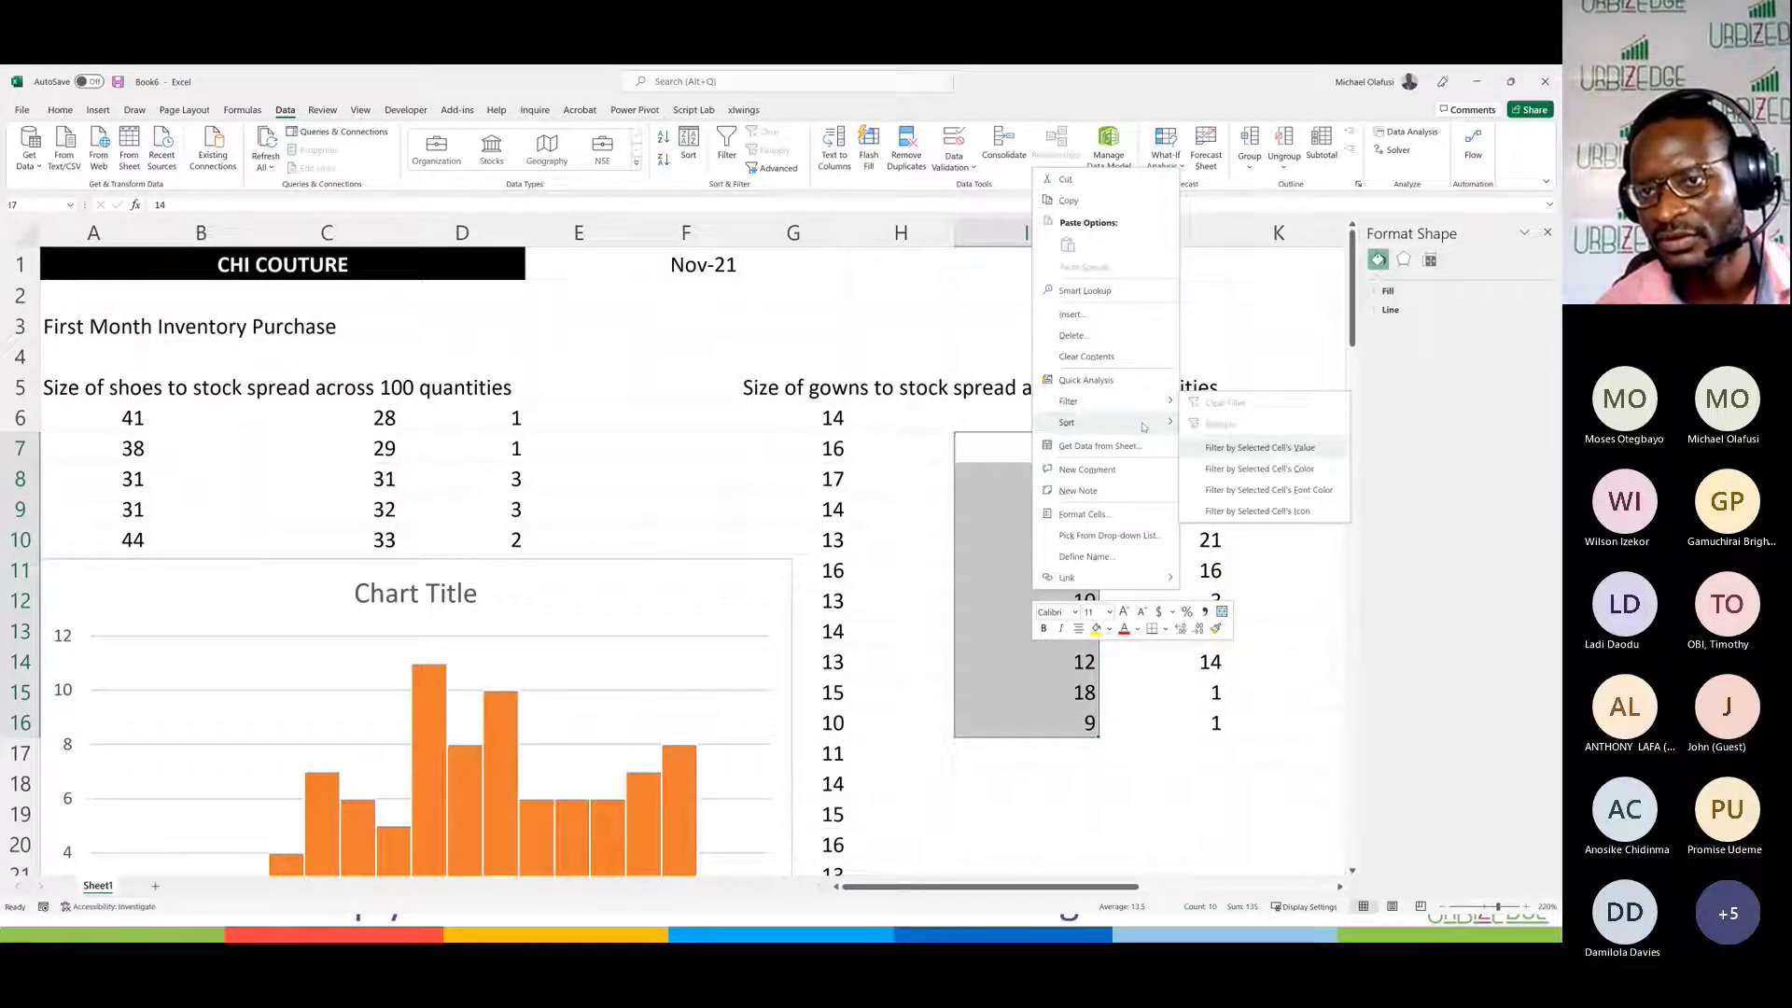
{"action": "mouse_move", "coordinate": [1091, 425]}
{"action": "left_click", "coordinate": [1232, 428]}
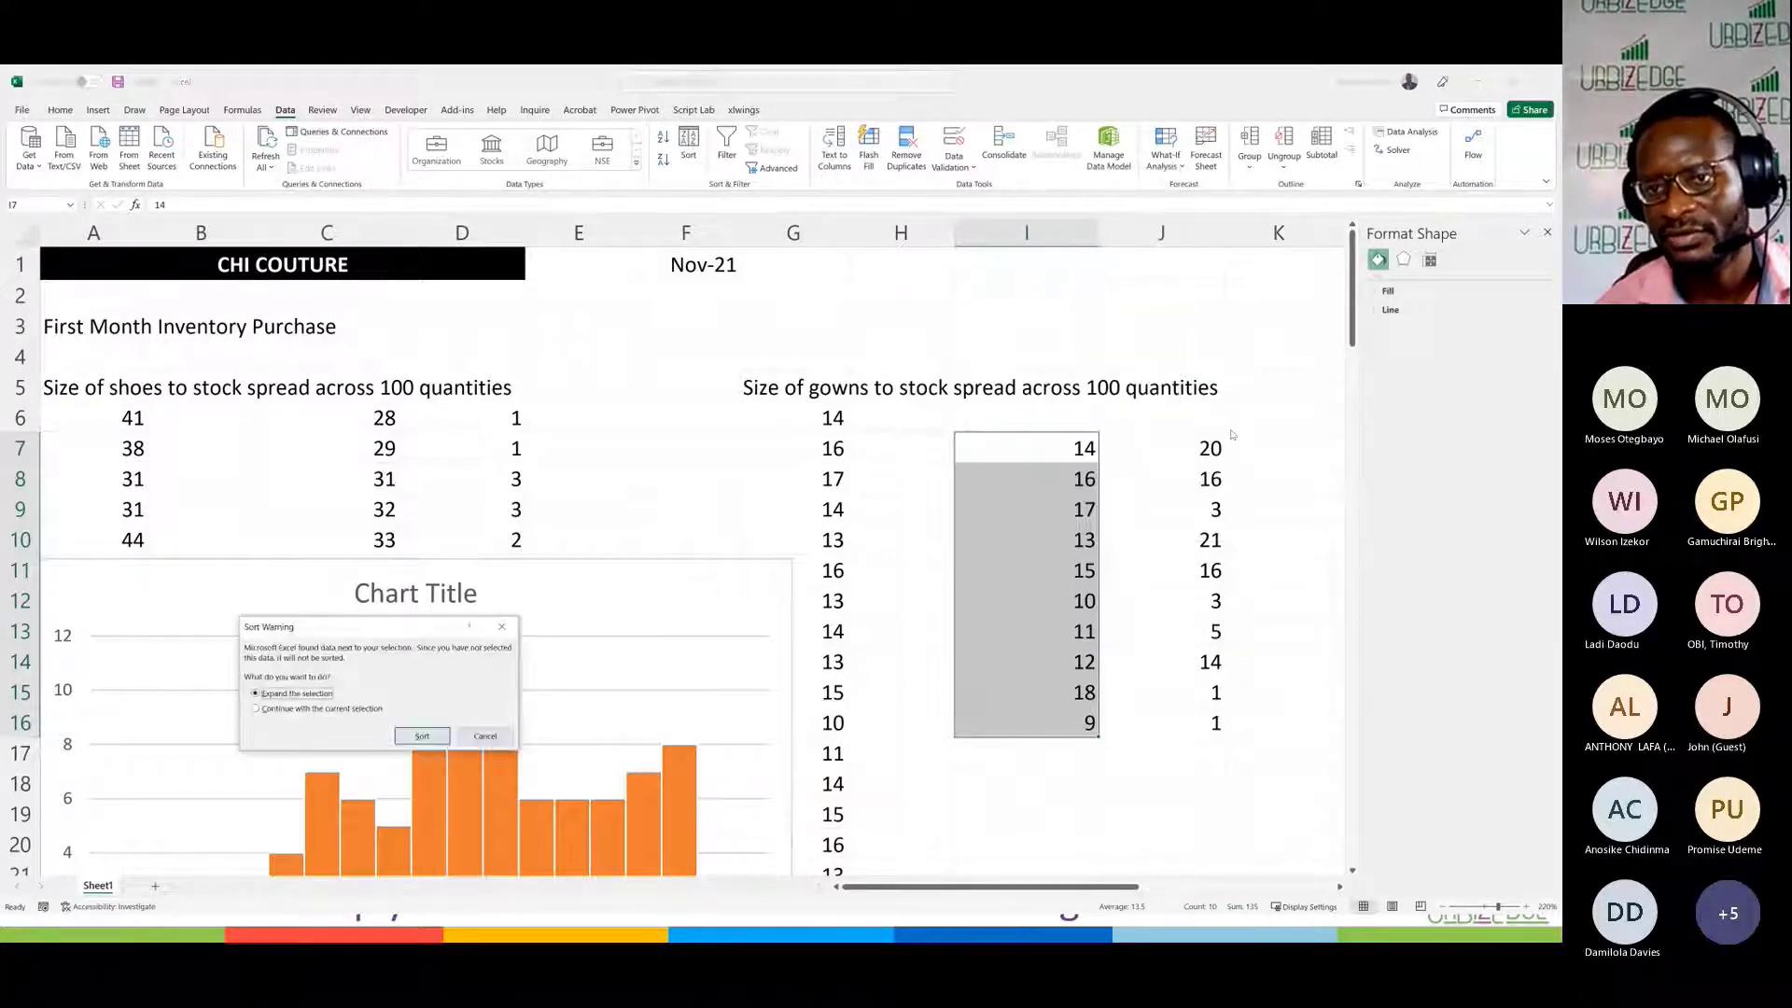
{"action": "left_click", "coordinate": [329, 711]}
{"action": "left_click", "coordinate": [422, 737]}
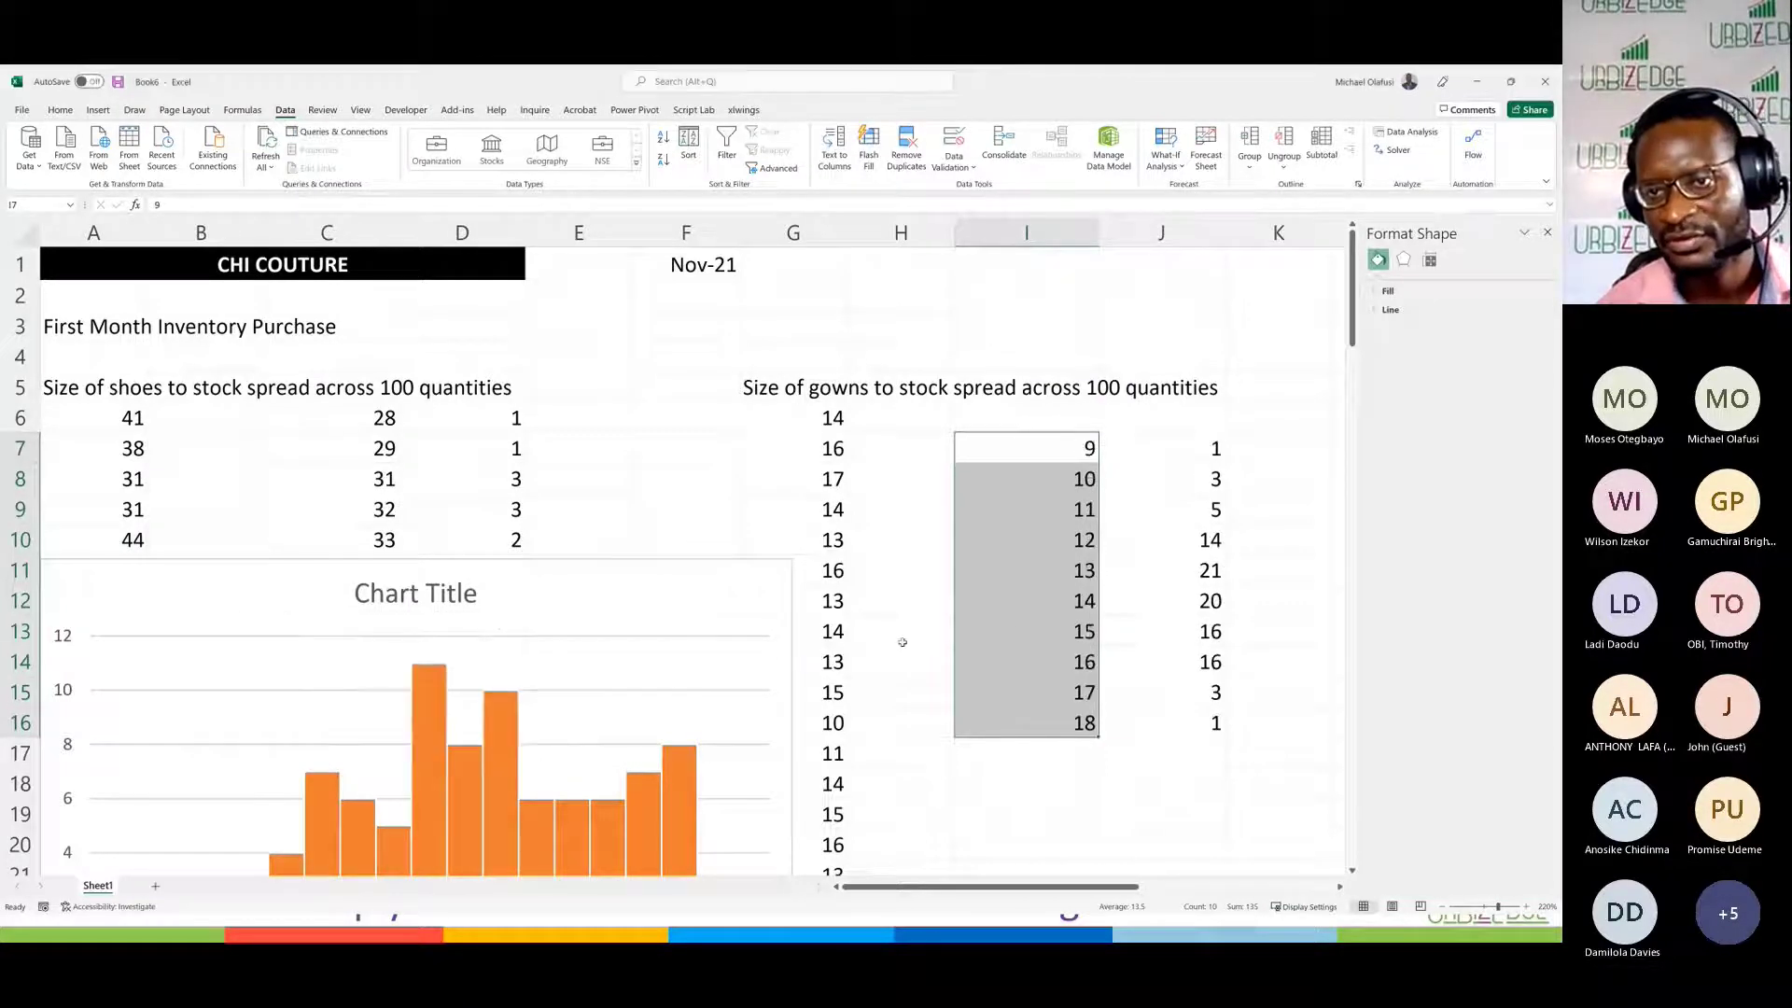
Step: Insert a clustered column chart from the gown sizes and counts in I7:J16
{"action": "left_click_drag", "start_coordinate": [1026, 448], "coordinate": [1204, 723]}
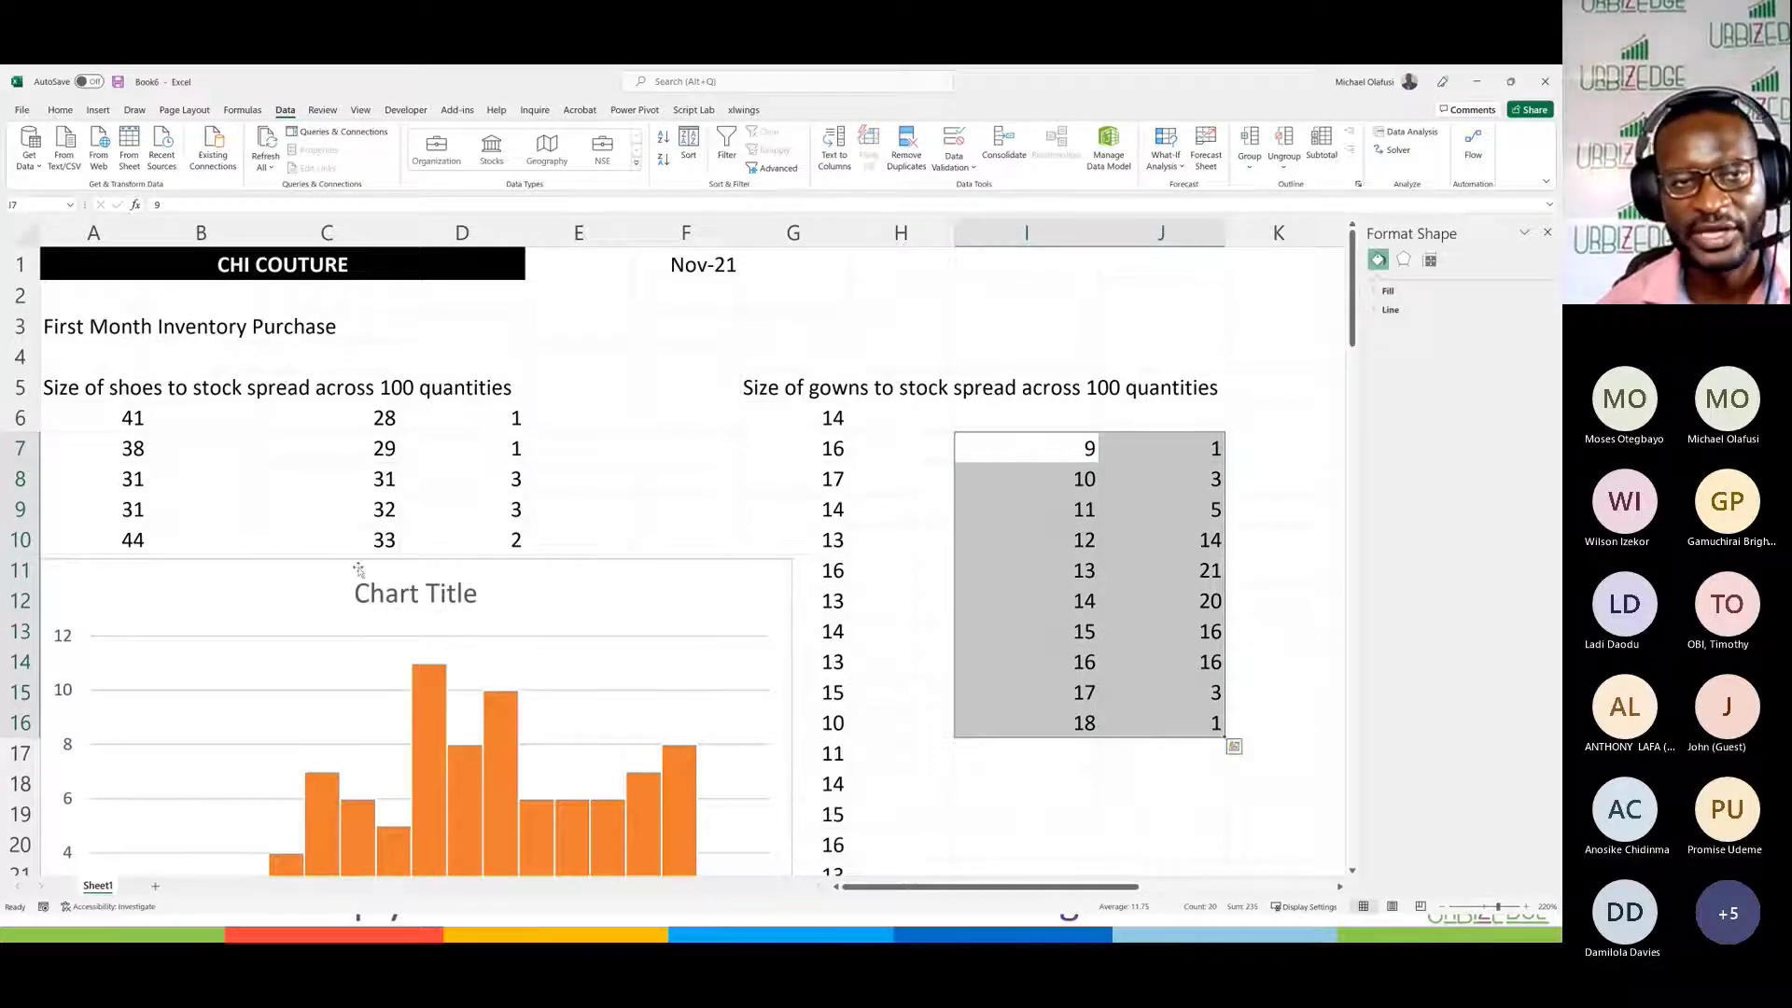
{"action": "left_click", "coordinate": [100, 111]}
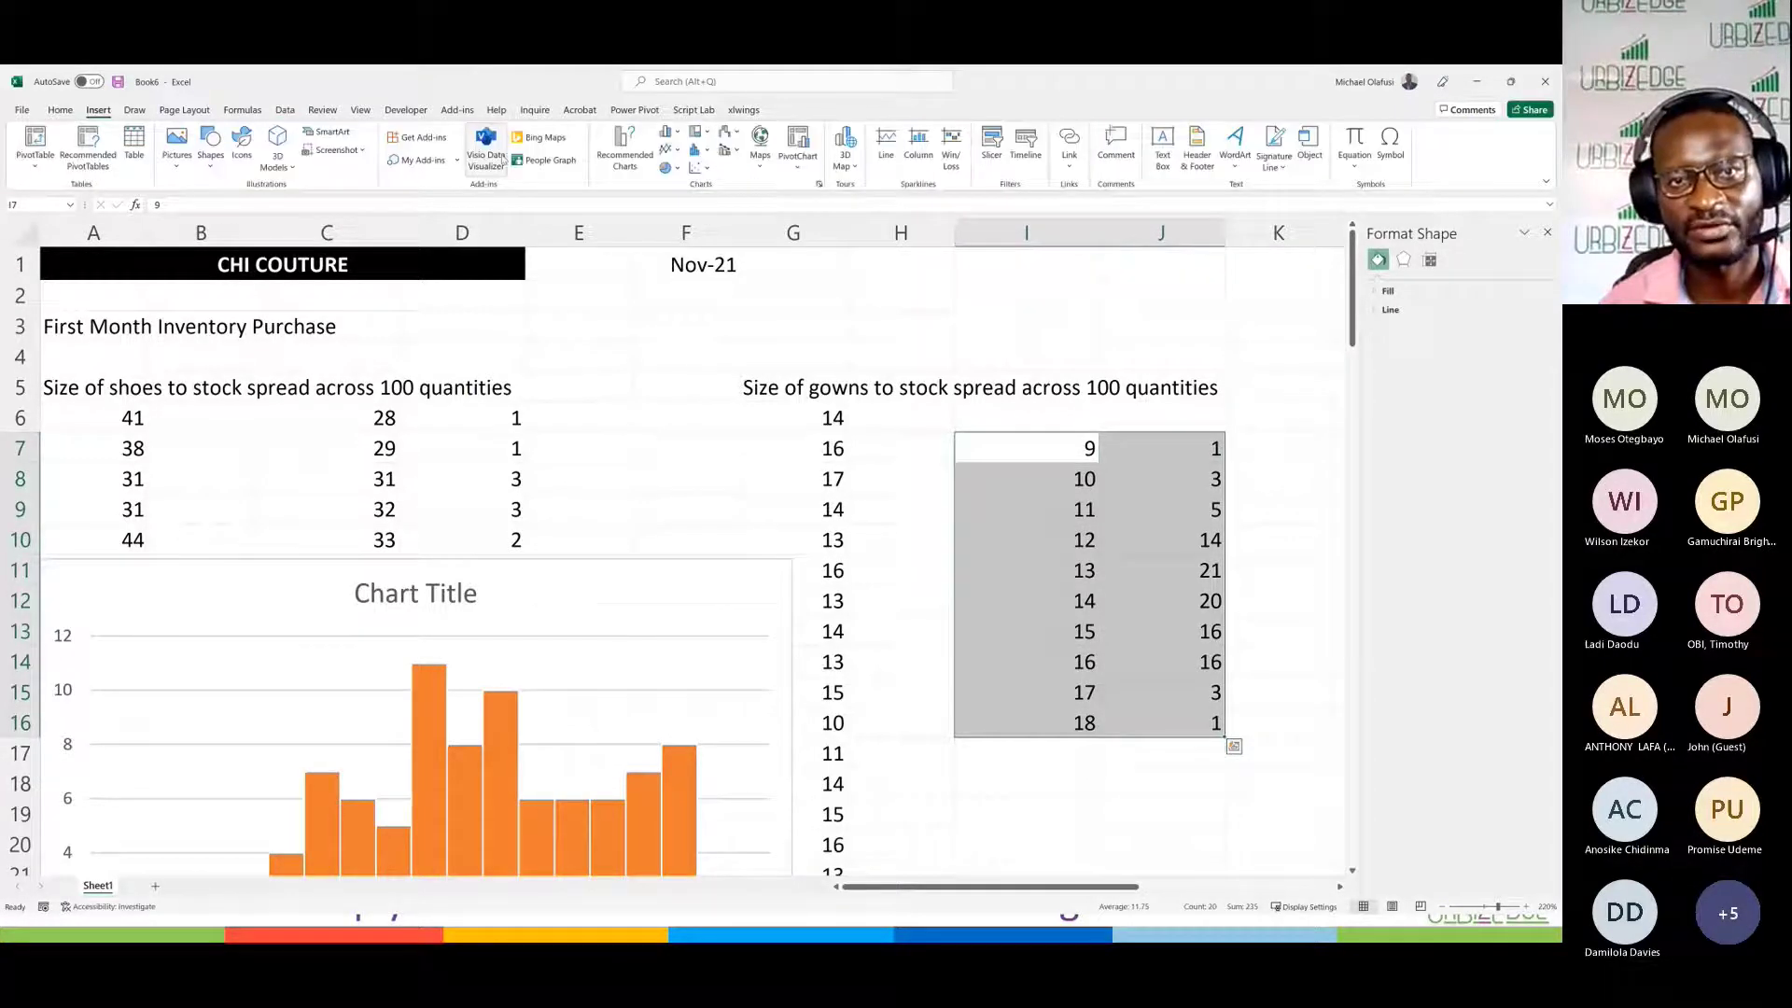
{"action": "left_click", "coordinate": [678, 130]}
{"action": "left_click", "coordinate": [674, 173]}
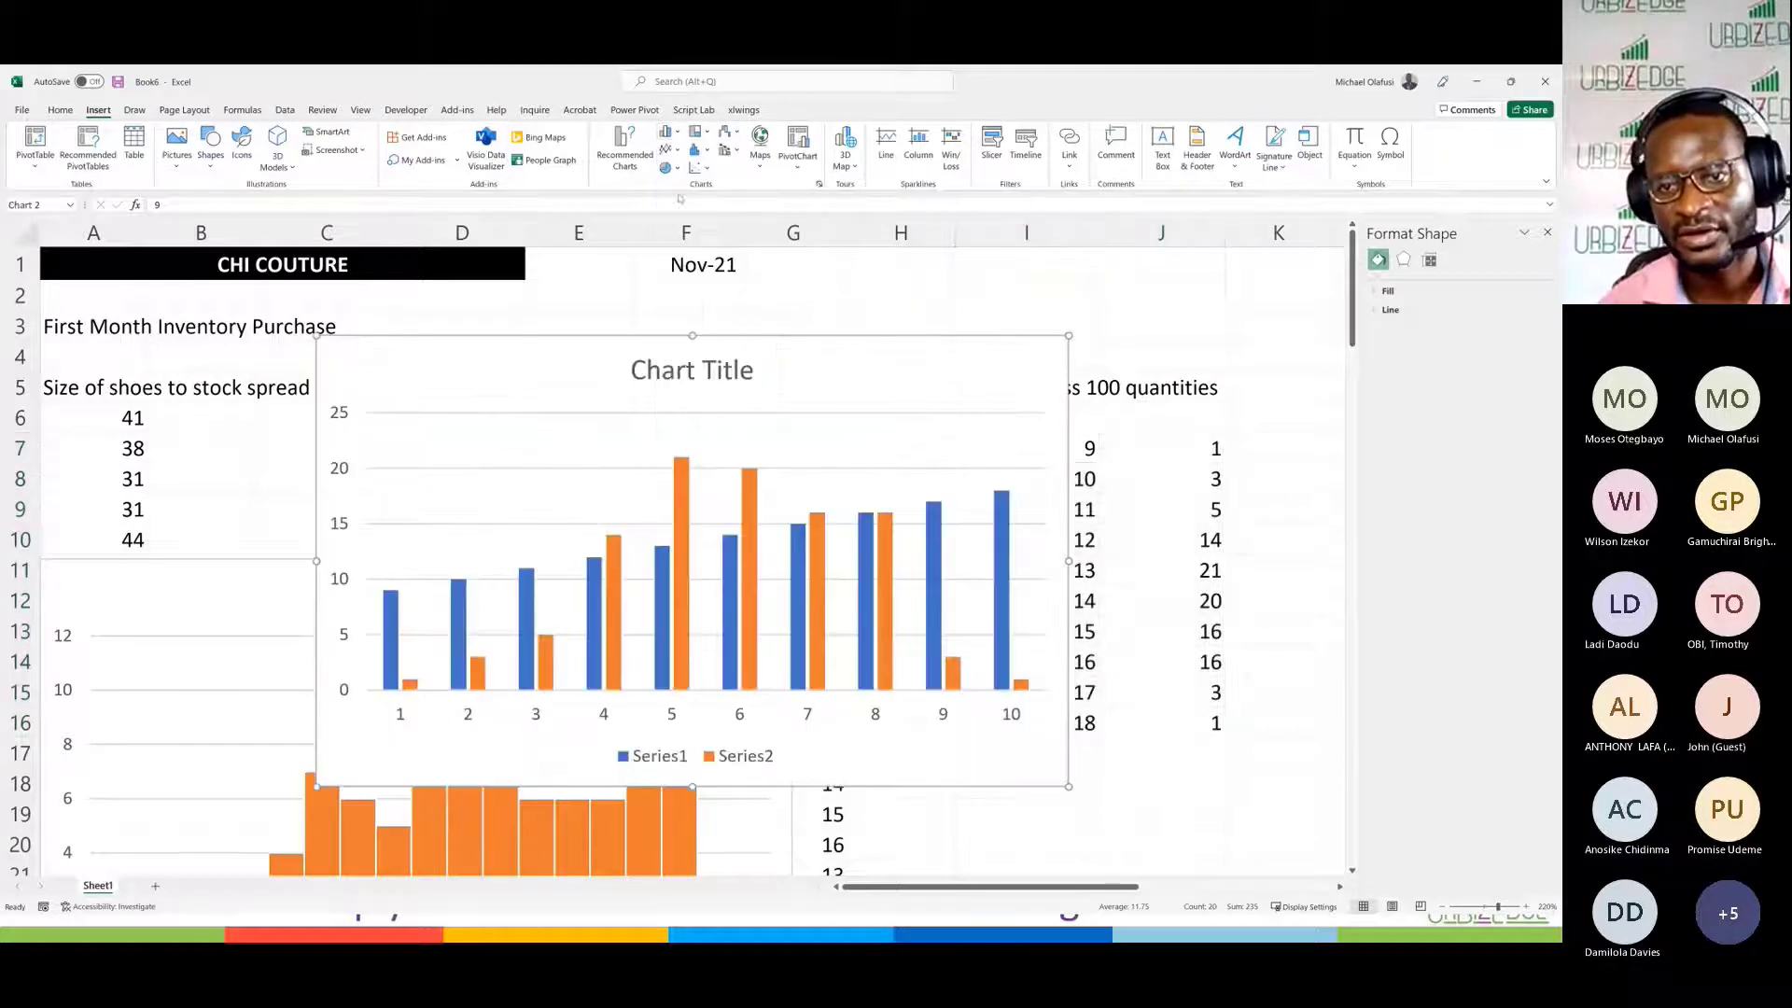
Step: Open the gown chart's data source selection and remove Series2
{"action": "left_click", "coordinate": [723, 759]}
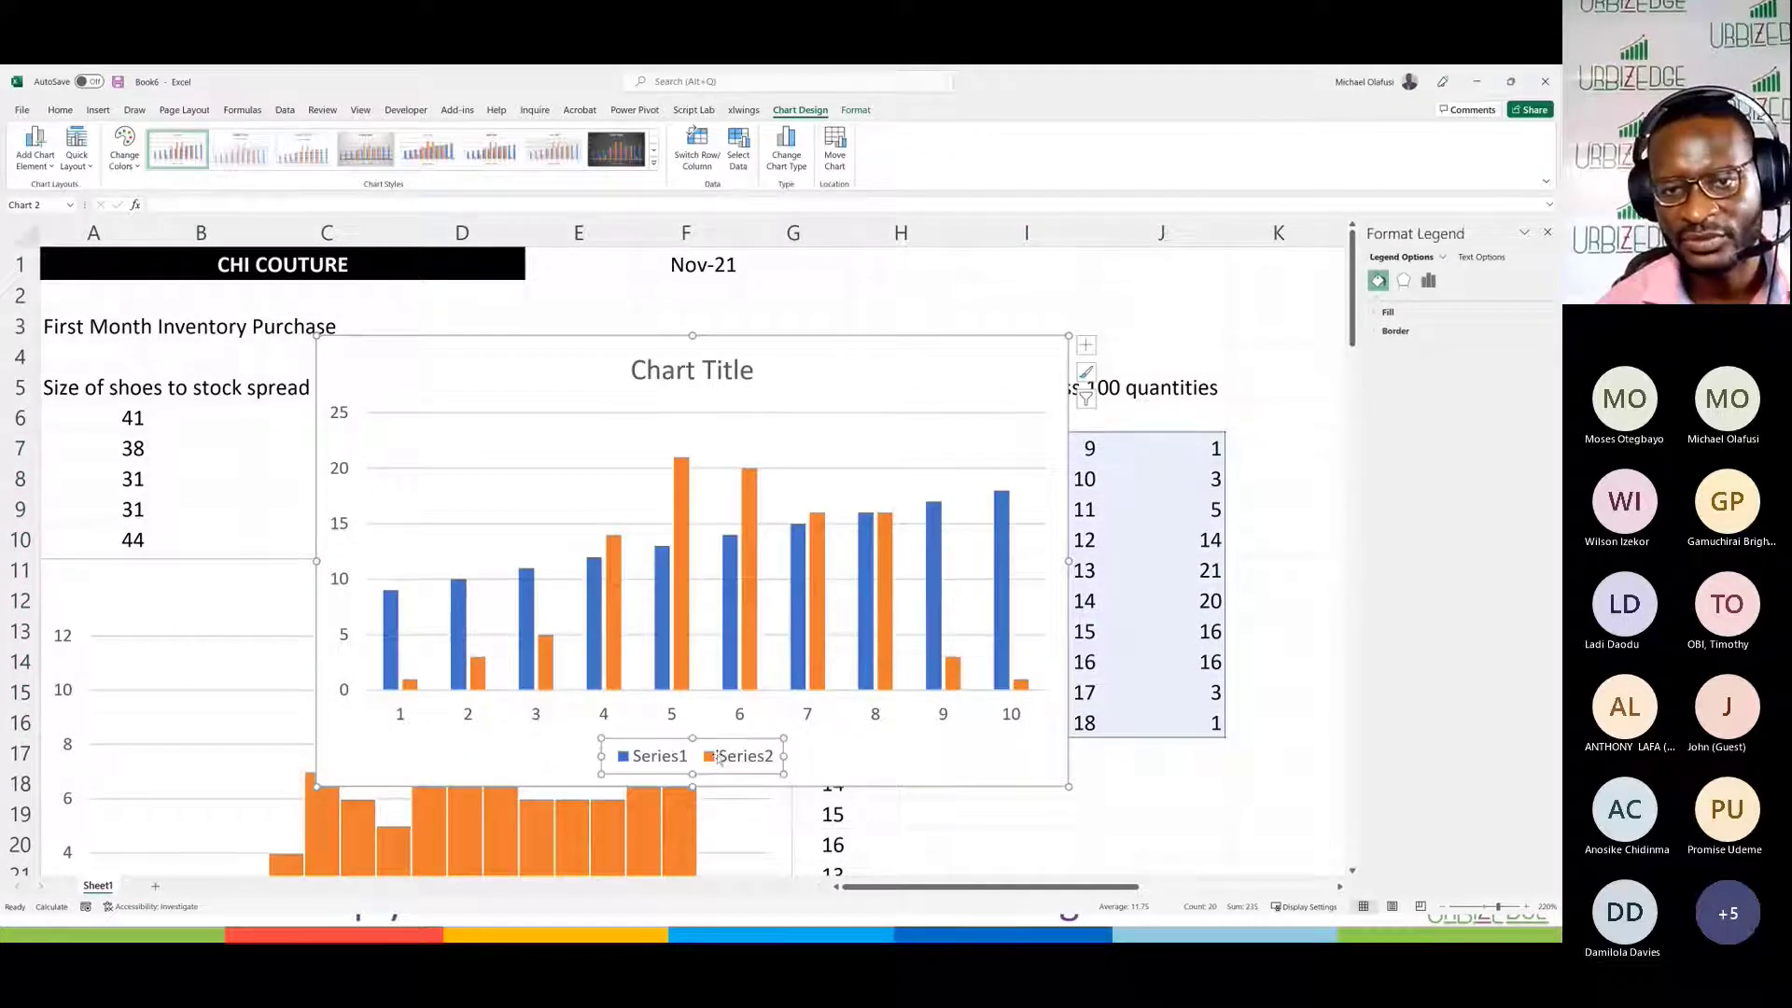
{"action": "left_click", "coordinate": [753, 682]}
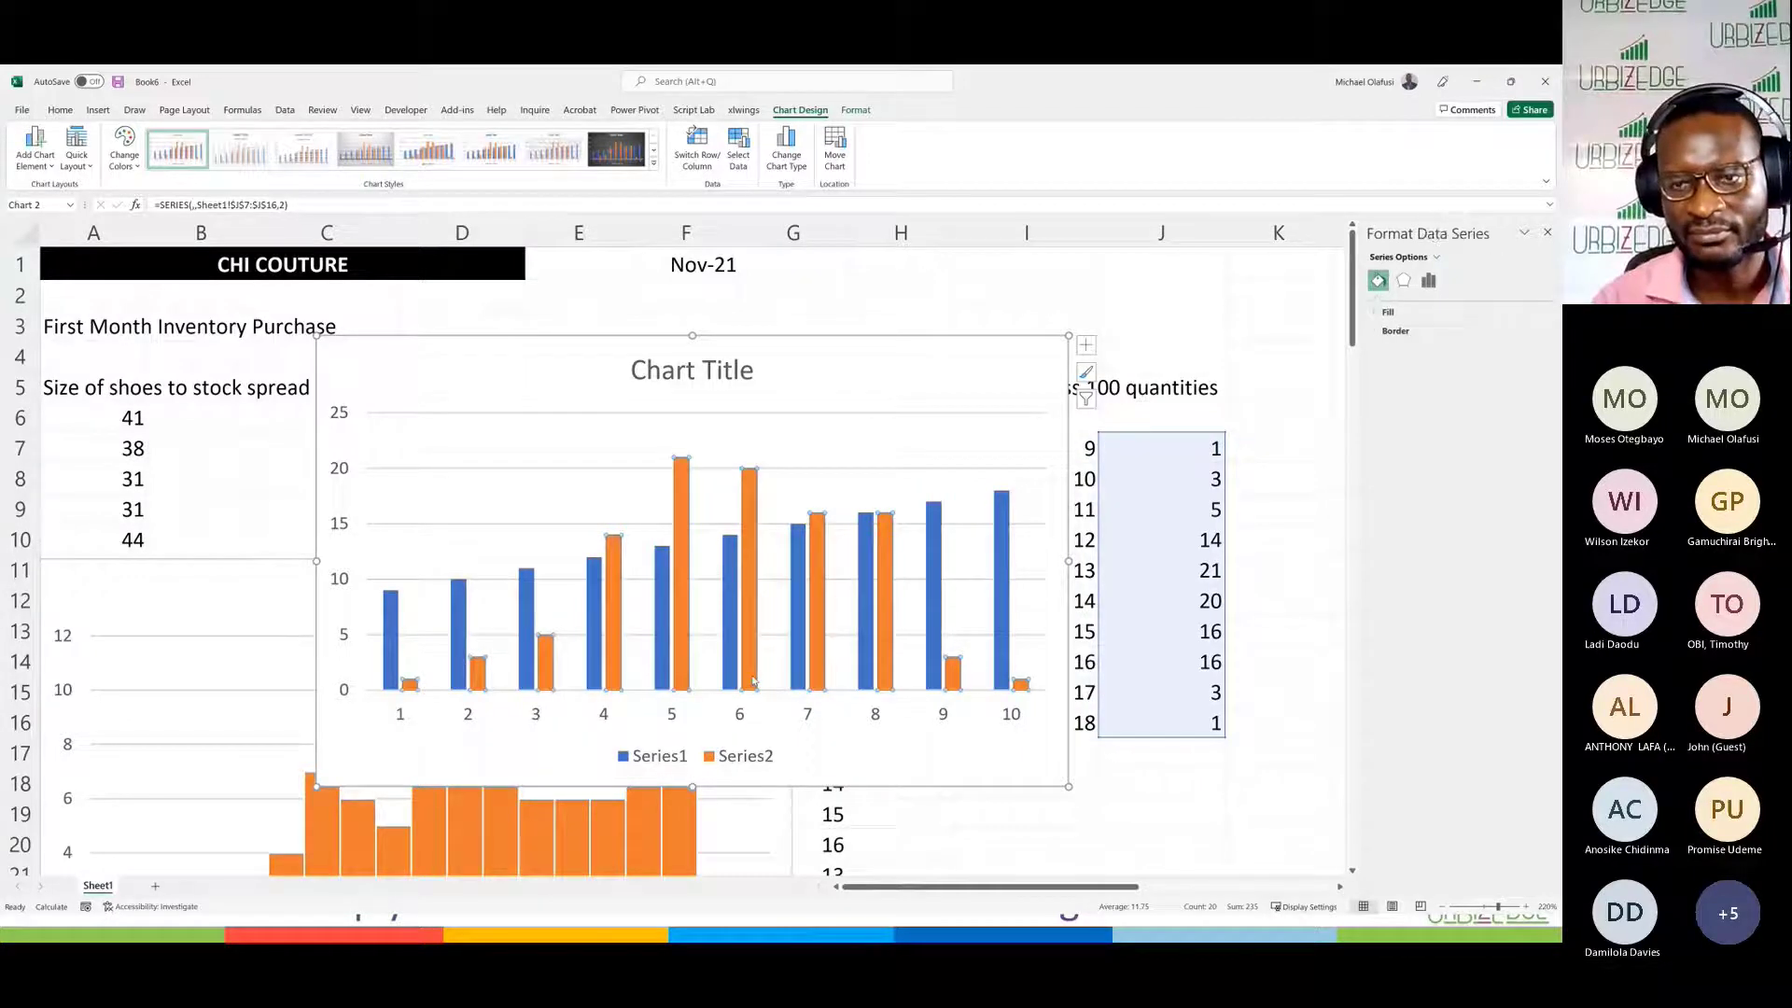
{"action": "left_click", "coordinate": [738, 149]}
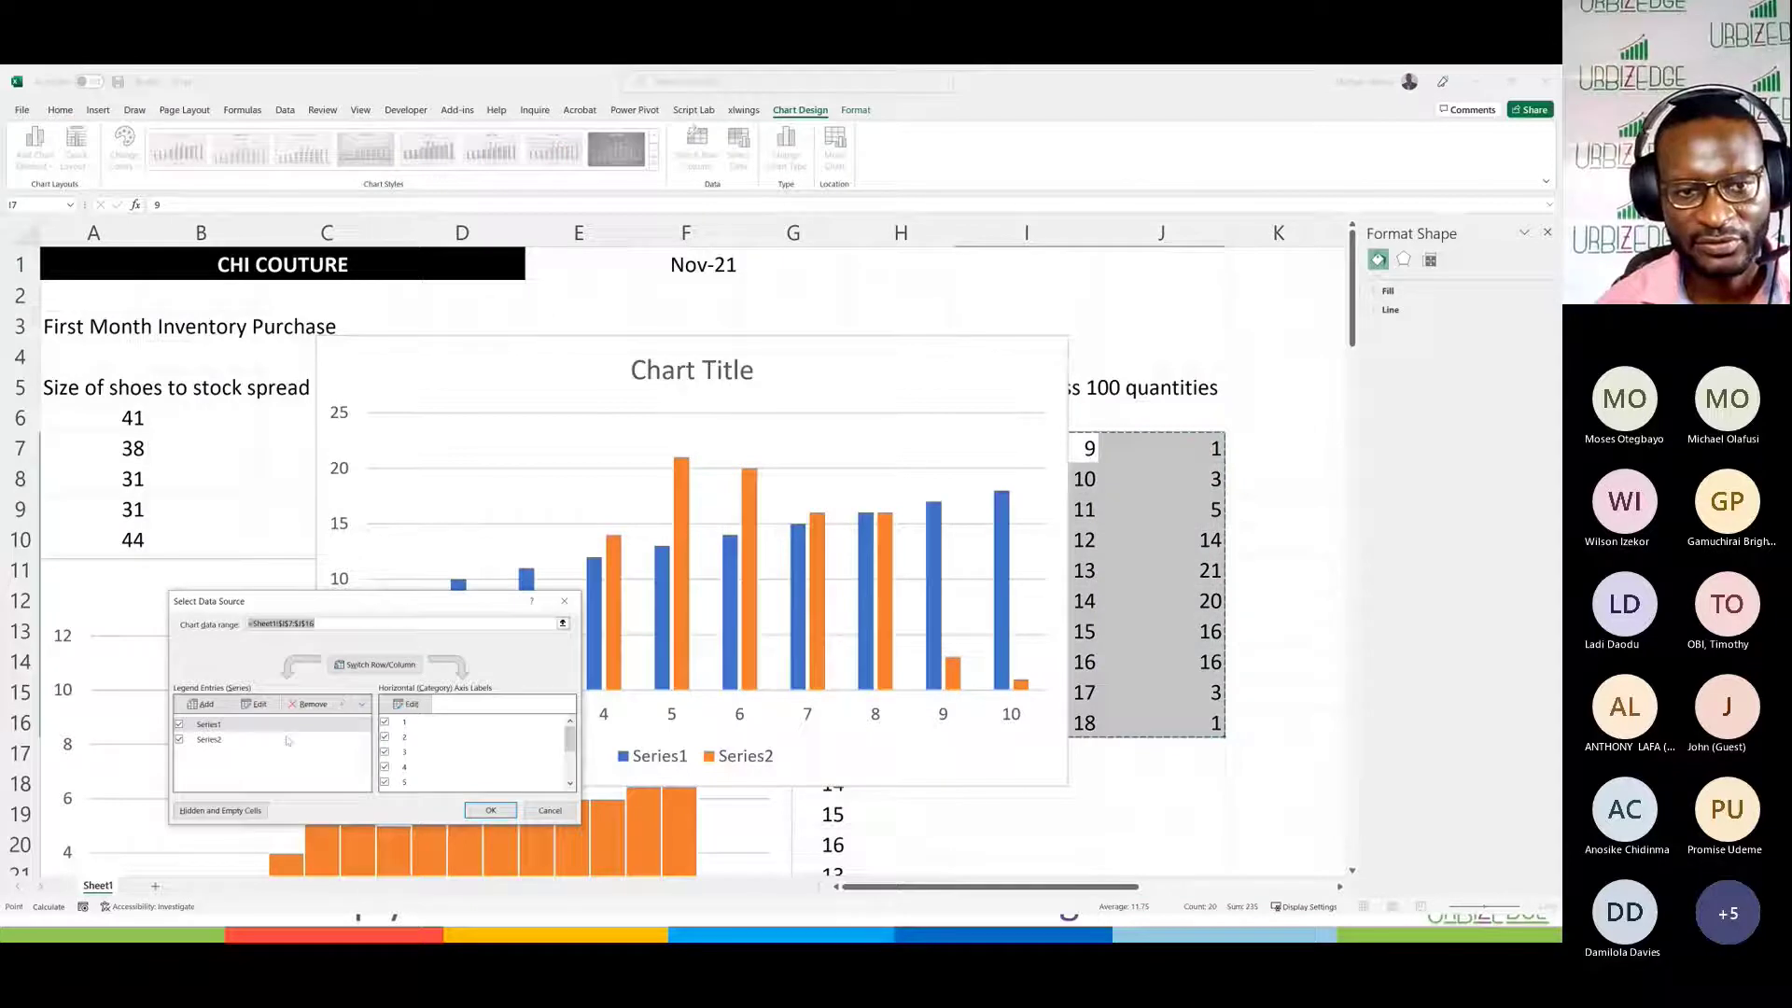
{"action": "left_click", "coordinate": [277, 739]}
{"action": "left_click", "coordinate": [308, 704]}
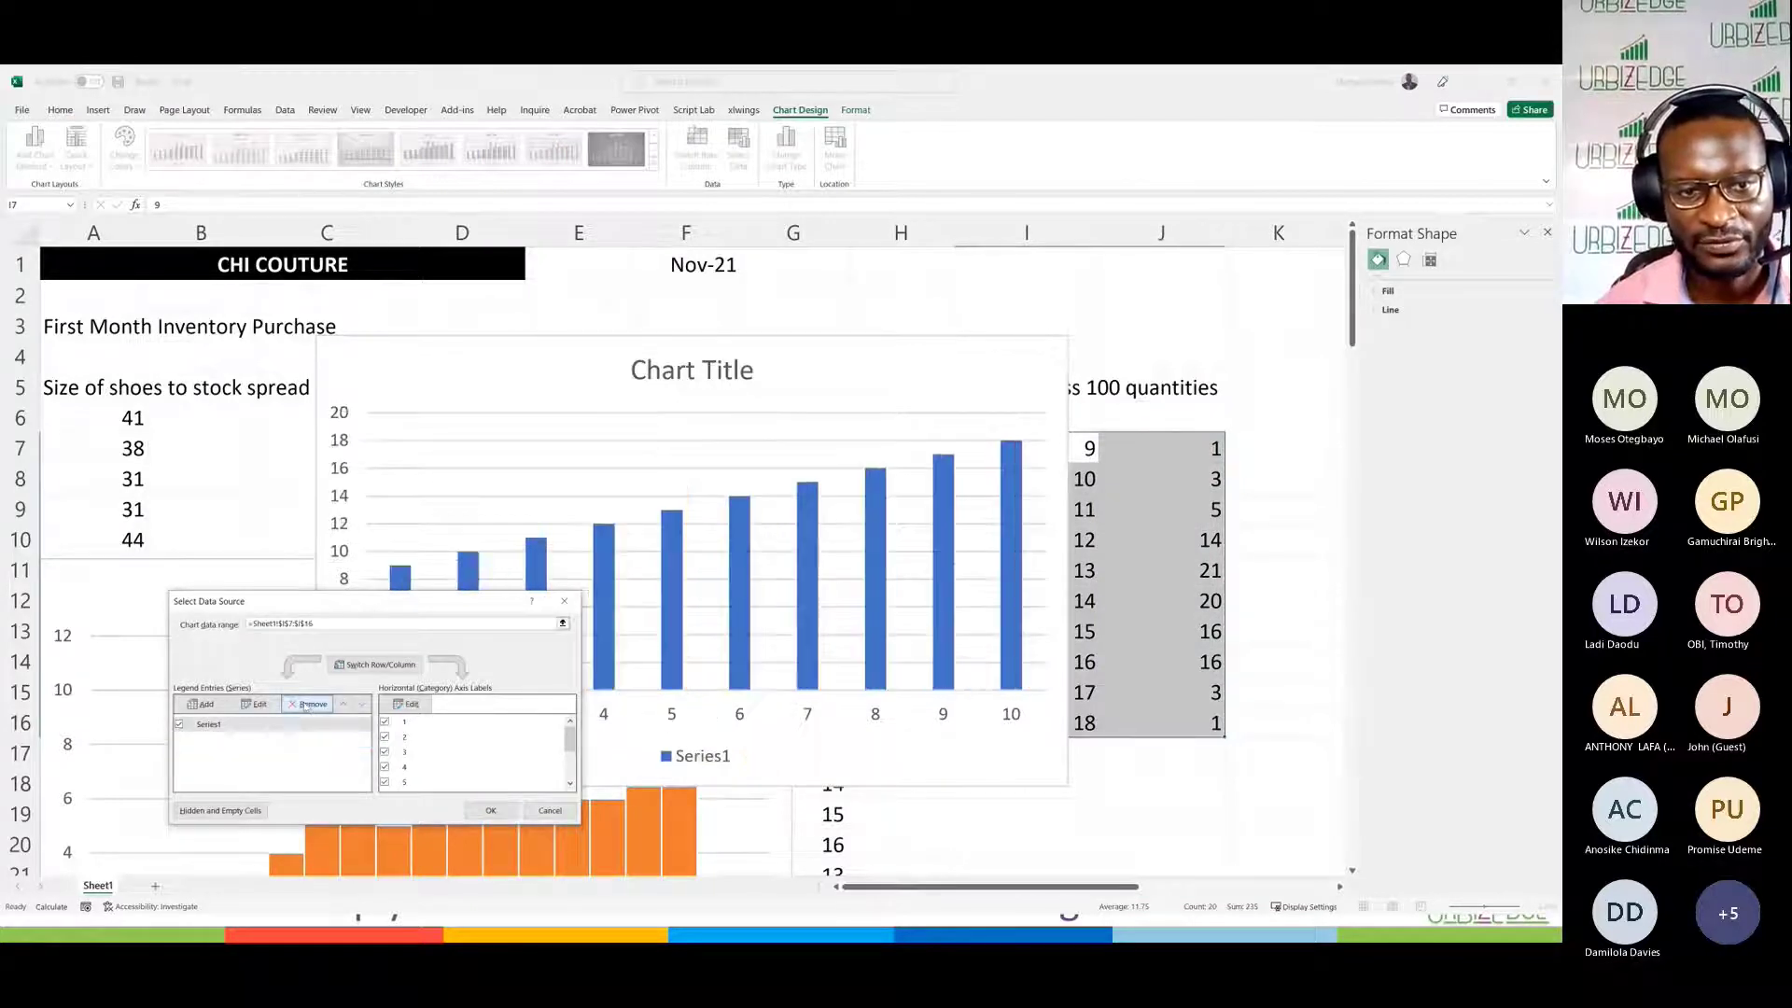
Step: Change the values of the gown chart's remaining series to the counts in J7:J16
{"action": "left_click", "coordinate": [246, 704]}
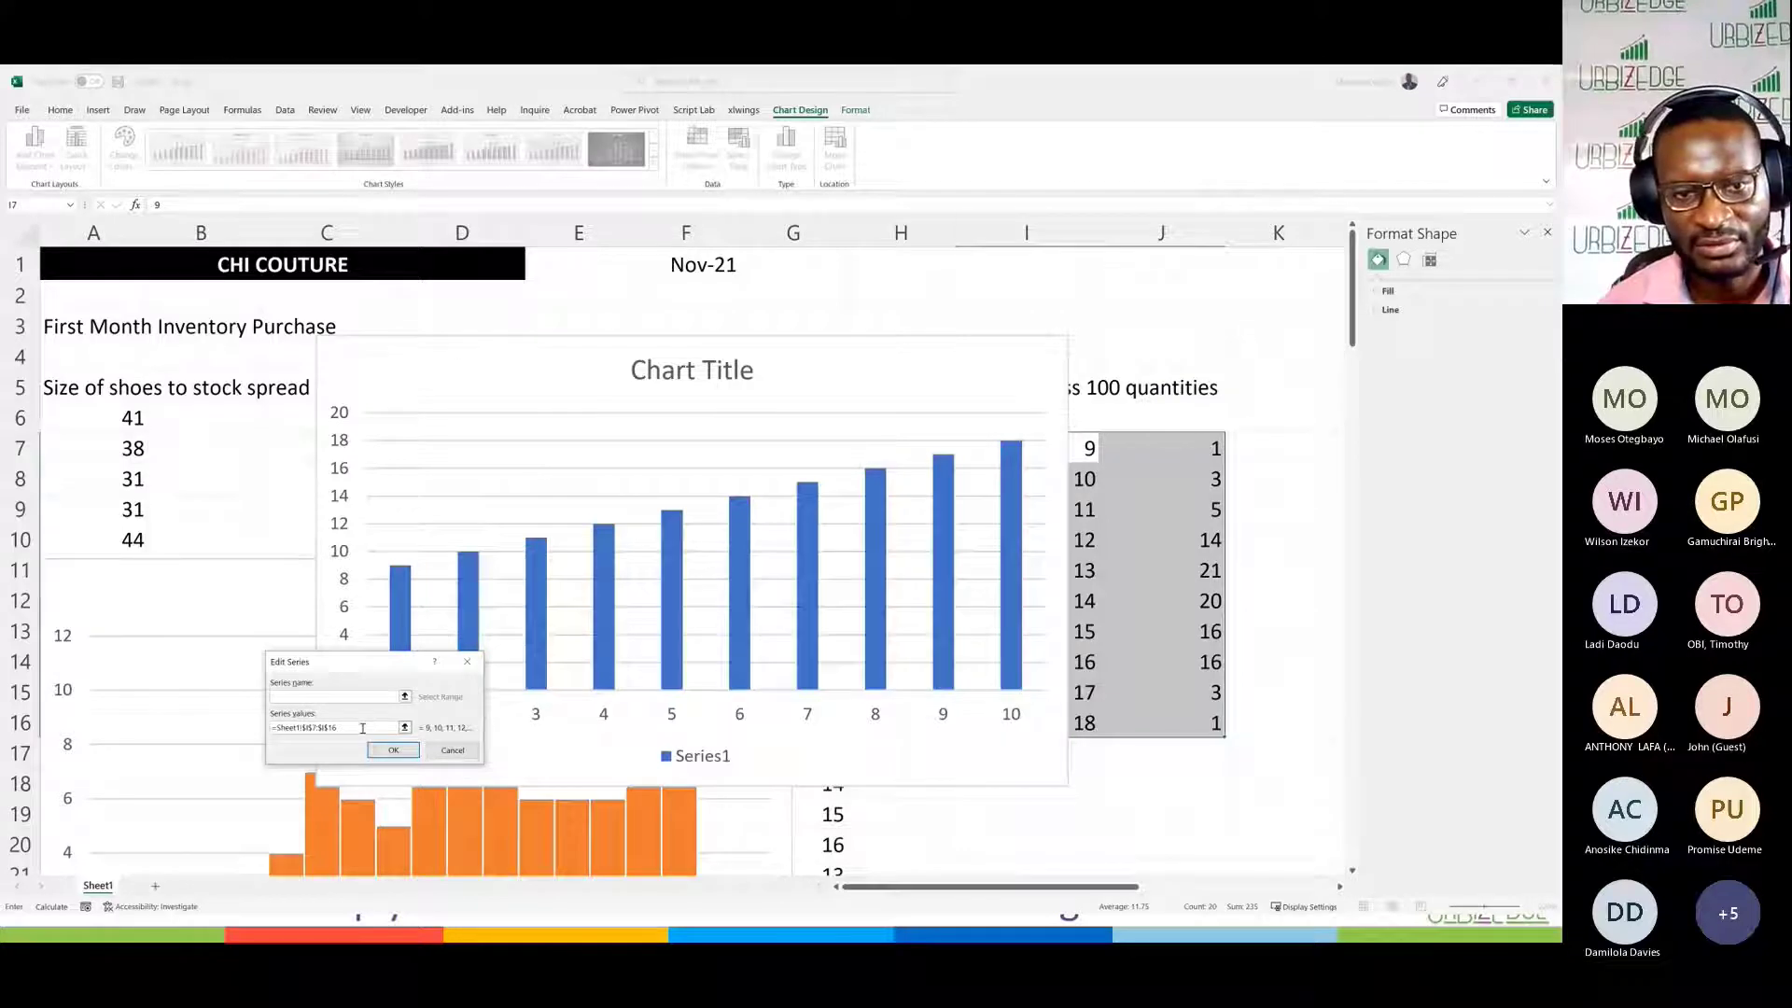
{"action": "key", "text": "BackSpace"}
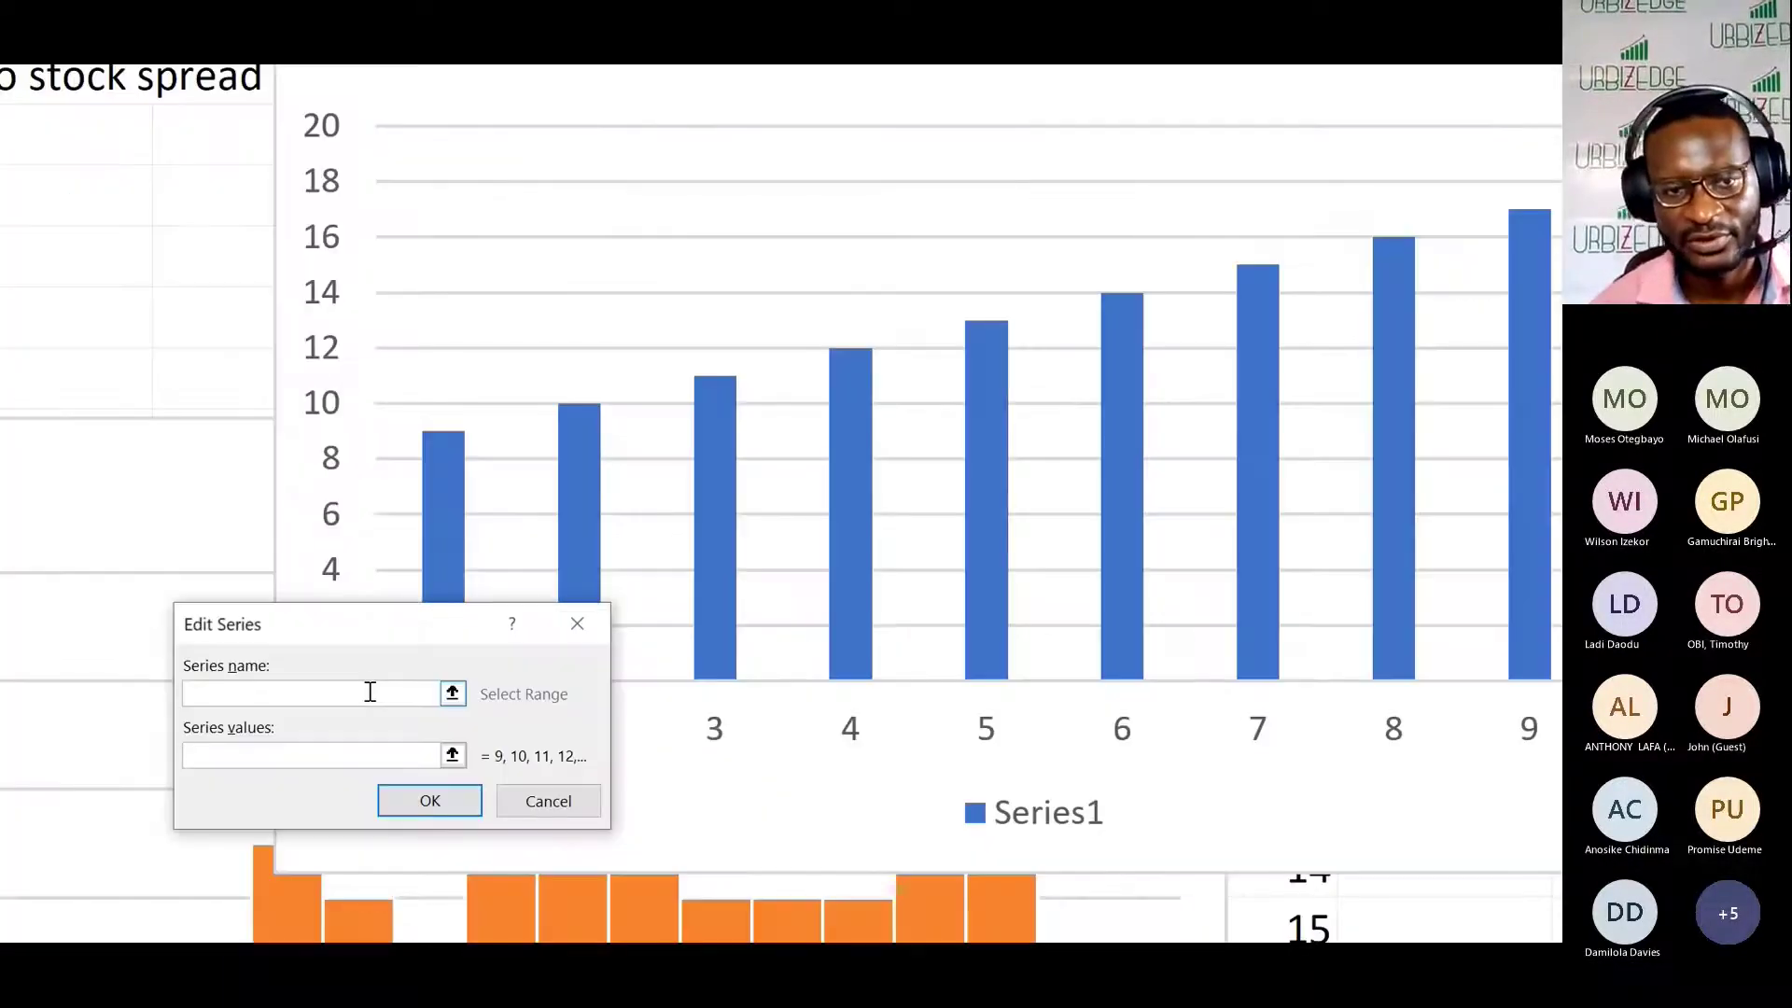
{"action": "left_click_drag", "start_coordinate": [333, 664], "coordinate": [717, 546]}
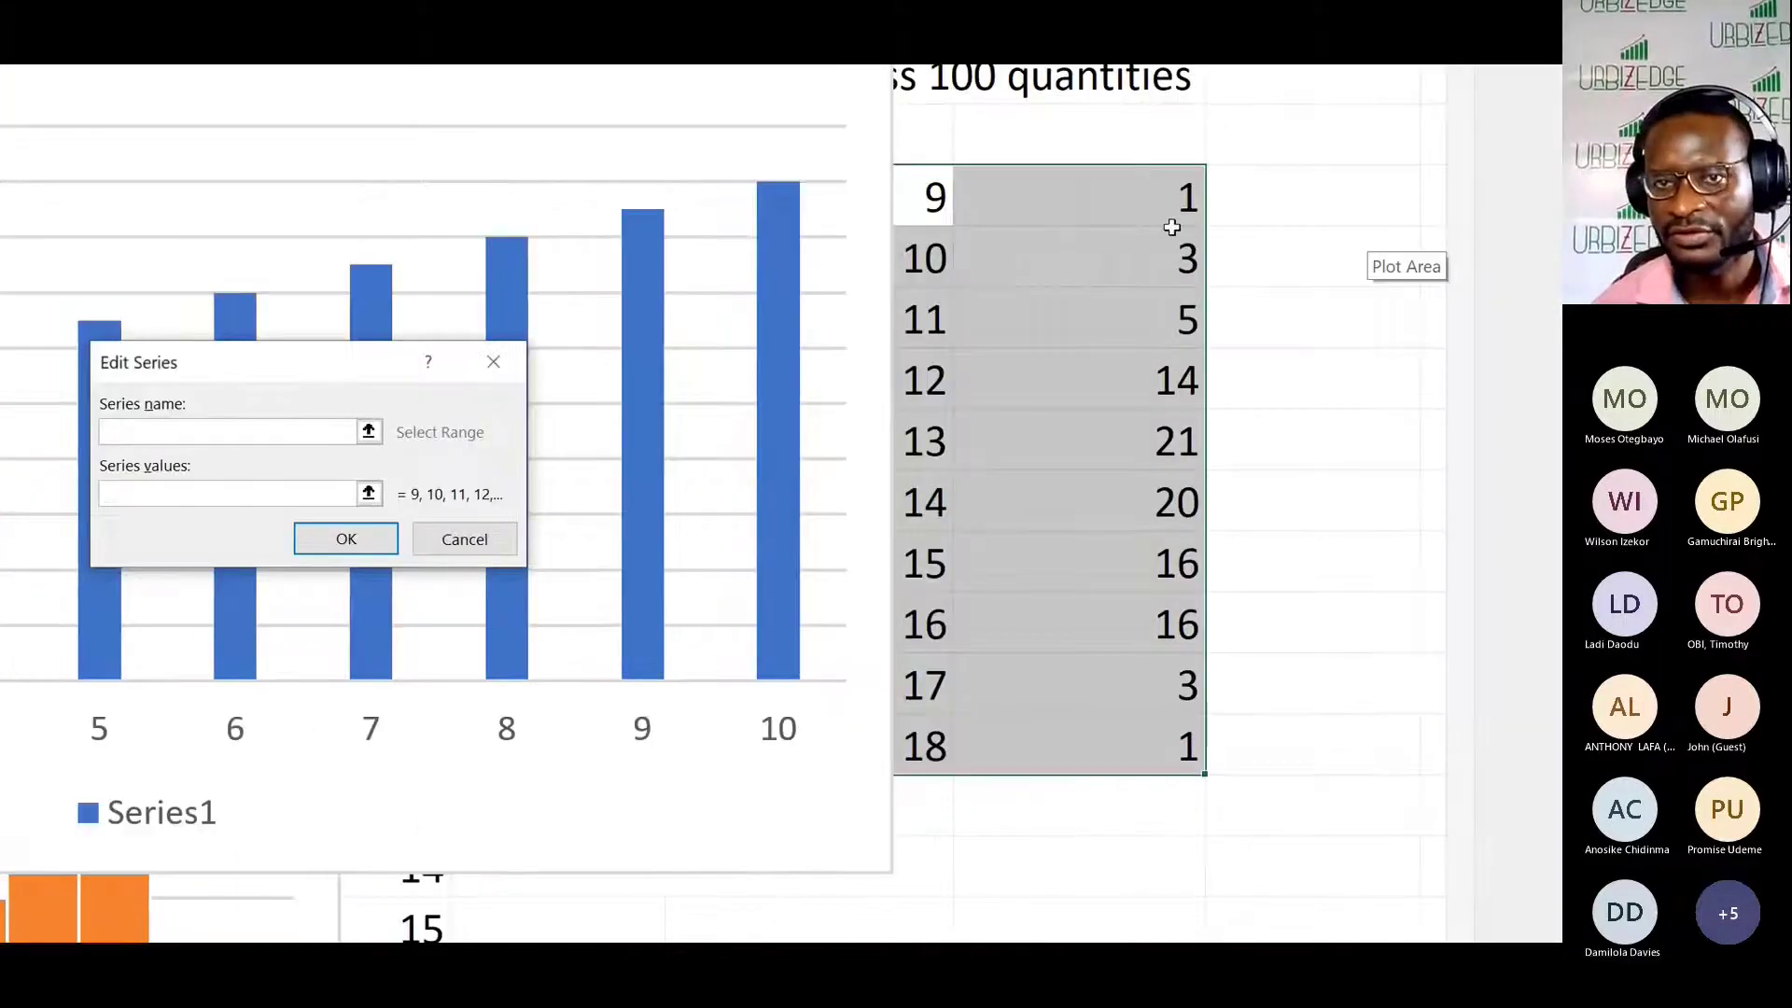
{"action": "left_click_drag", "start_coordinate": [1098, 218], "coordinate": [1073, 766]}
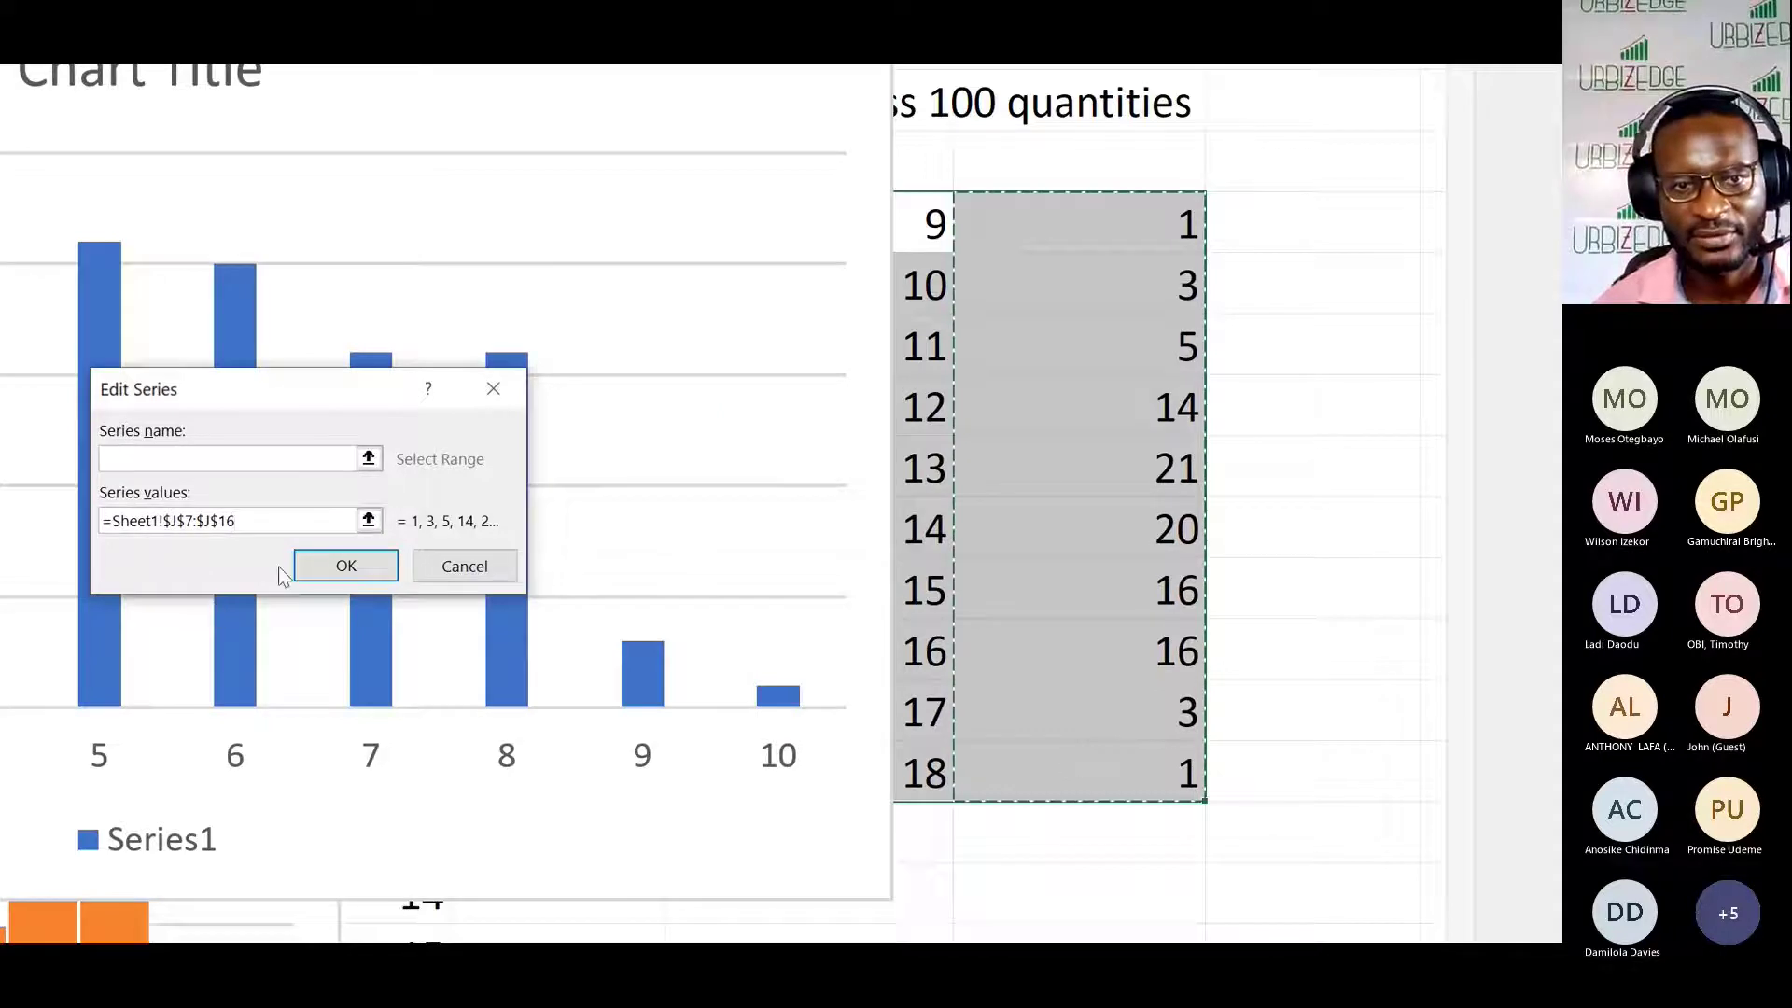
{"action": "left_click", "coordinate": [374, 571]}
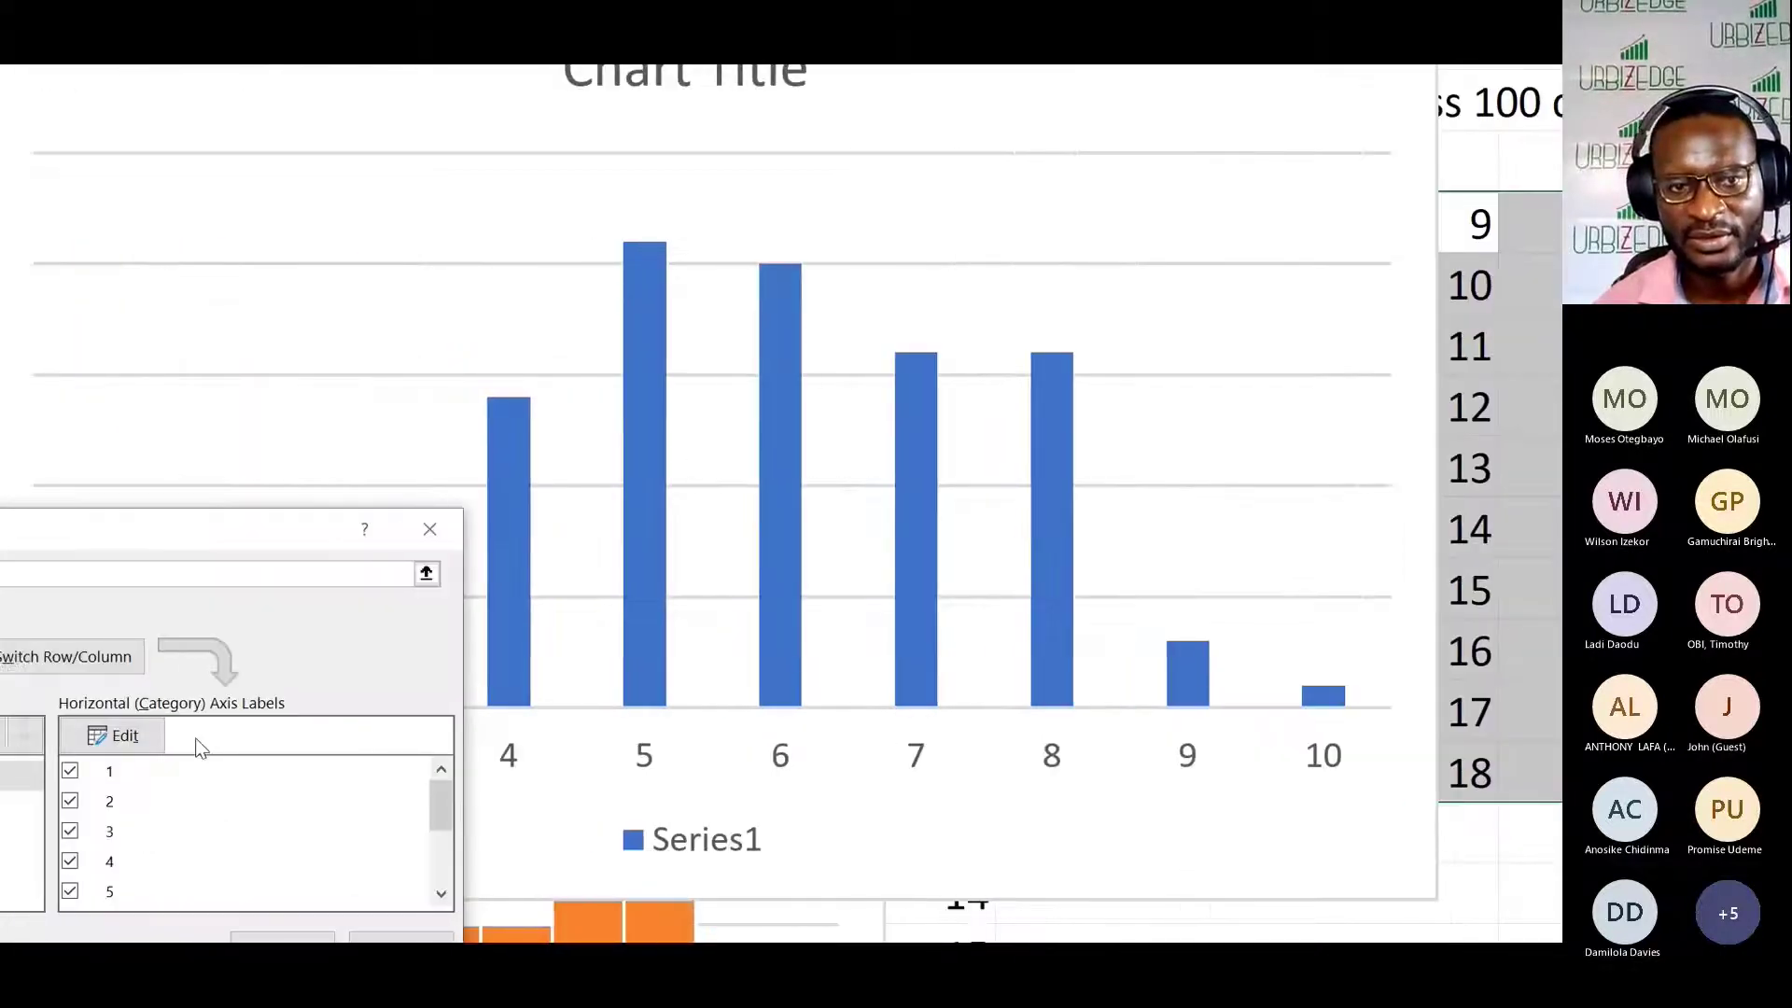
Step: Set the gown chart's horizontal axis labels to the sizes in I7:I16 and accept the data source changes
{"action": "left_click_drag", "start_coordinate": [192, 523], "coordinate": [1073, 271]}
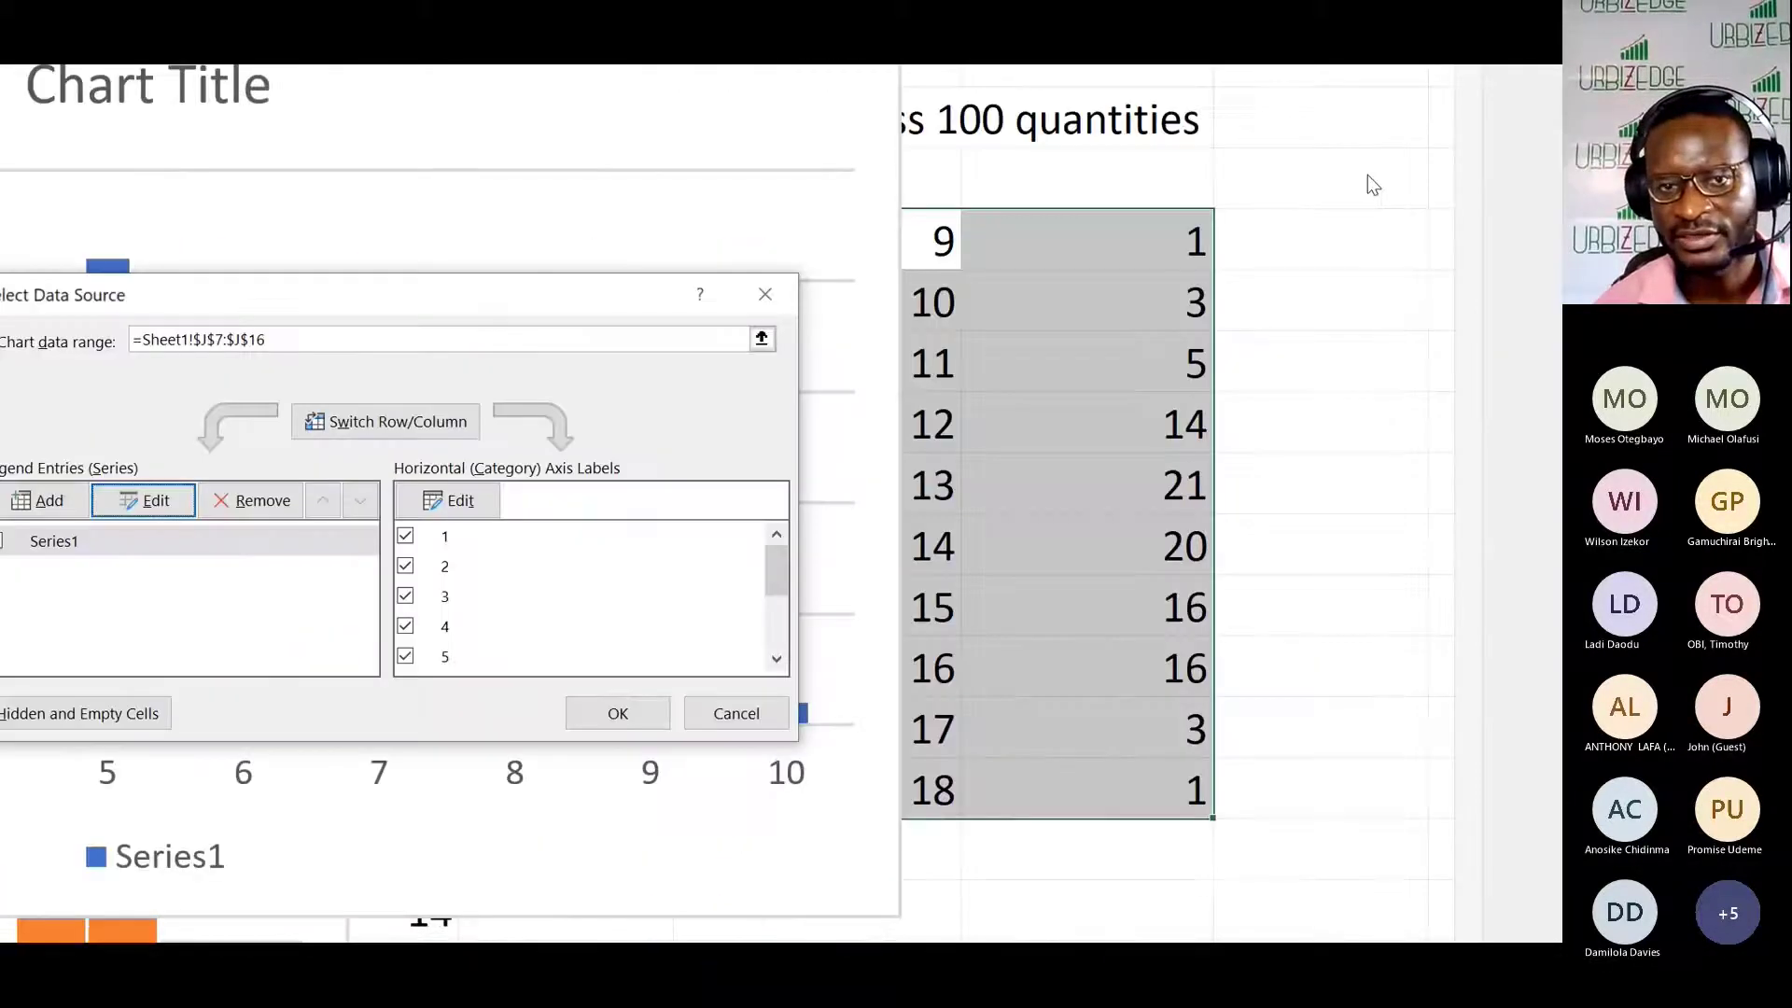
{"action": "left_click", "coordinate": [1079, 492]}
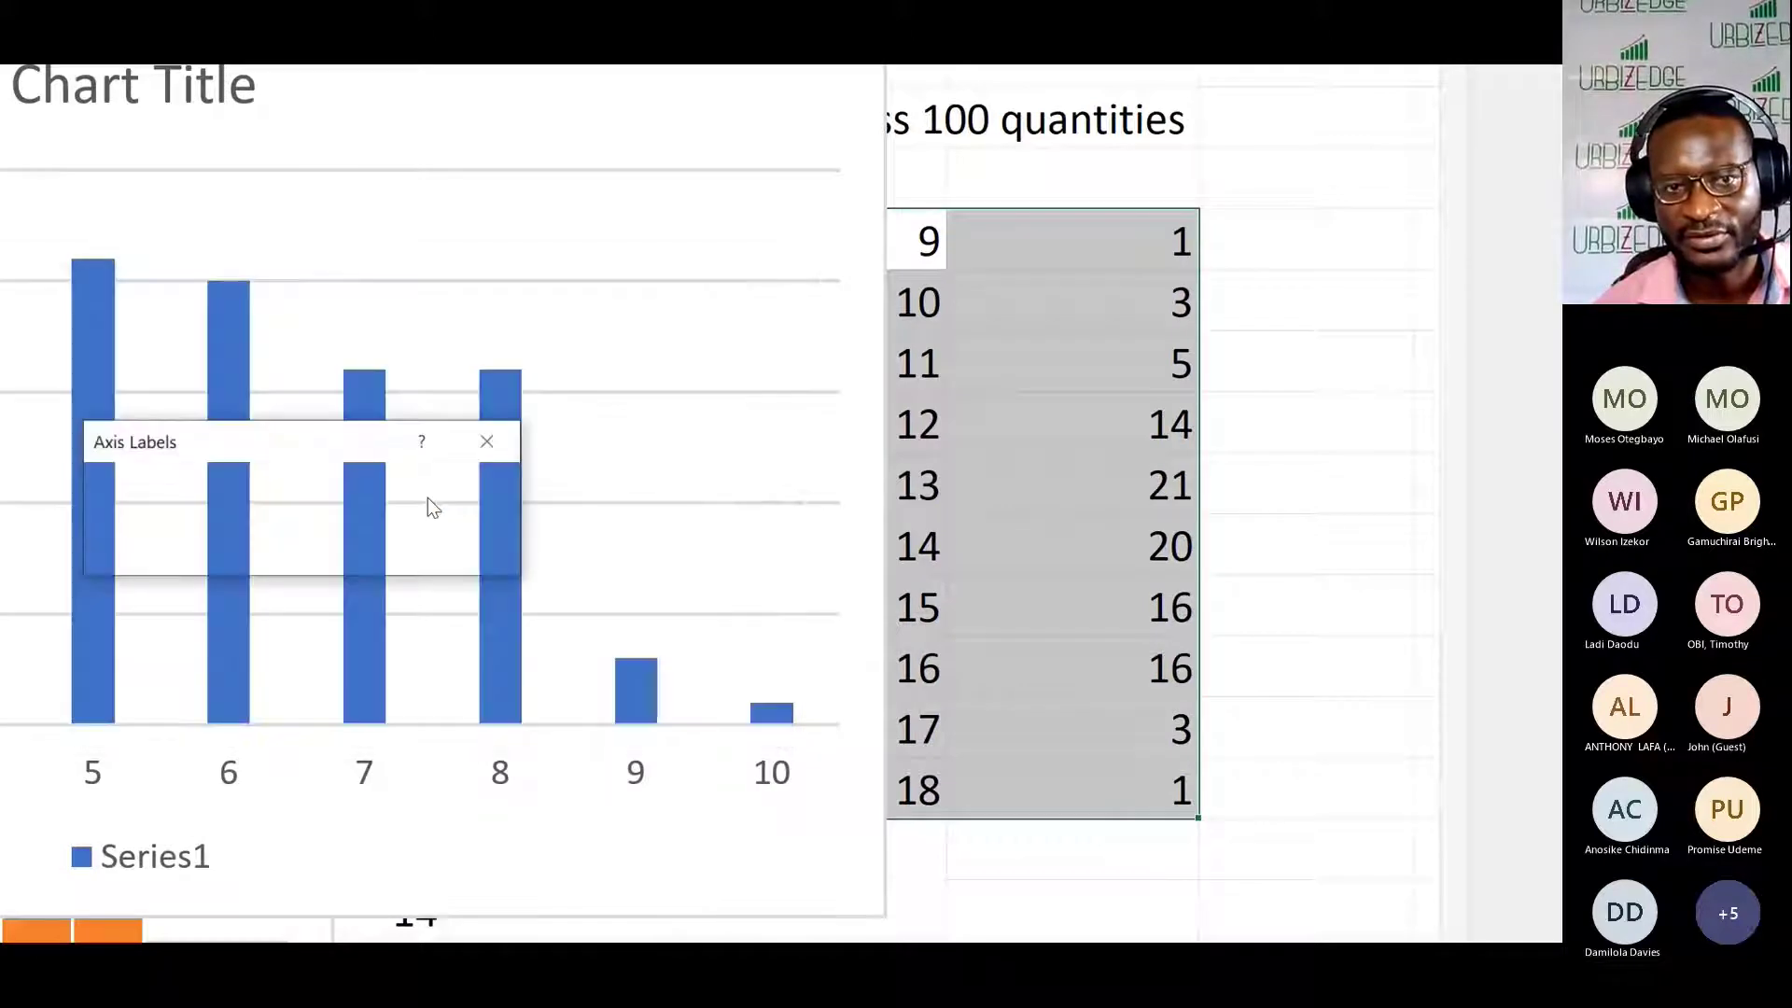
{"action": "left_click", "coordinate": [928, 241]}
{"action": "left_click_drag", "start_coordinate": [929, 241], "coordinate": [942, 793]}
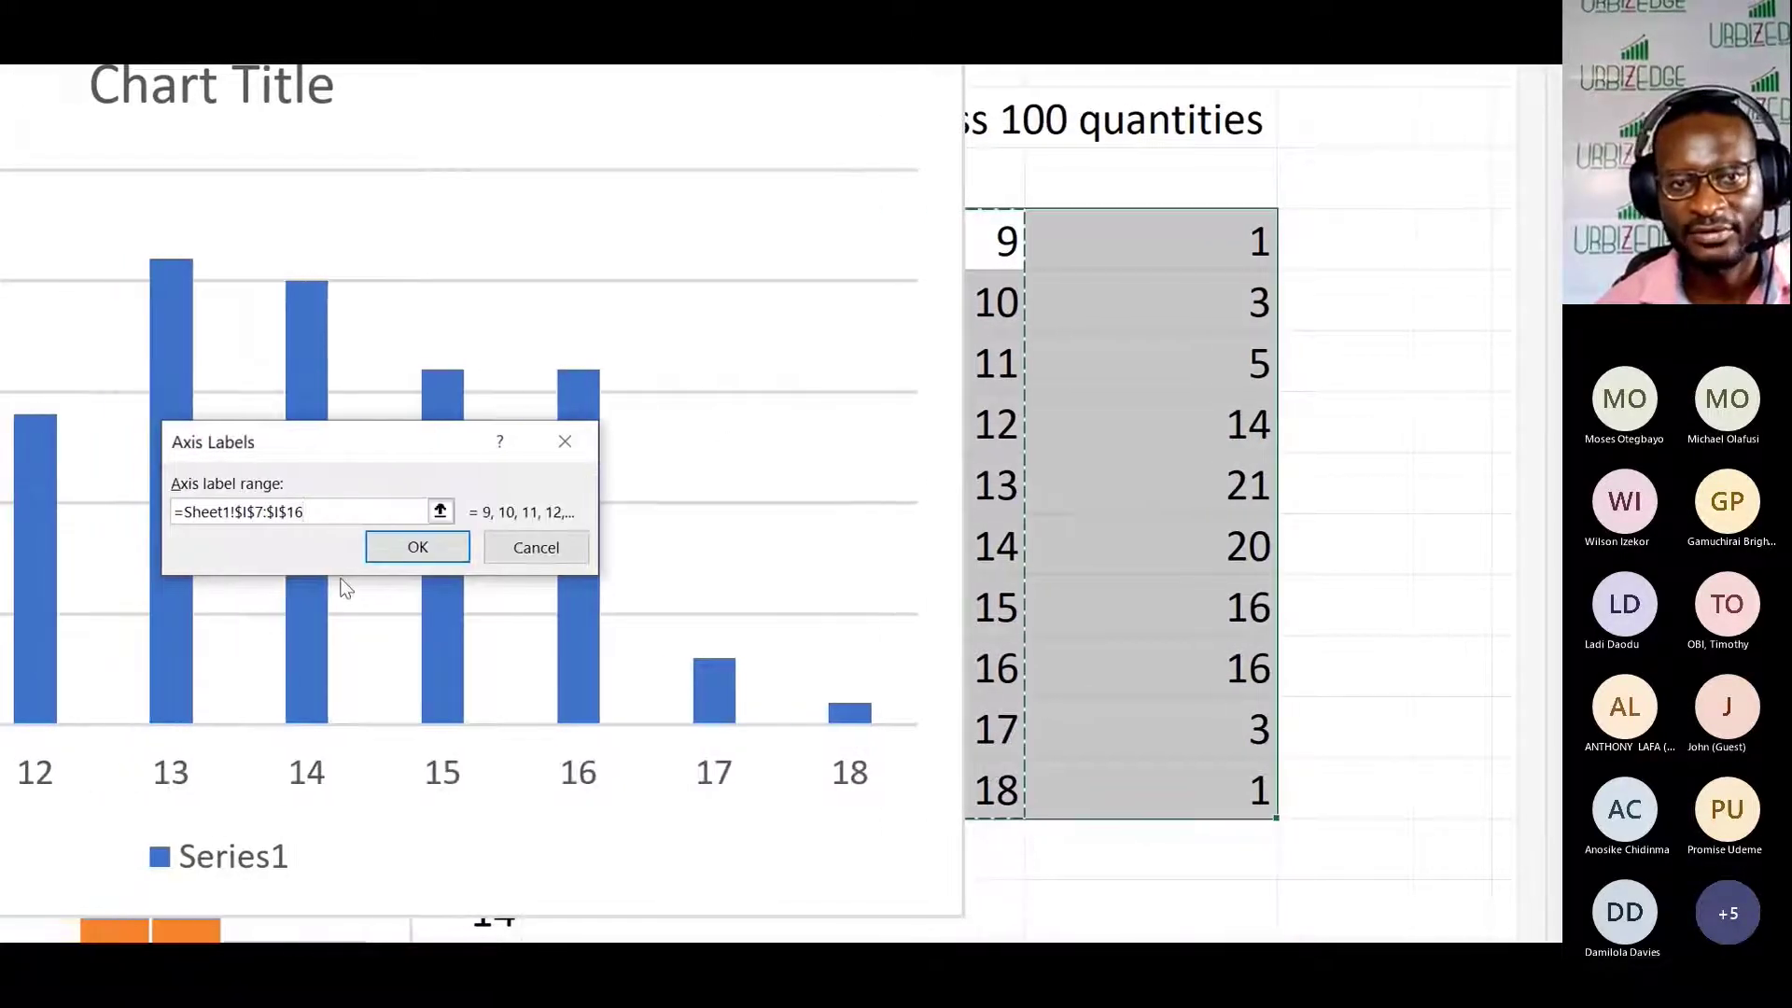
{"action": "left_click", "coordinate": [417, 547]}
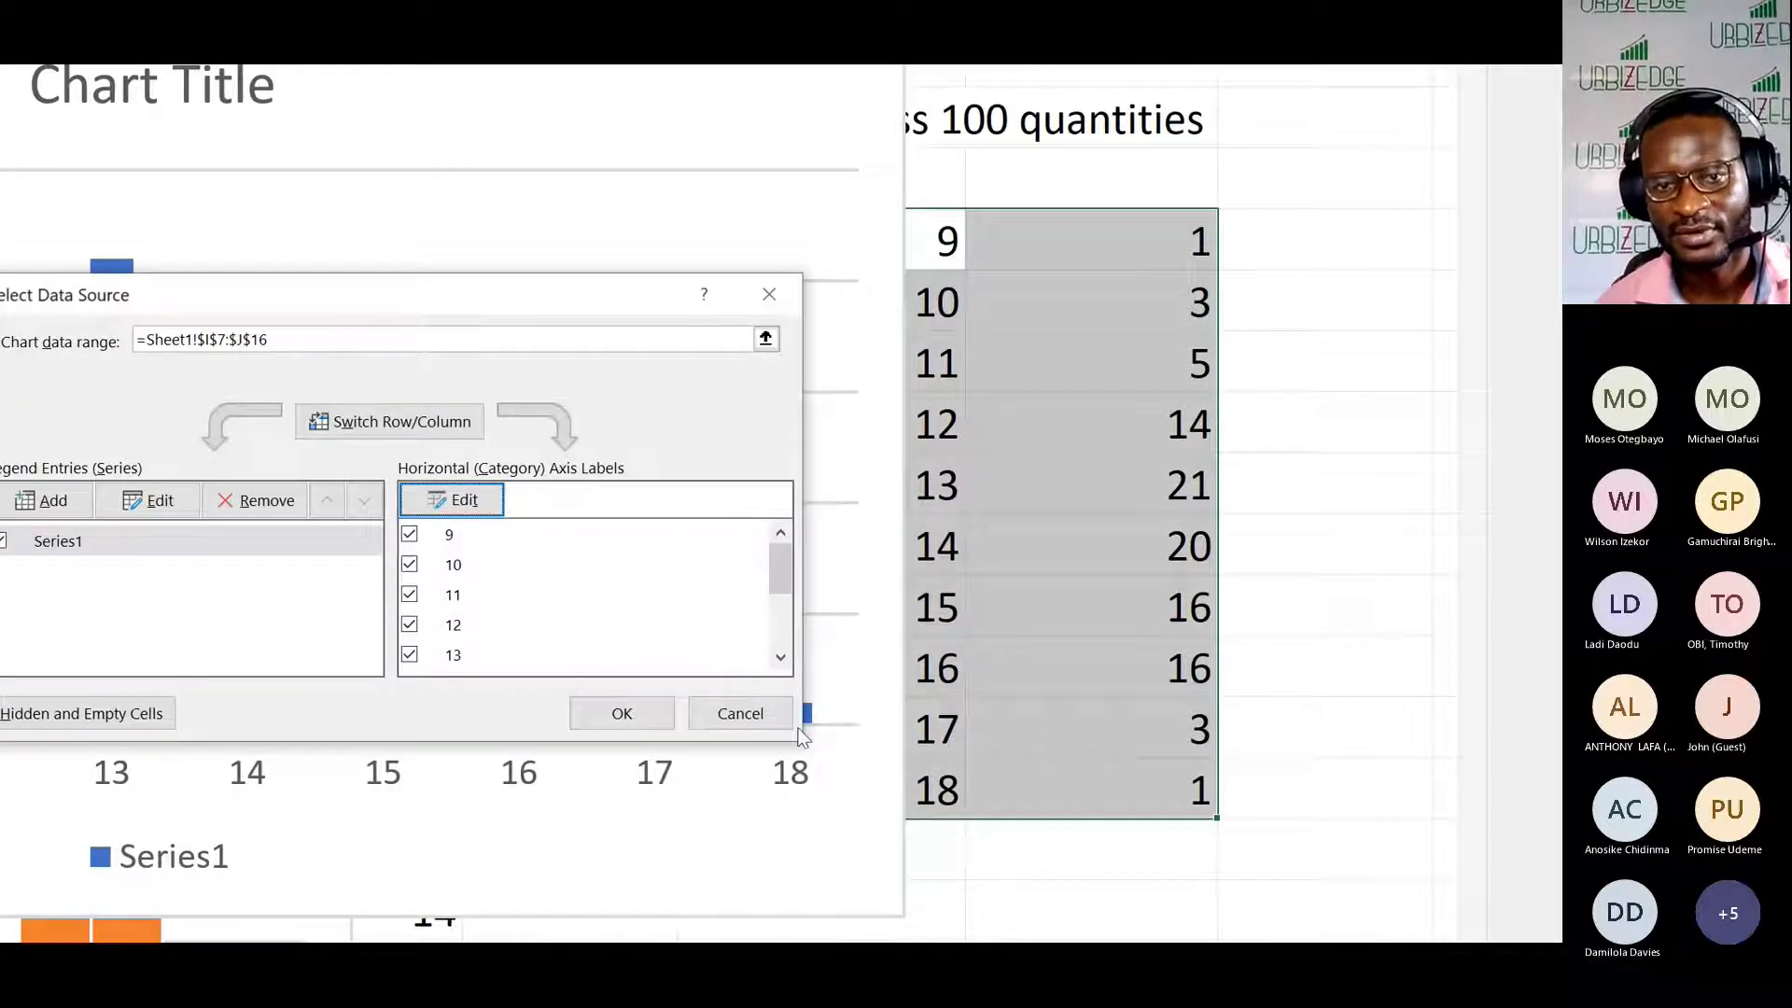
{"action": "left_click", "coordinate": [664, 713]}
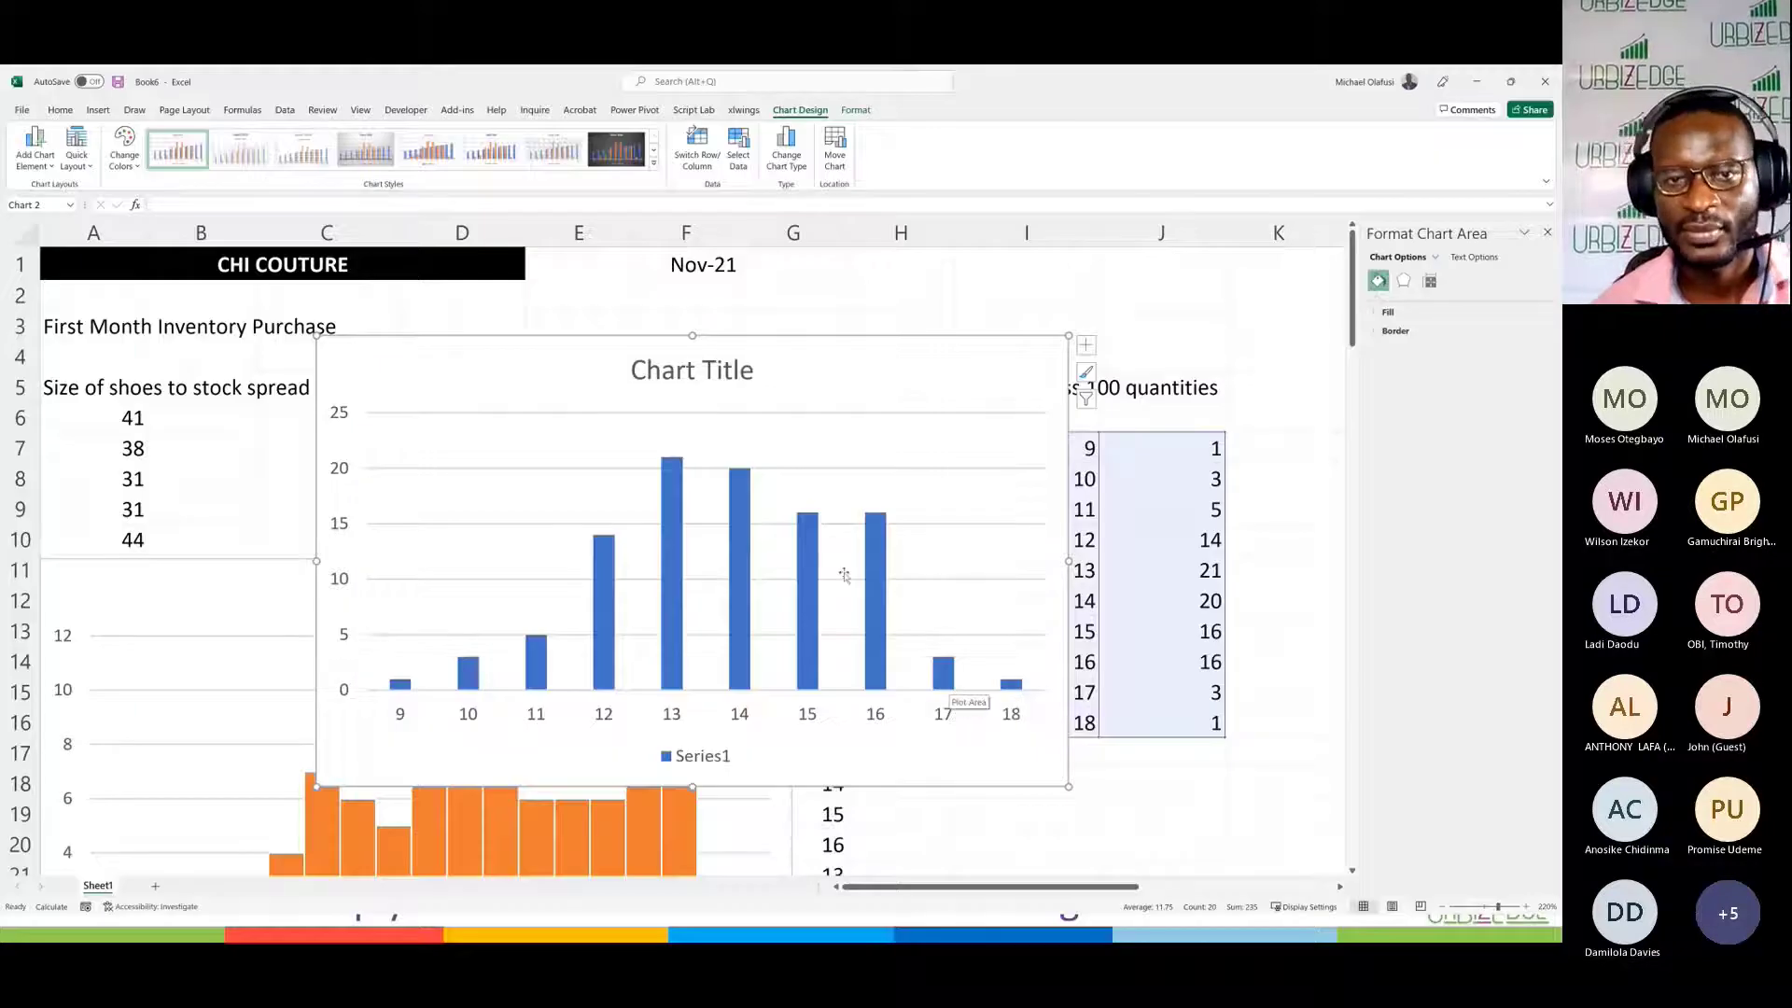
Step: Set the gap width of the gown chart's columns to 0% so the bars touch like a histogram
{"action": "left_click", "coordinate": [738, 569]}
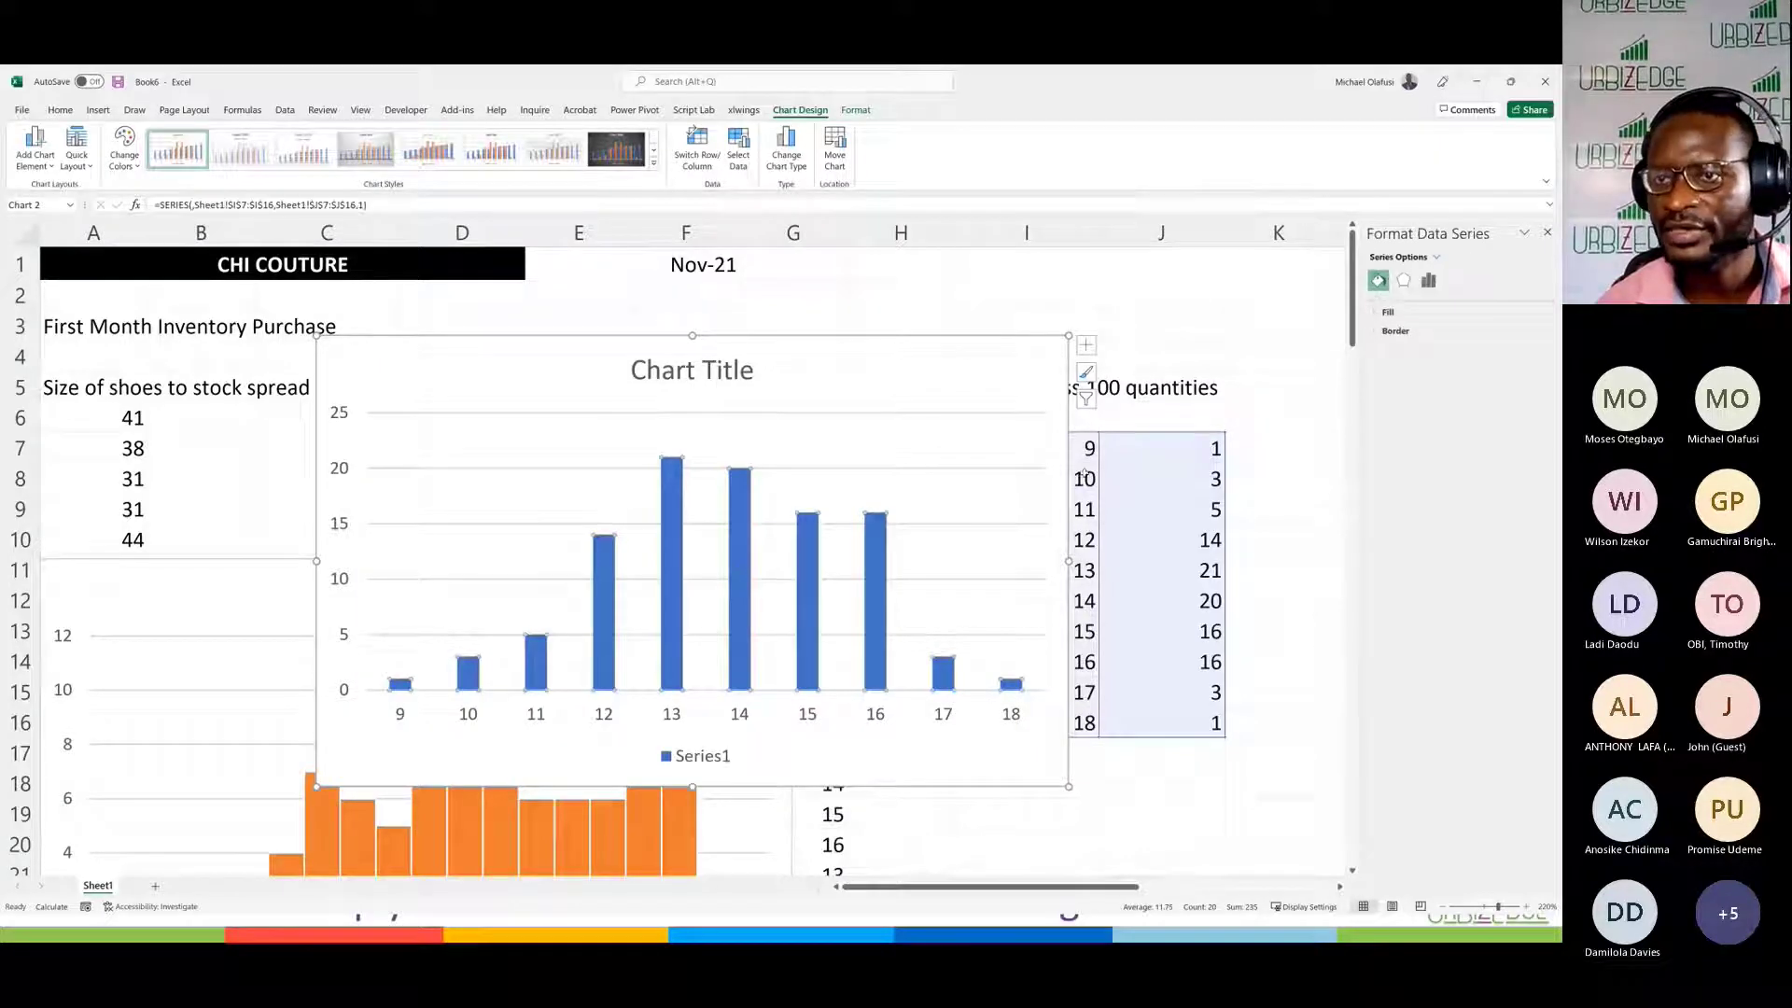
{"action": "left_click", "coordinate": [810, 638]}
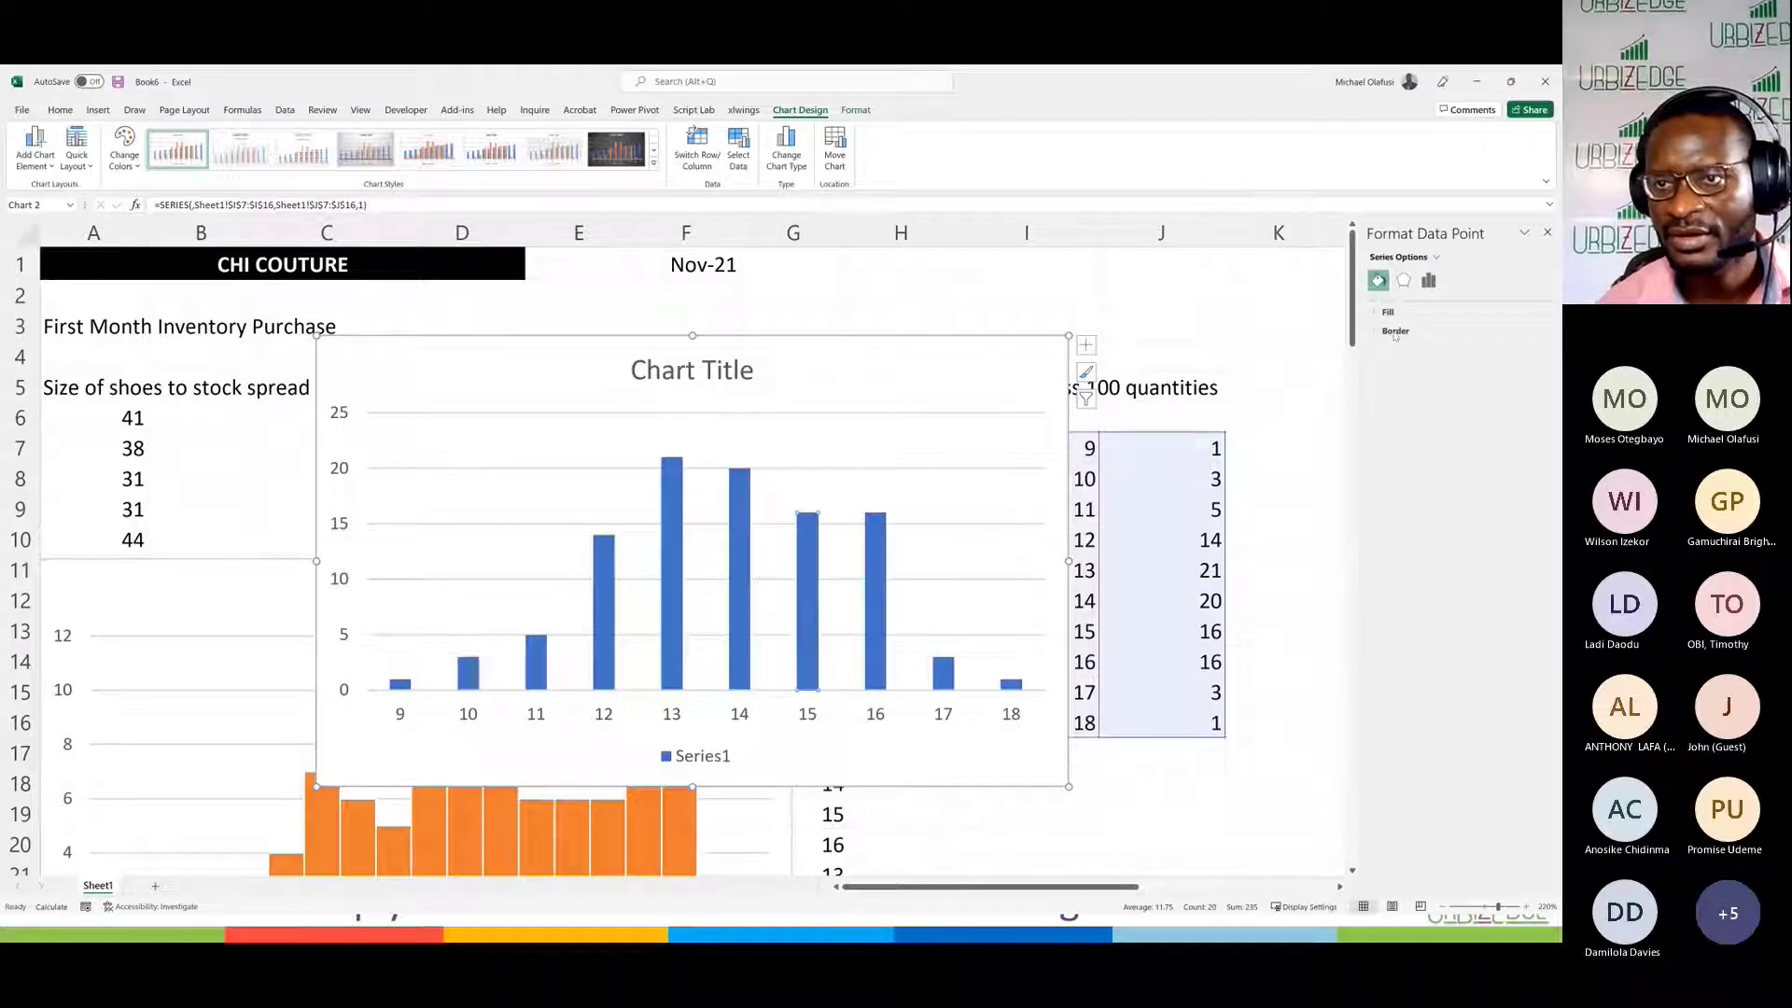
{"action": "left_click", "coordinate": [1428, 280]}
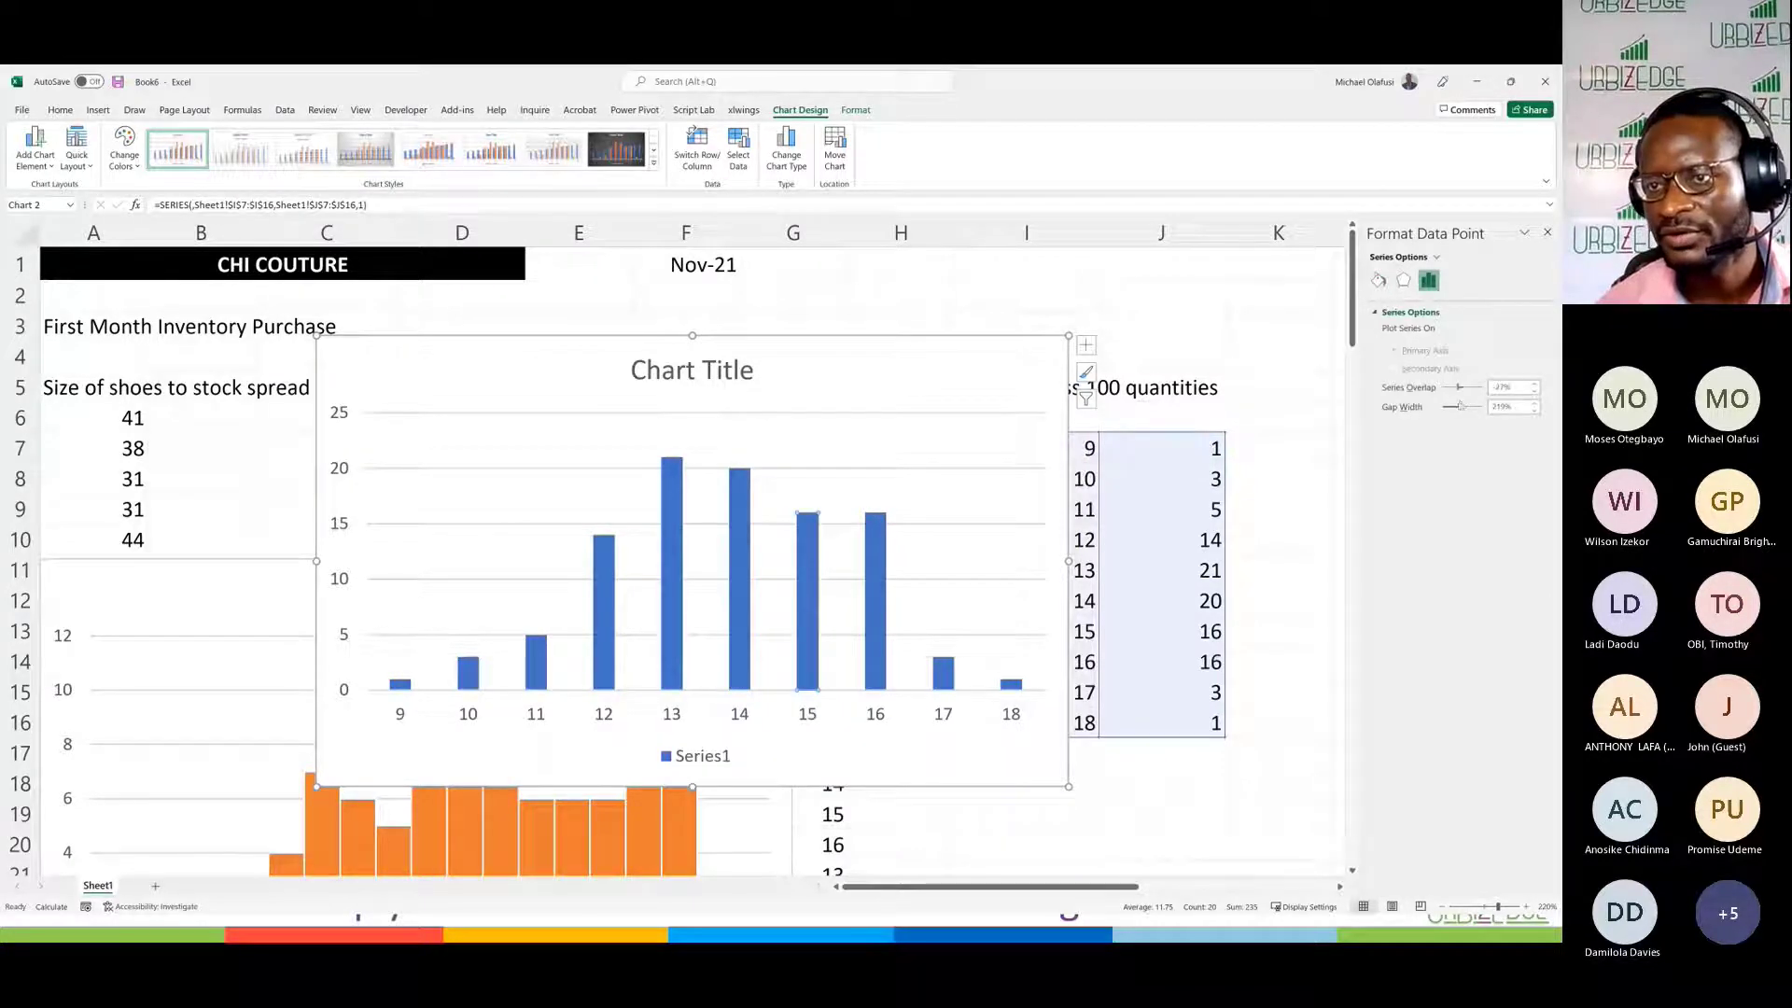
{"action": "left_click_drag", "start_coordinate": [1418, 419], "coordinate": [1393, 420]}
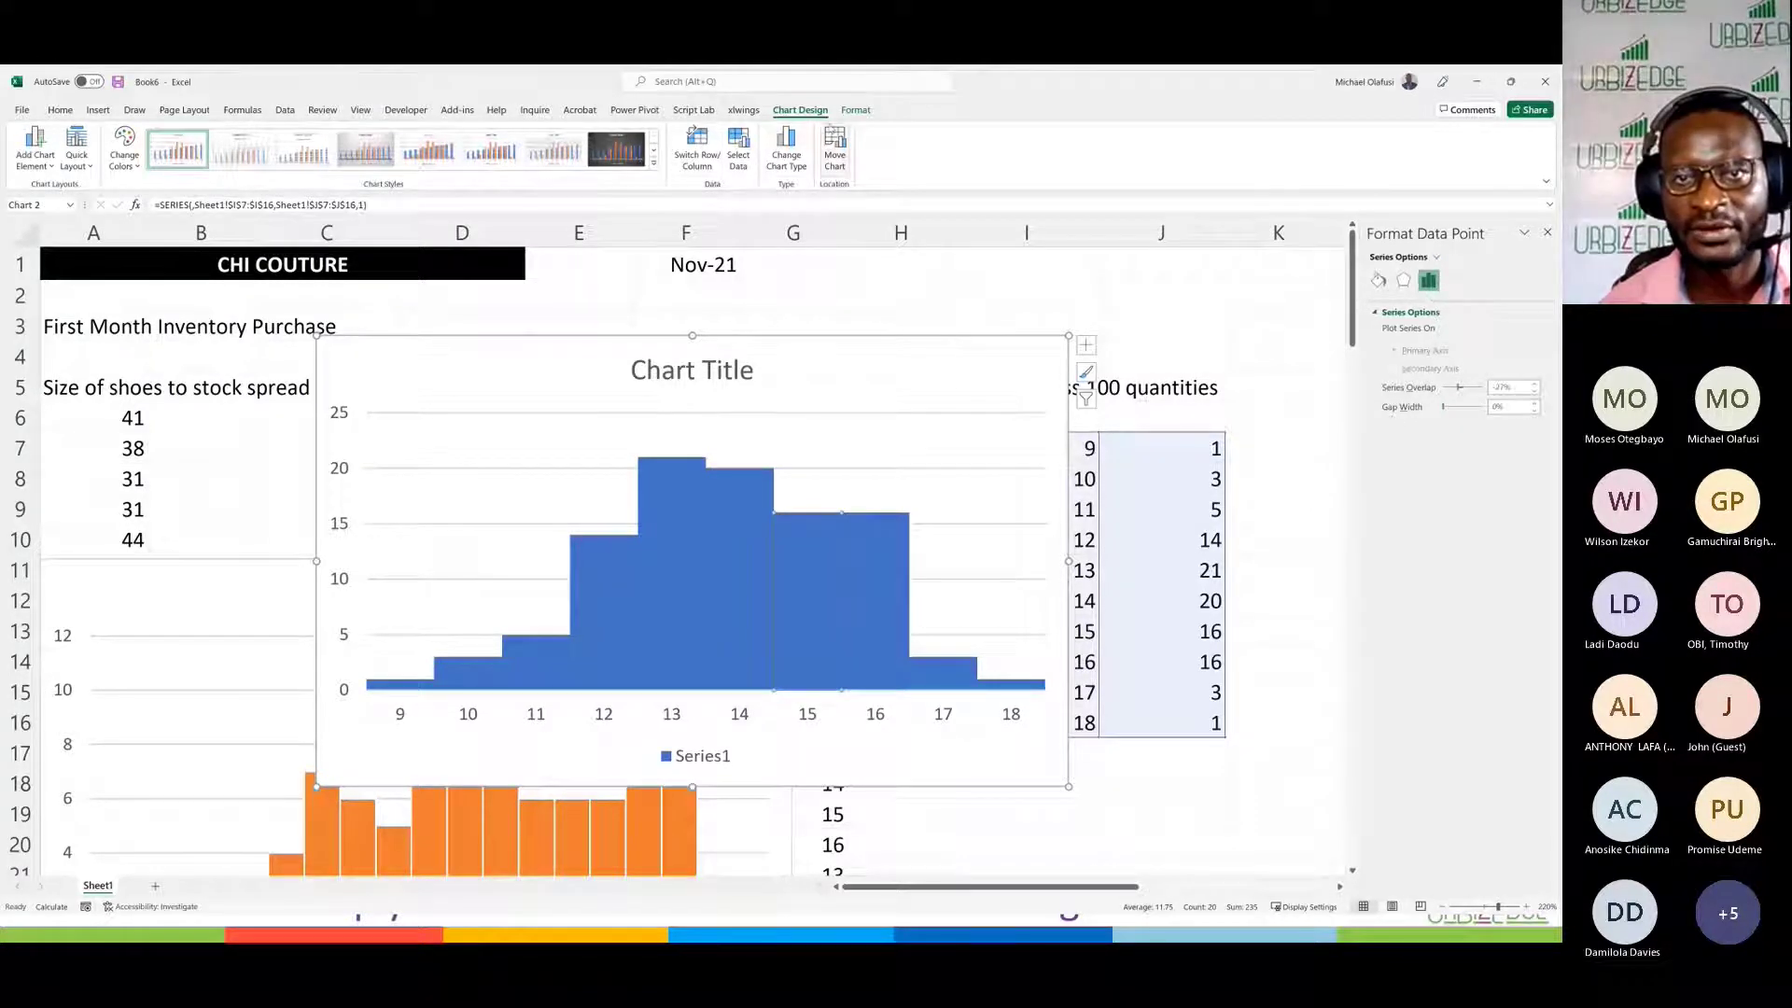
Step: Give all columns of the gown chart's series a white shape outline
{"action": "left_click", "coordinate": [855, 110]}
{"action": "left_click", "coordinate": [572, 150]}
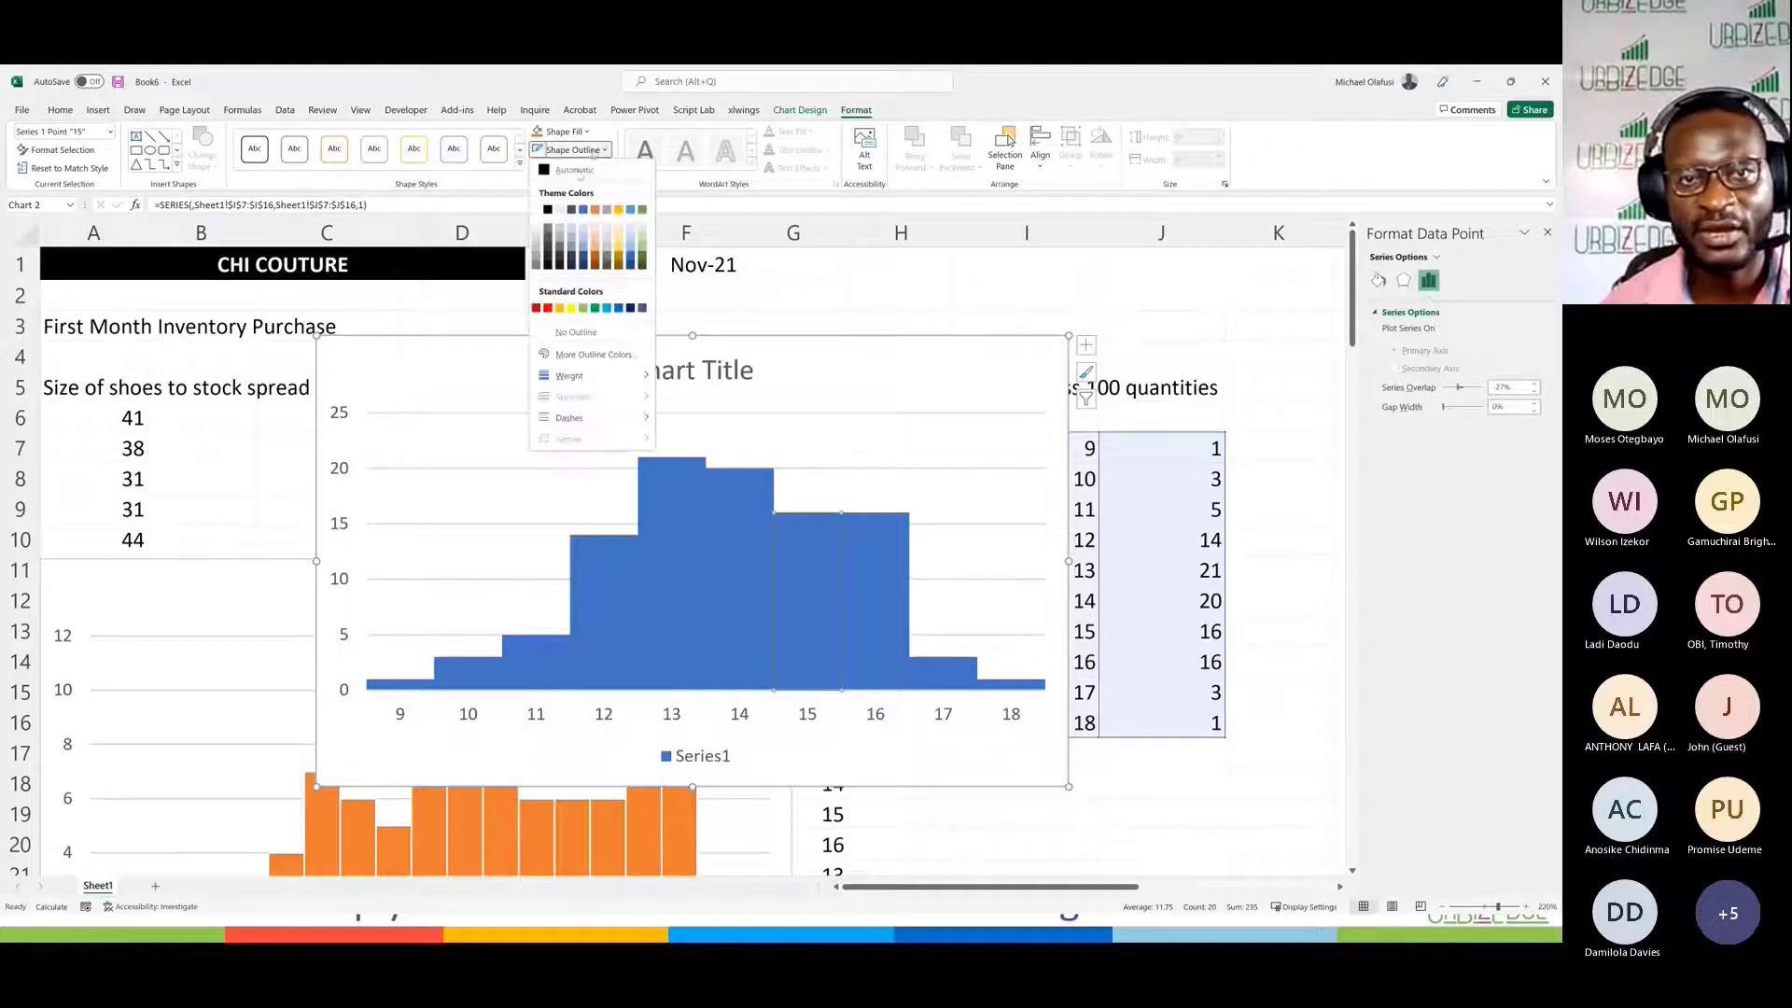
{"action": "left_click", "coordinate": [575, 171]}
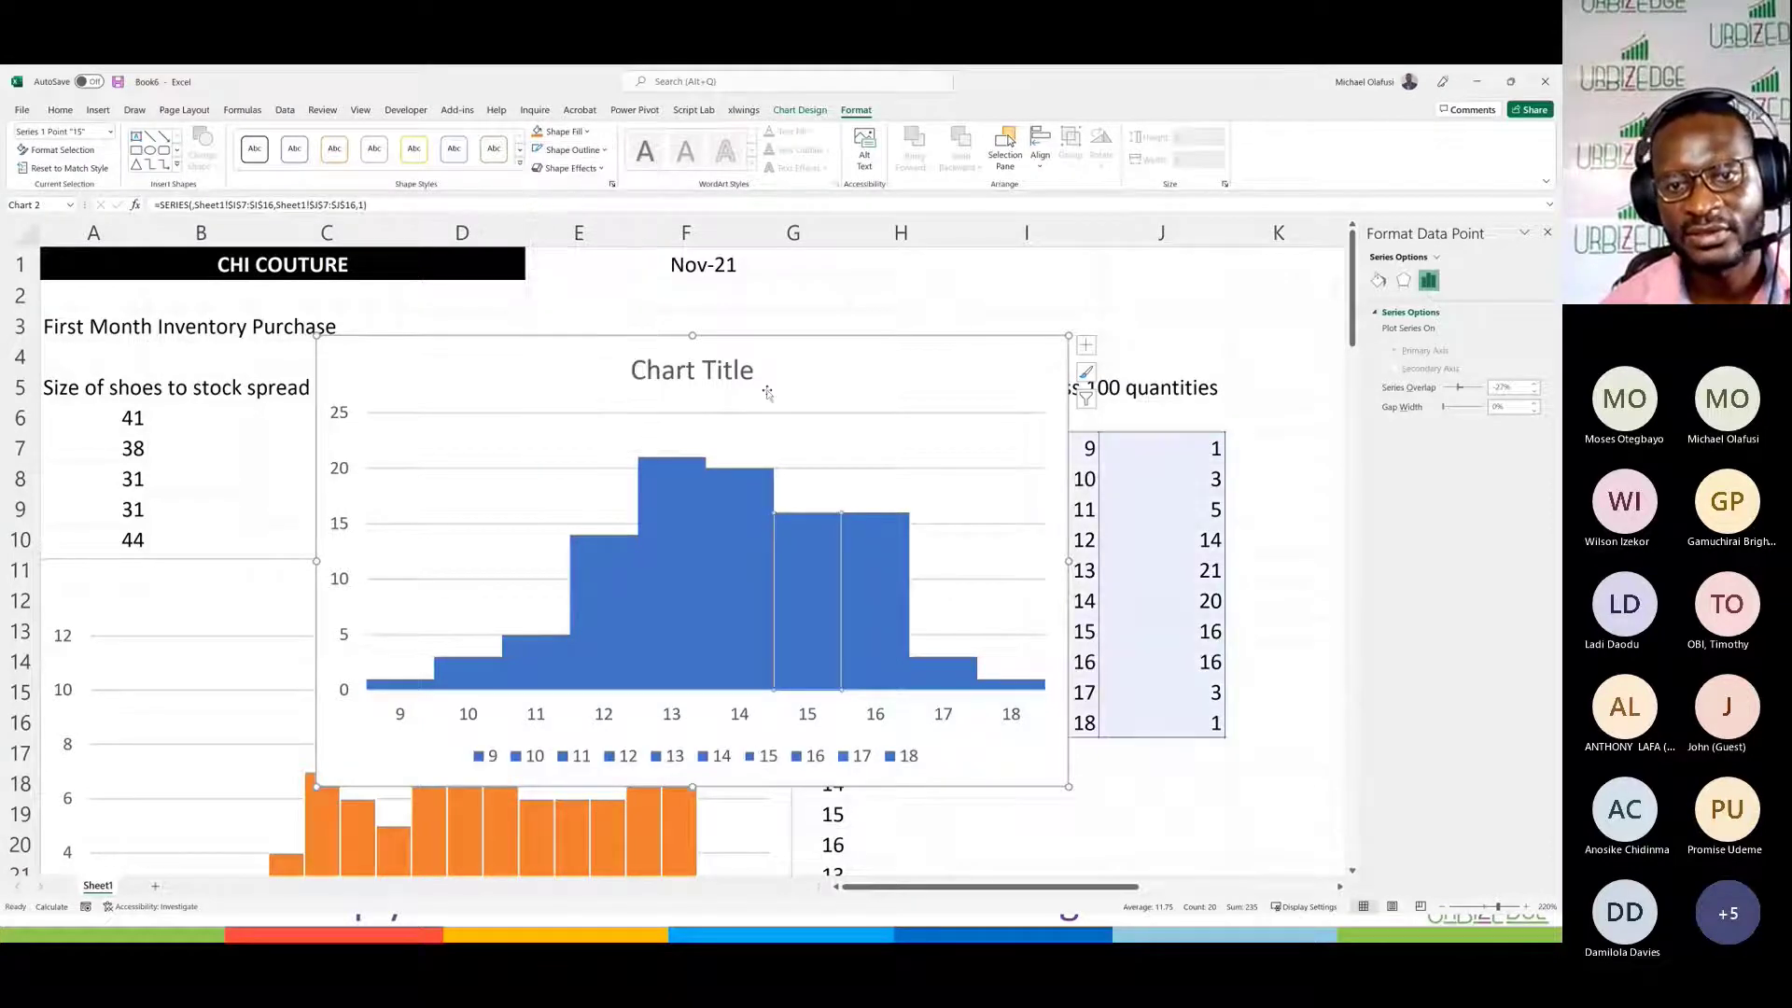
{"action": "left_click", "coordinate": [742, 551]}
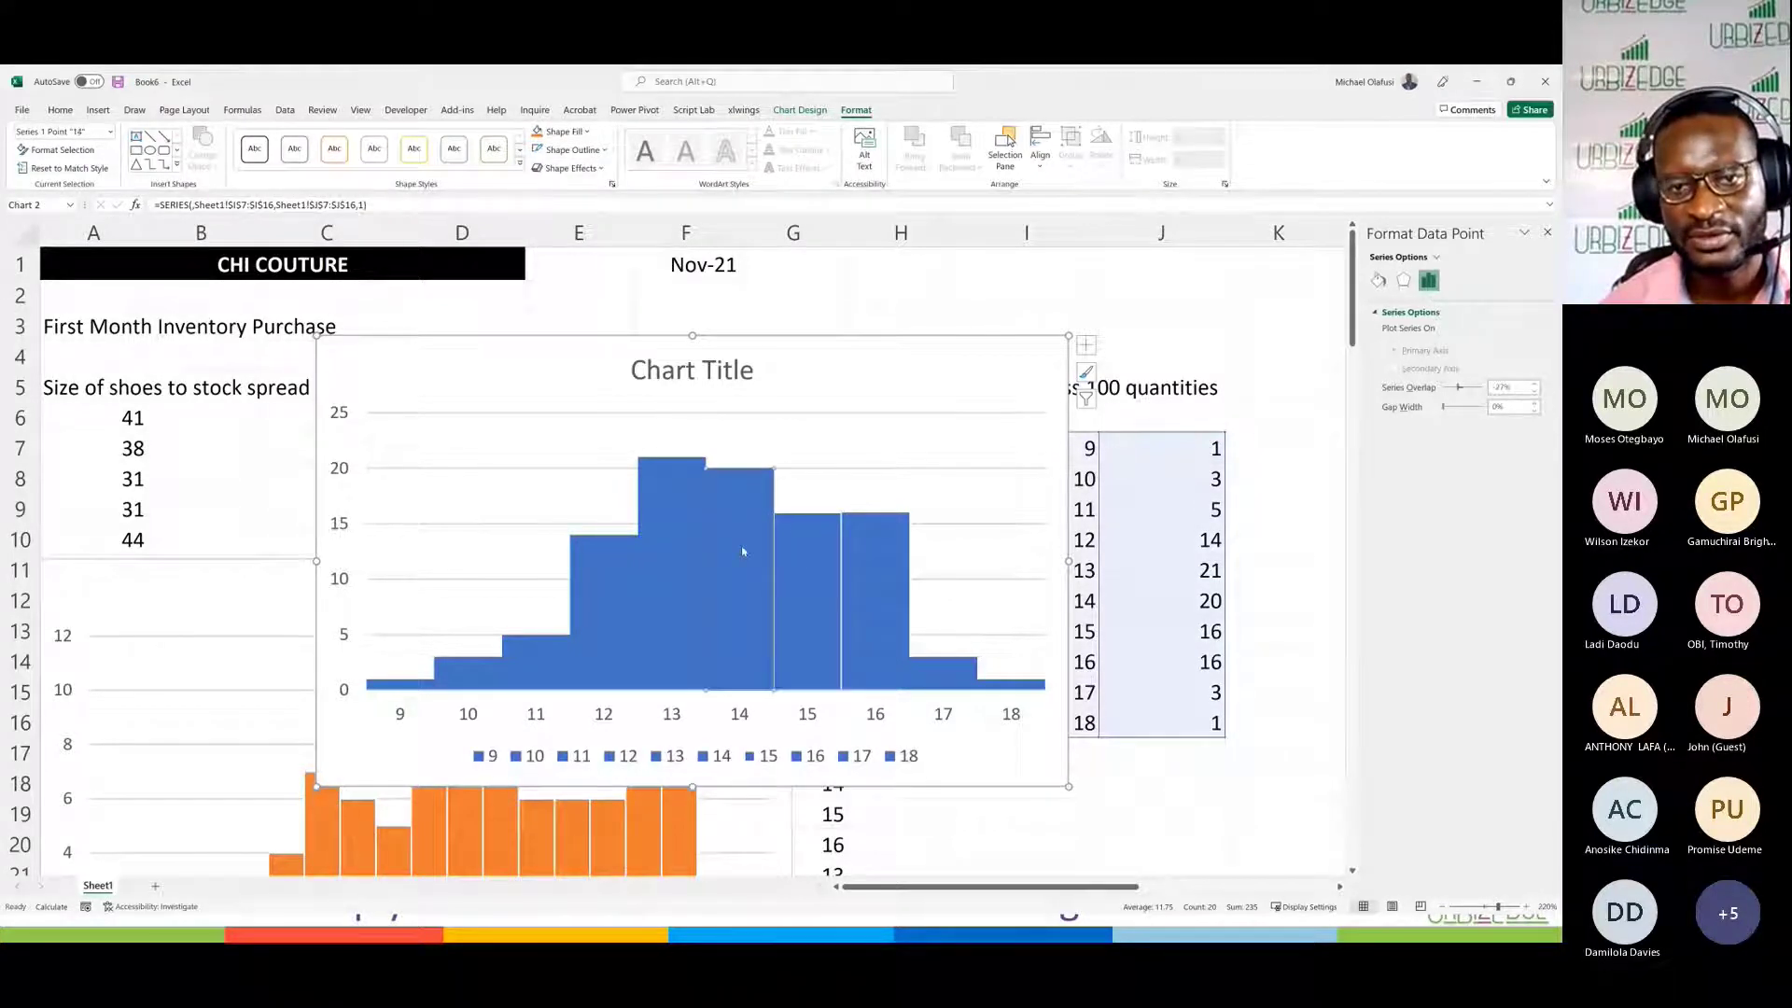
{"action": "left_click", "coordinate": [772, 392]}
{"action": "left_click", "coordinate": [724, 552]}
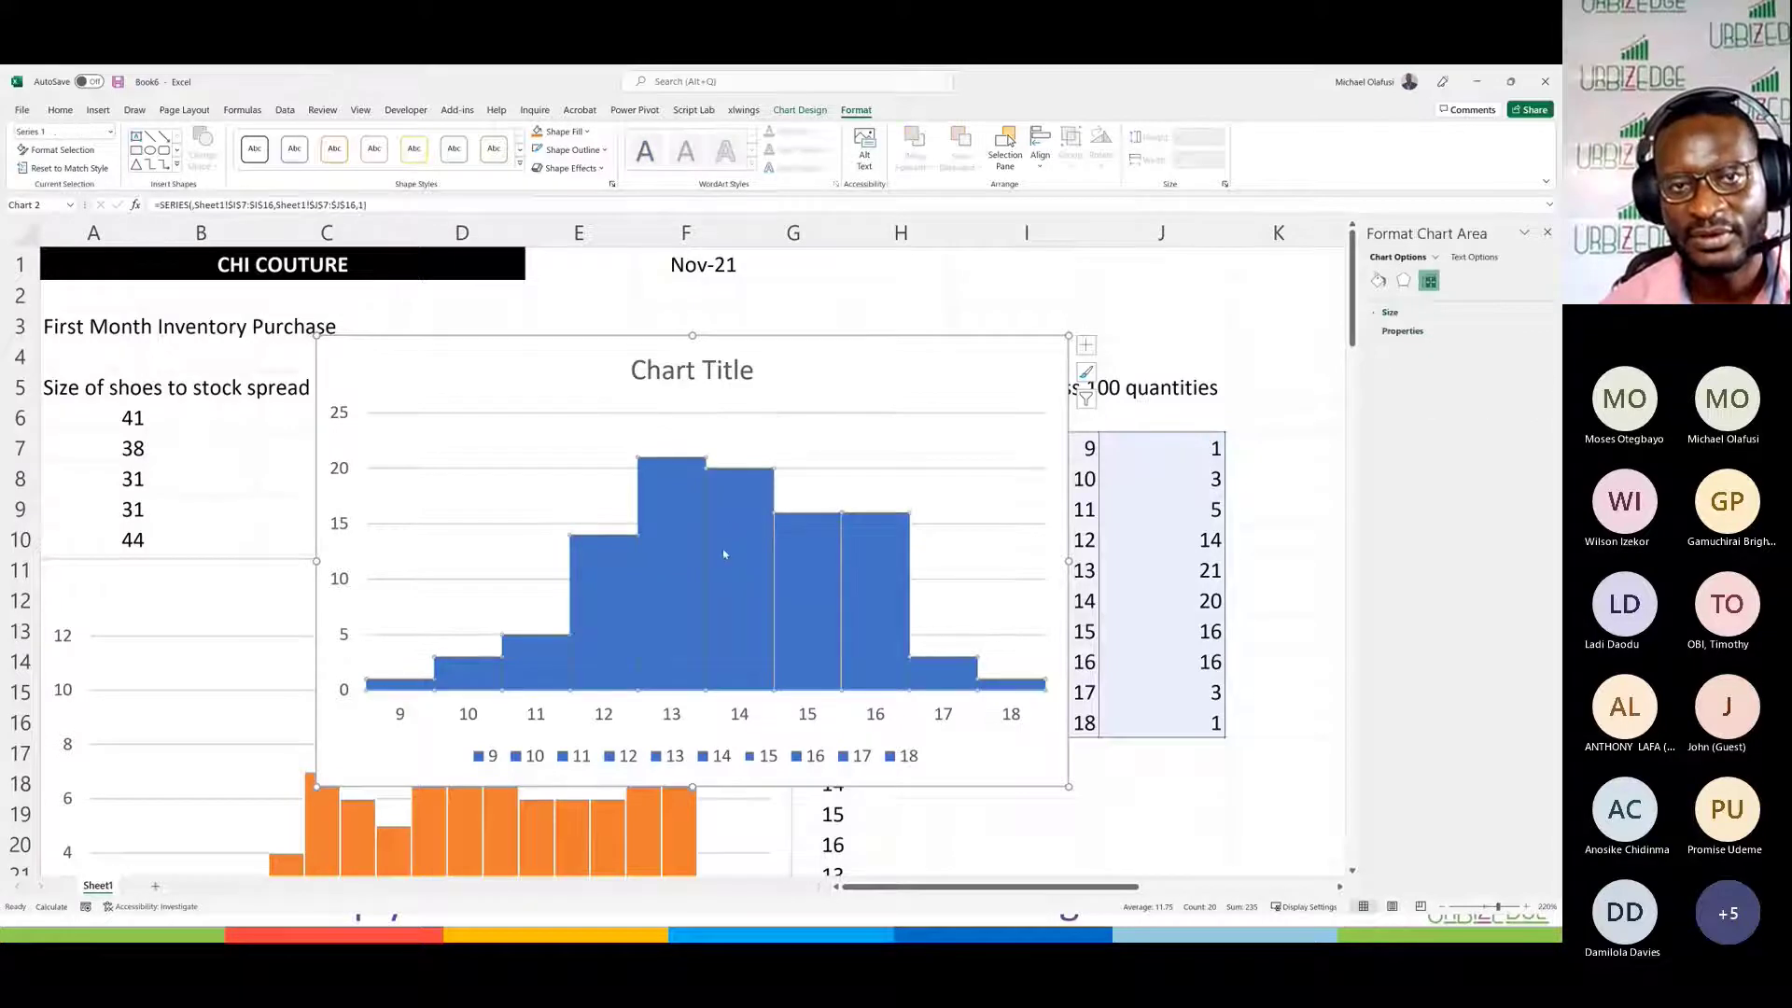
{"action": "left_click", "coordinate": [573, 149]}
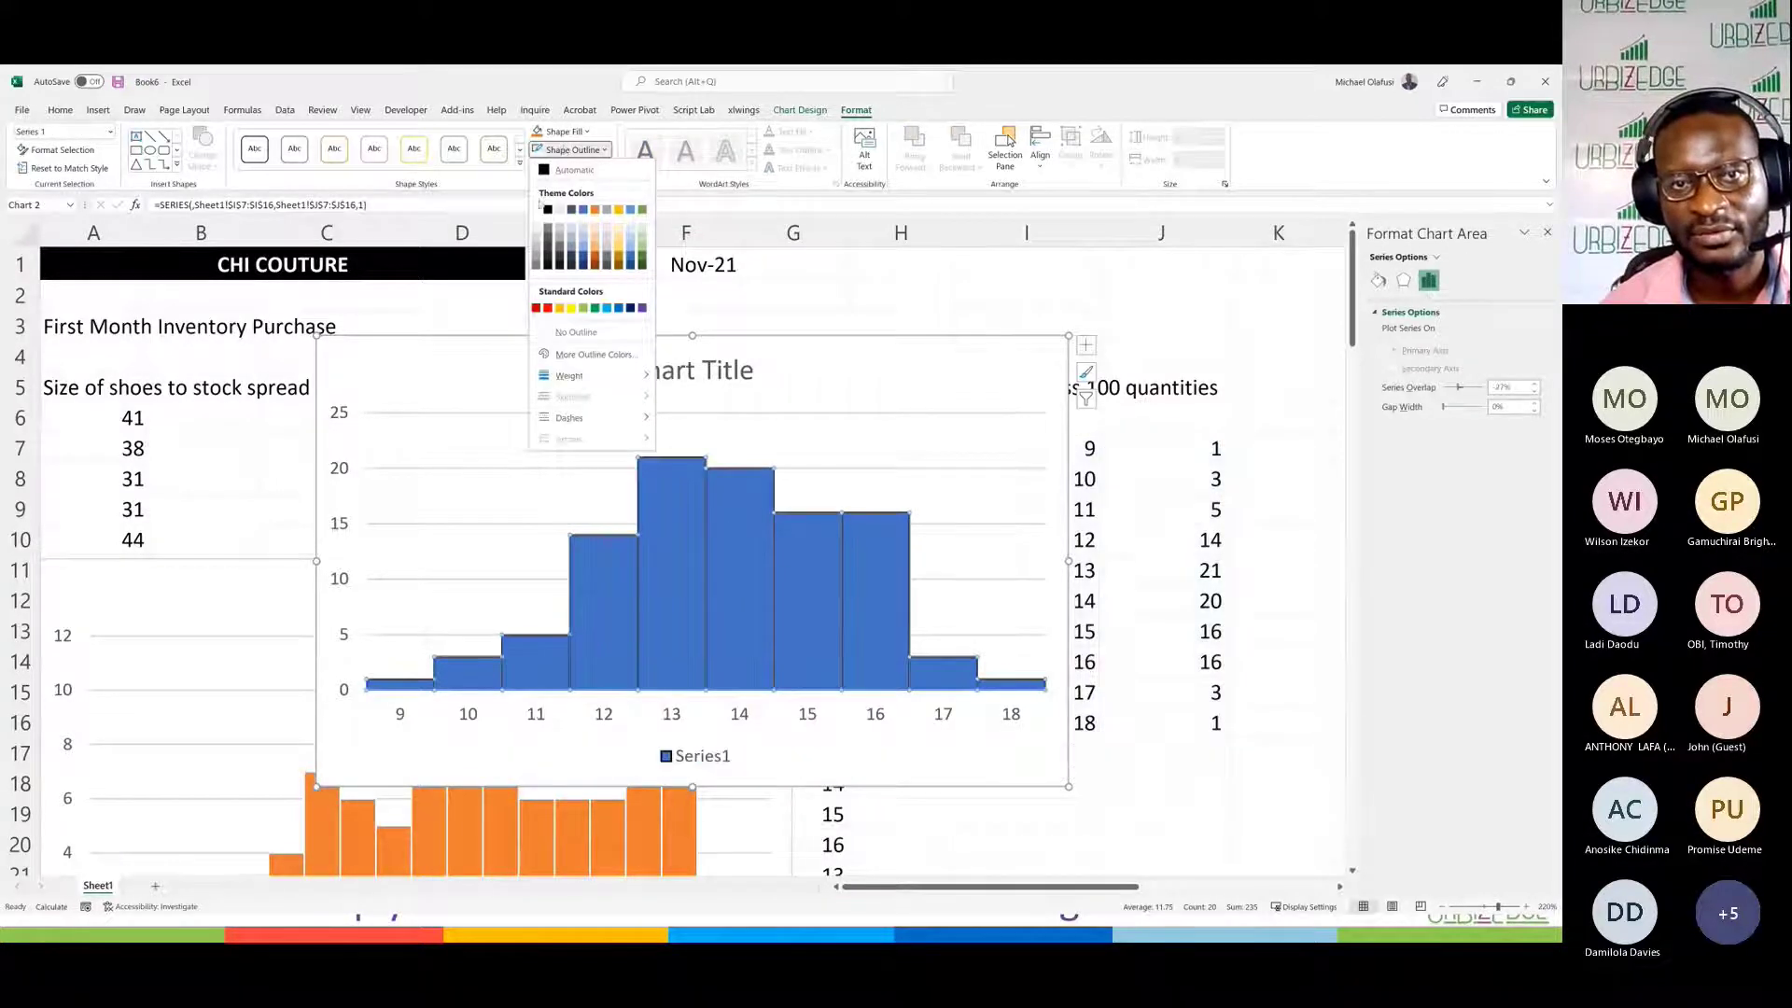
{"action": "left_click", "coordinate": [540, 207]}
{"action": "left_click", "coordinate": [1282, 537]}
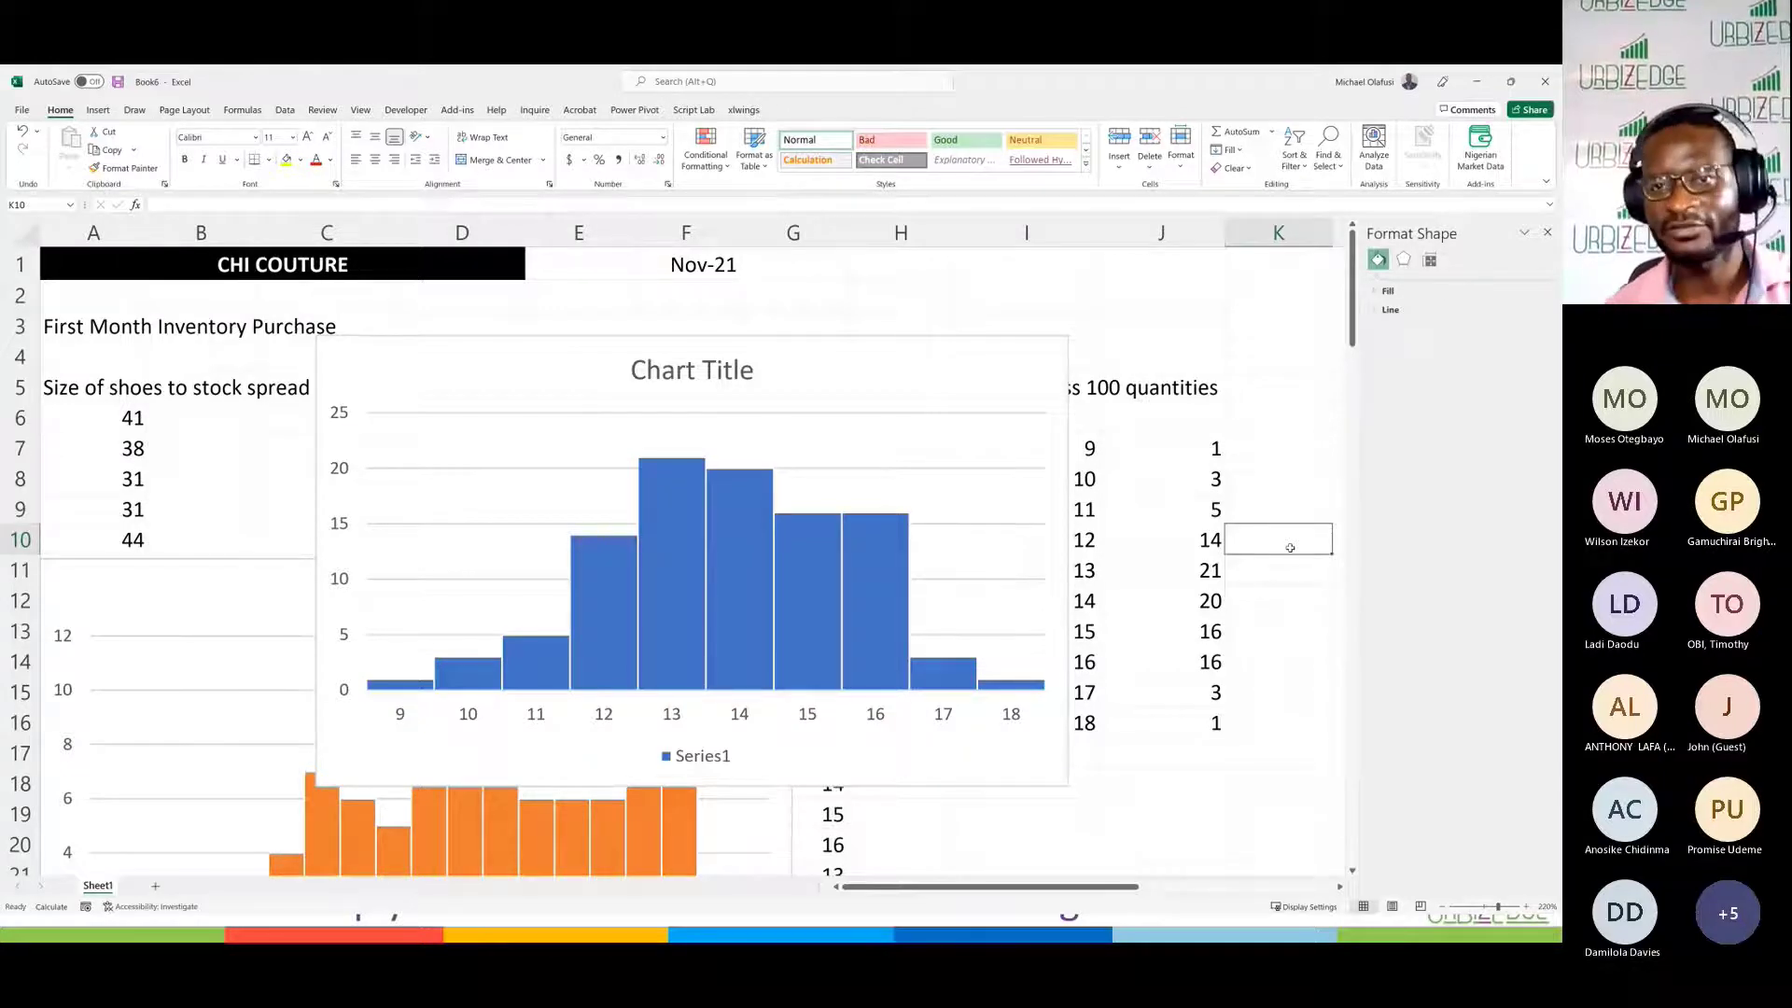
Step: Add data labels to the gown chart and move it clear of the shoe size table
{"action": "left_click", "coordinate": [1043, 358]}
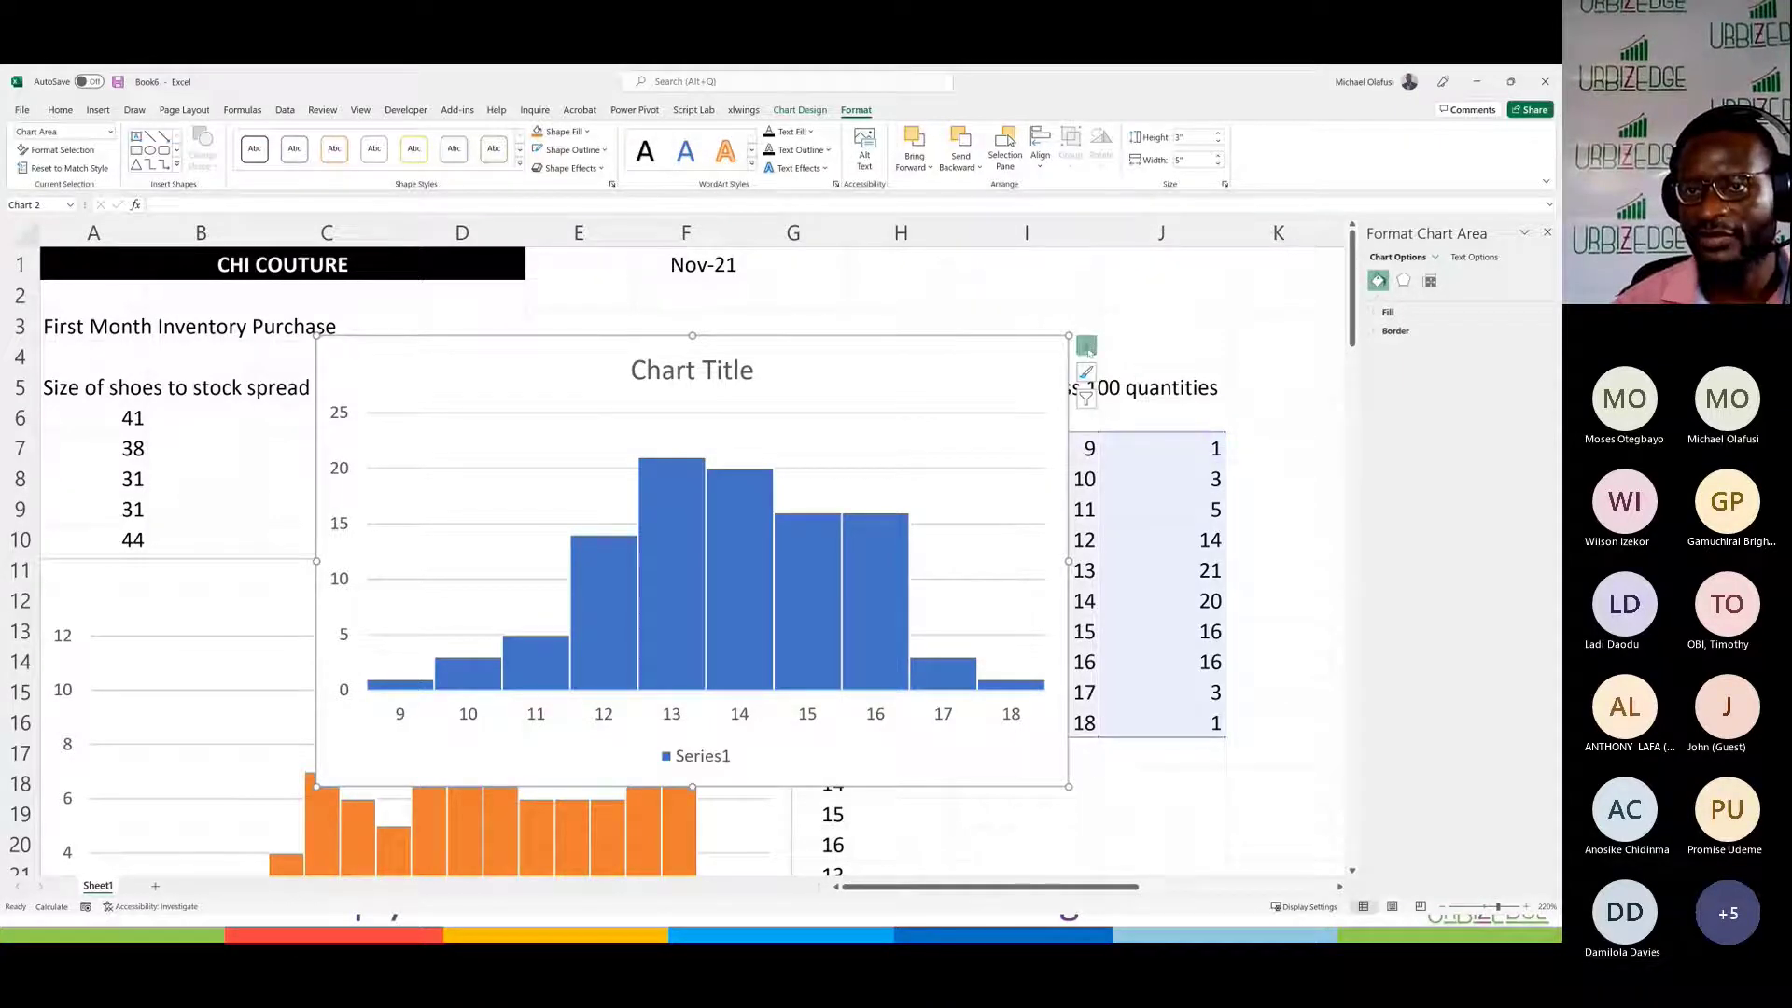
{"action": "left_click", "coordinate": [1086, 346]}
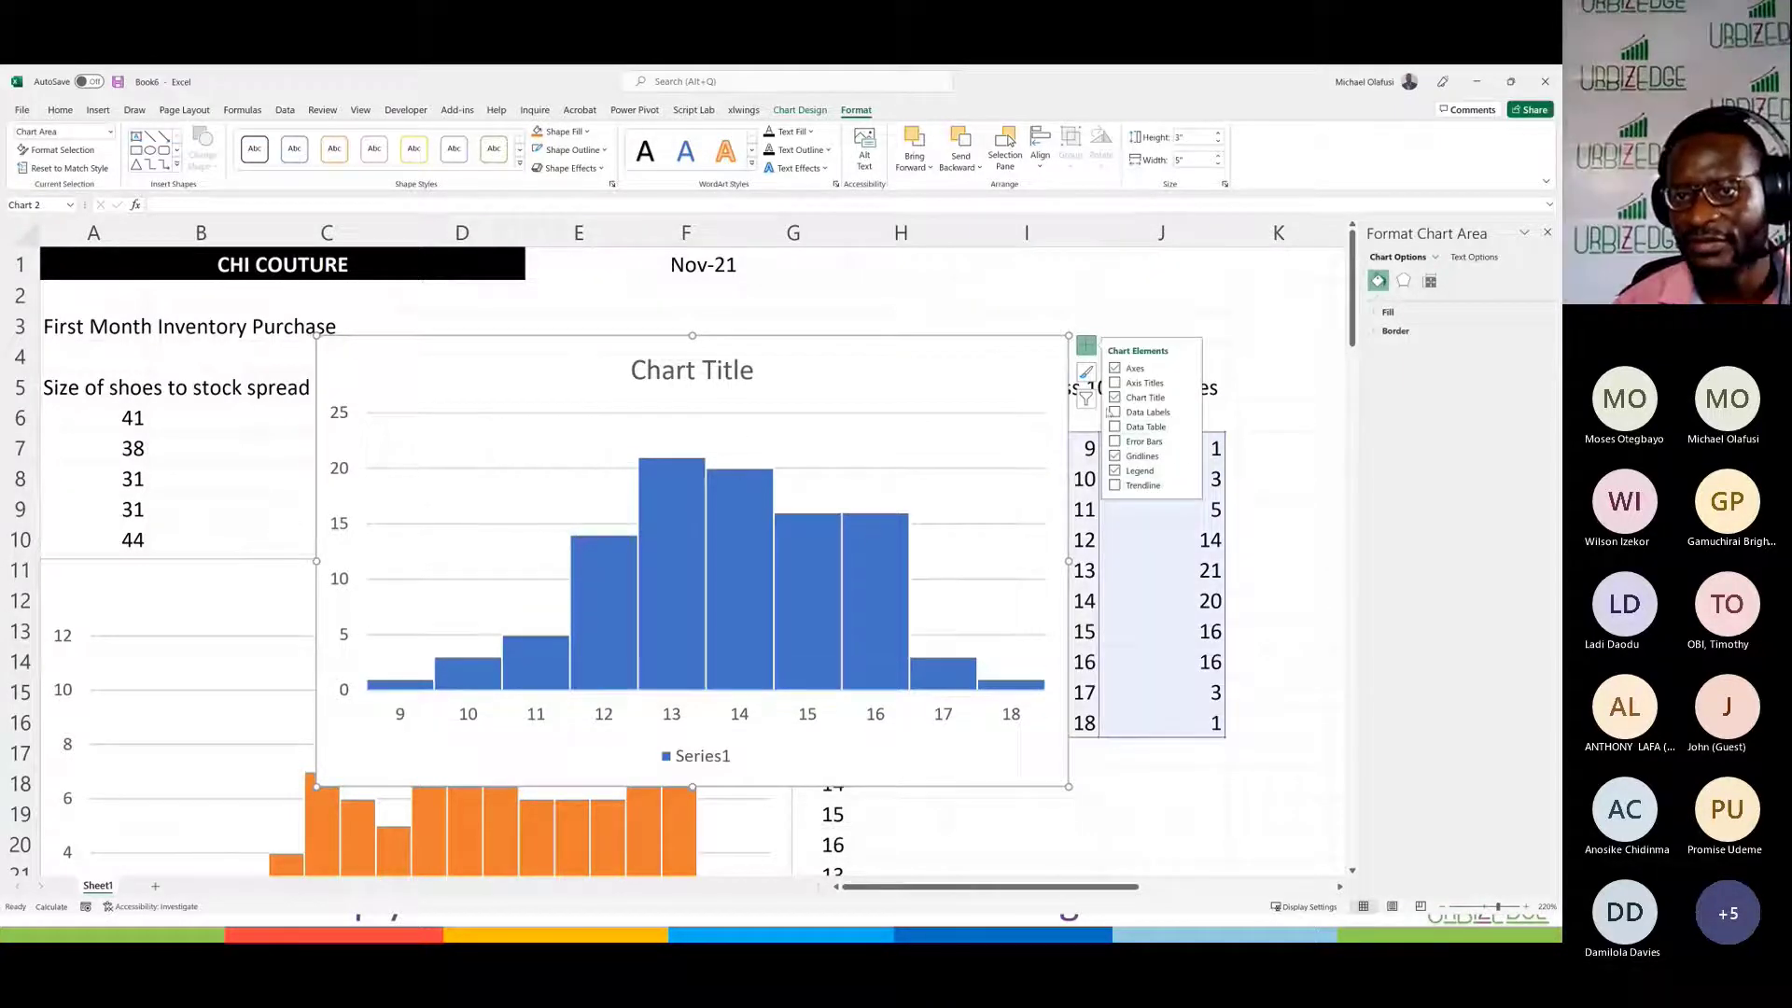
{"action": "left_click", "coordinate": [1126, 415]}
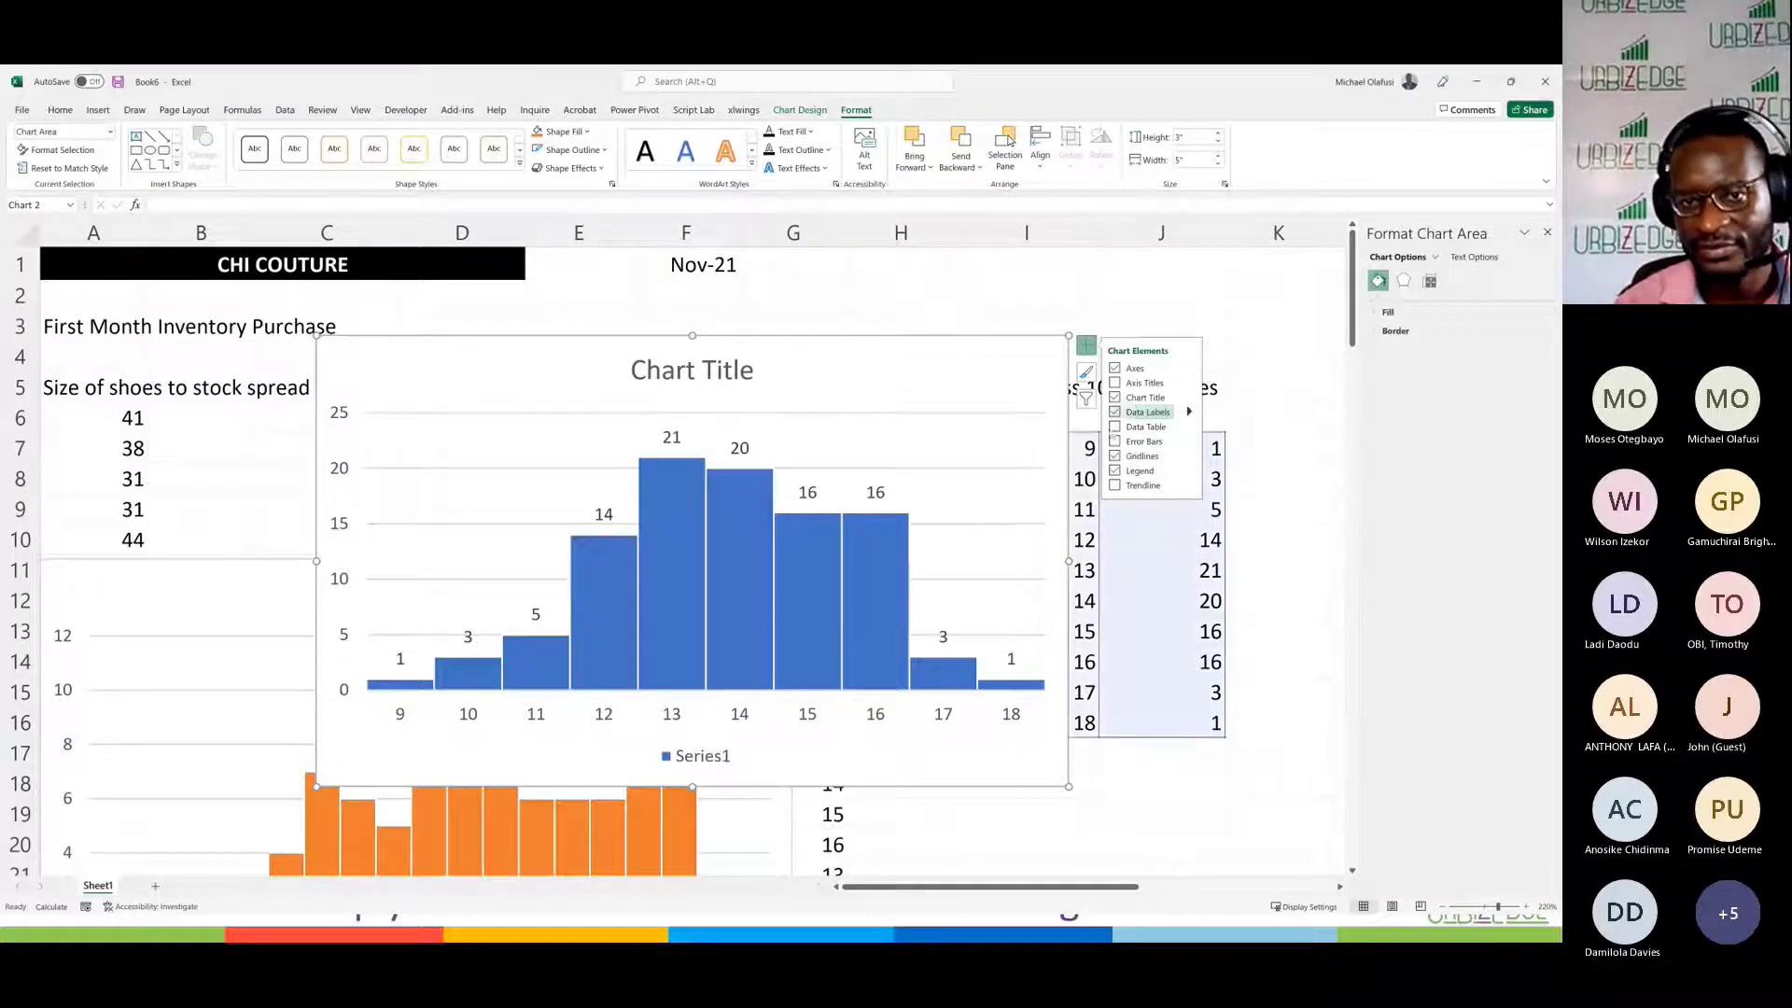
{"action": "left_click_drag", "start_coordinate": [475, 385], "coordinate": [890, 419]}
Step: Add data labels to the orange shoe size chart and close the formatting pane
{"action": "left_click", "coordinate": [549, 598]}
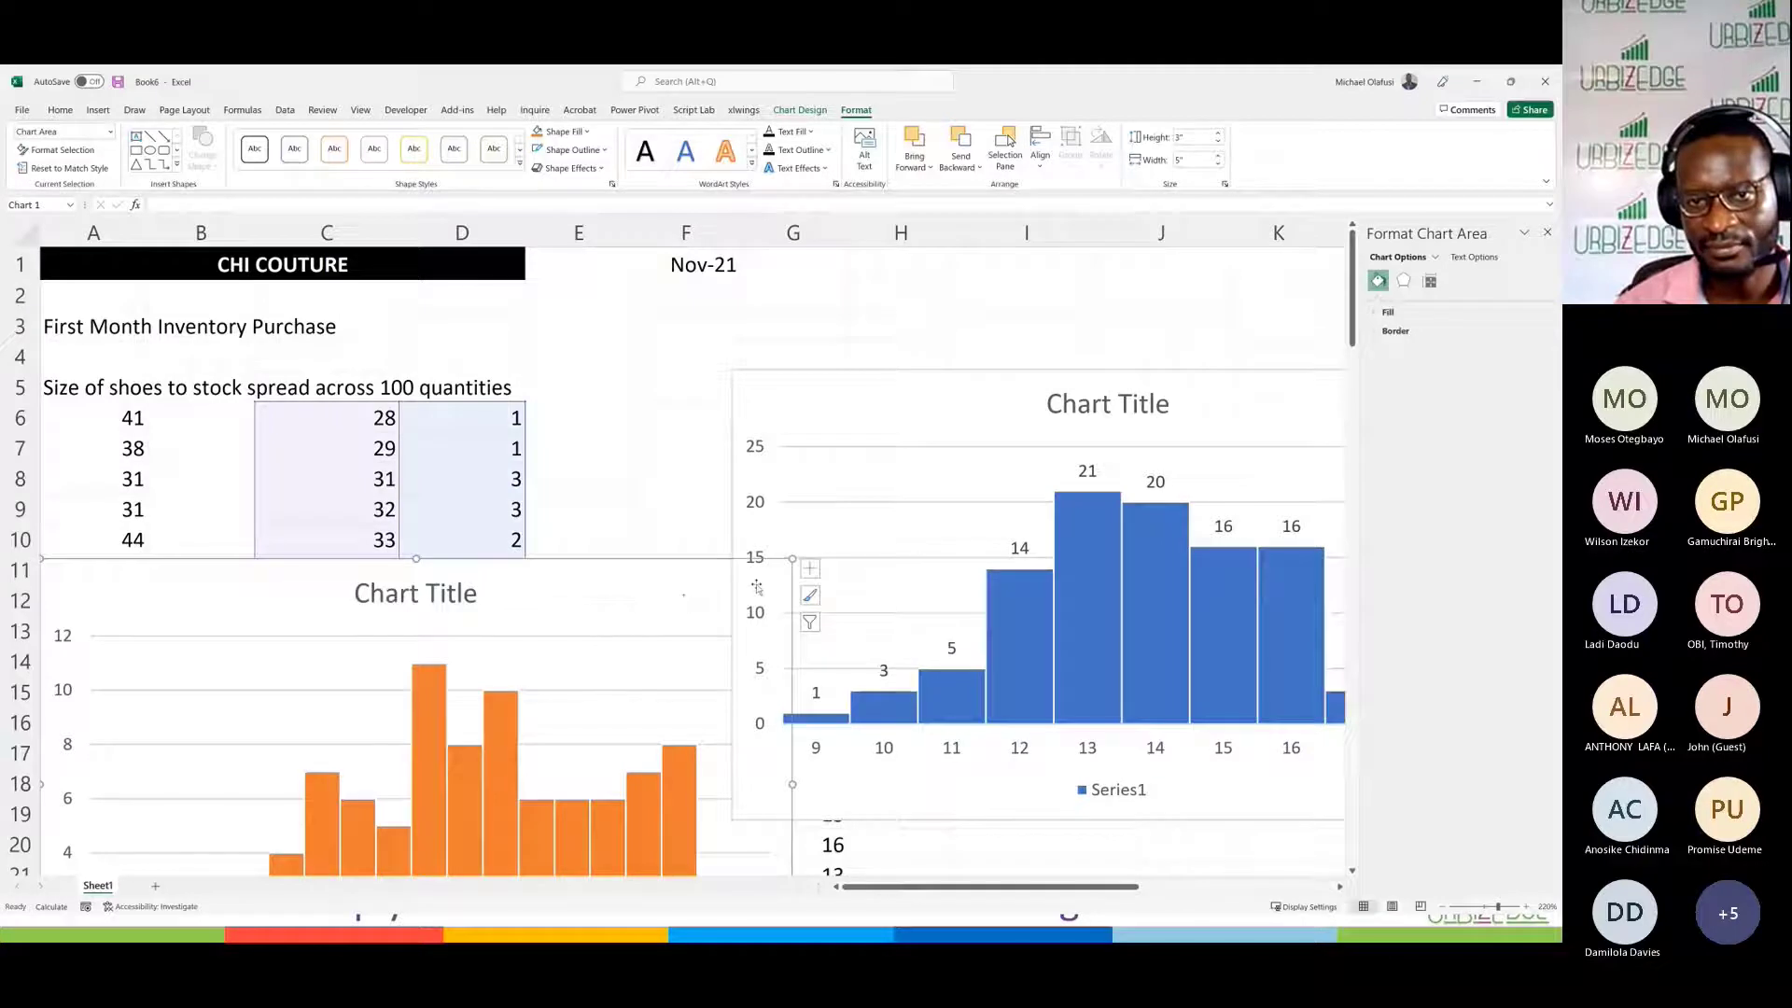
{"action": "left_click", "coordinate": [808, 573]}
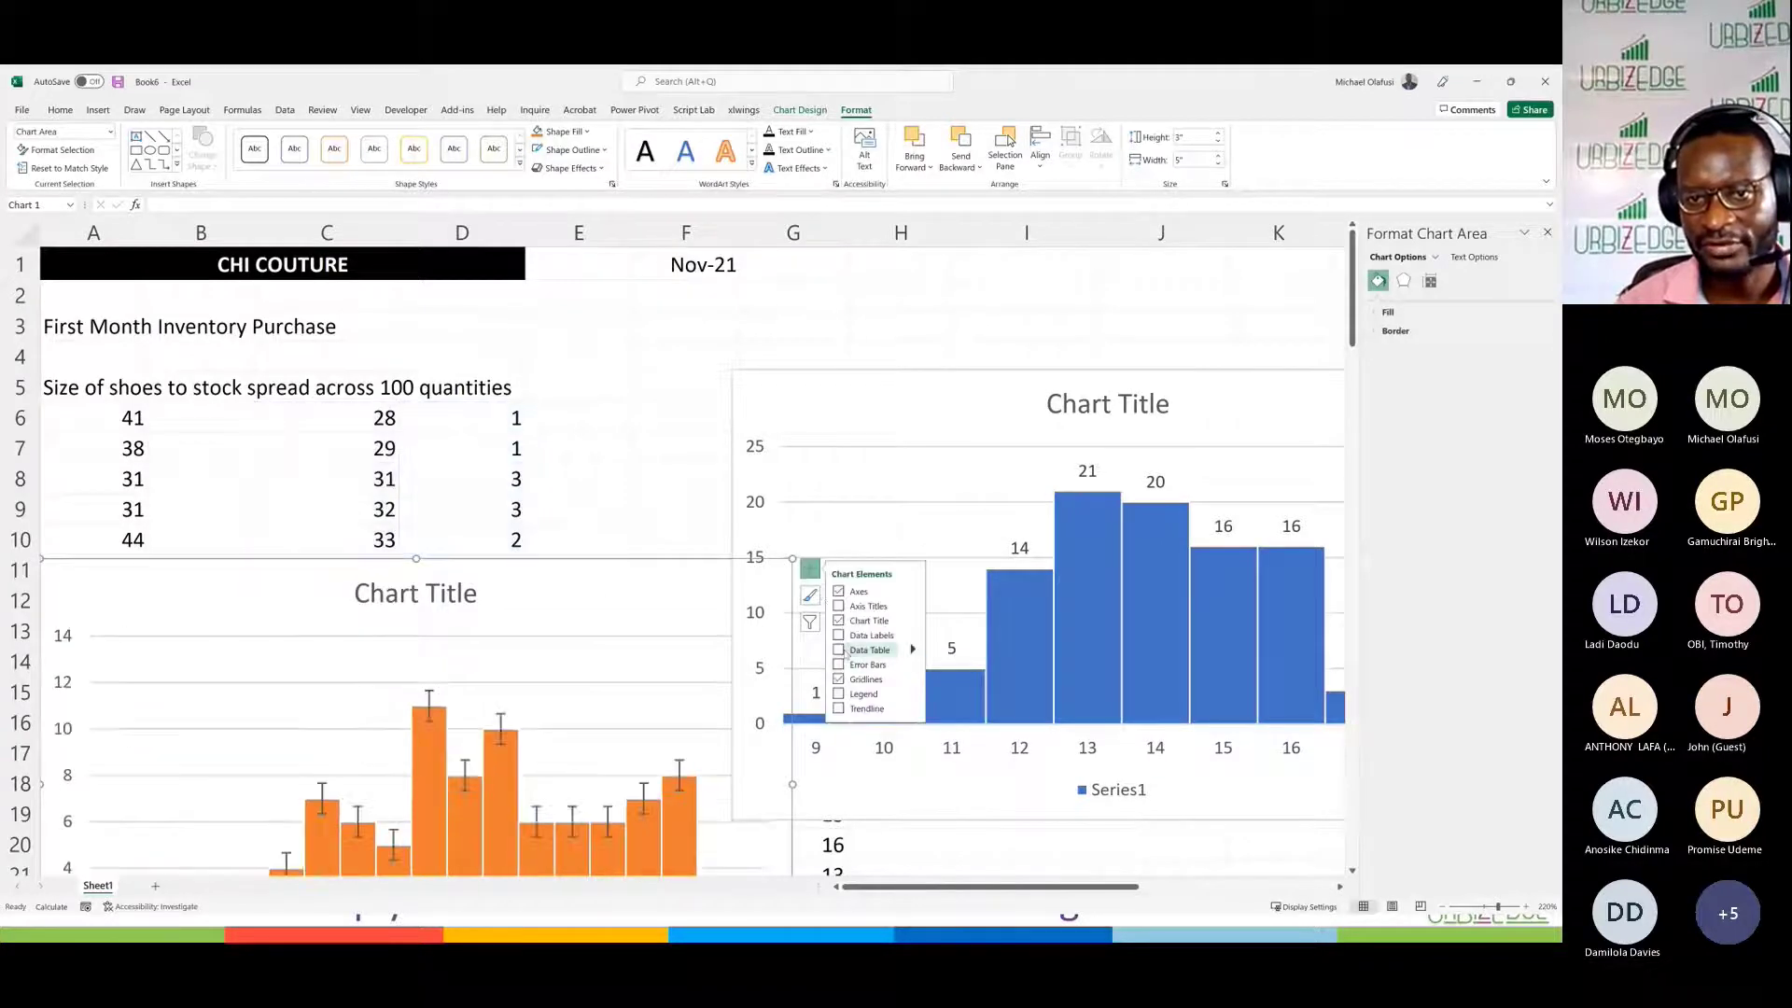
{"action": "left_click", "coordinate": [838, 634]}
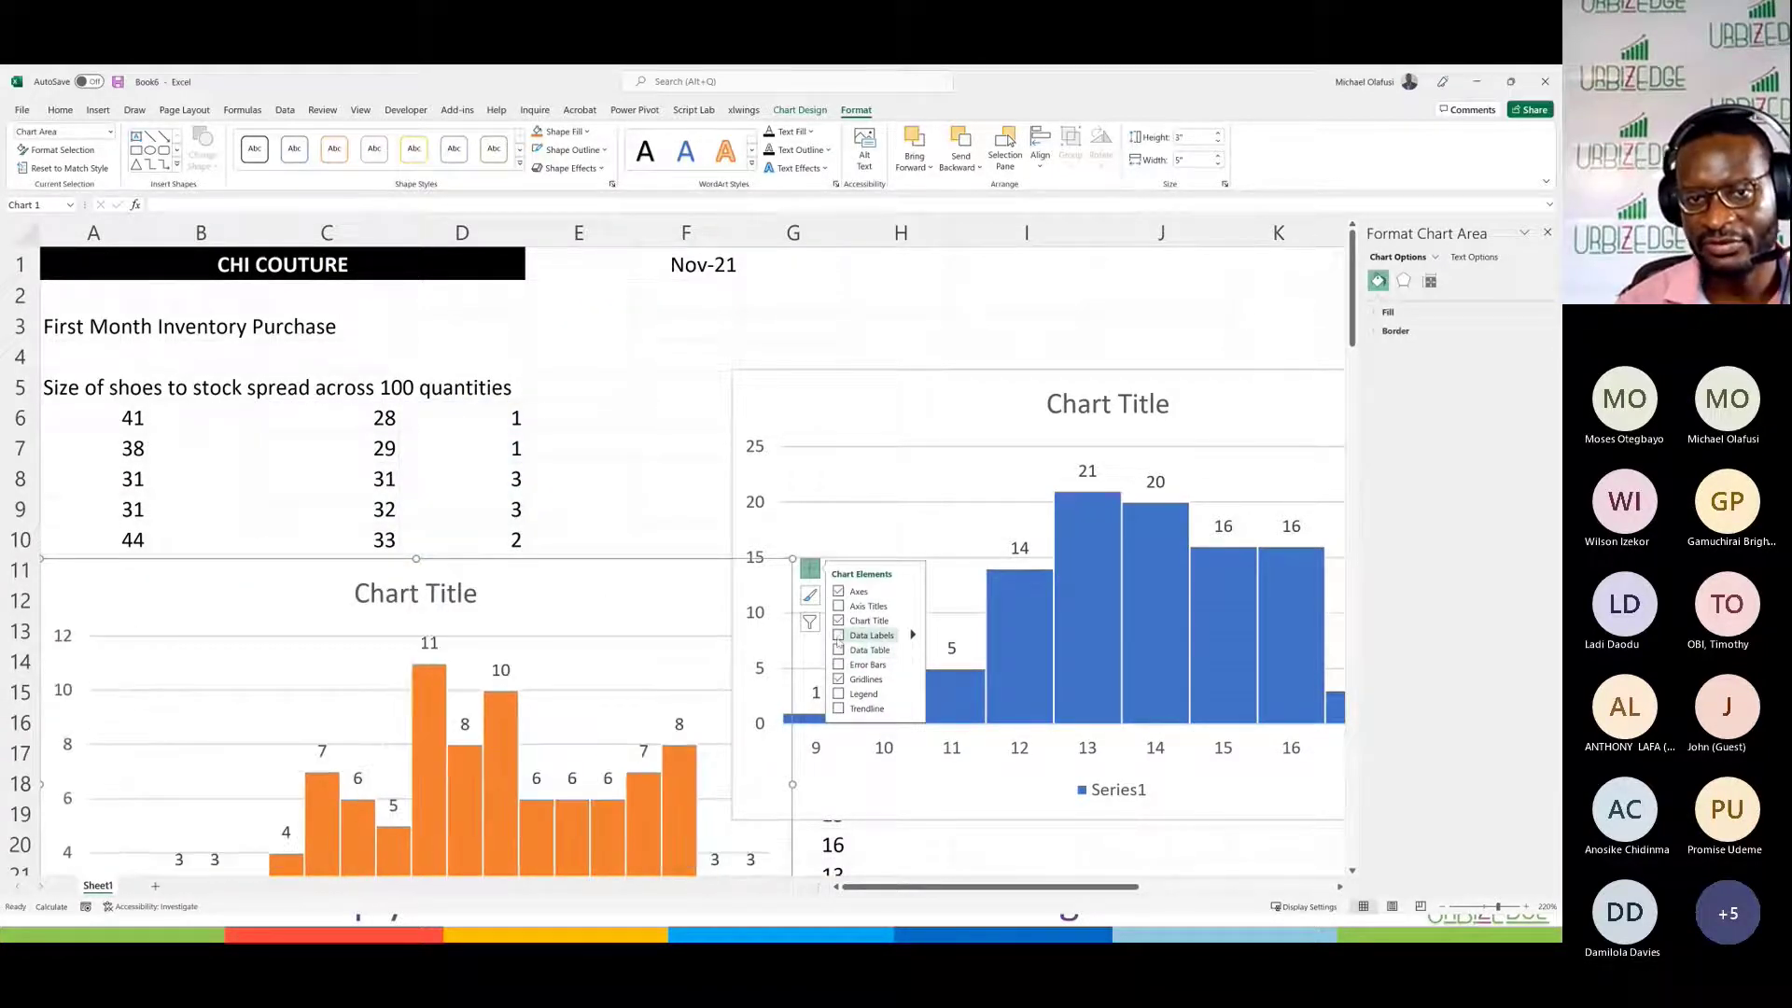
{"action": "left_click", "coordinate": [594, 528]}
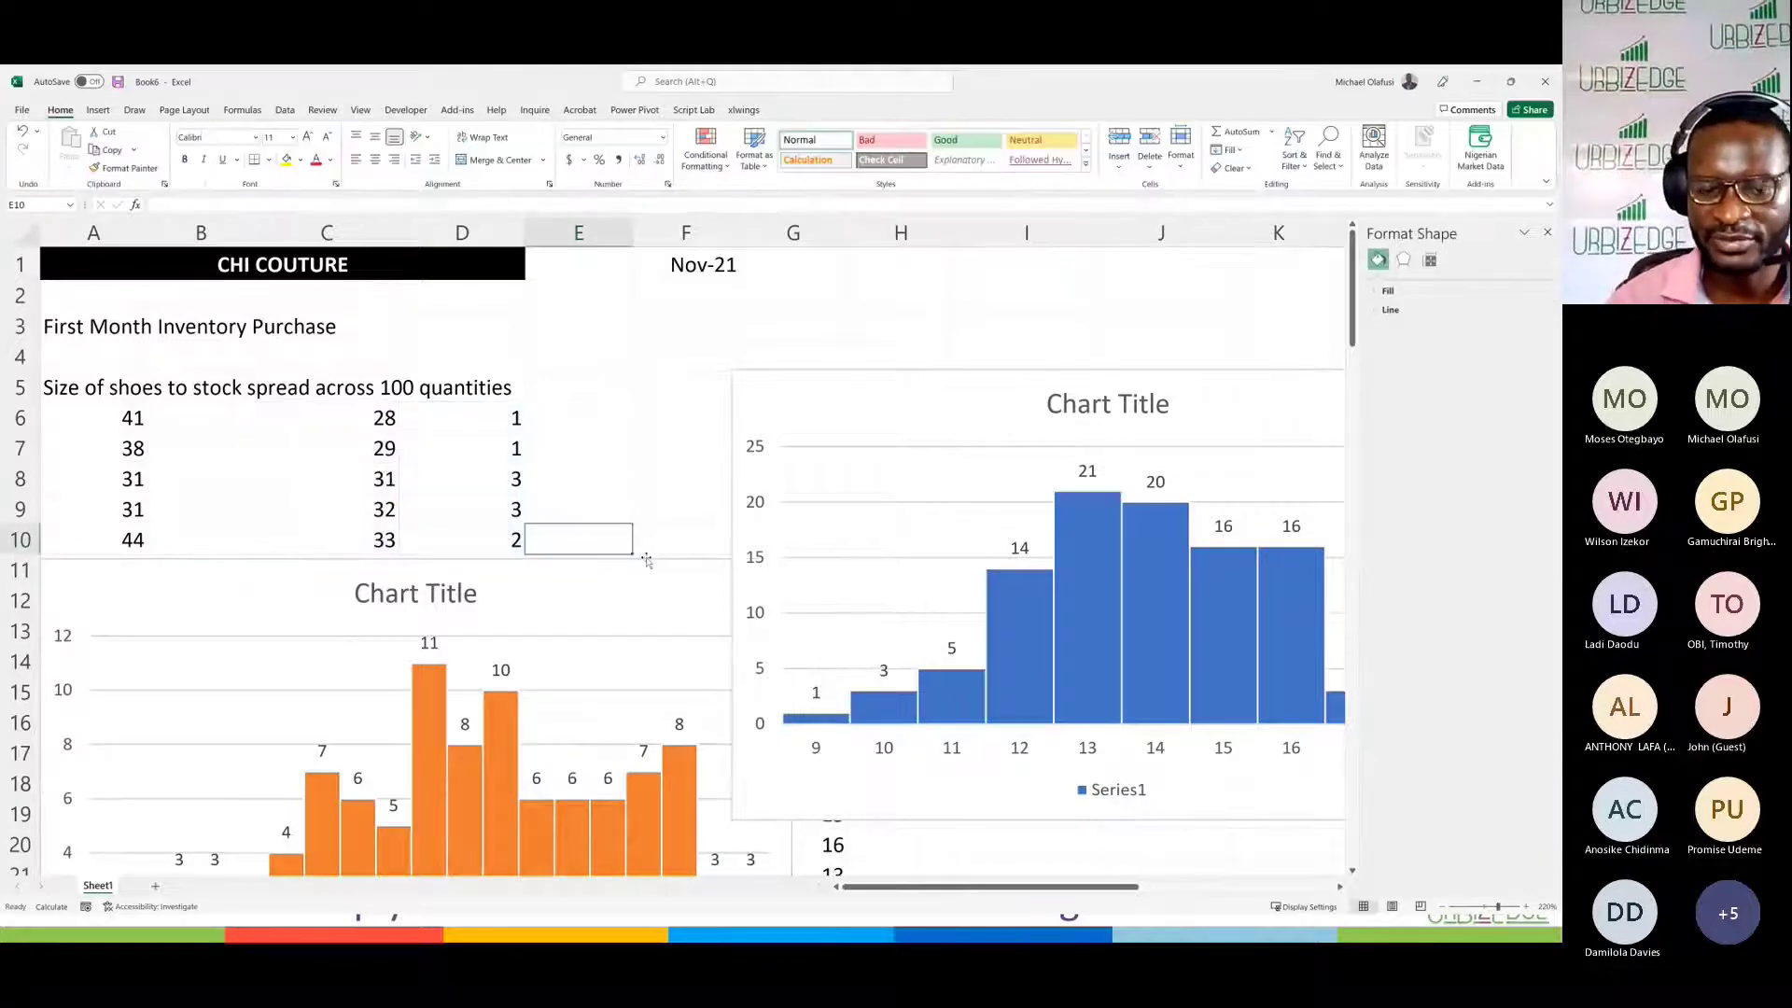
{"action": "scroll", "coordinate": [647, 563], "scroll_direction": "down", "scroll_amount": 3, "text": "ctrl"}
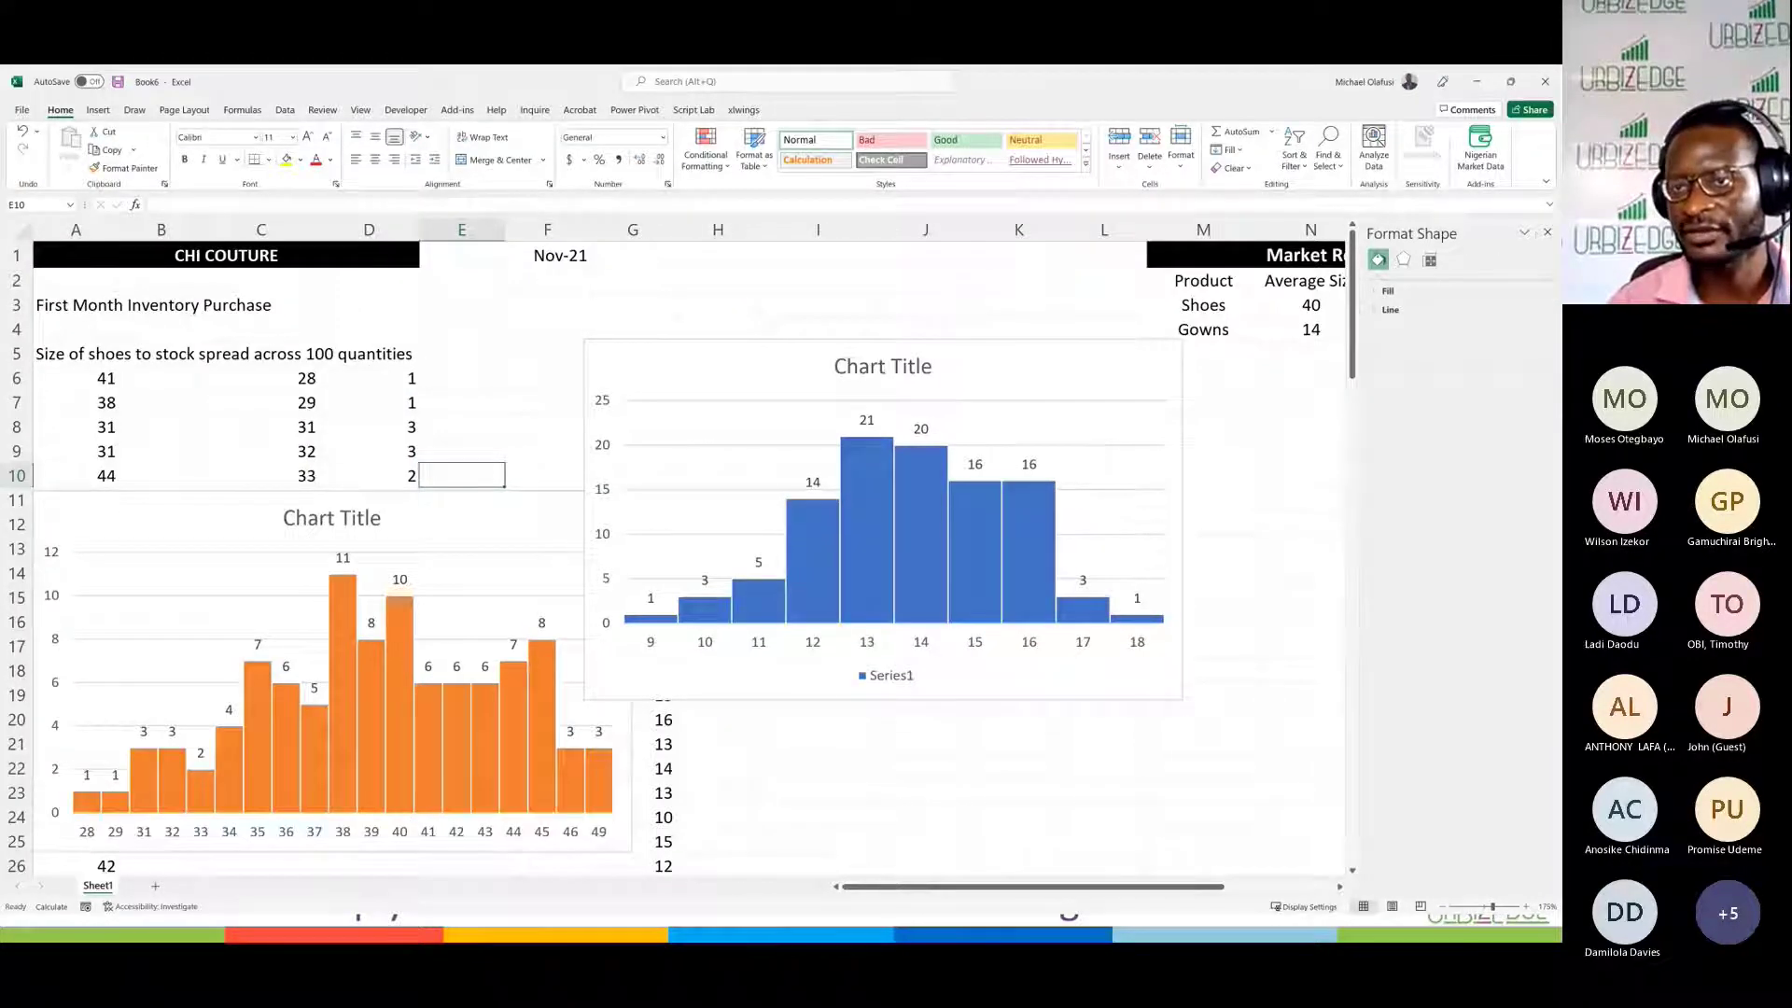
{"action": "left_click", "coordinate": [1547, 234]}
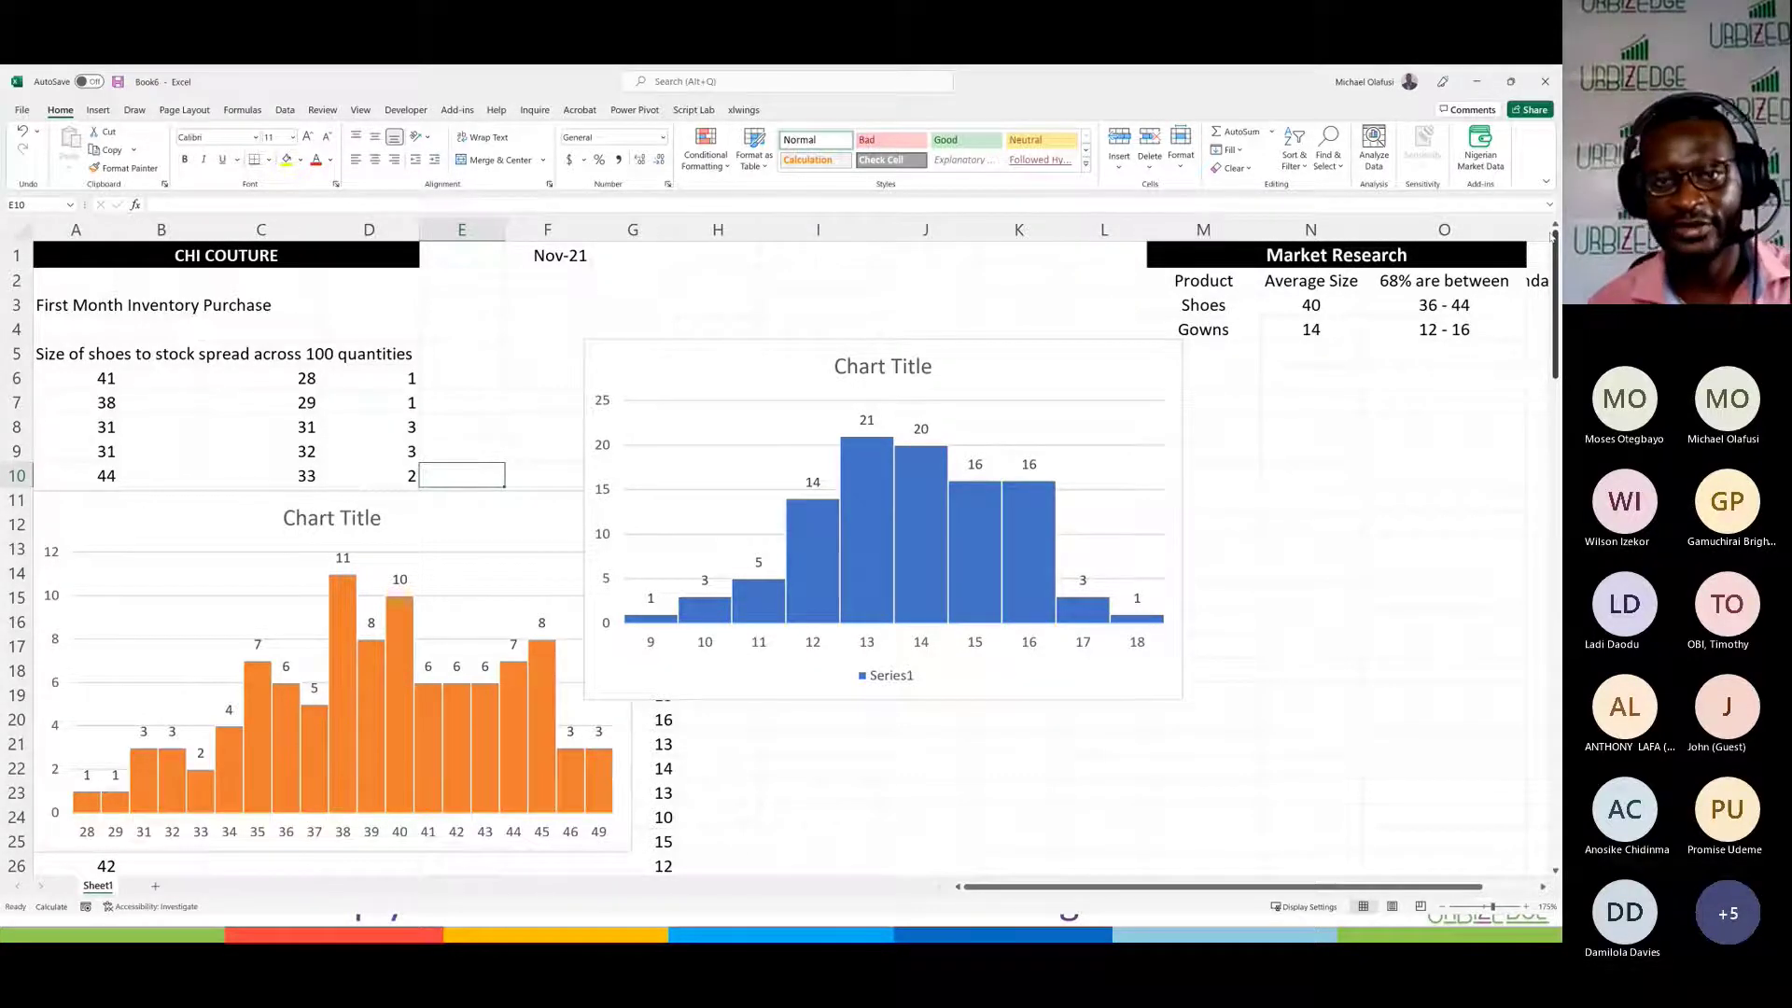
Step: Switch to the PowerPoint slideshow and go through the Office Hour 62 agenda to the Our Sponsors slide
{"action": "key", "text": "alt+Tab"}
{"action": "key", "text": "Tab"}
{"action": "key", "text": "Tab"}
{"action": "key", "text": "Tab"}
{"action": "key", "text": "Tab"}
{"action": "key", "text": "Tab"}
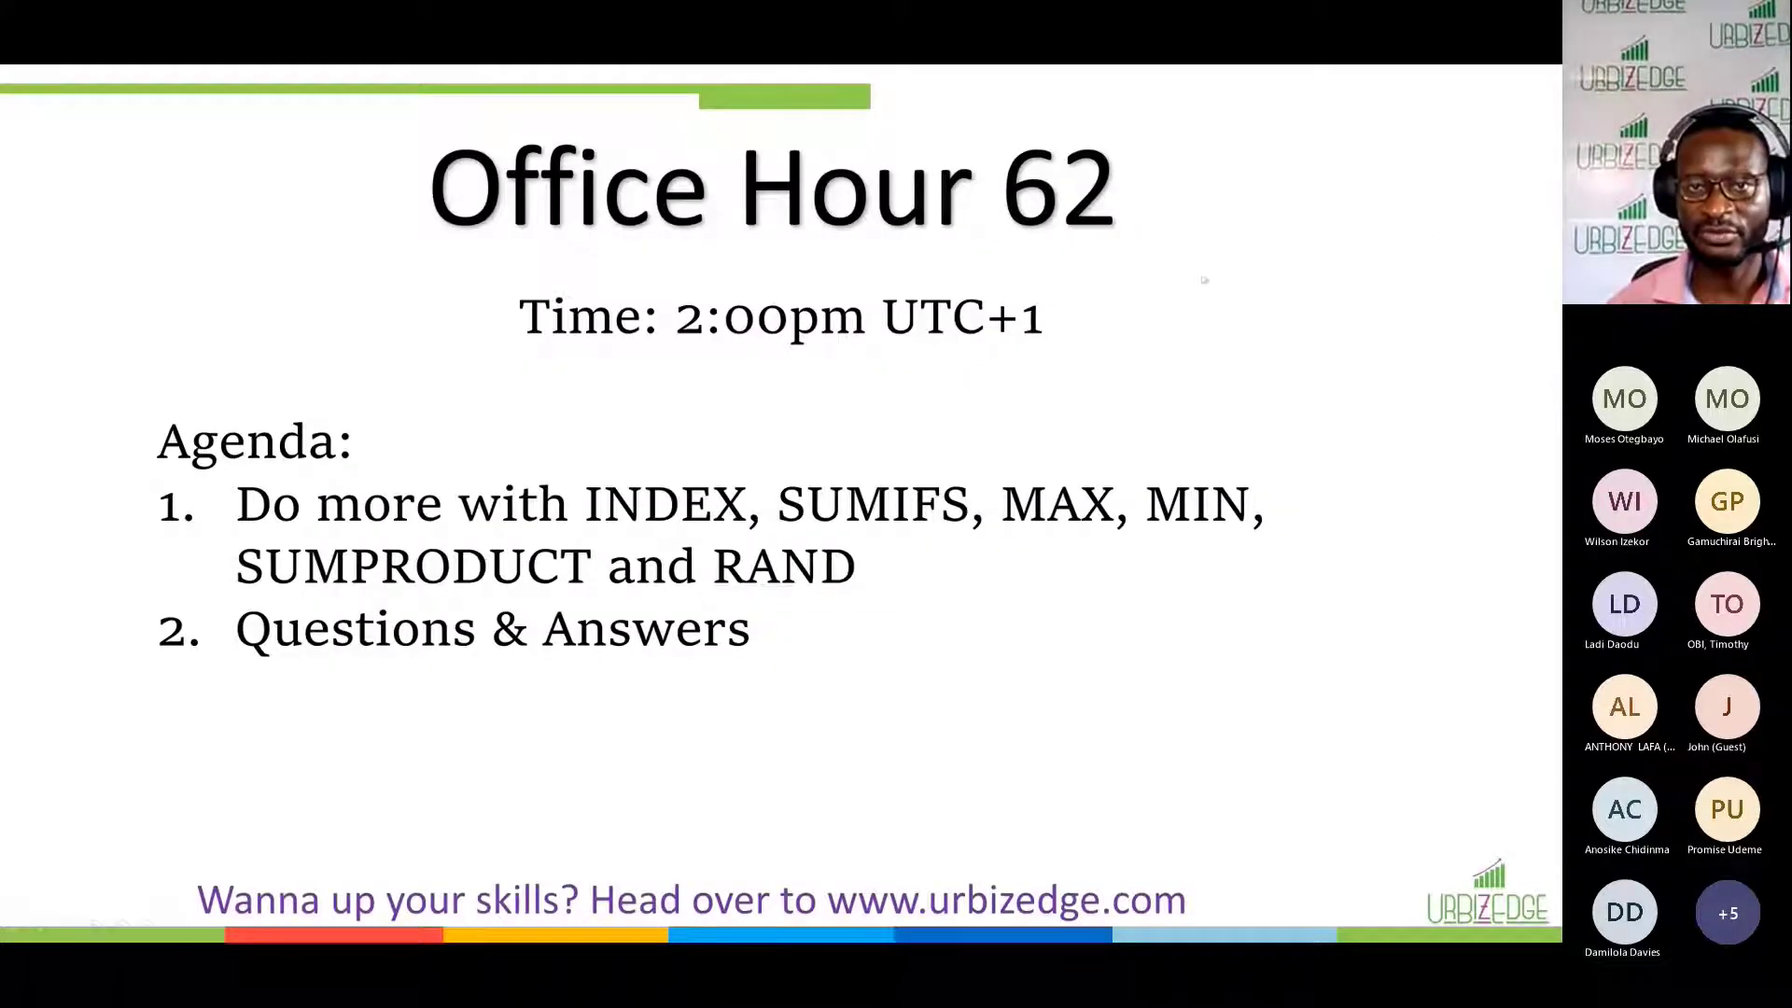
{"action": "left_click", "coordinate": [673, 456]}
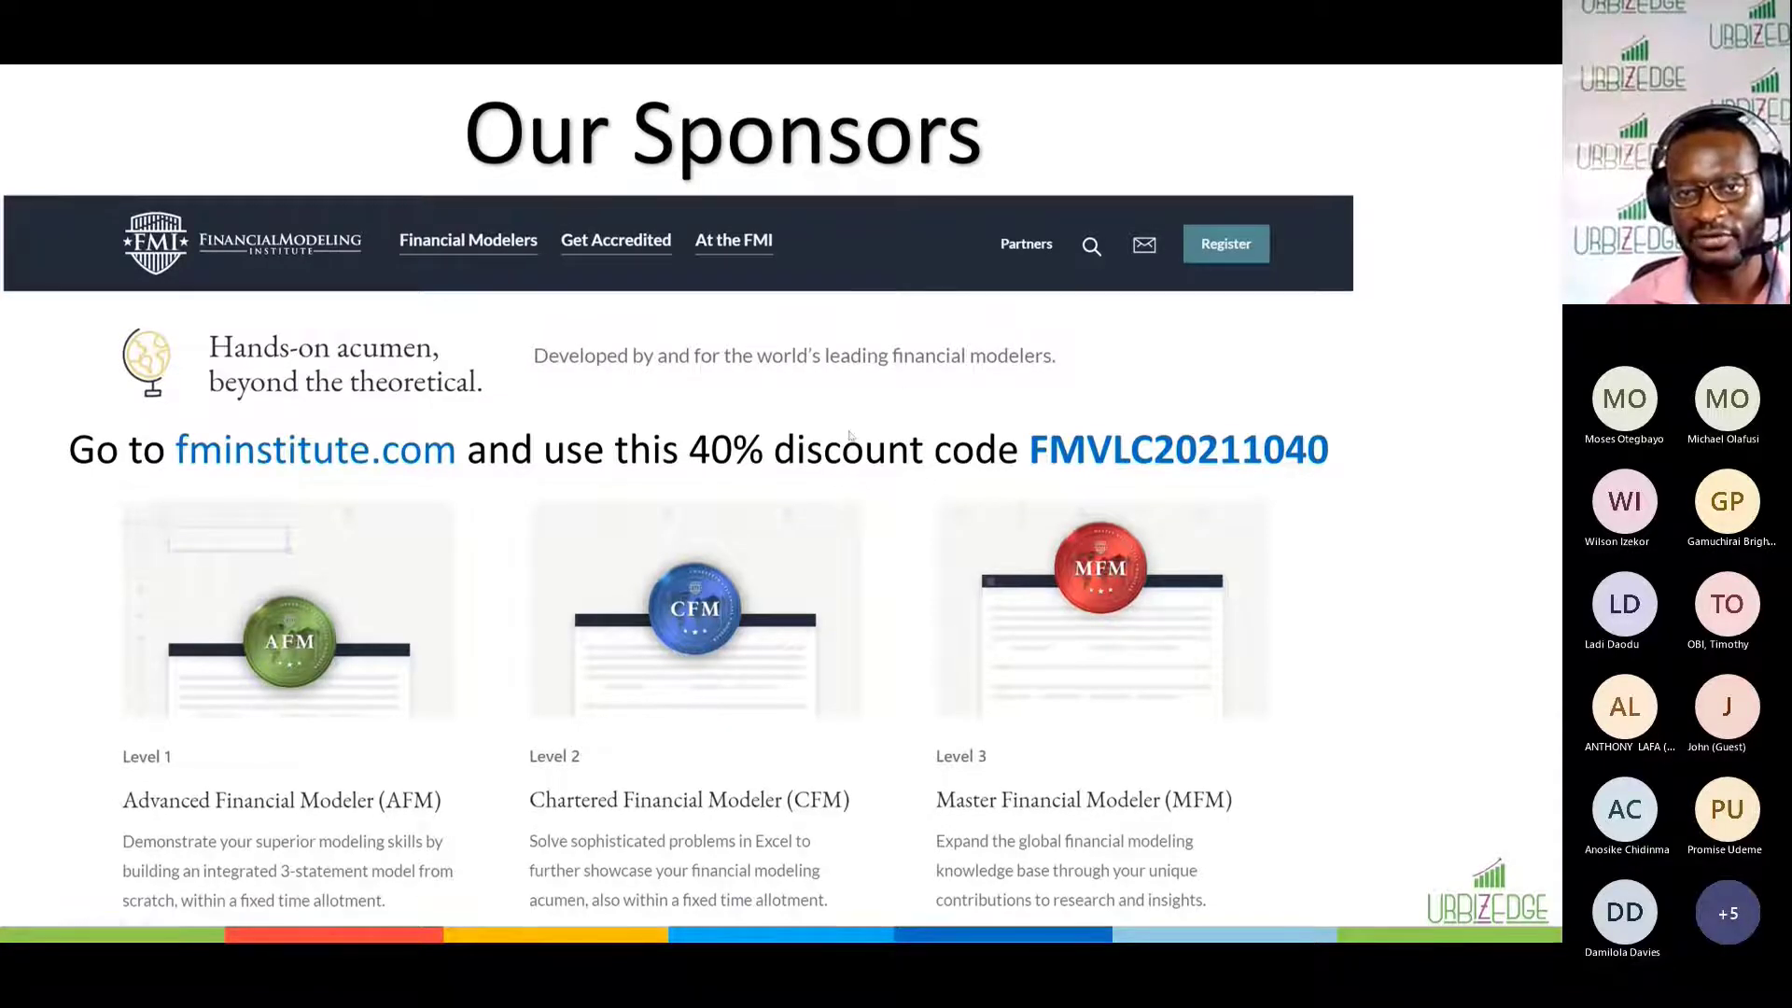
{"action": "left_click", "coordinate": [905, 393]}
Step: Switch back to the Book6 workbook in Excel and bring up the overview of open windows
{"action": "key", "text": "alt+Tab"}
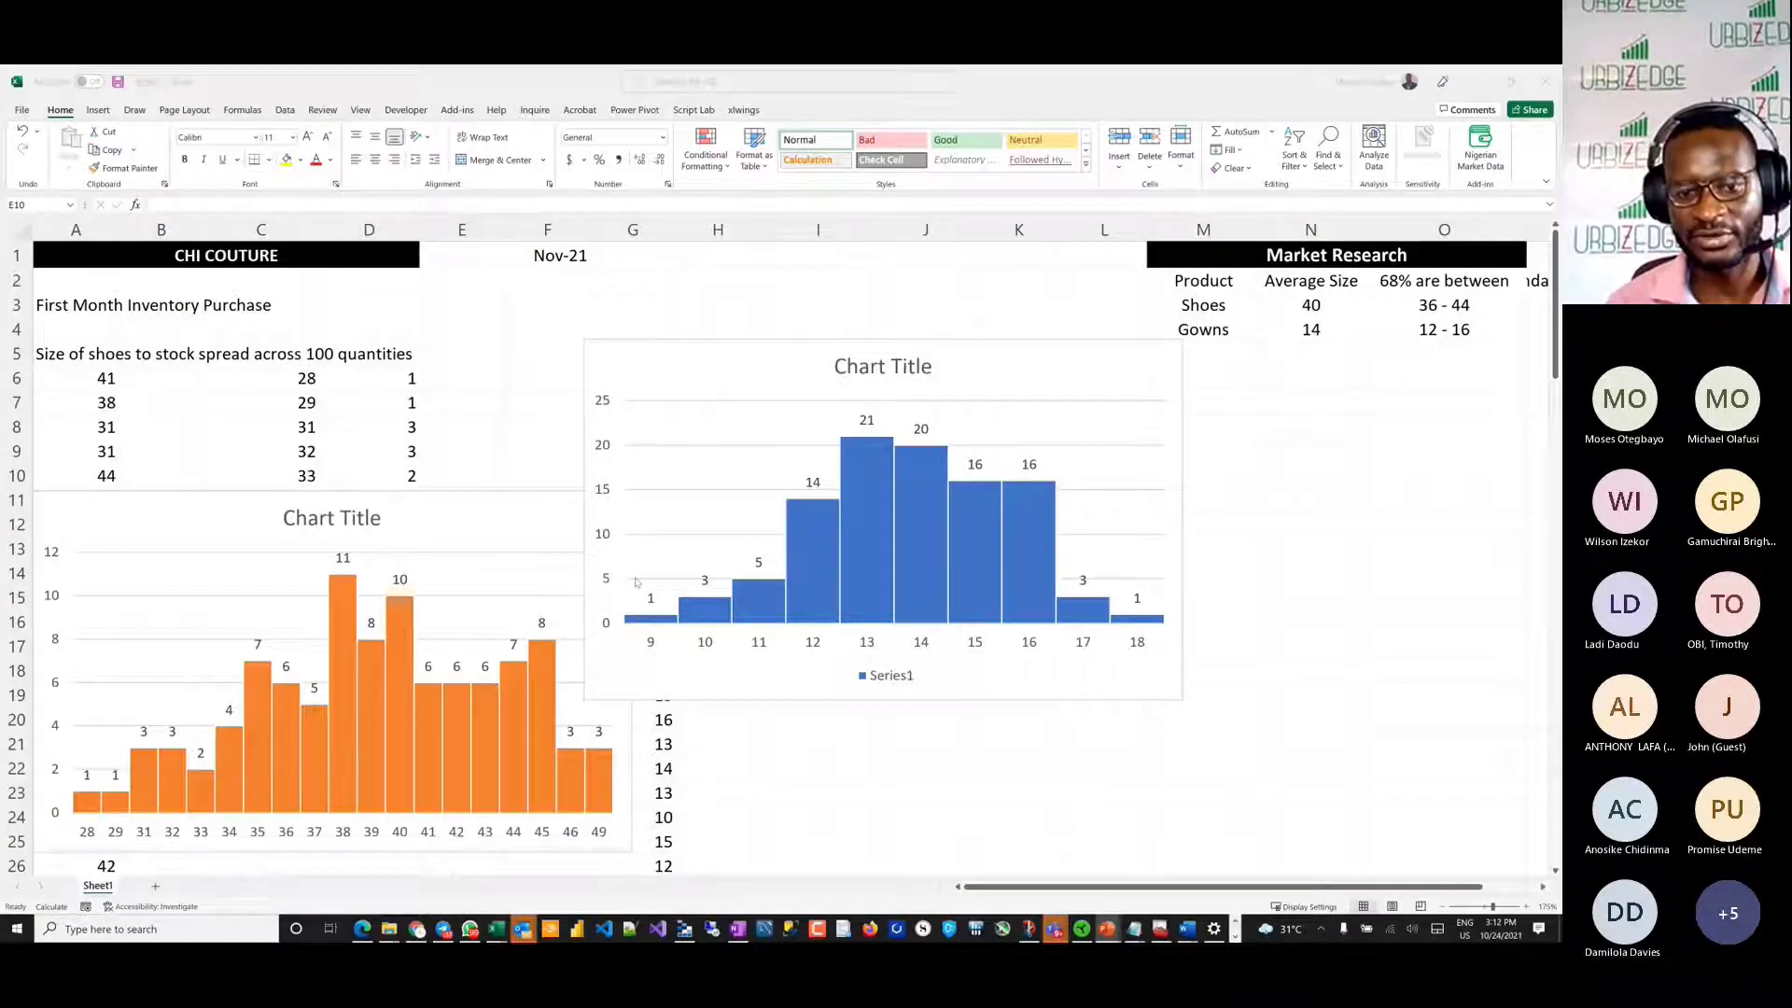
{"action": "key", "text": "alt+Tab"}
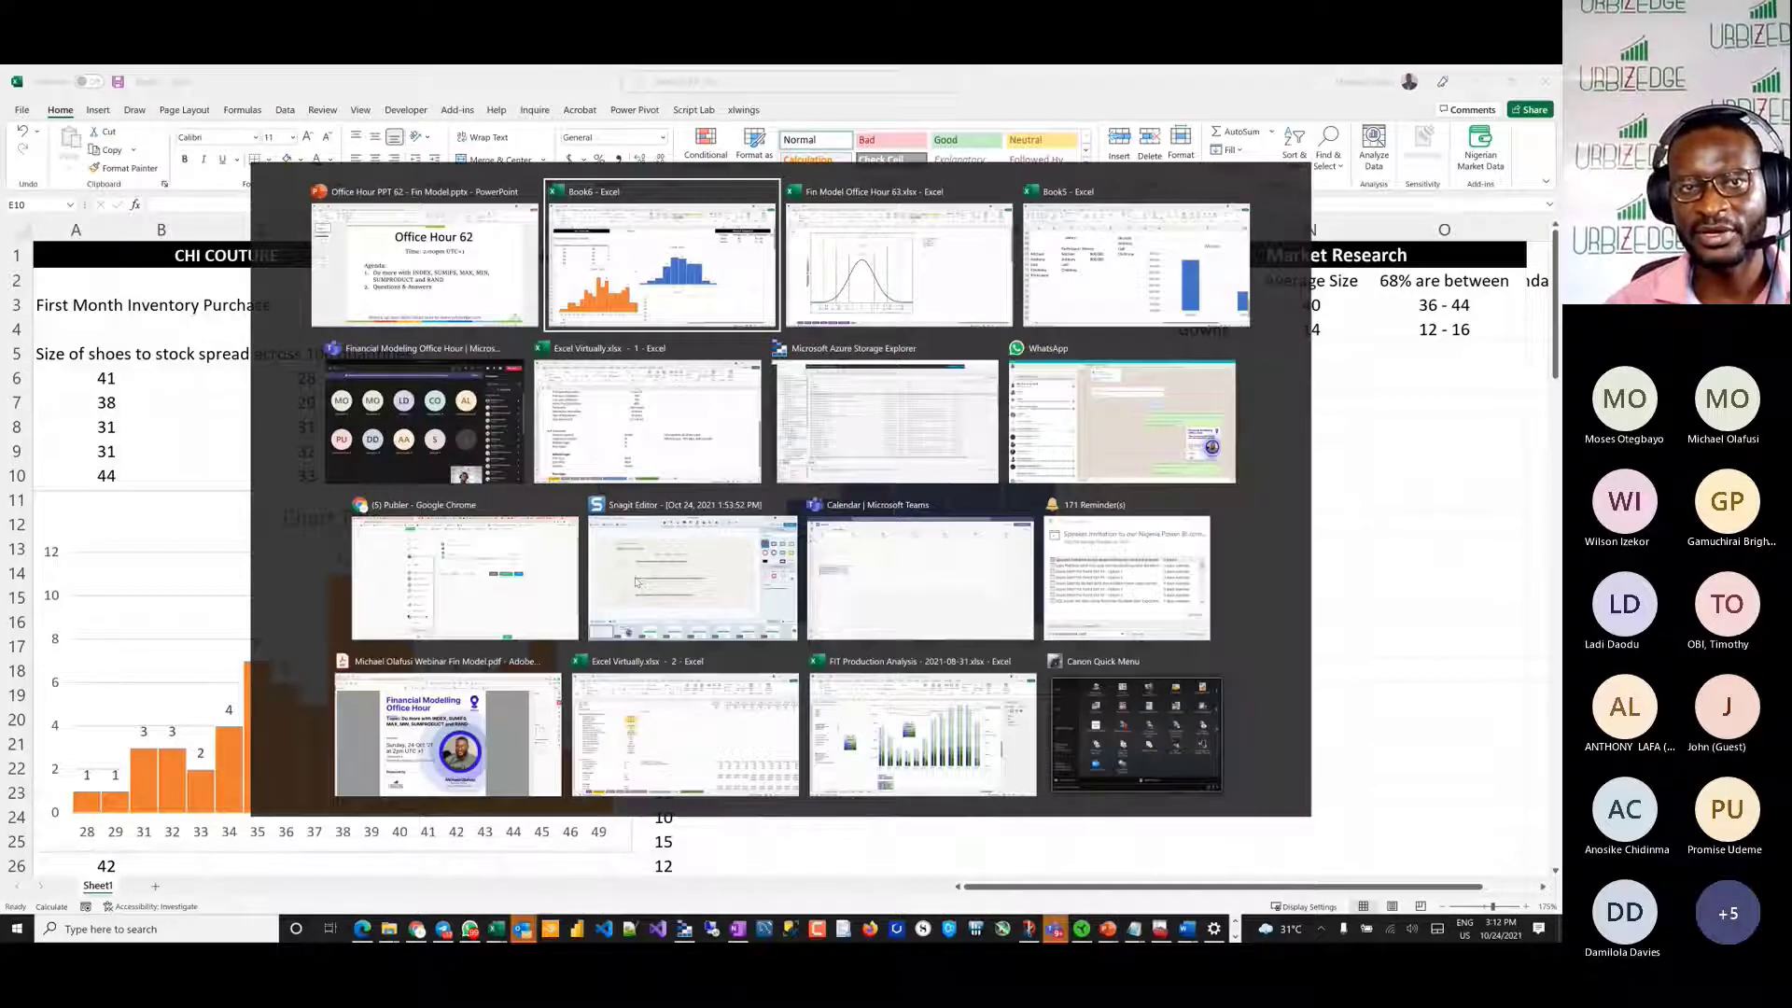